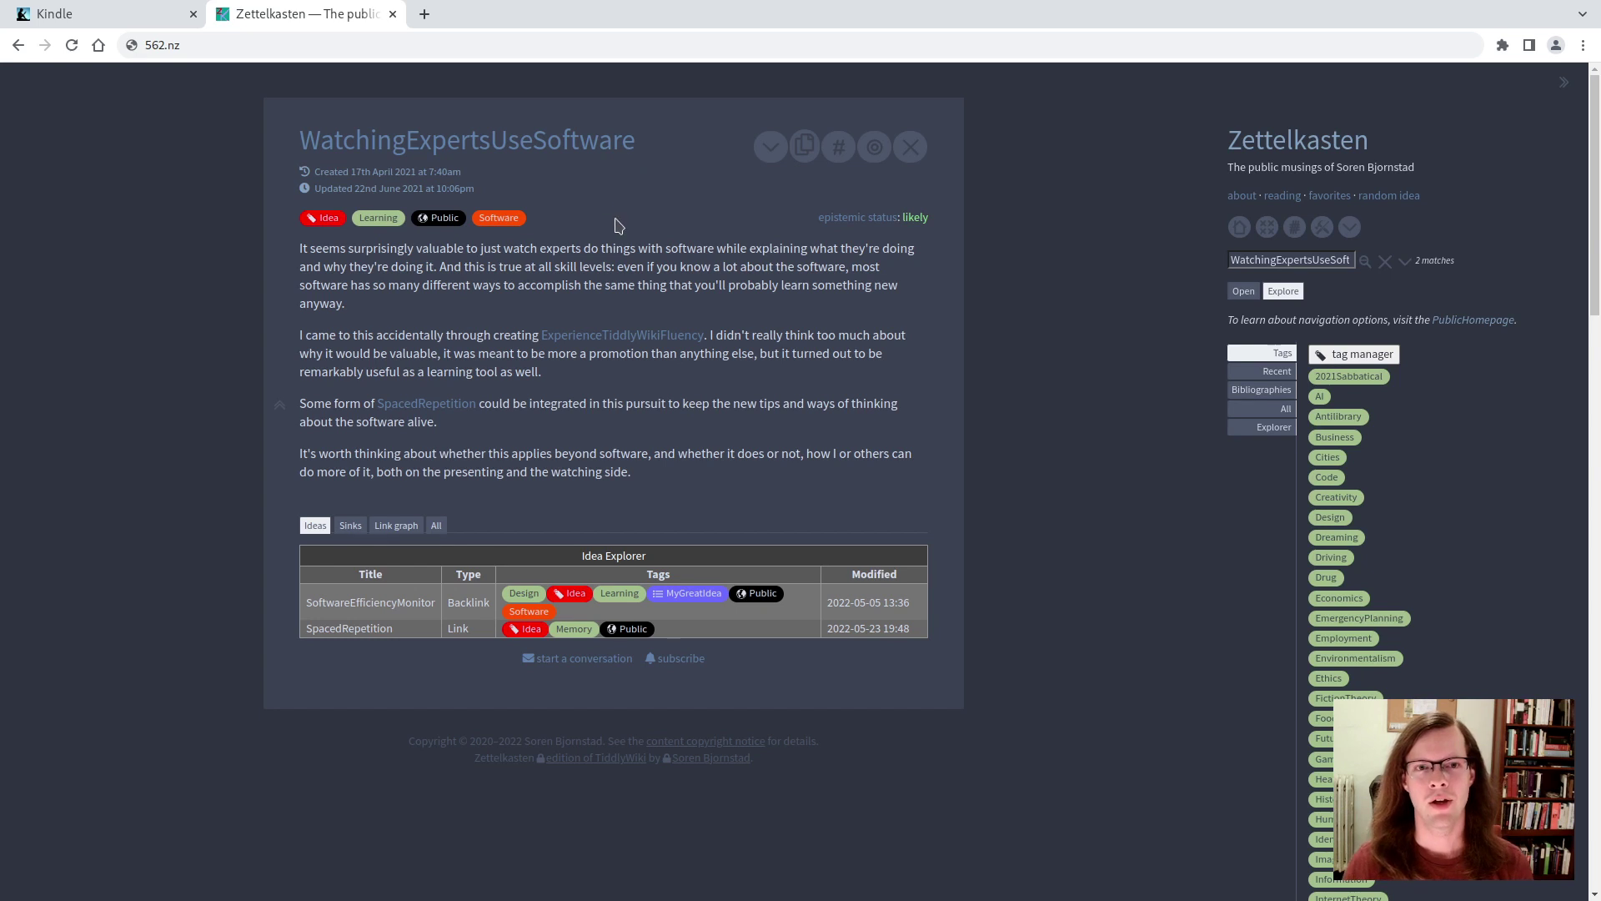
Step: Show the Kindle book Thinking, Fast and Slow and bring RemNote up beside it, ready for note-taking
click(142, 22)
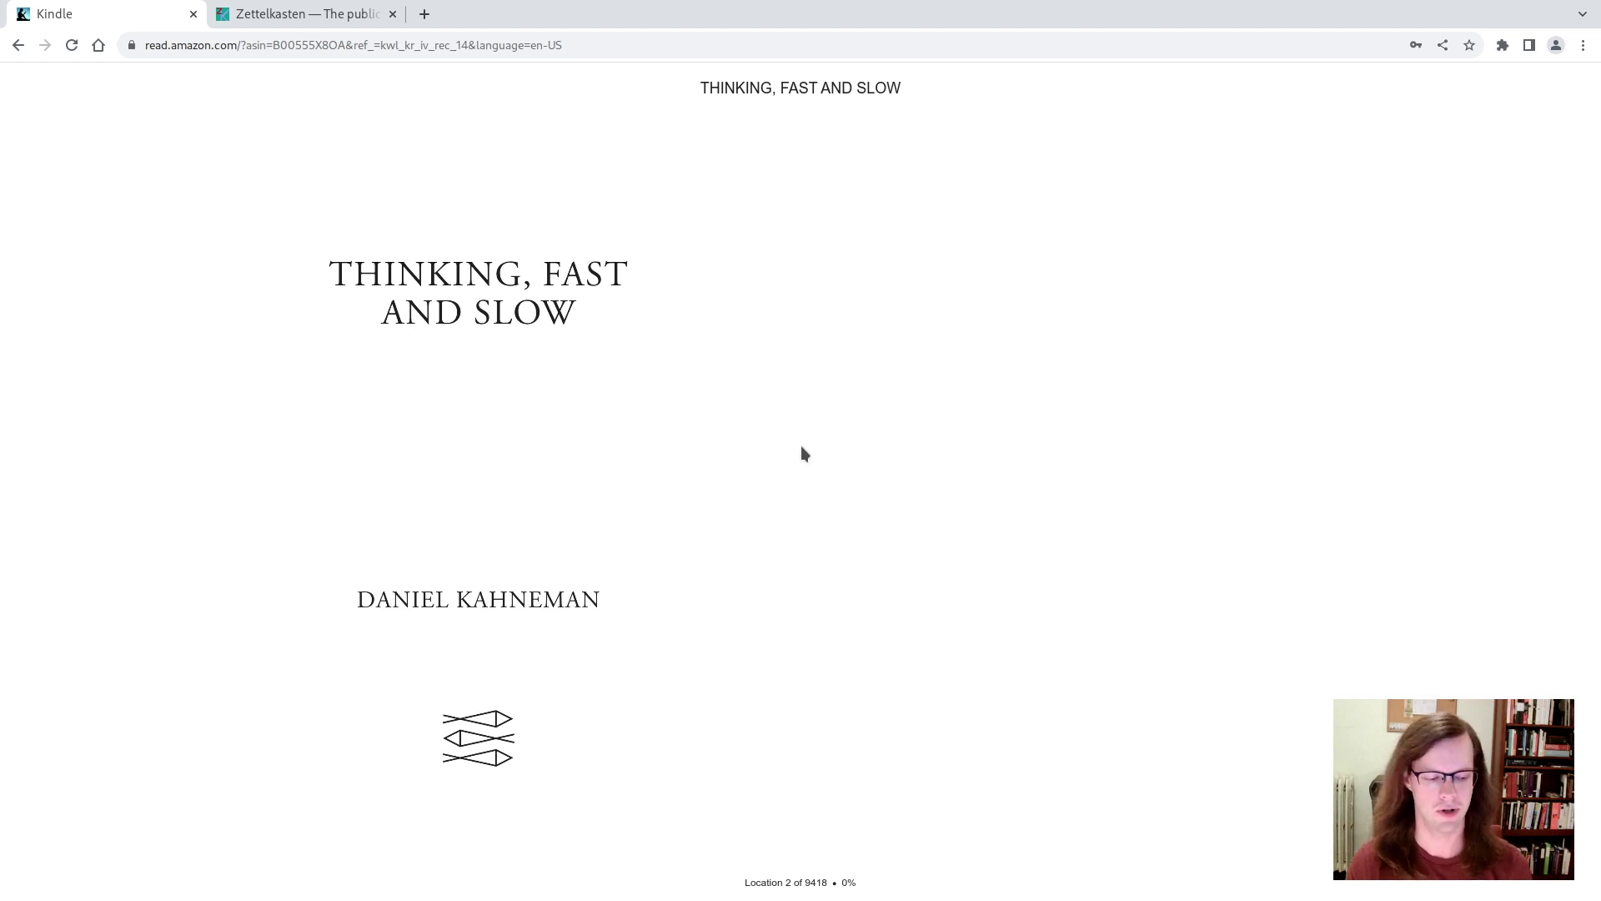
key(alt+Tab)
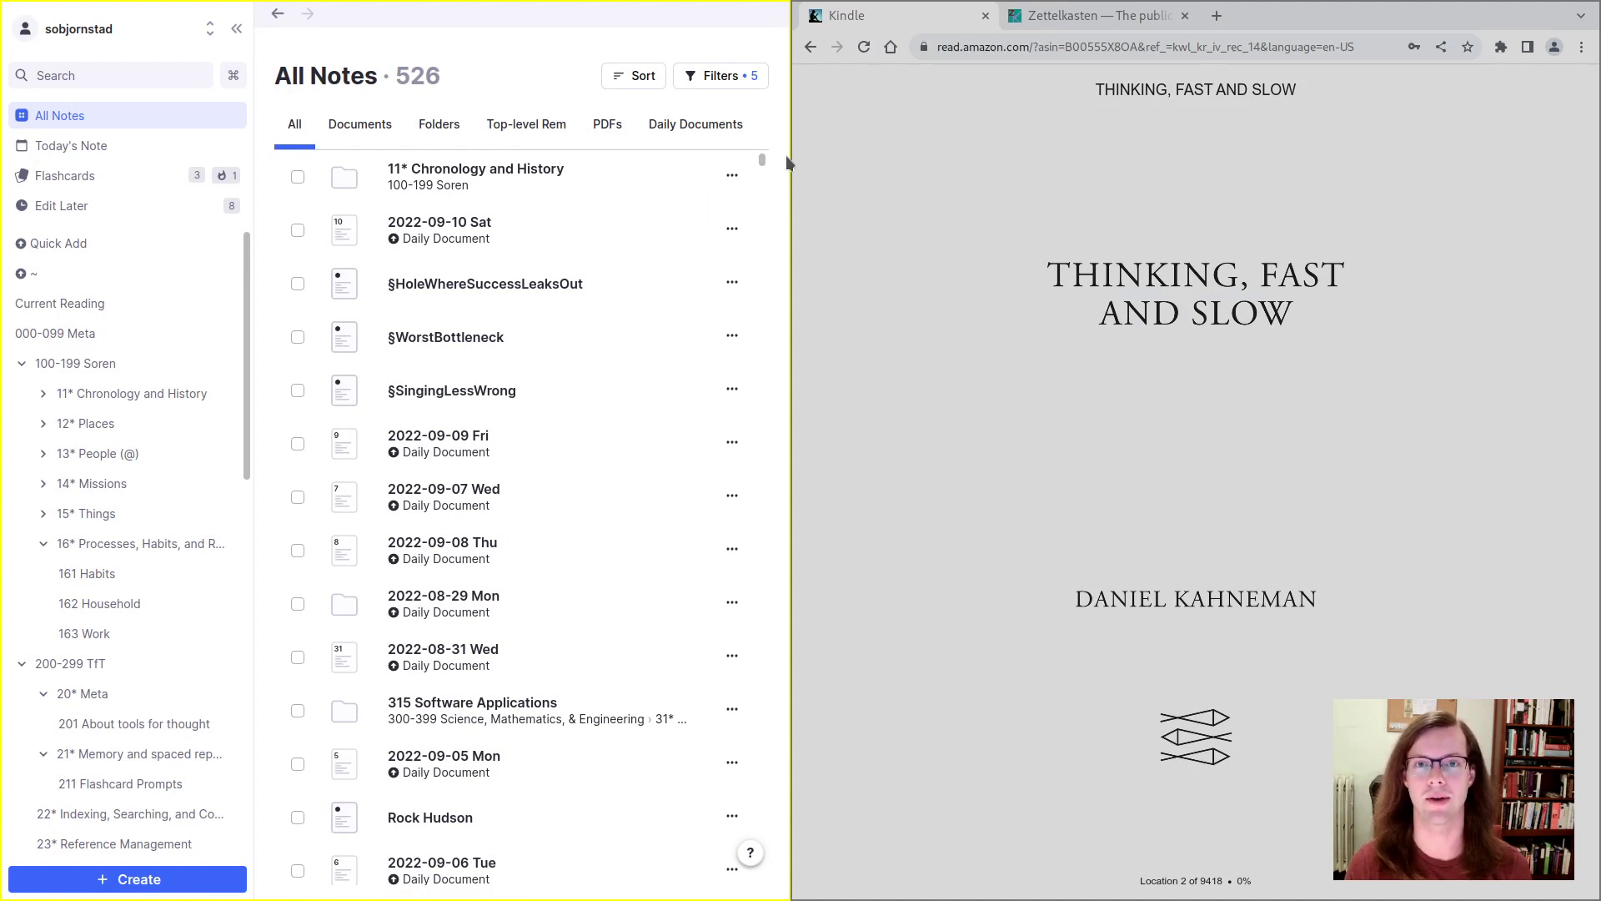
click(892, 158)
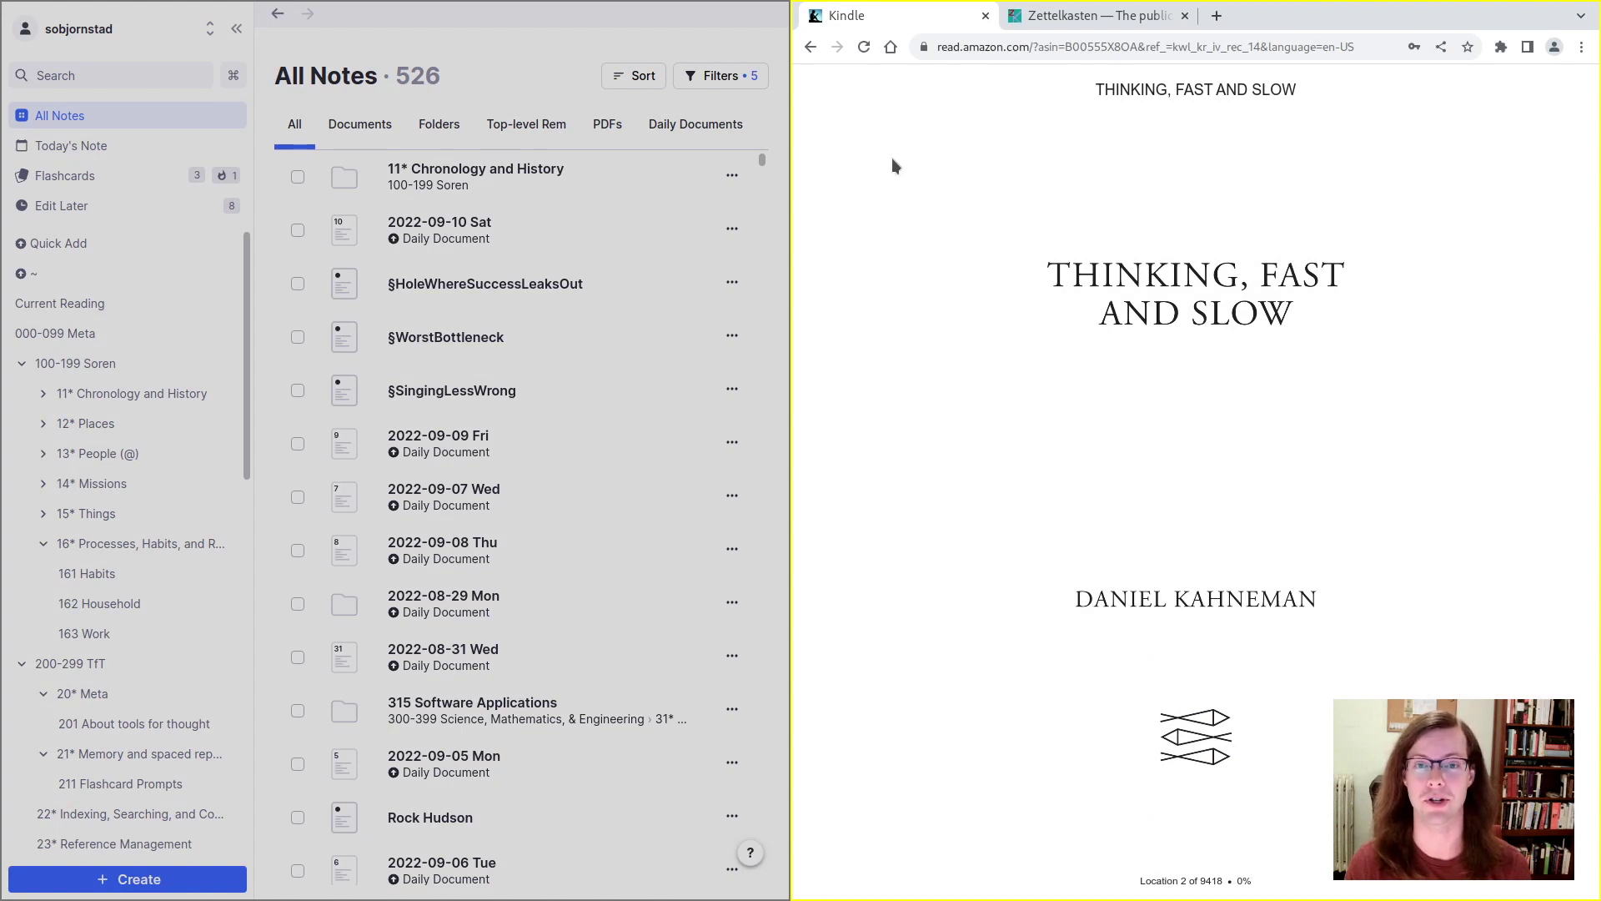
click(704, 161)
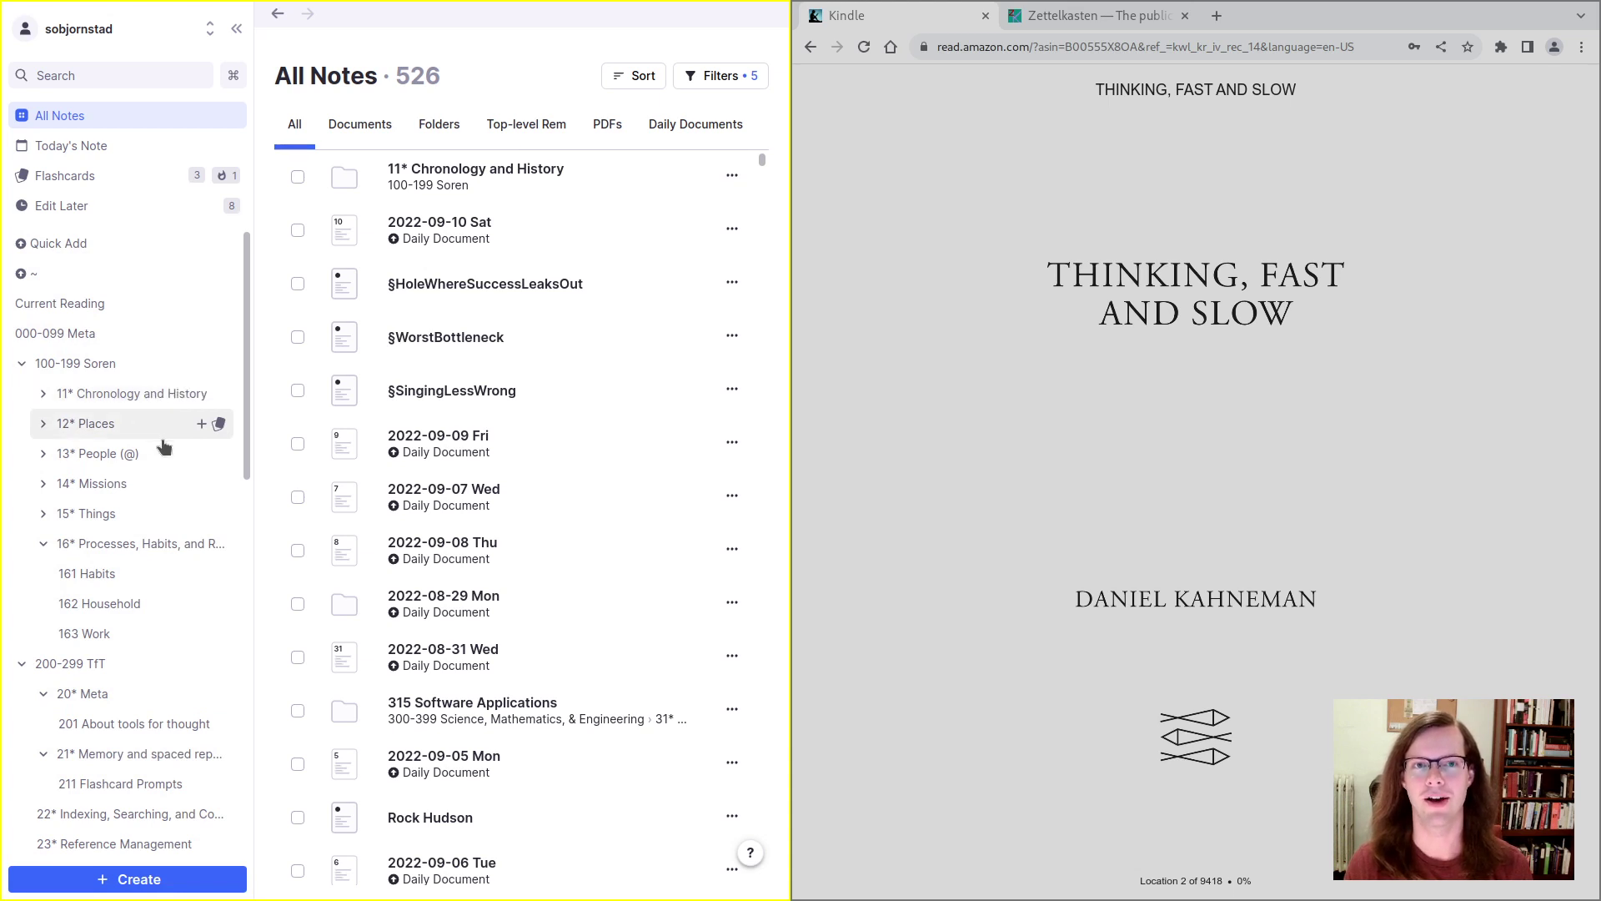
Step: Open the 321 Psychology folder inside 32* Human Studies, widening the folder sidebar a little along the way
scroll(162, 430, down, 6)
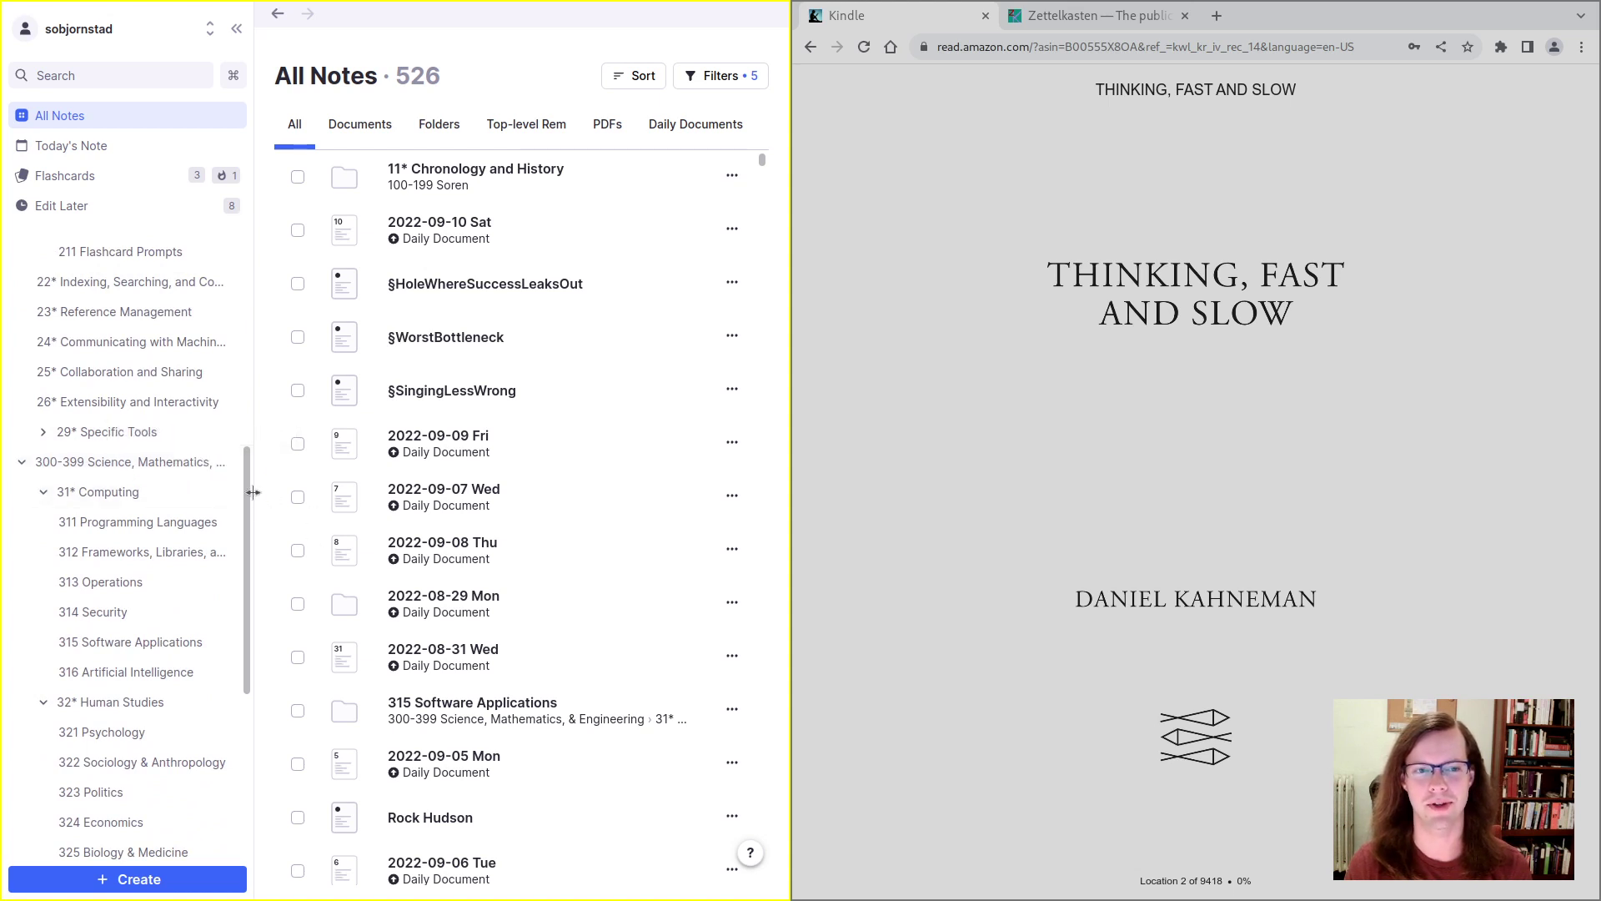
mouse_move(254, 499)
mouse_down()
mouse_move(372, 506)
mouse_move(221, 500)
mouse_up()
scroll(87, 607, down, 3)
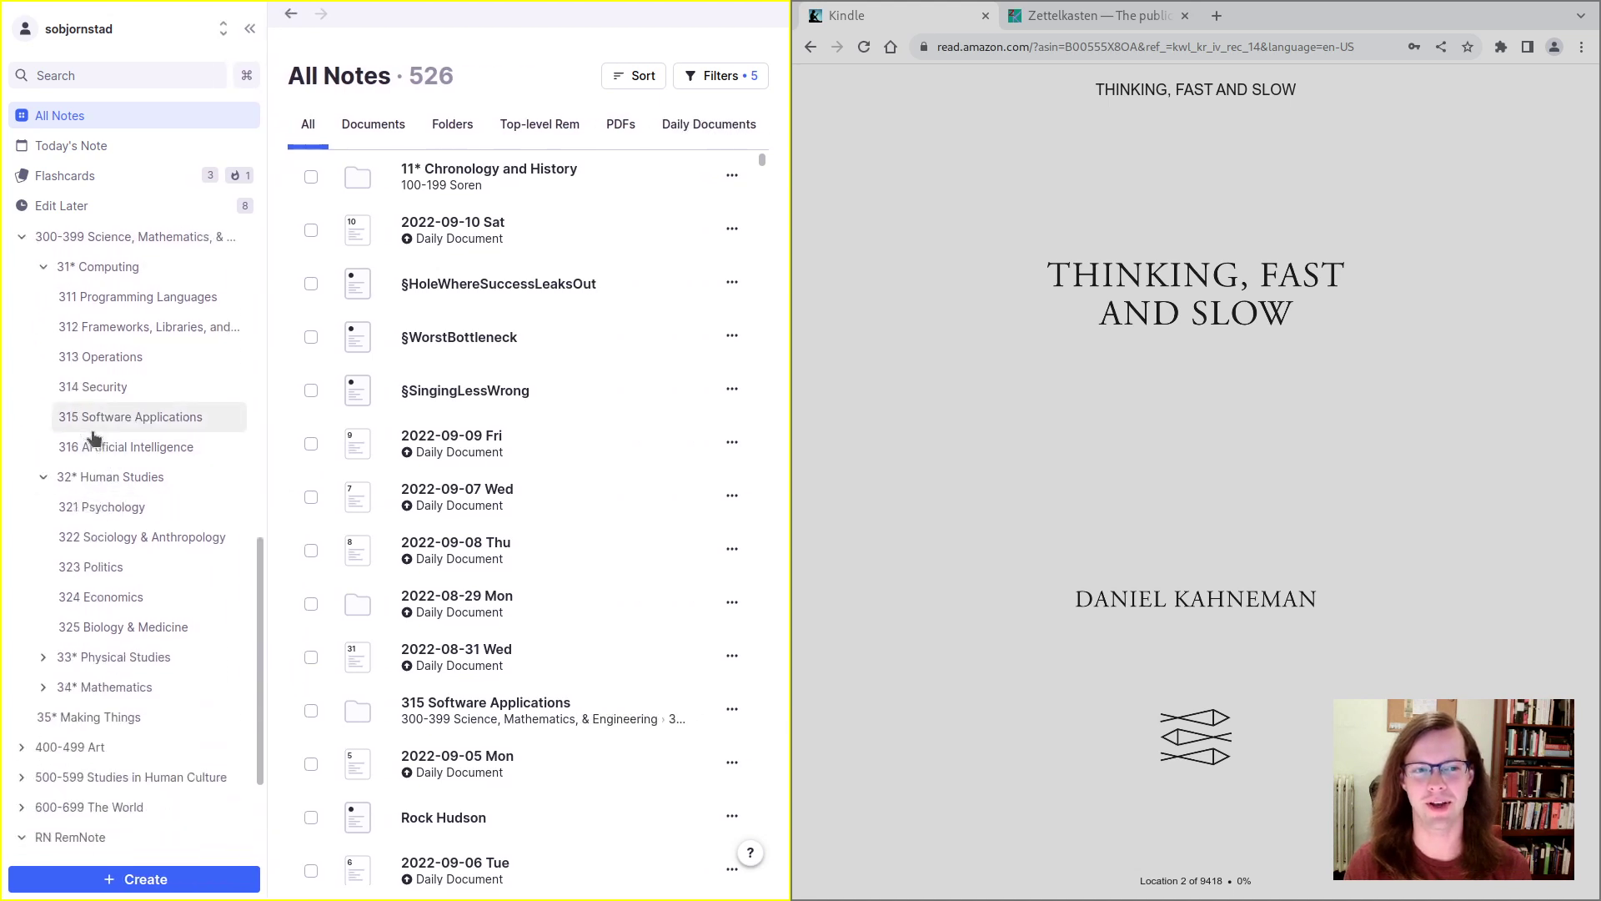
click(110, 477)
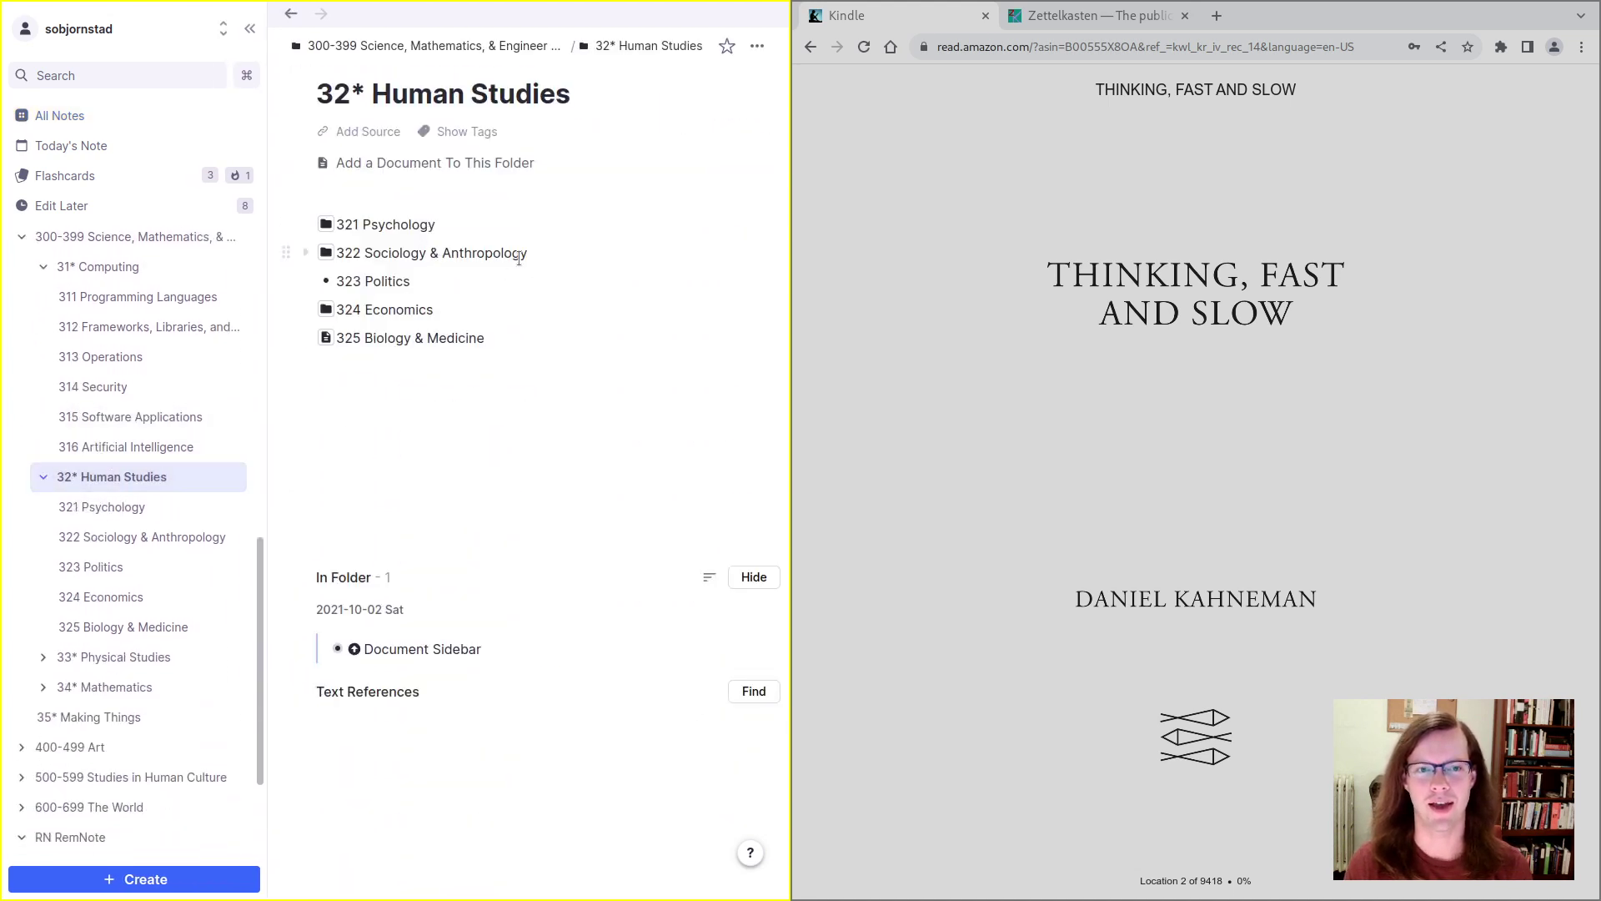
click(326, 224)
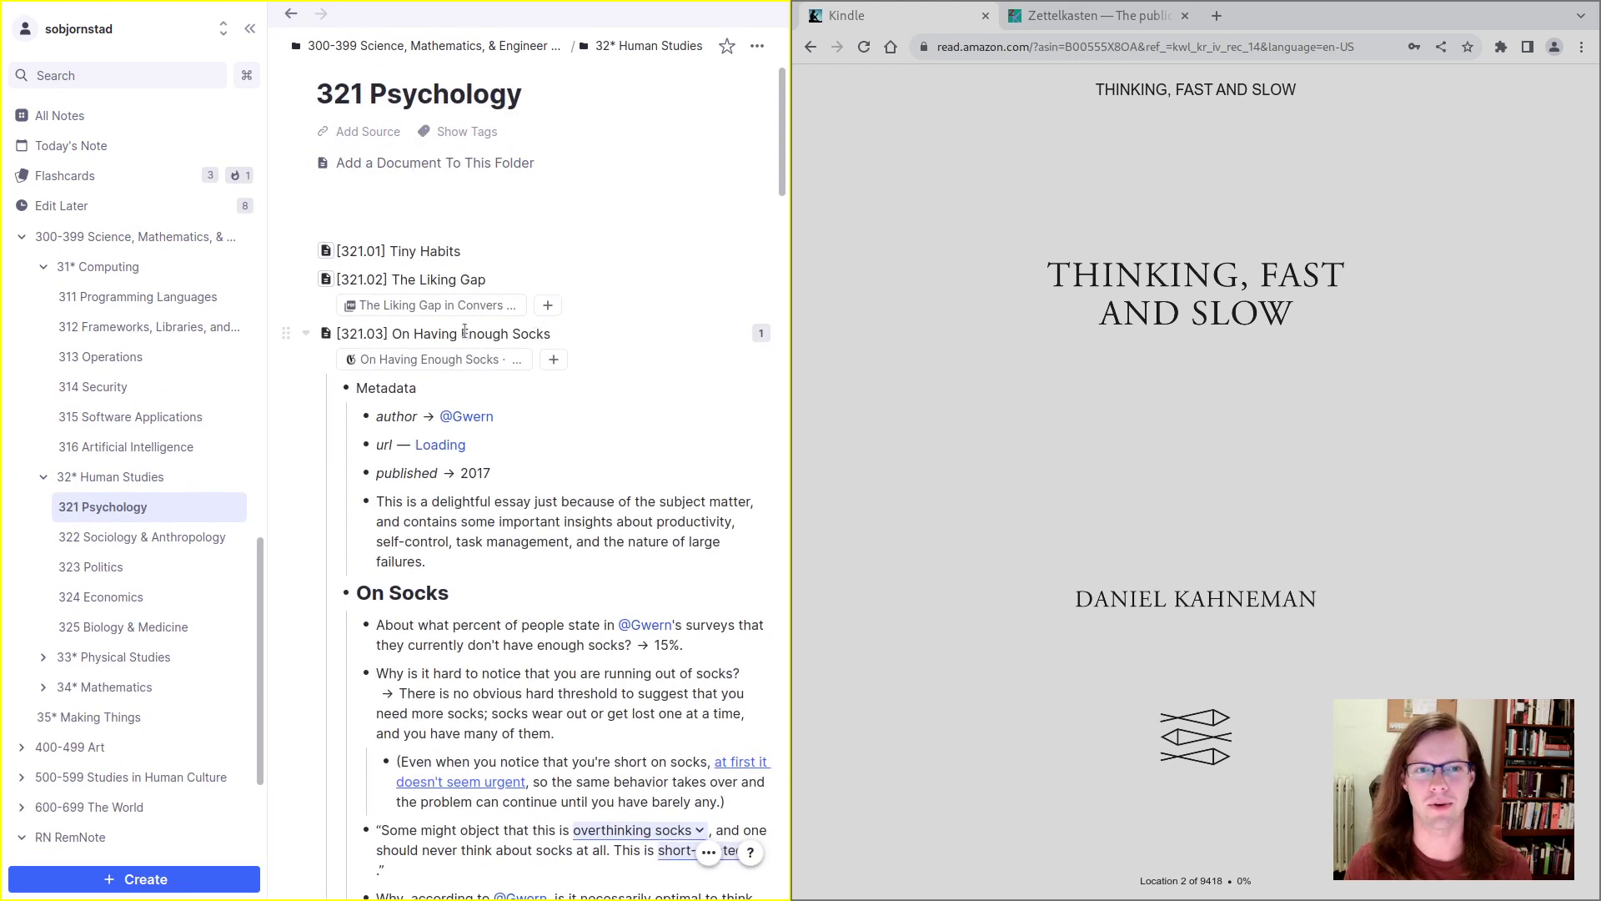
Step: Collapse the expanded notes in the 321 Psychology folder, including [321.03] On Having Enough Socks, so only the document titles are listed
click(306, 333)
scroll(357, 417, down, 1)
scroll(357, 417, down, 7)
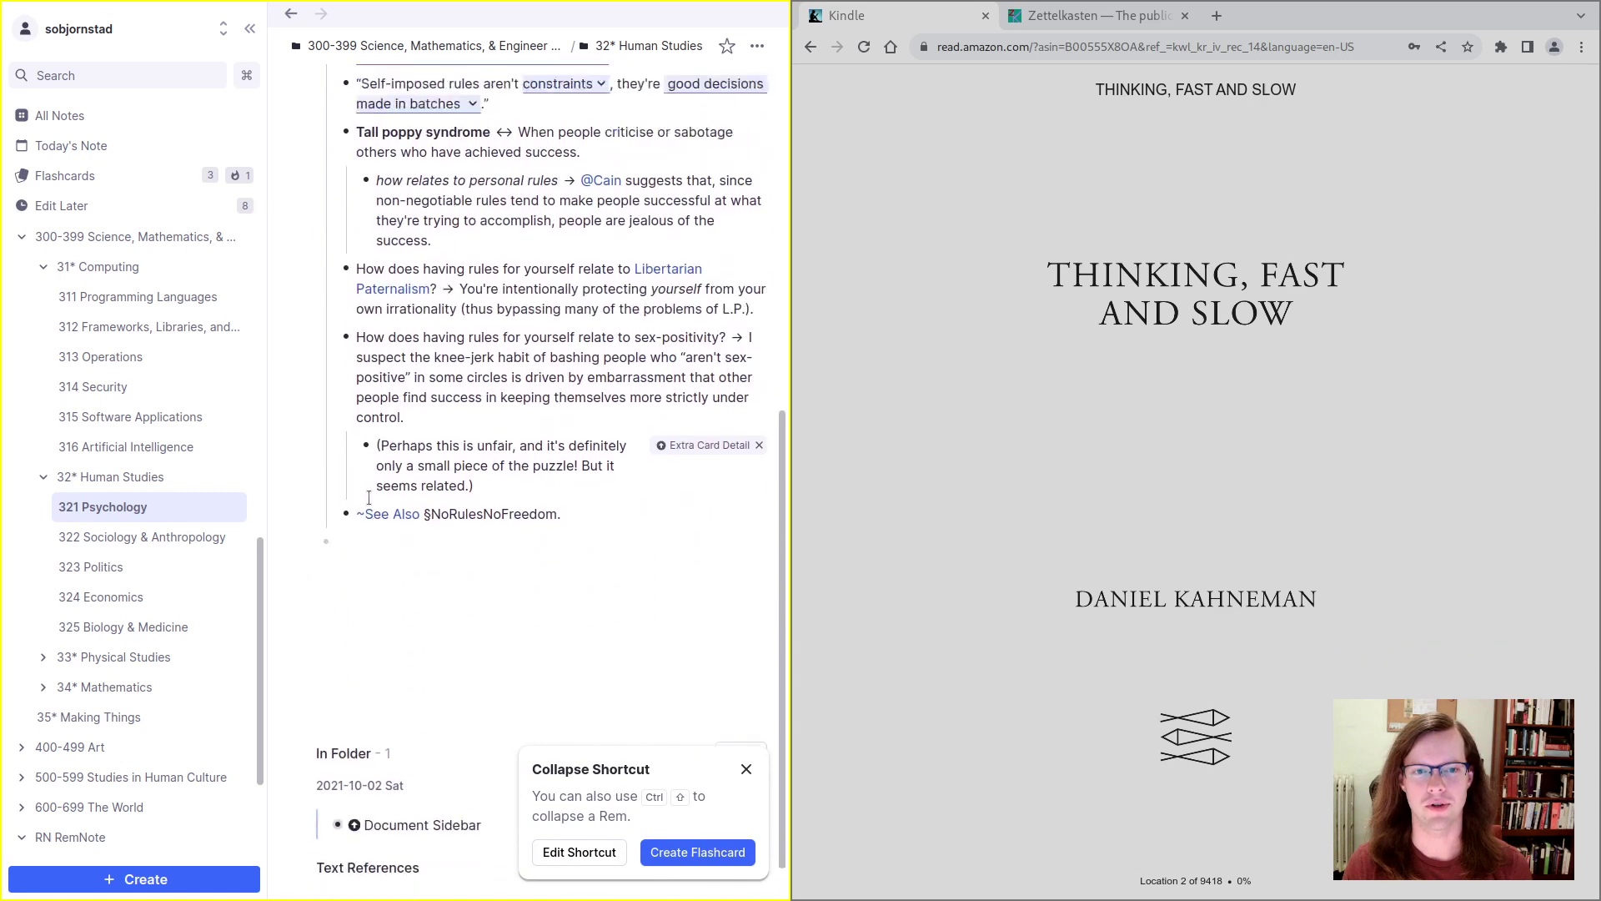
scroll(331, 287, up, 5)
click(312, 231)
Step: Add a document titled "[321.06] Thinking, Fast and Slow" at the end of the 321 Psychology folder and open it
click(392, 494)
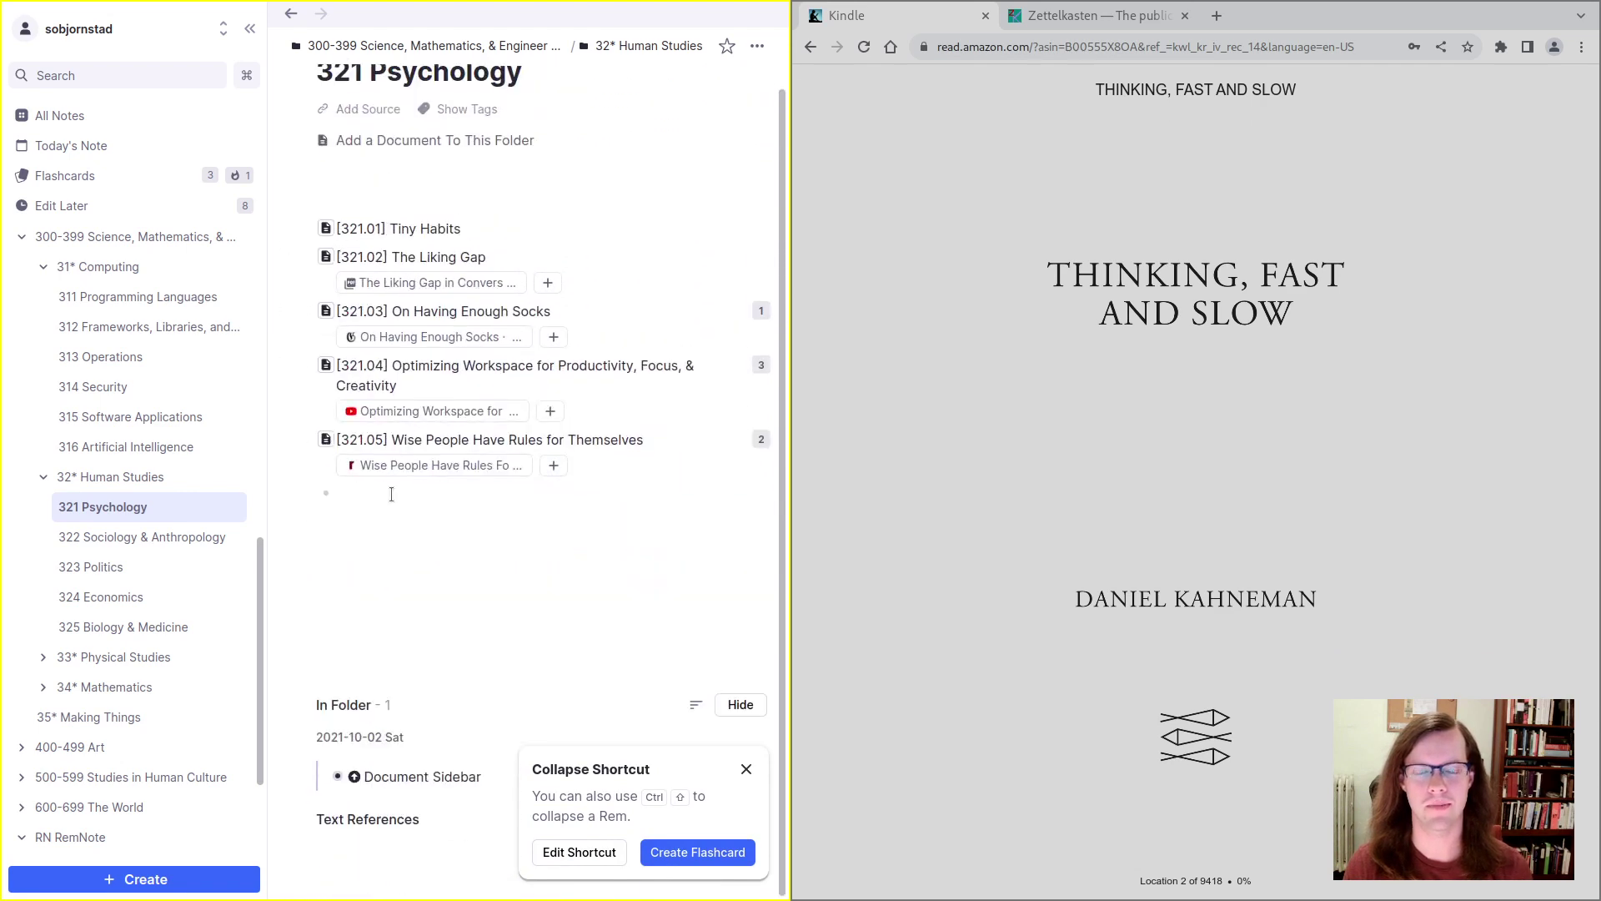
text(0[)
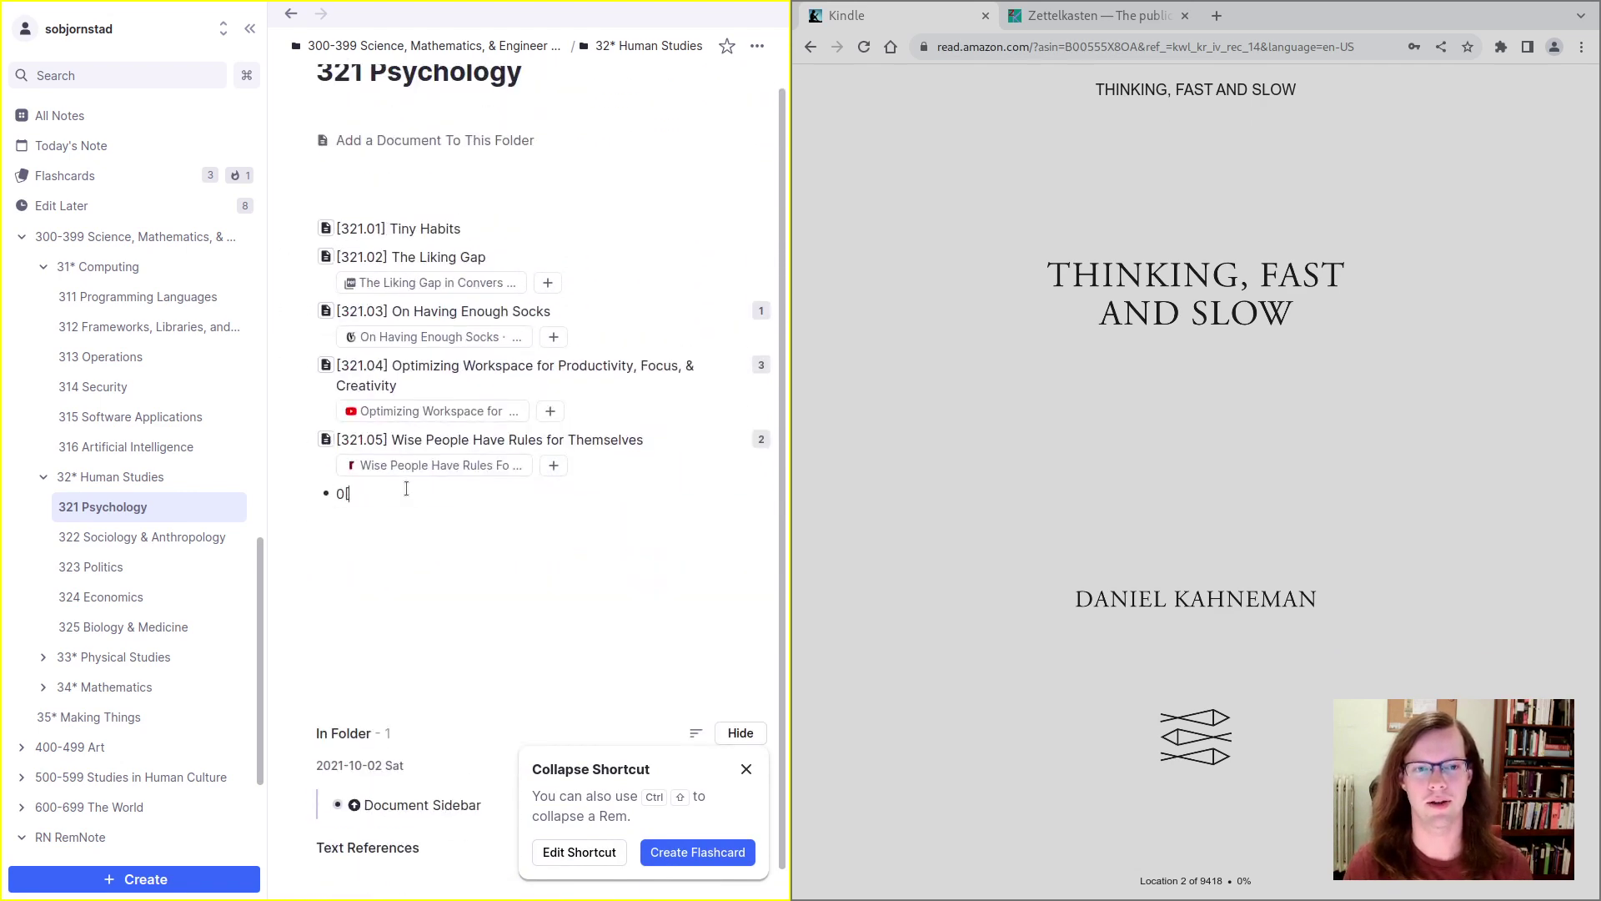
key(BackSpace)
text([321.06] )
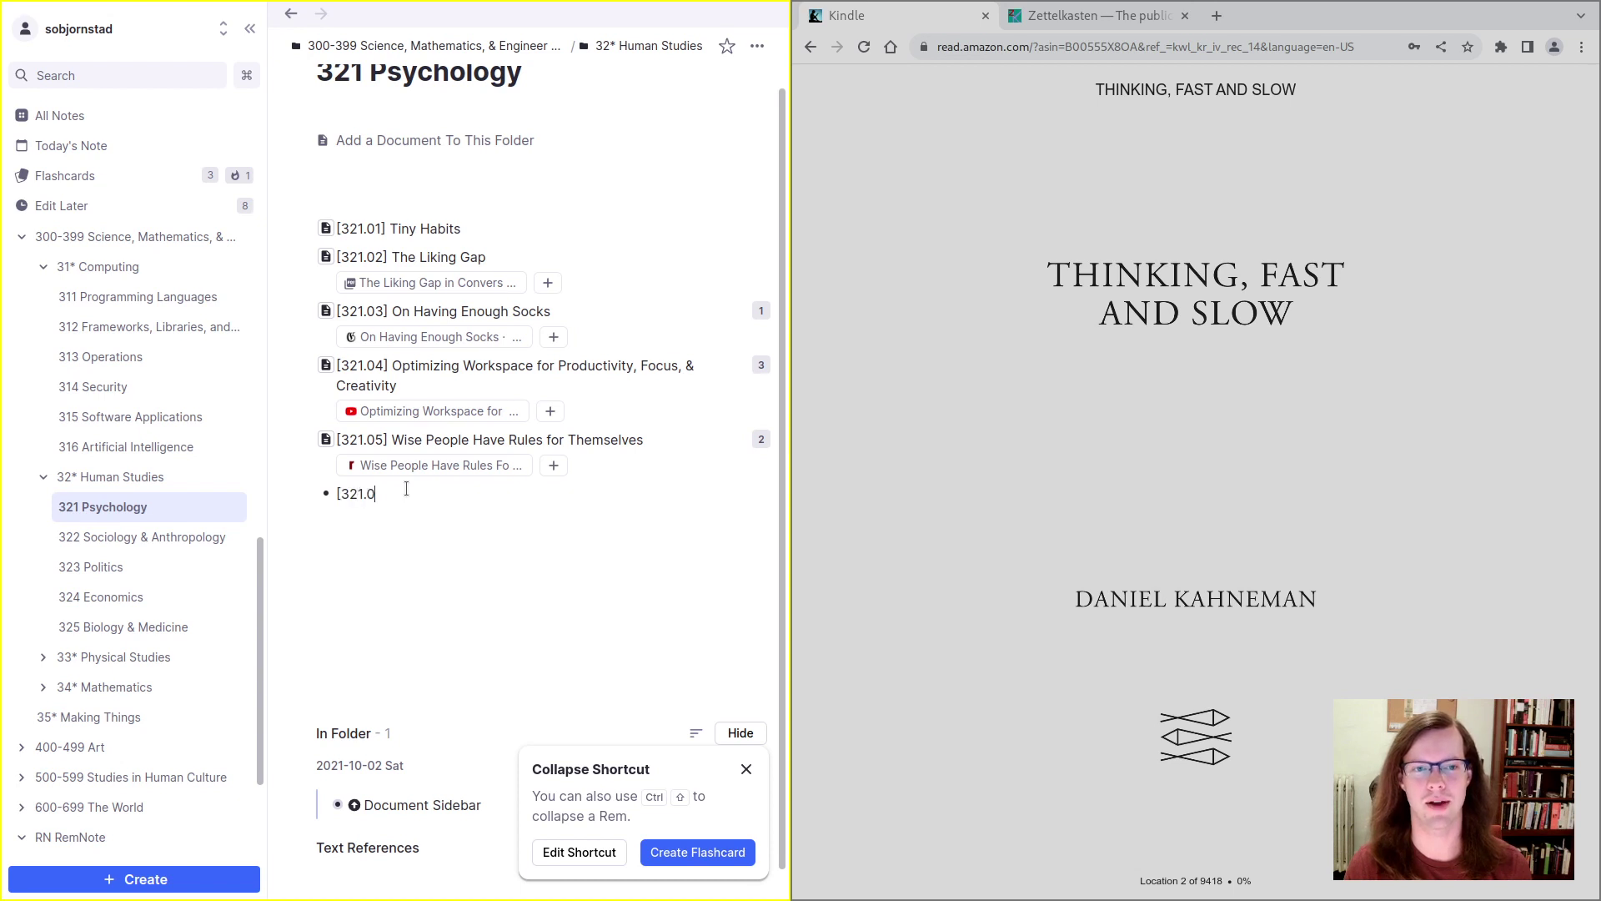
text(Thinking, Fast and Slow)
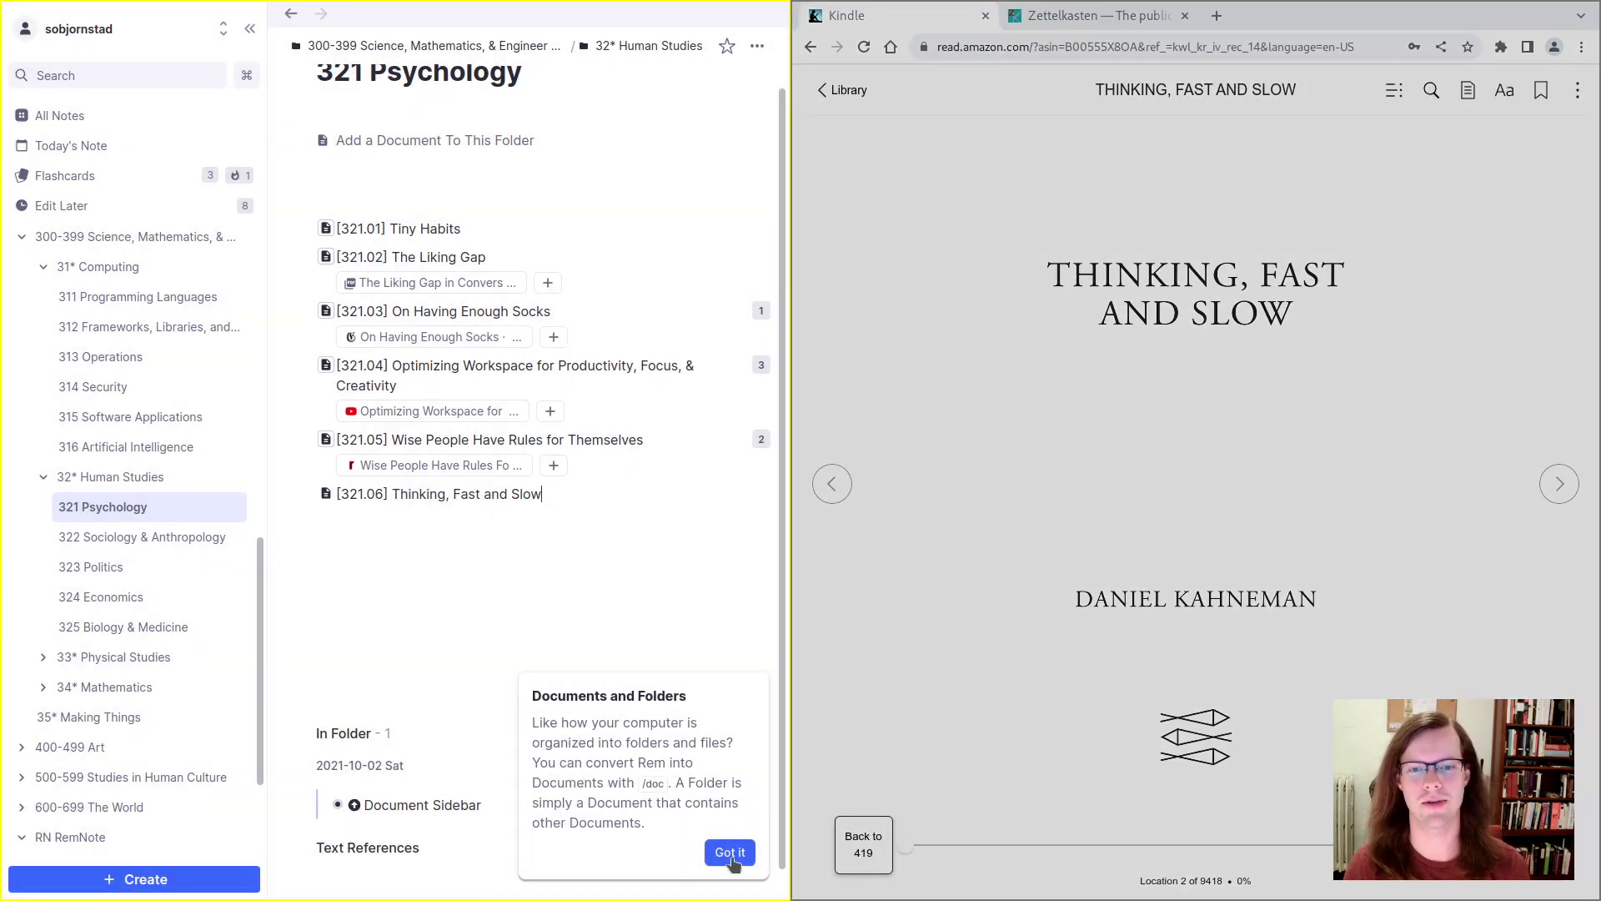
click(729, 852)
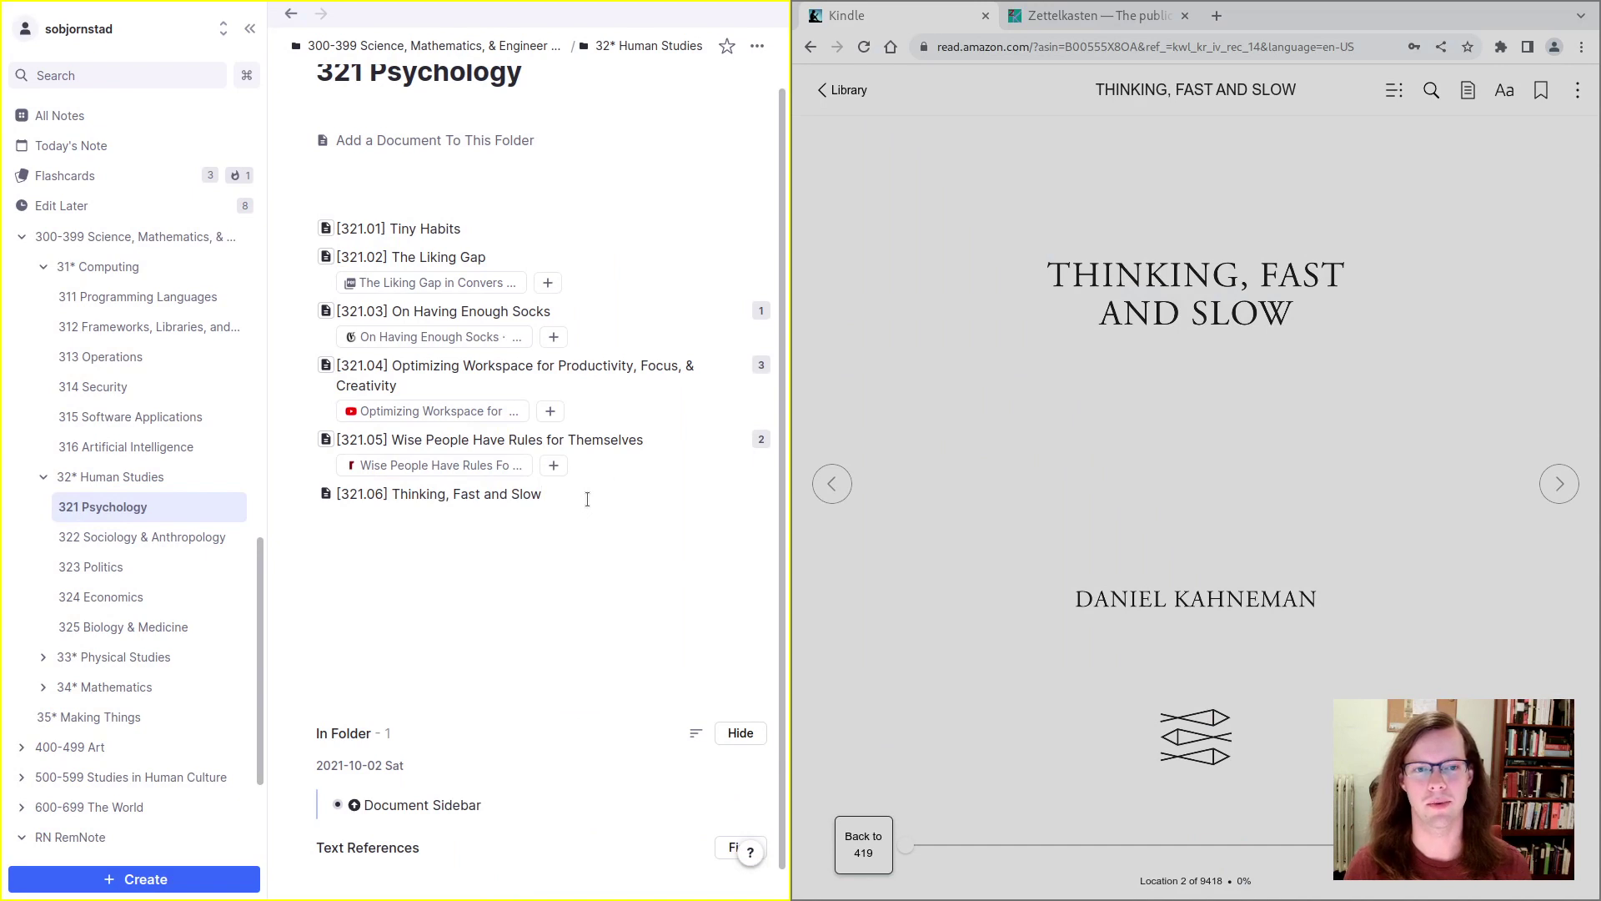
key(ctrl+period)
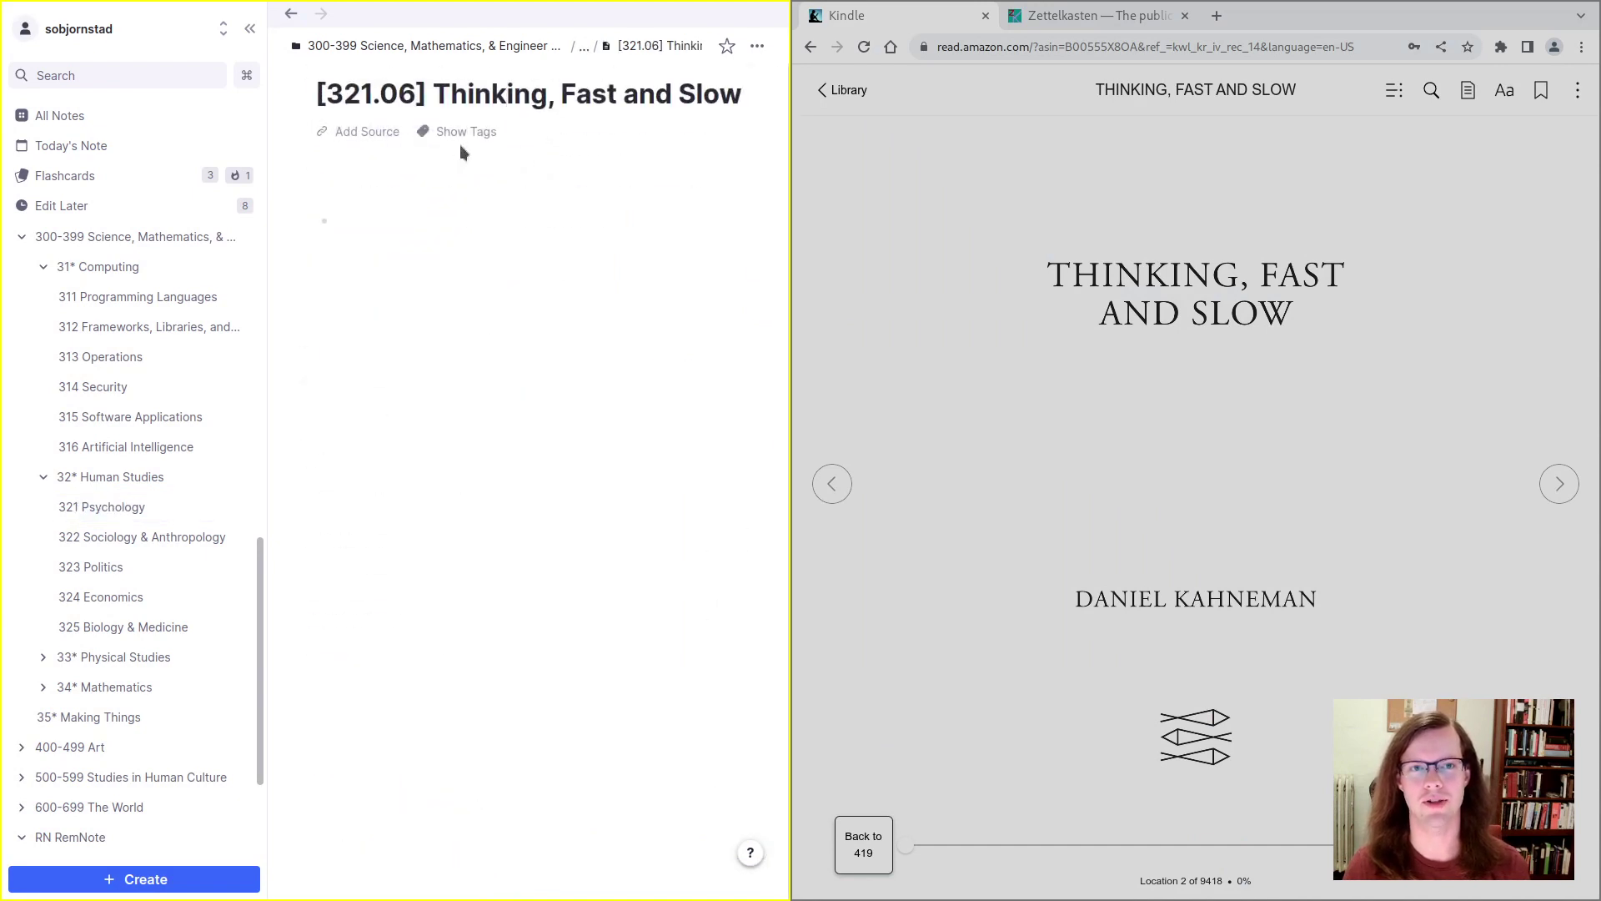
Step: Copy the Kindle book's web address and add it as a website source of the Thinking, Fast and Slow document
click(368, 133)
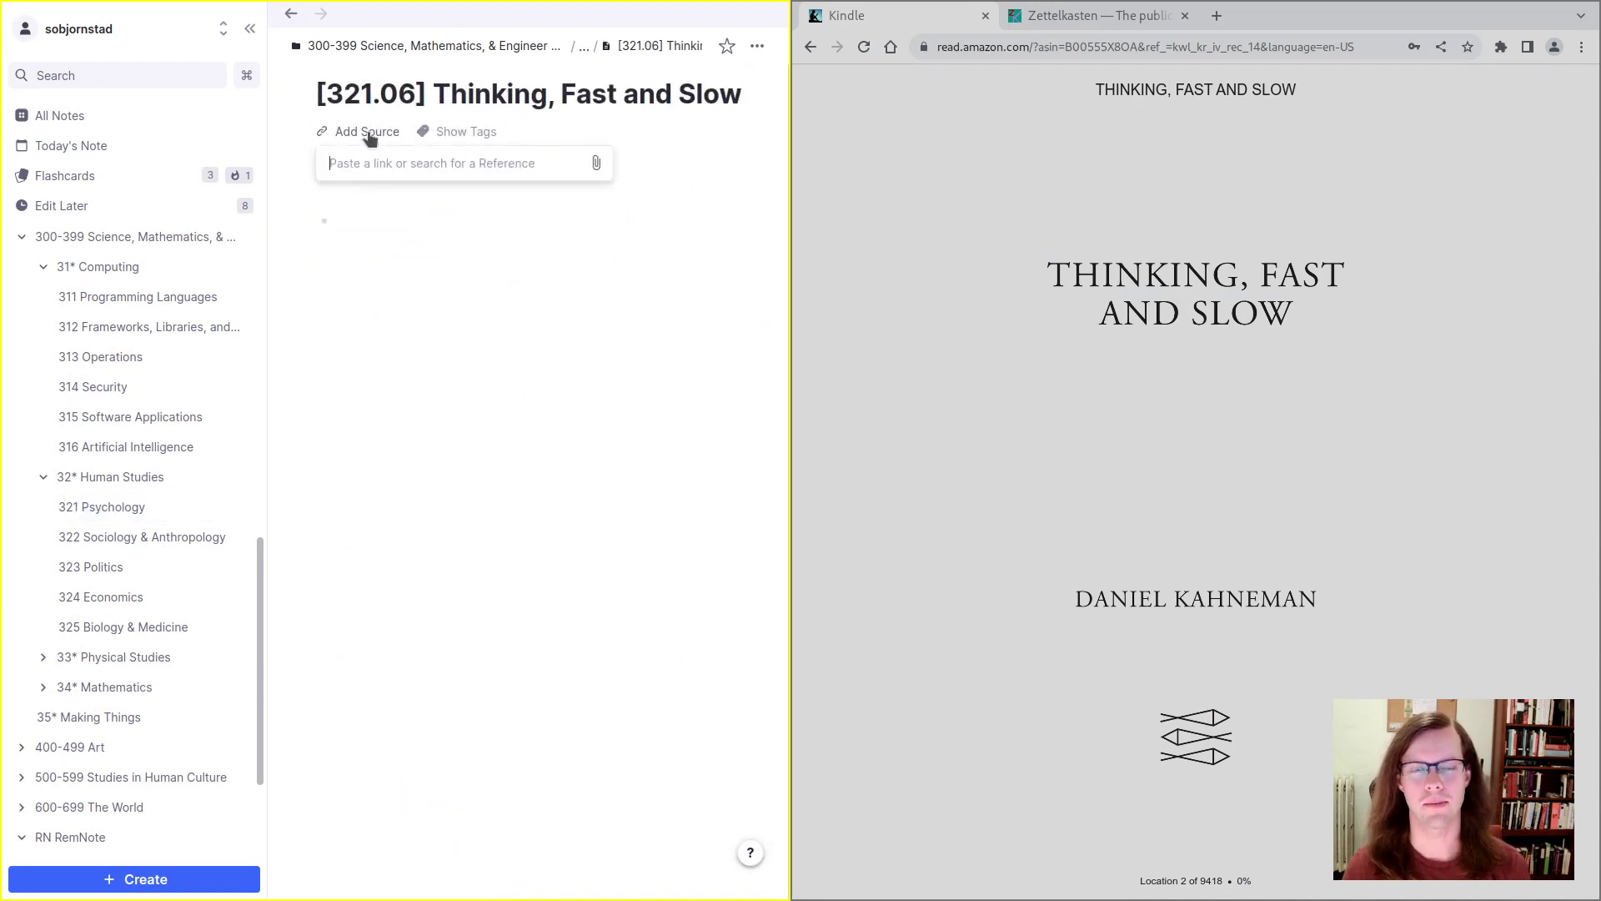
click(384, 200)
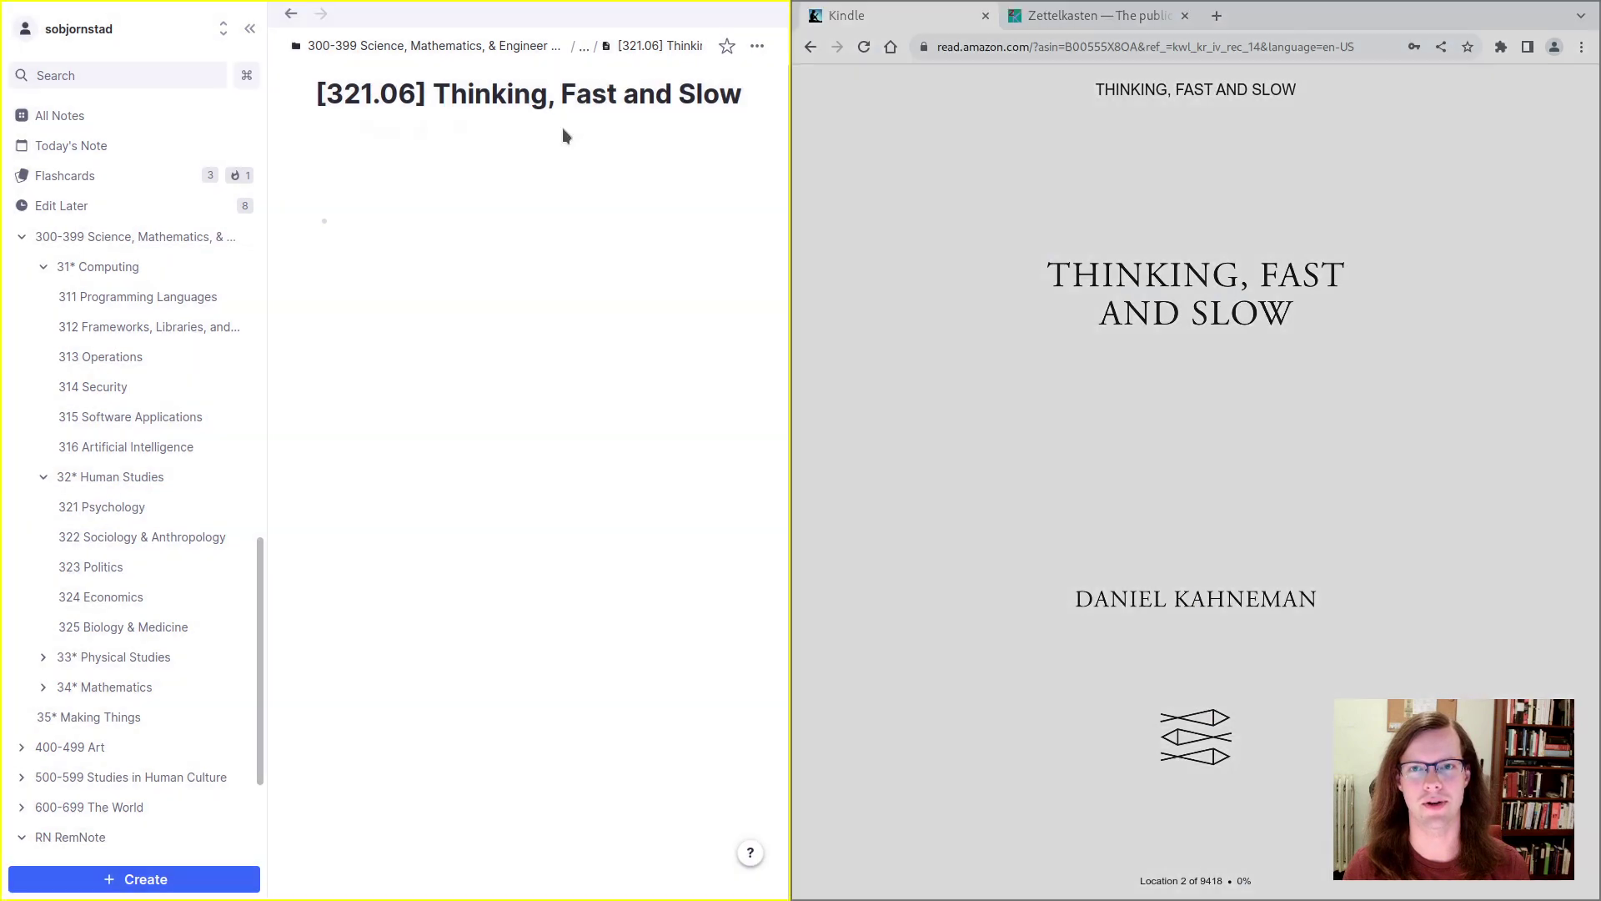
click(976, 86)
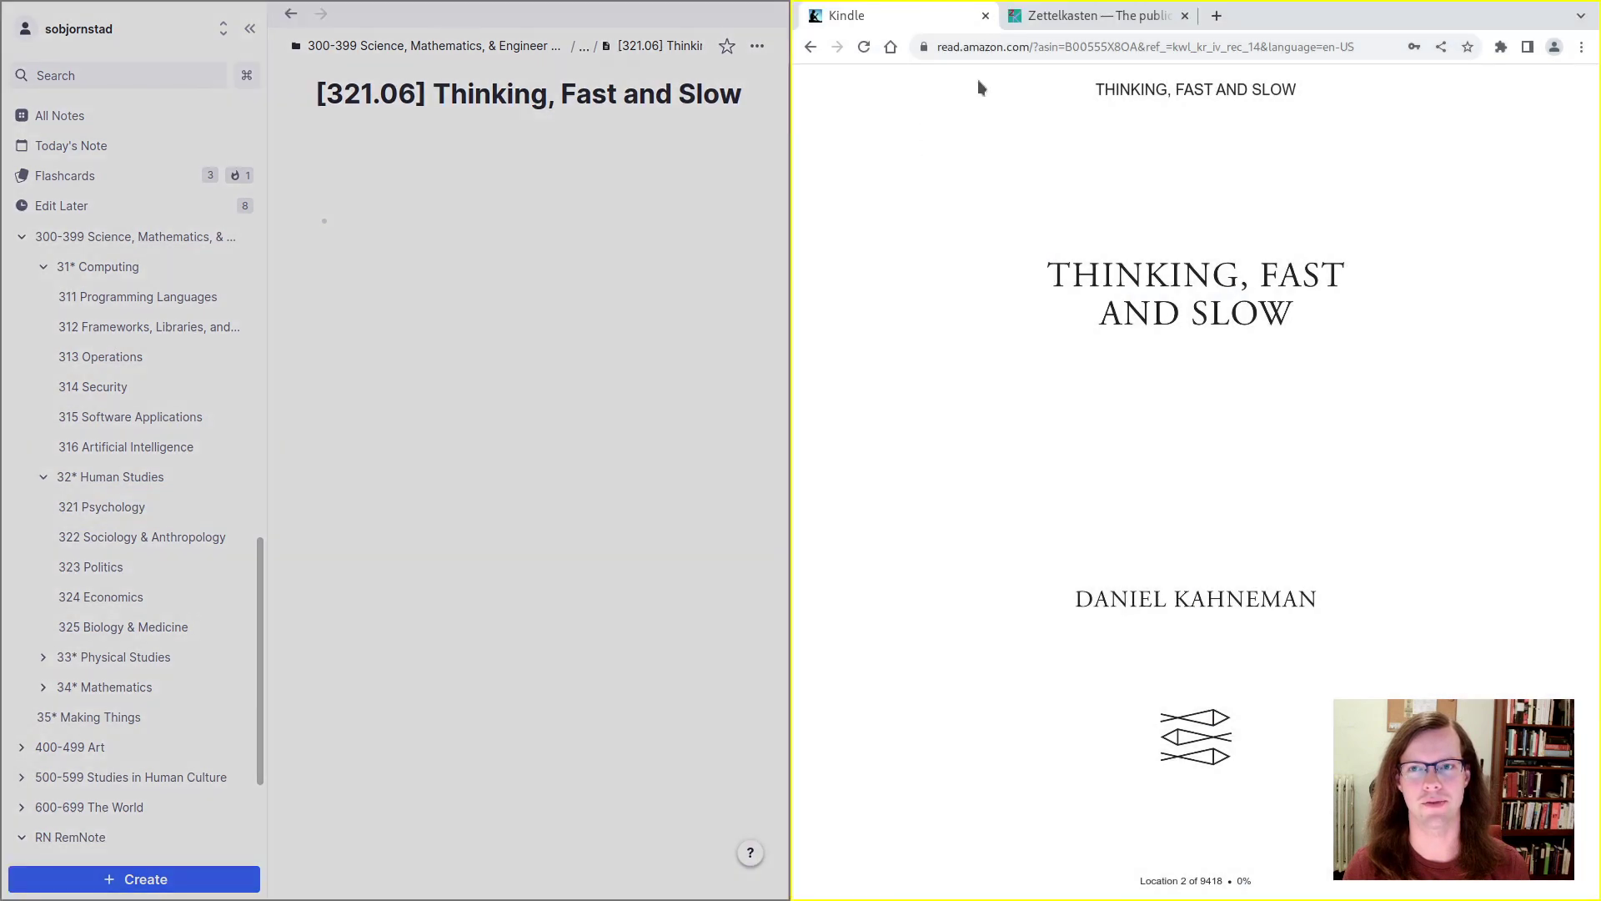
click(1127, 44)
click(1168, 112)
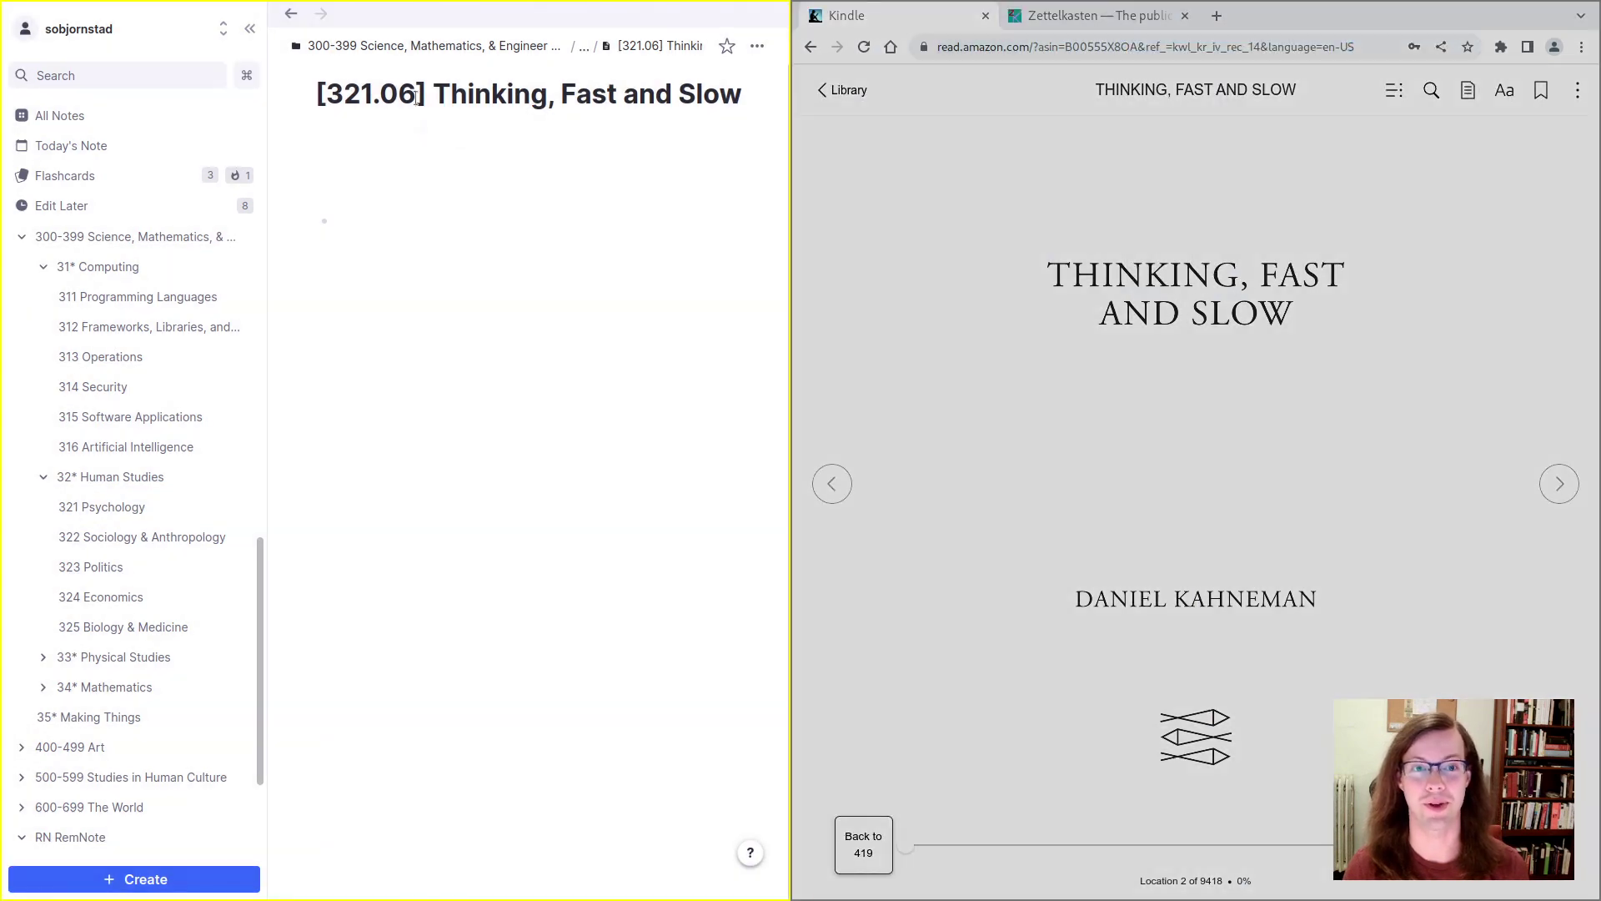
click(358, 136)
key(ctrl+v)
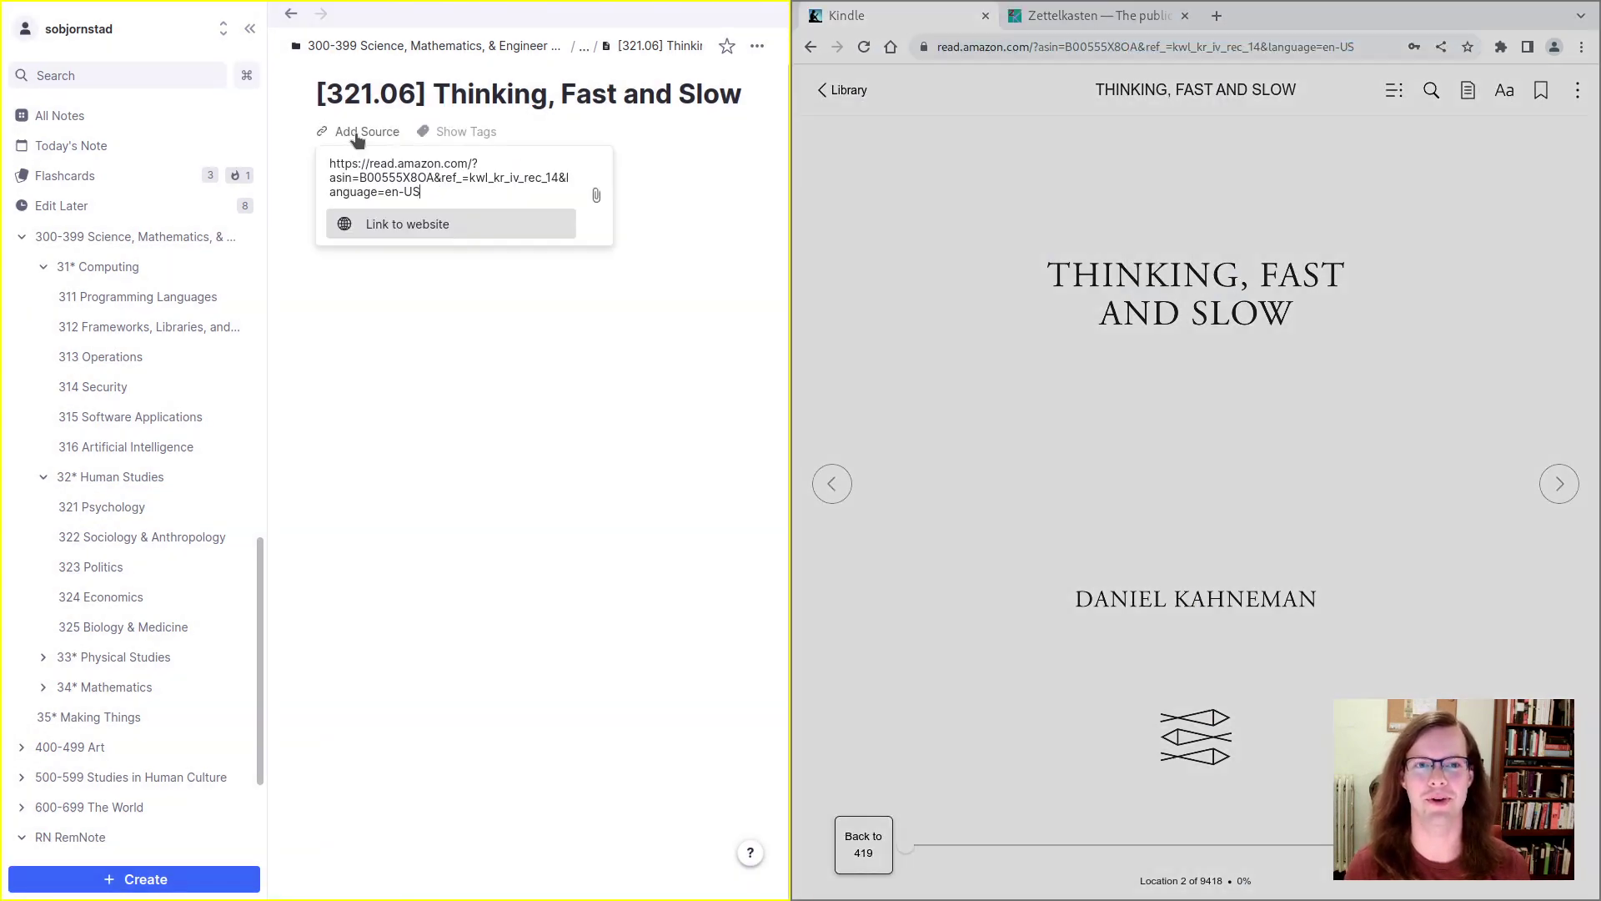
key(Return)
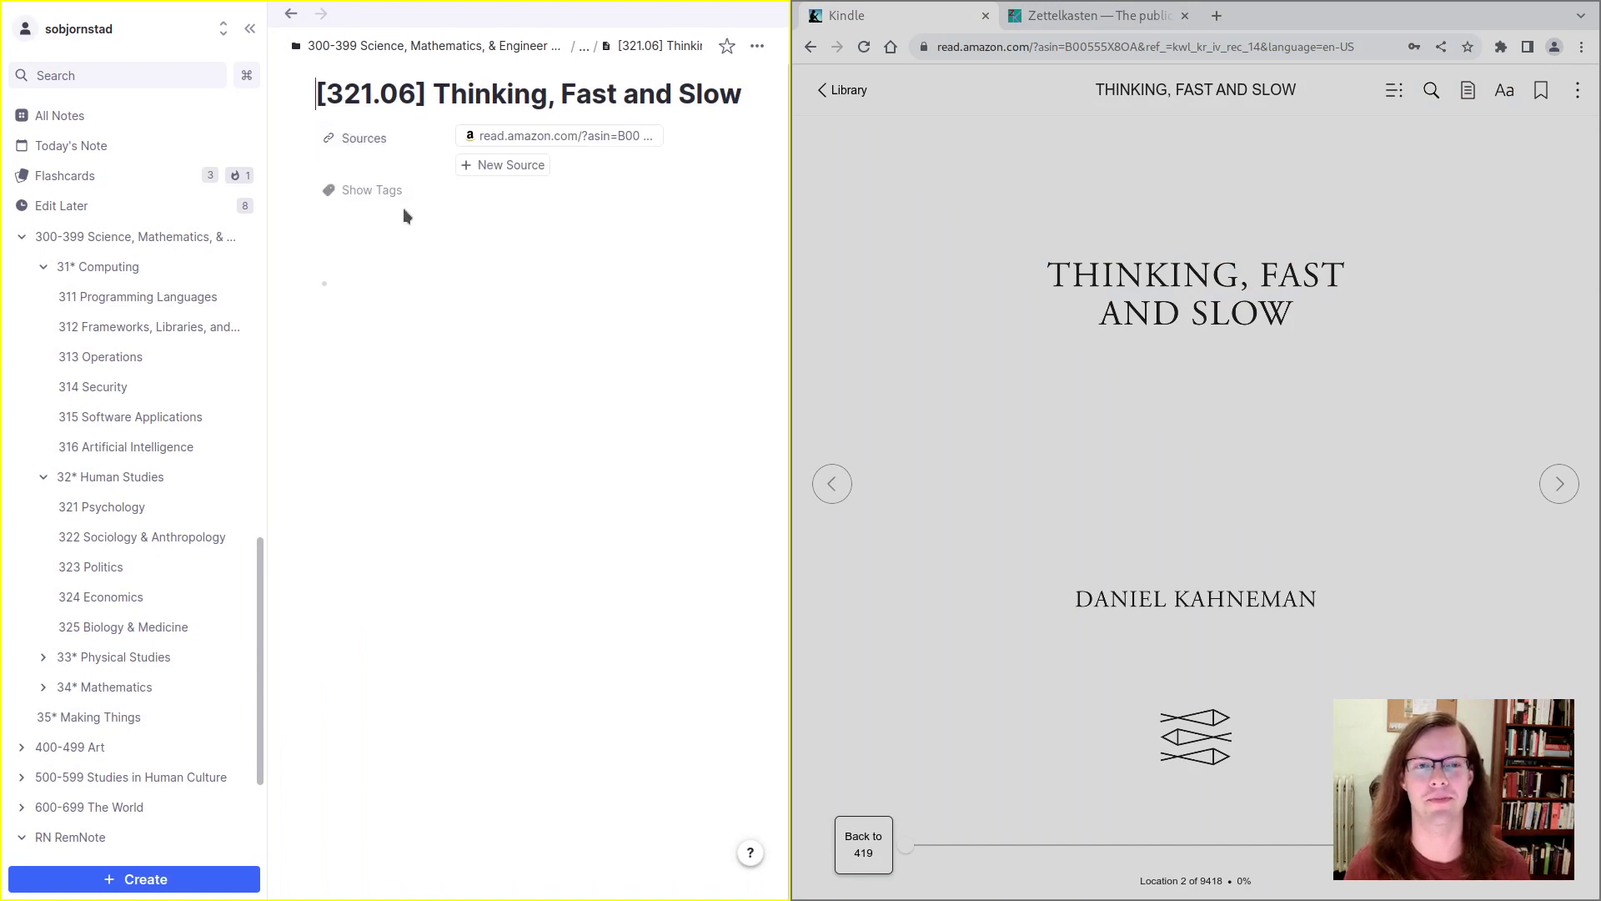
Step: Add "Metadata" as the first bullet of the Thinking, Fast and Slow document
click(407, 281)
text(Mte)
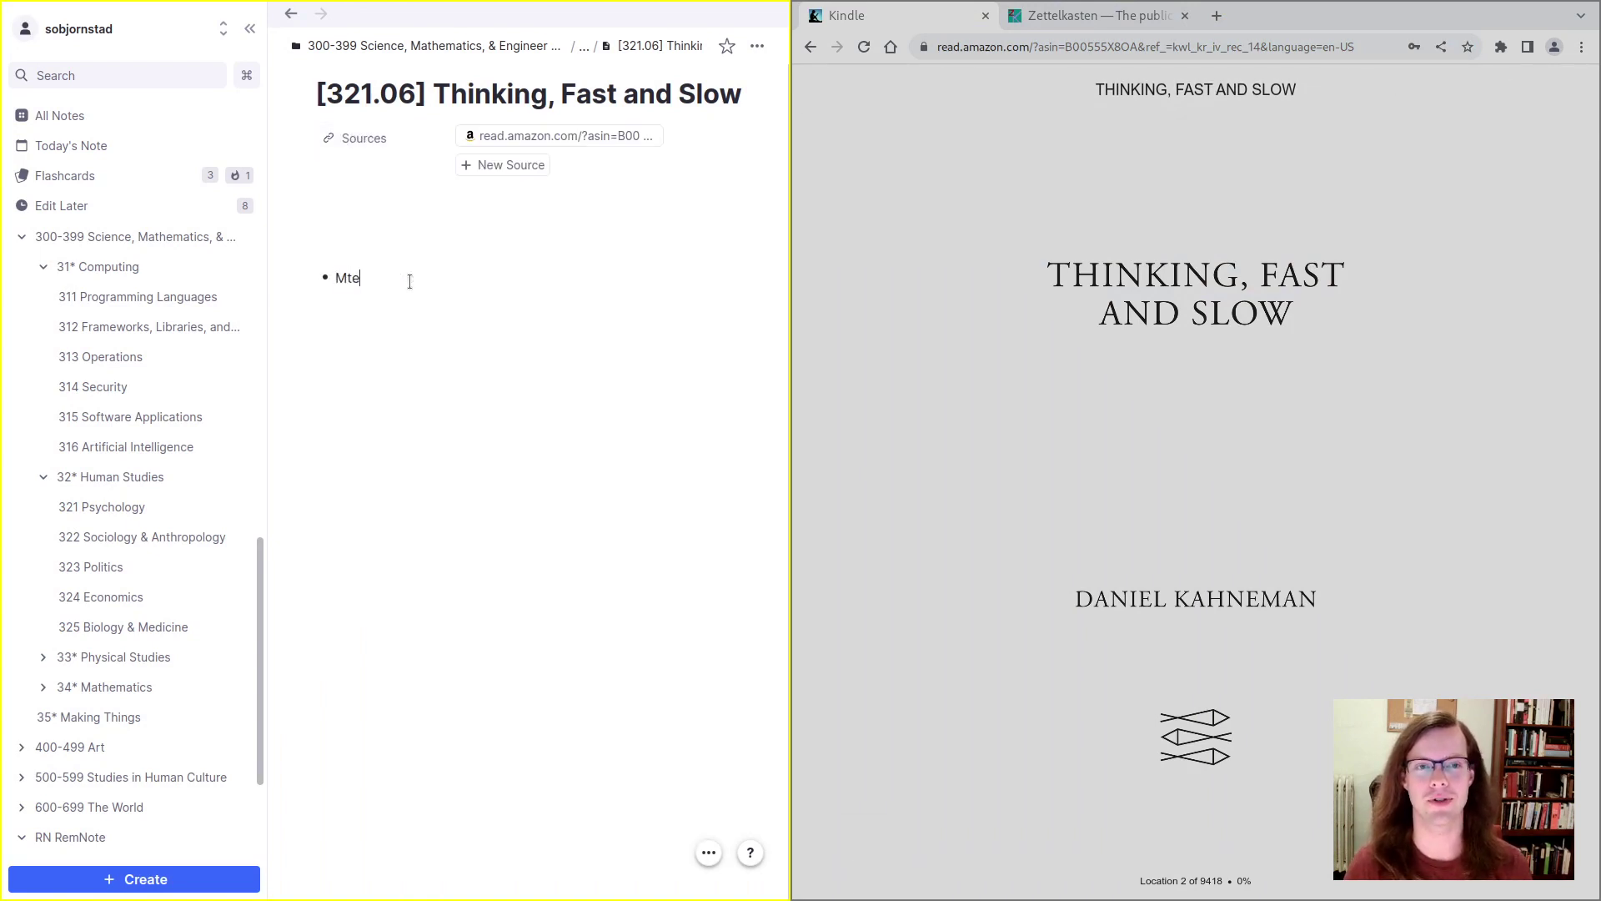
text(adata)
key(Return)
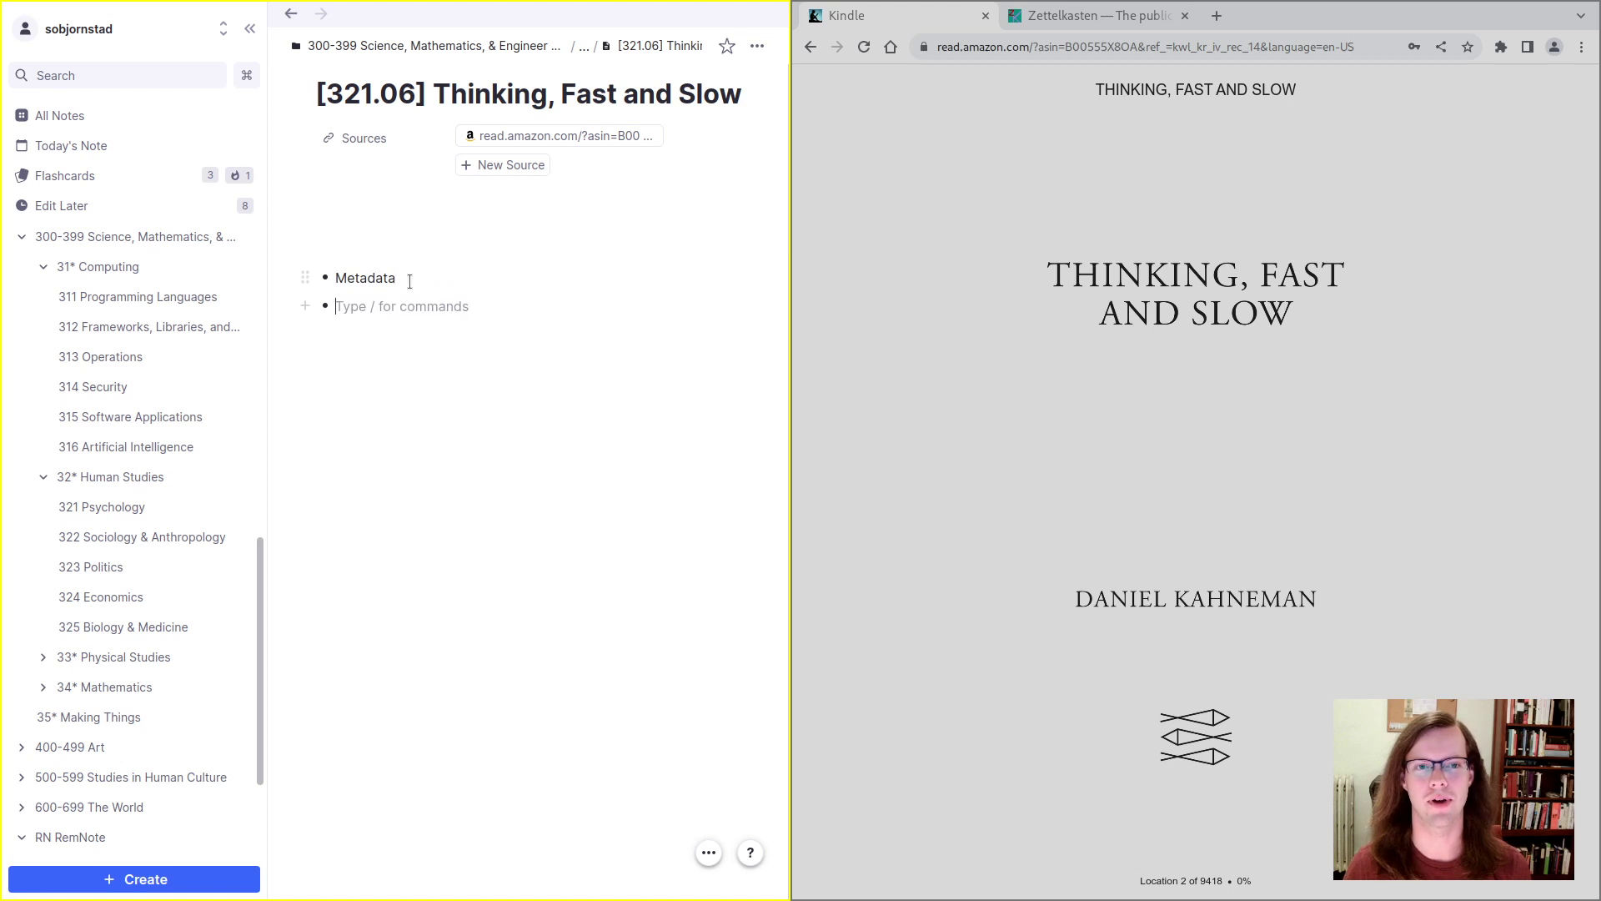
key(Tab)
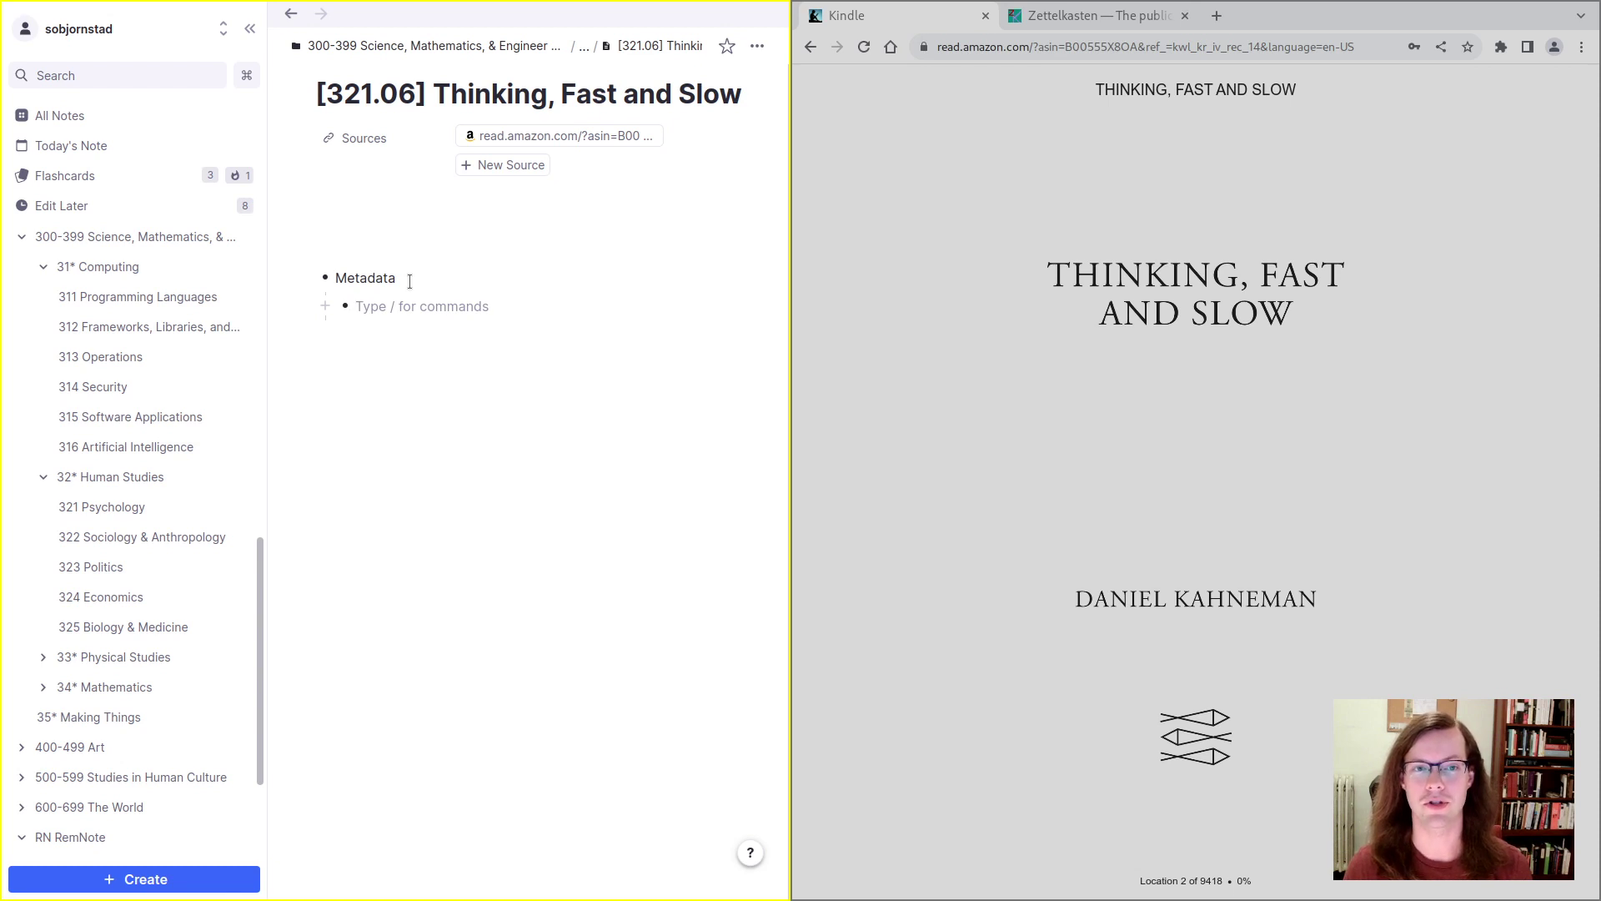
text(author)
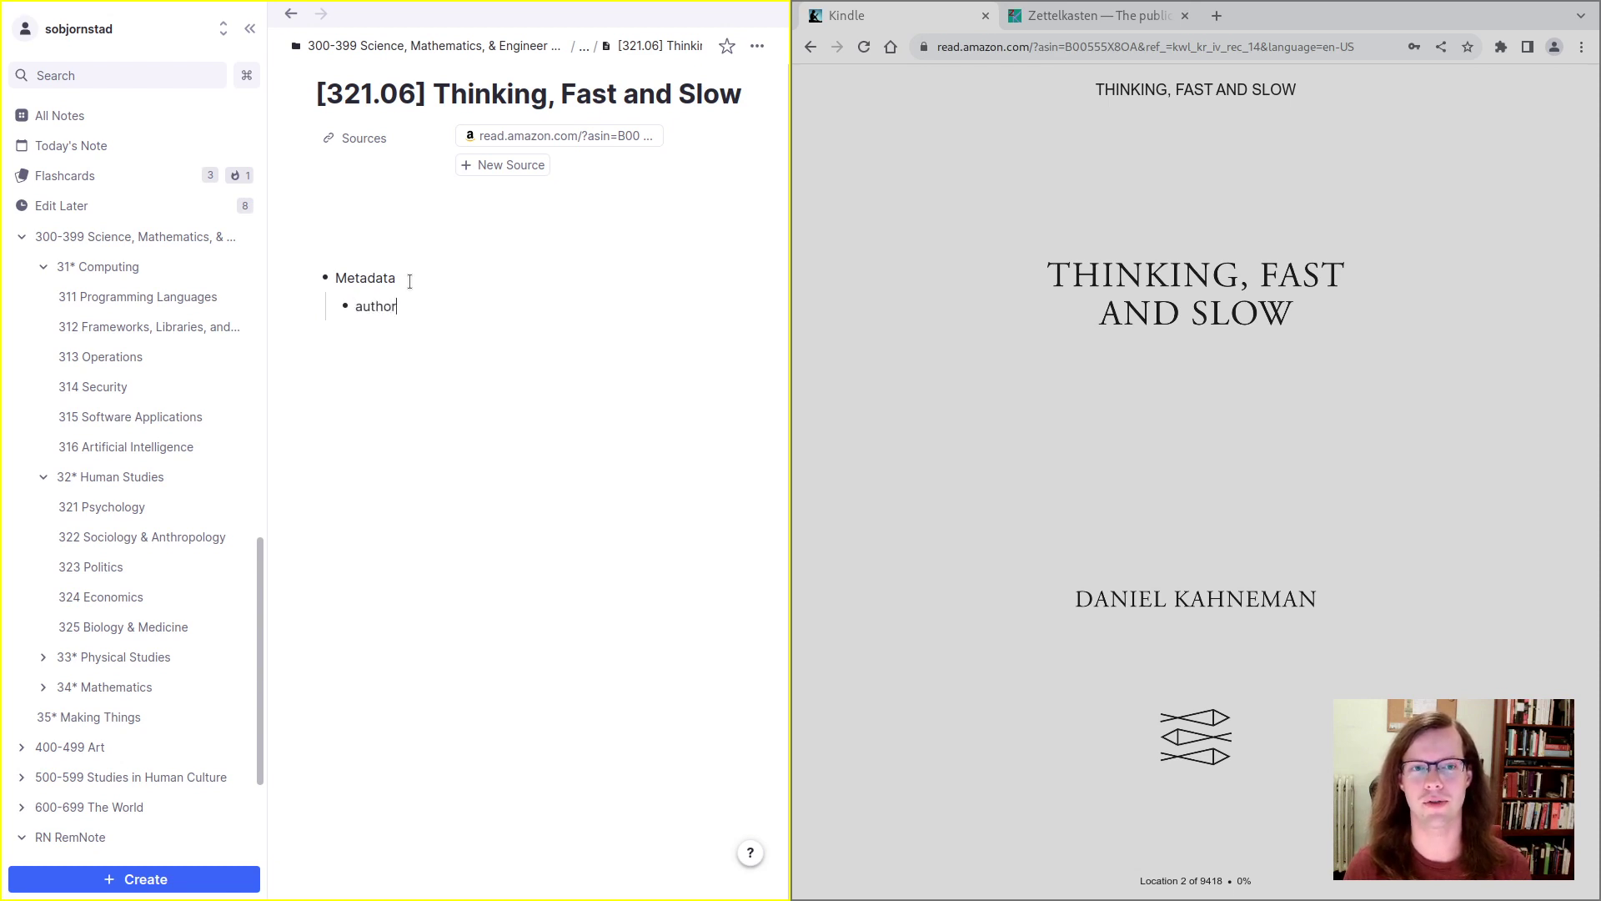
text(;;)
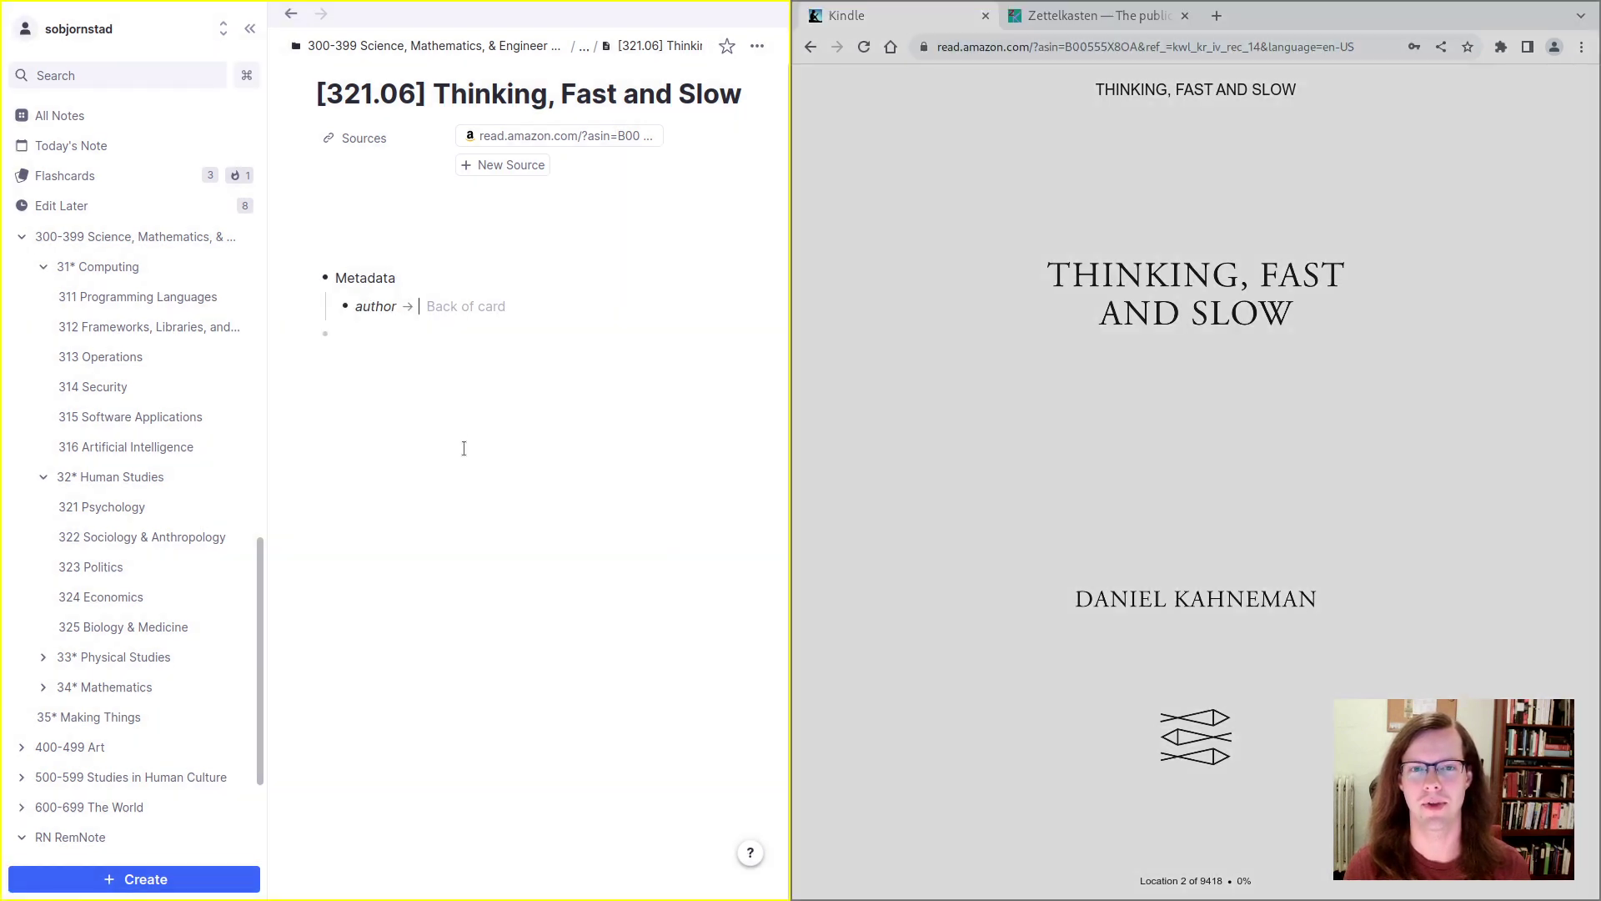
text(Daniel Kahneman)
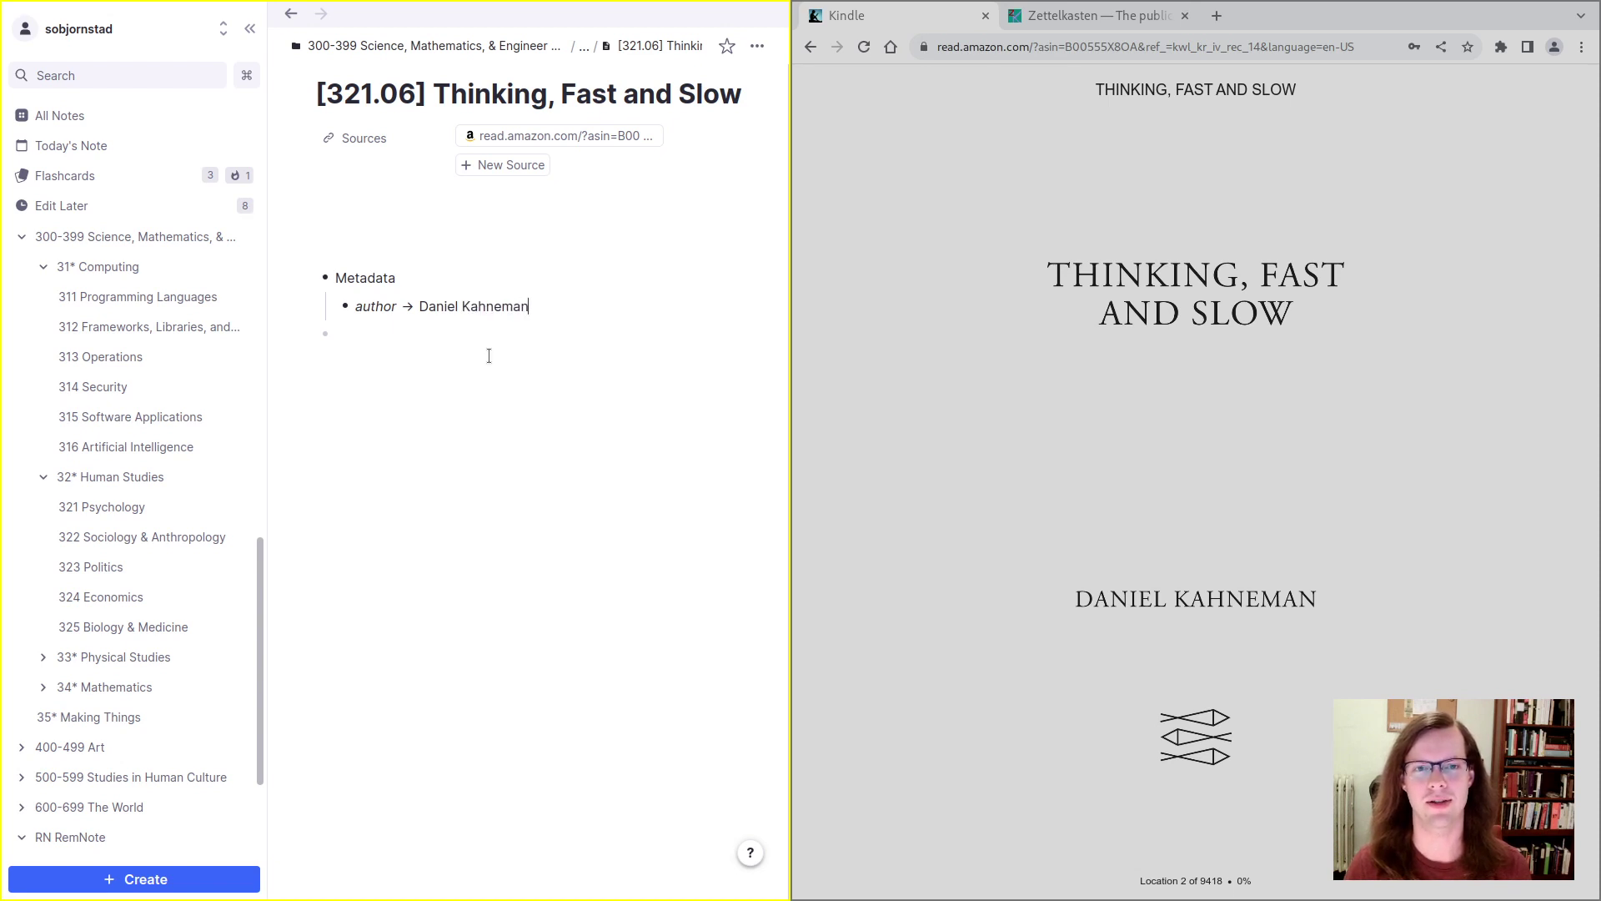
key(shift+Home)
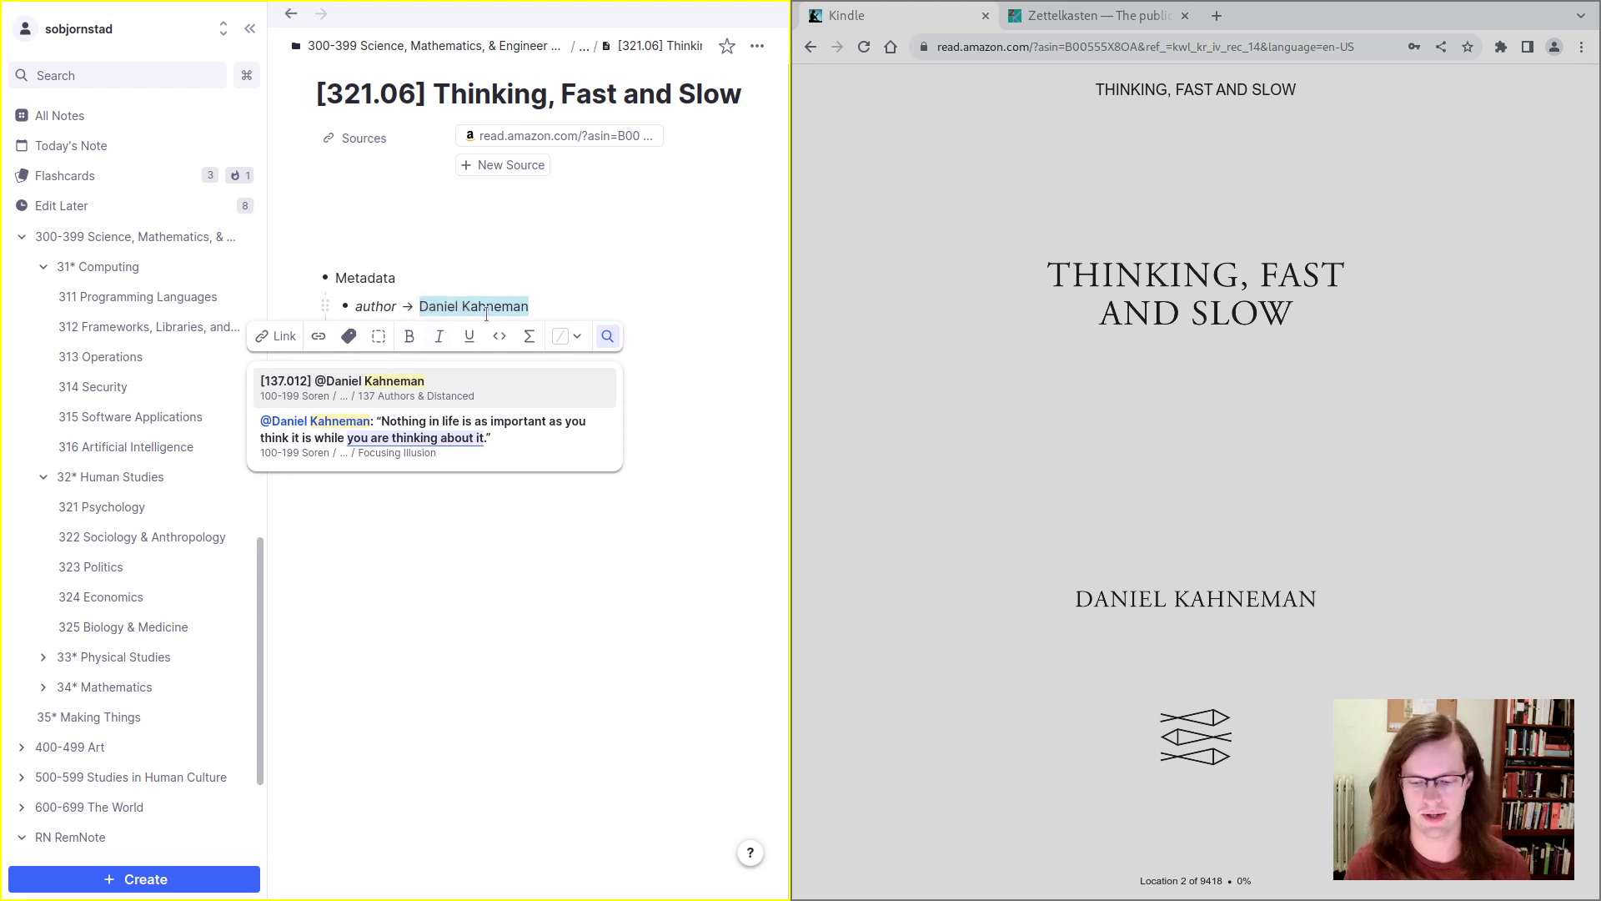
key(Return)
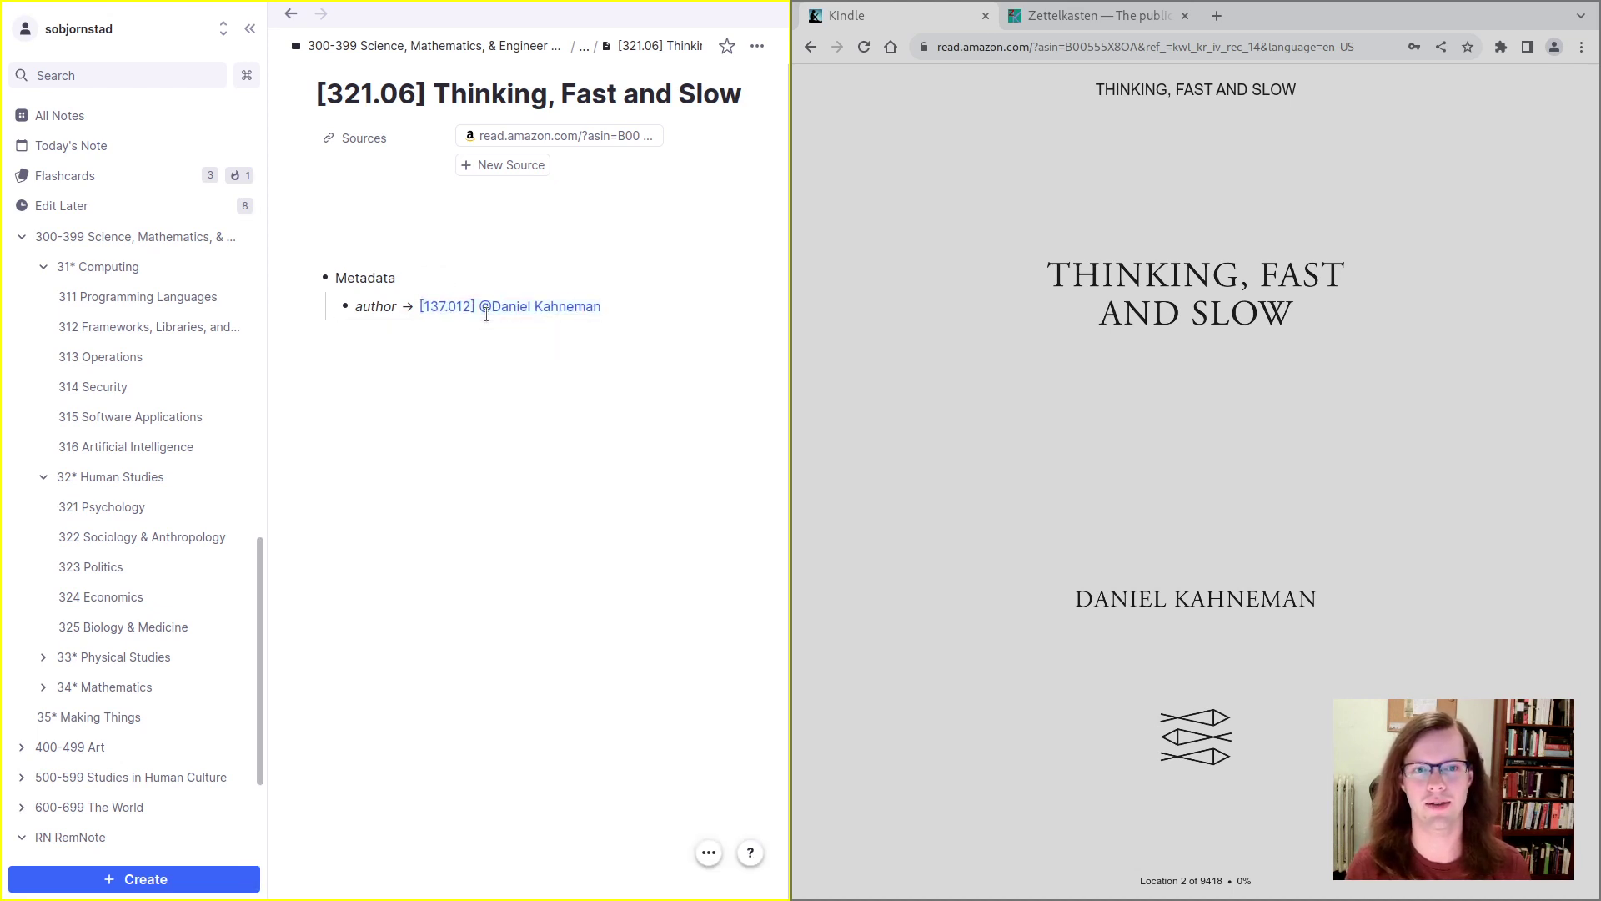
mouse_move(445, 306)
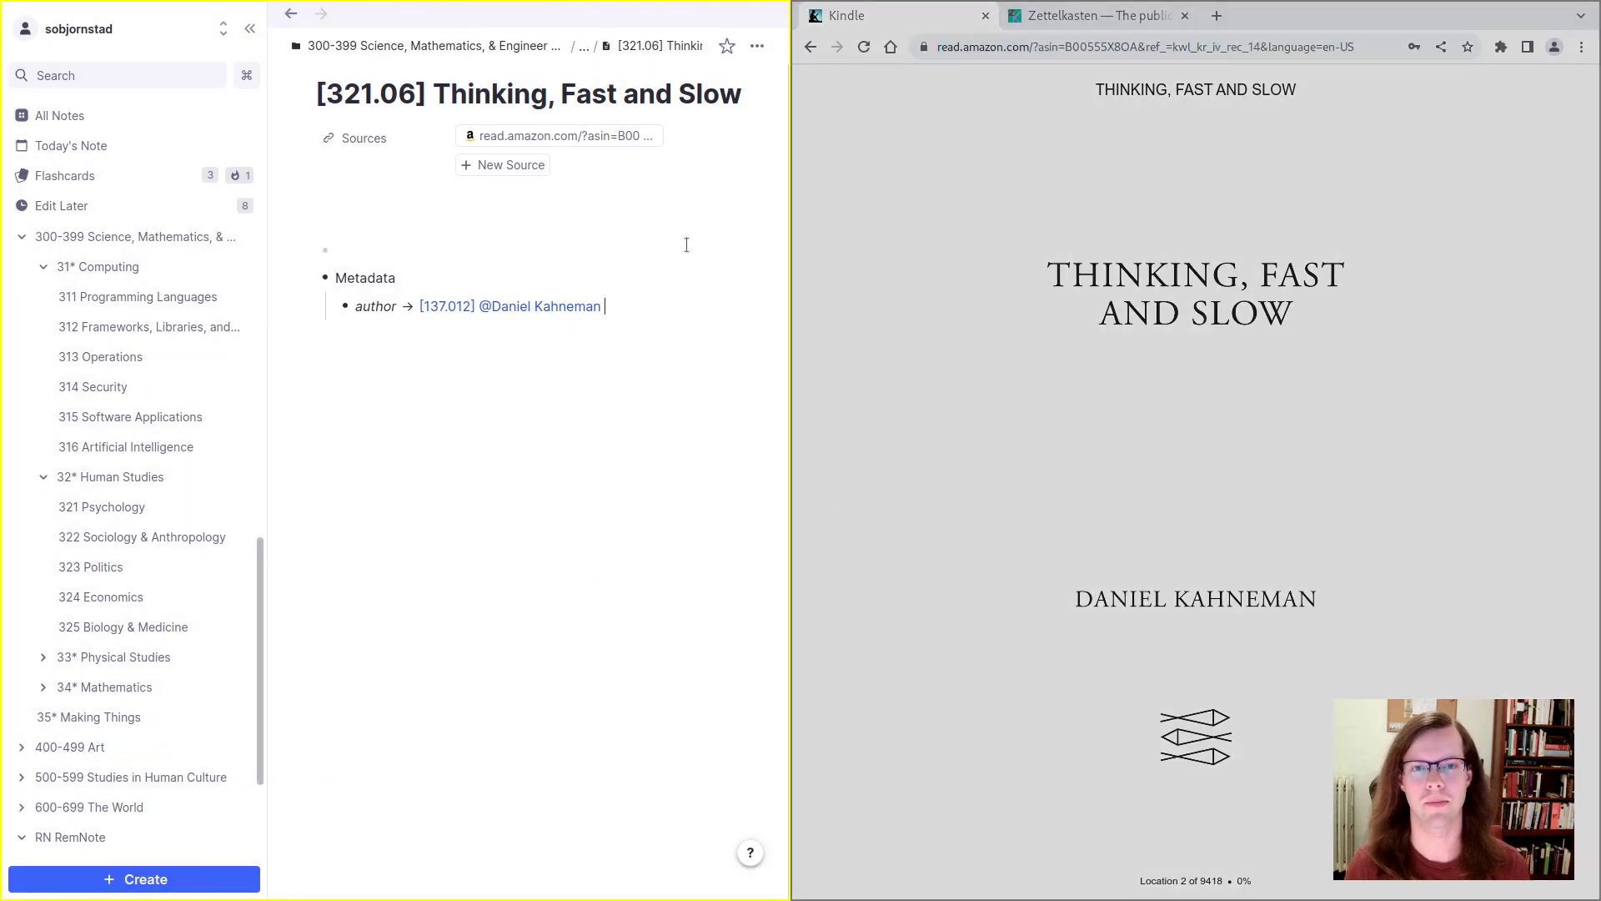
Step: Add a "year published" descriptor card below the author entry under Metadata, with its answer left empty
key(Return)
text(year published;)
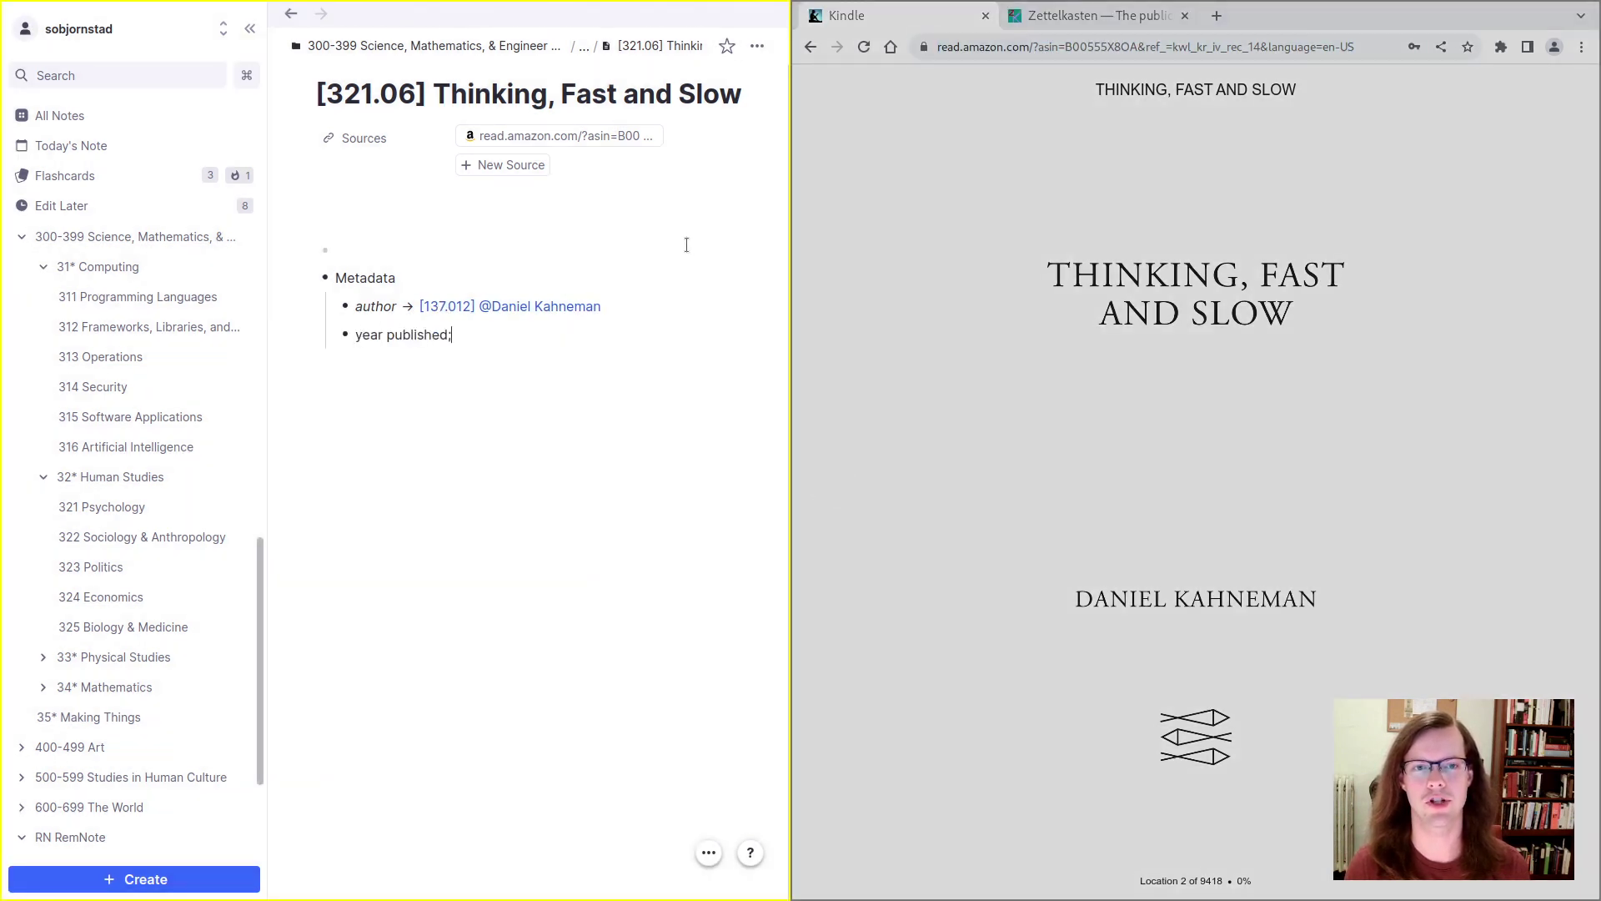
text(;)
Step: Switch to the Kindle book and open its copyright page from the table of contents
click(1523, 408)
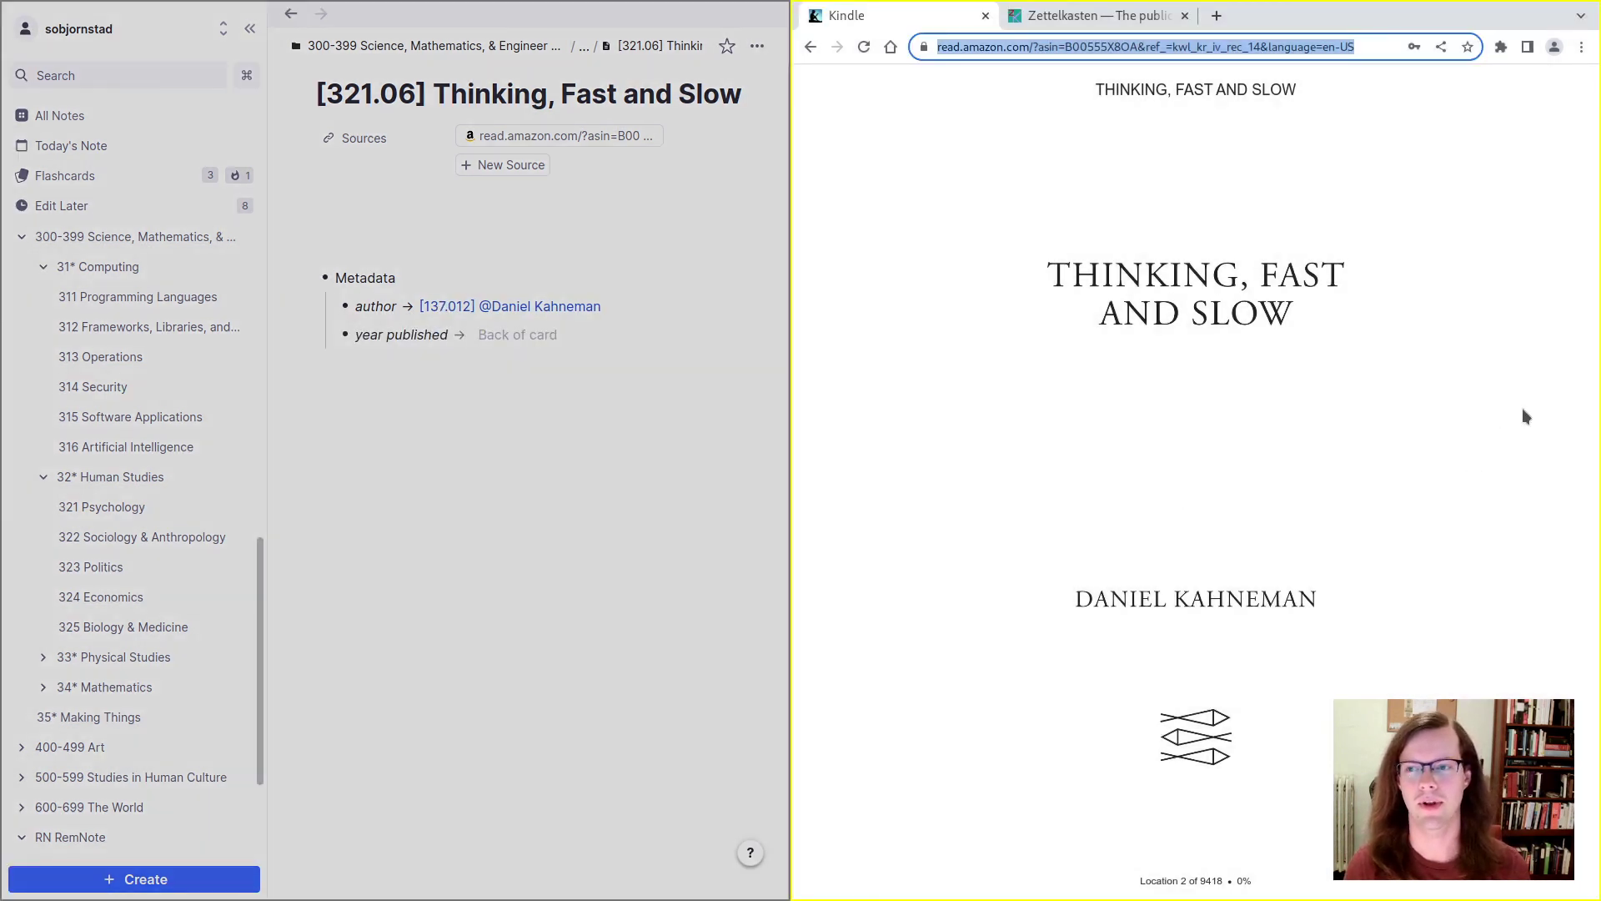
click(1563, 512)
click(1563, 511)
click(1559, 497)
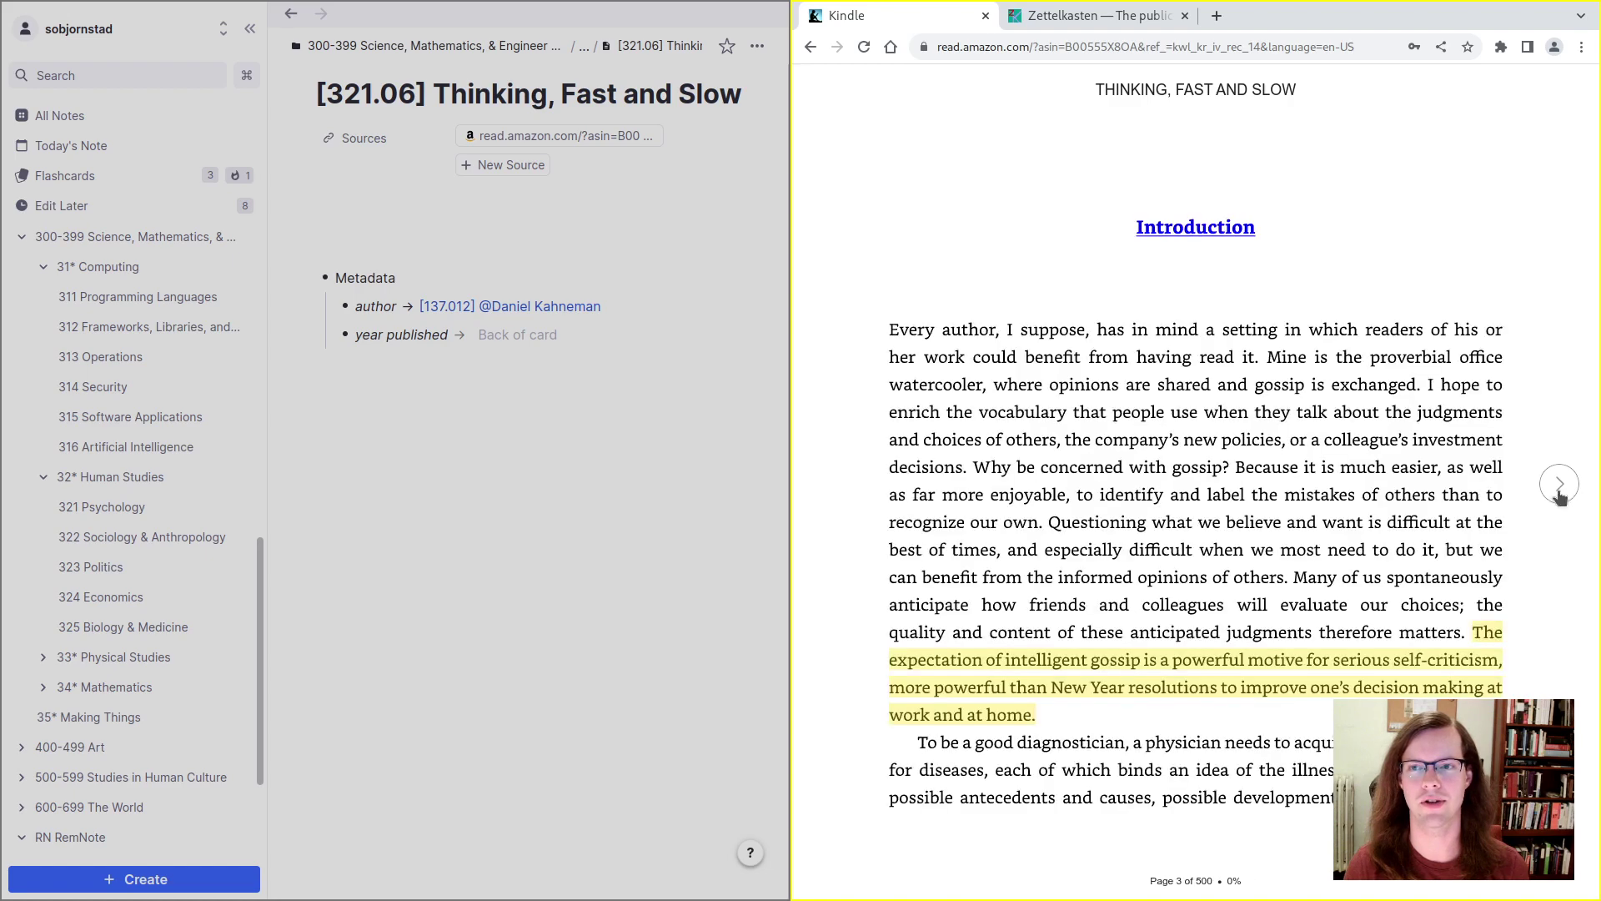
click(1560, 493)
click(1393, 92)
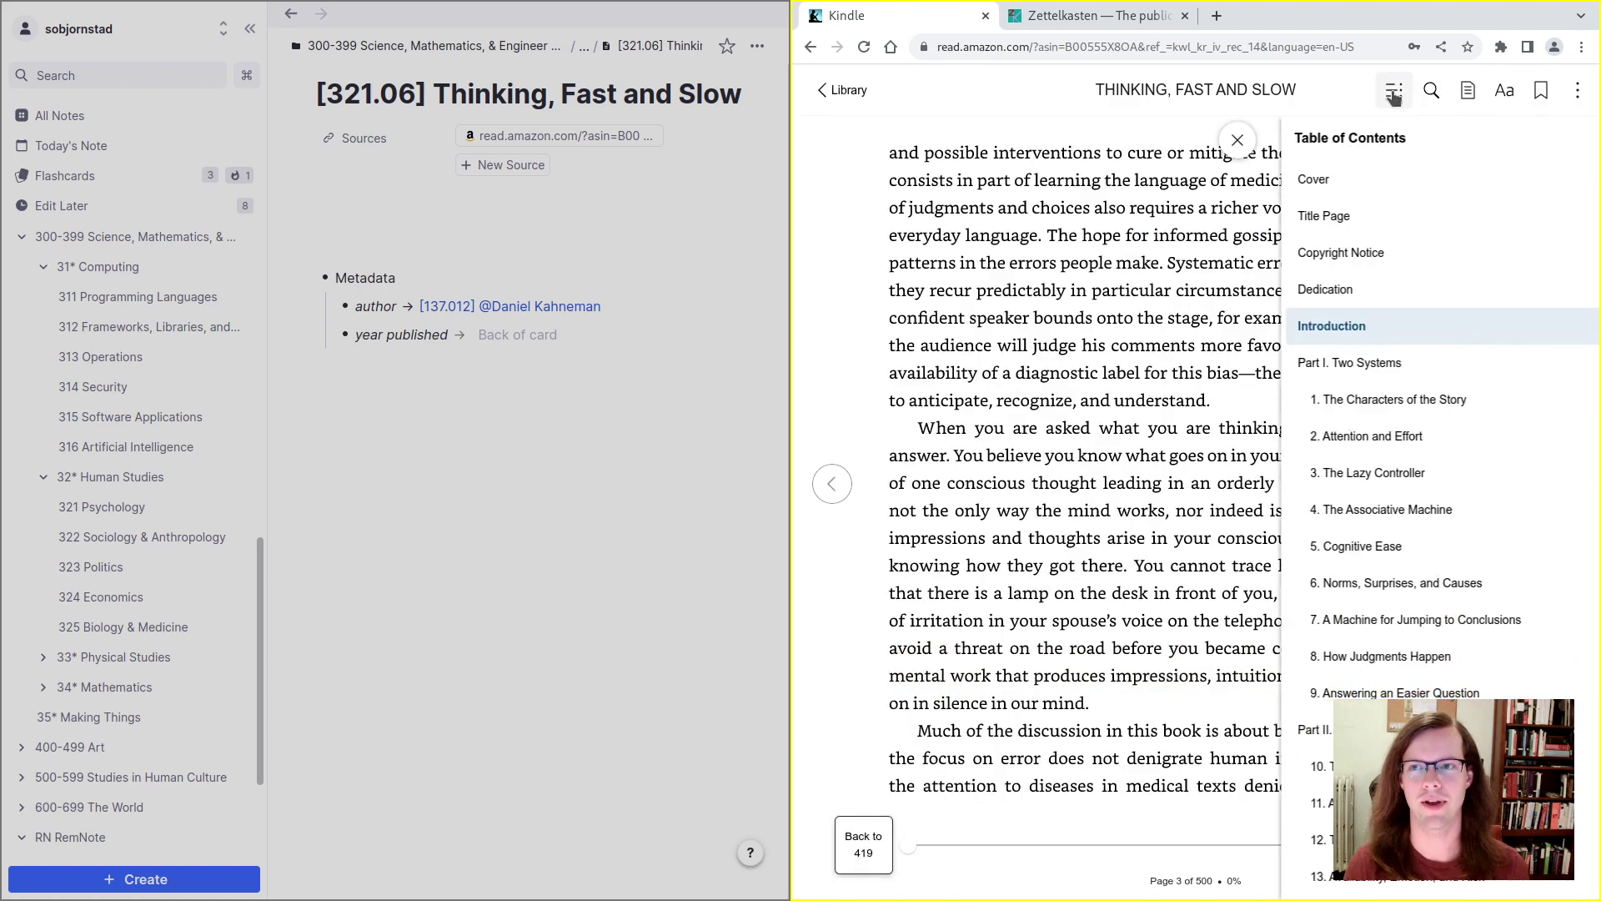
scroll(1415, 368, down, 15)
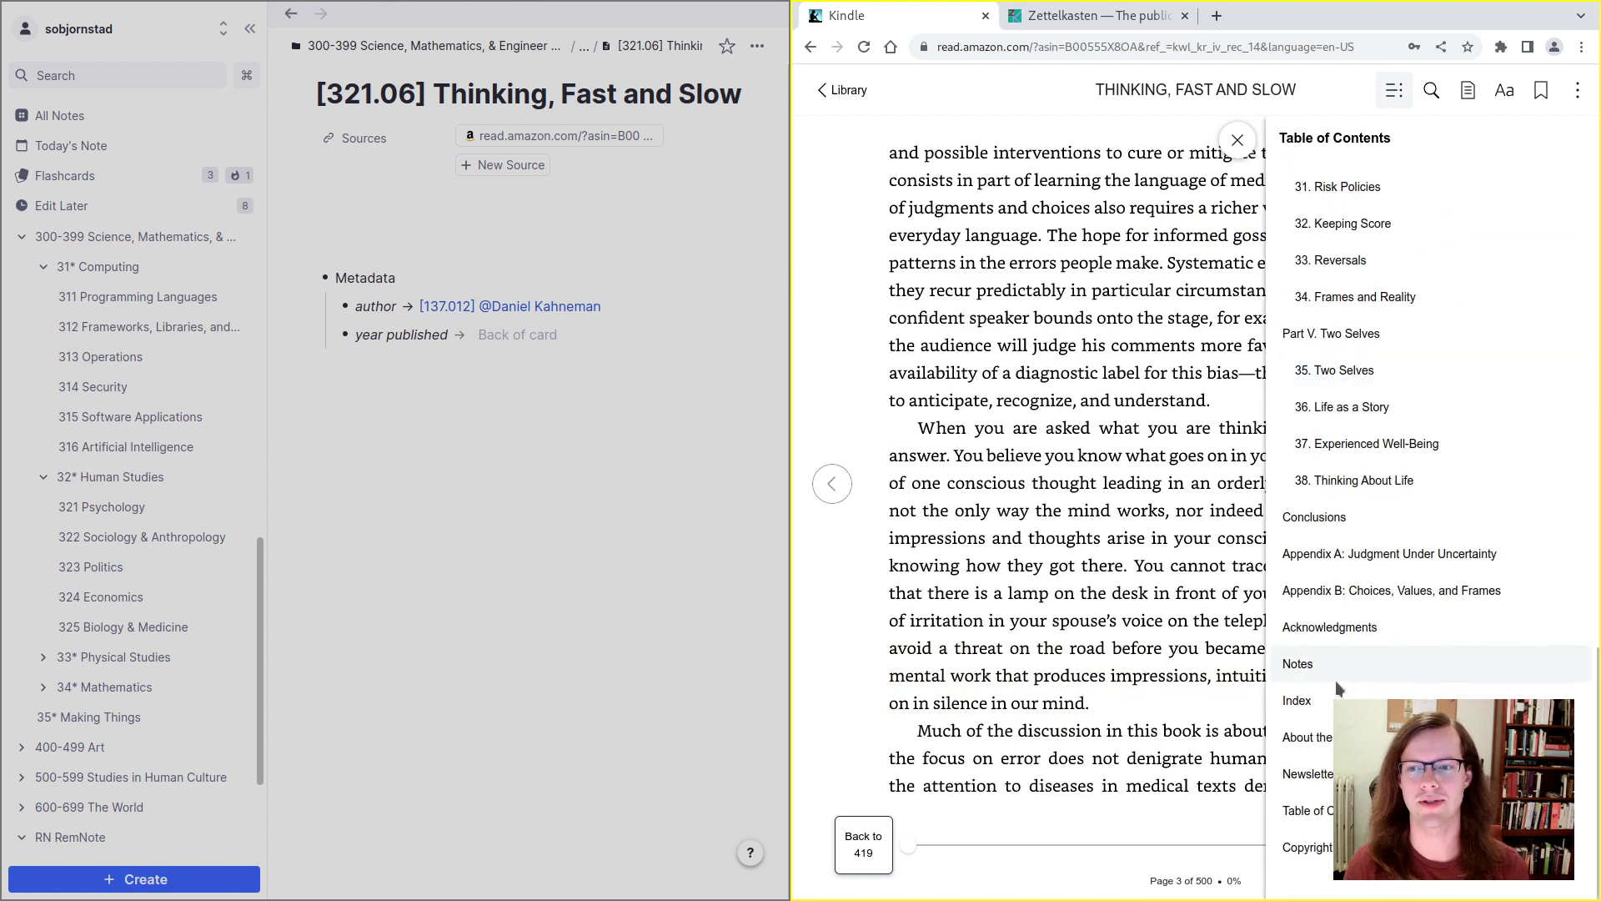
click(1308, 847)
Step: Enter 2011 as the answer of the "year published" card under Metadata in the RemNote document
click(521, 334)
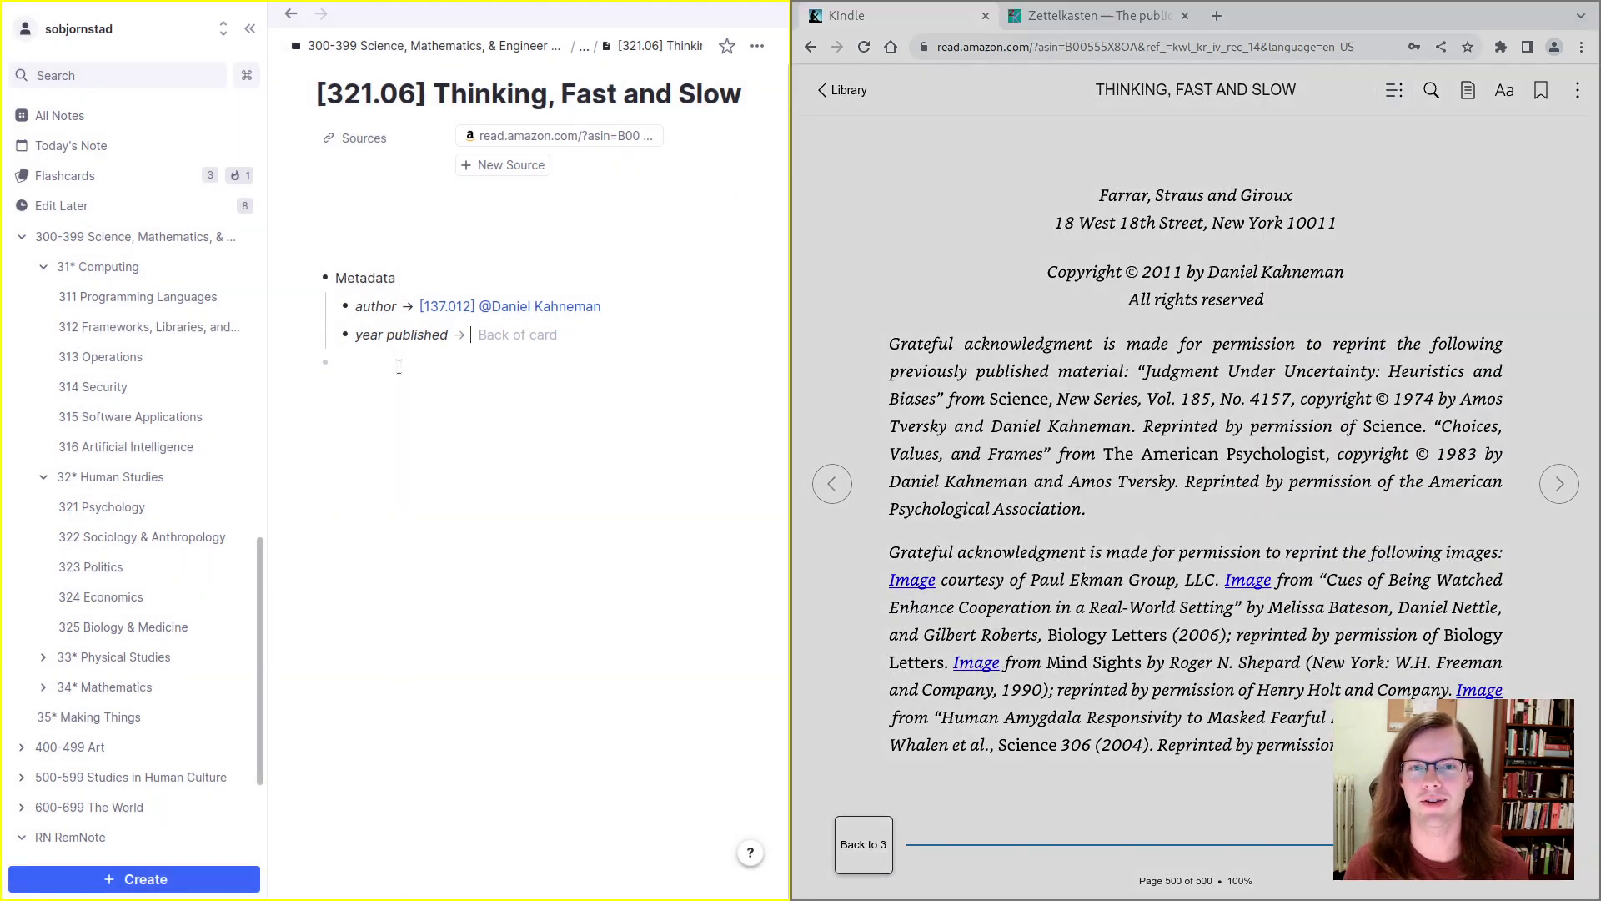
text(20911)
key(BackSpace)
key(BackSpace)
key(BackSpace)
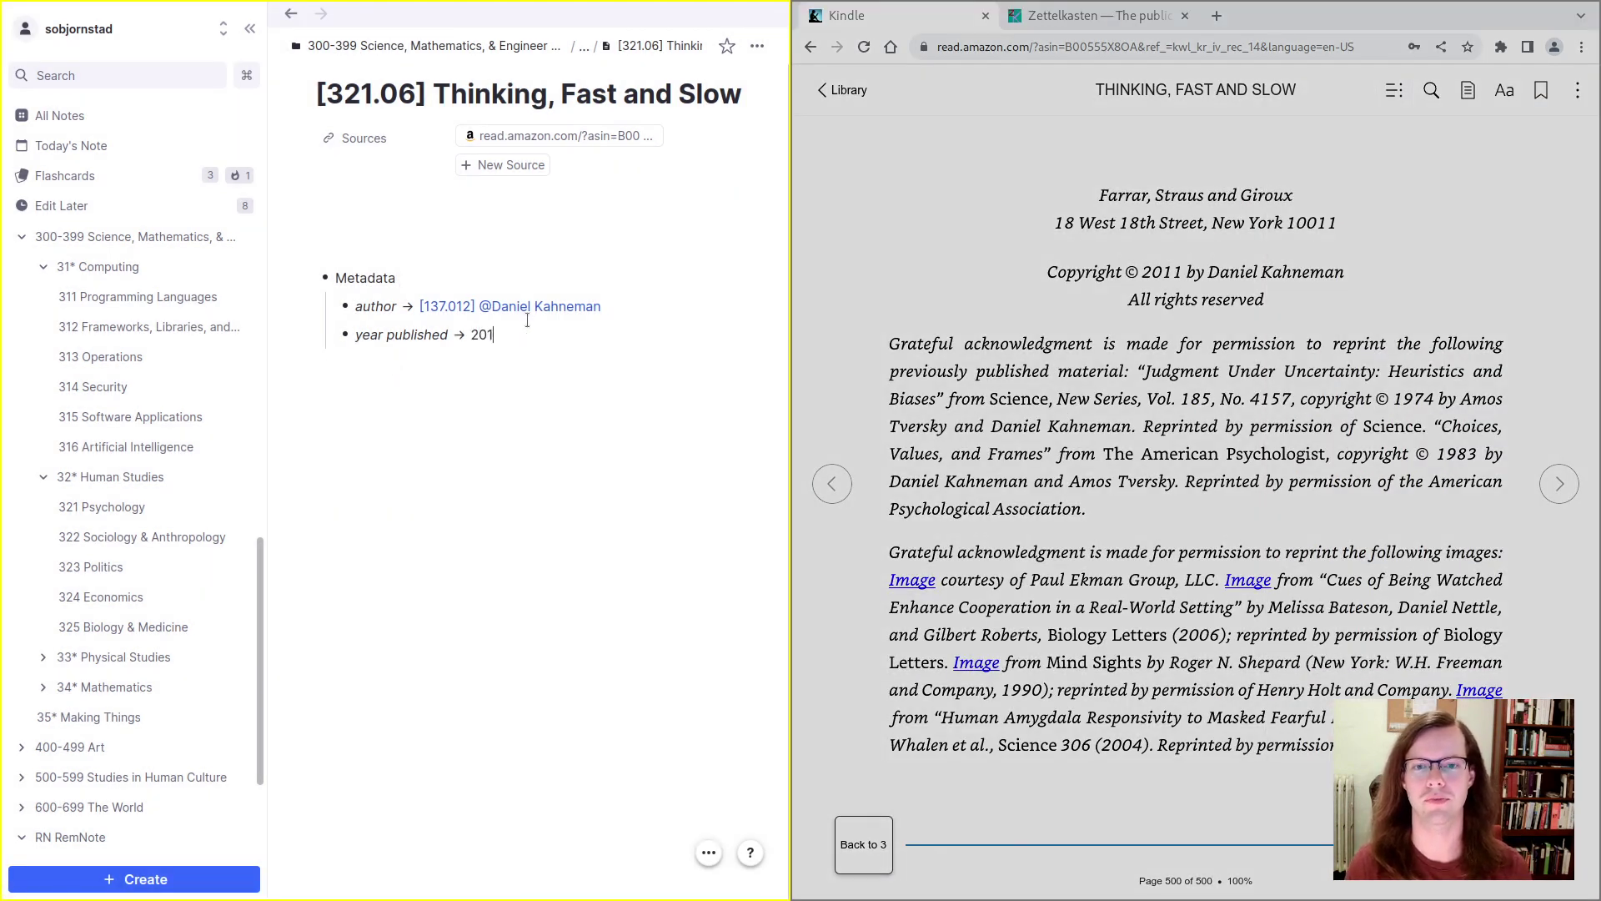
text(11)
Step: Add an empty top-level bullet below the Metadata entries and open chapter 1, The Characters of the Story, in the Kindle book
click(863, 844)
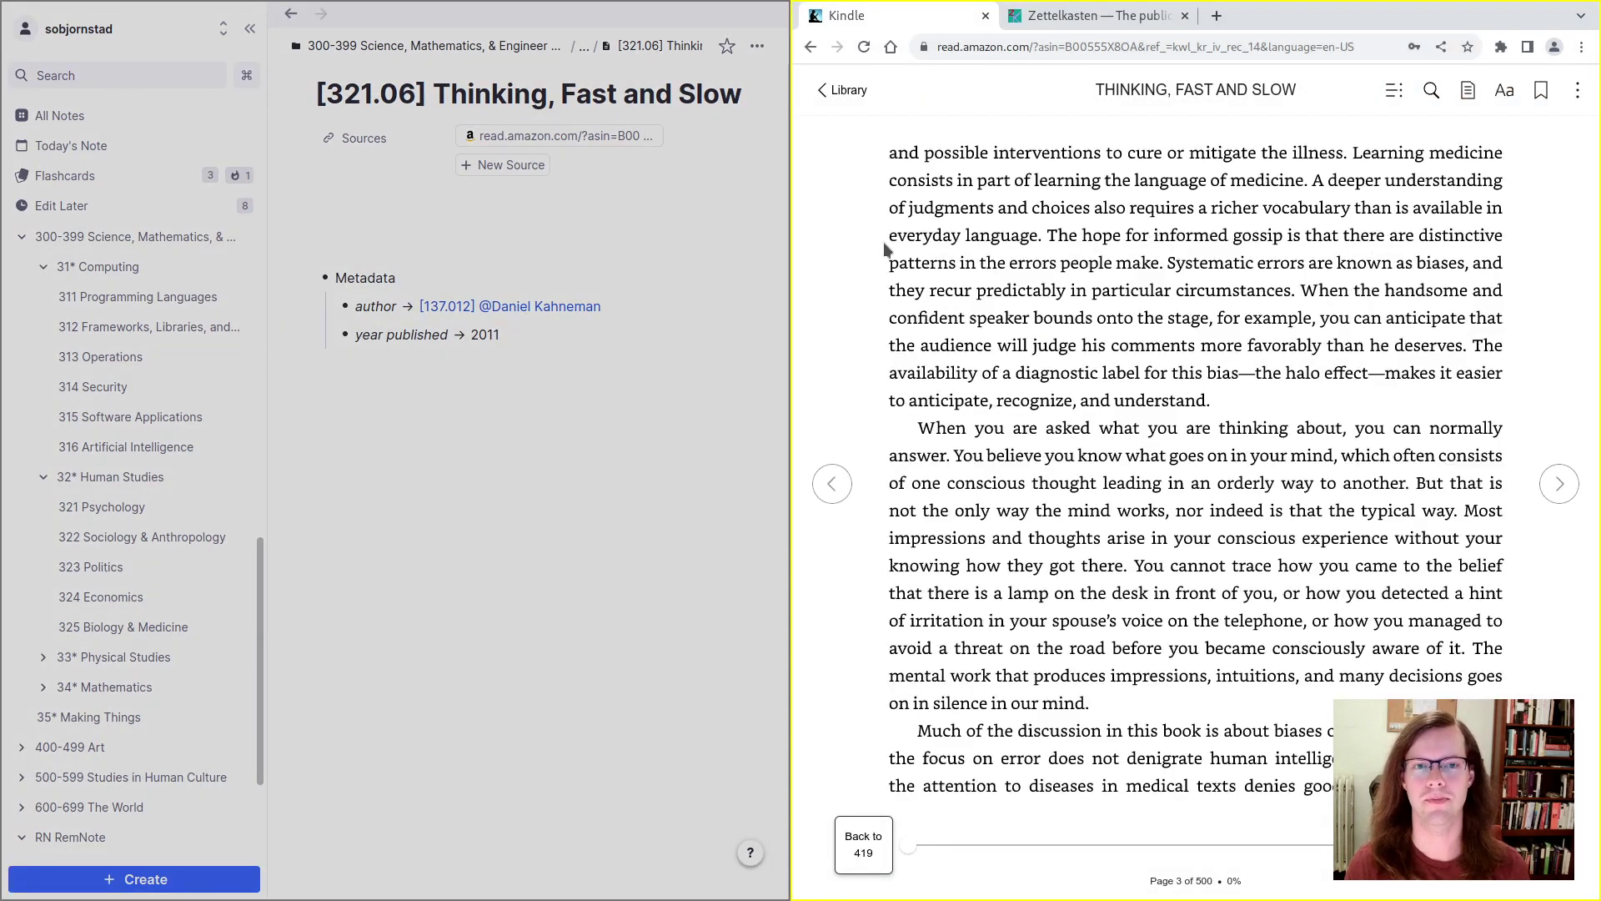
key(alt+Tab)
key(Return)
key(alt+Tab)
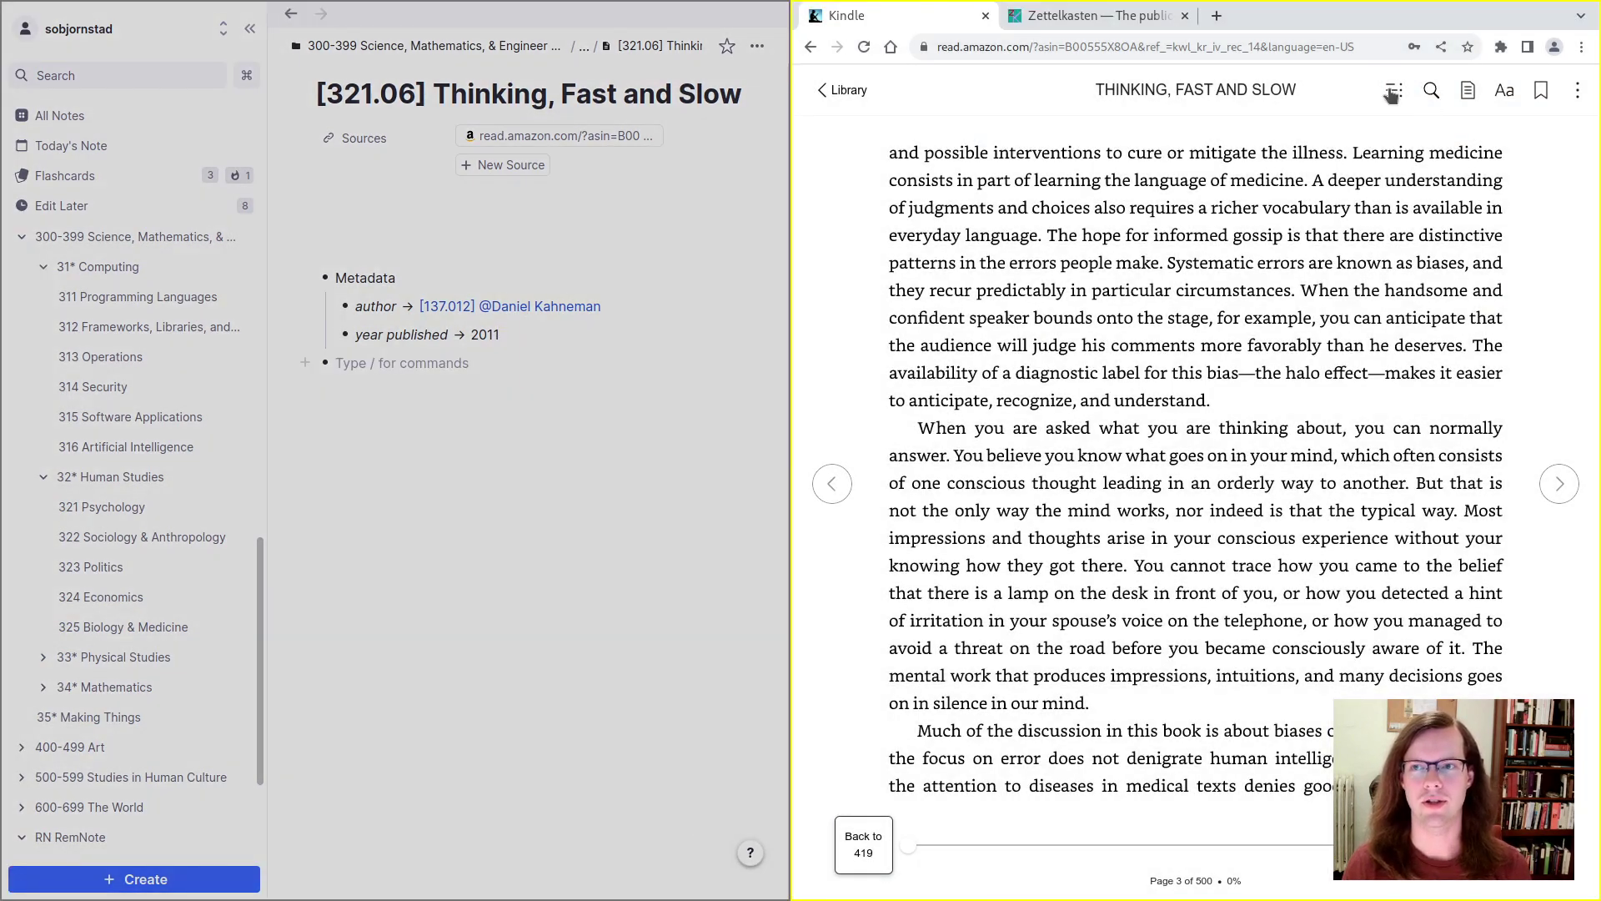
click(1394, 90)
click(1361, 252)
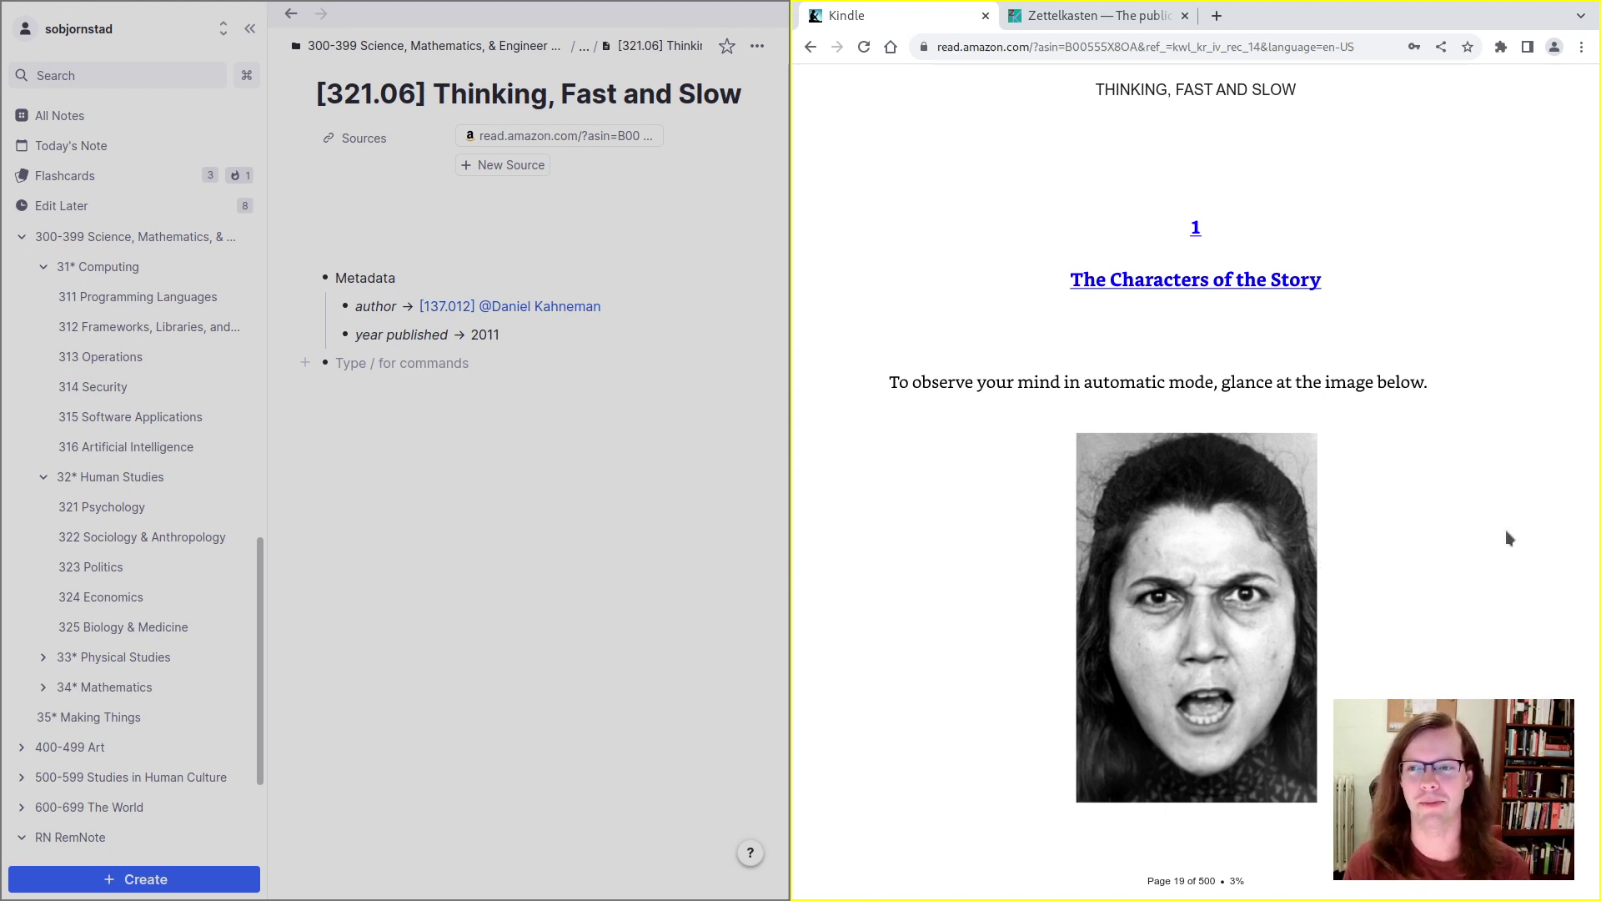
Step: Look over the Figure 1 page of chapter 1 in the Kindle book, and return to the chapter's title page
mouse_move(1556, 490)
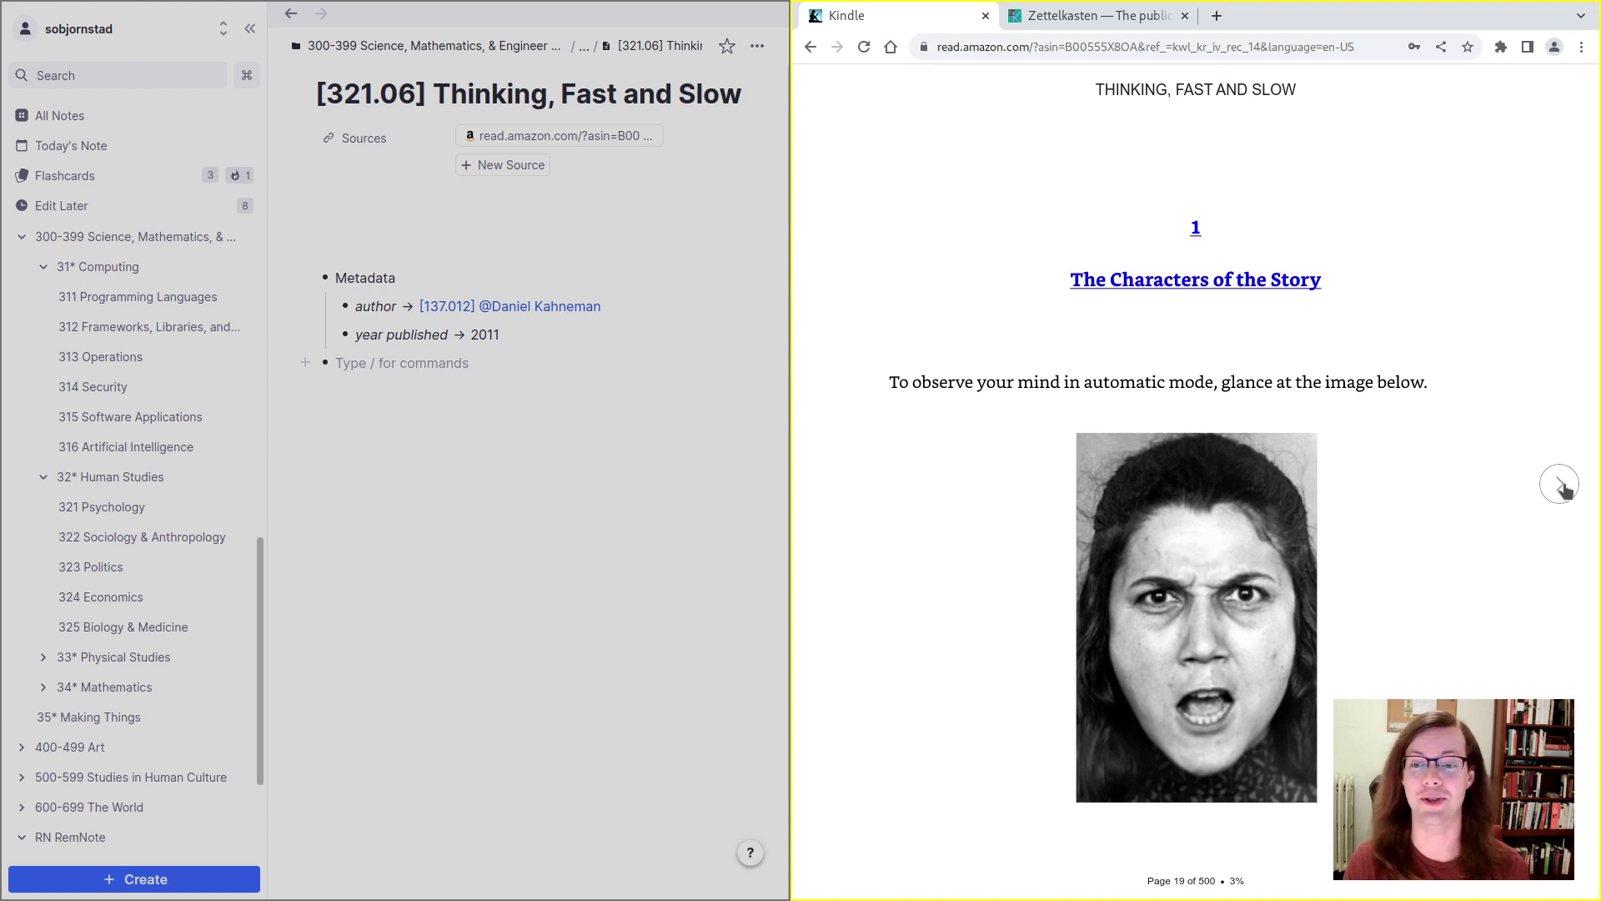
click(1560, 485)
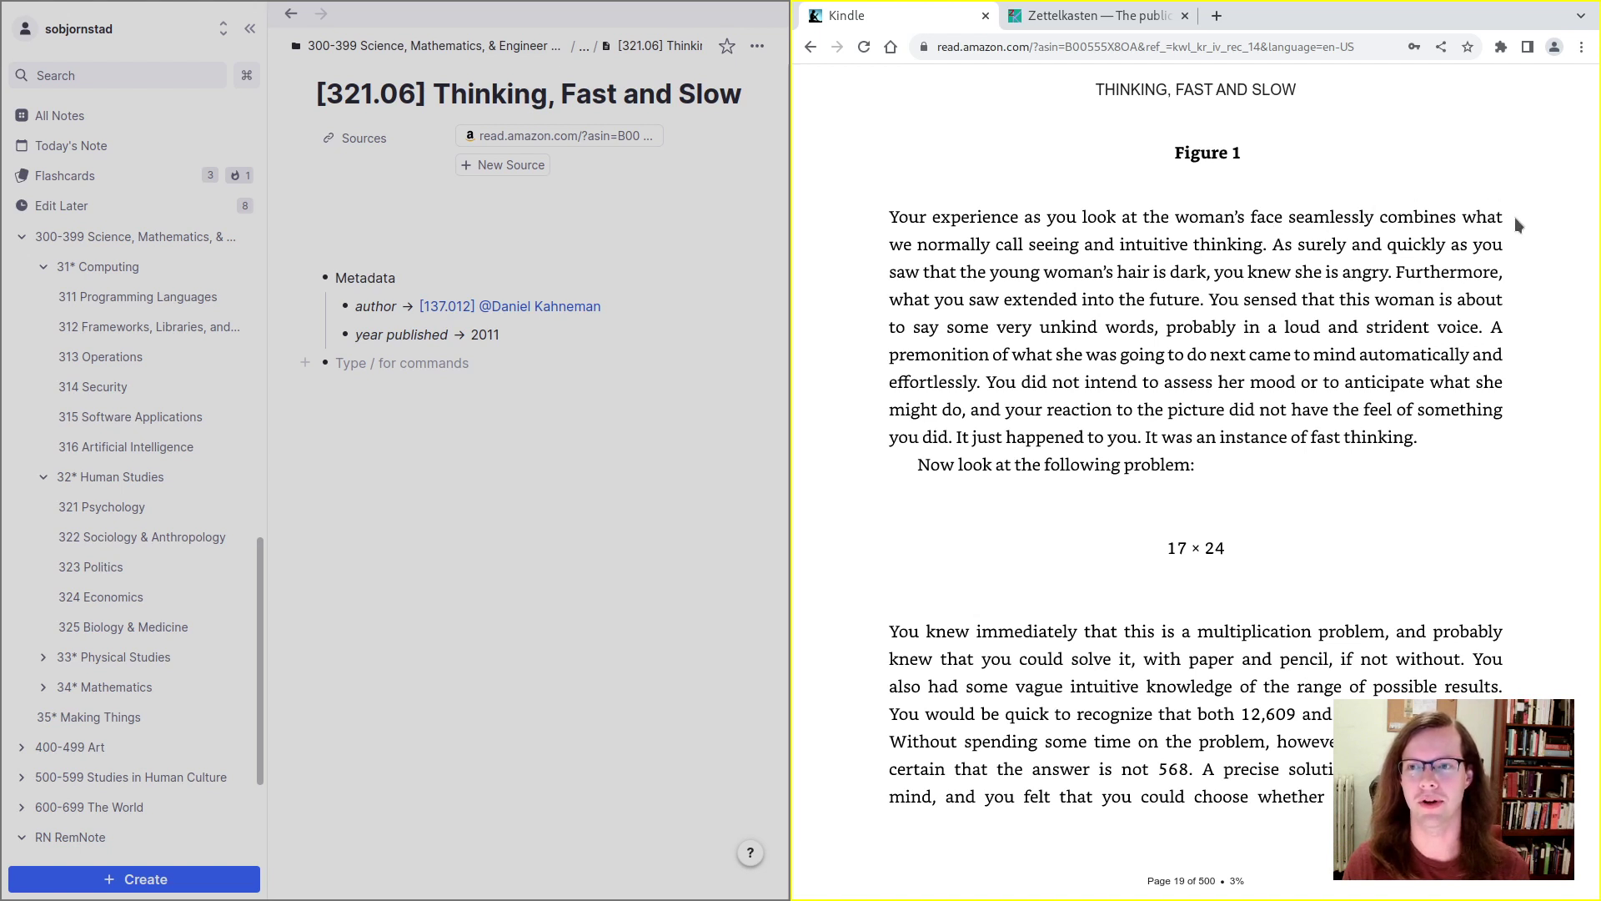
mouse_move(1523, 218)
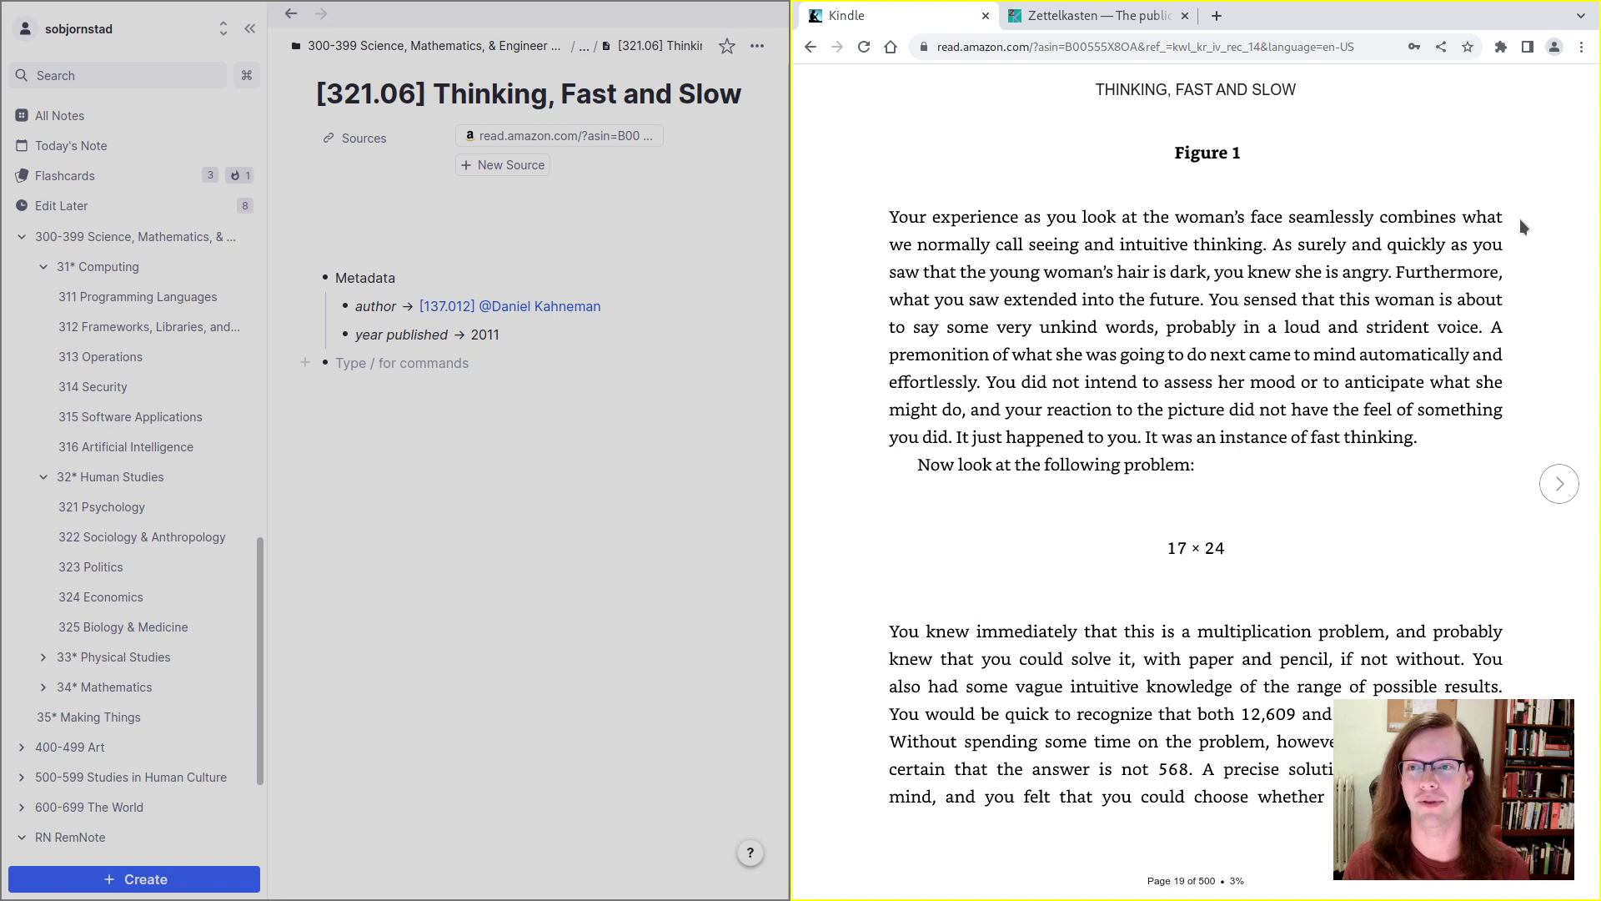
click(330, 364)
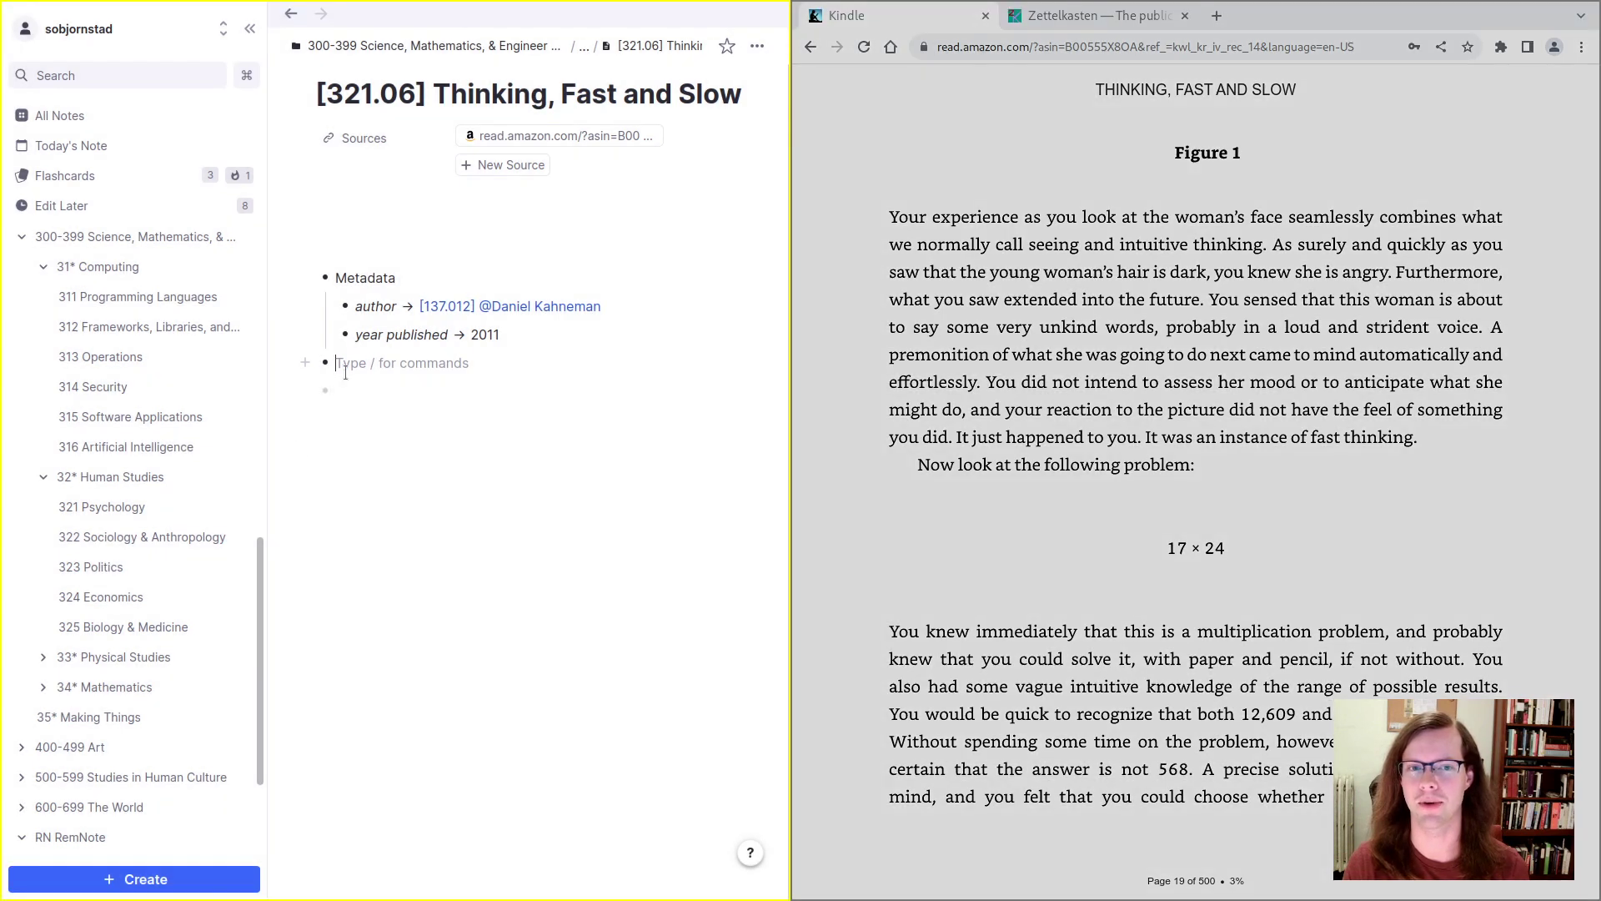
click(1134, 548)
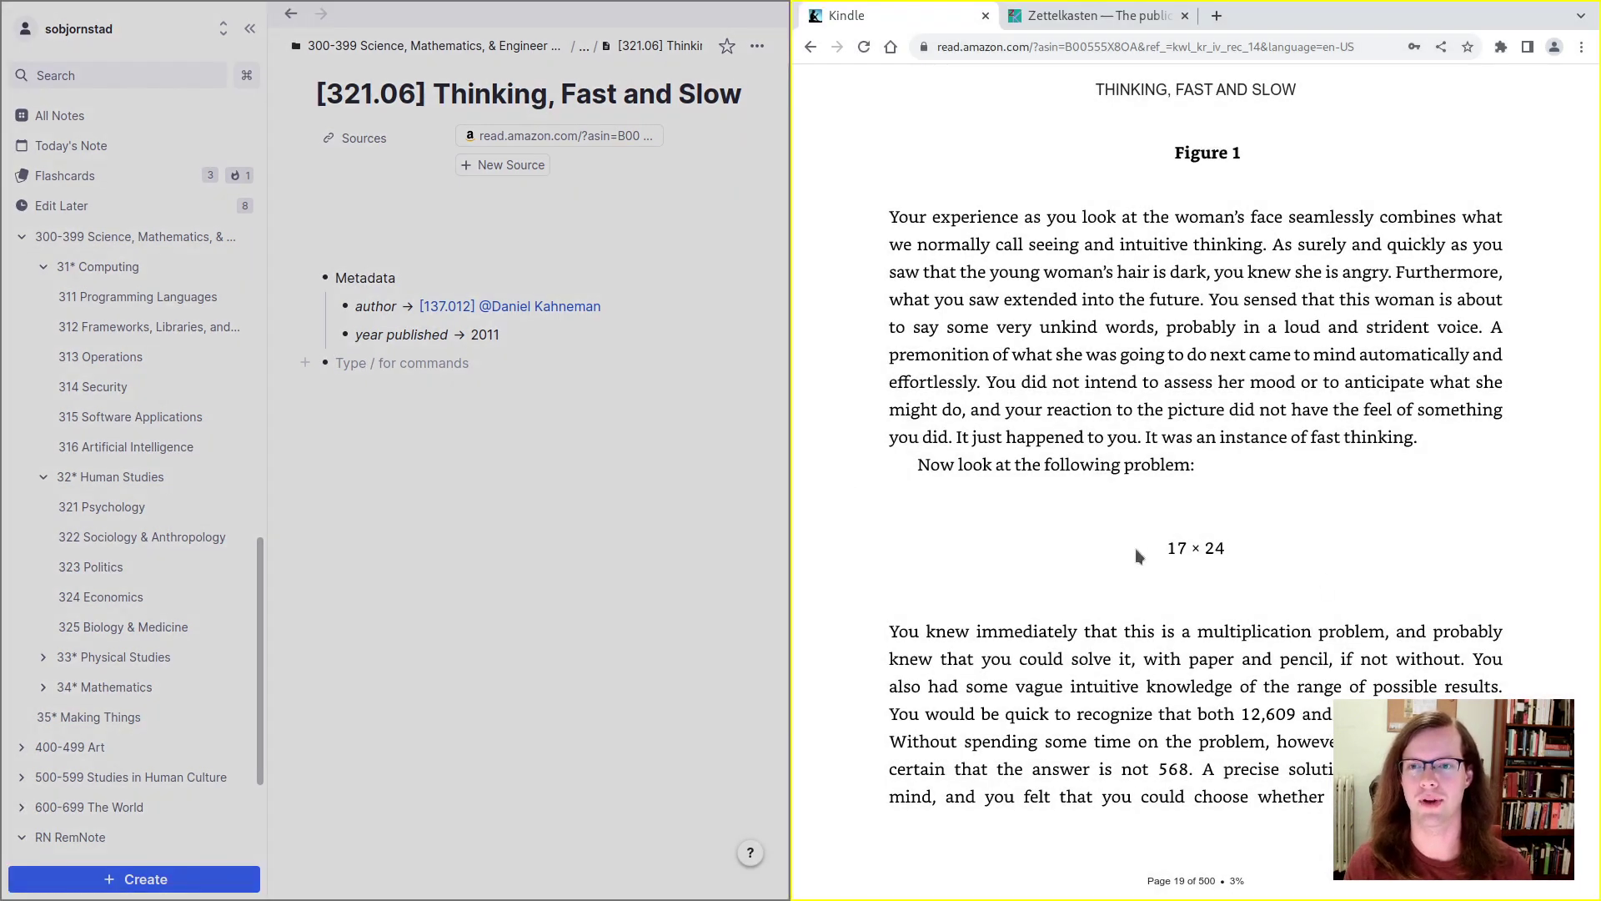
click(832, 486)
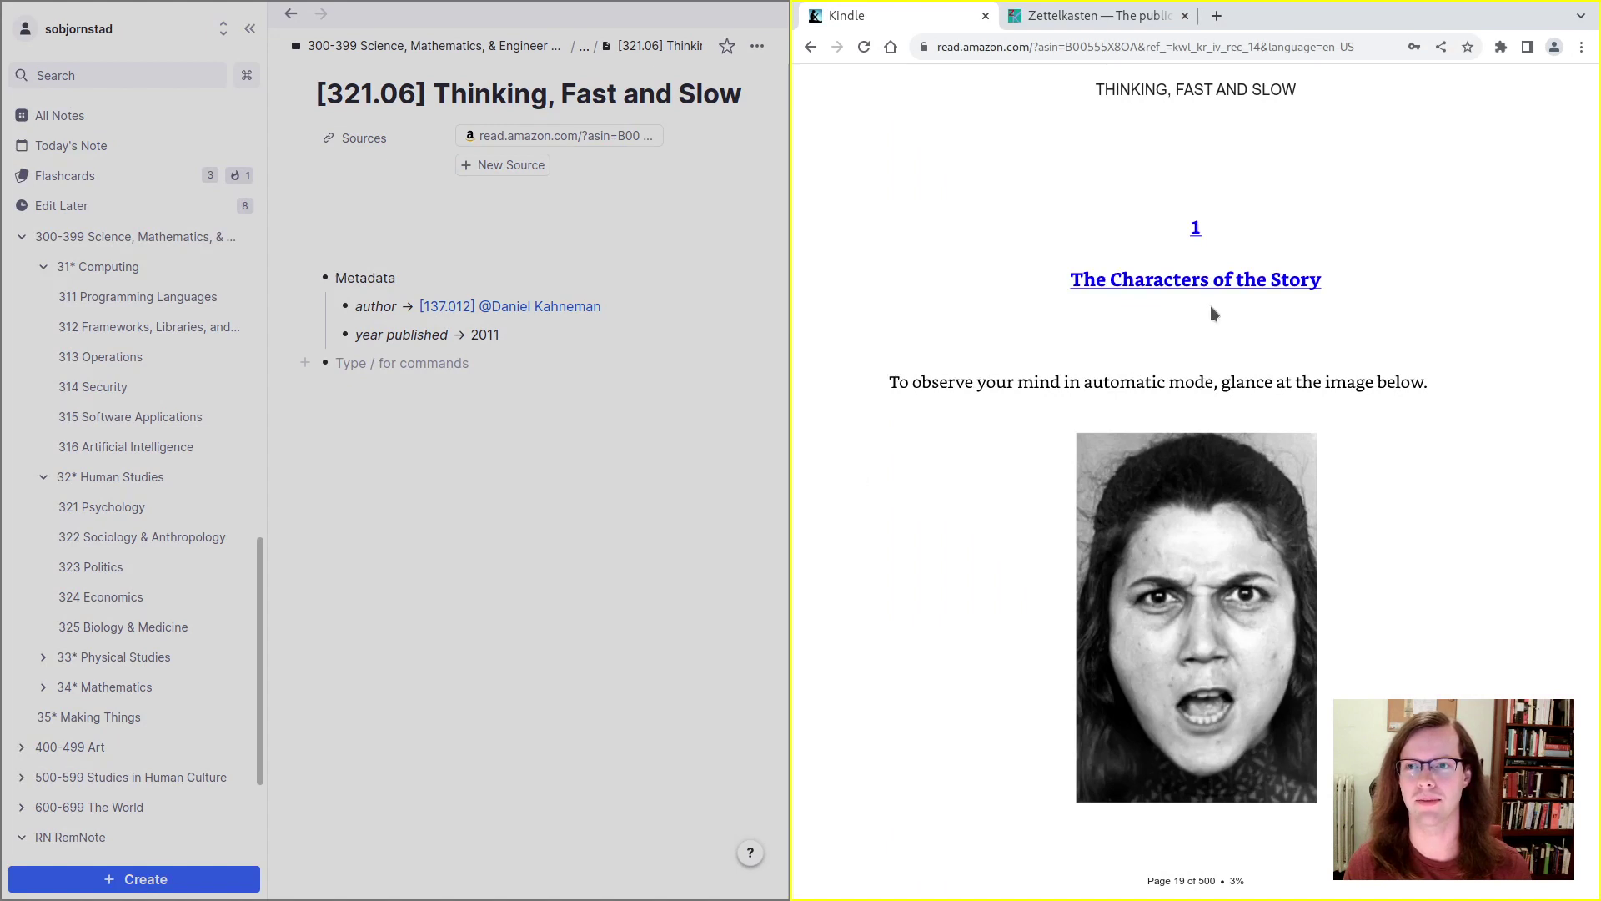
Step: Fill the empty top-level RemNote bullet with the title "Chapter 1: The Characters of the Story"
click(458, 364)
text(1:)
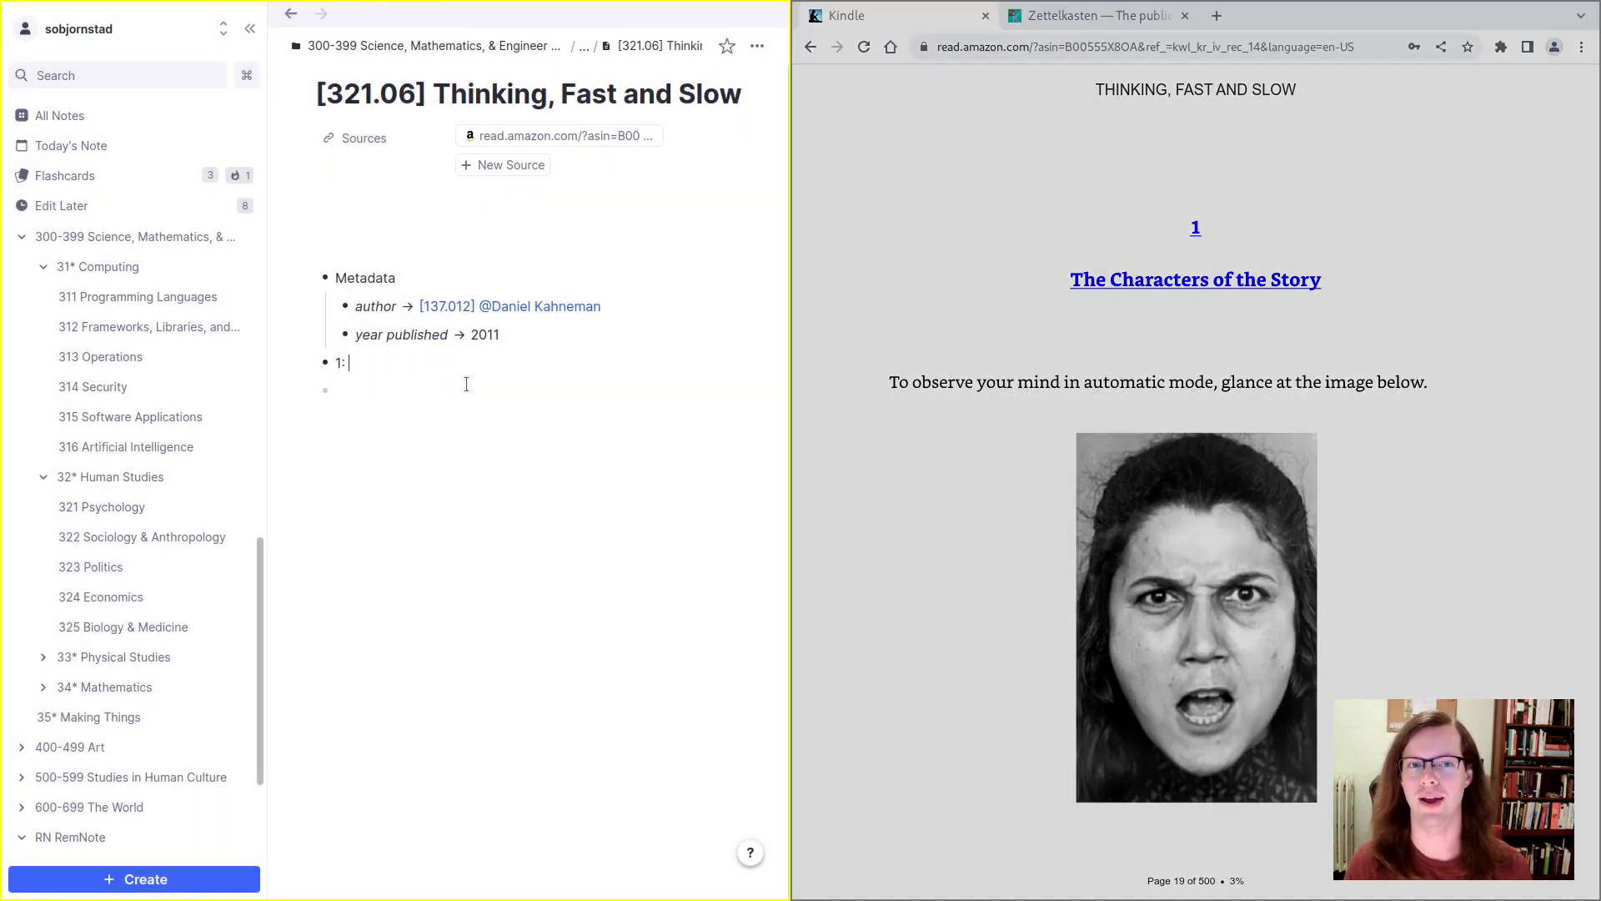
key(Home)
text(Chapter)
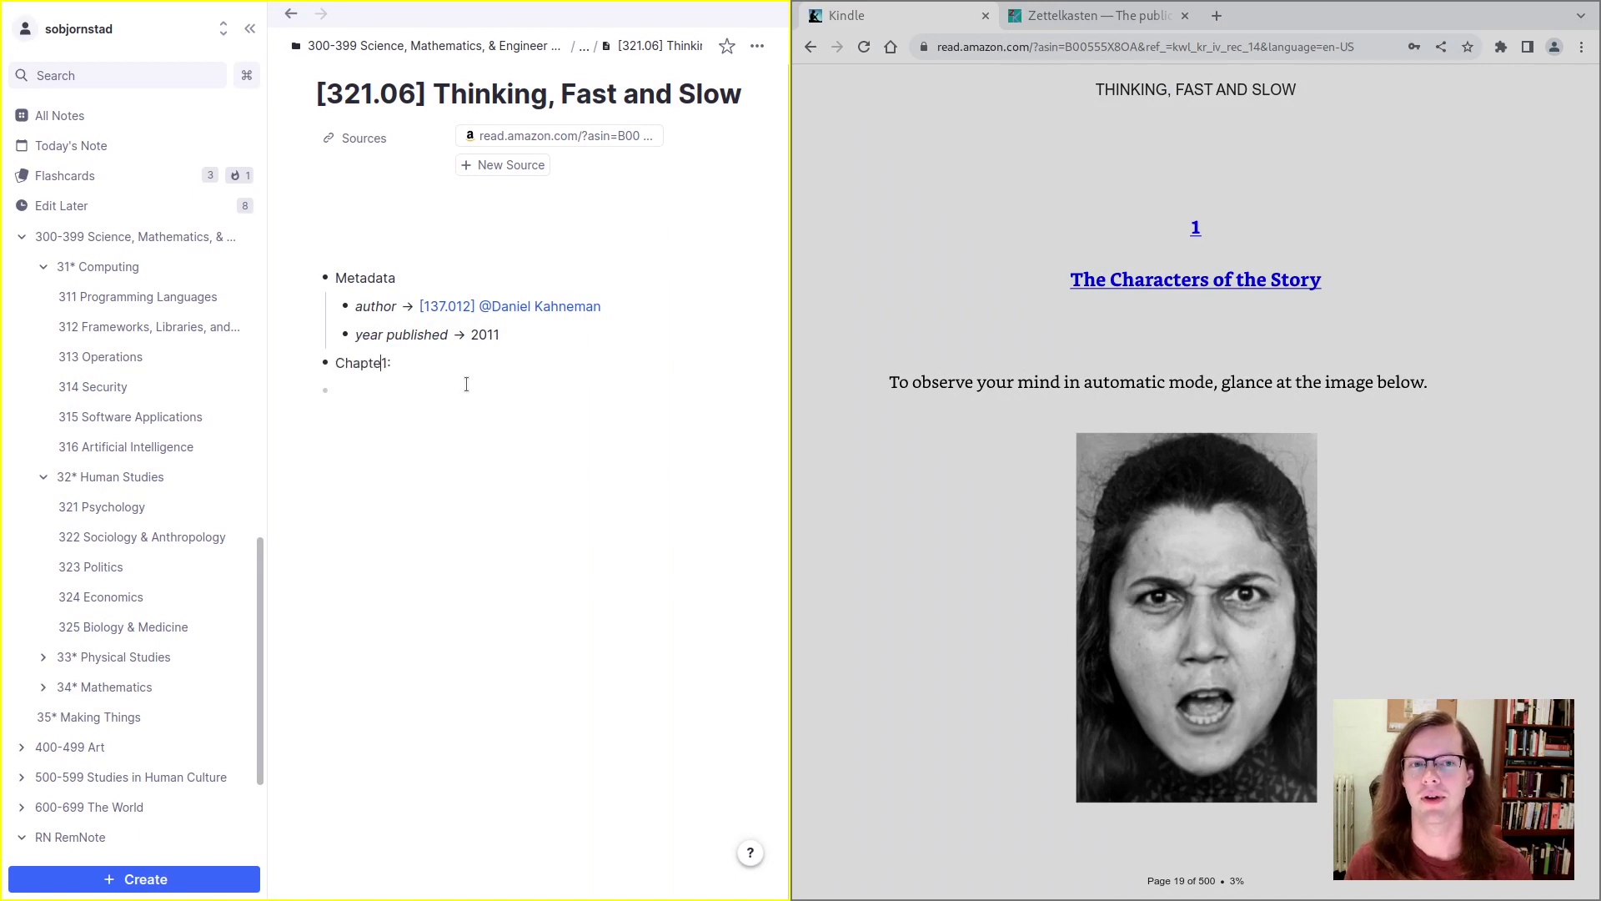
key(End)
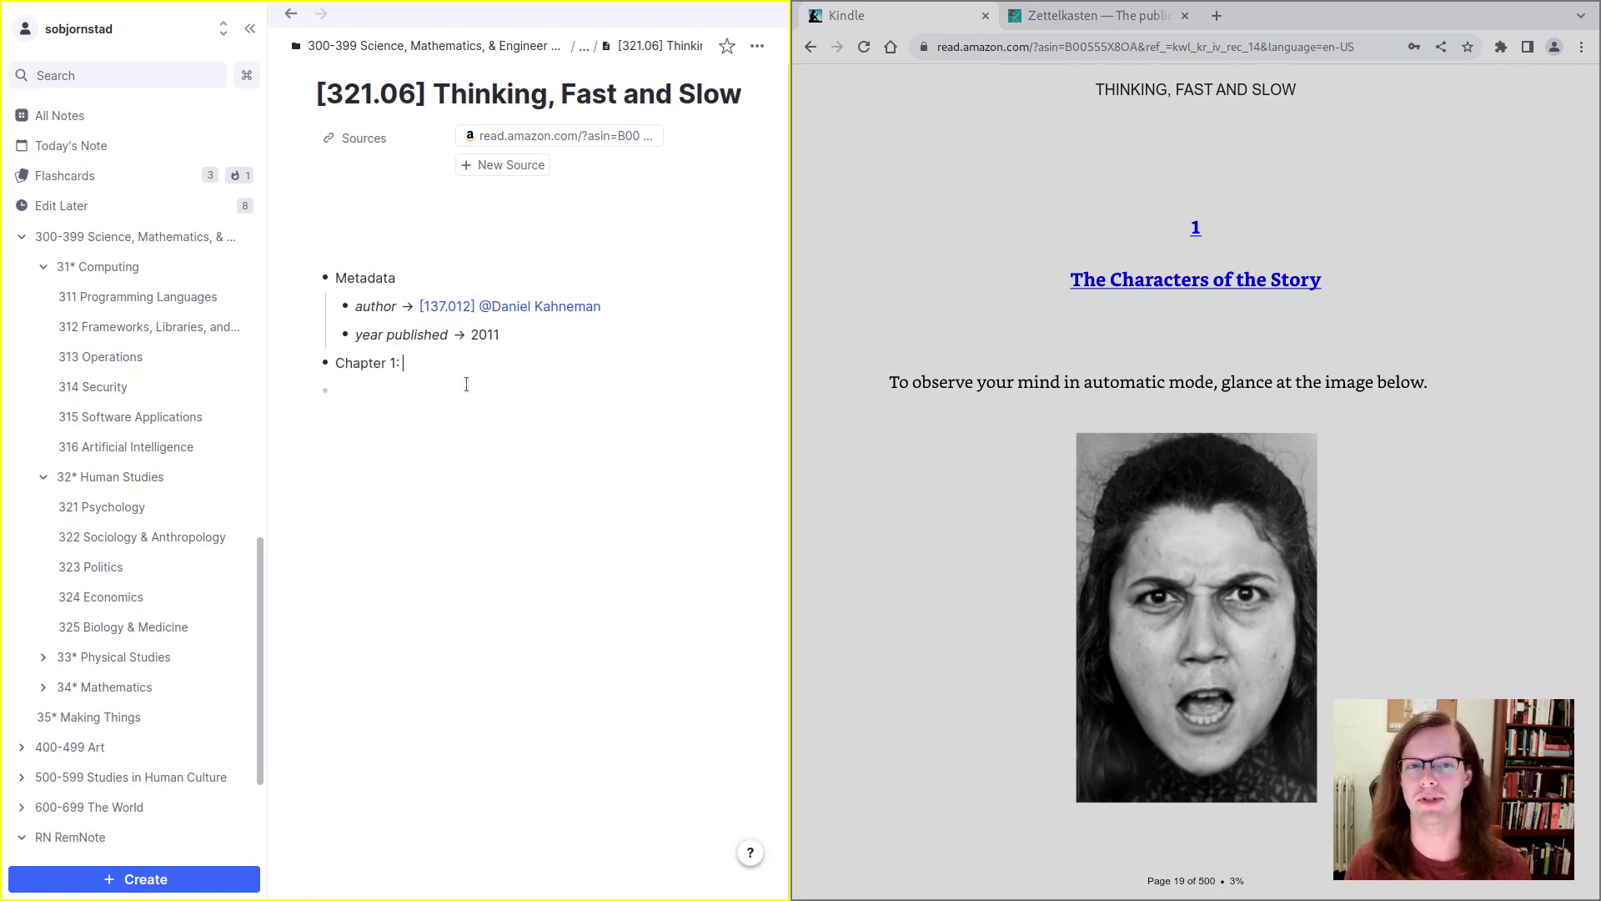
text(T)
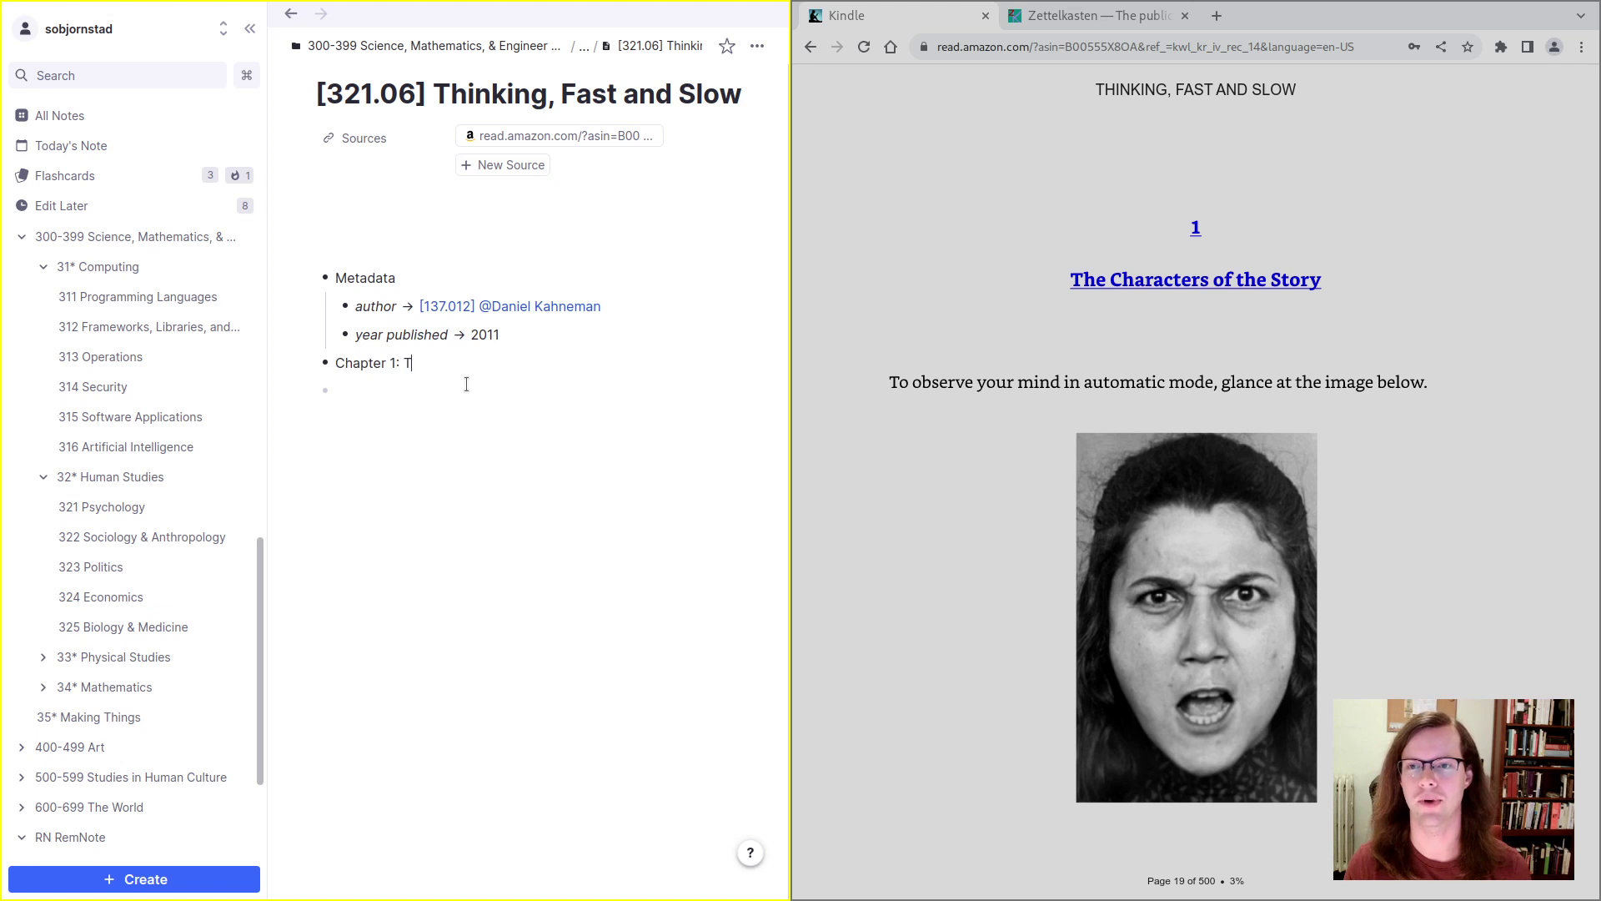
text(he Characters of the)
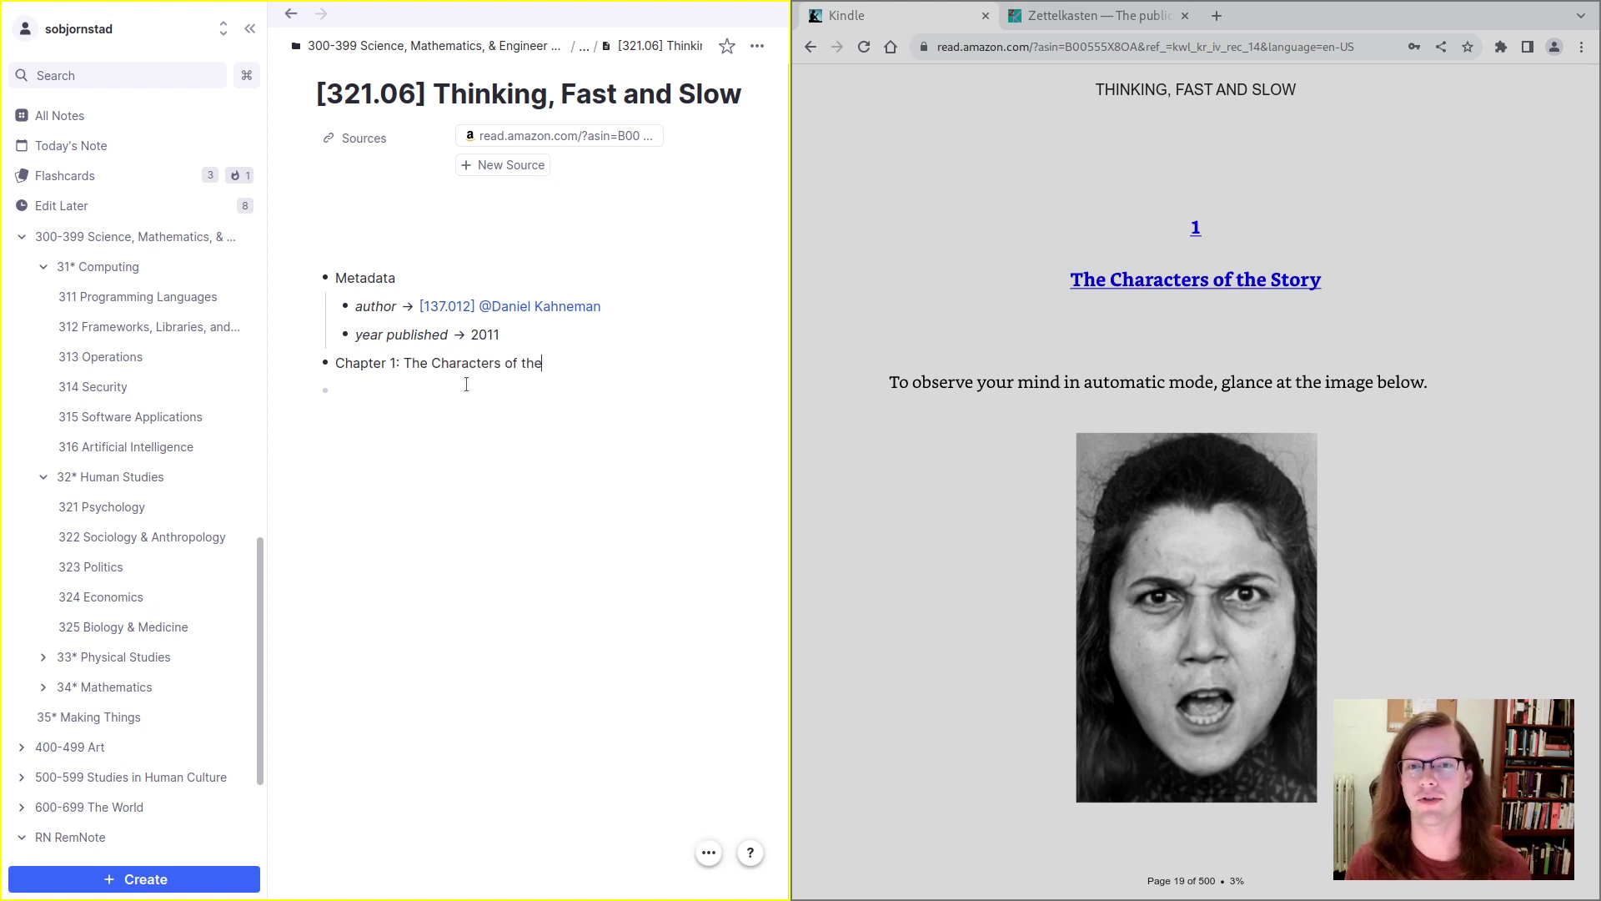
text( Story)
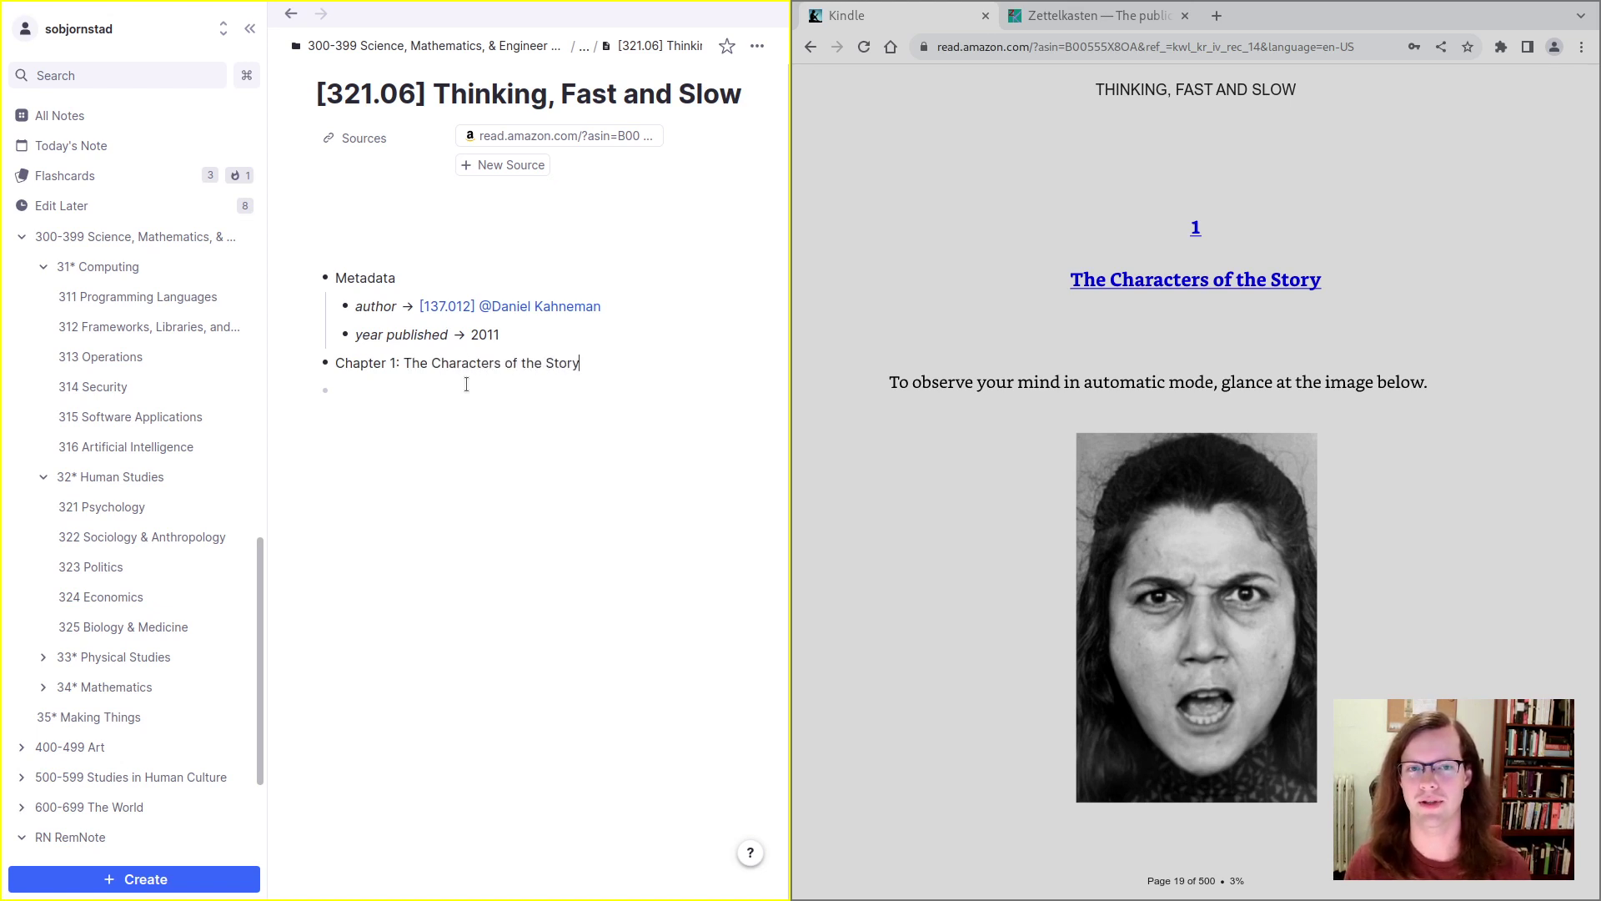
Step: Format the Chapter 1 and Metadata bullets as level 1 headings, closing the header shortcut tip
key(ctrl+alt+1)
key(BackSpace)
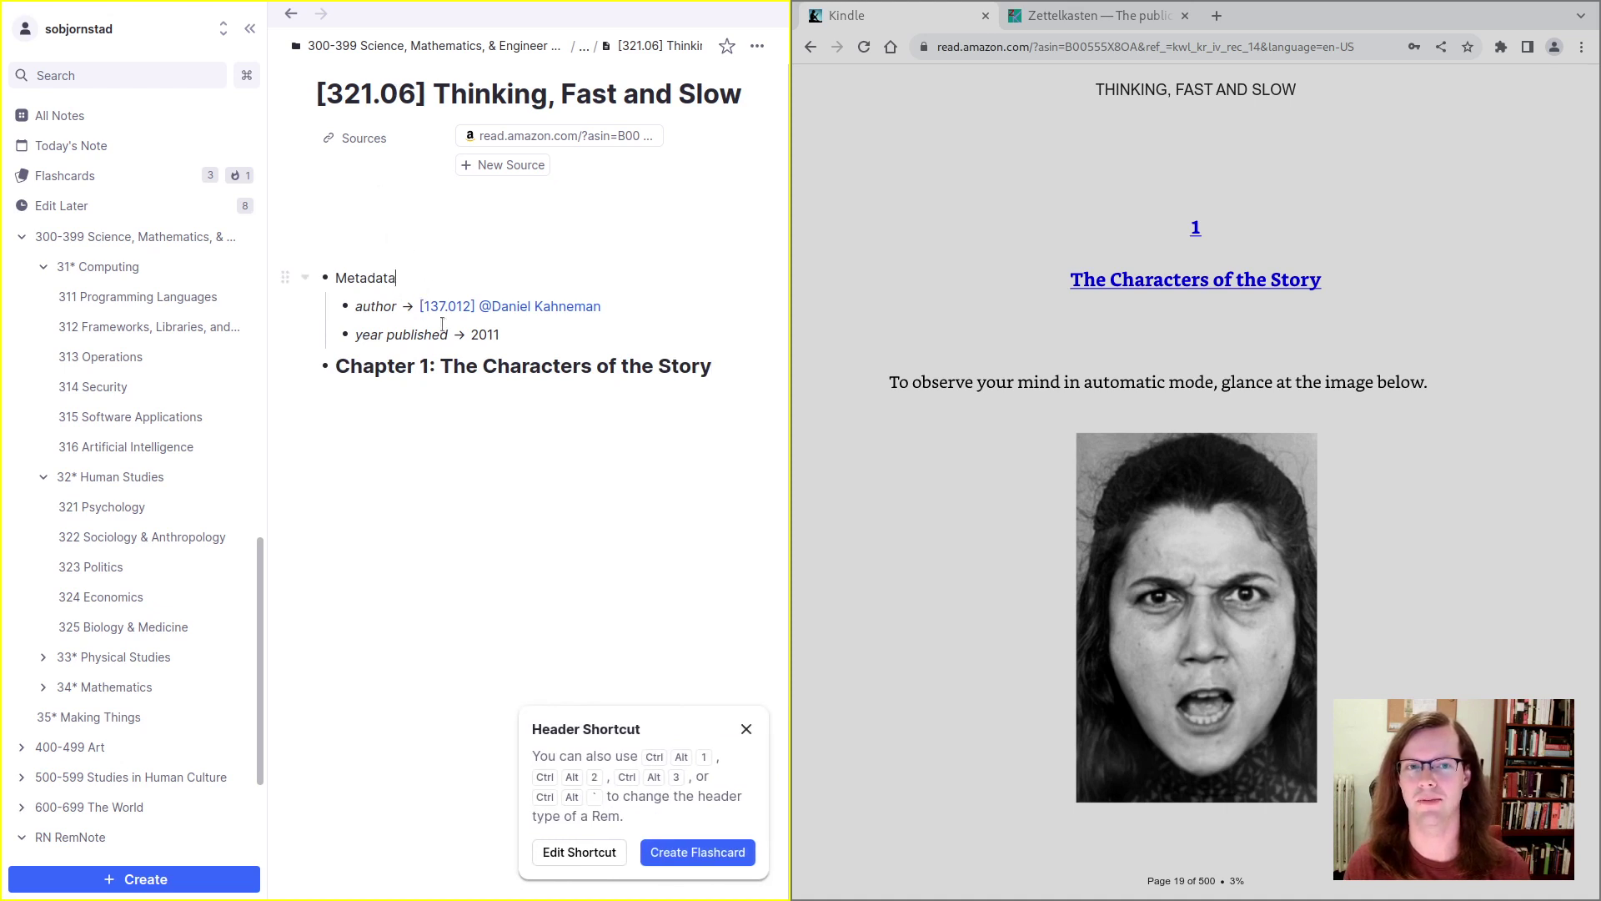
key(Return)
key(BackSpace)
click(746, 730)
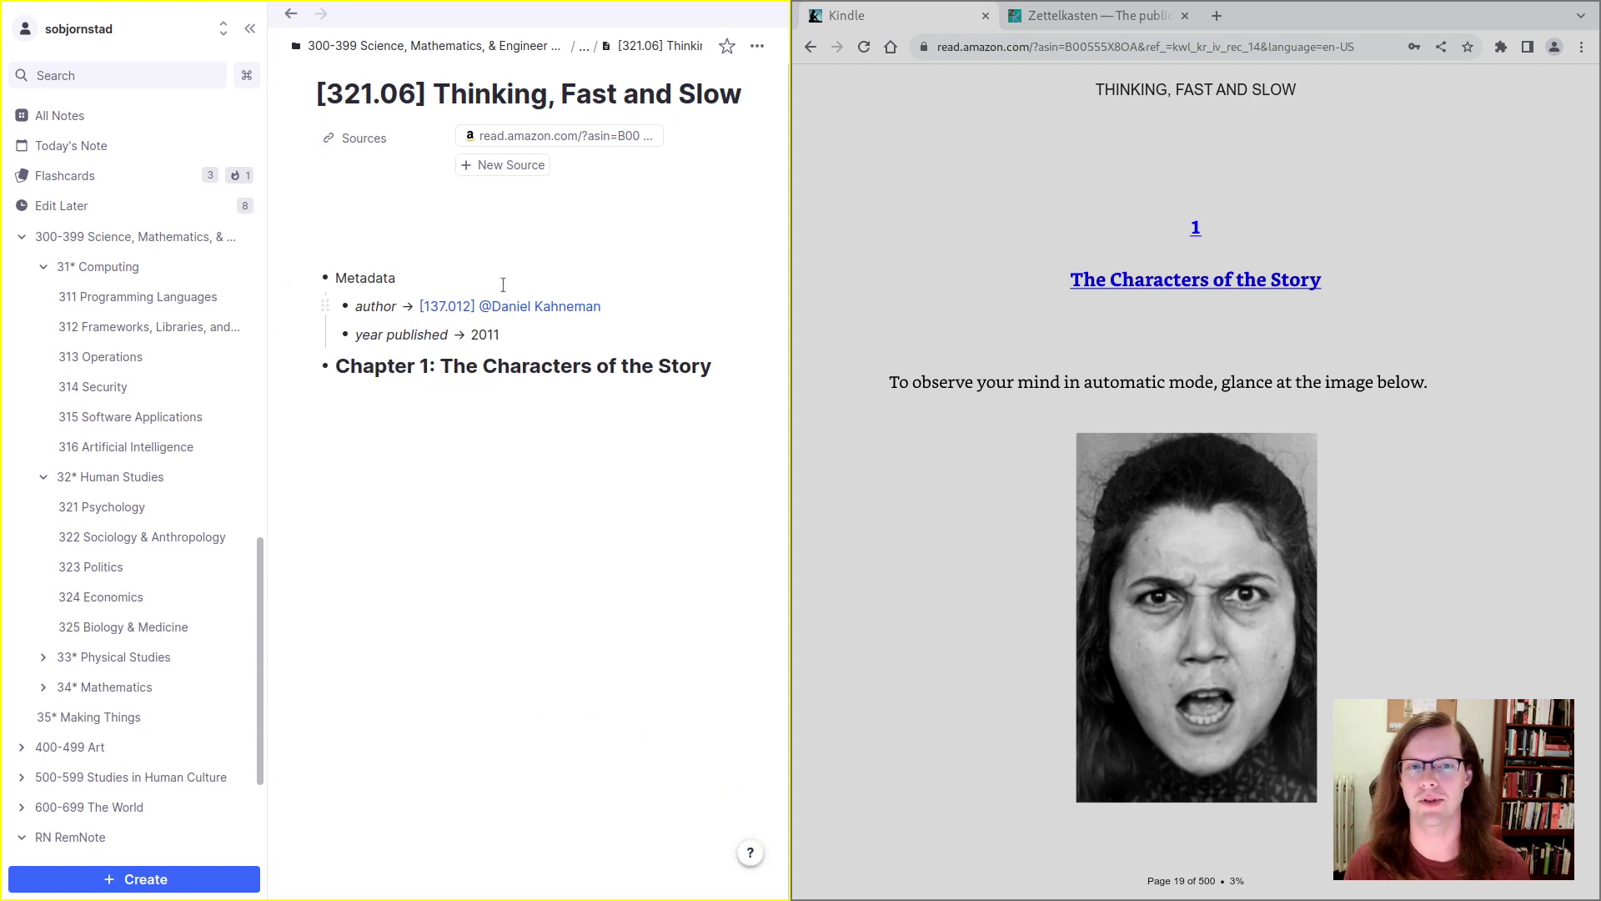
key(ctrl+alt+1)
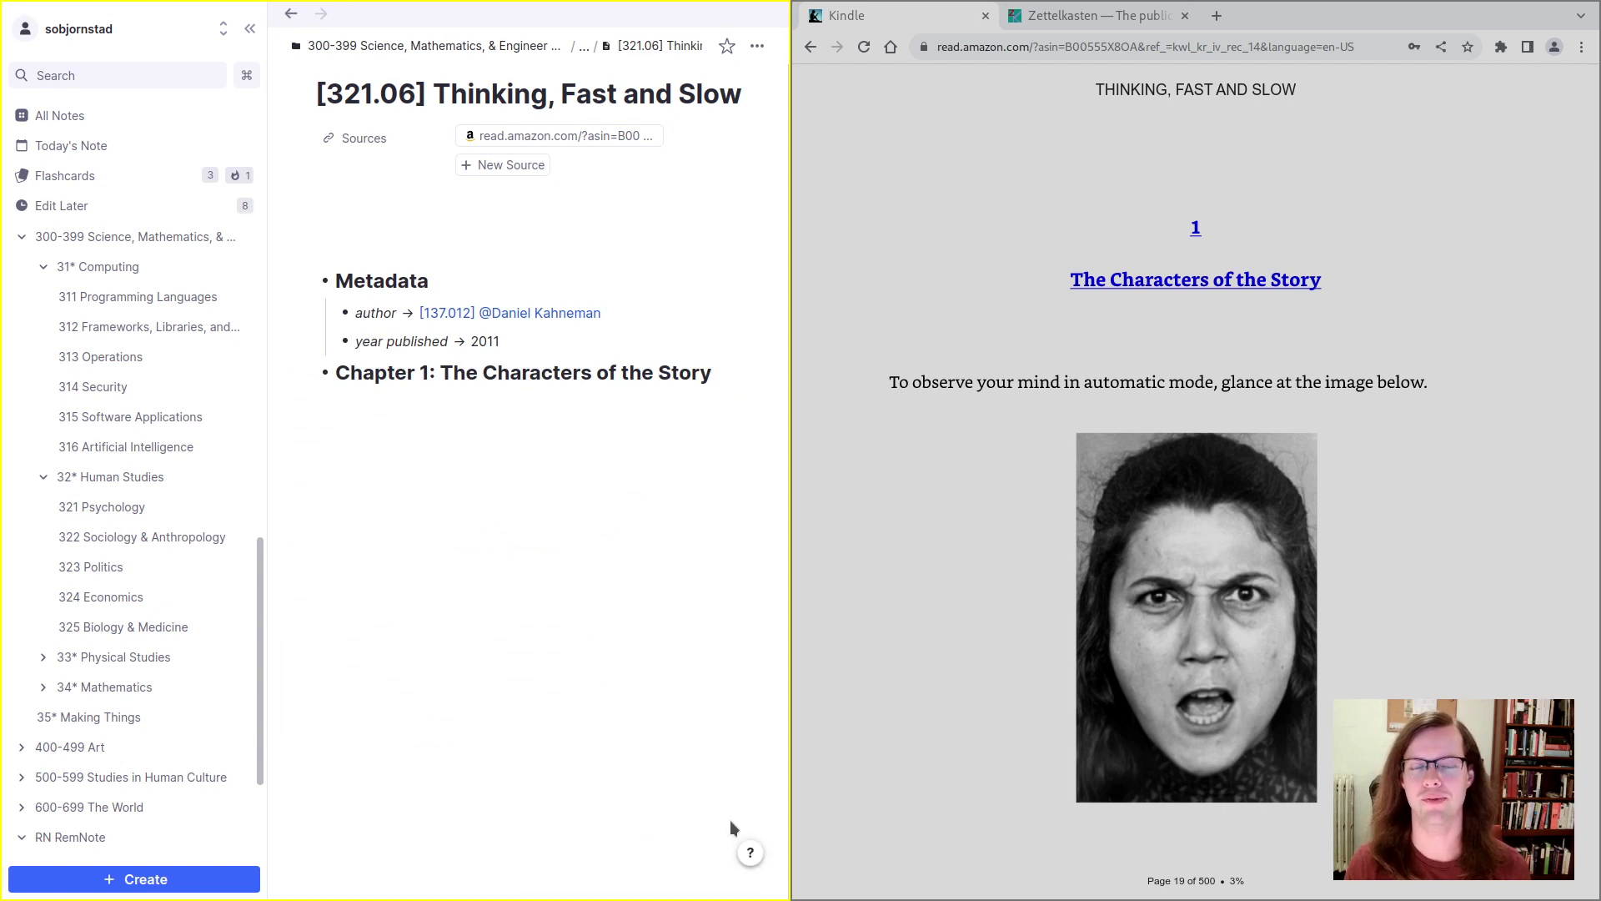
Step: Nest an empty bullet under the Chapter 1 heading
mouse_move(517, 319)
click(733, 402)
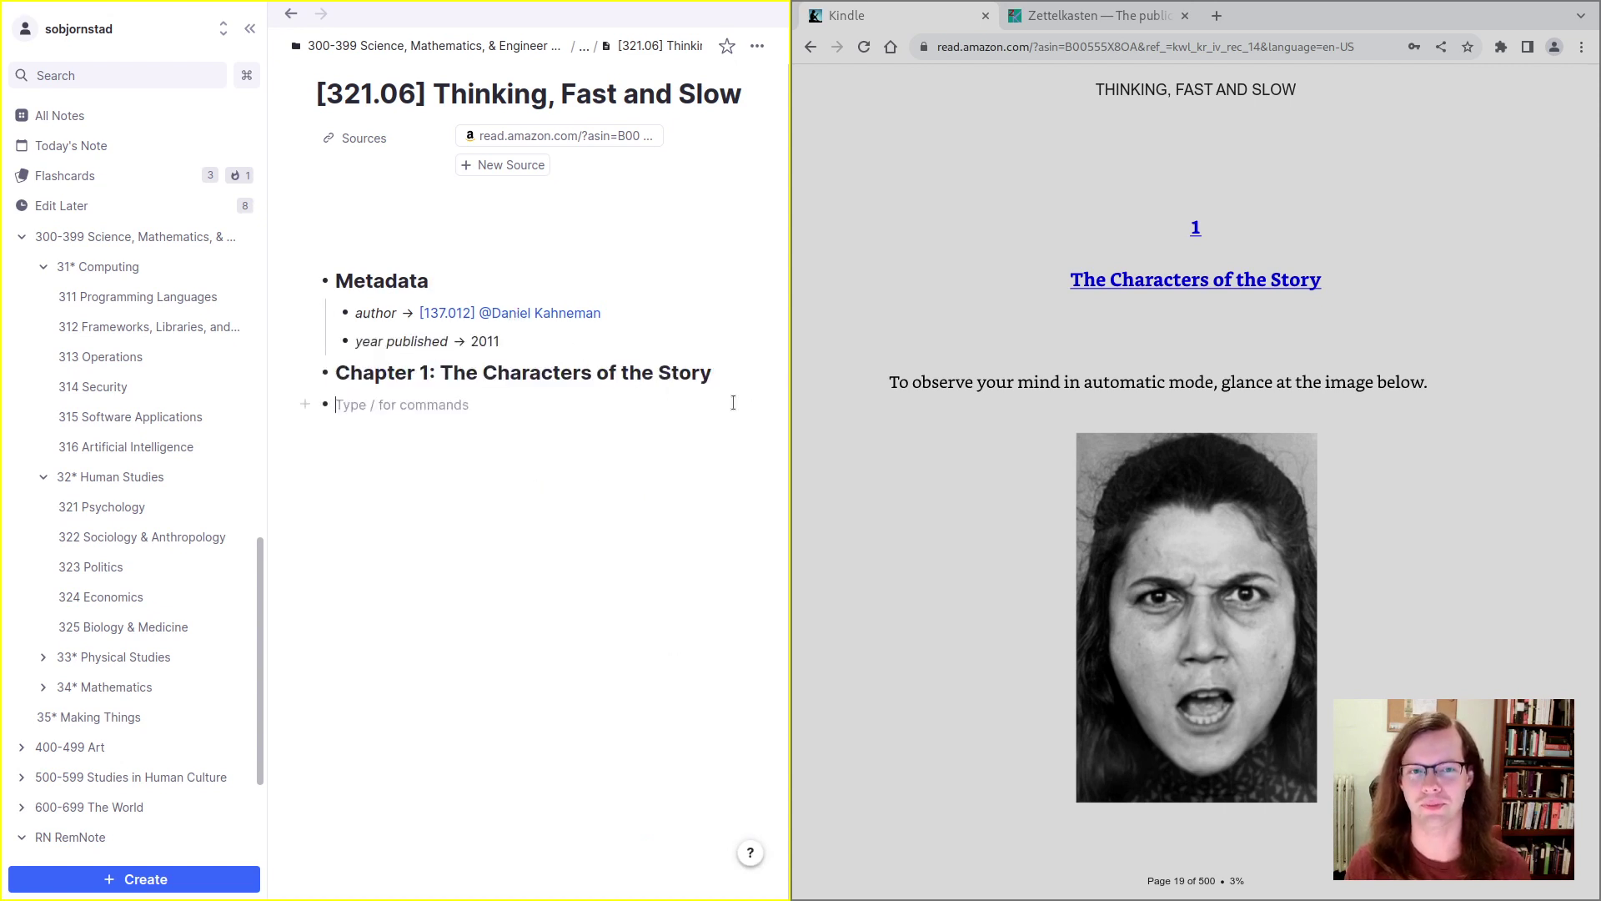
key(Tab)
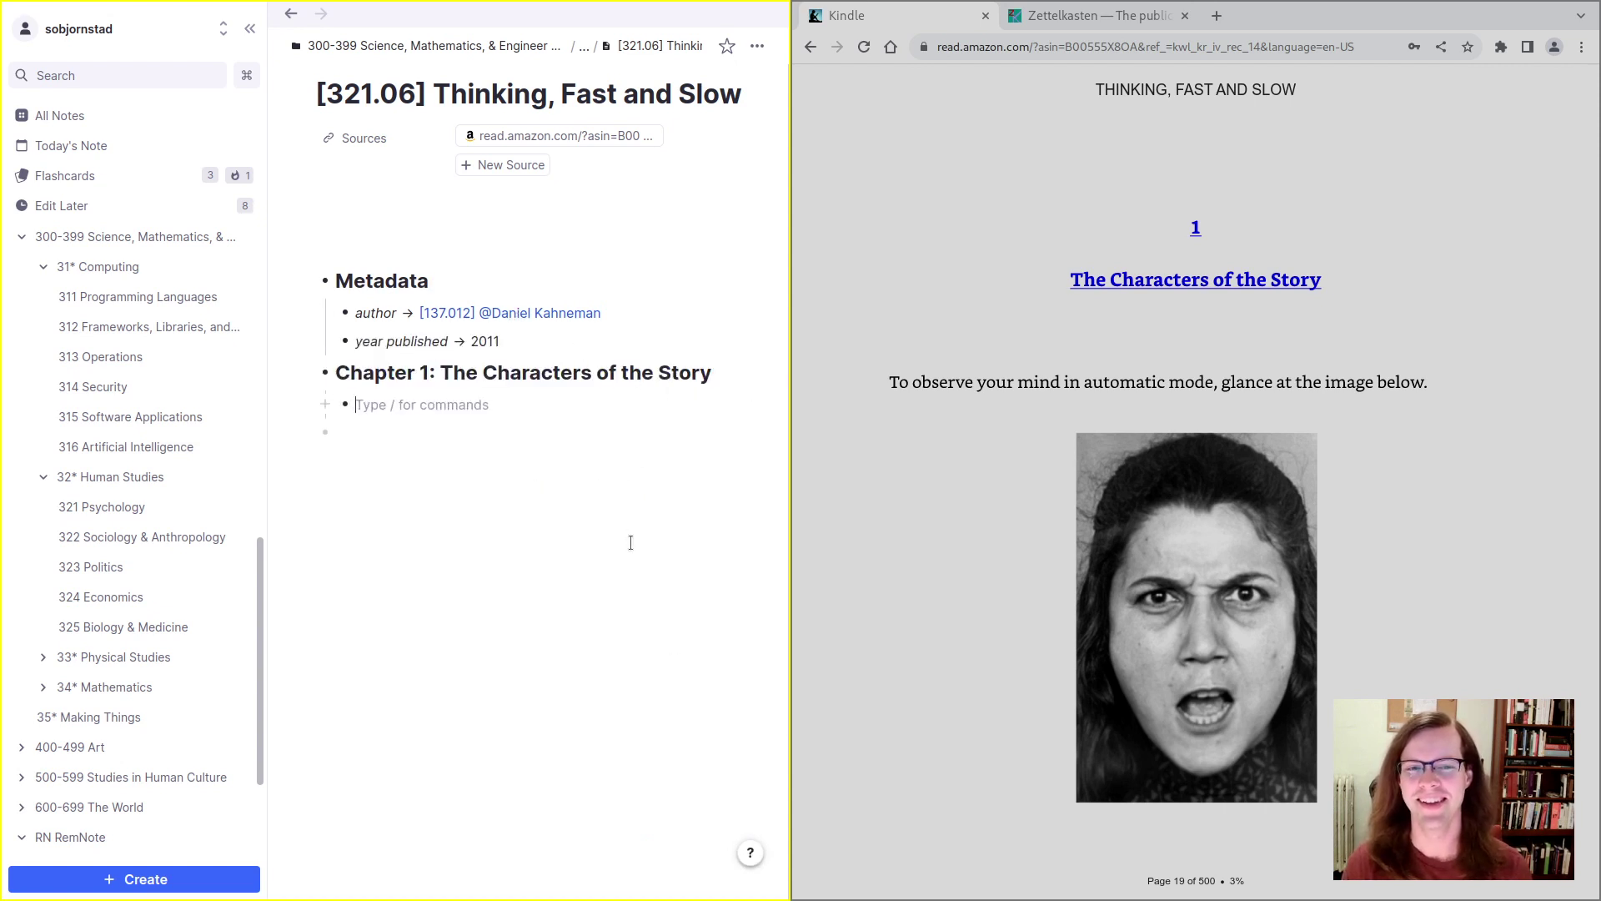
Step: Read the Kindle pages on fast and slow thinking in chapter 1, and select the phrase "deliberate, effortful, and orderly"
click(1562, 530)
click(1559, 498)
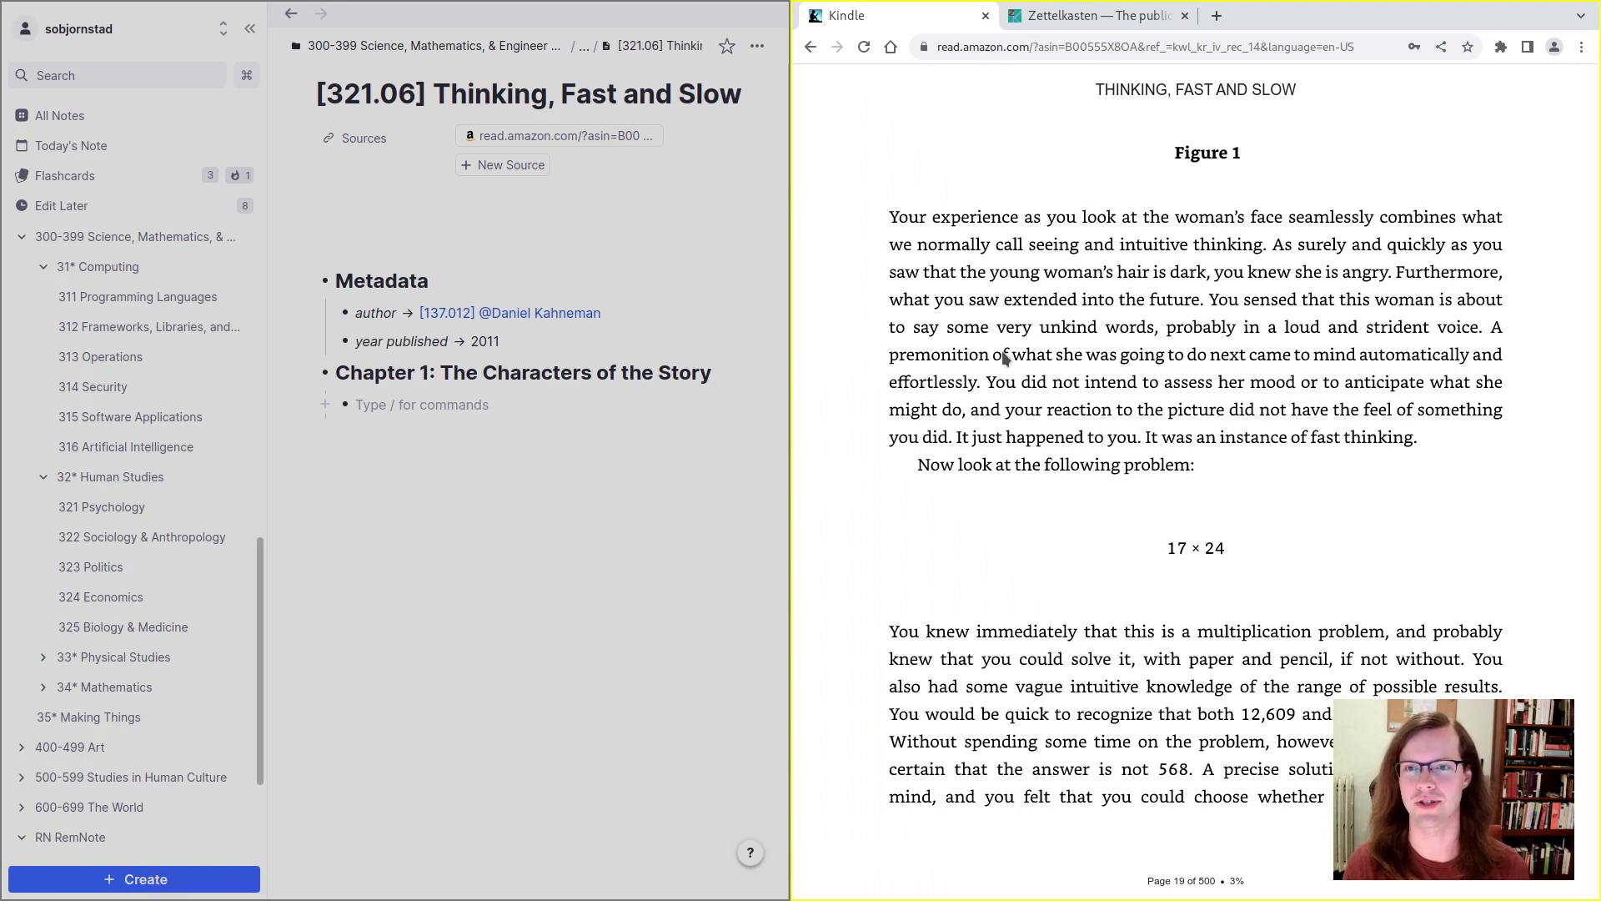
click(520, 360)
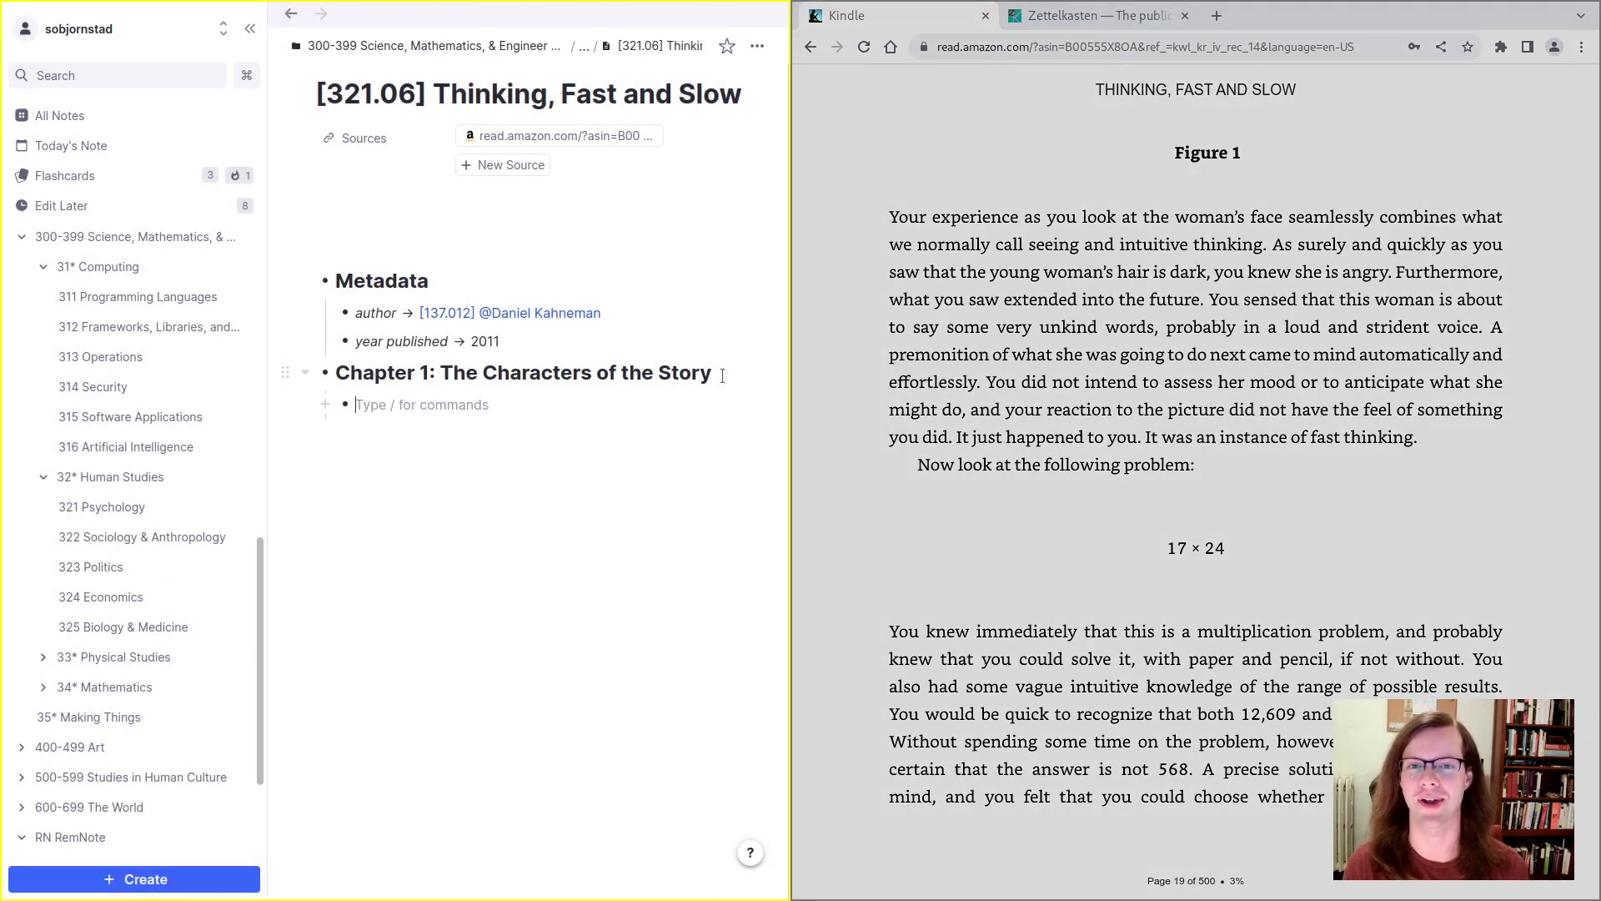
click(1052, 333)
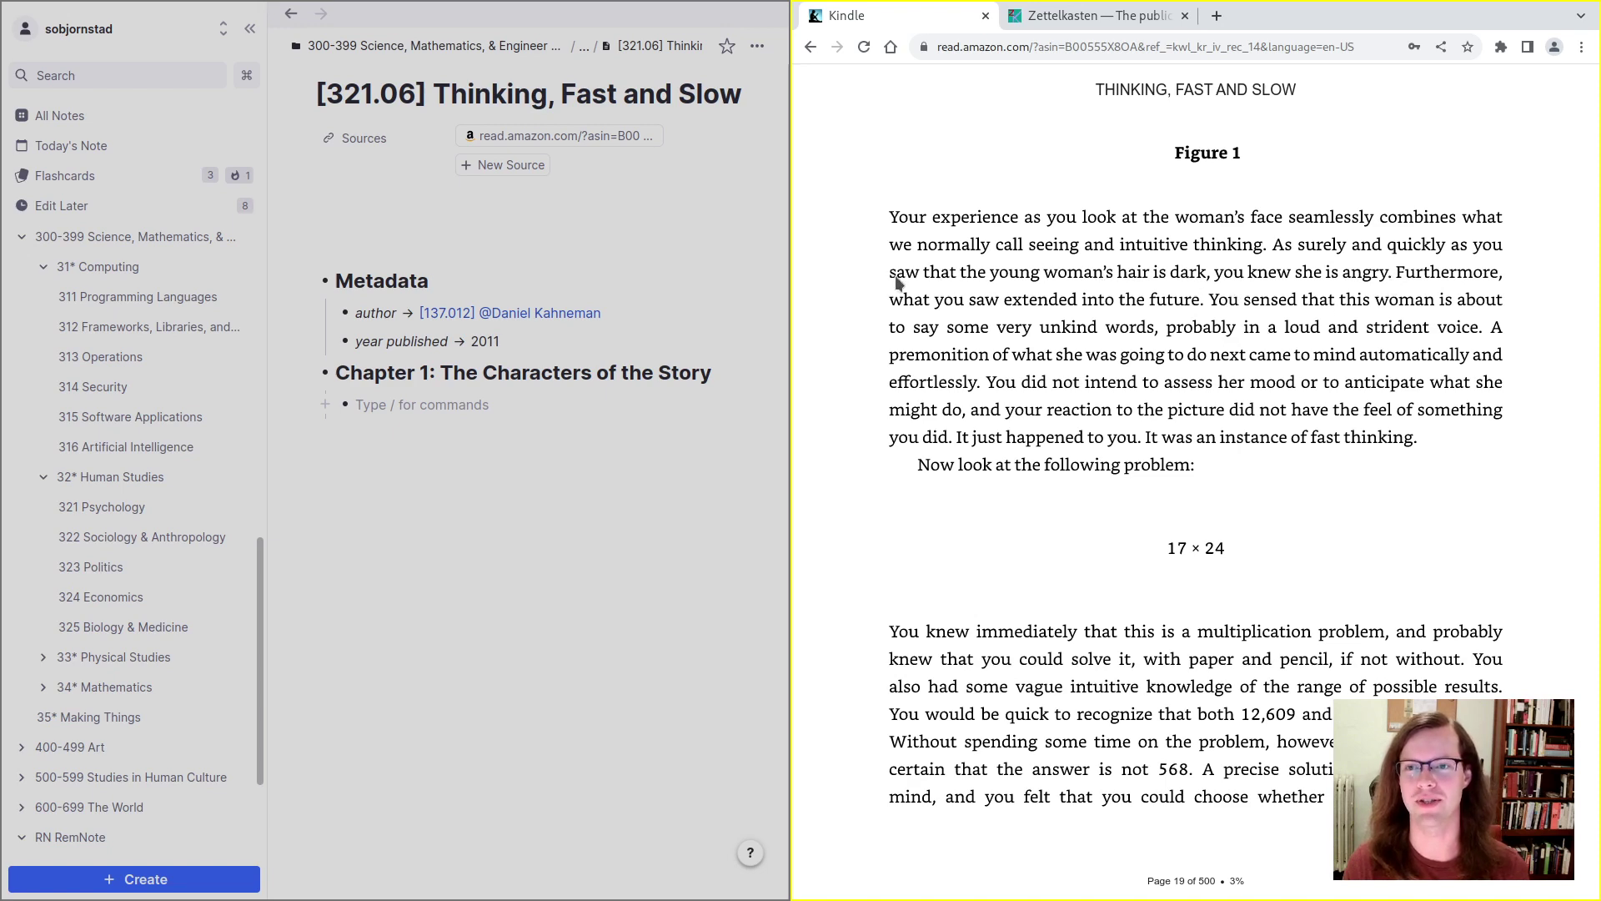
key(alt+Tab)
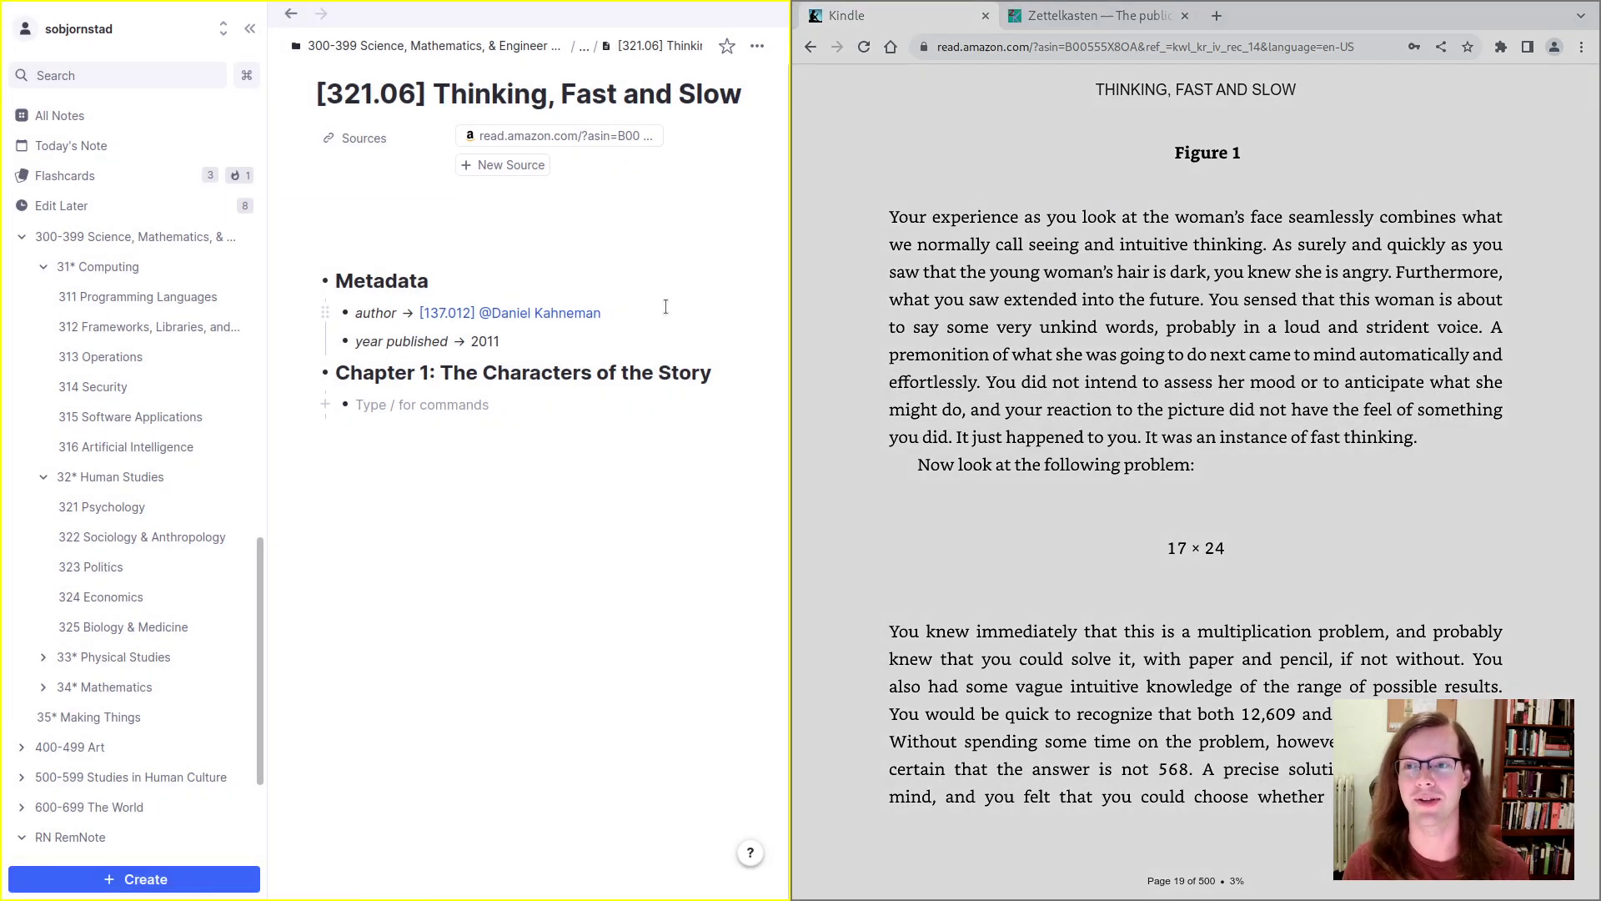
key(alt+Tab)
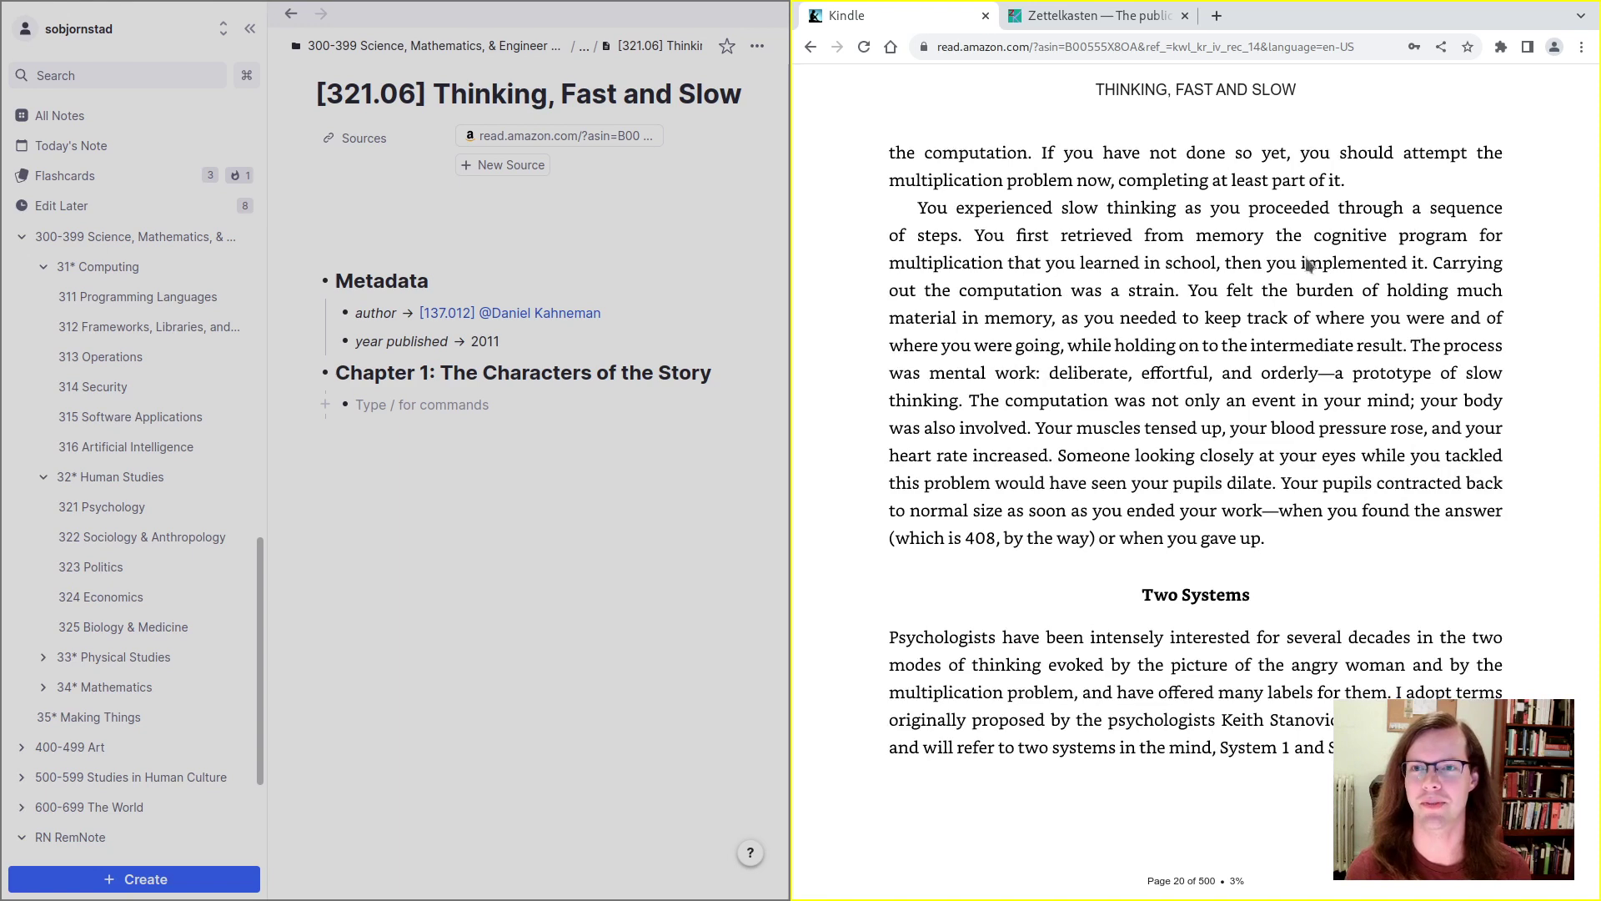
click(844, 542)
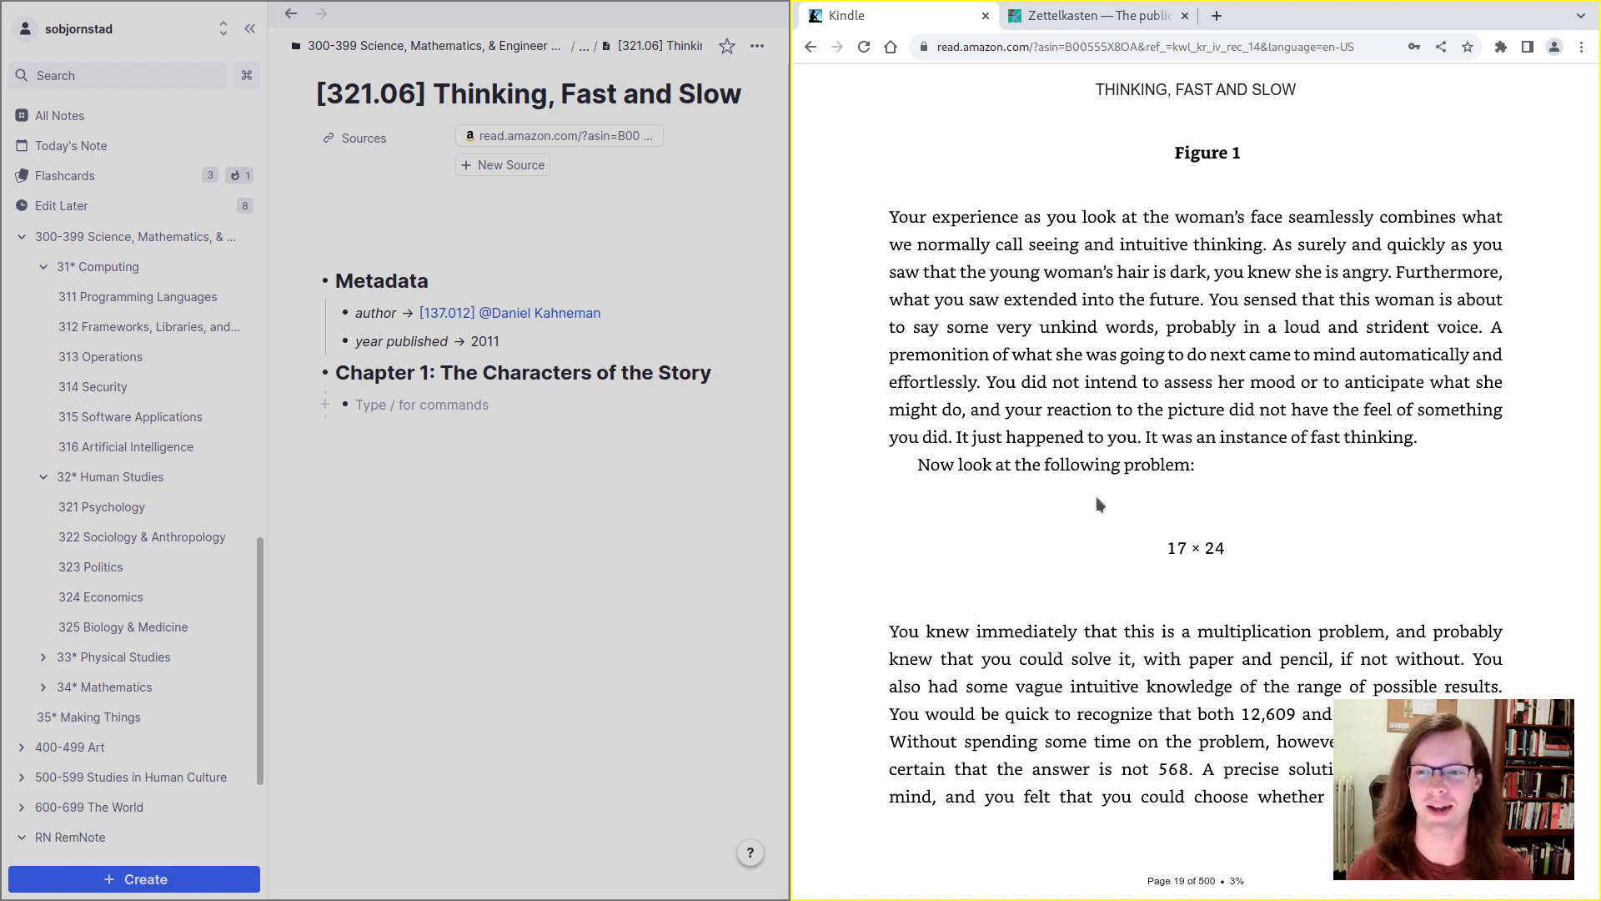
mouse_move(1556, 419)
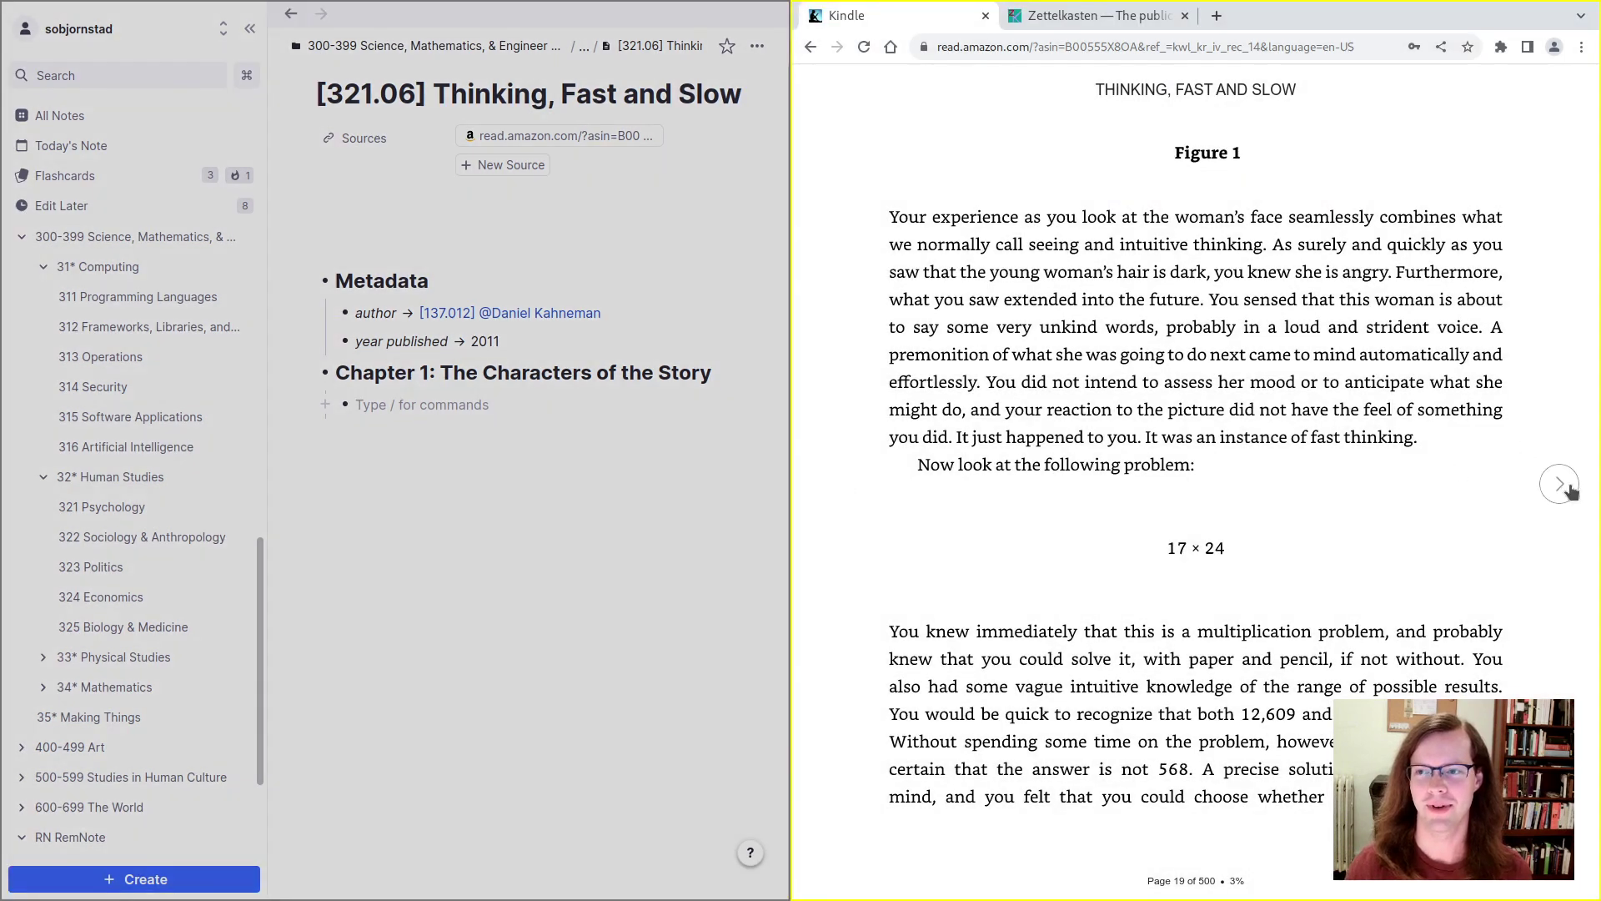
click(1561, 484)
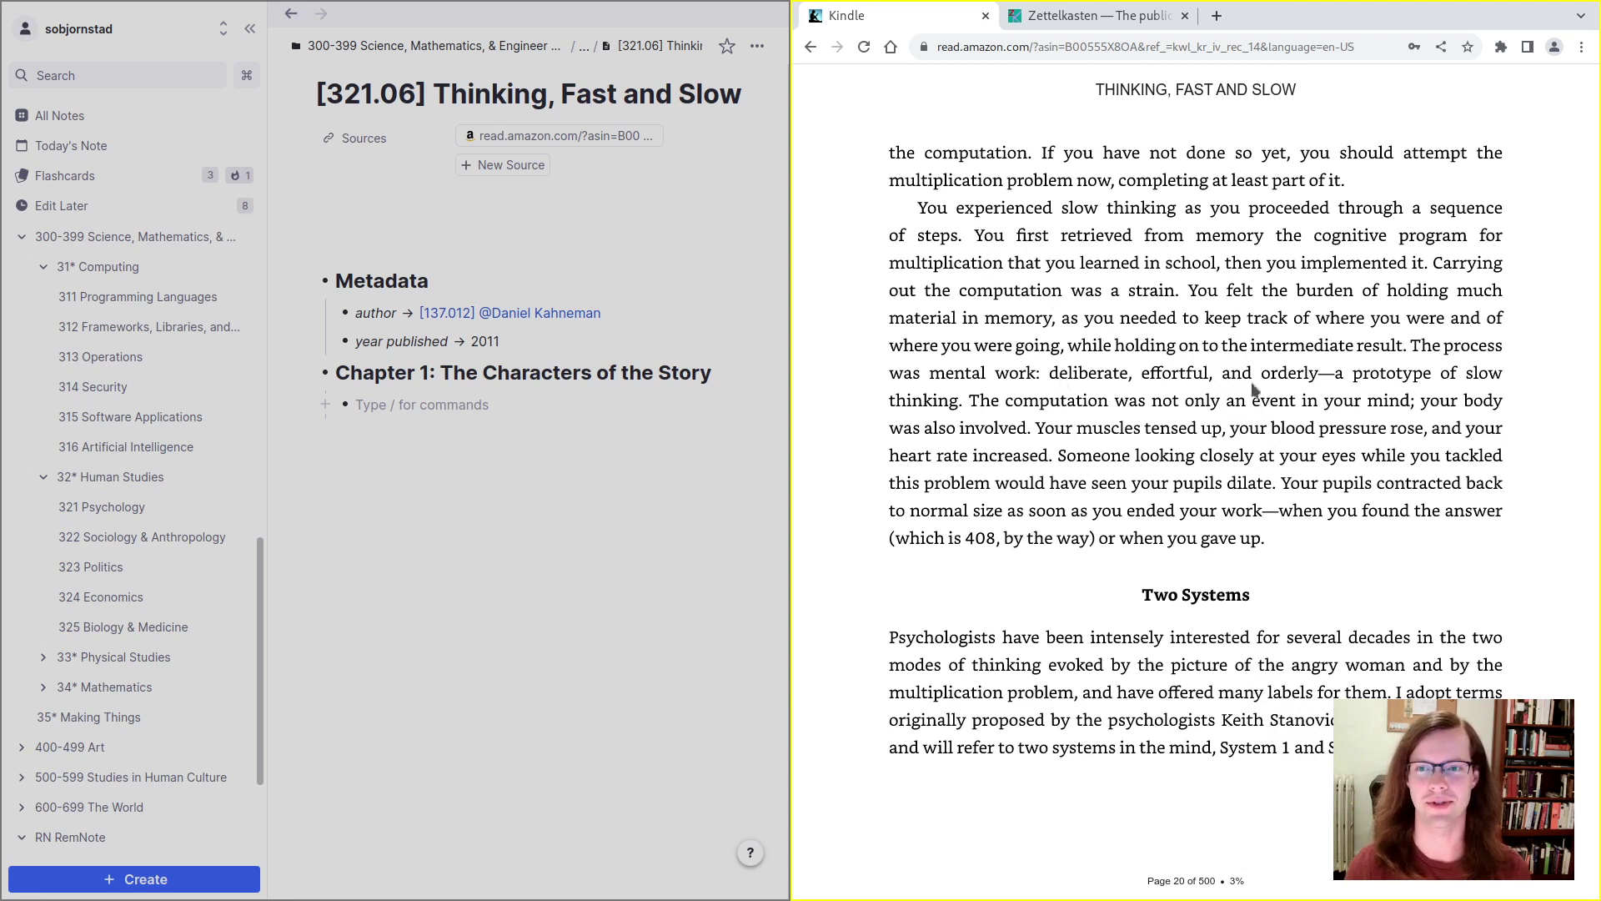
drag(1069, 376, 1323, 372)
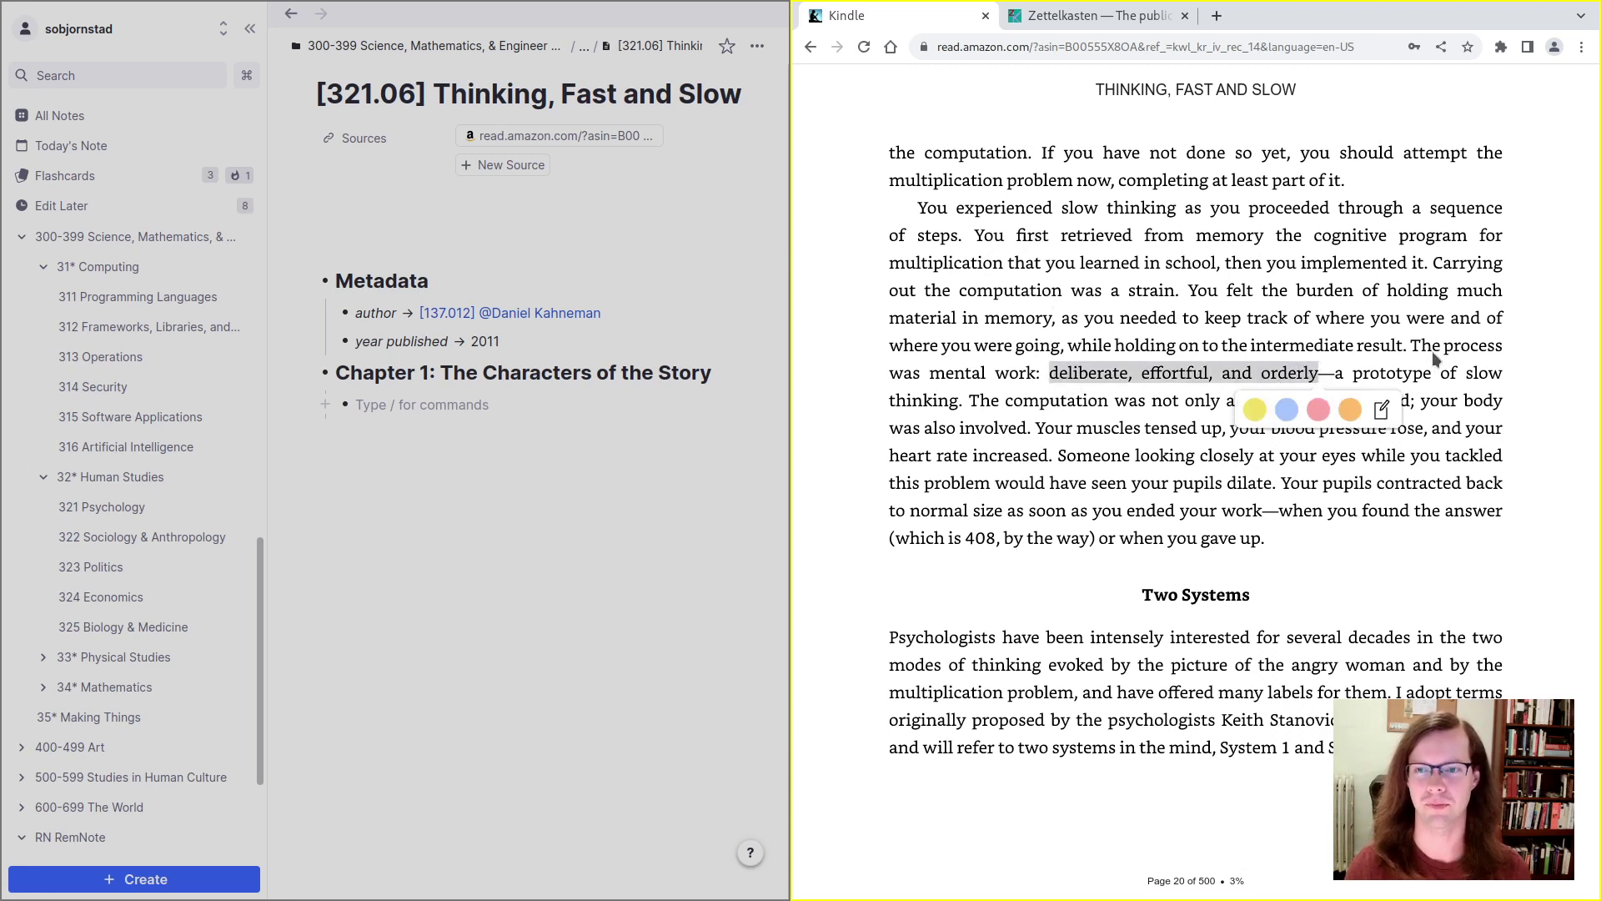
Step: Clear the text selection in Kindle and look ahead in chapter 1 to the list of System 2 activities on page 22
click(1536, 279)
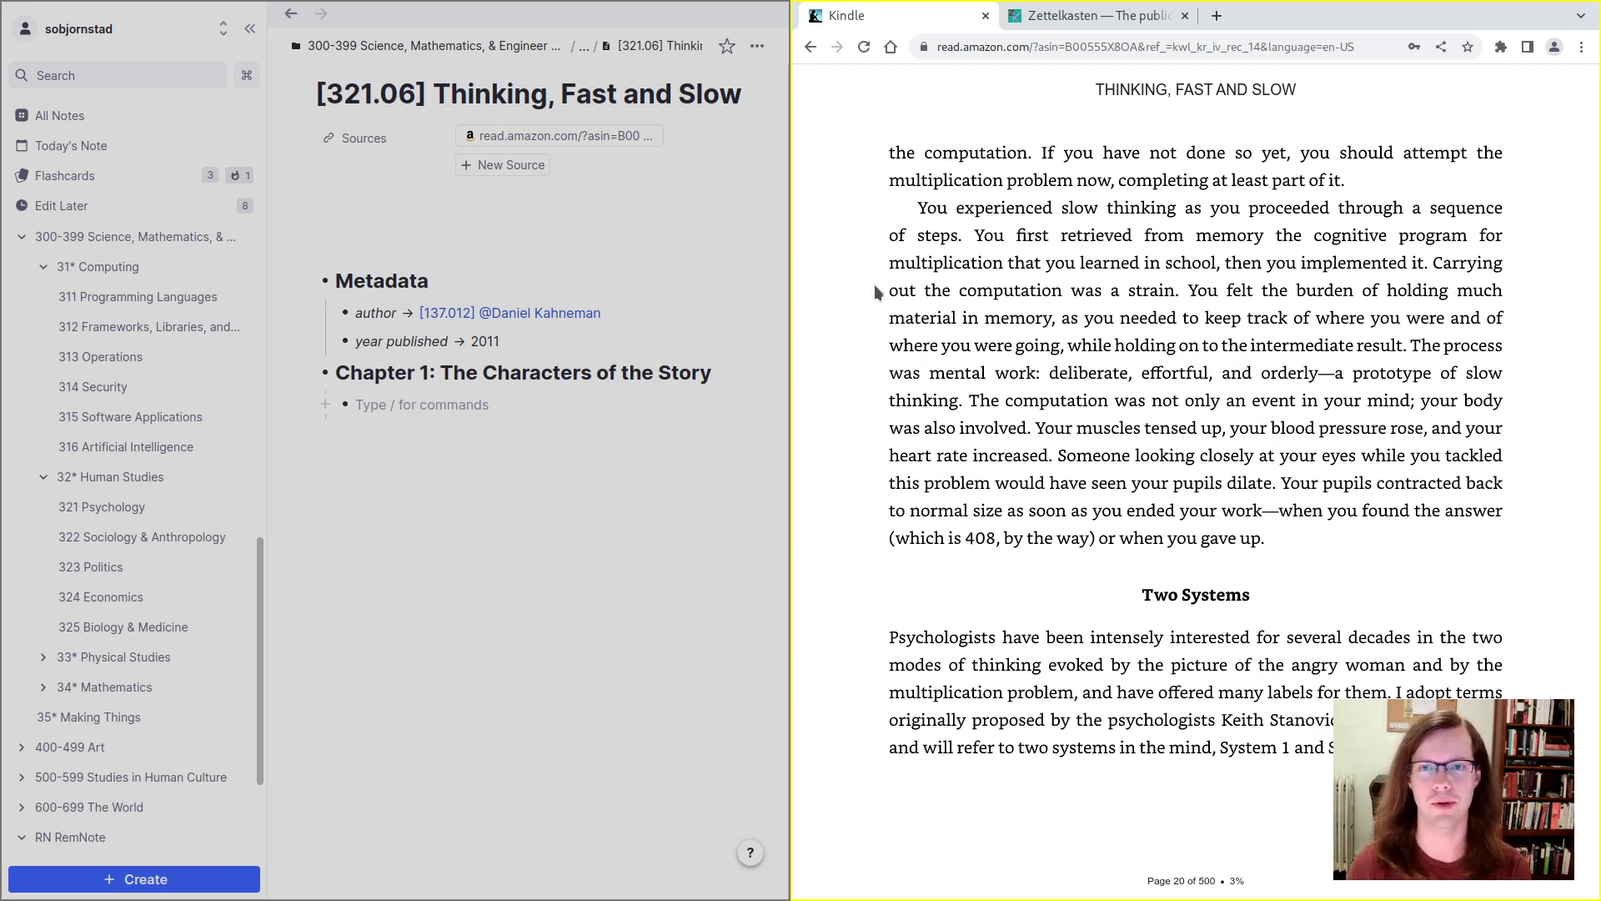
click(835, 488)
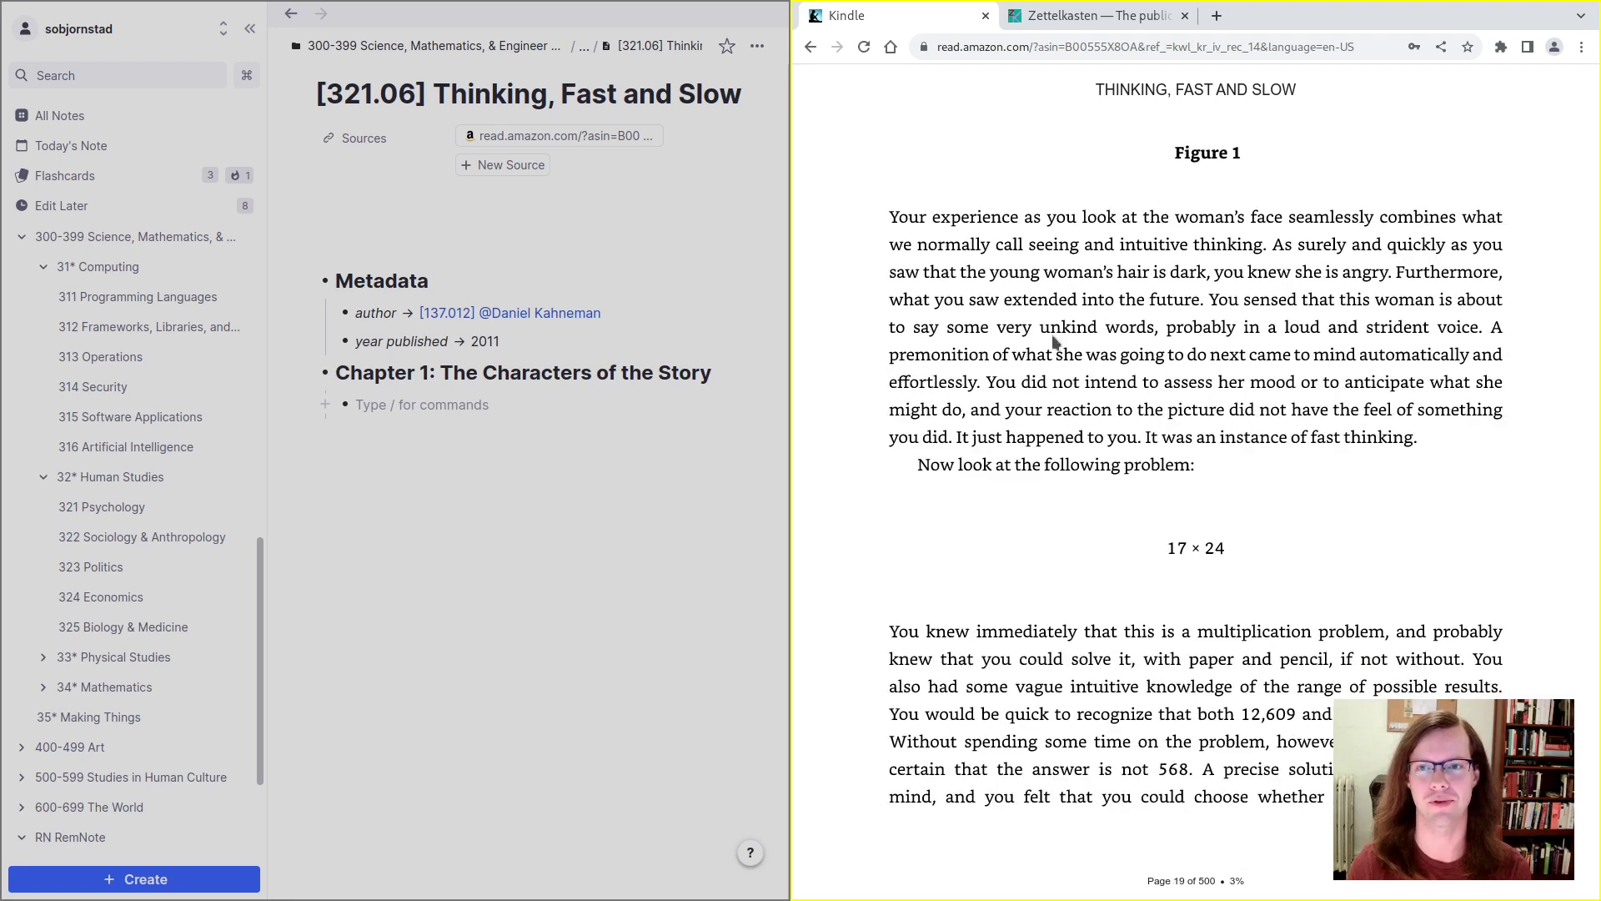
click(1561, 491)
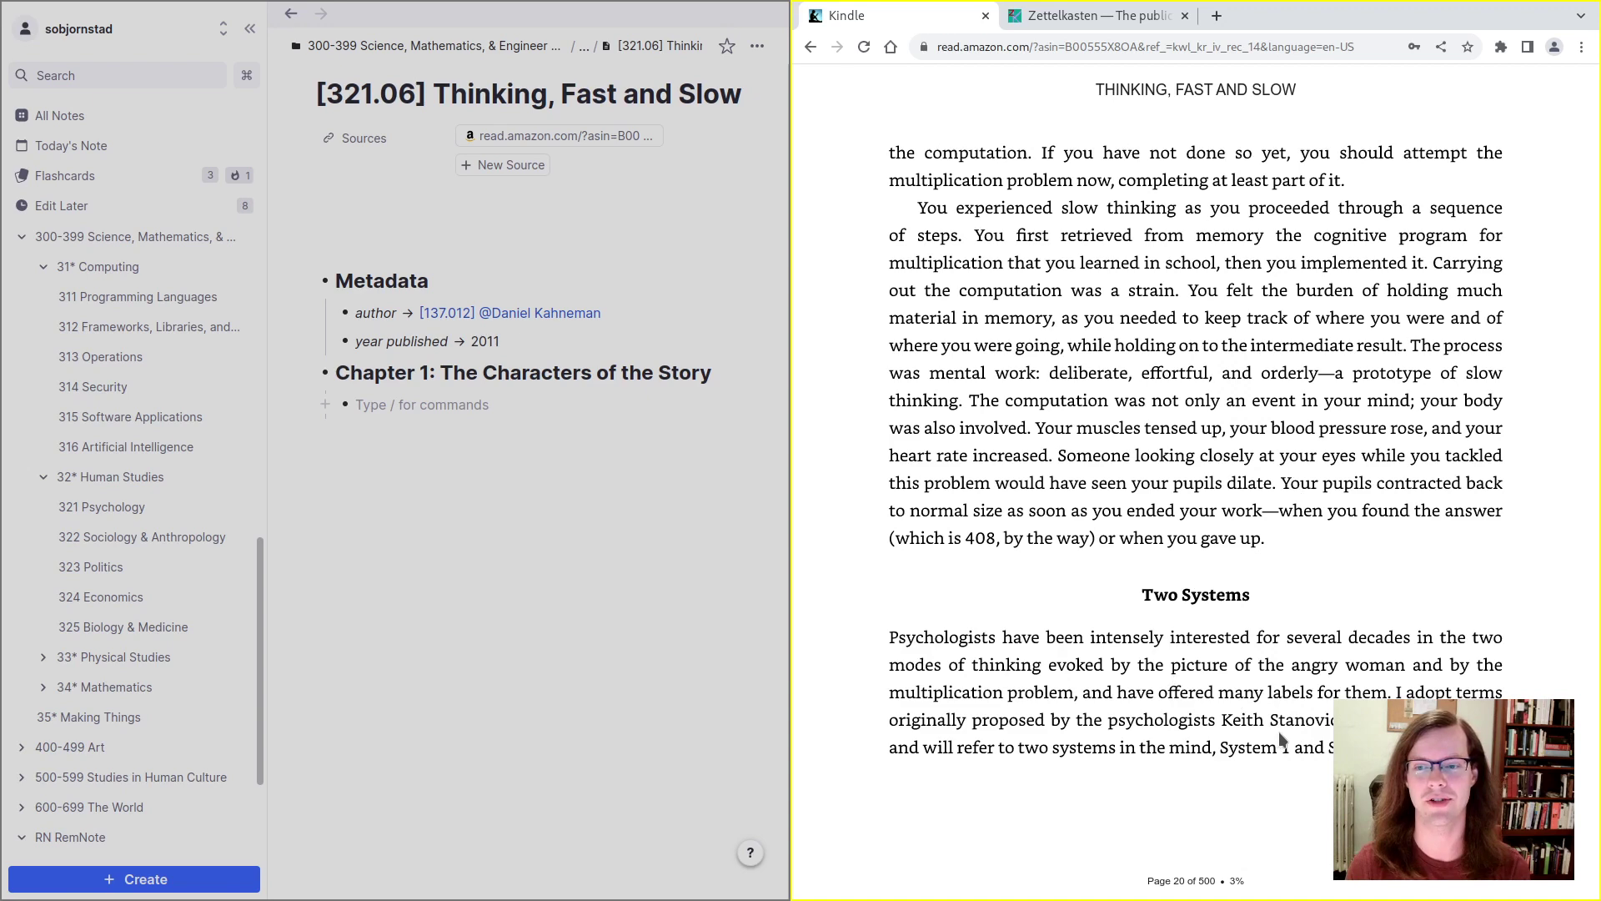
click(1559, 485)
click(1561, 486)
click(1561, 486)
click(1562, 486)
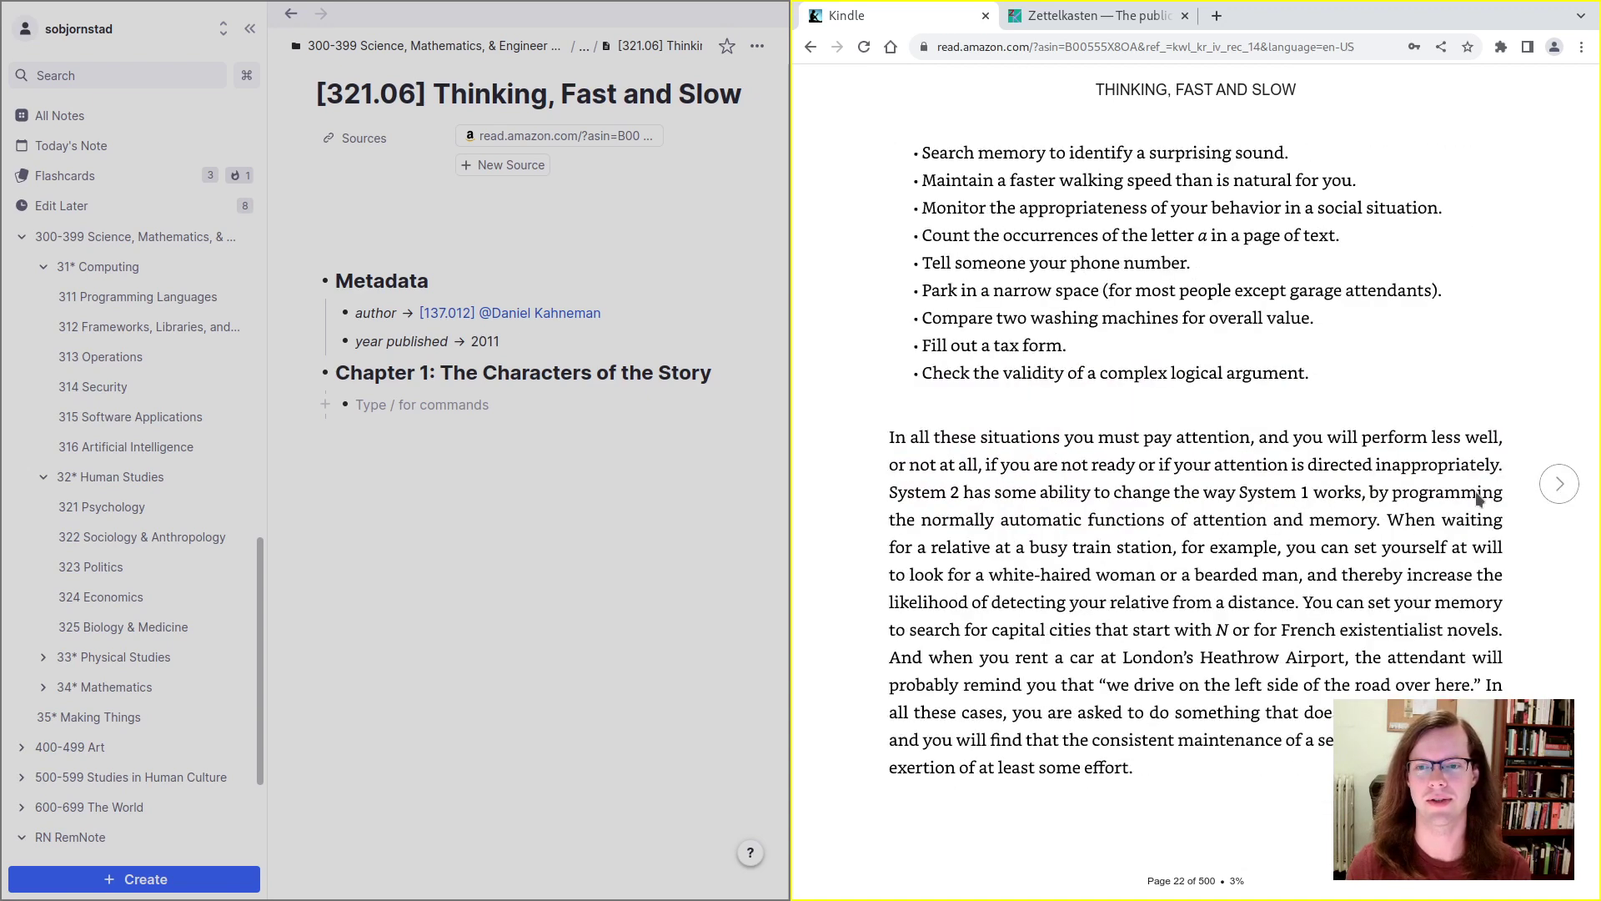
Step: Go back to the opening of chapter 1 in Kindle and review the fast and slow thinking passages up to the Two Systems section
click(832, 486)
click(833, 485)
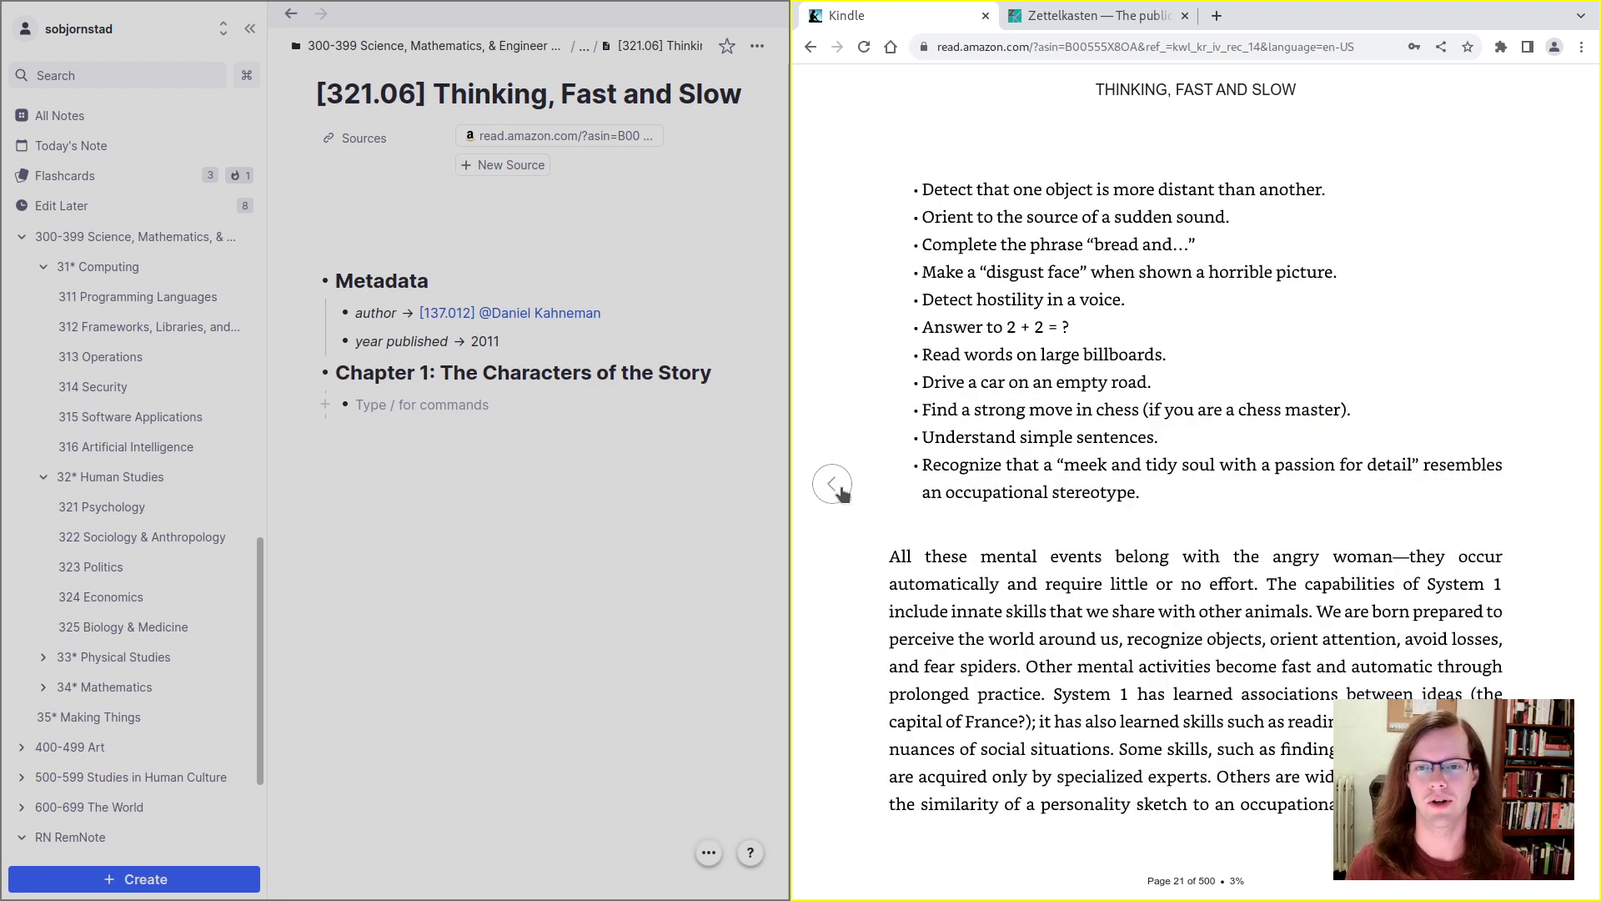
click(833, 486)
click(832, 486)
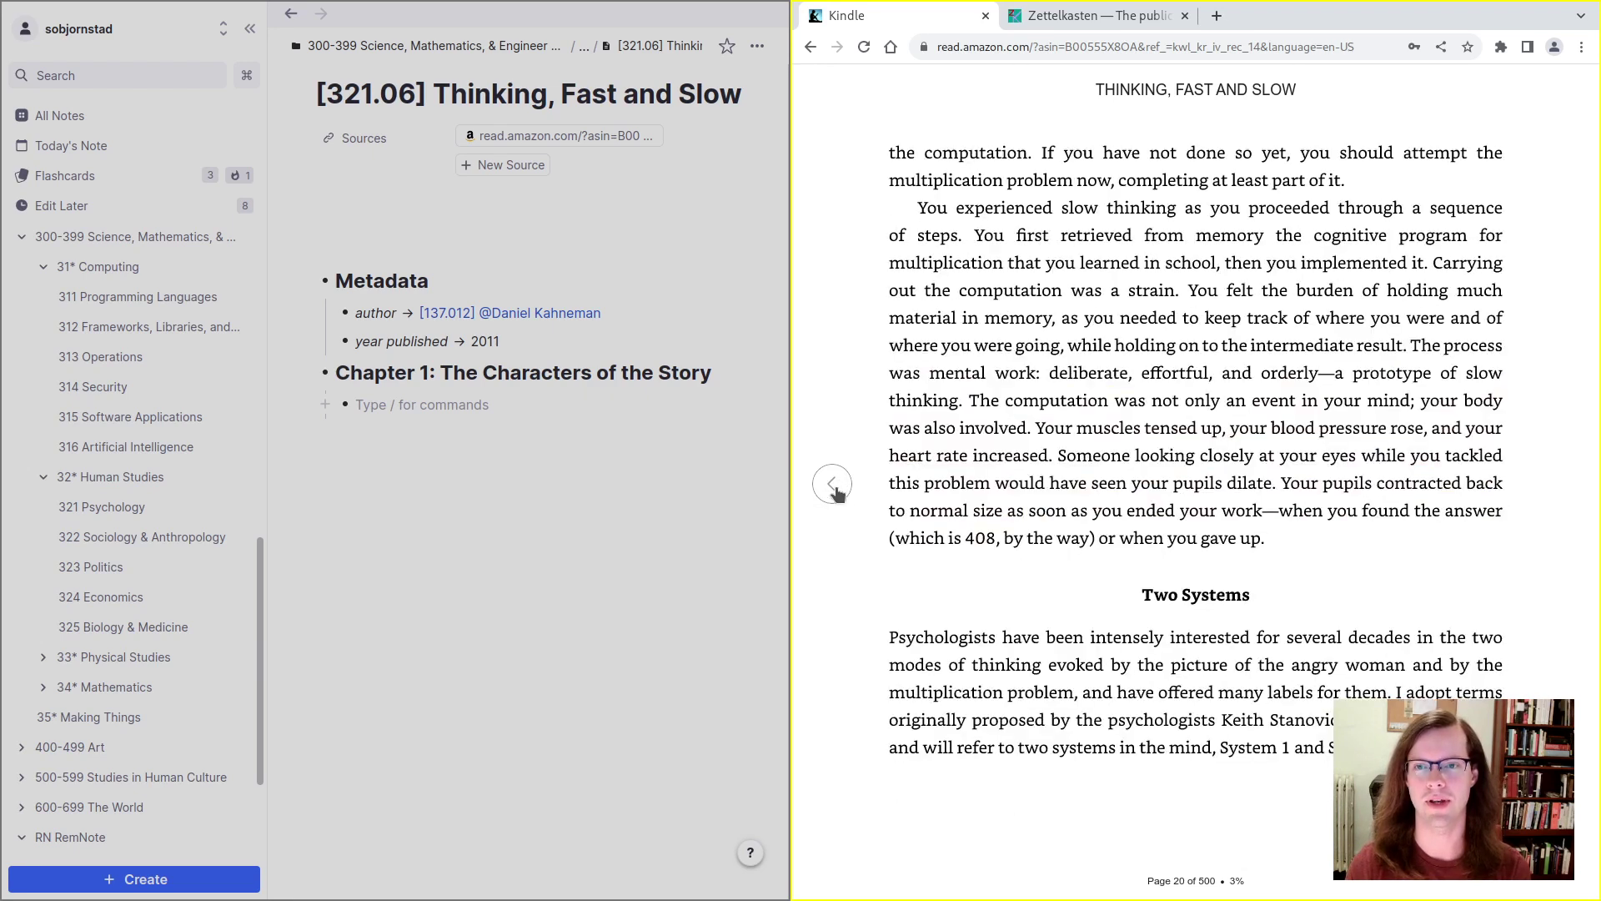
click(832, 485)
click(849, 504)
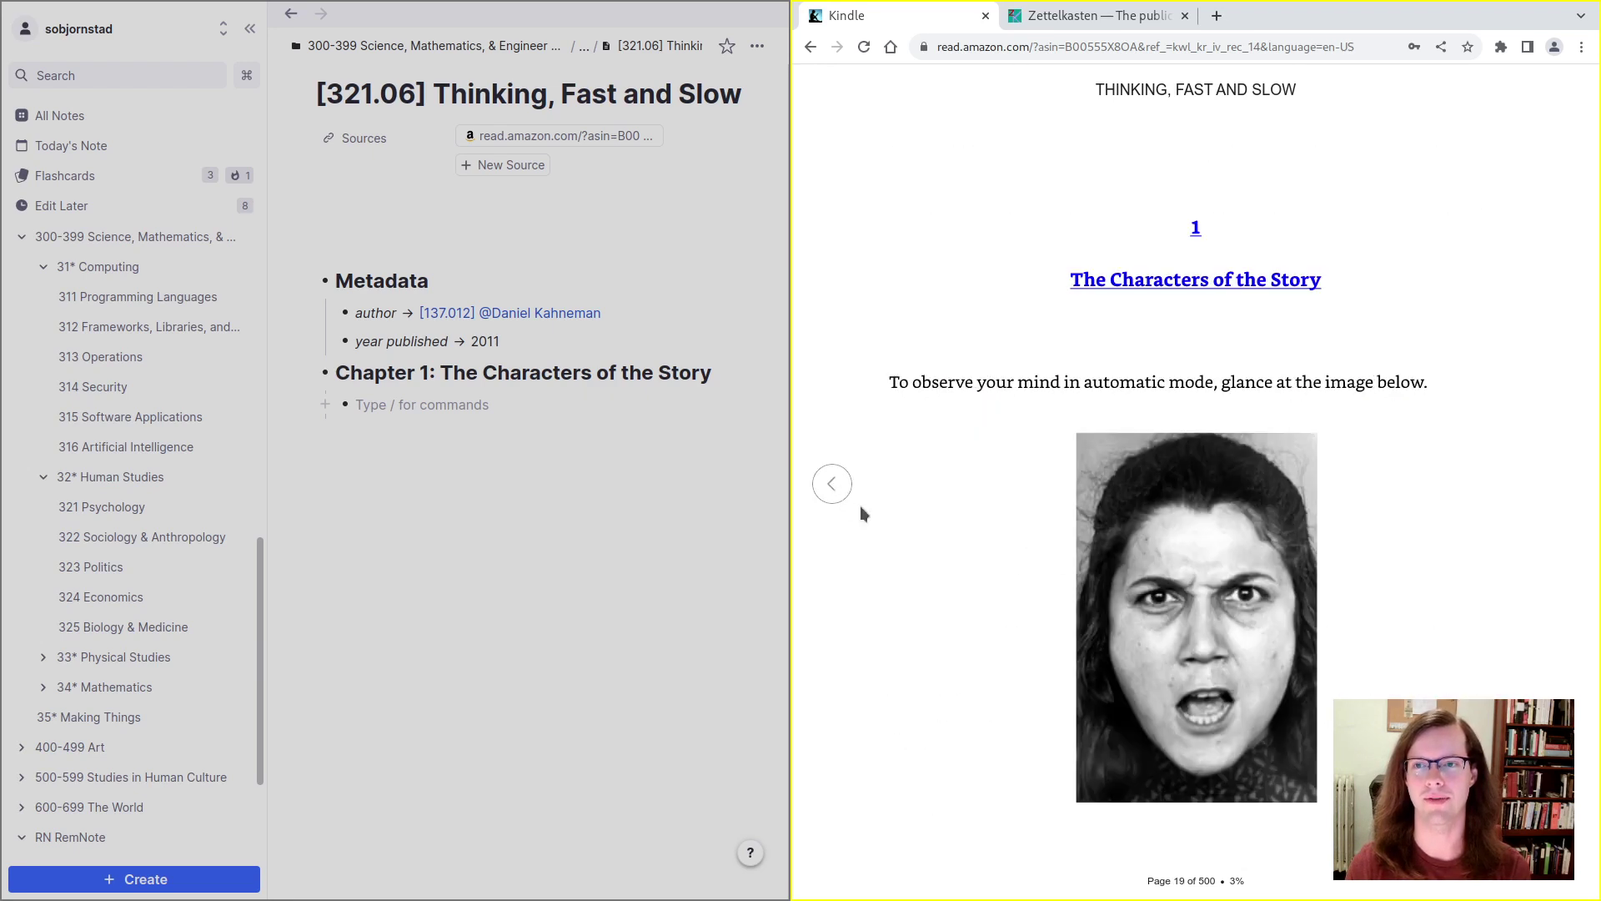
click(1562, 487)
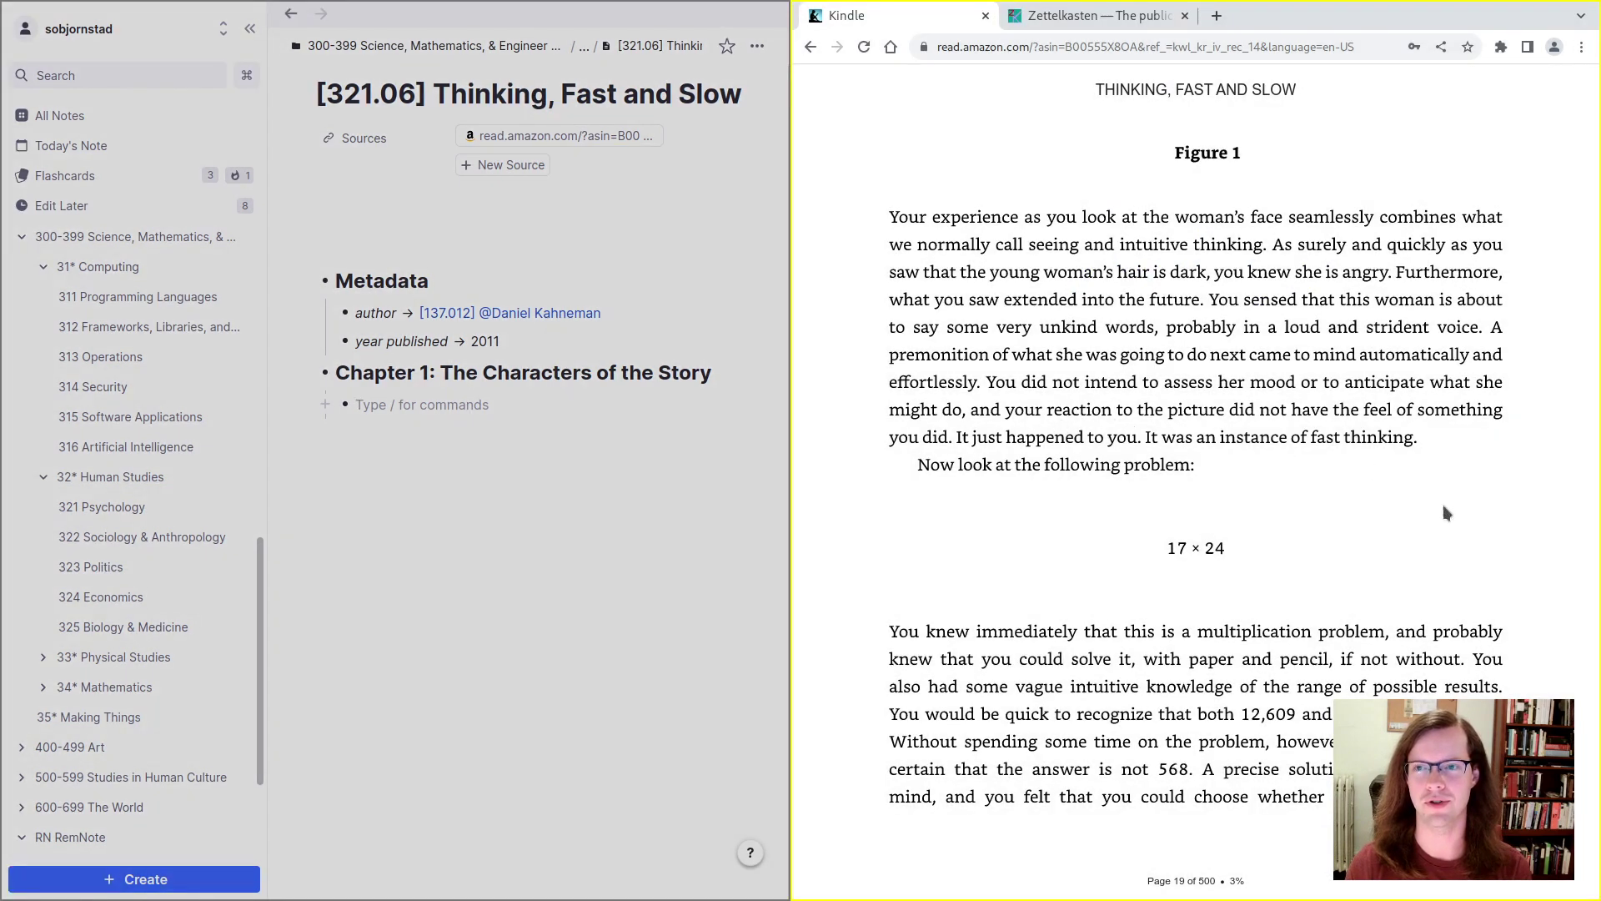
mouse_move(1543, 554)
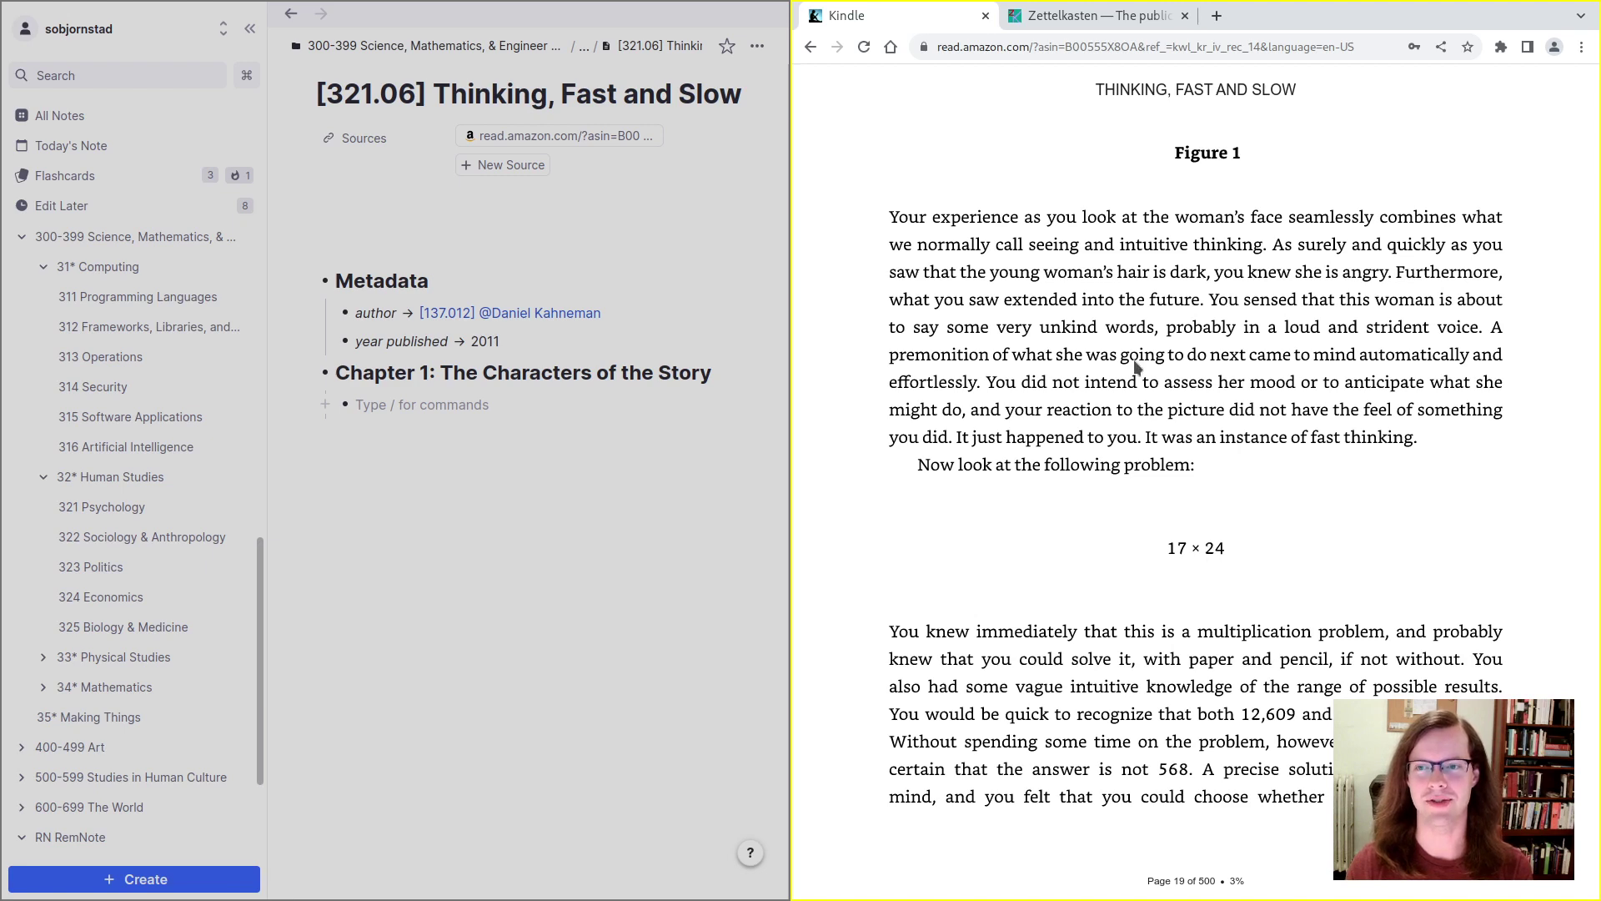
click(1562, 484)
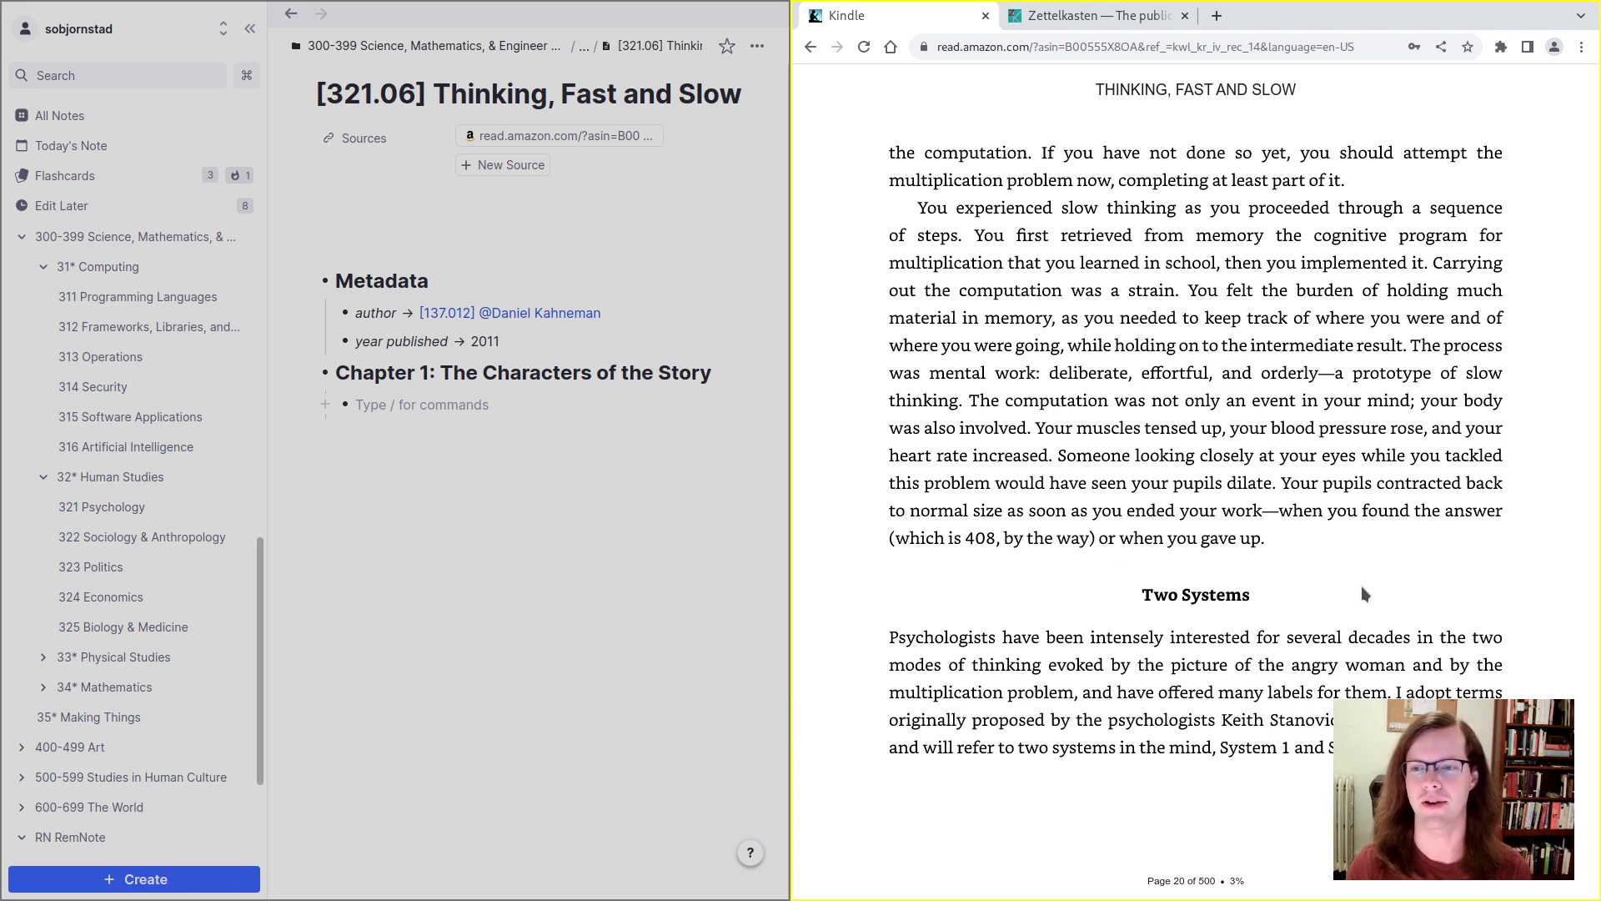
mouse_move(1563, 480)
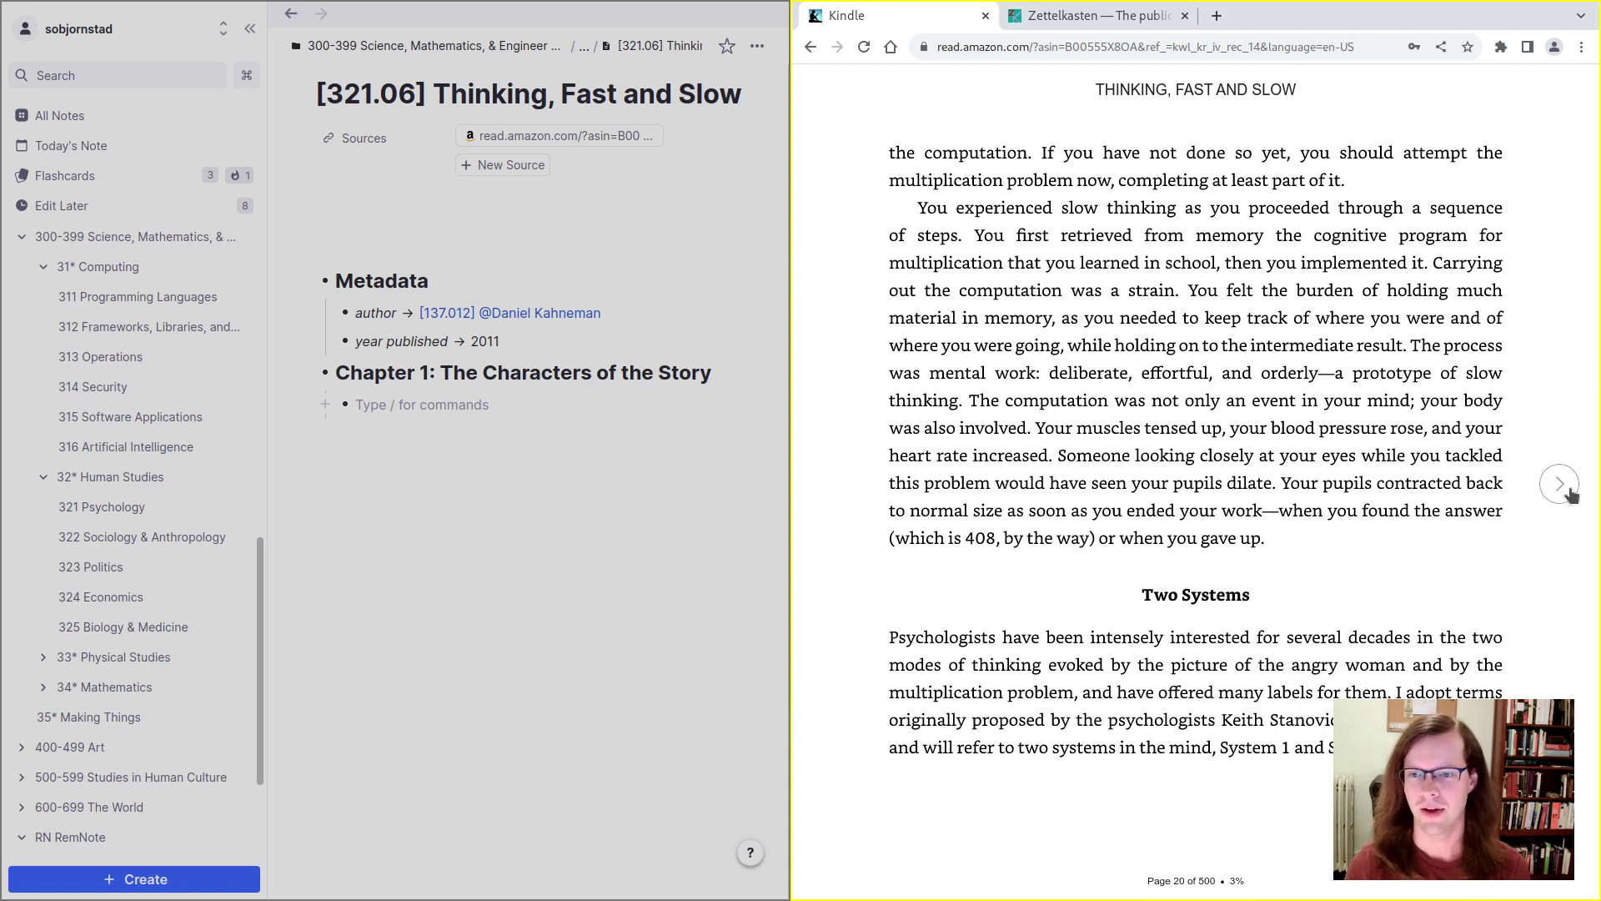
Step: Add the bullets "System 1" and "System 2" under the Chapter 1 heading in RemNote
click(477, 406)
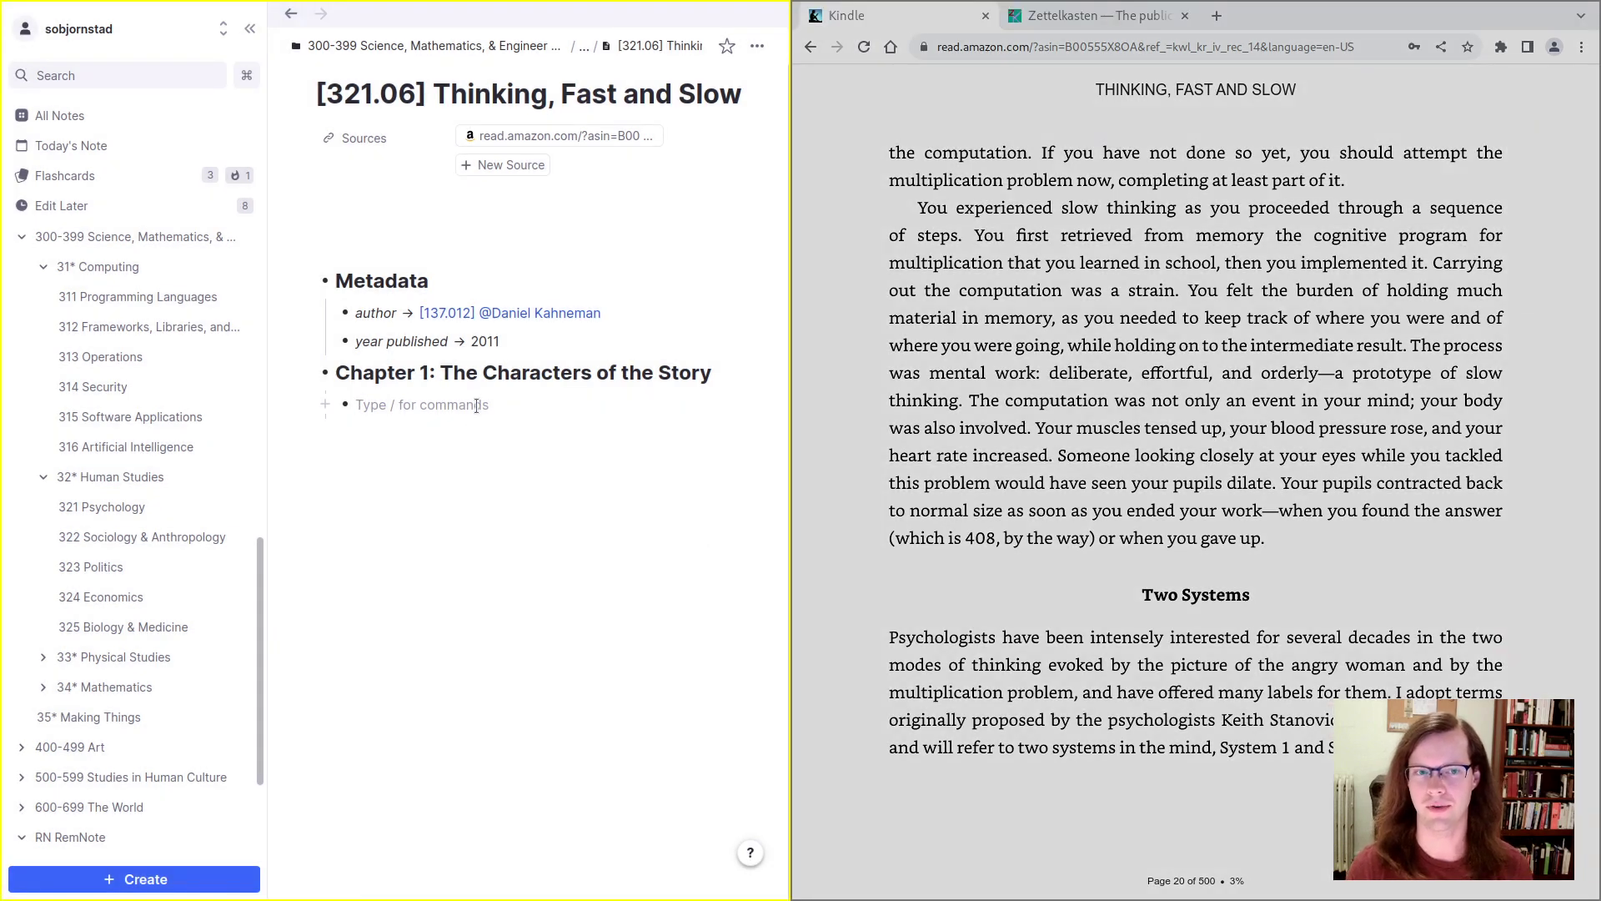
text(System 1)
key(Return)
text(Syst)
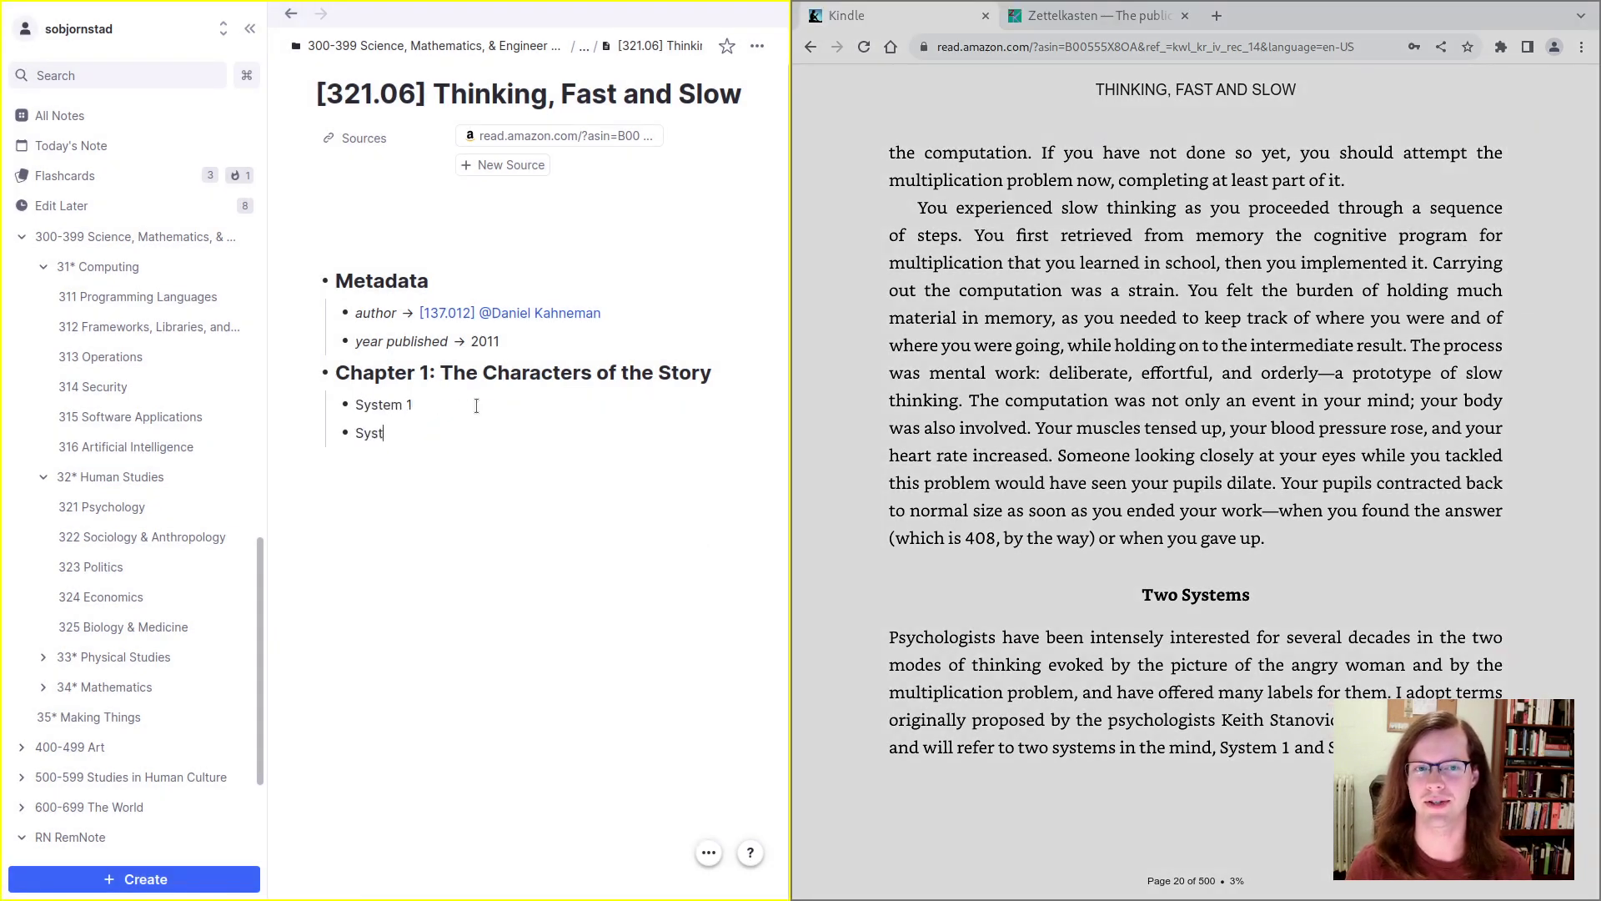
text(em 2)
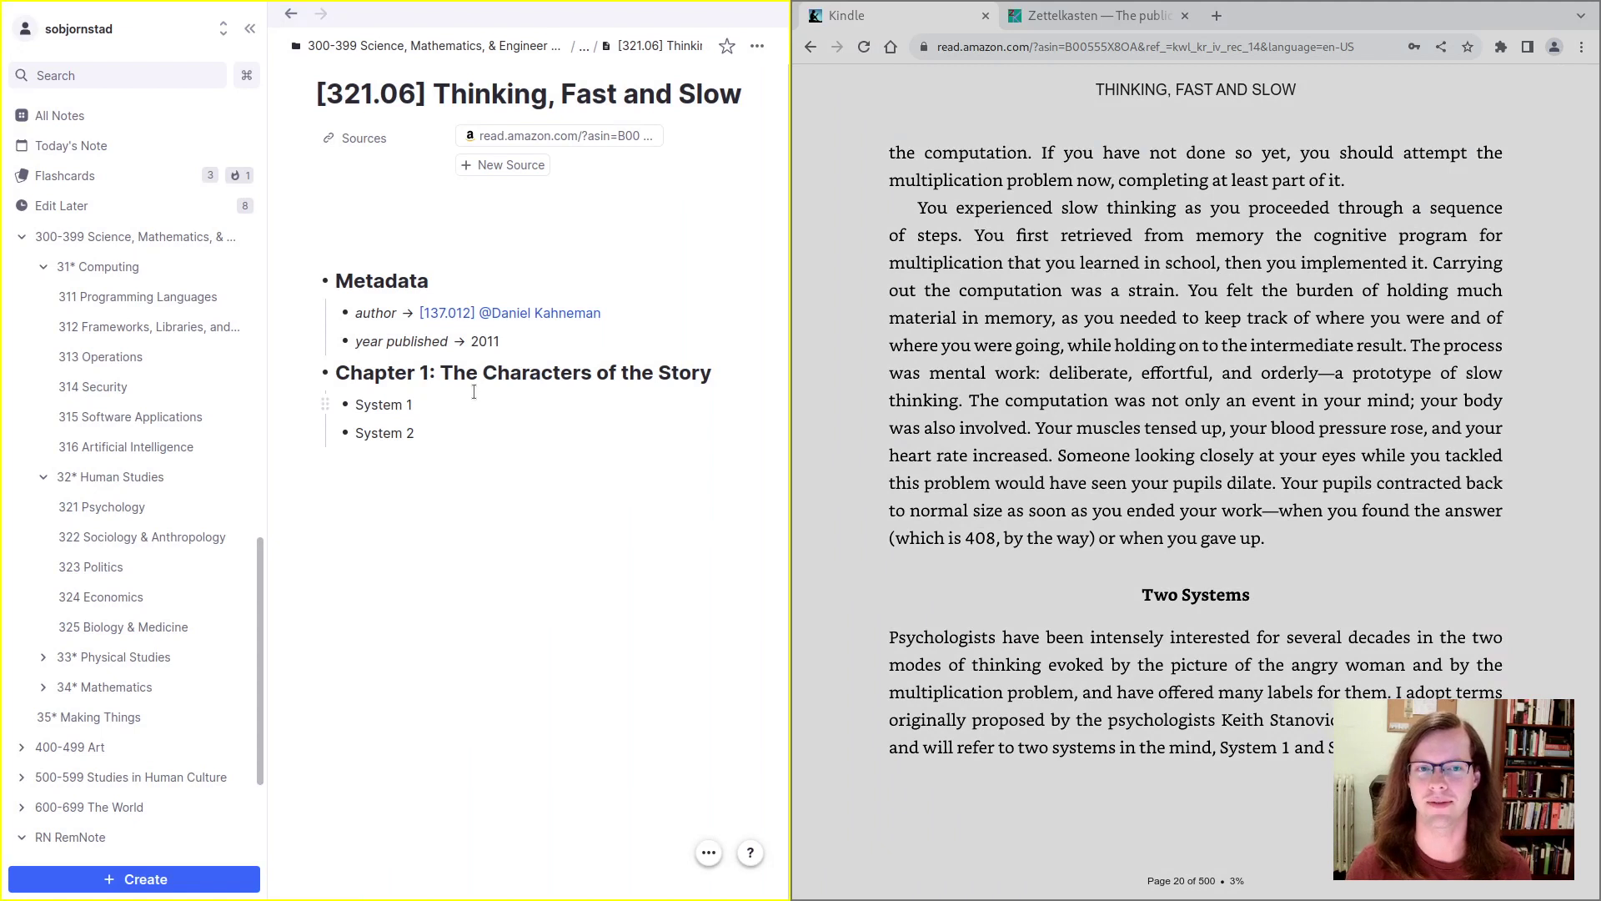
Step: Check the Kindle definition of System 1 and nest the note "Operates automatically and quickly" under the System 1 bullet in RemNote
click(504, 407)
key(Return)
key(Tab)
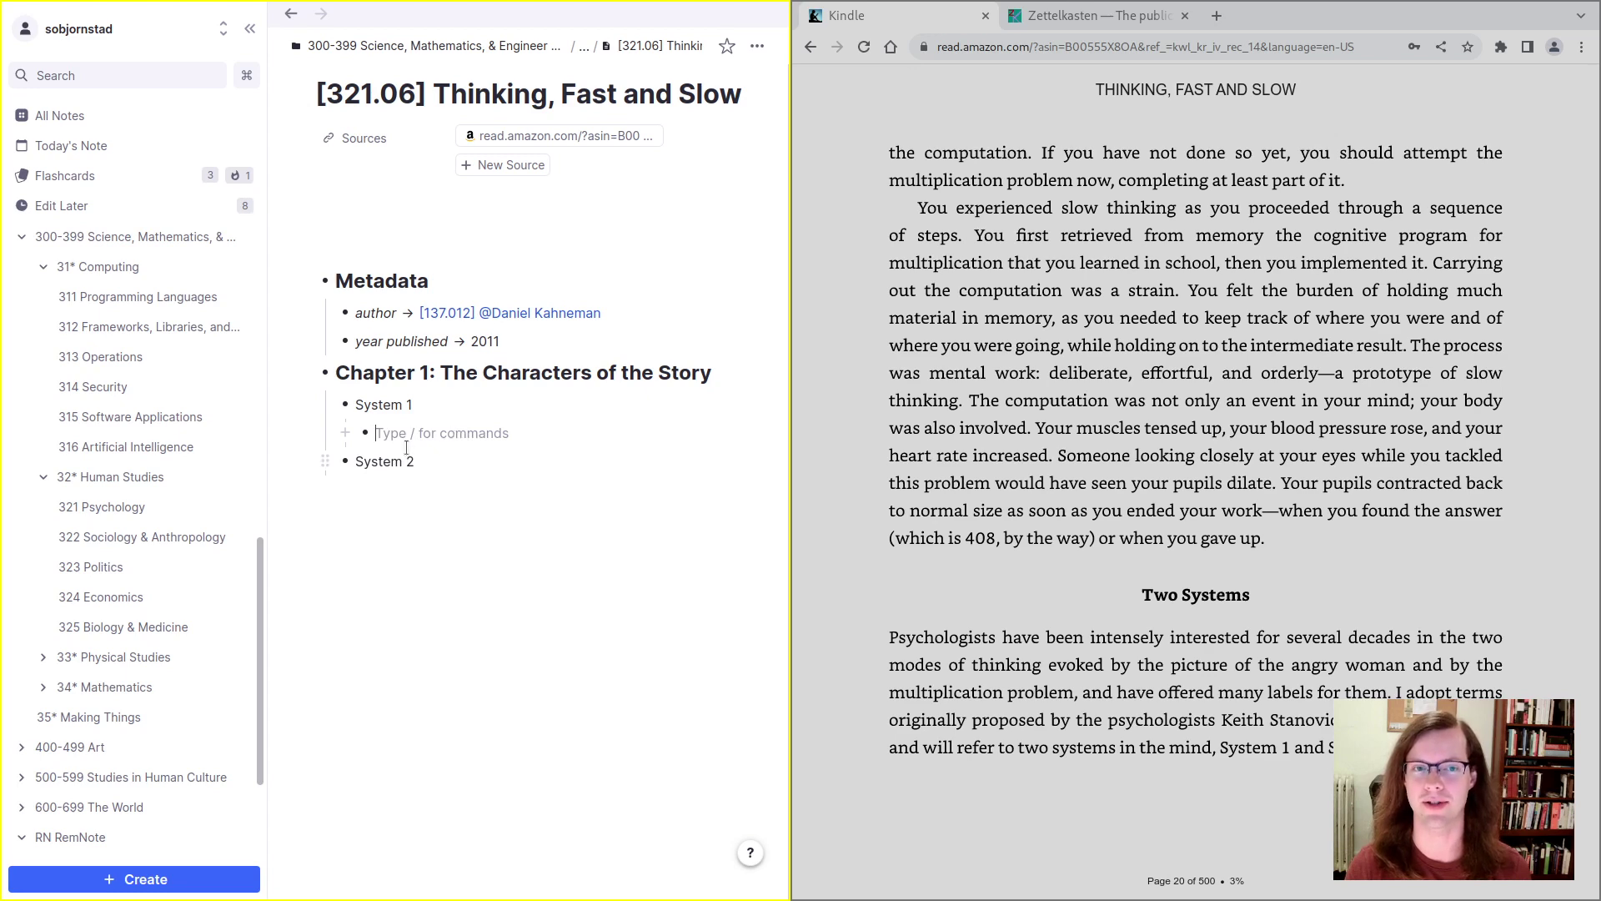
click(1076, 477)
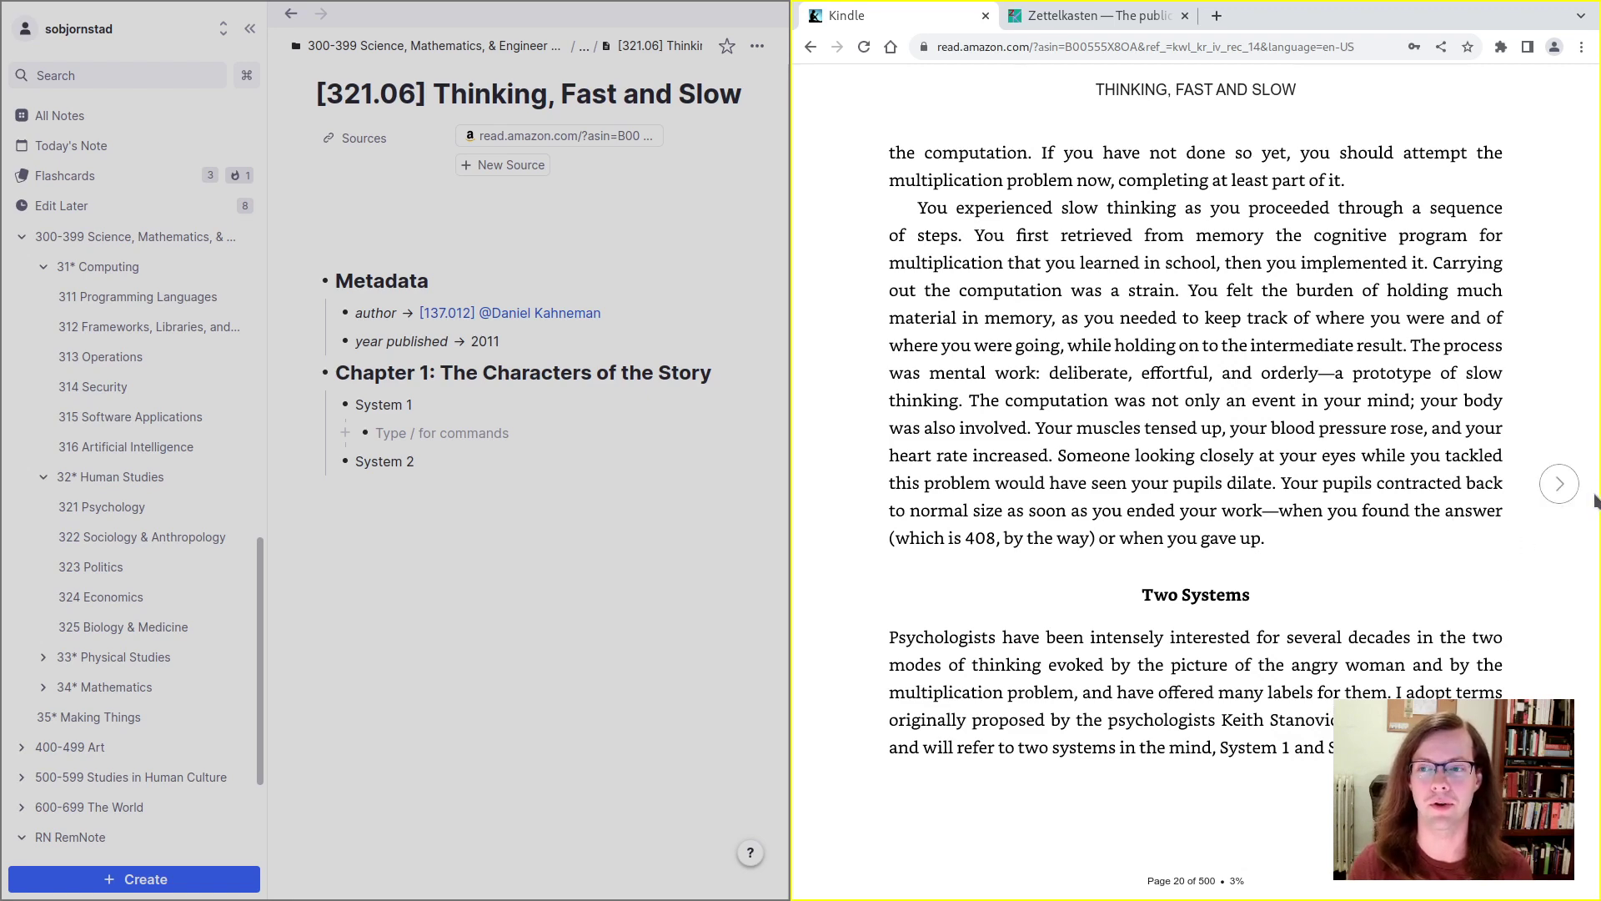
click(1568, 492)
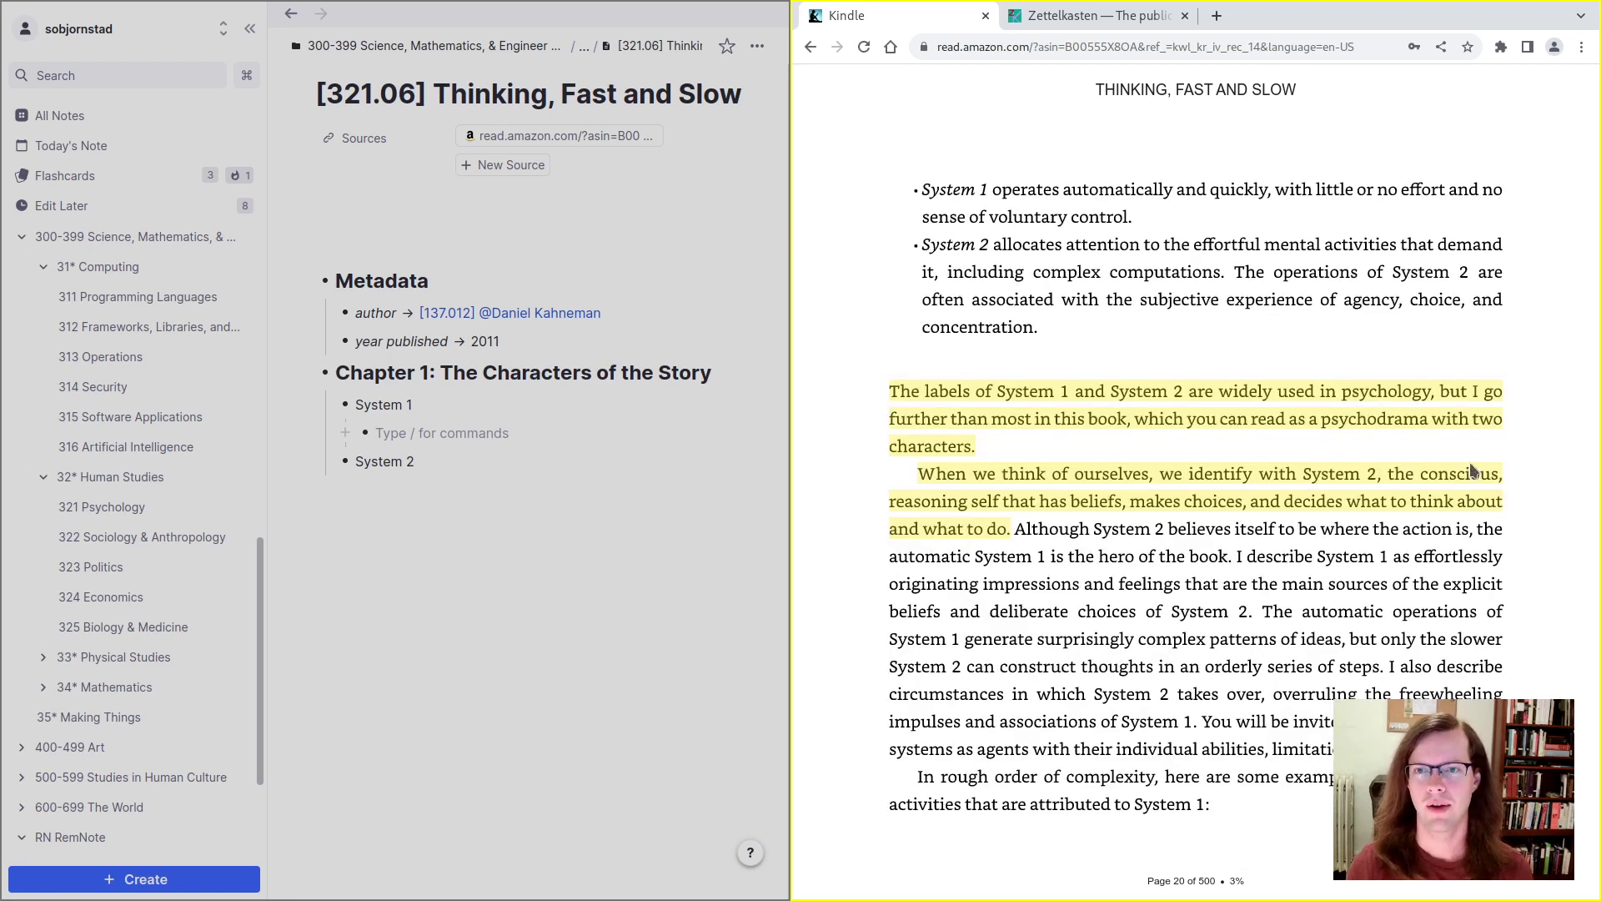
click(551, 429)
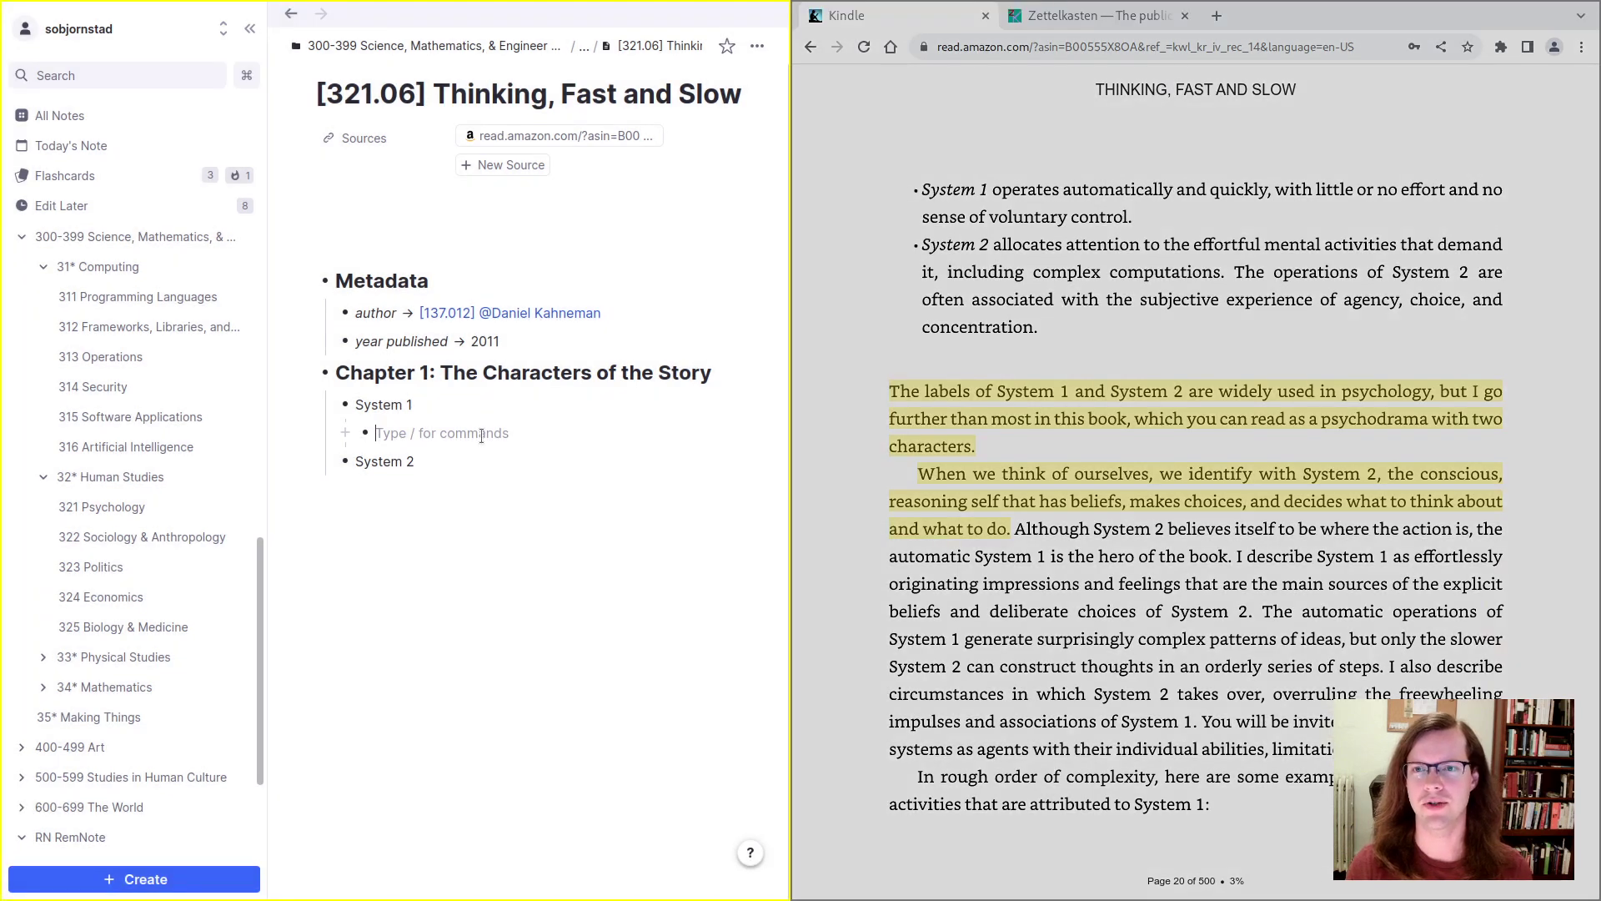
text(O)
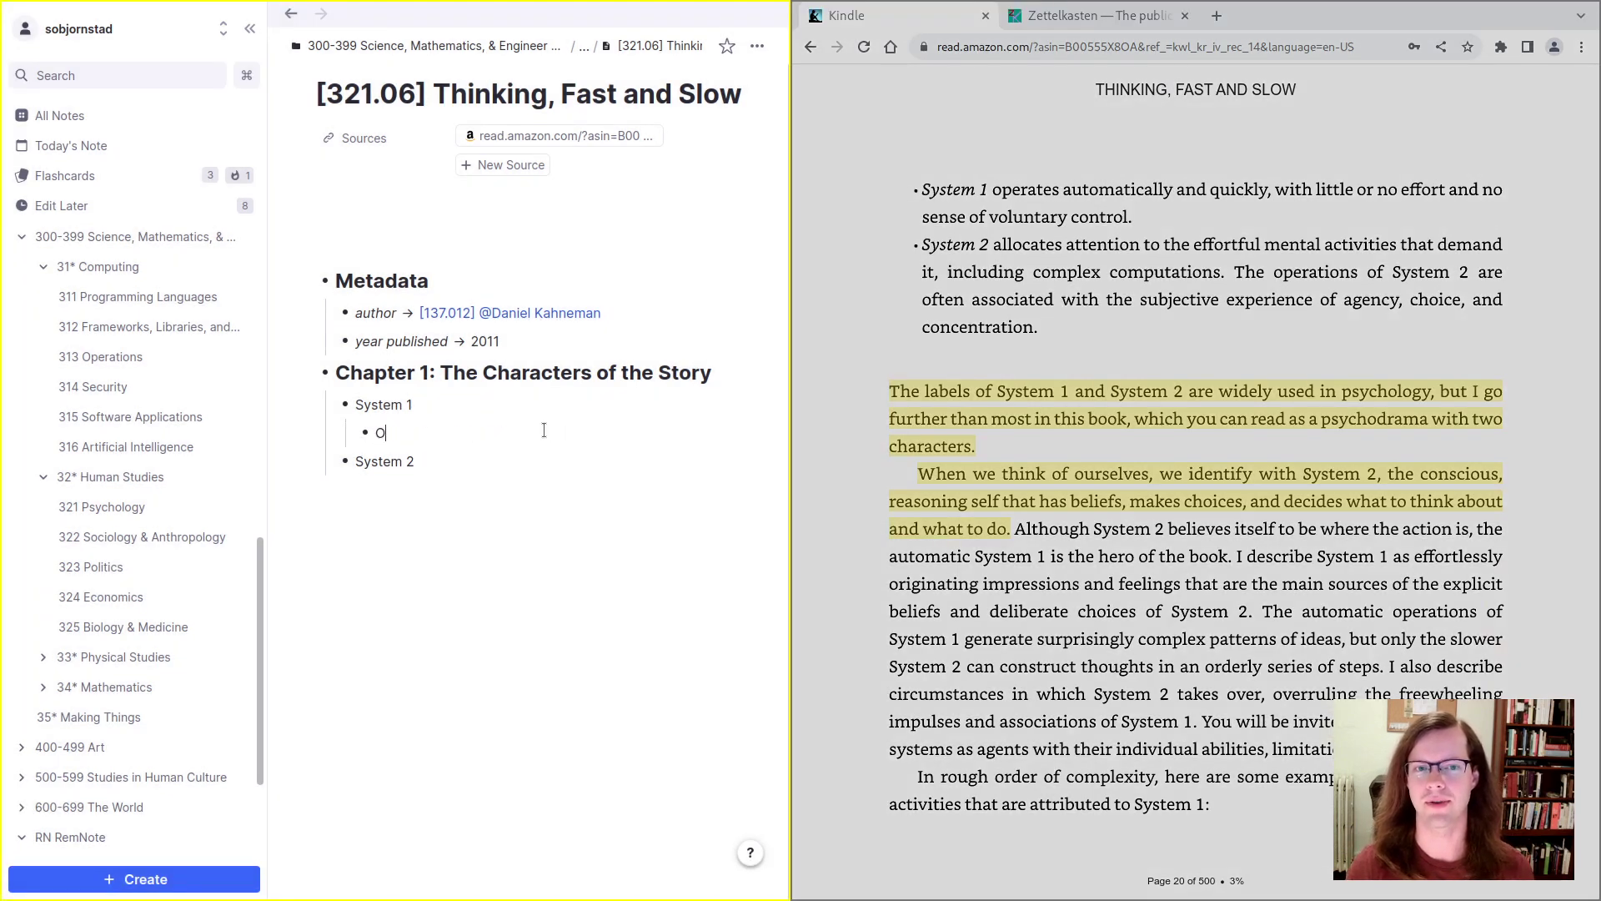
text(perates aut)
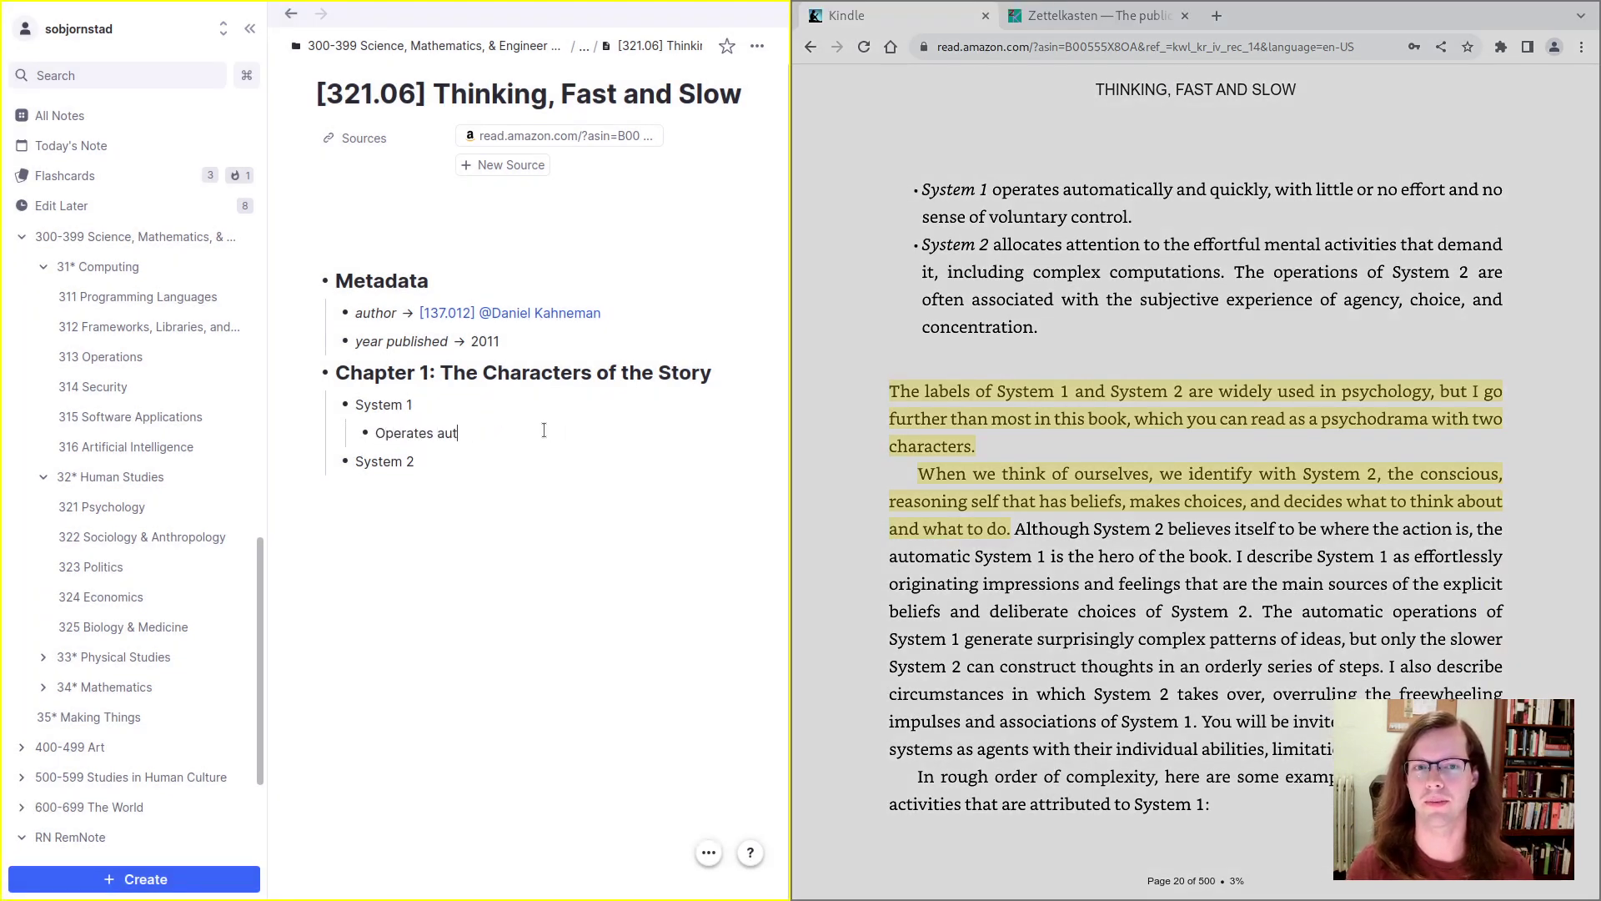
text(omatically and quickly)
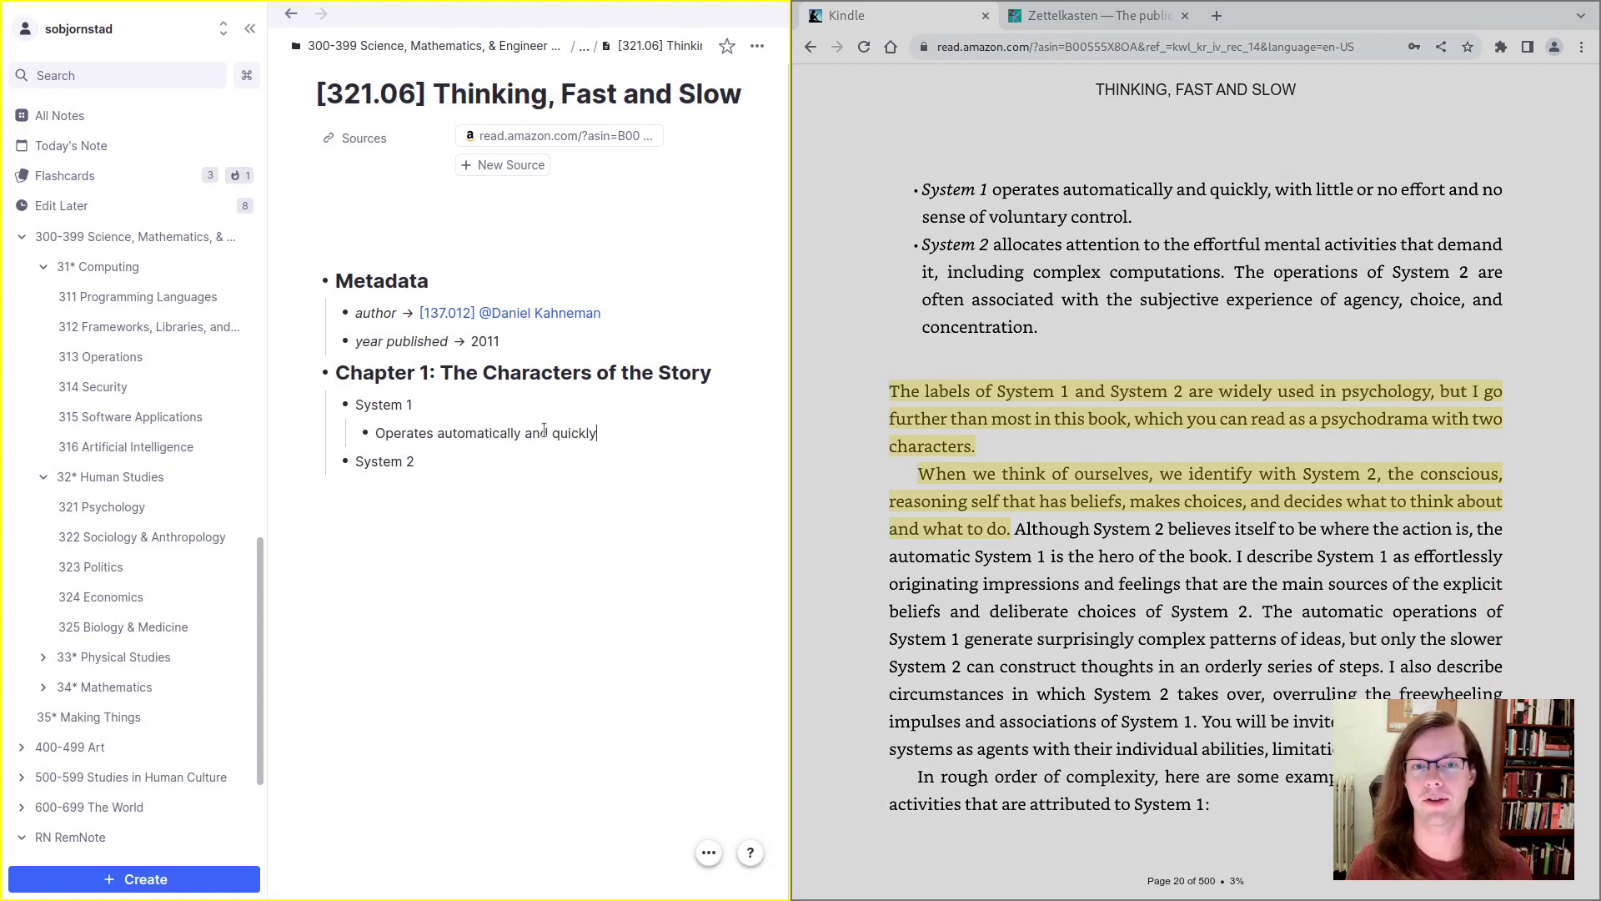
Step: Add a second note under System 1 reading "No feeling of effort or voluntary control"
key(Return)
text(No feeling of )
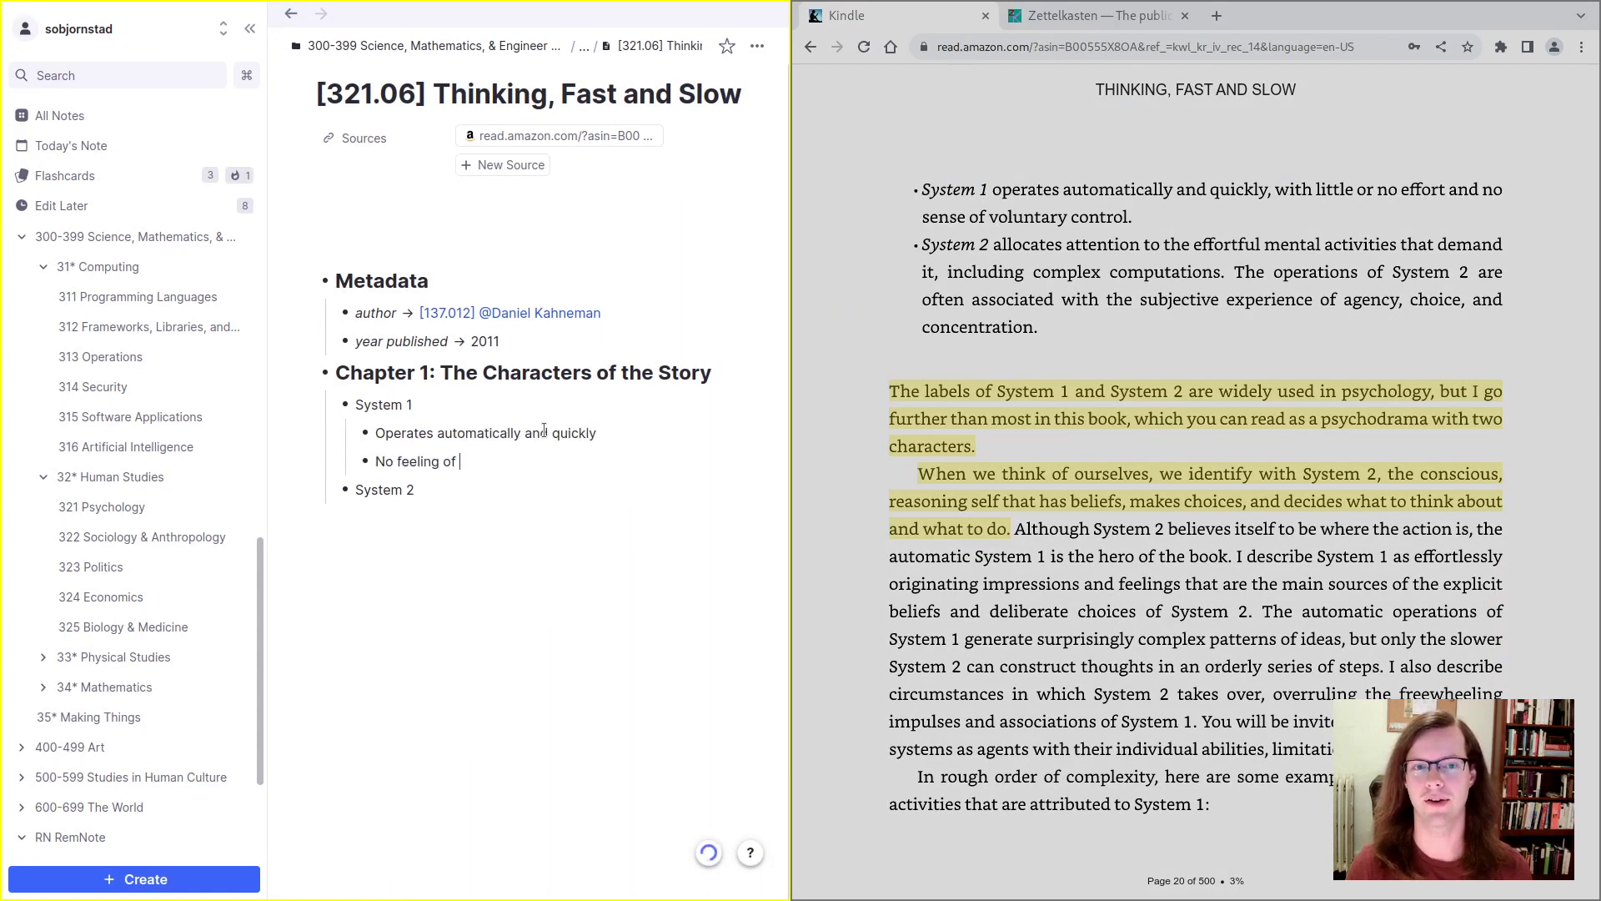
text(effort or vol)
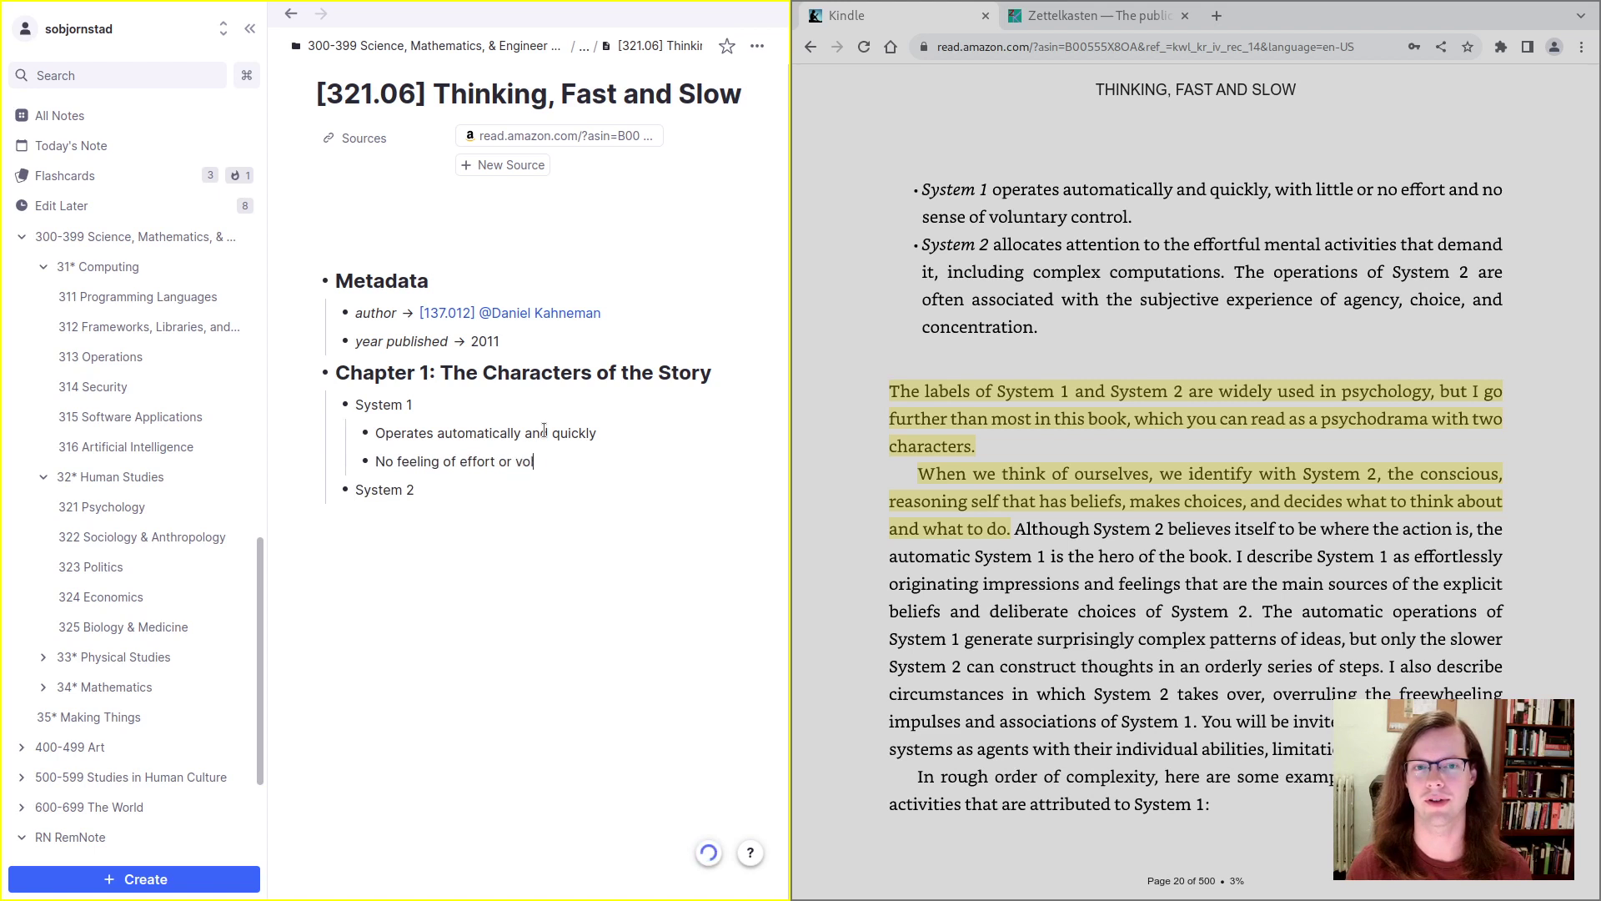
text(untary control)
Step: Nest the note "Operates only with a deliberate choice to use it" under the System 2 bullet
key(Down)
key(Return)
key(Tab)
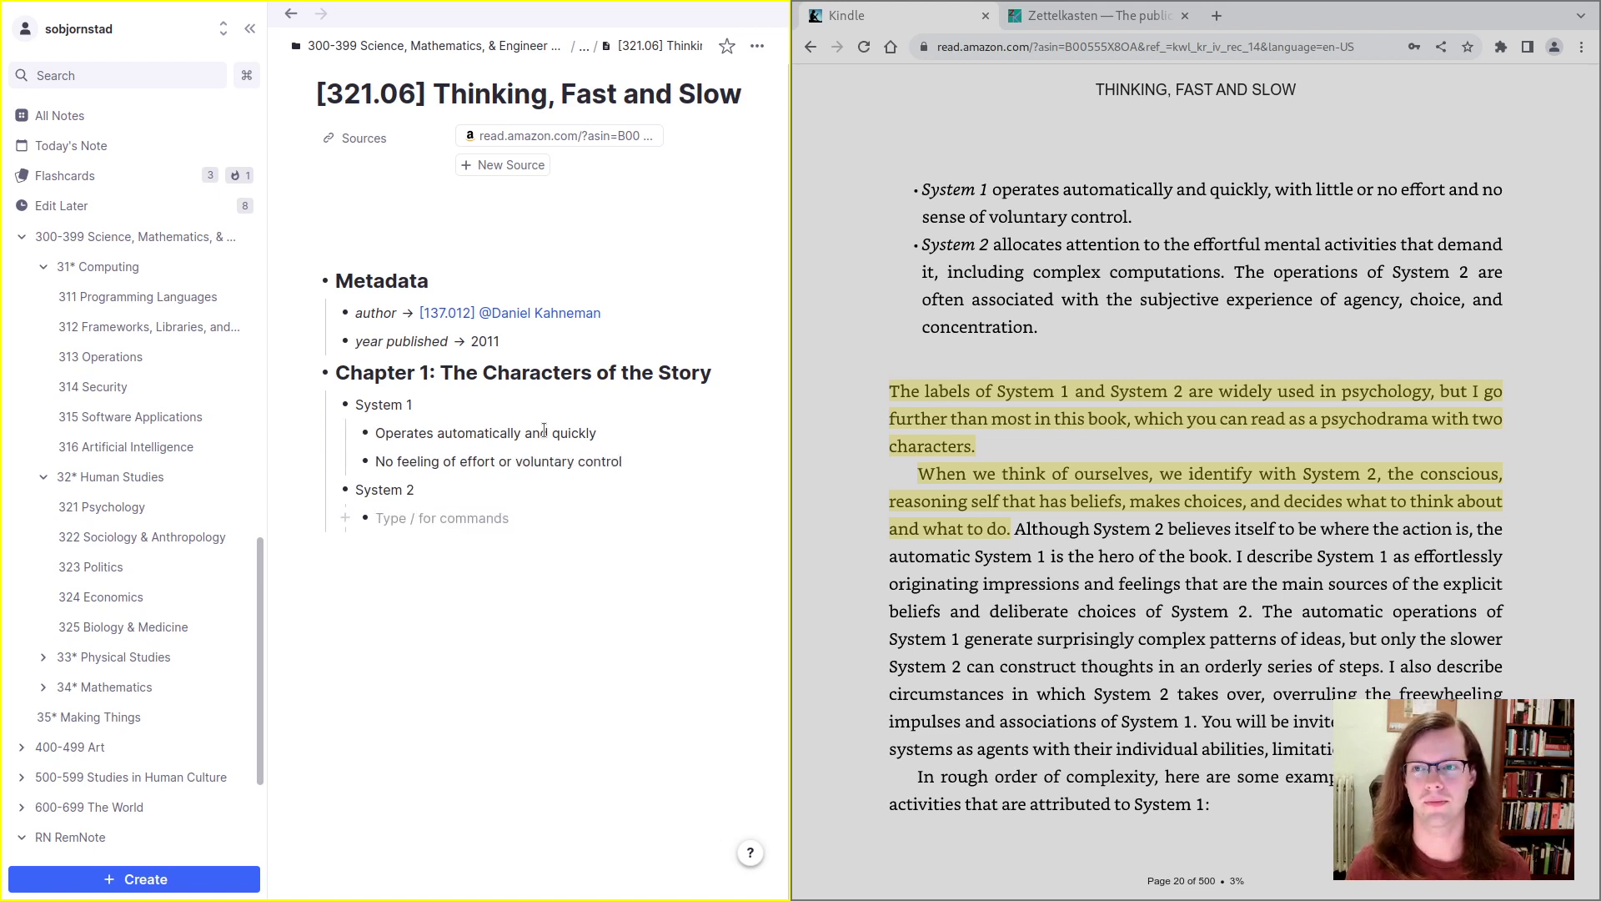
text(Operat)
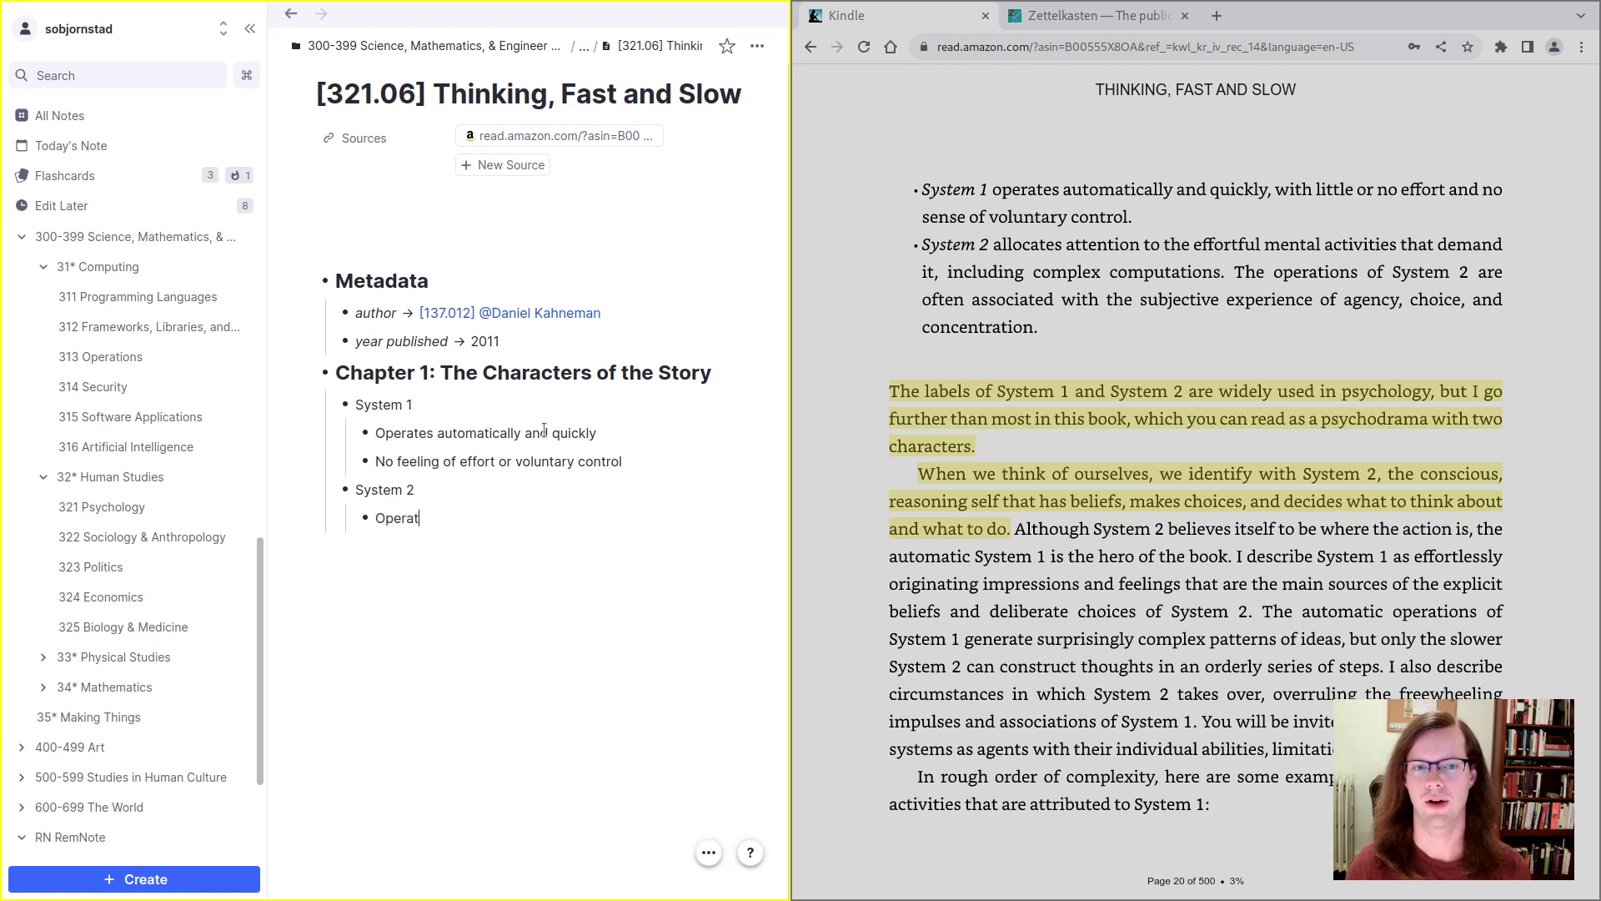
text(es only with a delib)
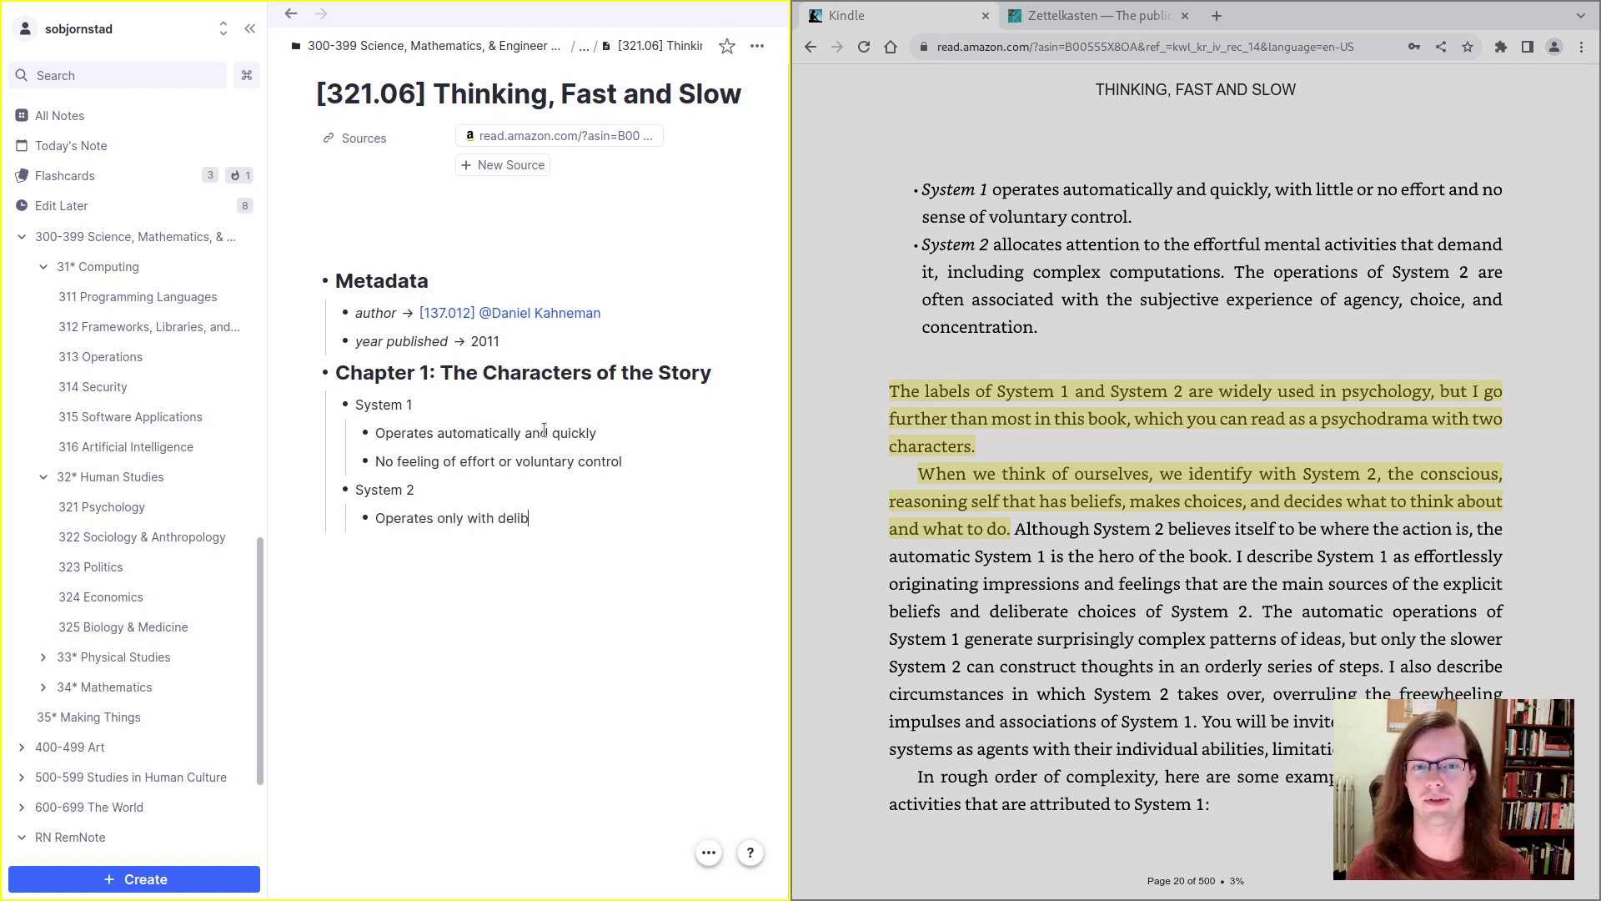
key(ctrl+BackSpace)
text(a deliberate c)
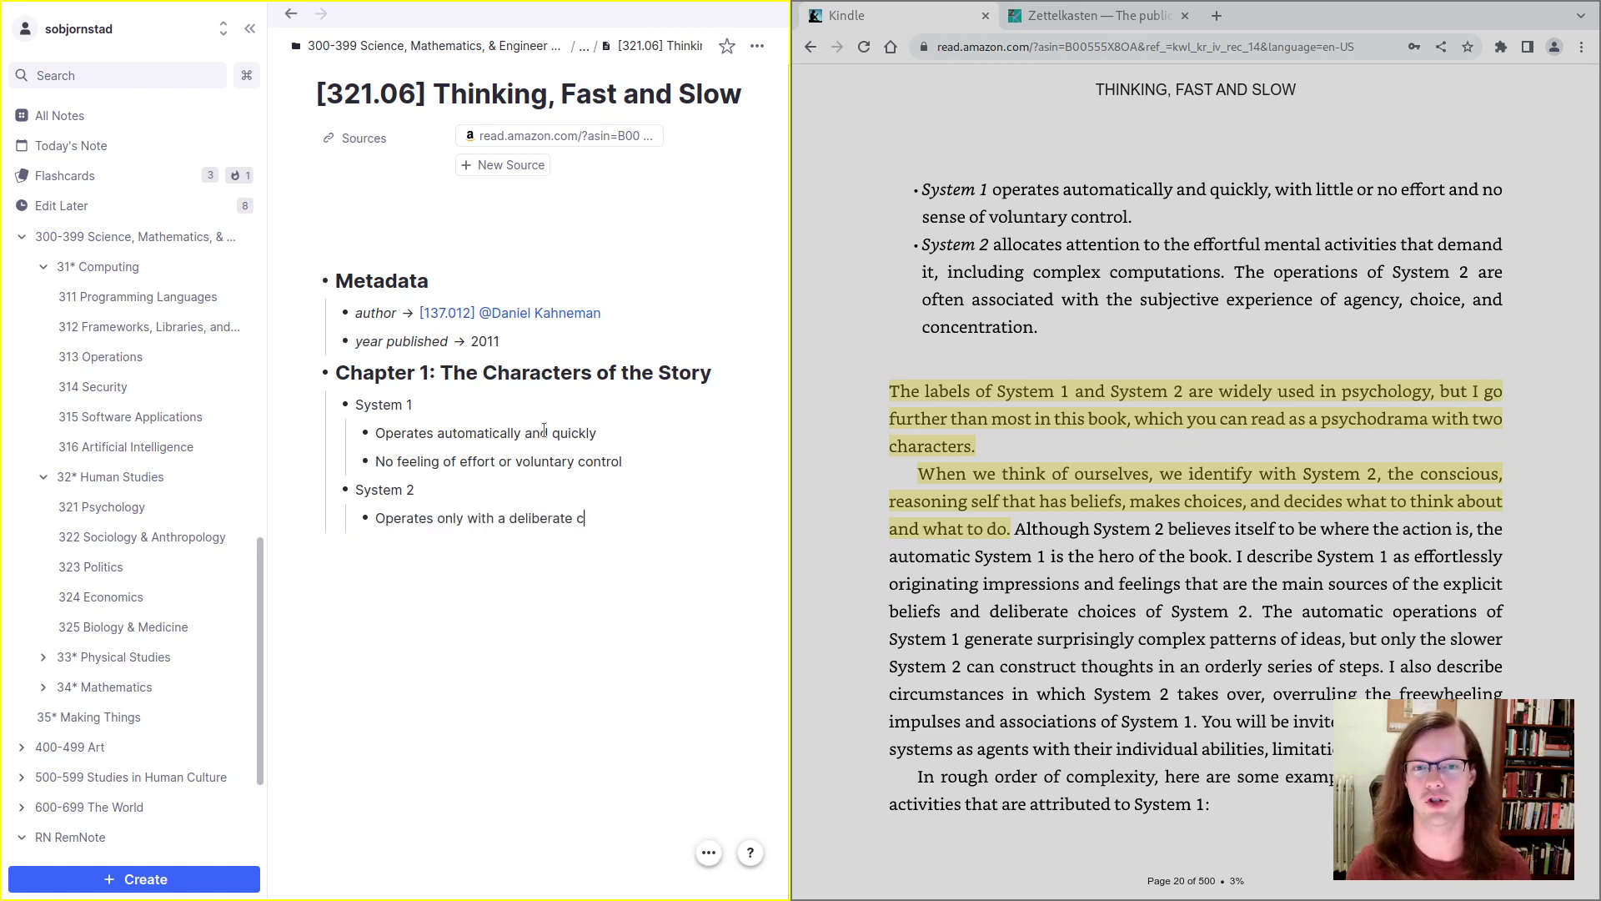
text(hoice to use it)
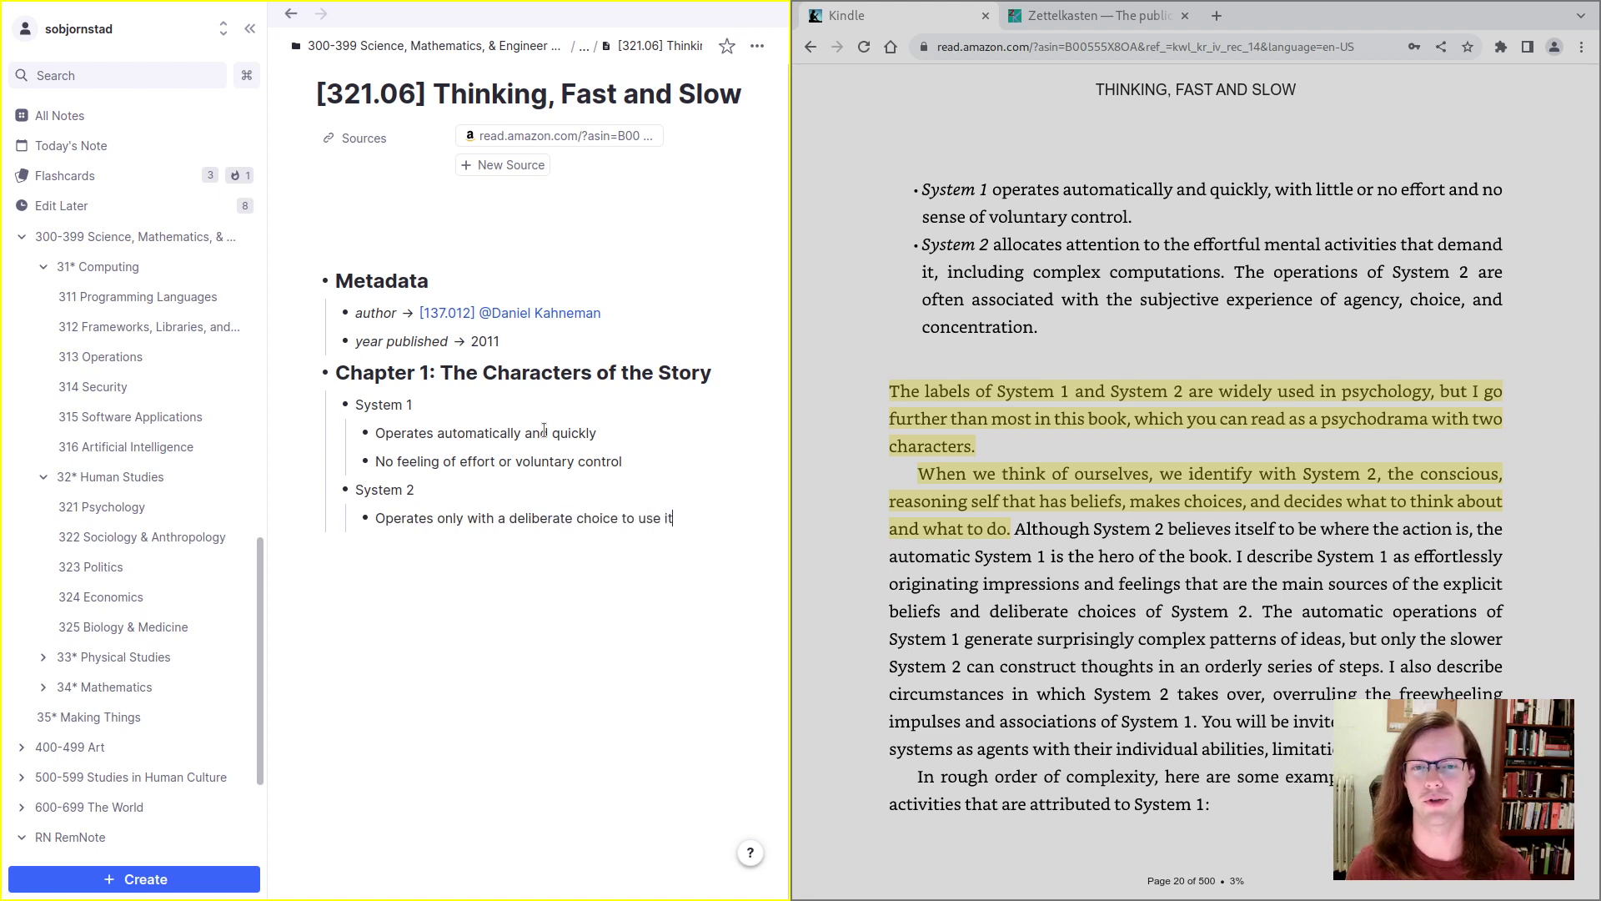
Step: Add the note "Feeling of agency and concentration" under System 2, and create an empty top-level bullet below the chapter notes
key(Return)
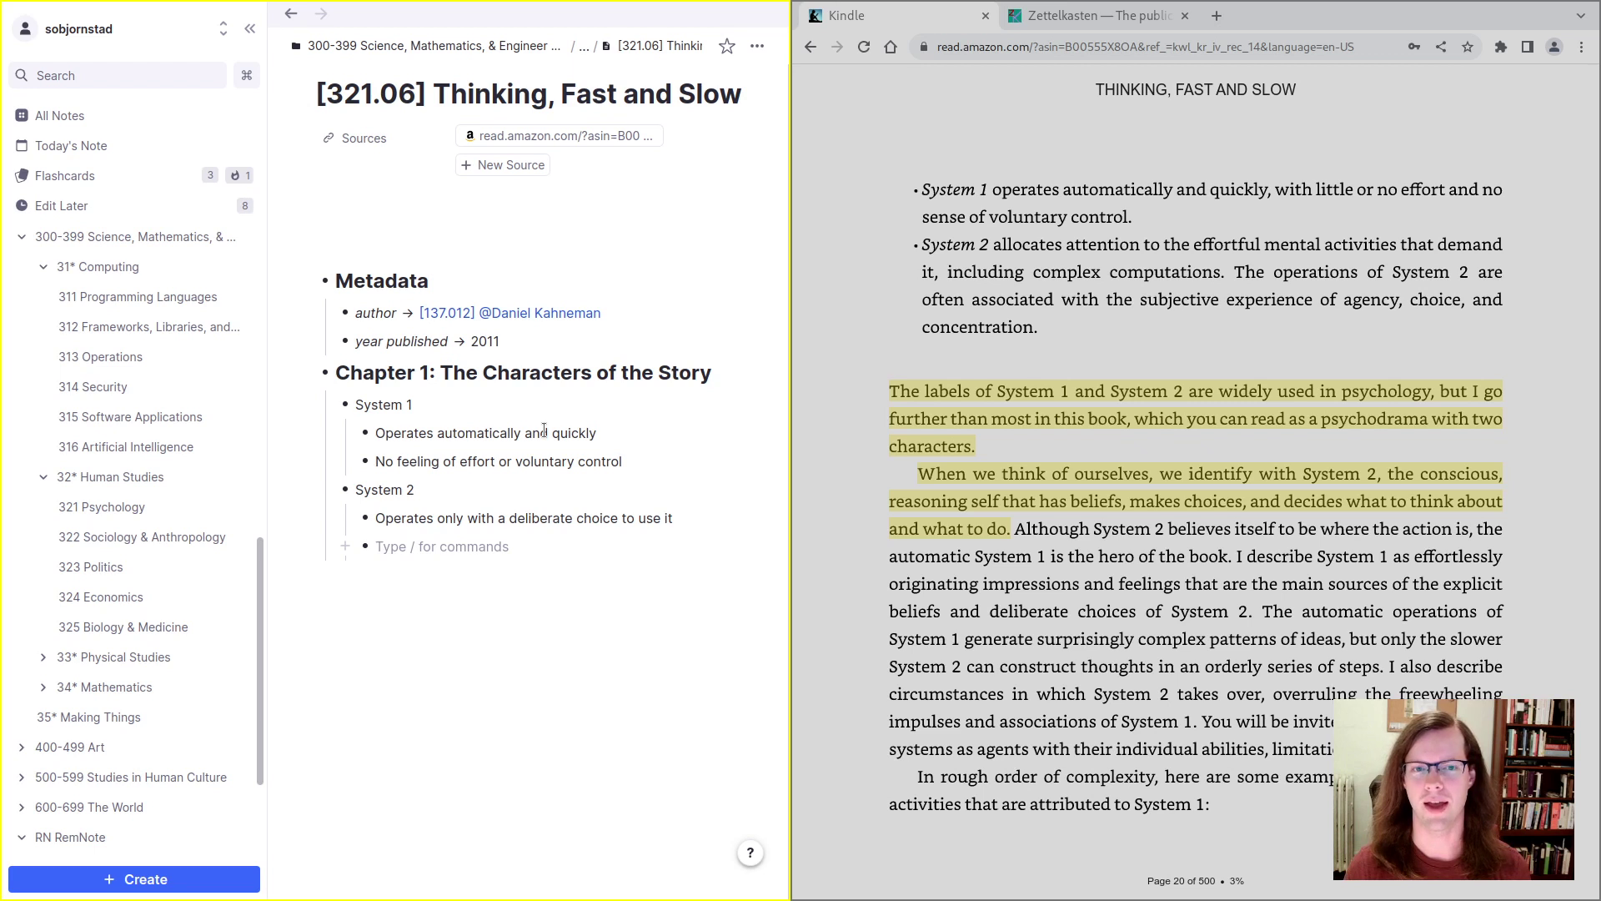
text(Feeling o)
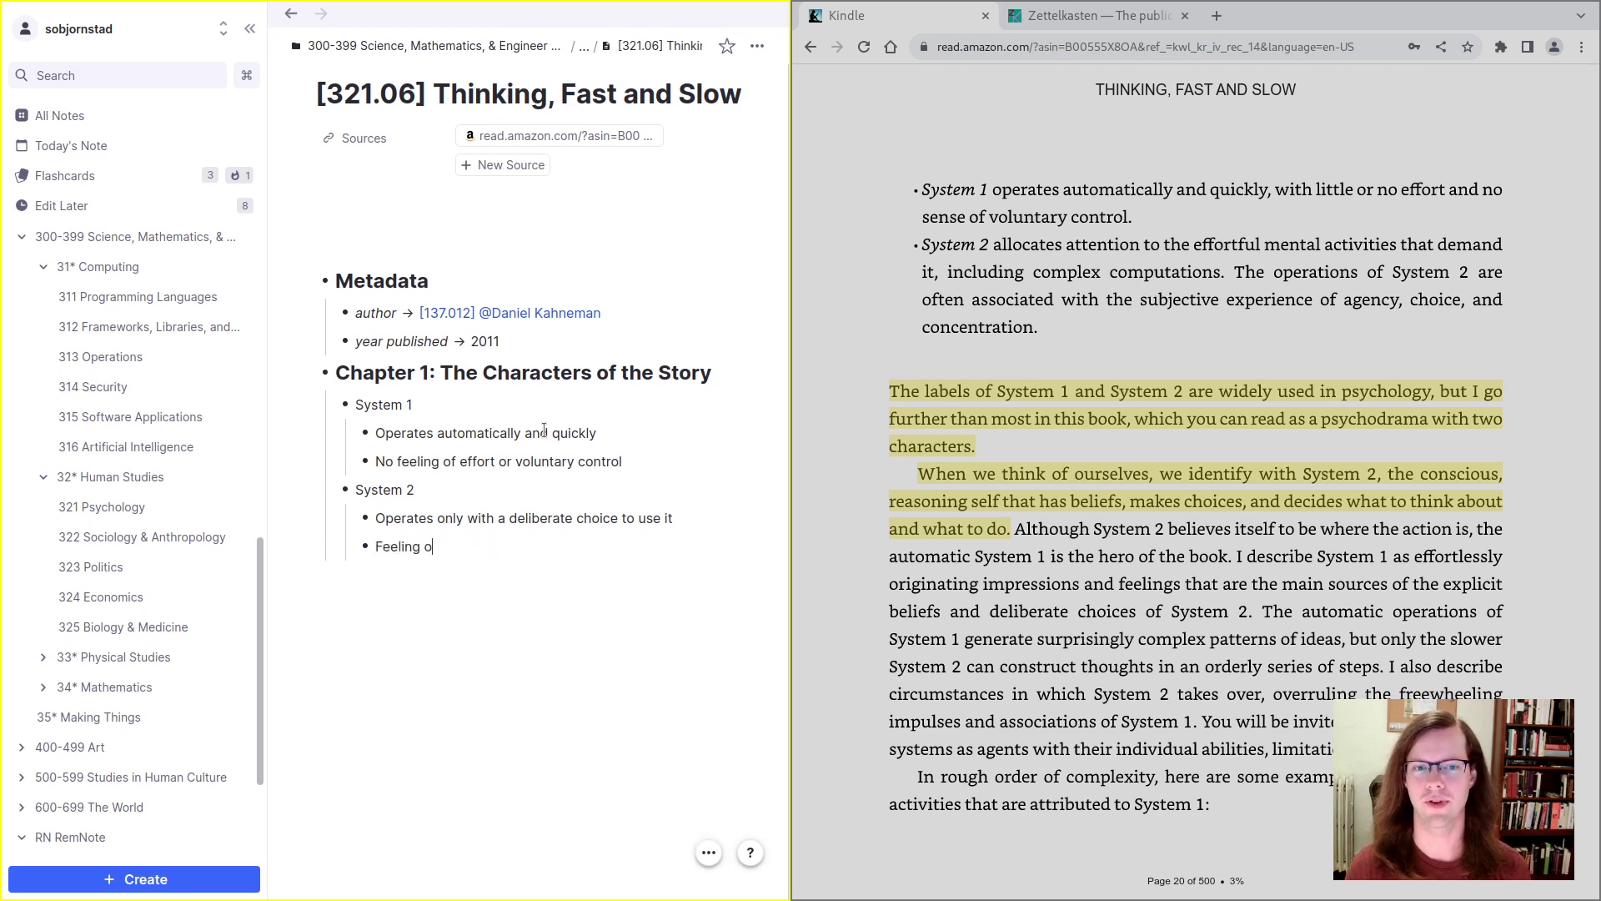
text(f agency and )
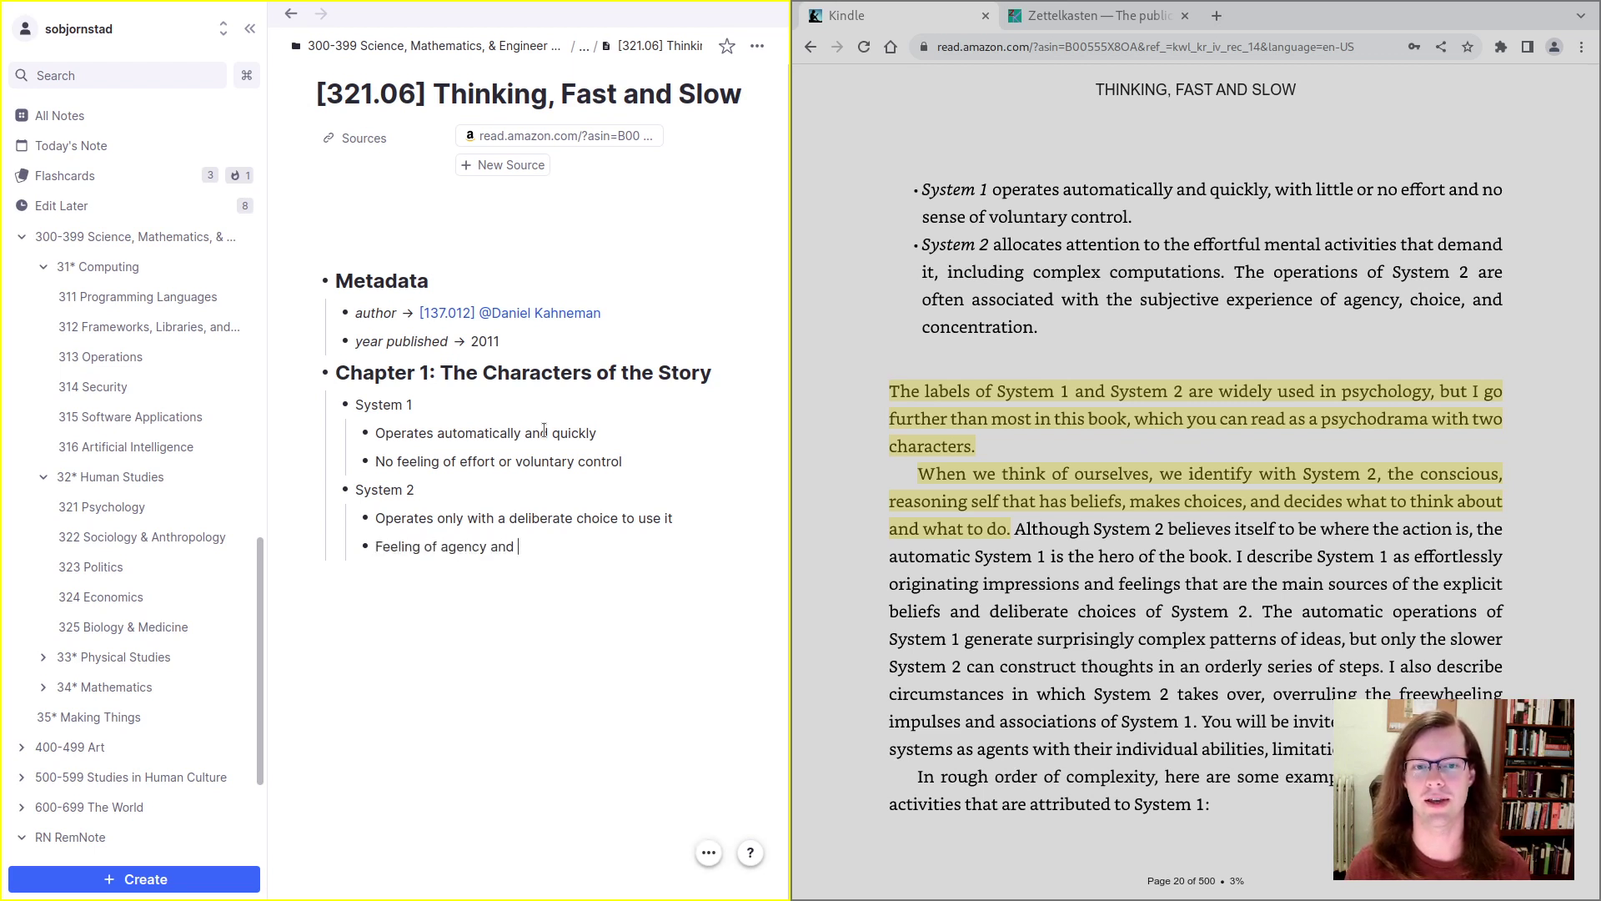
text(cont)
text(entra)
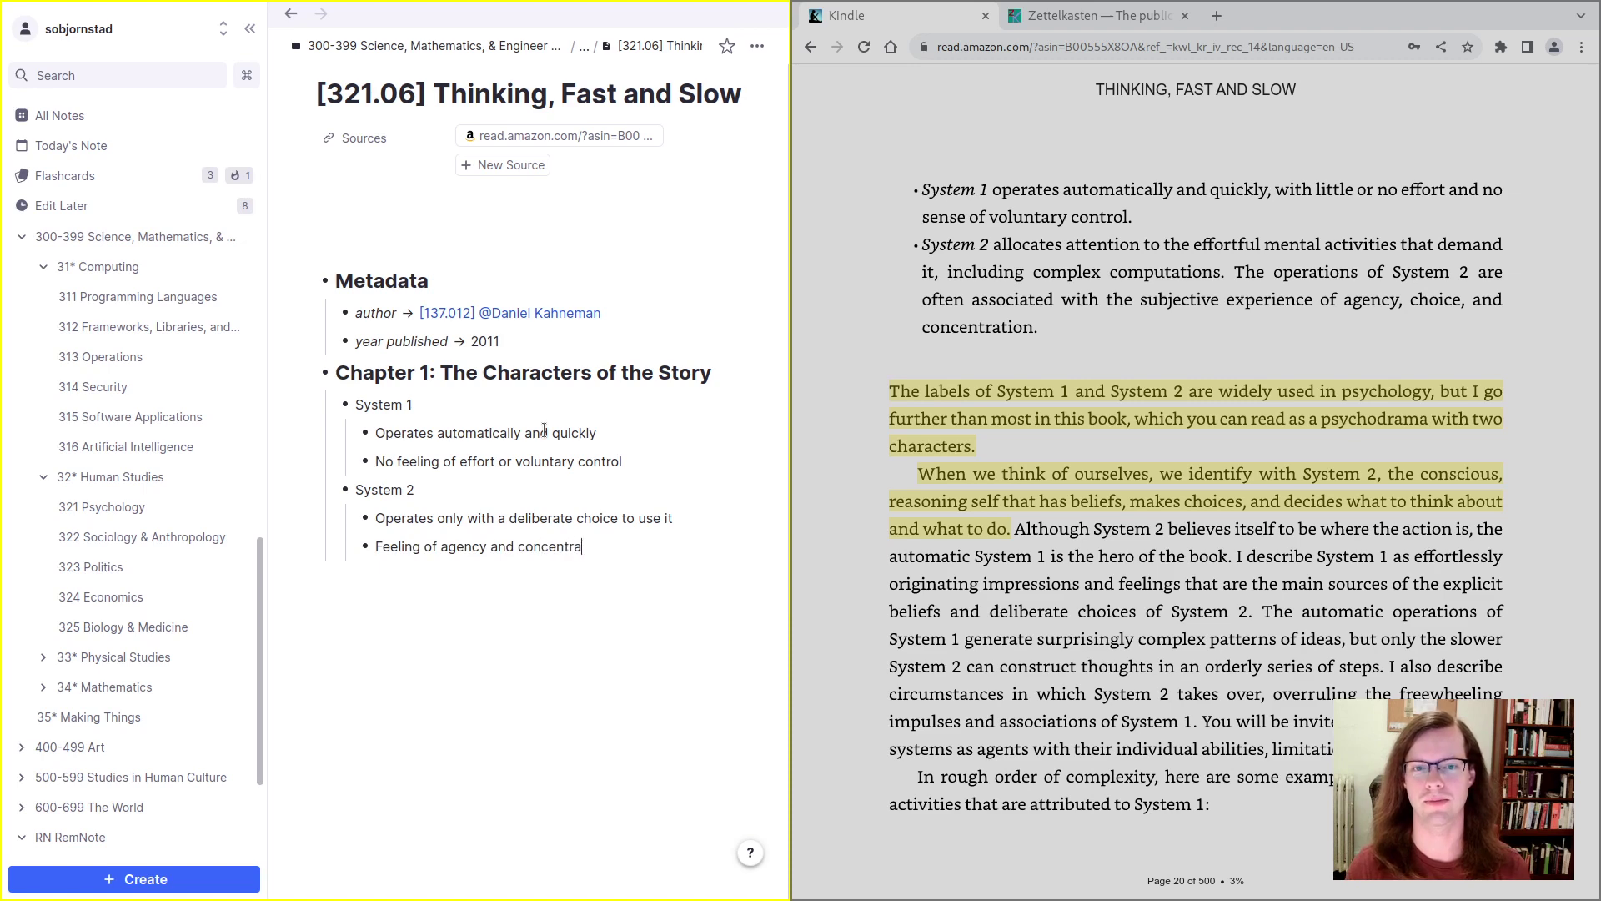
text(tion)
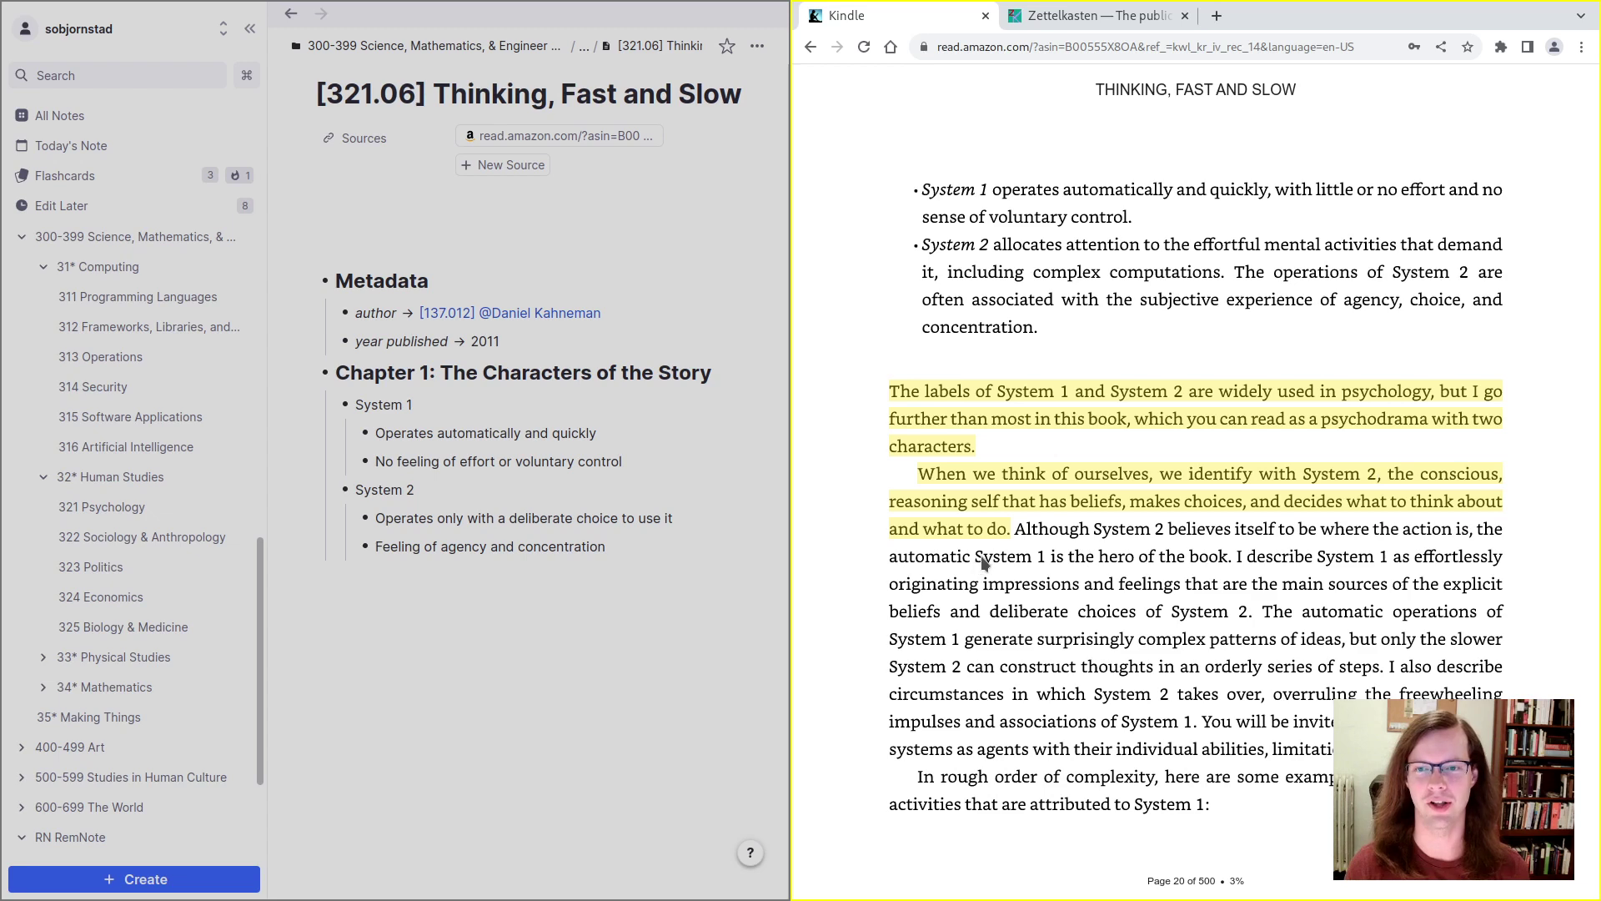
click(521, 576)
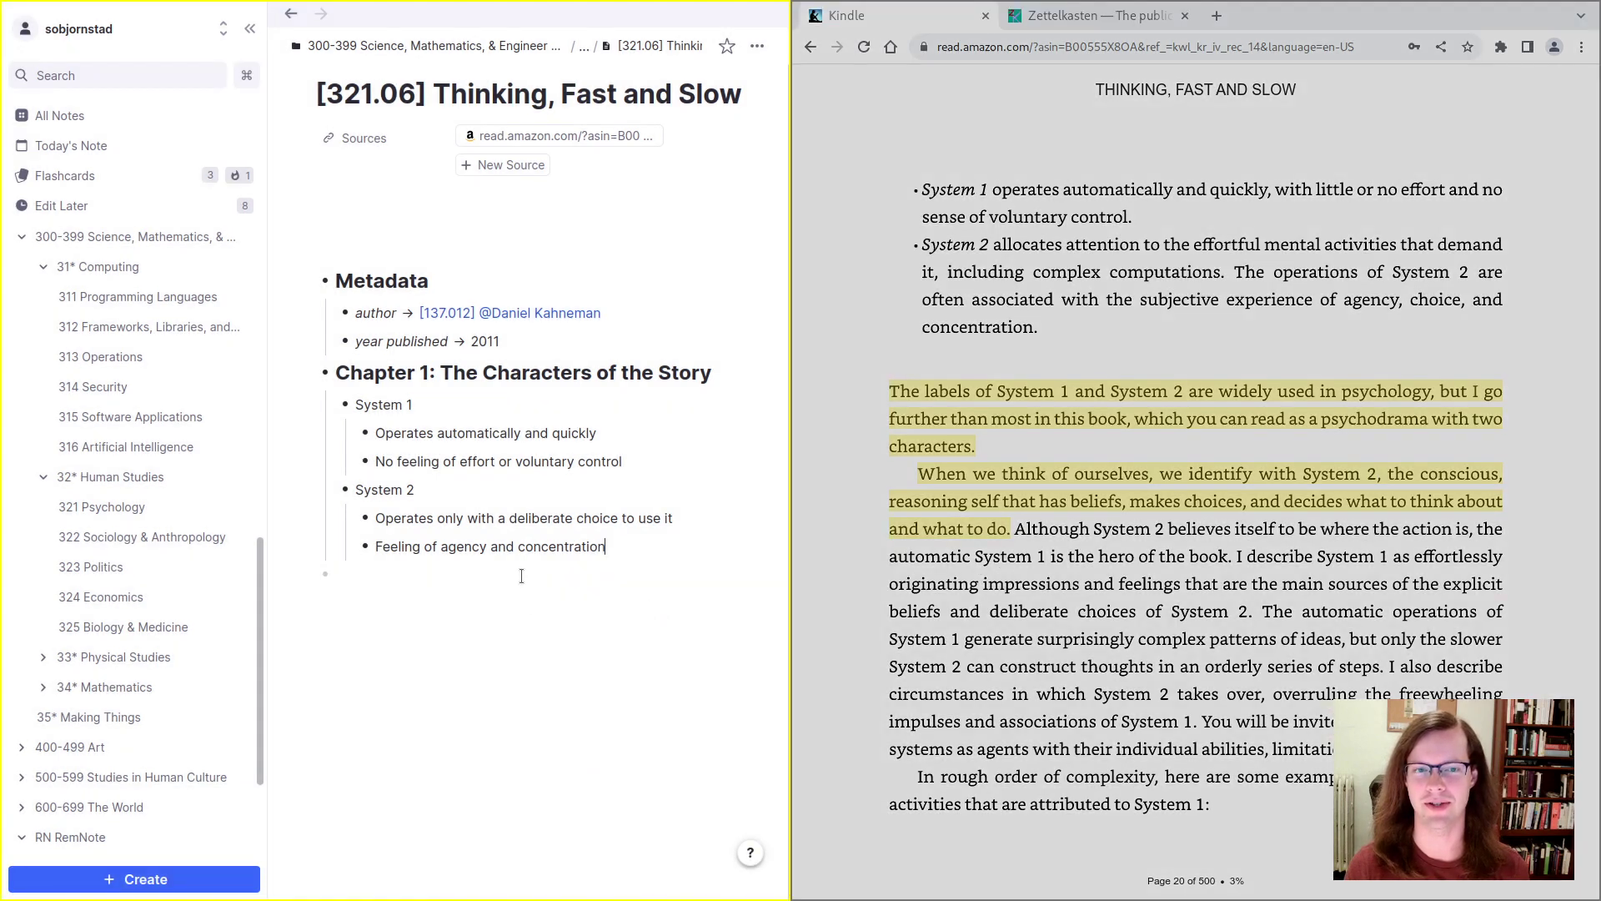
key(Return)
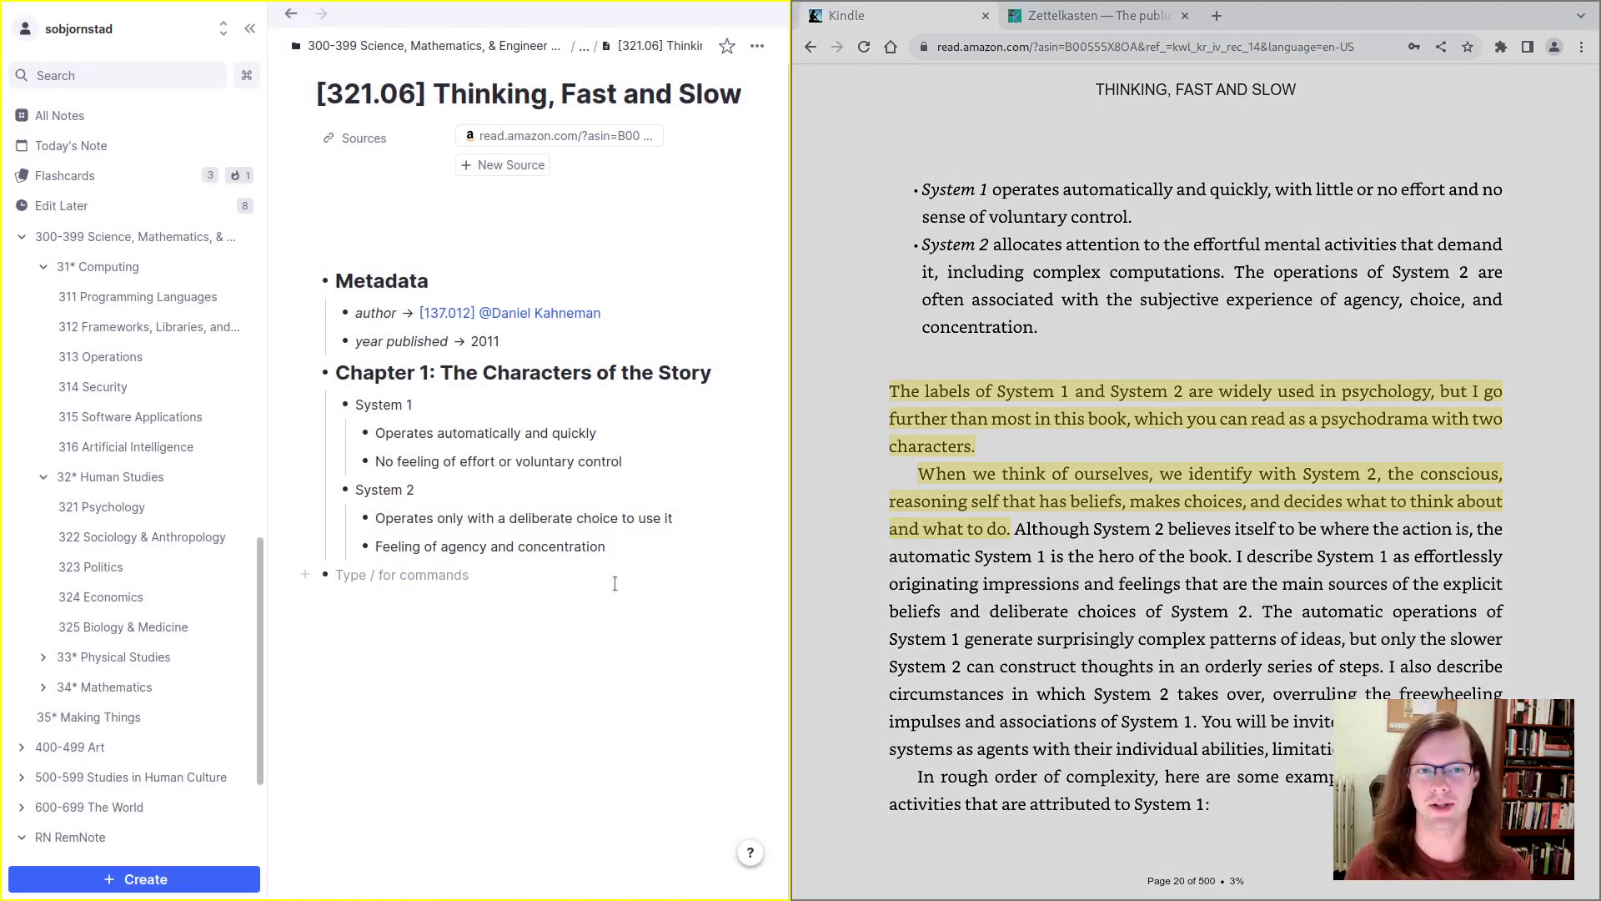
Step: Nest the empty bullet under the Chapter 1 heading and begin a note reading "We tend to identify our selves with"
key(Tab)
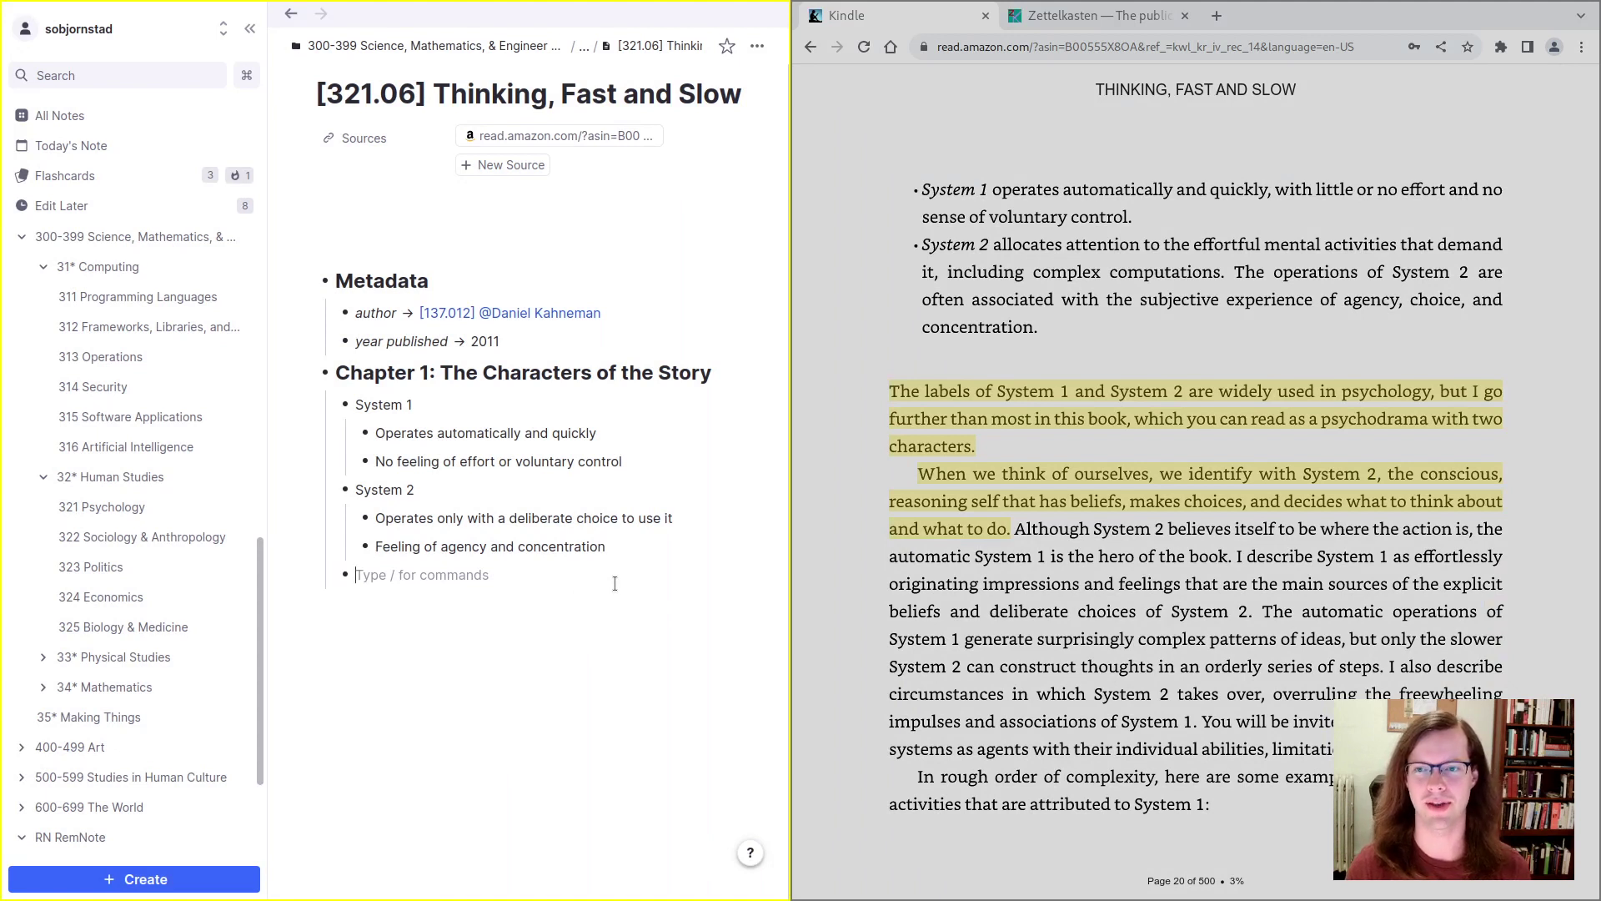
text(We tend t)
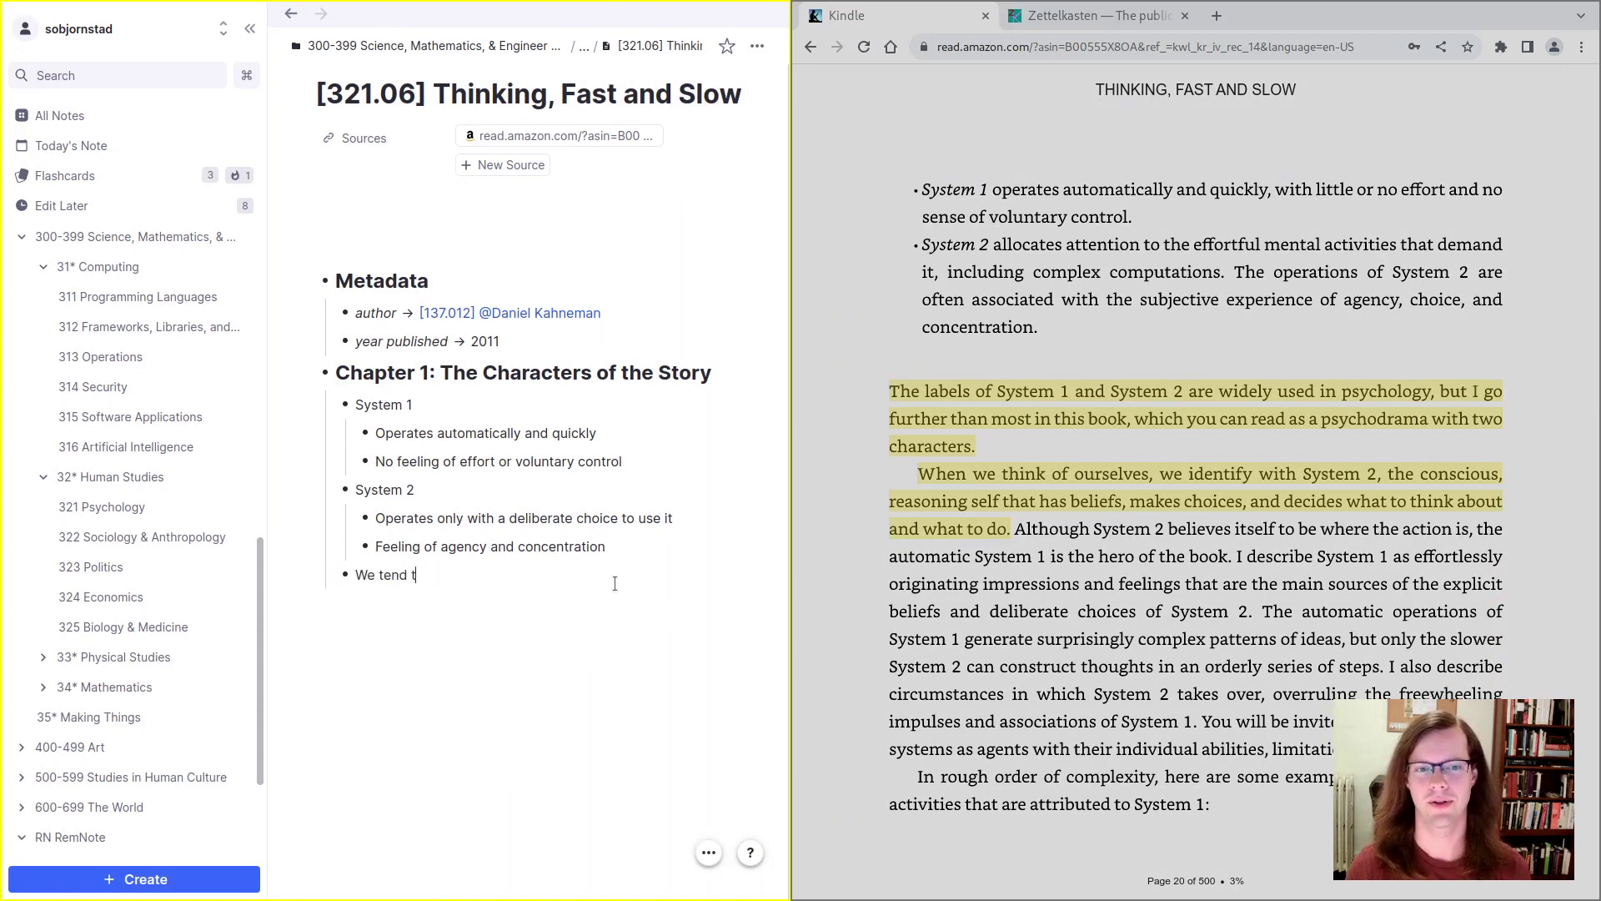
text(o identify our s)
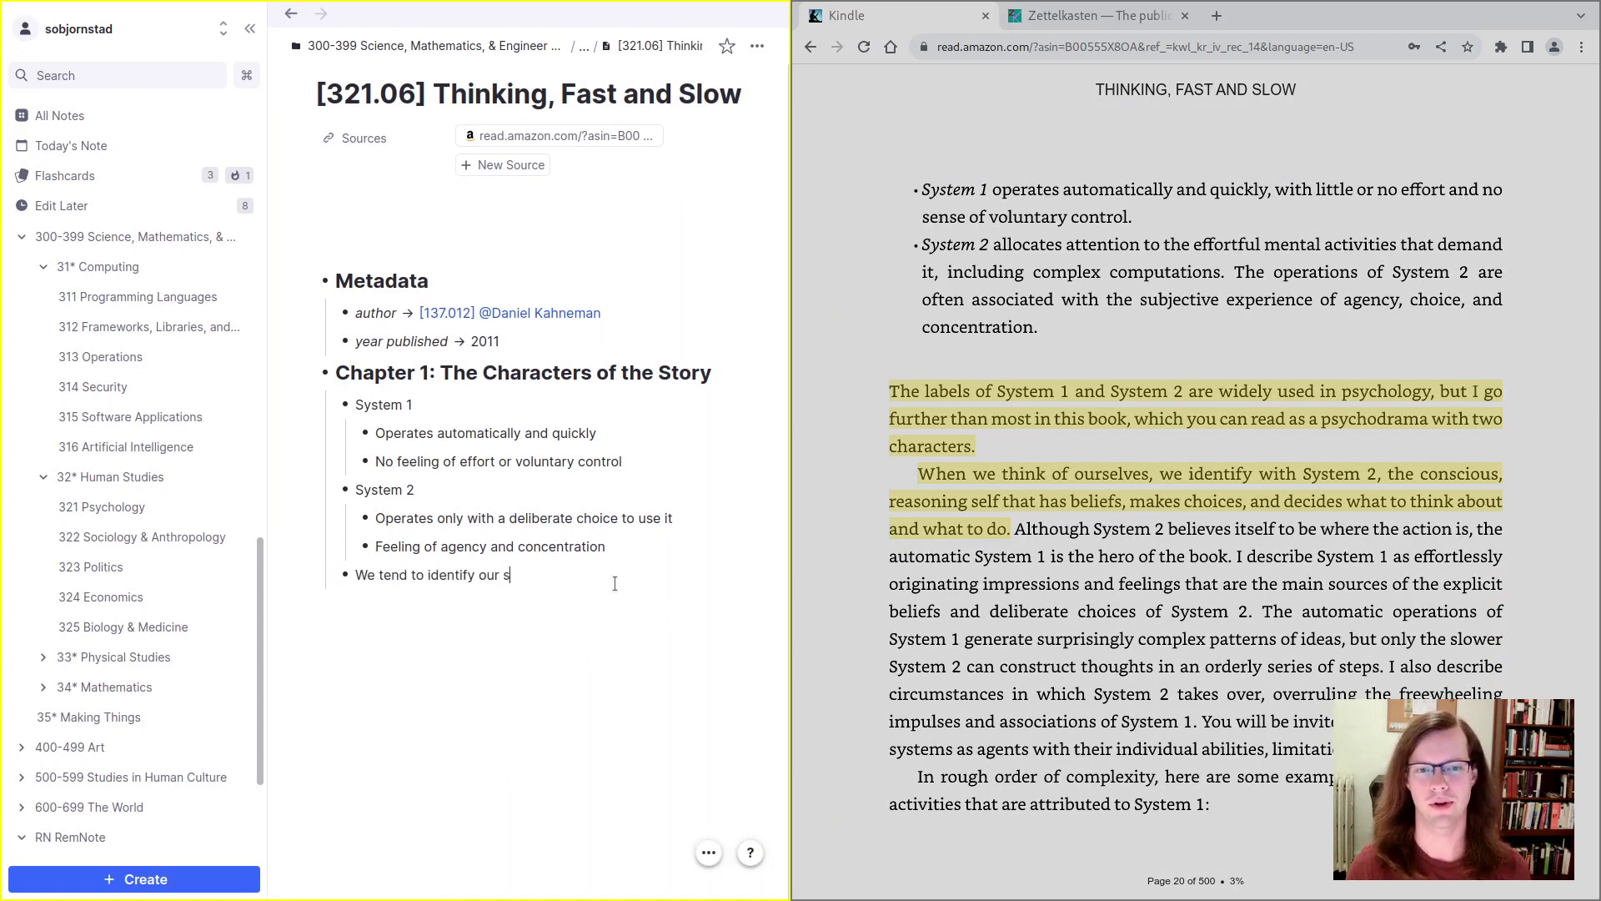
text(elves)
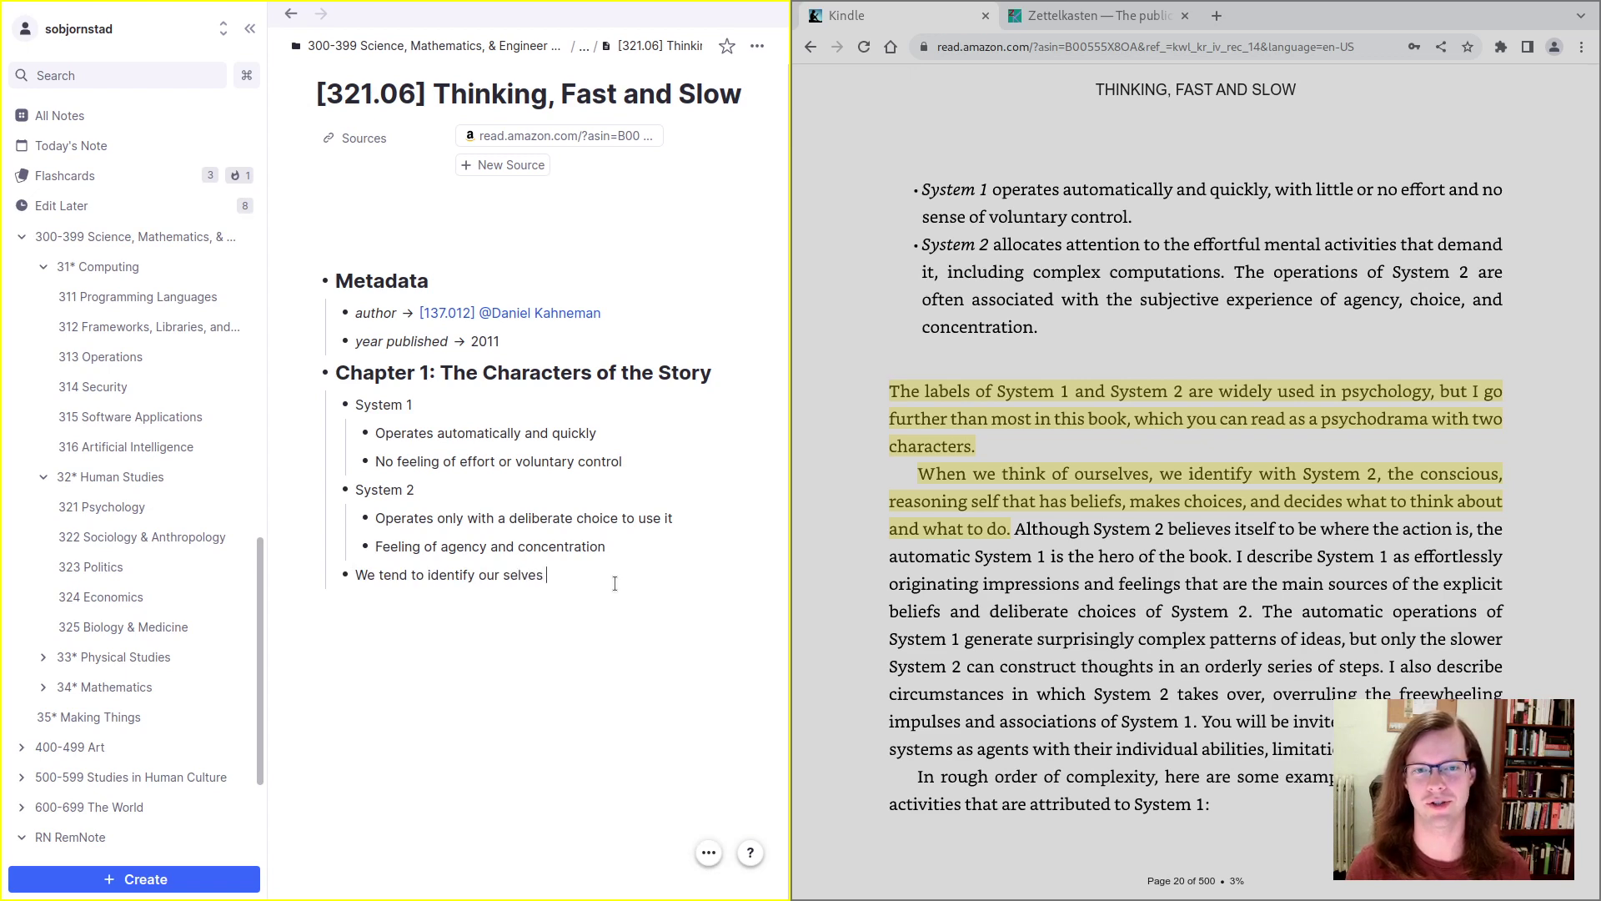
text( with )
Step: Insert a reference to the Chapter 1 System 1 bullet at the end of the new note
text([[System 1)
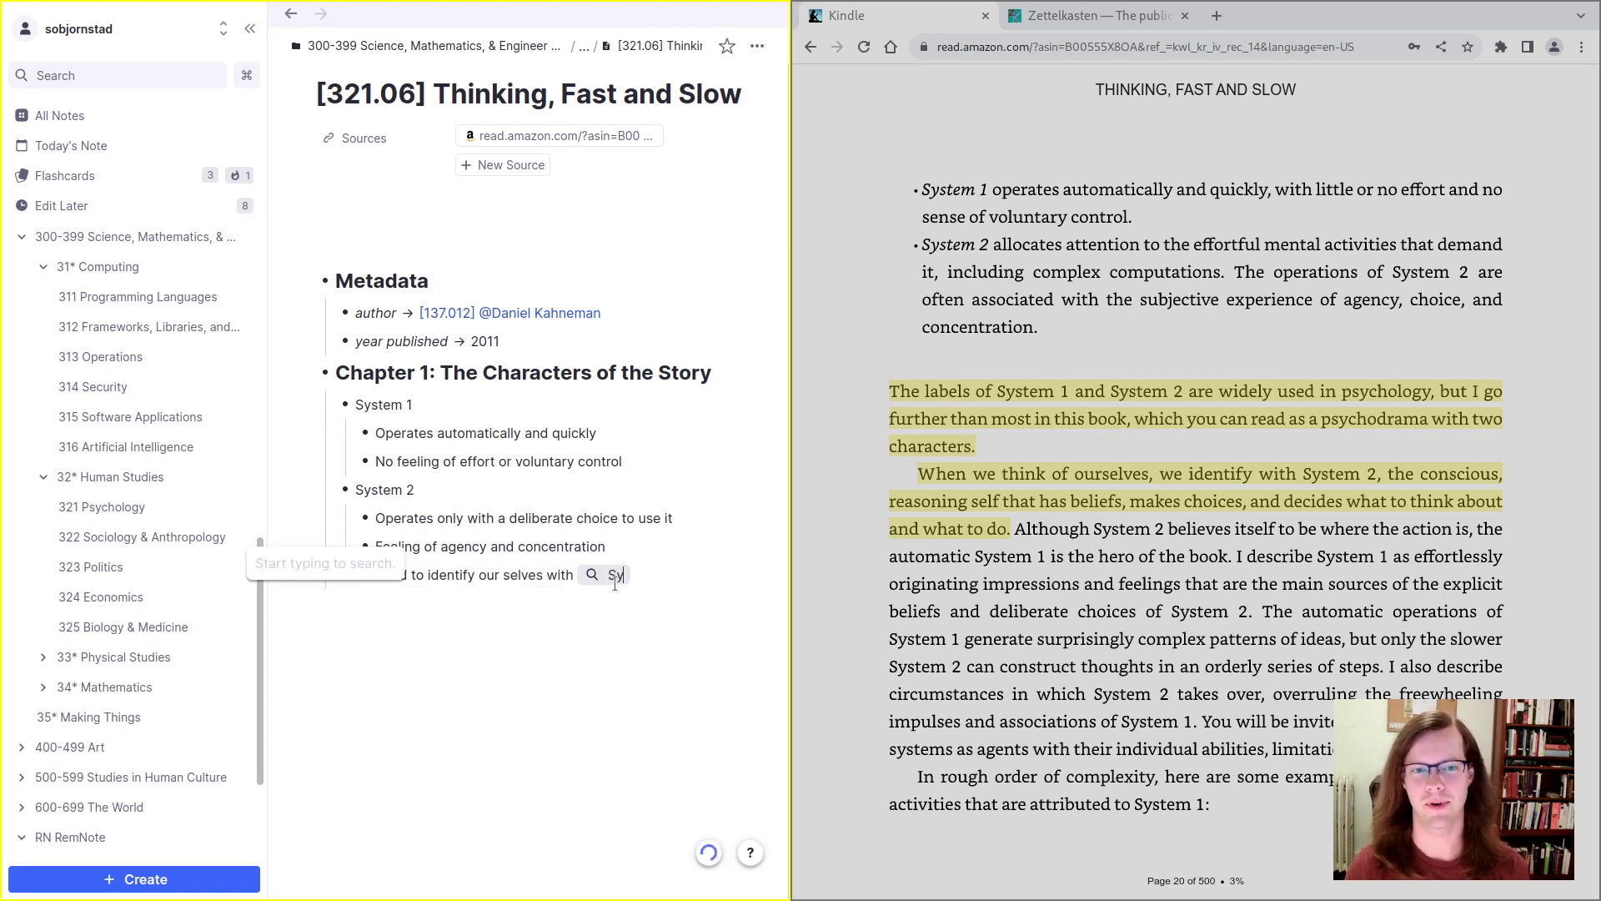
key(Up)
key(Up)
key(Up)
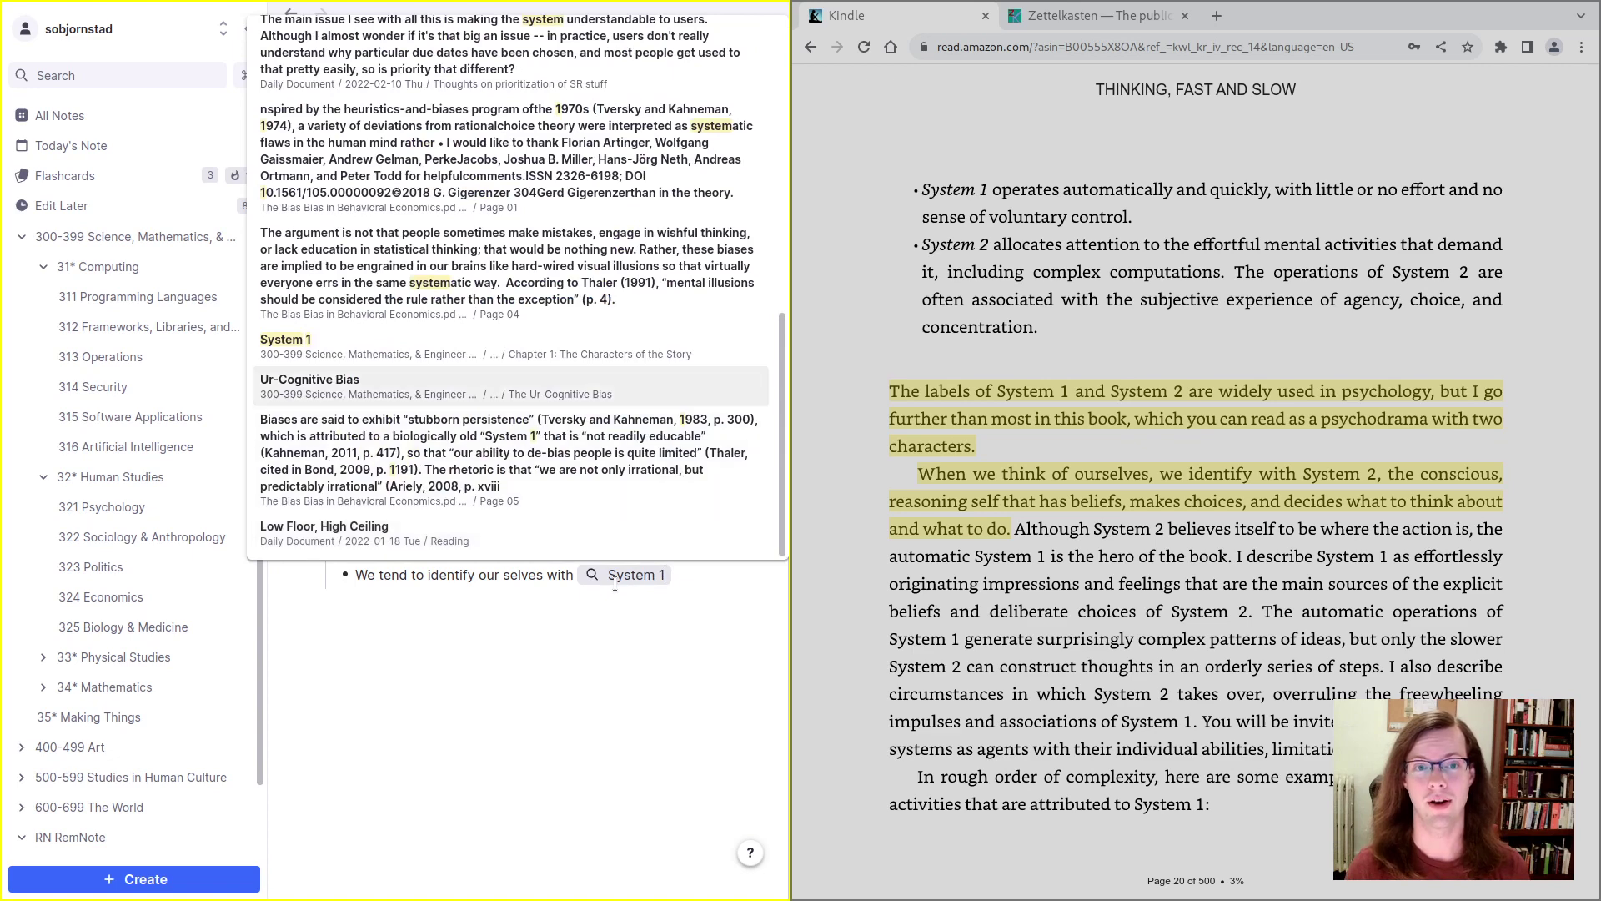
key(Return)
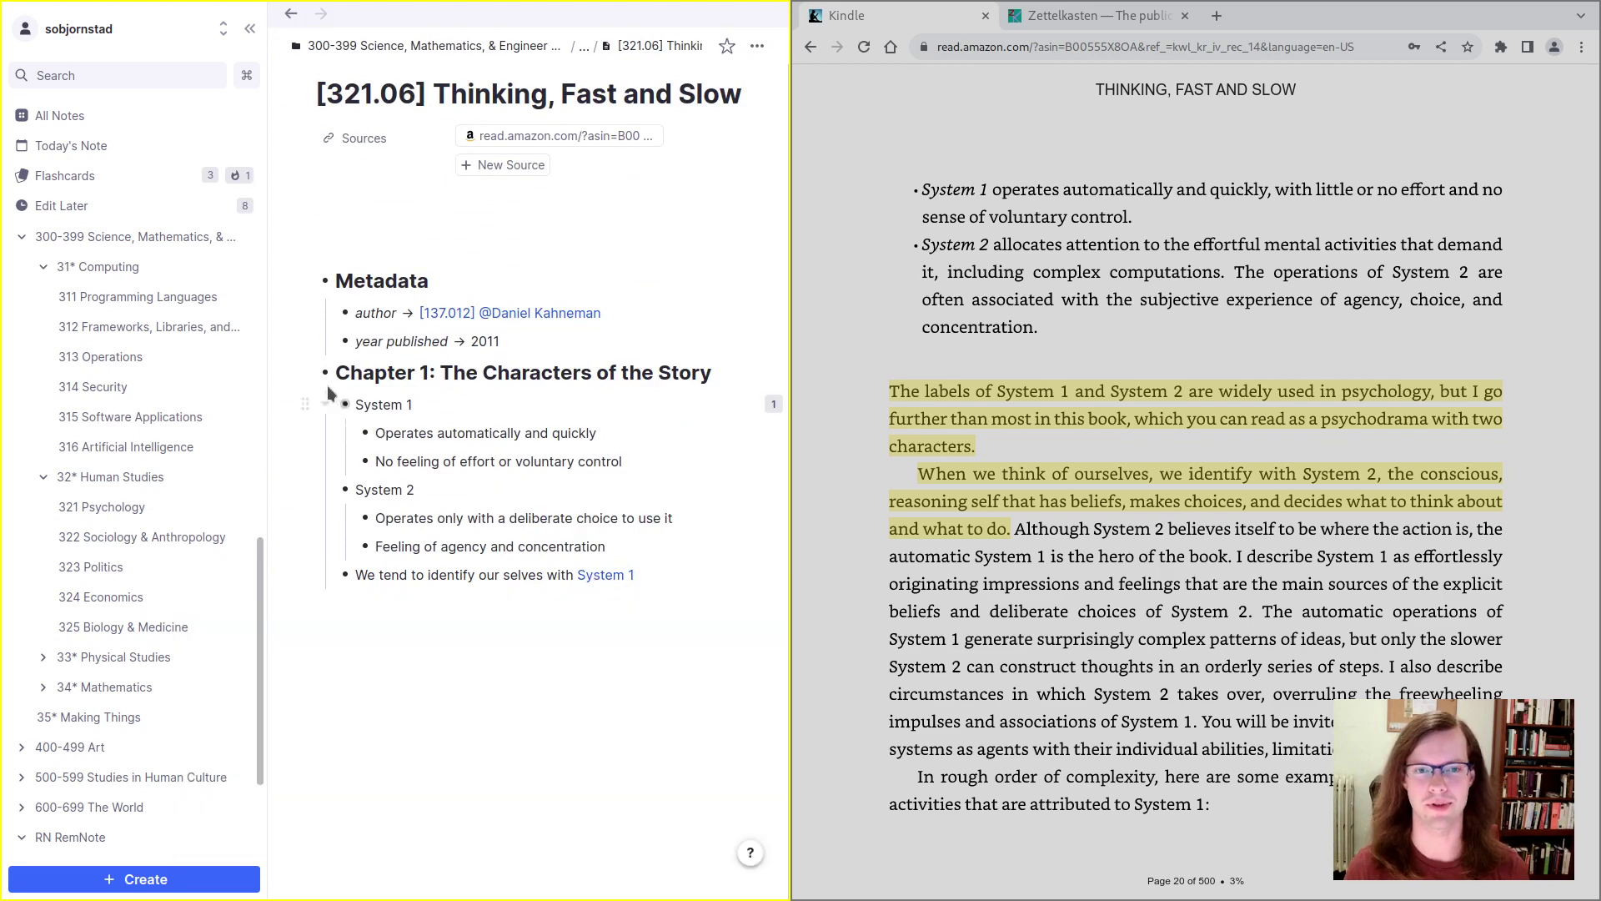
mouse_move(773, 404)
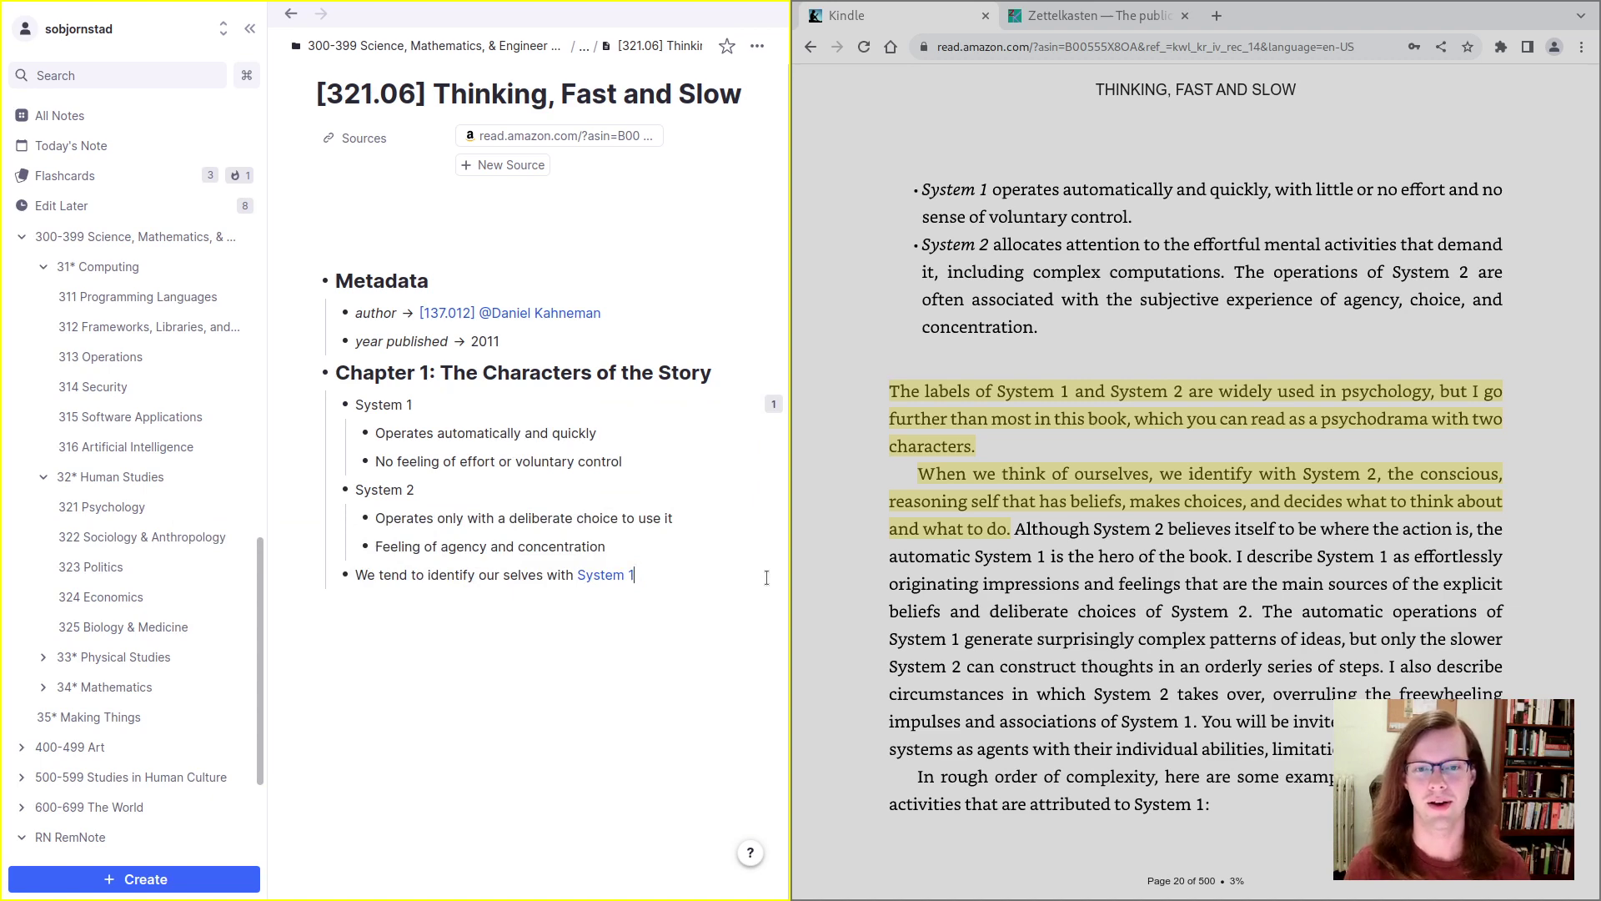
Step: Make the reference at the end of the note point to the Chapter 1 System 2 bullet
key(BackSpace)
key(BackSpace)
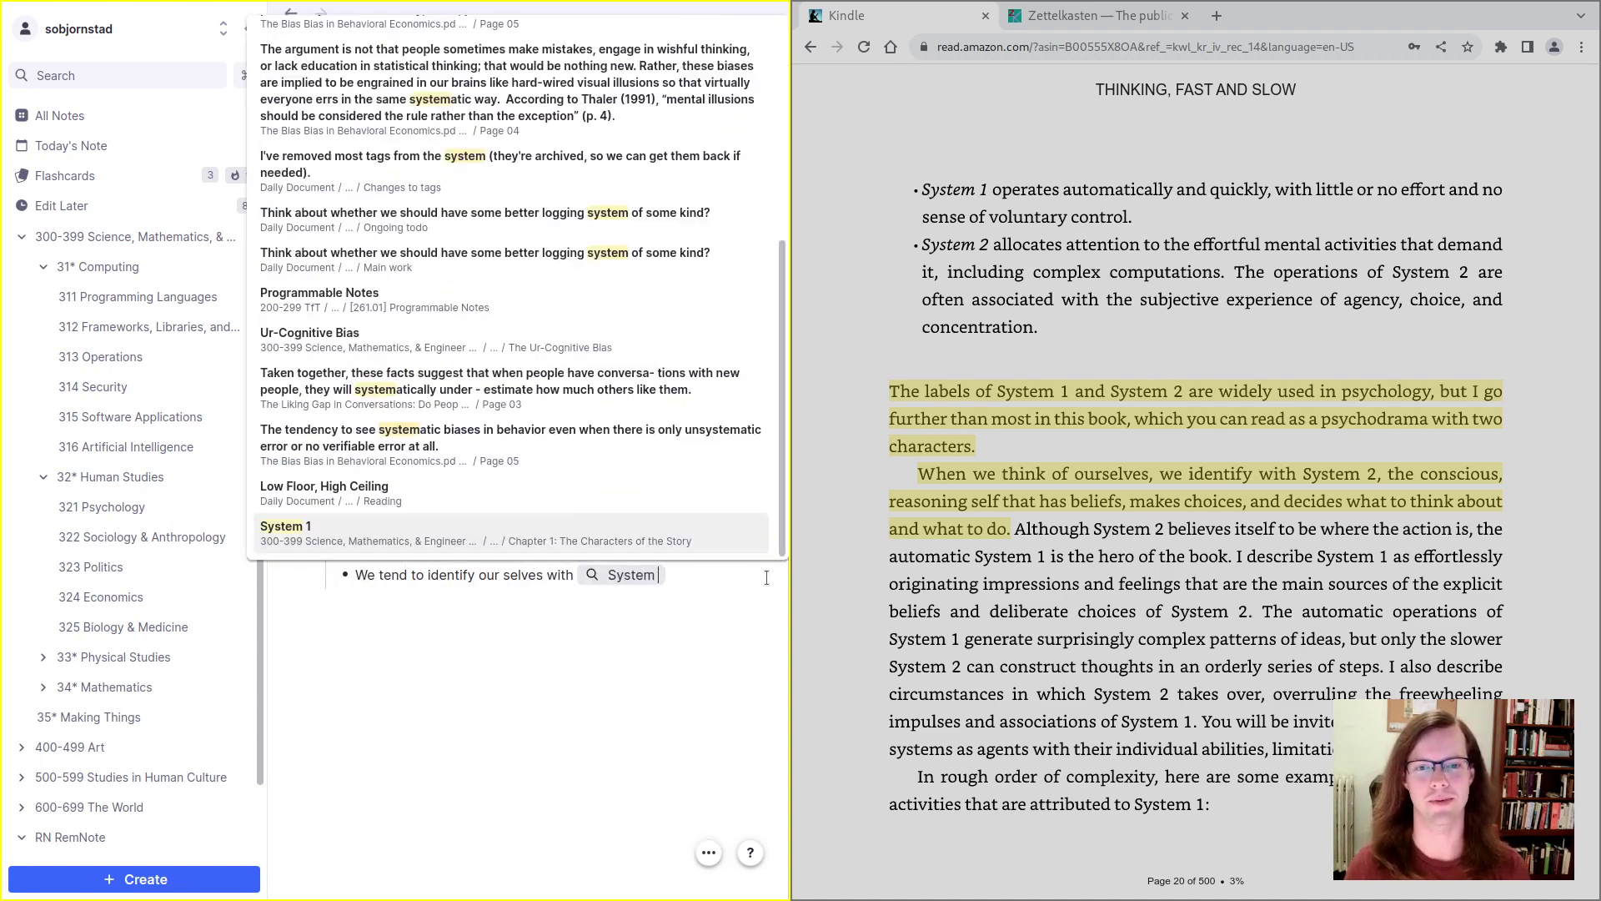
text(2)
key(Up)
key(Up)
key(Up)
key(Return)
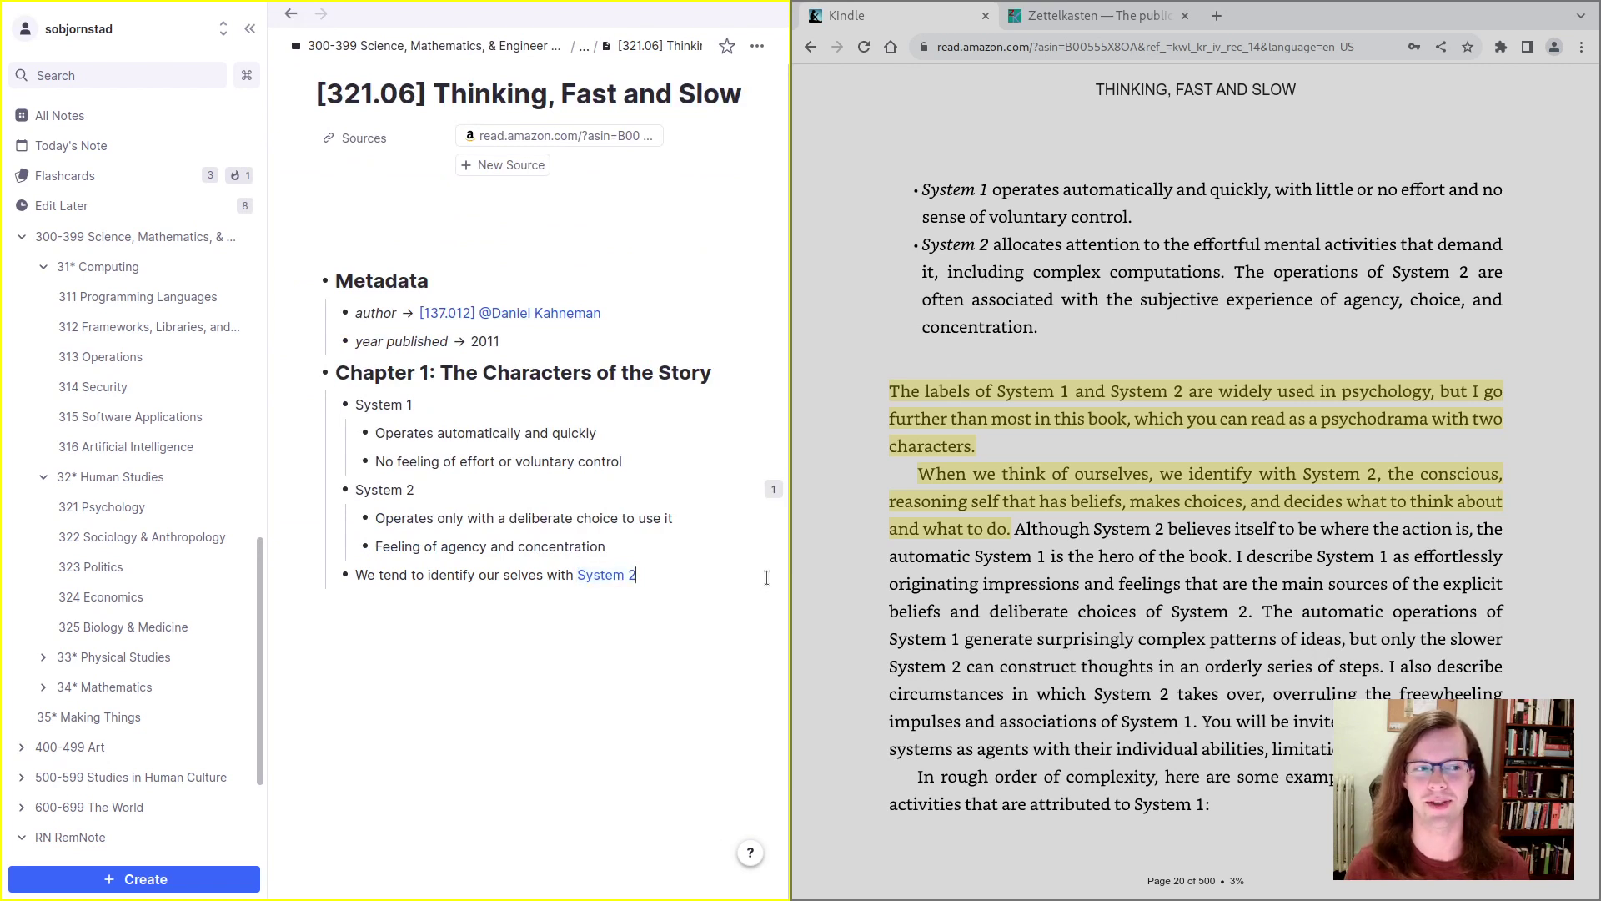
Step: Complete the note with ", but actually much of our behavior is influenced by" followed by a reference to System 1 and a period
text(, b)
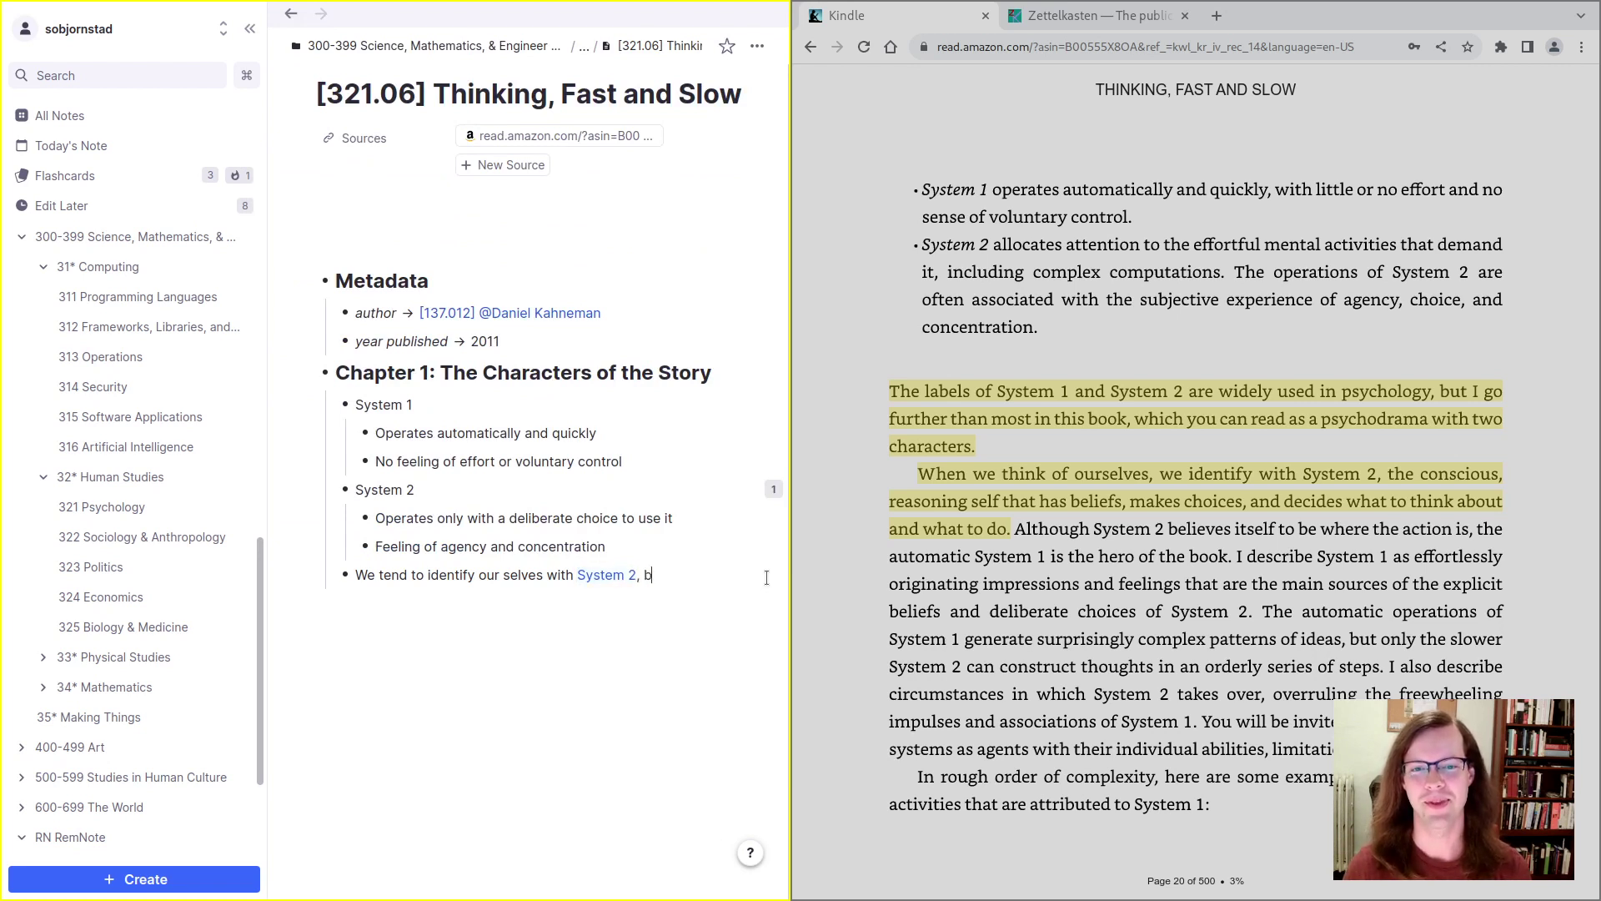
text(ut actually)
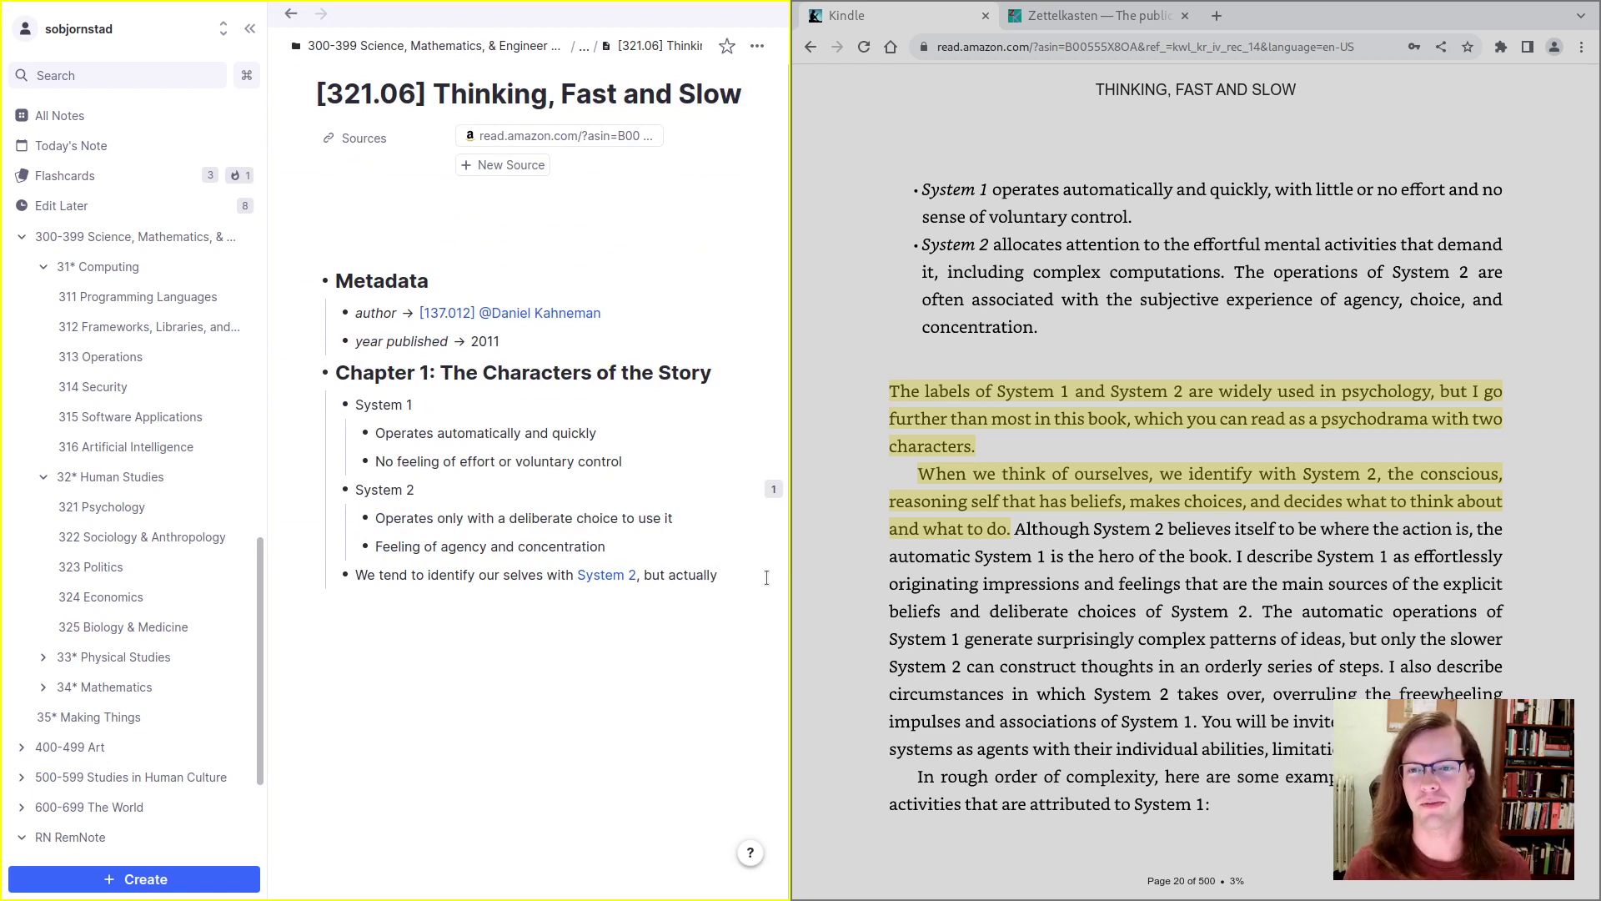
text(much of our)
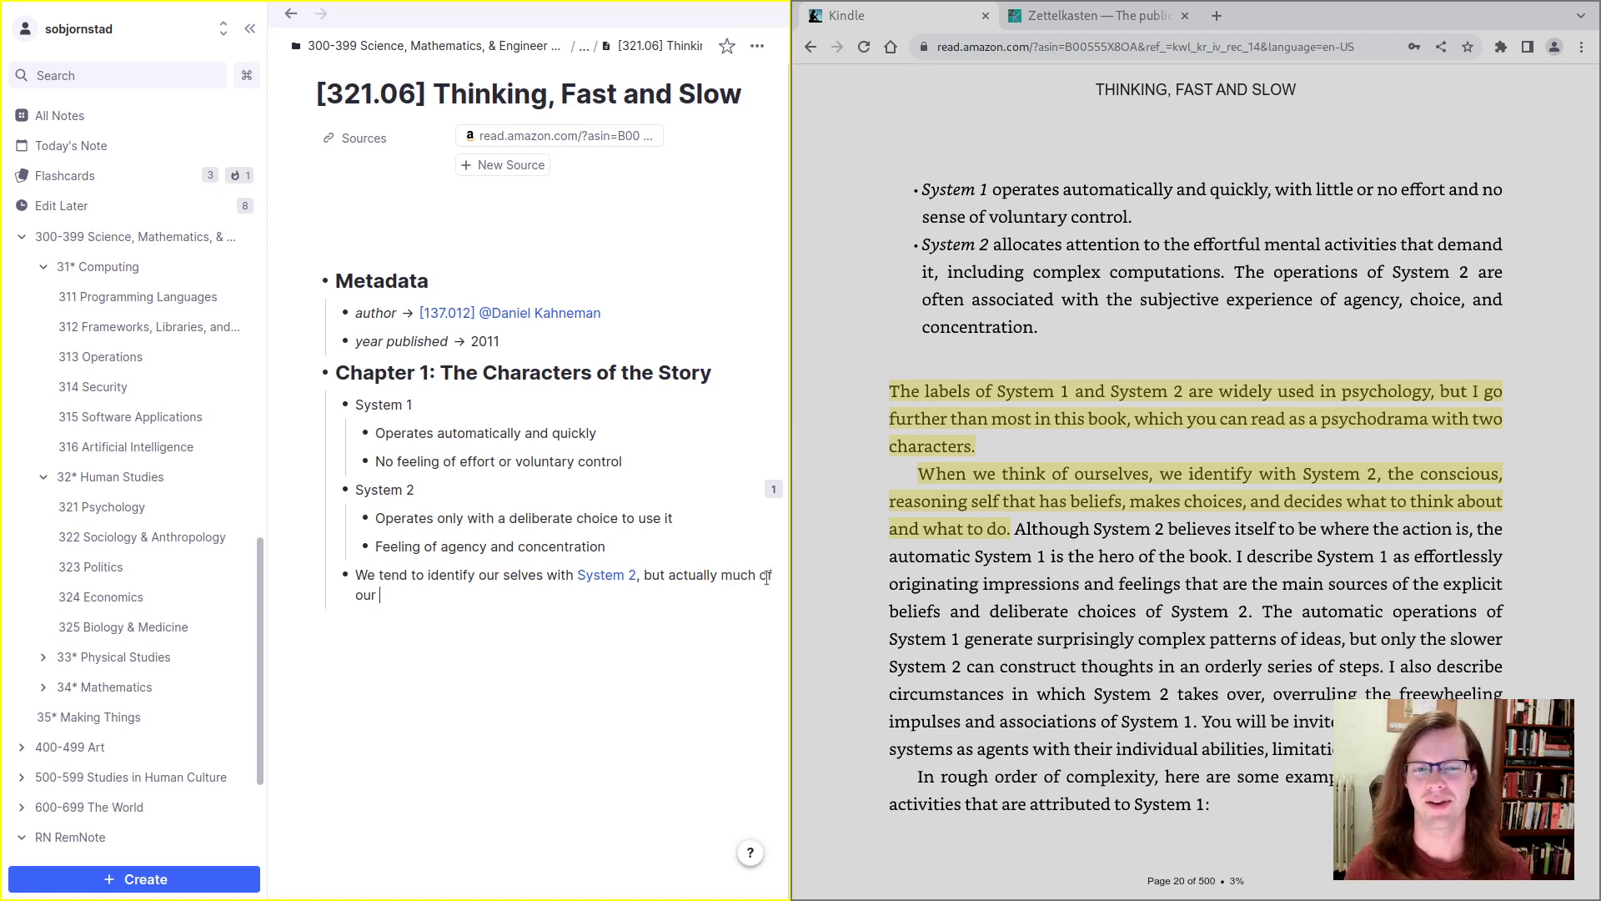
text( behavior of)
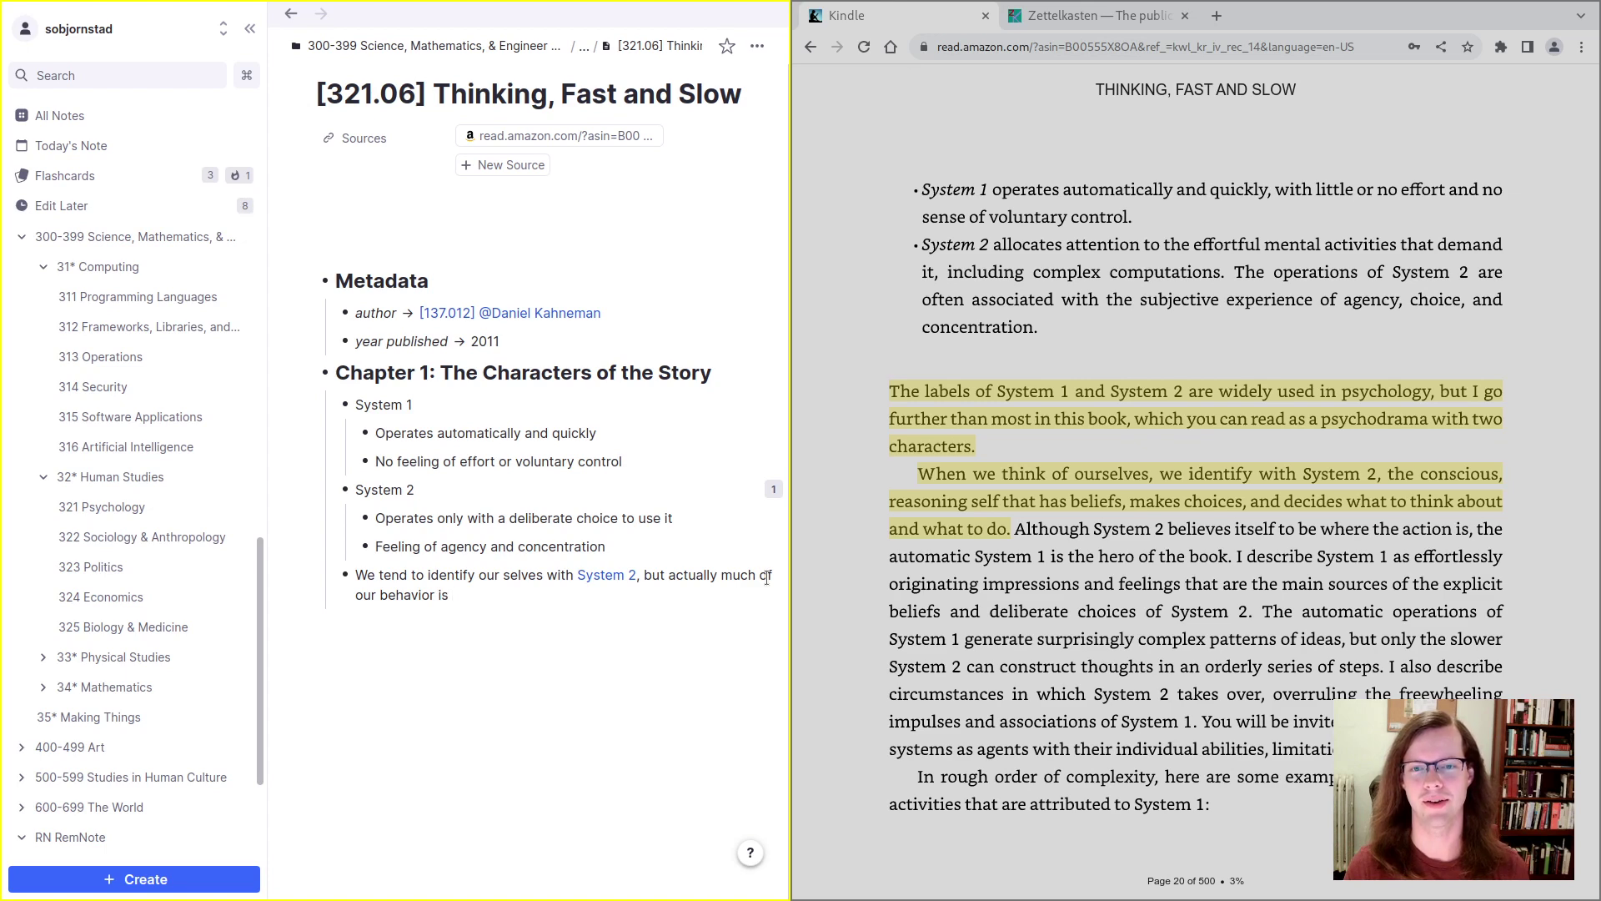
text(influenced b)
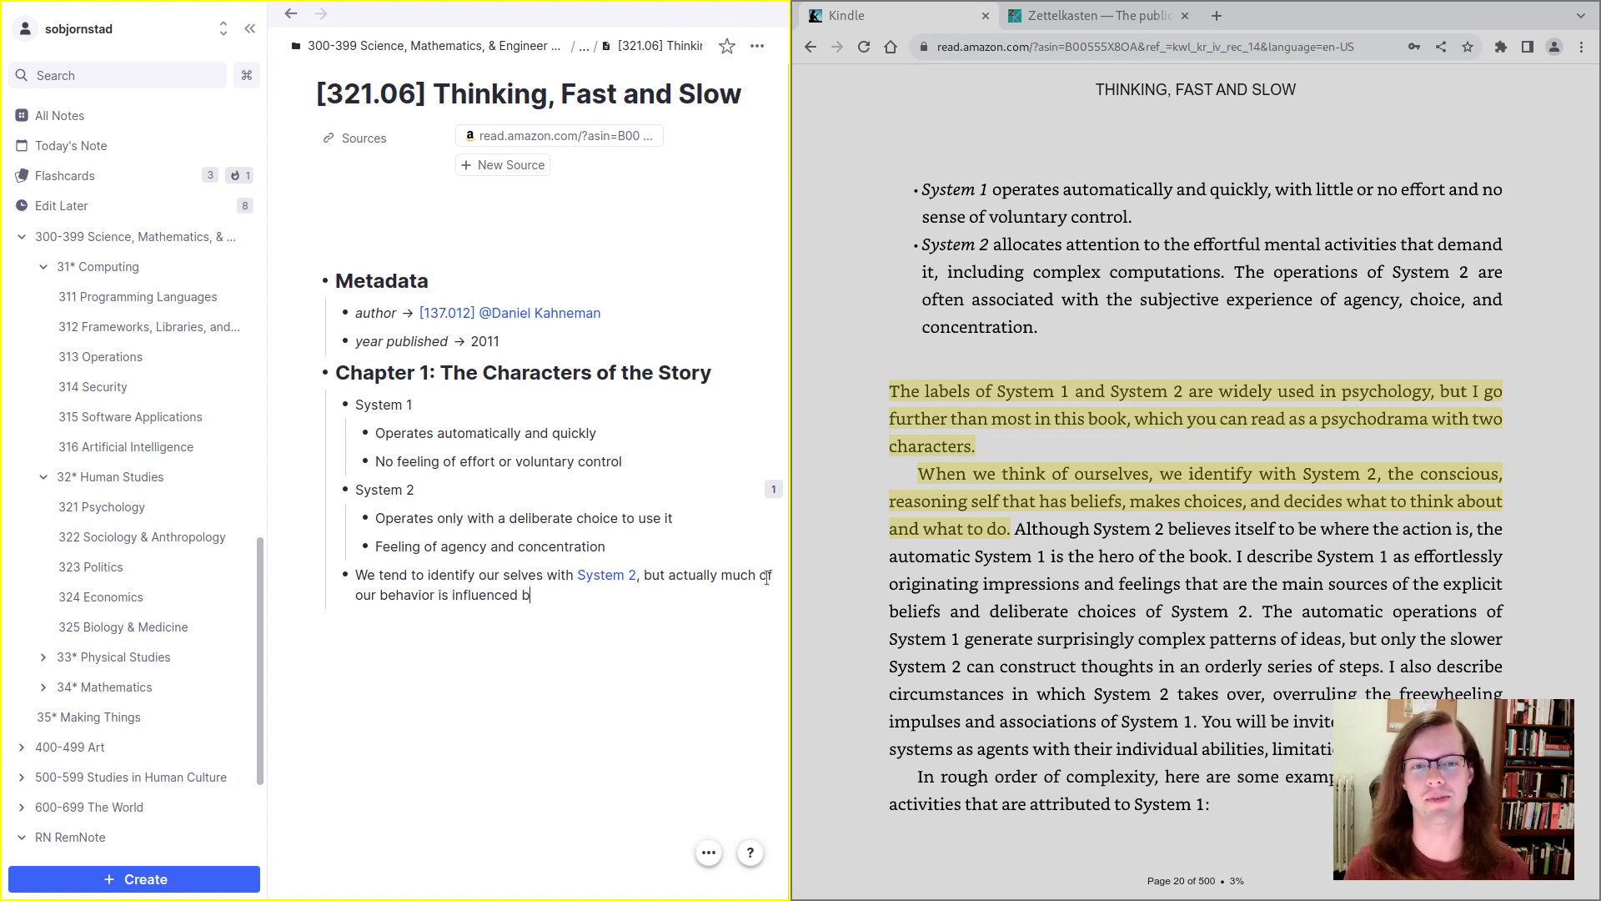
text(y [[System 1)
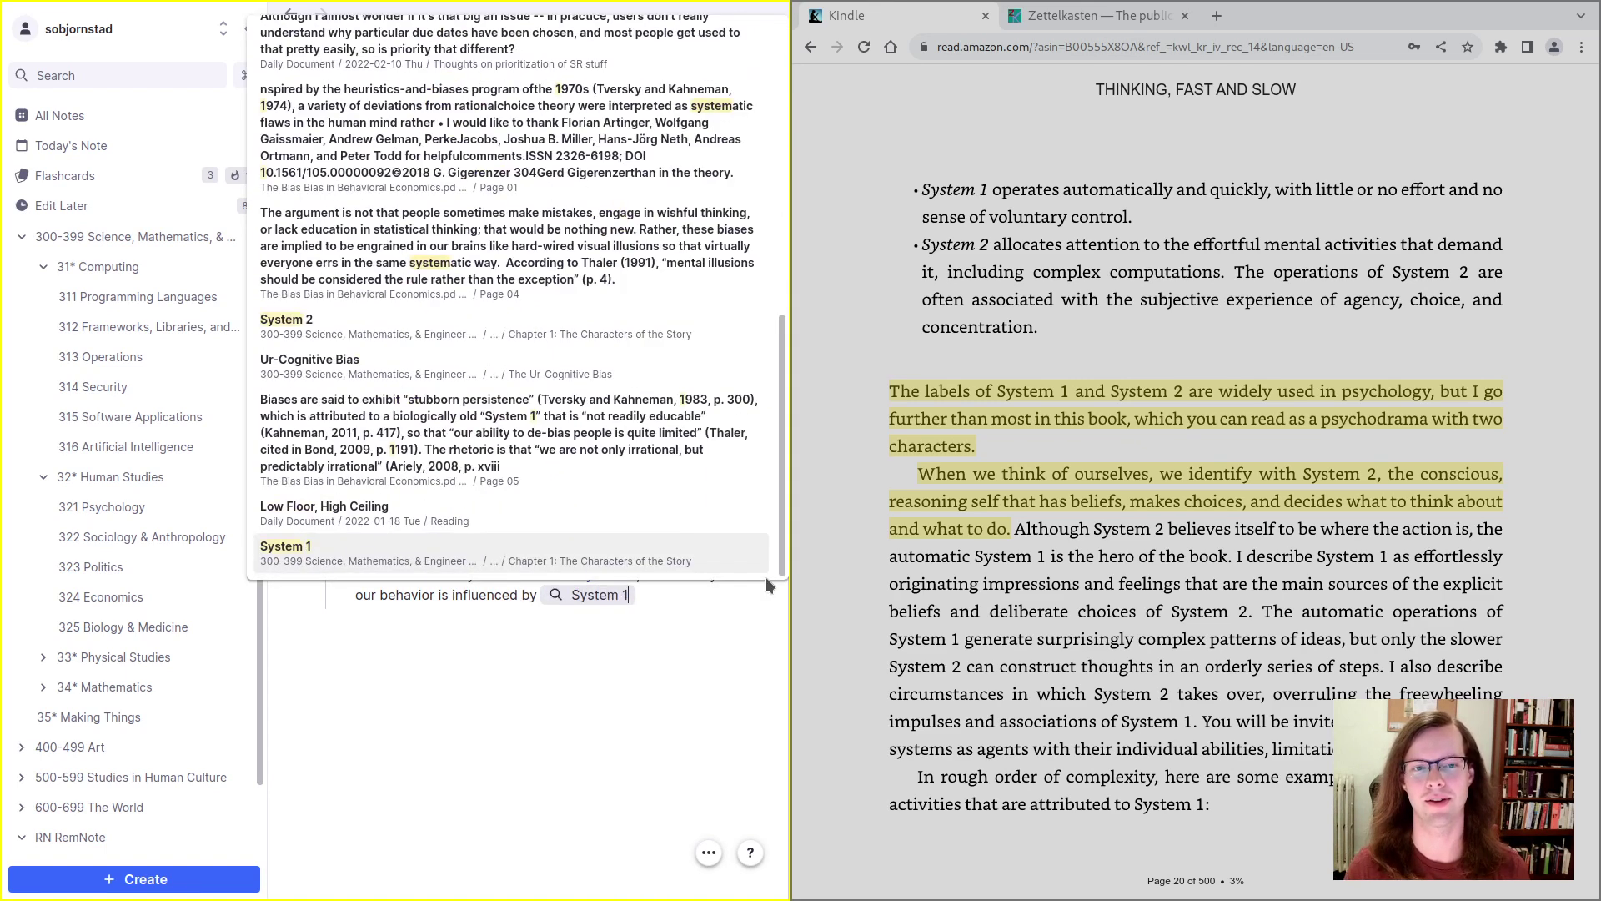
key(Return)
text(.)
click(859, 679)
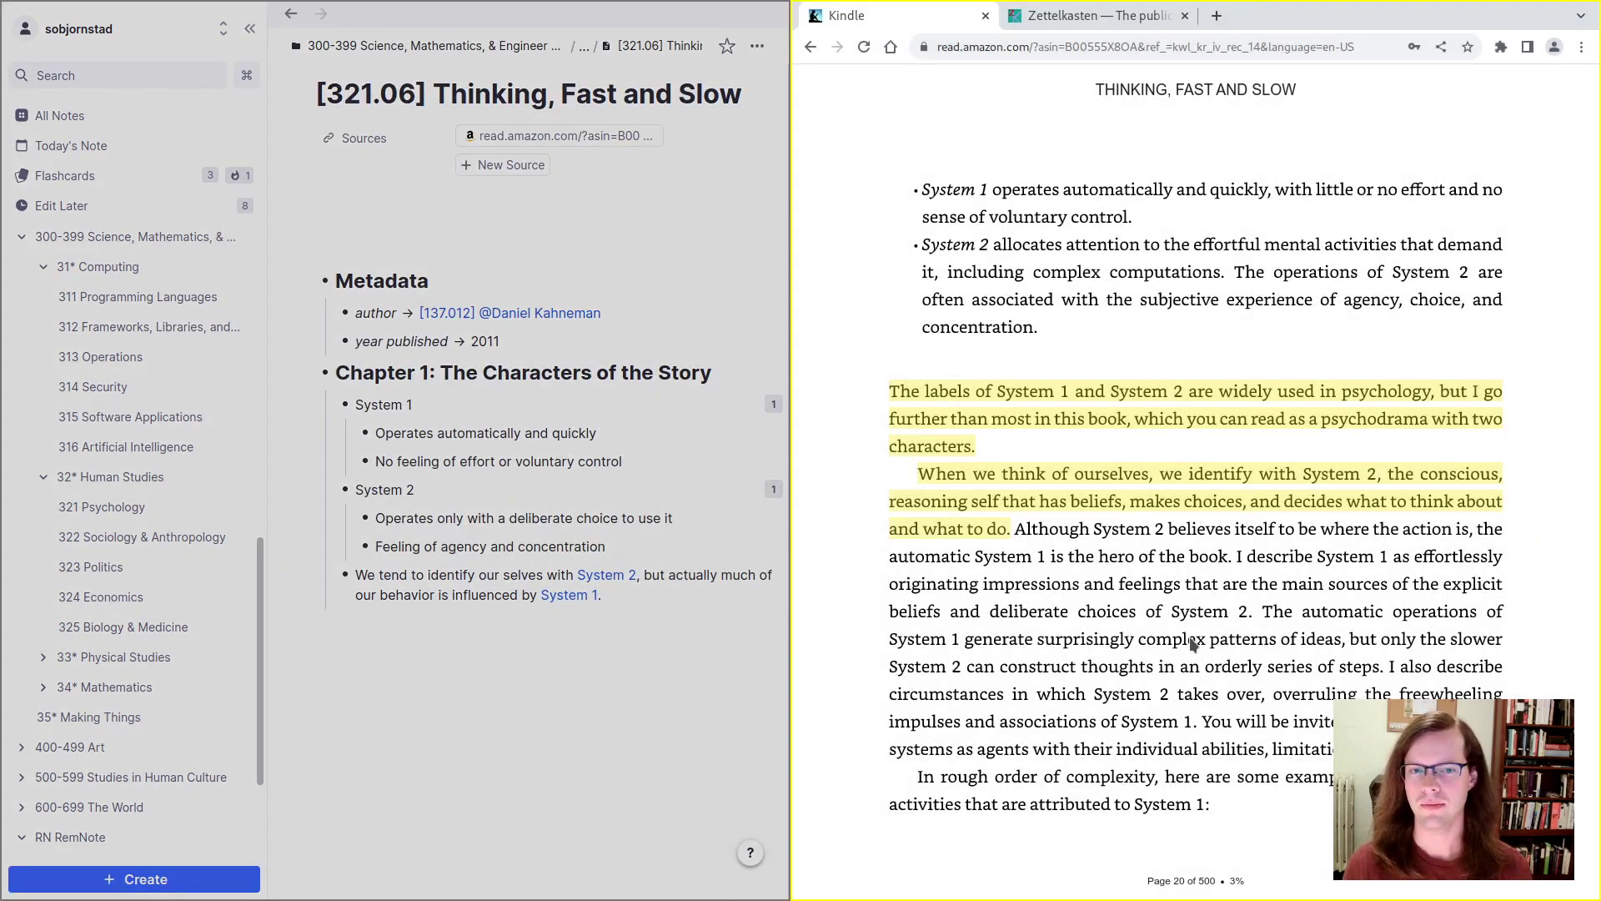
key(alt+Tab)
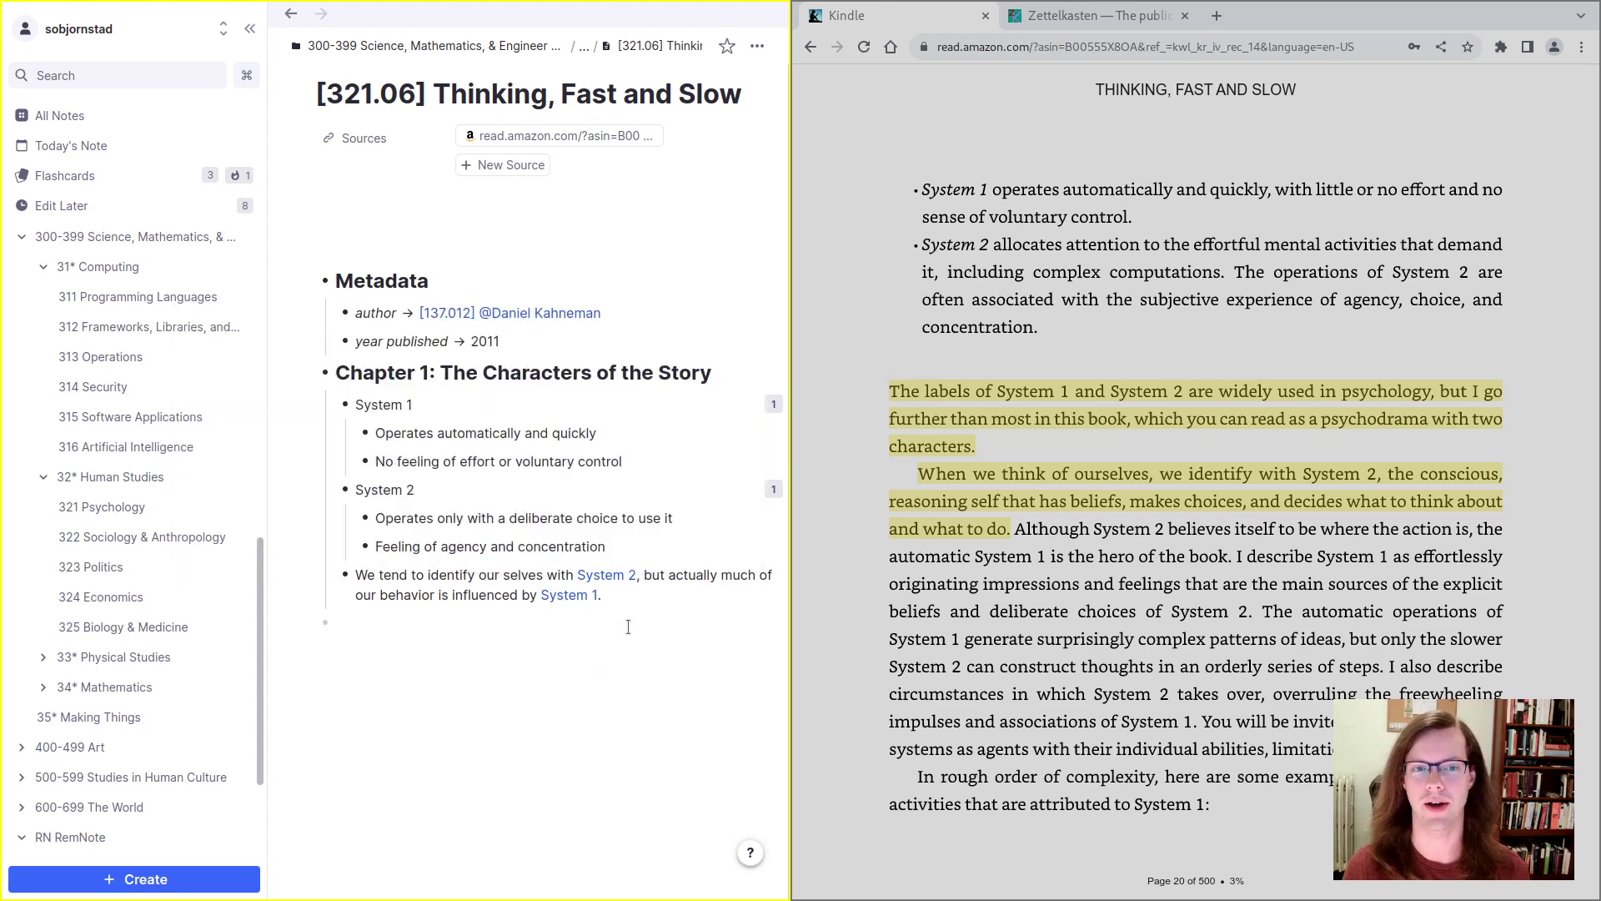
click(841, 512)
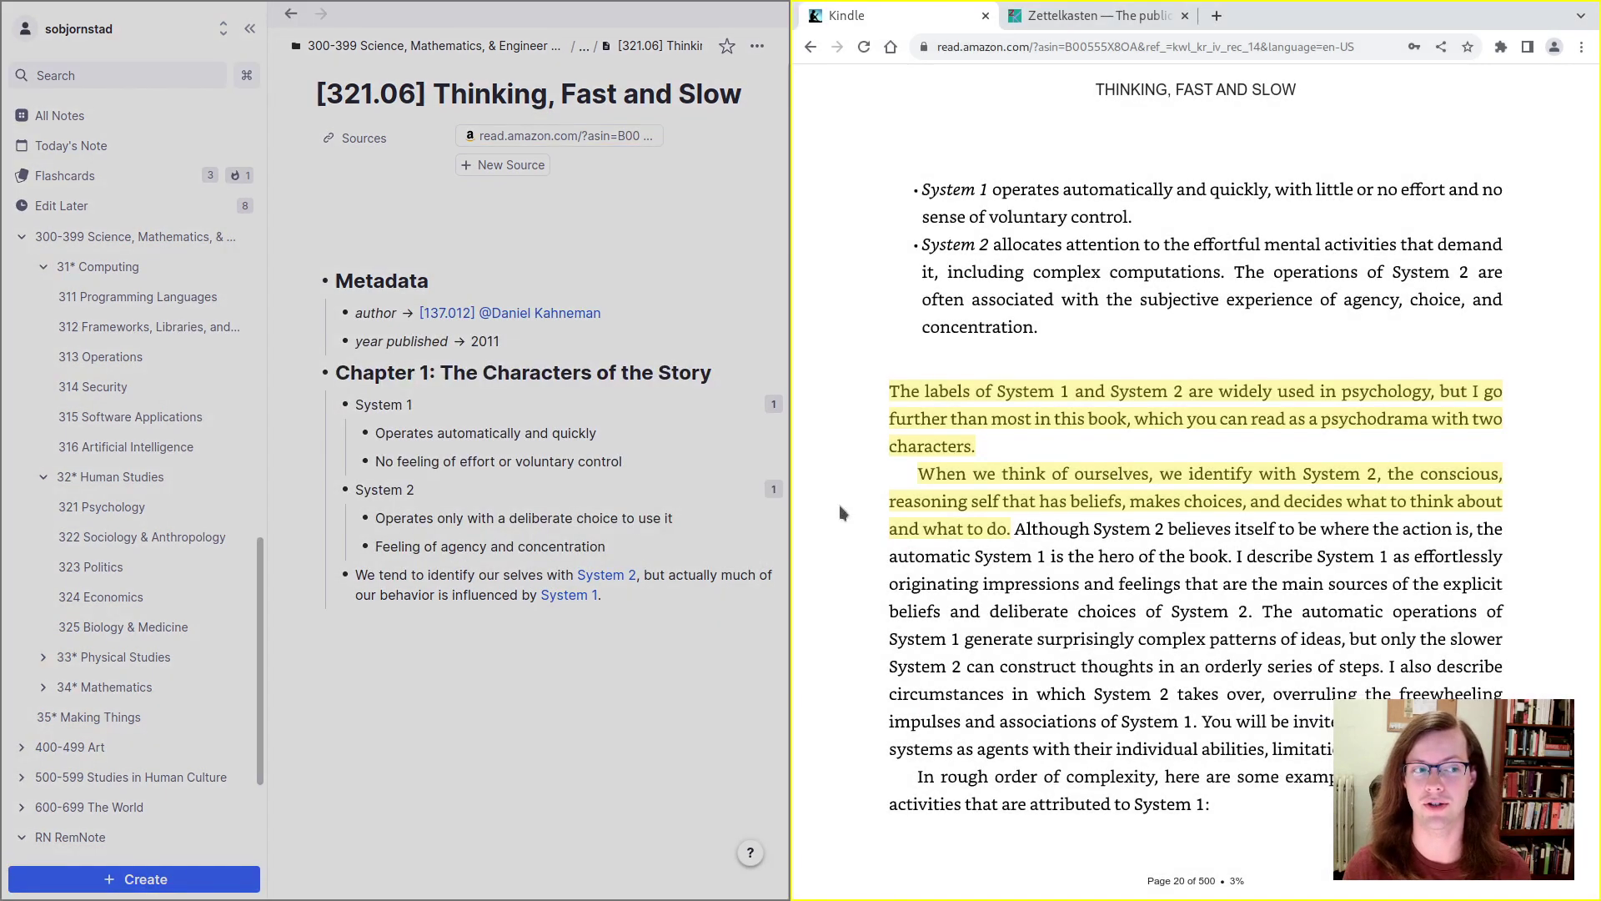
click(784, 588)
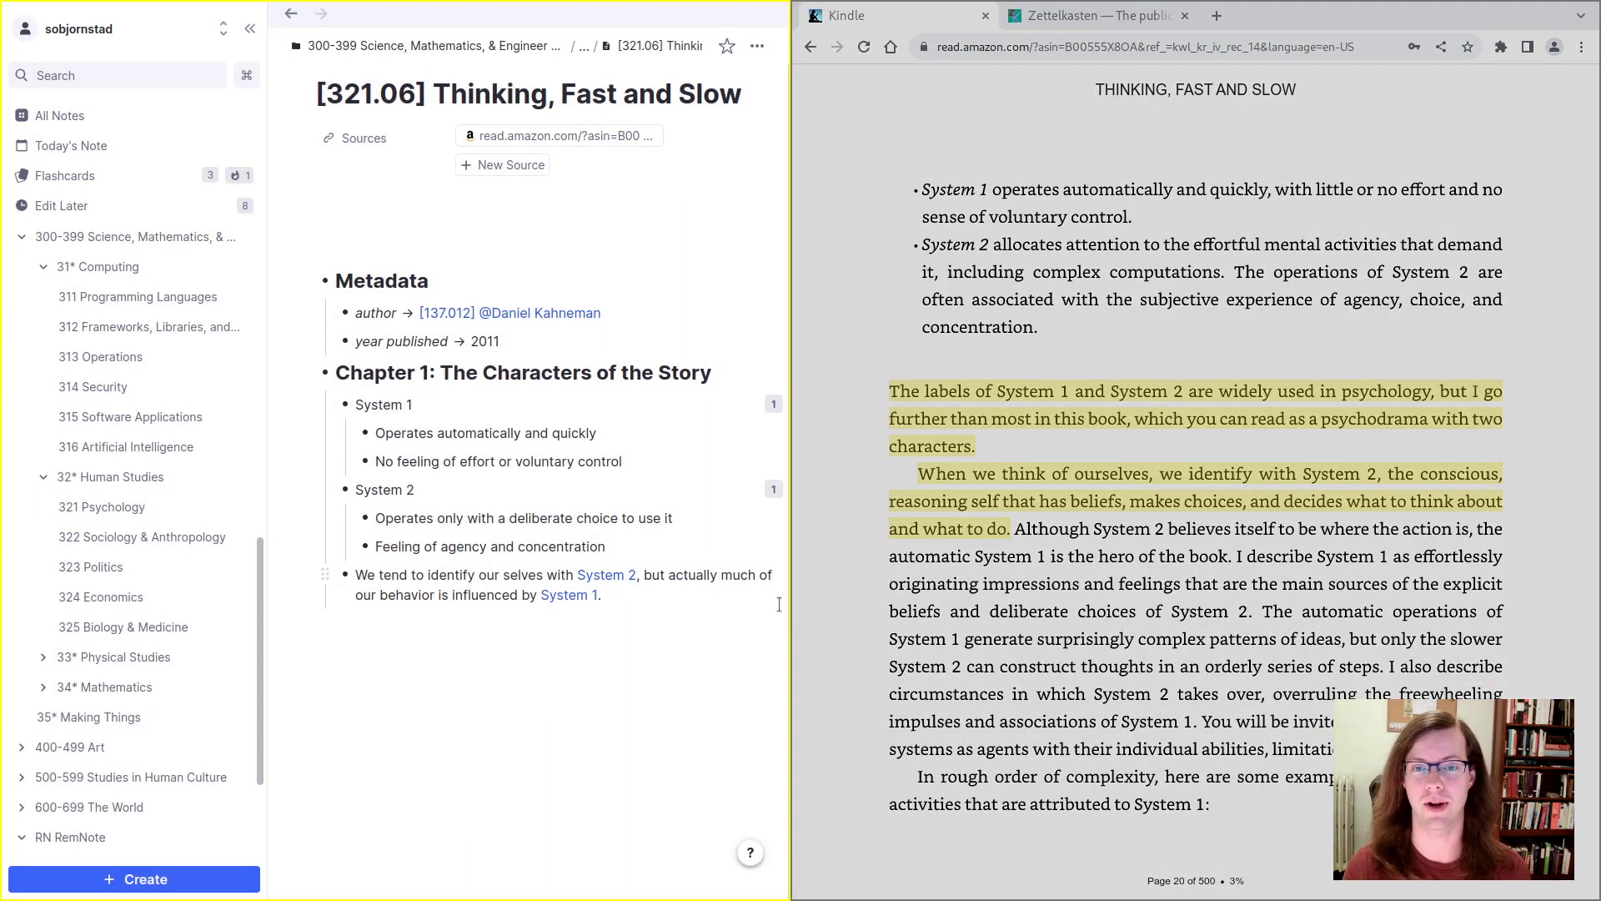
click(801, 621)
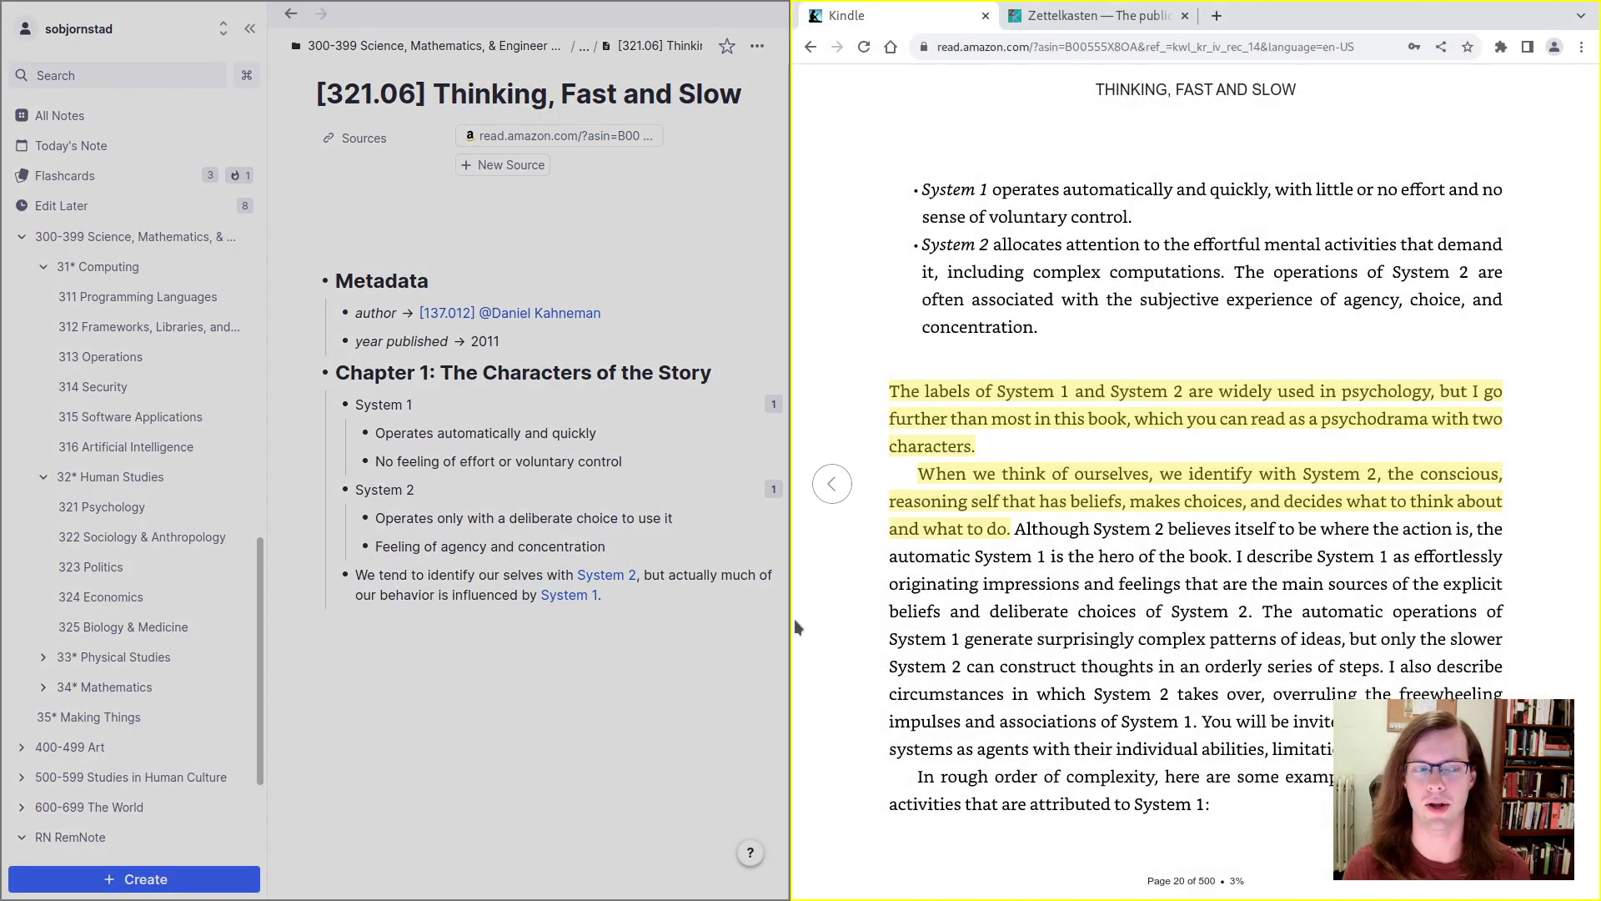
click(784, 628)
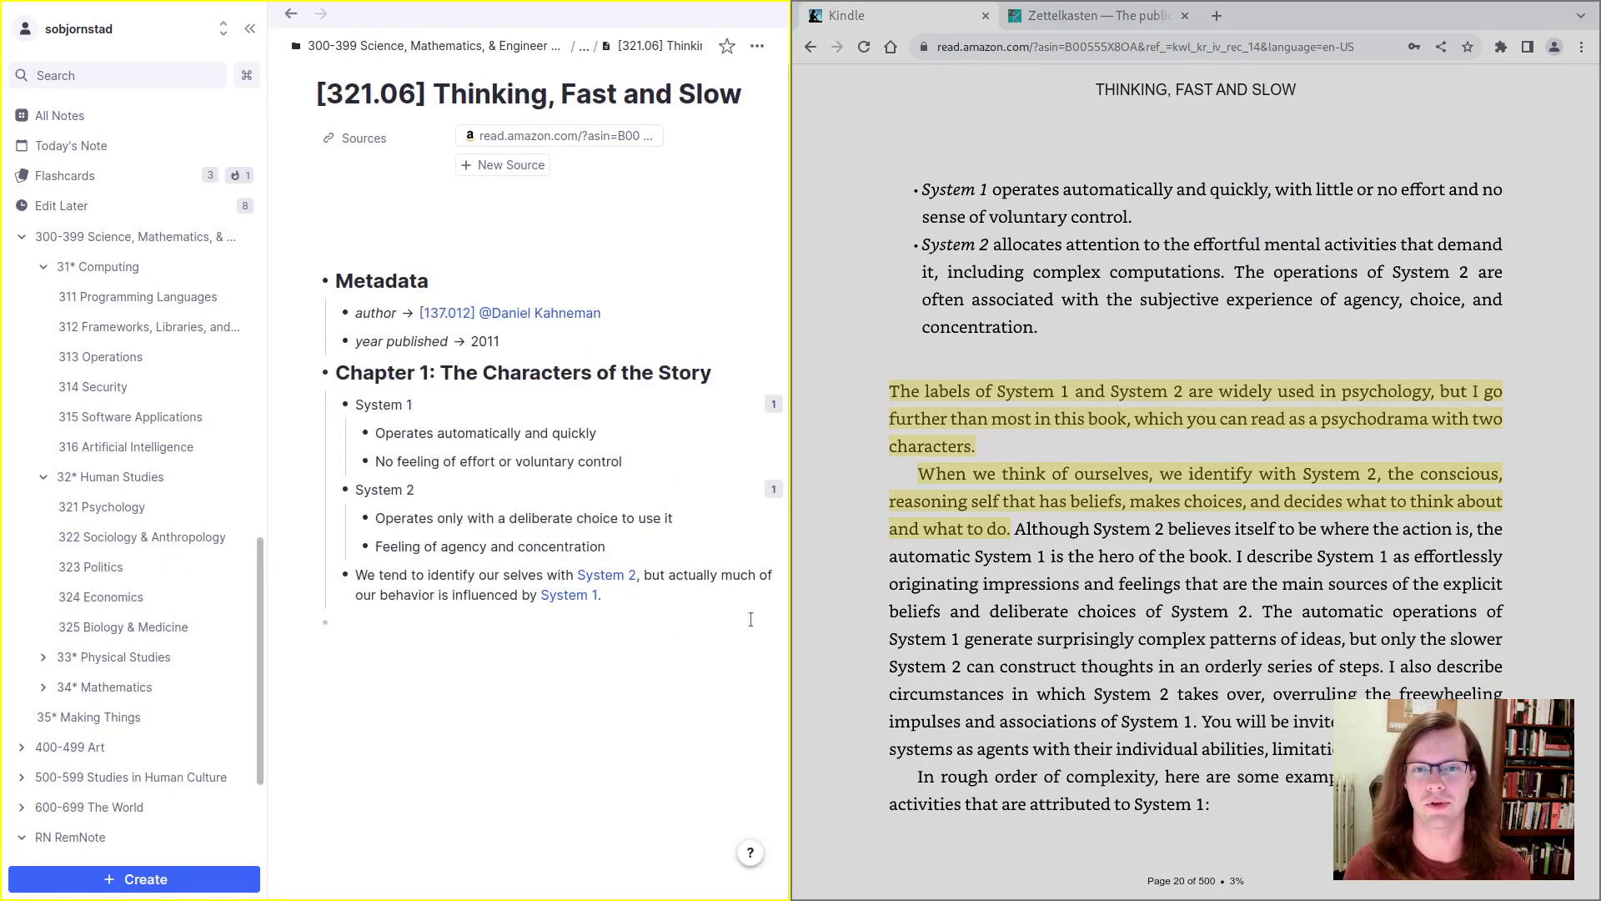
click(809, 621)
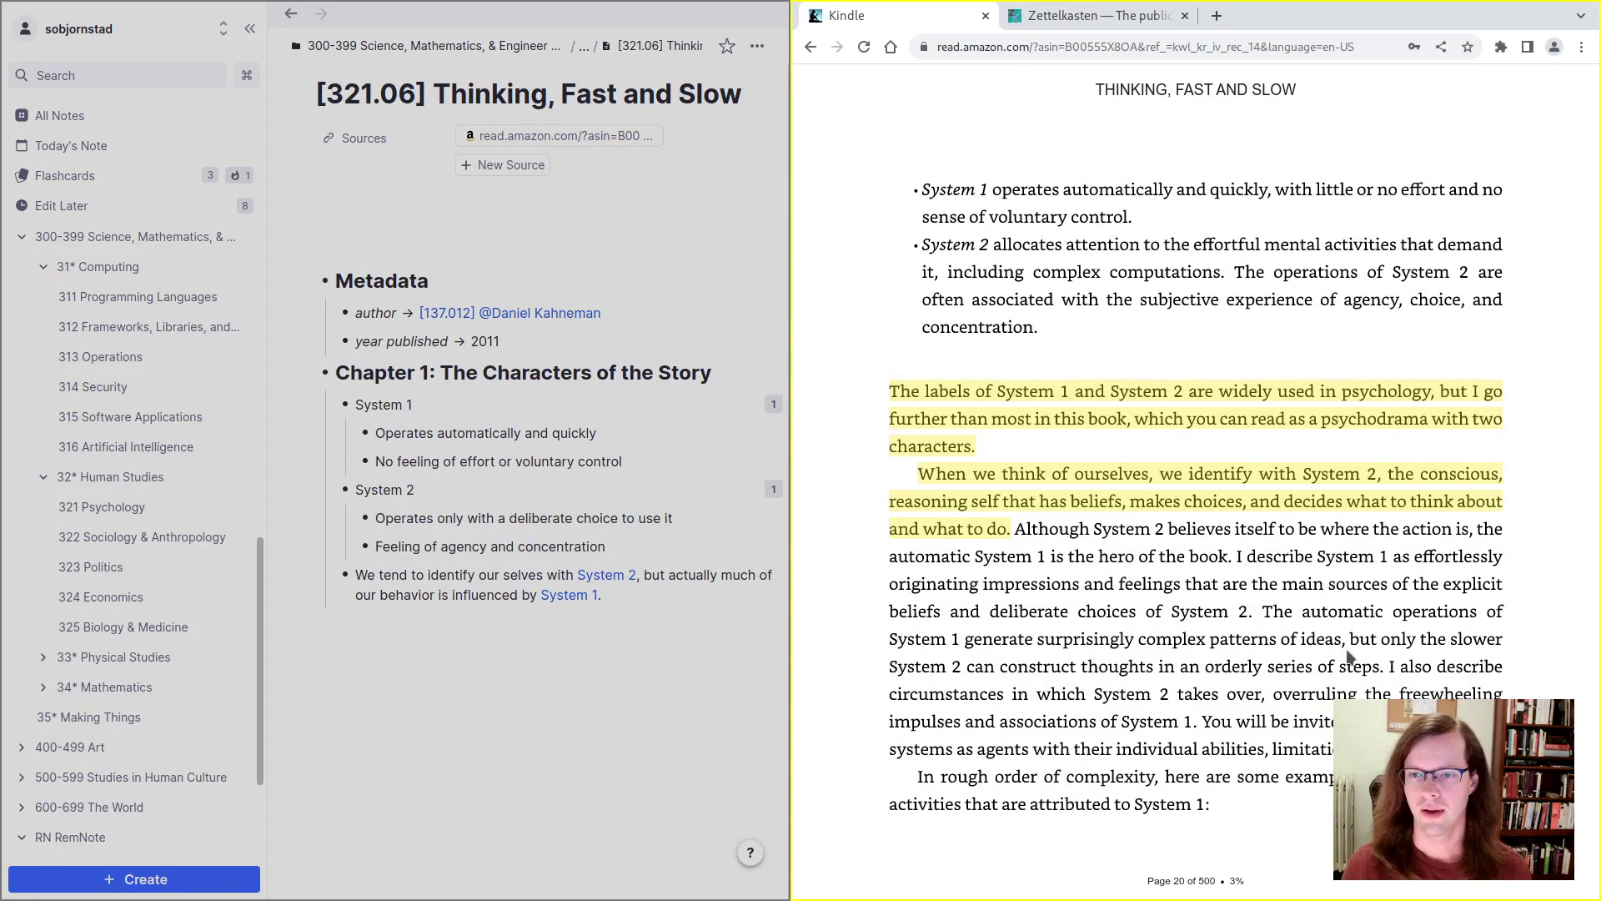
Step: Select the Kindle sentence about System 1's automatic operations and add under System 2 in RemNote: Constructs thoughts using an "orderly series of steps"
drag(1263, 613, 1380, 670)
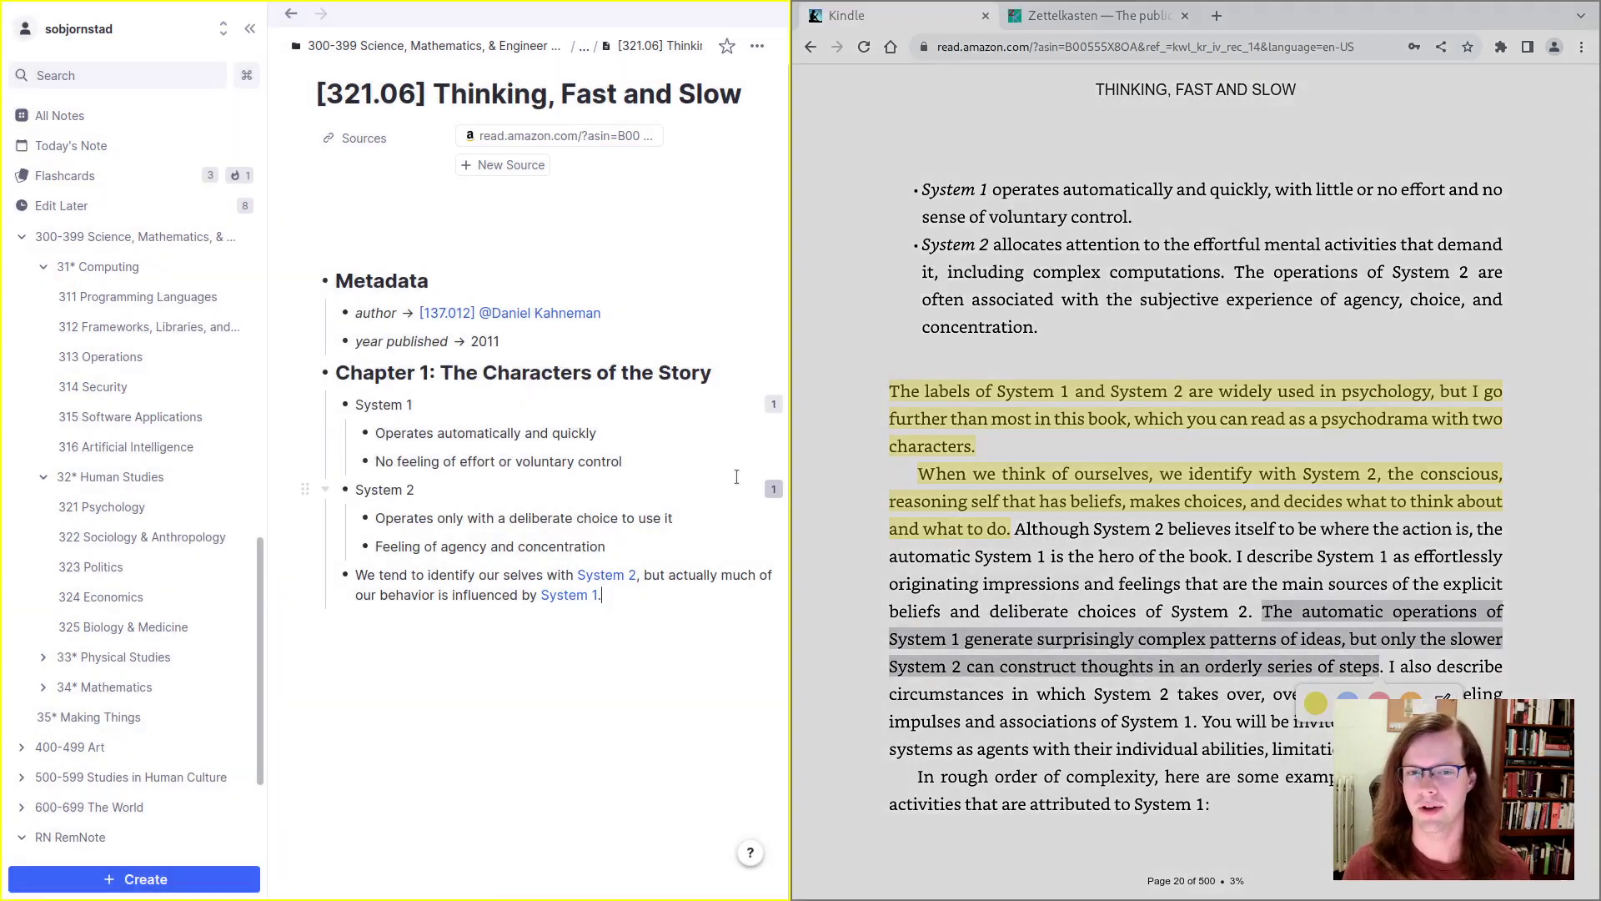
click(653, 462)
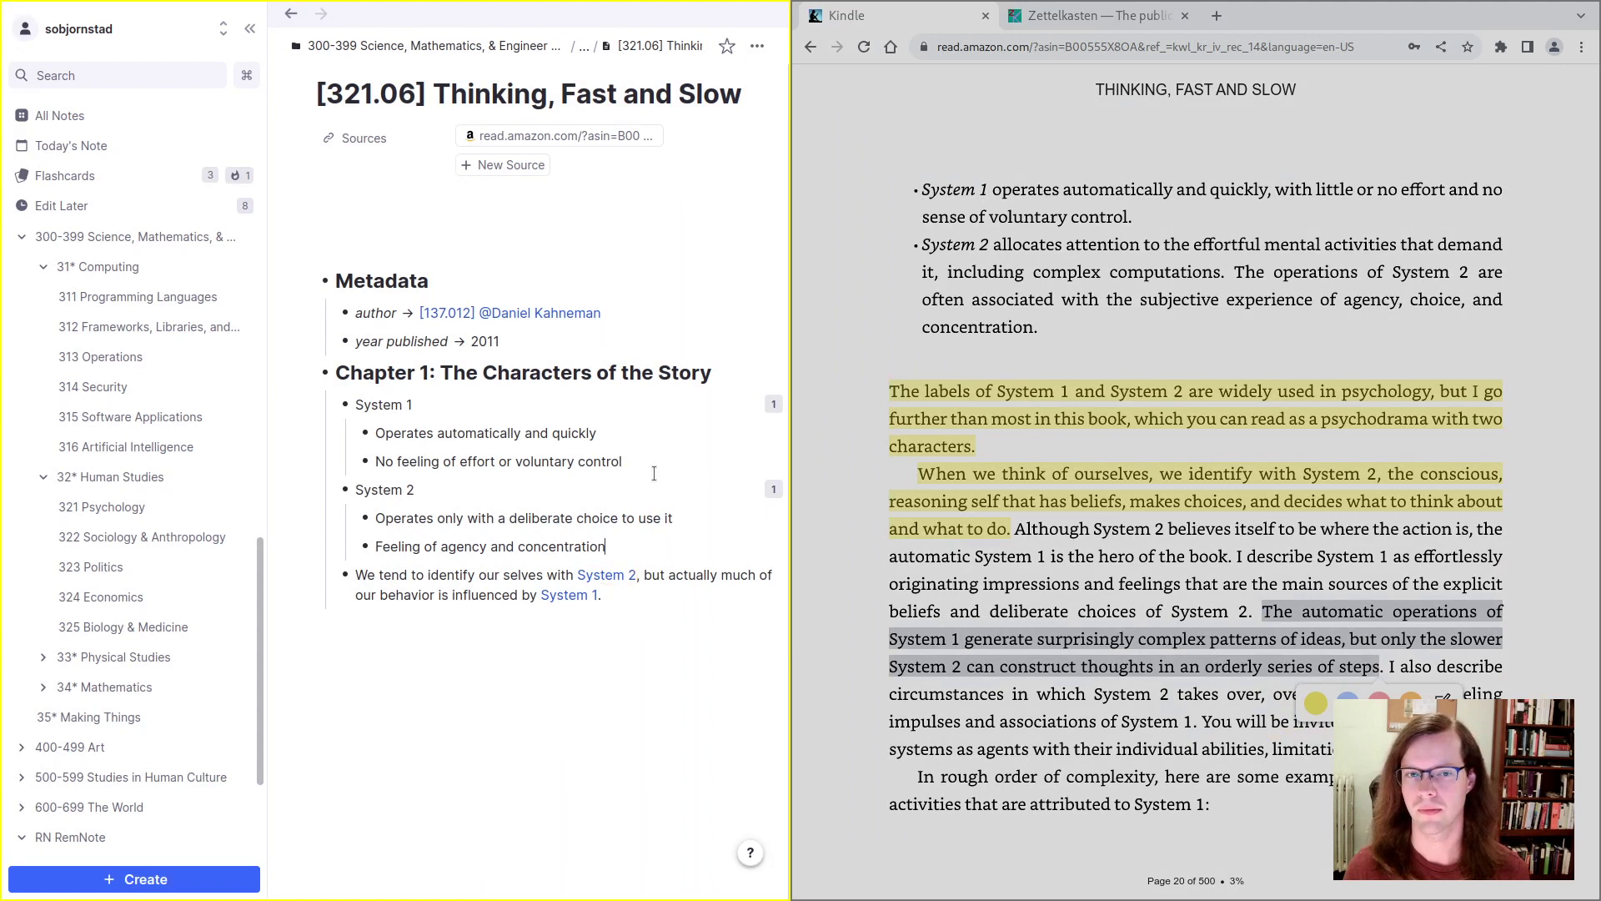
key(Return)
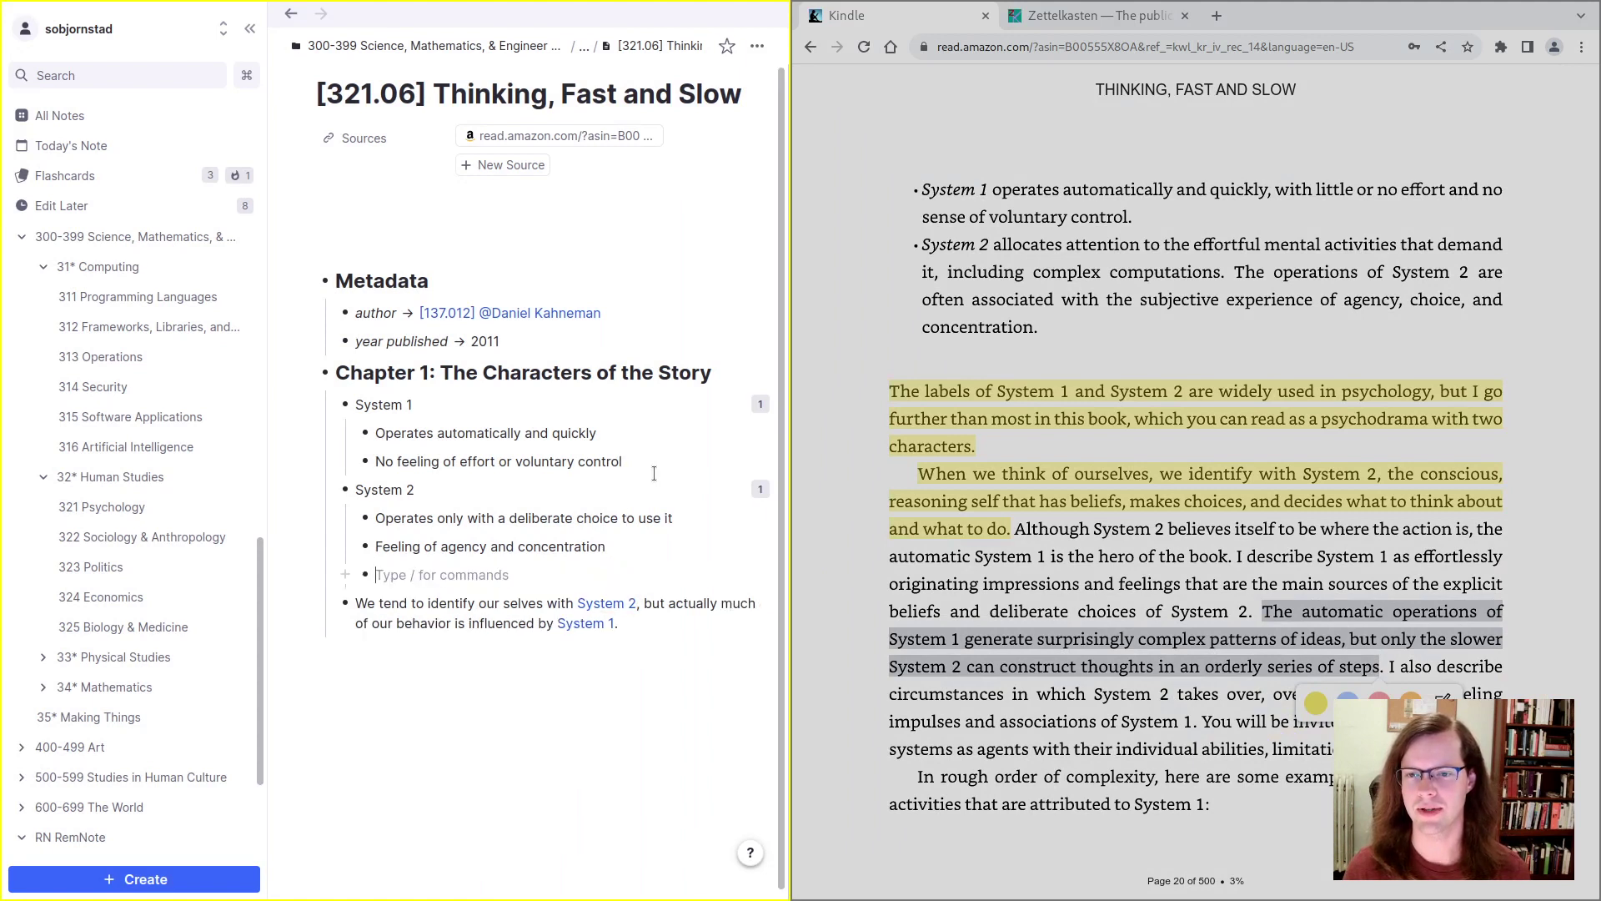
text(Constructs t)
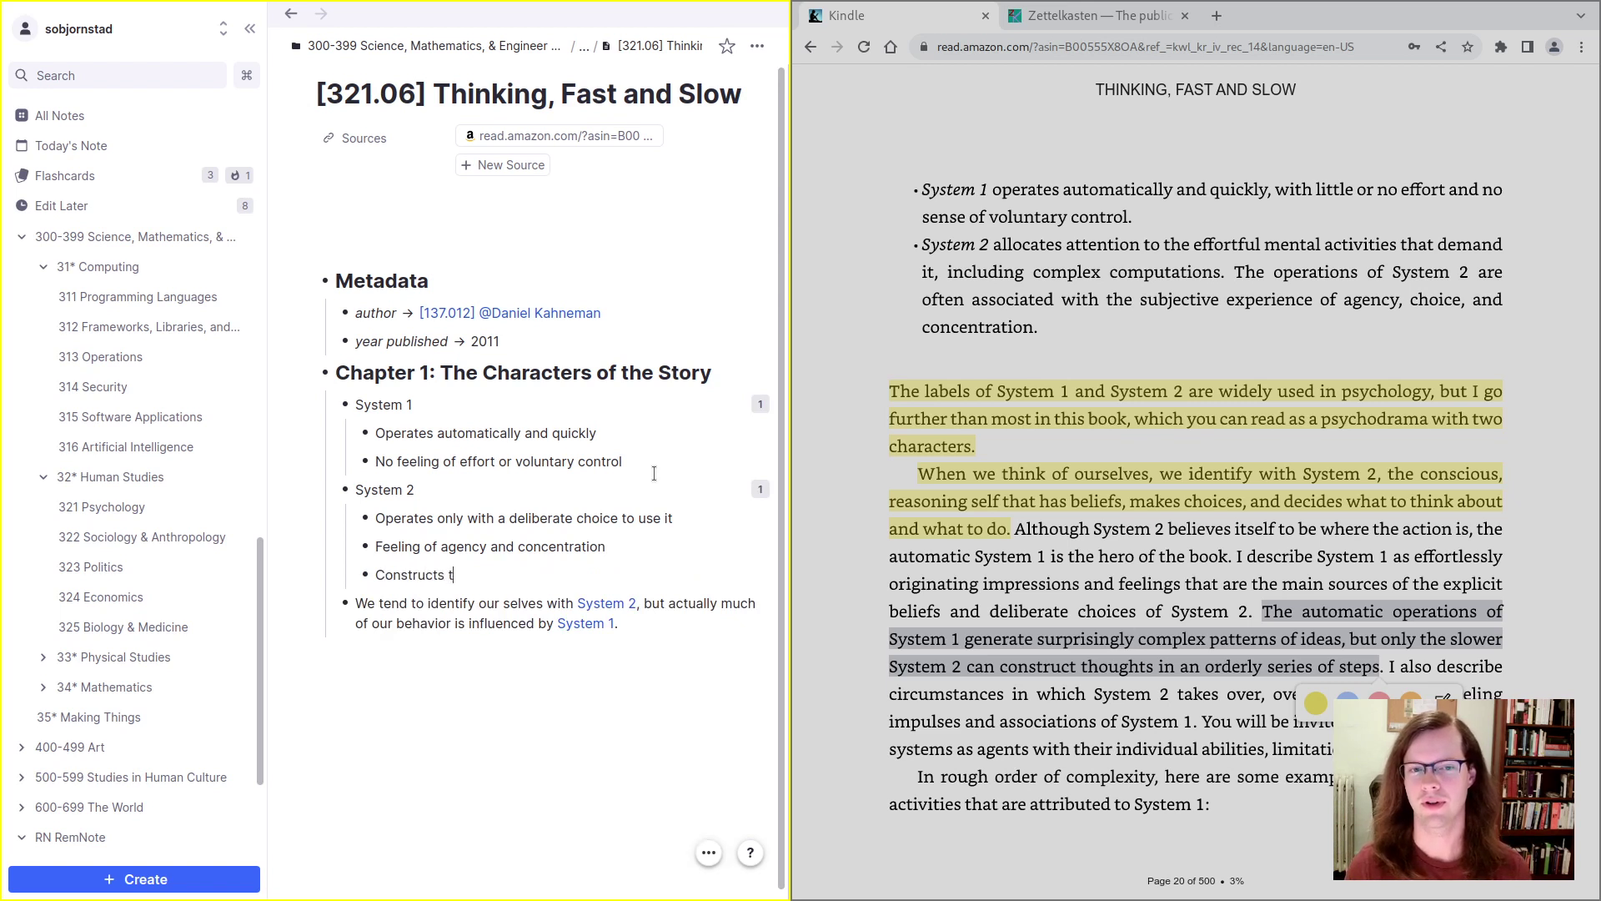
text(houghts using an ord)
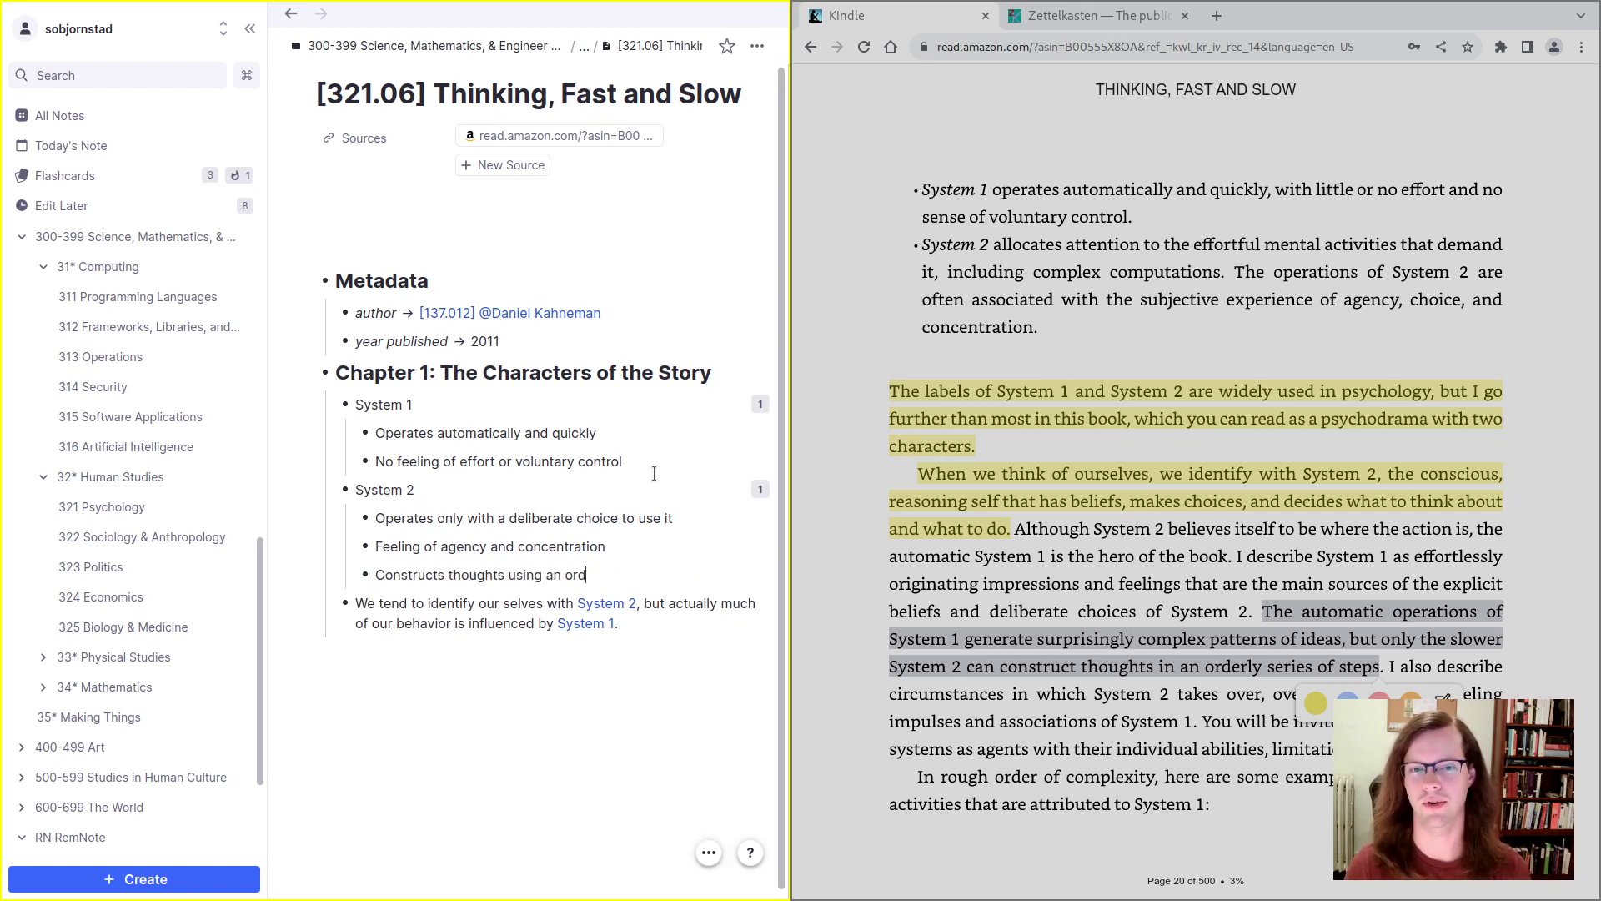
text(erly series of steps")
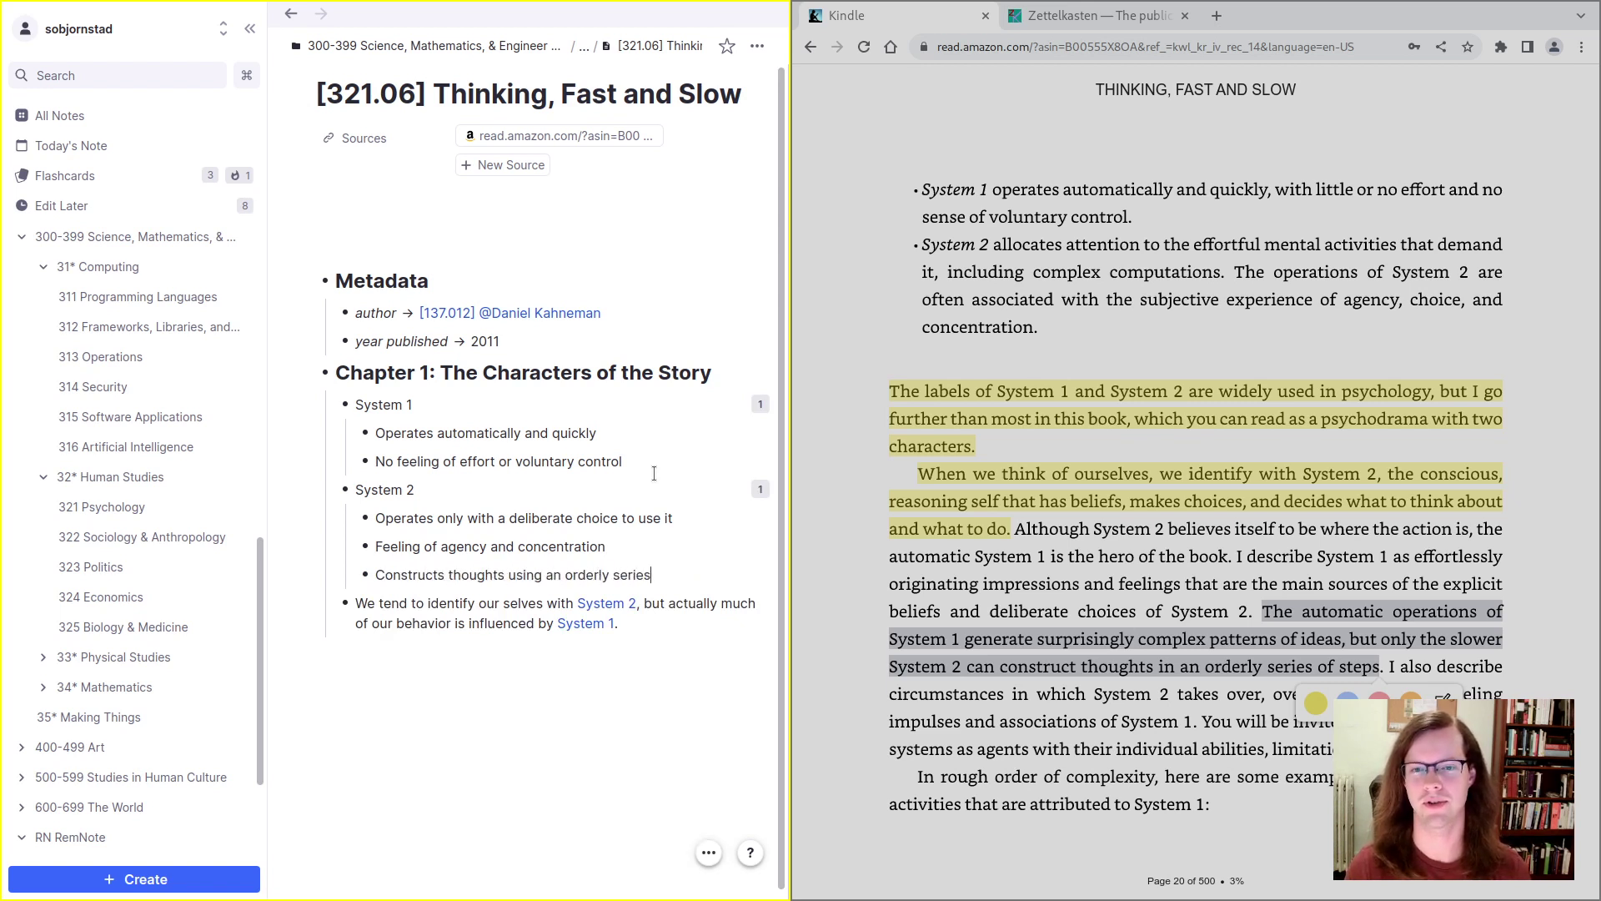
key(ctrl+Left)
key(ctrl+Left)
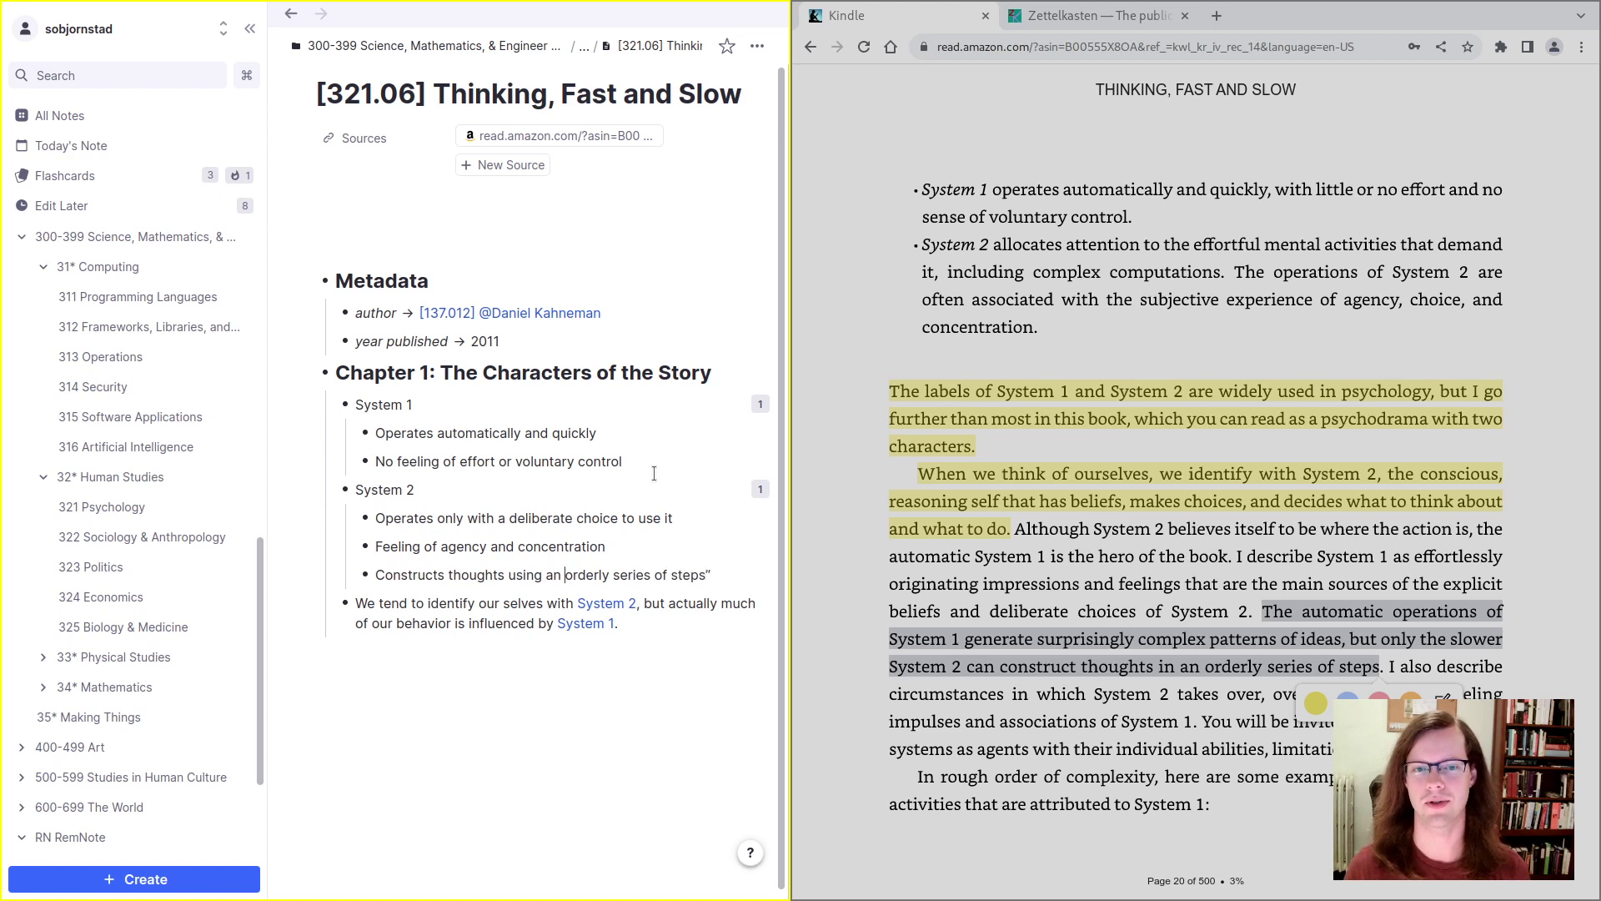
text(")
Step: Add under System 1 the bullet "Can come up with complex ideas, but they are created all at once and not in an orderly fashion"
click(654, 473)
key(Return)
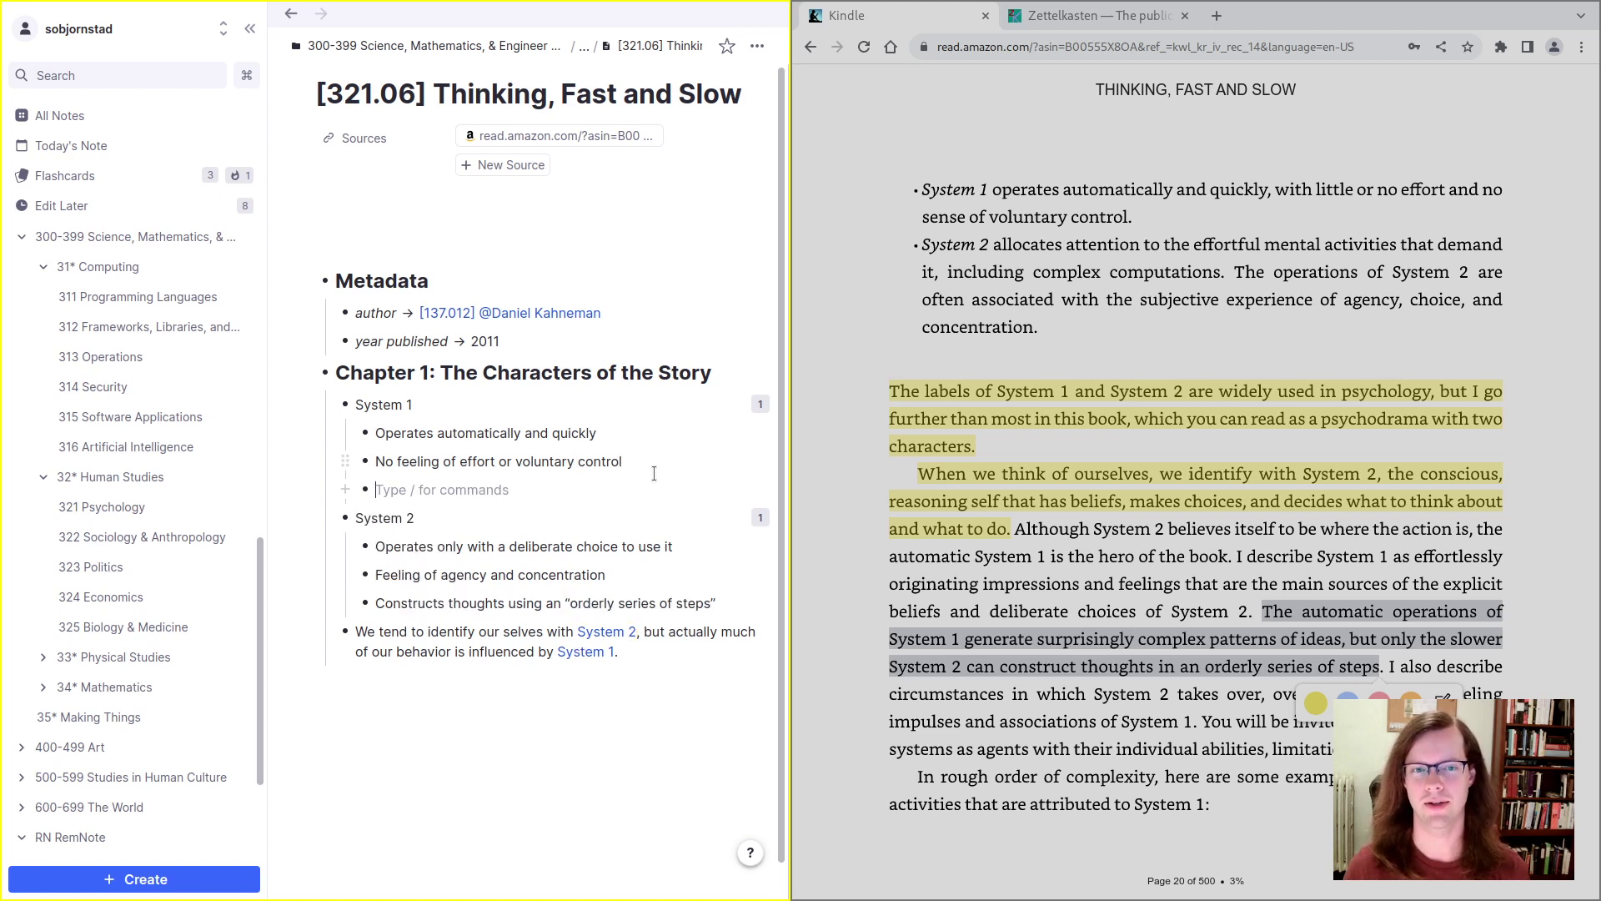
text(Can)
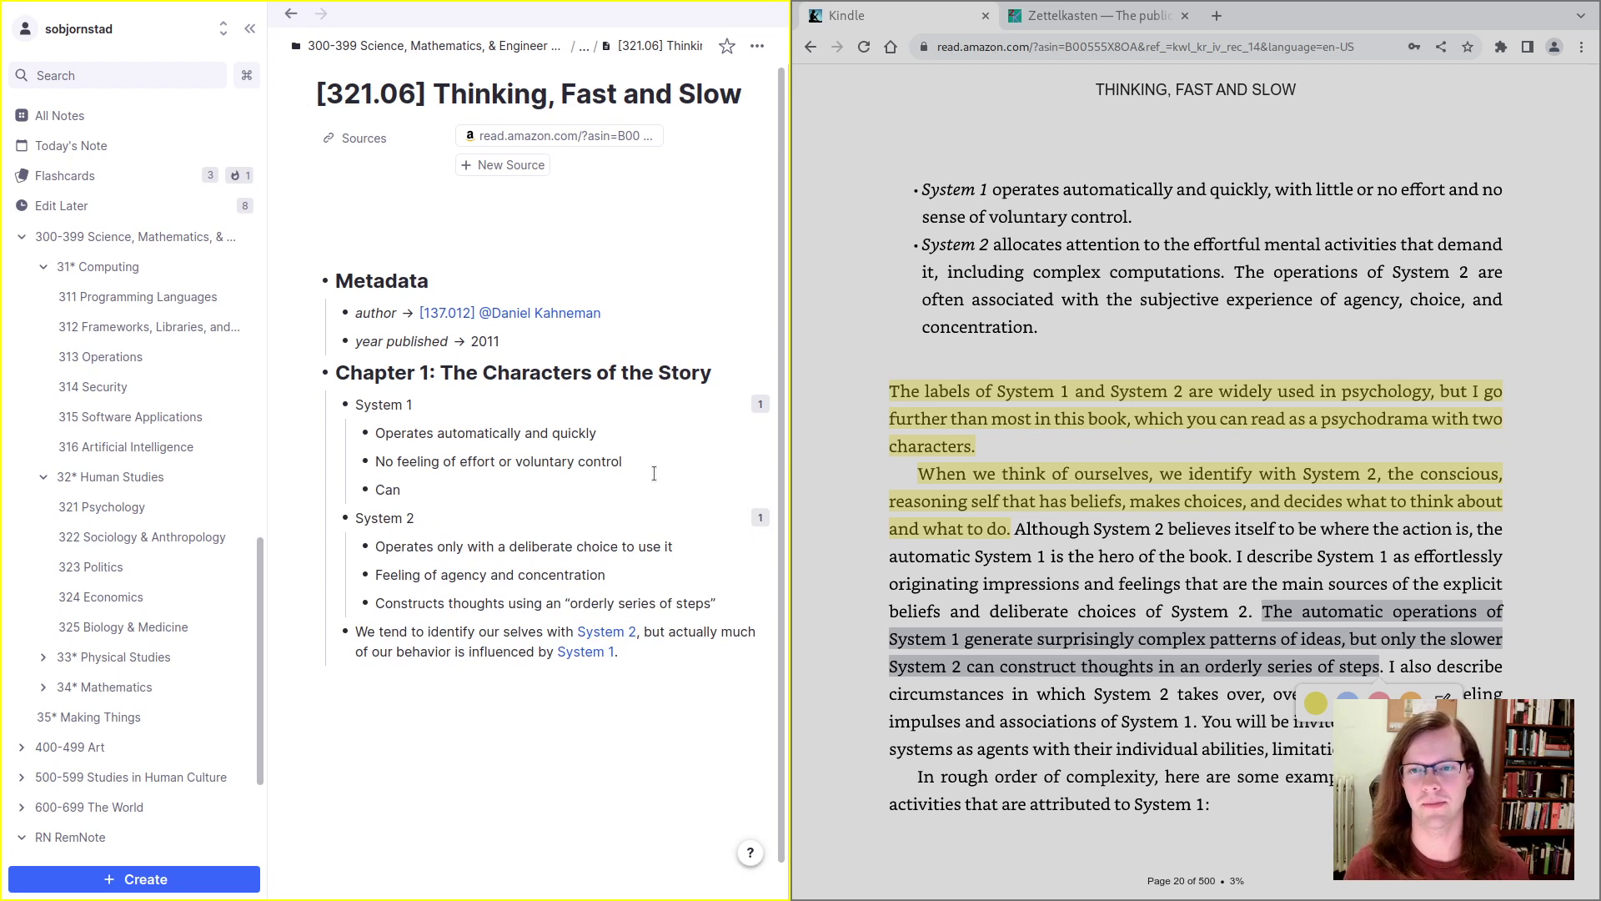
text( co)
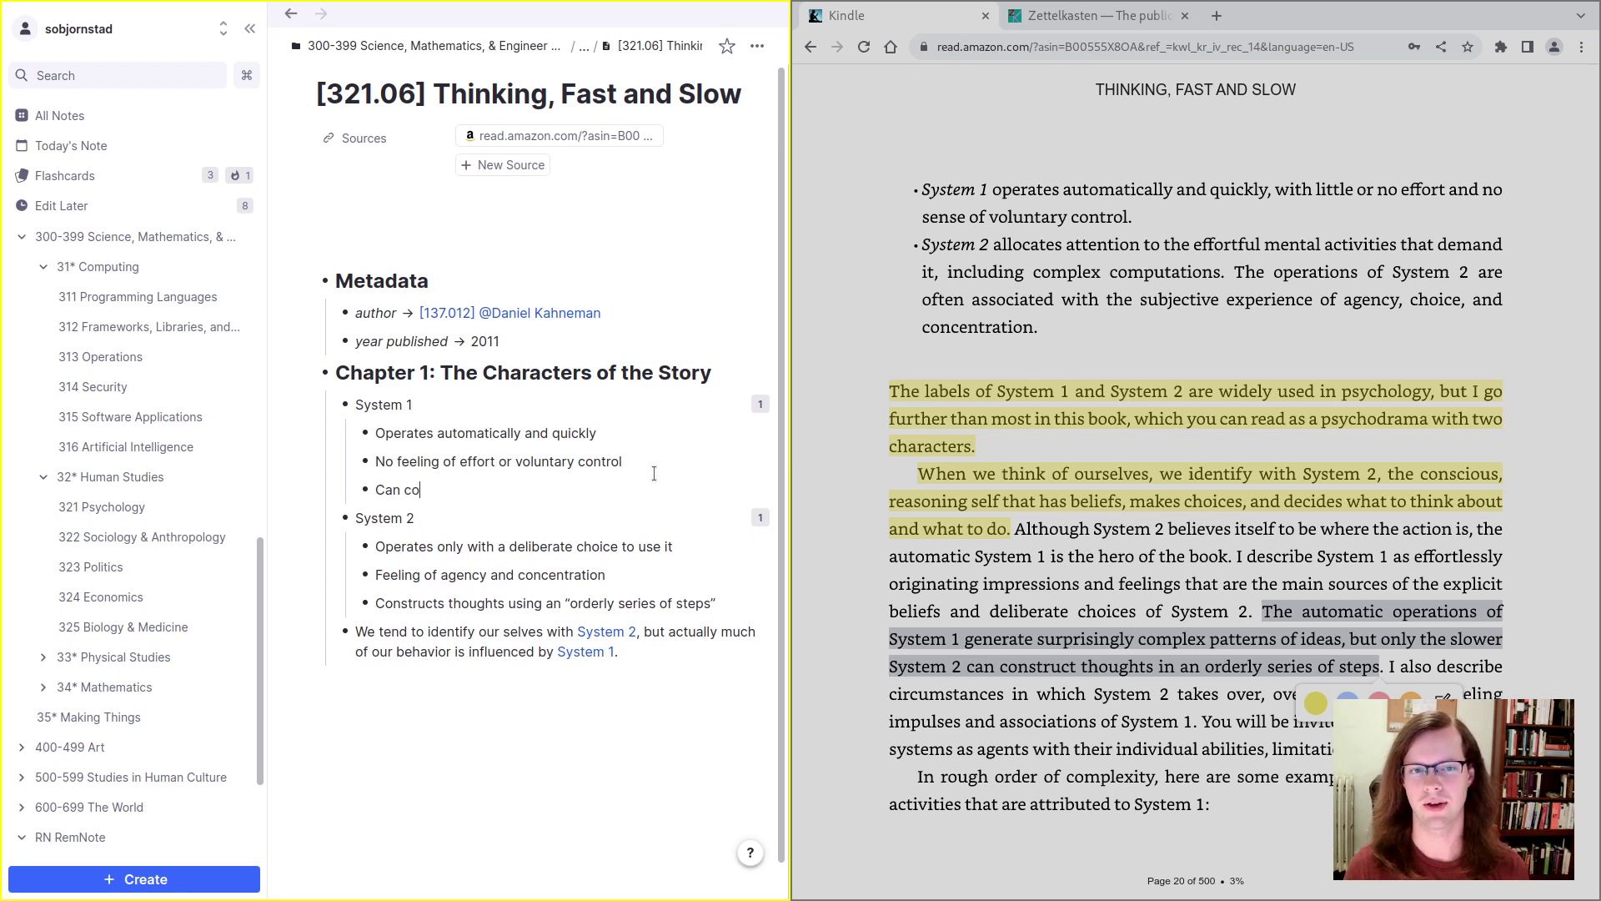
text(me up with complex a)
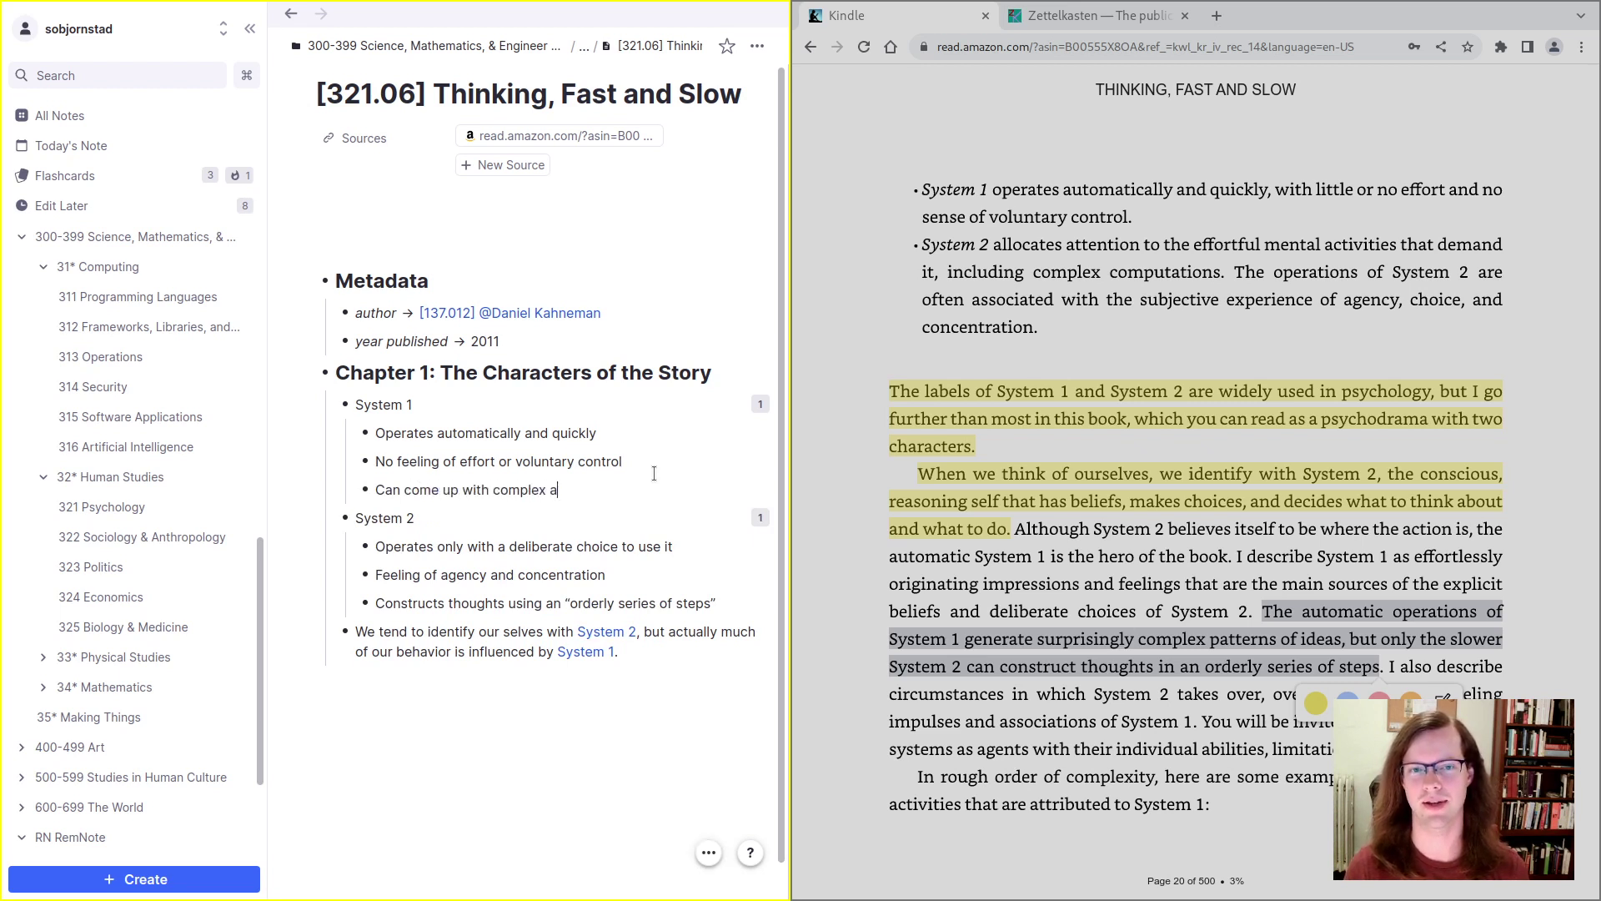
text(deas, but they ha)
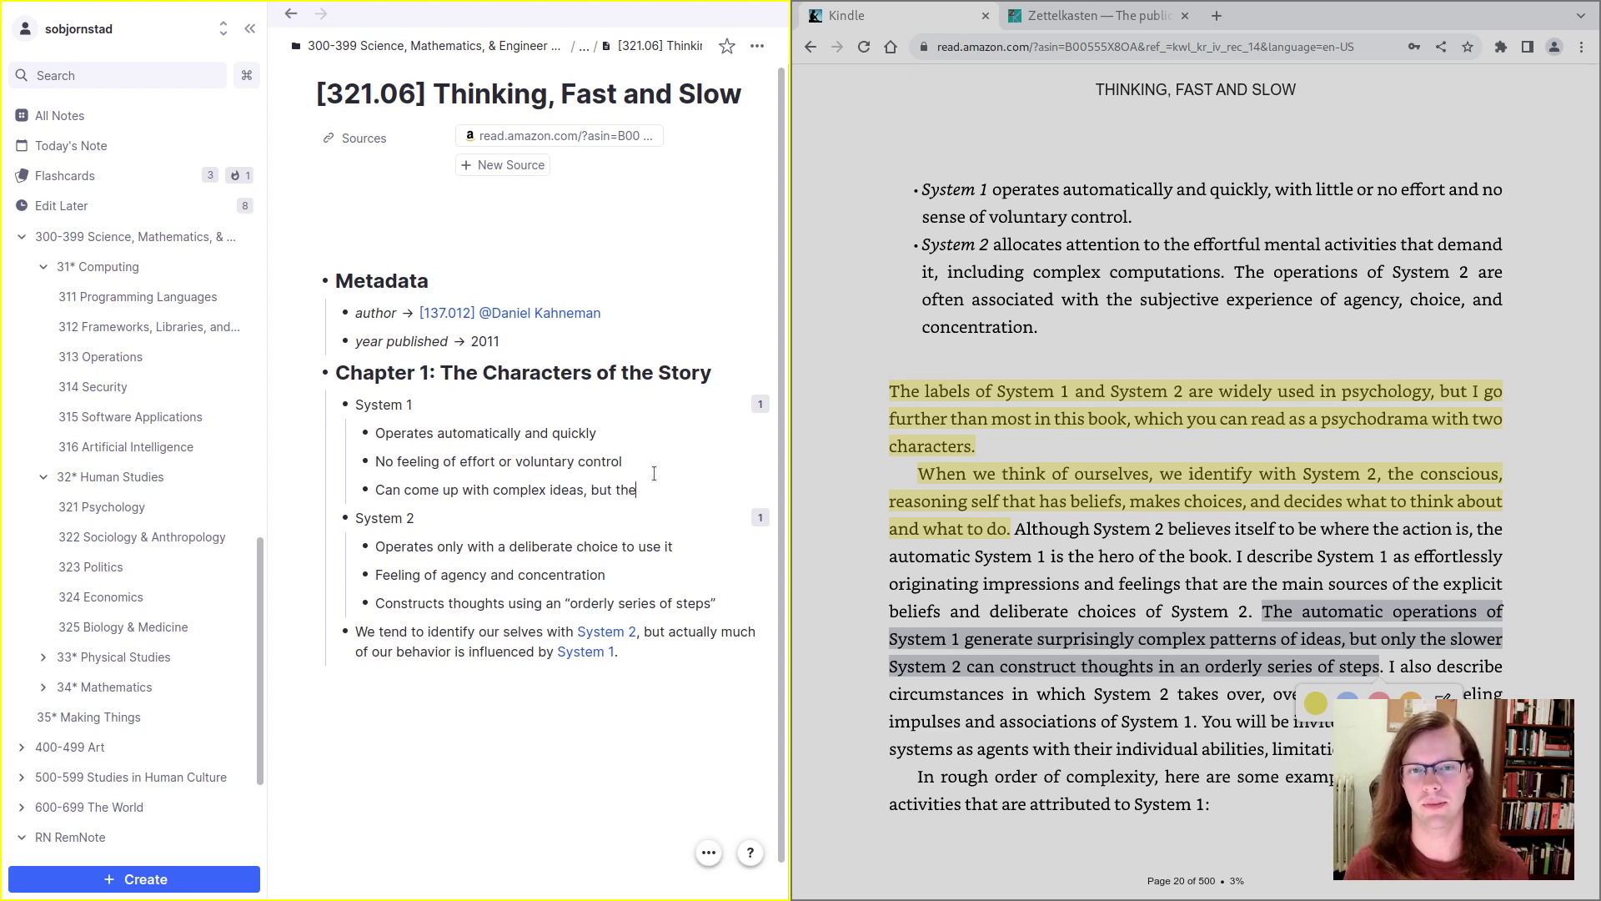
key(BackSpace)
key(BackSpace)
text(happen )
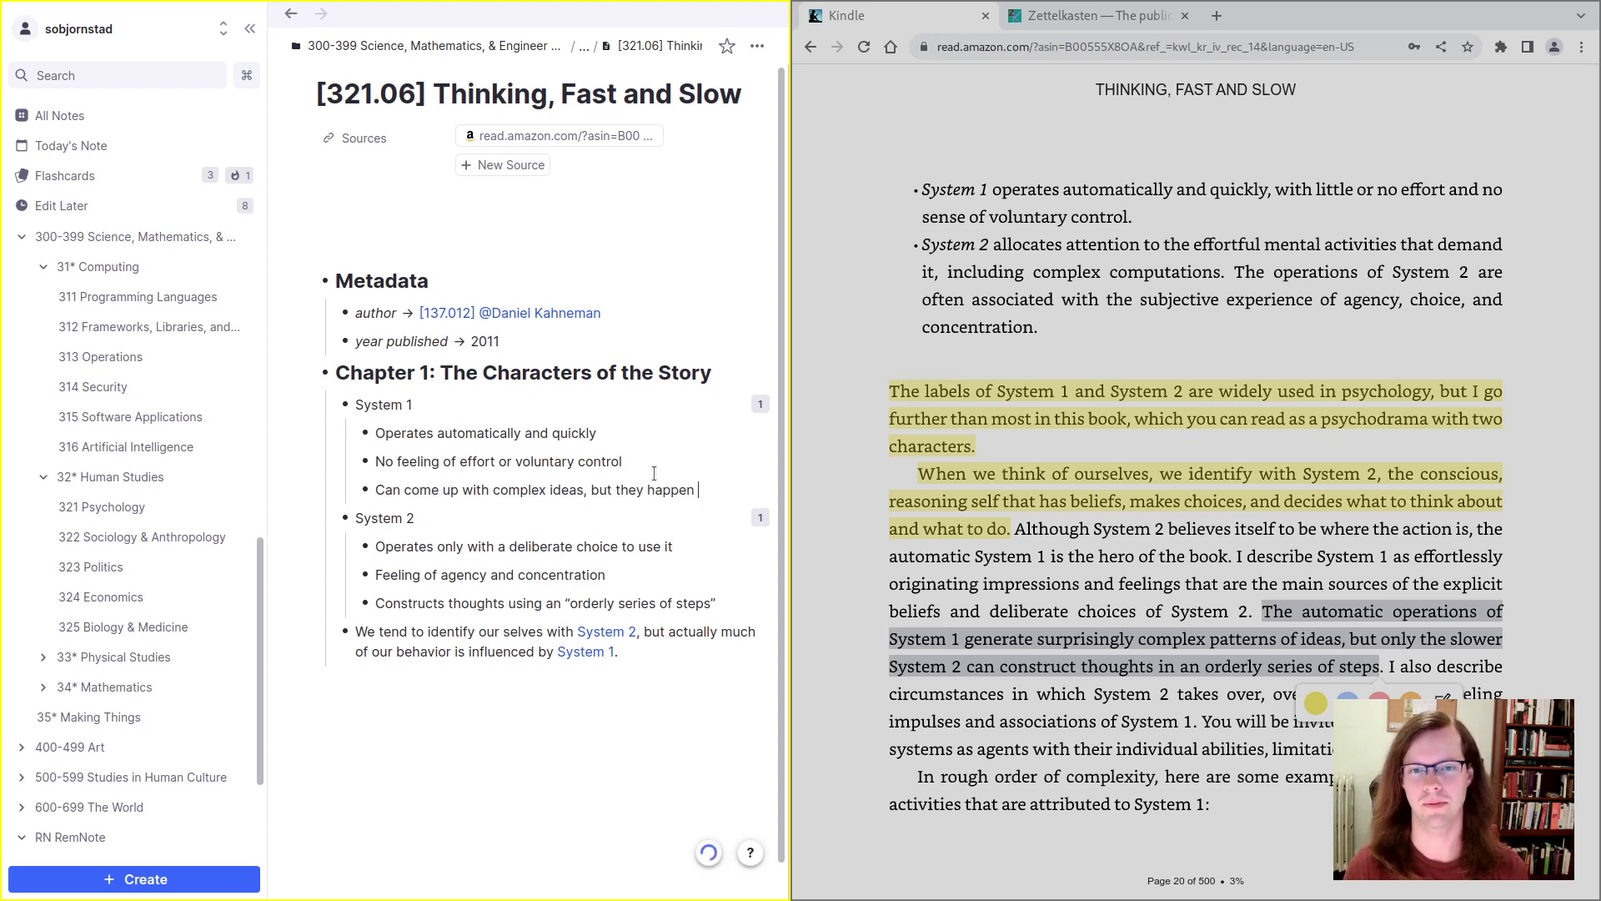
text(all at once and )
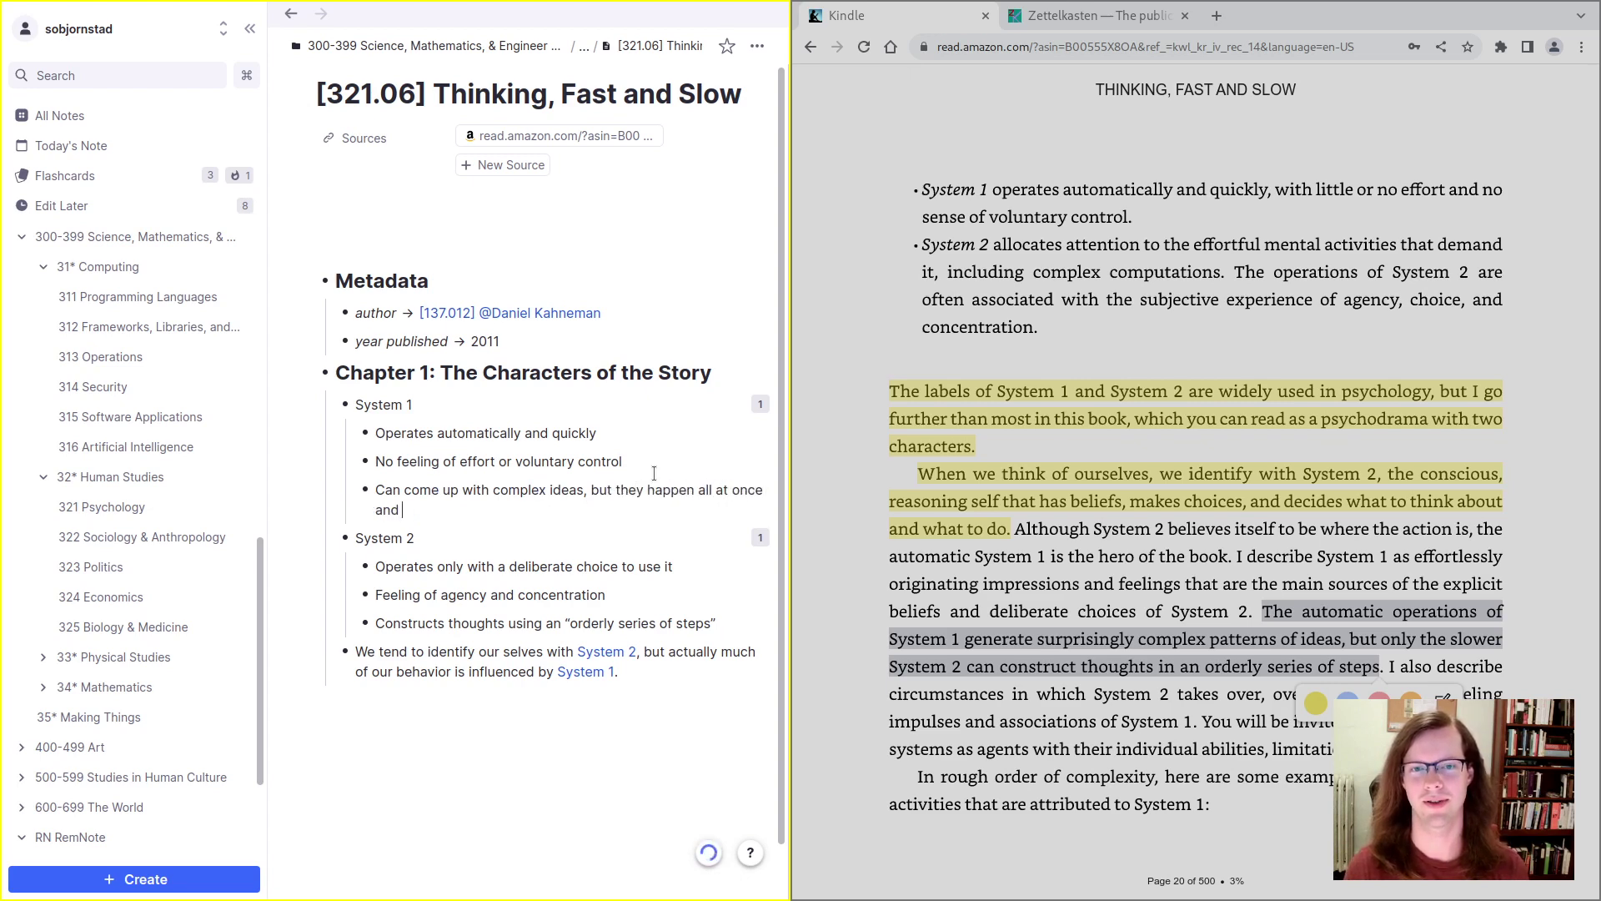
text(not in an )
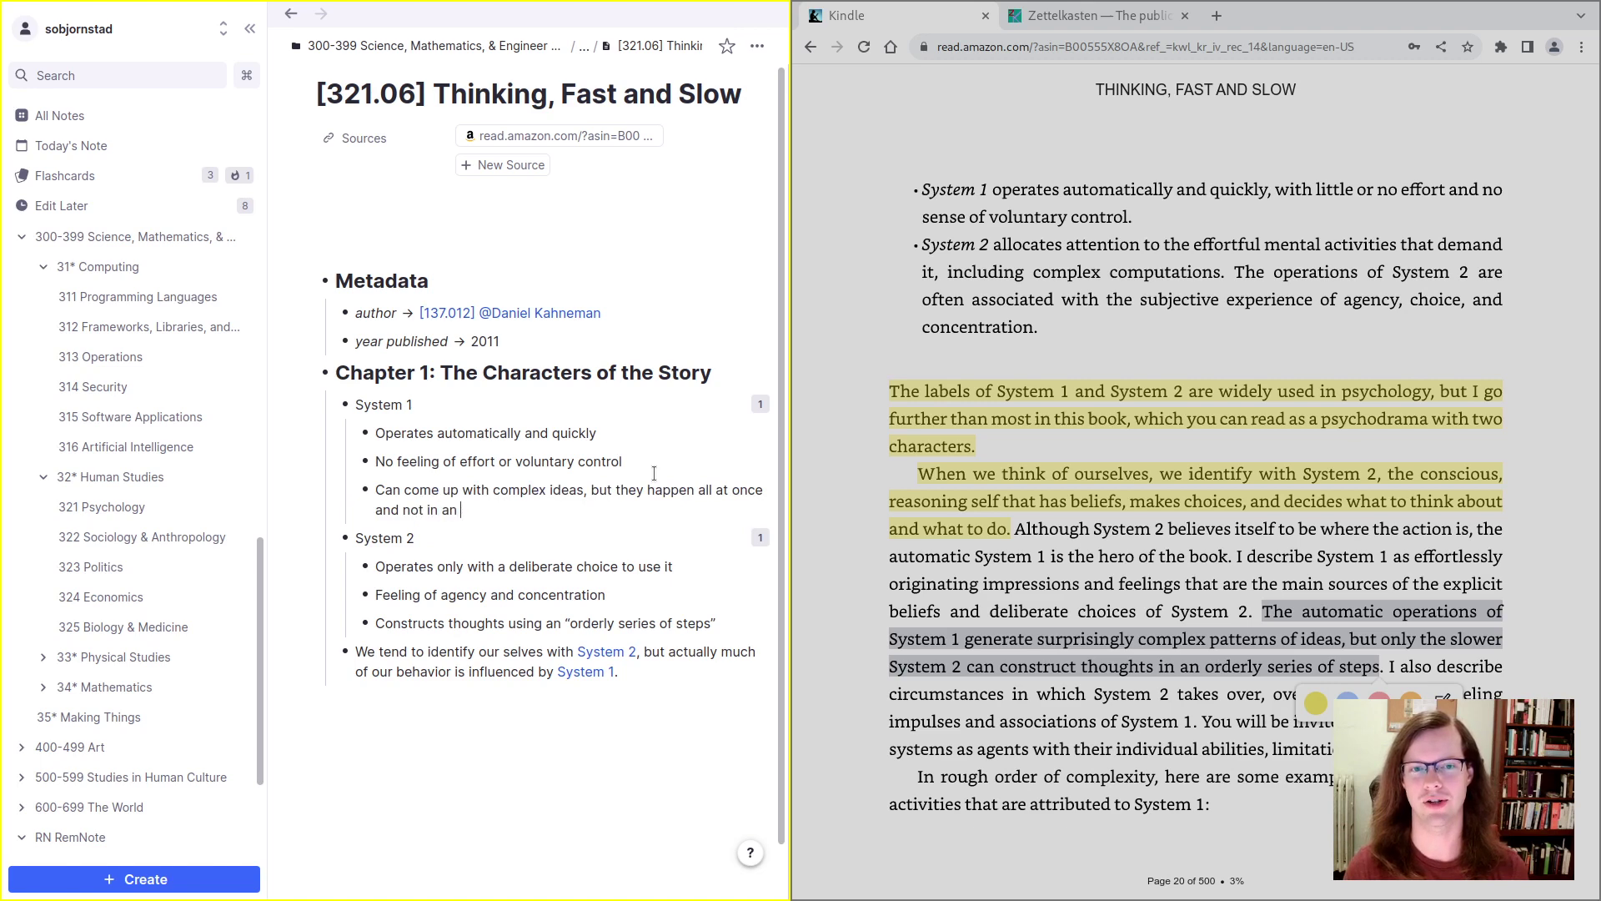
text(orderly fashion)
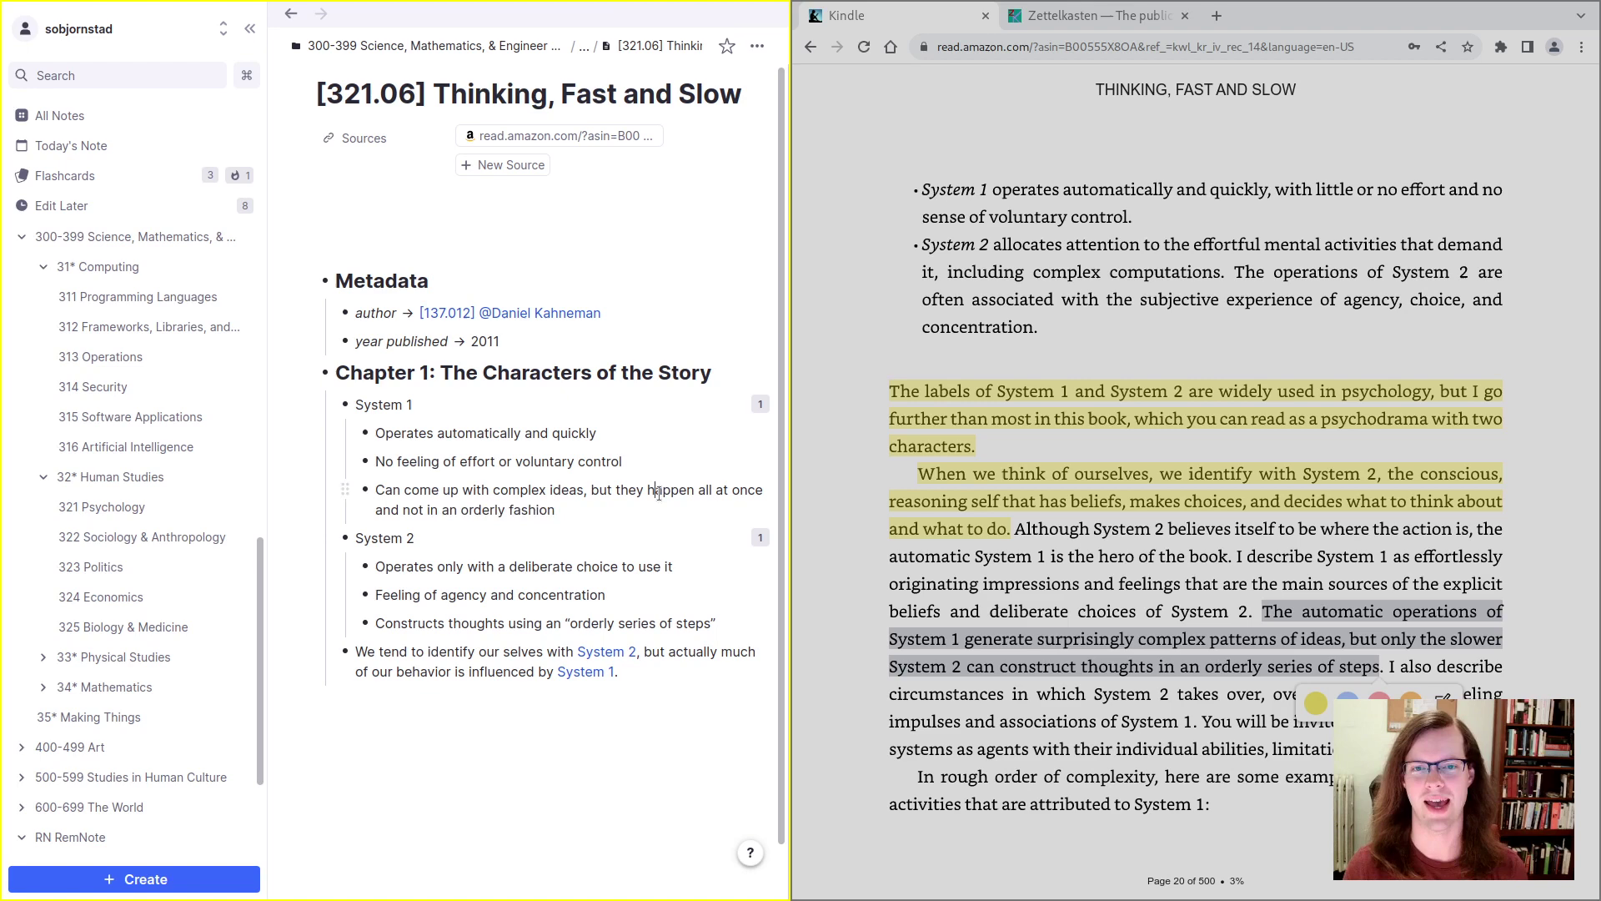
double_click(658, 489)
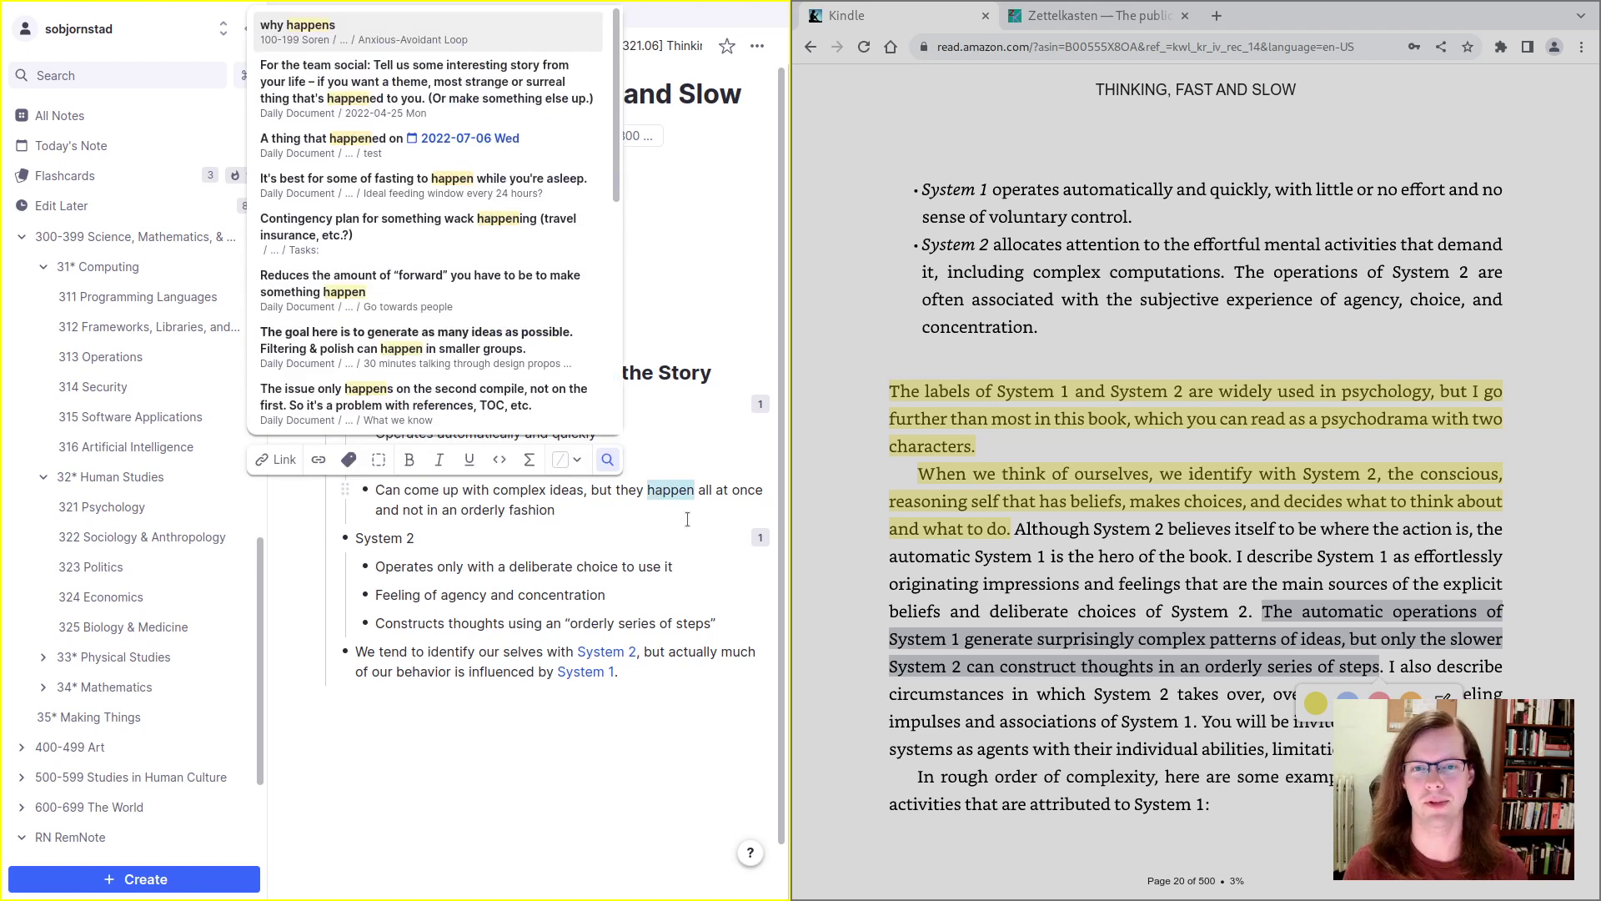
text(are created)
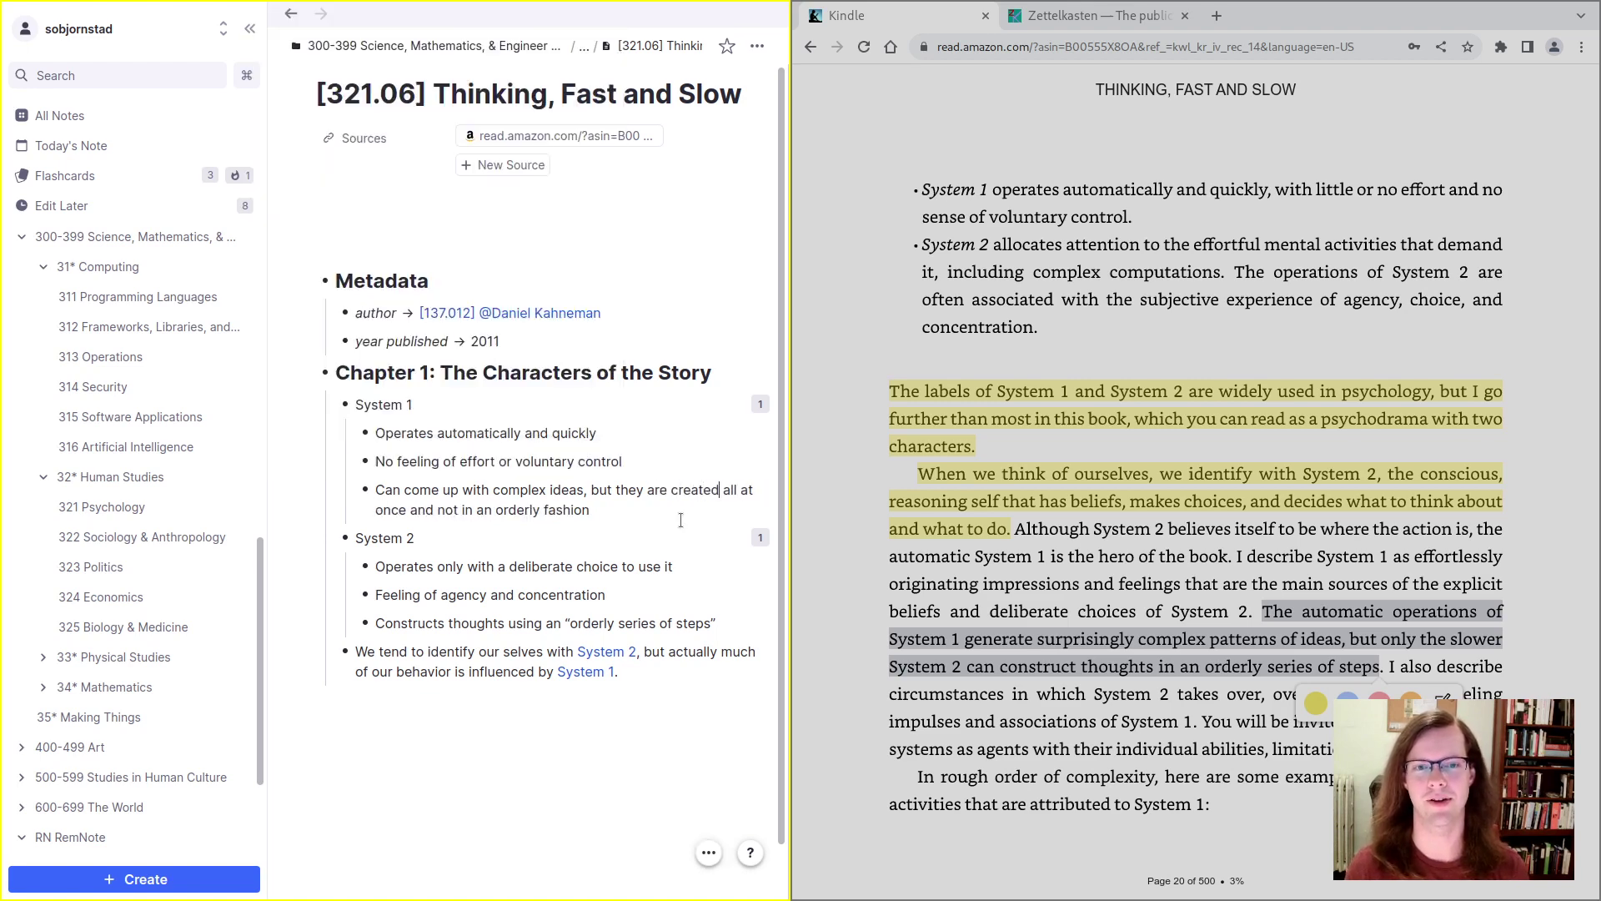
Step: Switch to Kindle, clear the text selection, and look through the example lists on pages 21 and 22, returning to page 21
click(1026, 458)
click(1397, 587)
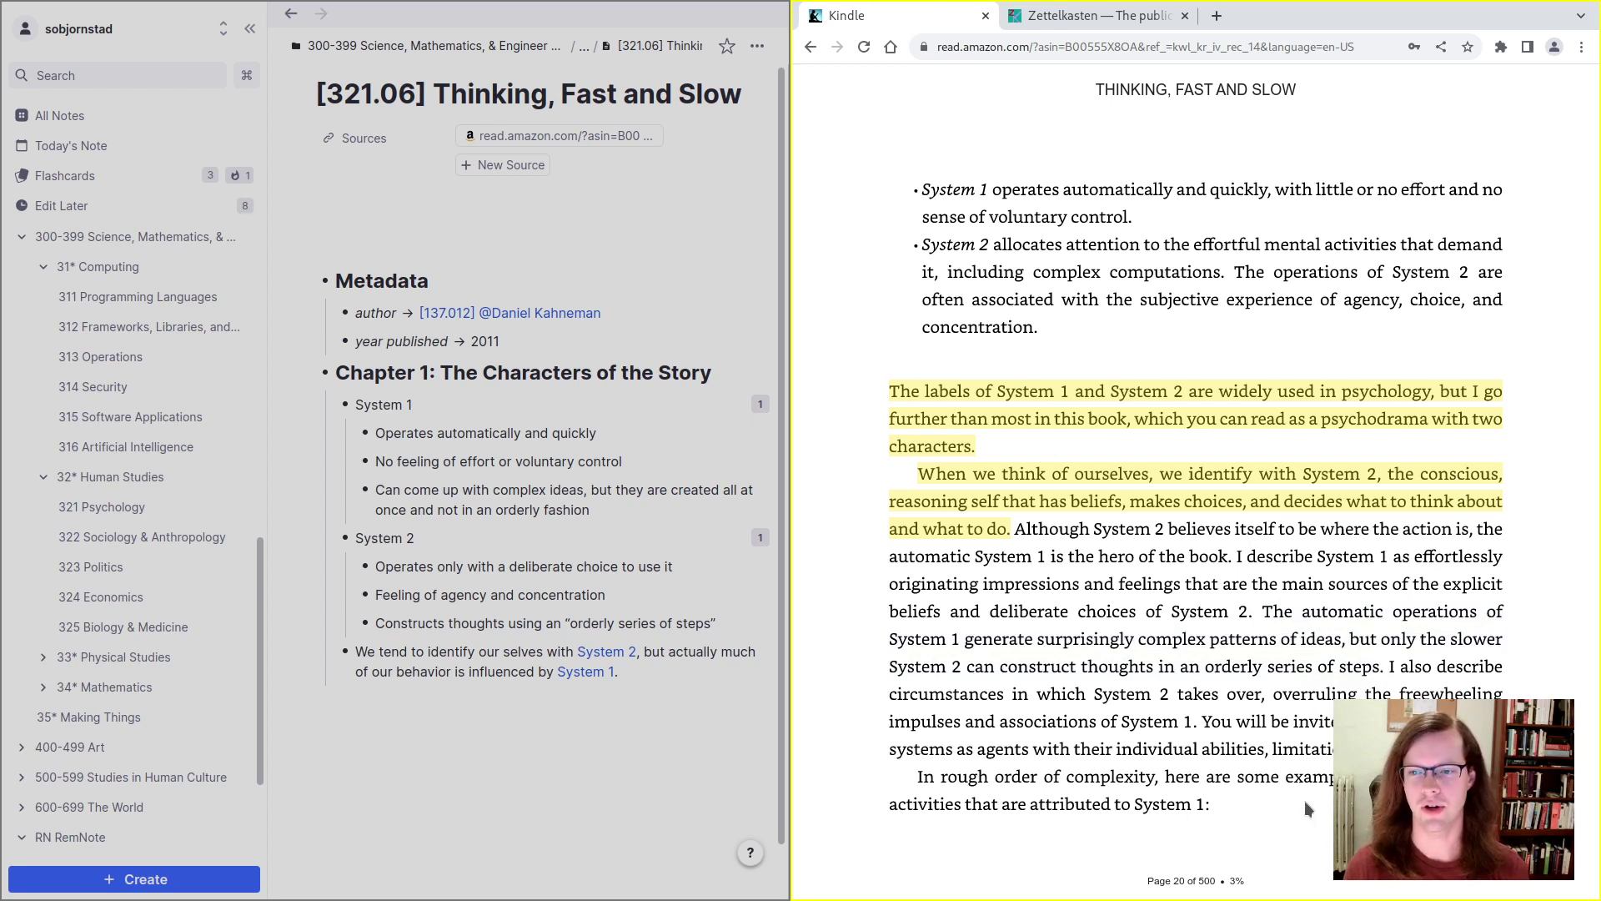
mouse_move(1557, 490)
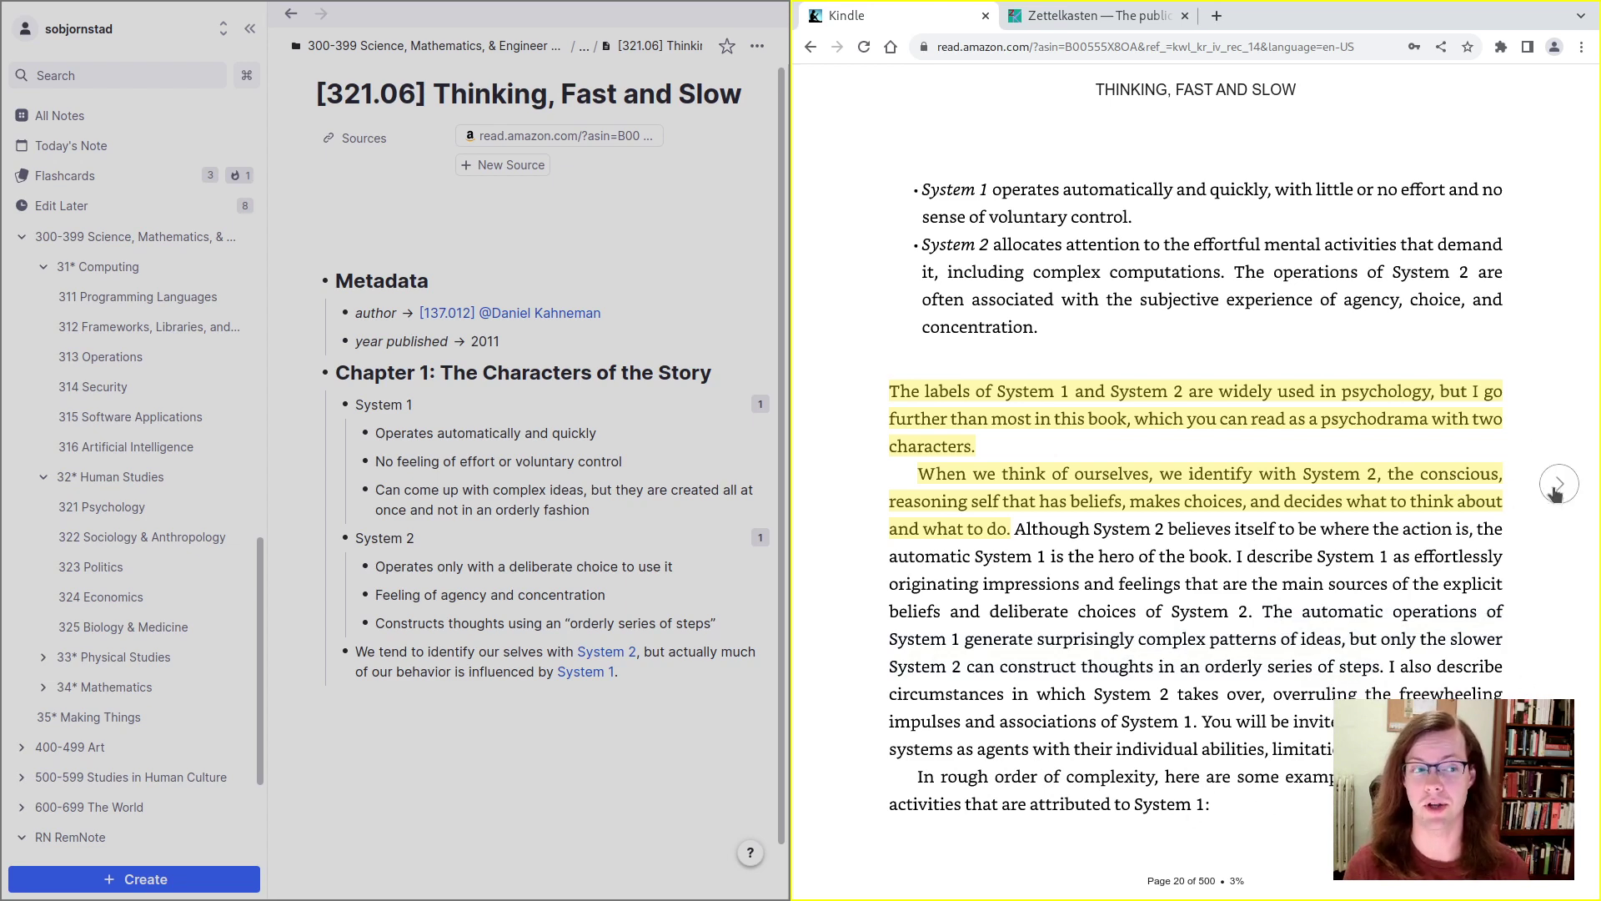
click(1558, 486)
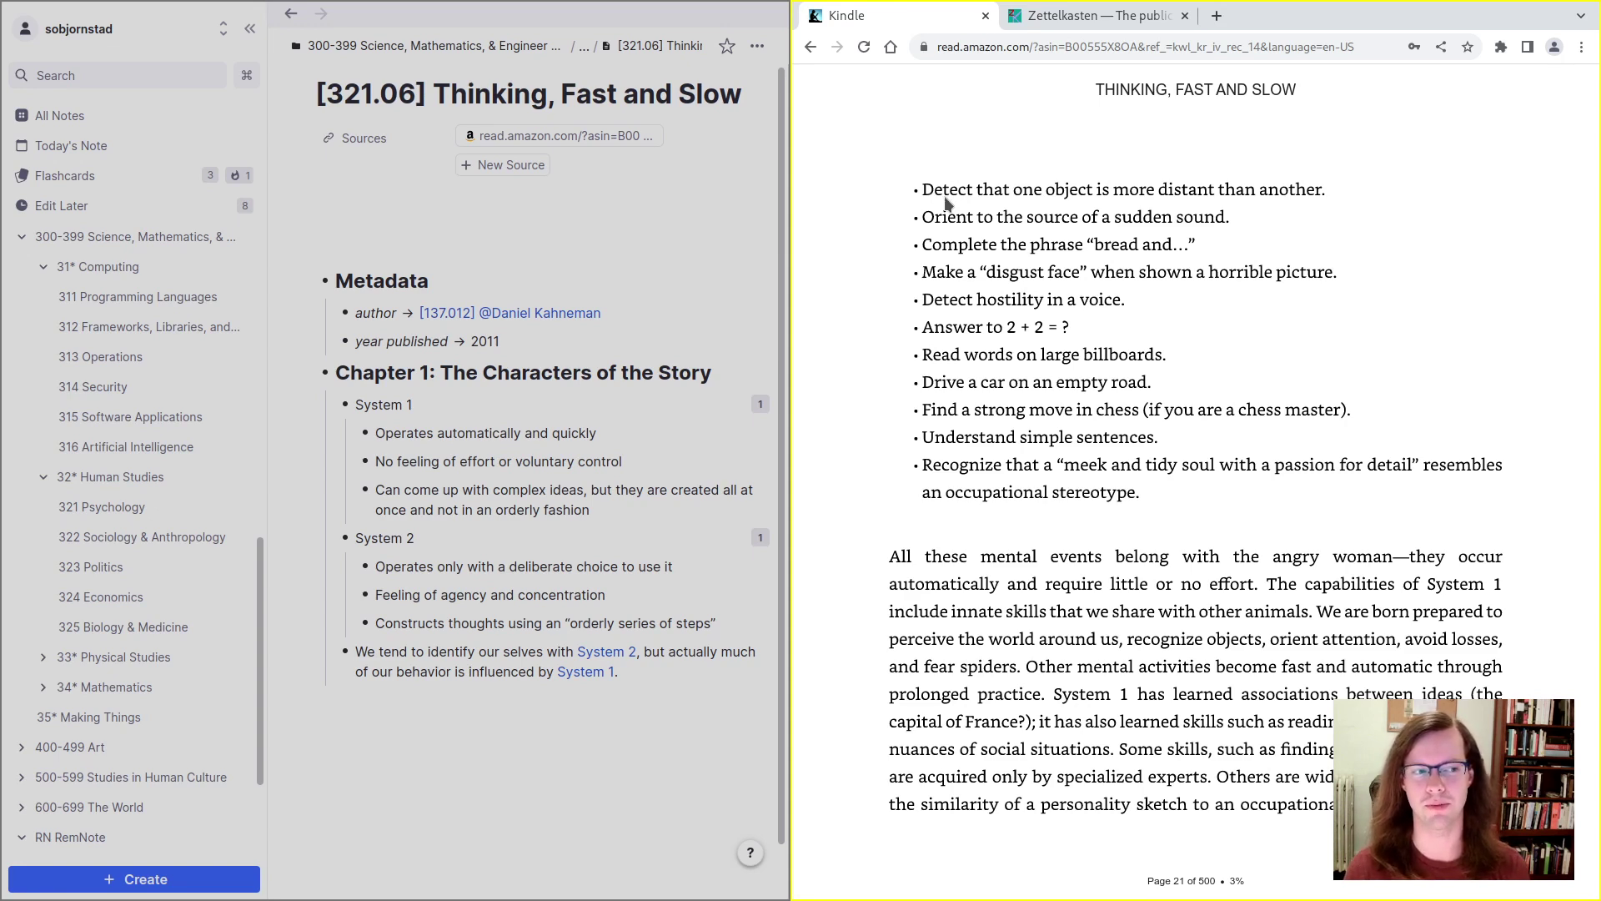
key(Right)
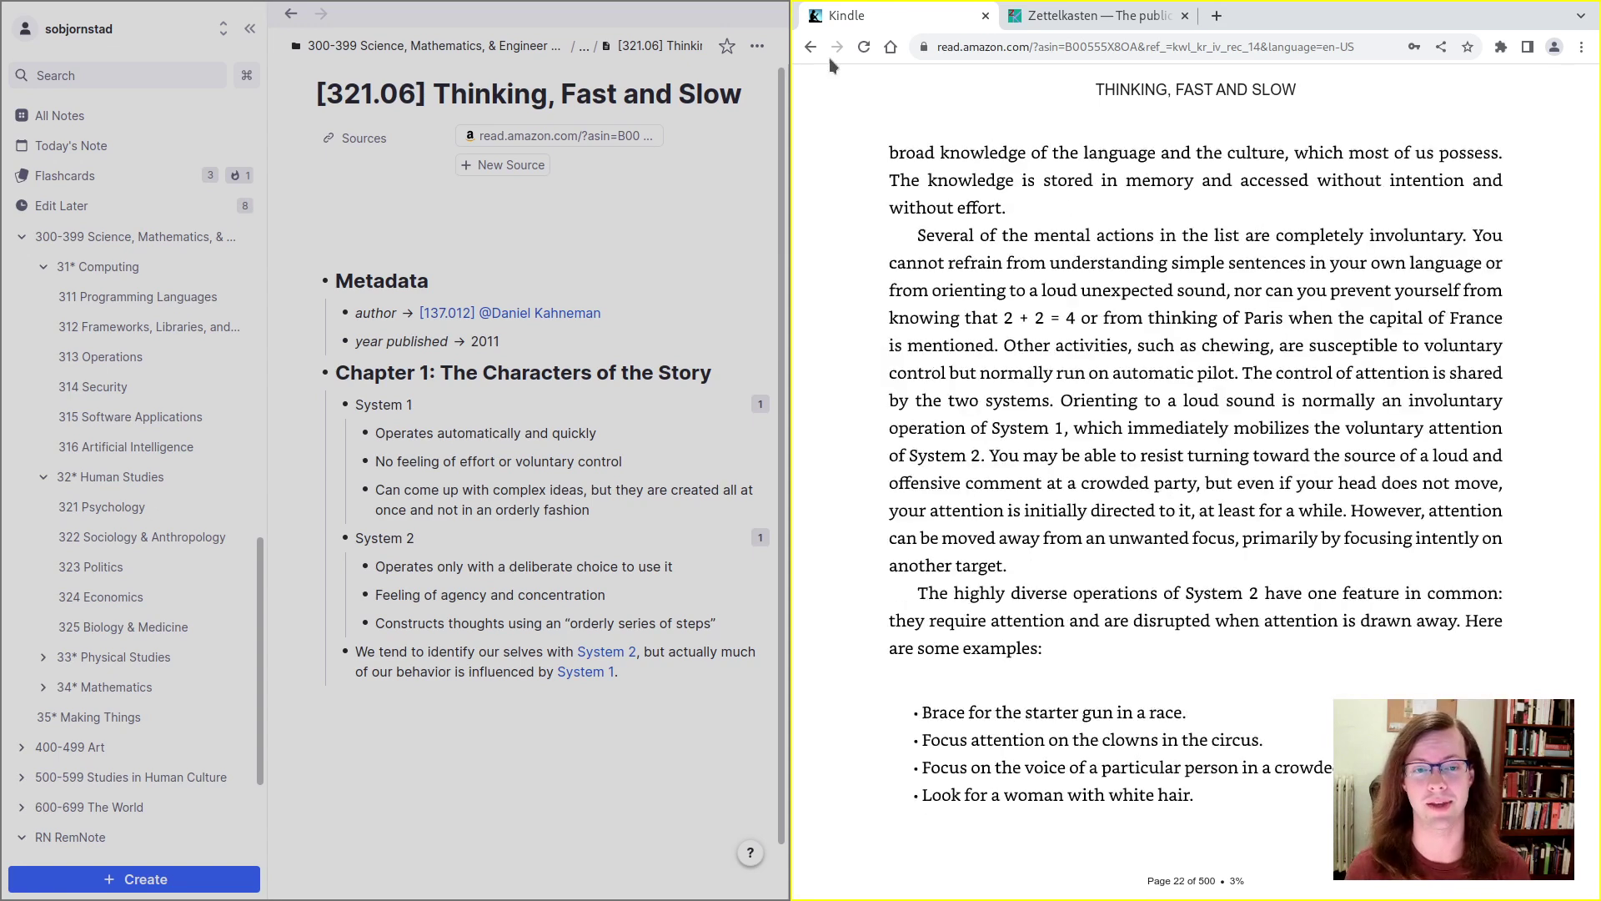
click(825, 488)
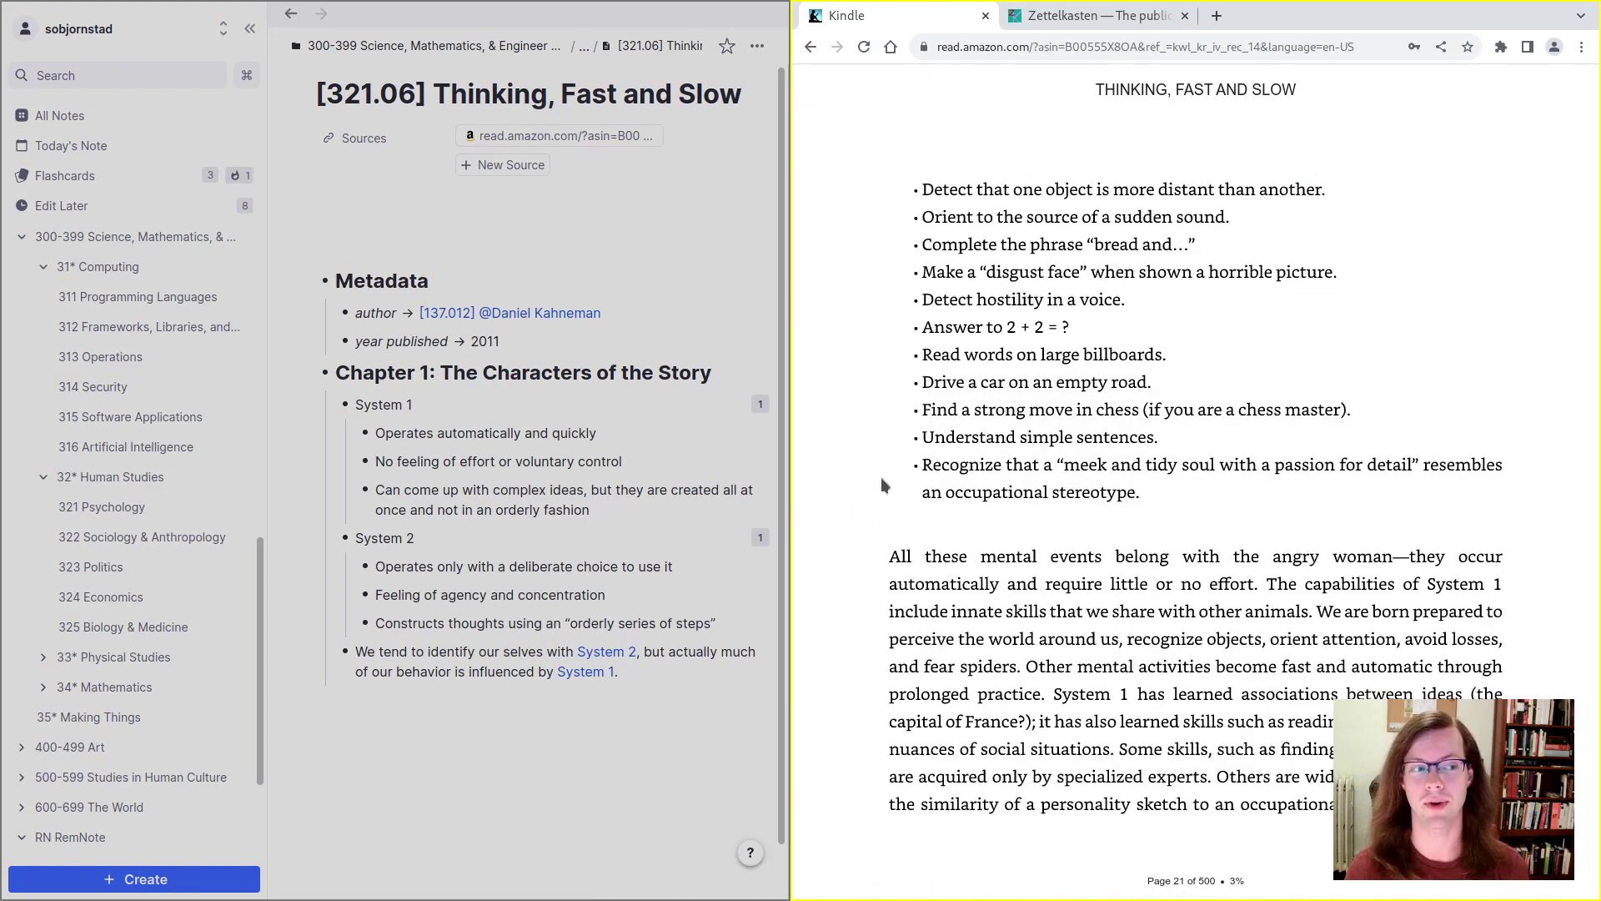
Step: In RemNote, add an "Examples" bullet at the end of System 1 and start a nested bullet beneath it
click(719, 492)
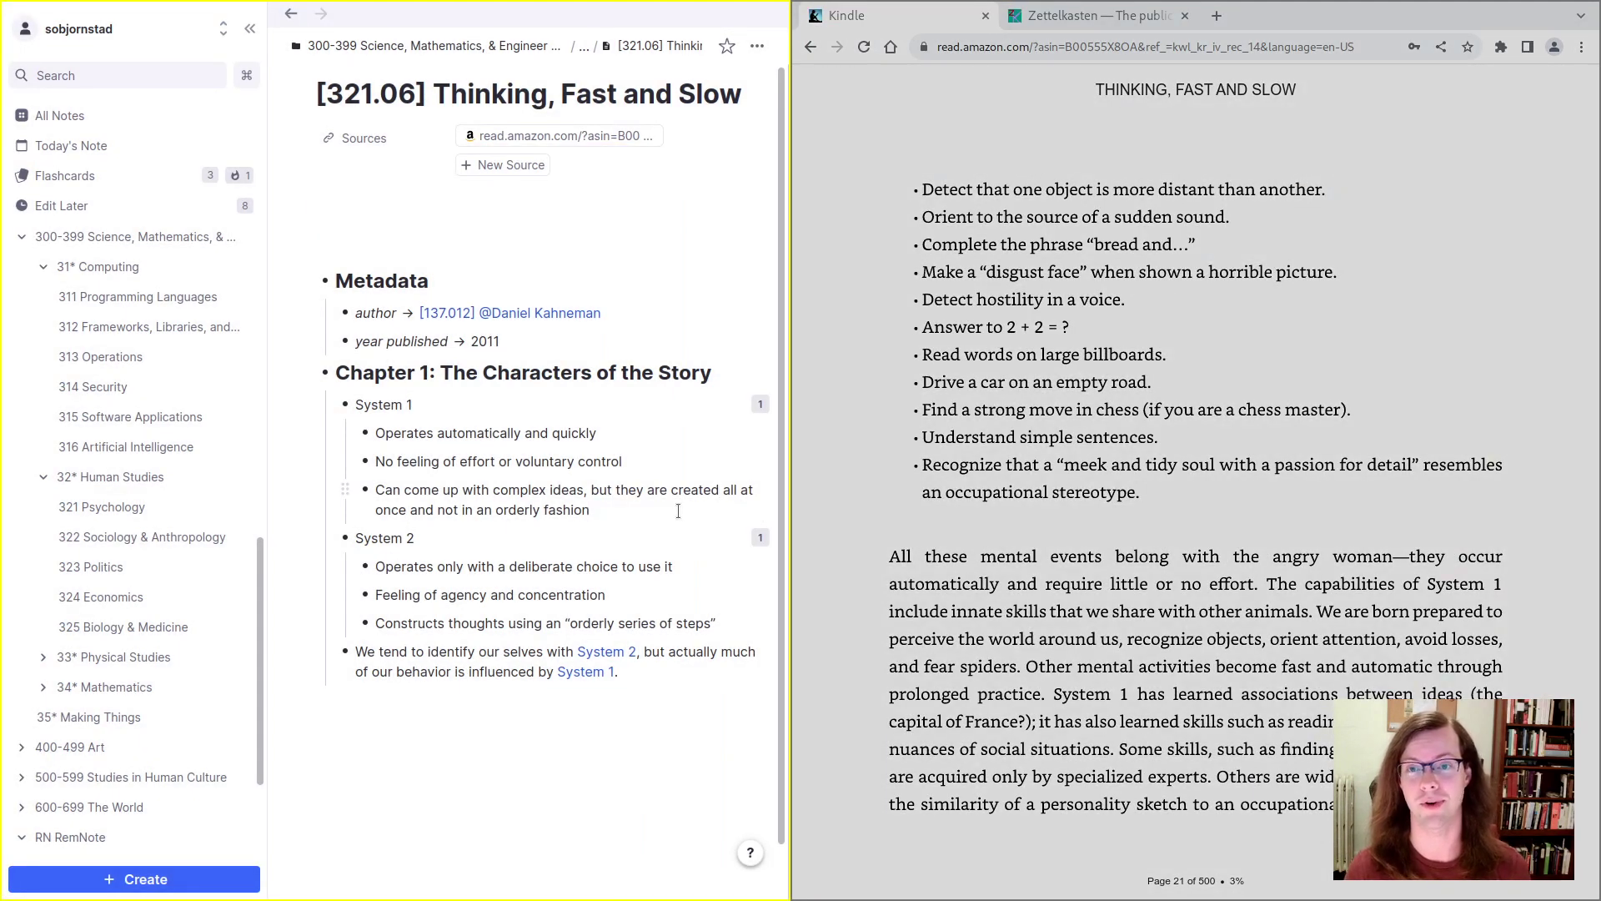
key(Return)
text(Examples)
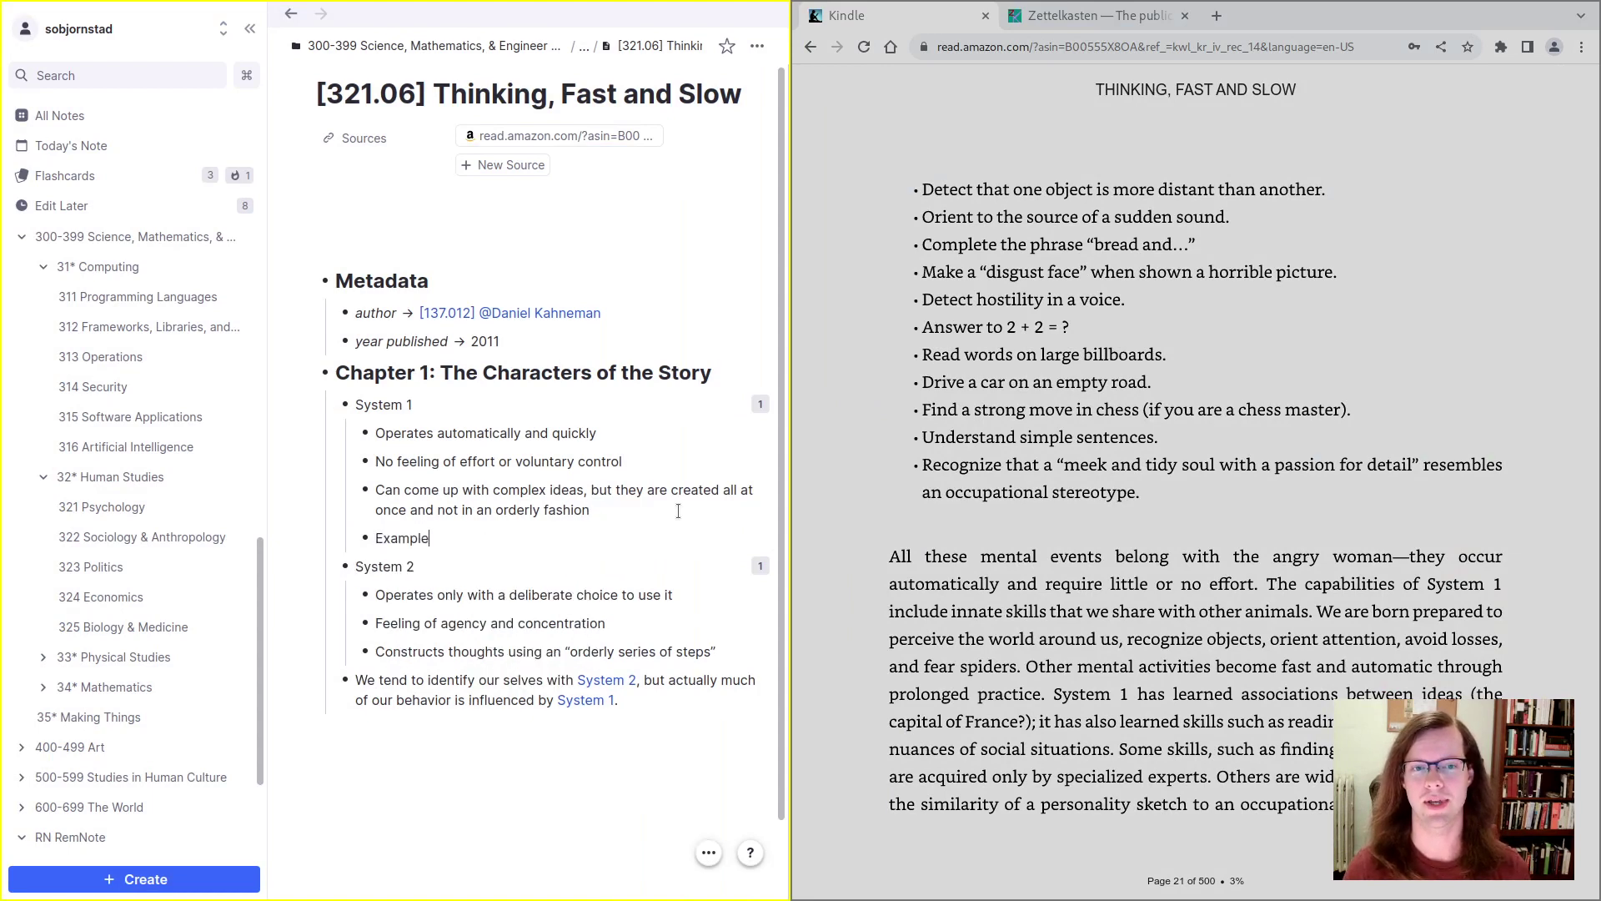
key(Return)
key(Tab)
Step: Consult the Kindle list of System 1 activities and enter "Identify the answer to 2 + 2" as the first example in RemNote
click(1072, 194)
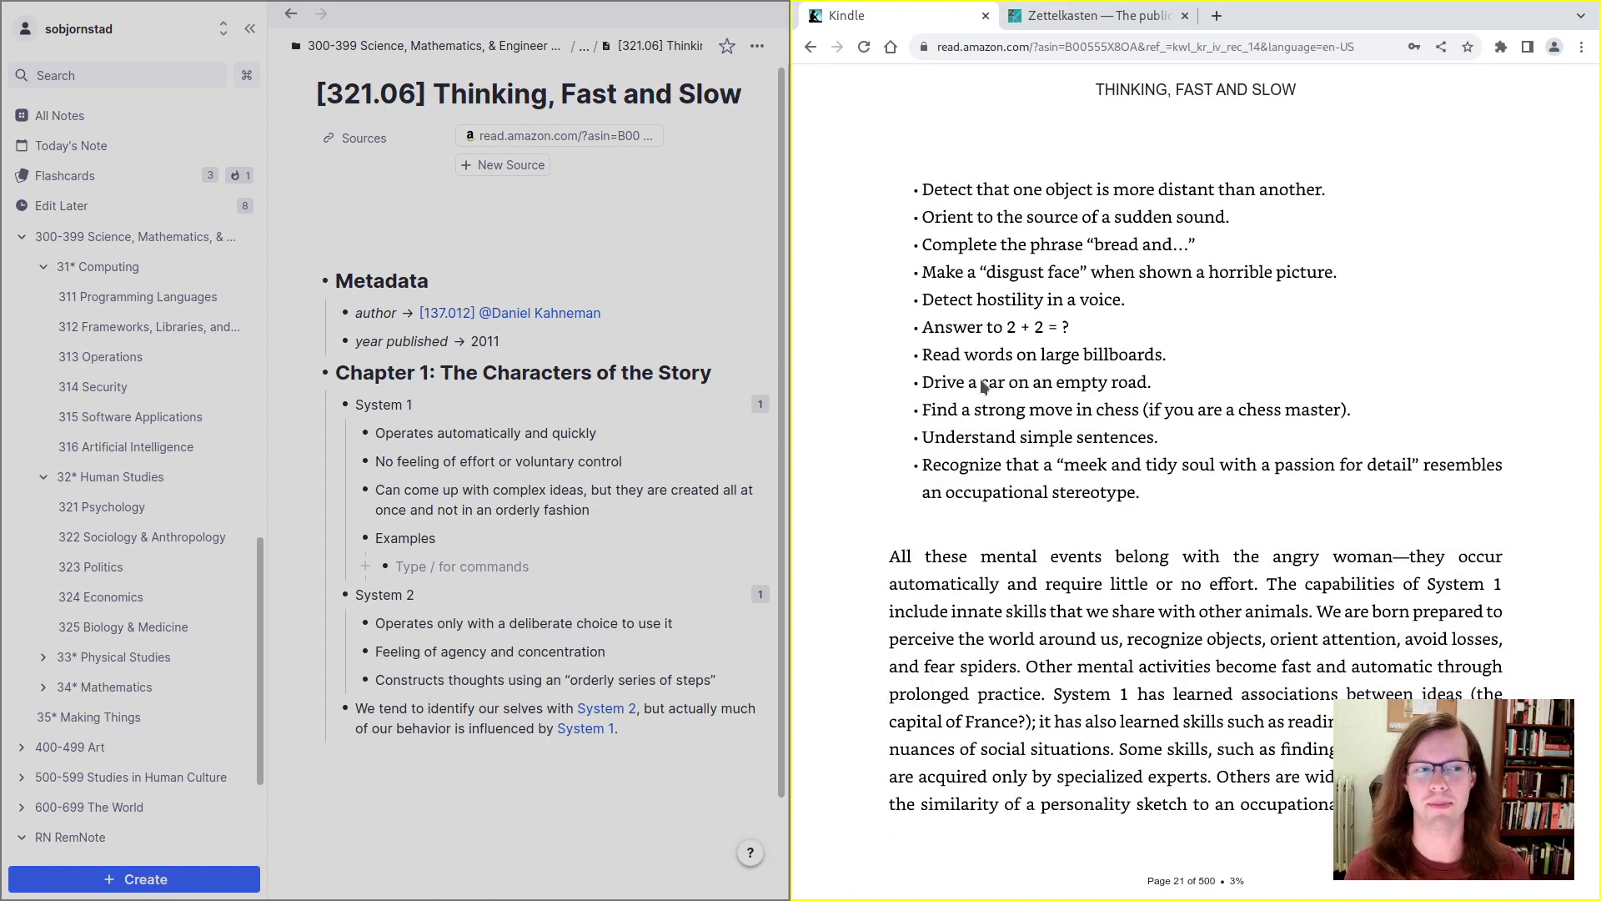
mouse_move(851, 457)
click(592, 554)
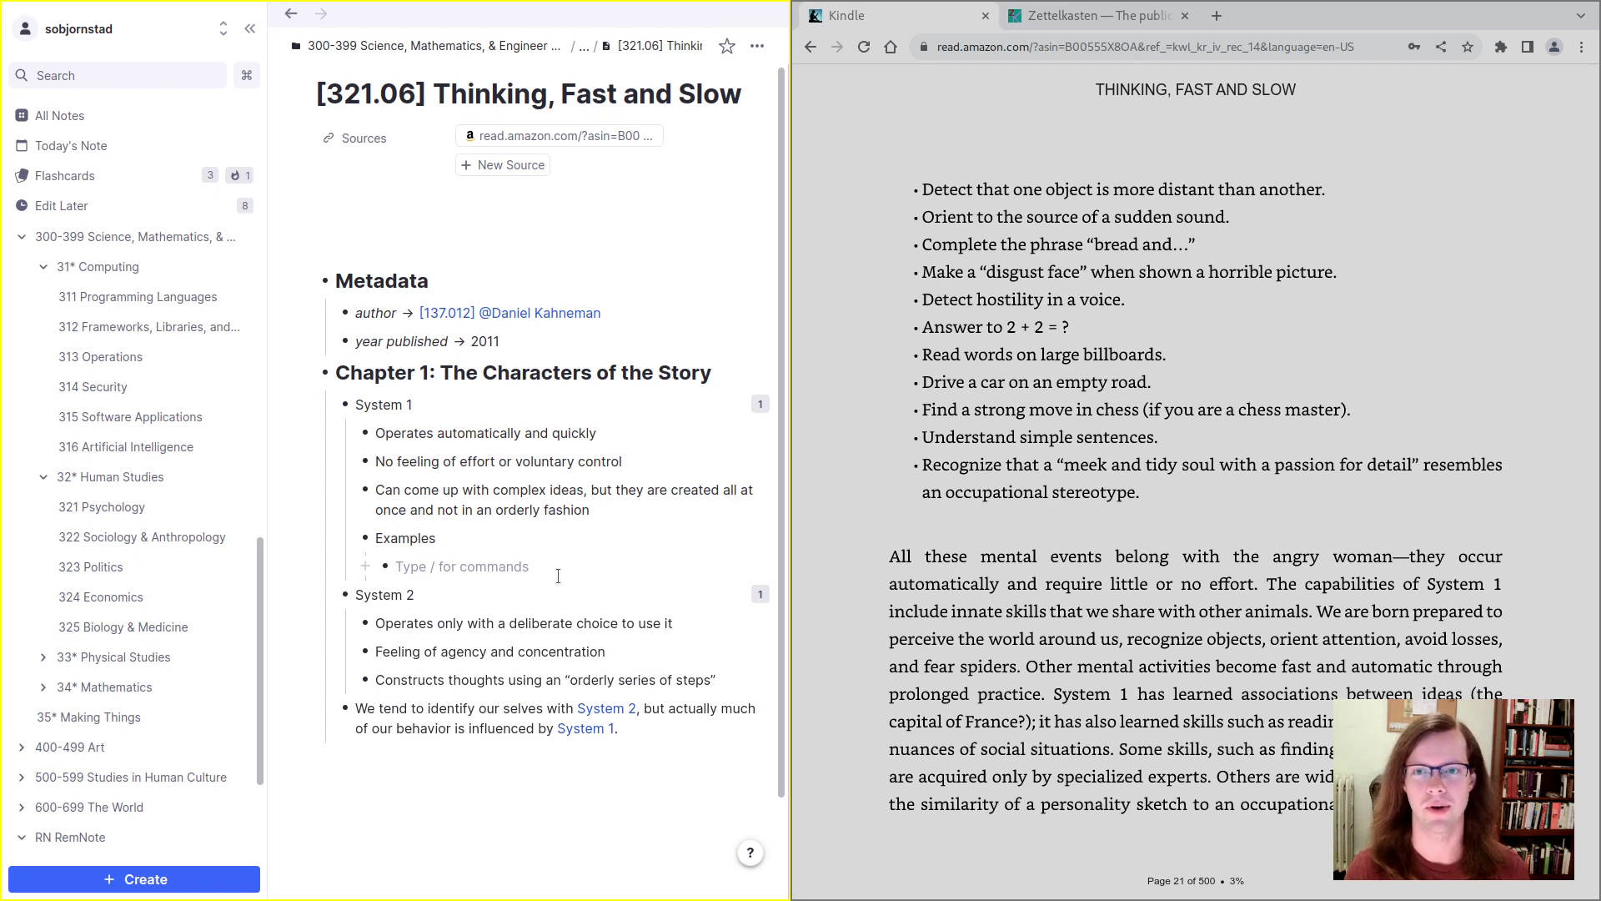
text(Identi)
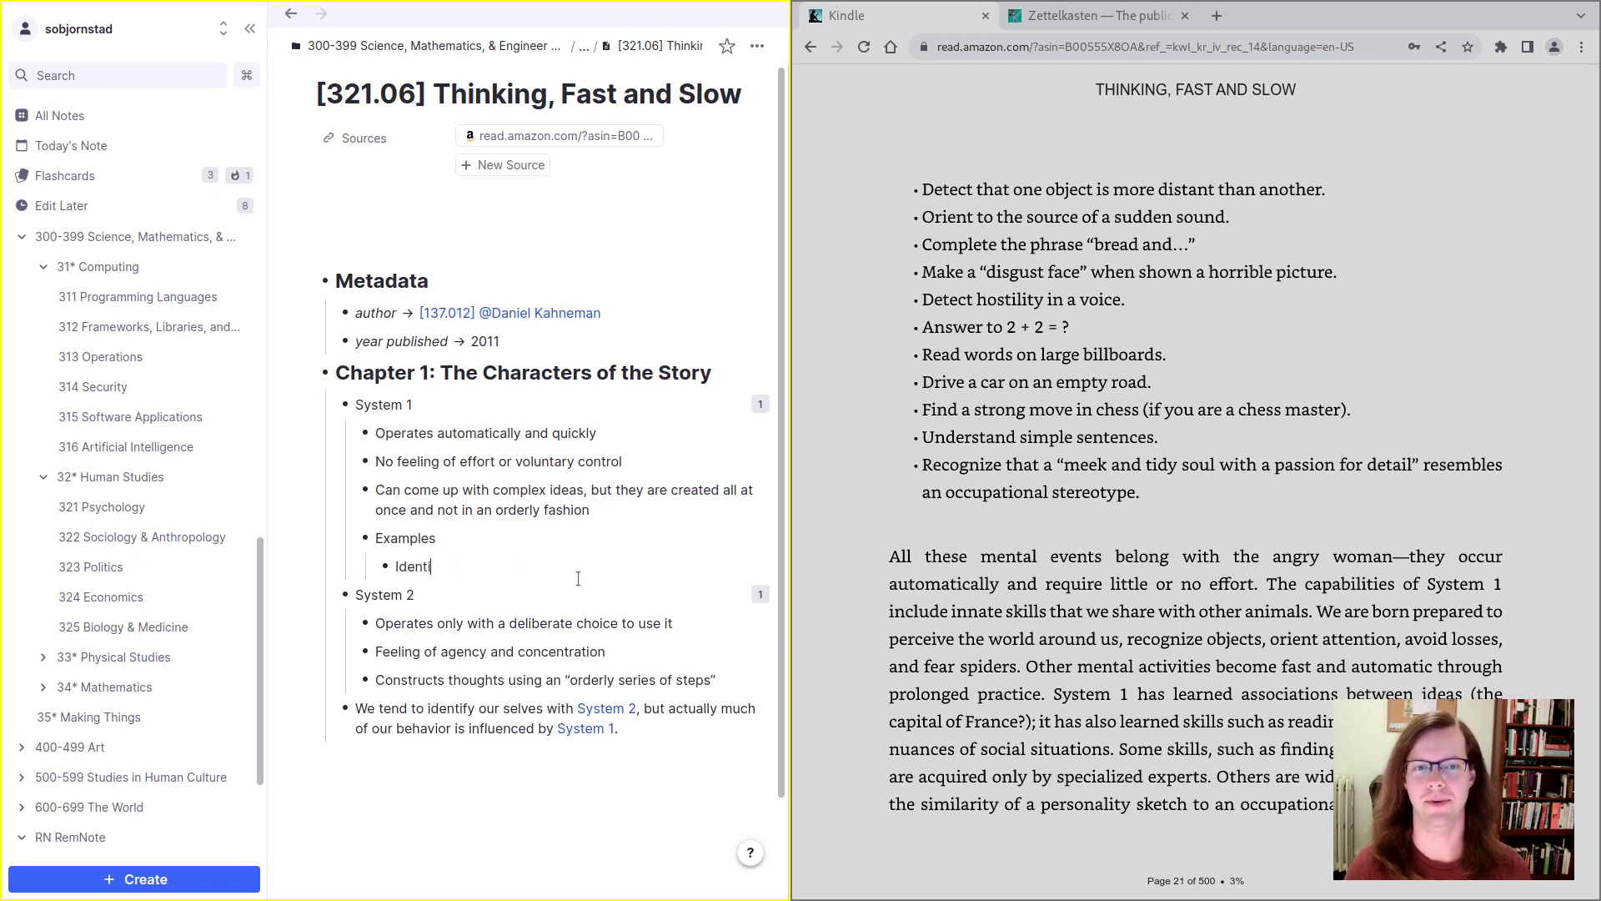
text(fy the answer to )
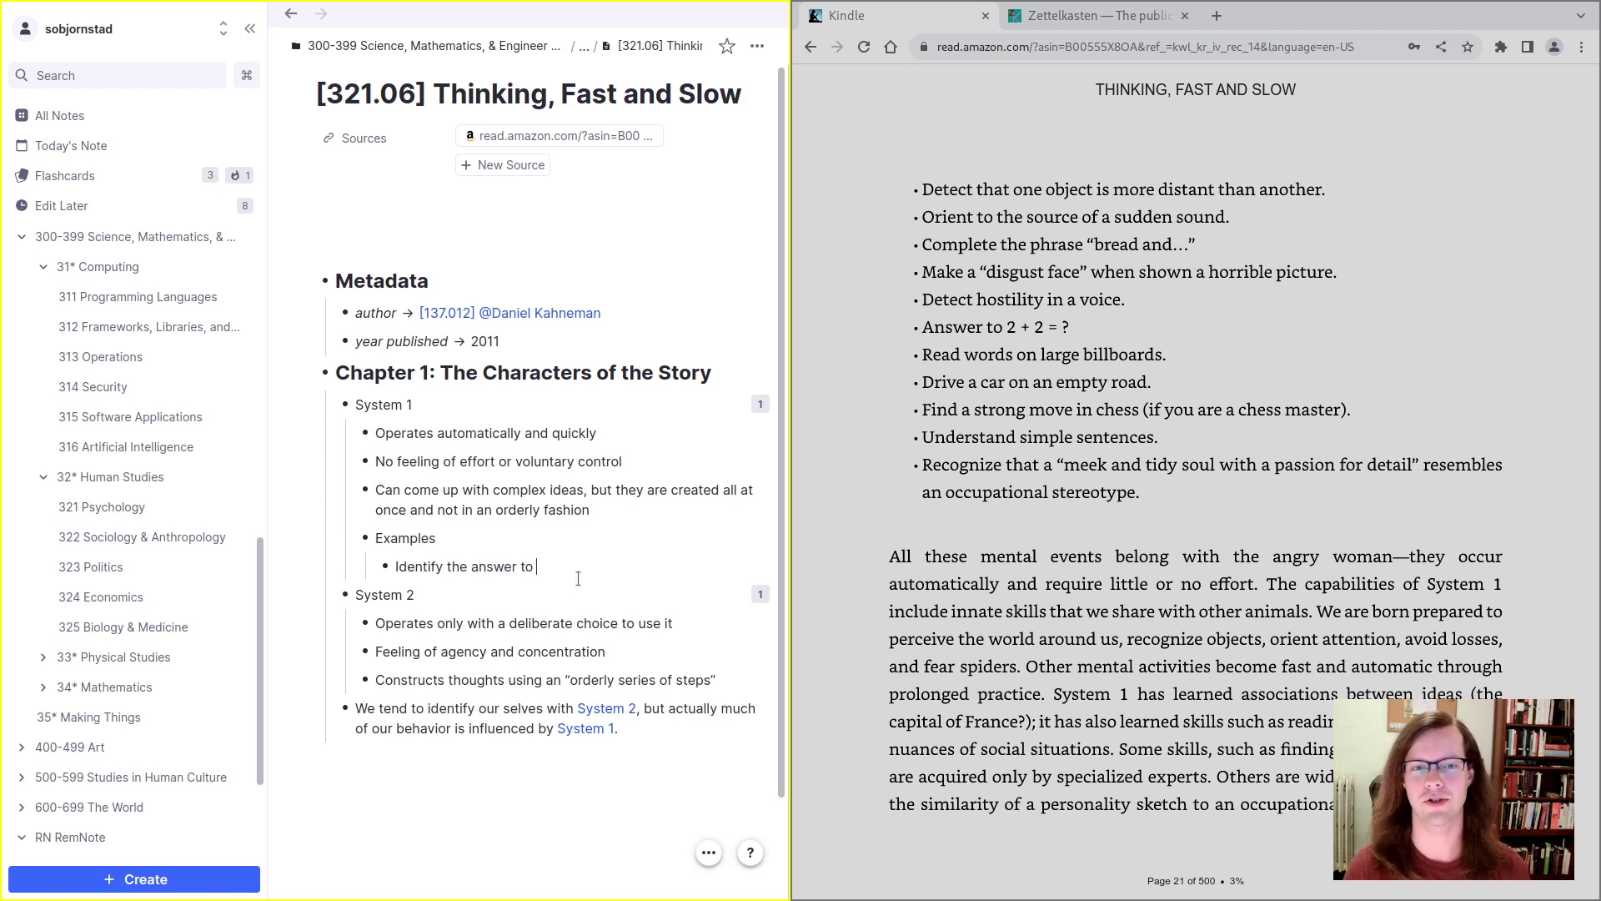
text(2 + 2)
Step: Add a second System 1 example reading "Read and understand the words on a billboard"
key(Return)
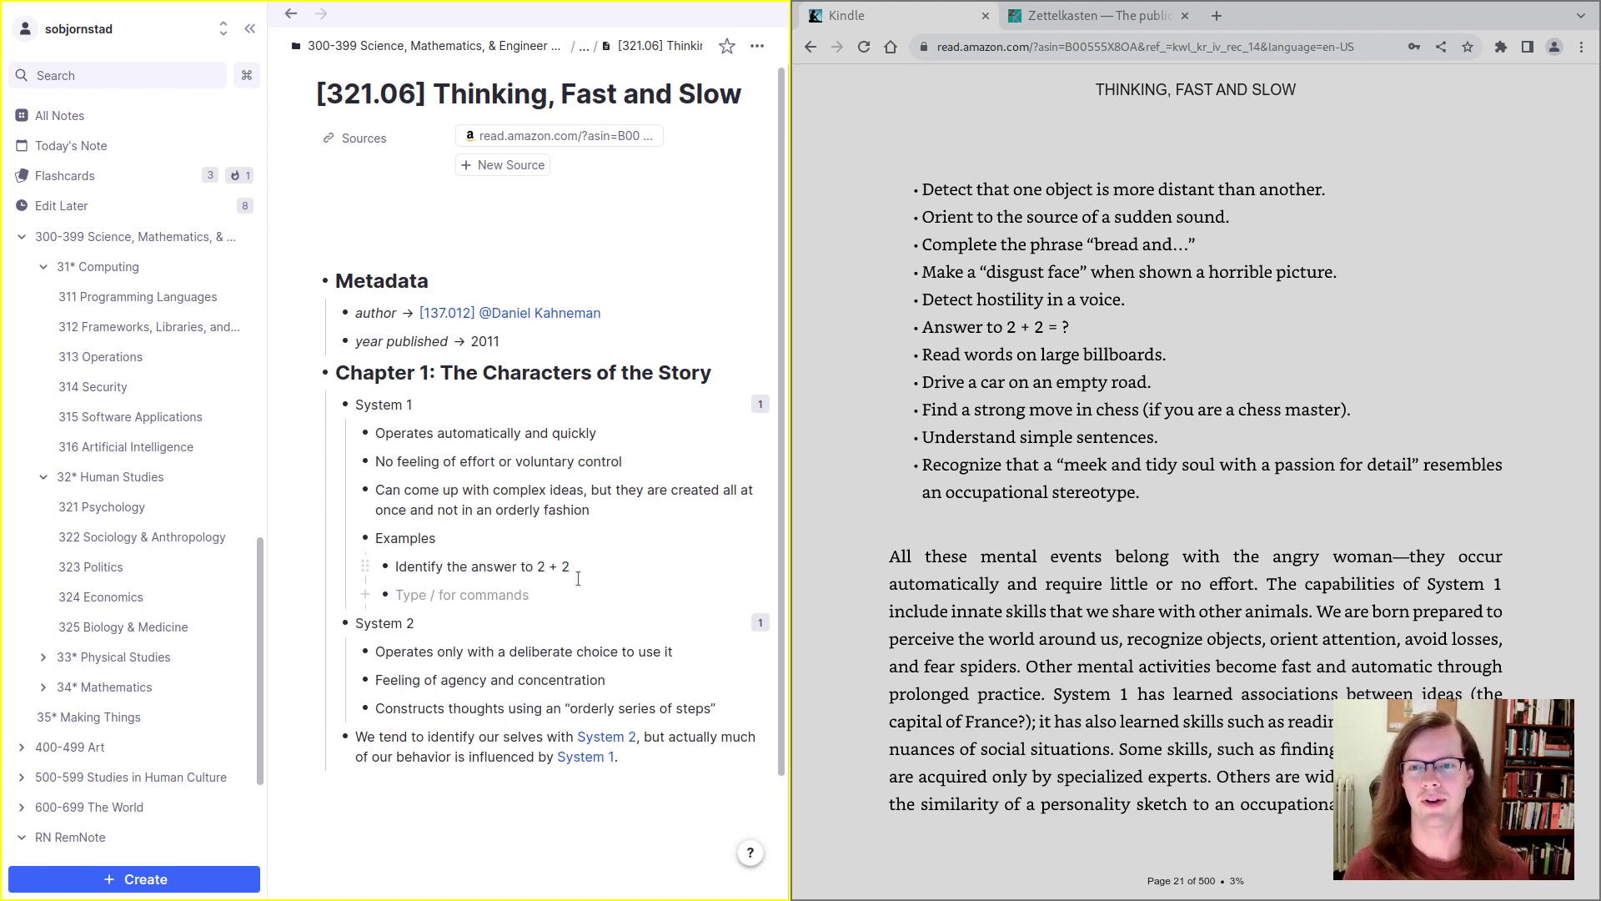
text(Read )
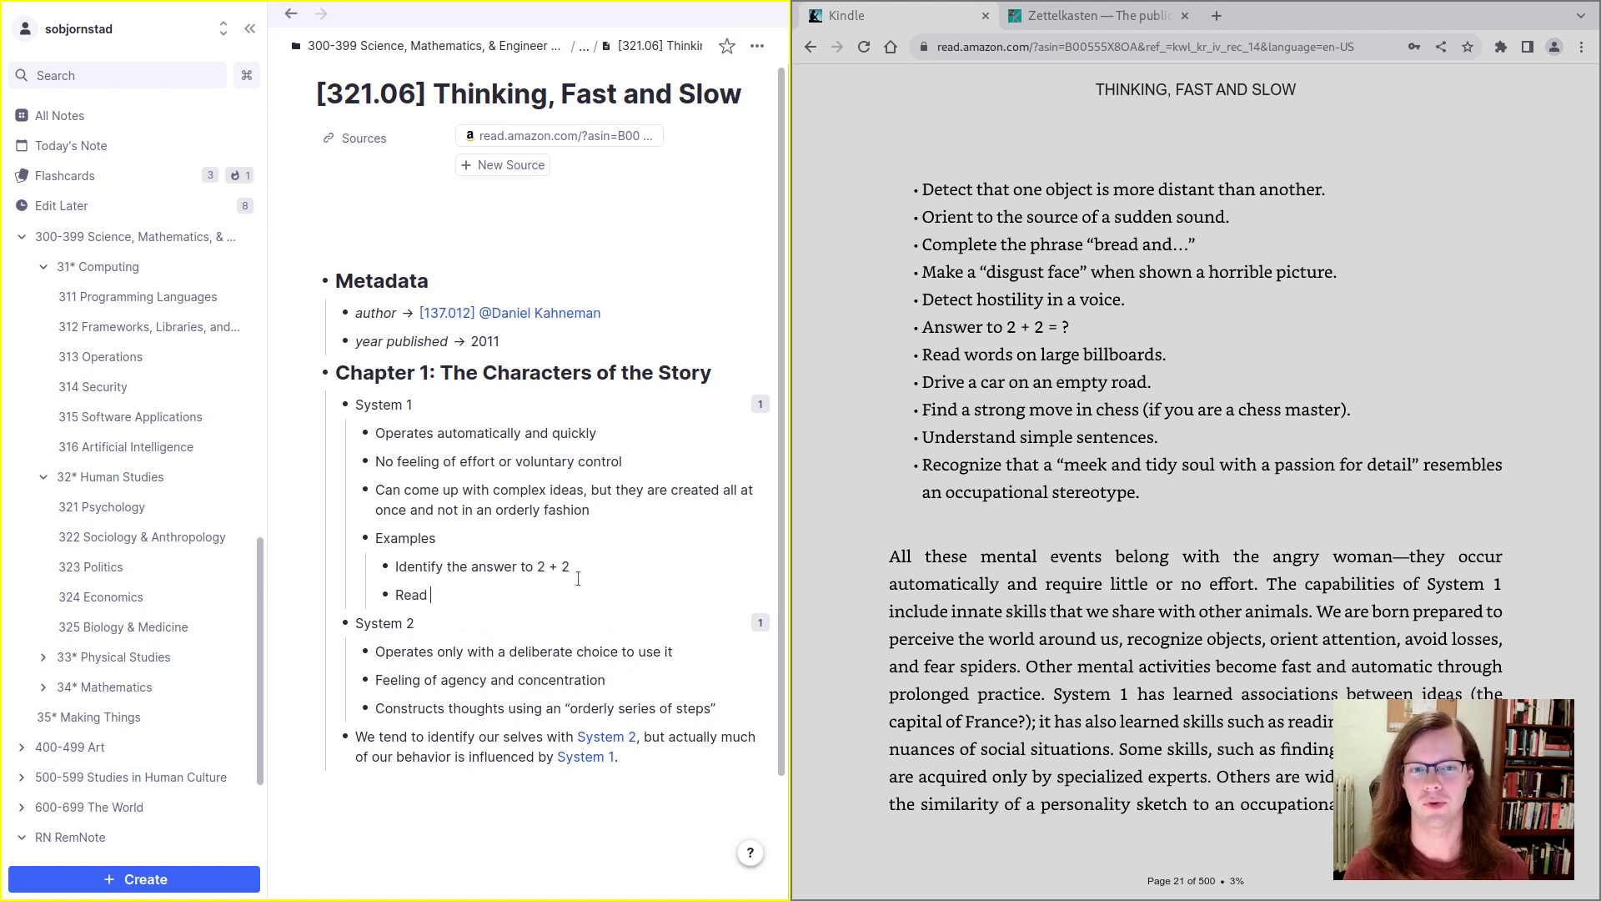
text(a bill)
key(BackSpace)
key(BackSpace)
key(BackSpace)
key(BackSpace)
key(BackSpace)
key(BackSpace)
text(the words)
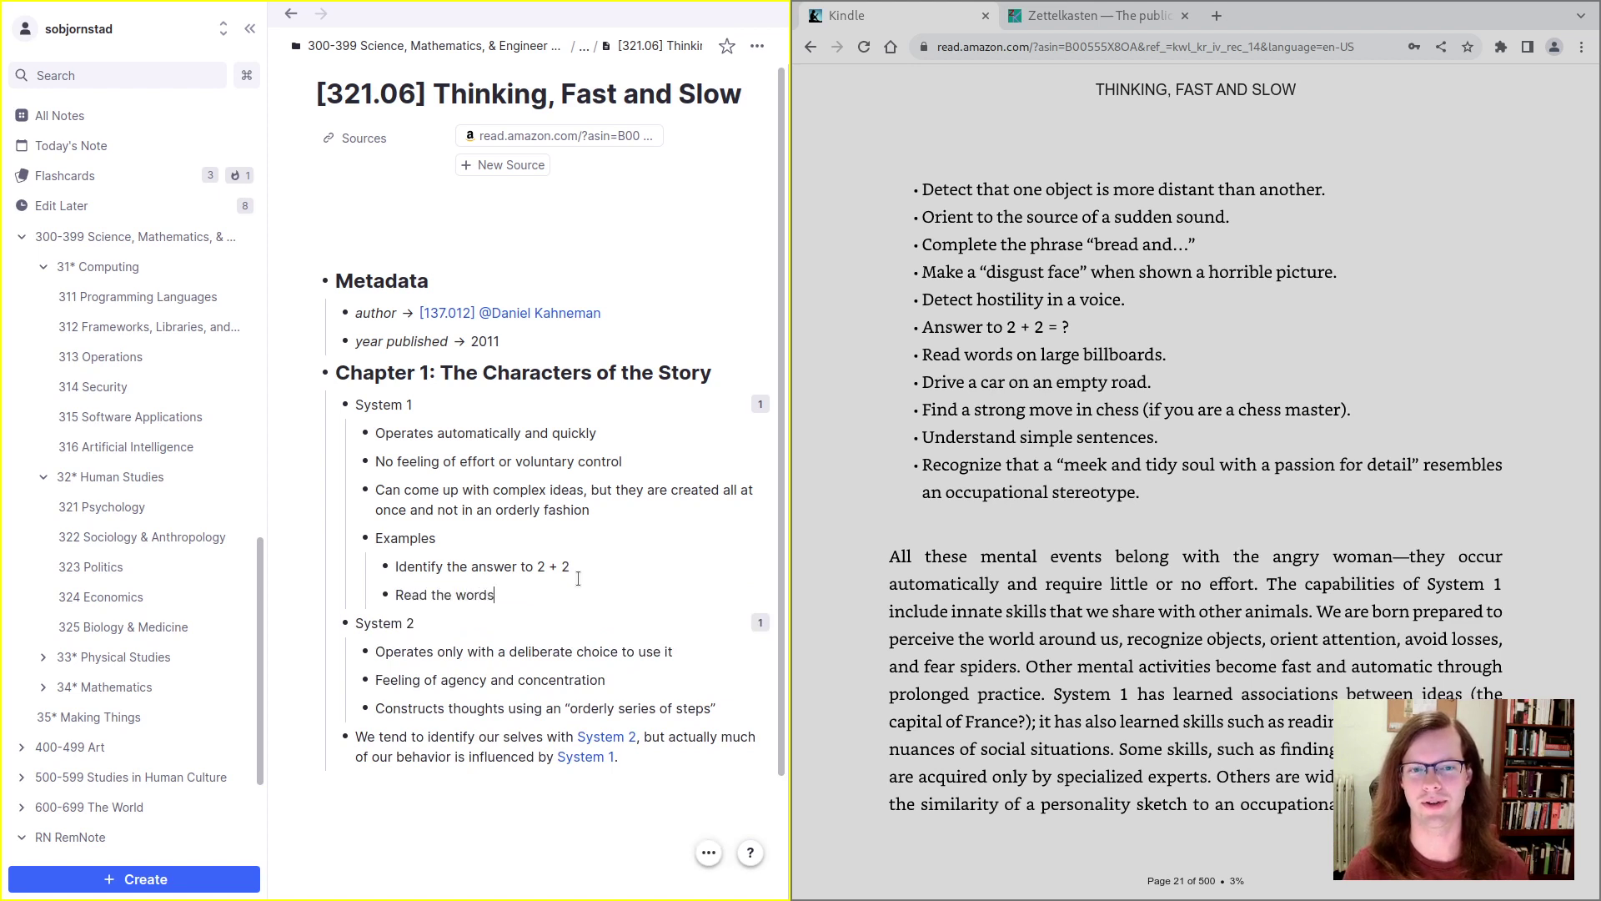
text( on a billboard)
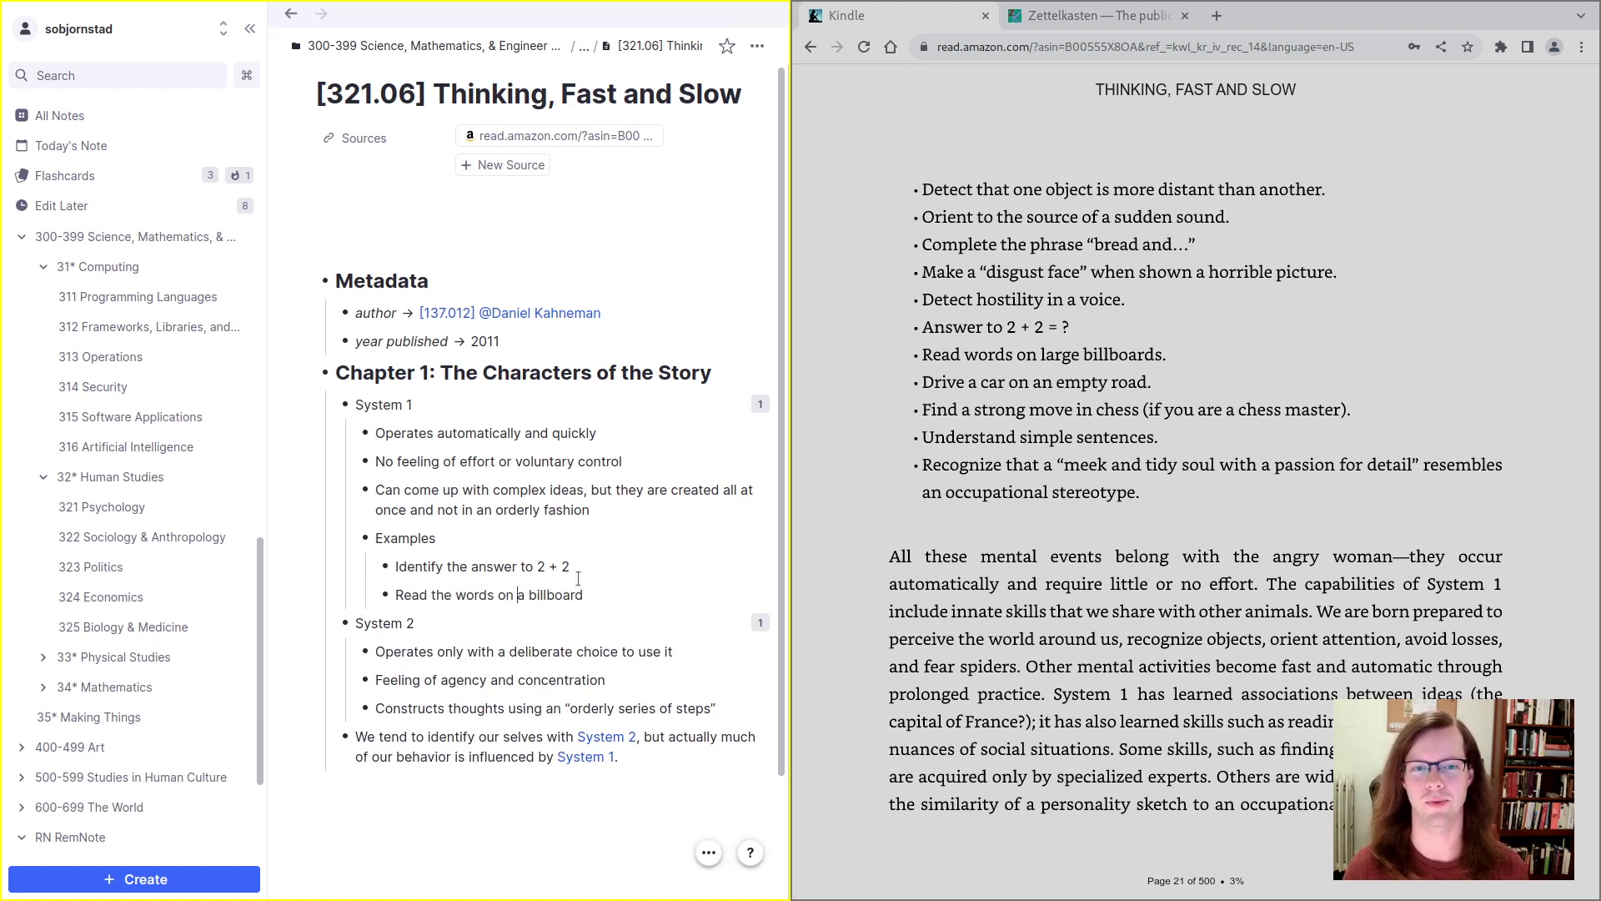
key(ctrl+Left)
key(ctrl+Left)
key(ctrl+Left)
text(and understand)
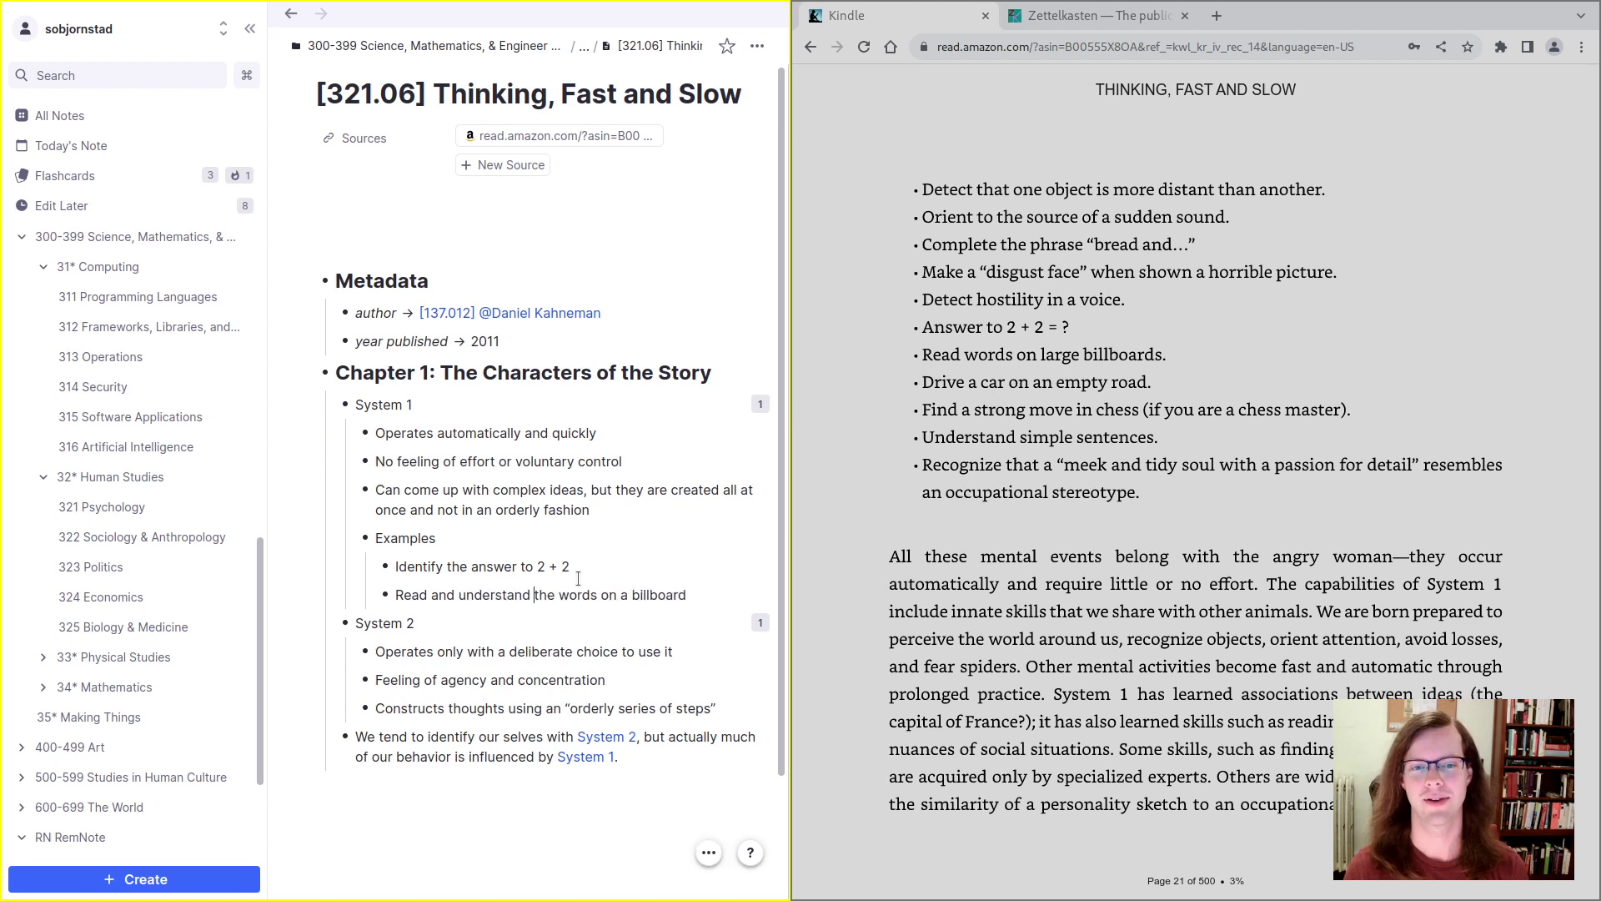
key(End)
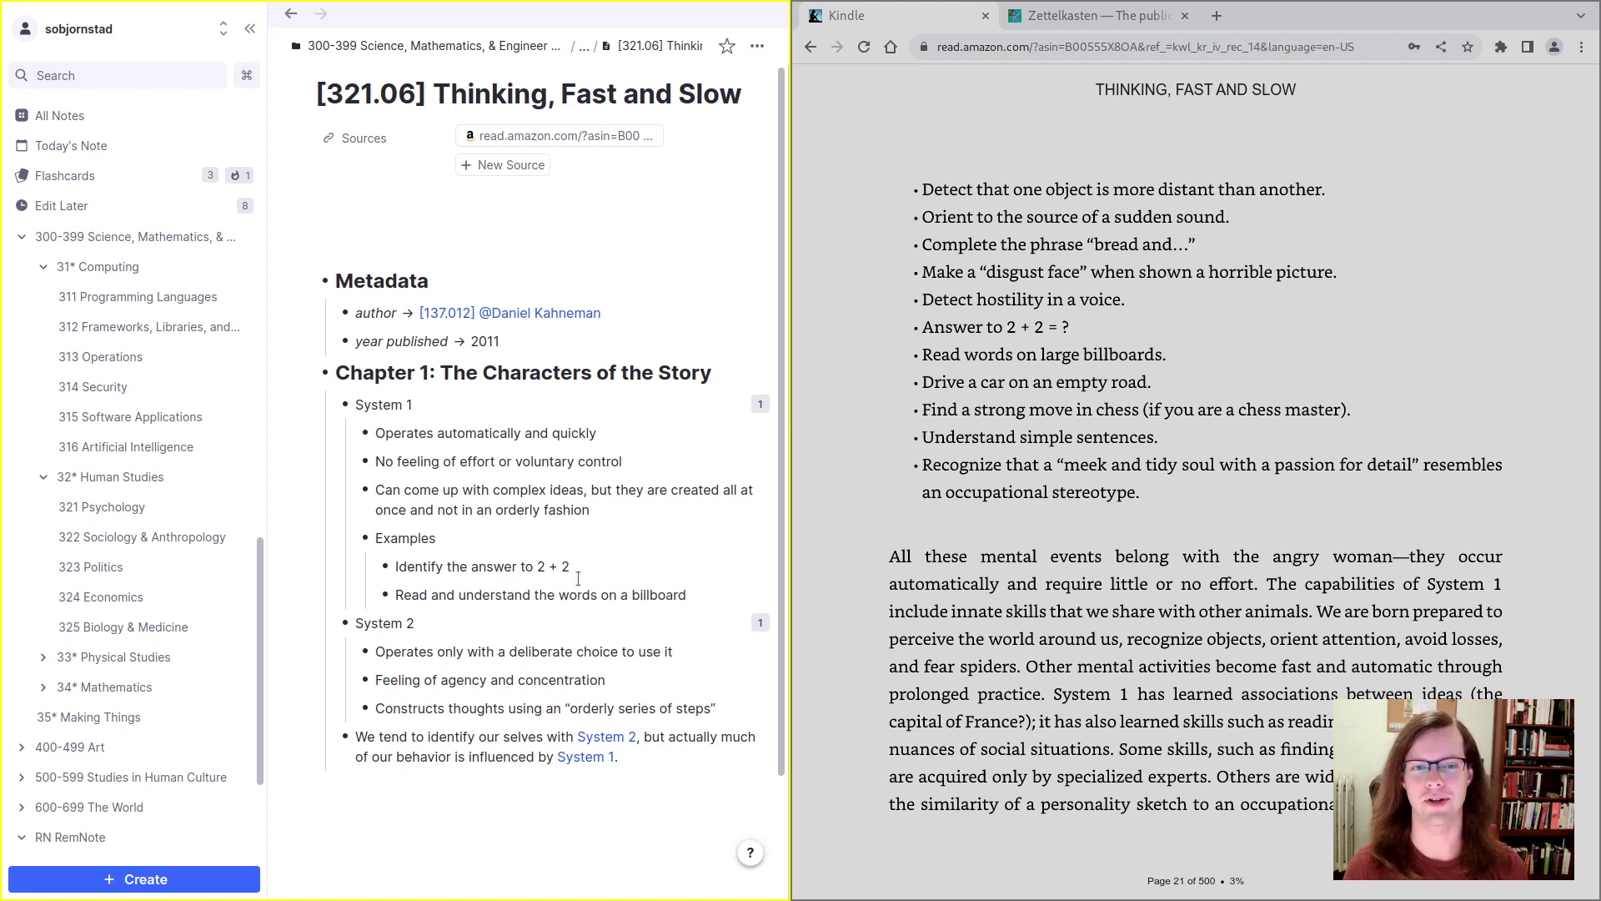
Step: Add a third System 1 example reading "Detect which of two objects is more distant", leaving no empty bullet after it
key(Return)
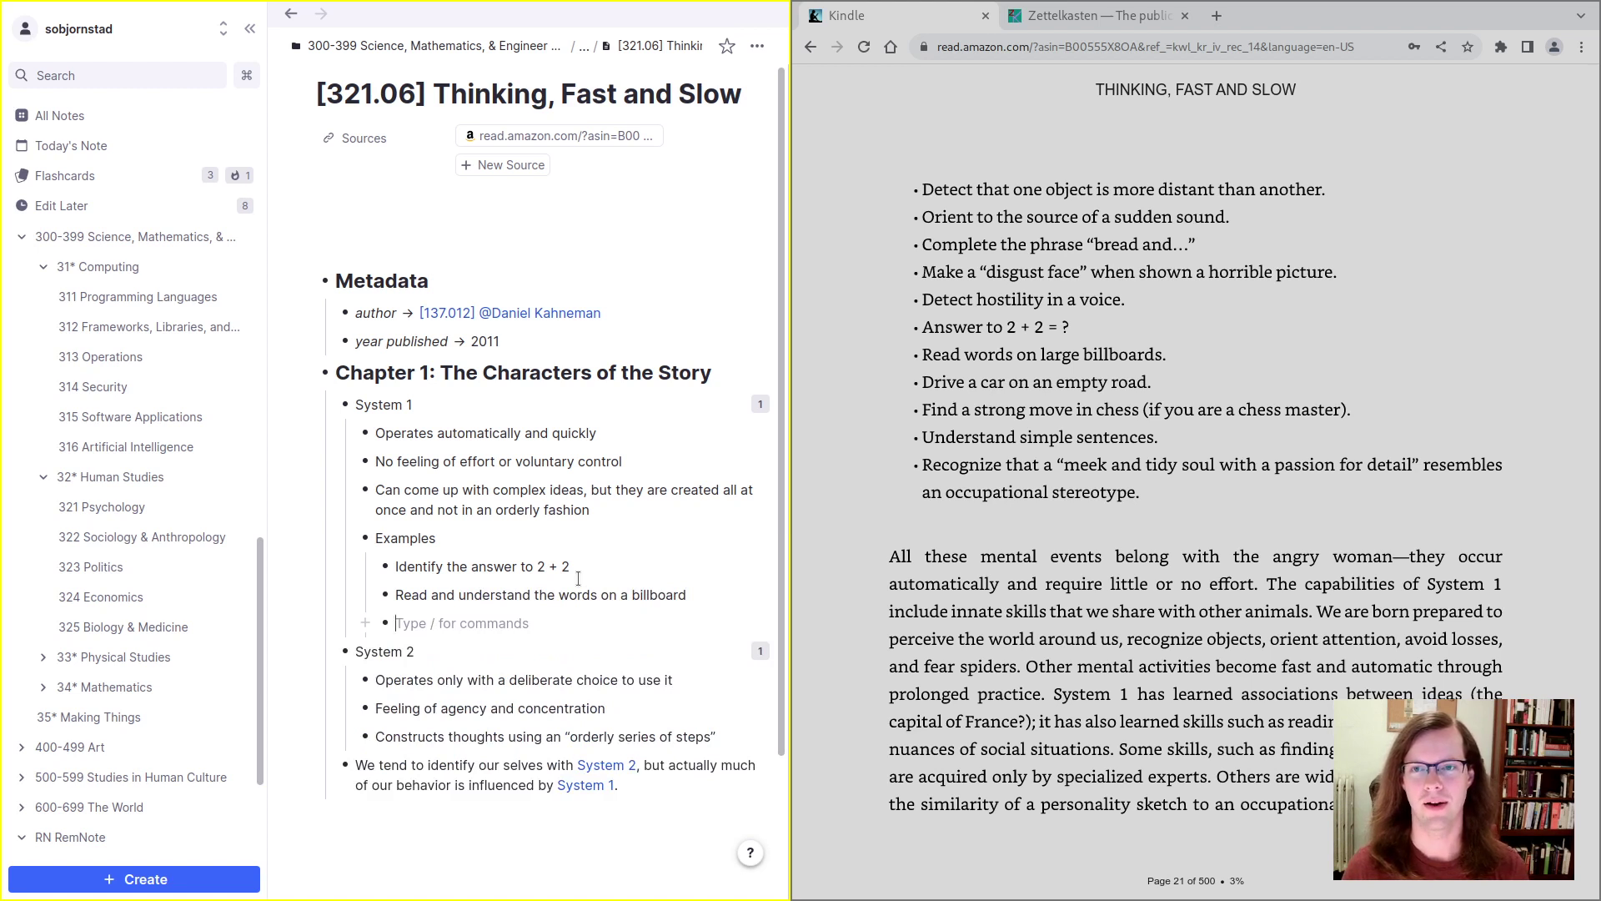
text(Detect which of two objects)
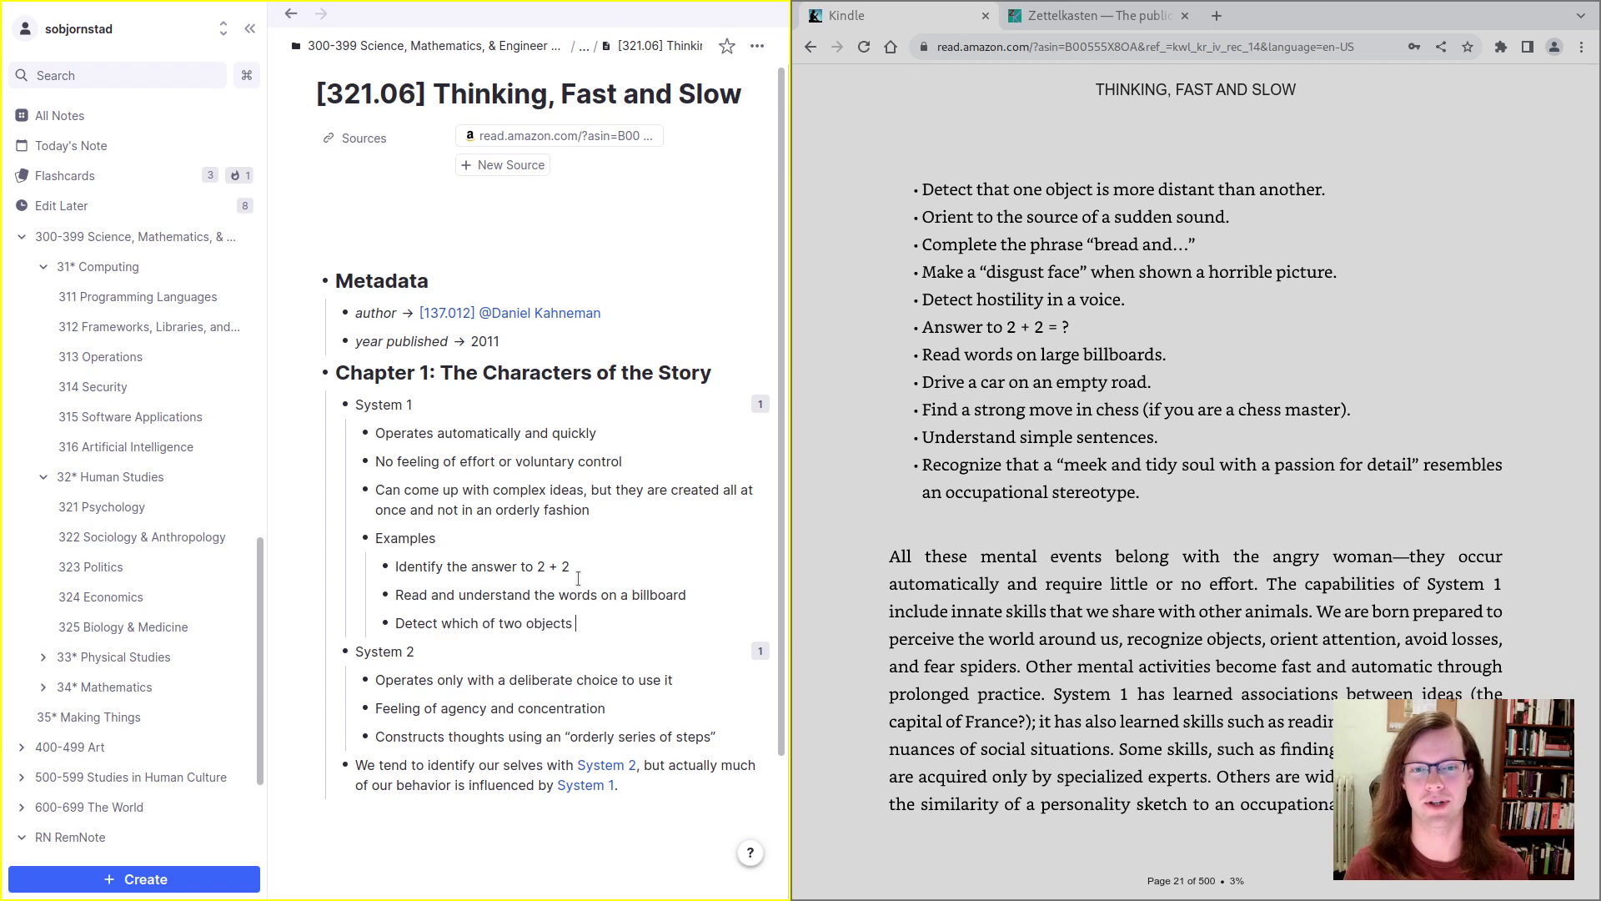
text(is more distant)
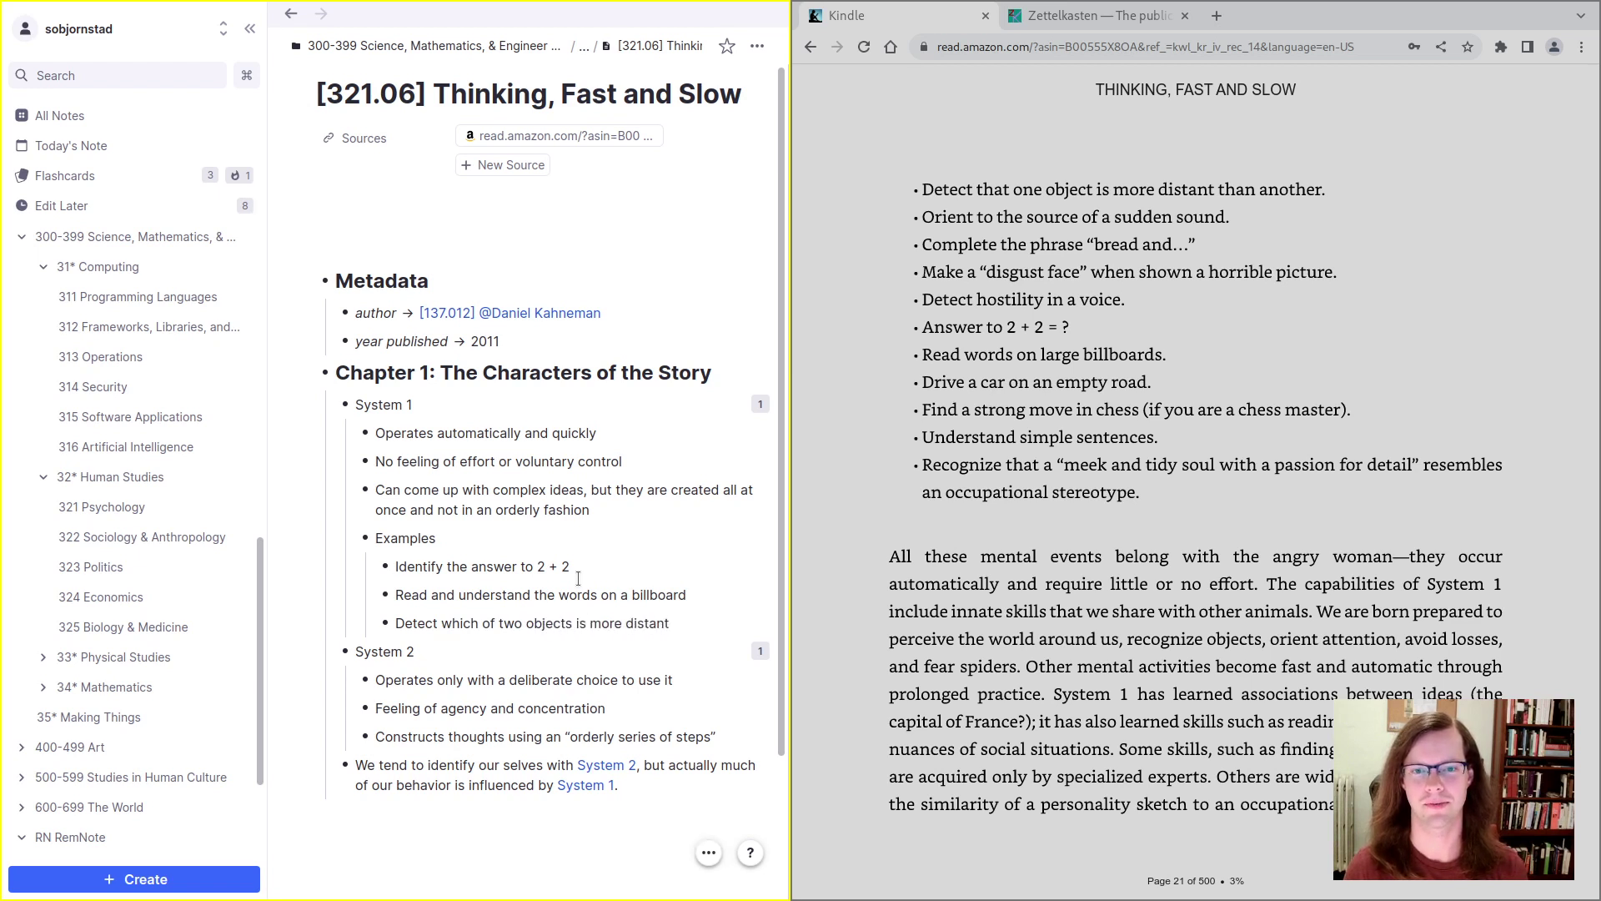
key(Return)
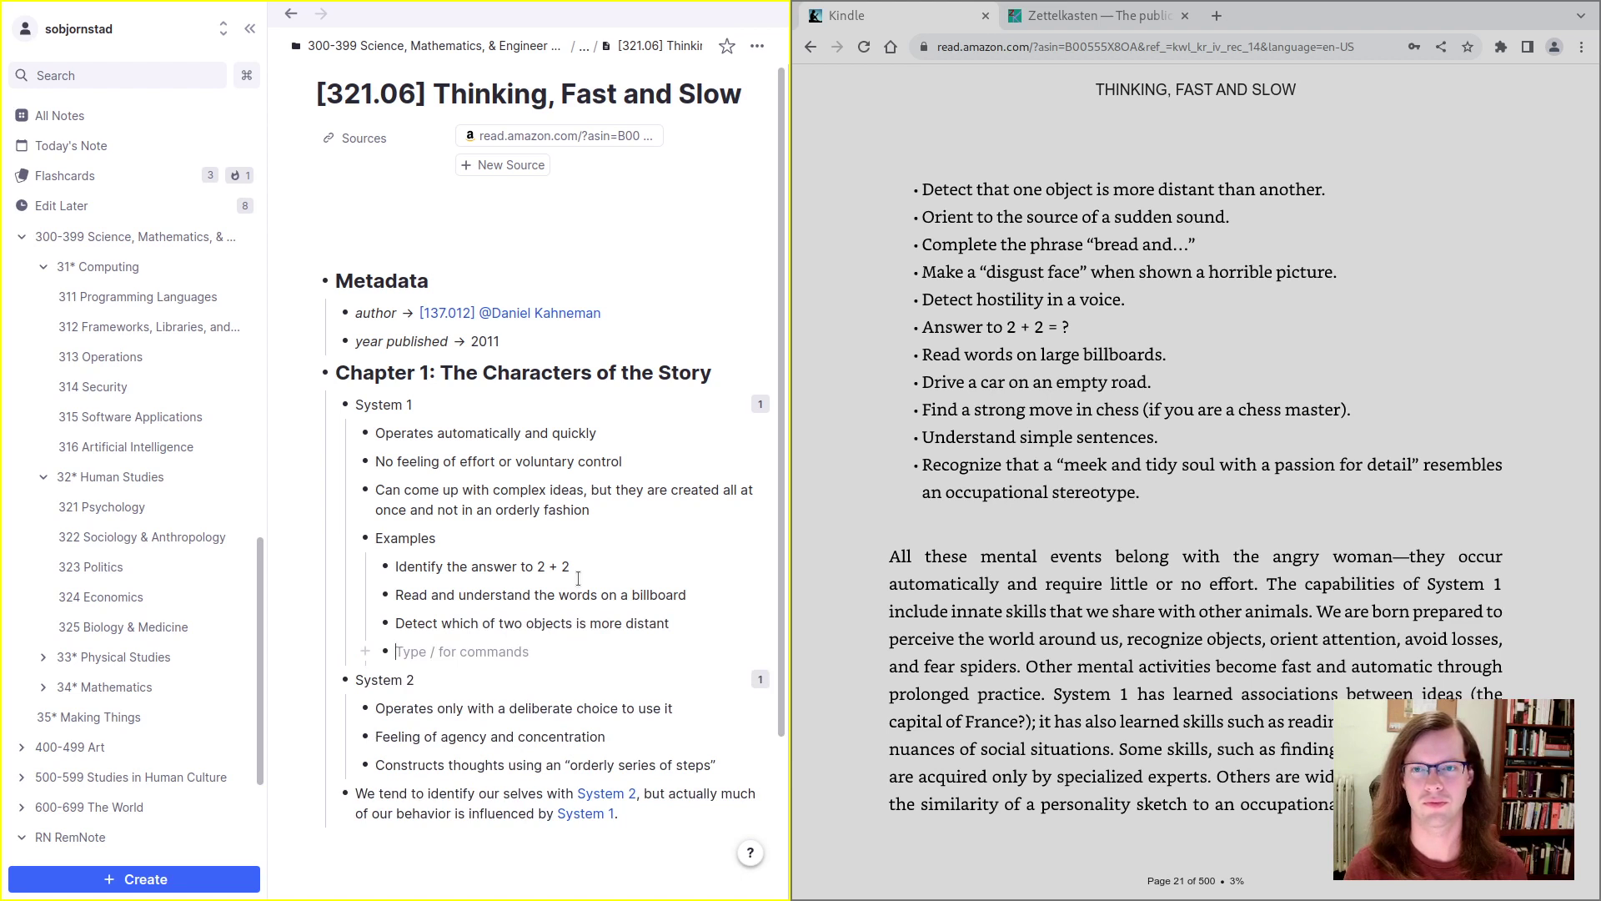
key(BackSpace)
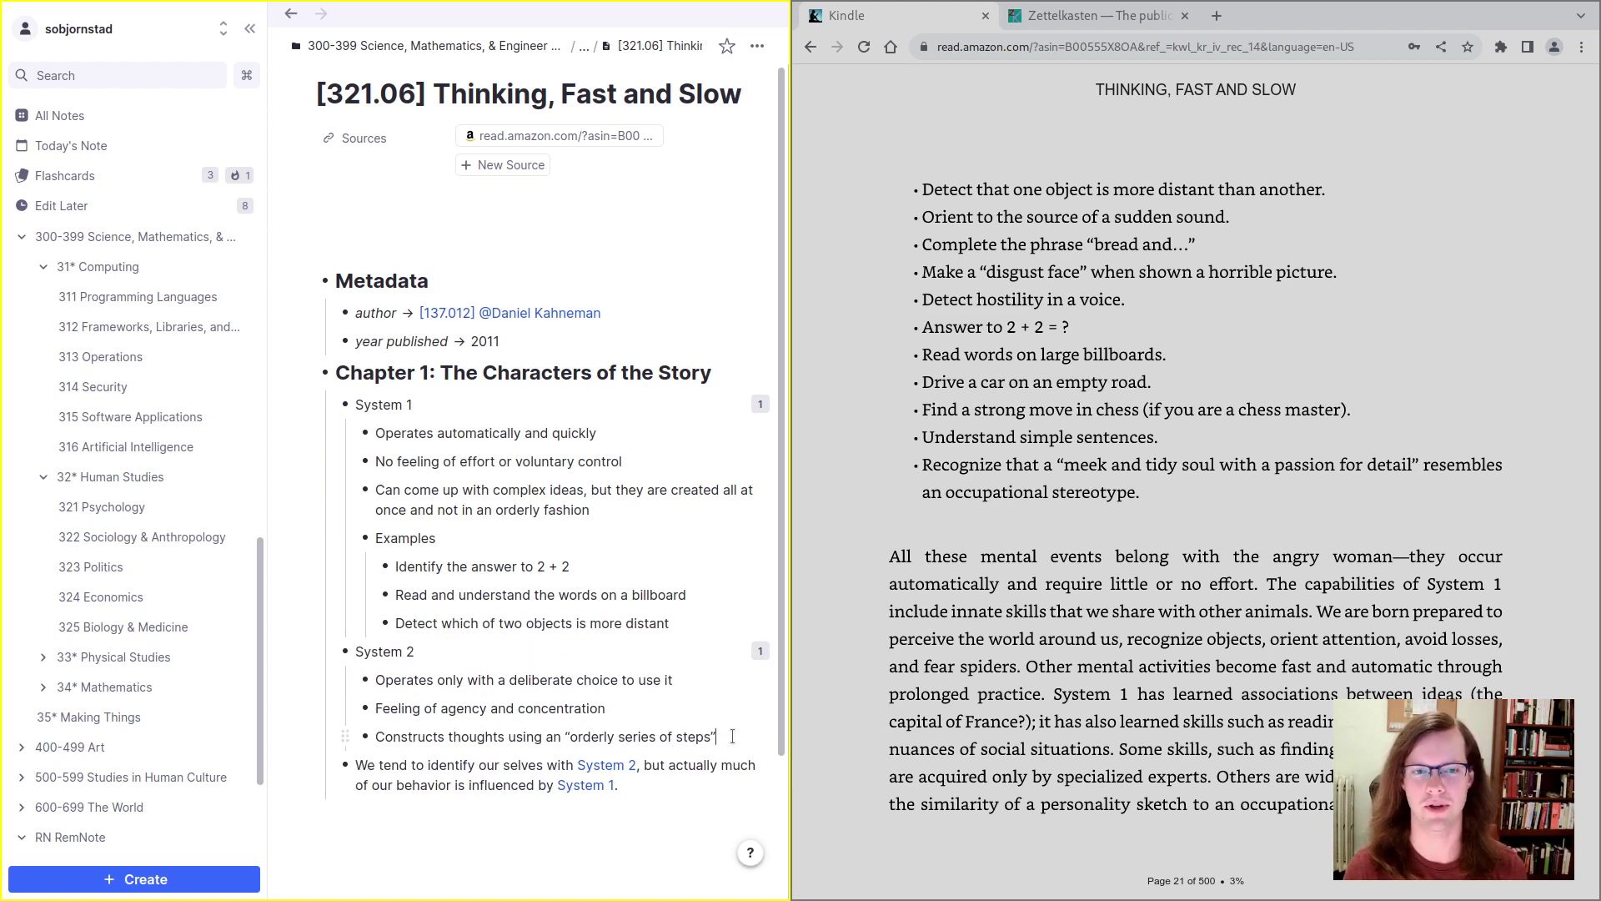
Step: Add an "Examples" bullet at the end of System 2 with an empty nested bullet, and switch back to the Kindle page
key(Return)
text(Examples)
key(Return)
key(Tab)
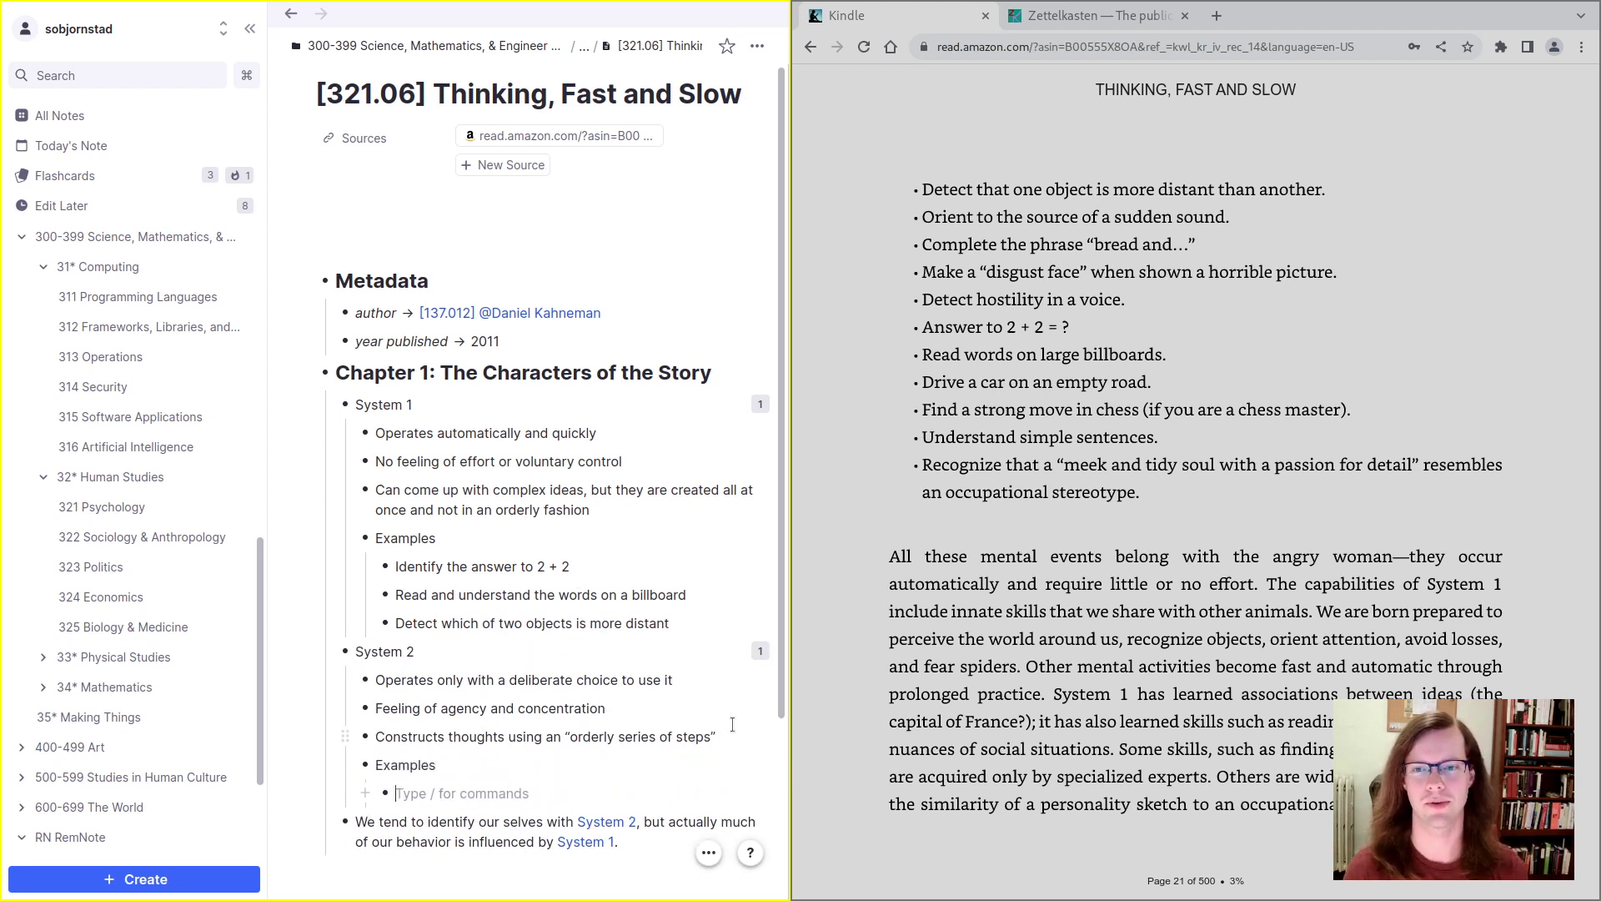
click(1119, 527)
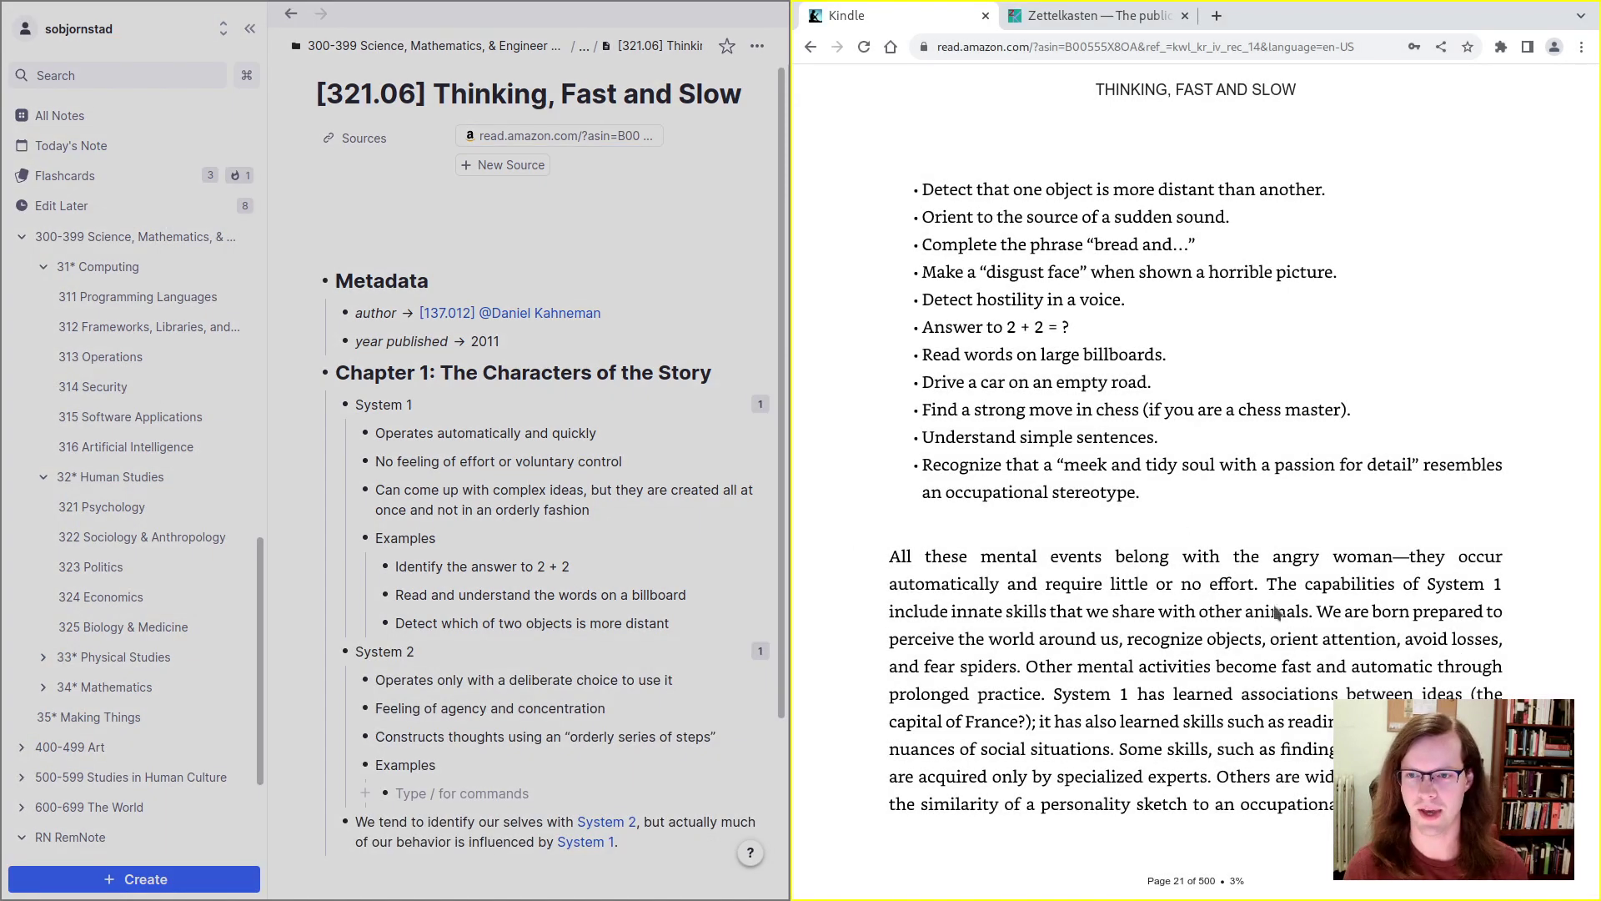
Step: Consult the Kindle passage on activities becoming automatic through prolonged practice and add an empty bullet under System 1, after its Examples group
click(523, 445)
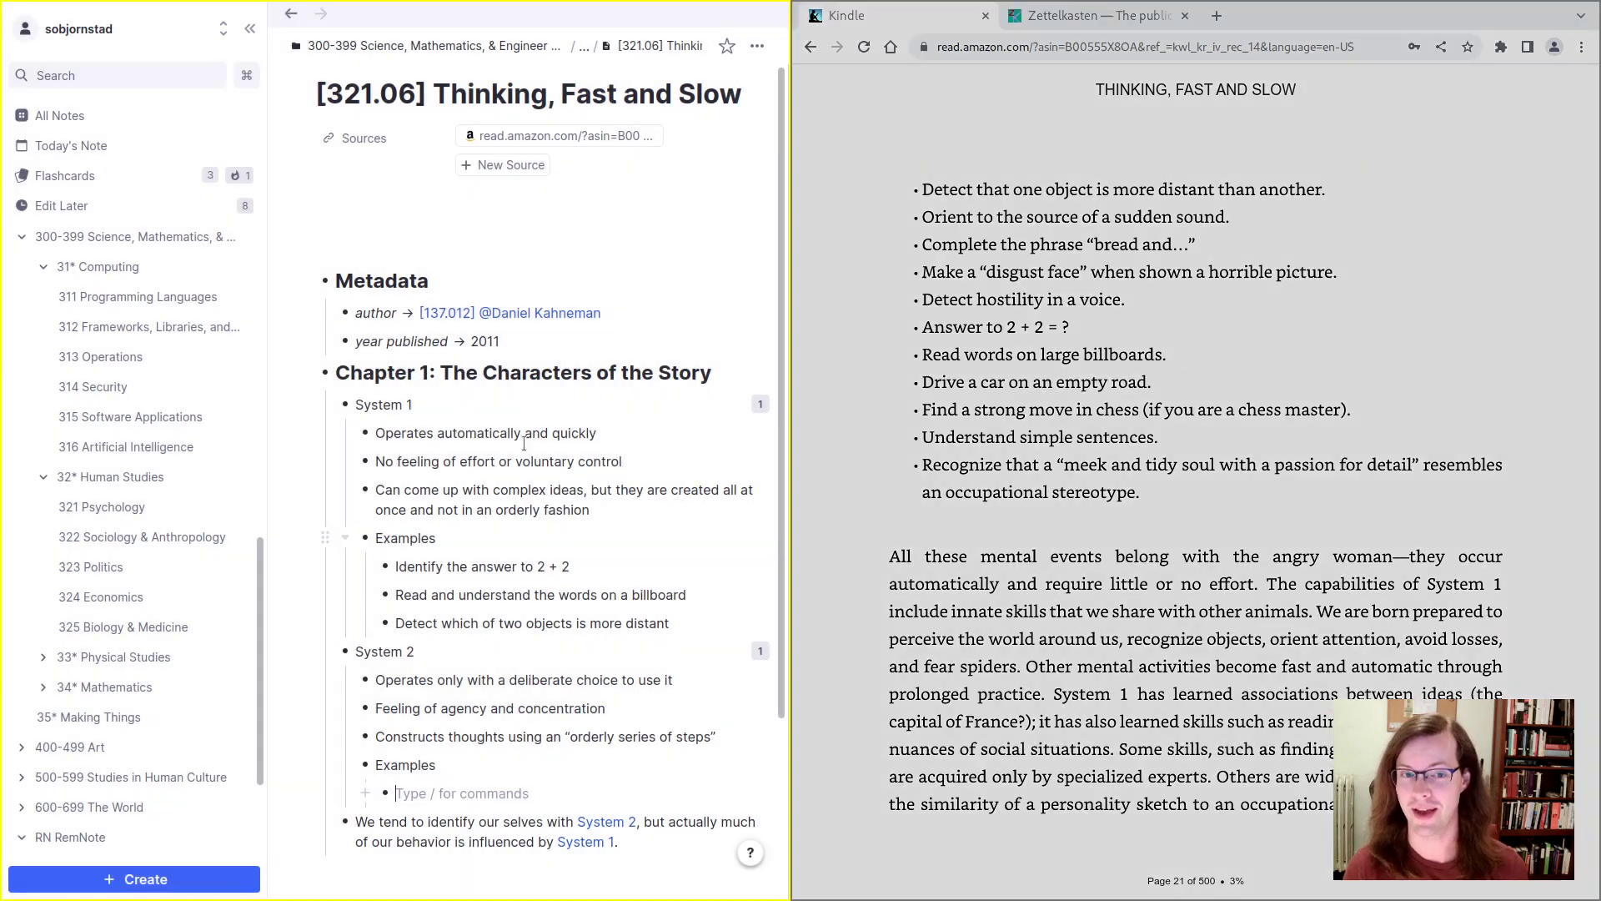
click(872, 622)
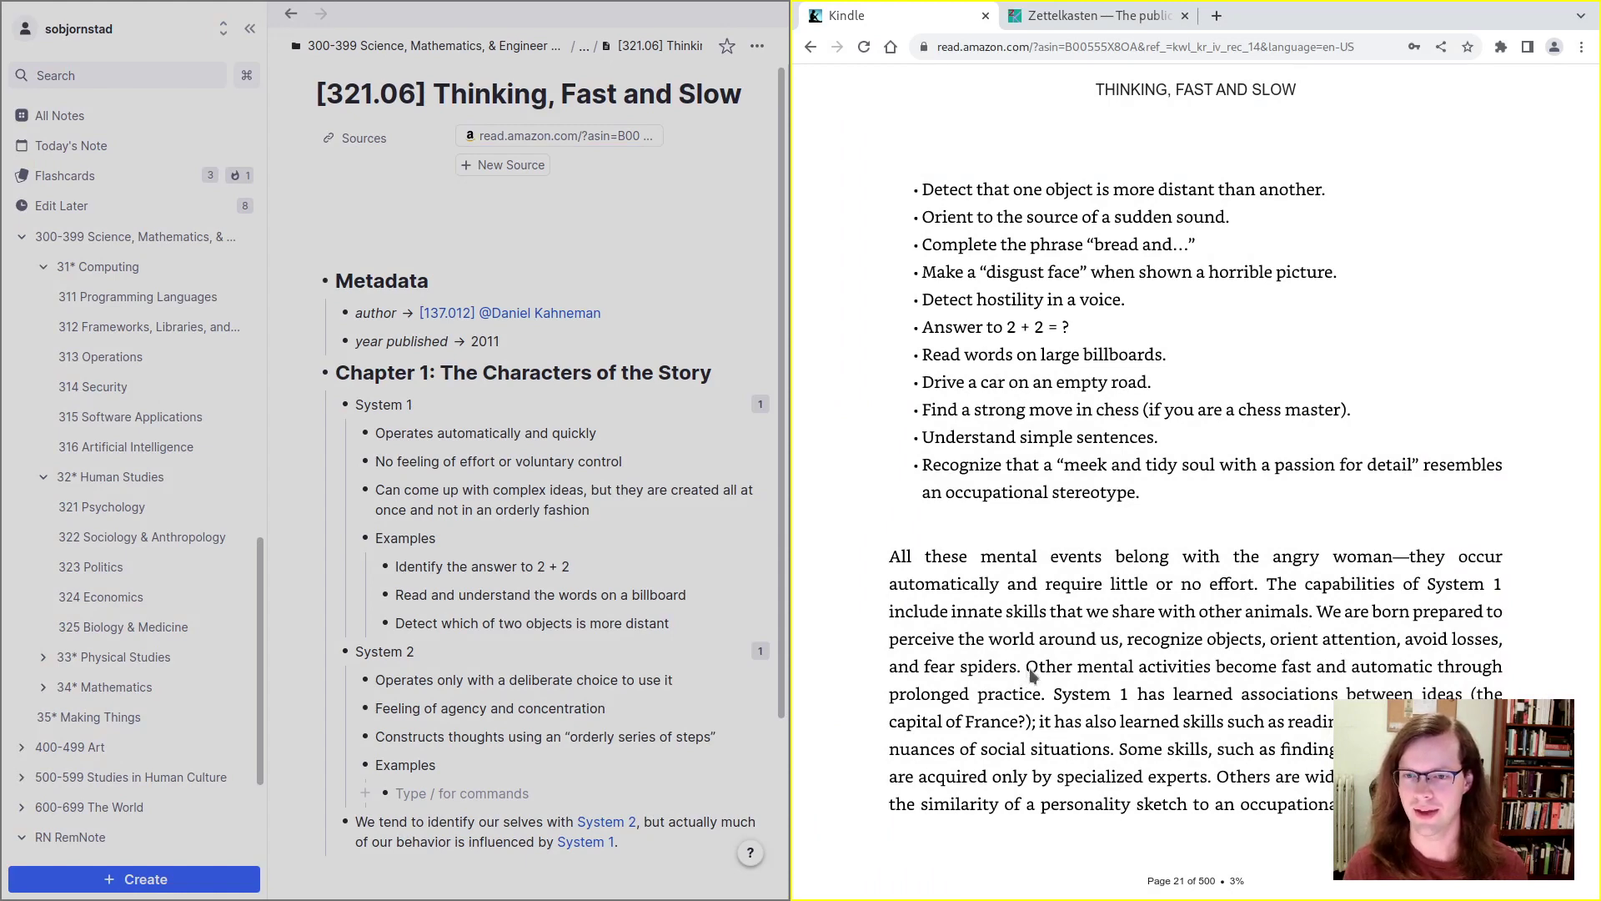
drag(1026, 669, 1042, 699)
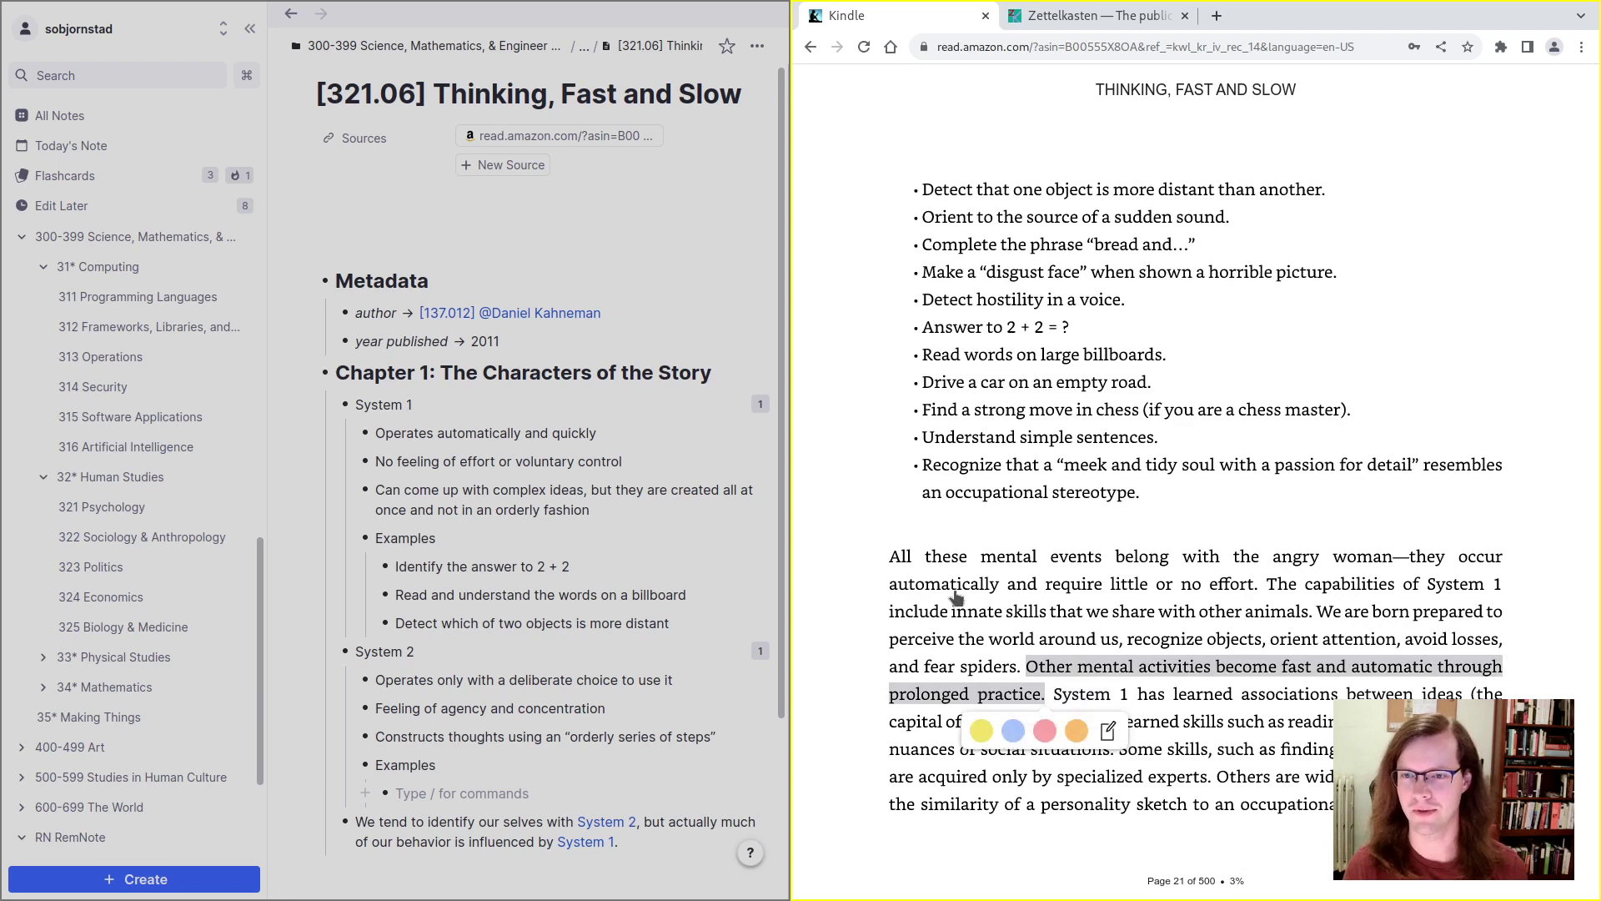
click(1204, 688)
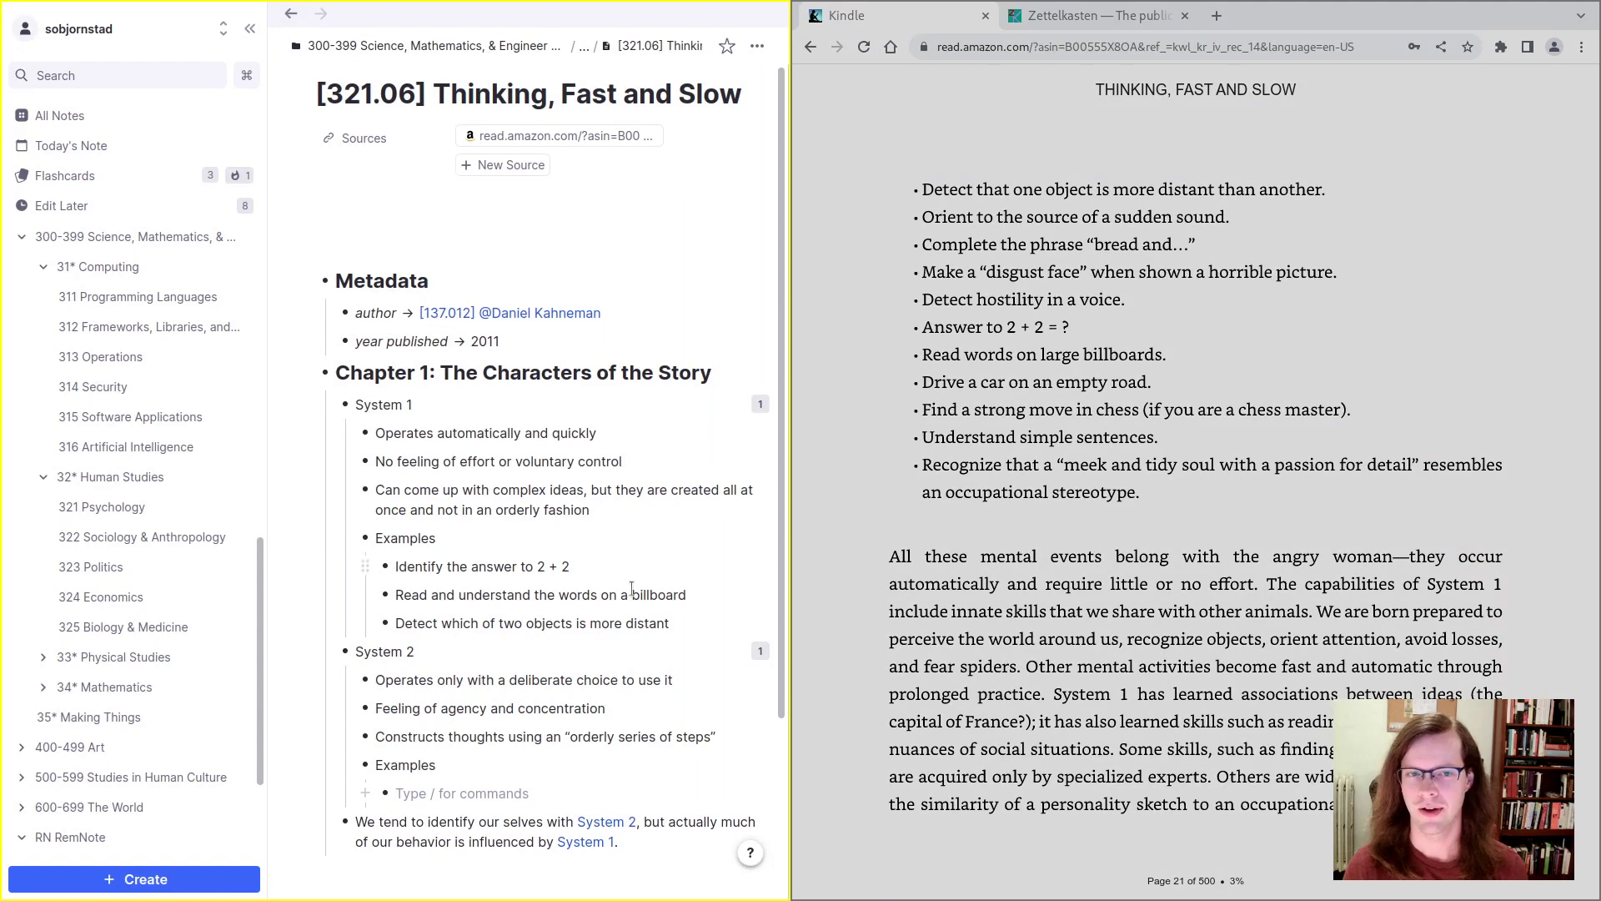
click(725, 632)
key(Return)
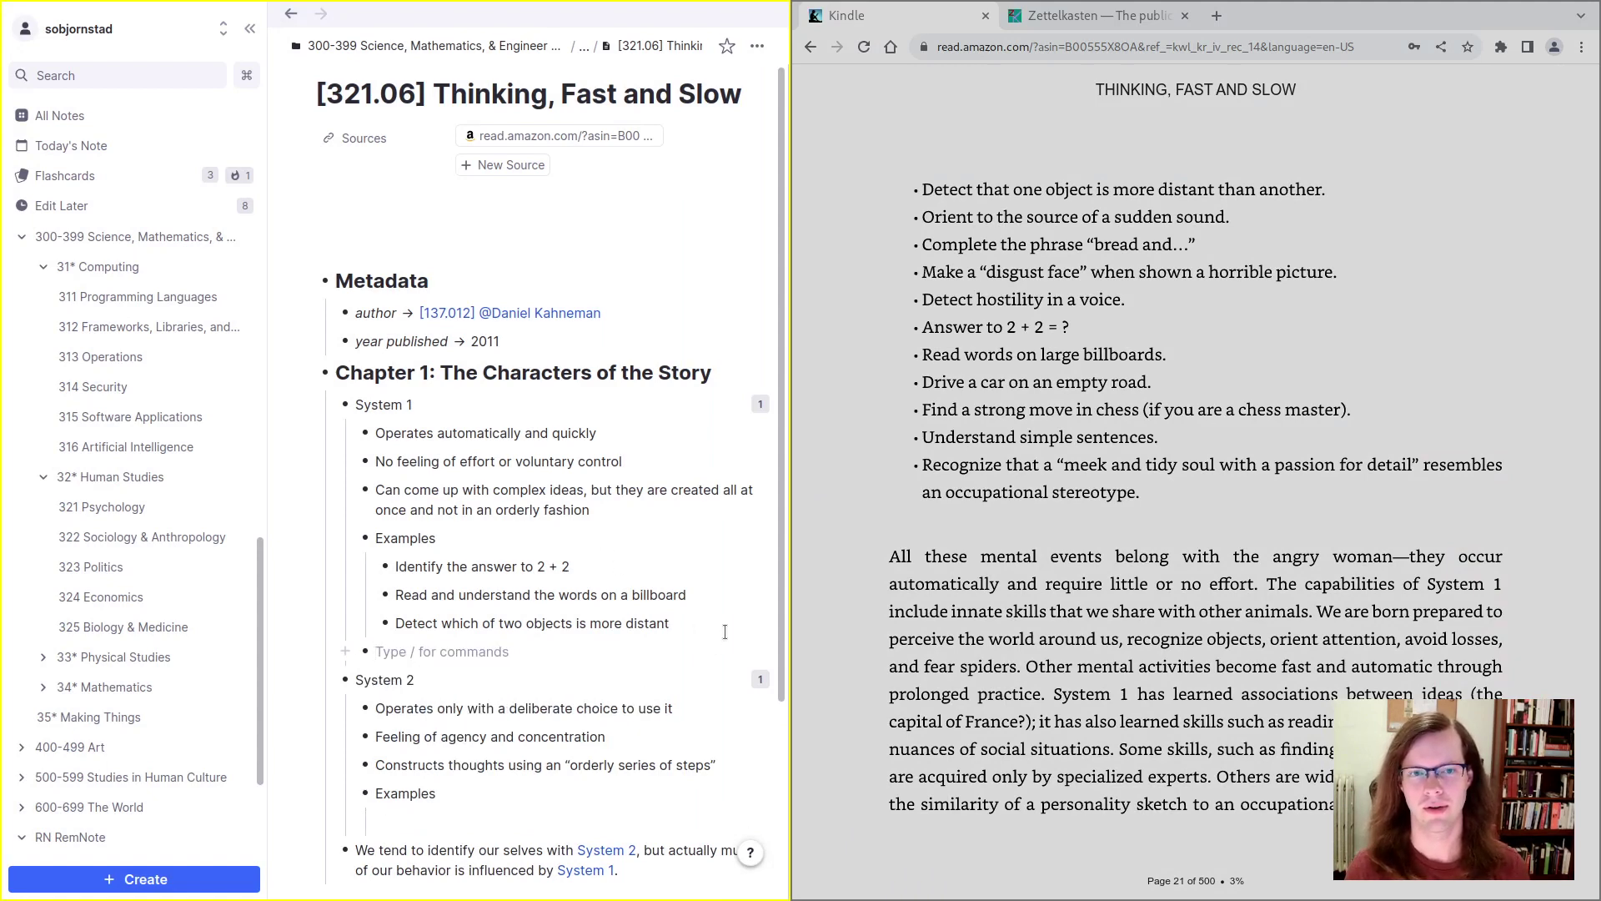
Step: Add a "Characteristics" bullet at the start of System 1 and nest its three descriptive bullets under it, dismissing the shortcut tip
click(539, 406)
key(Return)
text(Characteristics)
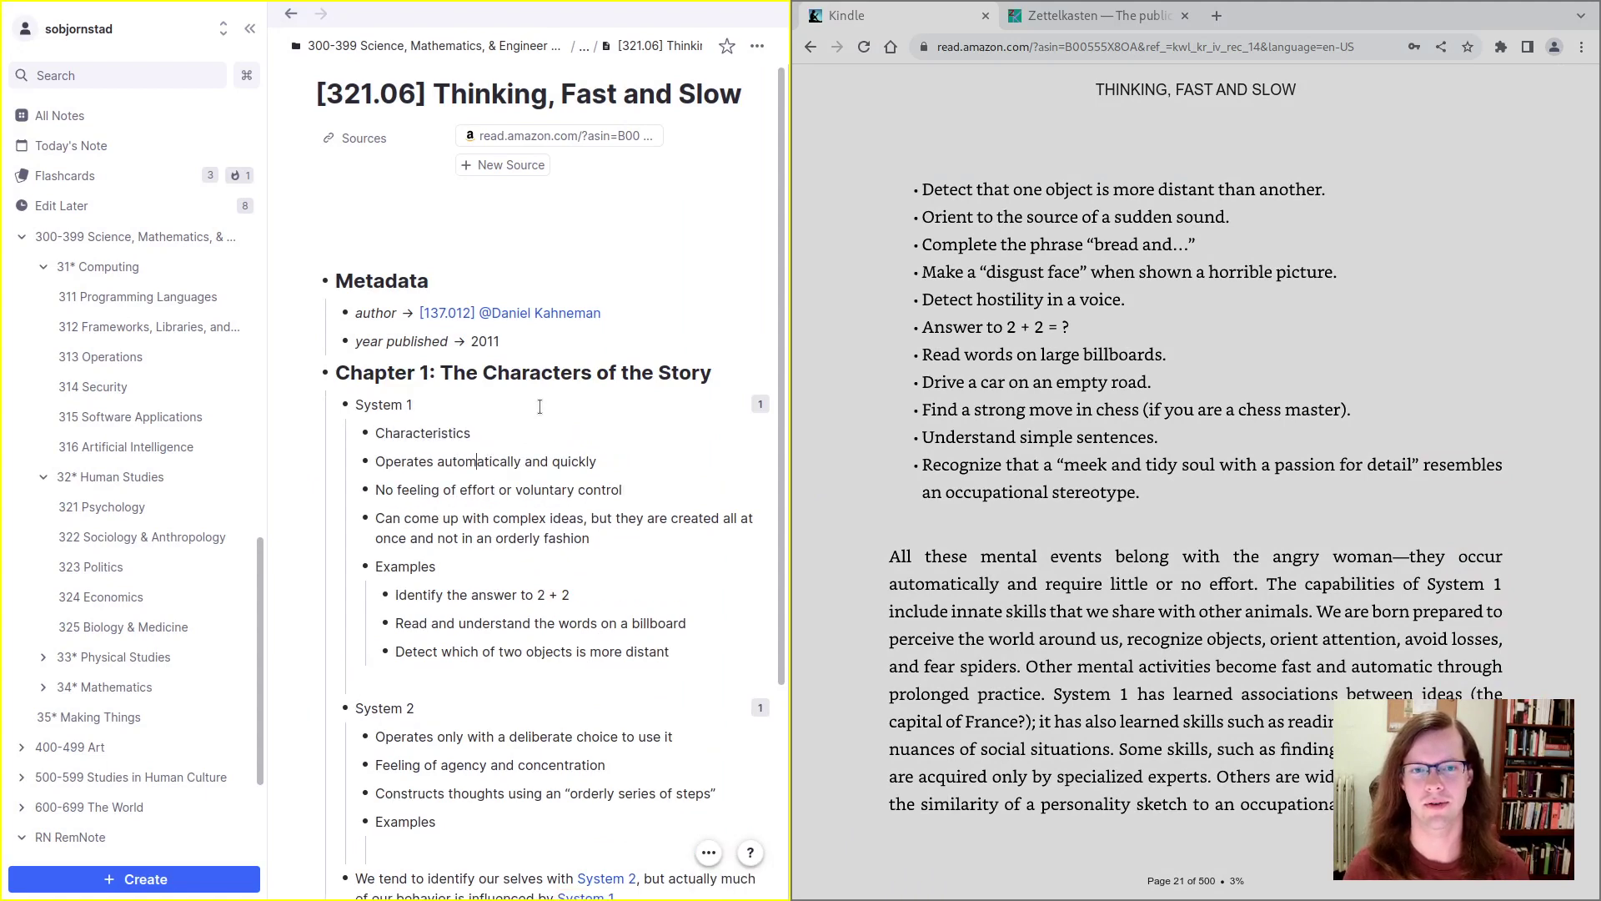
key(shift+Down)
key(shift+Down)
key(shift+Down)
key(Tab)
key(Escape)
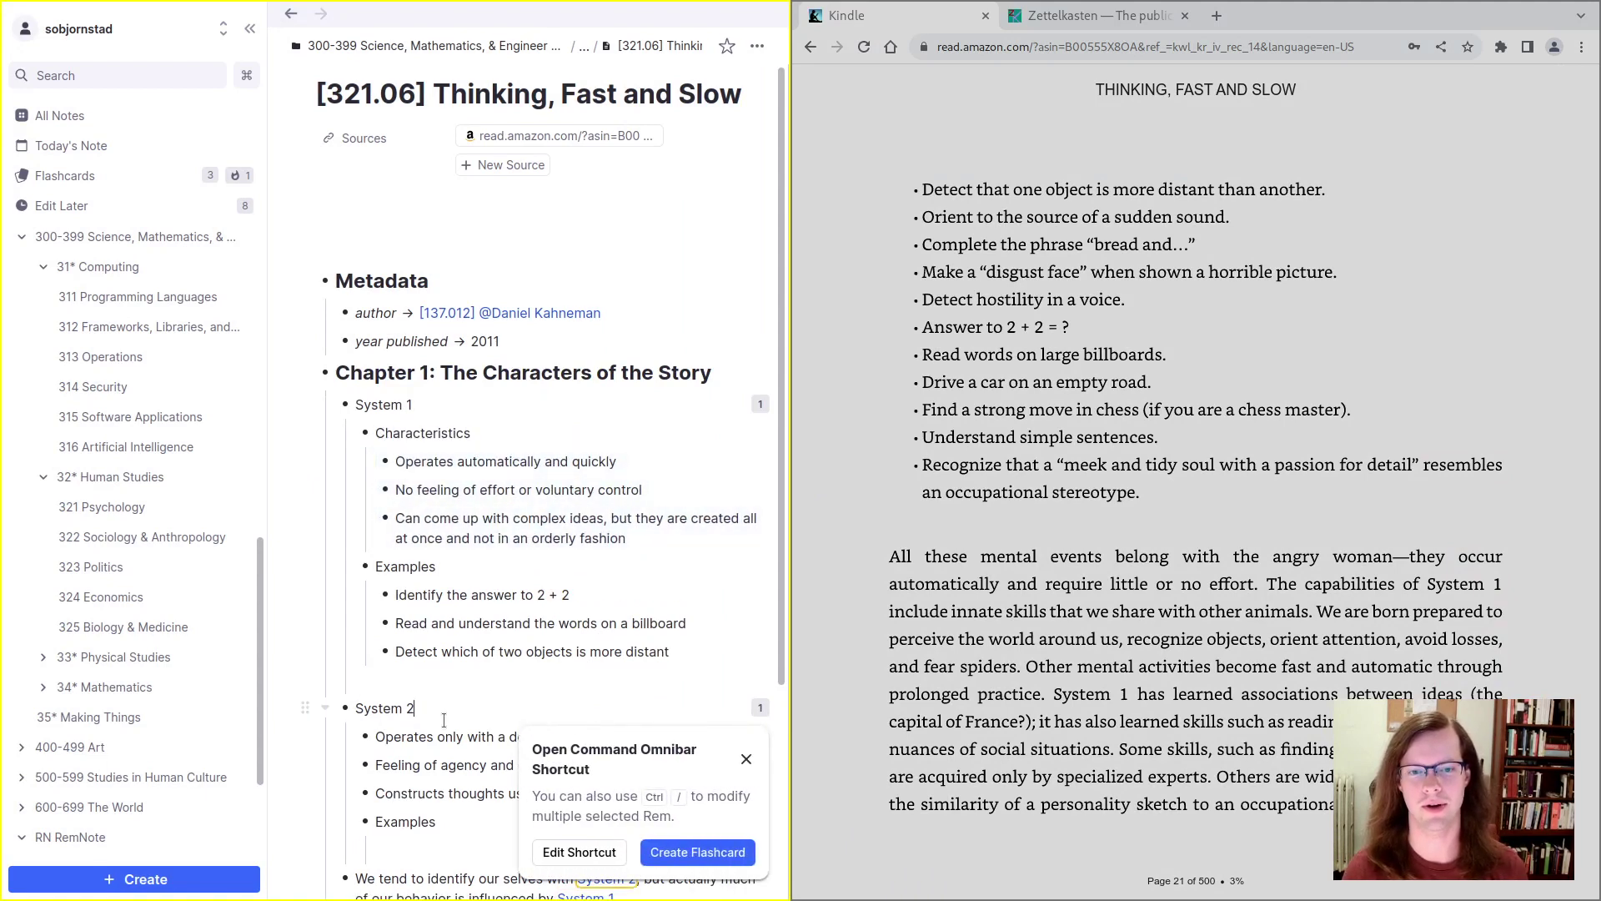
click(745, 760)
Step: Add a "Characteristics" bullet at the start of System 2 and nest its three descriptive bullets under it
click(660, 709)
key(Return)
text(Characteri)
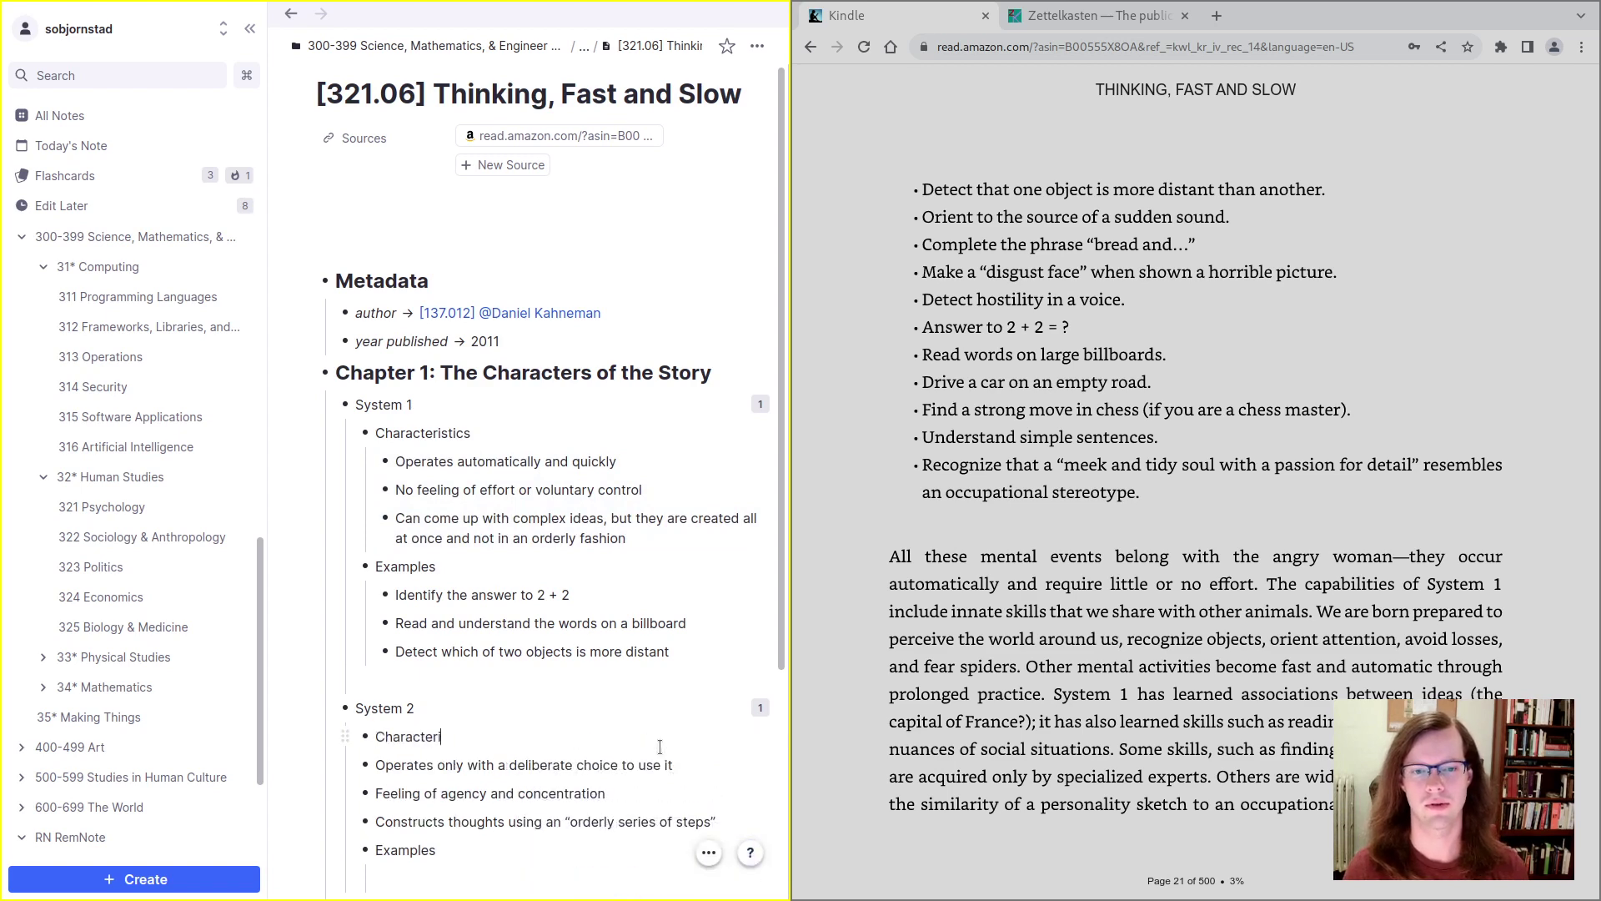
text(stics)
key(shift+Down)
key(shift+Down)
key(shift+Down)
key(Tab)
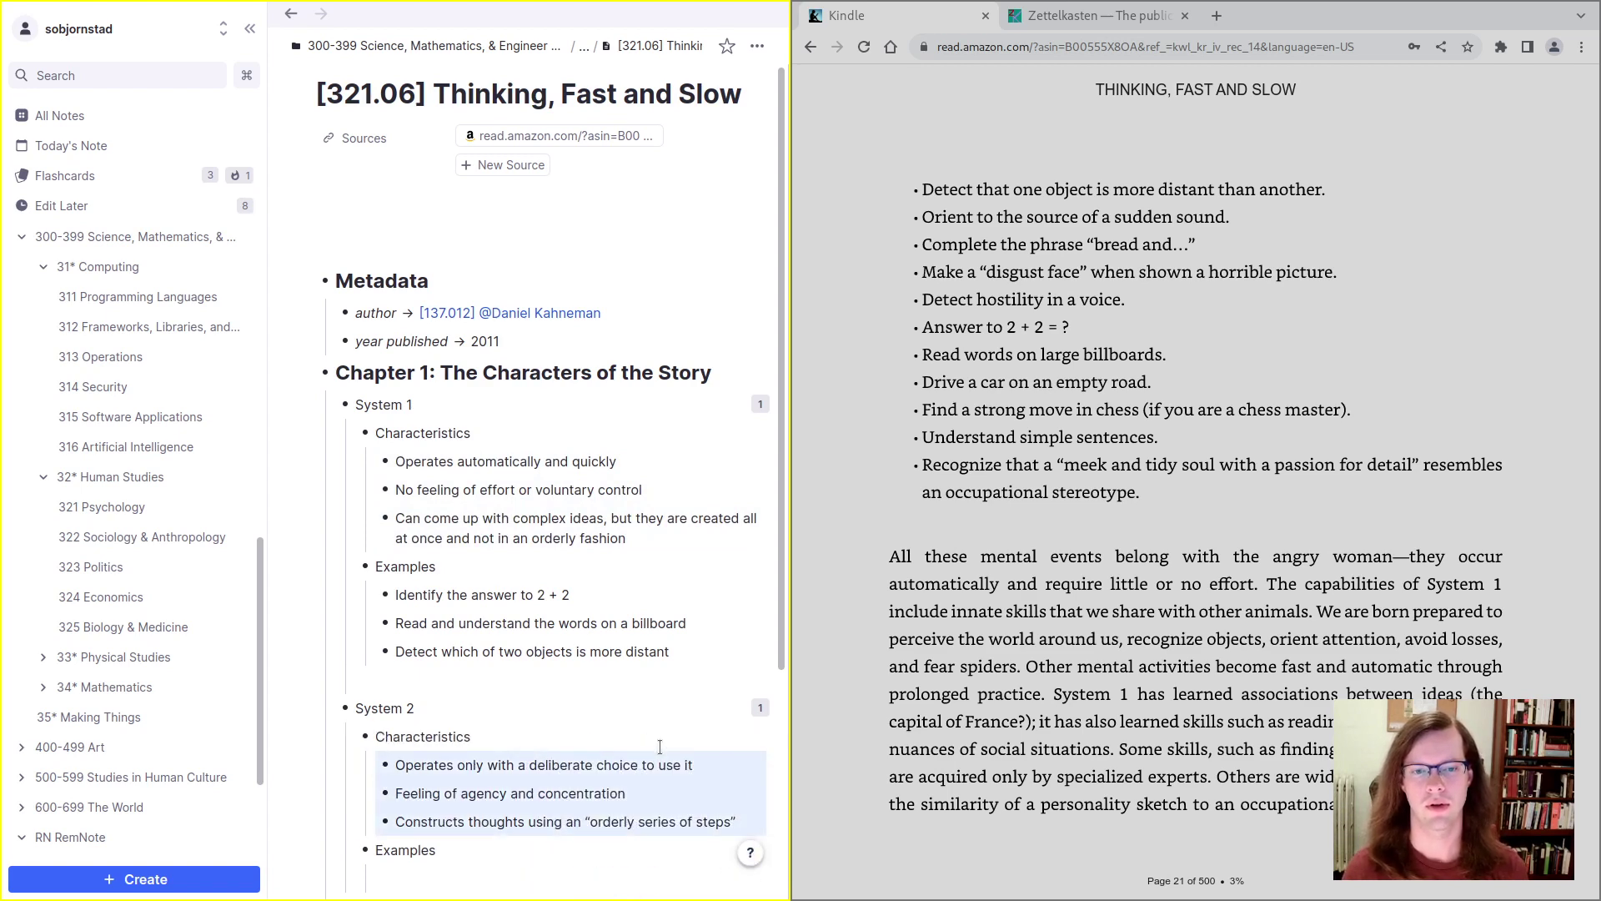
key(Escape)
Step: Fill the empty System 1 bullet with "Some System 1 behaviors are innate (and often shared with other animals), while some can be learned."
scroll(583, 759, down, 1)
click(525, 800)
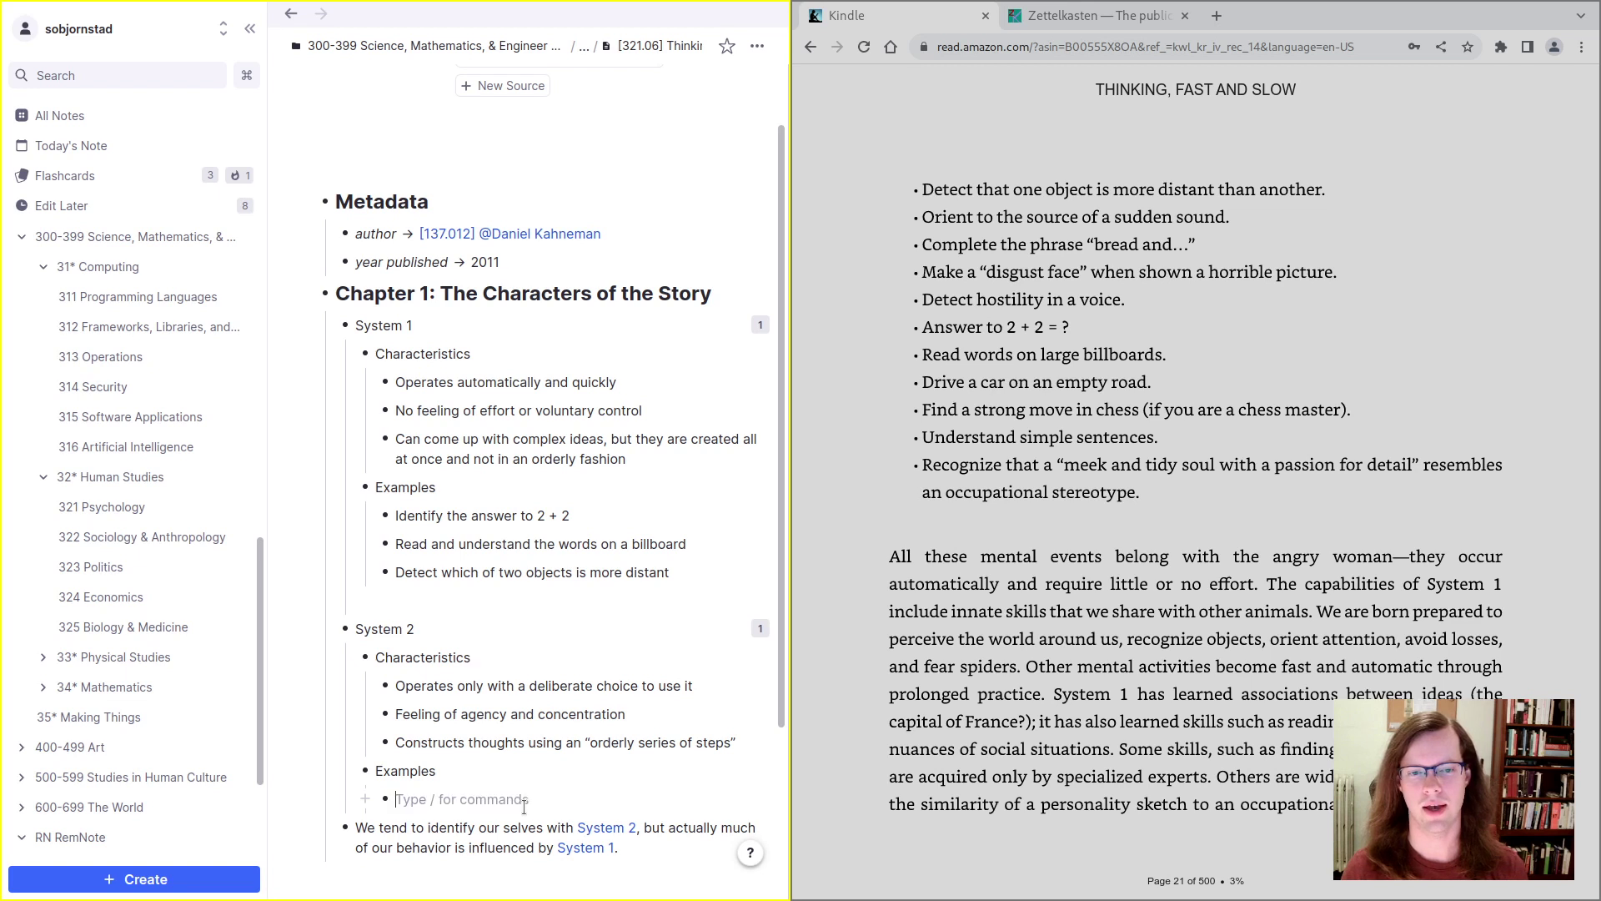
click(516, 604)
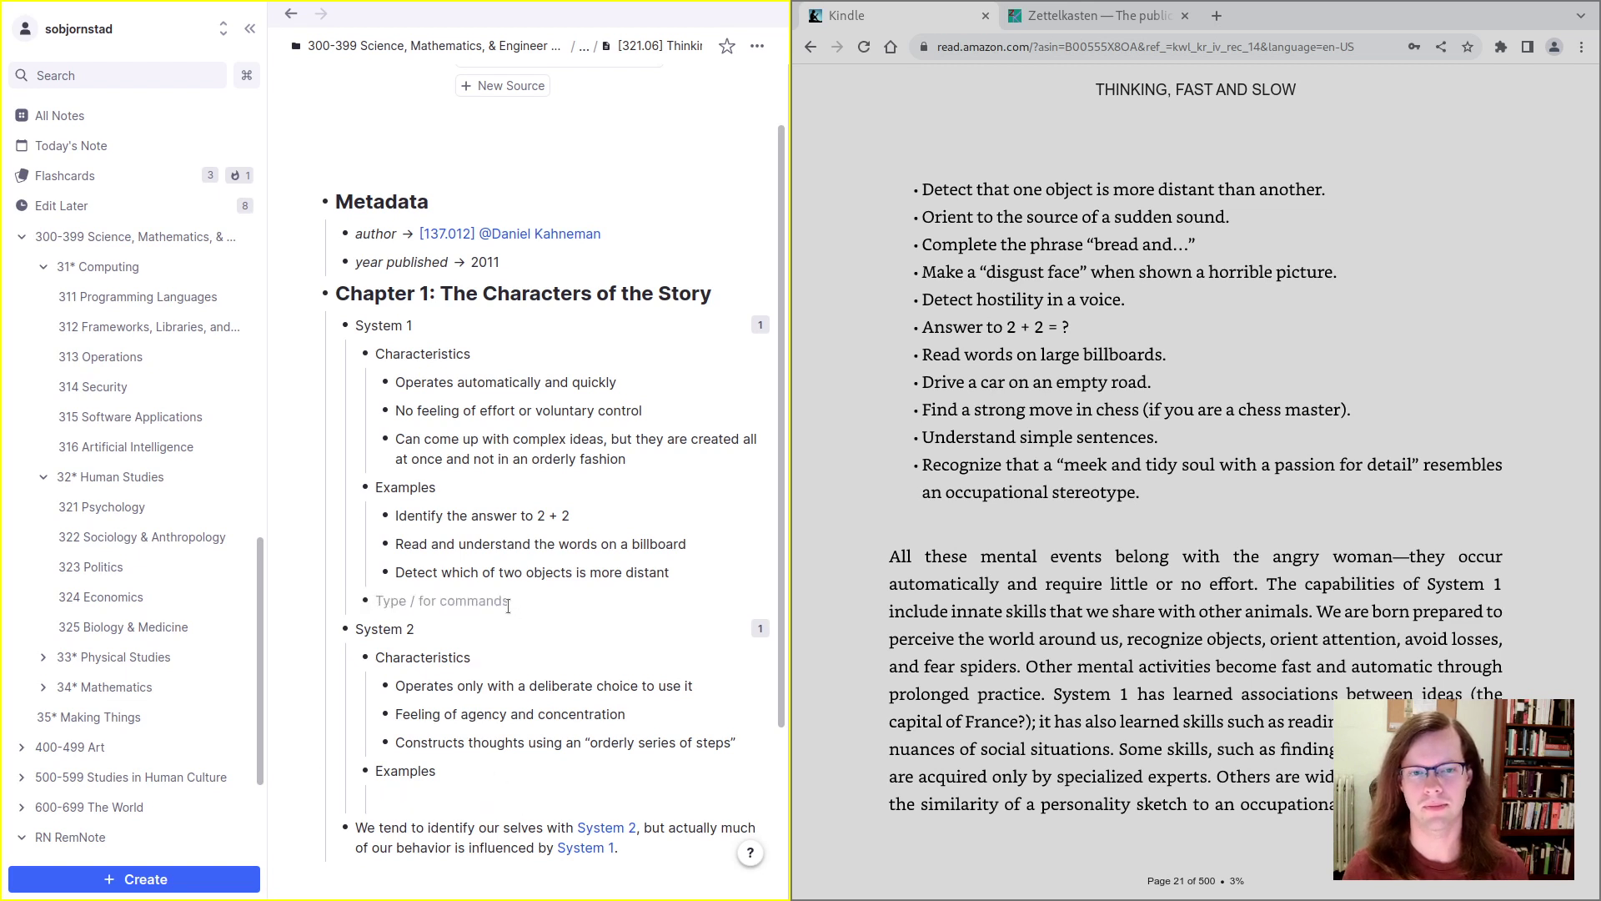
text(Some System 1 tools)
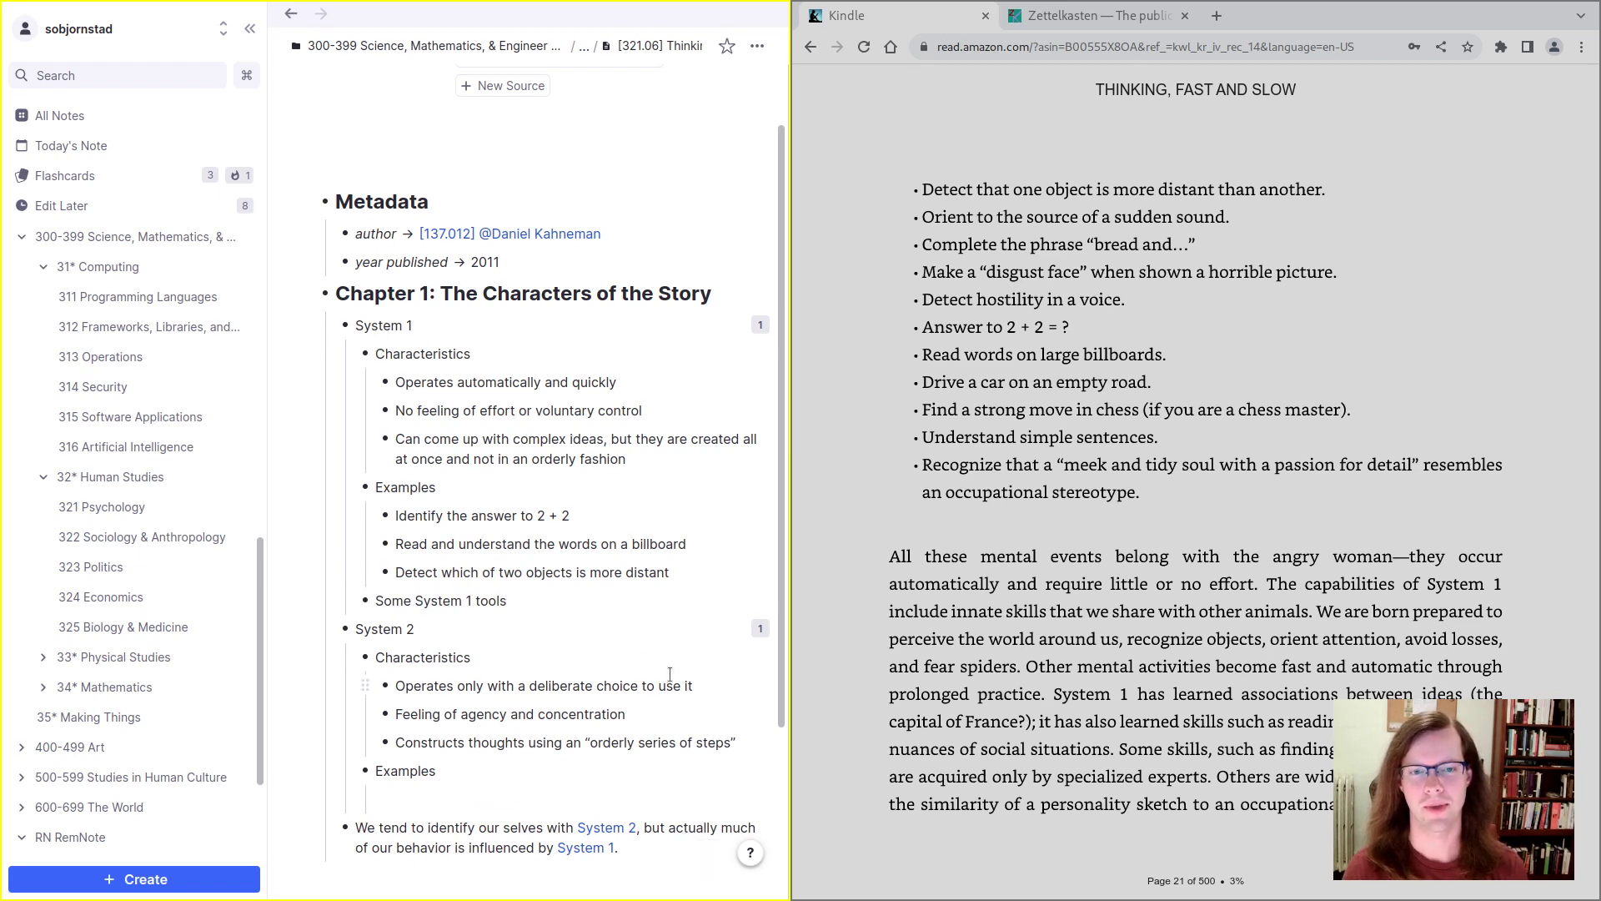
key(ctrl+BackSpace)
text(behavi)
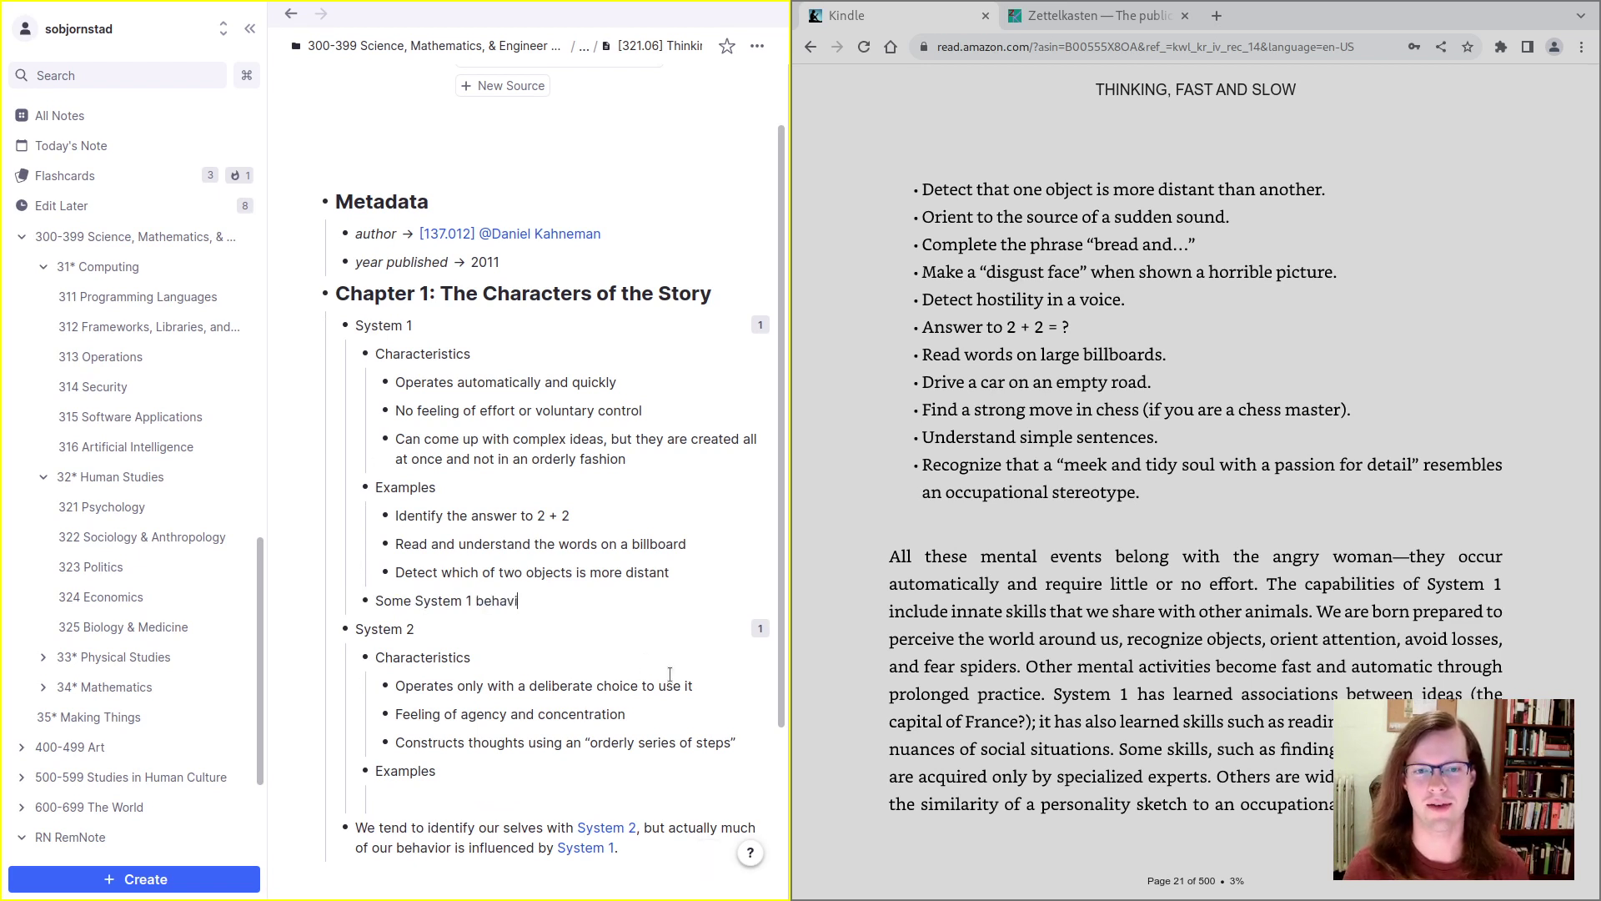
text(ors are innate (a)
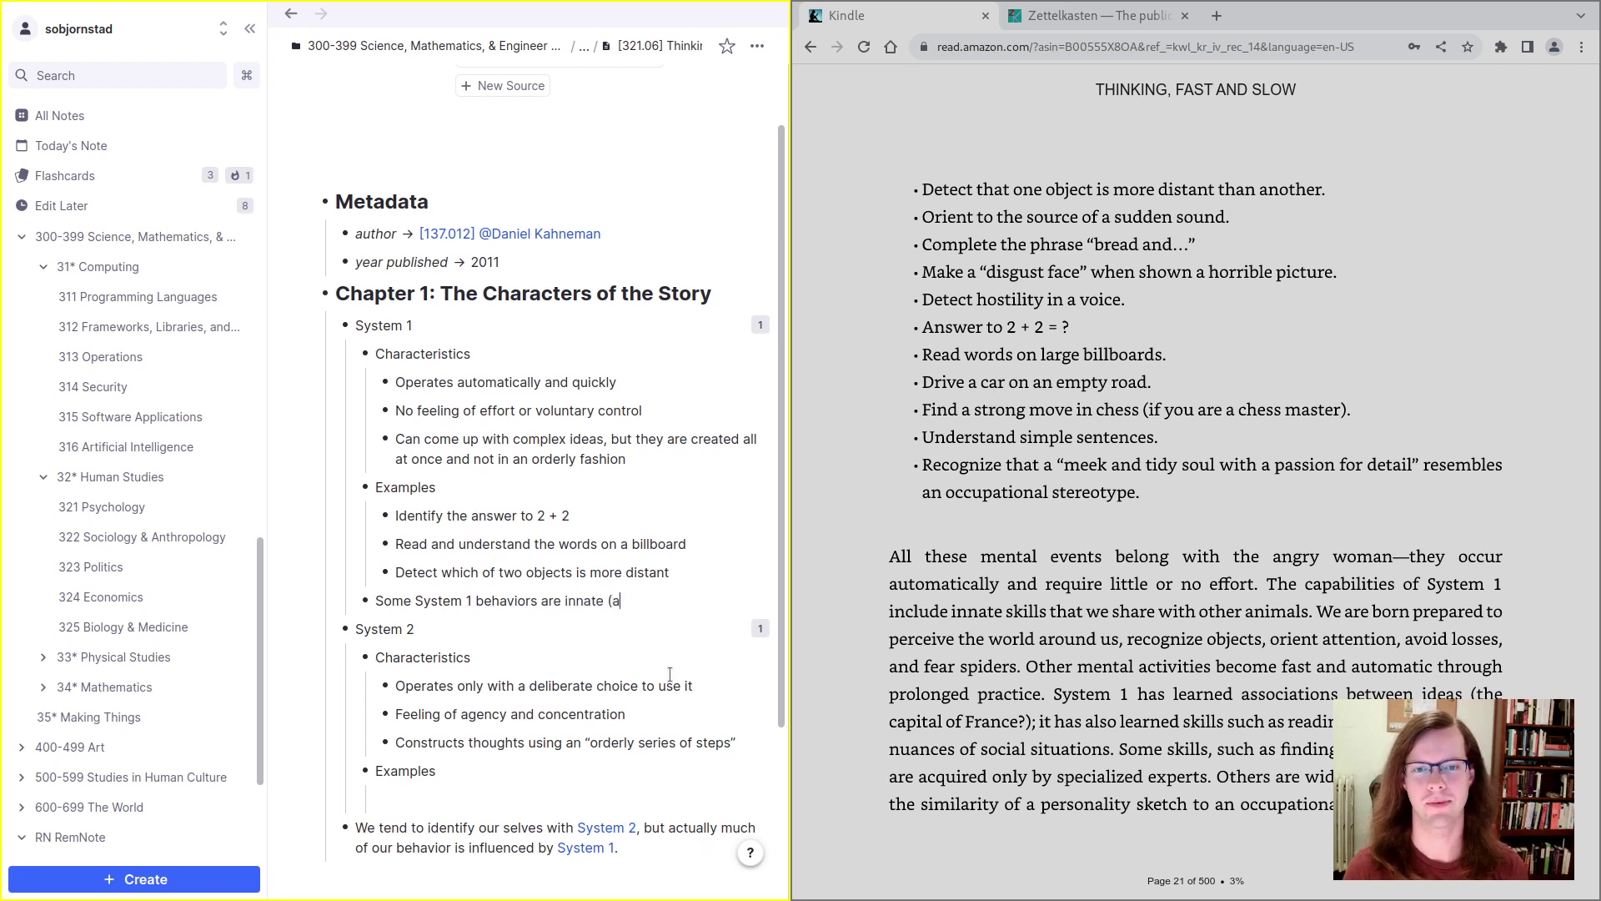
text(nd often sh)
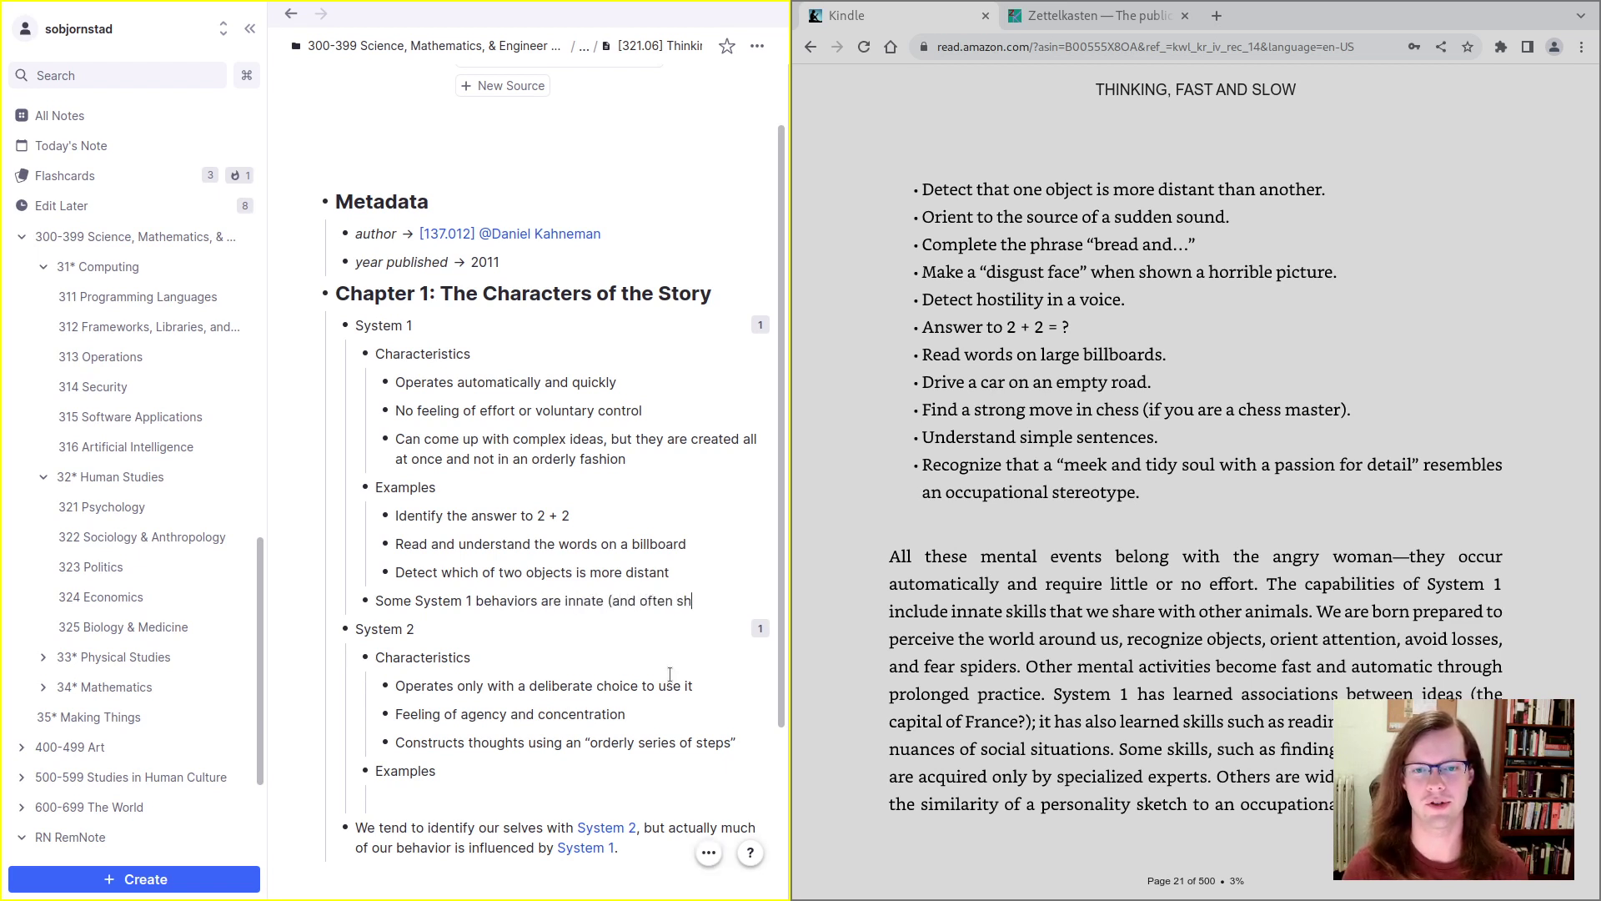
text(ared with other animals){)
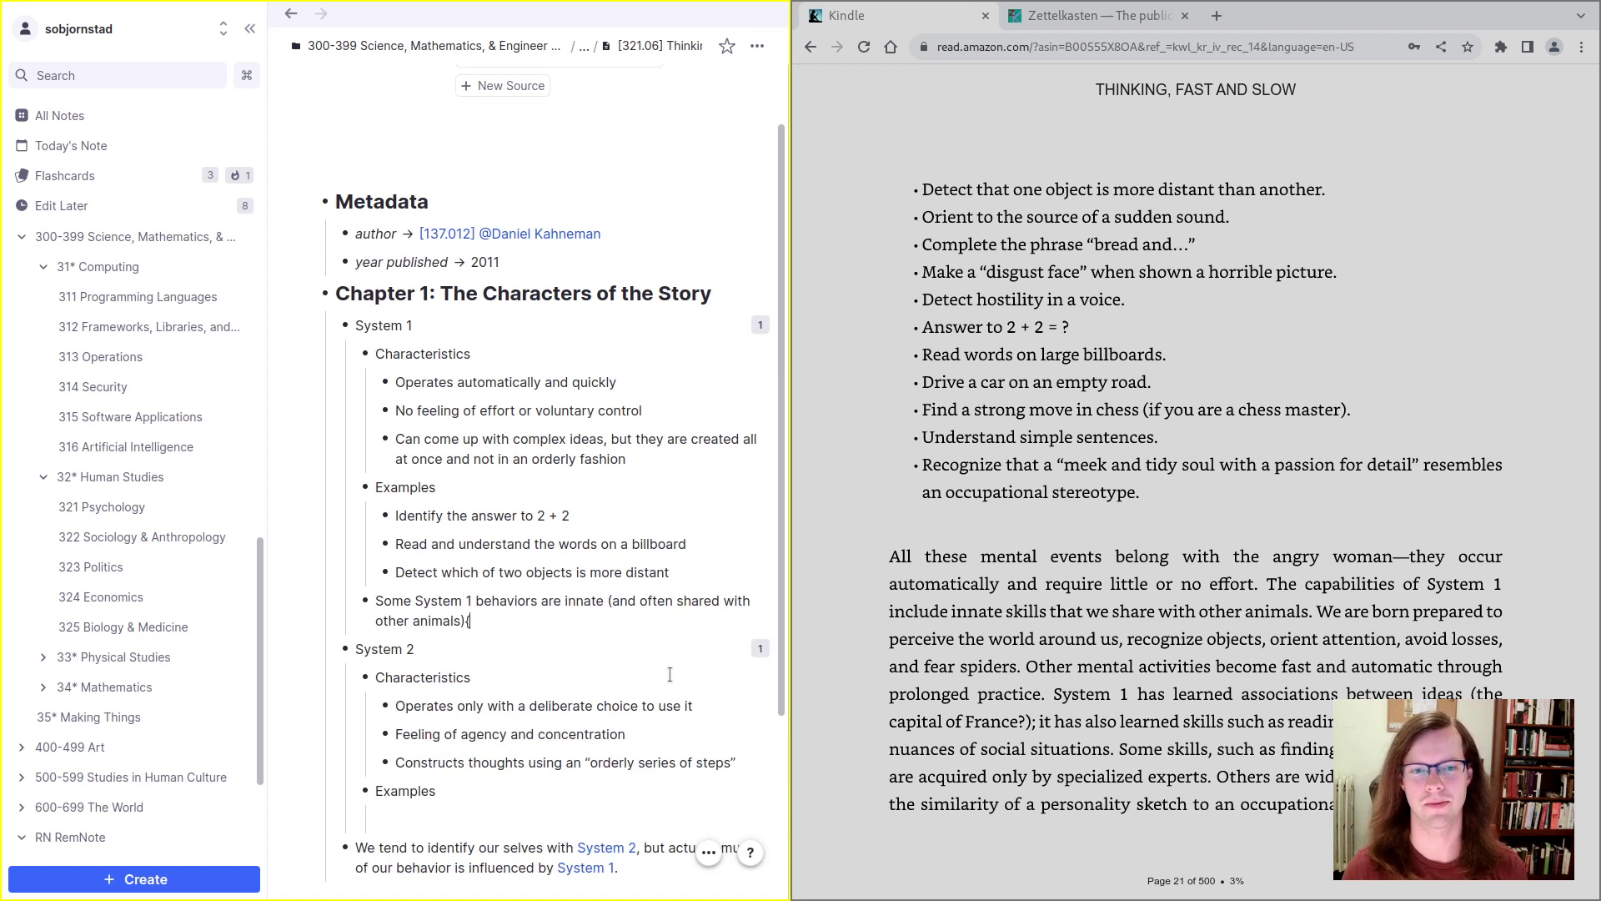
key(BackSpace)
text(, while some are)
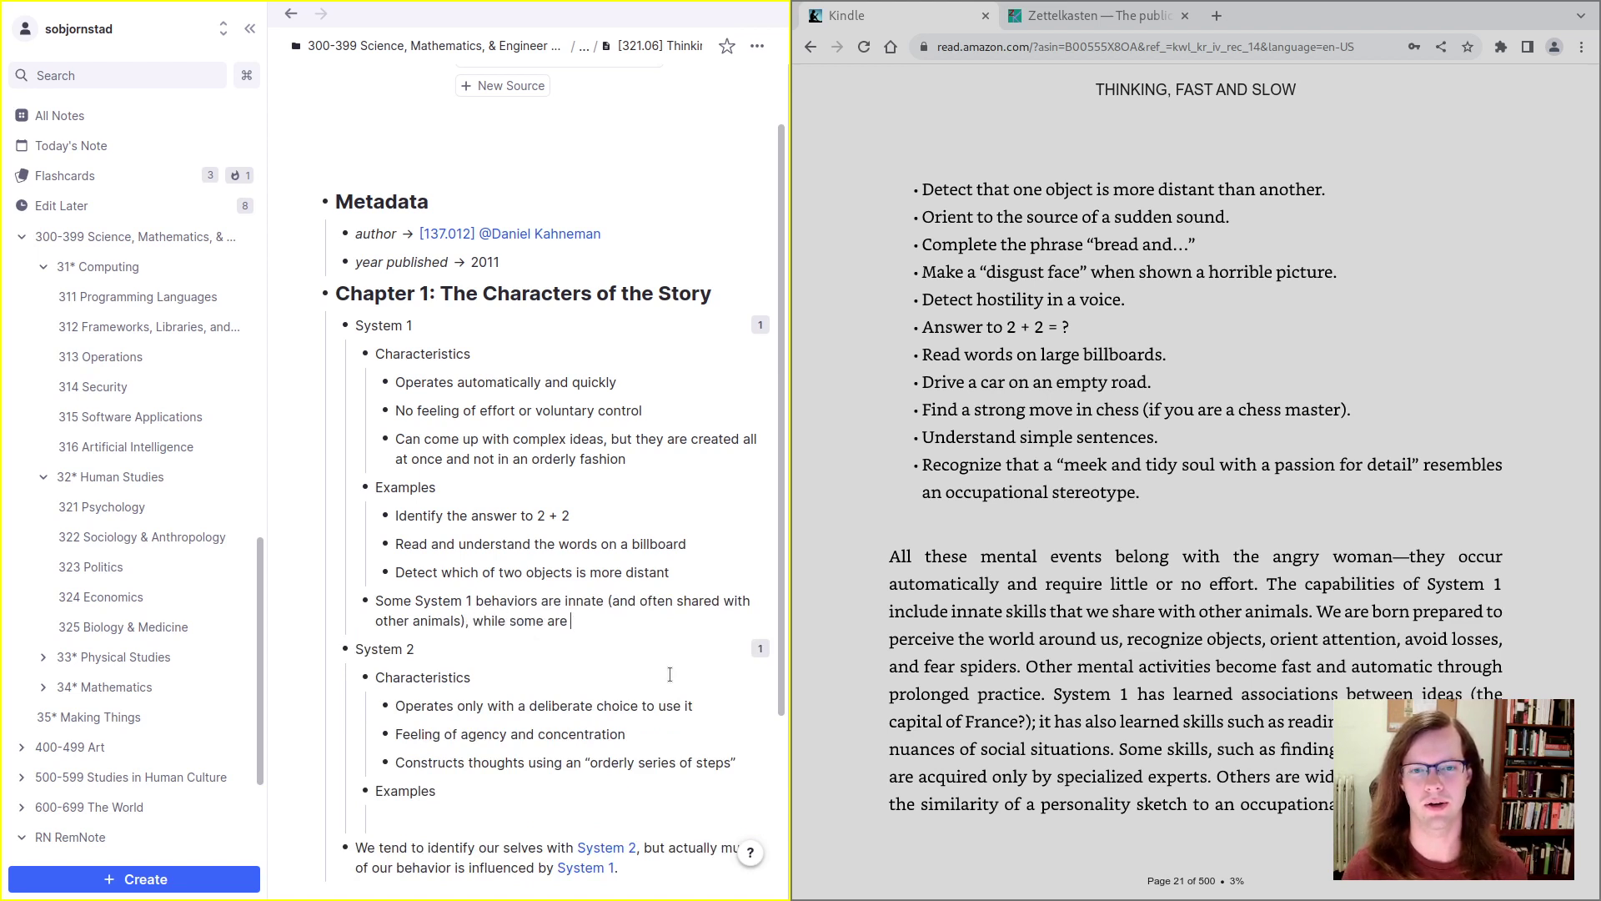
key(BackSpace)
key(BackSpace)
key(BackSpace)
key(BackSpace)
text(can be learned.)
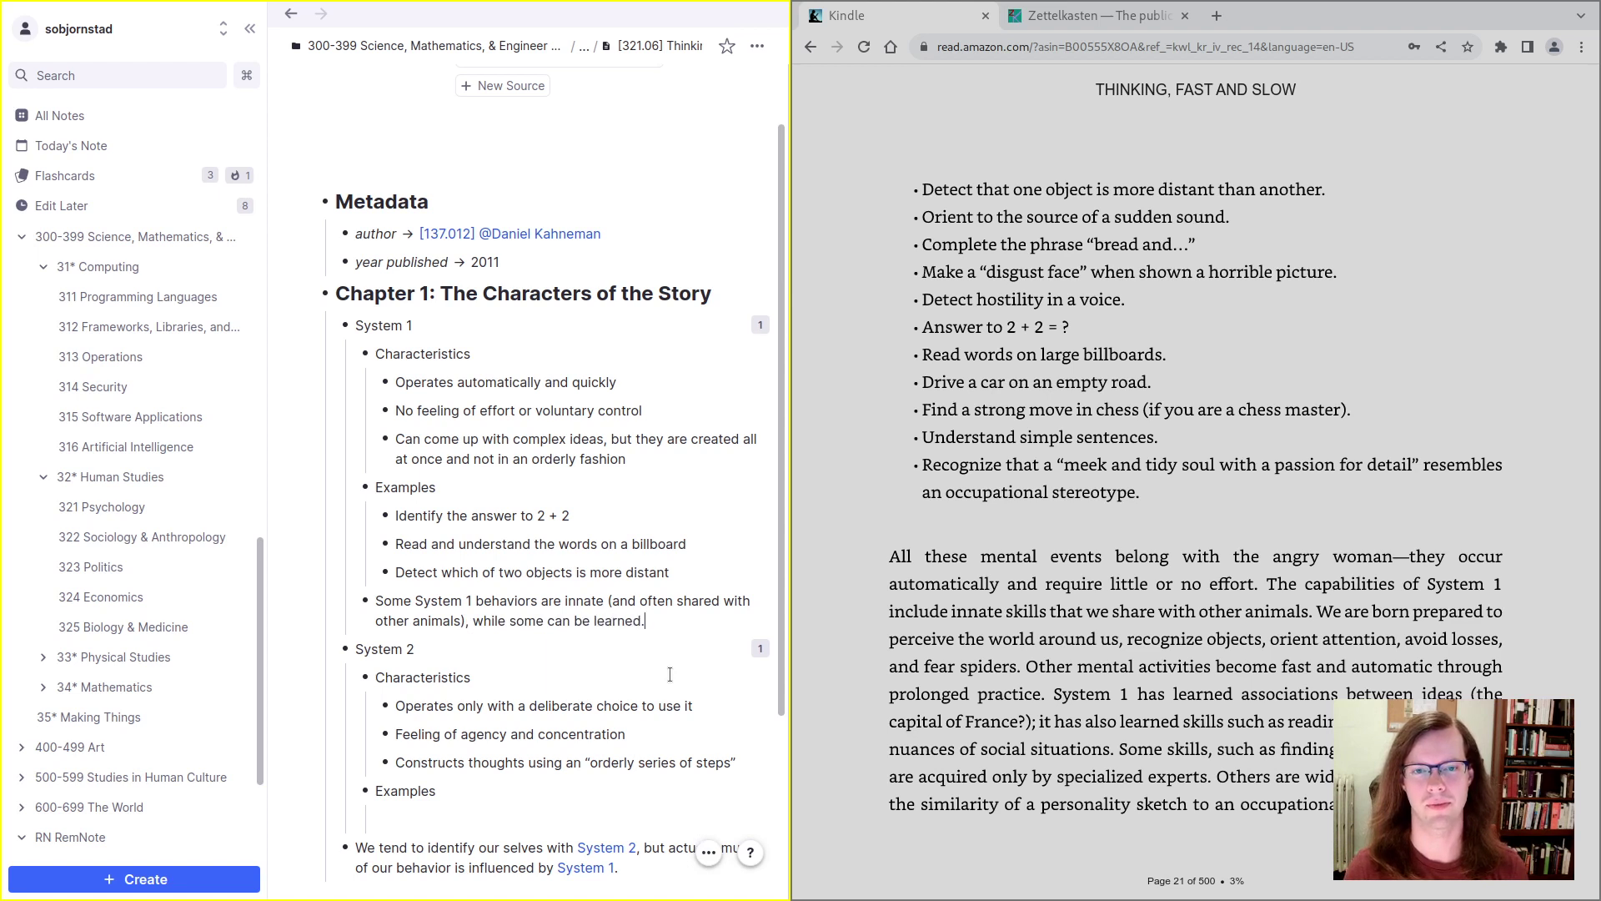
Step: Consult the Kindle list of activities and add a fourth System 1 example reading "Ride a bicycle on an ordinary road"
click(722, 572)
key(Return)
click(1155, 390)
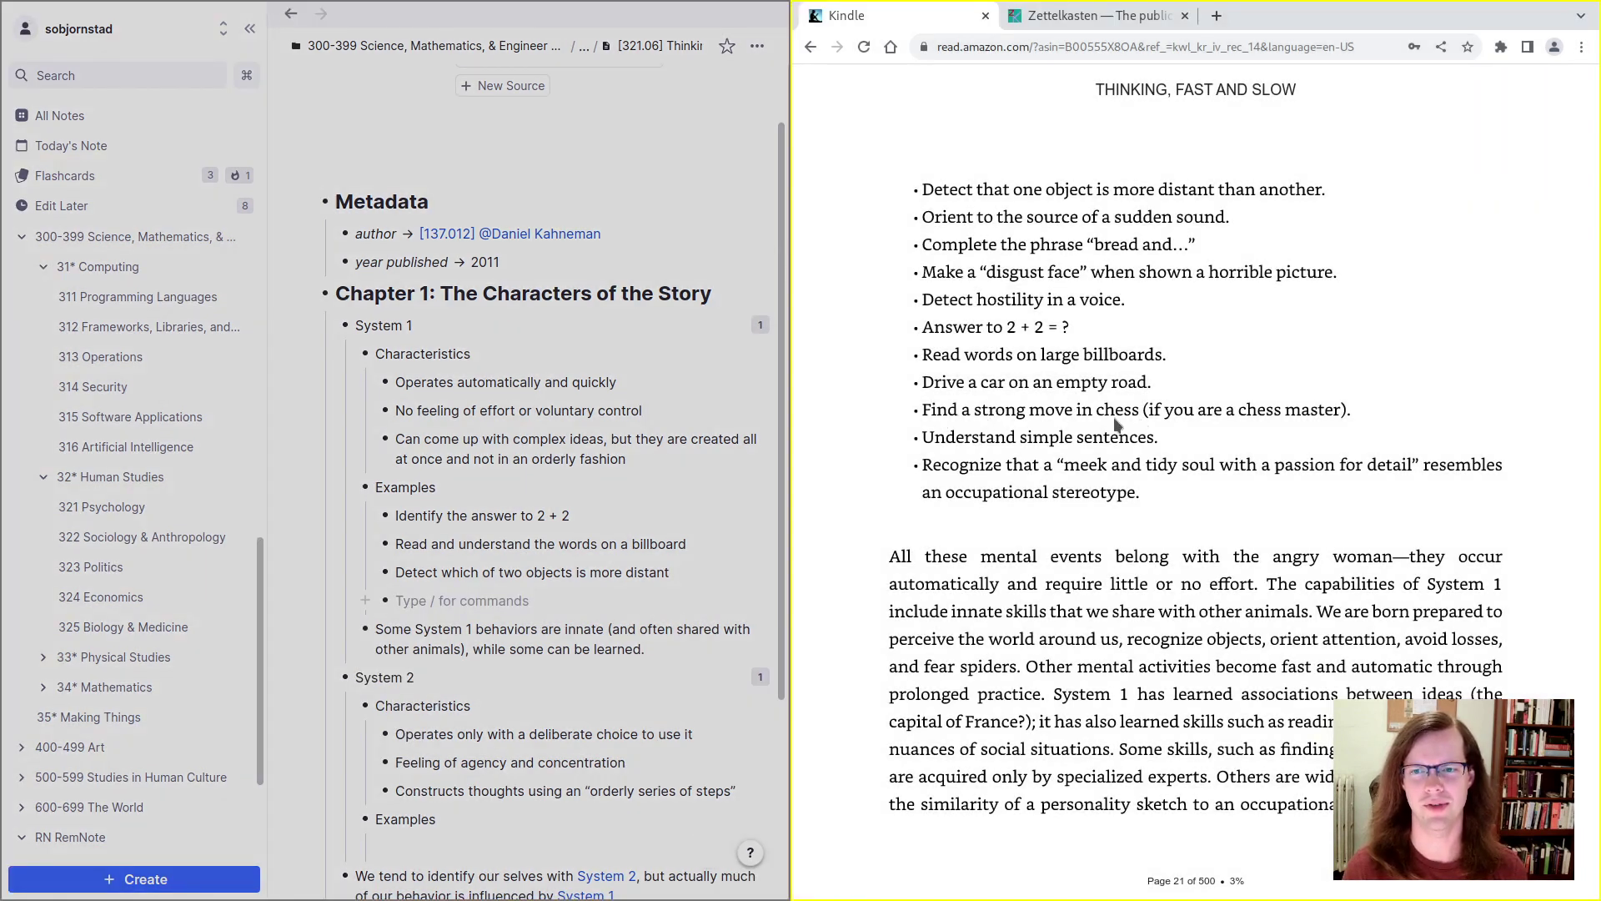
key(alt+Tab)
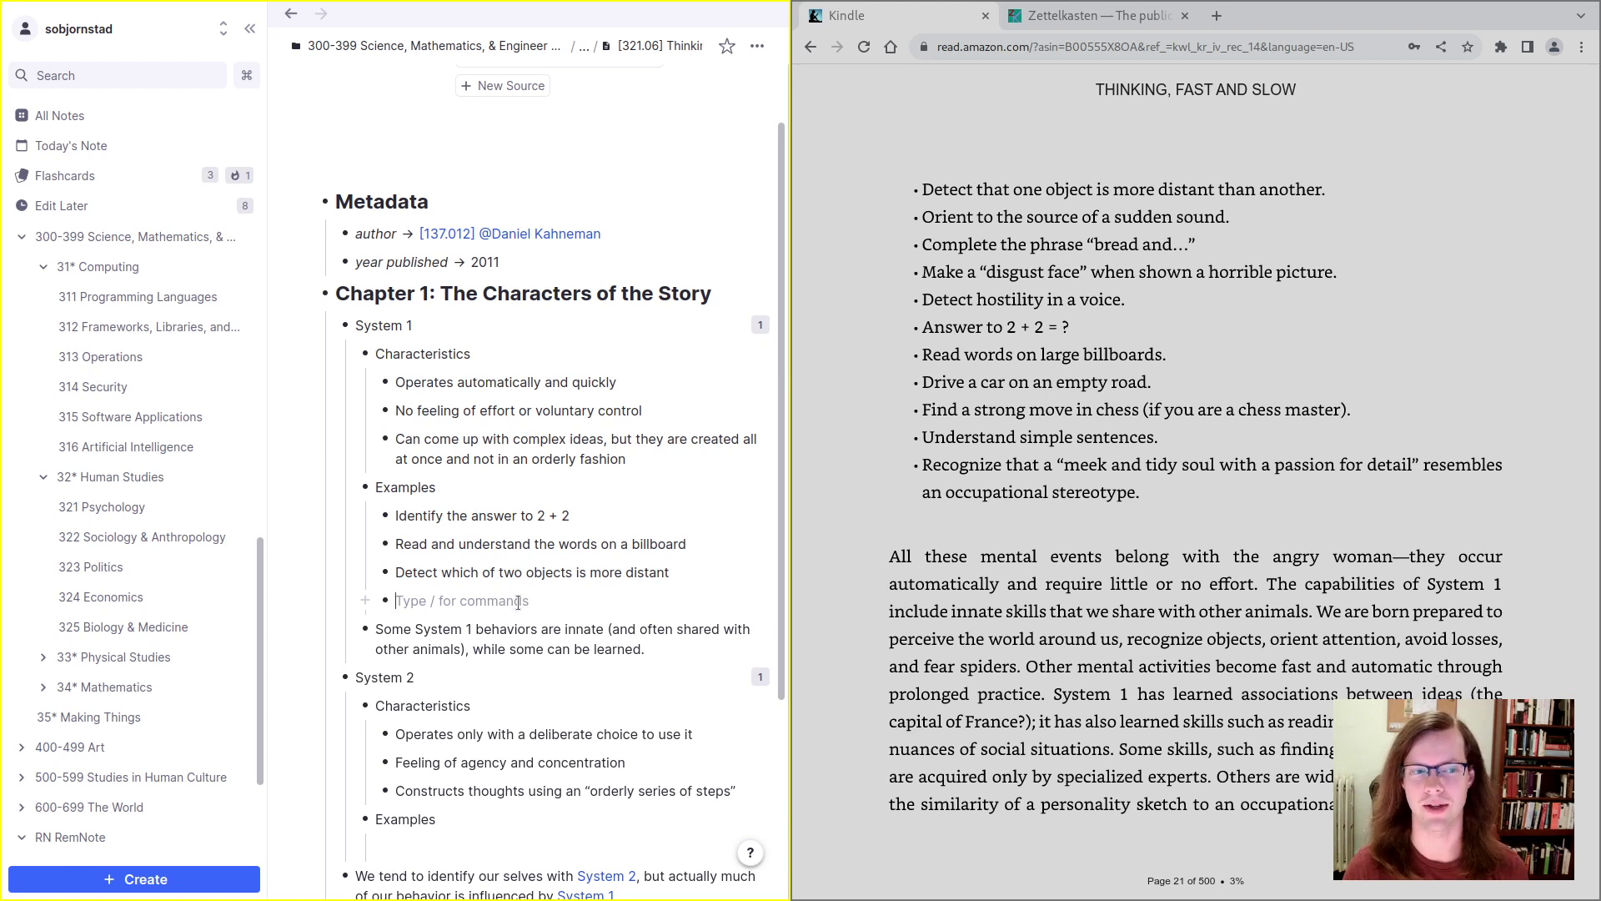
text(Ride a bic)
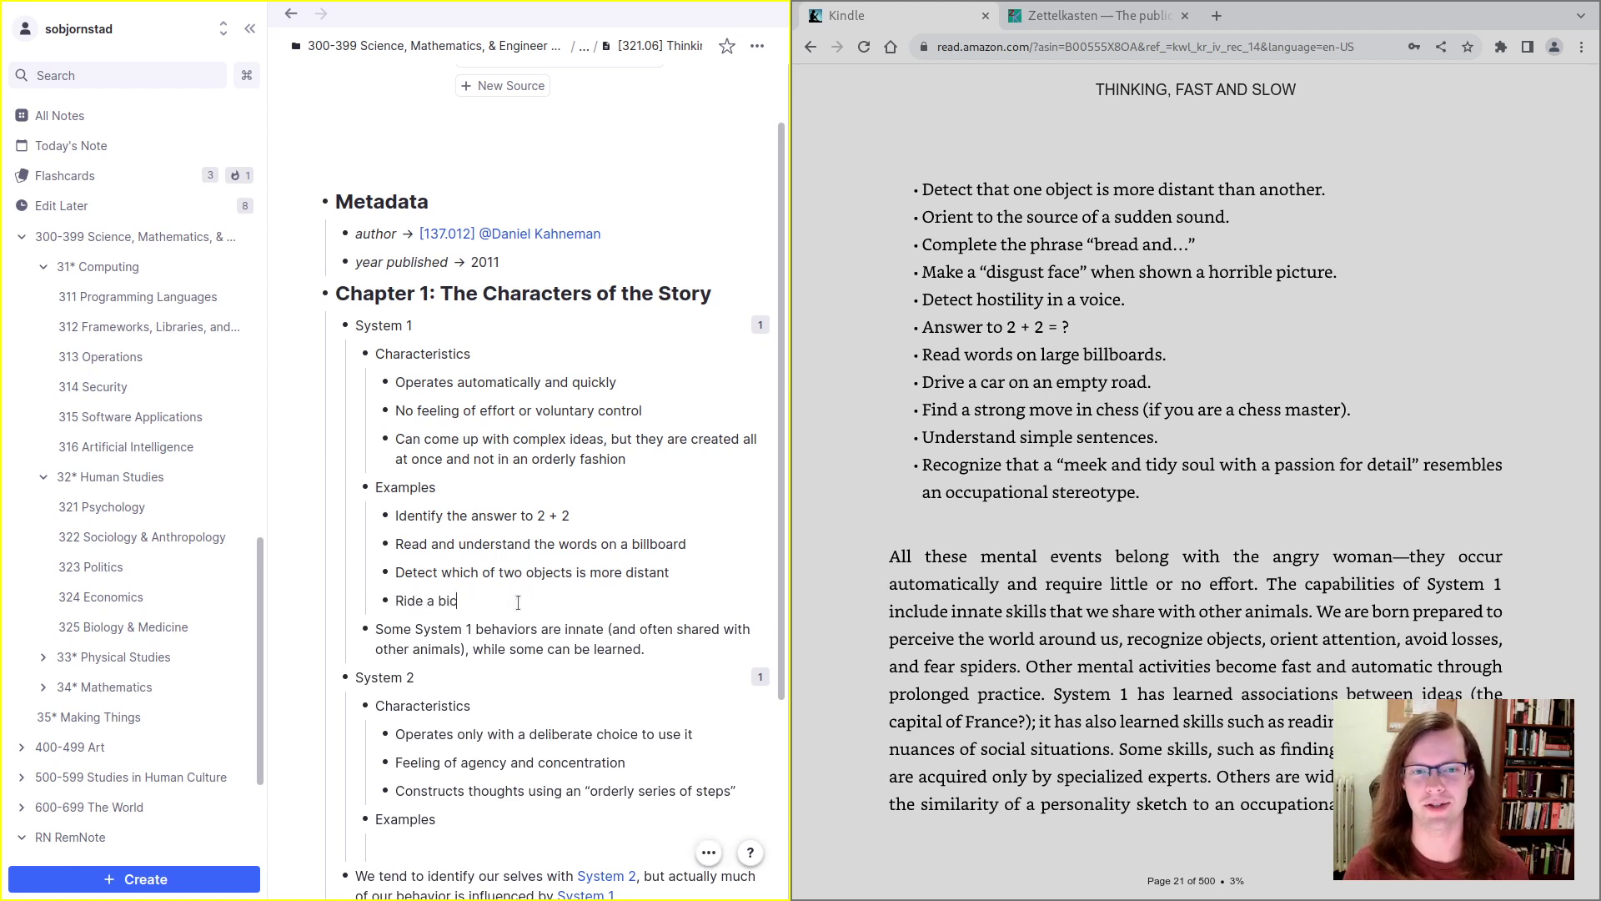
text(ycle on )
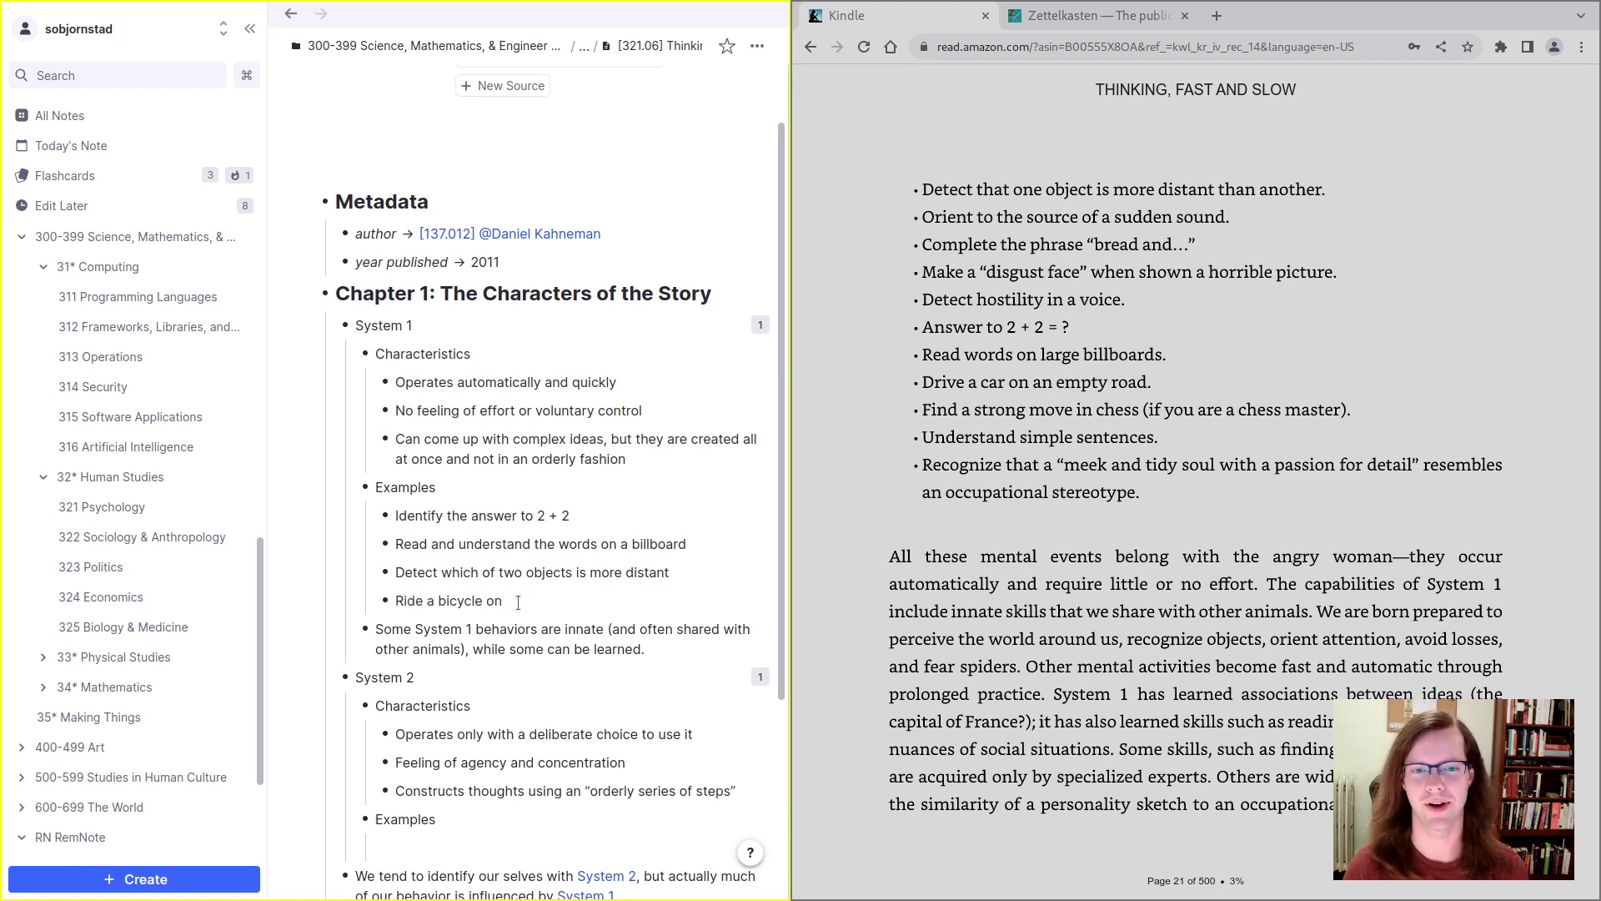
text(an ordinary road)
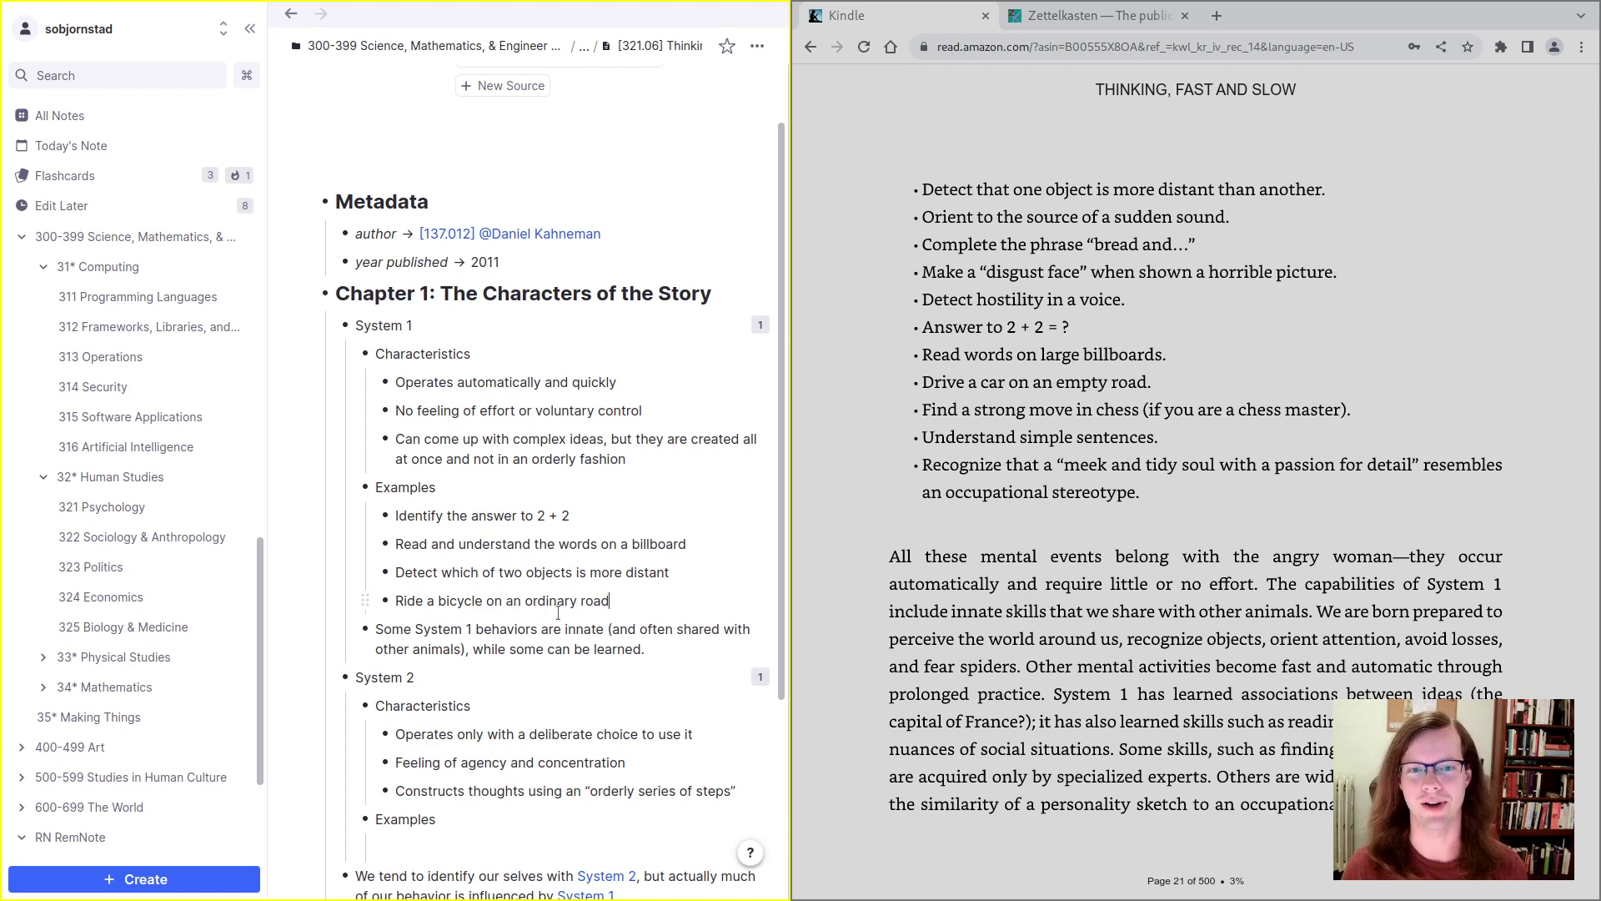
Step: Extend the note on innate and learned System 1 behaviors with ", and some require extremely complex expertise" before the final period
click(676, 655)
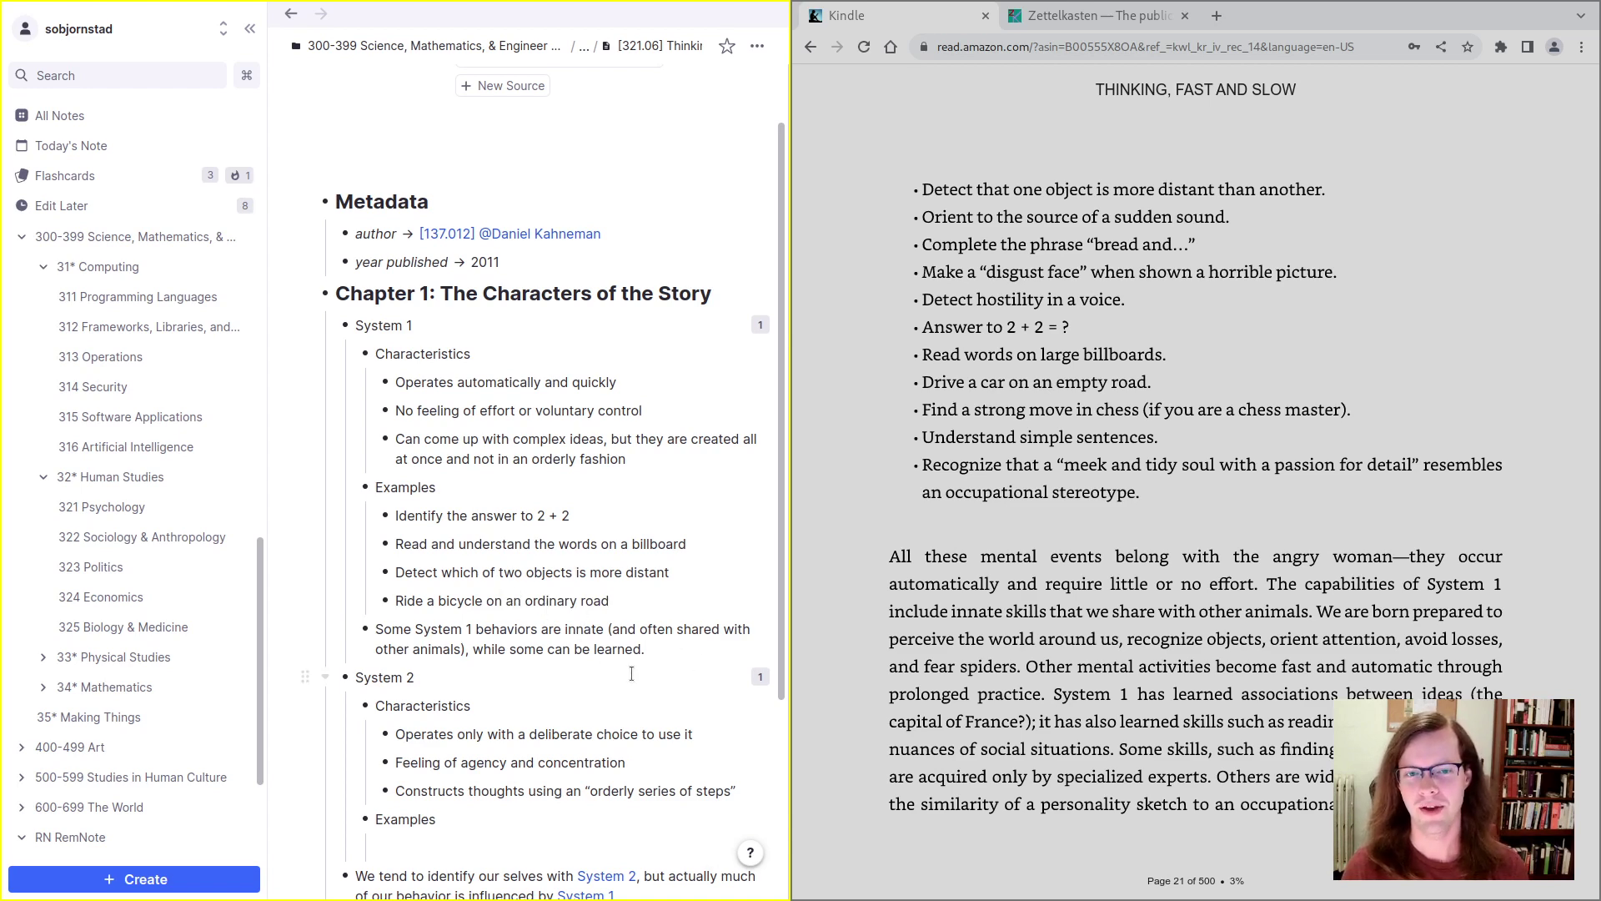
scroll(676, 655, down, 2)
click(1068, 562)
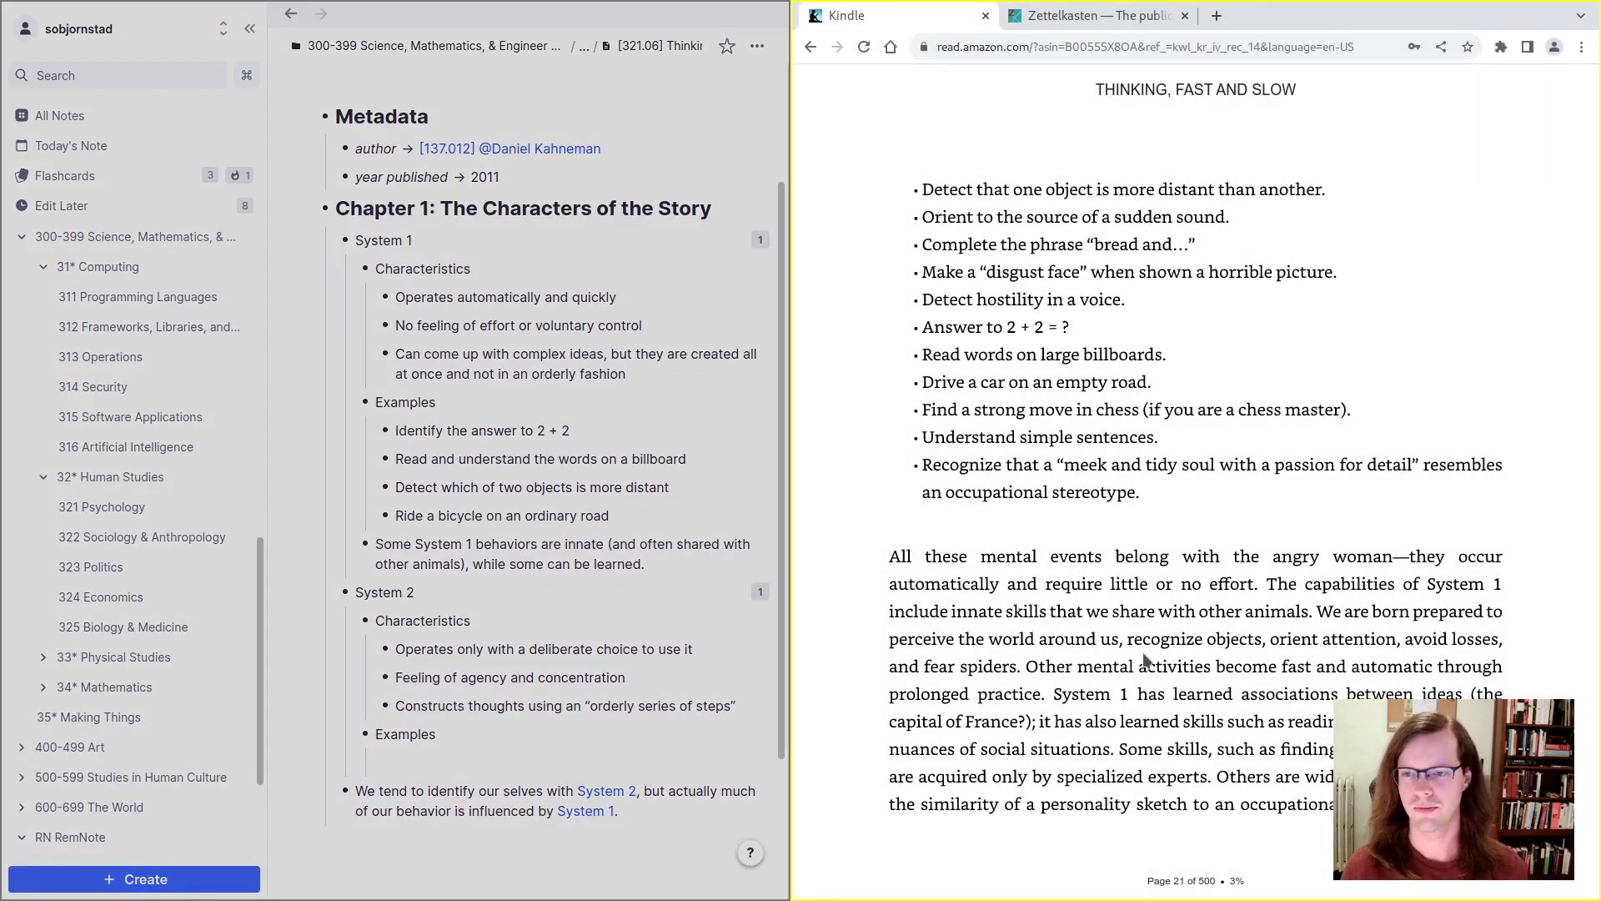
click(667, 570)
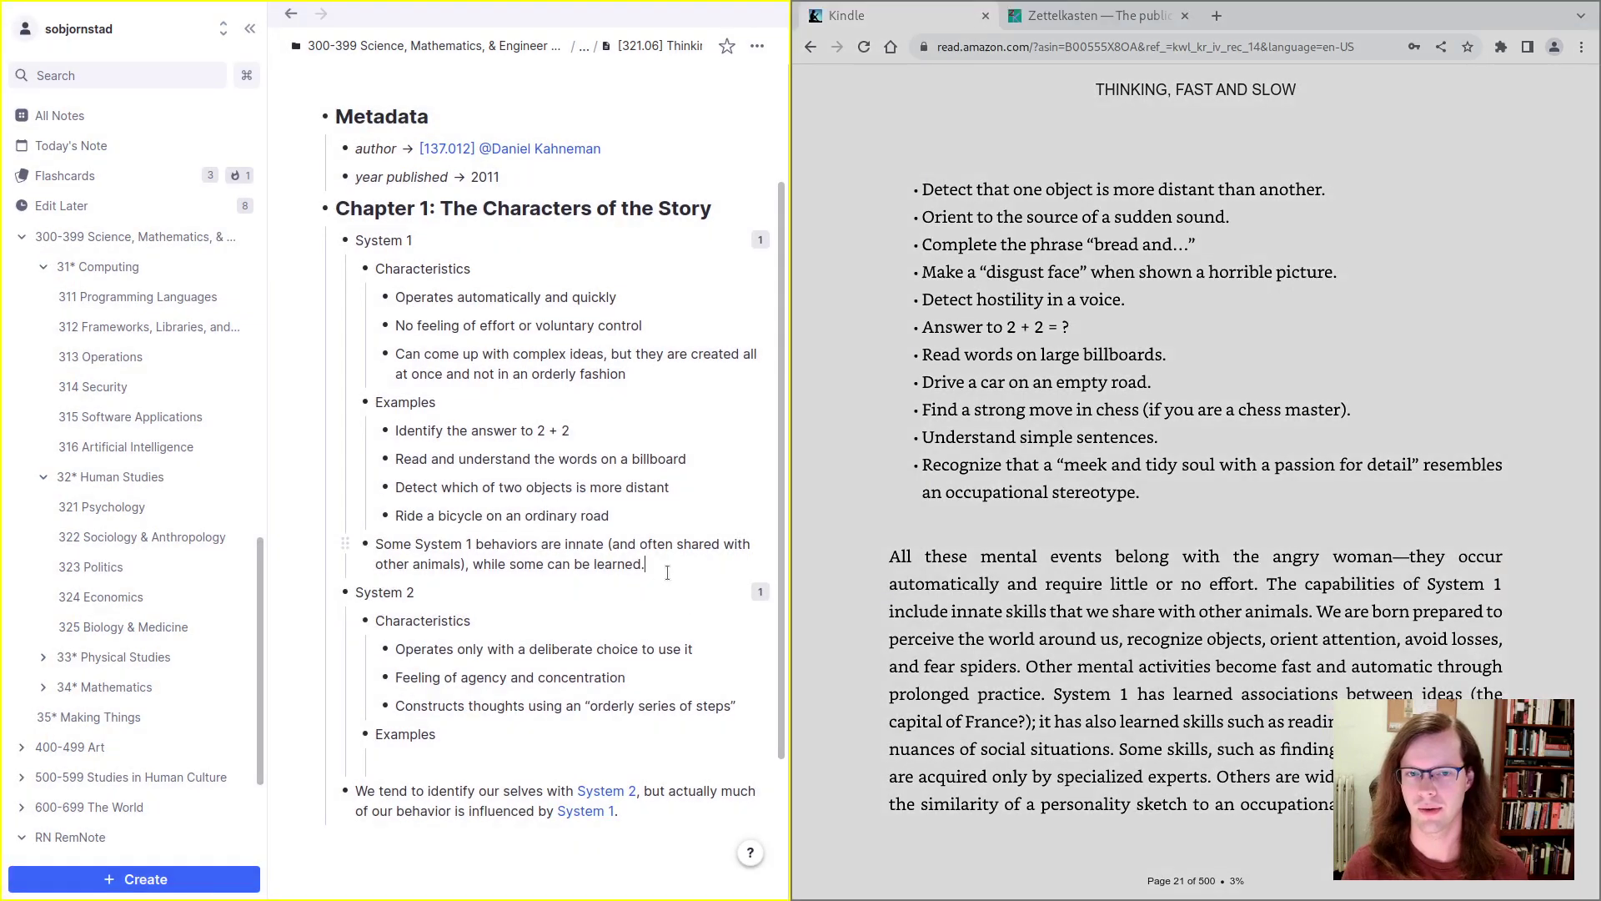
text(, and s)
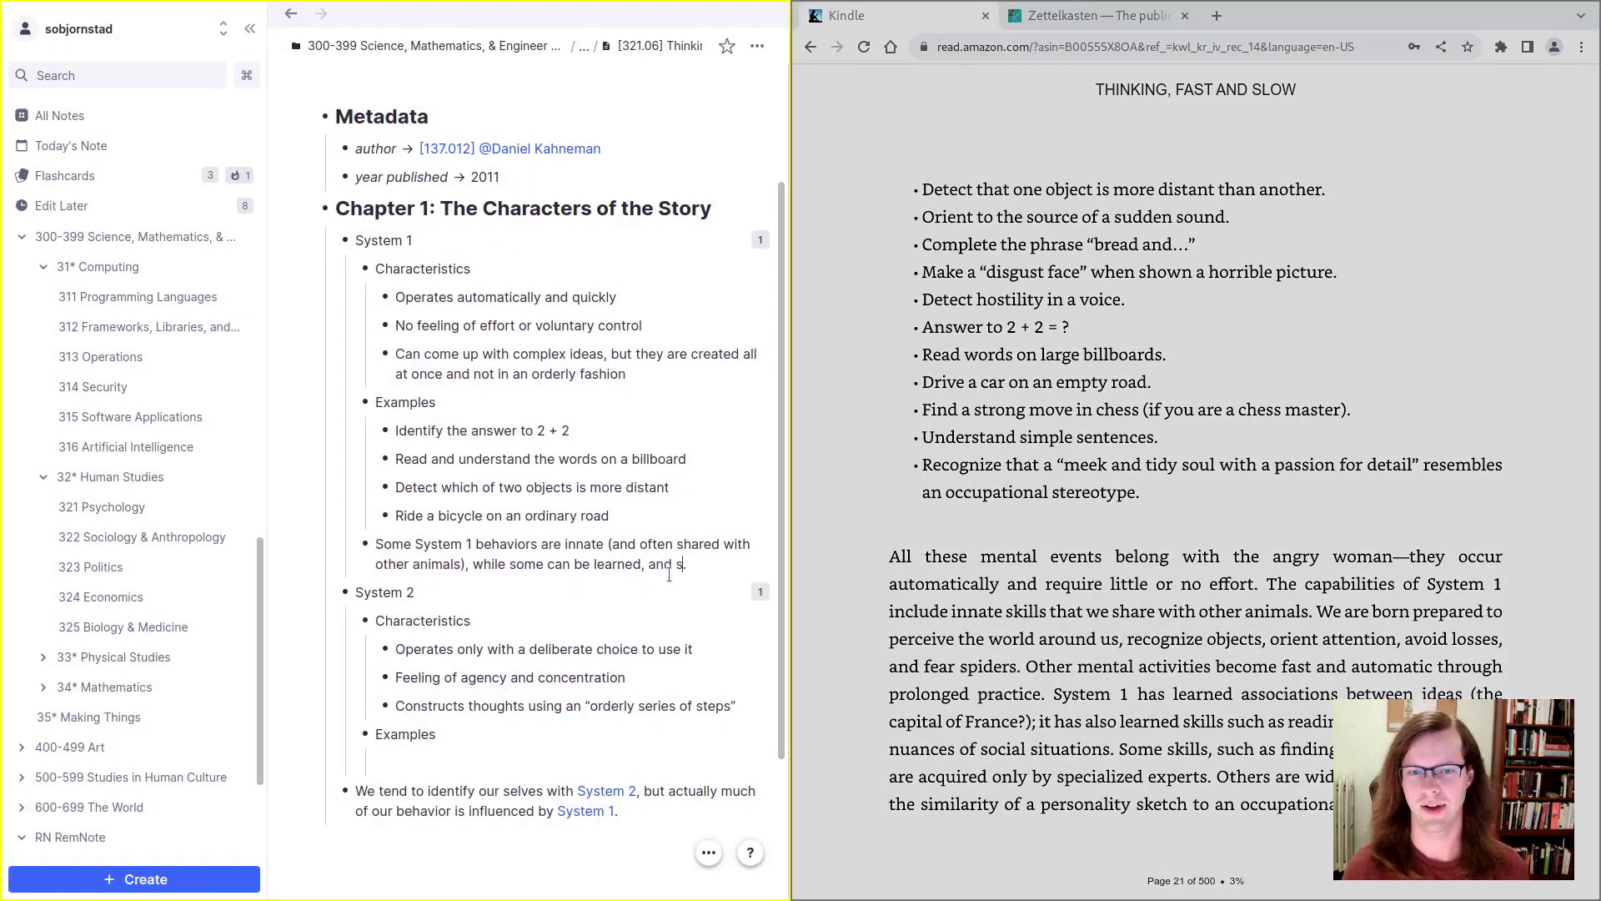
text(ome require extreme)
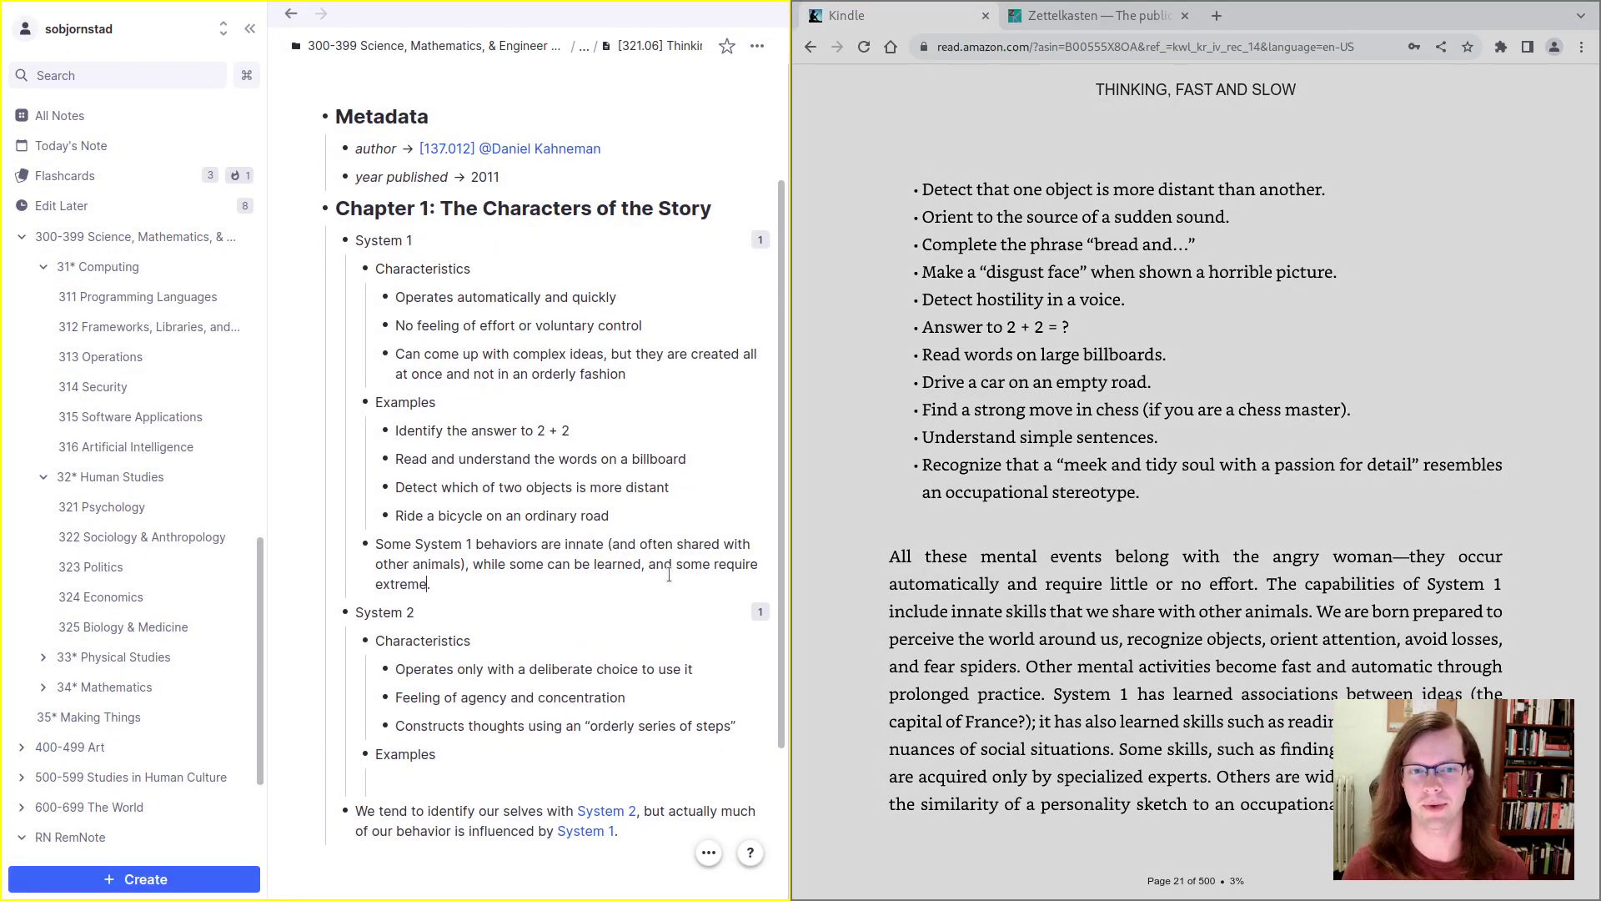
text(ly complex expertise)
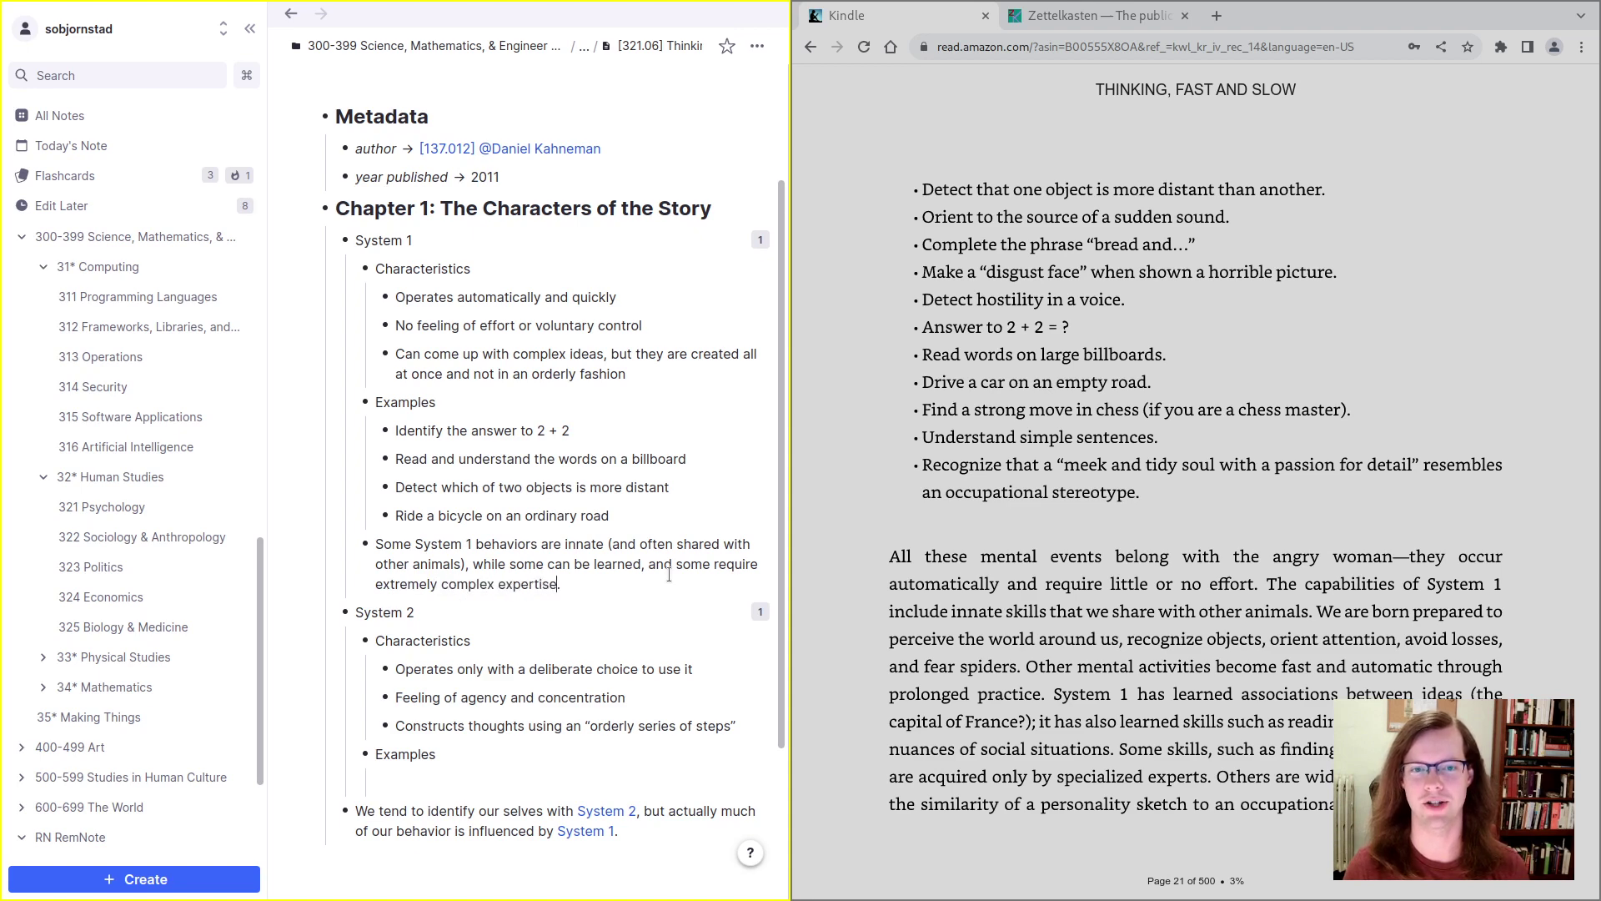
Step: Advance the Kindle book one page and examine the passage on involuntary mental actions, marking the sentence about chewing
click(1583, 536)
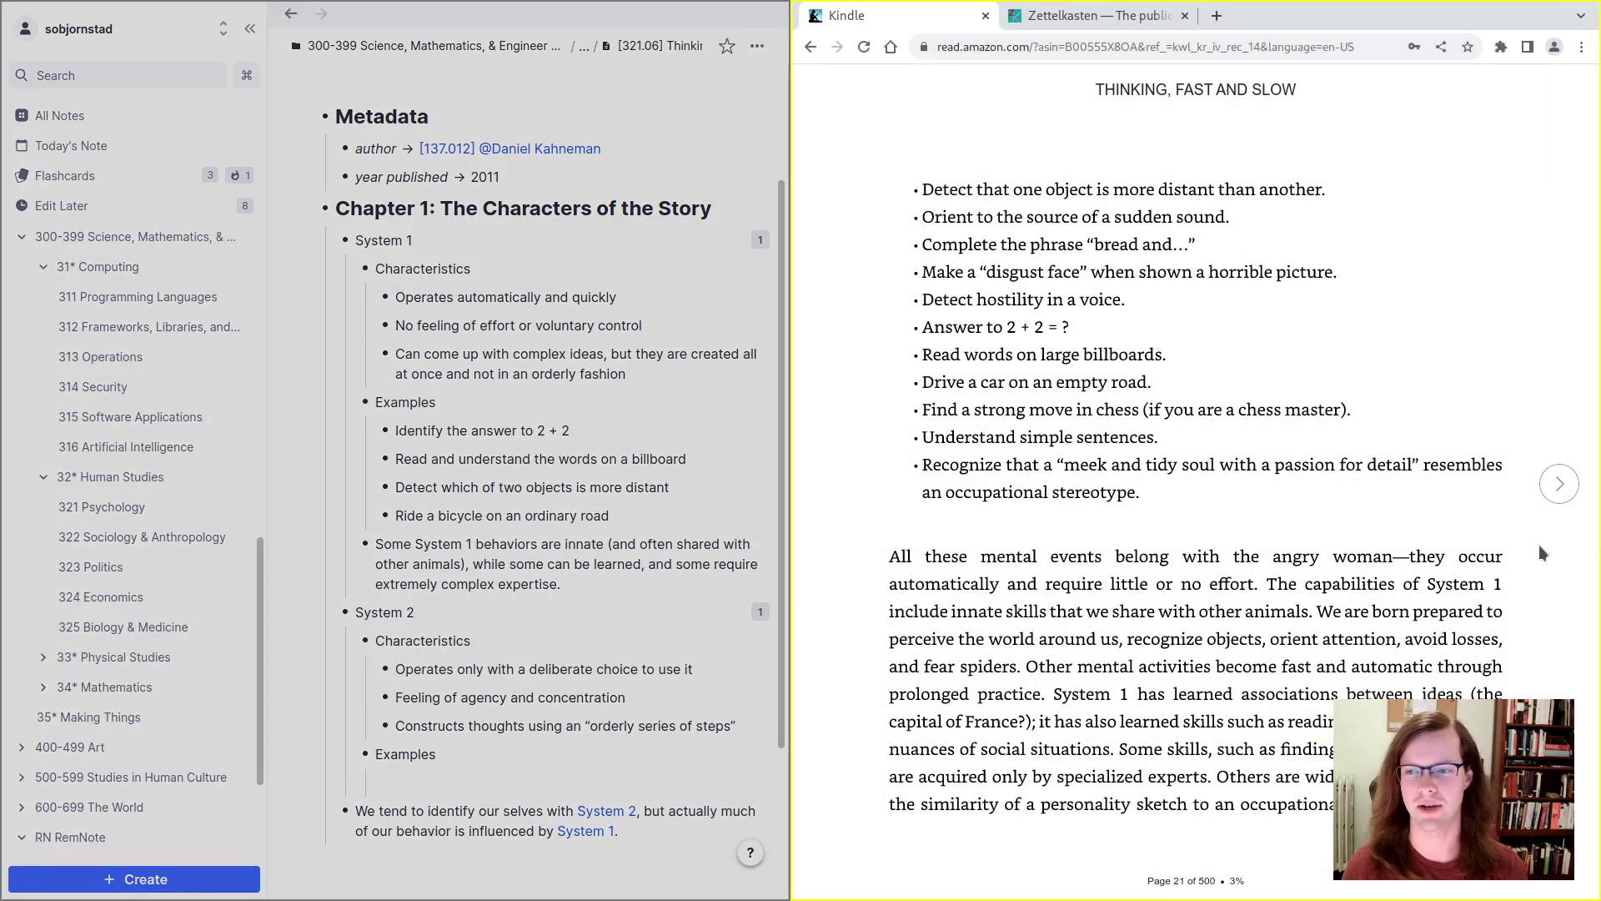
click(1559, 485)
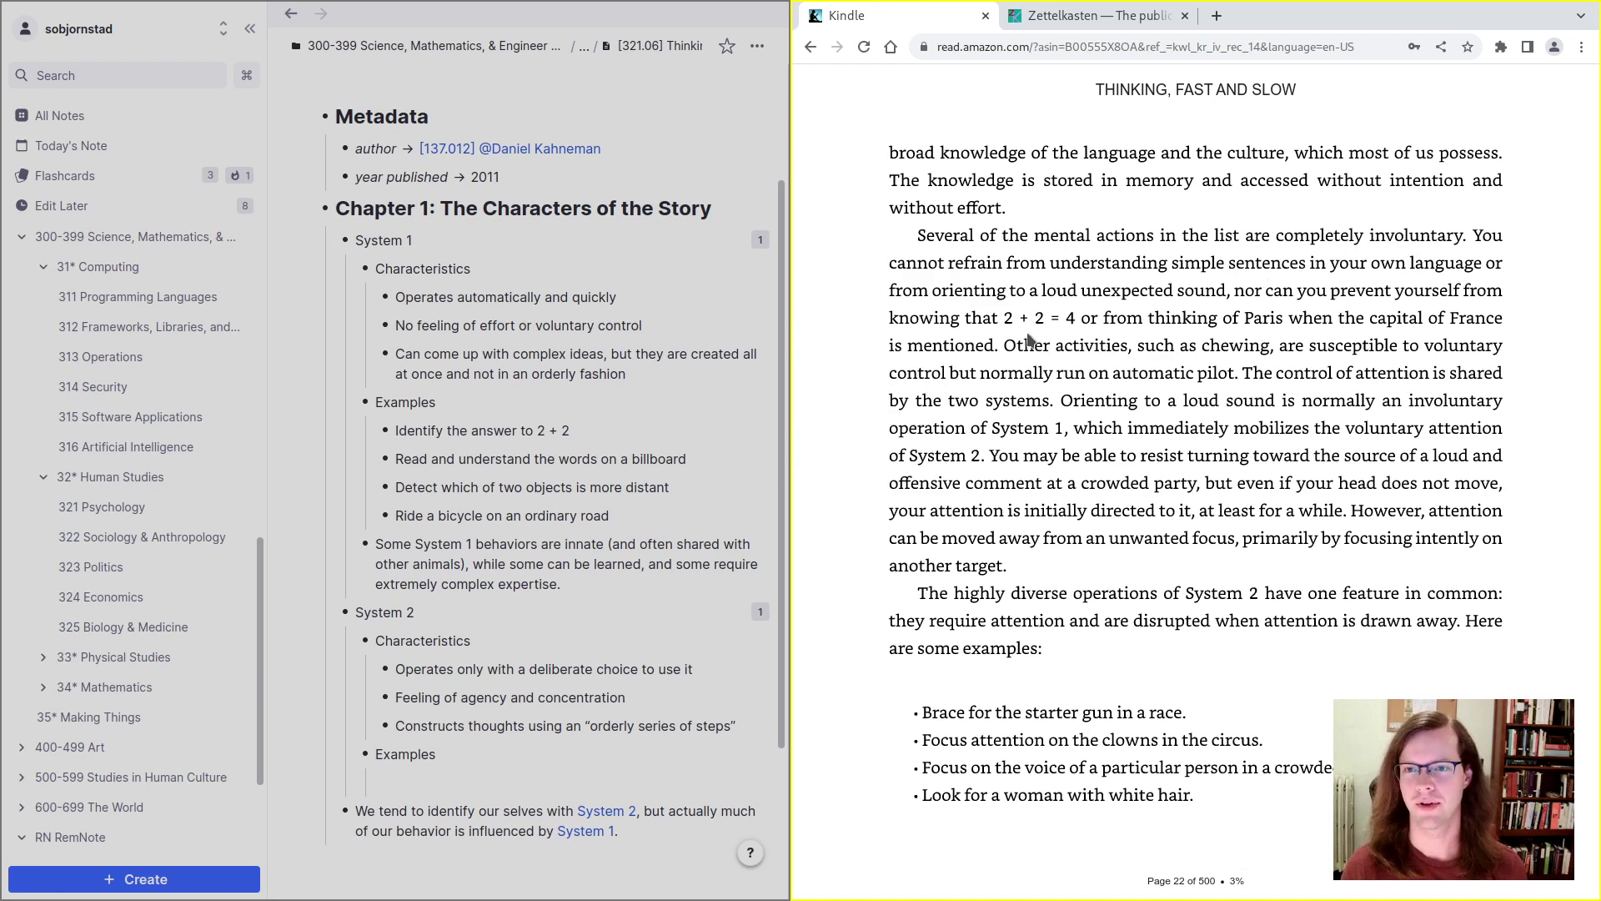
drag(1004, 345, 1237, 373)
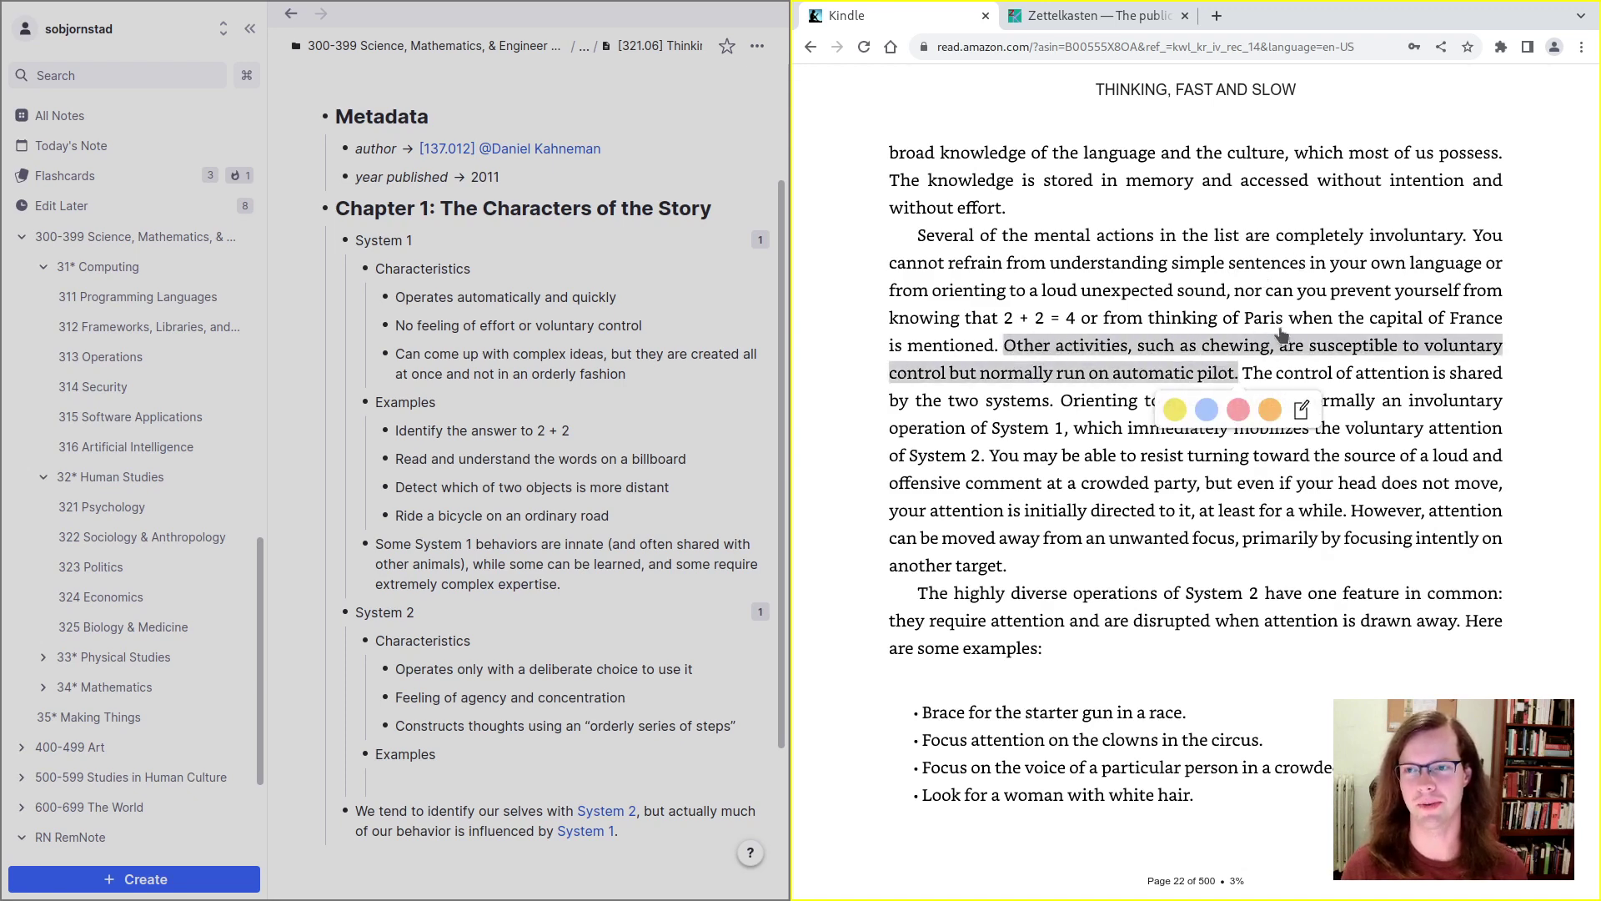
click(1449, 391)
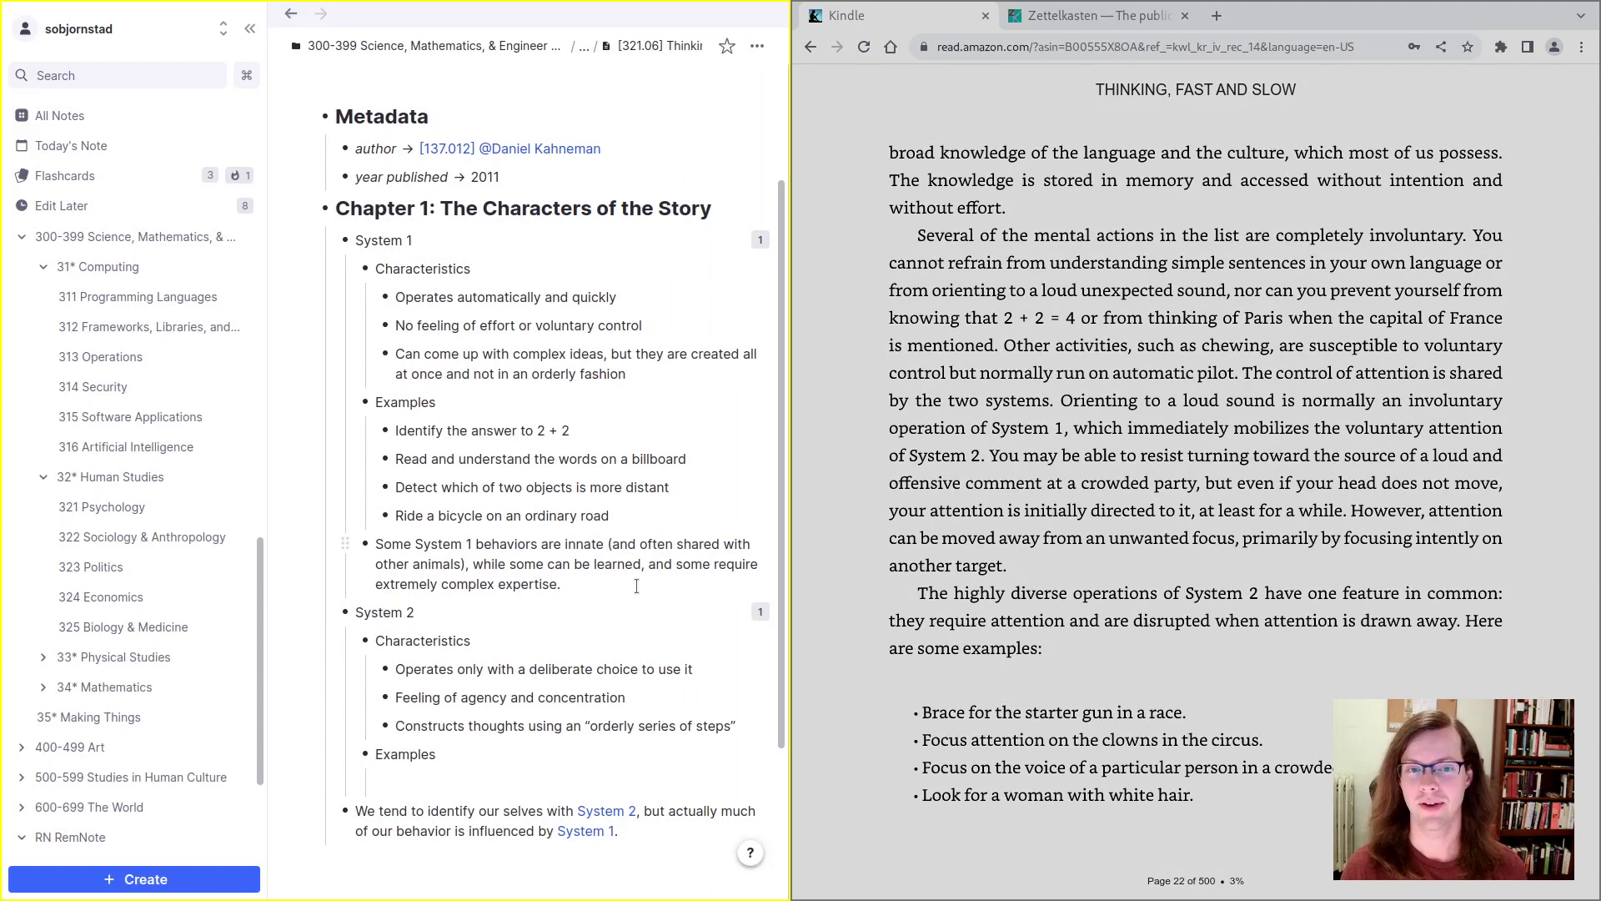
Step: Add a System 1 bullet reading "Some System 1 behaviors are completely involuntary and uncontrollable, while others are normally involuntary but can be controlled if desired."
click(636, 586)
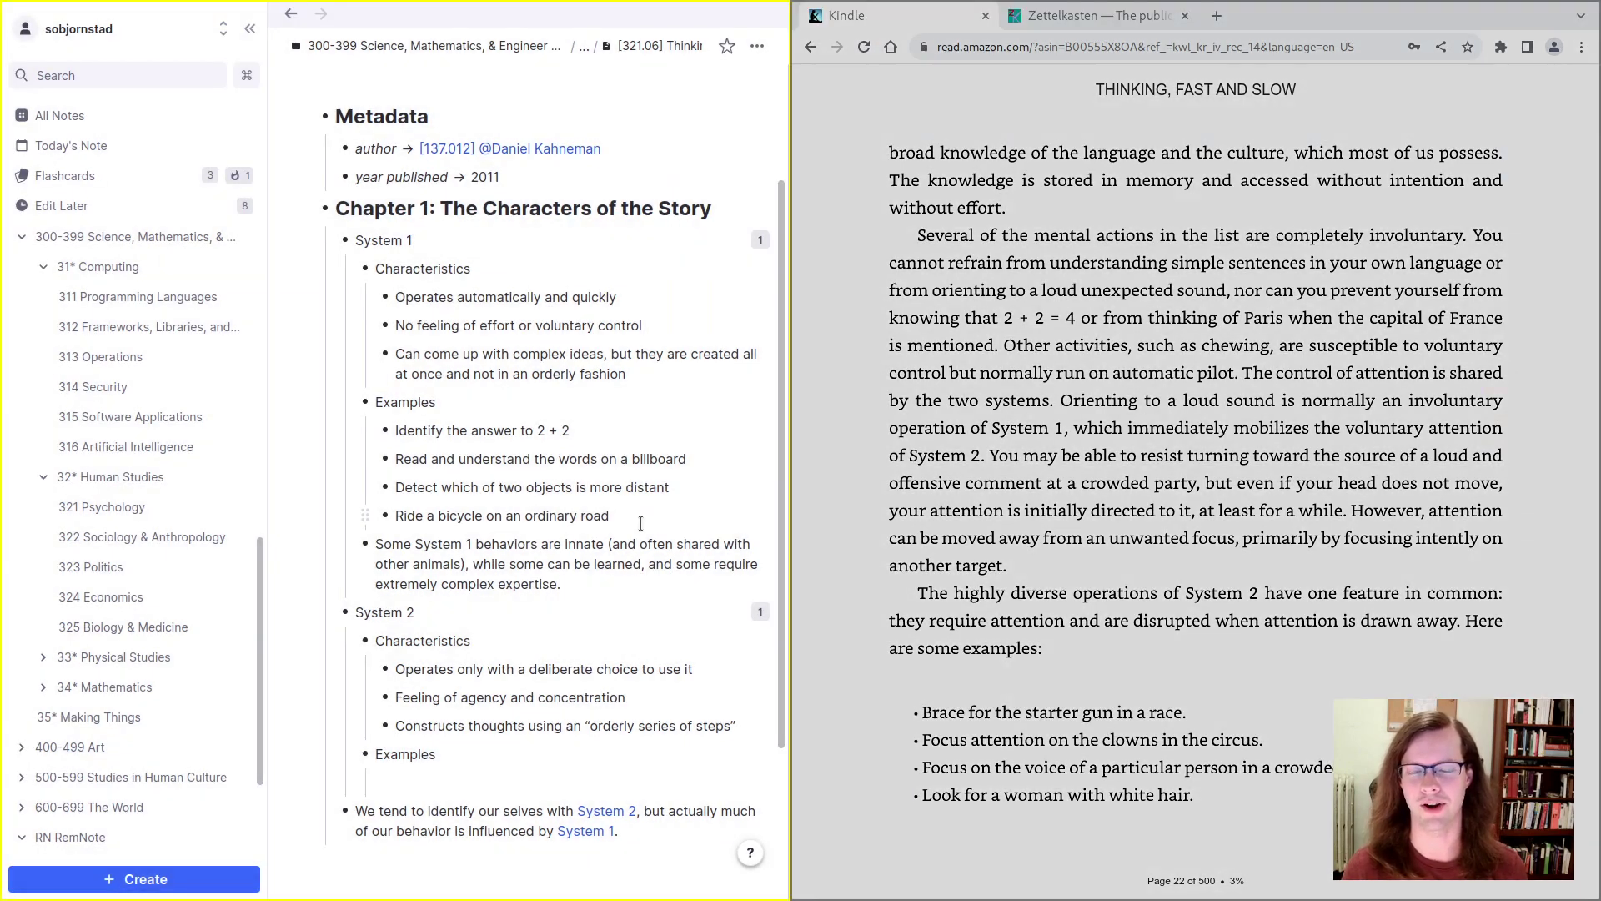
key(Return)
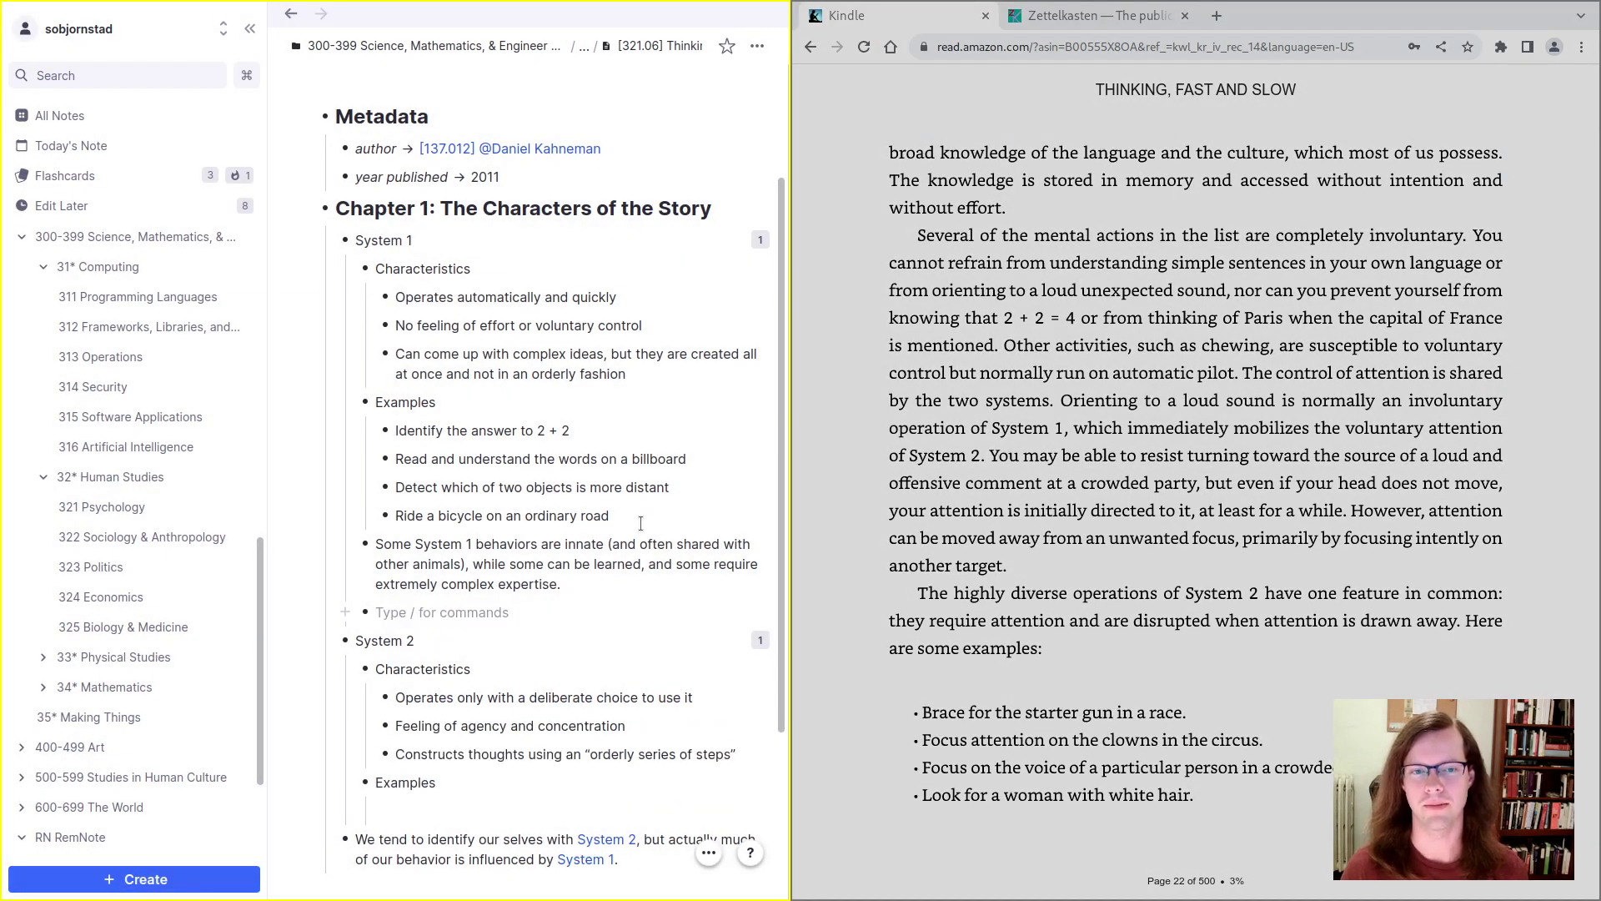
text(Some System 1 beha)
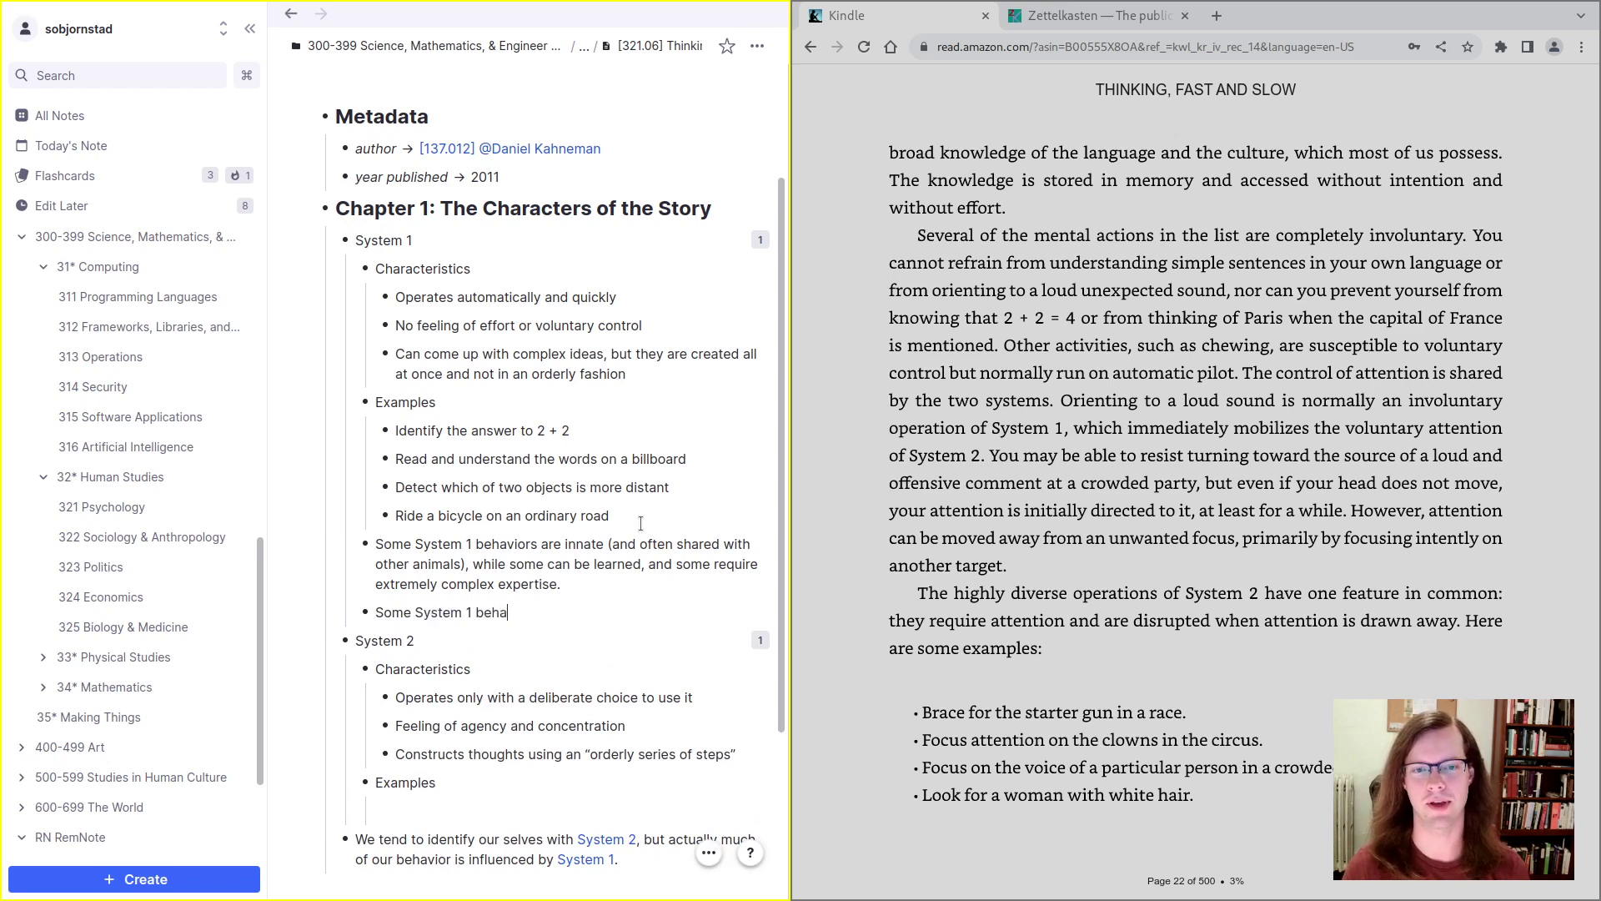
text(viors are completely i)
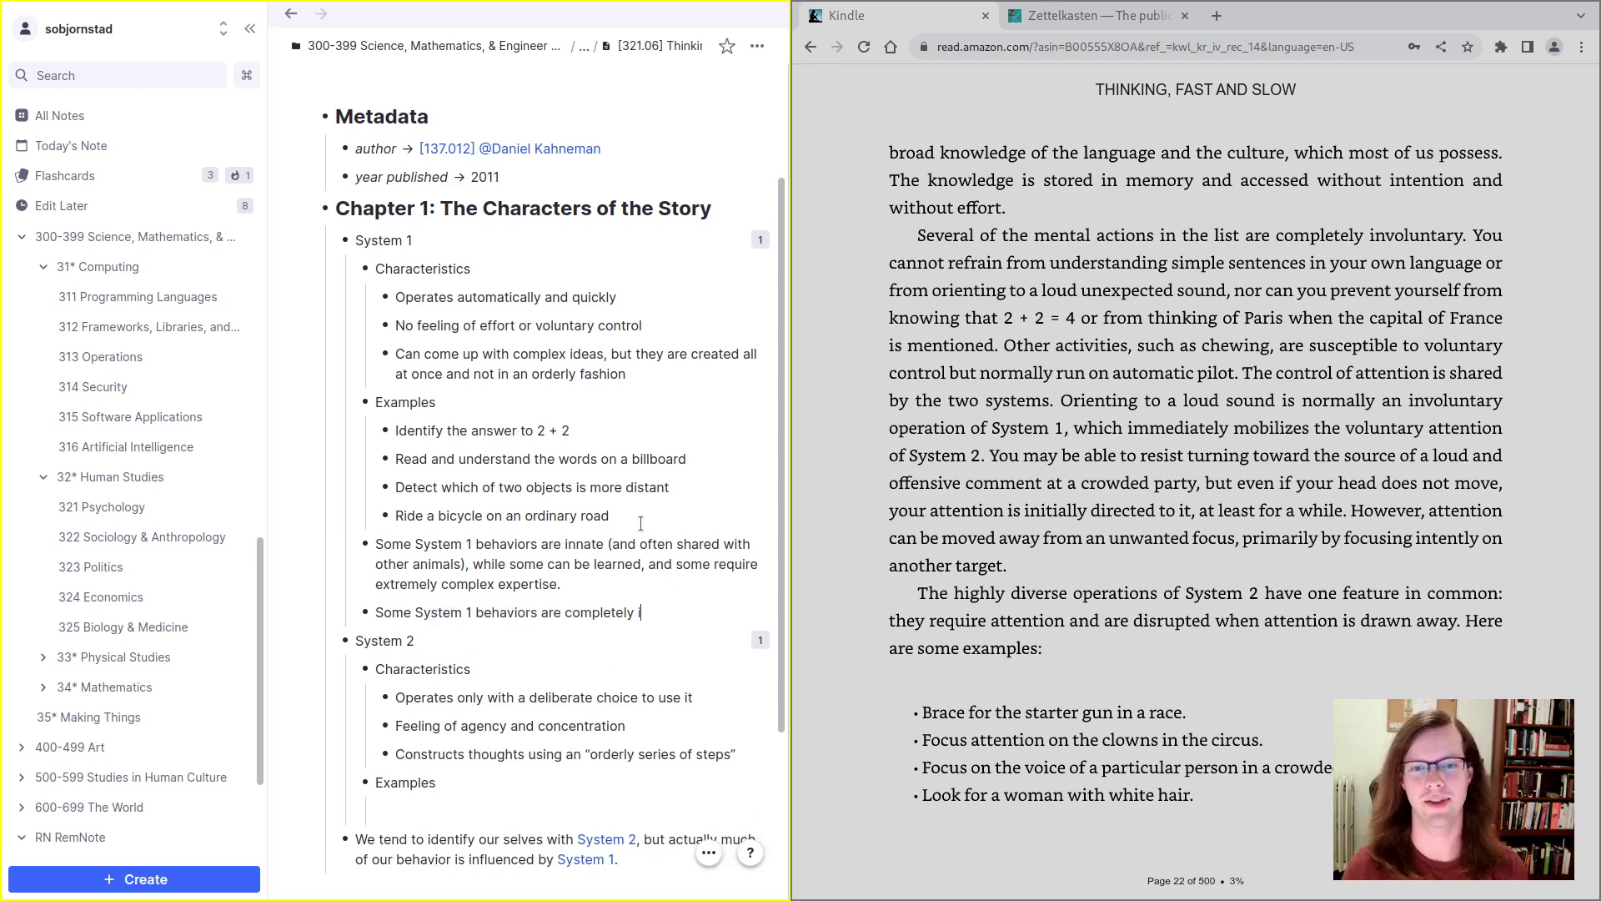
text(nvoluntary)
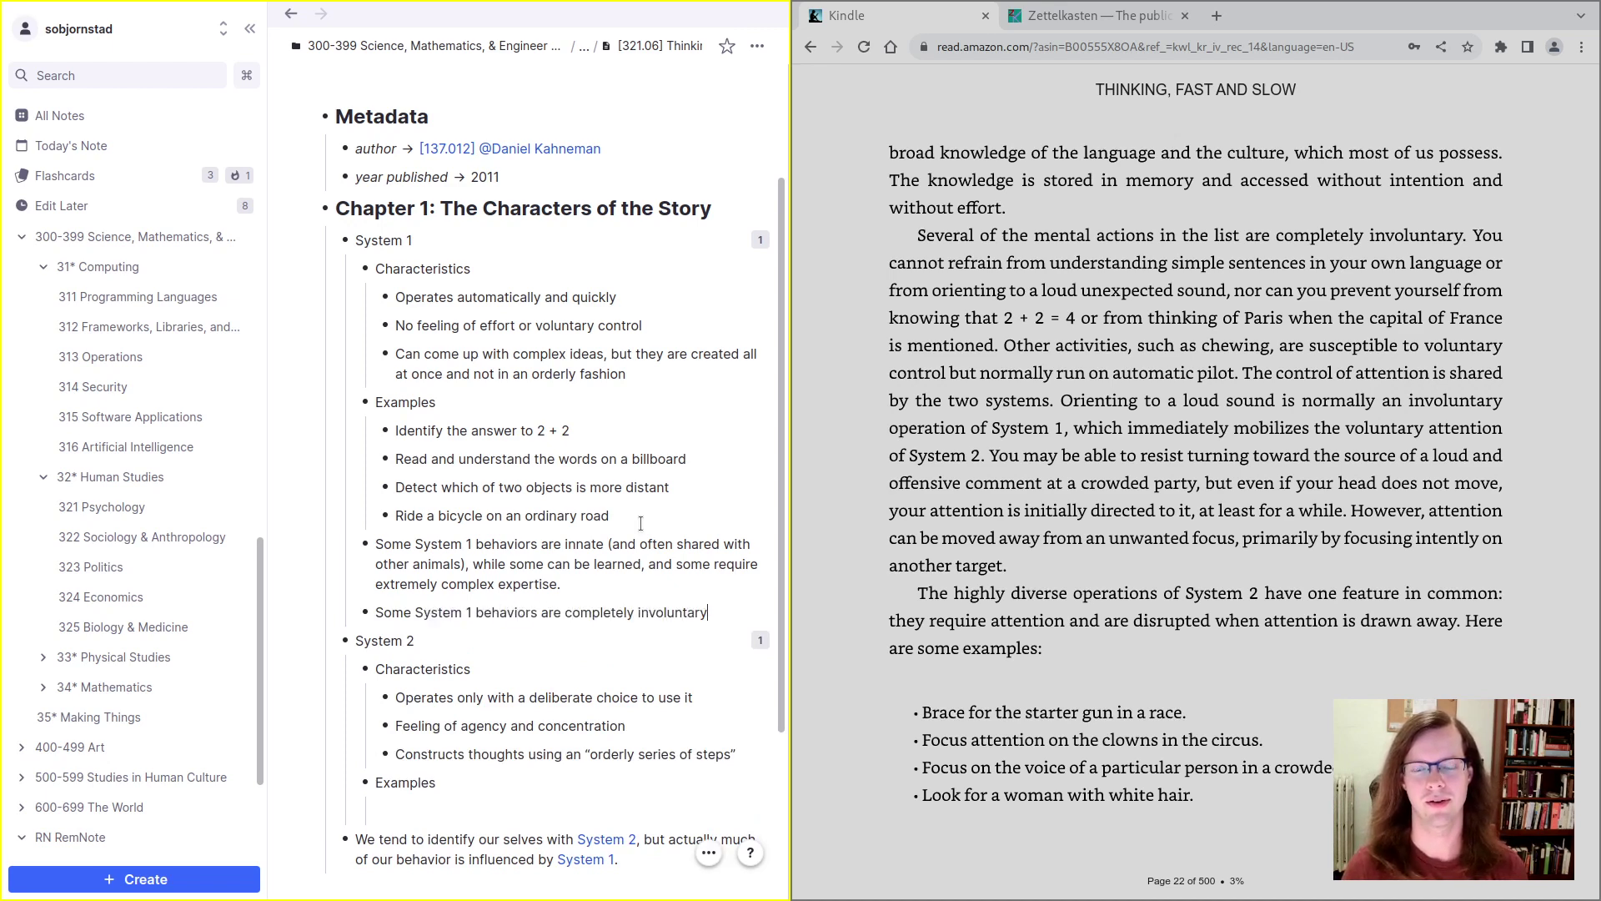
text( and uncontrollable)
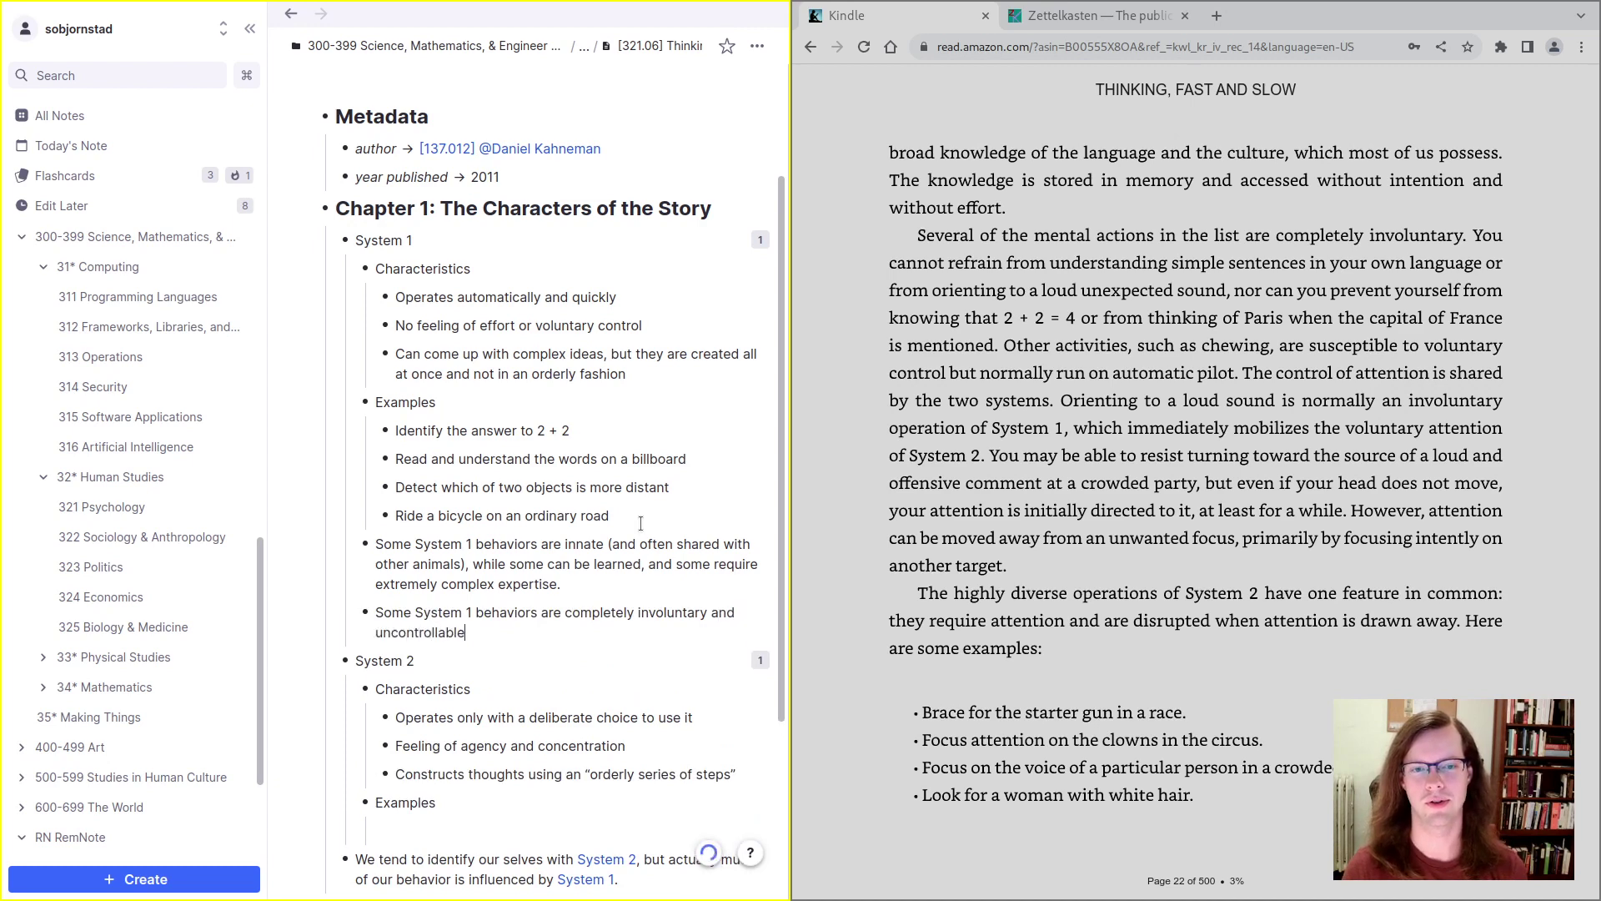
text(, while others are normally involan)
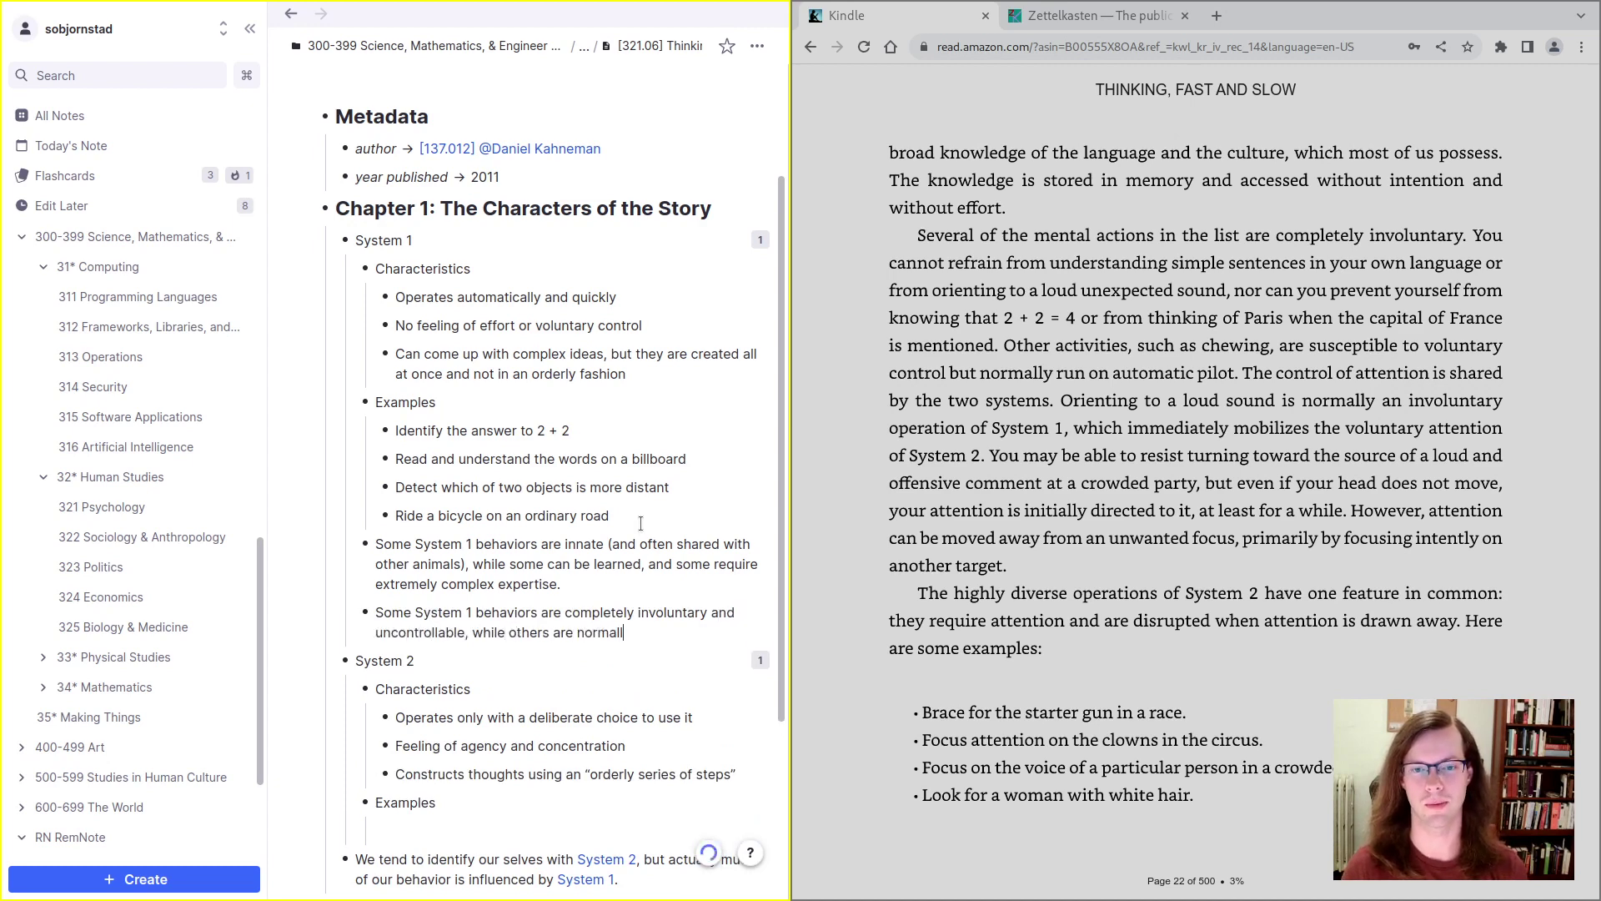
key(BackSpace)
key(BackSpace)
text(untary but can c)
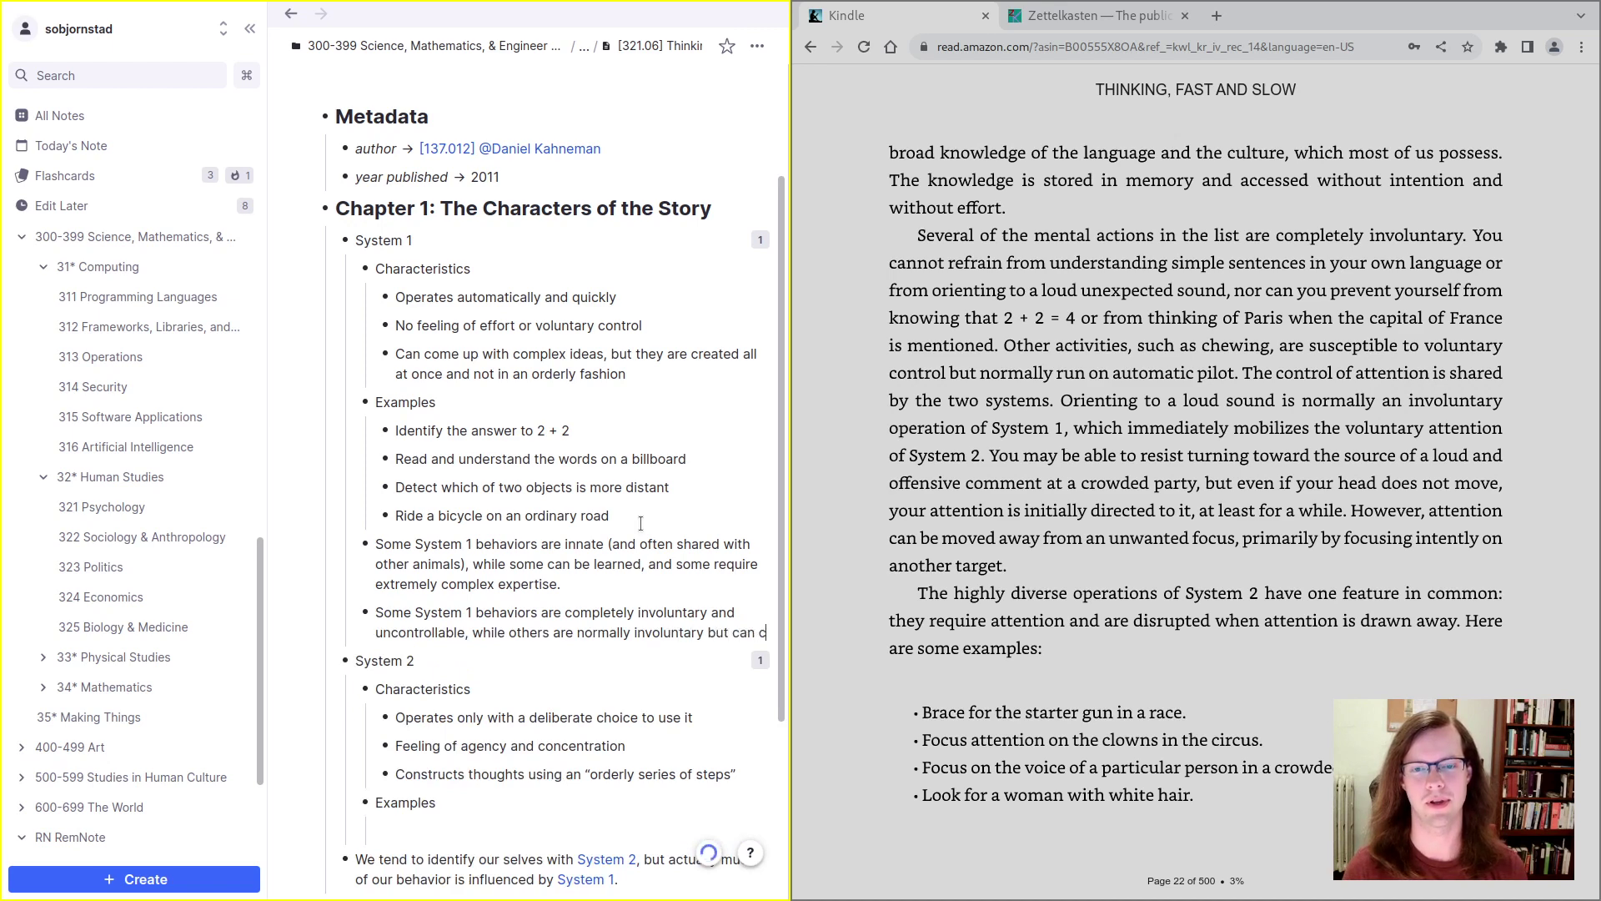
key(BackSpace)
text(be contro)
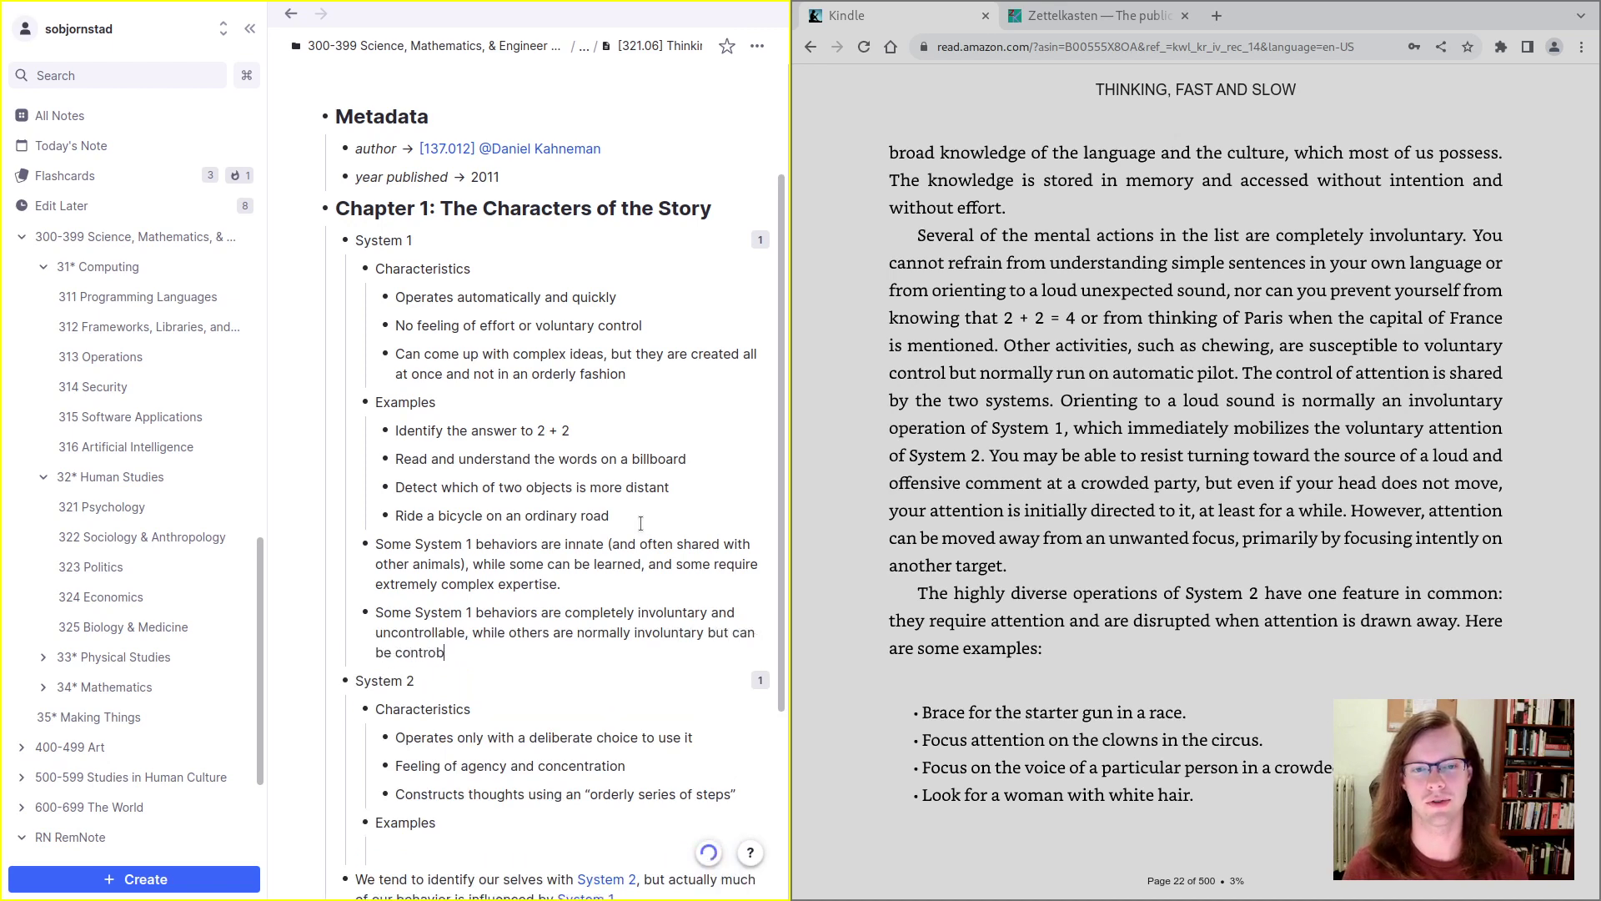
text(lled if )
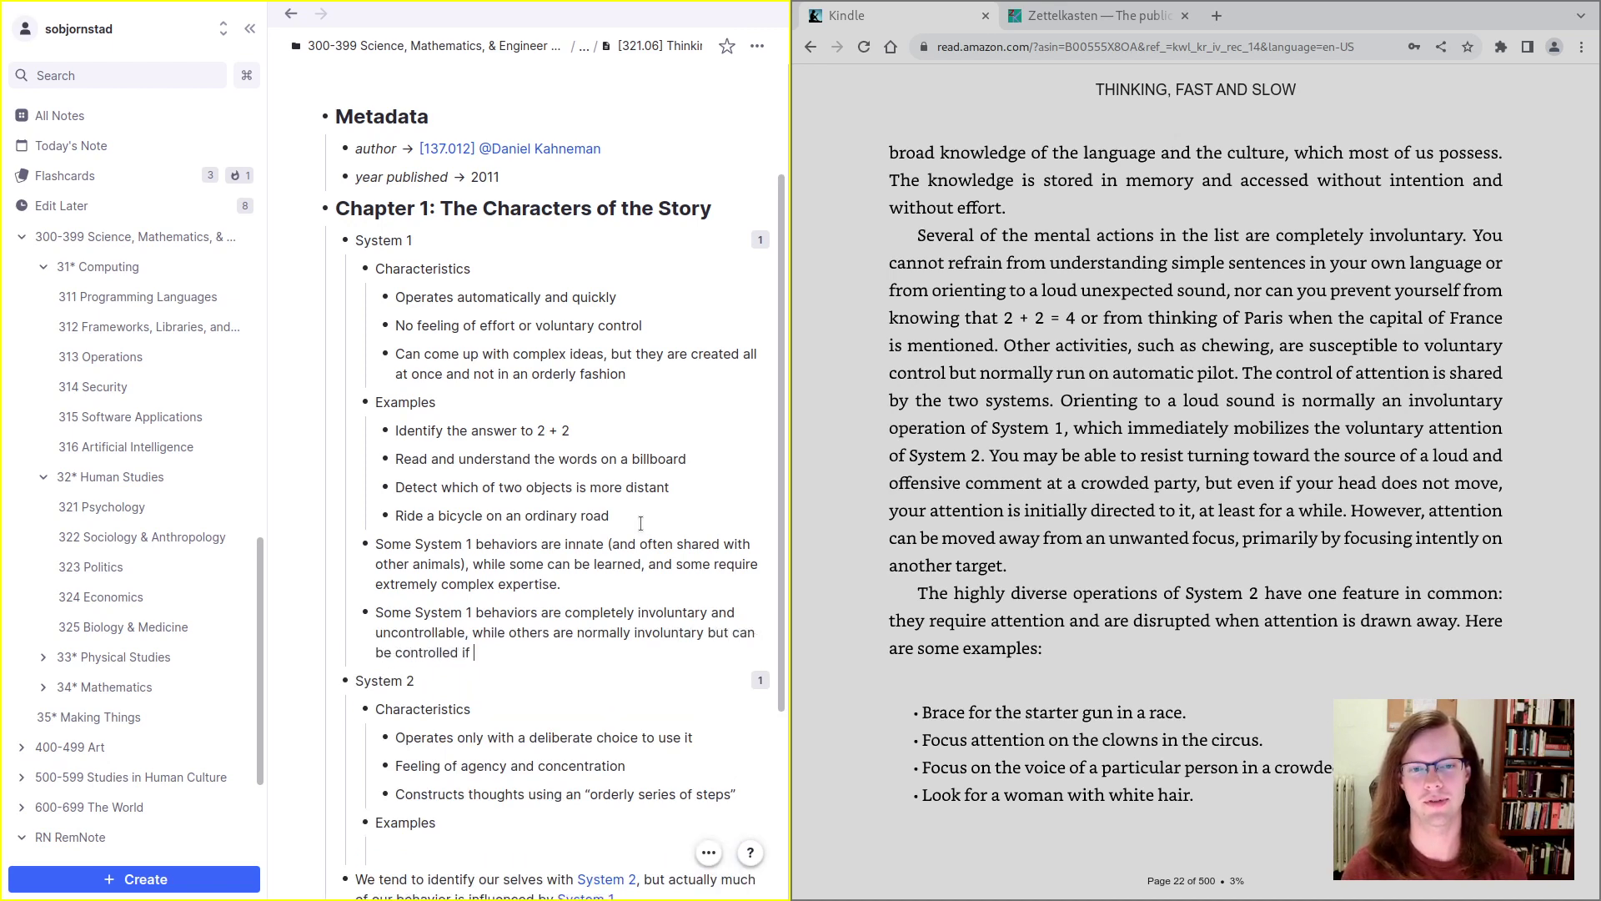
text( desired.)
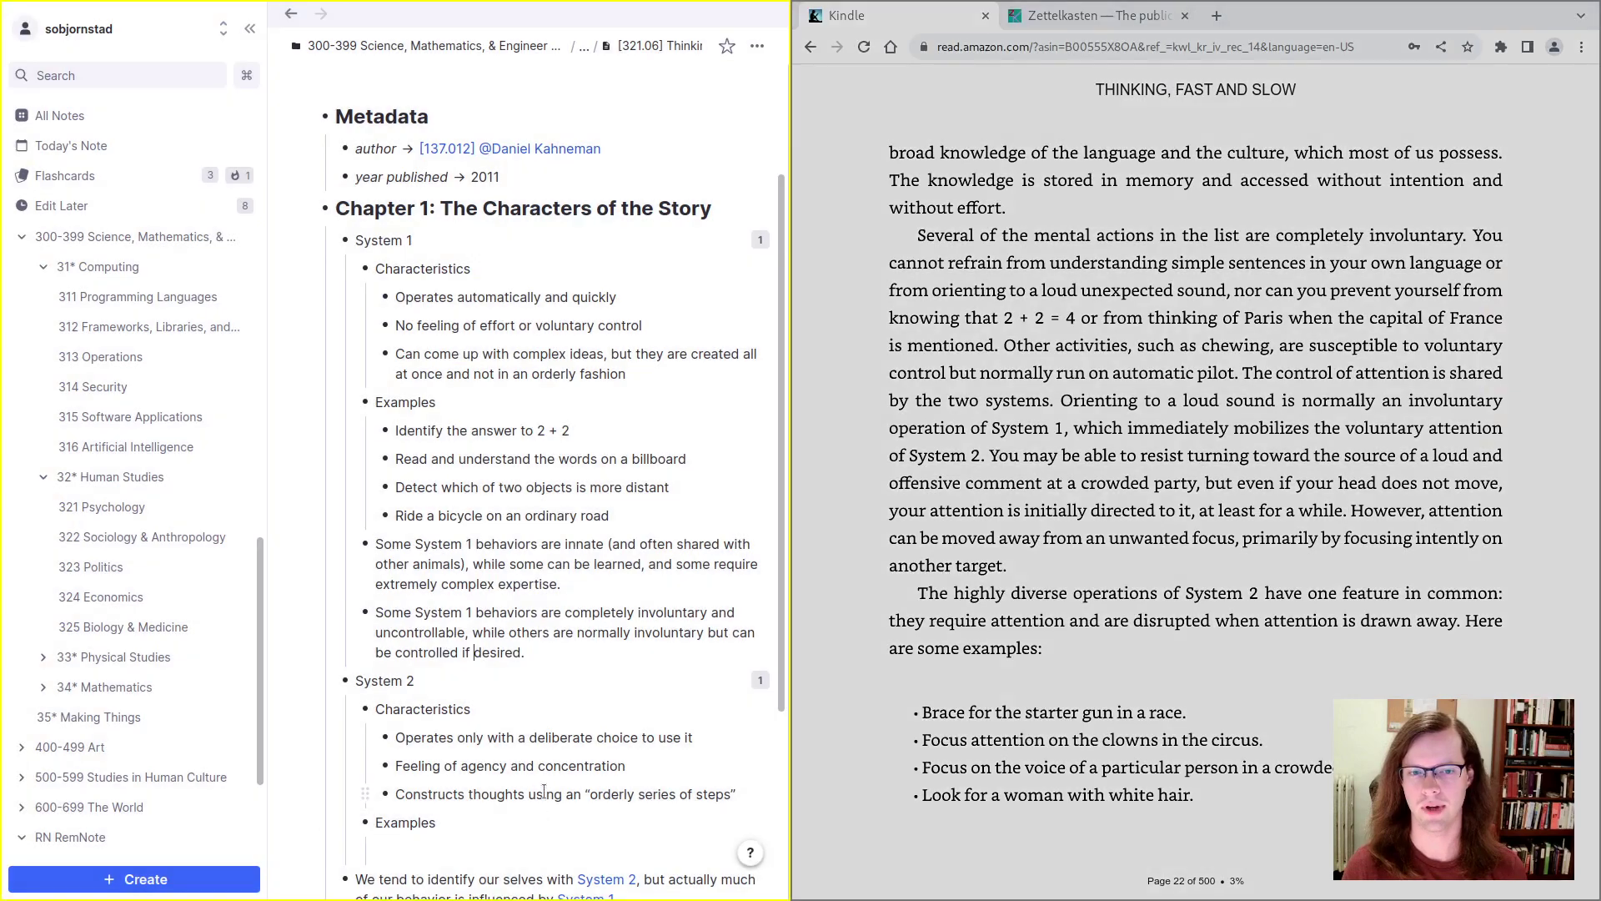
Step: Consult the next Kindle page's list of attention-demanding activities and fill the empty System 2 example with "Count the numbers of A's in a page of text."
scroll(561, 584, down, 2)
click(561, 710)
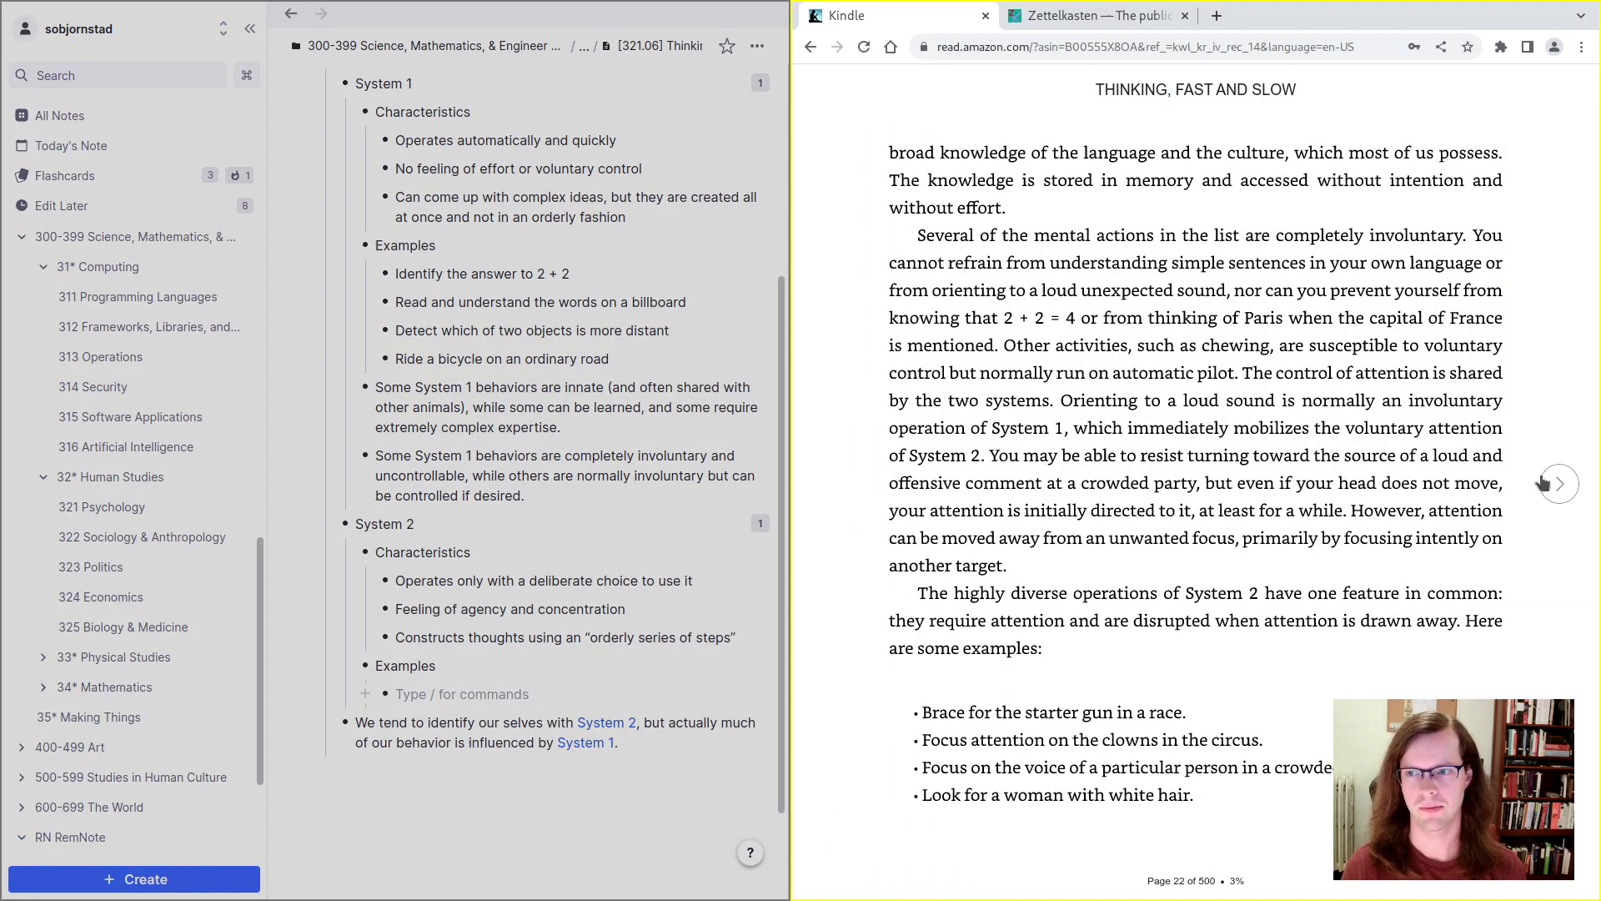
click(1542, 483)
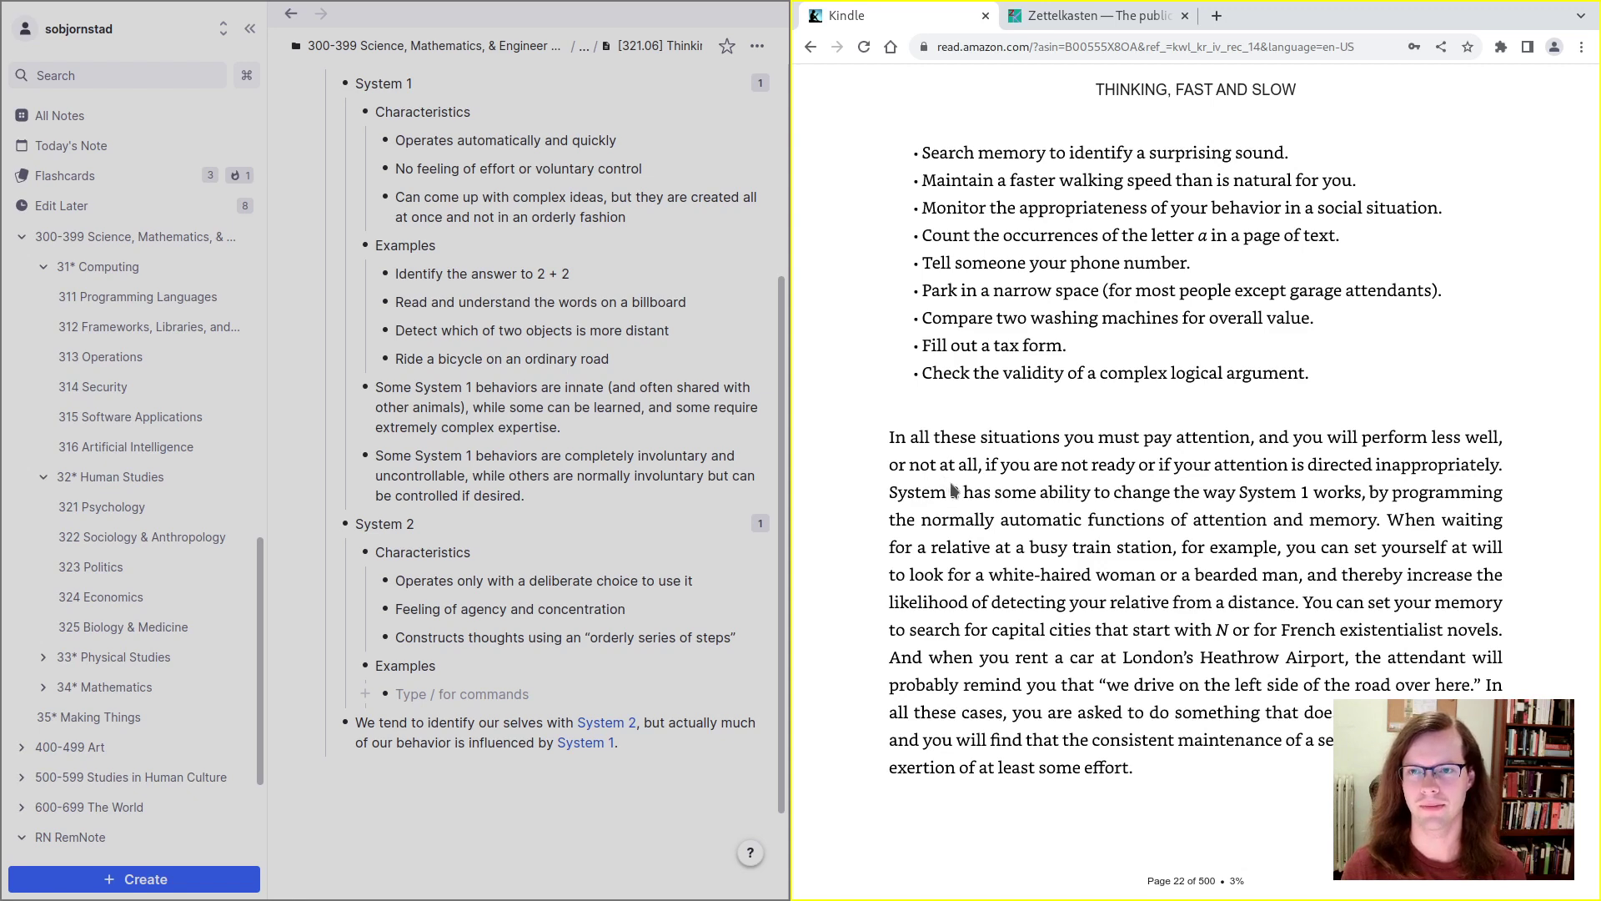
key(alt+Tab)
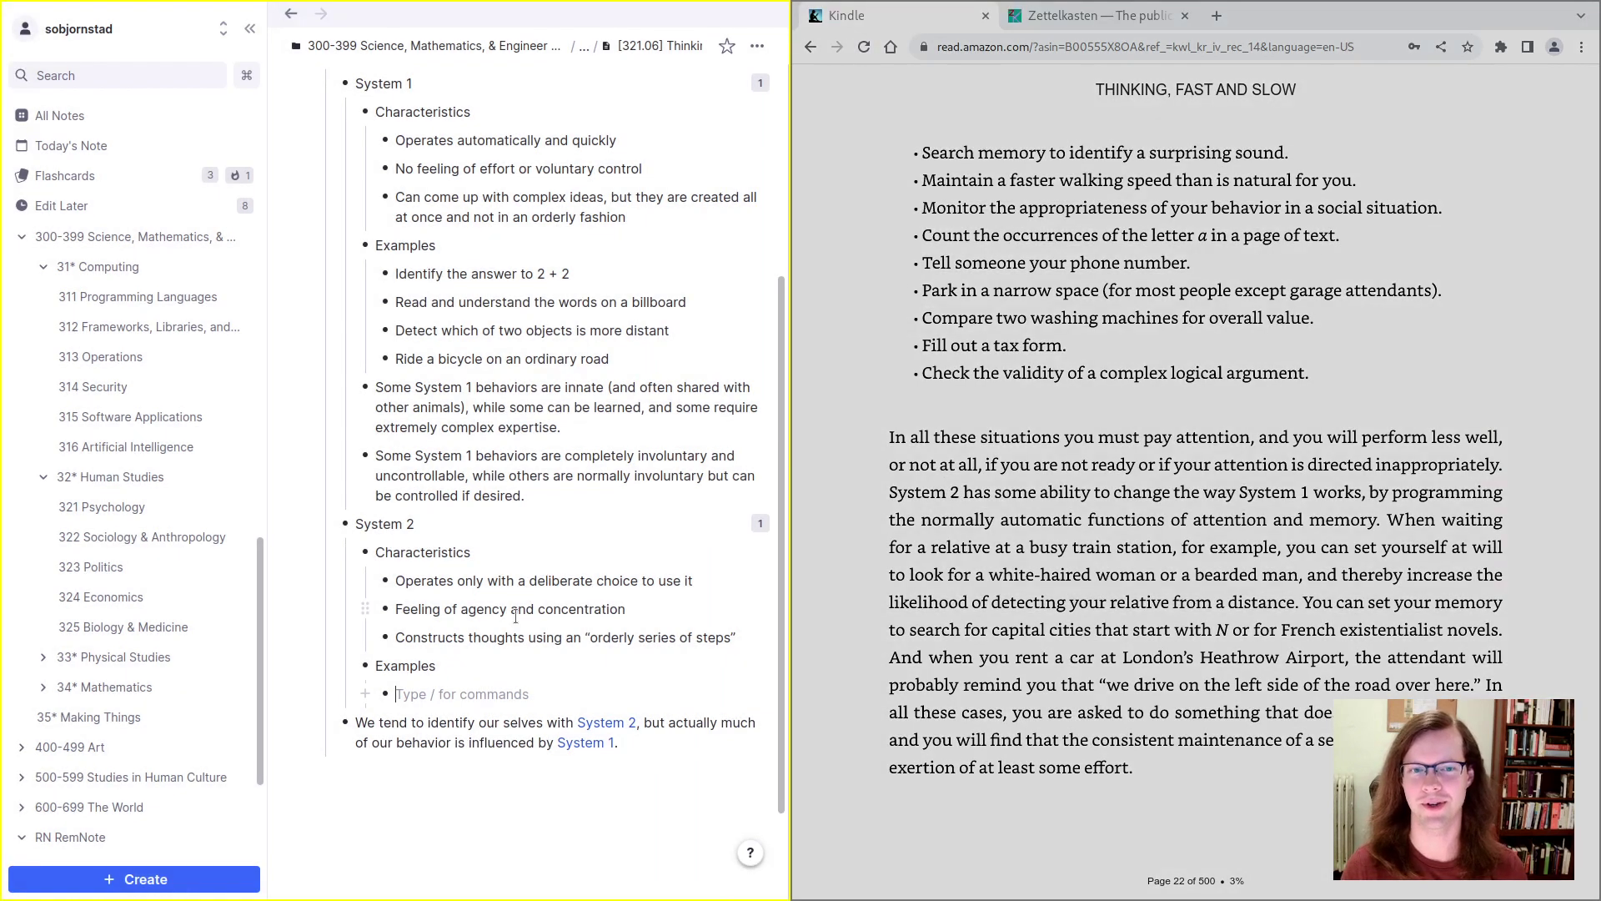
text(Count the numbers of)
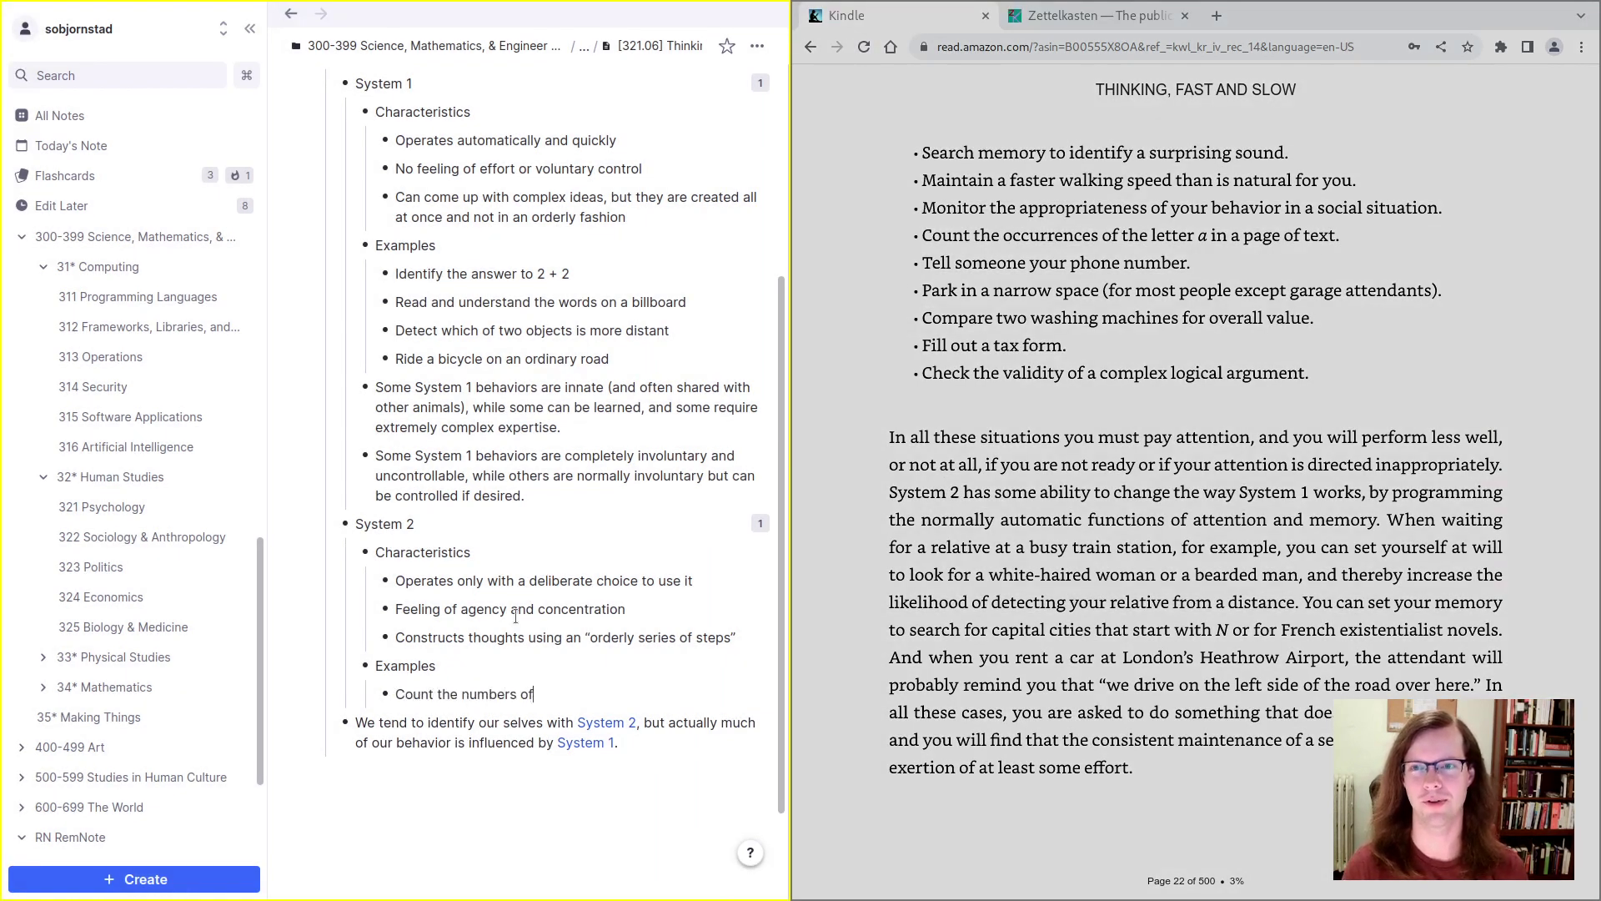
text( A's in a page of )
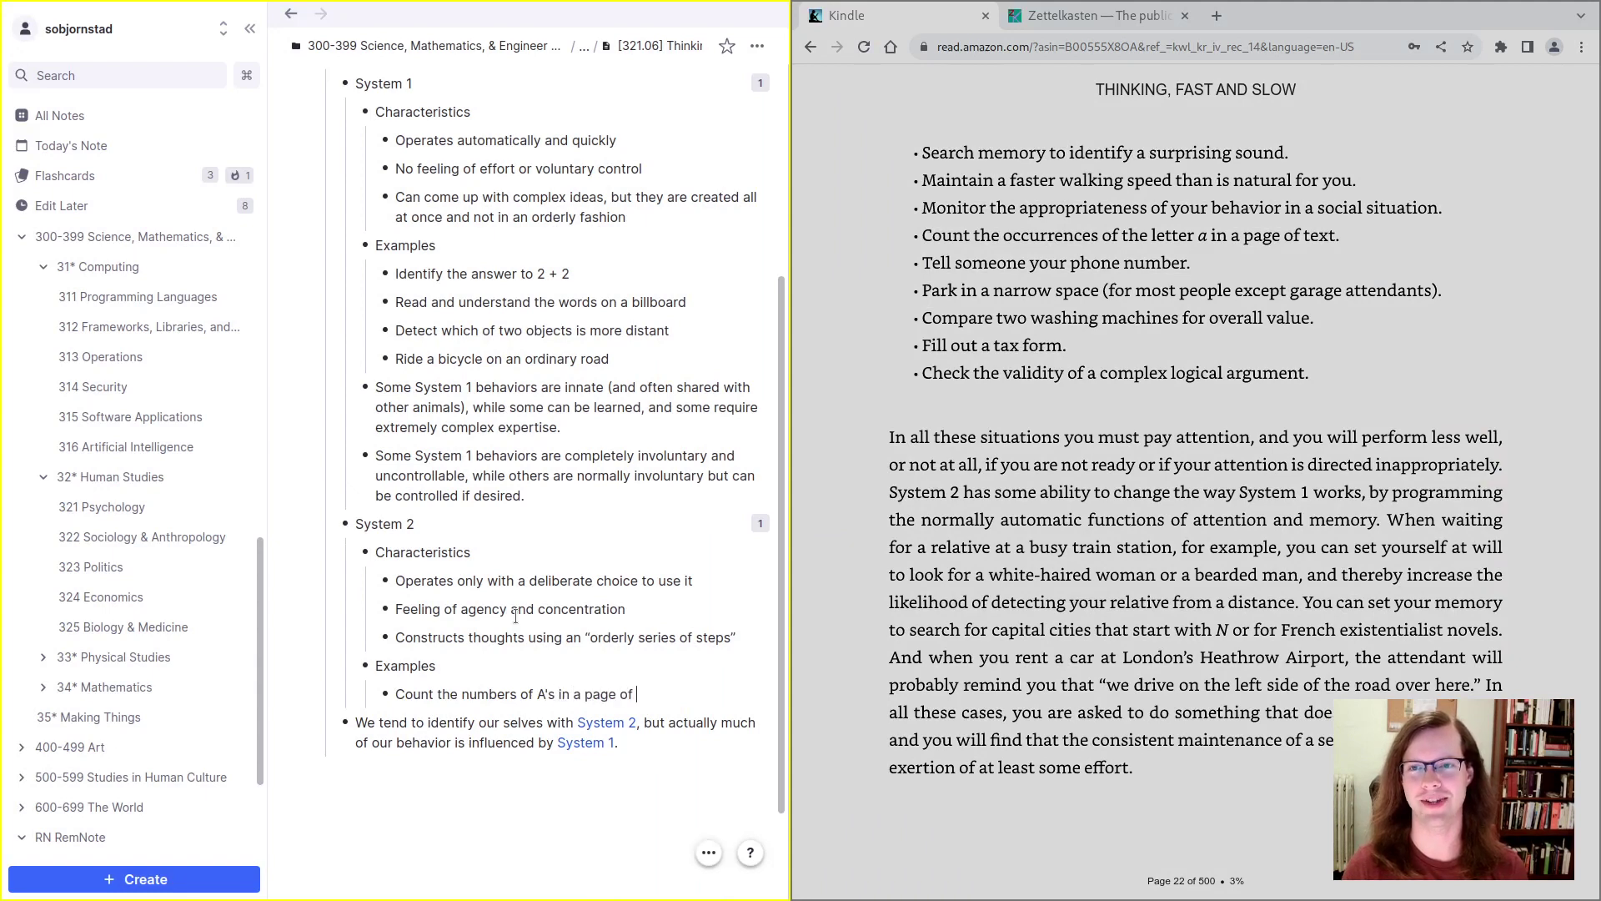
text(text.)
key(Return)
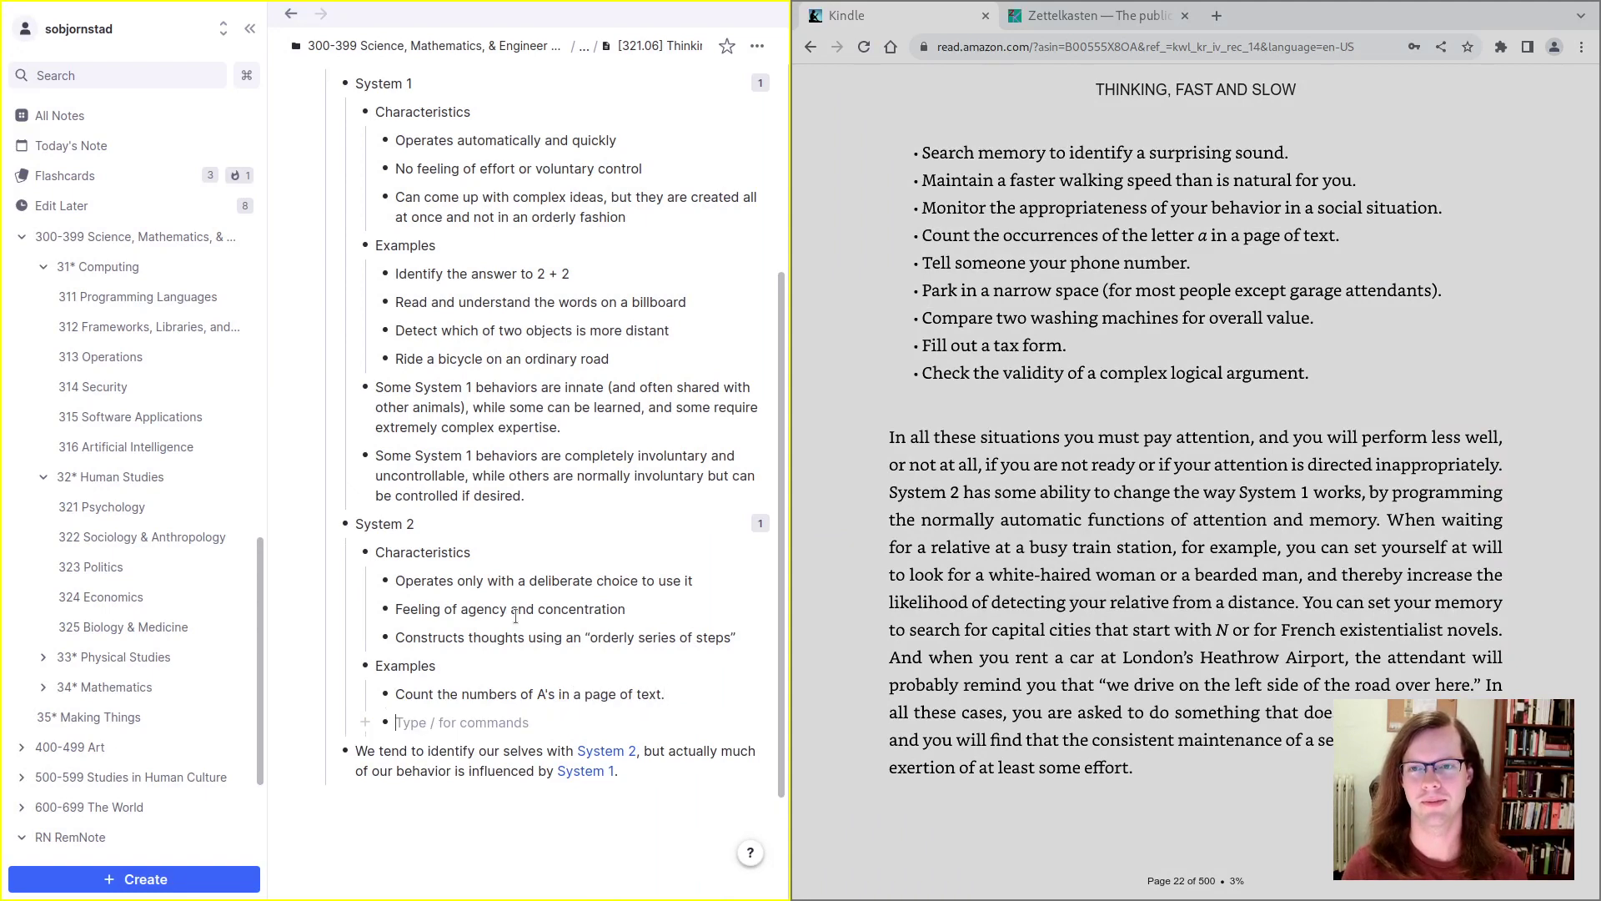
Step: Add two more System 2 examples reading "Fill out a government form." and "Park a car in a narrow space."
text(Fill out a govern)
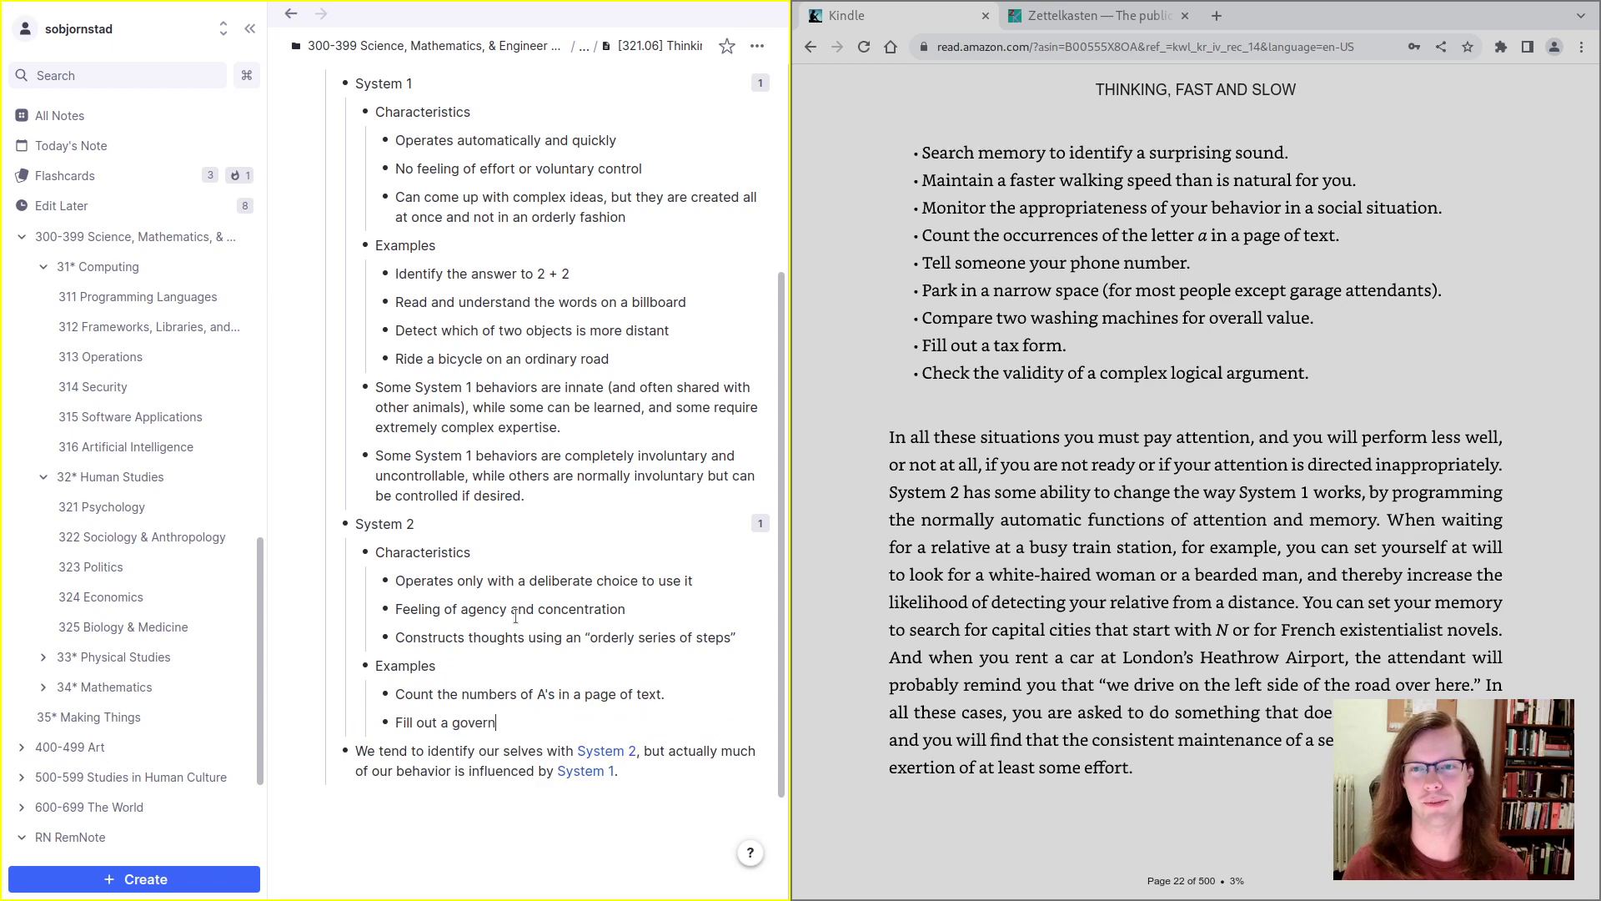
text(ment form.)
key(Return)
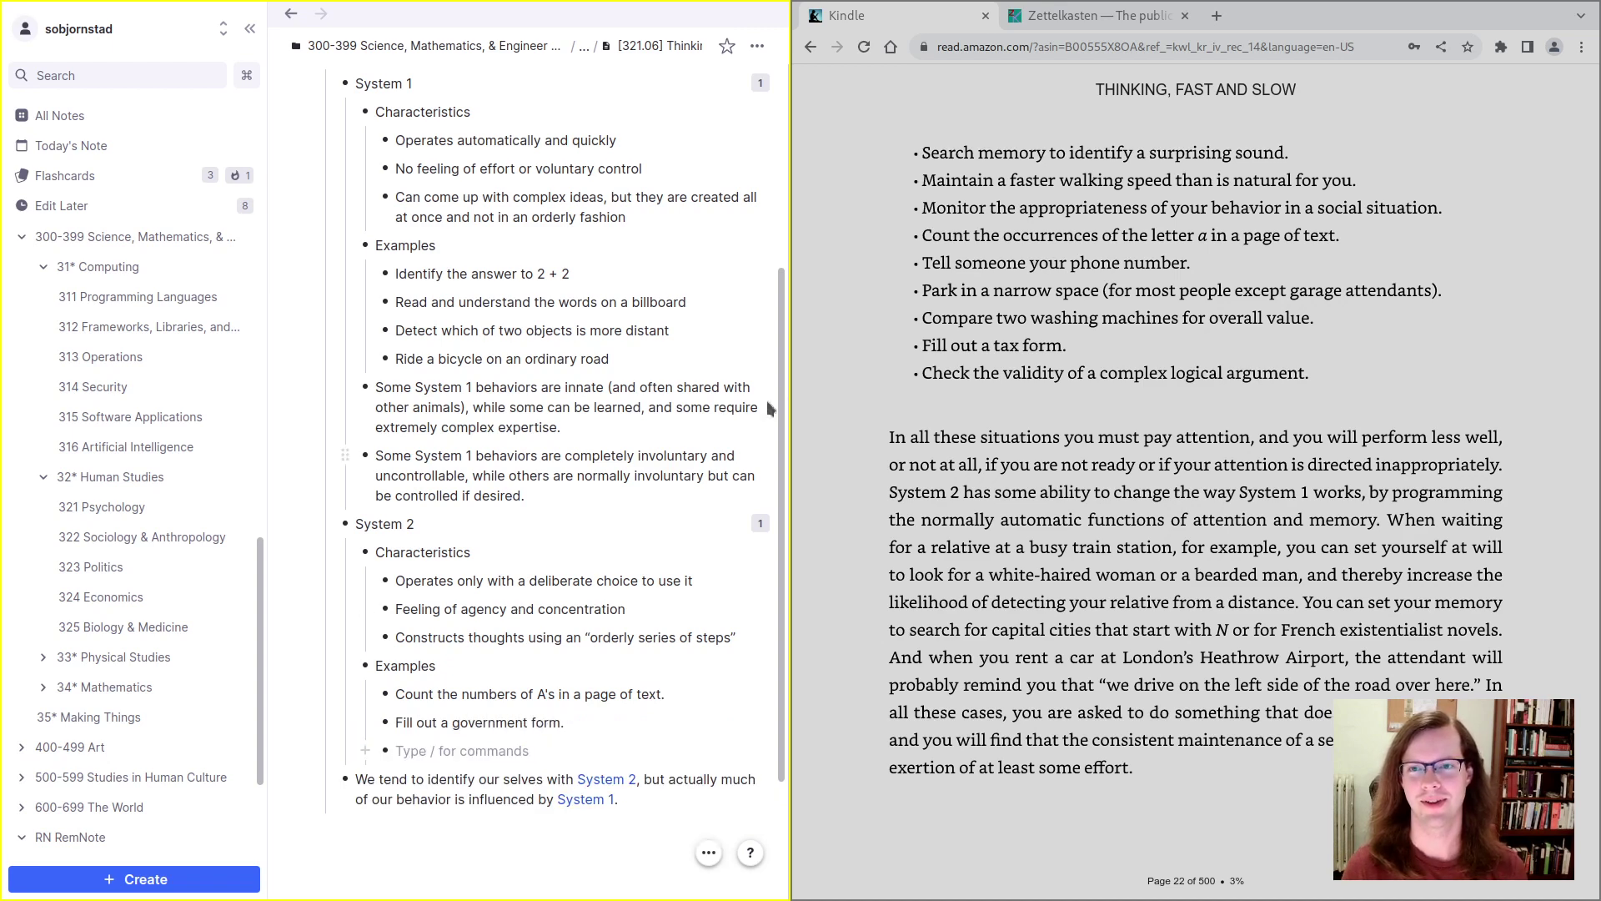
text(Paruu)
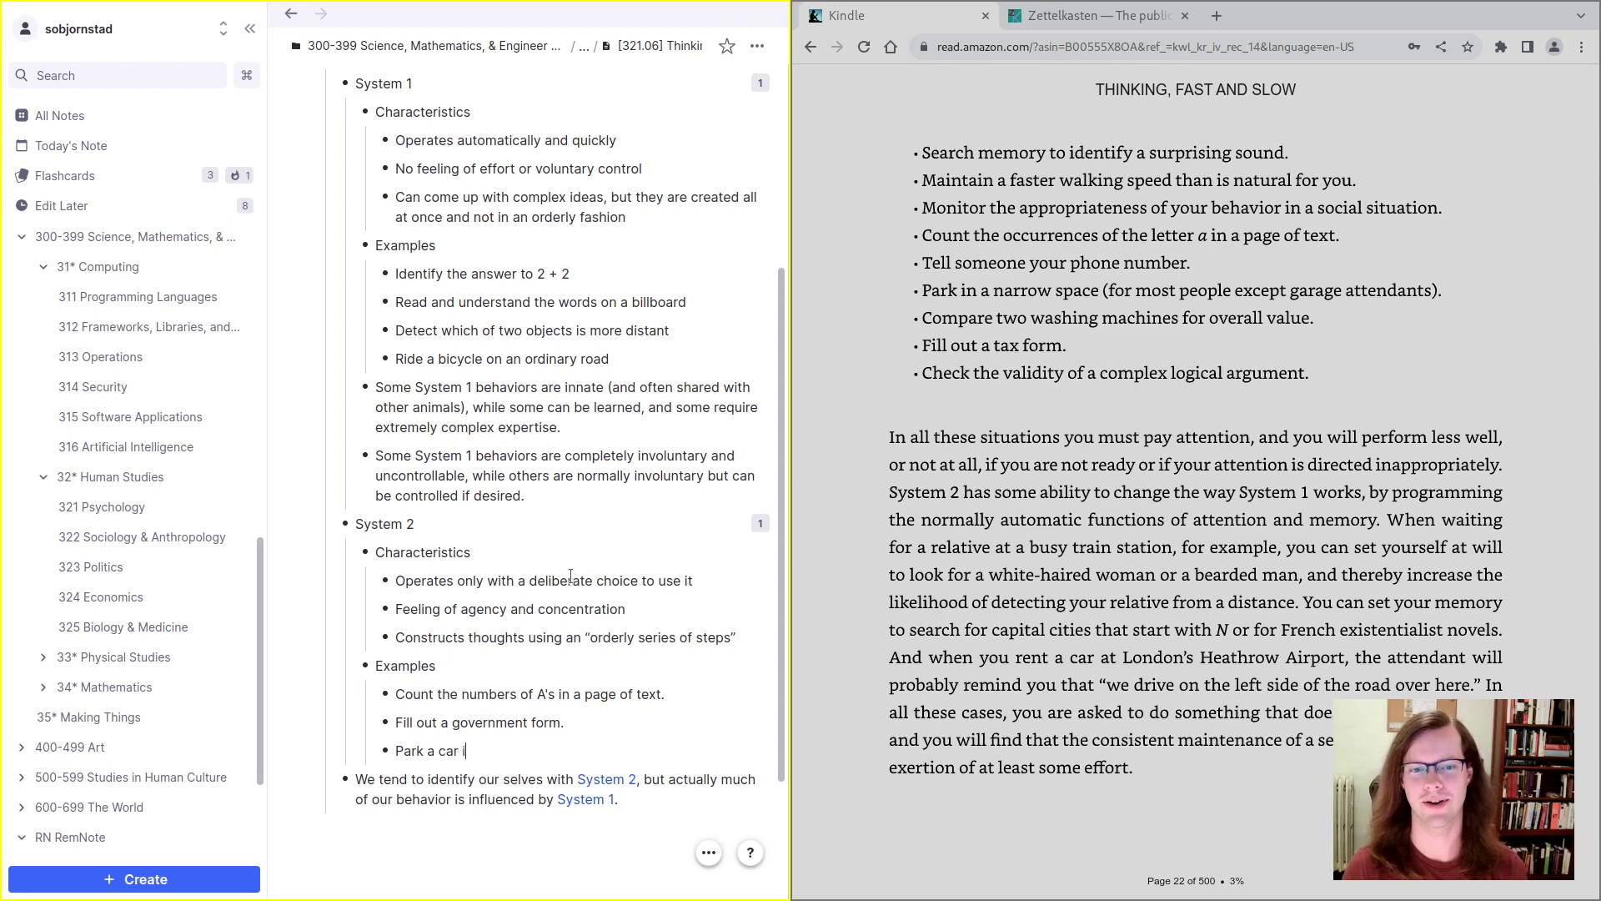
key(BackSpace)
text(arrow space.)
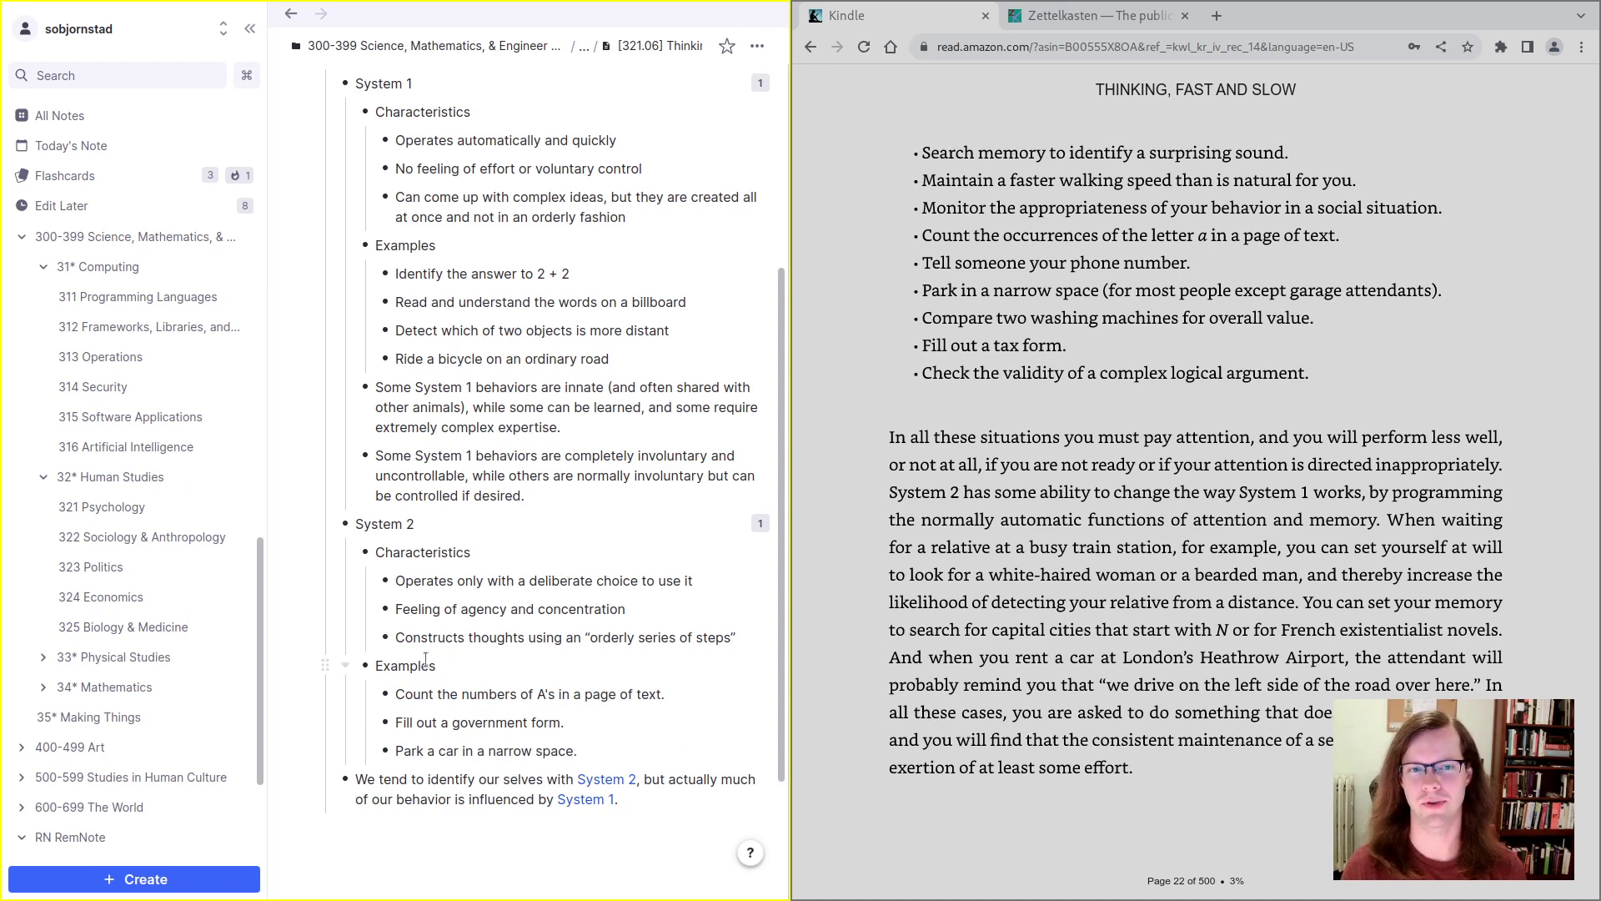
Step: Consult the Kindle paragraph on paying attention and add a fourth System 2 characteristic reading "Operates effectively only if you pay attention"
click(926, 488)
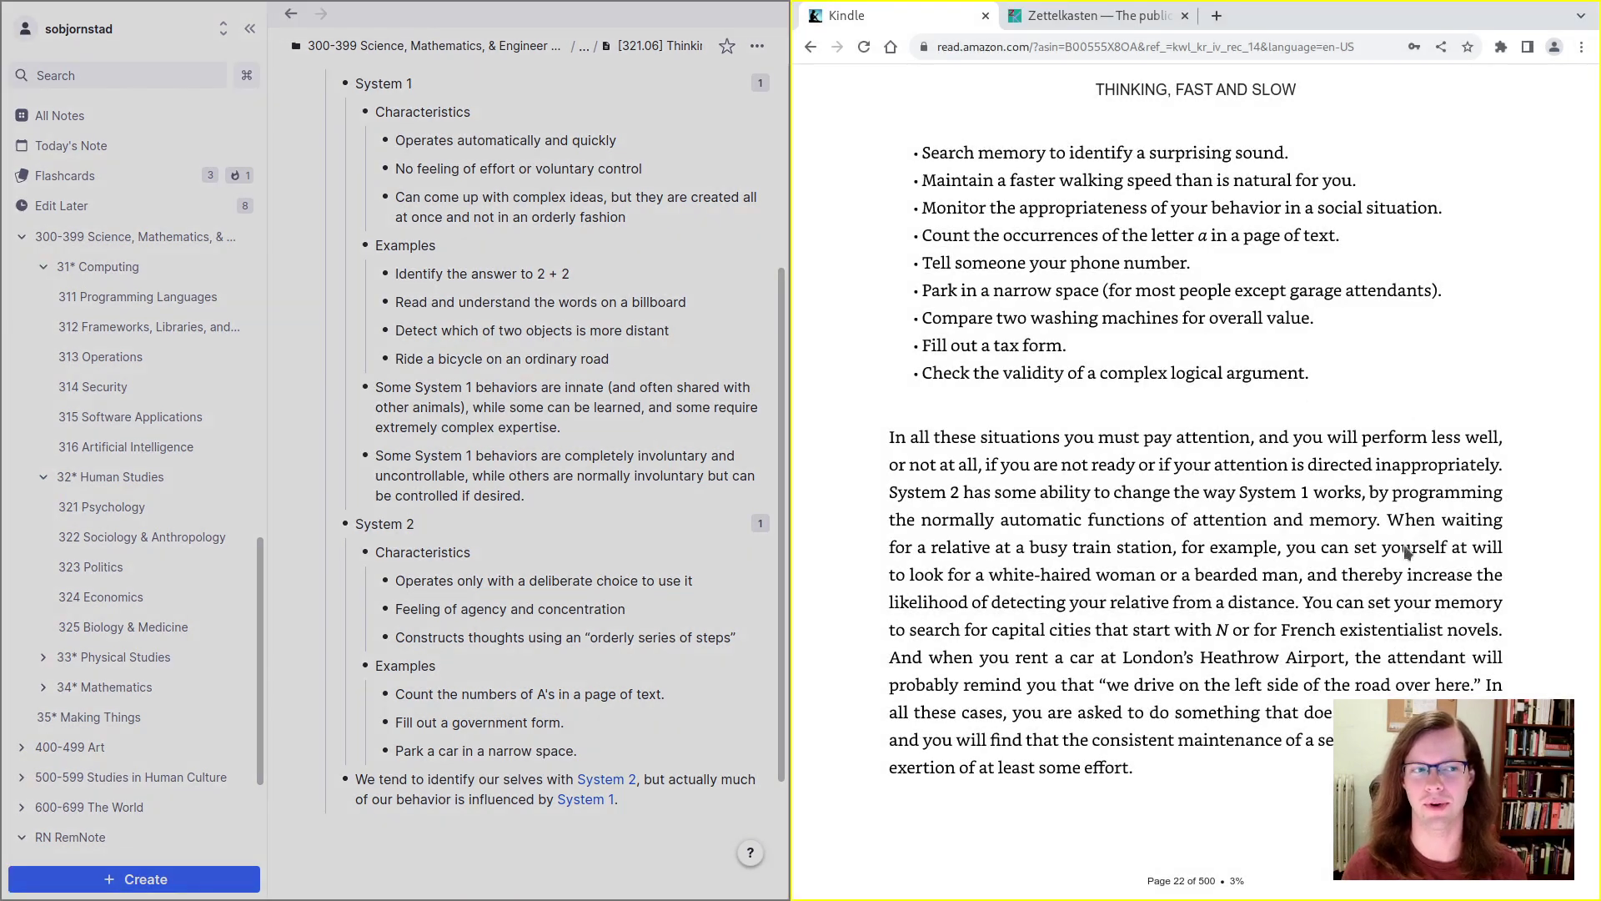
click(772, 387)
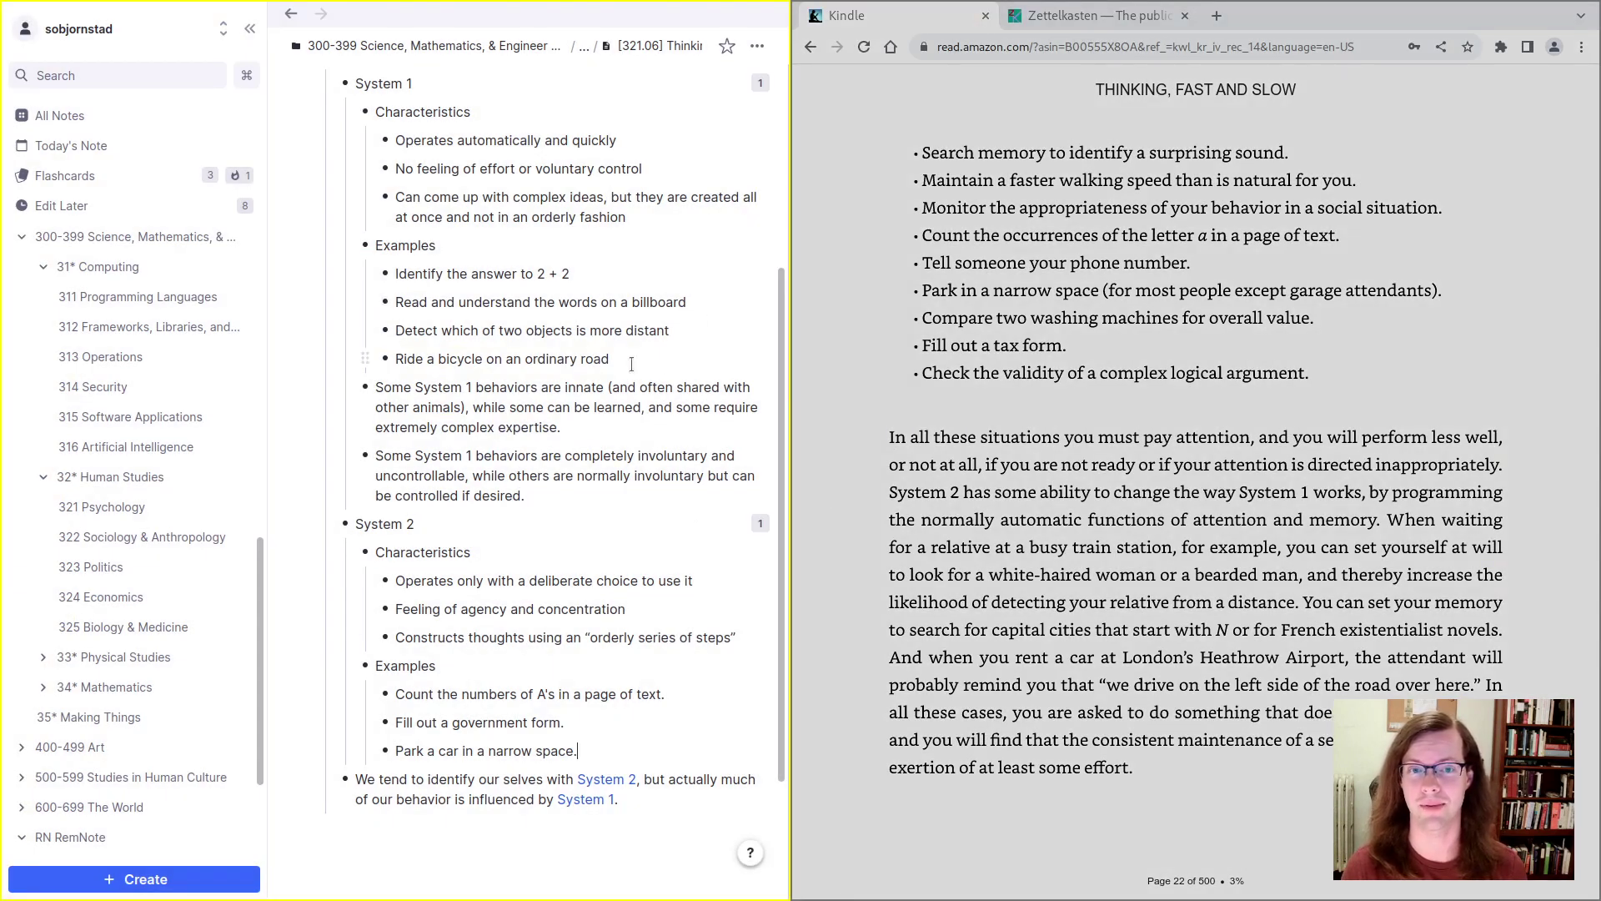
click(935, 403)
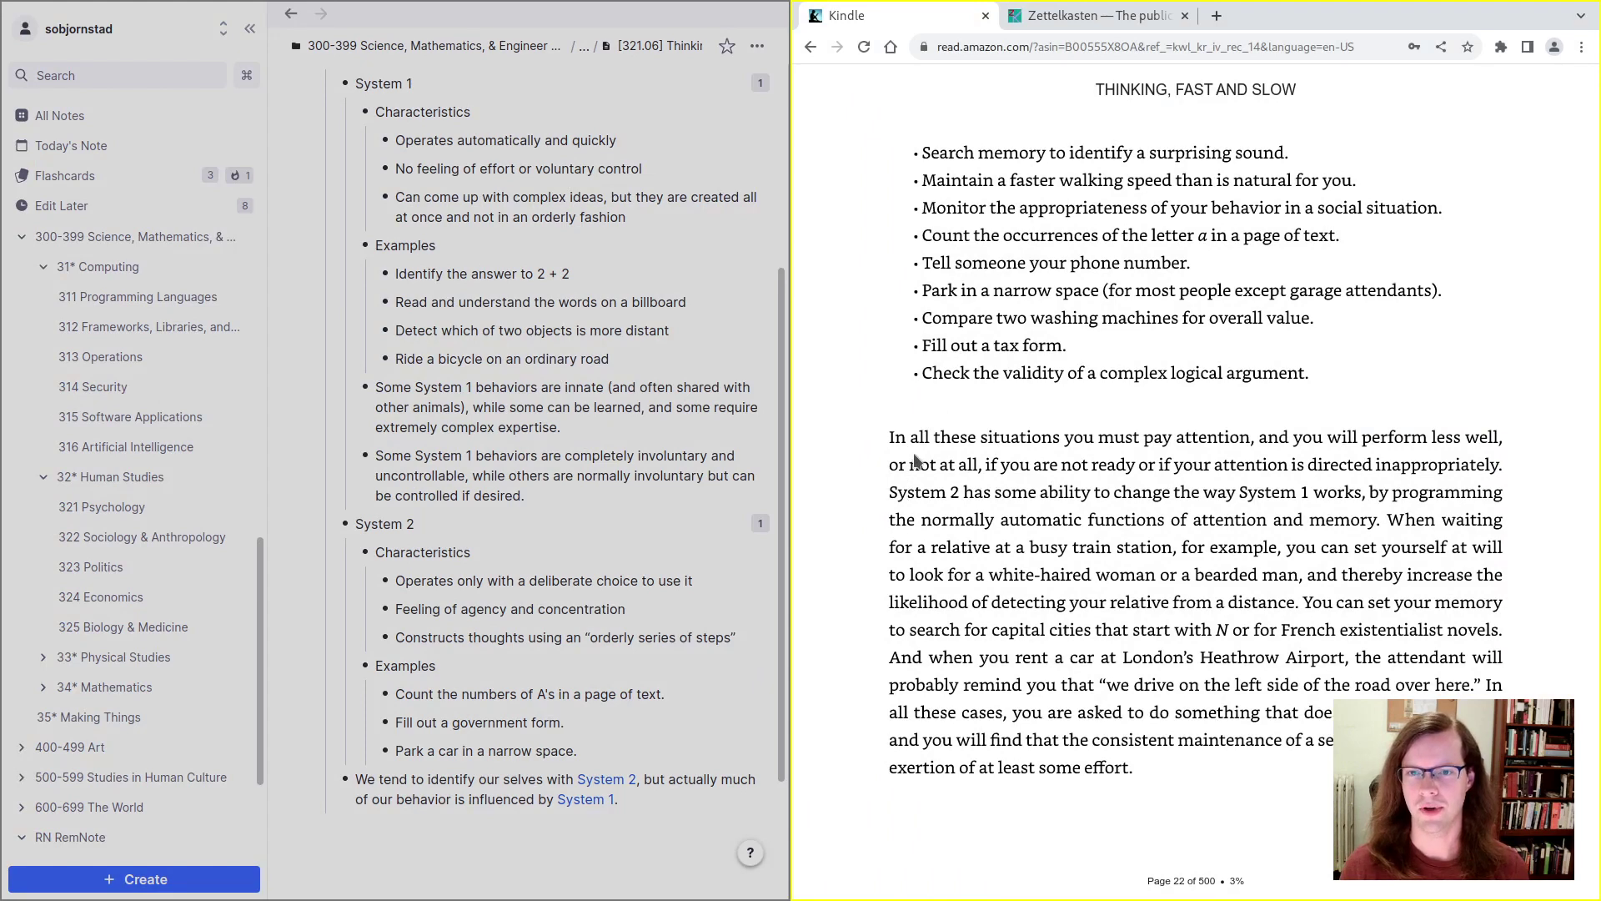
click(607, 654)
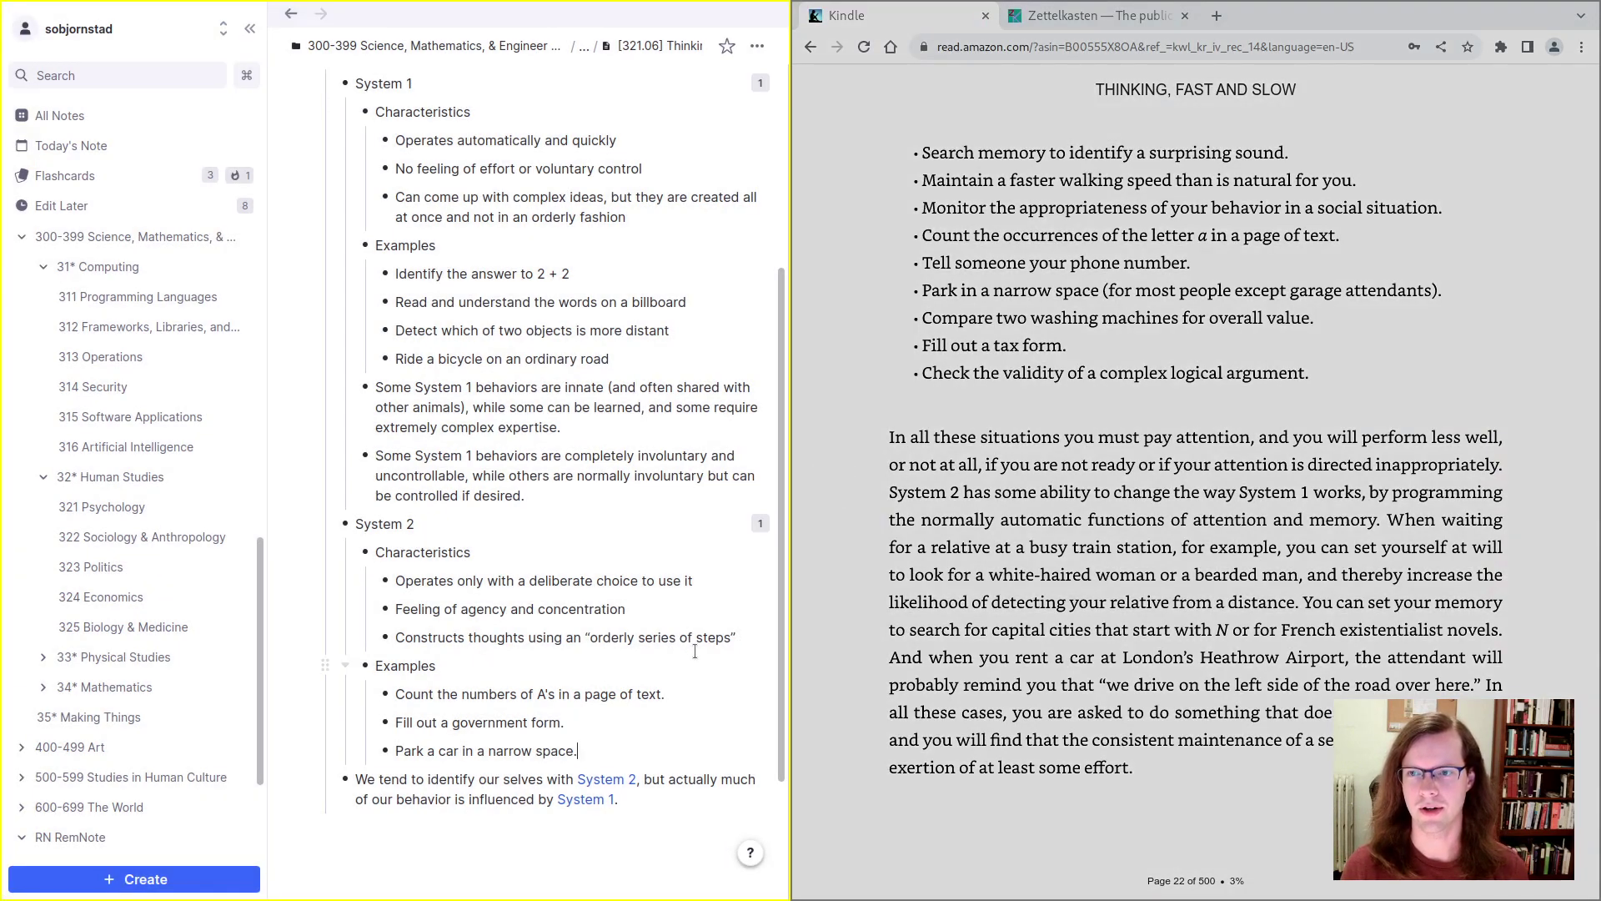
click(816, 467)
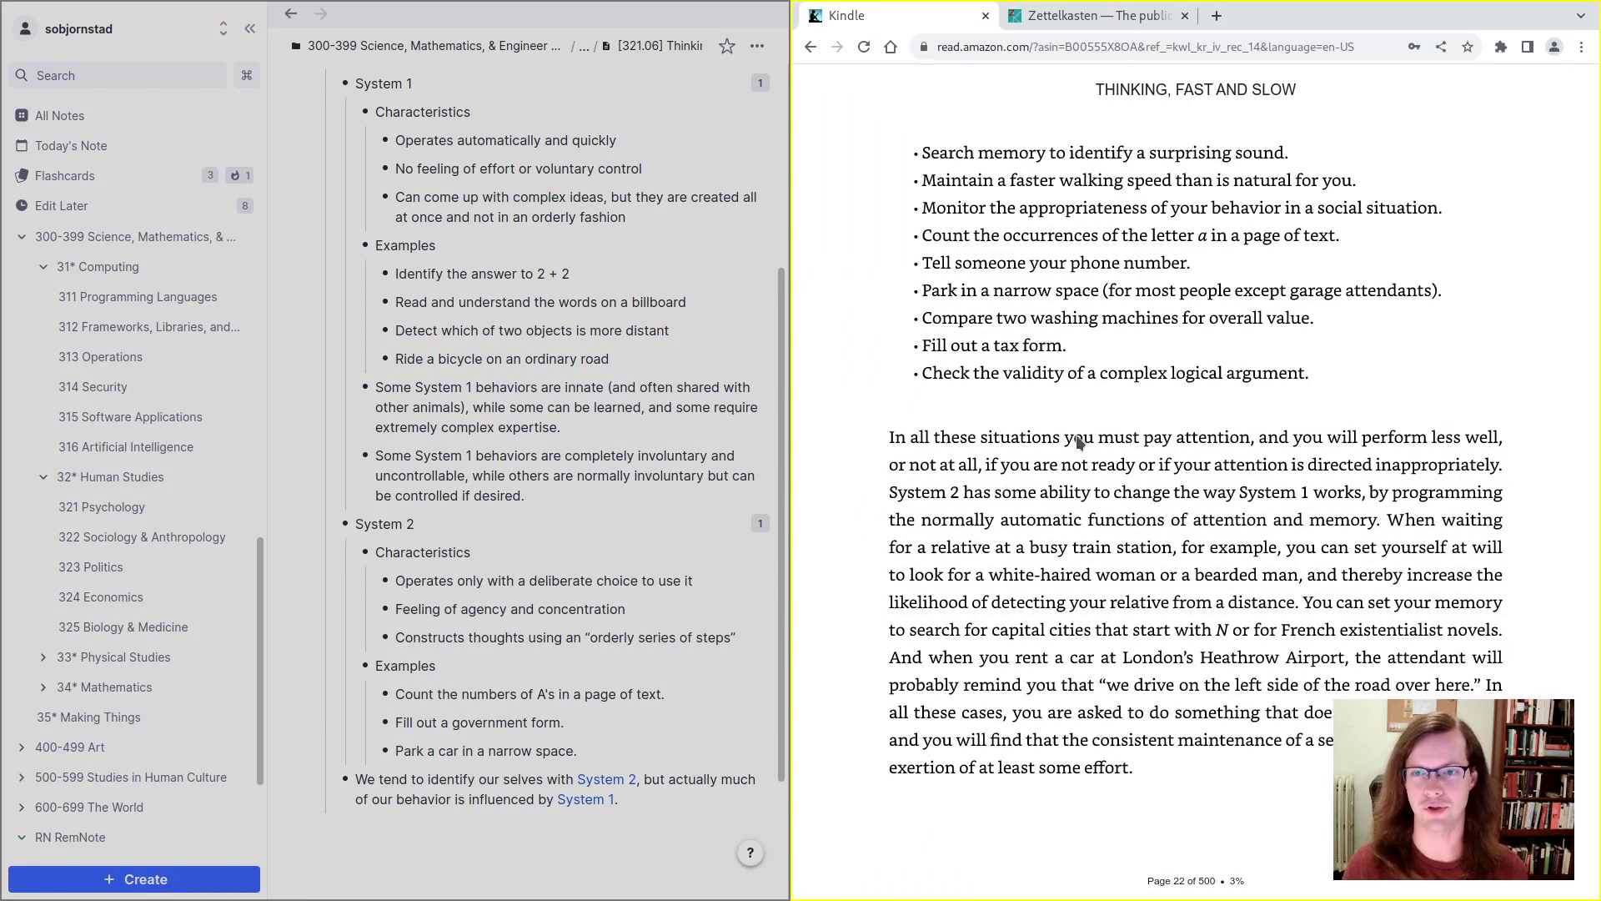
click(1445, 482)
click(749, 644)
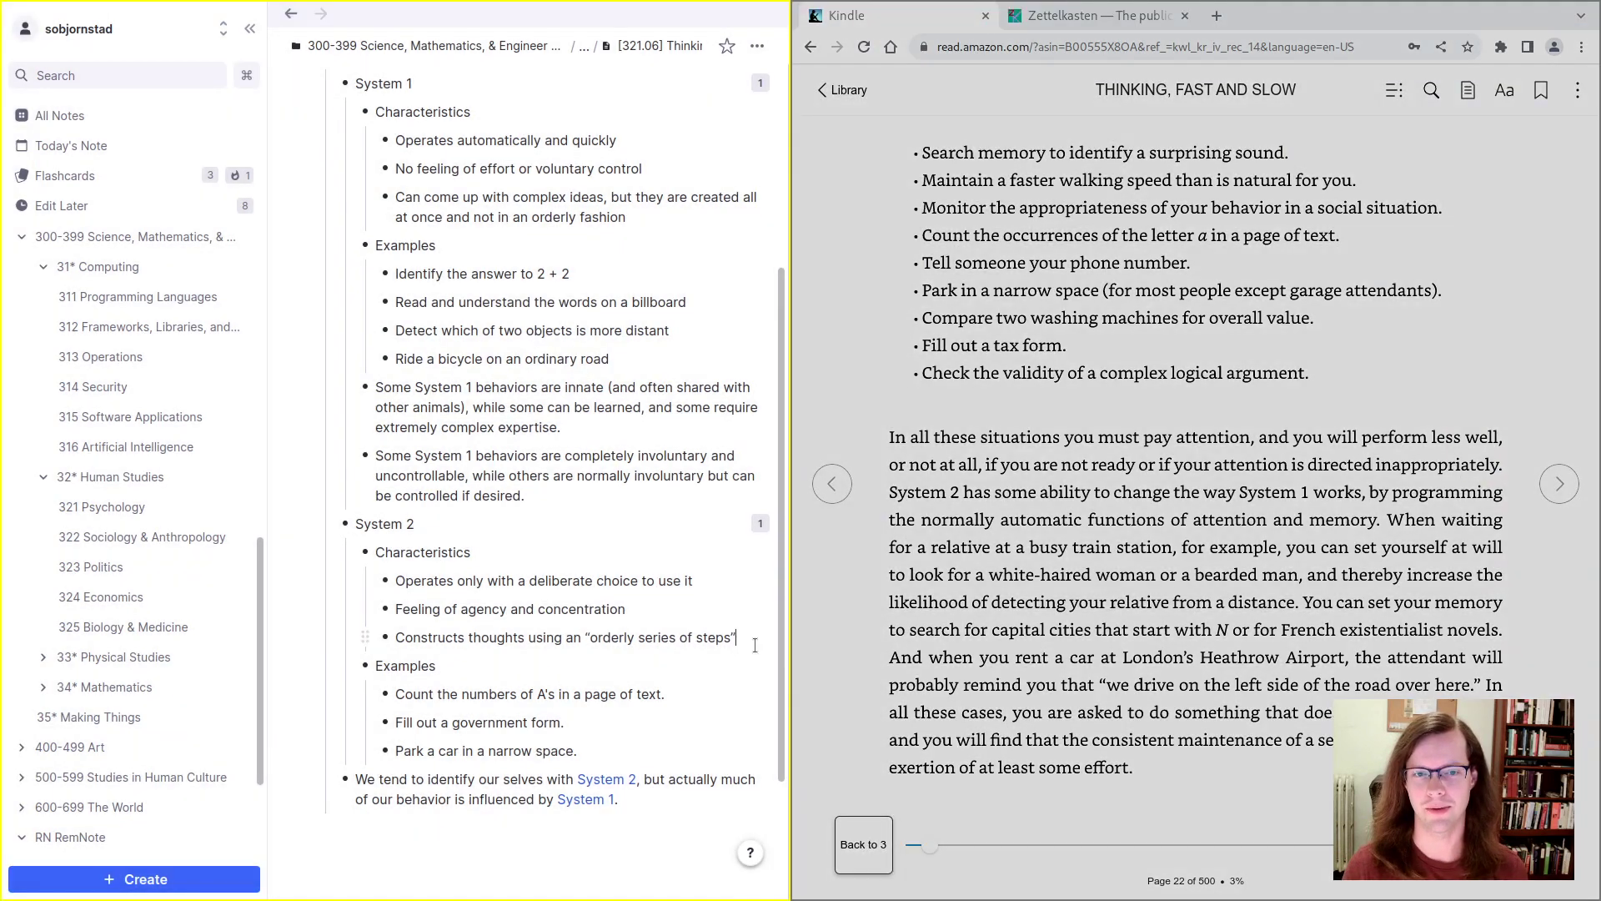
key(Return)
text(Ope)
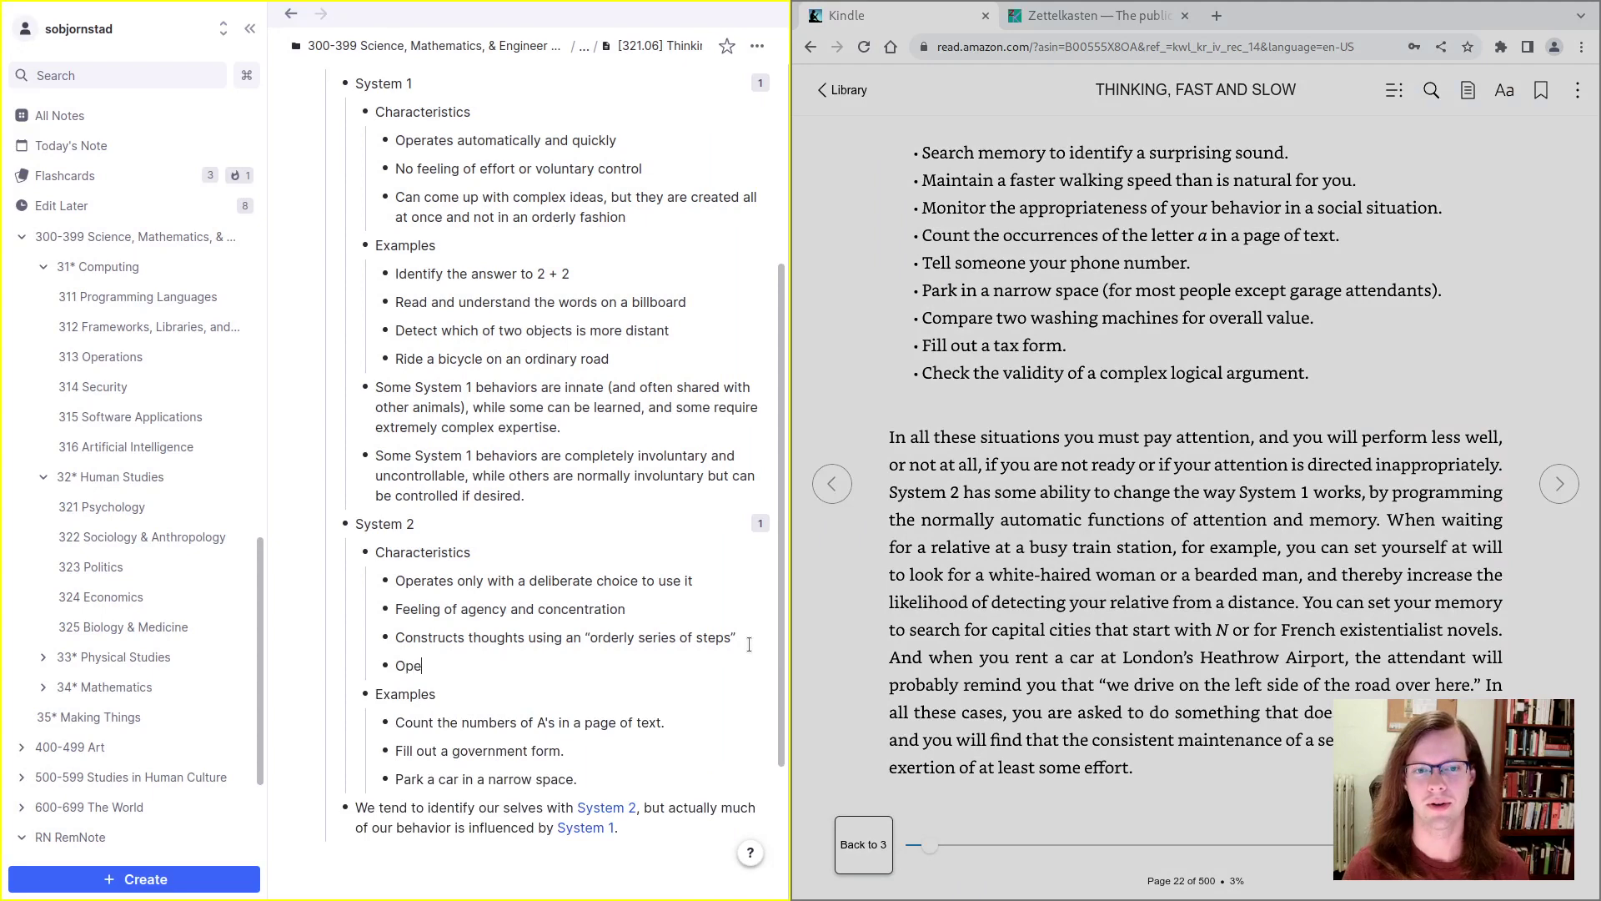
text(rates effect)
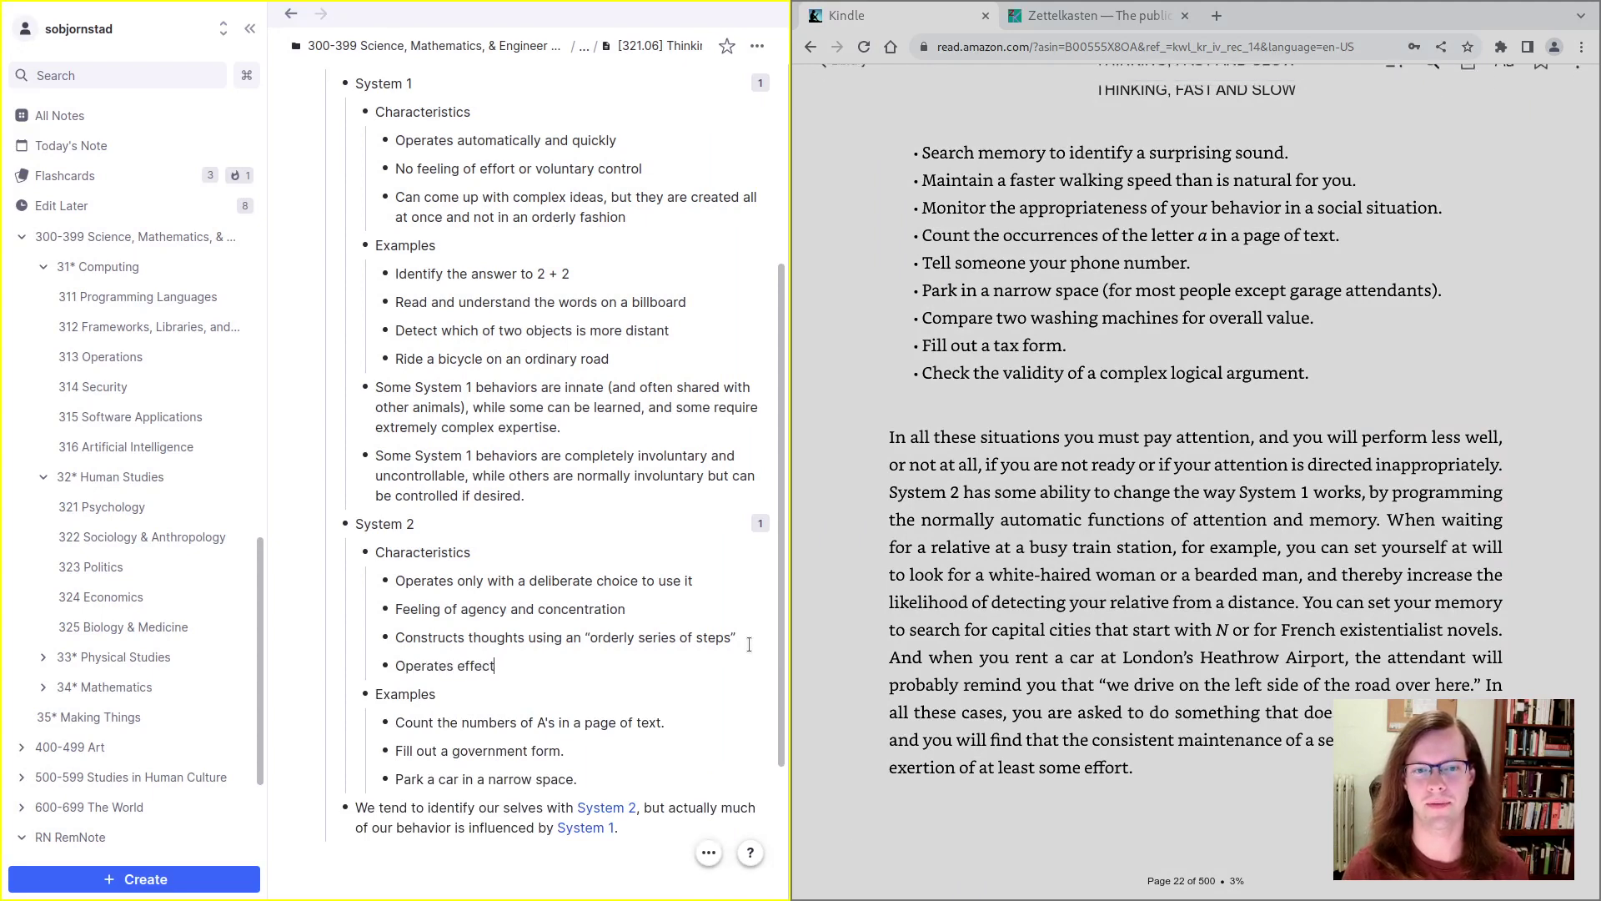
text(ively only if you pay)
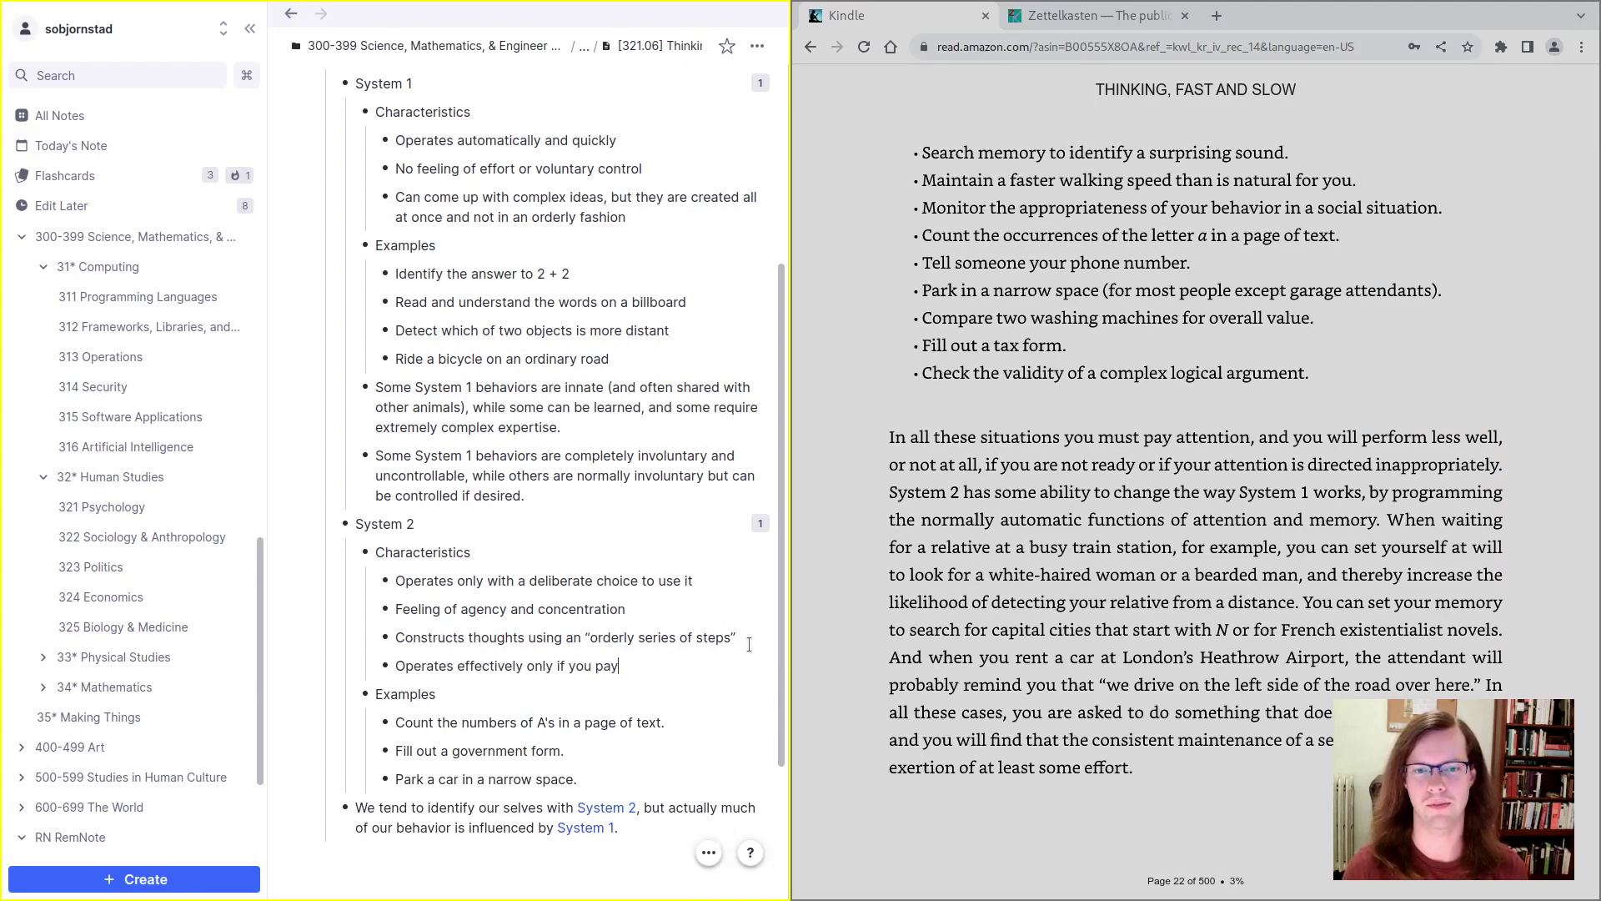
text( attention)
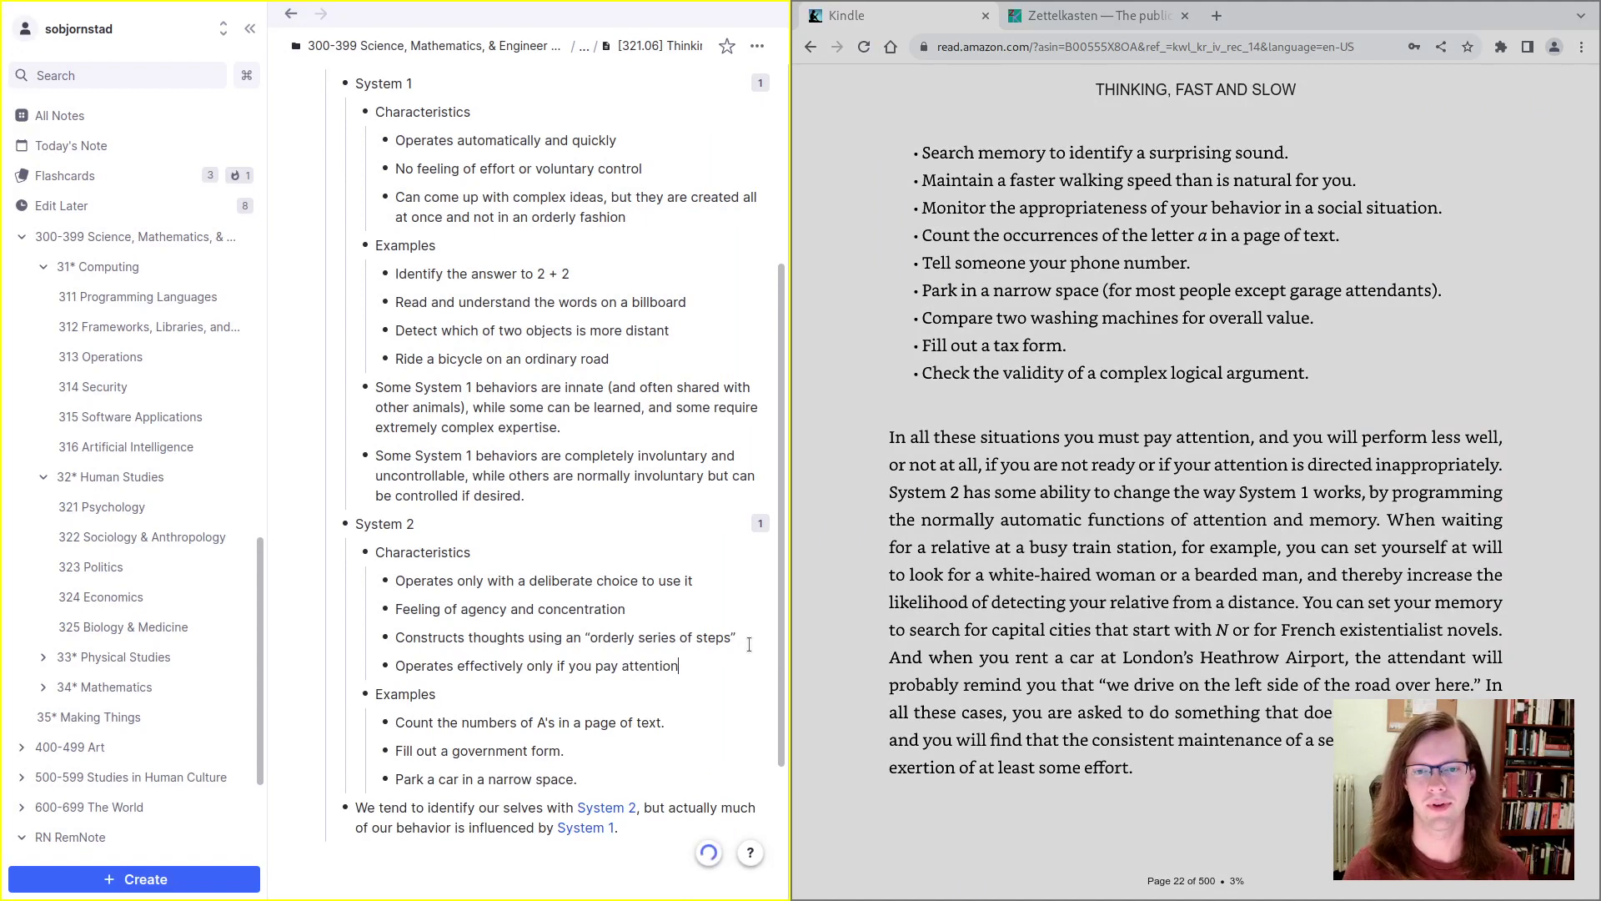
key(ctrl+Left)
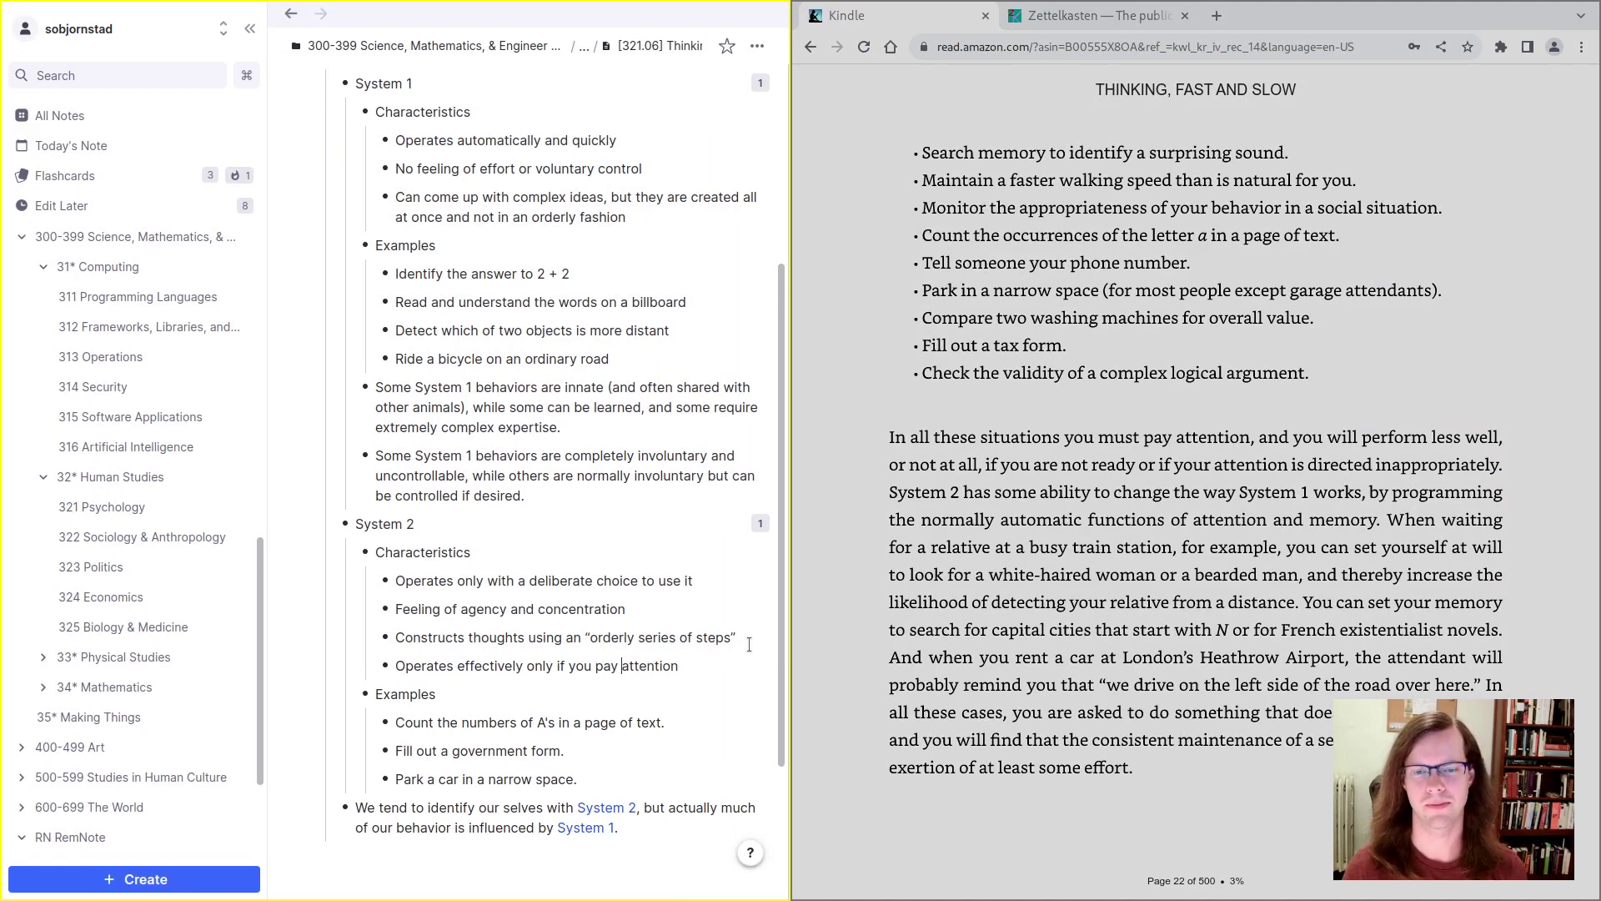
key(ctrl+Right)
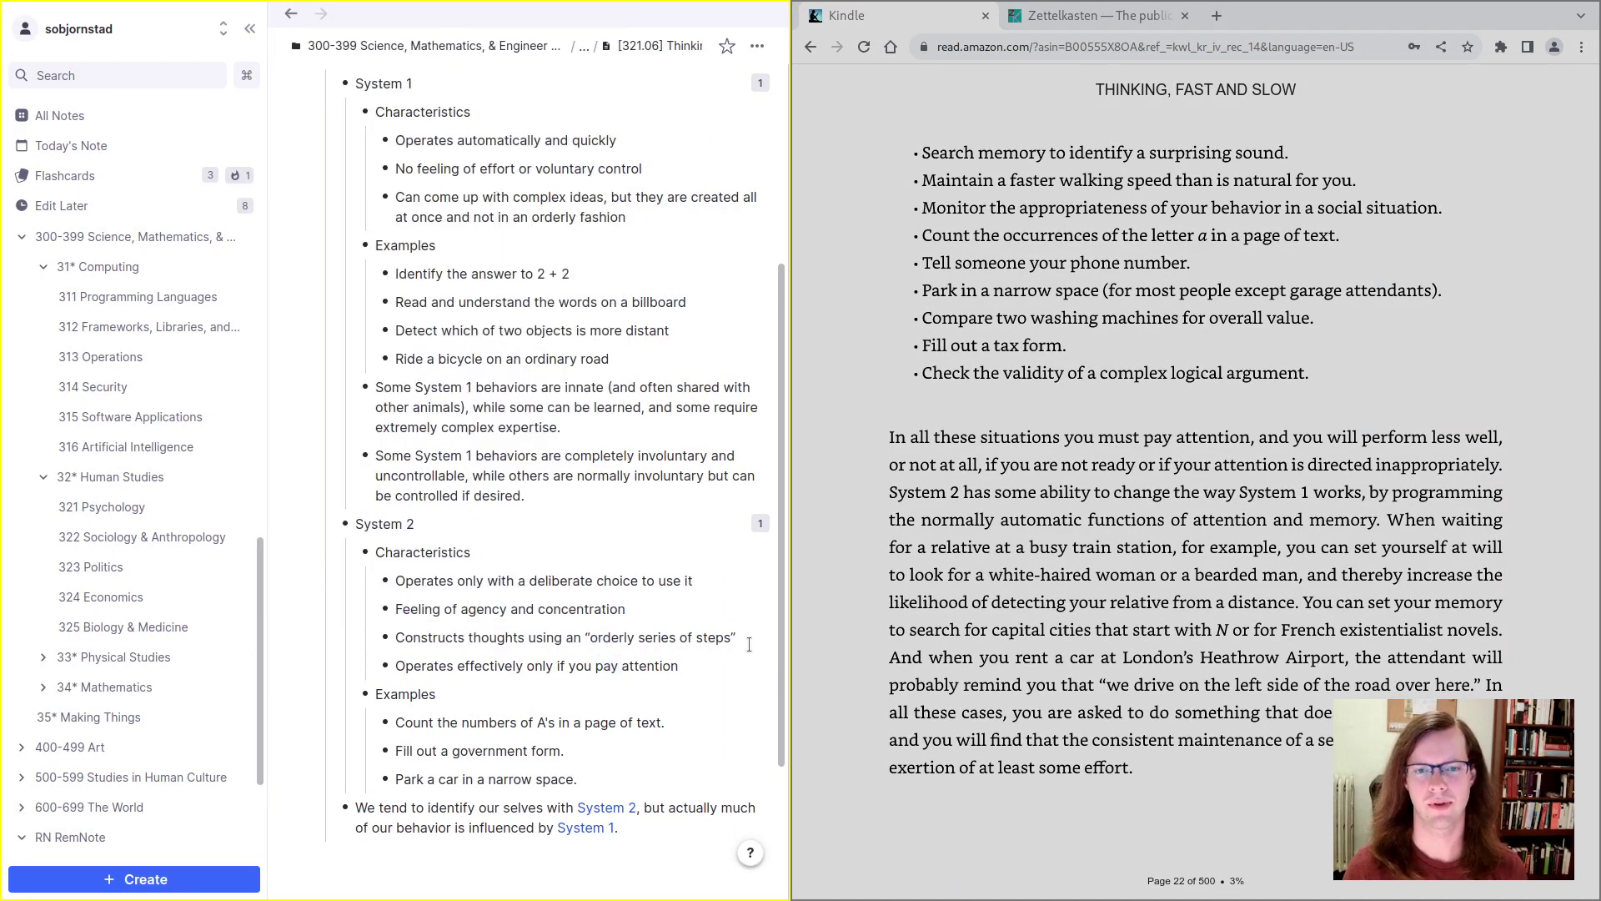
text(and gi)
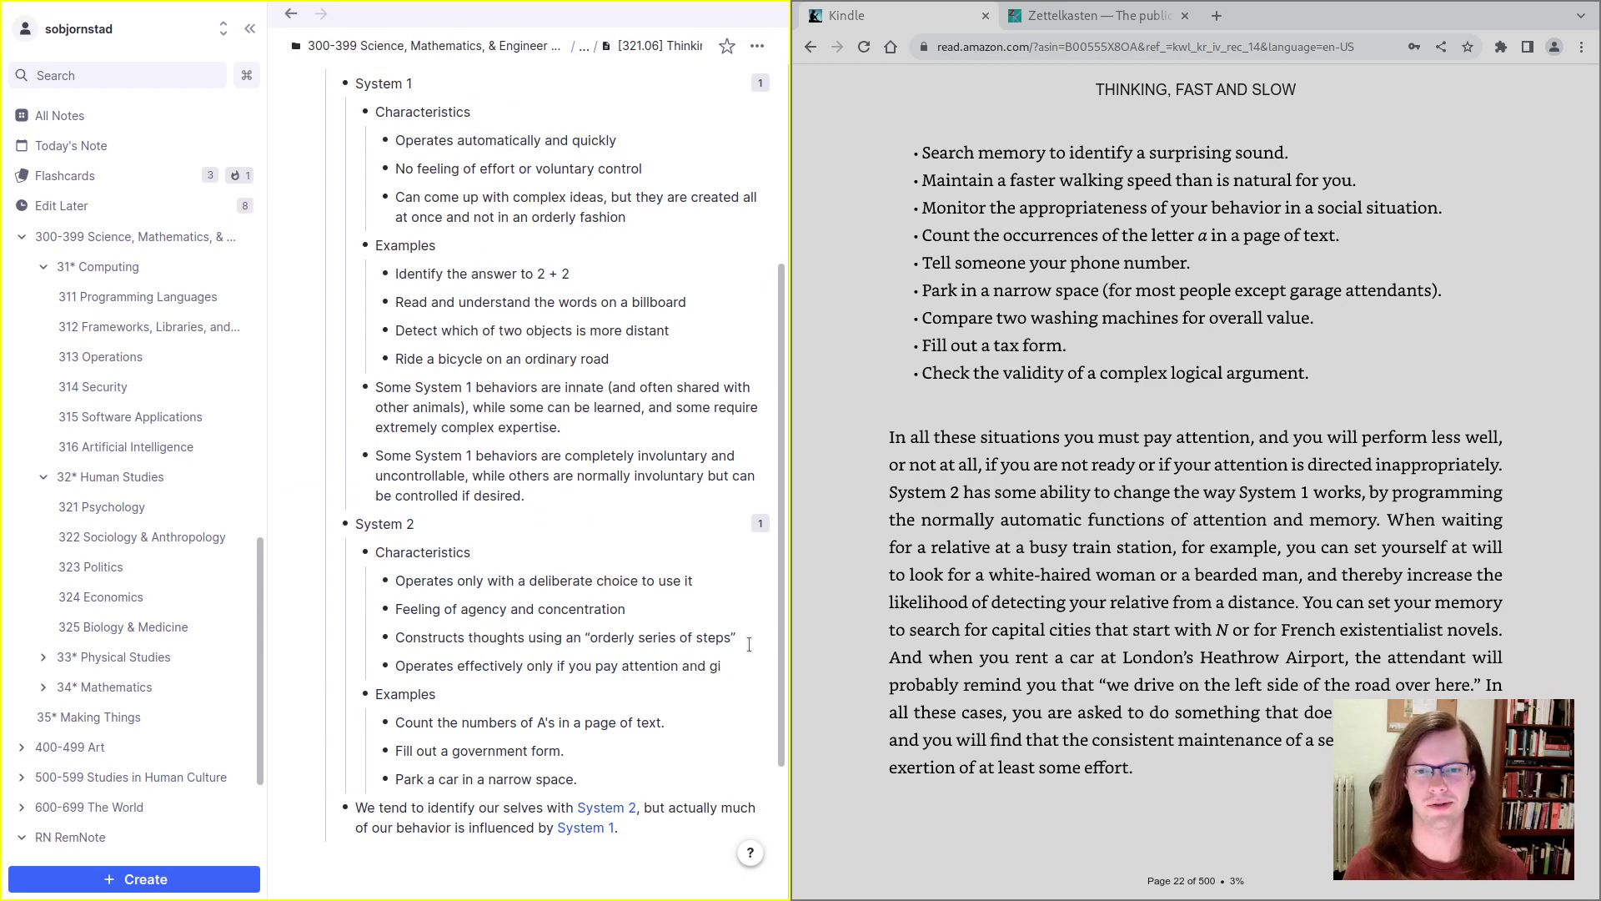
key(ctrl+BackSpace)
key(ctrl+BackSpace)
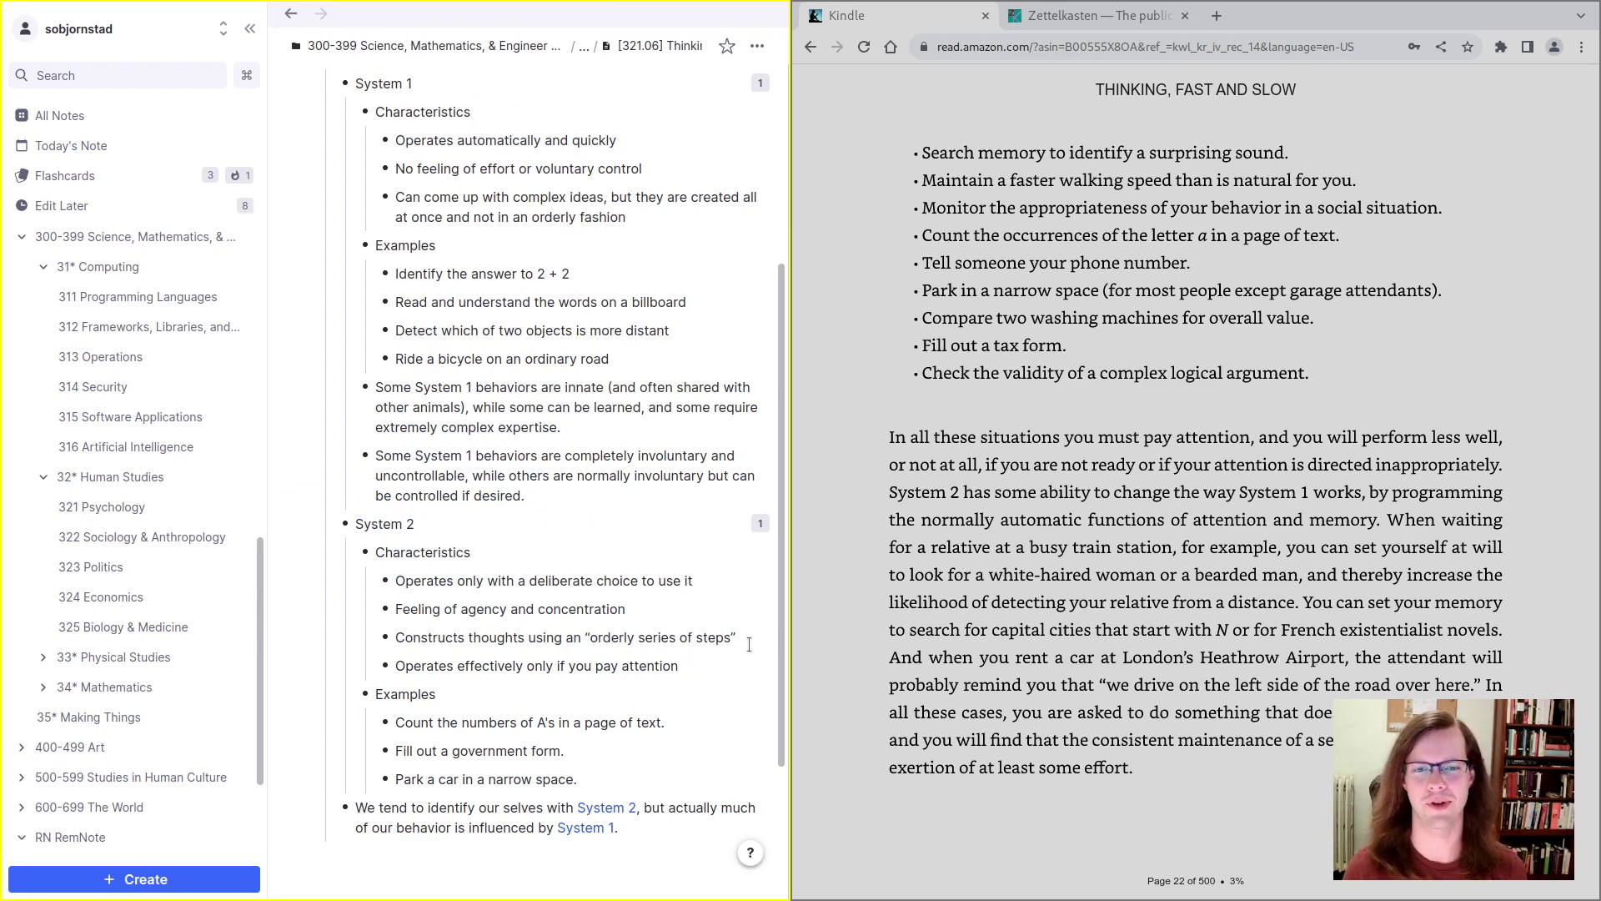
text(.)
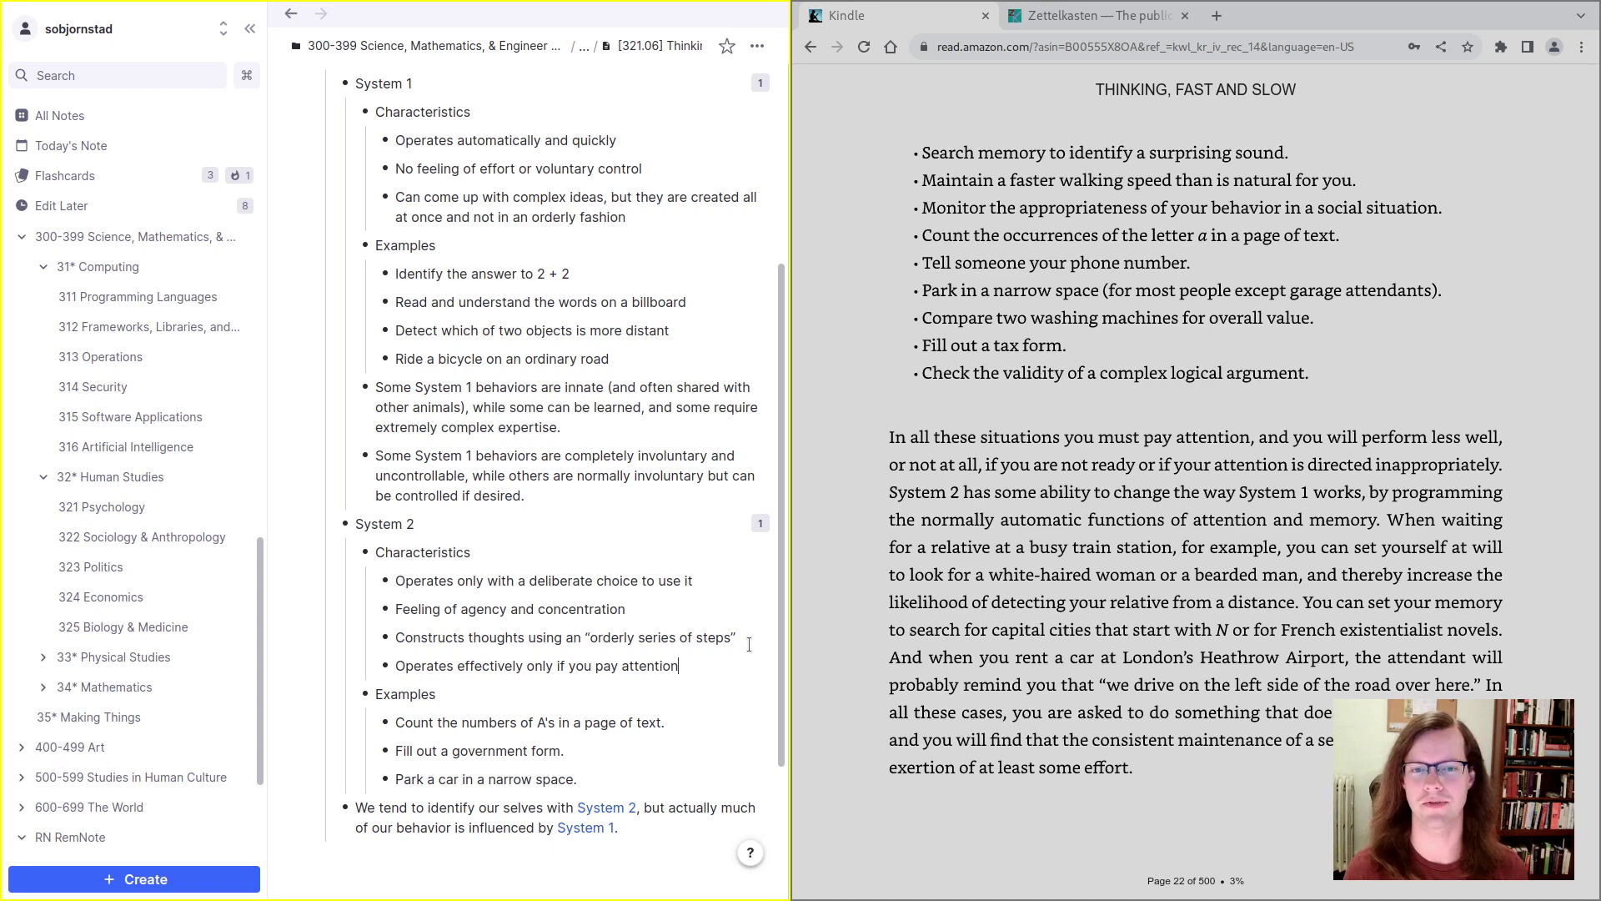
Step: Add a fifth System 2 characteristic reading "Often requires “pre-setting” your mind to the task"
click(914, 569)
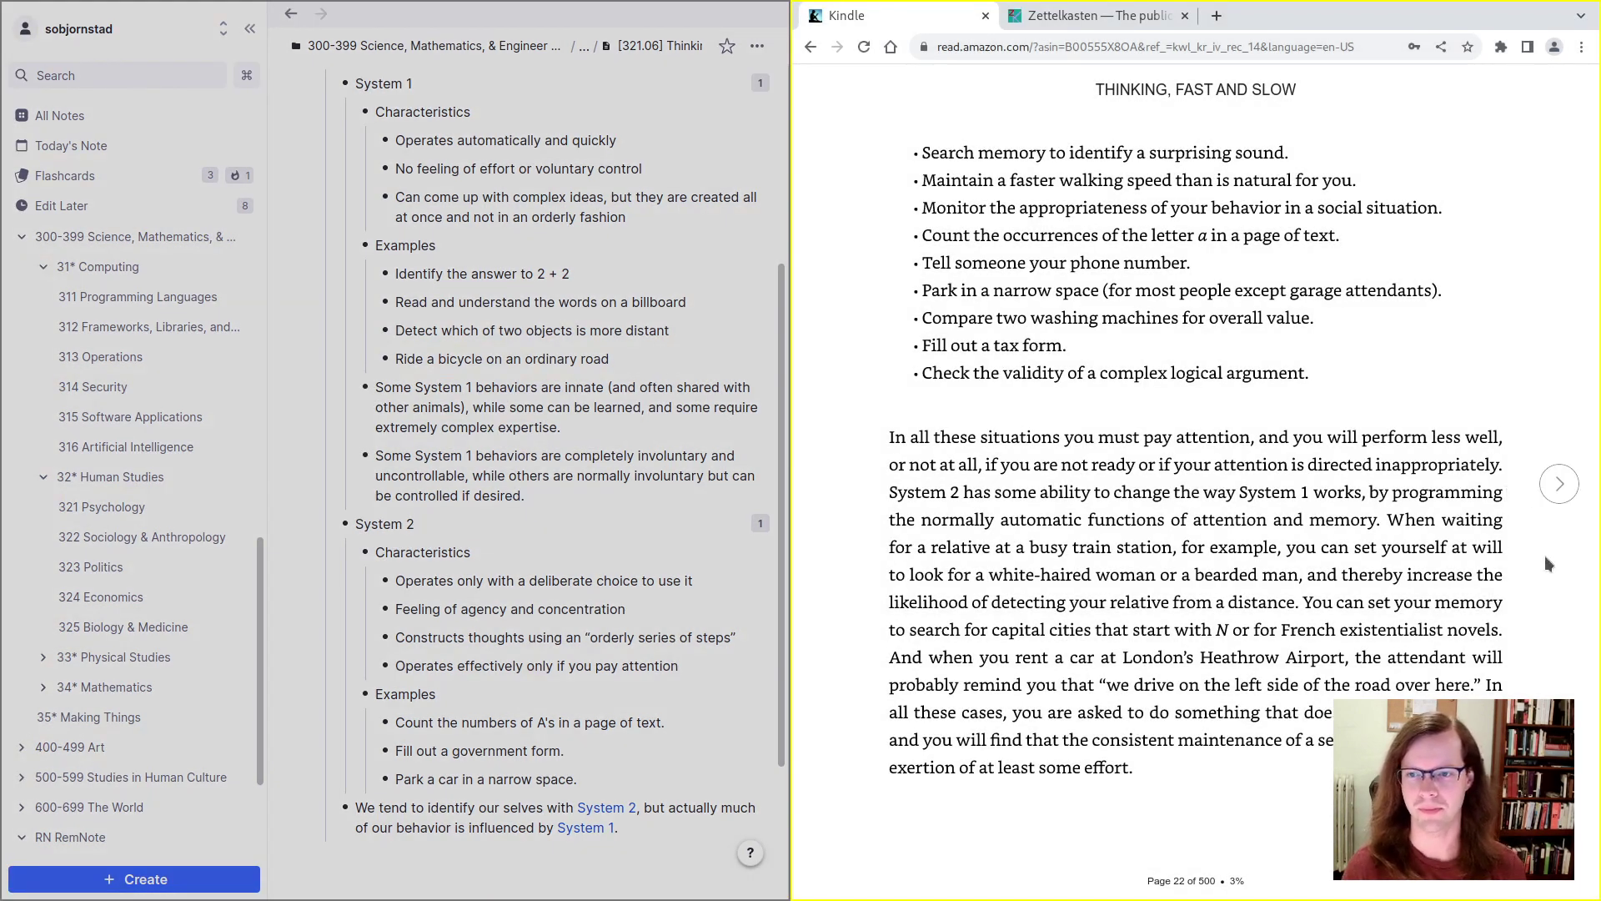
key(alt+Tab)
key(Return)
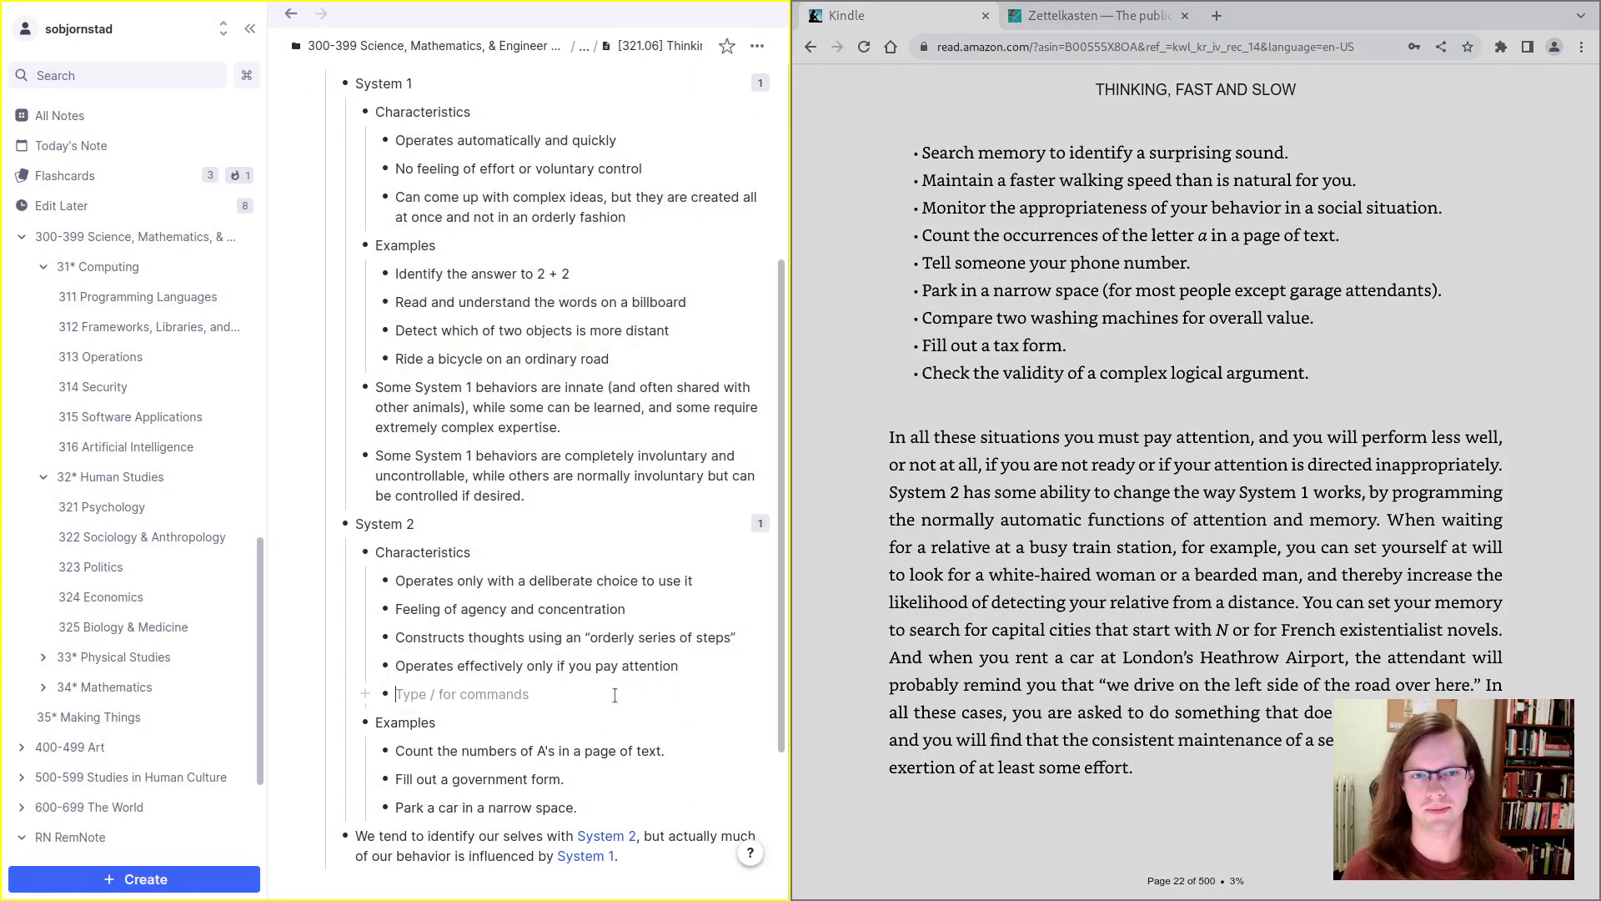
text(Of)
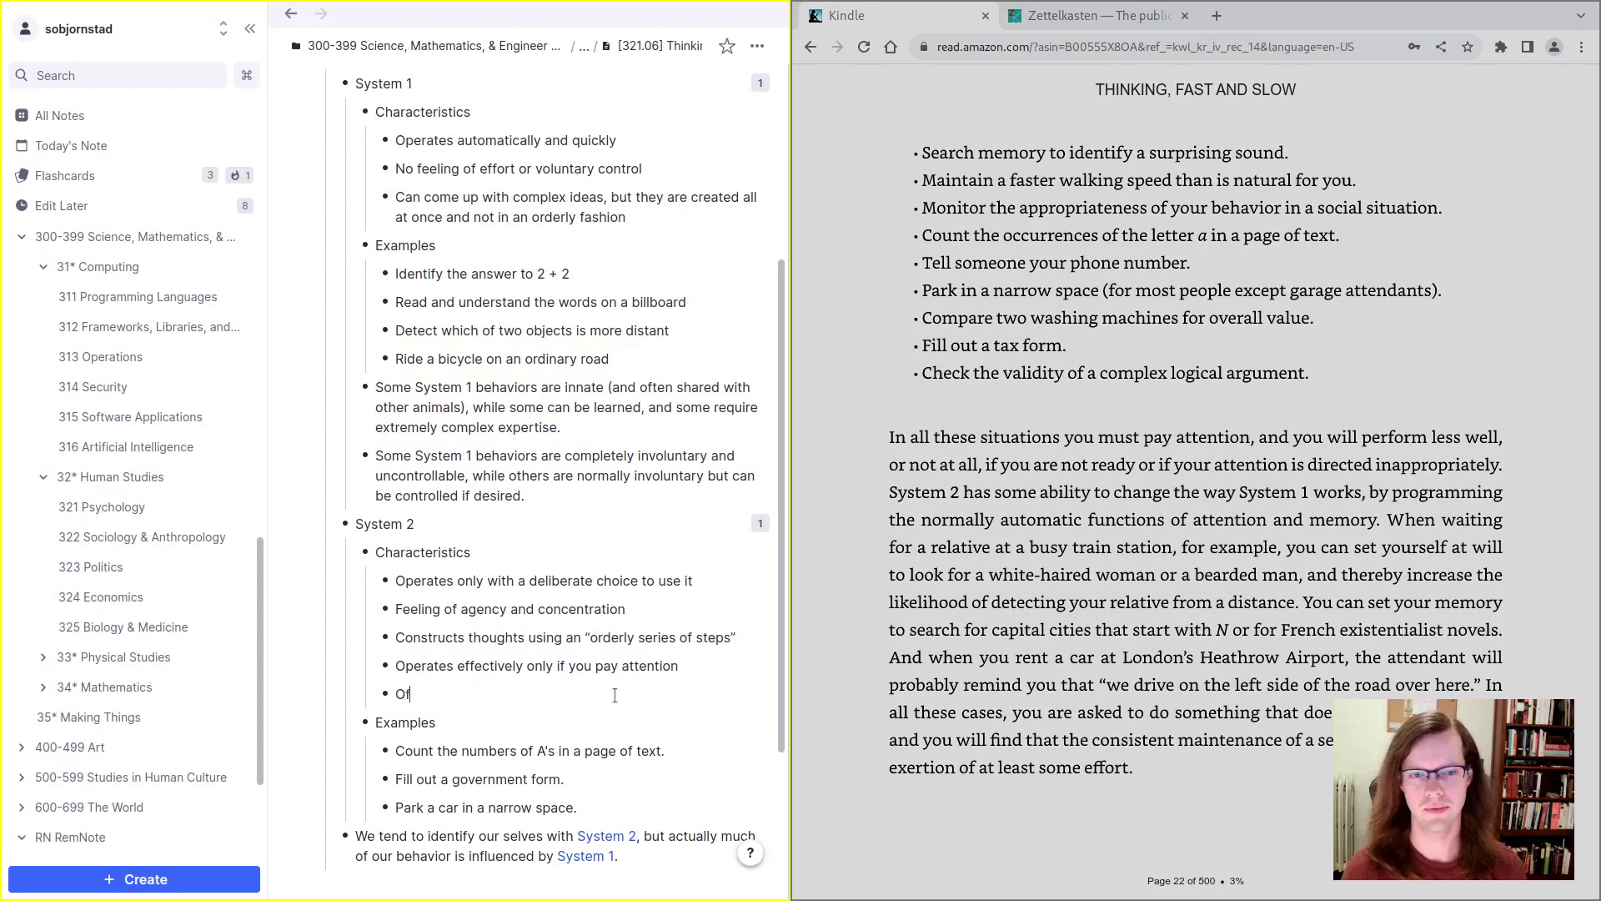
text(ten requires )
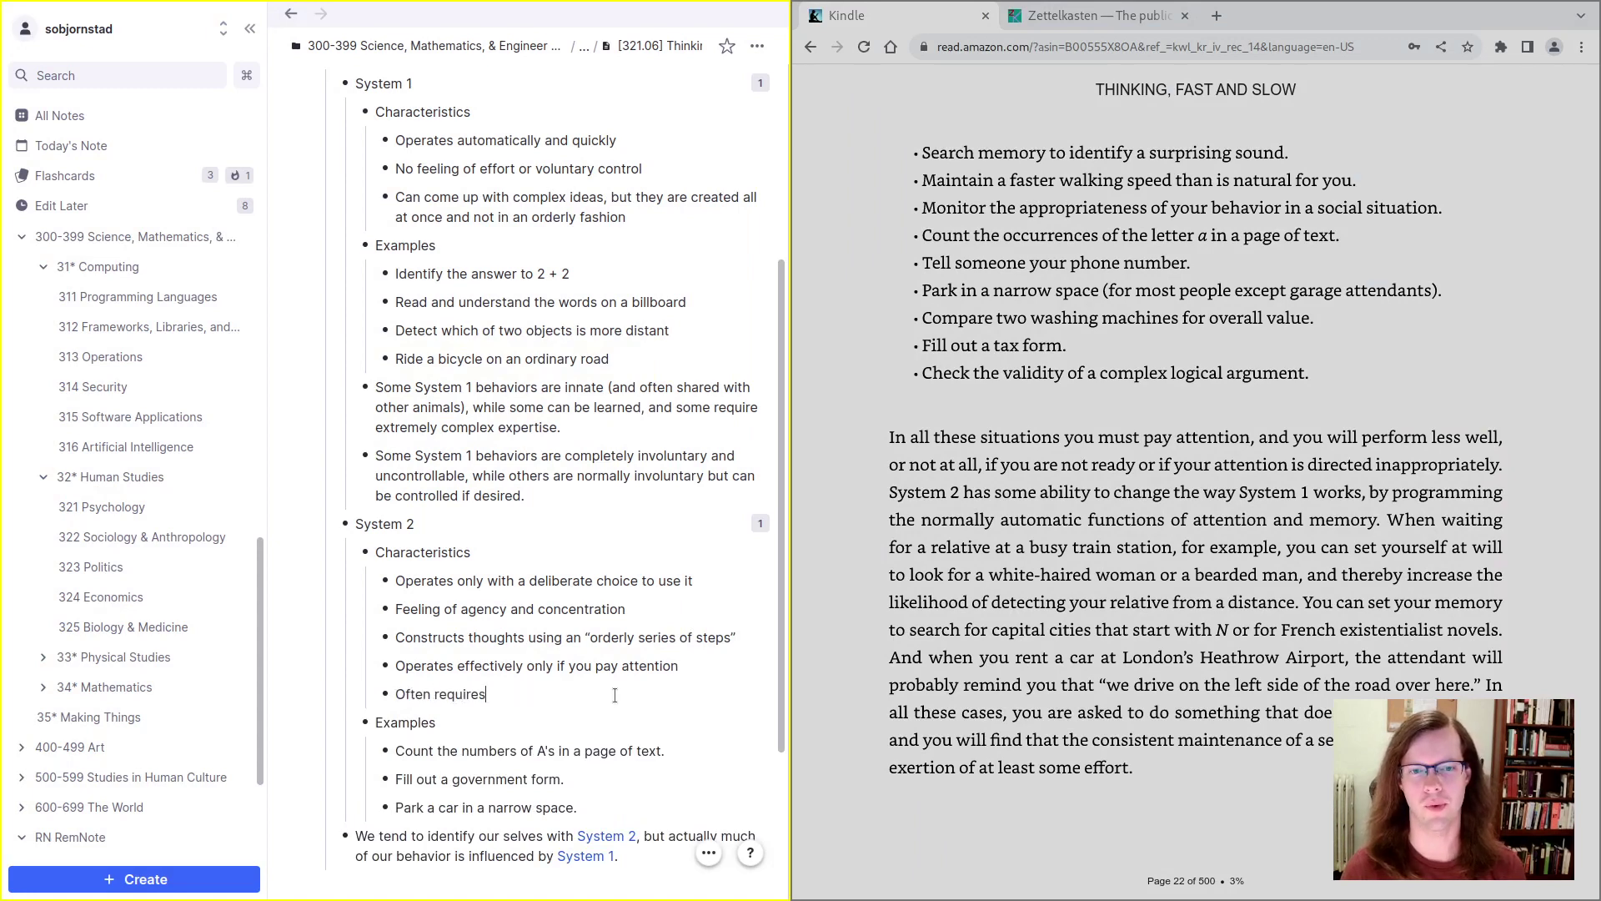
text(“pre)
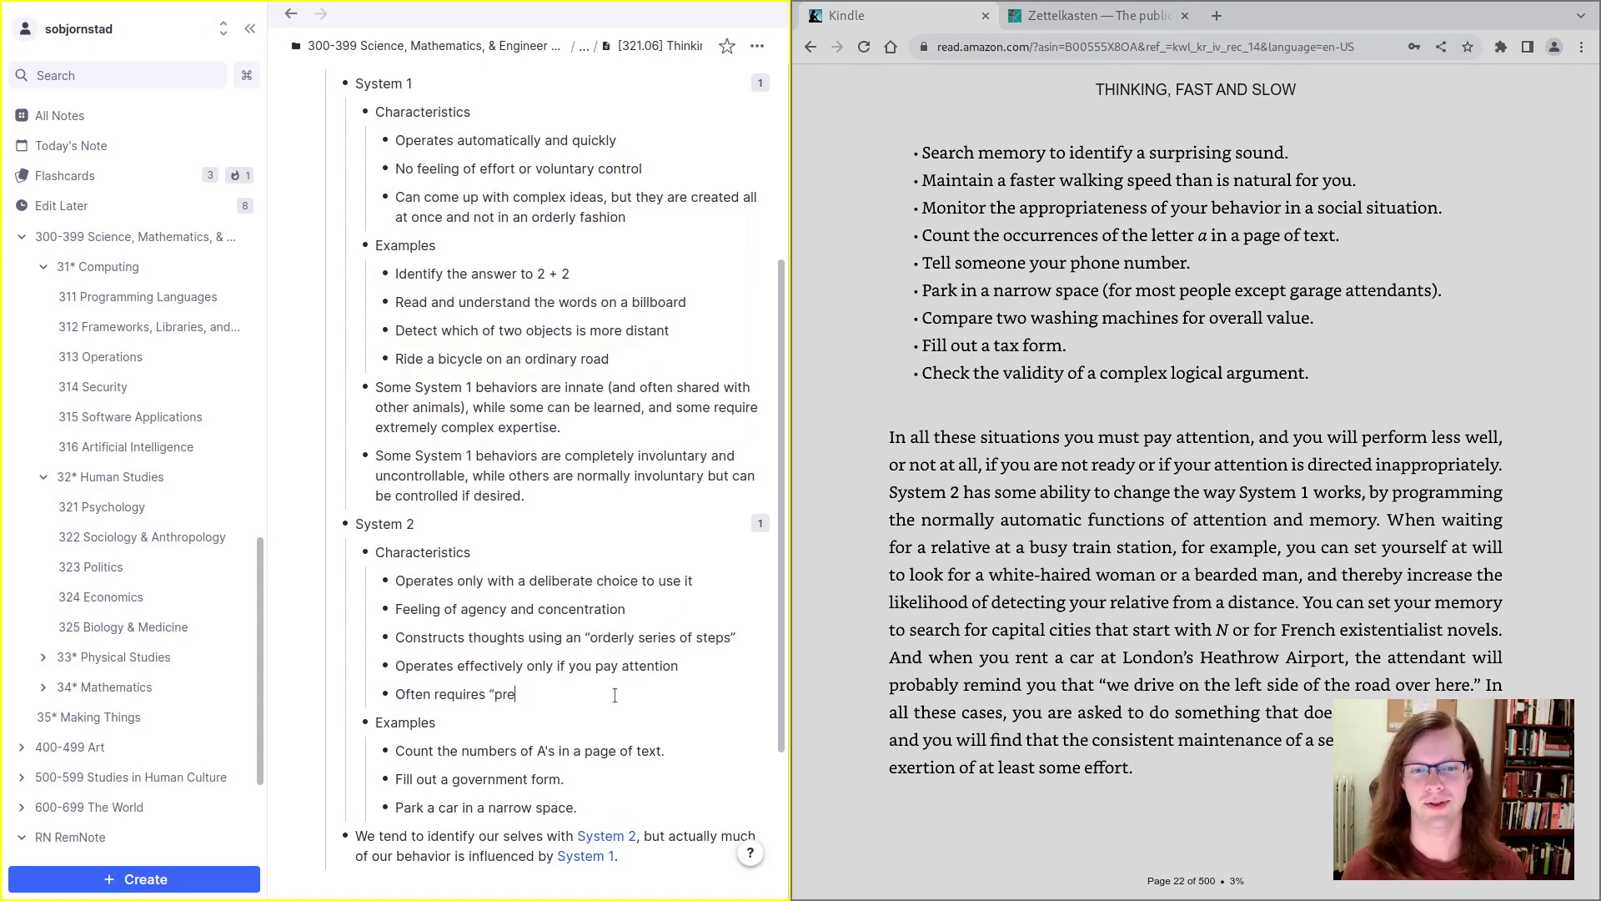
text(-setting” your)
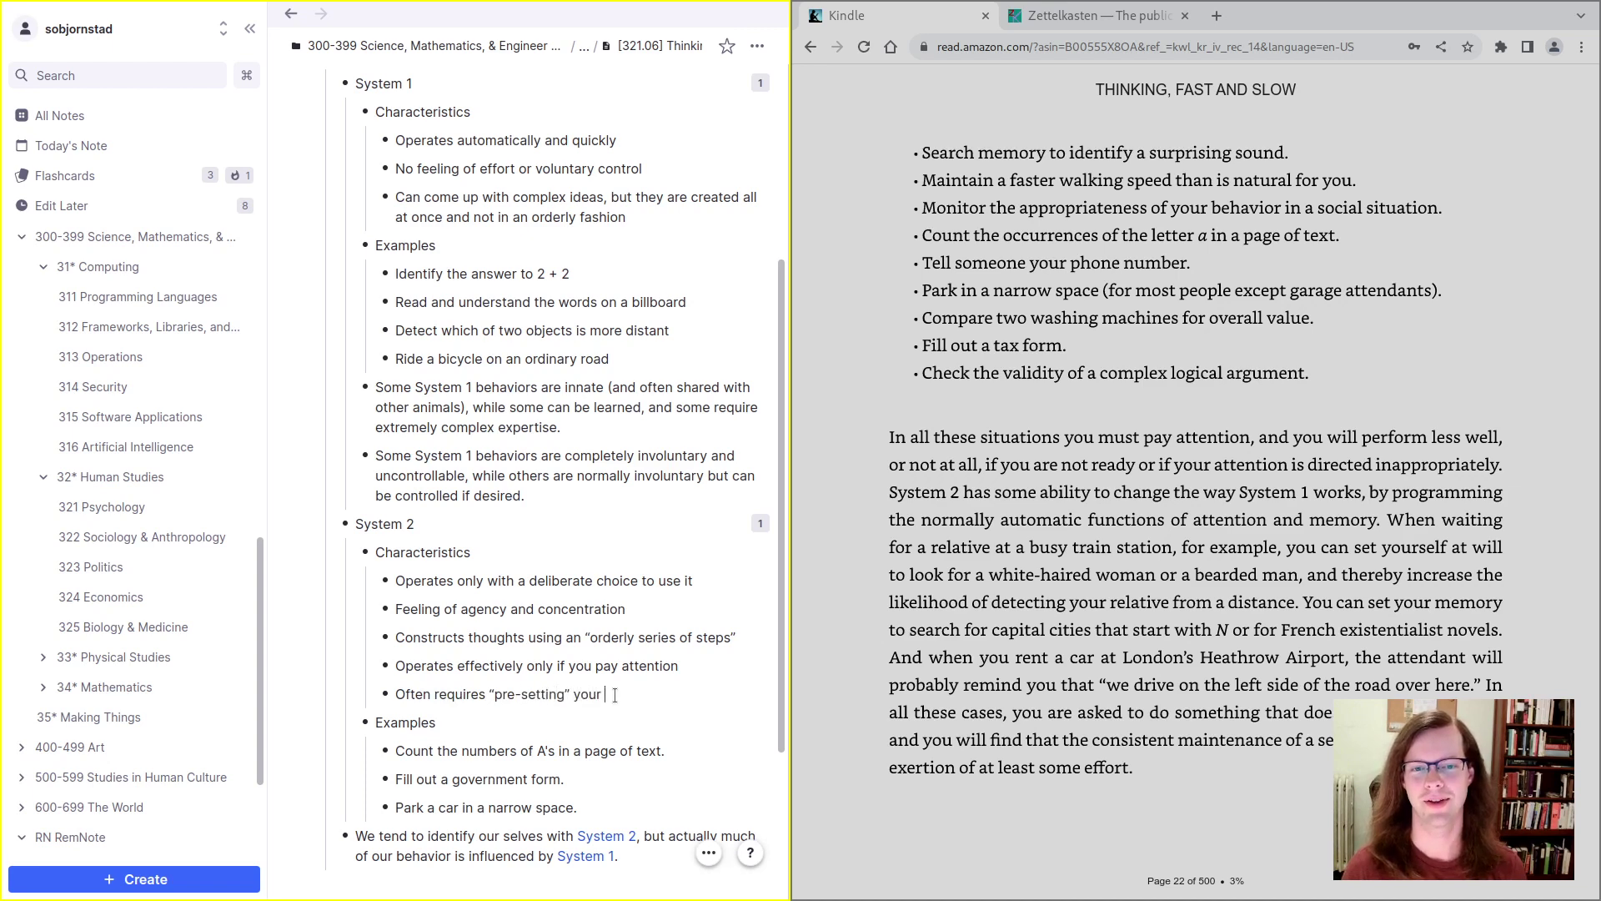
text( mind to the task)
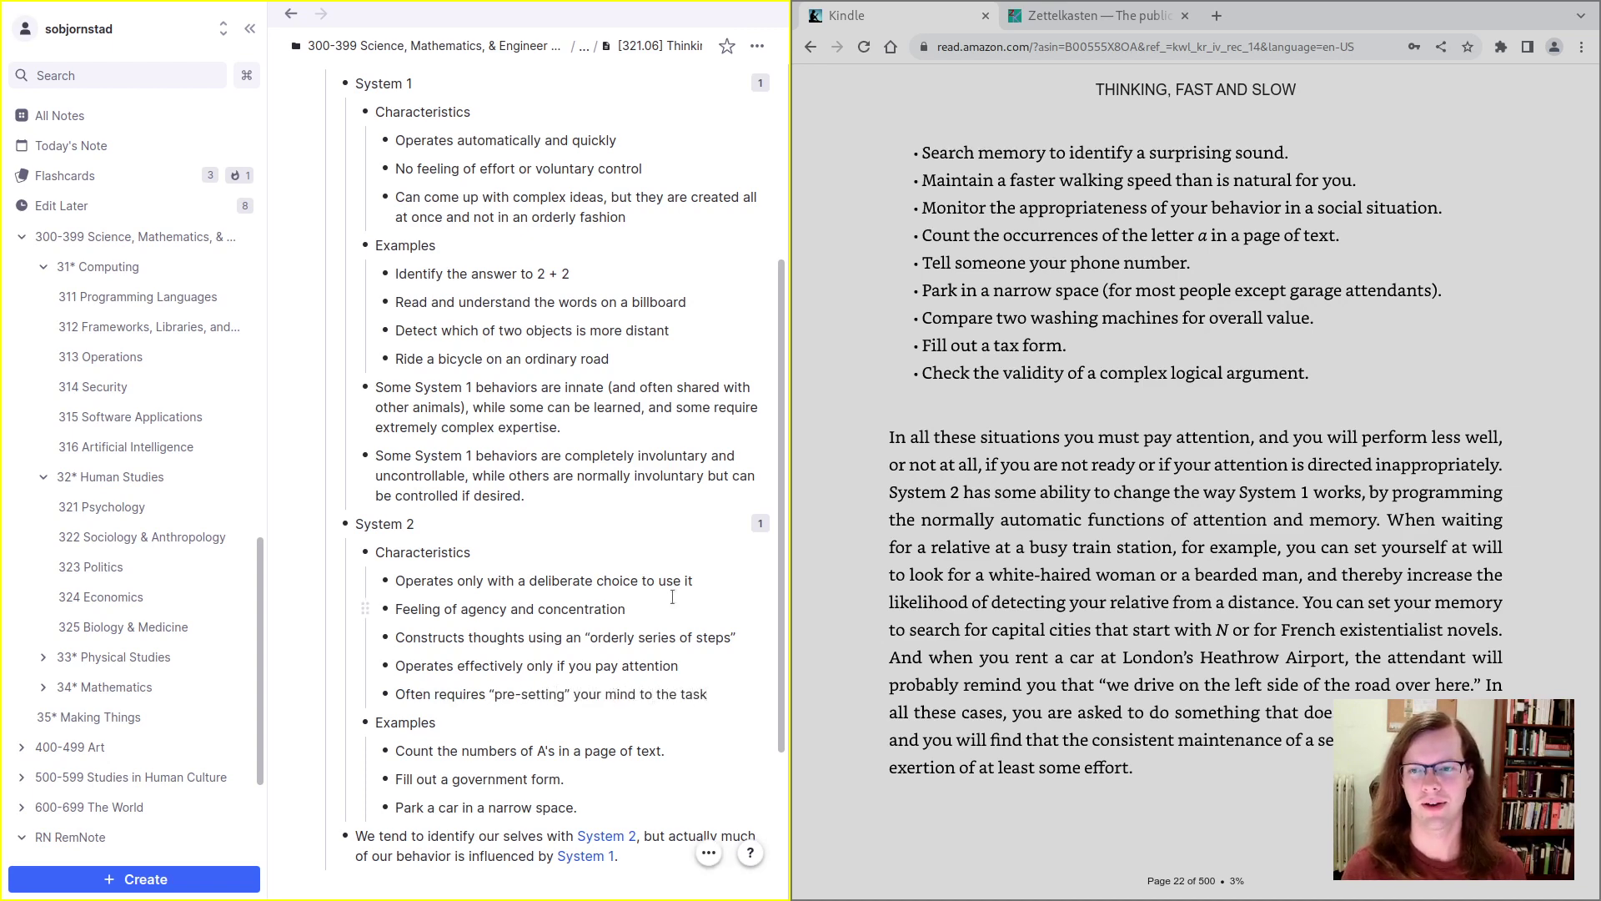
Step: Consult the Kindle paragraph's train station example and append "(e.g., deciding to look for a particular person in a crowd as you observe it)" to the pre-setting bullet
click(1250, 451)
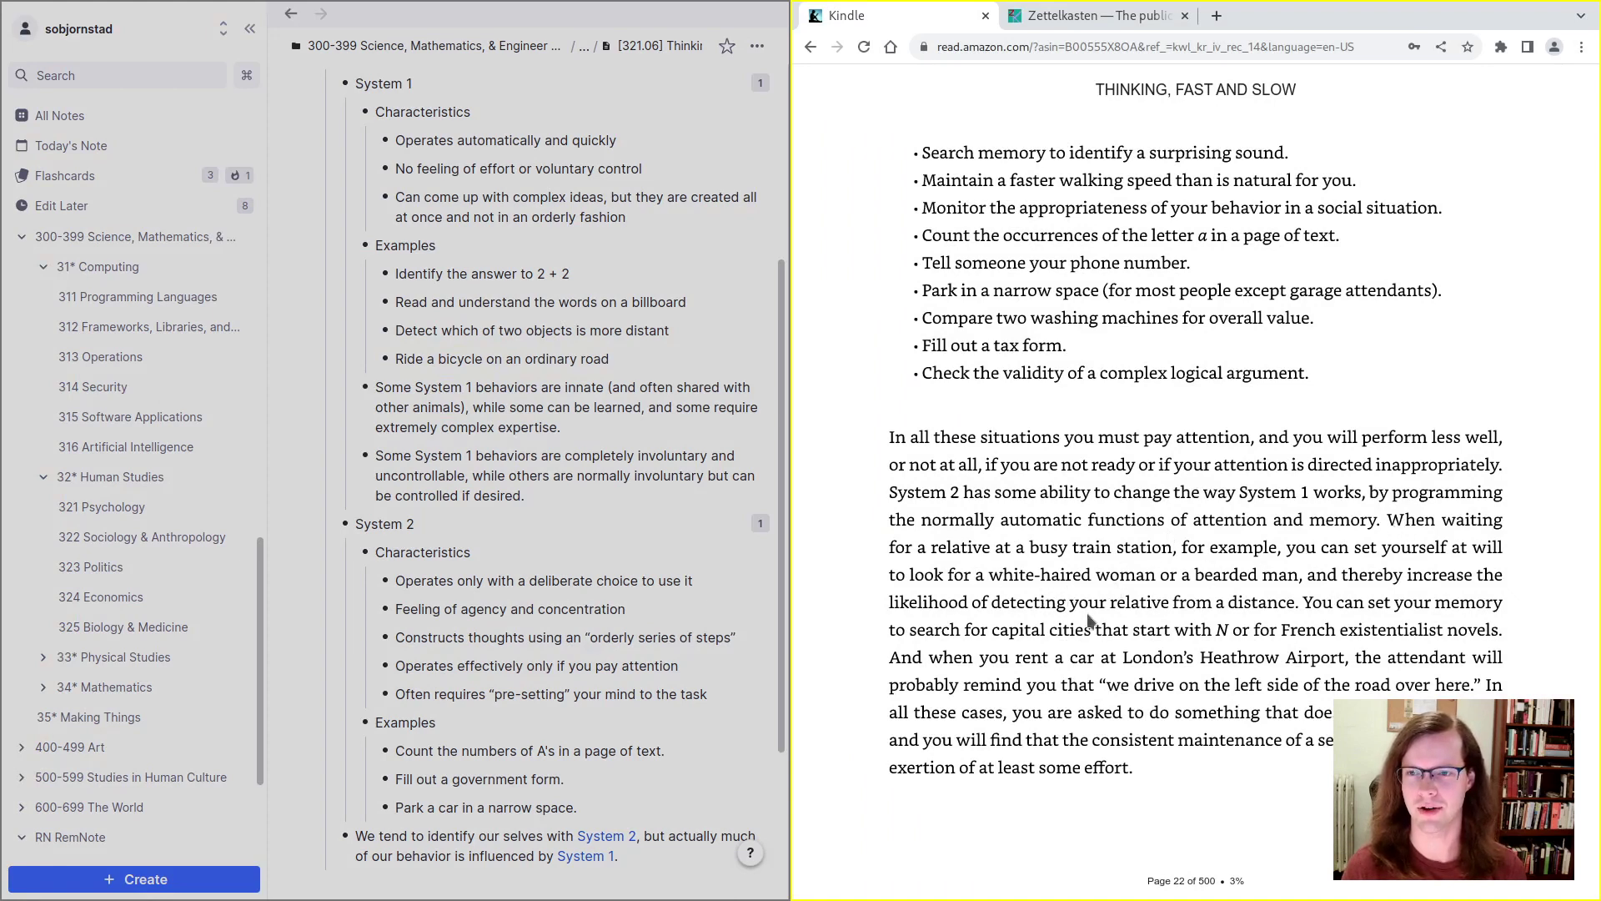
click(731, 676)
text(()
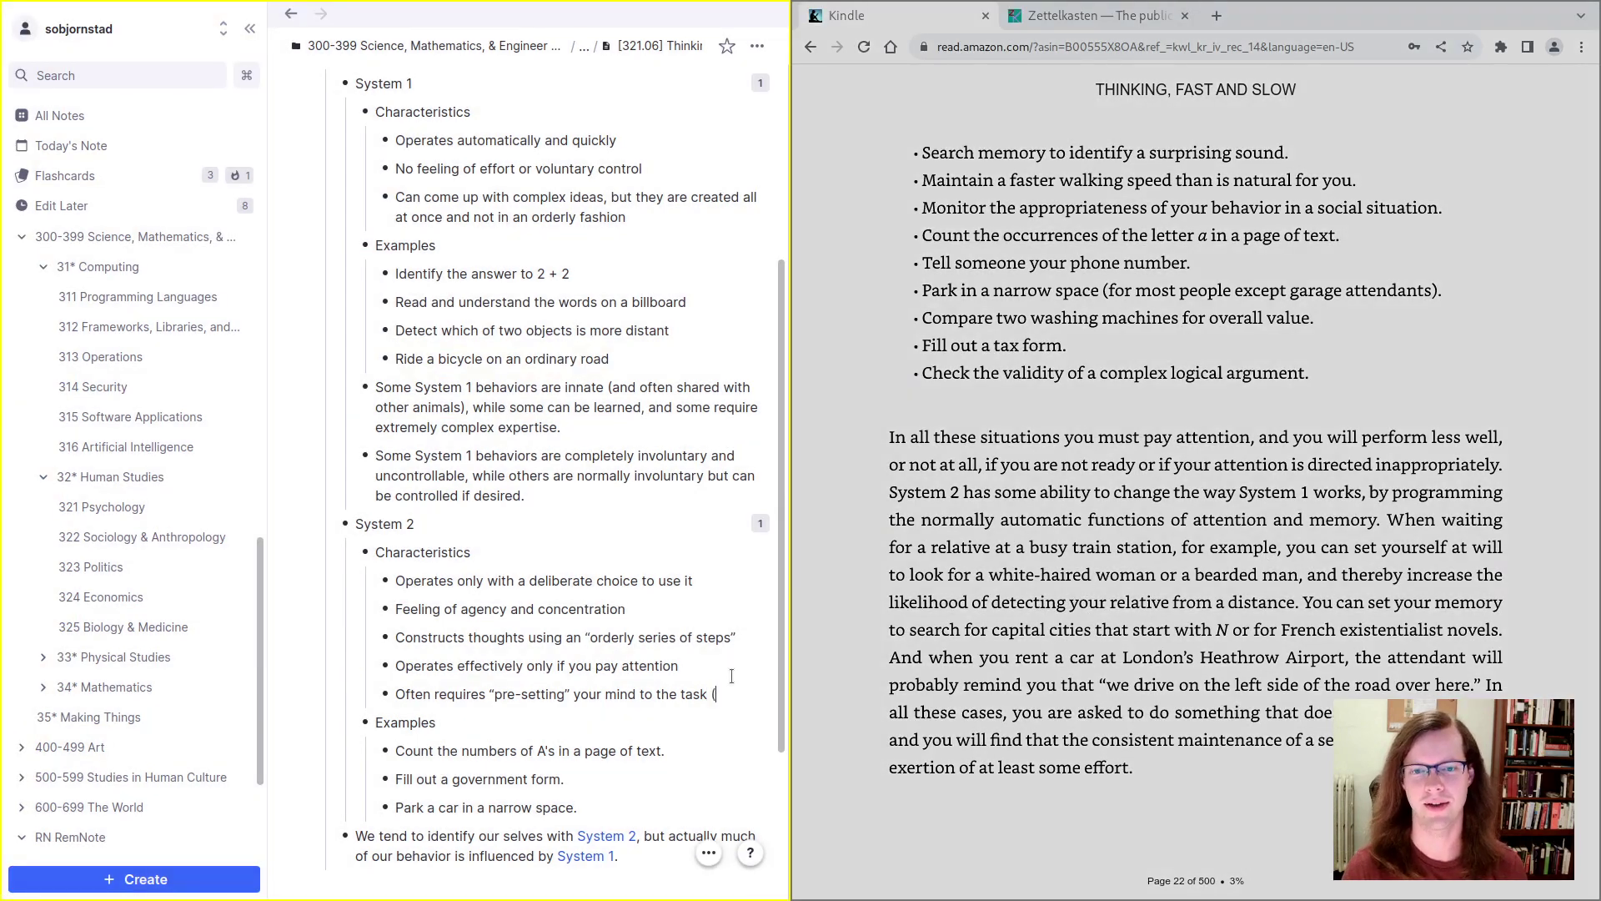
text(e.g., decidi)
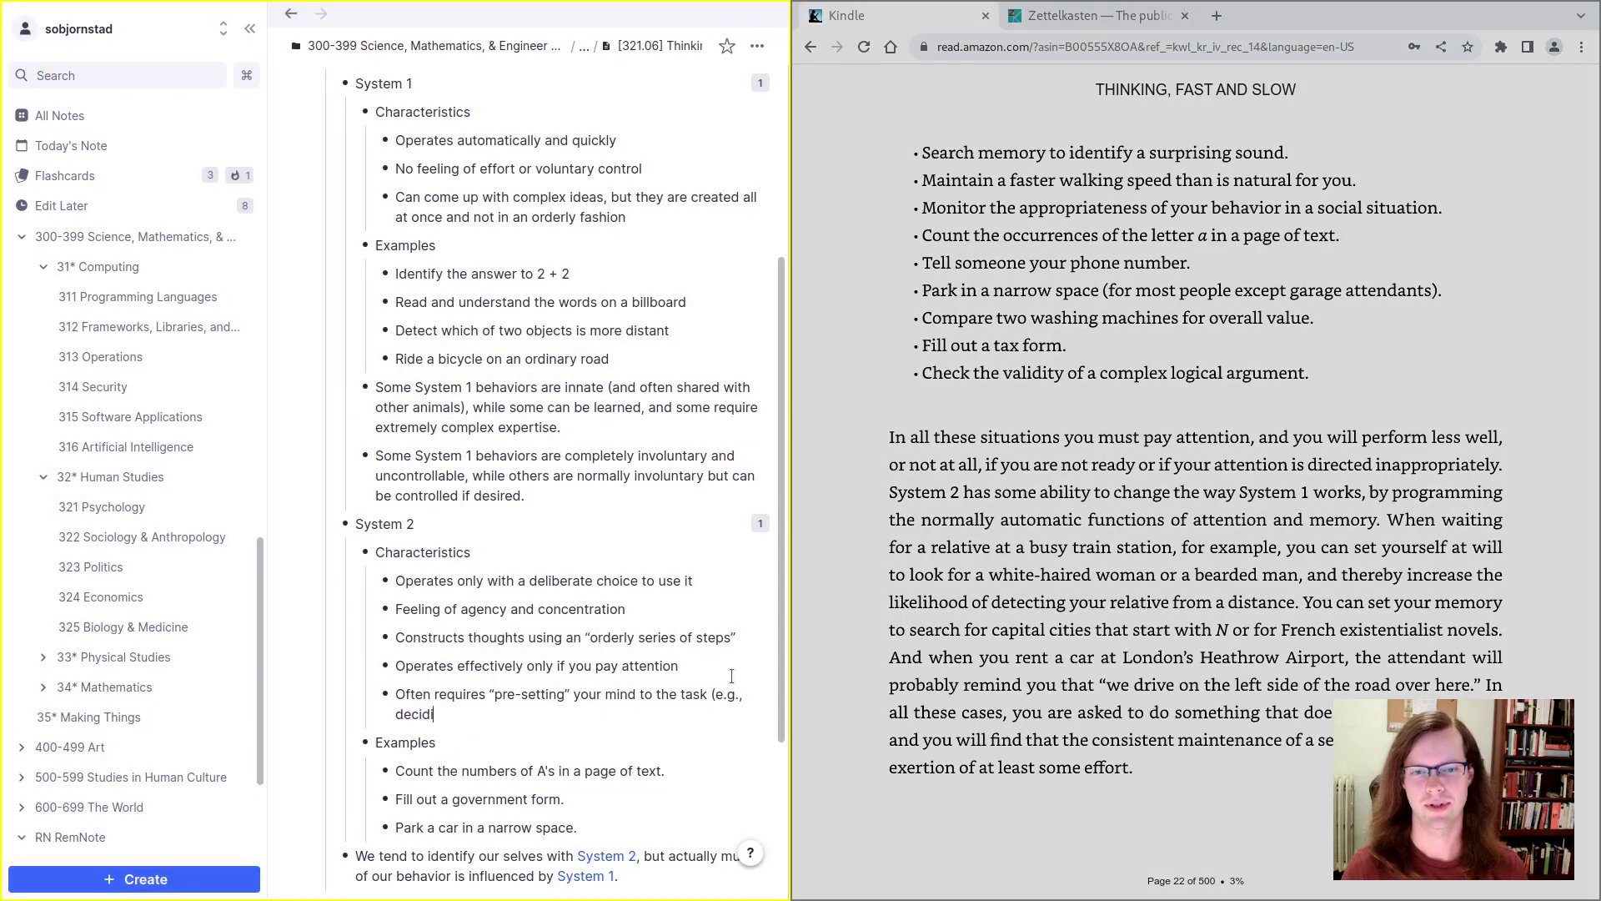
text(ng to look for a par)
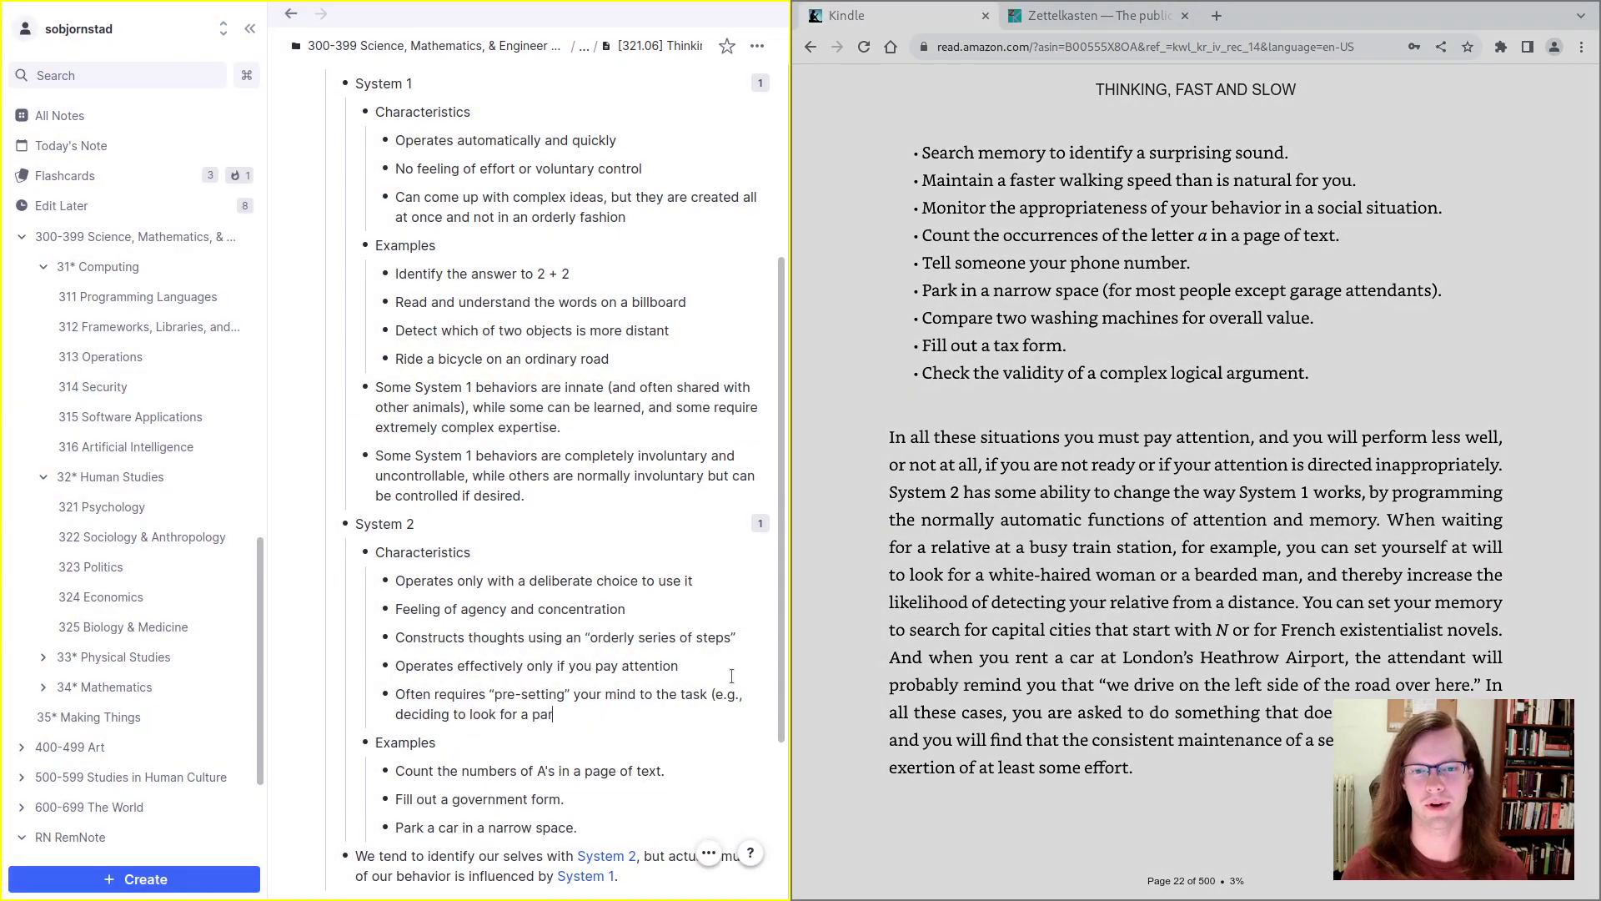
text(ticular person in )
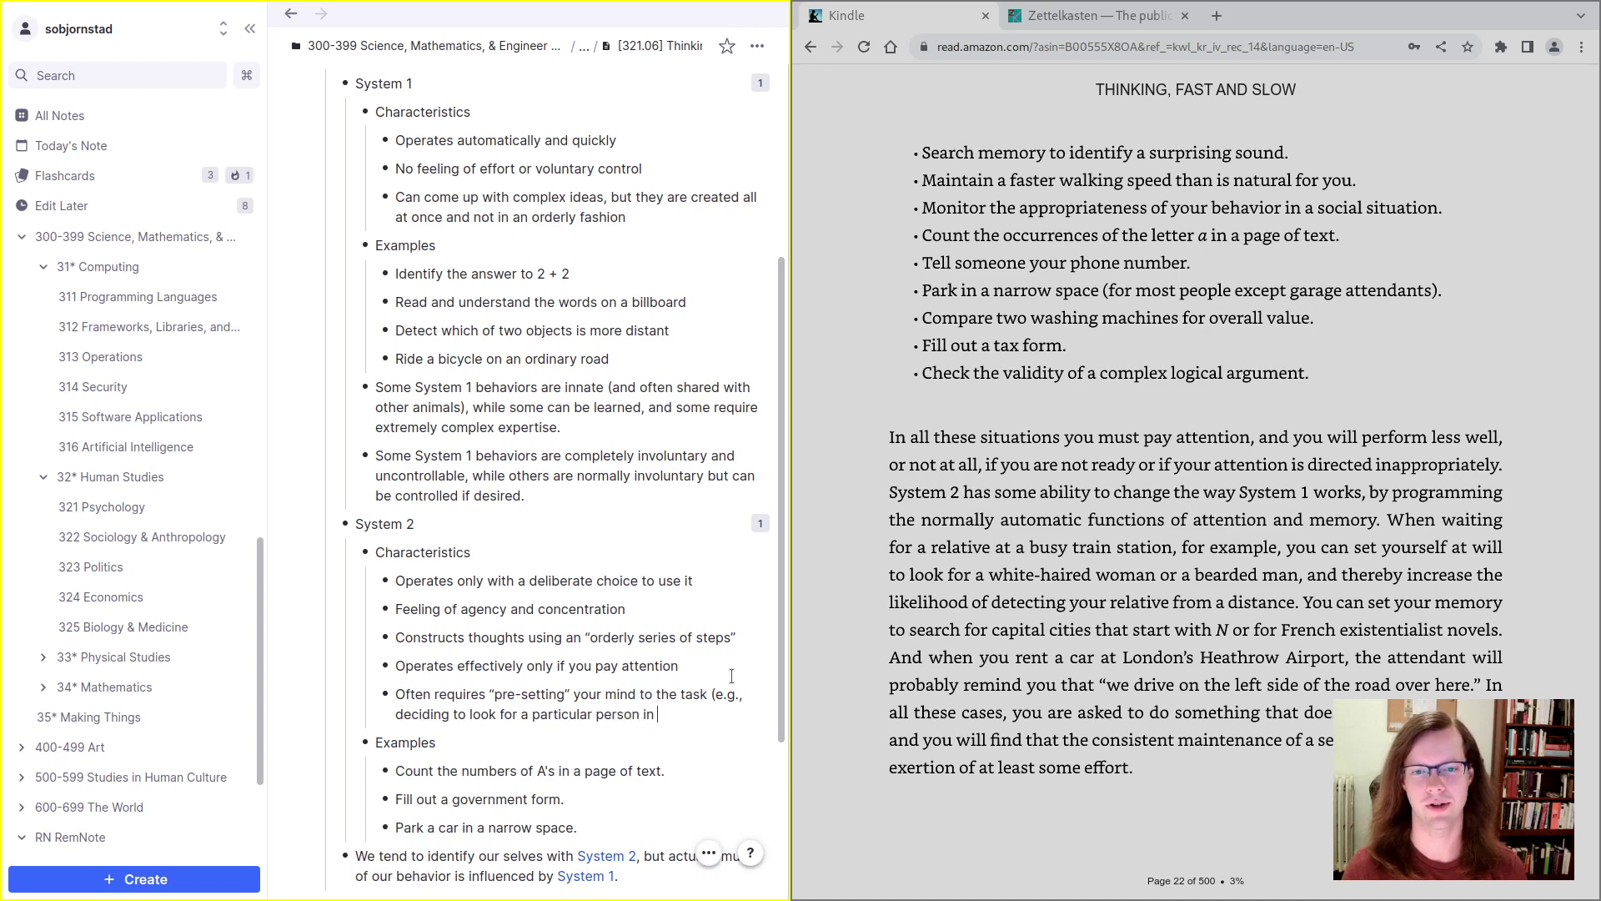
text(a crowd as you observe it))
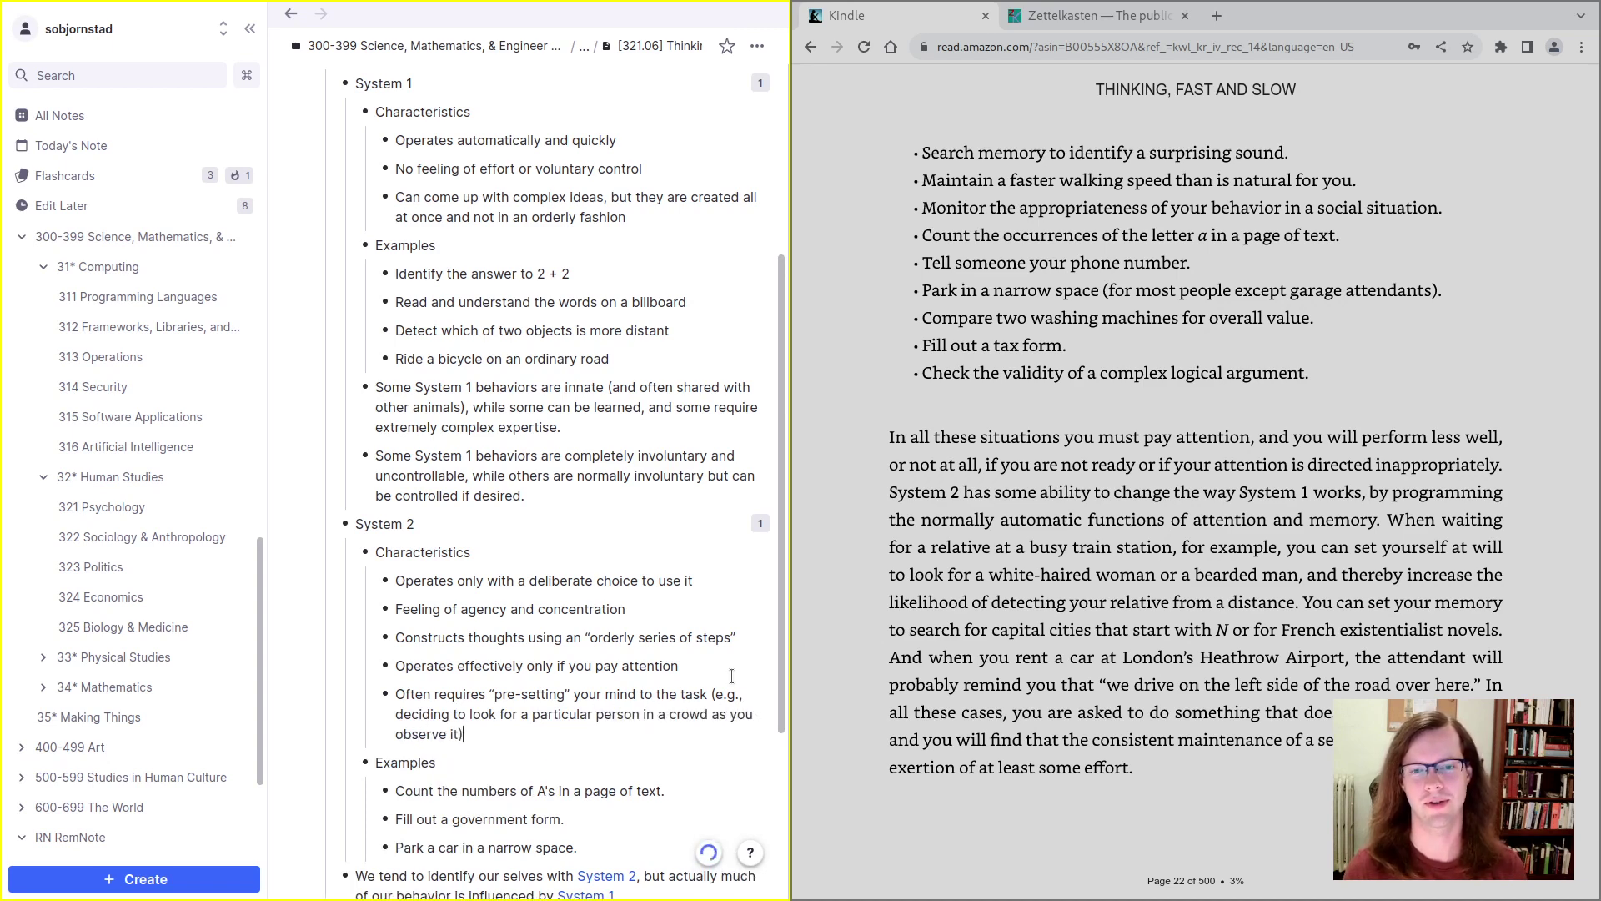
click(1355, 599)
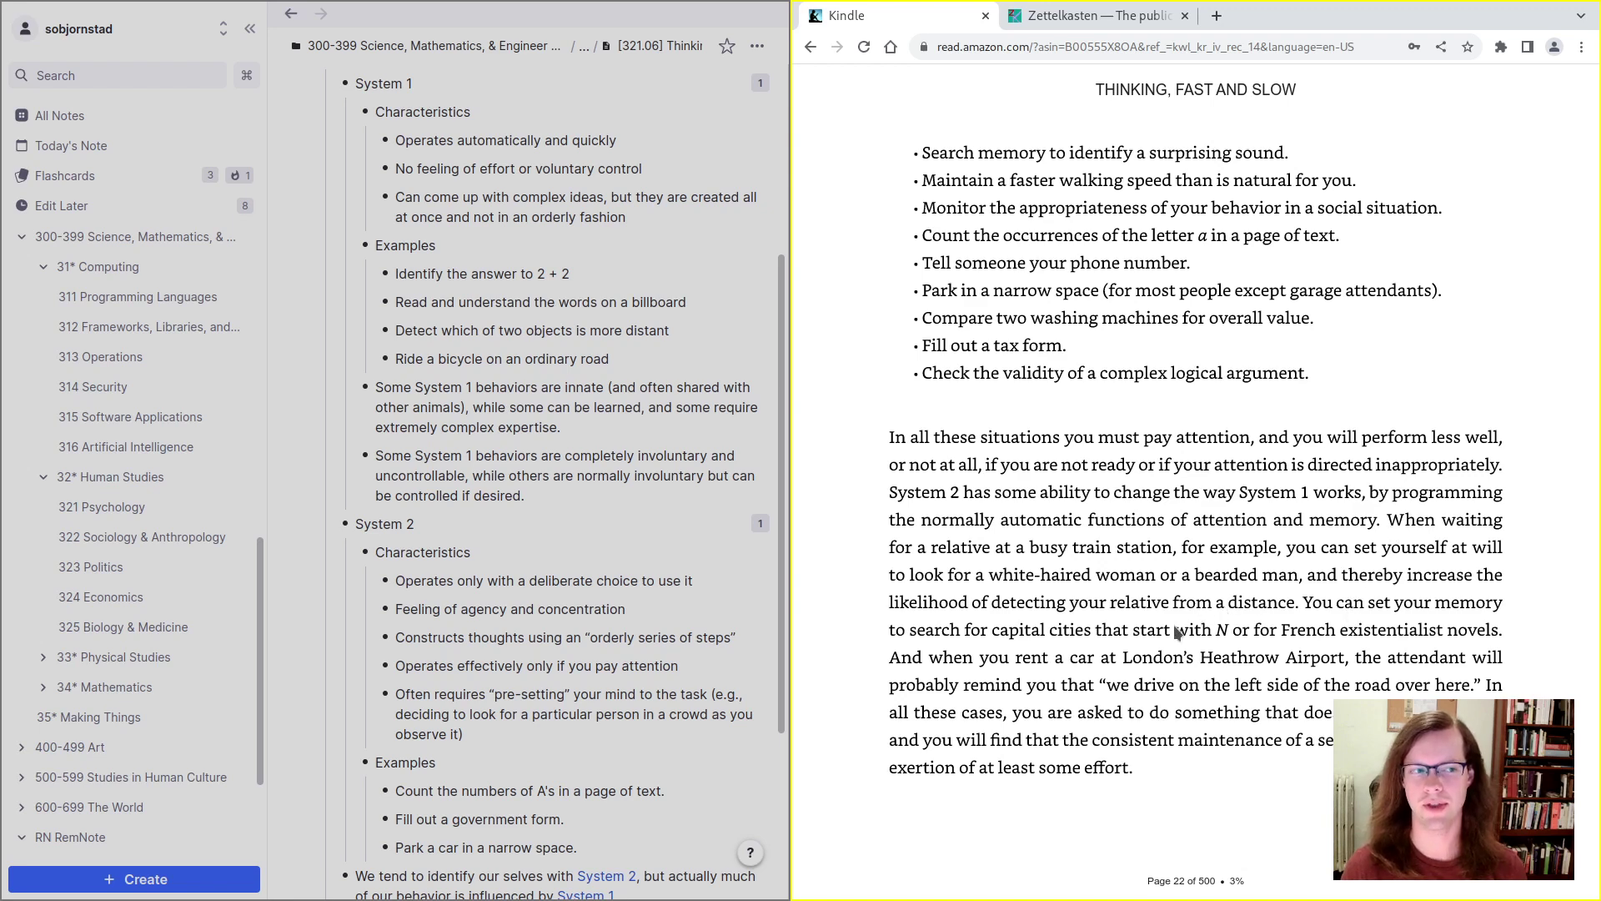
click(761, 719)
click(1103, 605)
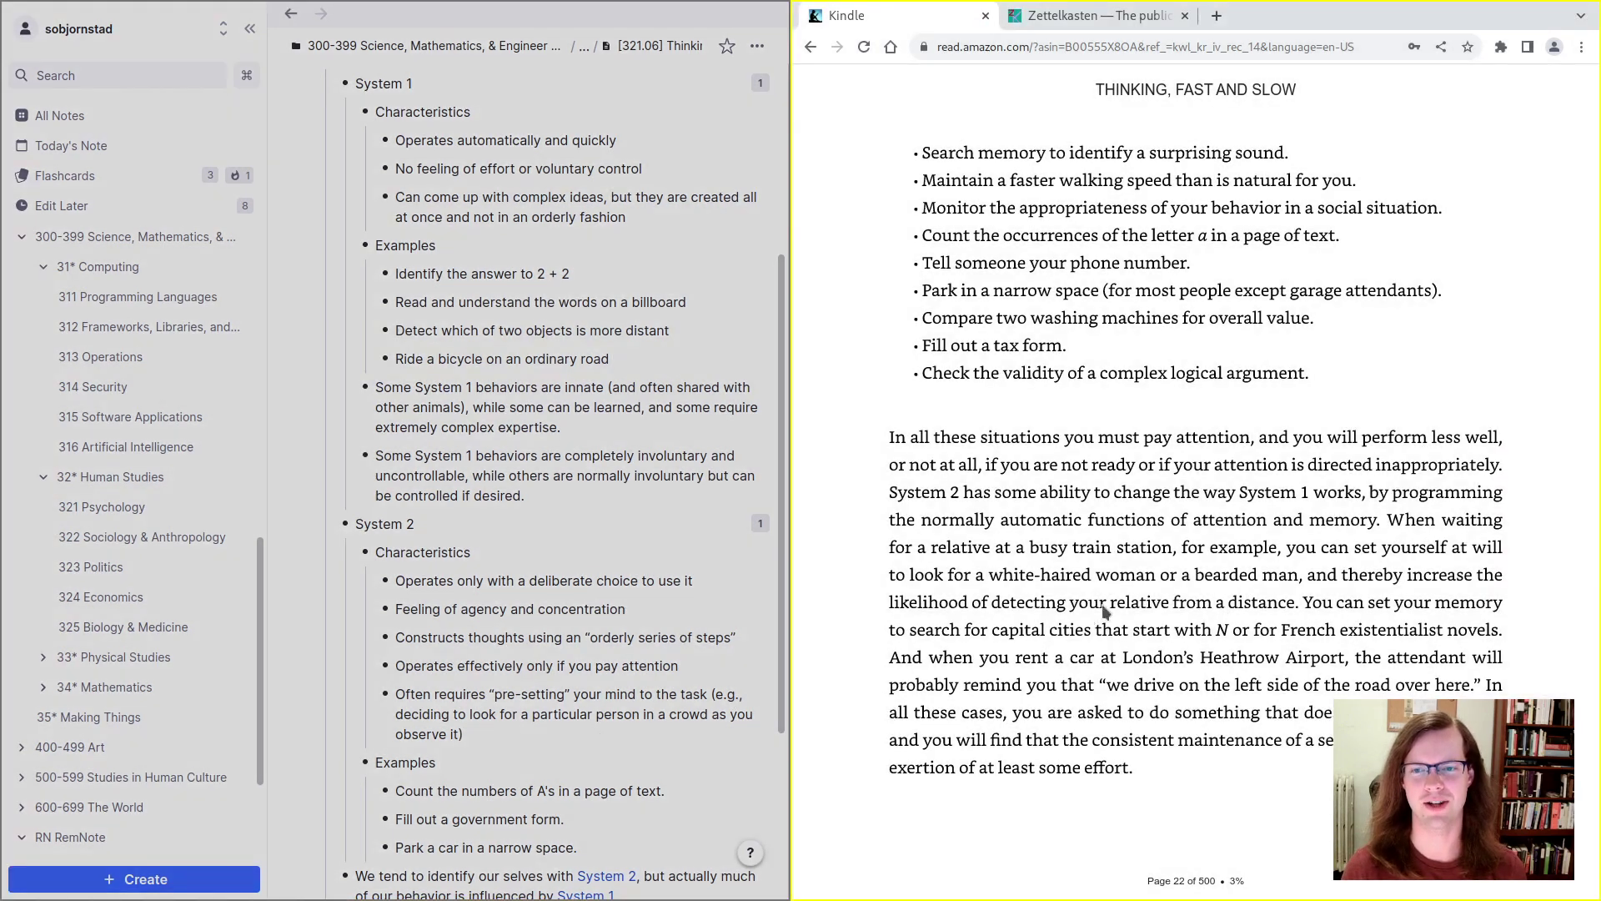
click(576, 756)
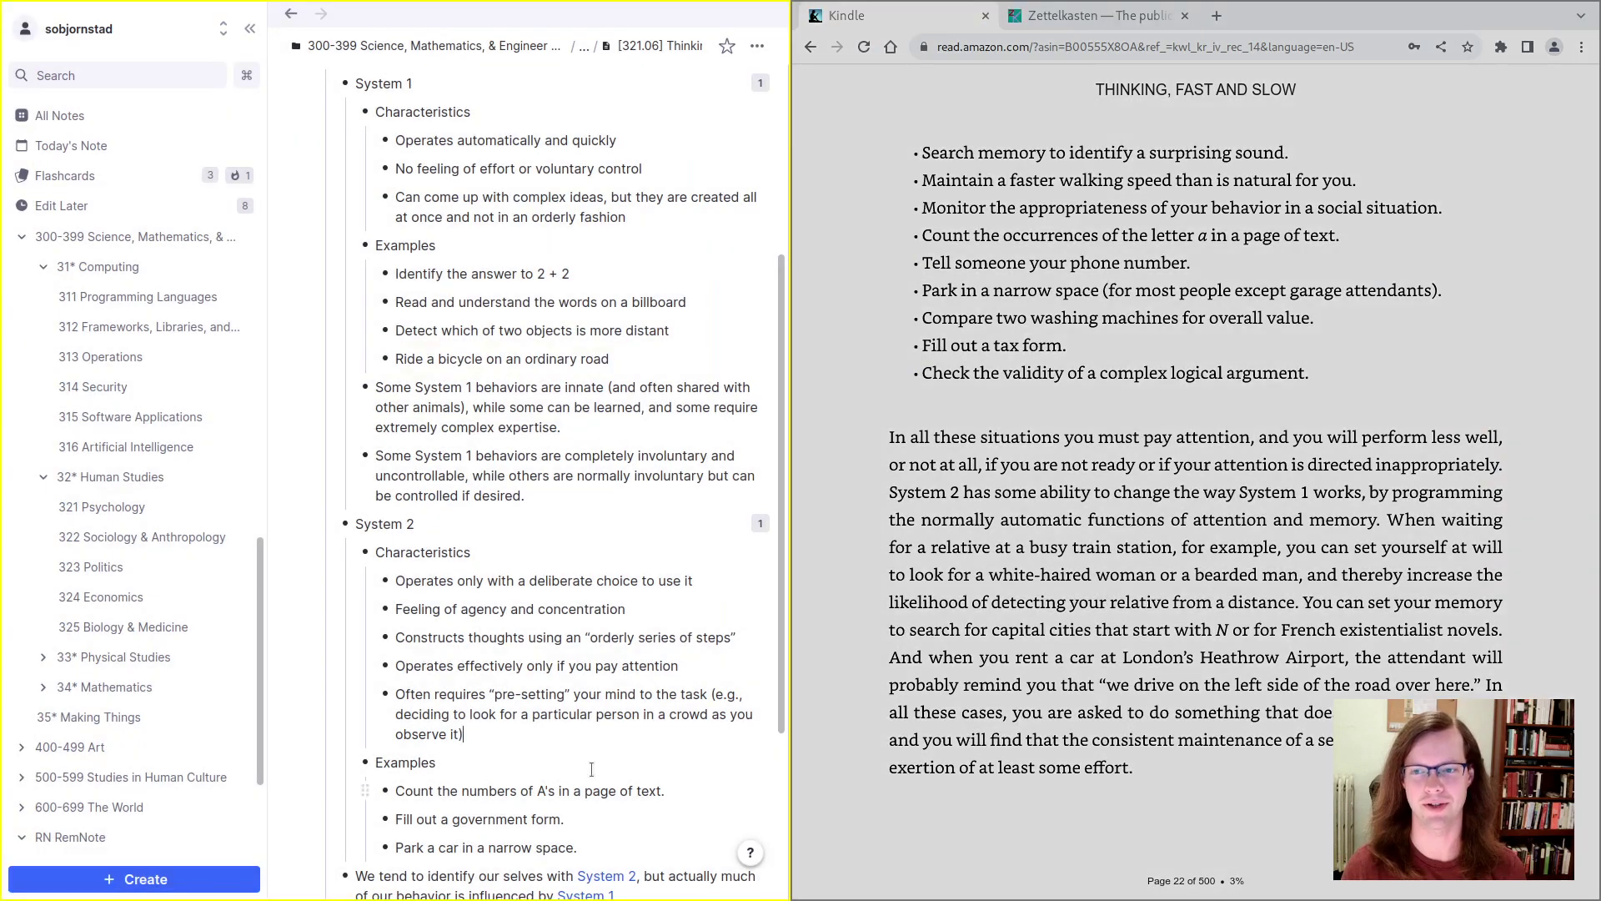
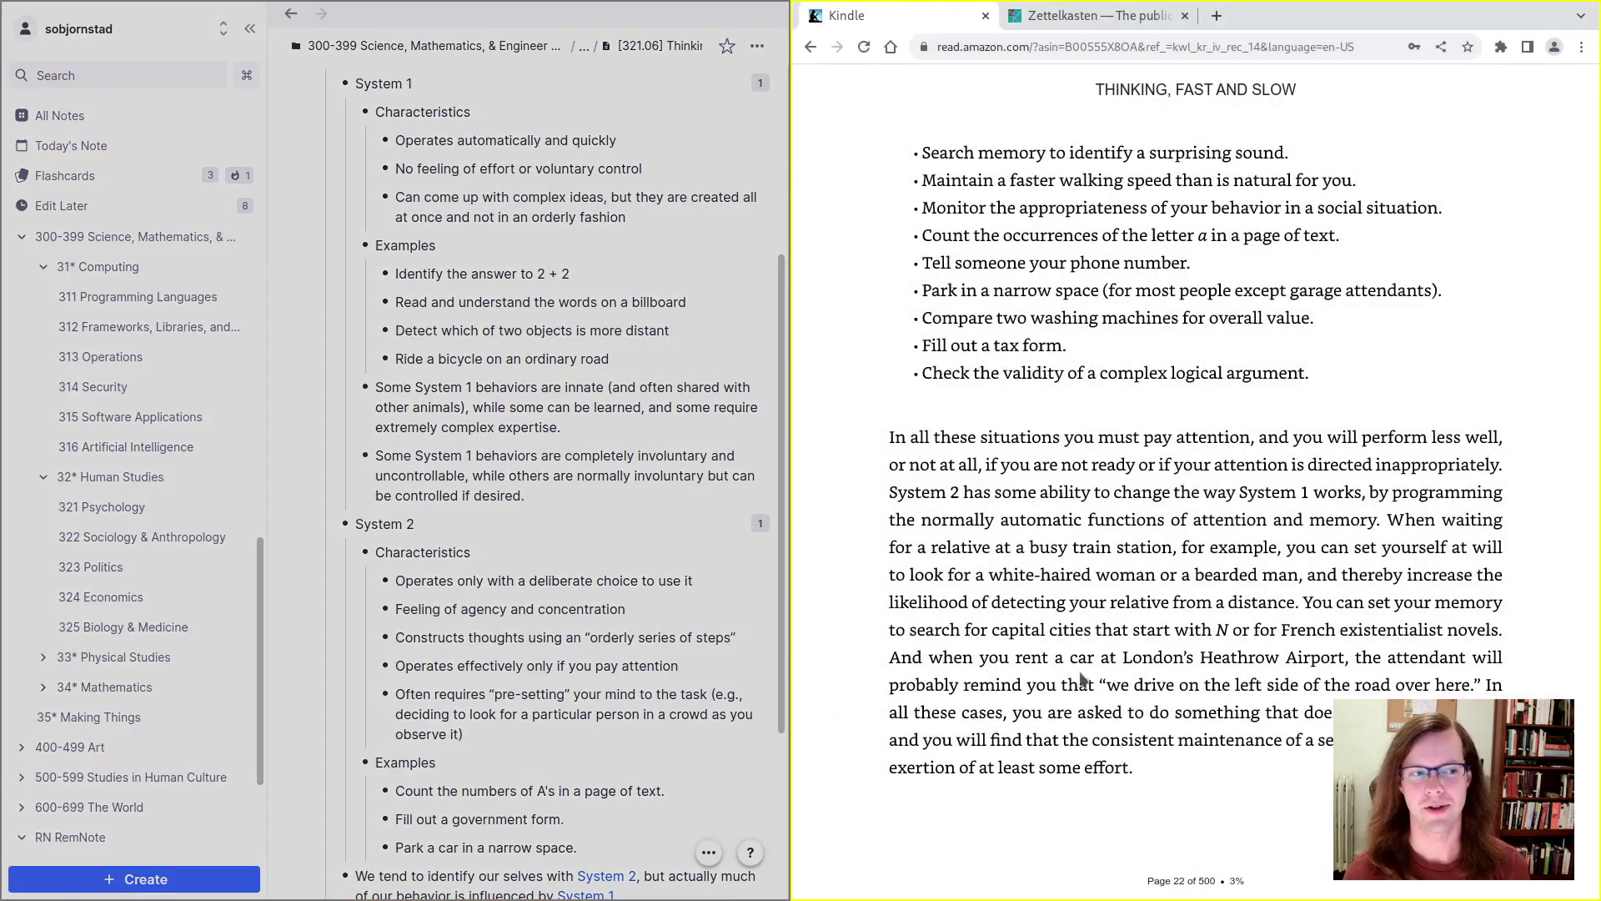
Step: Reword the System 2 attention characteristic to "Operates effectively only if you decide to pay attention and maintain focus on the task at hand"
click(594, 745)
click(831, 786)
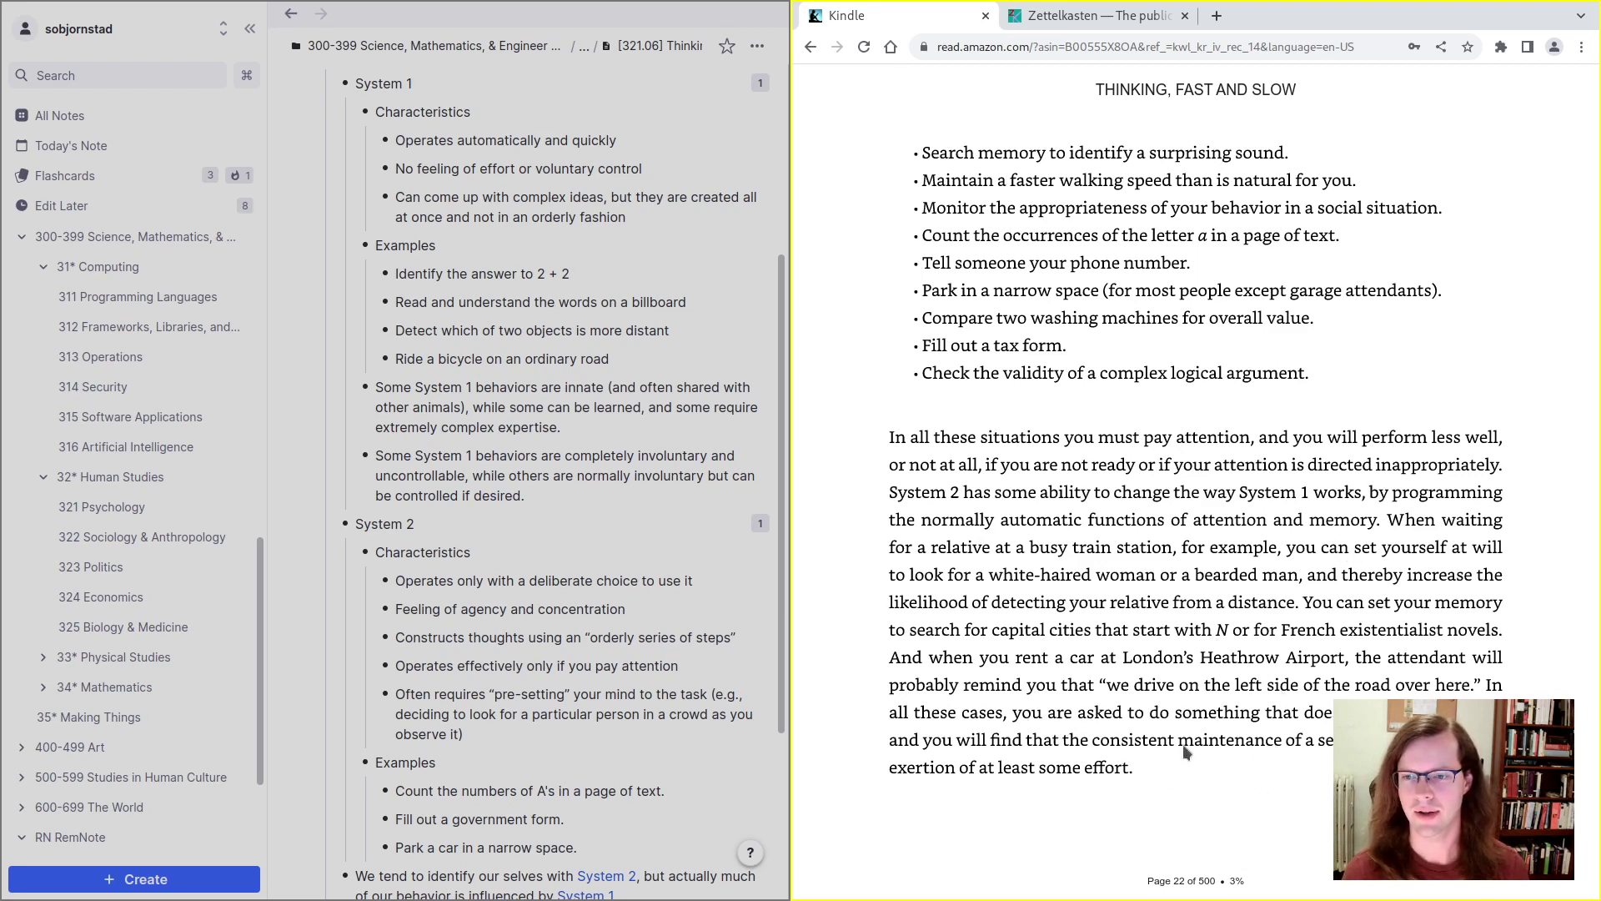
click(326, 759)
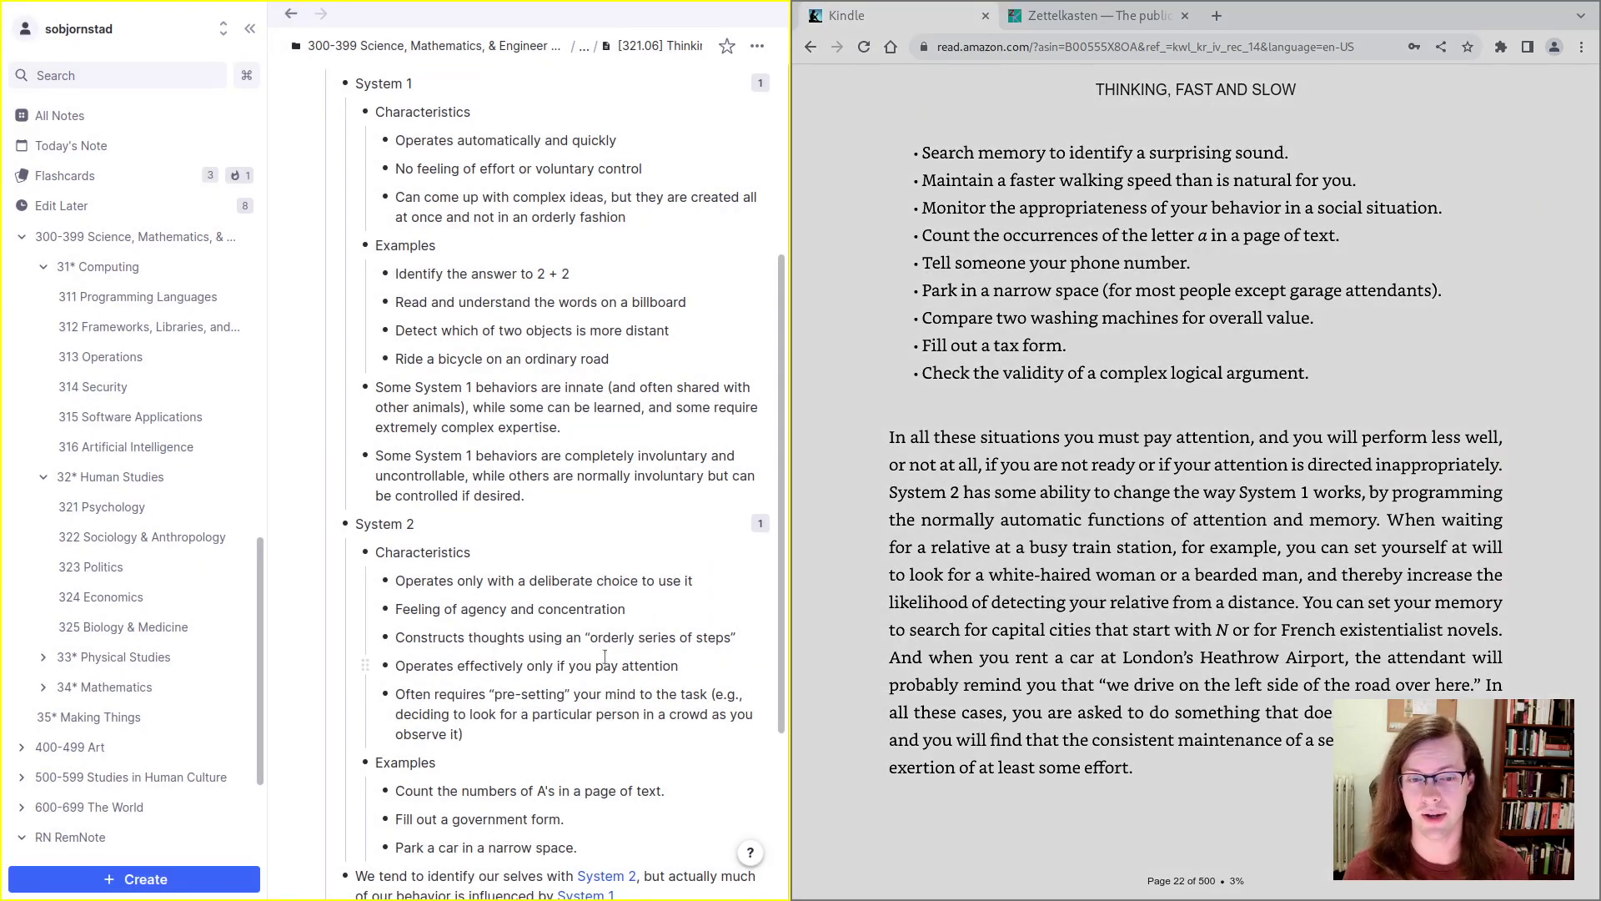
click(695, 665)
click(594, 667)
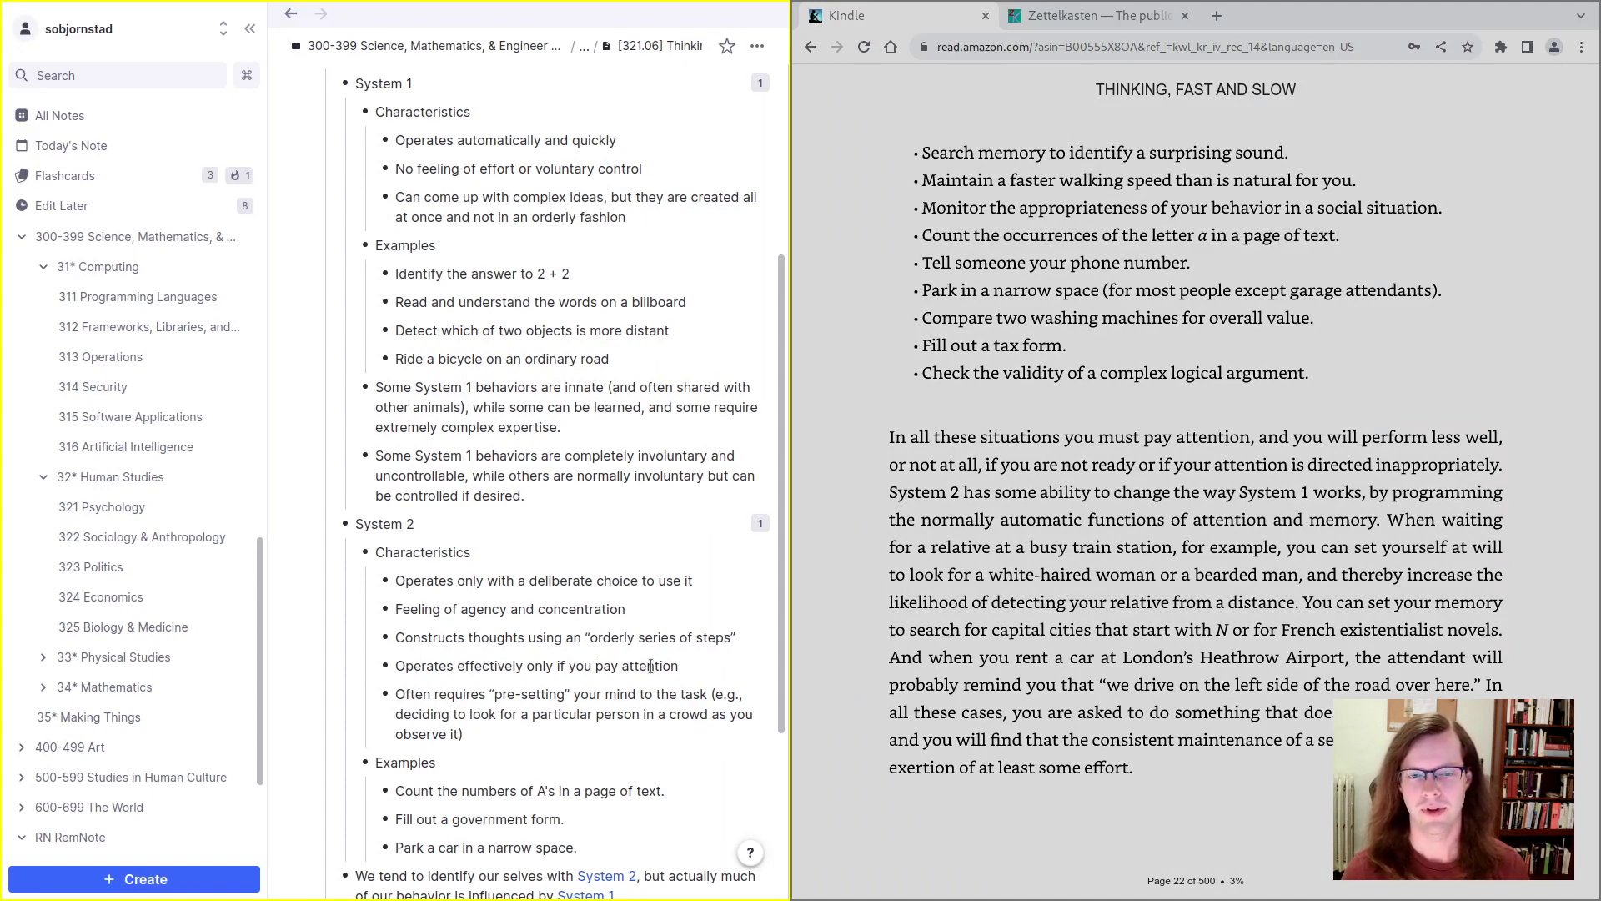
text(decide to)
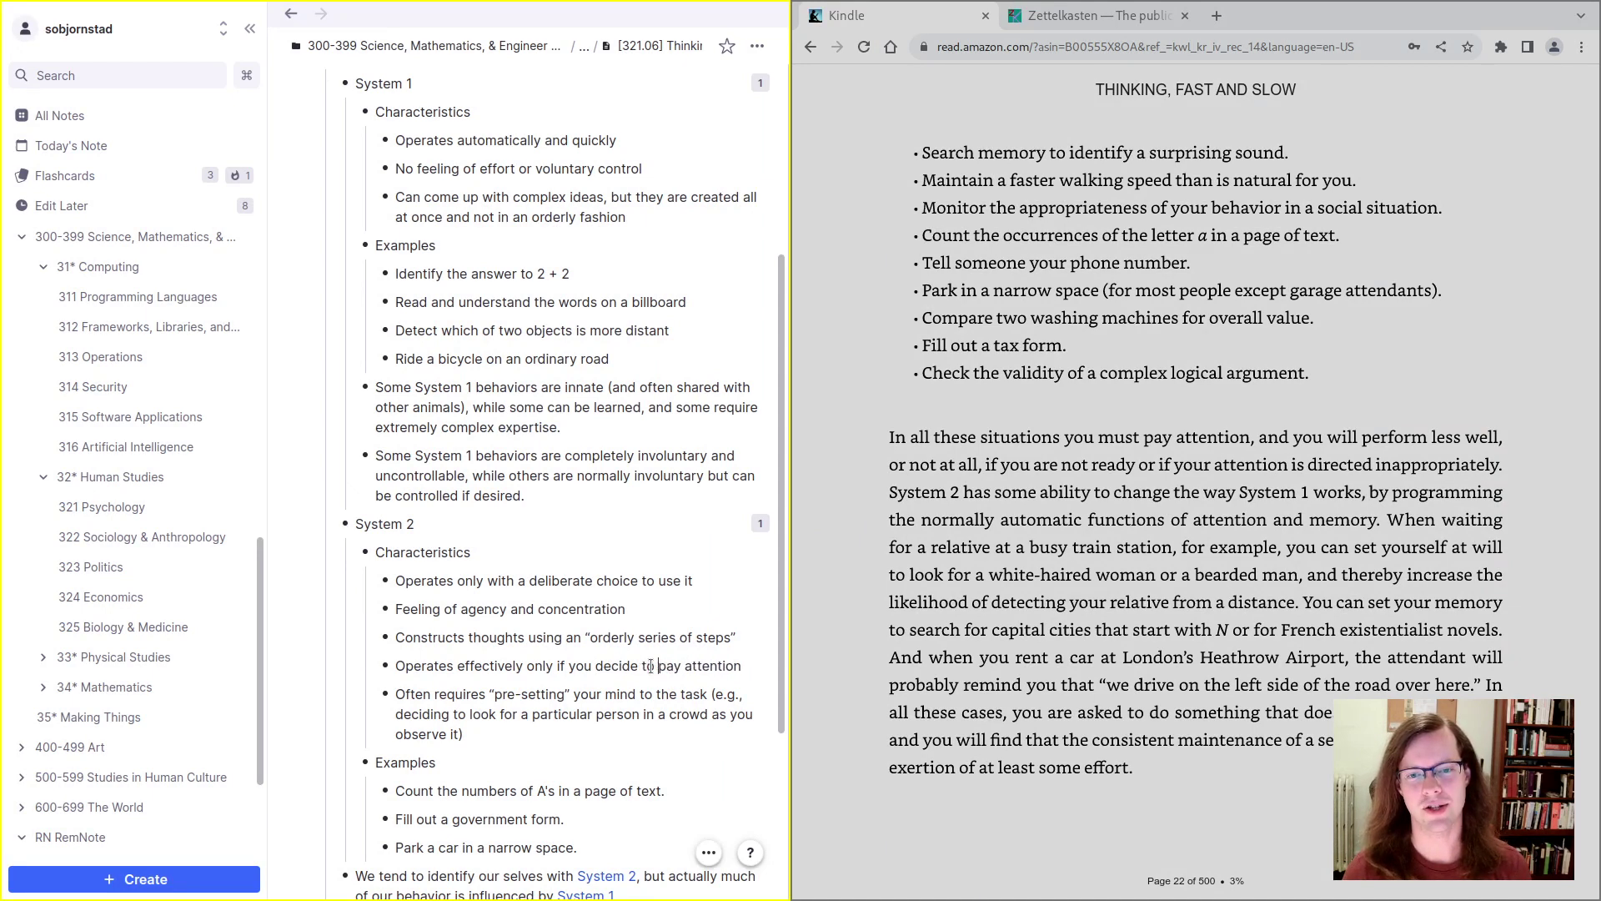
key(End)
text(and maintain focus)
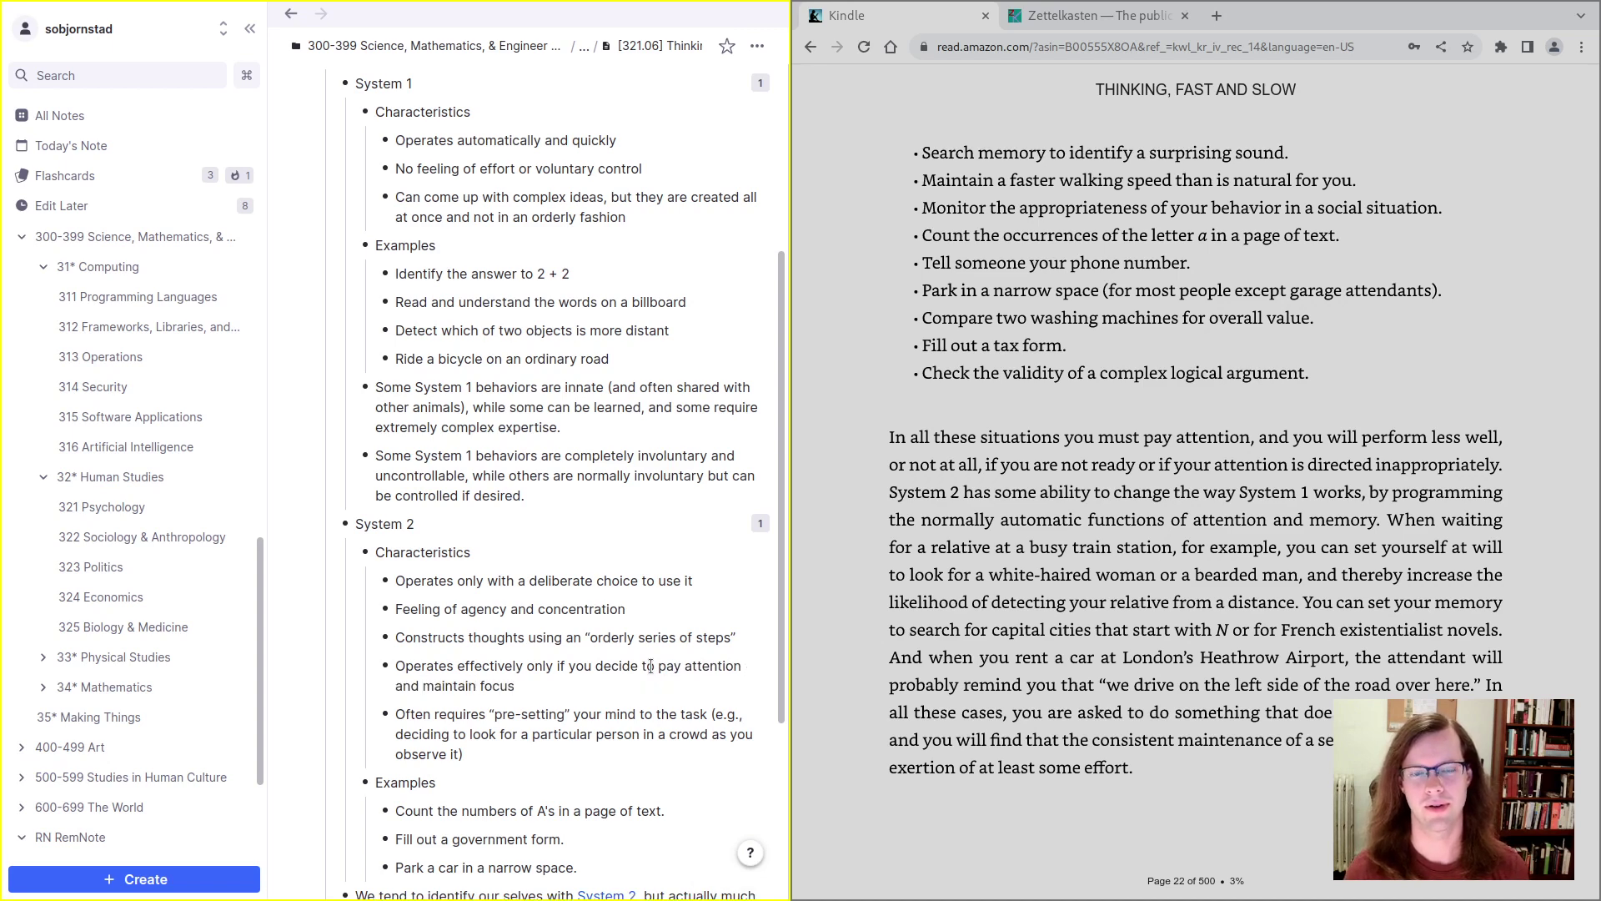
text( on the task at hand)
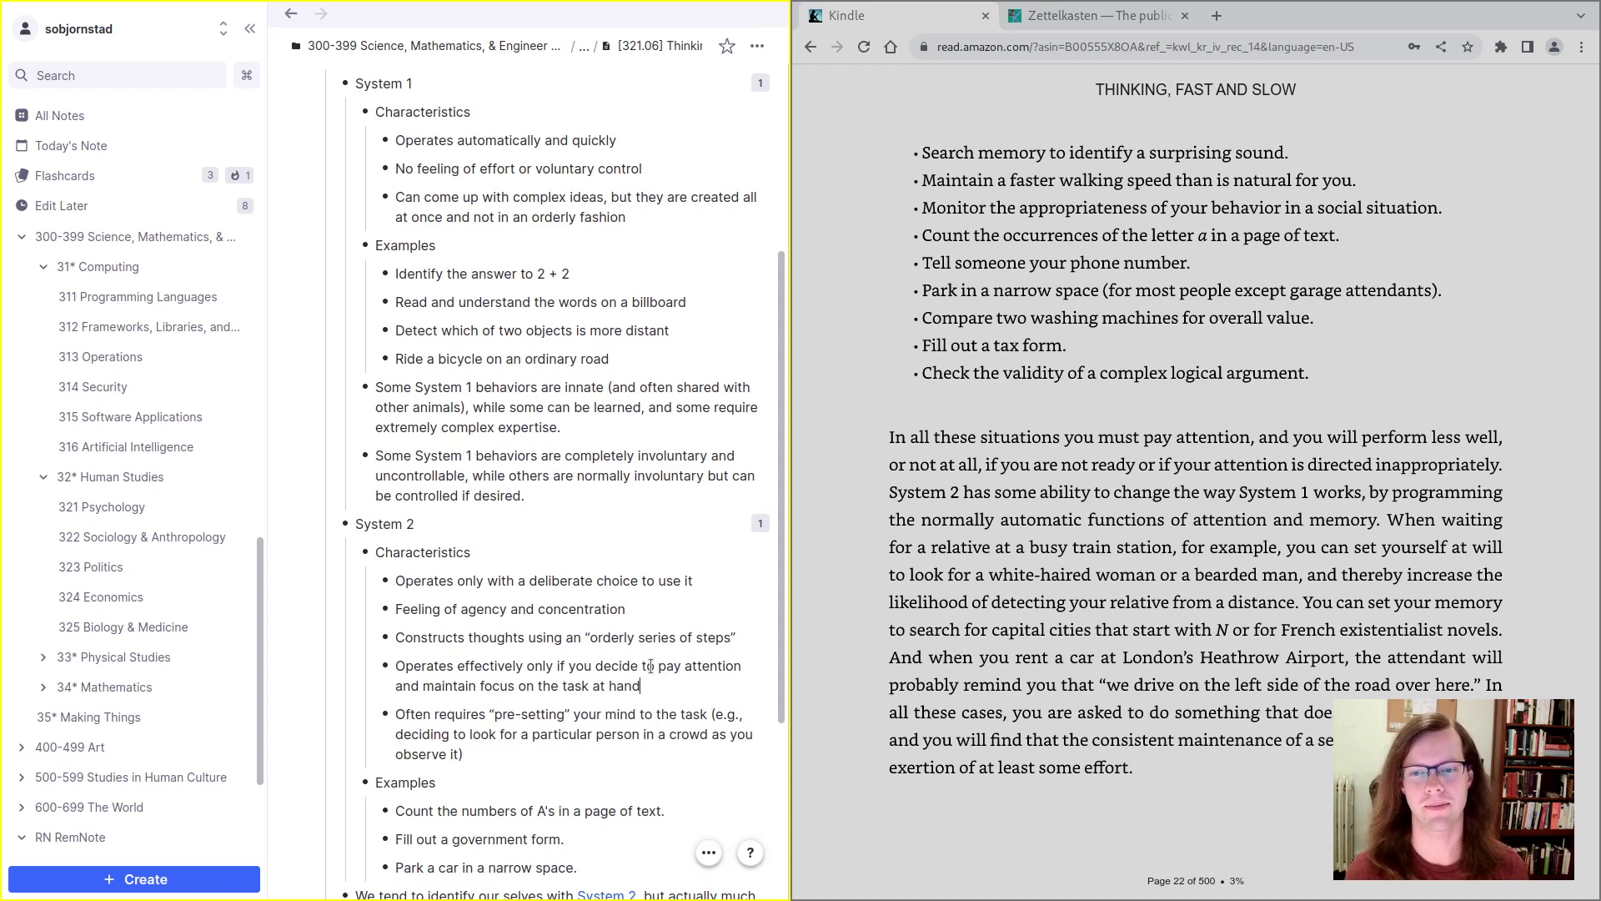
Step: Turn Kindle to page 23 and nest "Attention is limited; you can't usually do multiple System 2 tasks at once" under the System 2 attention characteristic
click(1542, 538)
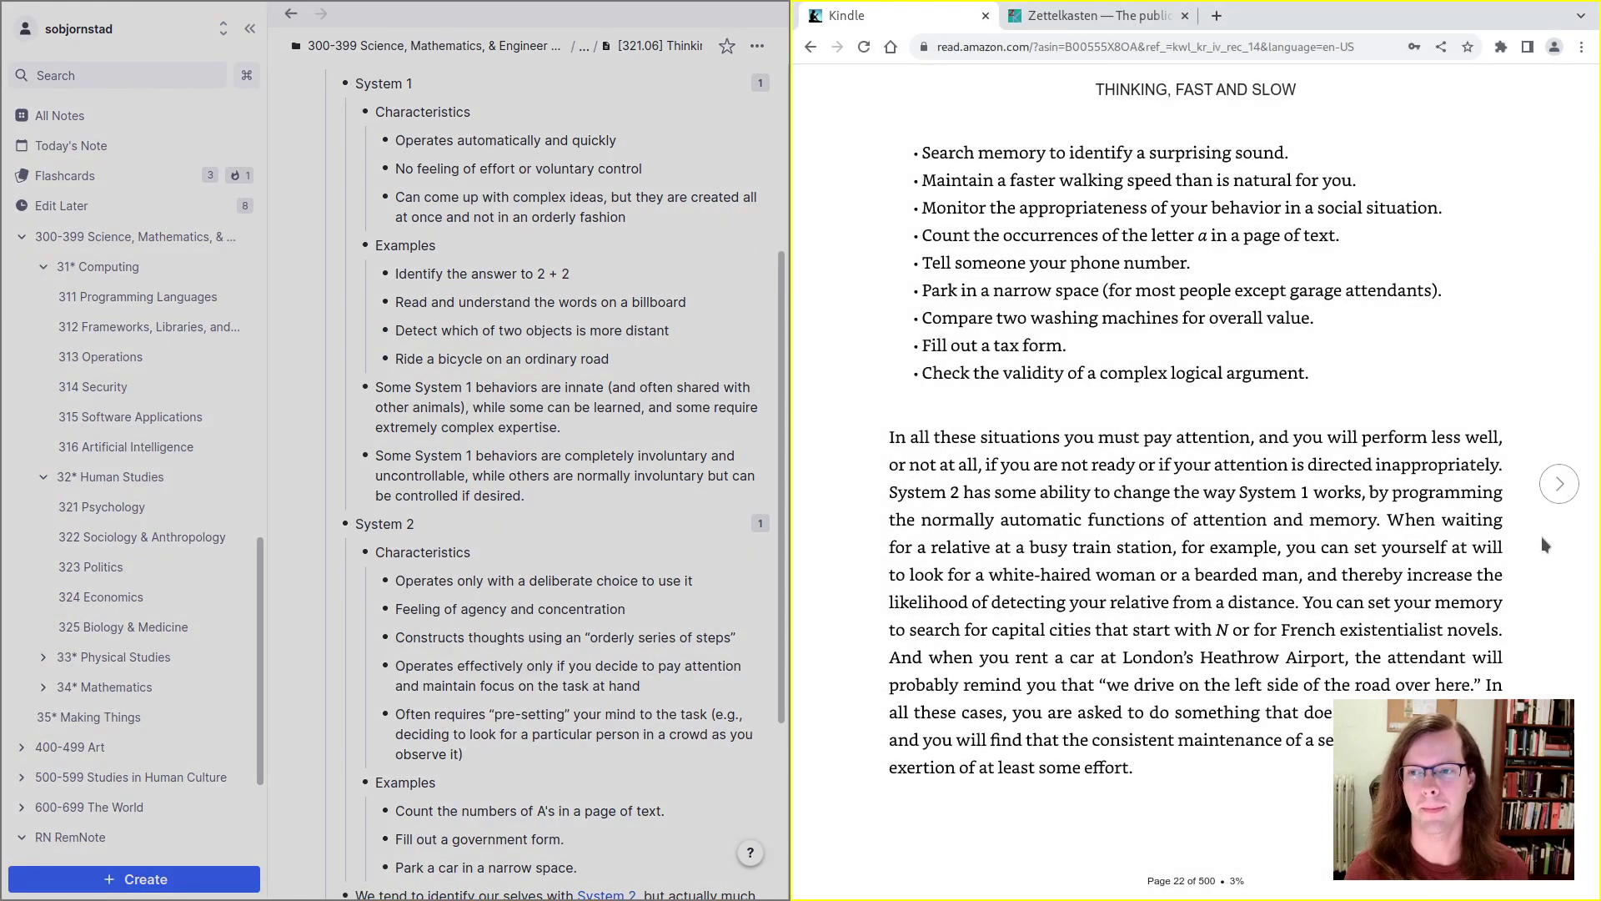
click(1561, 484)
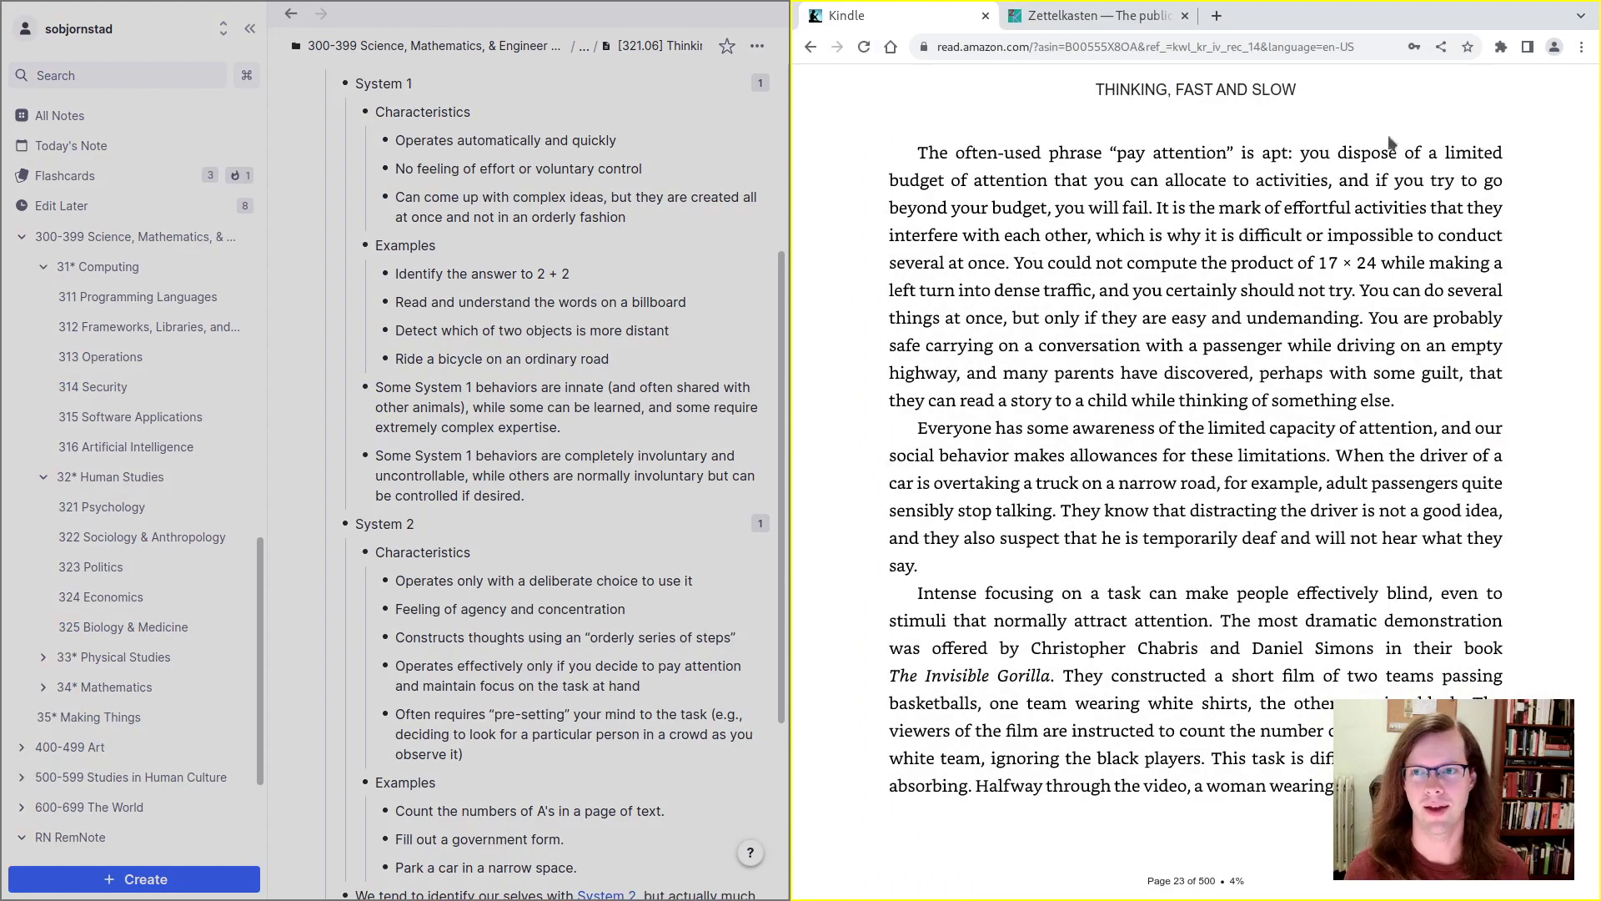
key(alt+Tab)
key(Return)
key(Tab)
text(At)
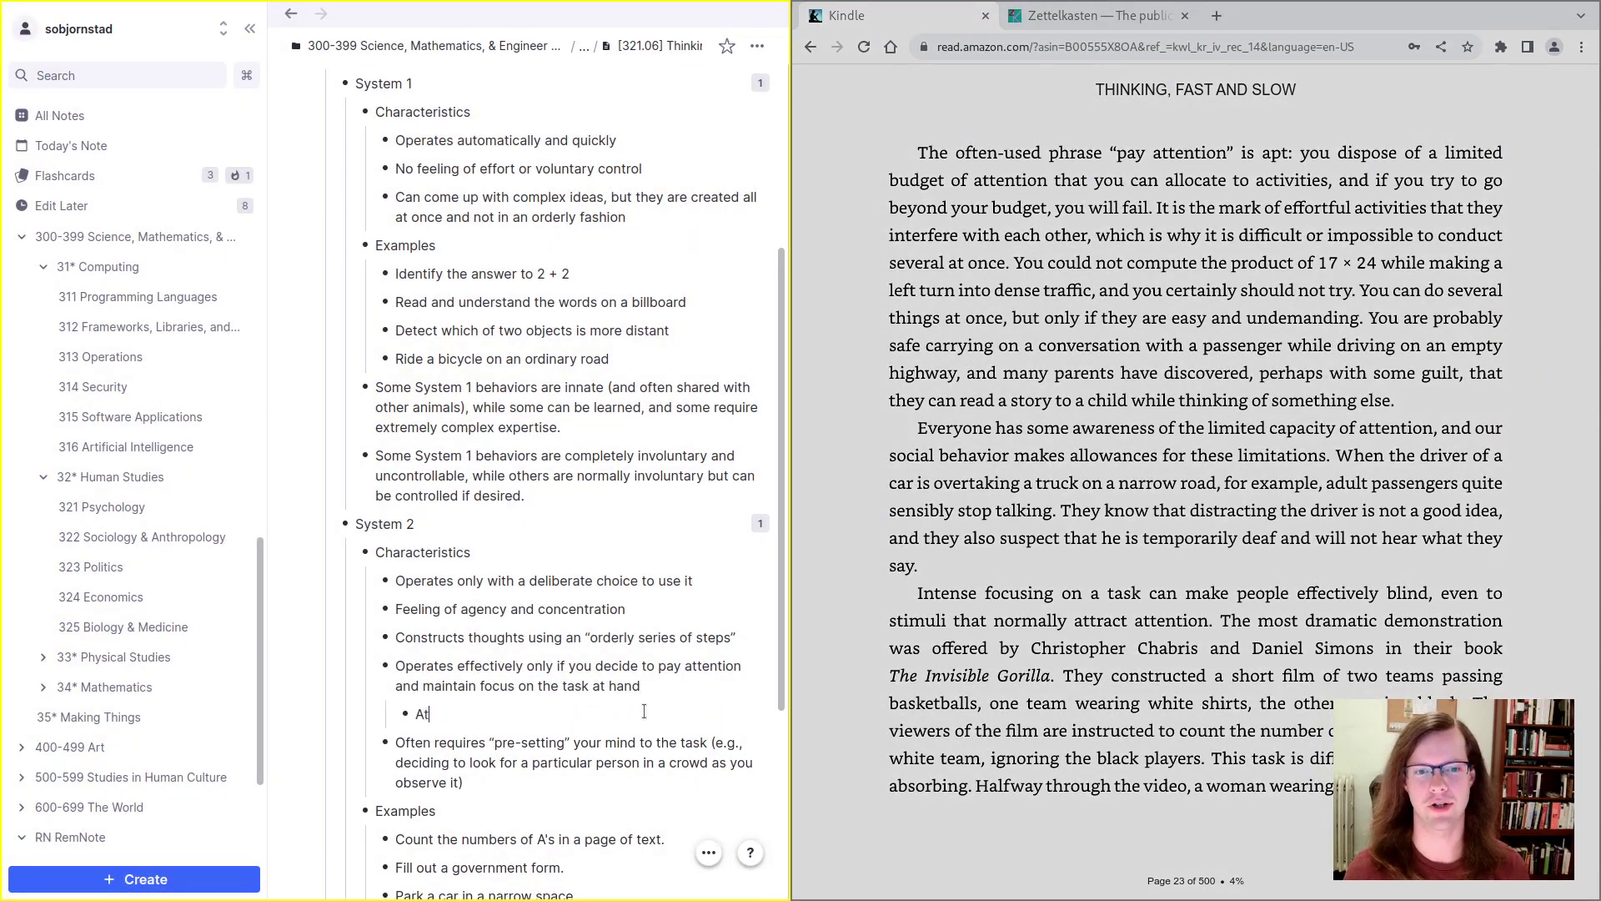
text(tention is limited)
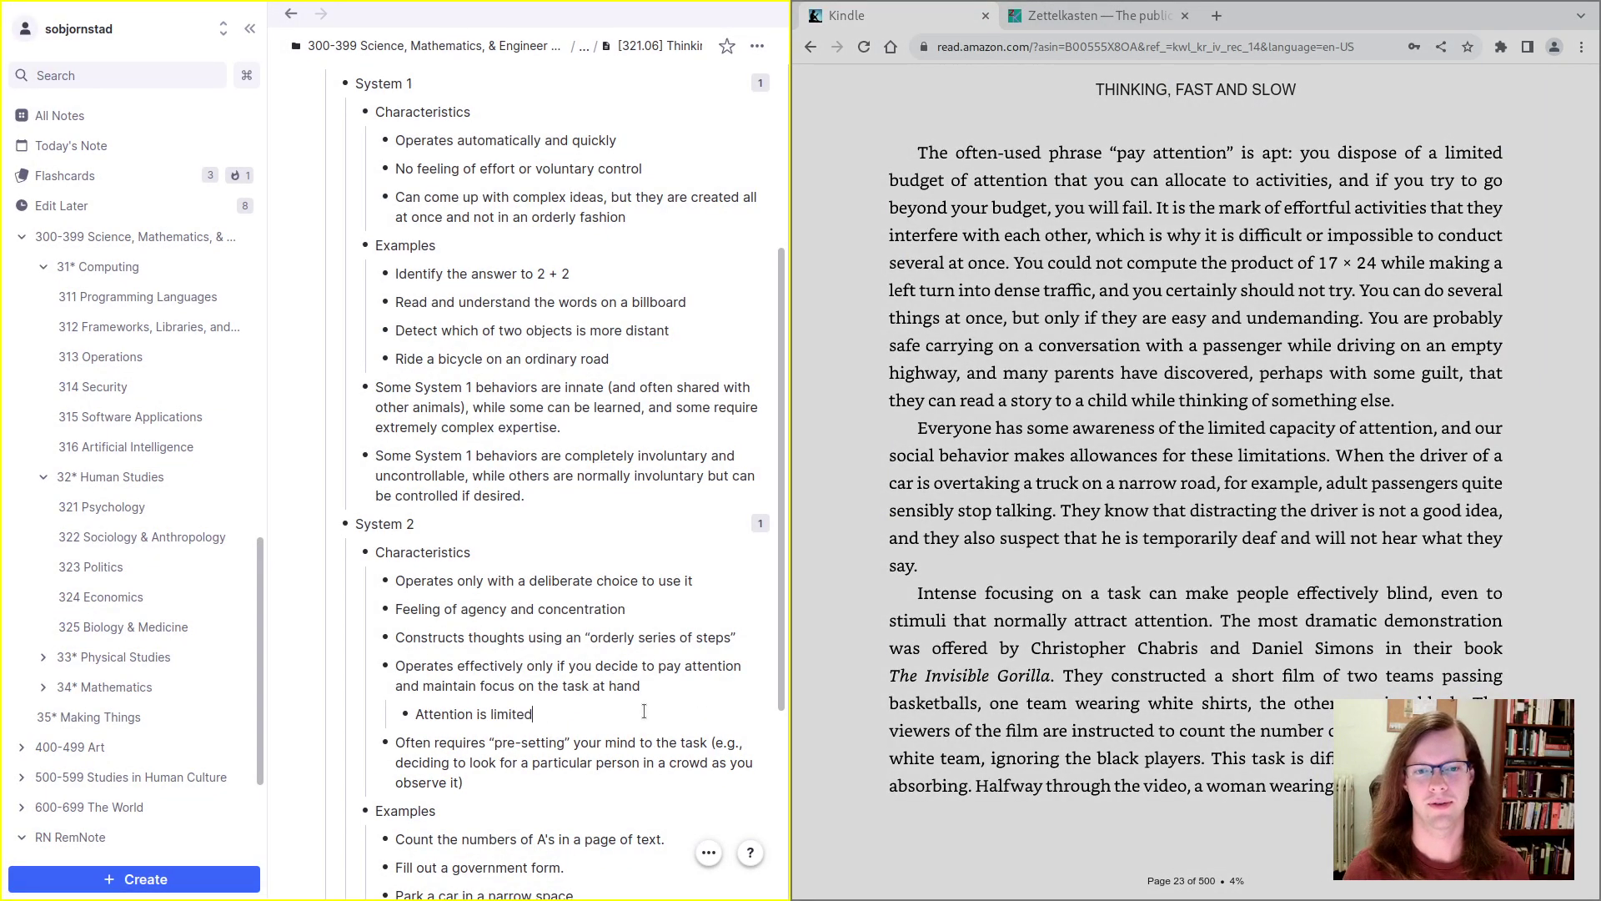
text(; you can't)
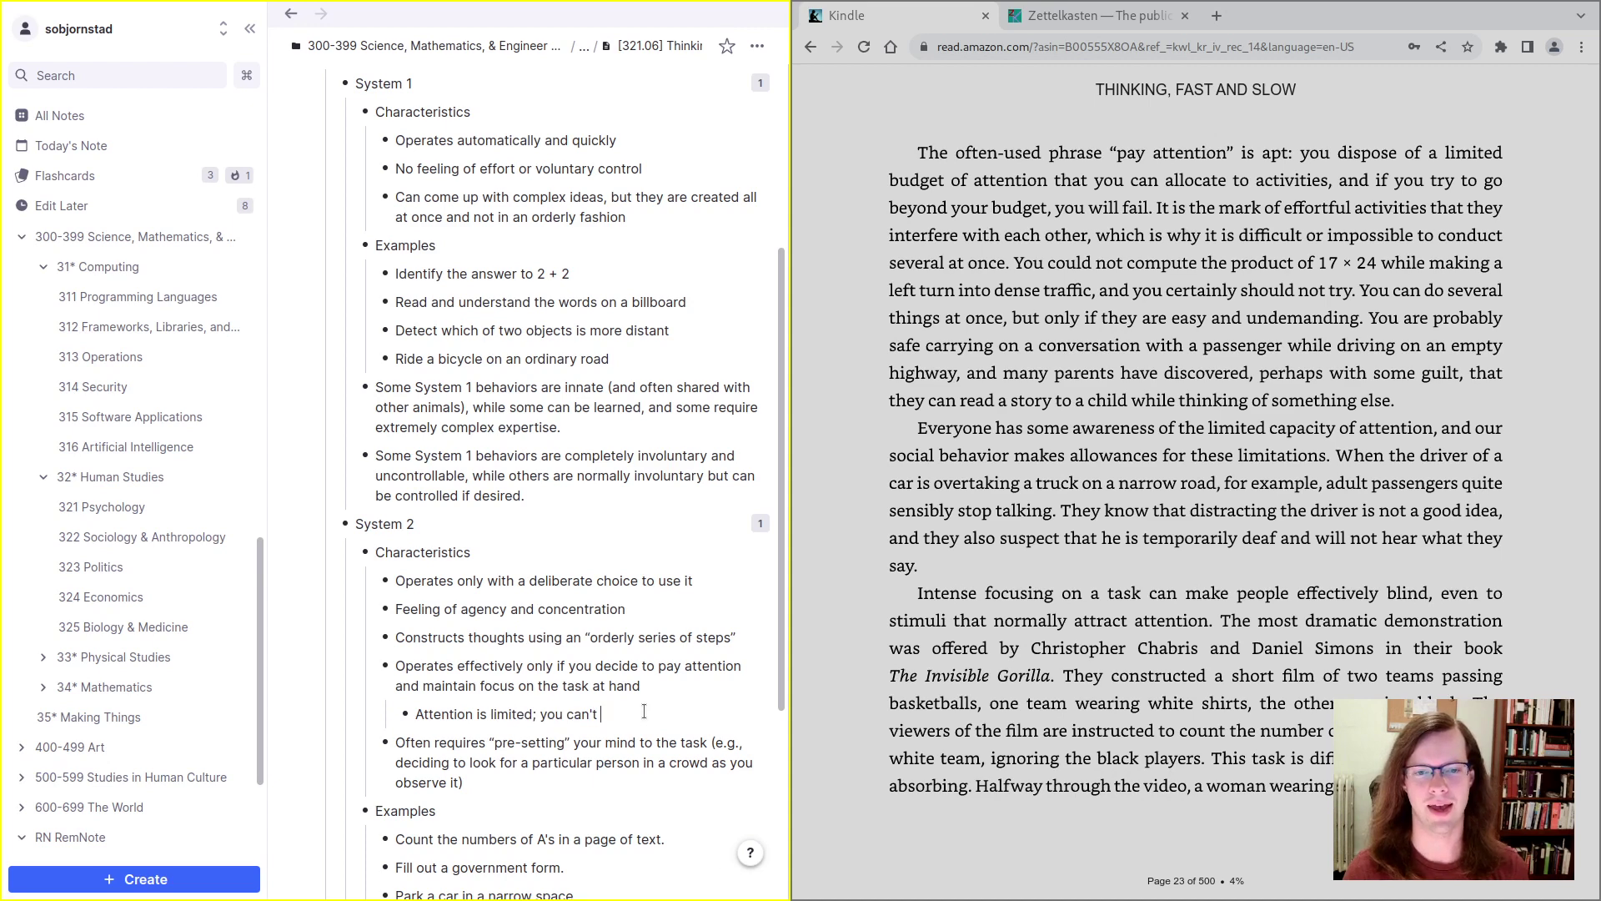
text( u)
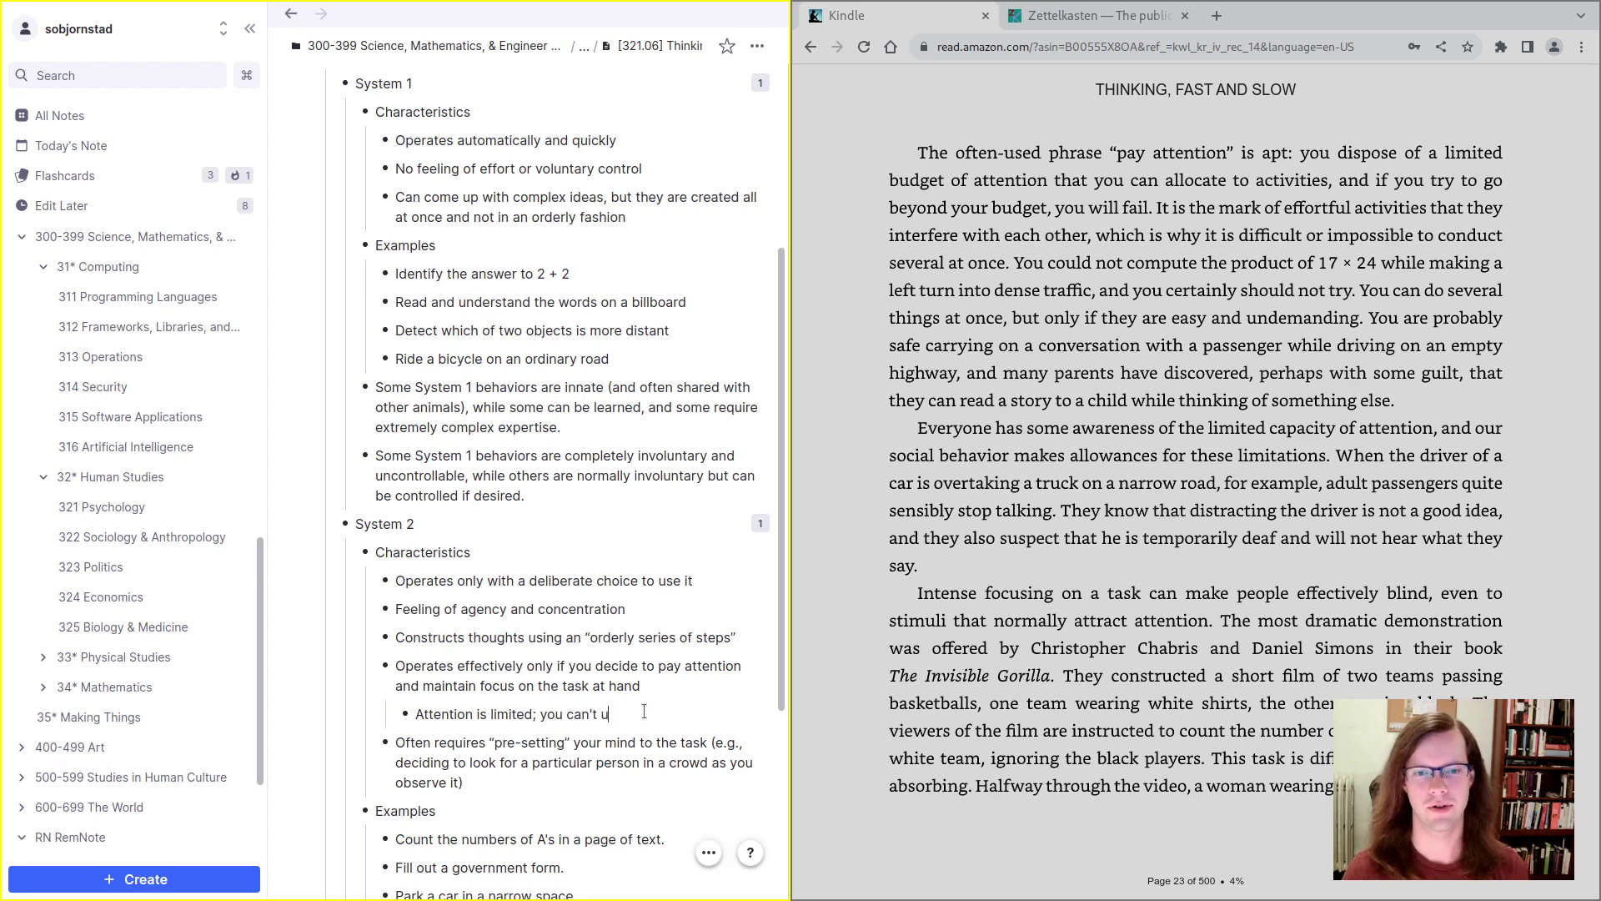
text(sually do multiple System)
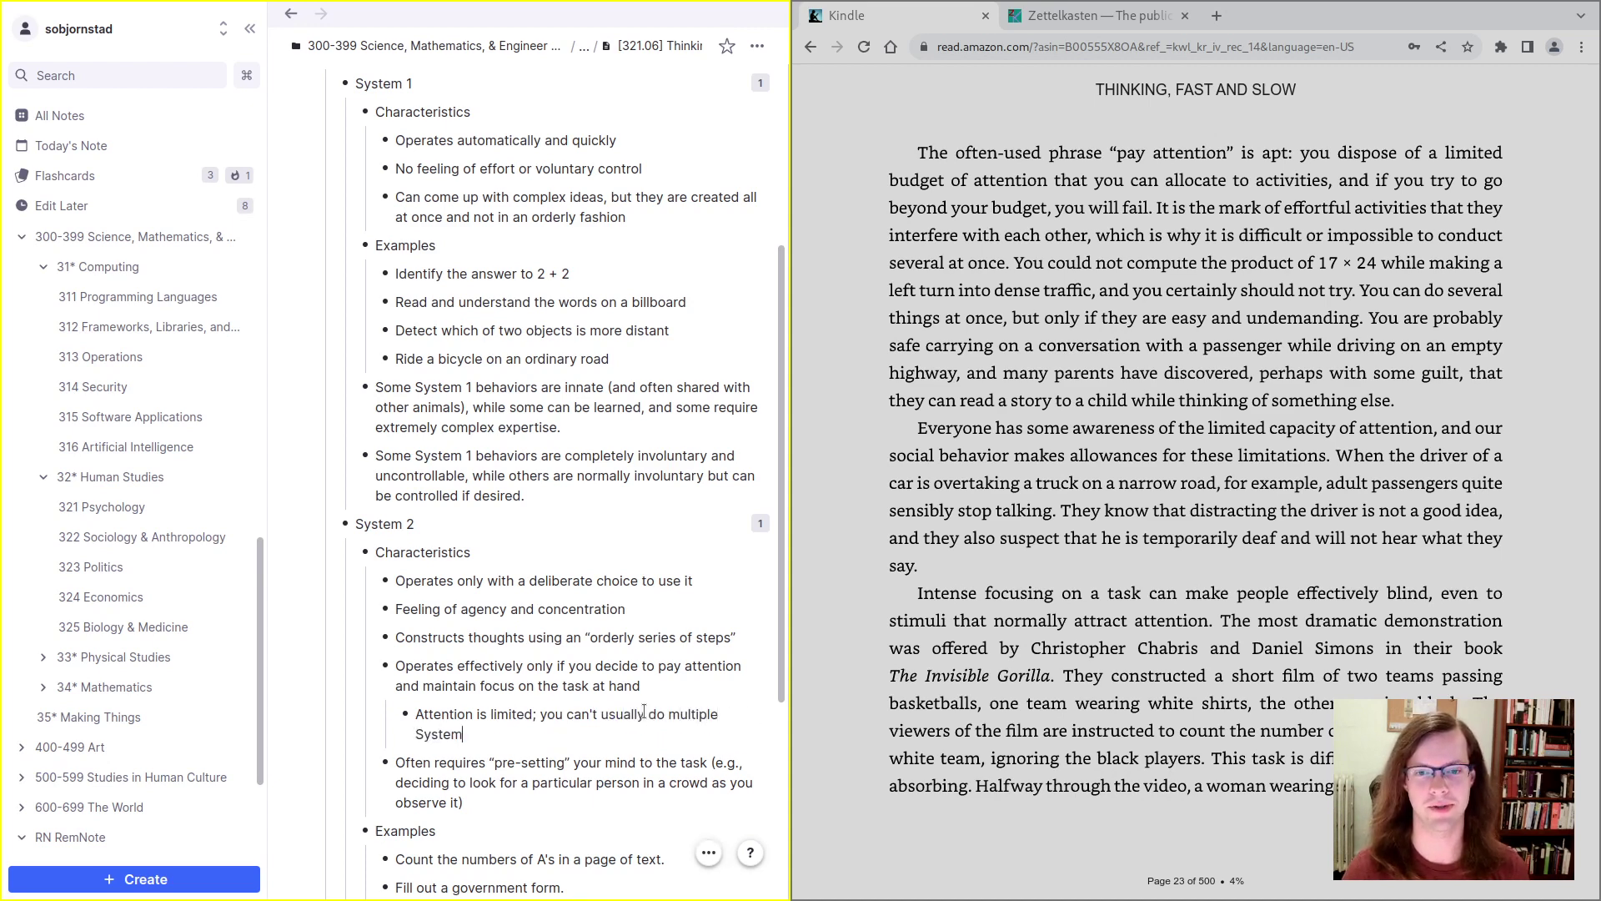
text( 2 tasks at once)
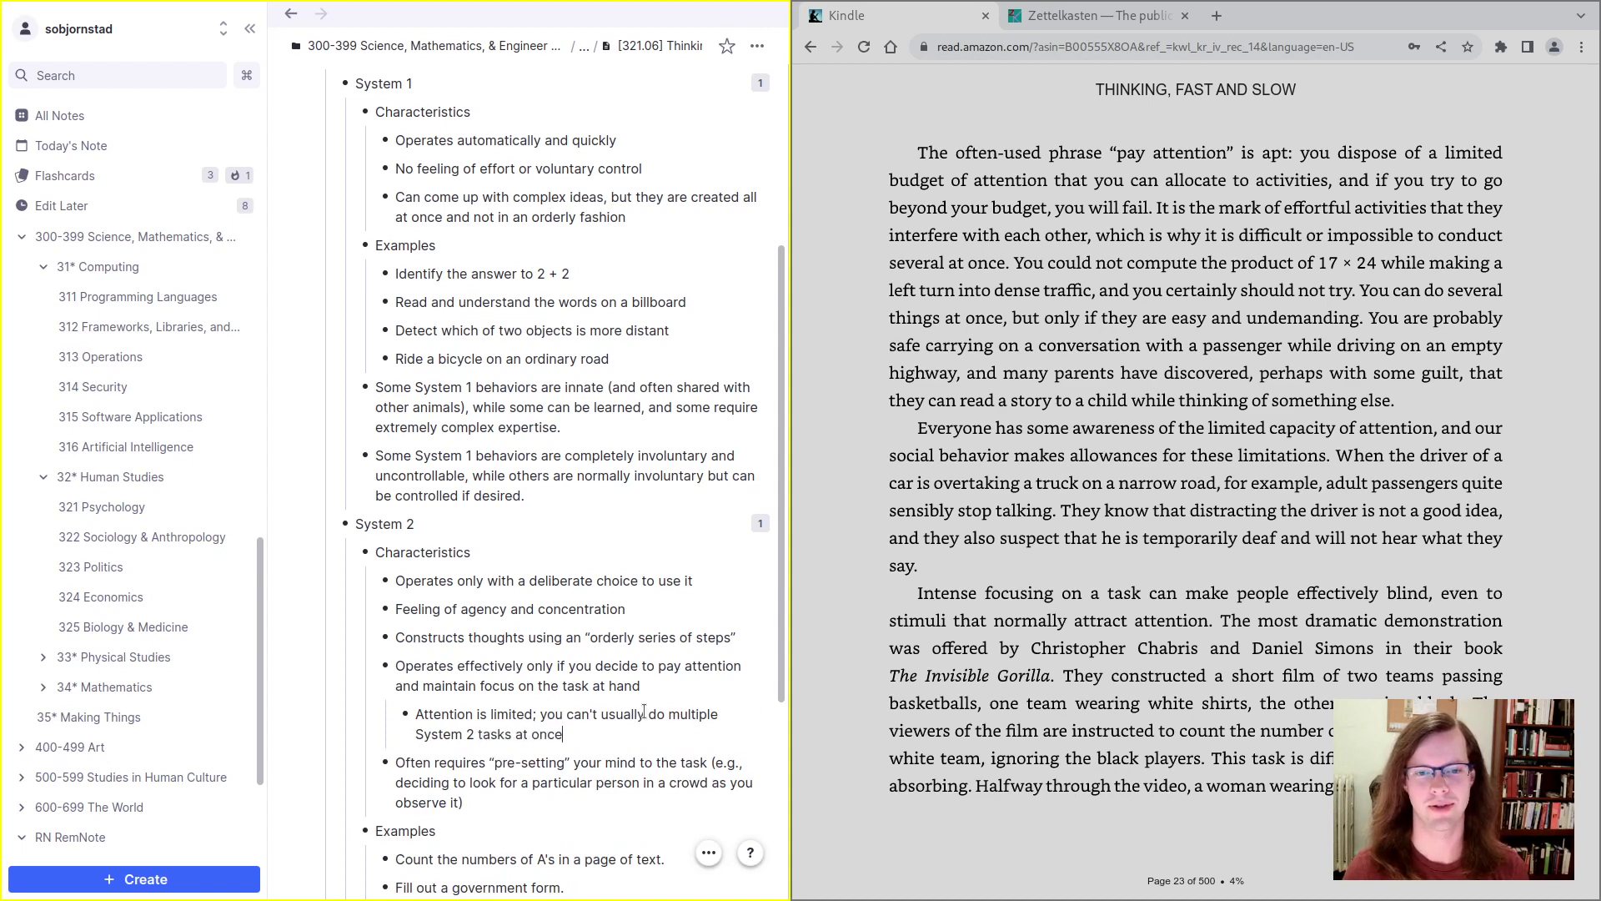
Step: Extend the attention sub-bullet with ", and if you try, they won't go well (e.g., don't try to multiply two-digit numbers while turning left through heavy traffic)"
text(, and if you try, )
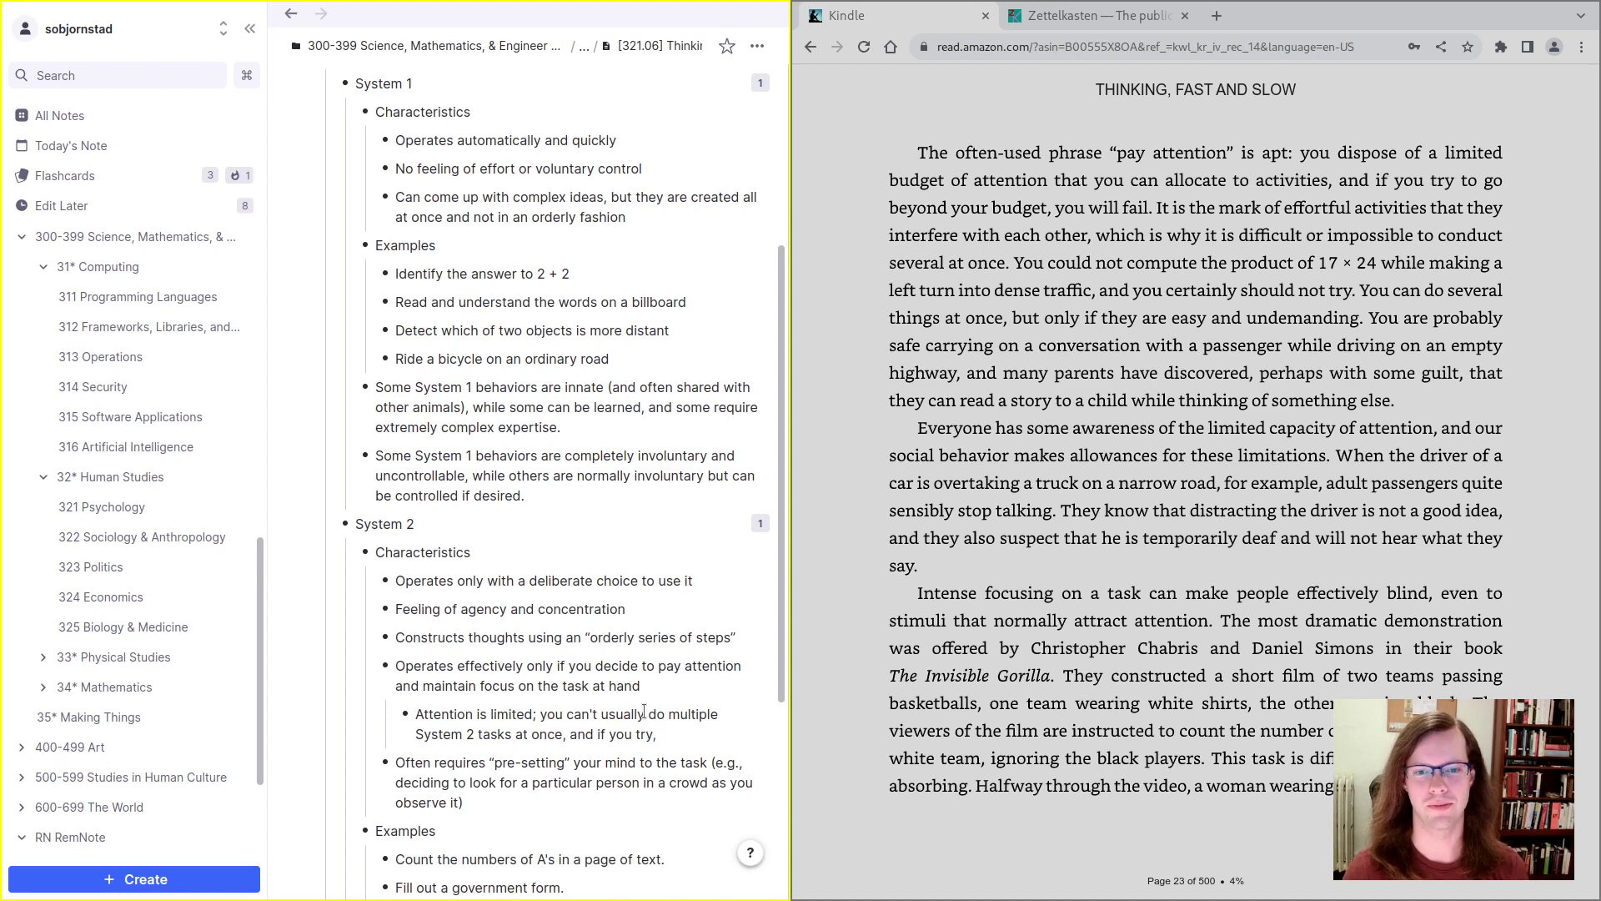
text(they won't go well)
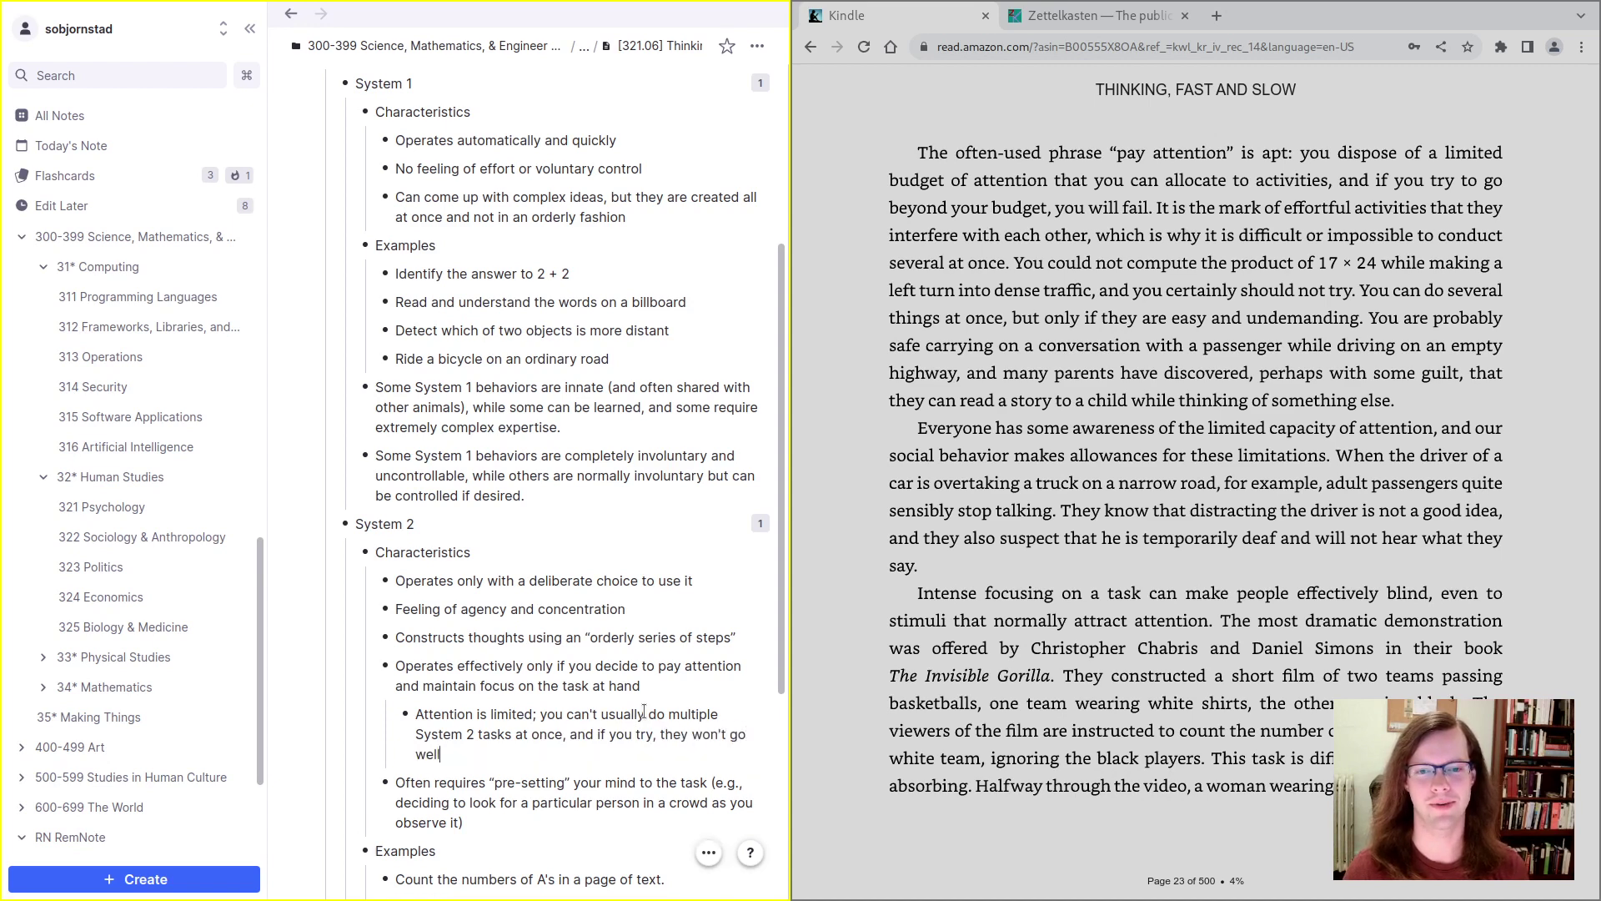
text( (e.g., )
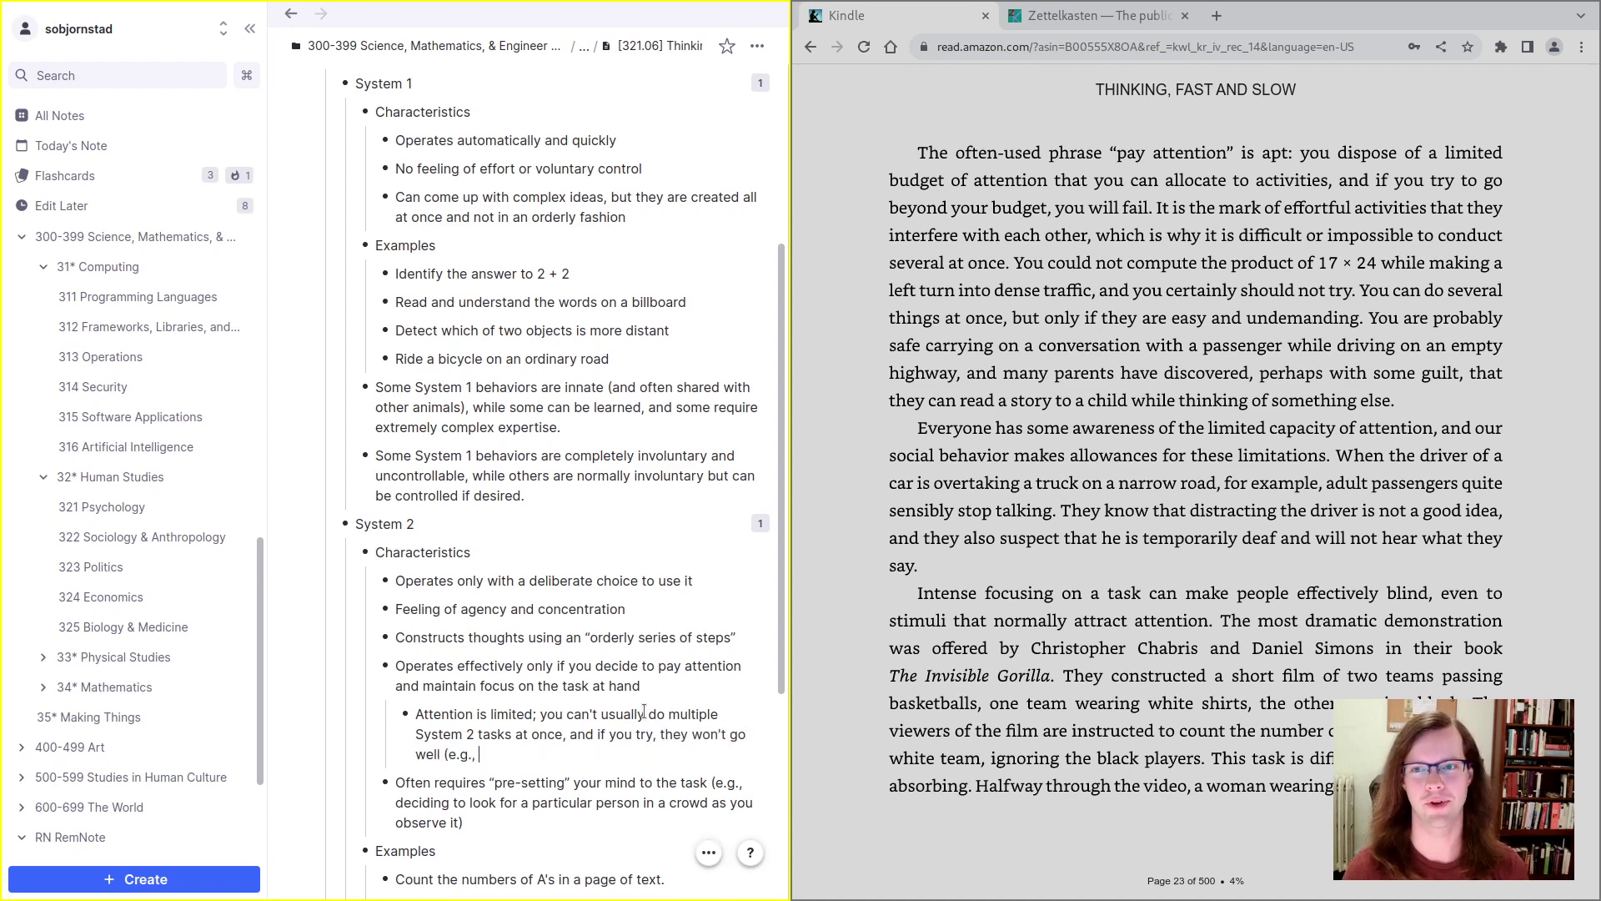
text(don't try to )
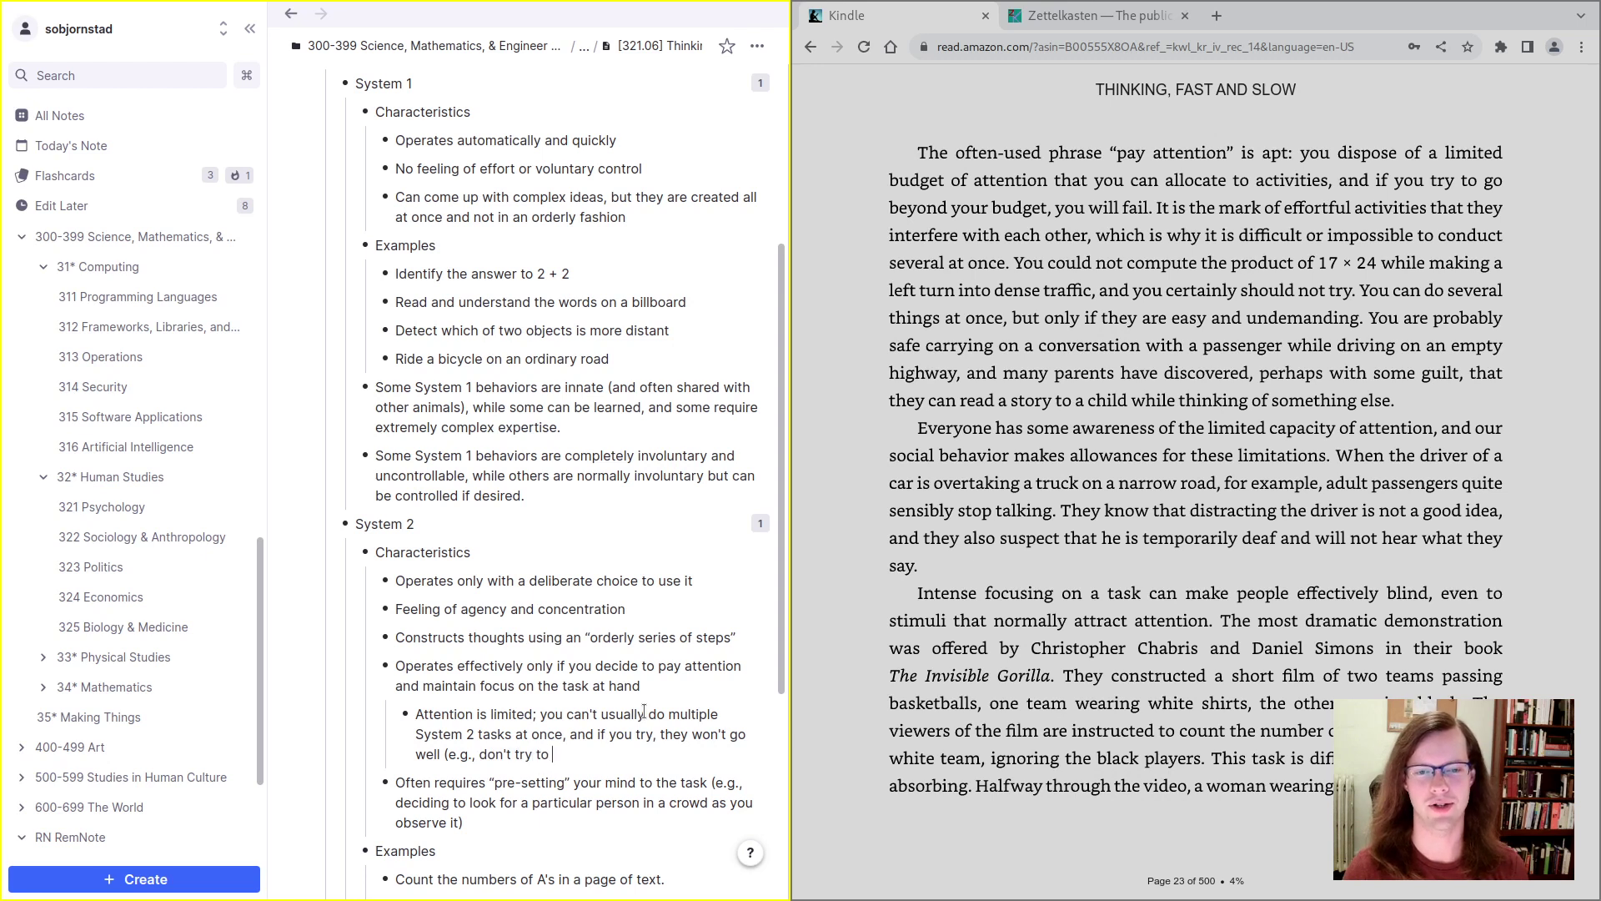
text(multiply two-digit n)
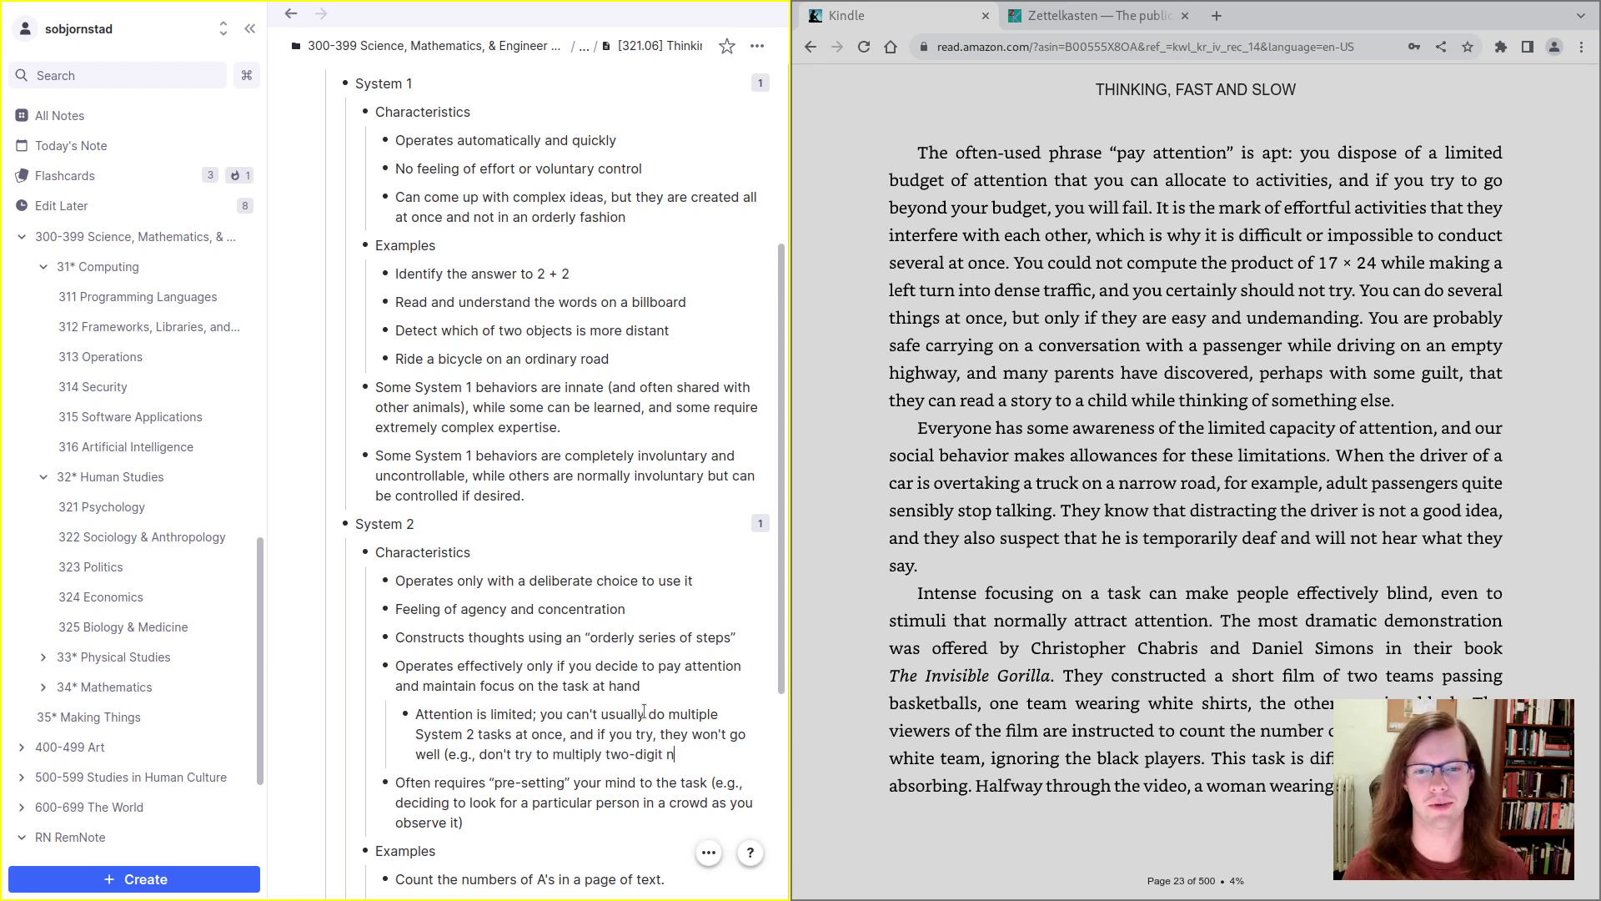
text(umbers while turning)
scroll(644, 712, down, 4)
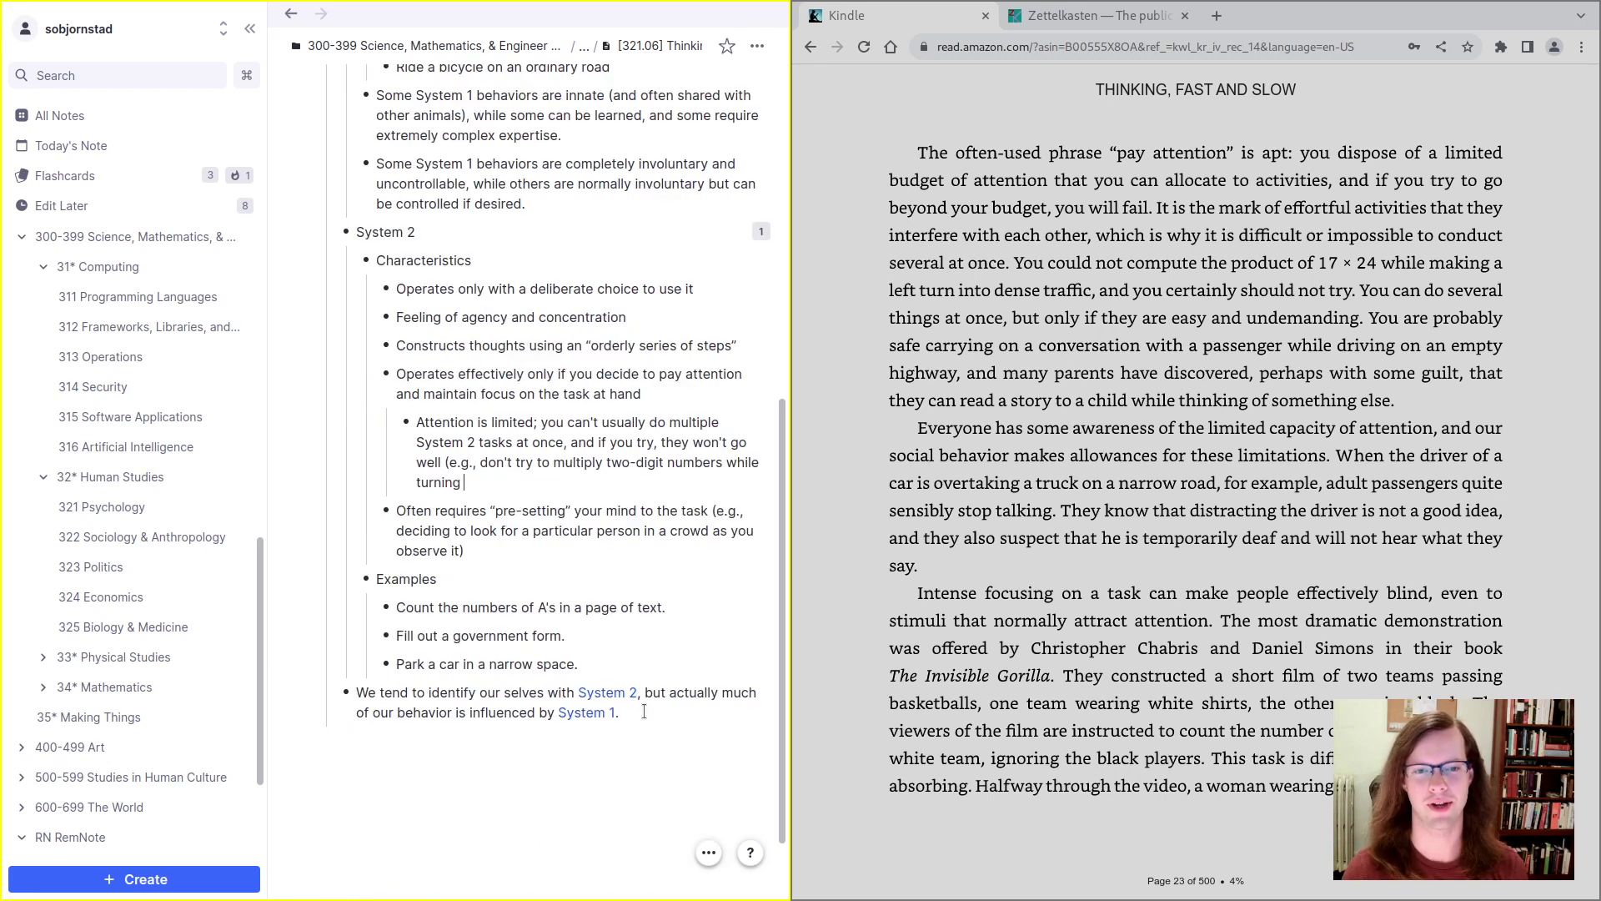
text(left through heavy tra)
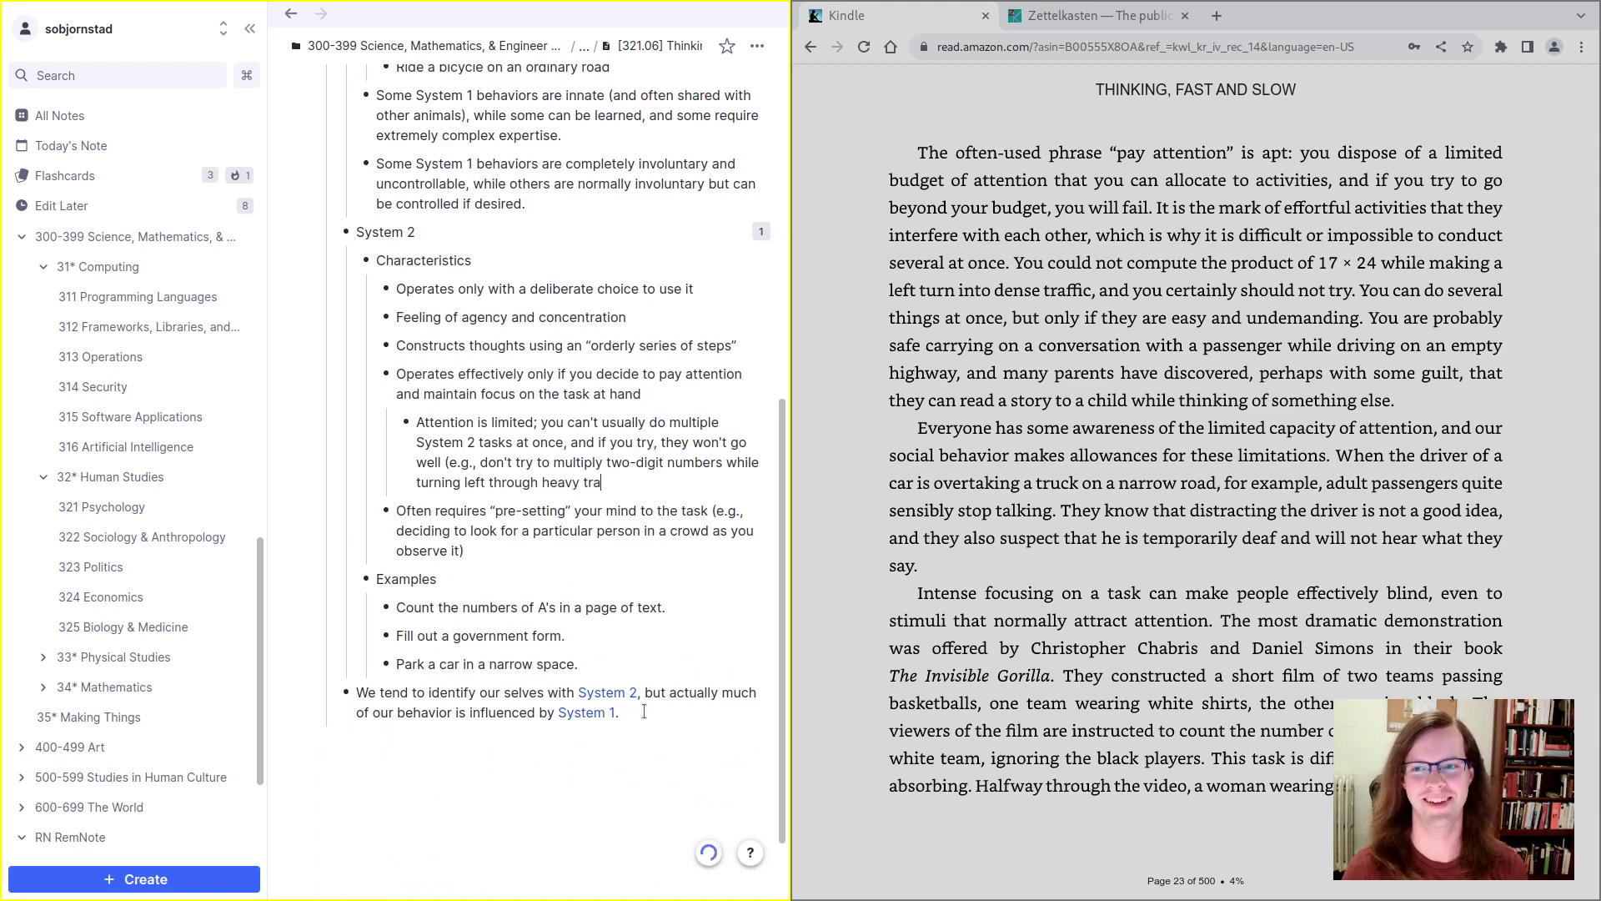
text(ffic))
Step: Consult the Kindle sentence on social allowances for limited attention and split the attention sub-bullet after "at once.", starting the new bullet with "If you try"
click(1514, 233)
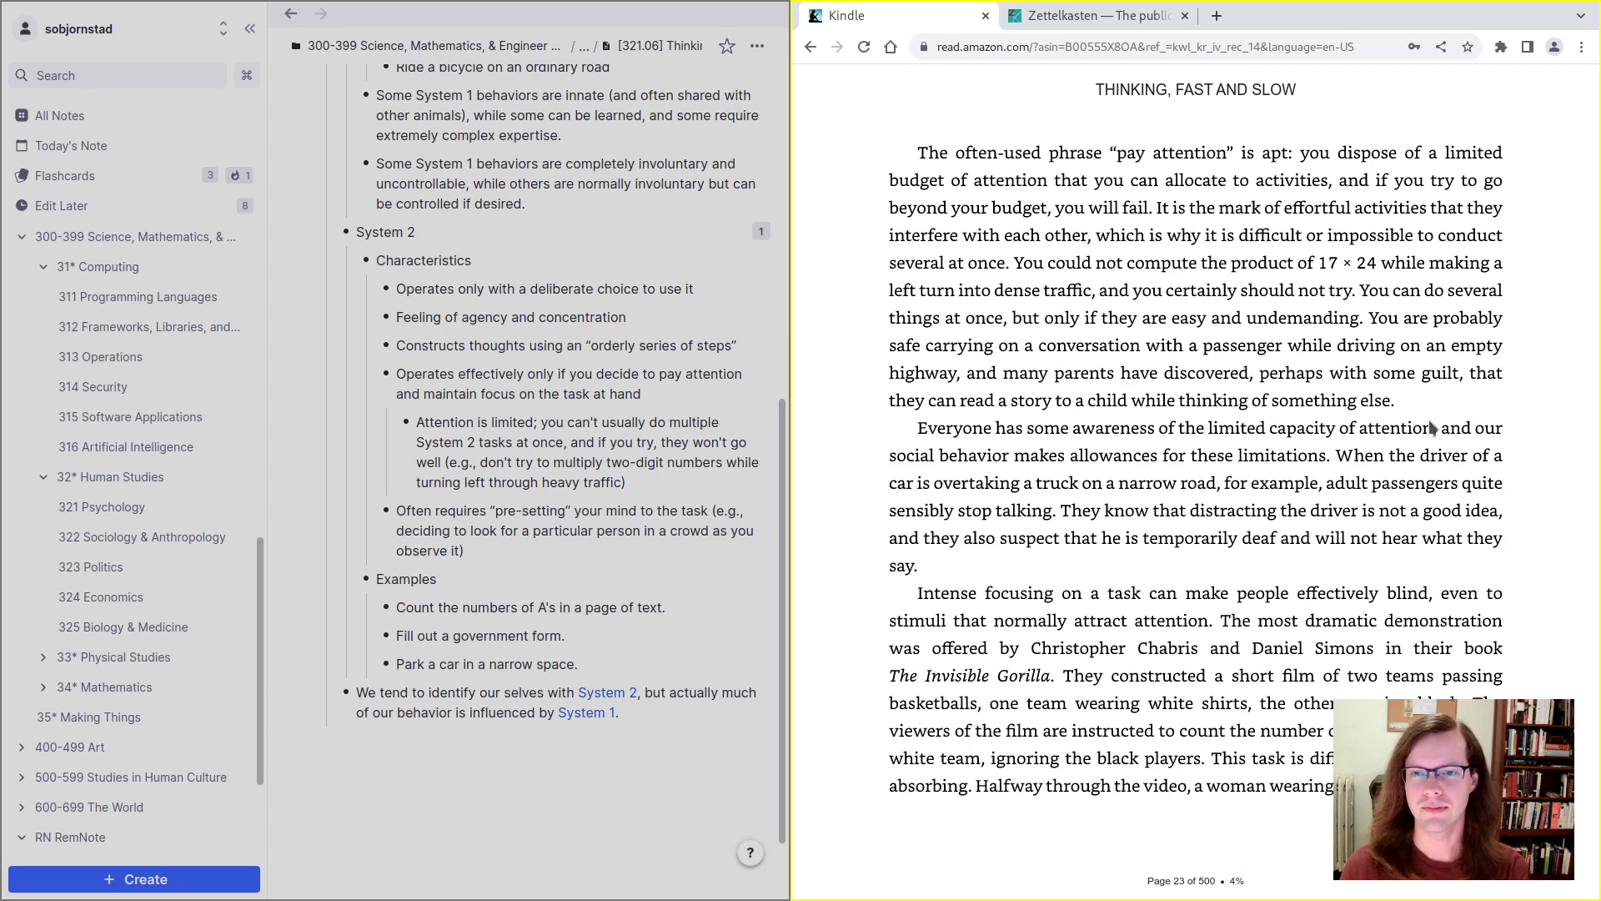
drag(920, 433, 1345, 471)
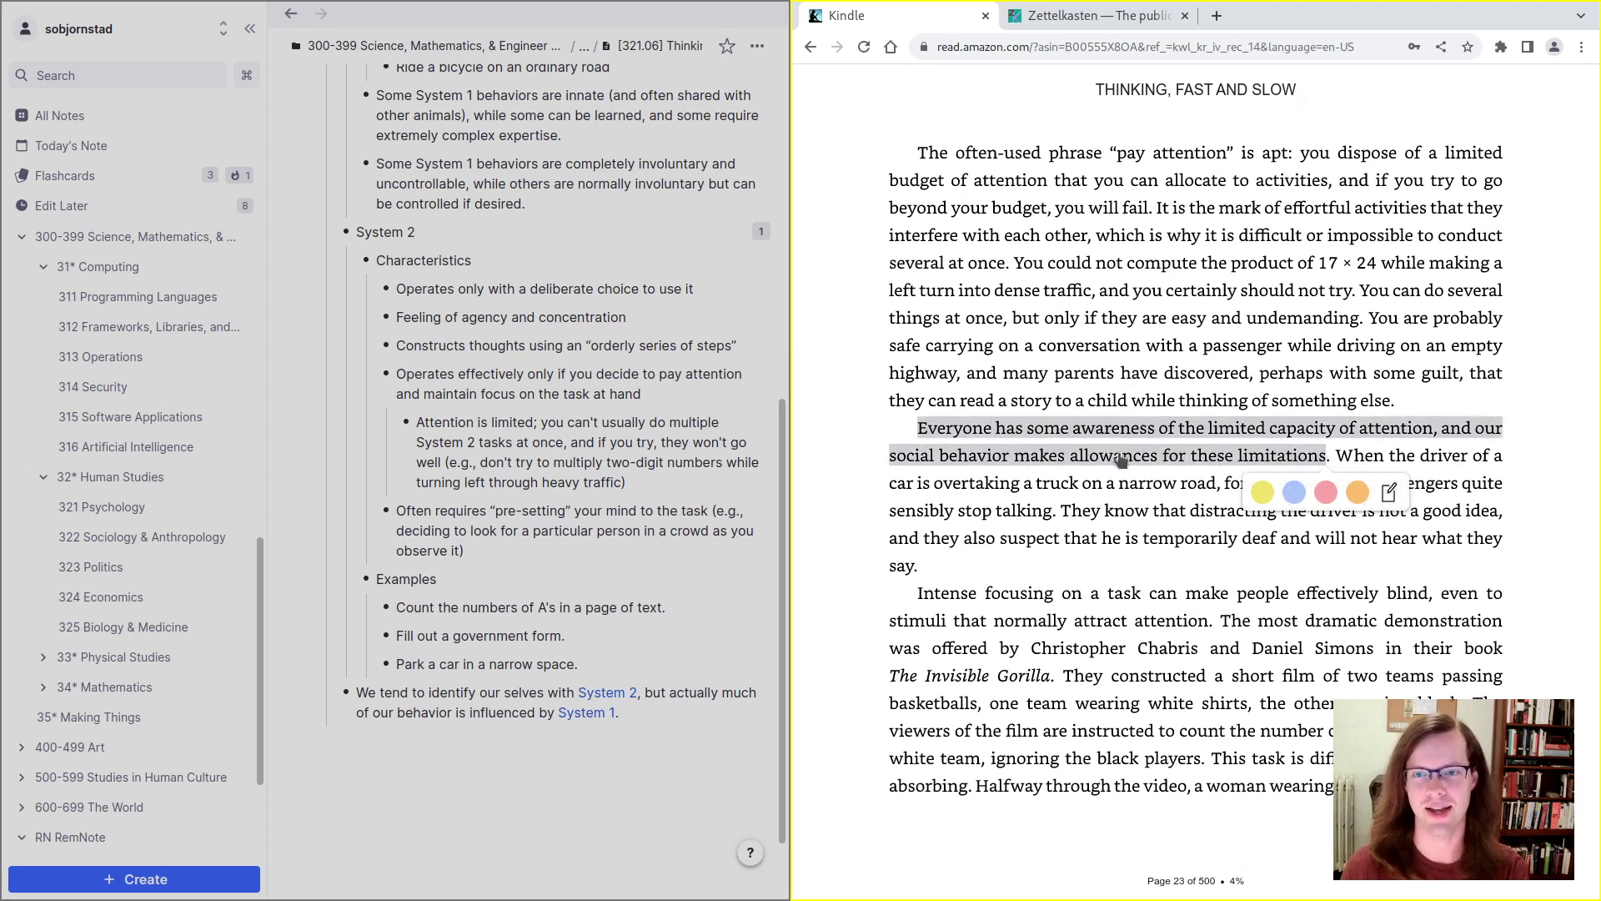
click(1151, 485)
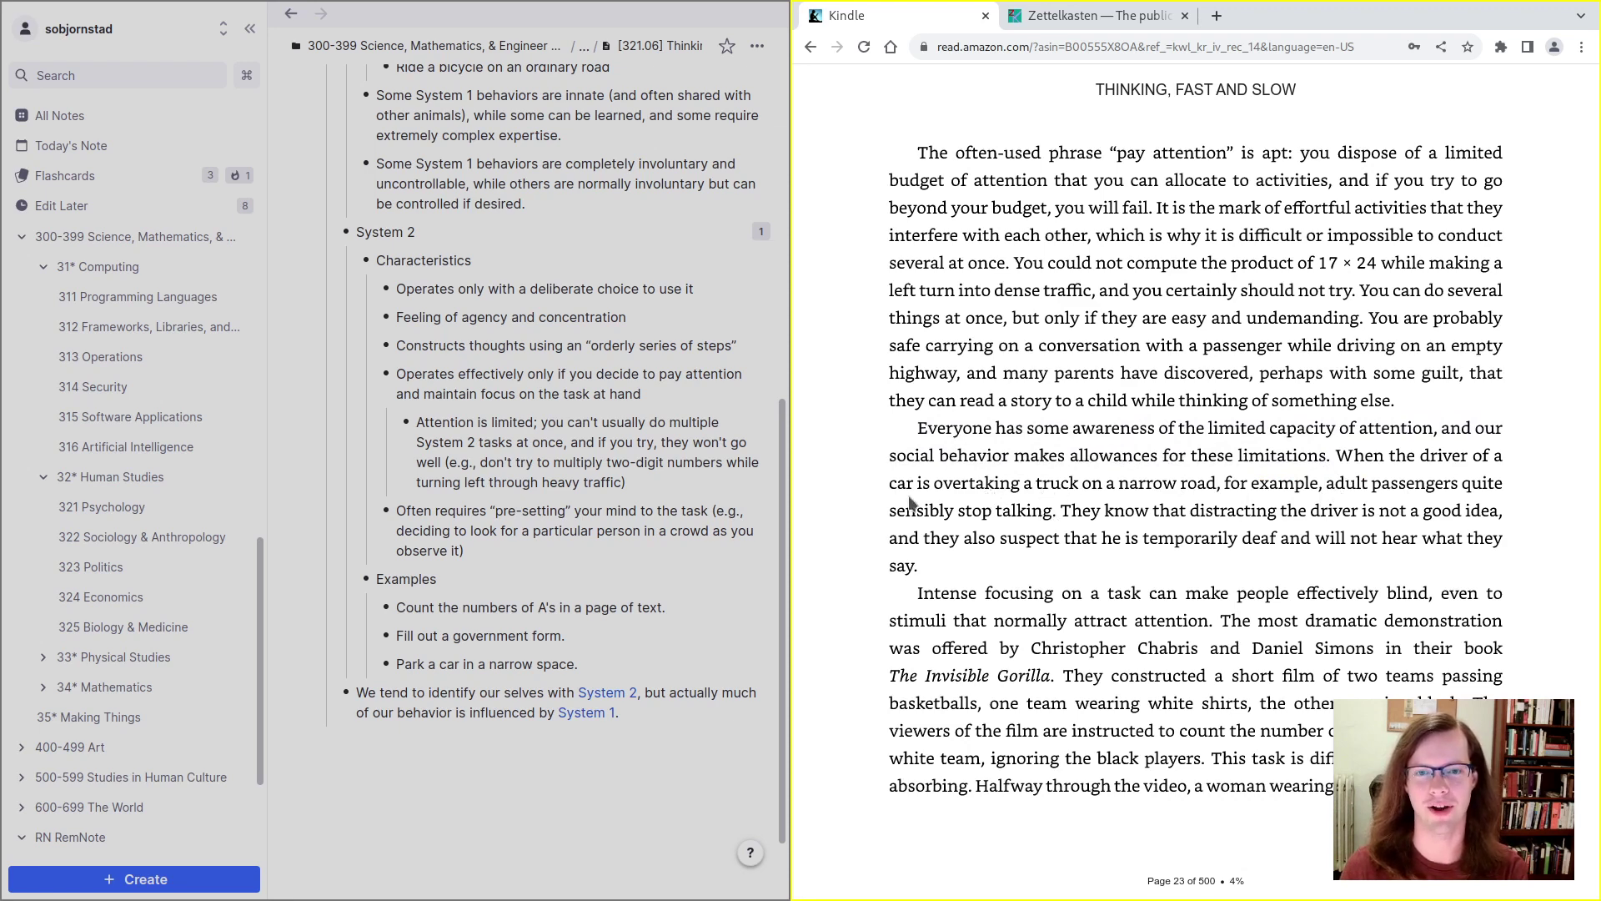
key(alt+Tab)
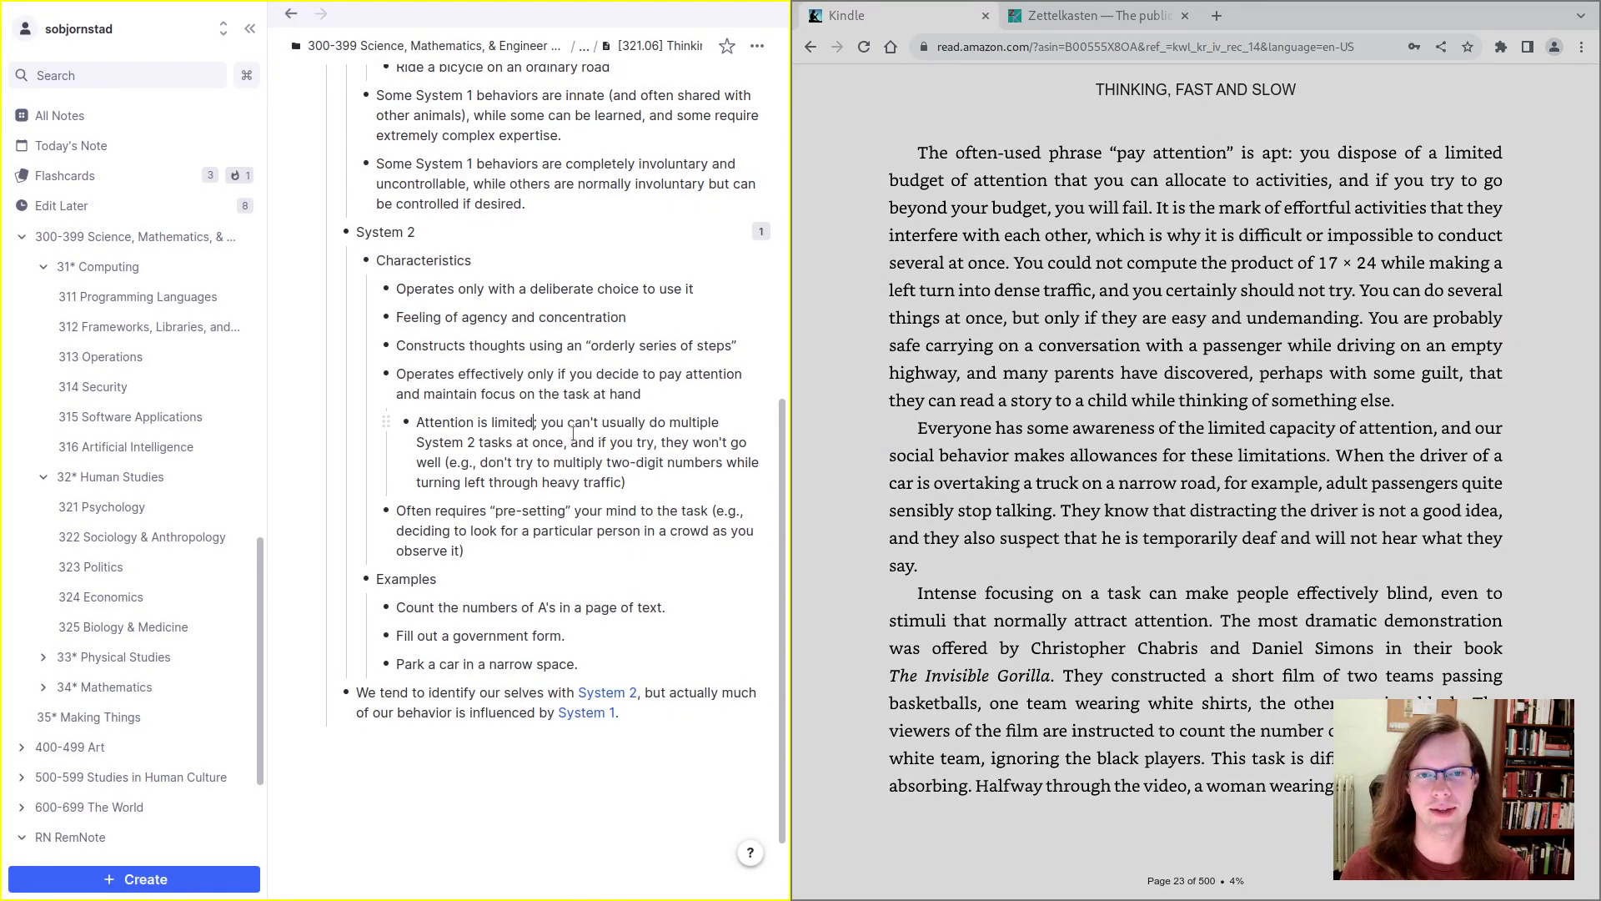
click(567, 447)
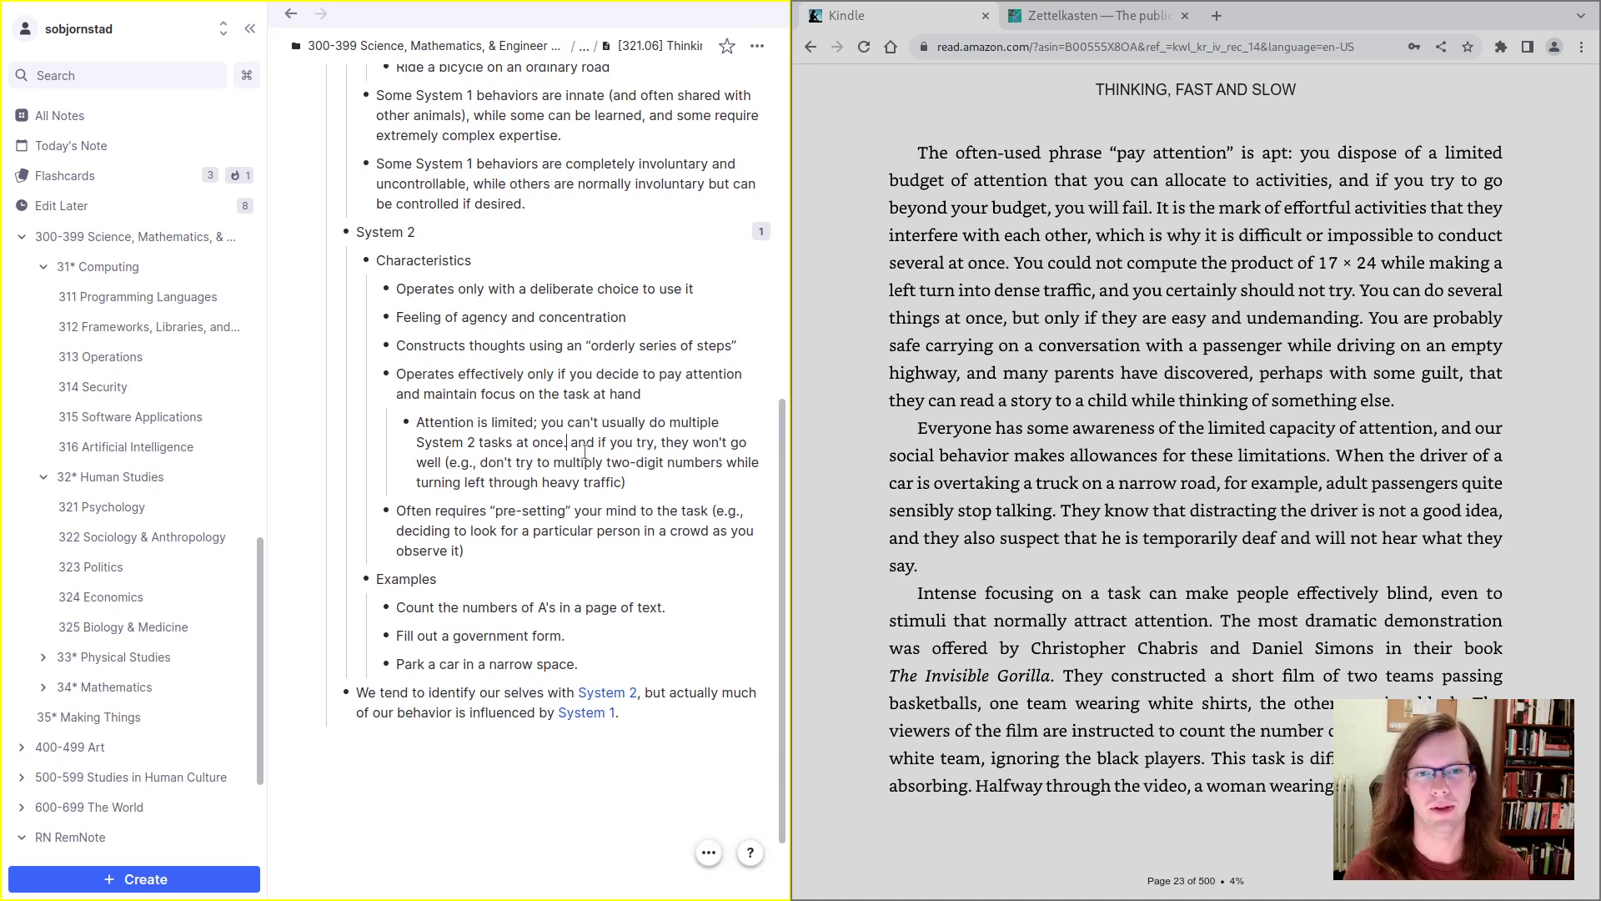
key(Return)
key(ctrl+shift+Right)
key(ctrl+shift+Right)
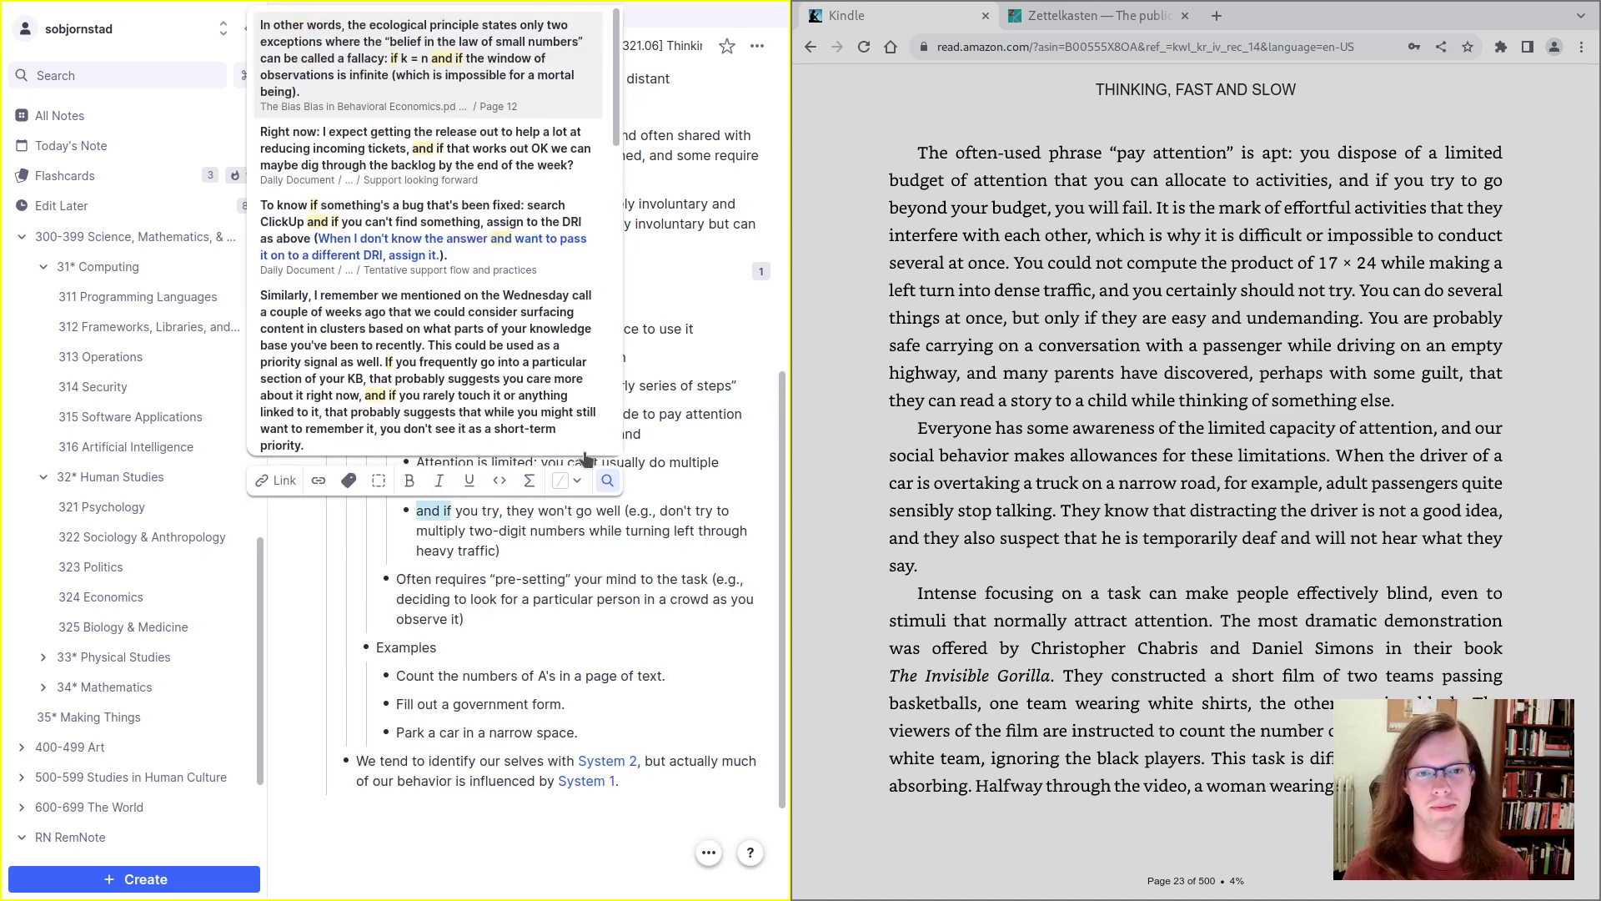
key(shift+Left)
text(I)
Step: Reword the "If you try" sub-bullet to say "neither task will go well" and end it with a period
key(ctrl+shift+Right)
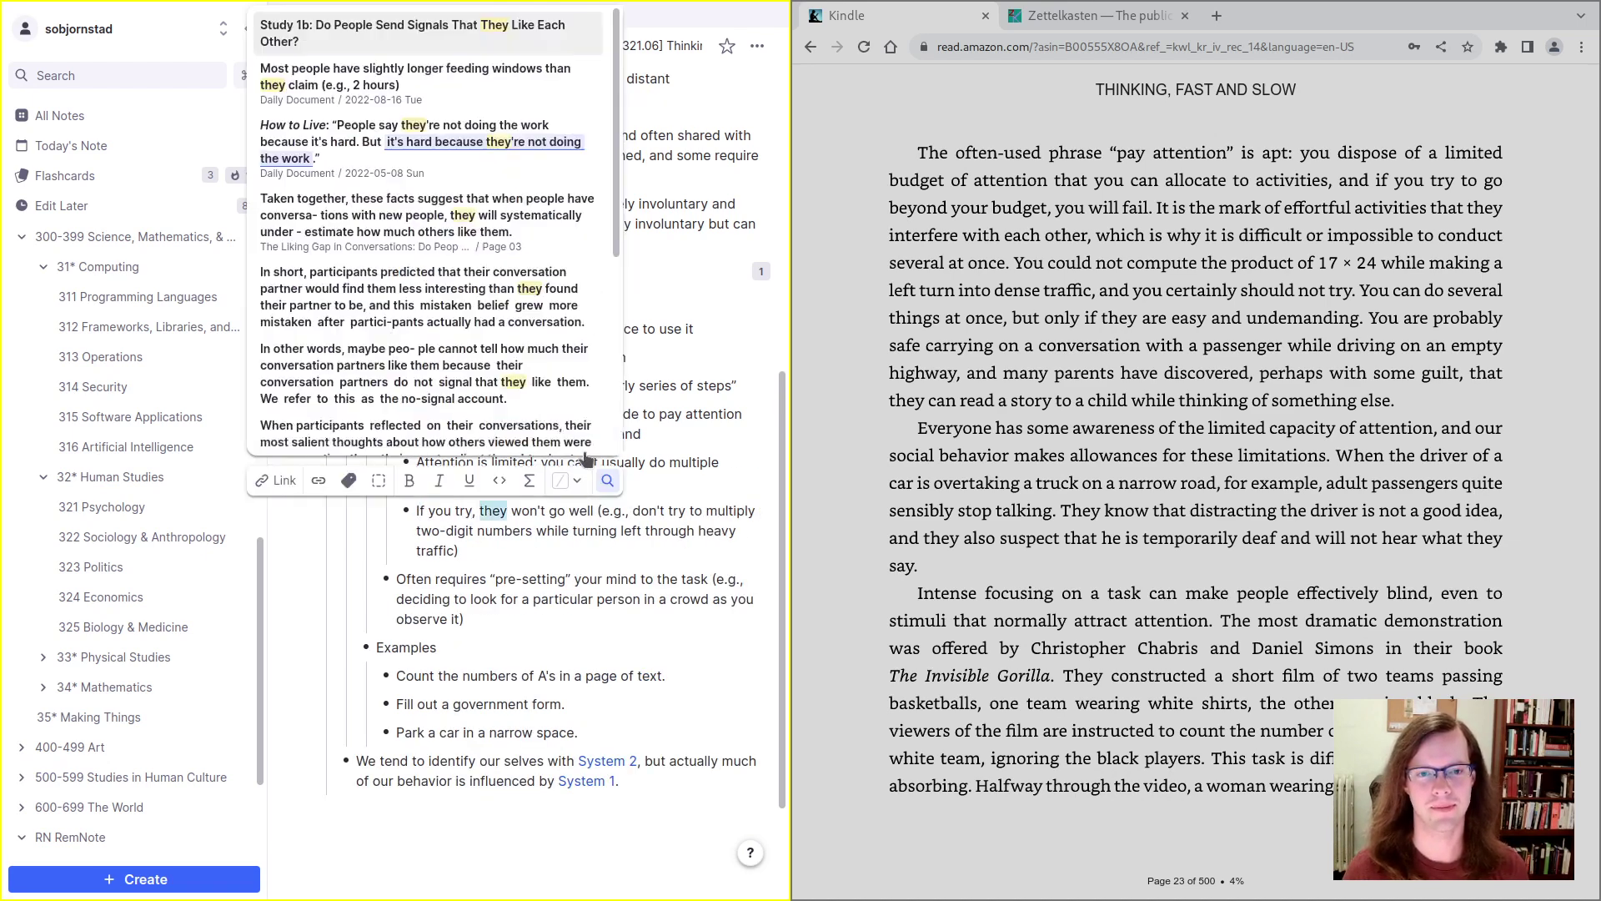
text(, neither task wil)
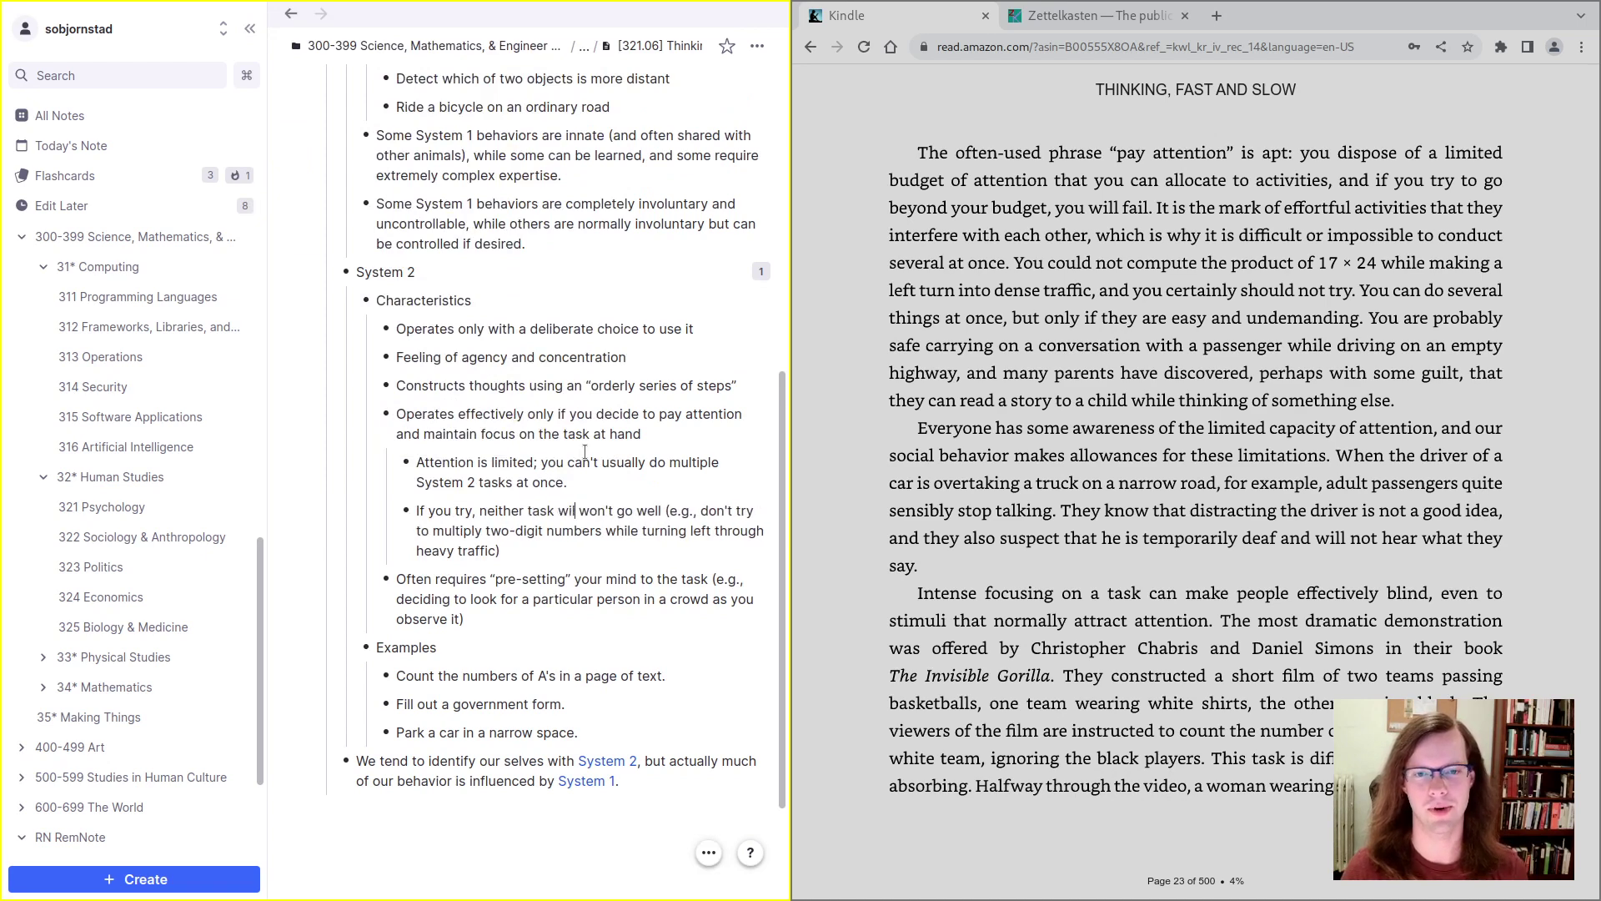
text(l)
key(ctrl+shift+Right)
key(Right)
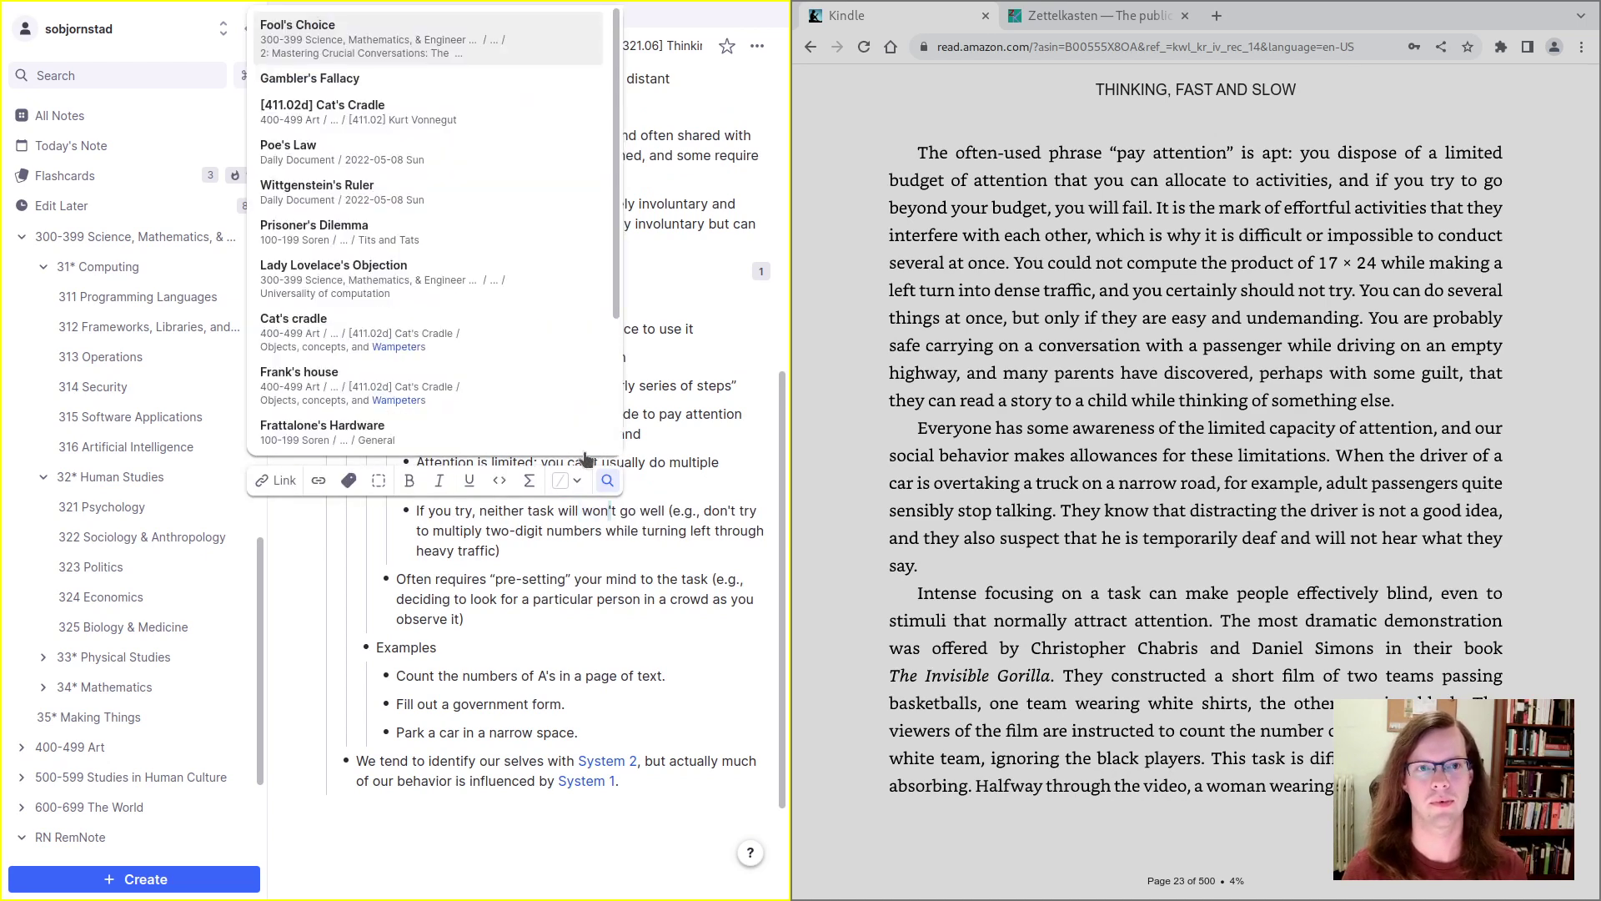
key(BackSpace)
key(ctrl+BackSpace)
key(Delete)
key(Delete)
key(Down)
key(Down)
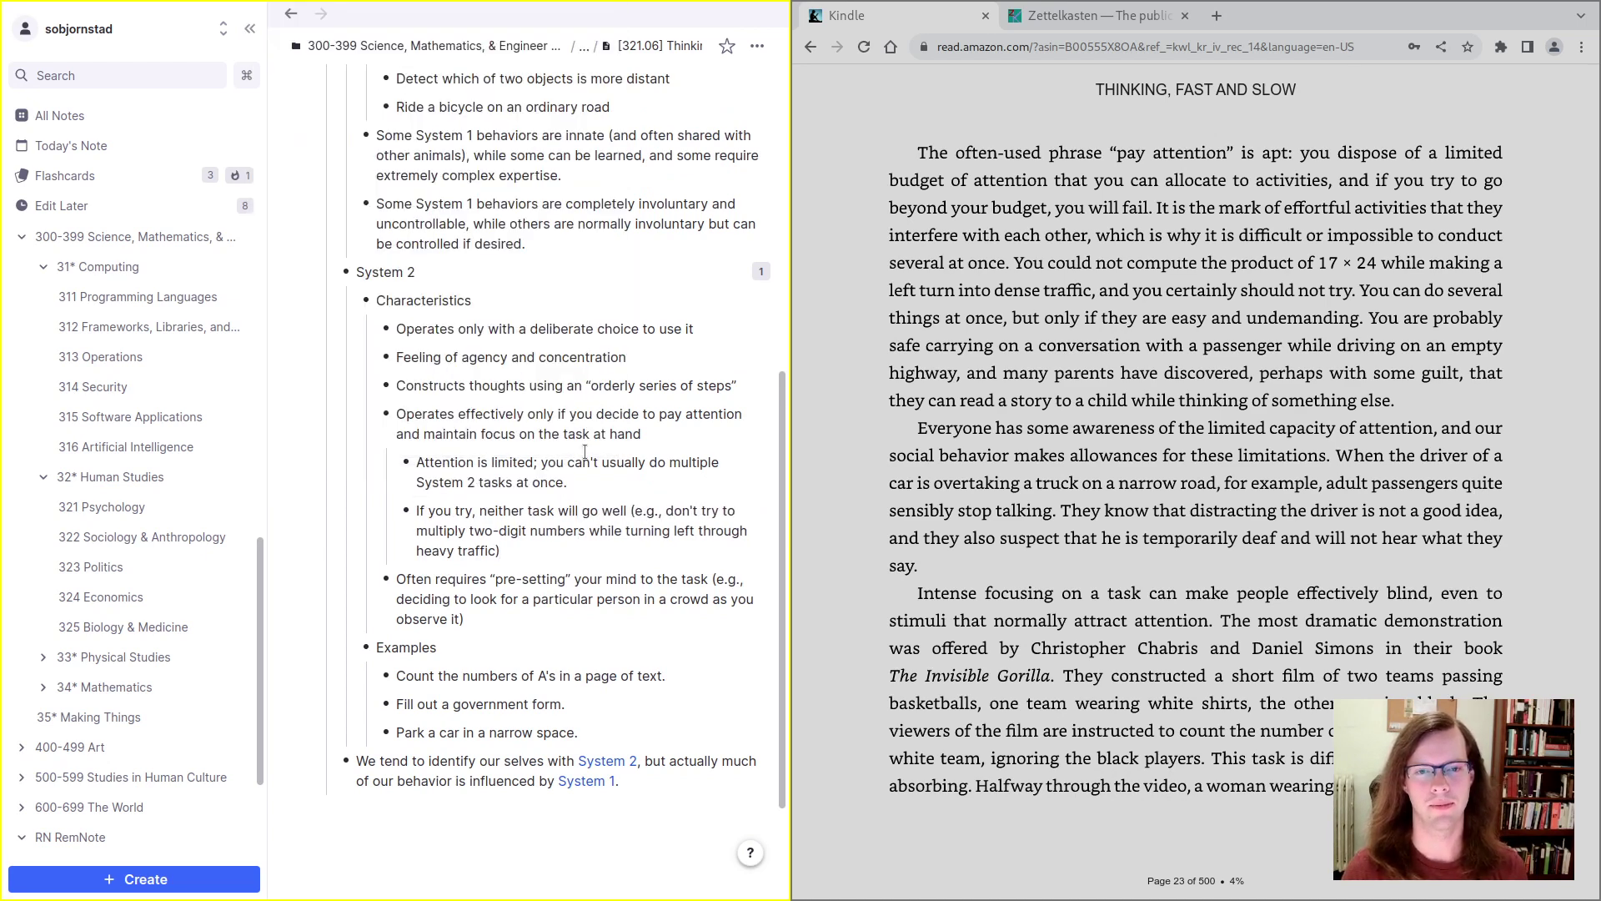
text(.)
Step: Add a third attention sub-bullet reading "Social expectations involve letting people be while they perform a System 2 task."
key(Return)
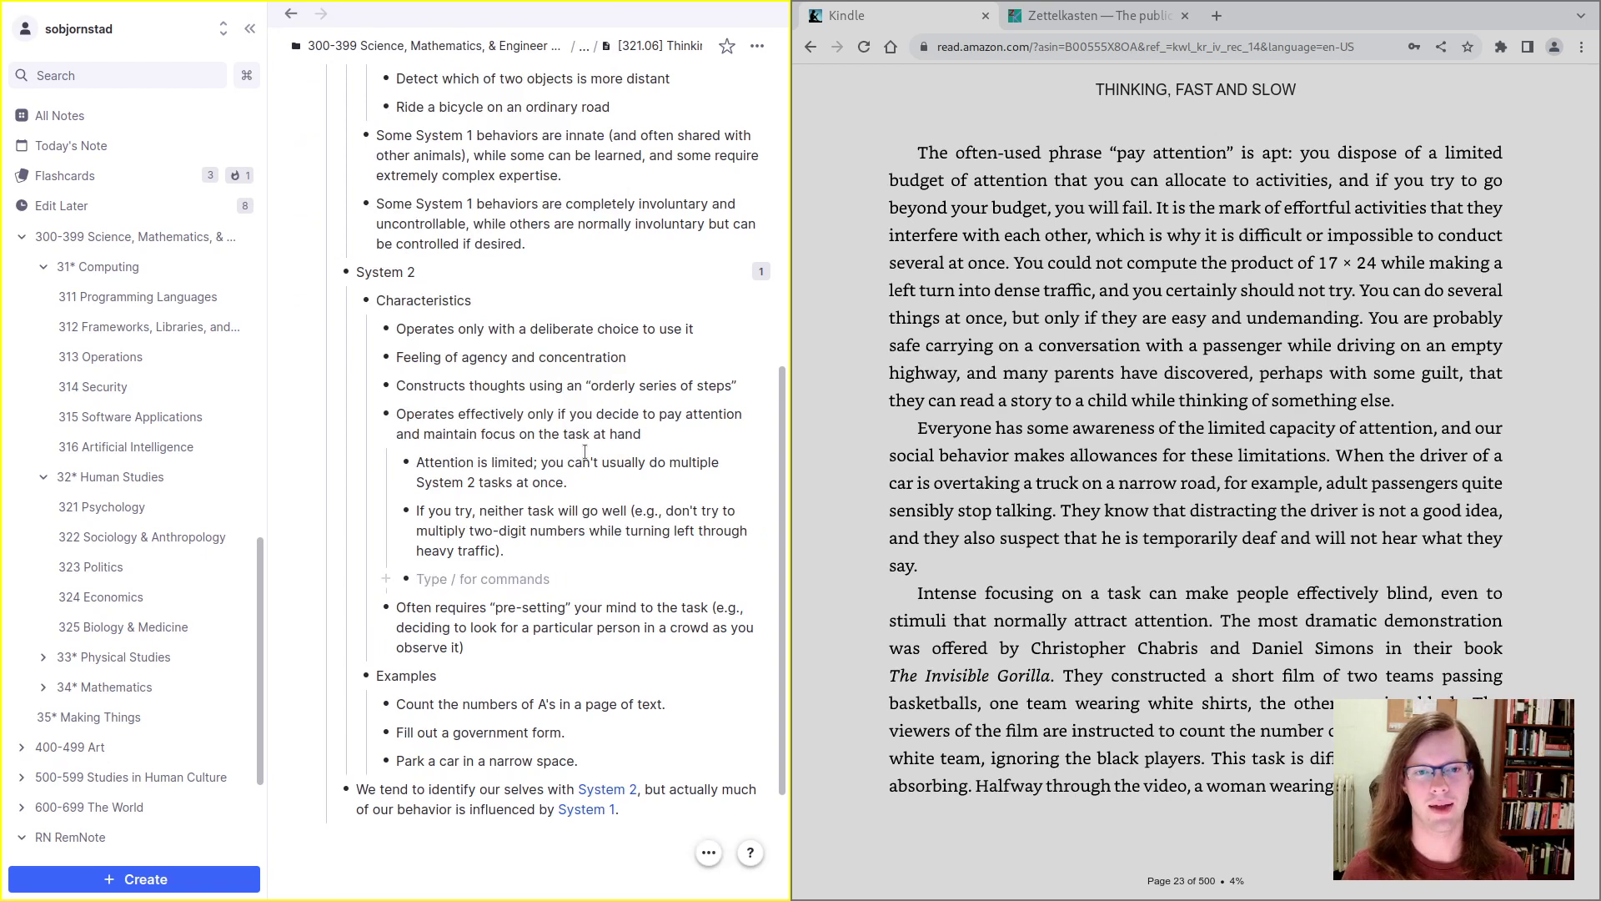
text(Social )
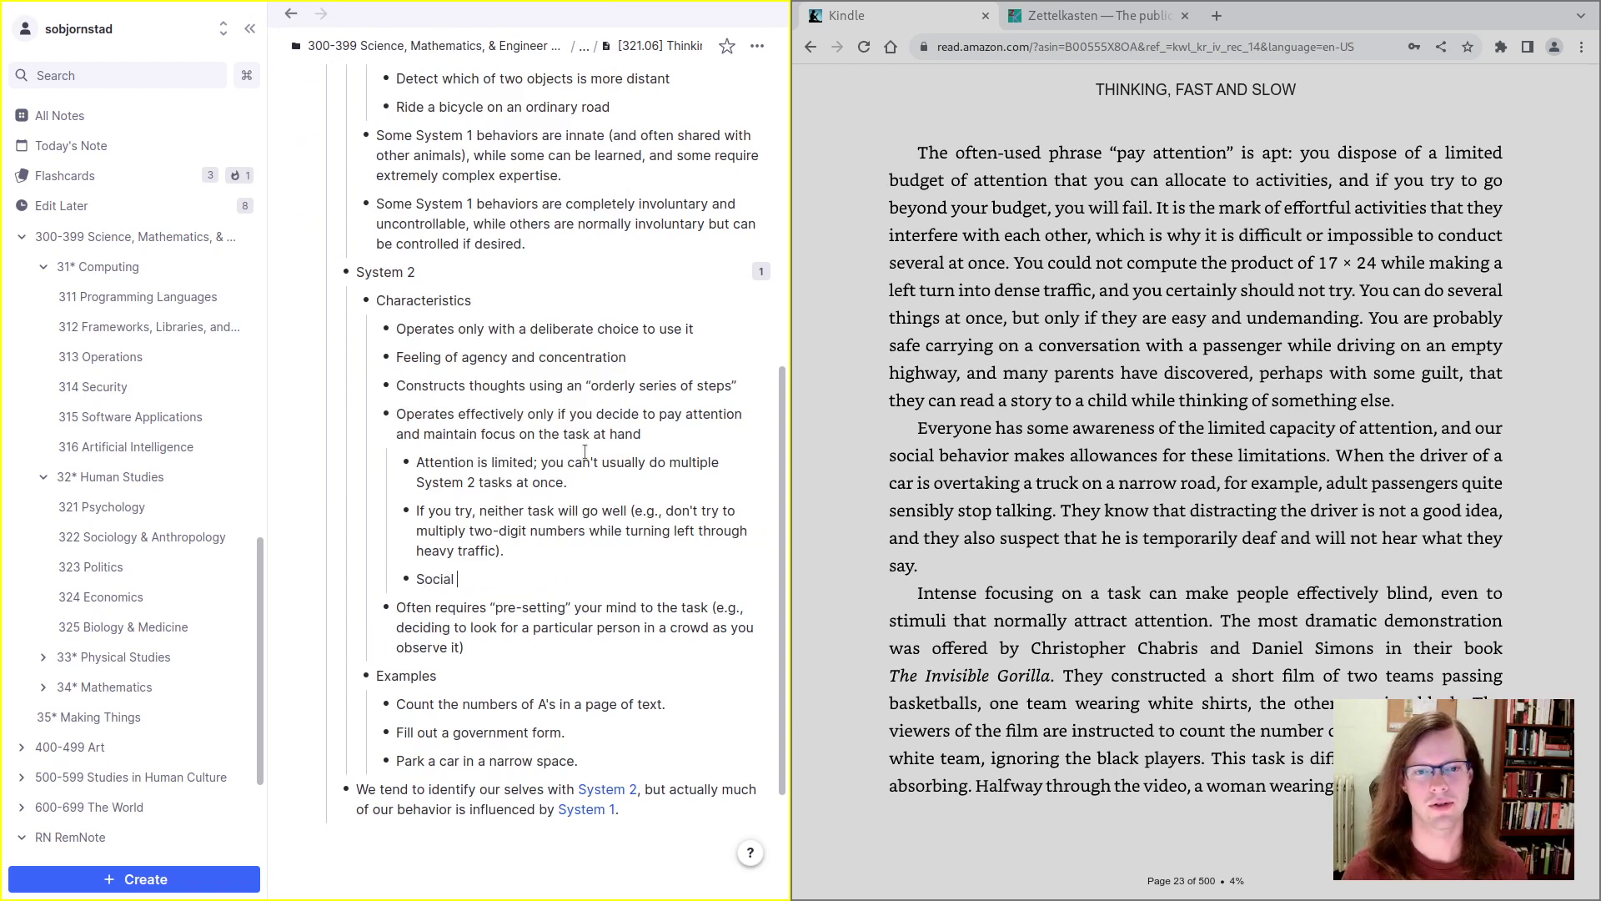
text(expectations)
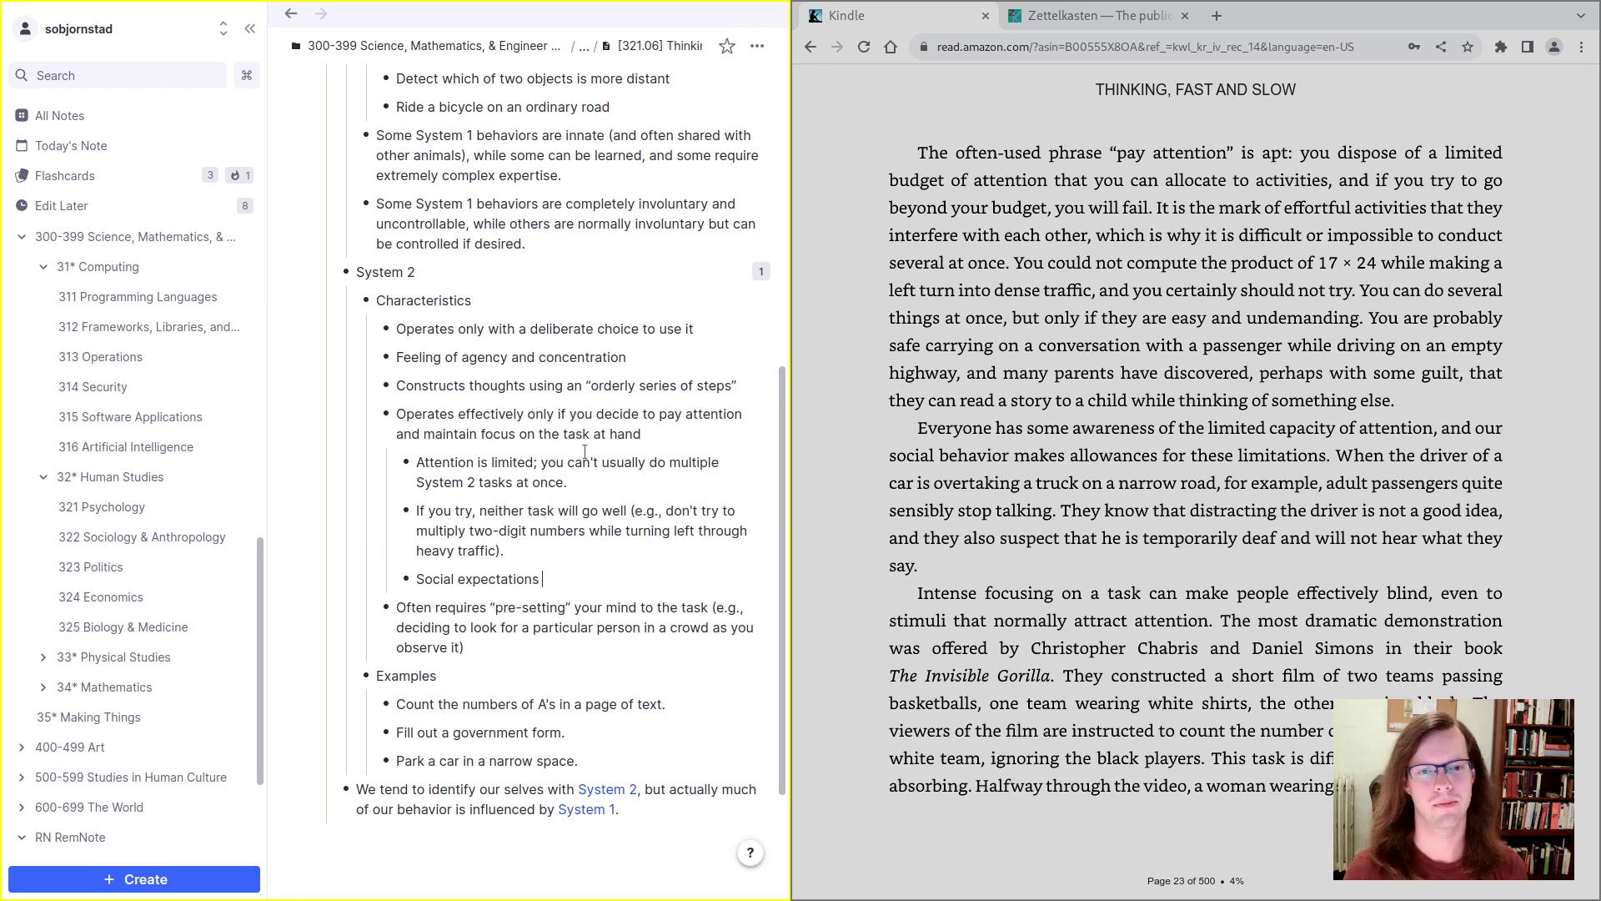
text( involve )
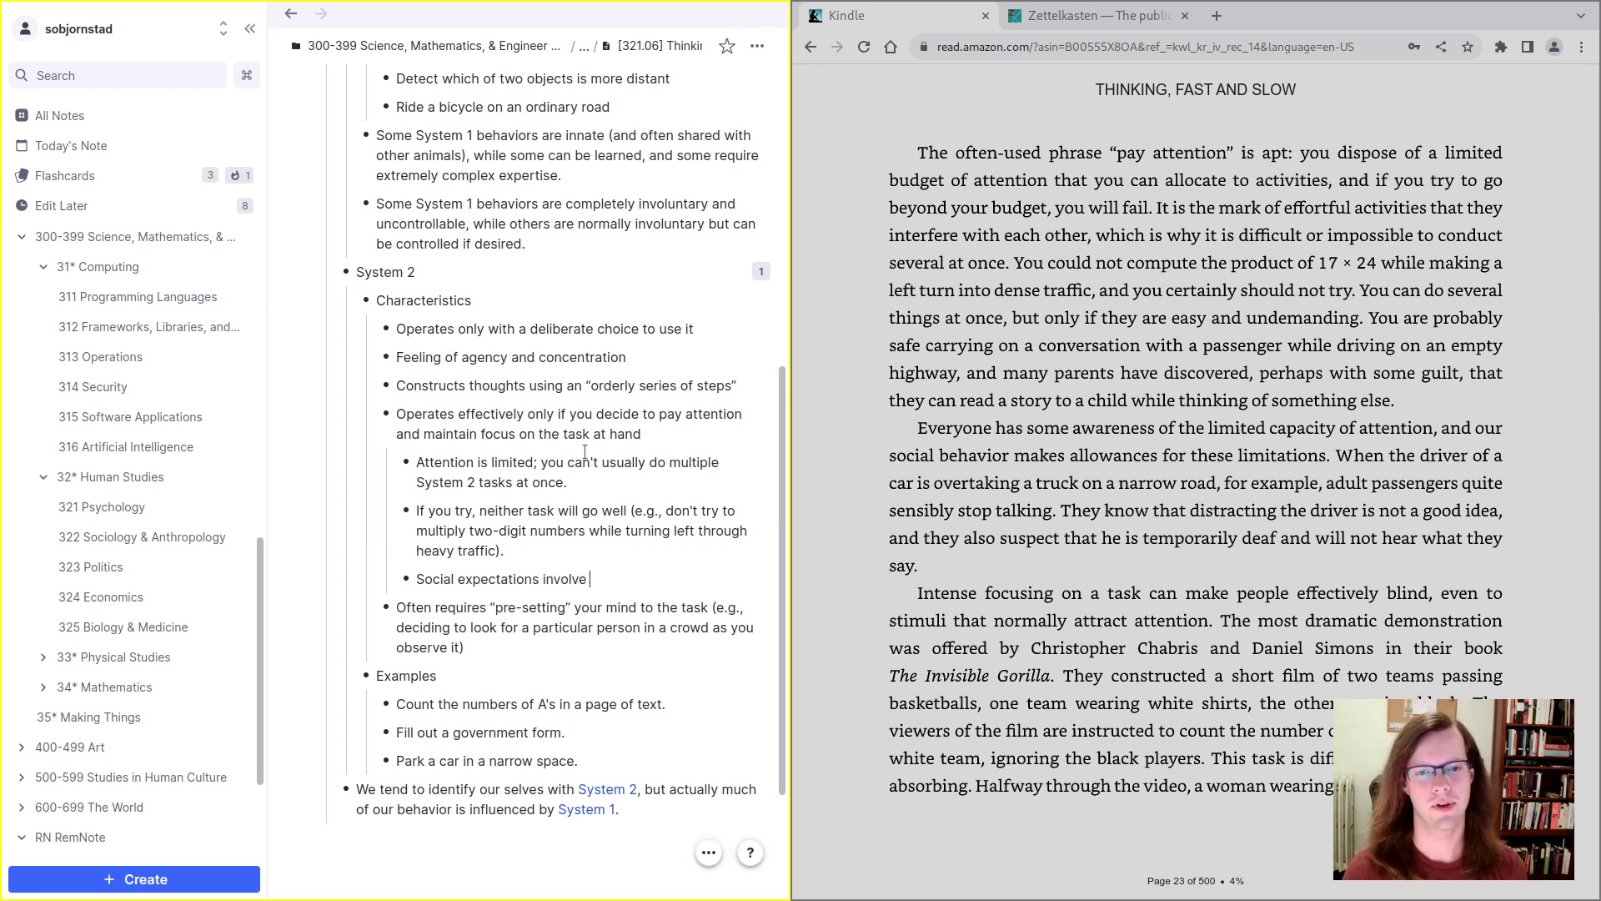
text(leaving peop)
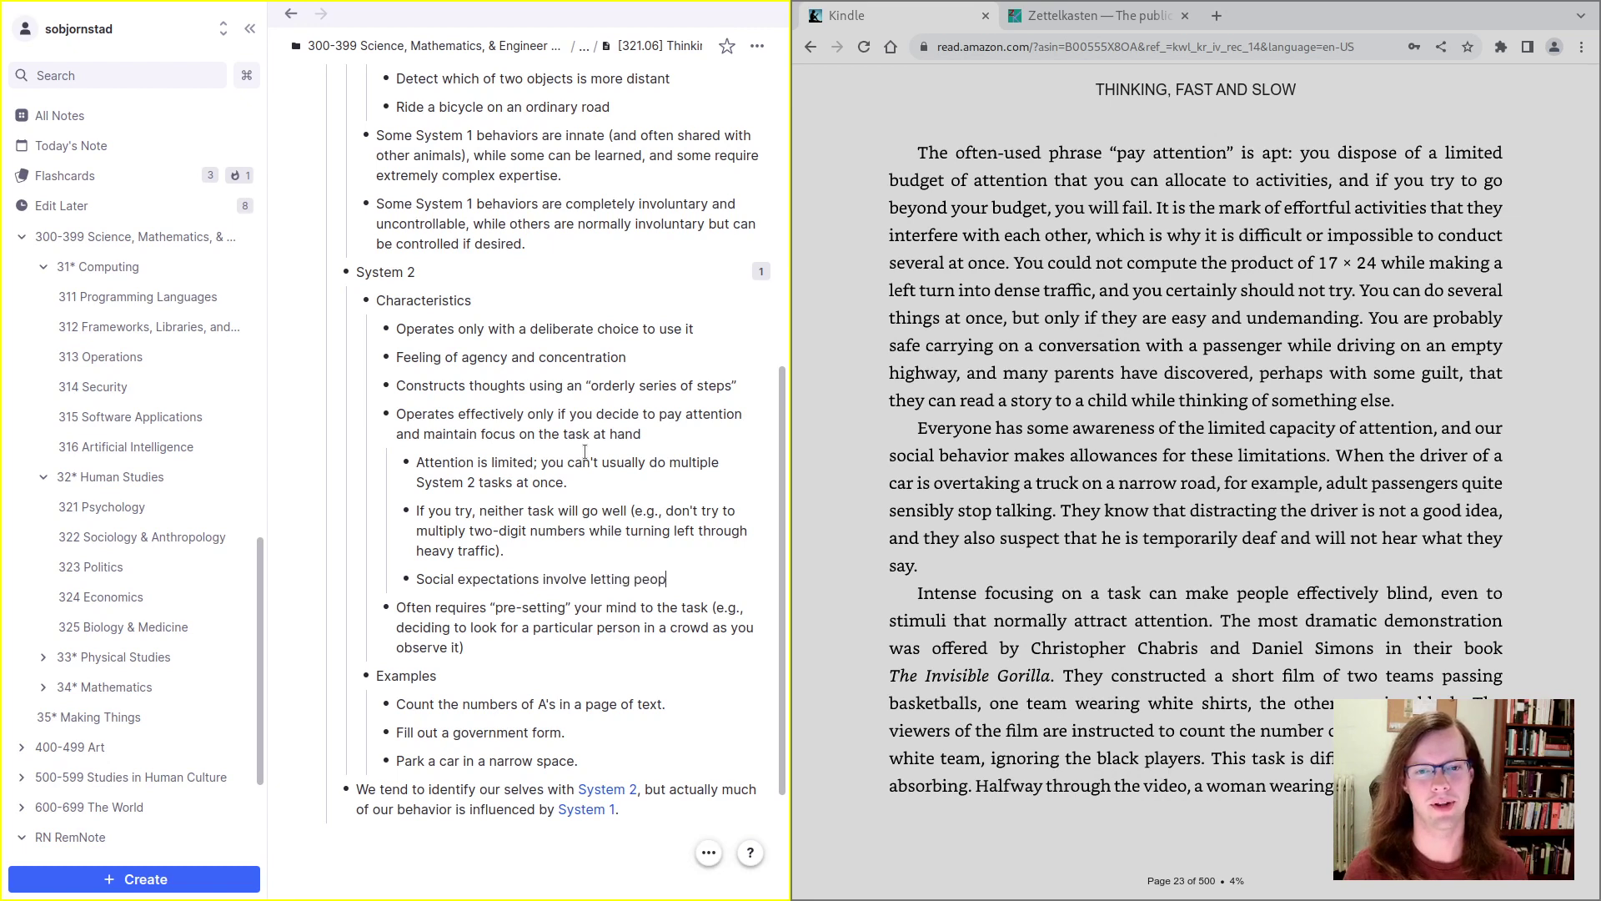
text(le be while they)
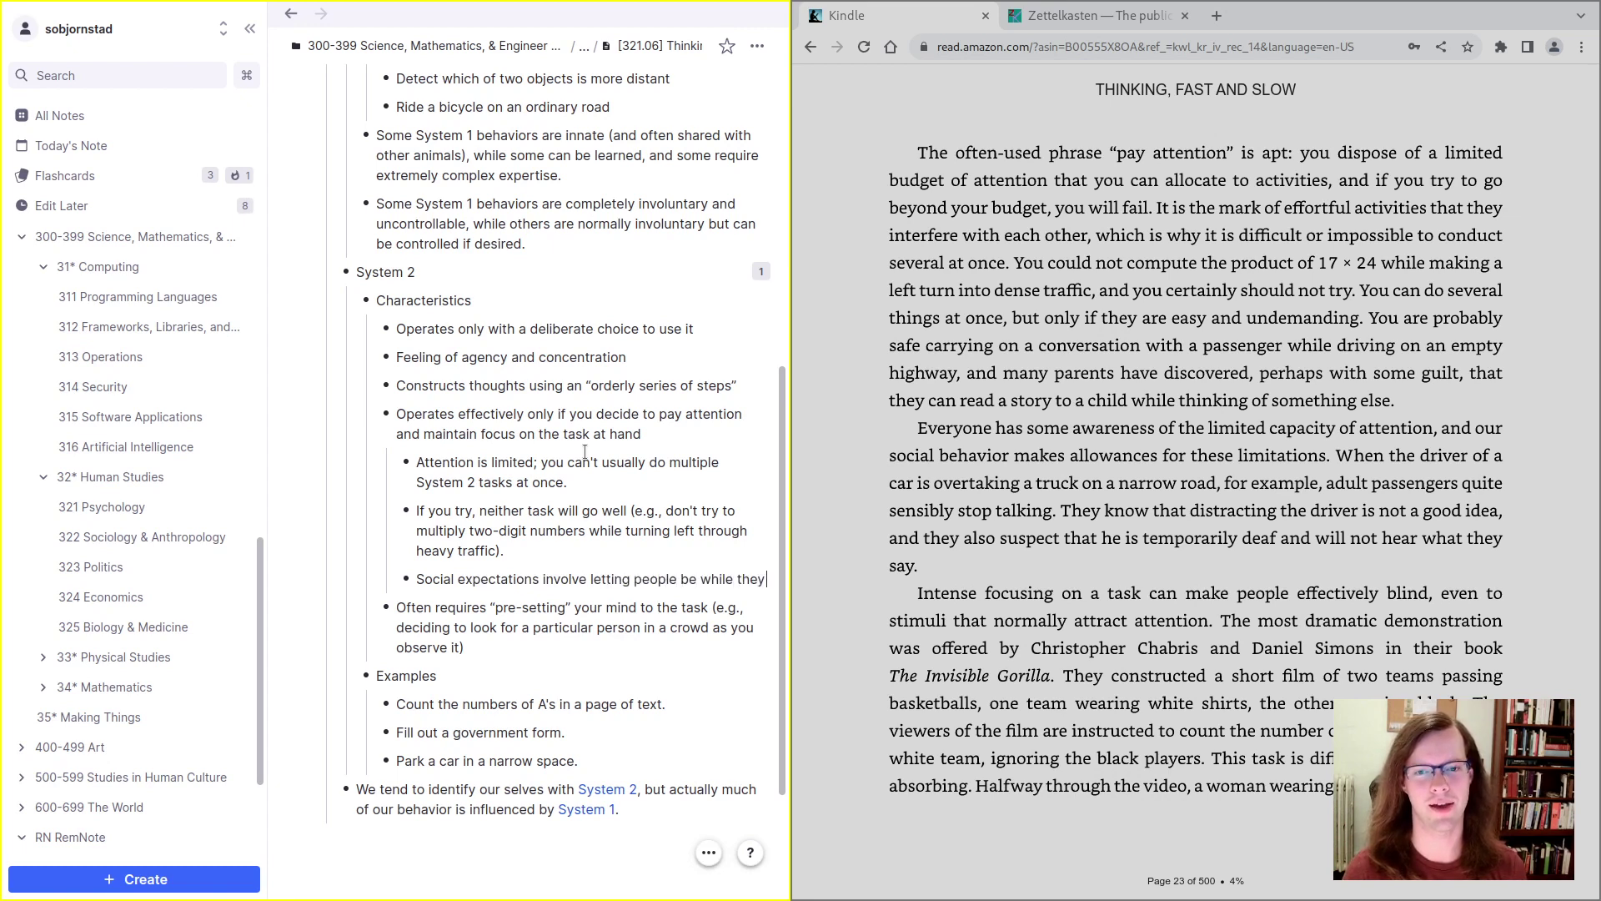
text( perform a S)
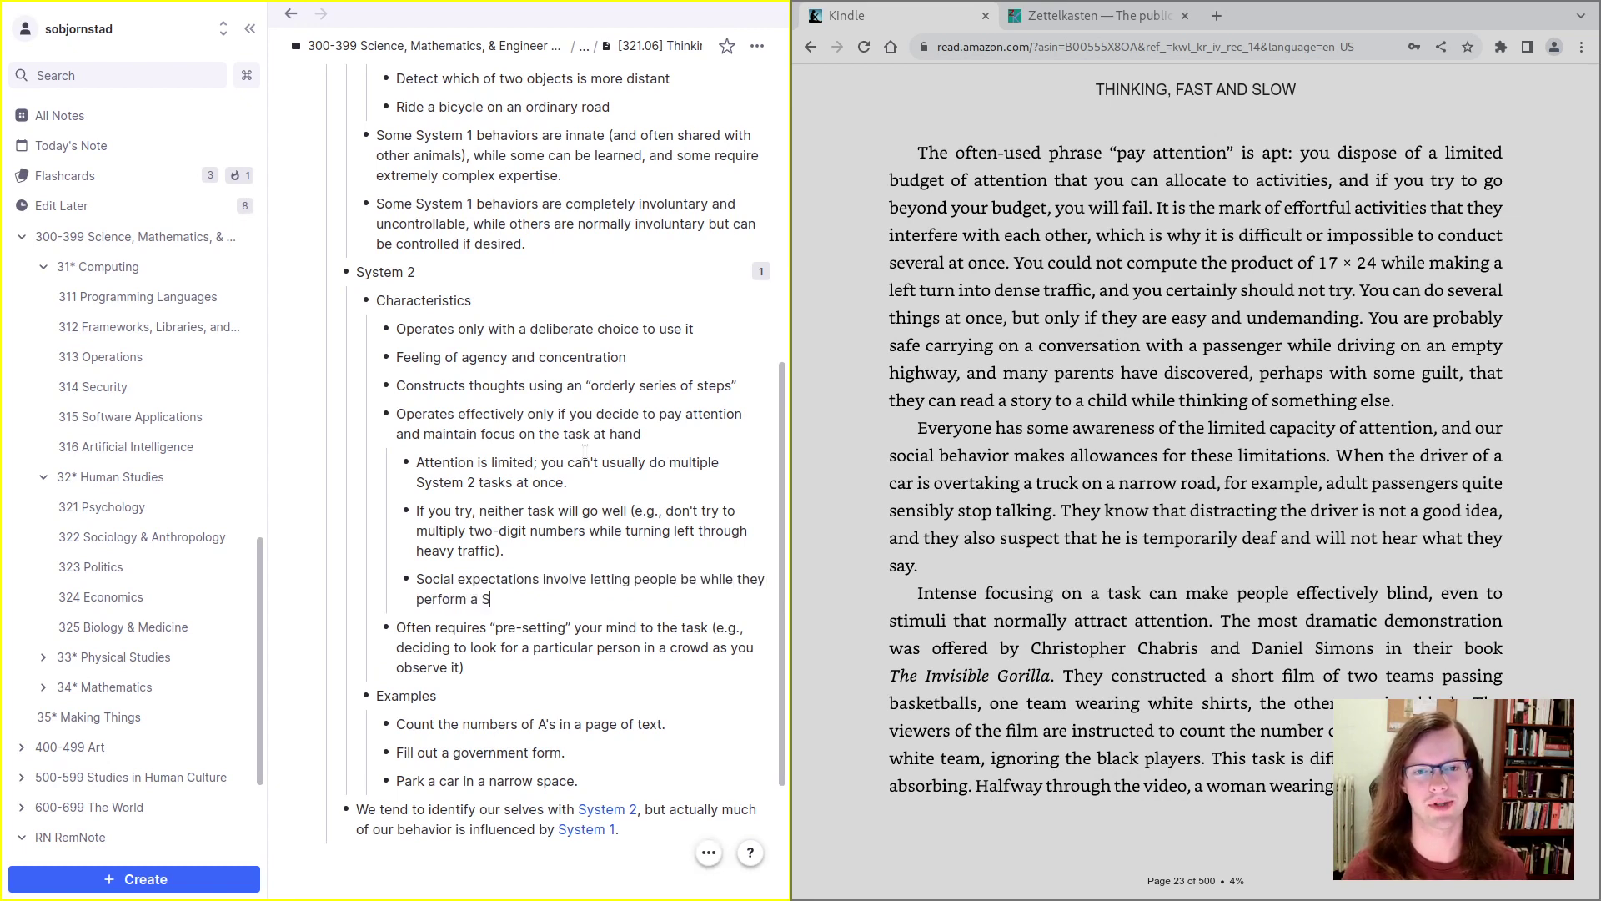
text(ystem 2 task.)
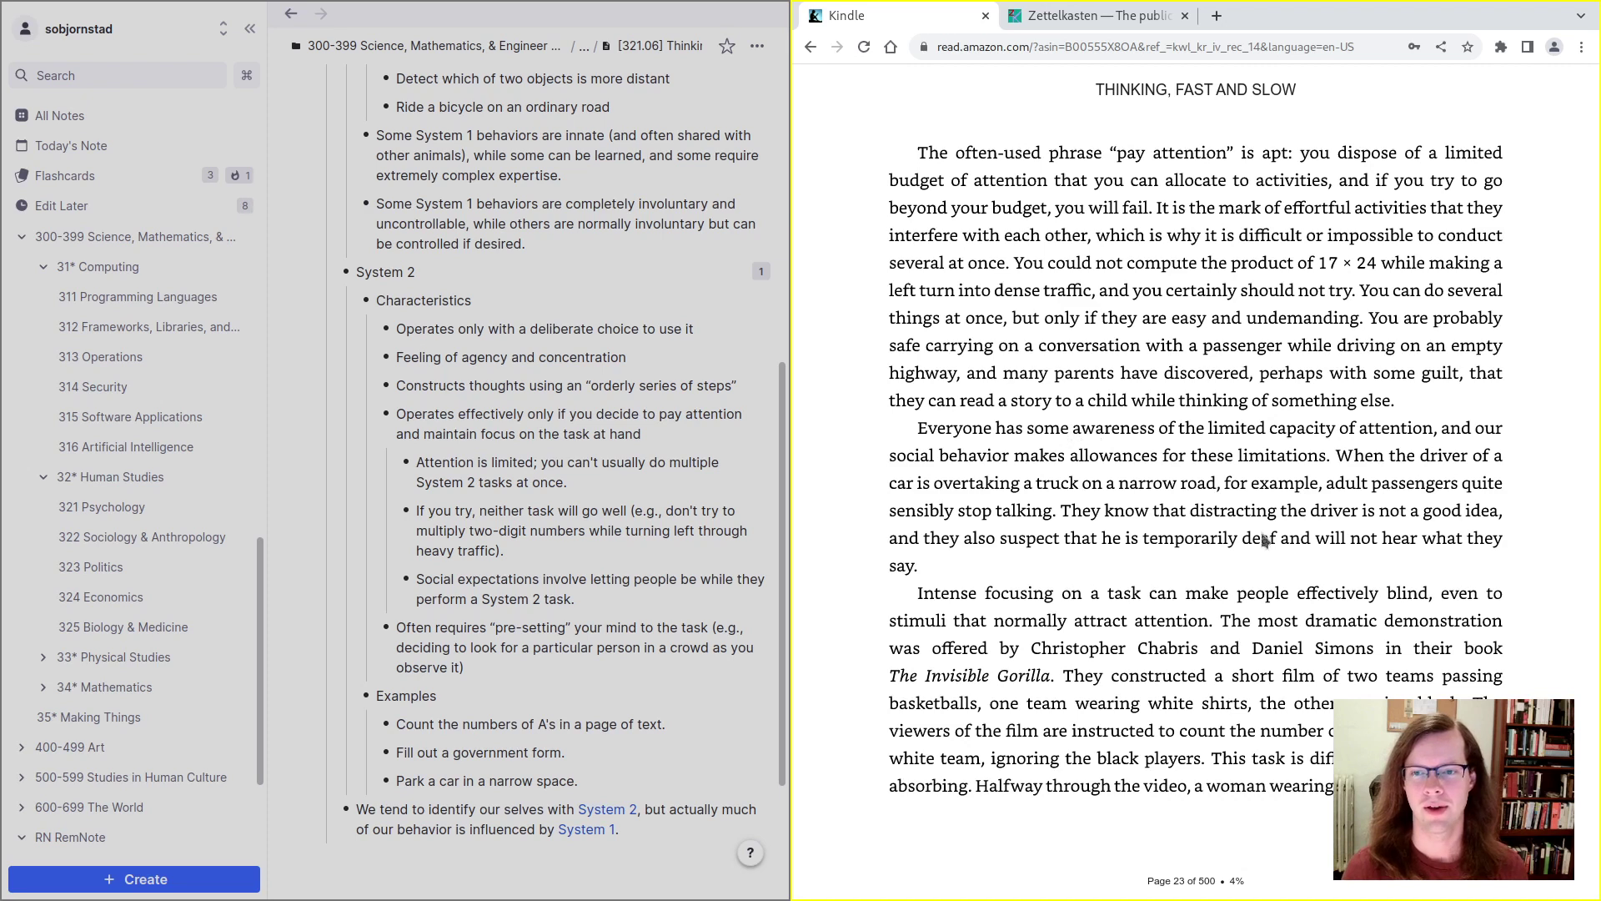
Step: Extend the social expectations sub-bullet with "(e.g., adults stop talking while the driver is passing a truck on a narrow road)."
key(BackSpace)
text((e.g., )
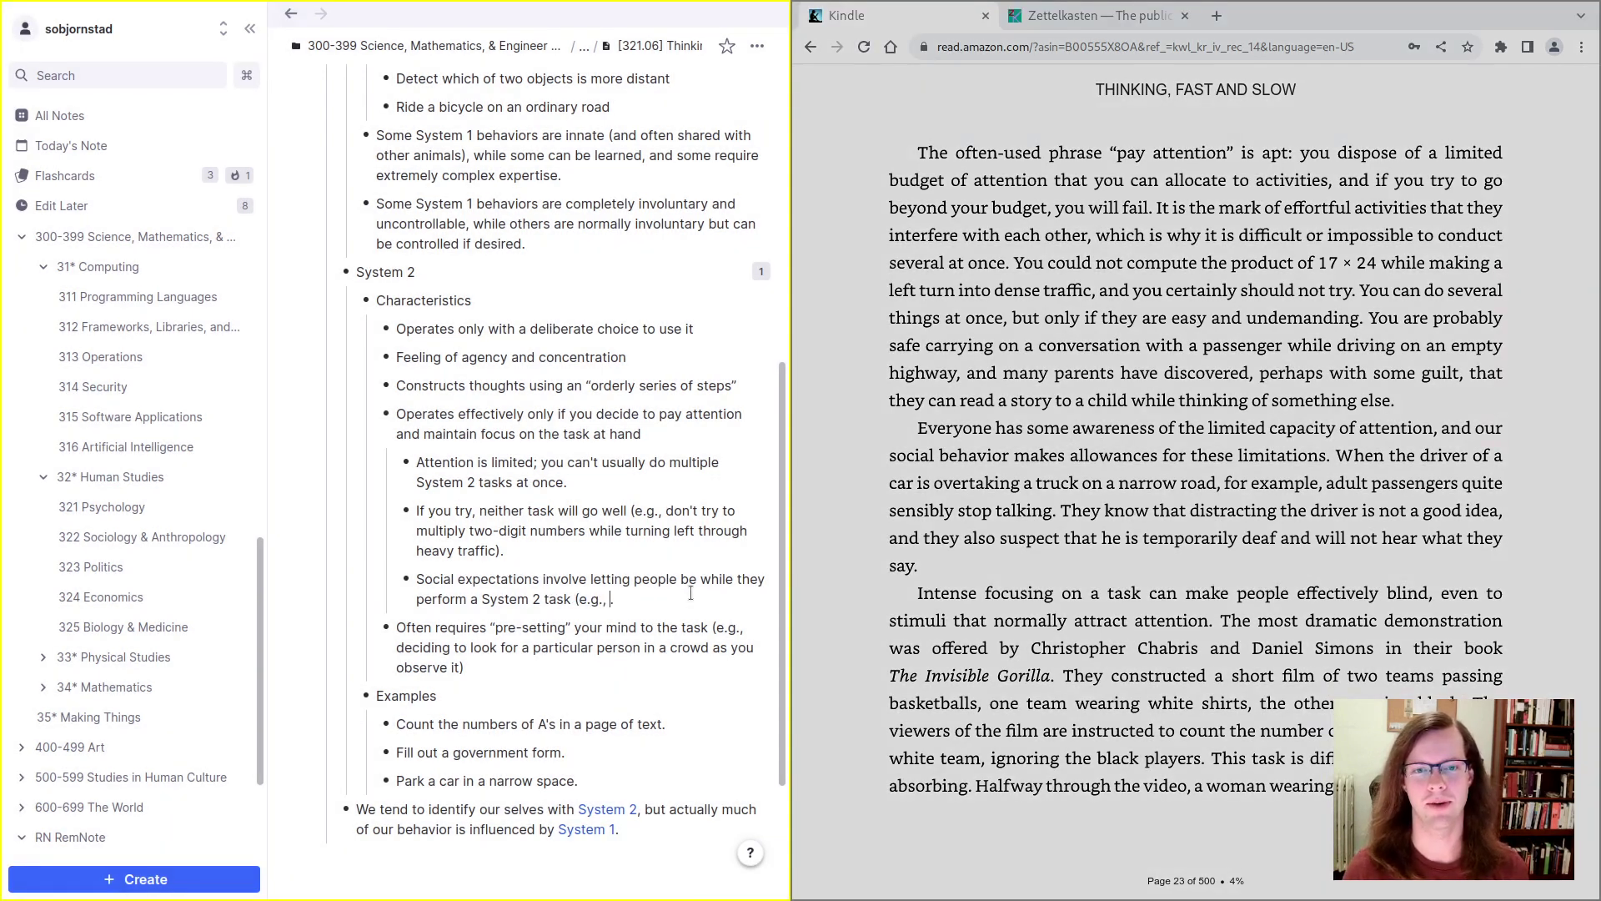
text(adults stop )
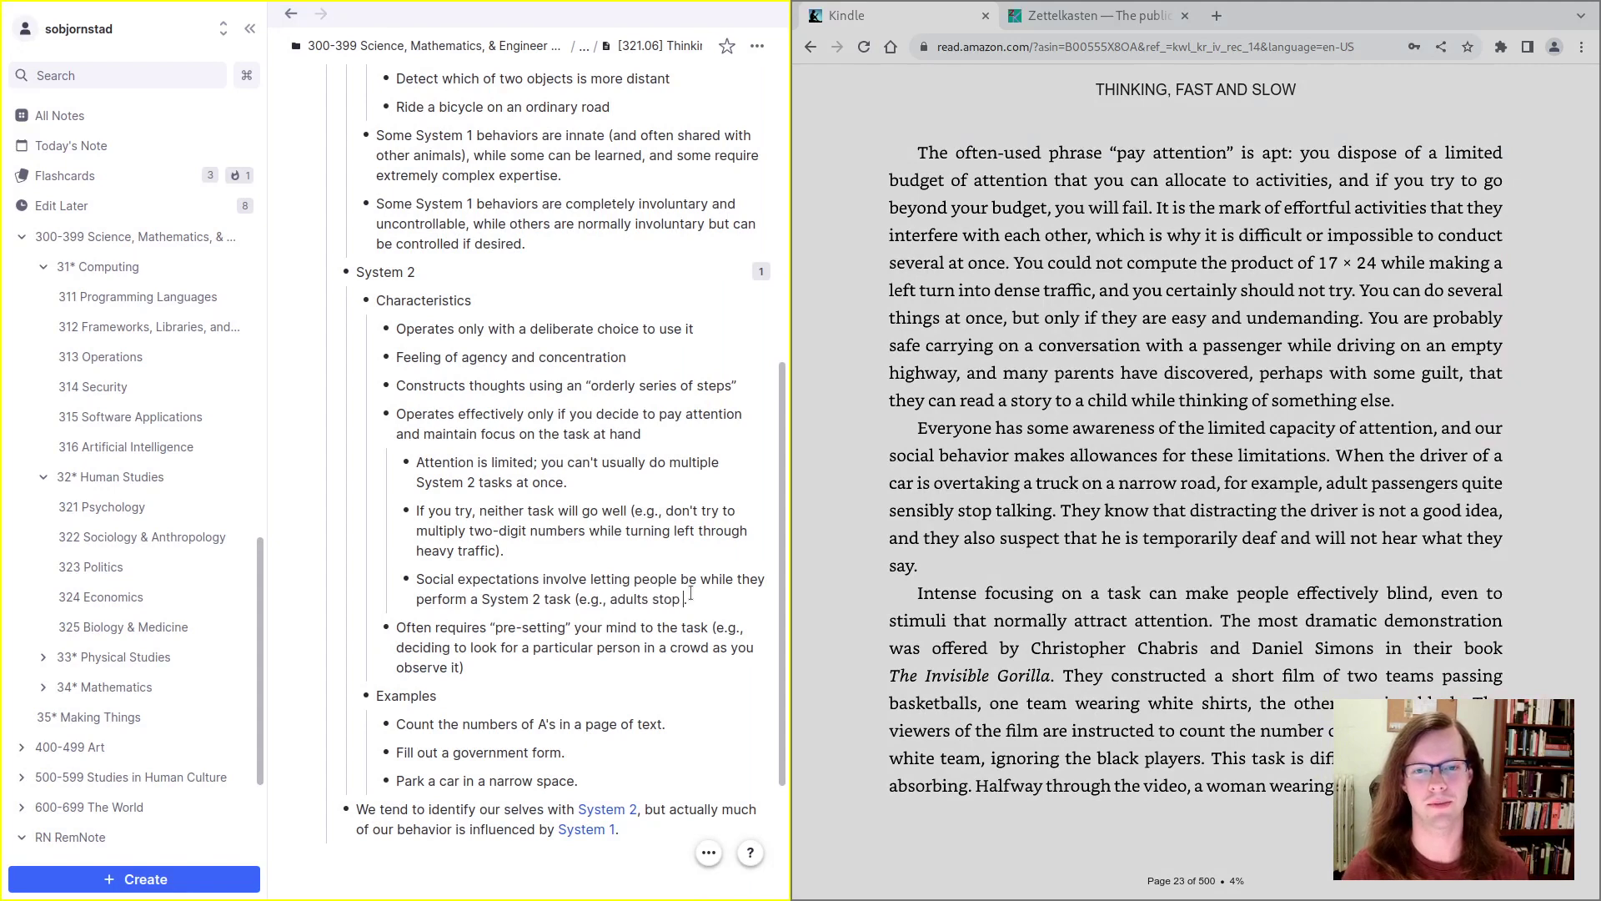
text(talking while the)
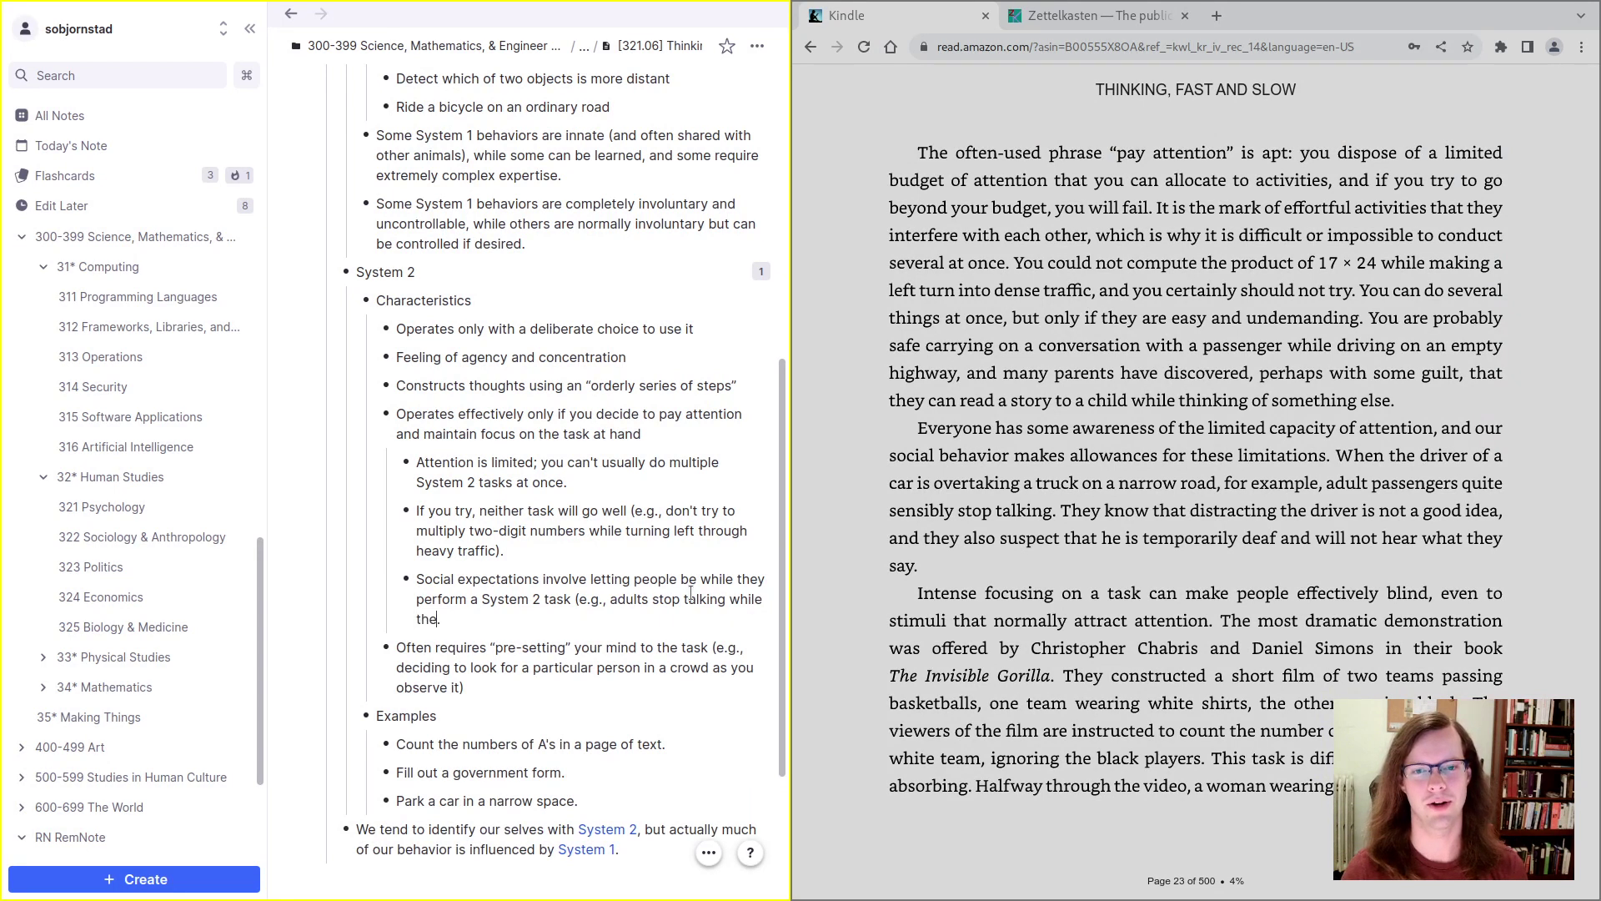
text( driver is pass)
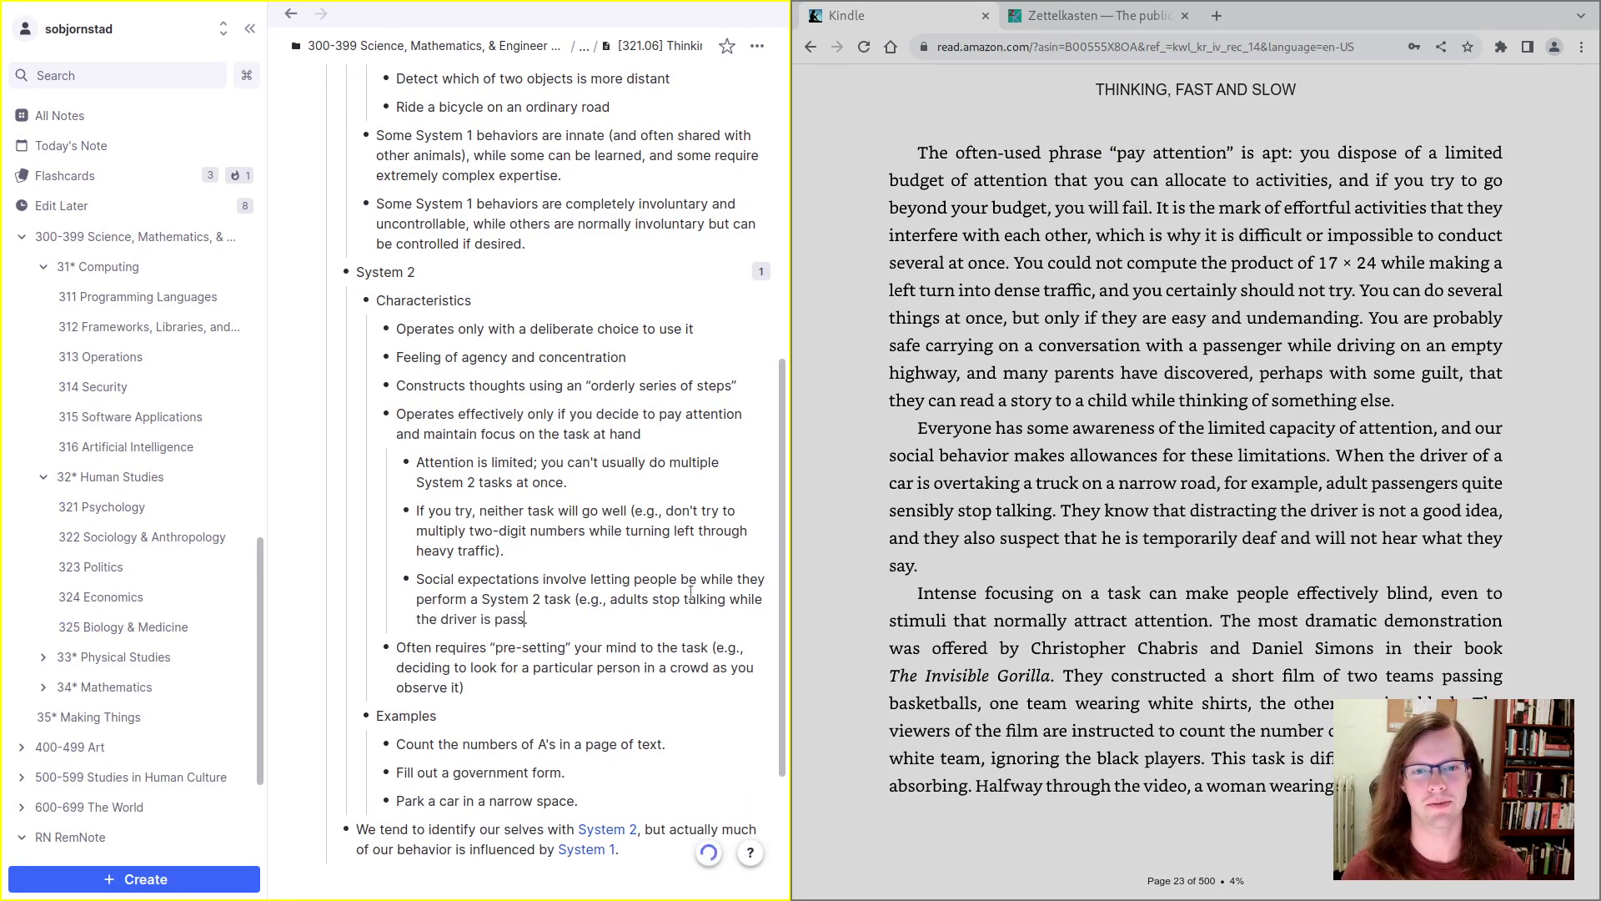
text(ing a truck on a nar)
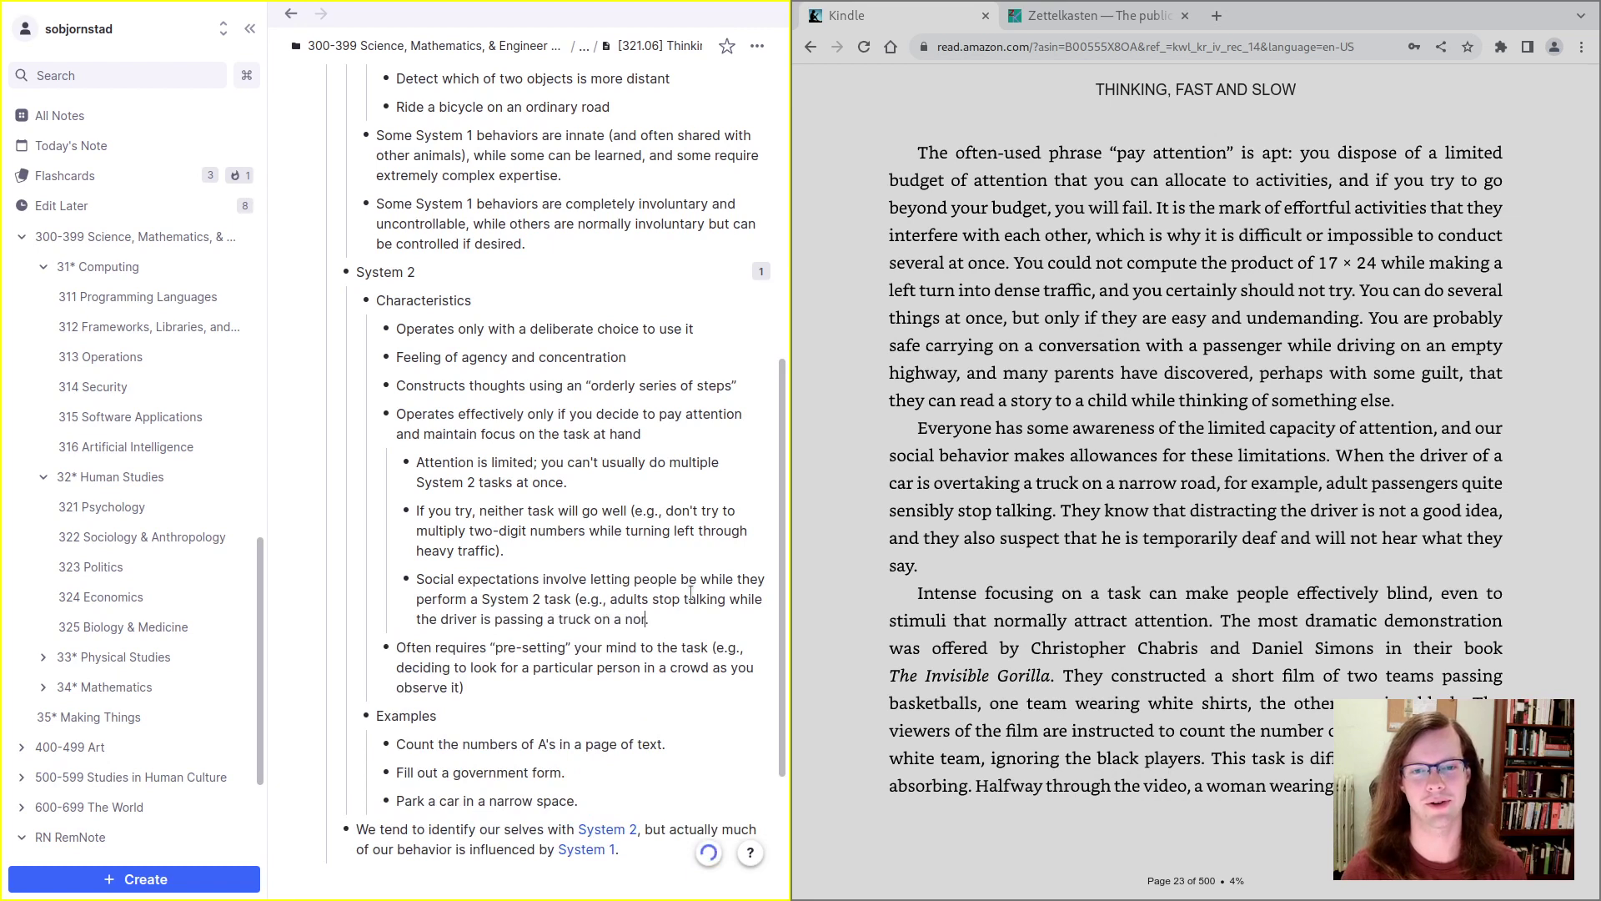
text(row road).)
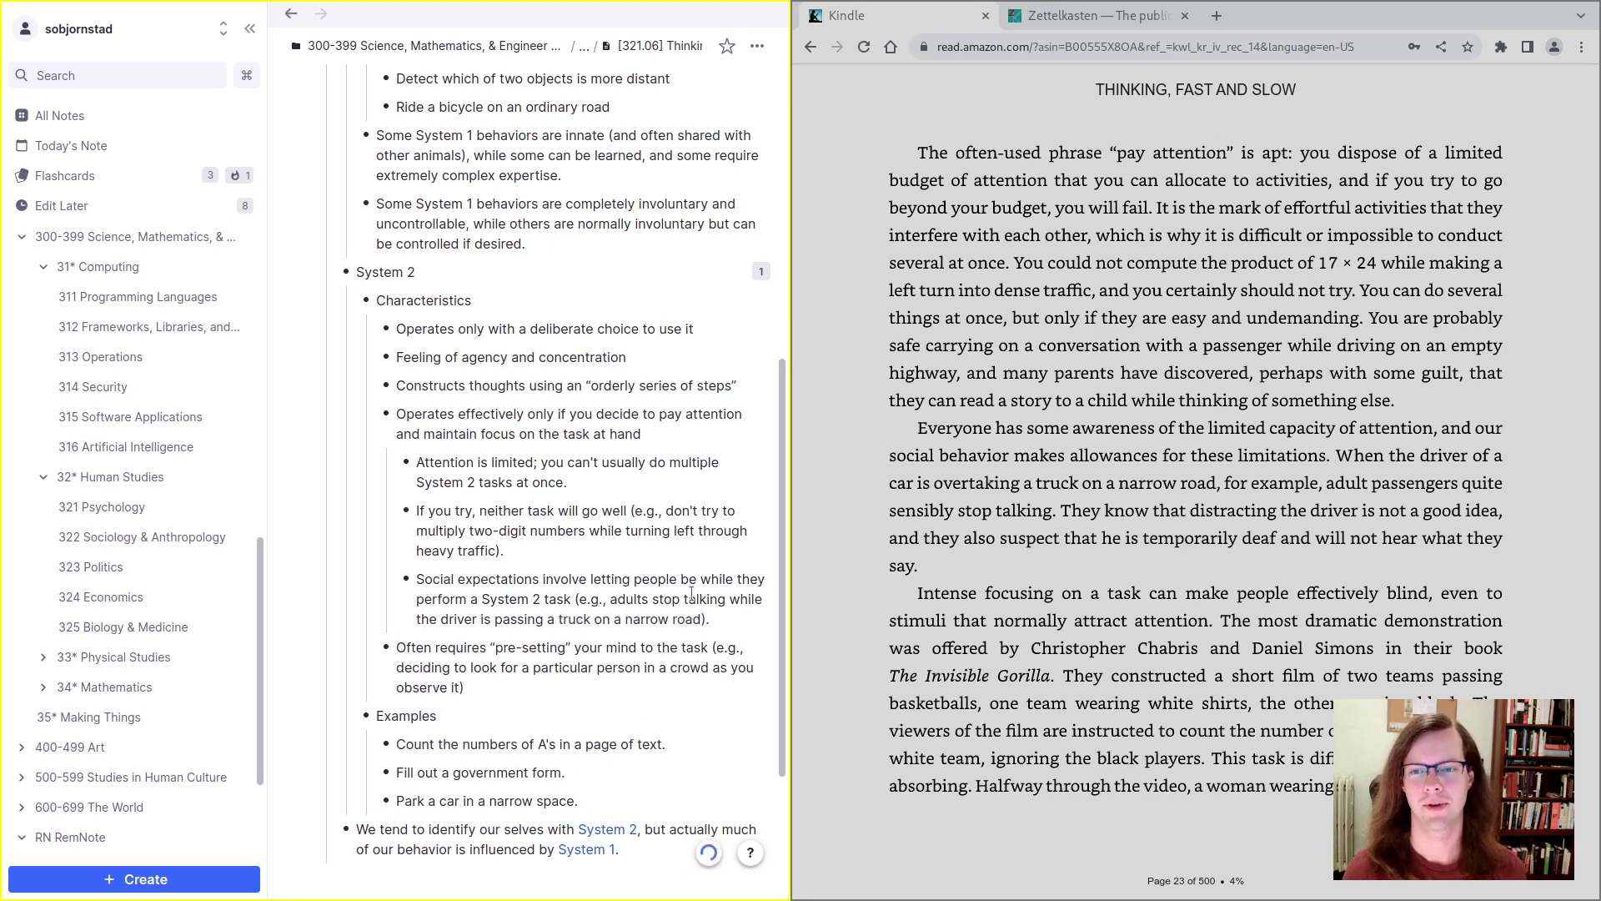
Step: Review Kindle pages 22 and 23, and copy the address of the YouTube video The Monkey Business Illusion
click(1487, 611)
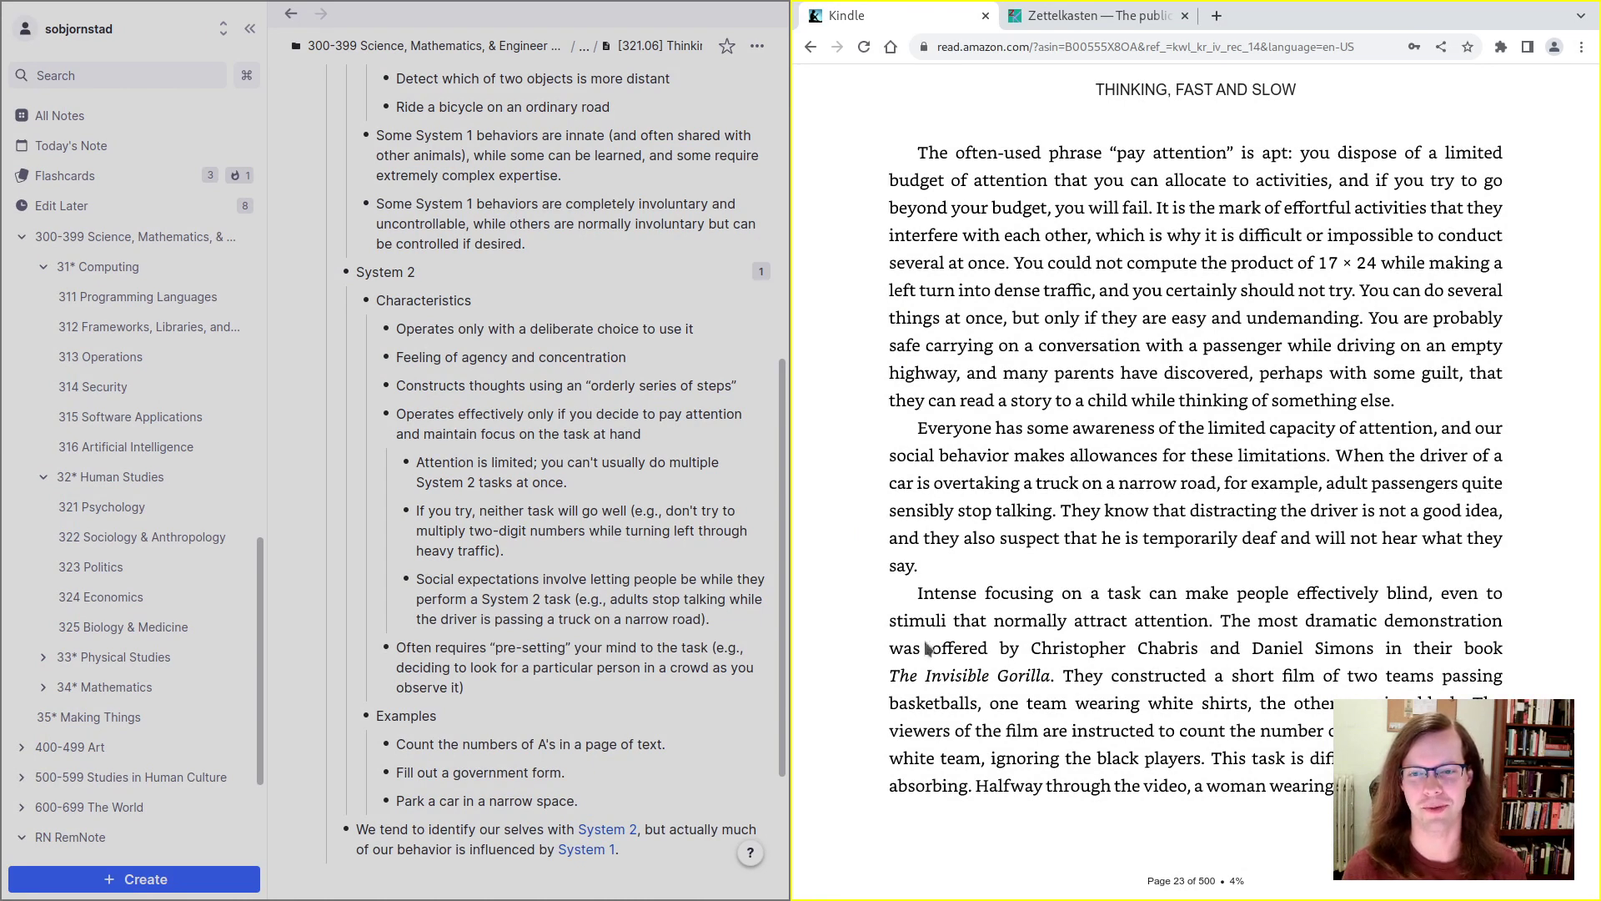
click(579, 663)
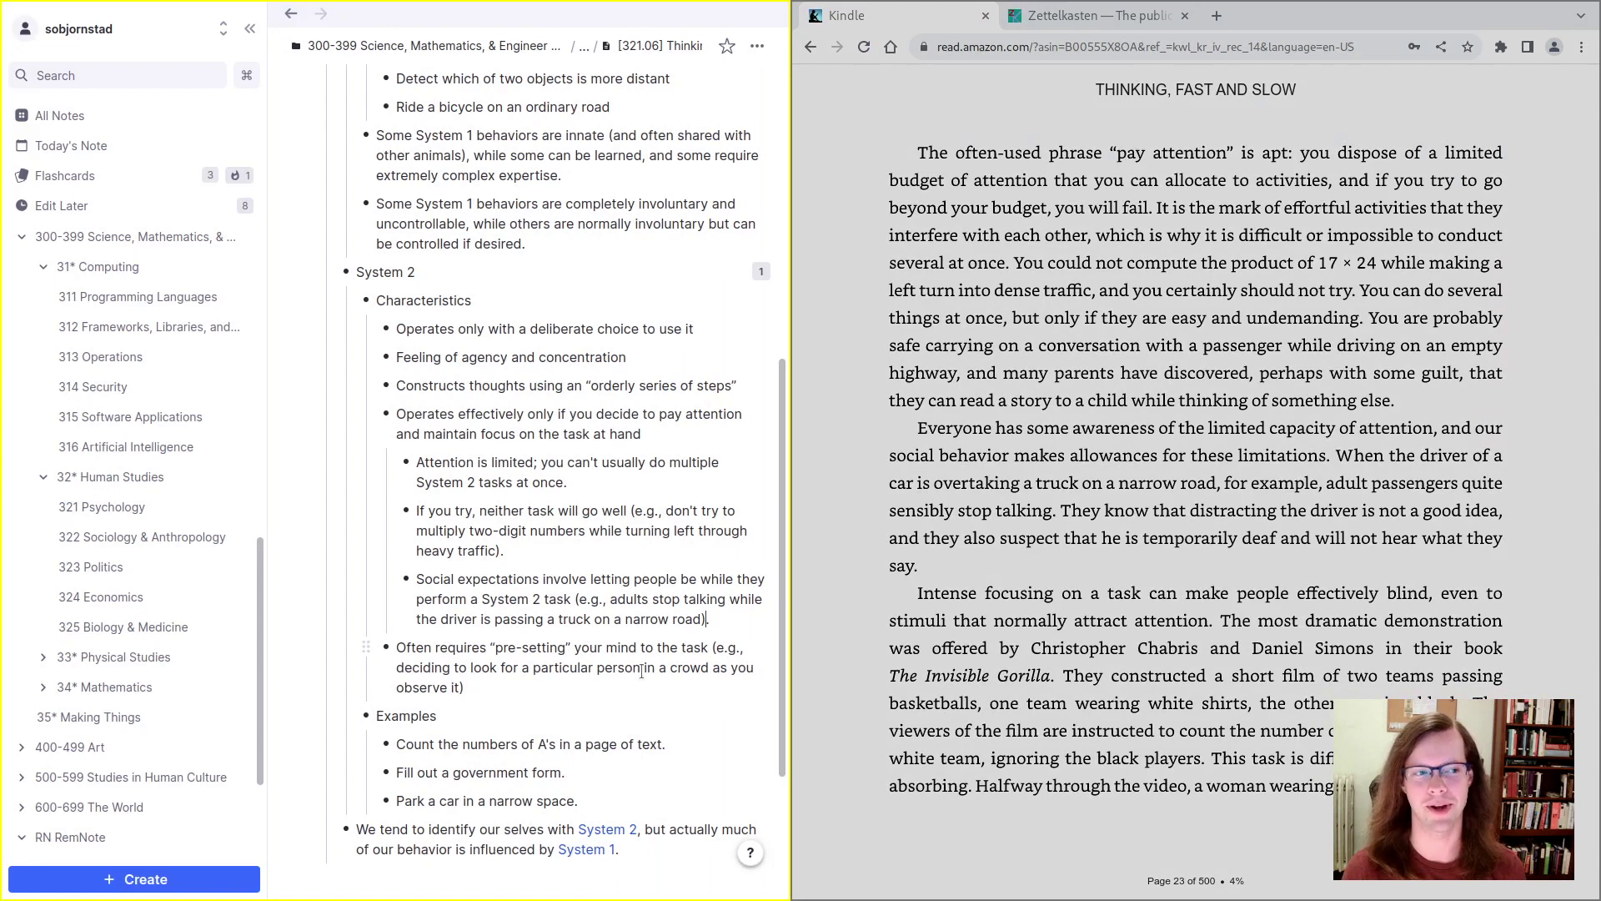
click(934, 596)
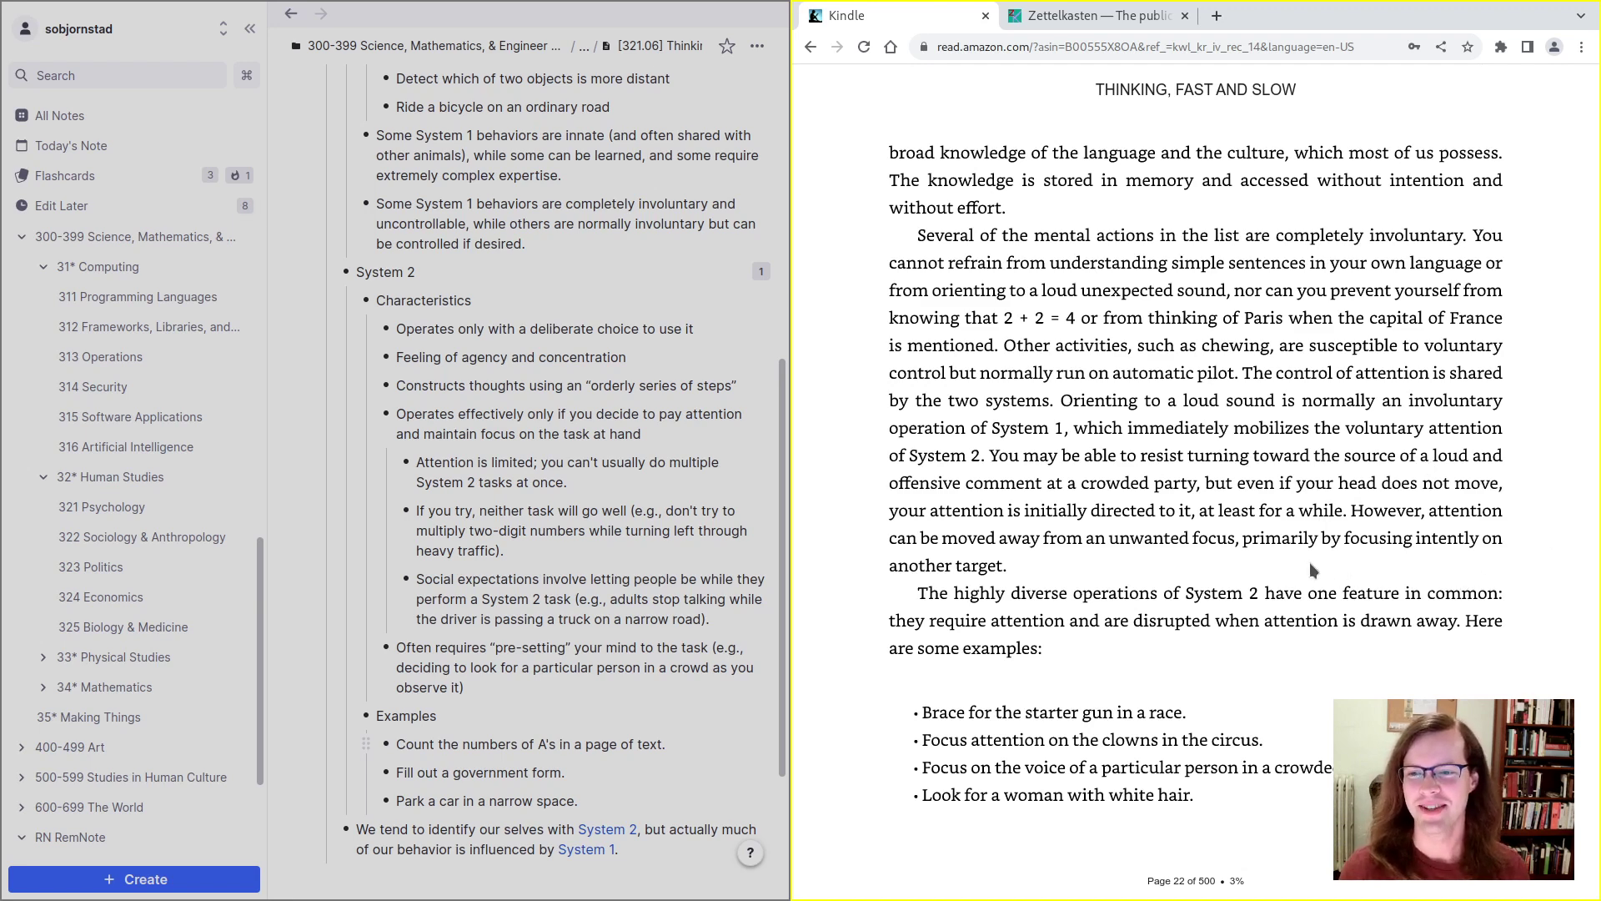
click(1566, 478)
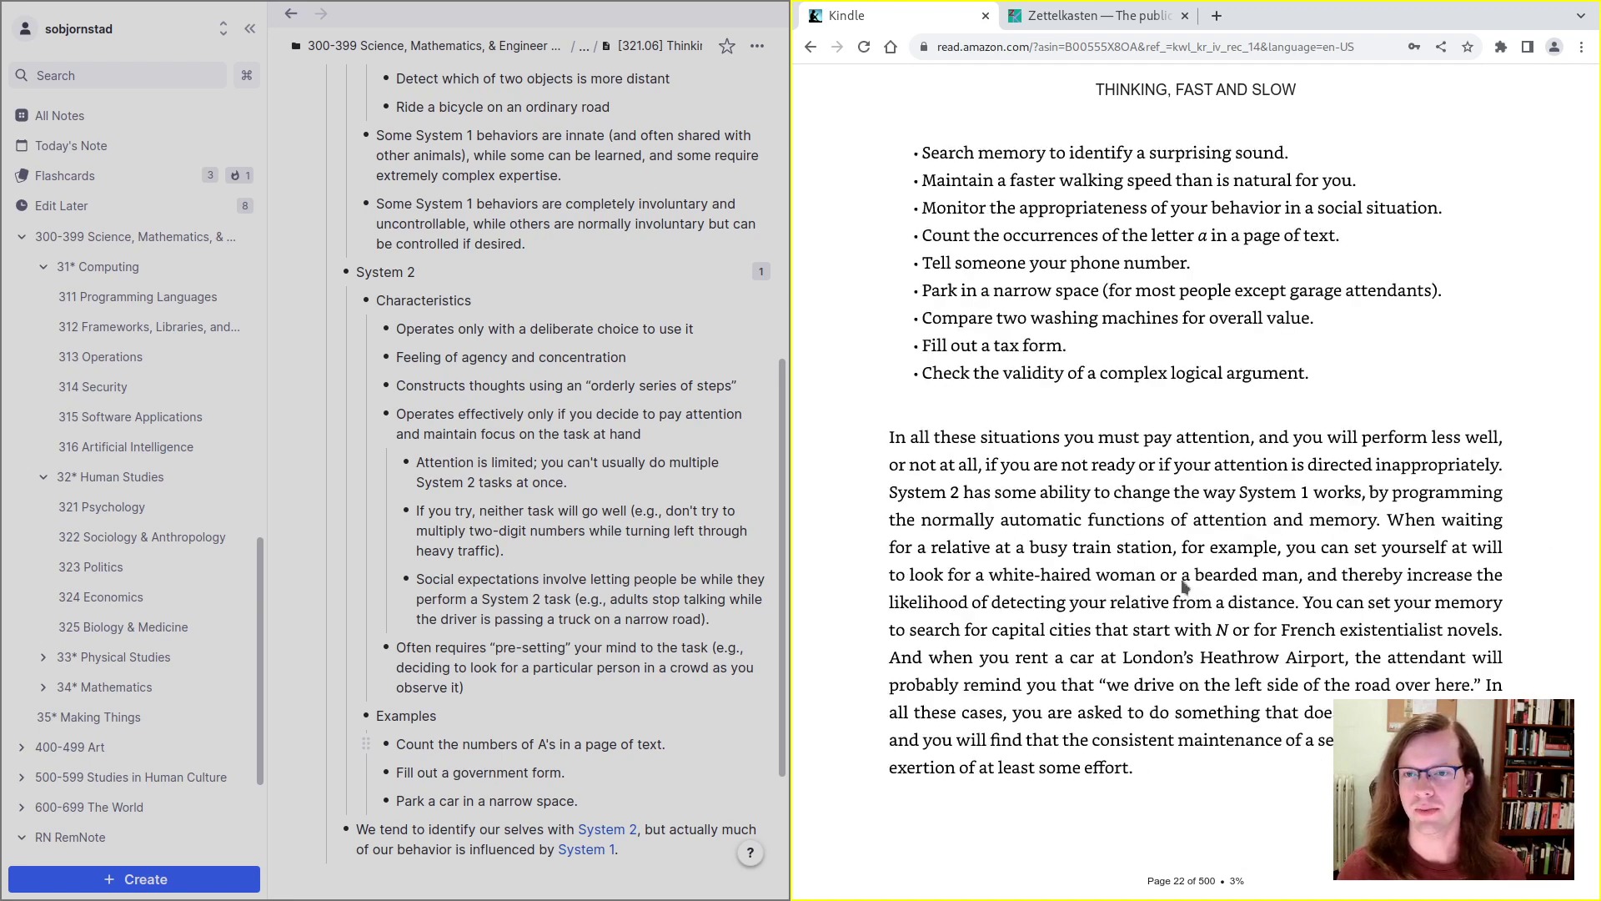
click(1560, 482)
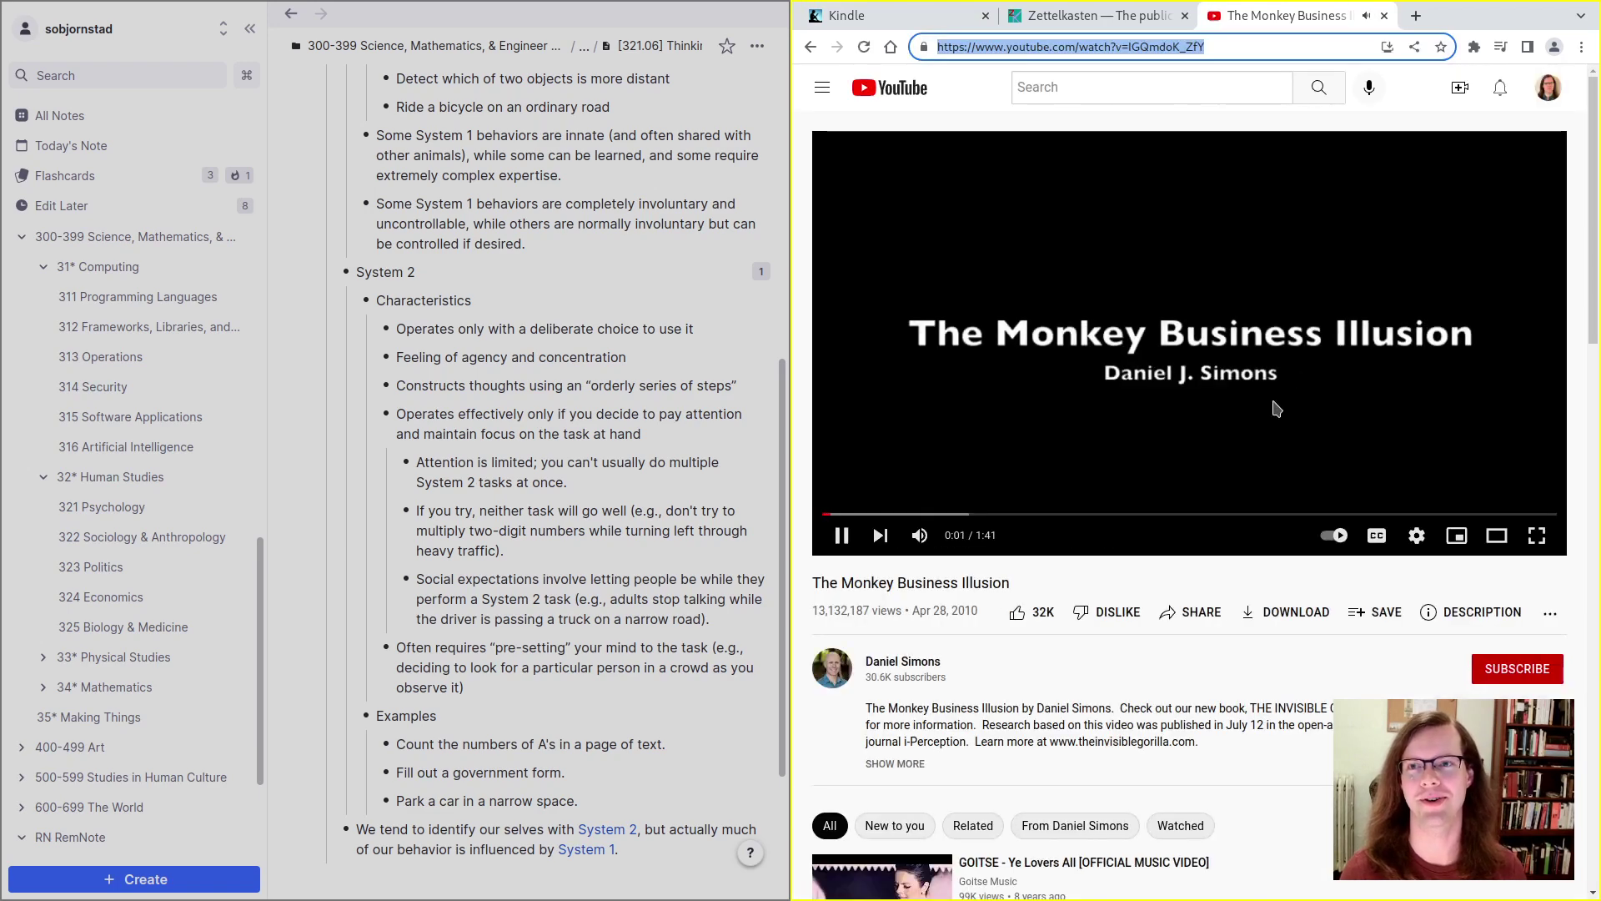
key(ctrl+w)
click(859, 15)
Step: Add a bullet below the social expectations sub-bullet that starts with a reference to ~Example
click(542, 572)
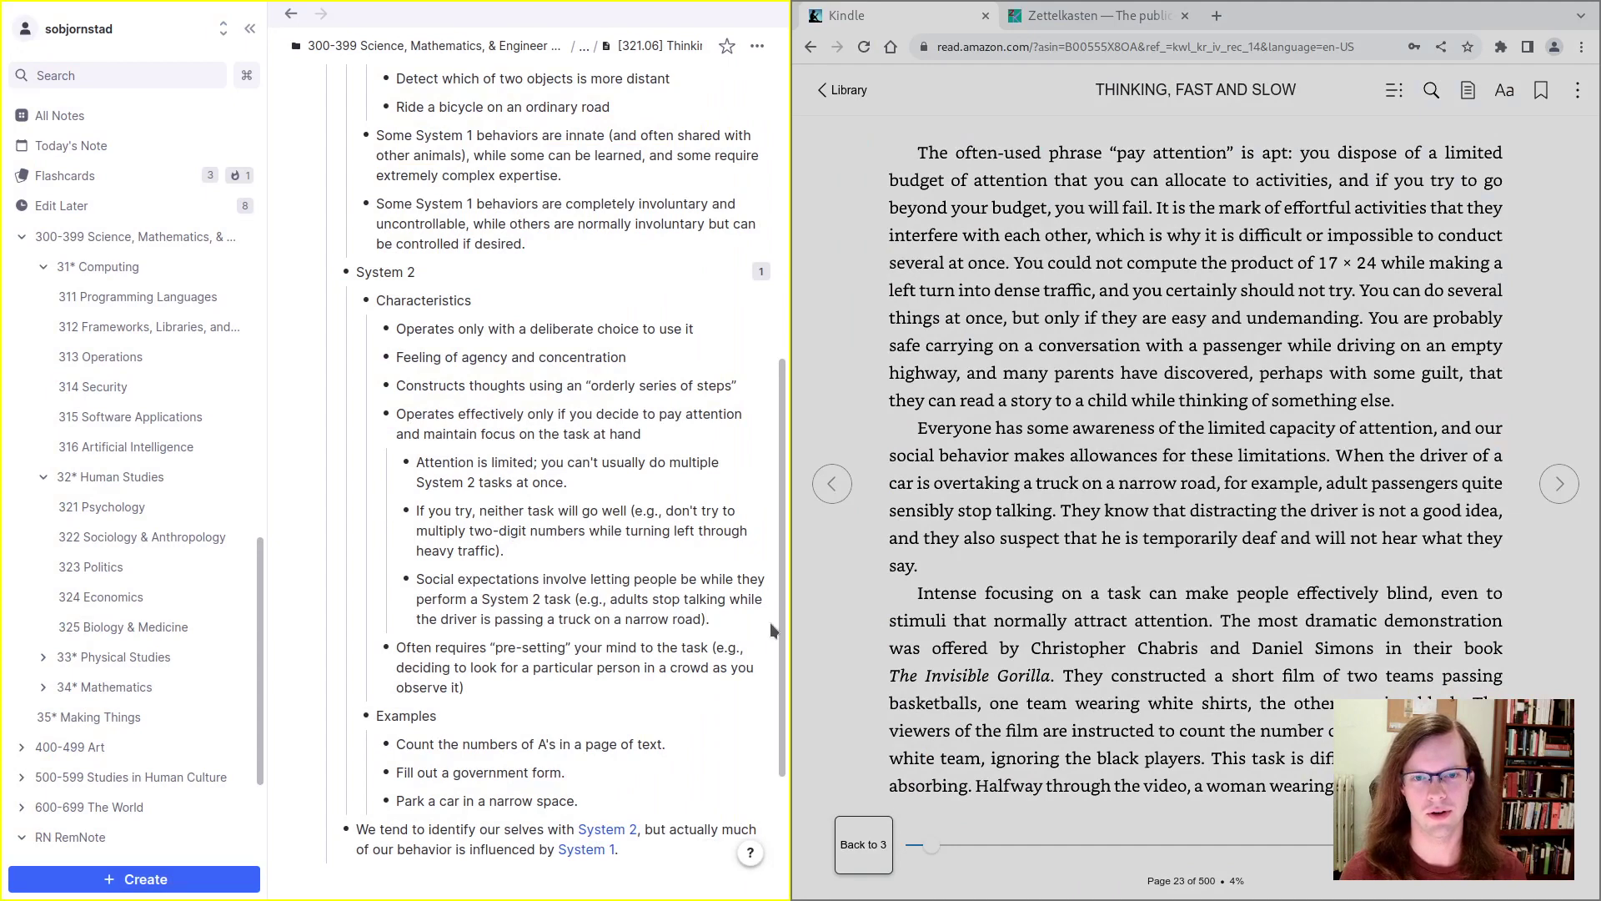
key(Return)
text(~)
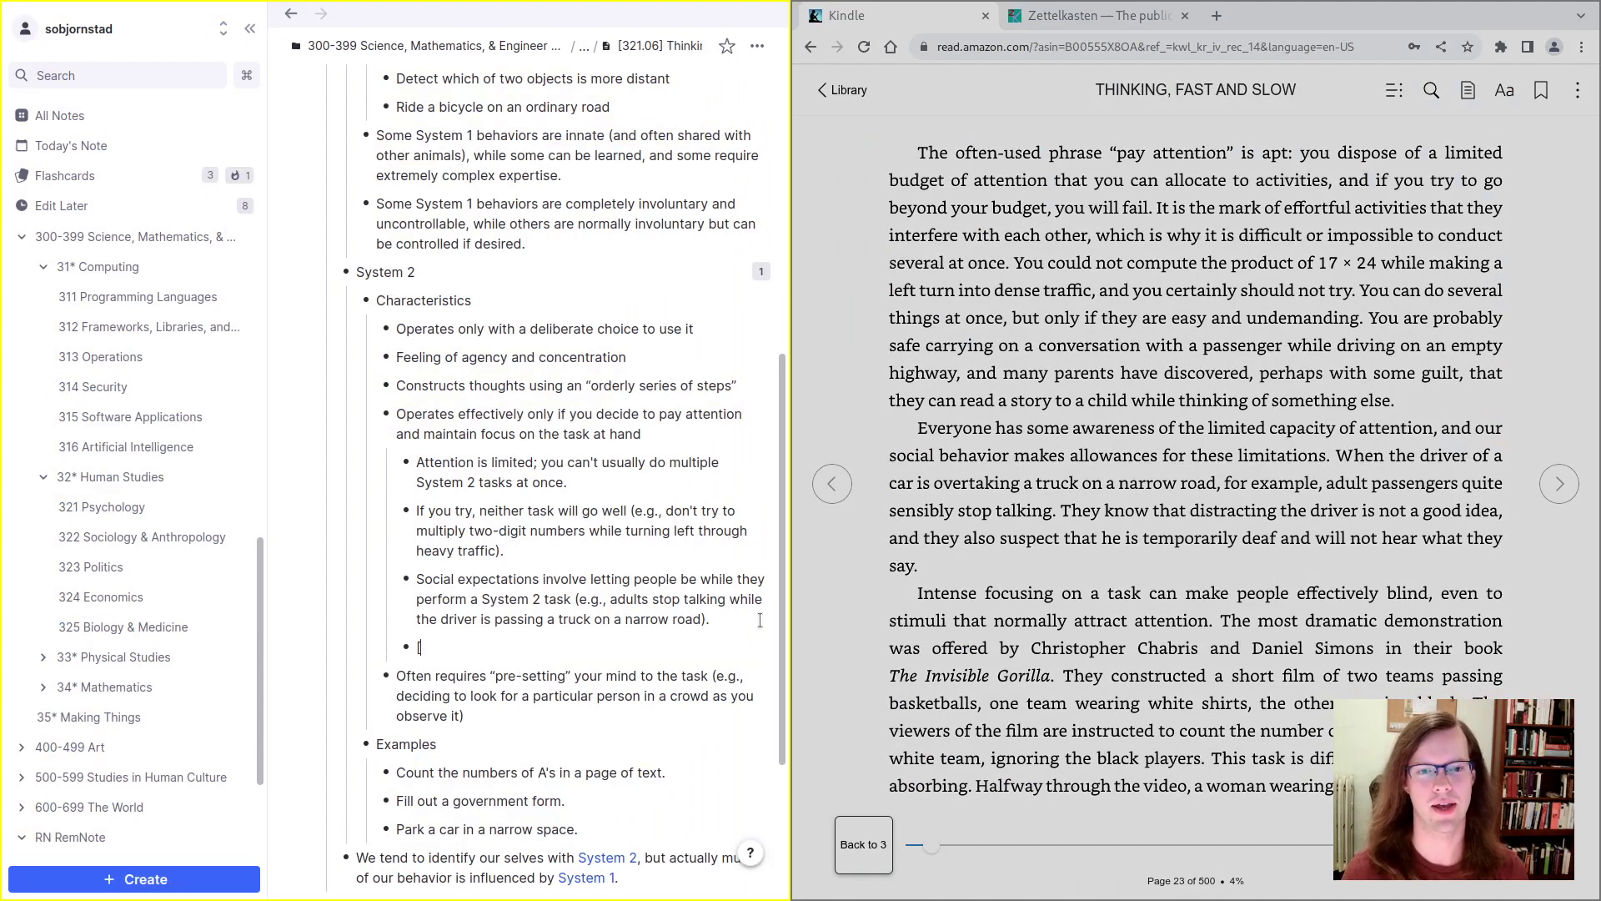
text(Examp)
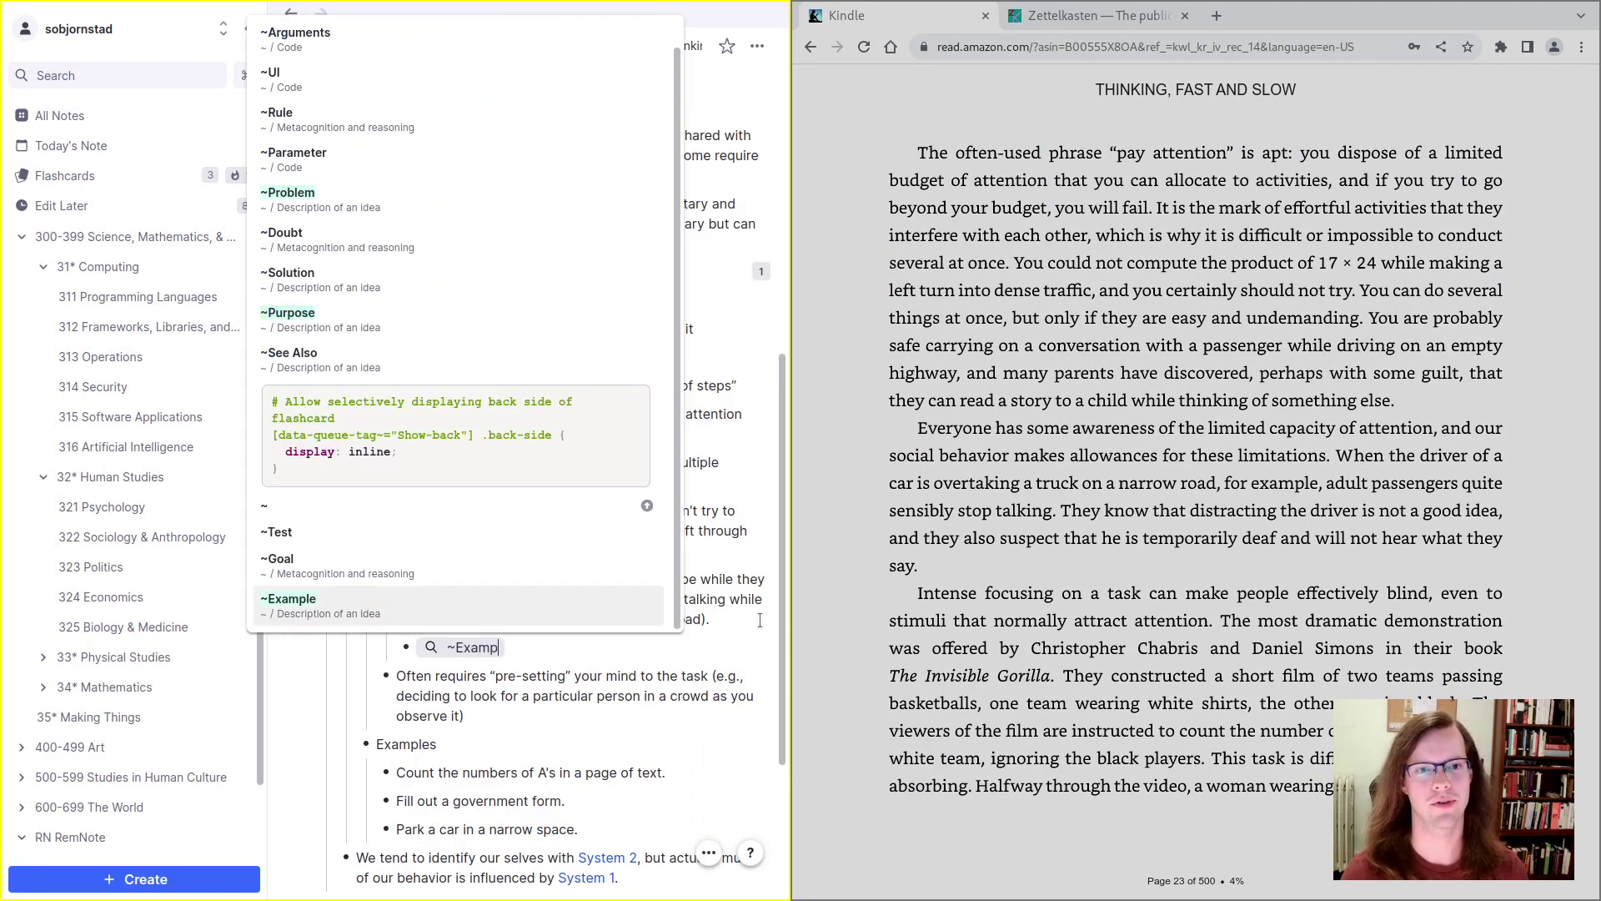
text(le)
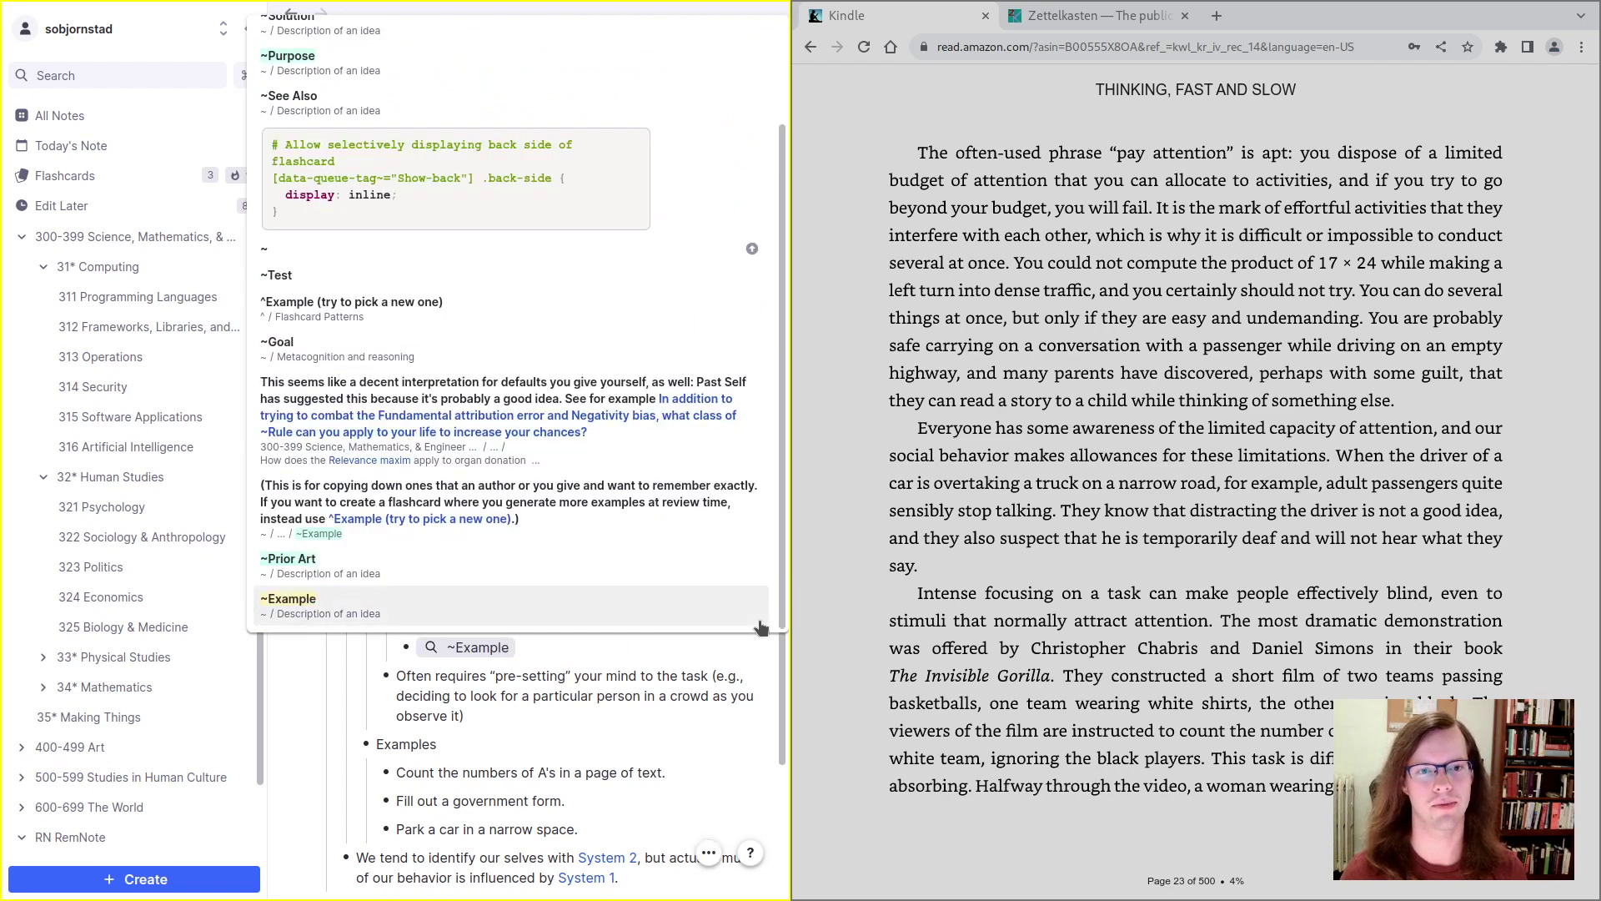
key(Return)
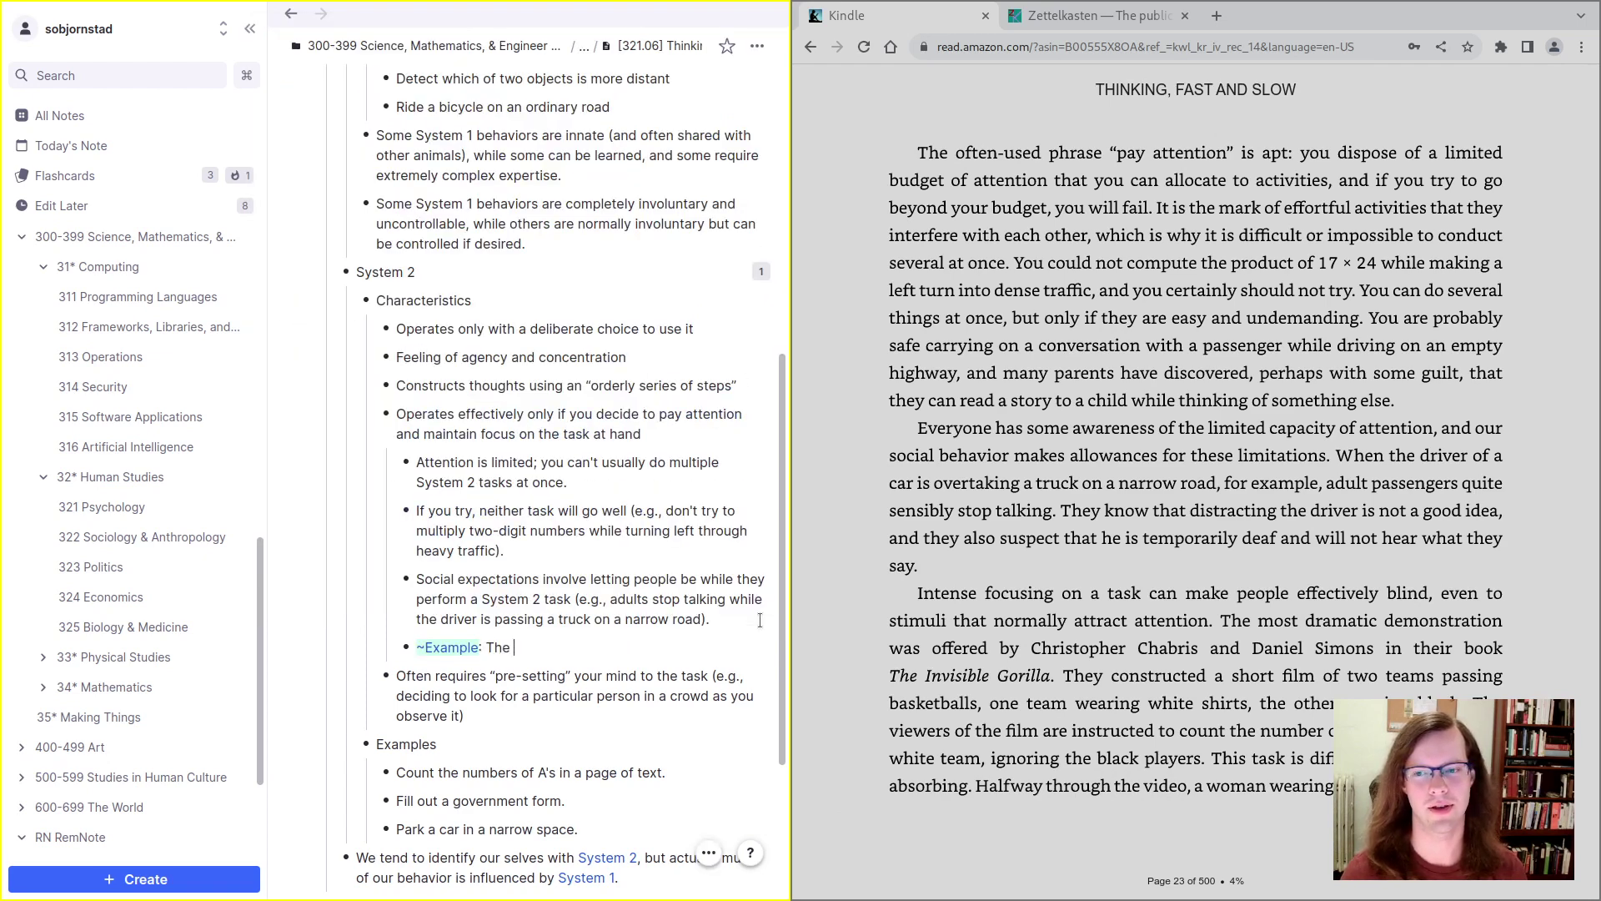
Step: Complete the ~Example bullet with ": The invisible gorilla experiment"
text(: The invosible)
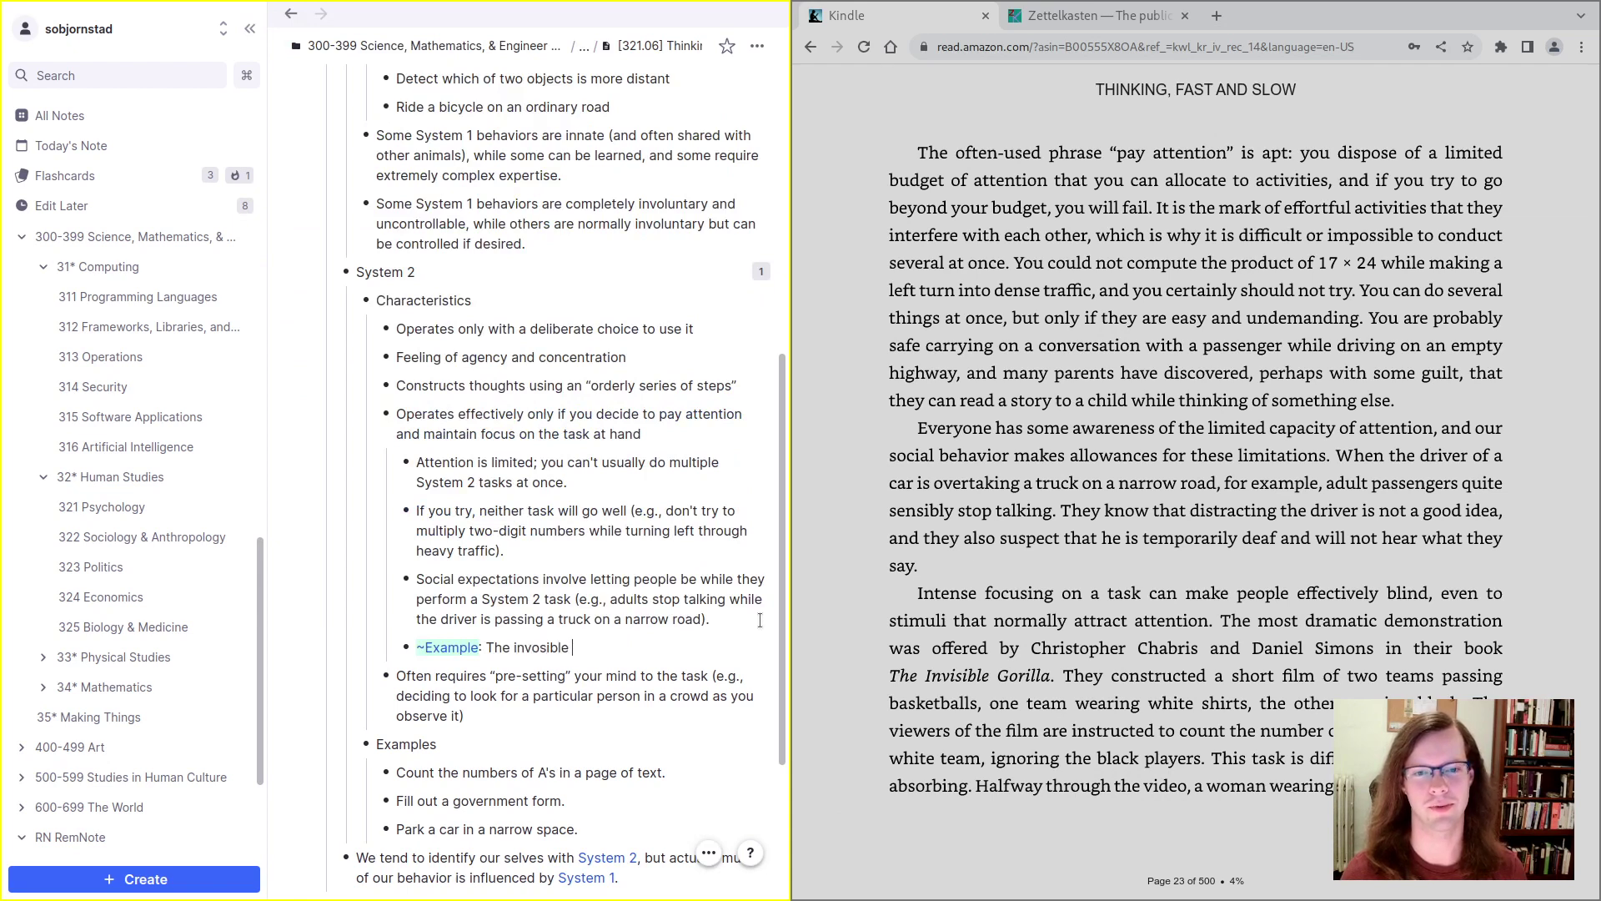
key(BackSpace)
key(BackSpace)
key(BackSpace)
key(BackSpace)
key(BackSpace)
key(BackSpace)
text(ble)
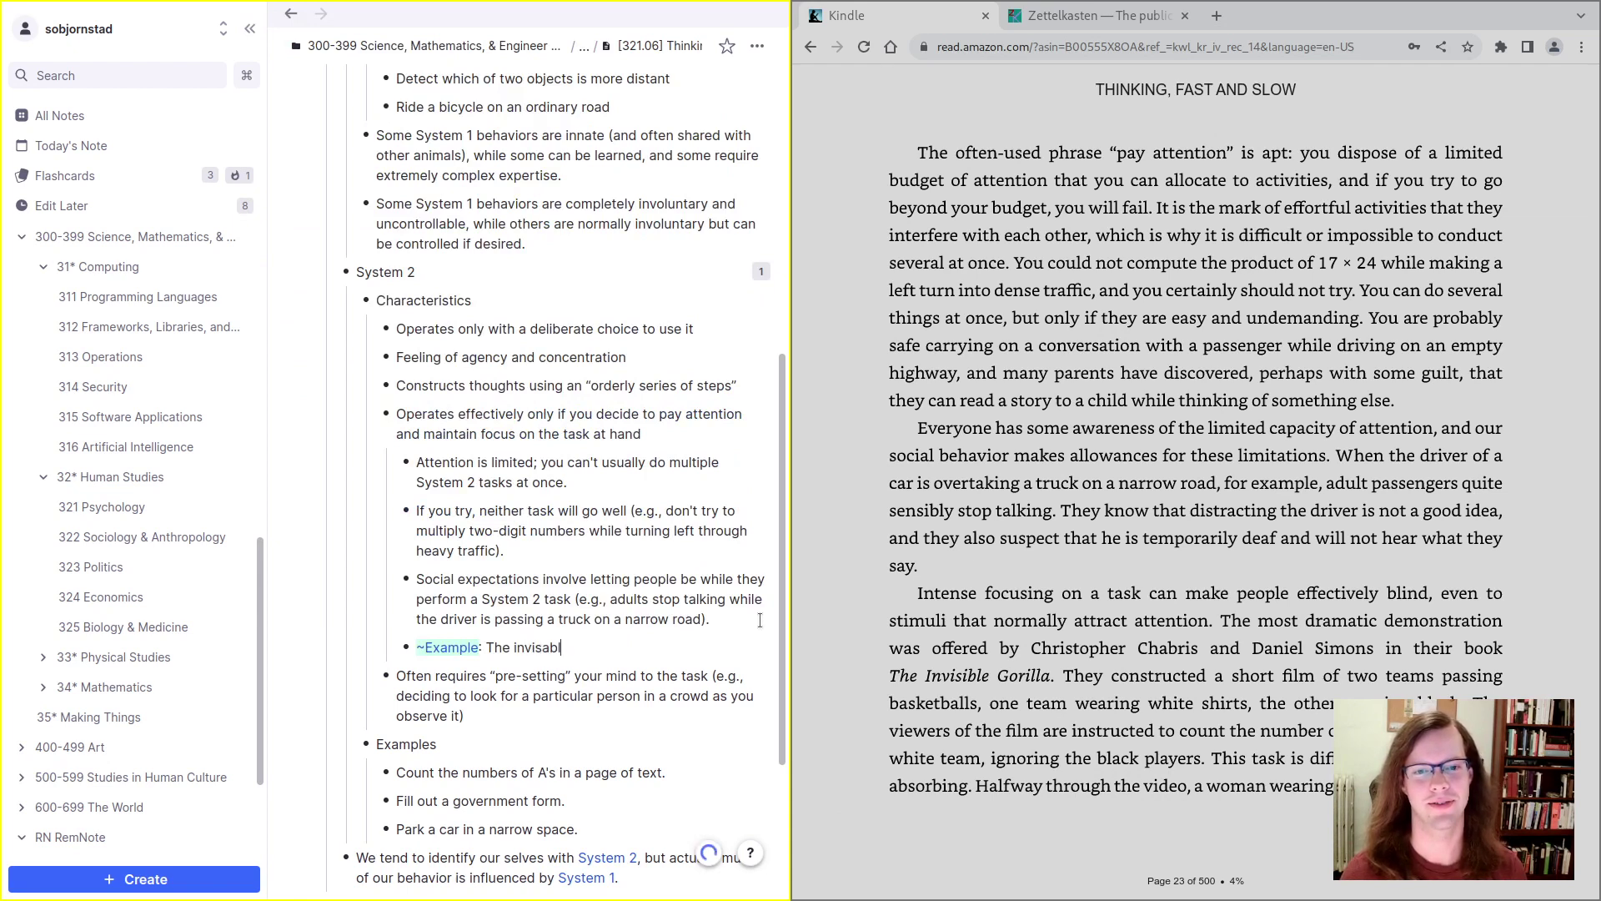
key(BackSpace)
key(BackSpace)
key(BackSpace)
text(ible gorilla experiment)
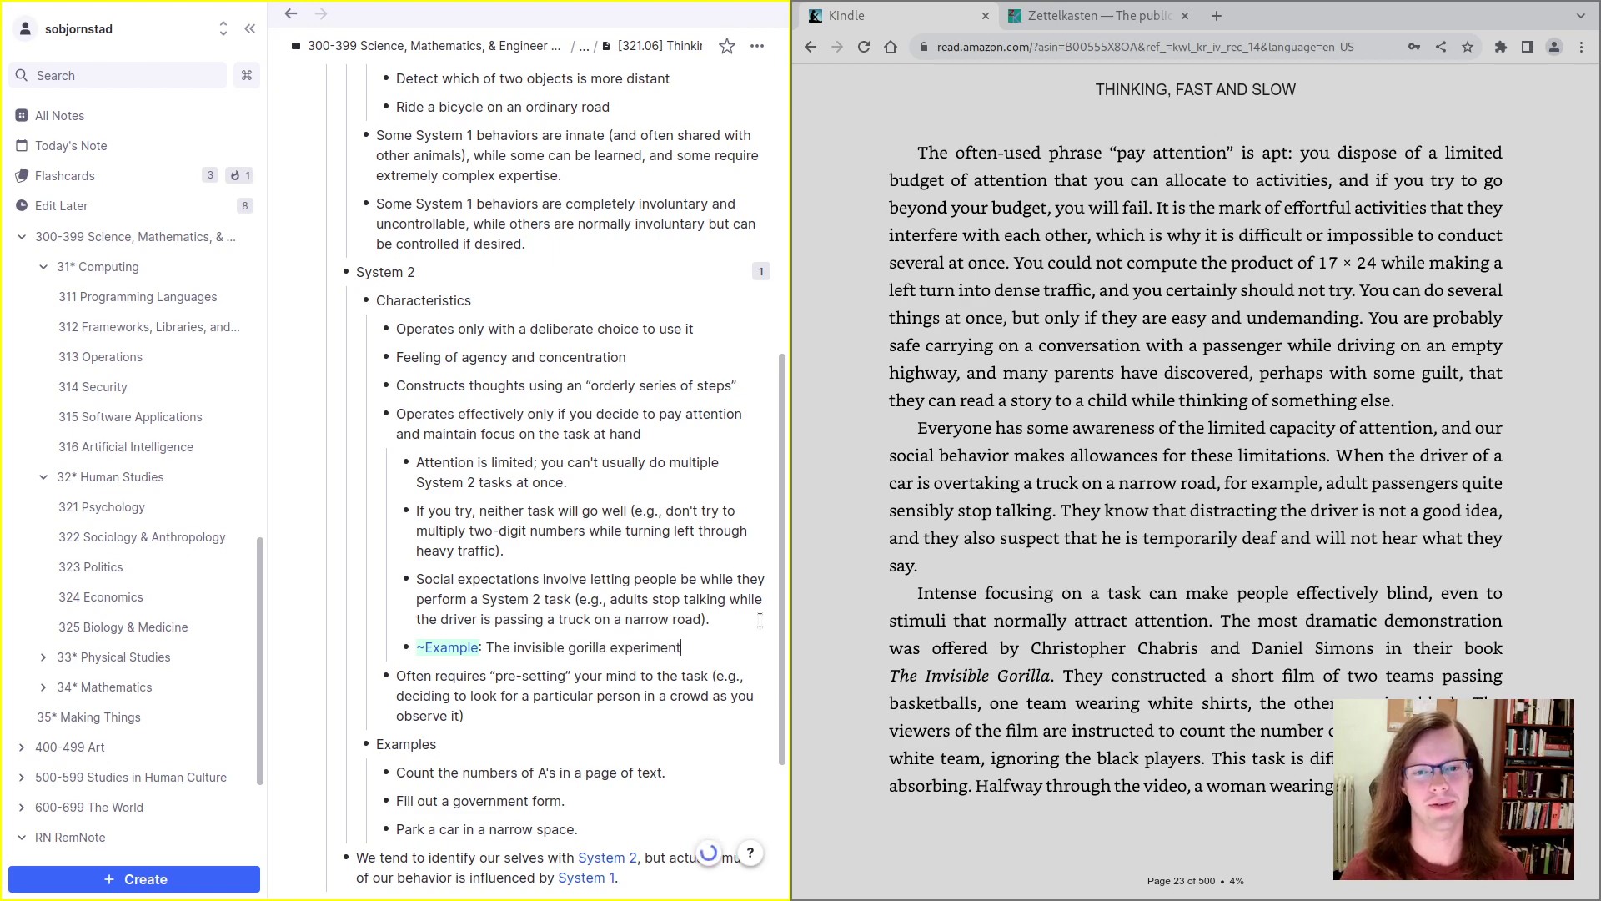
Step: Nest the YouTube link of The Monkey Business Illusion under the invisible gorilla example
key(Return)
key(Tab)
text(www.youtube.com/watch?v=IGQmdoKZfY)
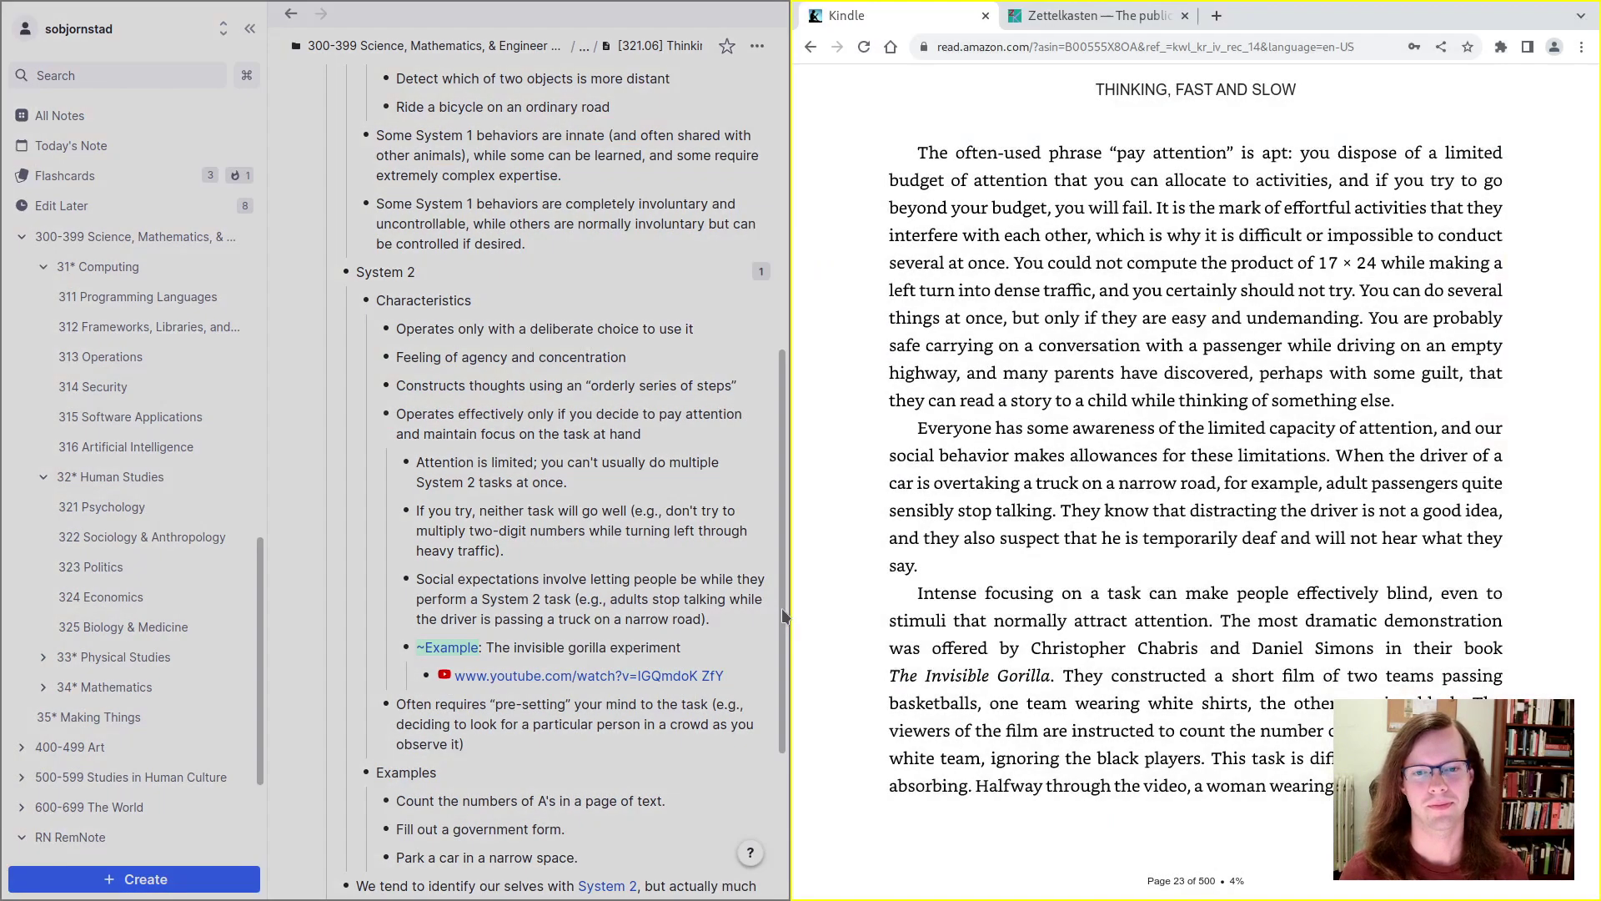
Step: Read on in Kindle and insert, above the gorilla example, "System 2 tasks can require such intense focus that you become blind to other events"
click(1291, 616)
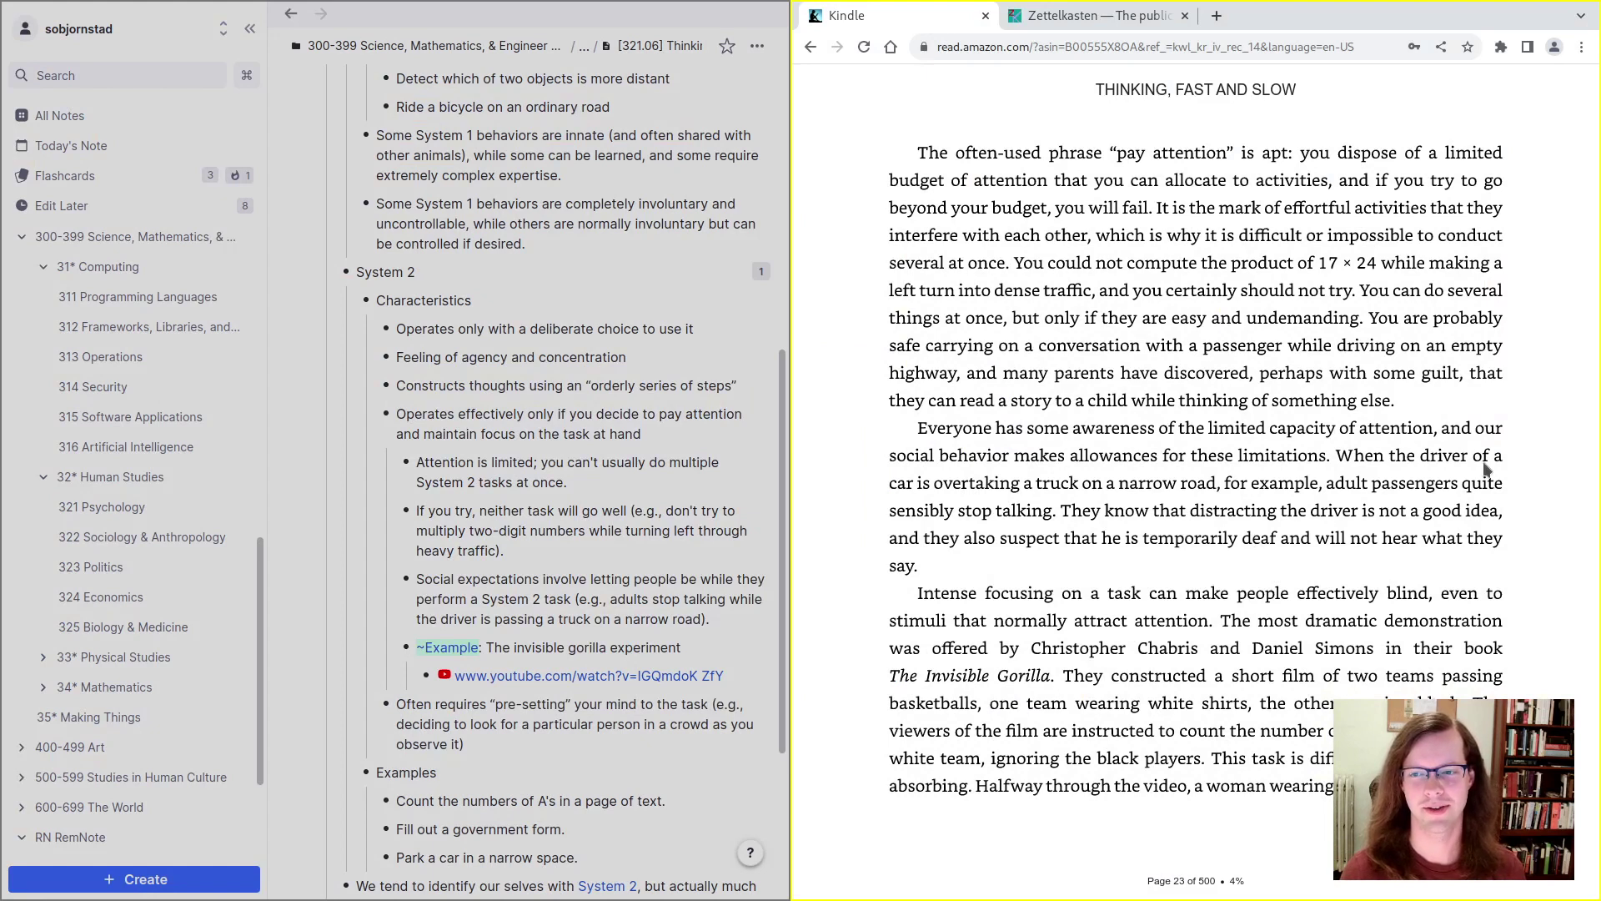
click(1562, 488)
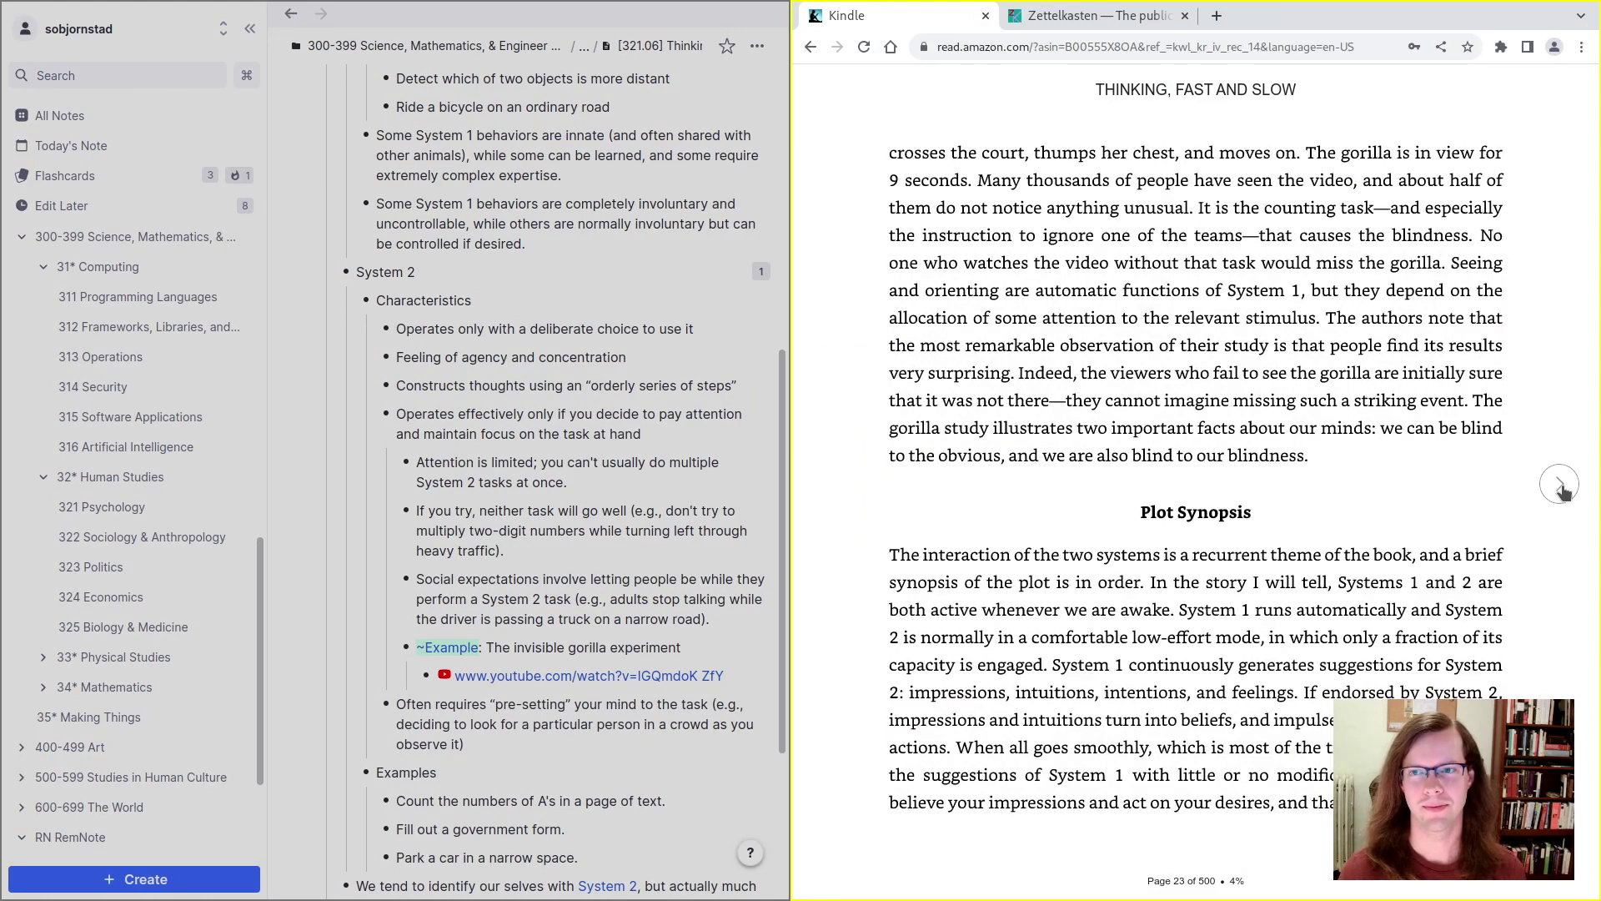
click(631, 635)
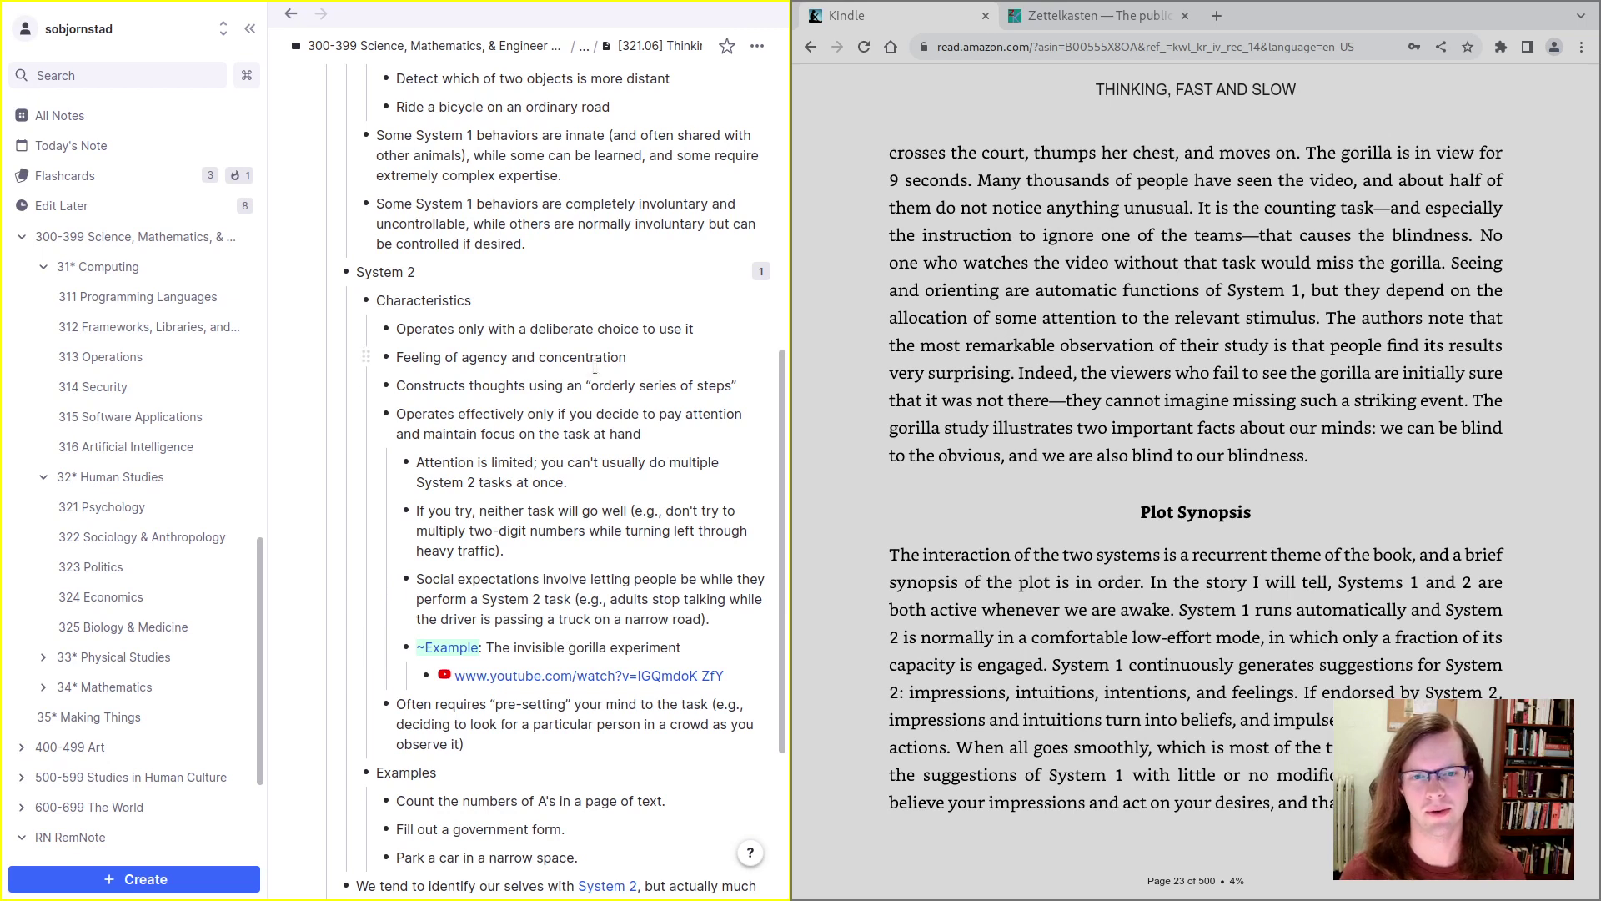
click(759, 620)
key(Return)
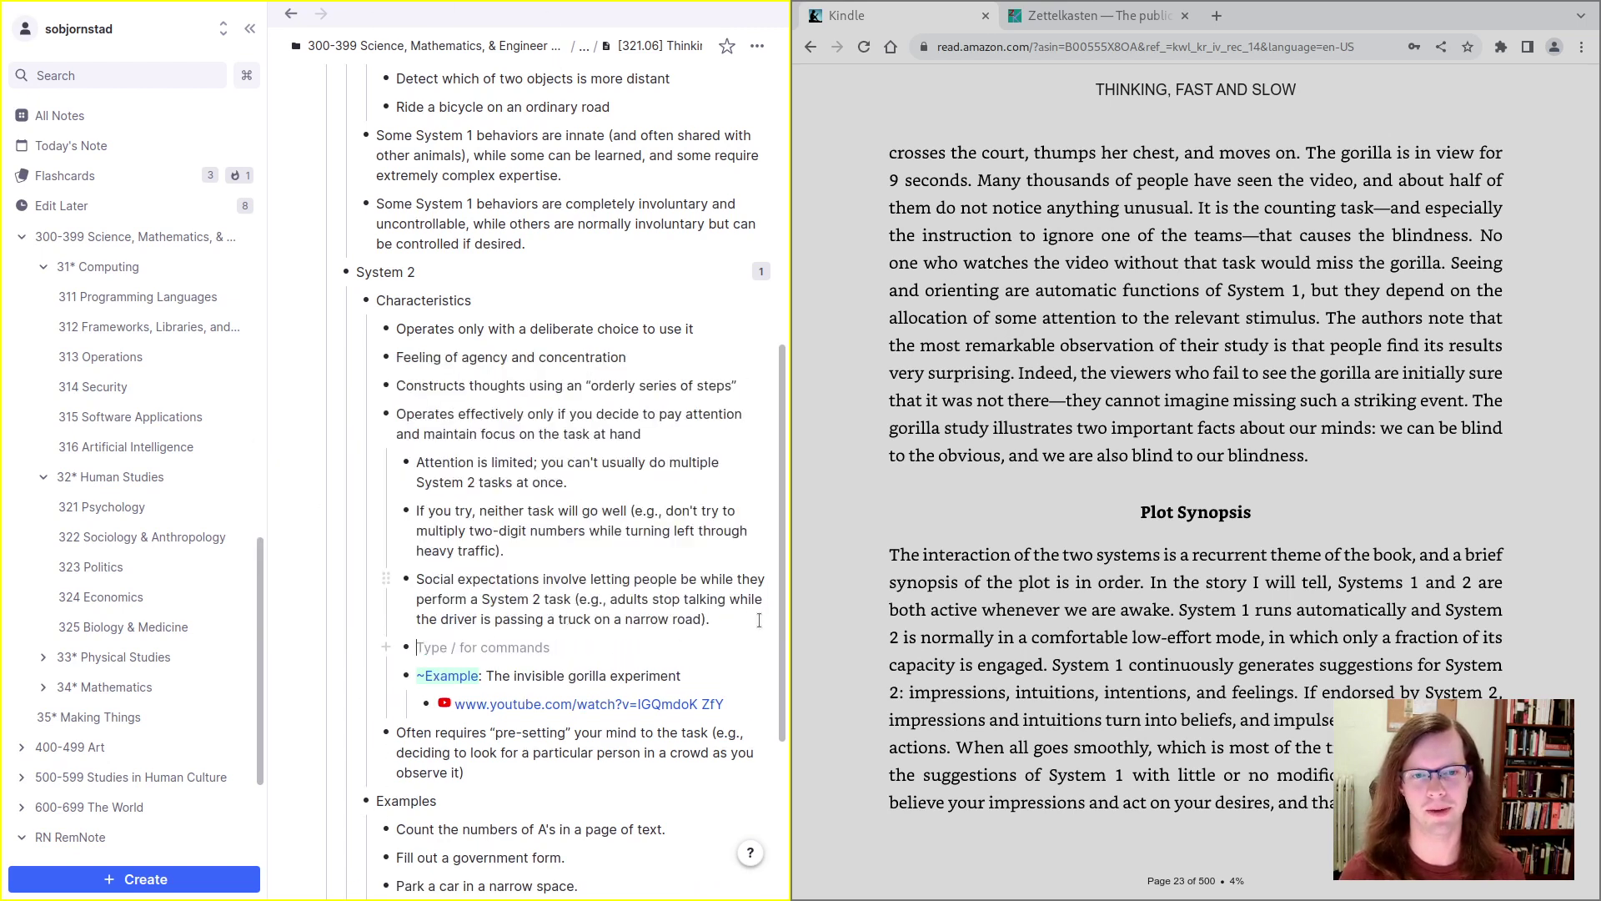
text(S)
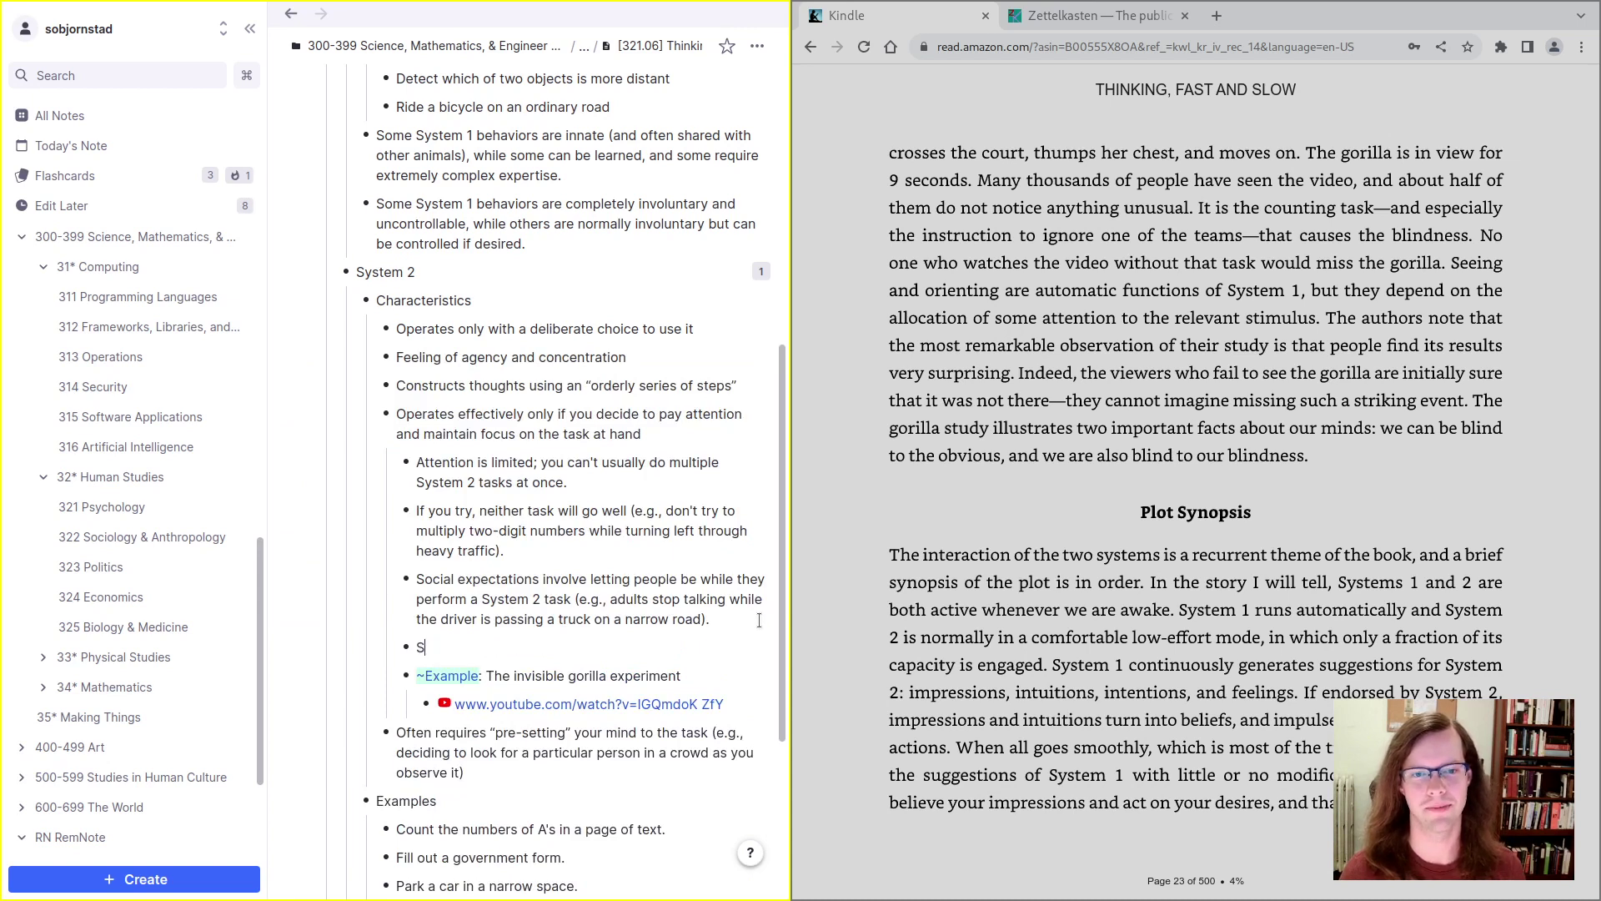
text(ystem 2 tasks can require)
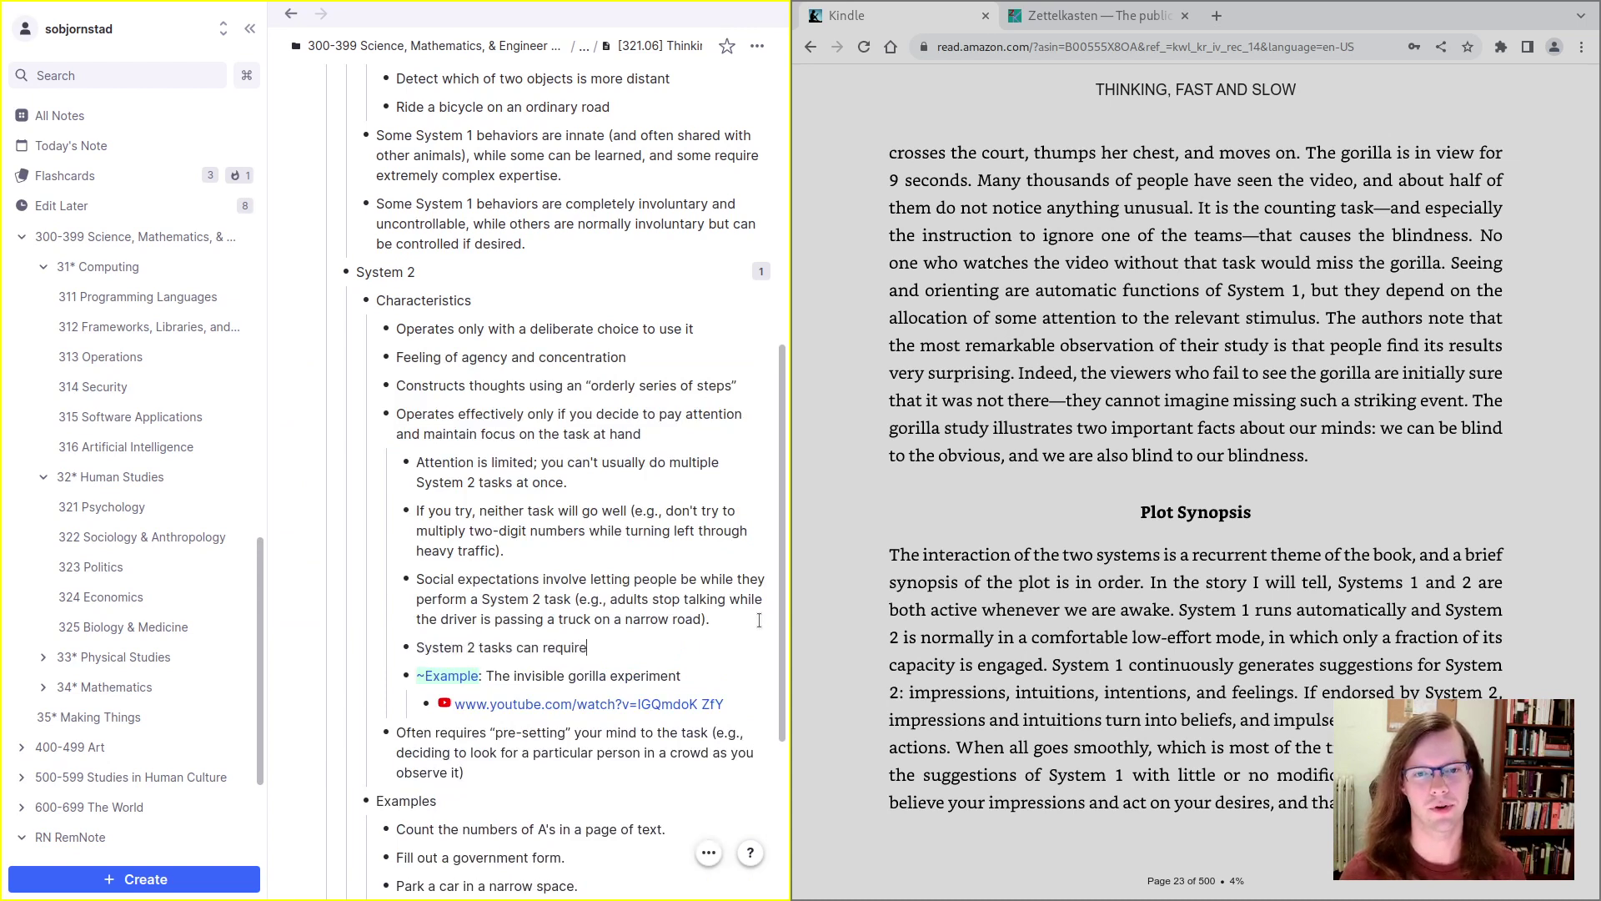
text( such insten)
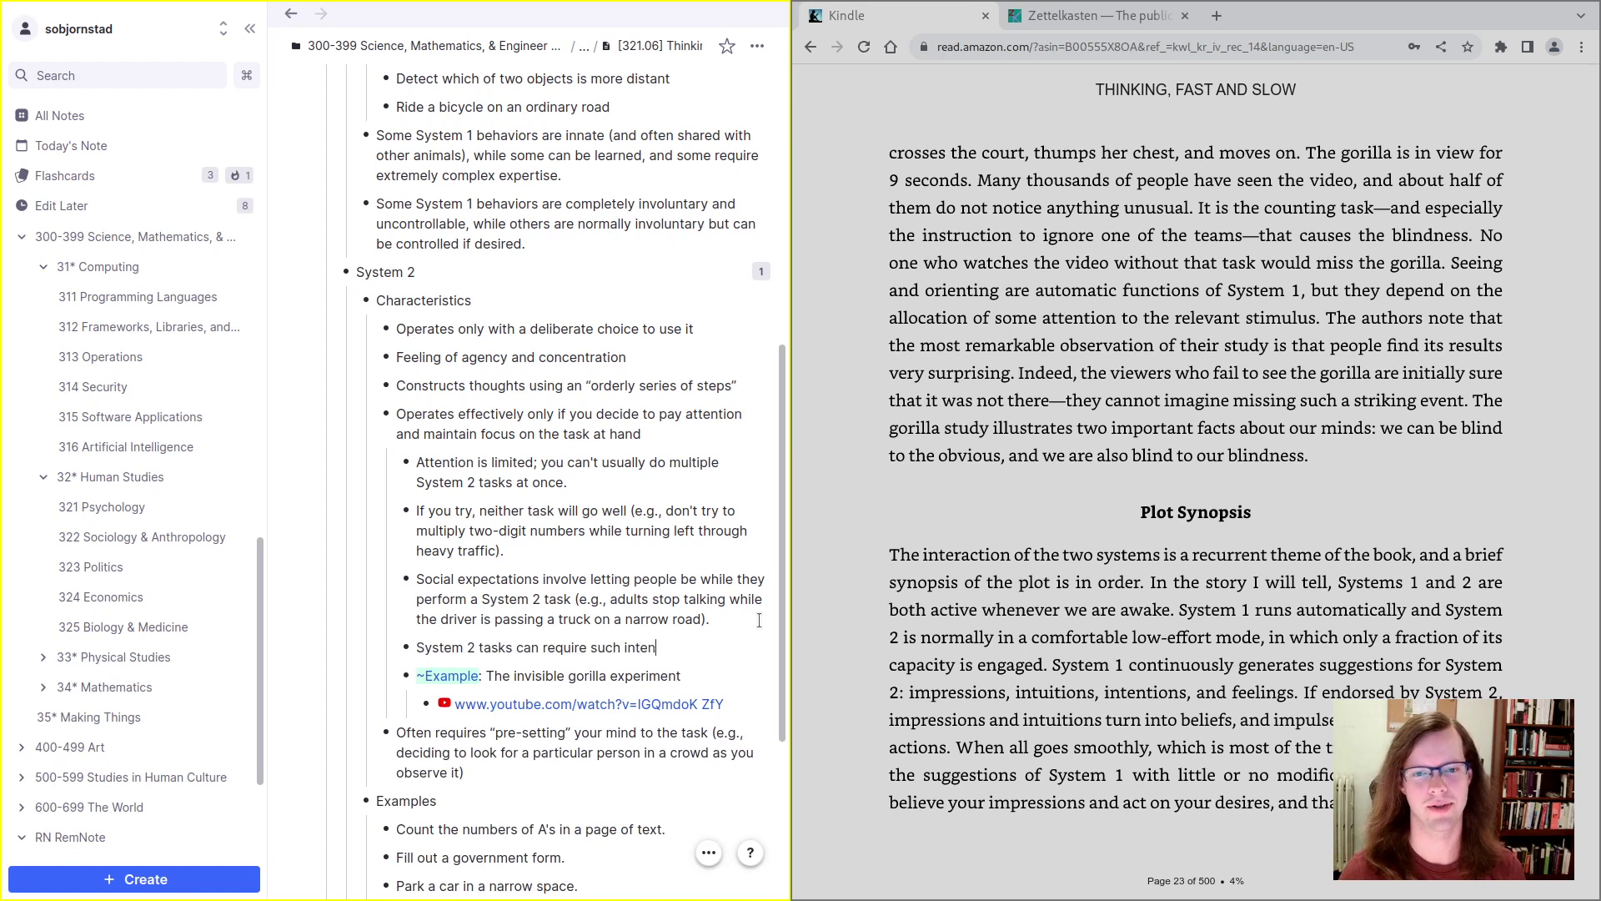
text(se focus that yo)
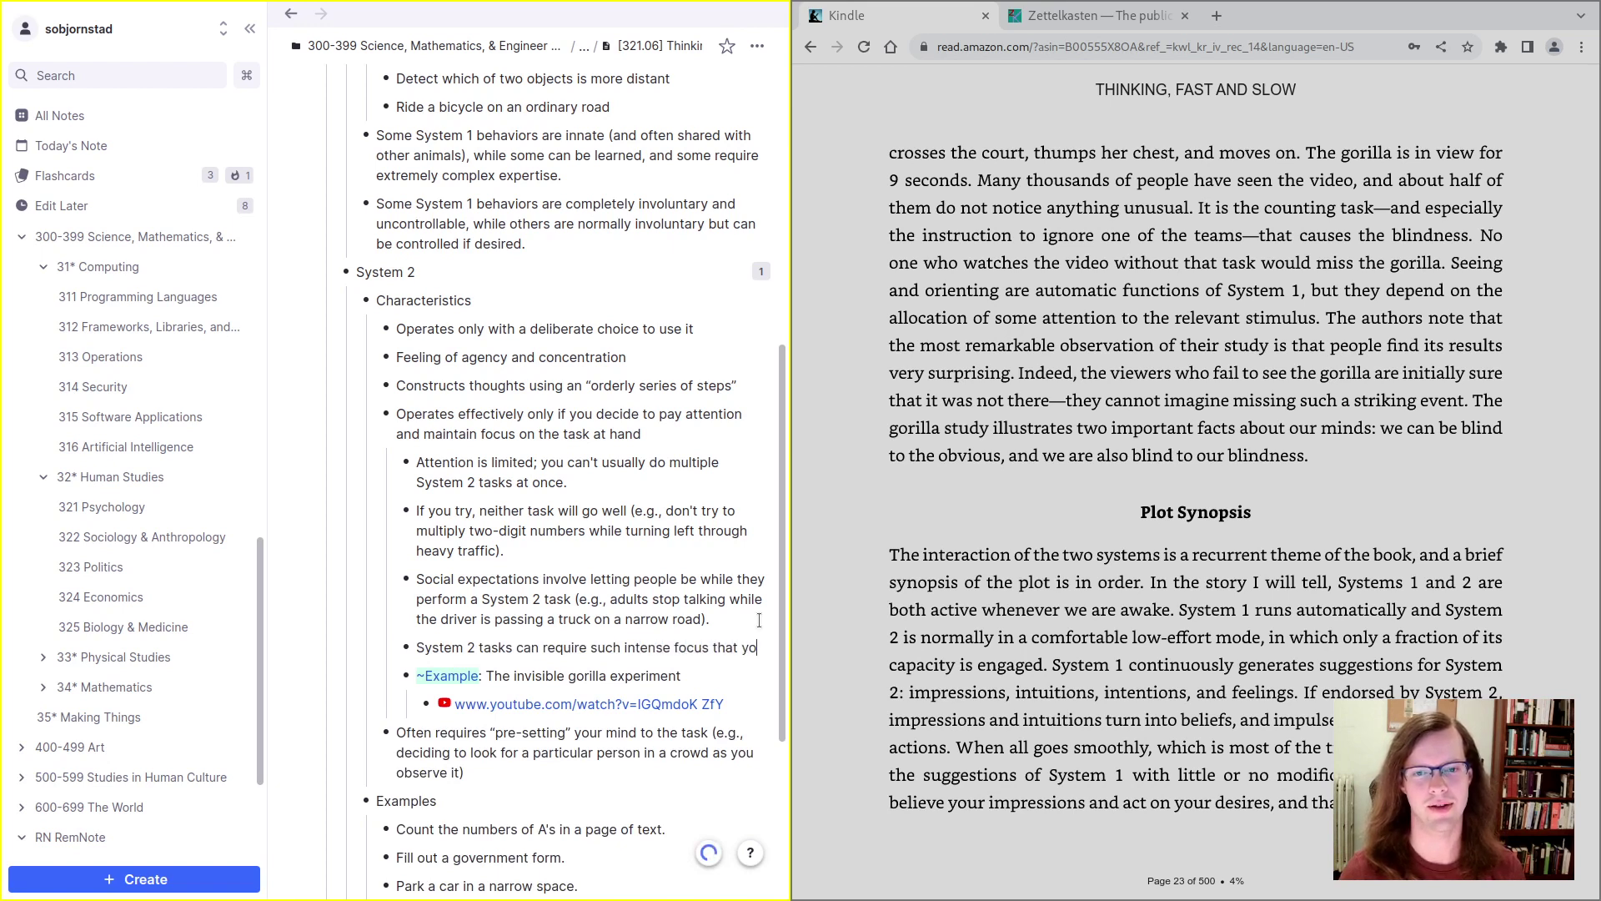
text(u become b)
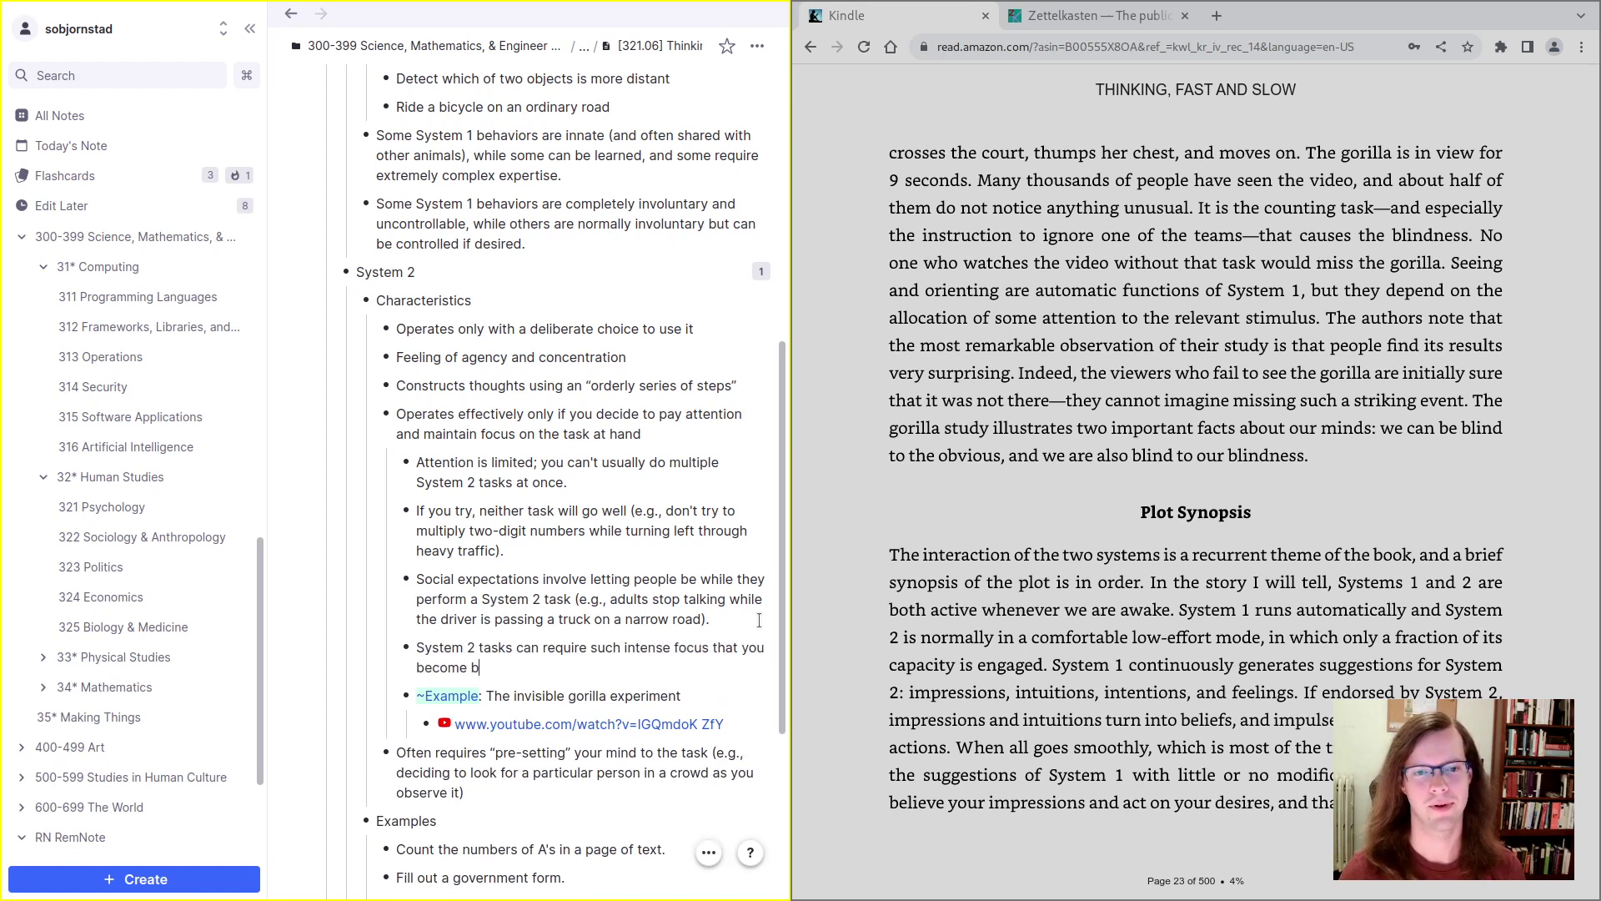
text(lind to other event)
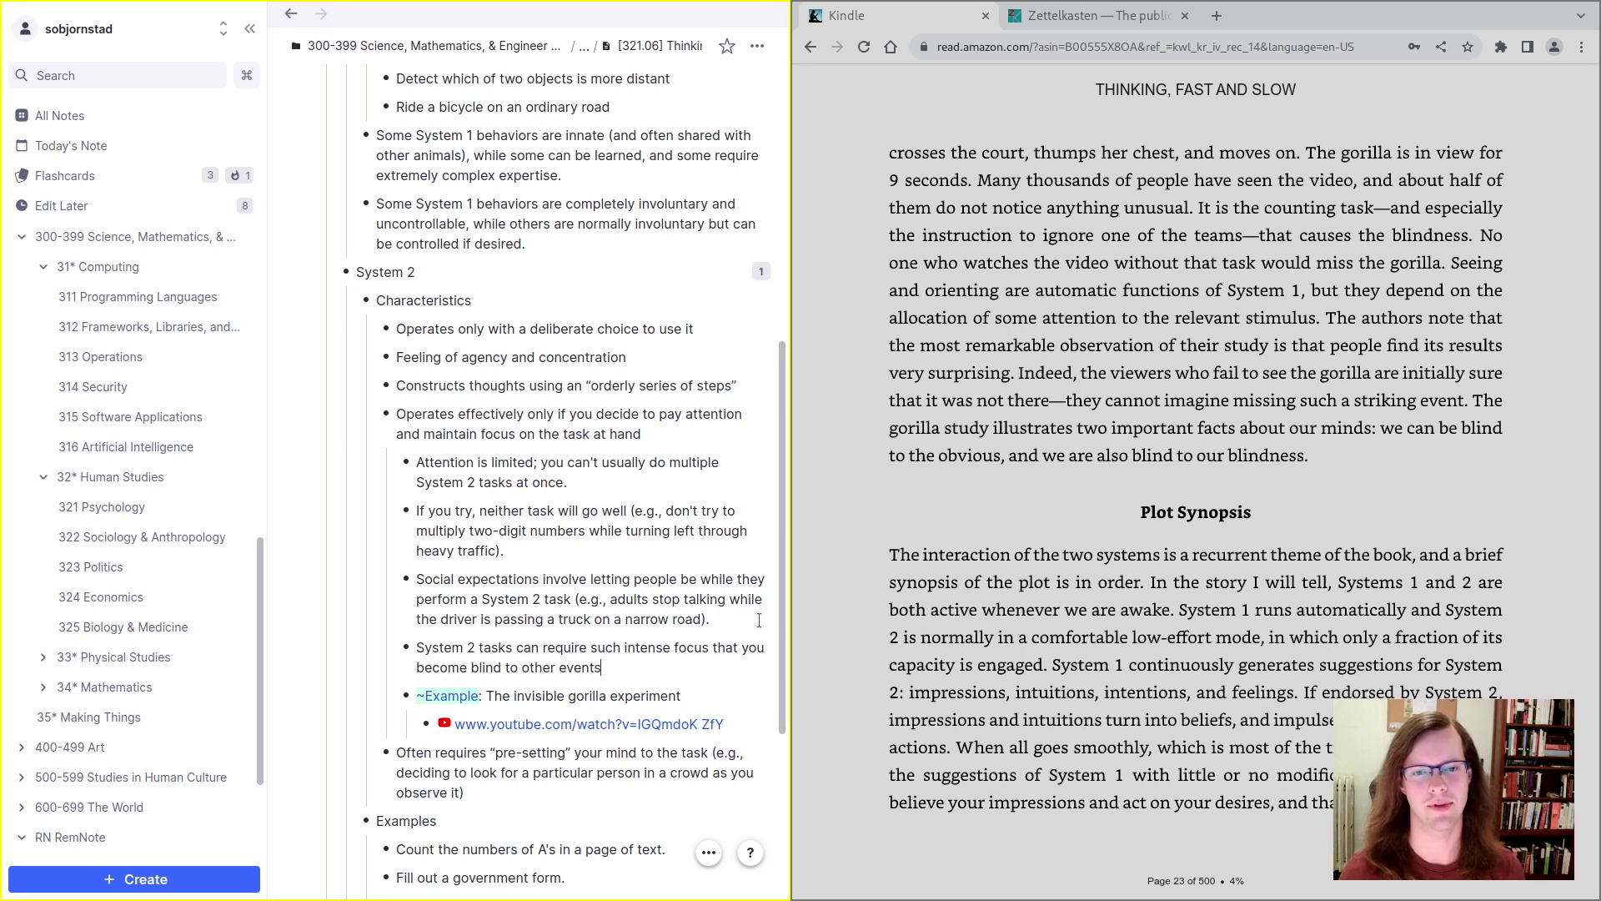
text(s)
Step: Nest the gorilla example under the intense focus sub-bullet and end that sub-bullet with a period
key(Down)
key(Tab)
click(1357, 321)
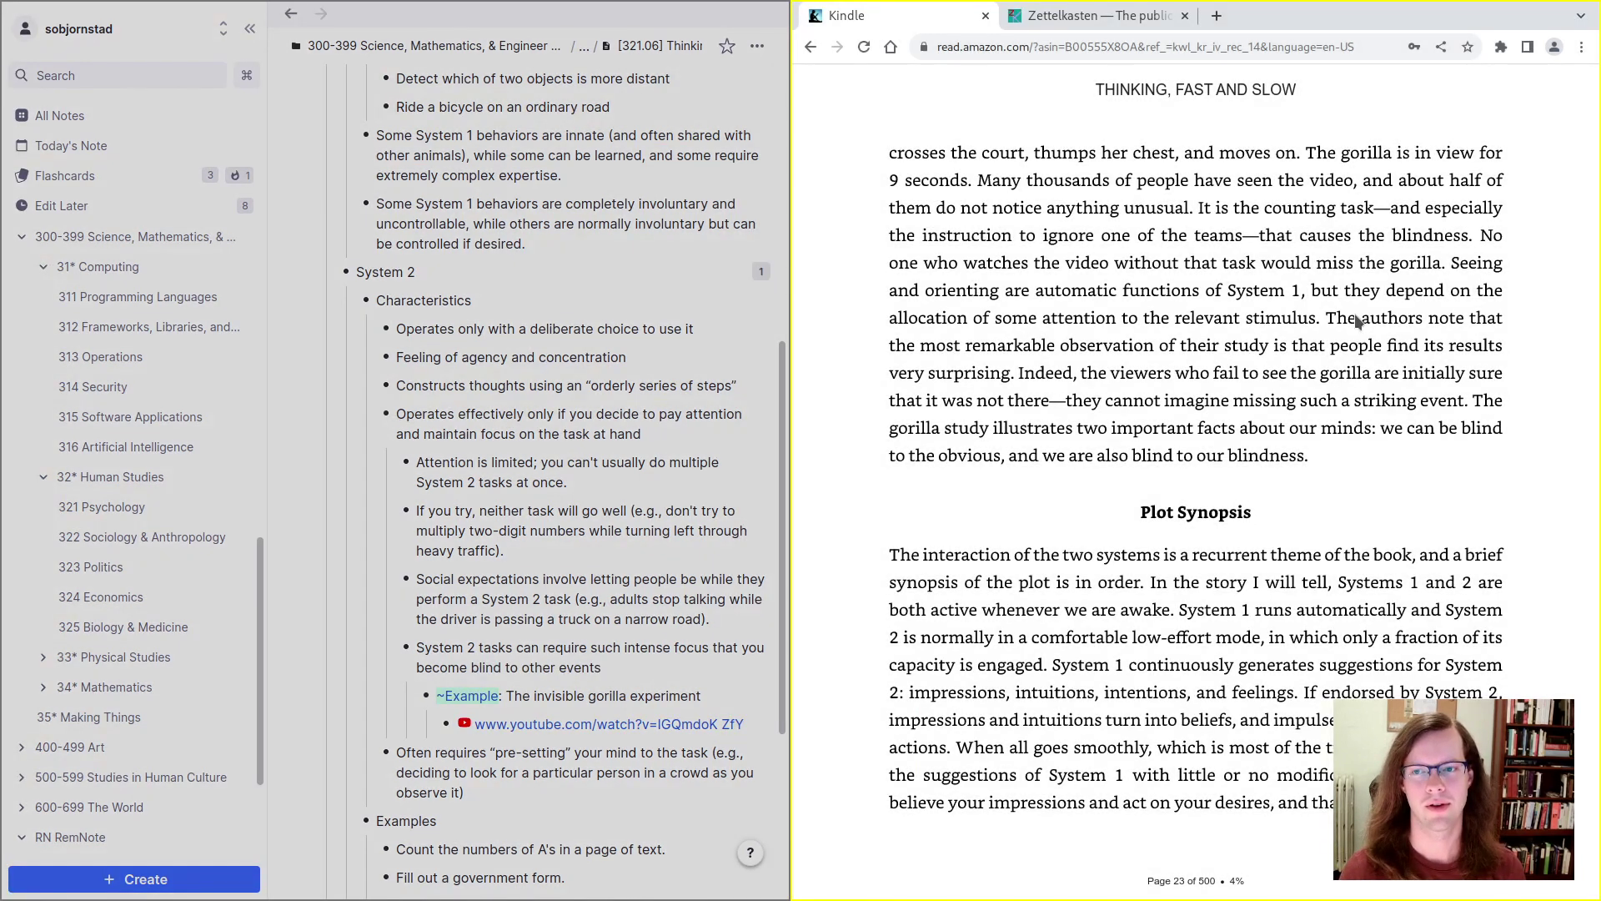
click(769, 662)
text(.)
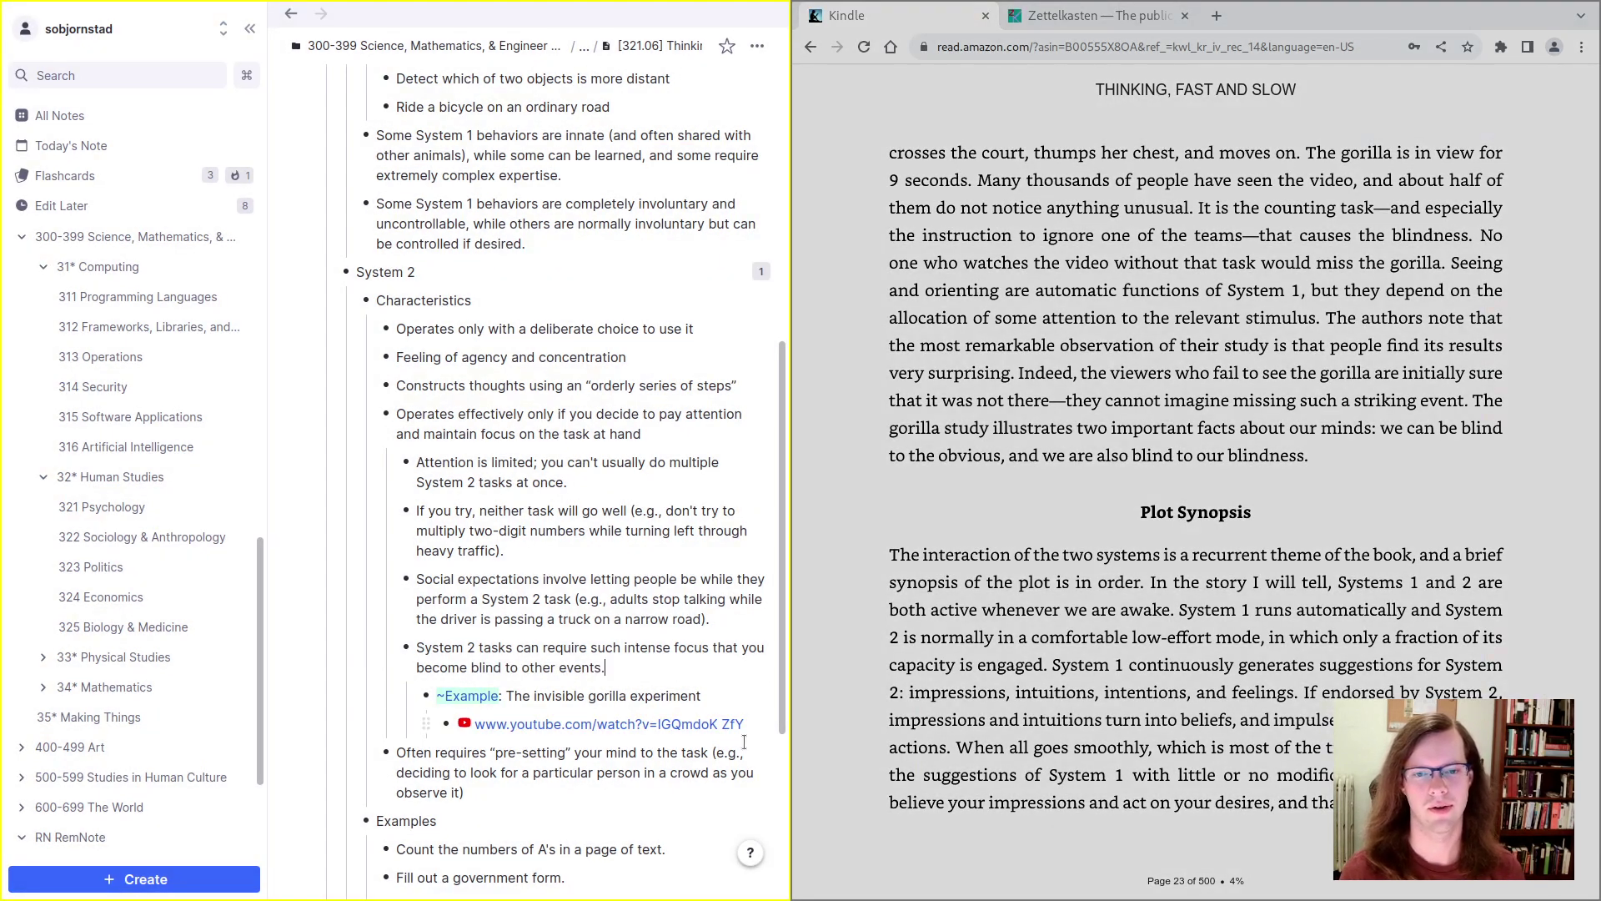
Step: Select the passage "and we are also blind to our blindness." on the Kindle page
click(762, 728)
click(1248, 465)
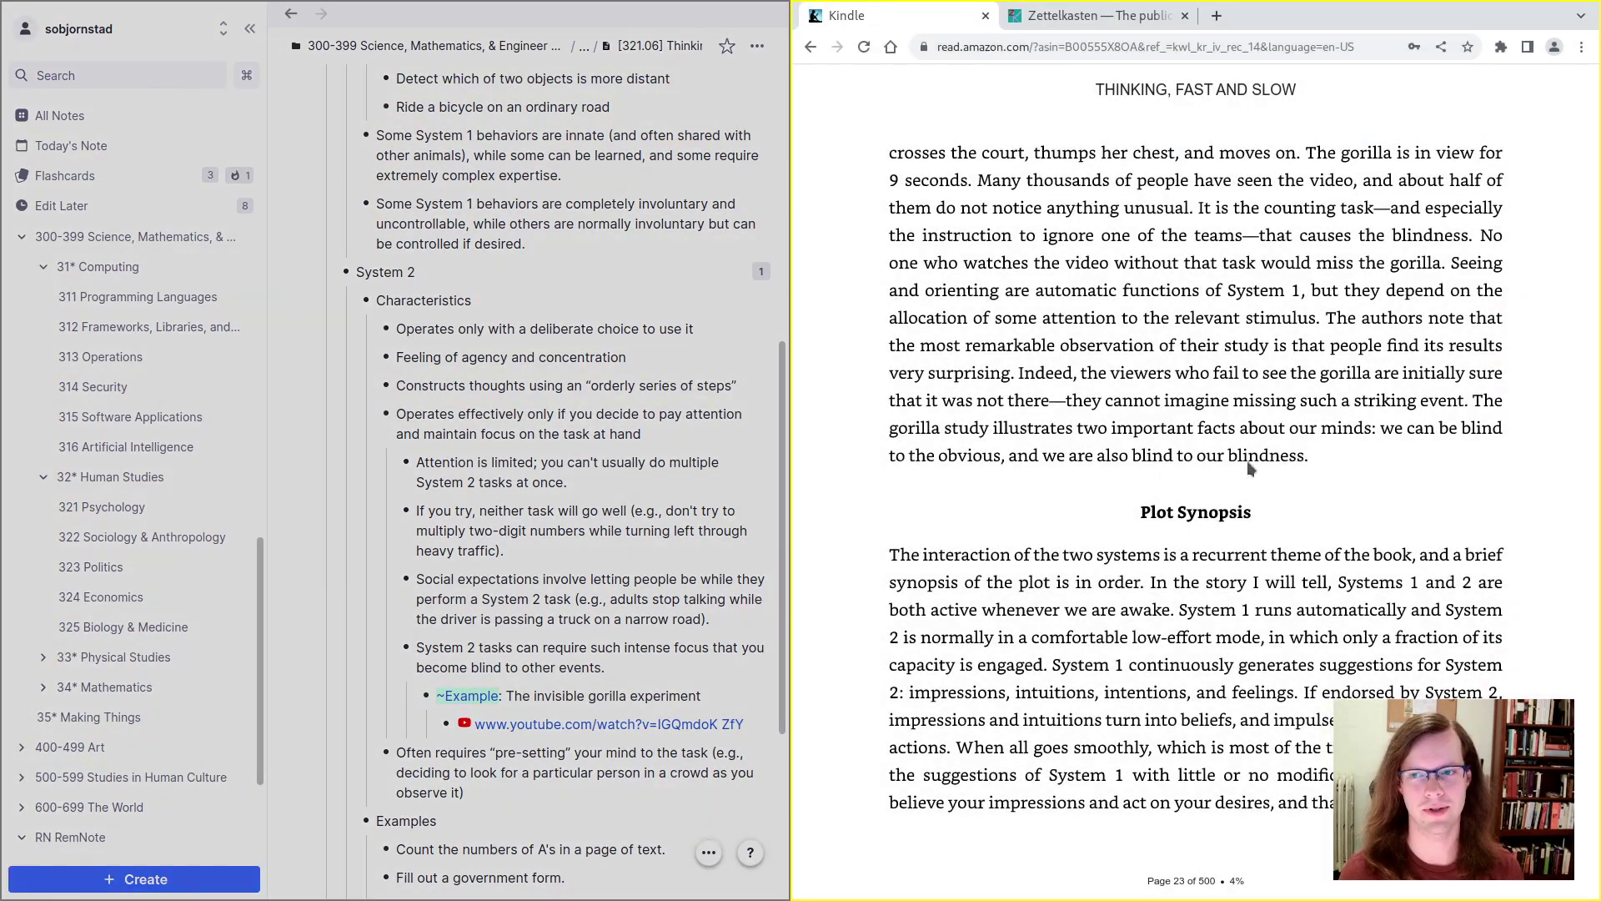
drag(1362, 460, 1003, 452)
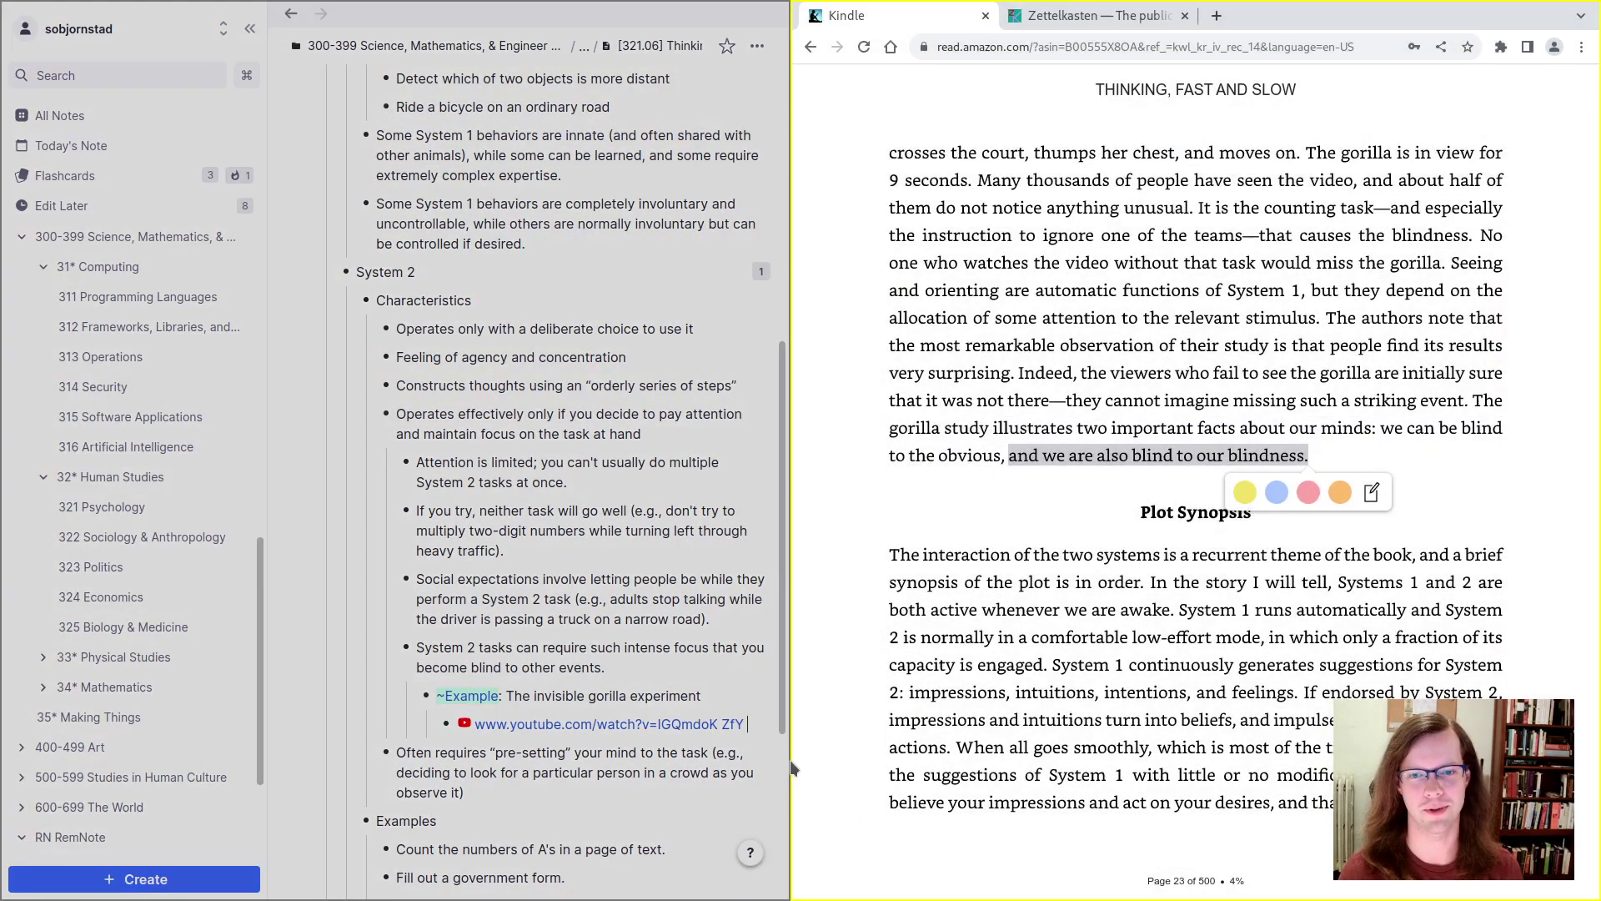
Step: Insert above the gorilla example the sub-bullet "Not only do we not see the other events, we also don't realize that we're missing them."
click(764, 717)
key(Return)
key(shift+Tab)
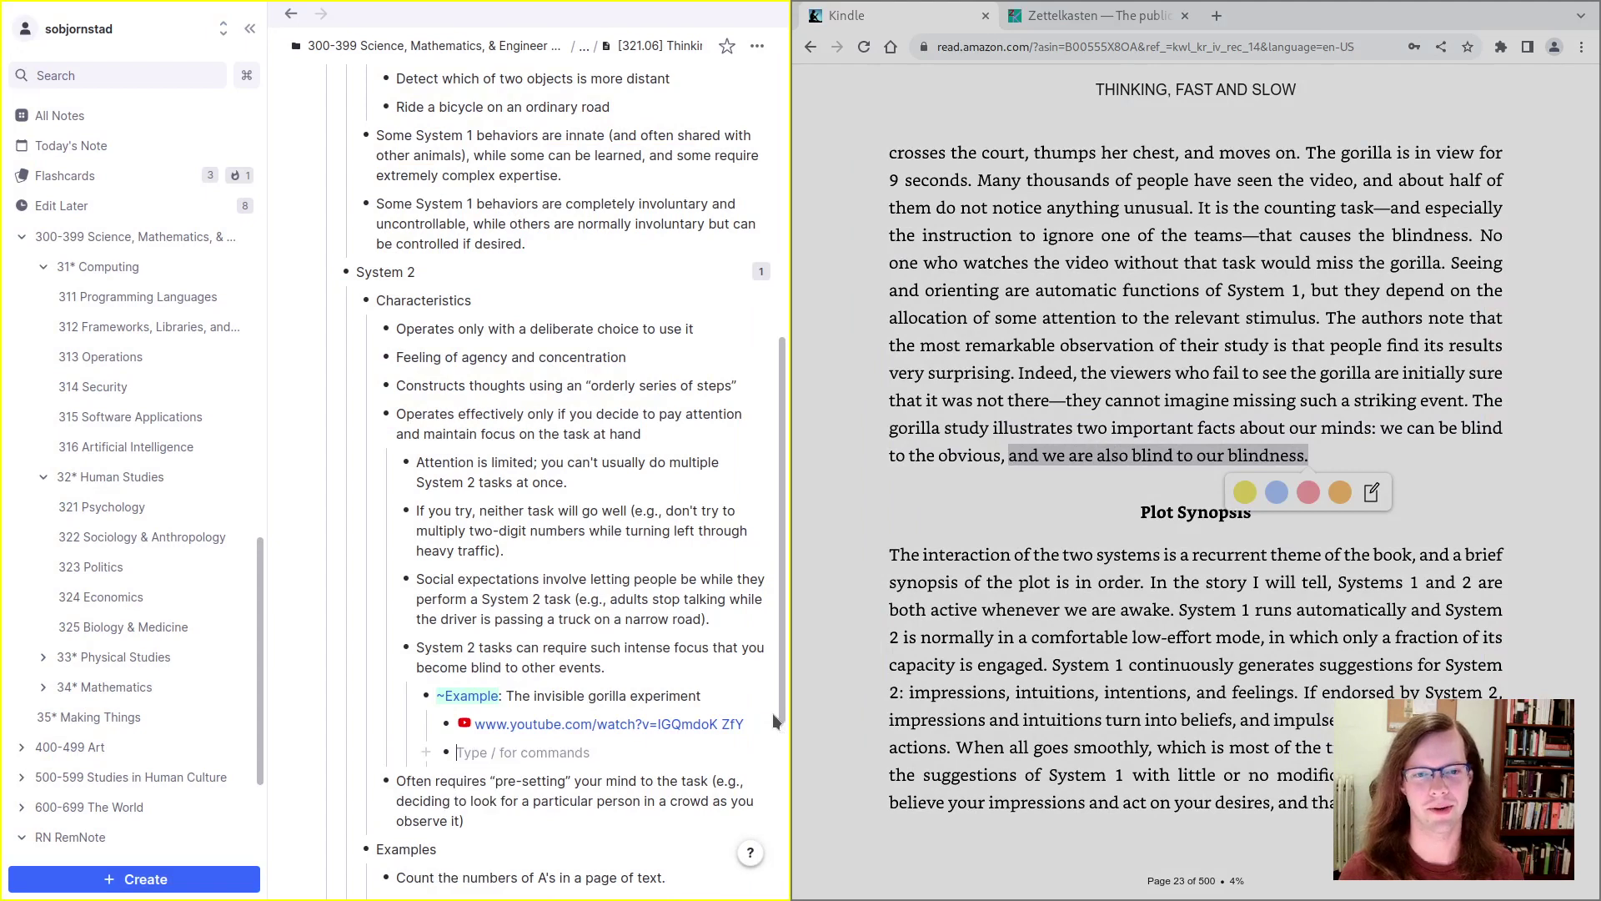
text(Not only do)
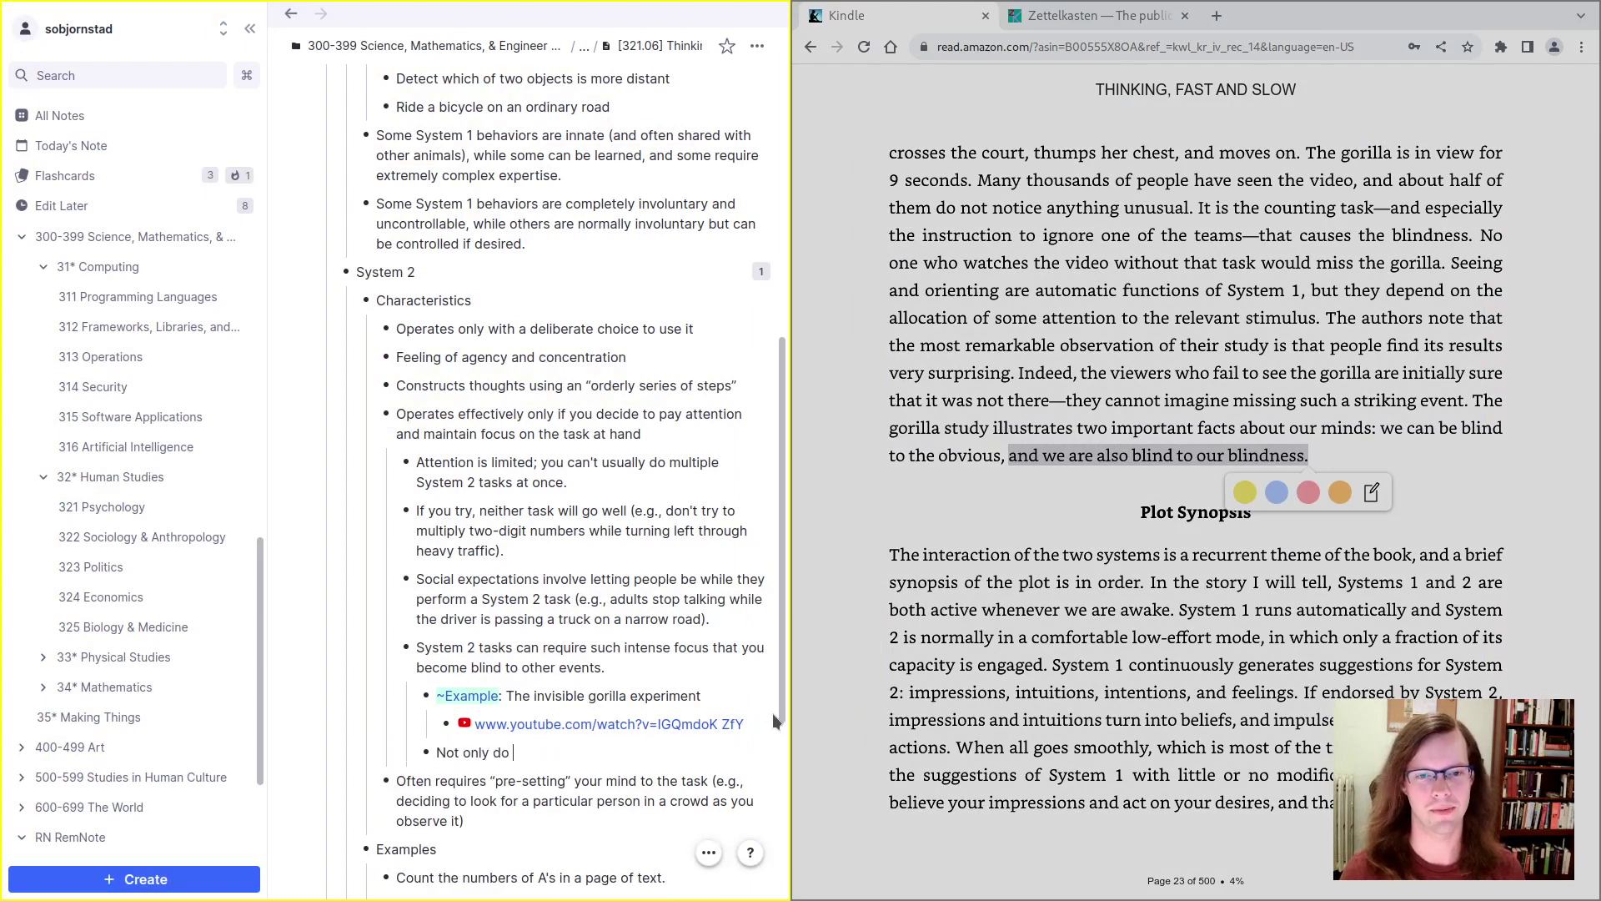
key(ctrl+shift+Up)
text(we not )
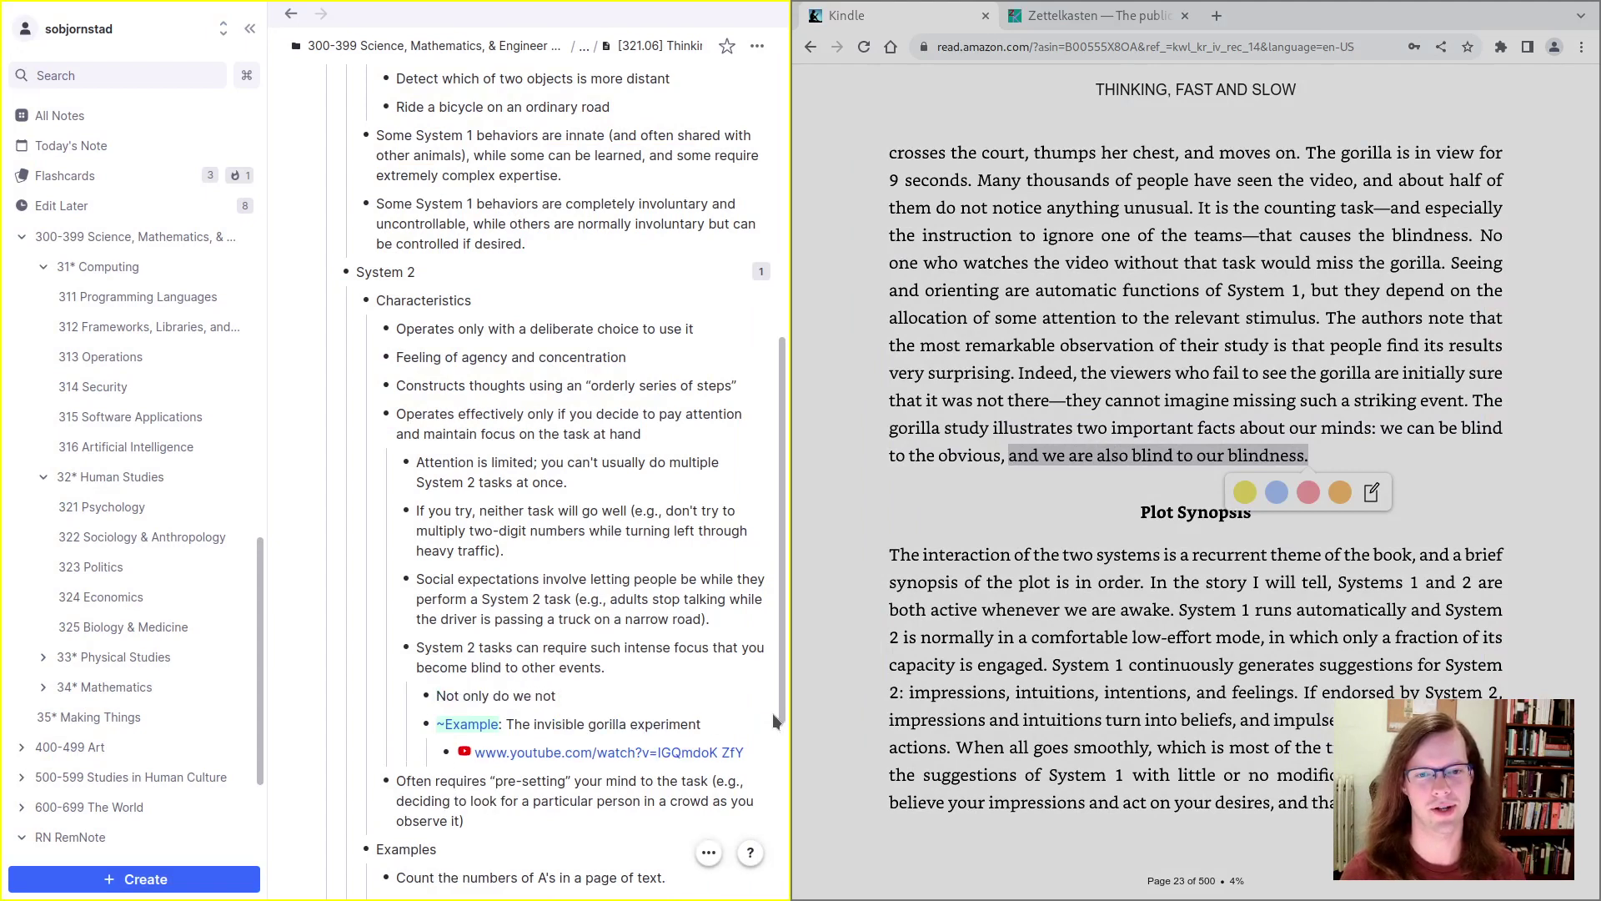
text(see the )
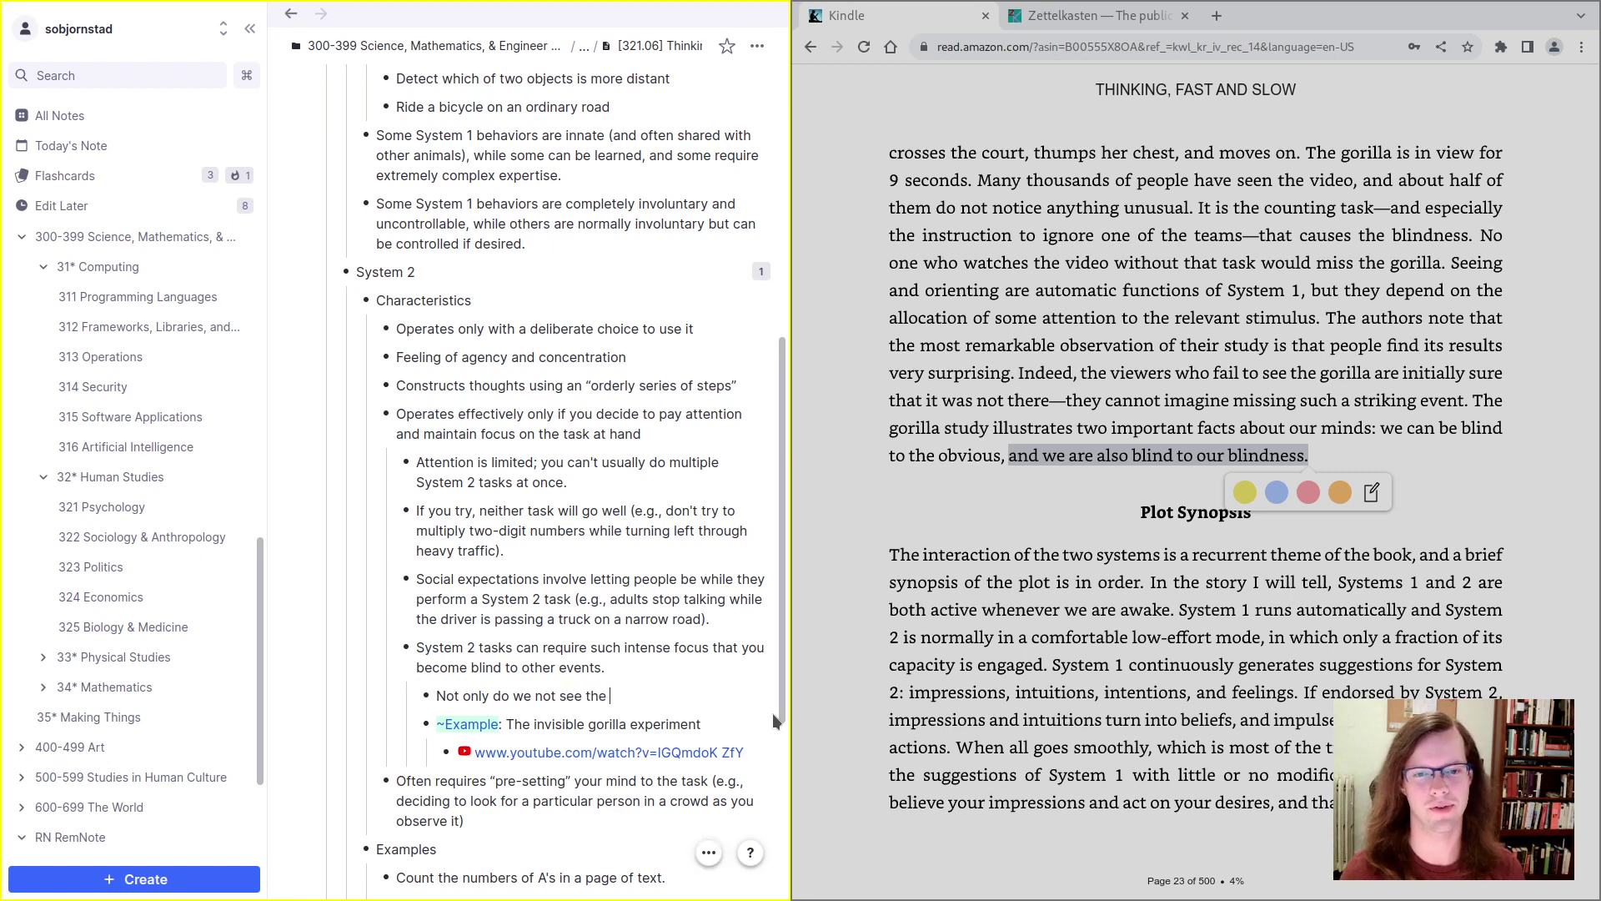
text(other events, we also don)
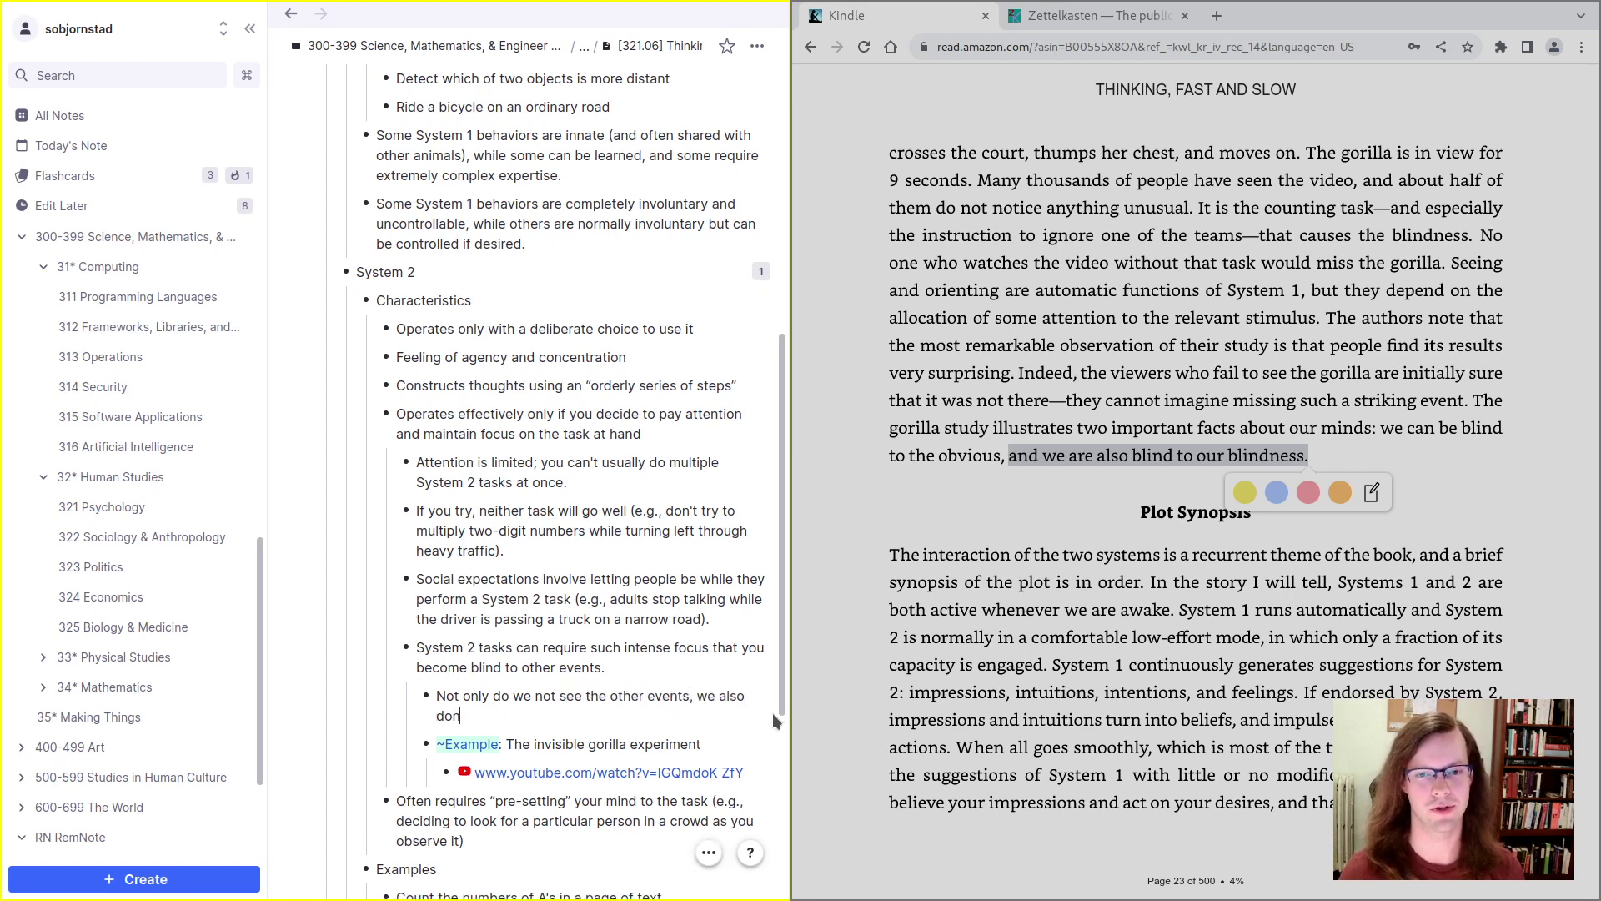
text('t realize that we're missing them.)
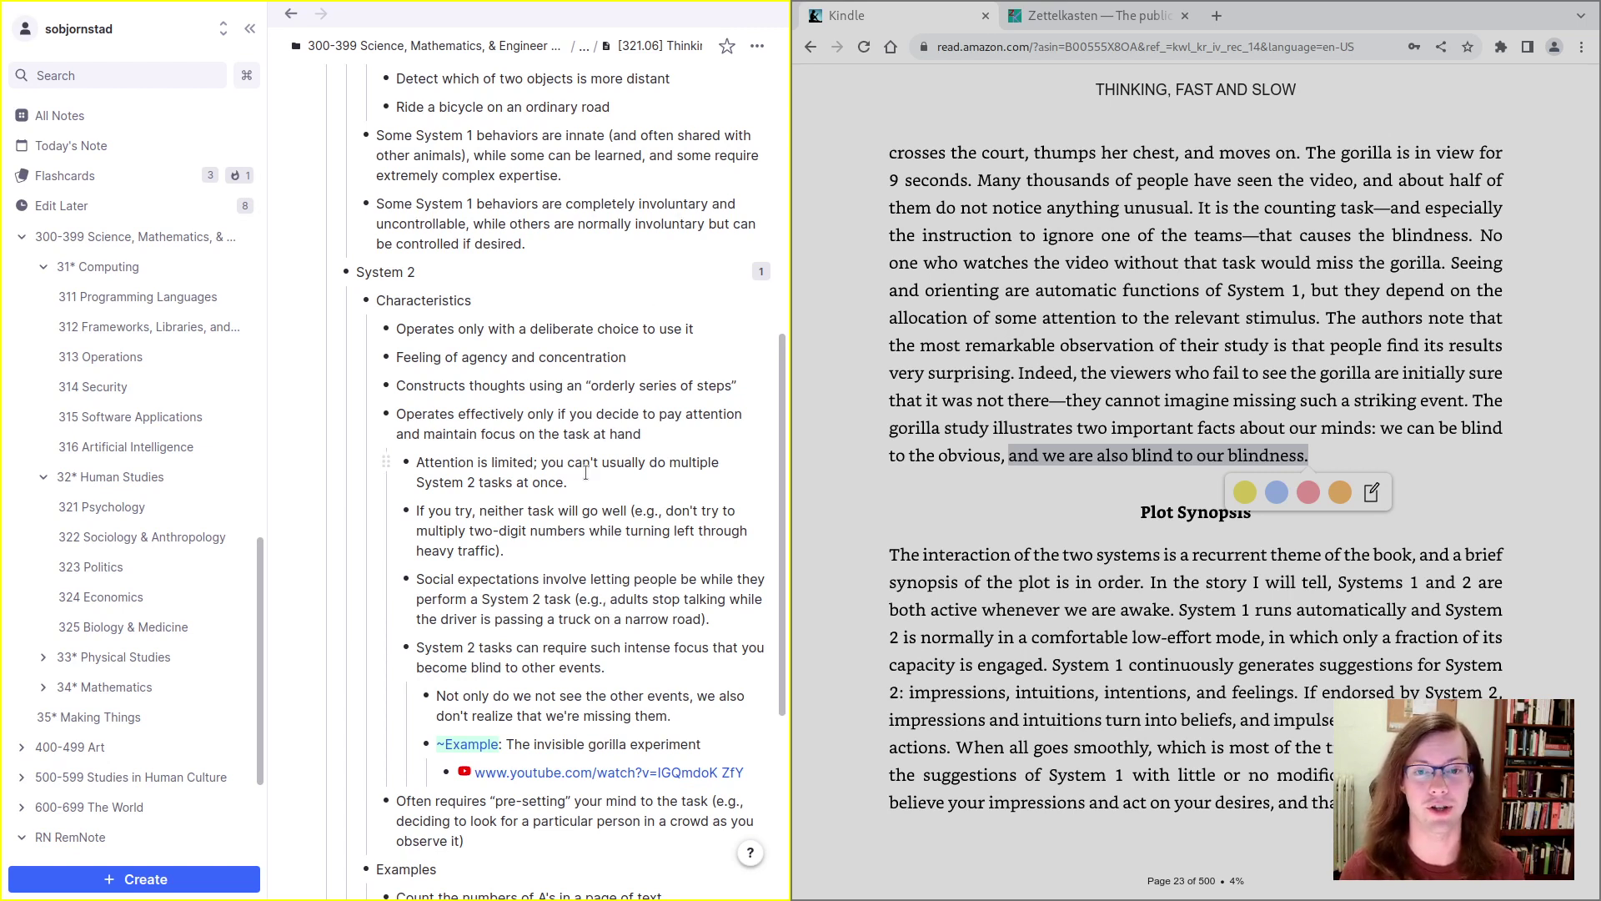
click(1199, 538)
click(1287, 650)
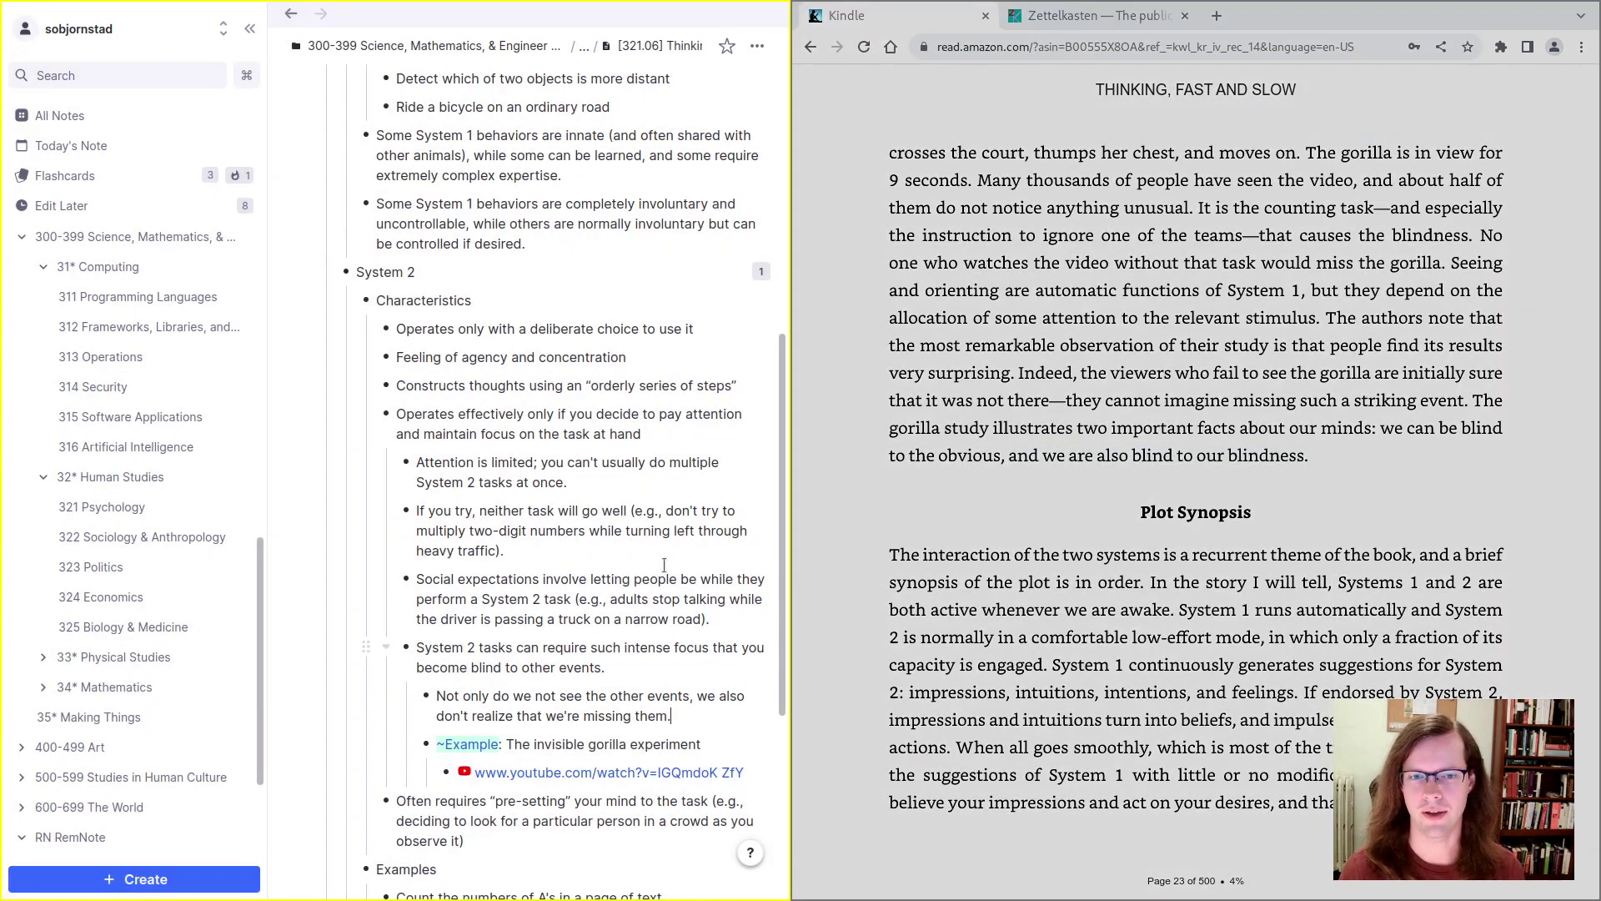
Step: Maximize the RemNote window and return to the start of the Thinking, Fast and Slow document
scroll(649, 536, down, 5)
scroll(649, 536, up, 15)
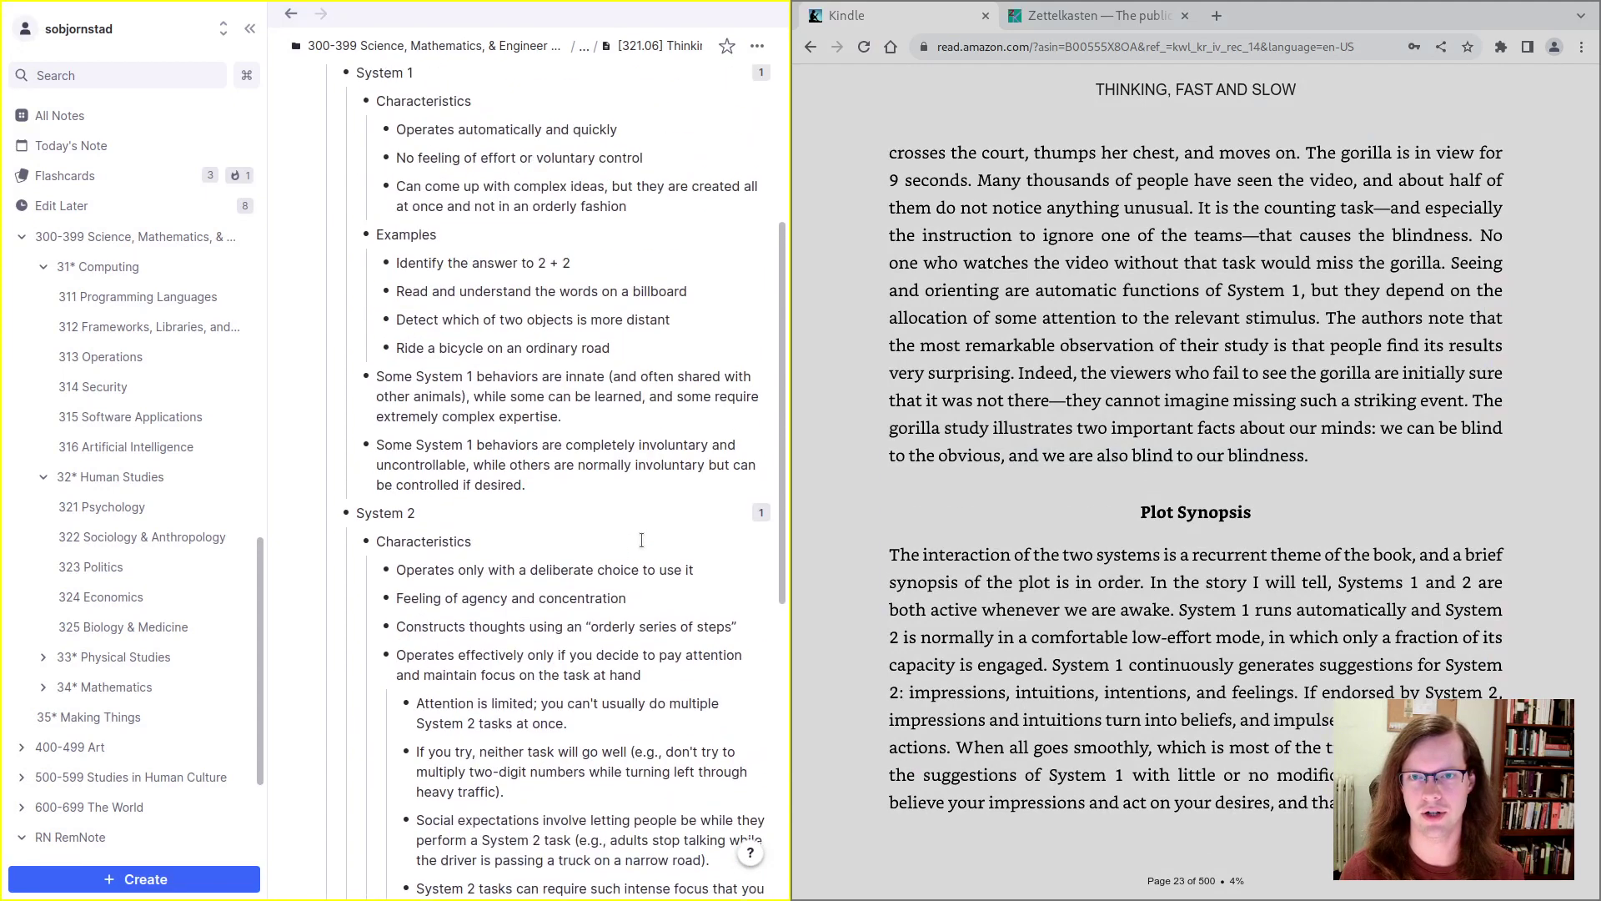
scroll(642, 540, down, 1)
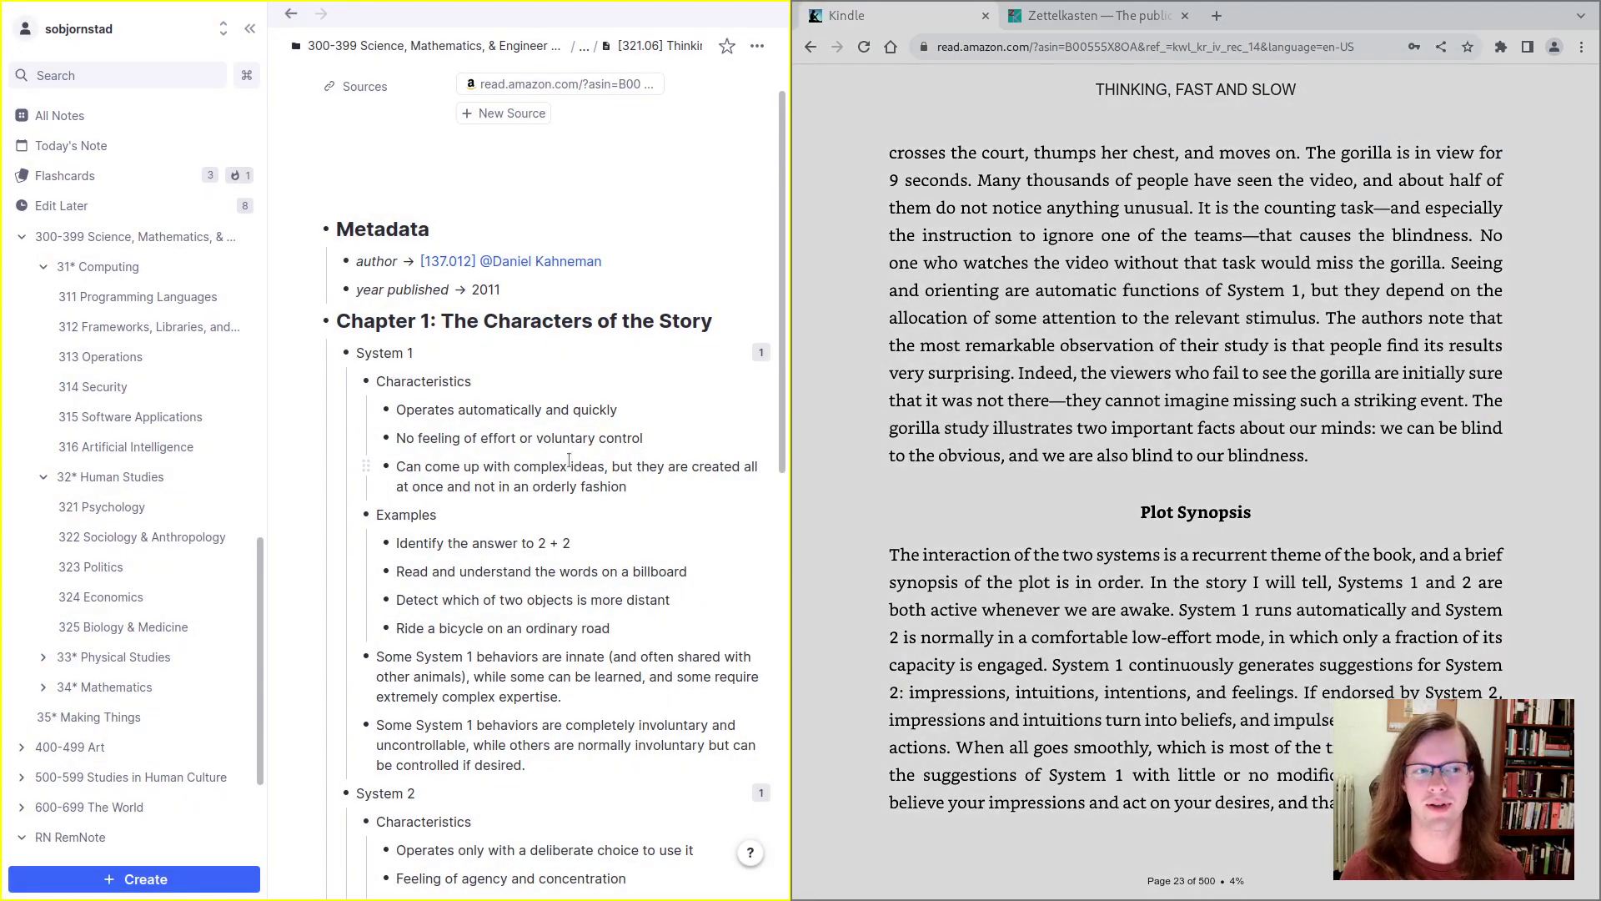
key(super+Up)
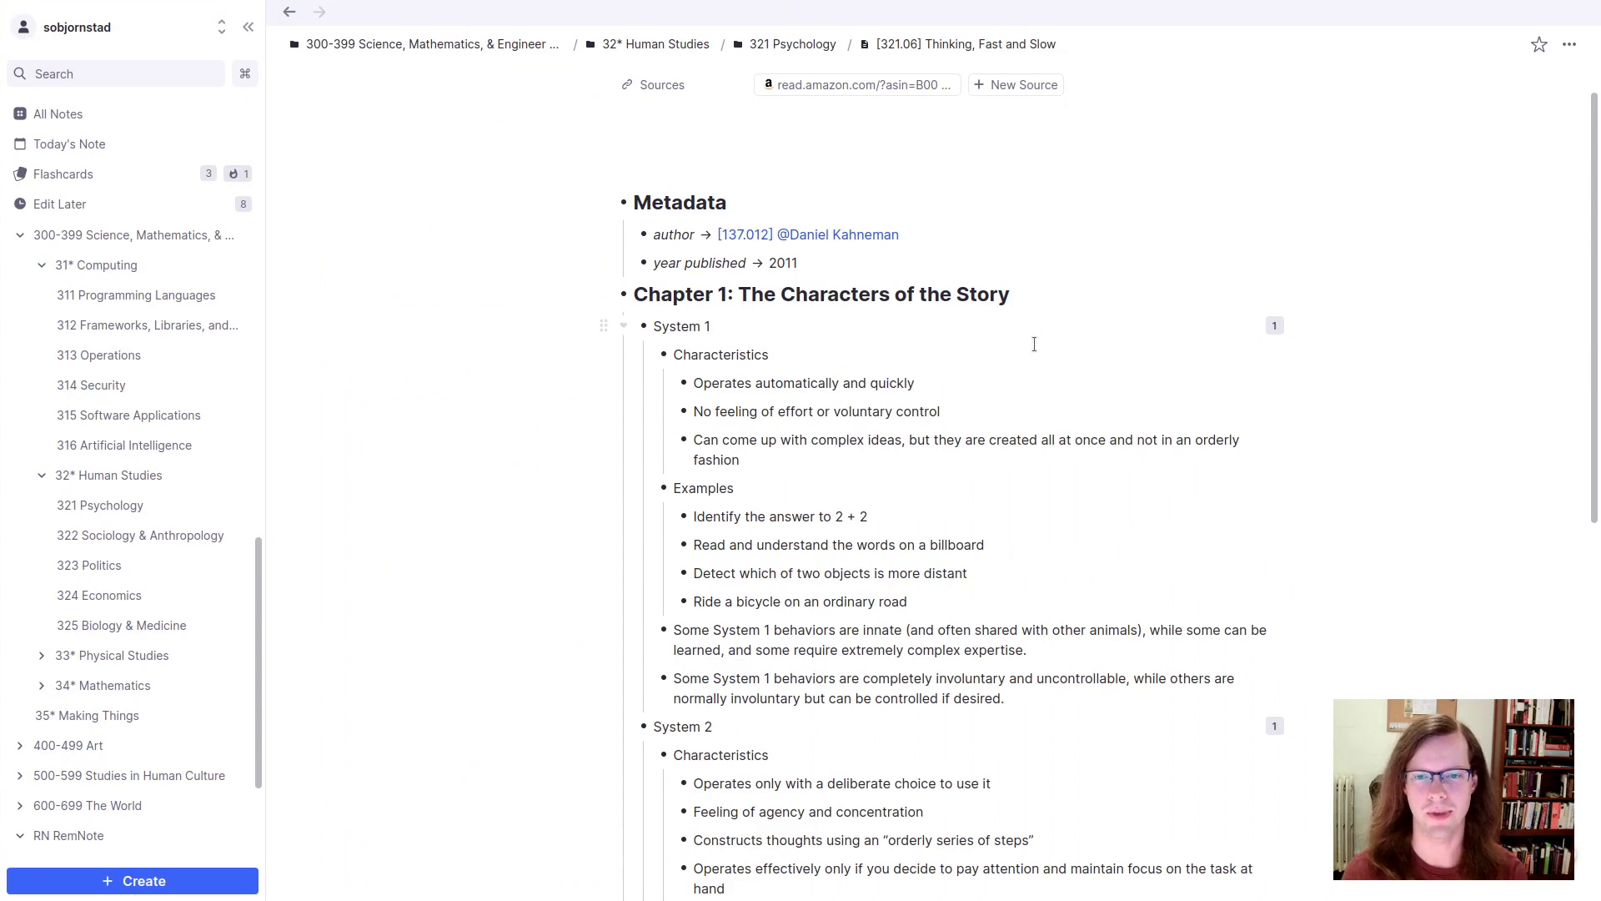
scroll(976, 395, up, 1)
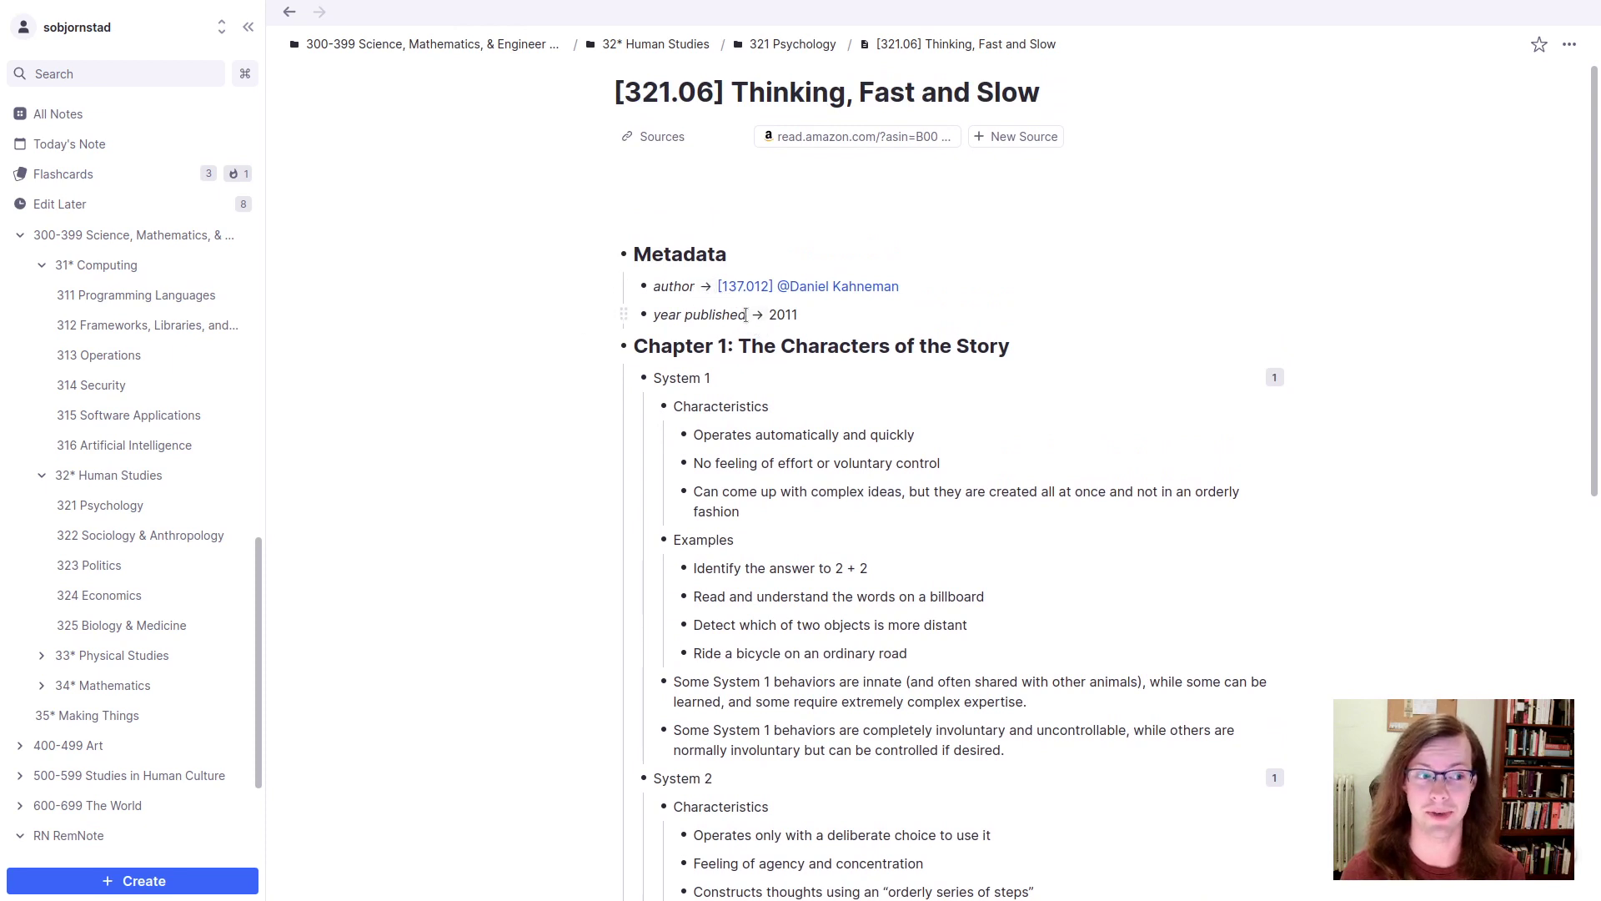
Step: Preview the flashcard generated by the author entry under Metadata
click(669, 288)
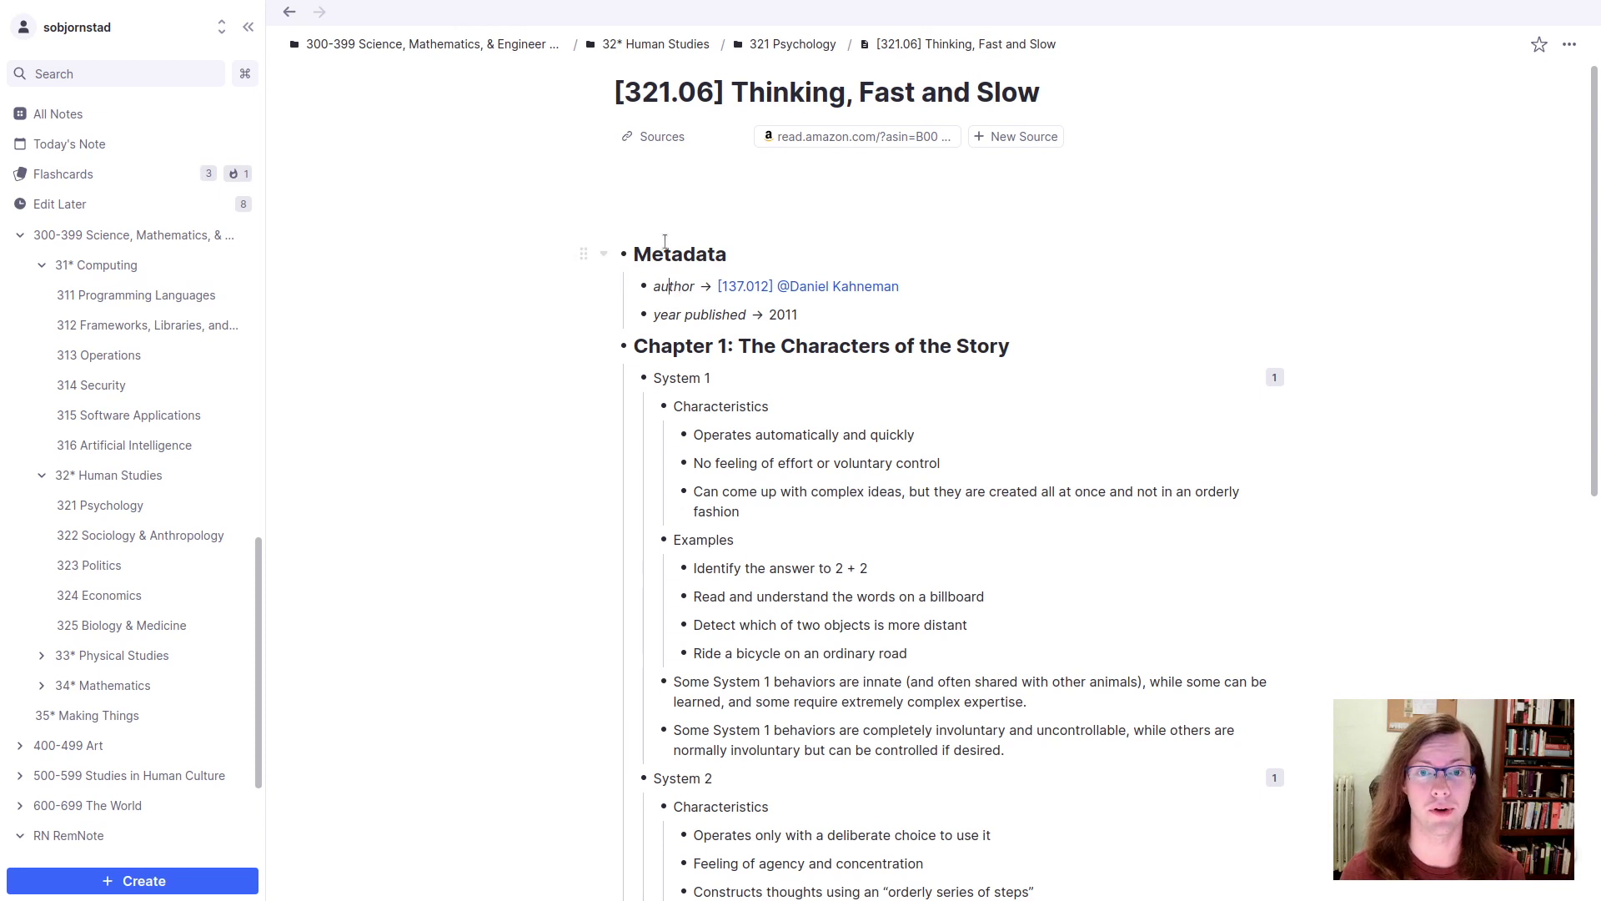
click(703, 288)
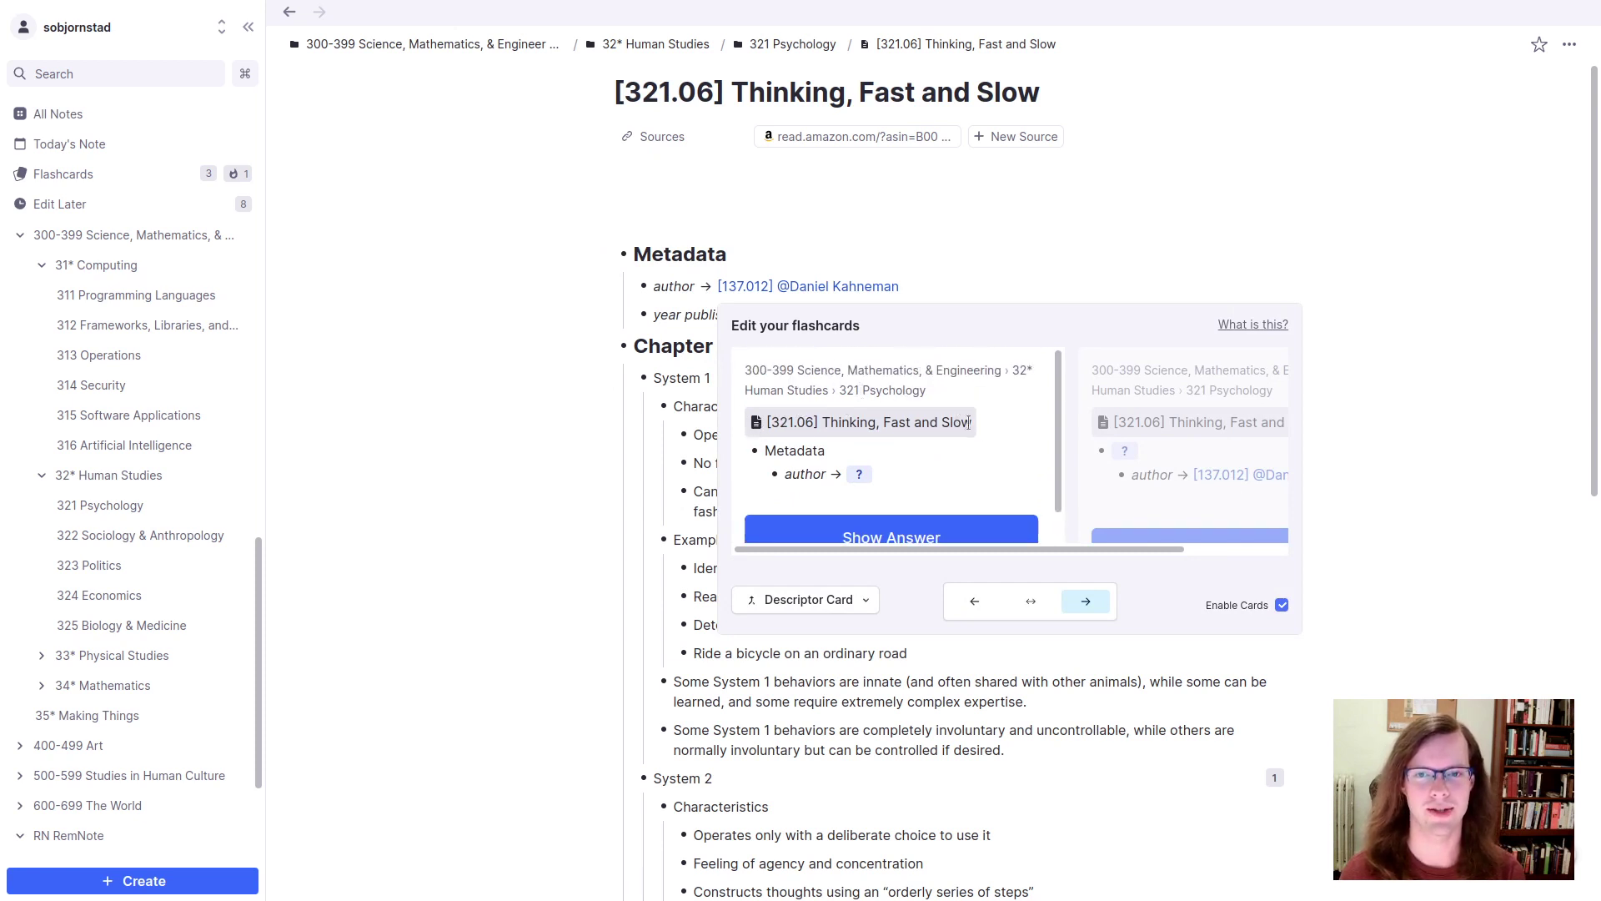
scroll(805, 428, down, 1)
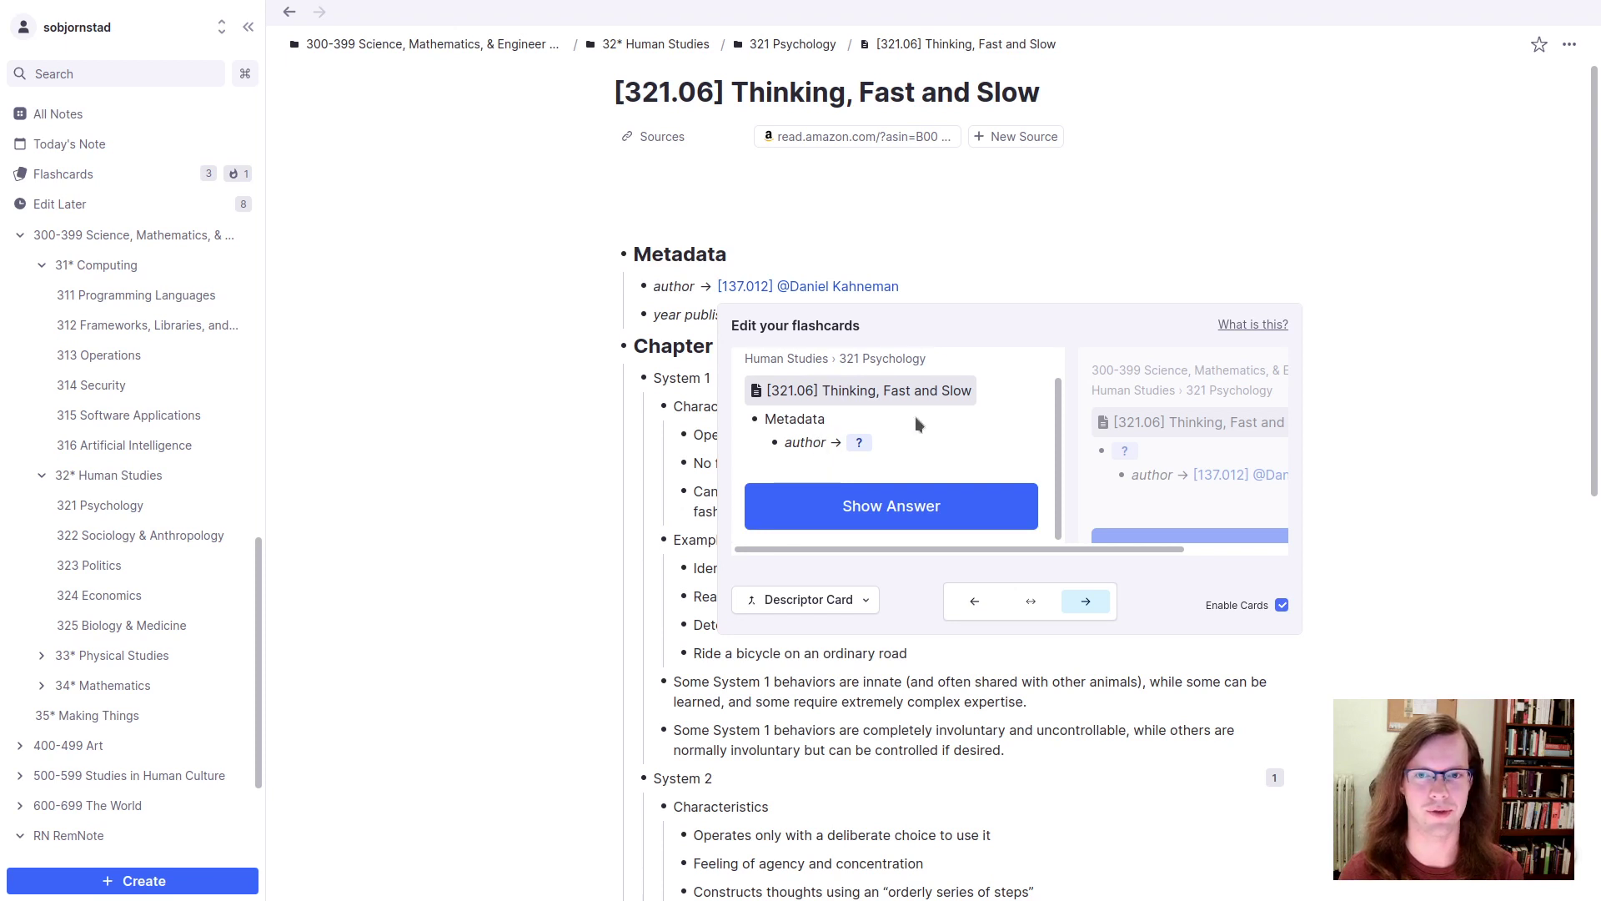
click(969, 504)
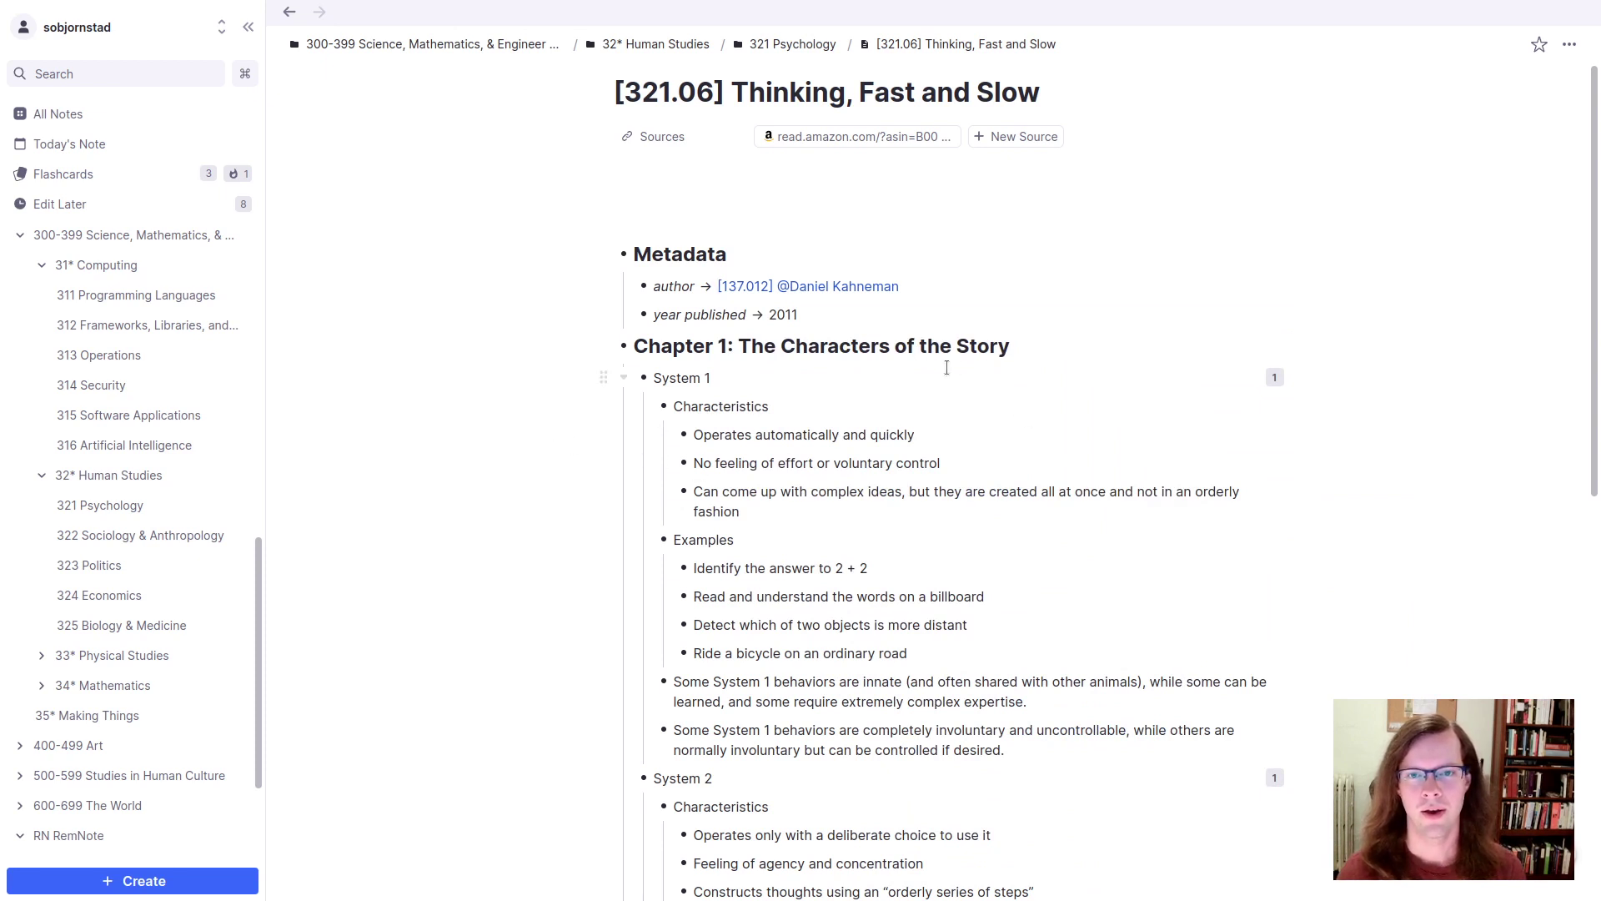
Step: Mark the System 1 and System 2 bullets under Chapter 1 as bold concepts
scroll(947, 367, down, 1)
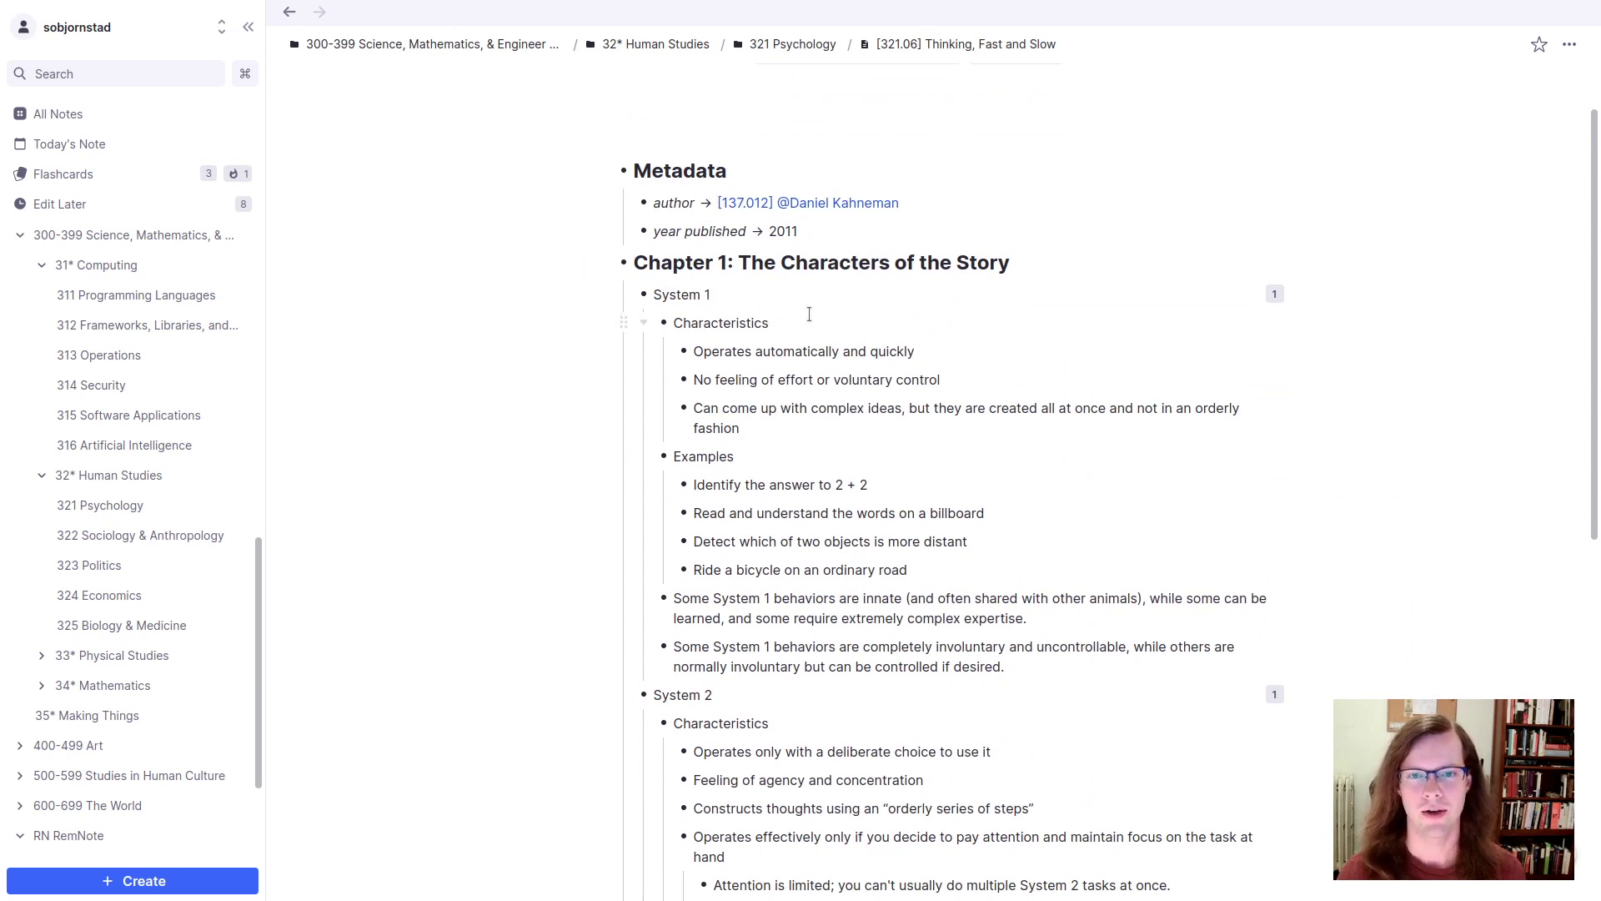
key(ctrl+b)
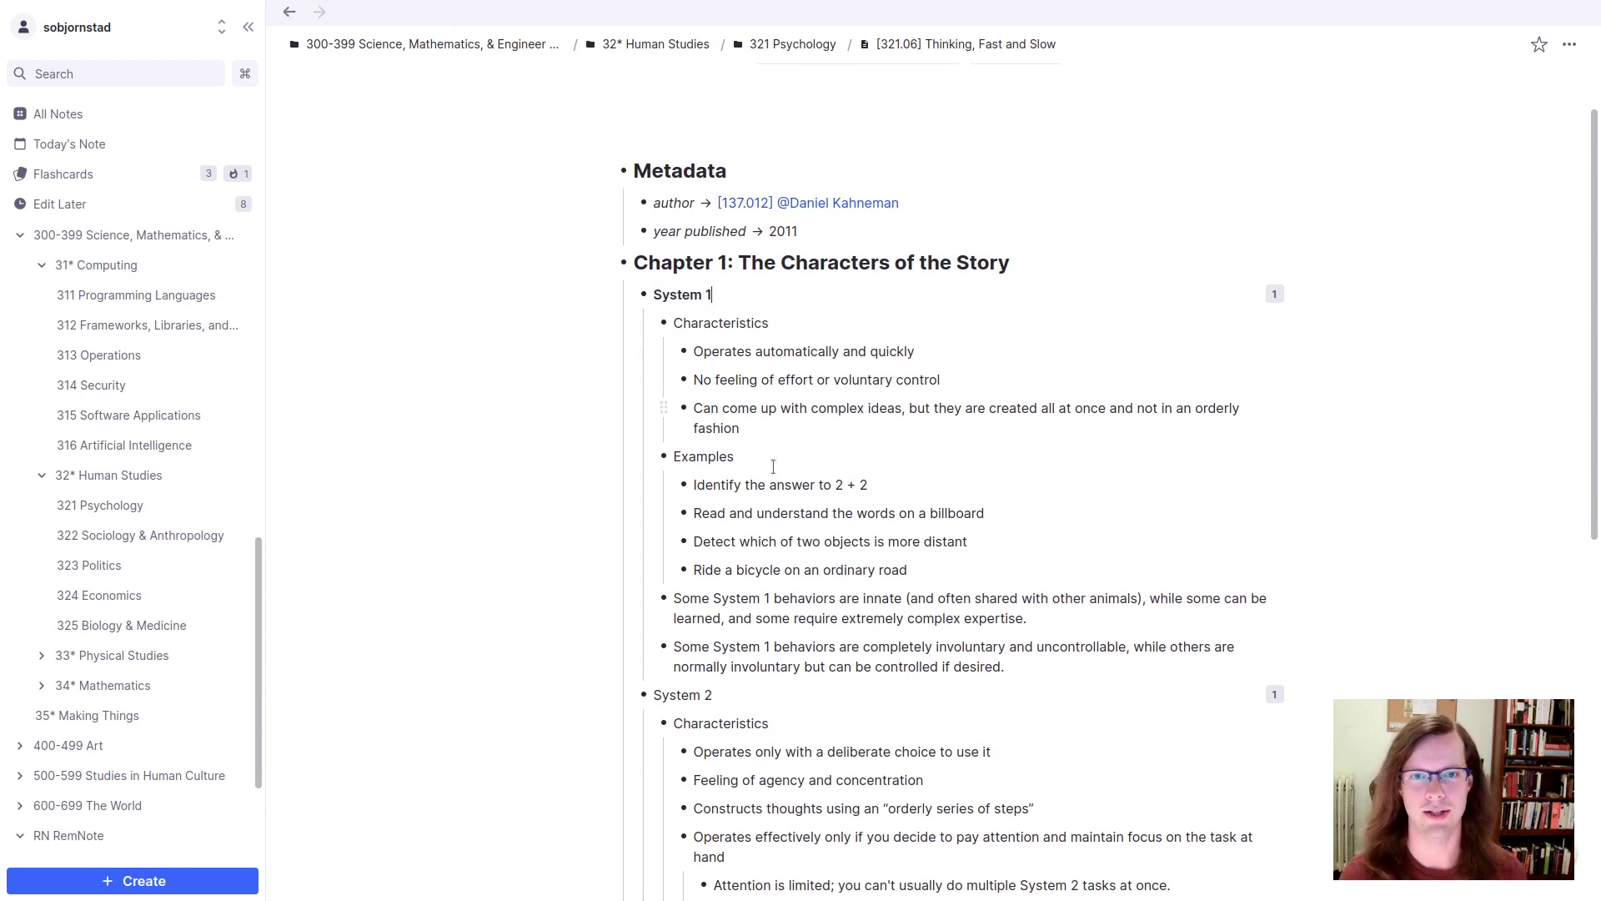
key(ctrl+b)
right_click(749, 703)
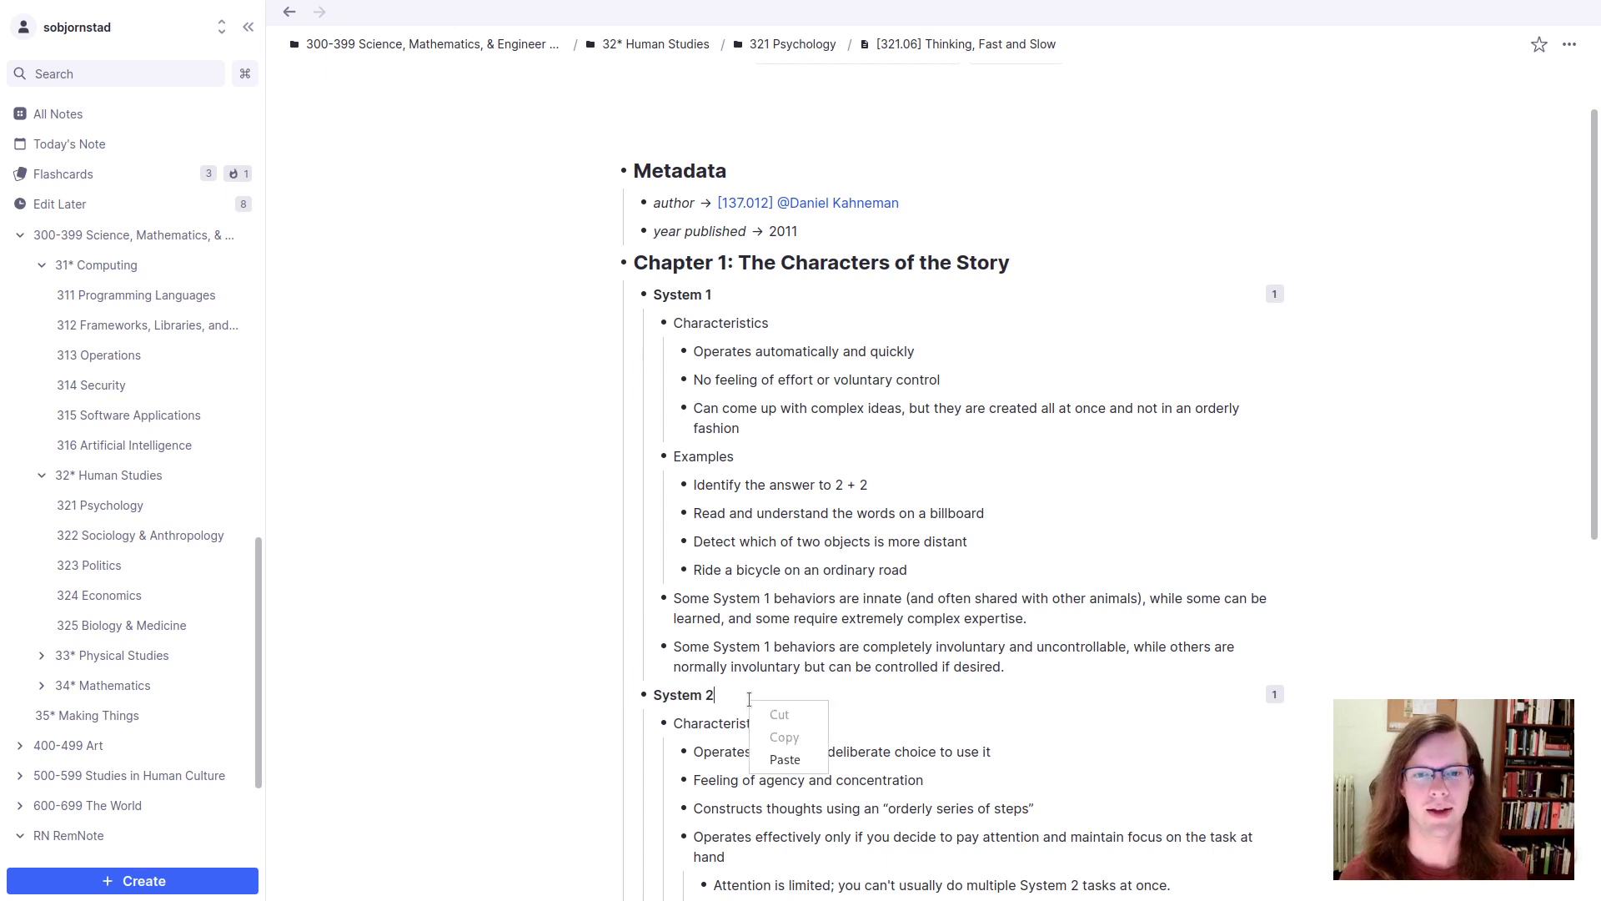
key(Escape)
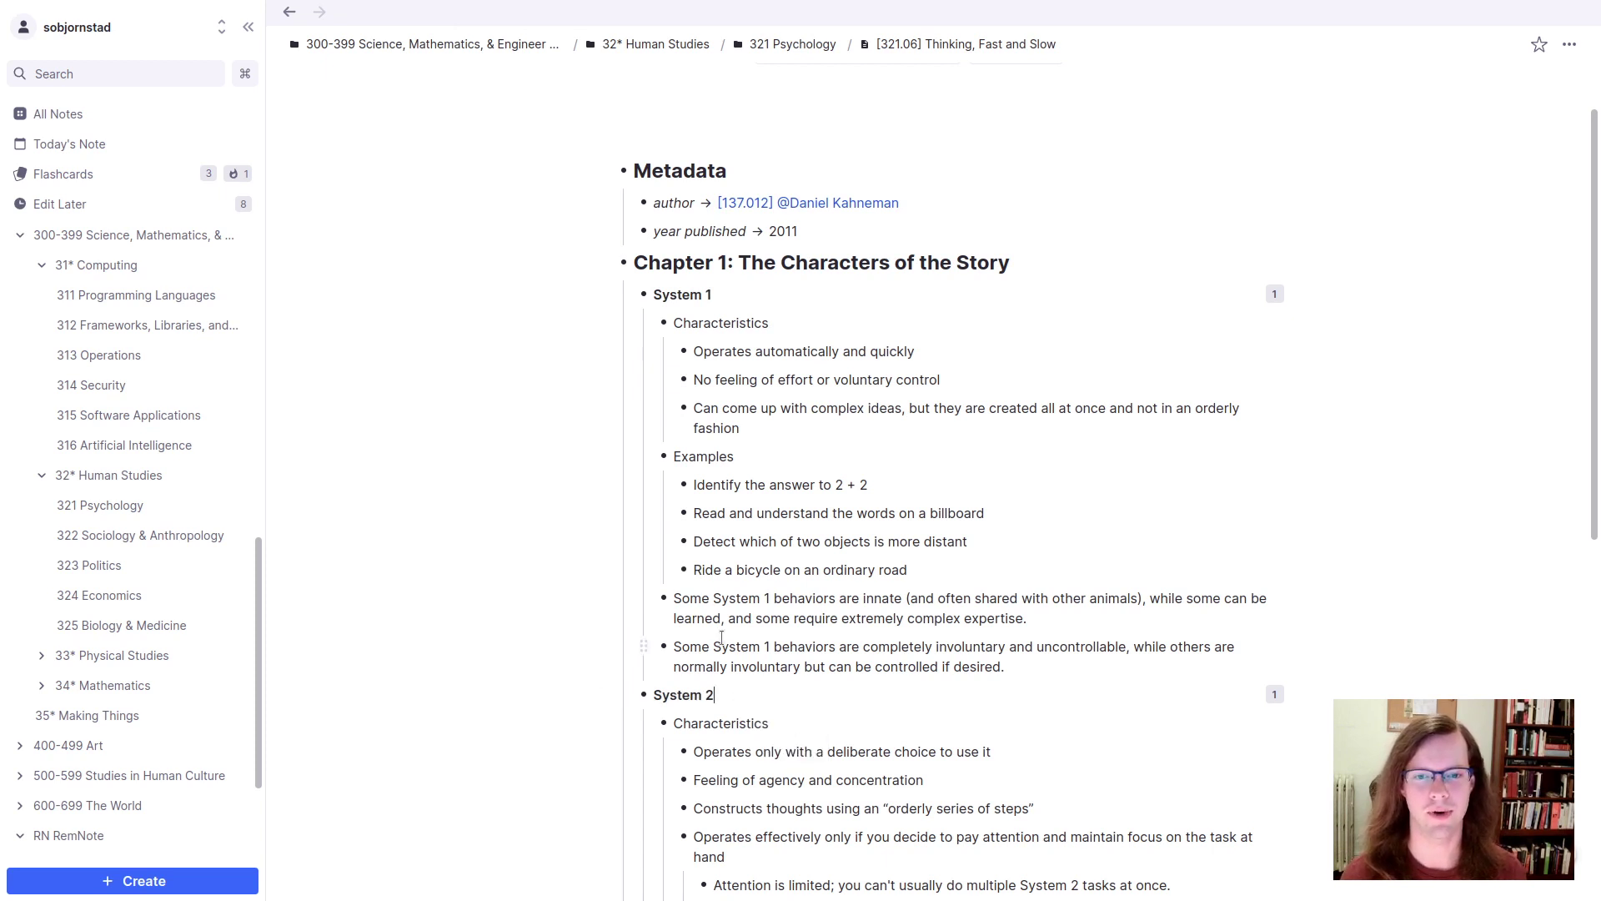
click(780, 295)
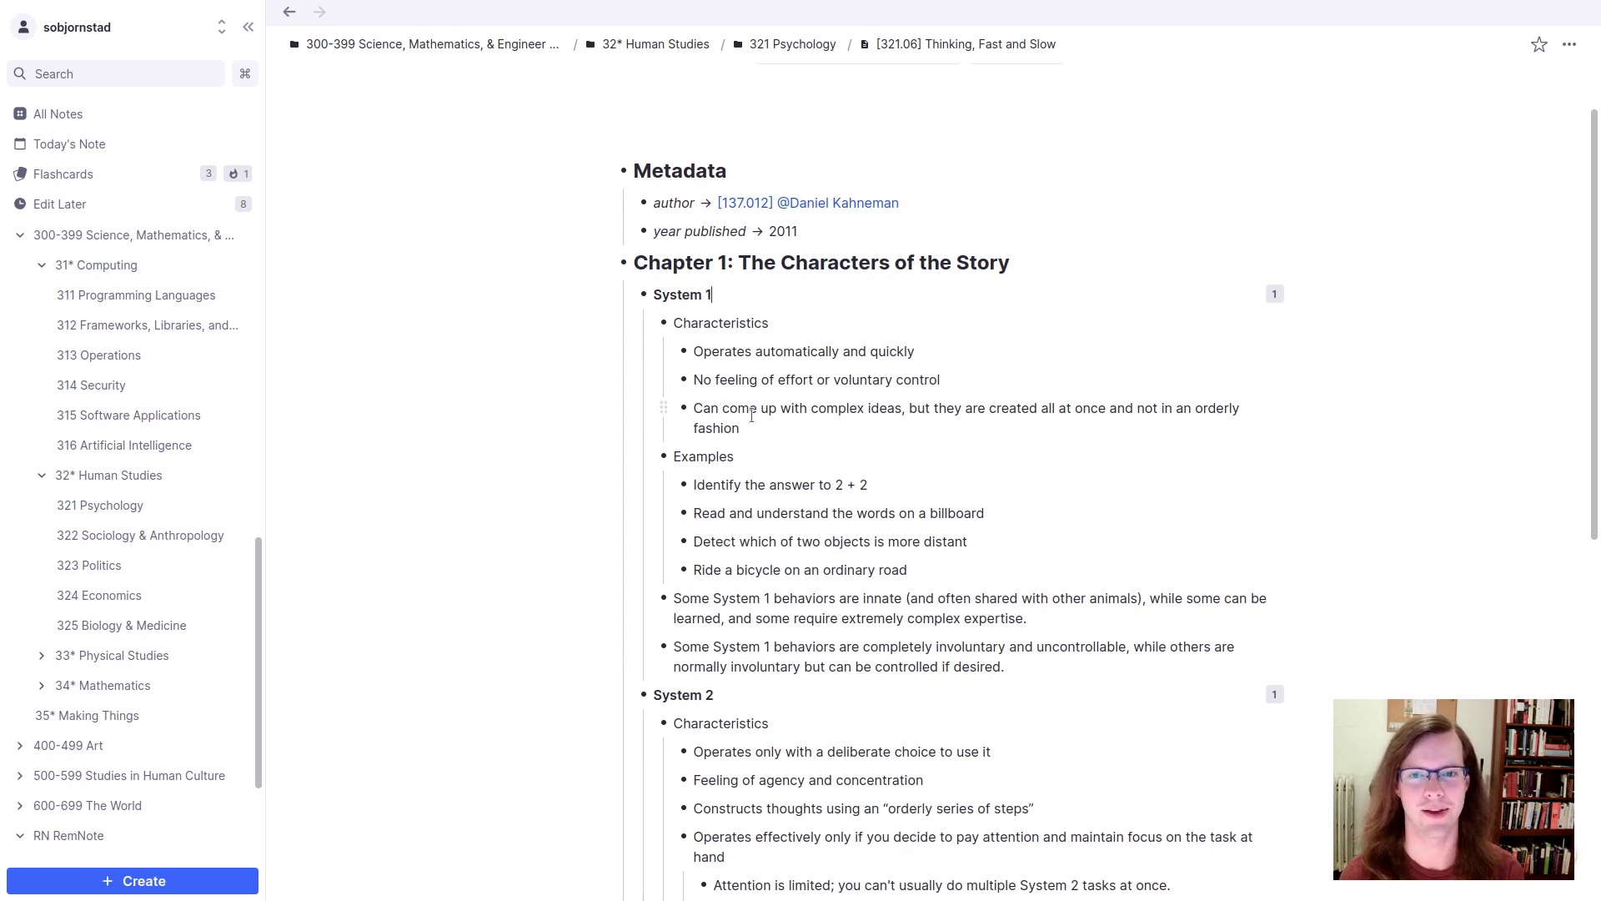
double_click(838, 408)
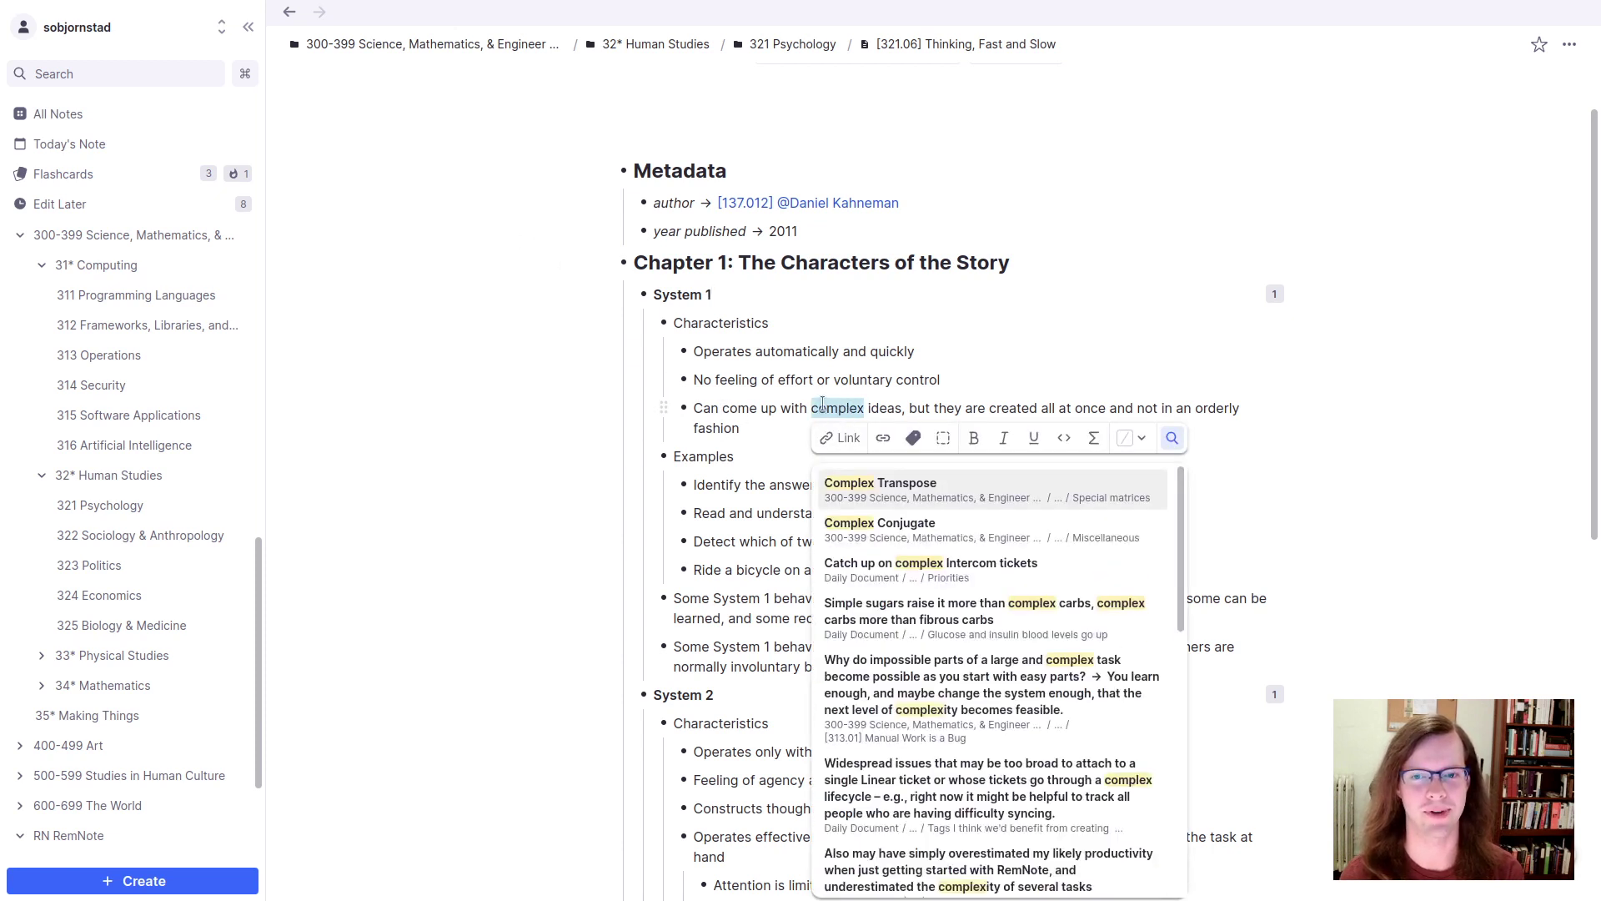
click(785, 417)
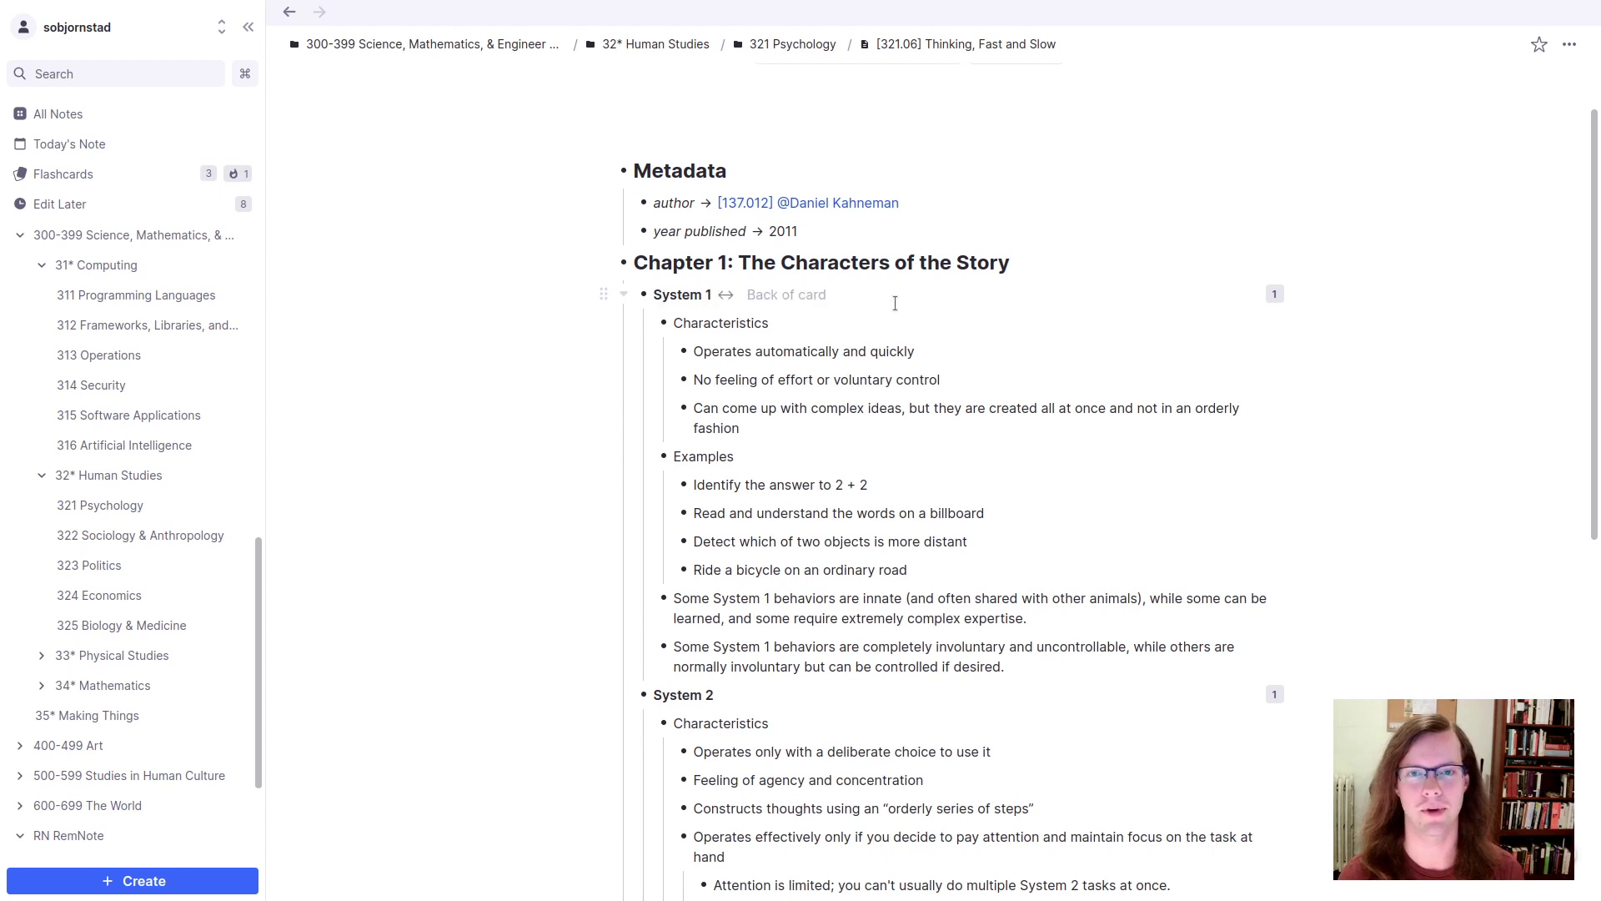
key(ctrl+b)
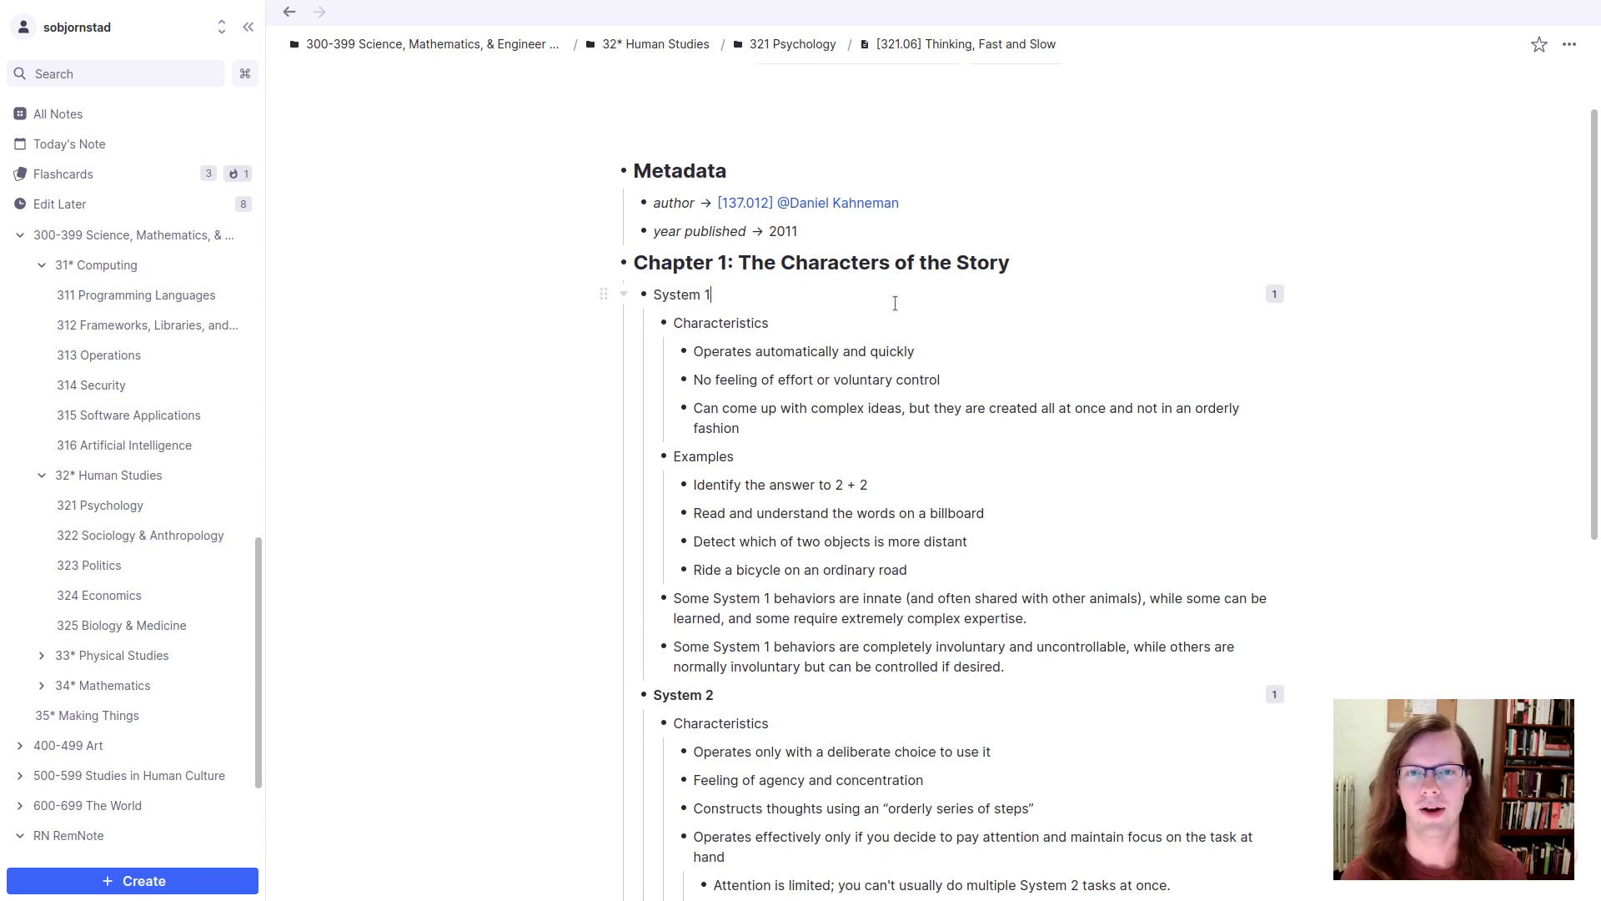
key(ctrl+b)
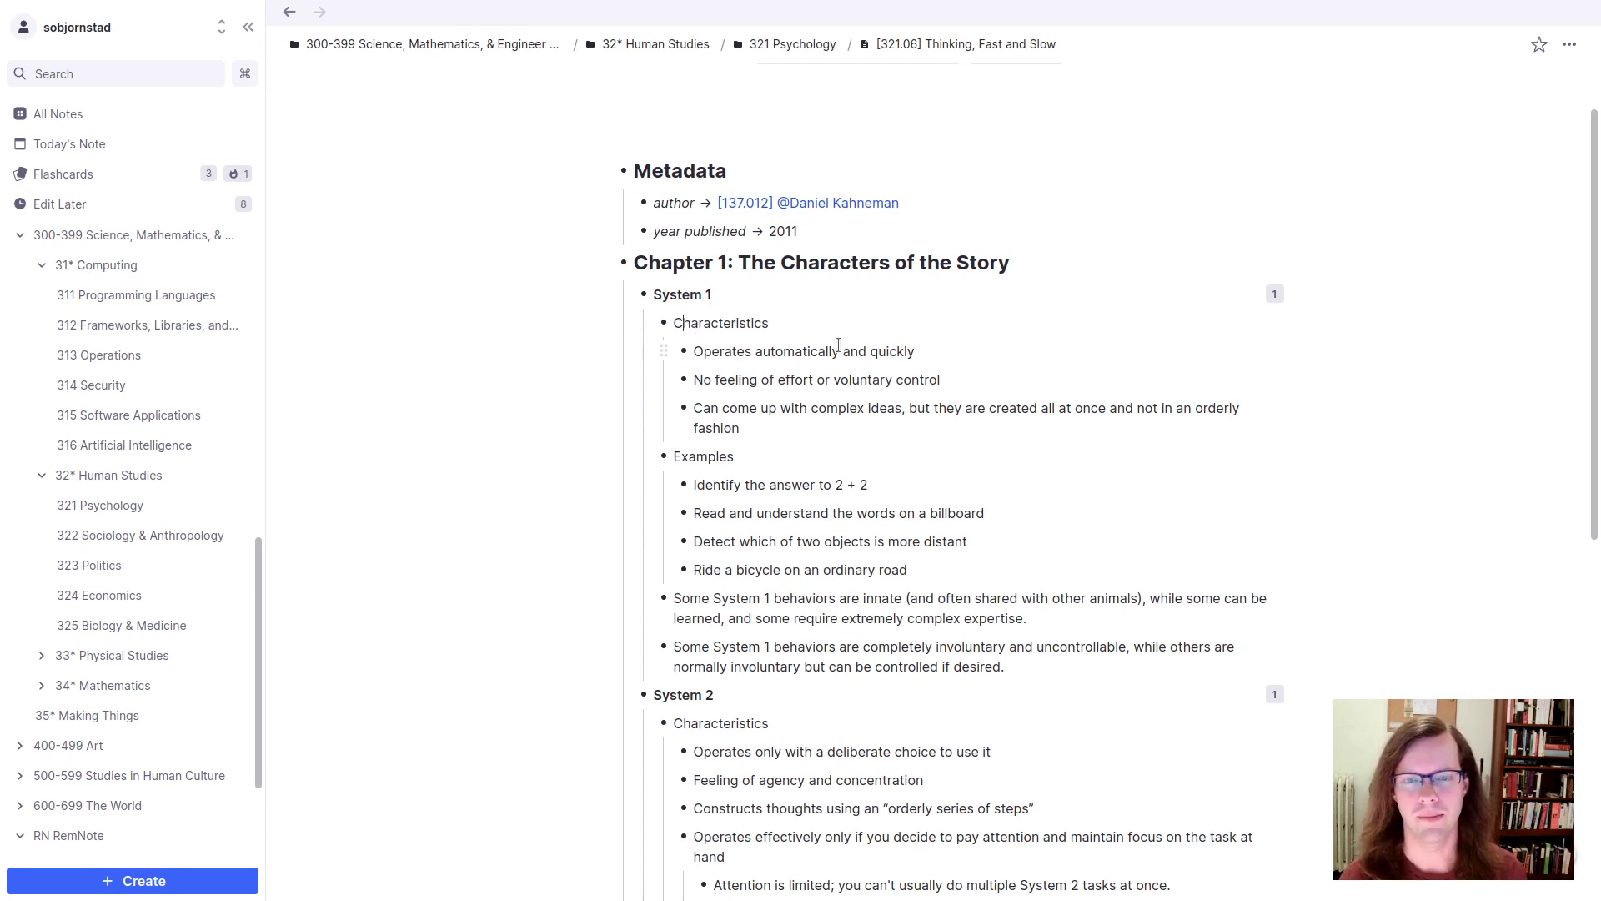
Step: Try changing the Characteristics bullet under System 1 to lowercase and making it an italic descriptor
key(Delete)
text(c)
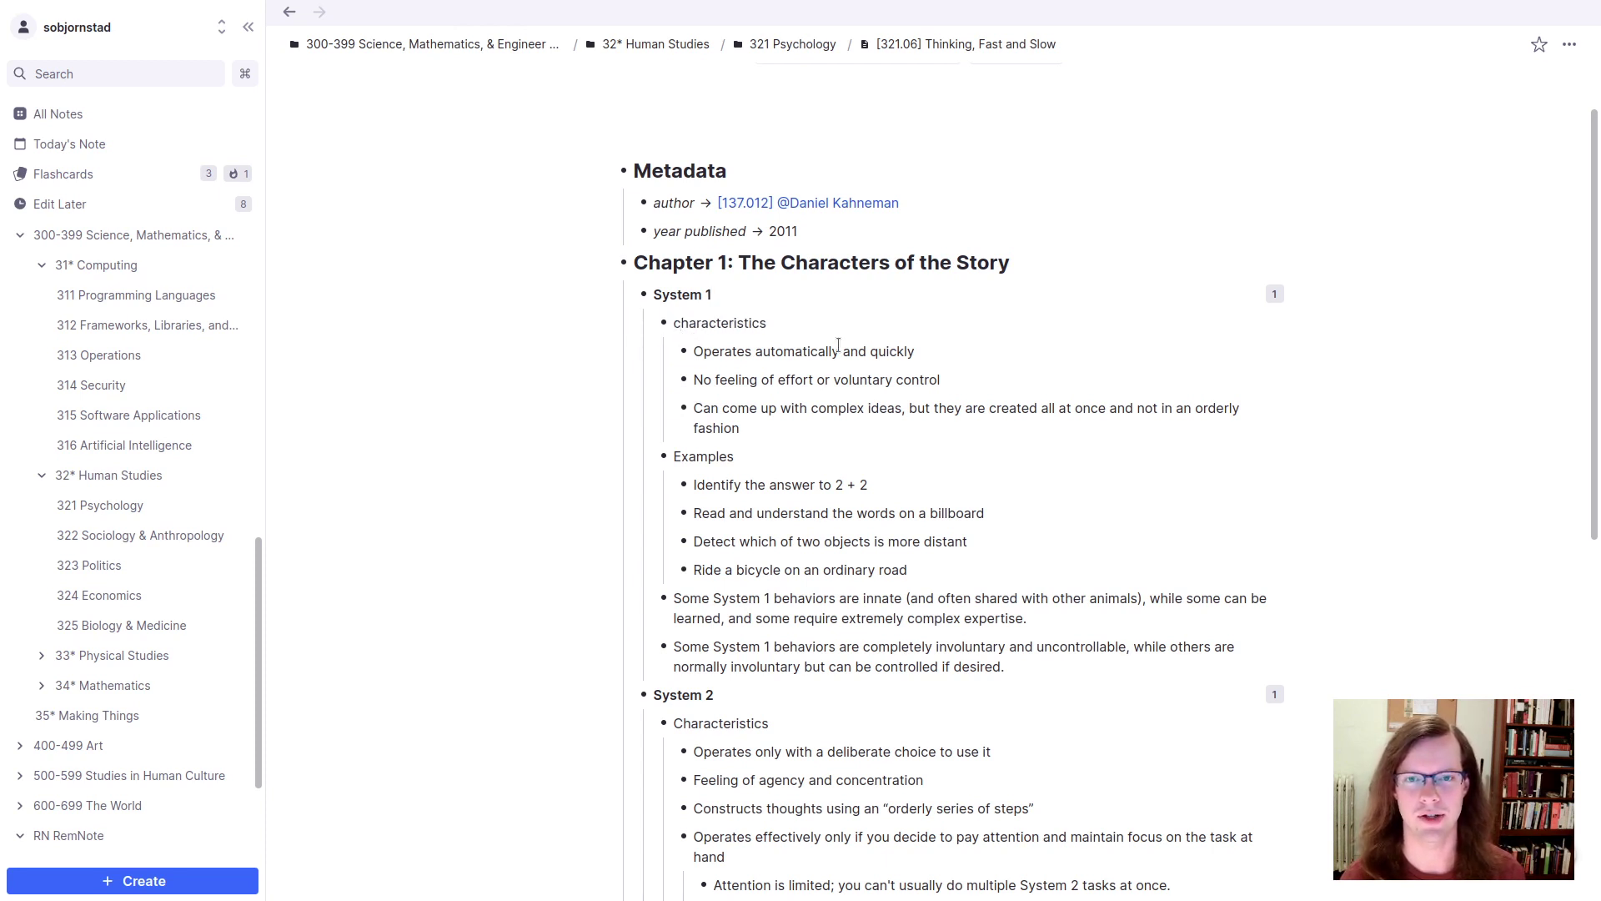
key(ctrl+alt+d)
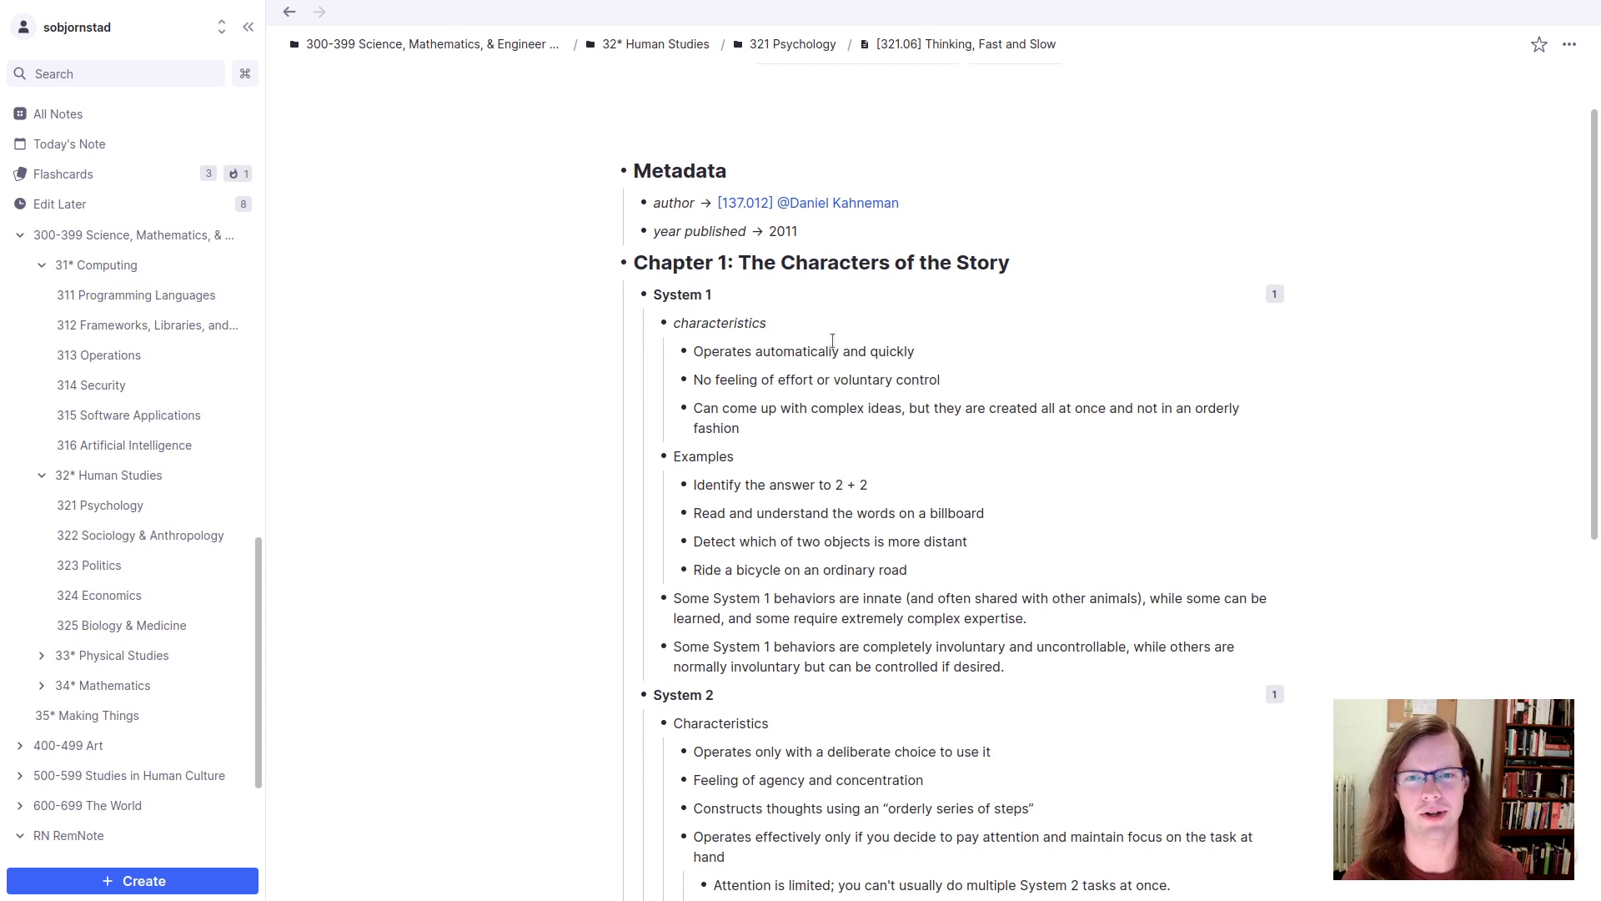
key(ctrl+alt+d)
key(BackSpace)
text(C)
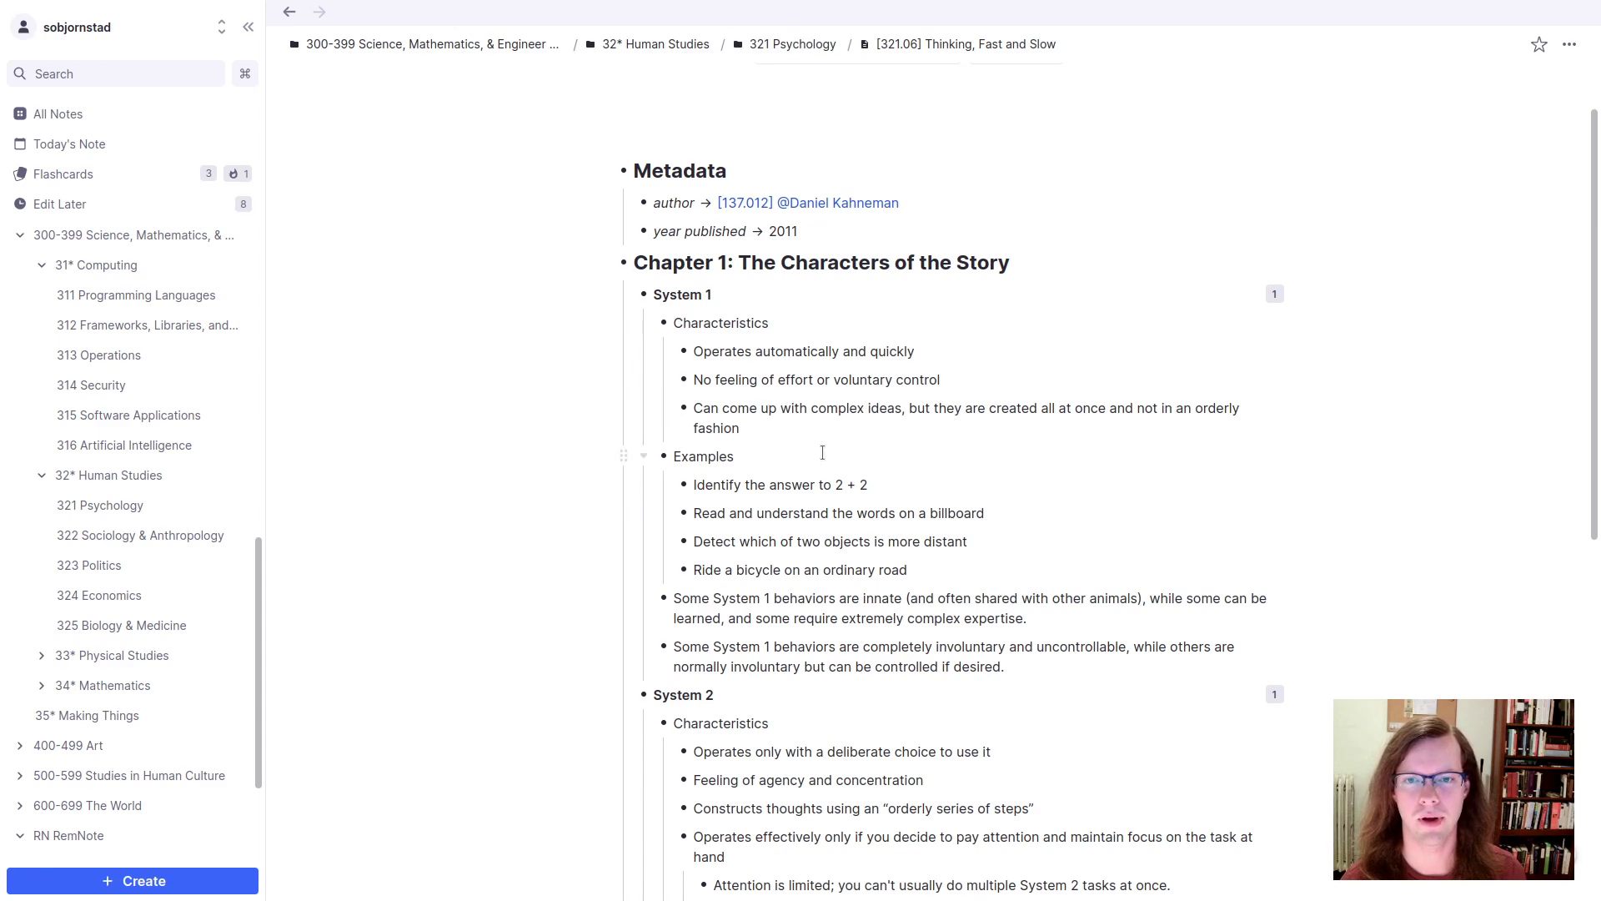
click(774, 326)
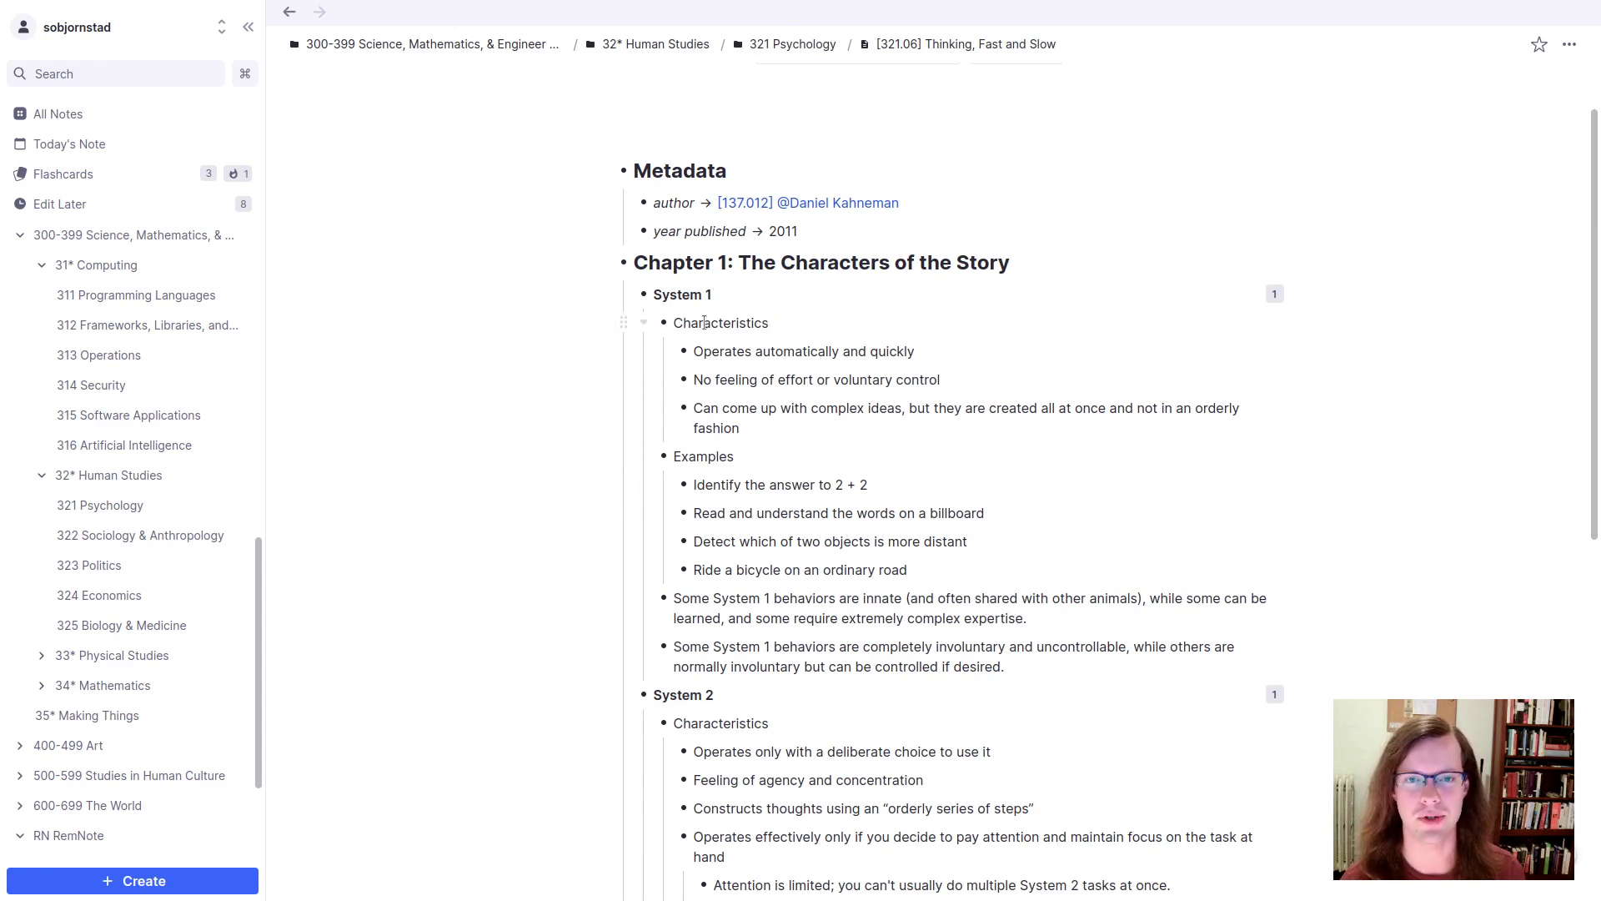
double_click(676, 327)
click(686, 332)
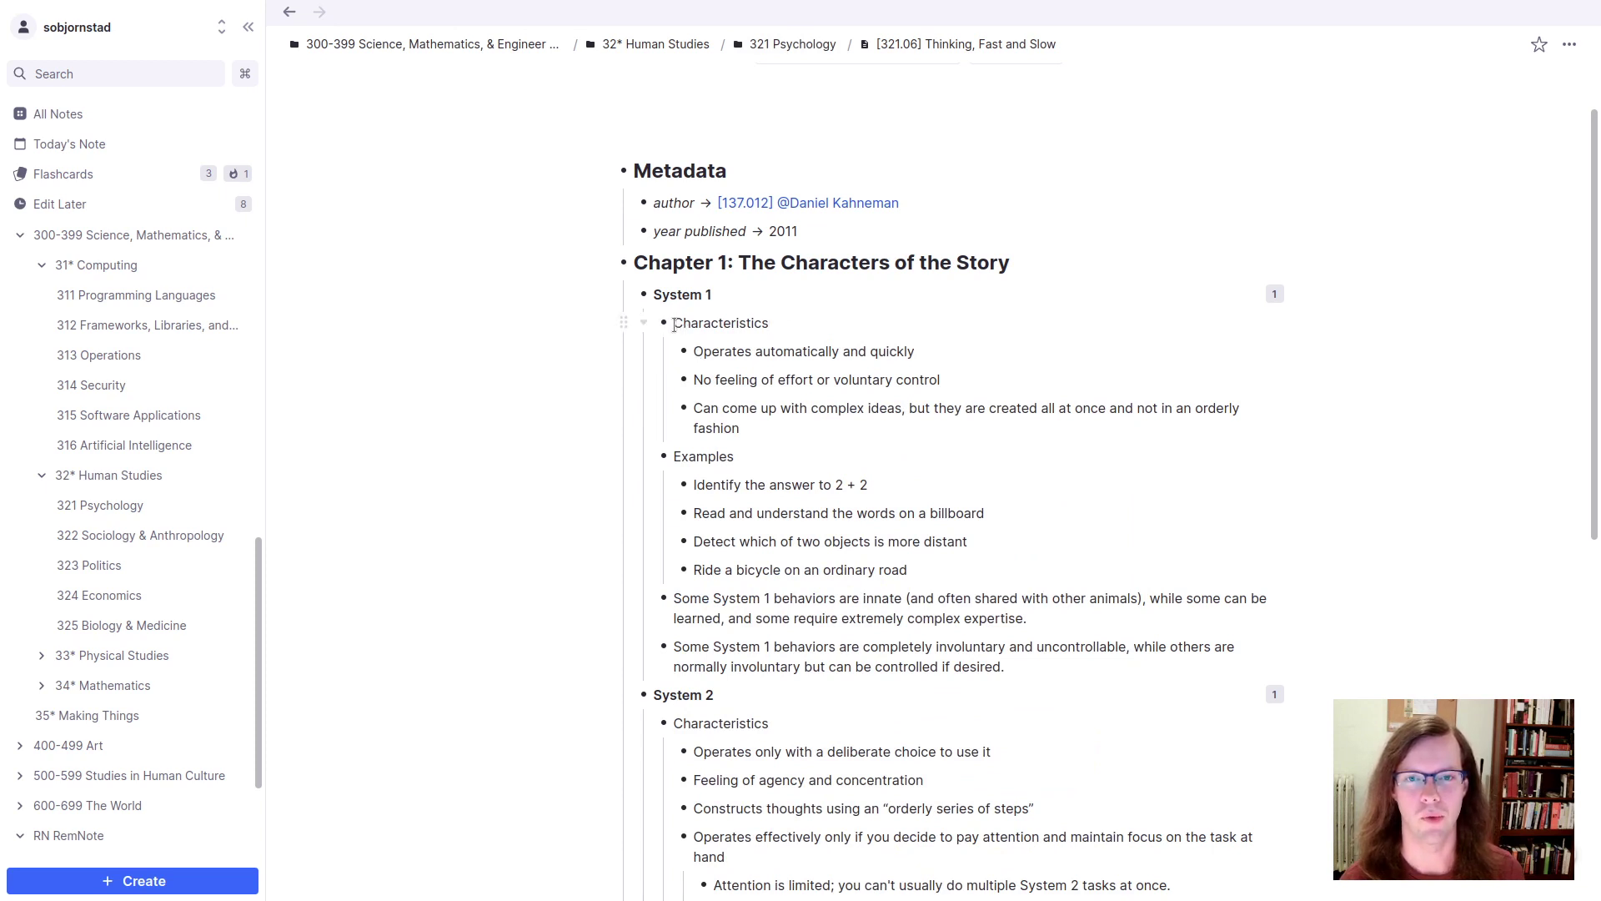
click(779, 322)
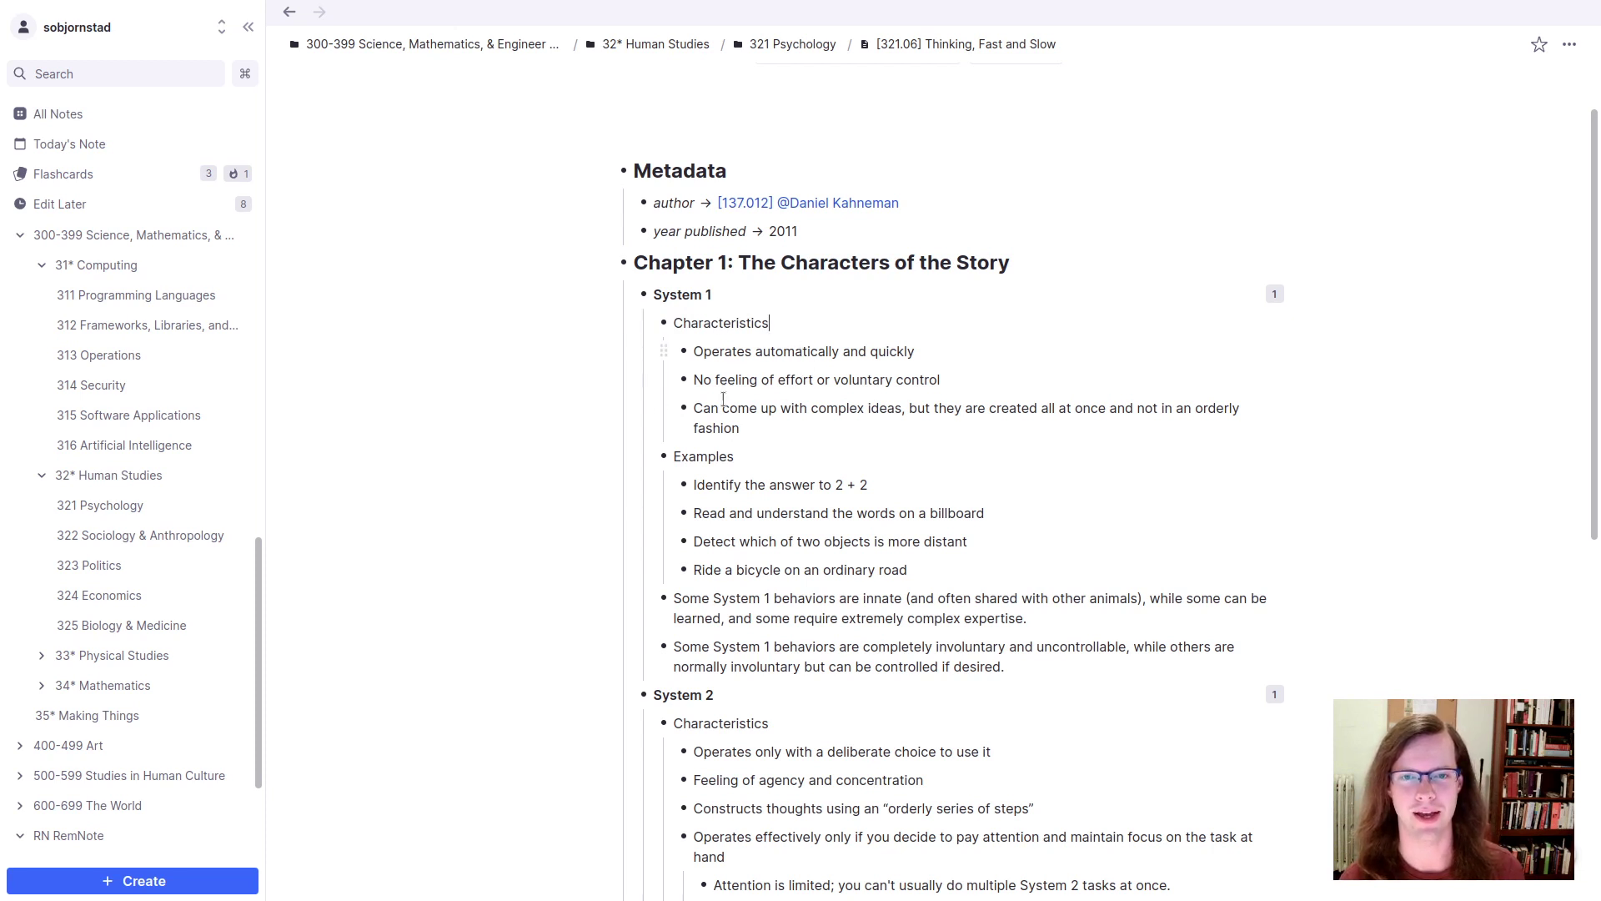
Step: Turn the three bullets under System 1's Characteristics into card items and open the resulting flashcard's preview
scroll(751, 351, down, 1)
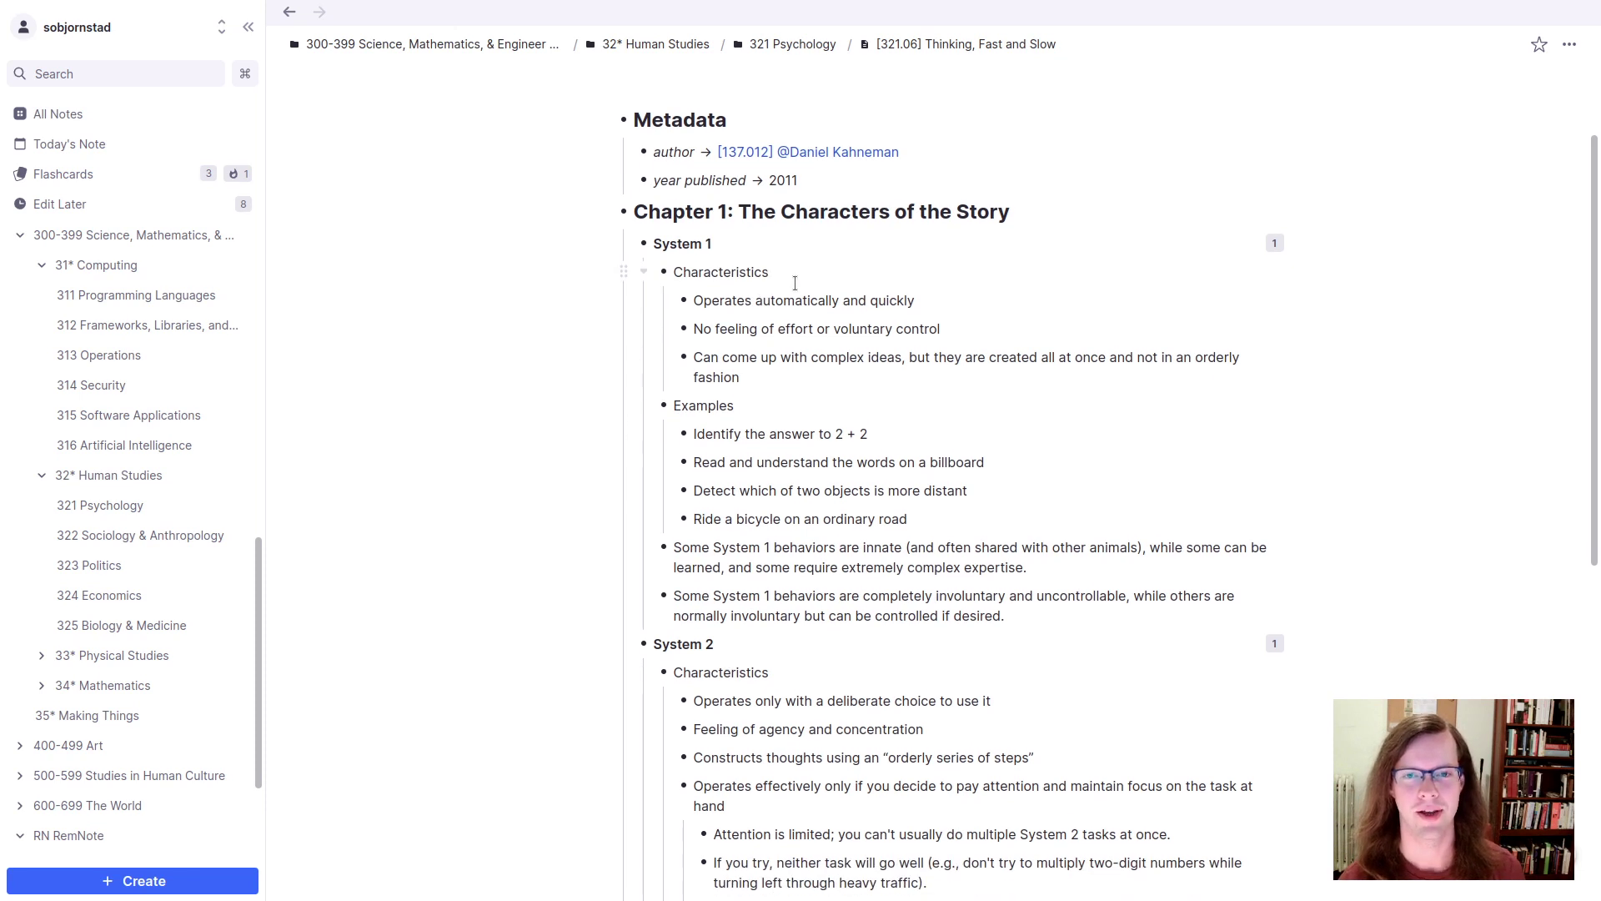
drag(801, 299, 811, 370)
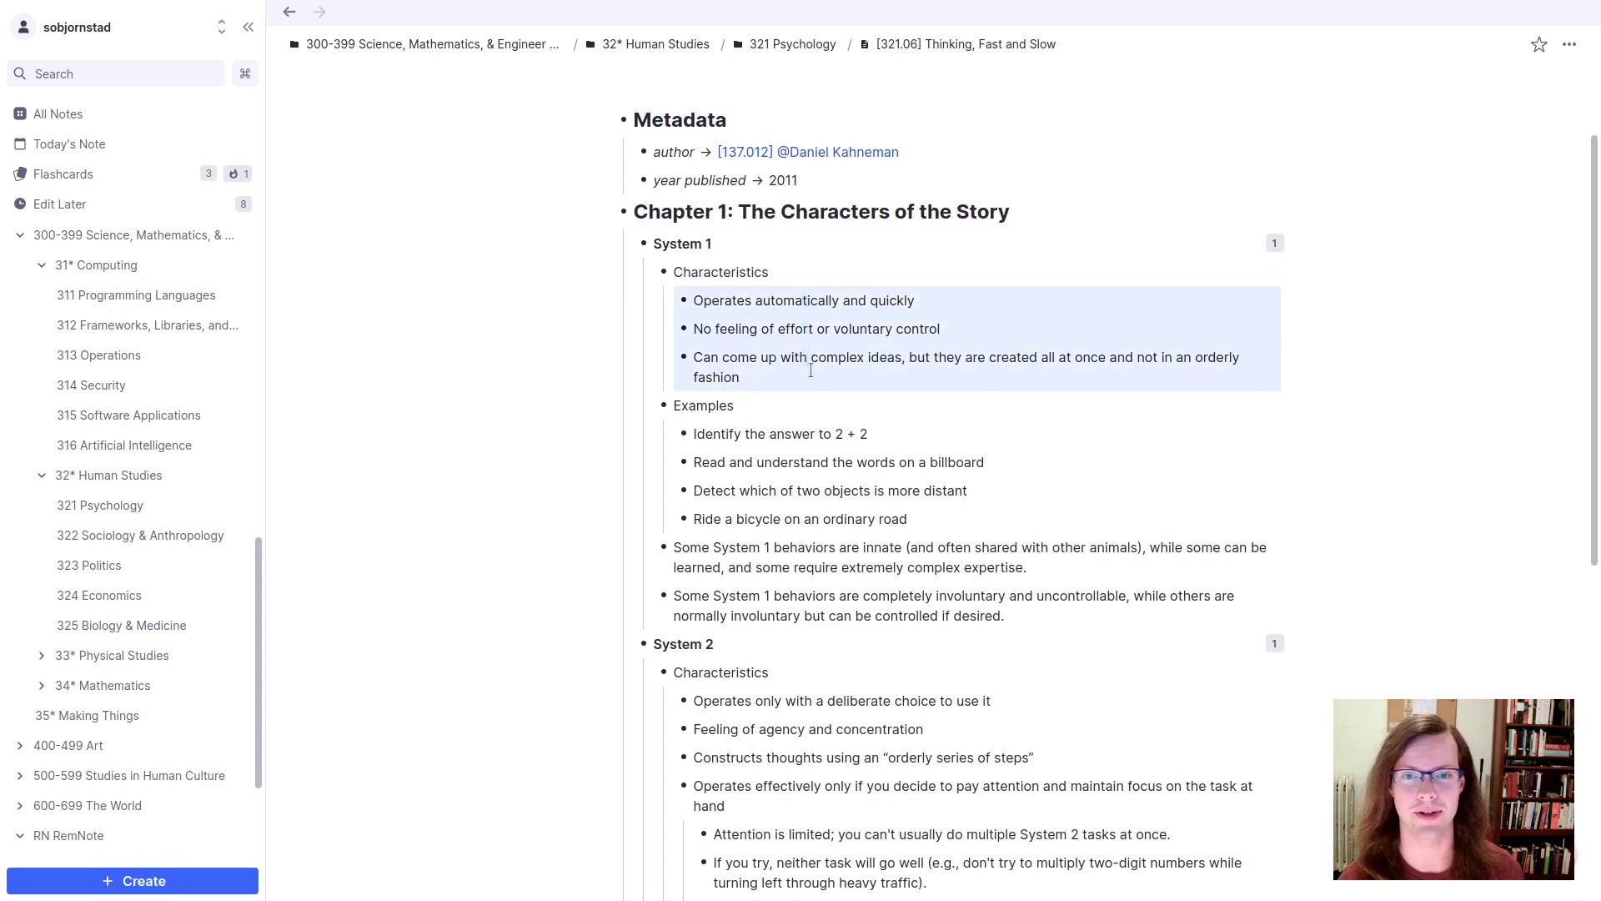
key(ctrl+k)
text(card)
key(Return)
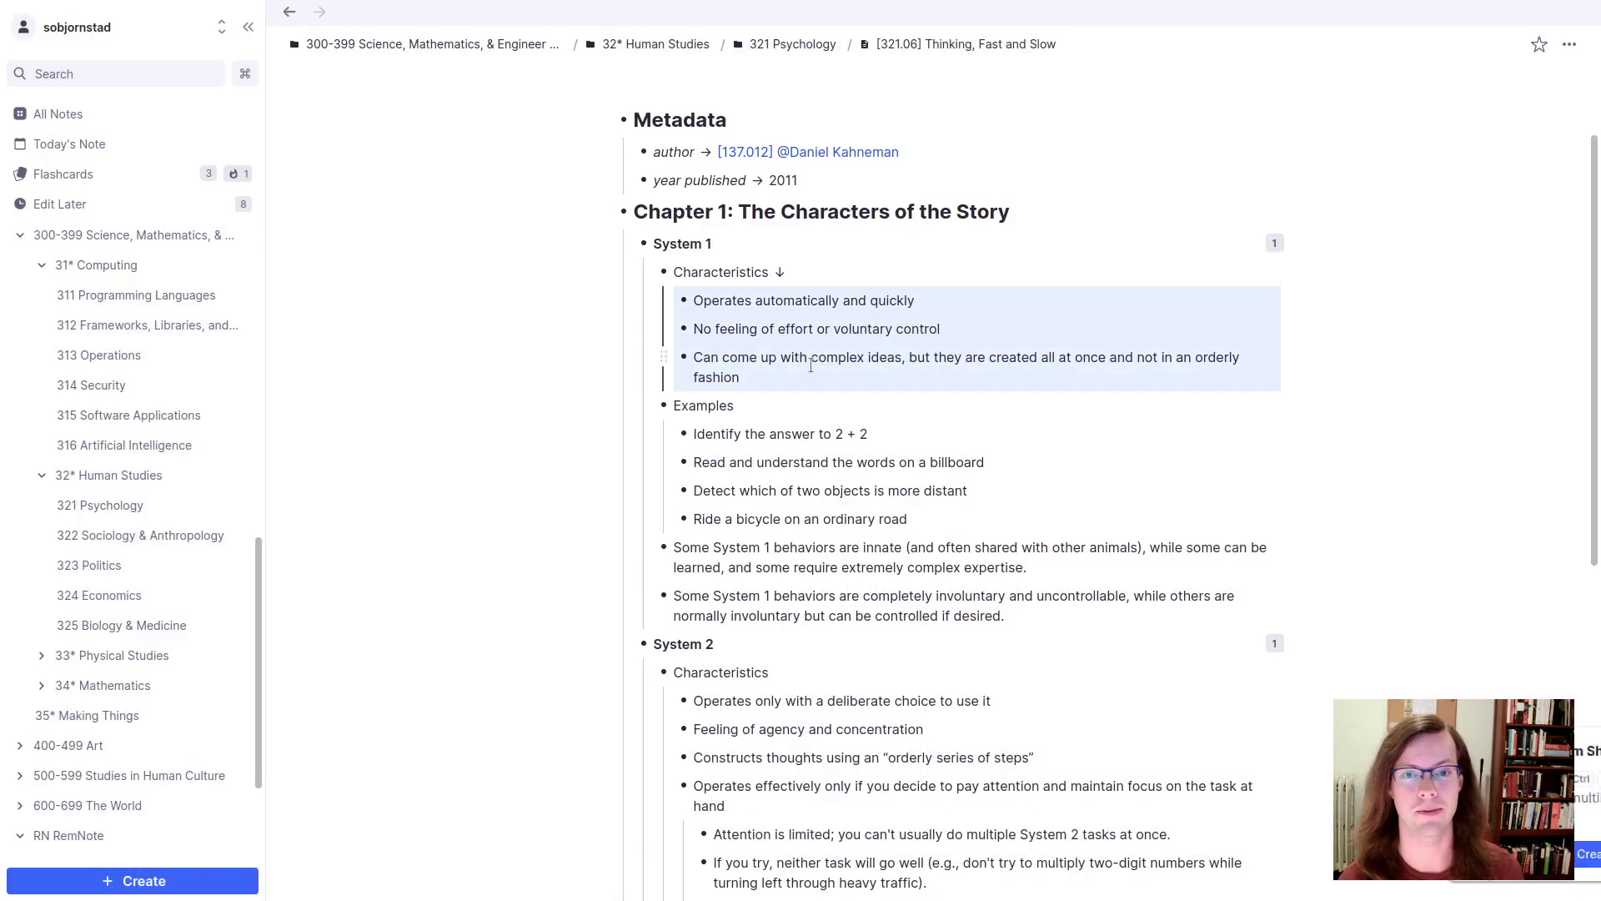
key(Escape)
click(779, 272)
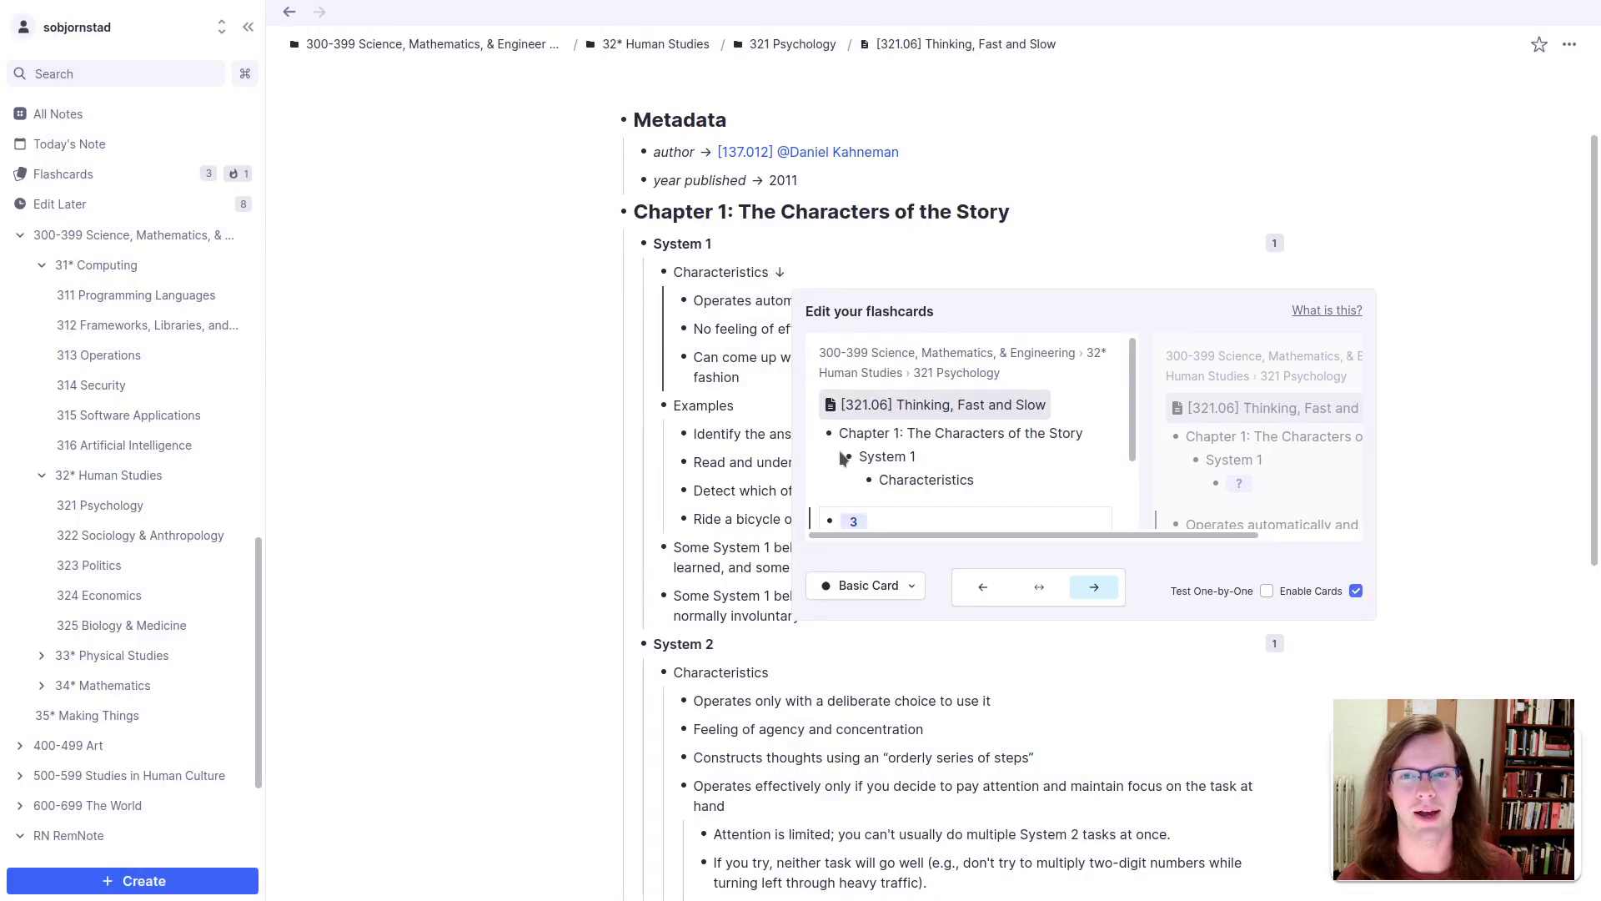
Step: Preview the System 1 Characteristics flashcard and reveal its three-item answer
scroll(963, 476, down, 2)
scroll(966, 457, up, 1)
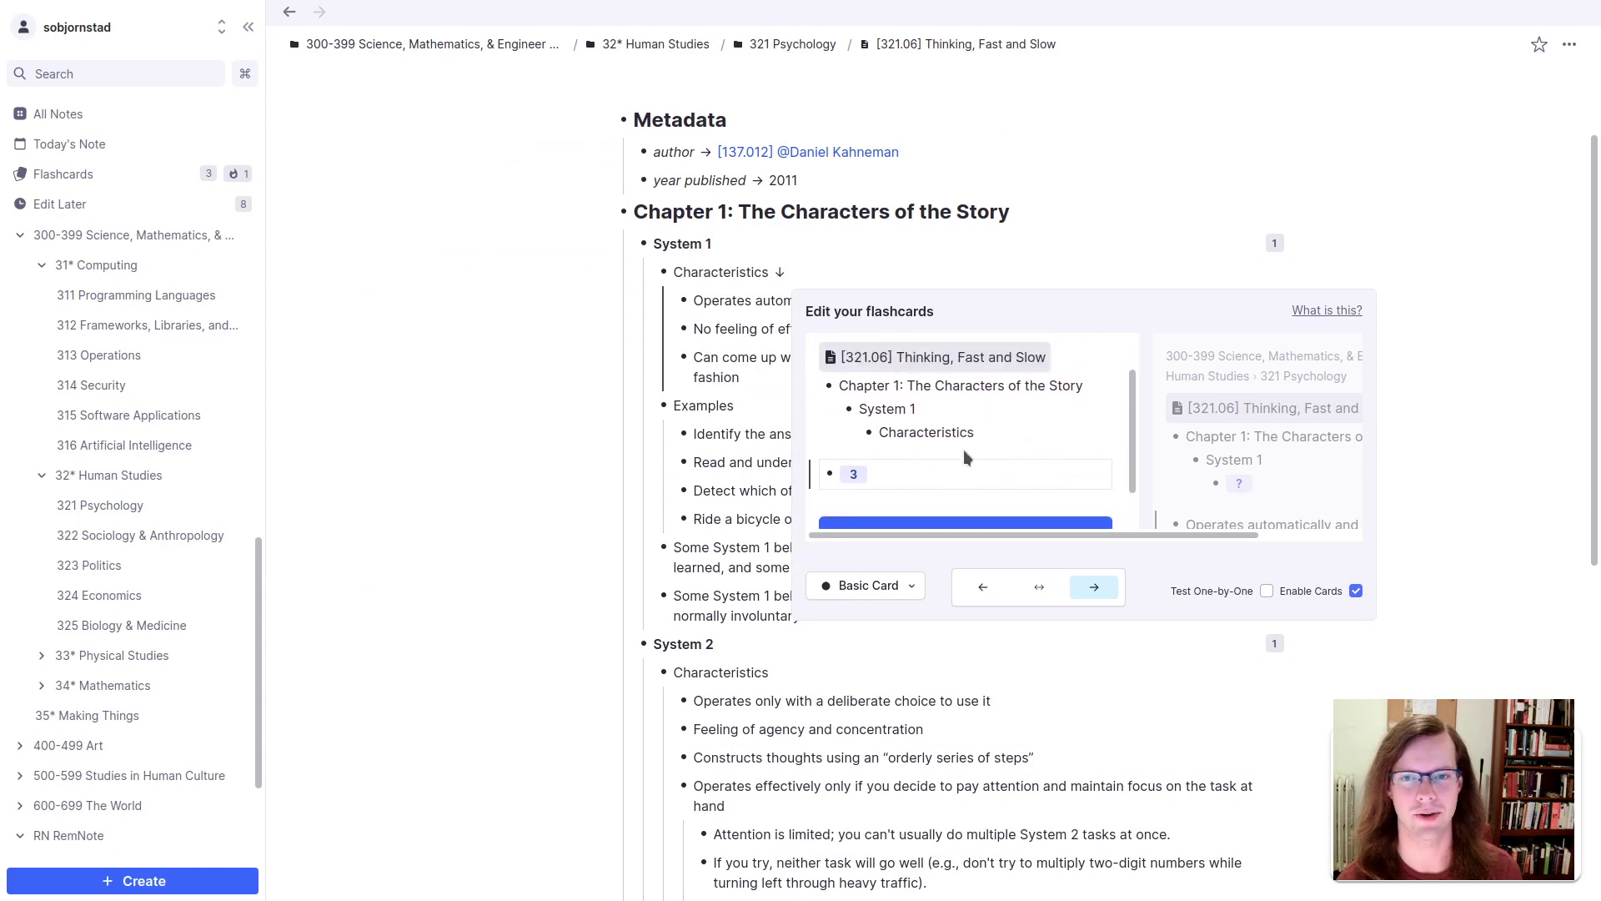
scroll(895, 440, down, 1)
click(938, 495)
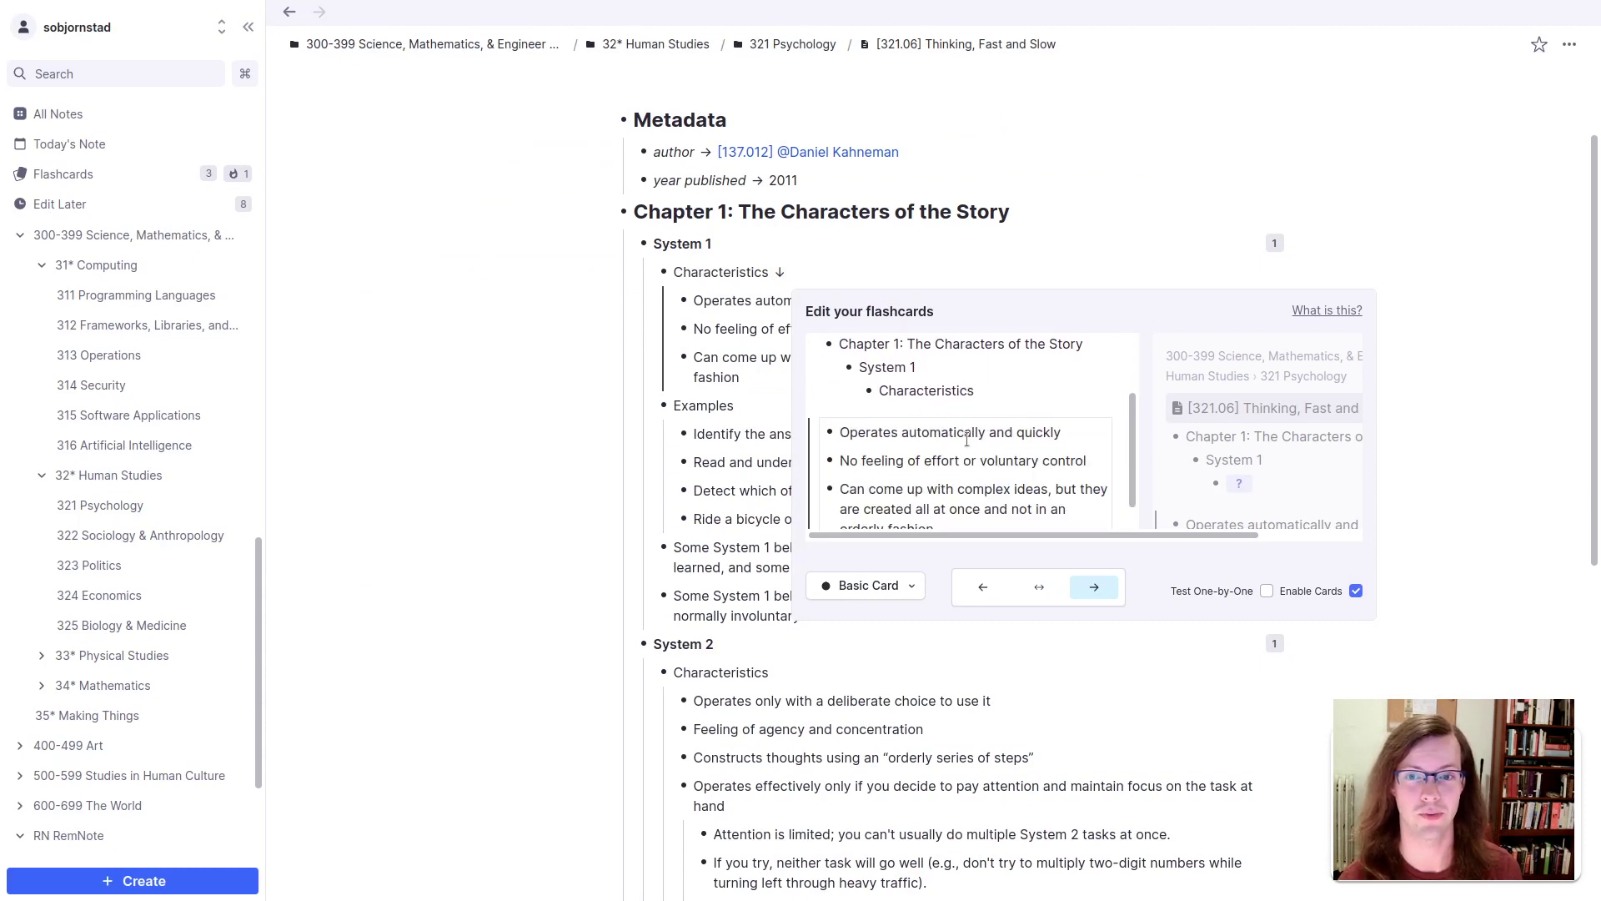
scroll(967, 440, down, 1)
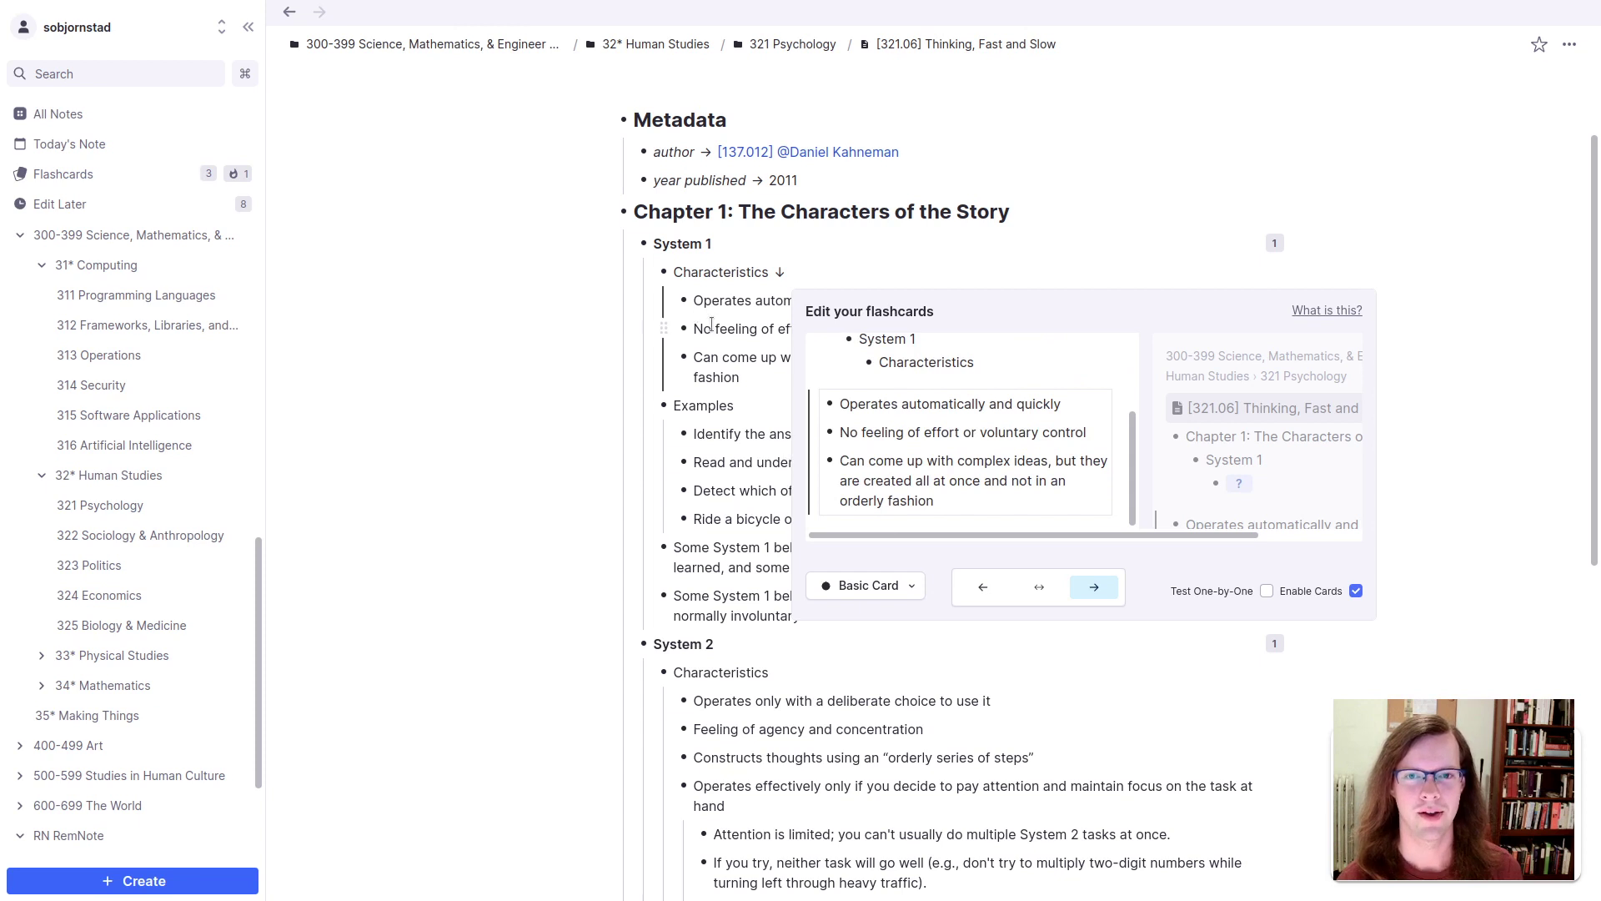
Step: Remove the flashcard arrow from Characteristics under System 1 and make it a concept with a capital C
click(996, 269)
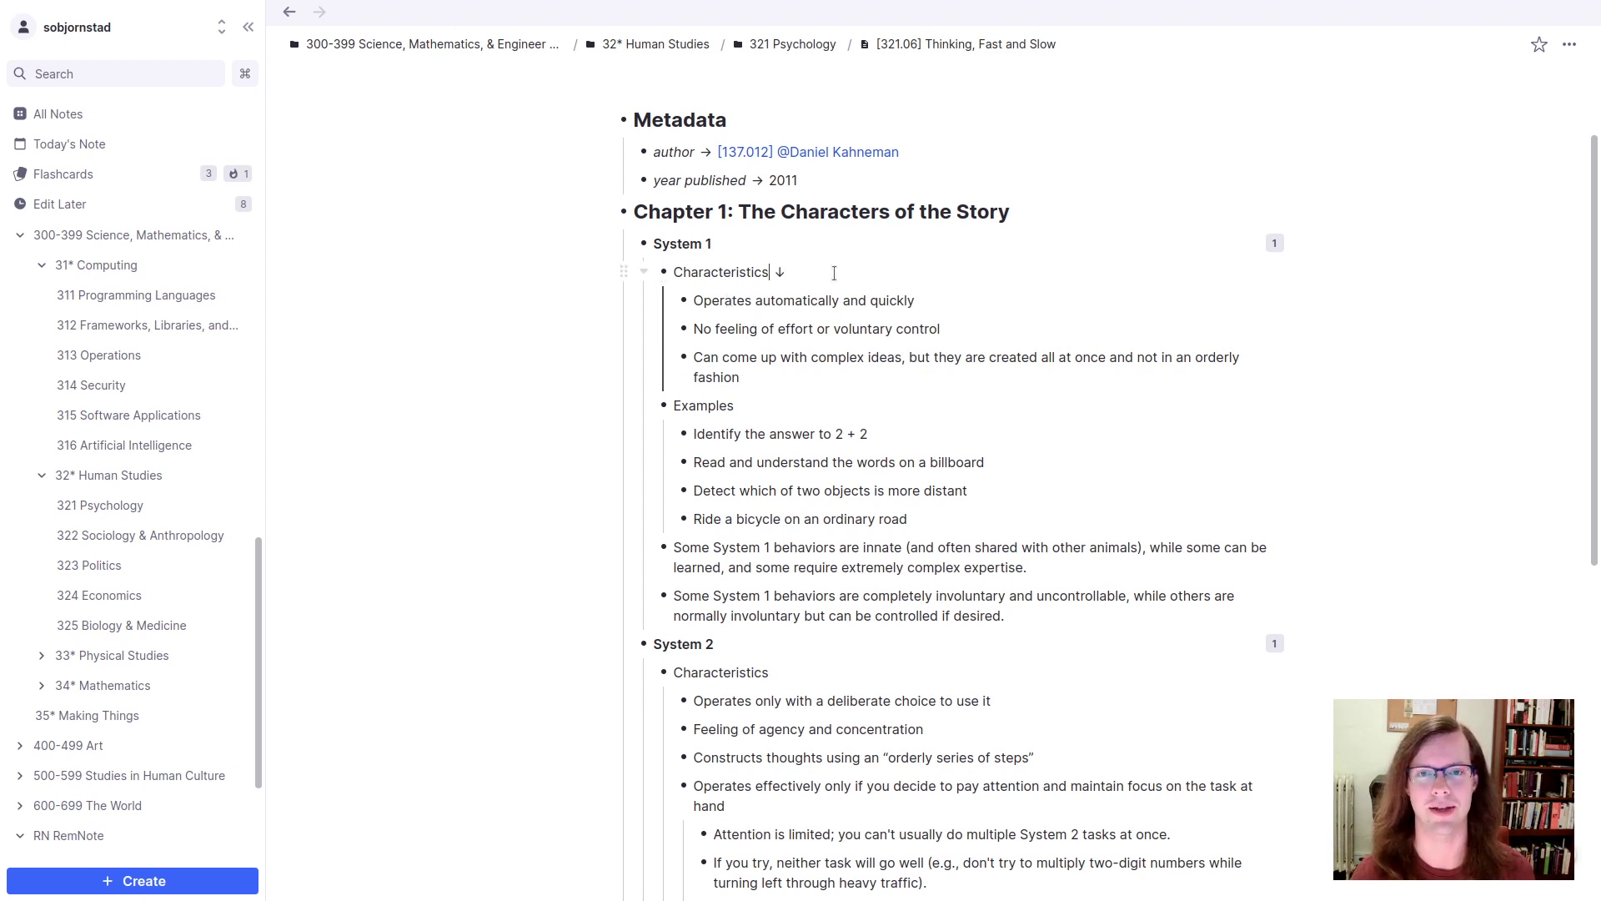
scroll(834, 273, up, 2)
scroll(834, 273, down, 2)
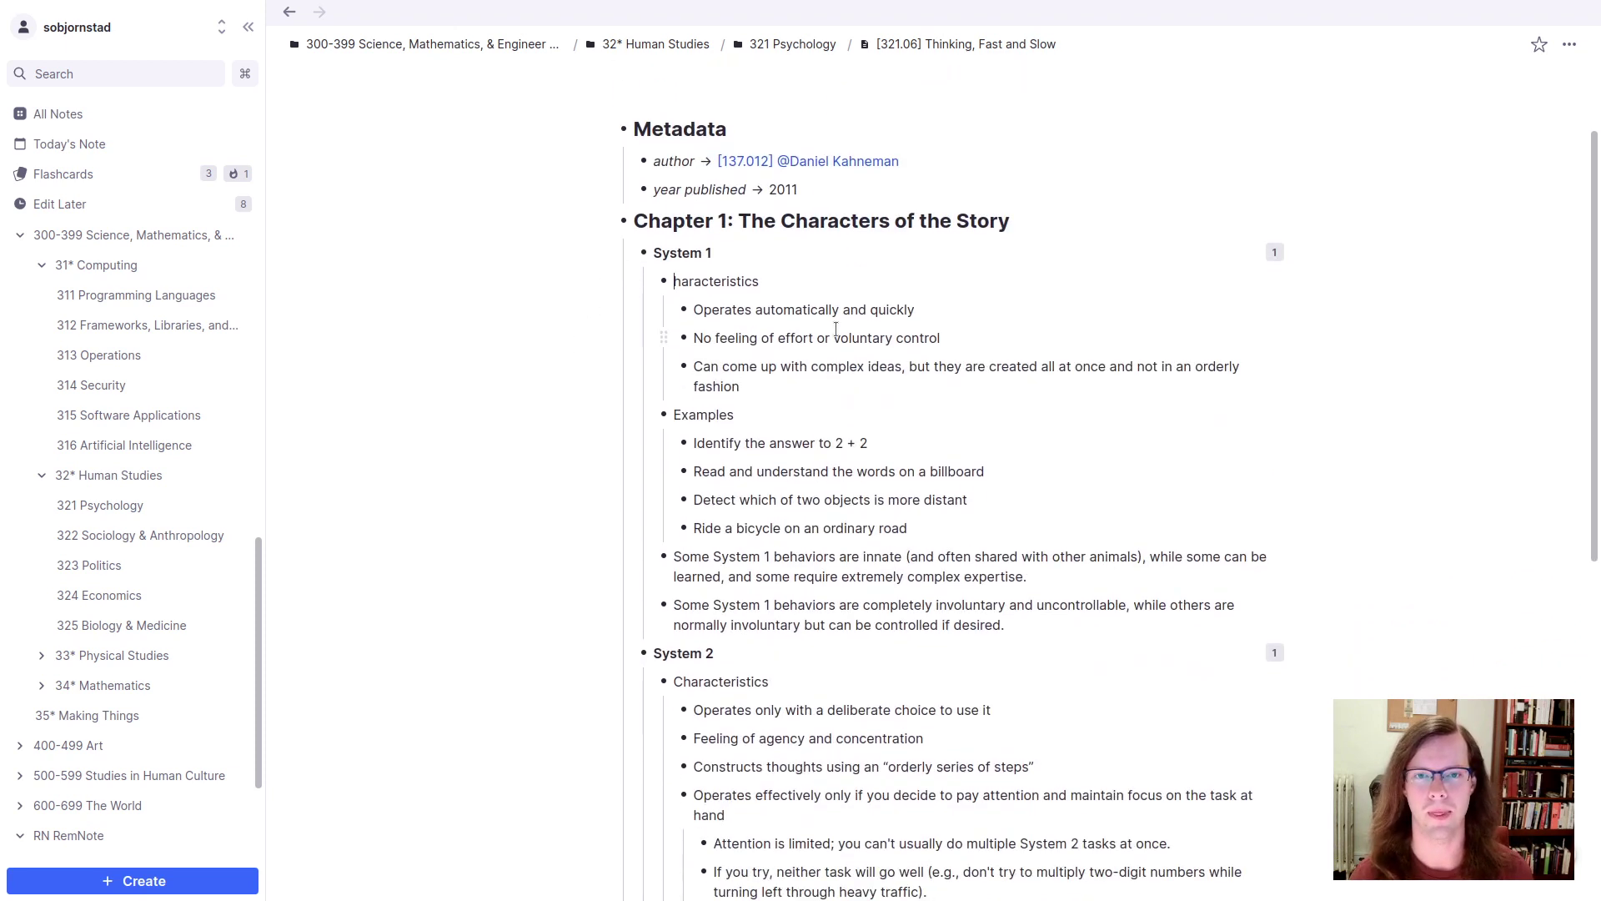
text(C)
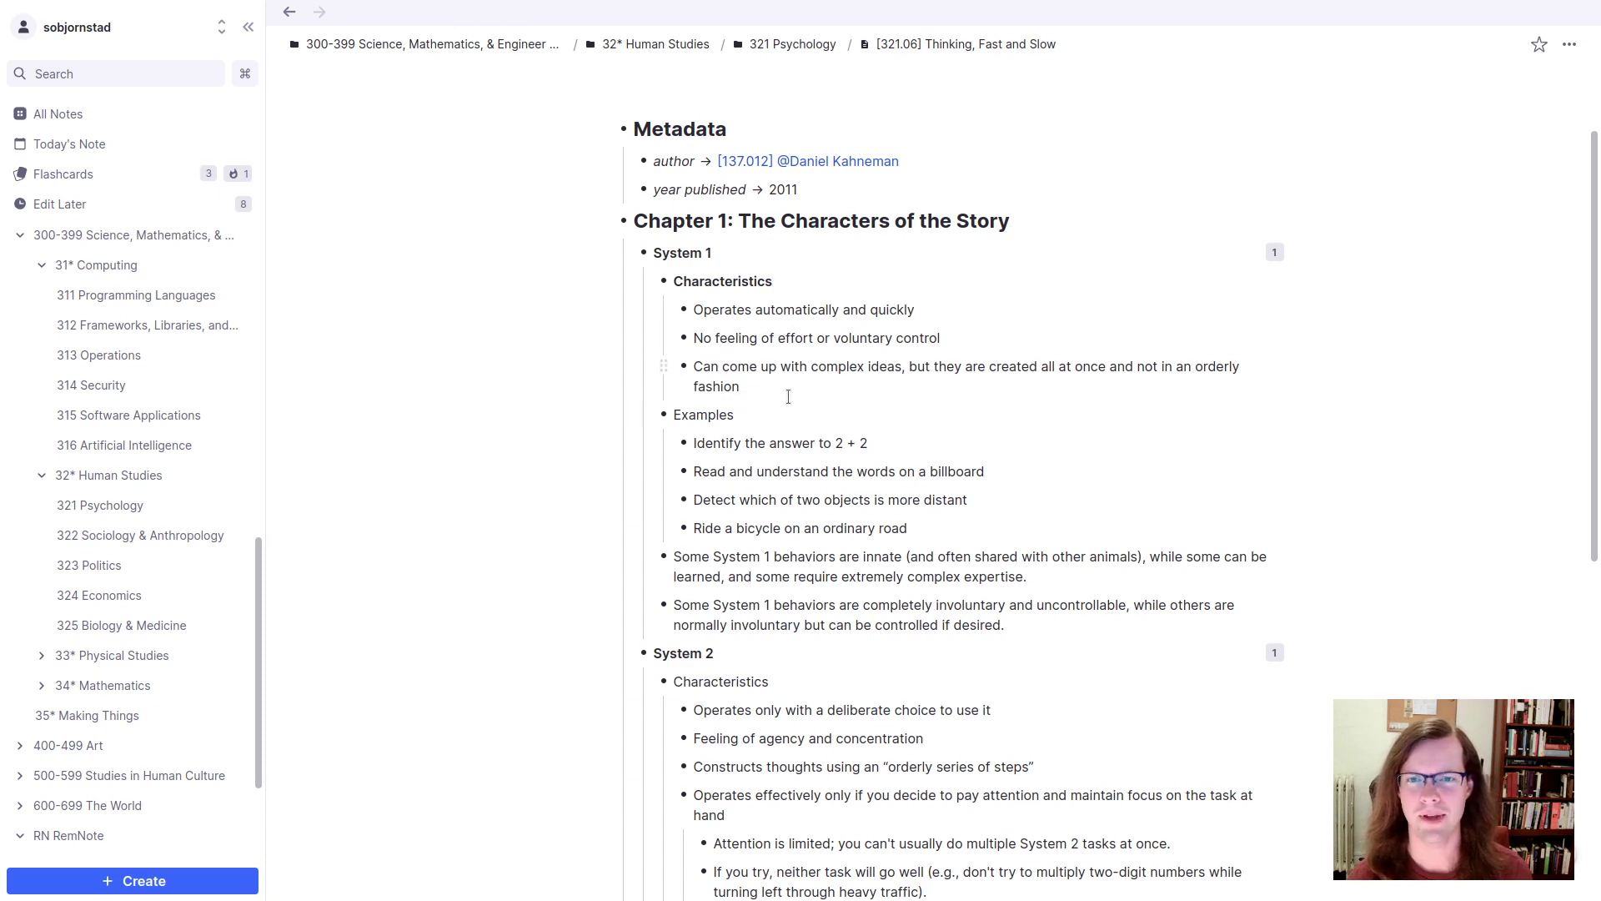
Step: Make "automatically" and "quickly" separate clozes in the first characteristic and preview the resulting cards
double_click(798, 317)
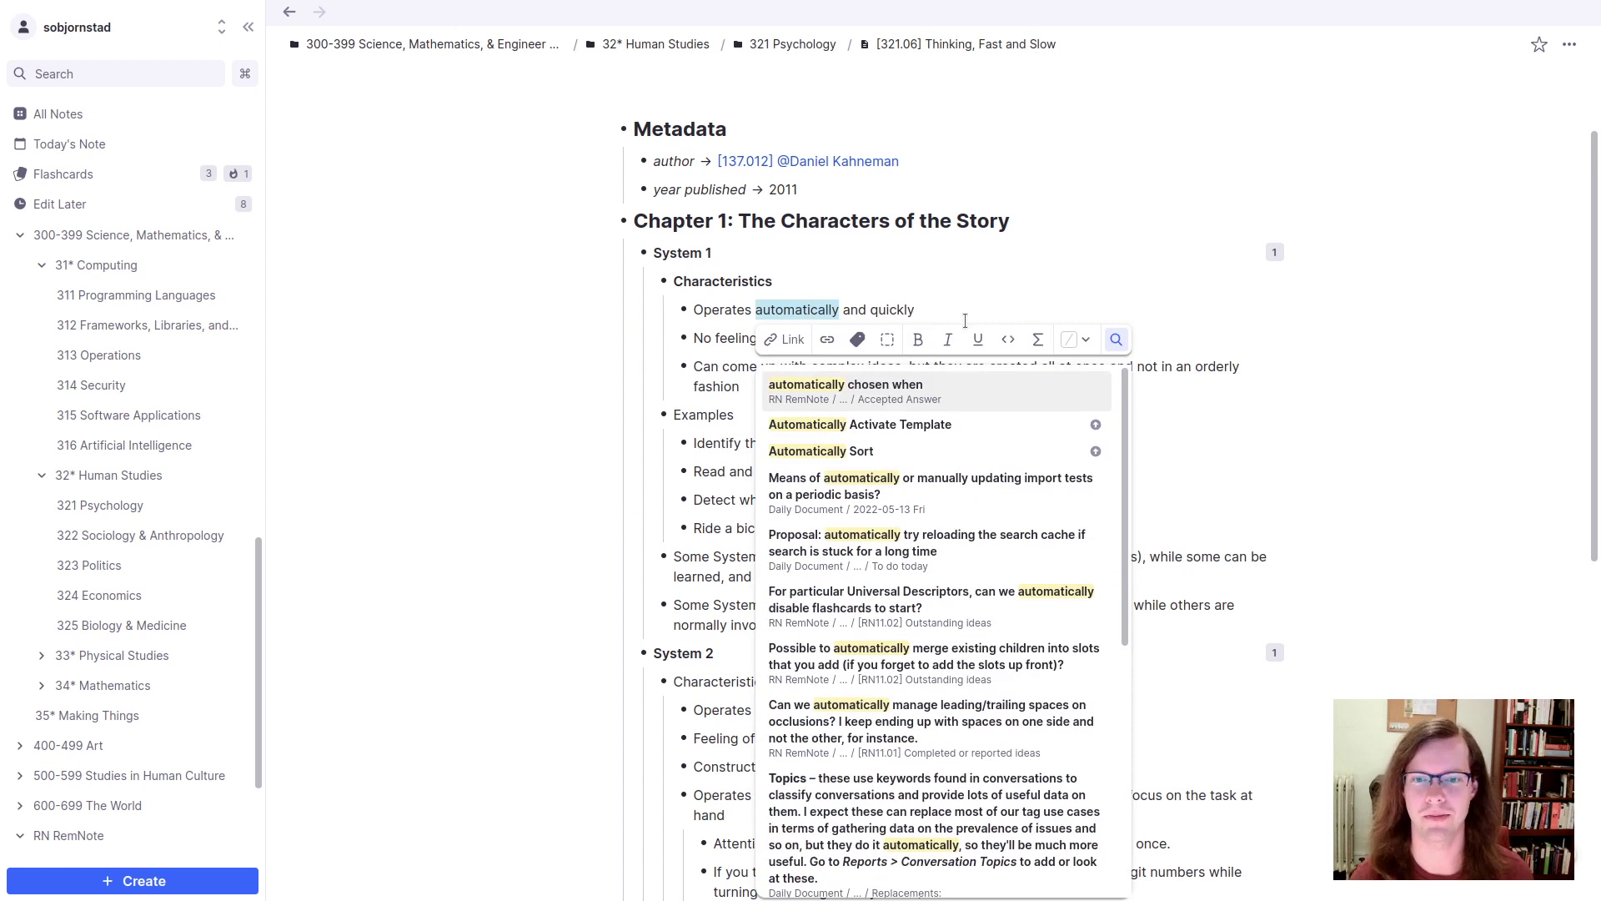
click(1116, 341)
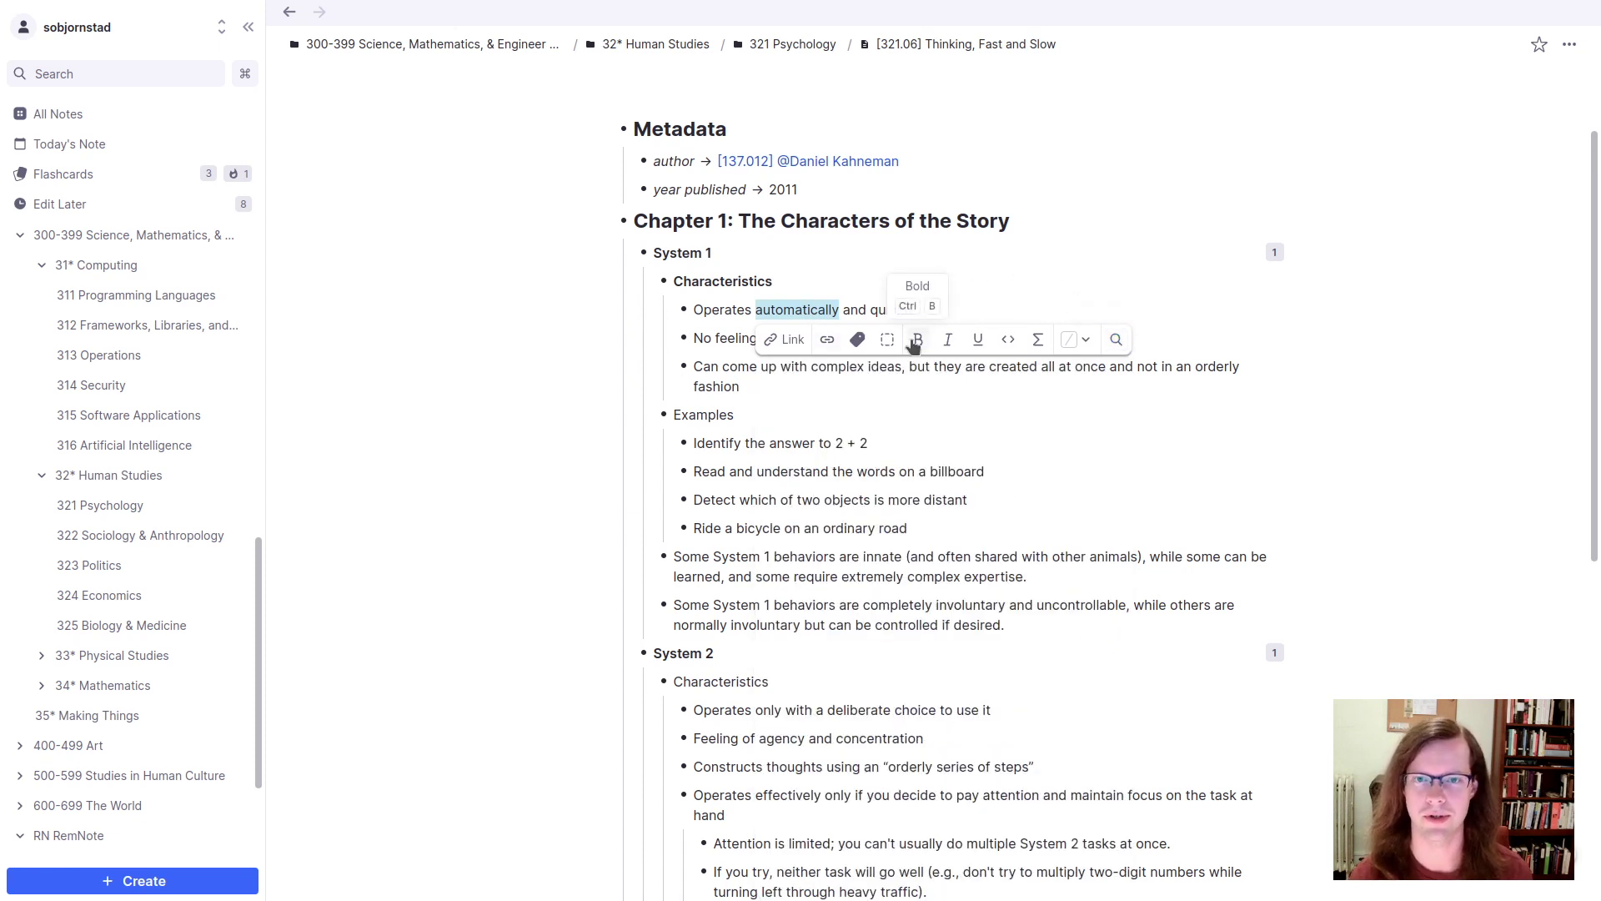
drag(867, 315, 920, 310)
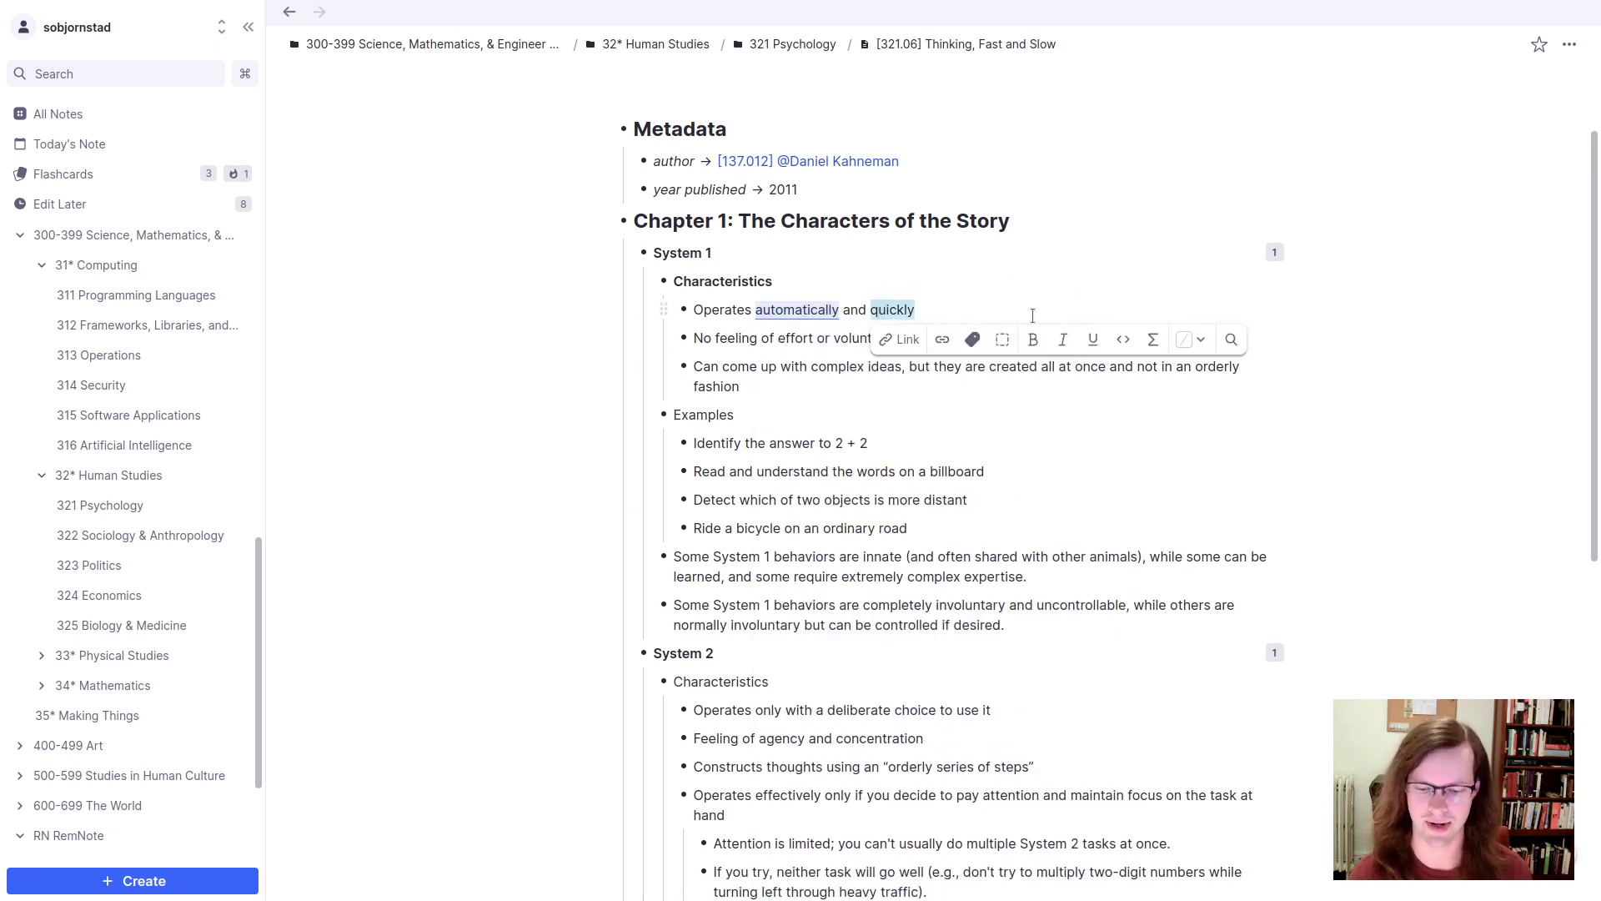
key(ctrl+shift+c)
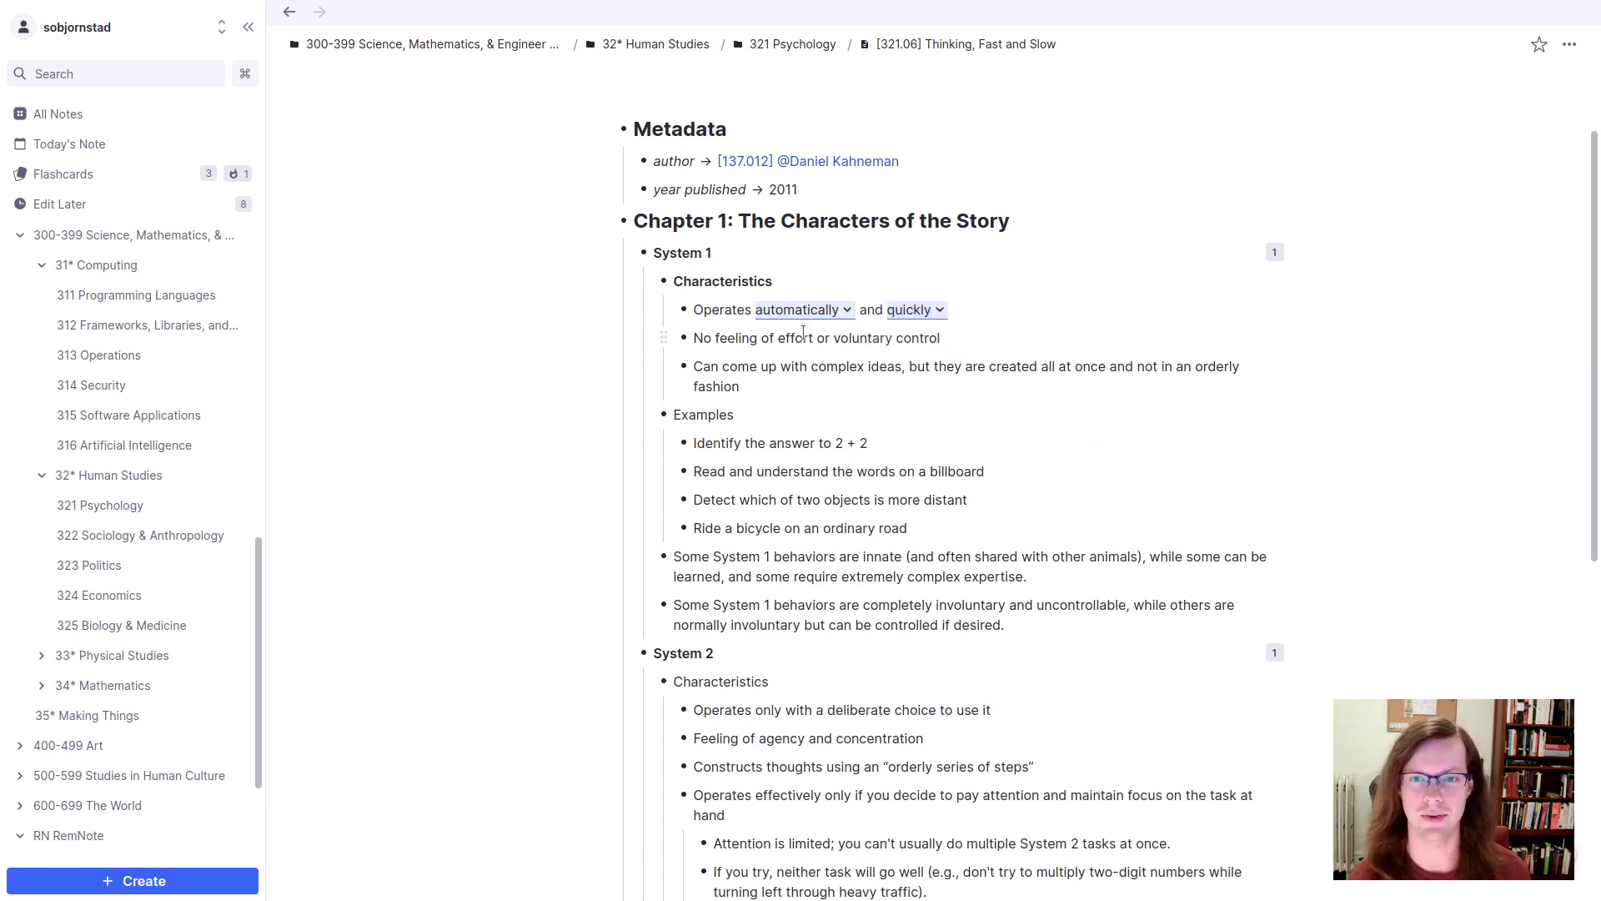
click(848, 310)
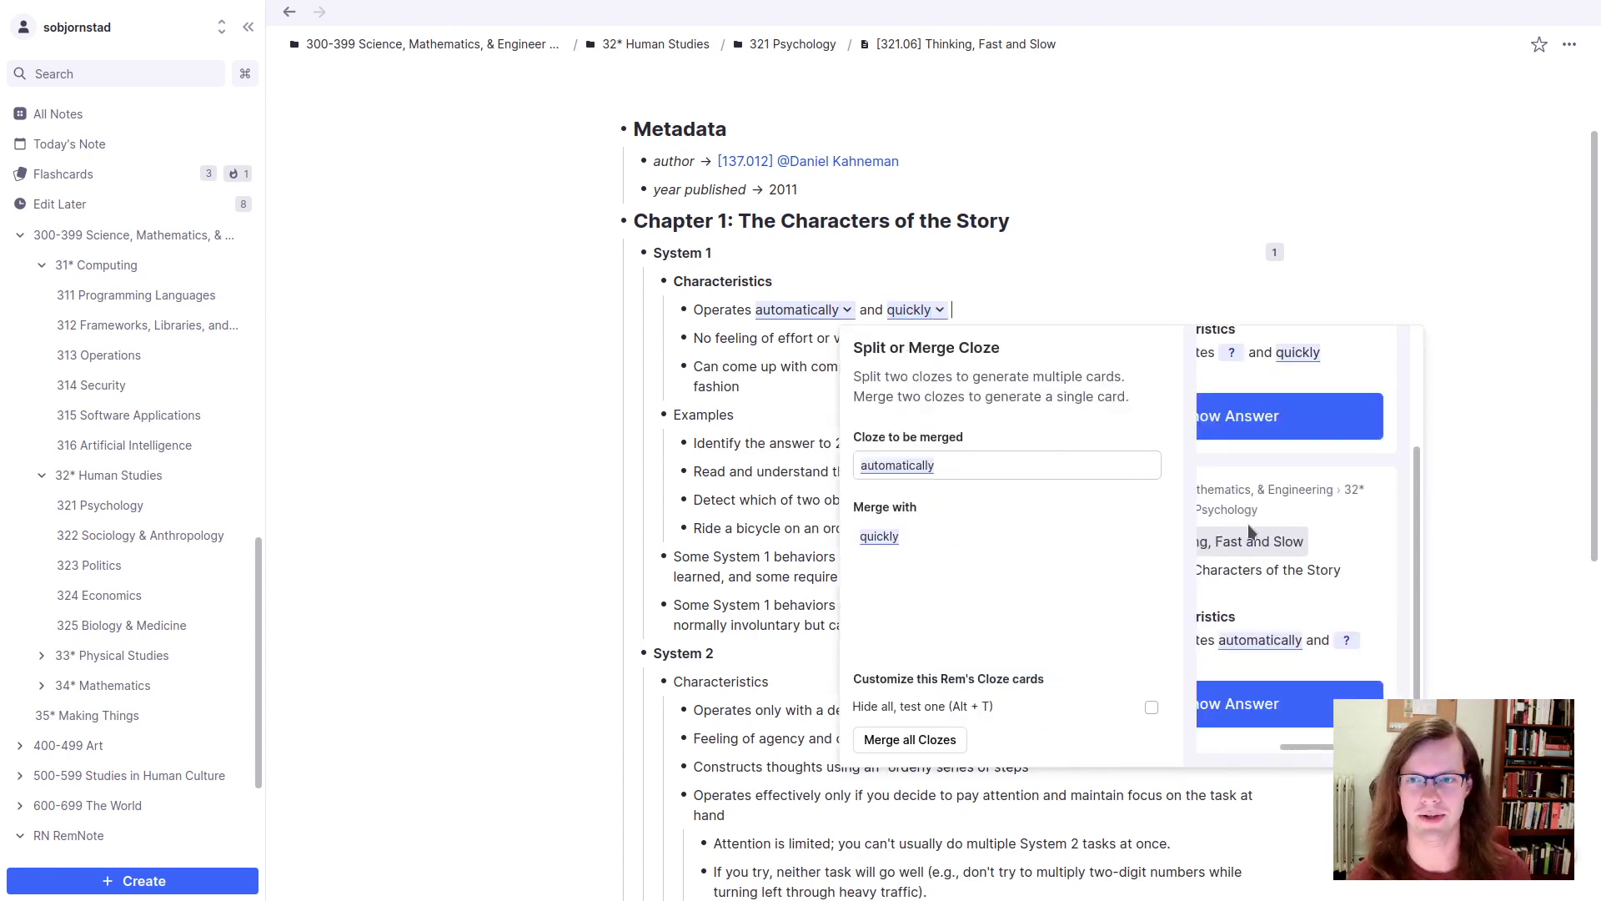
scroll(1347, 524, up, 3)
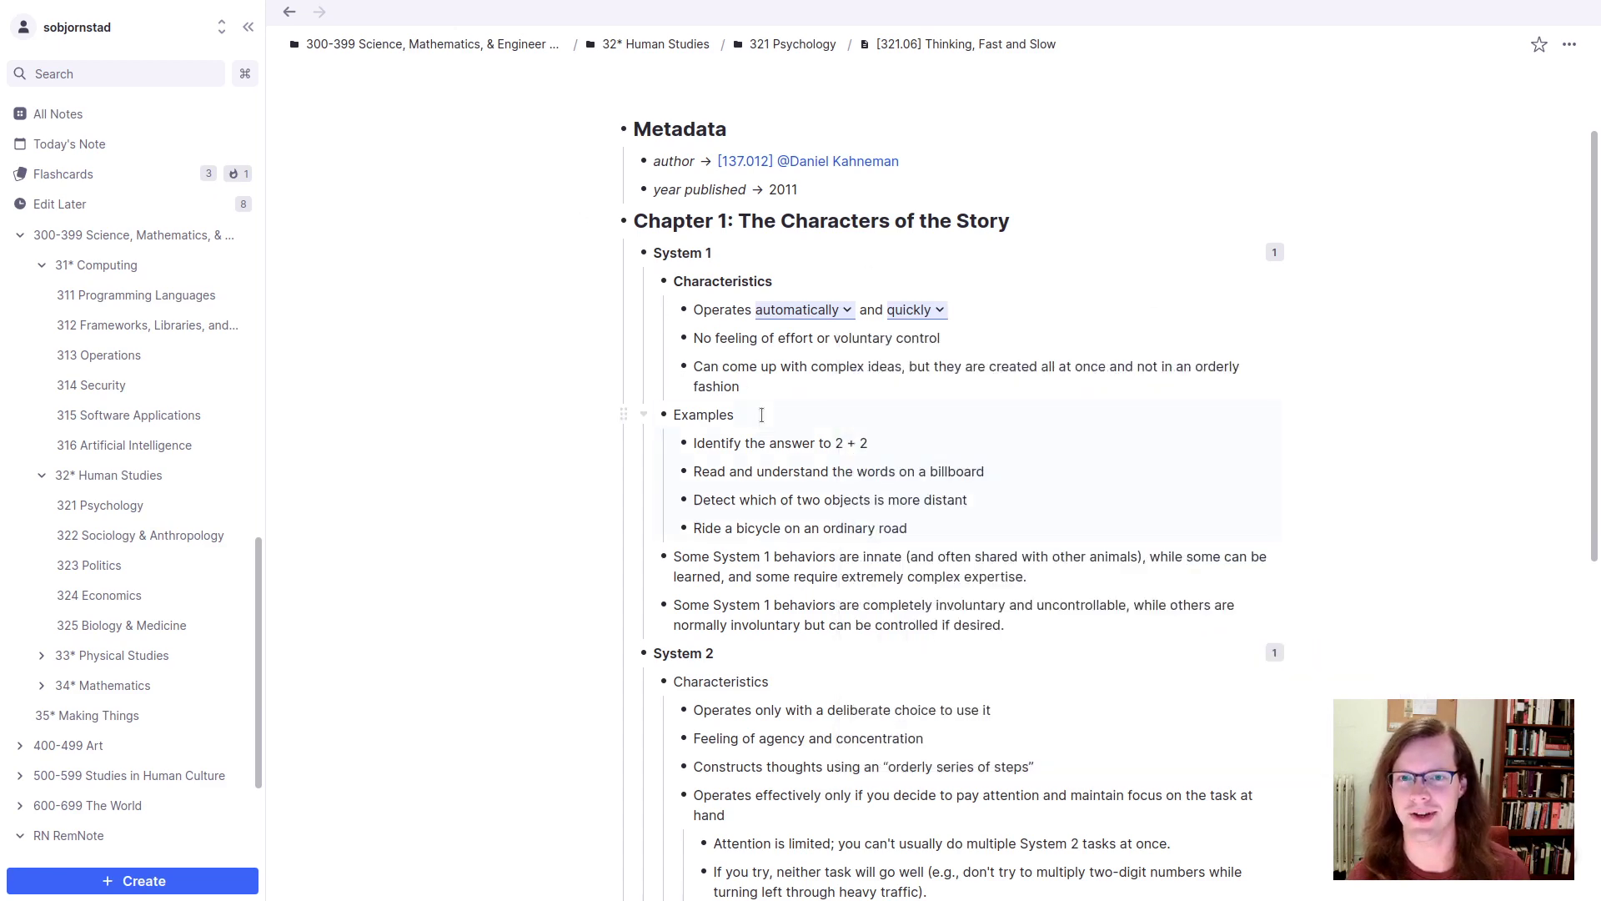
Step: Open the "Operates automatically and quickly" bullet on its own and start practising its flashcards
click(734, 310)
key(super+period)
click(1569, 44)
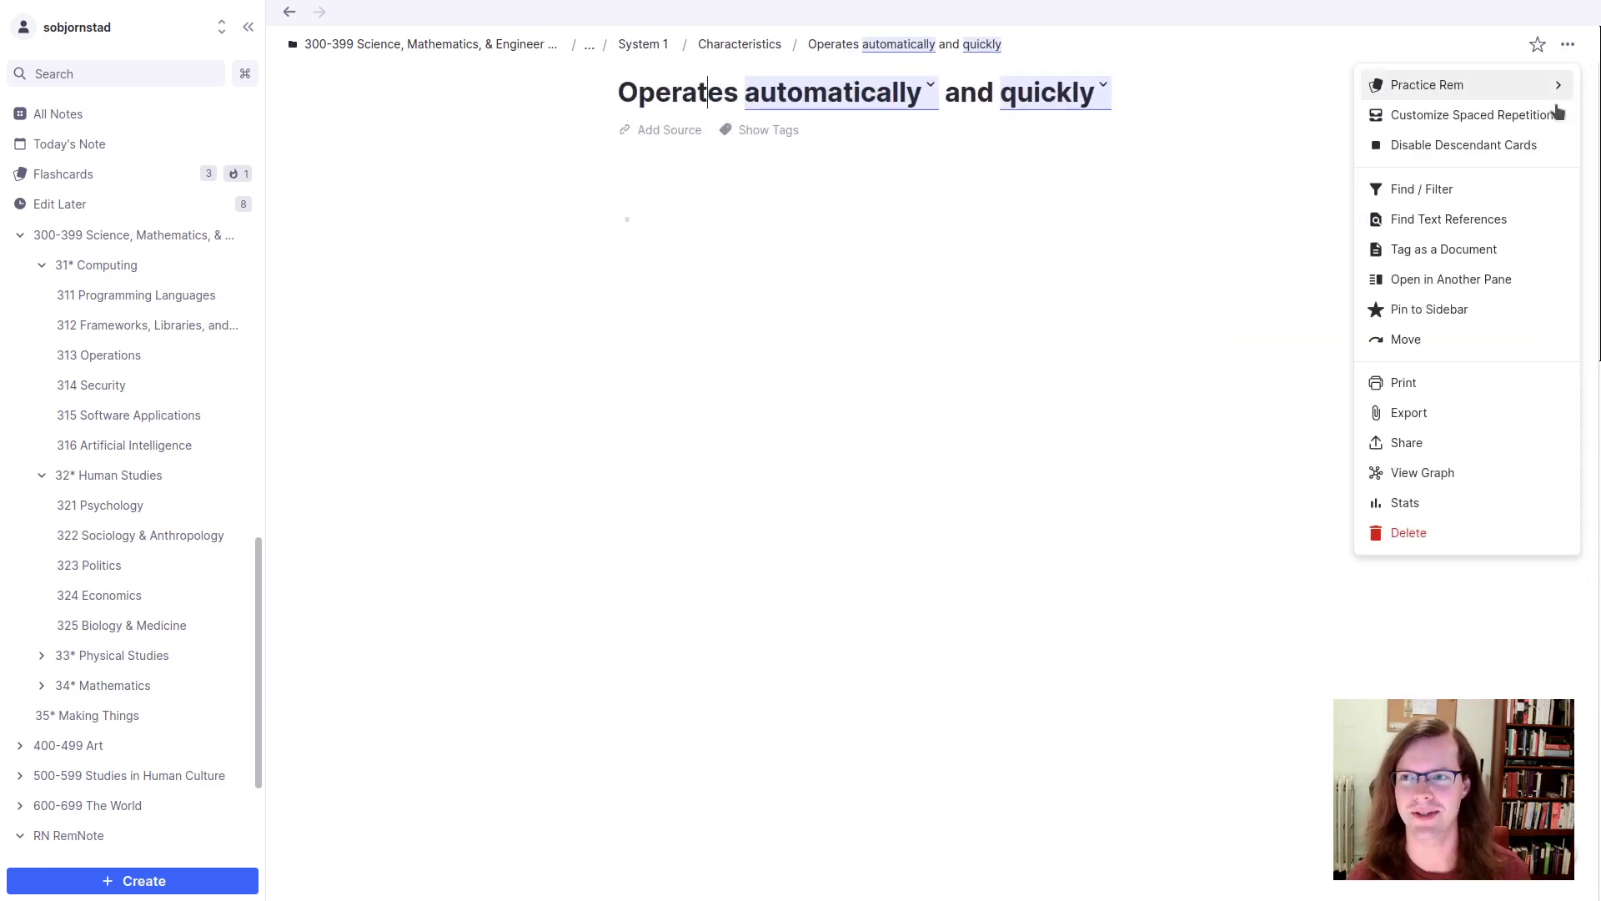
mouse_move(1444, 85)
click(1226, 122)
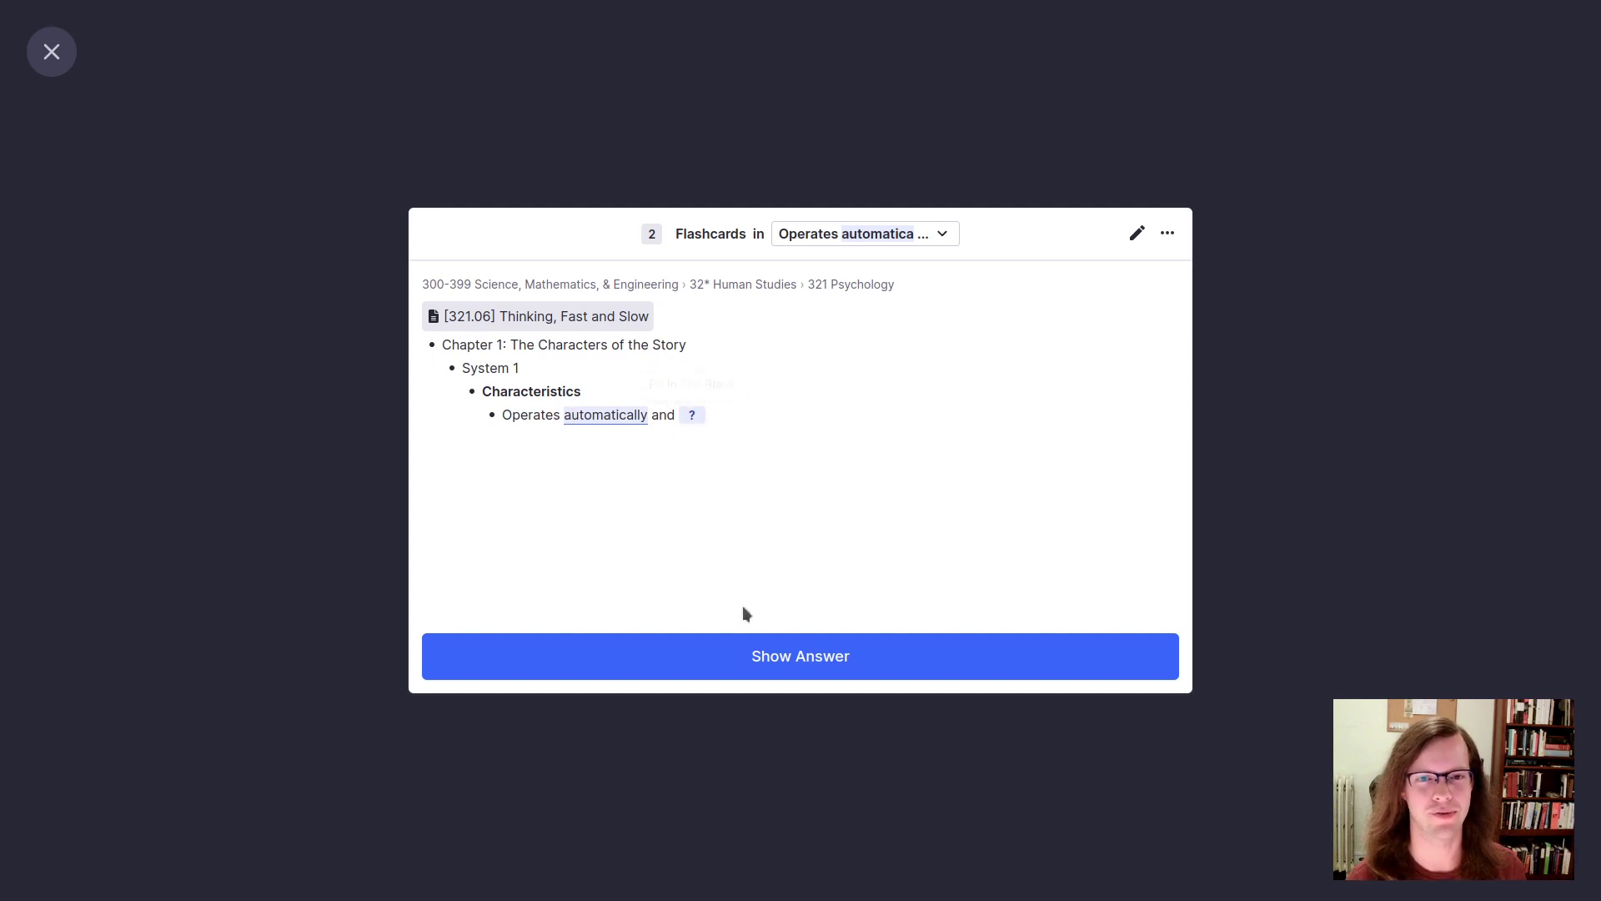
Step: Reveal the first cloze card's answer, then leave practice and return to the Thinking, Fast and Slow document
click(1021, 670)
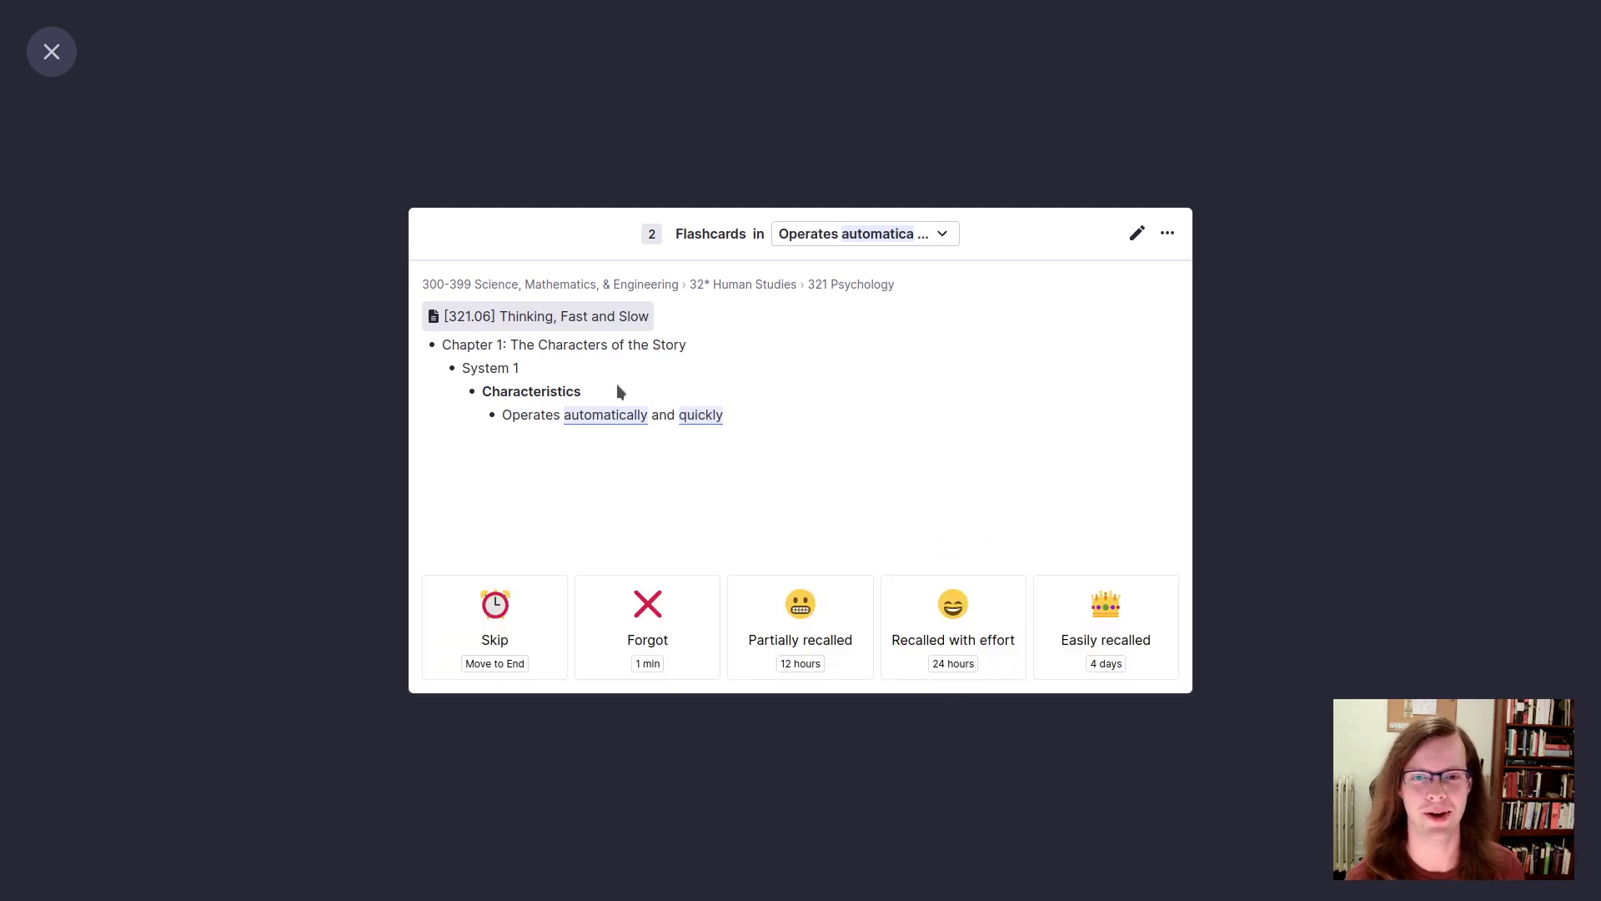
click(53, 52)
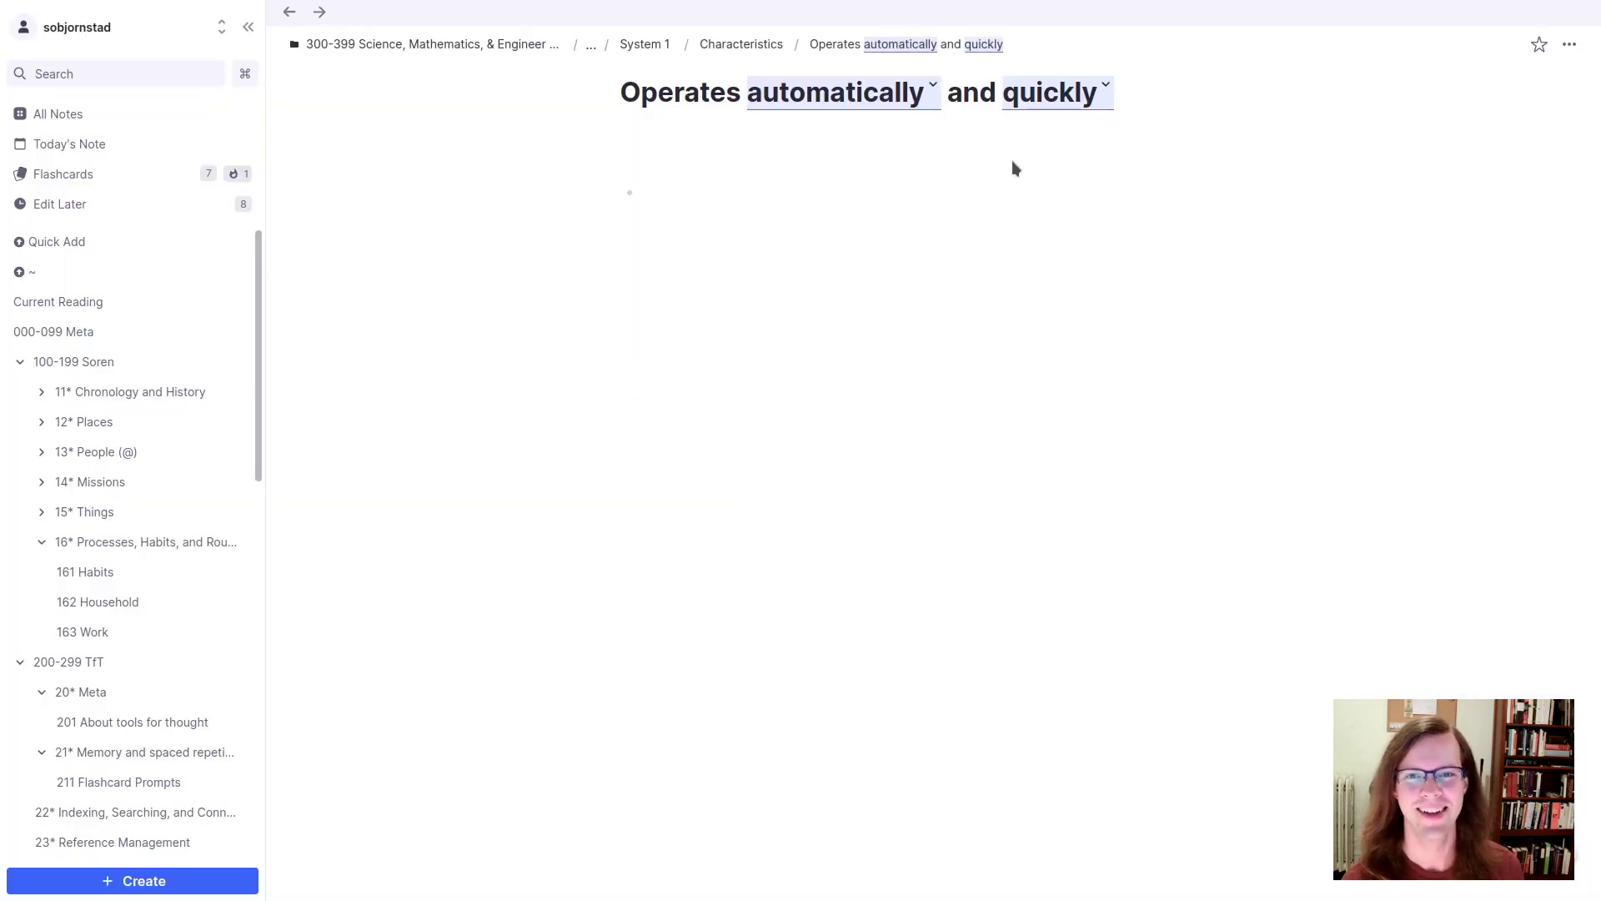
click(742, 45)
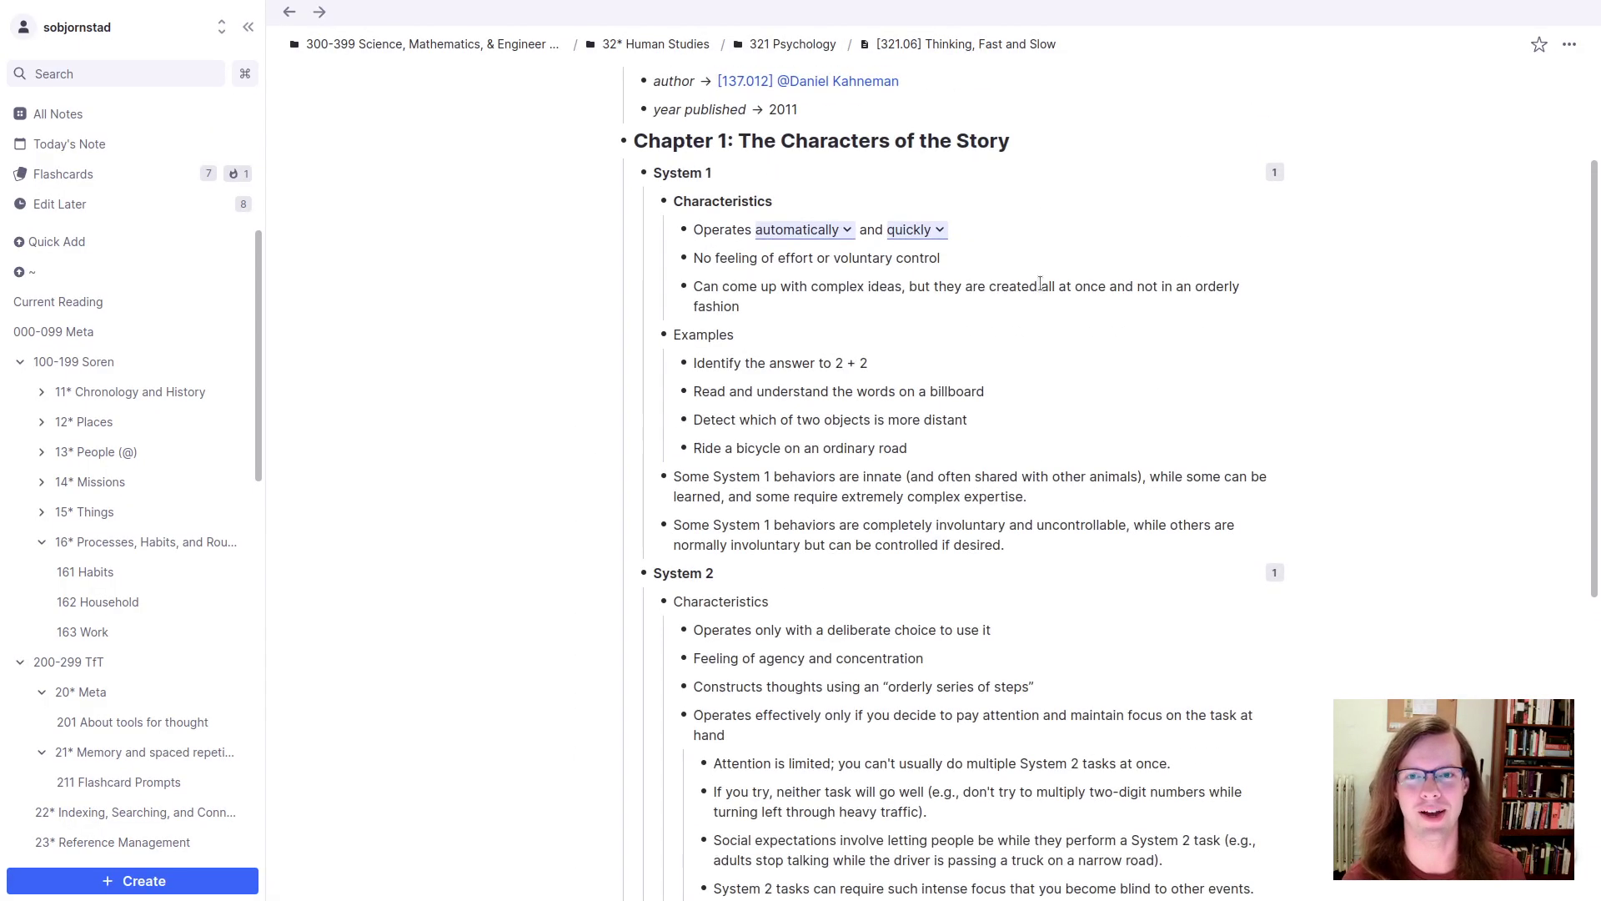
Step: Replace the clozed first characteristic with the plain text "Operates automatically and quickly"
key(shift+Home)
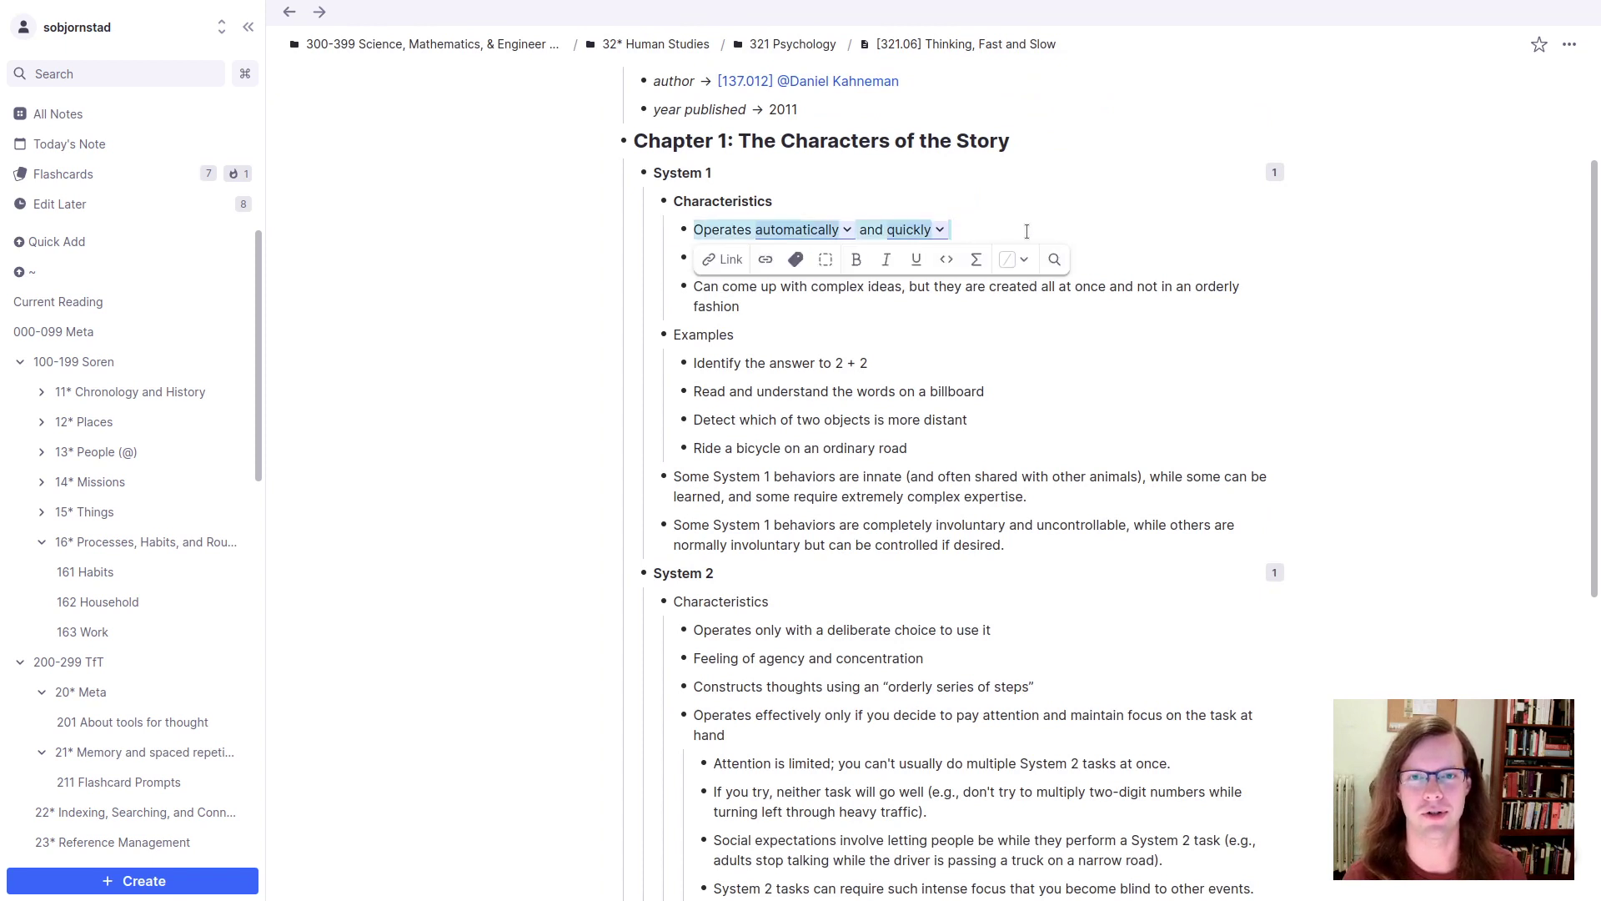
key(ctrl+shift+Right)
text(autom)
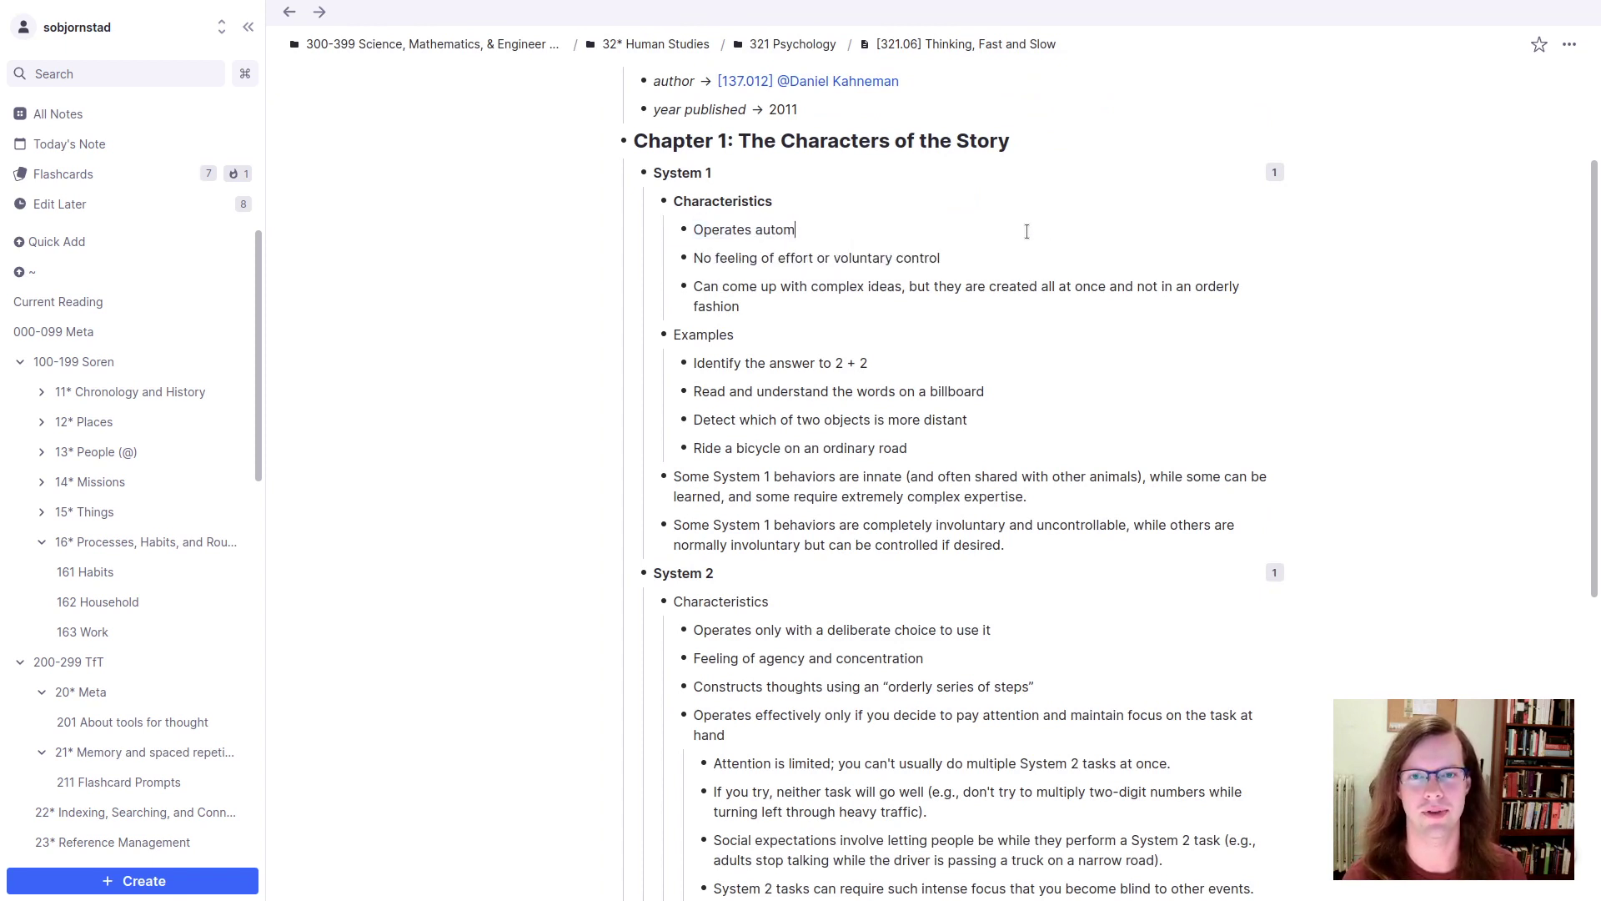
text(atically and quickly)
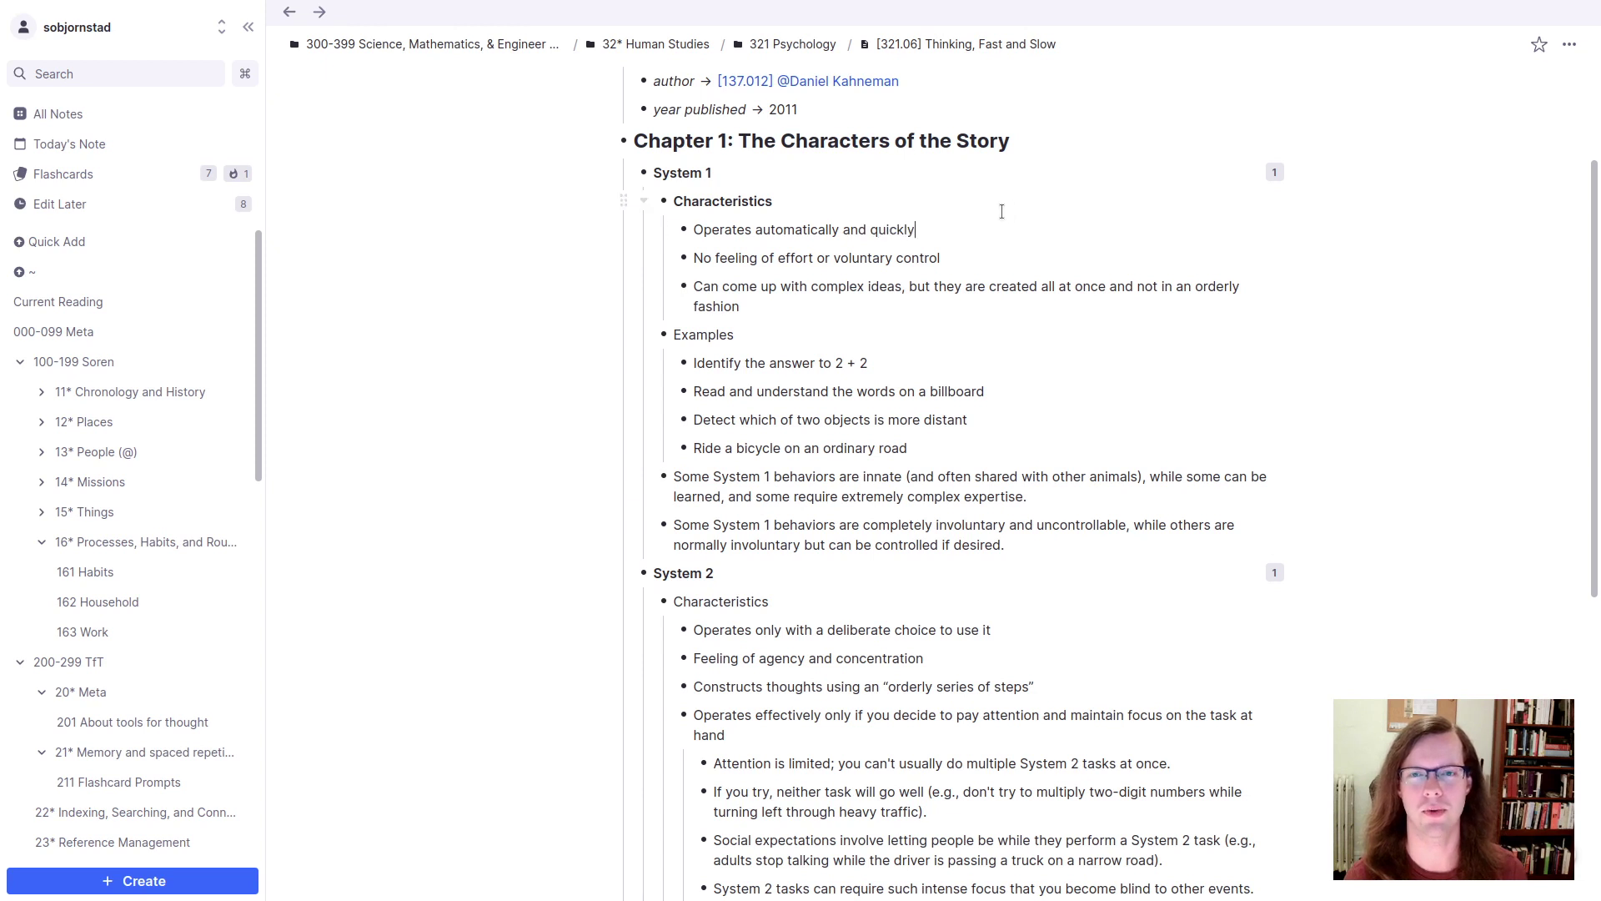
Step: Turn the first System 1 characteristic into a descriptor card by adding "speed" in front of "Operates automatically and quickly"
scroll(757, 370, up, 2)
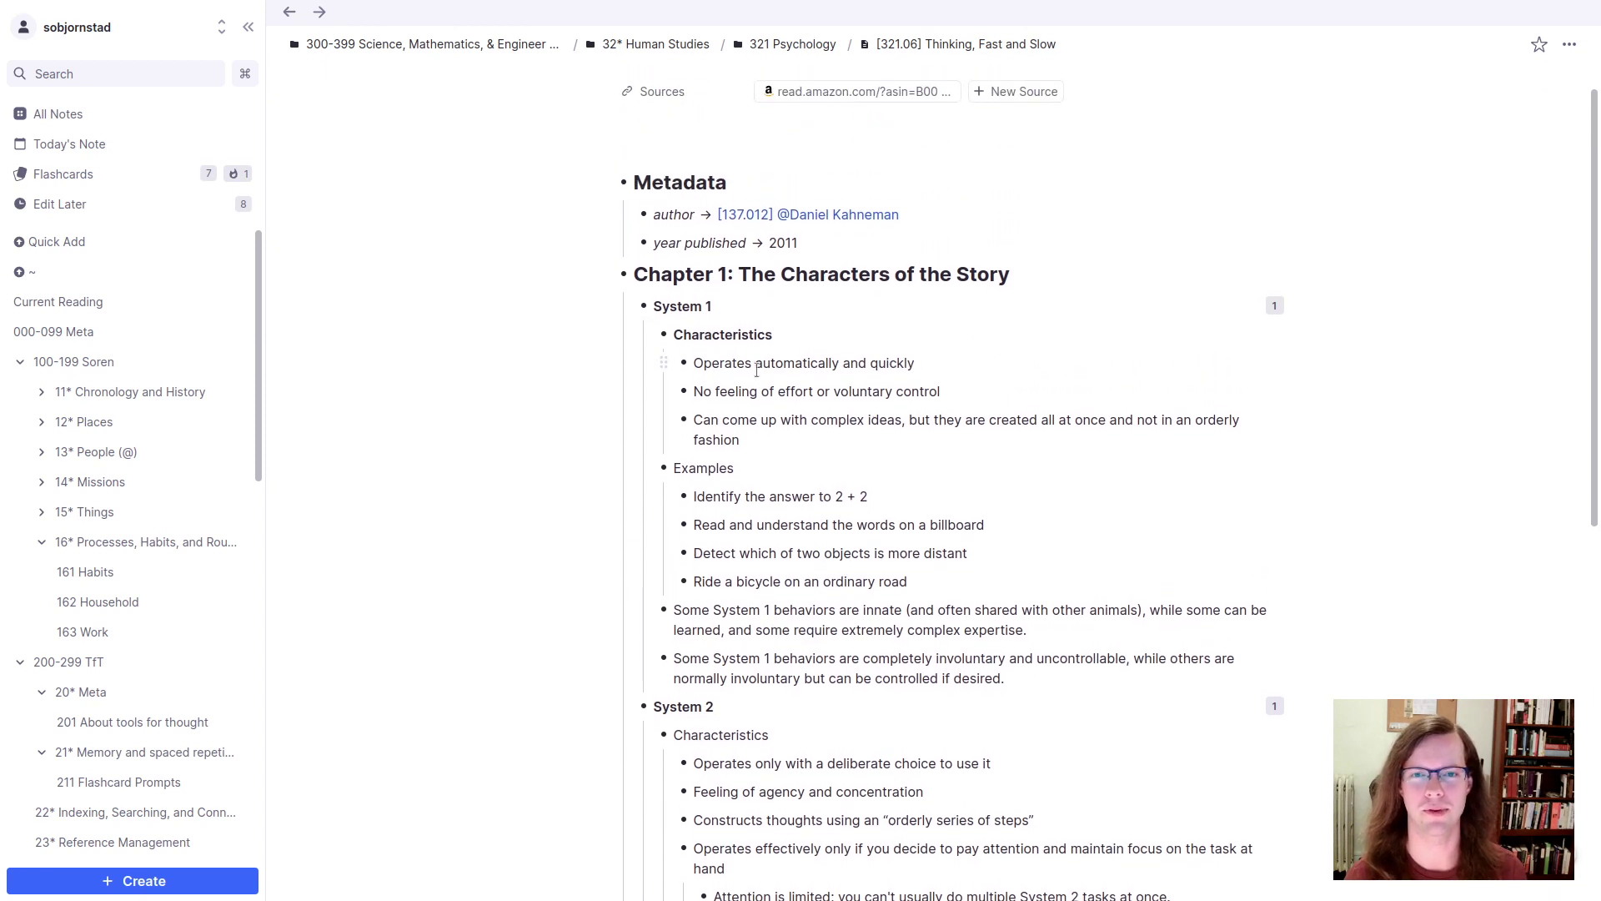
click(698, 359)
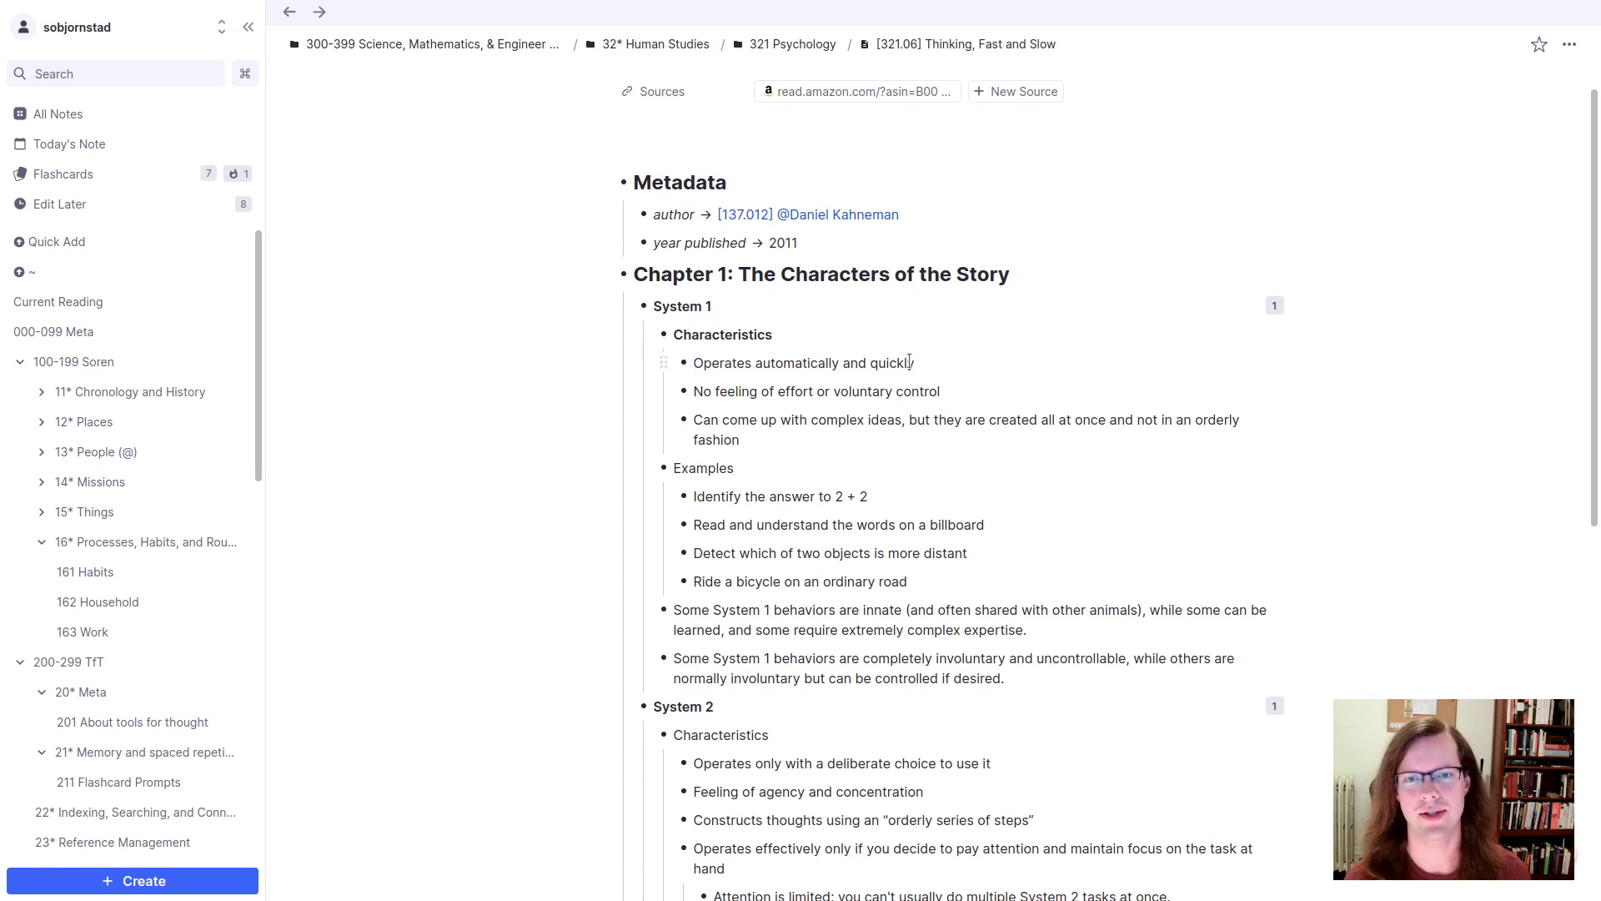
text(speed )
text(::)
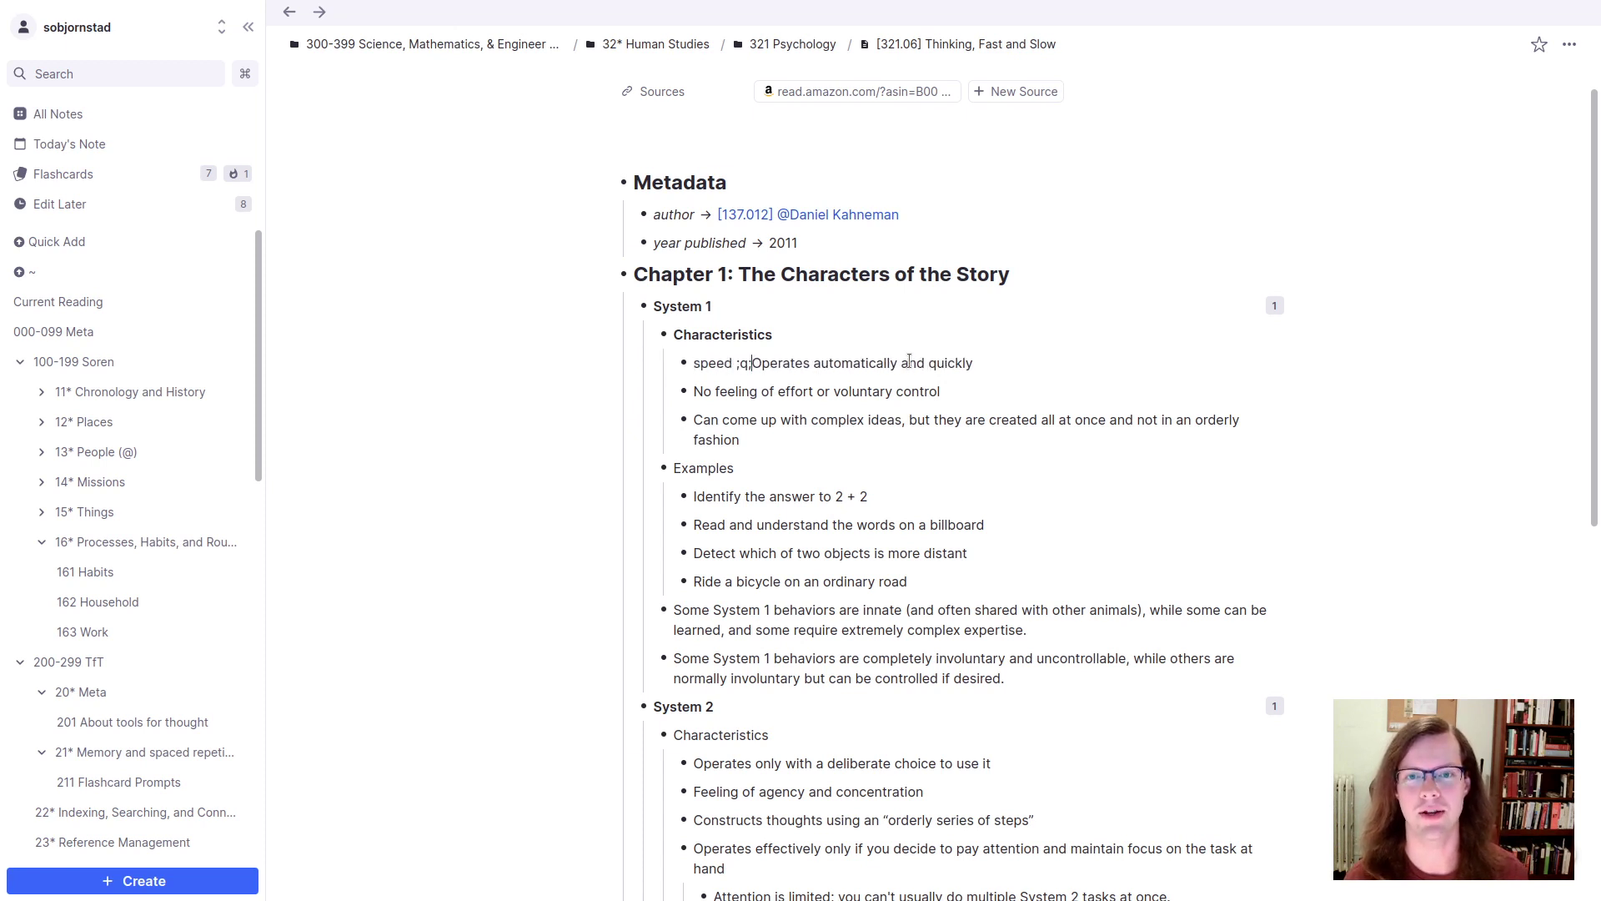
click(806, 395)
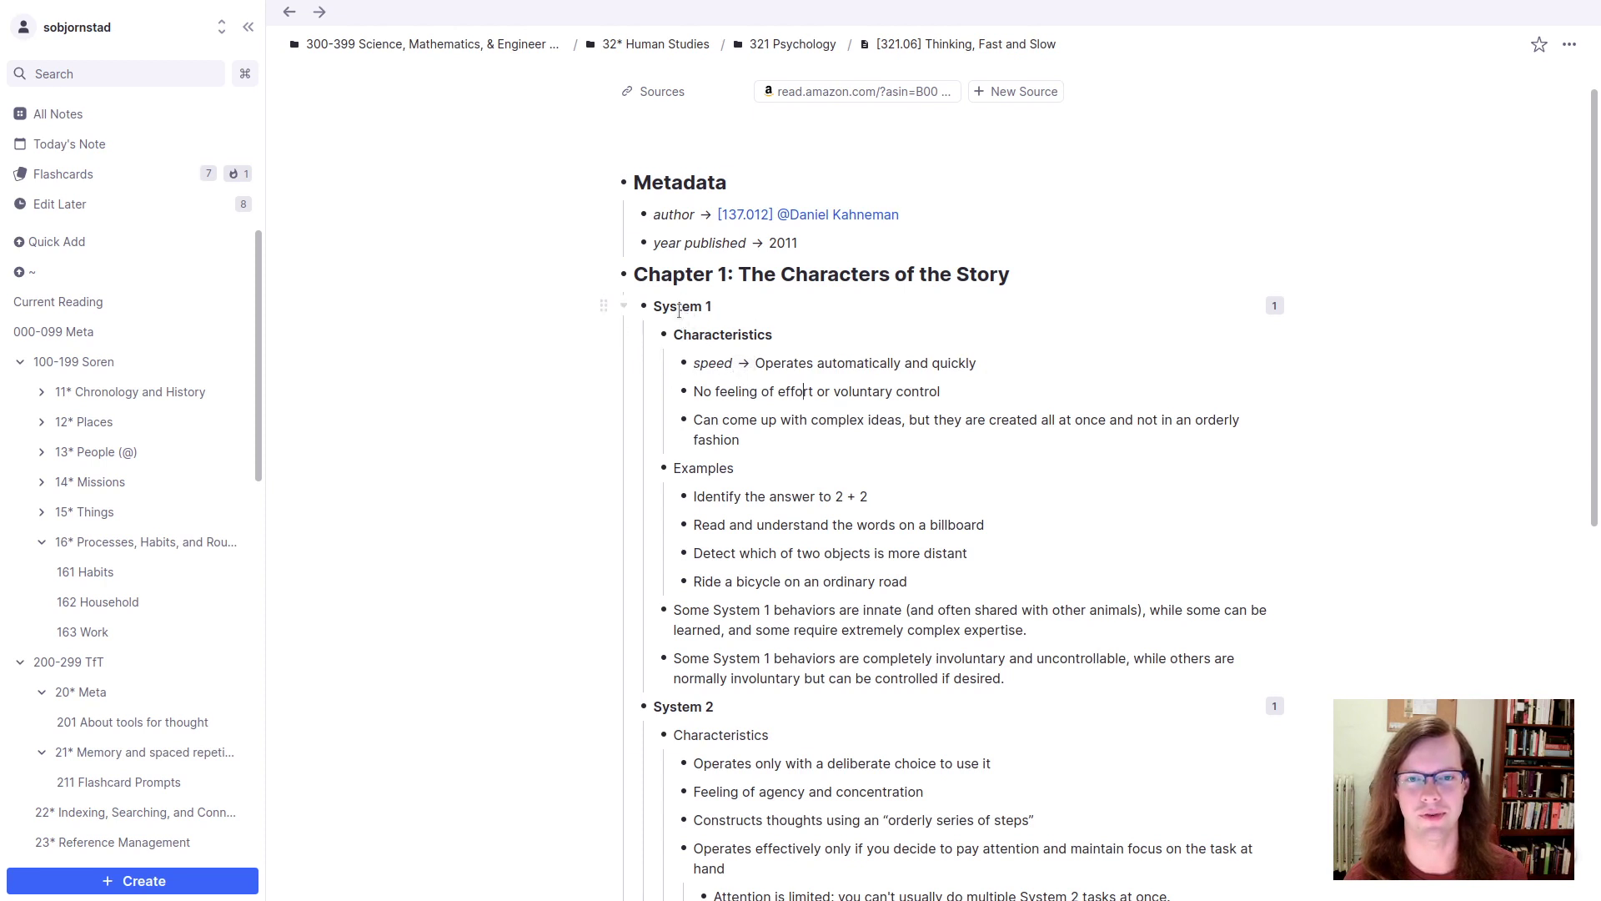
Step: Preview the "speed" descriptor card and reveal its answer
click(744, 365)
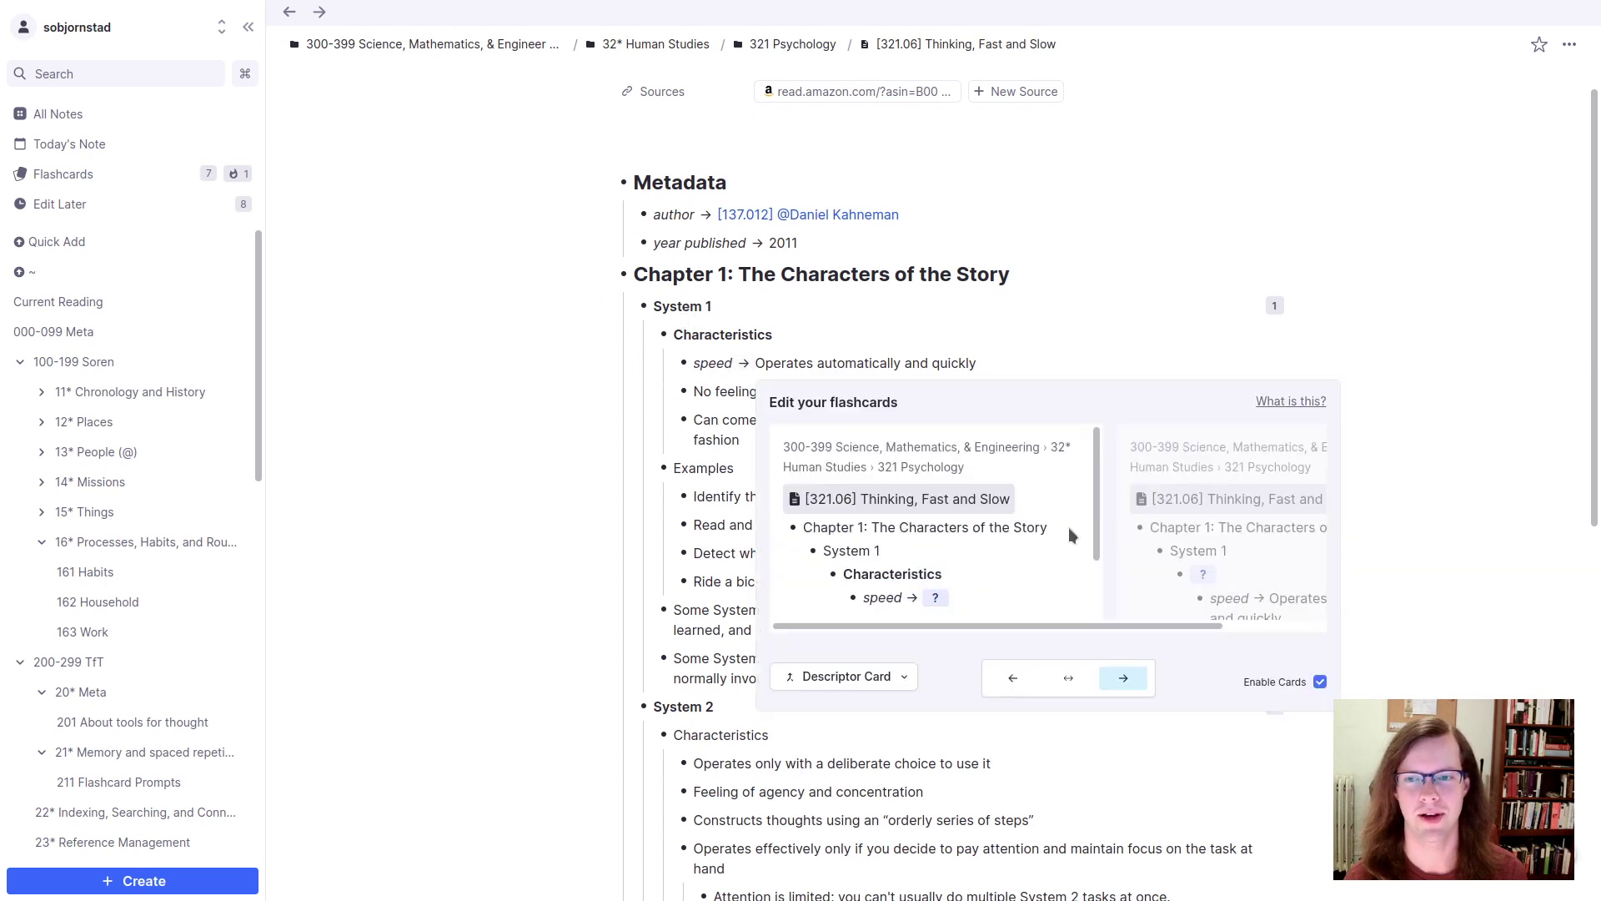
scroll(935, 567, down, 1)
scroll(923, 537, up, 1)
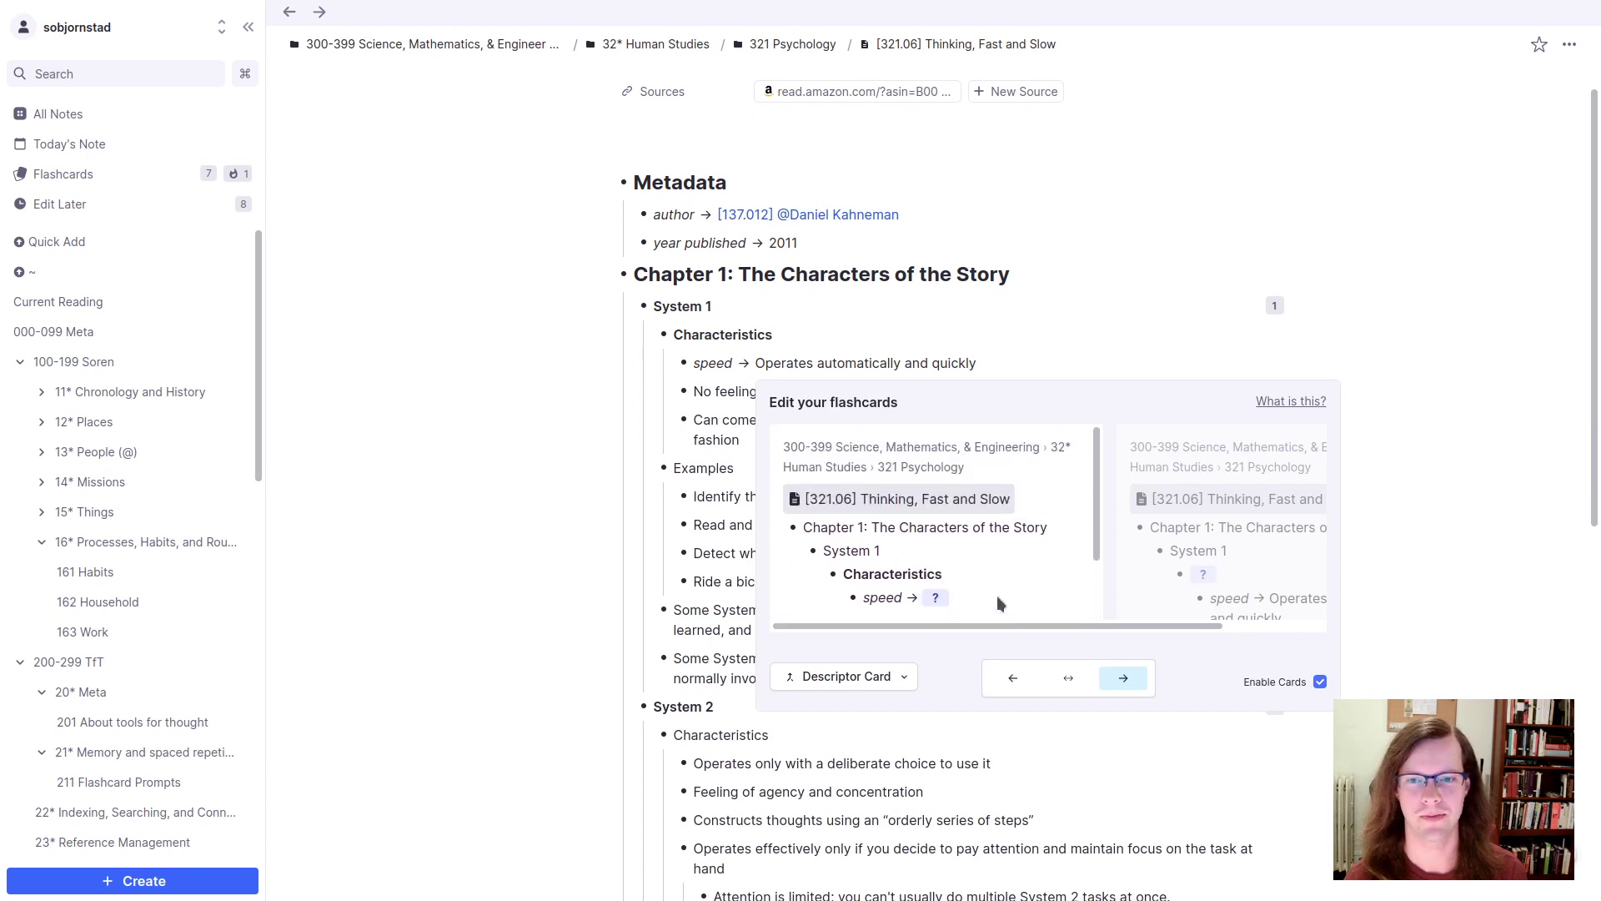
scroll(931, 601, down, 1)
click(931, 593)
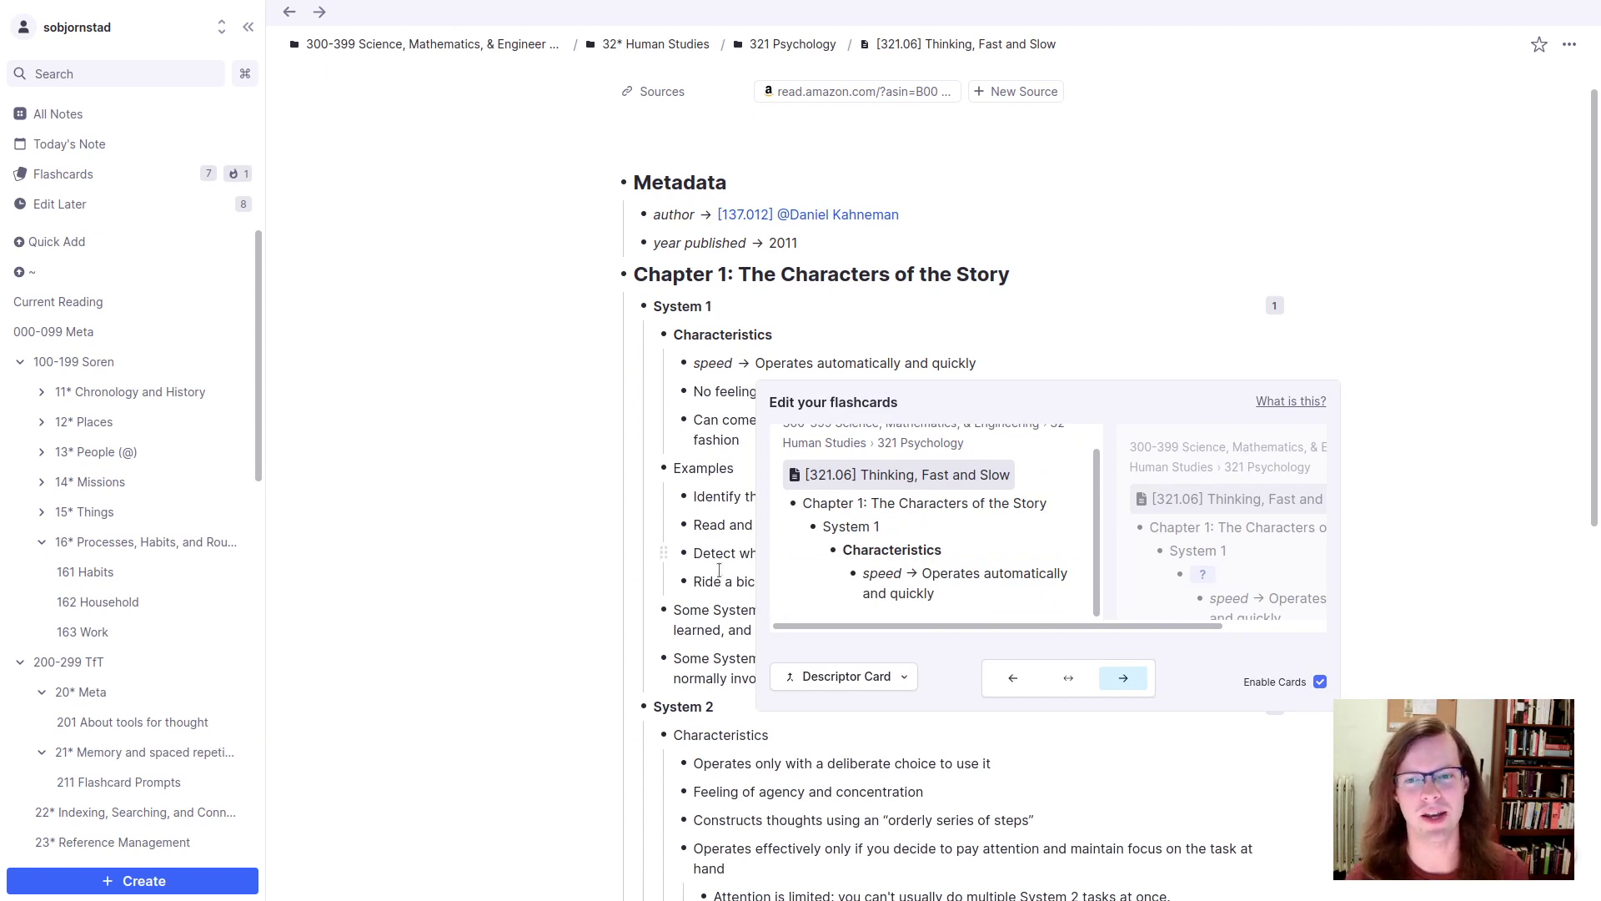
click(733, 364)
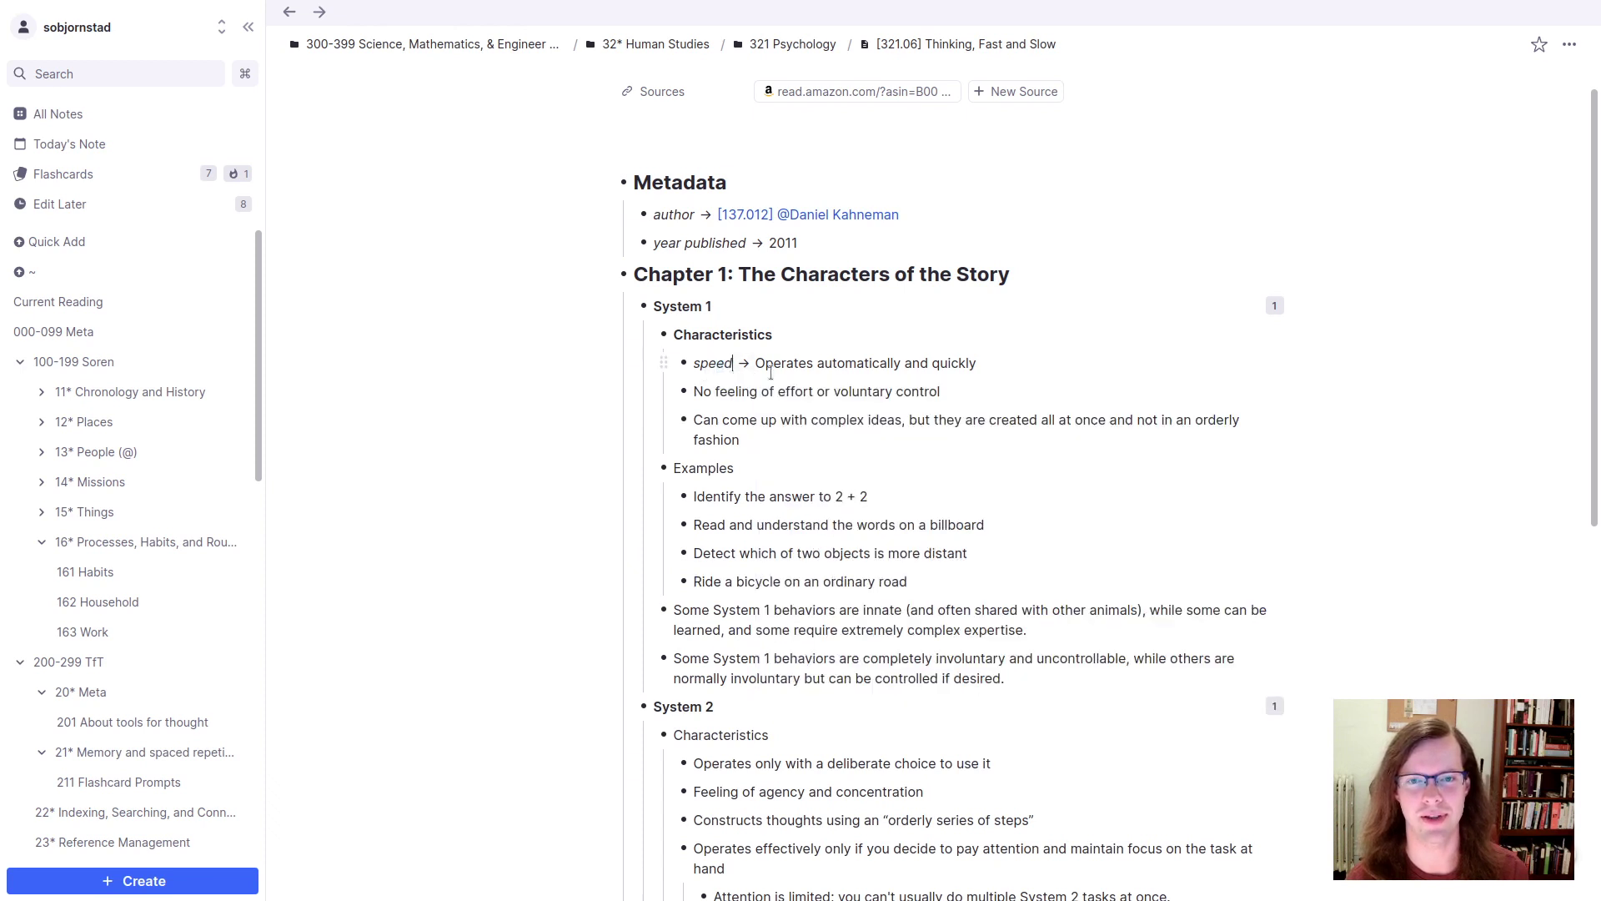
text(and)
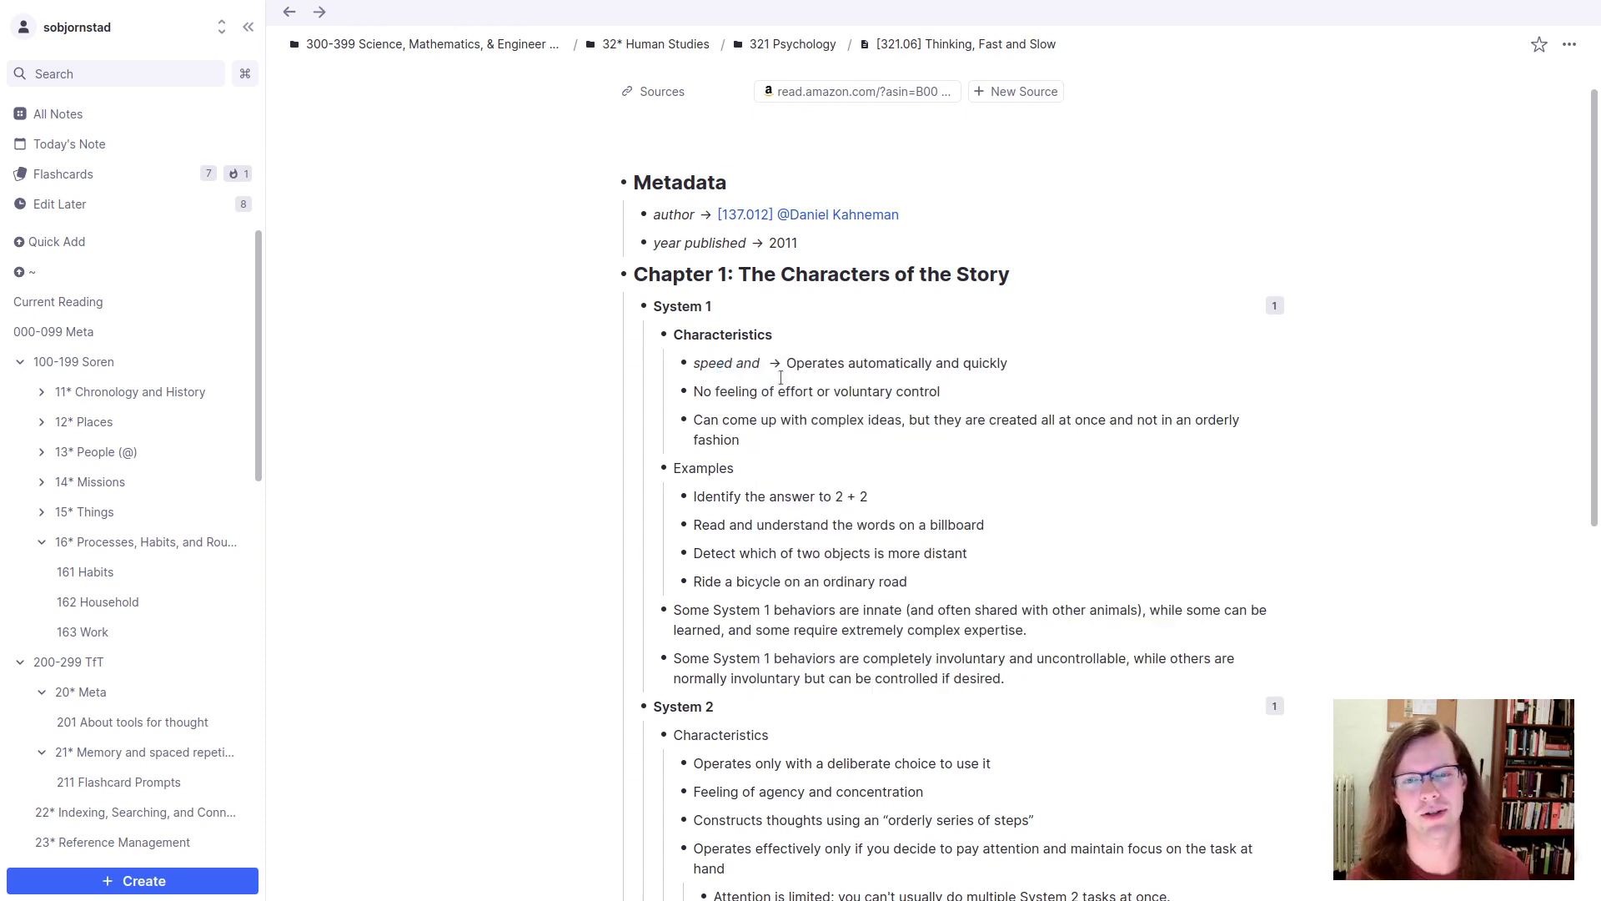
key(BackSpace)
key(BackSpace)
key(BackSpace)
key(BackSpace)
key(BackSpace)
Step: Remove "Operates" from the speed descriptor's answer and capitalize "Automatically"
key(Delete)
key(BackSpace)
key(BackSpace)
key(BackSpace)
key(BackSpace)
key(BackSpace)
key(BackSpace)
key(BackSpace)
key(BackSpace)
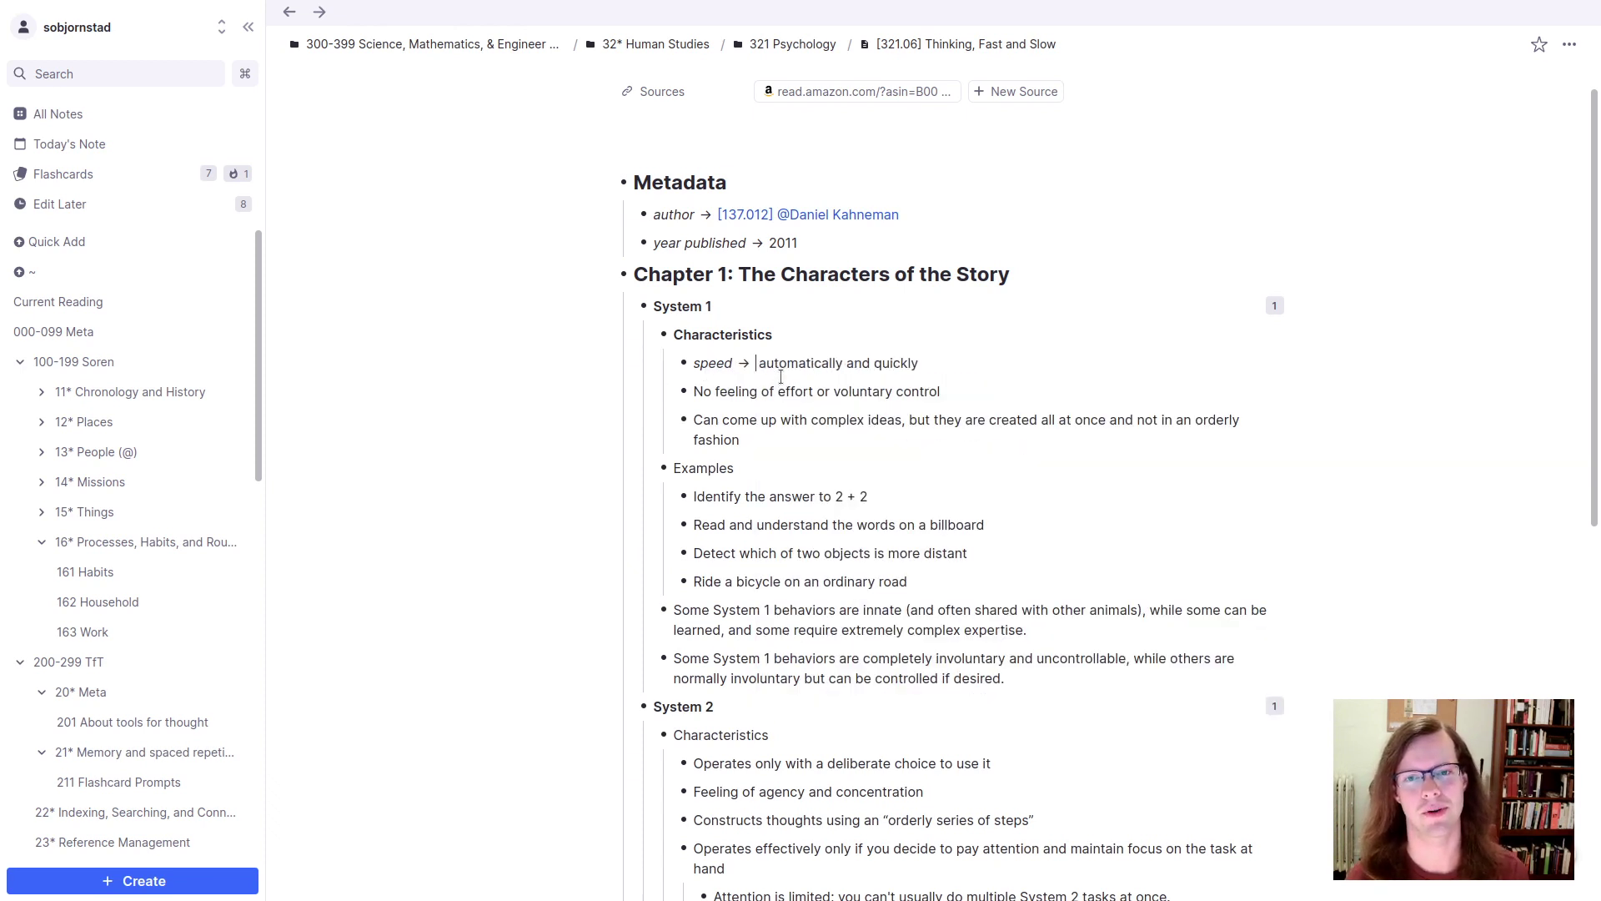
key(Delete)
text(A)
Step: Shorten the speed descriptor's answer to "Automatic, quick"
key(BackSpace)
key(BackSpace)
key(BackSpace)
key(BackSpace)
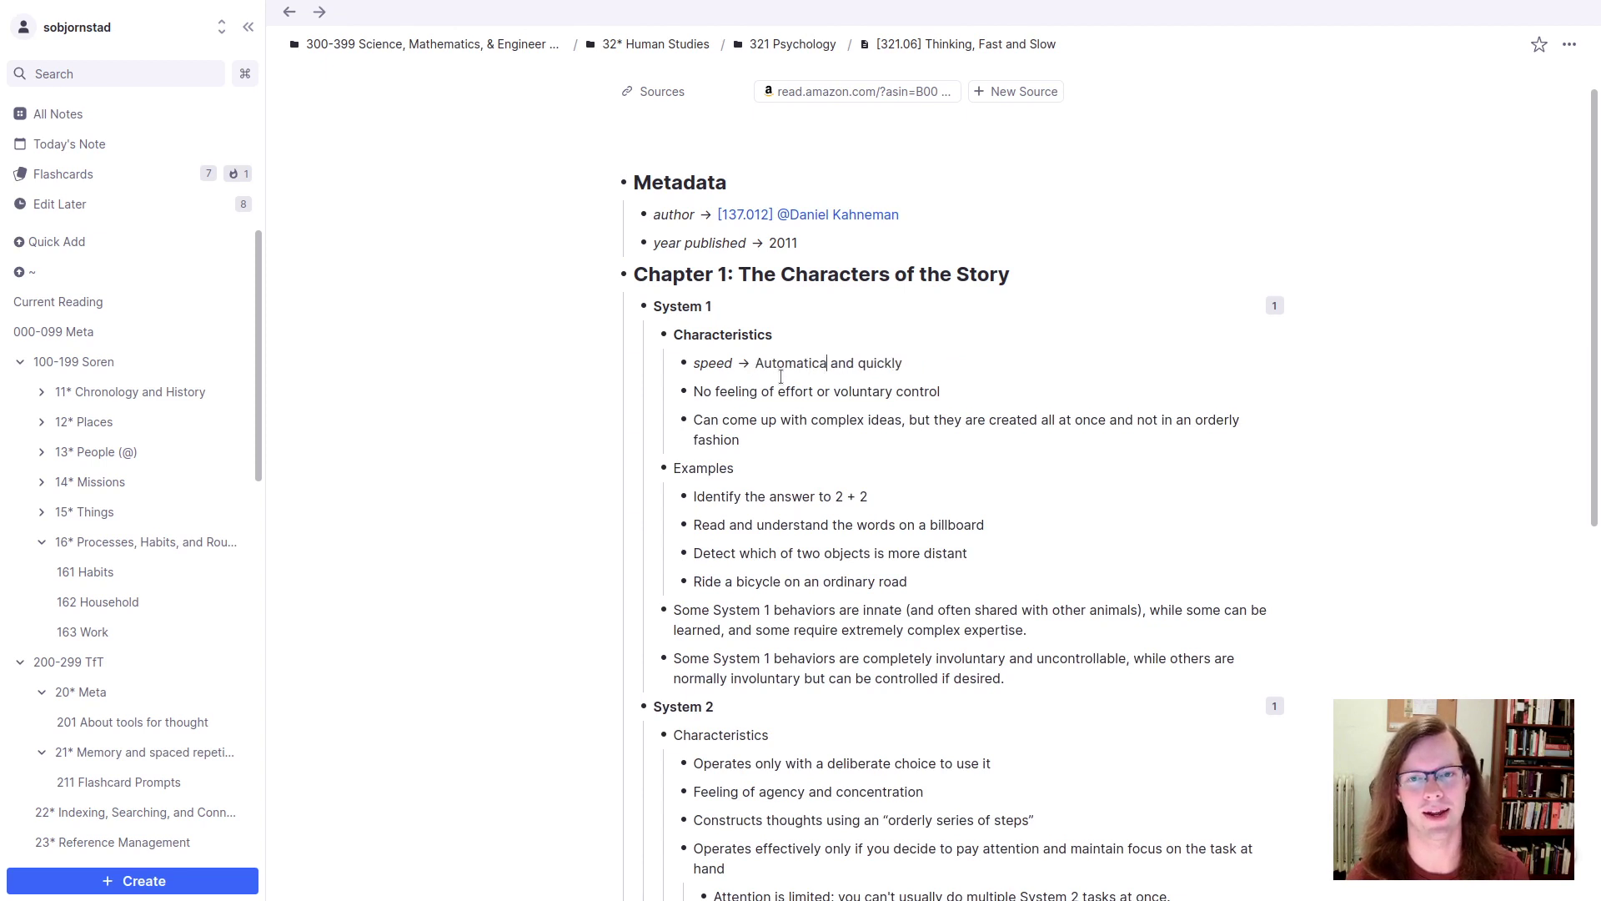
text(,)
key(Delete)
key(Delete)
key(Delete)
key(Delete)
key(Right)
key(Right)
key(Right)
key(Right)
key(Right)
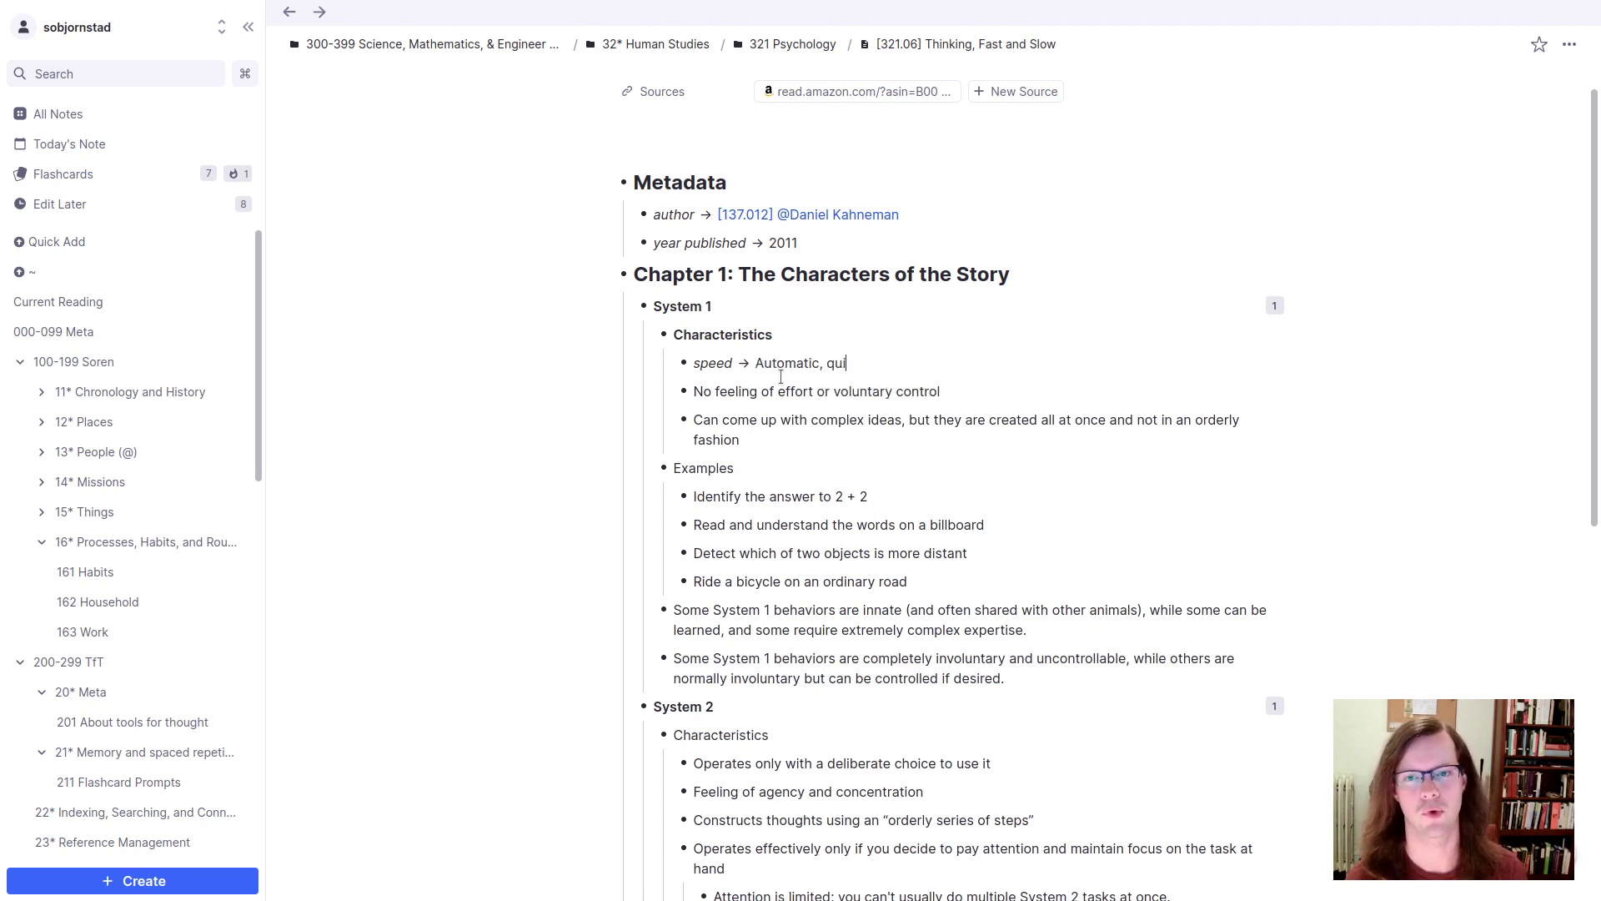
key(Delete)
key(Delete)
Step: Extend the descriptor's name to "speed and ease"
click(739, 367)
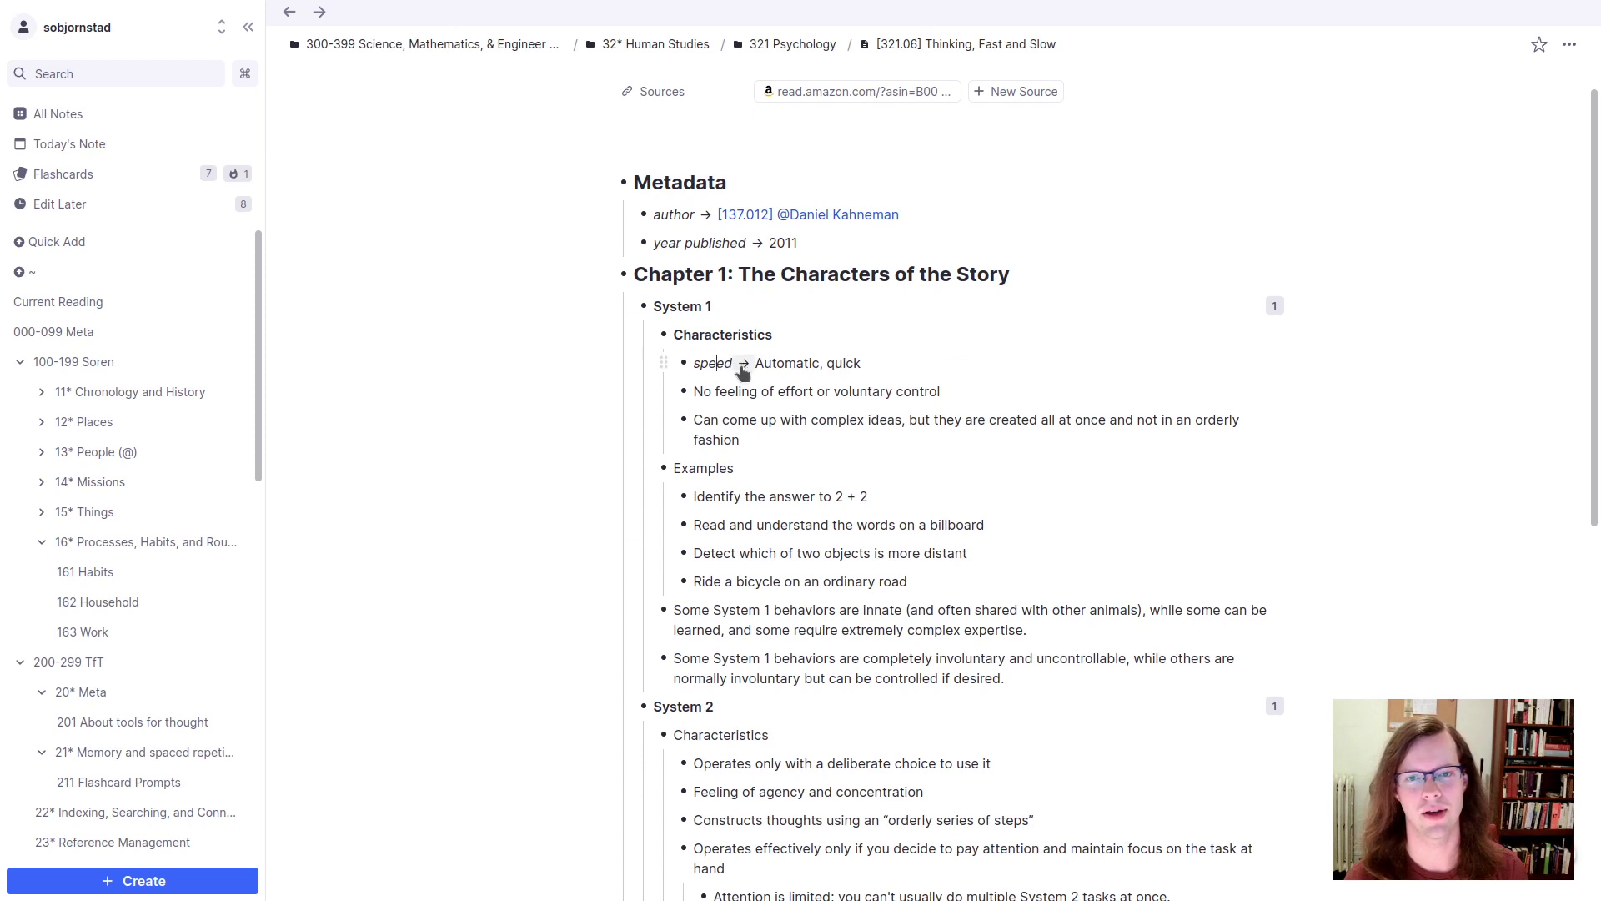
text(and ease)
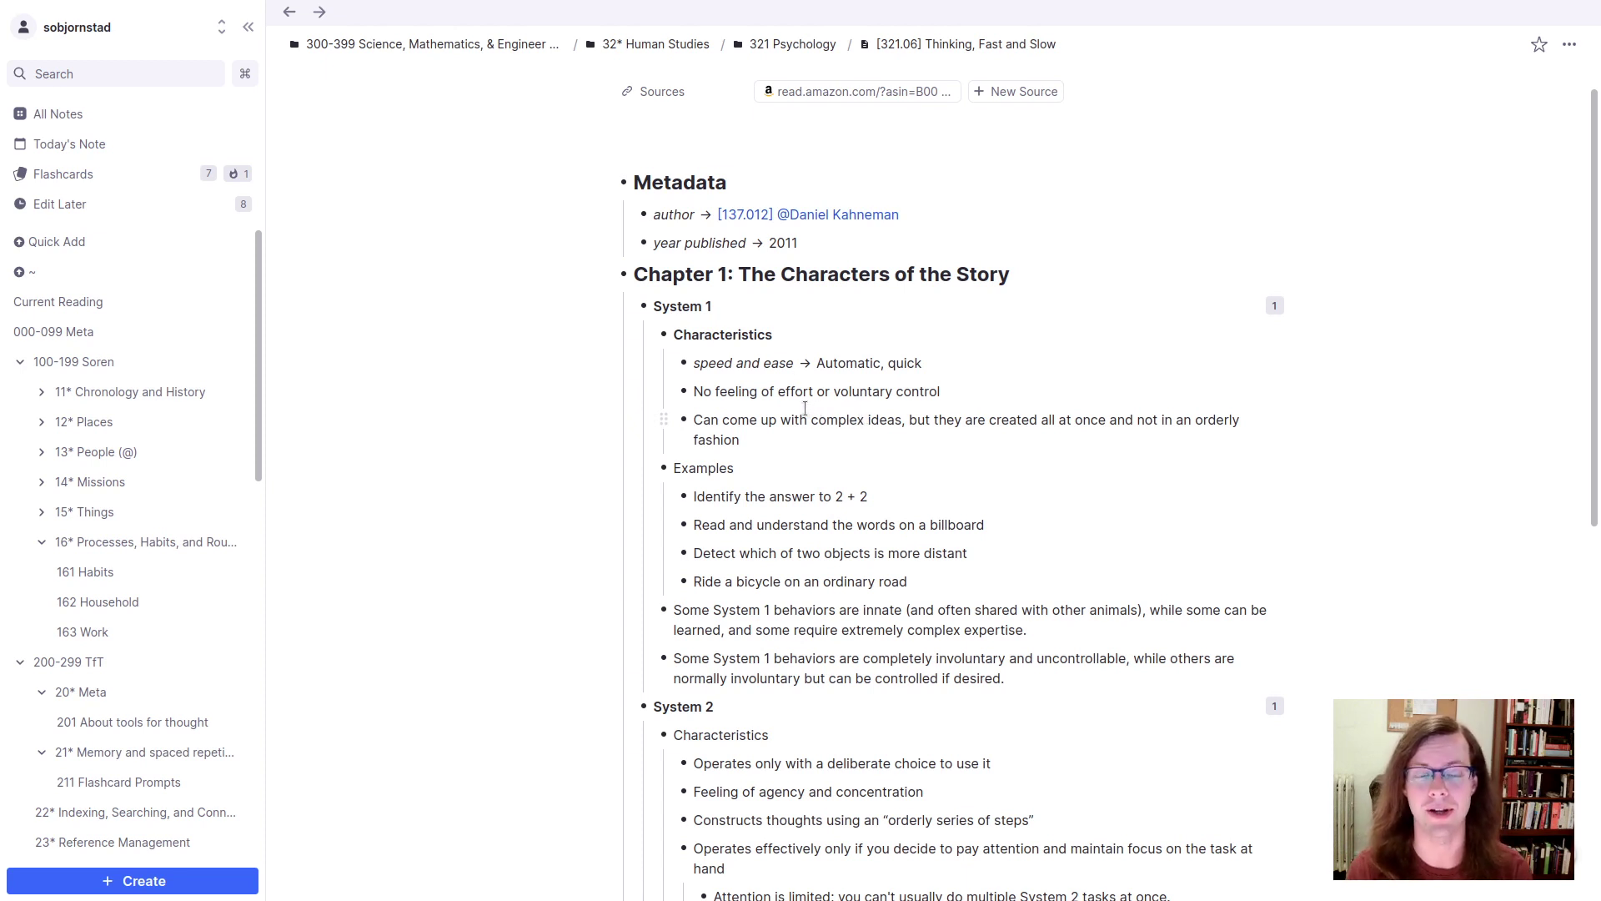
Step: Turn the "No feeling of effort or voluntary control" characteristic into the answer of a descriptor named "effortfulness"
key(Down)
key(Home)
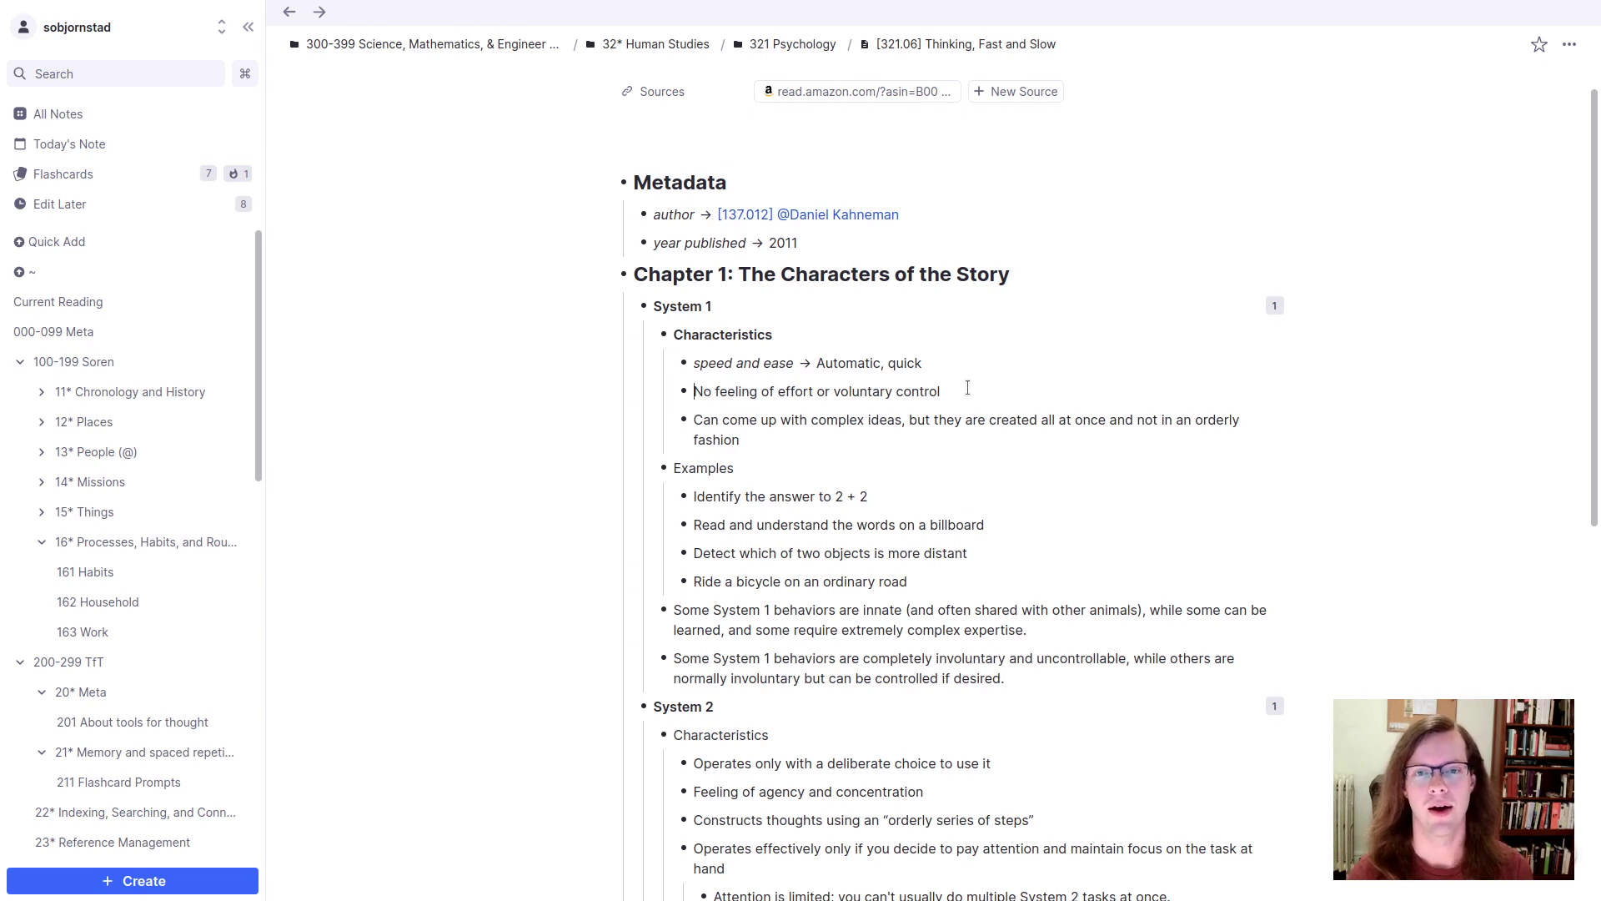
text(effort)
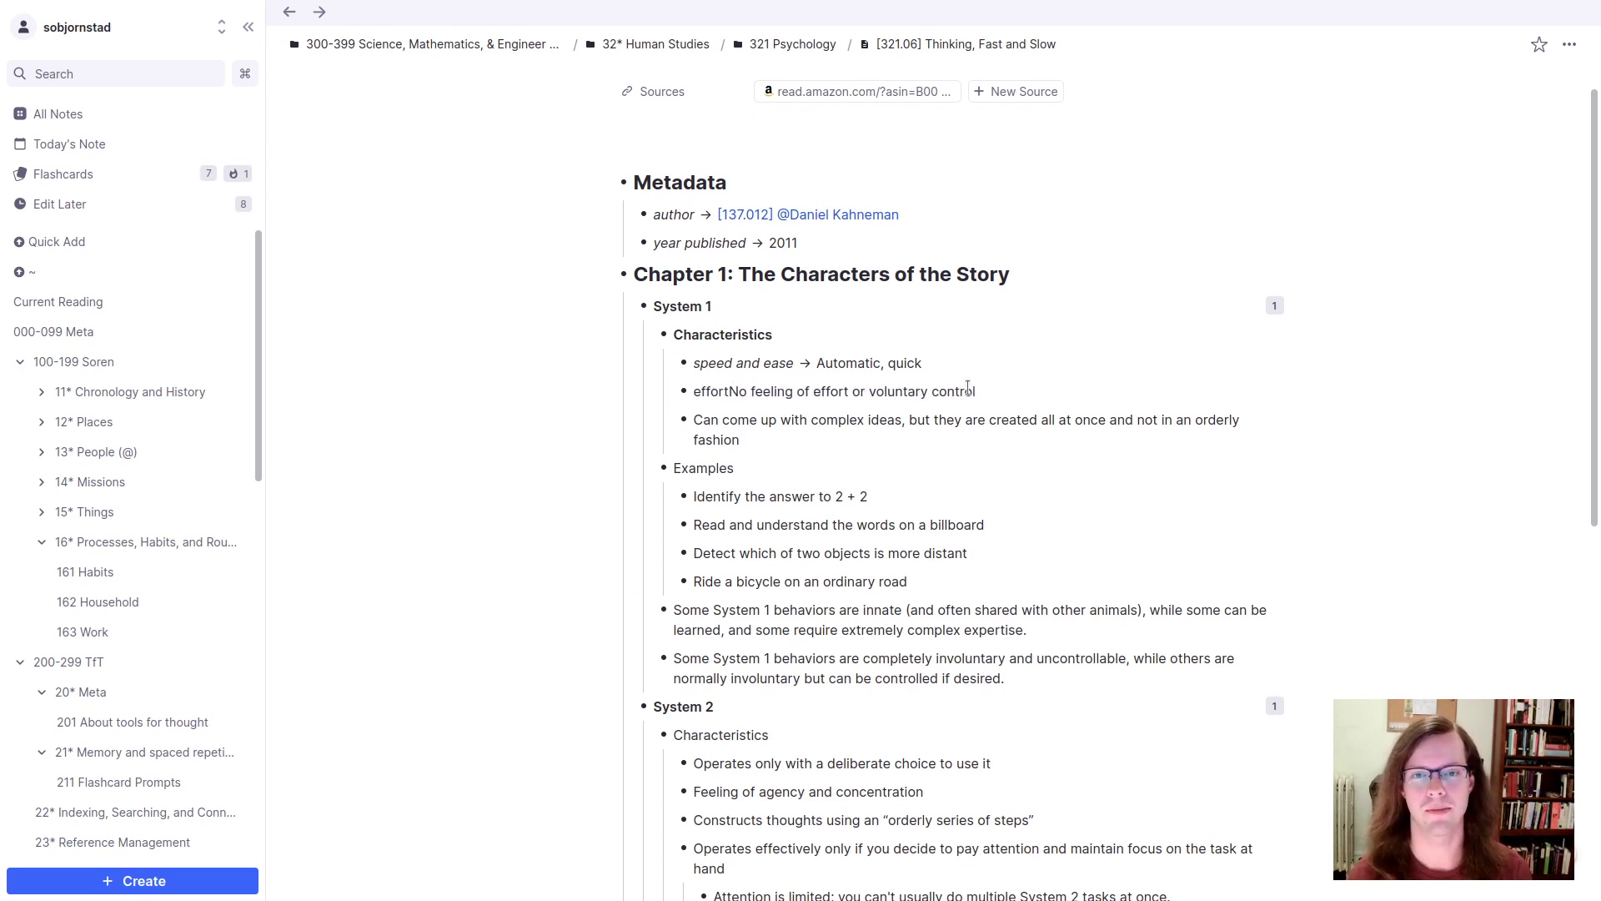
text(fulness)
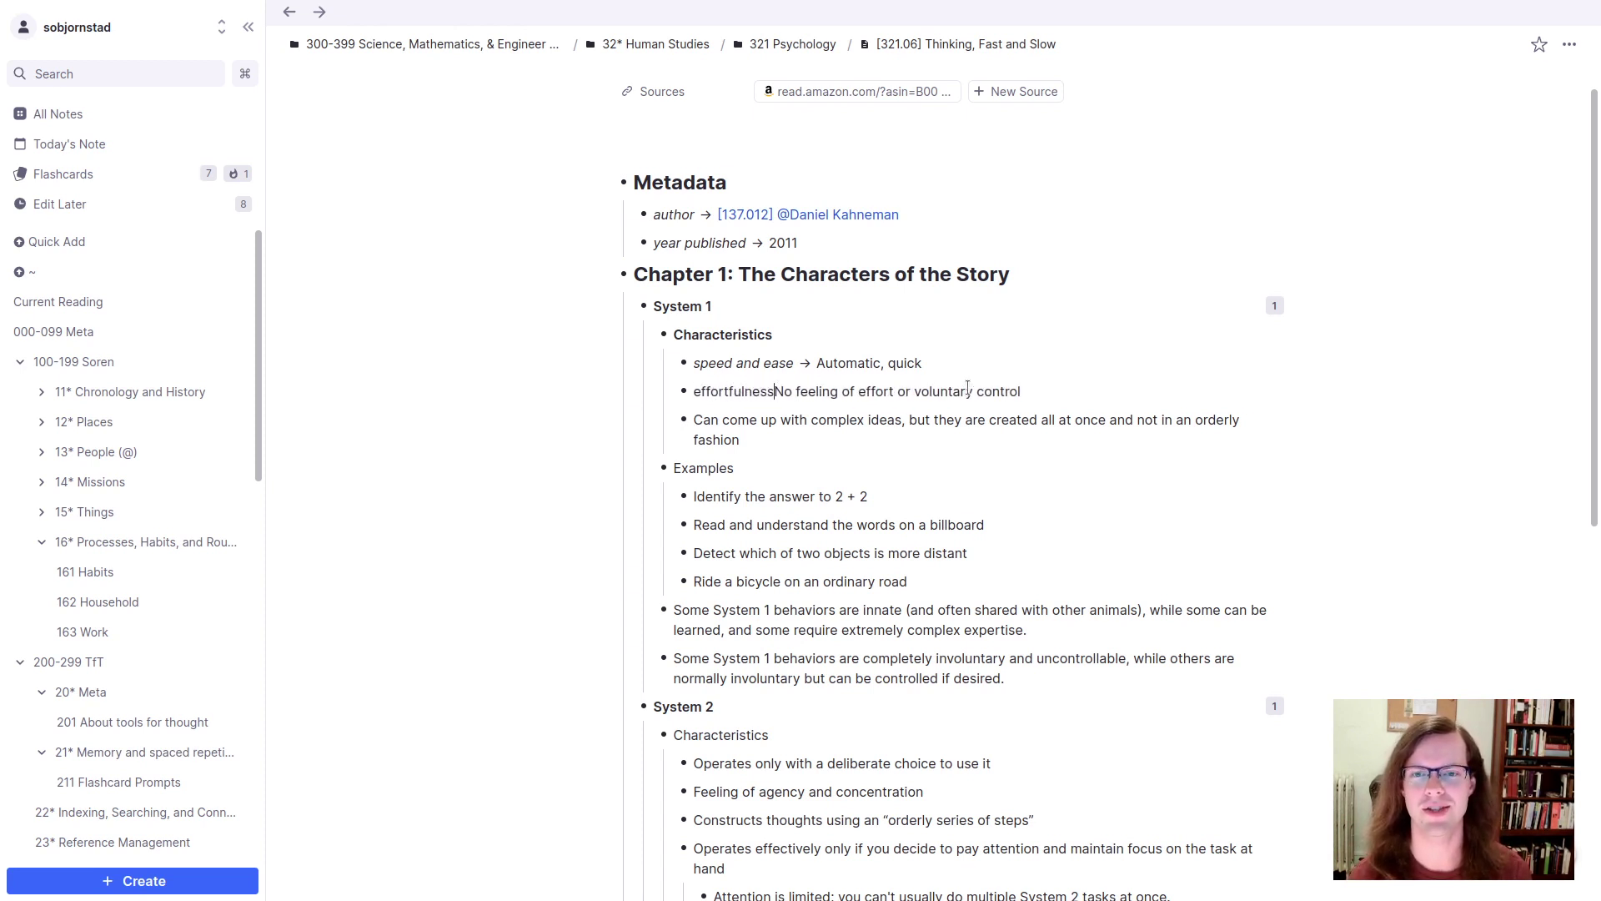
text(;;)
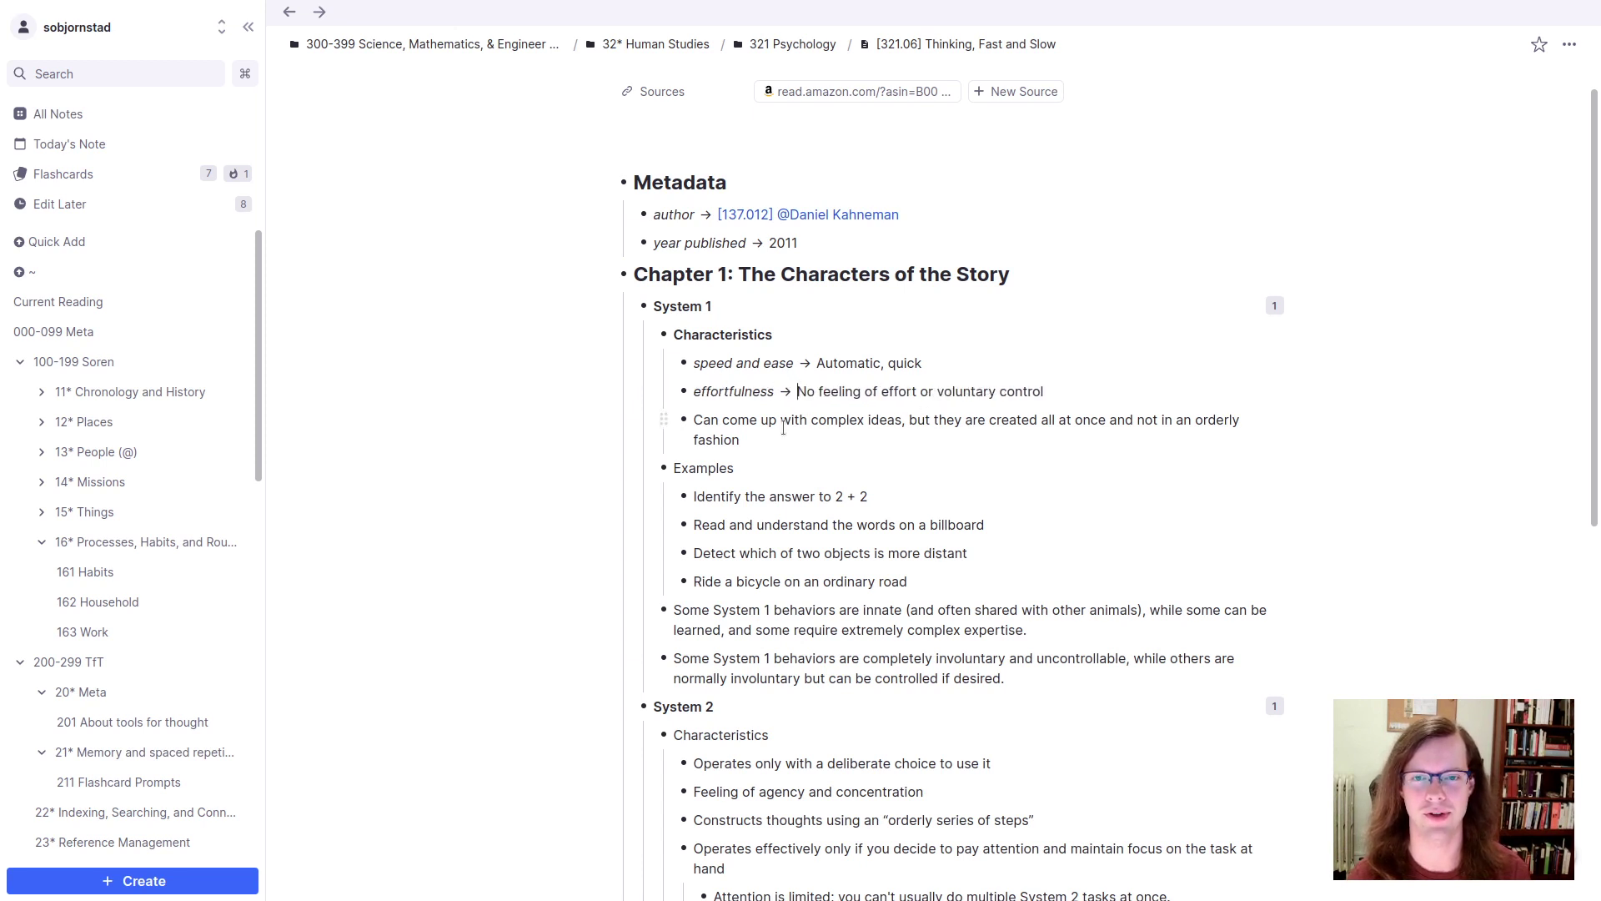
Step: Add a bullet above the complex-ideas characteristic beginning "Although System 1 can produce complex ideas,"
key(Down)
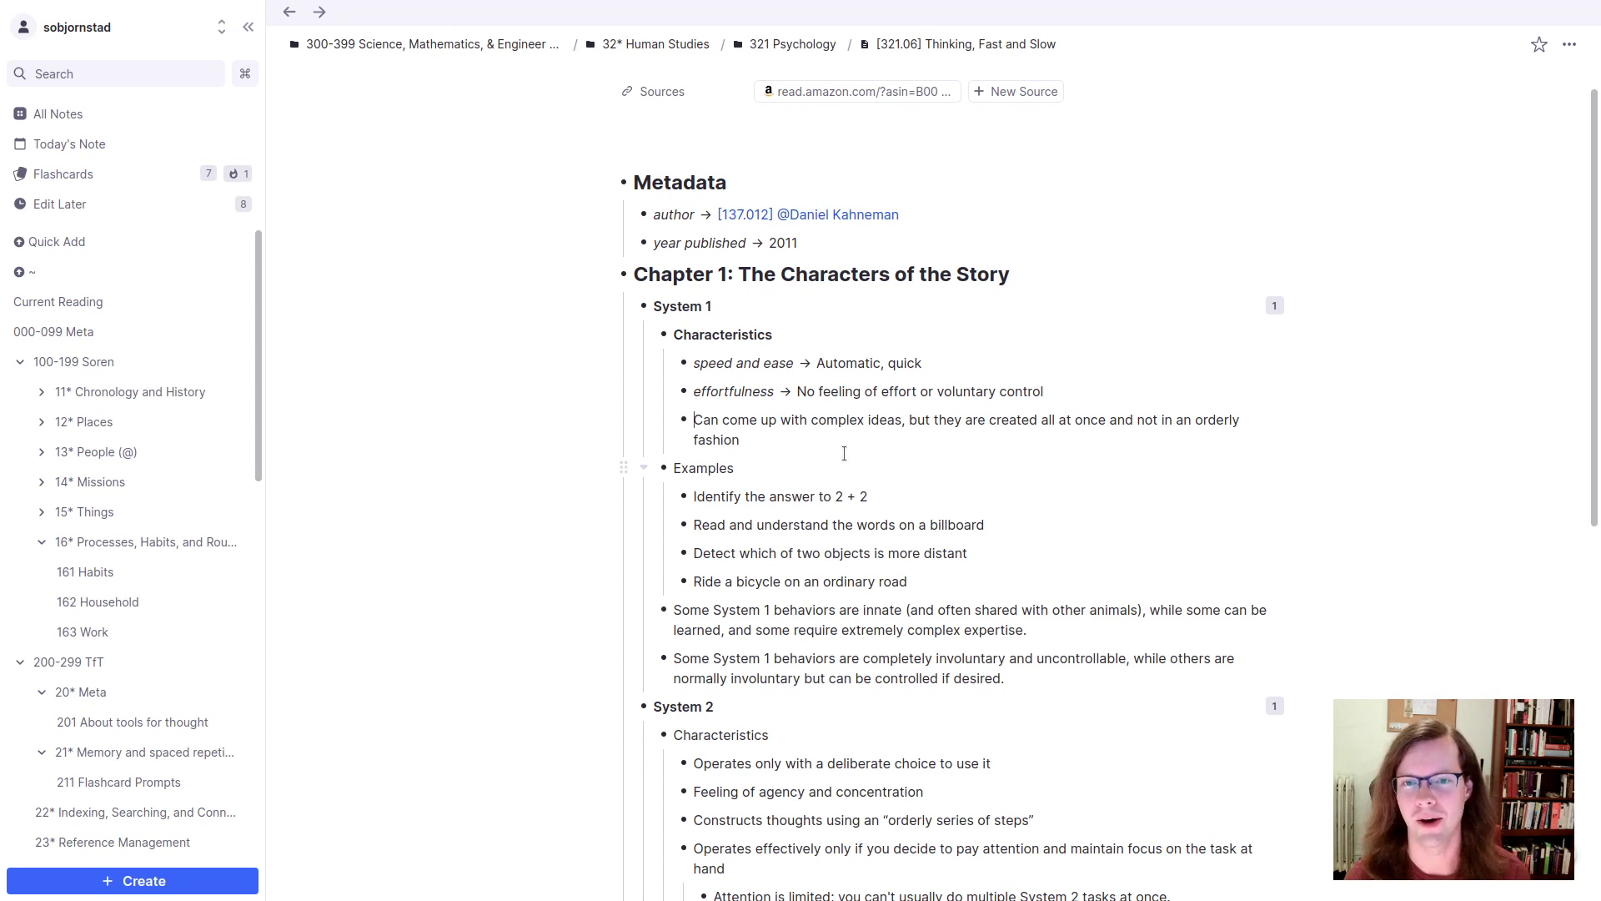
key(Return)
key(Up)
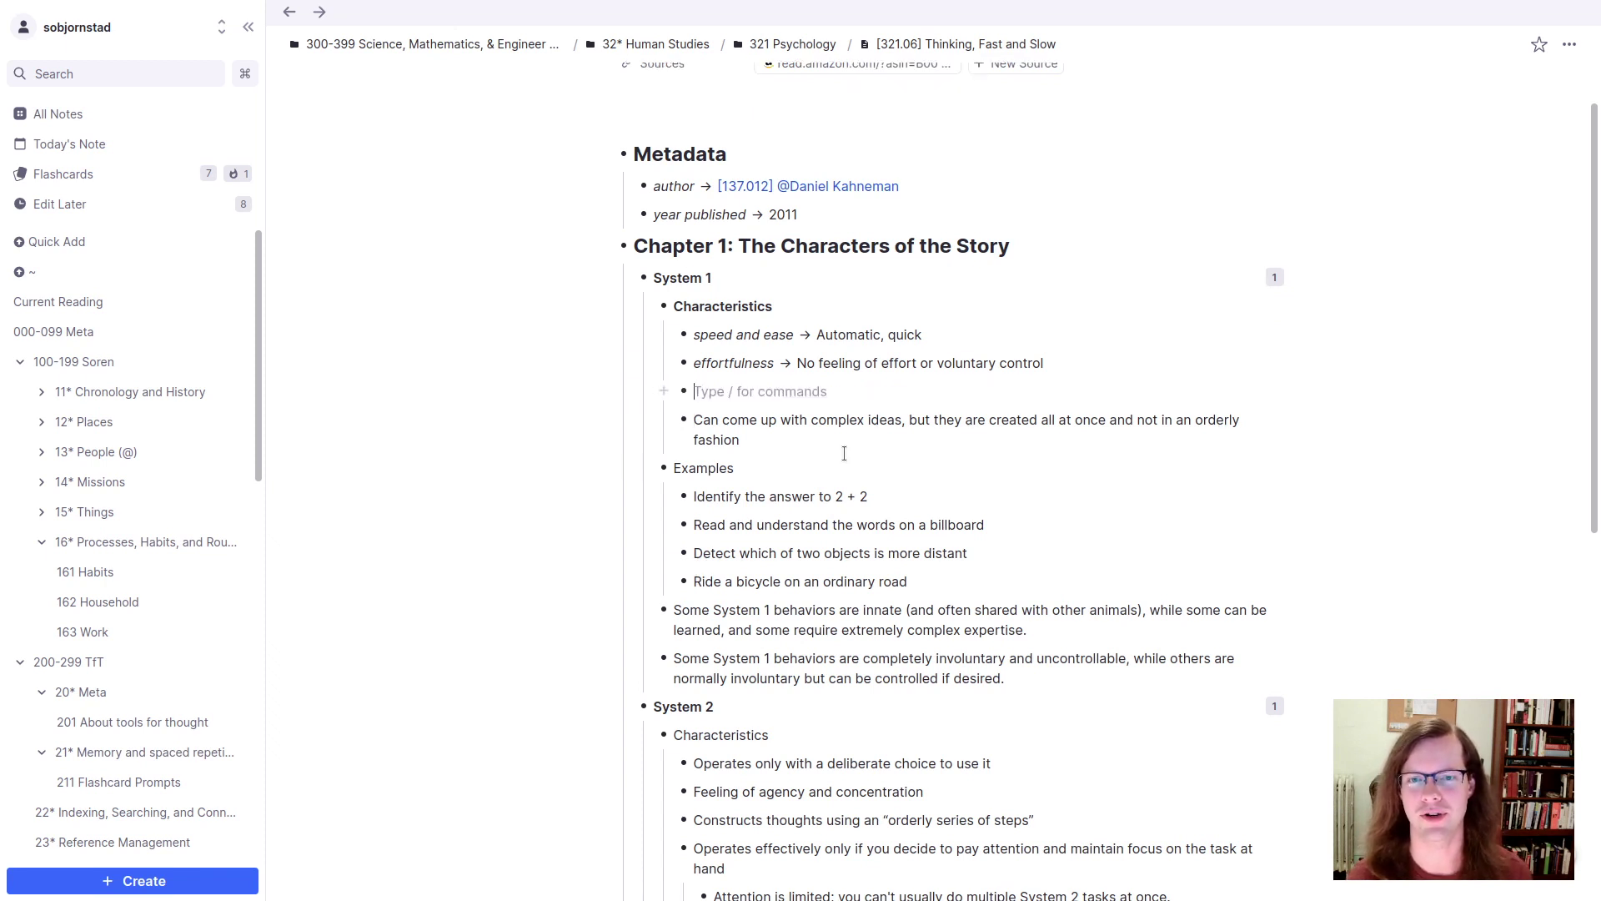
text(Although )
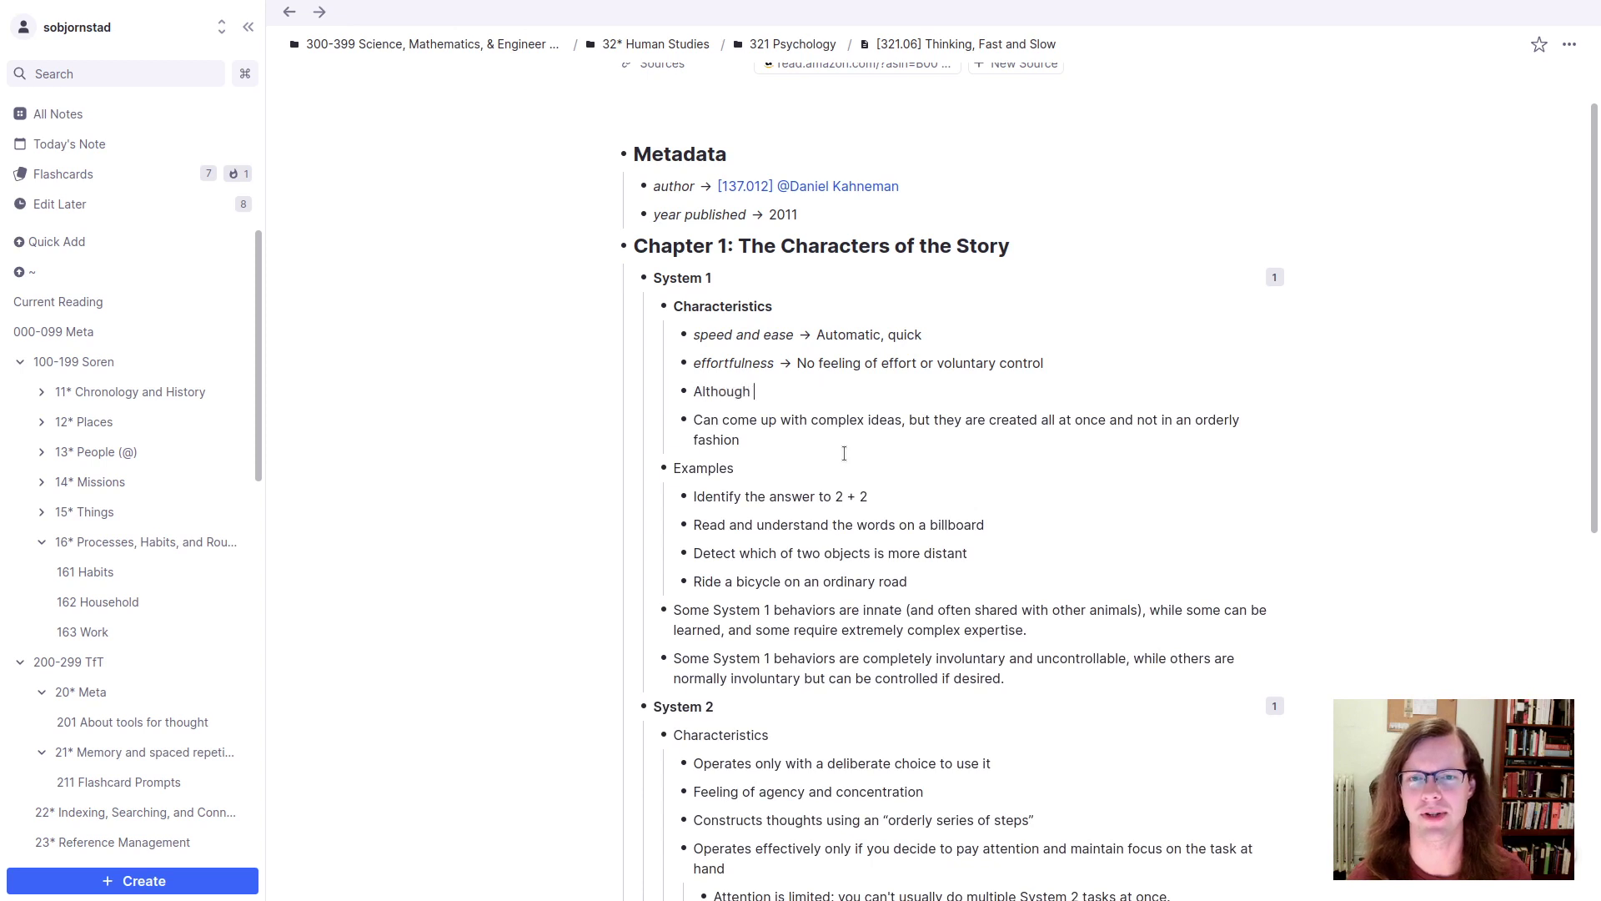
text(System )
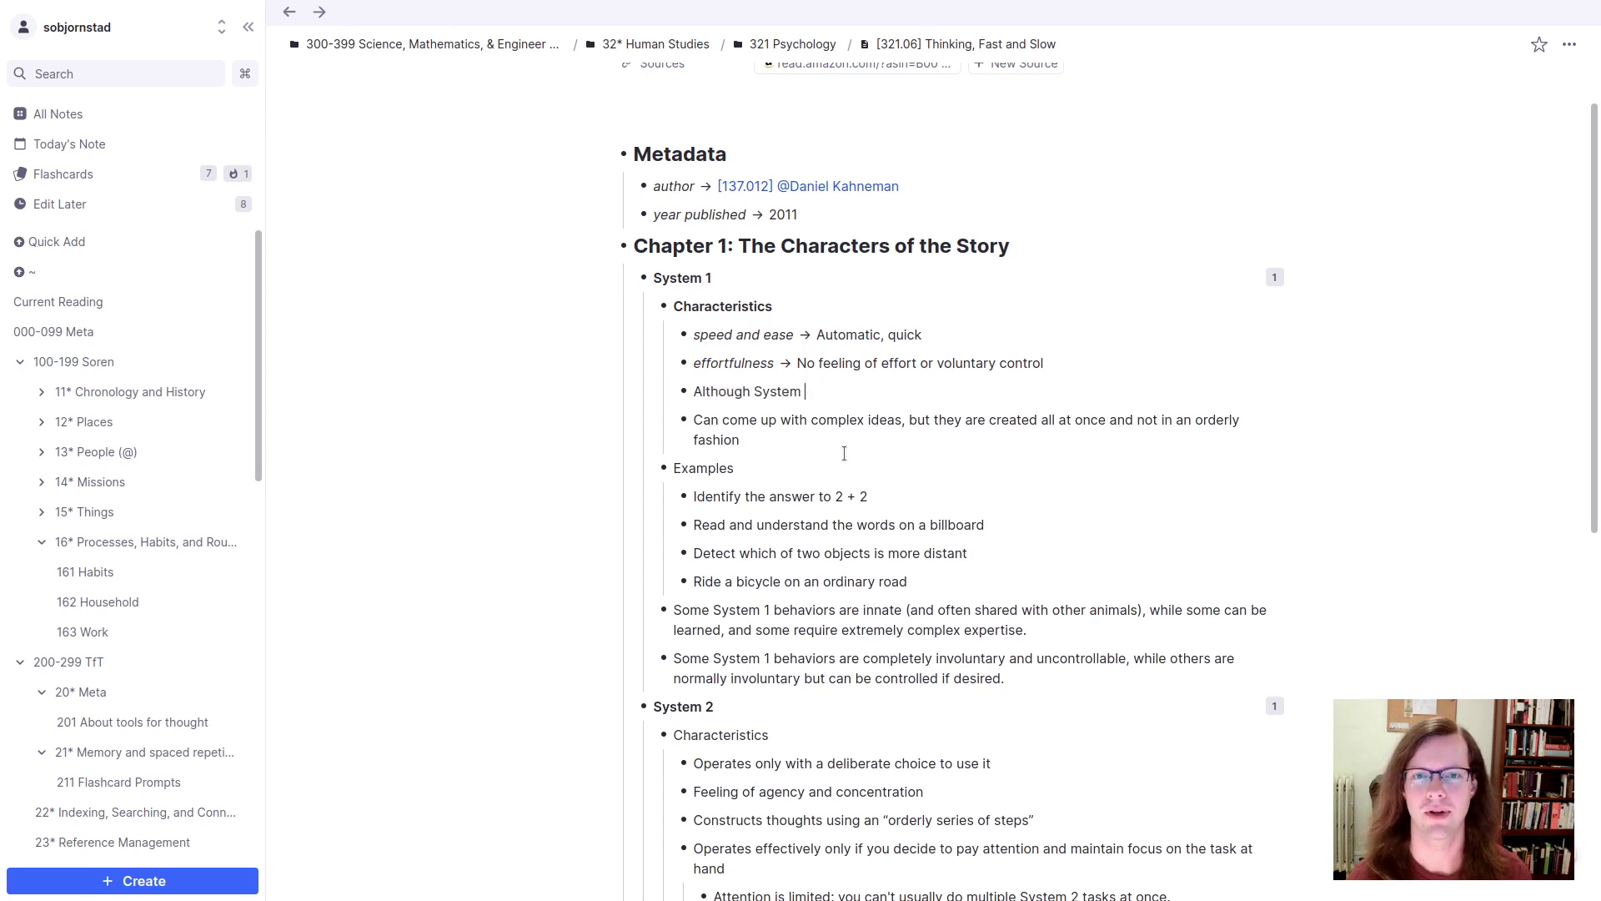
text(1 can produce)
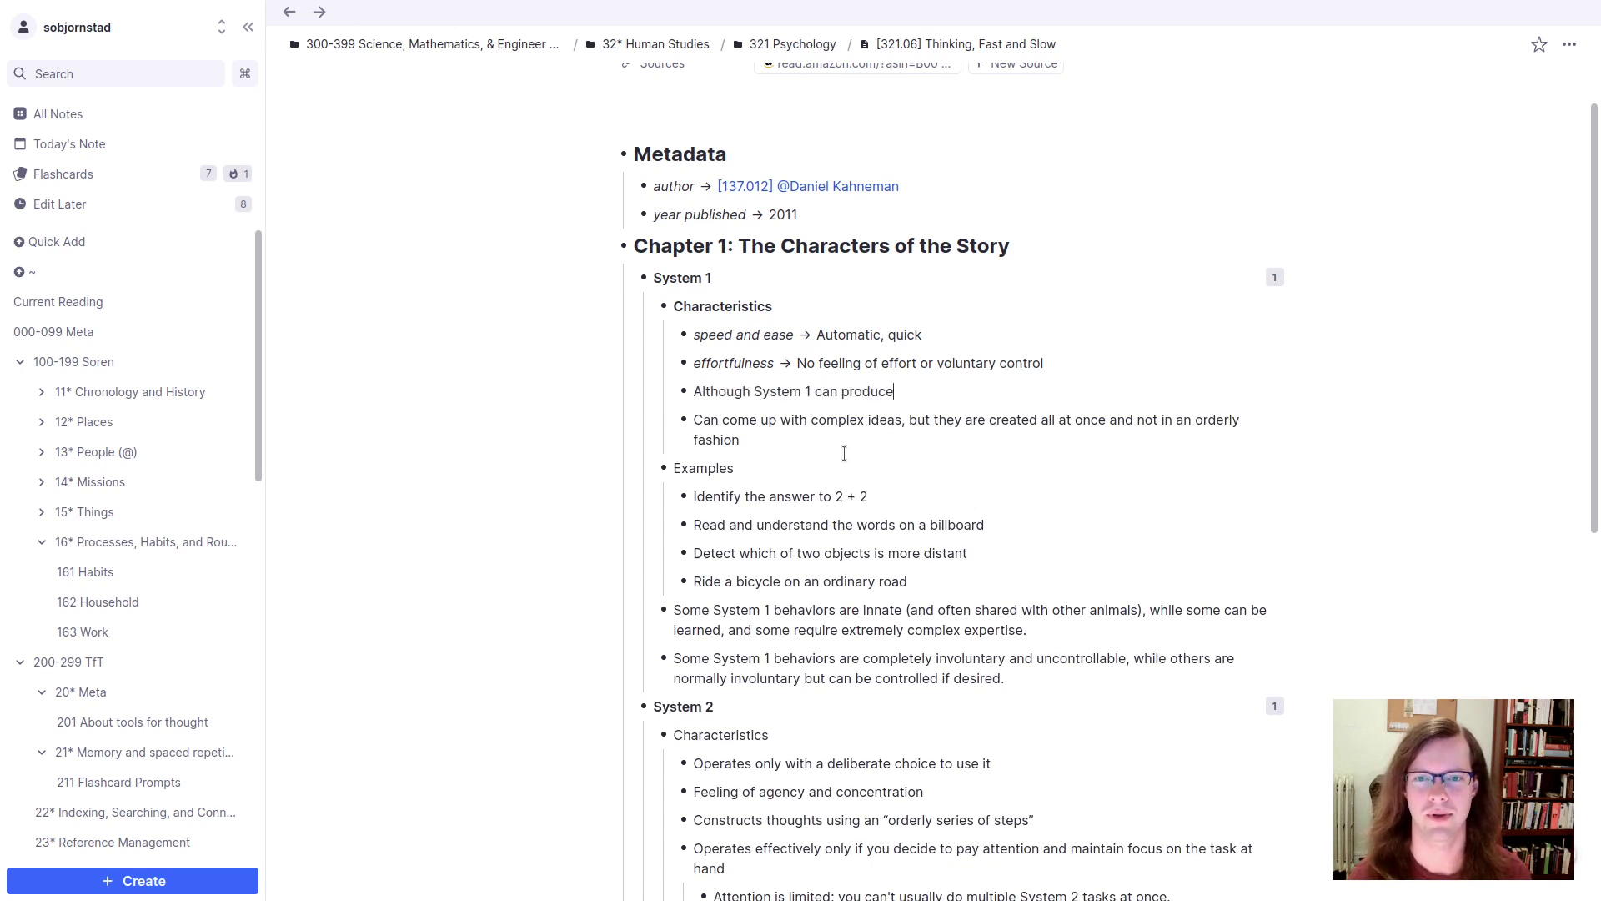
text( complex ideas,)
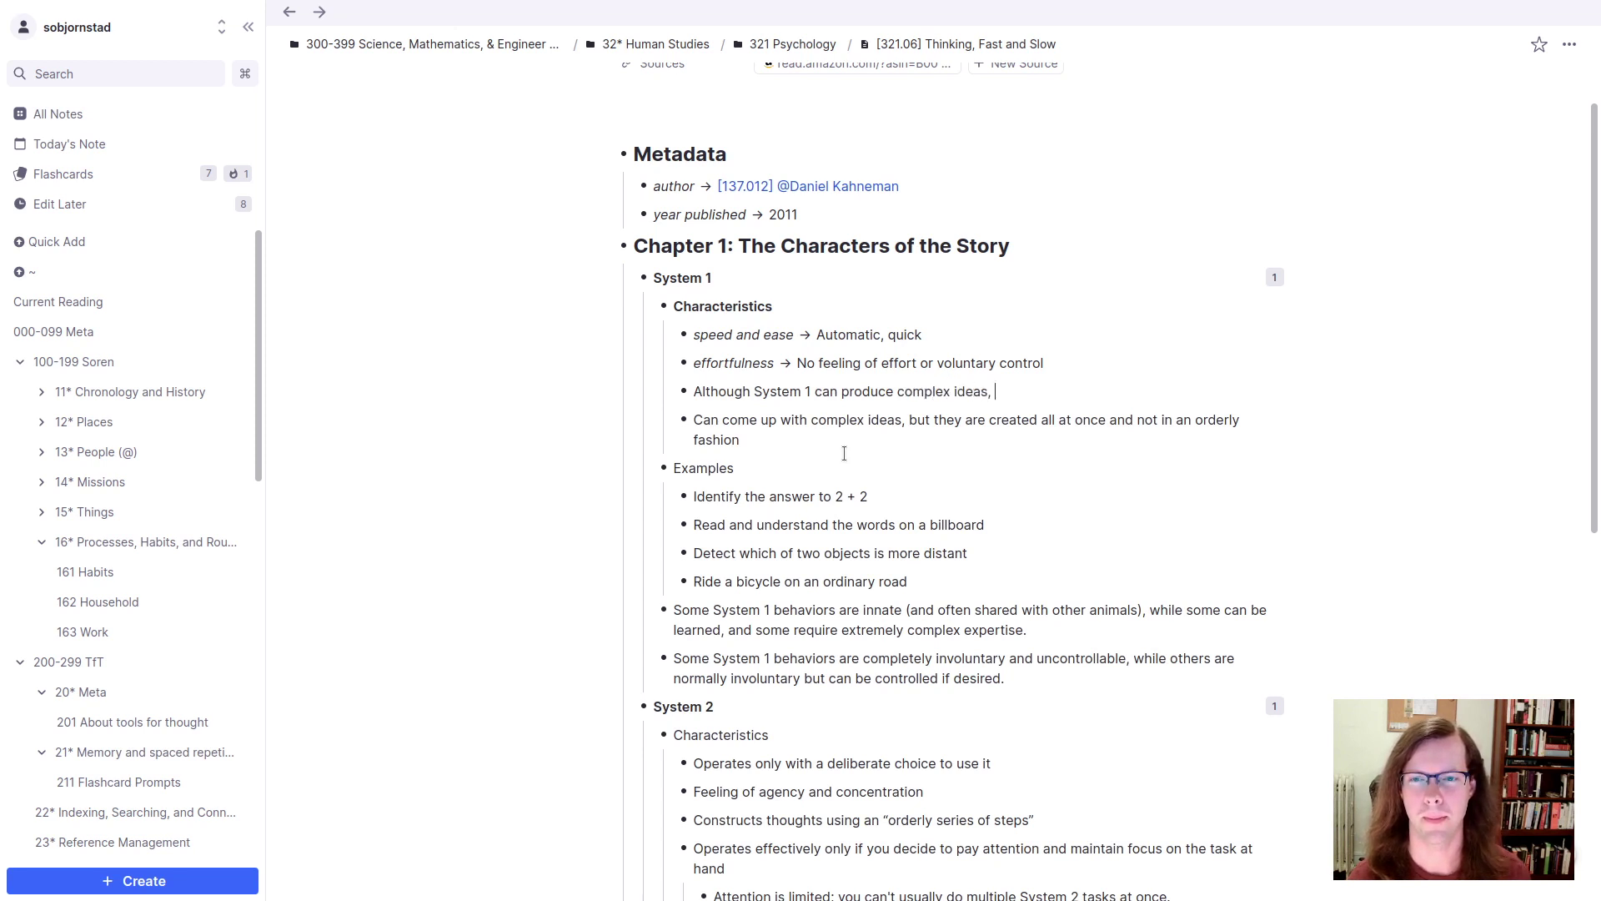
Step: Continue the new bullet's sentence with "unlike System 2 it cannot produce these ideas through"
key(BackSpace)
key(BackSpace)
key(BackSpace)
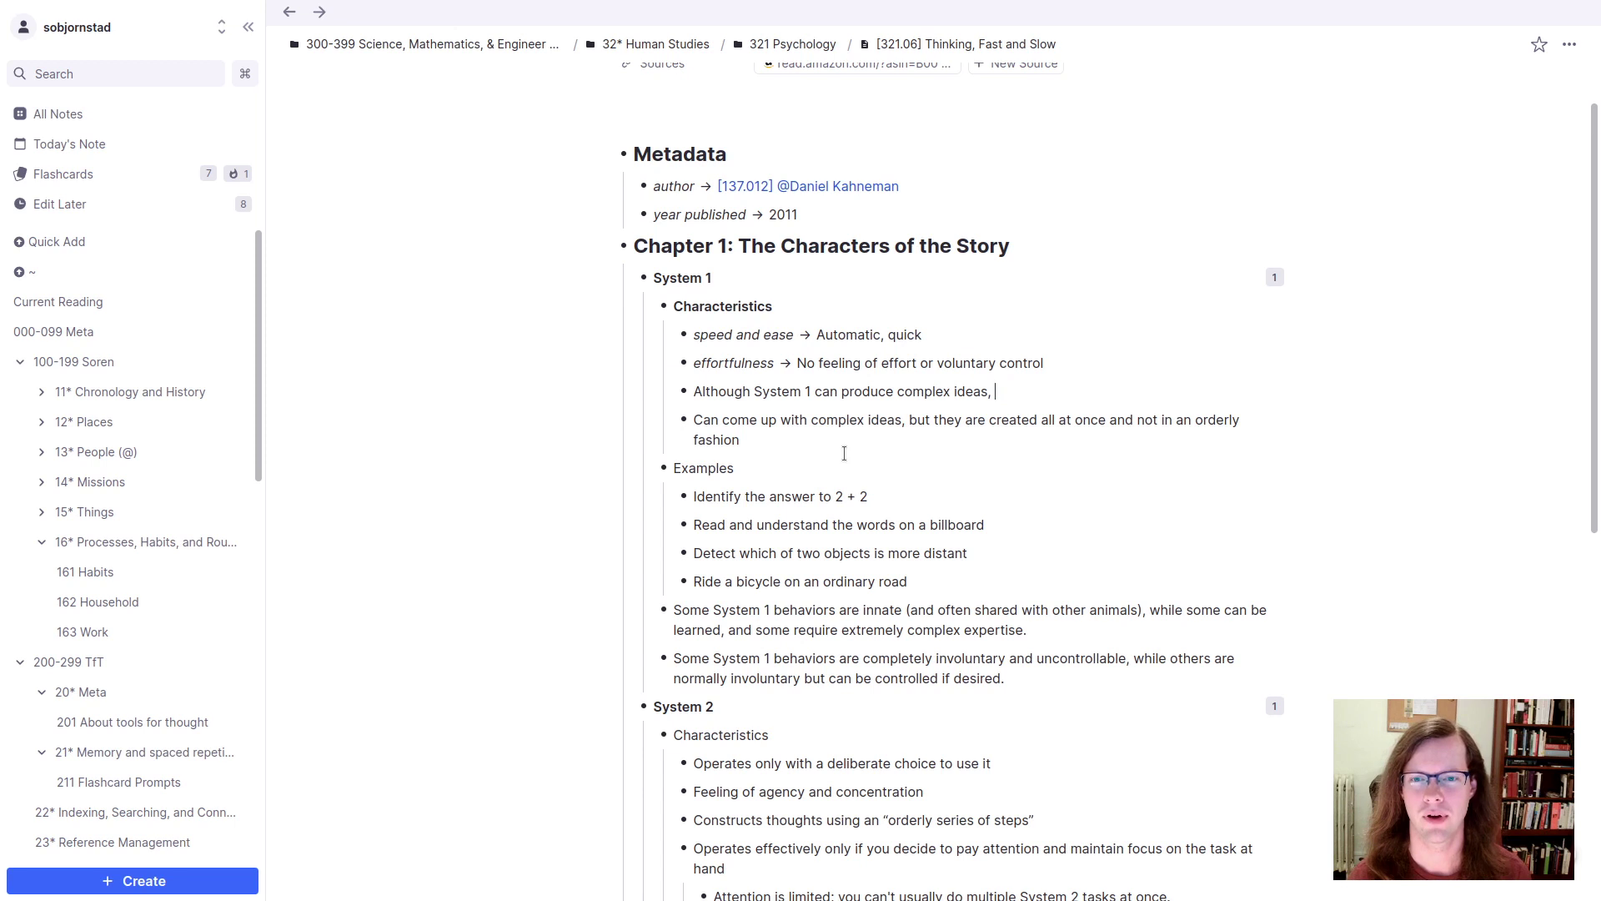
text(, unlike S)
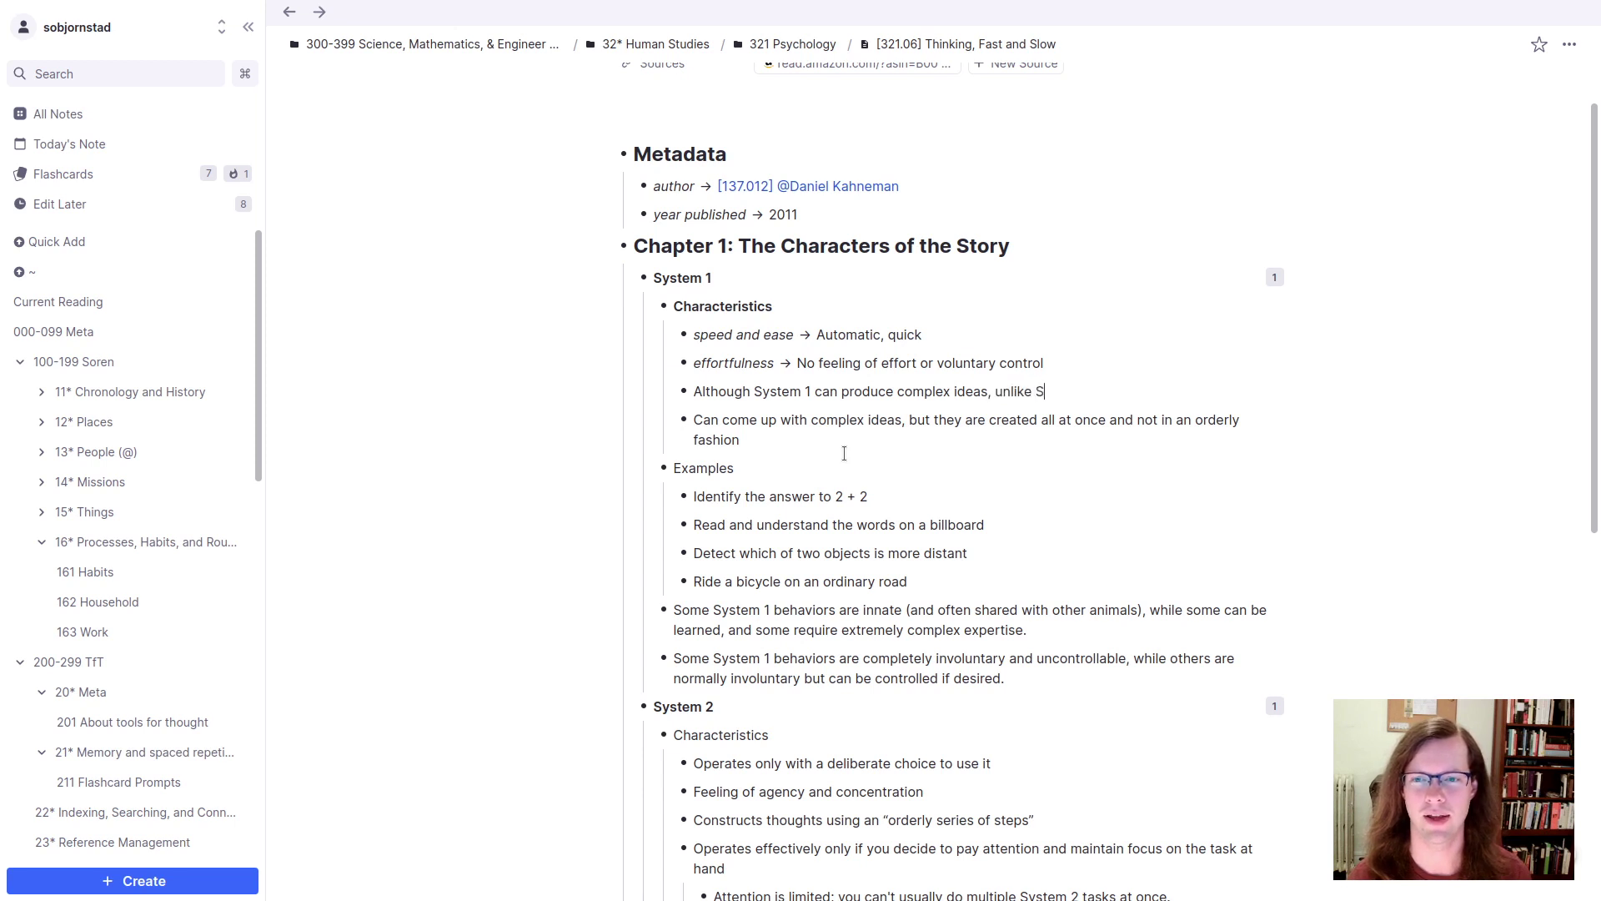
text(ystem 2 it cannot )
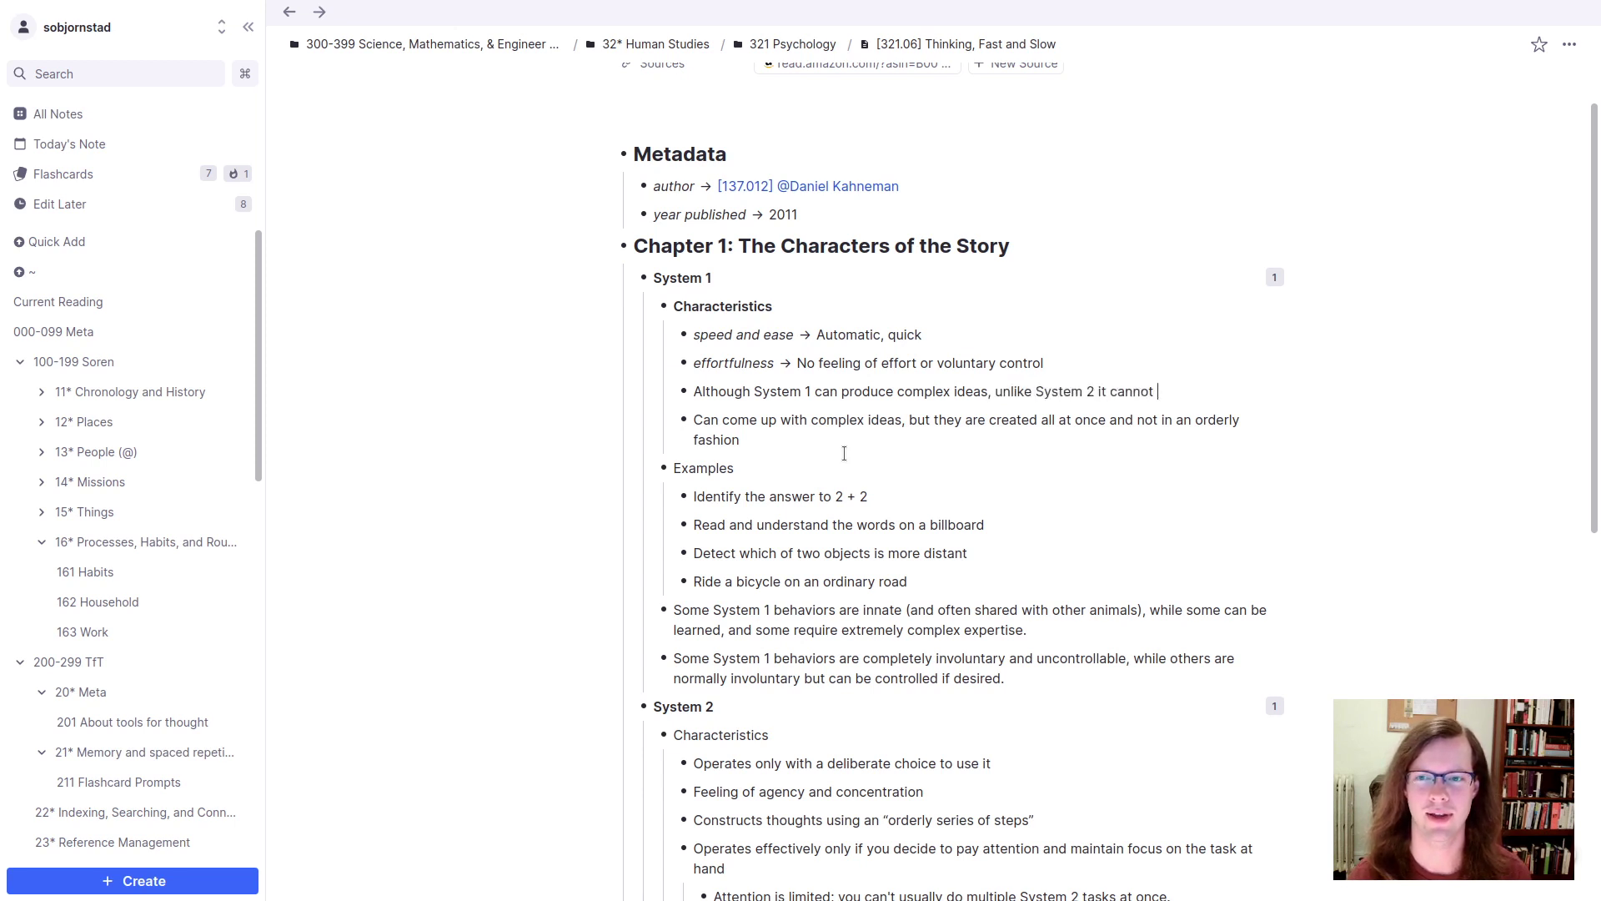
text(produce these ideas throu)
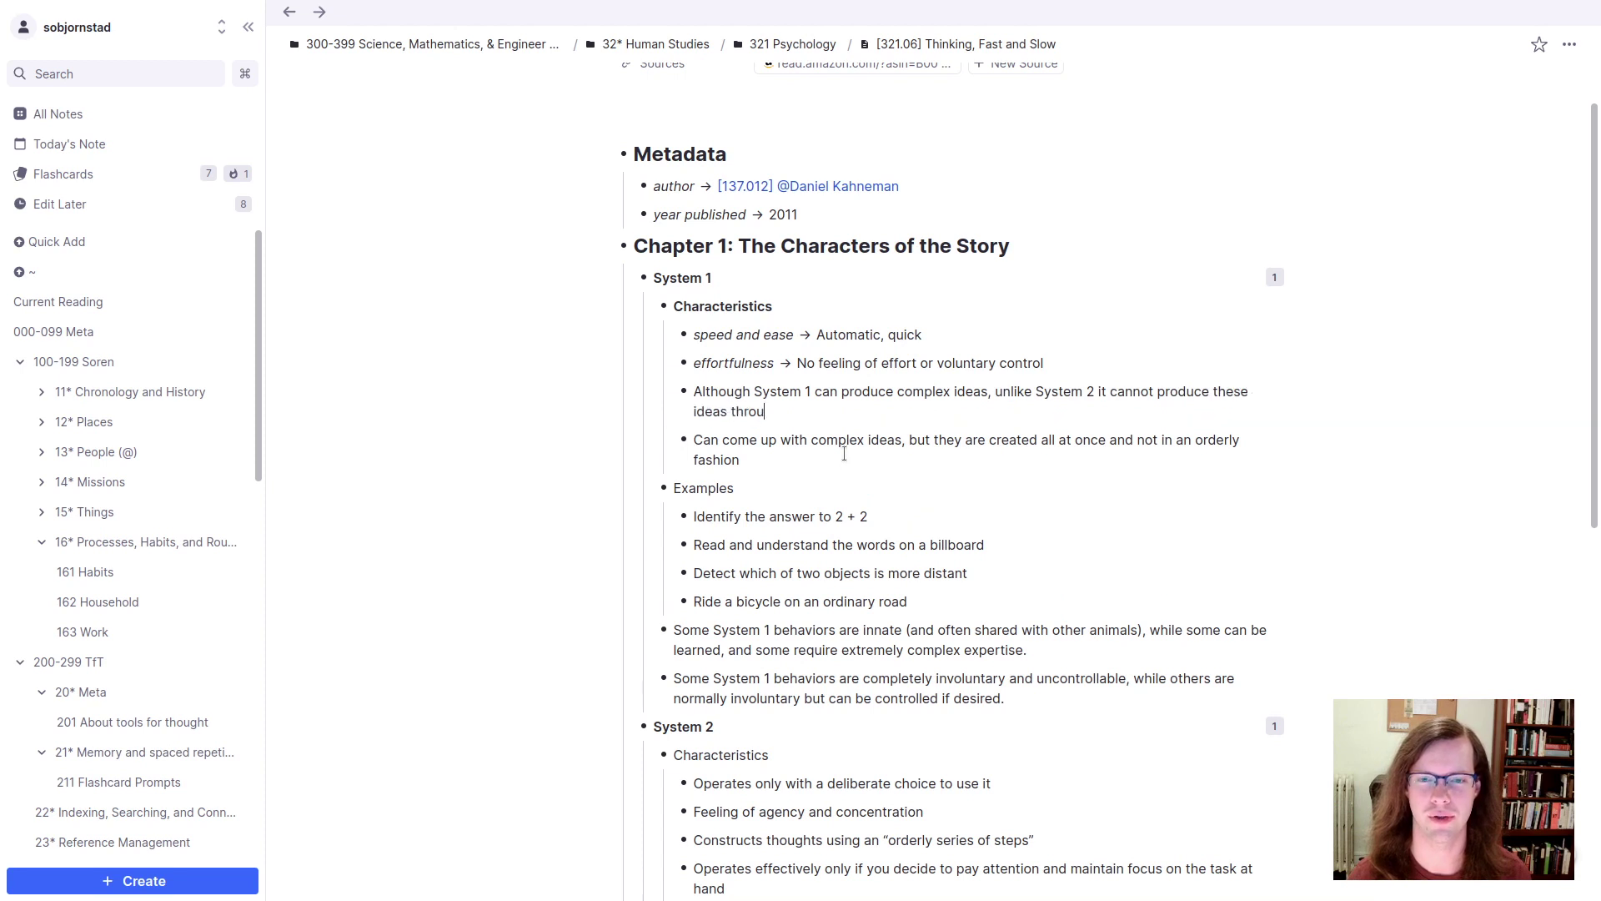
Step: Finish the sentence with the cloze deletion "a series of orderly steps" followed directly by a period
text(gh {{)
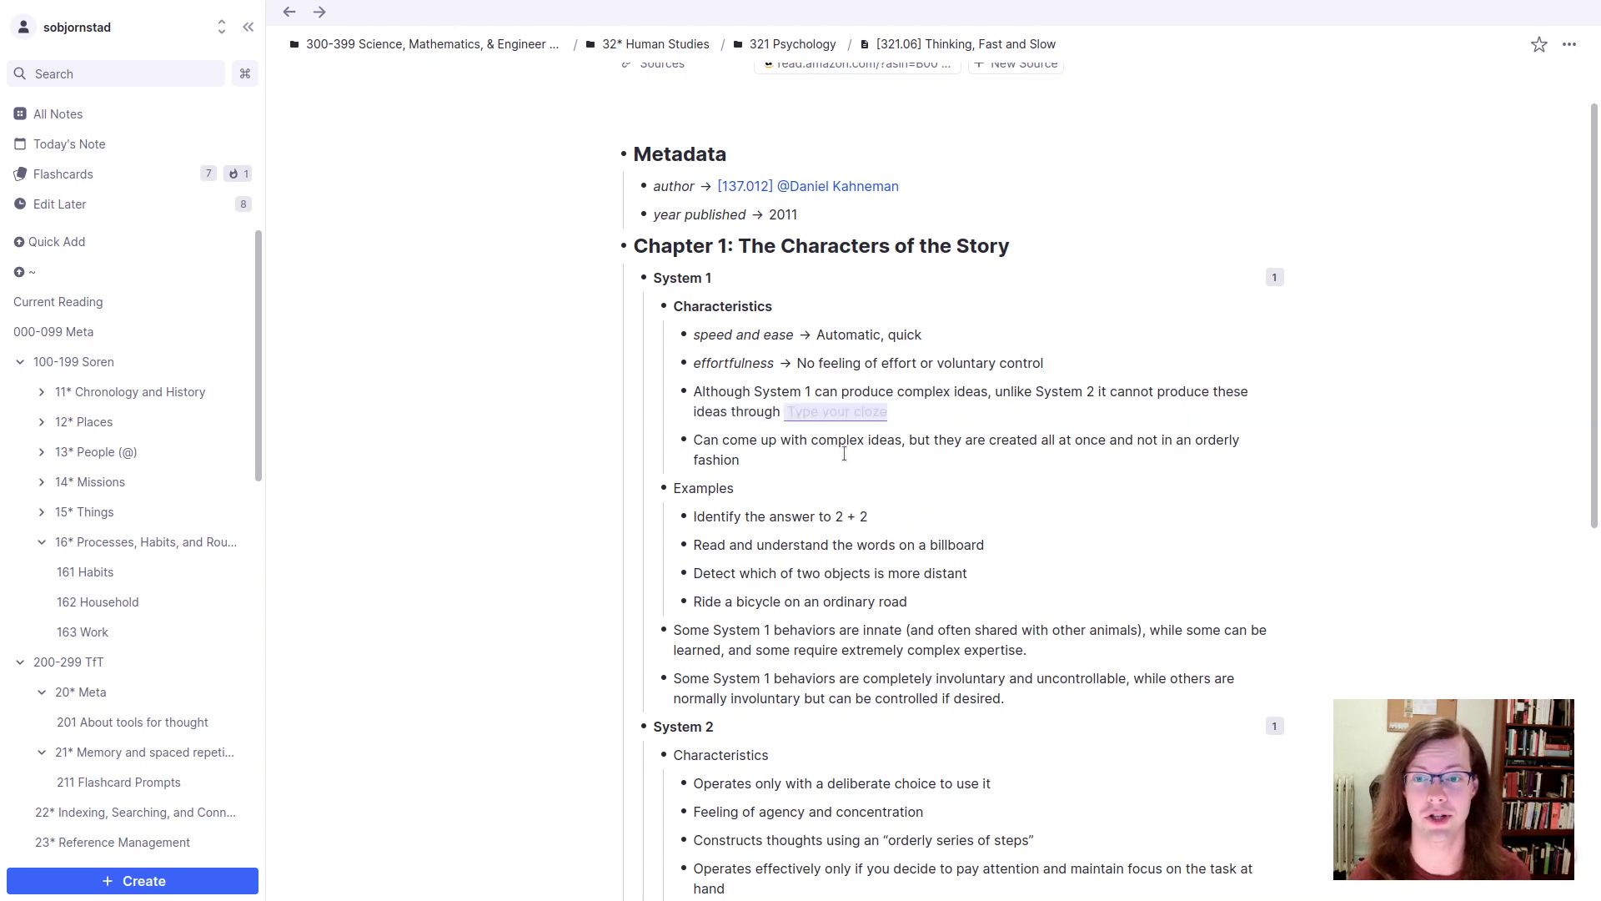
text(a series )
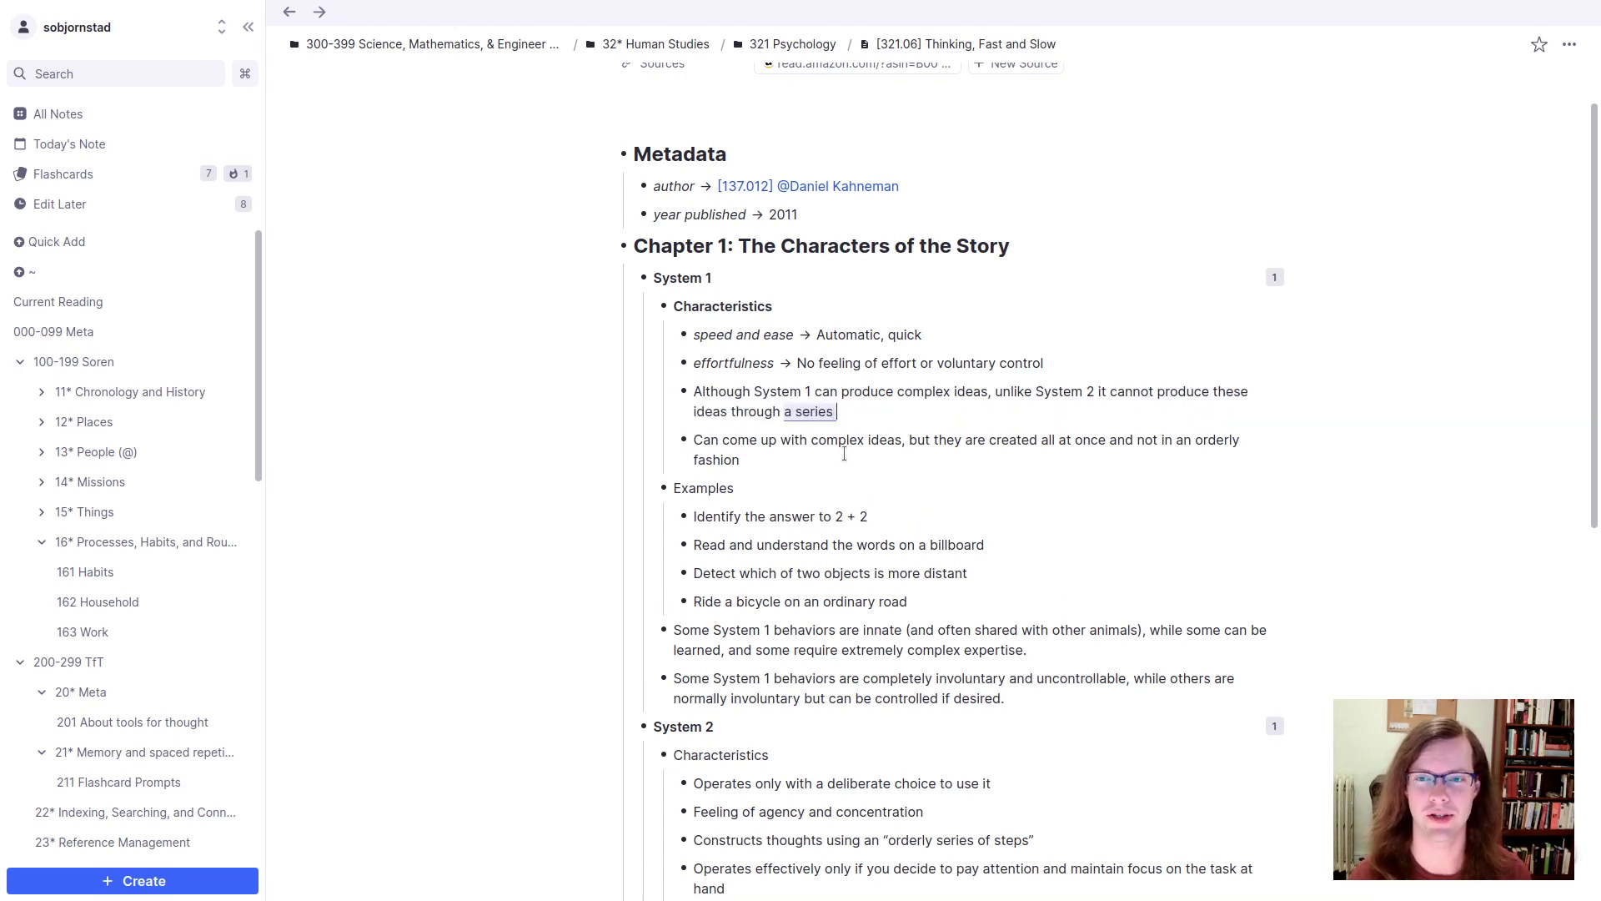
text(of orderly steps)
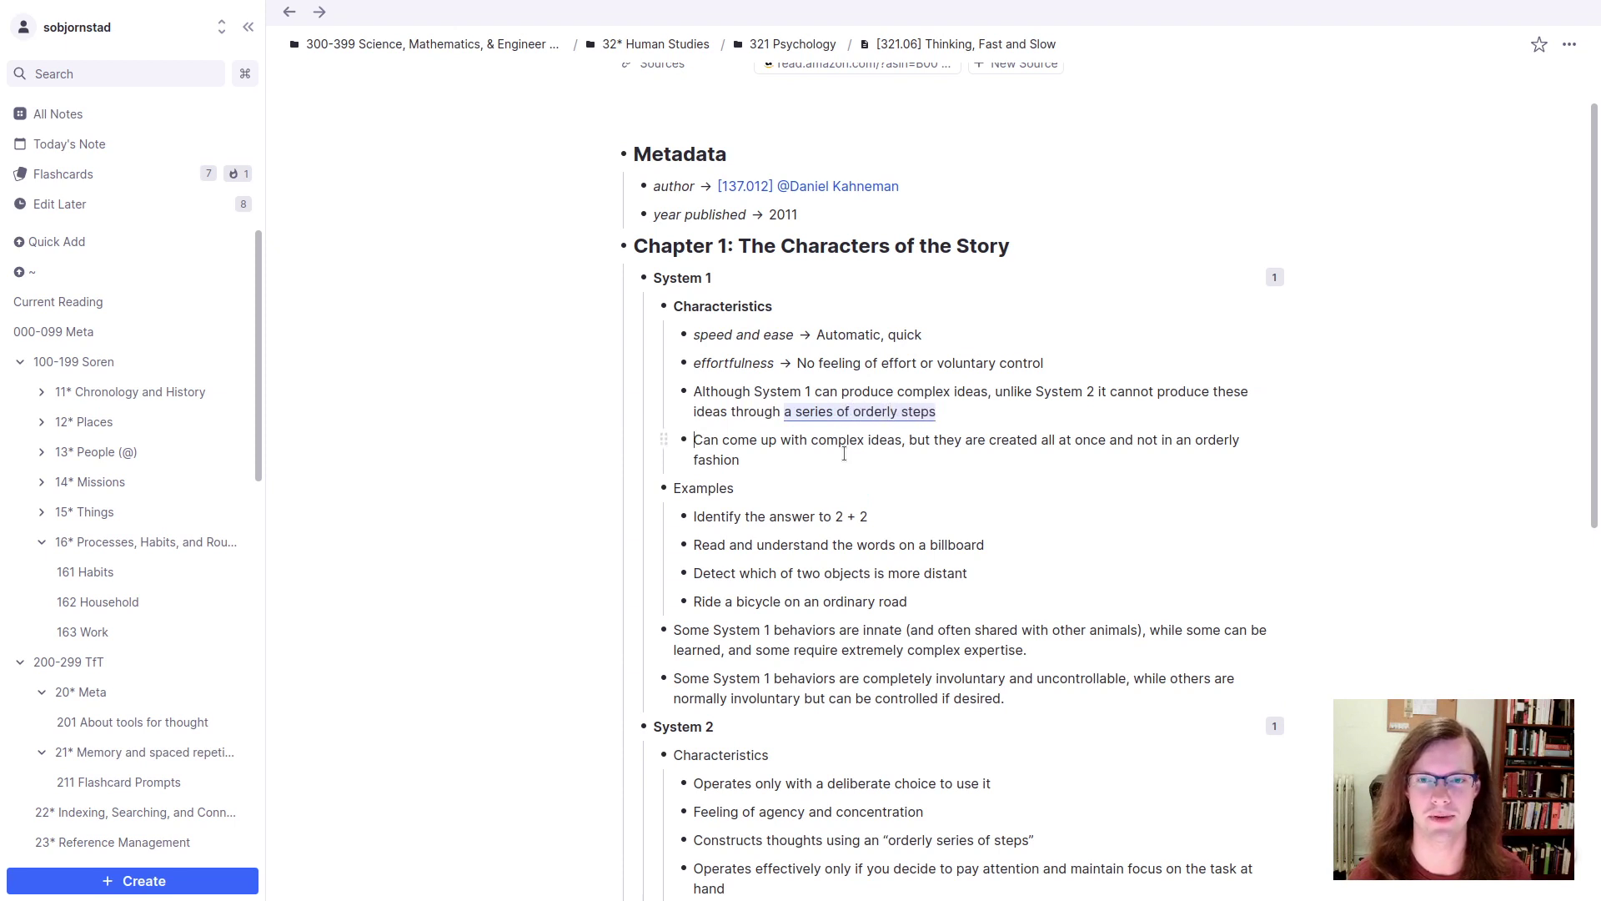
key(Down)
key(BackSpace)
key(Left)
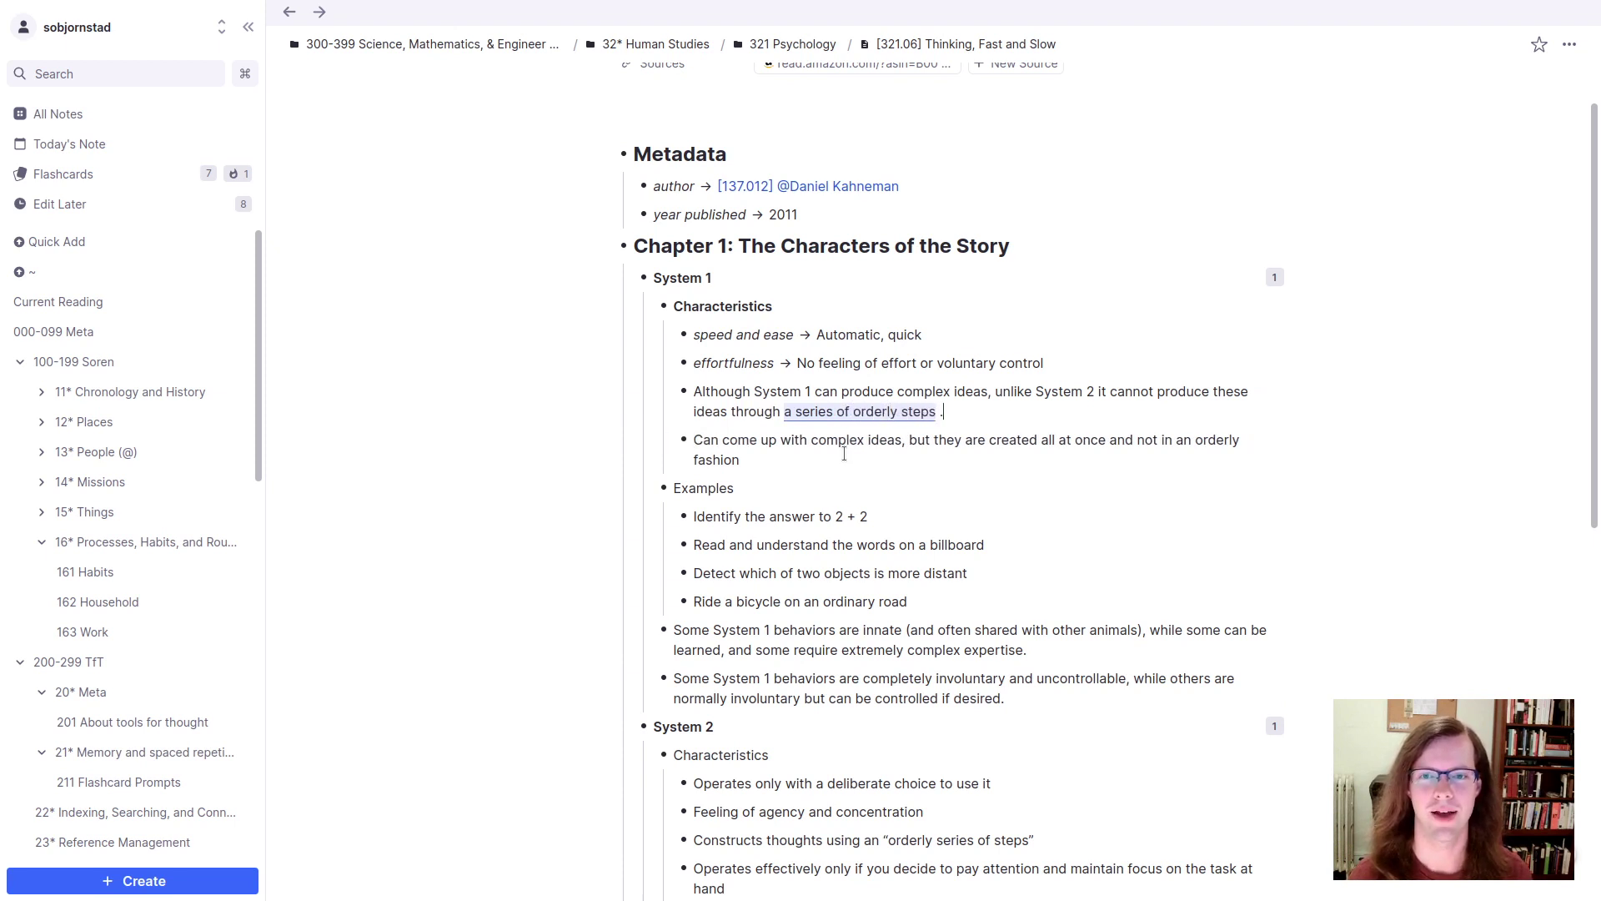
key(super+shift+4)
key(Escape)
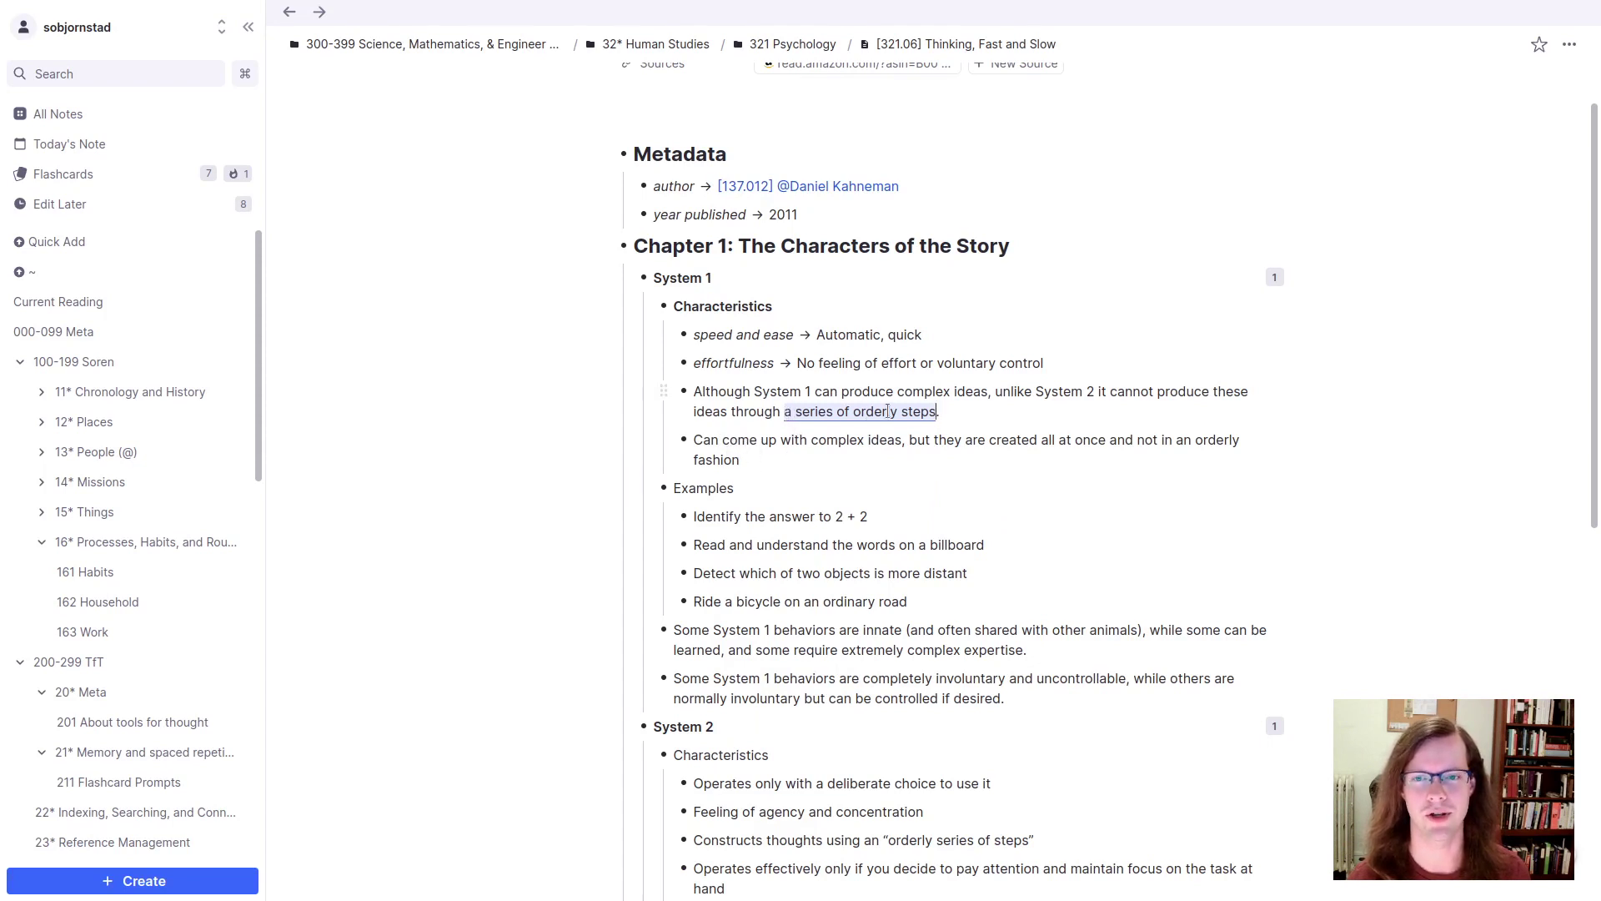
Step: Delete the old "Can come up with complex ideas" bullet from System 1's characteristics
click(764, 411)
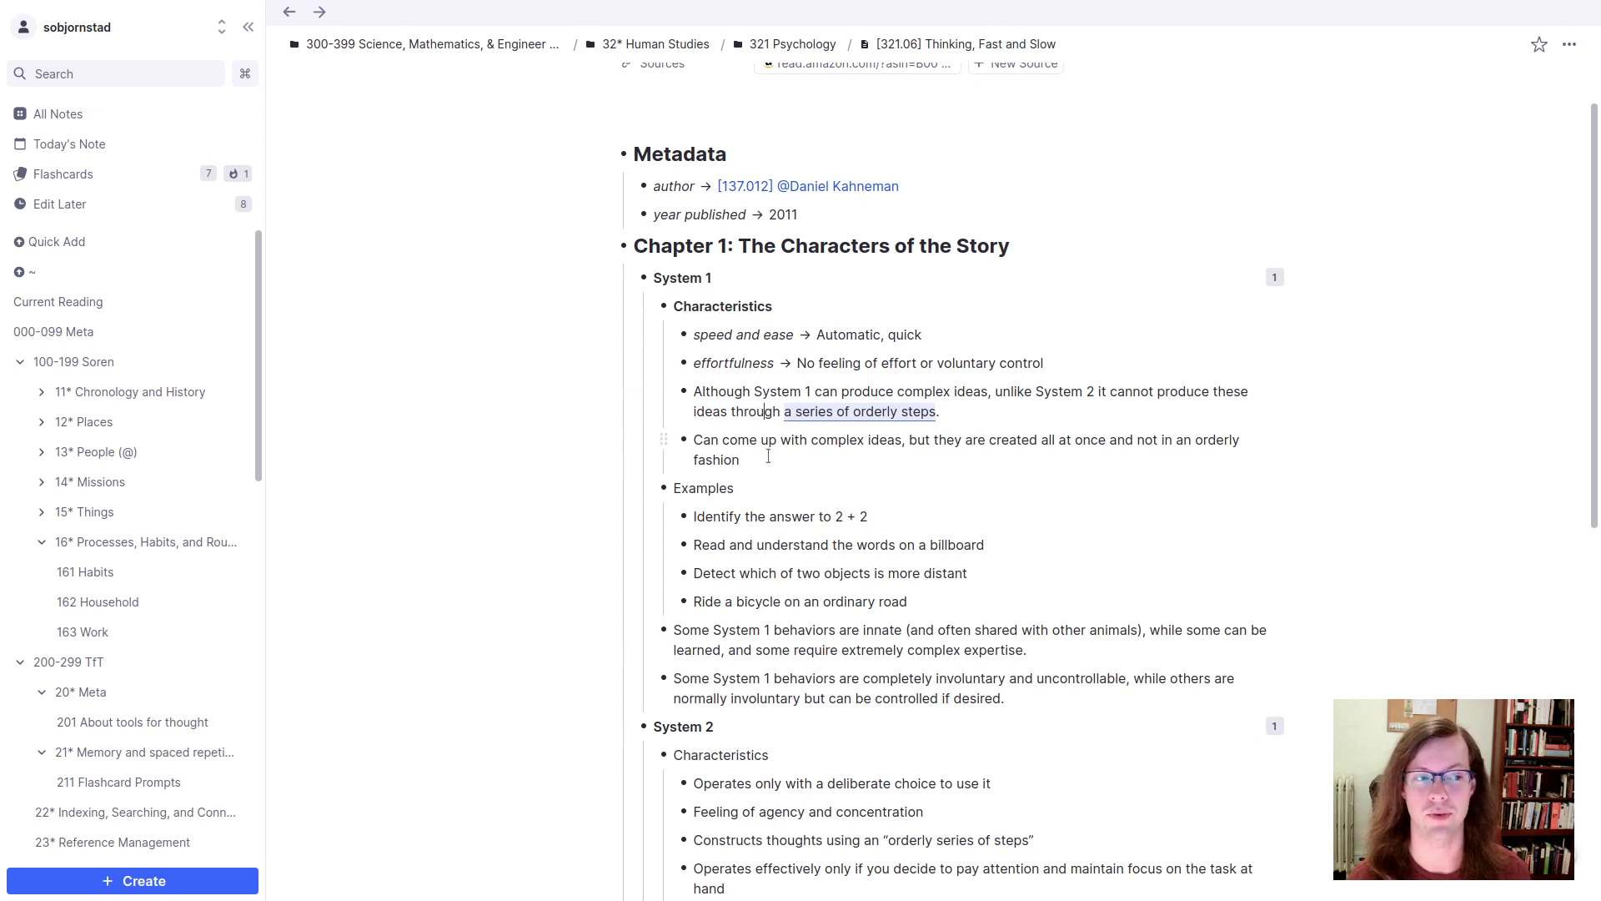
key(Escape)
key(Delete)
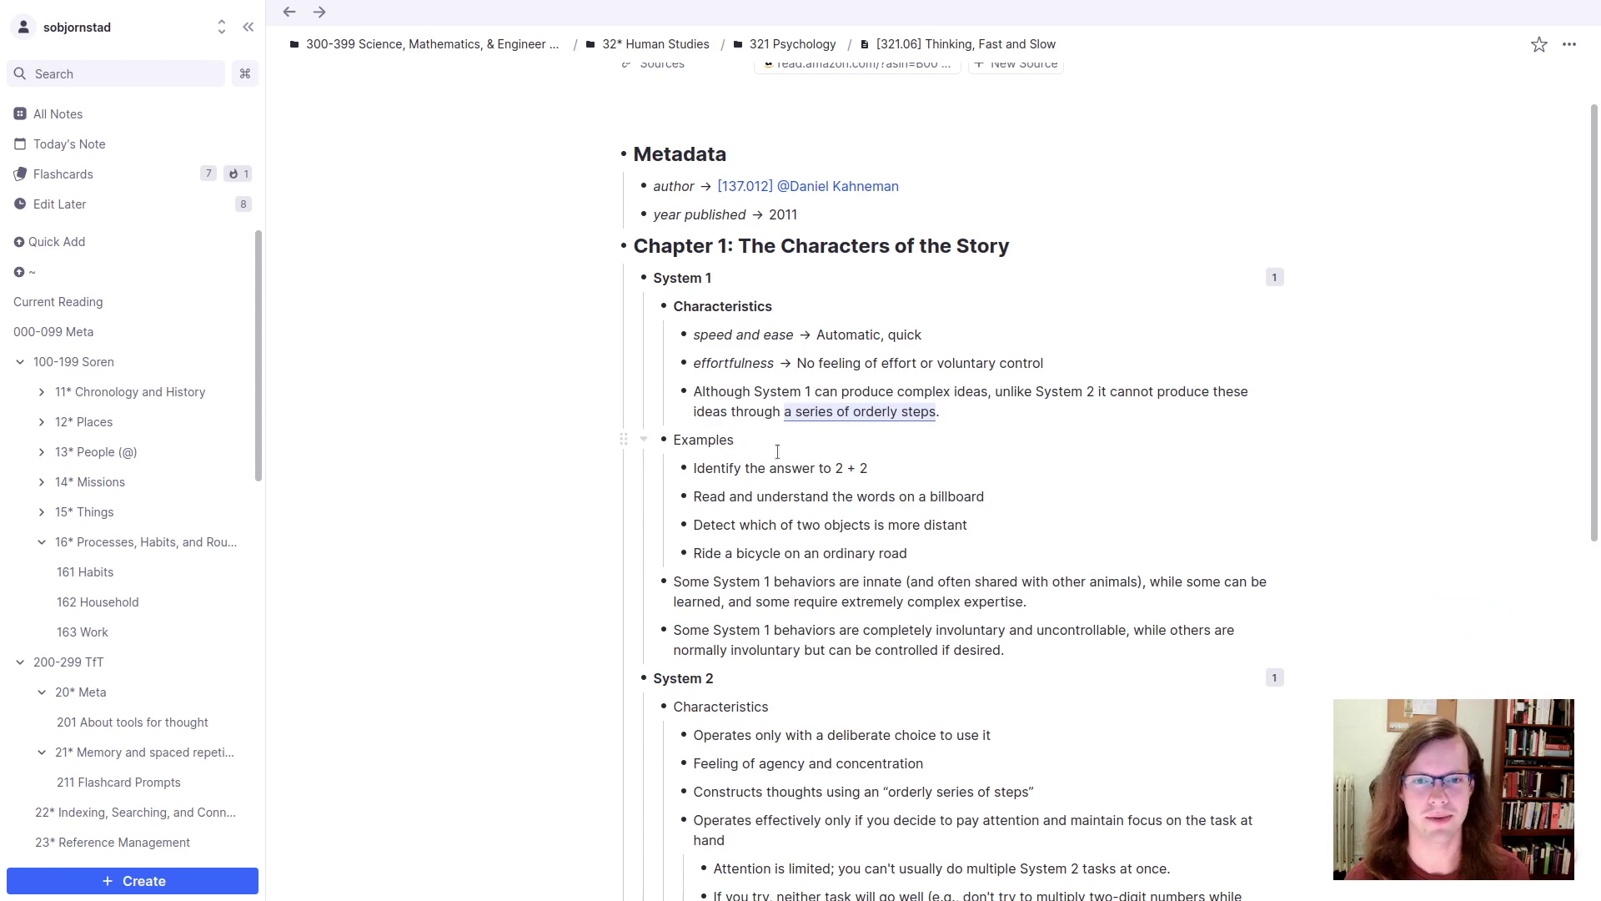
Step: Try to make the four System 1 examples list items of an Examples card and preview the flashcard
drag(779, 451, 801, 563)
key(ctrl+slash)
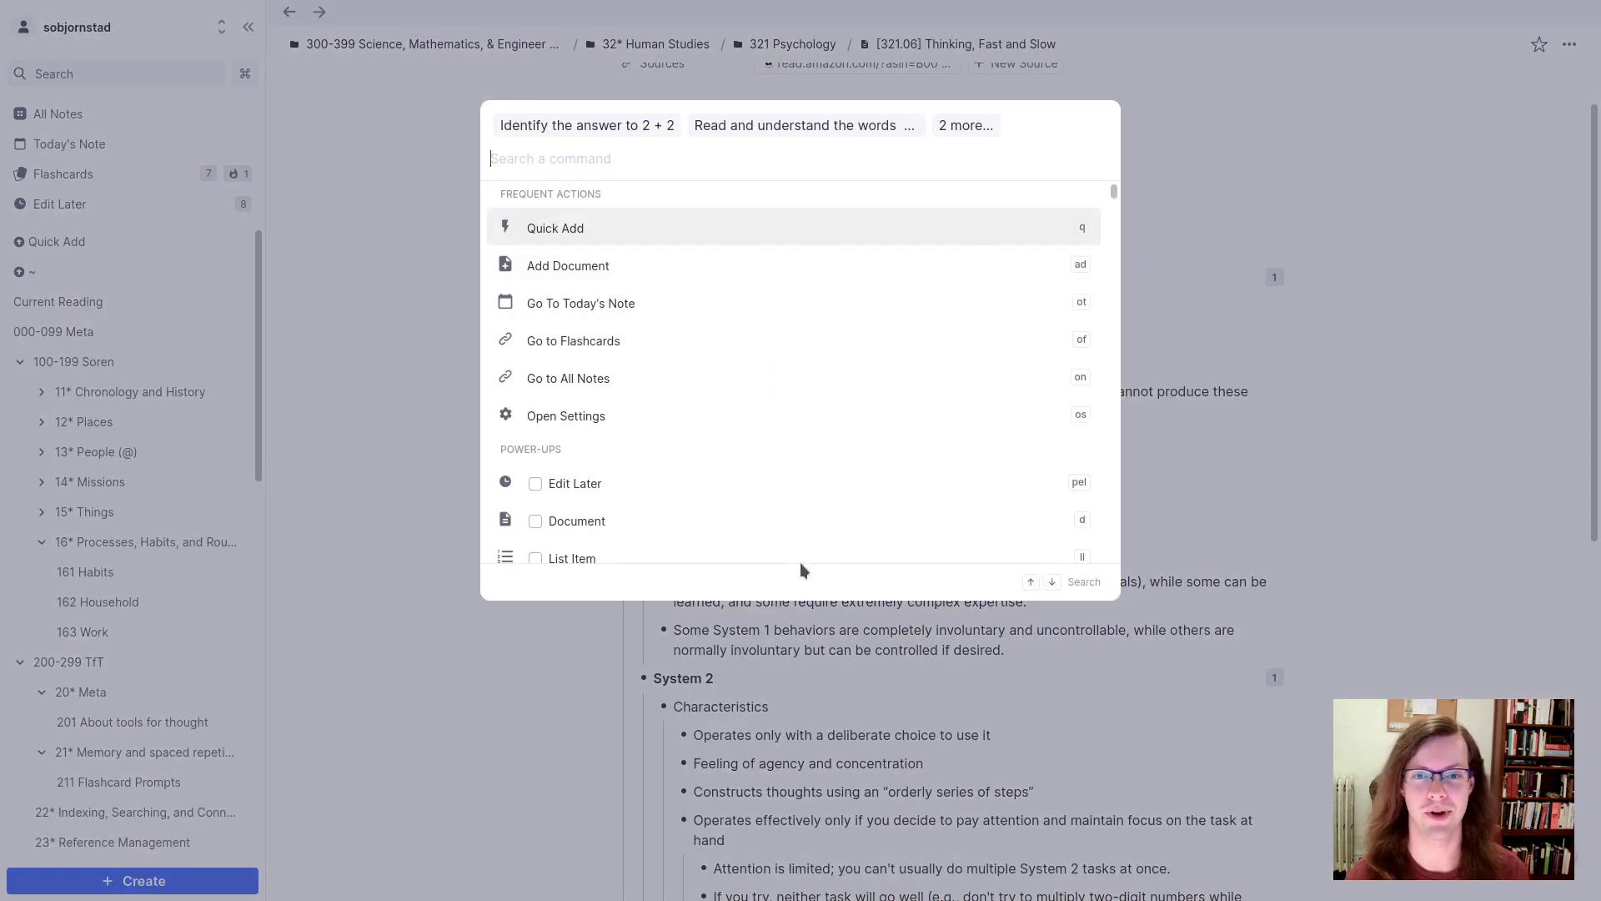
click(799, 562)
click(745, 441)
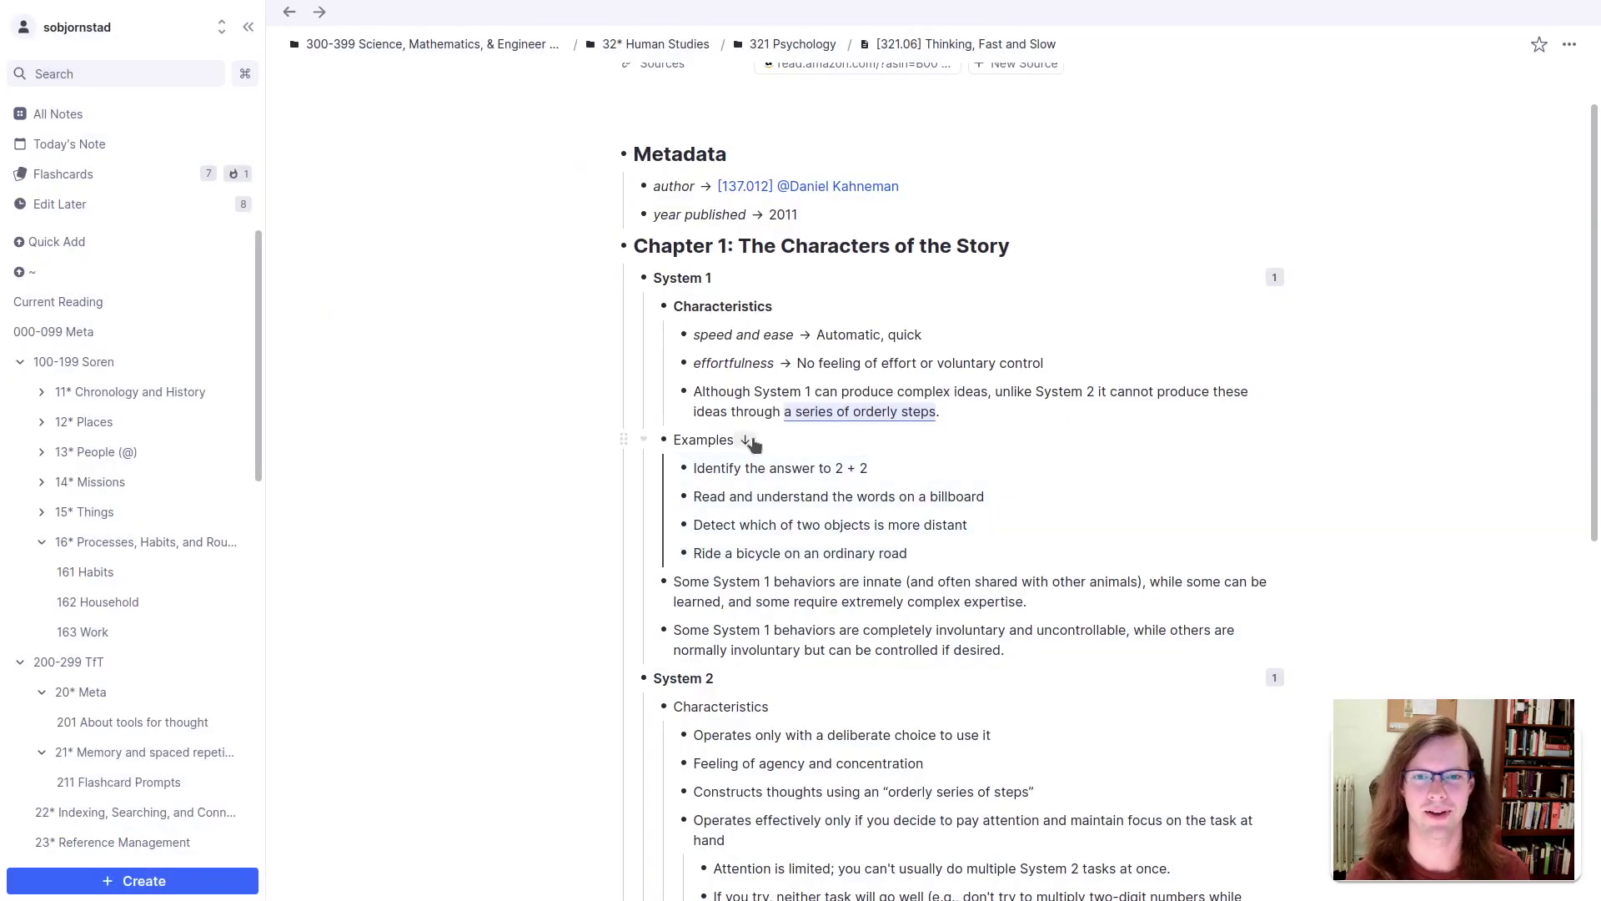
scroll(938, 617, down, 2)
scroll(957, 647, up, 1)
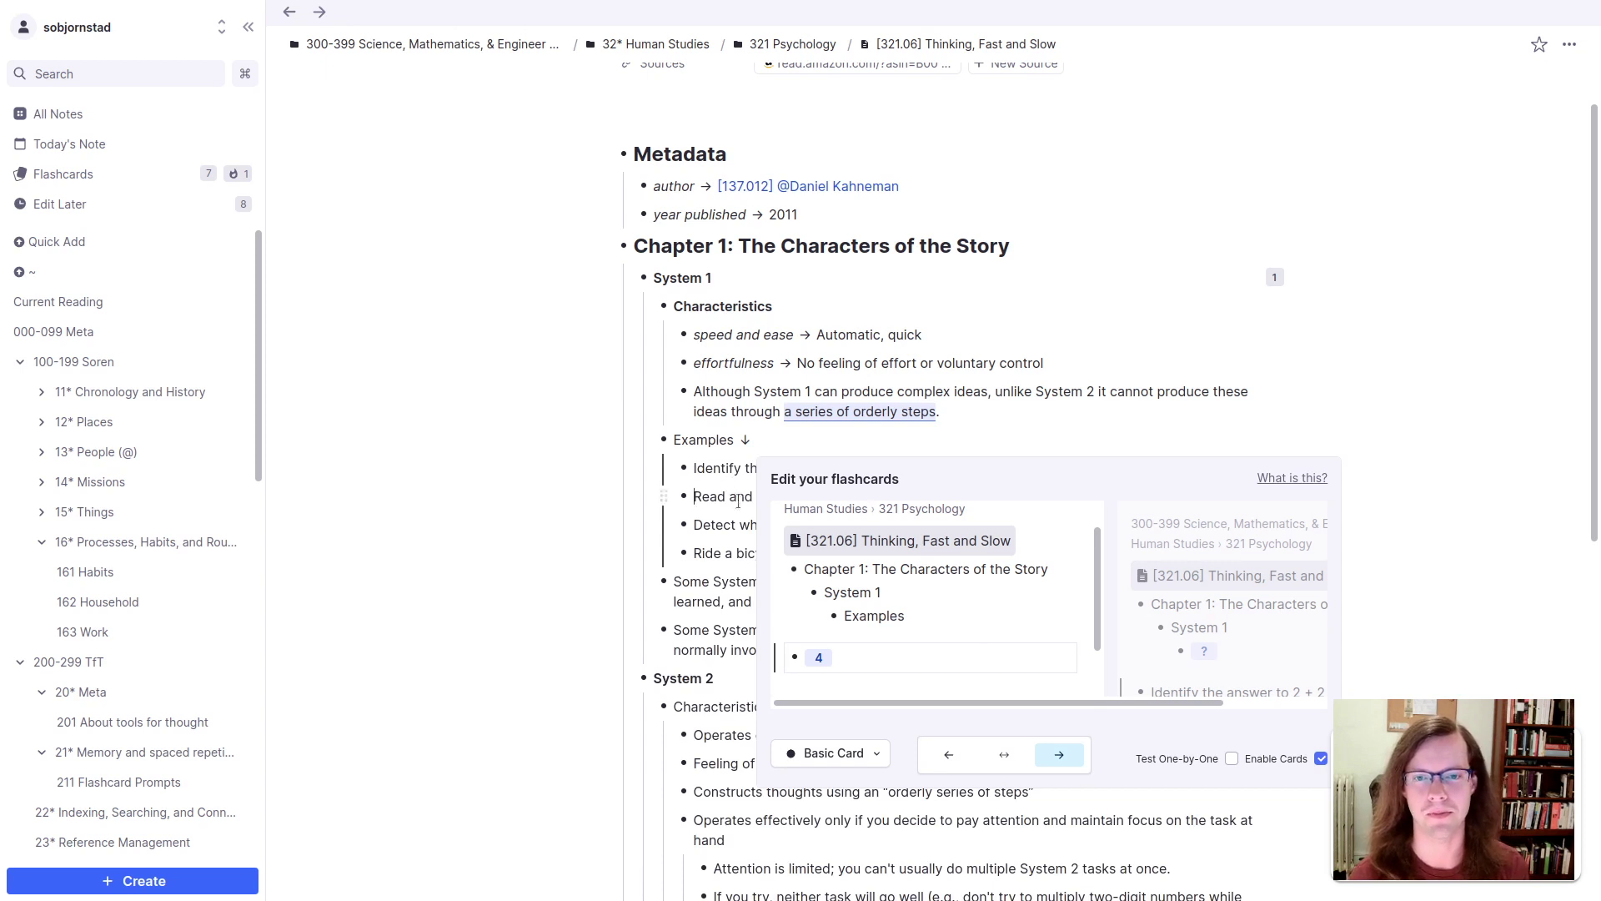
Step: Remove the list-card formatting from the System 1 Examples bullet
click(729, 470)
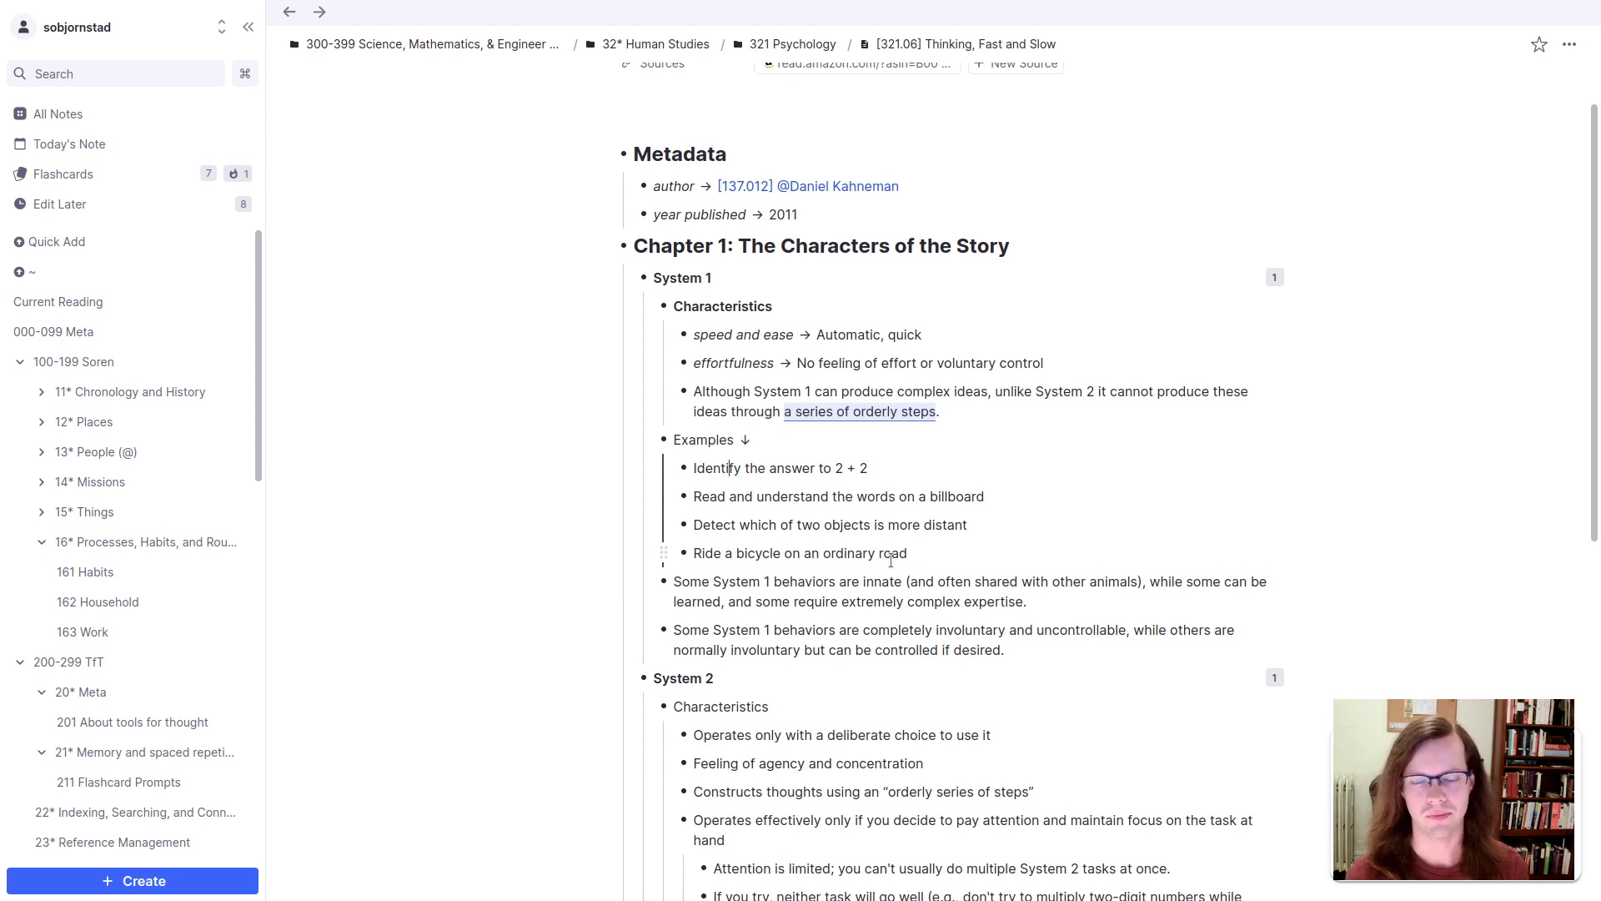
click(802, 441)
key(BackSpace)
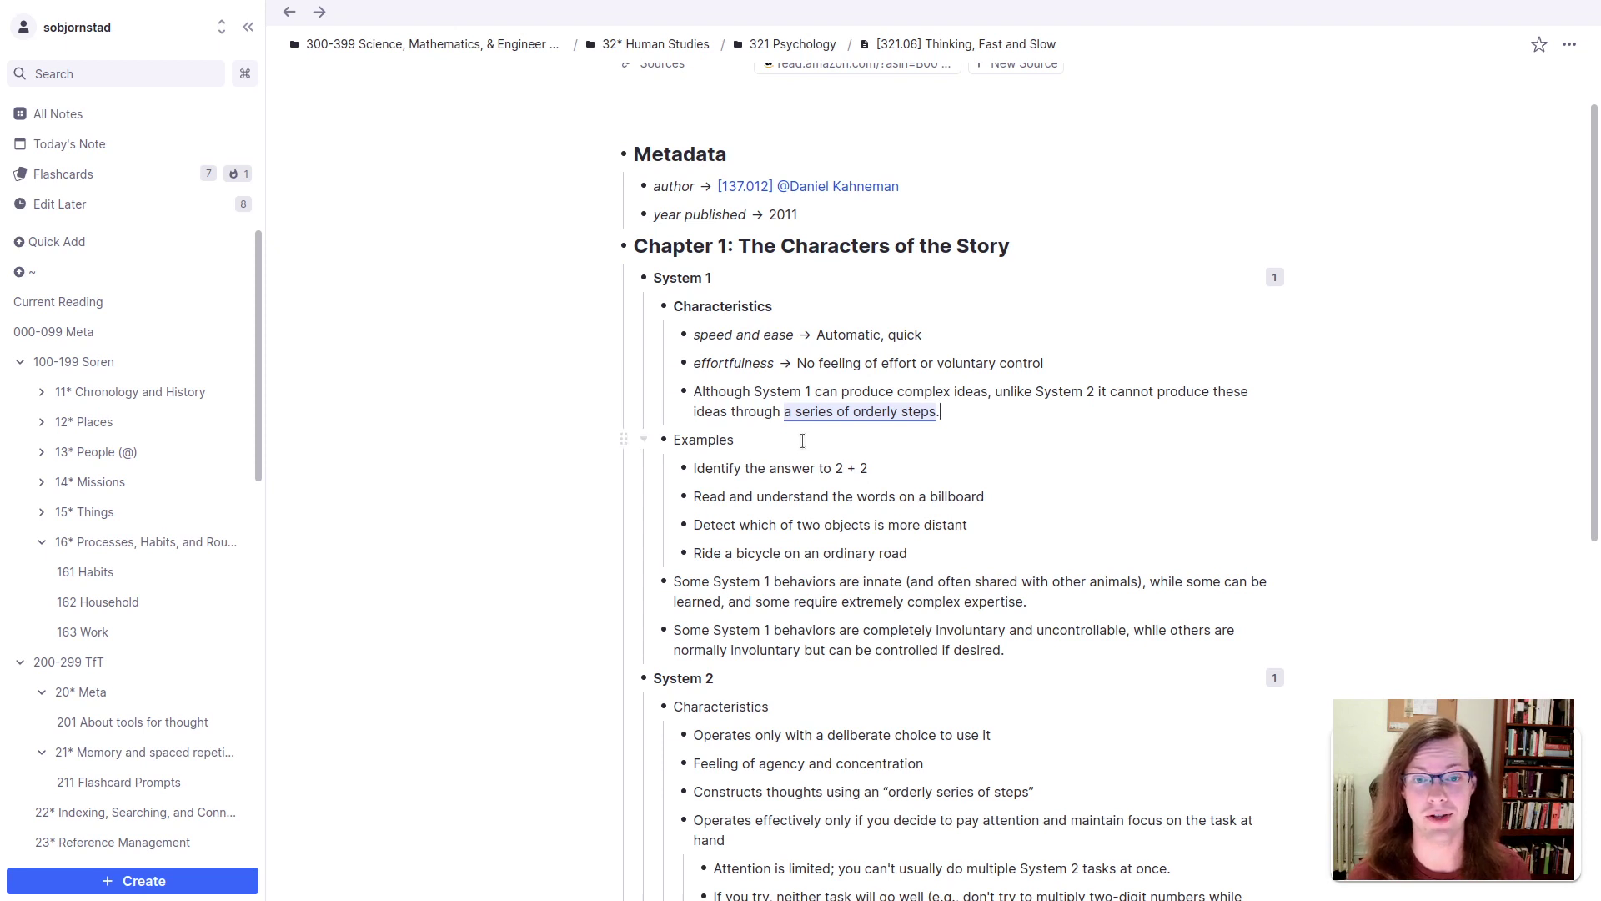
click(802, 441)
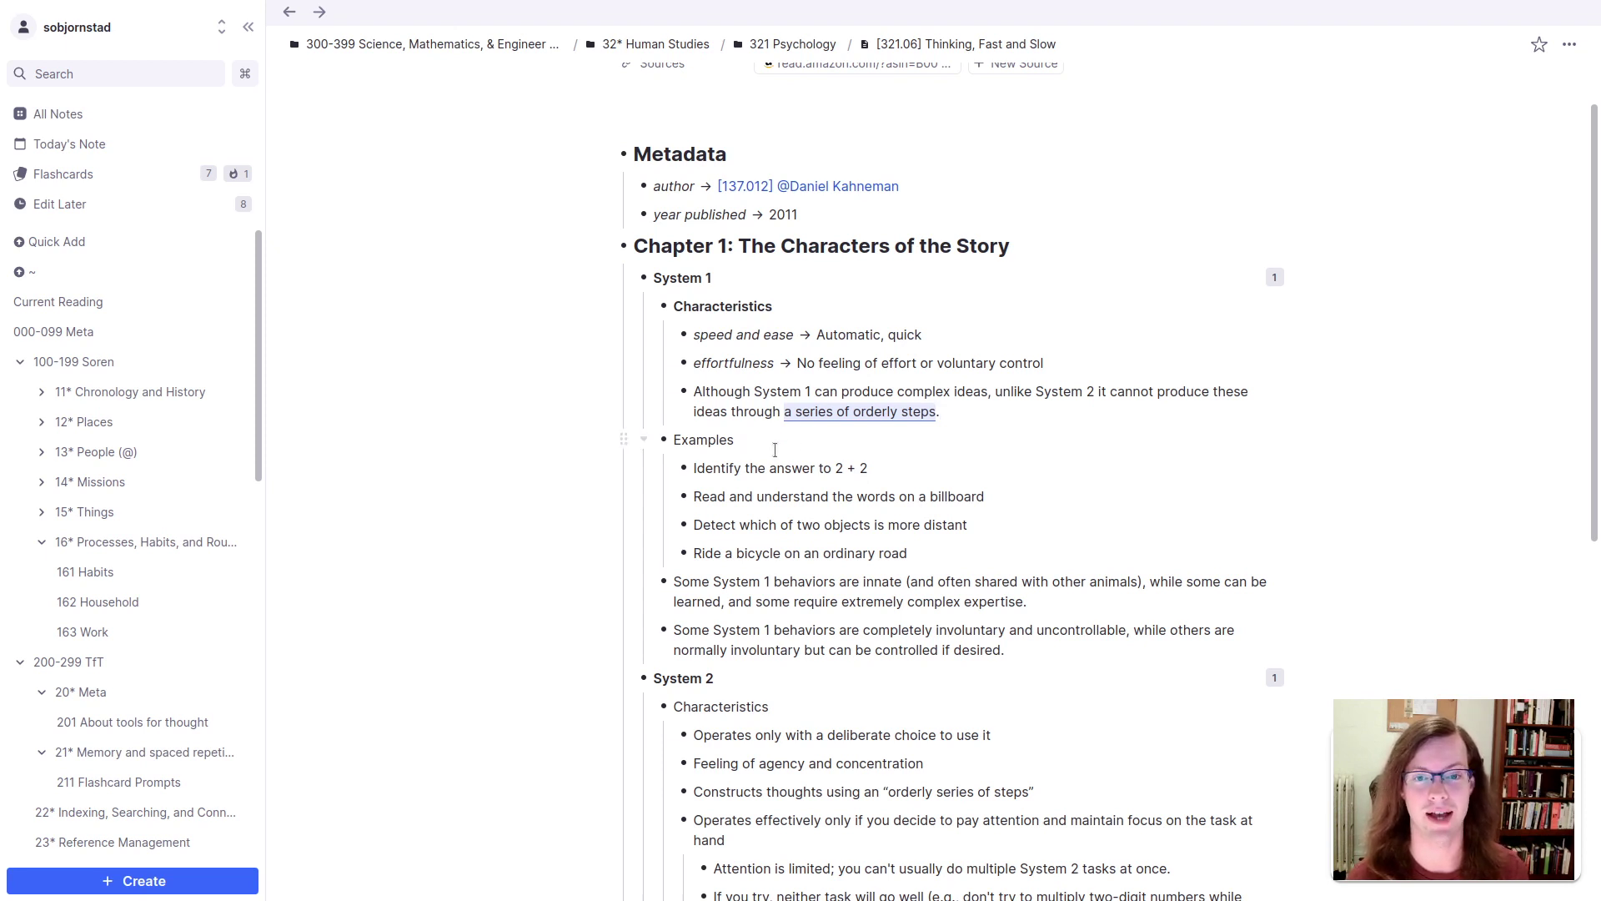
Step: Replace System 1's "Examples" text with a reference to "^Example (try to pick a new one)" and make it the front of a forward card
click(676, 442)
text([[^)
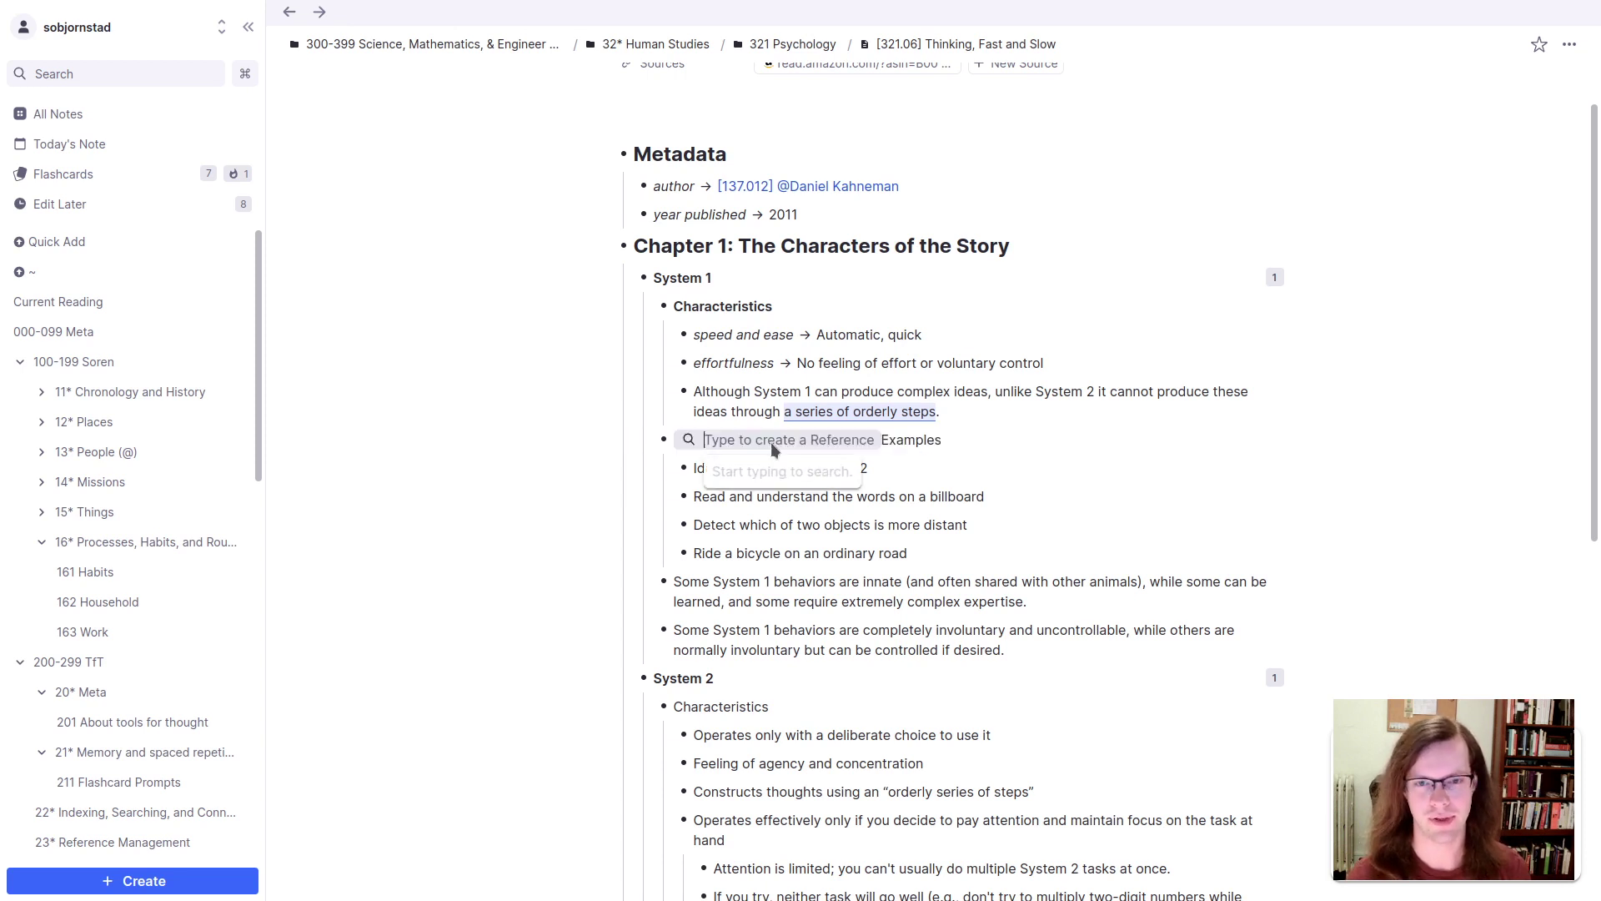
key(Up)
key(Up)
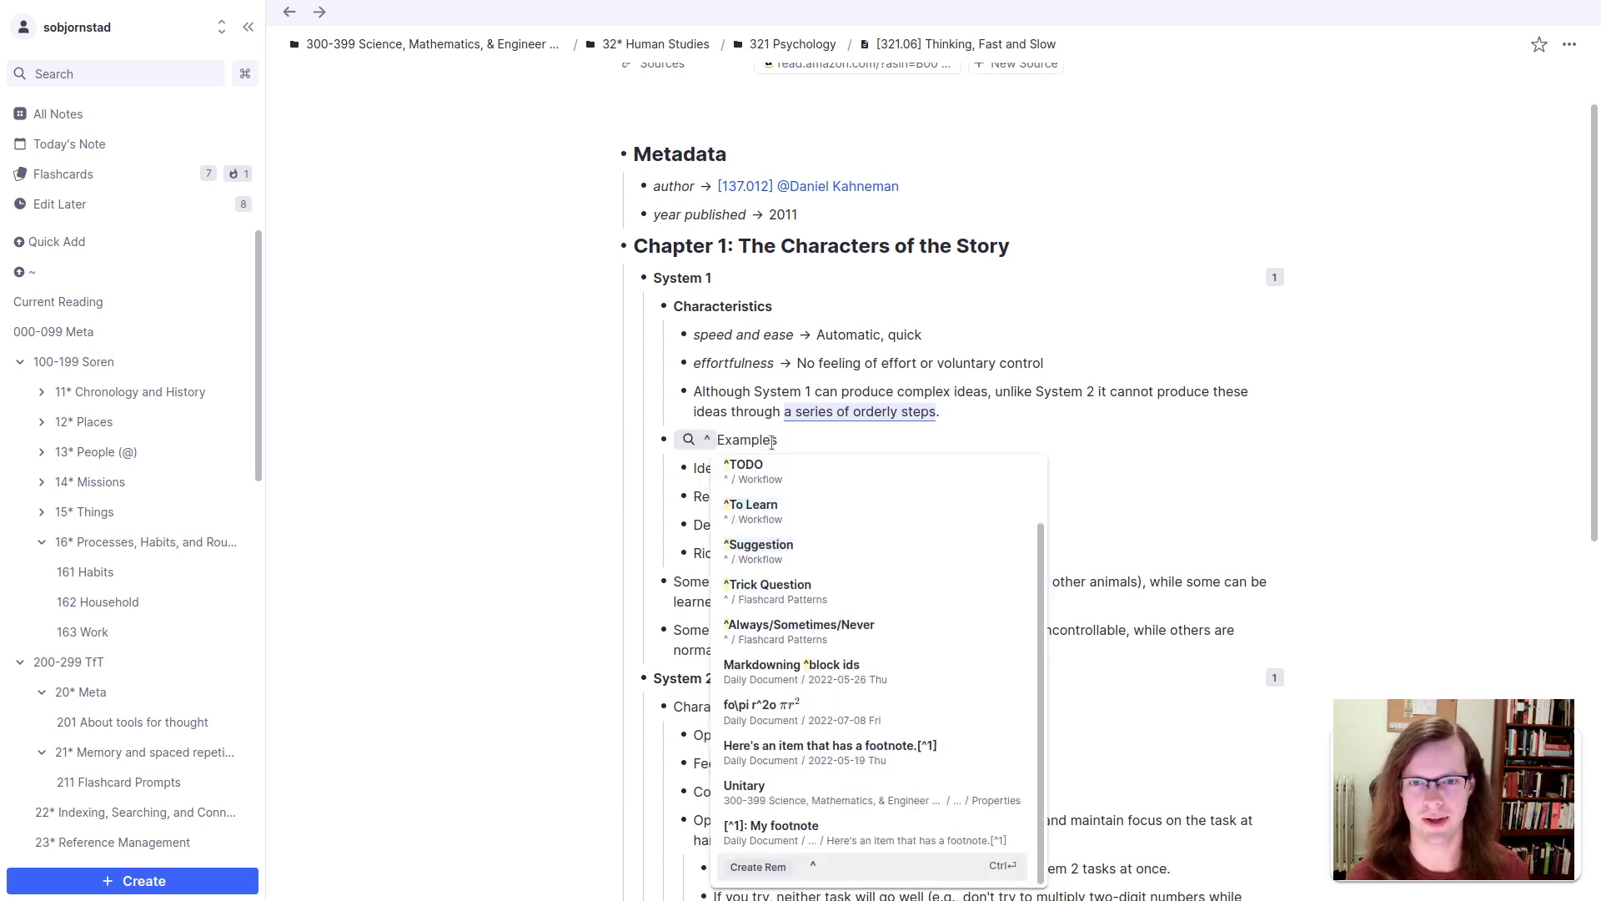
key(Down)
key(Down)
key(Down)
key(Return)
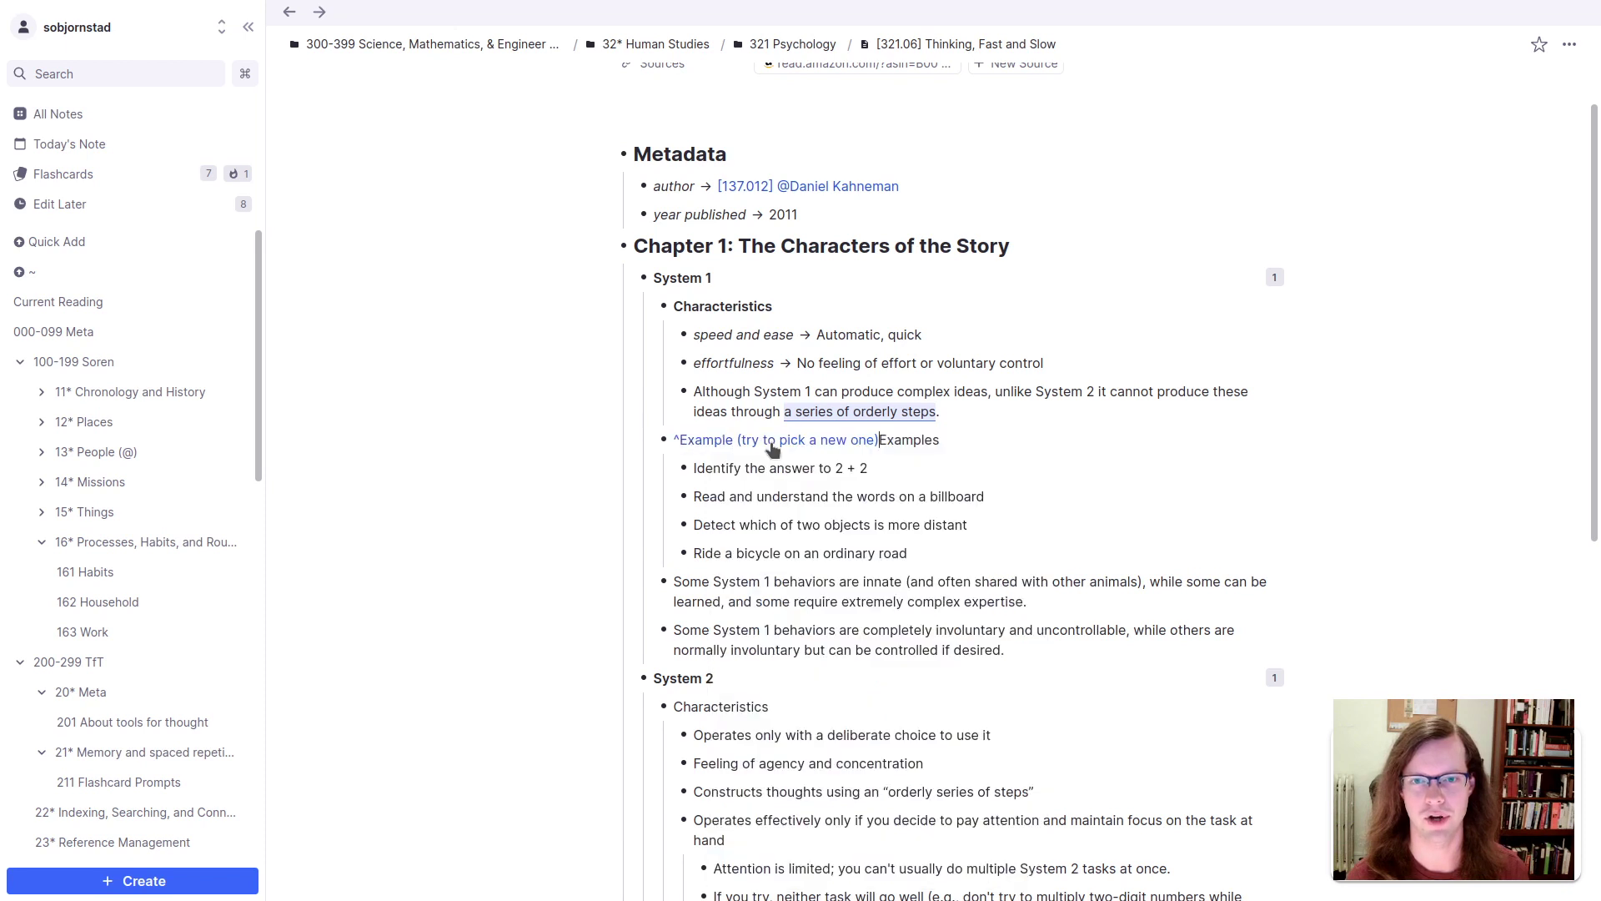
key(shift+End)
key(BackSpace)
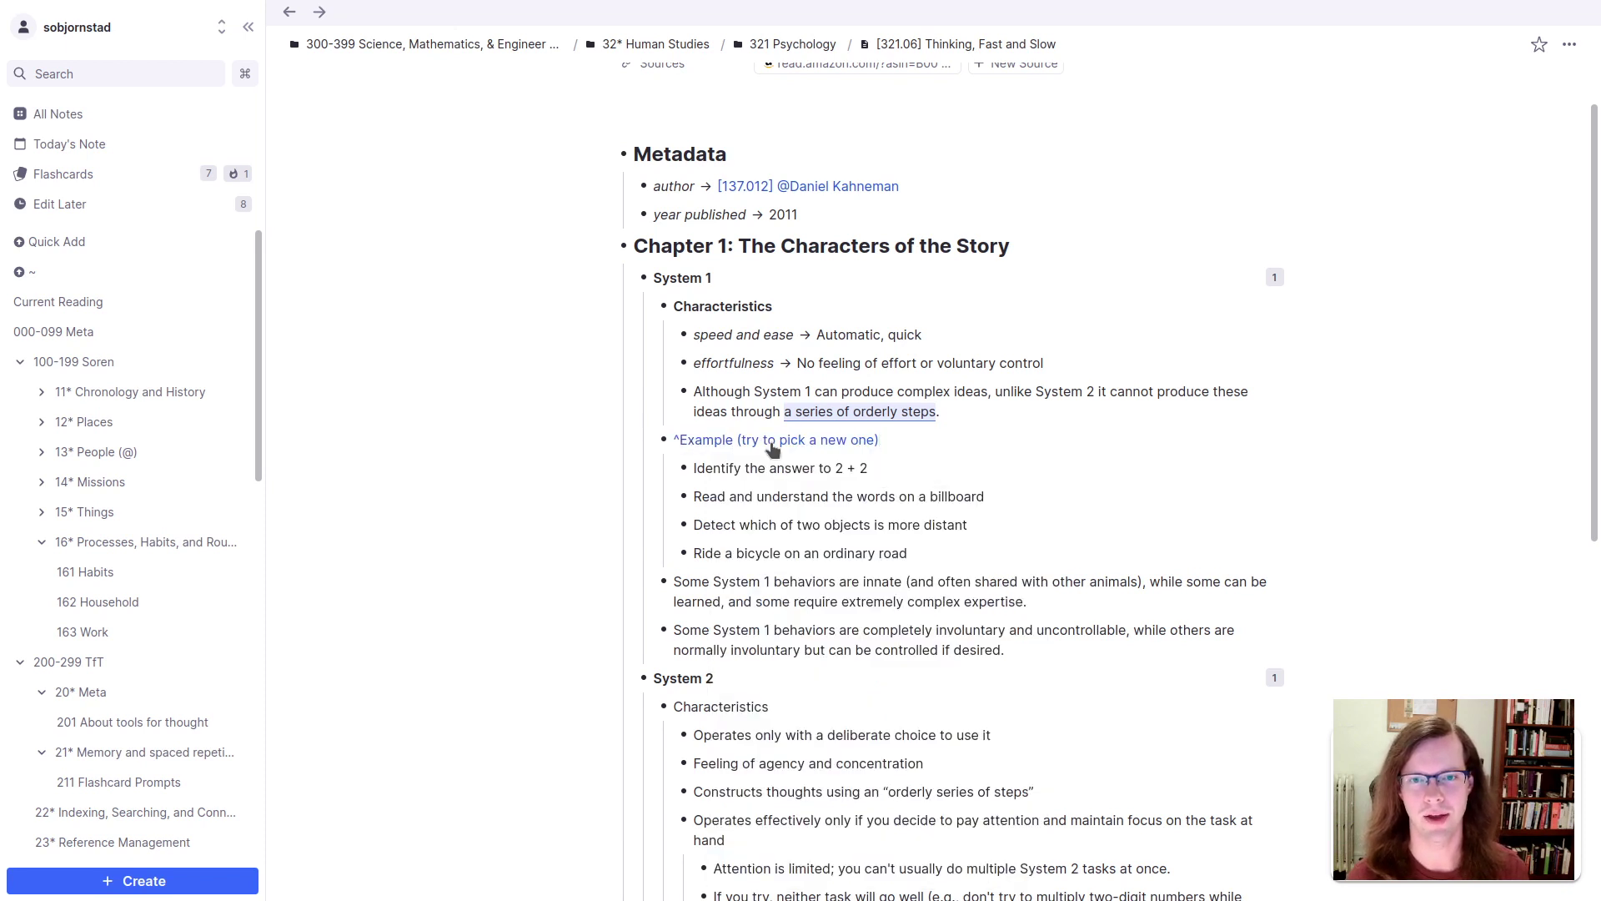
text(>>)
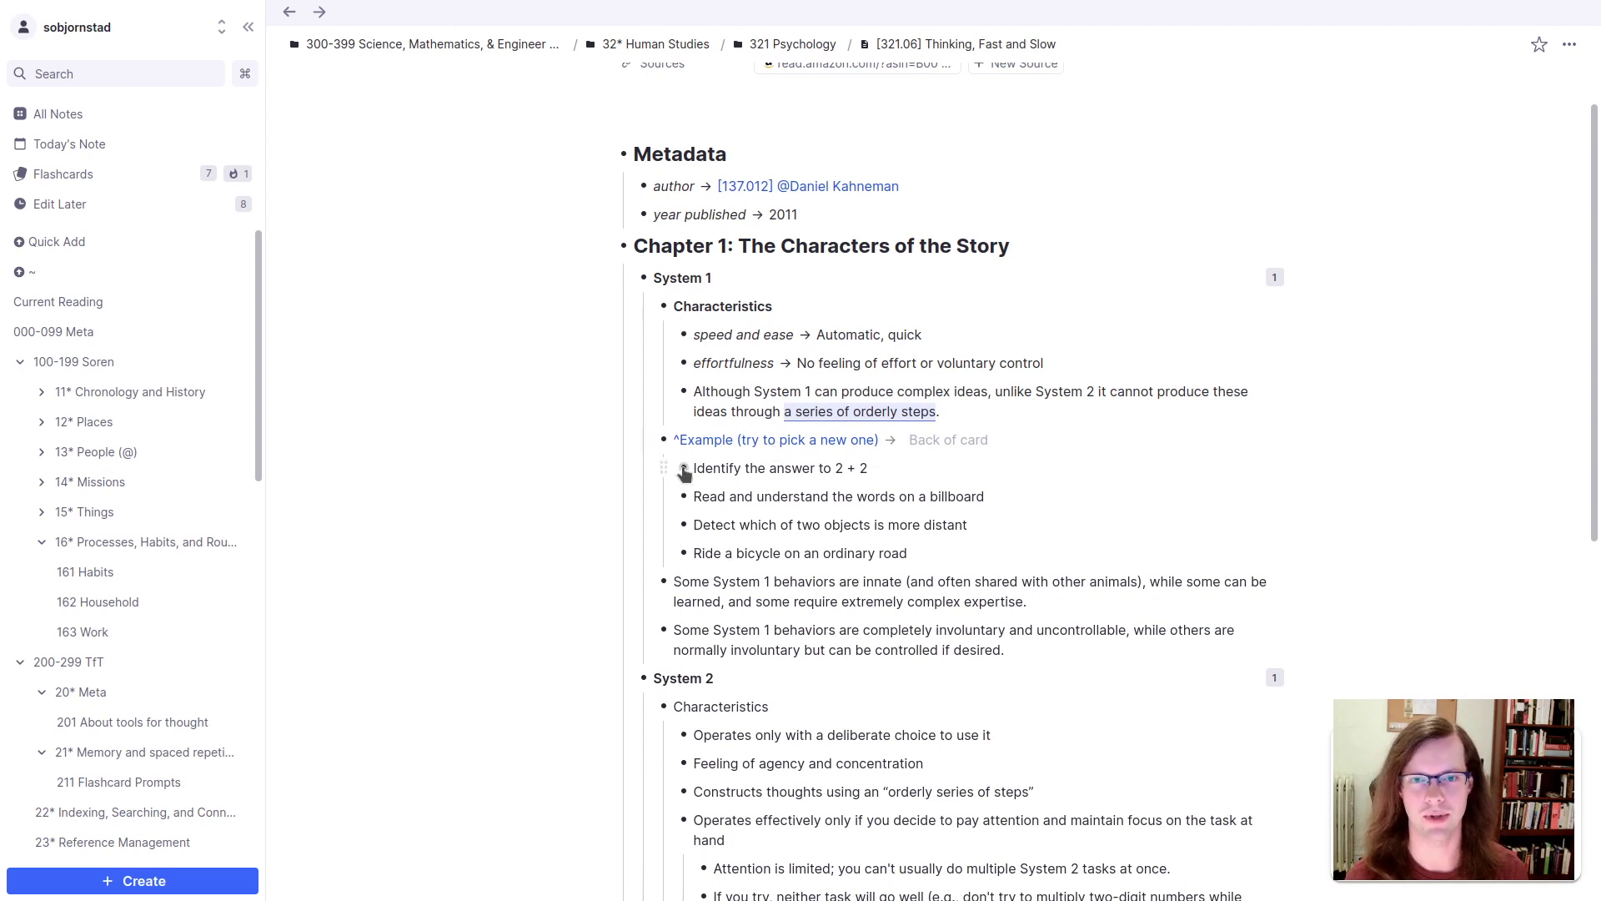
Step: Extend the front of System 1's example card with "of a System 1 behavior" after the "^Example (try to pick a new one)" reference
click(674, 440)
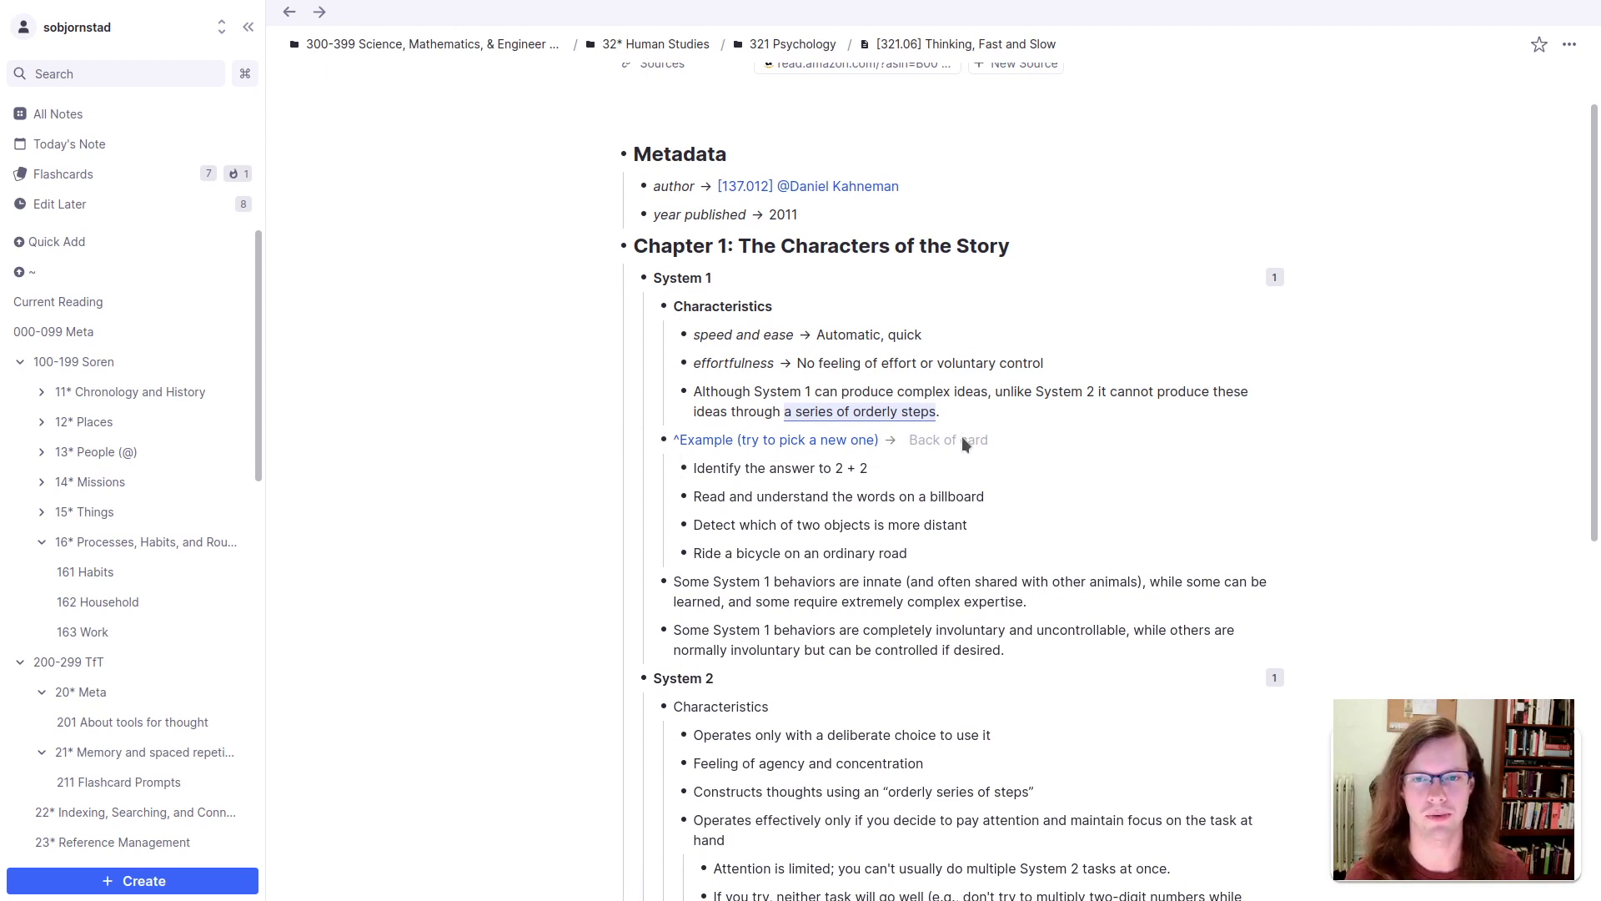
key(Right)
key(Right)
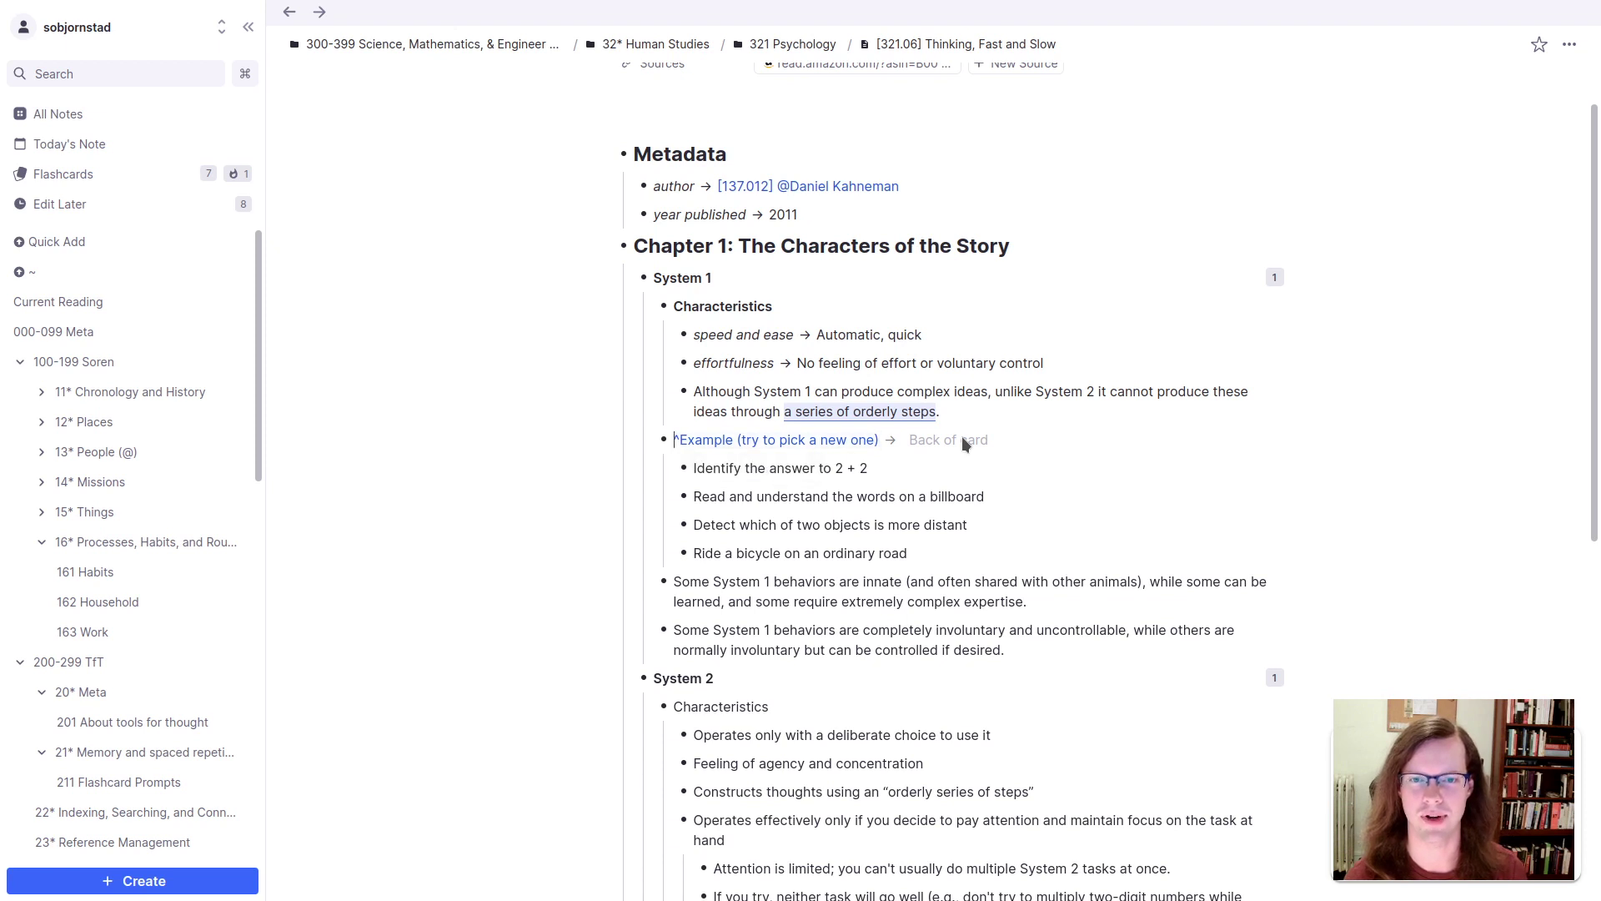
key(Return)
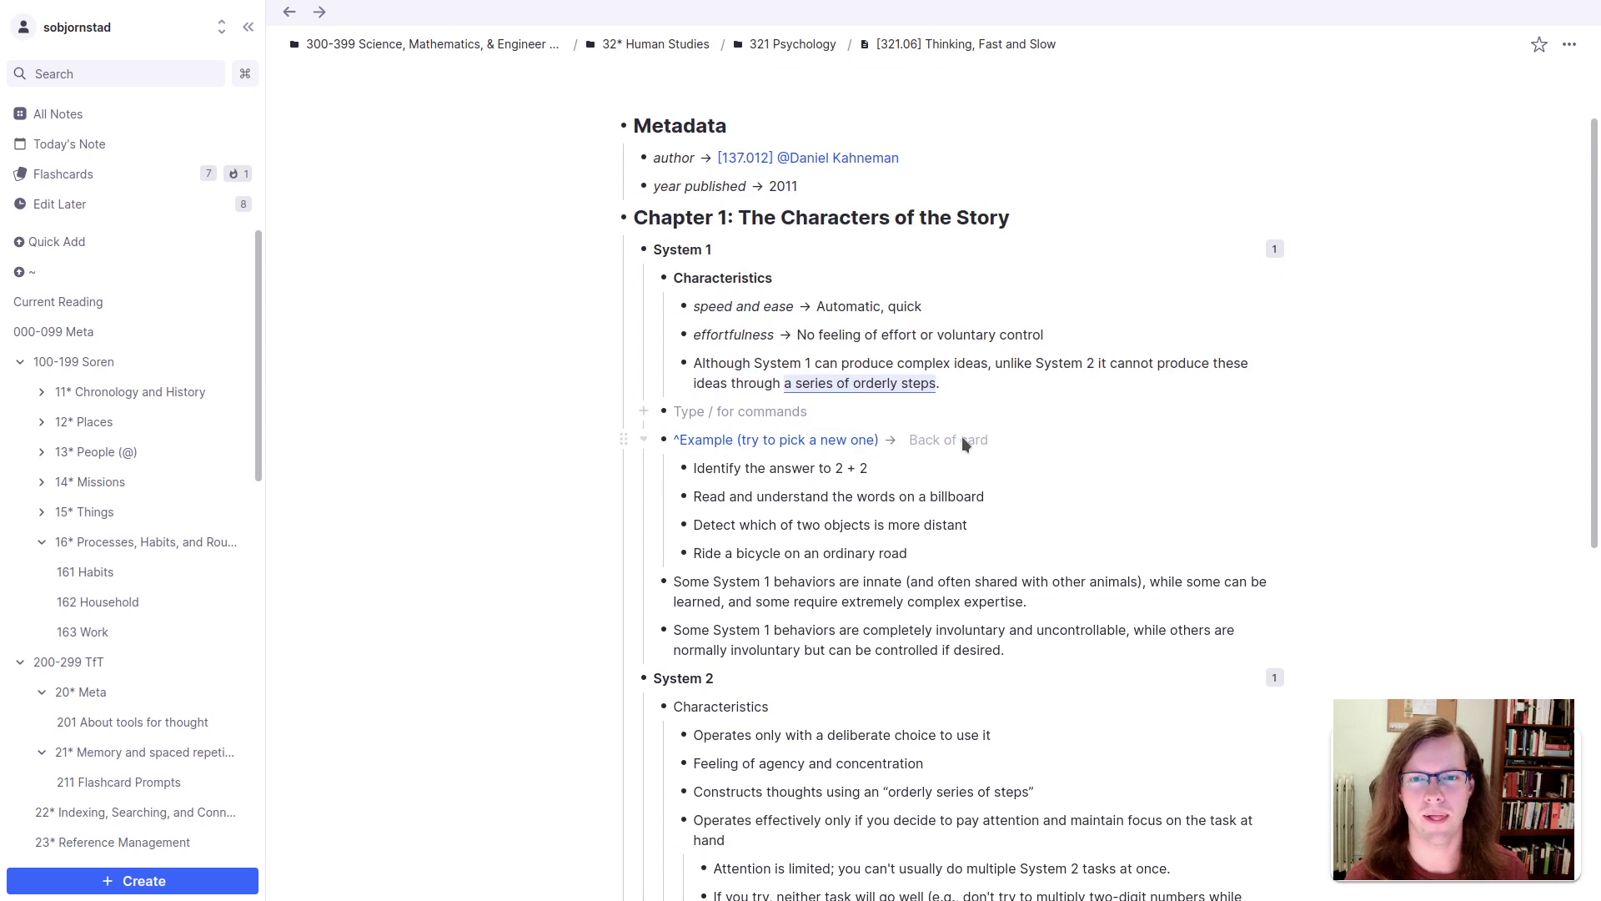
key(Delete)
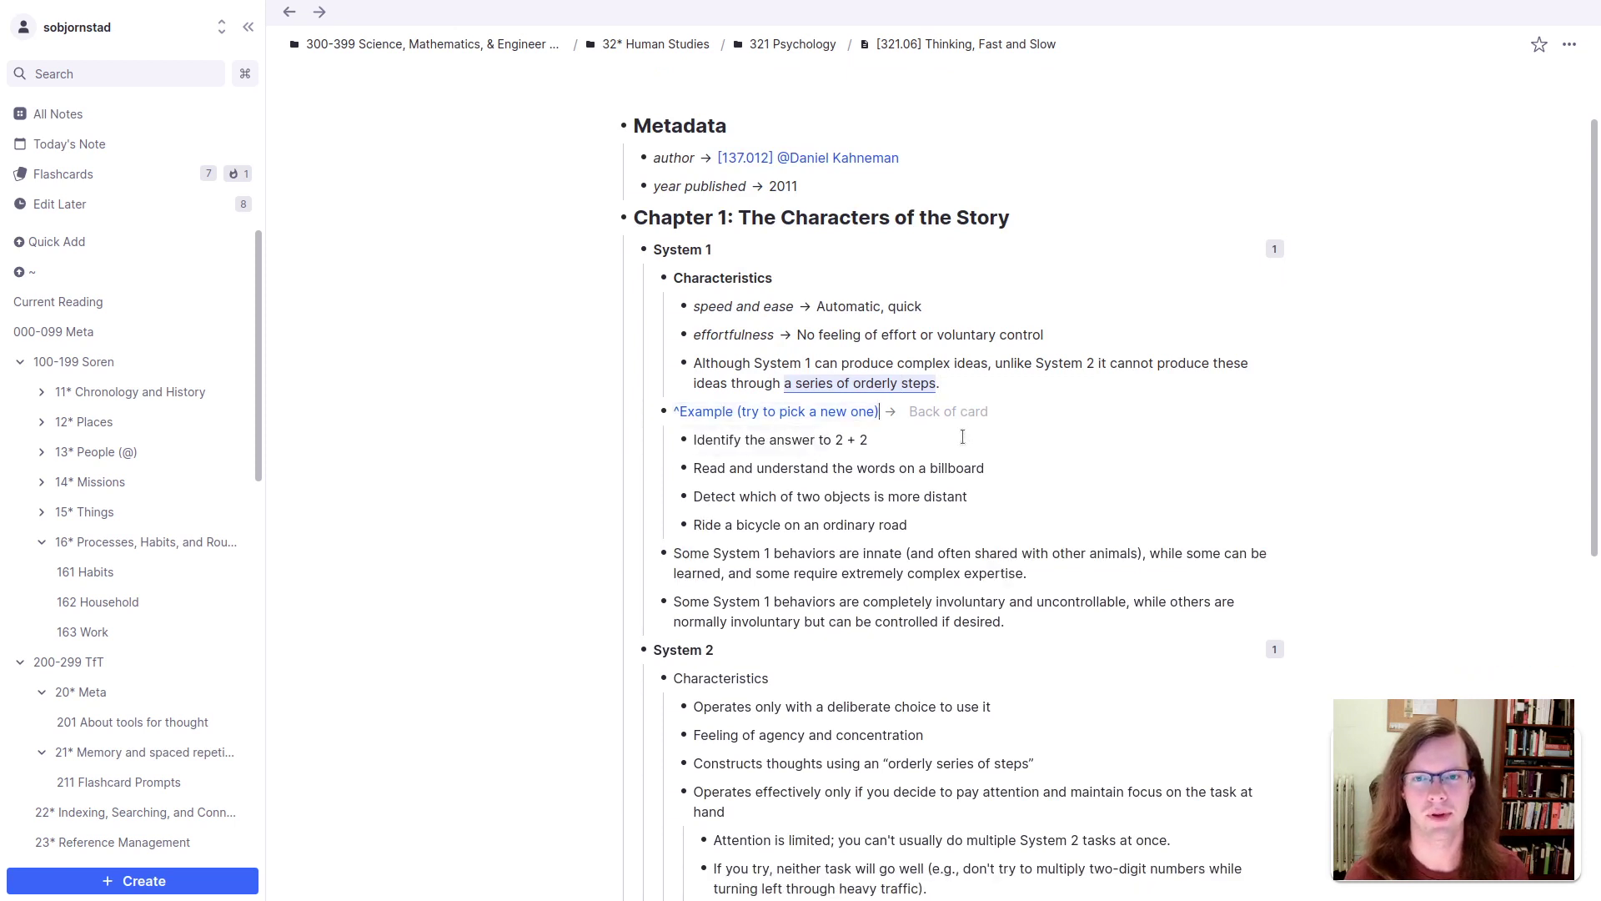
text(of a System 1 behavior)
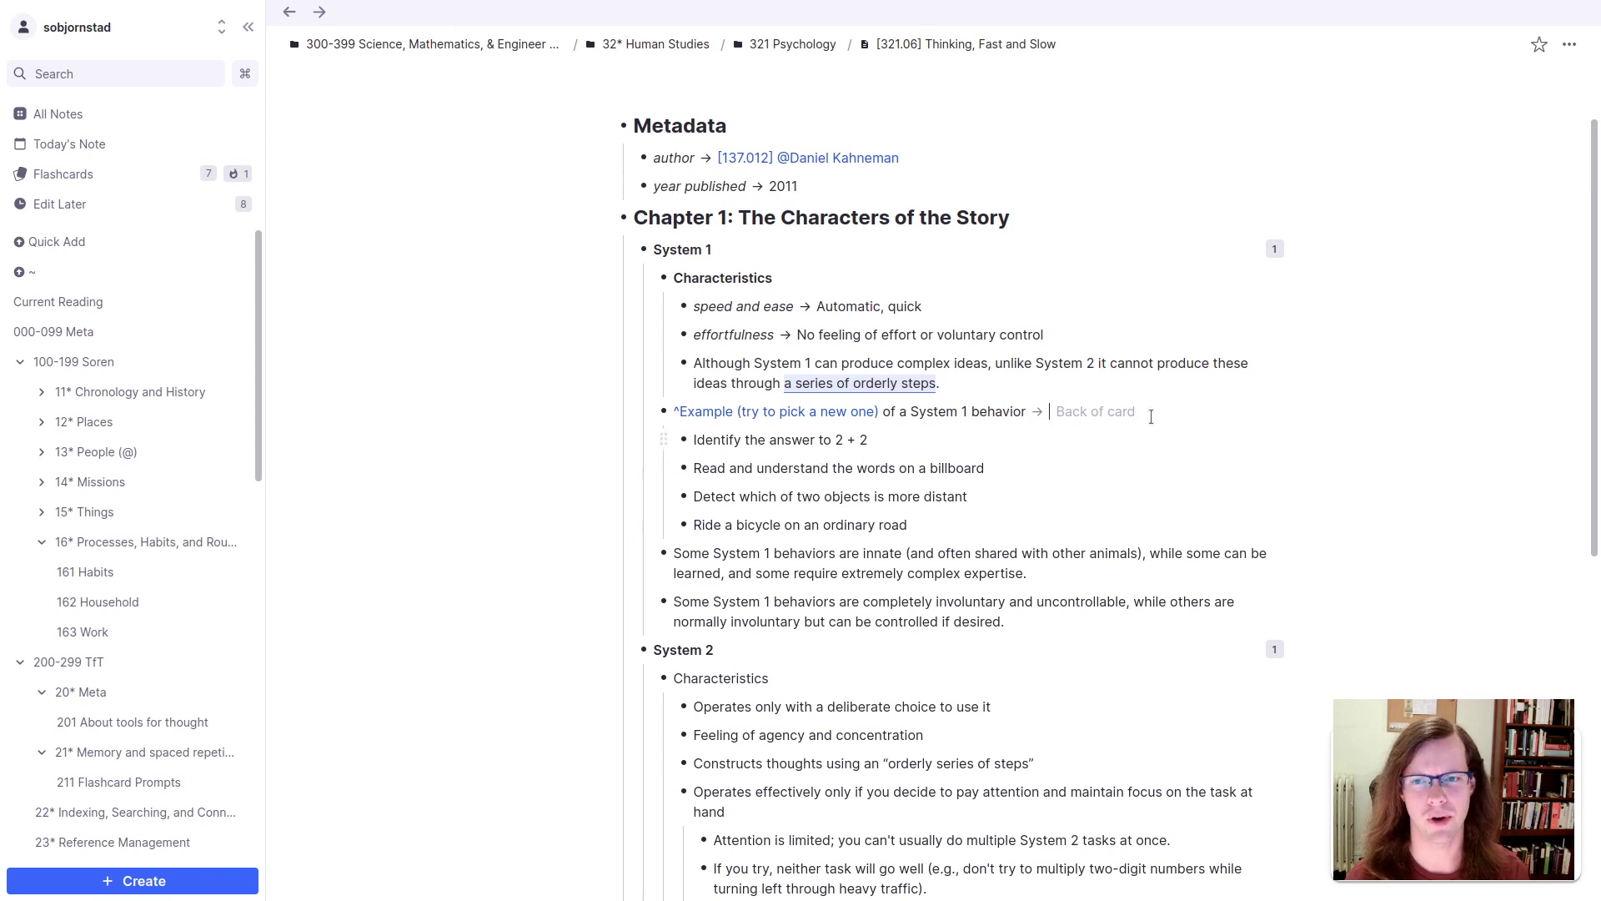
Step: Try to write the example card's back as "e.g., Identify the answer to 2+2, read and understand a billboard,"
text(clen)
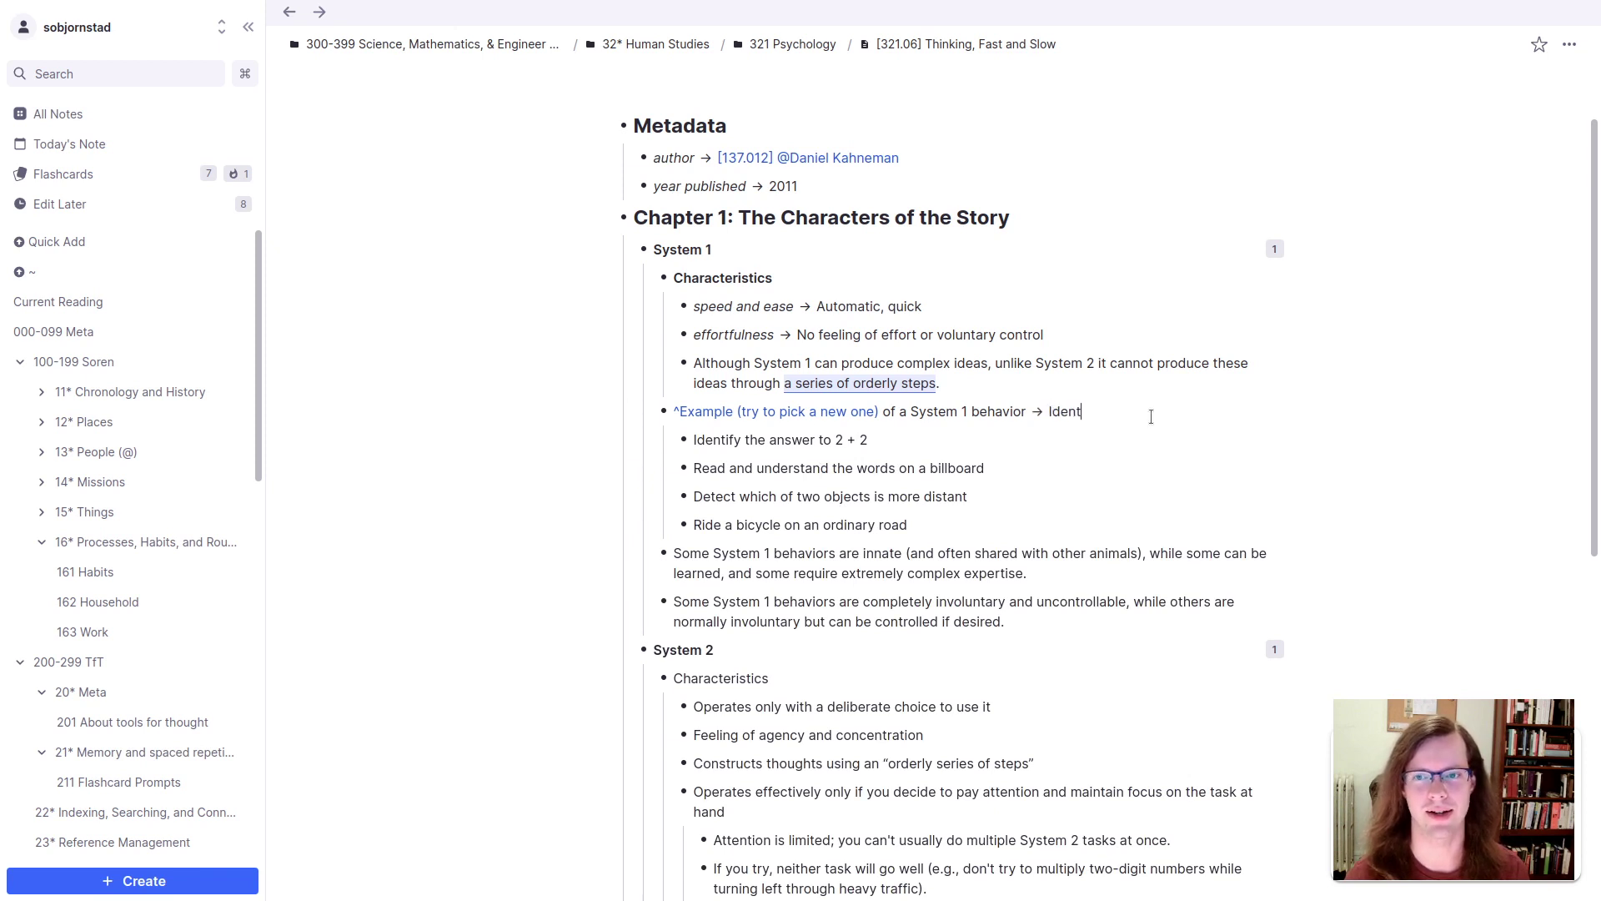
key(BackSpace)
key(BackSpace)
key(BackSpace)
key(BackSpace)
text(e.g., Idenit)
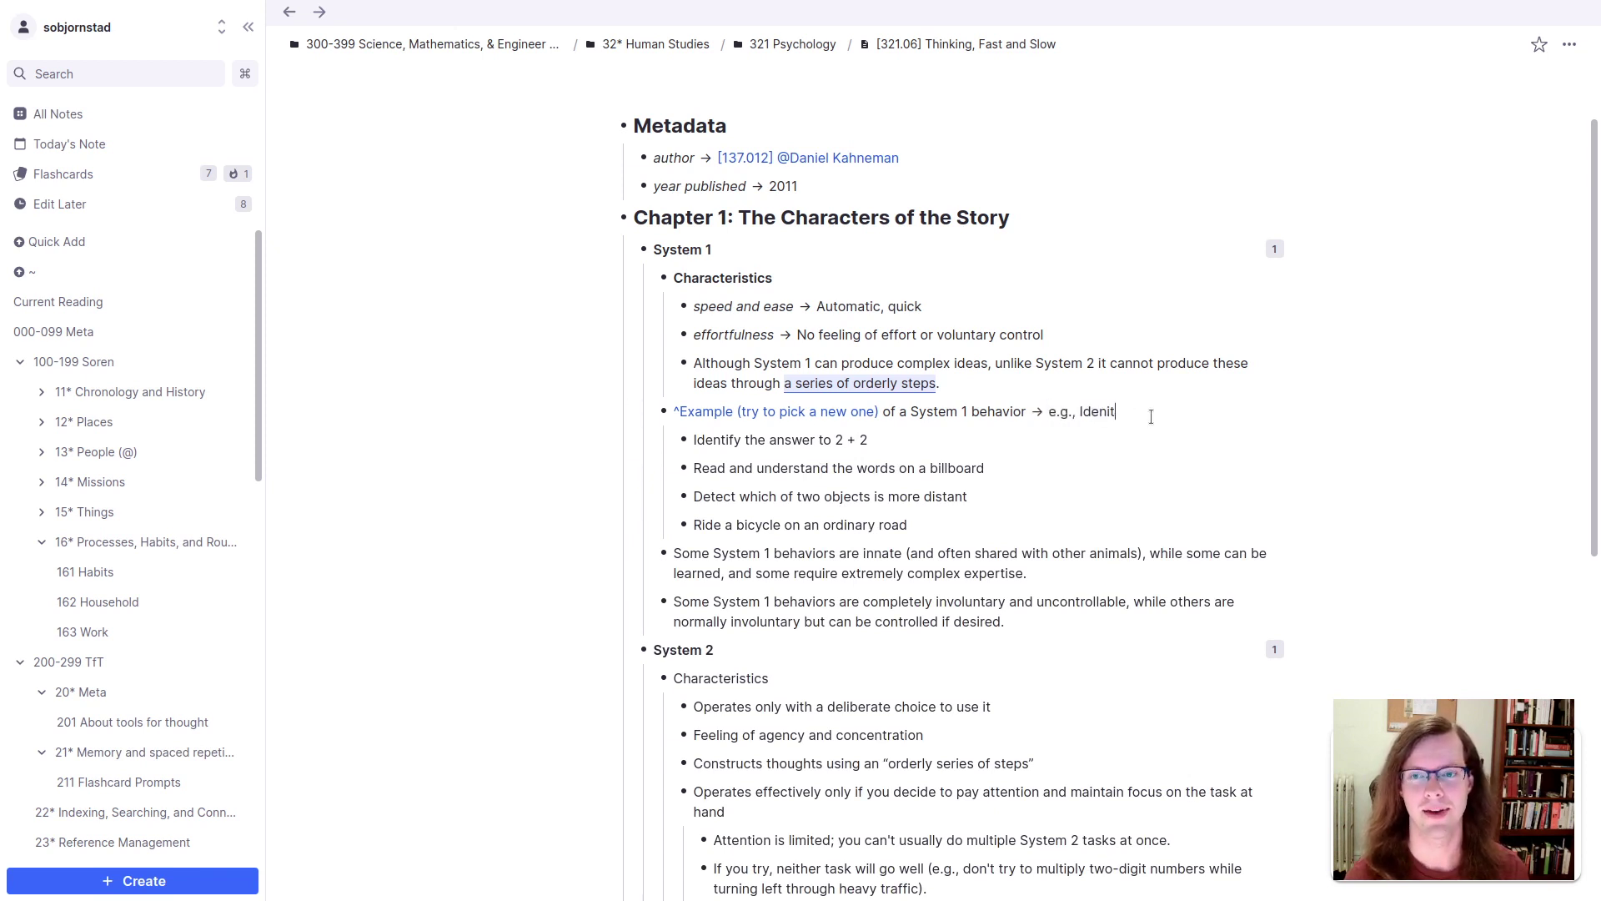
key(BackSpace)
key(BackSpace)
text(tify the answer t)
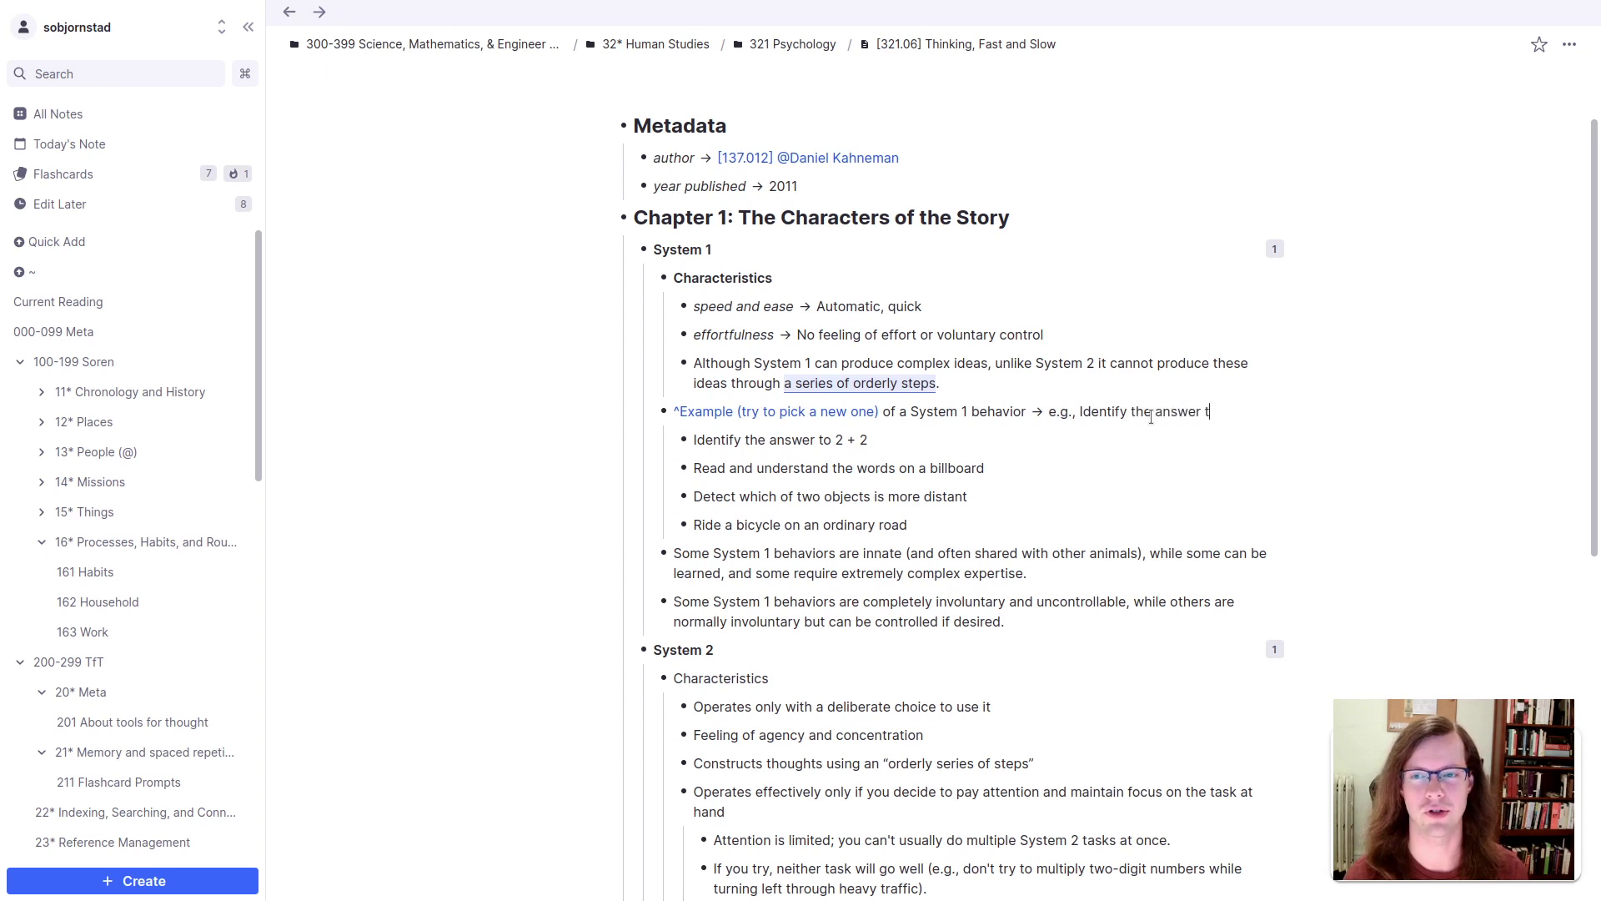
text(o 2+2, read and under)
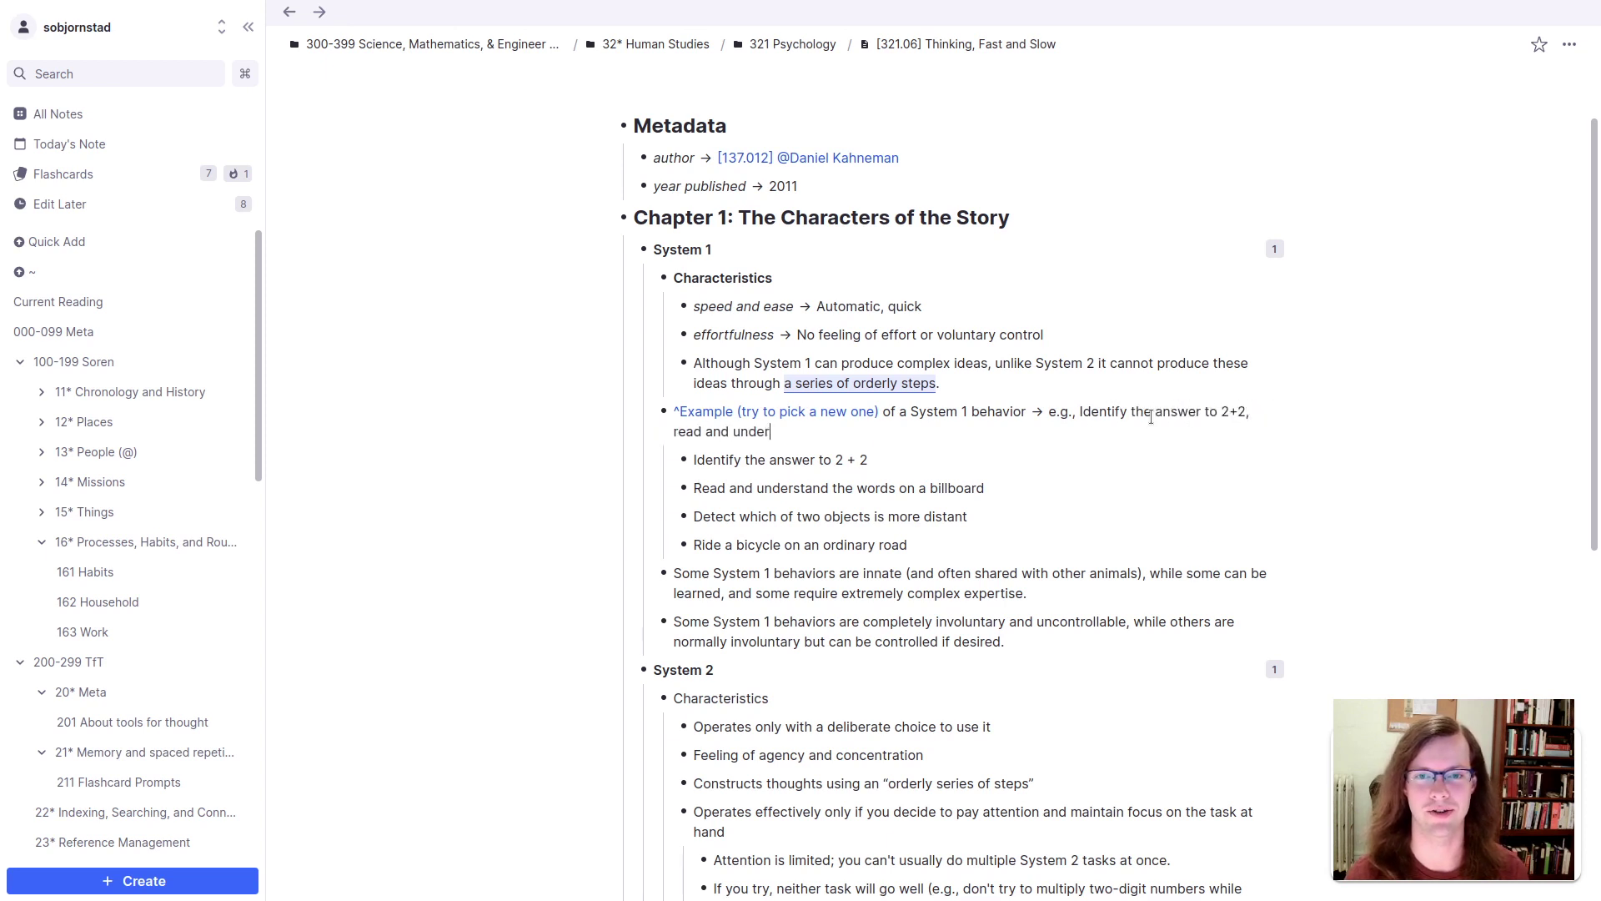
text(stand a billboard,)
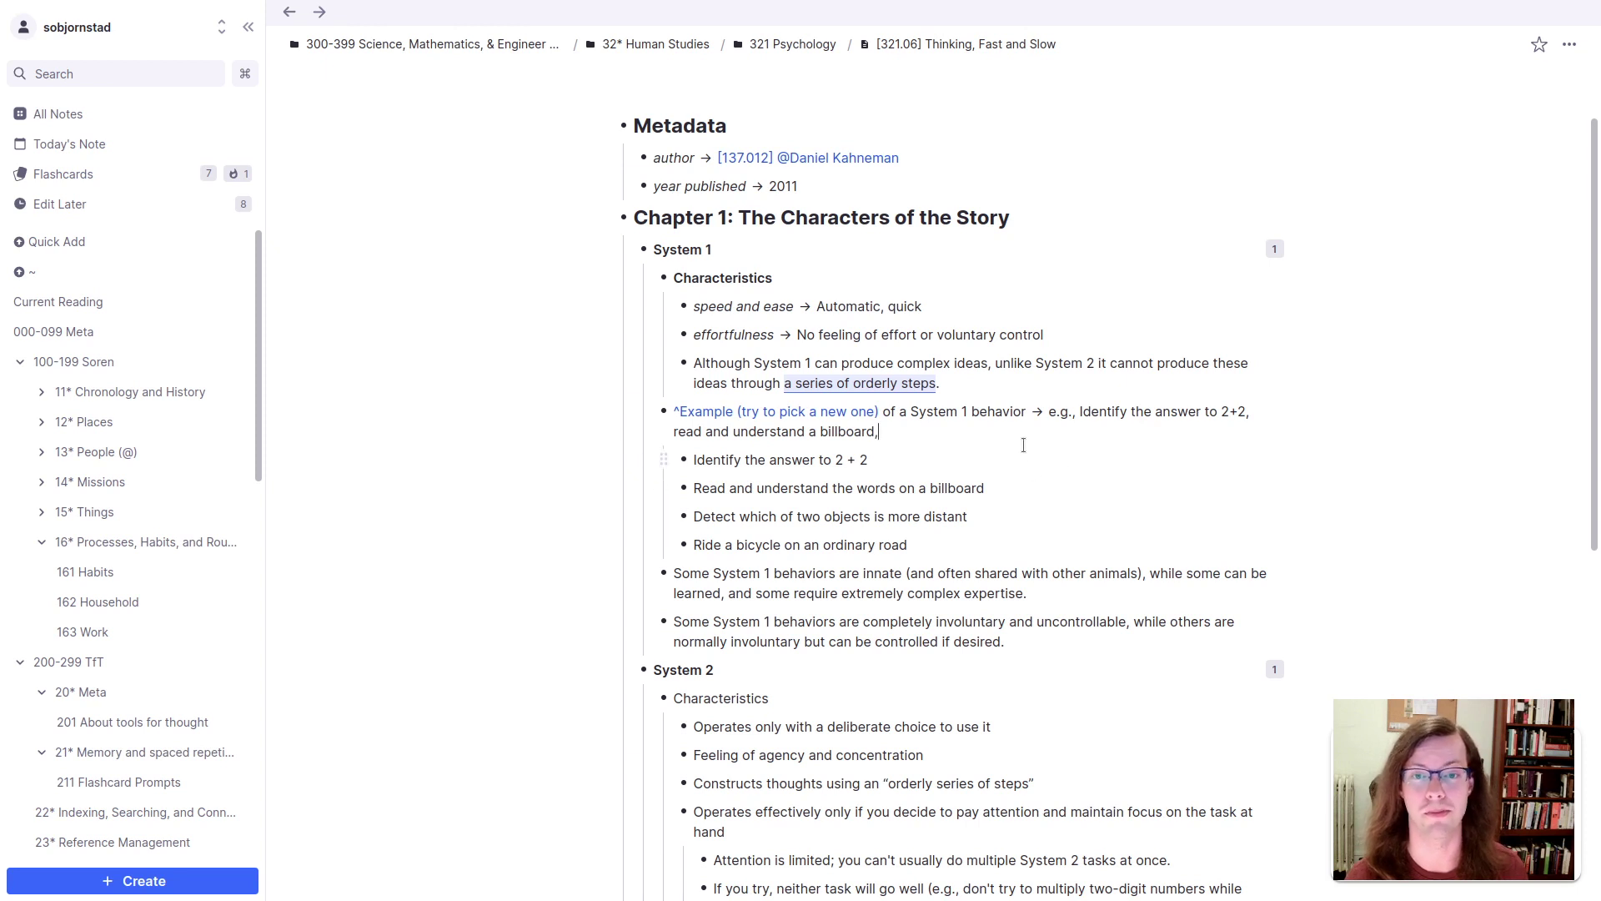
Step: Replace the back of System 1's example card with "One of these:"
shift+click(1035, 421)
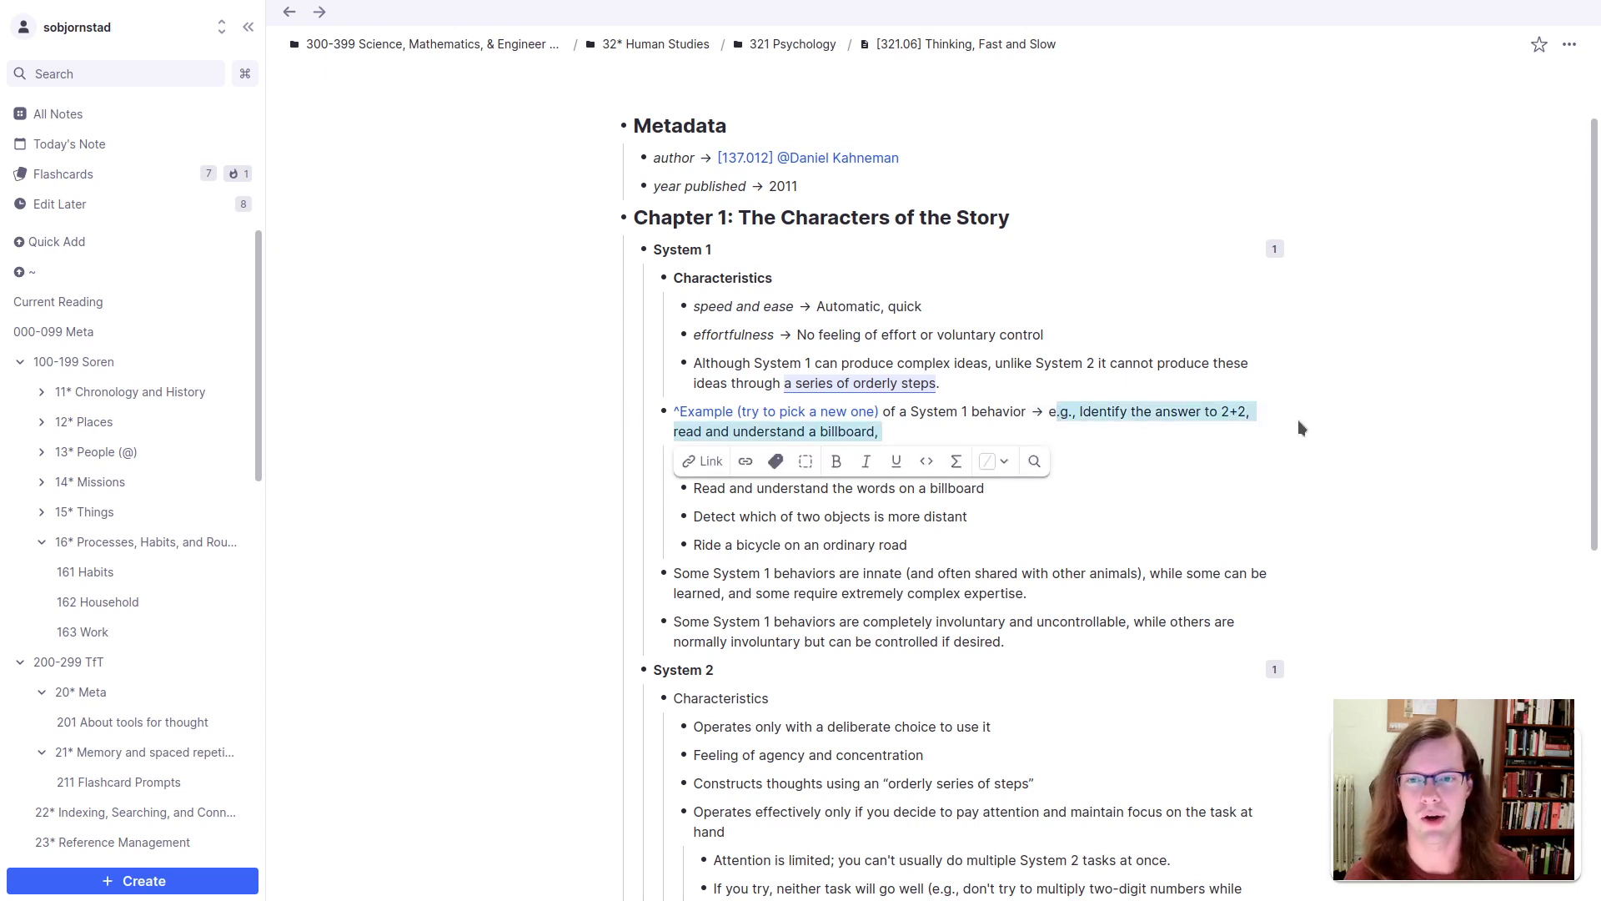
key(BackSpace)
text(One of thes)
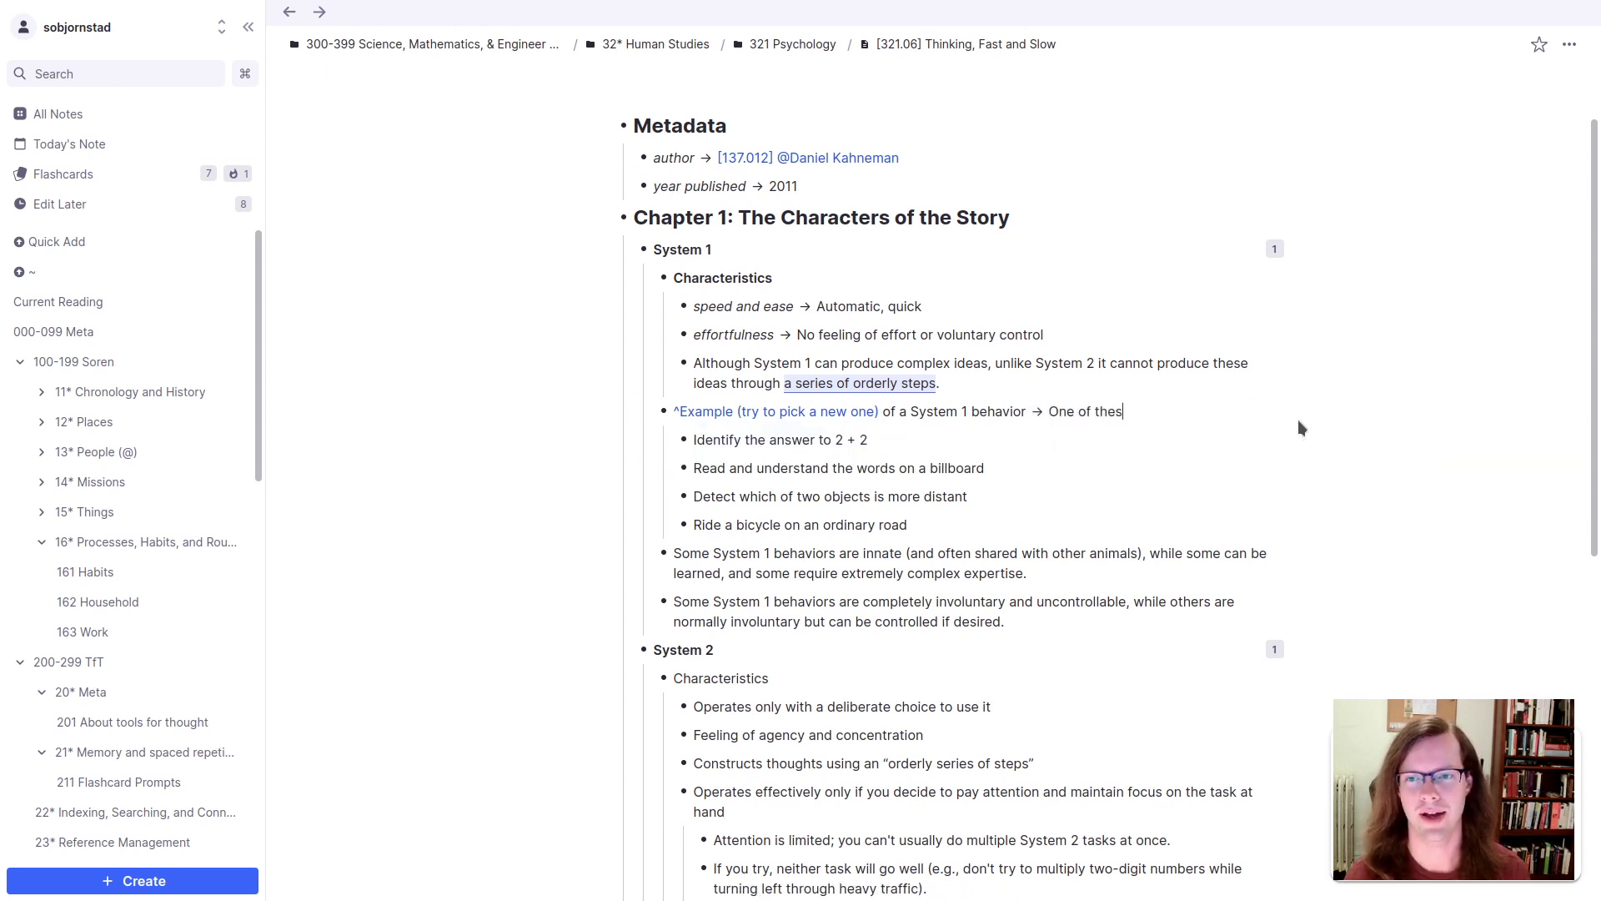
text(e:)
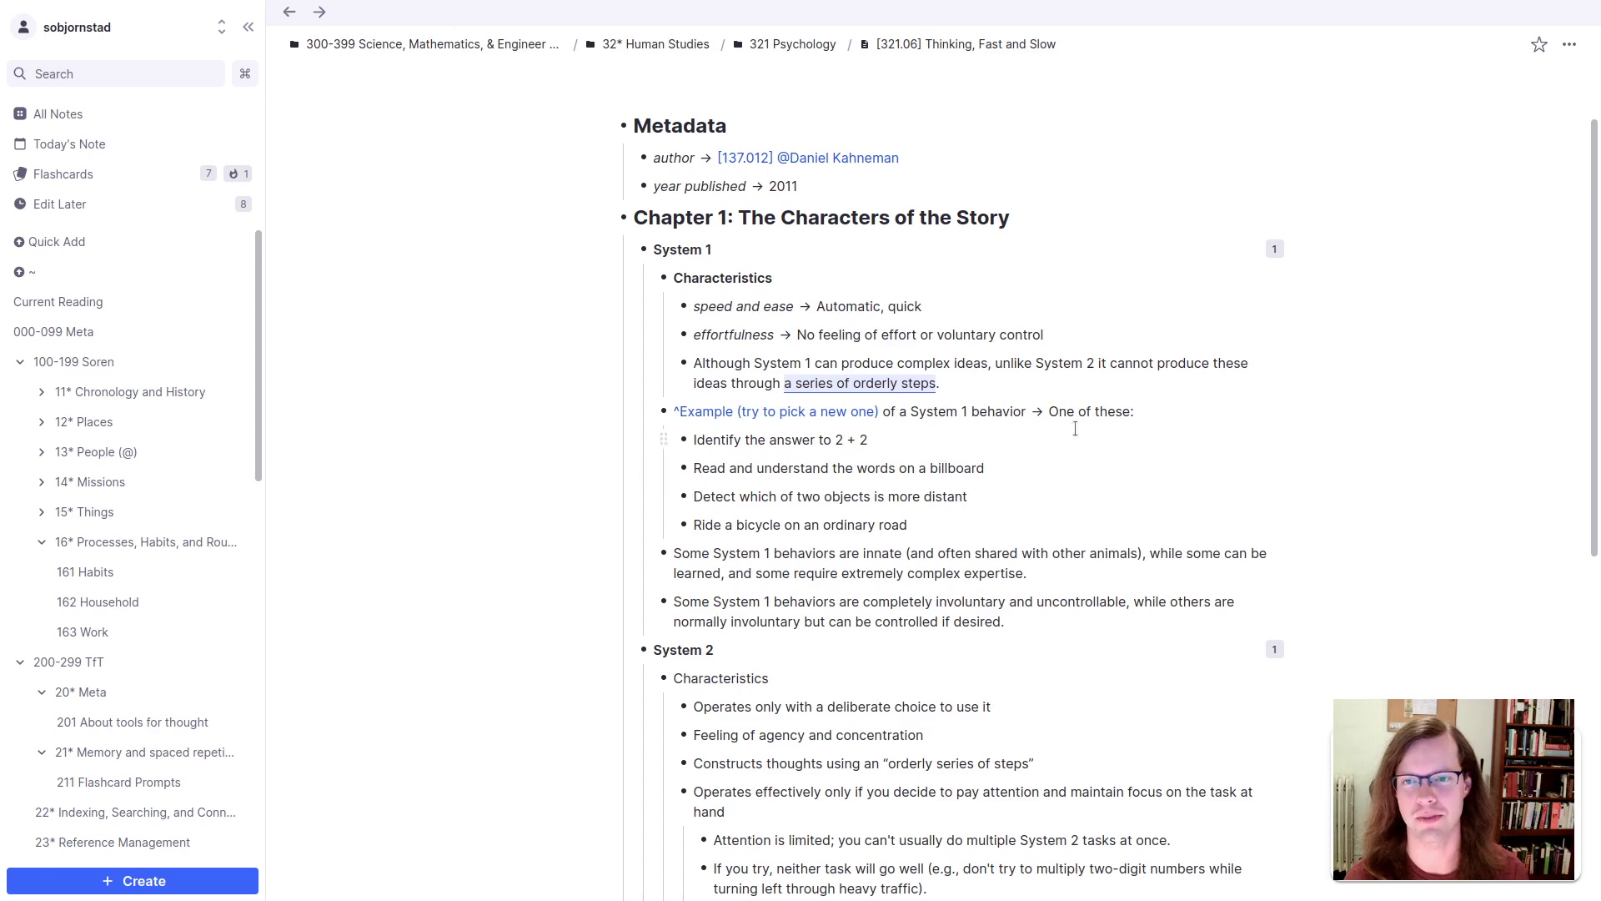
drag(1045, 434, 1044, 507)
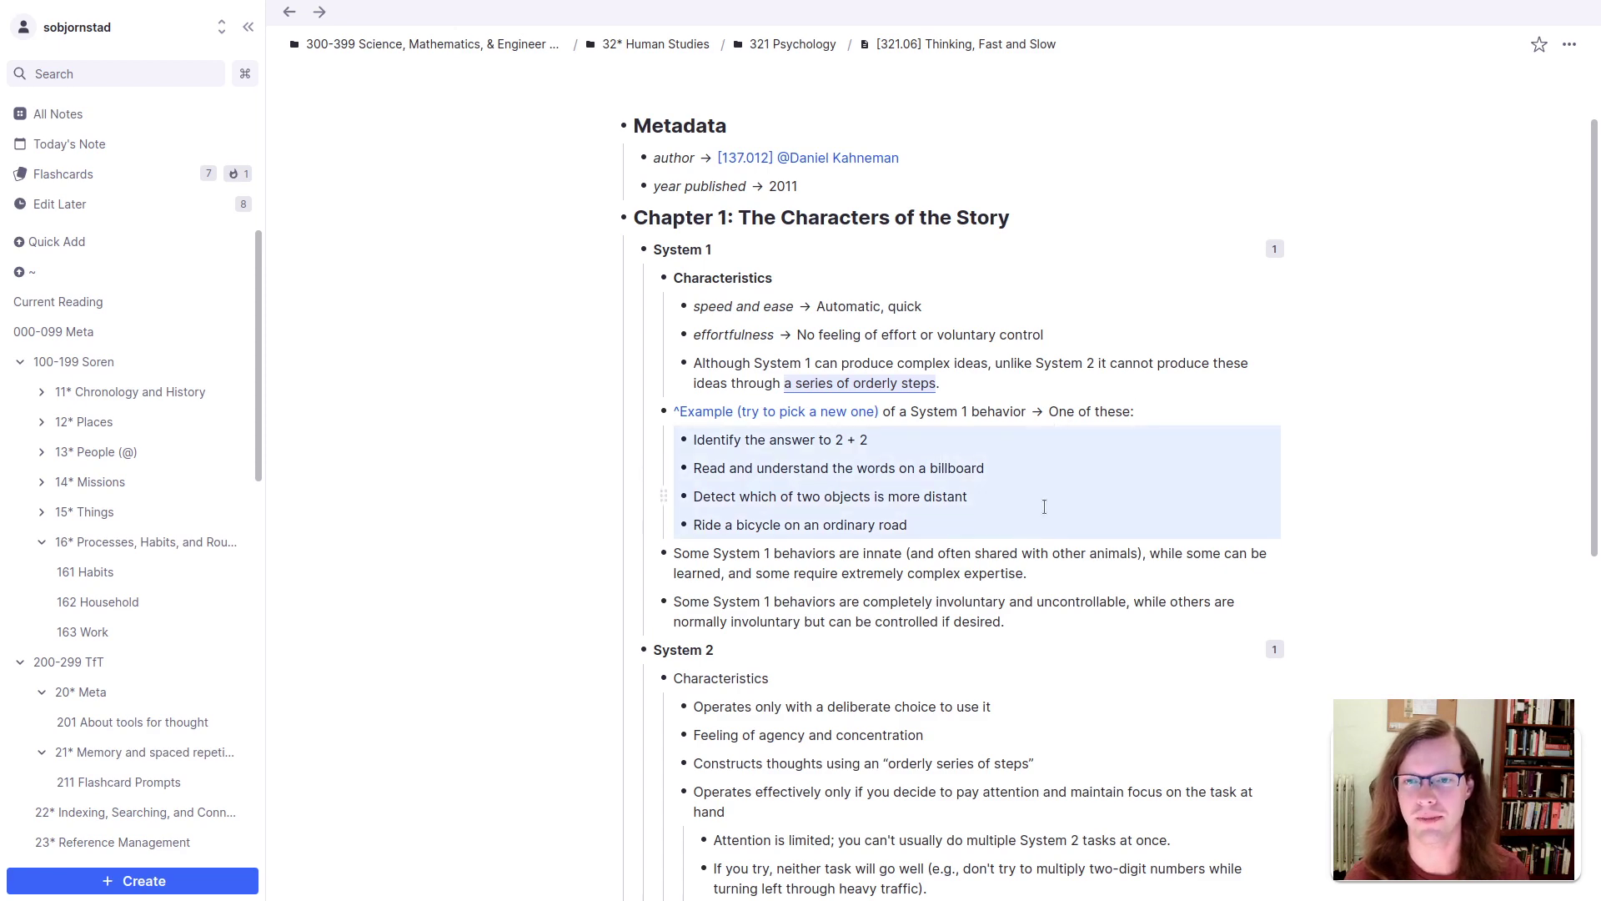
key(ctrl+shift+t)
text(exptra card)
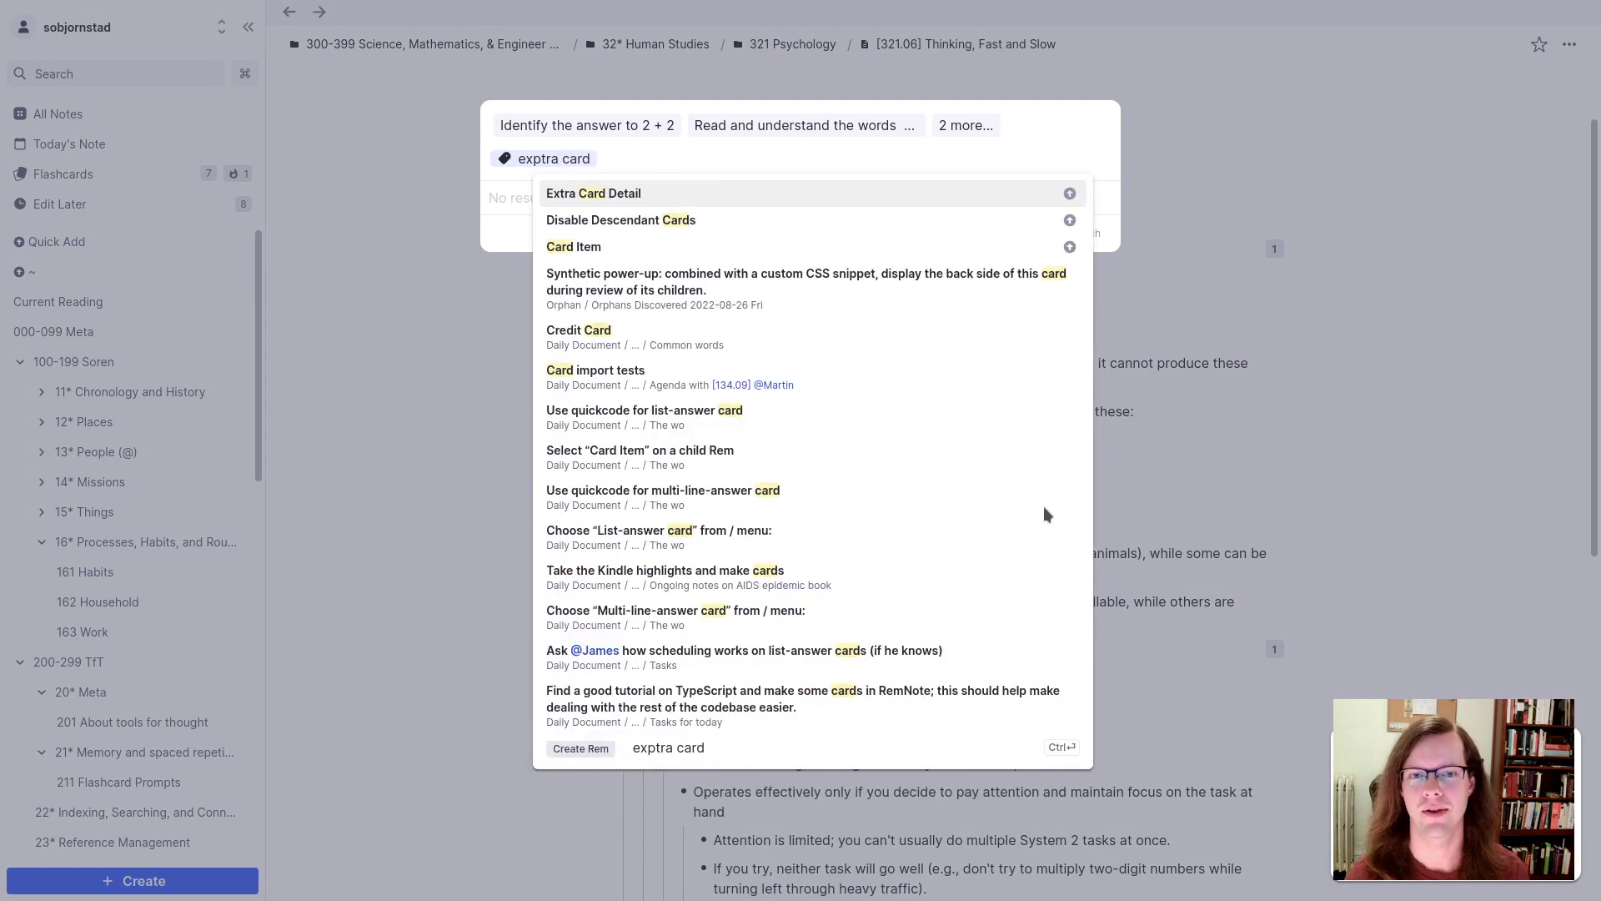
key(ctrl+a)
key(BackSpace)
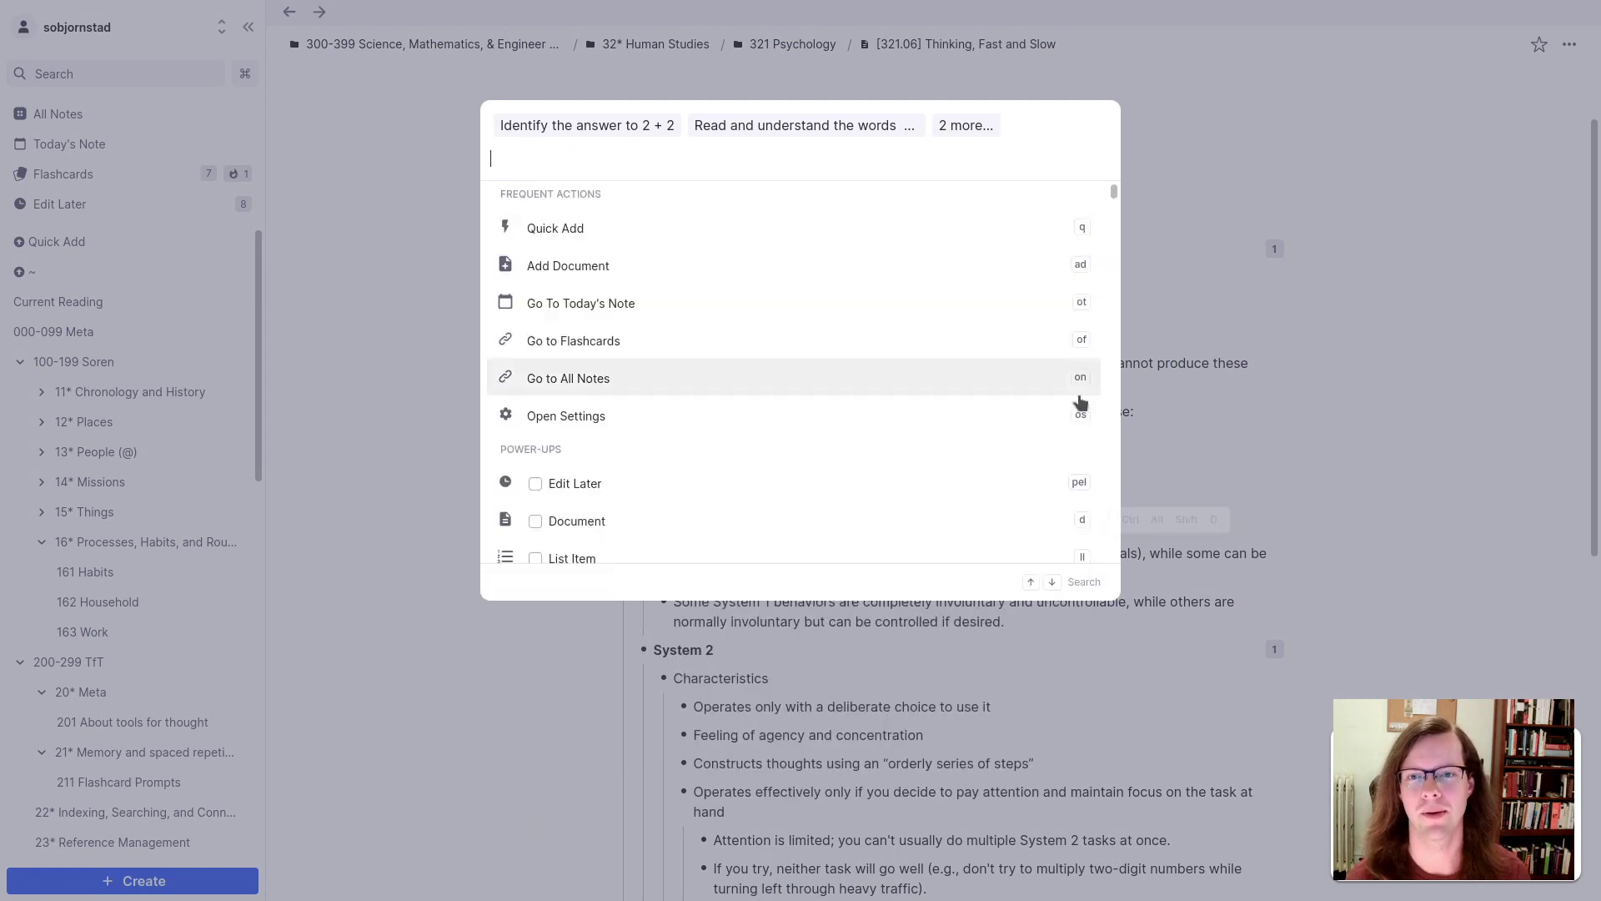
key(Escape)
key(Escape)
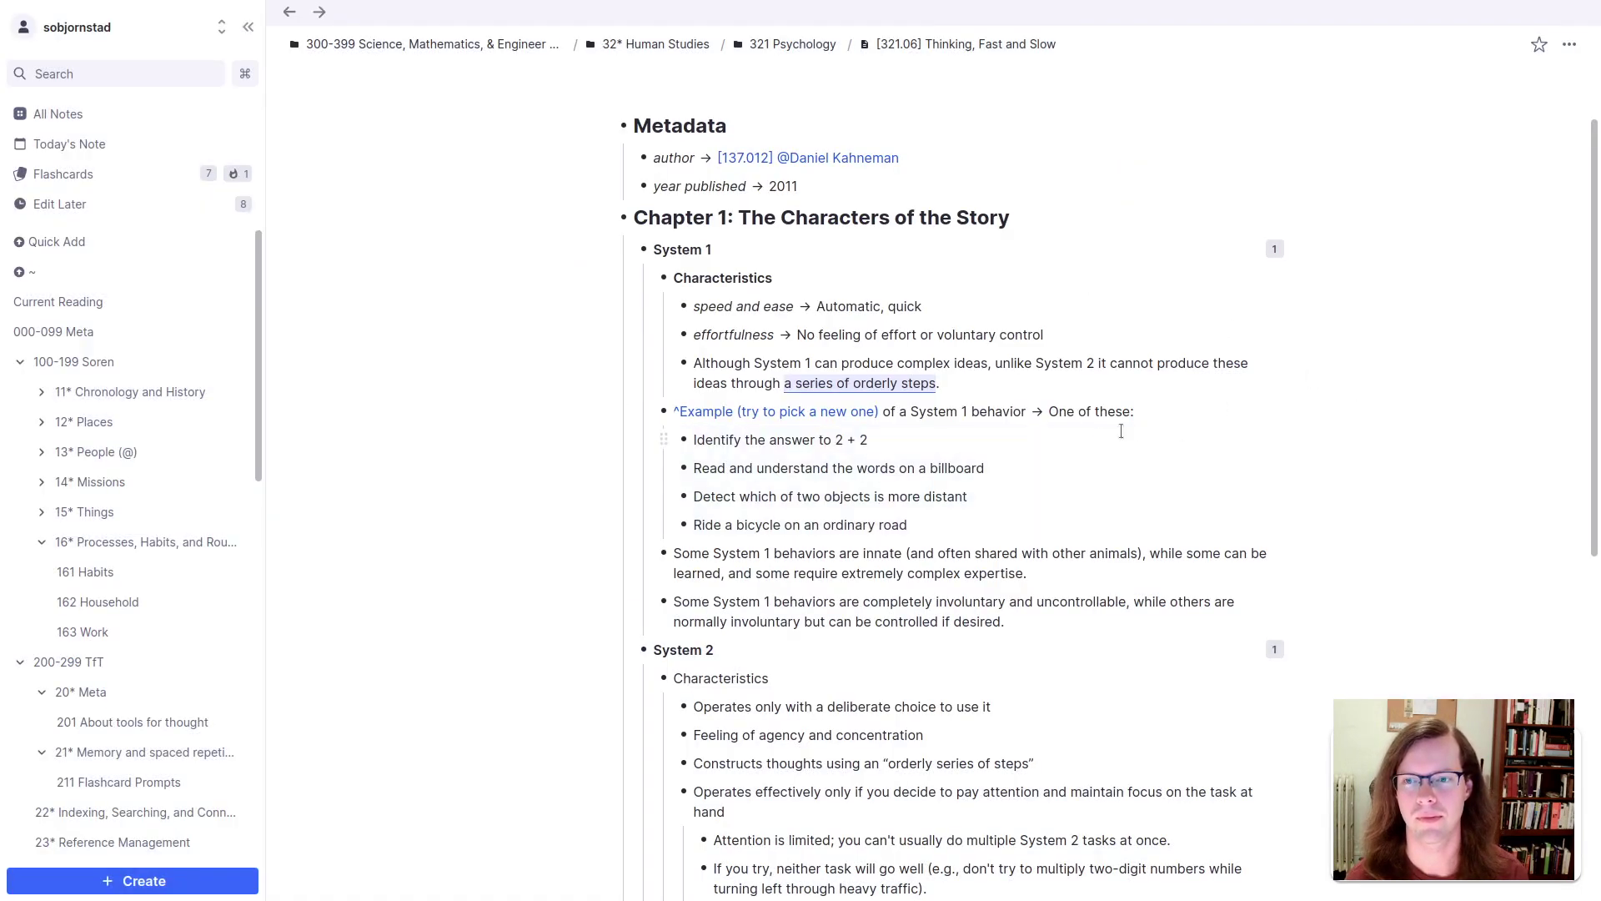
drag(1016, 439, 1009, 525)
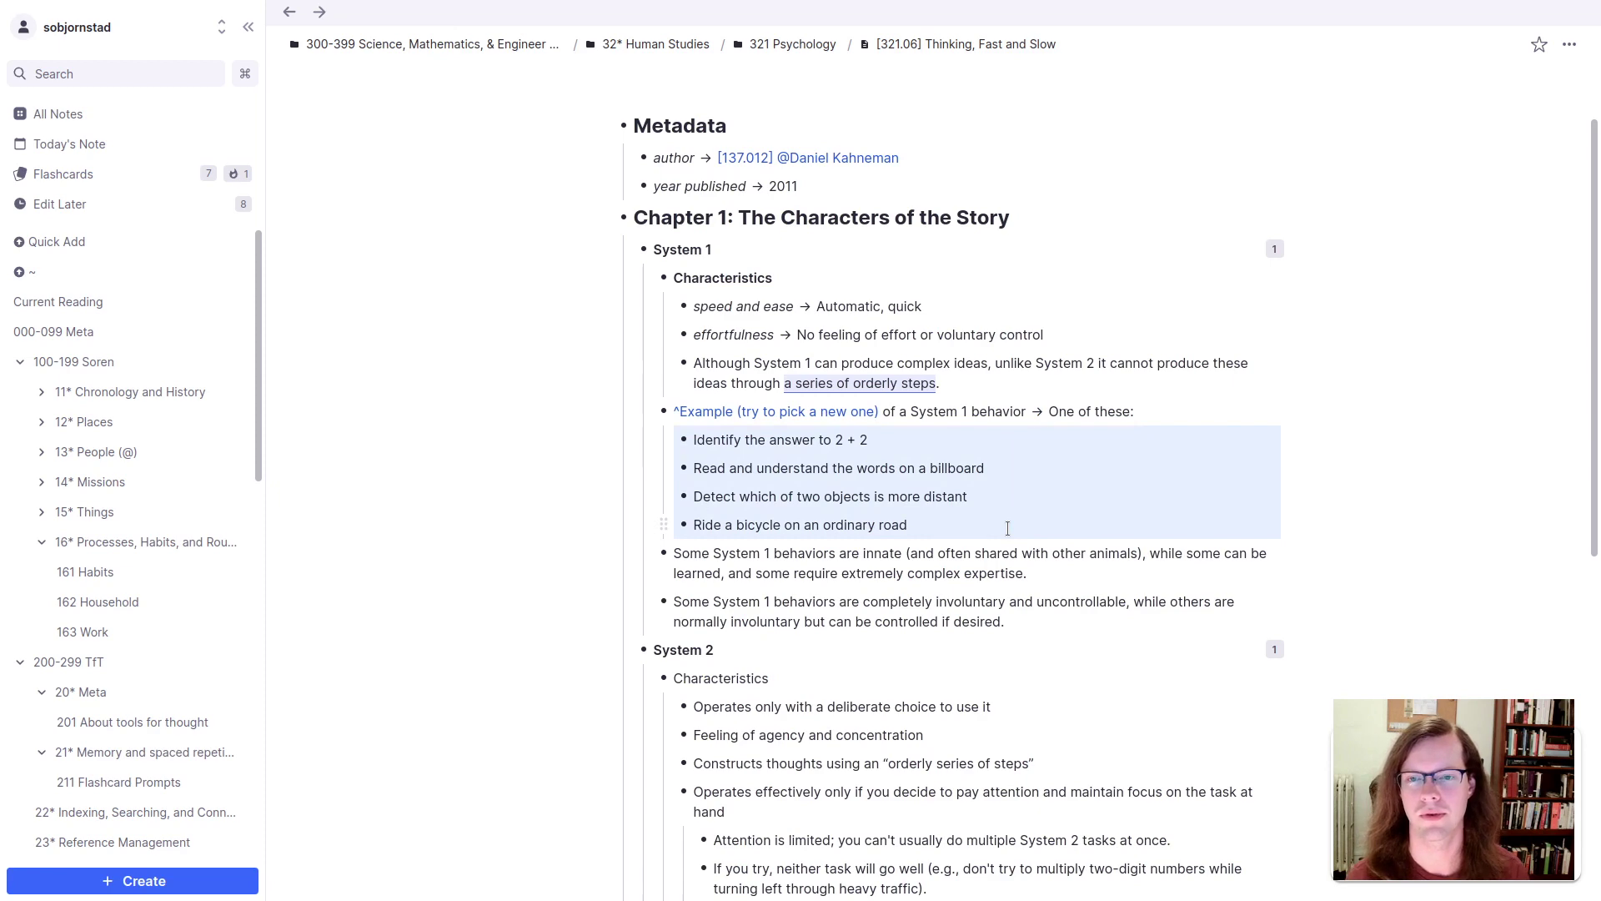
key(ctrl+k)
text(tag)
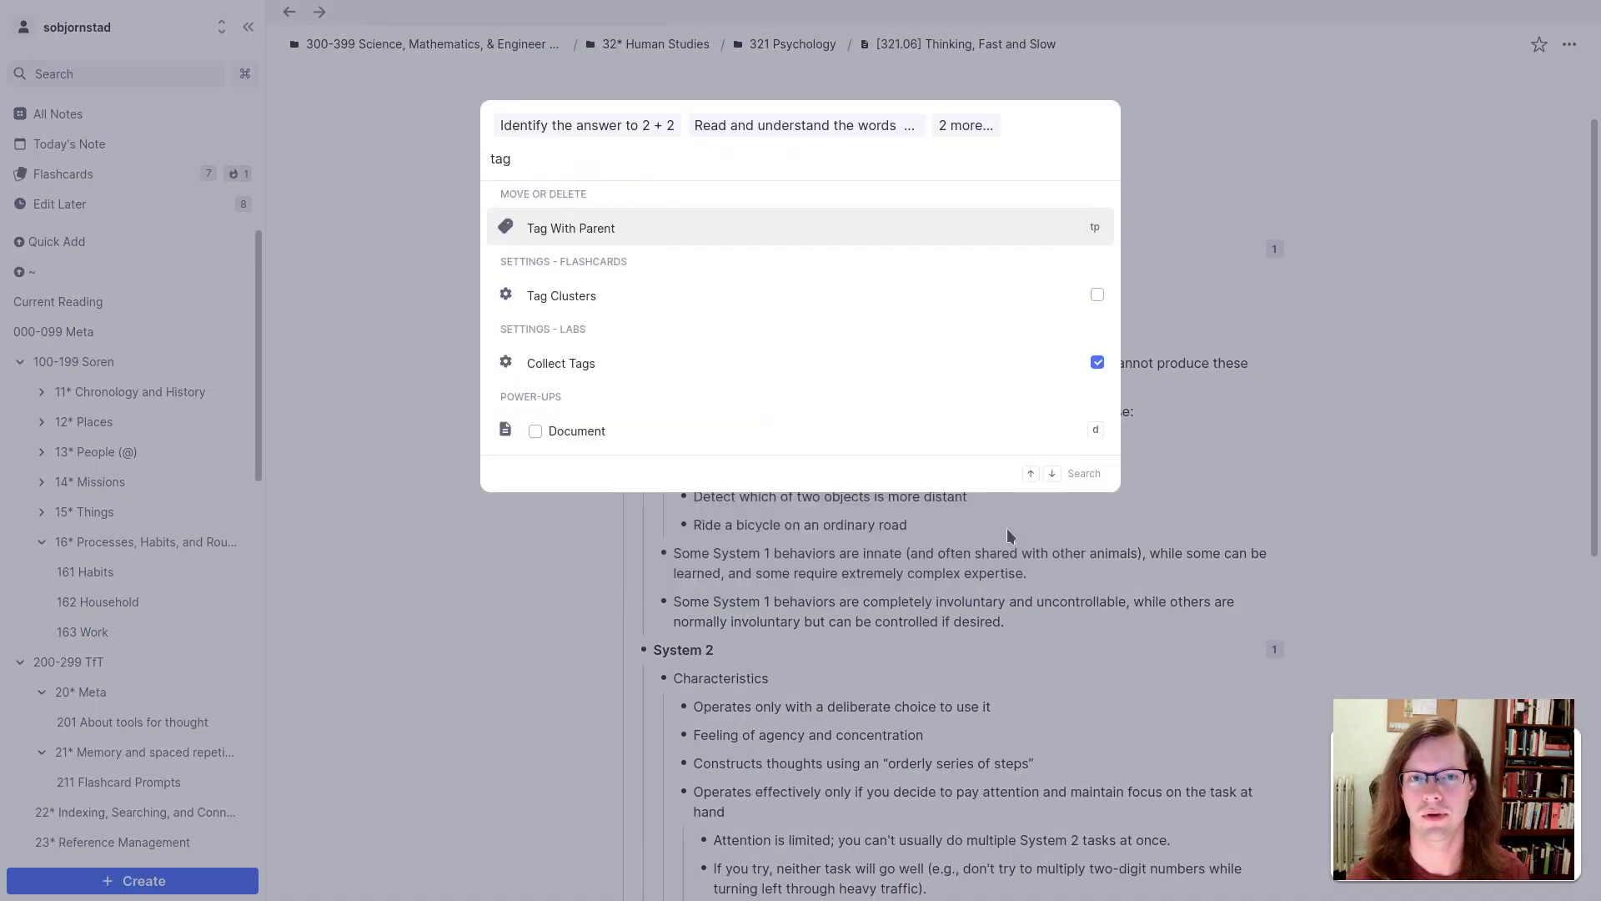
key(BackSpace)
key(BackSpace)
key(BackSpace)
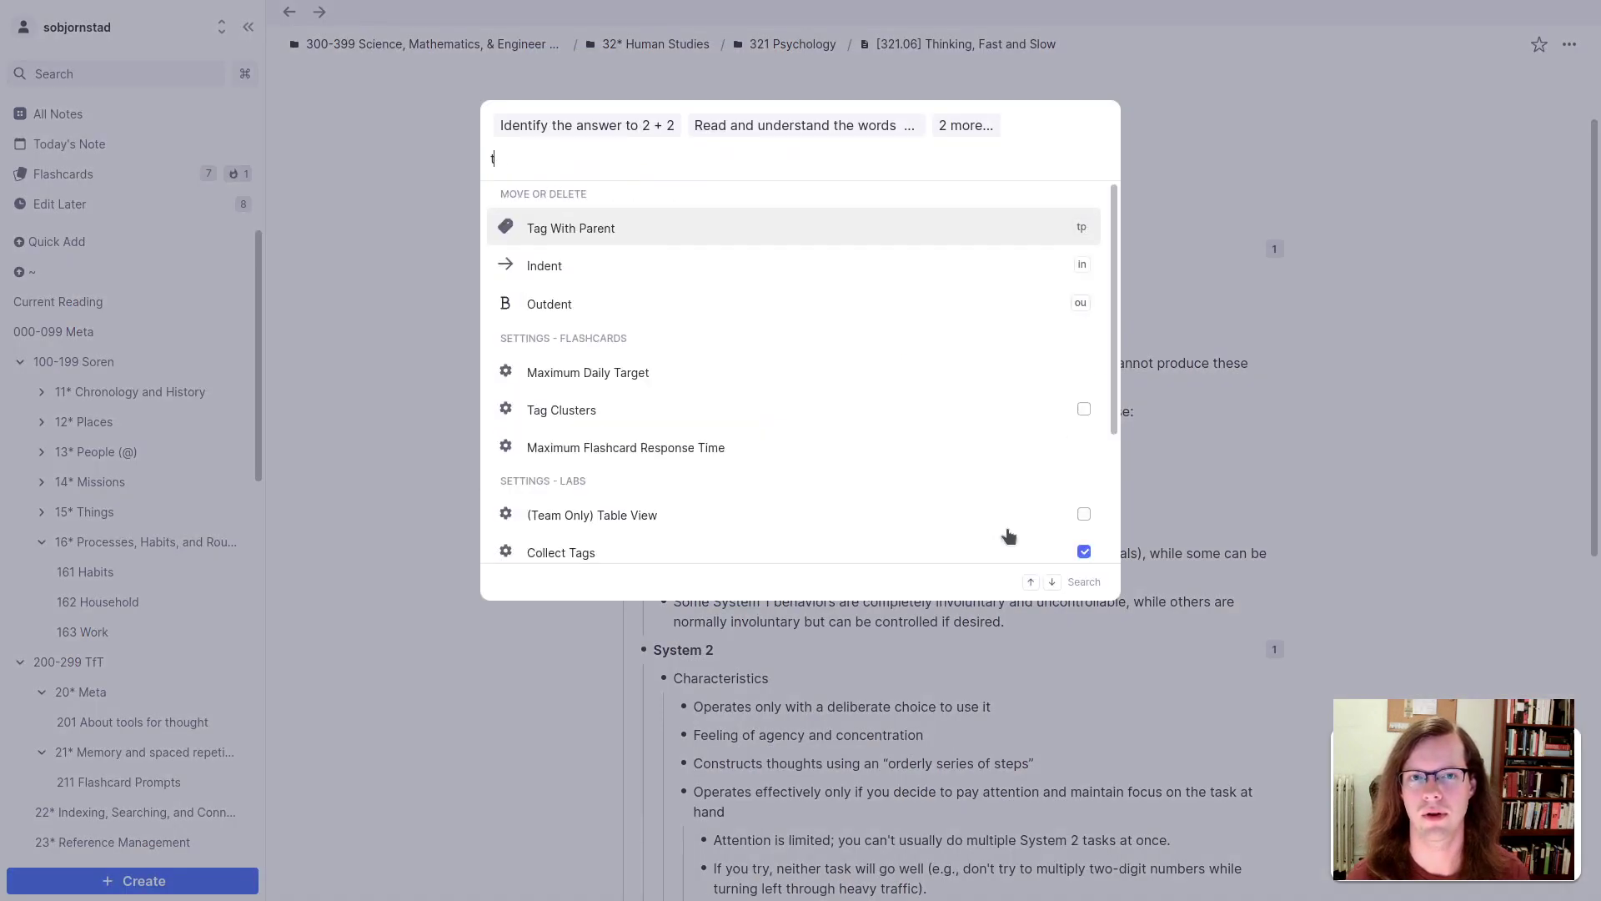
text(add tag)
key(Escape)
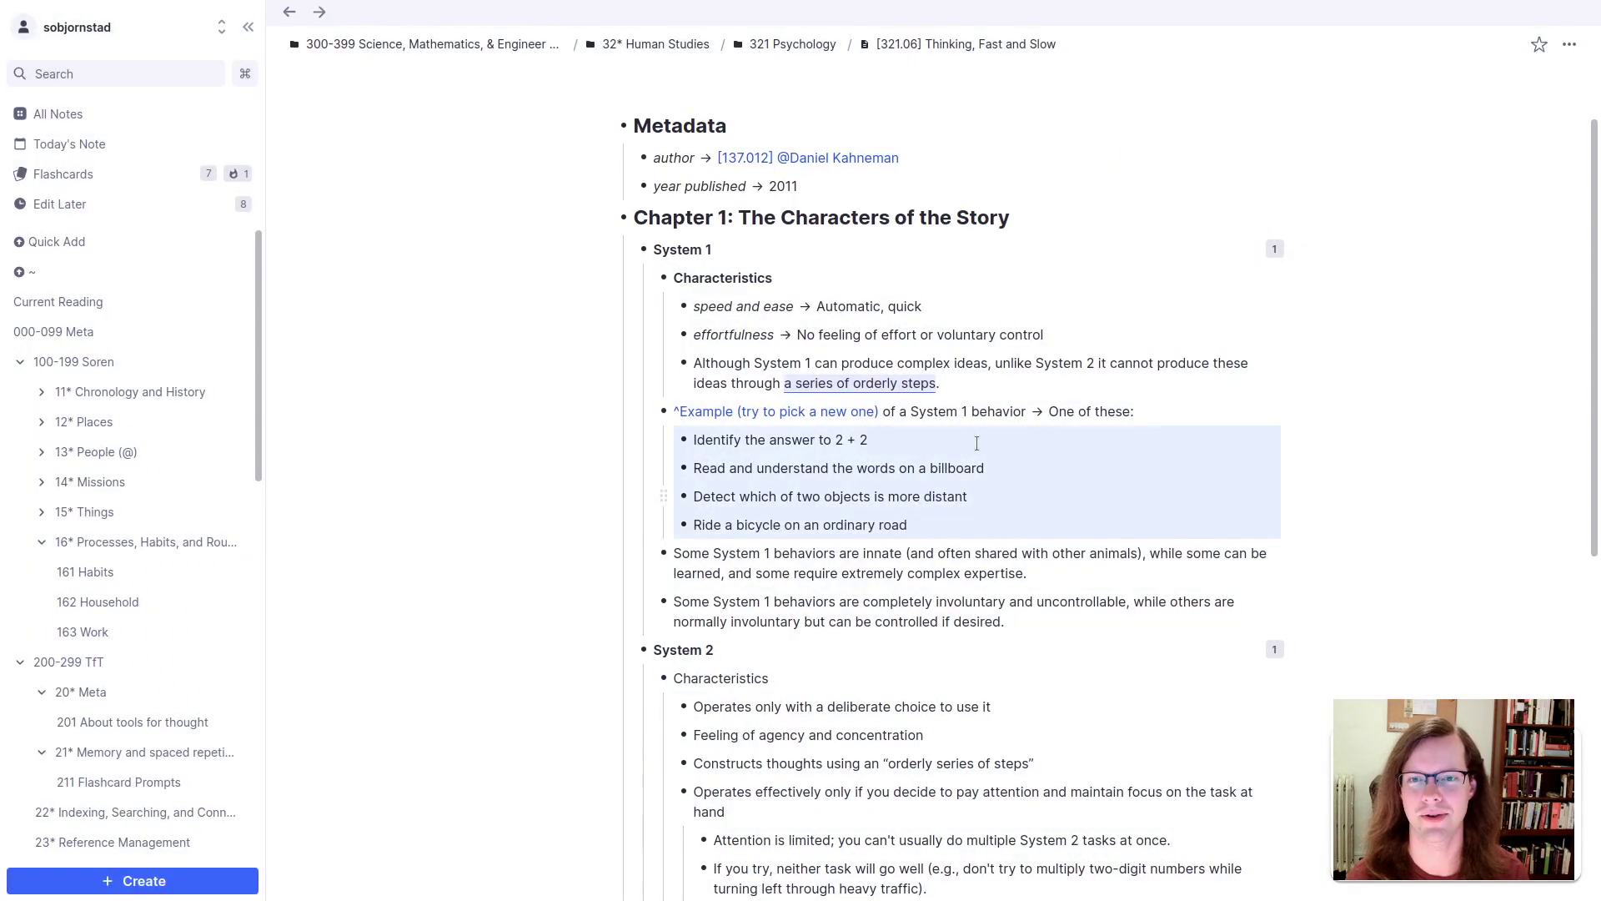
Step: Tag the "Identify the answer to 2 + 2" example with Extra Card Detail
click(980, 431)
text(##extra)
text(card)
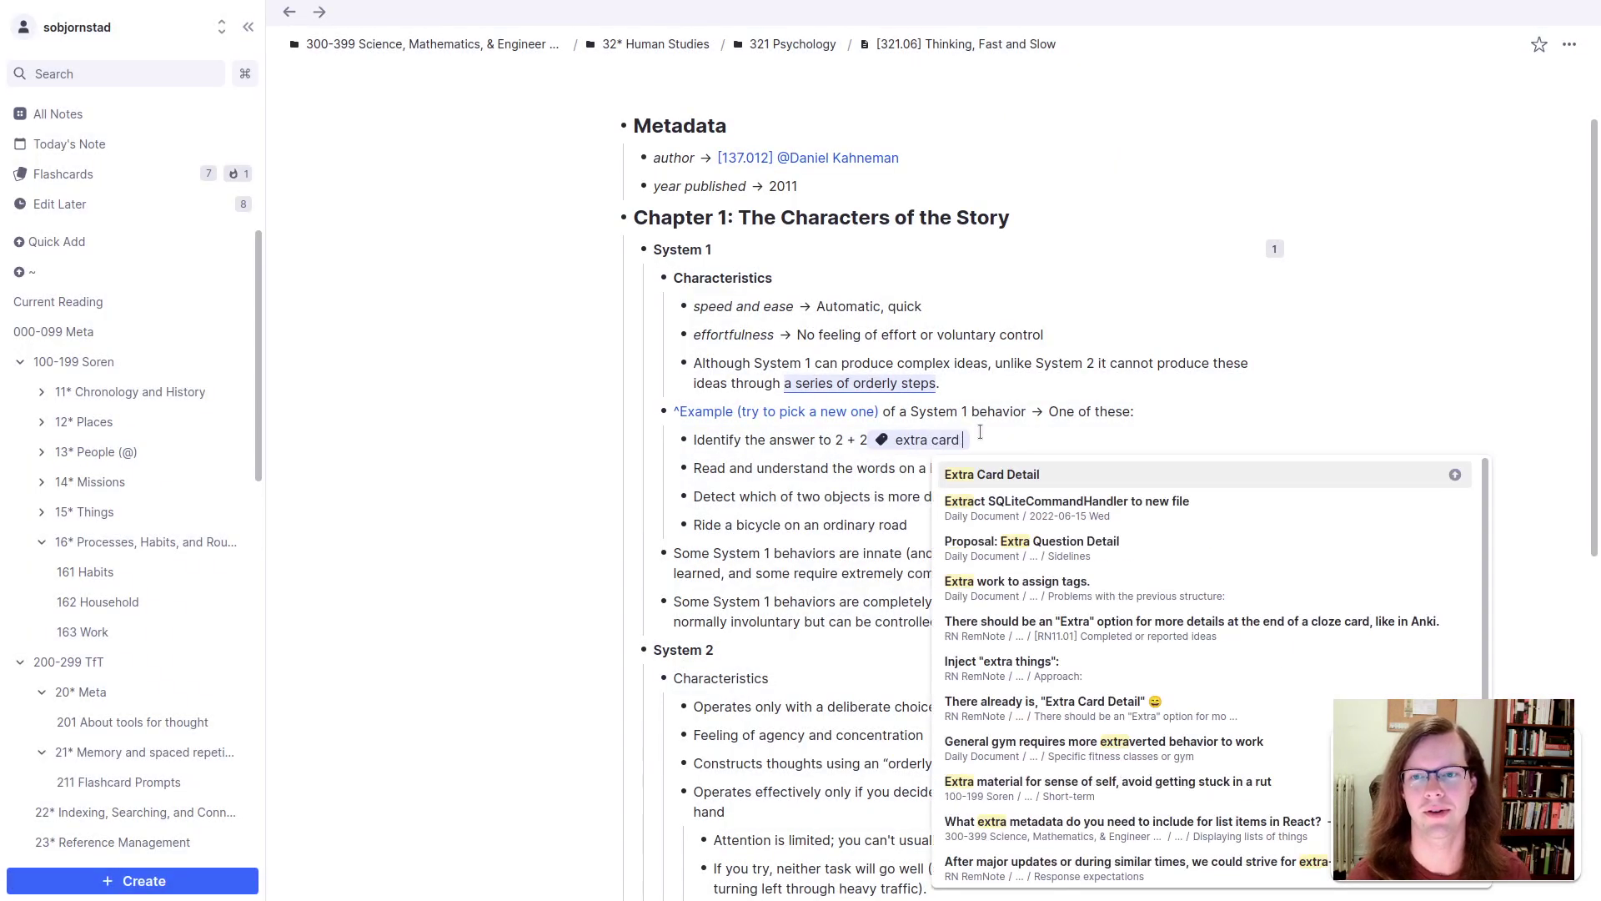
key(Return)
mouse_move(1182, 446)
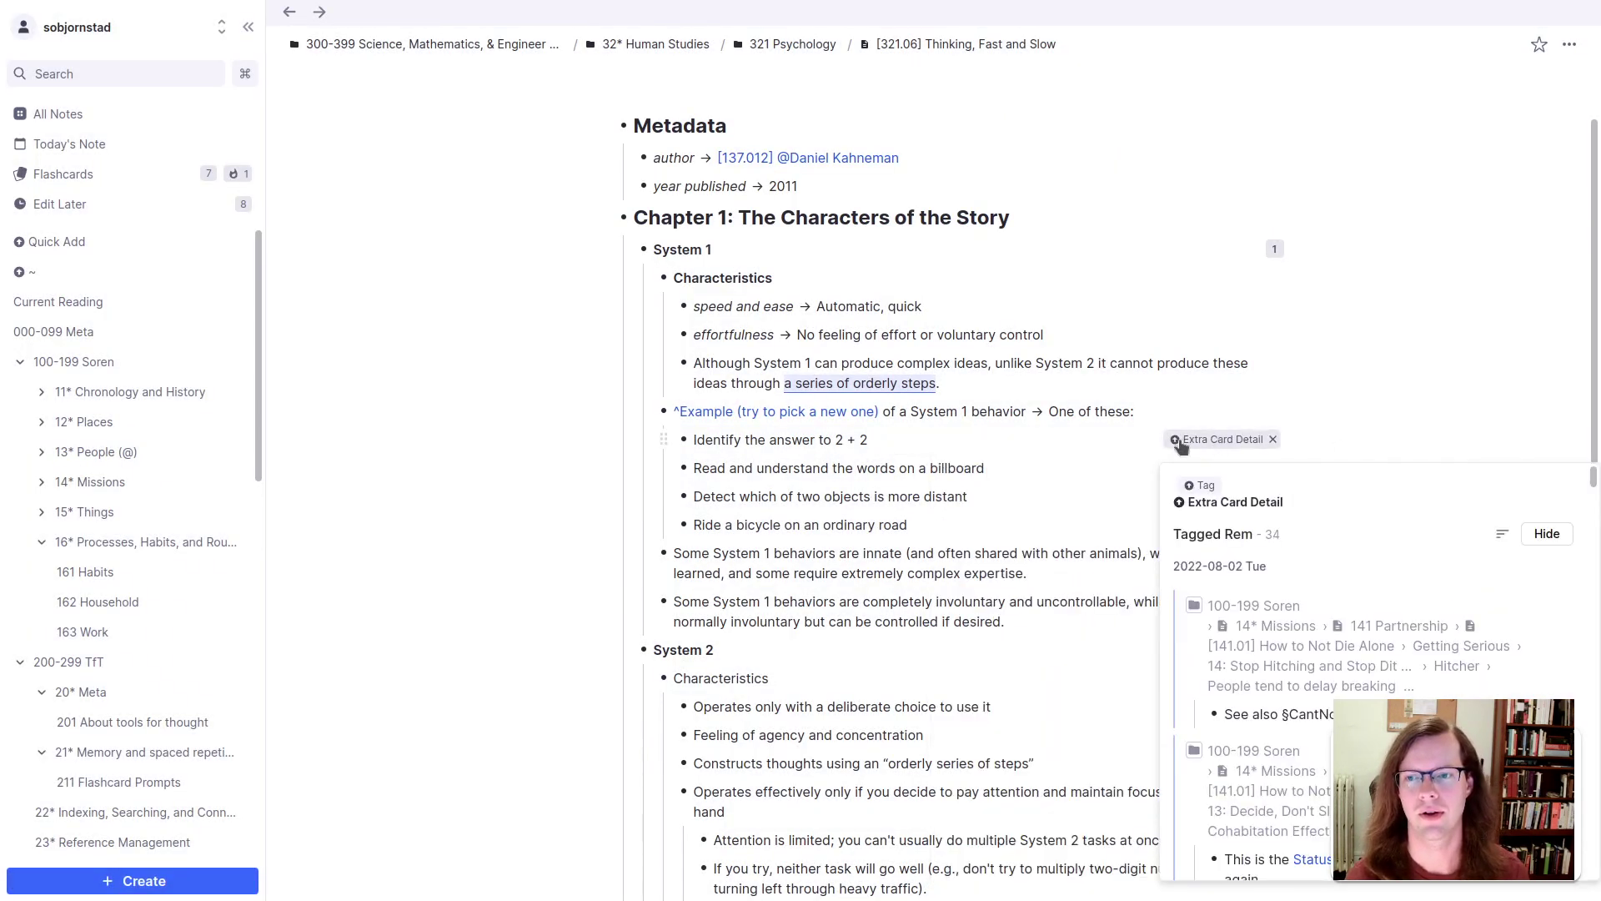
Step: Tag the billboard, distant-objects and bicycle examples under System 1 with Extra Card Detail
click(1078, 468)
text(##extracard)
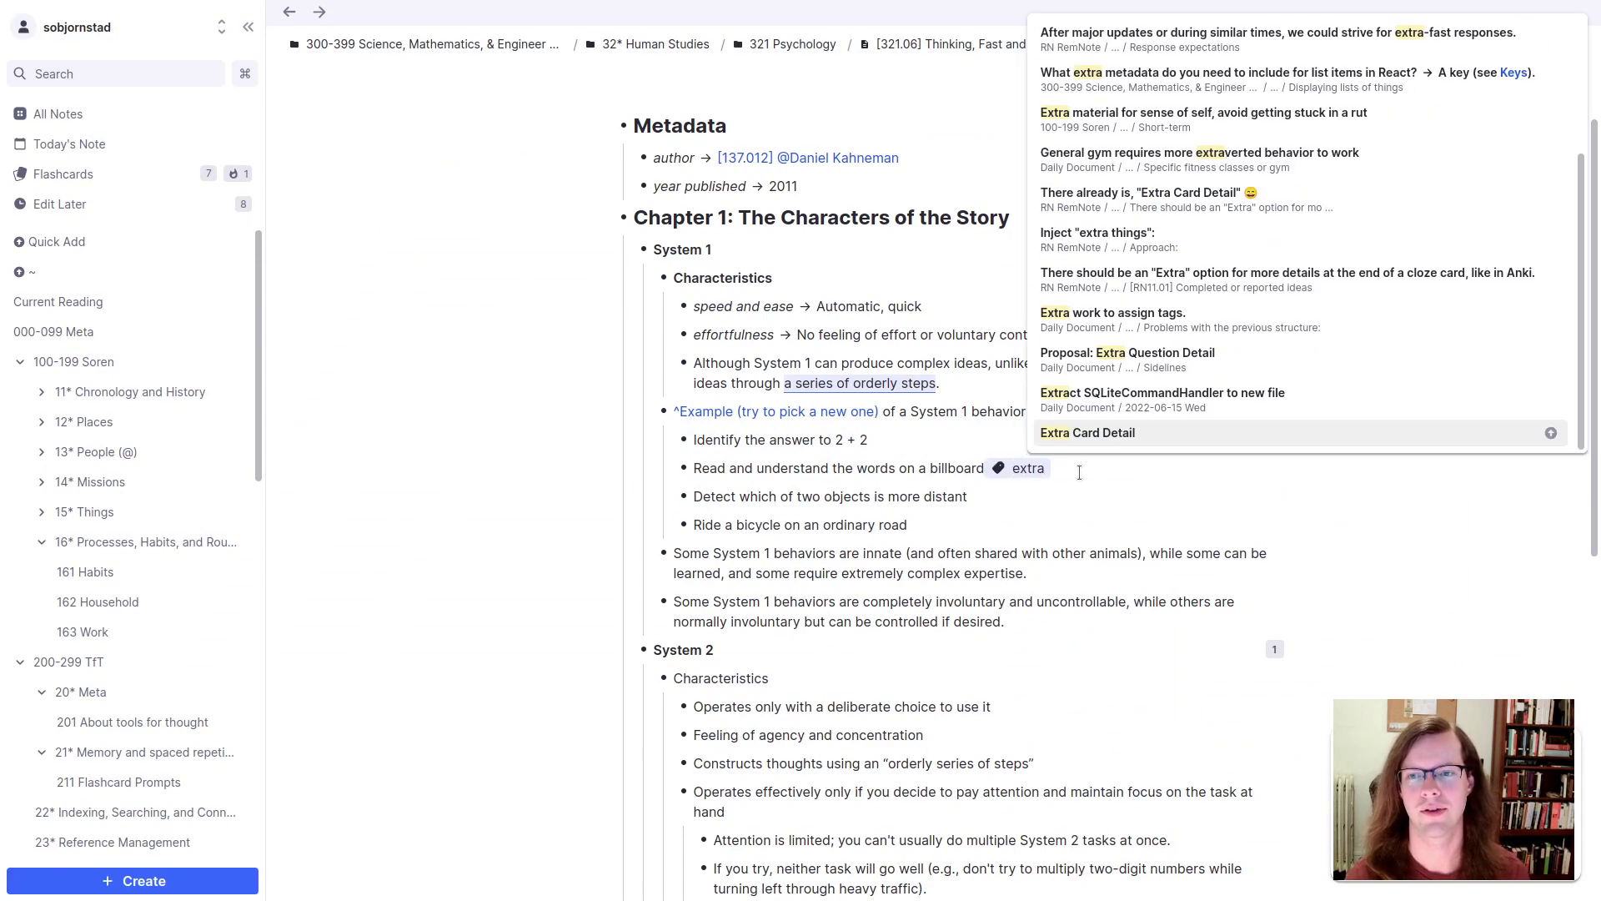
key(Return)
key(Down)
text(##etx card)
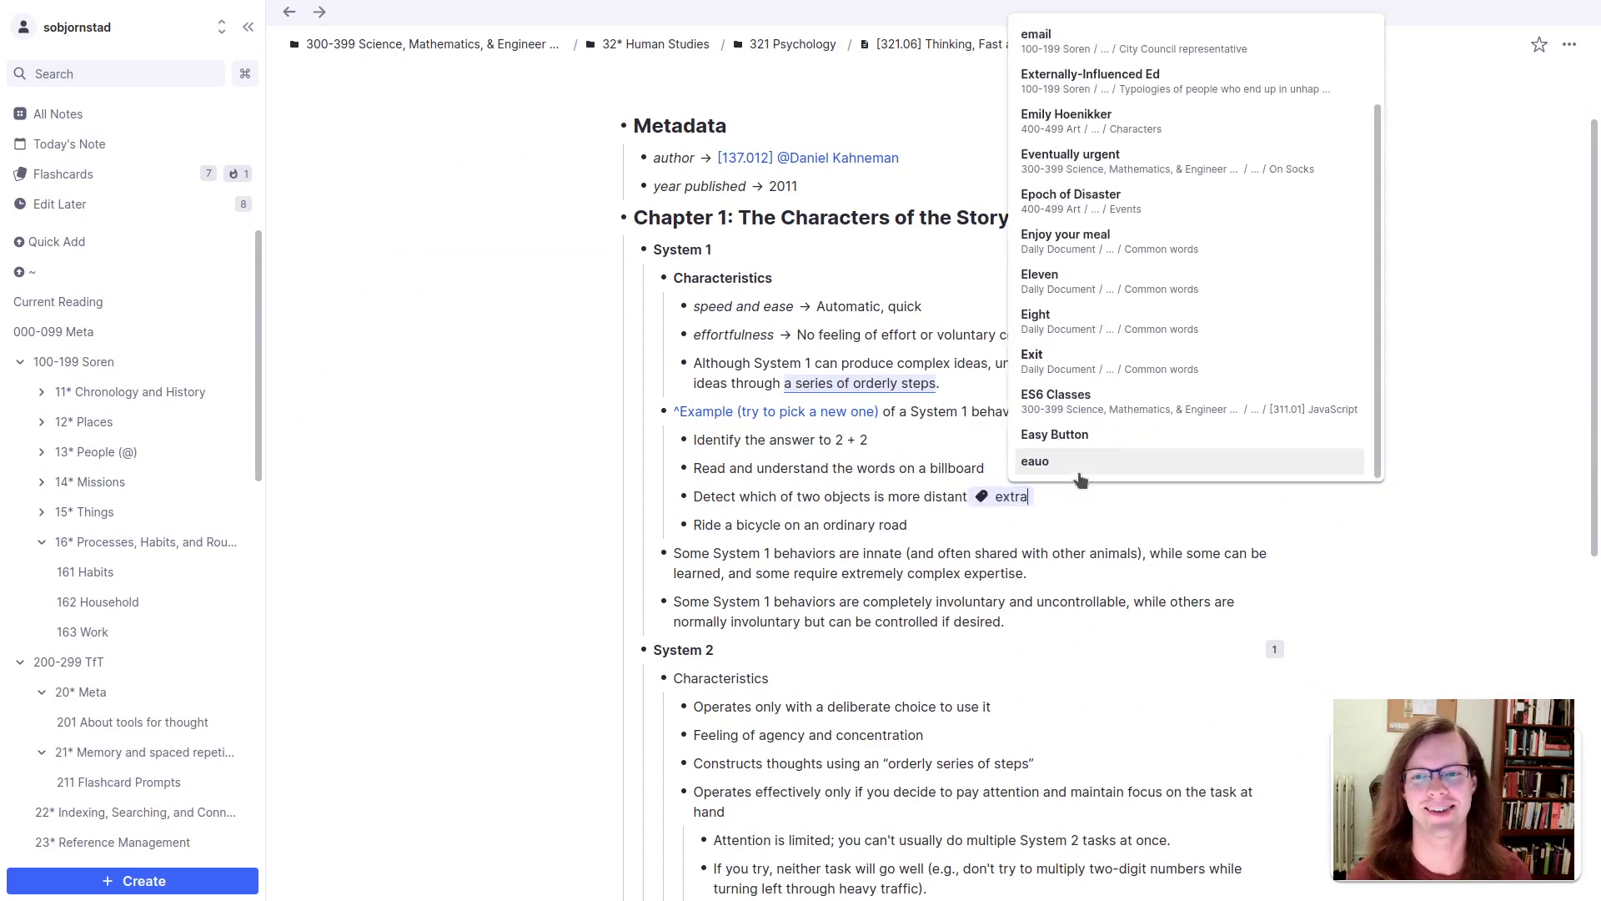
key(Return)
key(Down)
text(##extra card)
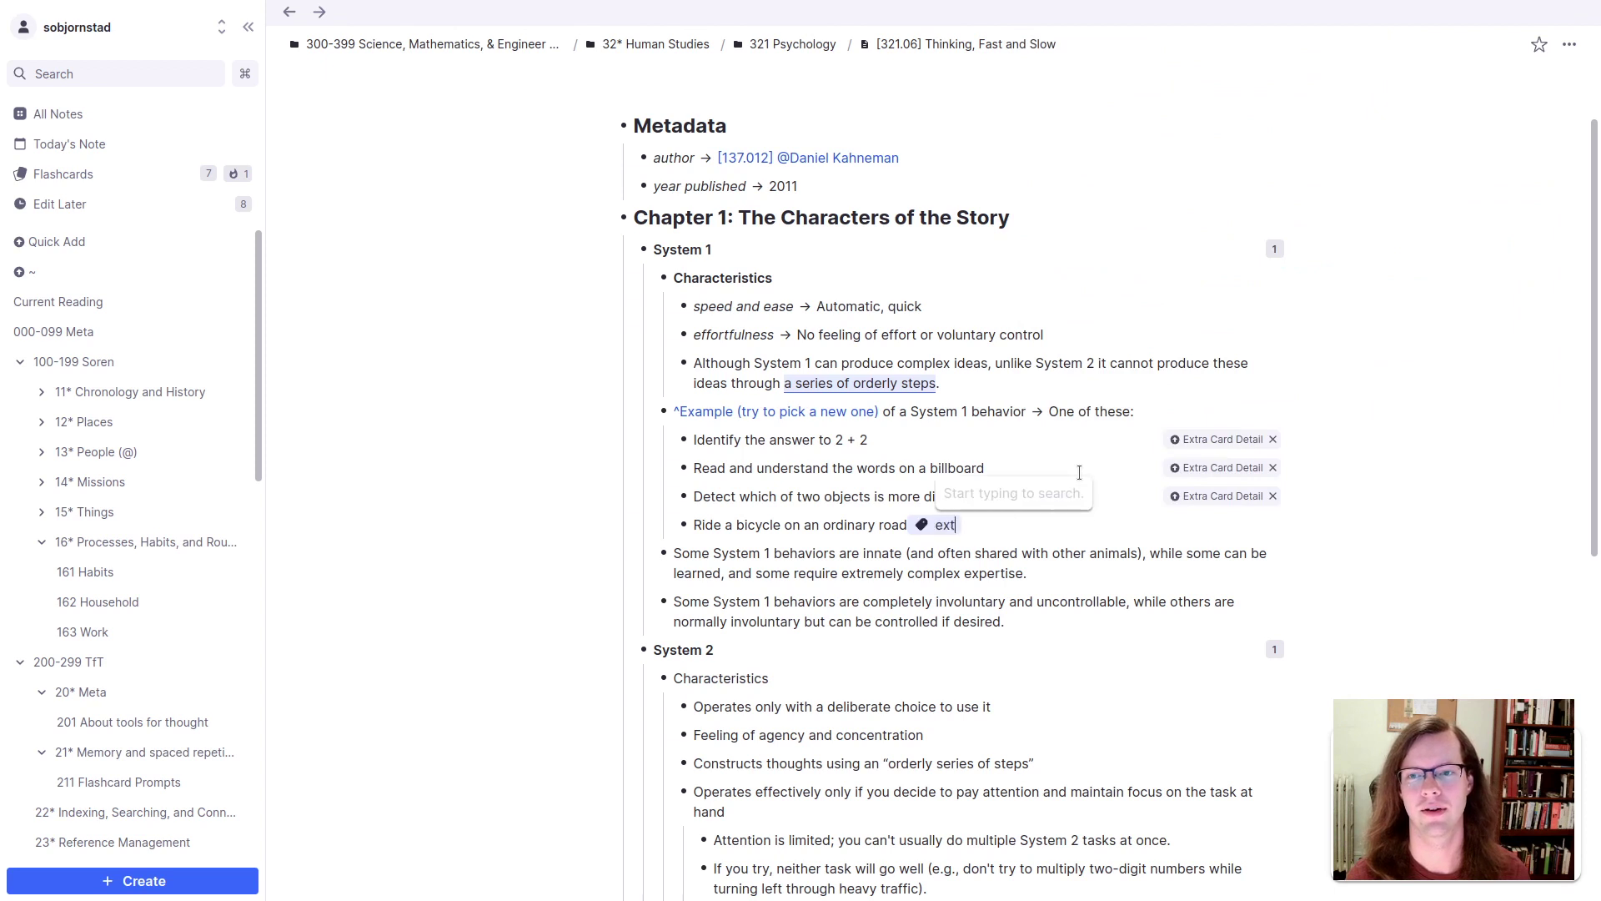
key(Return)
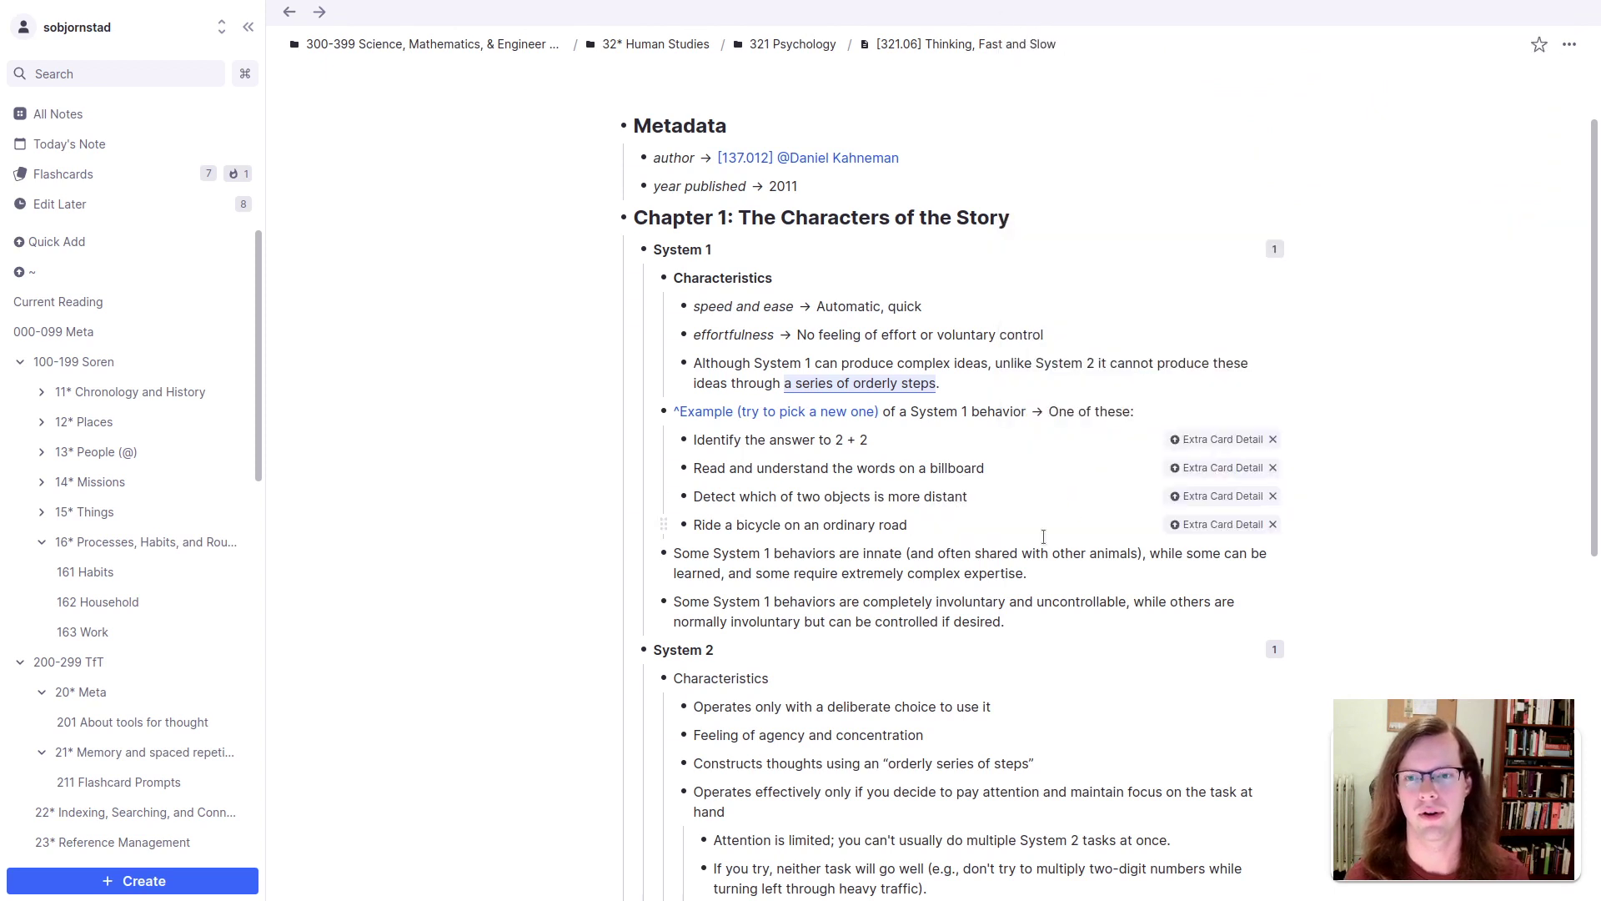
Step: Preview the System 1 example flashcard, reveal its answer and examine how the extra details are laid out
click(1037, 413)
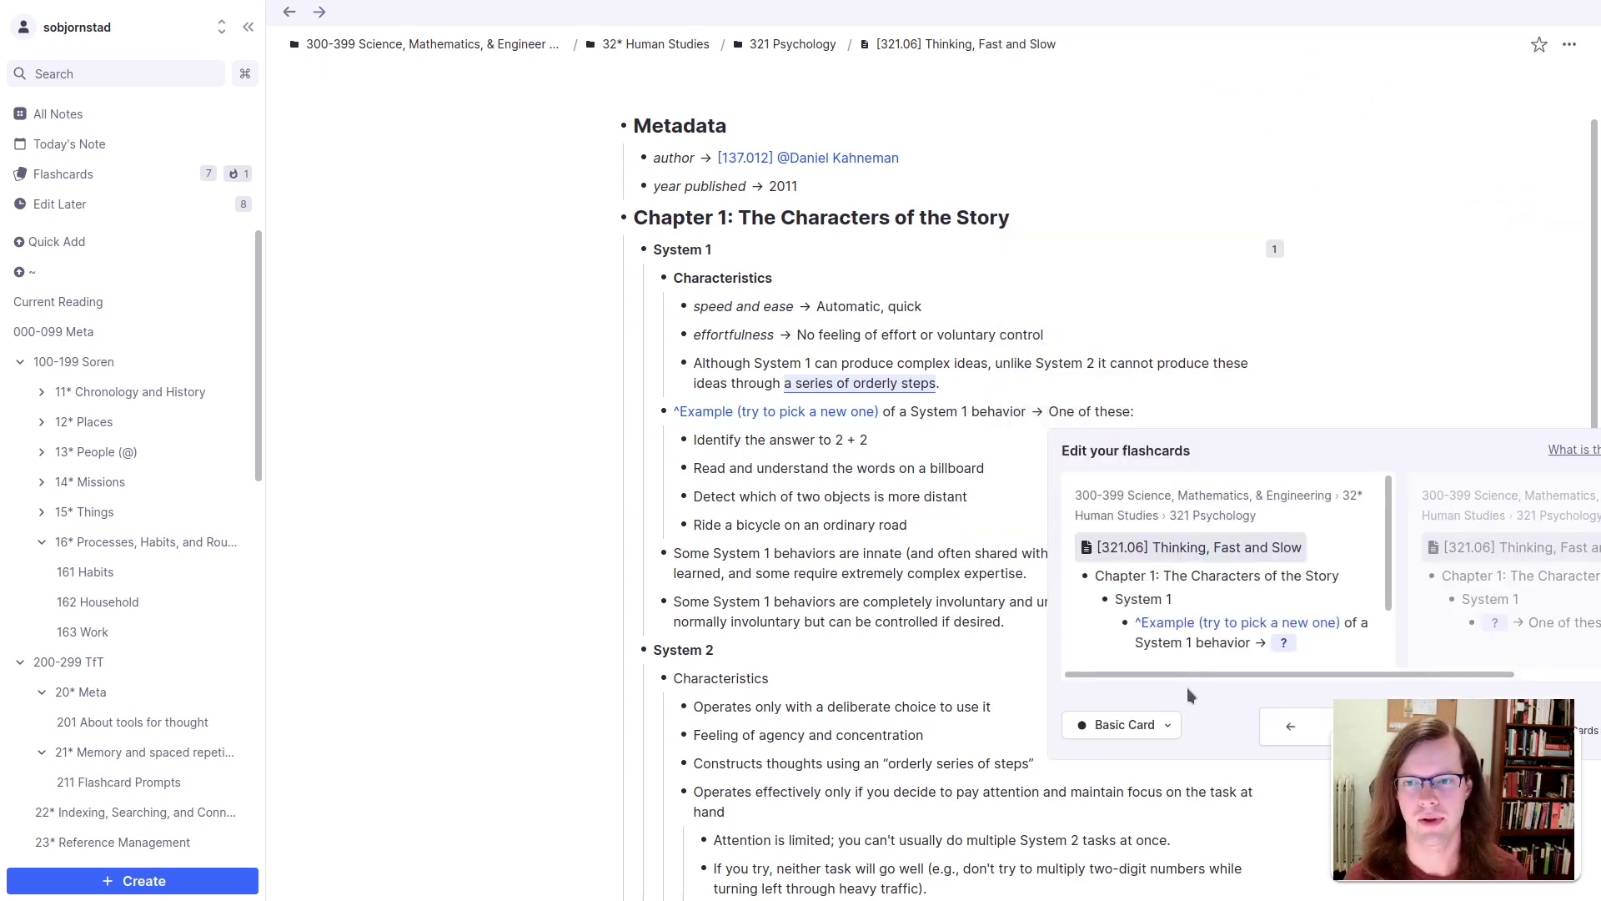
scroll(1193, 692, down, 2)
click(1224, 627)
scroll(1223, 627, down, 2)
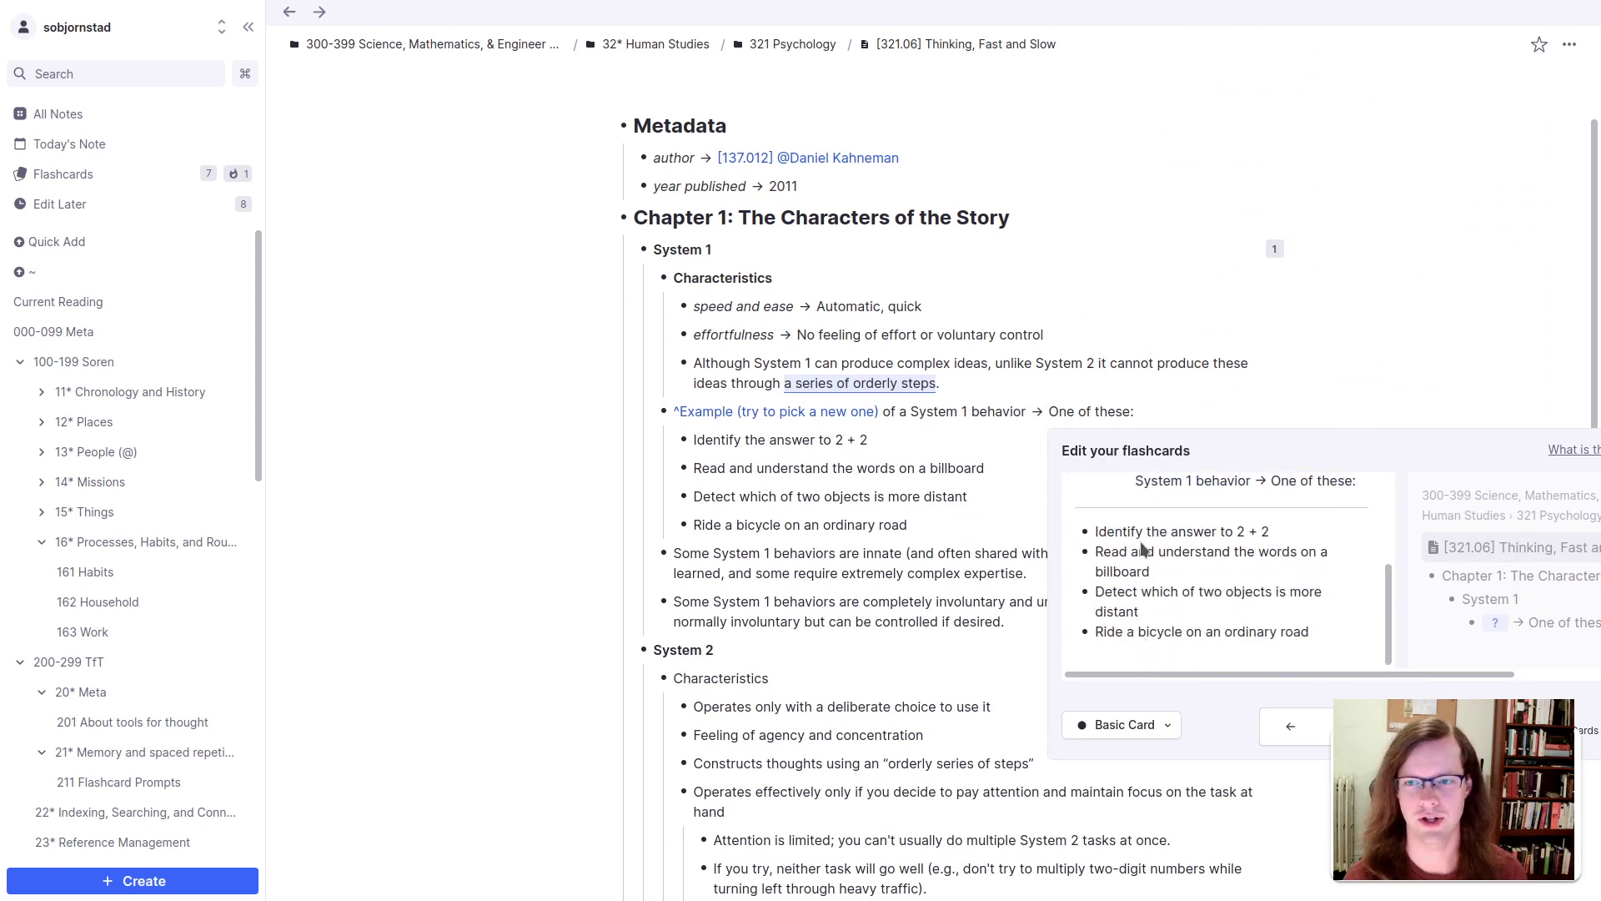
scroll(1143, 575, up, 2)
scroll(1159, 600, down, 2)
scroll(1165, 619, up, 1)
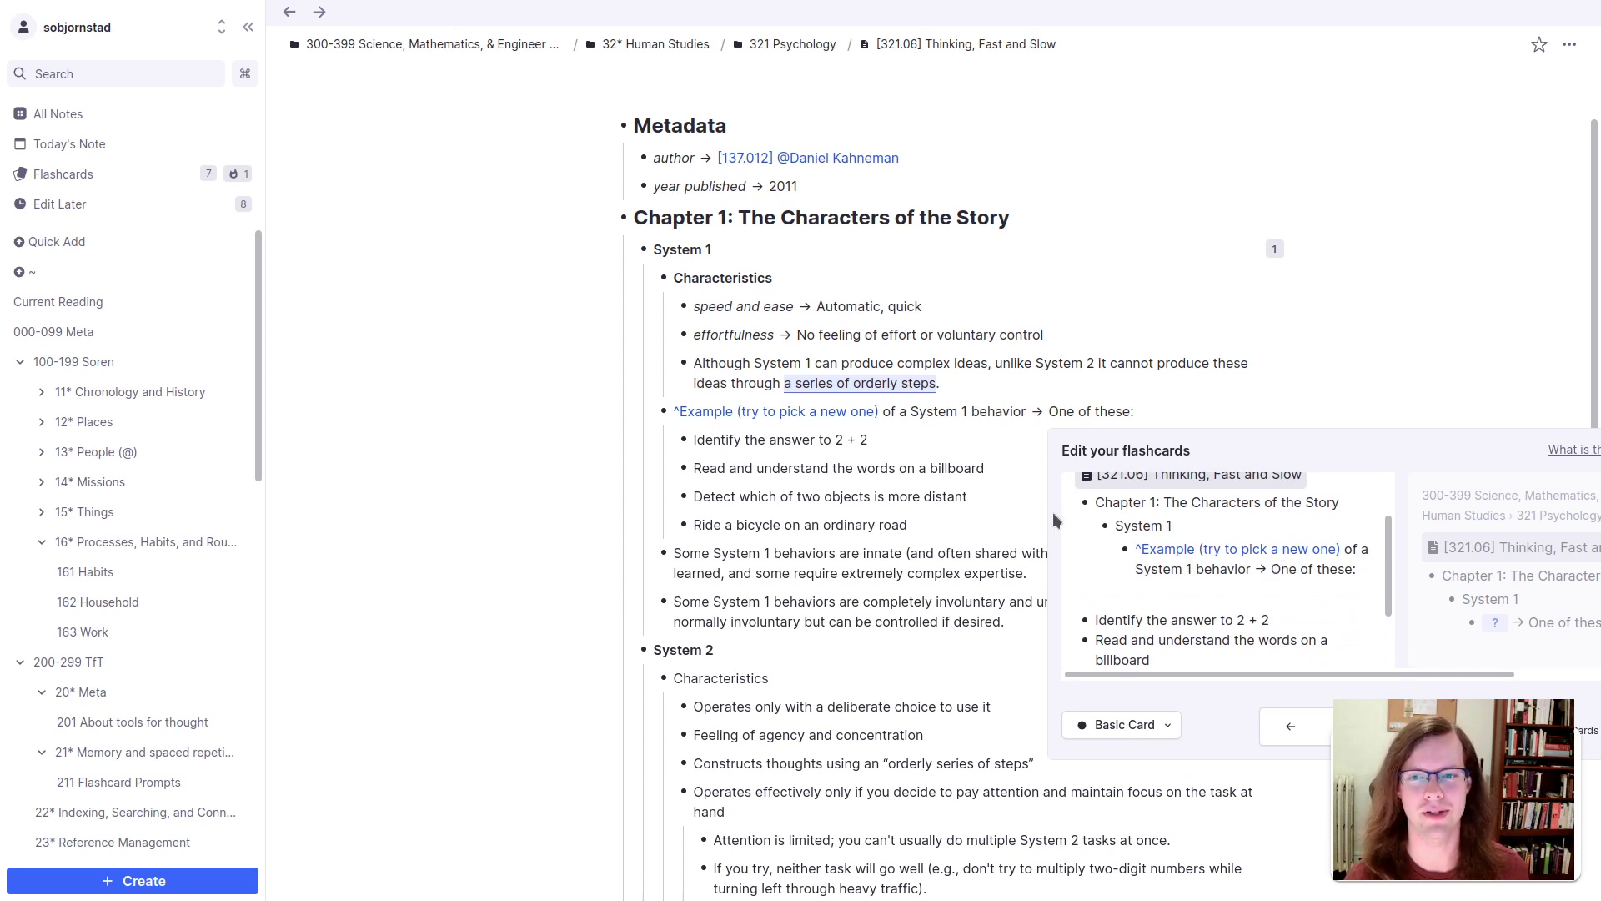
scroll(1233, 578, down, 1)
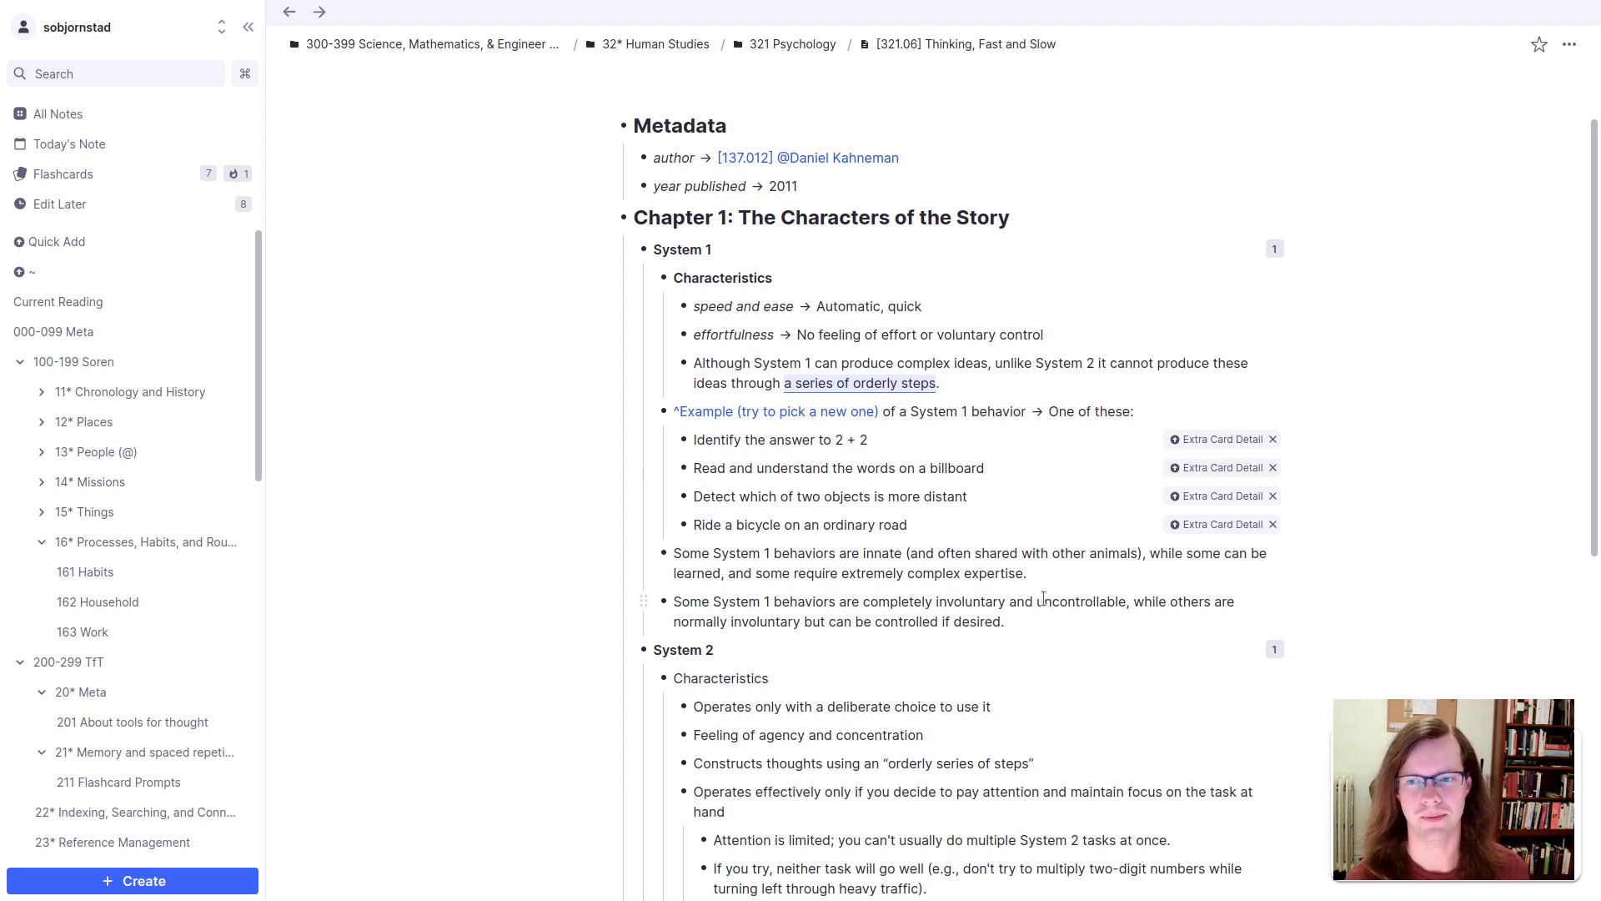
Step: Copy the text of System 1's example prompt, "^Example (try to pick a new one) of a System 1 behavior" with its answer
scroll(1061, 588, down, 3)
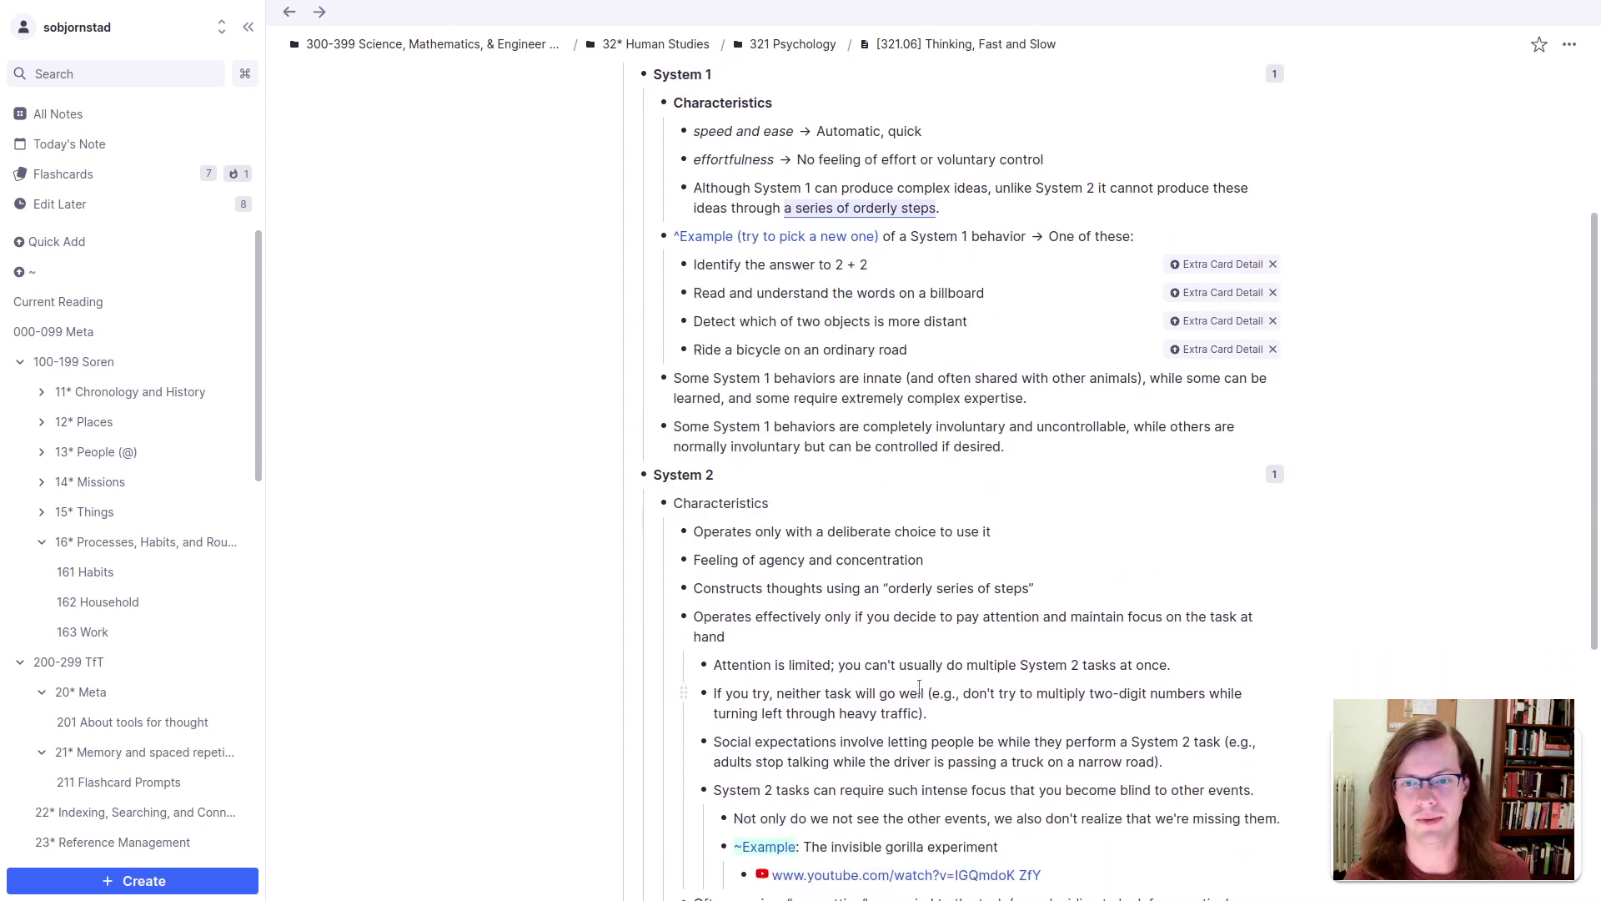
scroll(1003, 626, down, 3)
scroll(797, 313, up, 2)
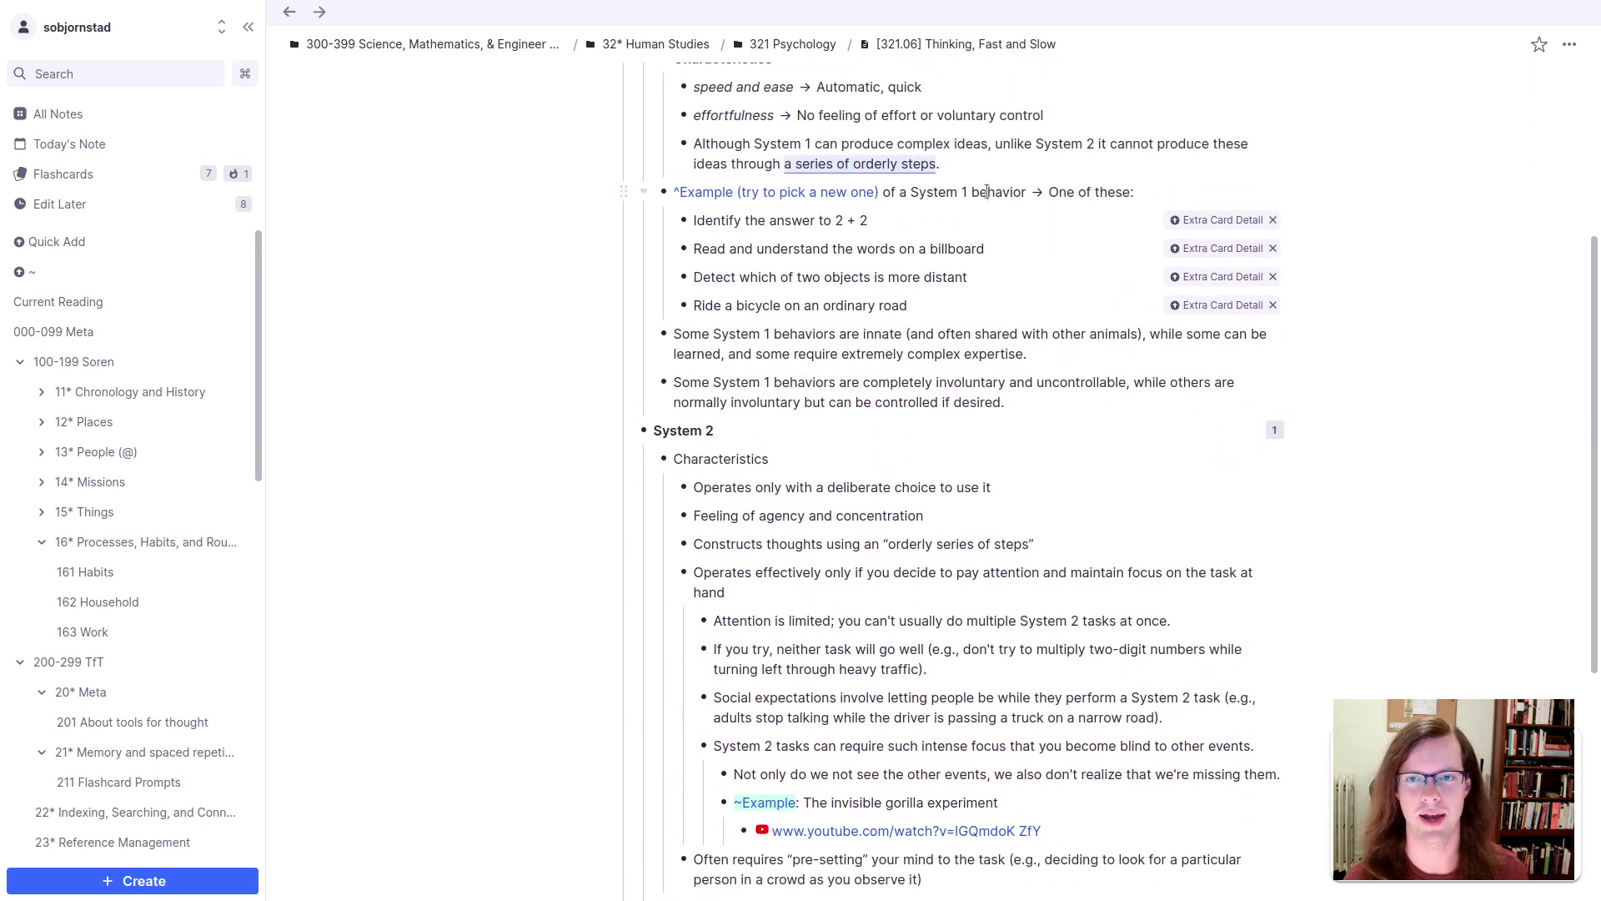
key(Escape)
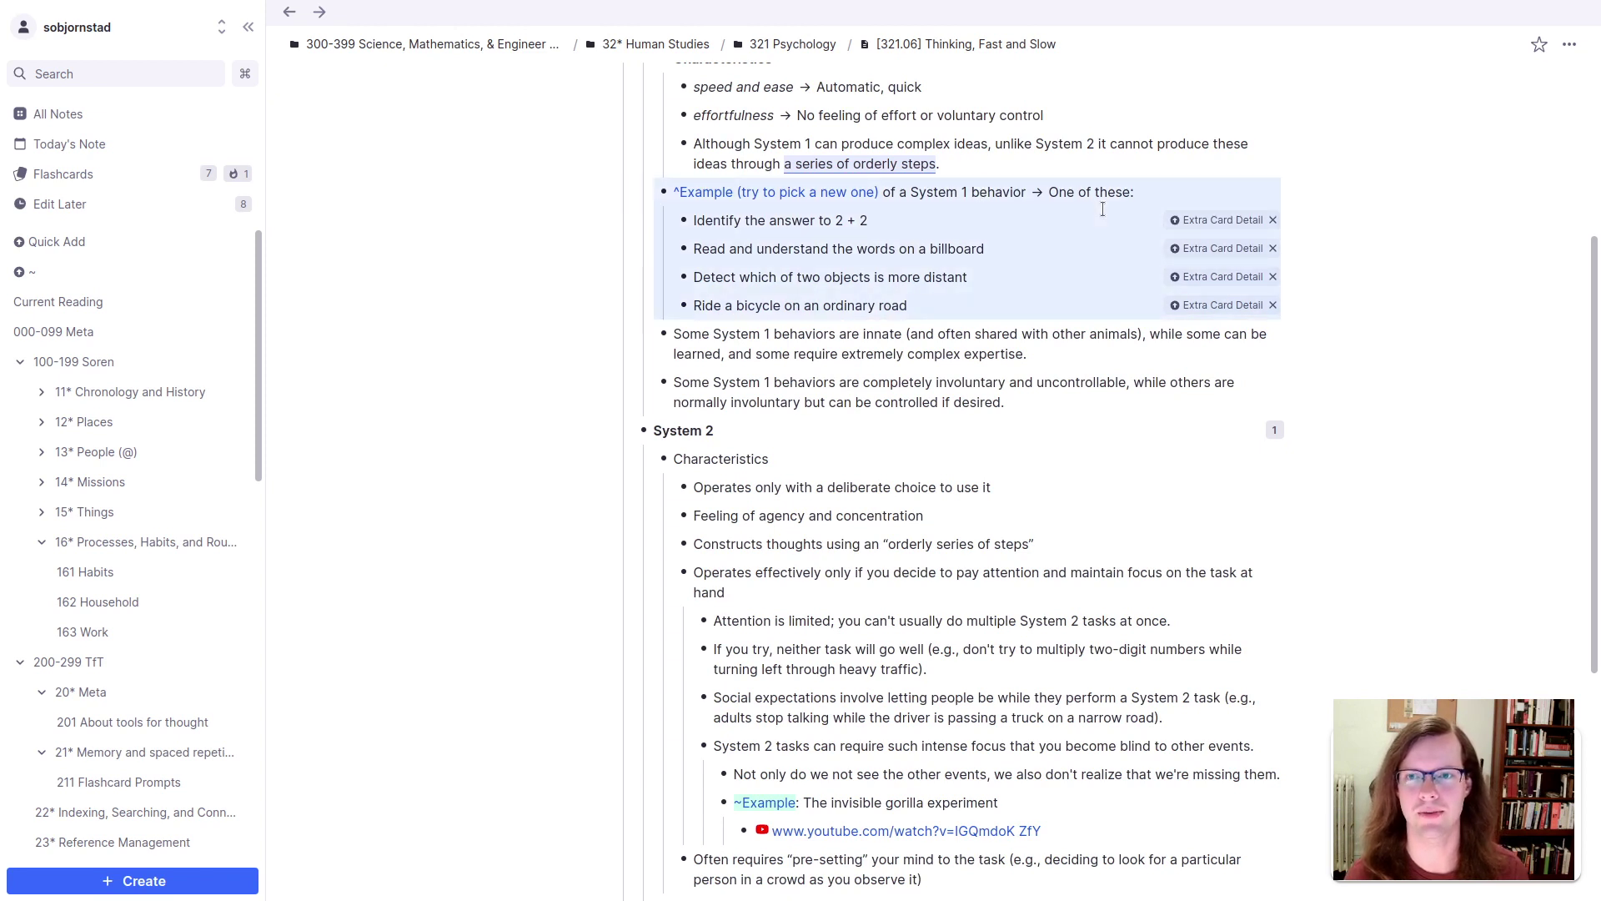
click(1147, 190)
key(ctrl+a)
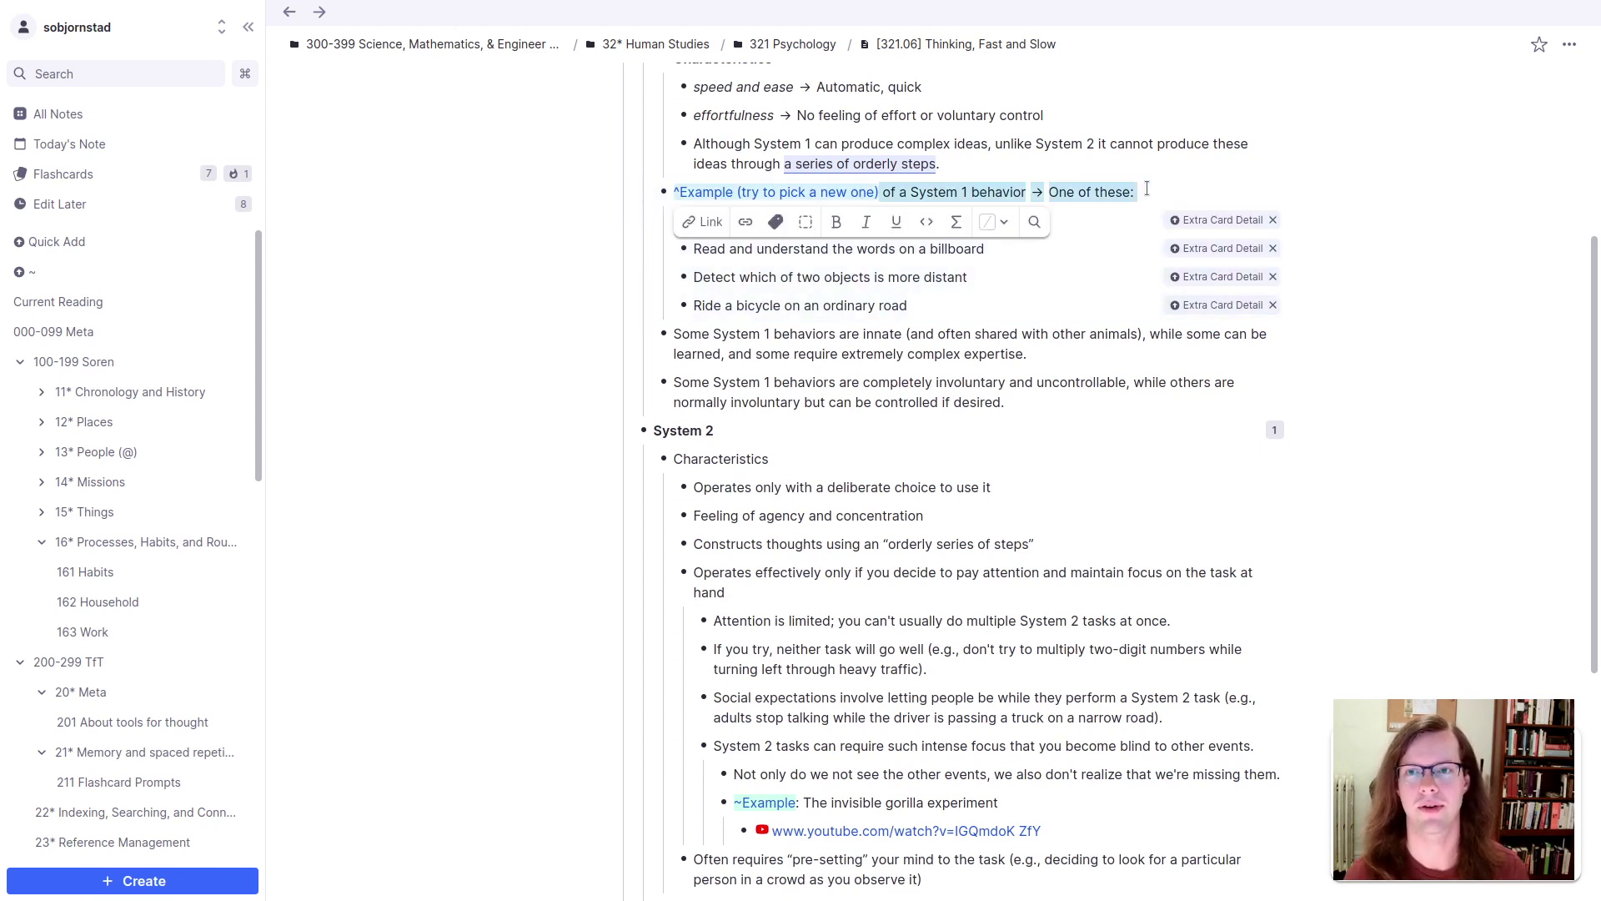
key(ctrl+a)
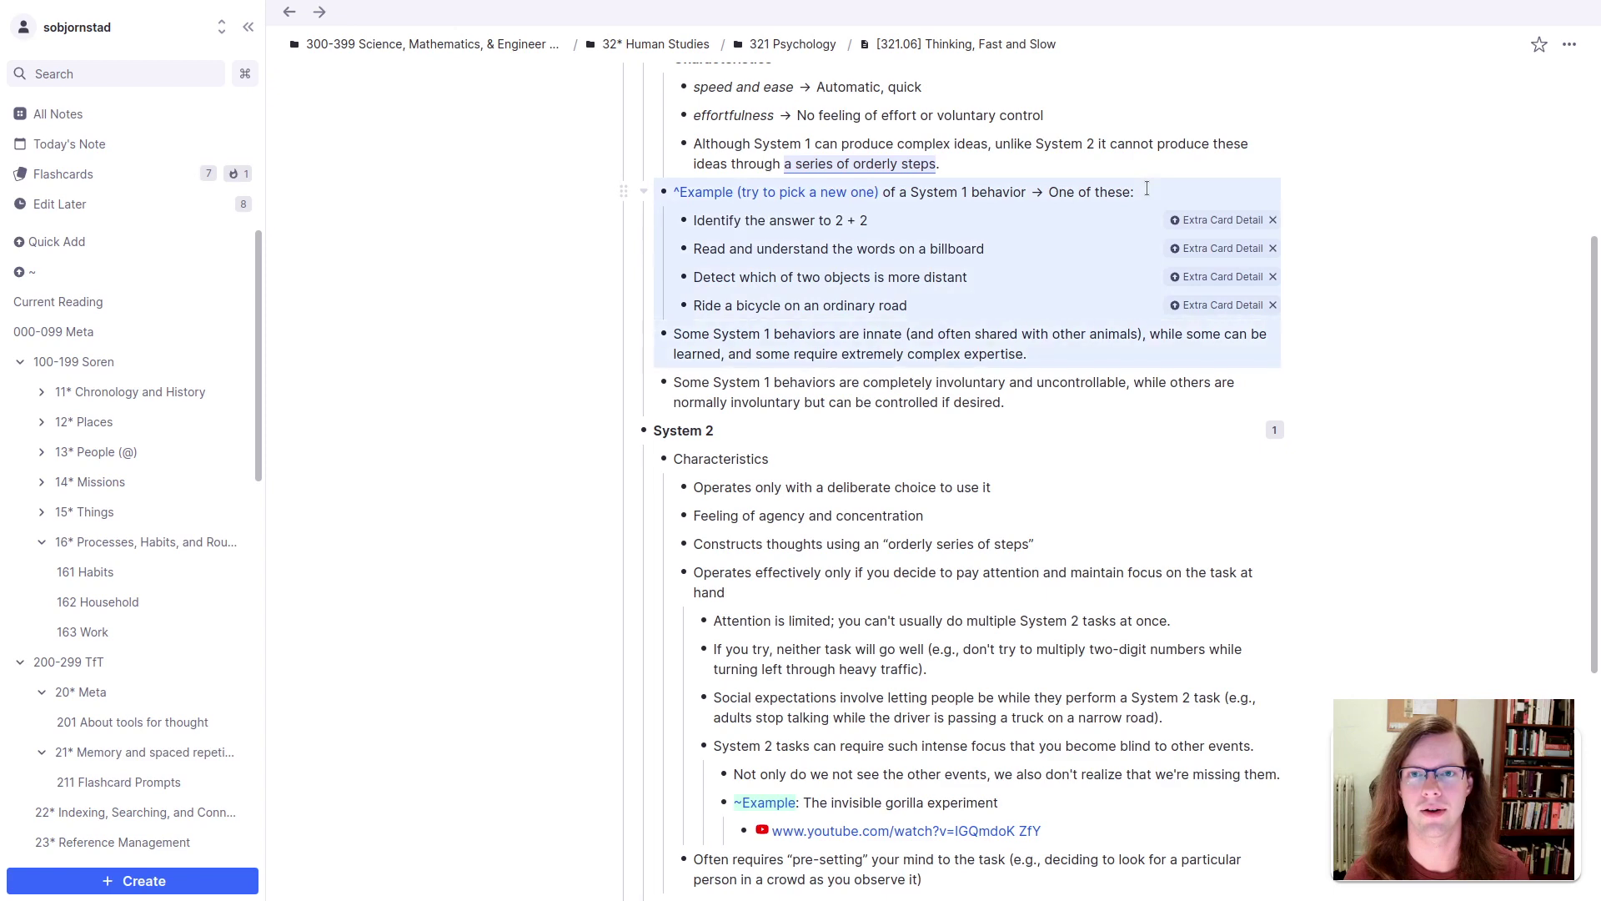
key(ctrl+a)
click(1141, 212)
key(Escape)
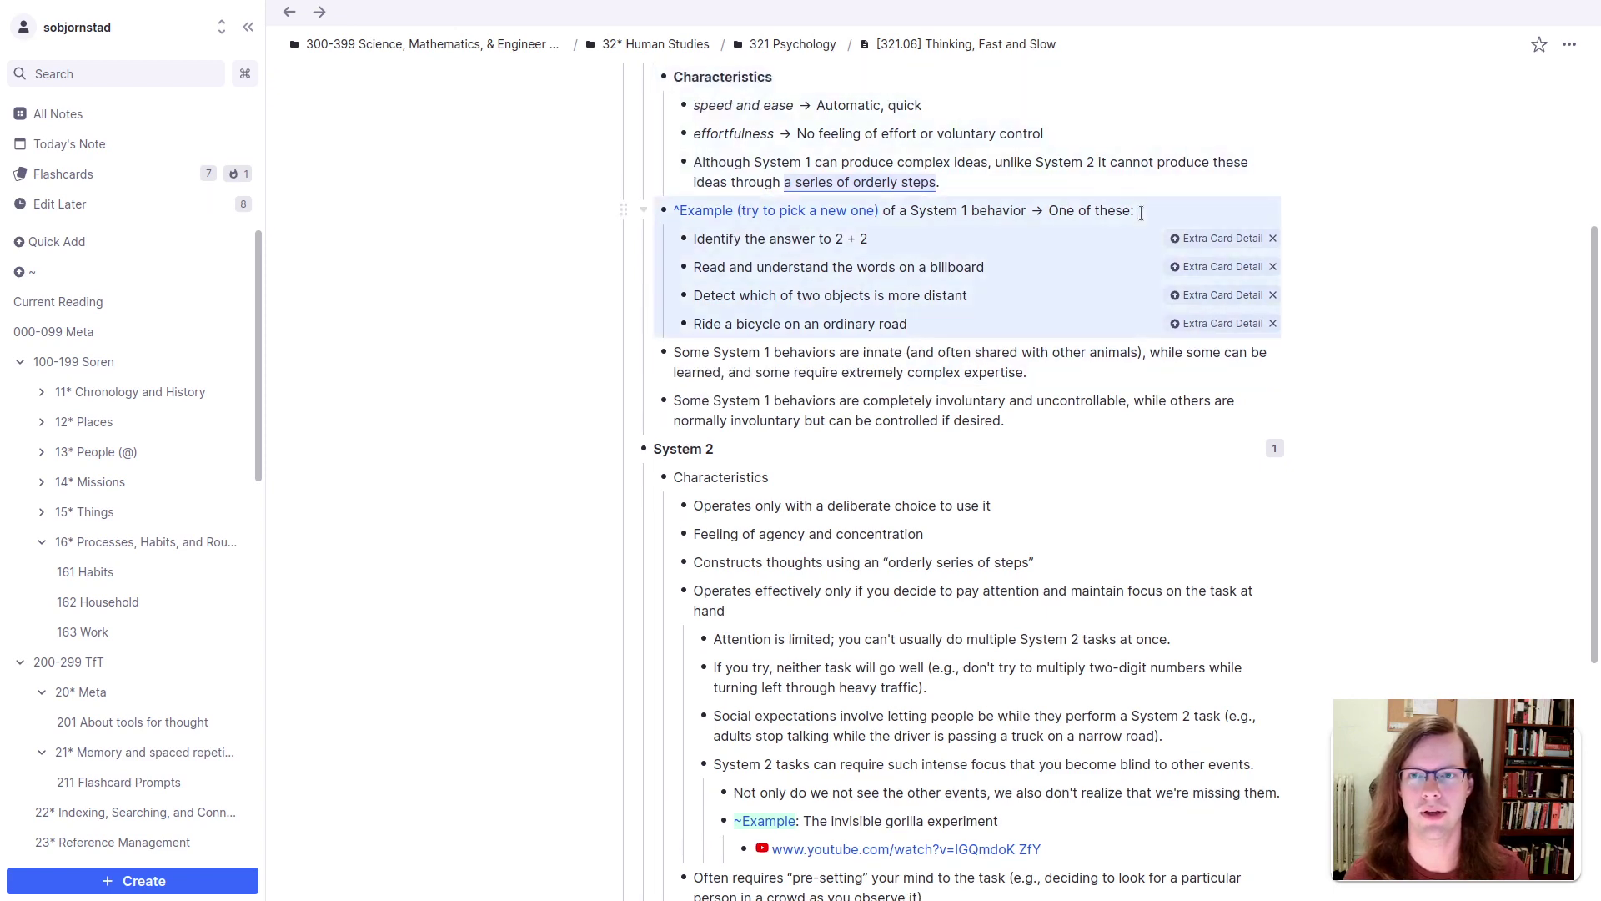
click(1141, 212)
key(ctrl+a)
key(ctrl+c)
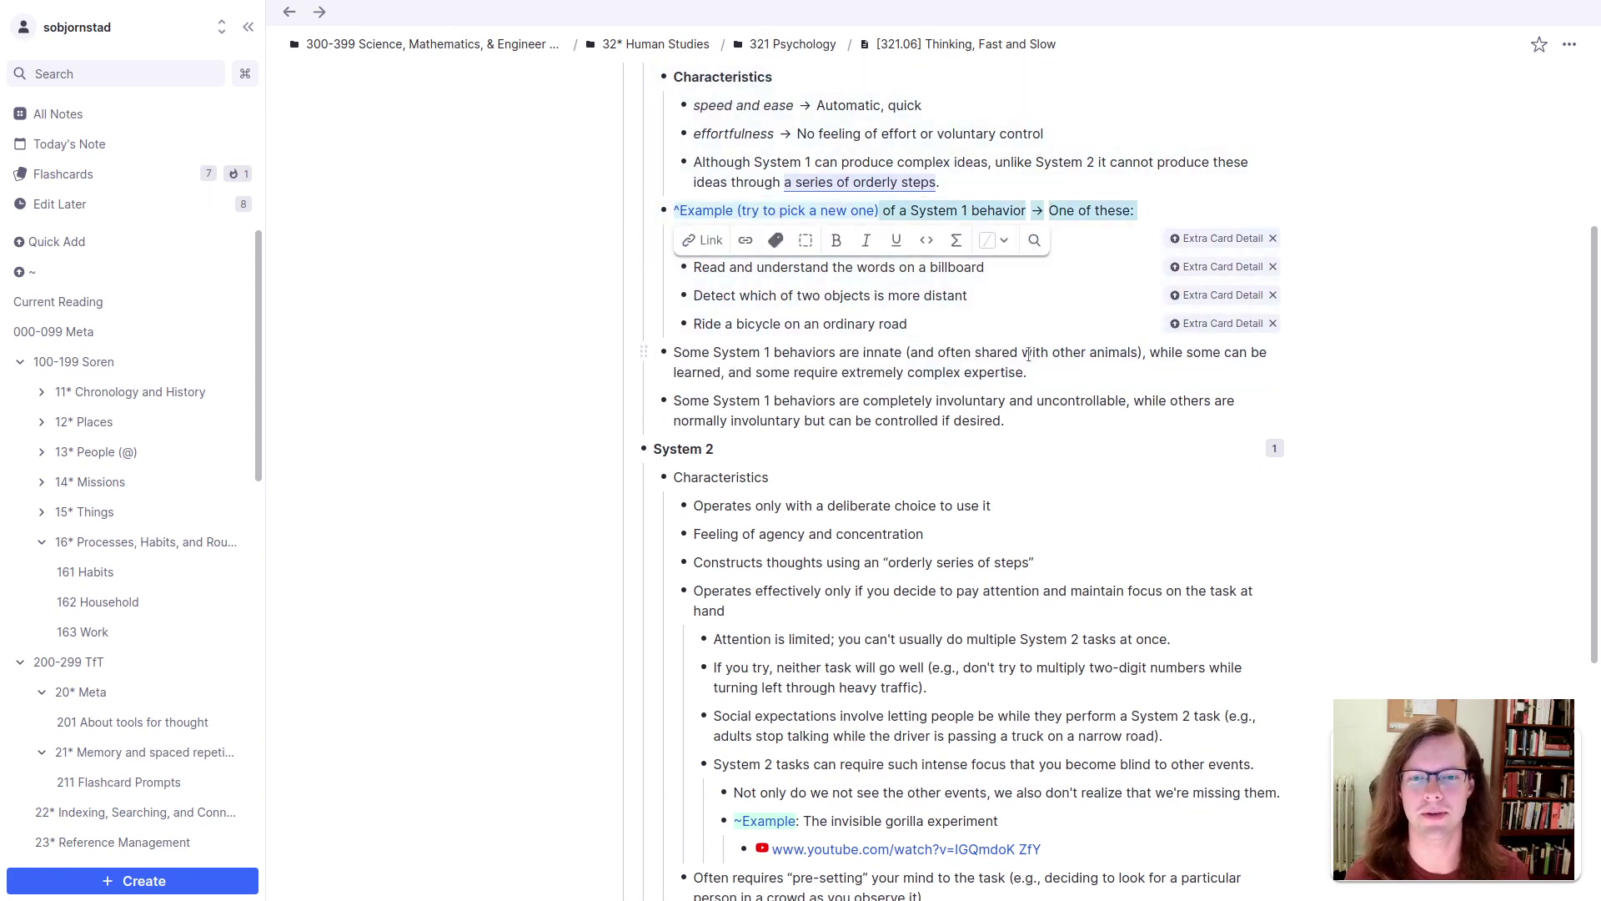
Step: Paste the copied example prompt above the Examples heading under System 2 and change its wording to "System 2 behavior"
scroll(965, 481, down, 4)
scroll(841, 500, up, 2)
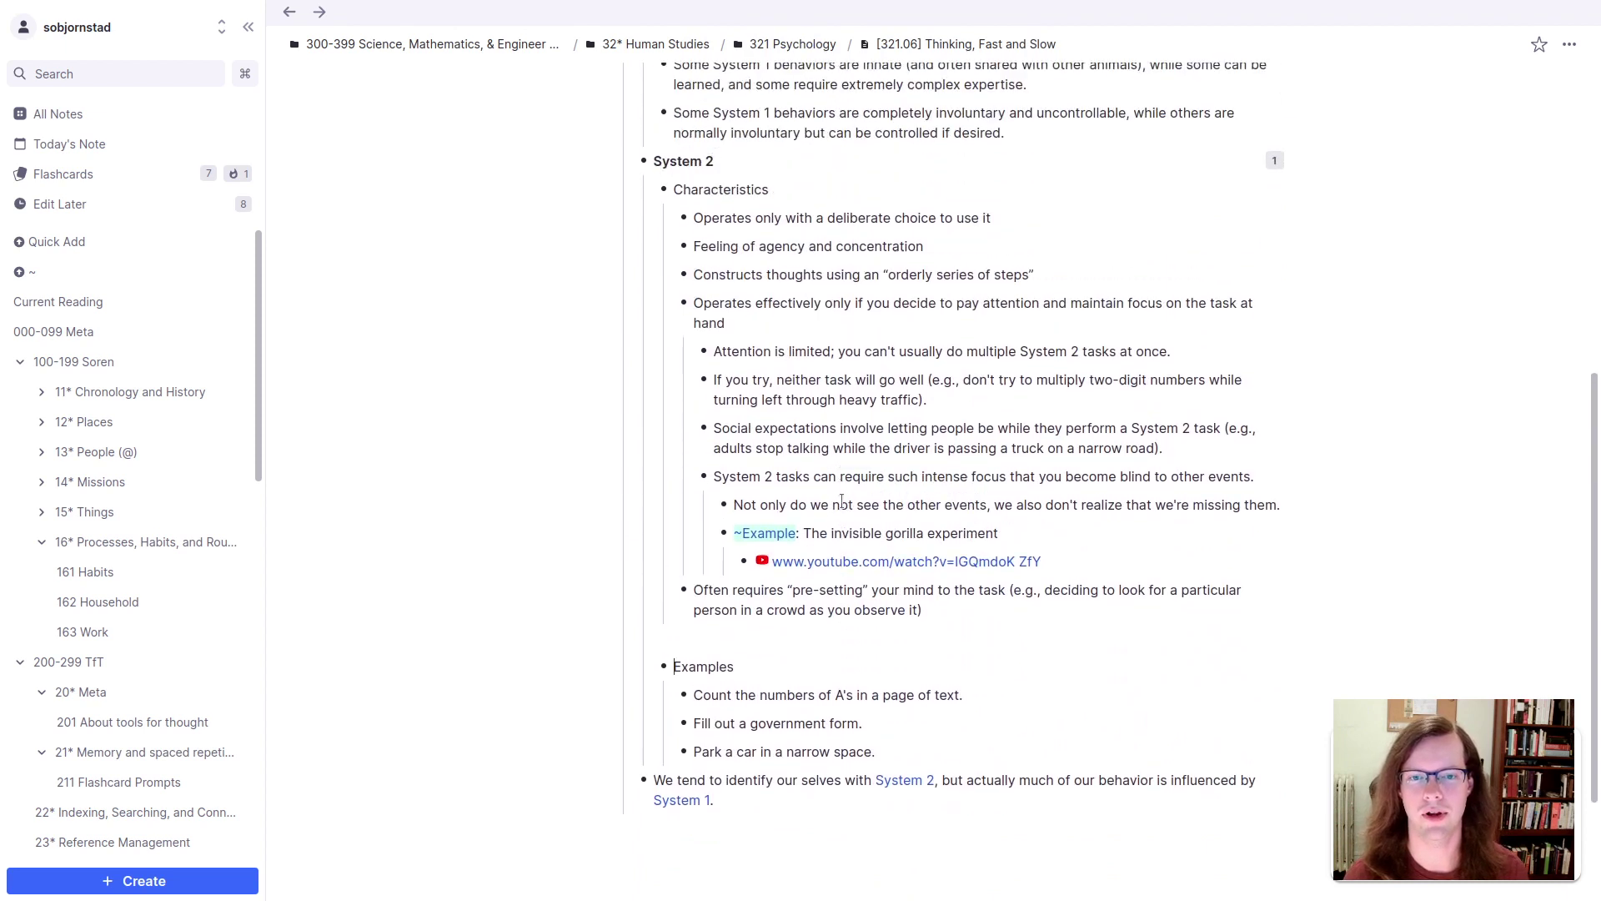
key(Return)
key(ctrl+v)
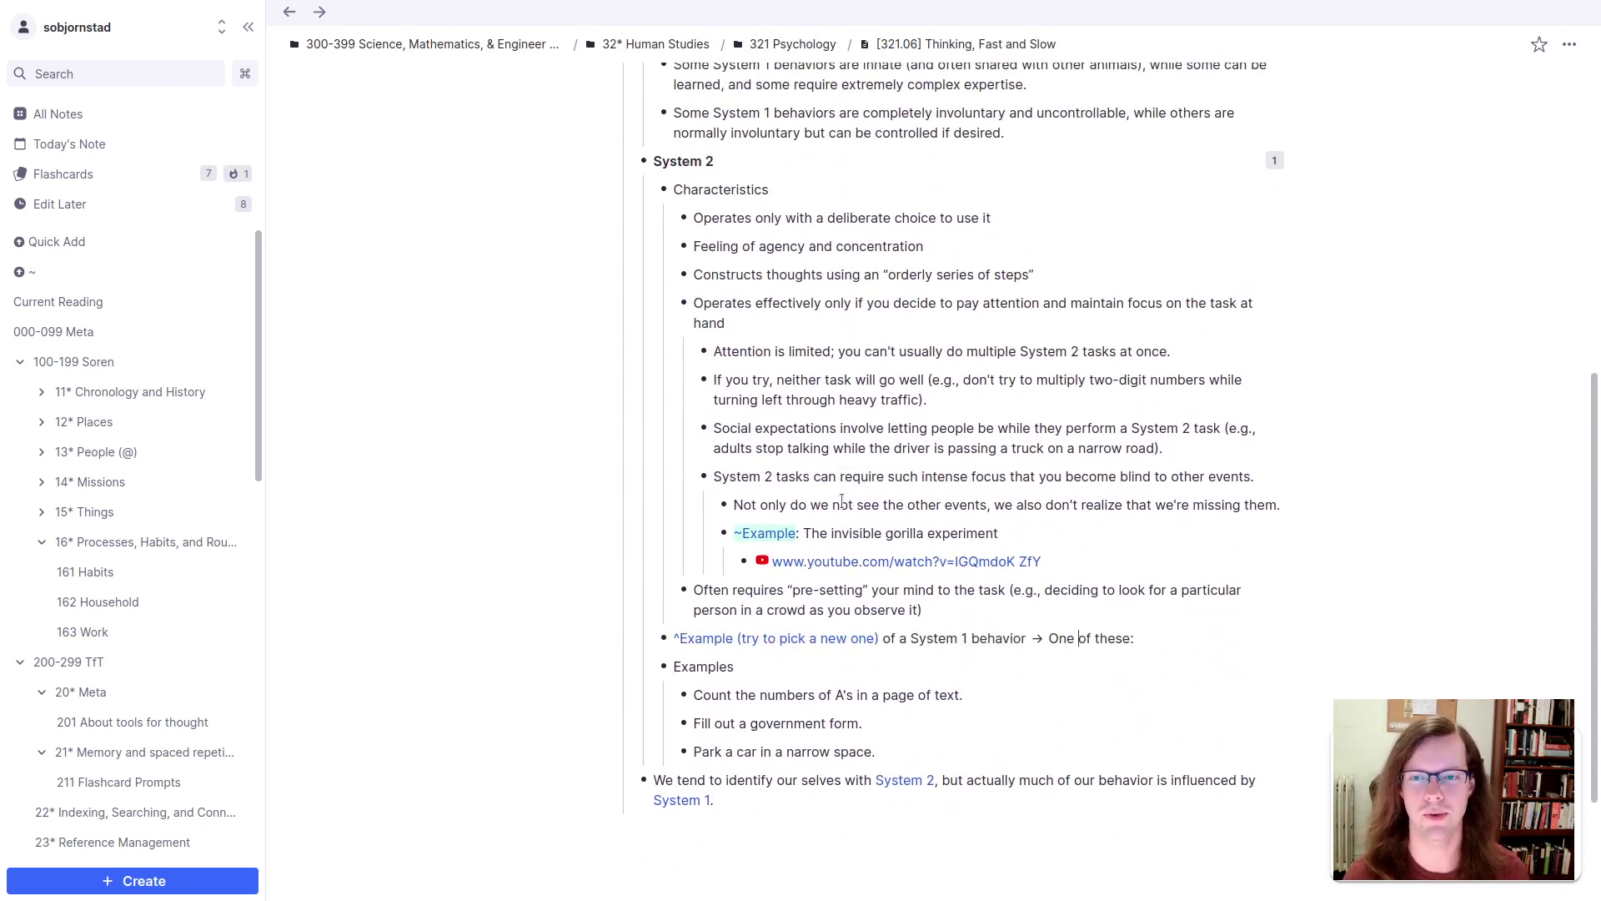
key(BackSpace)
text(2)
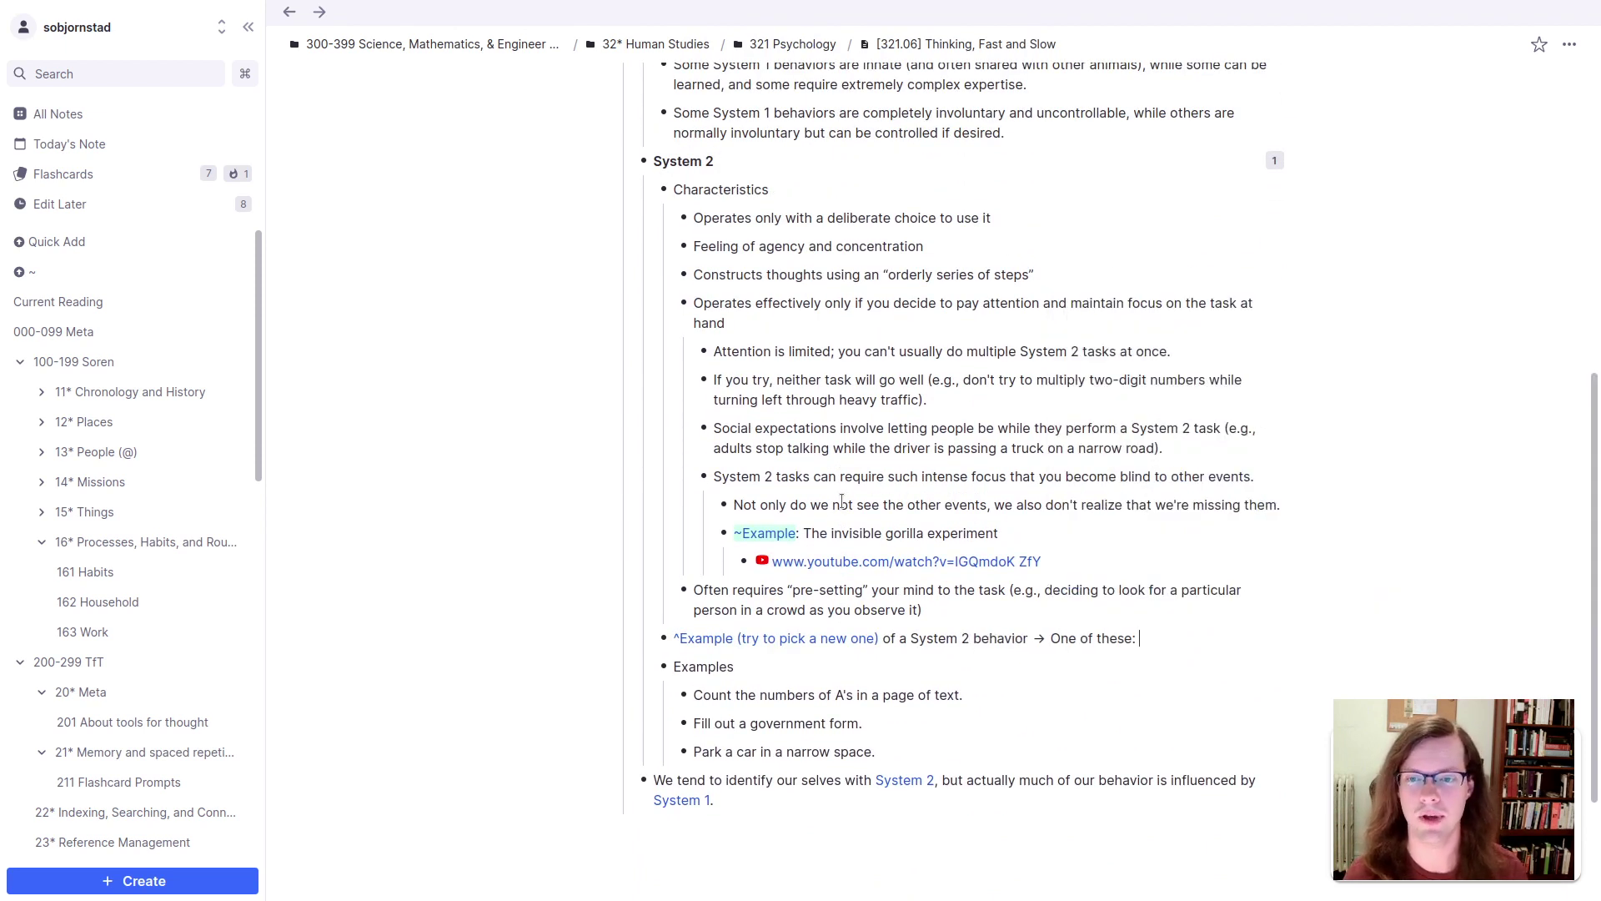
Step: Delete the Examples heading under System 2 and nest its three examples beneath the new System 2 example prompt
key(BackSpace)
key(BackSpace)
key(BackSpace)
key(BackSpace)
key(BackSpace)
key(BackSpace)
key(BackSpace)
text(these)
key(shift+Home)
key(BackSpace)
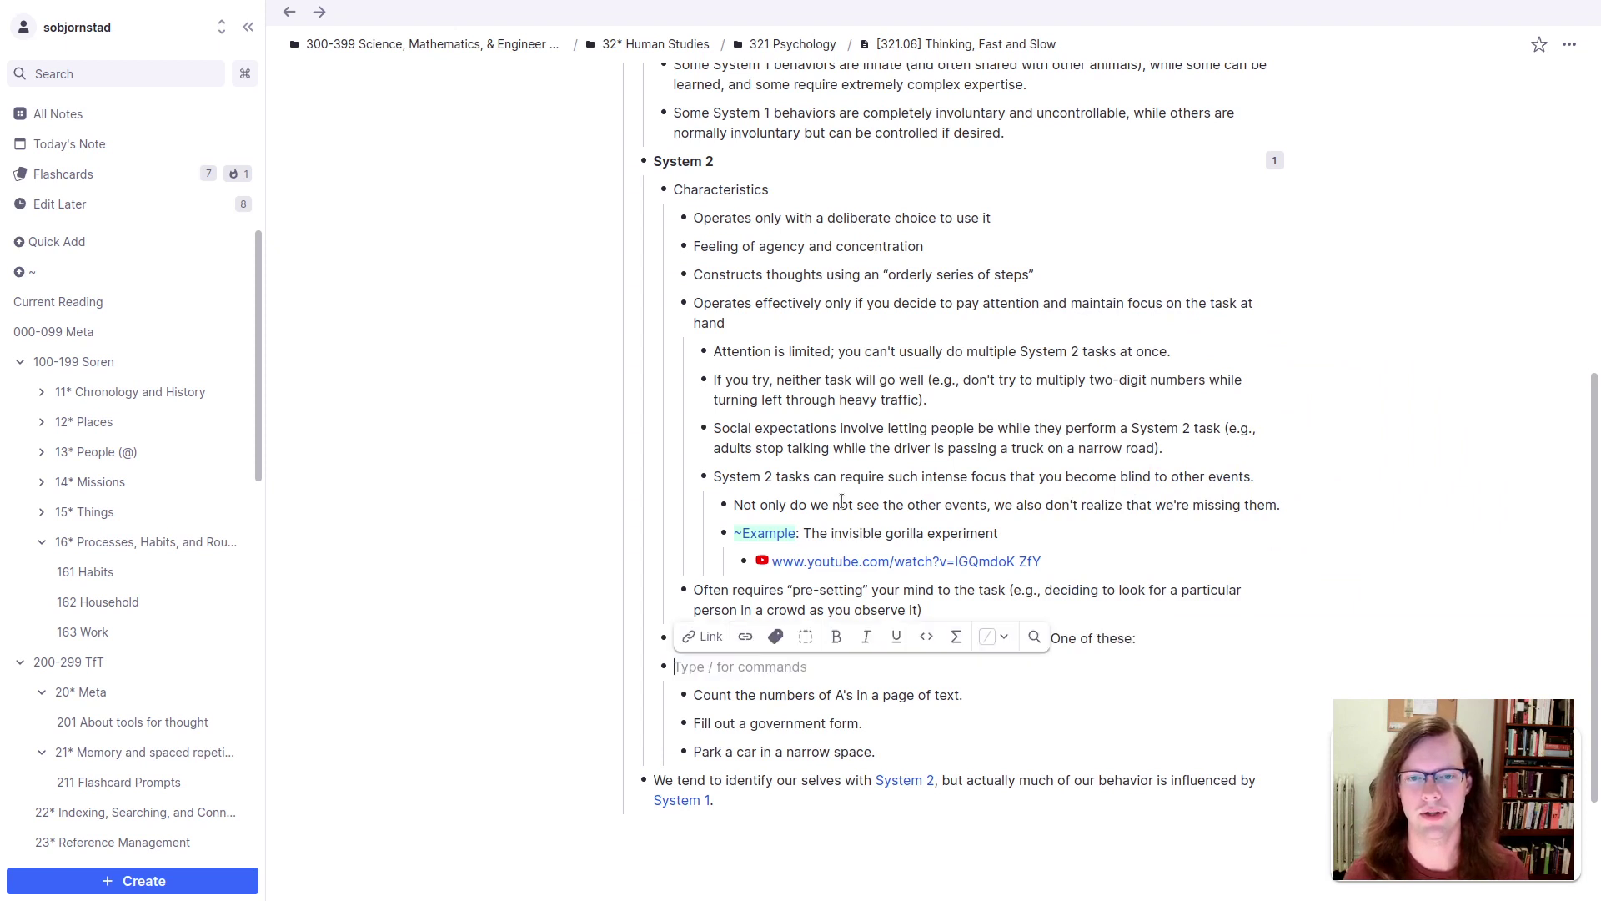
key(BackSpace)
key(shift+Down)
key(shift+Down)
key(shift+Down)
key(Tab)
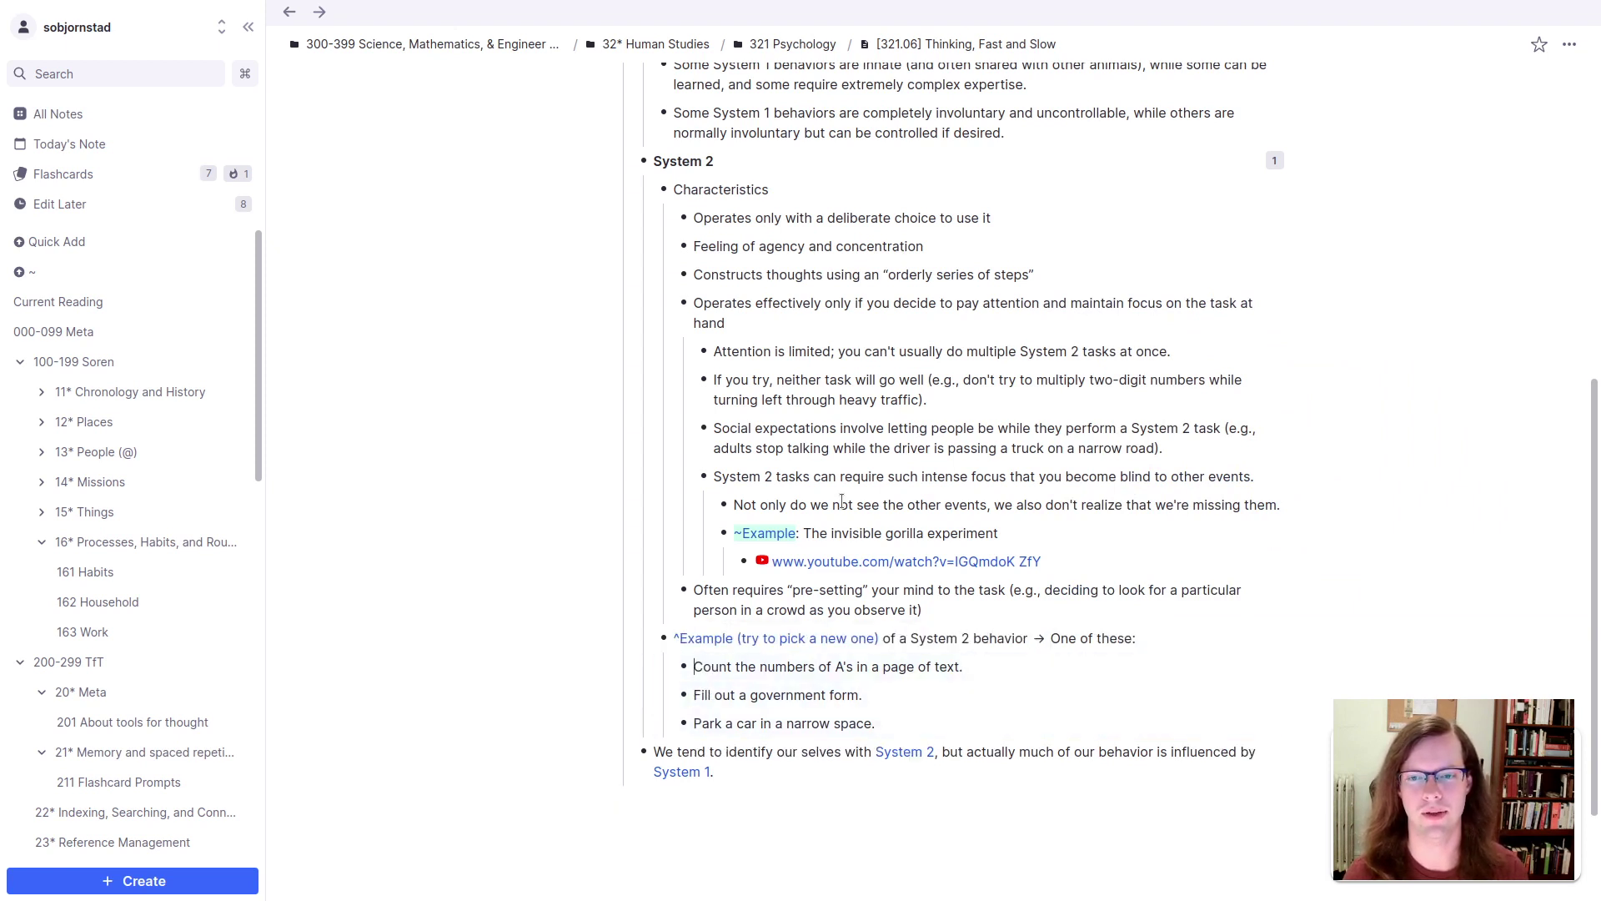
Step: Tag the "Count the numbers of A's" and "Fill out a government form" examples with Extra Card Detail
text(/extra card)
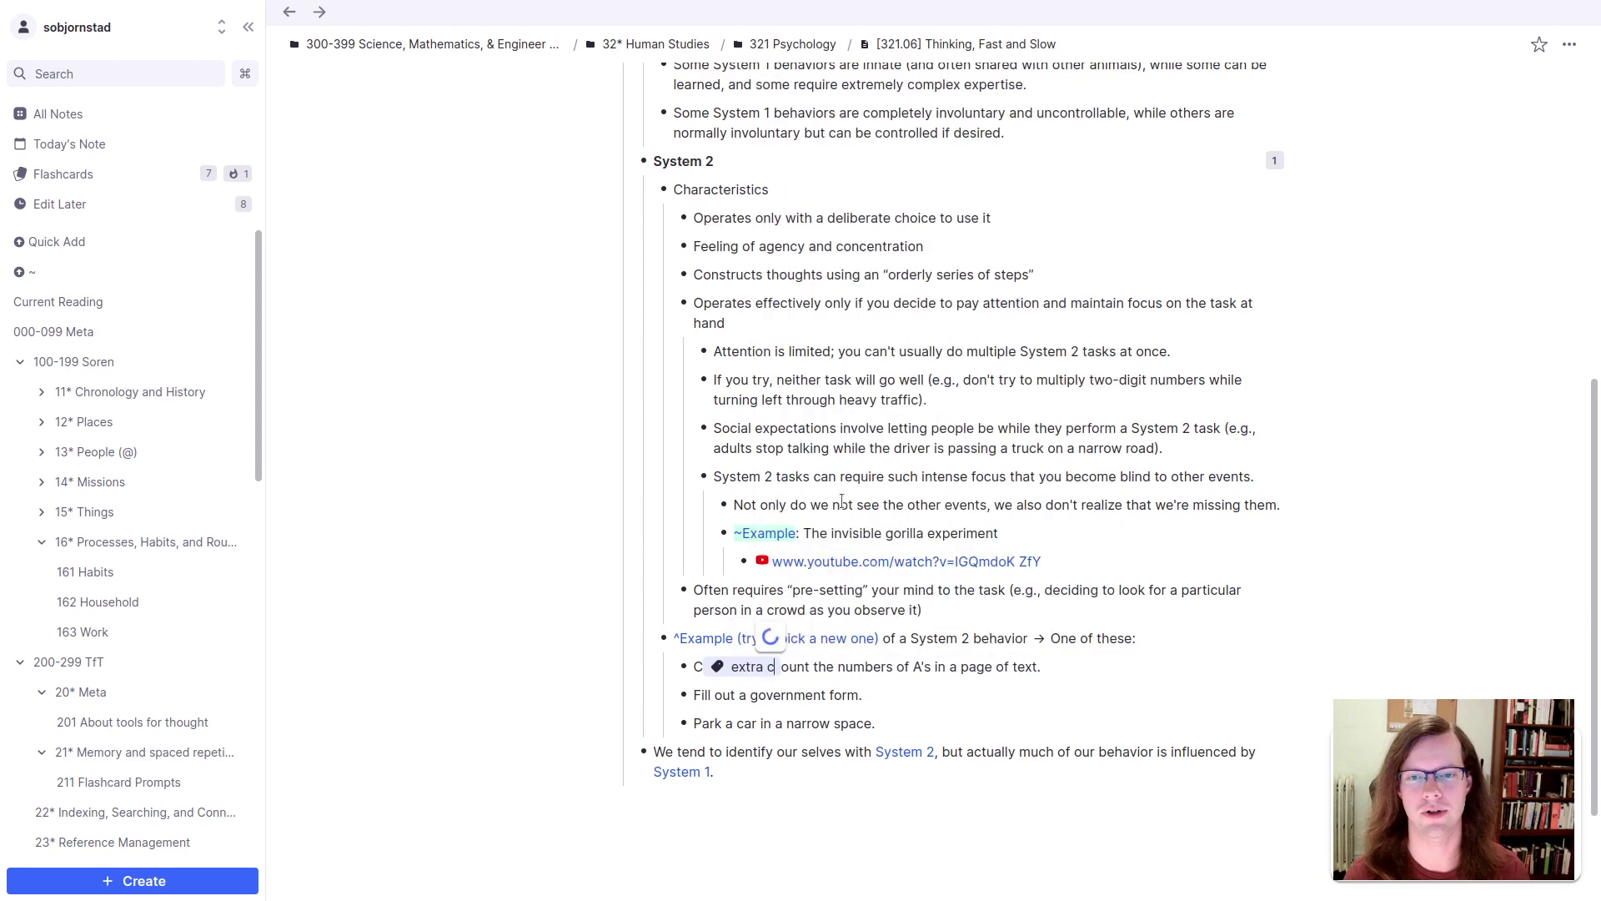
key(Return)
text(##extra card)
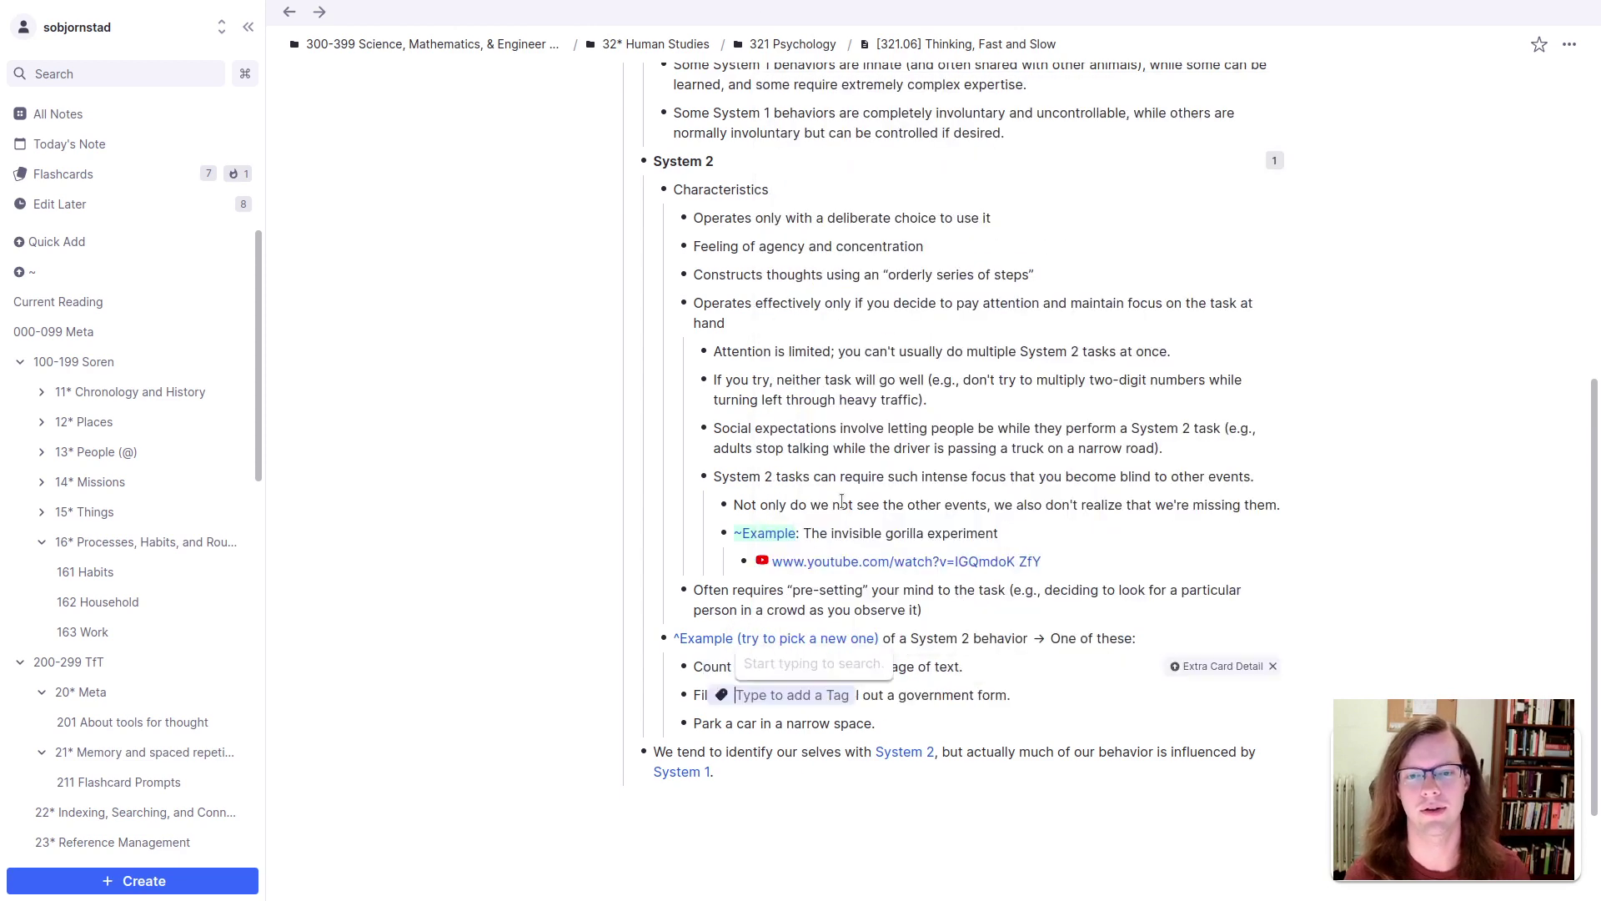
key(Return)
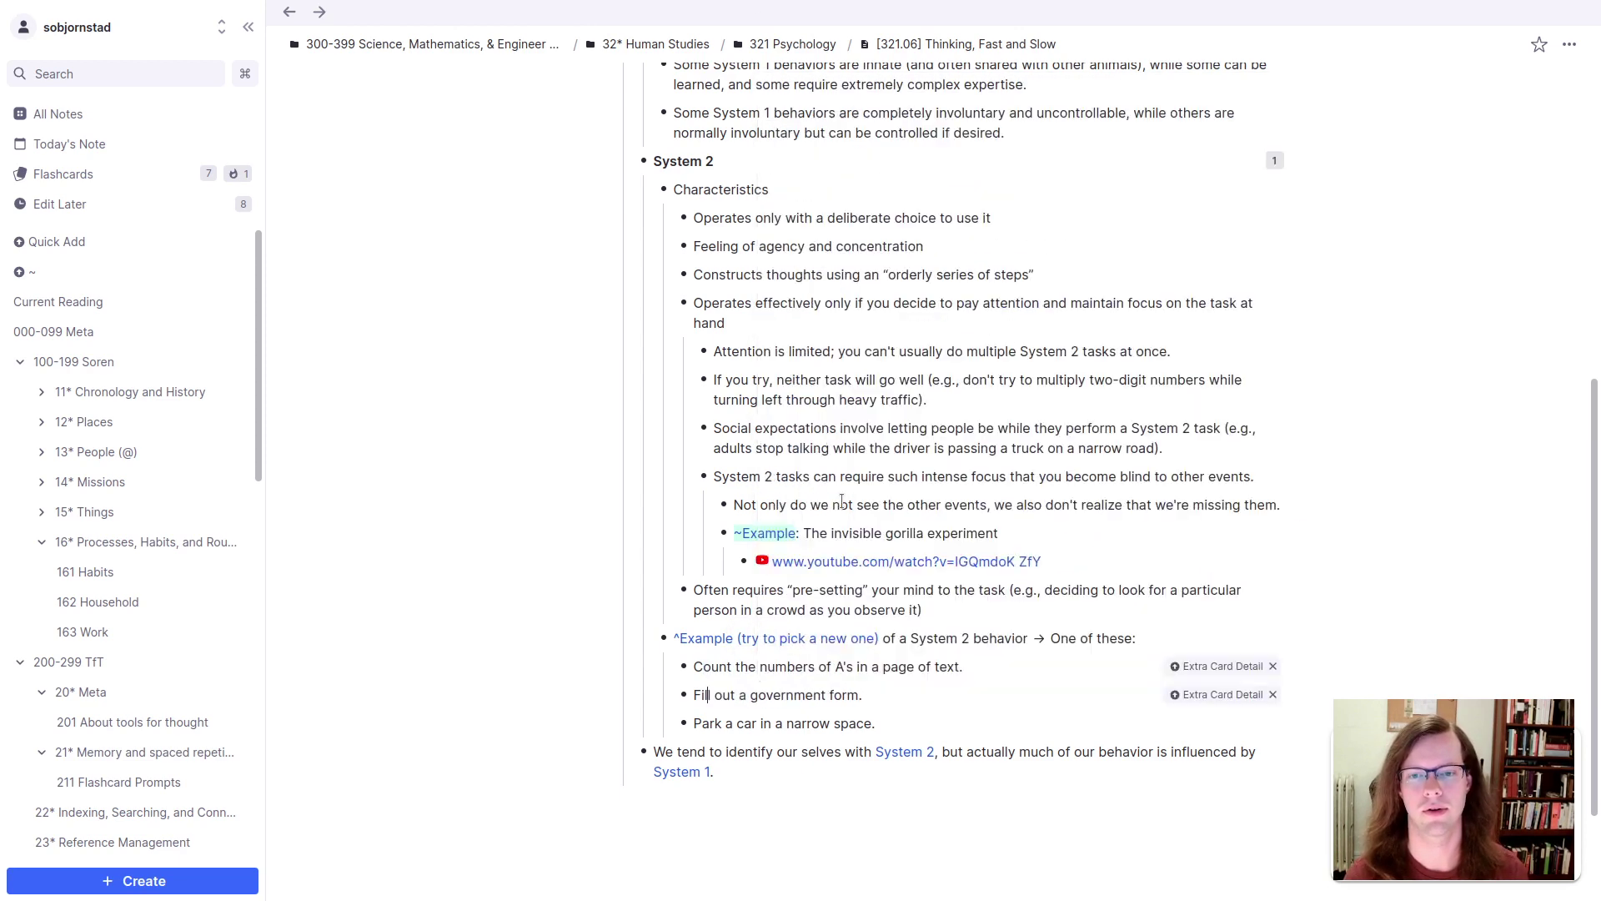
Step: Copy Extra Card Detail as a tag from its own page and paste it onto "Park a car in a narrow space."
key(Down)
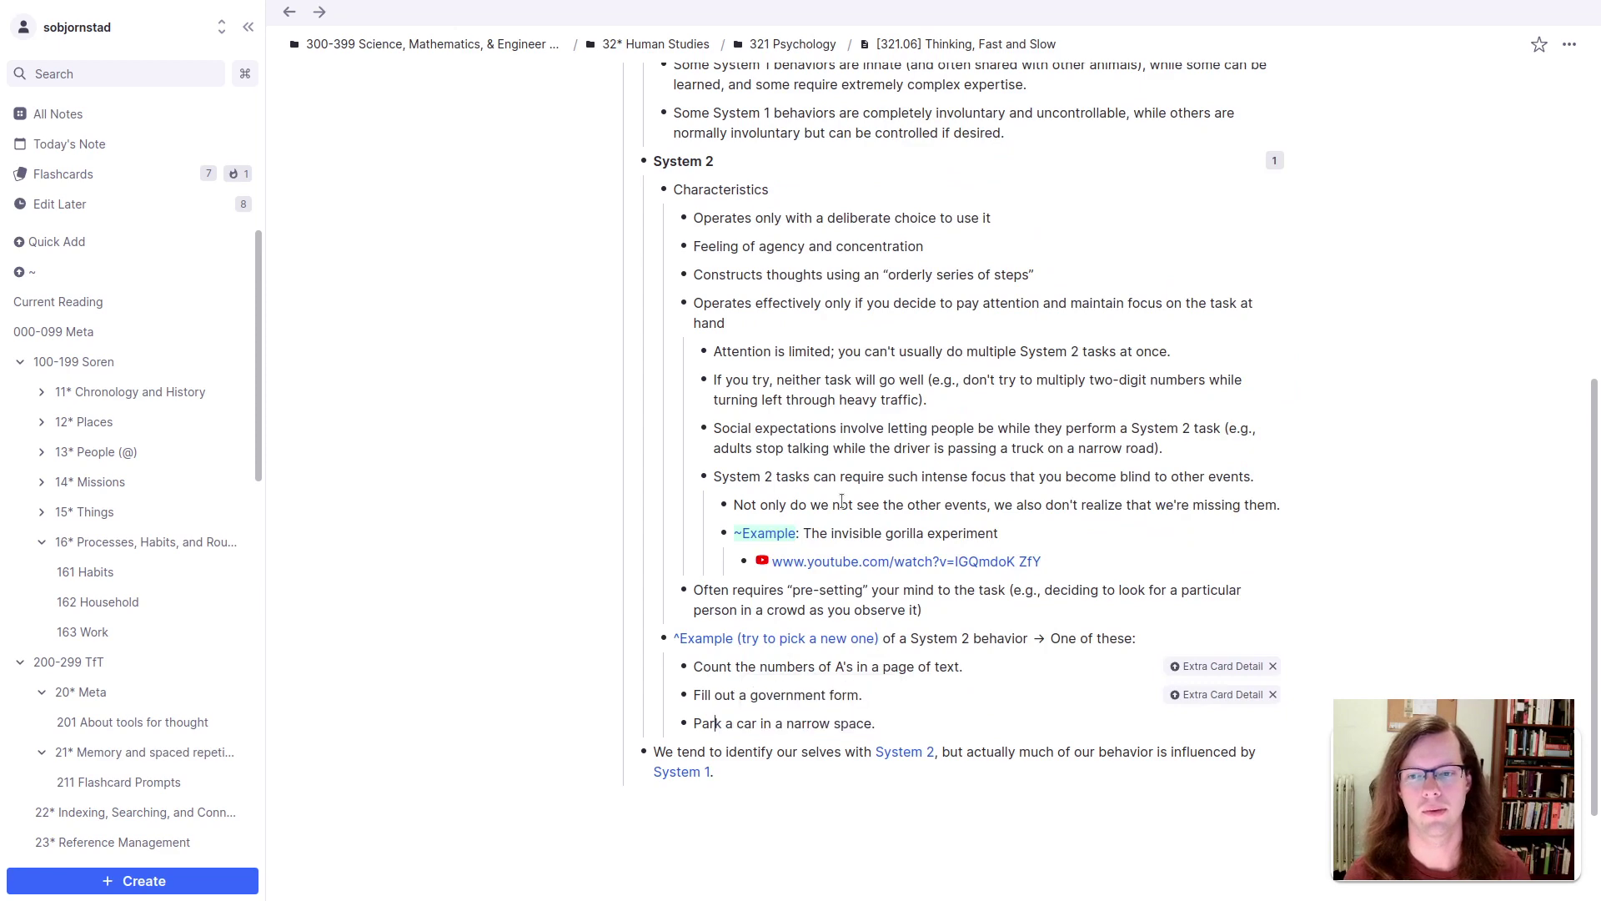
click(1221, 695)
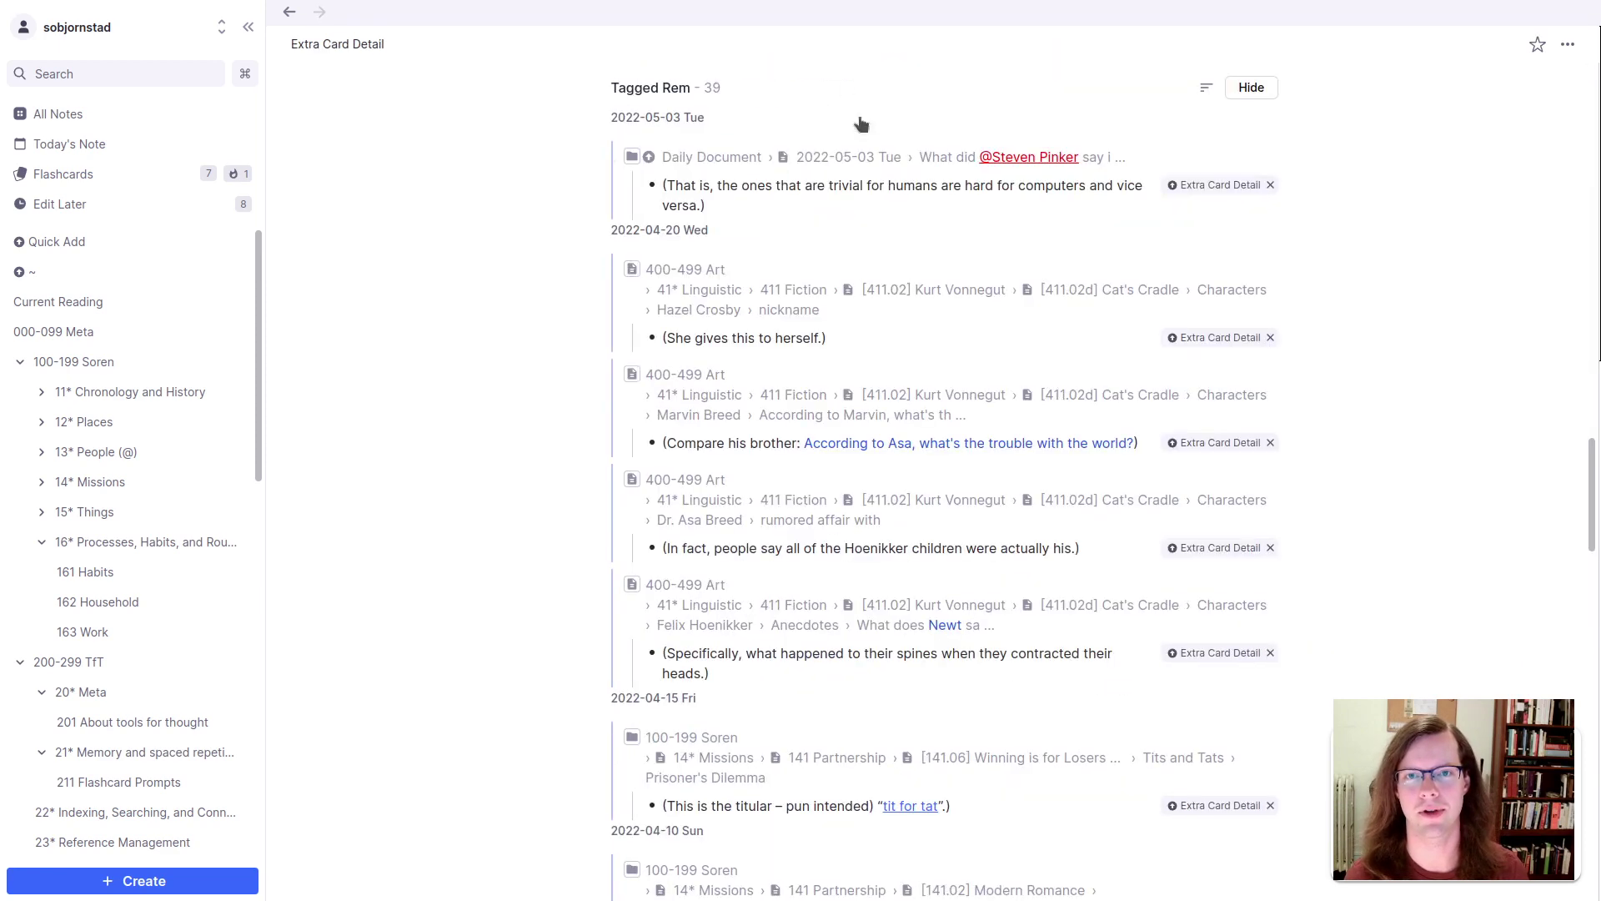
scroll(841, 188, up, 10)
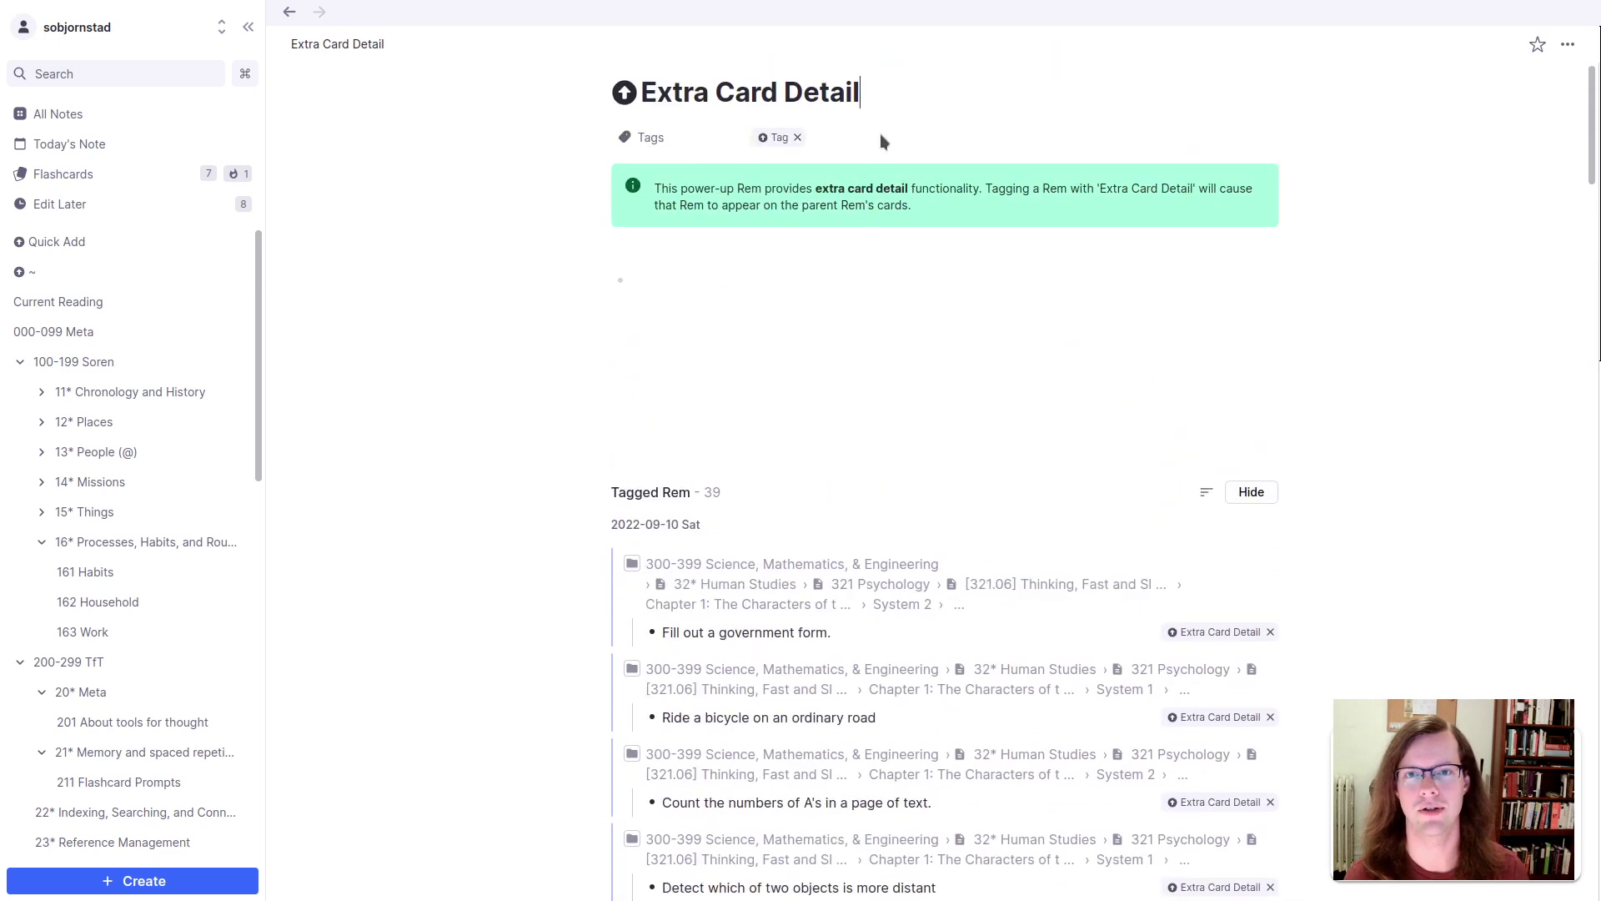
text(/copy rem)
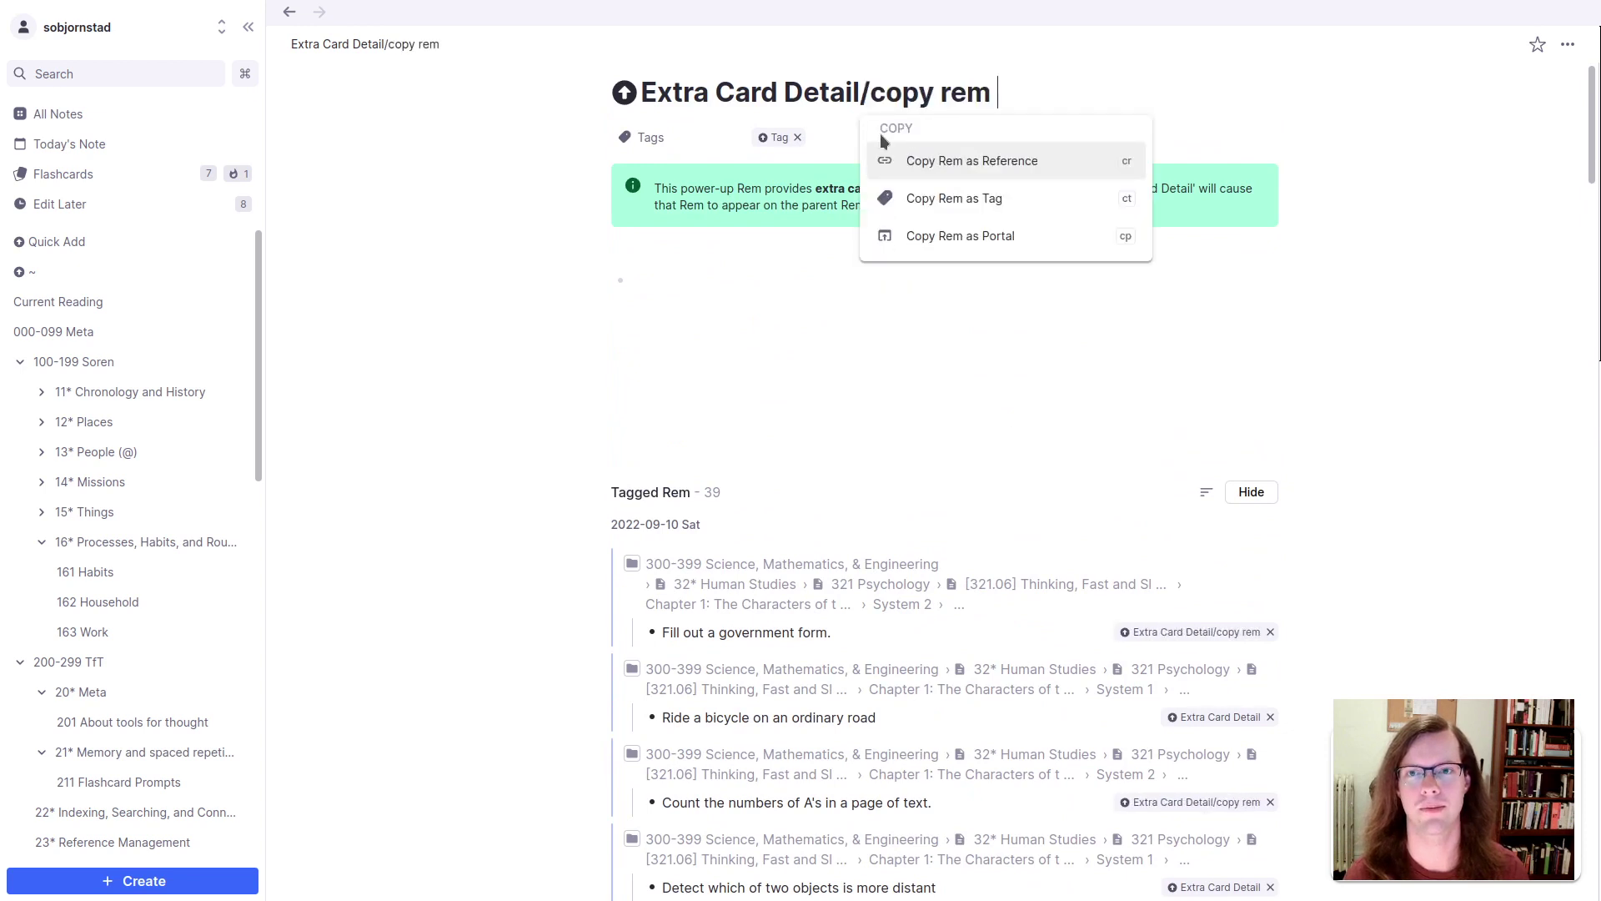
key(Down)
key(Return)
key(alt+Left)
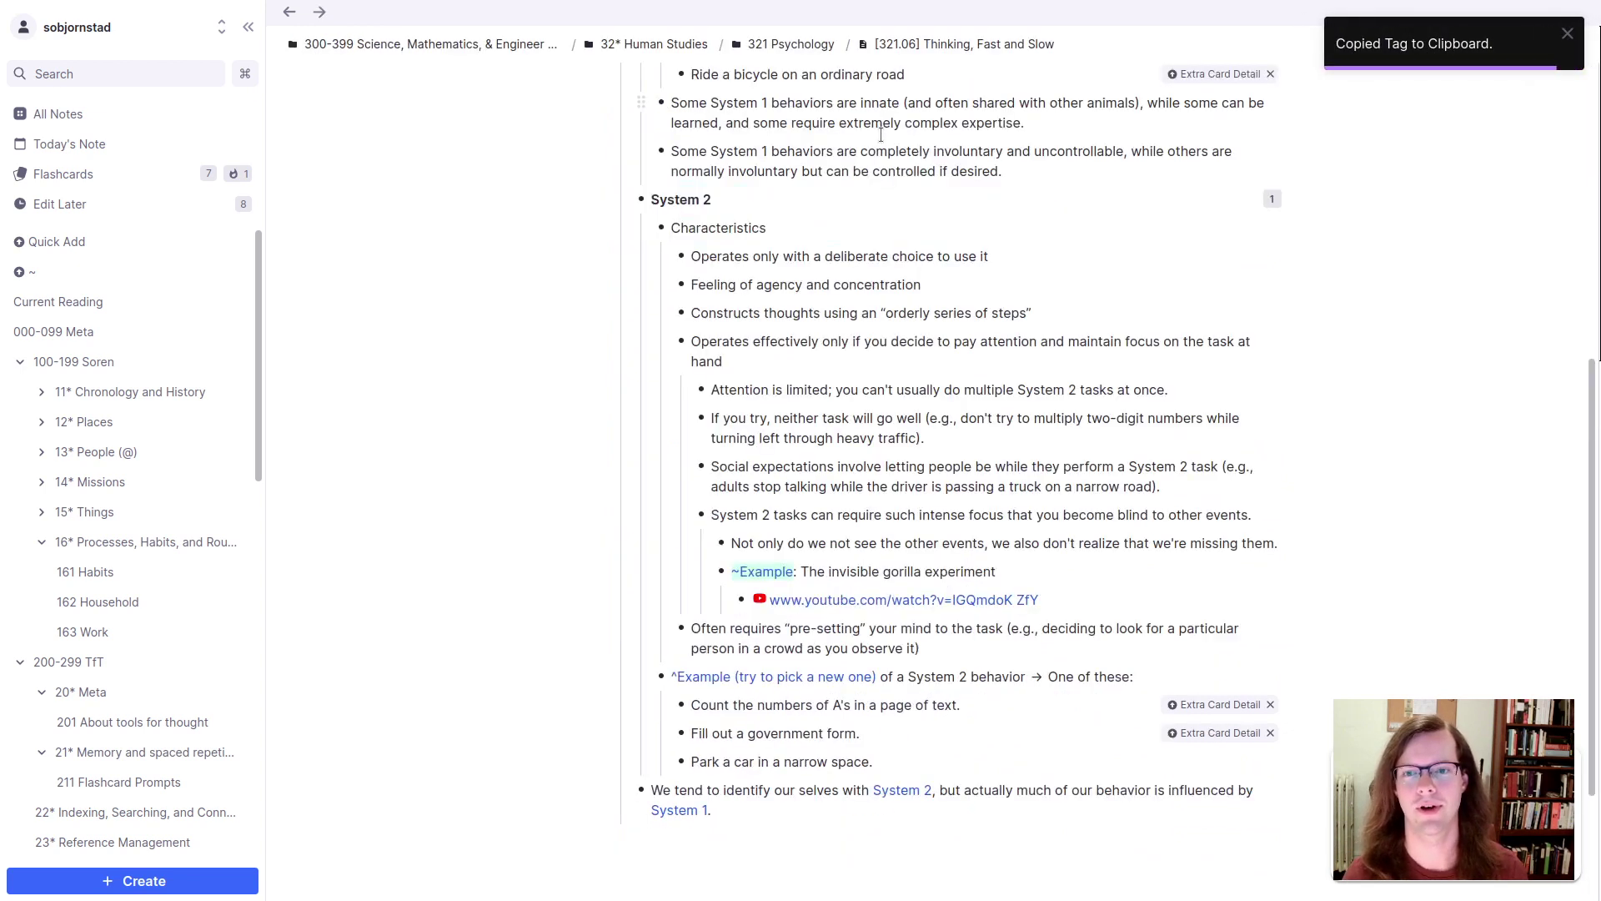
click(1017, 759)
key(ctrl+v)
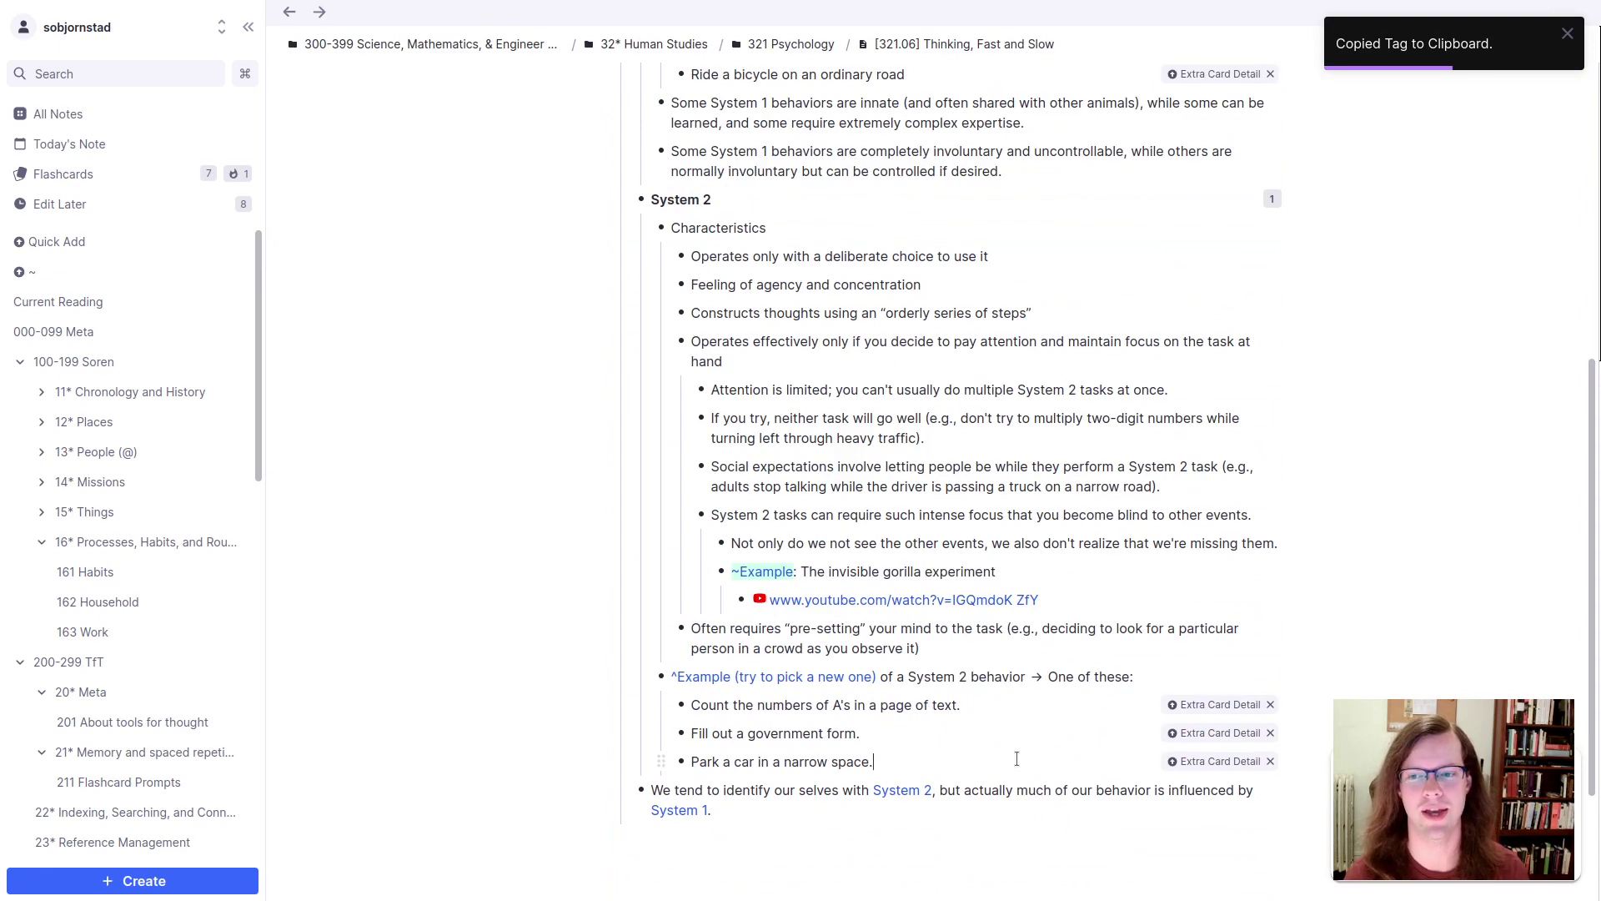
Step: Remove the Extra Card Detail tag from all three System 2 examples
click(1271, 706)
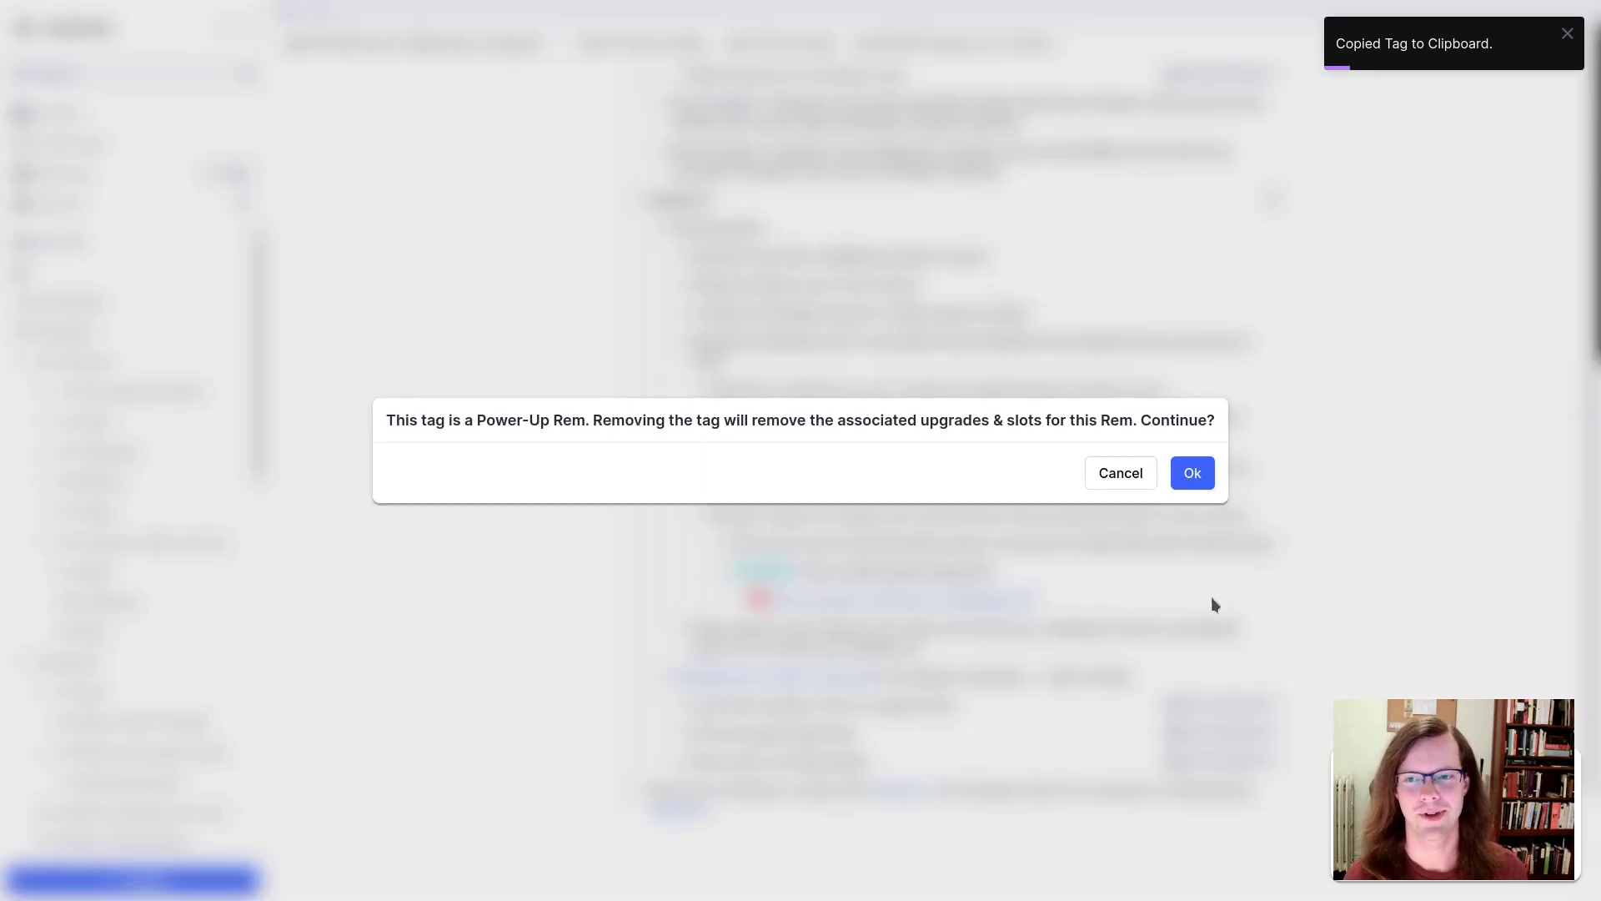
click(1193, 473)
click(1222, 716)
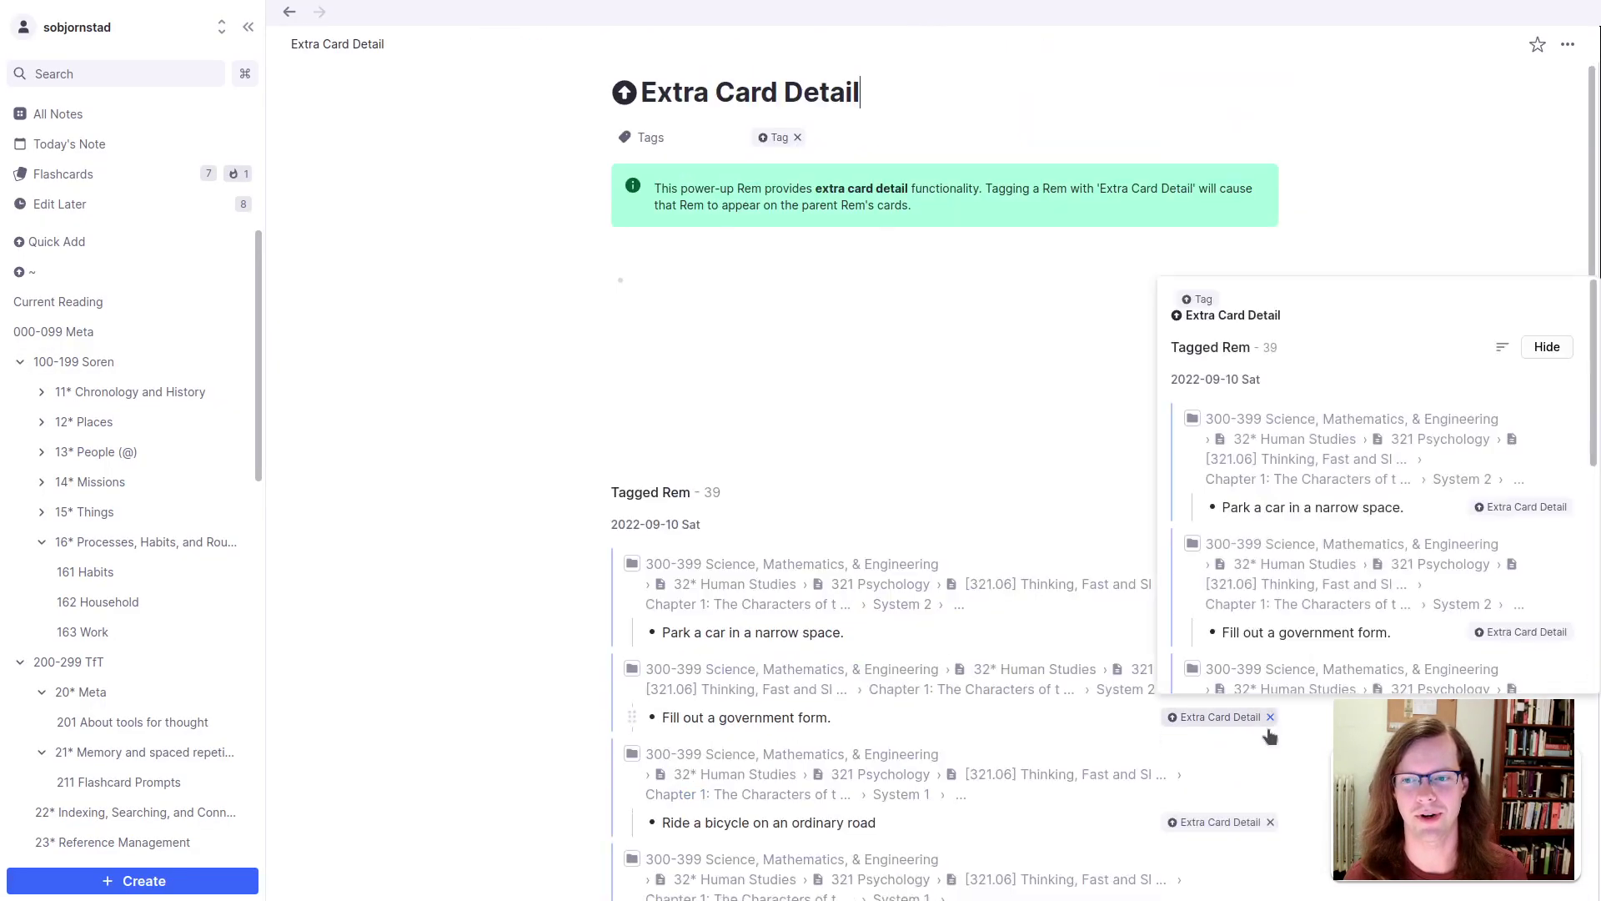
scroll(1166, 675, down, 4)
key(super+bracketleft)
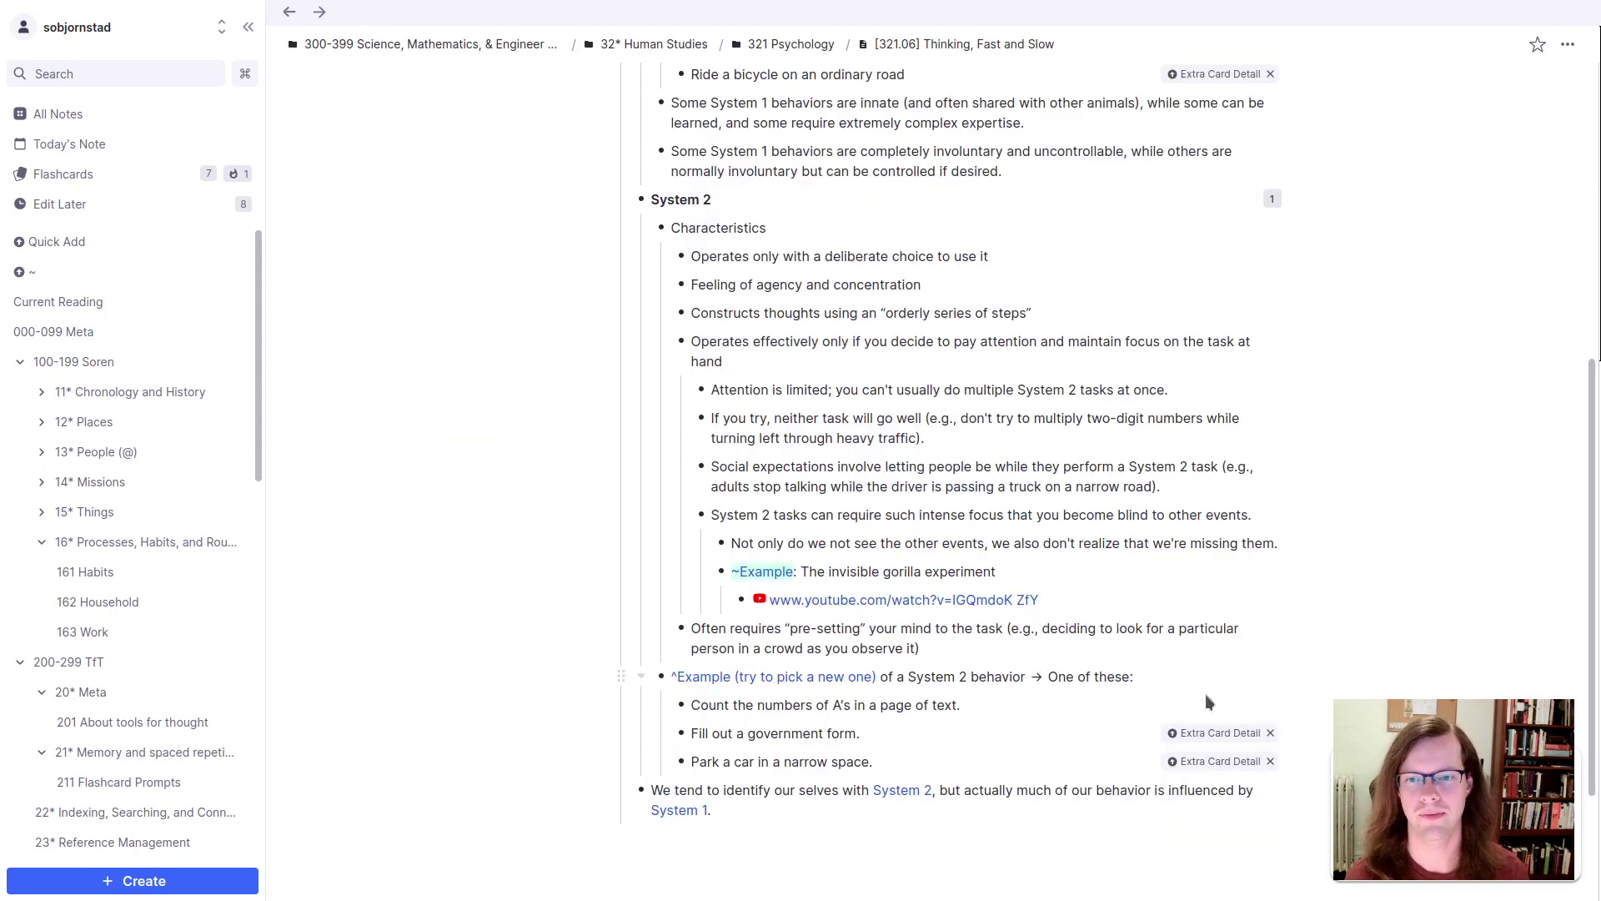
click(1271, 734)
click(1192, 473)
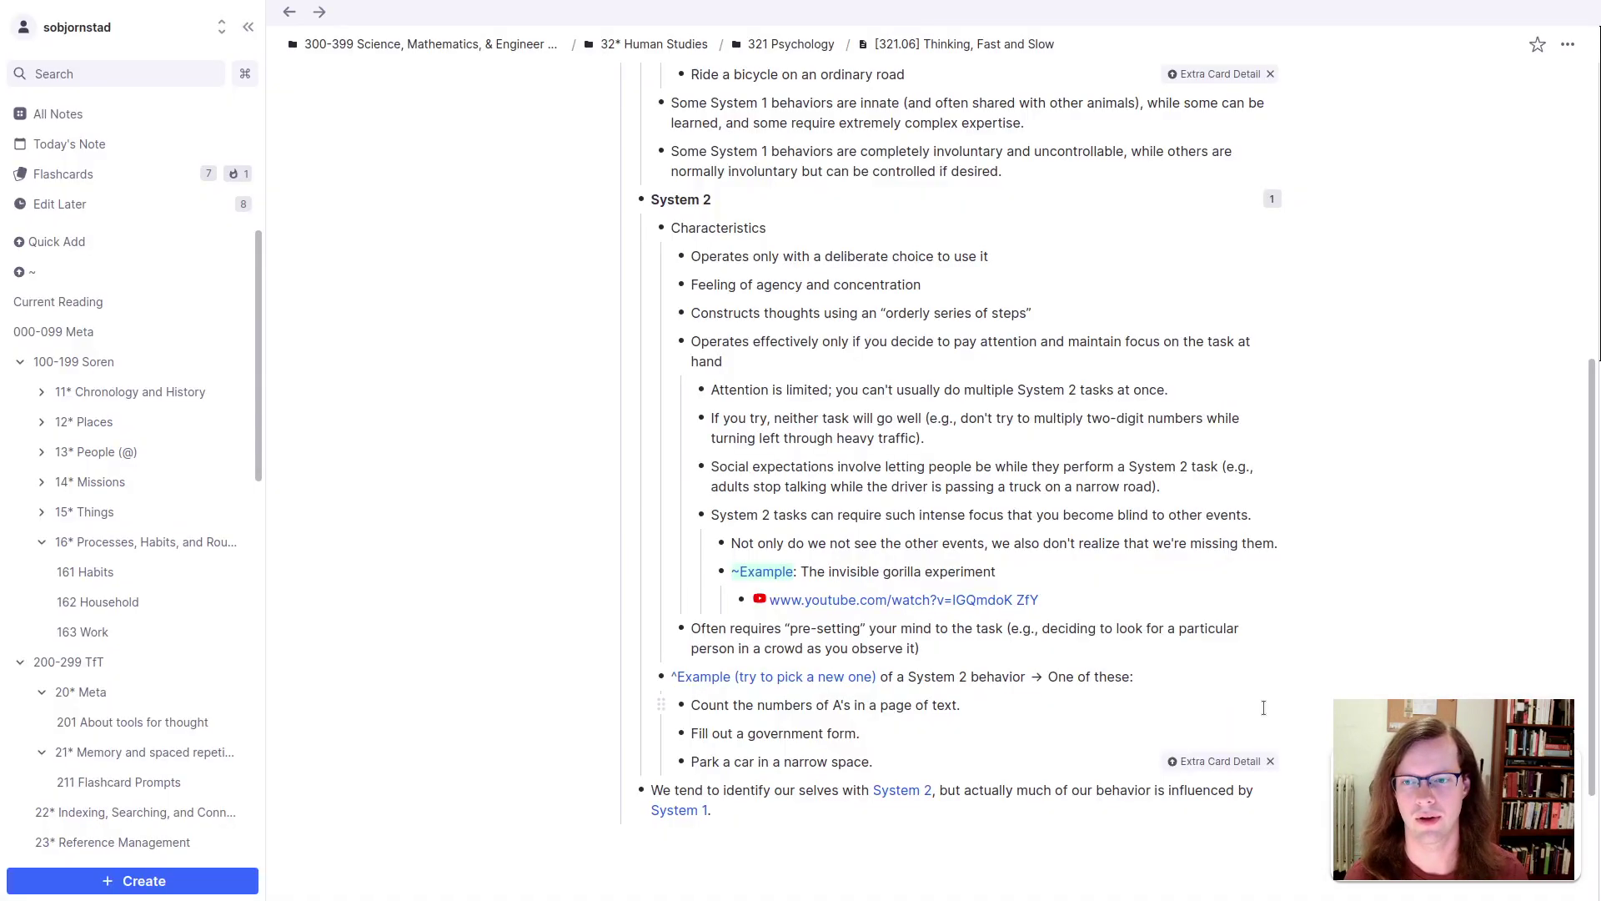
click(1271, 761)
click(1193, 472)
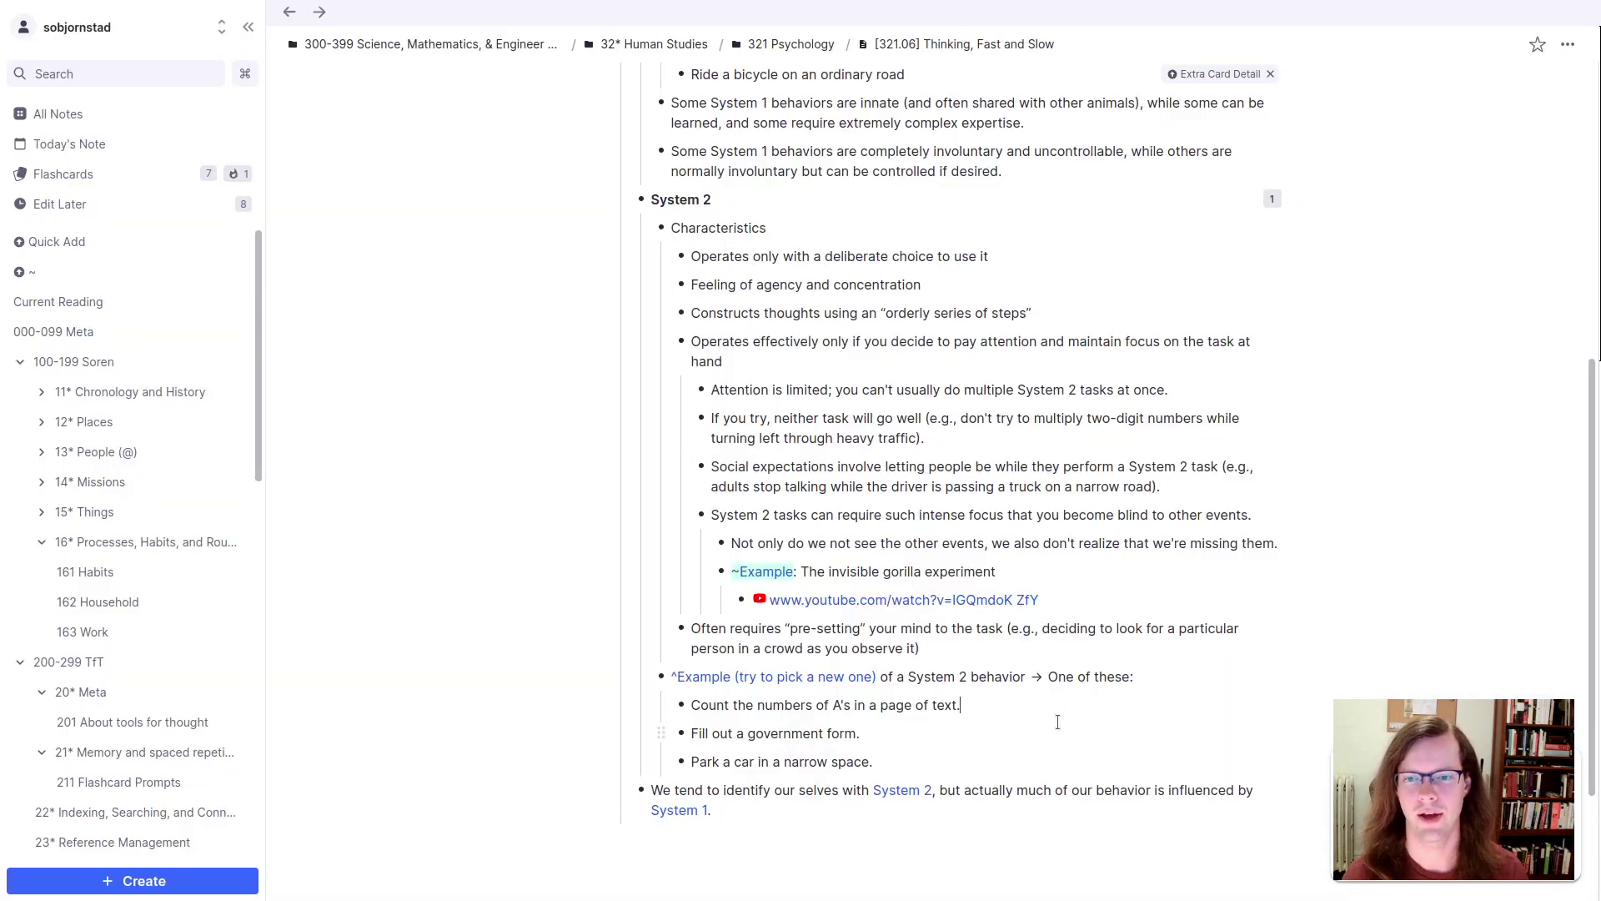
Step: Apply the Extra Card Detail tag to all three System 2 examples together and view the actions available for the tag
key(super+z)
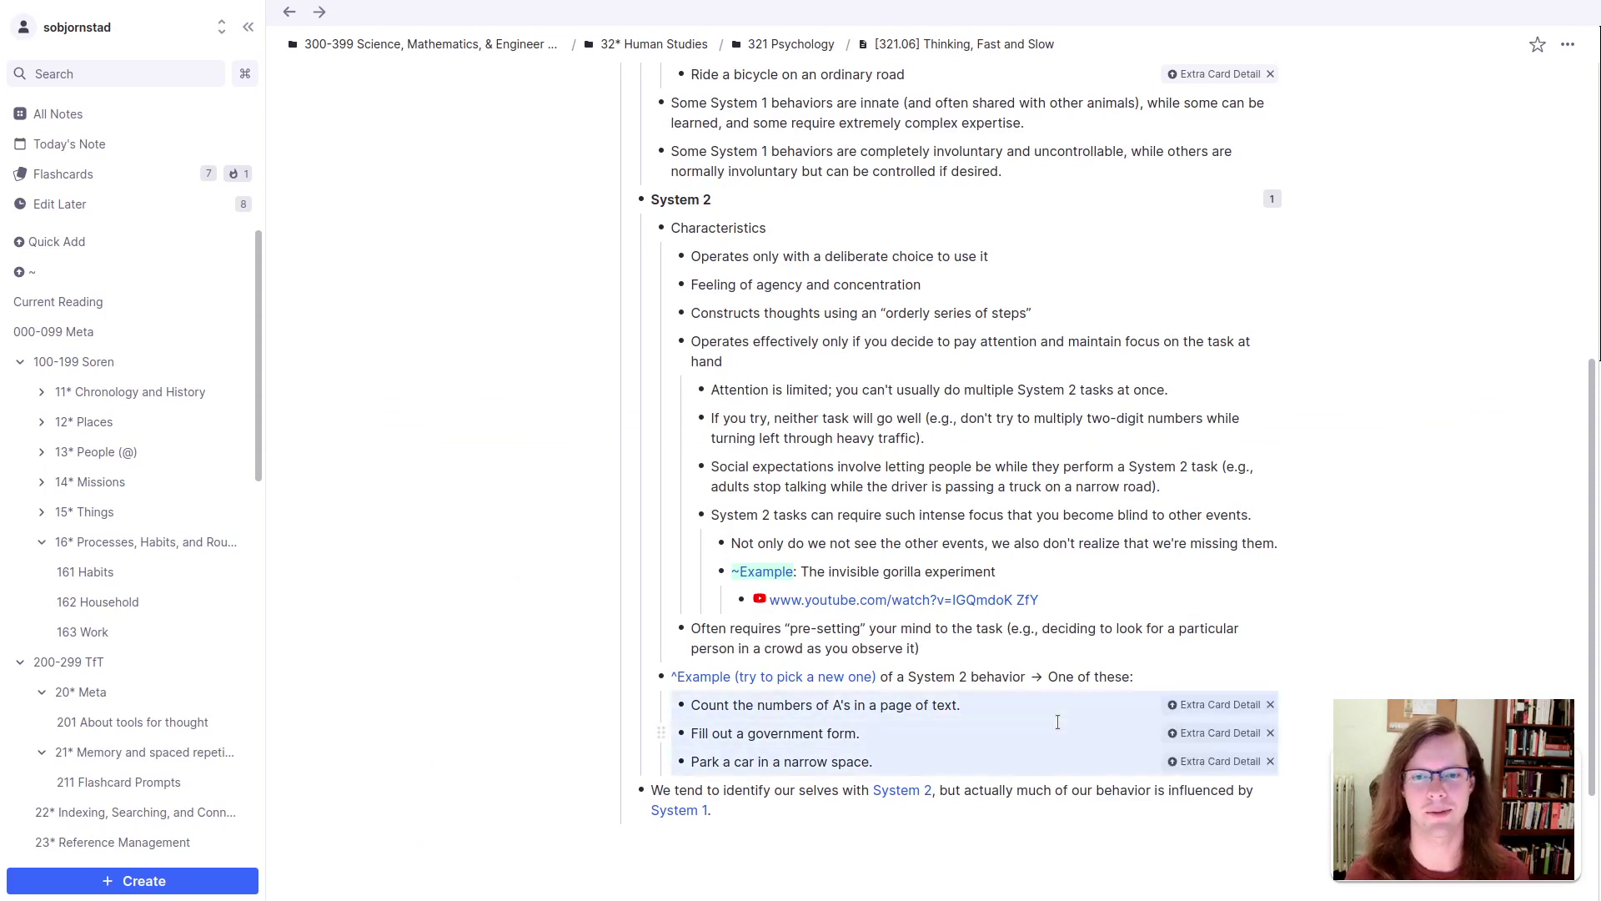
key(Escape)
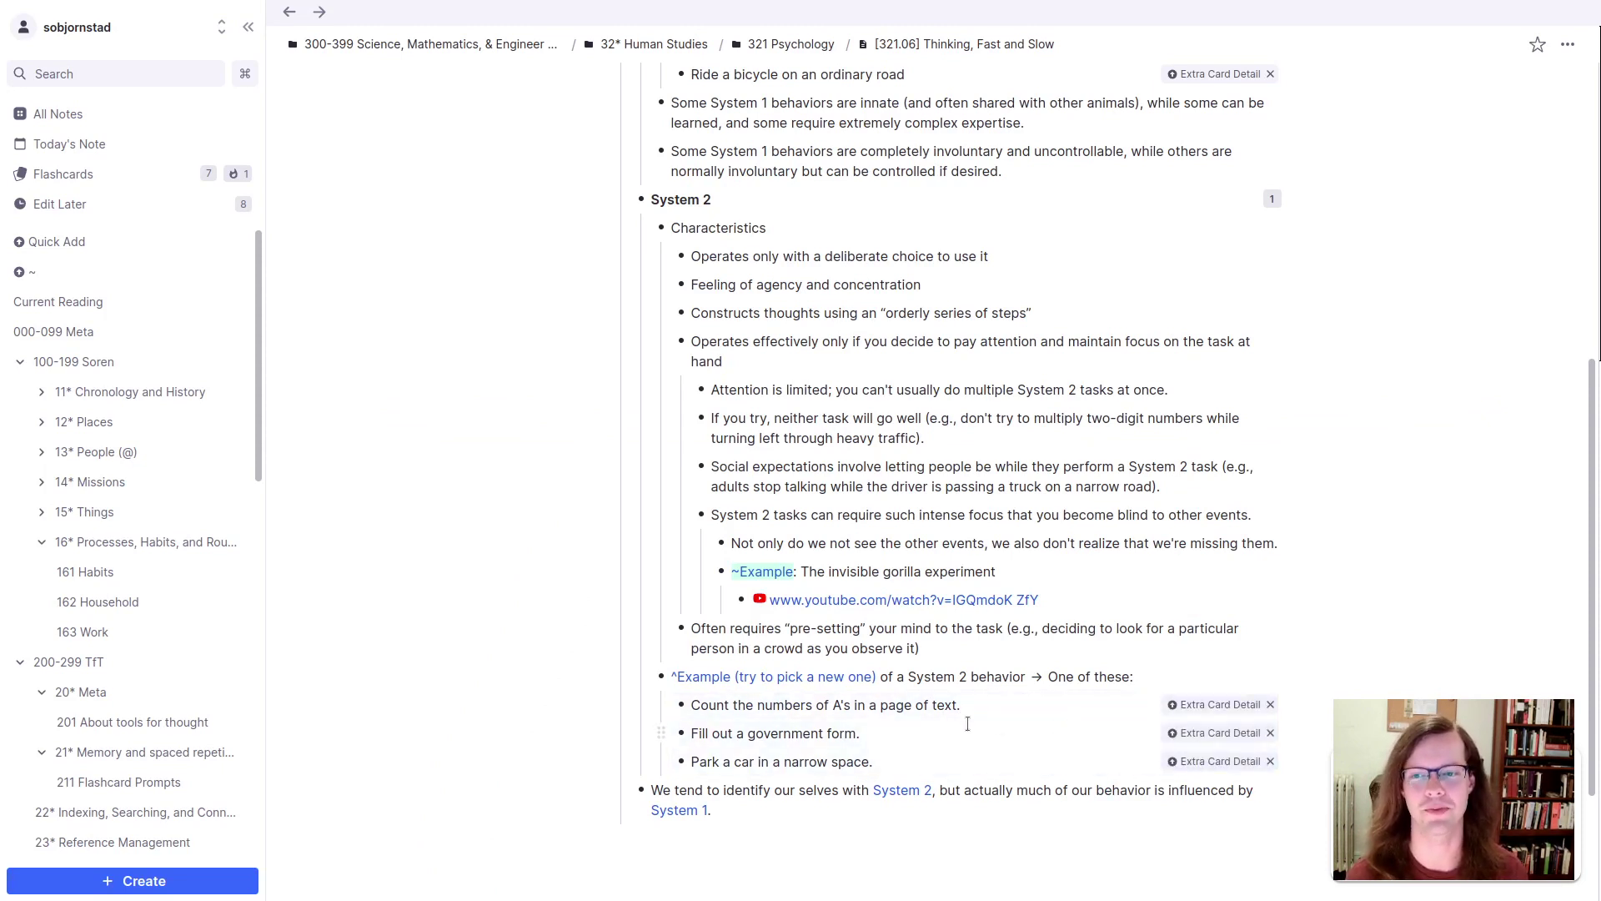
click(1233, 704)
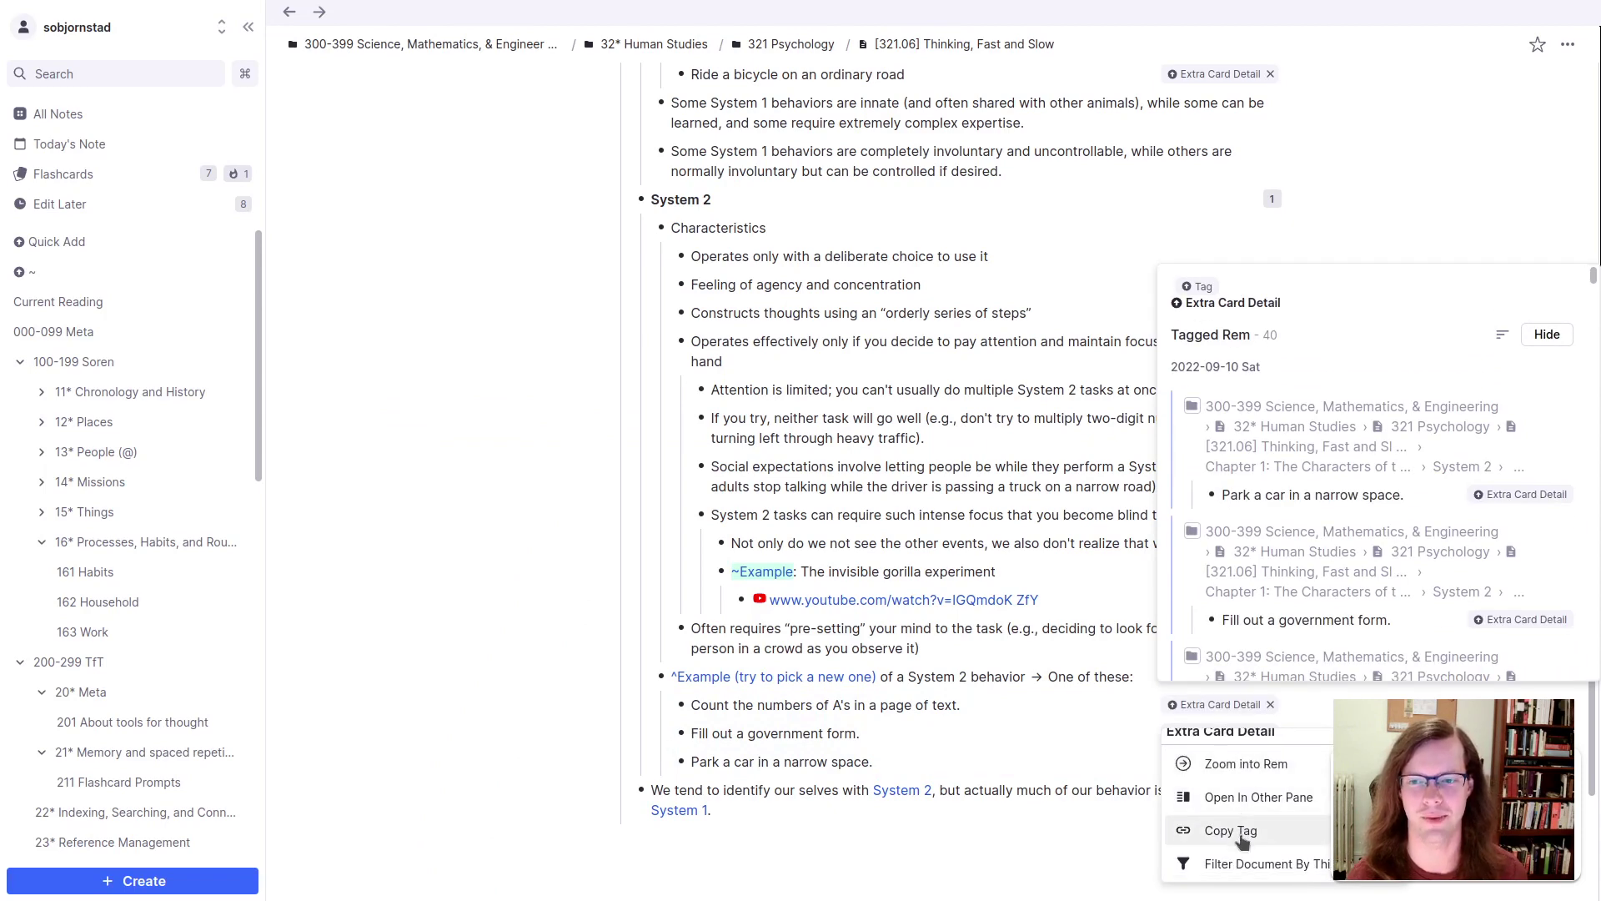
click(1006, 717)
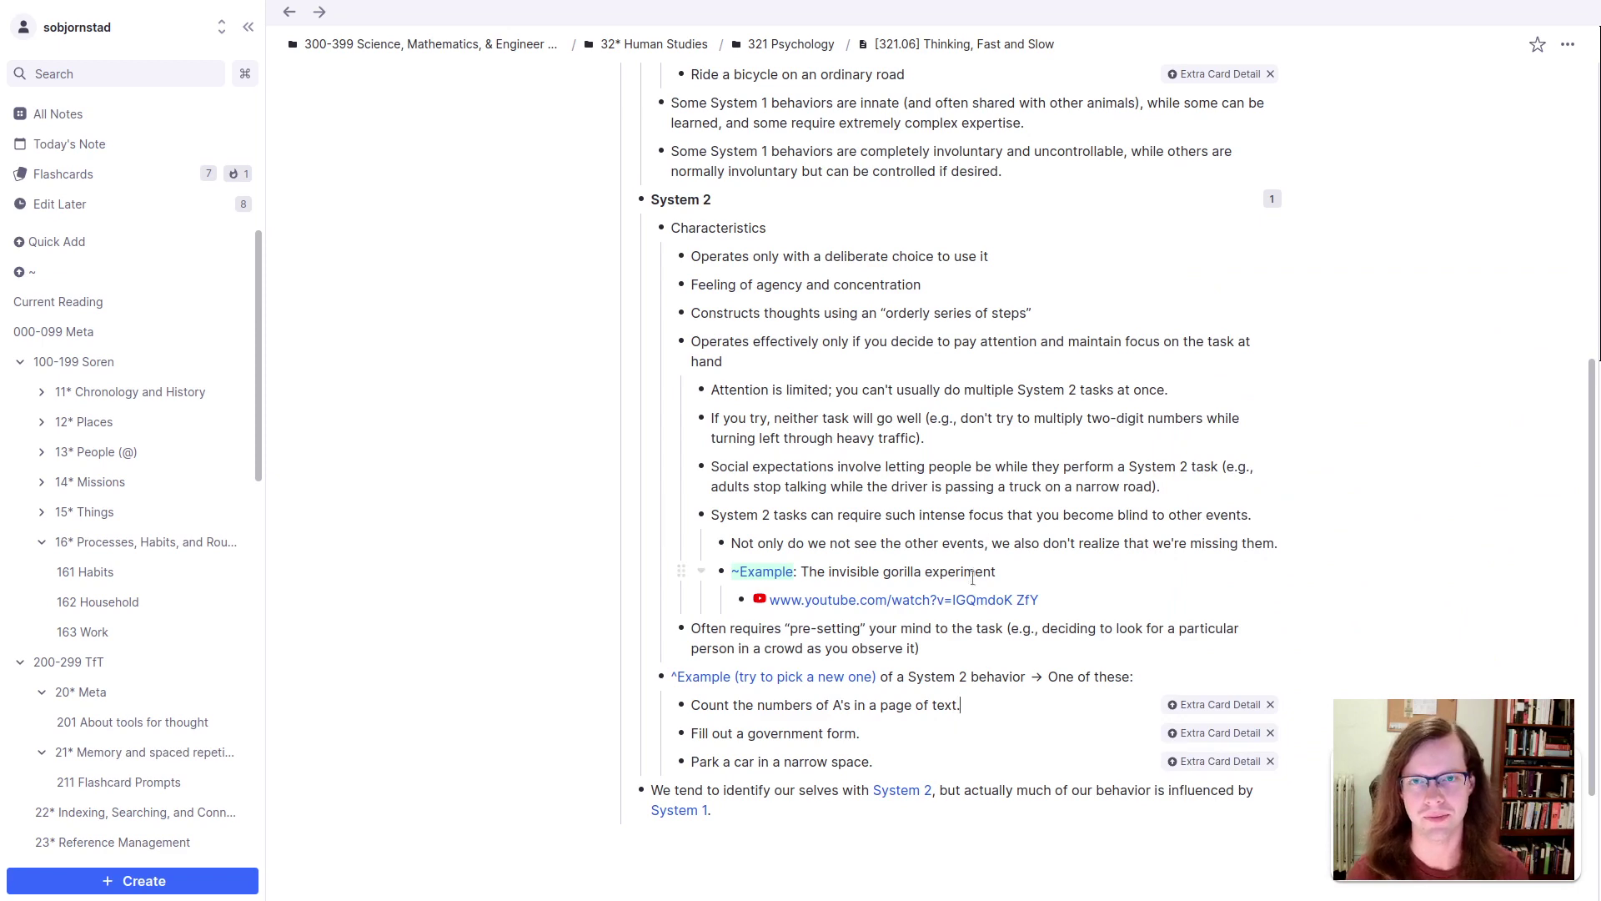
Step: Move the "speed and ease" and "effortfulness" descriptors out of System 1's Characteristics to directly under System 1, above that heading
scroll(960, 659, up, 5)
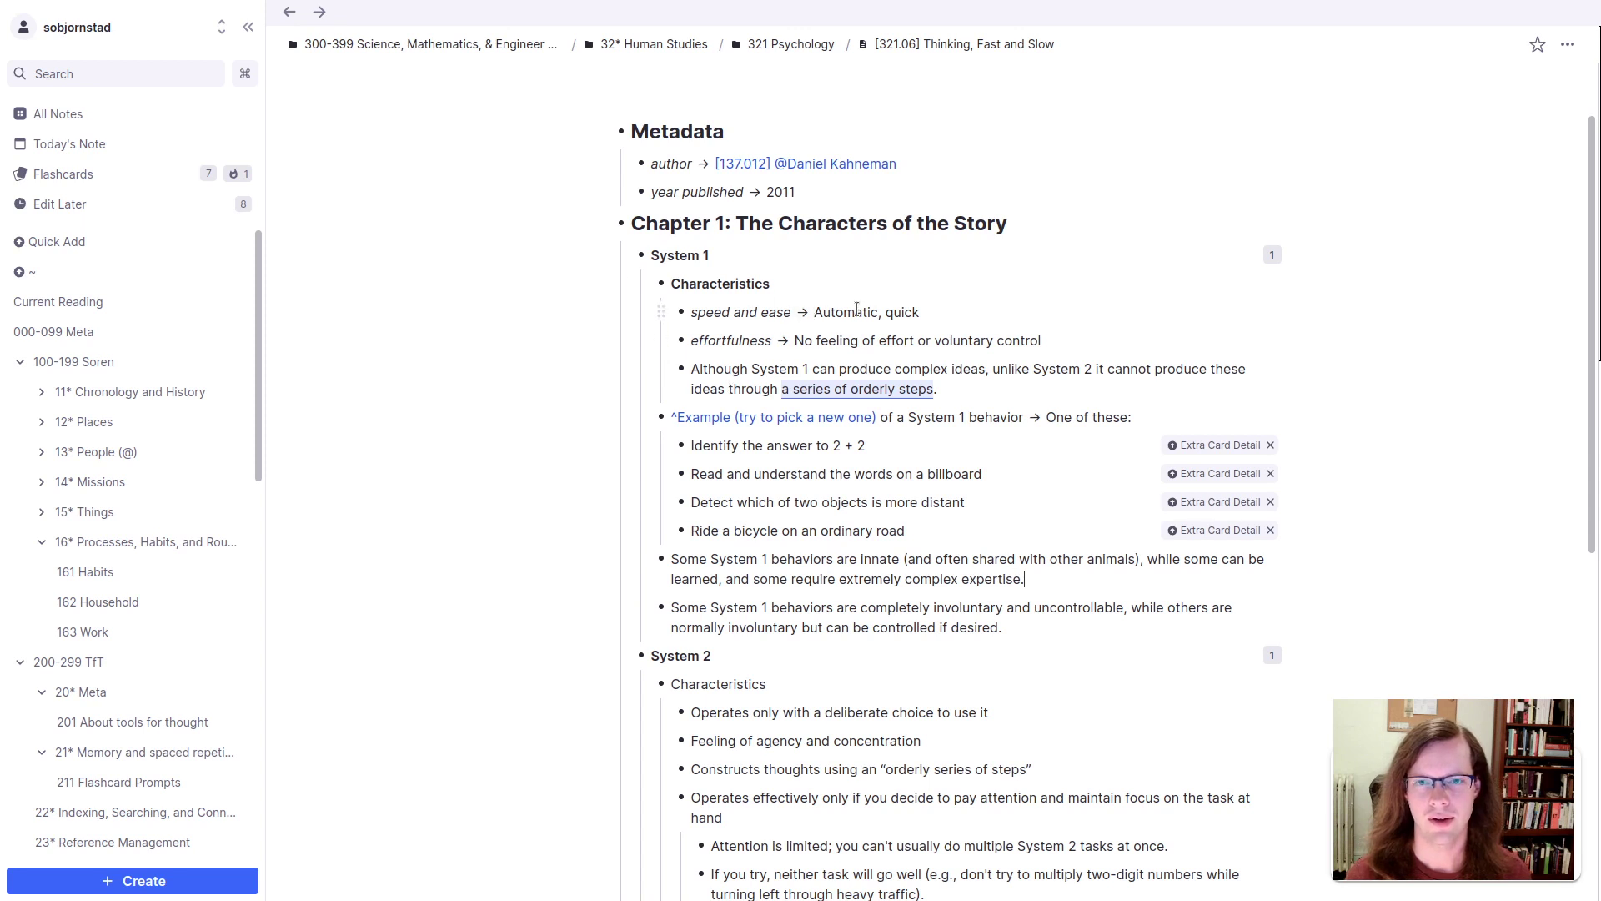
drag(848, 311, 845, 342)
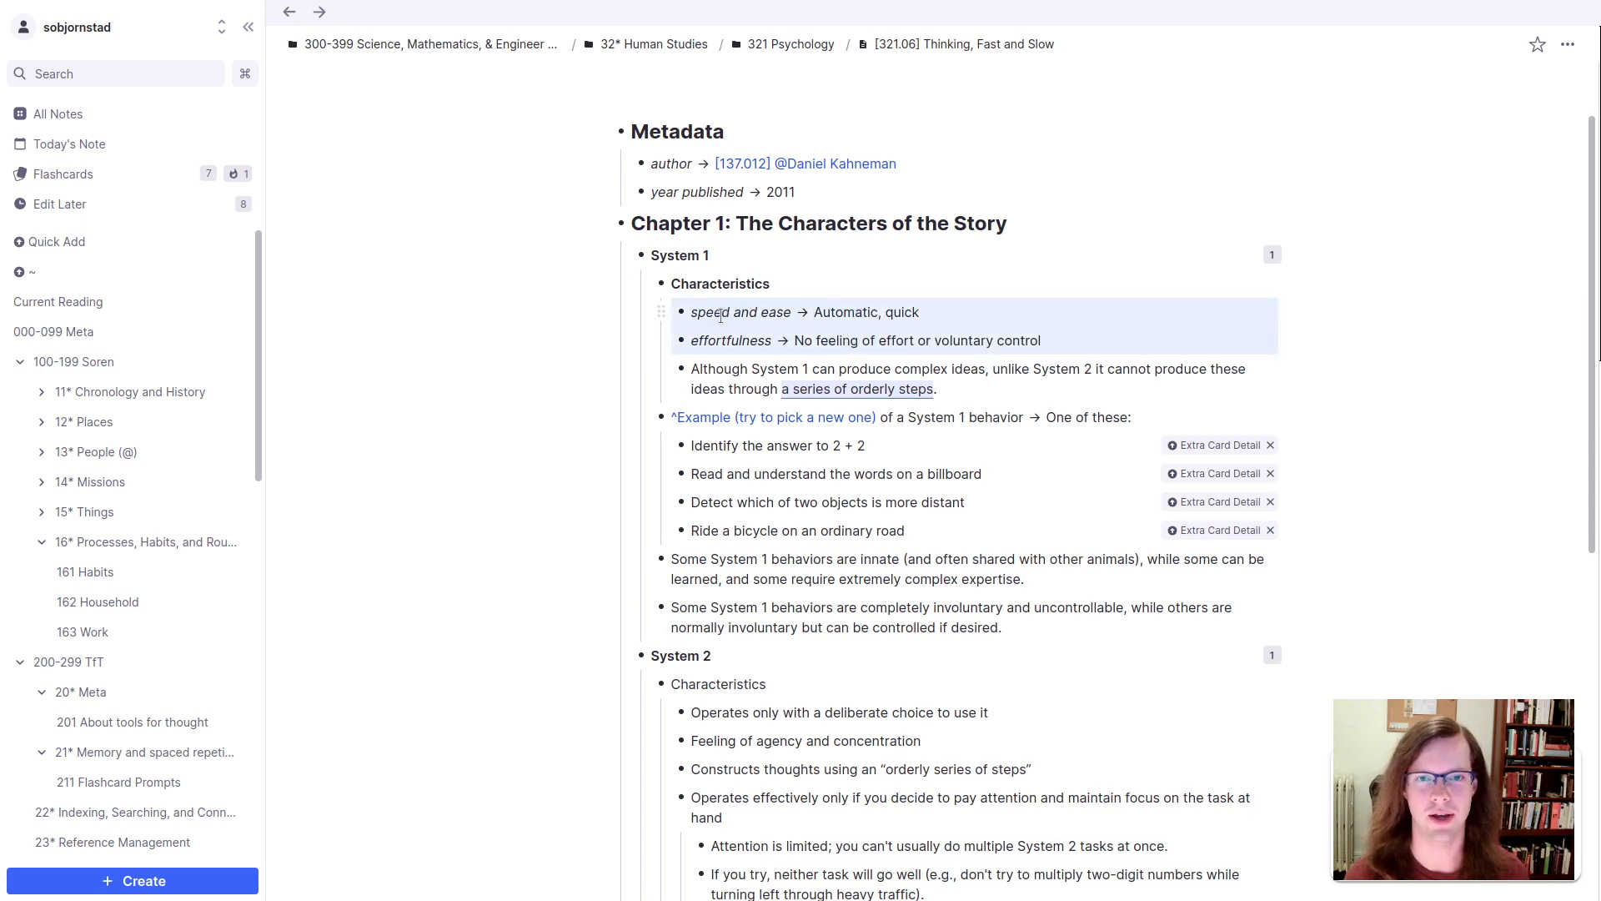
key(shift+Tab)
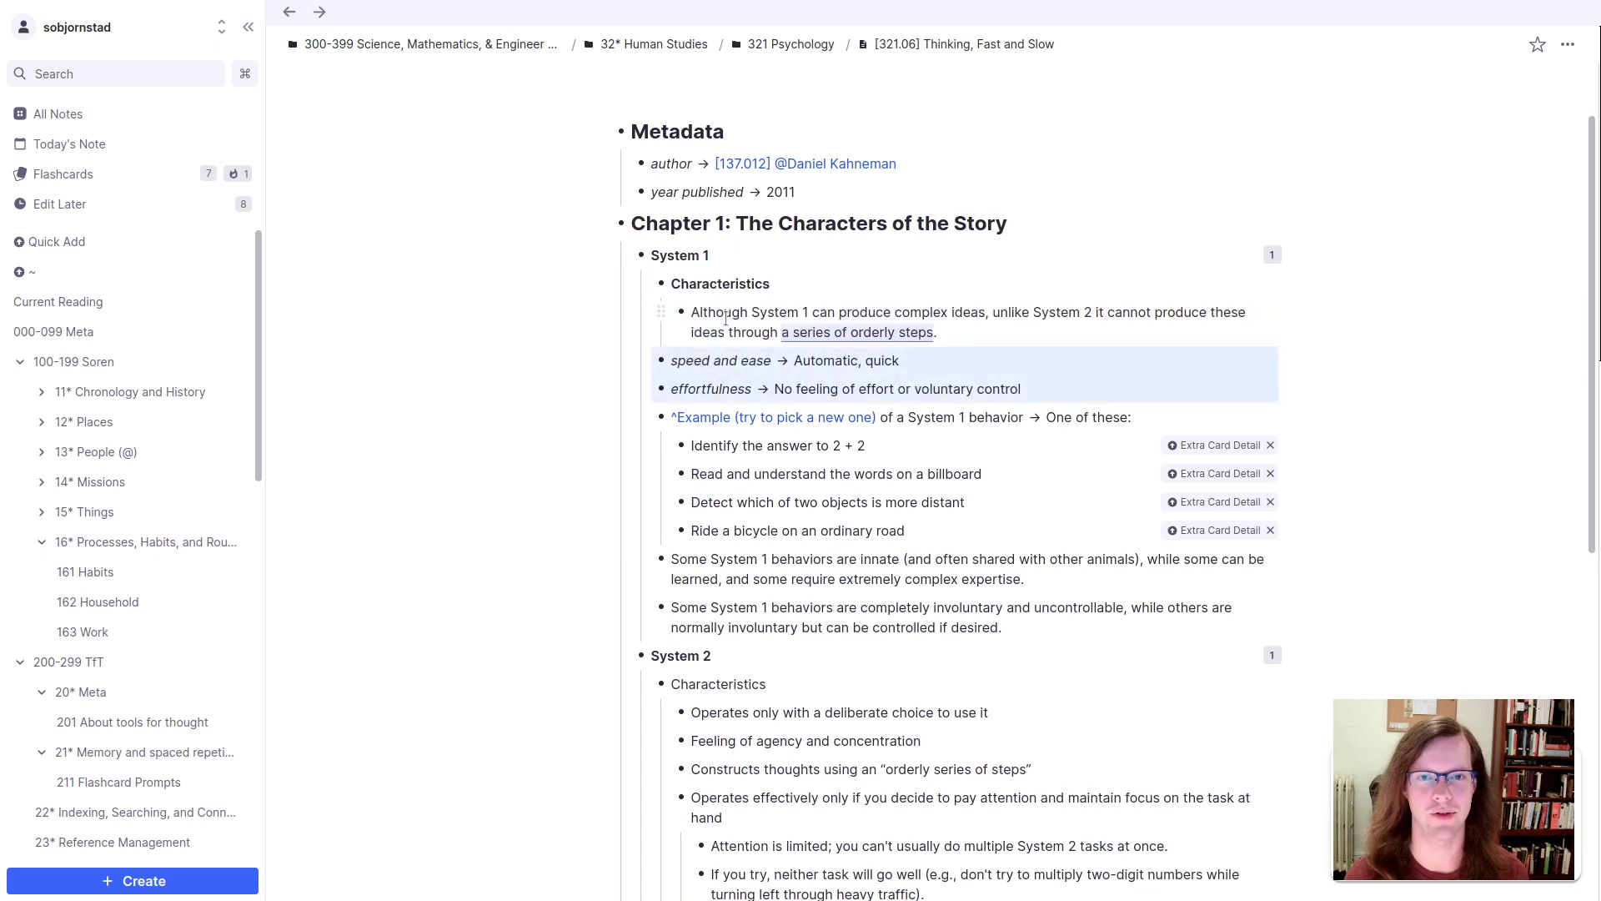
key(super+shift+Up)
key(Escape)
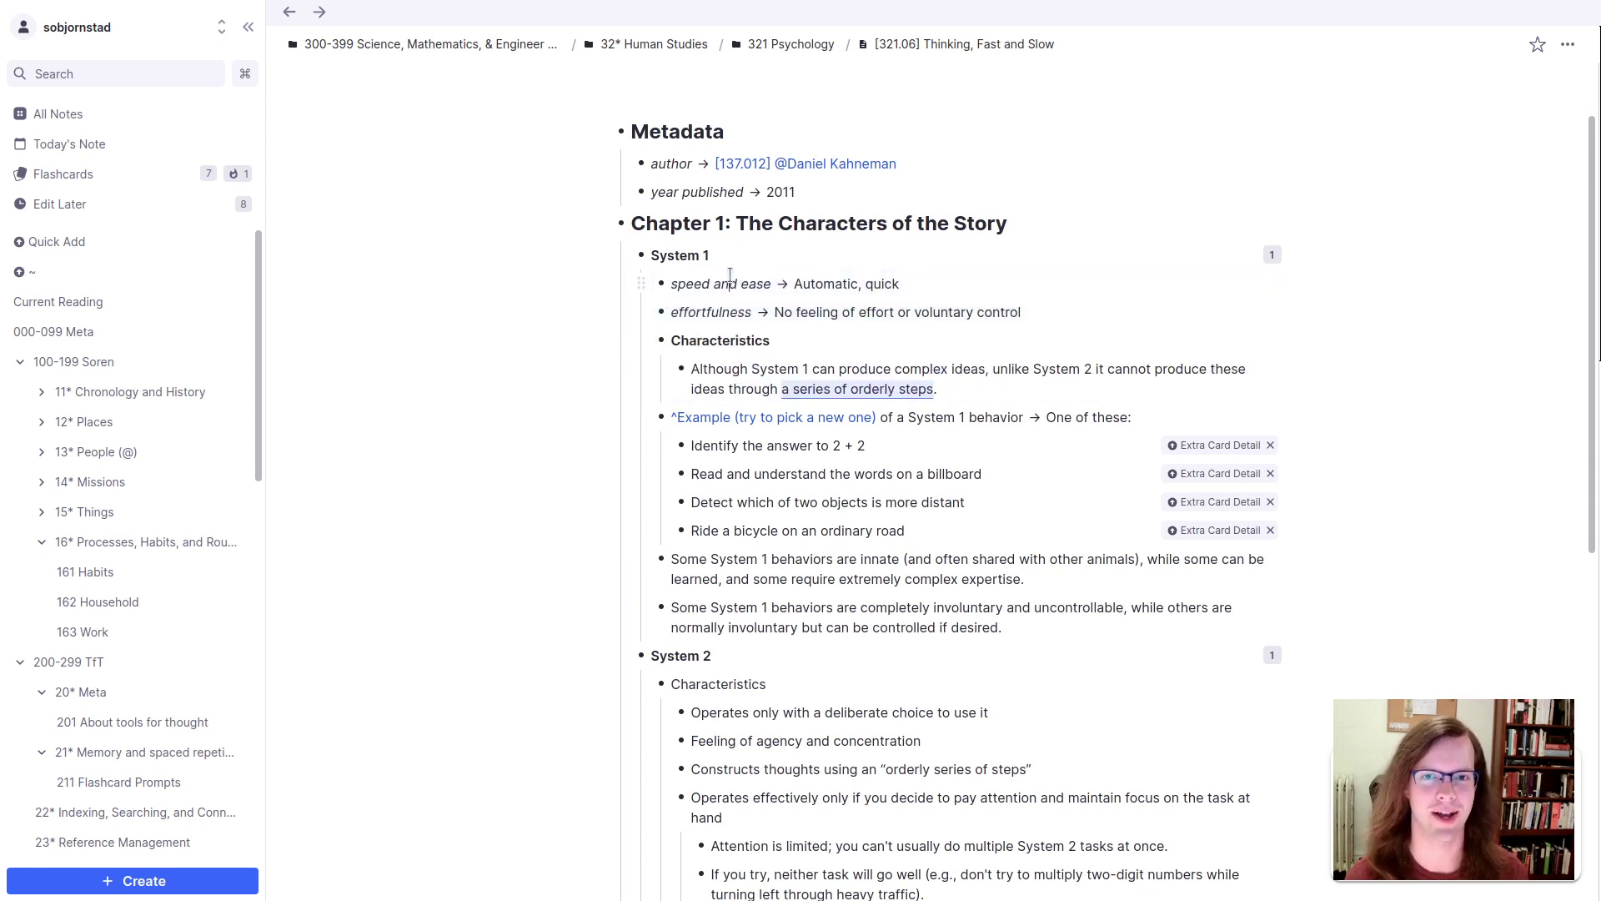
click(745, 257)
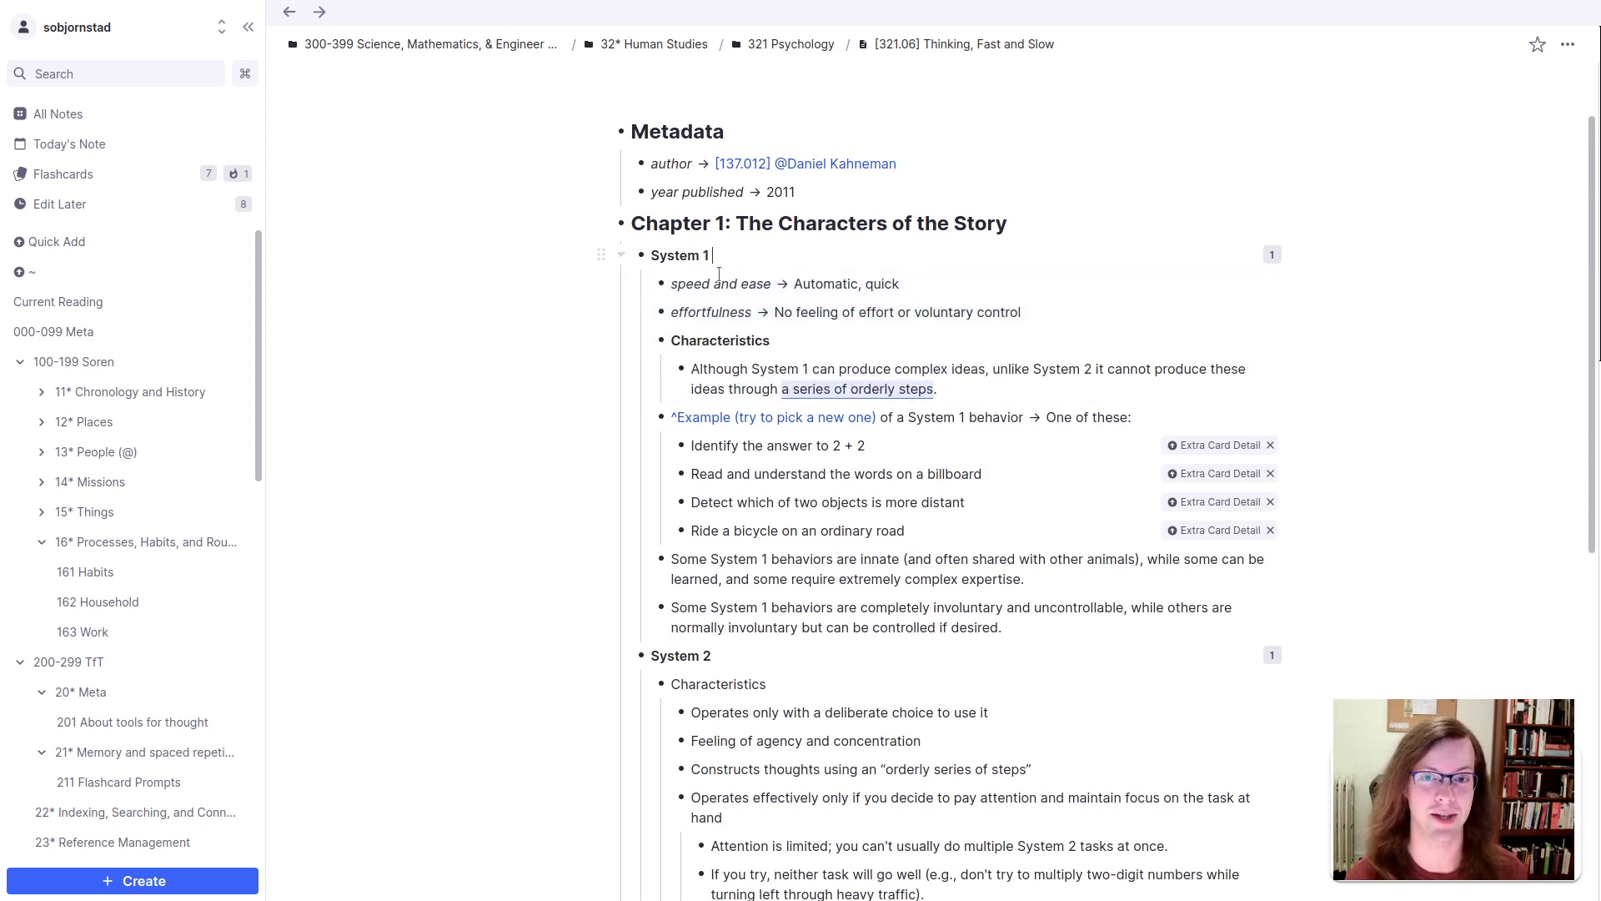
Step: Remove the Characteristics heading from System 1, placing its "a series of orderly steps" cloze note directly under System 1
double_click(808, 342)
key(BackSpace)
key(BackSpace)
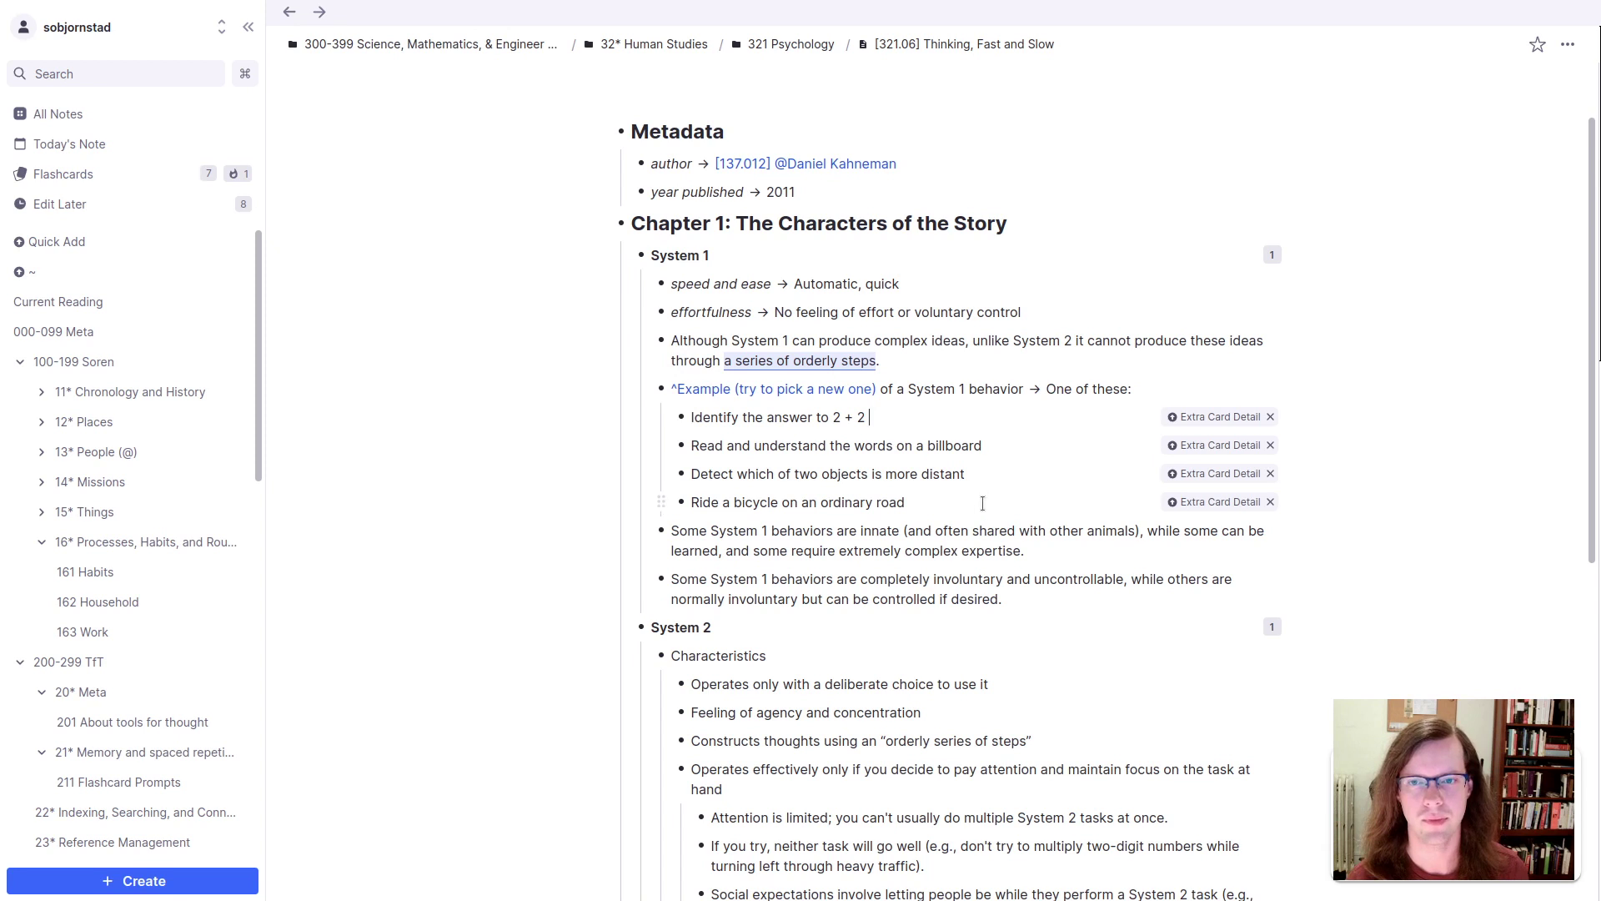
Step: Reword the answer of the System 1 behavior example card to "E.g., one of these:"
click(1061, 389)
text(E)
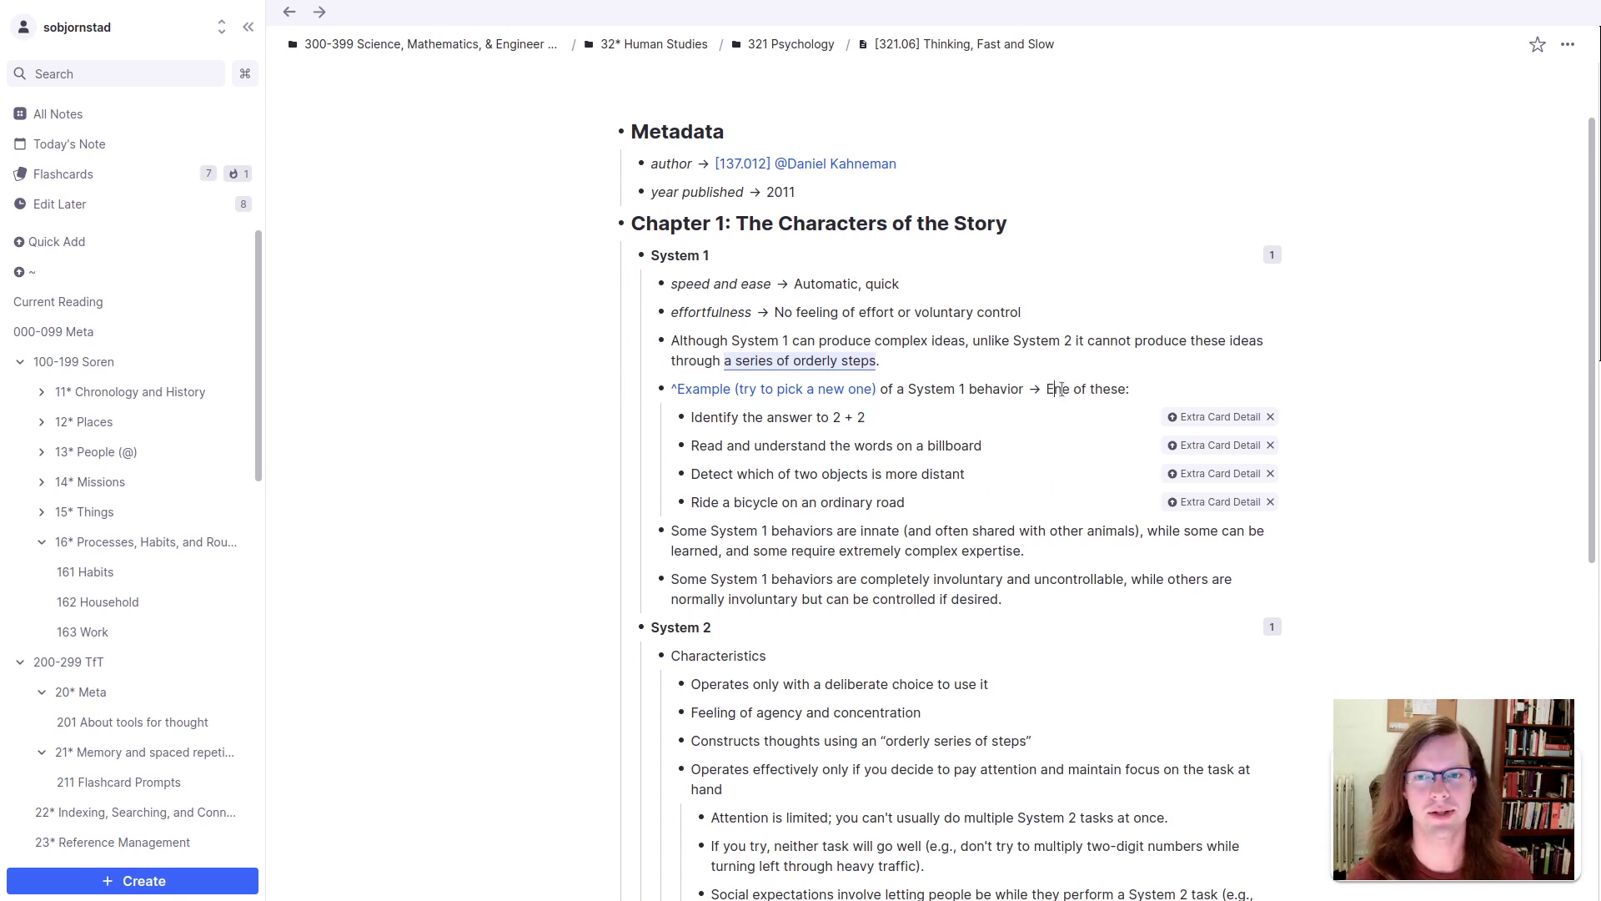
text(.g., o)
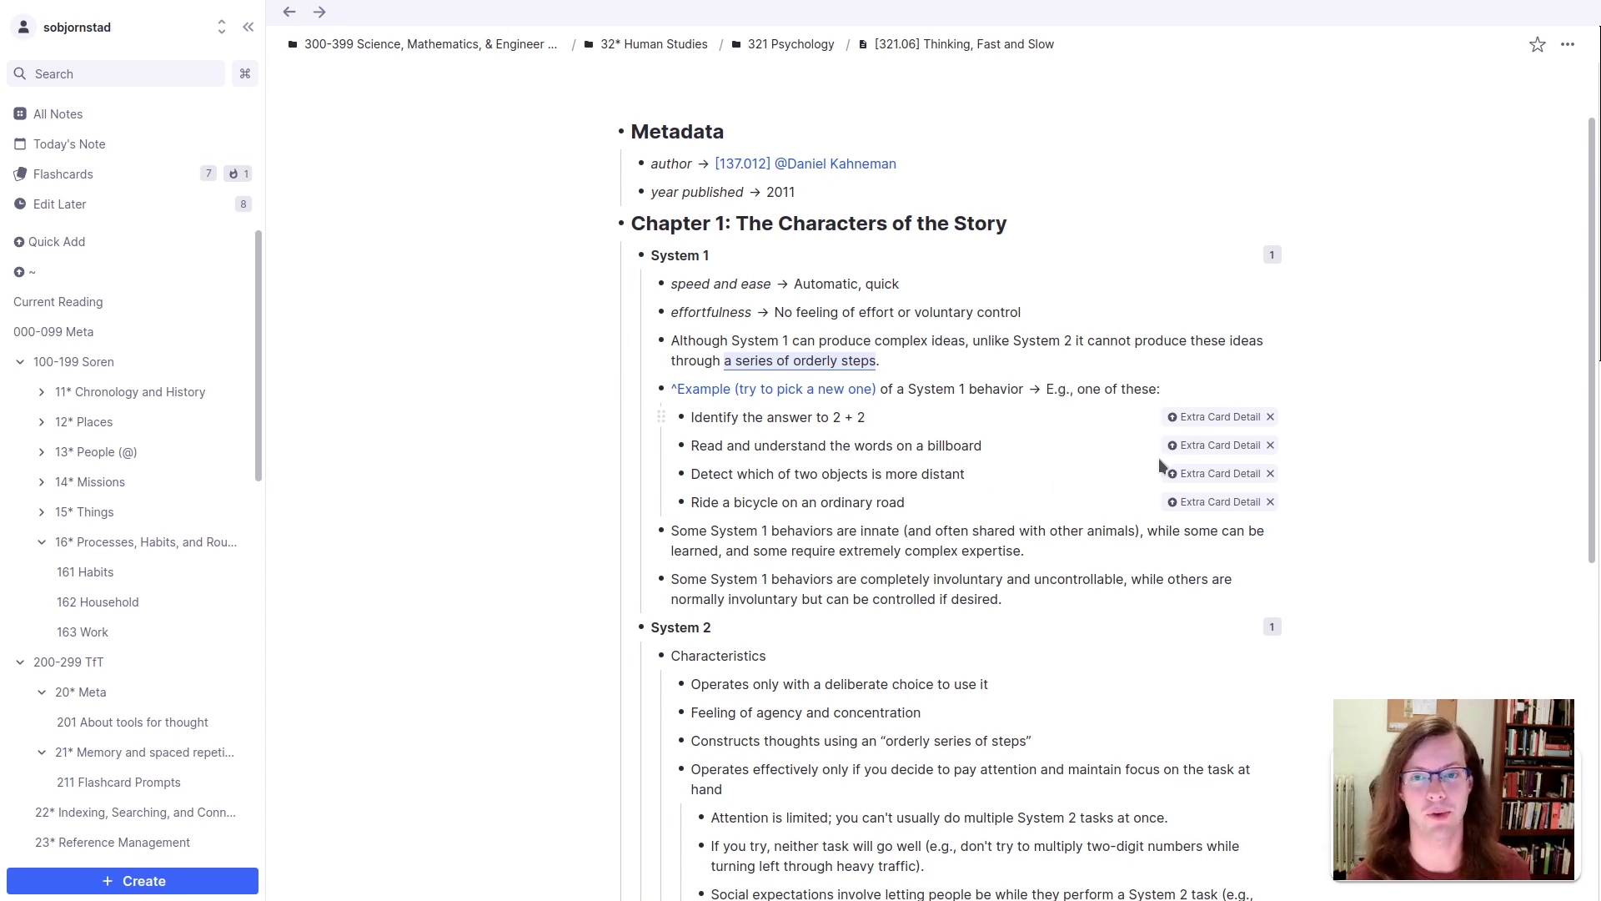
Step: Reword the answer of the System 2 behavior example card to "E.g., one of these:"
scroll(875, 390, down, 1)
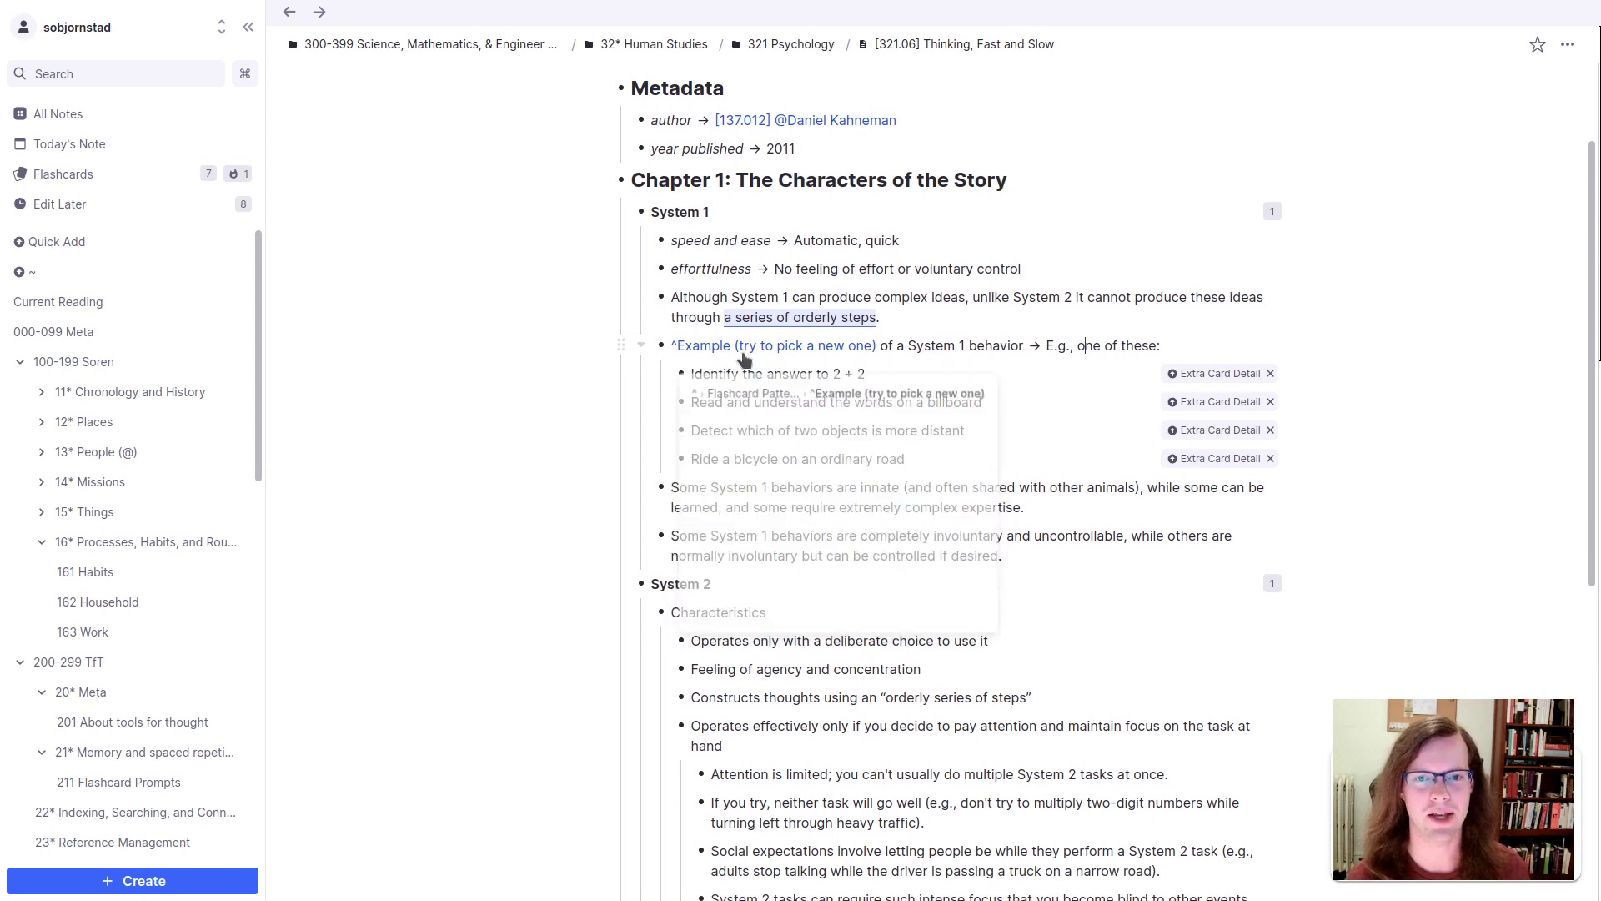
mouse_move(787, 350)
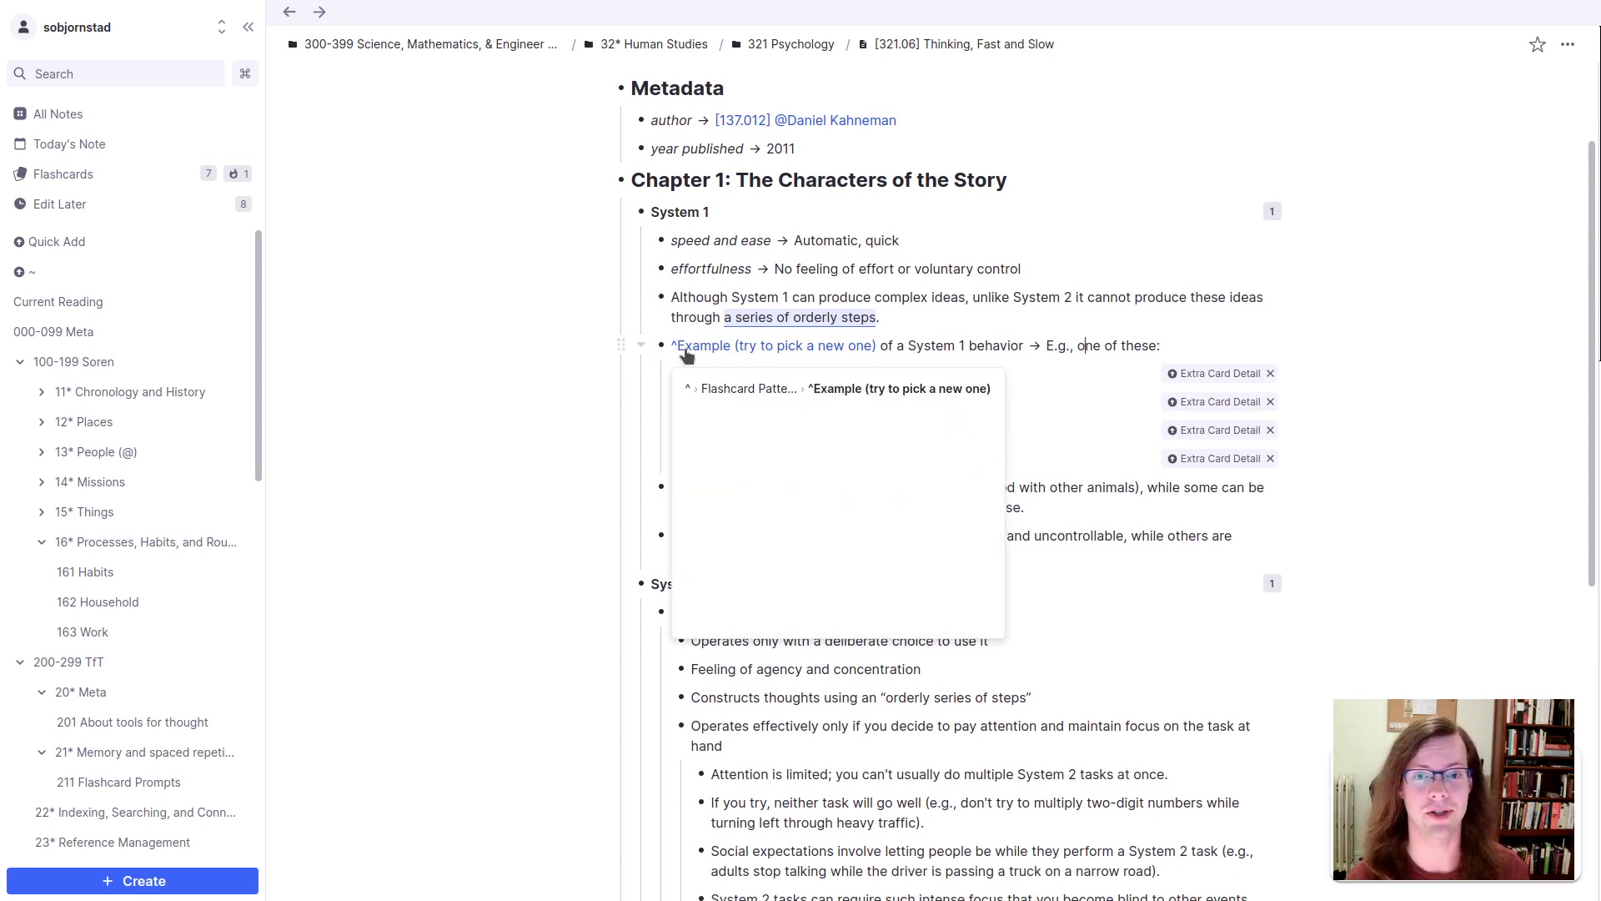
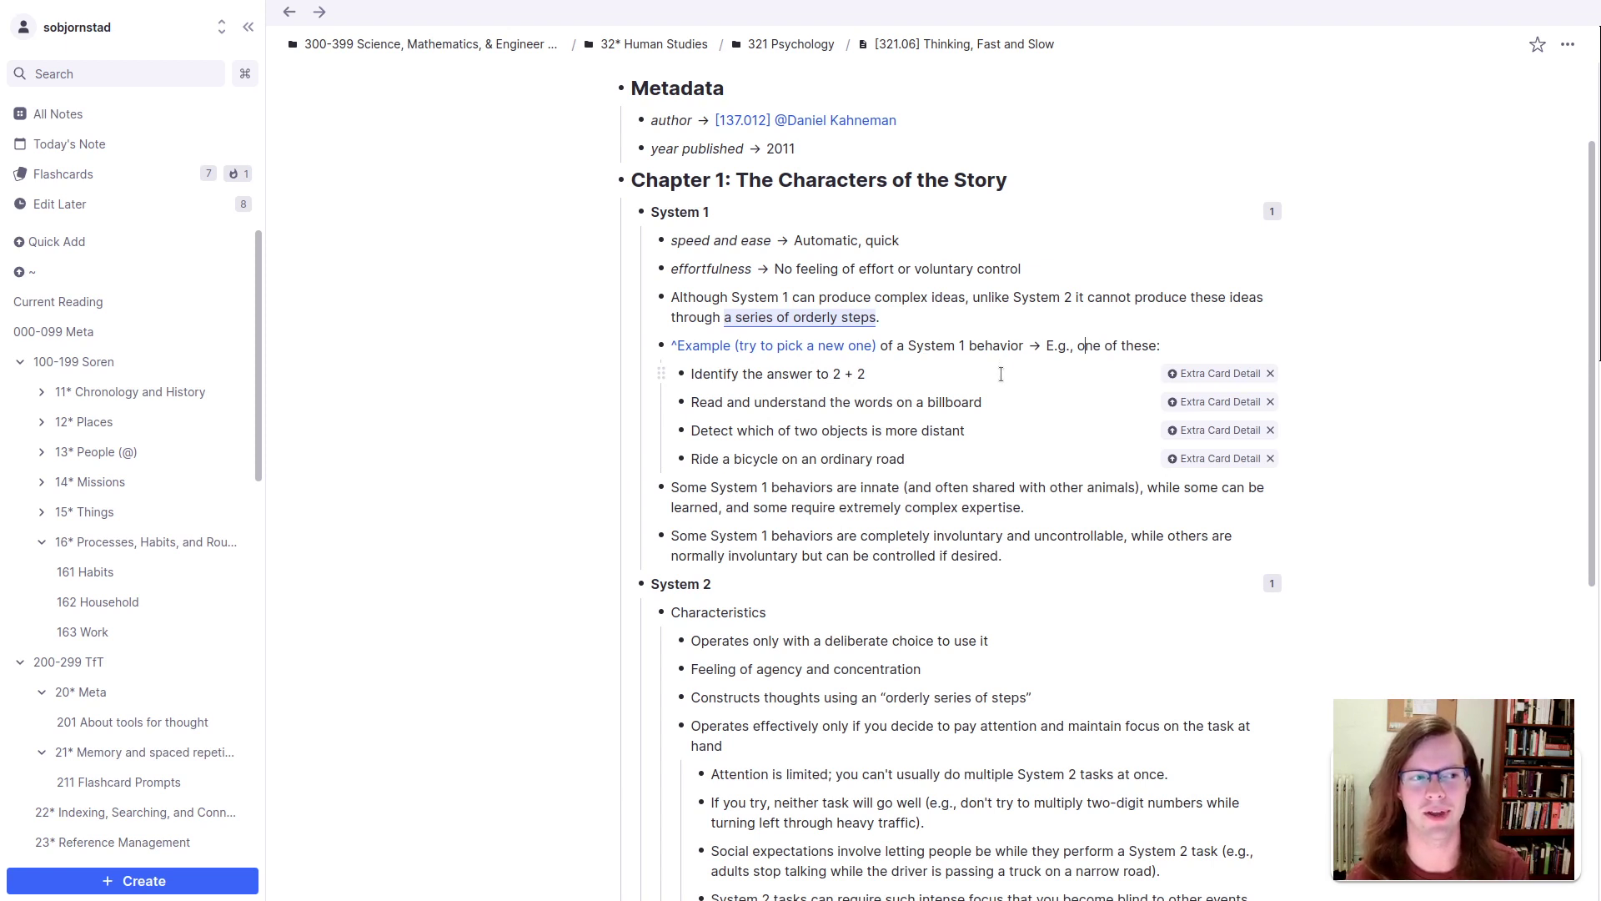
scroll(1009, 374, down, 1)
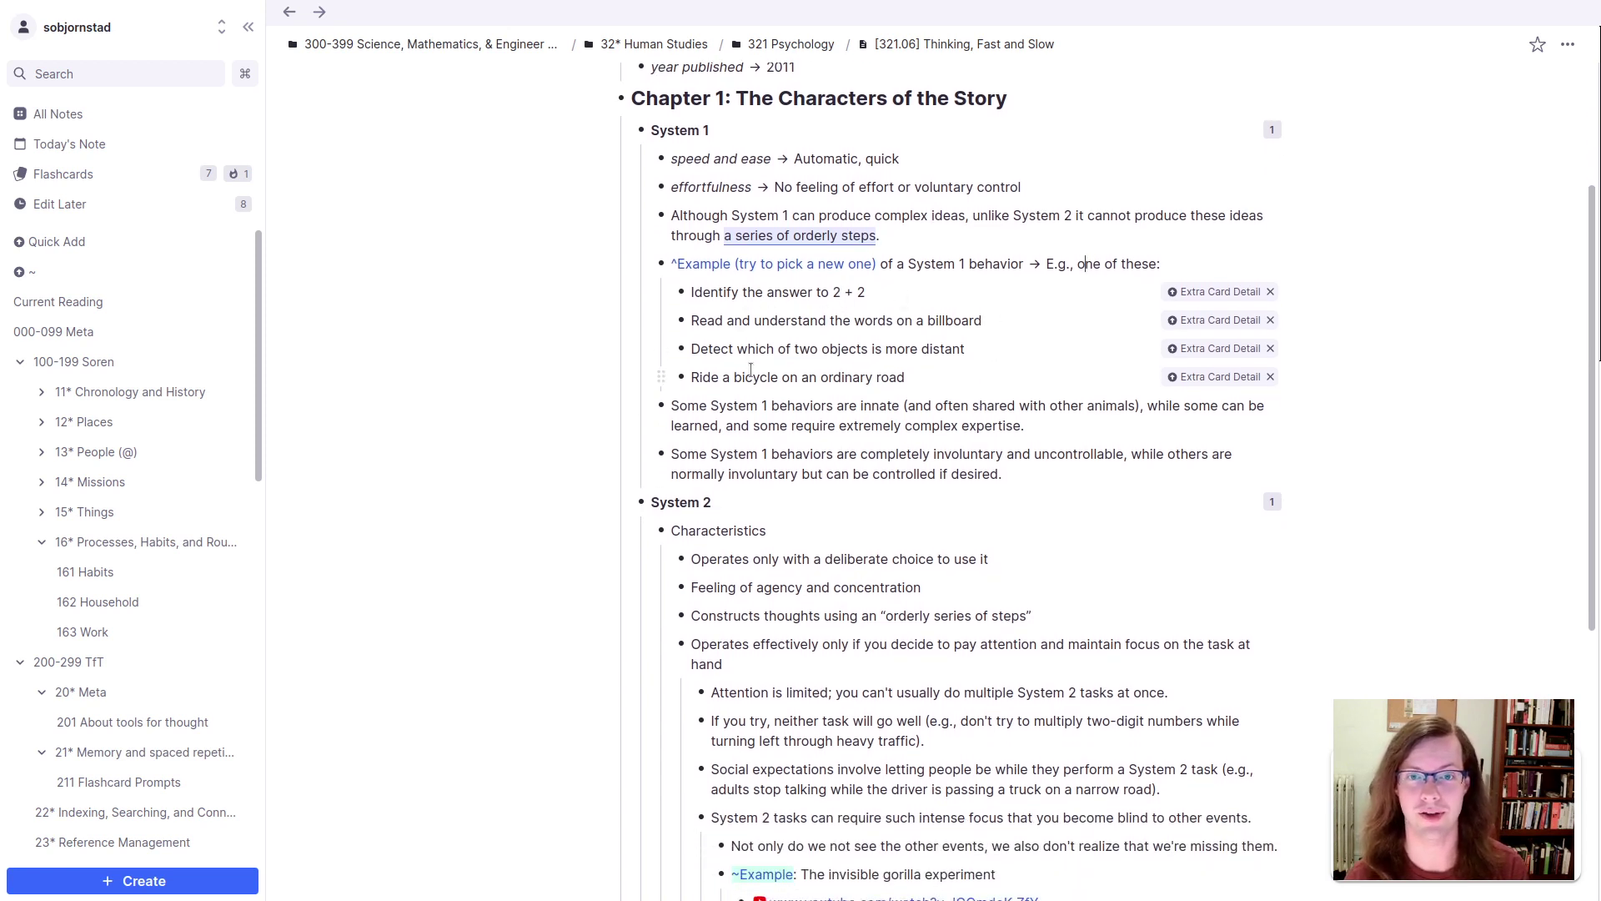
mouse_move(740, 274)
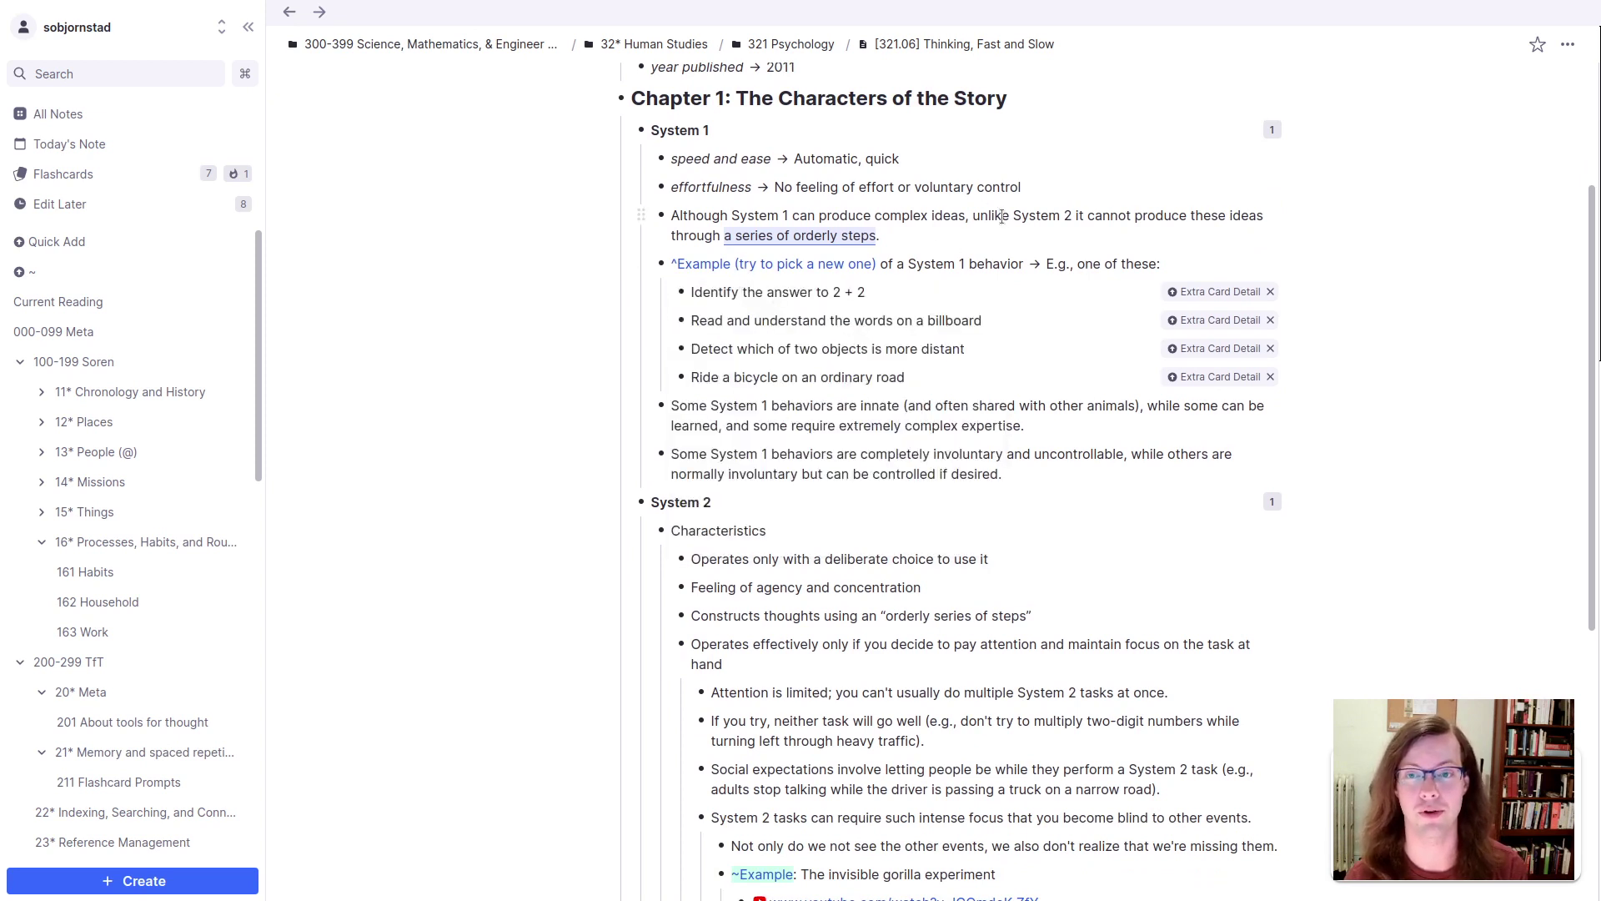
scroll(825, 391, down, 5)
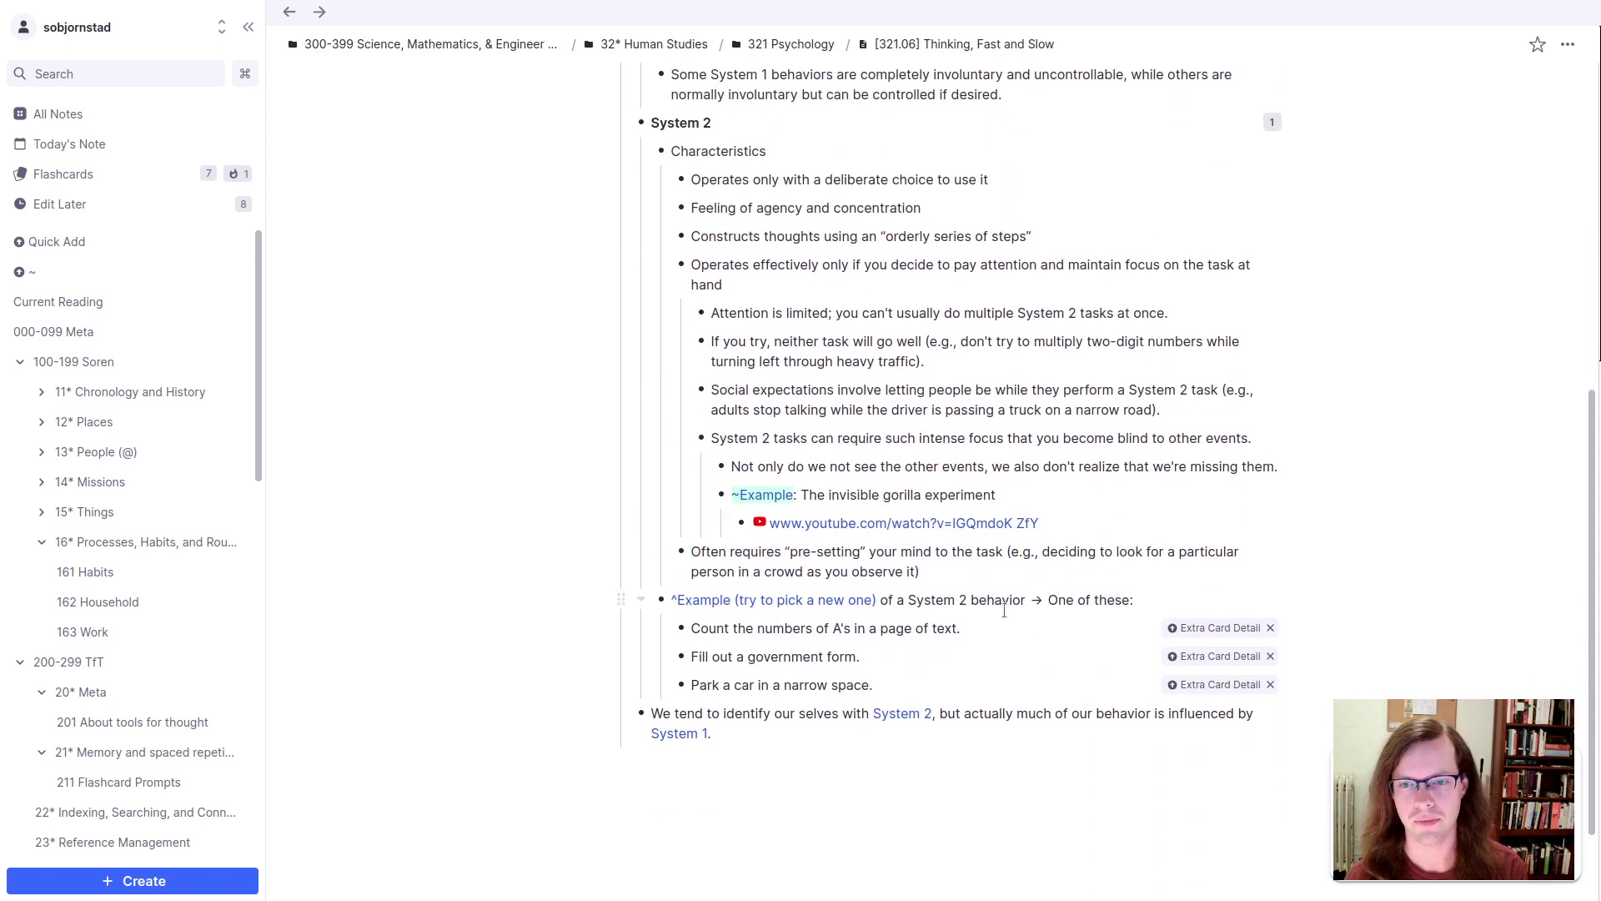
click(1060, 602)
key(BackSpace)
text(E.g., o)
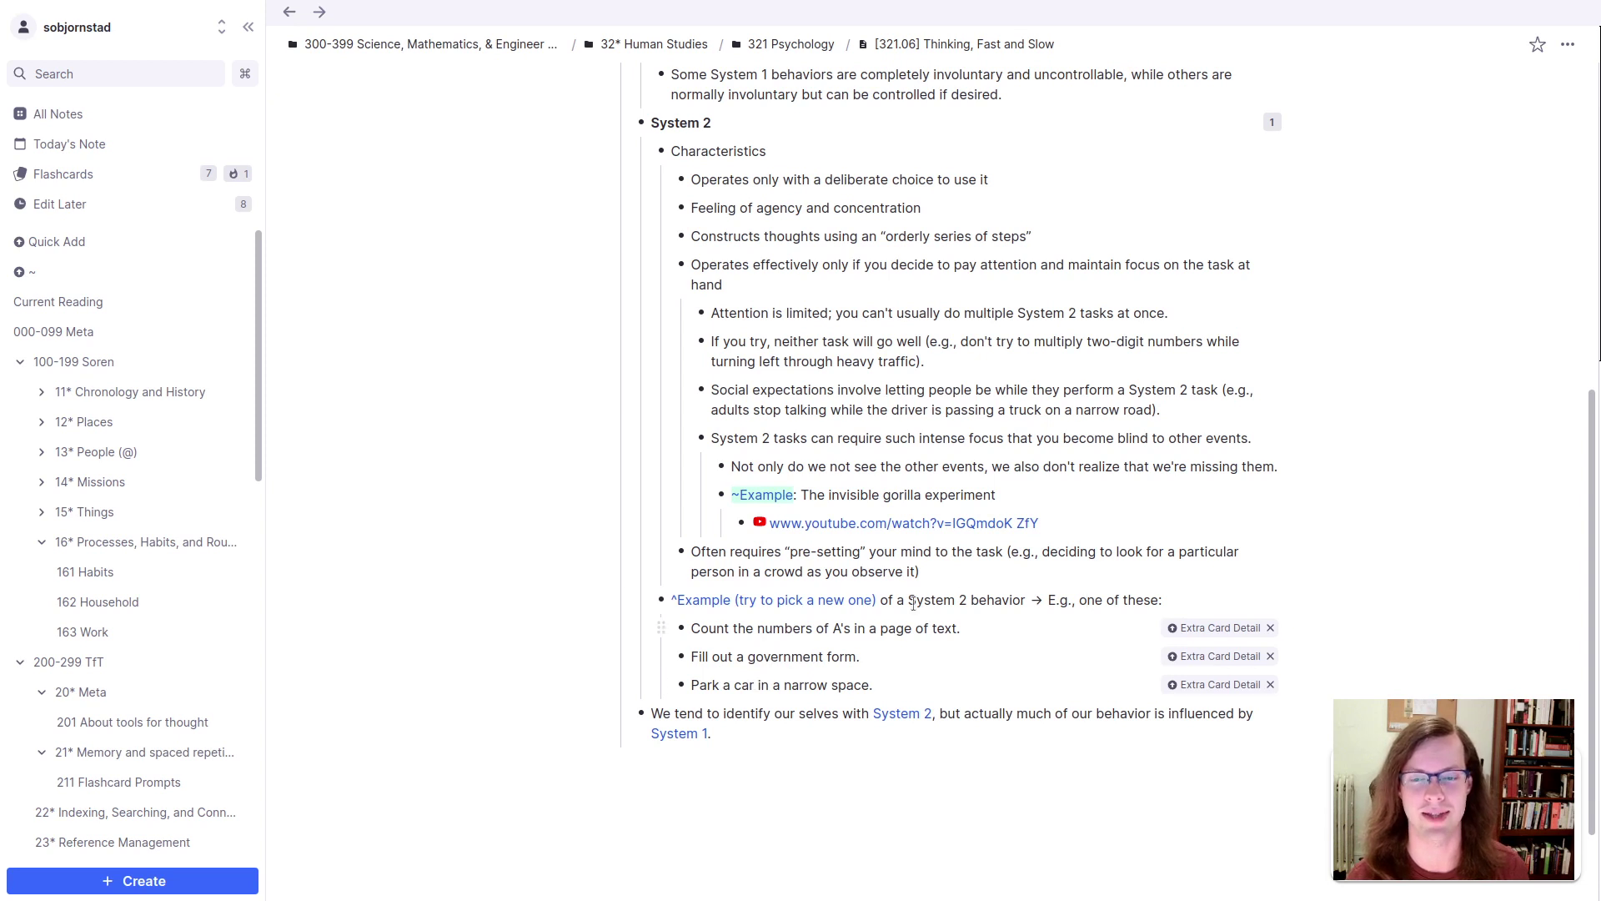
Step: Add an "innate or learned" descriptor card under System 1, directly above the note about some behaviors being innate
mouse_move(800, 524)
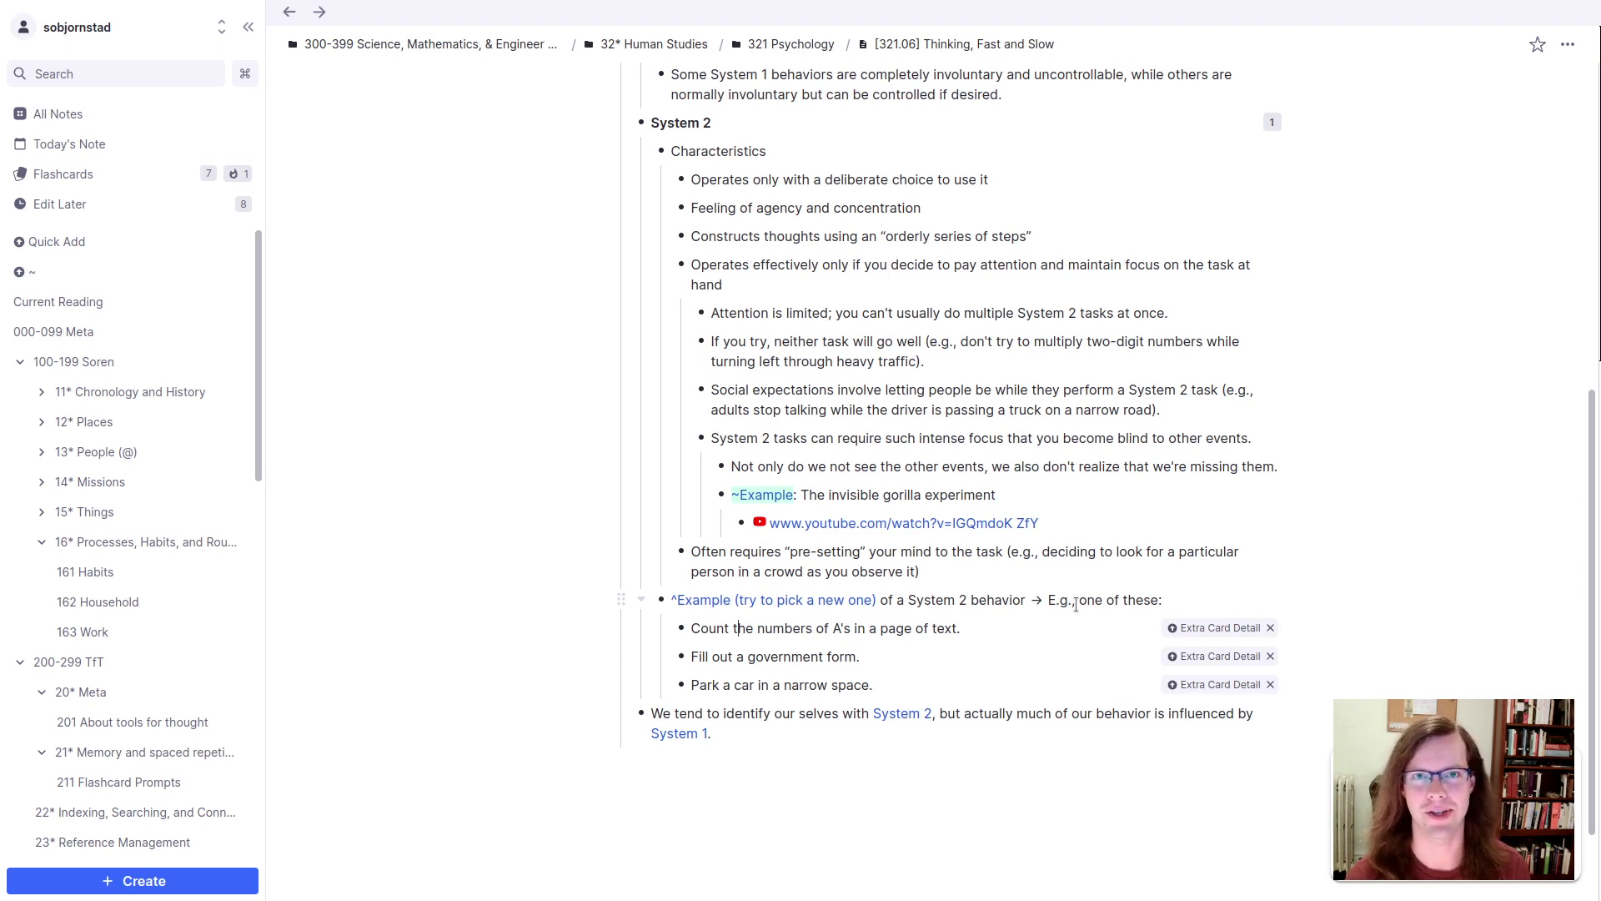
mouse_move(702, 606)
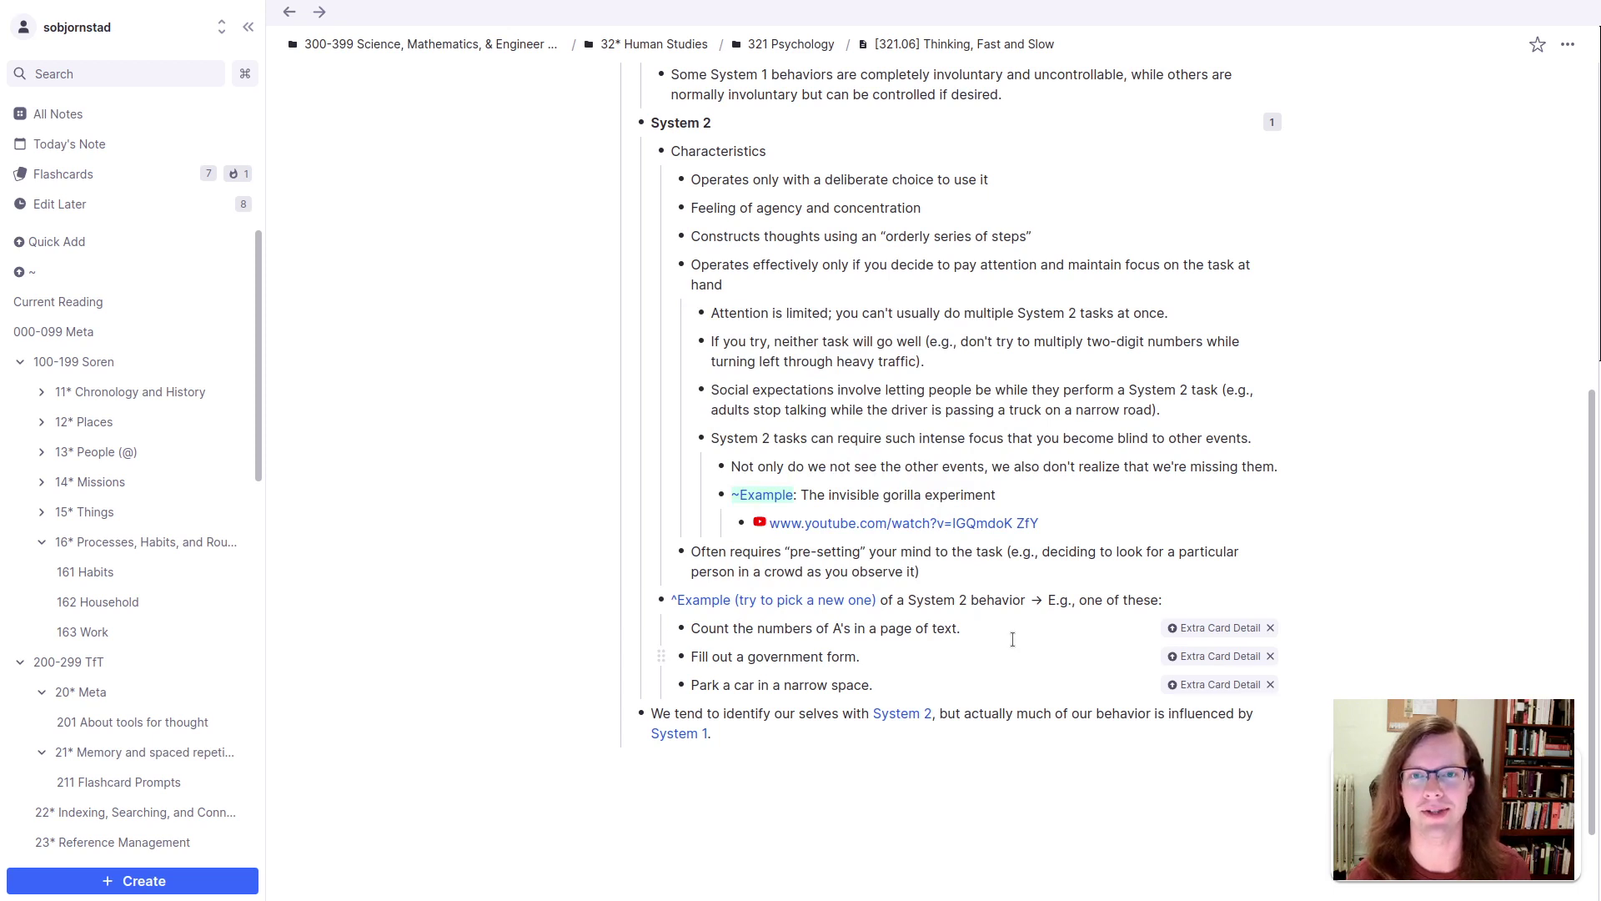
scroll(1009, 634, up, 5)
scroll(999, 625, up, 2)
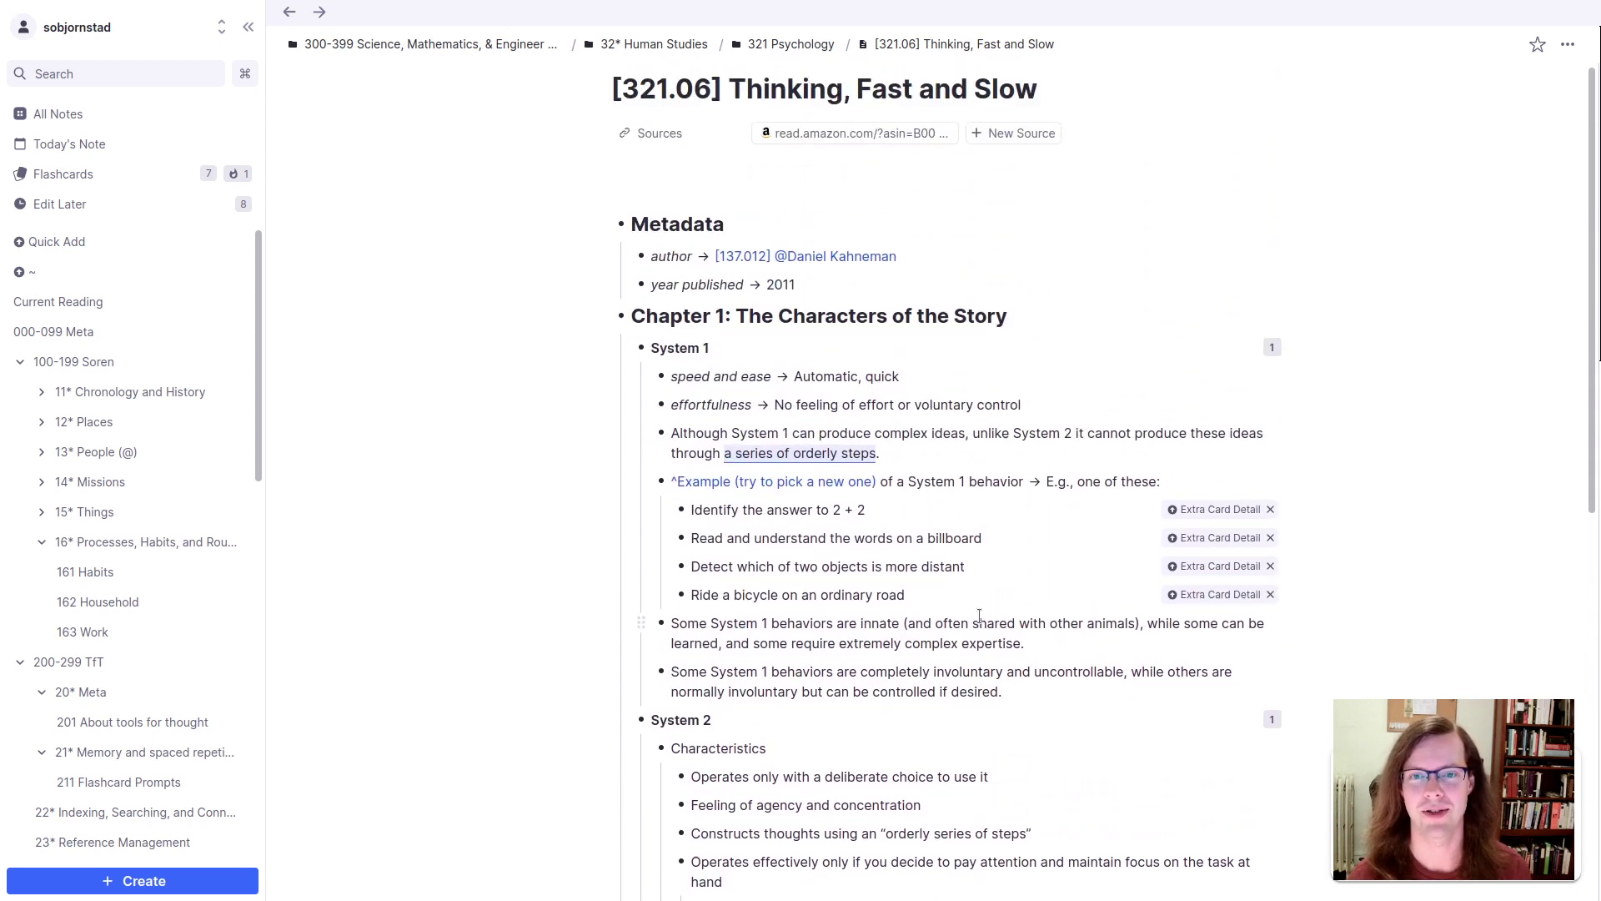
scroll(934, 557, down, 1)
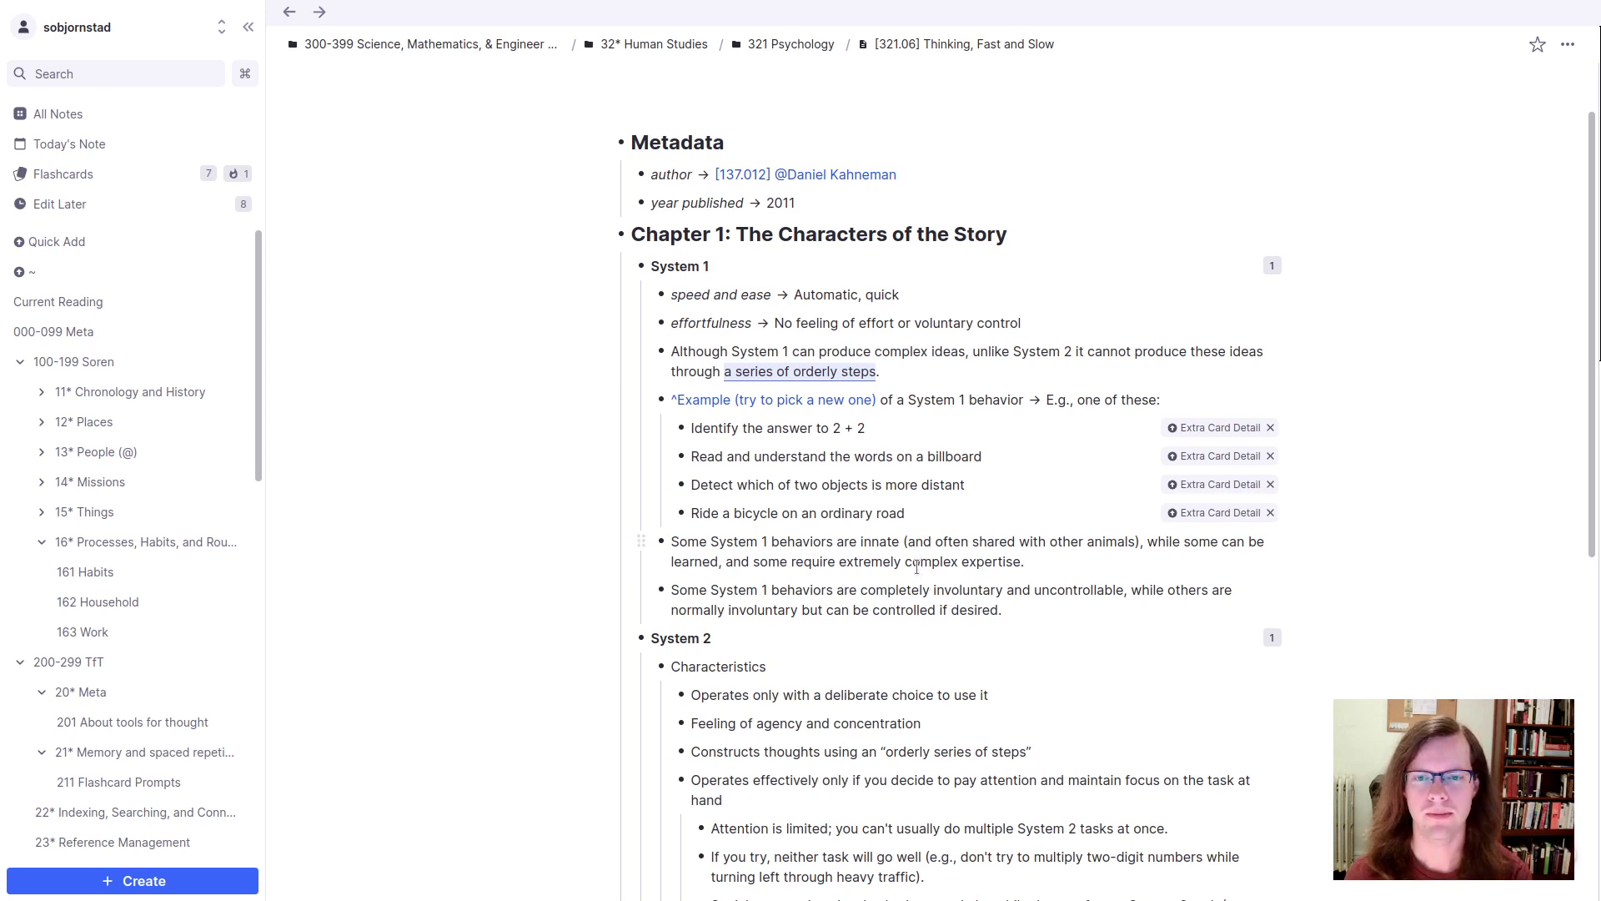
scroll(924, 567, down, 2)
scroll(694, 403, up, 2)
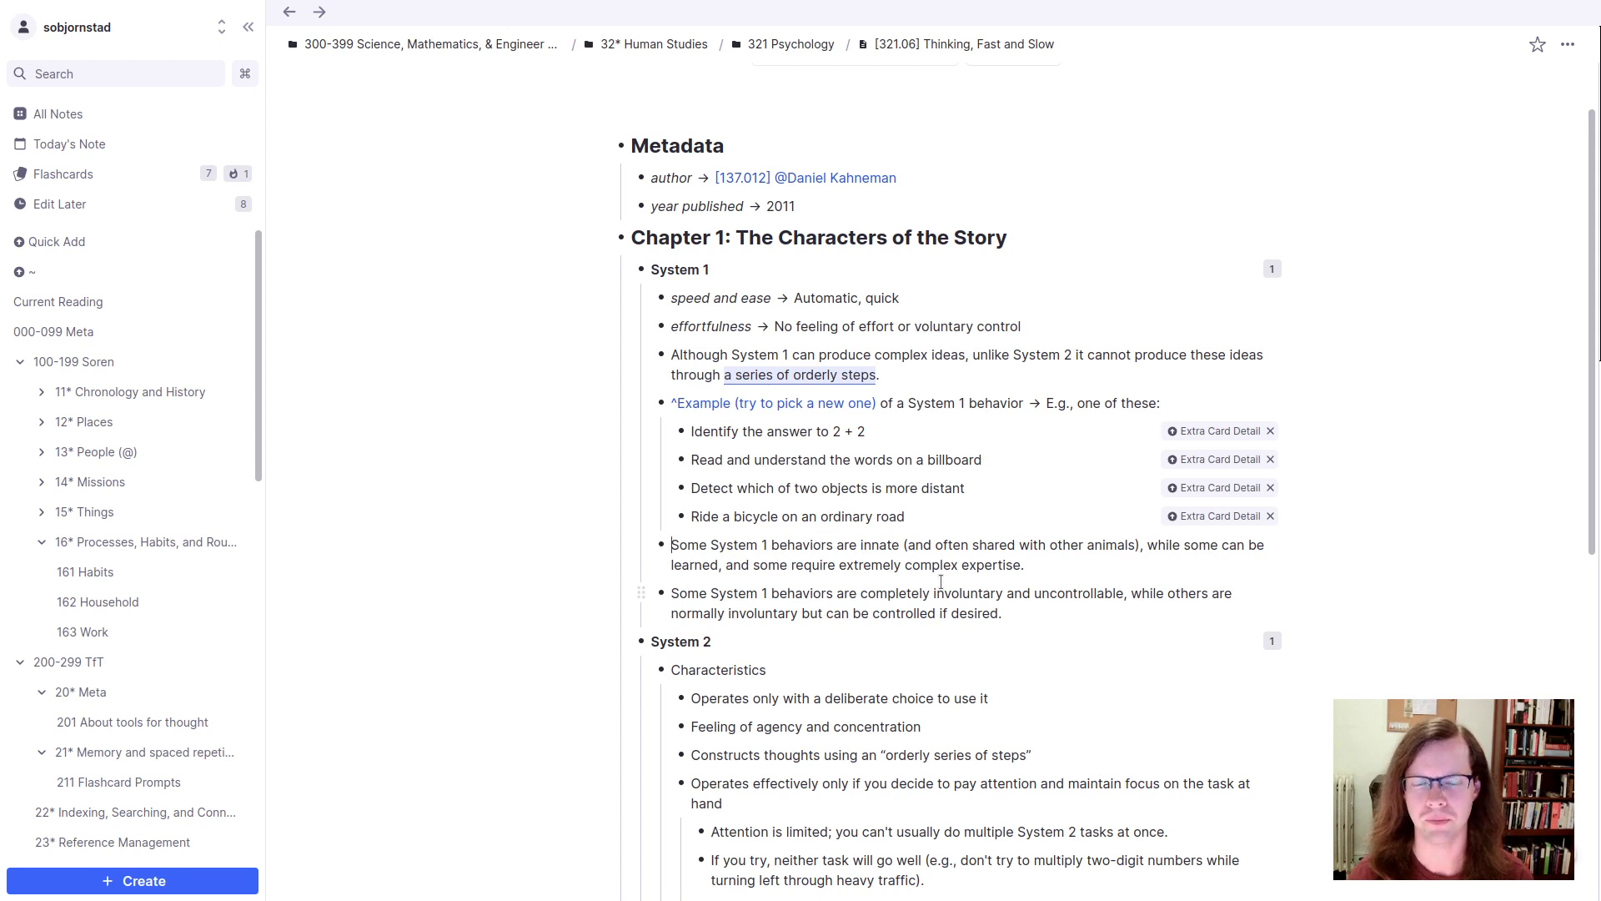
key(Return)
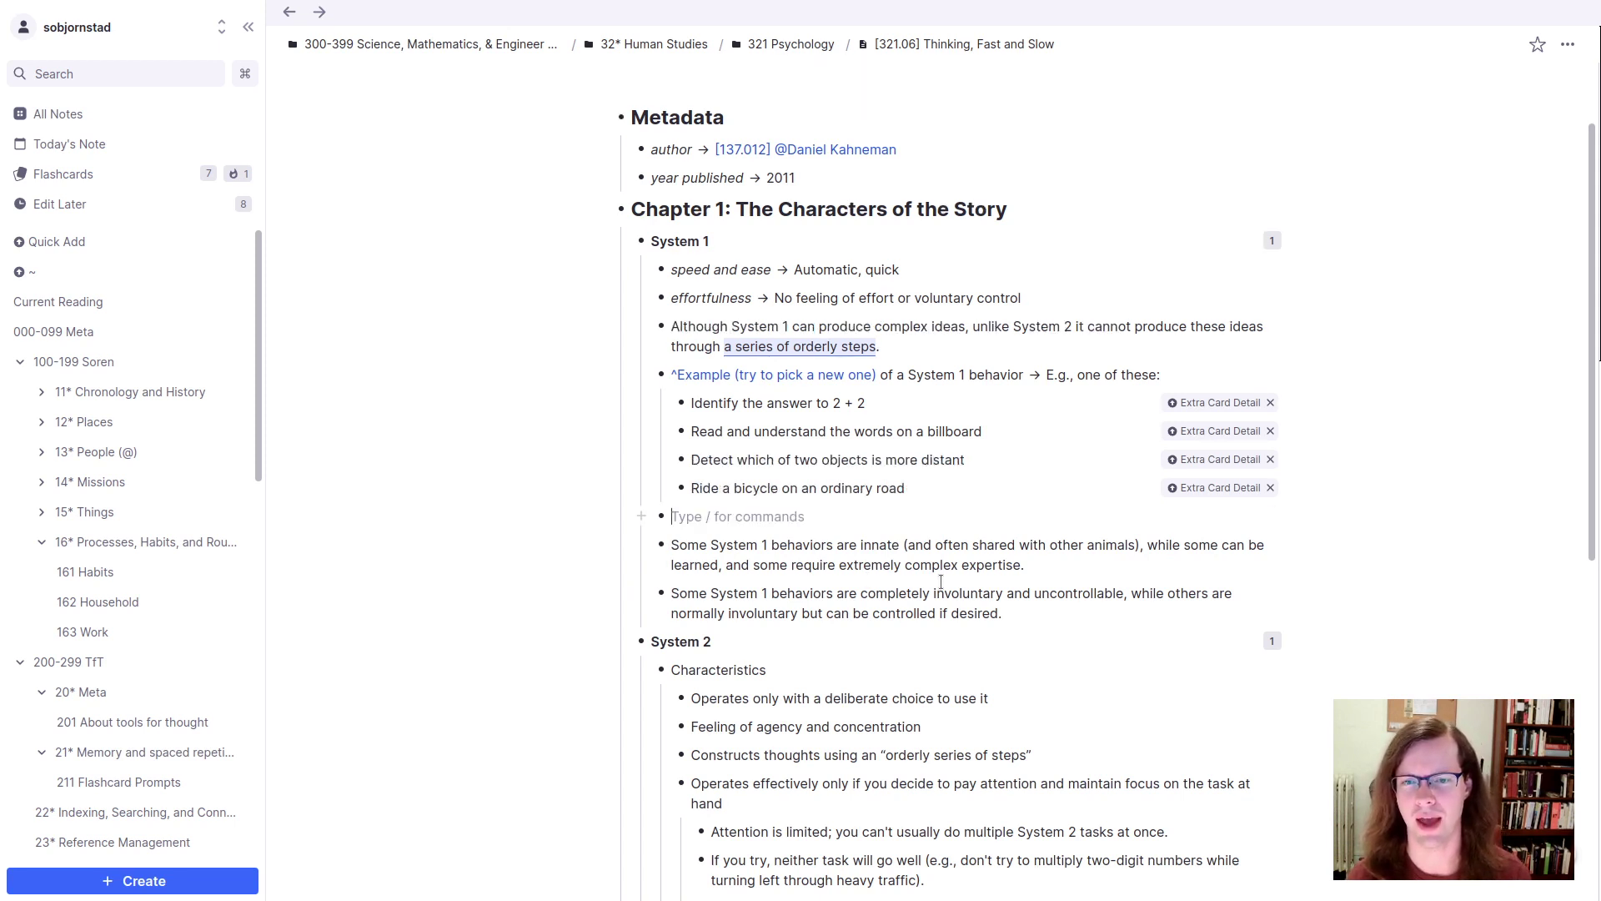
text(inne)
key(BackSpace)
text(ate )
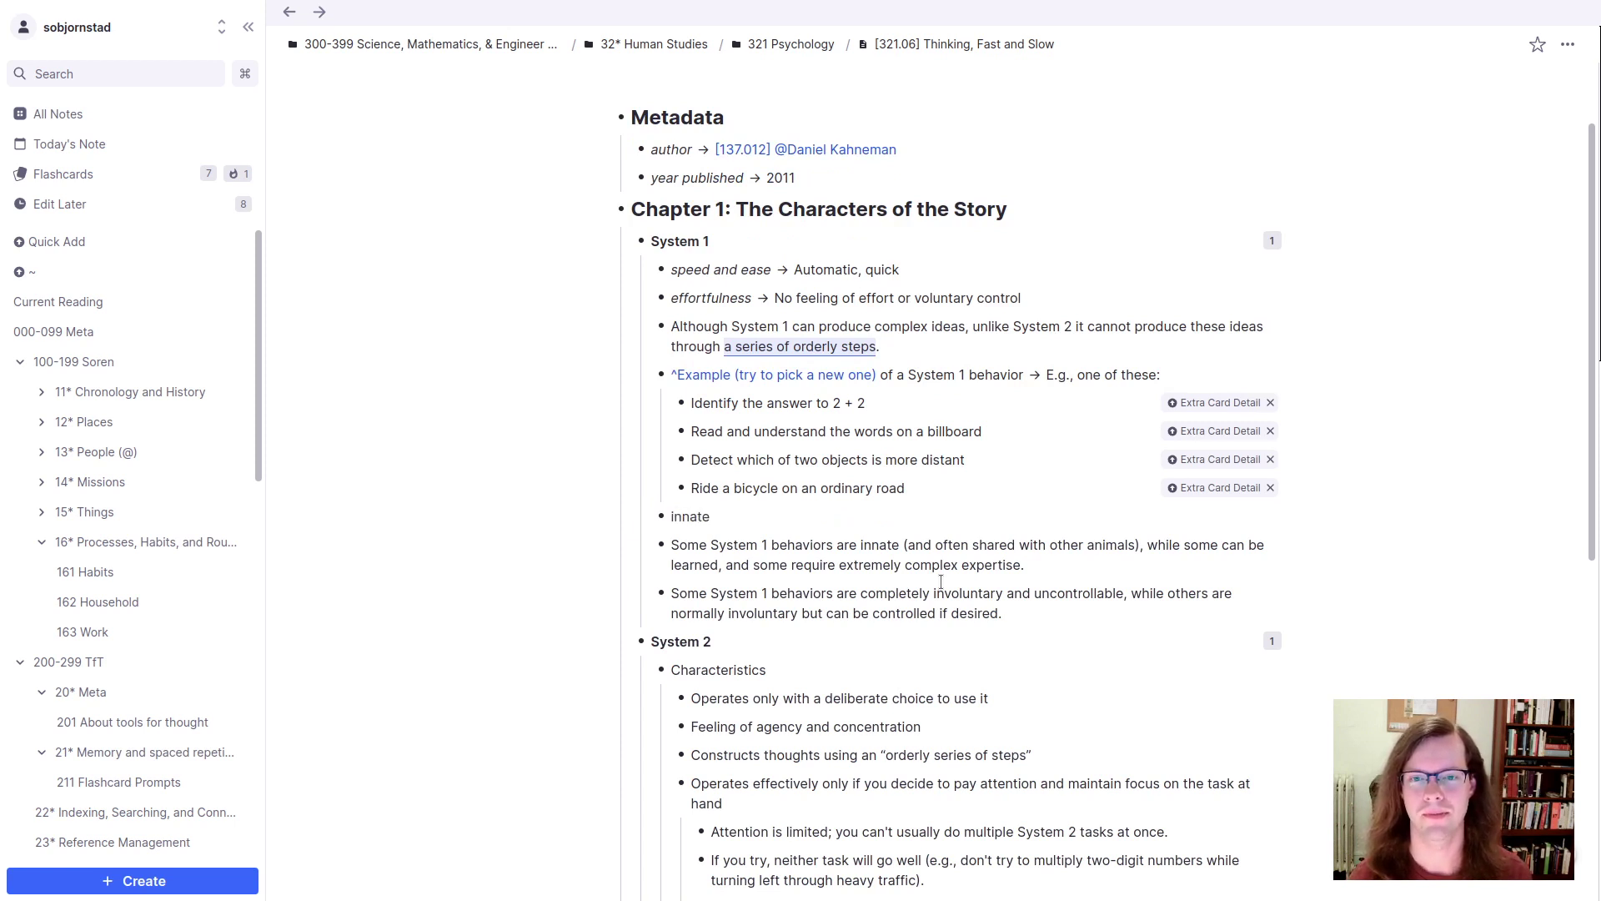
text(or lear)
text(ned;)
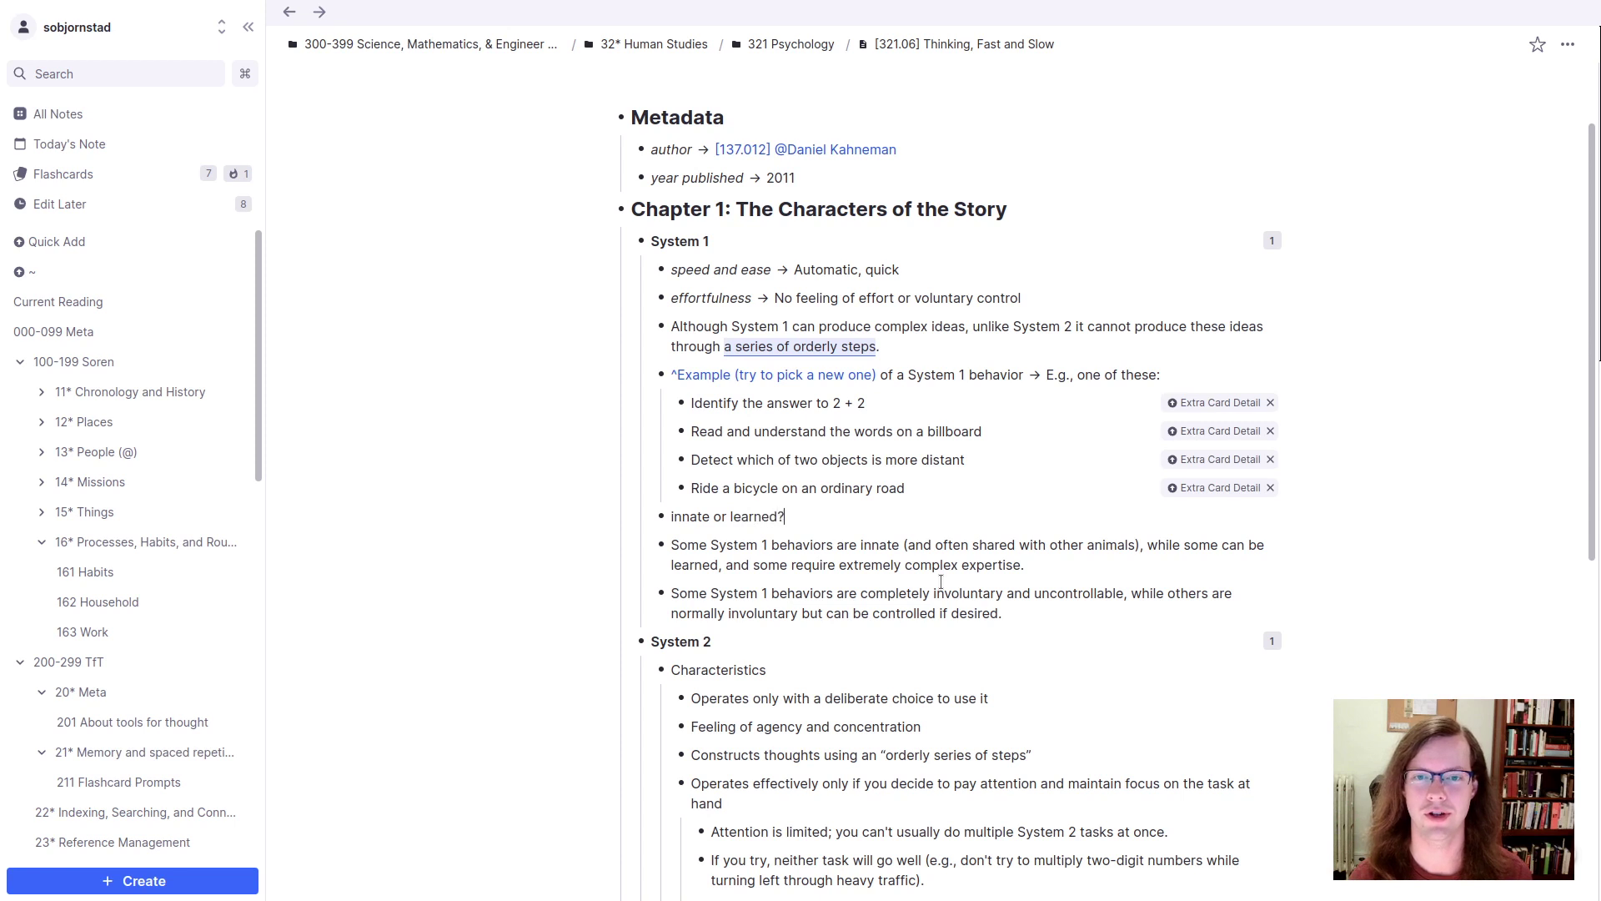
text(;)
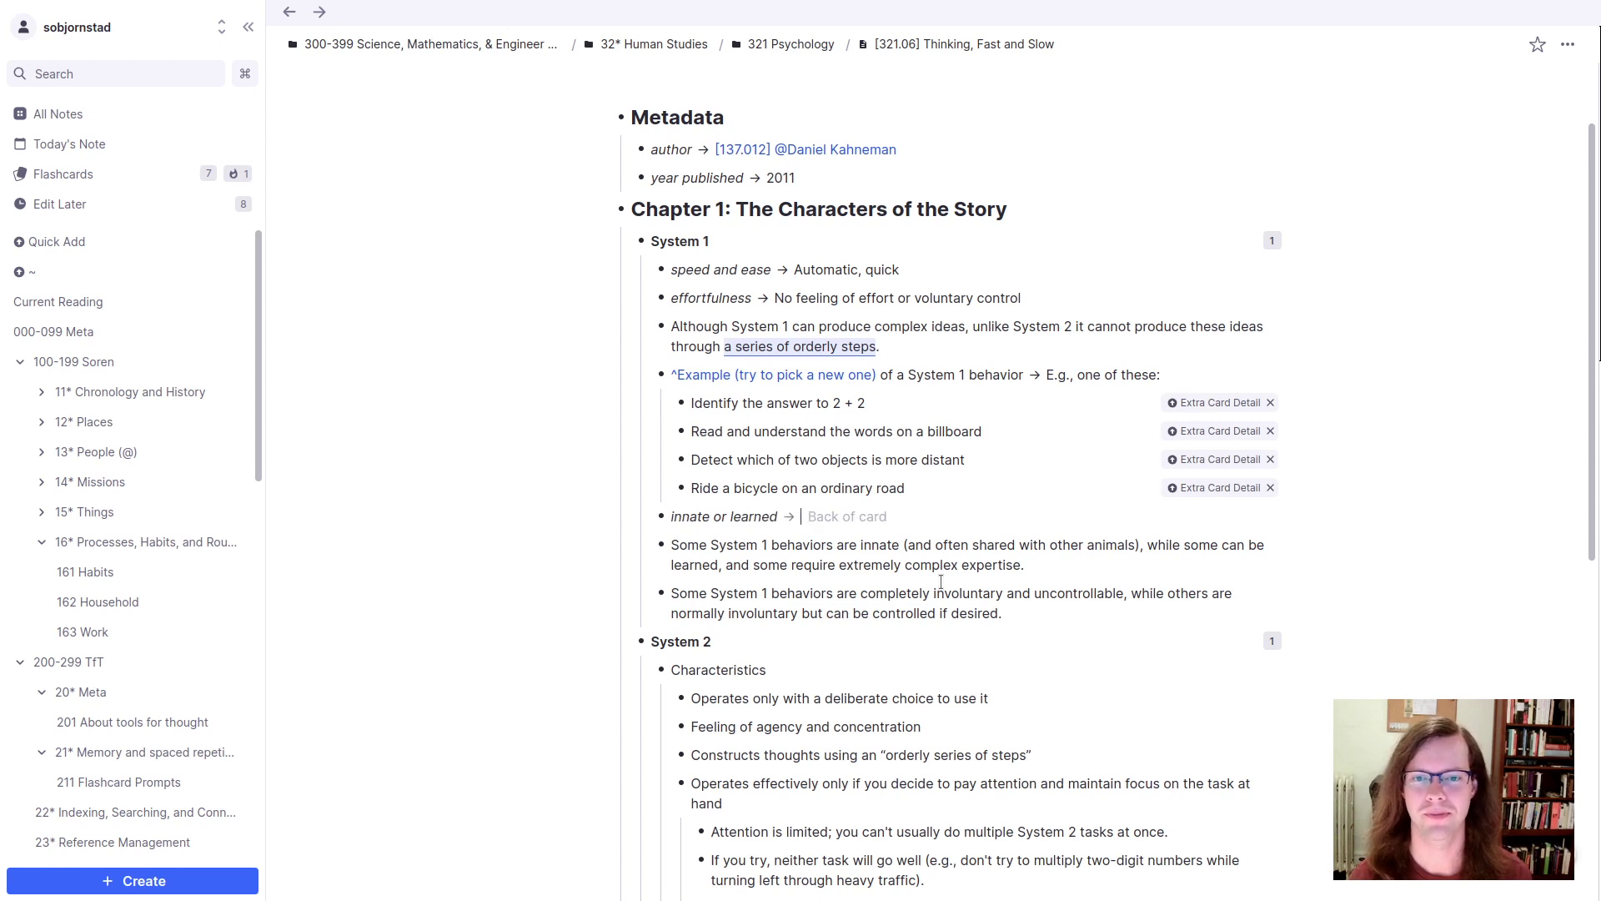
text(Some of each.)
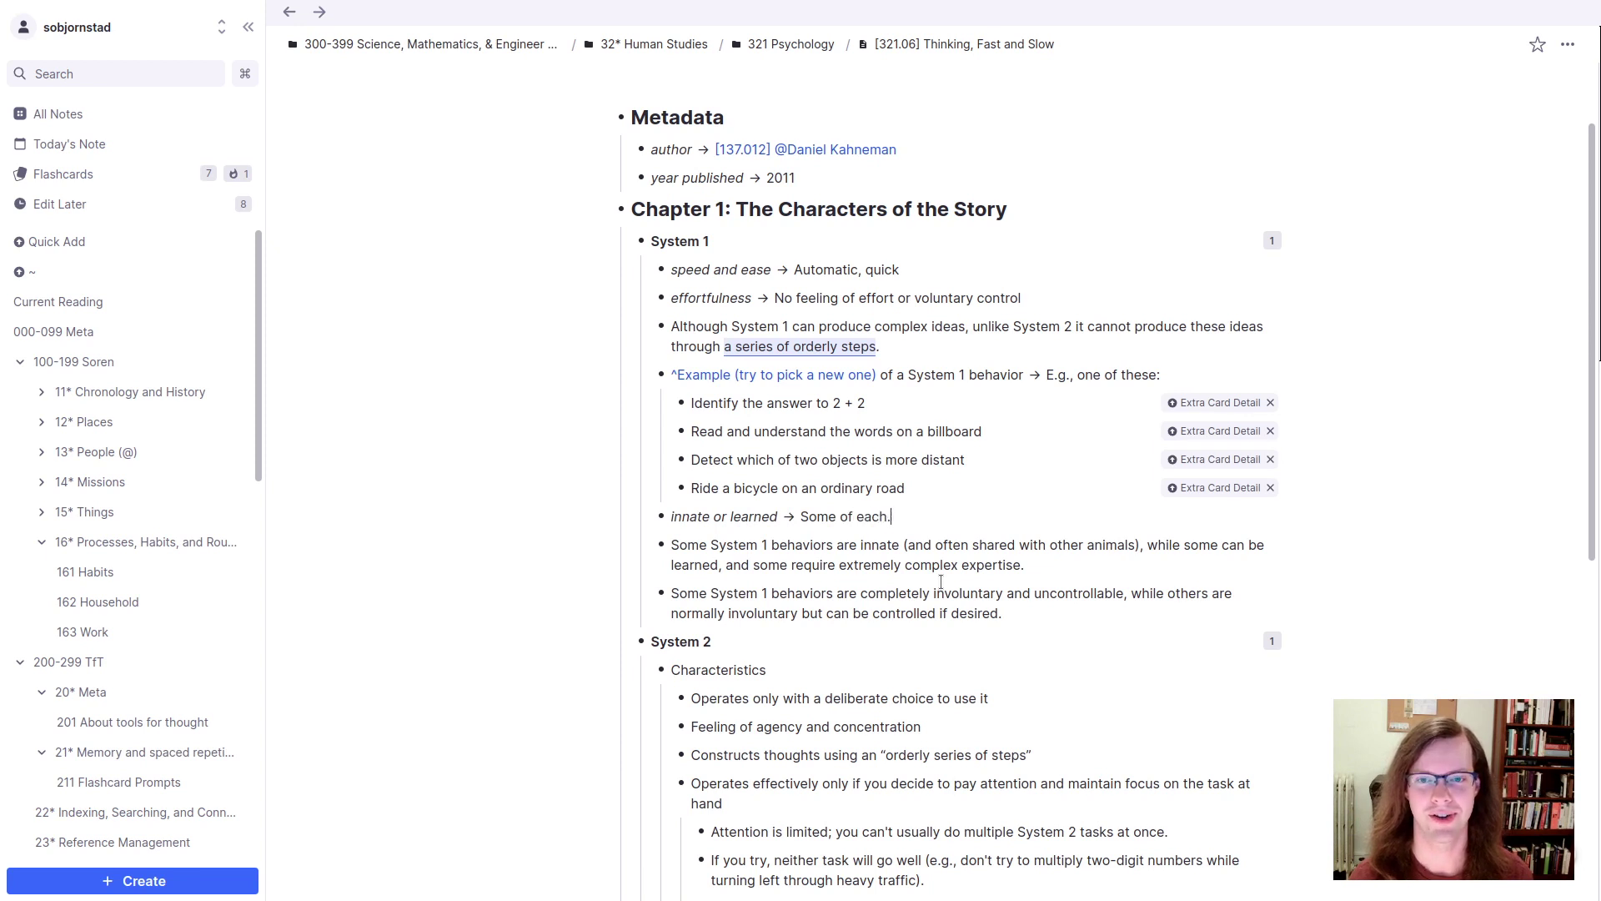
key(BackSpace)
key(BackSpace)
key(BackSpace)
key(BackSpace)
key(BackSpace)
key(BackSpace)
key(BackSpace)
key(BackSpace)
key(BackSpace)
key(BackSpace)
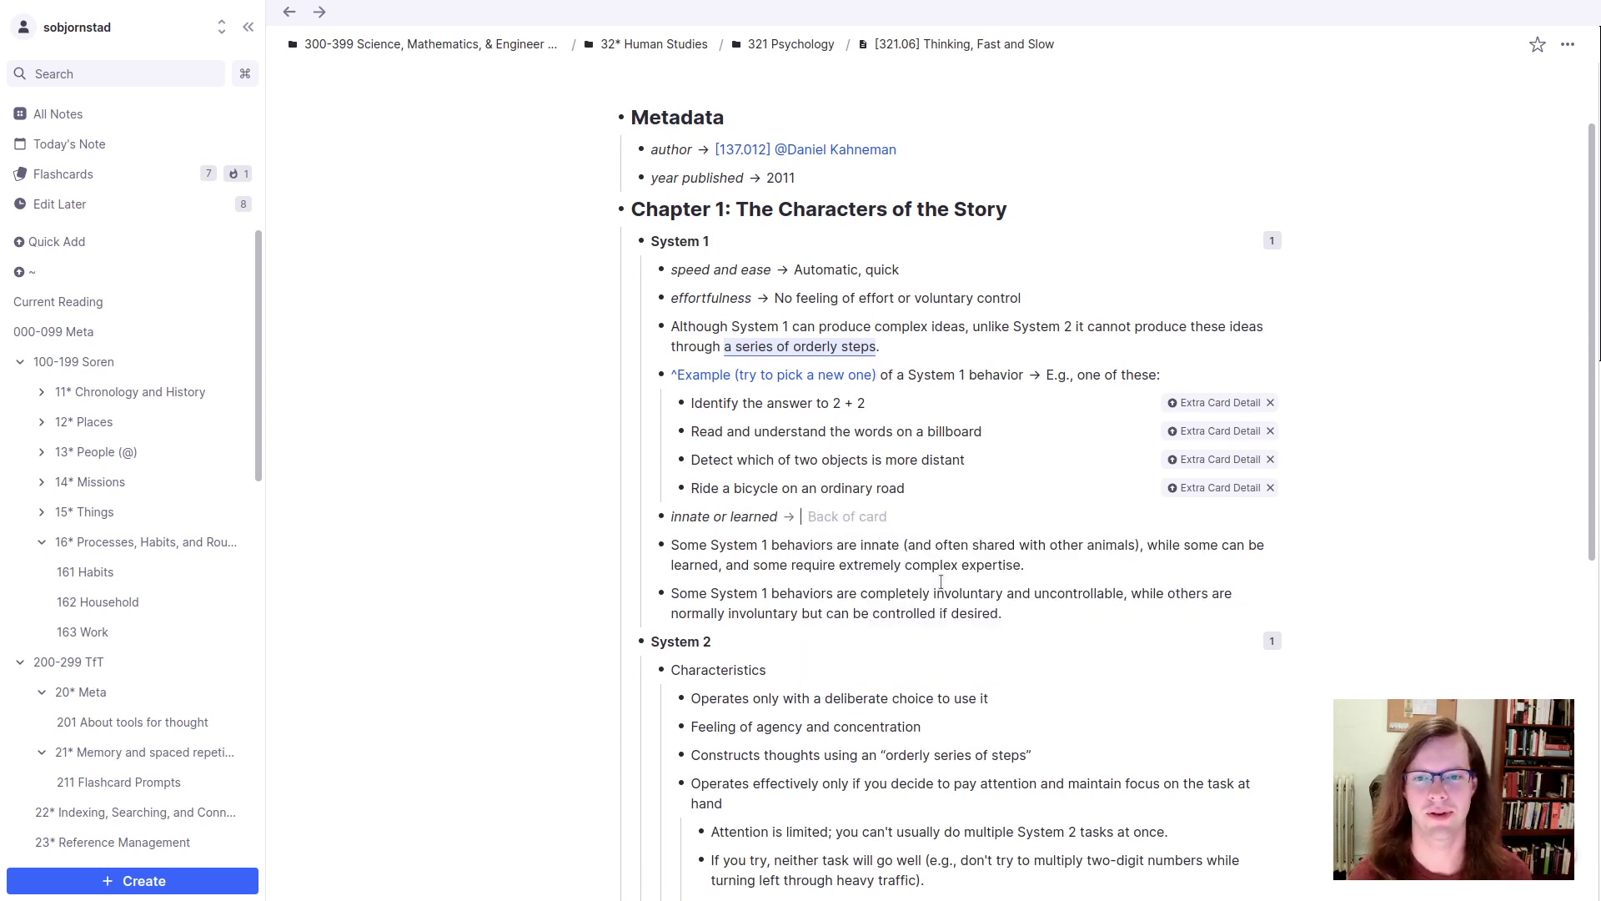
Step: Answer "innate or learned" with "Some are innate" plus "(and often shared with other animals), while some can be learned" copied from the note below
text(Some are innate)
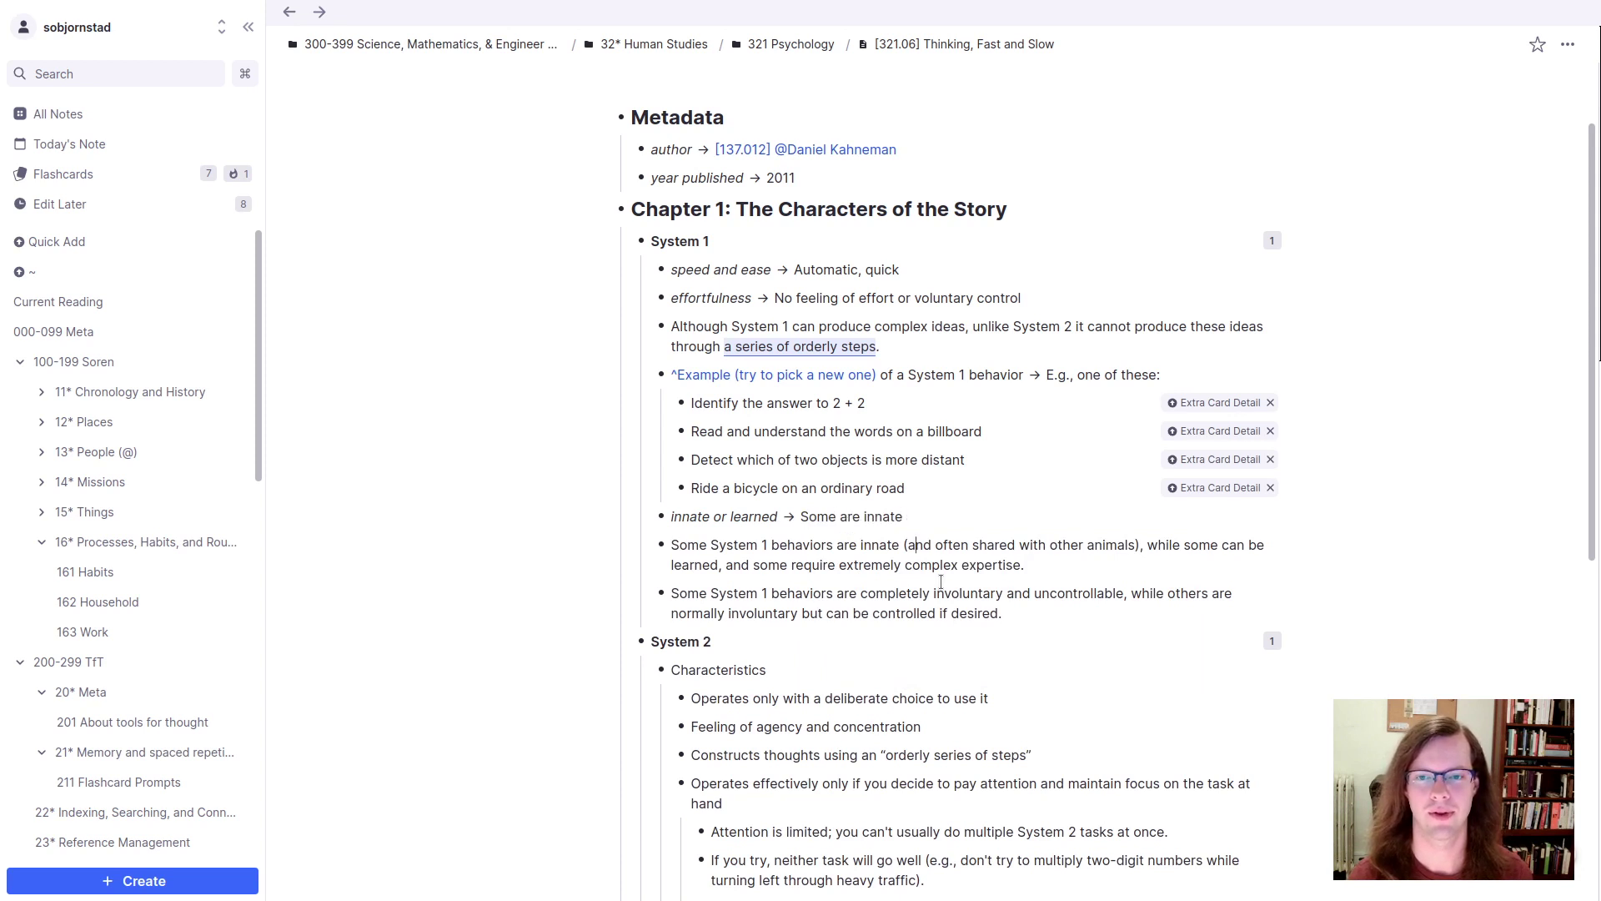
drag(904, 545, 791, 565)
key(alt+shift+Left)
key(alt+shift+Left)
key(alt+shift+Left)
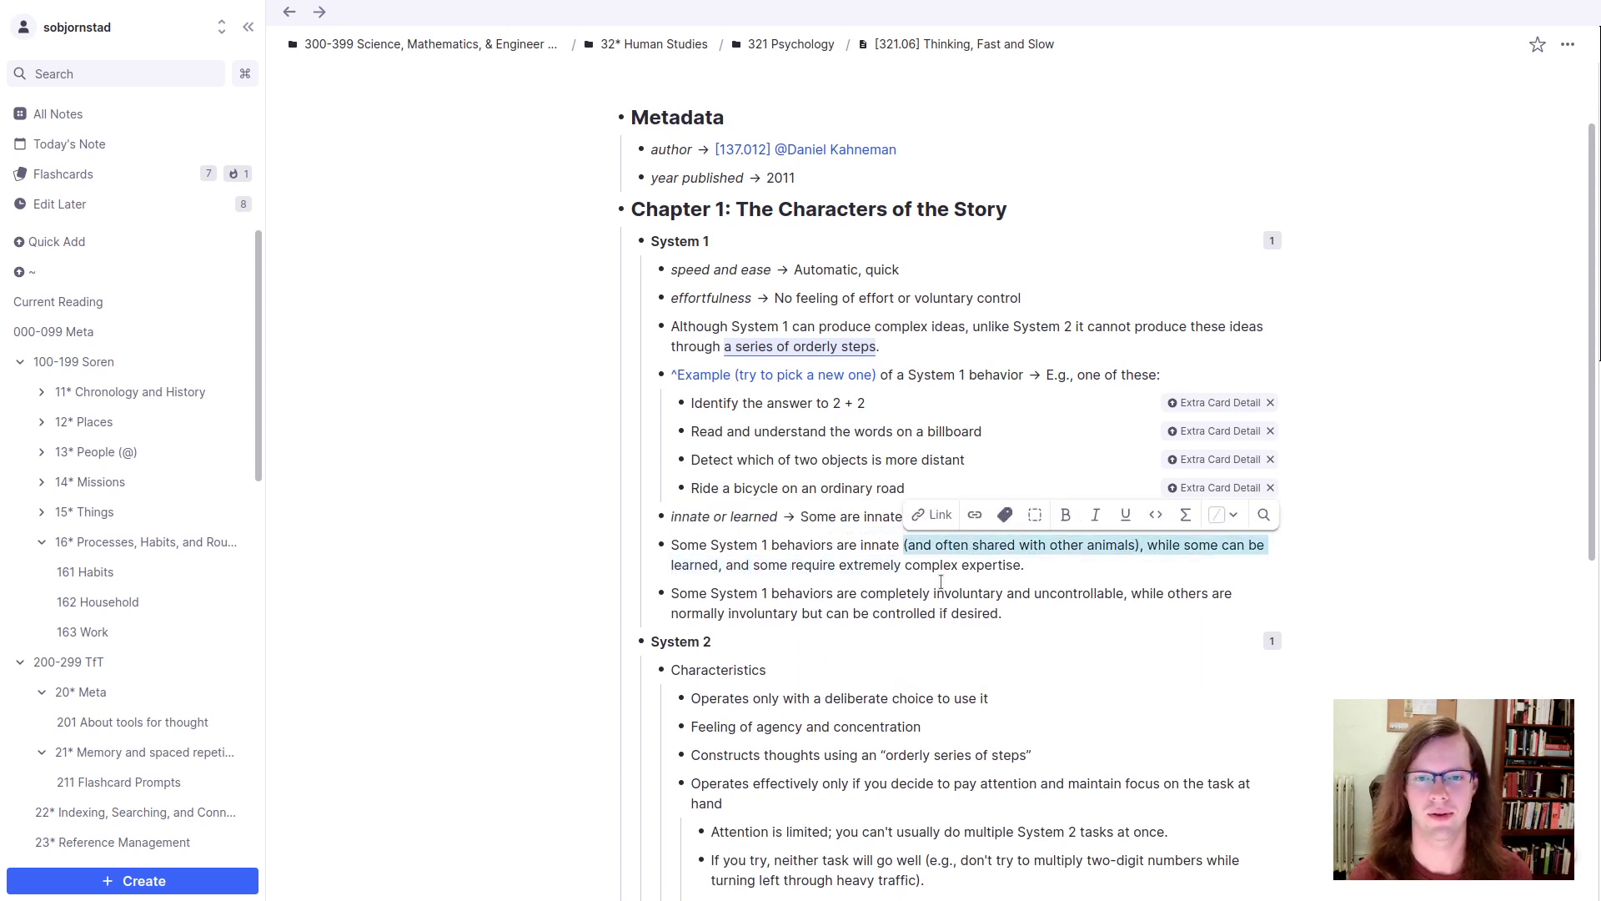
key(alt+shift+Right)
key(ctrl+c)
key(Left)
key(Return)
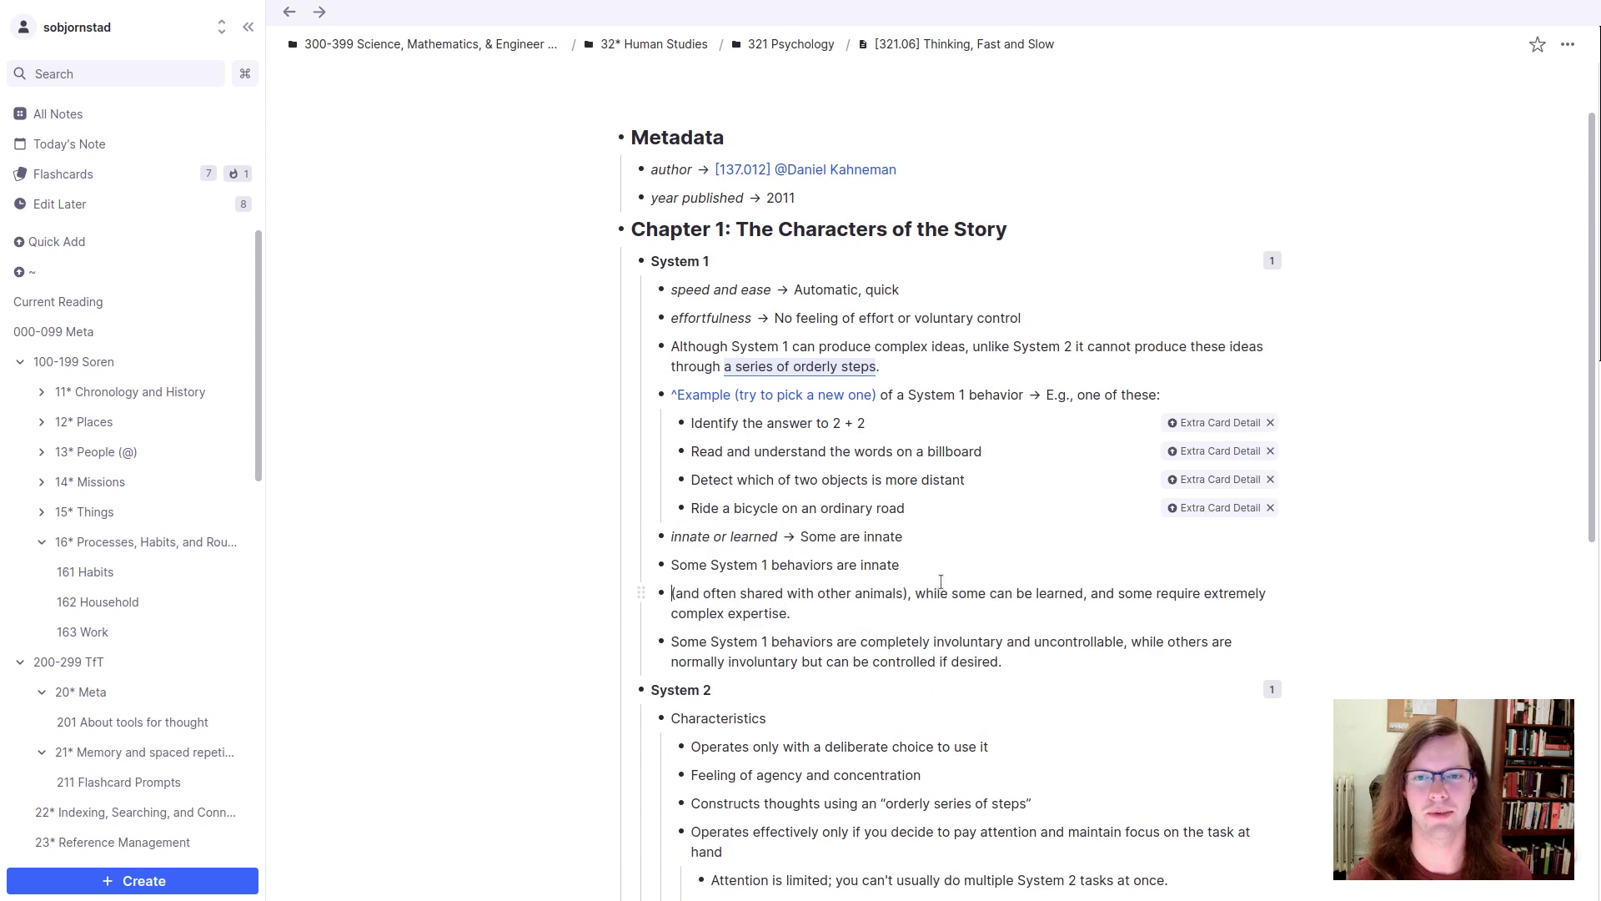
key(BackSpace)
key(Up)
key(ctrl+v)
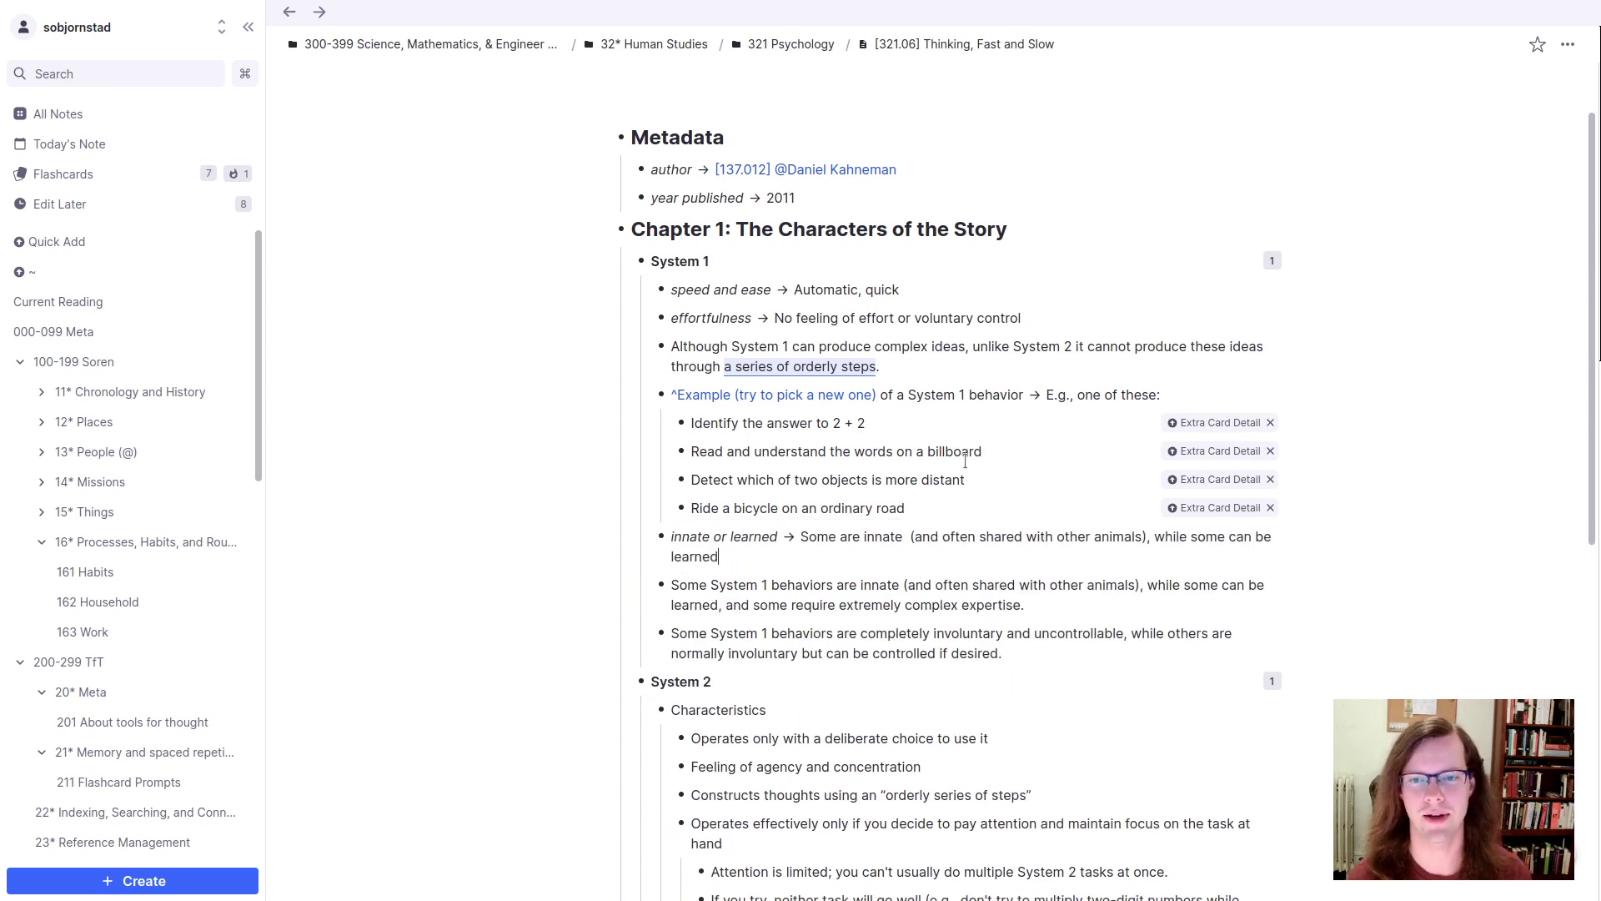
key(BackSpace)
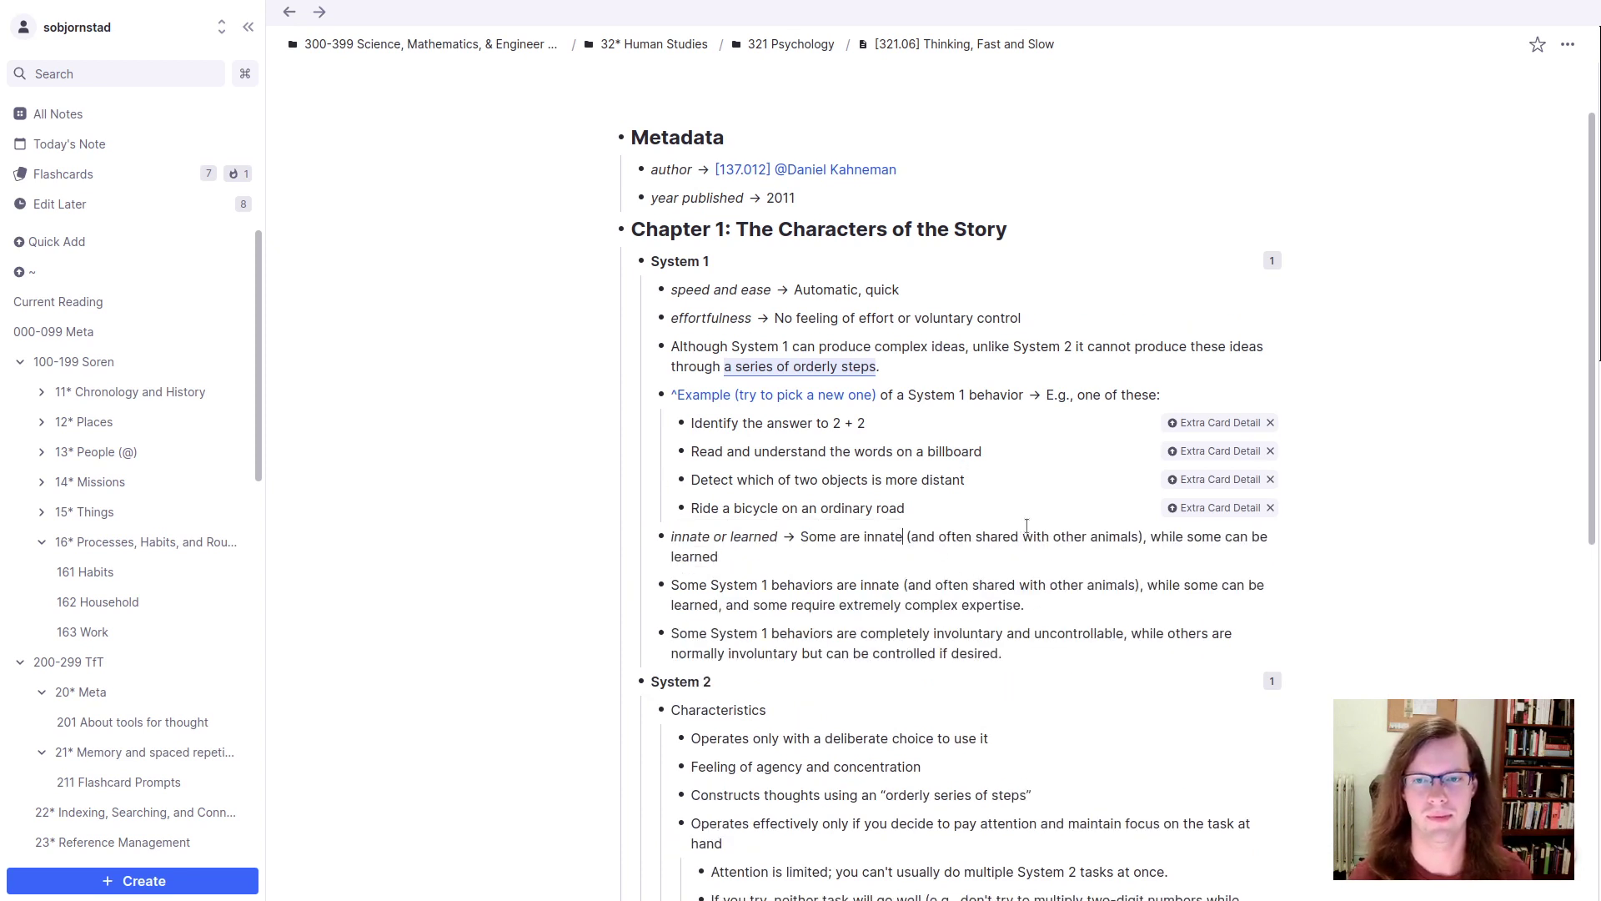
Step: Add "; e.g., detect which object is more distant" inside the answer's parentheses and end the answer with "(e.g., reading)."
text(; e.g., )
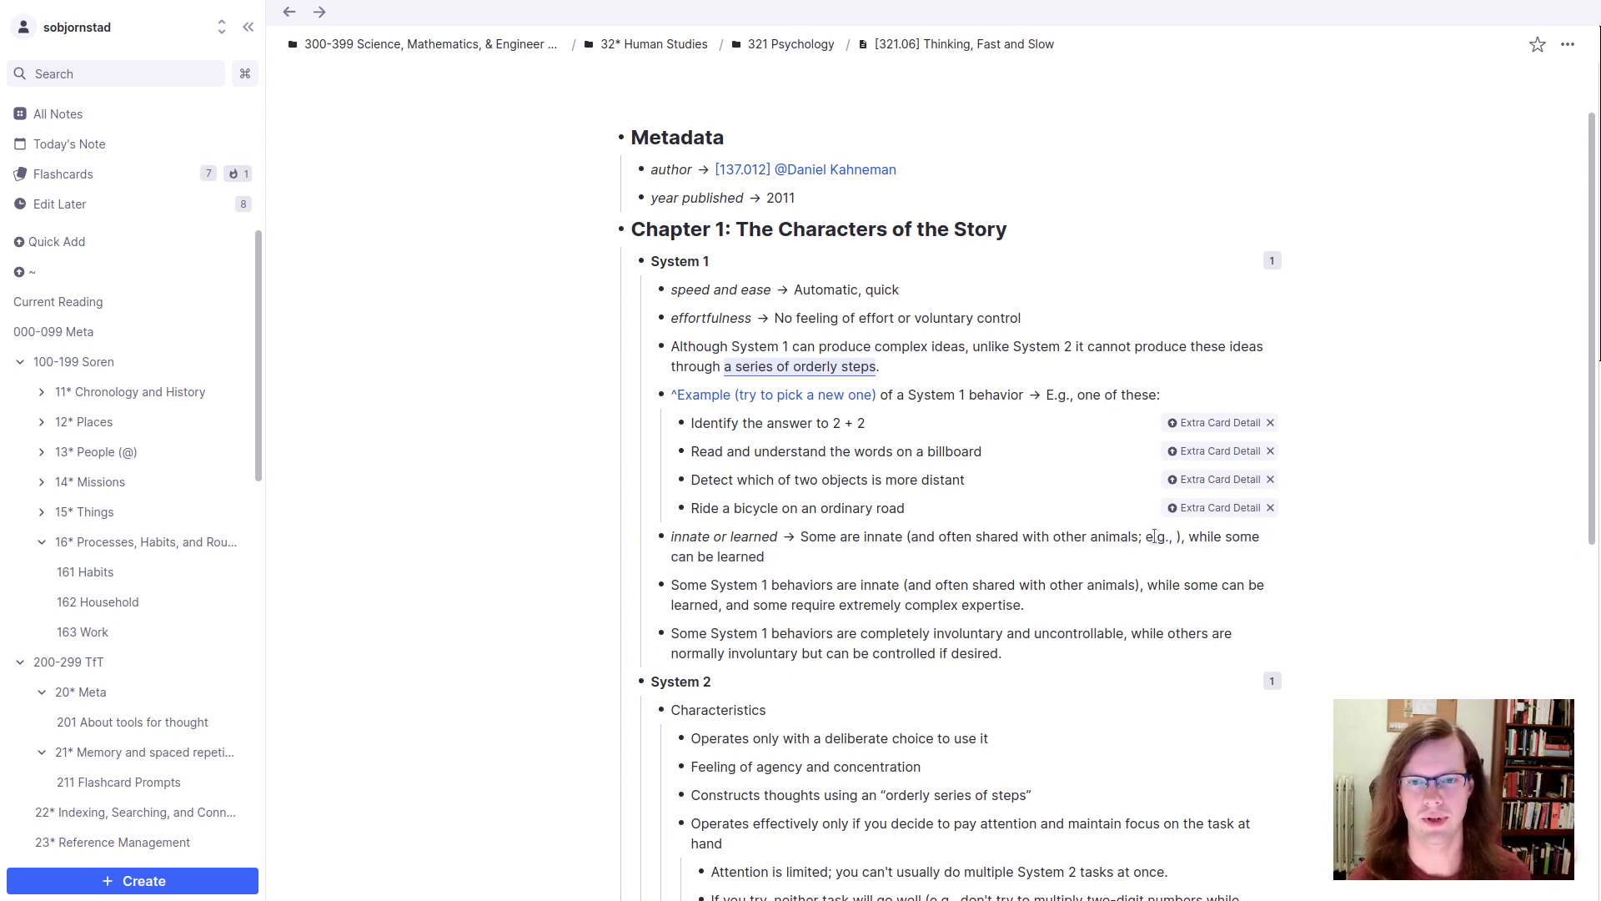
text(detect)
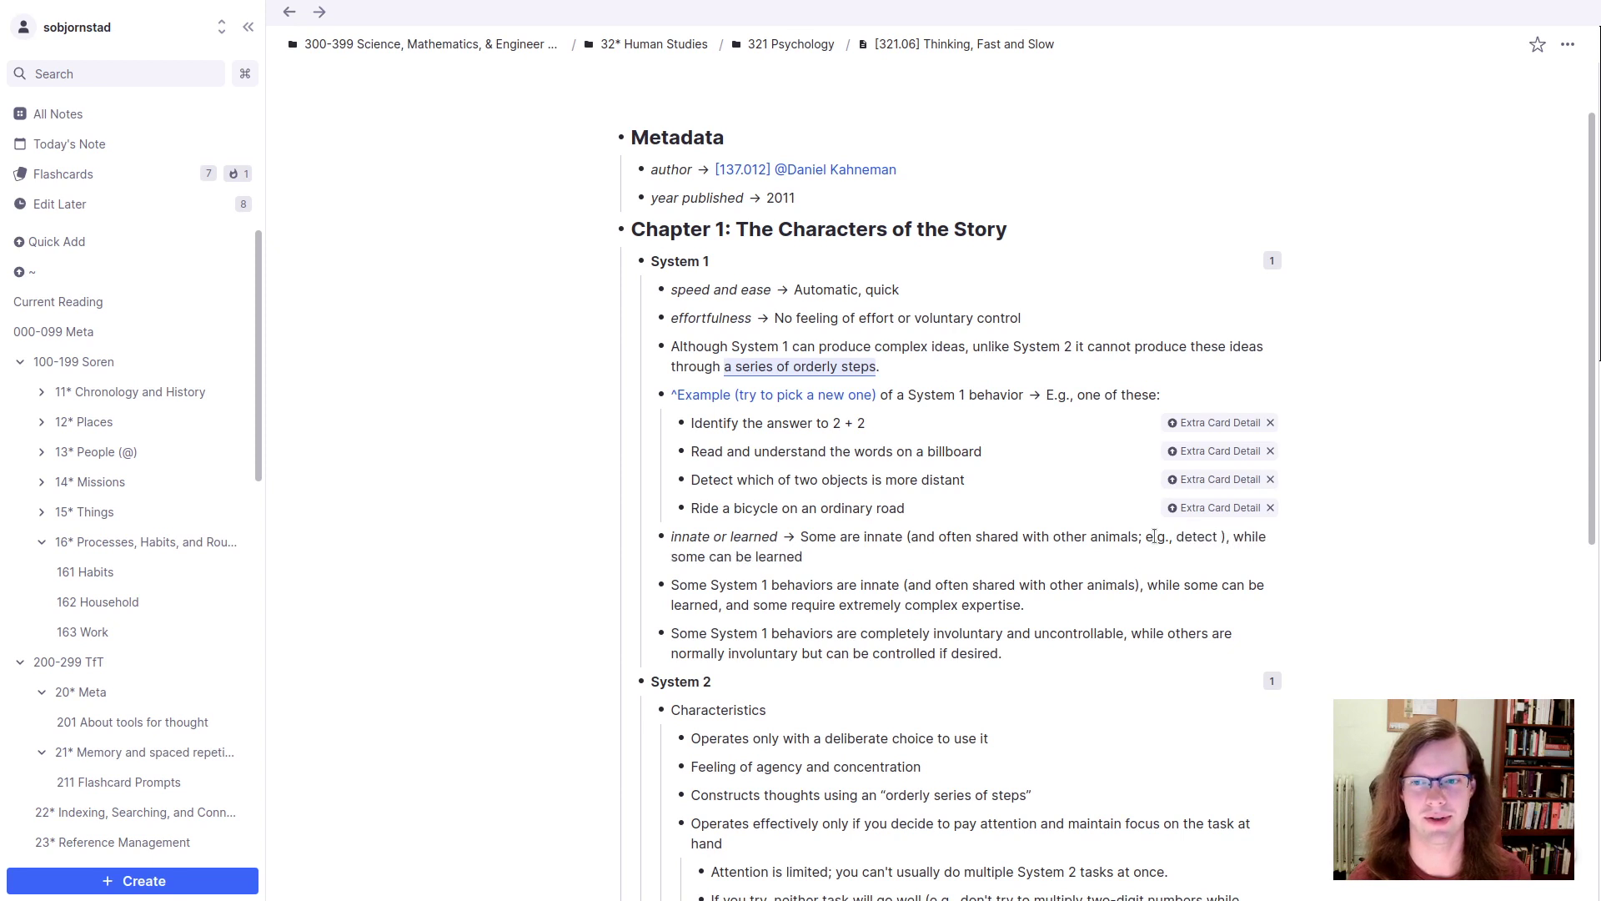
key(Right)
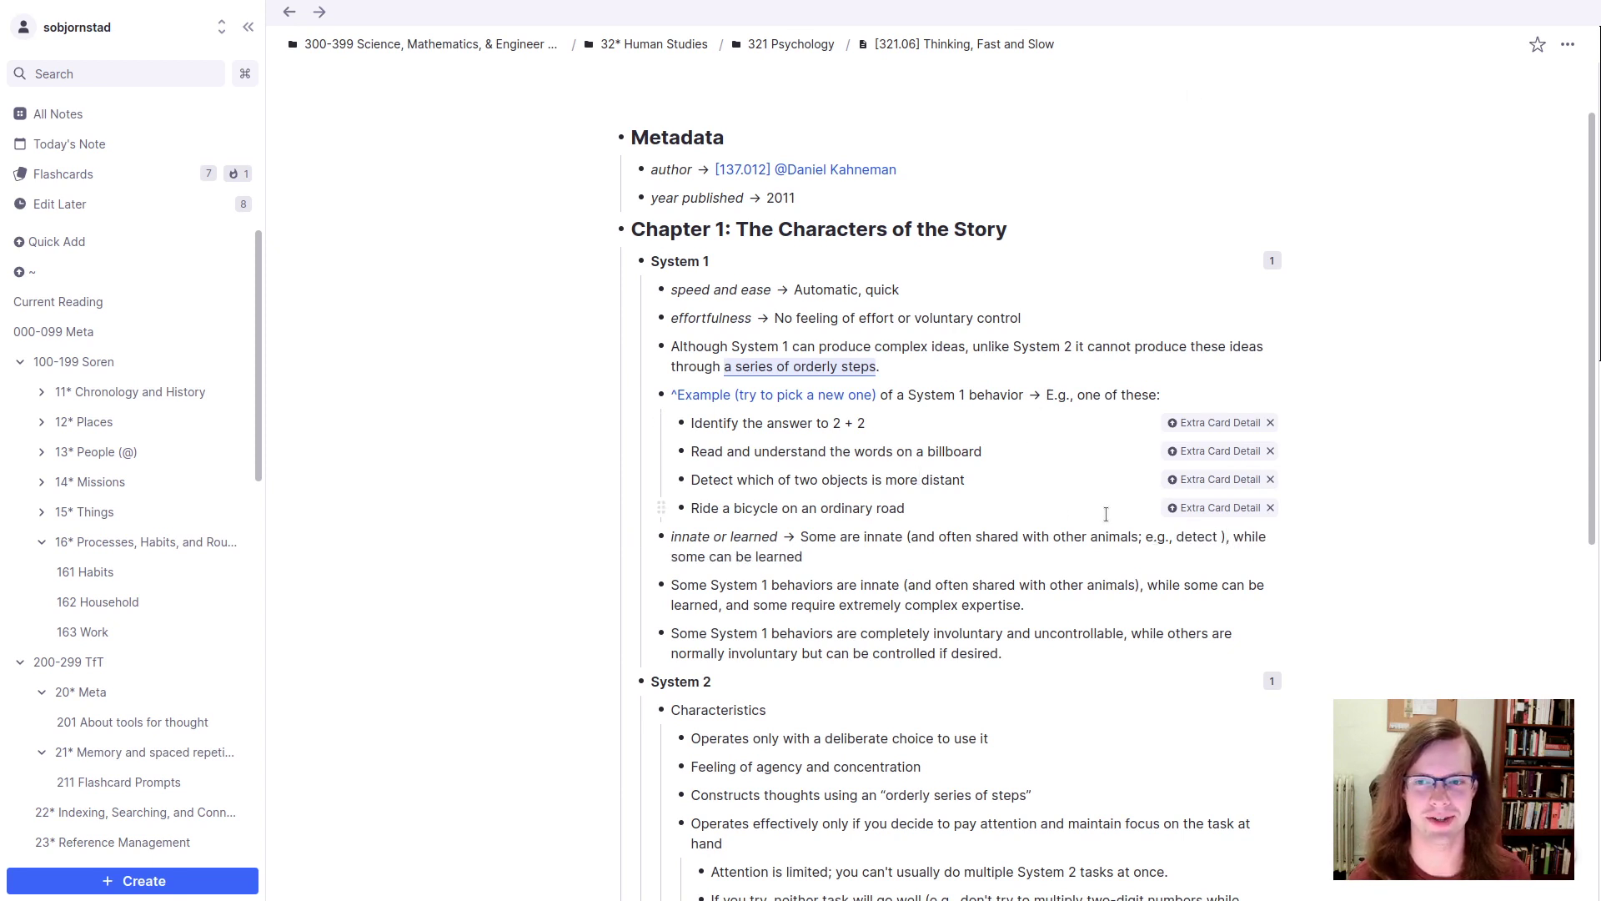
text(which object is)
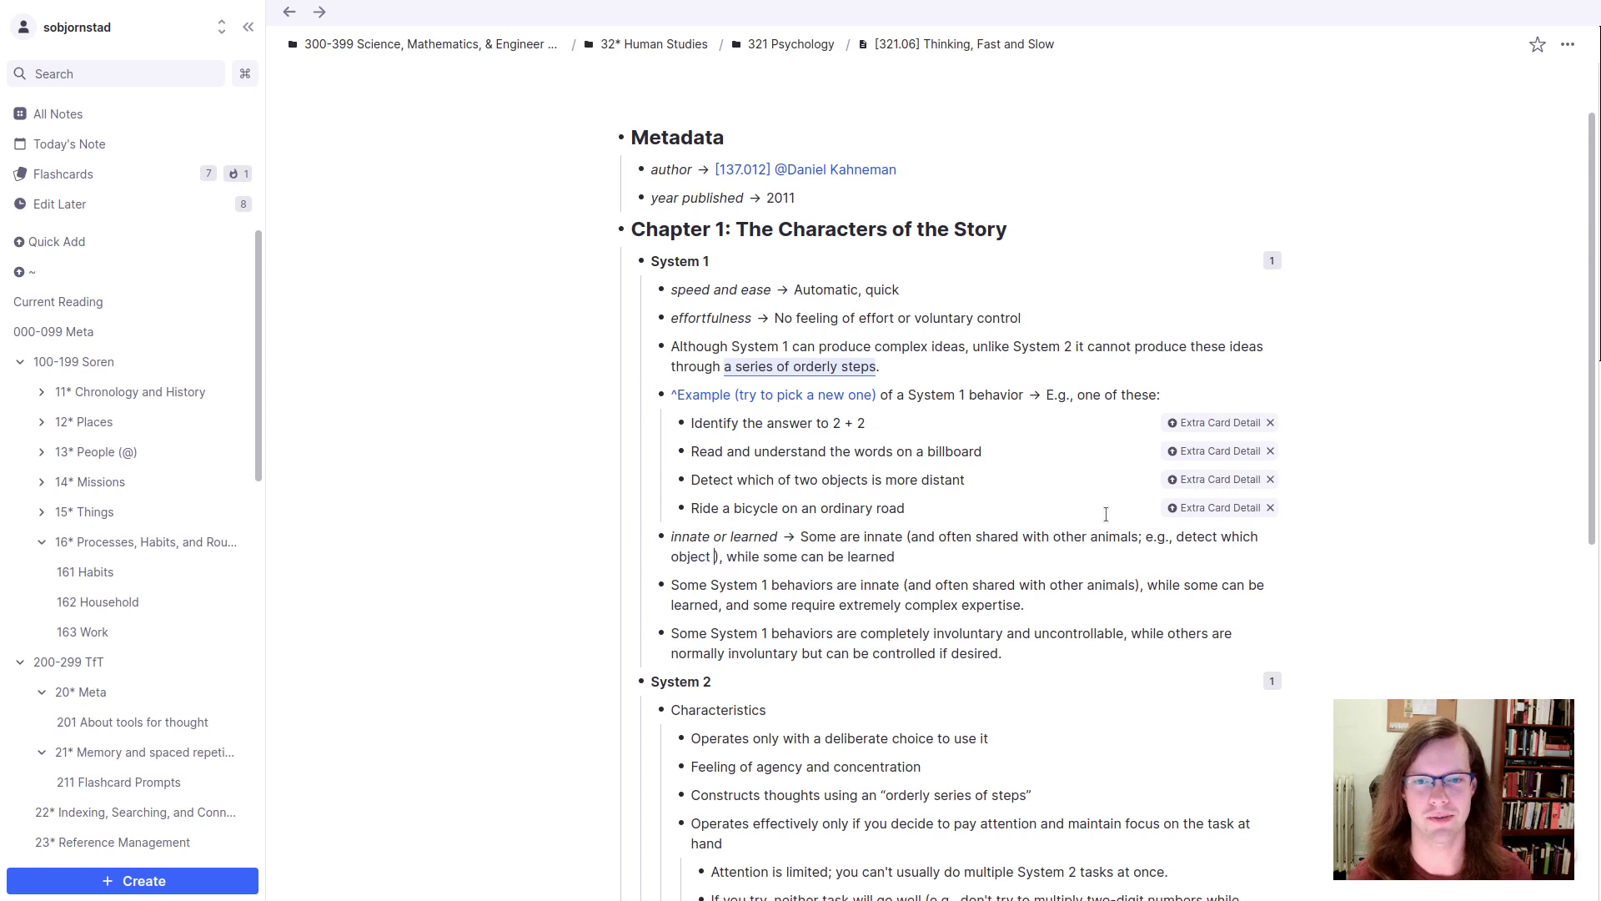
text( more distan)
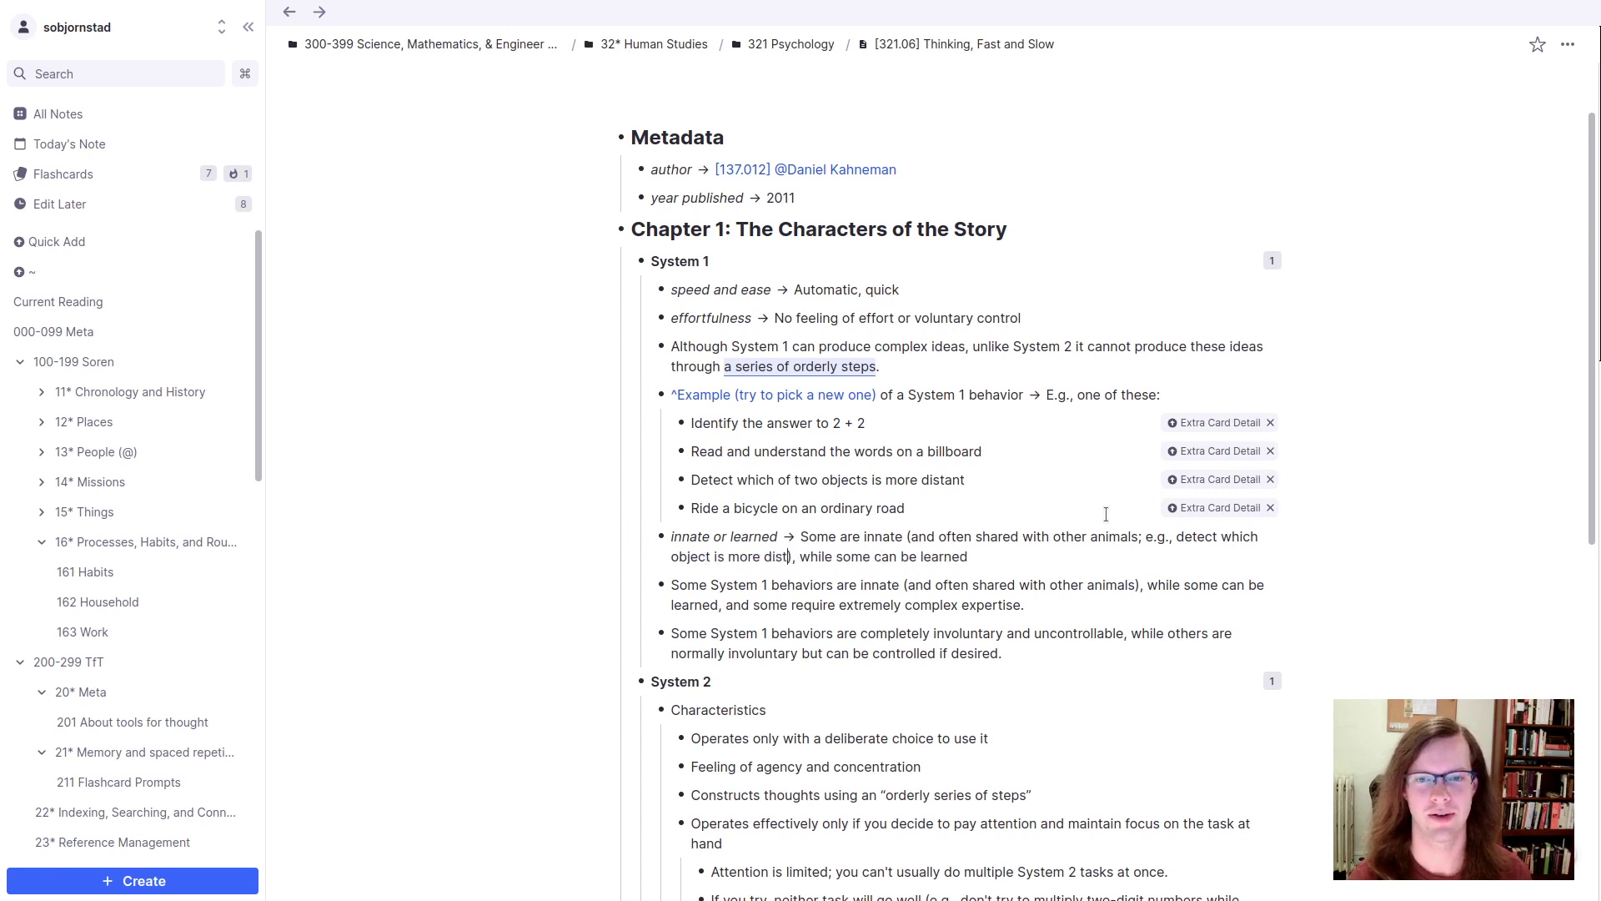
text(t)
key(End)
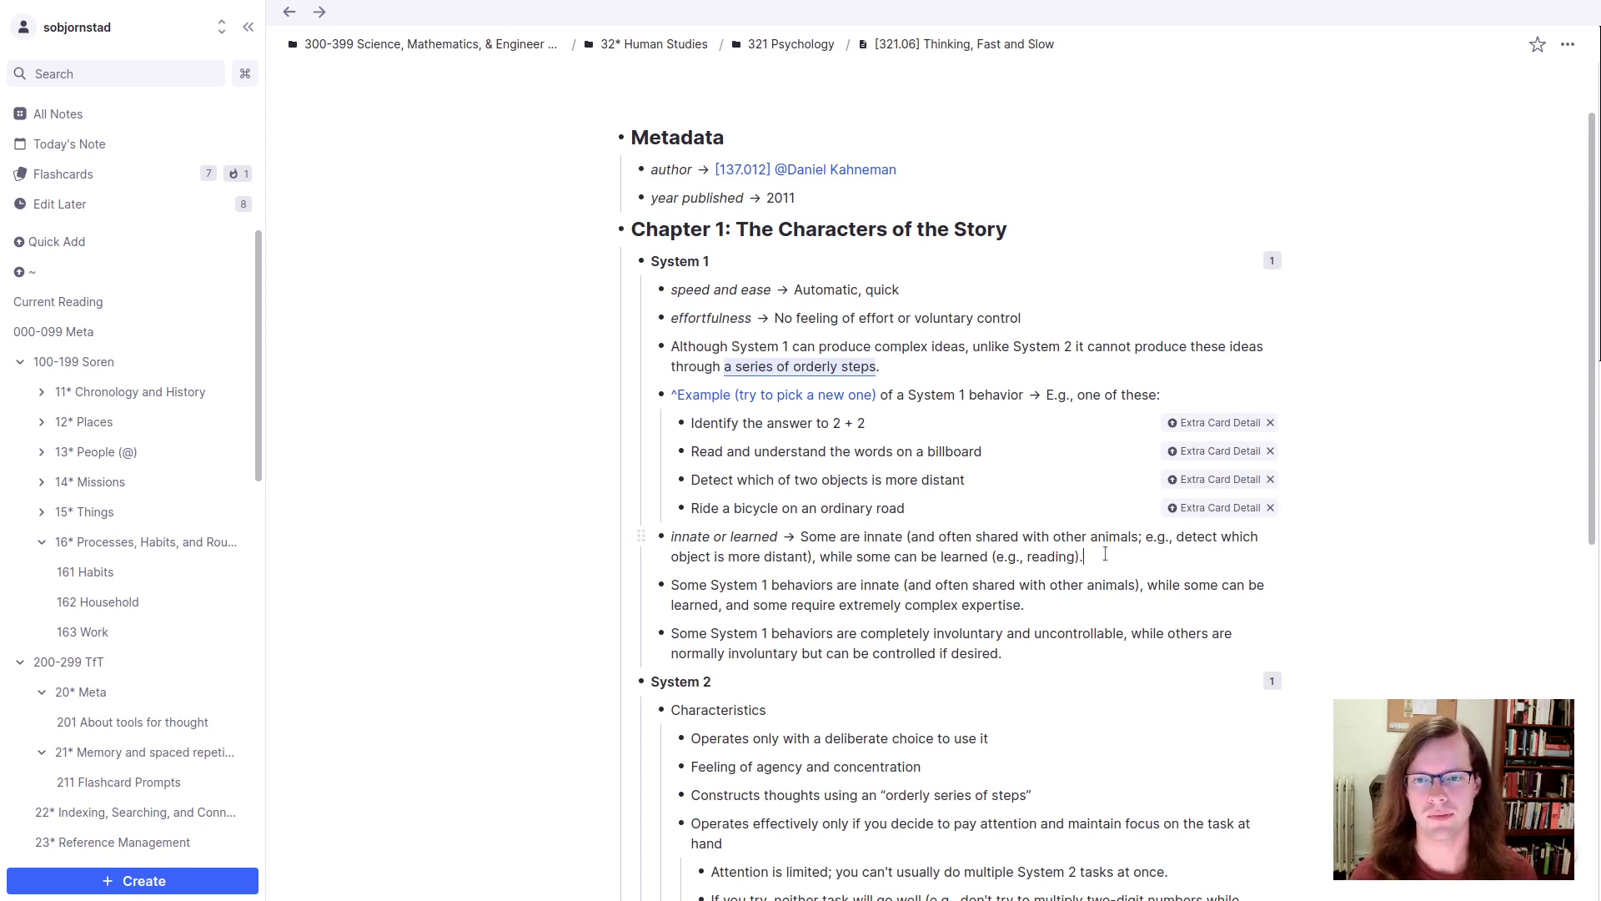
Step: Add a note beneath the "innate or learned" card: "Some learned behaviors are relatively easy, while others are extremely difficult (e.g., expert chess)."
click(1105, 554)
key(Return)
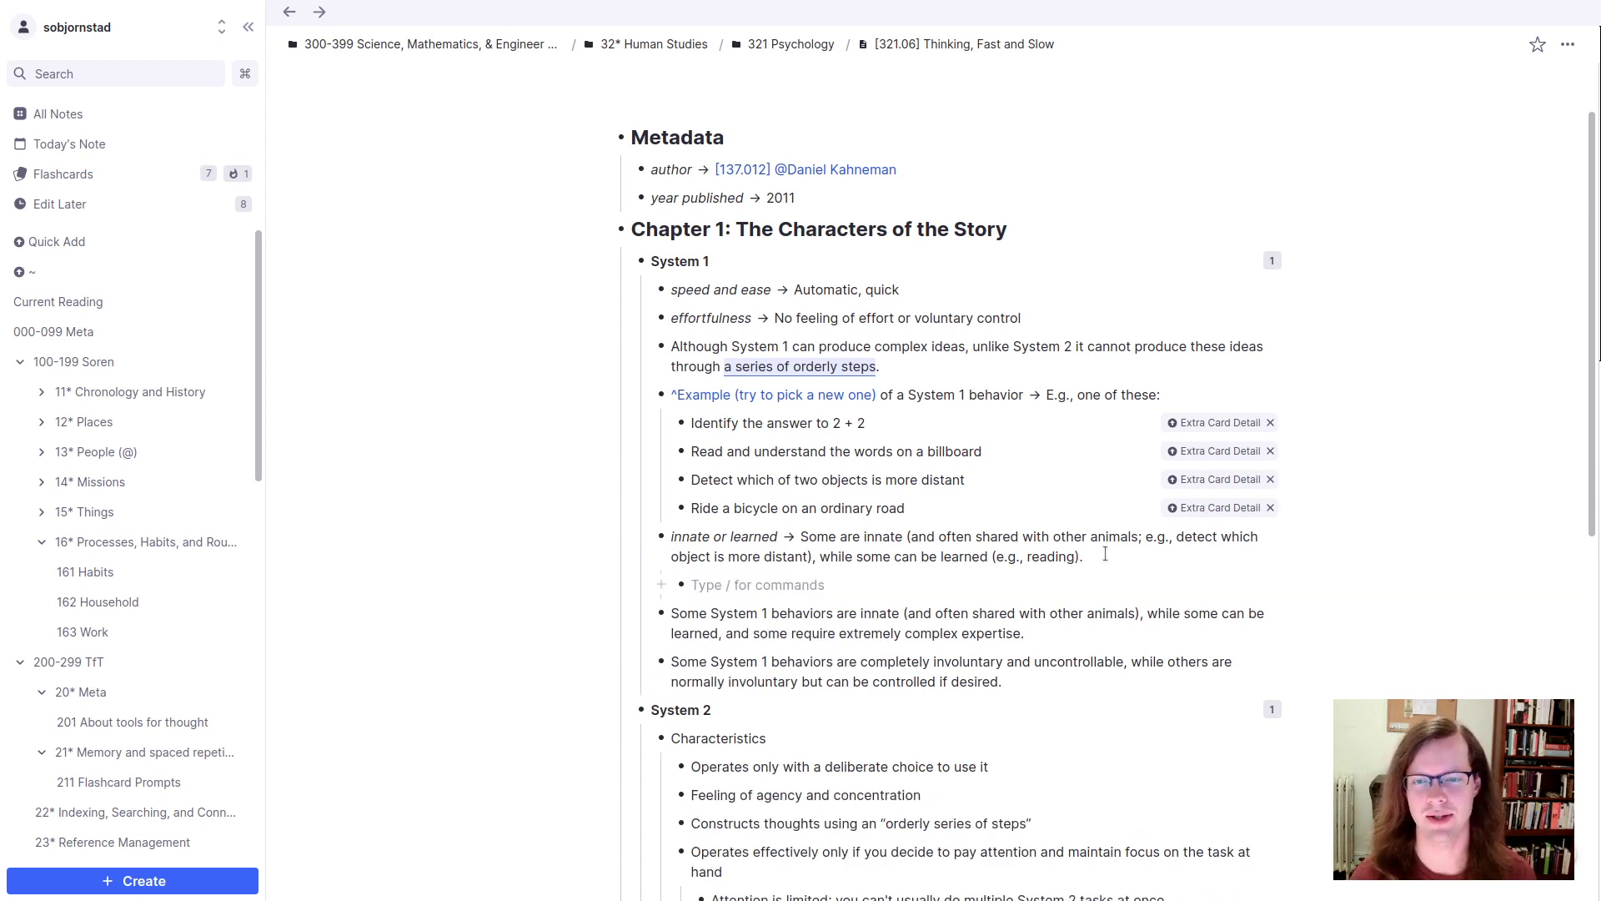
text(Some learned )
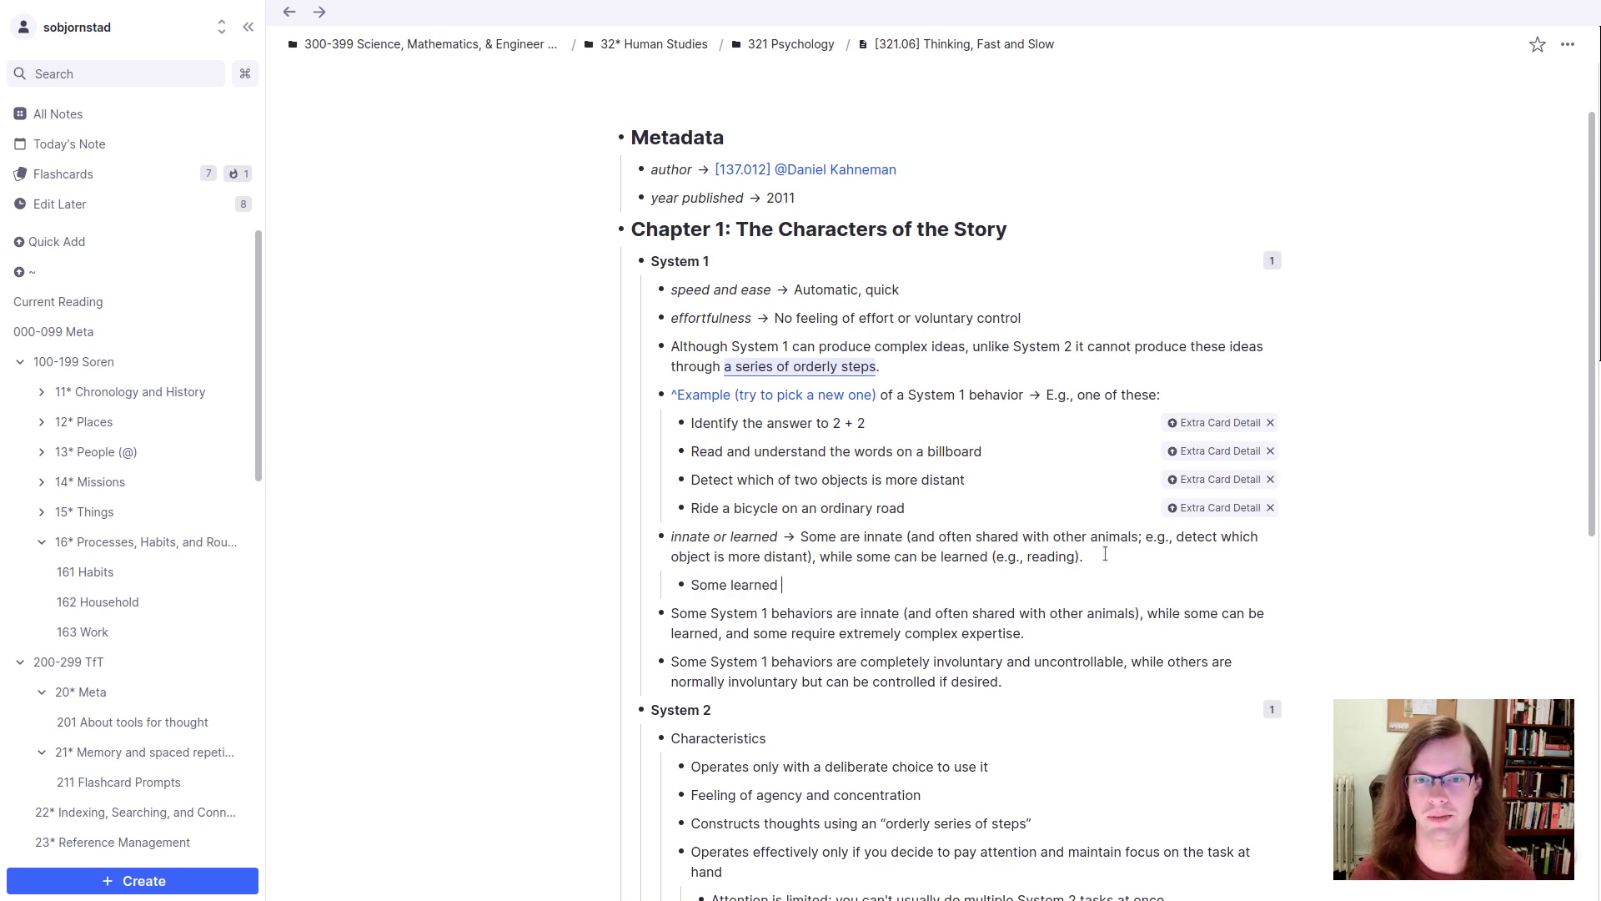
text(behaviors are)
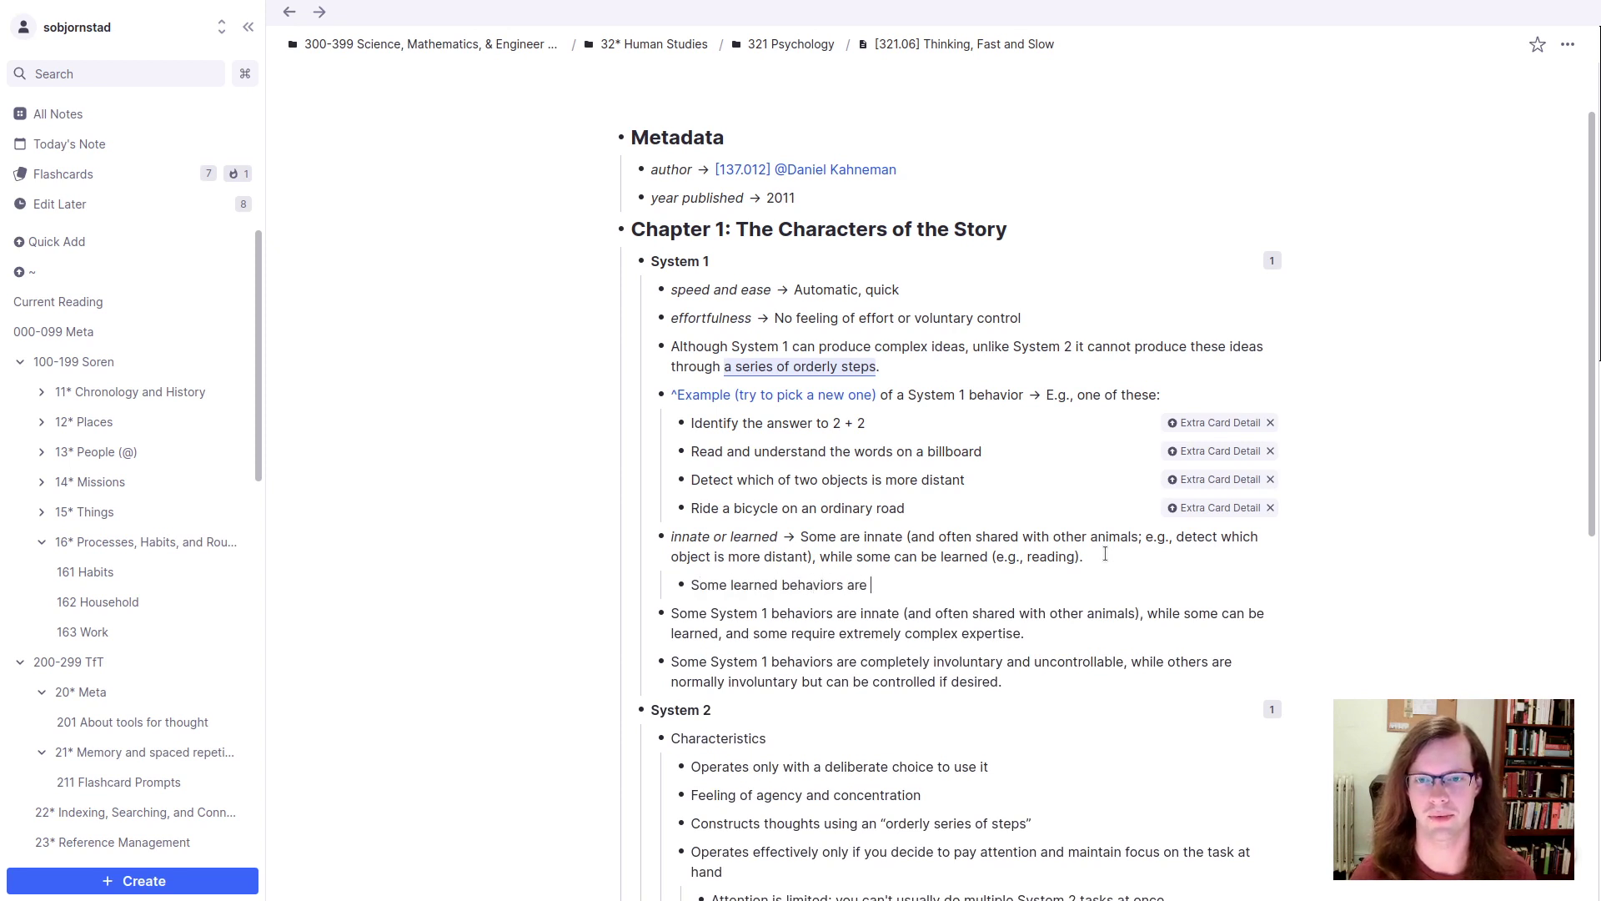
text( relatively easy, while )
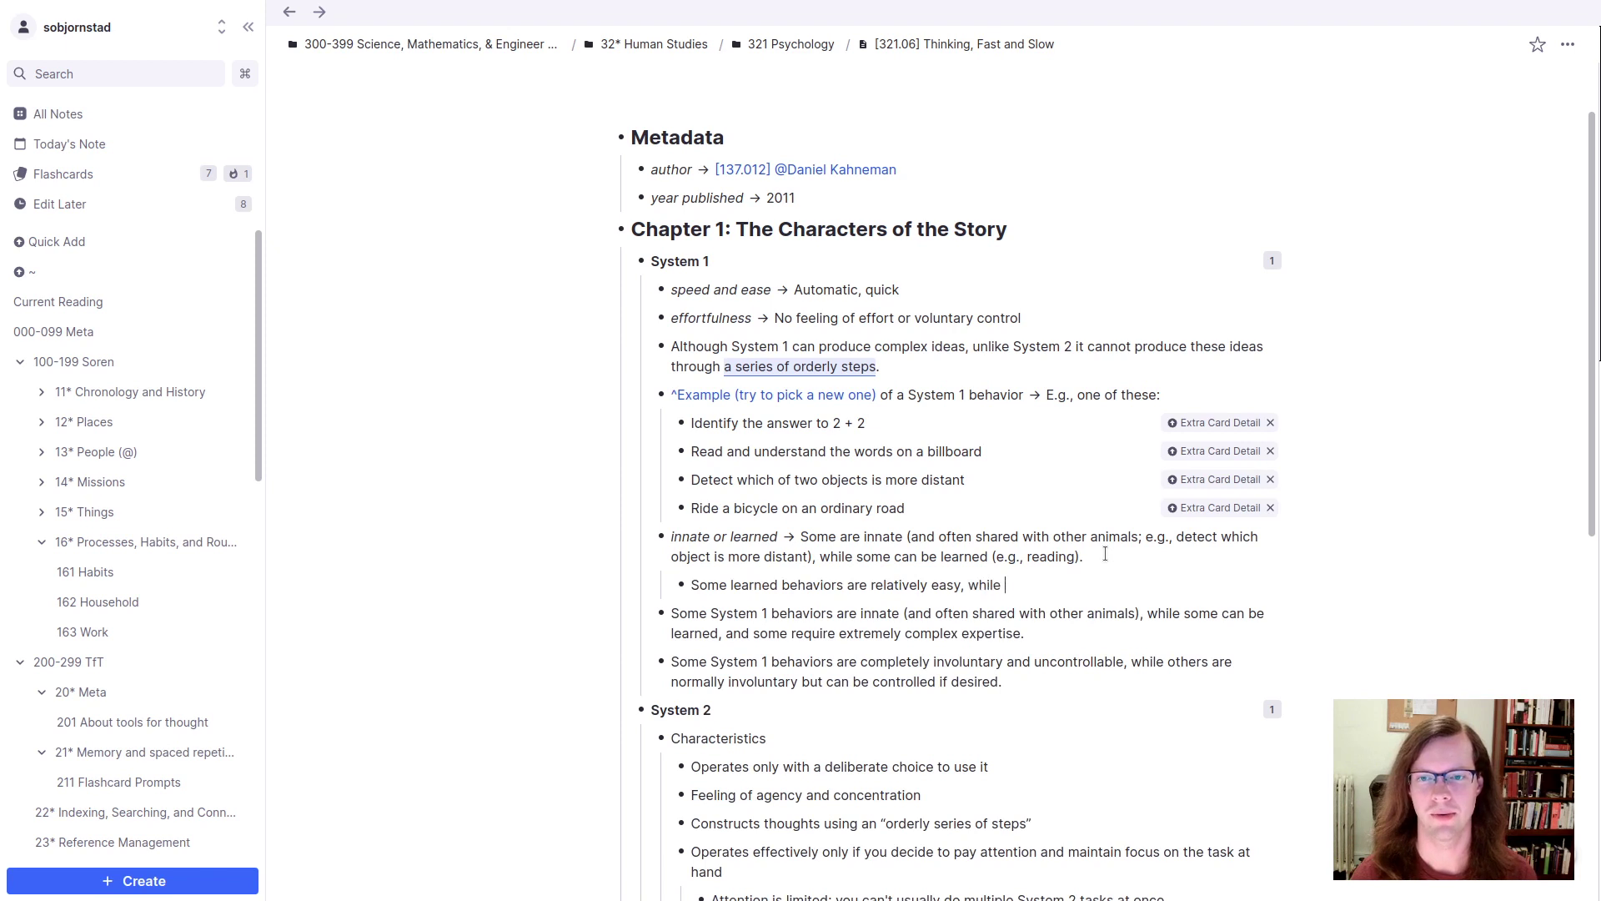
text(others are extremely difficult (e.g.,)
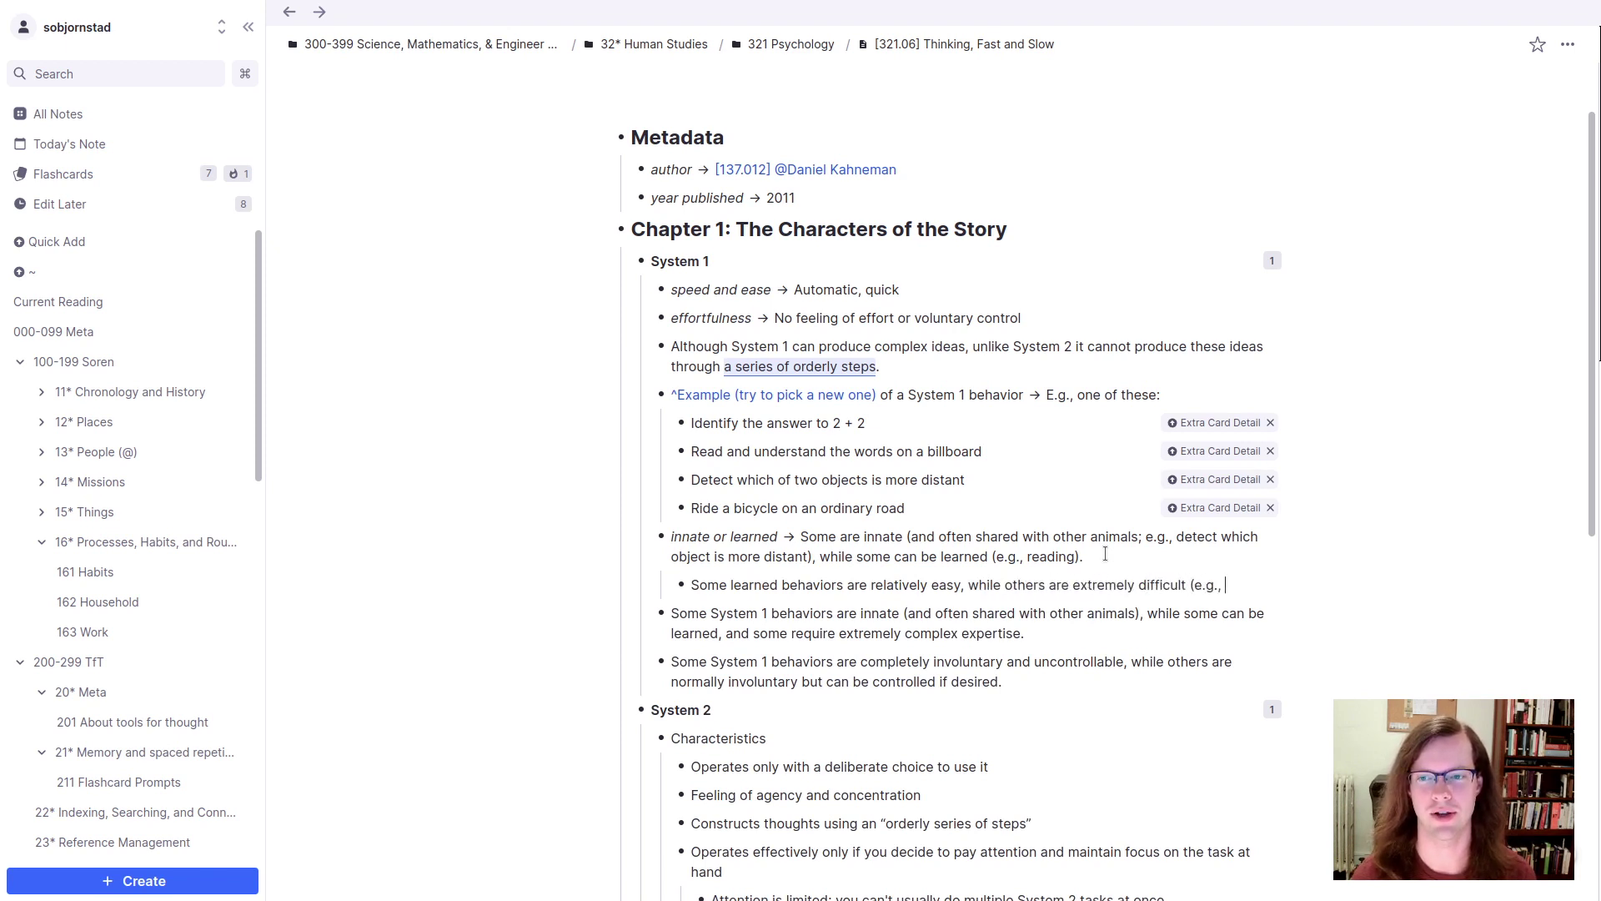
text(expert chess).)
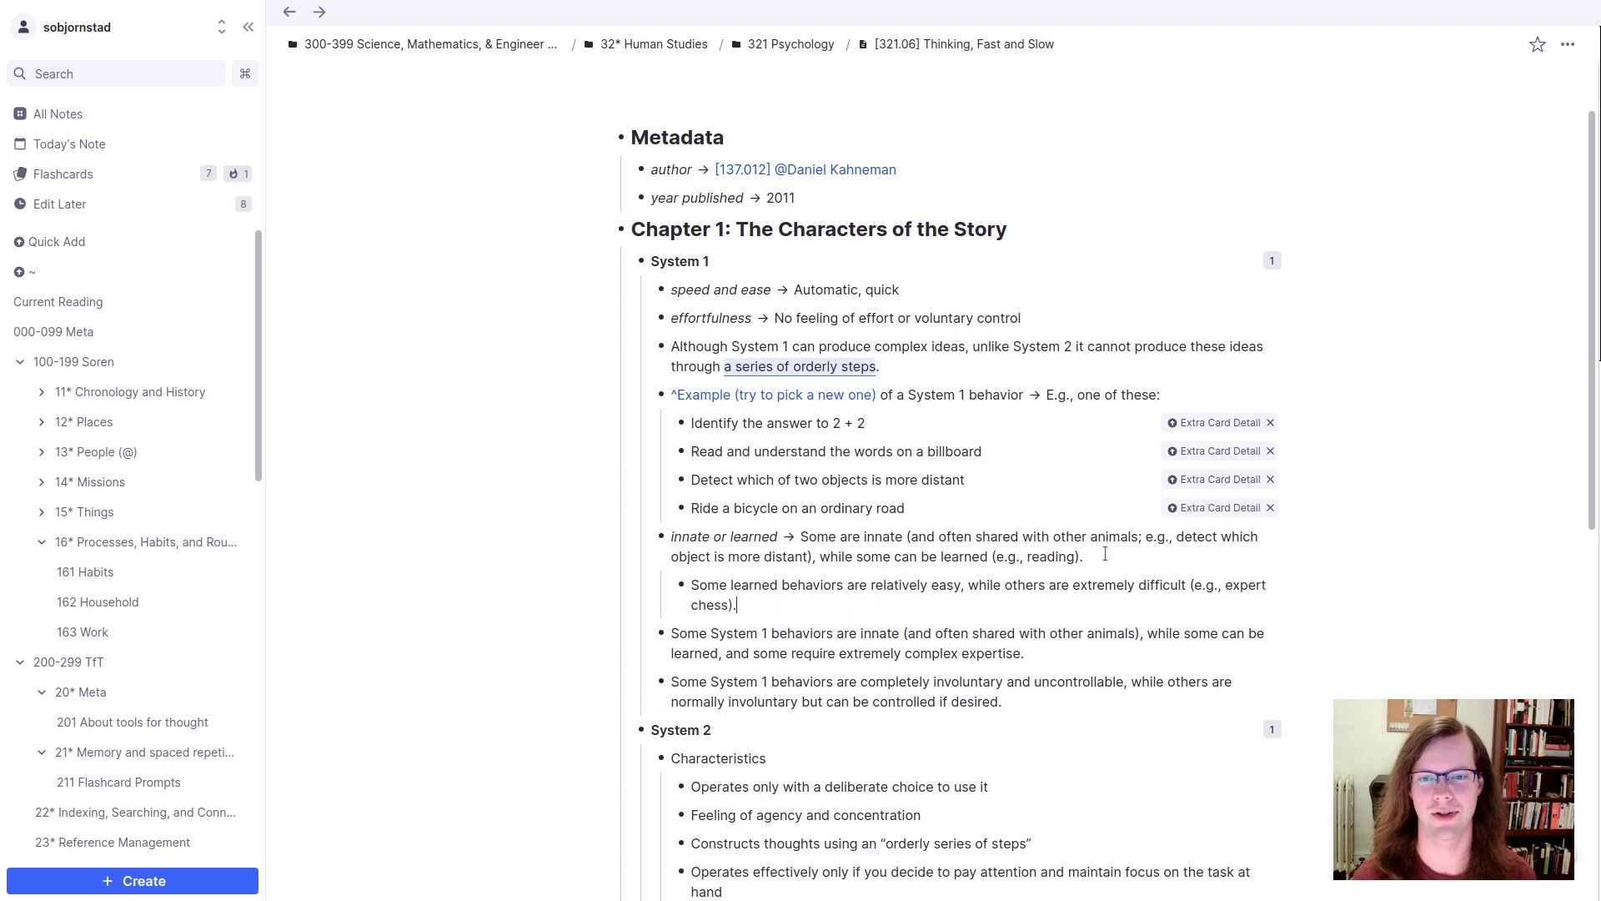
Step: Reword the example in the learned-behaviors note to "evaluating chess positions at an expert level"
text(evaluating chess p)
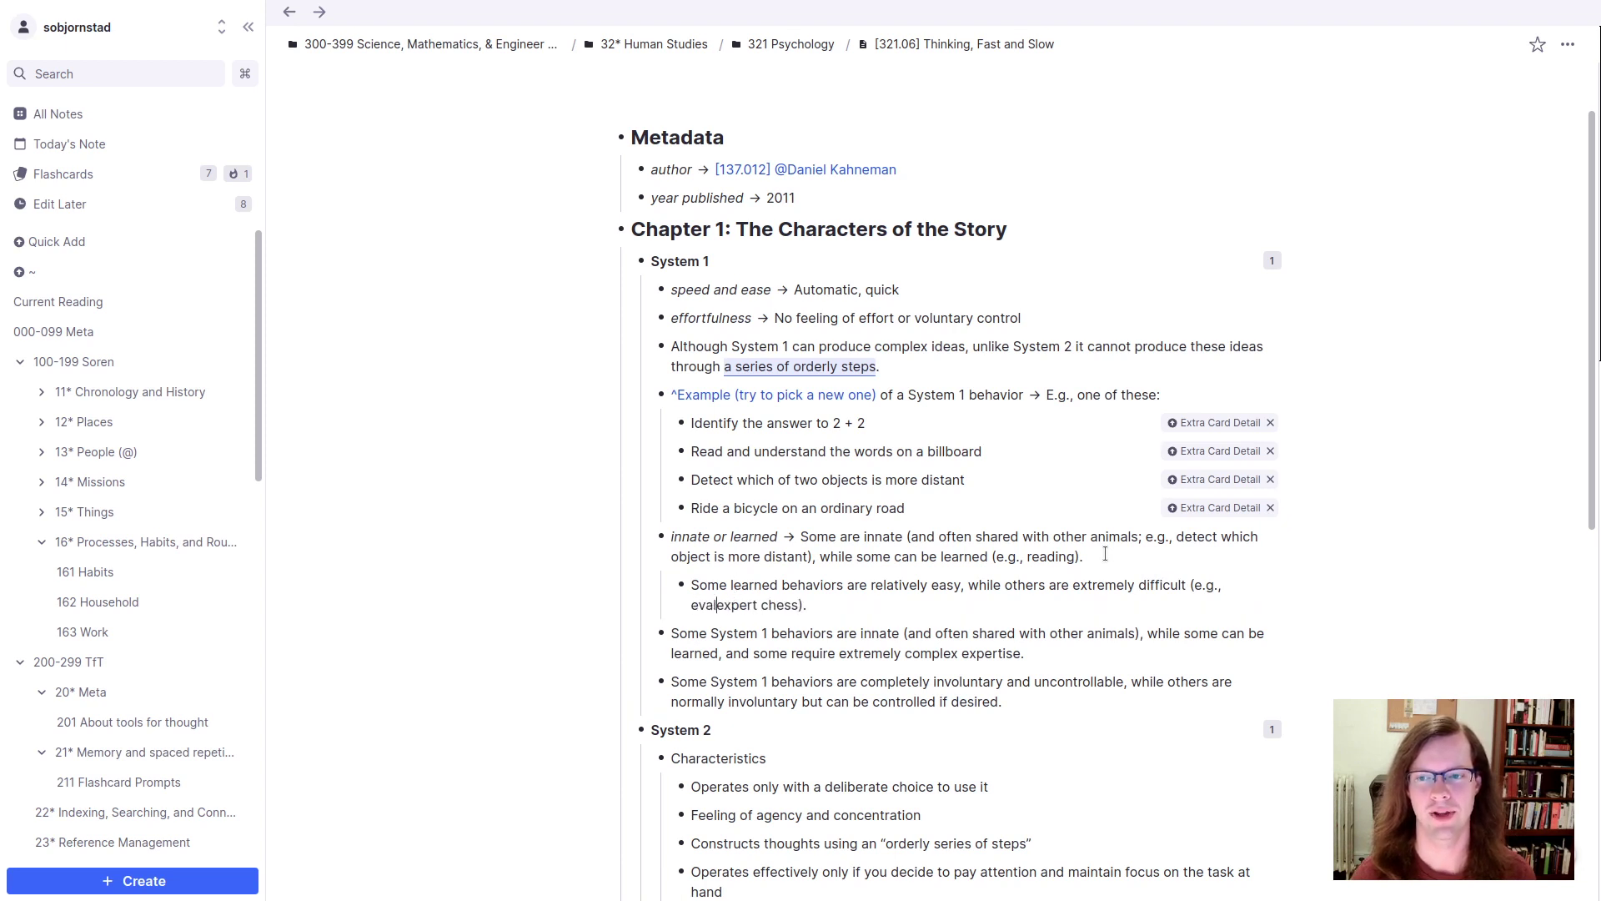
text(ositions at an)
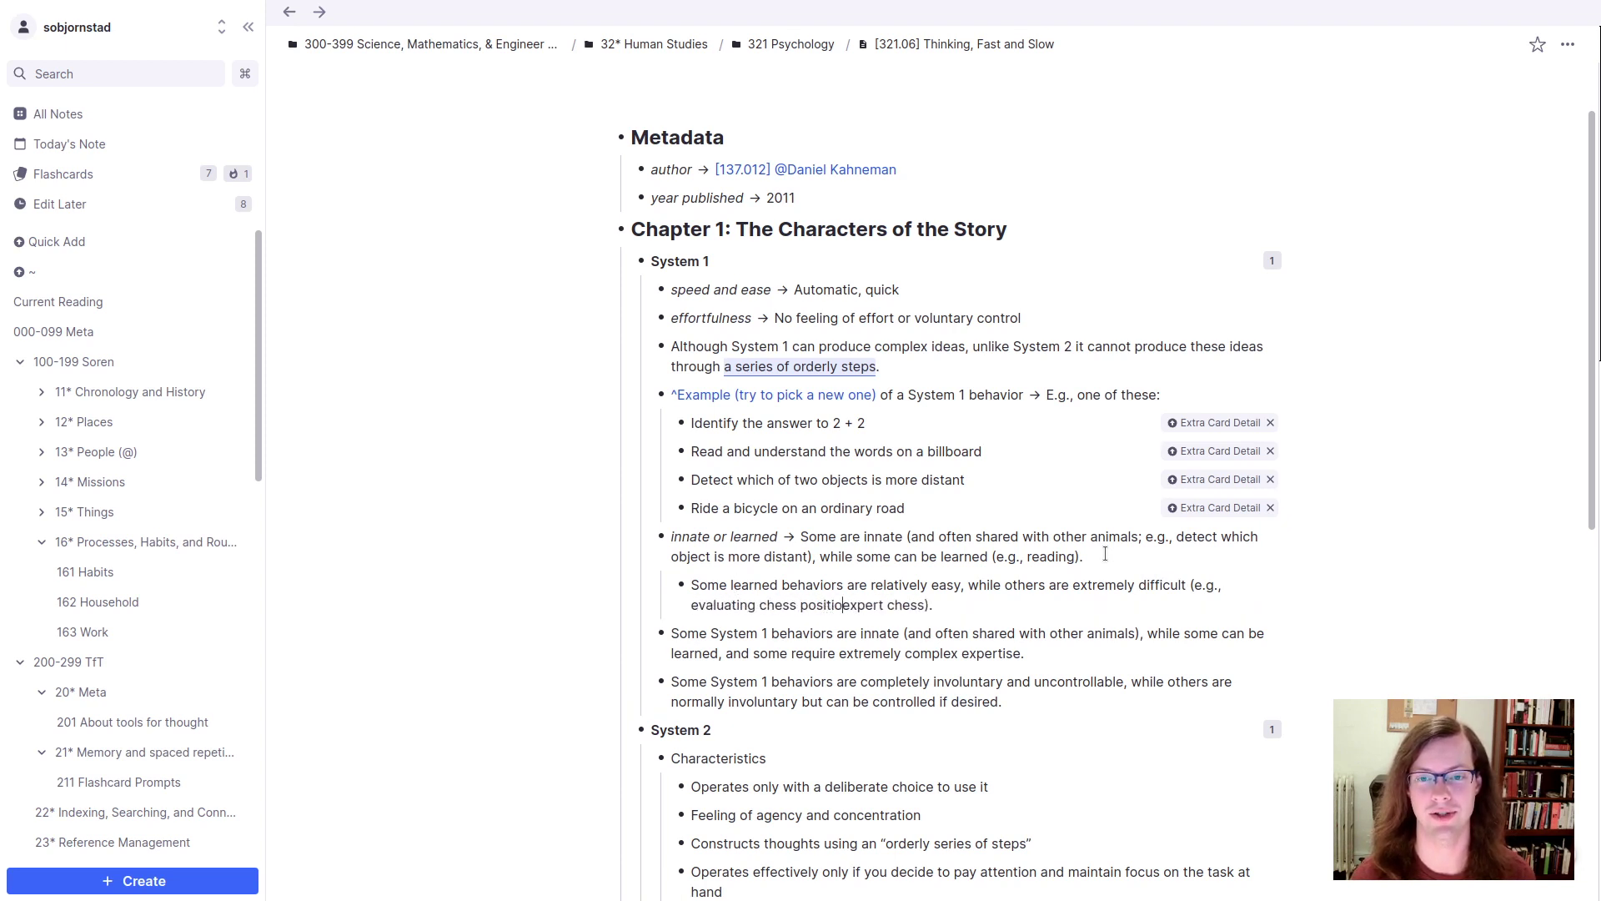
key(alt+Right)
key(alt+Right)
key(alt+shift+Left)
key(BackSpace)
text(level)
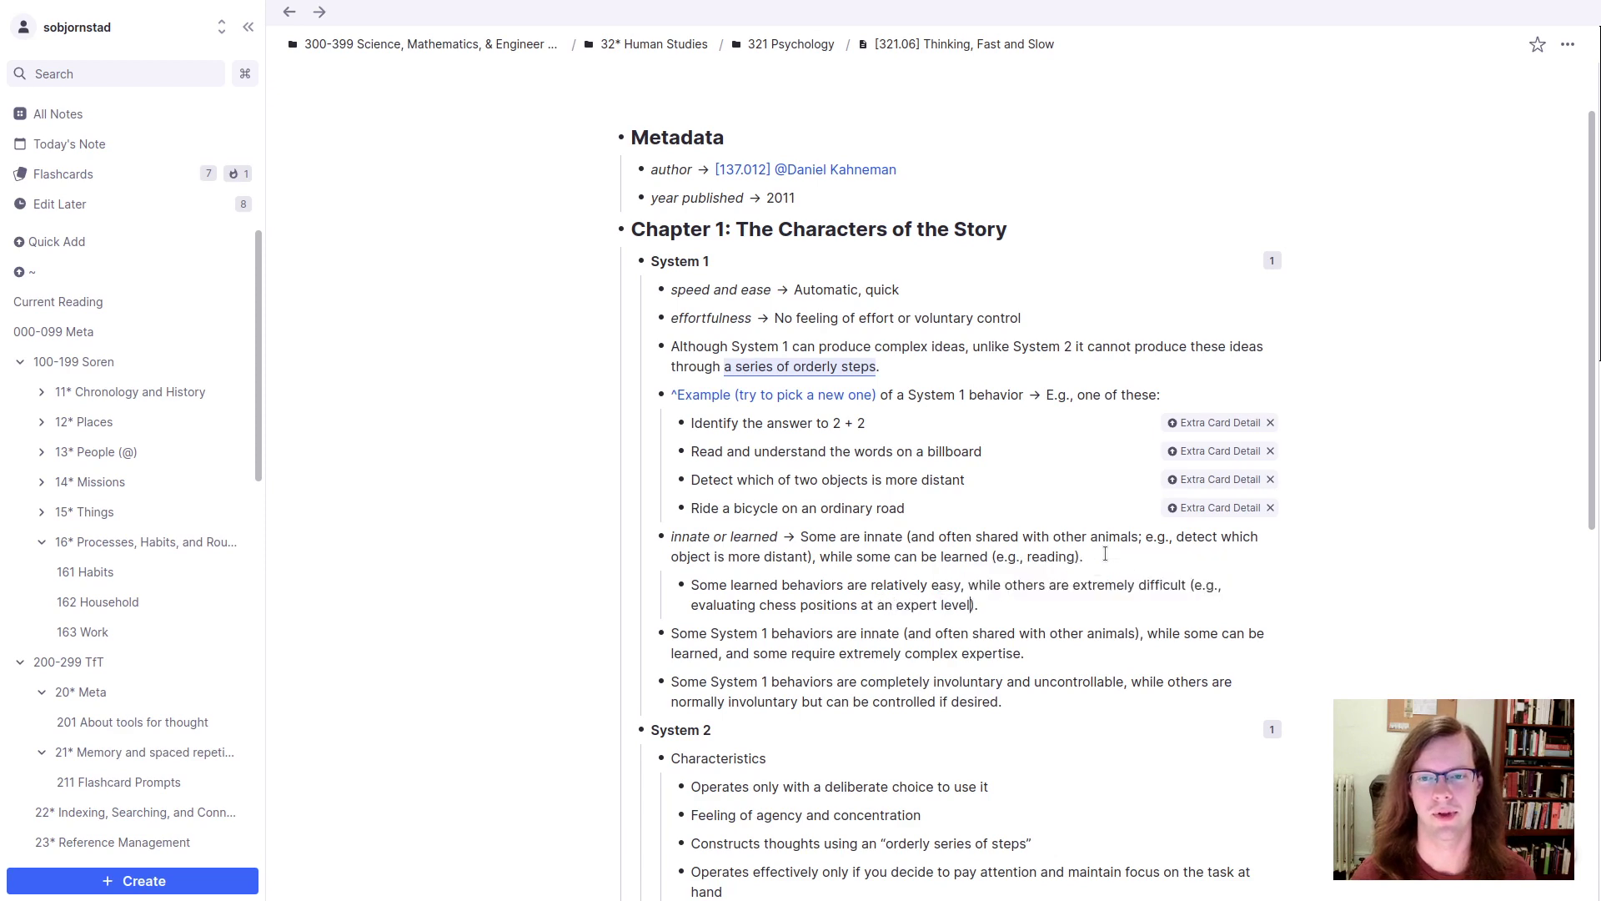
Step: Tag the learned-behaviors note as Extra Card Detail and preview the "innate or learned" card with it
text(#extra card)
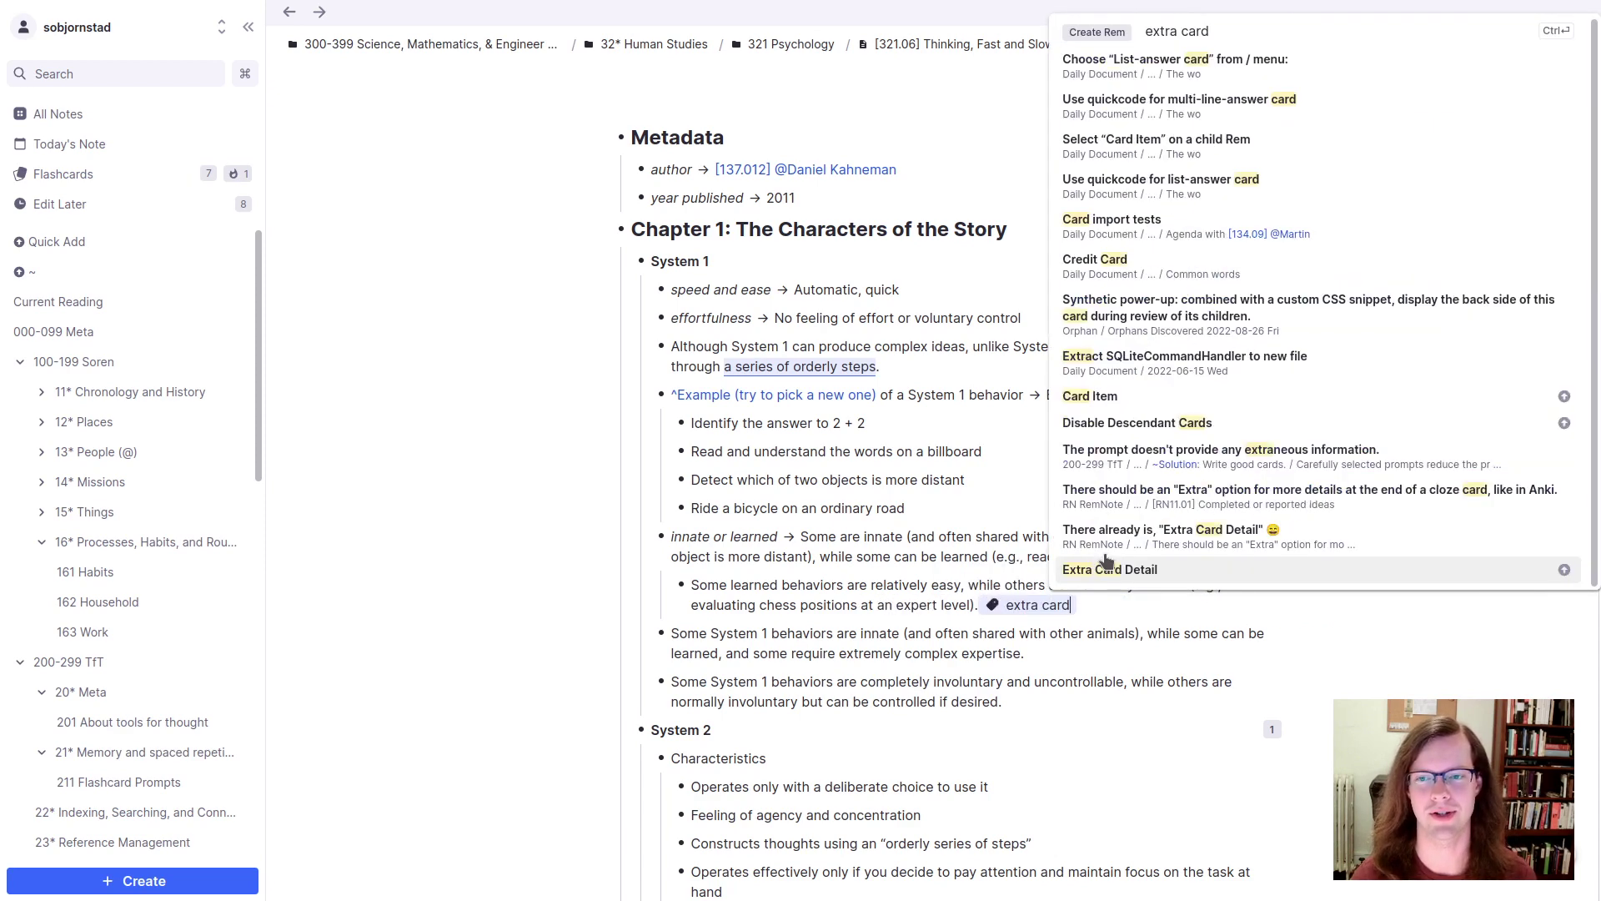
key(Return)
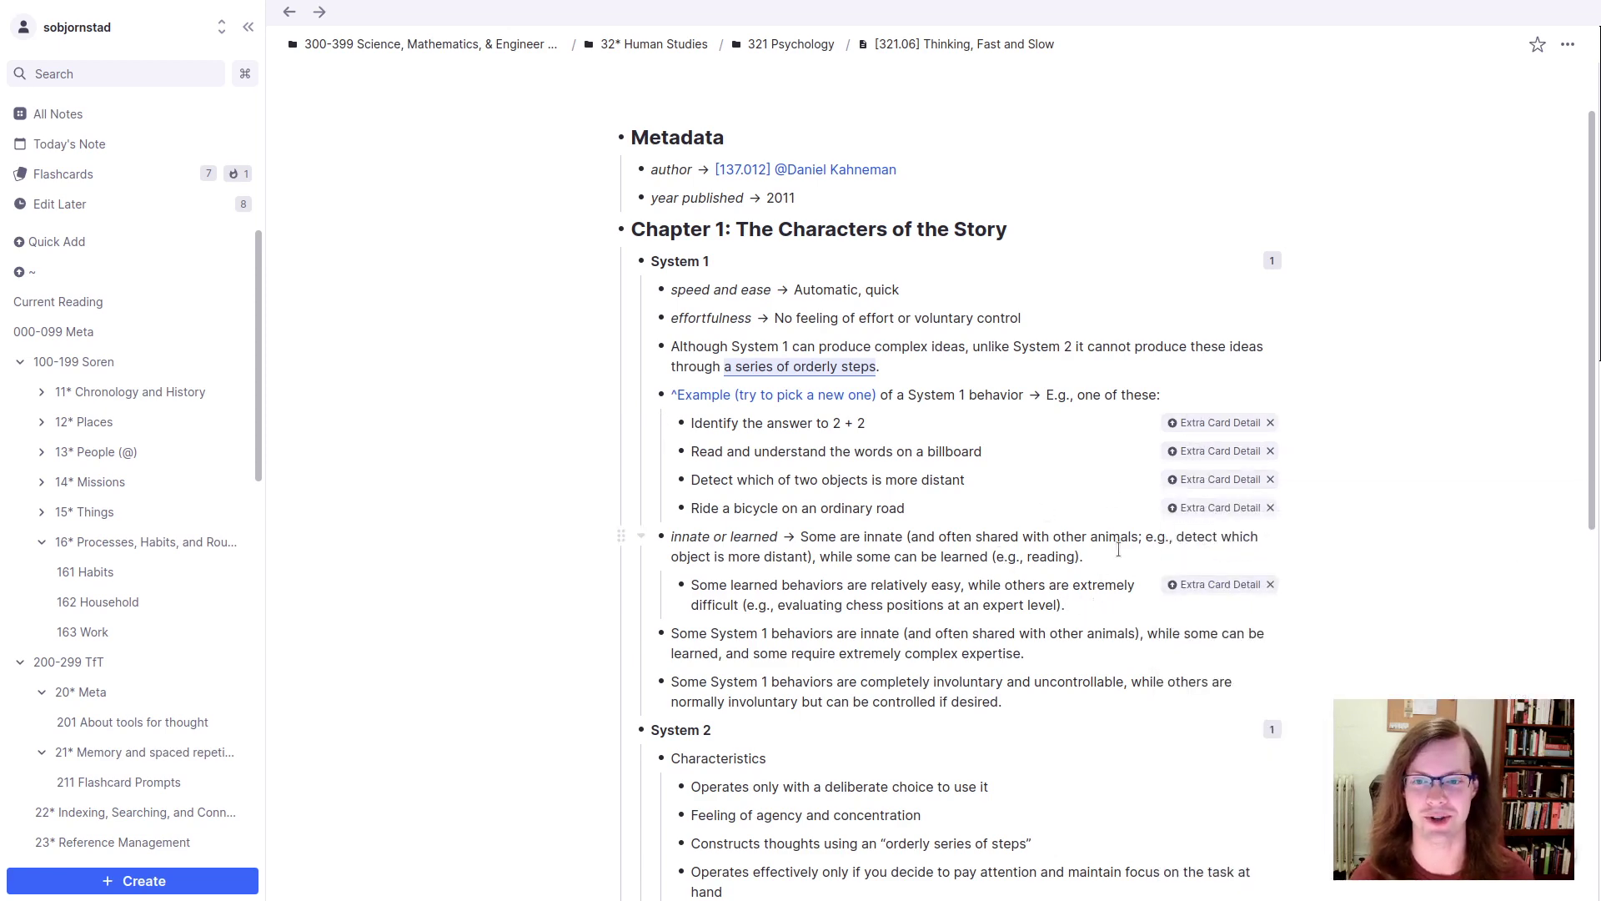
click(789, 536)
scroll(893, 607, down, 2)
click(993, 759)
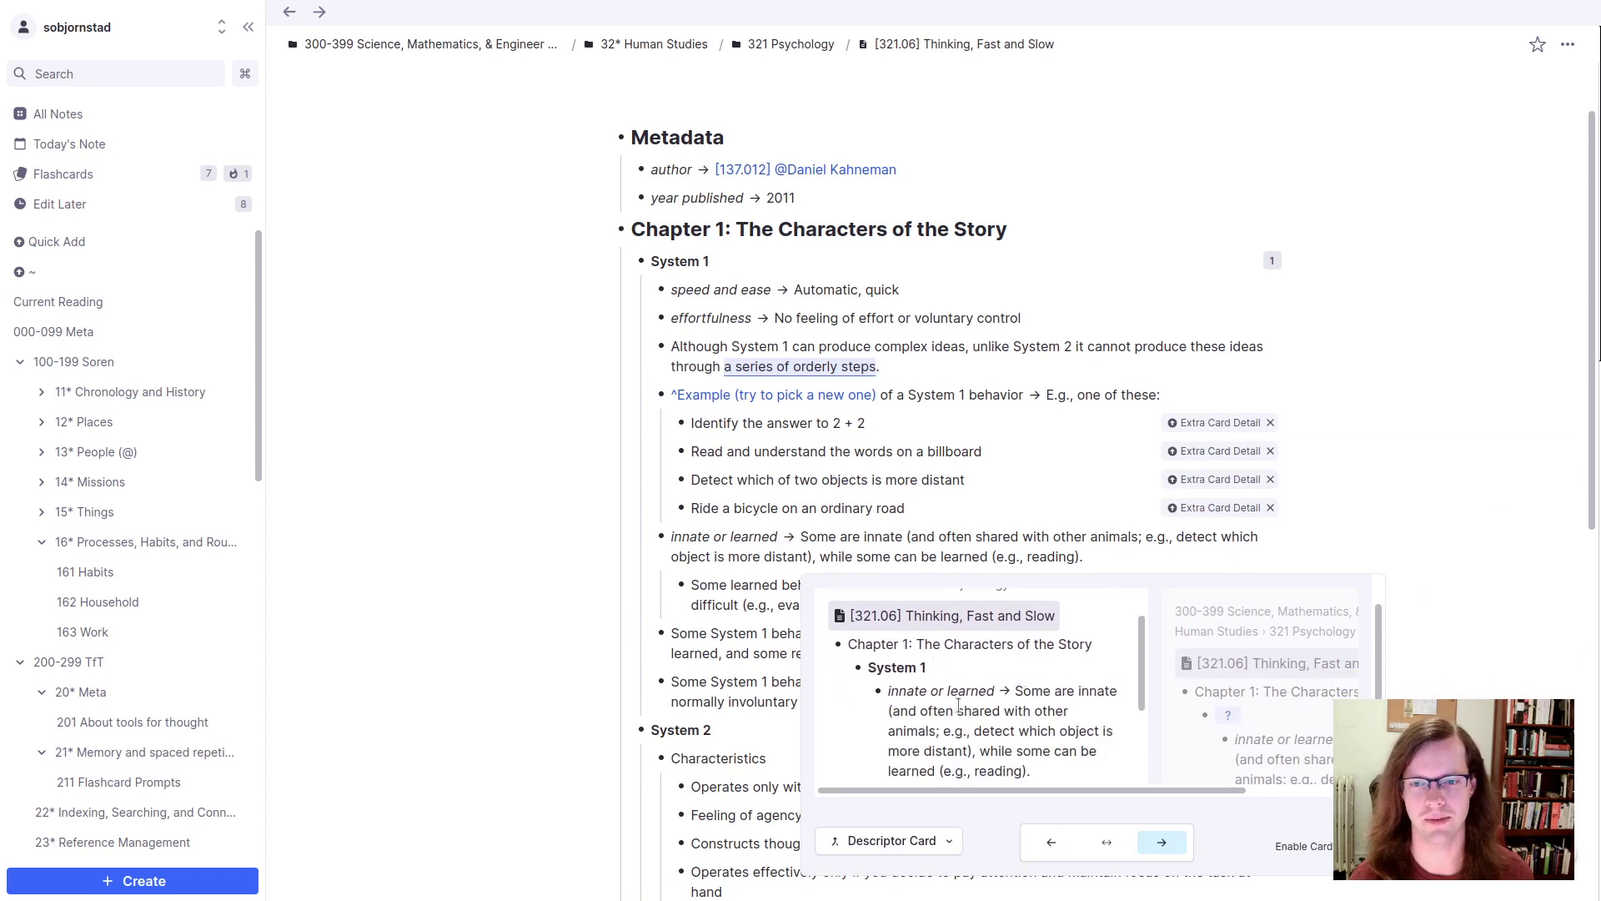
scroll(907, 684, down, 3)
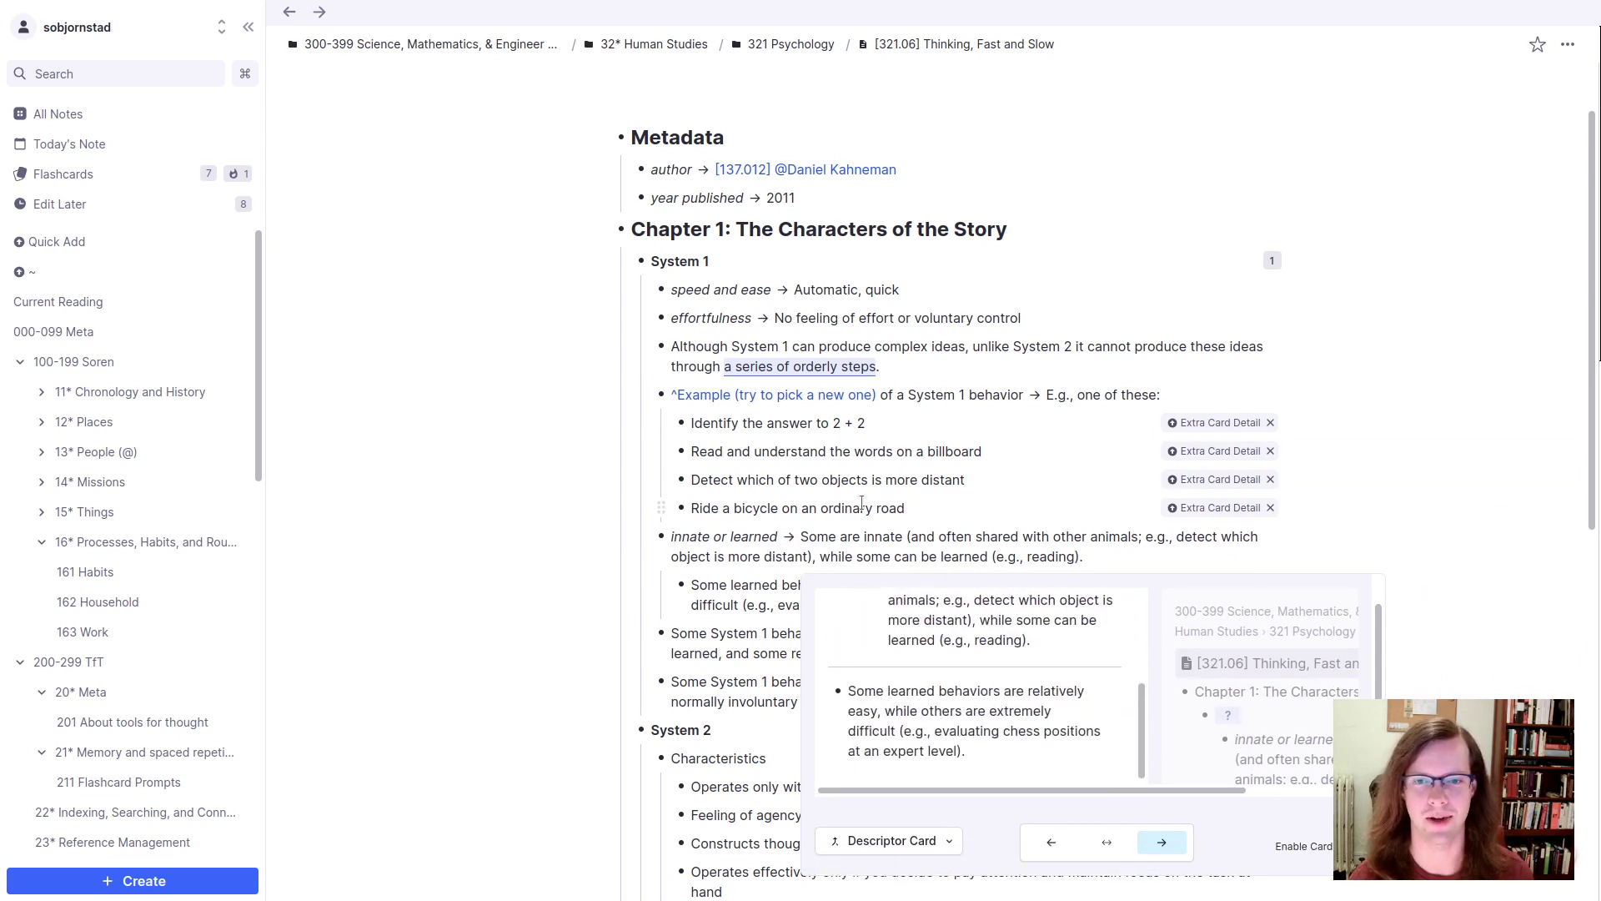
click(857, 538)
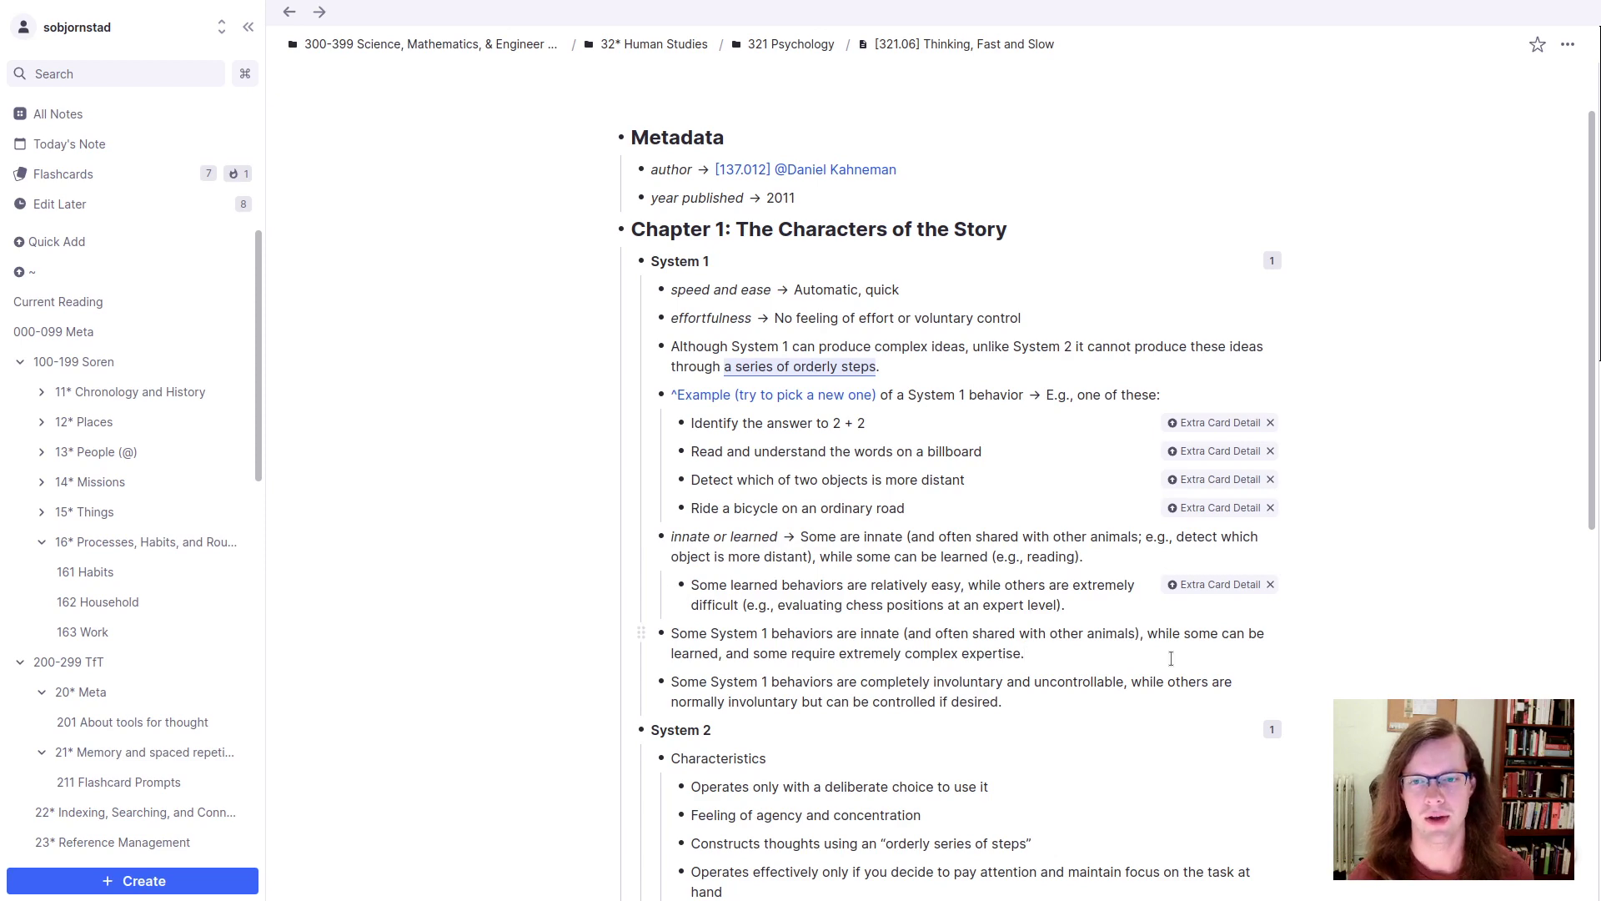
Step: Delete the old note about innate and learned System 1 behaviors and add a "voluntariness" descriptor card in its place
key(ctrl+shift+BackSpace)
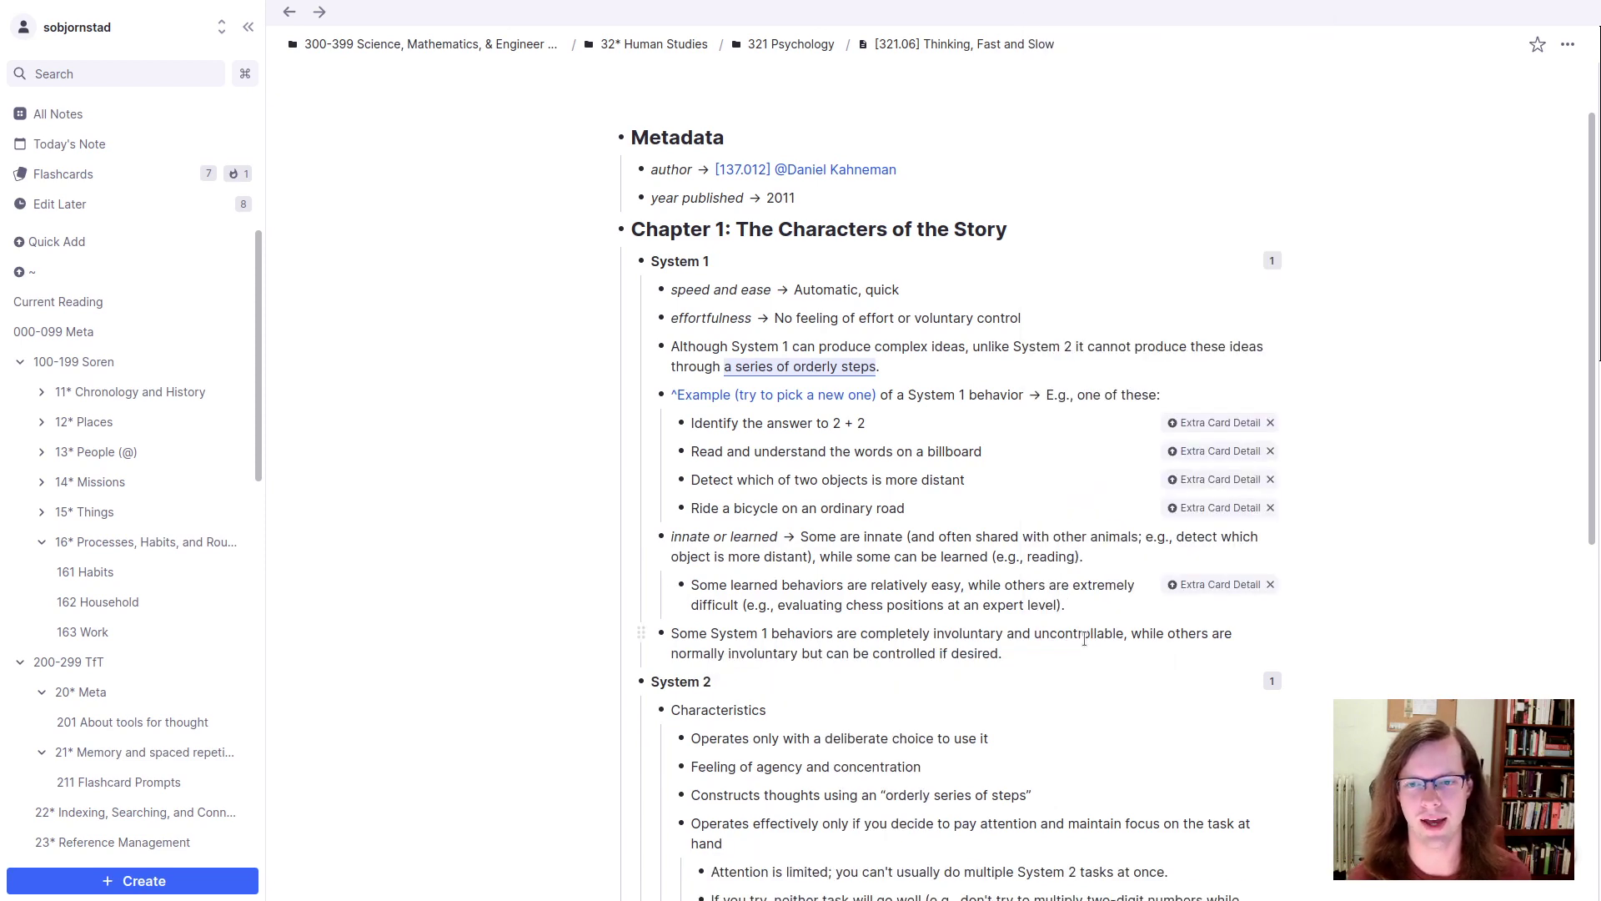
key(Return)
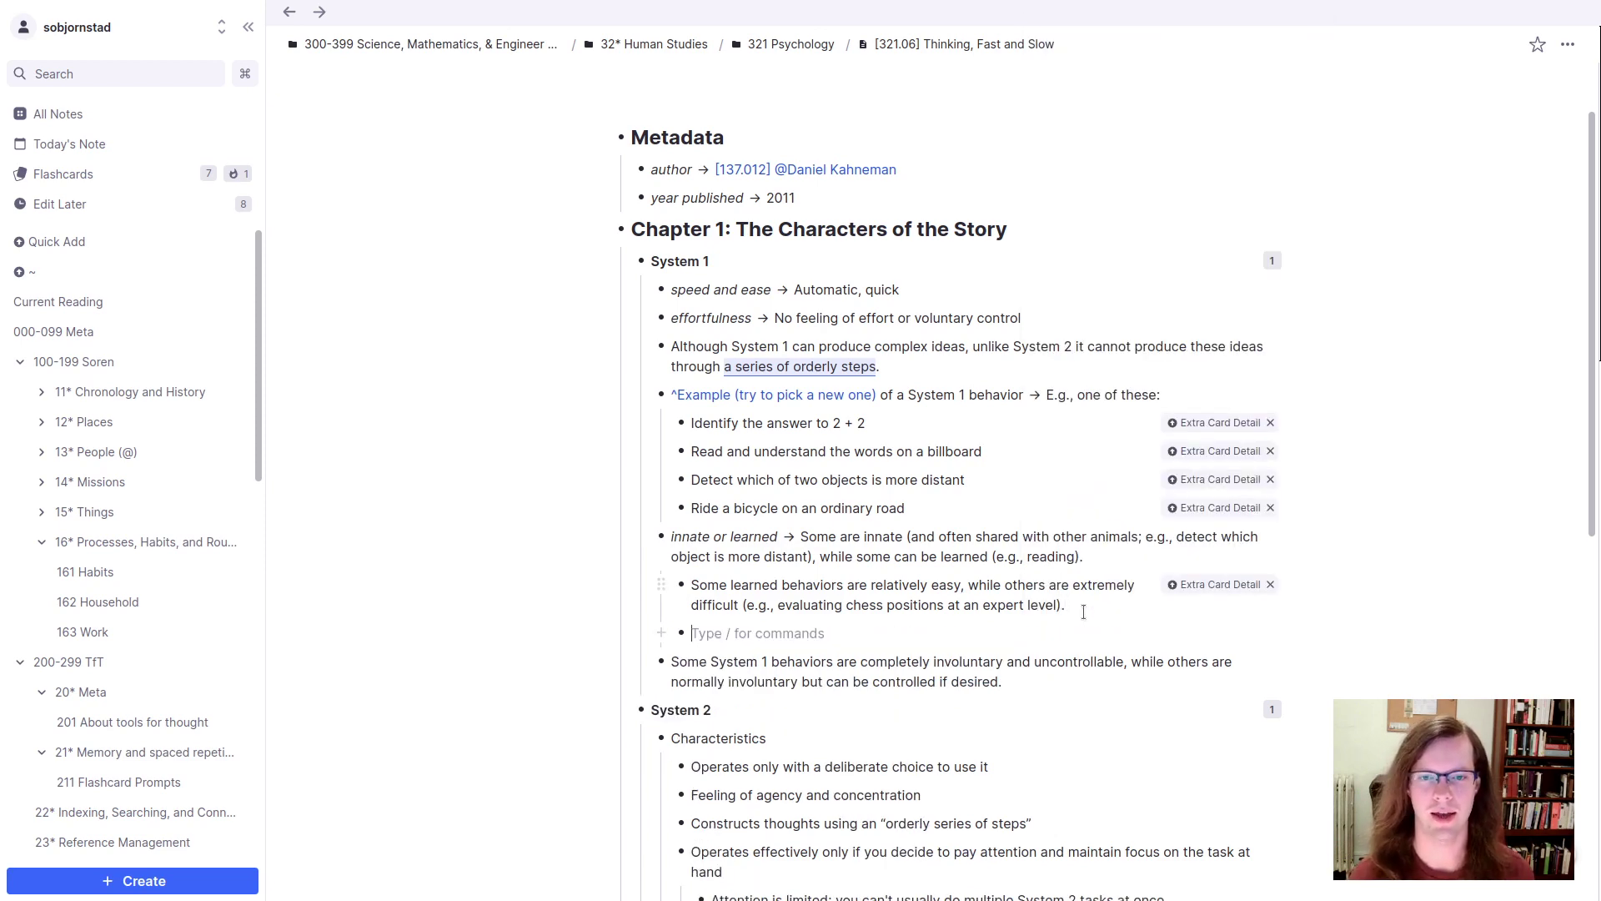
key(shift+Tab)
text(volun)
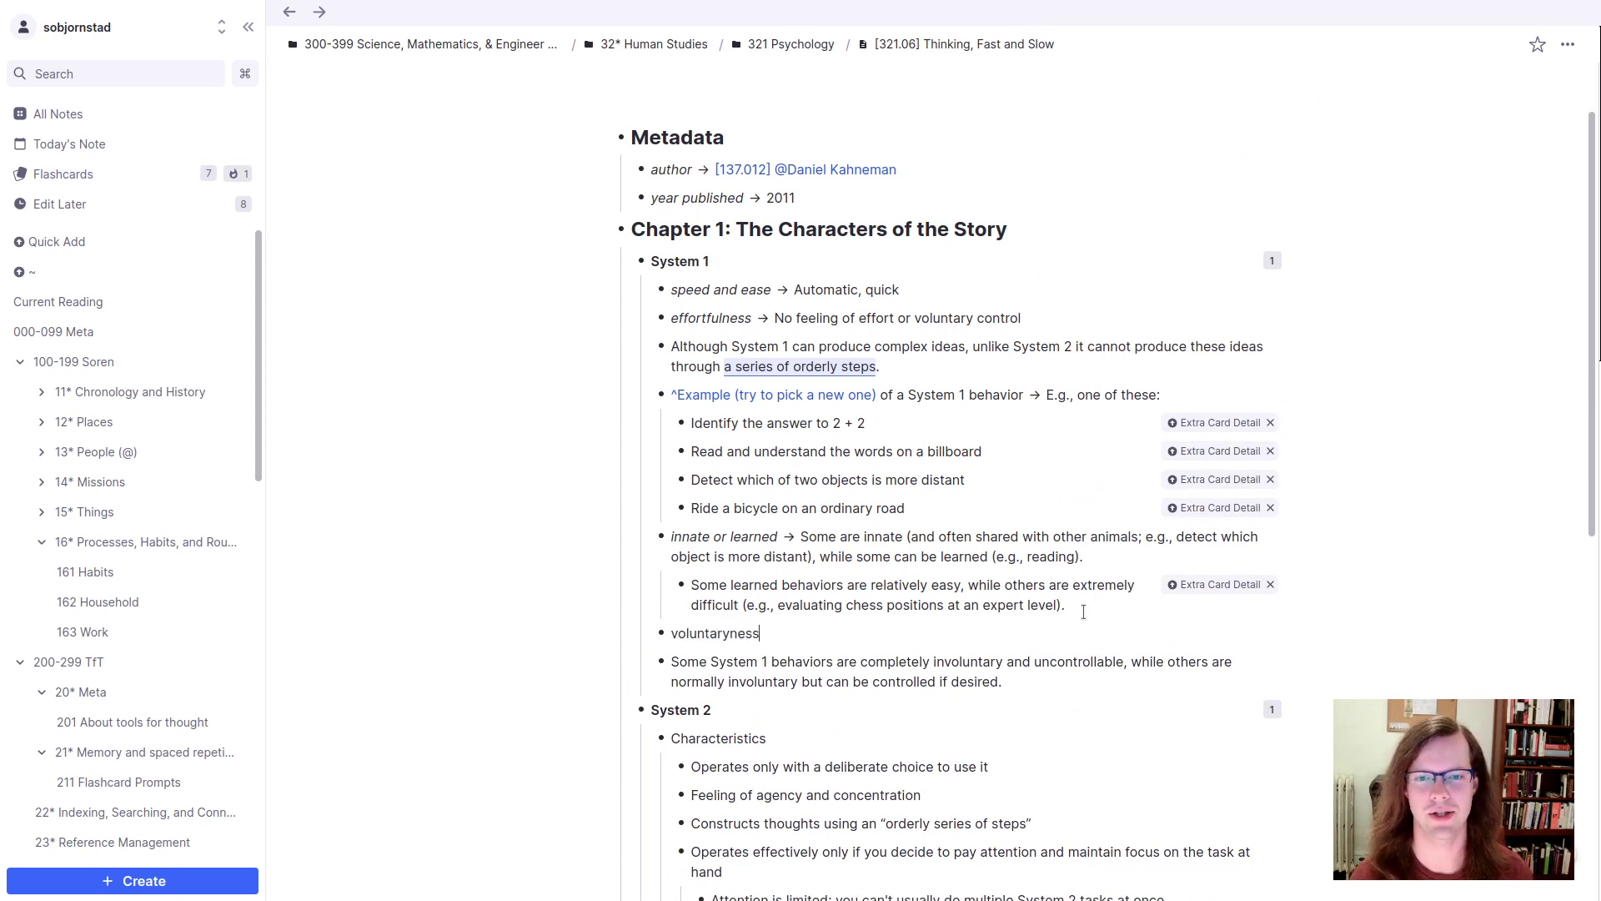
text(tariness;)
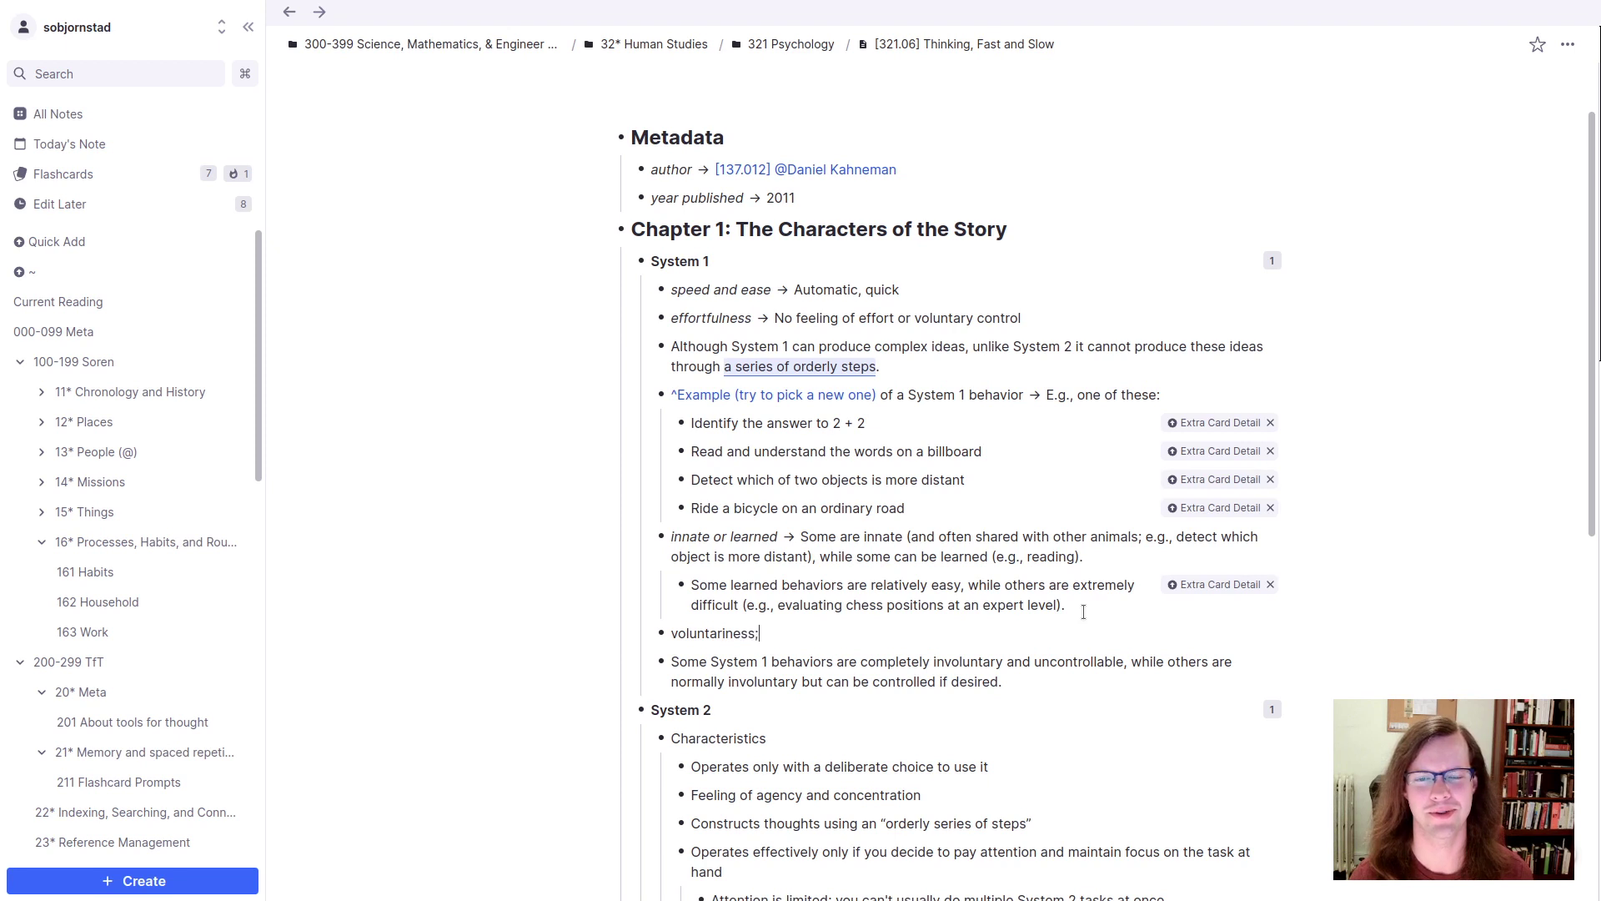
text(;)
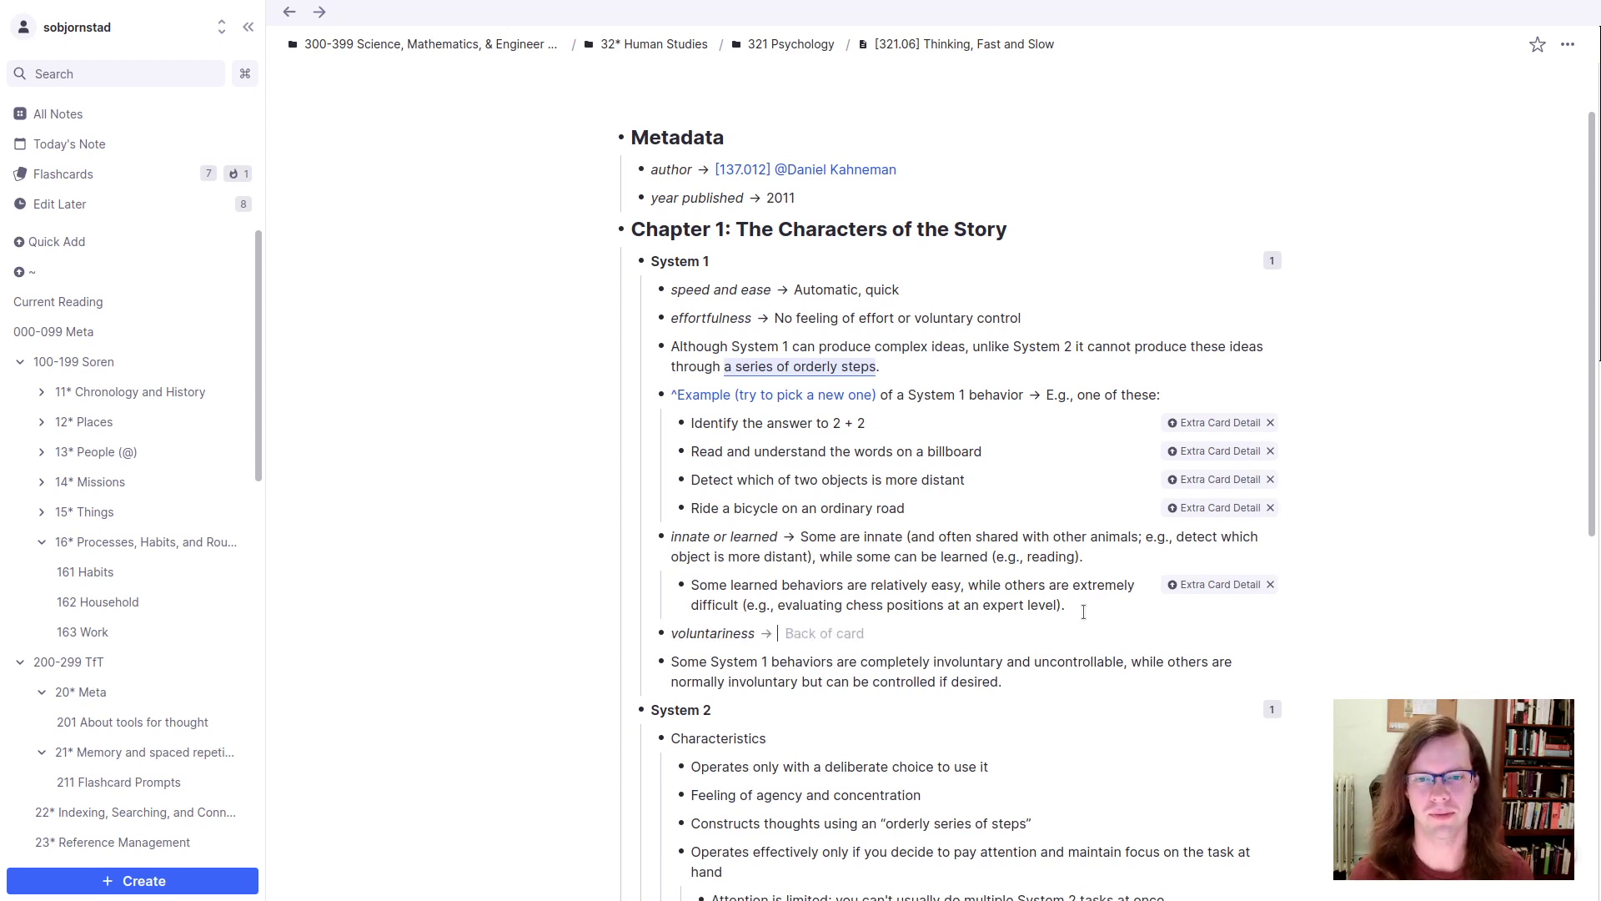
Step: Answer the "voluntariness" card with "Either exclusively involuntary, or usually involuntary but sometimes consciously controllable."
text(Either involuntar)
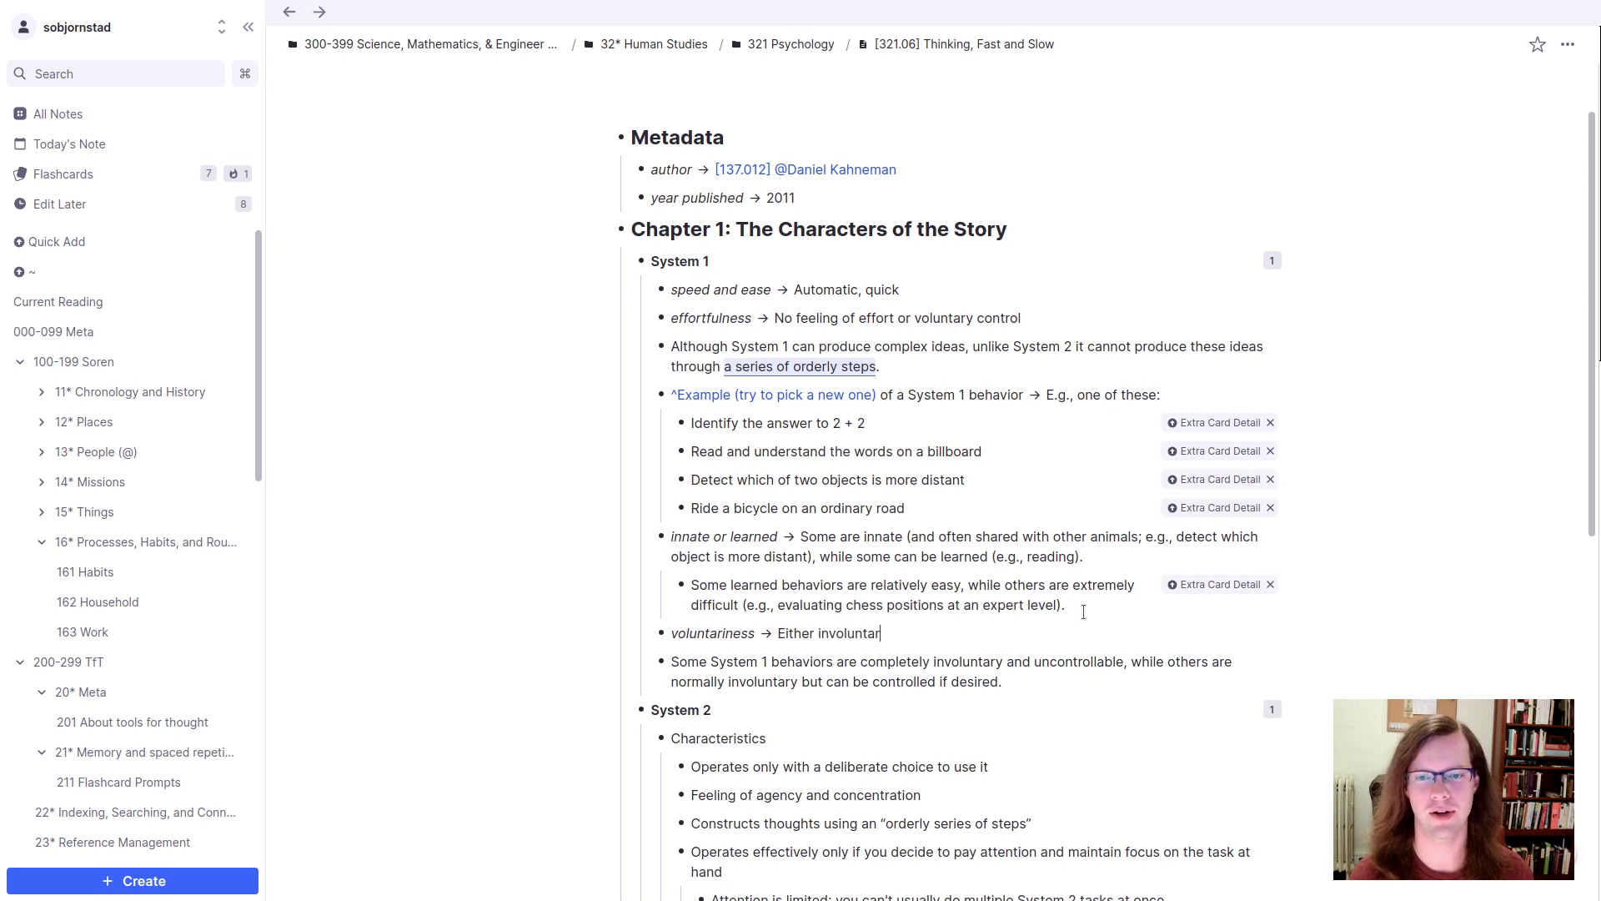
text(y, or usually)
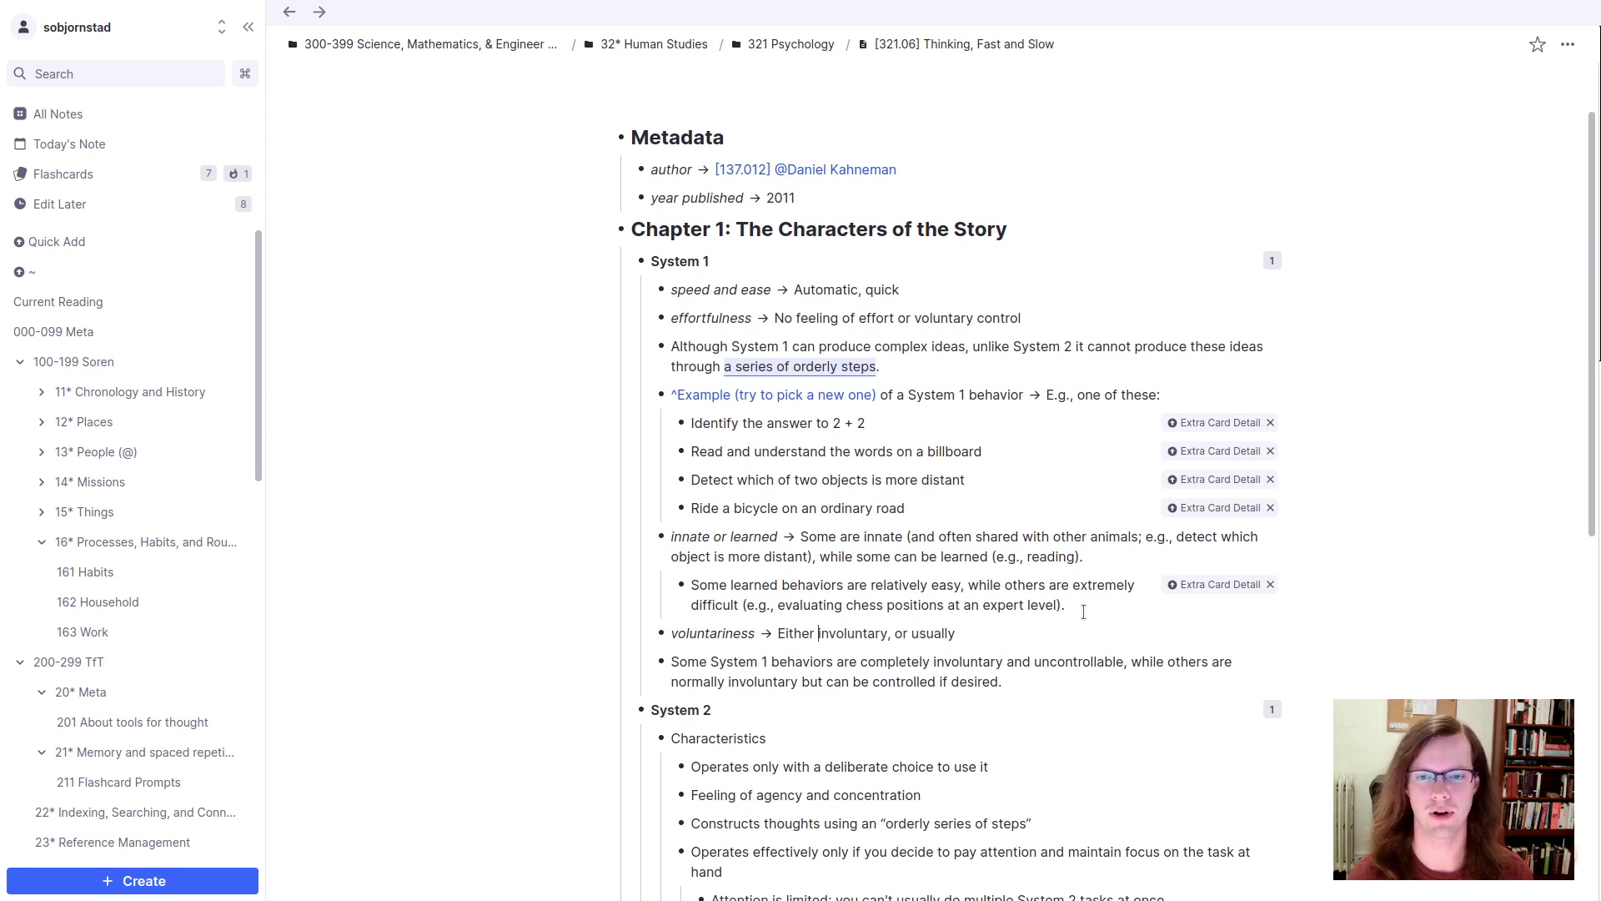
text( exclusively)
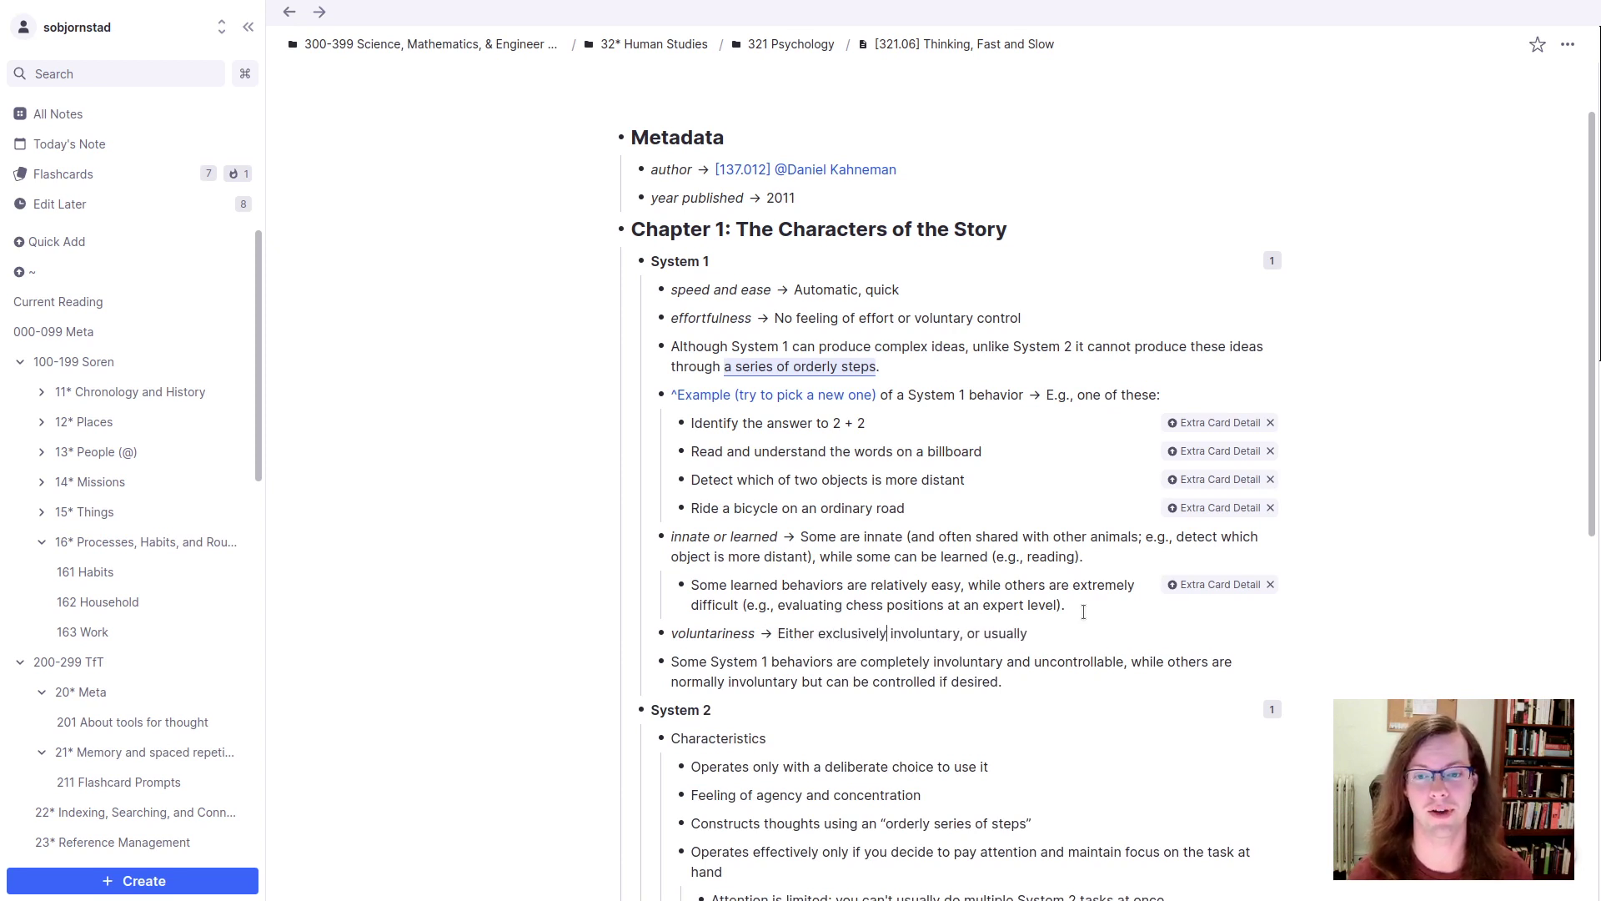
key(End)
text(involun)
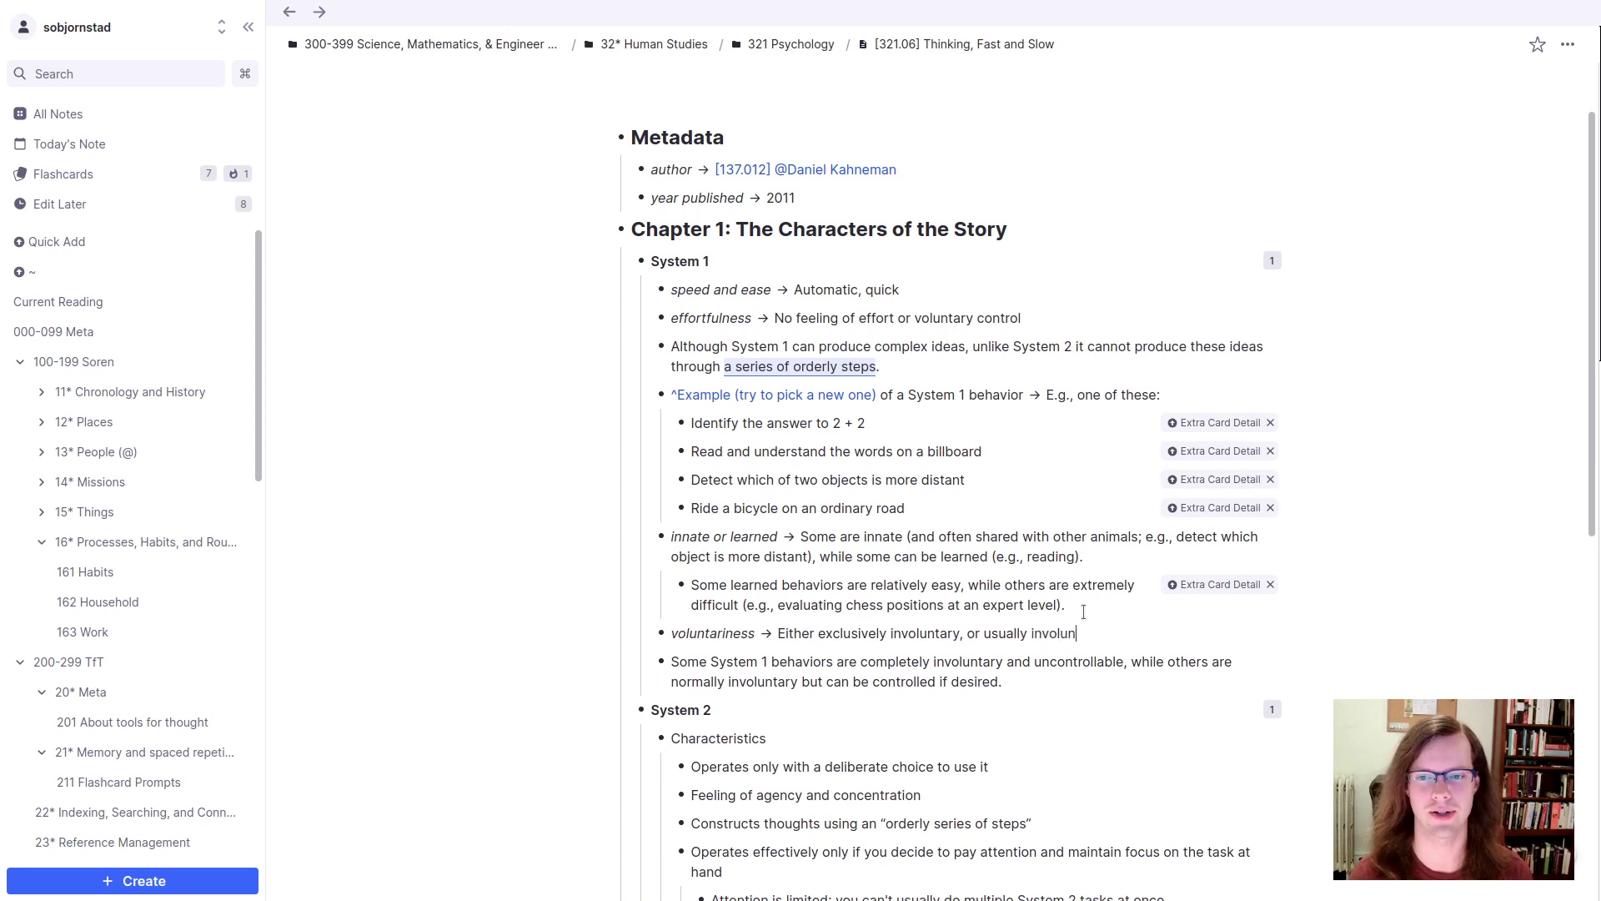
text(tary but)
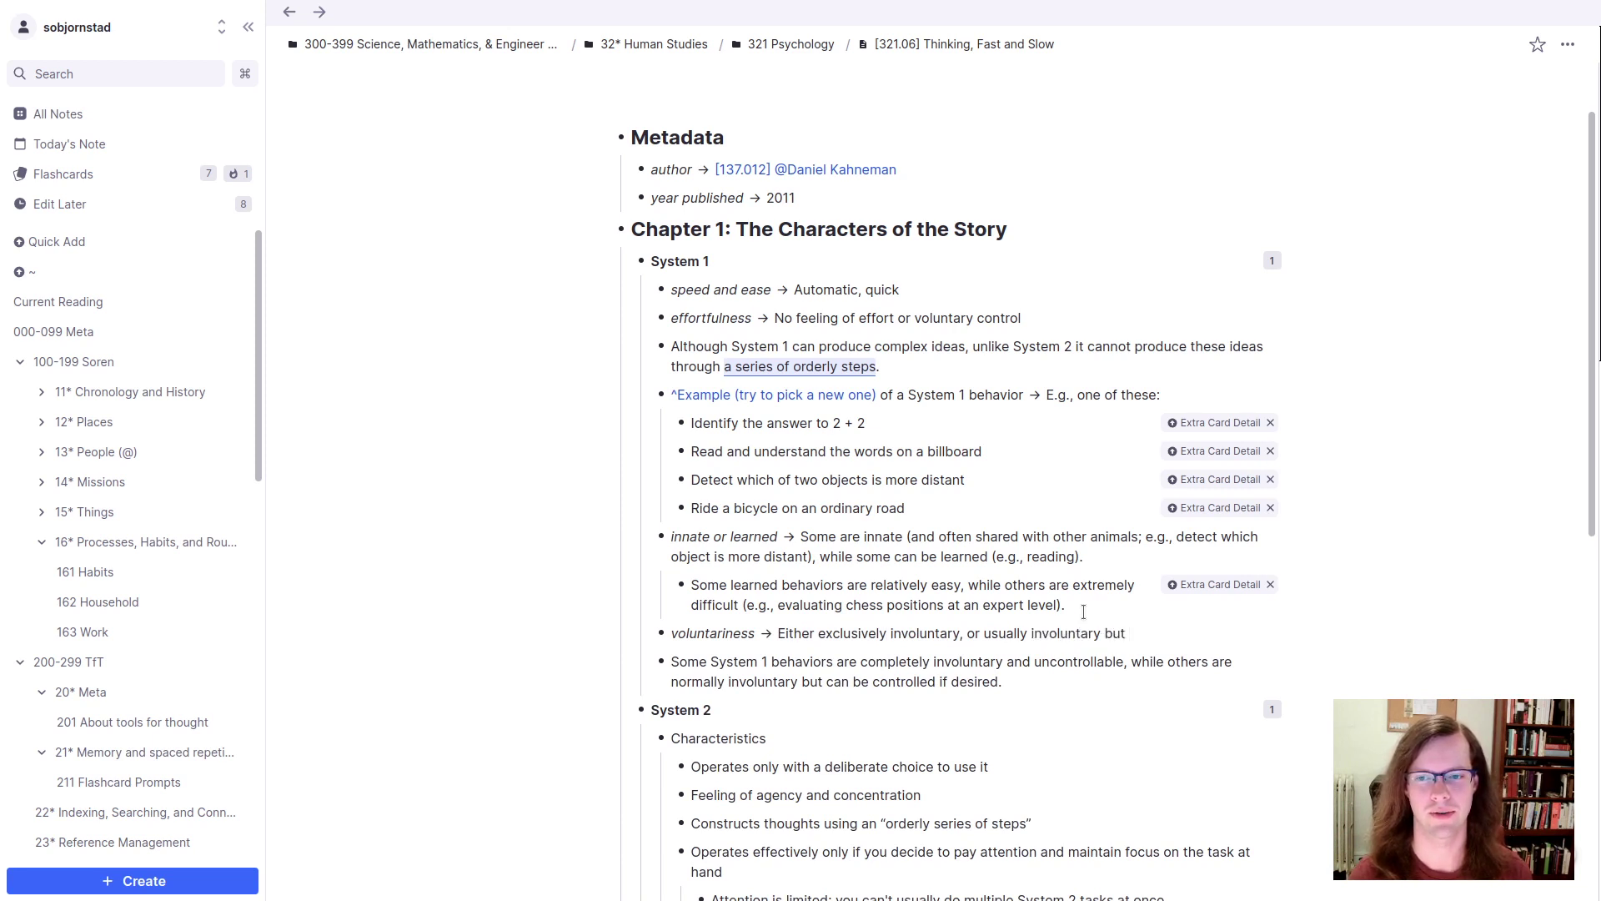
text( sometimes conscious)
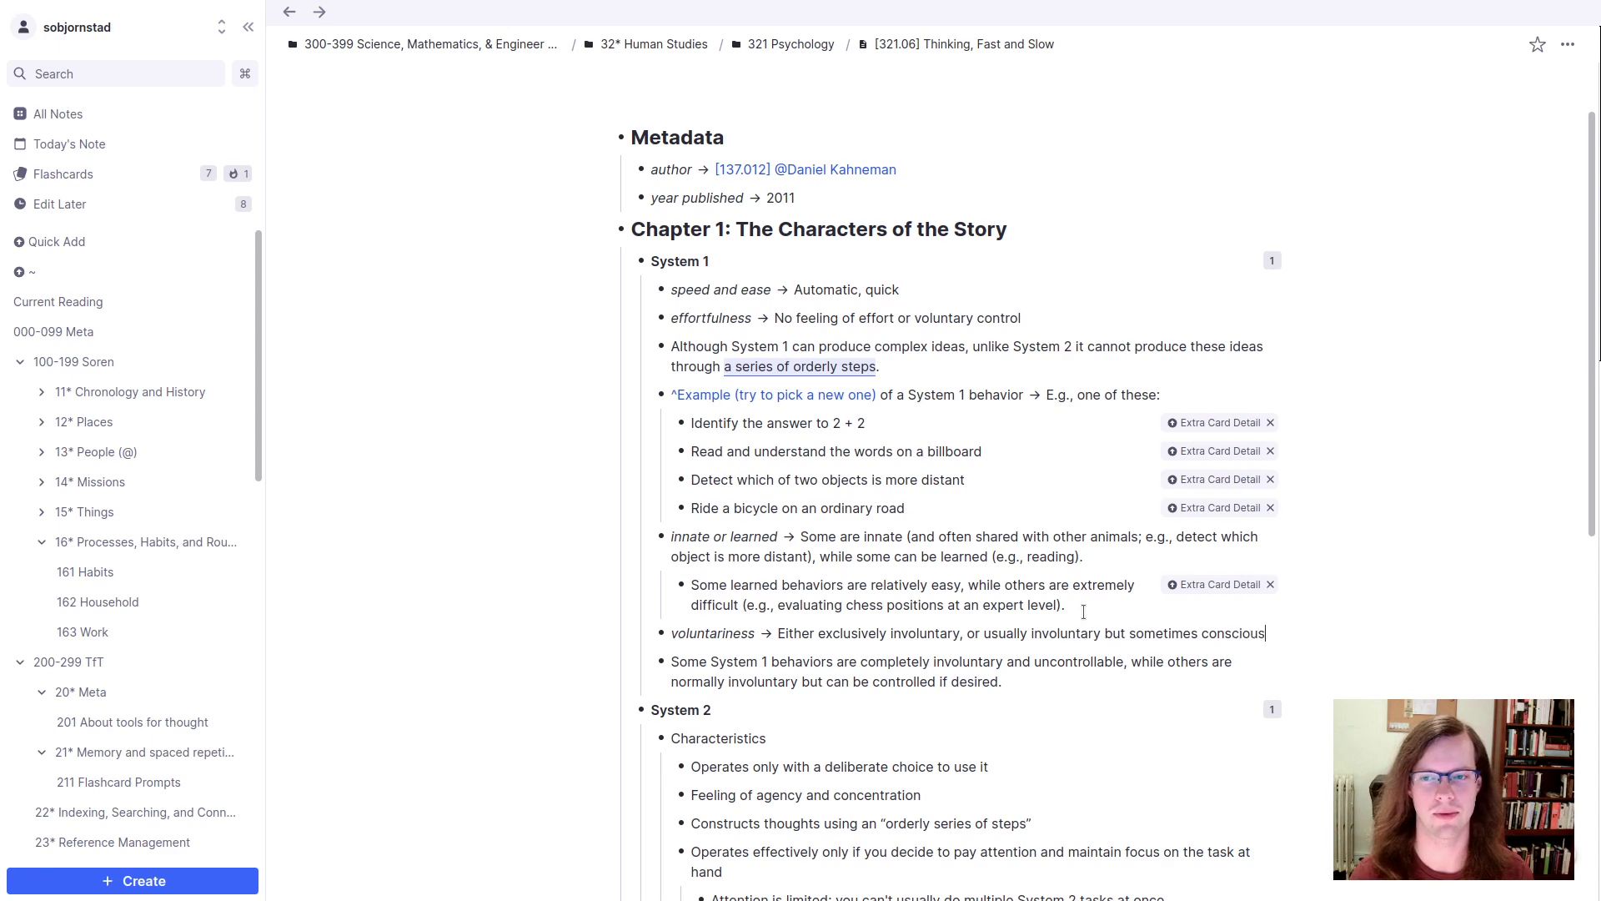
text(ly controllable.)
Step: Delete the old note about involuntary and controllable System 1 behaviors below the "voluntariness" card
key(Down)
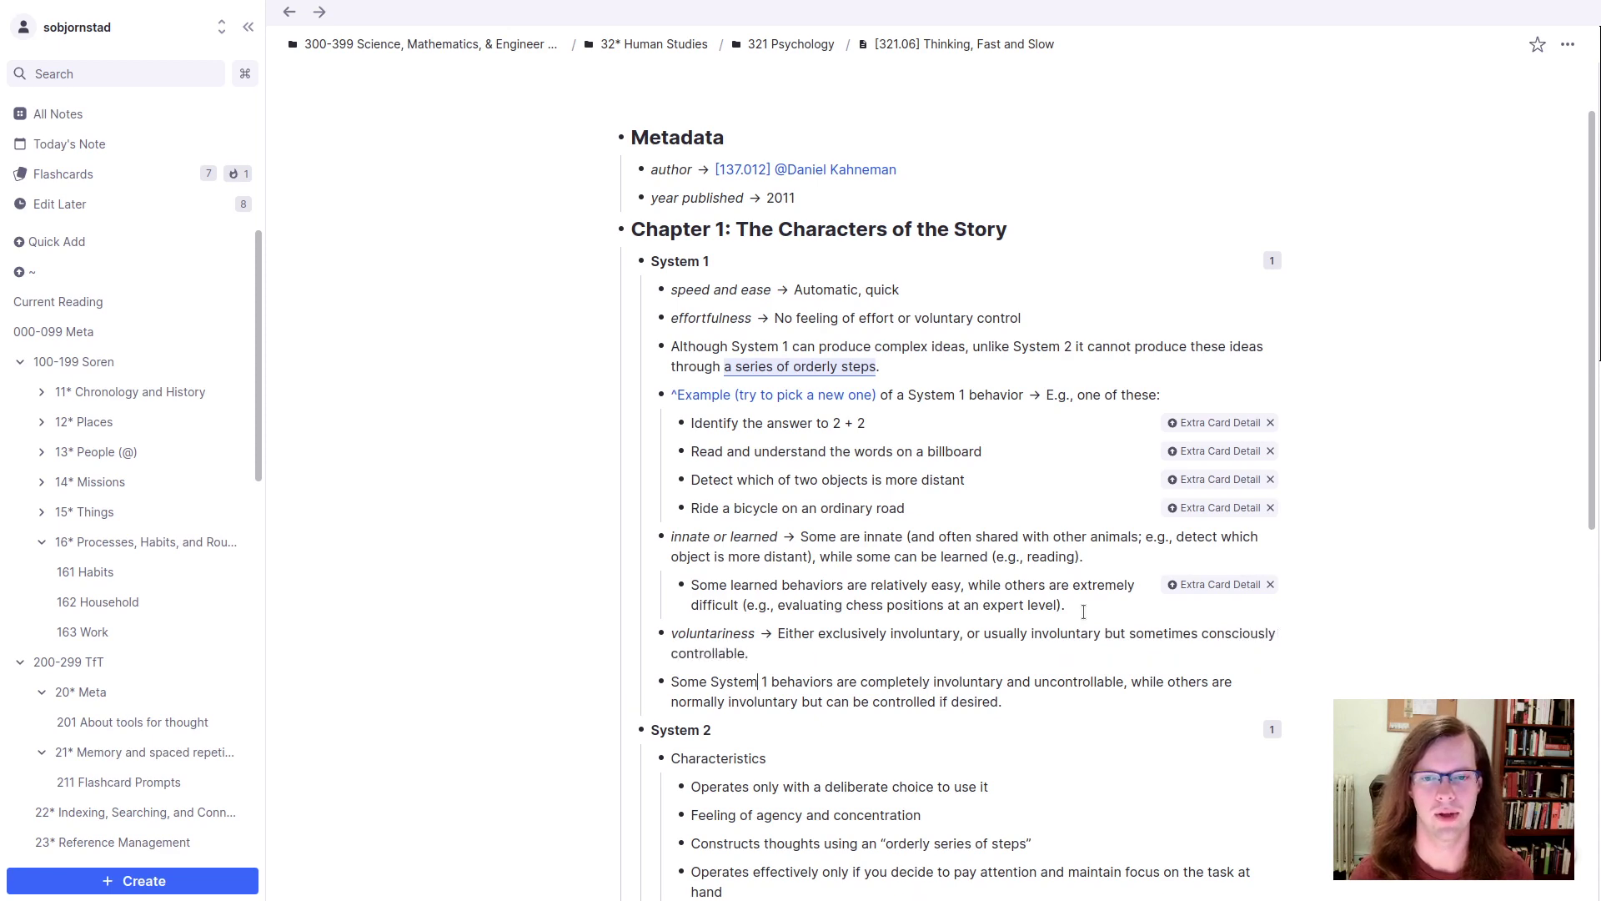
key(ctrl+k)
key(Return)
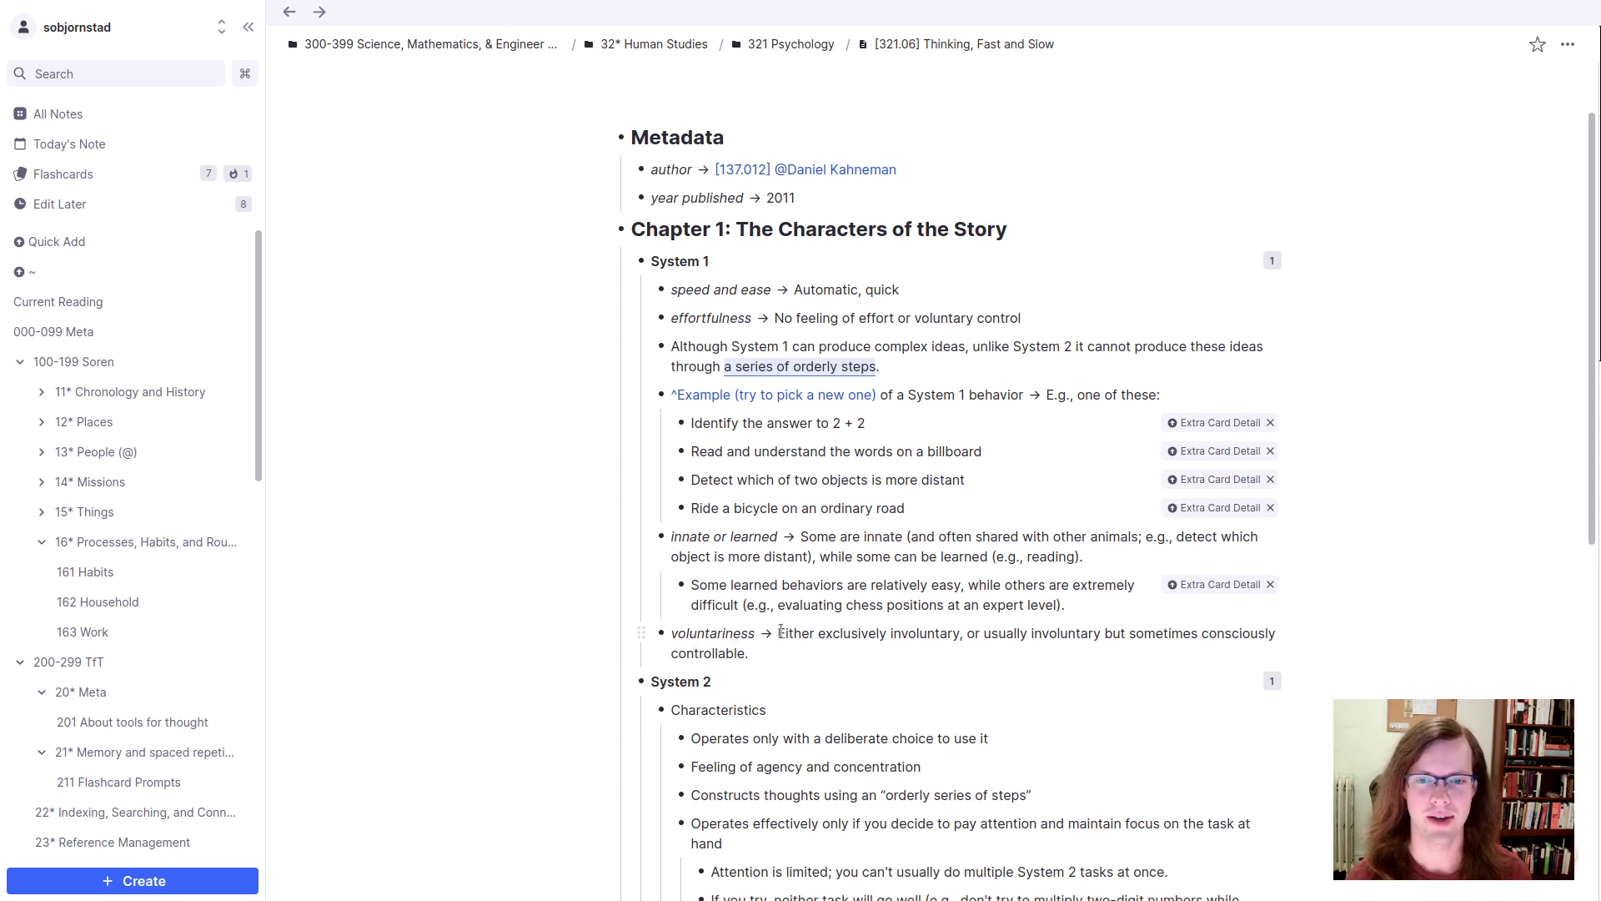
drag(779, 633, 967, 637)
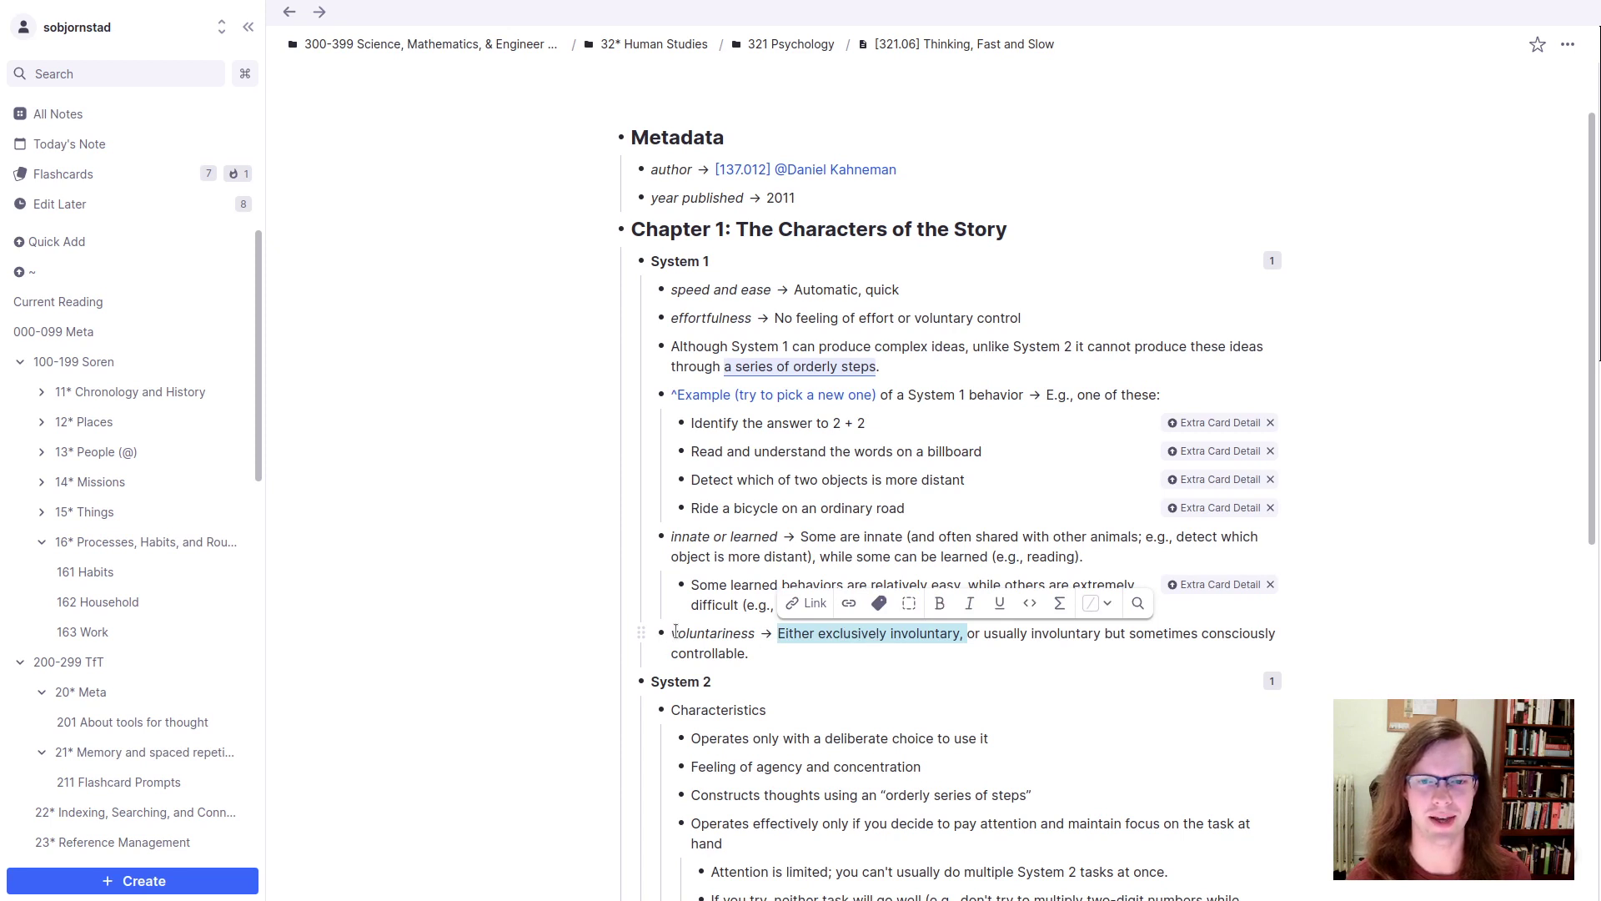
click(922, 653)
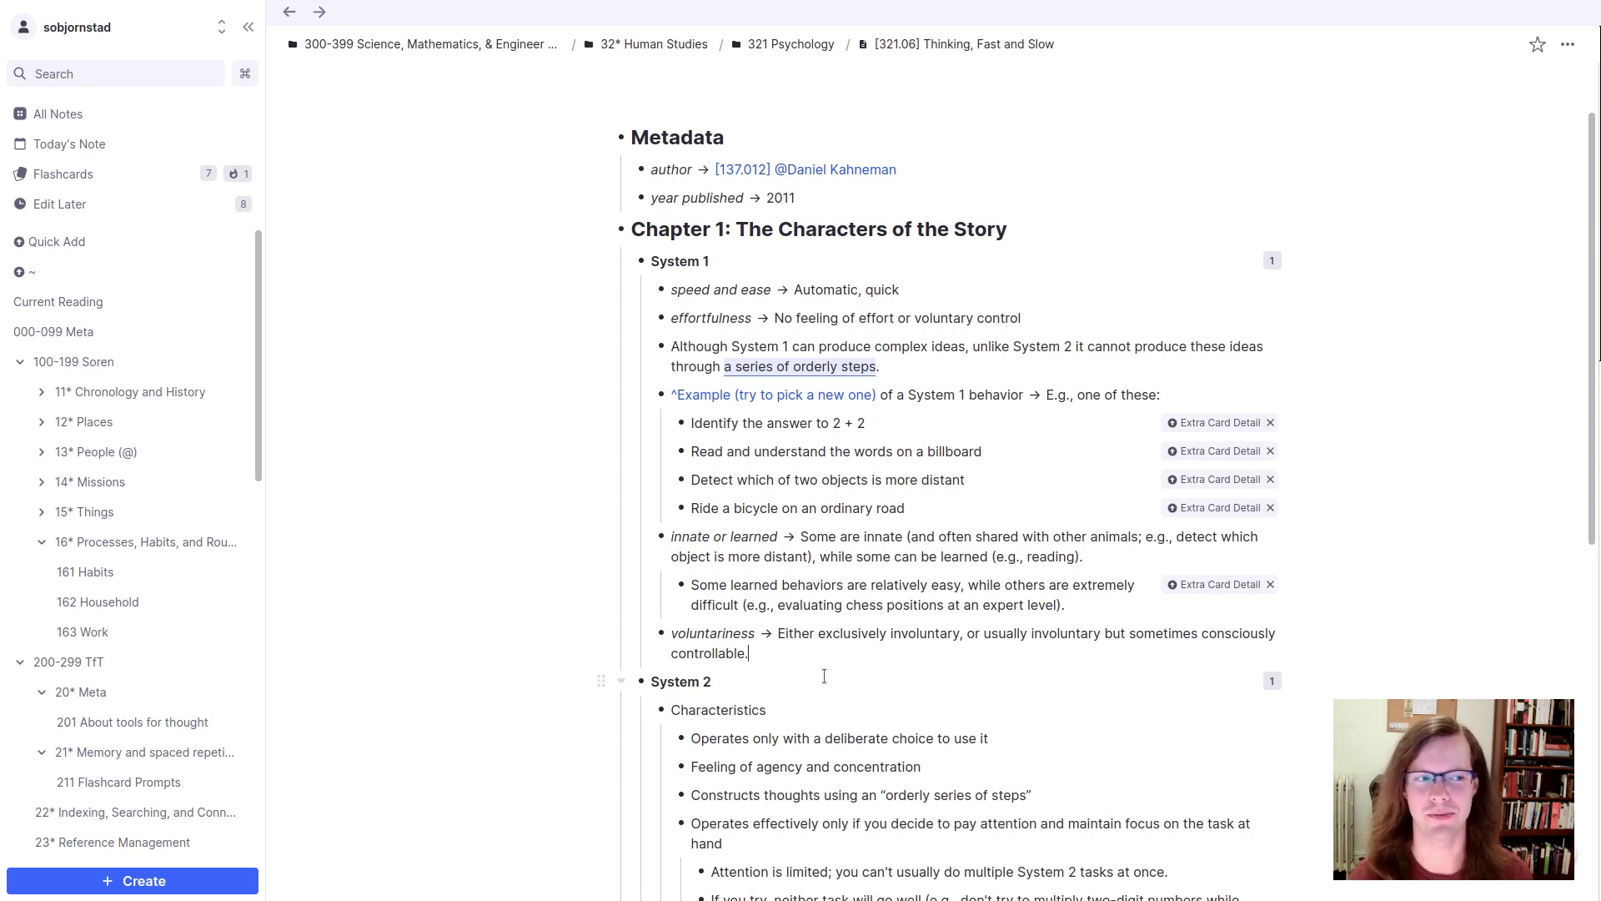
double_click(709, 633)
click(727, 636)
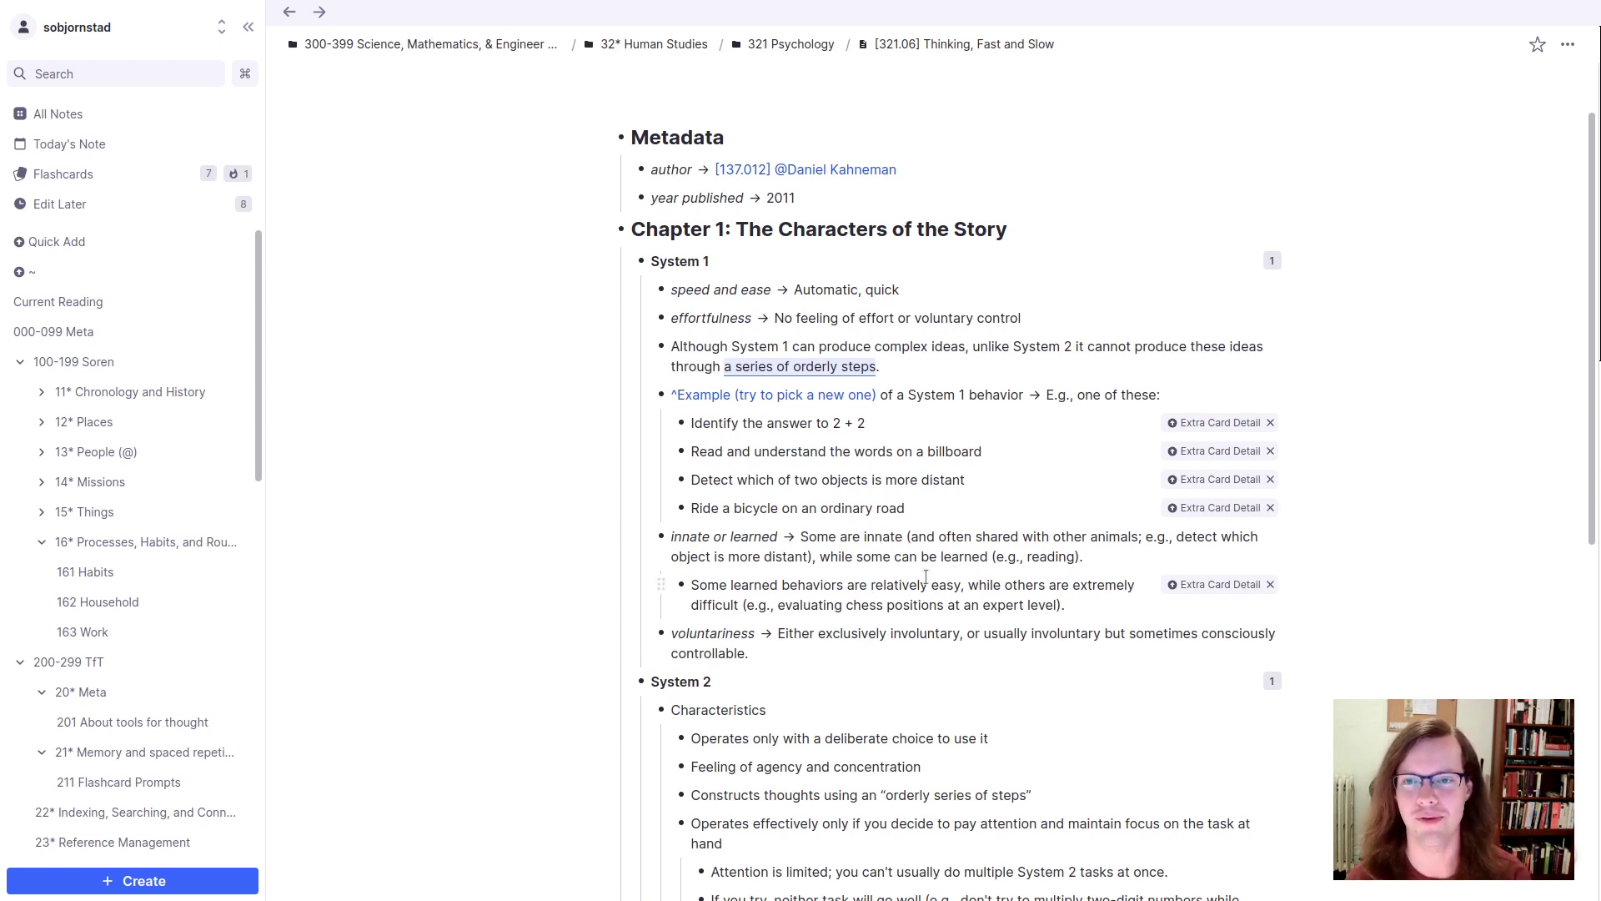
Step: Add the question "Do System 1 behaviors require a conscious decision to begin?" below the "voluntariness" card
click(785, 650)
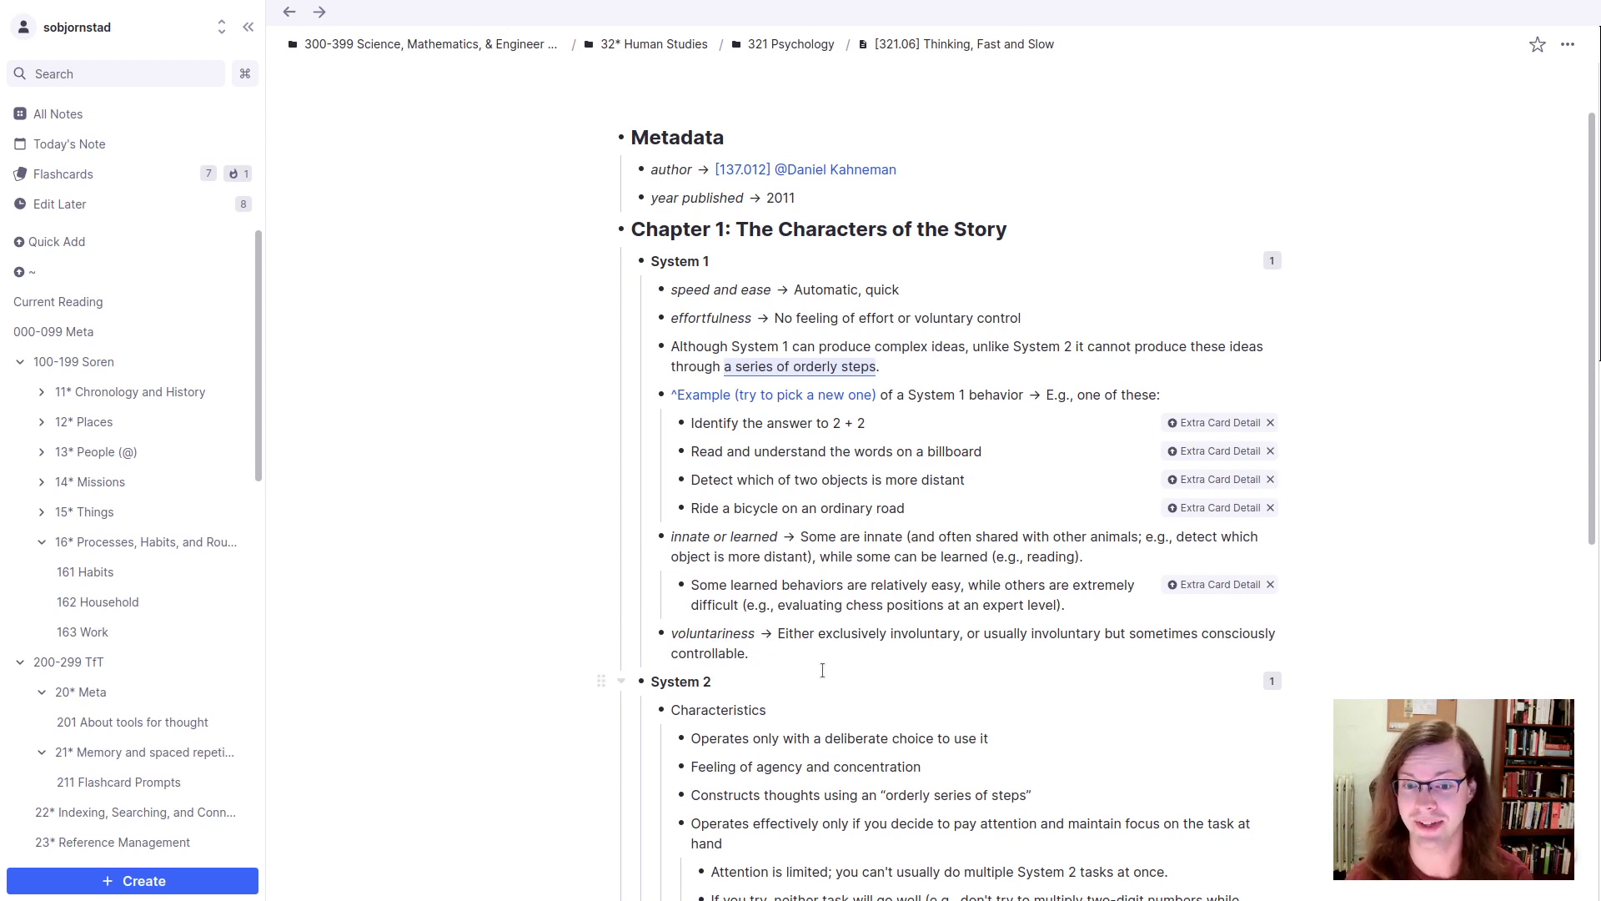
key(Return)
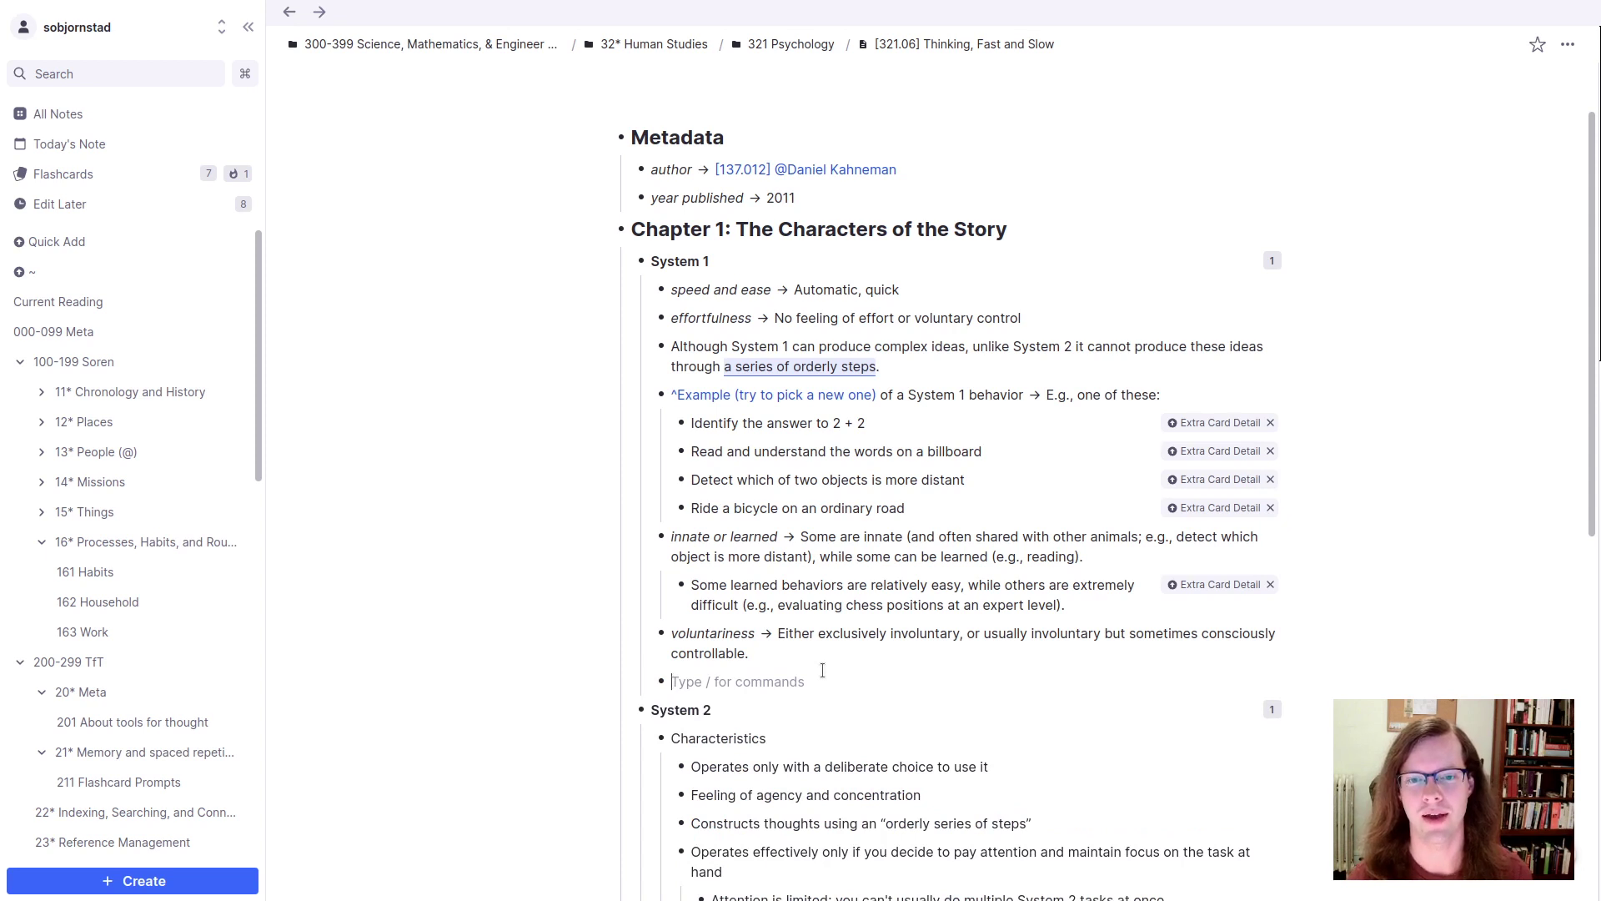
text(Are System)
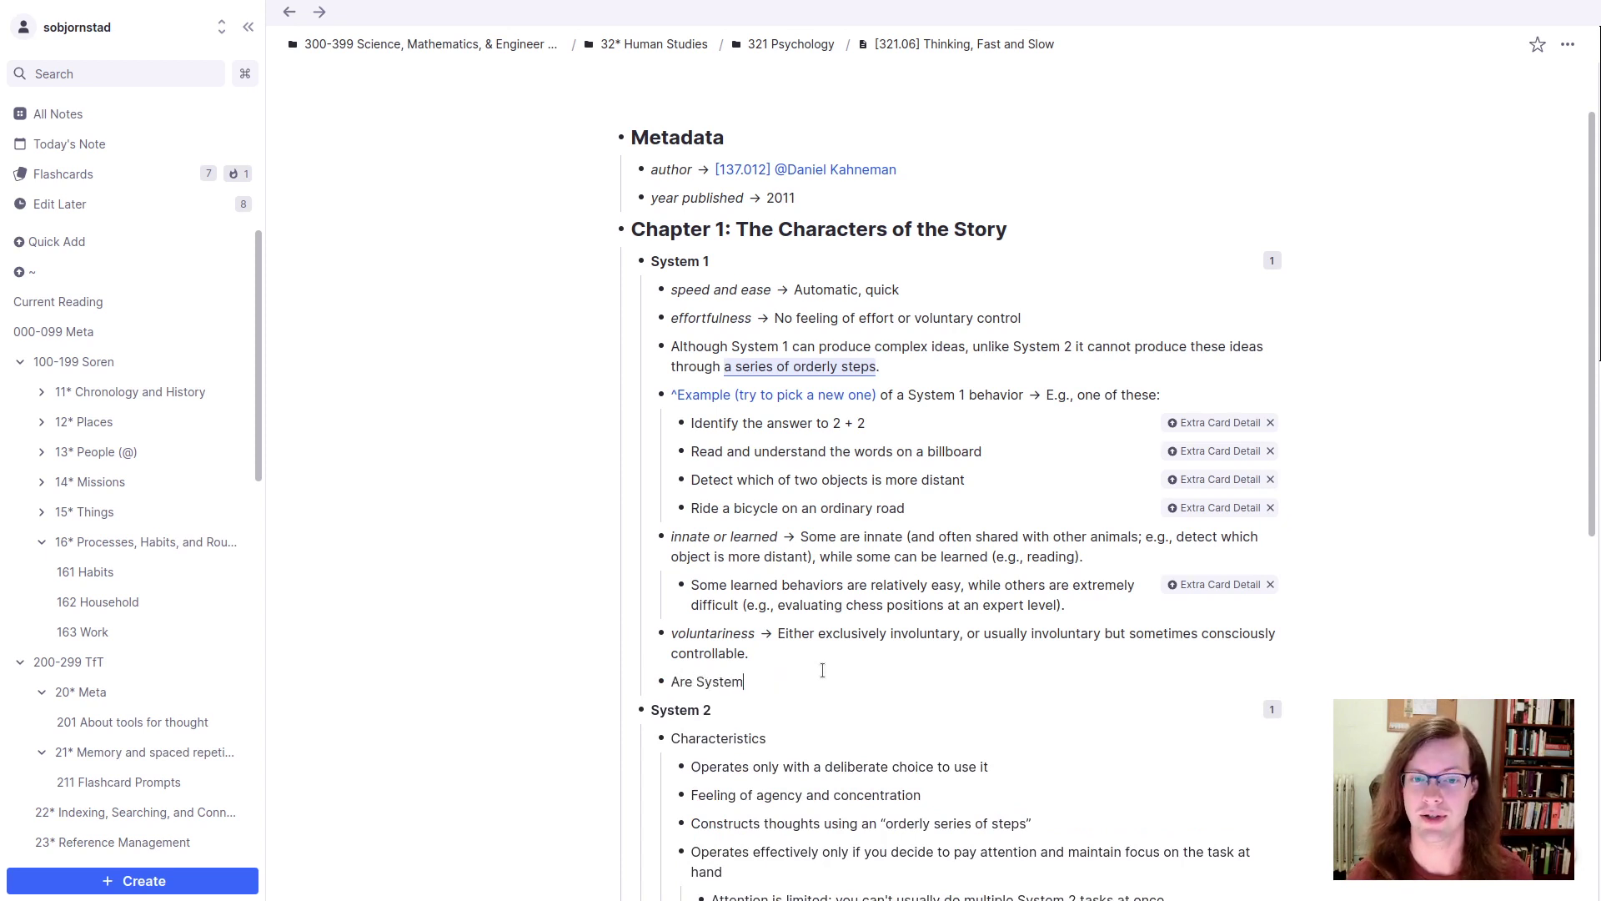
text( 1 behaviors)
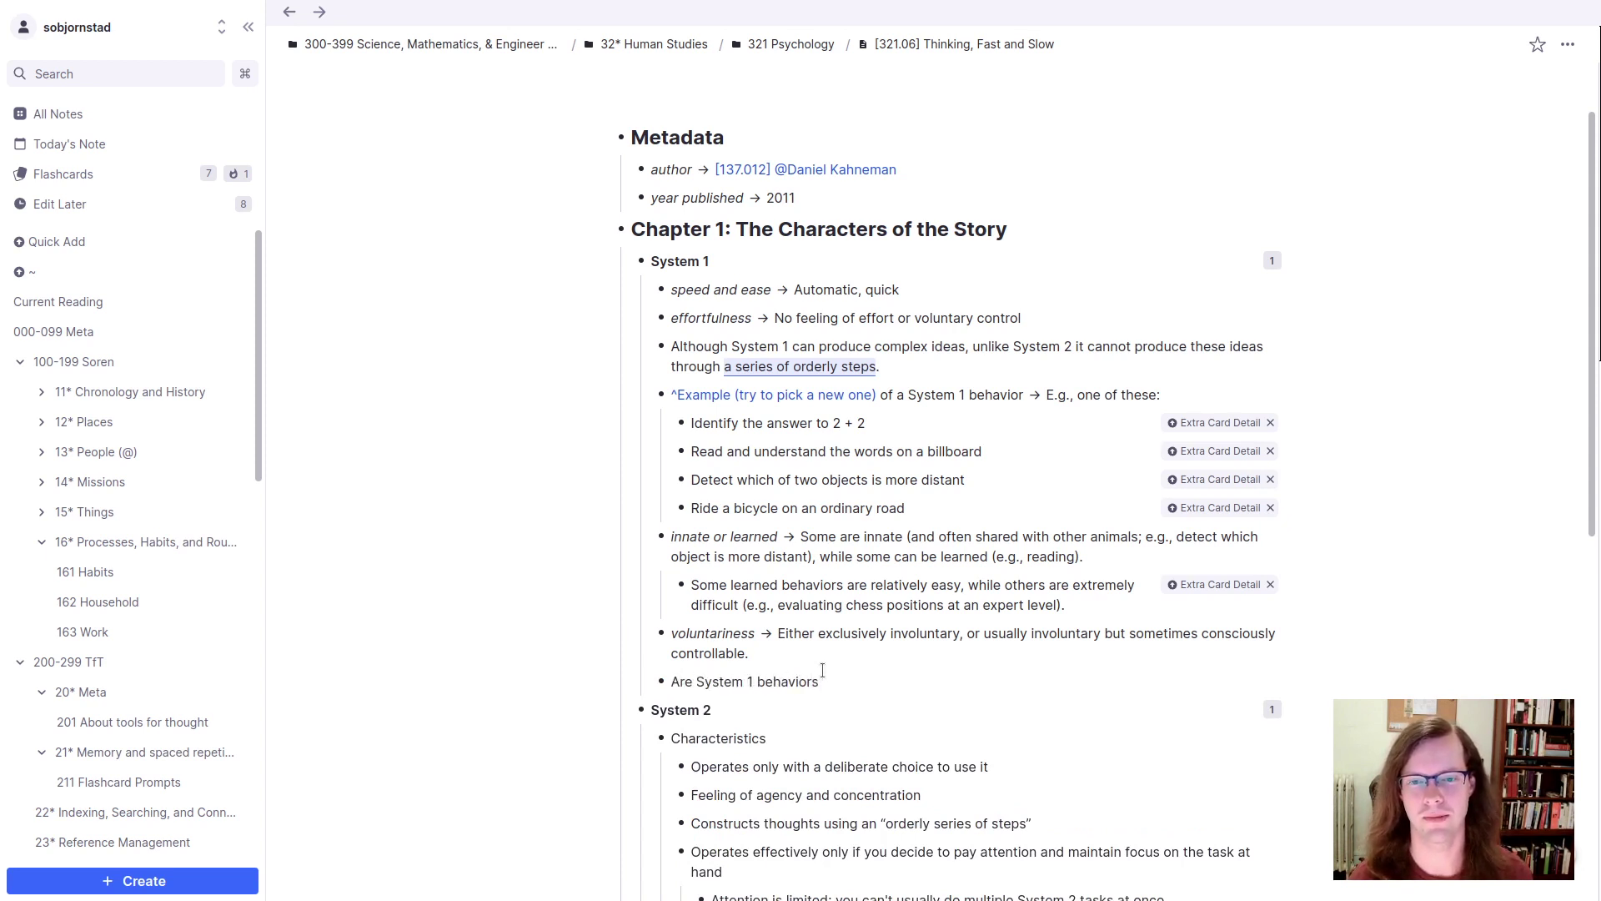
key(Home)
key(ctrl+shift+Right)
text(D)
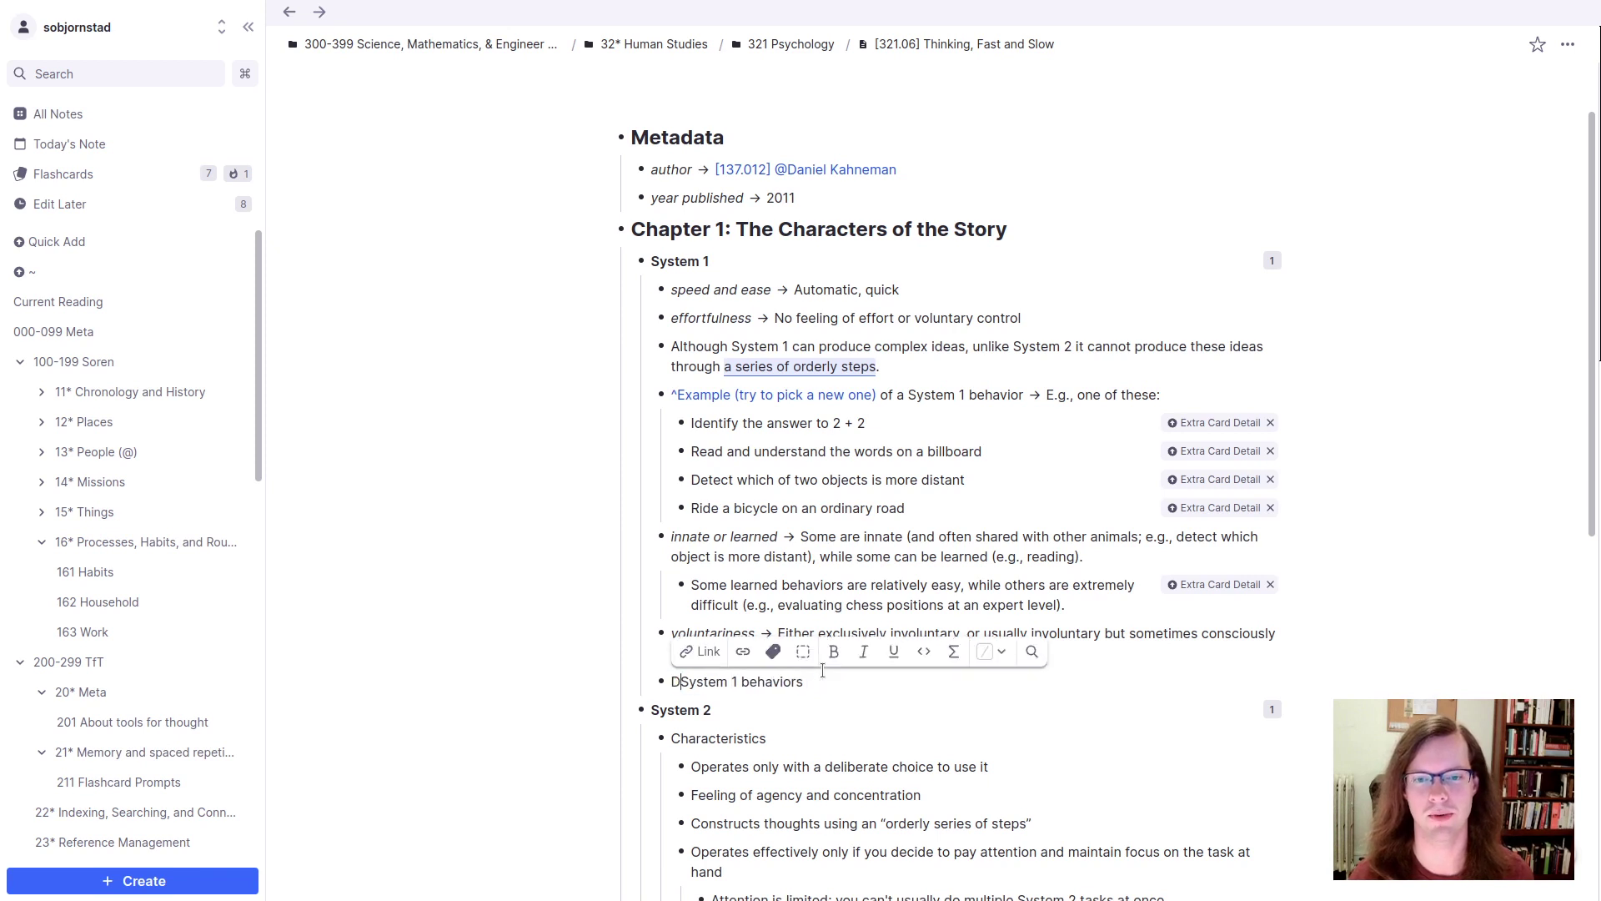
text(o)
key(End)
text(require )
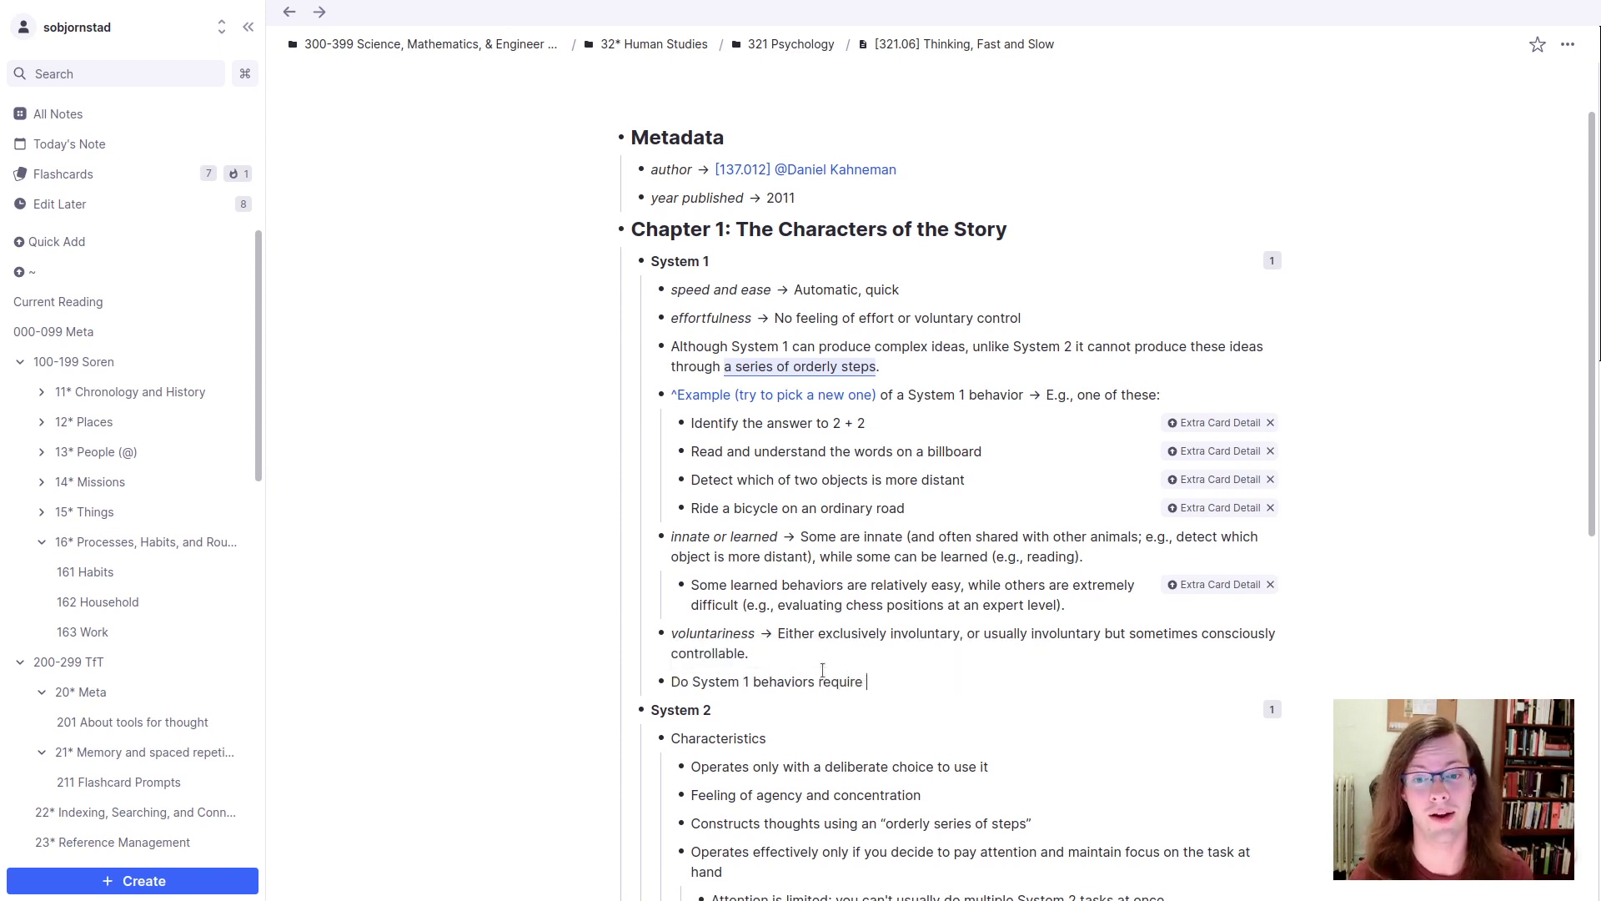
text(conscious)
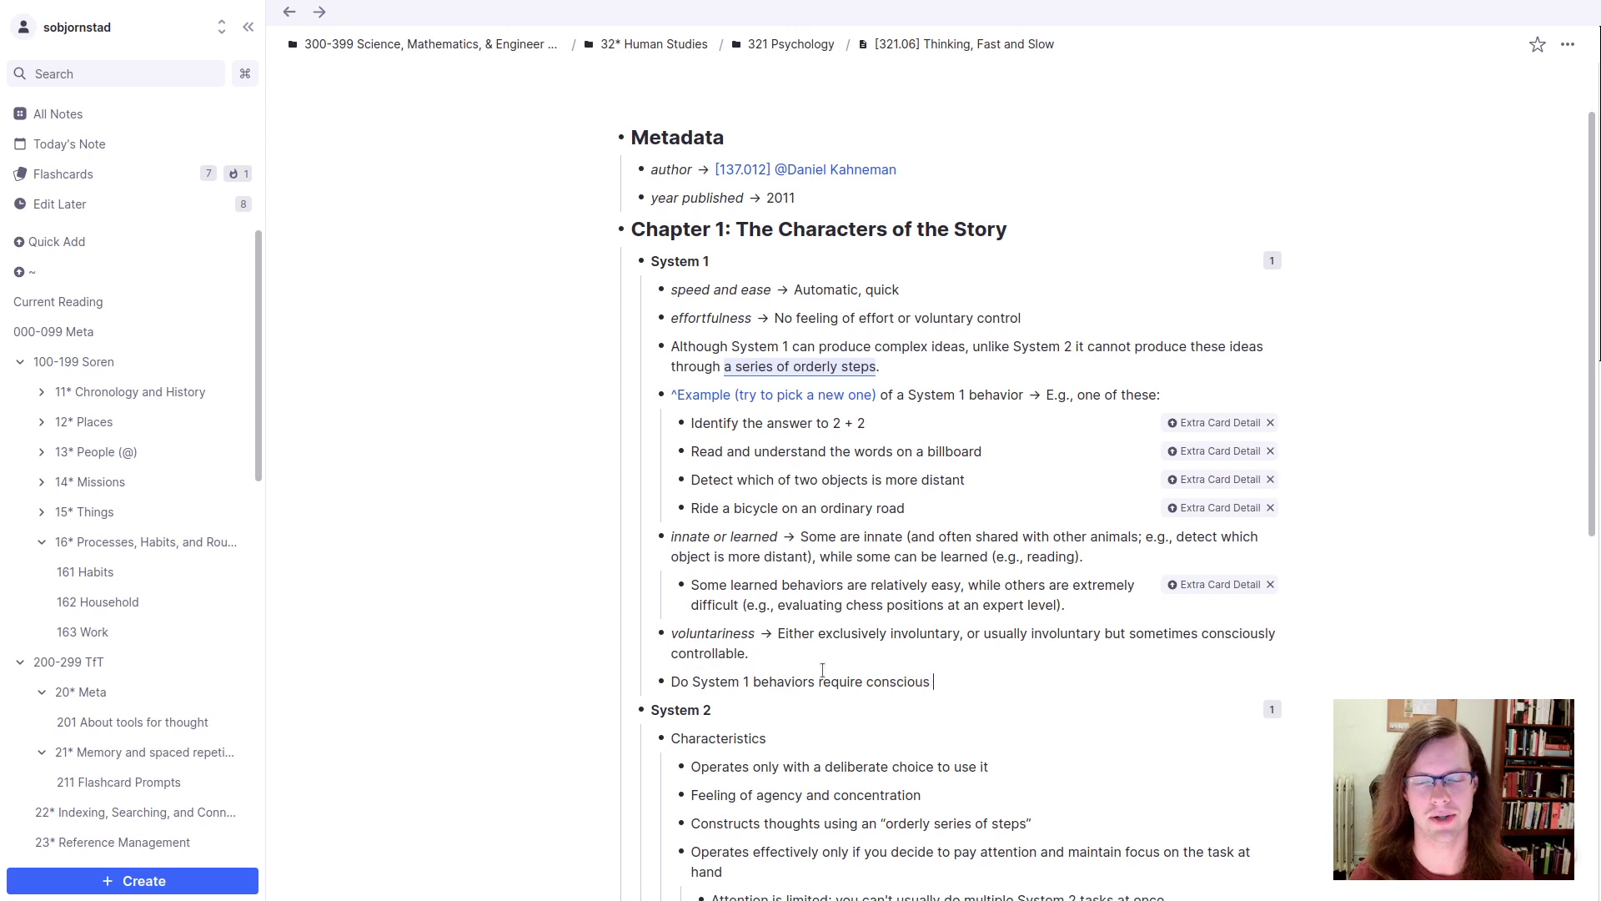
key(ctrl+BackSpace)
text(a conscious d)
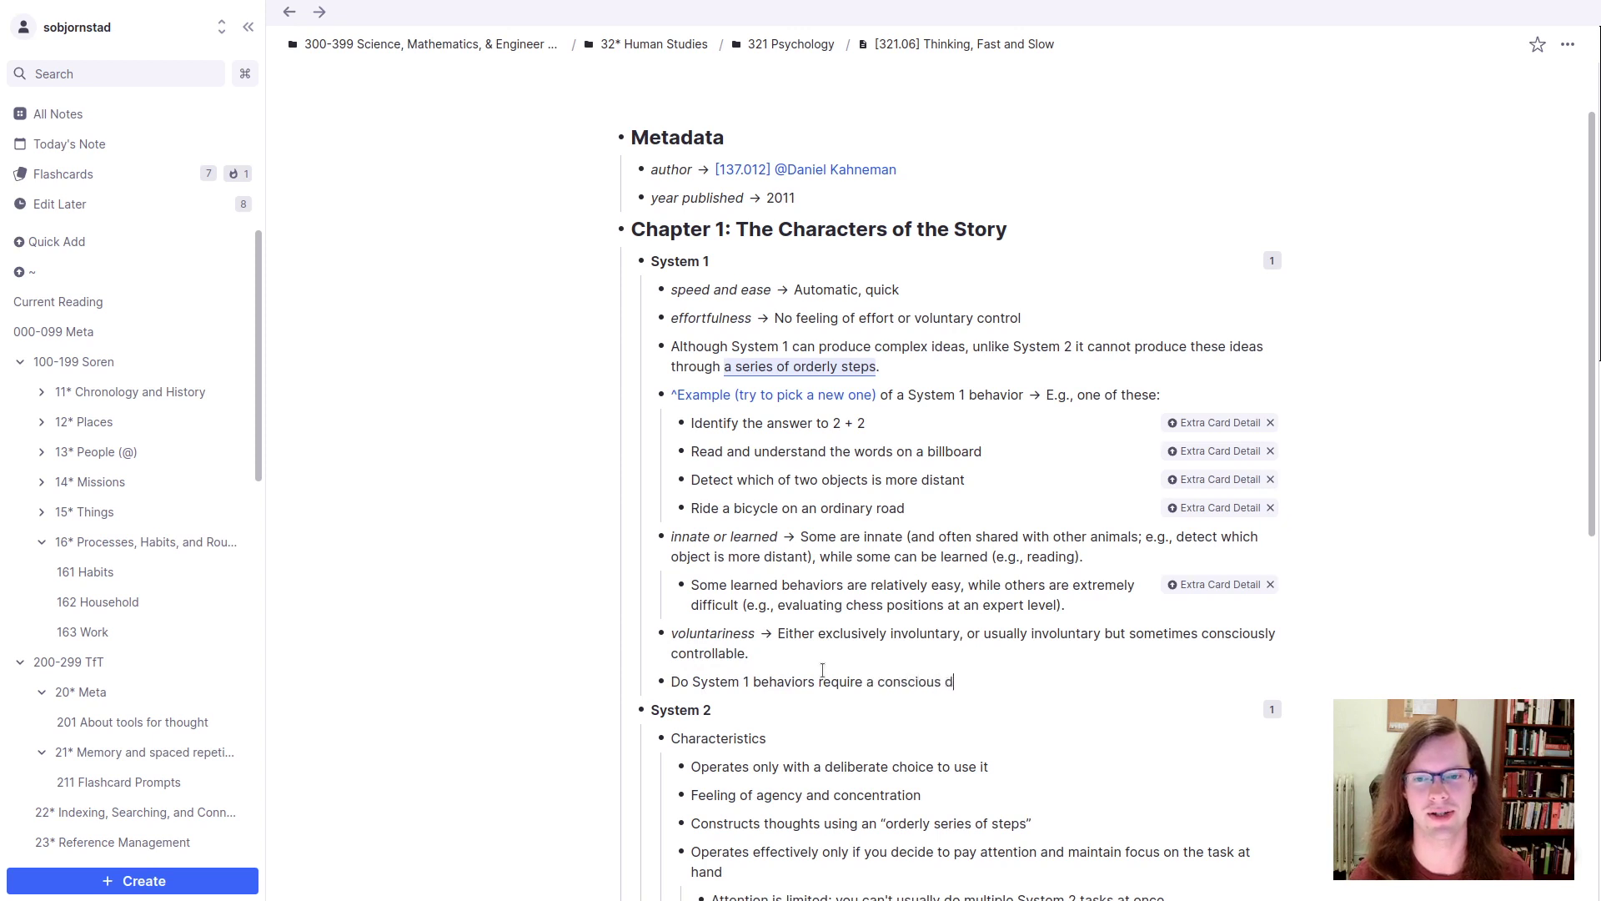
text(ecision to be)
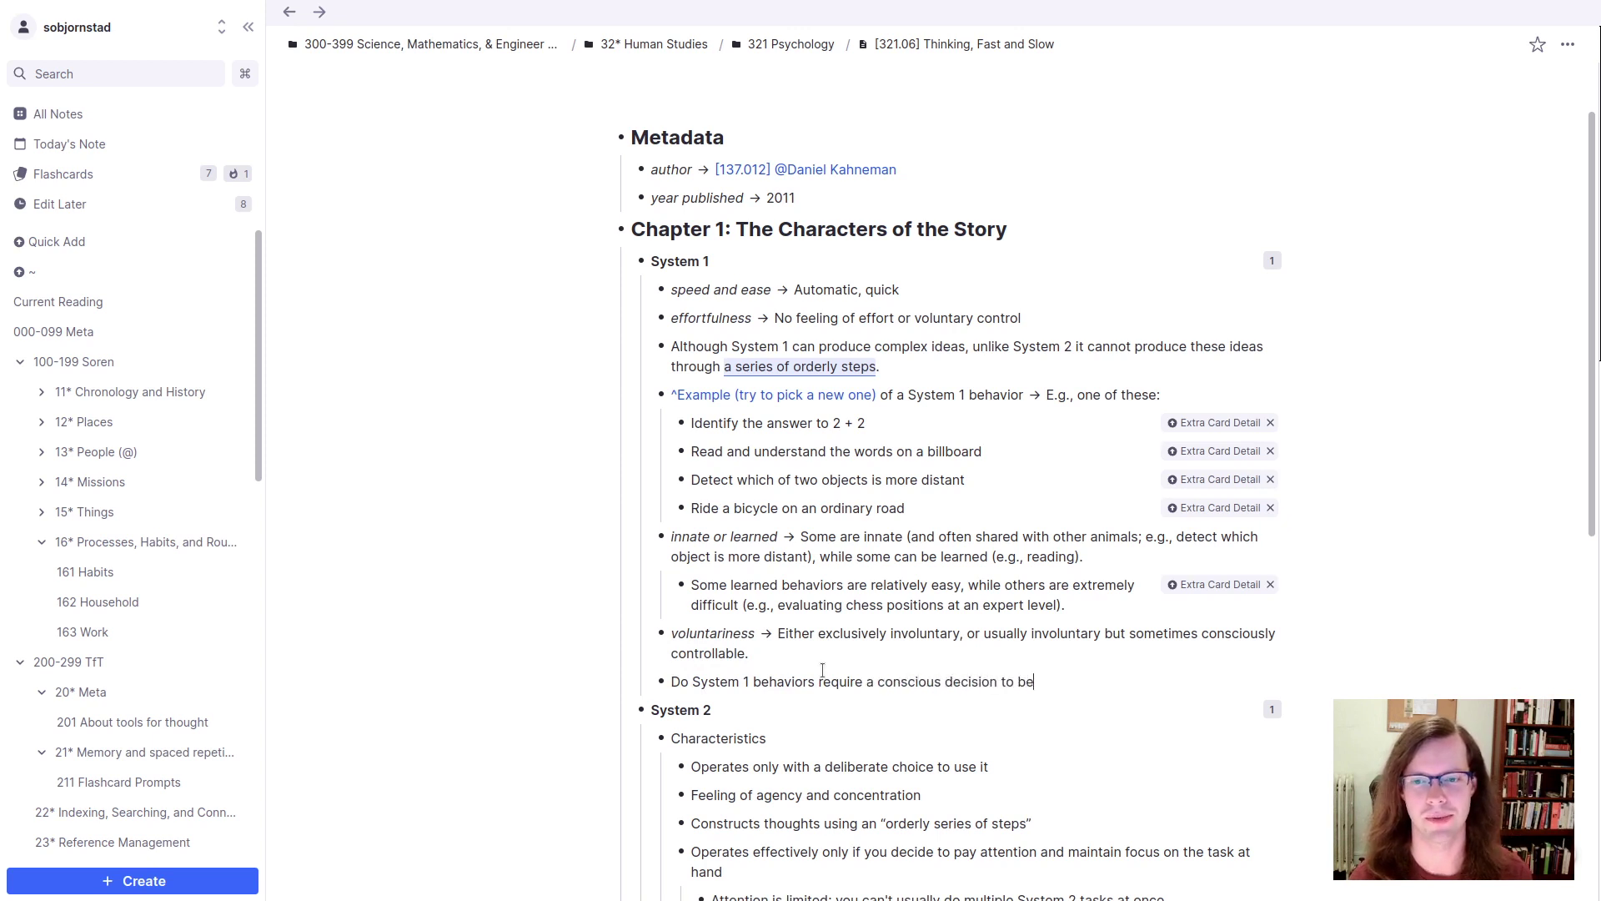
text(gin?)
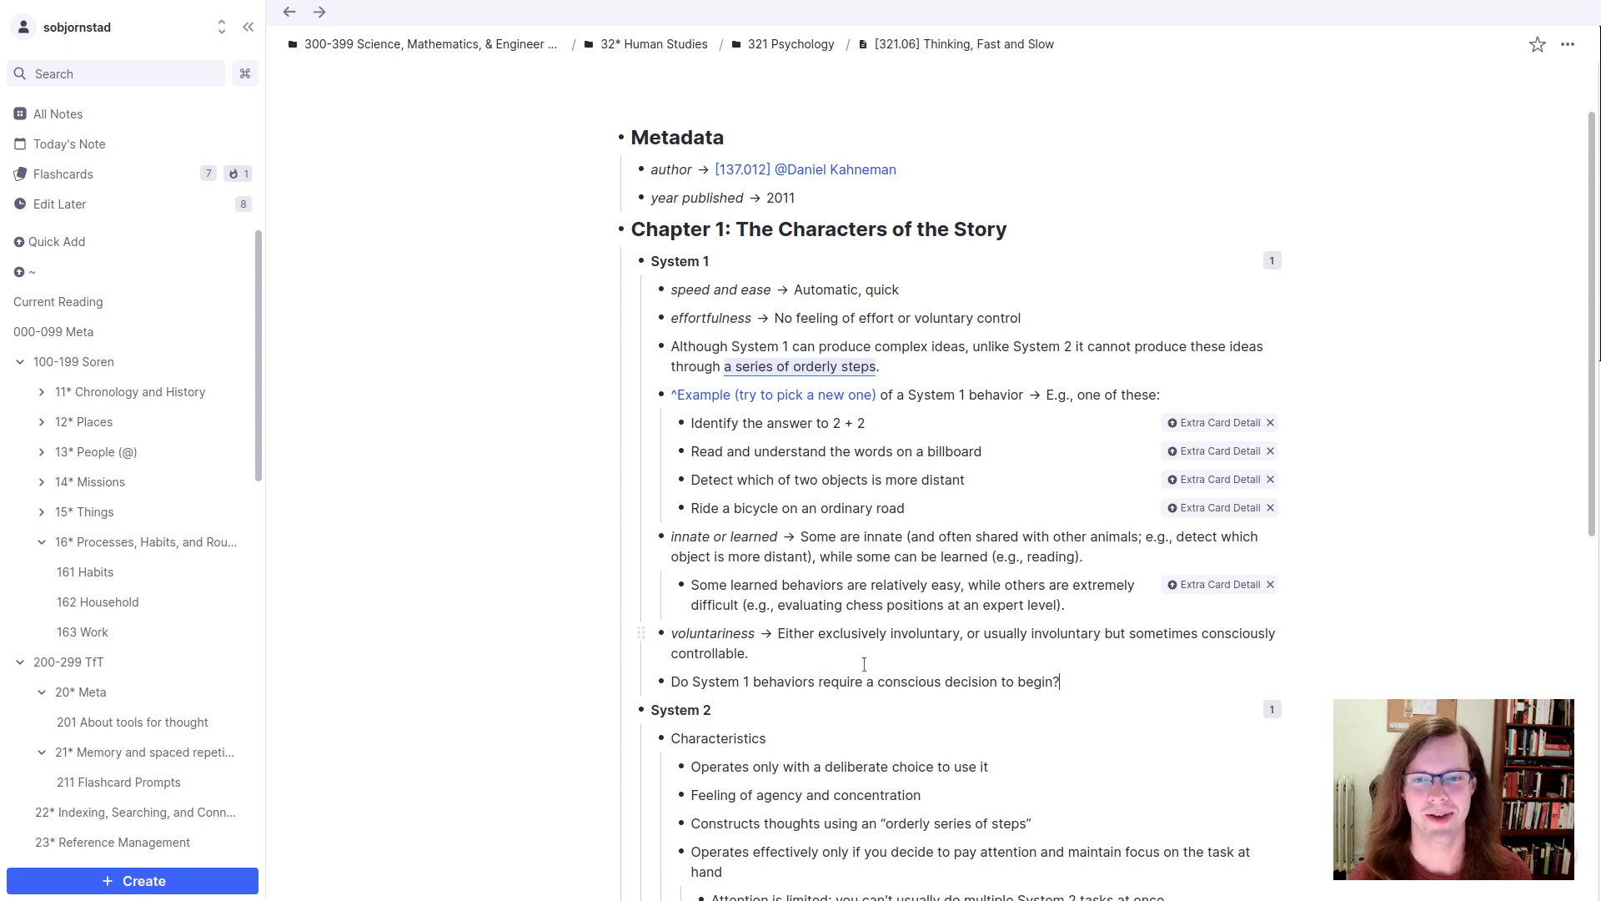
Step: Turn the conscious-decision question into a flashcard answered with "No, they can always proceed involuntarily."
key(Left)
key(shift+Home)
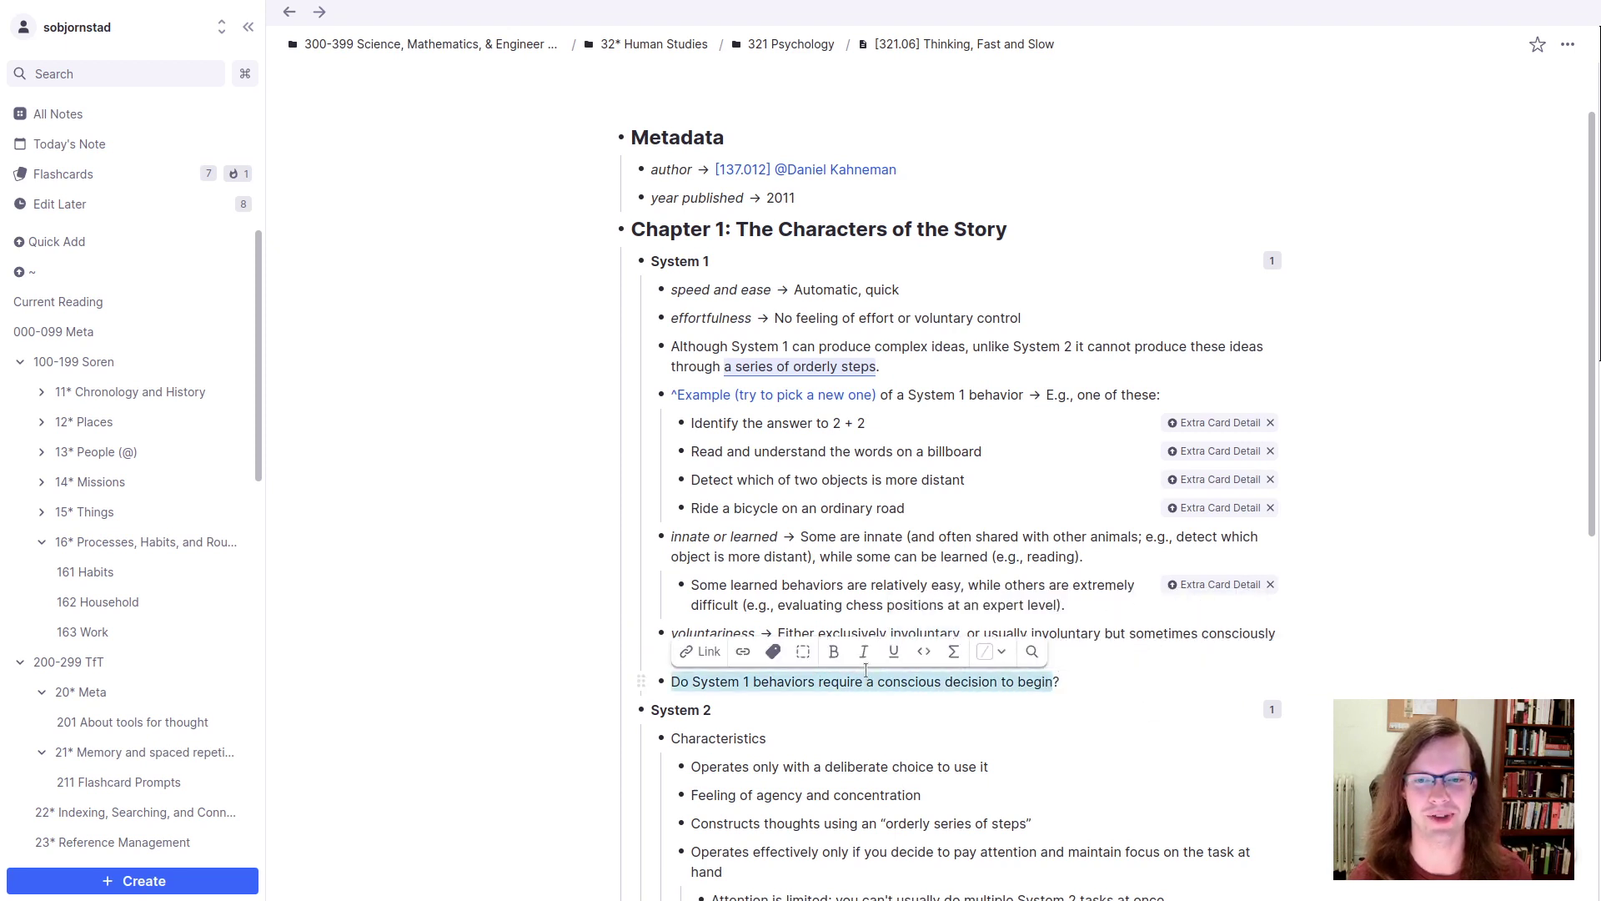
drag(866, 670, 818, 682)
click(1104, 682)
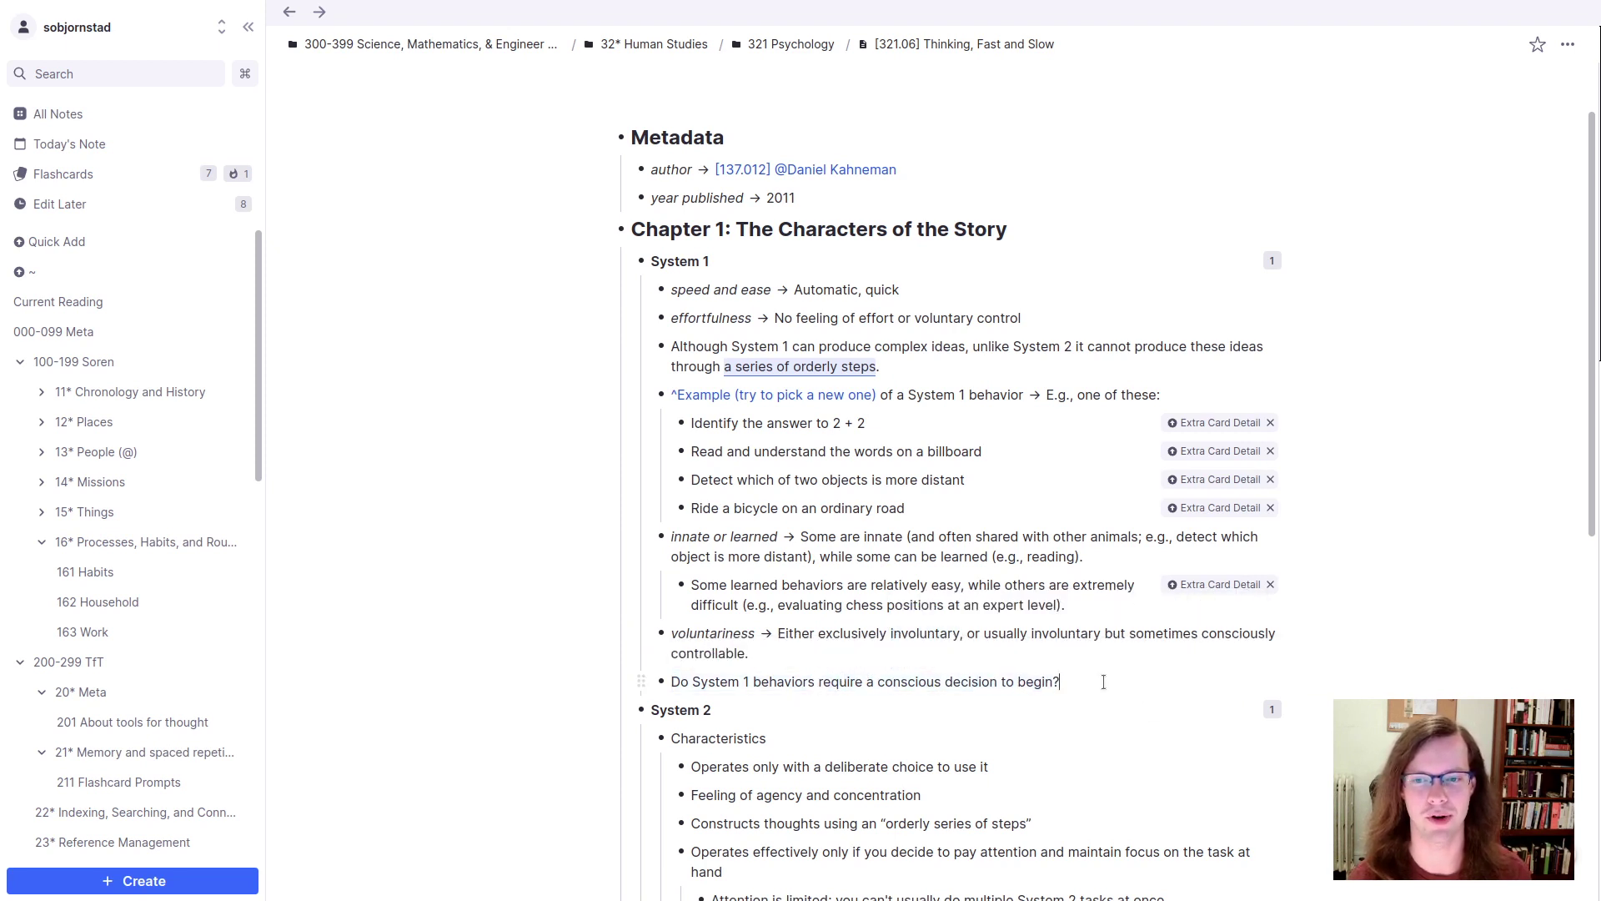
text(>)
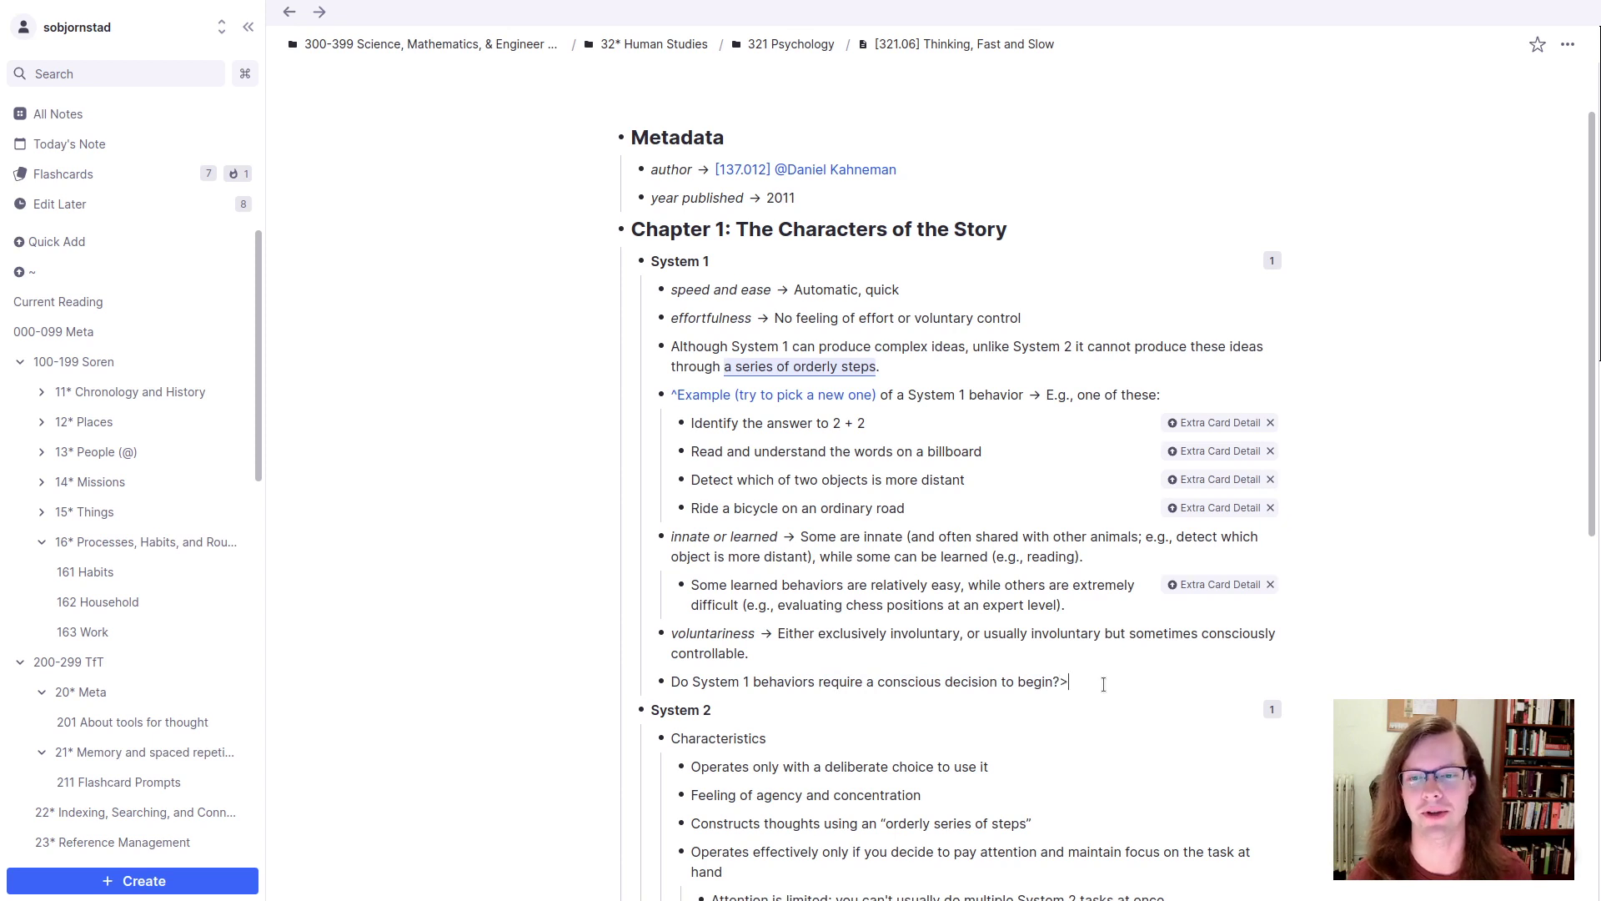
text(>)
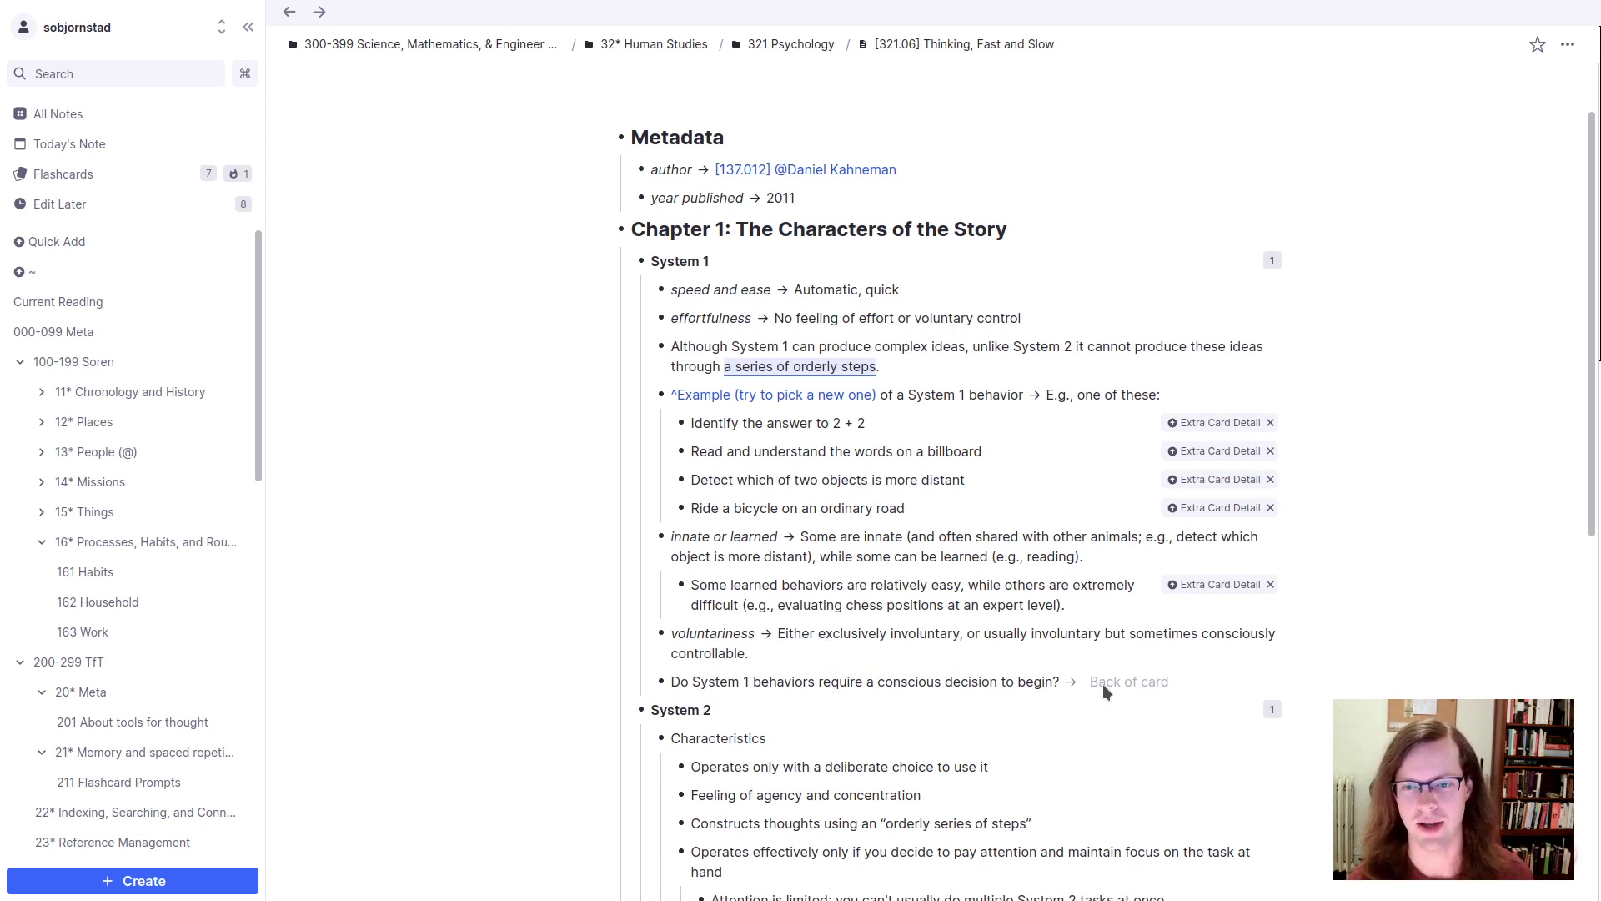
text(No, they can proce)
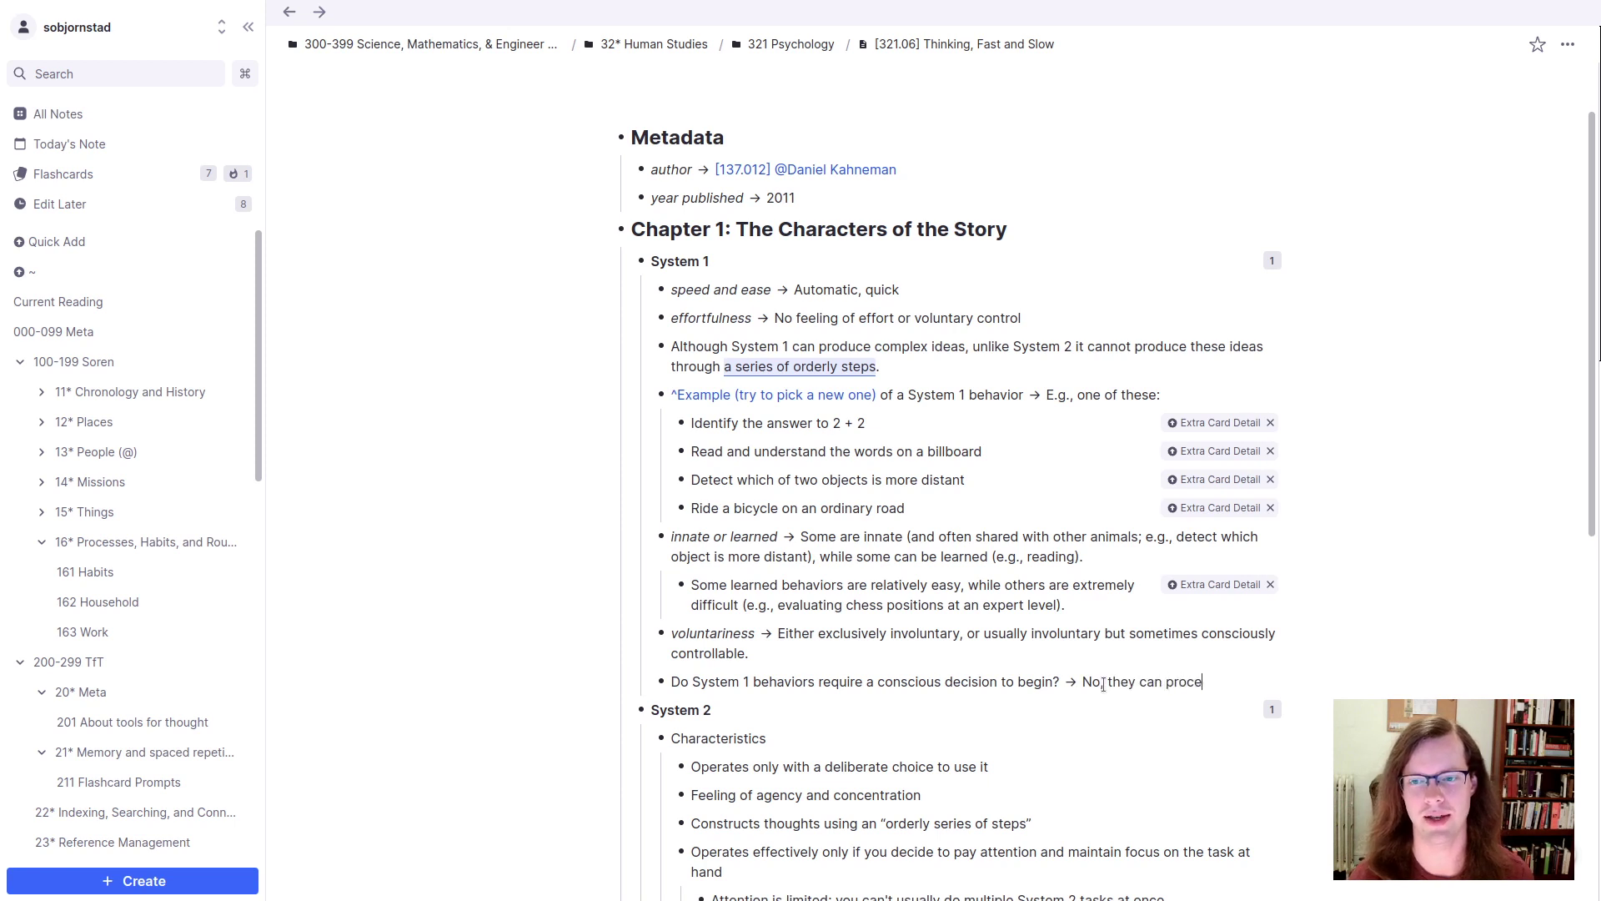
text(ed involuntar)
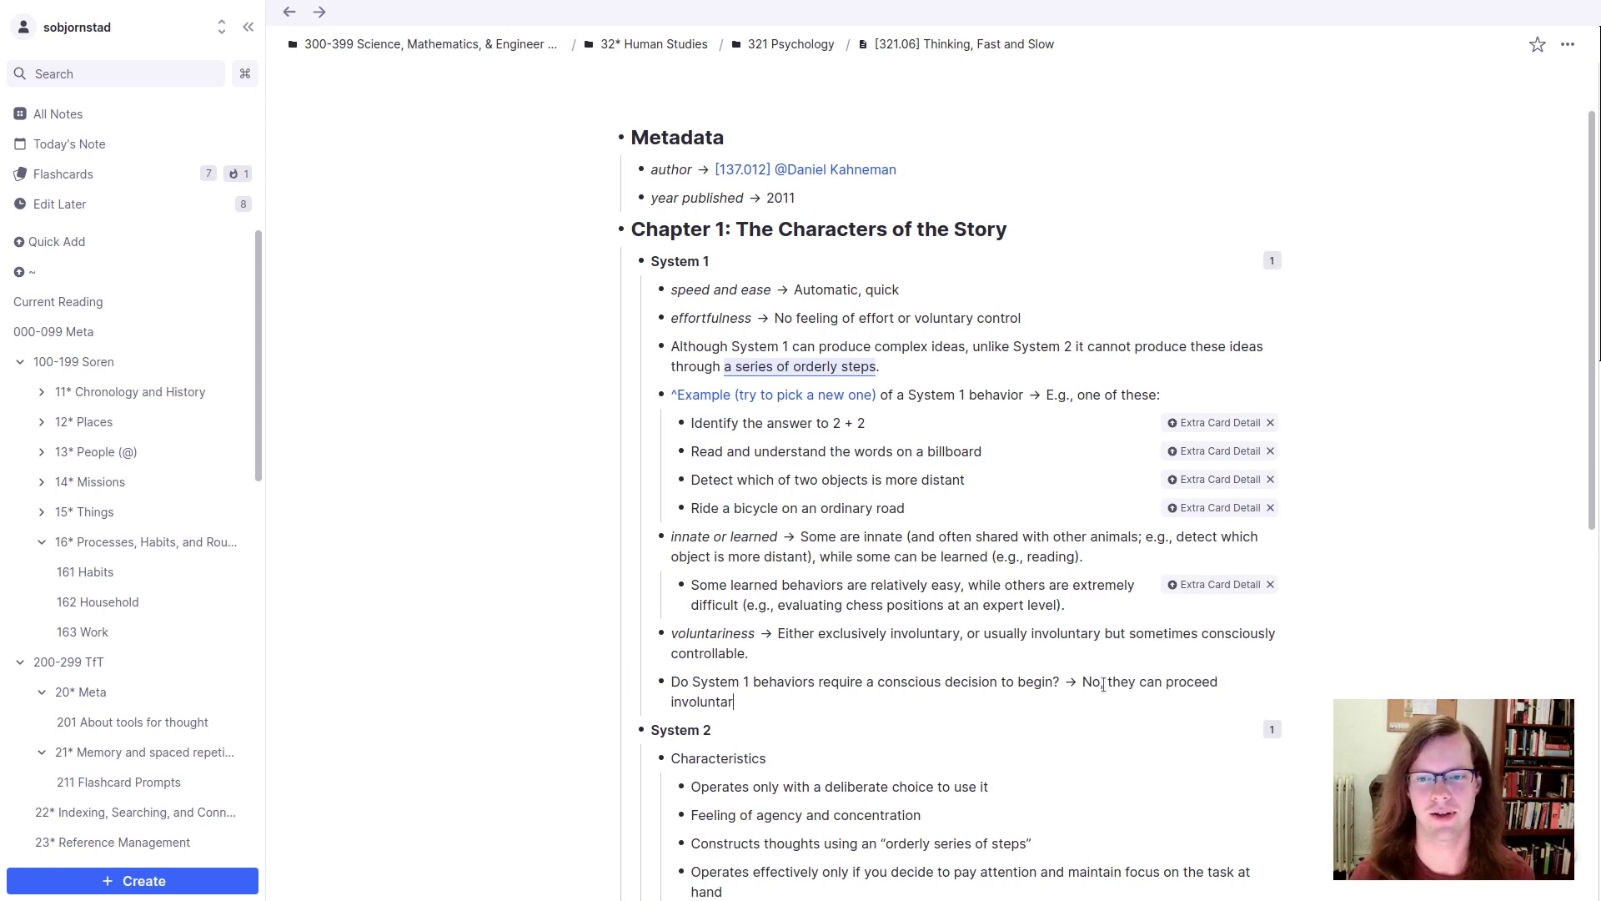
text(ily.)
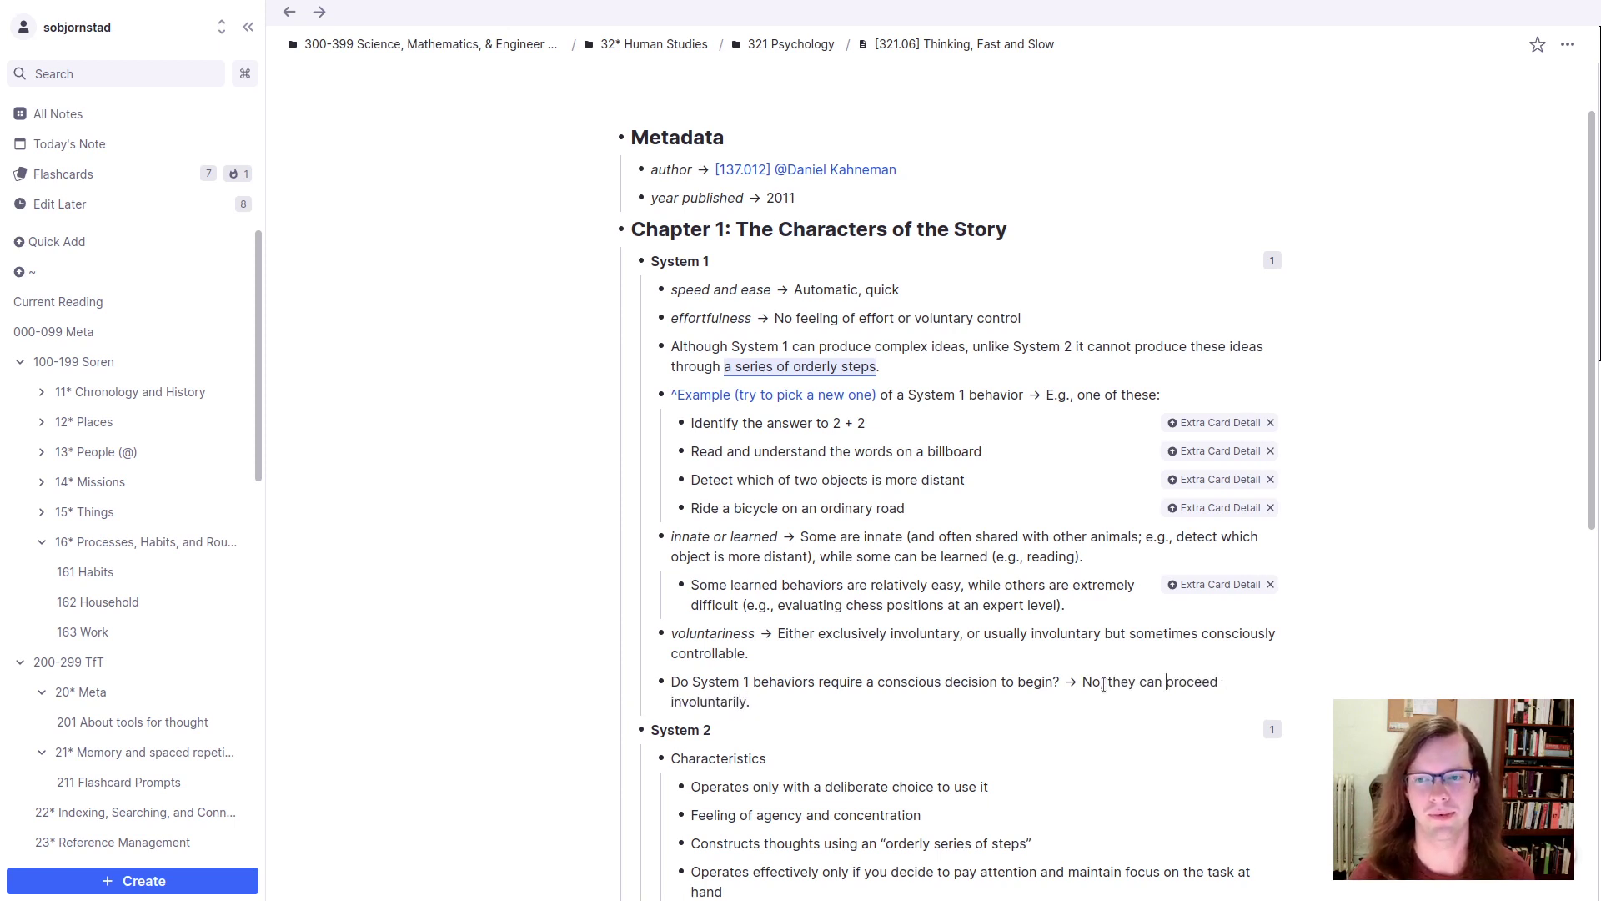
text(always)
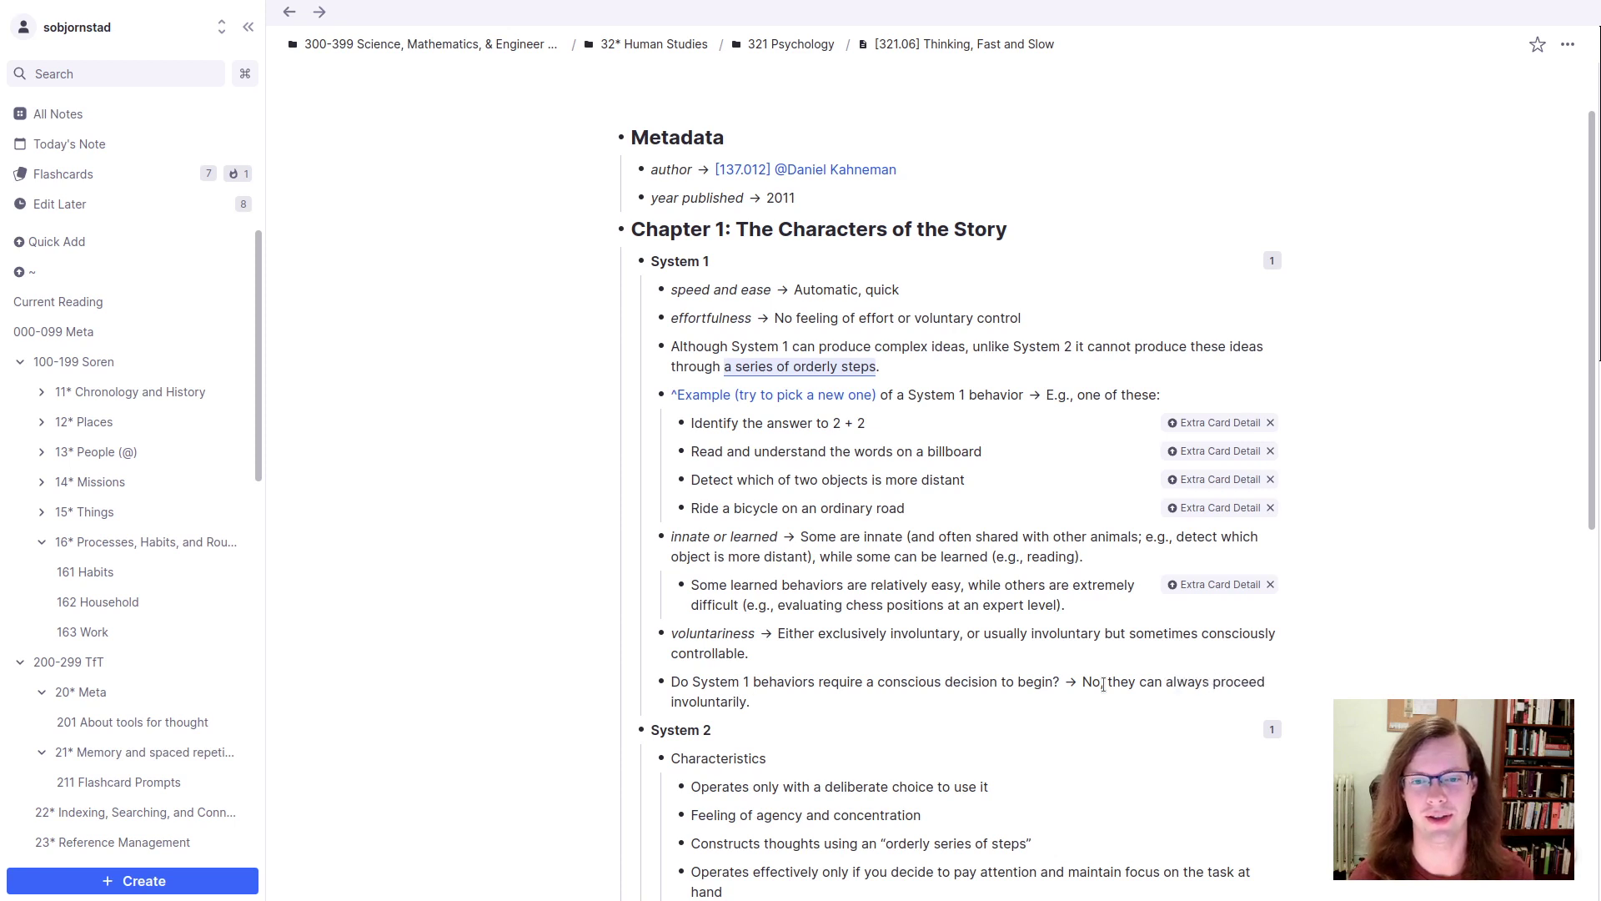
key(Down)
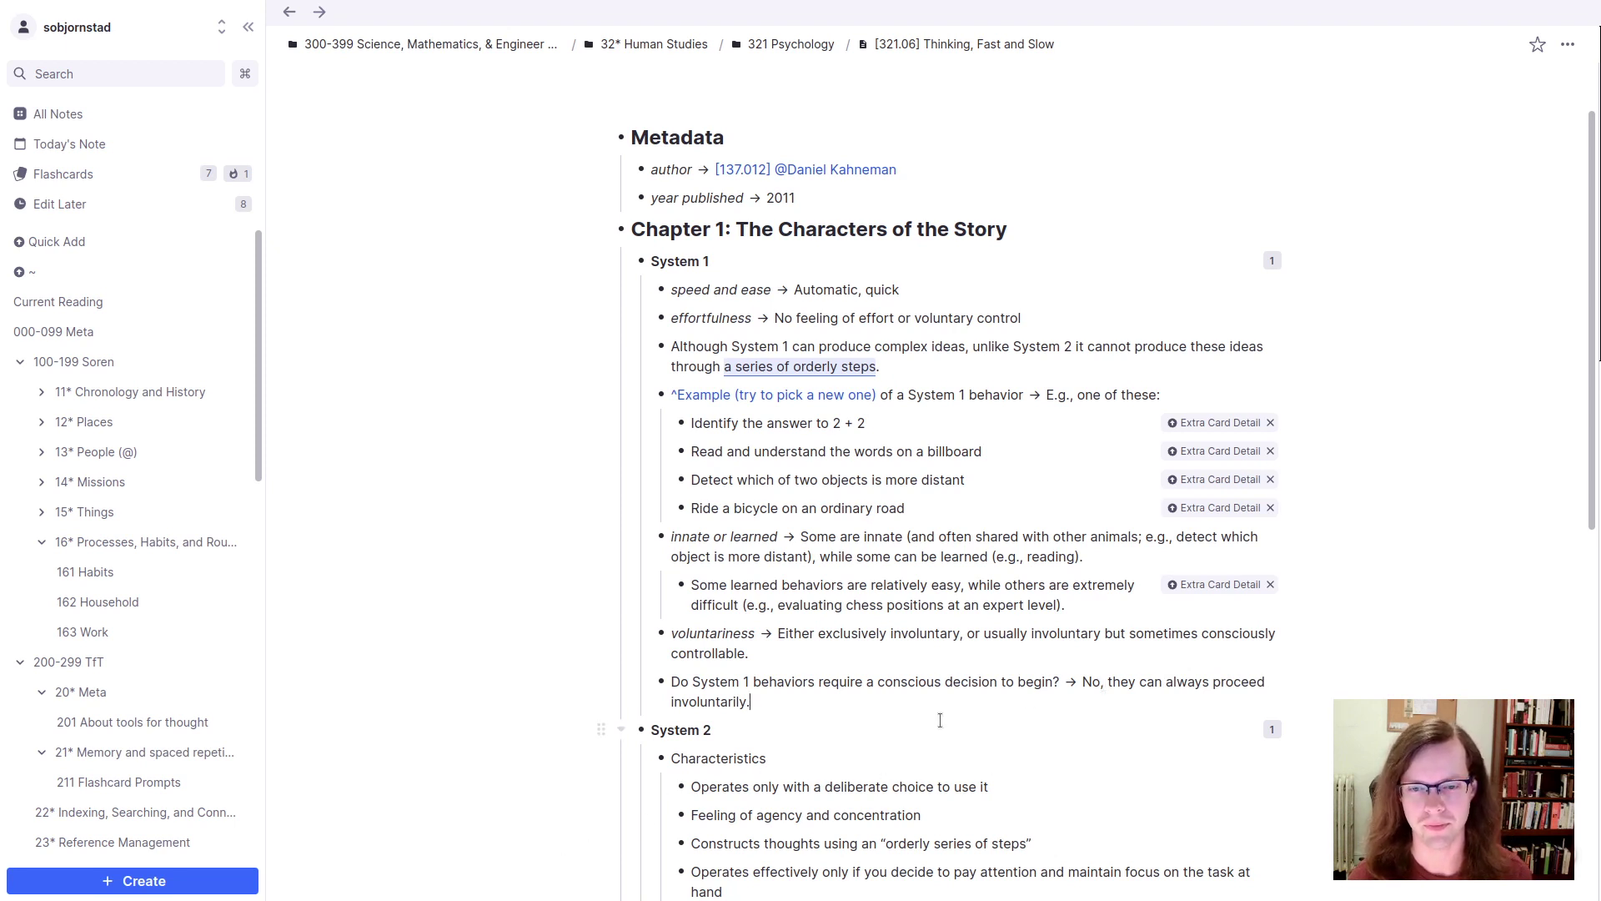
Step: Add a System 1 flashcard asking "Can System 1 behaviors be consciously controlled if desired?" with the answer "Sometimes"
key(Return)
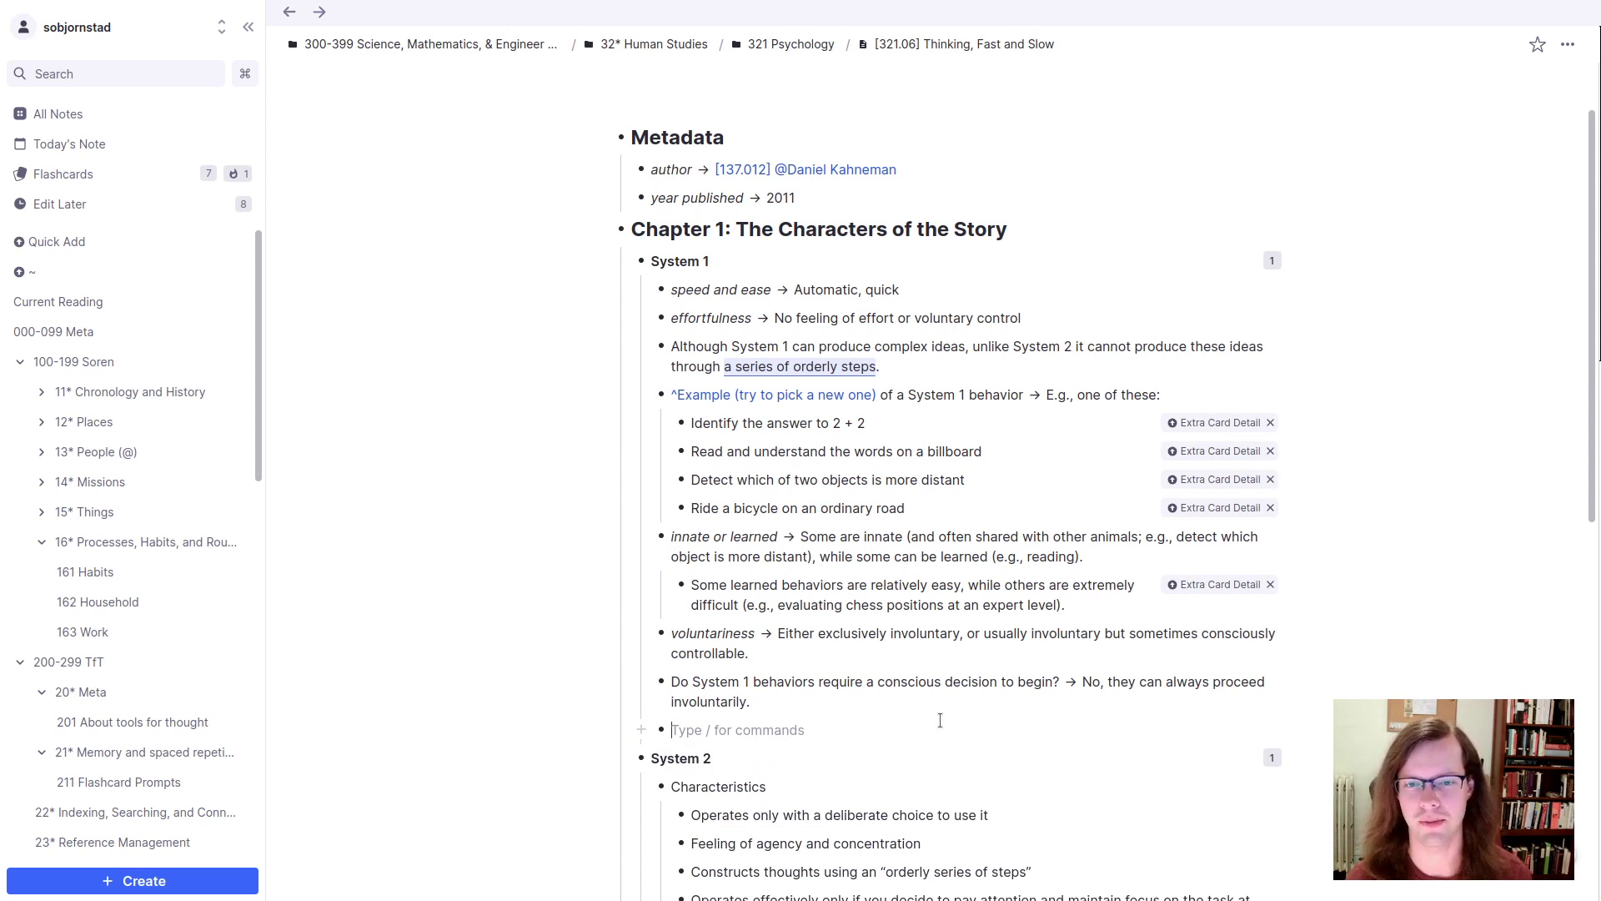
text(Can System 1 behav)
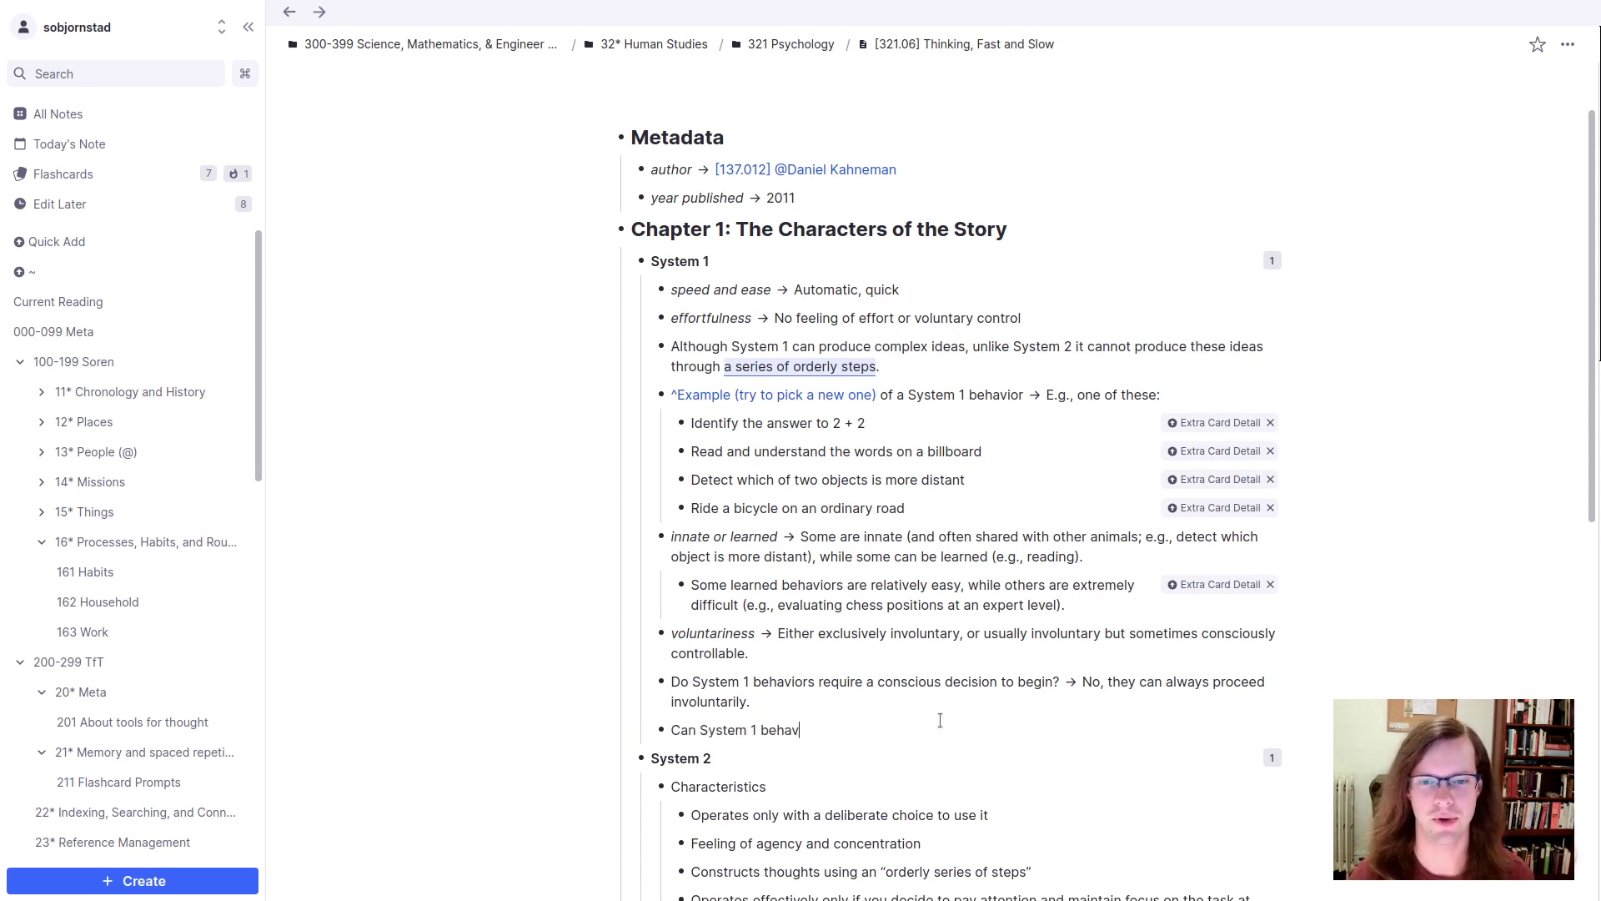
text(iors be)
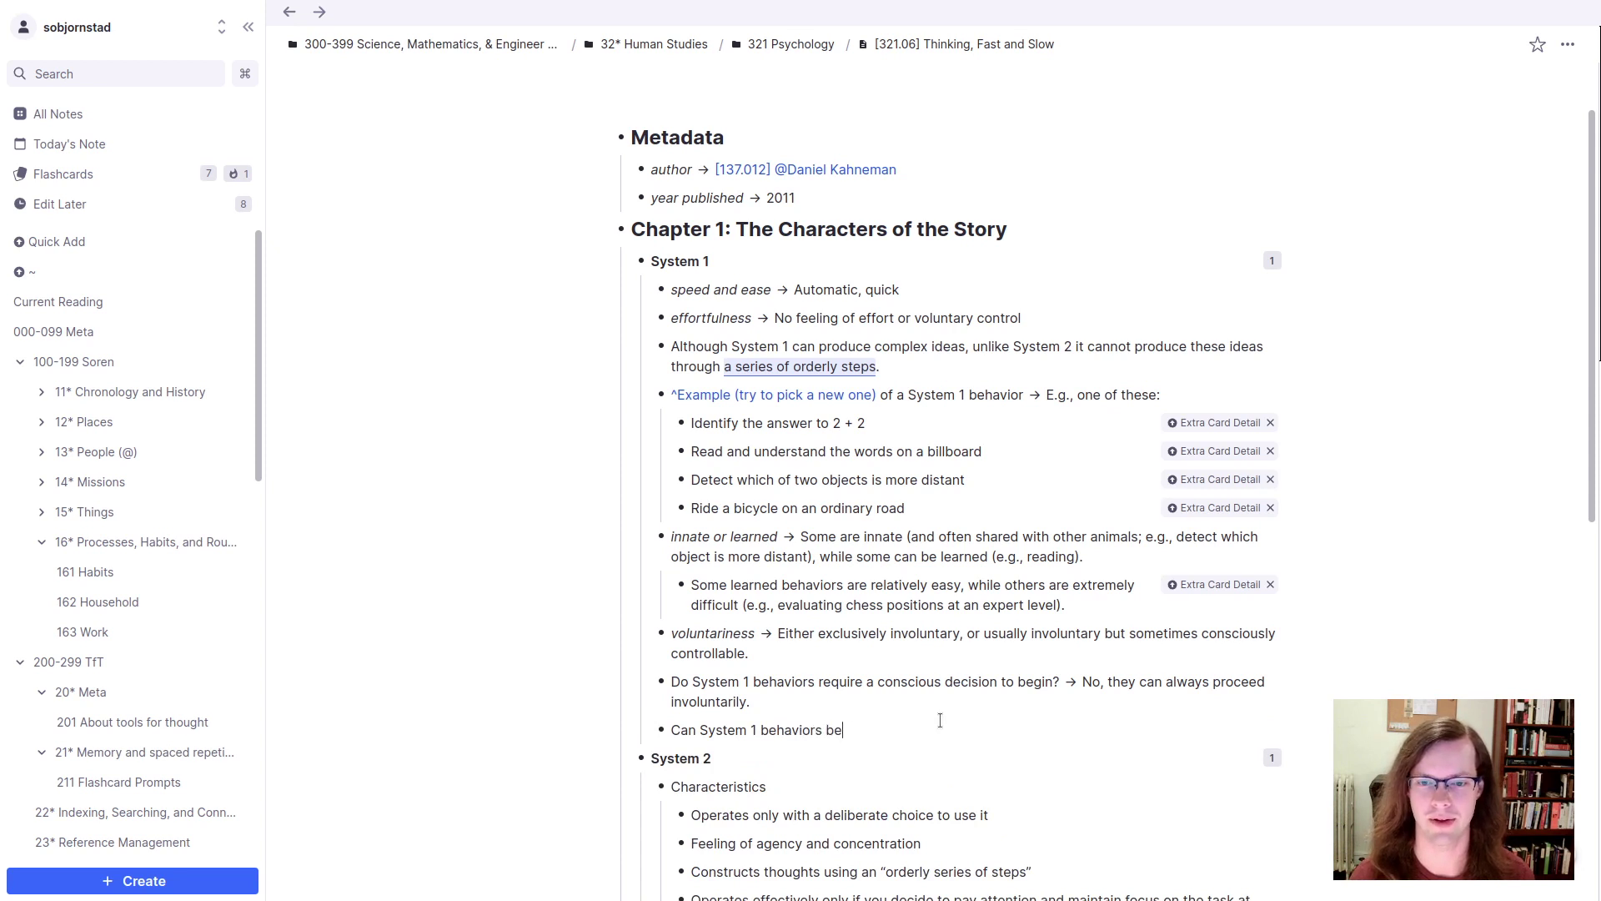
text( consciously controlled)
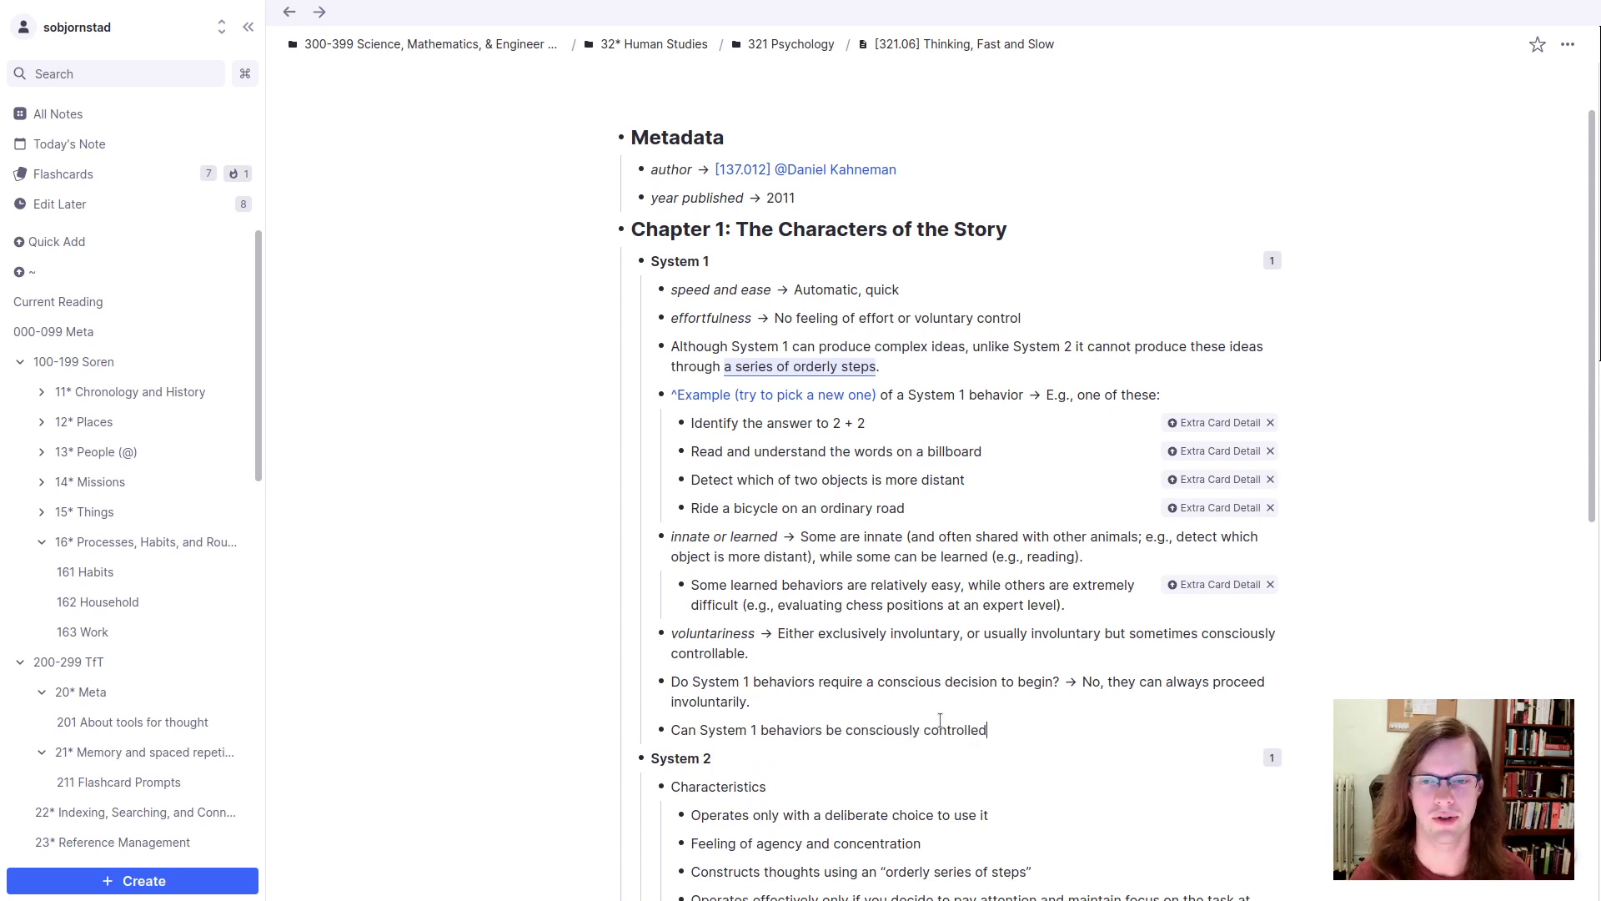
text( if desired? -> YE)
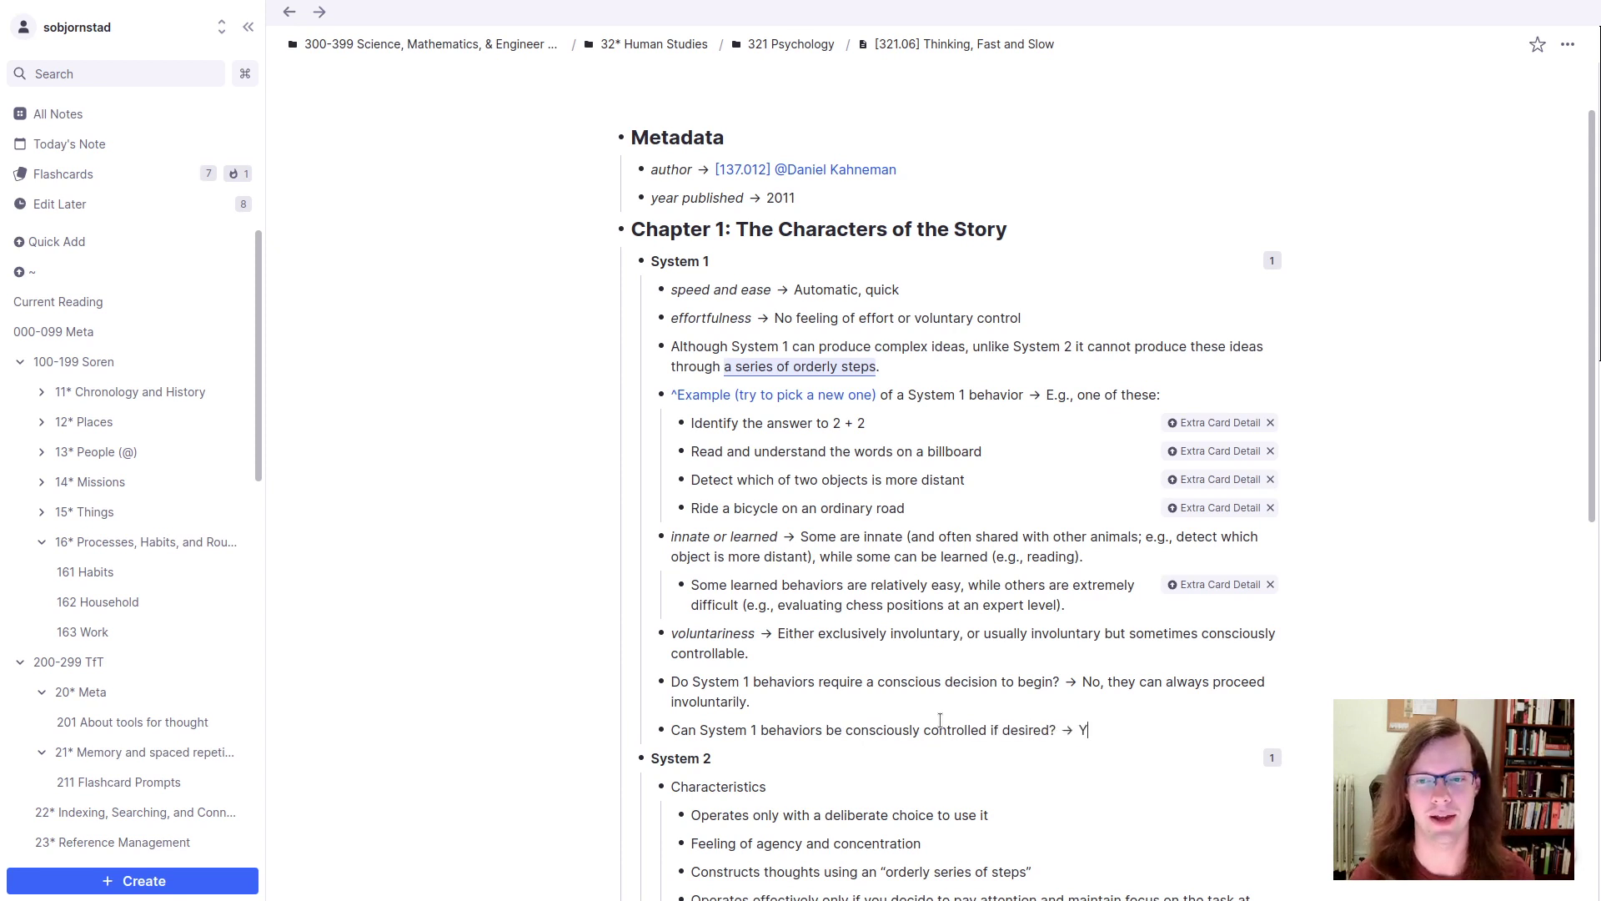
key(BackSpace)
text(es,)
key(BackSpace)
key(BackSpace)
key(BackSpace)
key(BackSpace)
key(BackSpace)
key(BackSpace)
key(BackSpace)
key(BackSpace)
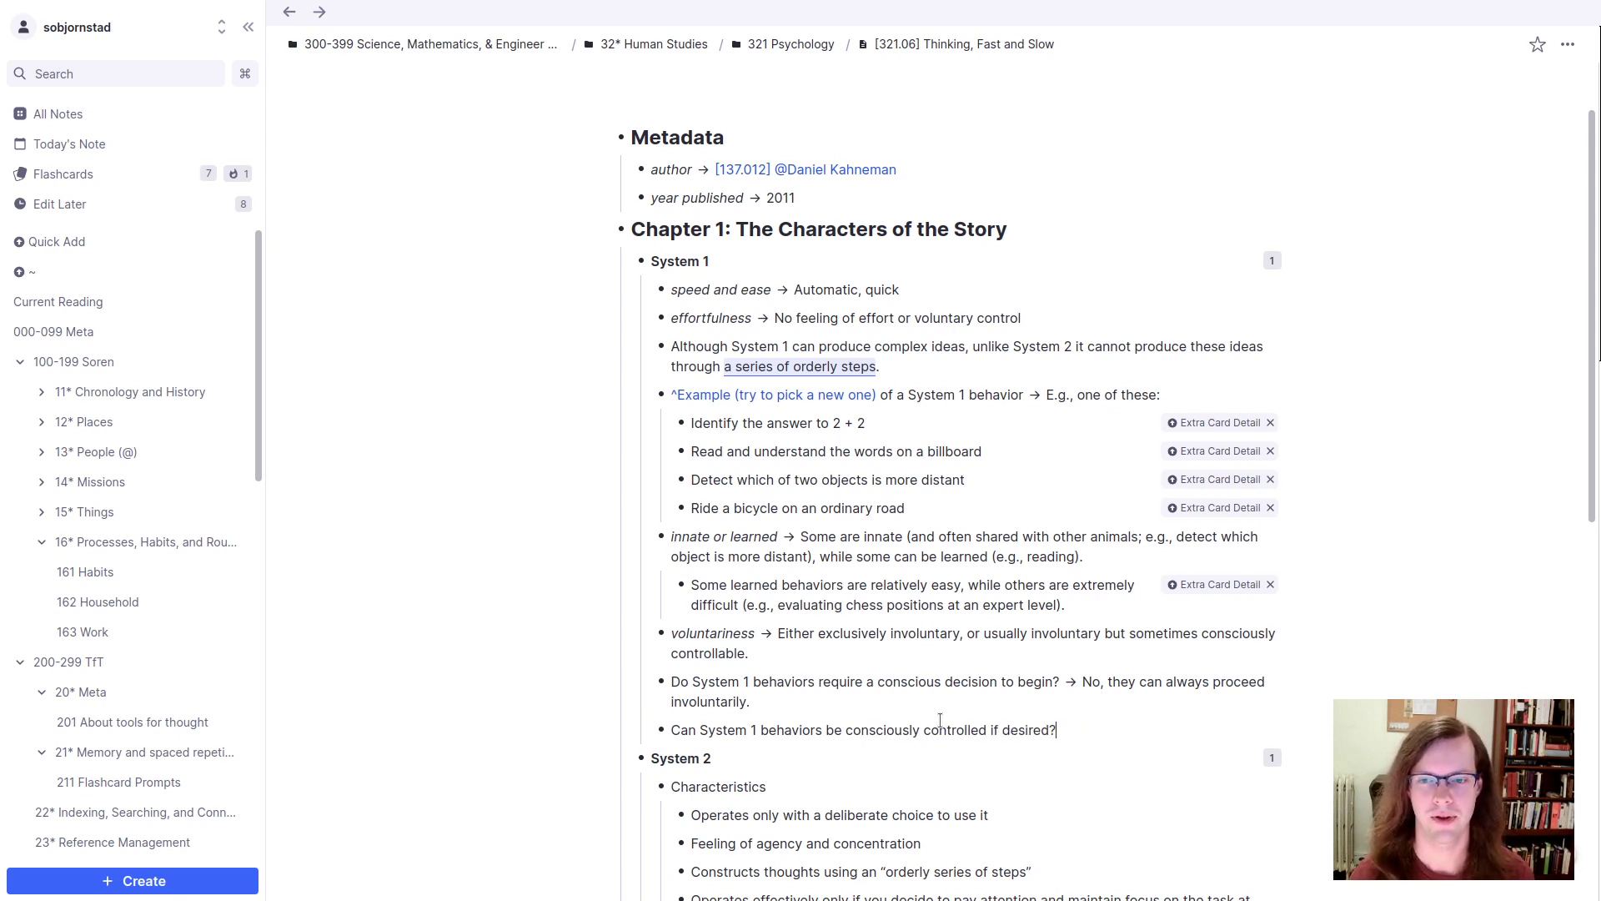
text(-> Sometimes)
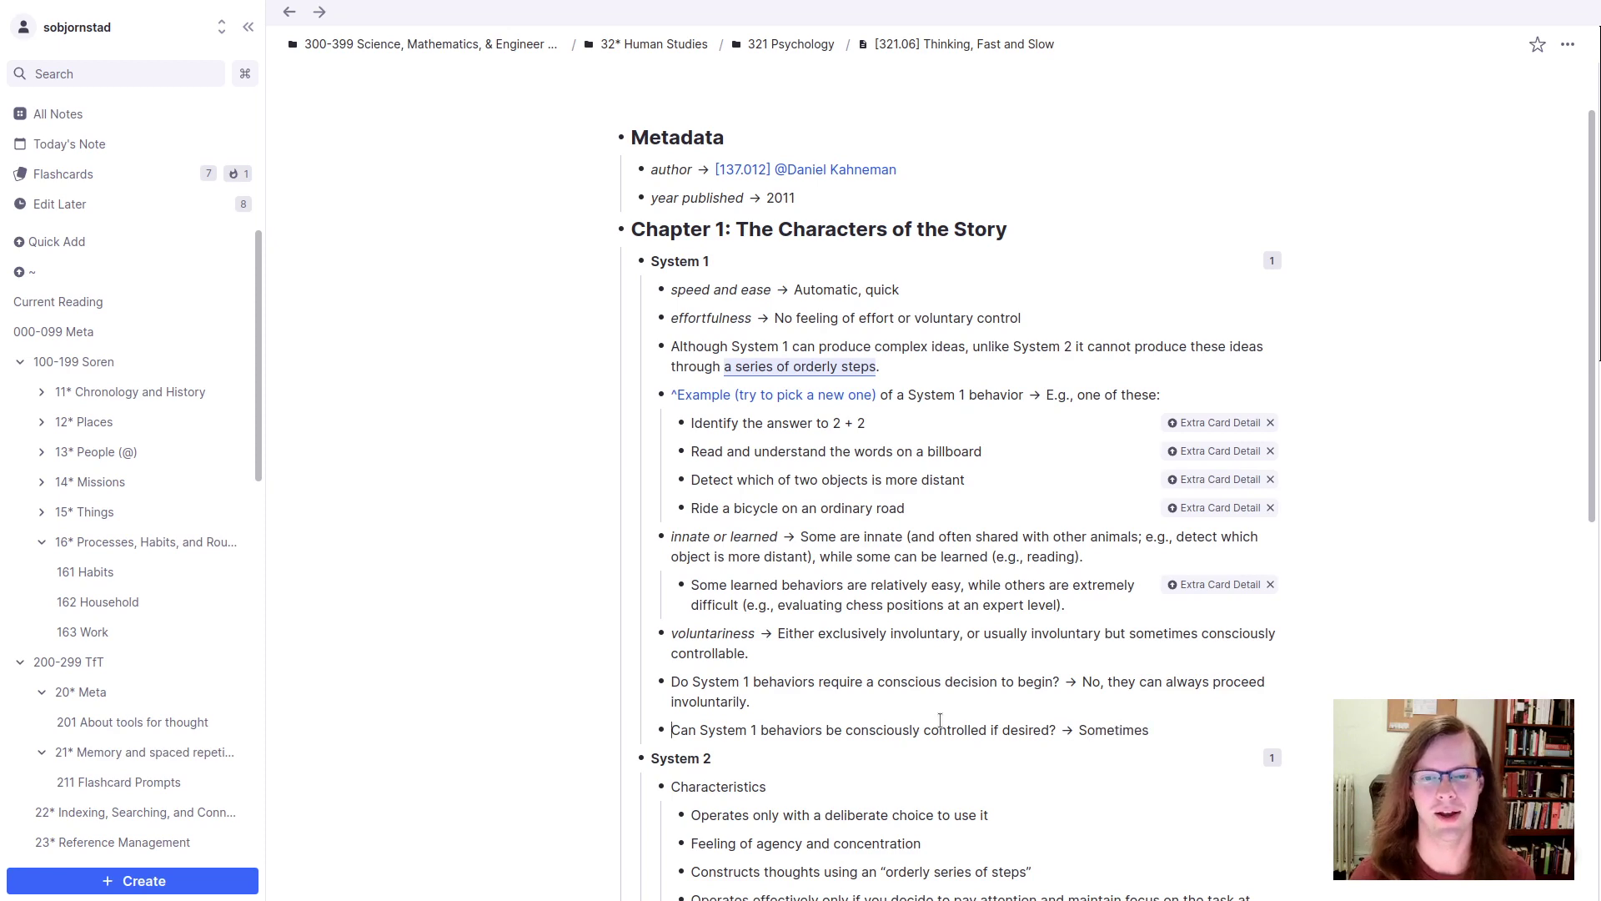
Step: Prefix the conscious-control question with a reference to "^Always/Sometimes/Never" and a colon, and end its "Sometimes" answer with a period
text([[^Always)
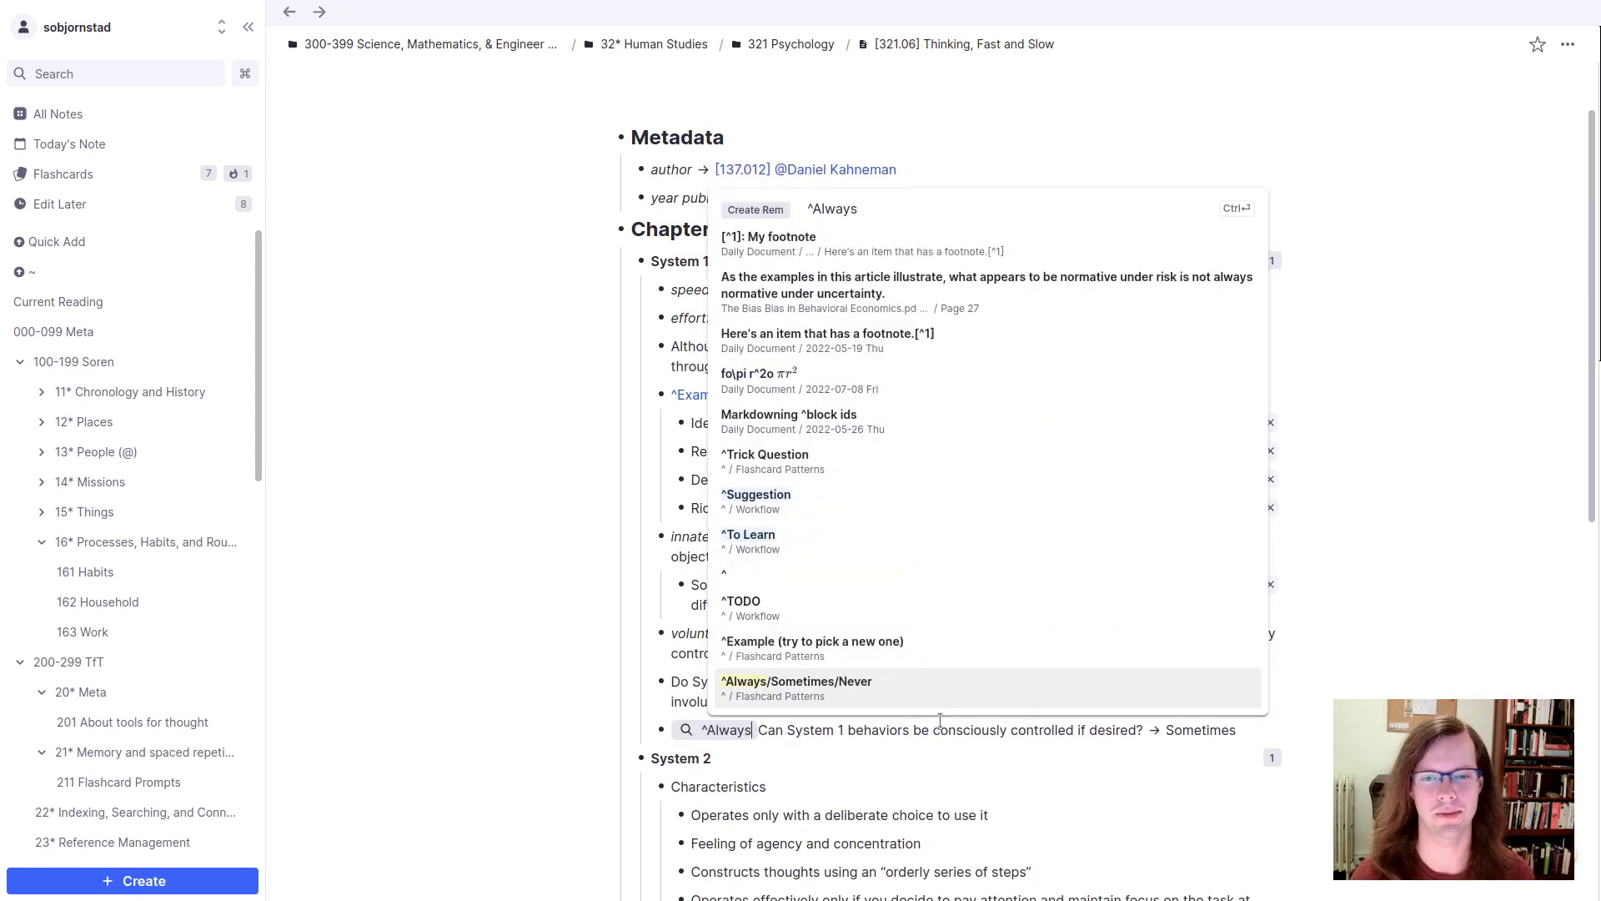
key(Return)
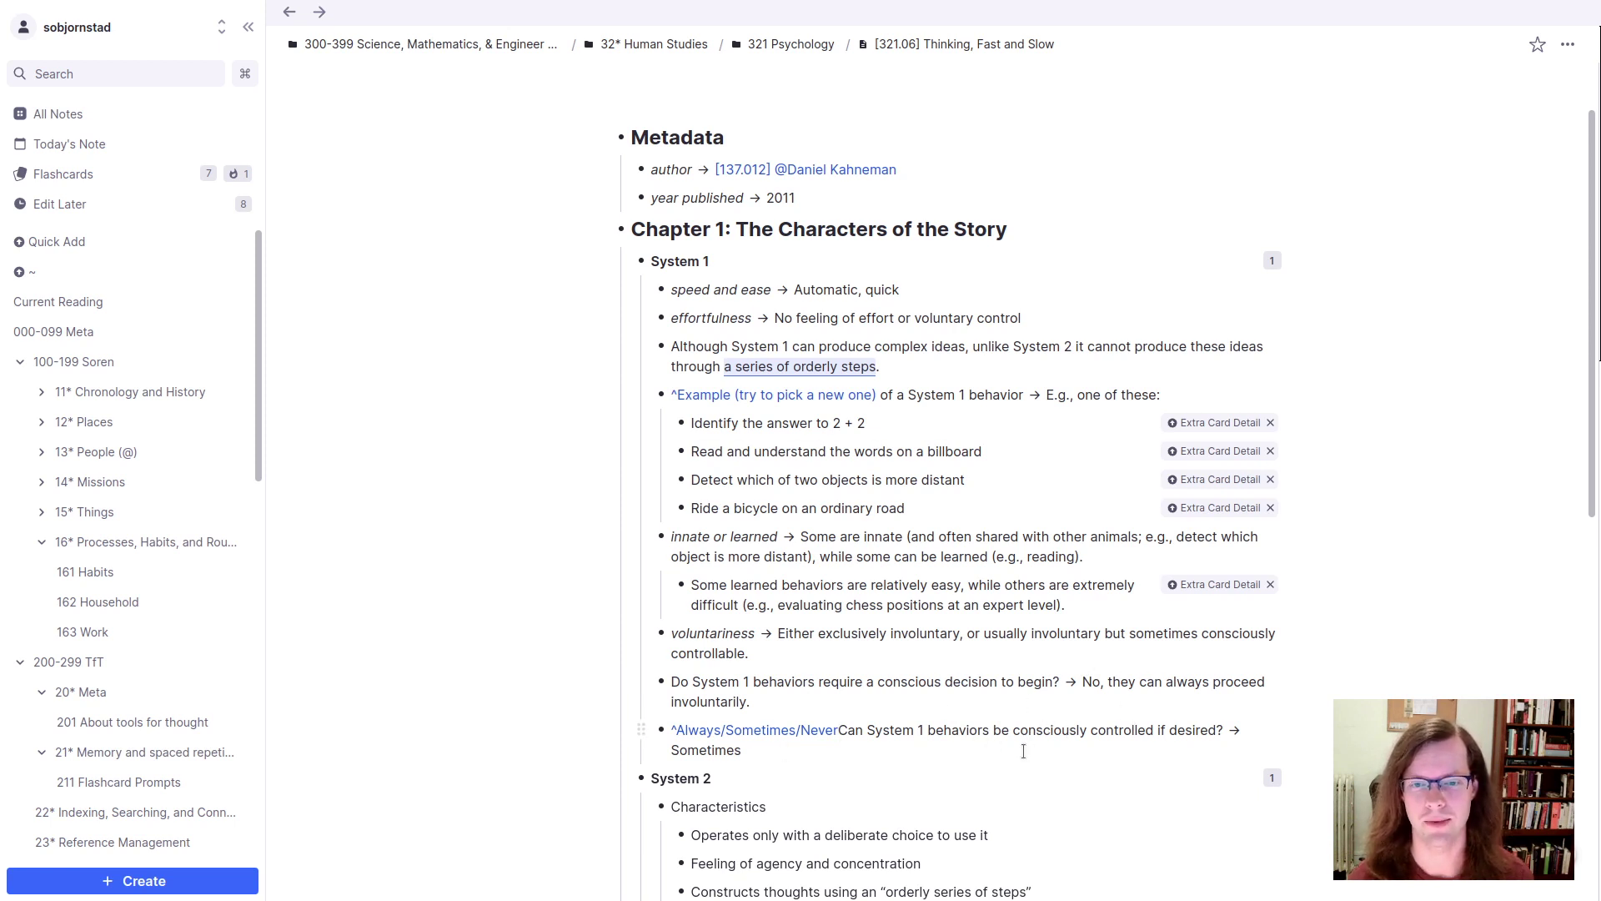
text(: Can System 1 behaviors be consciously controlled if desired? → Sometimes. )
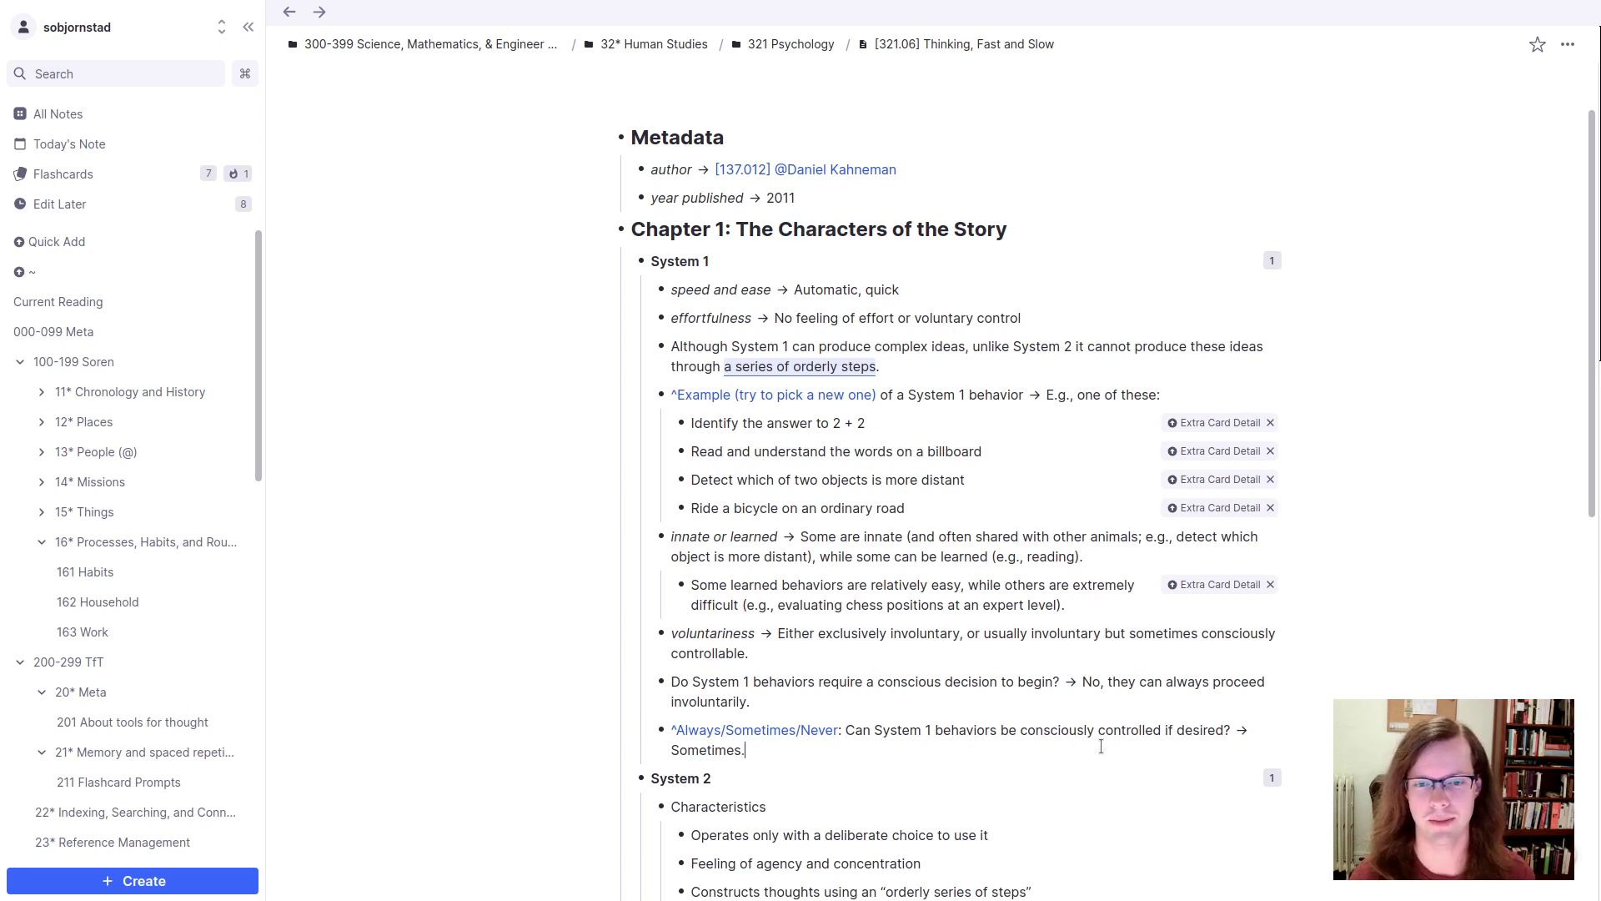
Step: Extend the "Sometimes." answer with "For example, breathing is normally involuntary but can be controlled if desired."
text(For example,)
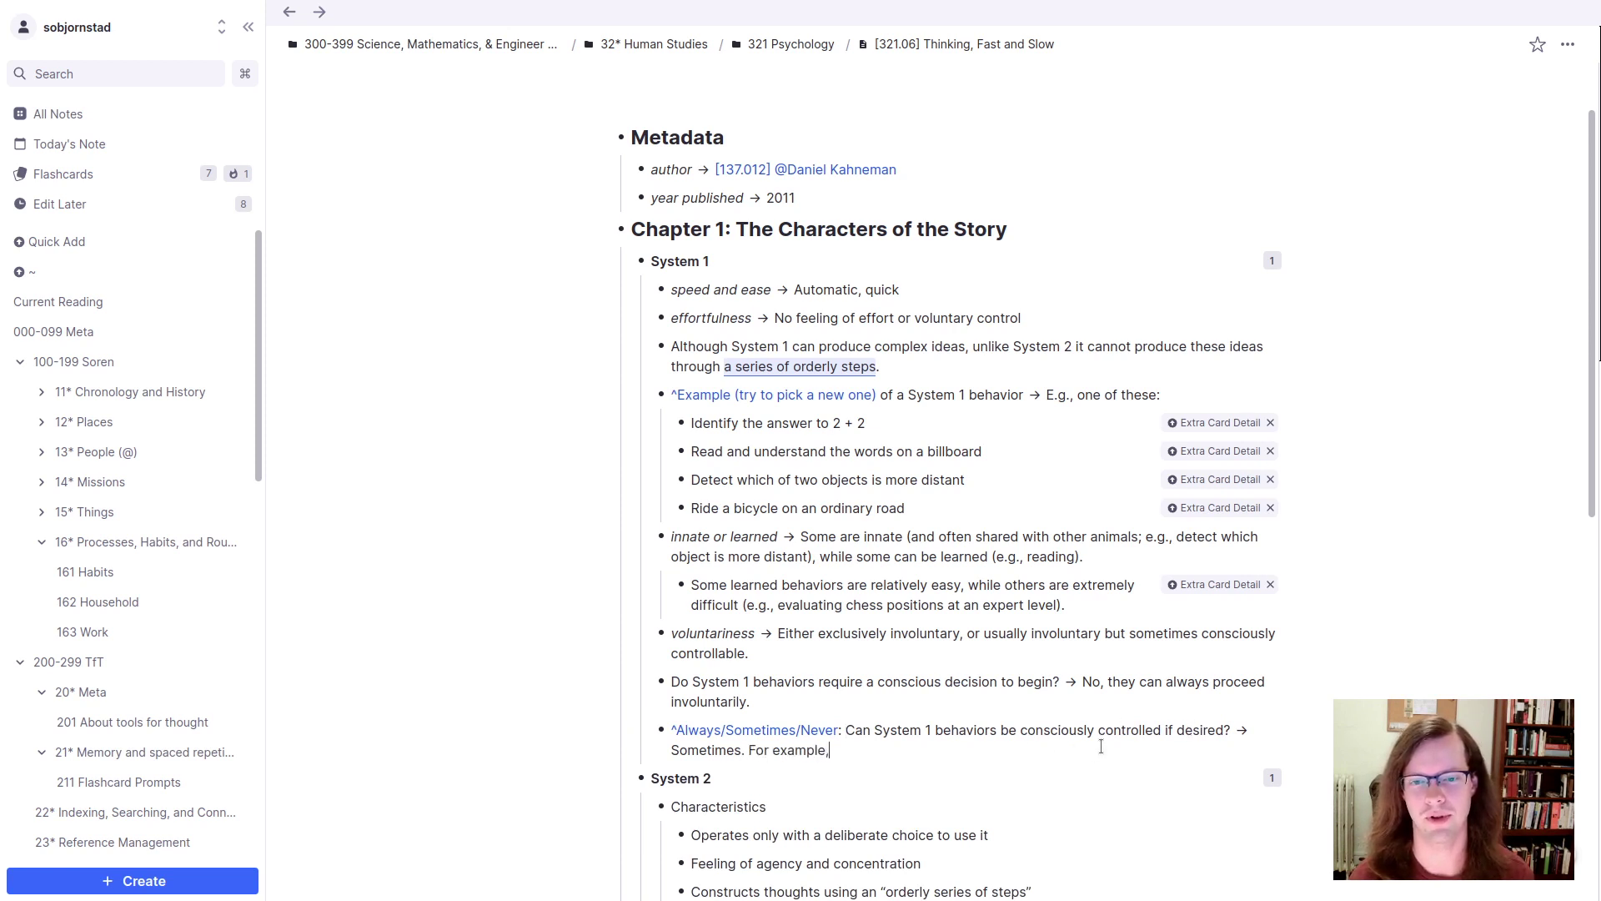
text( breathing is normally i)
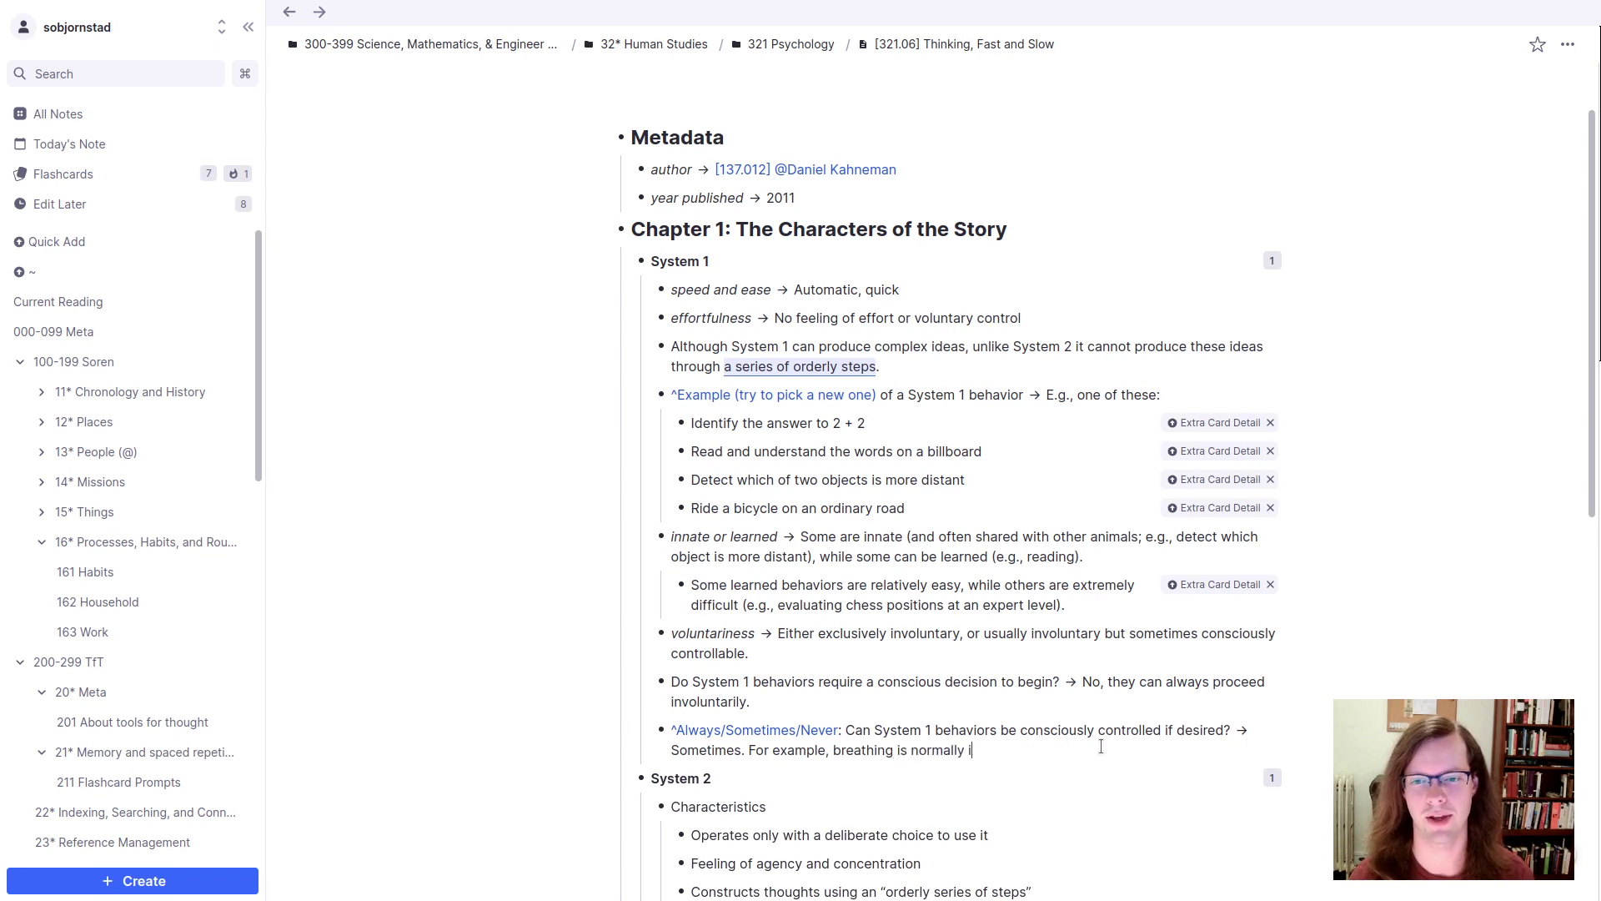
text(nvoluntary but)
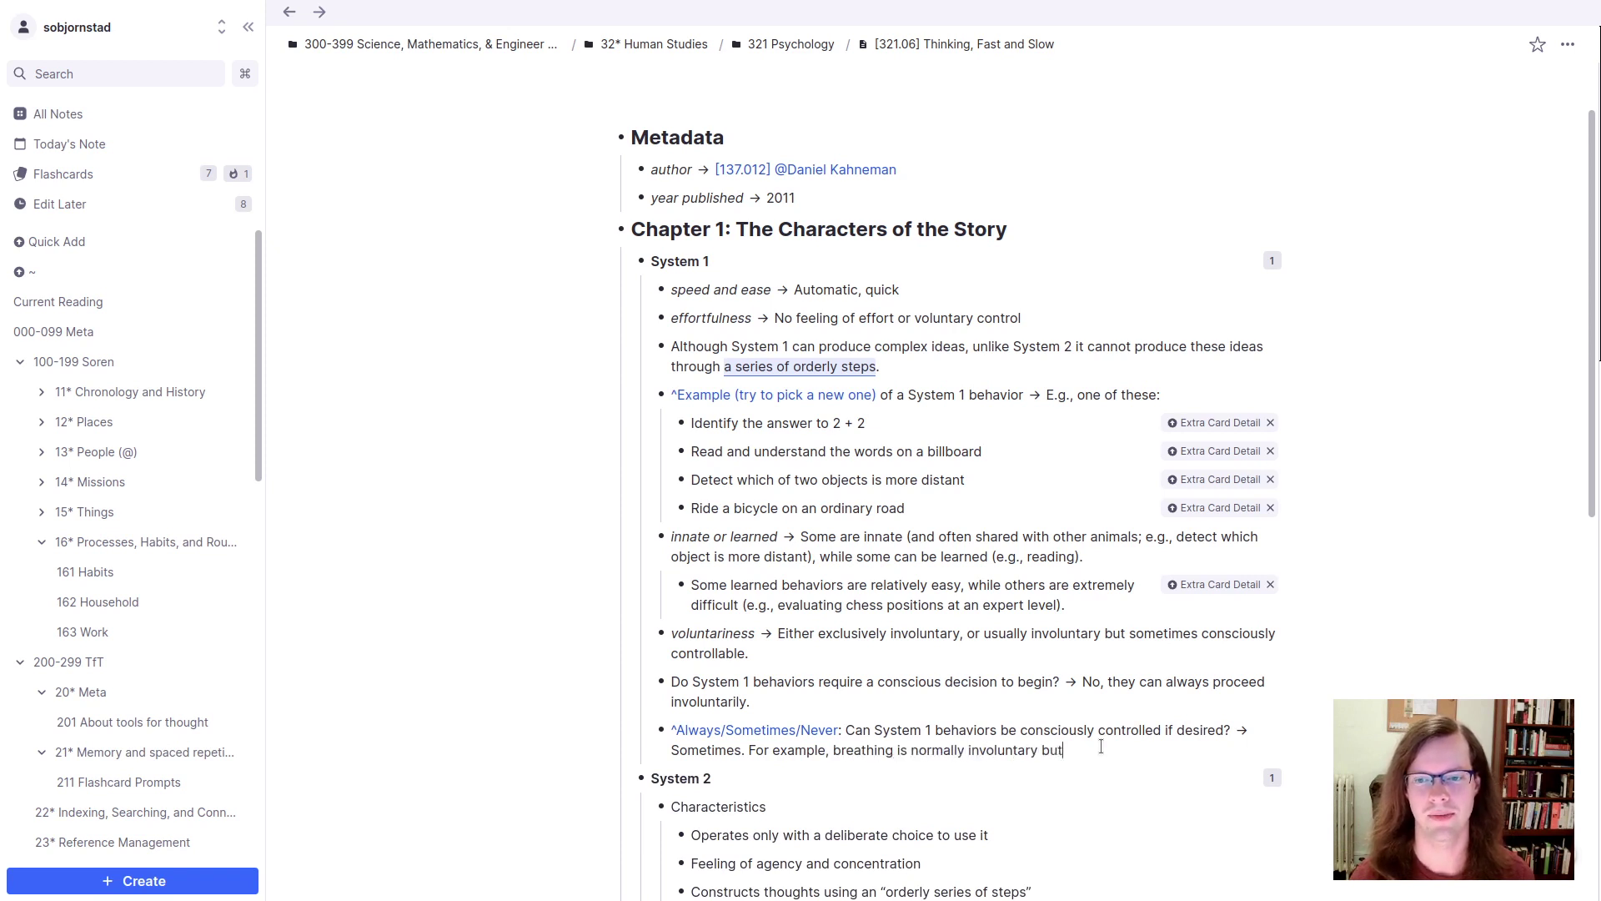
text( can be controlle)
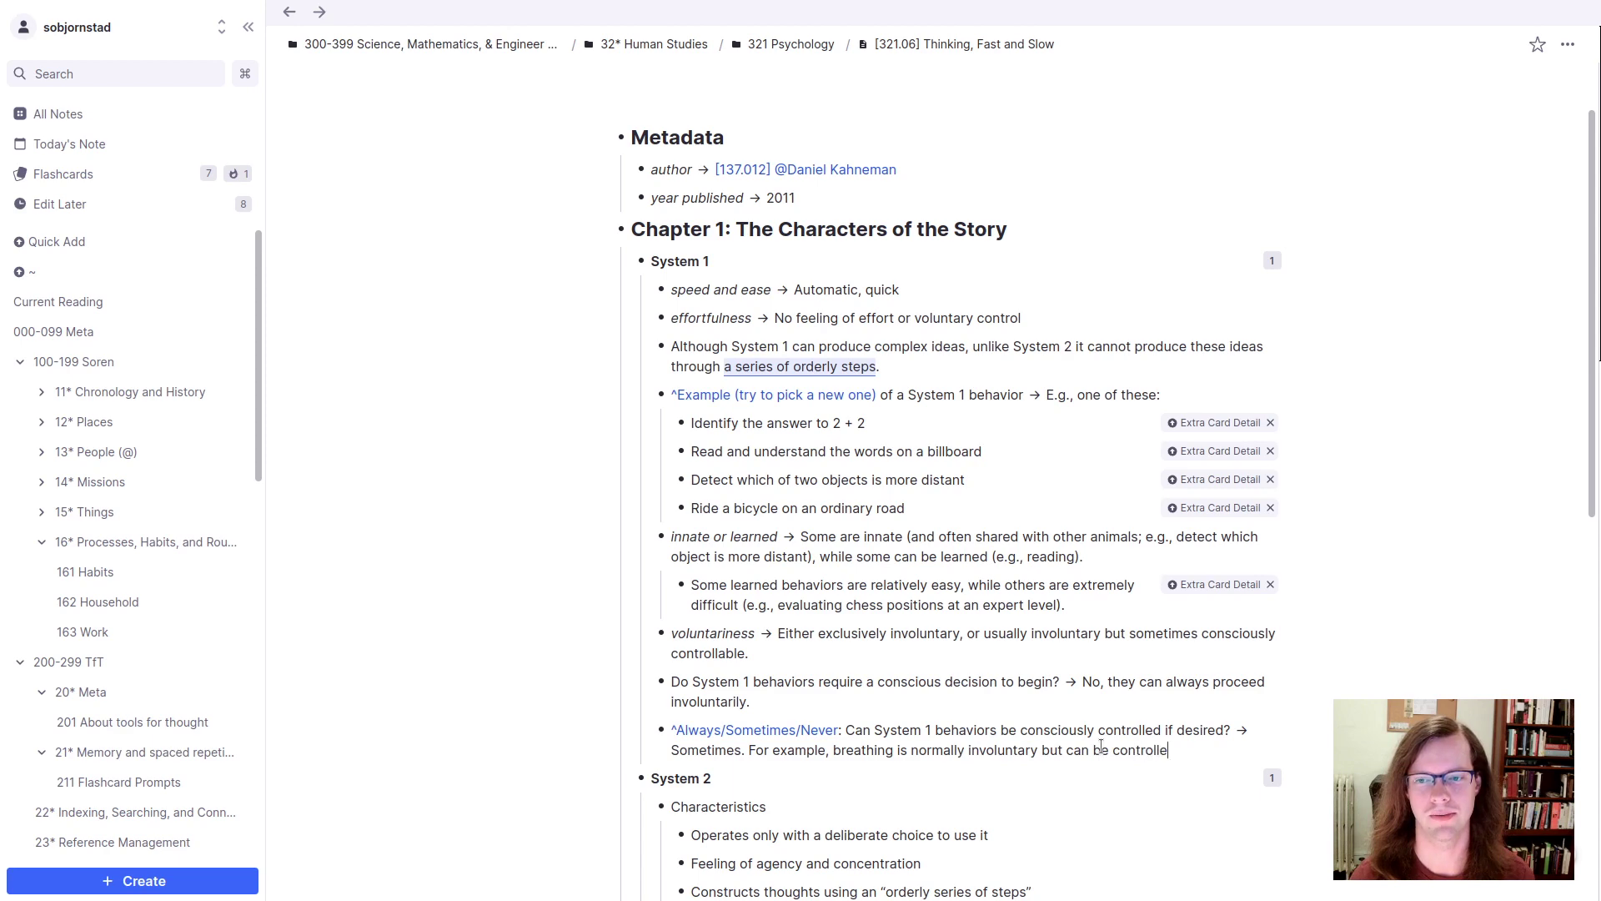
text(d if desired. However, )
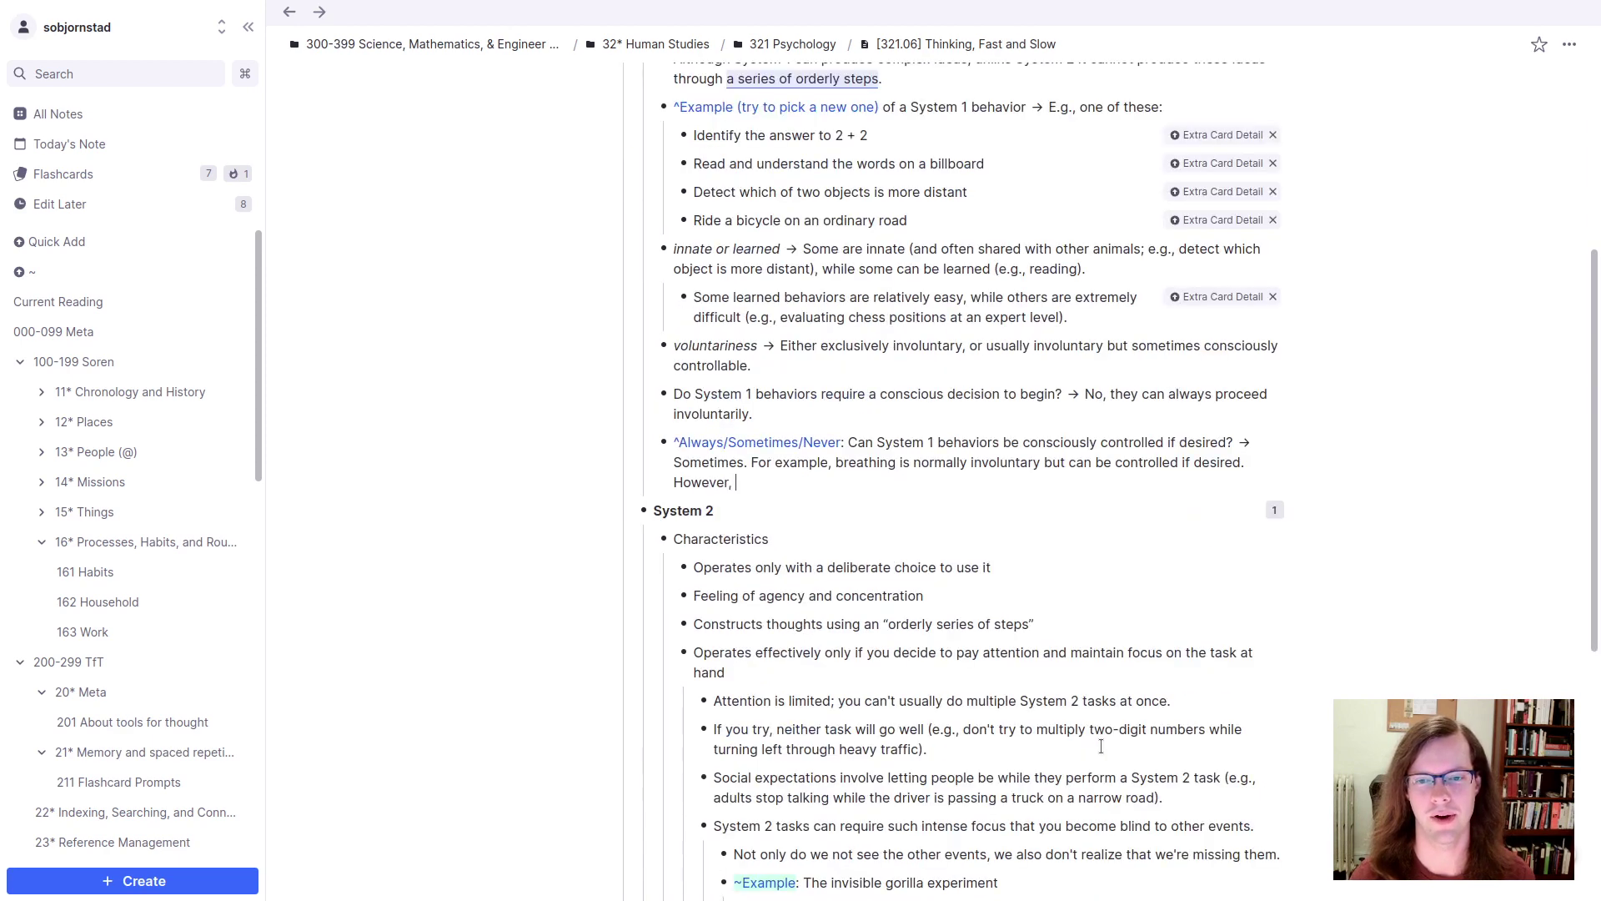
Step: Complete the conscious-control answer with the counterexample "However, one can't choose not to read a sign when looking at it."
text(you can't)
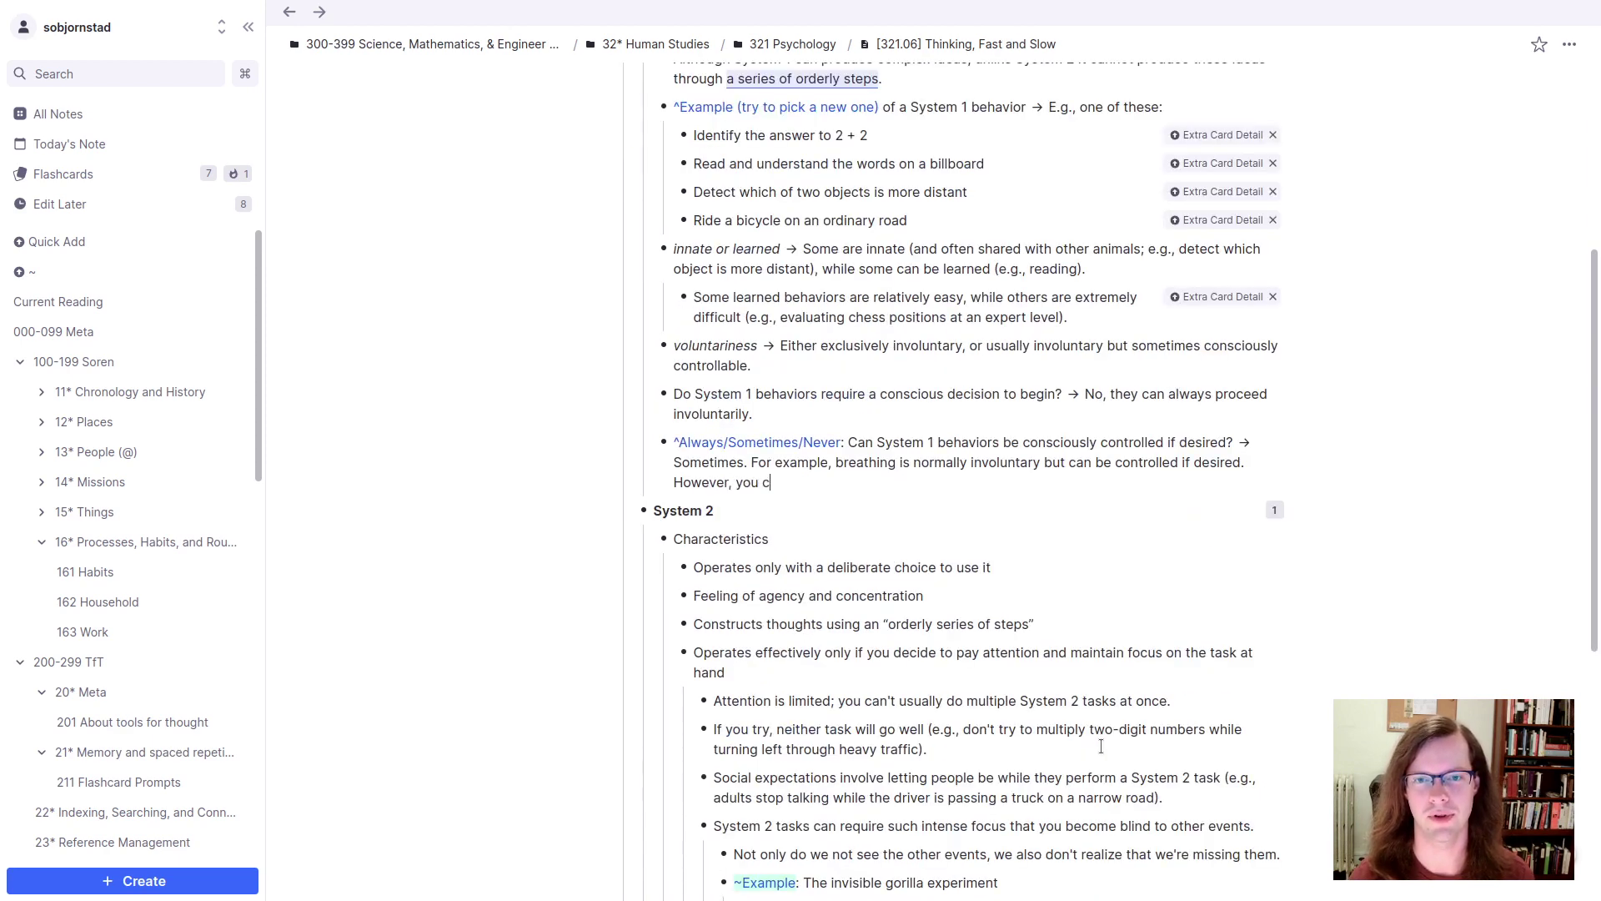
key(BackSpace)
key(BackSpace)
key(BackSpace)
key(BackSpace)
key(BackSpace)
key(BackSpace)
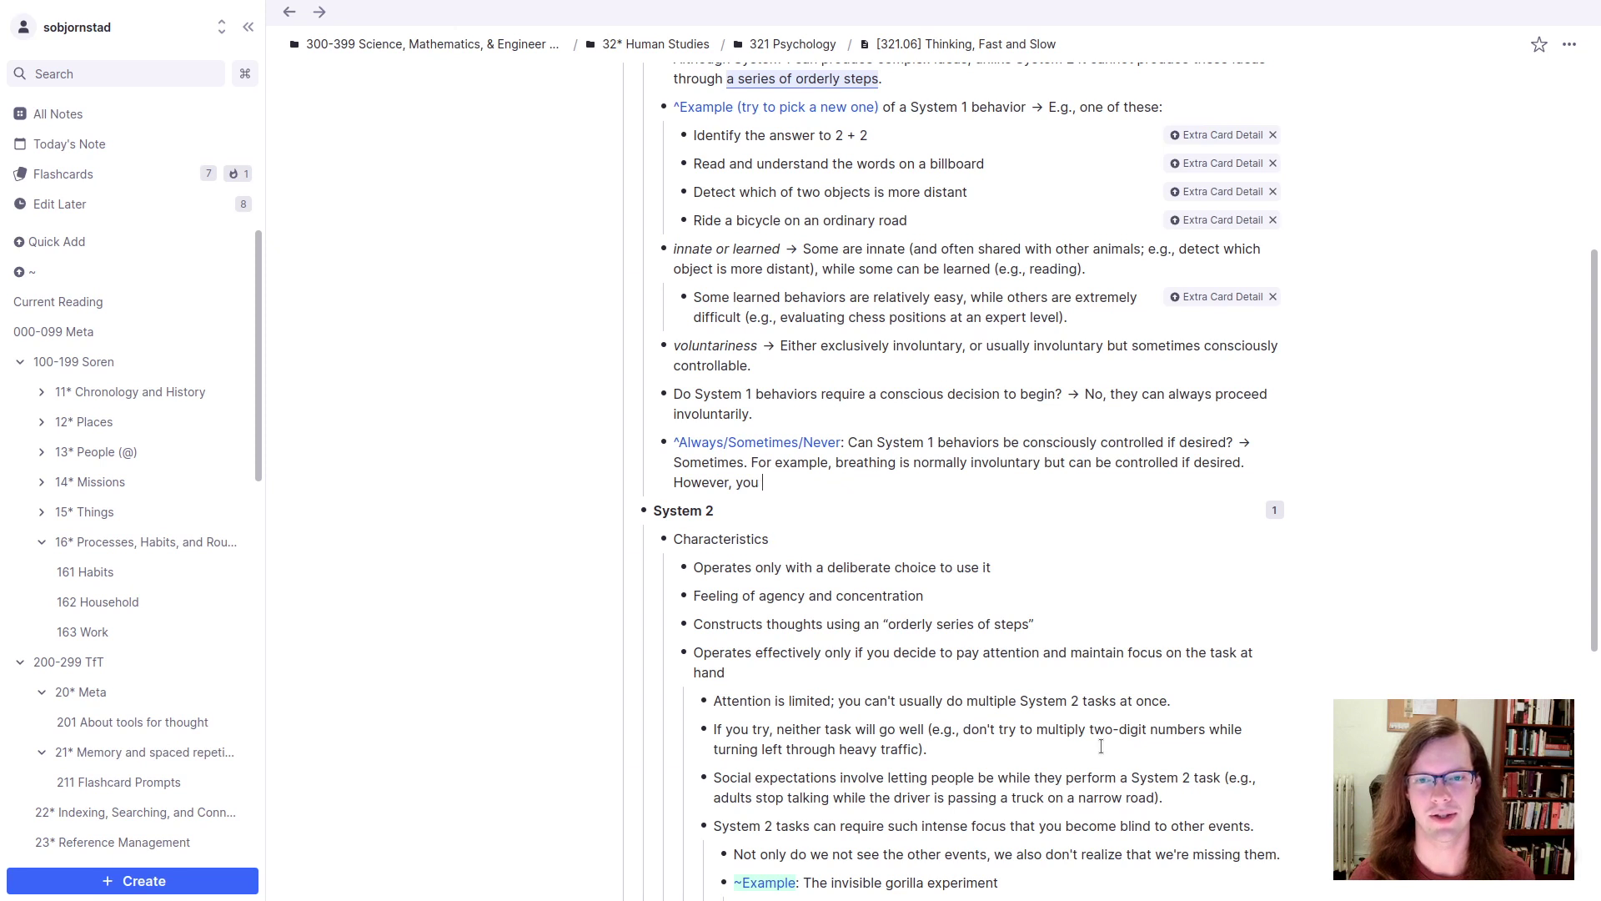
key(BackSpace)
key(BackSpace)
key(BackSpace)
key(BackSpace)
text(one can't )
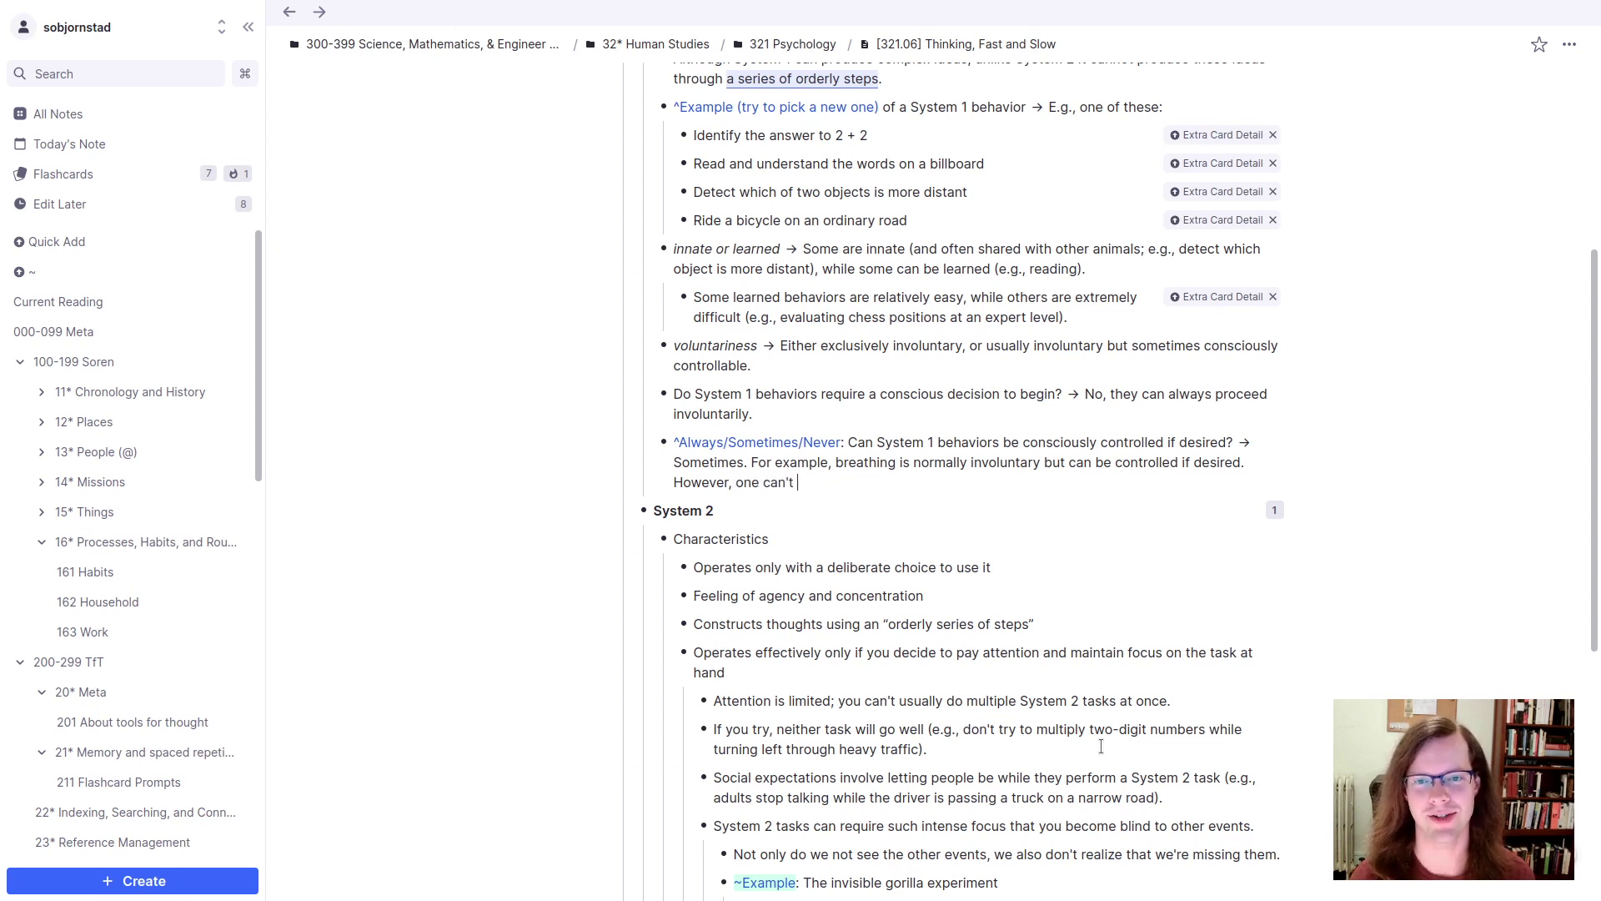
text(choose not to read a si)
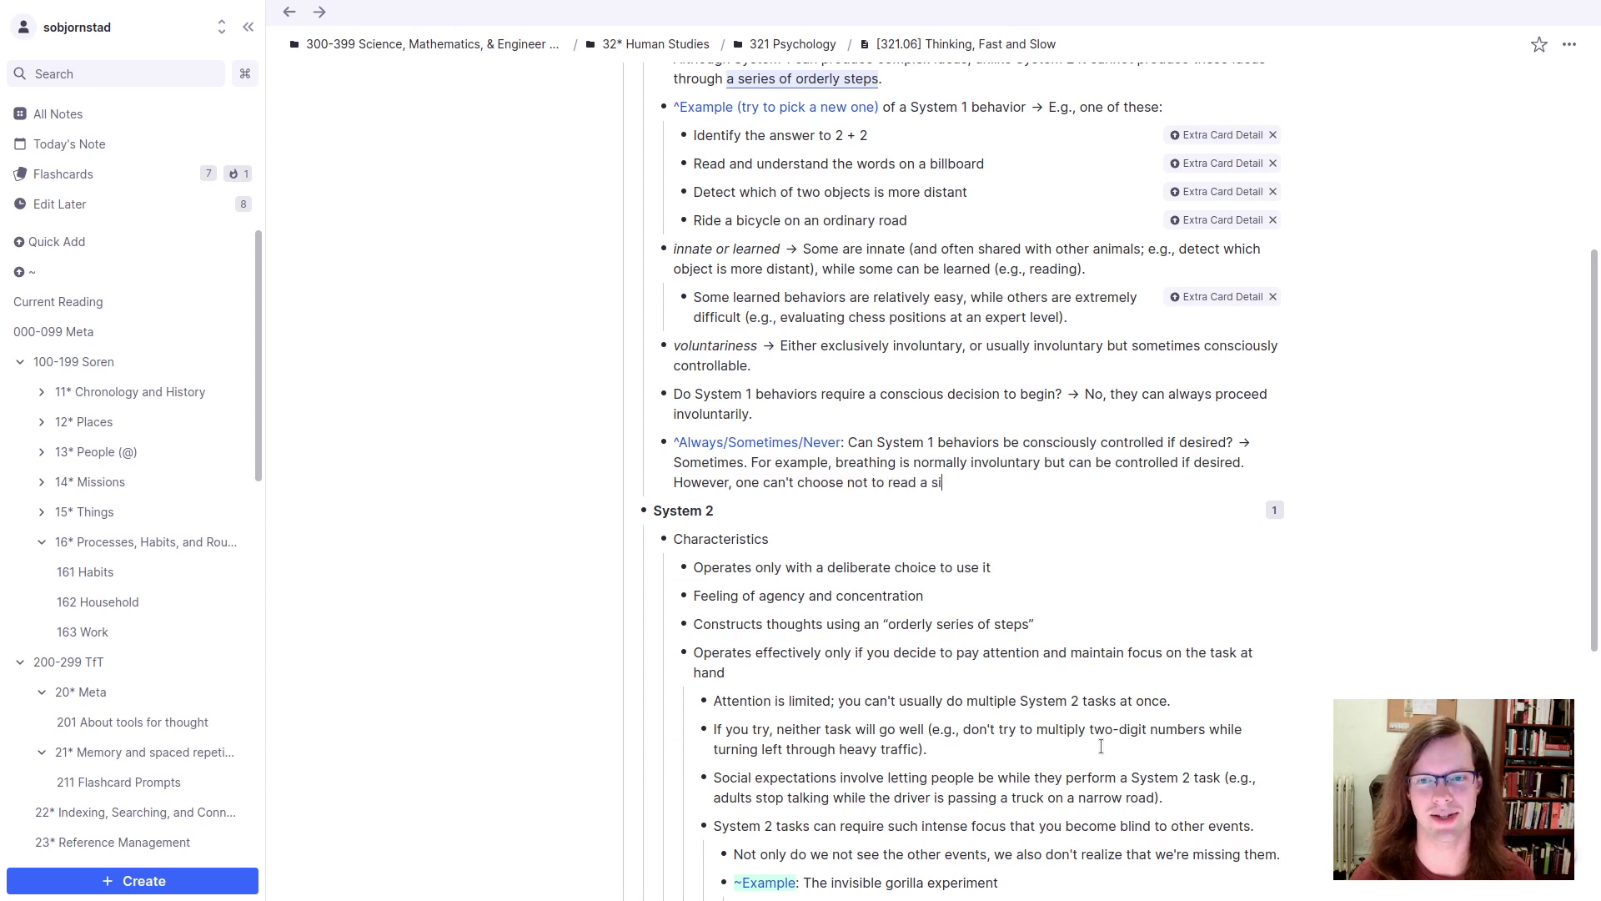
text(gn when looking a)
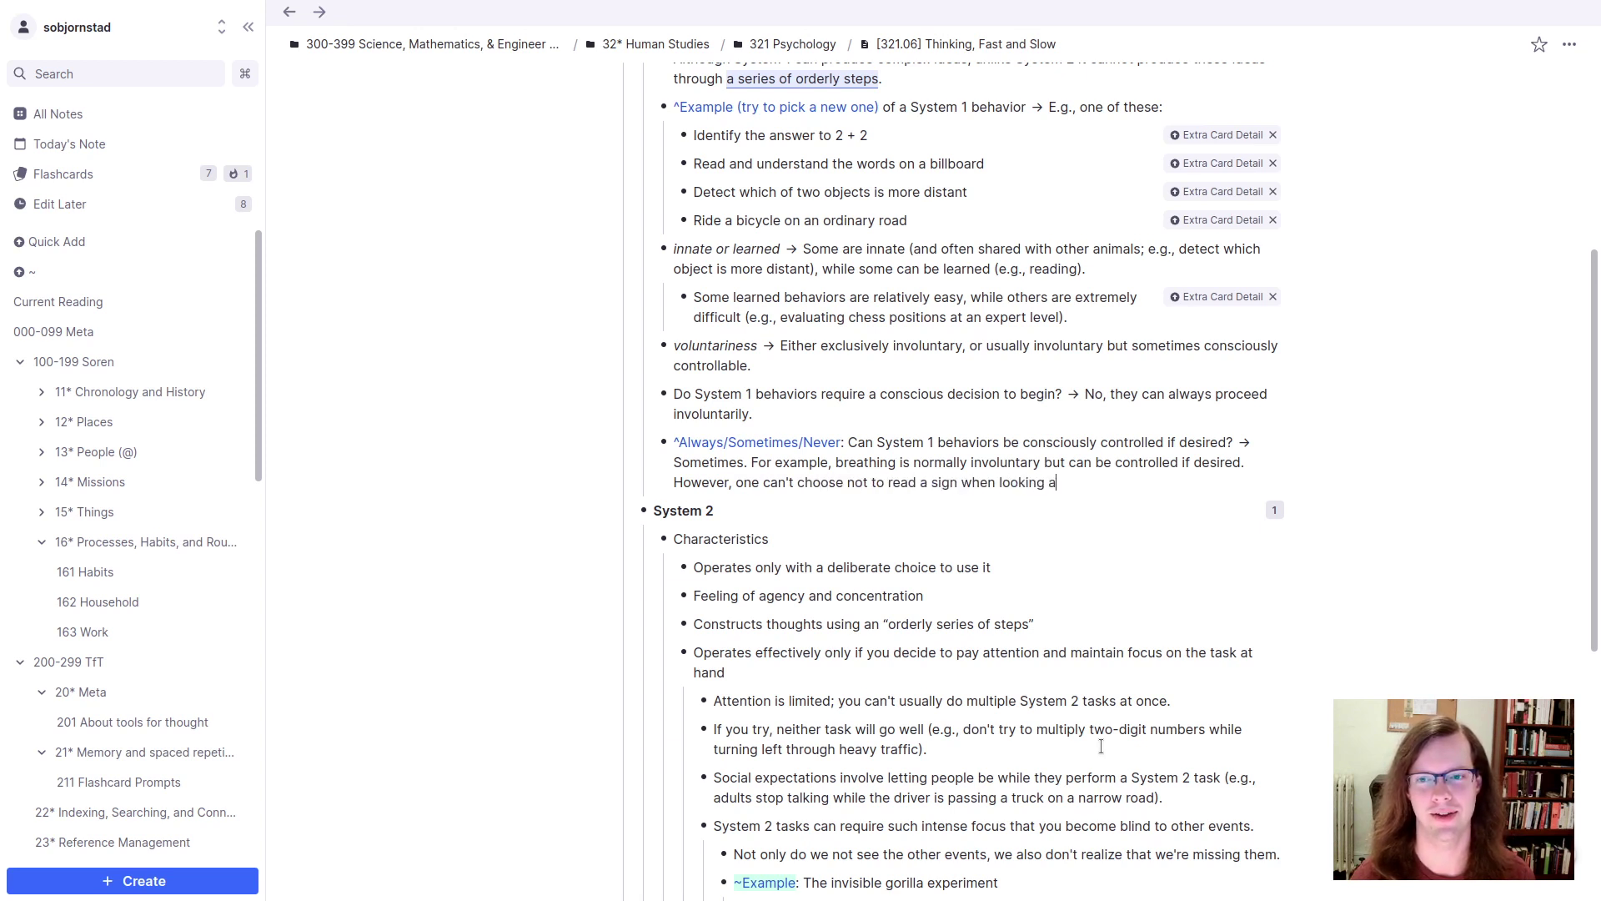
text(t it.)
Step: Prefix the conscious-decision question with a "^Always/Sometimes/Never" reference and a colon, and change "No" in its answer to "Never"
scroll(926, 536, up, 1)
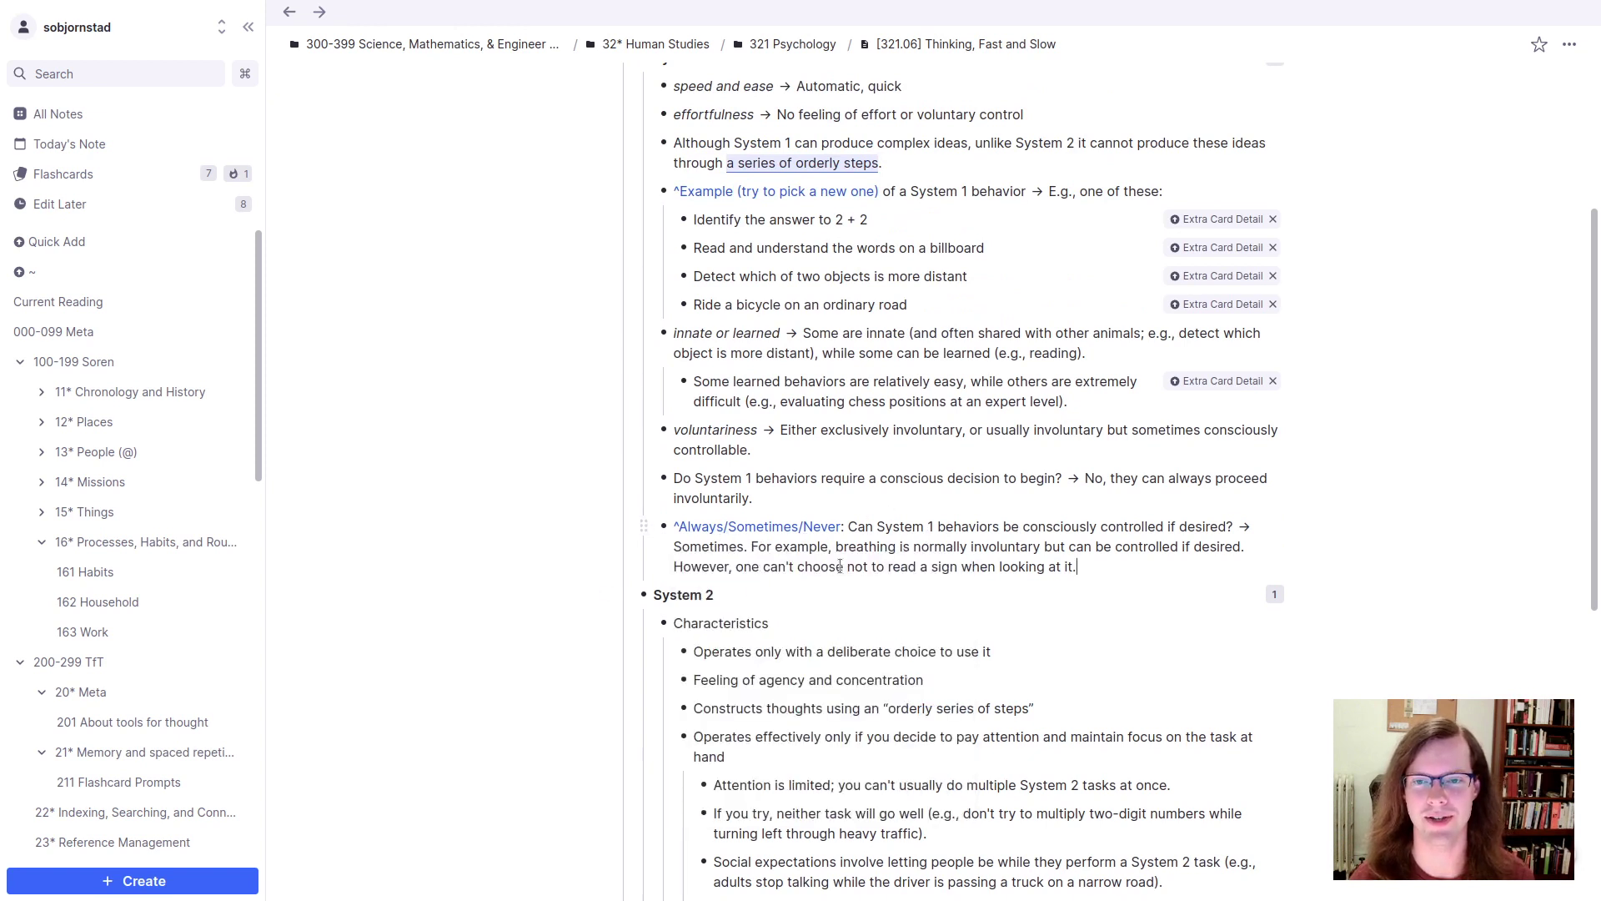
click(990, 492)
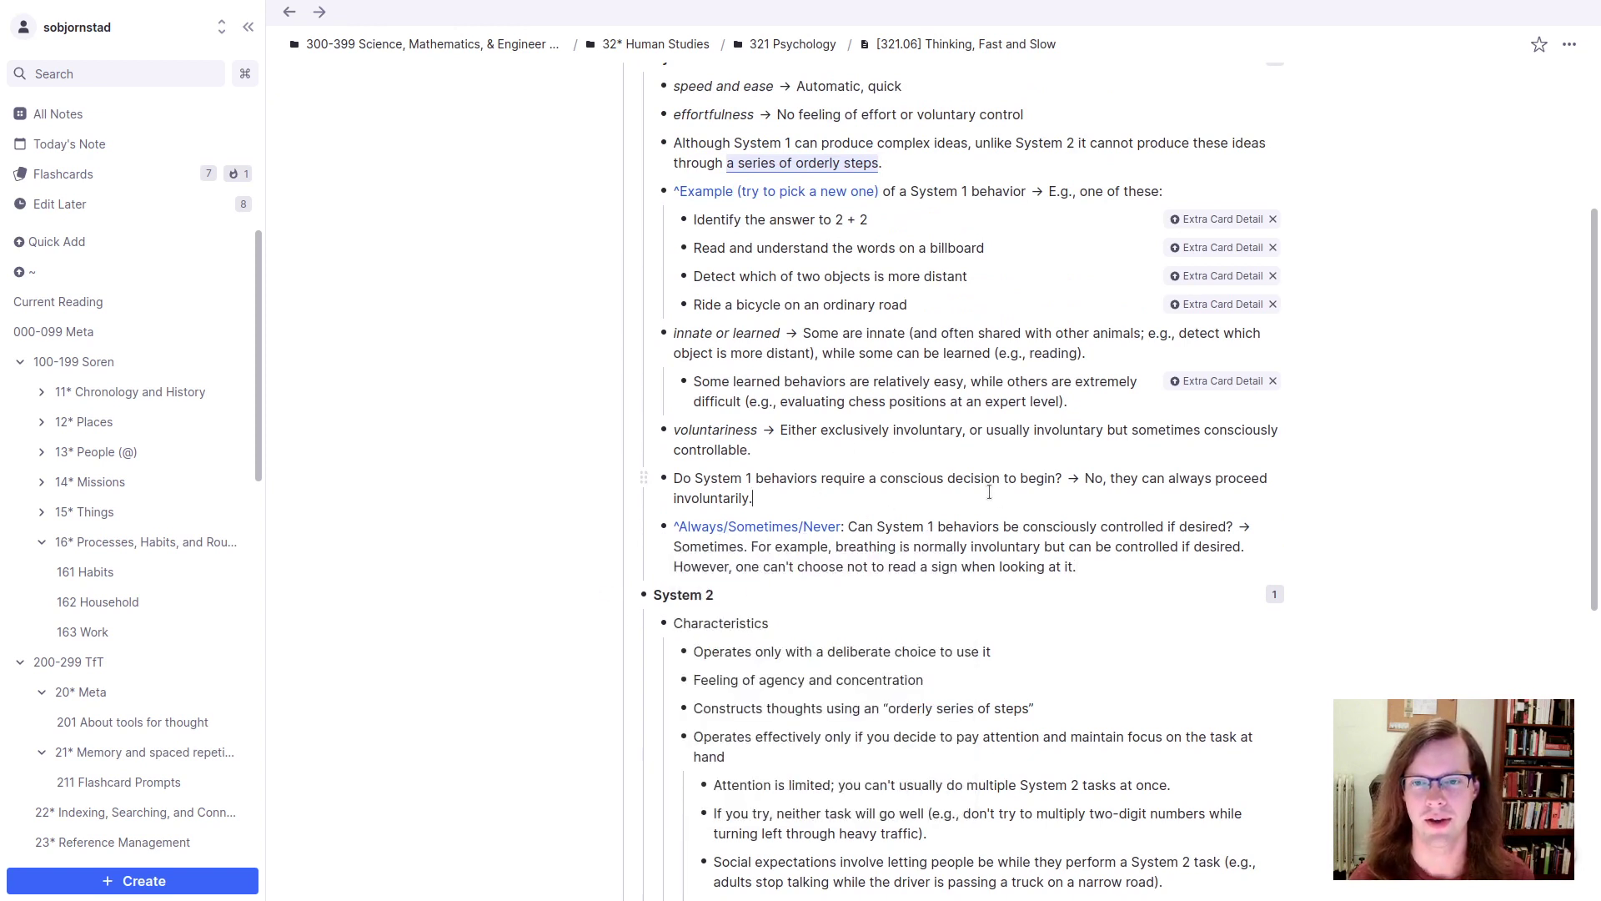
scroll(989, 492, up, 1)
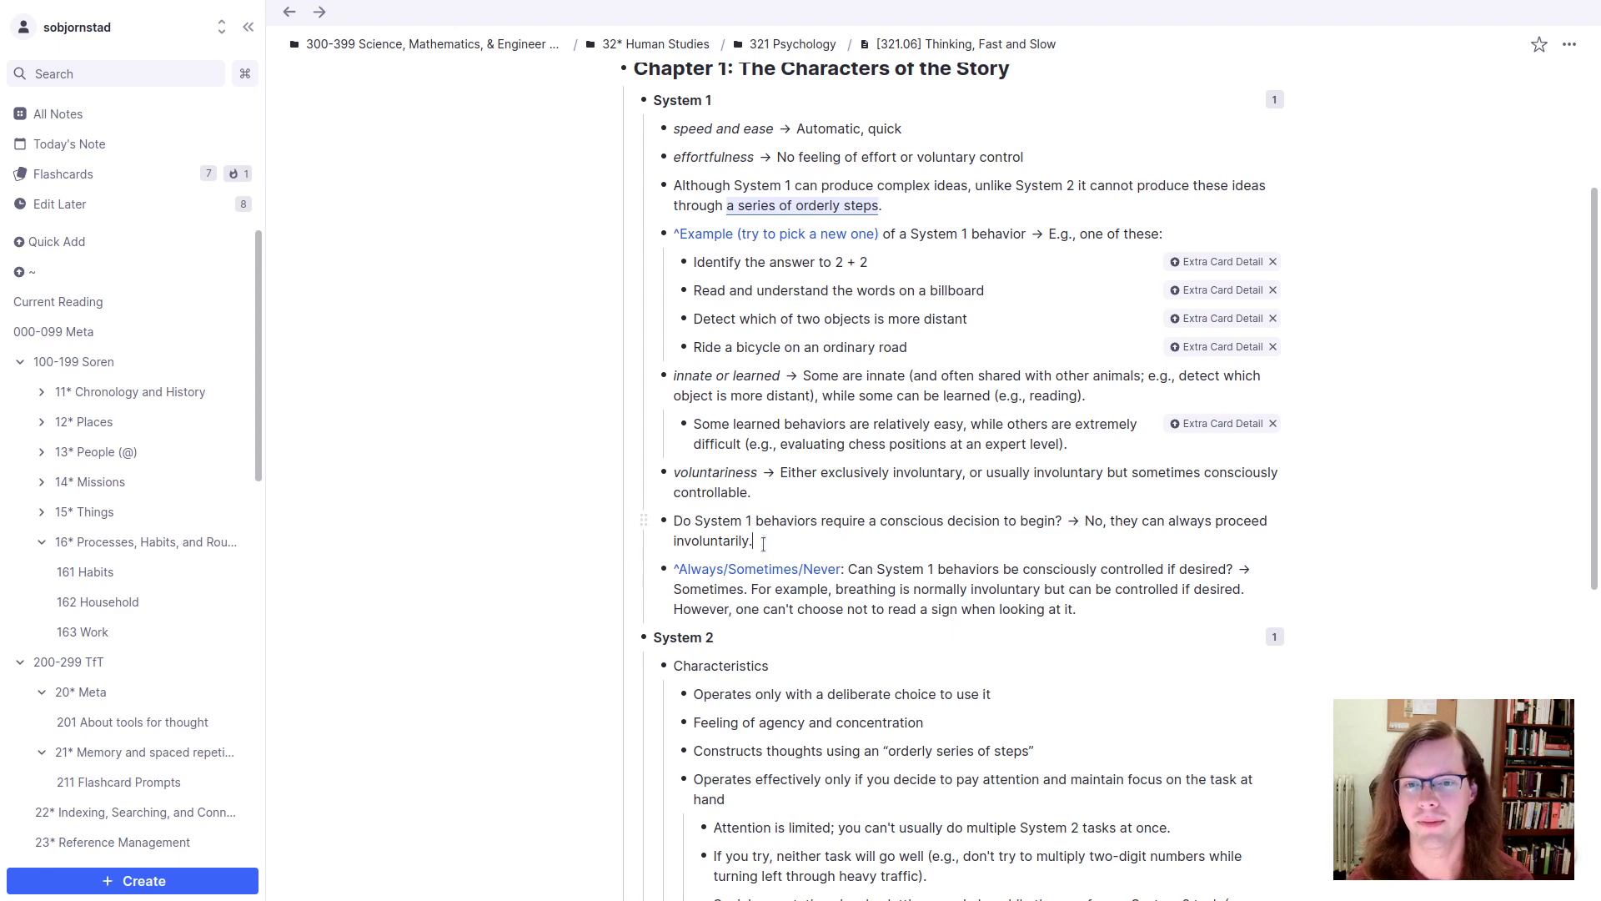
double_click(691, 525)
text(^Alw)
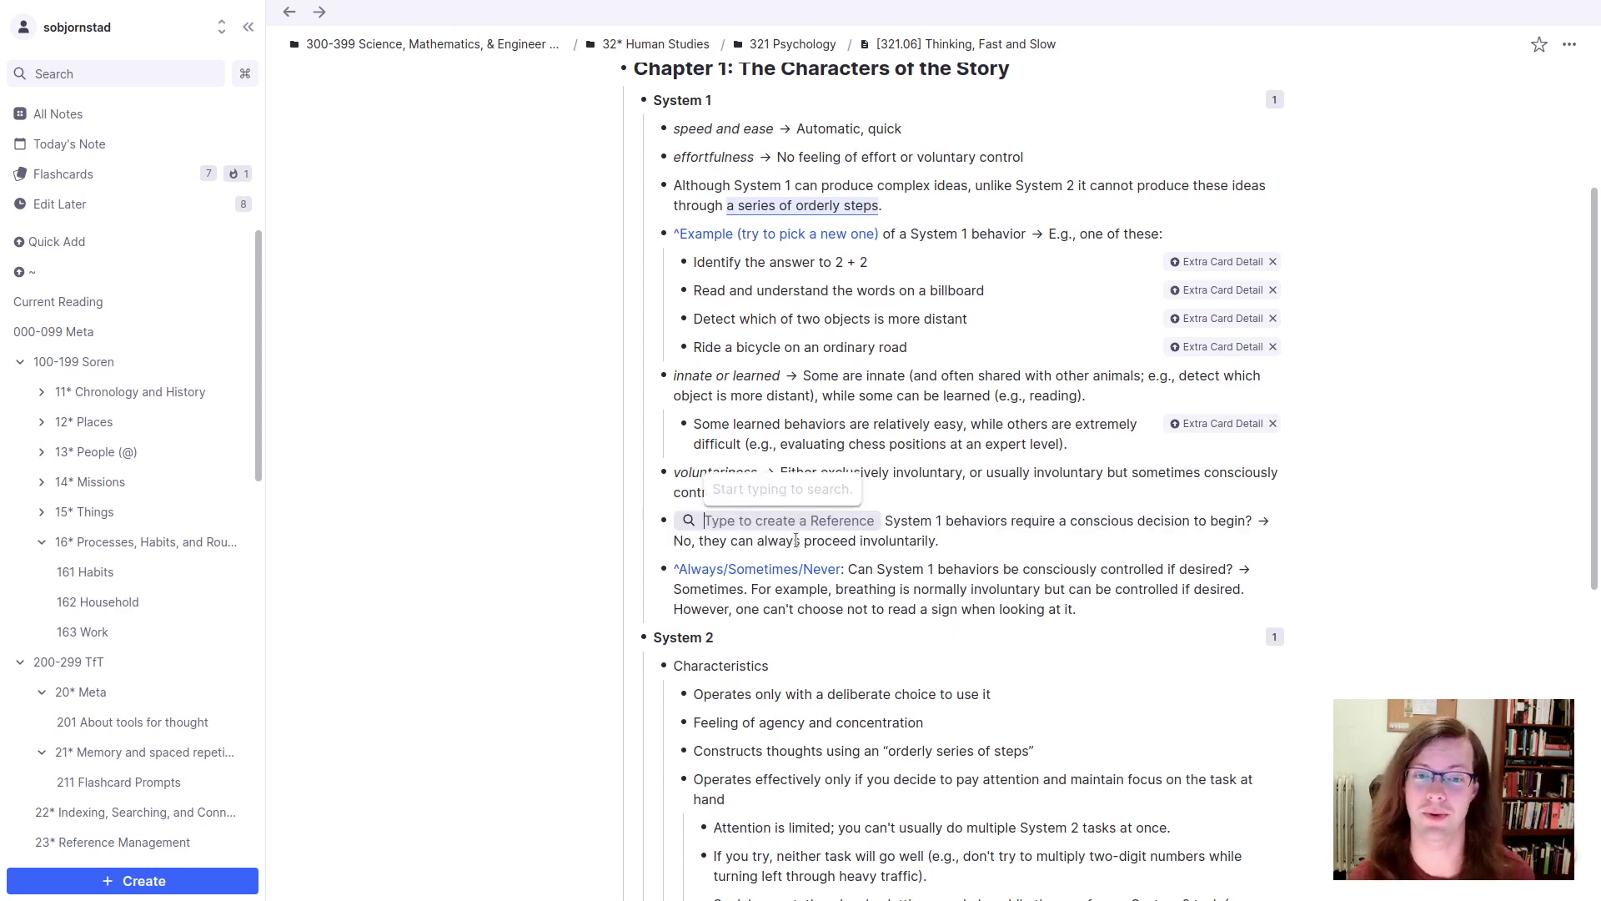
text(ays)
key(Return)
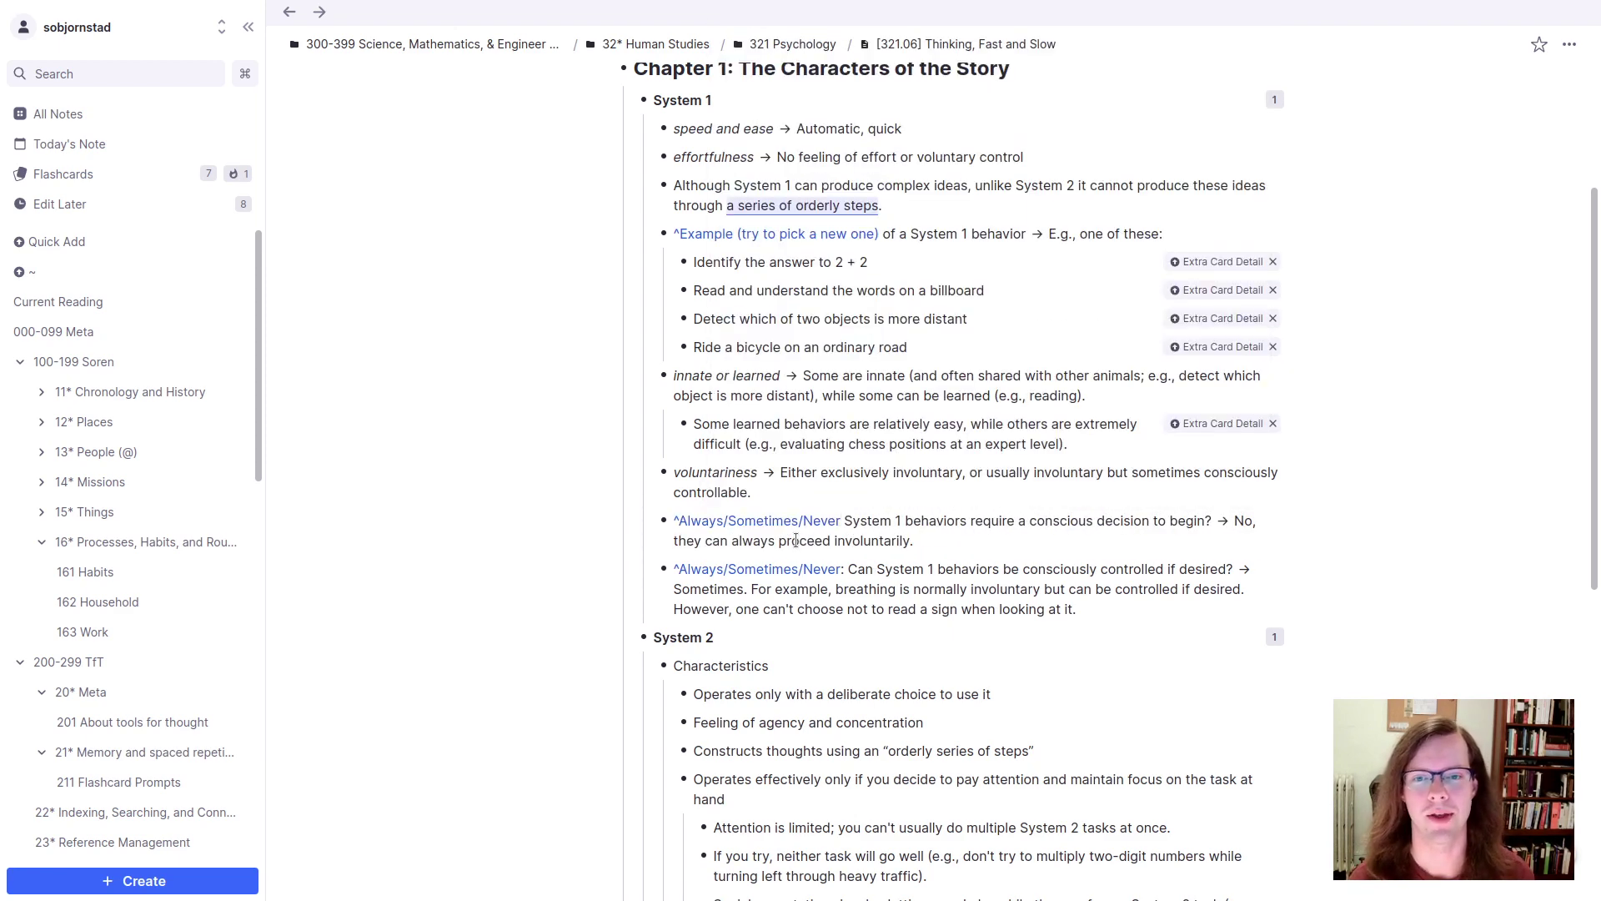
text(: )
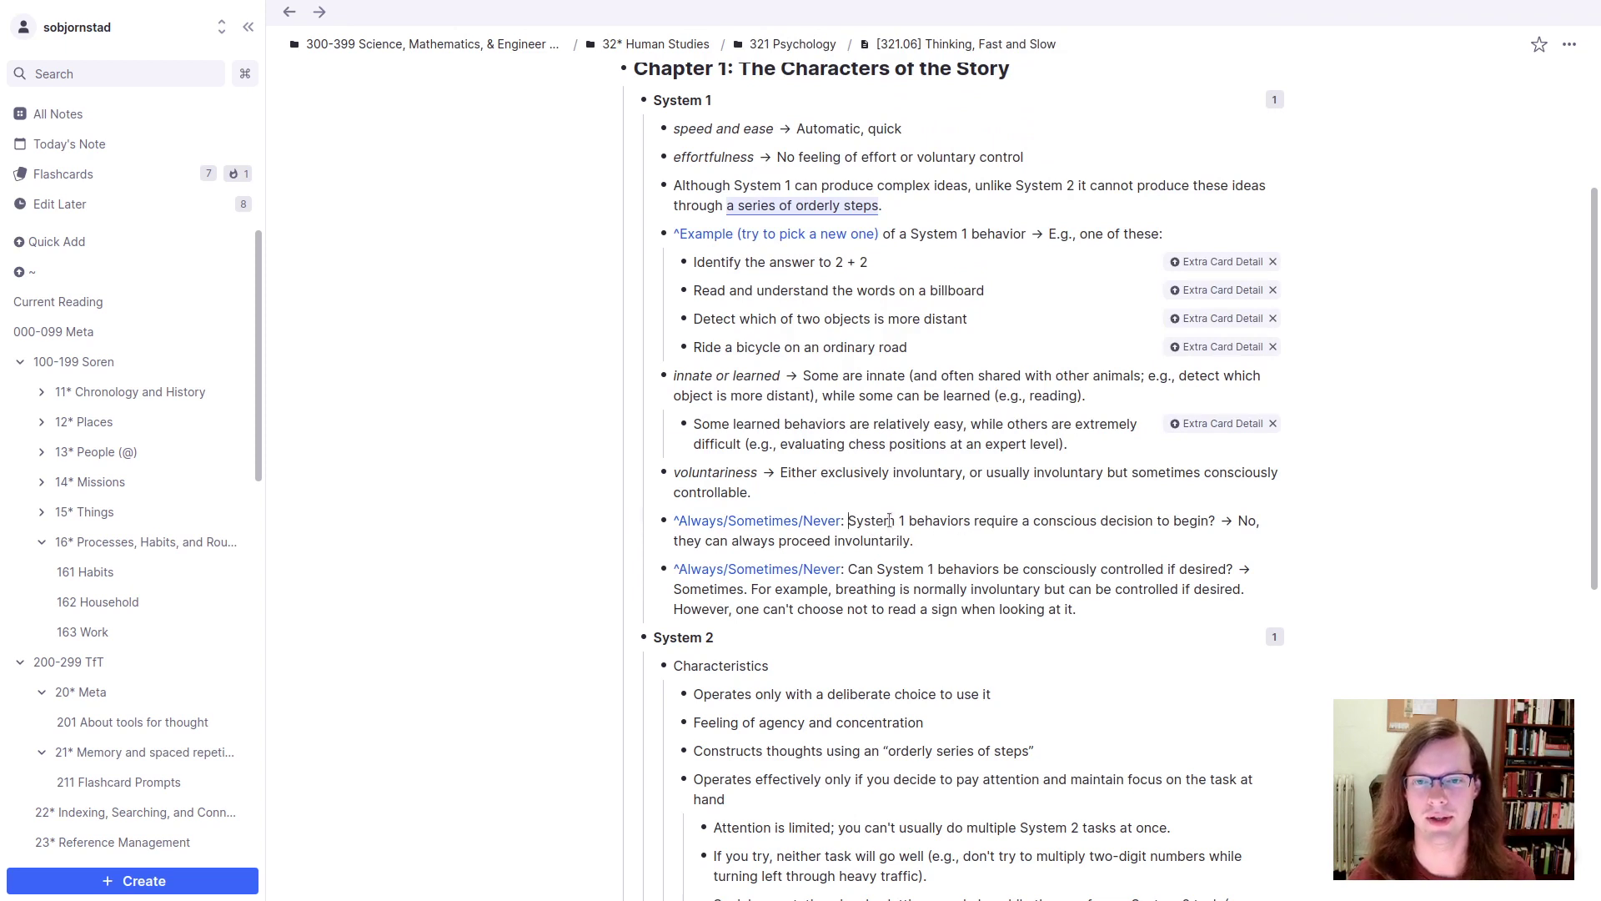
text(Do)
key(Delete)
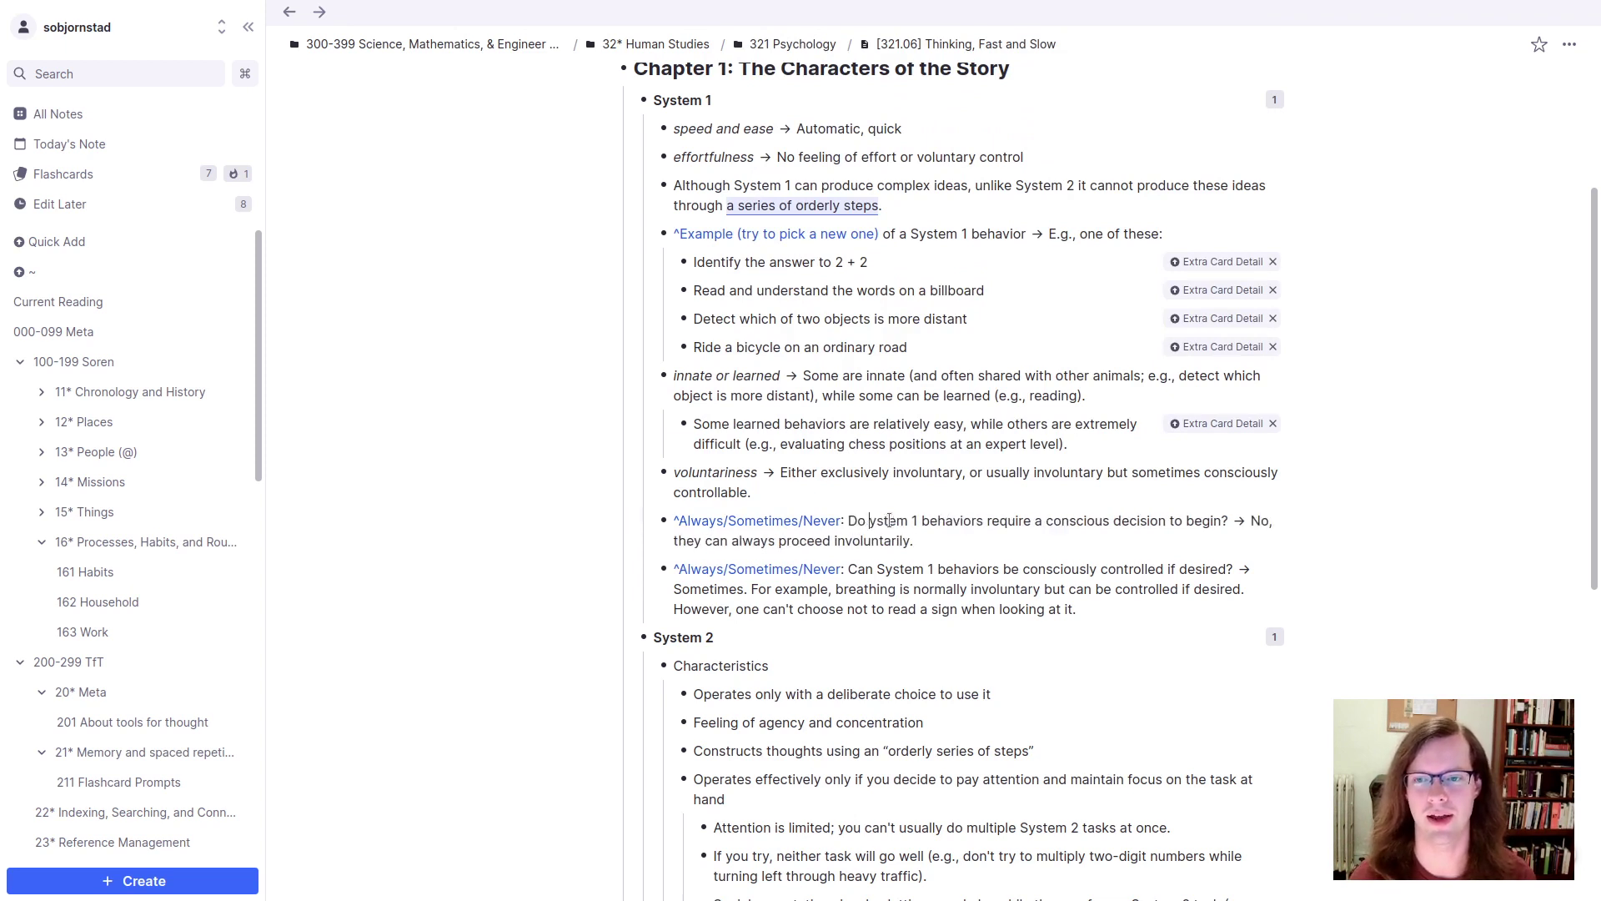
text(s)
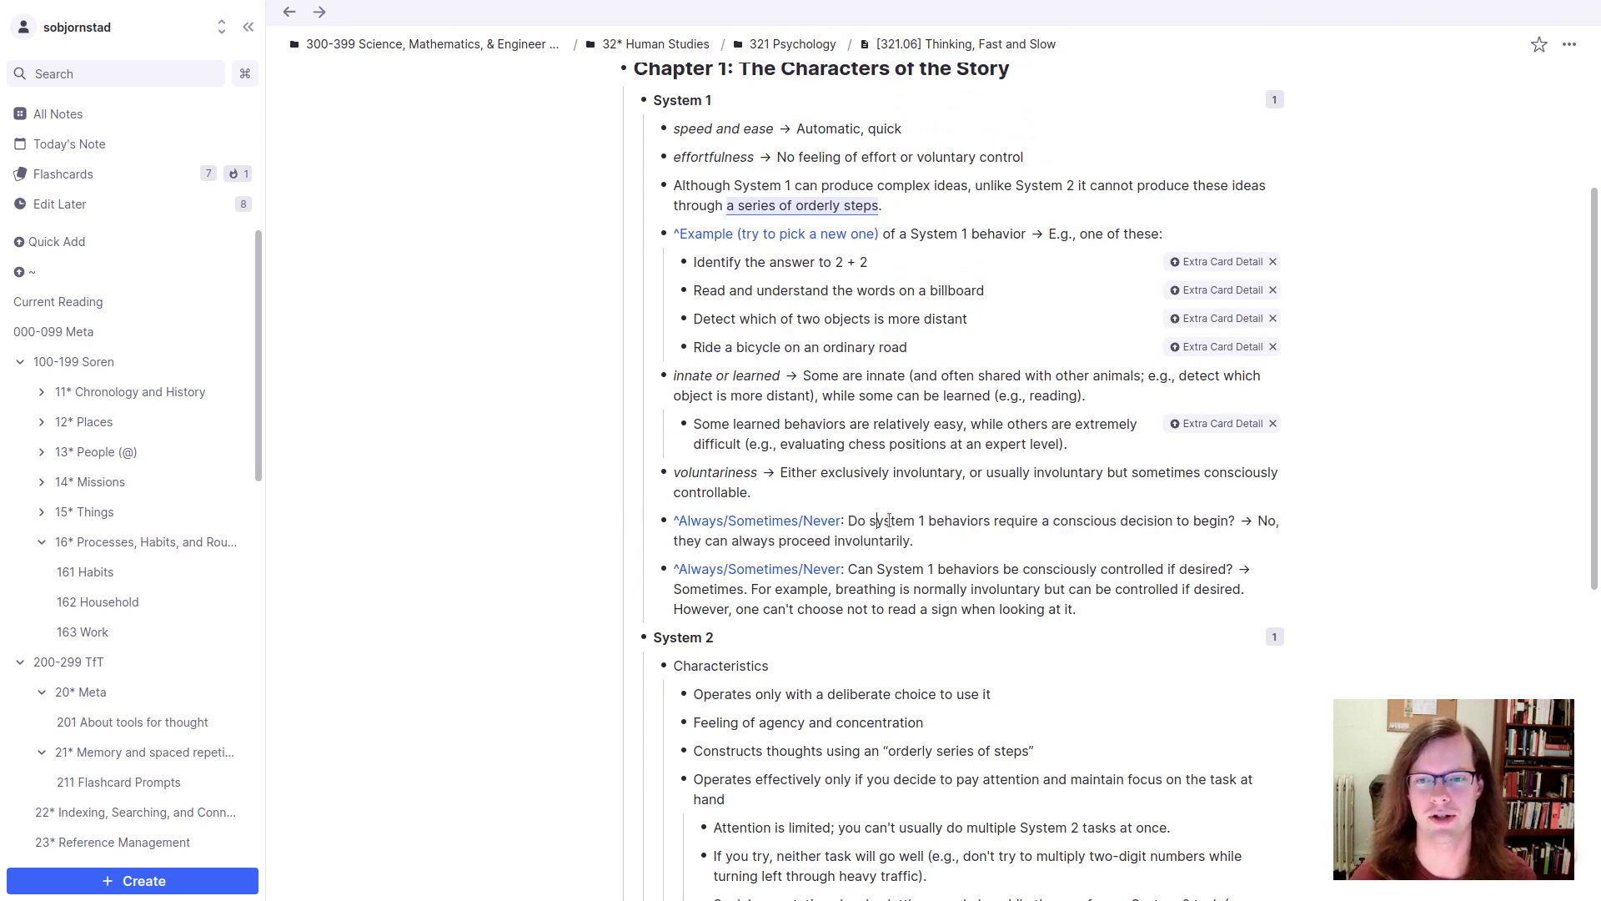
double_click(1267, 522)
text(Never)
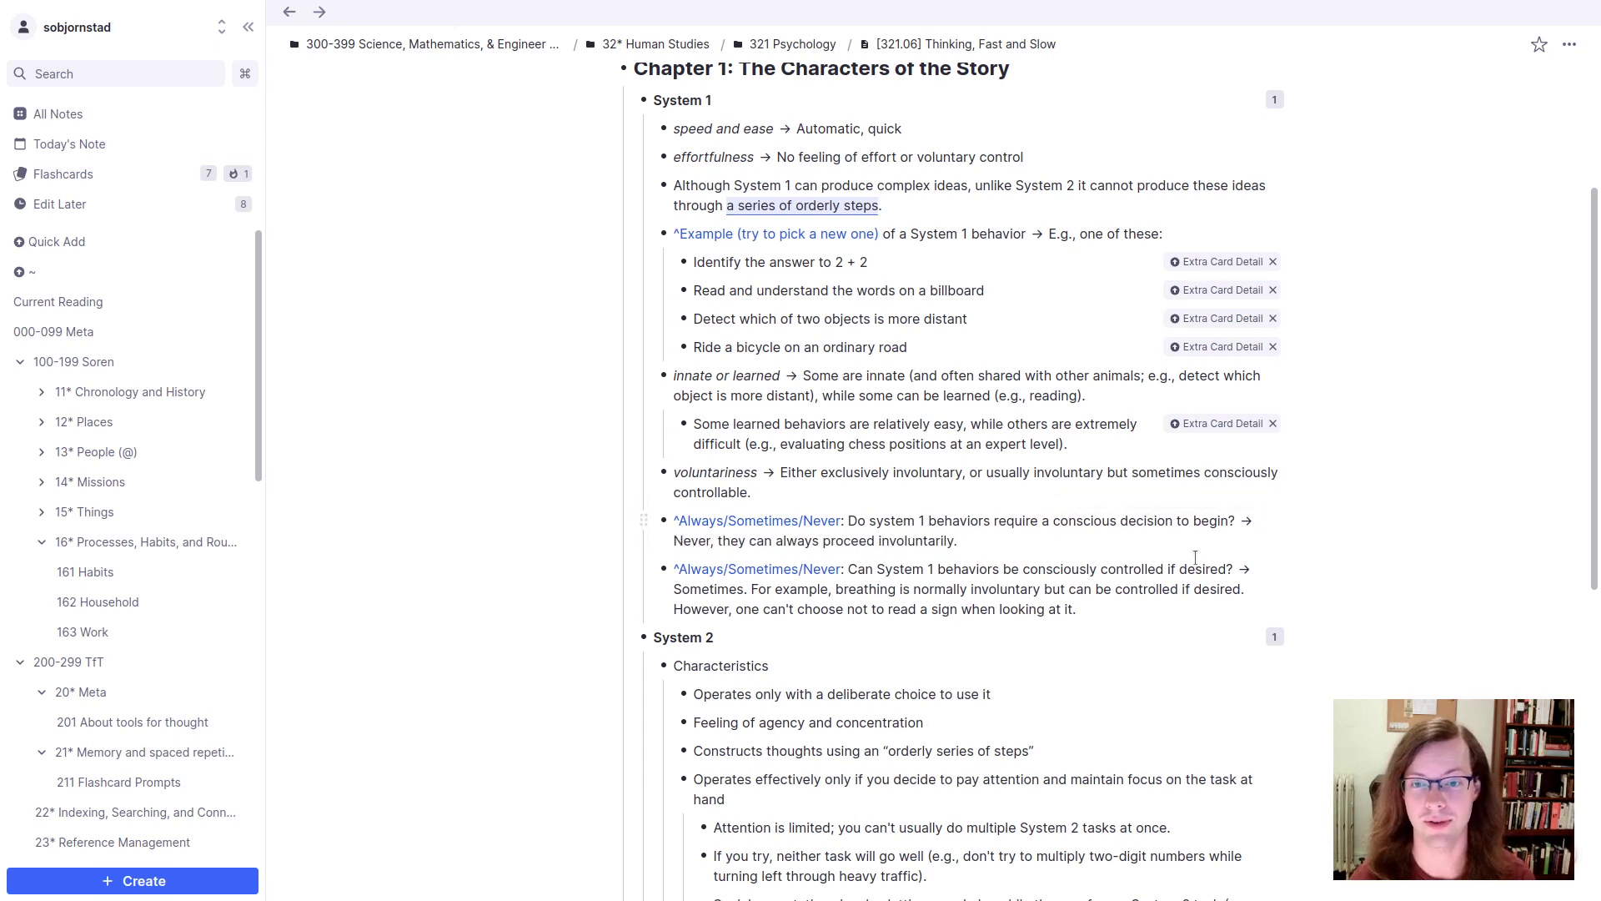
Step: Nest a parenthesized "But see" note under the conscious-decision card, with a reference to the "Can System 1 behaviors be consciously controlled if desired?" card
click(1109, 549)
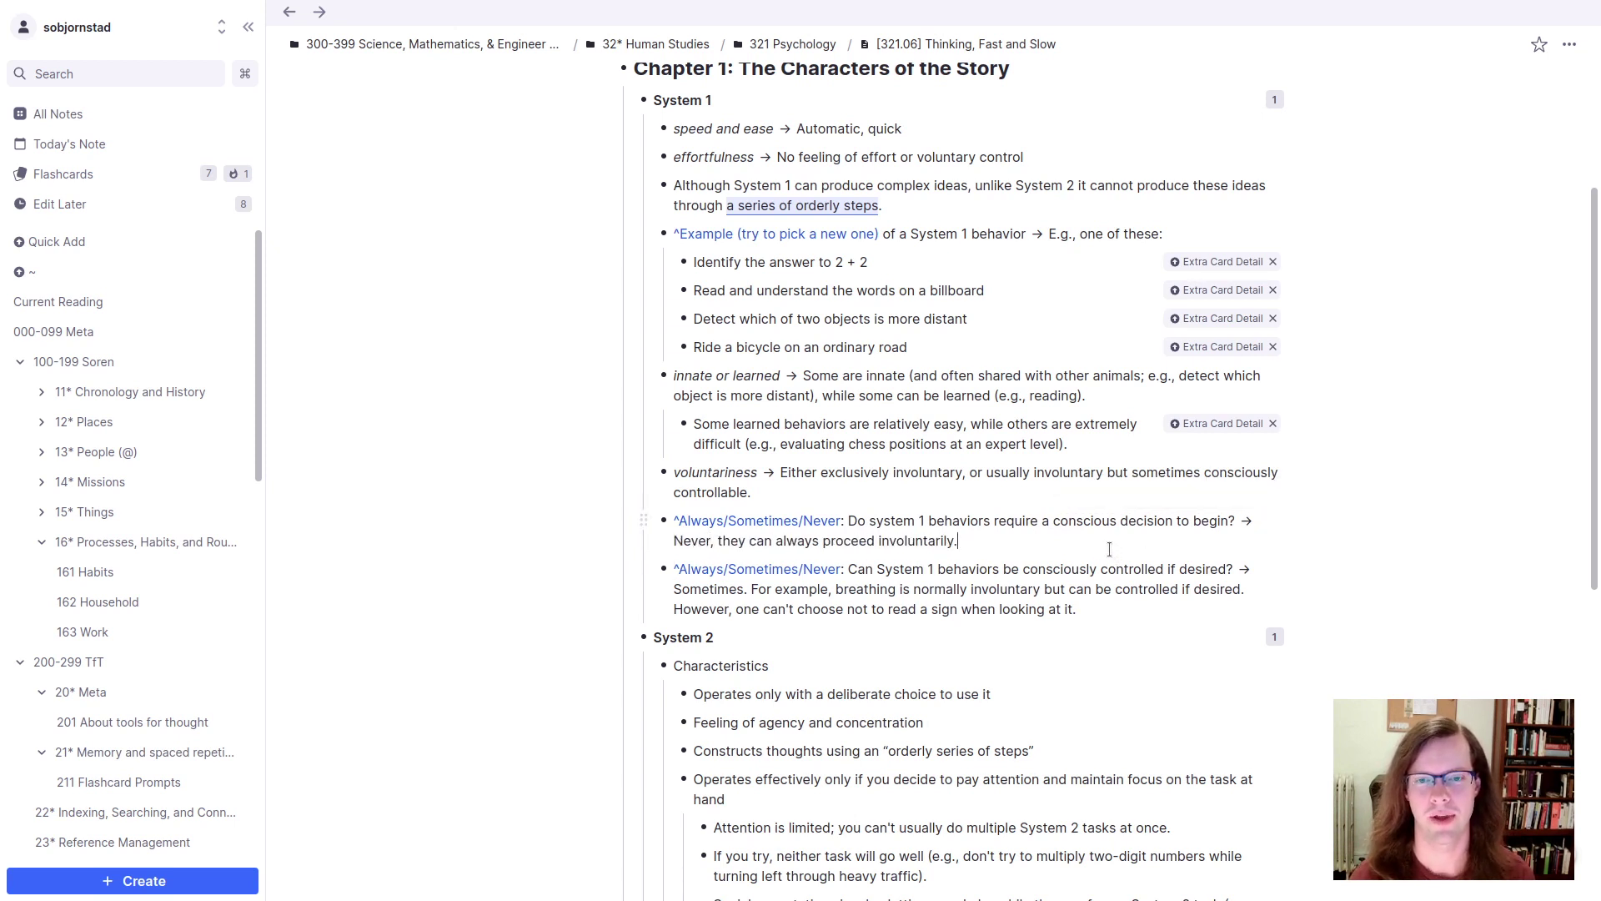
key(Return)
key(Tab)
text((But )
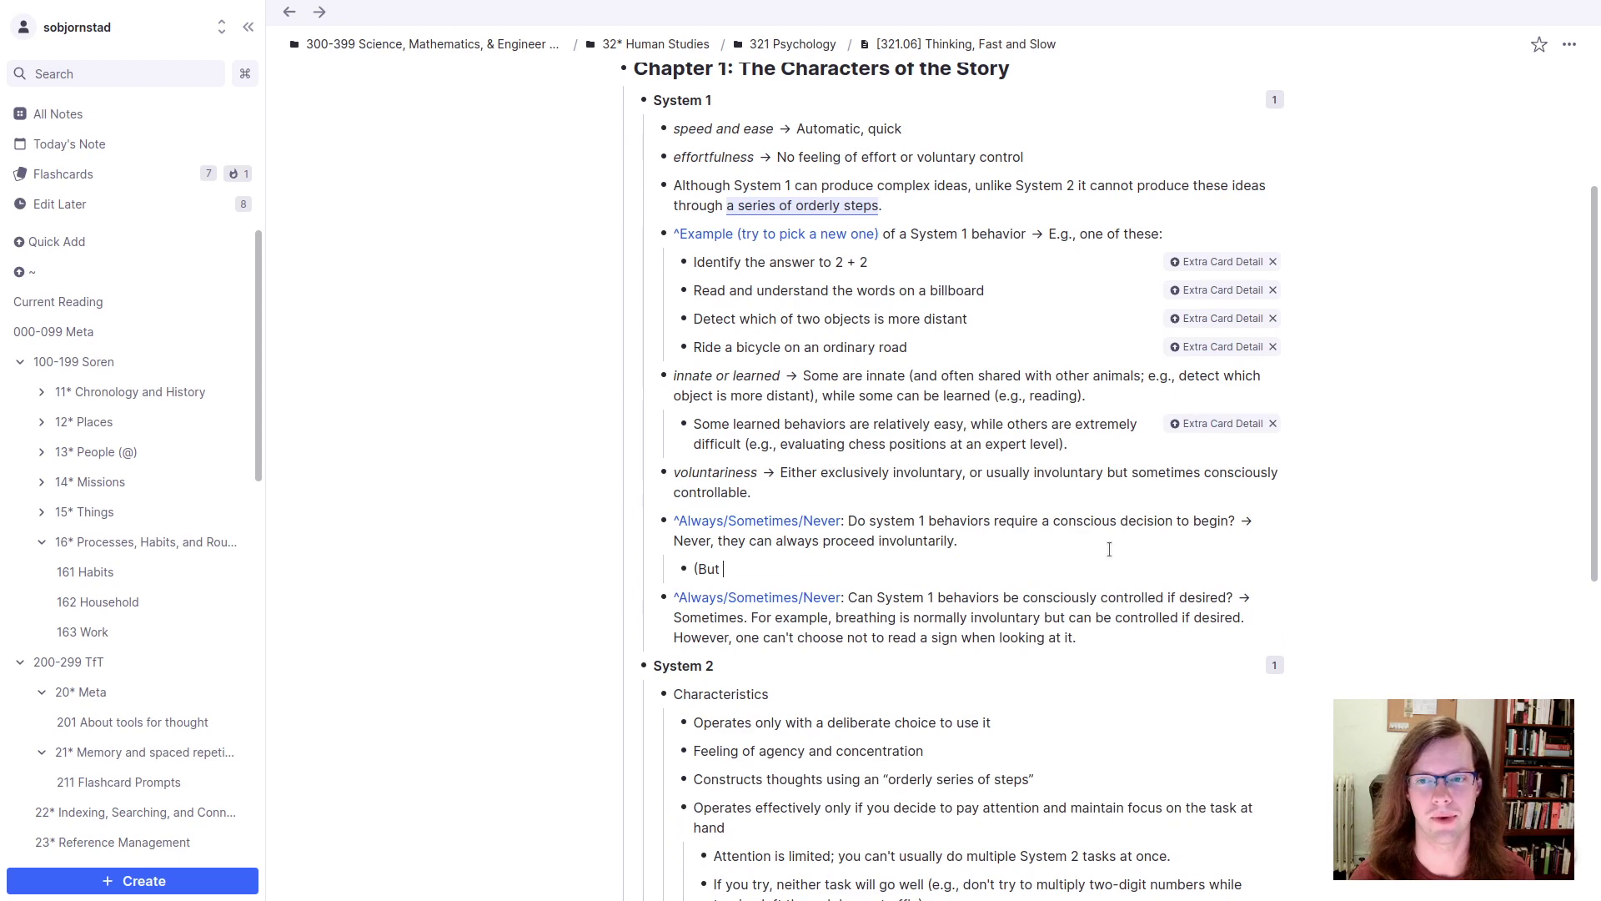
text(the)
key(BackSpace)
key(BackSpace)
key(BackSpace)
text(see )
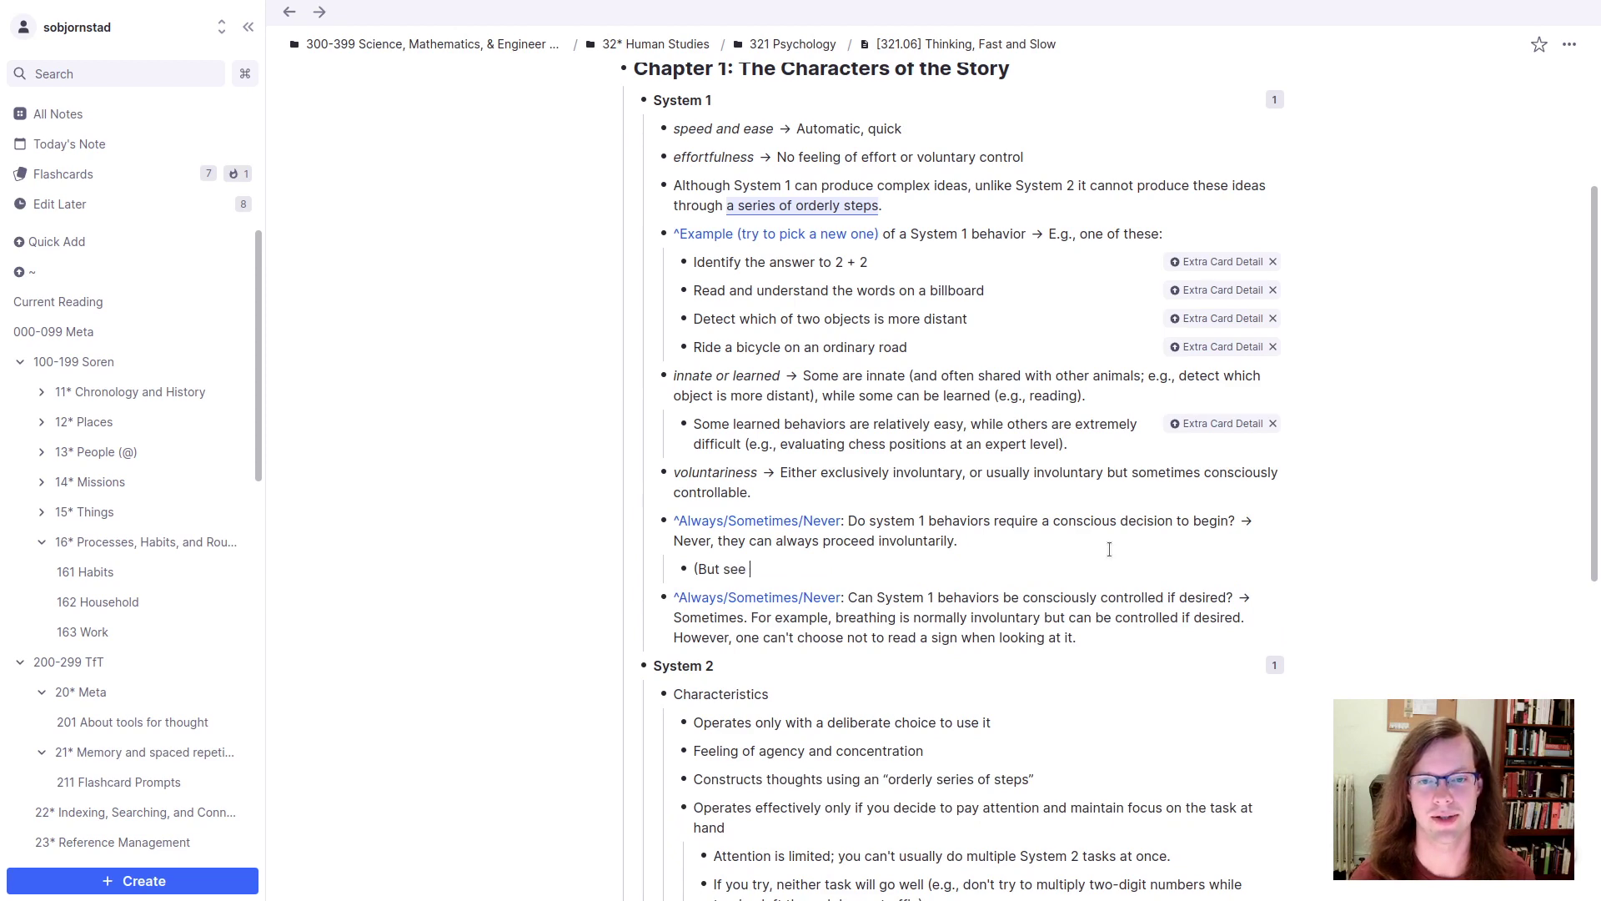
text([[can system 1 behav)
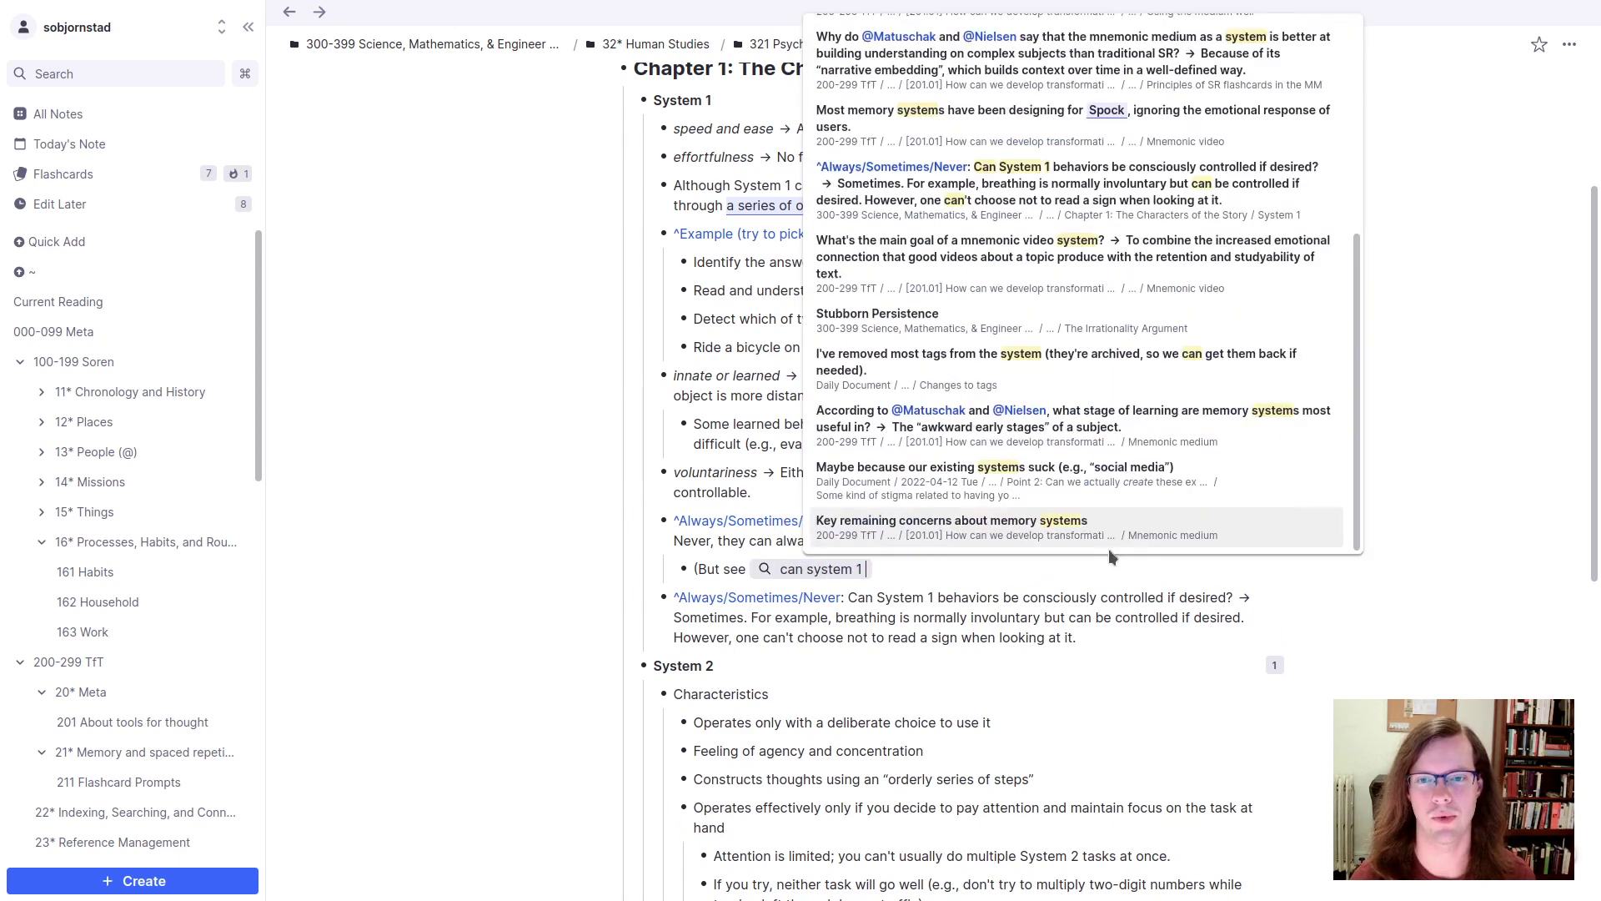
key(Return)
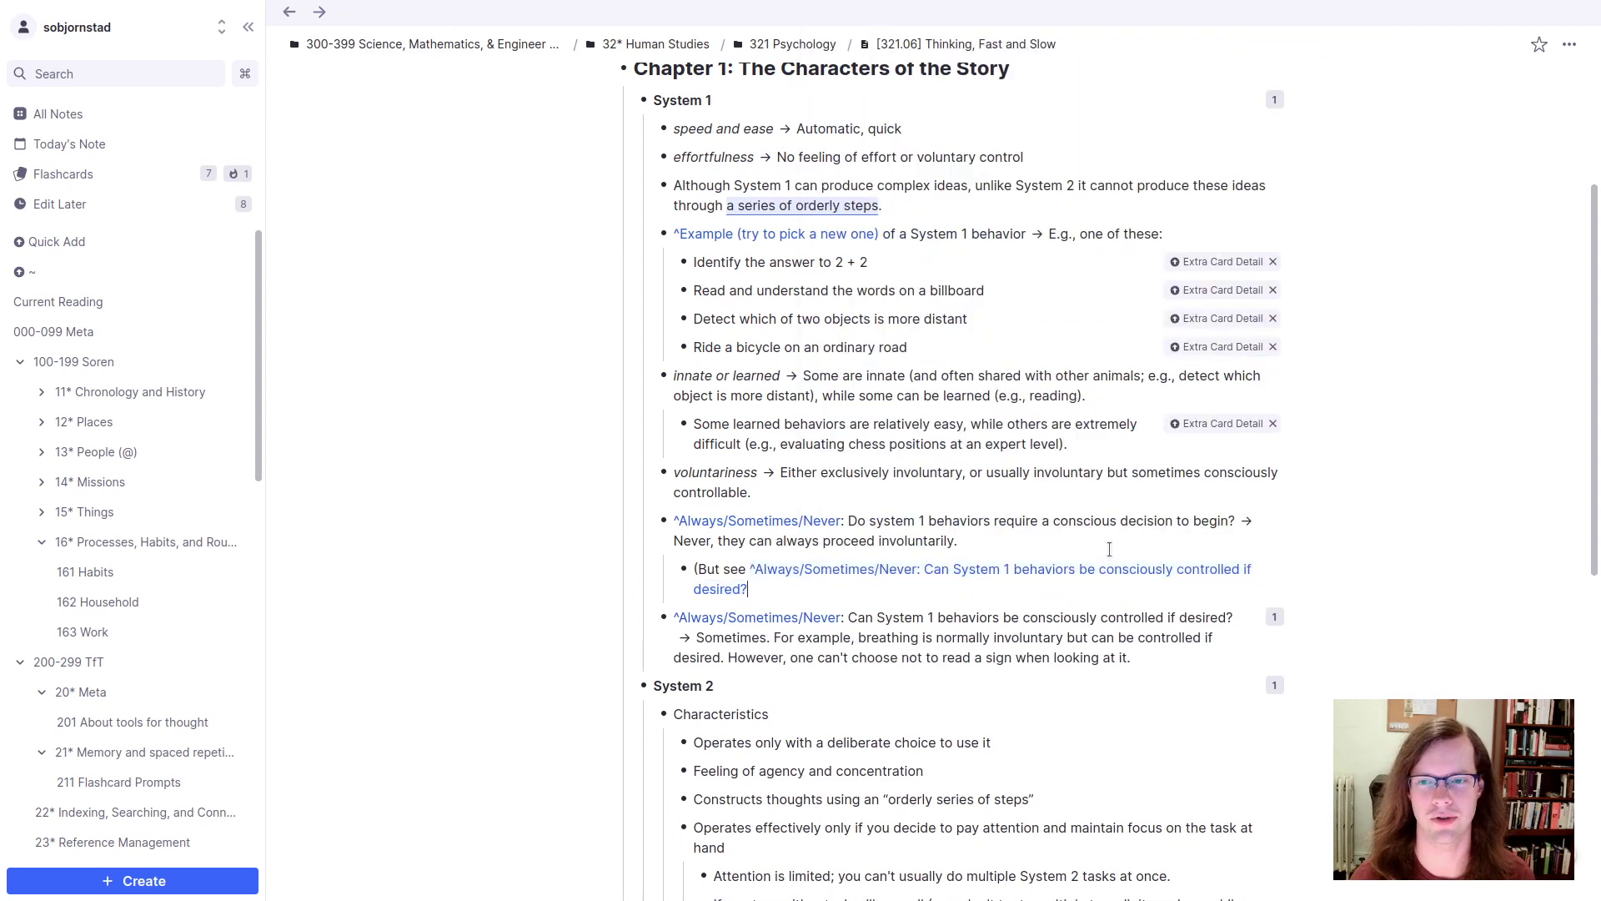
text())
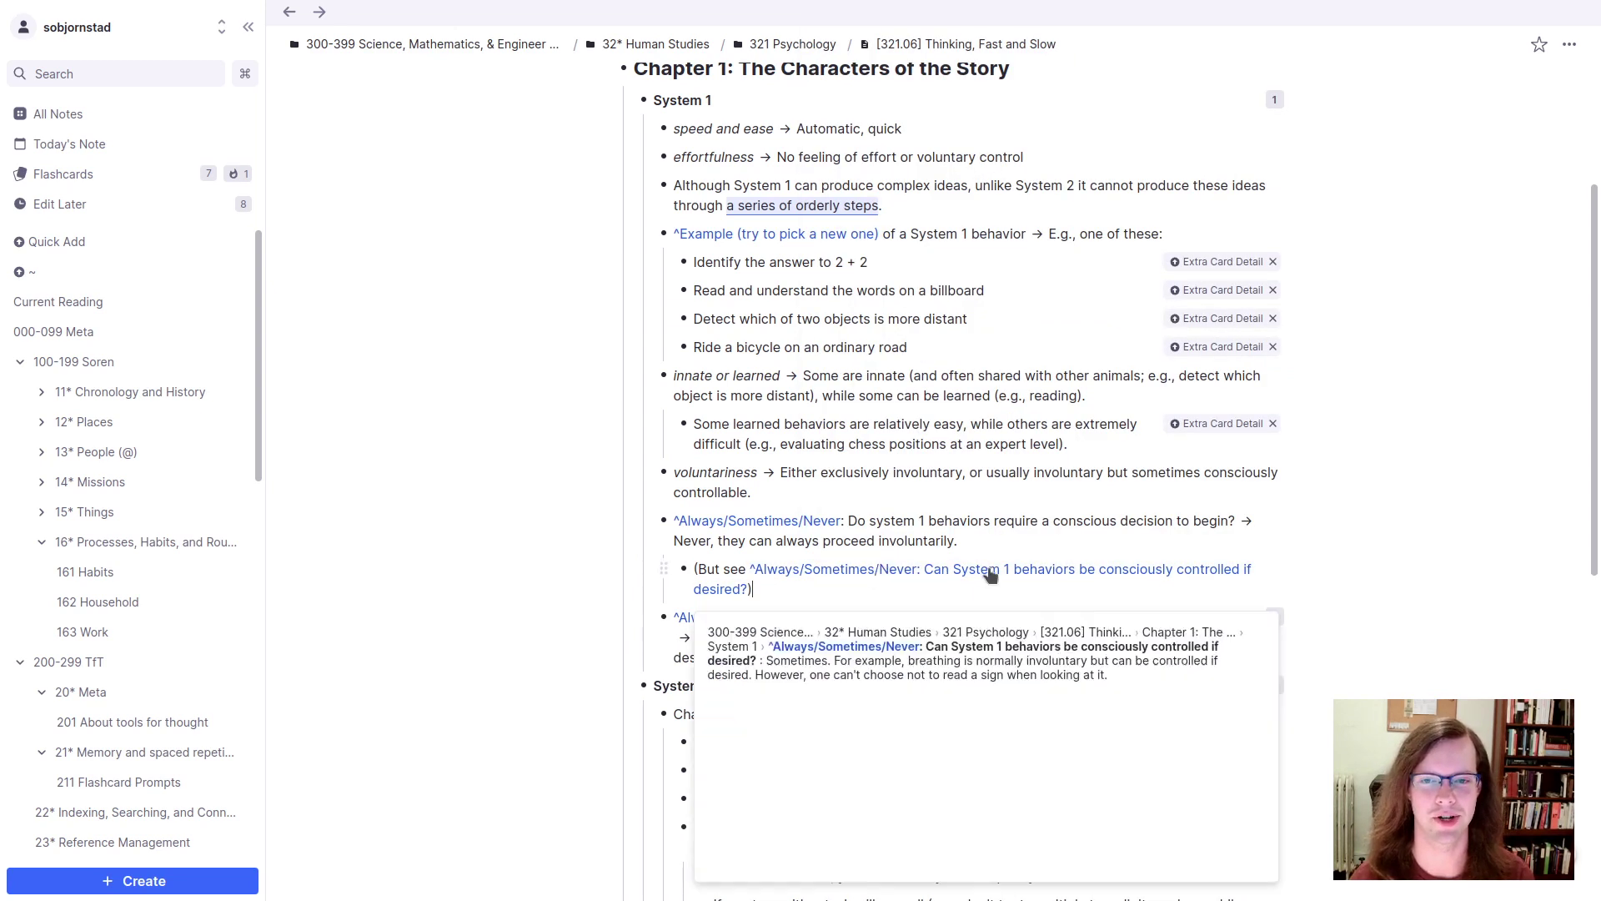
click(849, 588)
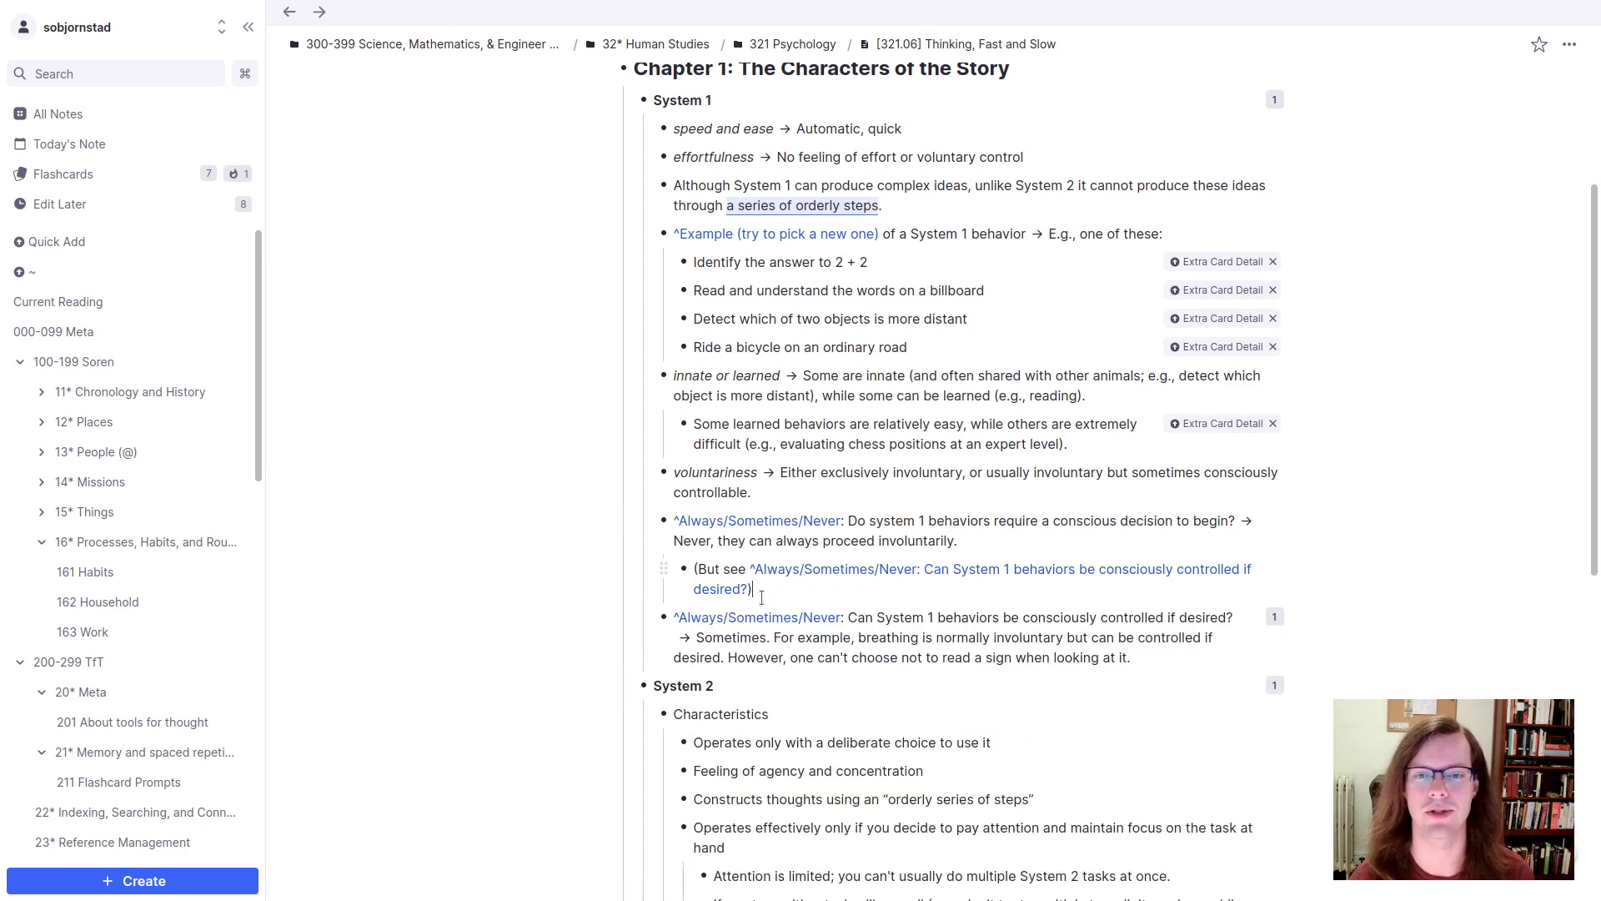
Step: Delete the "voluntariness" card from the System 1 notes
right_click(986, 486)
click(900, 193)
click(843, 61)
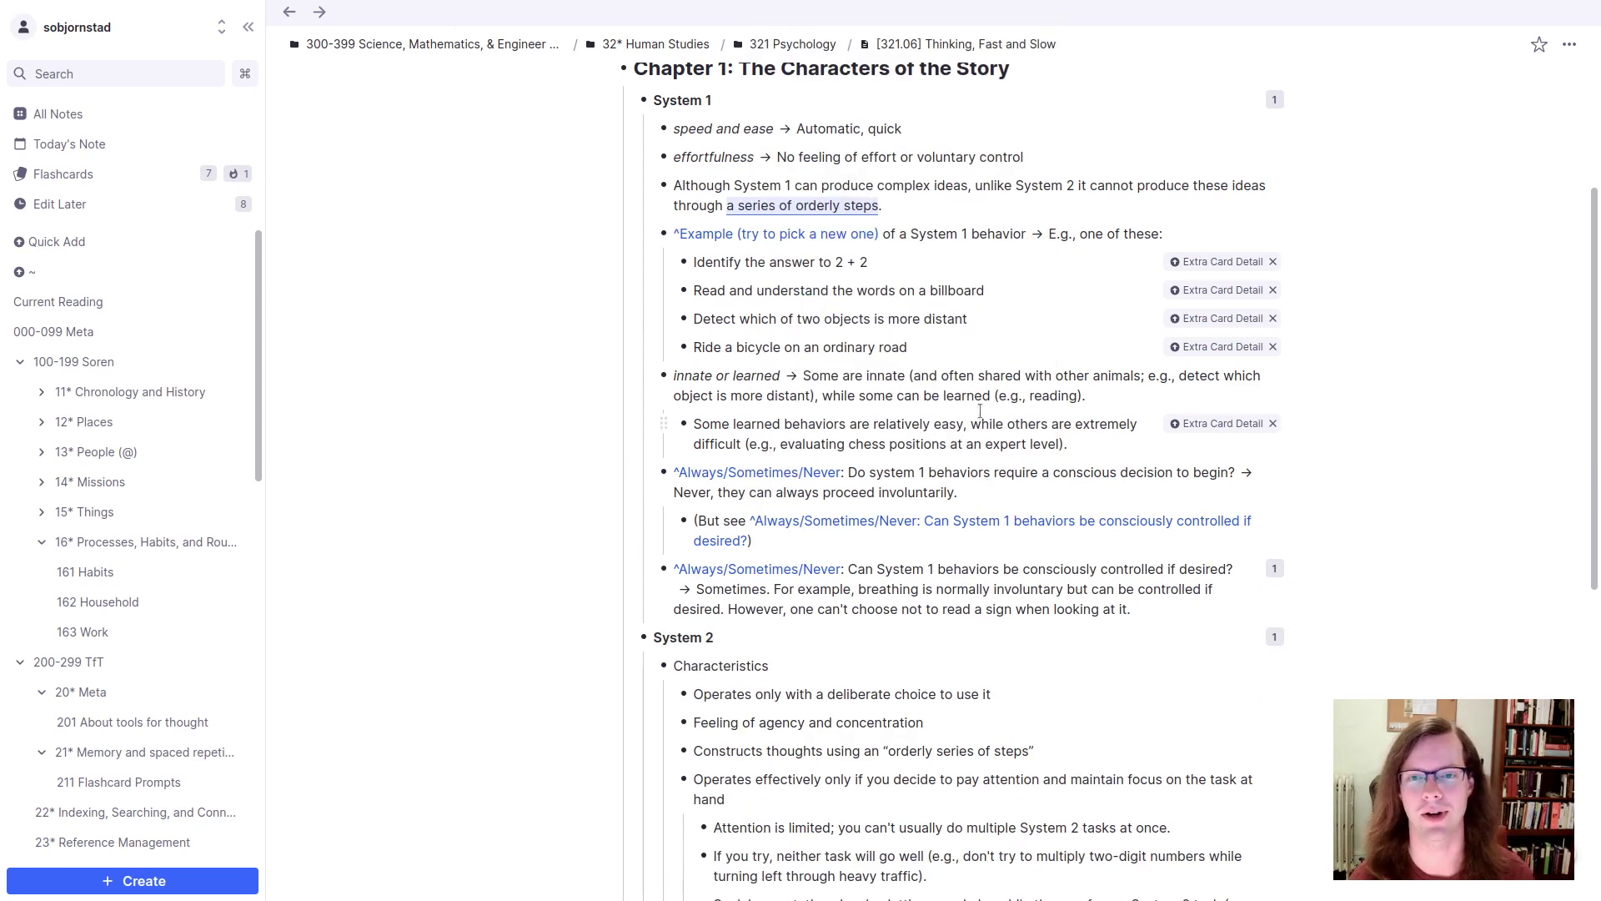
Step: Move the "innate or learned" card directly below "effortfulness", and the "series of orderly steps" cloze below the System 1 behavior examples
click(1000, 396)
key(ctrl+shift+Up)
key(ctrl+shift+Up)
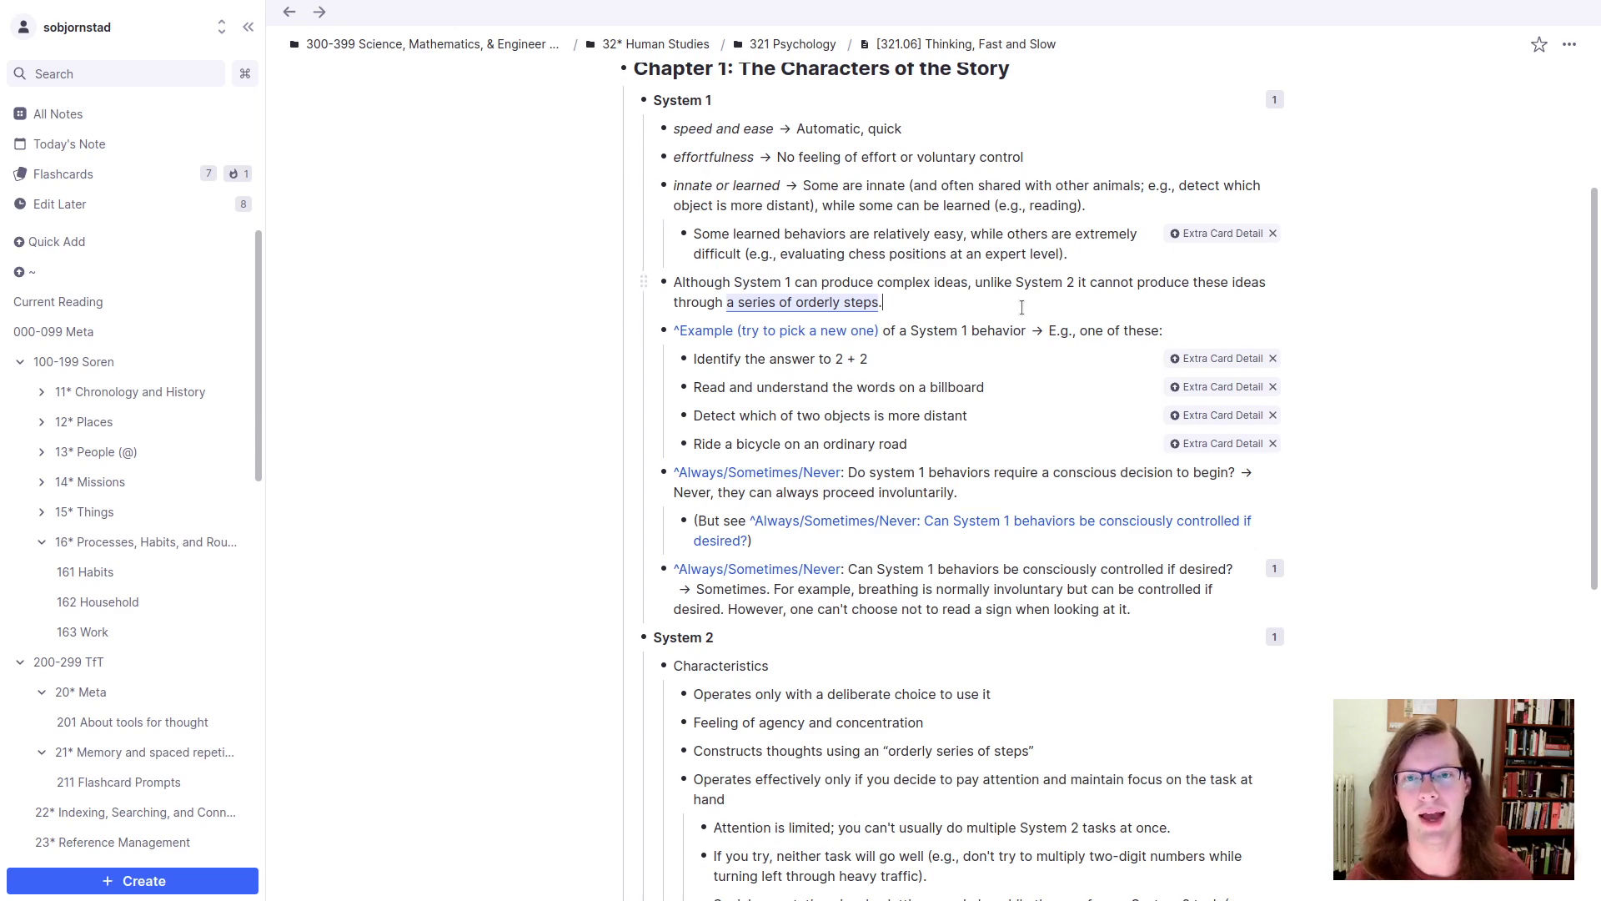
key(ctrl+shift+Down)
scroll(959, 433, up, 1)
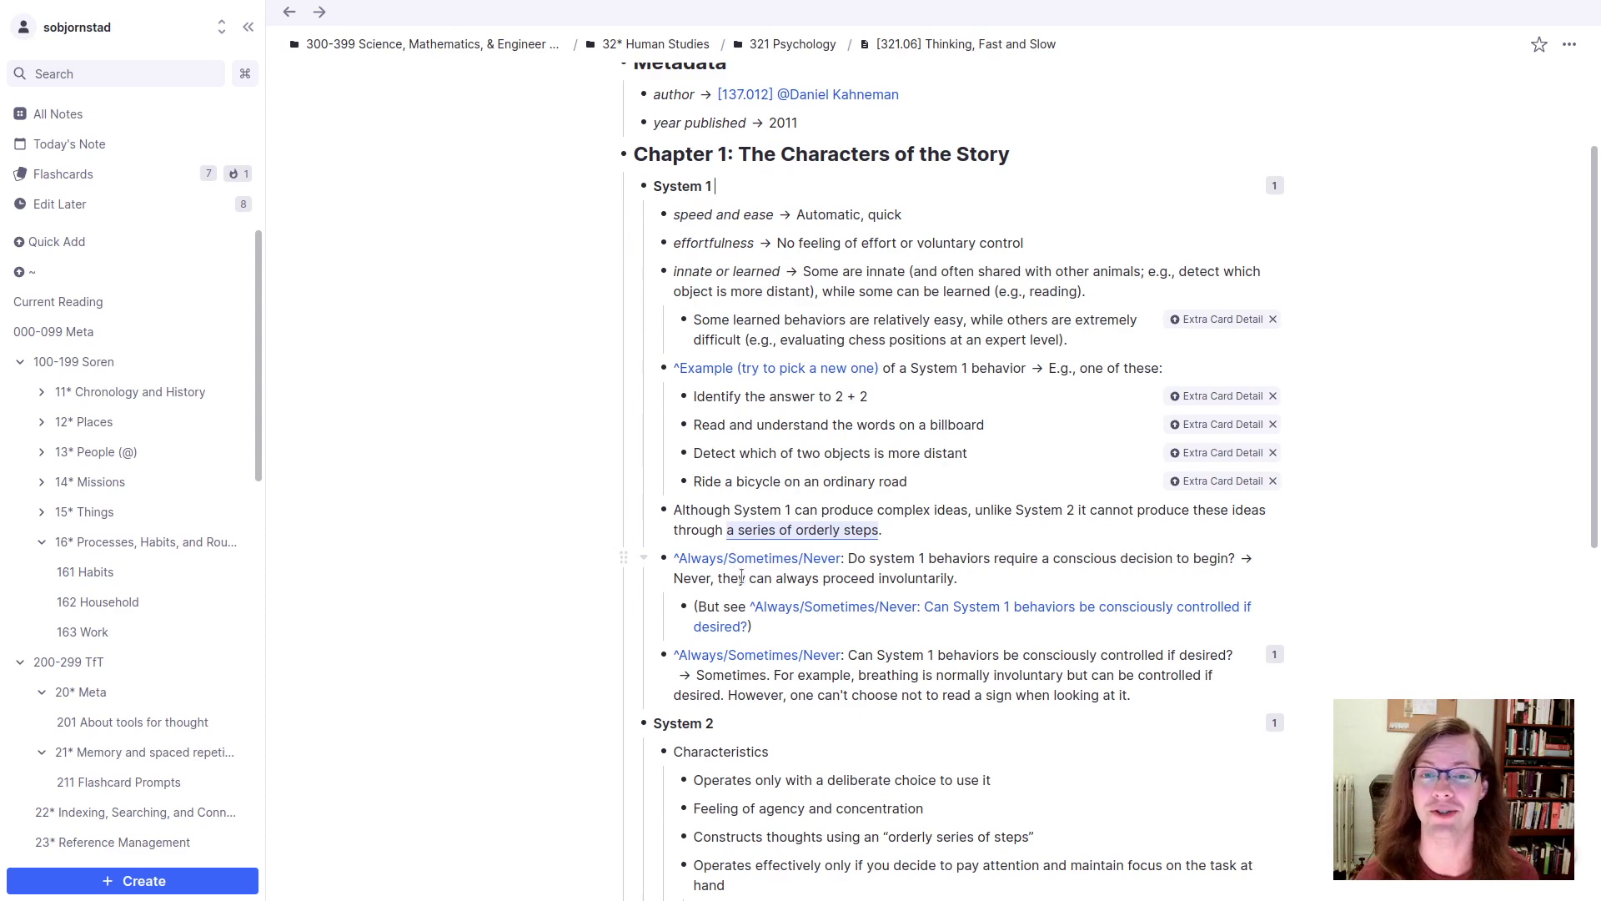
Step: Open System 2 in a second pane beside the book notes and widen that pane slightly
mouse_move(786, 573)
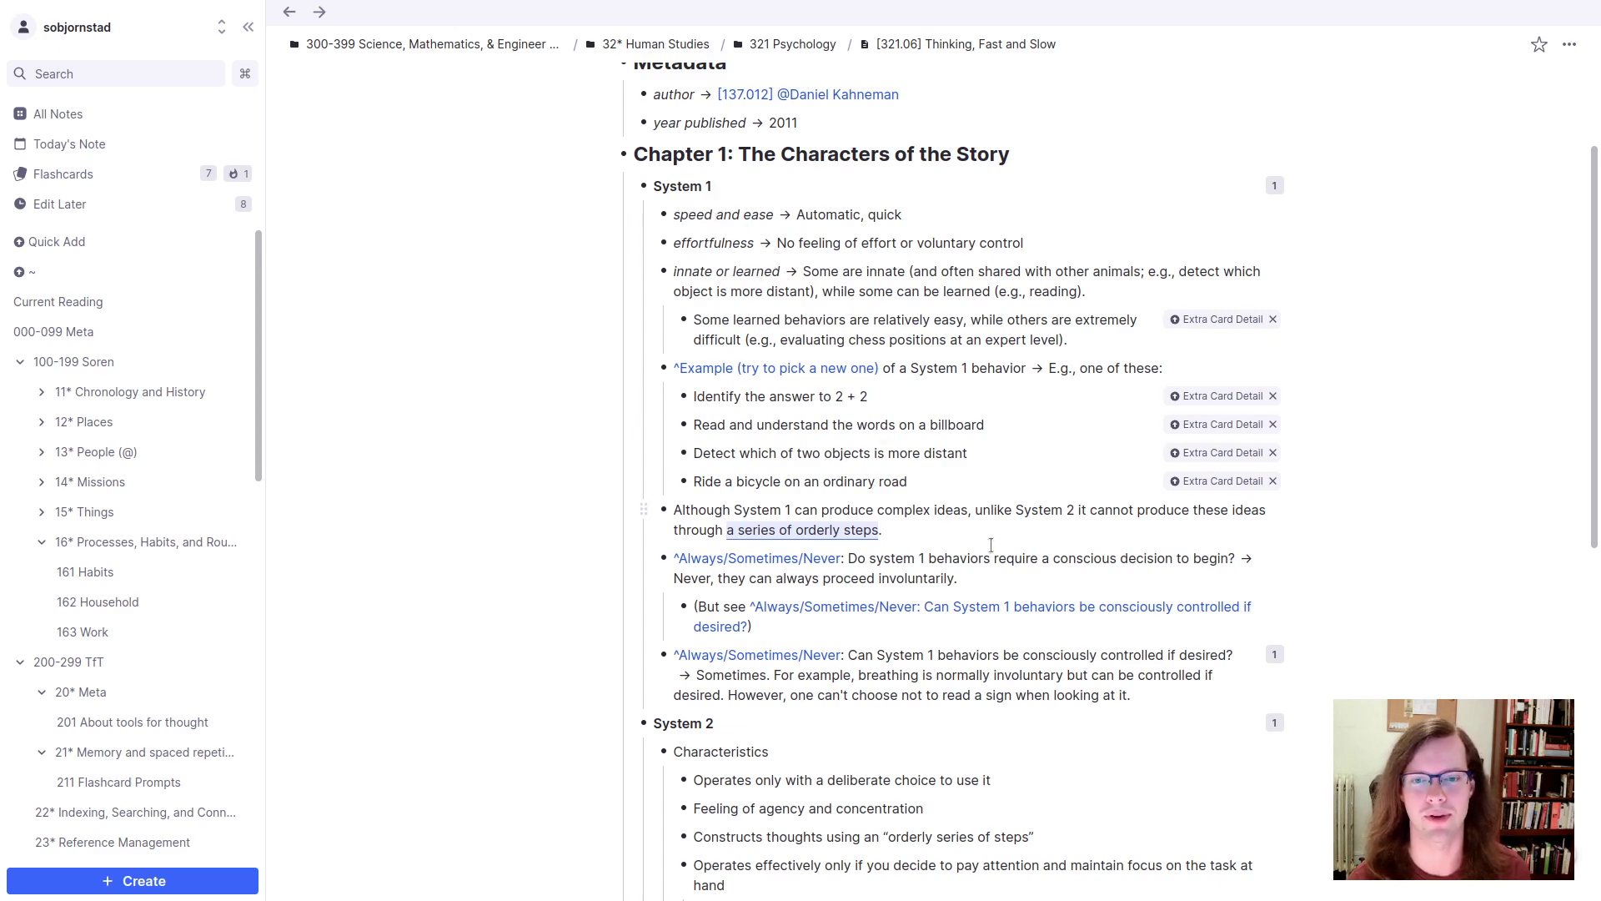
scroll(991, 545, down, 2)
scroll(1211, 551, up, 3)
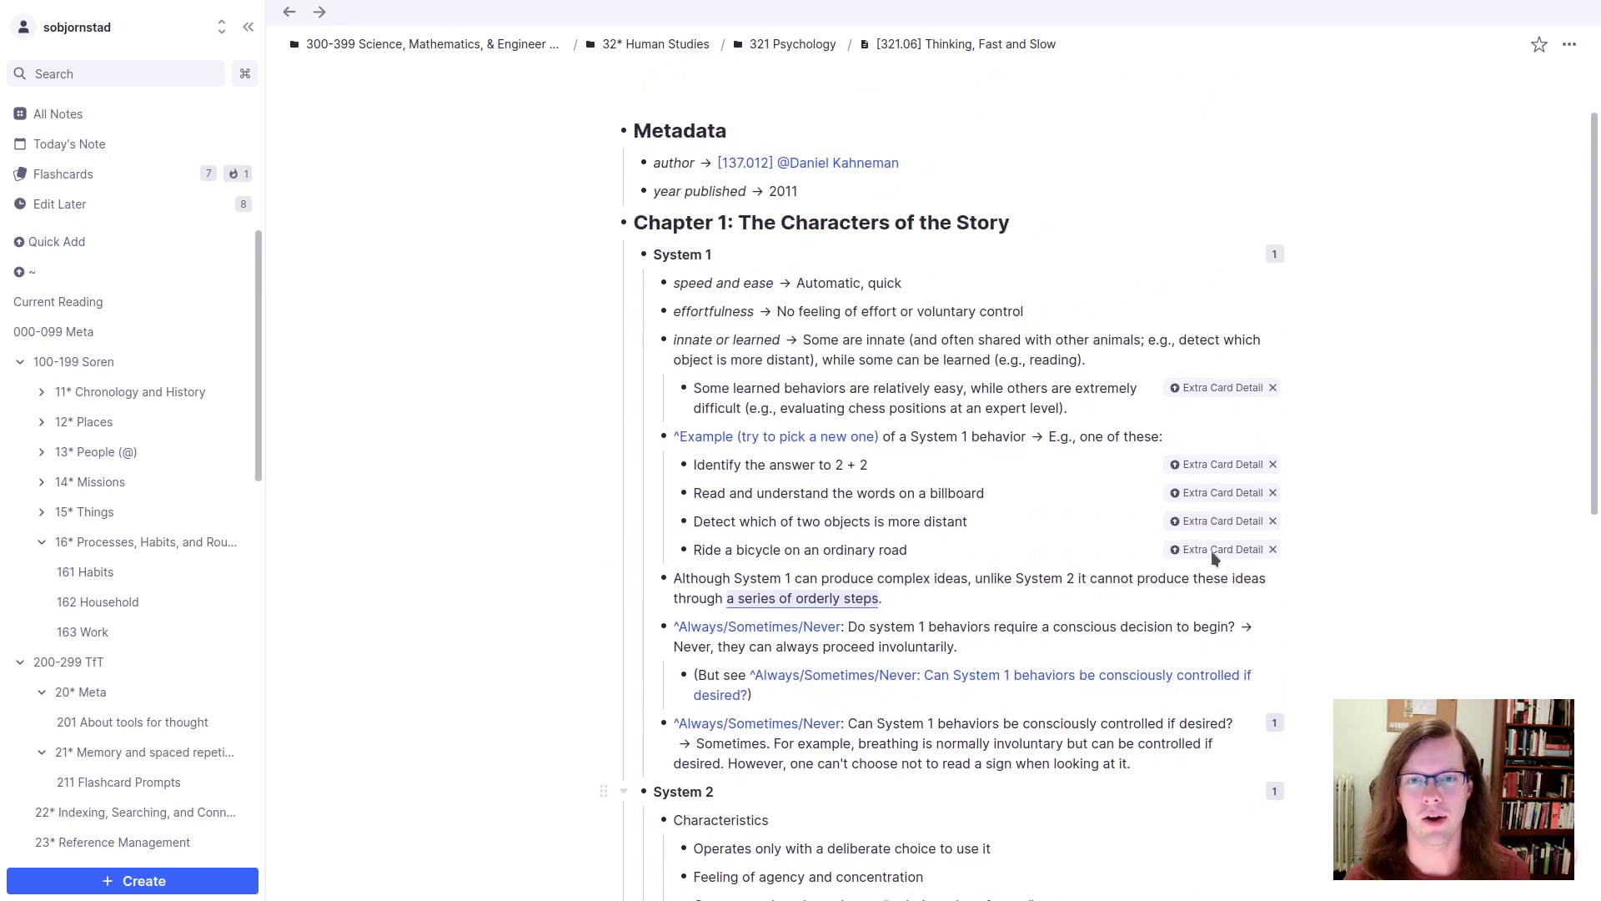
scroll(1211, 551, down, 7)
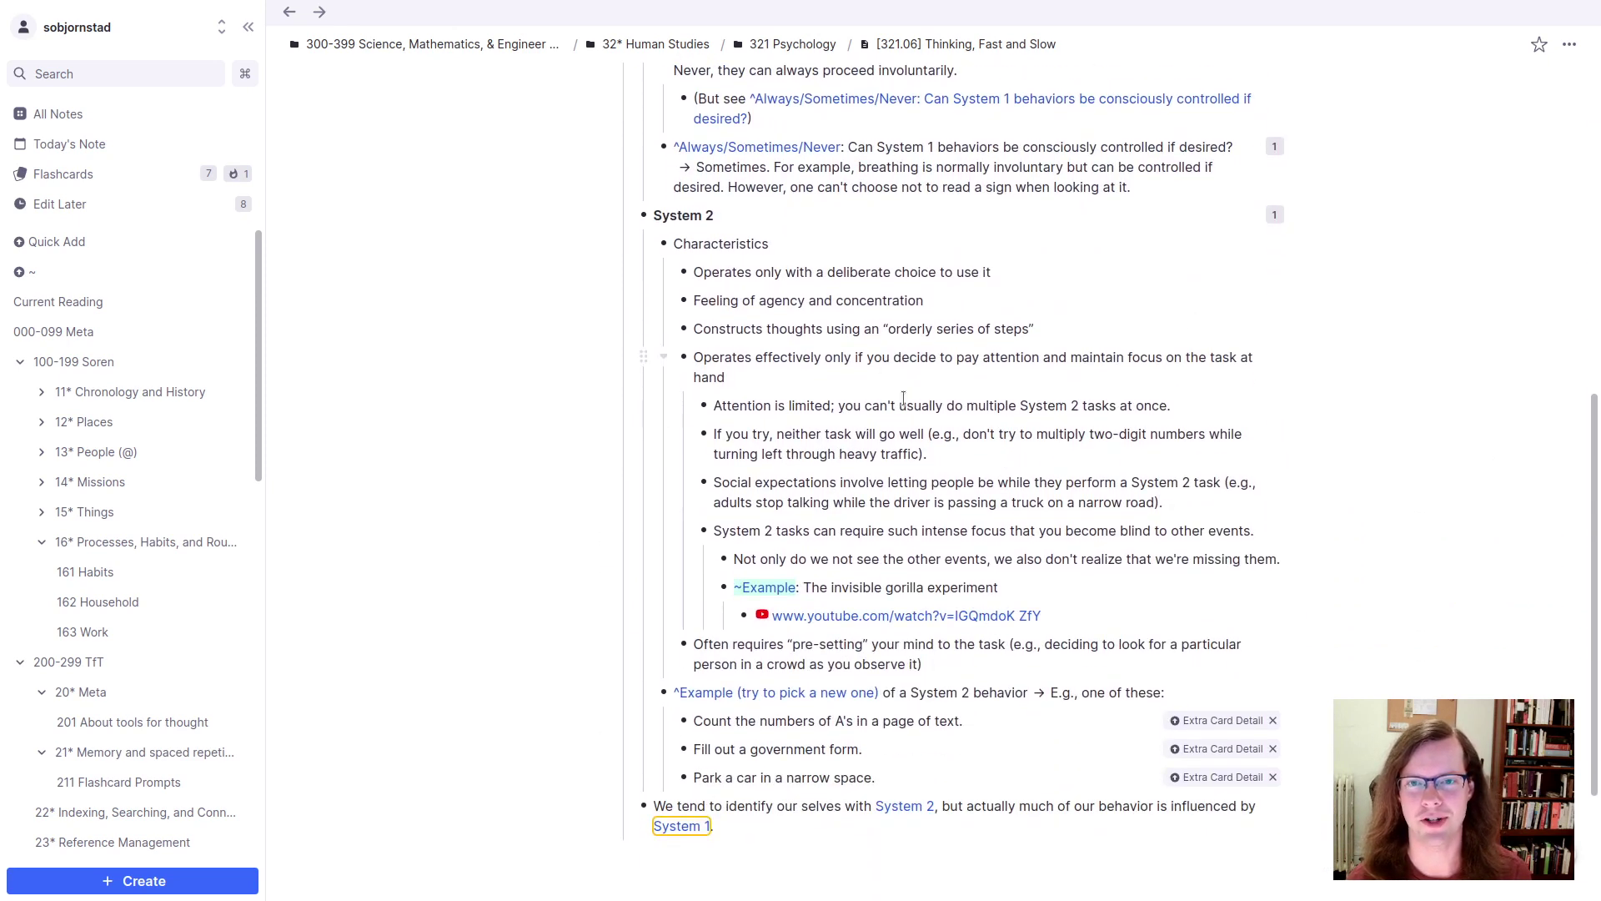
scroll(903, 399, up, 5)
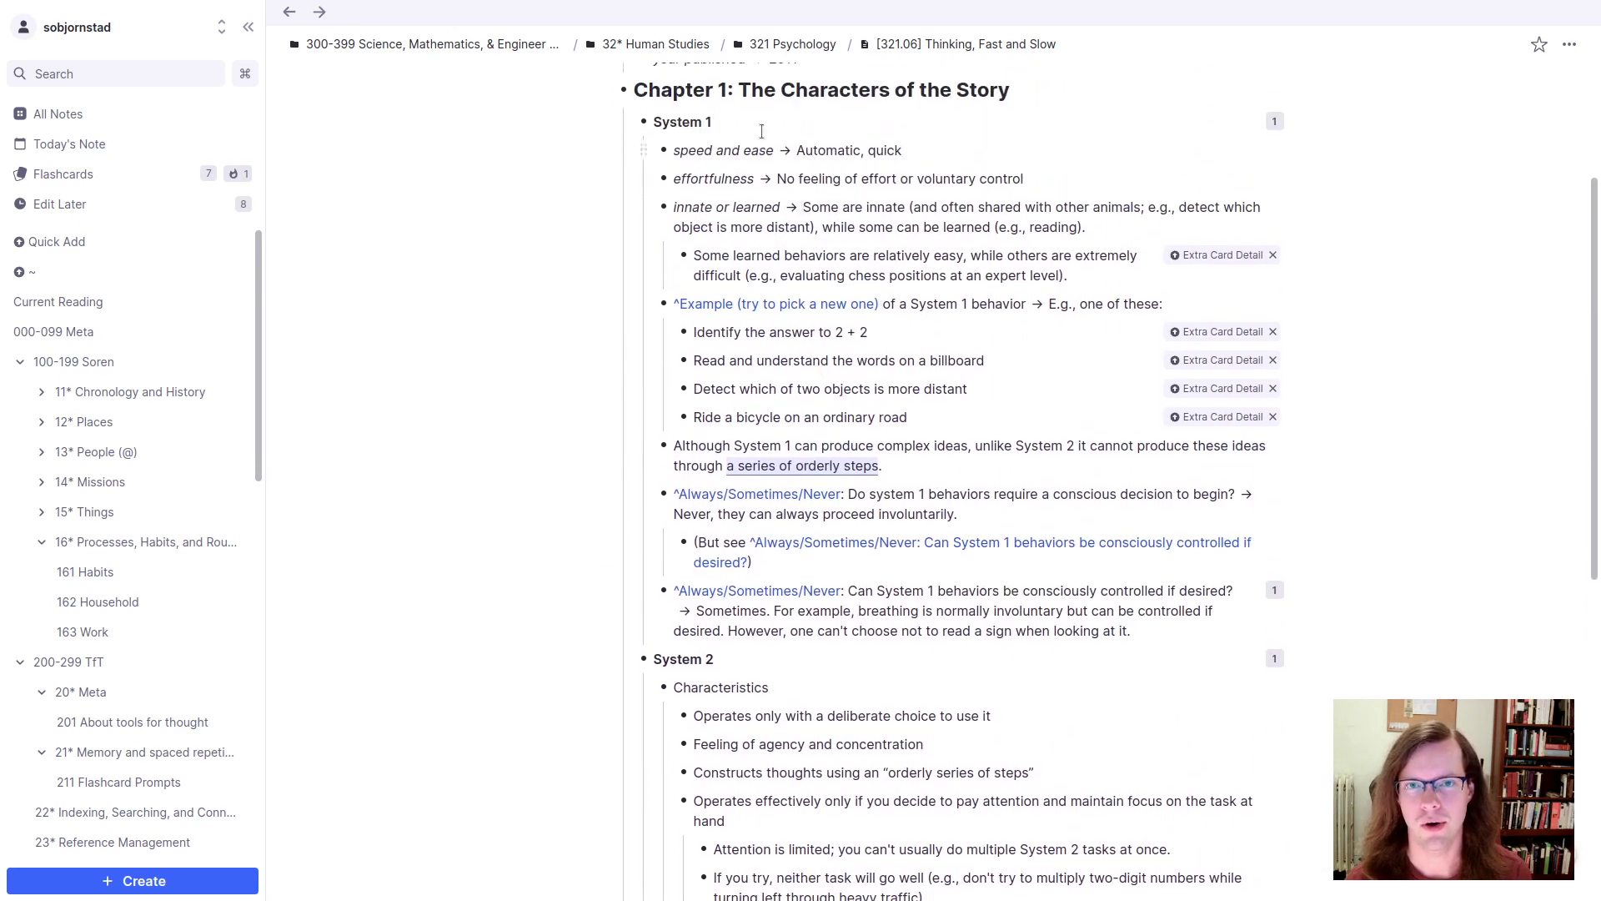
shift+click(647, 659)
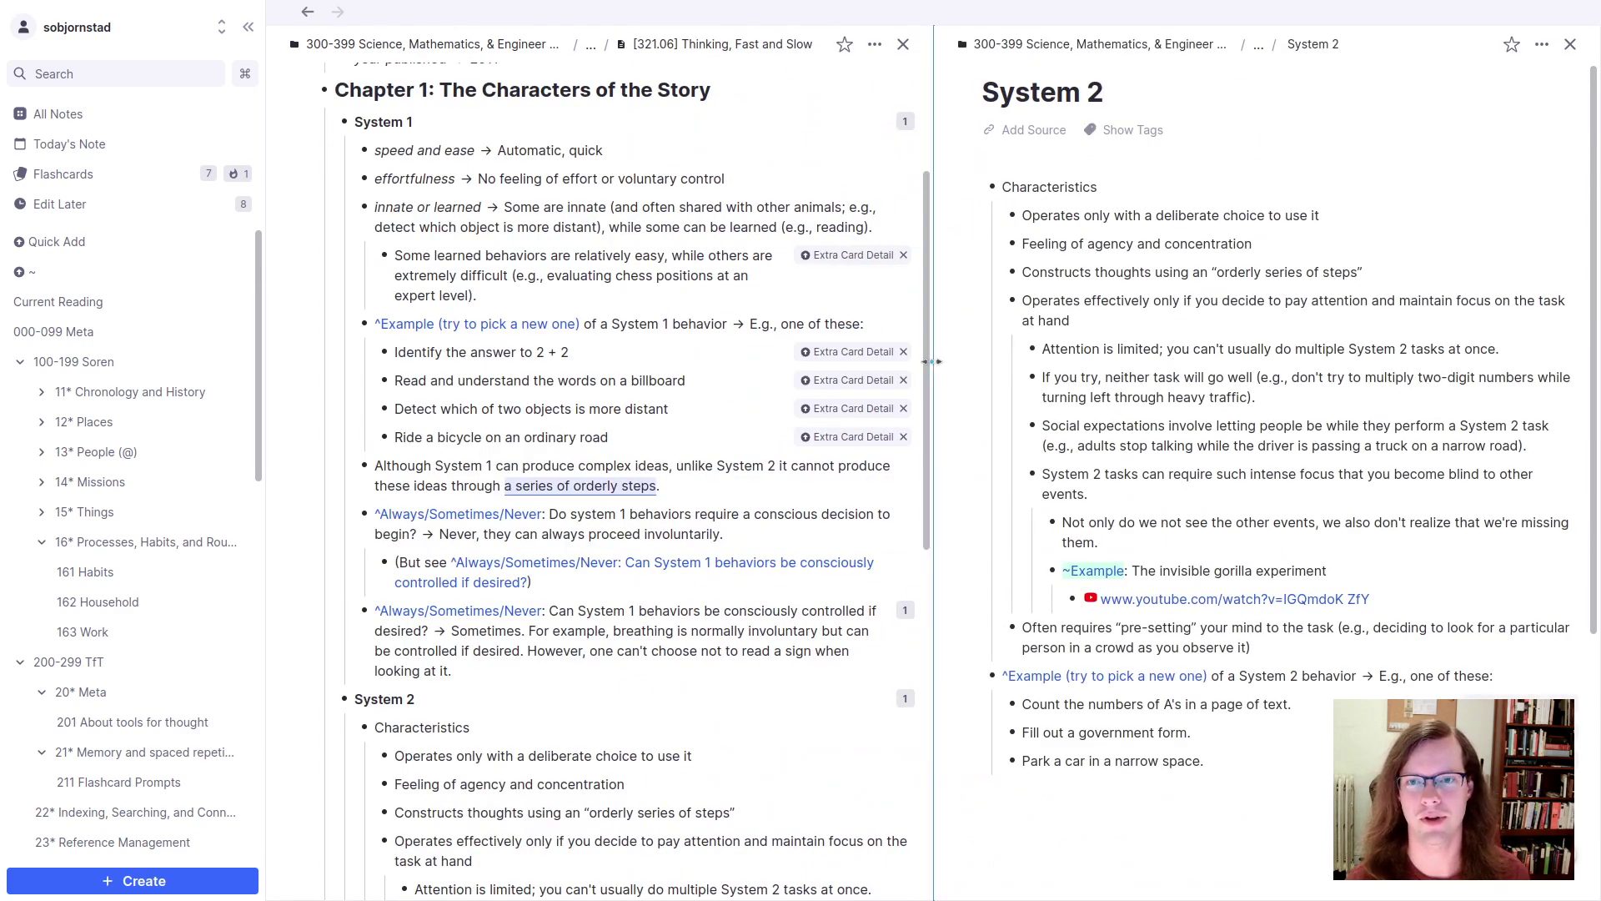
drag(931, 361, 909, 365)
scroll(1009, 364, down, 3)
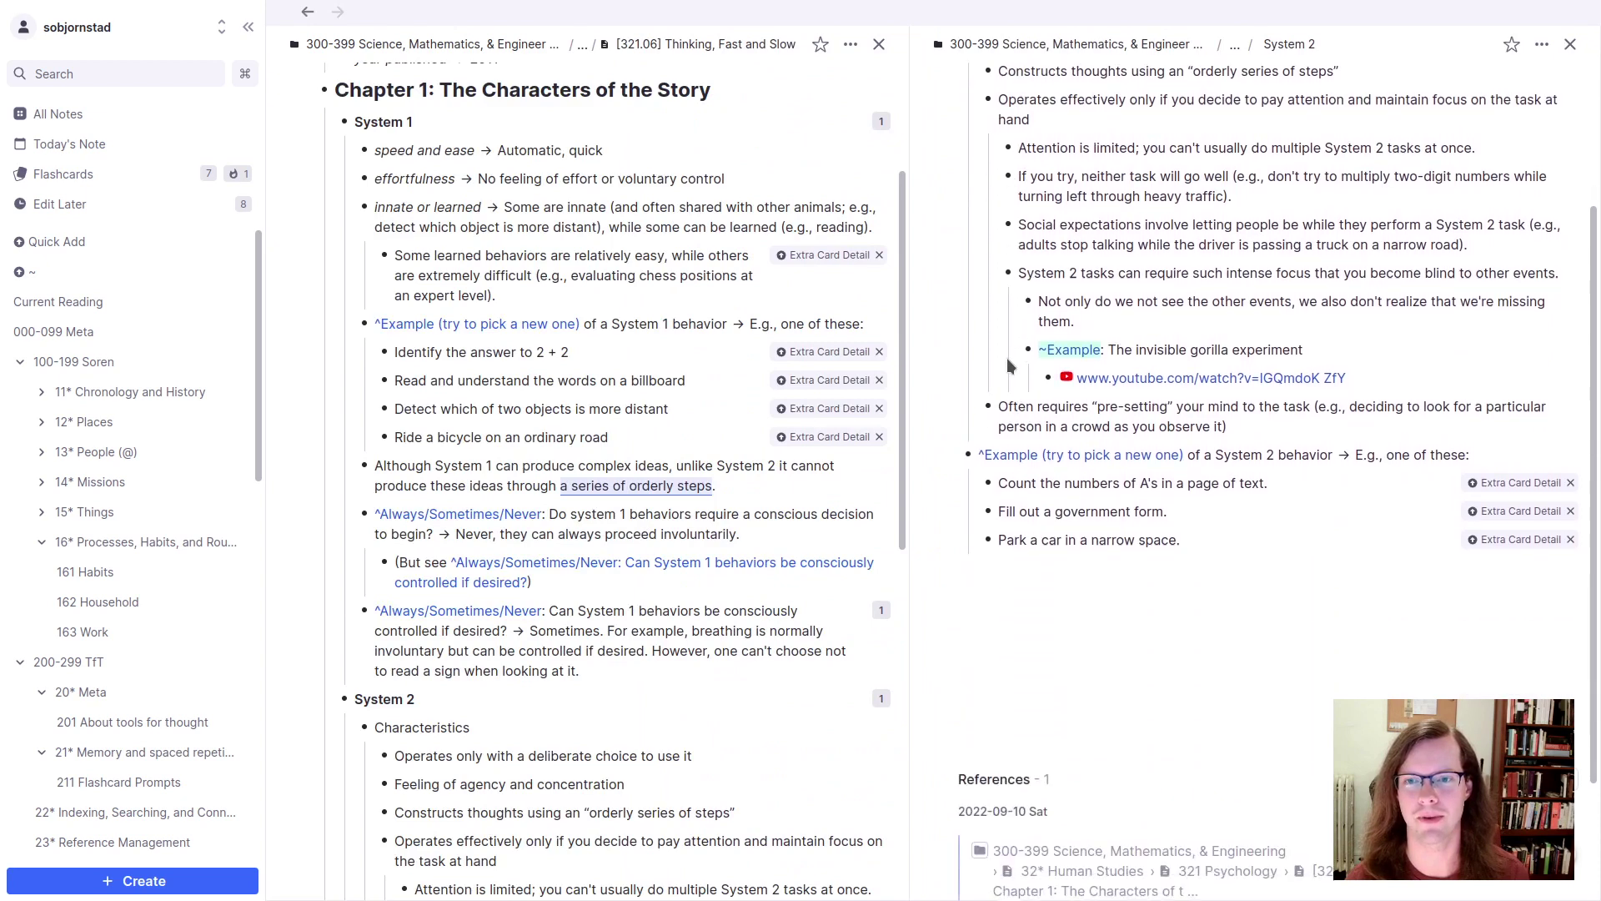
Step: Open the System 1 notes on their own in the pane beside System 2
scroll(1009, 364, up, 3)
click(344, 122)
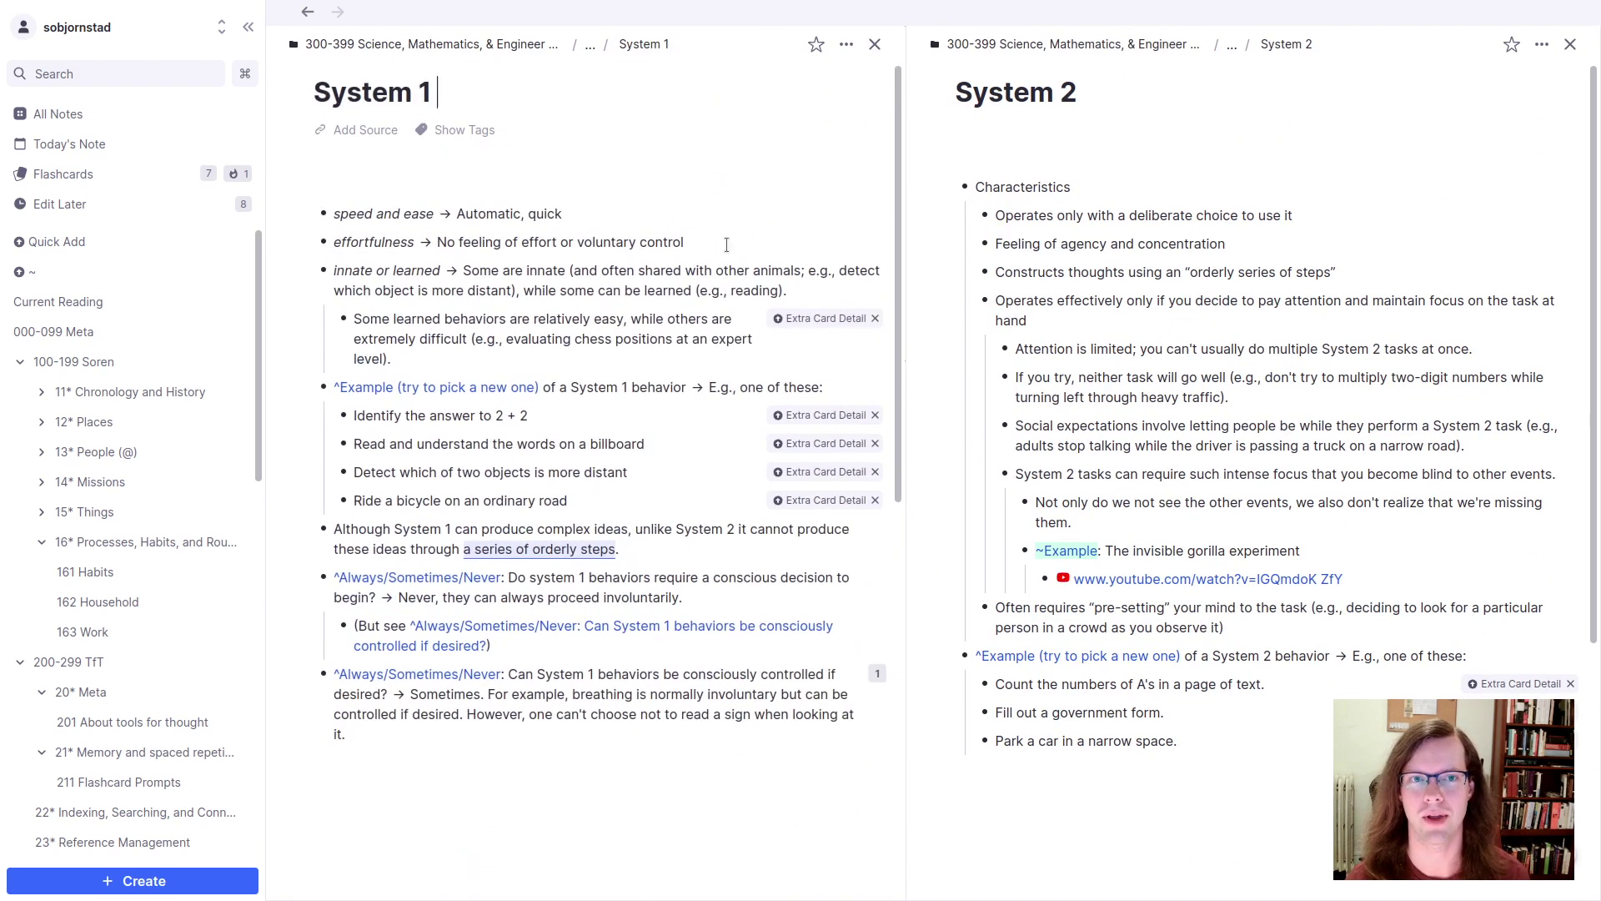
click(526, 177)
Step: Add a "speed and ease" descriptor card at the start of System 2 with the answer "Slow and deliberate"
click(1122, 215)
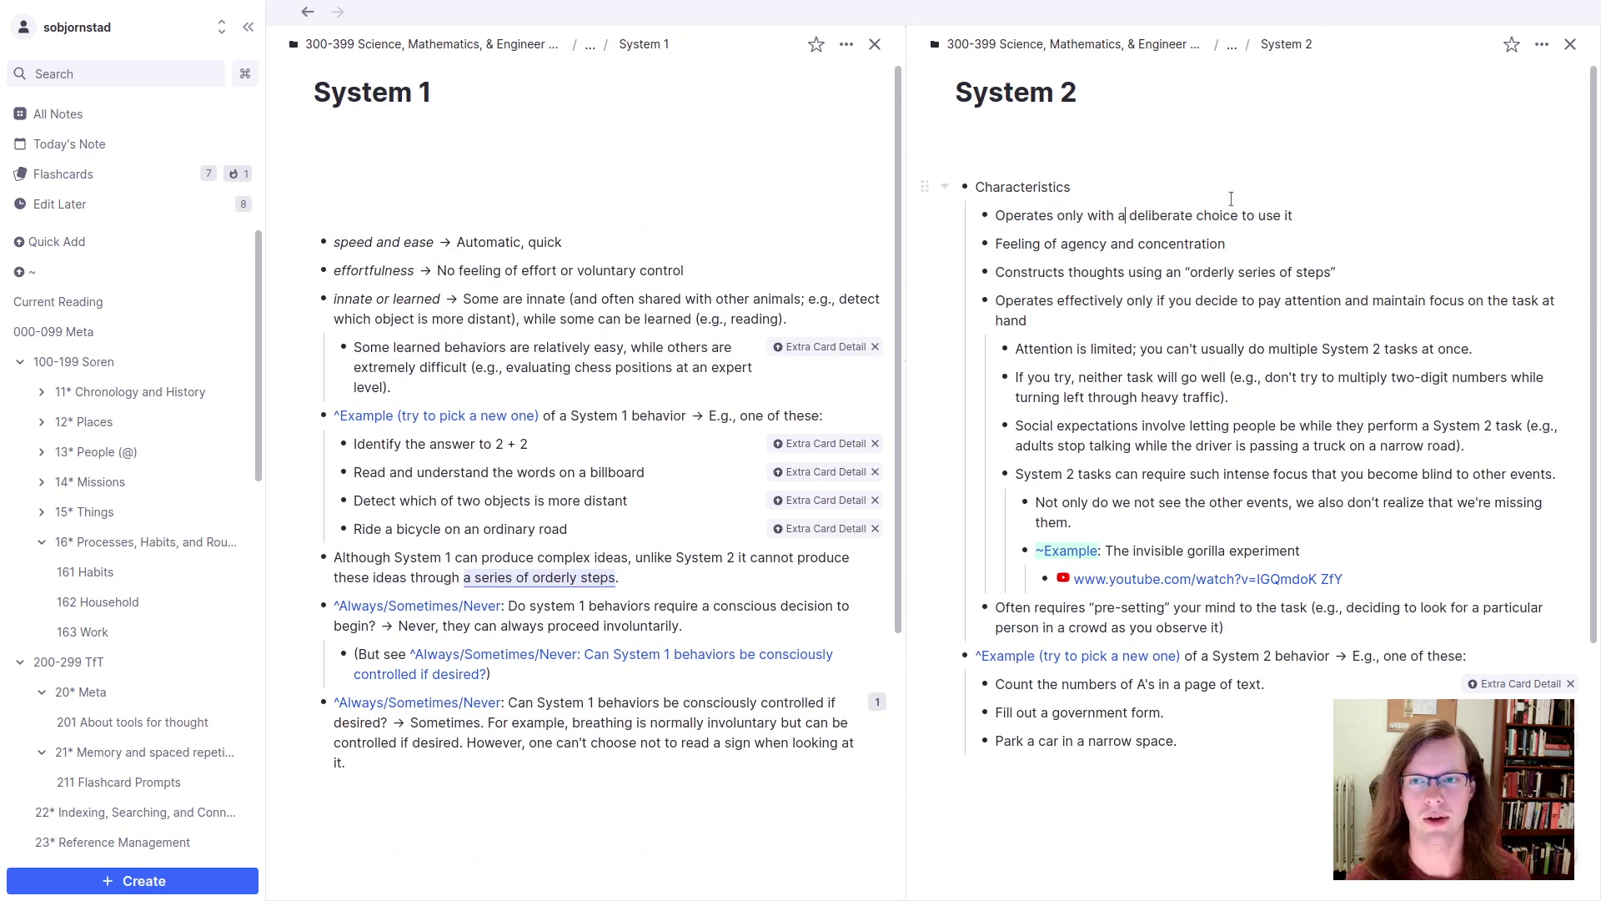
click(1226, 163)
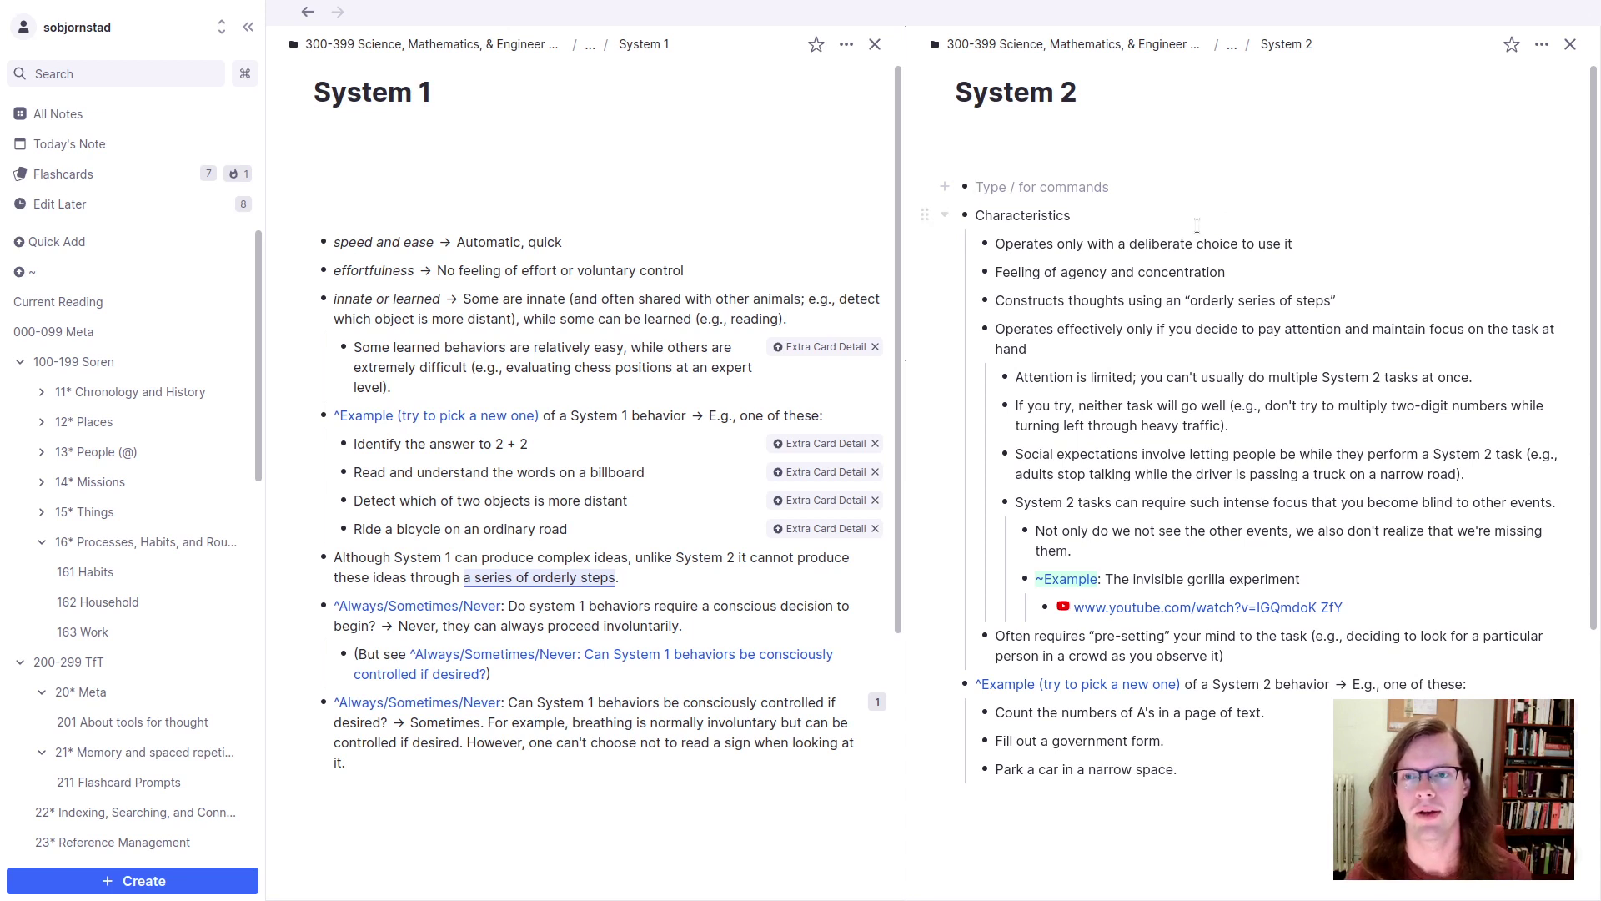
text(speed and )
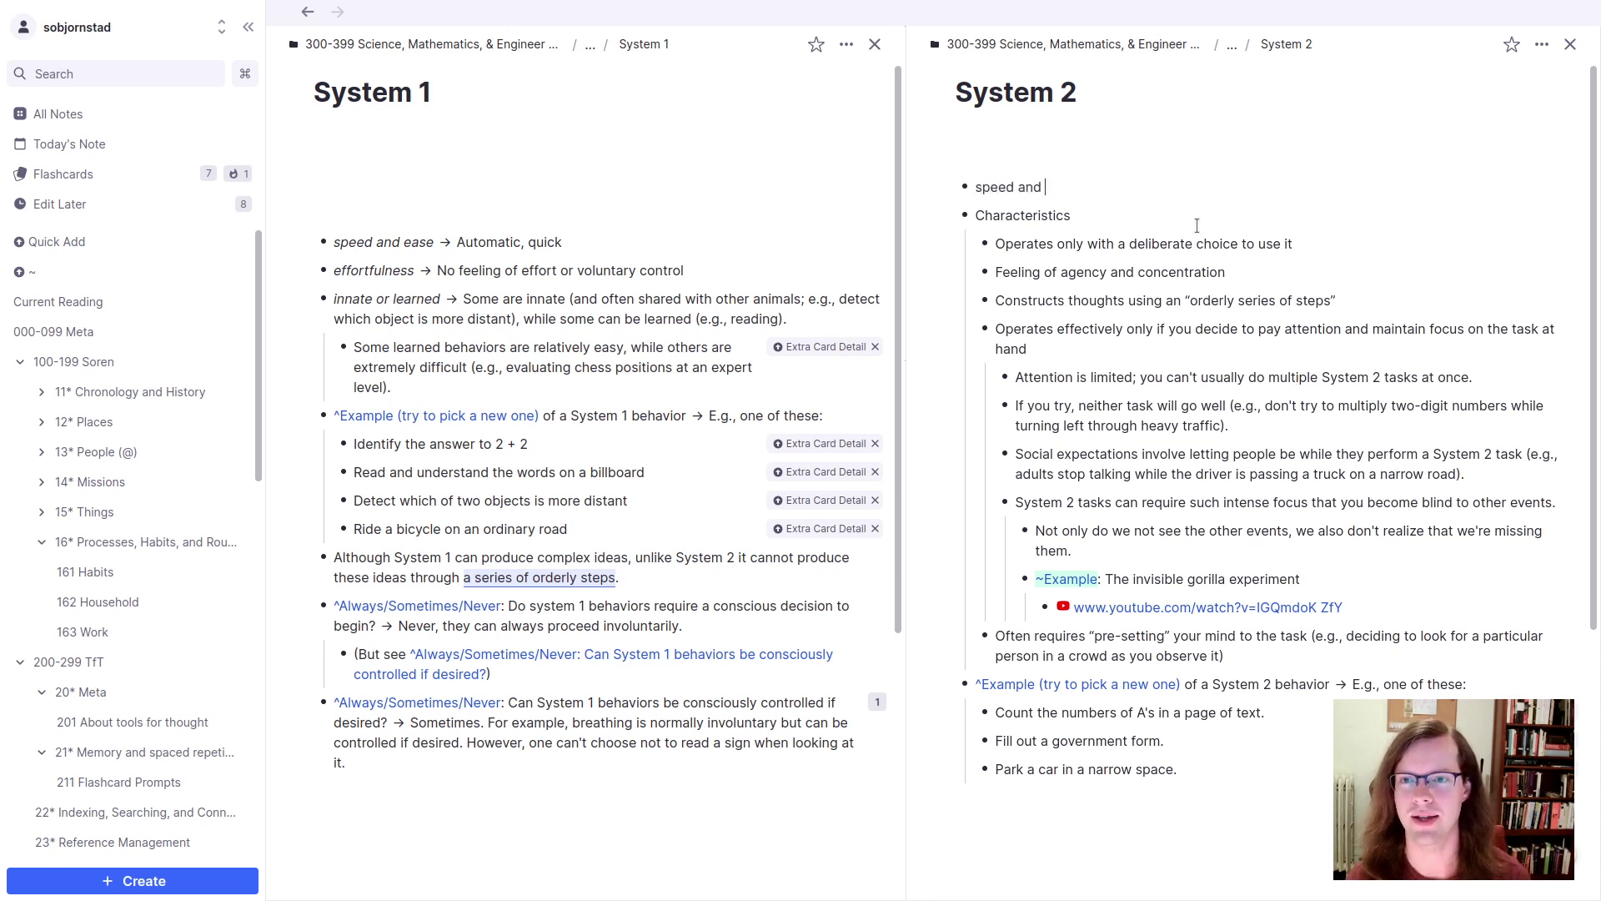
text(ease >>Slow and deliberate)
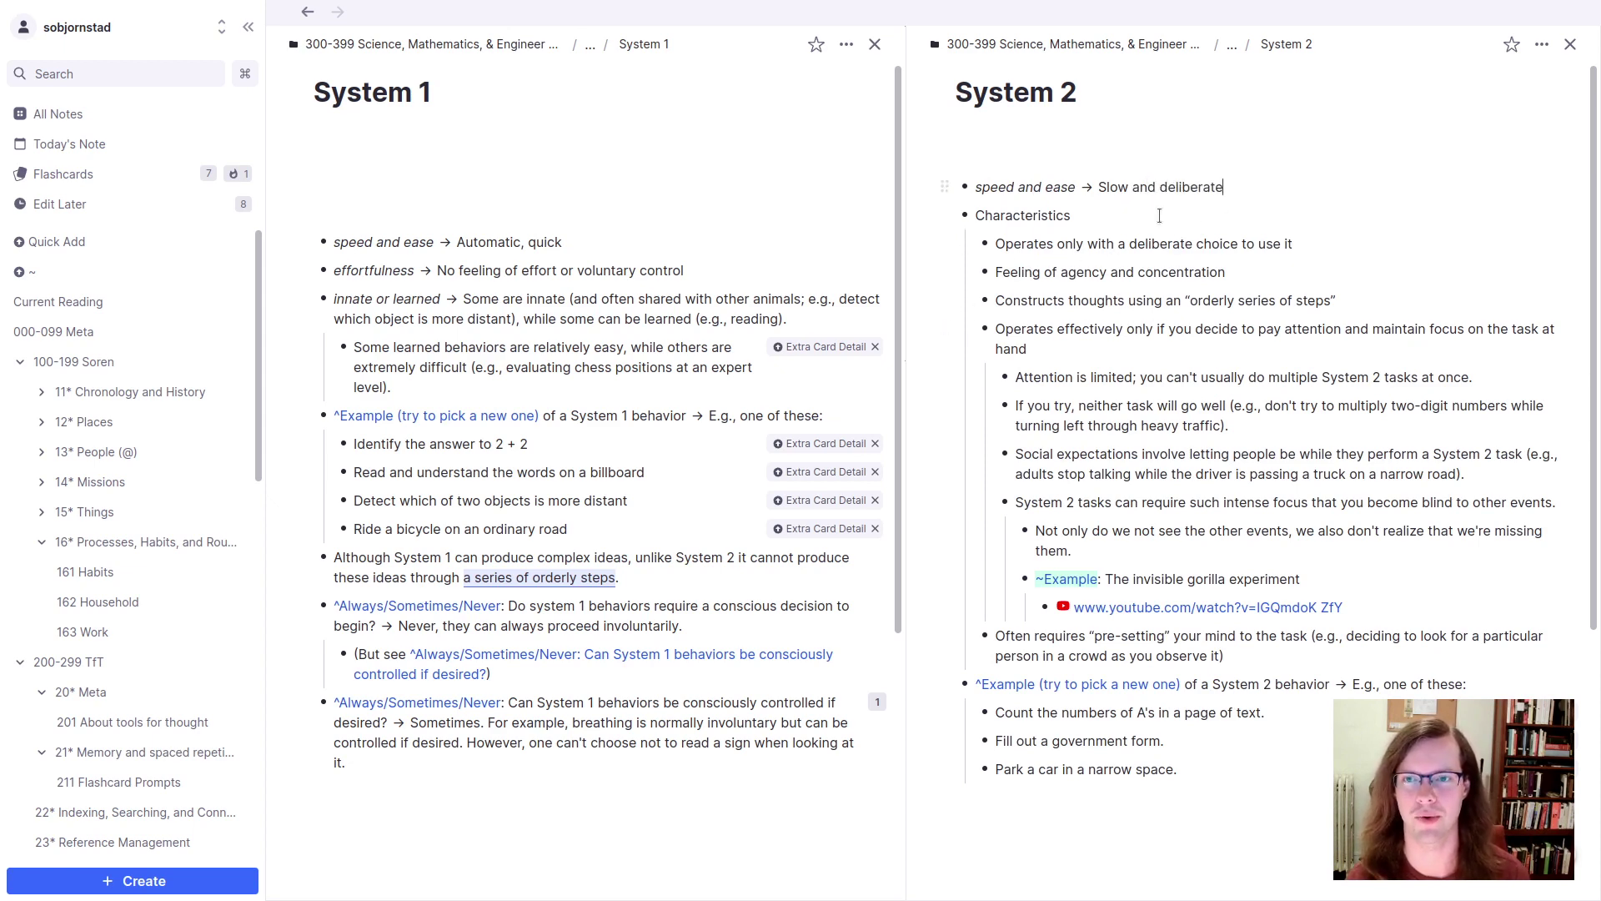
Step: Add an "effortfulness" descriptor card below it in System 2 with the answer "Requires a deliberate choice and concentration"
key(Return)
text(effo)
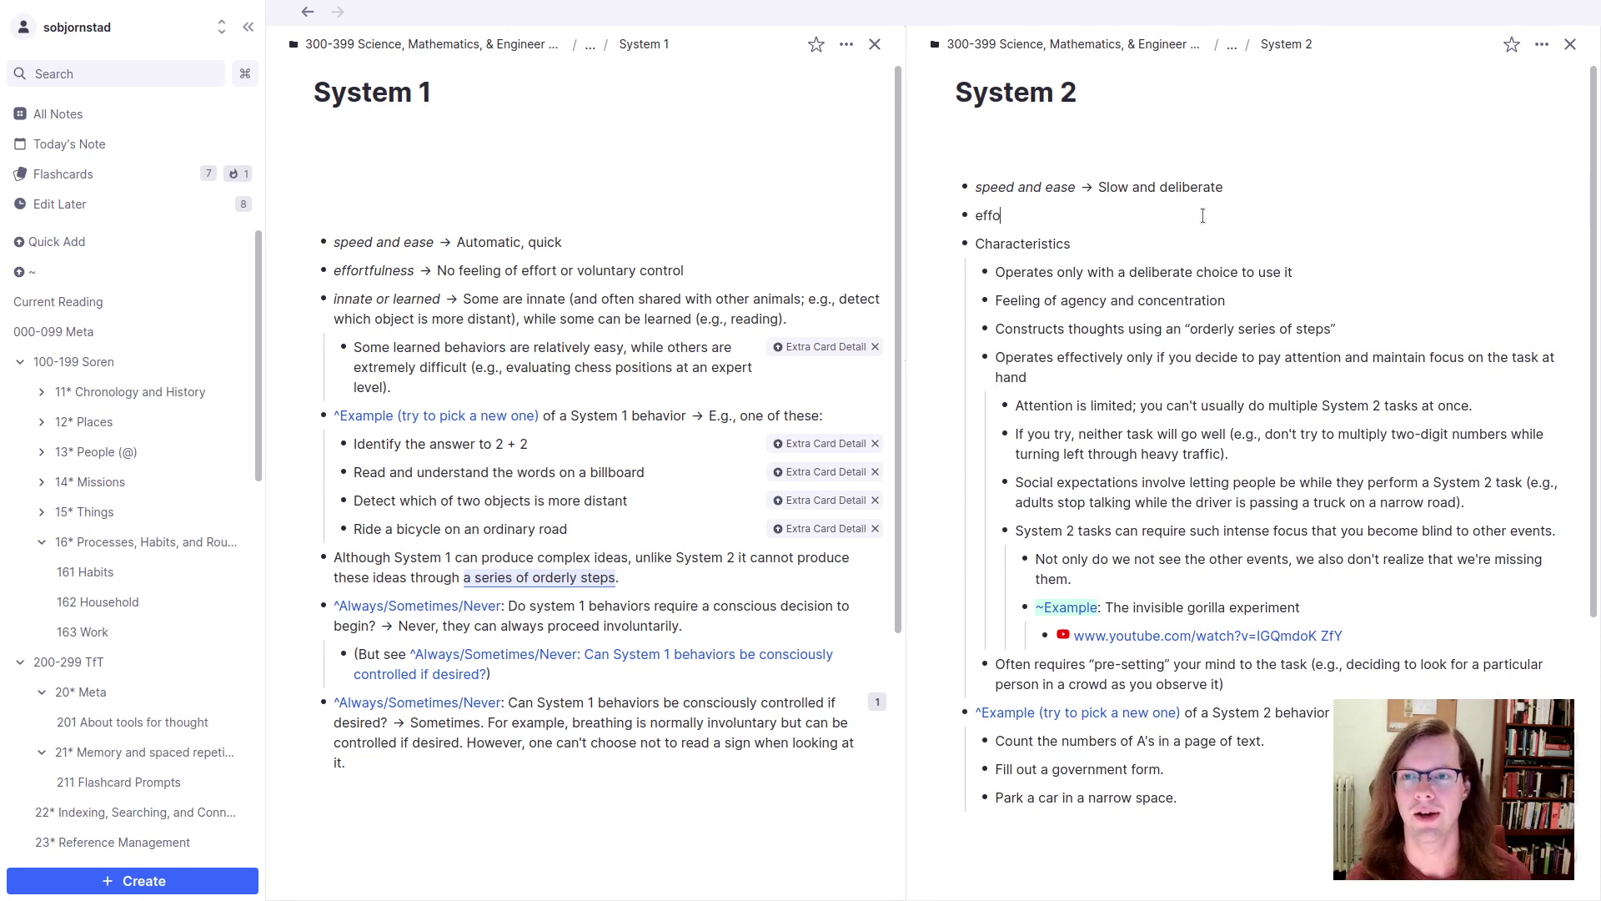
text(rtfulness >>)
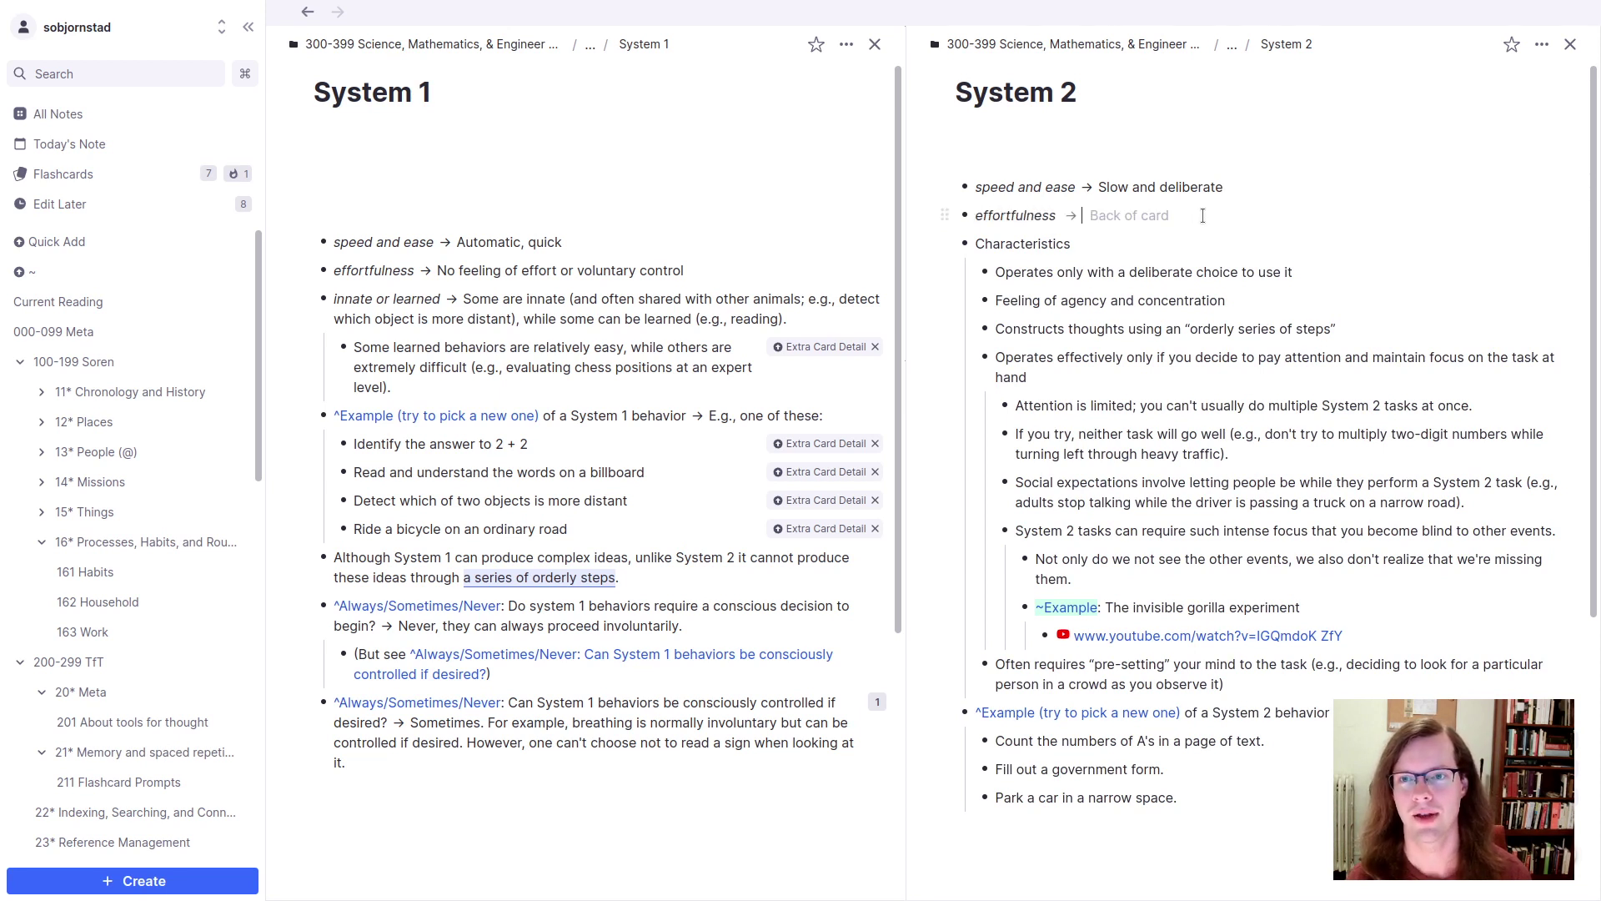
text(Re)
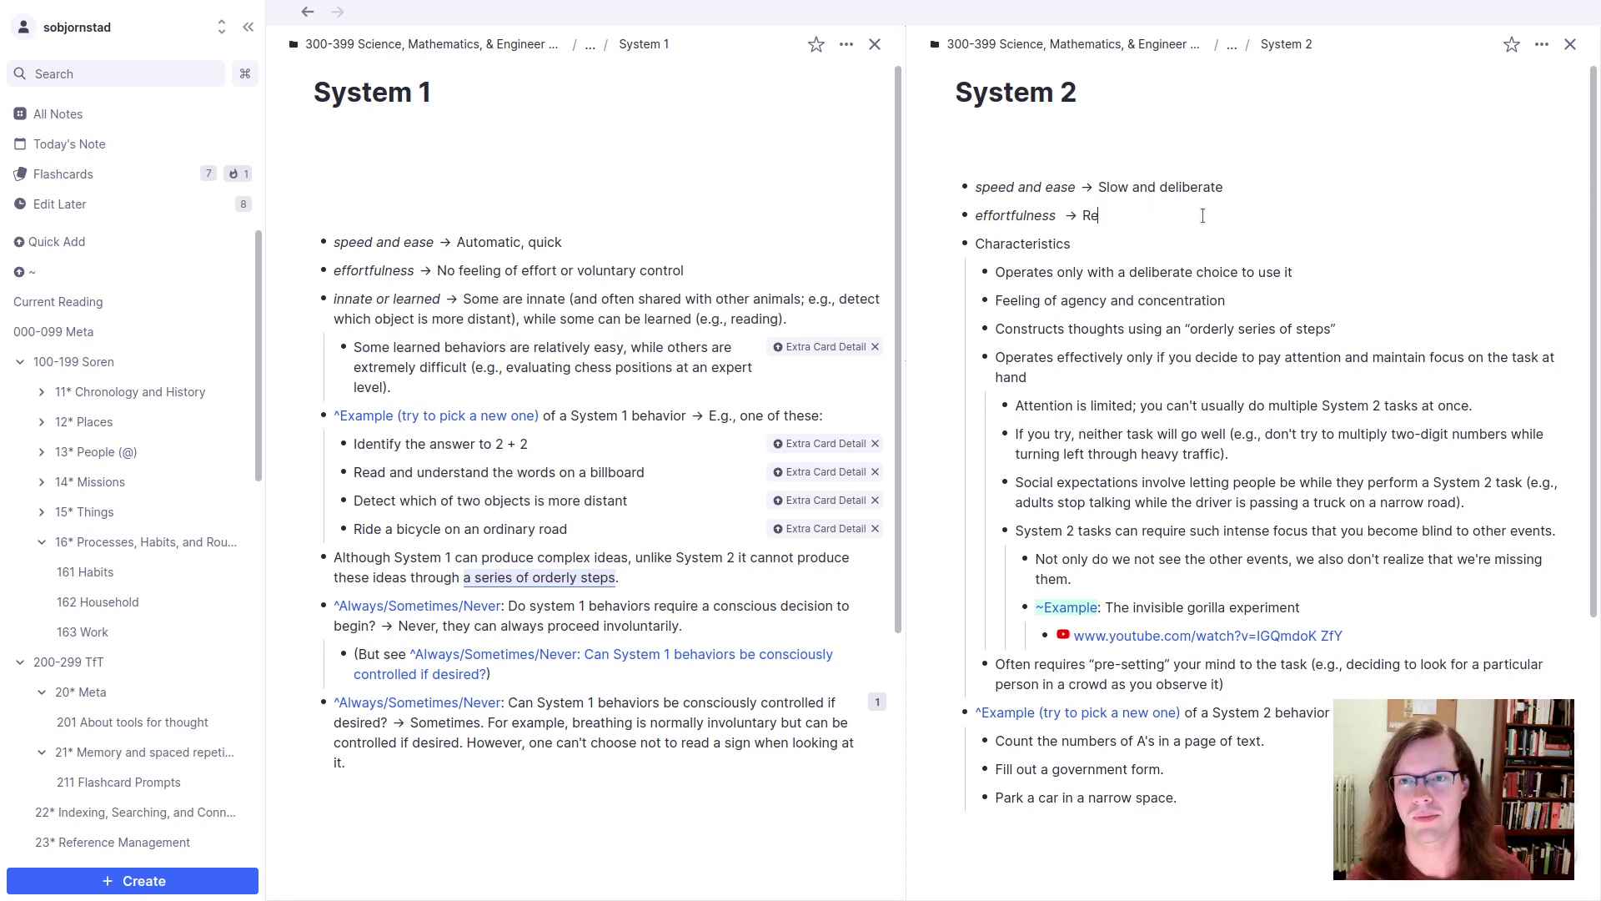
text(quires a deliberate )
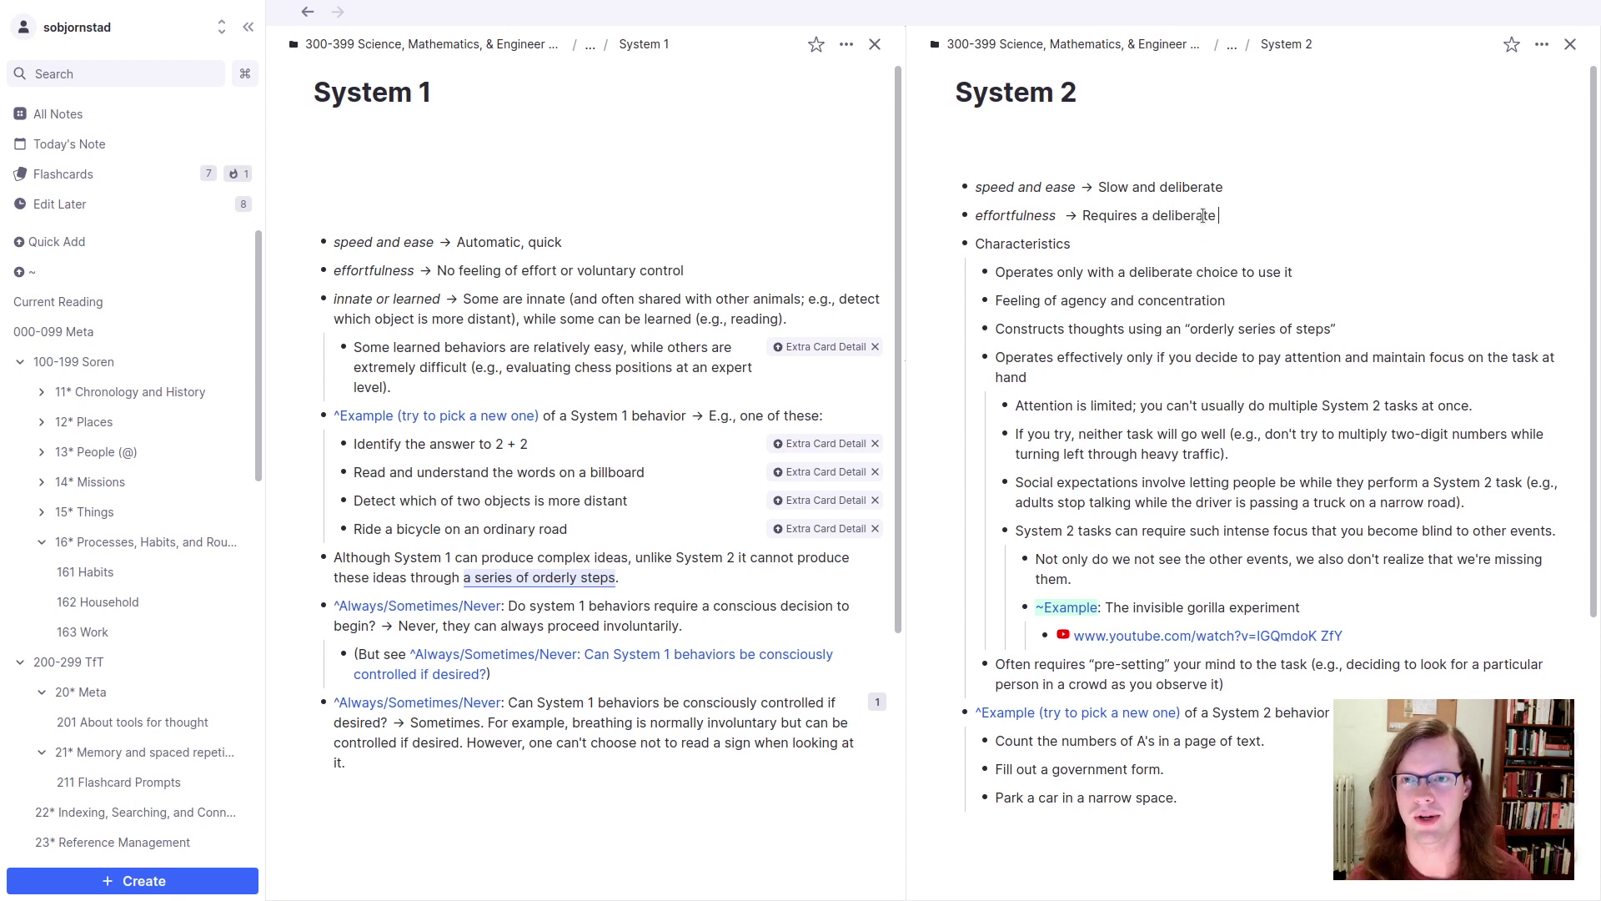
text(chocice and )
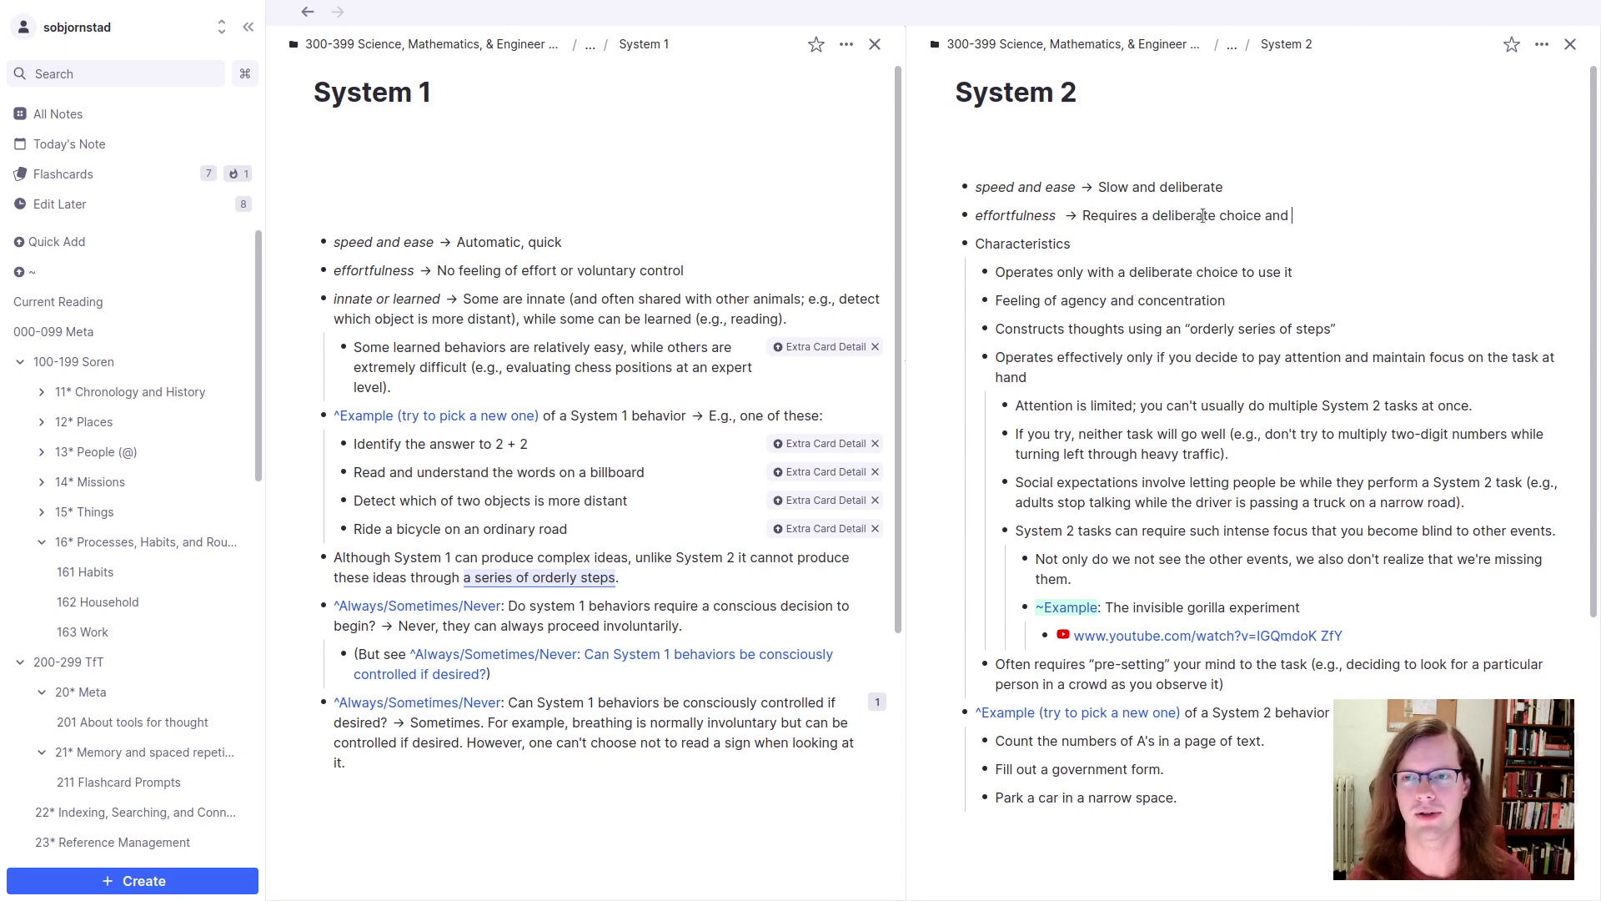
text(concentration)
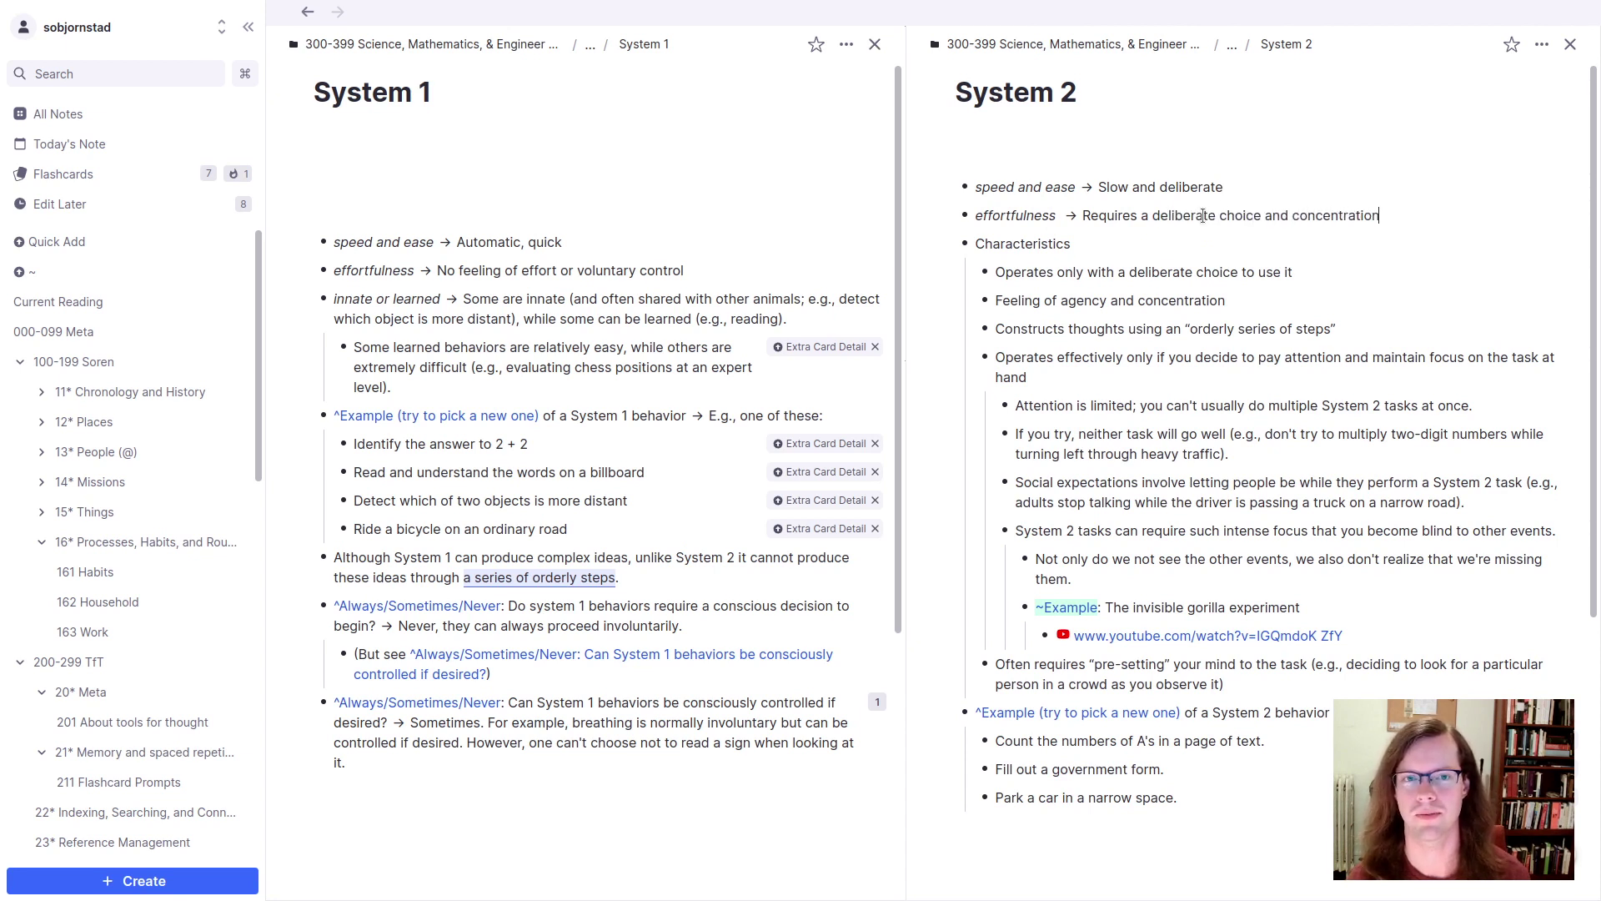
Step: Copy the "a series of orderly steps" cloze sentence from System 1 into a new line below "effortfulness" in System 2
key(Return)
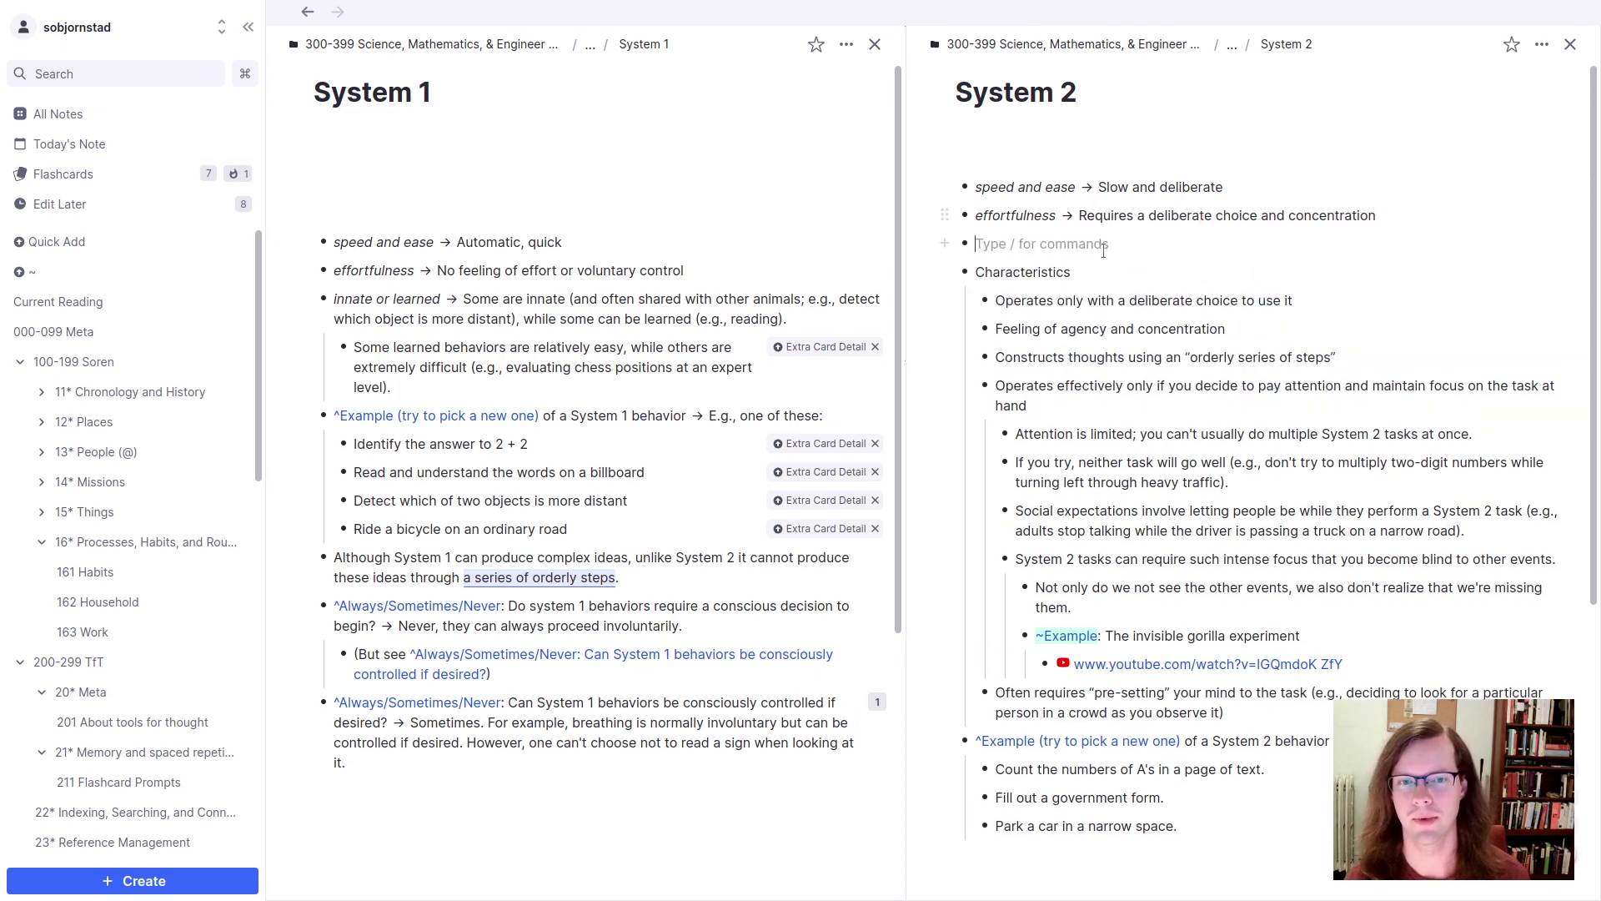
drag(651, 581, 336, 557)
key(super+c)
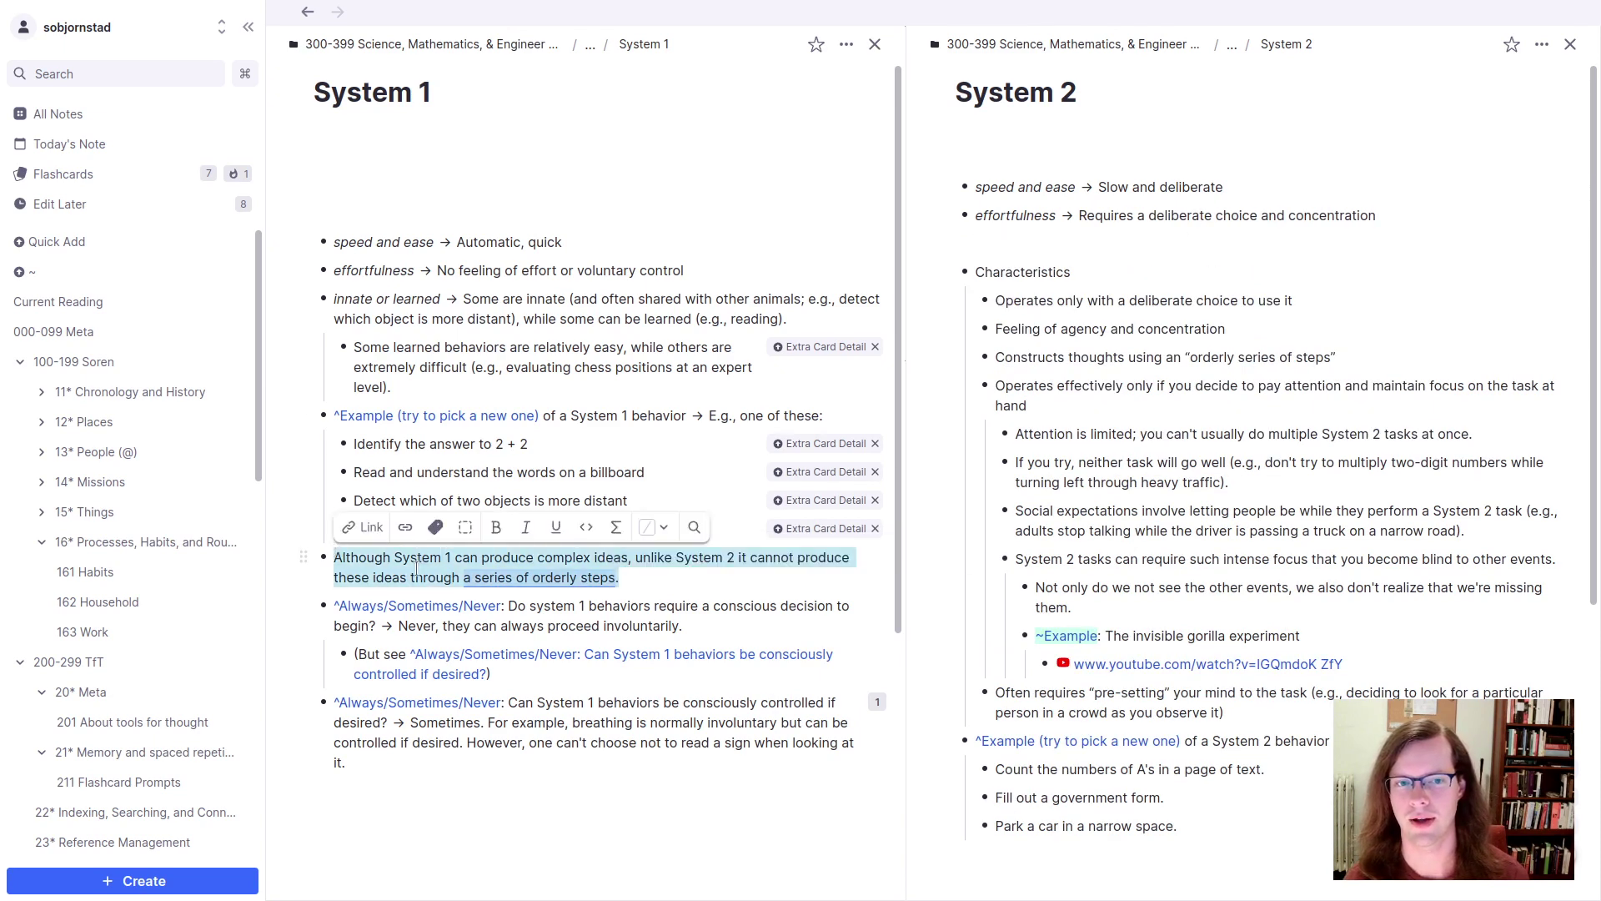
click(1186, 240)
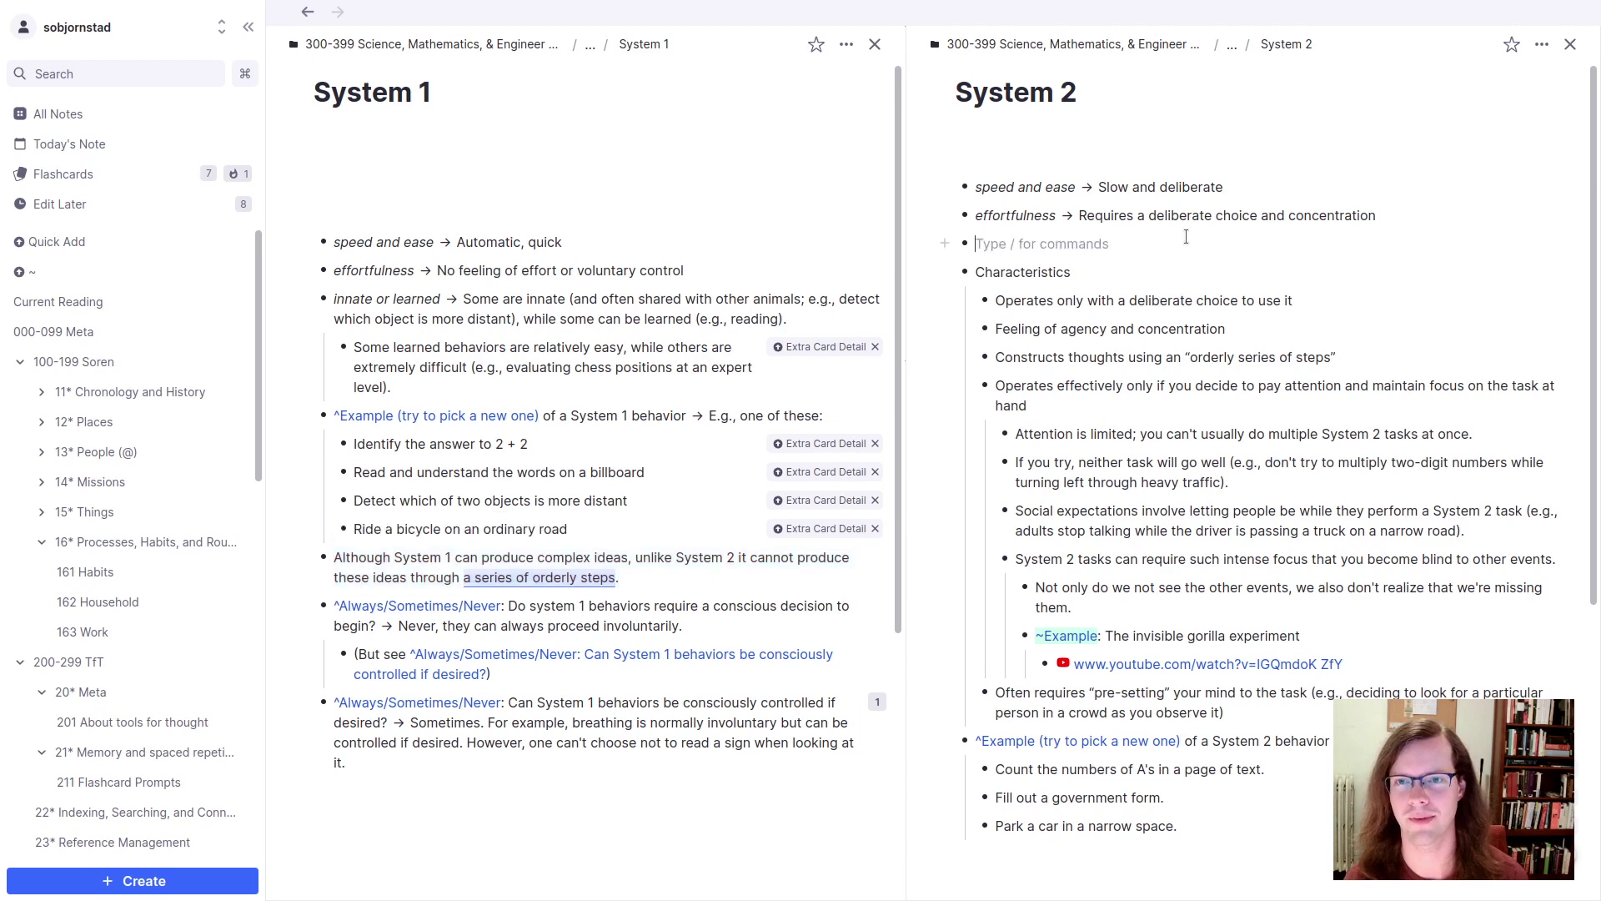
key(super+v)
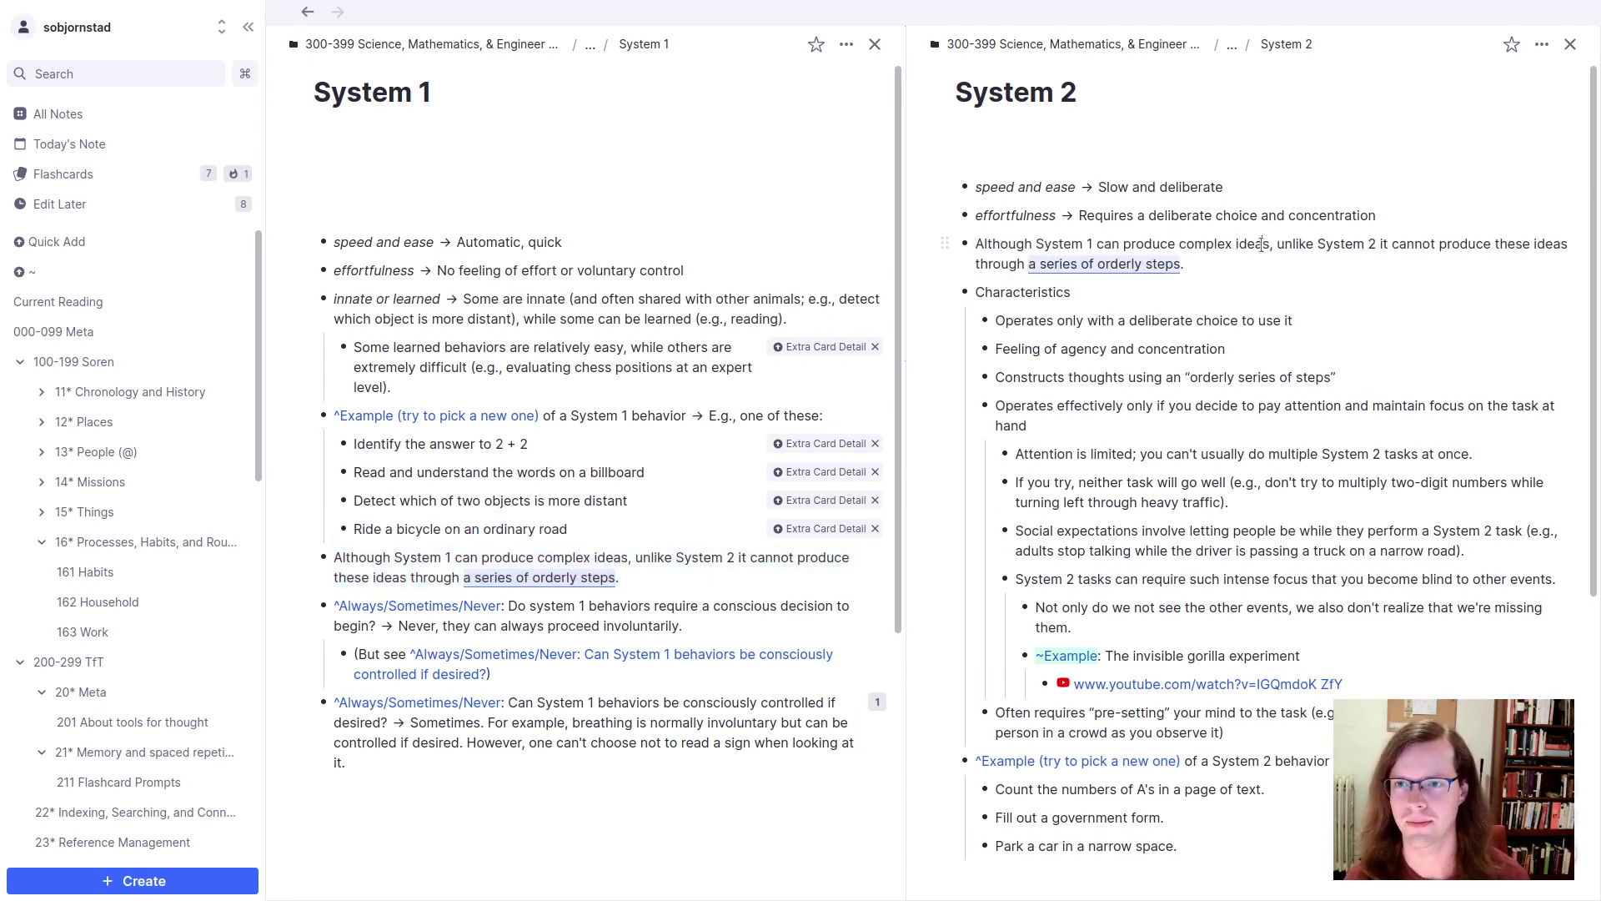
Step: Reword the opening of the copied sentence to "Unlike System 1, System 2"
key(super+shift+Left)
text(Unlike System 1)
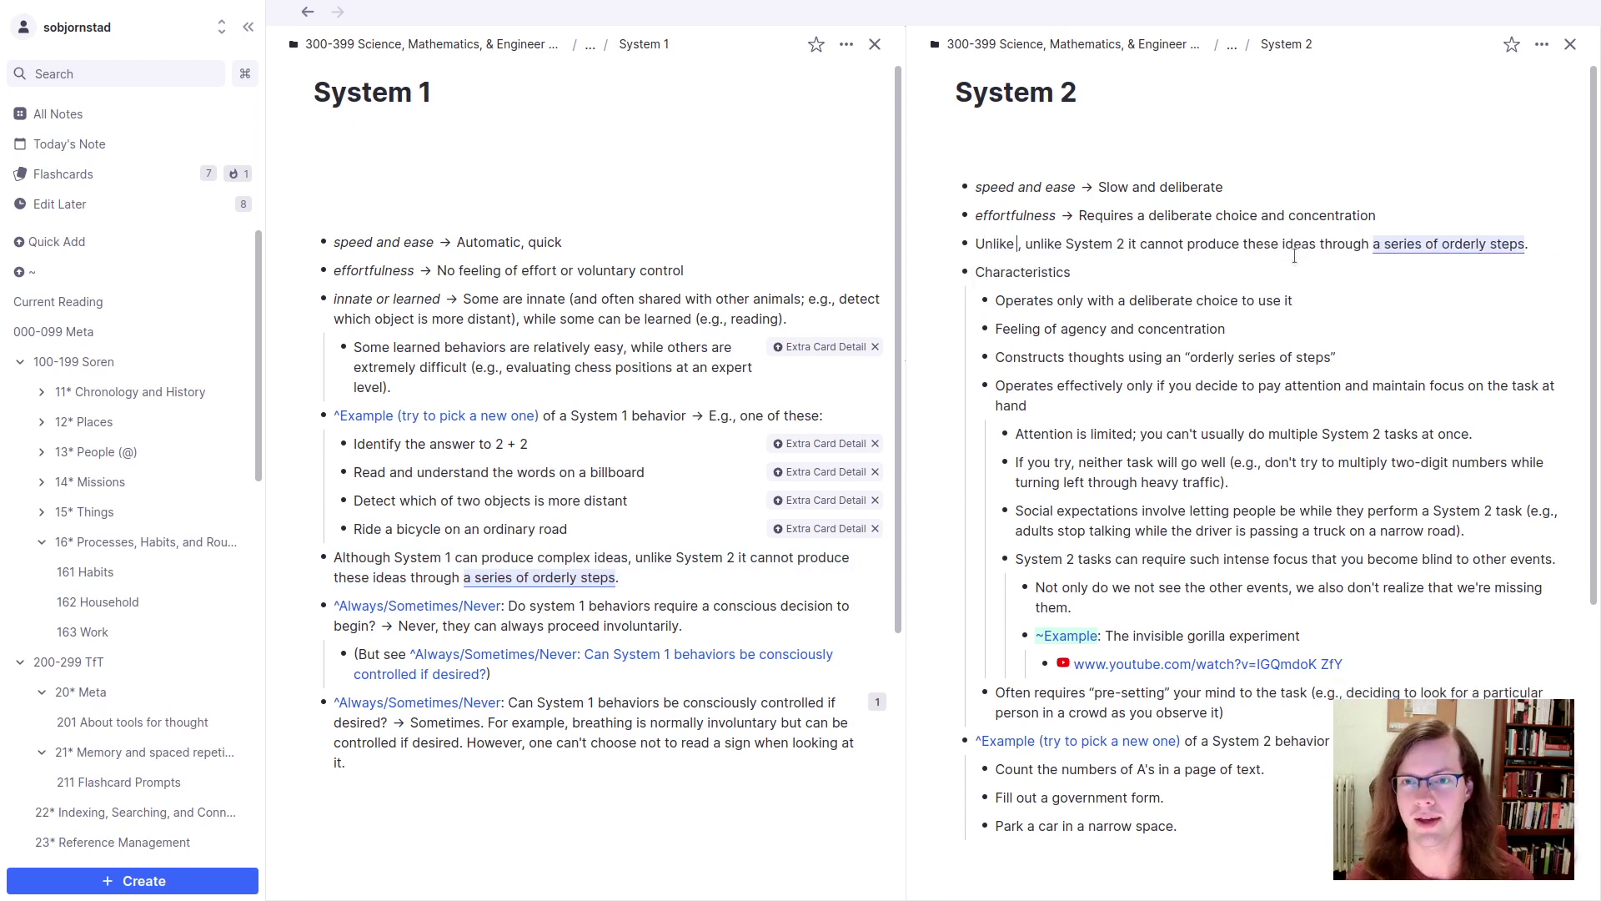
key(alt+Right)
key(alt+BackSpace)
key(Delete)
key(alt+Right)
key(alt+Right)
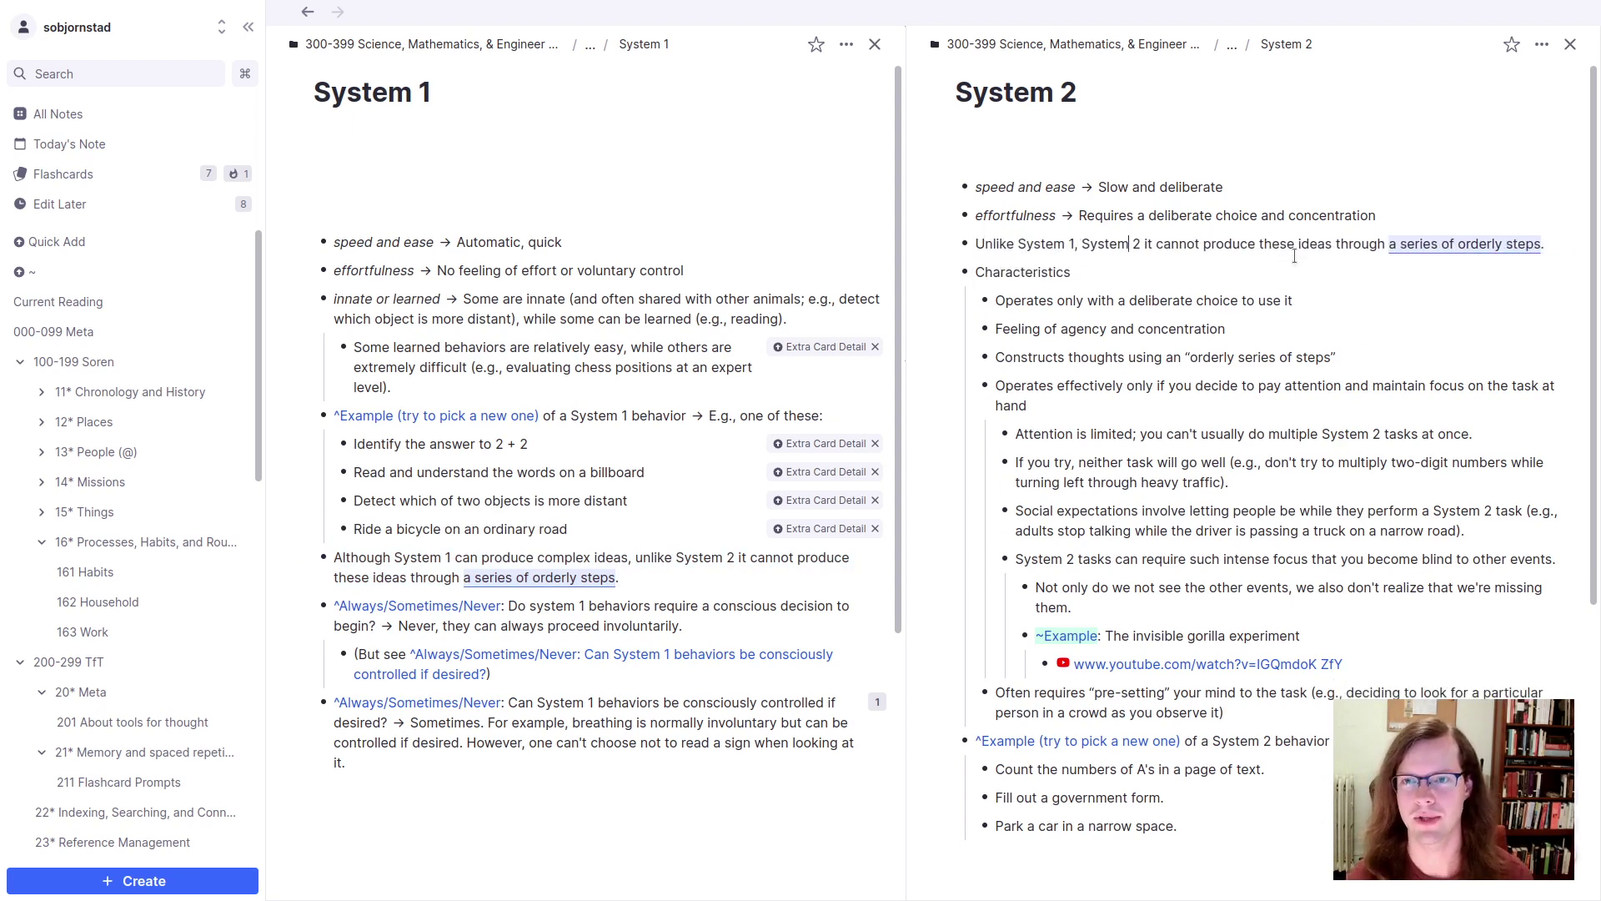
Step: Replace "it cannot produce these ideas through" in the copied sentence with "is capable of producing results using"
text(is co)
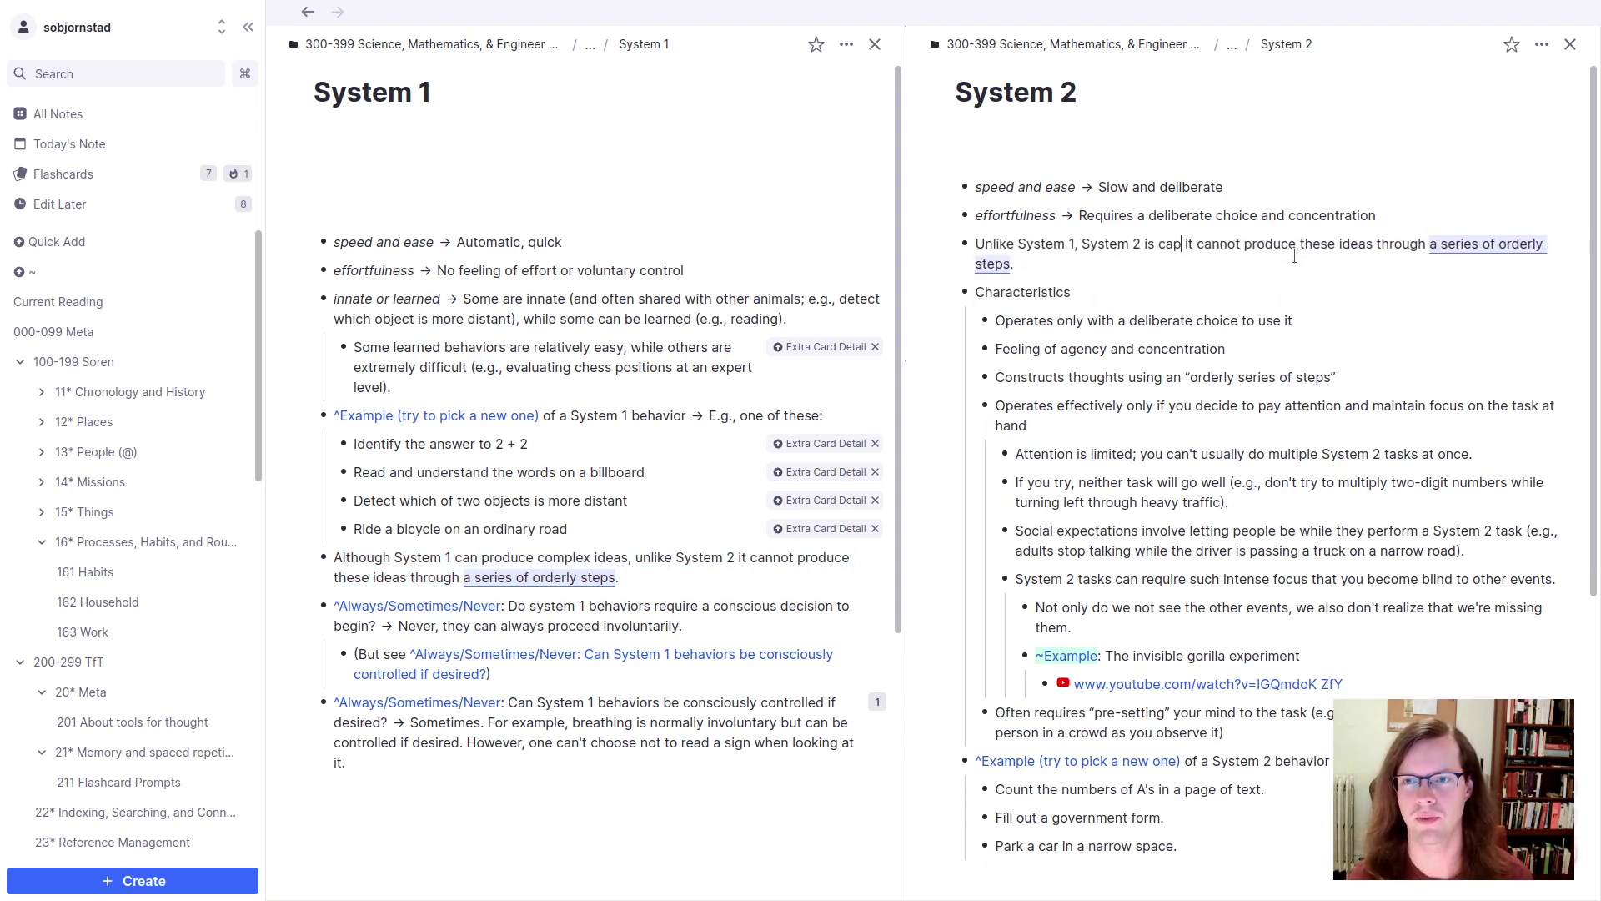
text(pable of )
text(producing result)
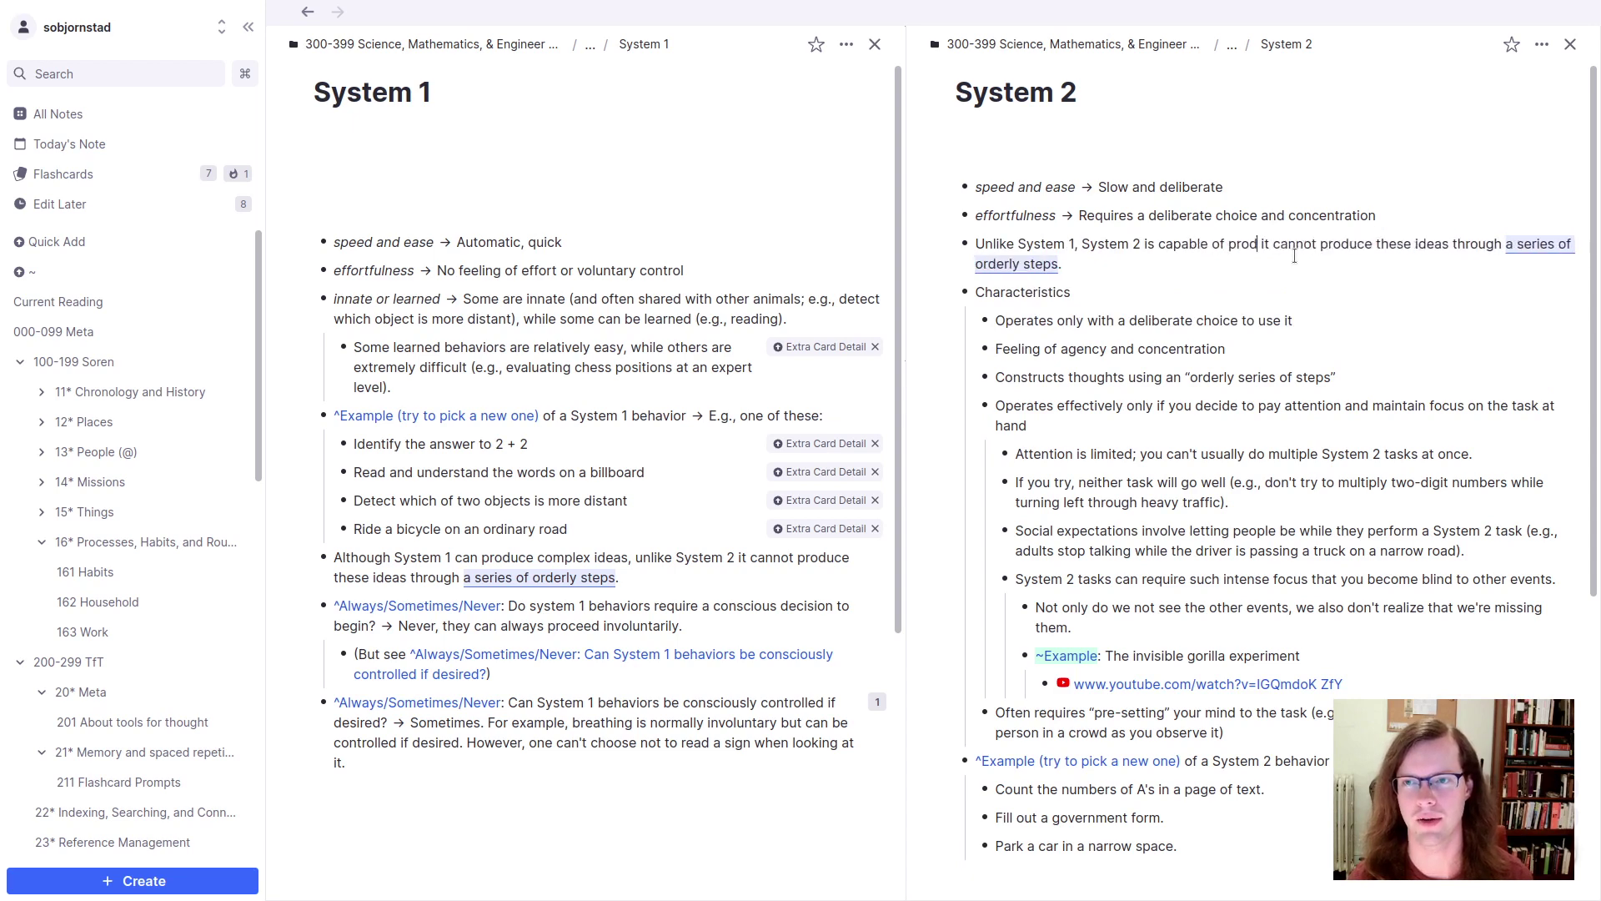
text(s using)
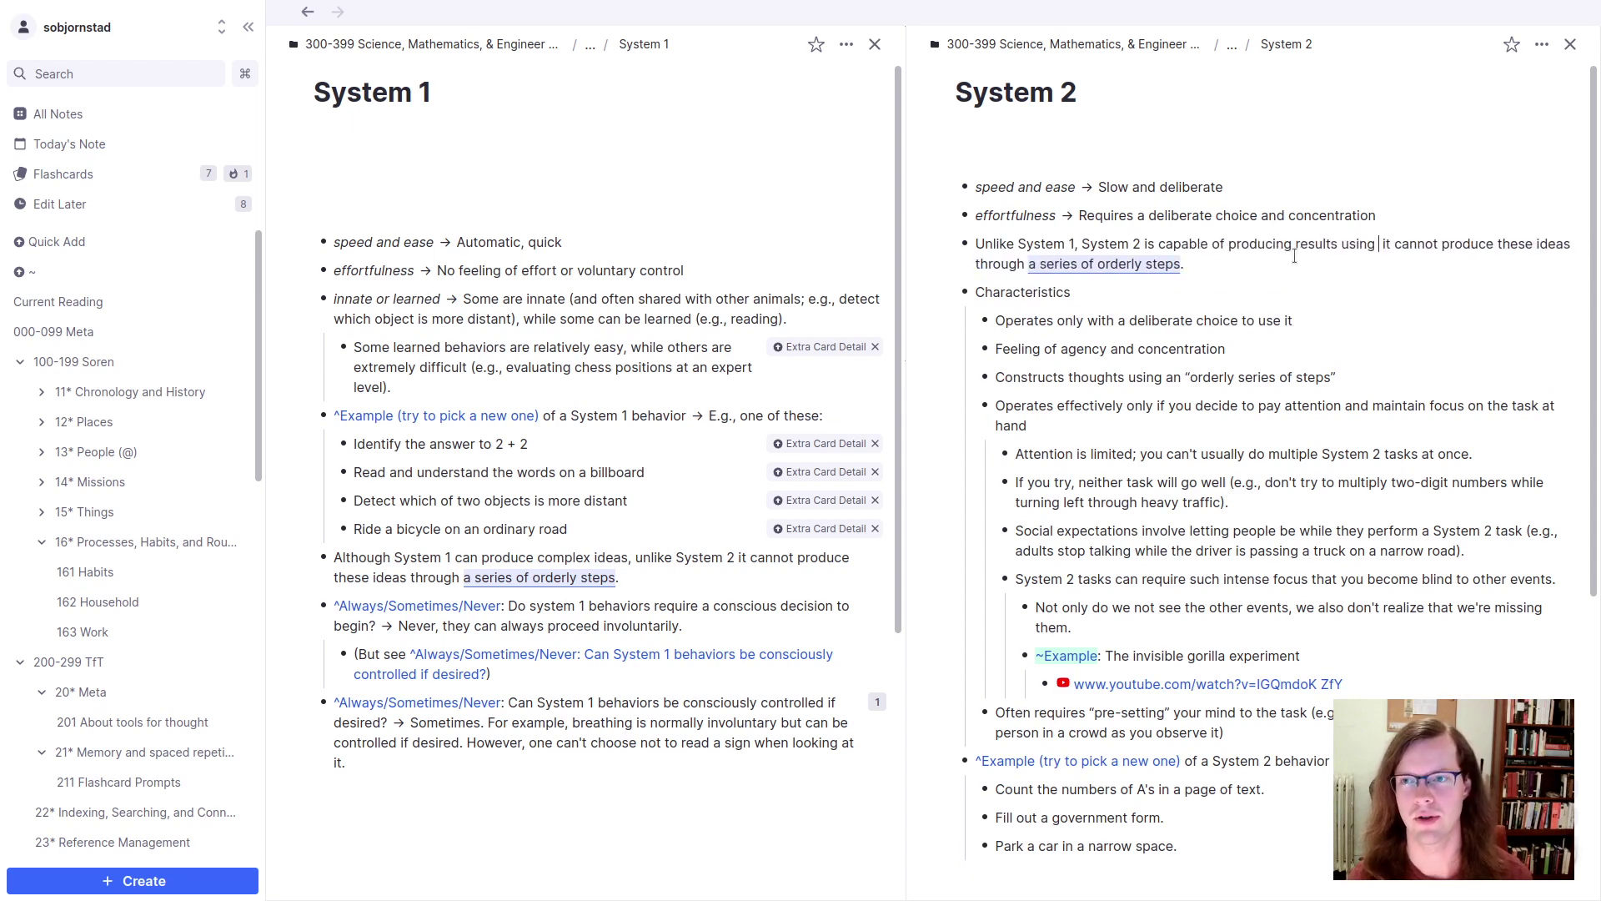
key(shift+Down)
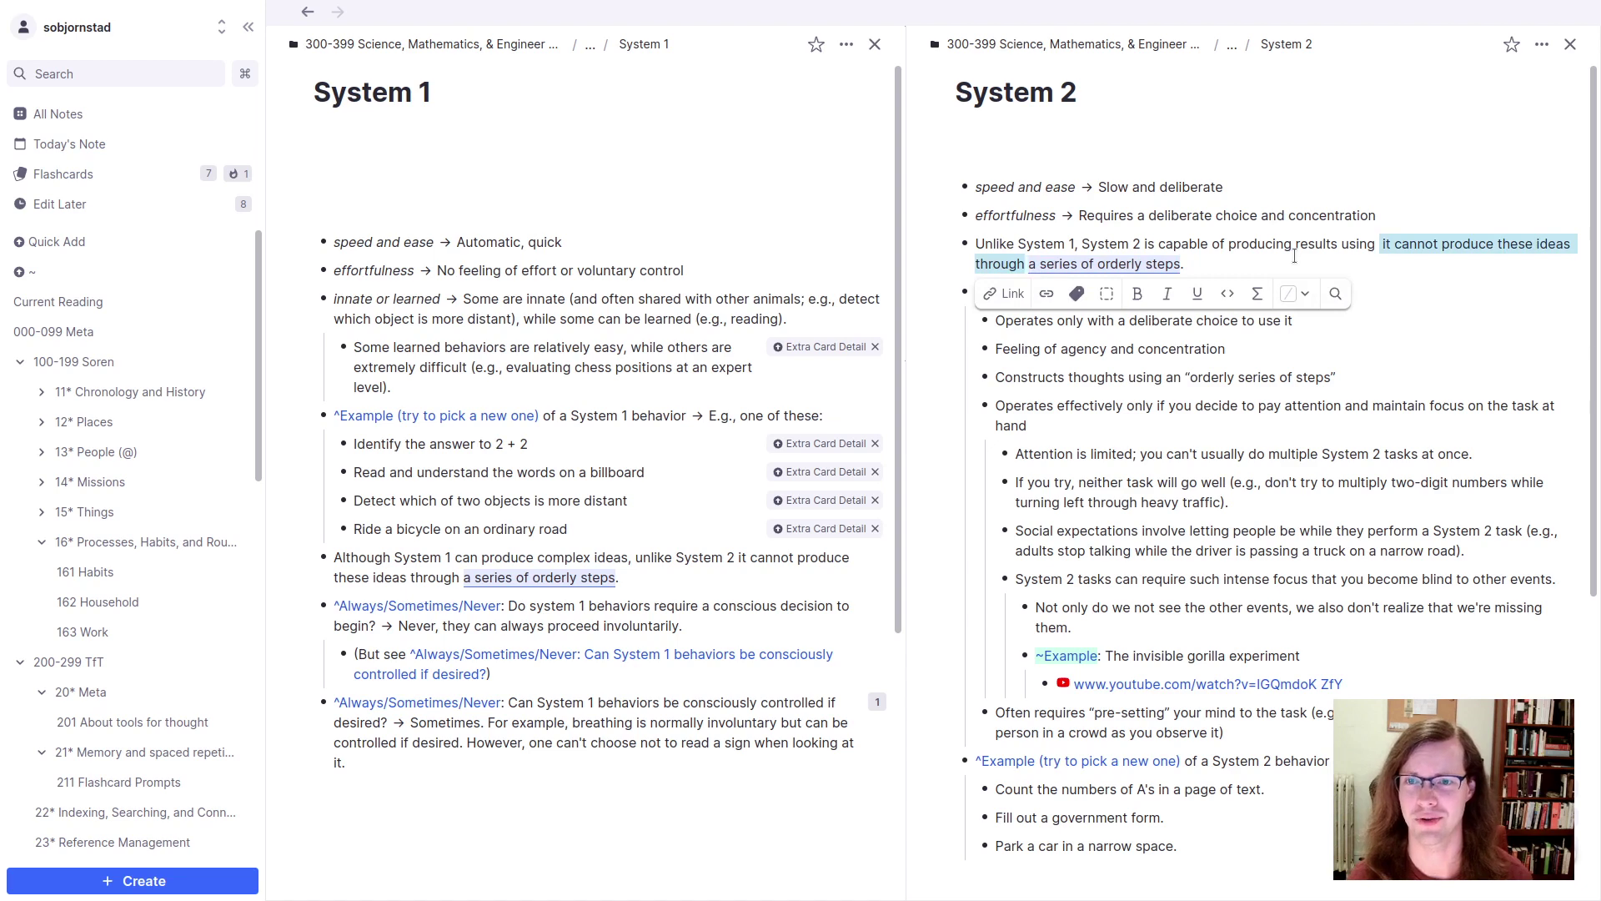
key(BackSpace)
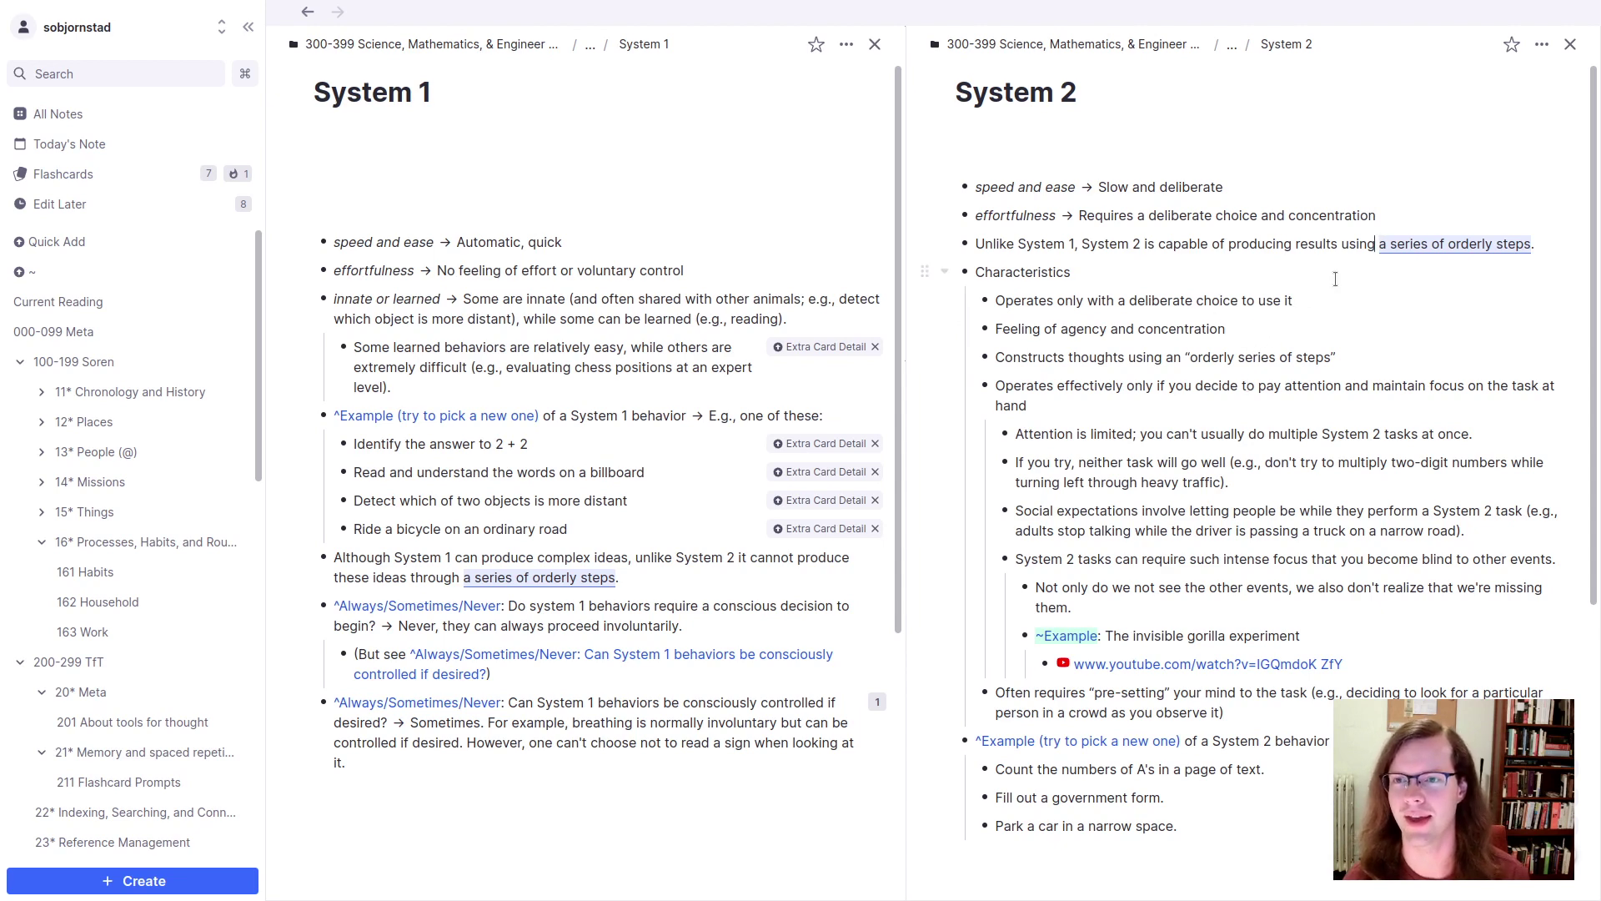
Step: Turn the sentence into a question card ending "using what thought process?" with the answer "A series of orderly steps.", replacing the cloze
text(what)
text( thought process ->)
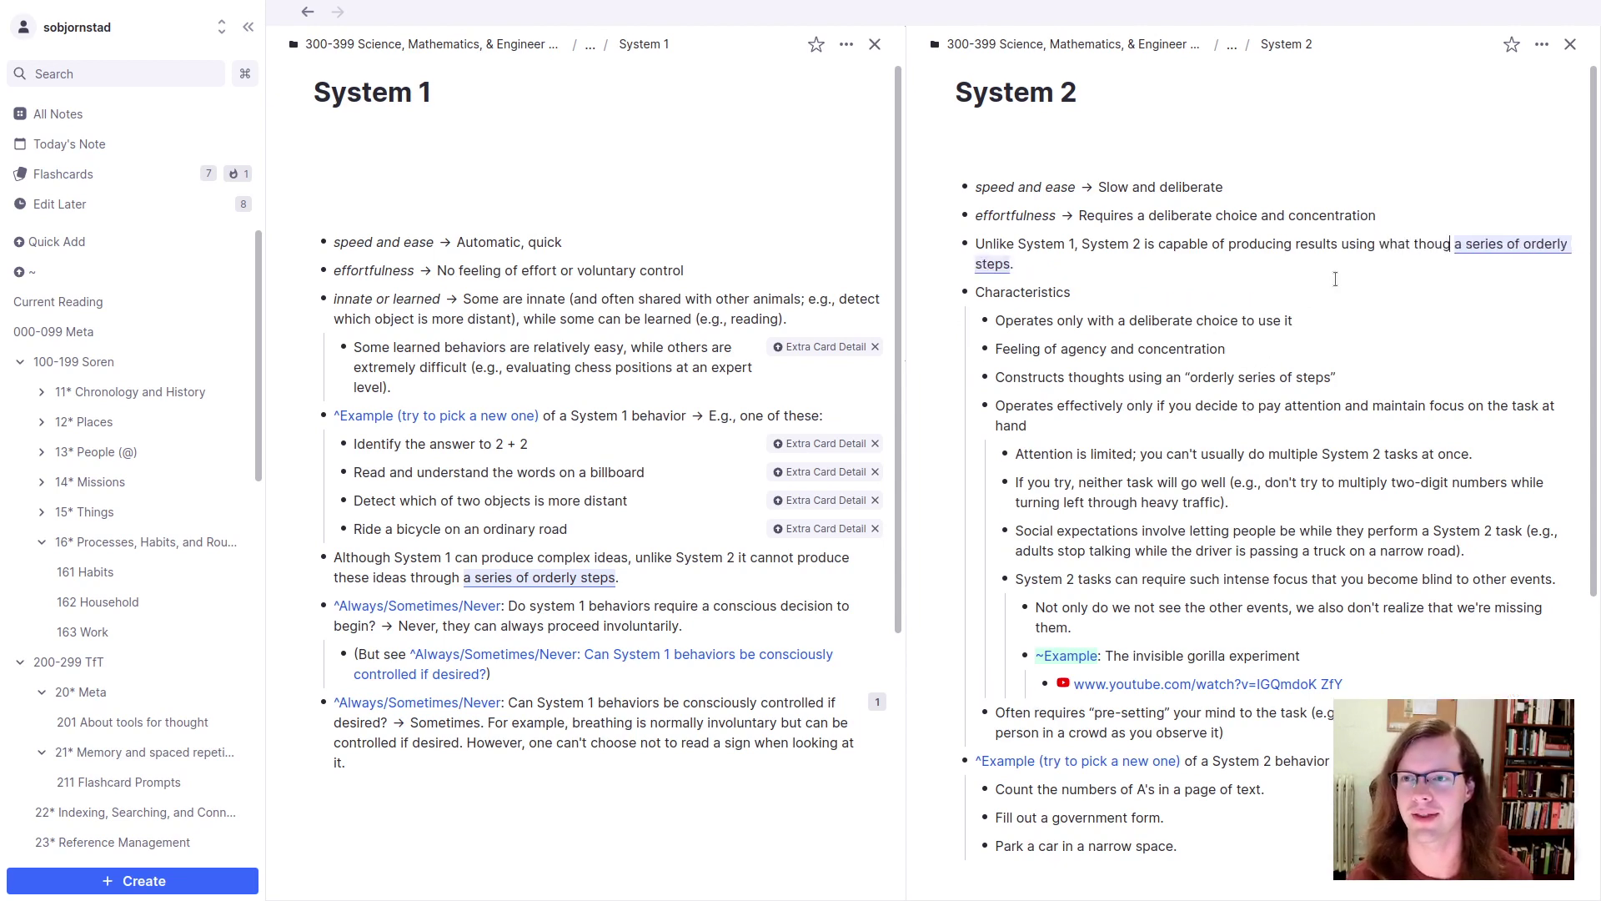
key(BackSpace)
key(BackSpace)
key(BackSpace)
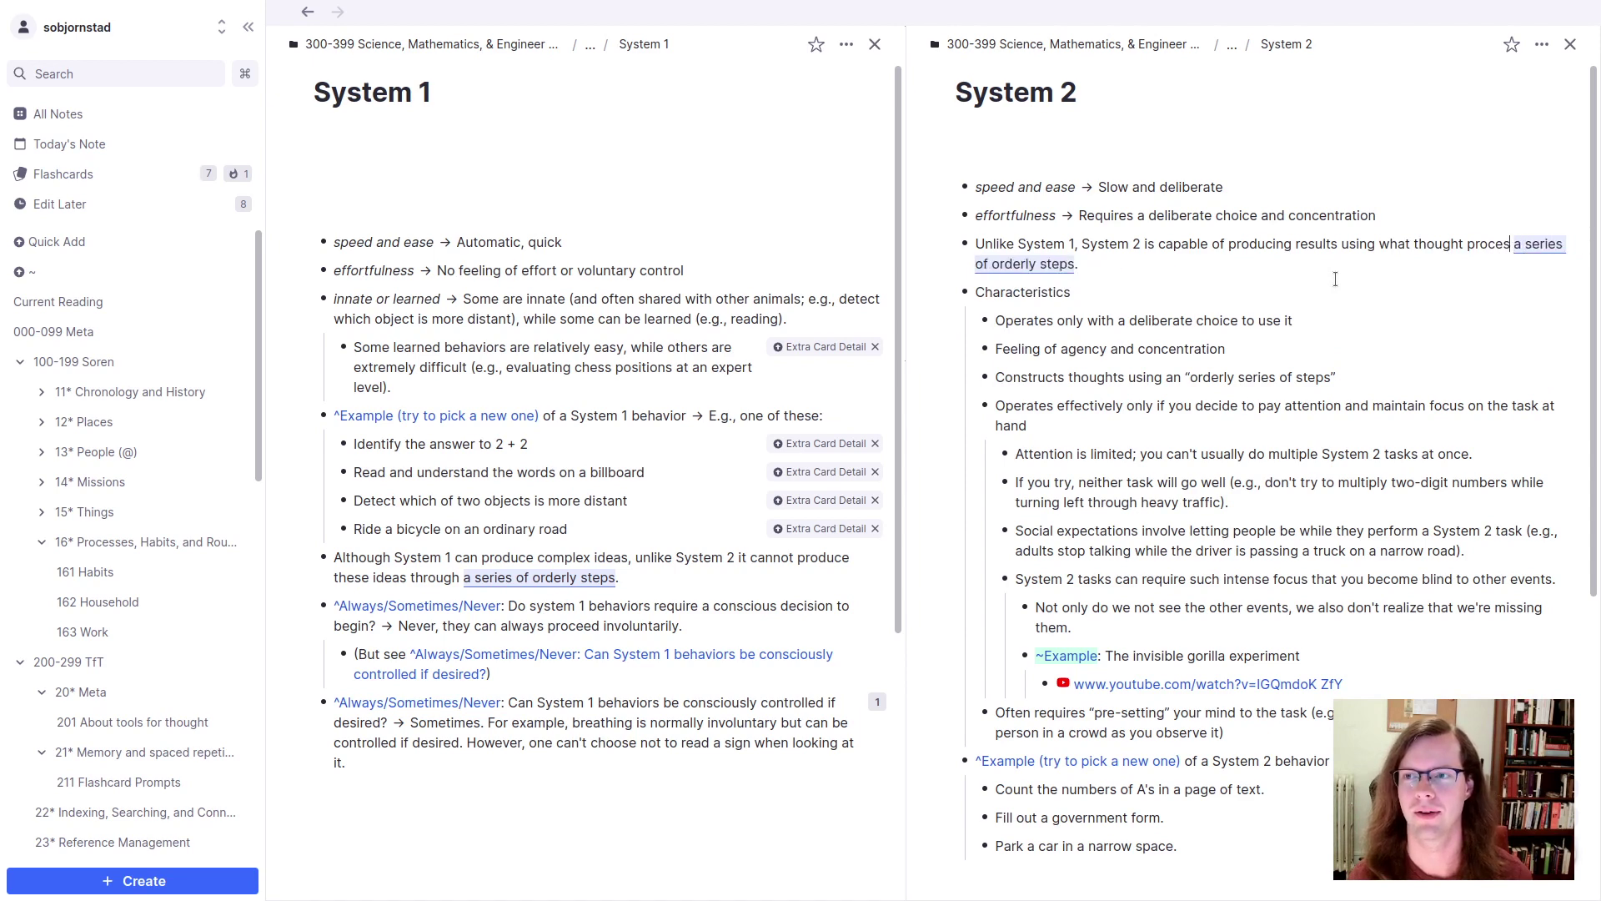
text(? -> )
text(A series of orderly s)
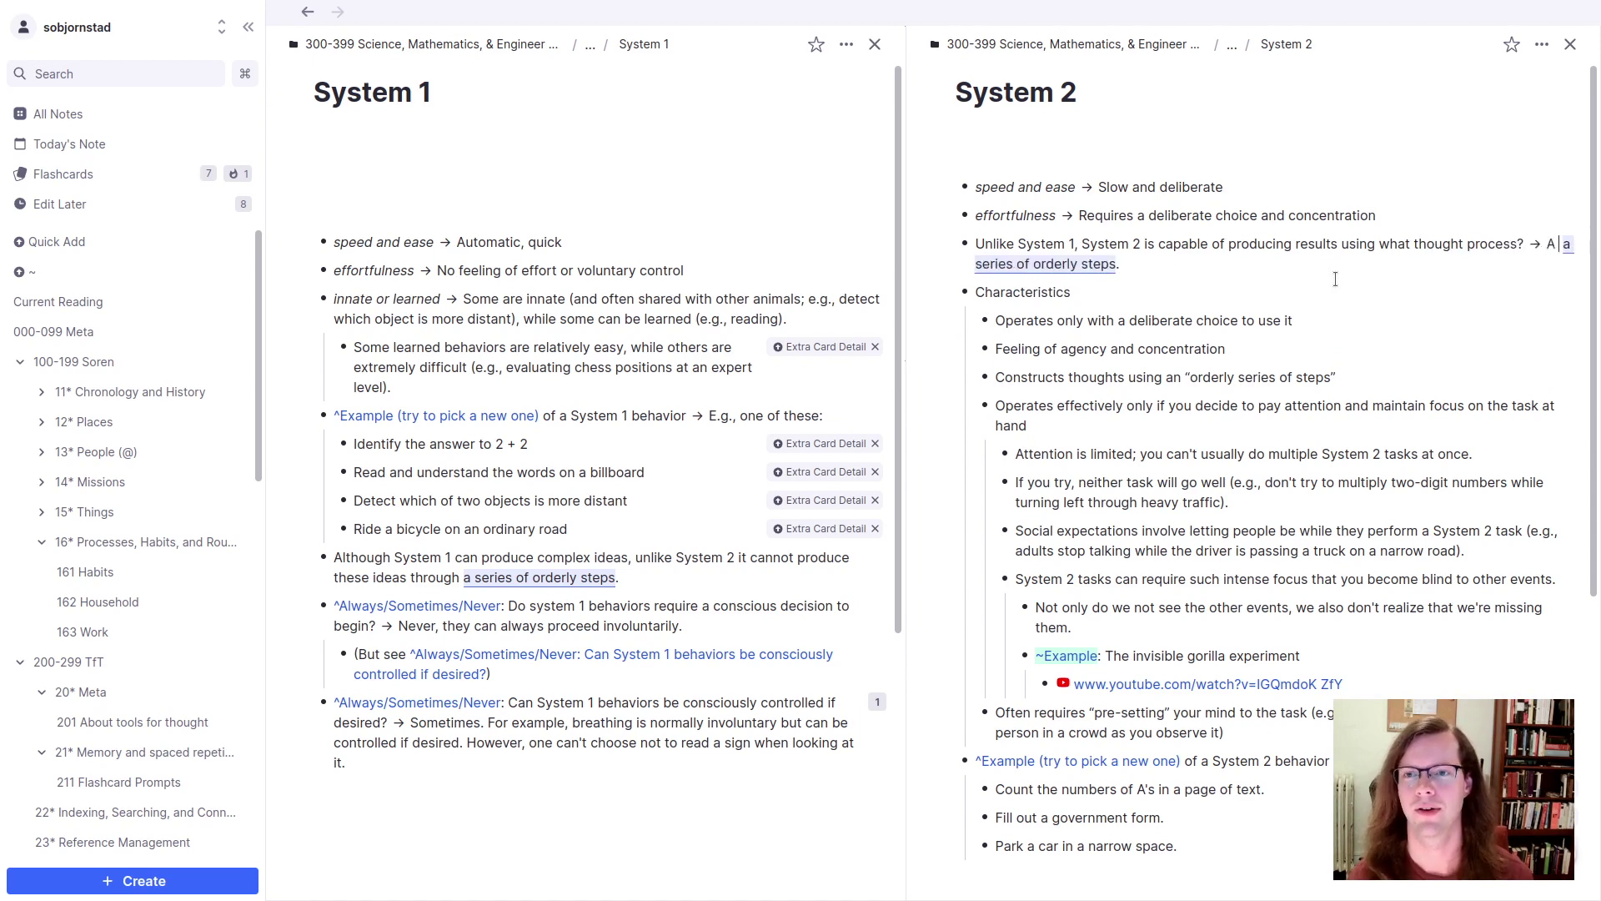
text(teps.)
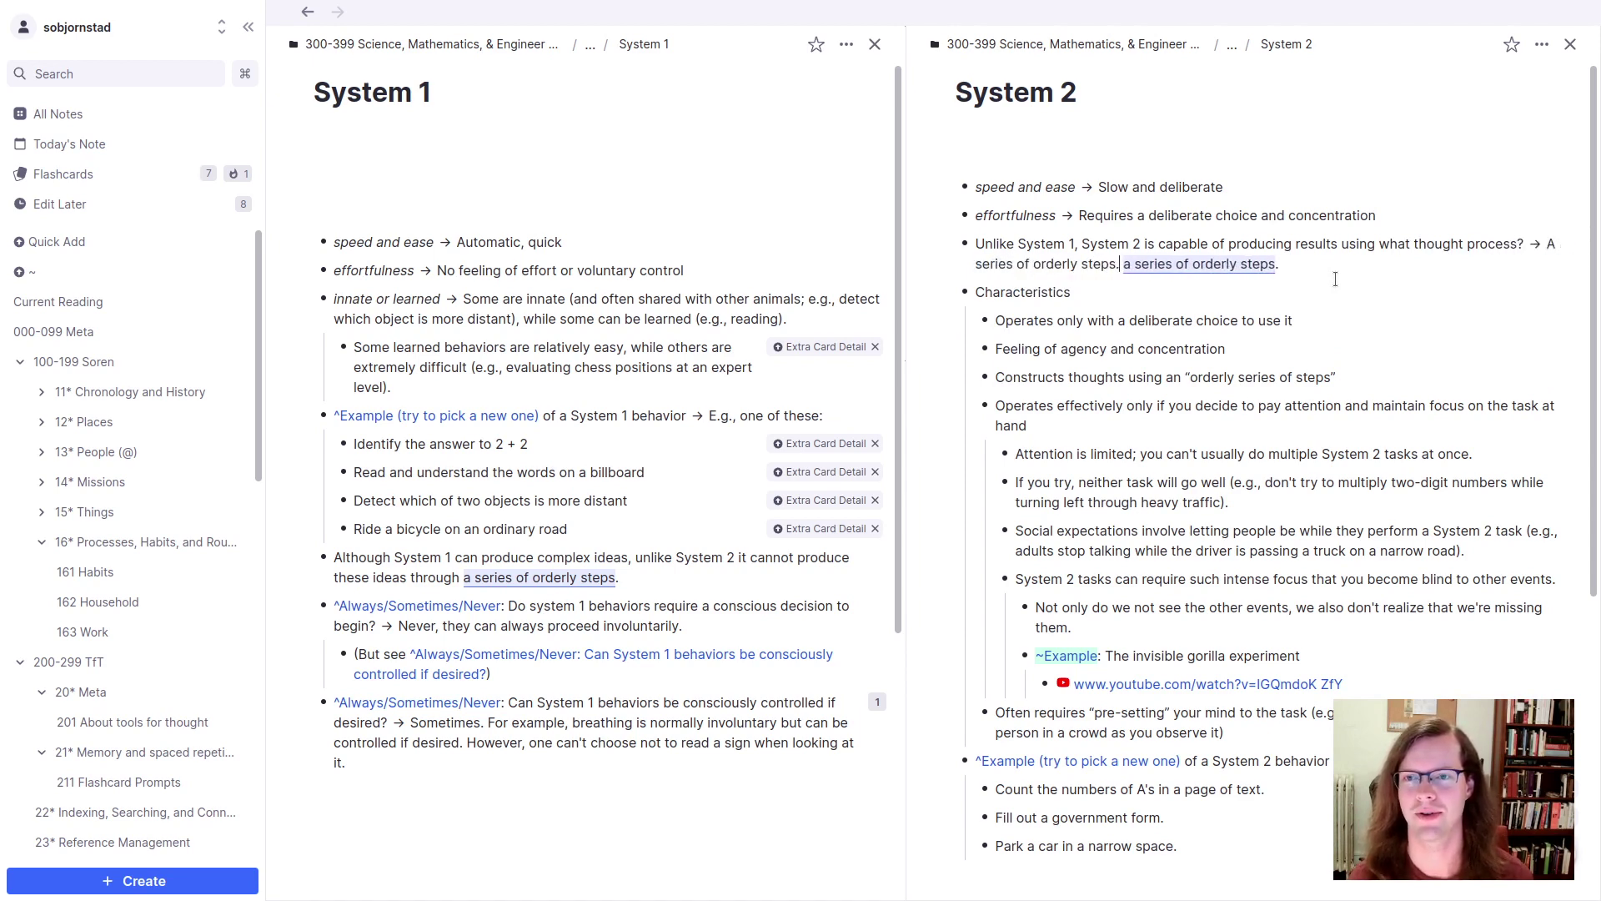
key(Delete)
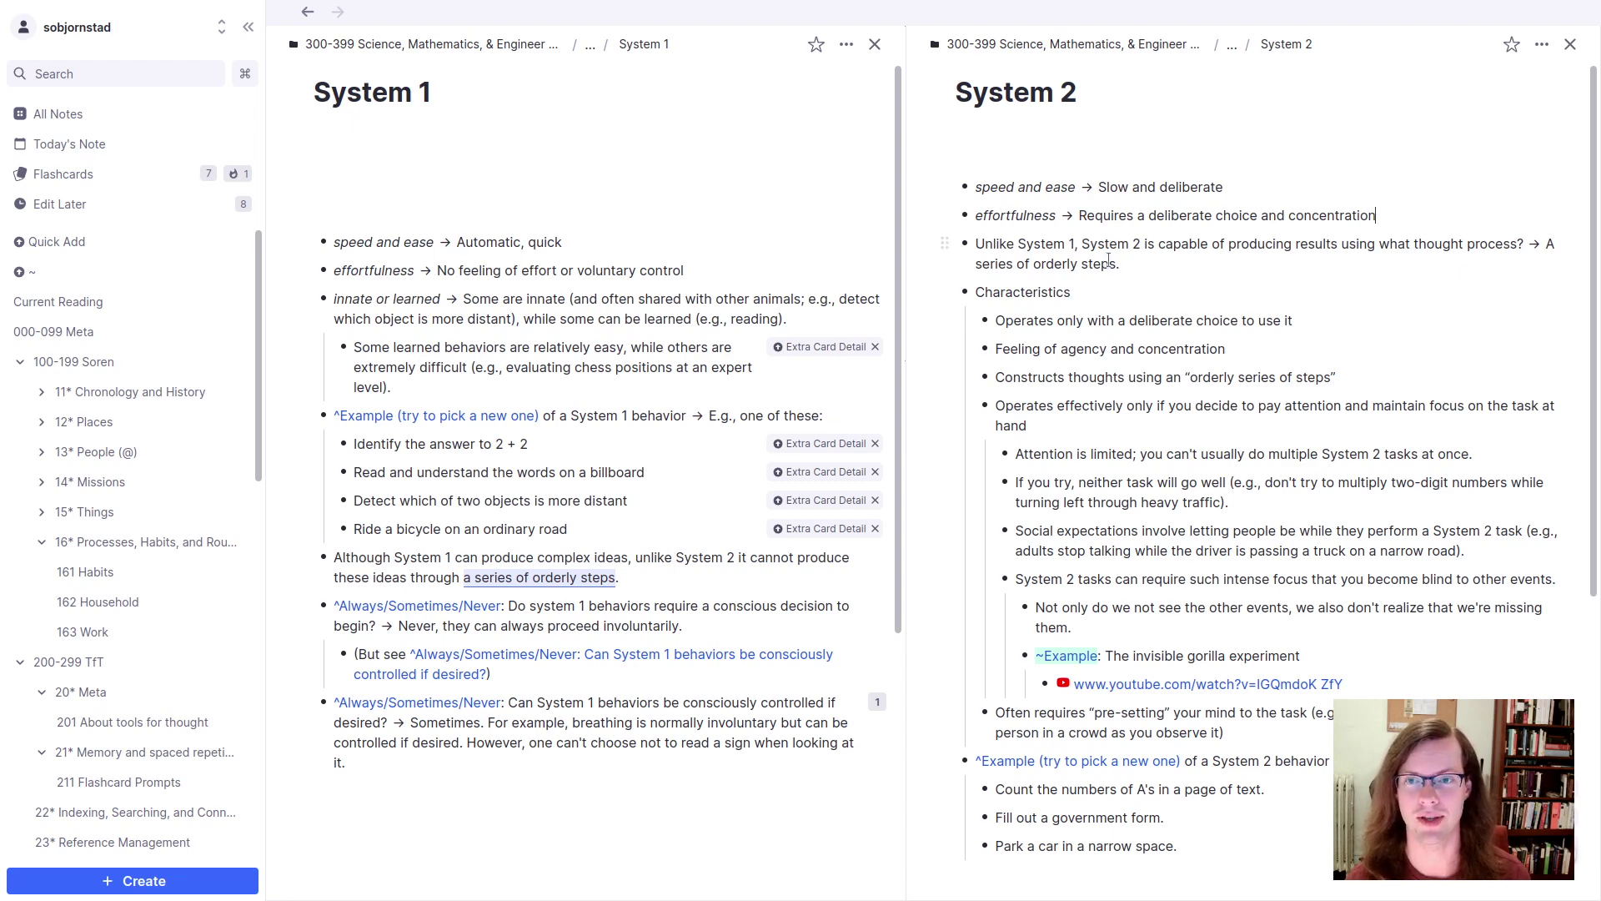
Step: Add a line below "effortfulness" in System 2 asking "A series of orderly steps is characteristic of which system?"
click(977, 244)
key(Return)
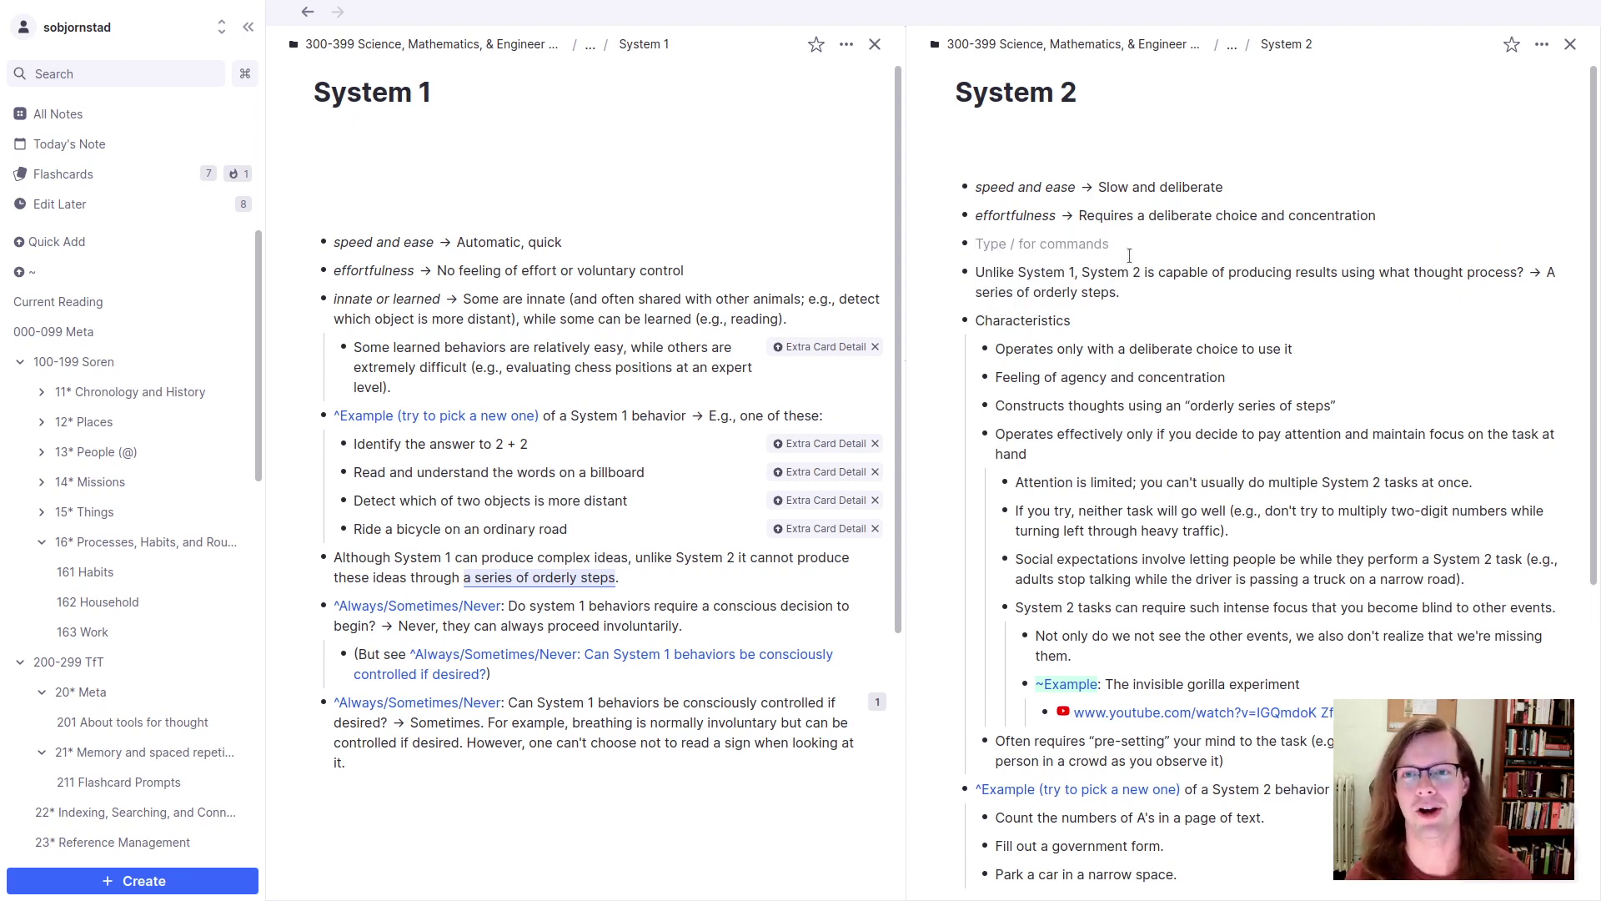
text(A series of orde)
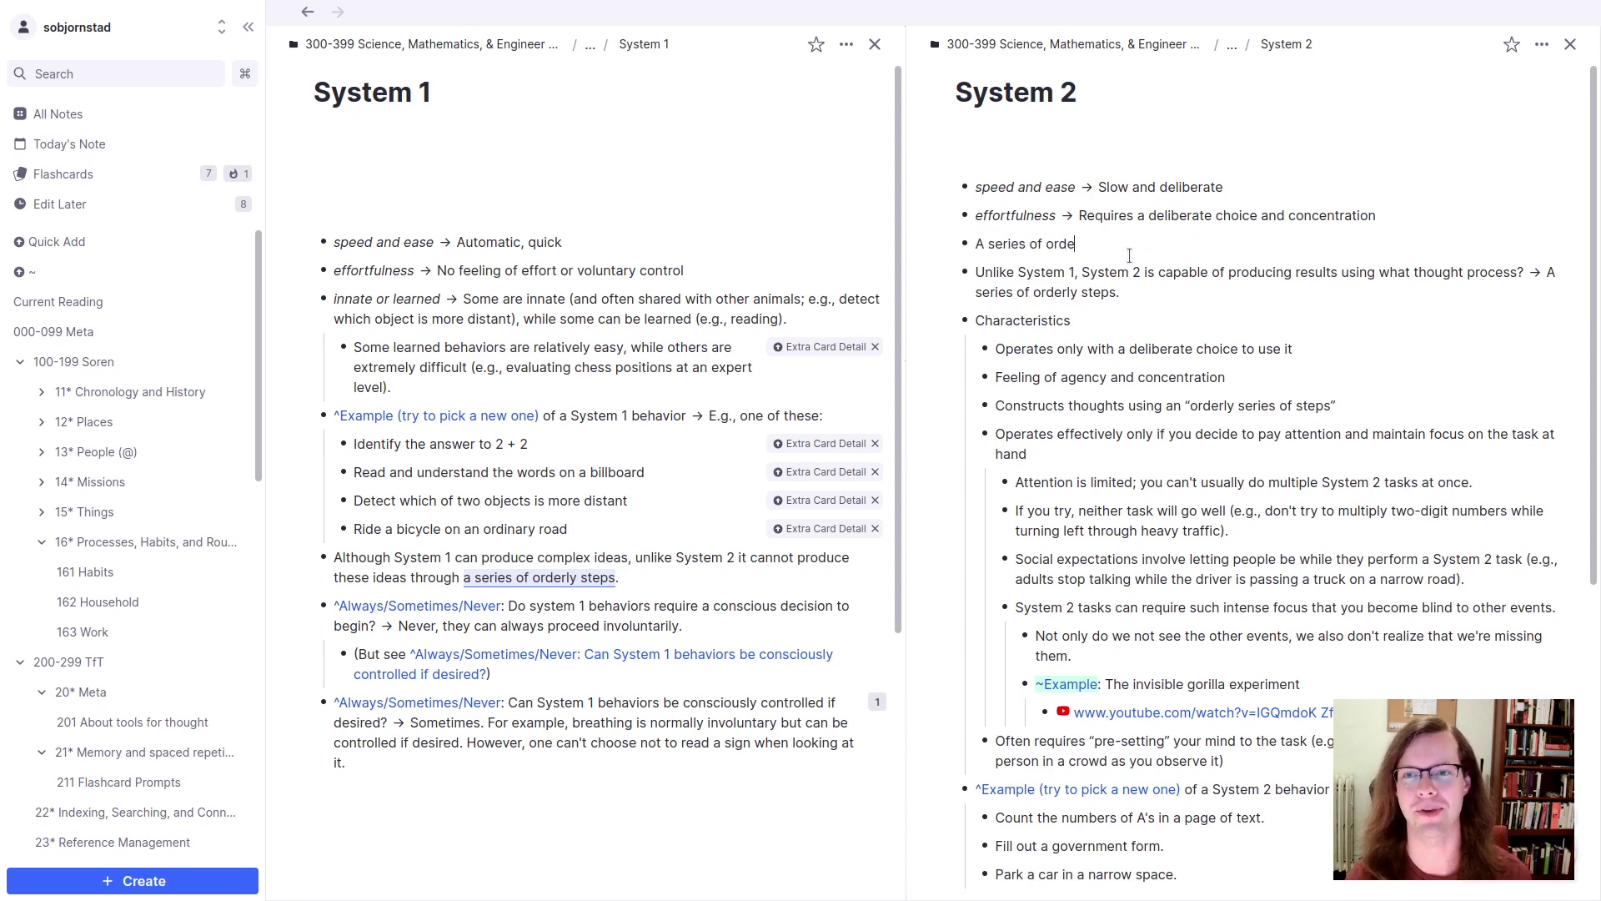
text(rly steps.)
key(BackSpace)
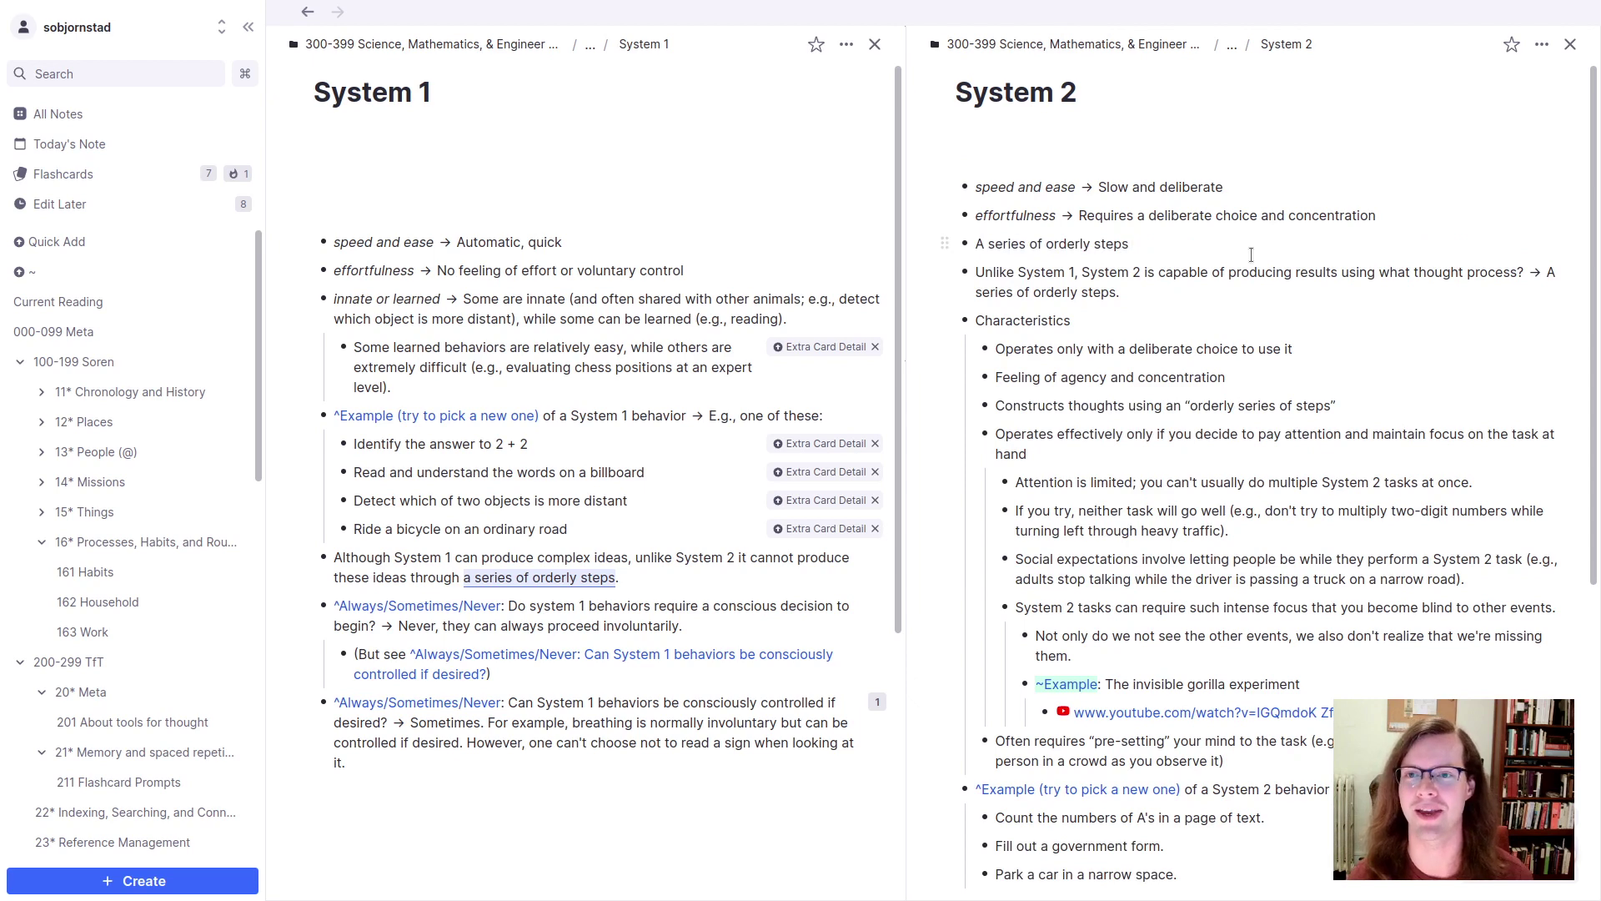
text(is charac)
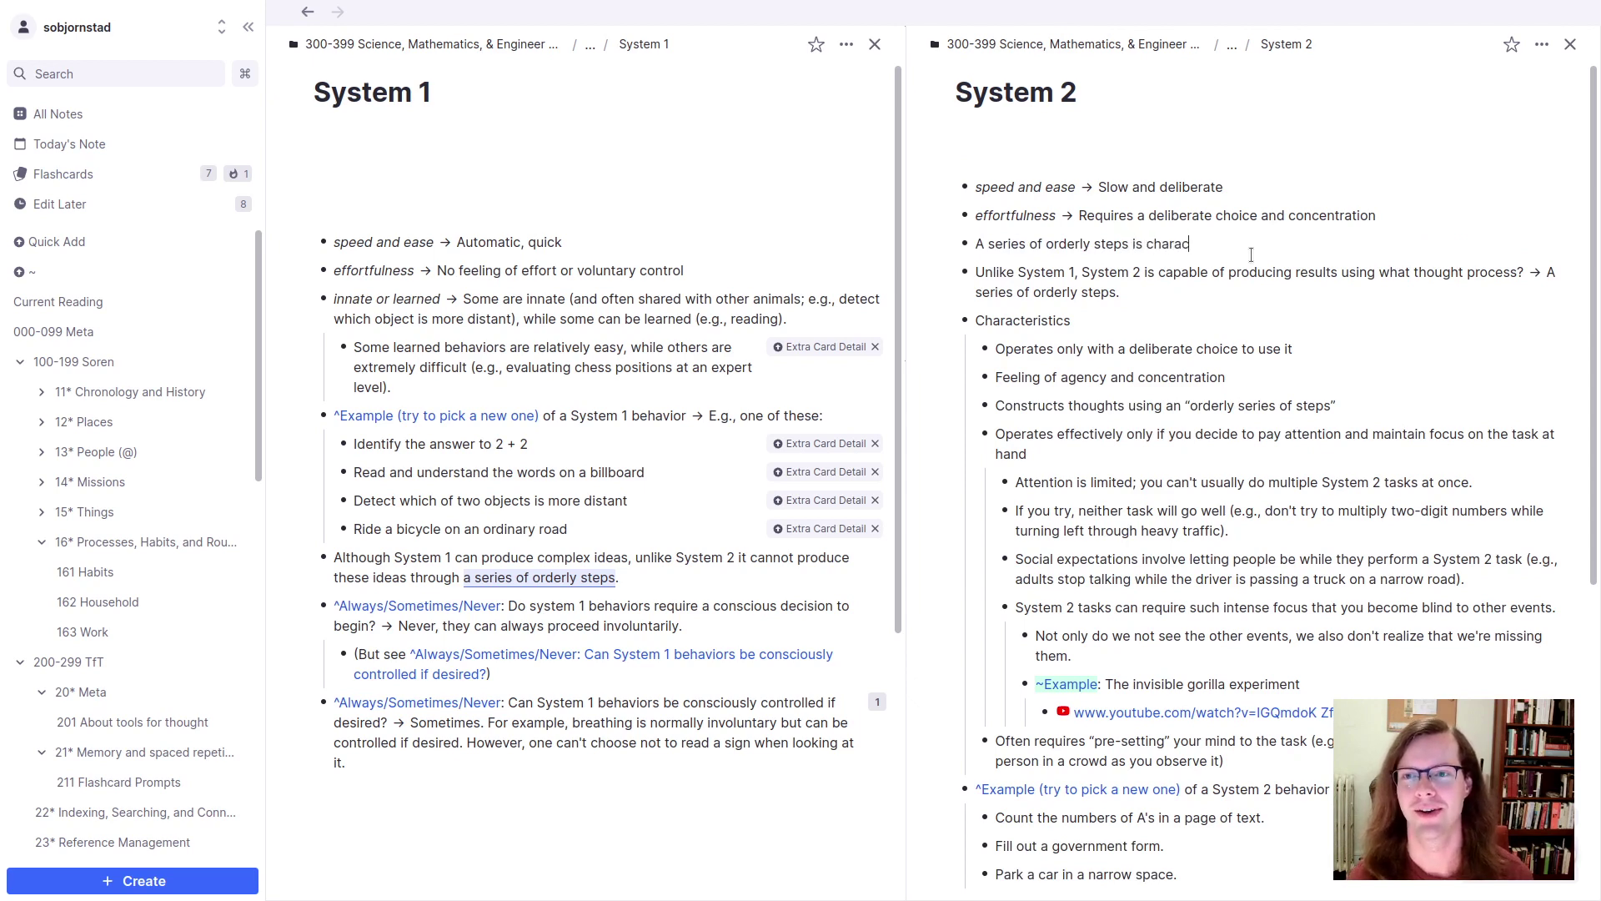
text(teristic of which sy)
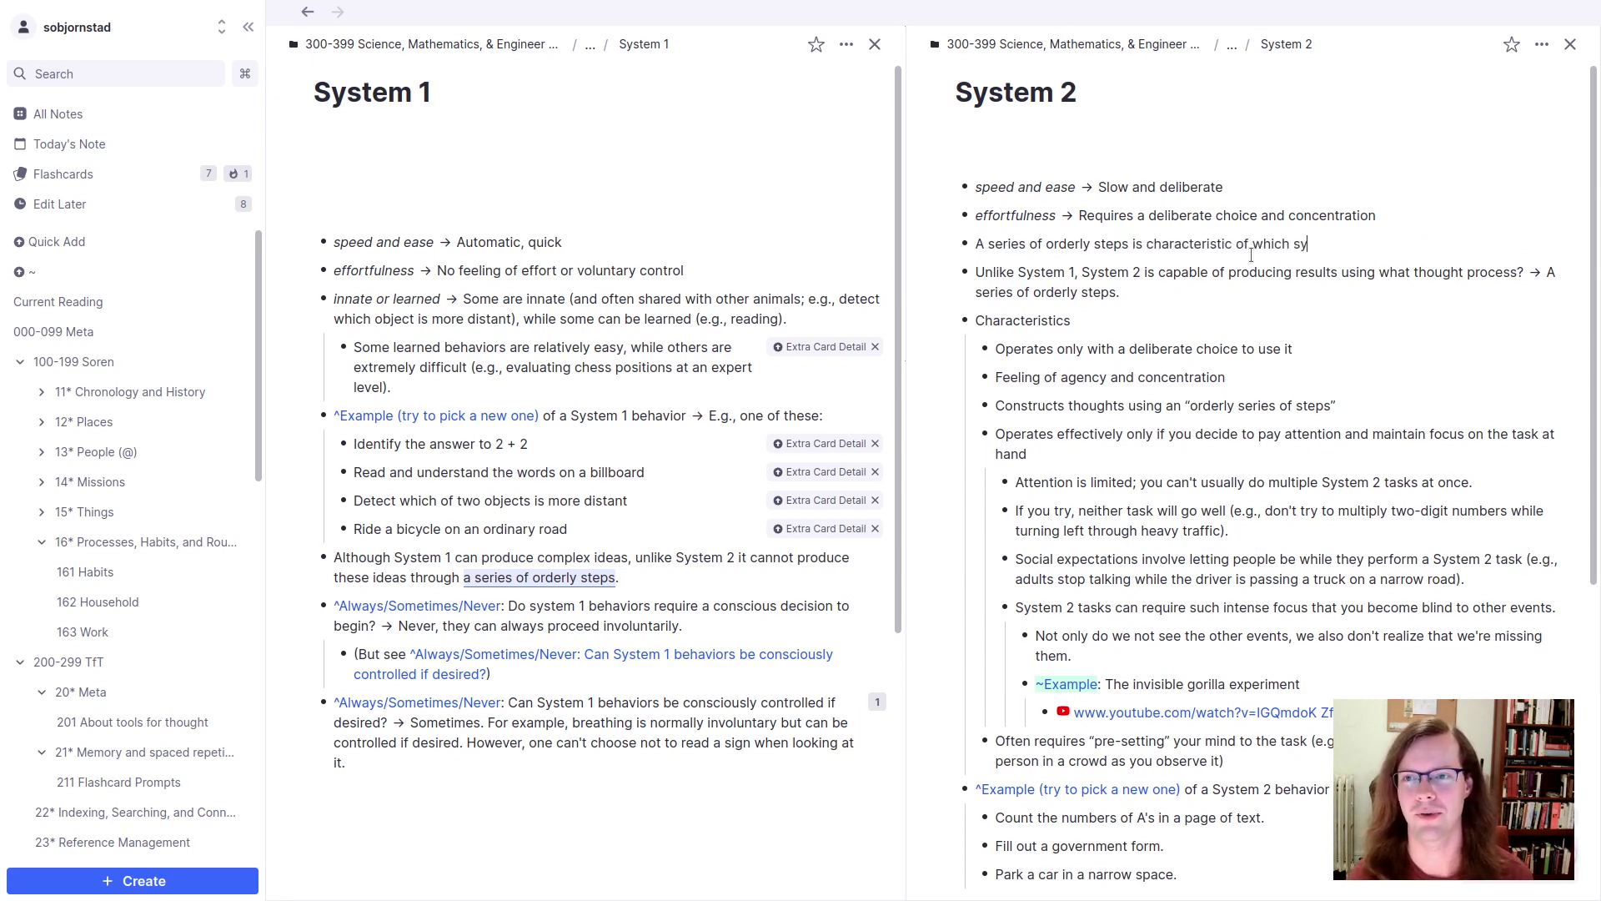
text(stem? ((S)
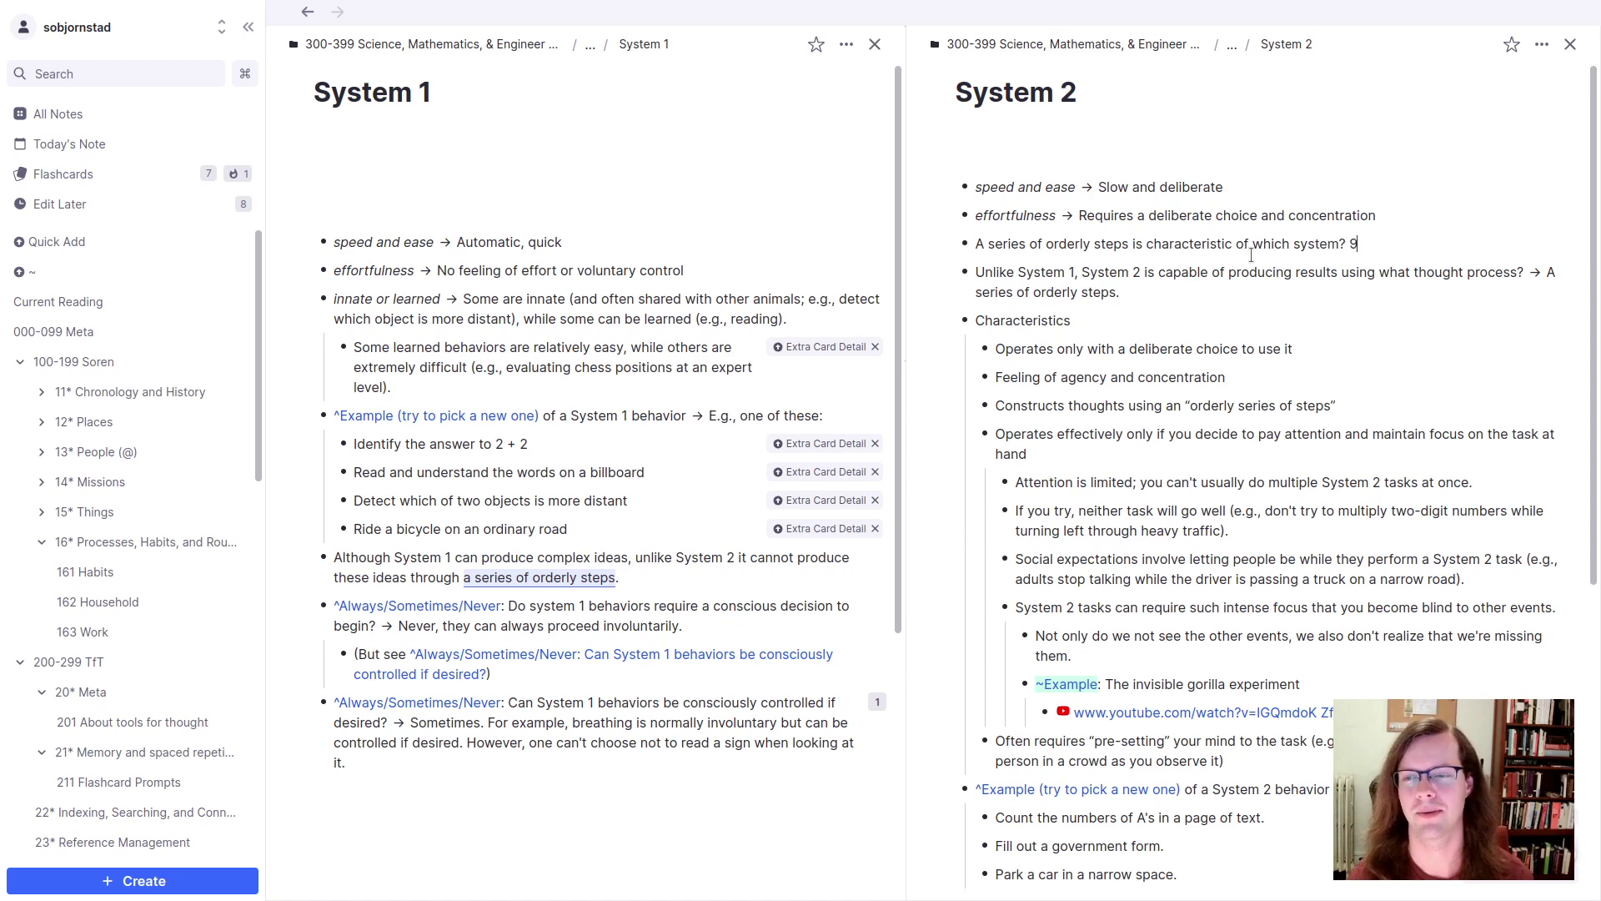
Step: Complete the question with "(System 1 or System 2)", inserting both system names as references, and give it the answer "System 2."
text(ystem 1)
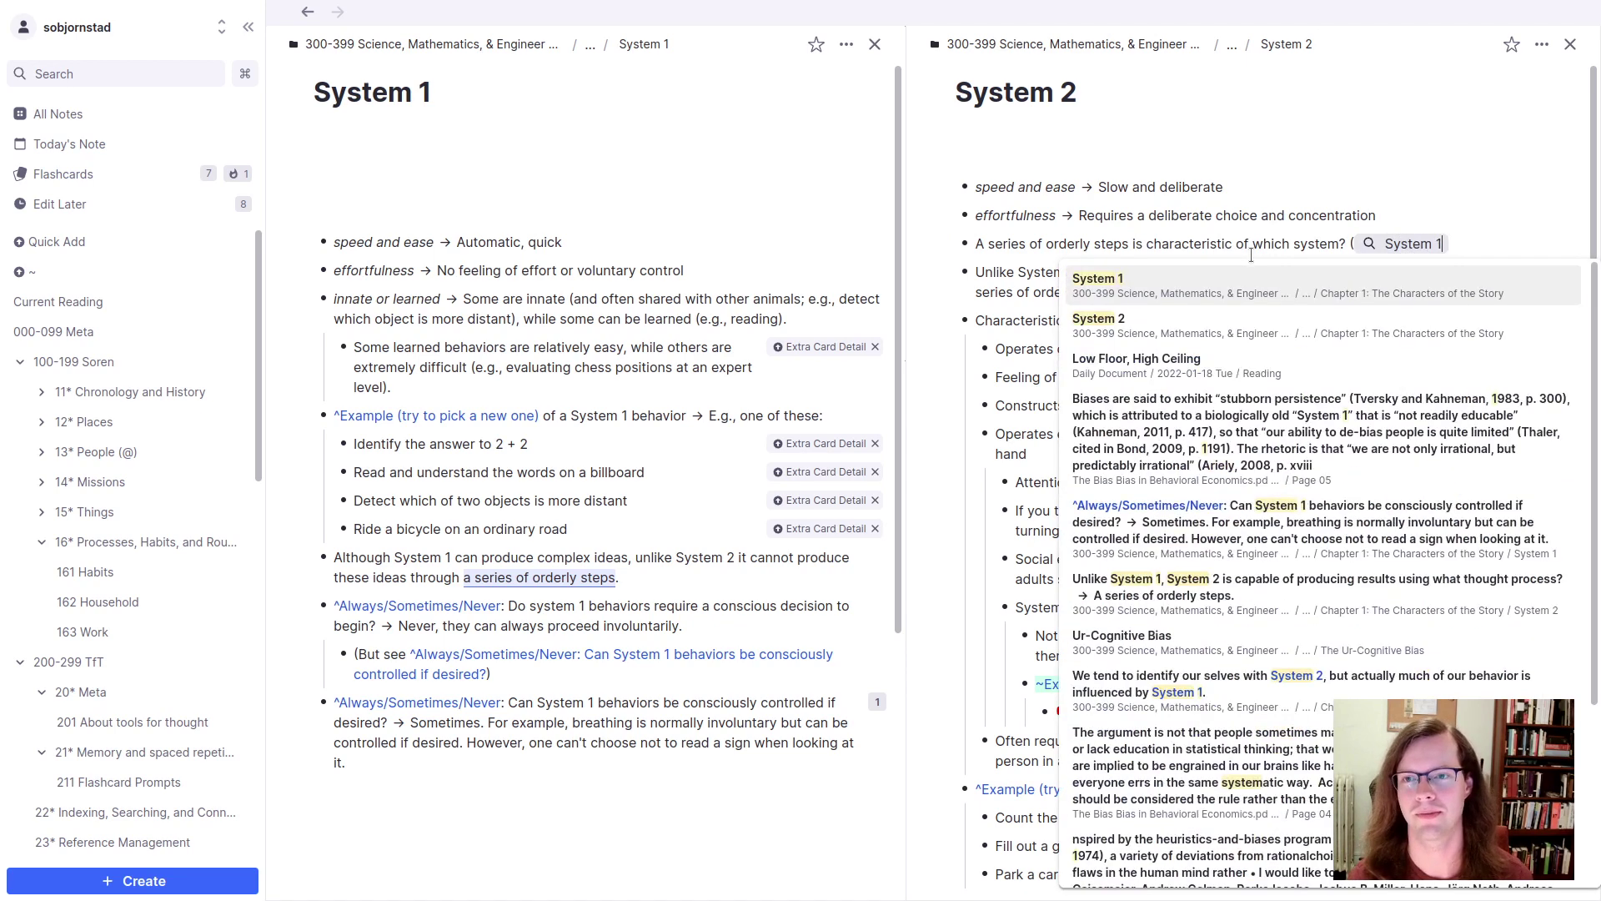
key(Return)
text(or ((S)
text(ystem 2)
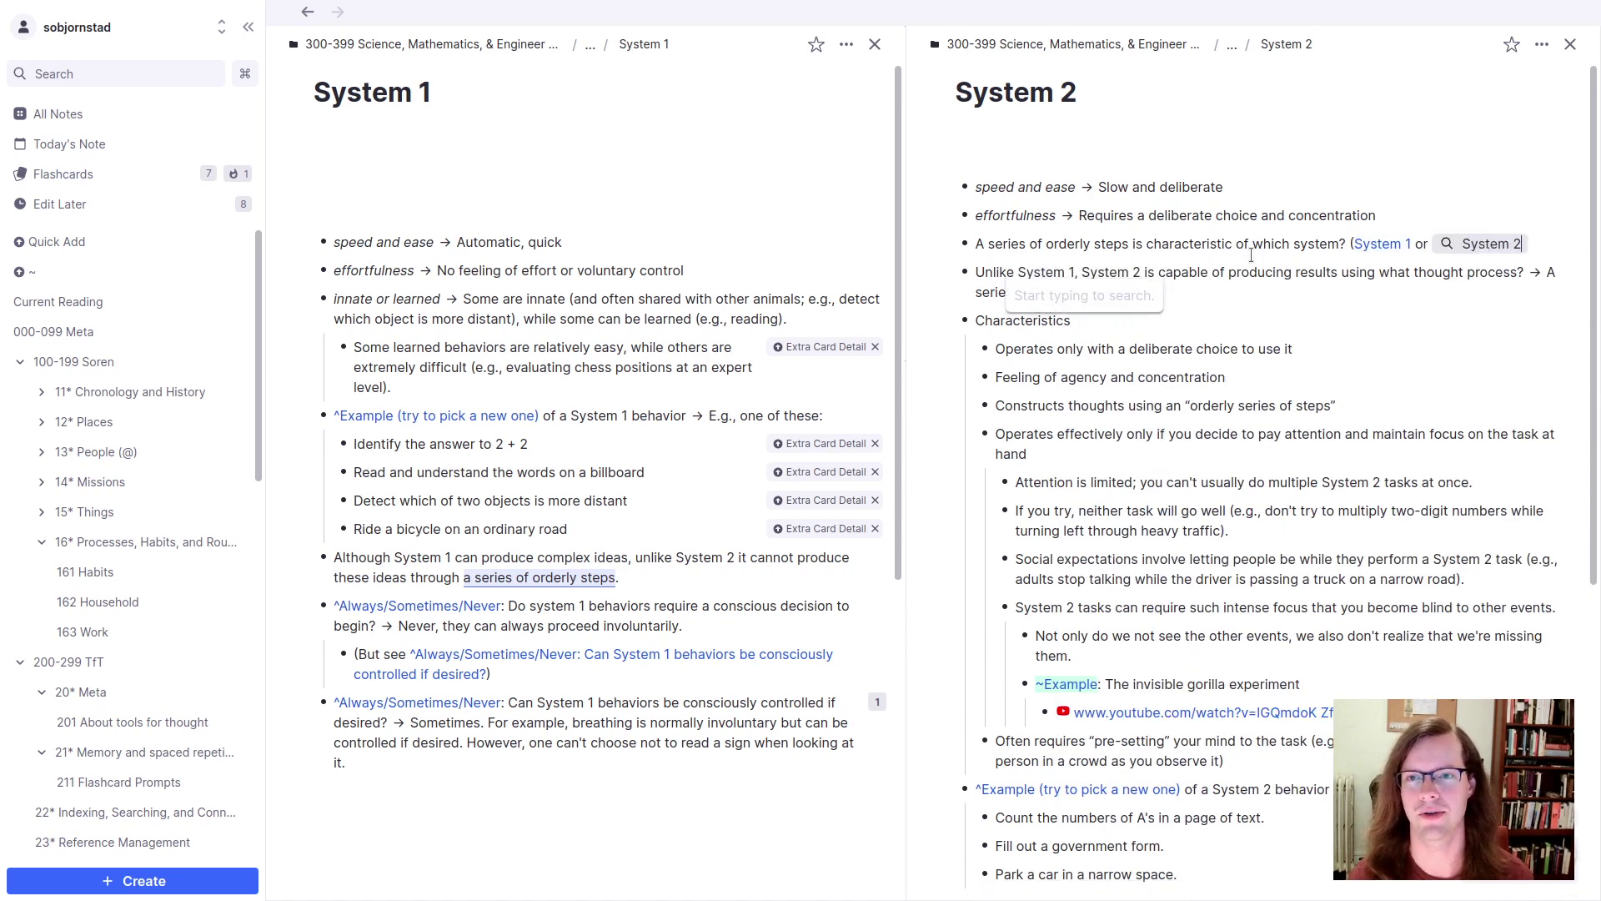
key(Return)
text()>)
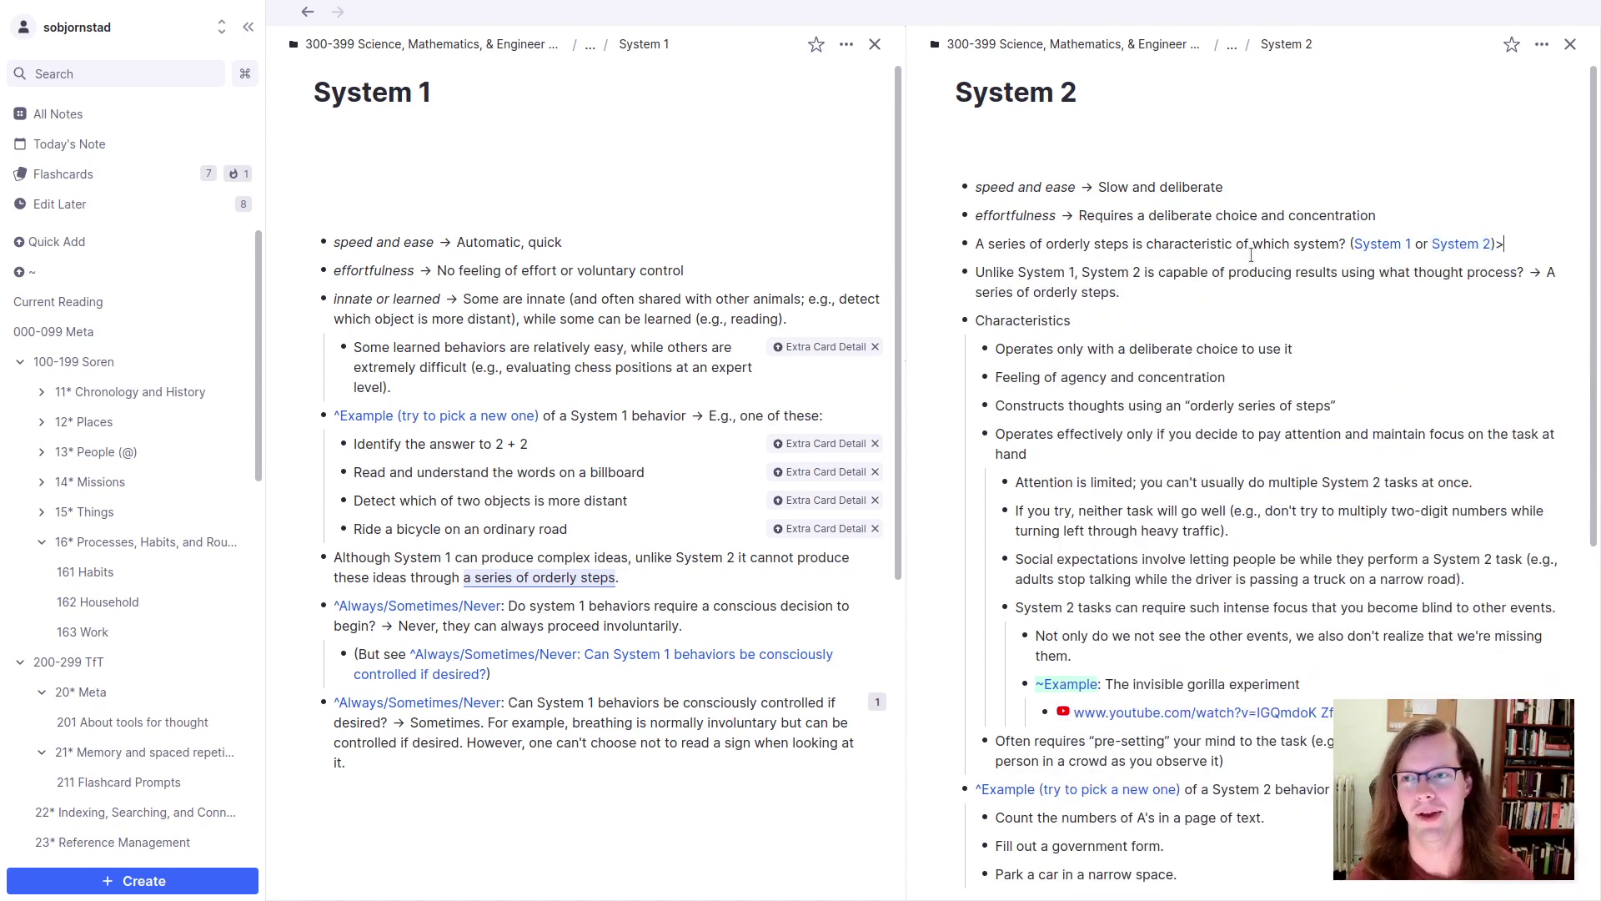
text(>System 2.)
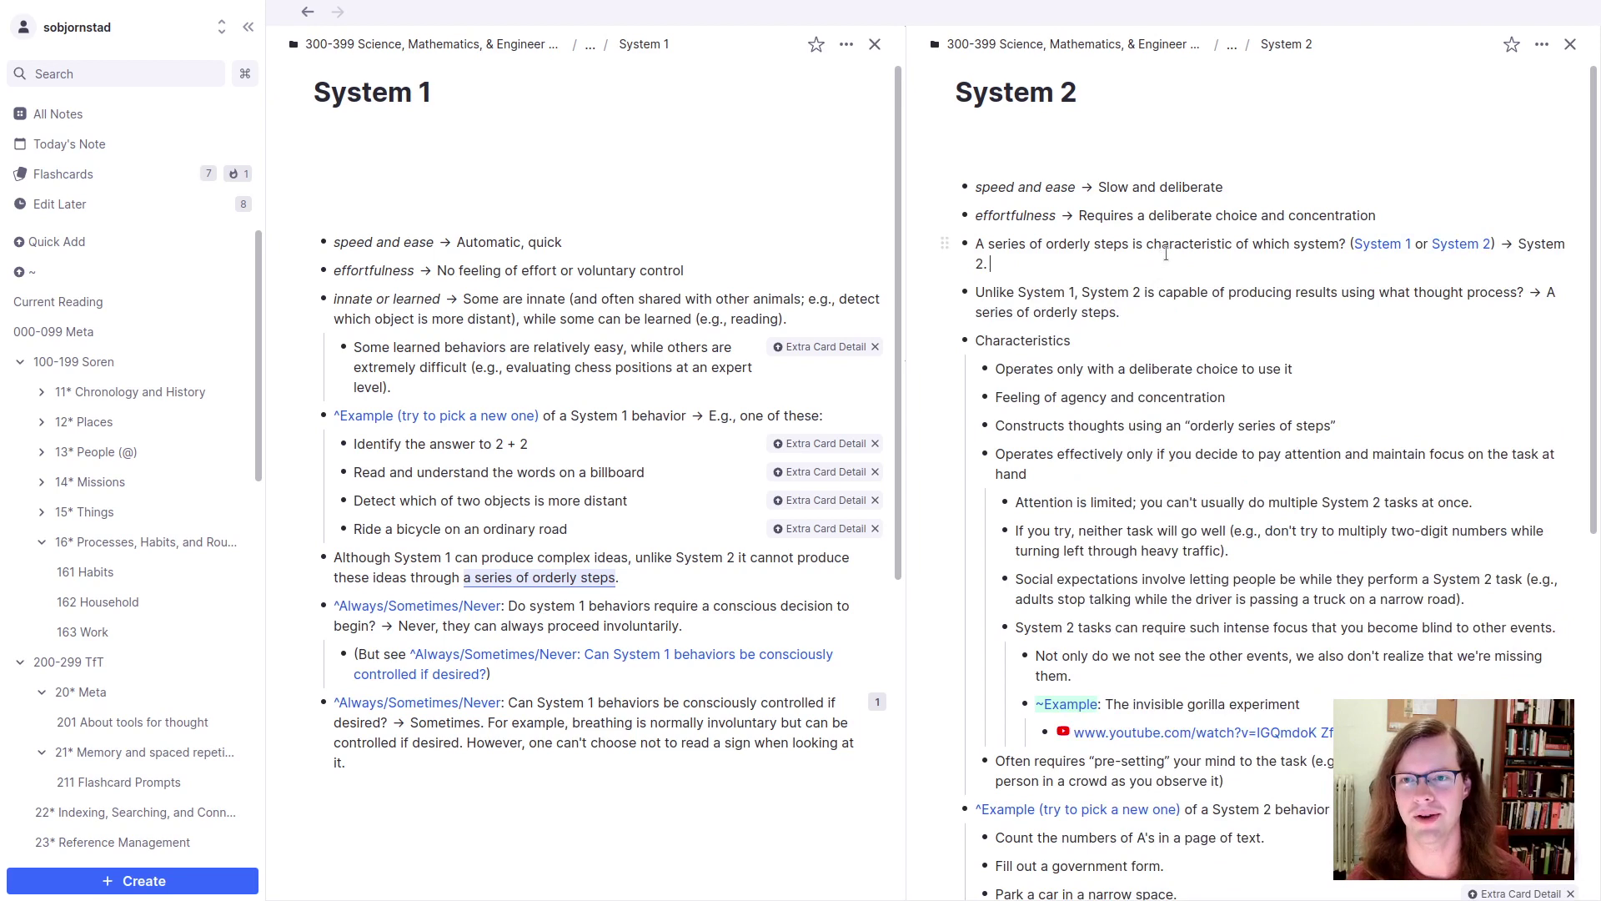
Step: Preview the flashcards generated from the "which system?" question to check how much context they show
click(1499, 248)
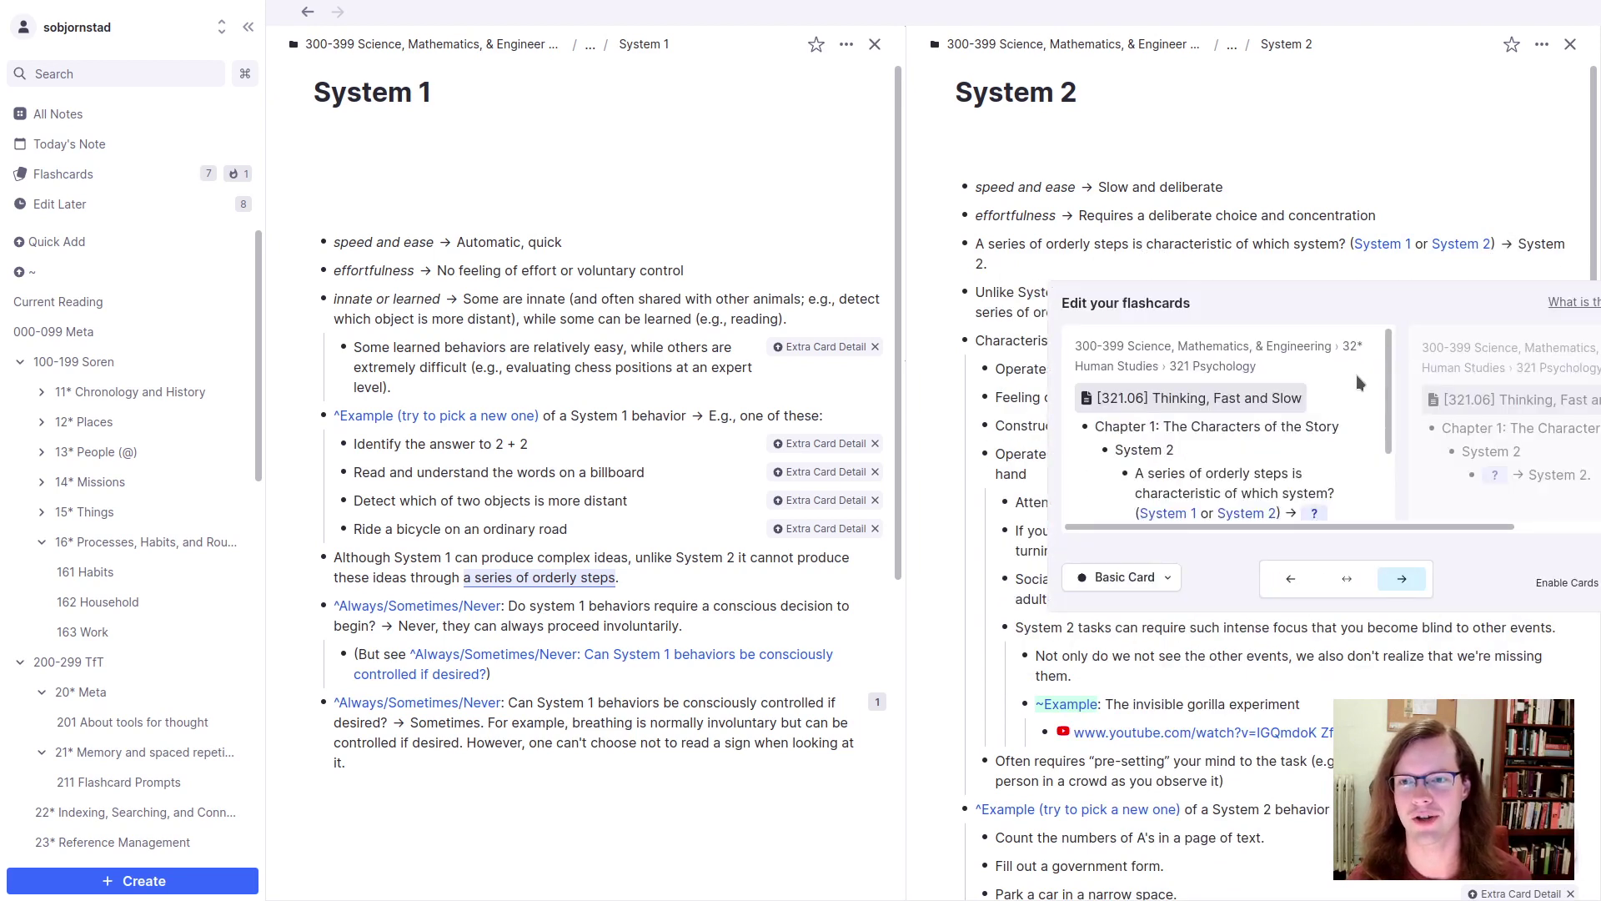
scroll(1356, 377, down, 1)
key(Escape)
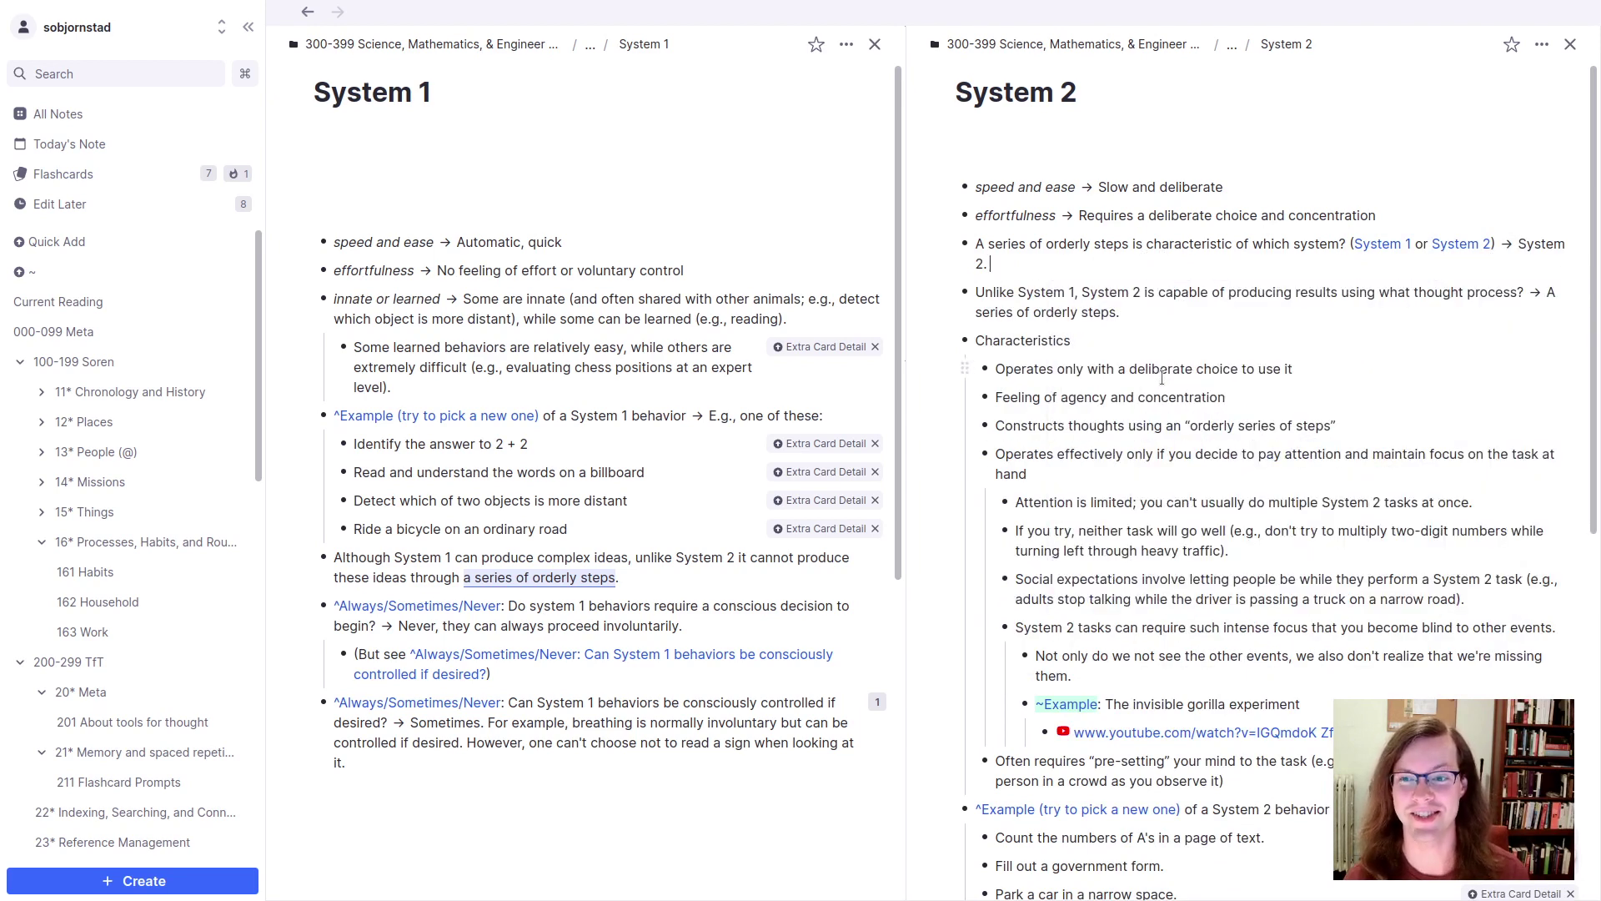
click(1517, 251)
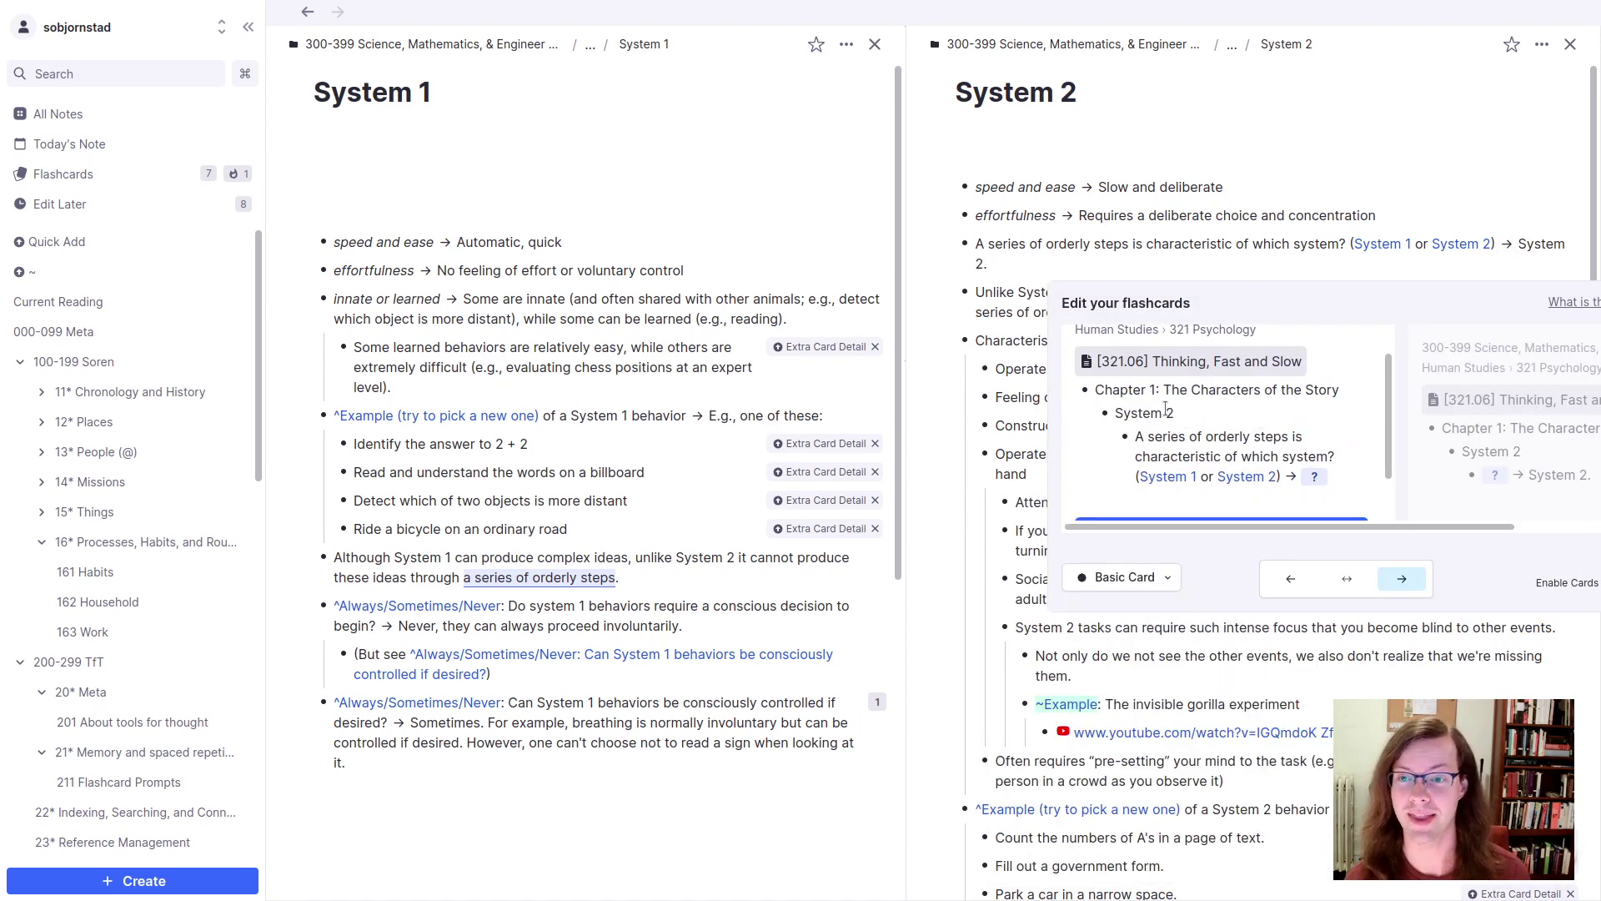
click(1219, 257)
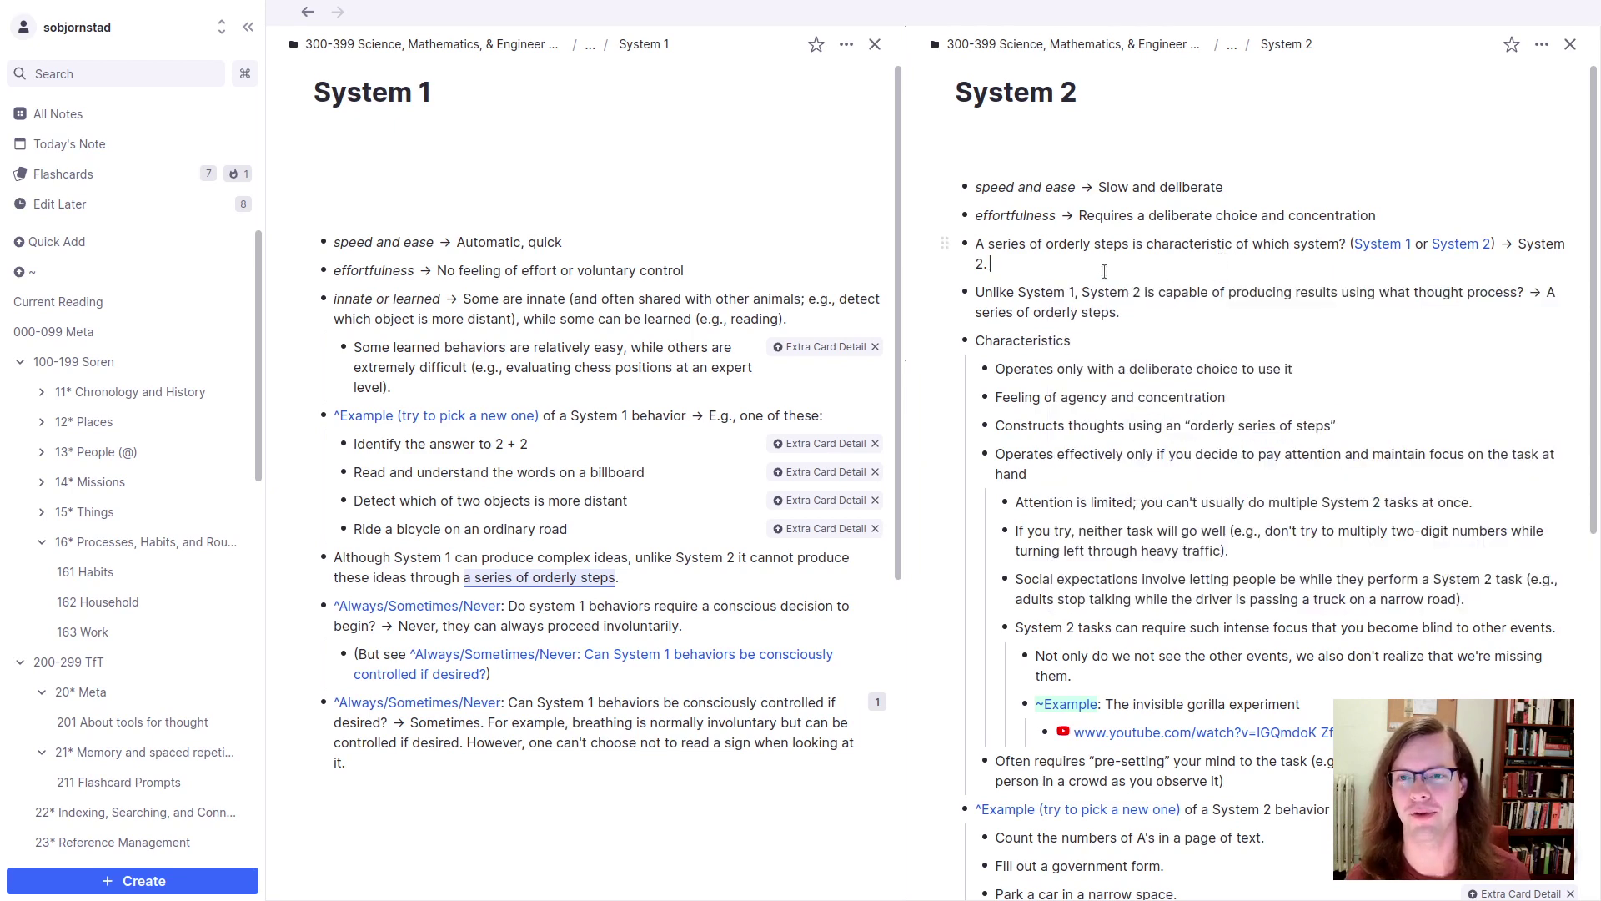
Step: Cut the "which system?" question from System 2 and open its parent, Chapter 1: The Characters of the Story
key(Escape)
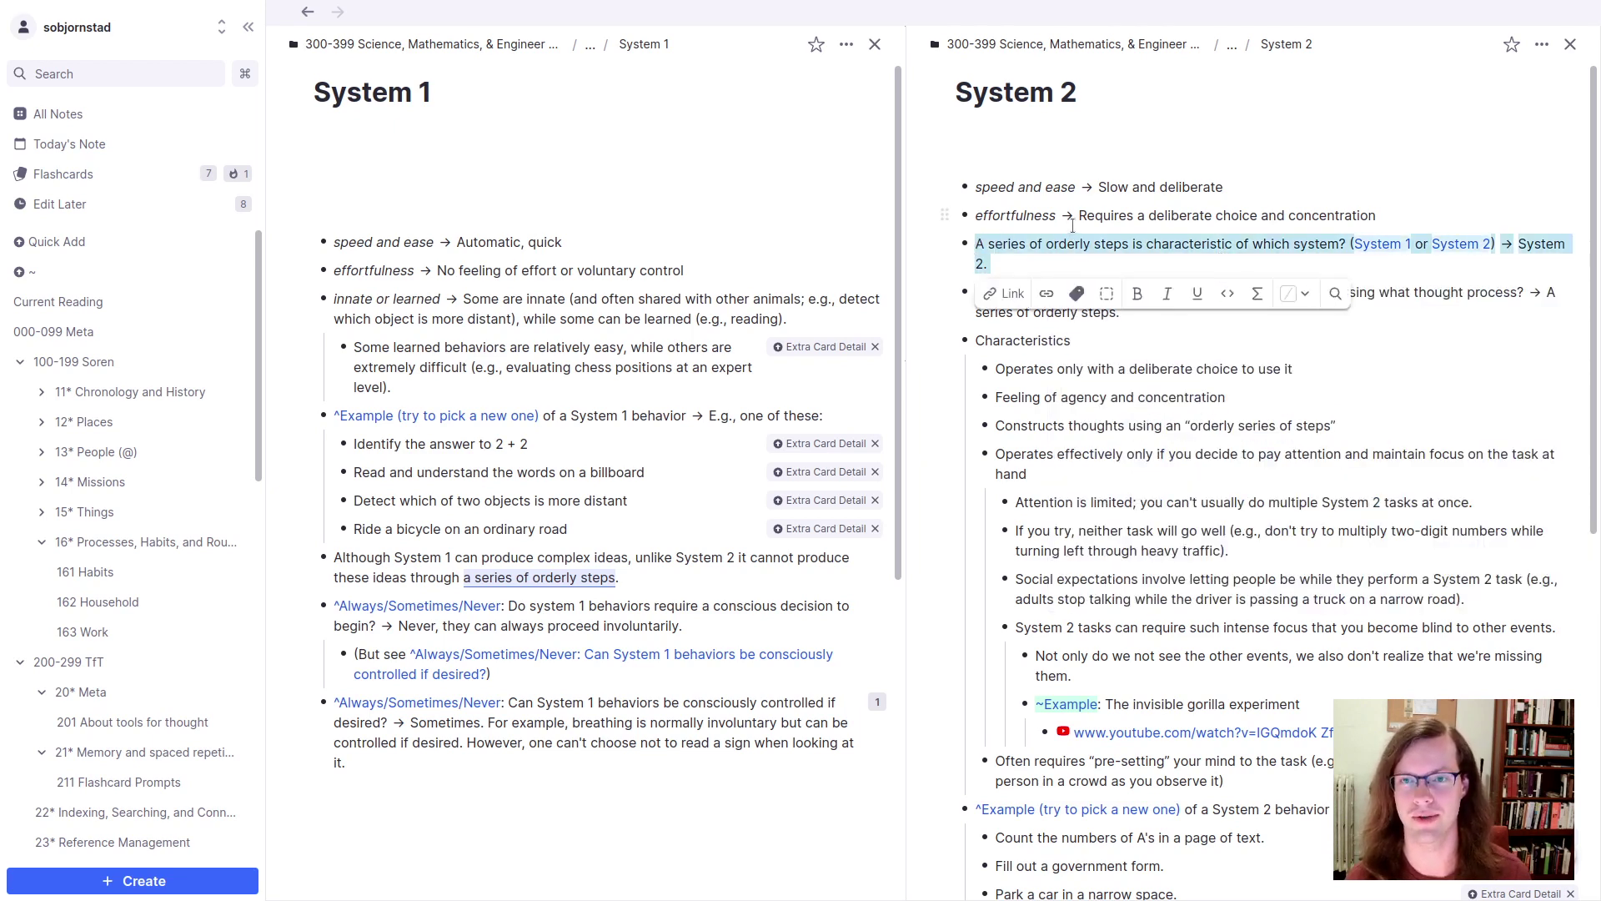
key(BackSpace)
click(1232, 44)
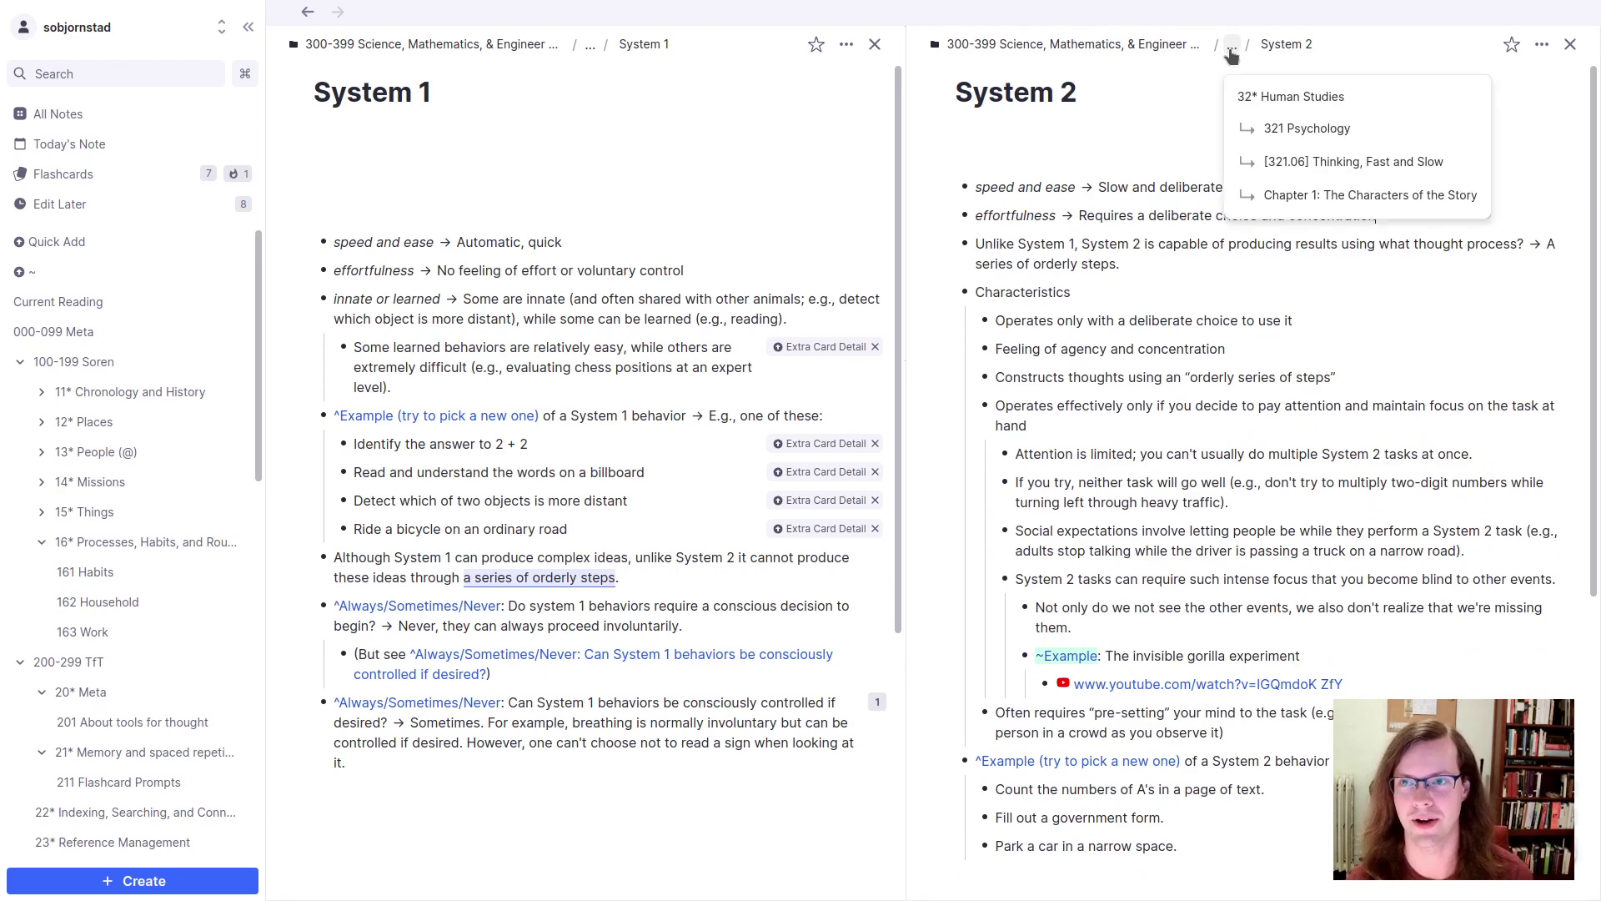
click(1327, 197)
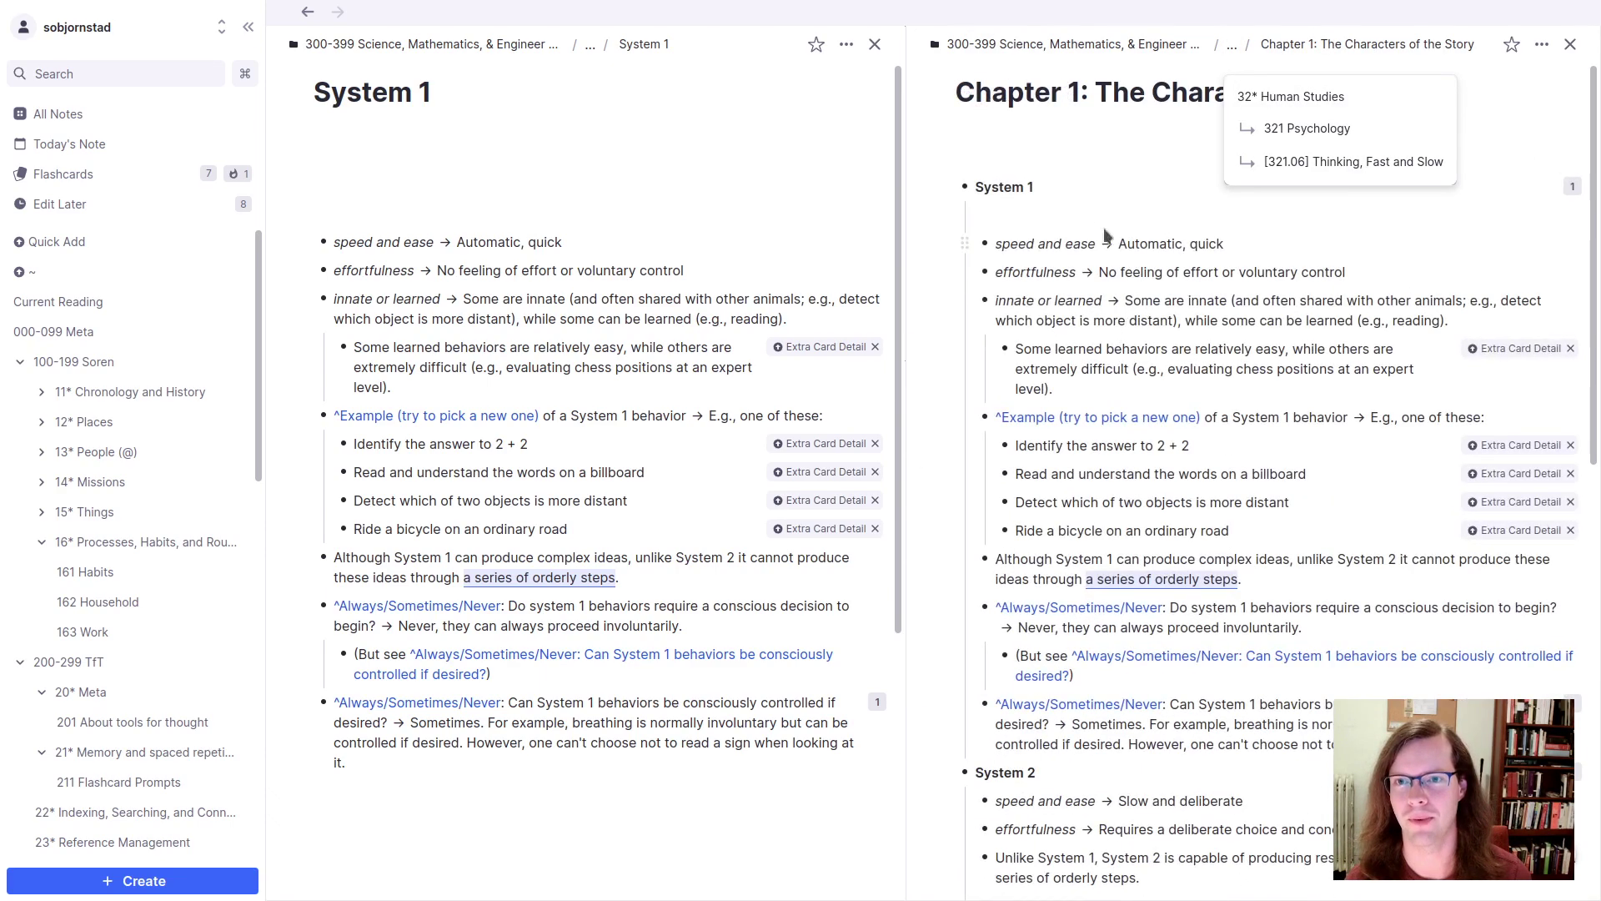
scroll(1066, 557, down, 5)
scroll(1066, 557, down, 3)
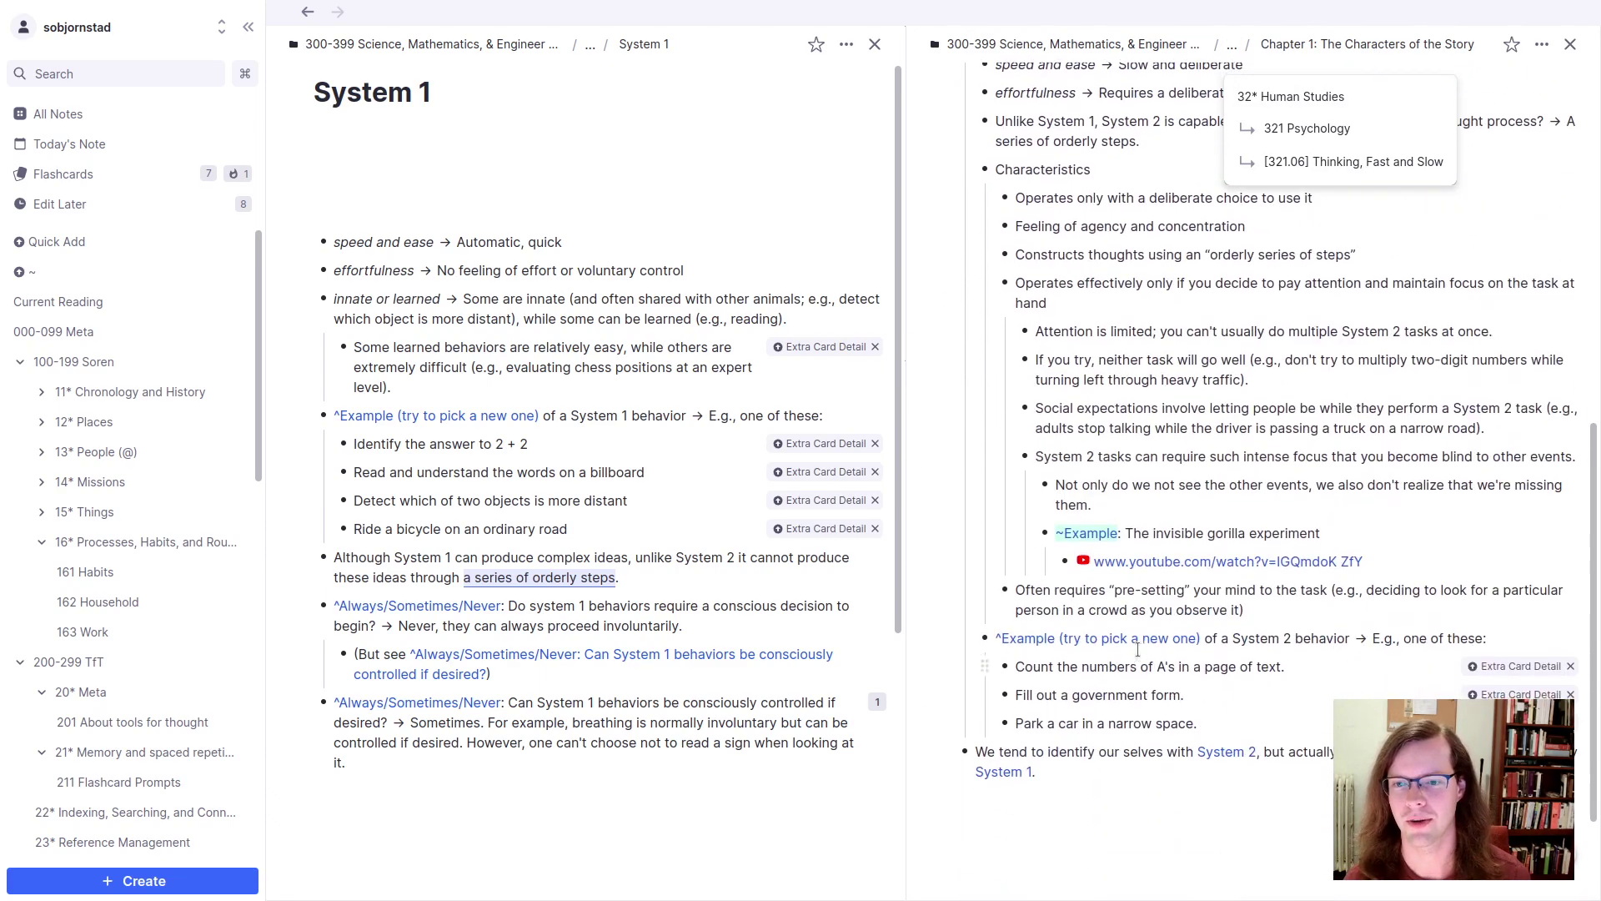
scroll(1034, 417, up, 10)
Step: Add an empty line above the System 1 heading in the Chapter 1 outline
click(1009, 219)
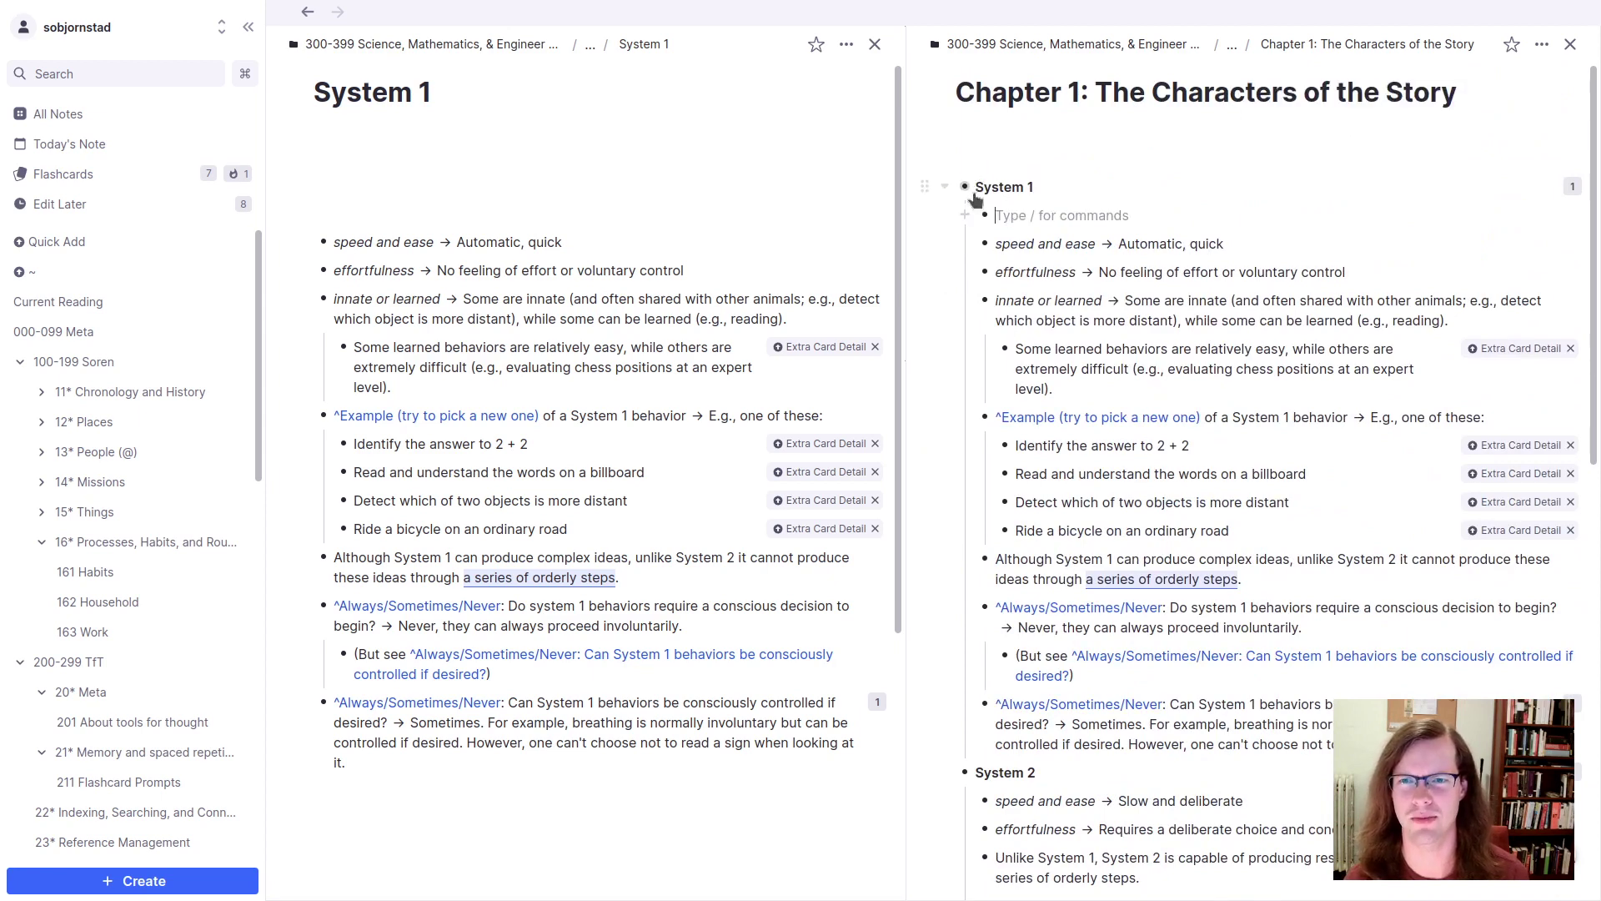
key(Up)
key(Return)
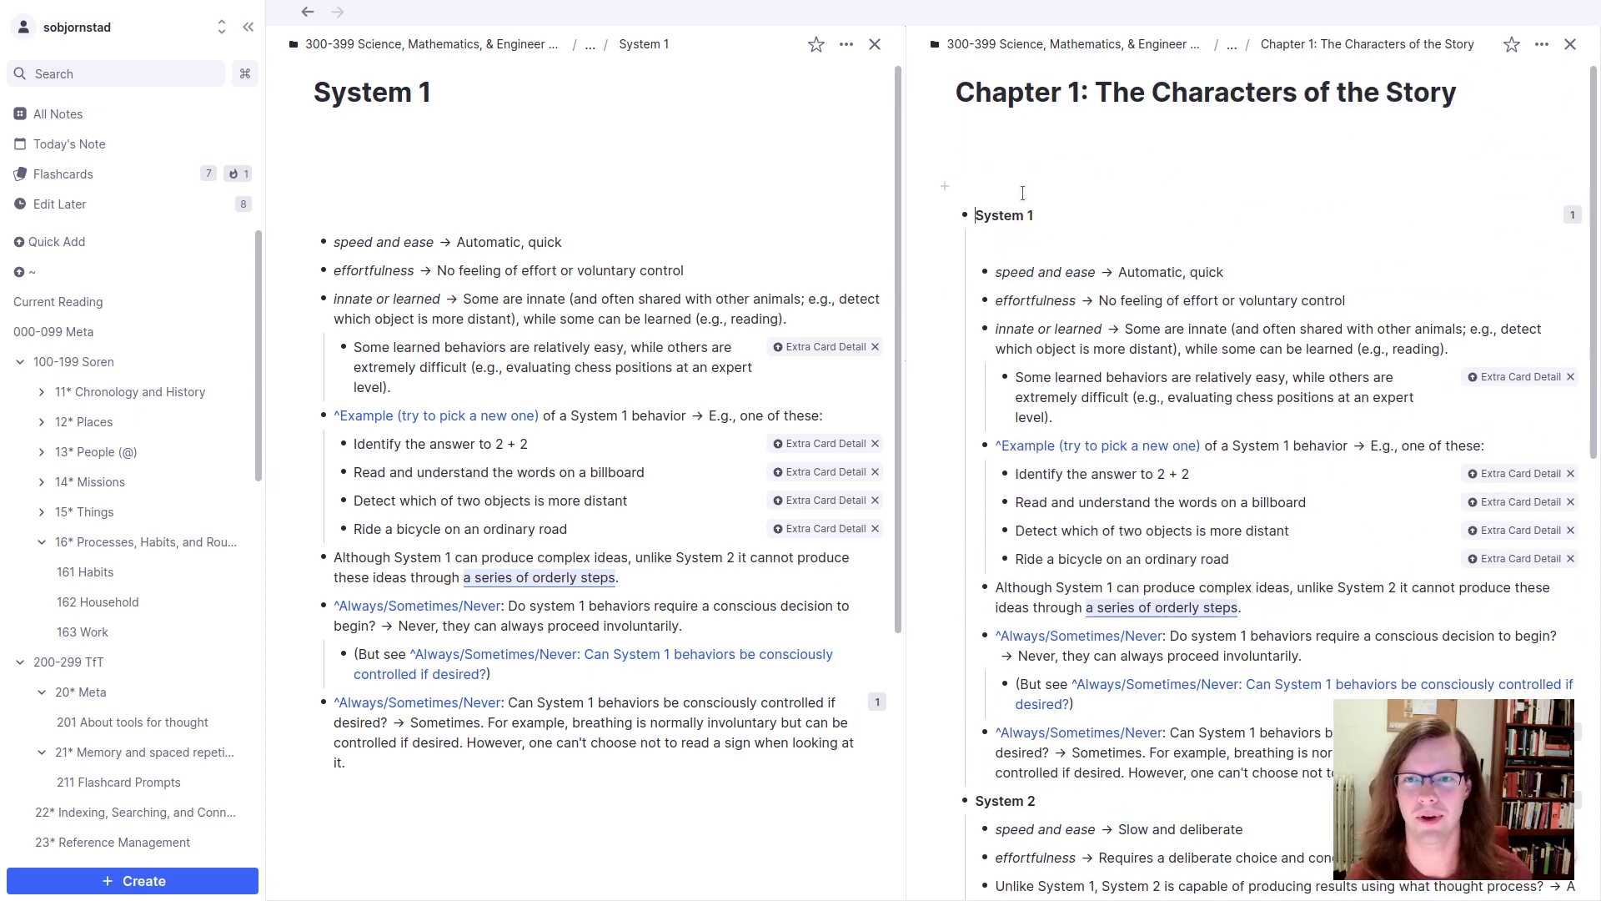
text(System 1 and System 2)
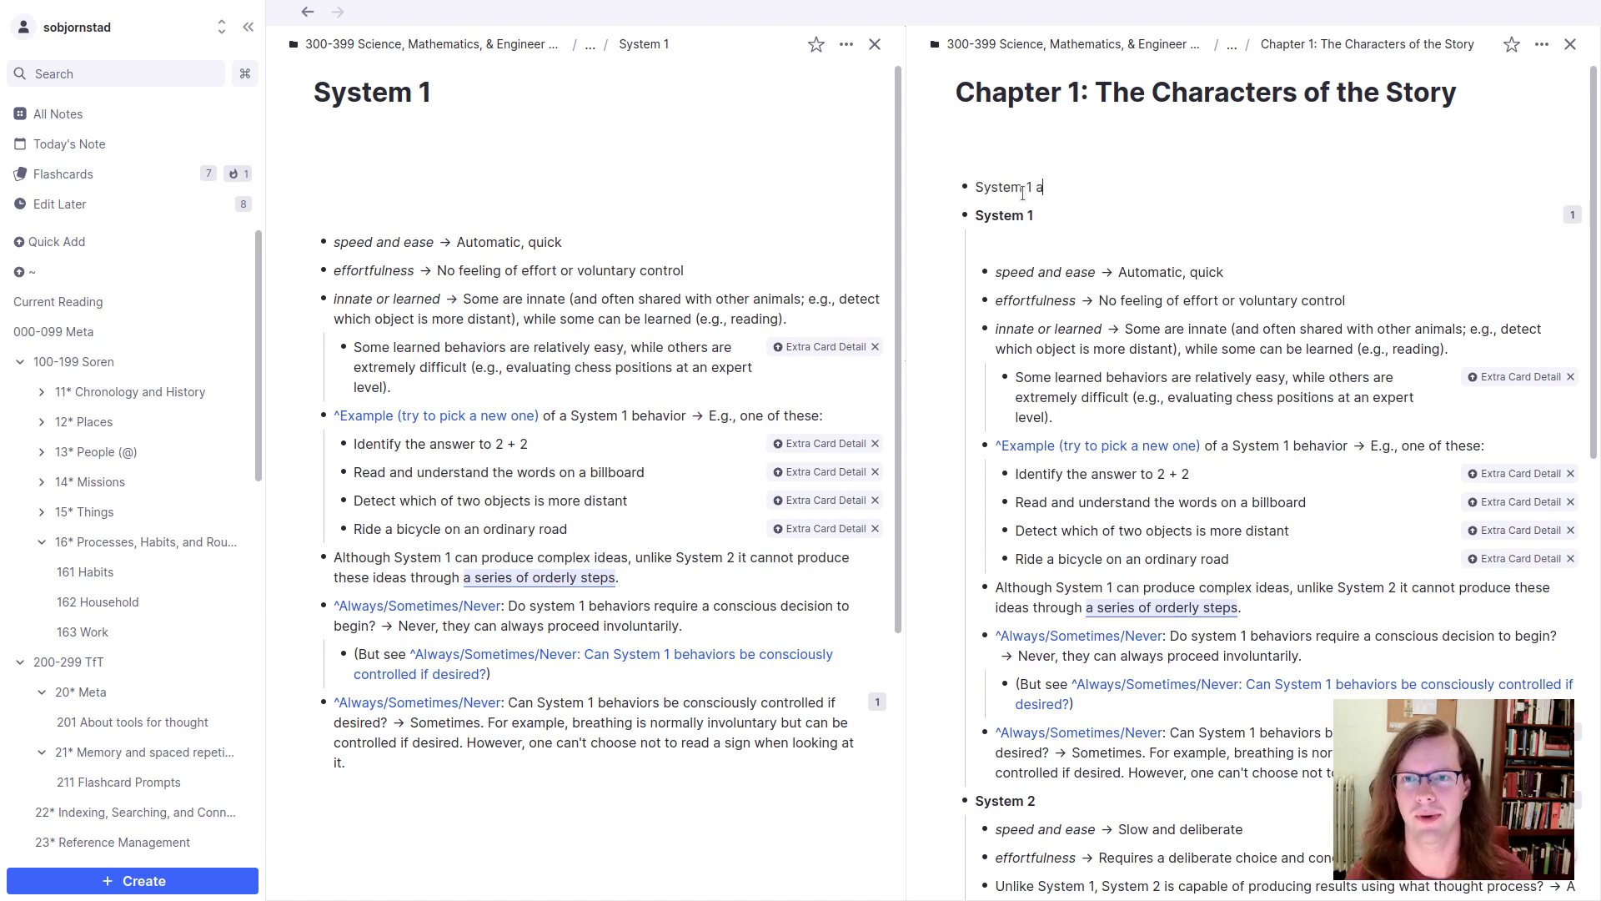
key(Down)
key(Down)
key(Up)
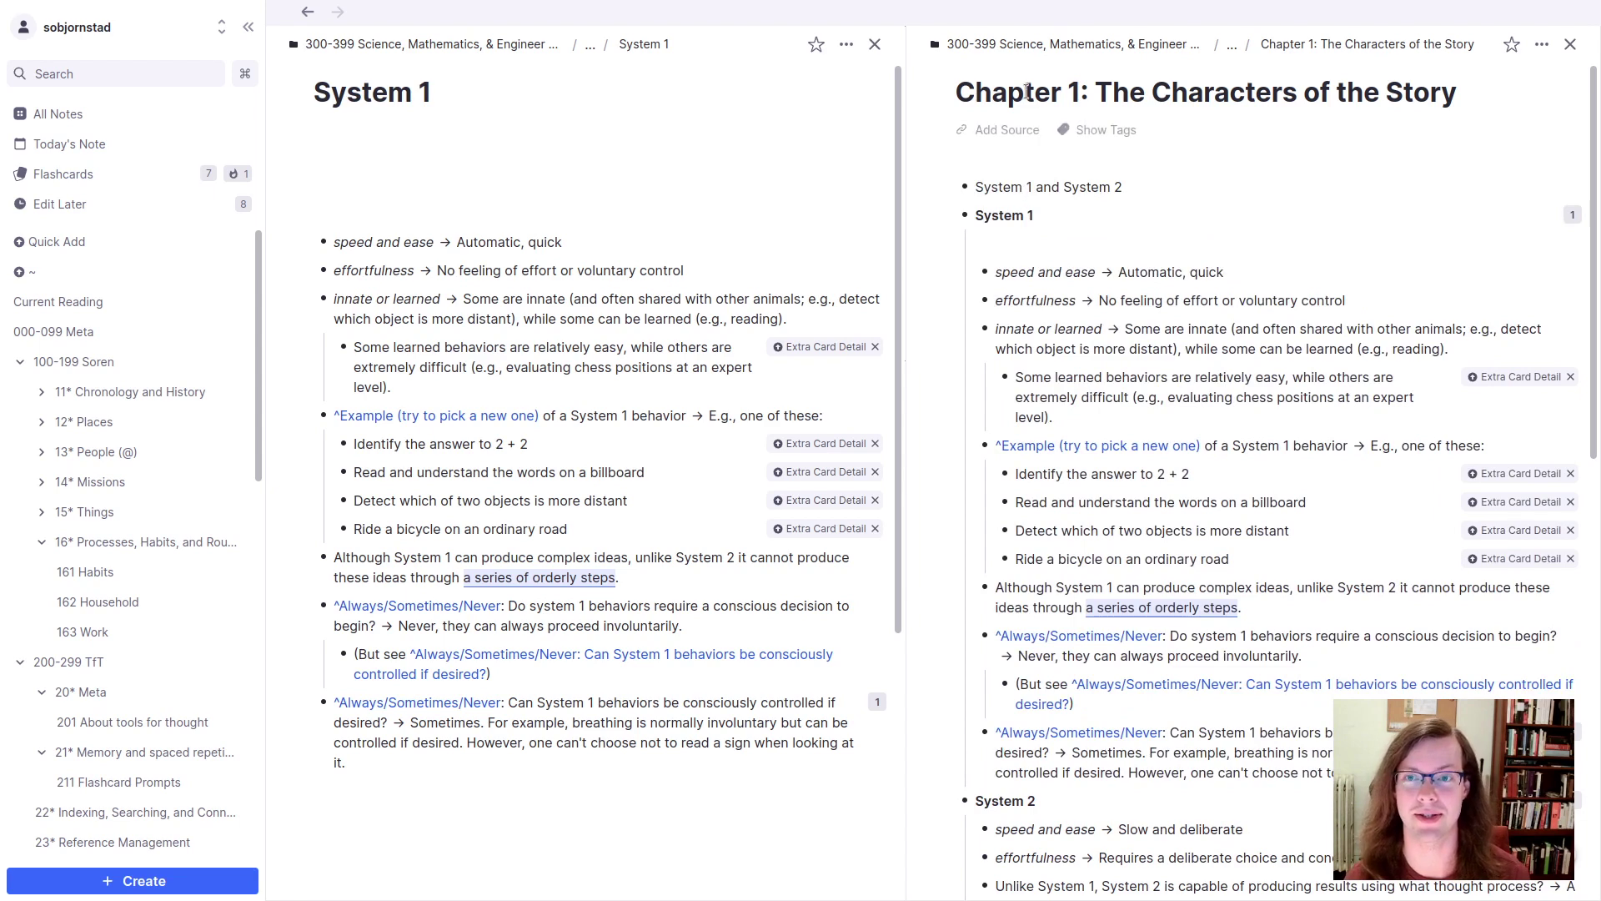
triple_click(1163, 185)
key(BackSpace)
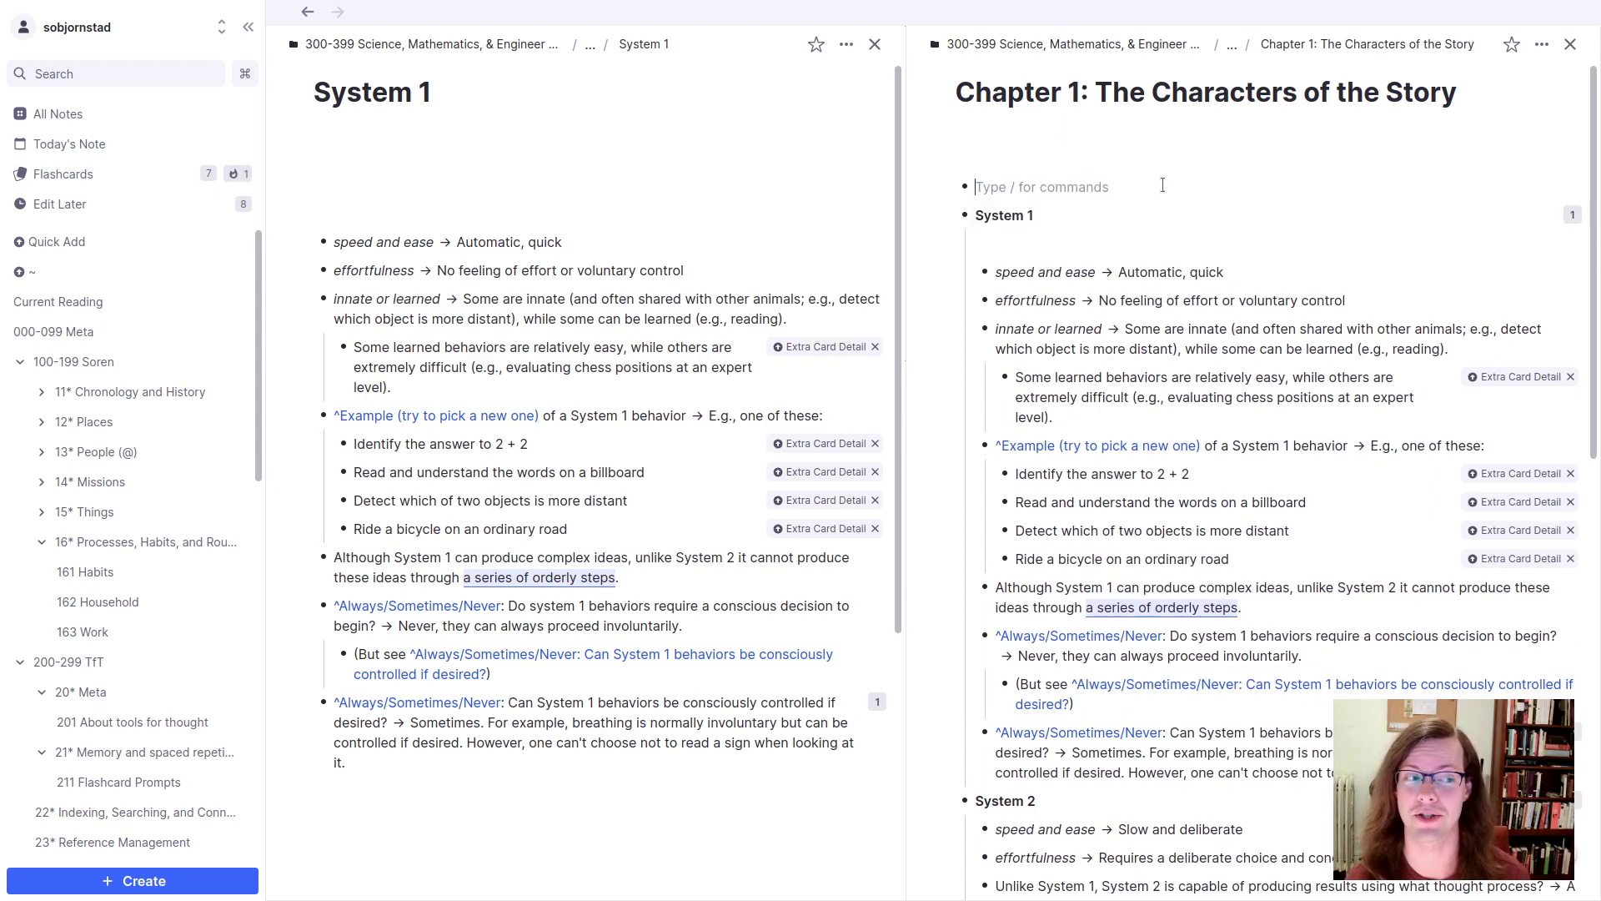
Step: Paste the cut "which system?" question into the empty line and move it below the System 2 section
text(A series of orderly steps is characteristic of which system? (System 1 or System 2) → System 2.)
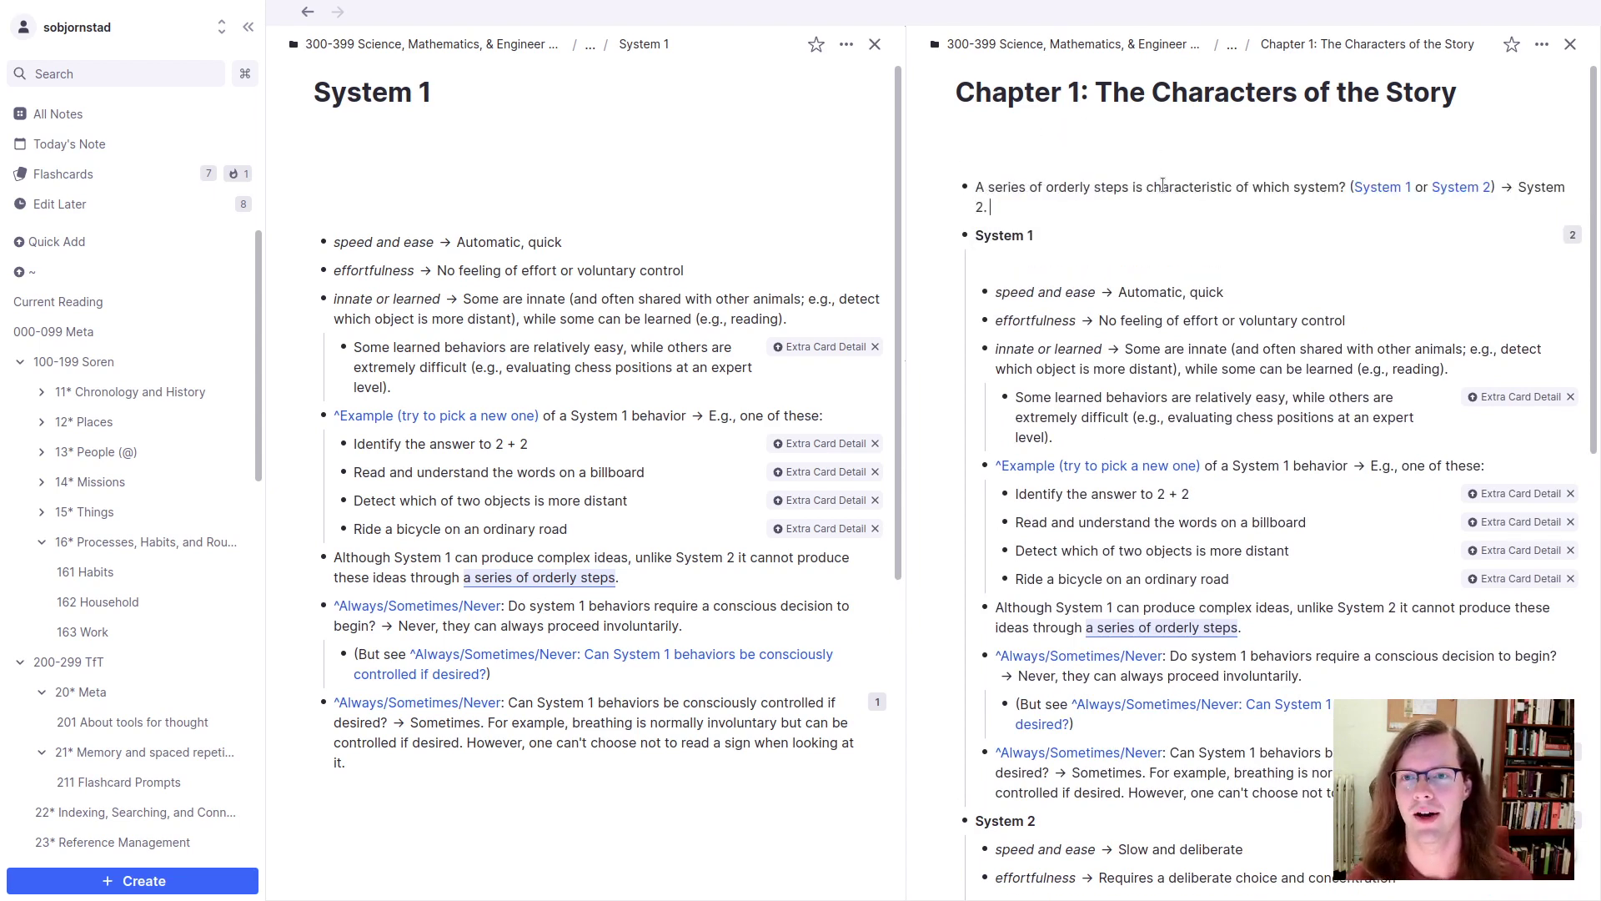
key(super+shift+Down)
key(super+shift+Down)
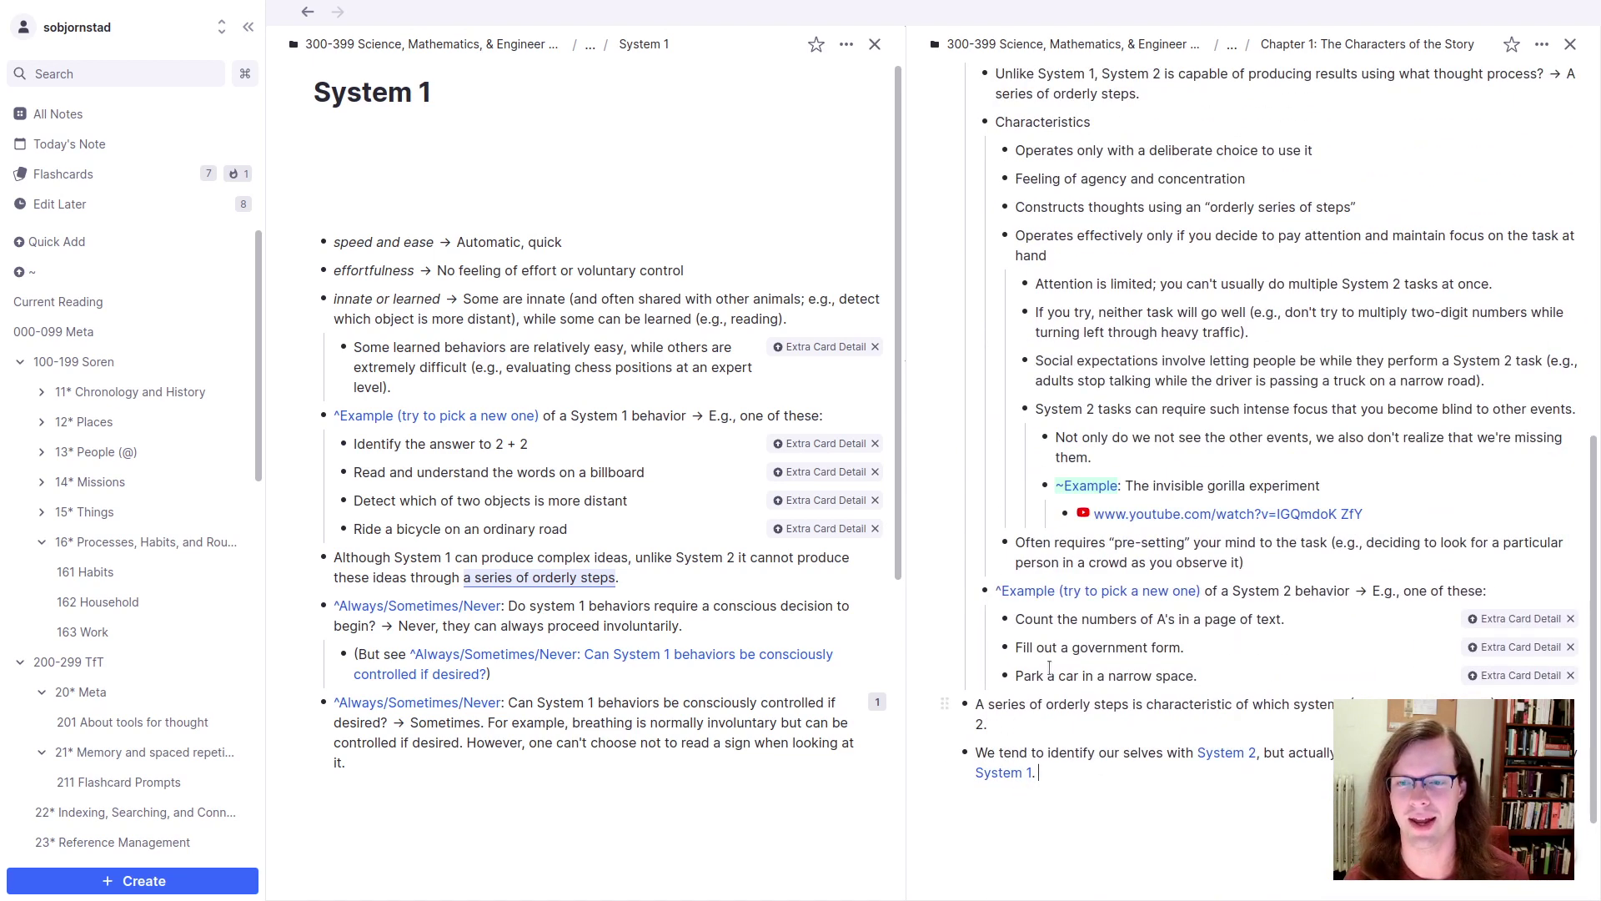
Step: Open System 2 on its own and delete its "Unlike System 1, System 2 is capable of producing results" question
scroll(1049, 667, up, 7)
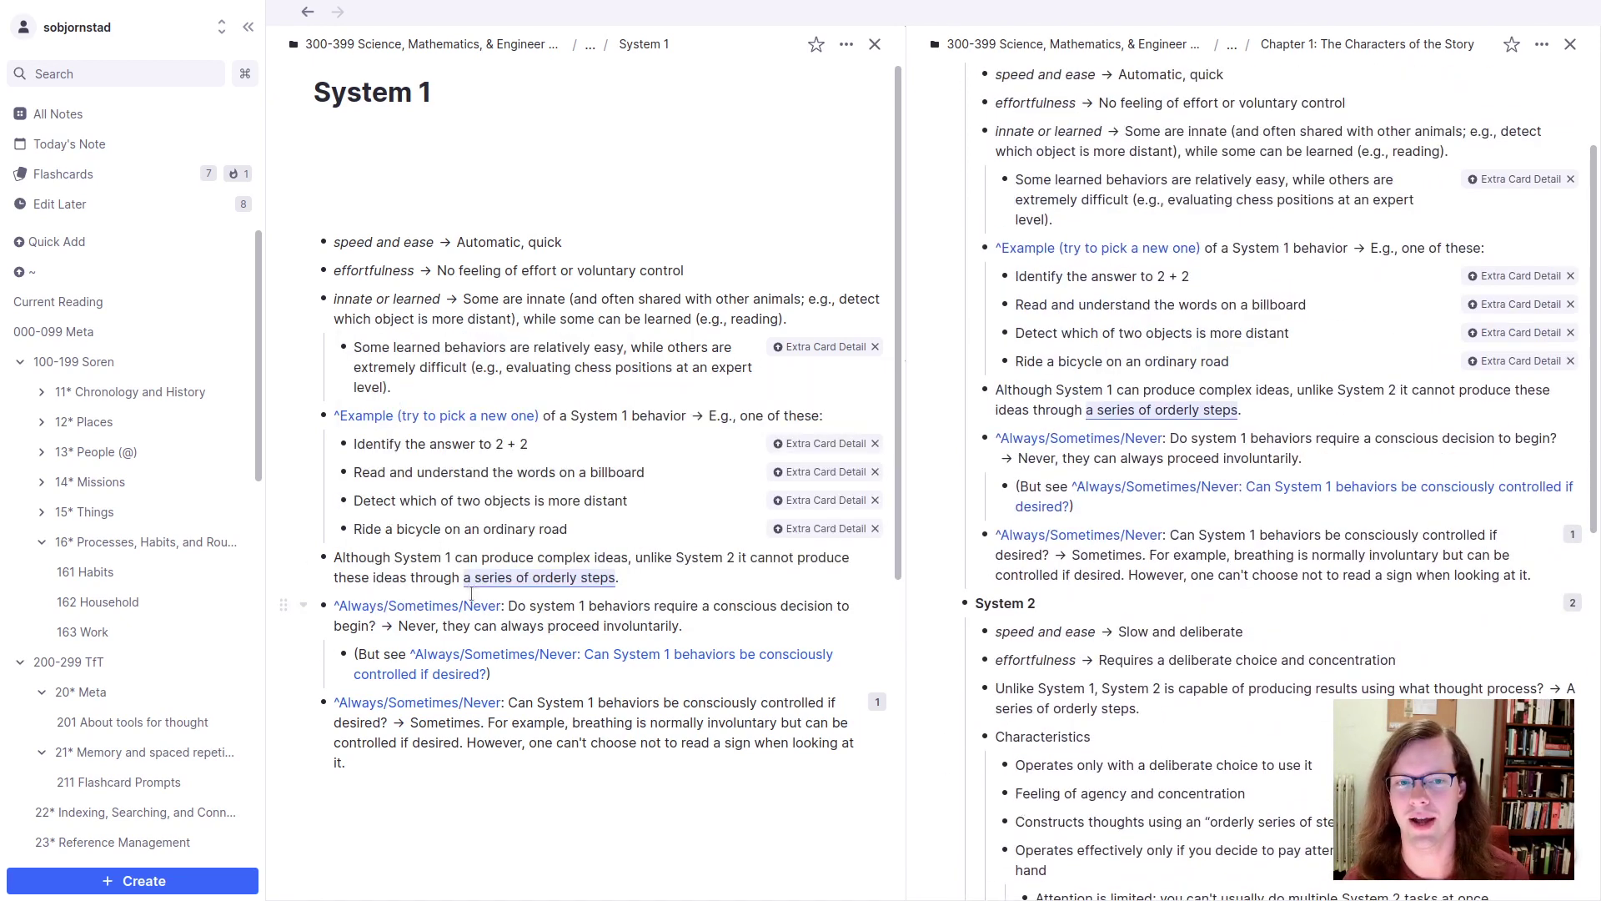
key(ctrl+period)
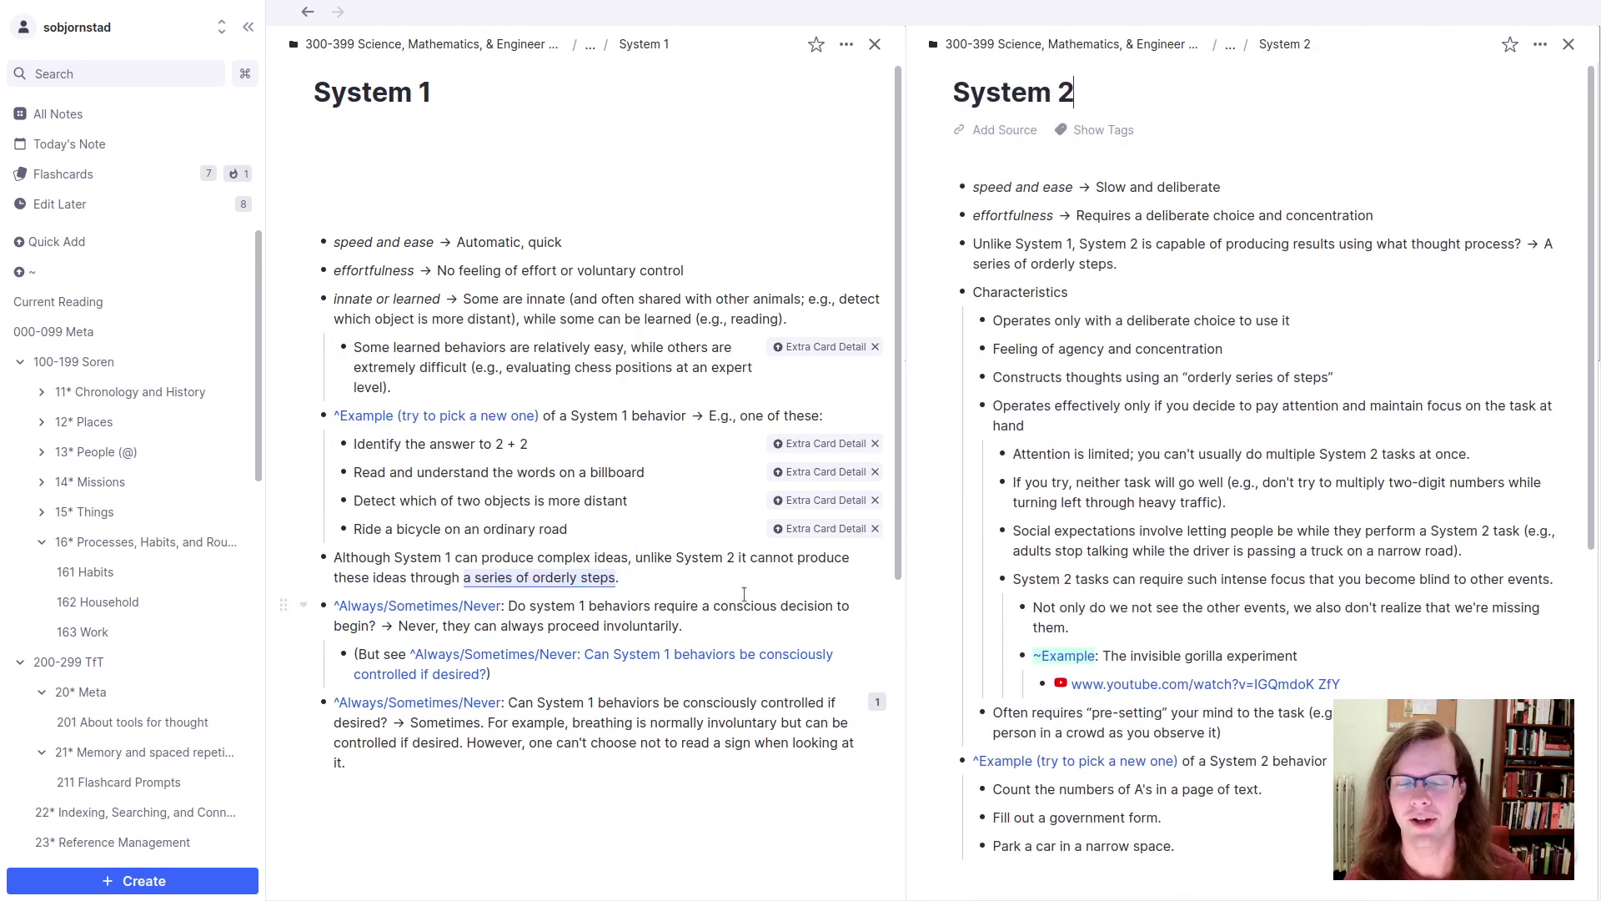
mouse_move(825, 528)
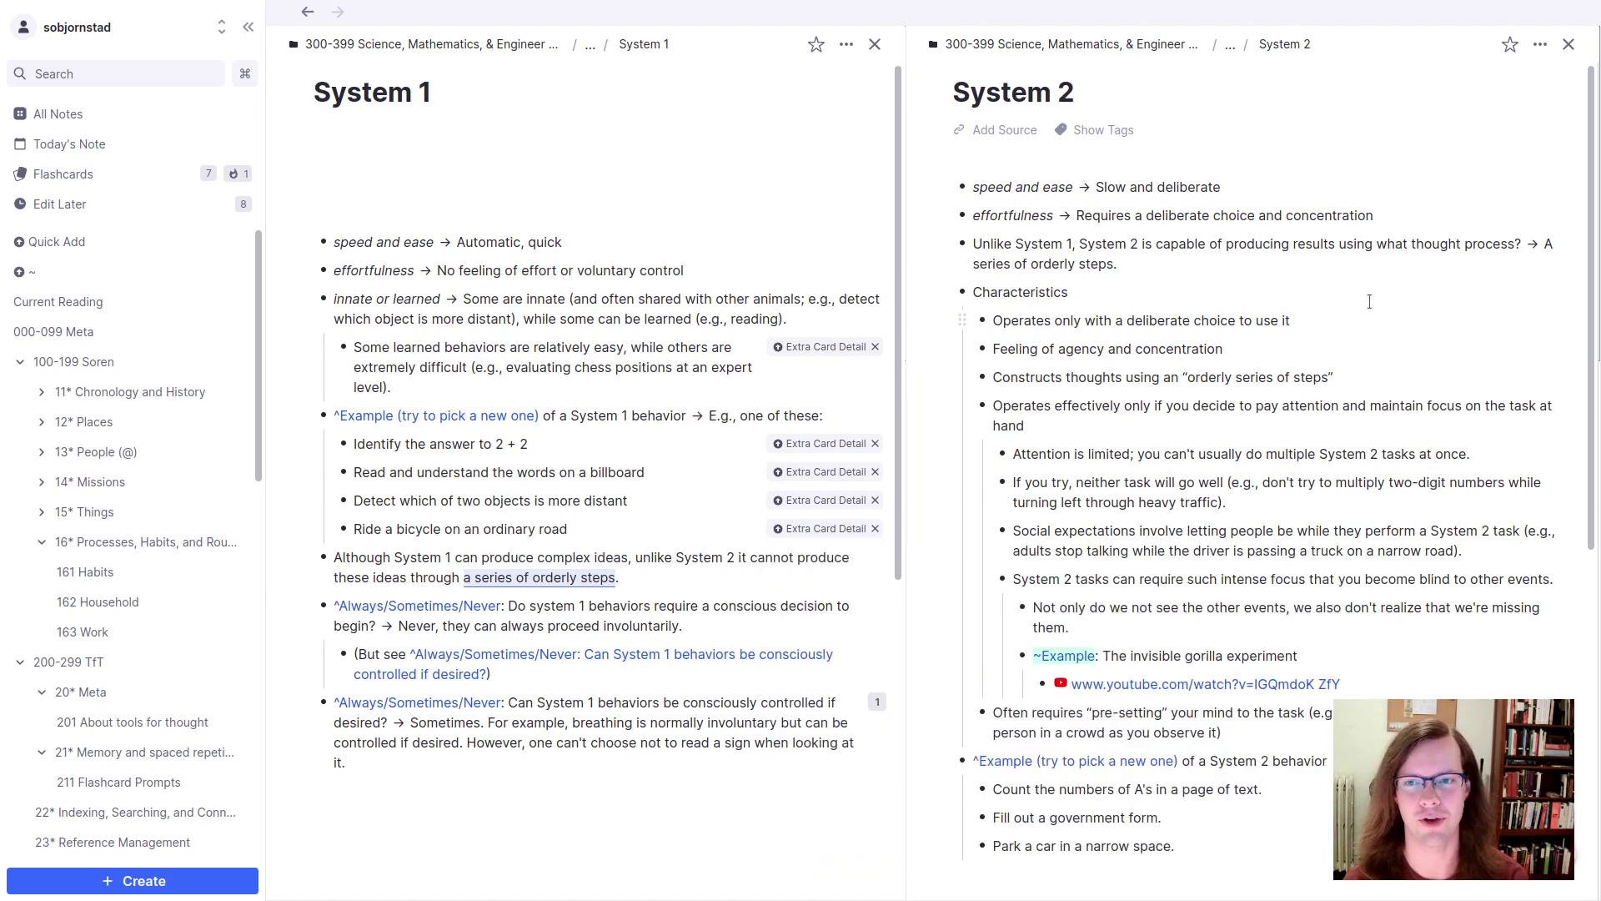
click(1290, 266)
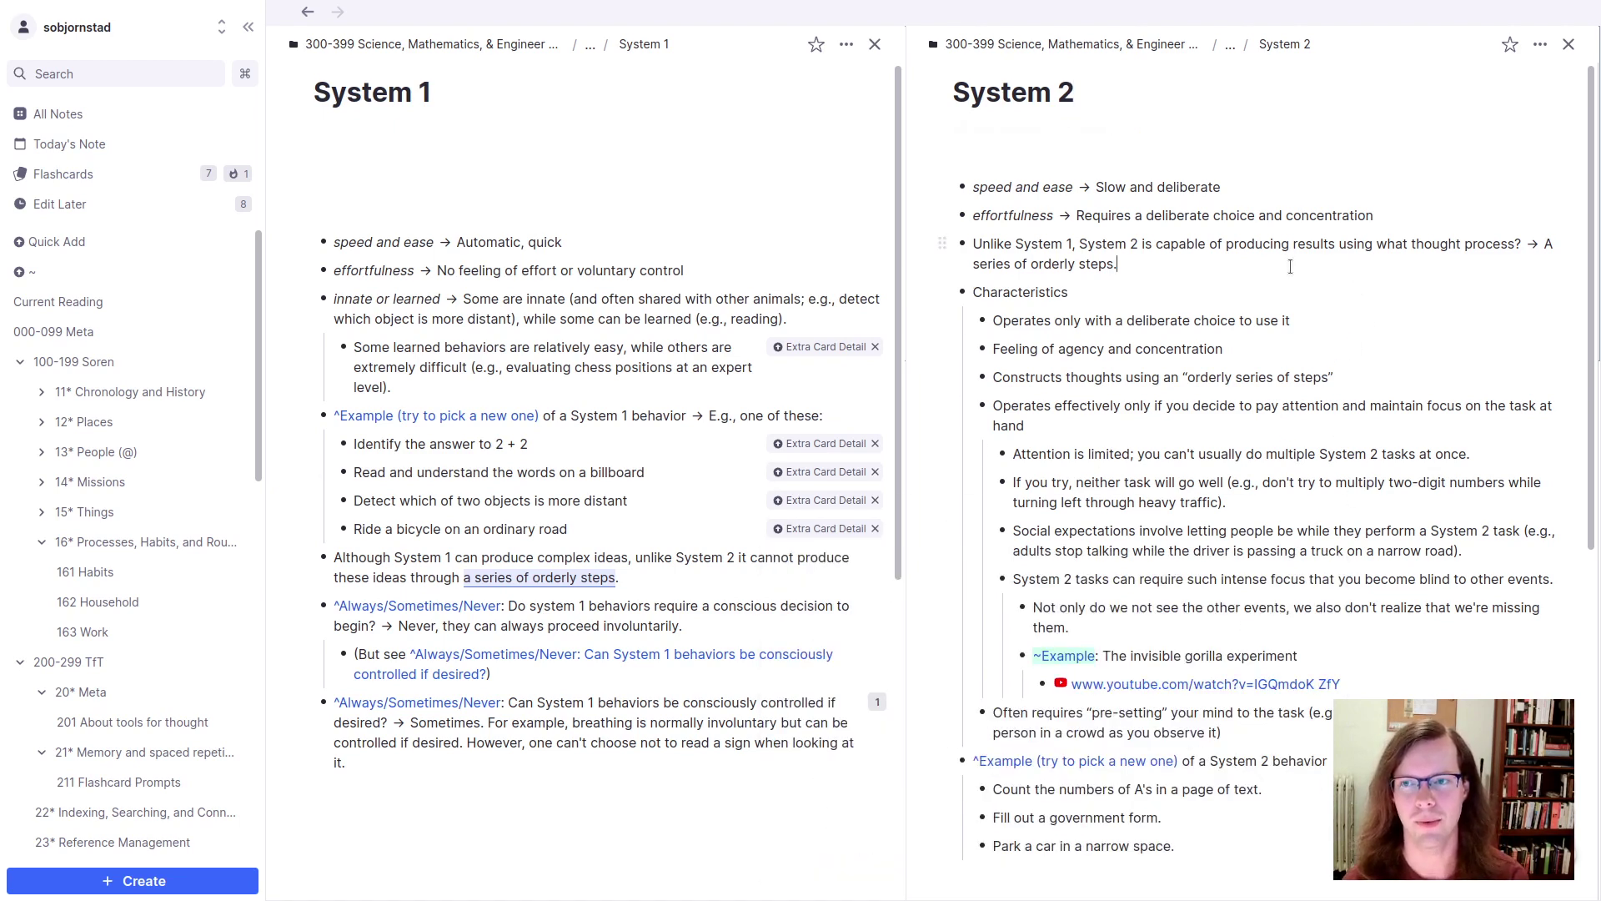
text(/de)
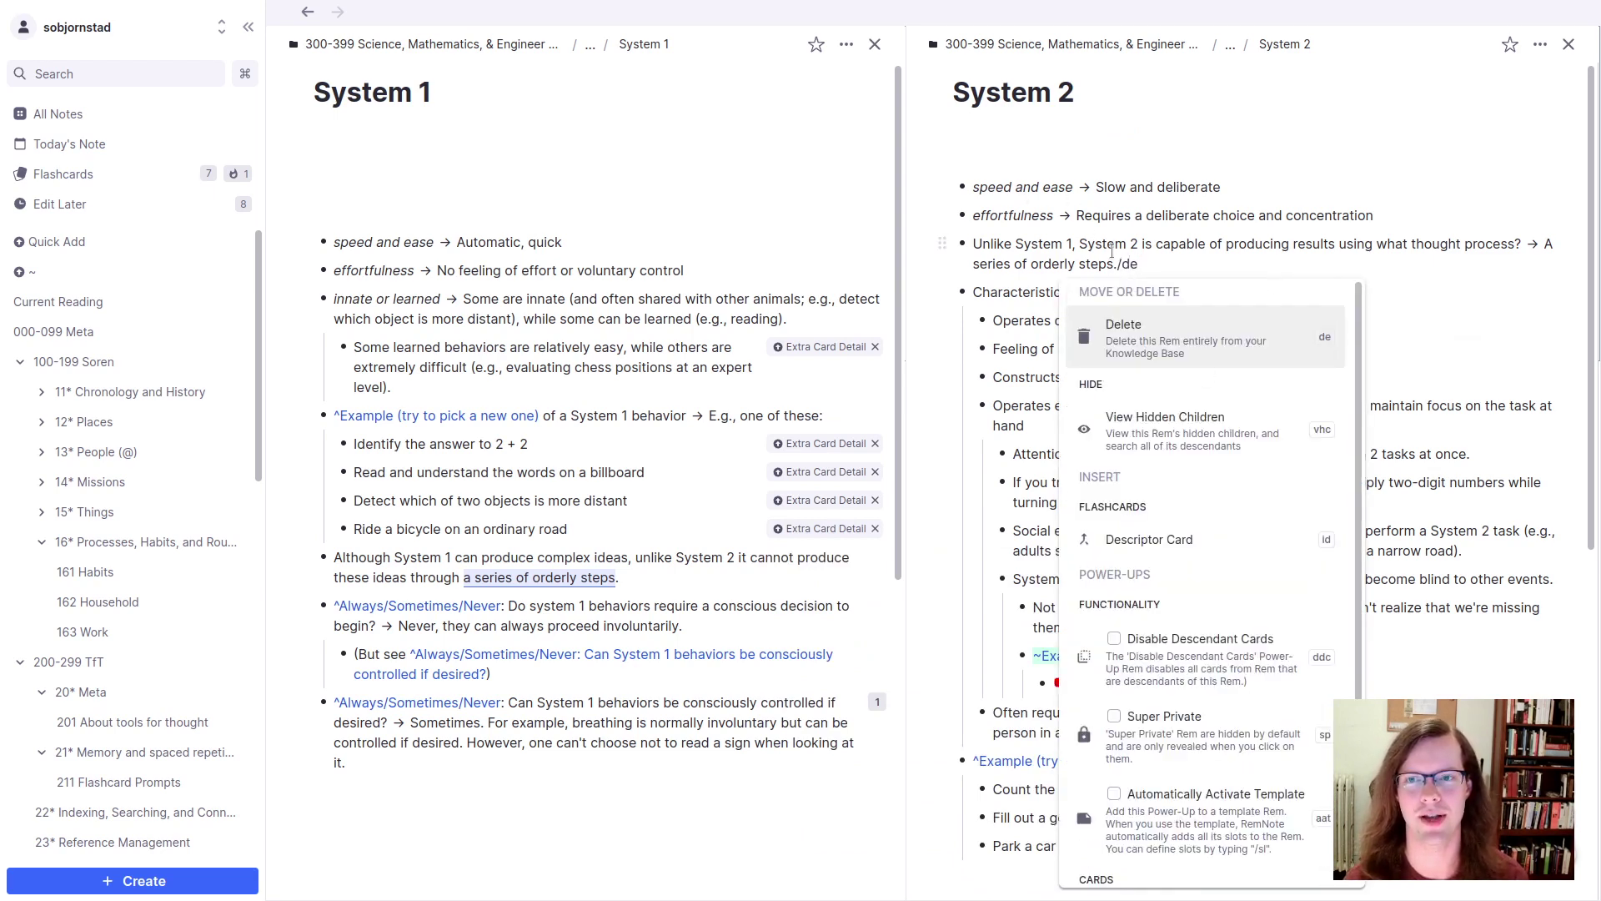
click(1290, 337)
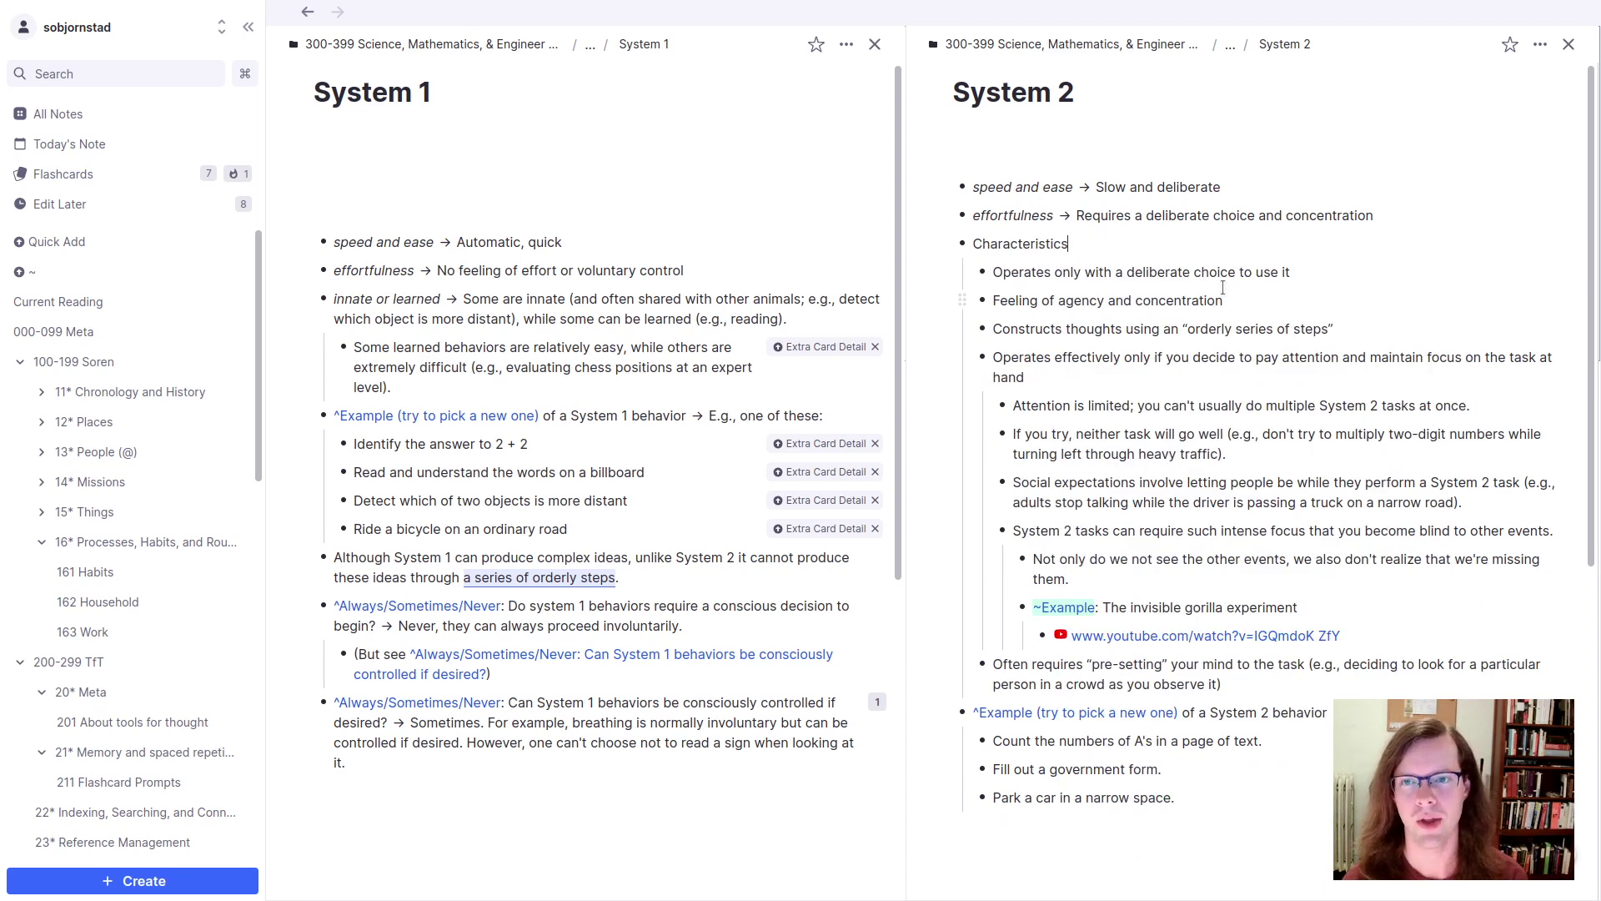
Step: Delete "Operates only with a deliberate choice to use it" and "Feeling of agency and concentration" under Characteristics
right_click(1107, 275)
key(BackSpace)
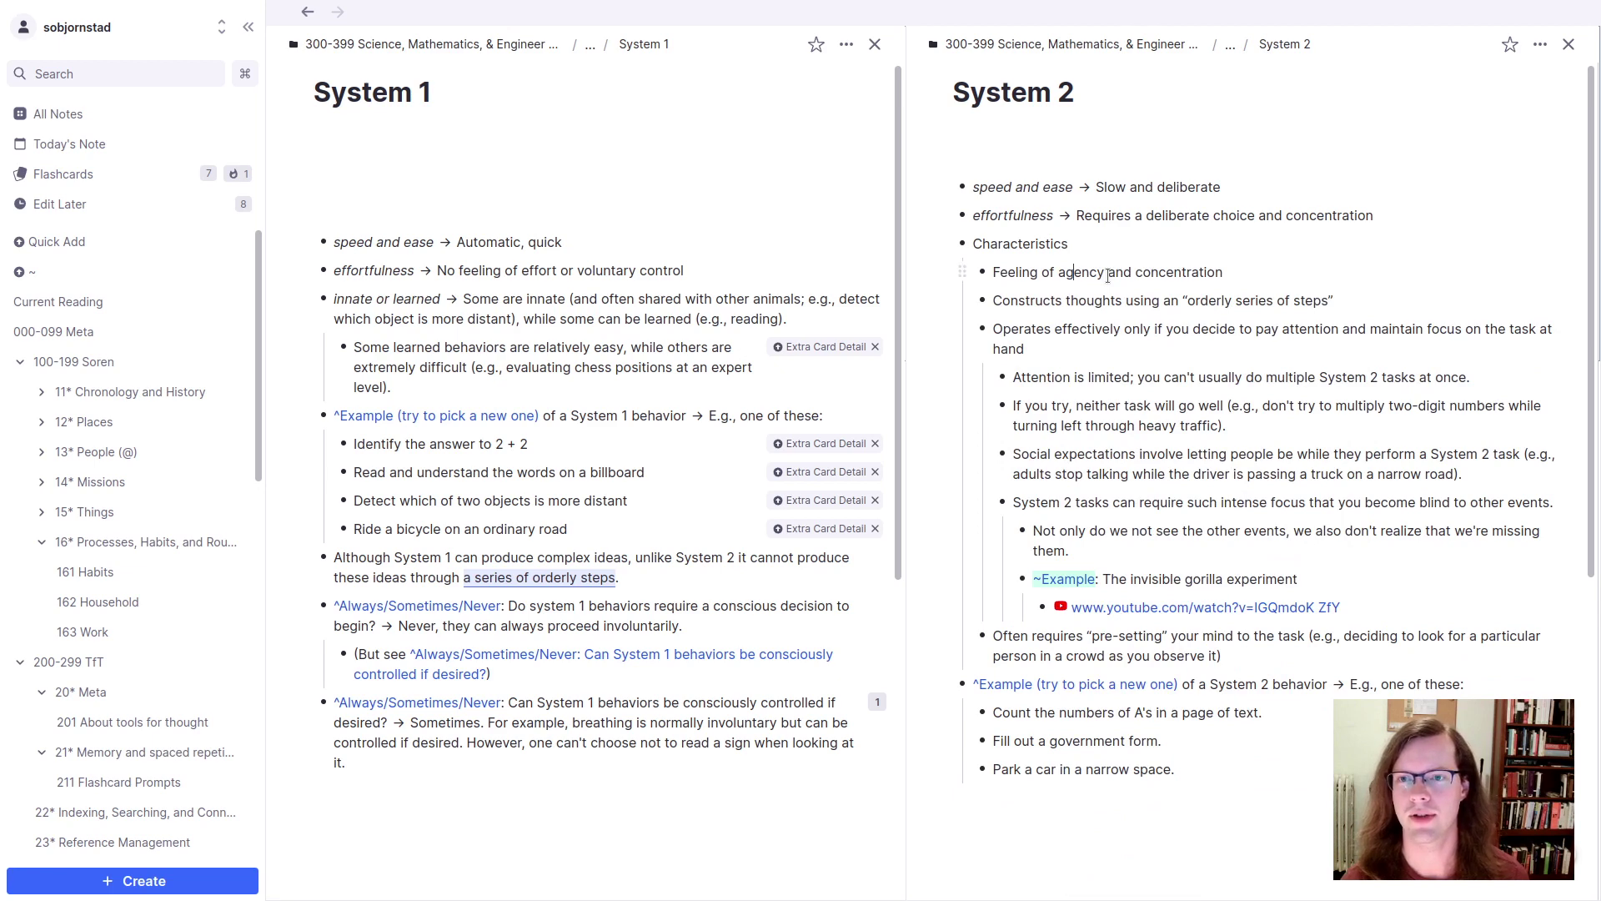
right_click(1108, 275)
key(BackSpace)
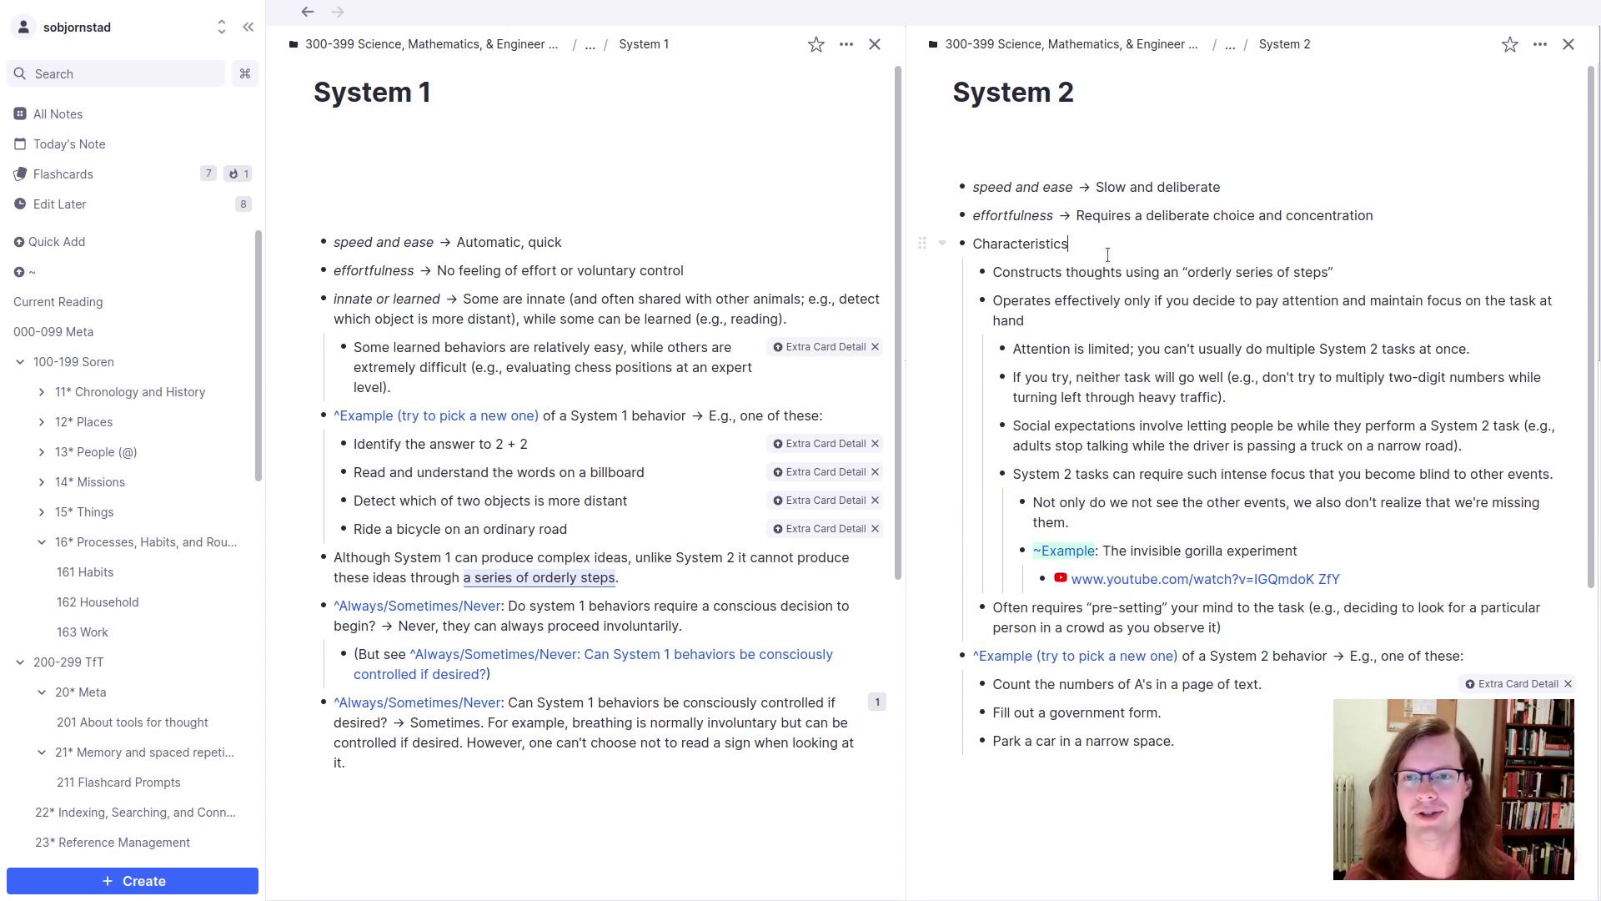
Step: Delete "Constructs thoughts using an 'orderly series of steps'" from the System 2 Characteristics
click(1261, 248)
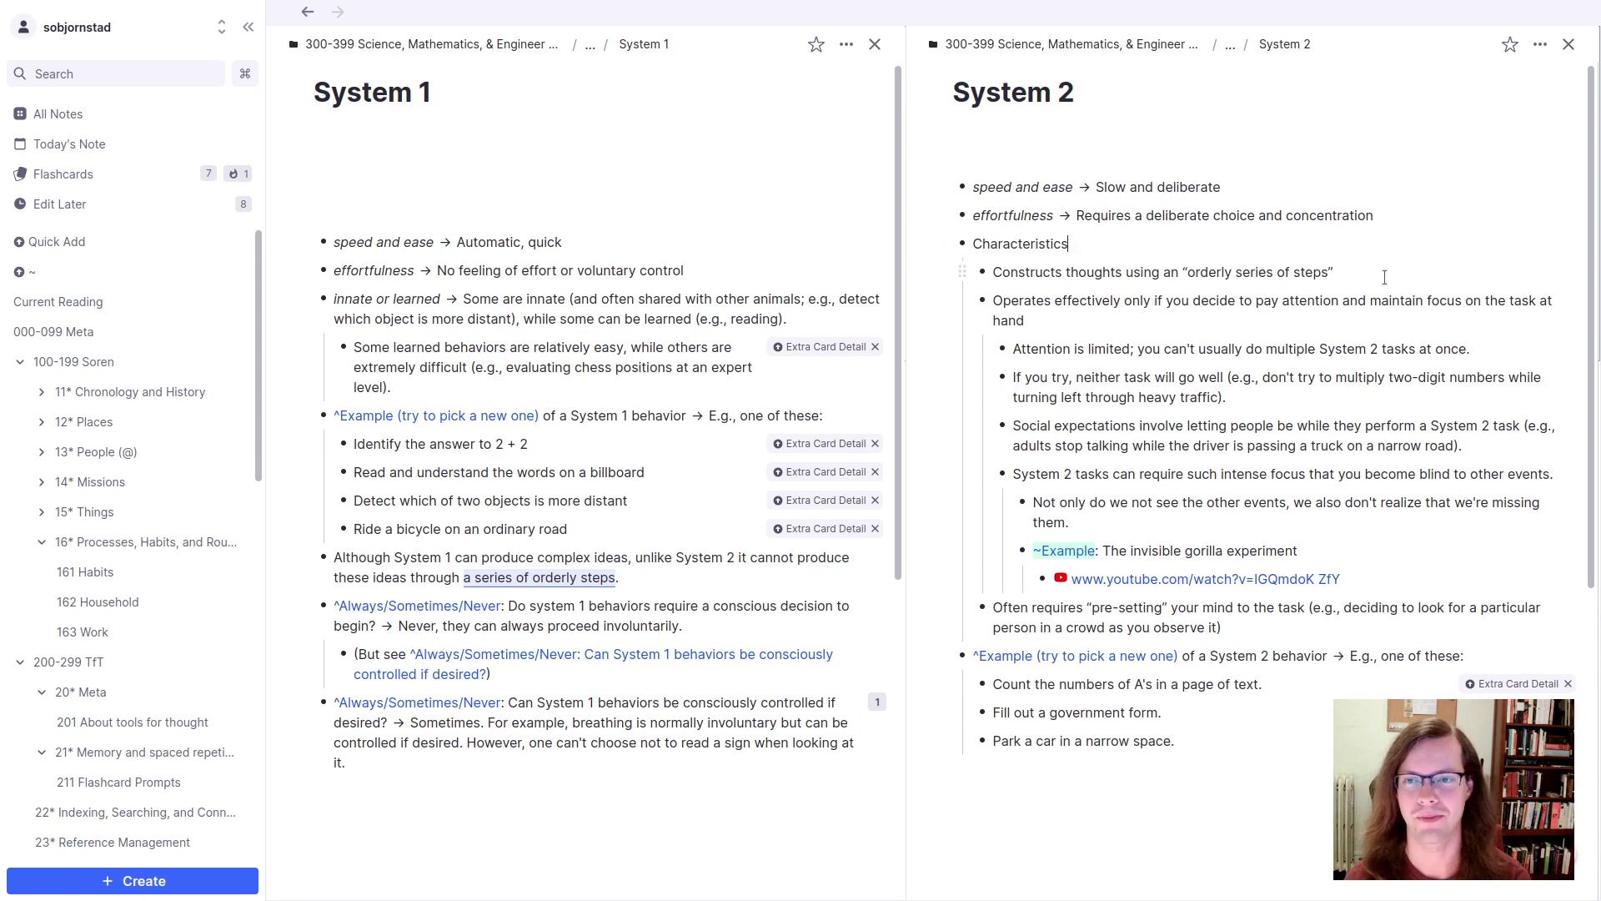
key(Down)
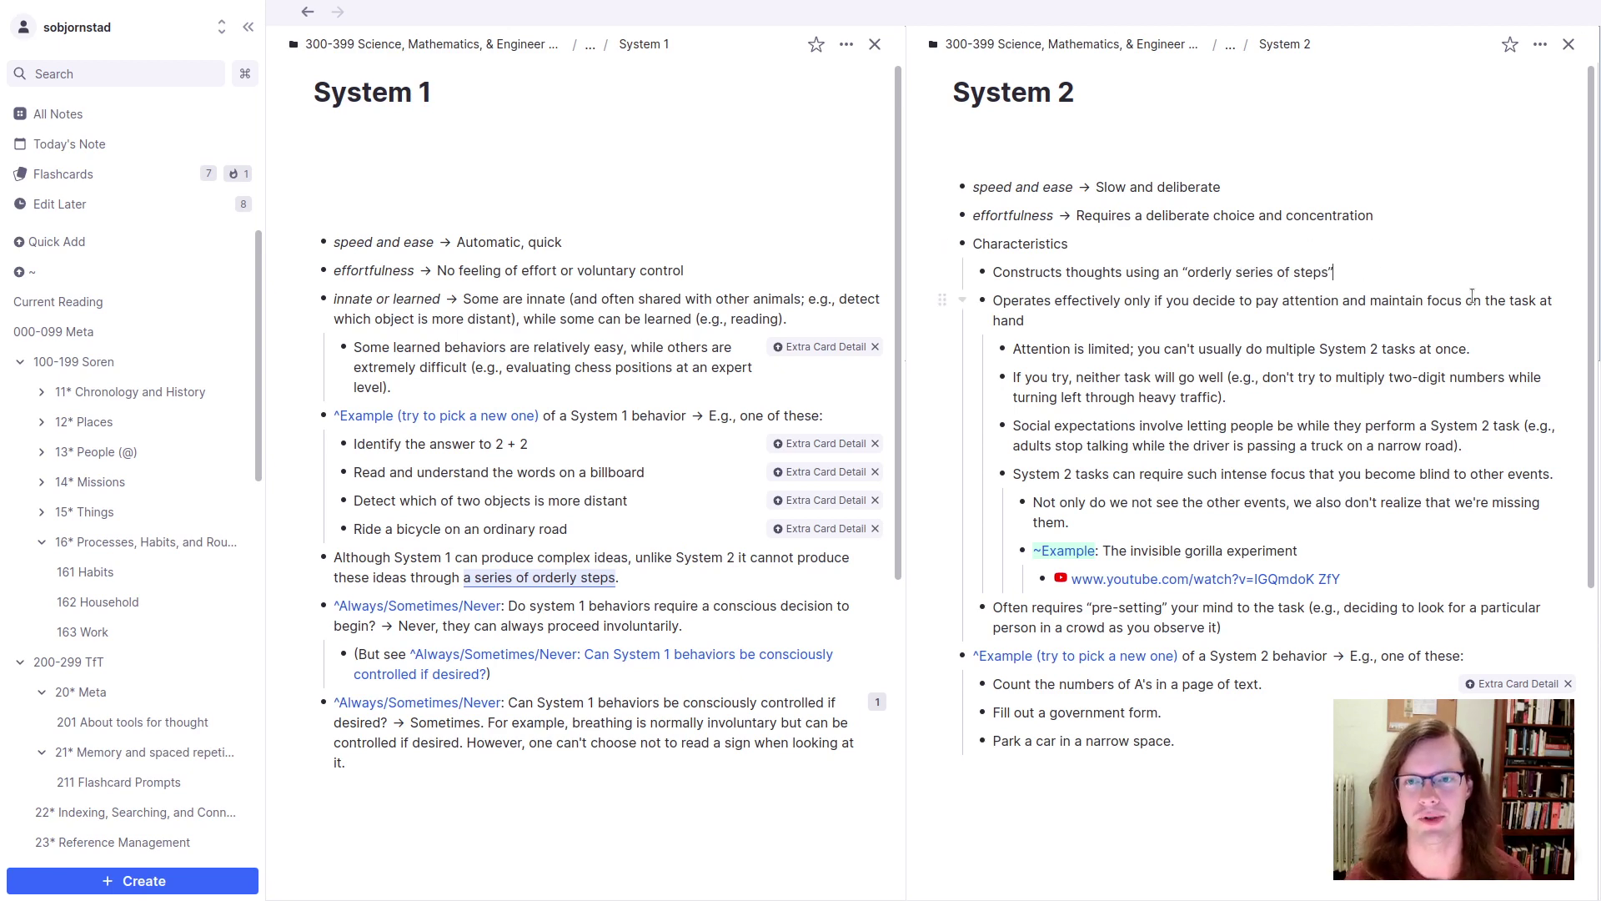
key(ctrl+shift+BackSpace)
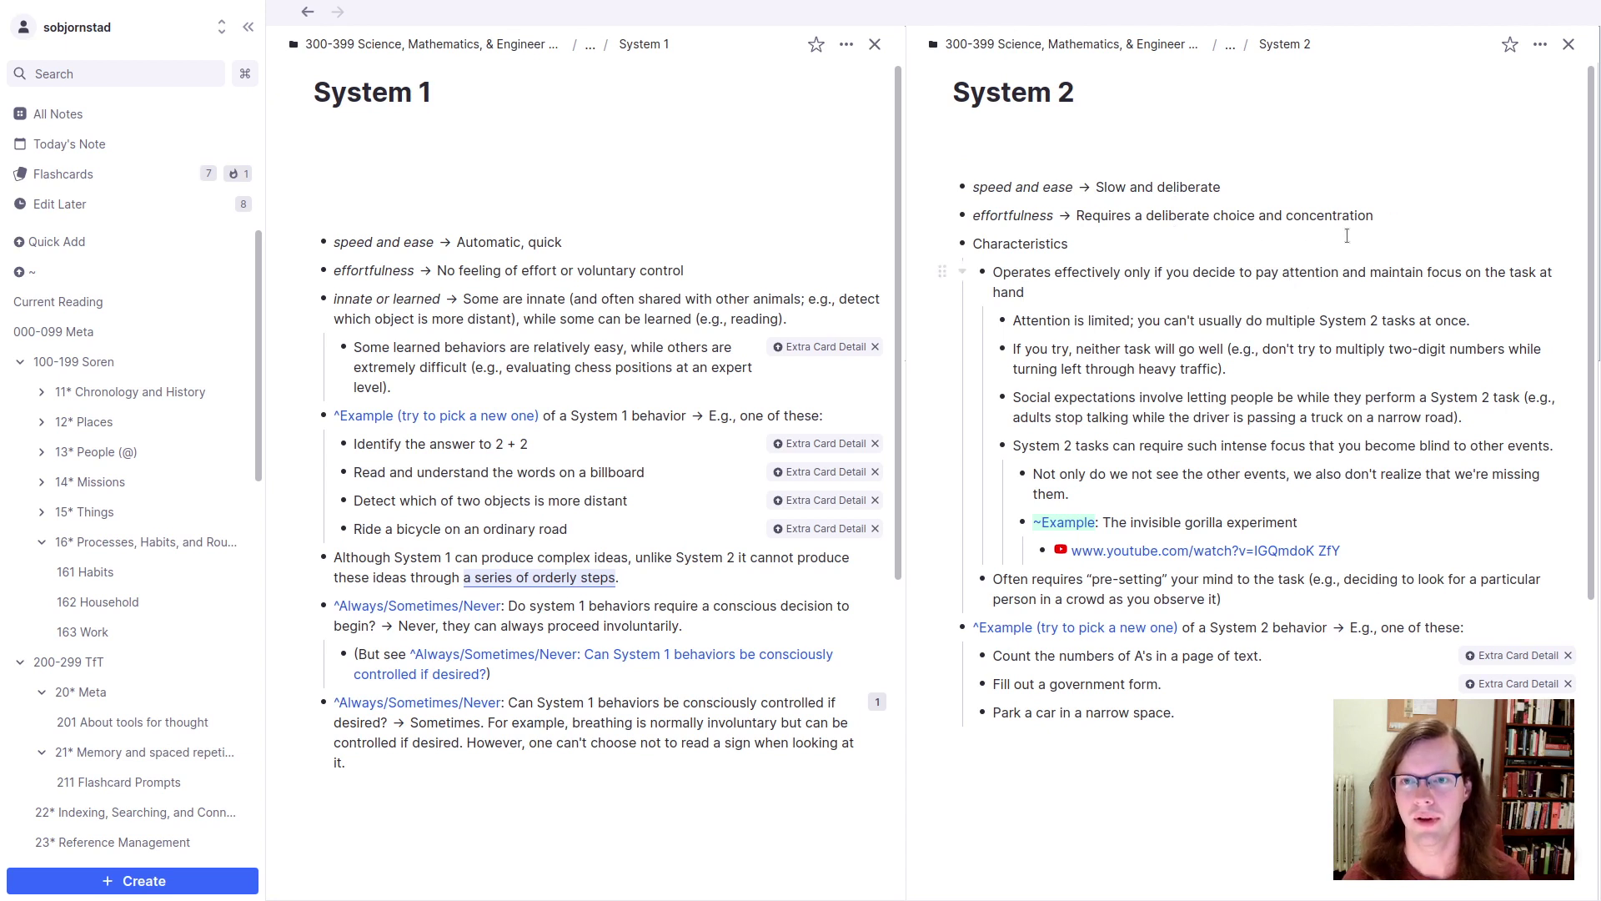
Step: Below effortfulness, add "System 2 work will be ineffective if you're unable to completely pay attention to the task." with "pay attention to the task" as a cloze
click(1397, 214)
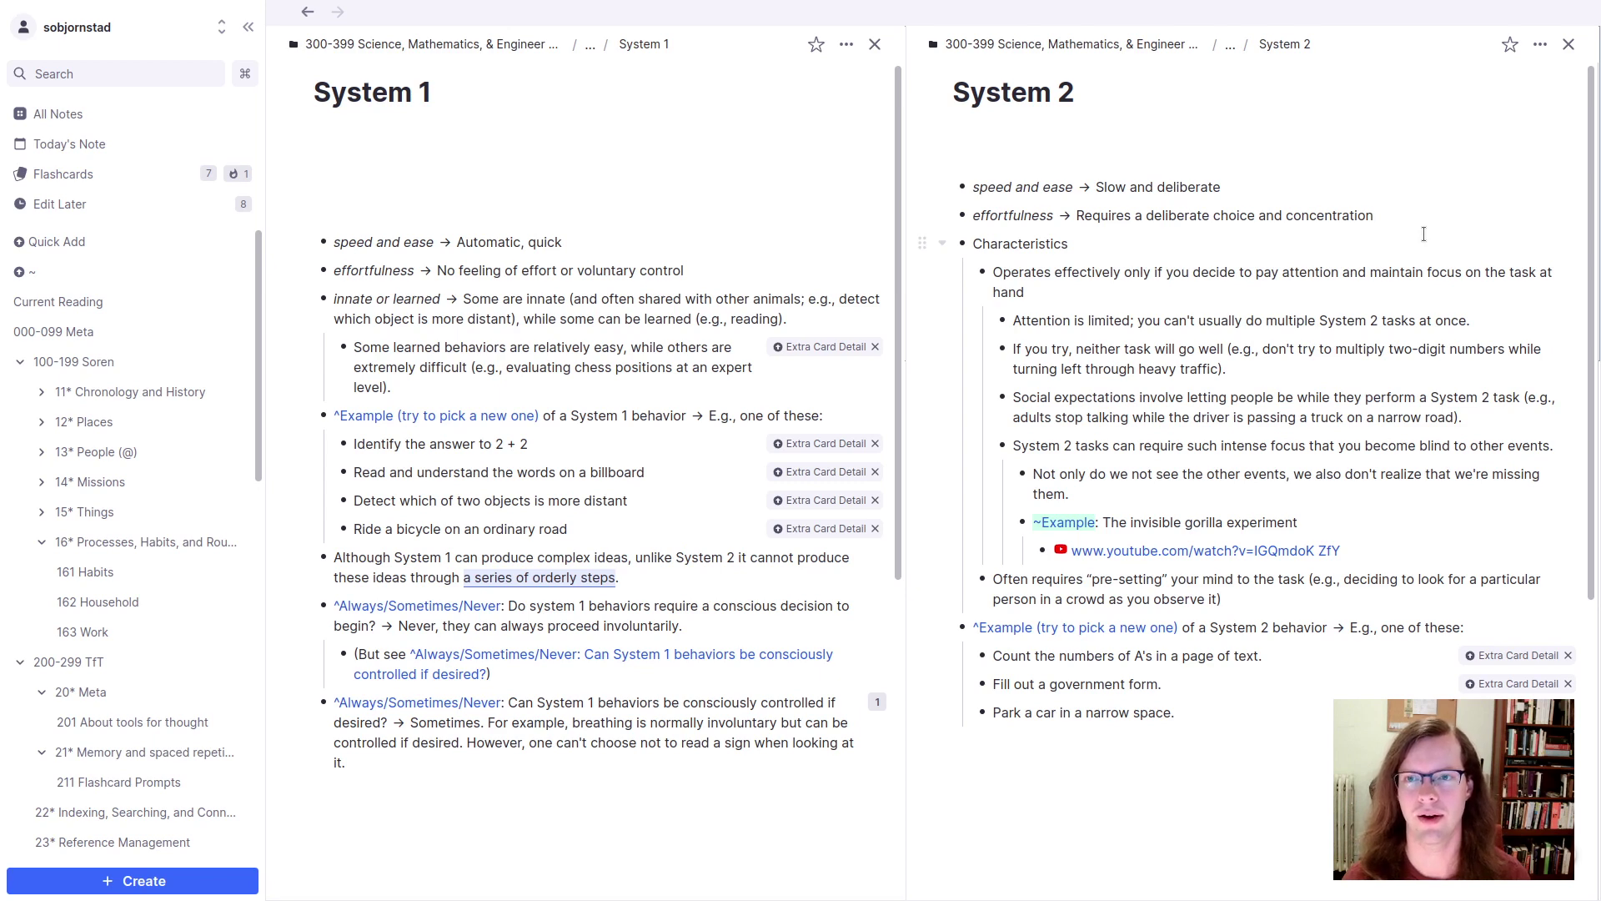
key(Return)
text(The effect)
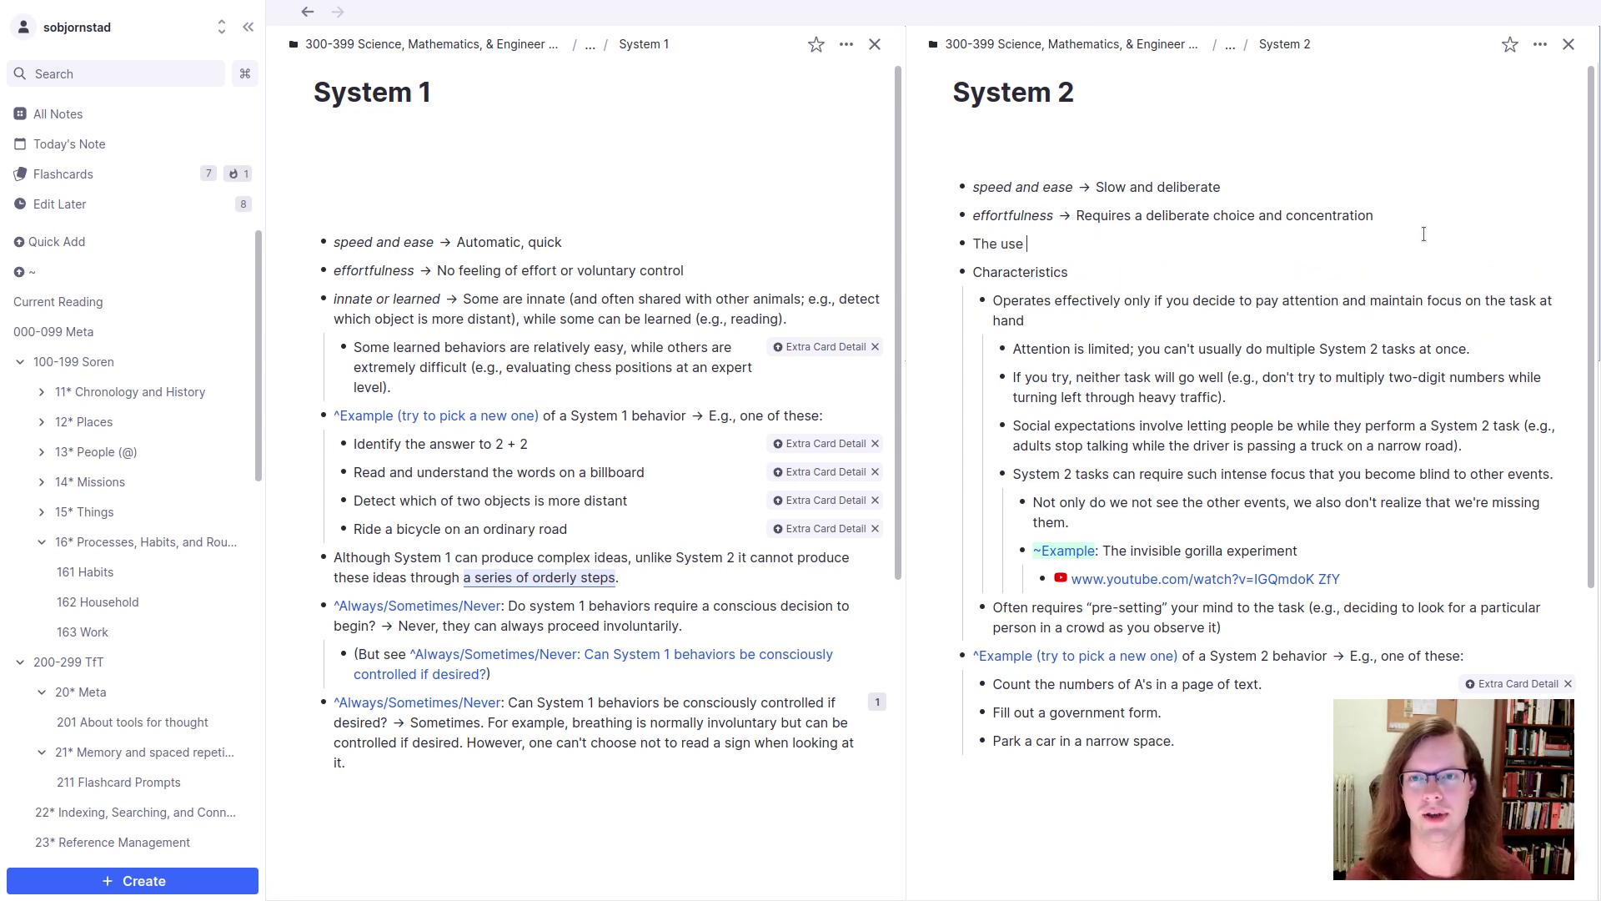
key(alt+BackSpace)
key(alt+BackSpace)
text(System )
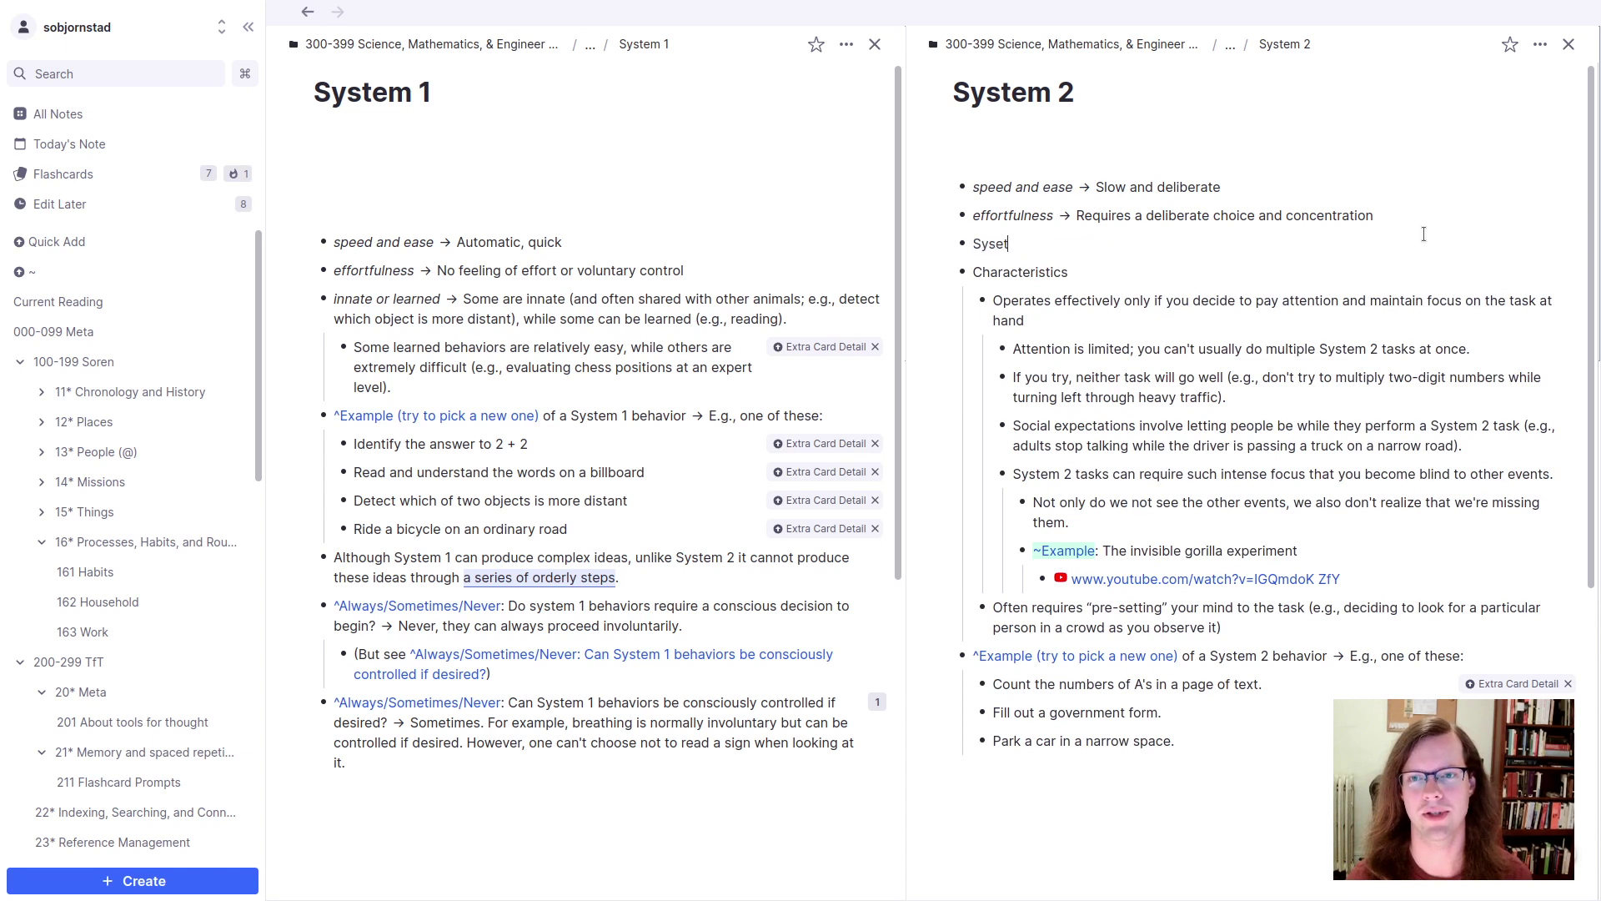
text(2 work will be inen)
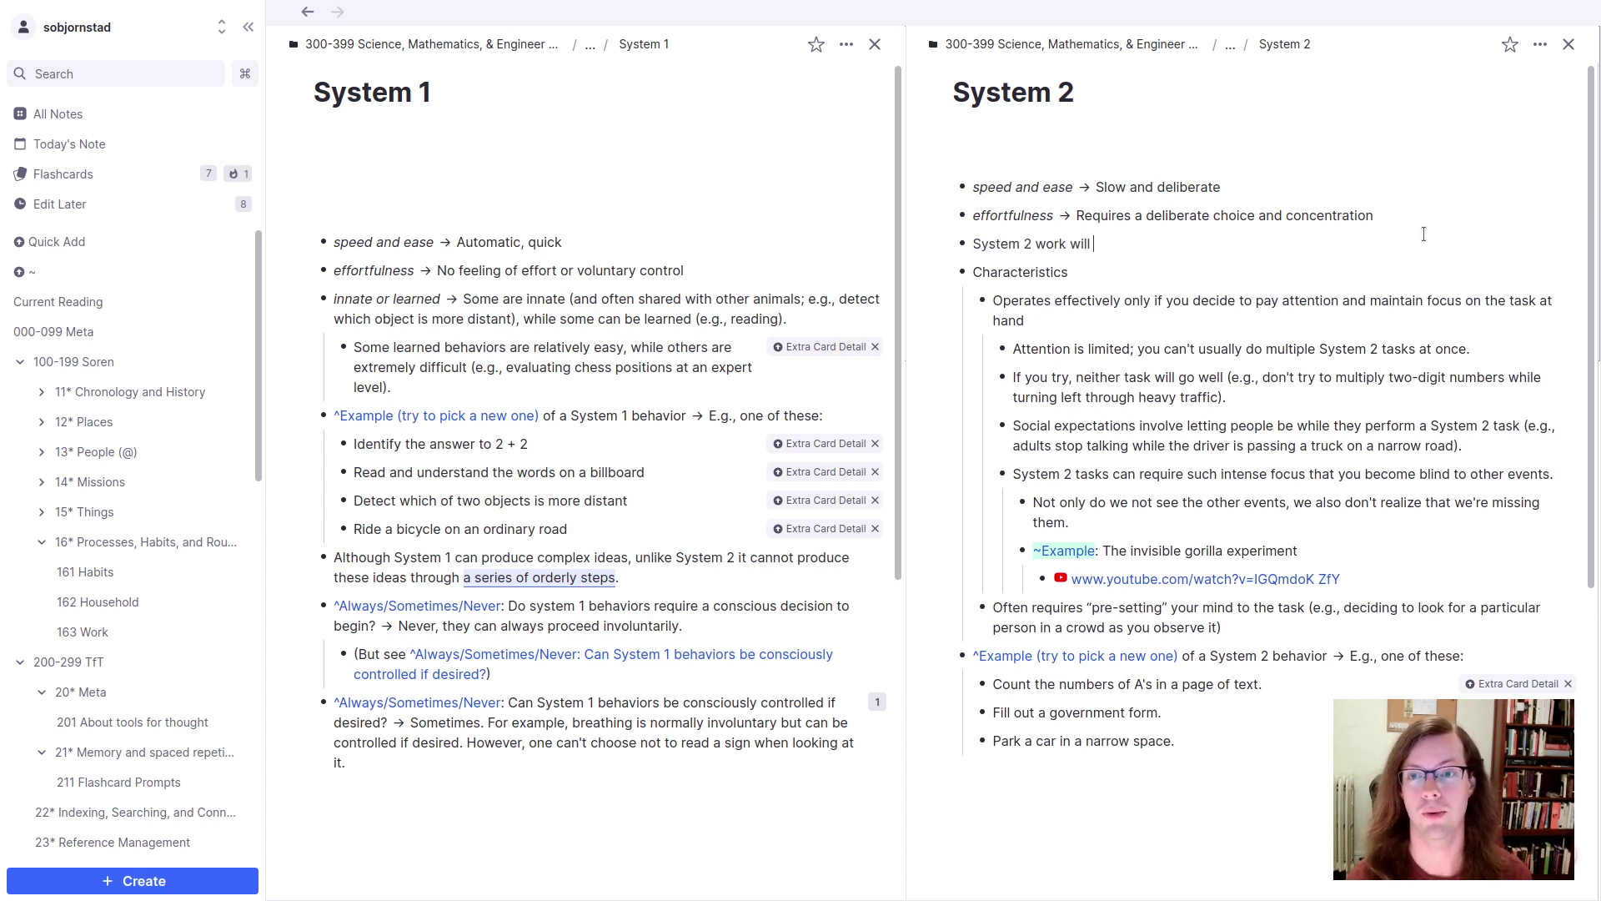
key(BackSpace)
key(BackSpace)
text(eff)
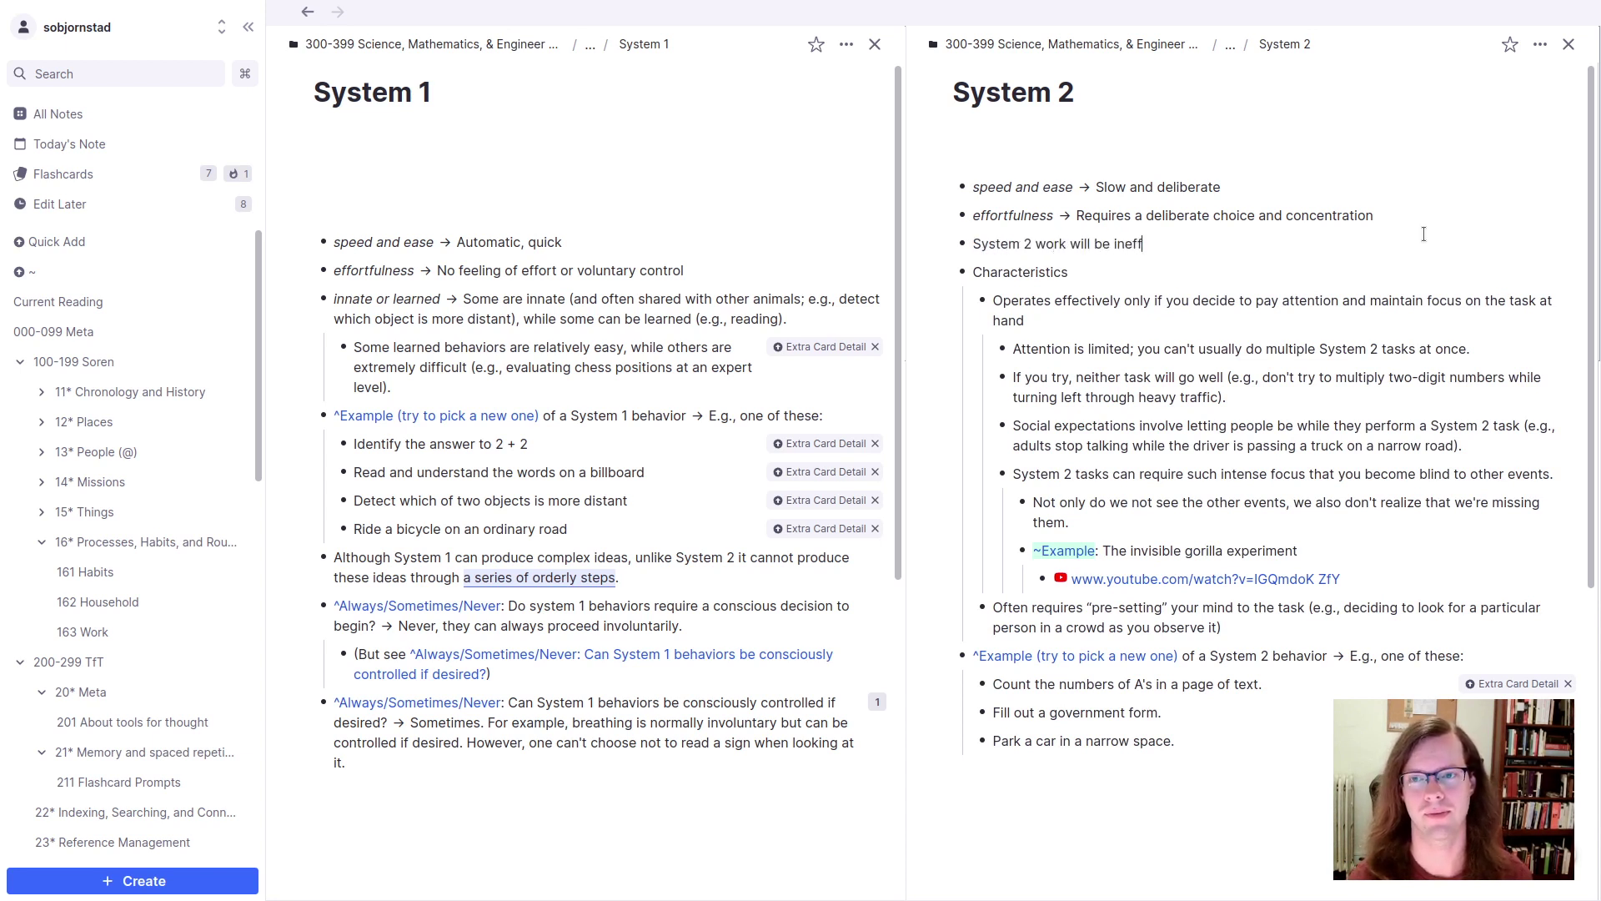
text(ective if you're unable to)
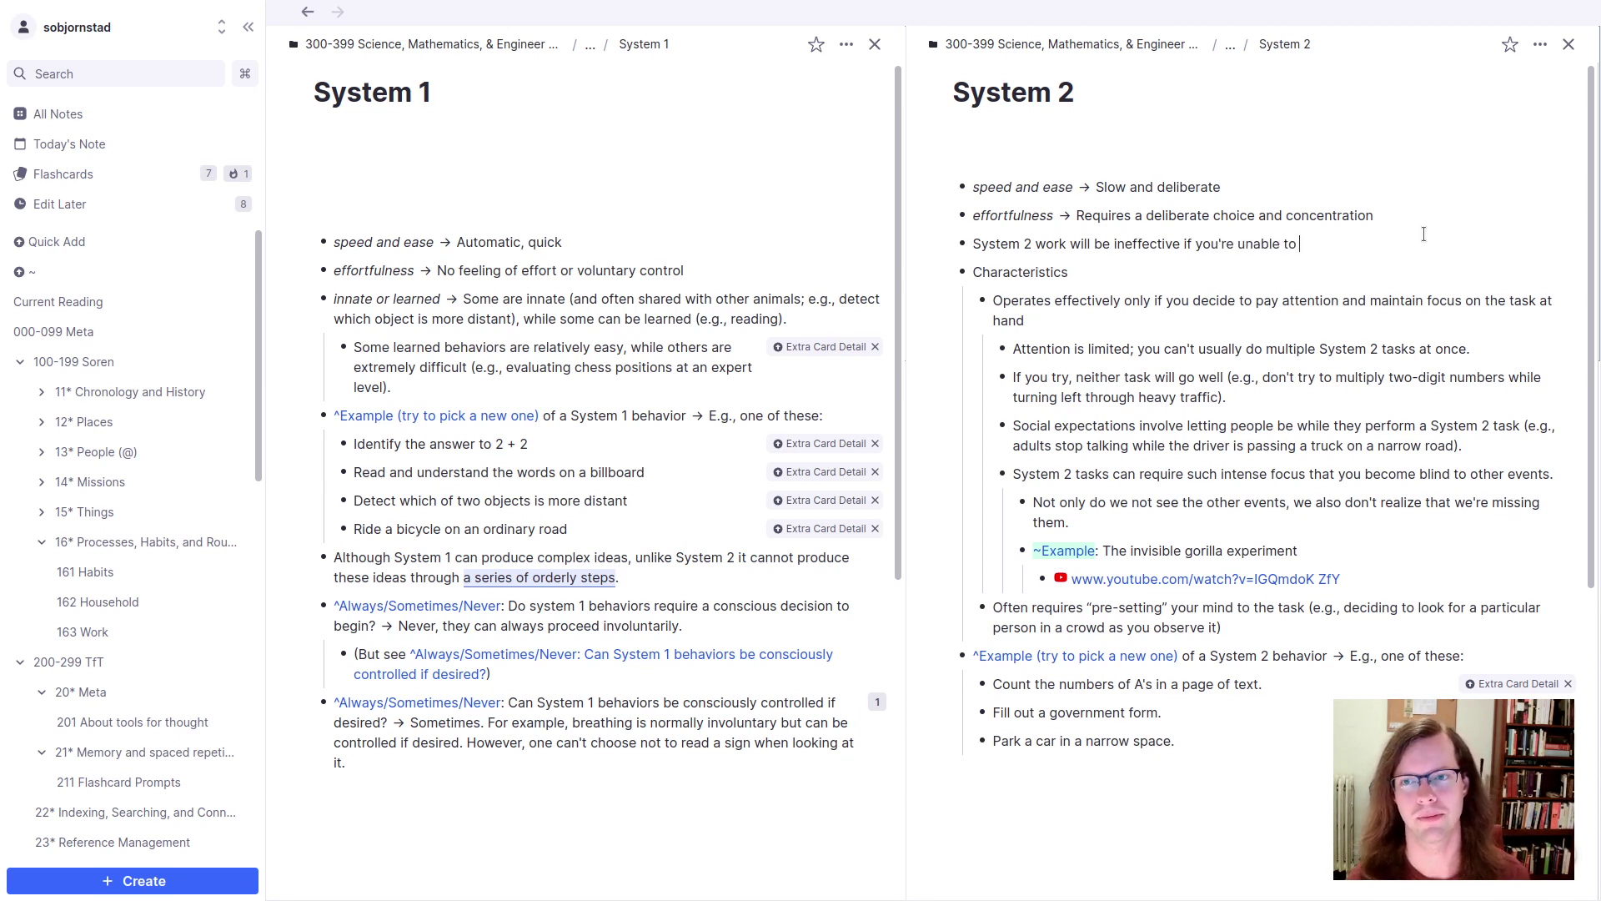
text(completely)
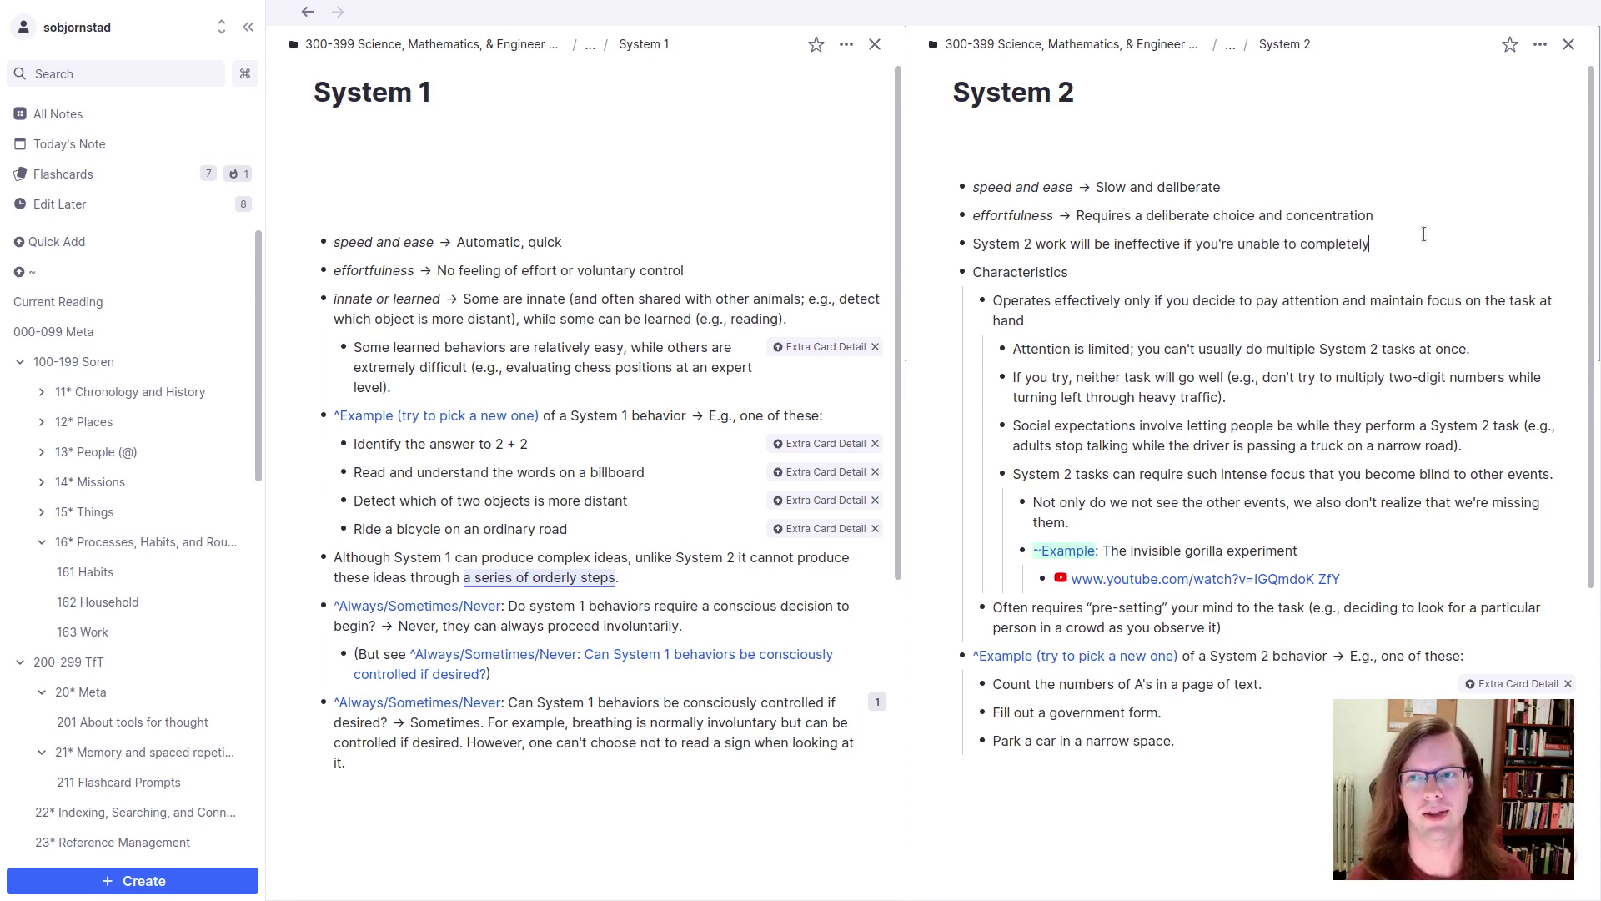
text( ((pay attention)
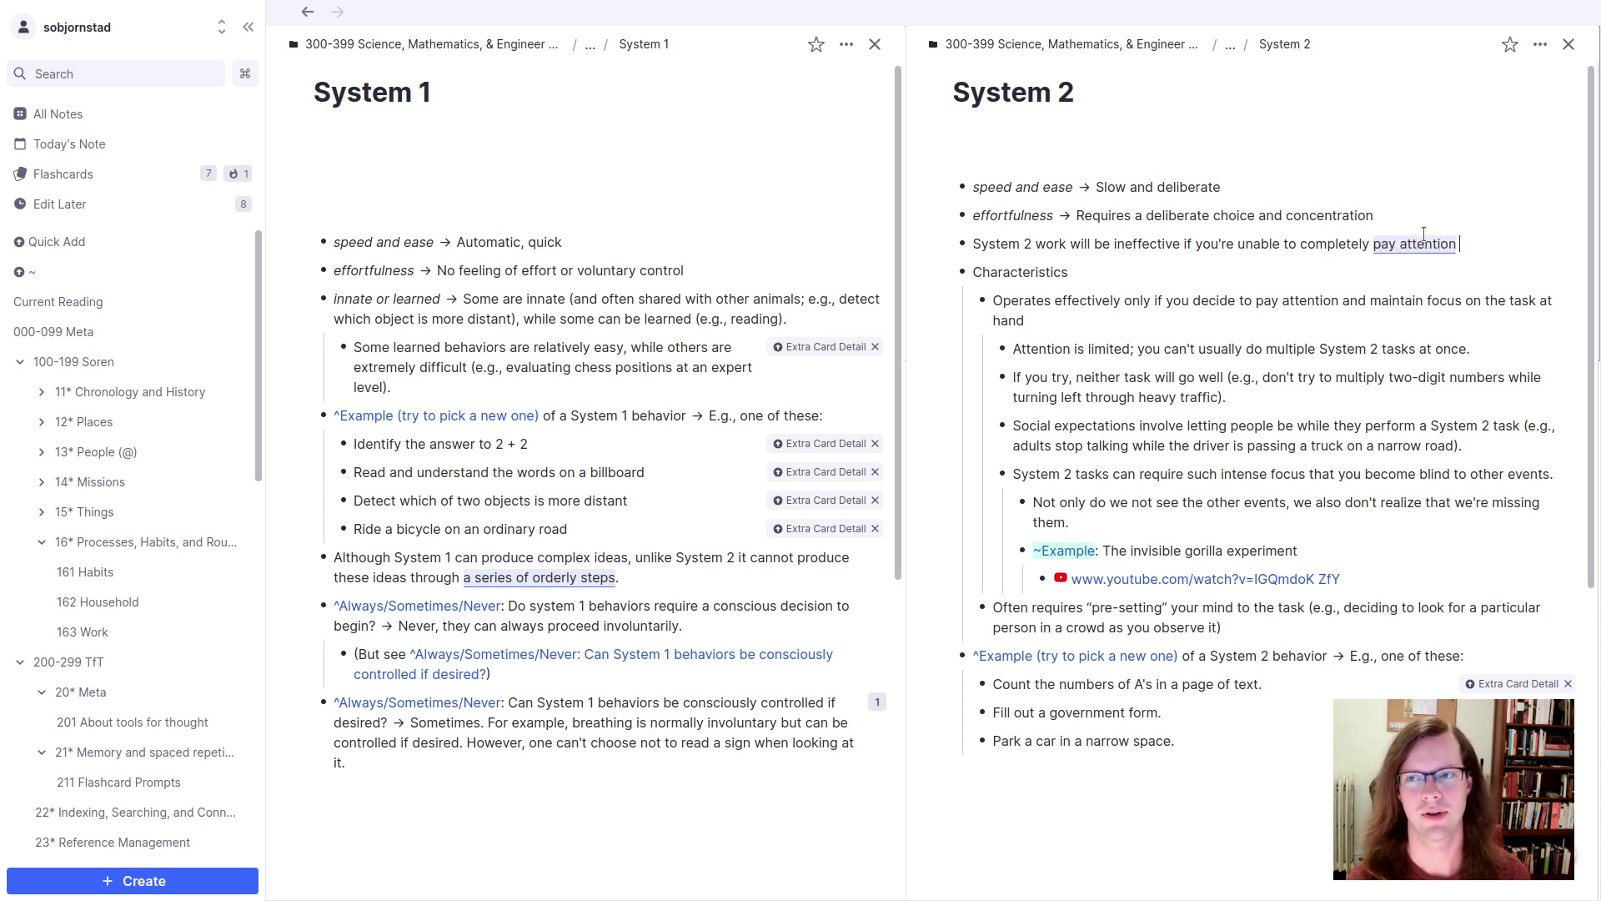
text( to the task.)
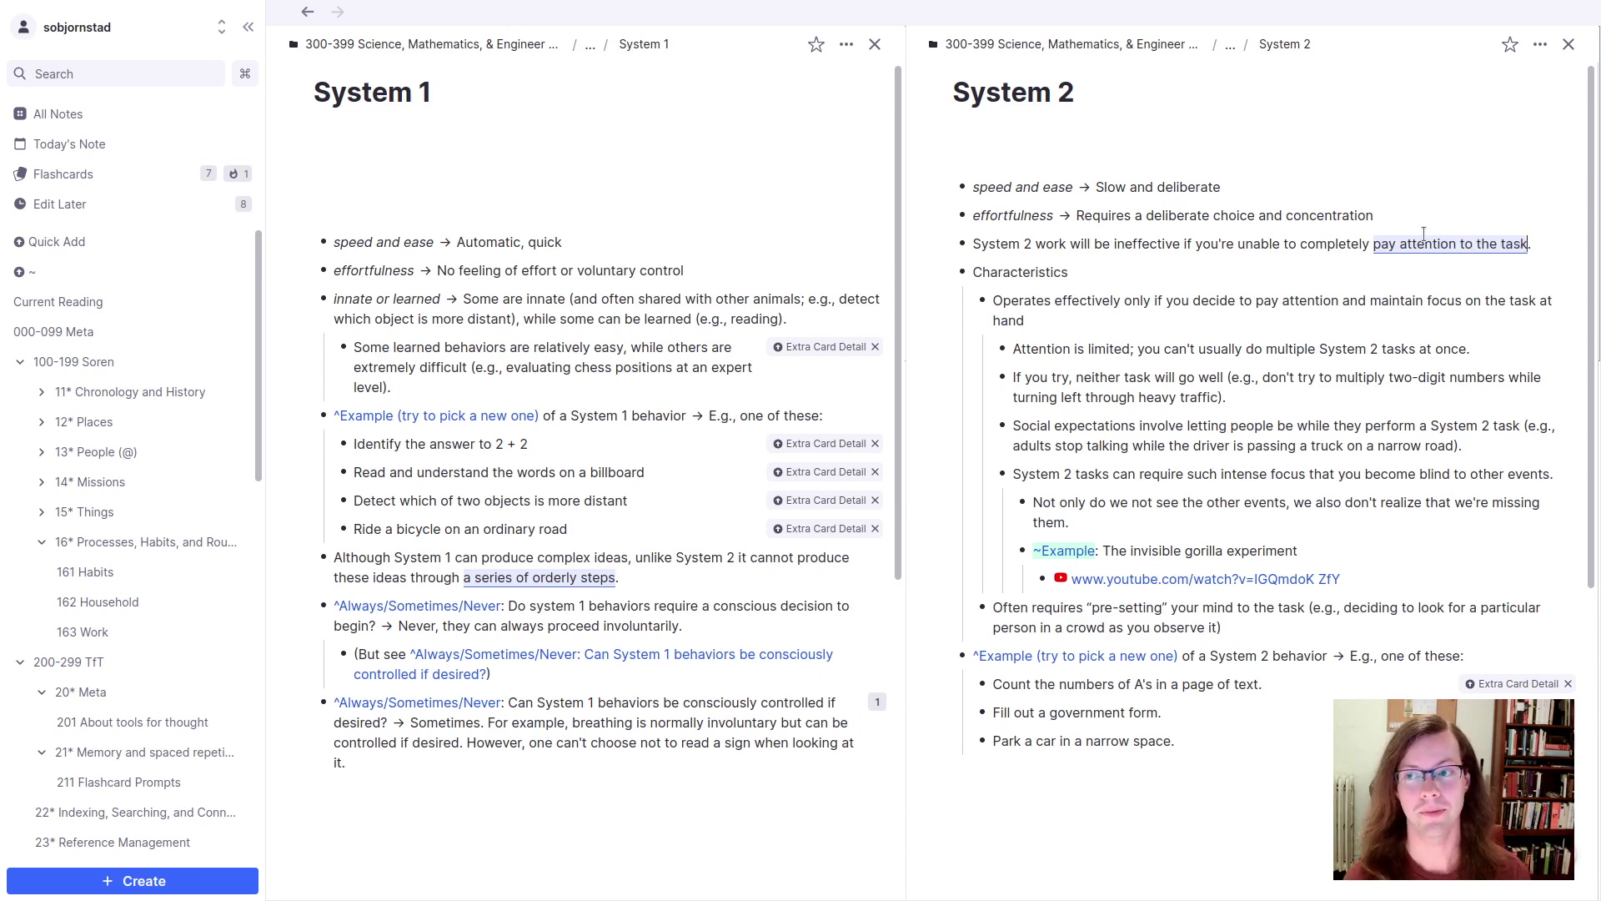
Step: Duplicate the new System 2 sentence twice and make the first version's cloze cover "completely pay attention" only
key(ctrl+v)
key(ctrl+v)
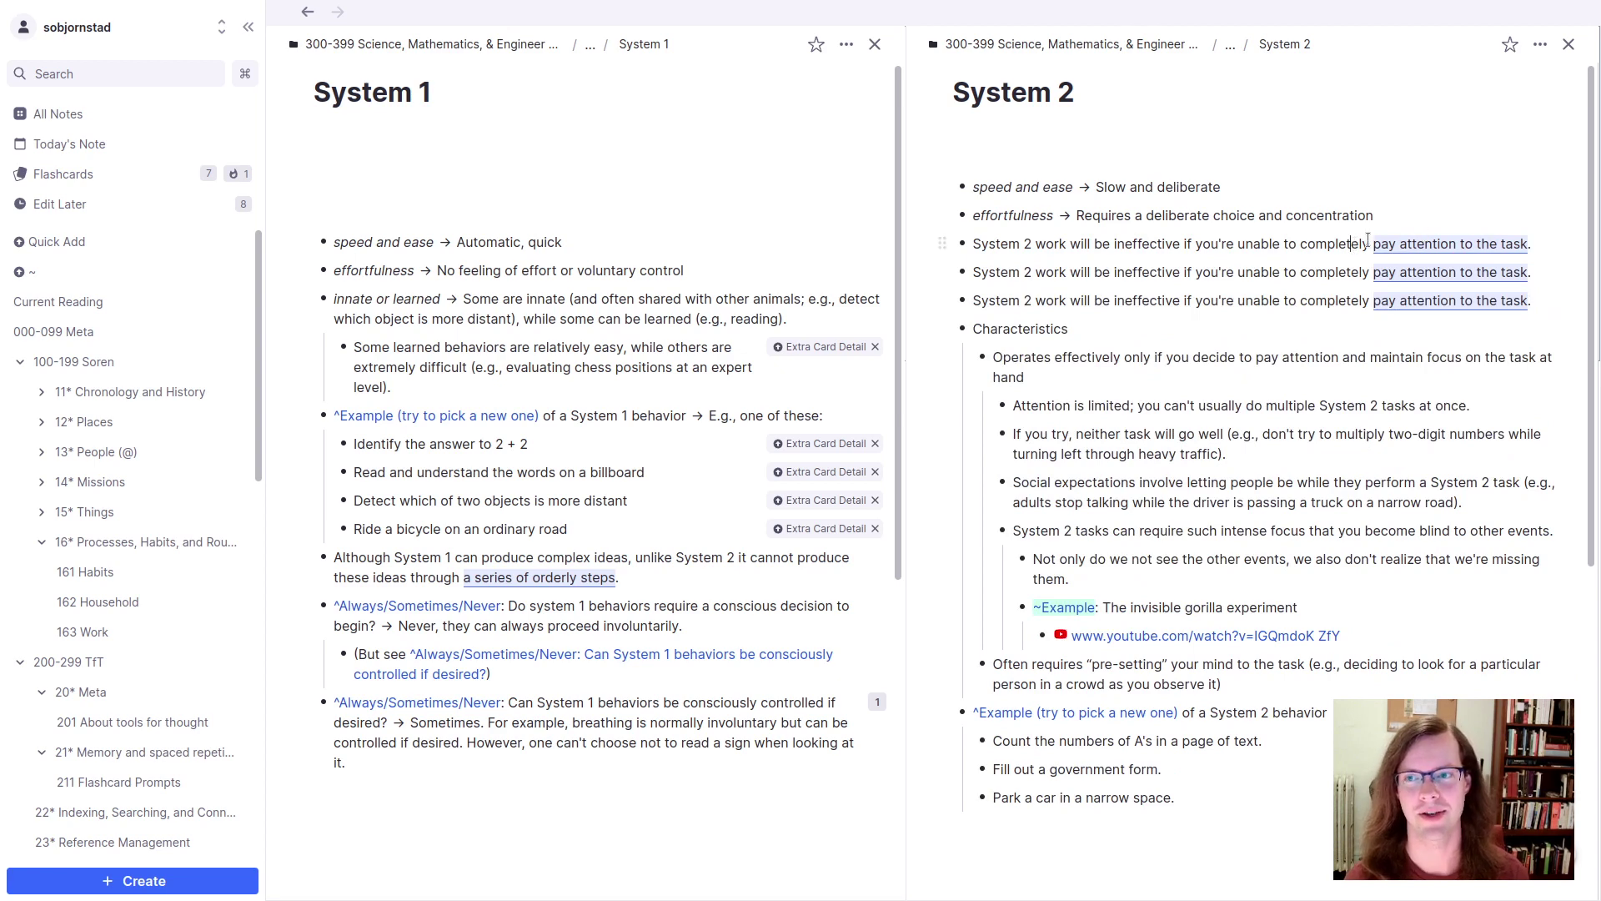
double_click(1332, 243)
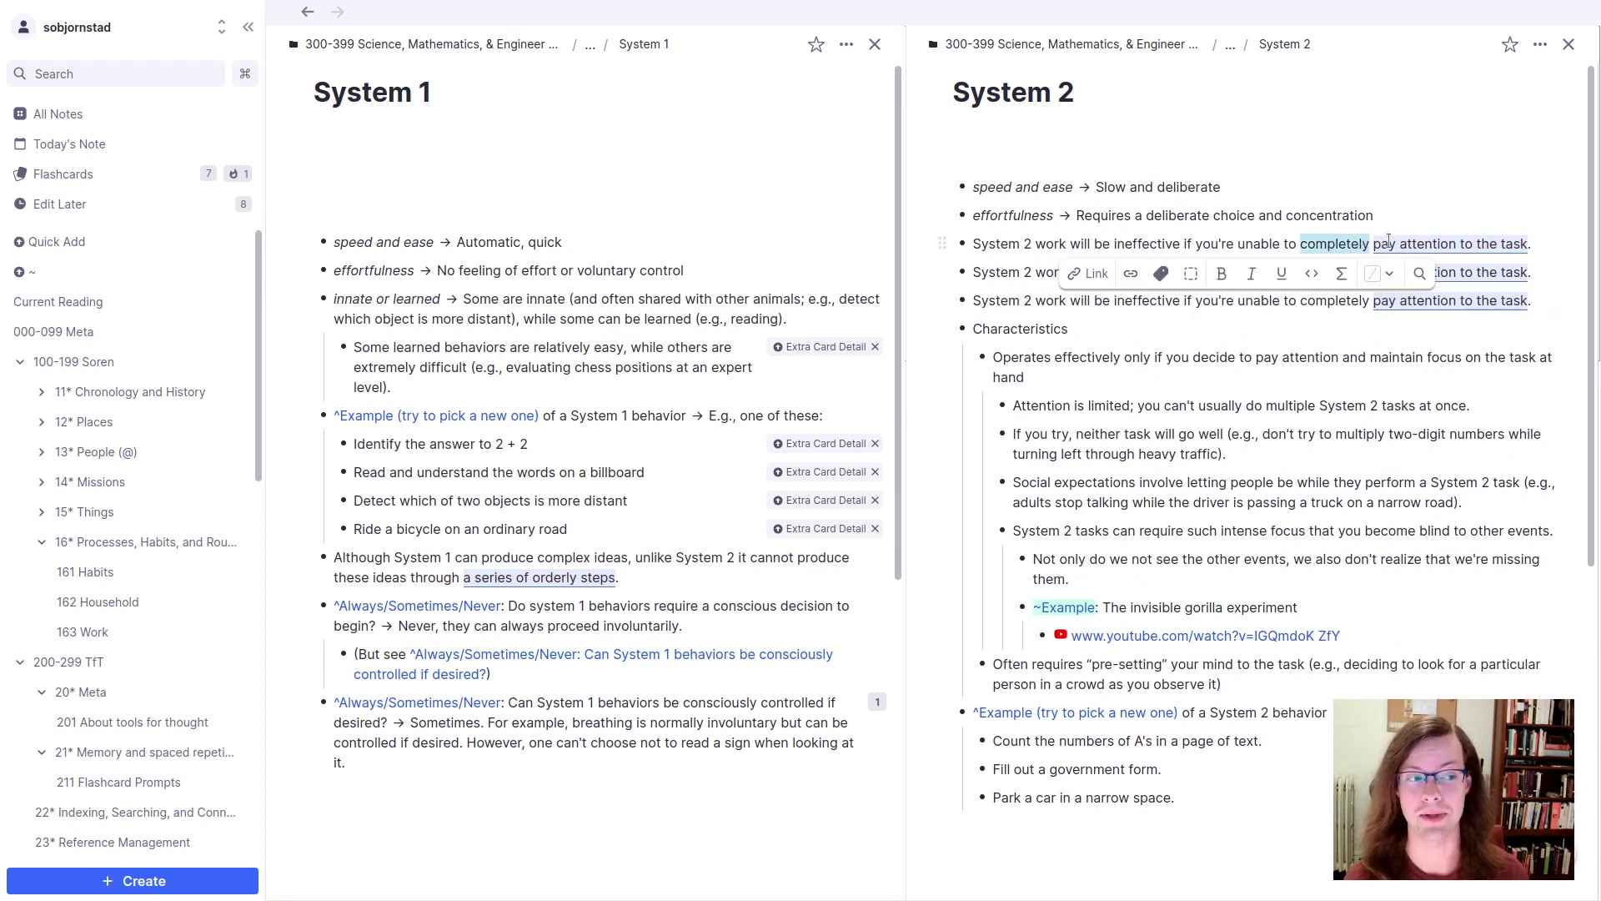
key(BackSpace)
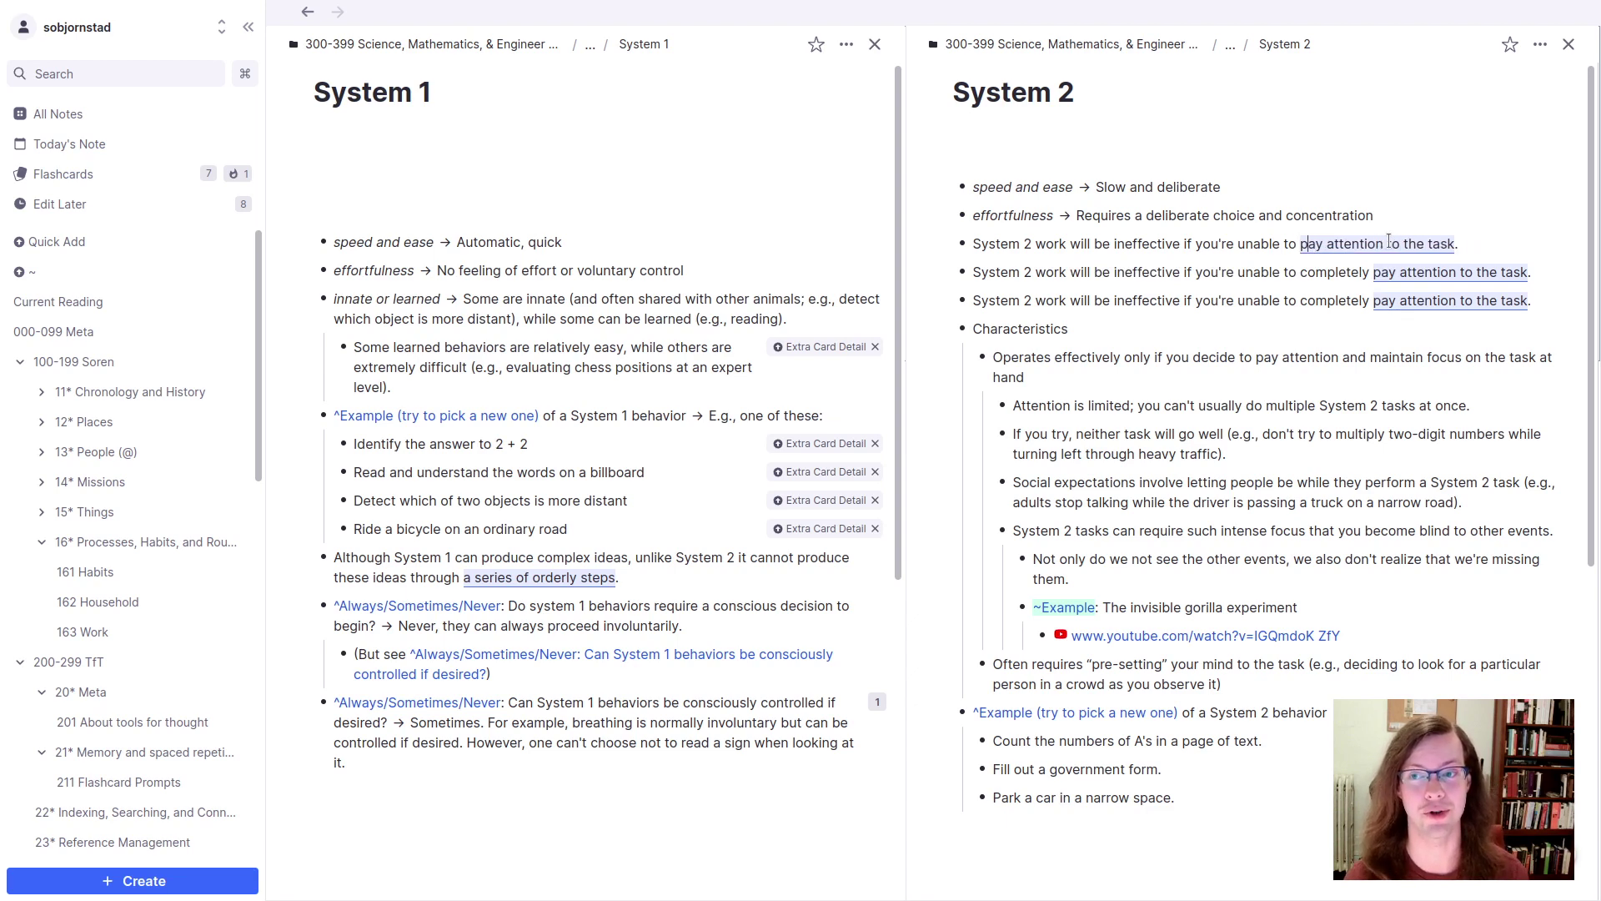
text(completely p)
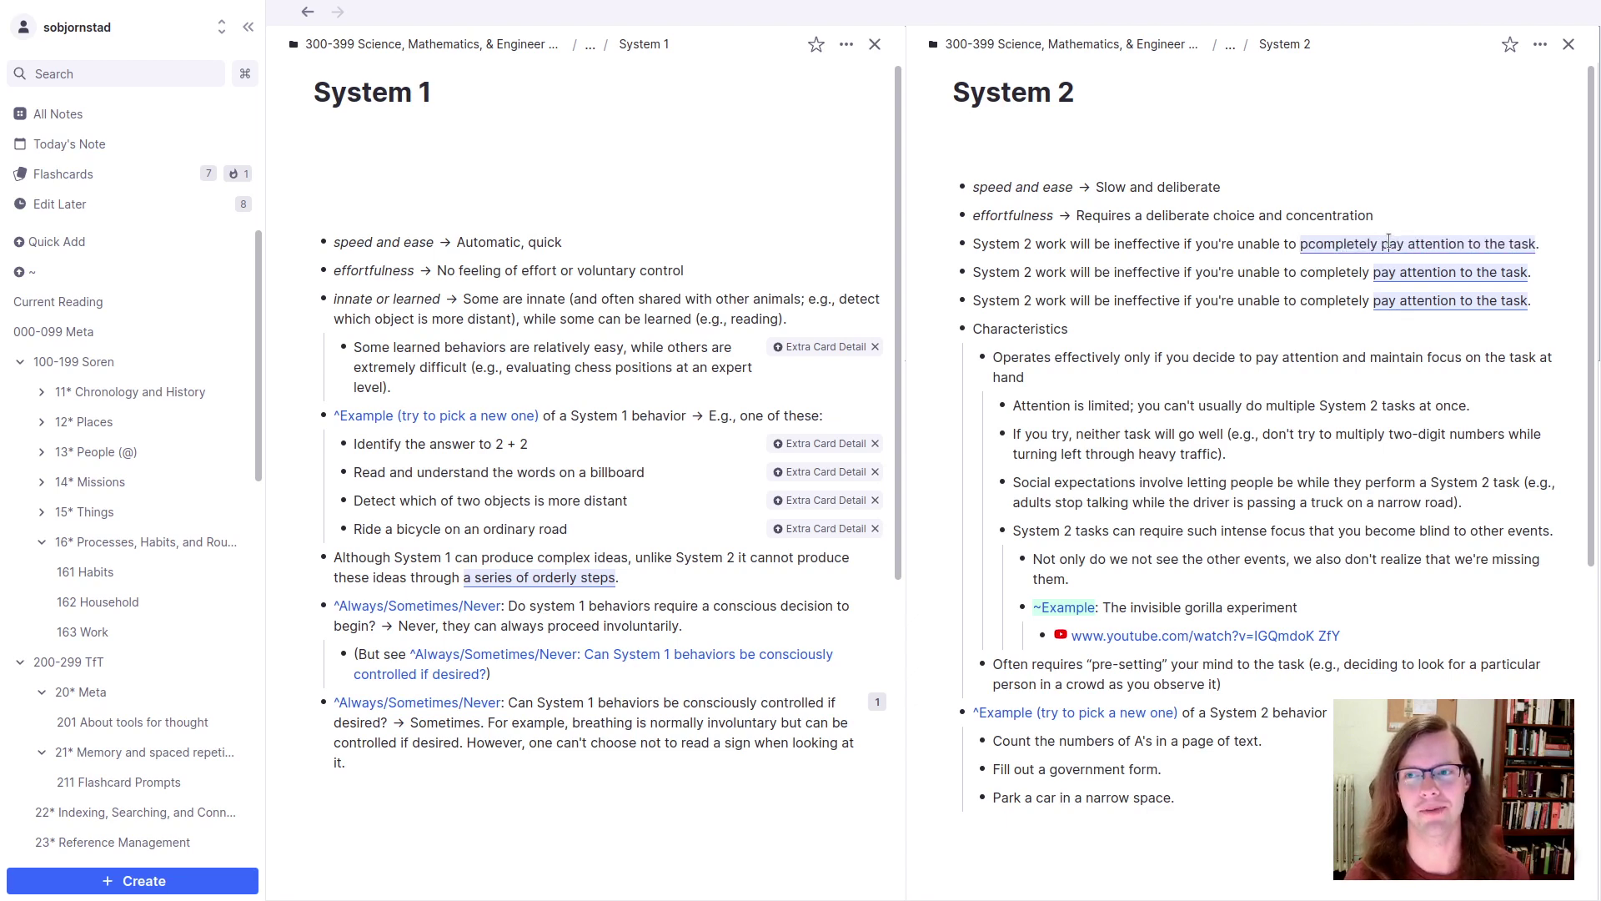
key(BackSpace)
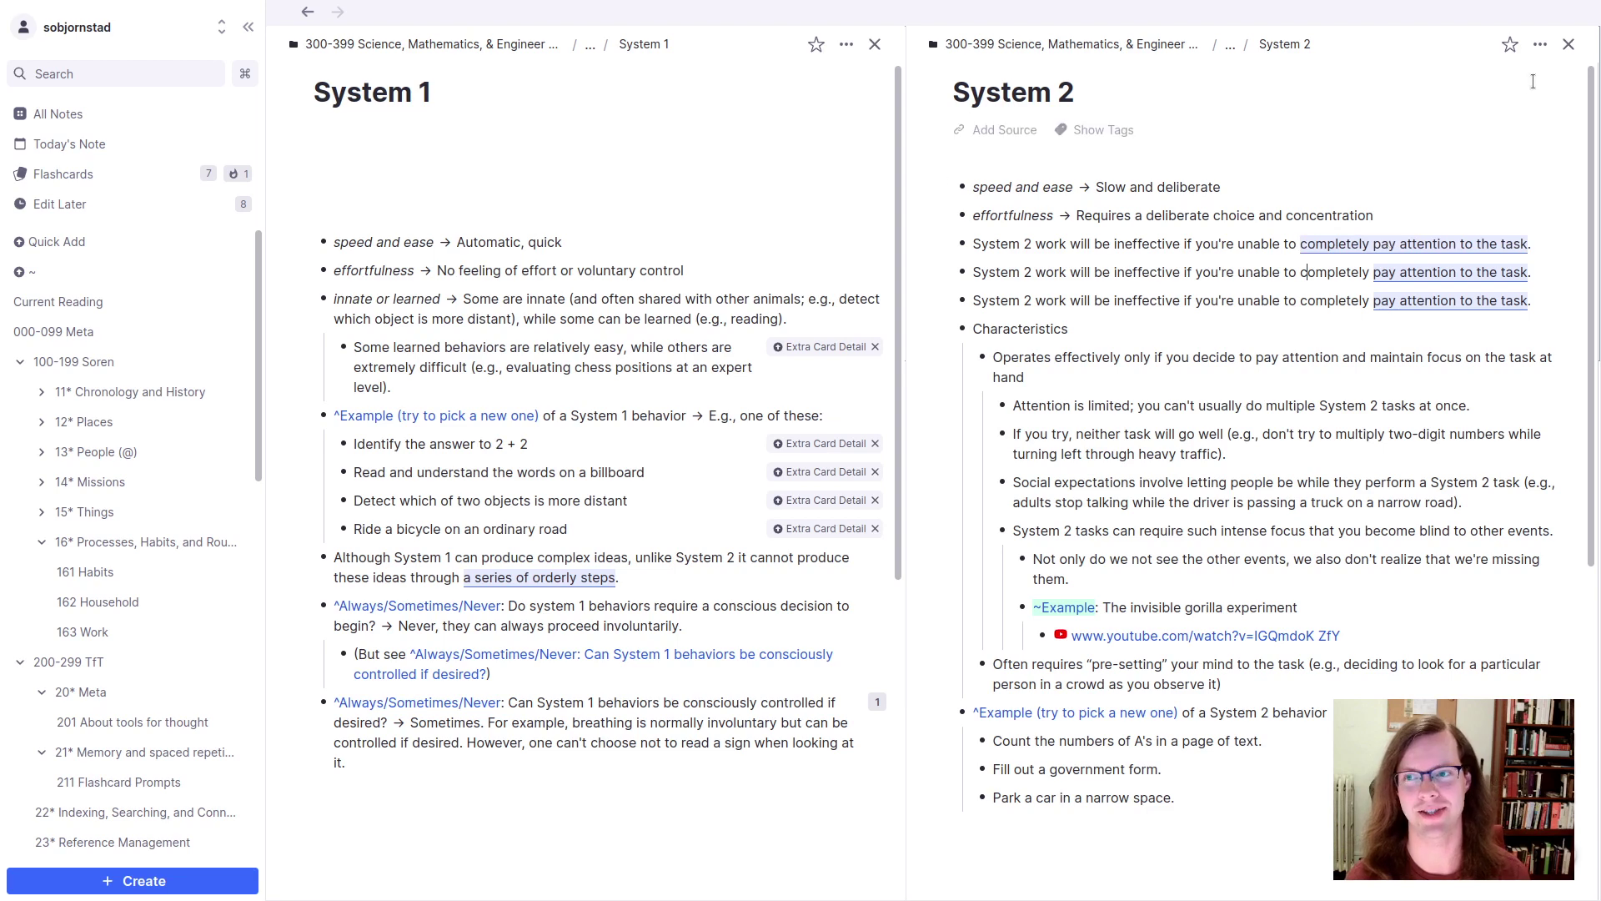
click(1462, 245)
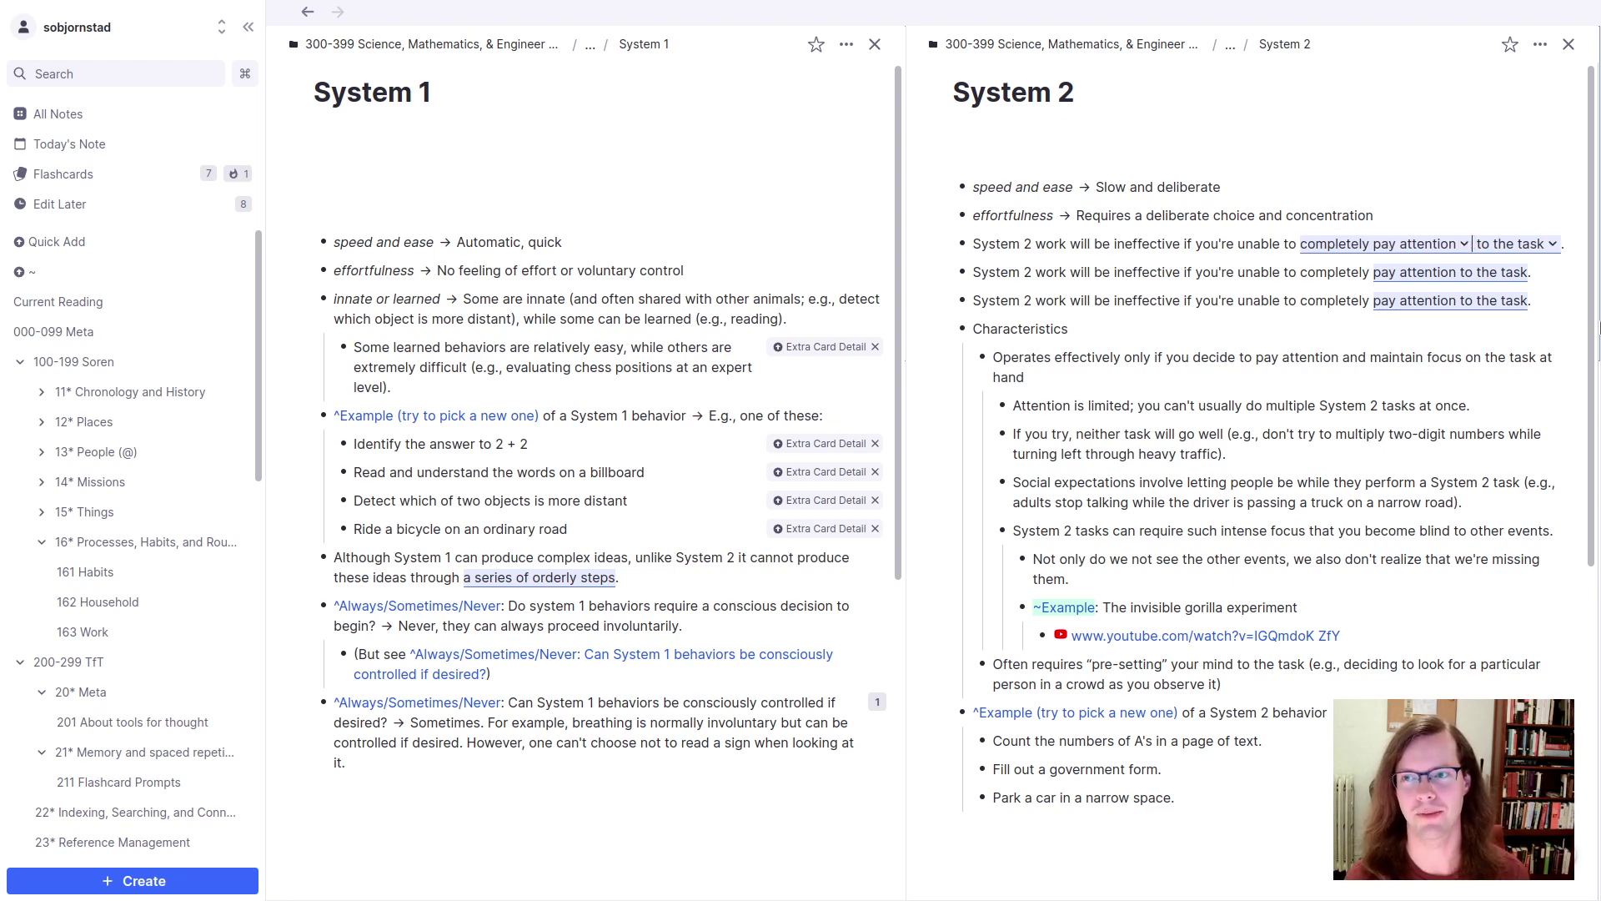
Step: Shorten the cloze in the second version of the sentence to "pay attention", leaving "to the task" as plain text
click(1532, 272)
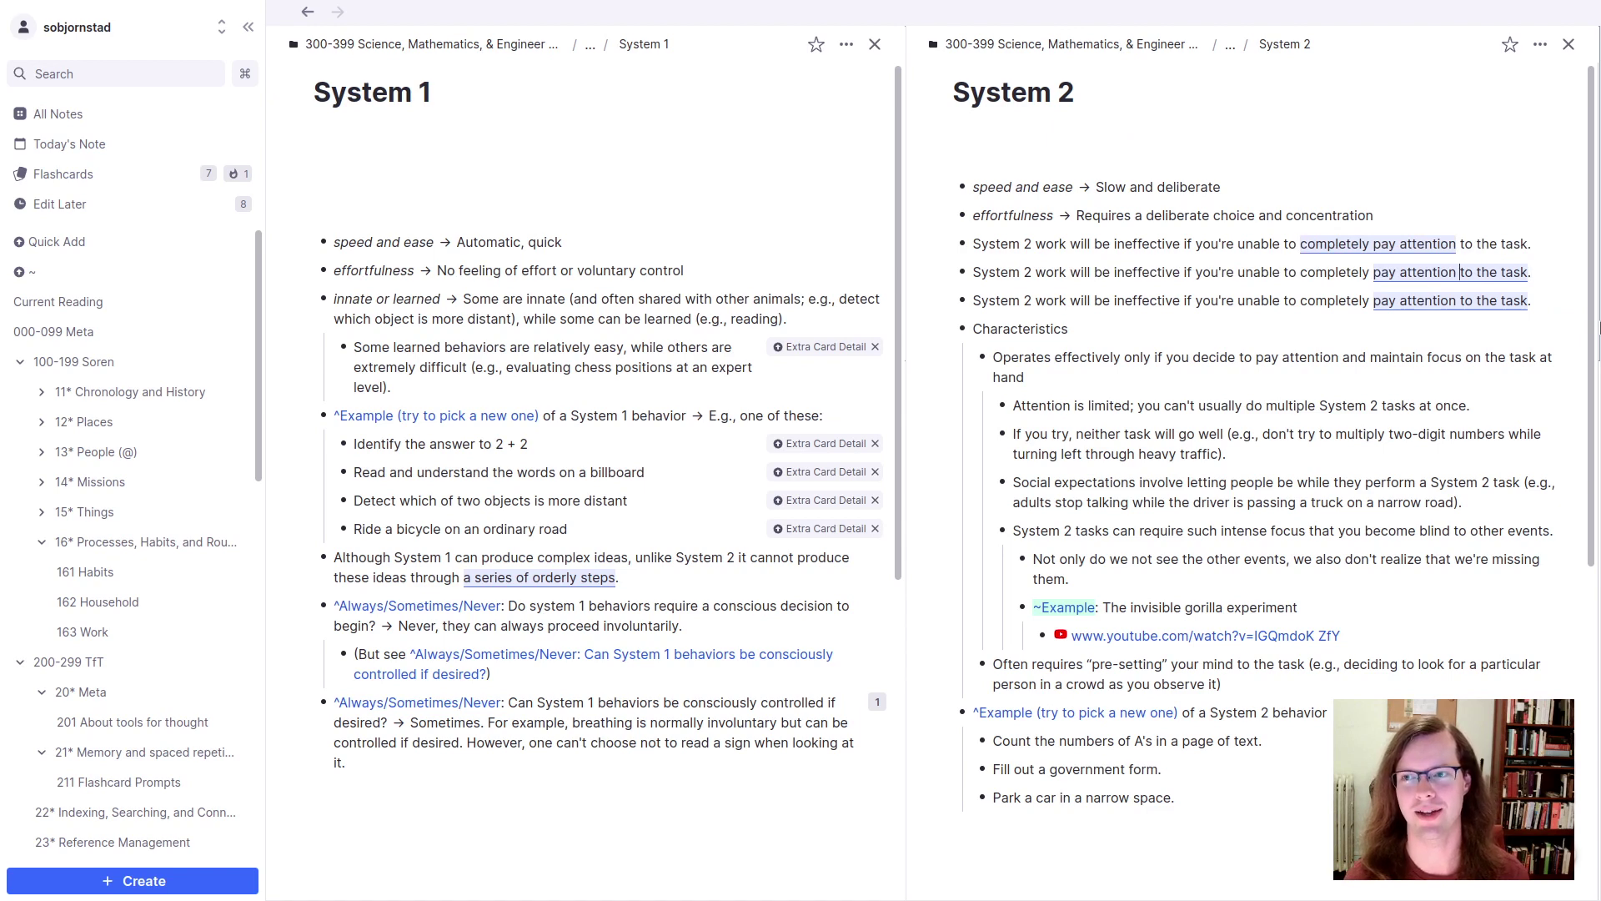
drag(1460, 272, 1528, 272)
key(BackSpace)
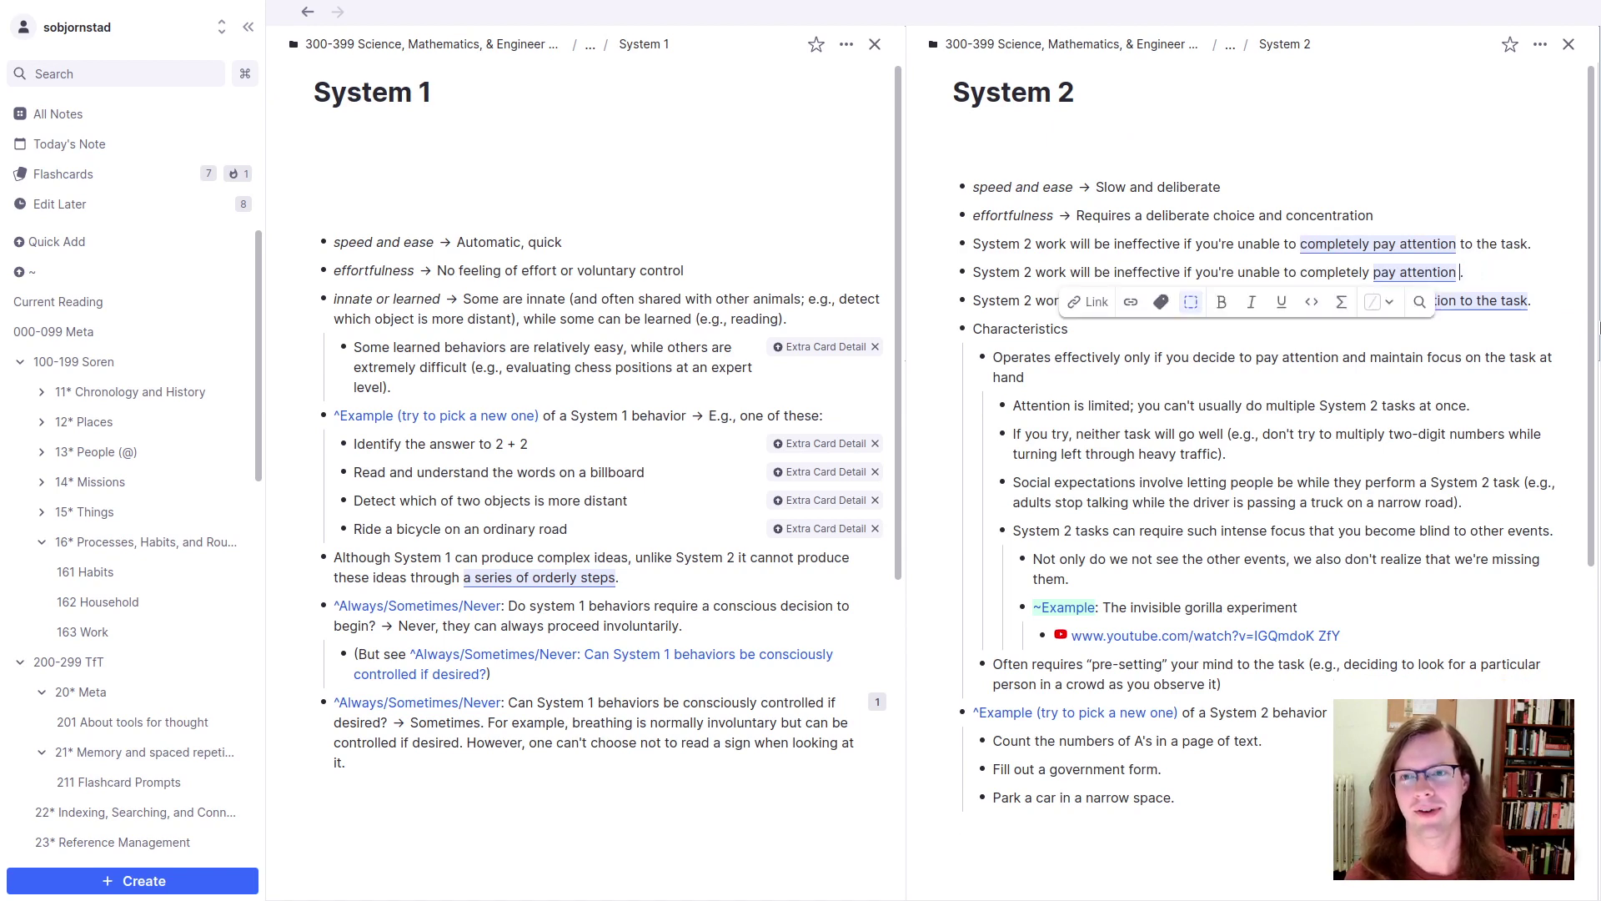
text(to the task)
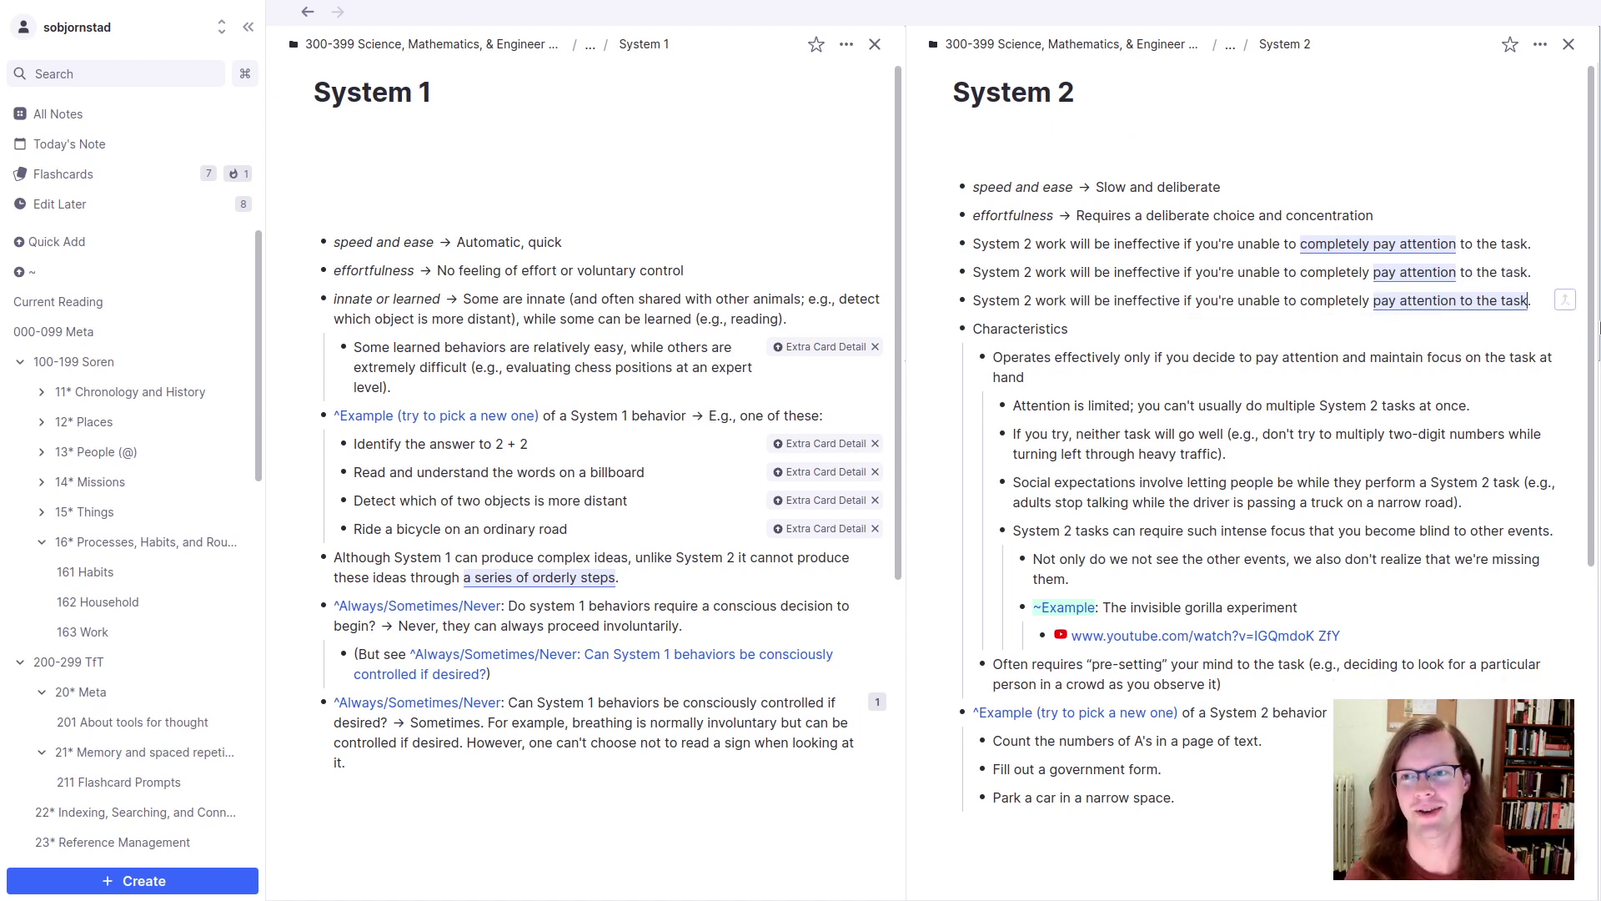
key(Right)
key(Right)
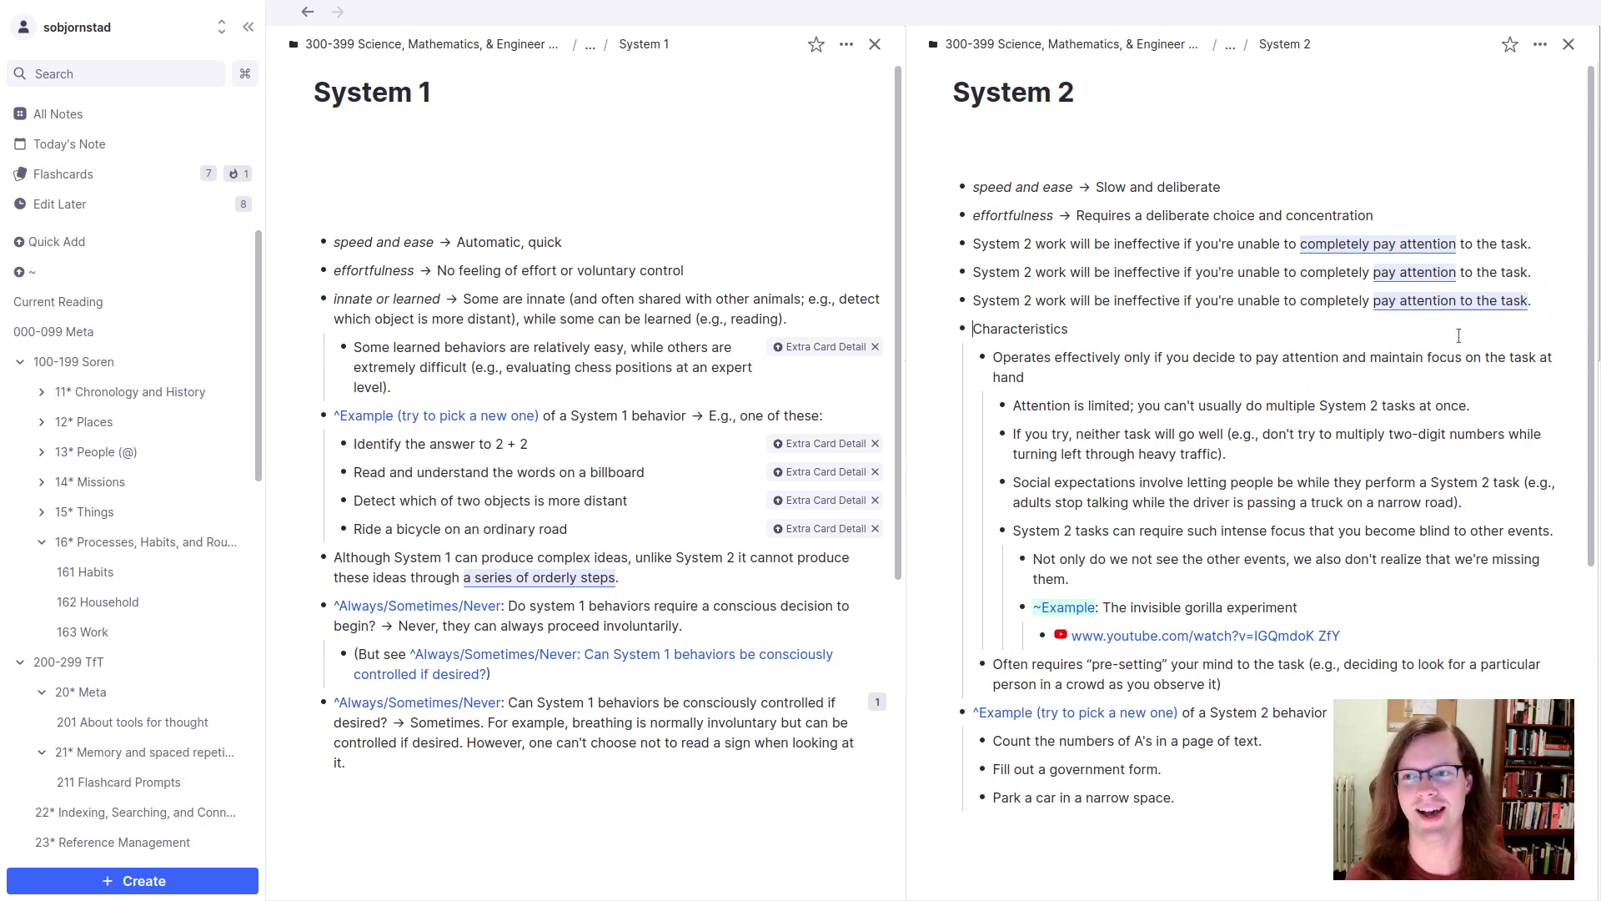
Step: Duplicate the third version and extend the copy's cloze to "completely pay attention to the task"
key(Up)
key(Escape)
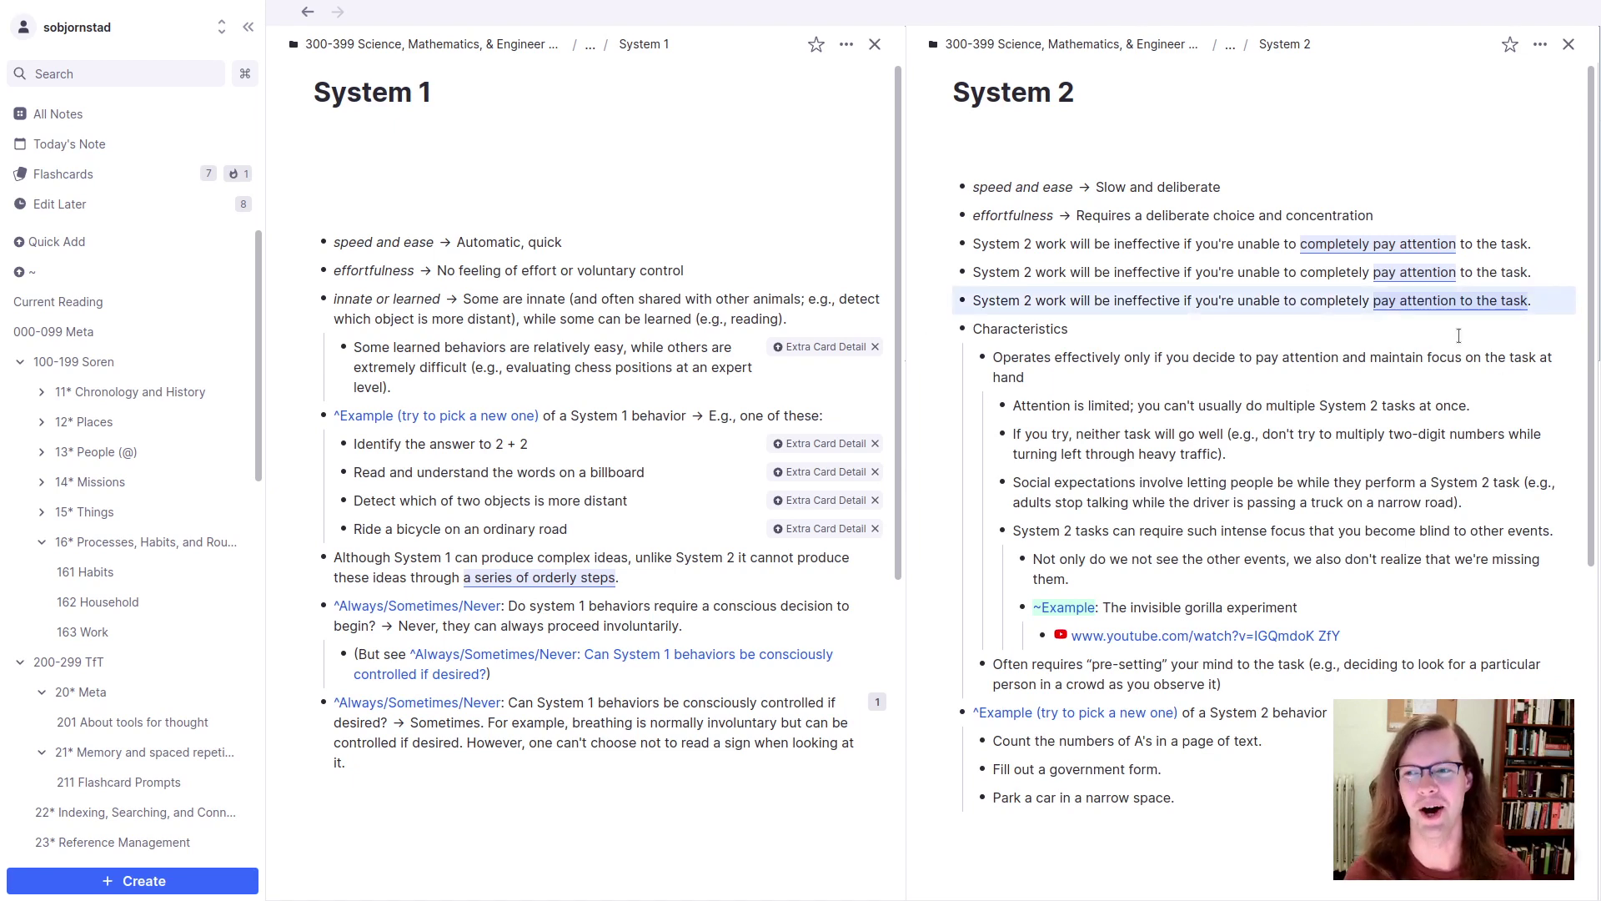
key(ctrl+c)
key(ctrl+v)
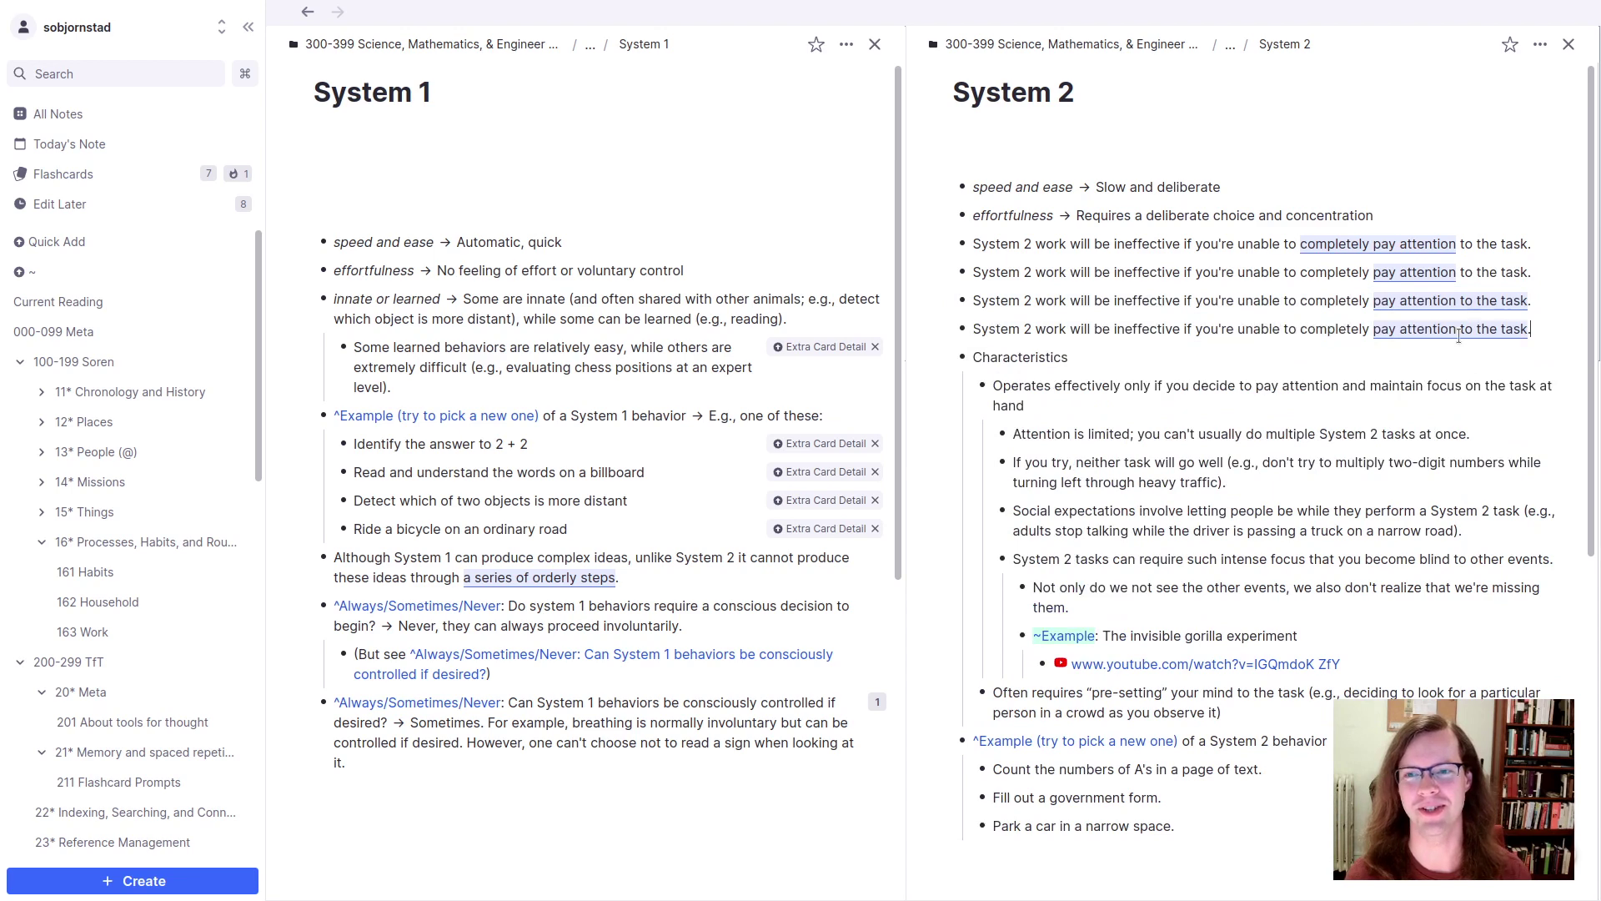
double_click(1344, 330)
text(()
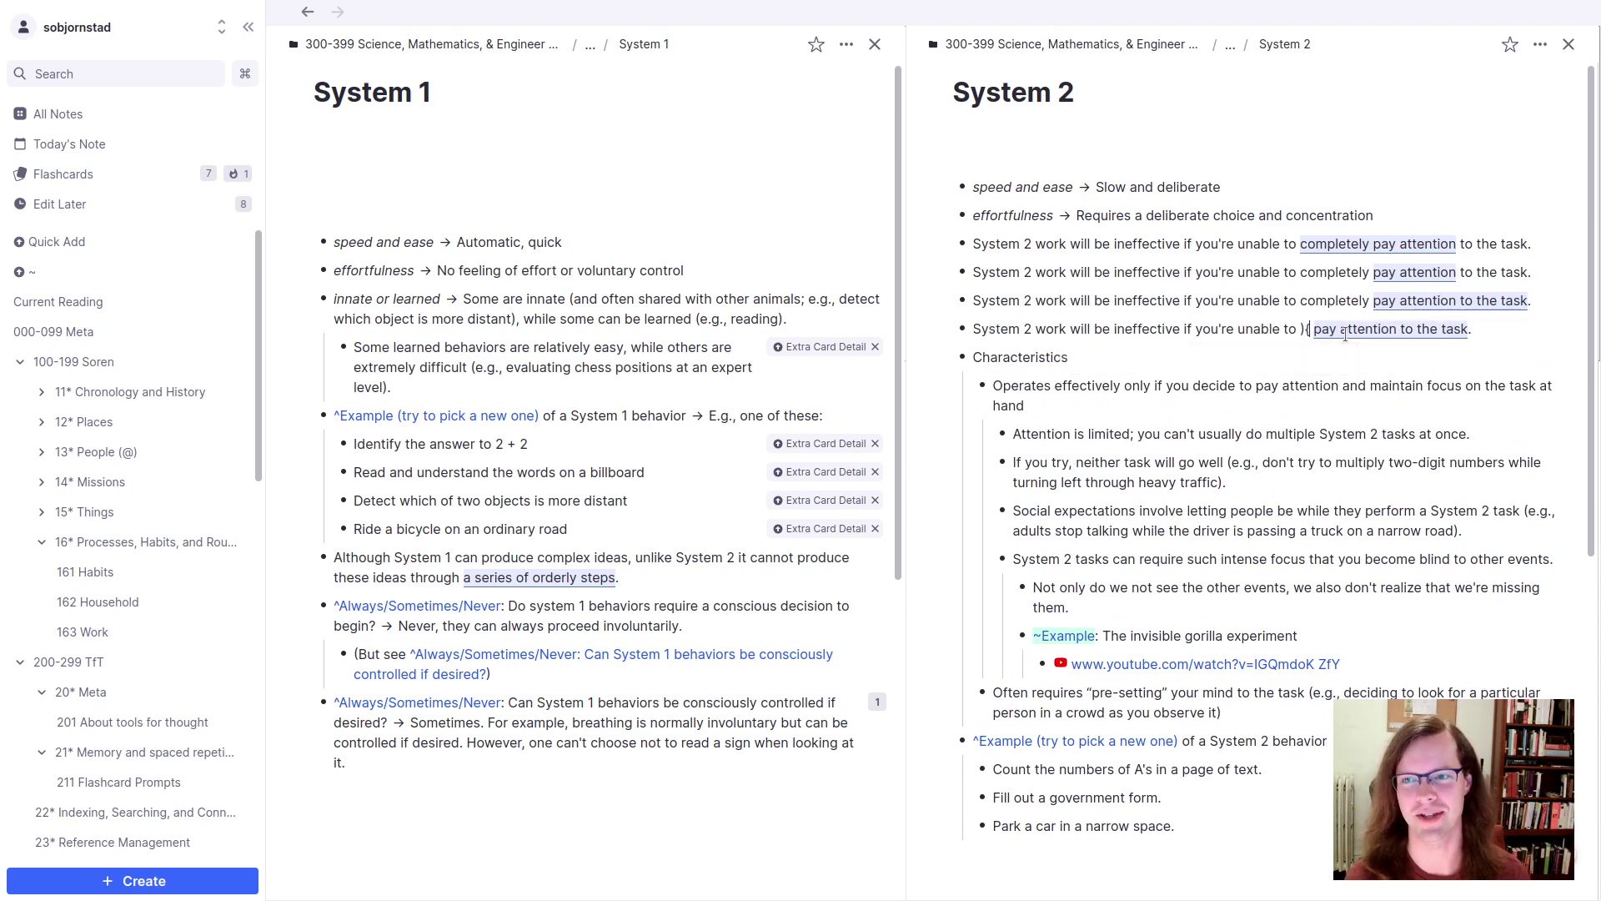
text(compl)
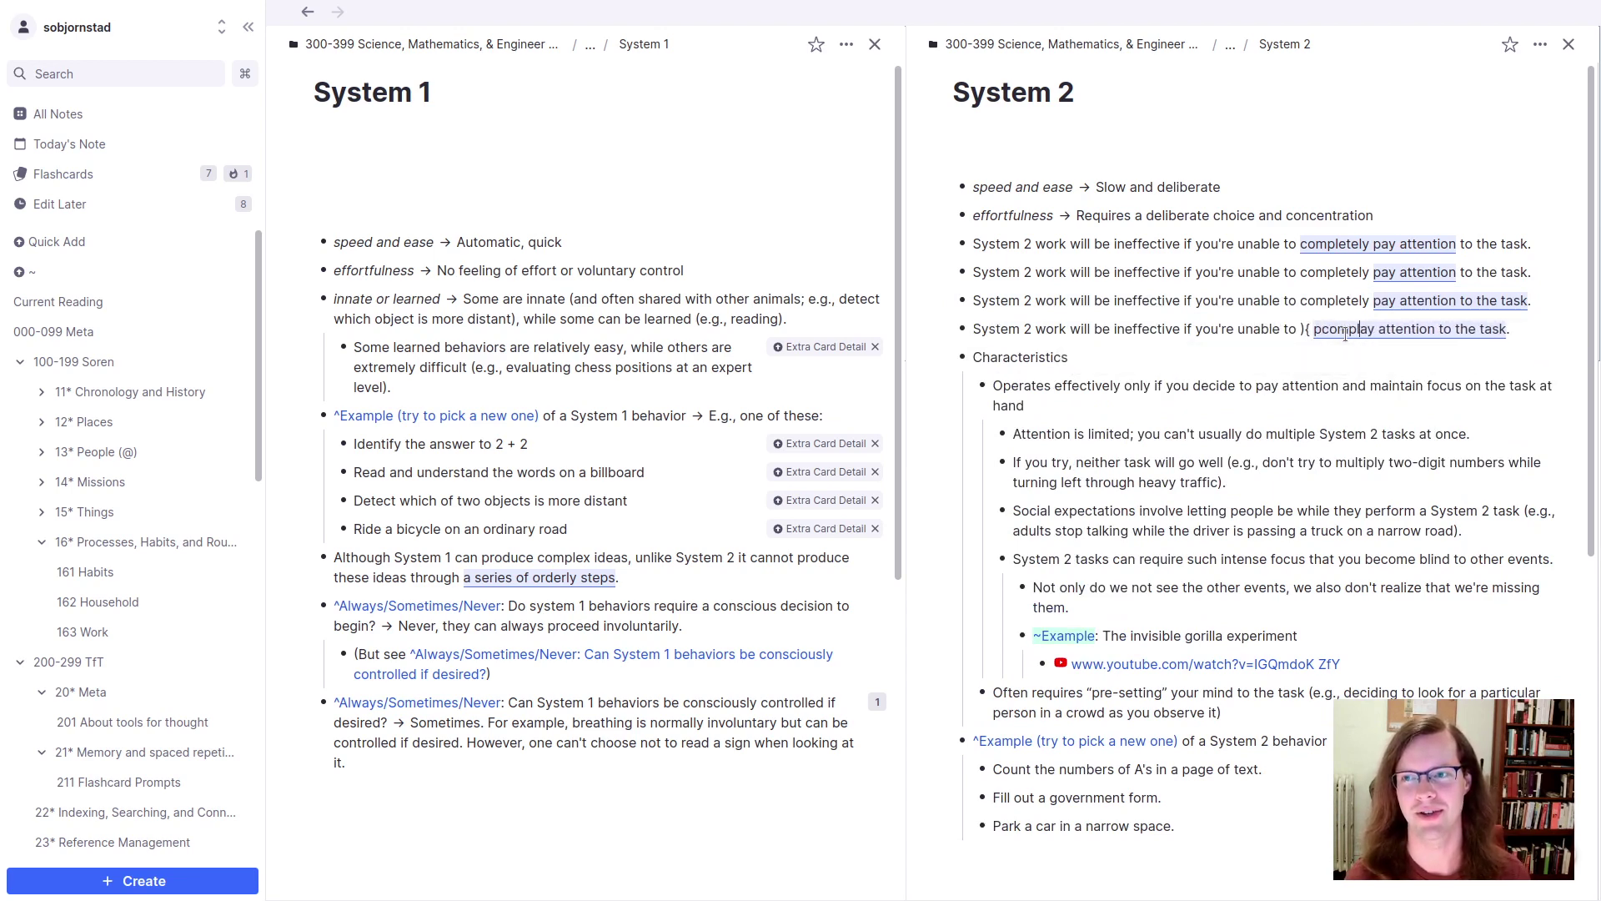
text(etely)
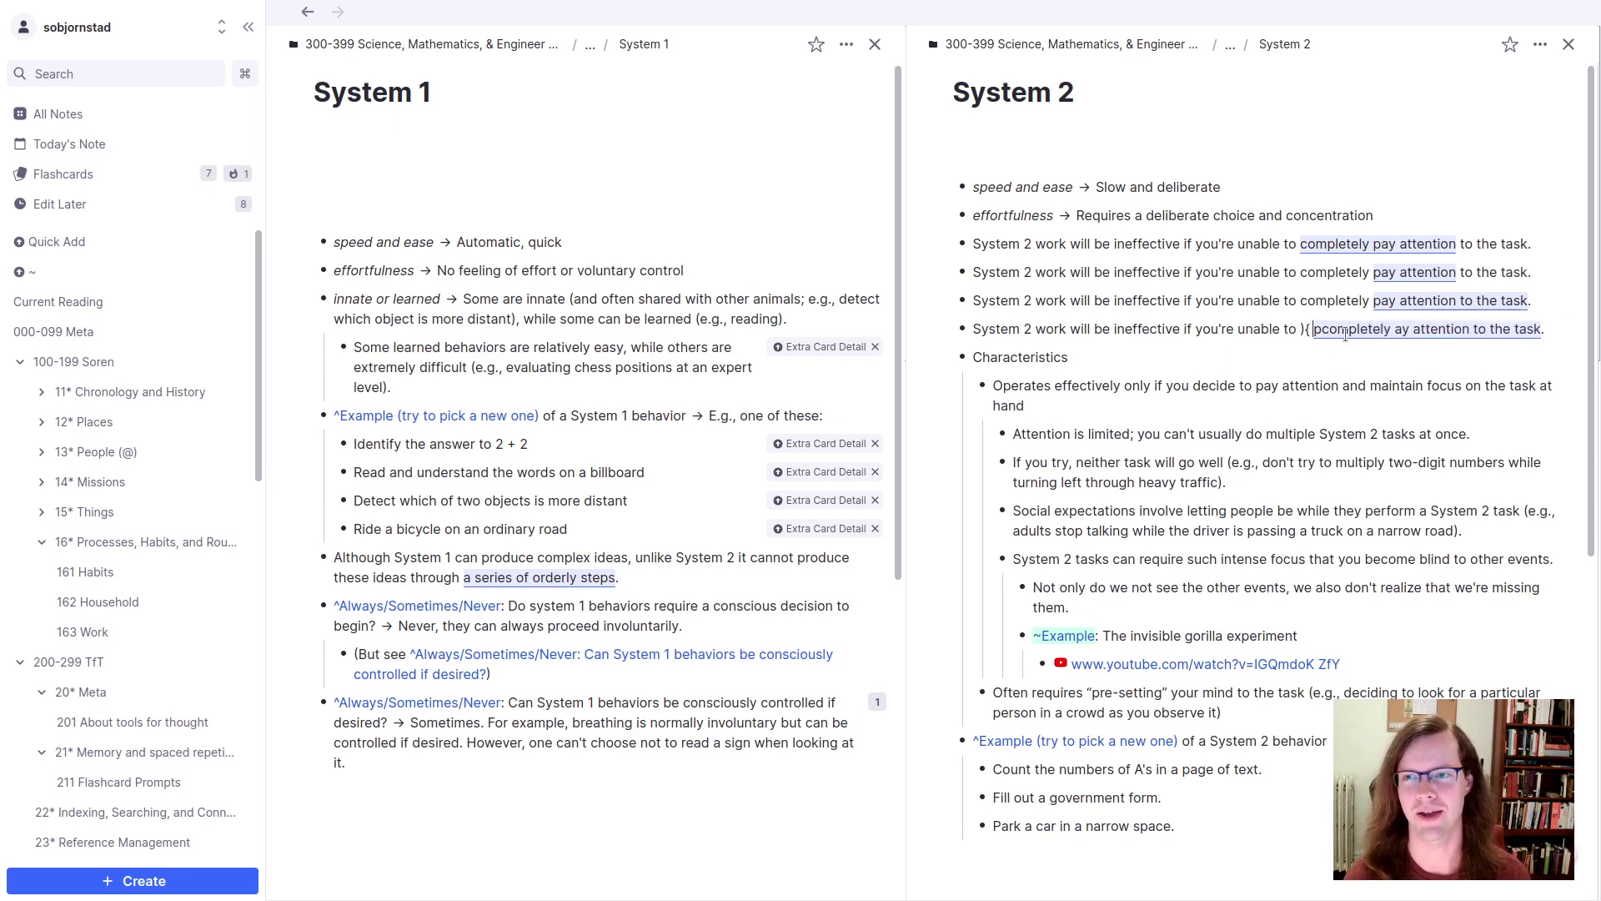
key(BackSpace)
key(BackSpace)
text(p)
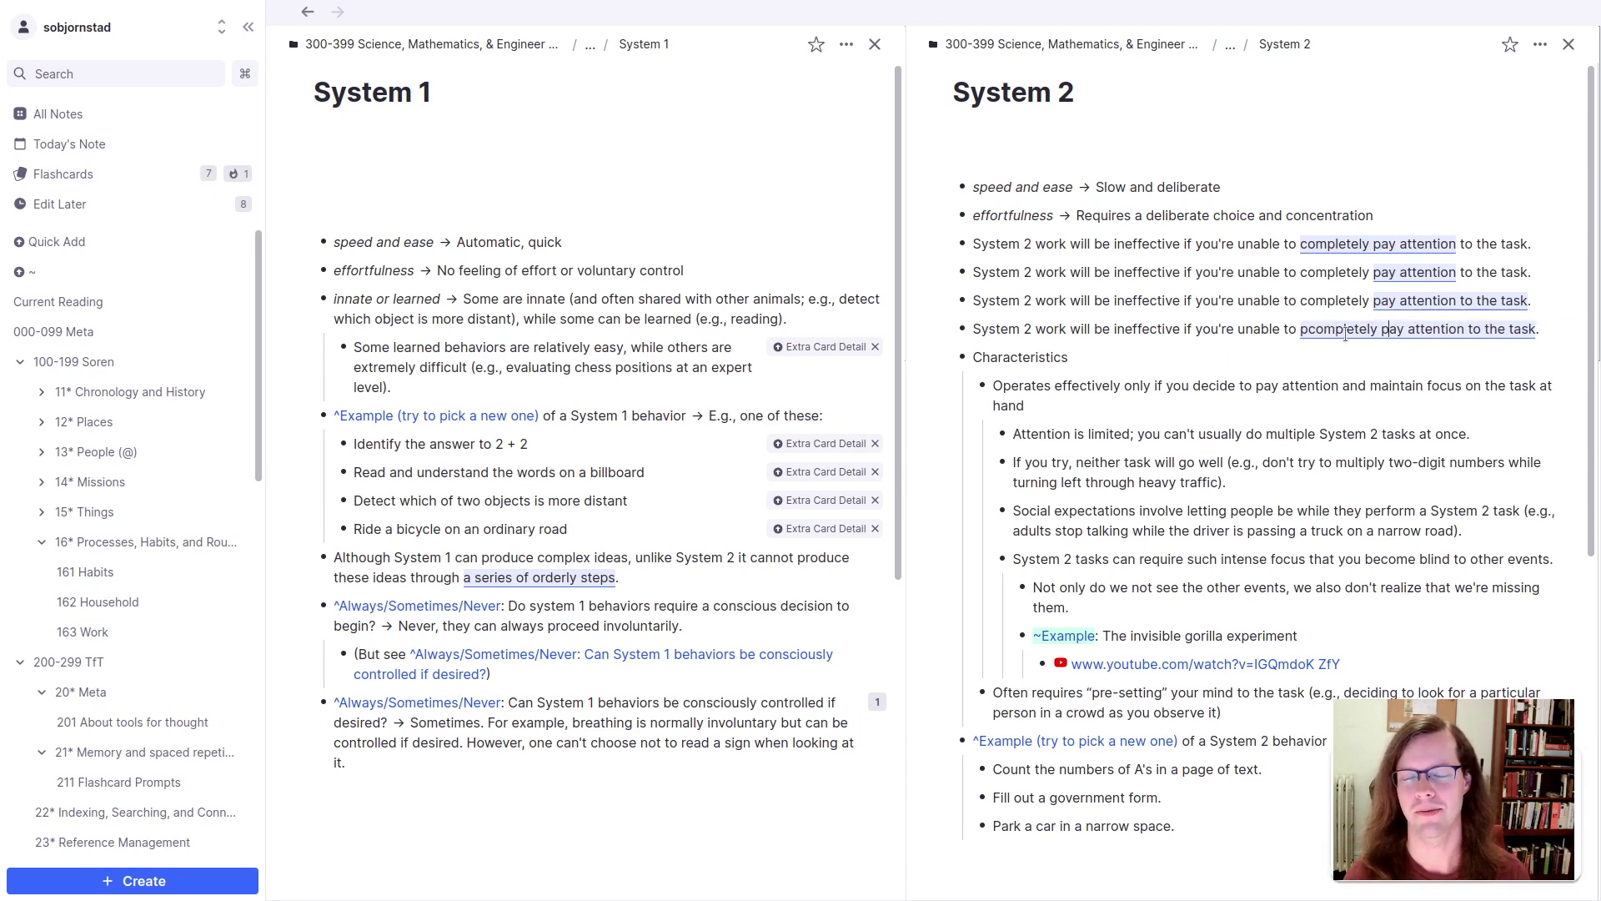
key(Delete)
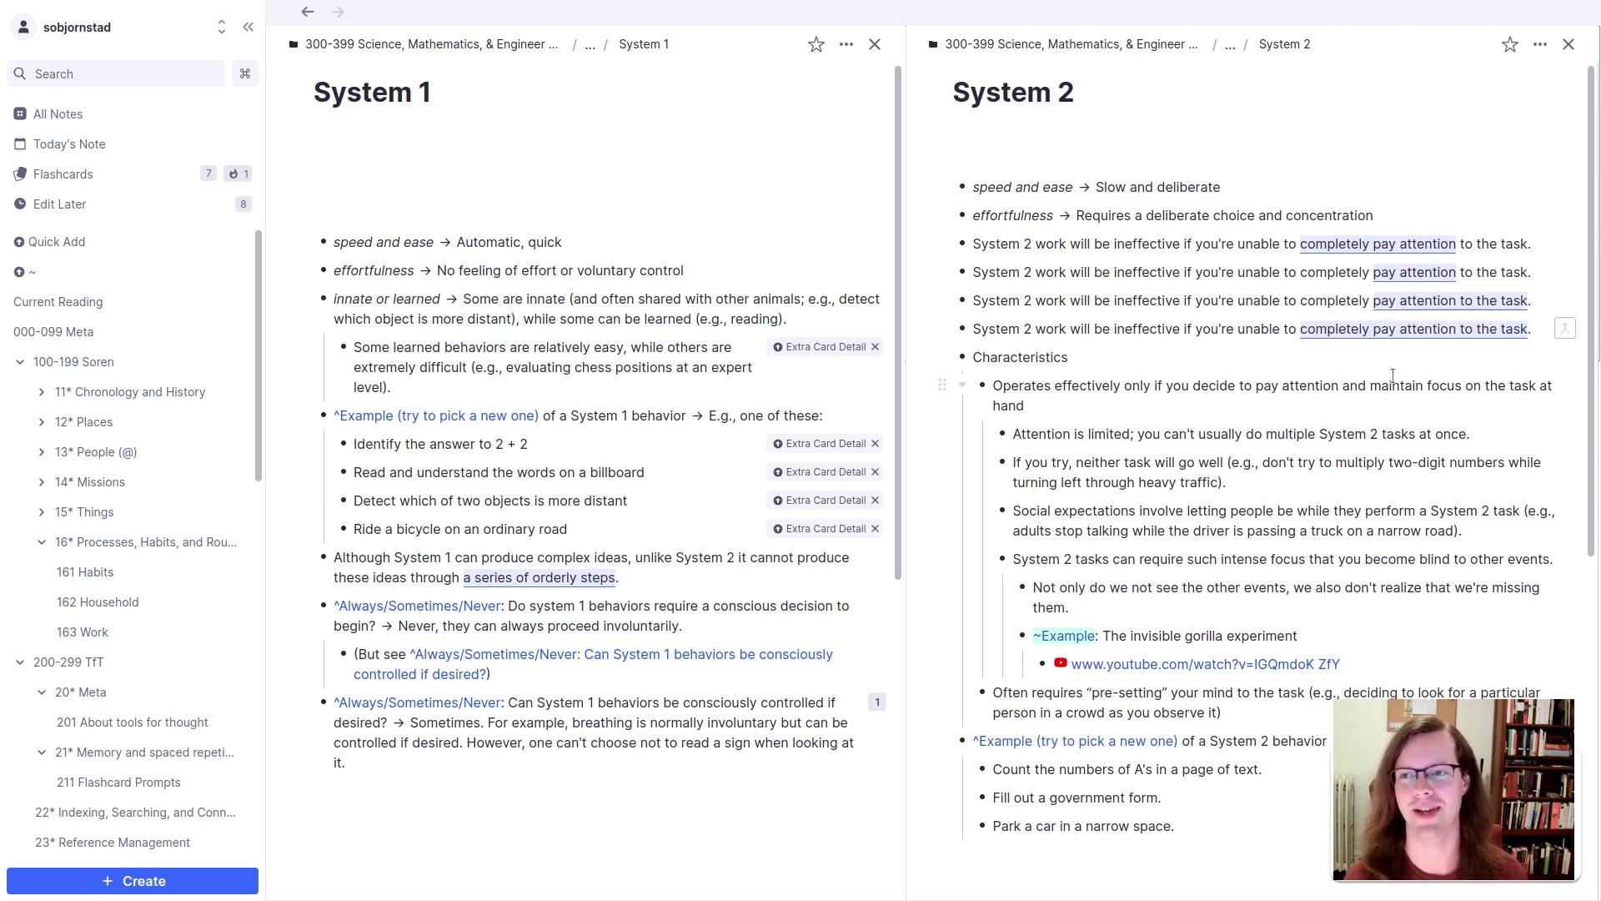
click(1434, 347)
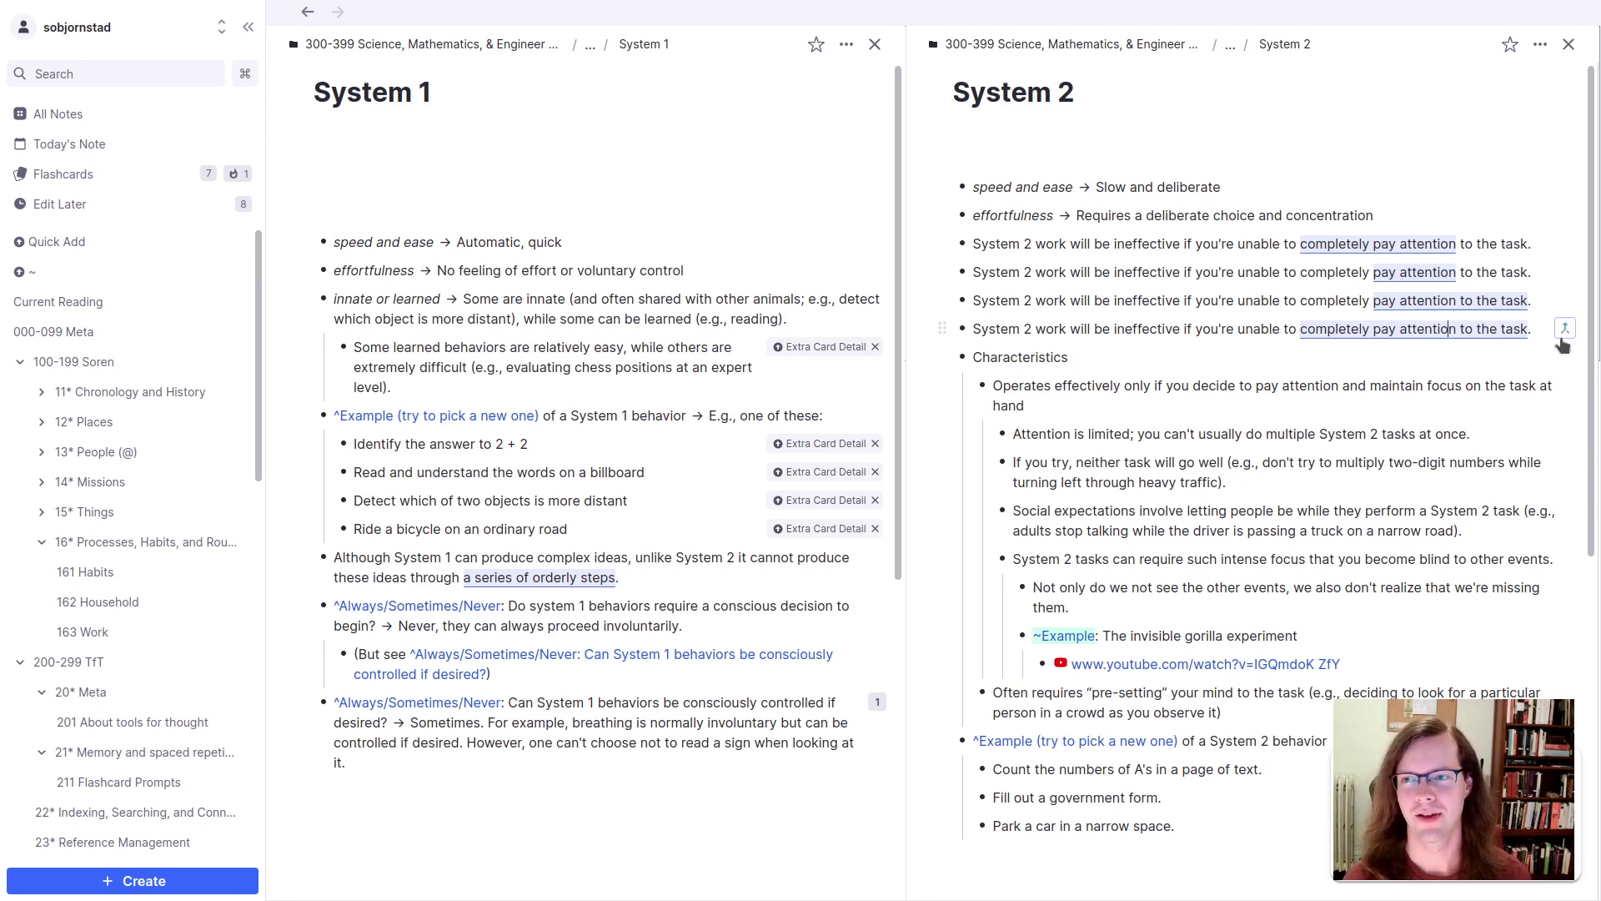
click(1542, 332)
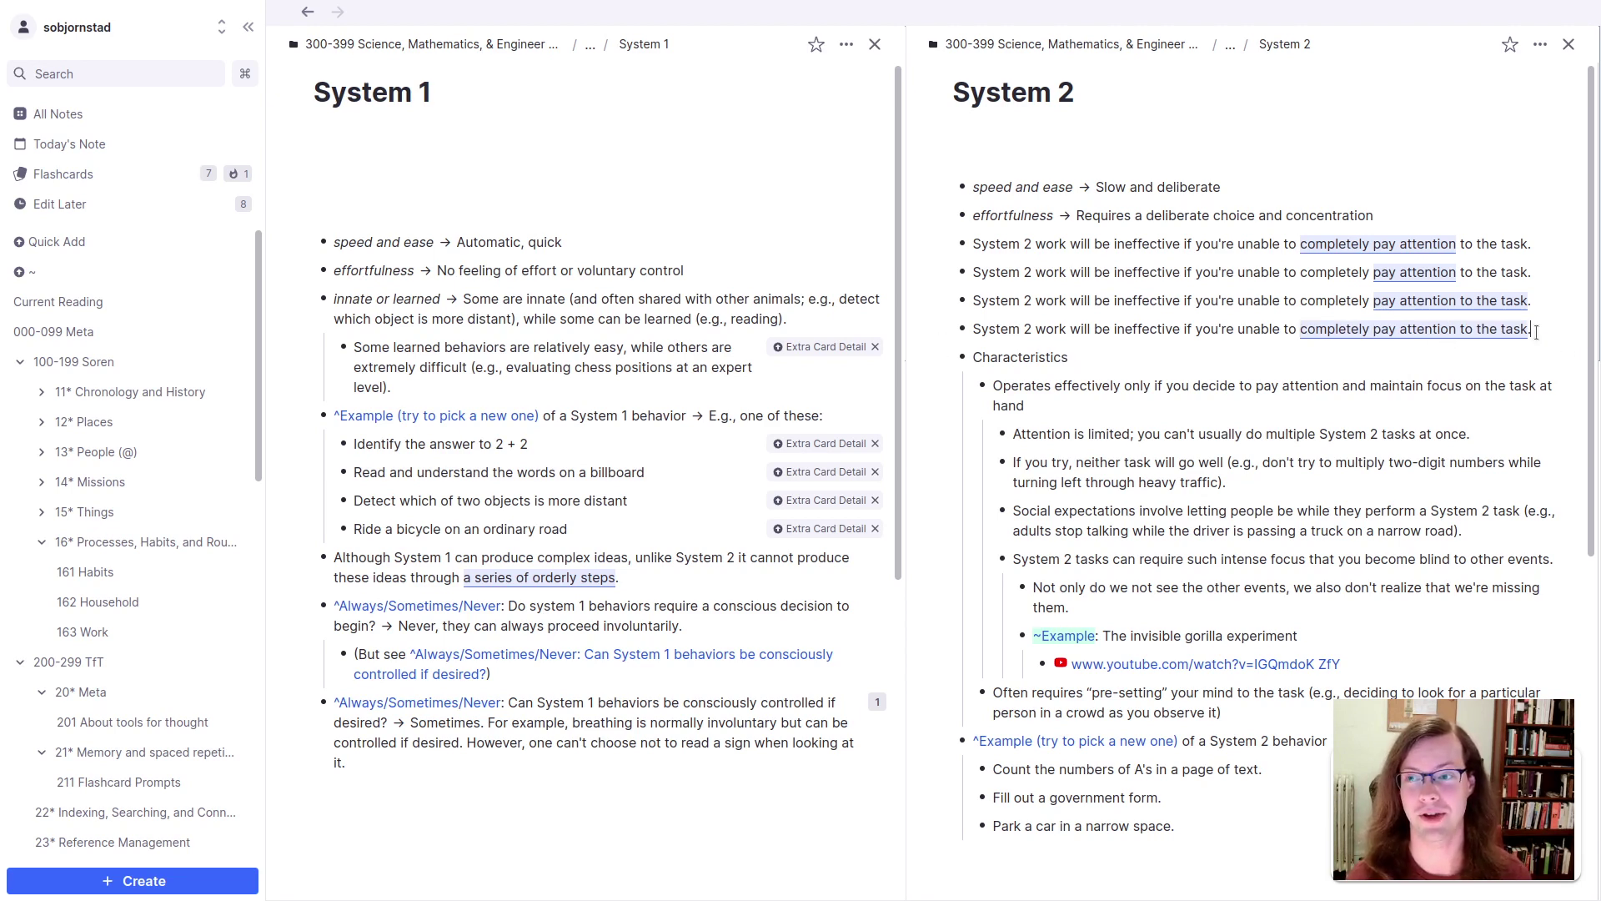
Step: Add a fifth copy of the sentence and take "completely" out of its cloze
triple_click(1537, 329)
key(ctrl+c)
key(Right)
key(Return)
key(ctrl+v)
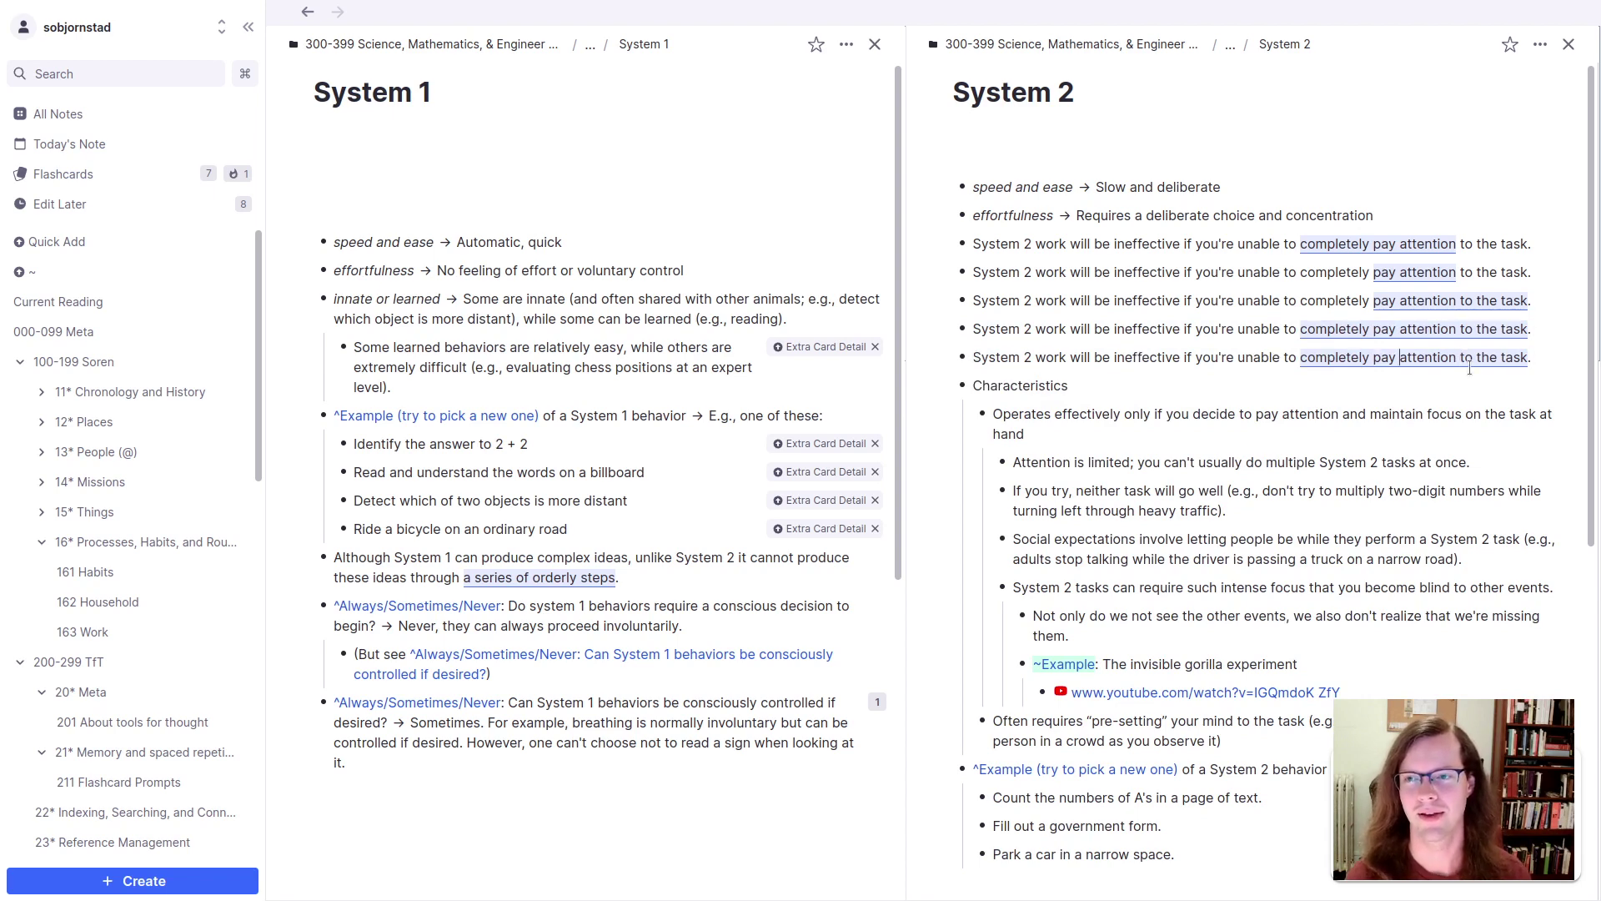
key(ctrl+Left)
key(ctrl+Left)
key(BackSpace)
key(BackSpace)
key(BackSpace)
key(BackSpace)
text(ely)
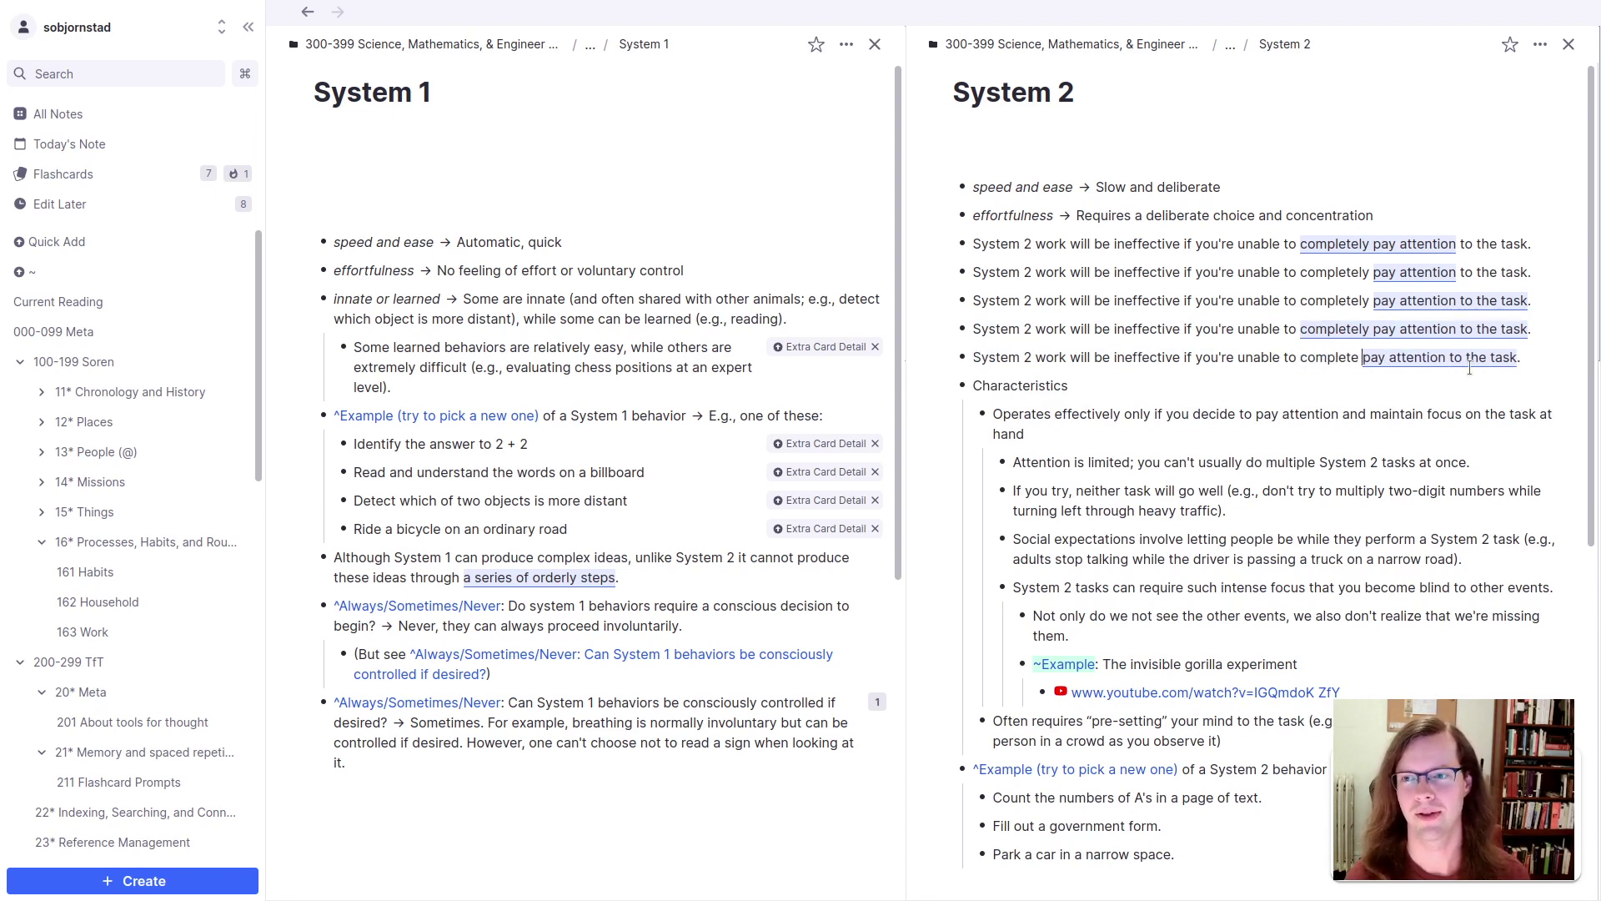
Step: Split the fifth version's cloze into "pay attention" and "the task", with "to" as plain text between them
key(ctrl+Right)
key(BackSpace)
key(BackSpace)
key(BackSpace)
key(BackSpace)
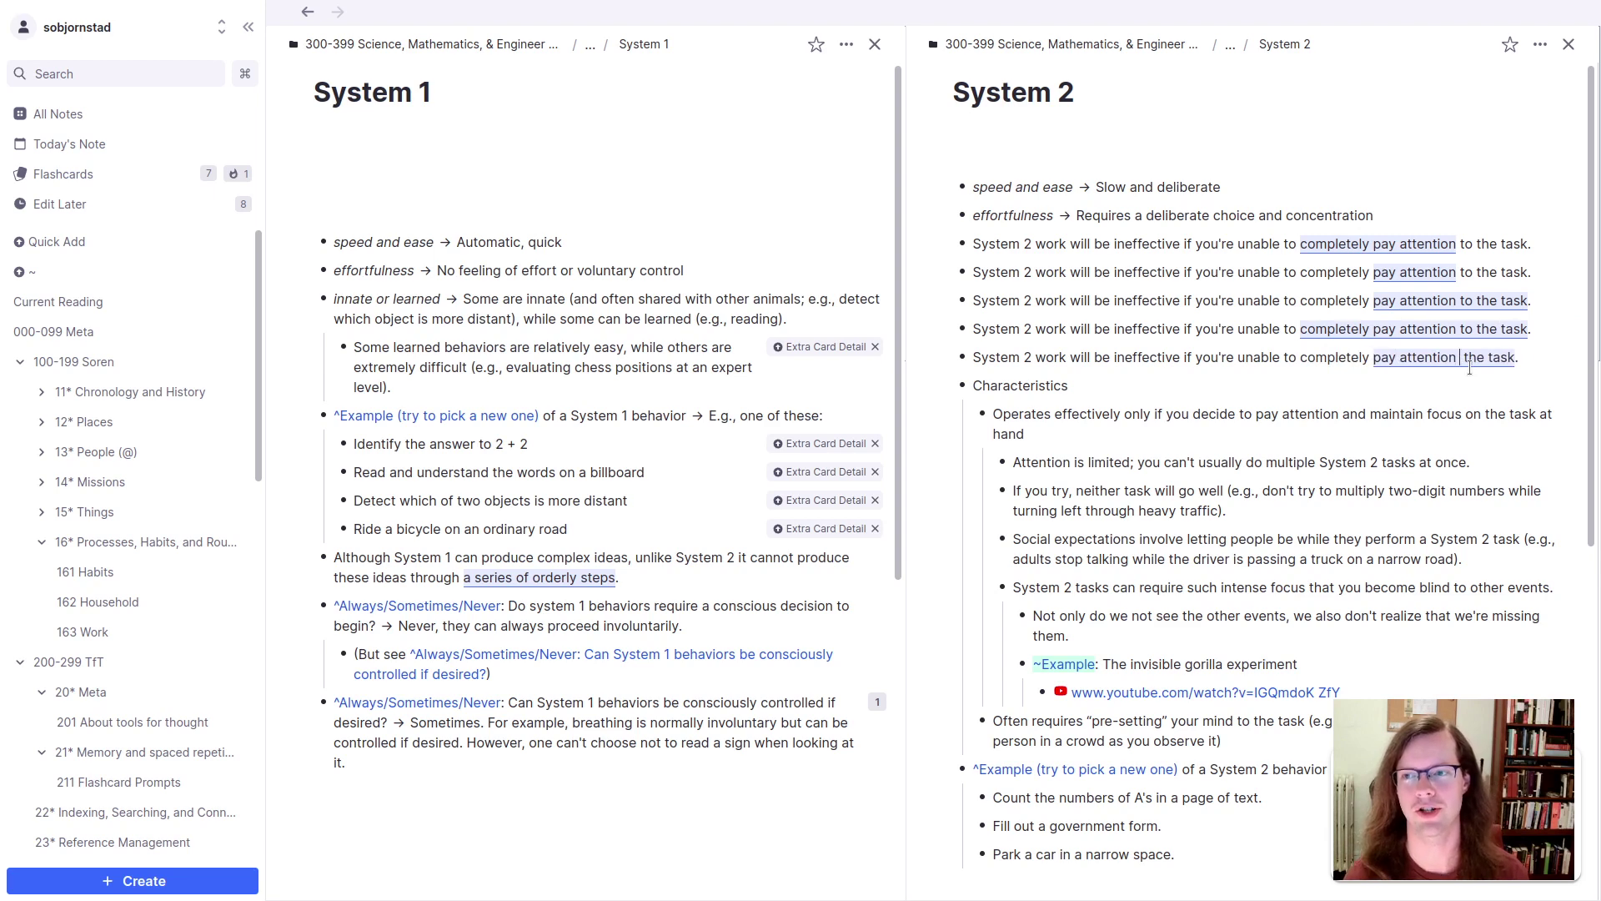
text(n to t)
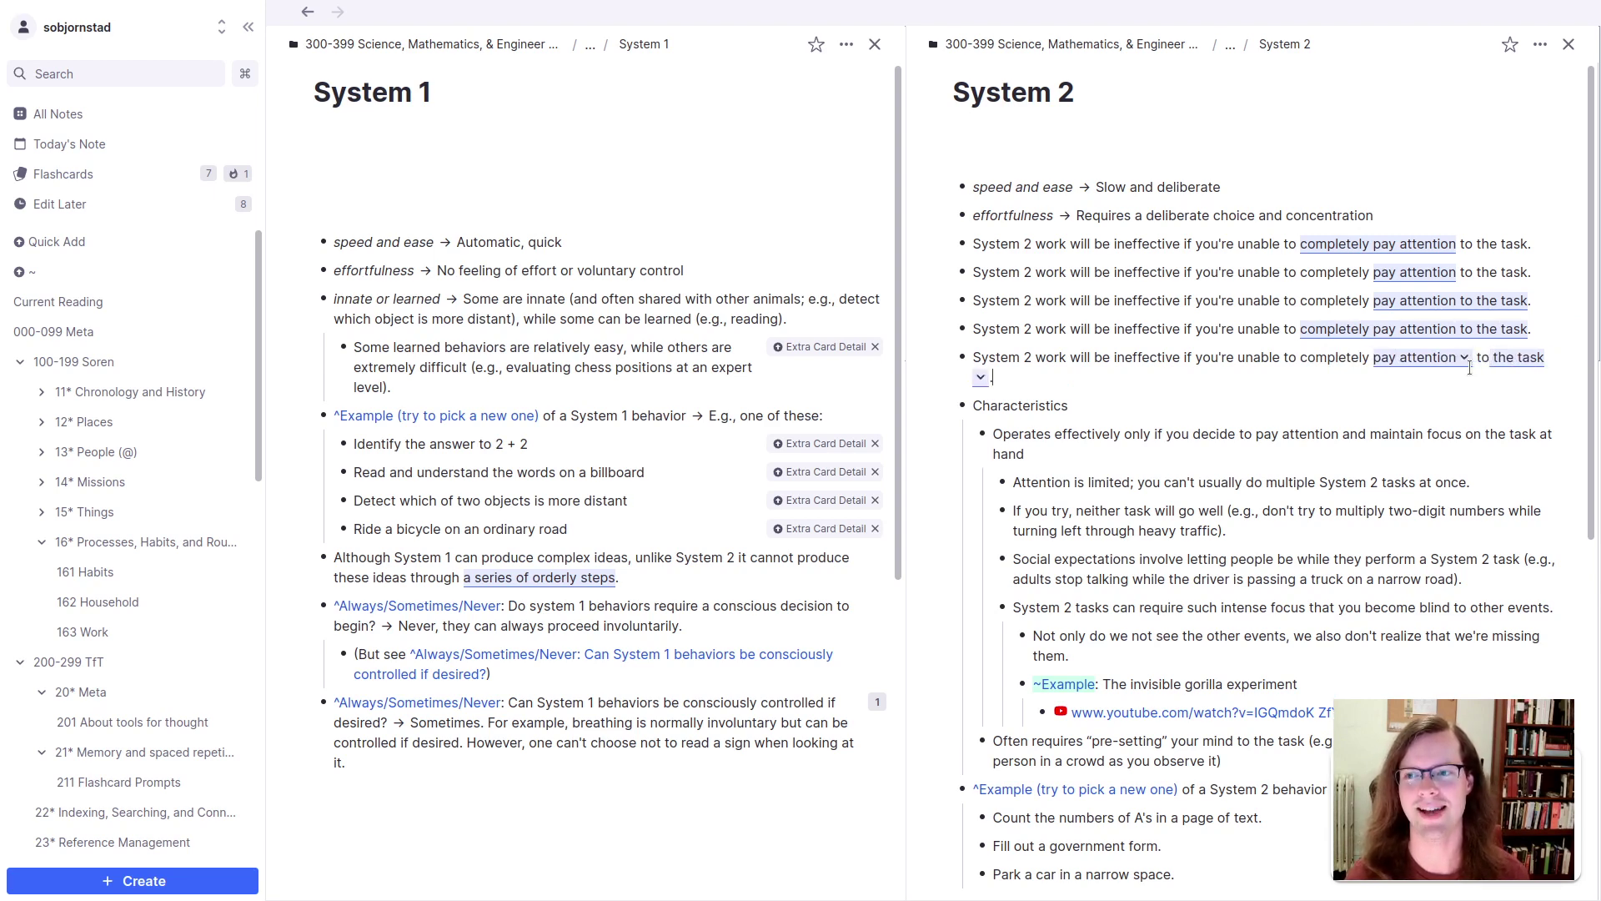
key(BackSpace)
text(})
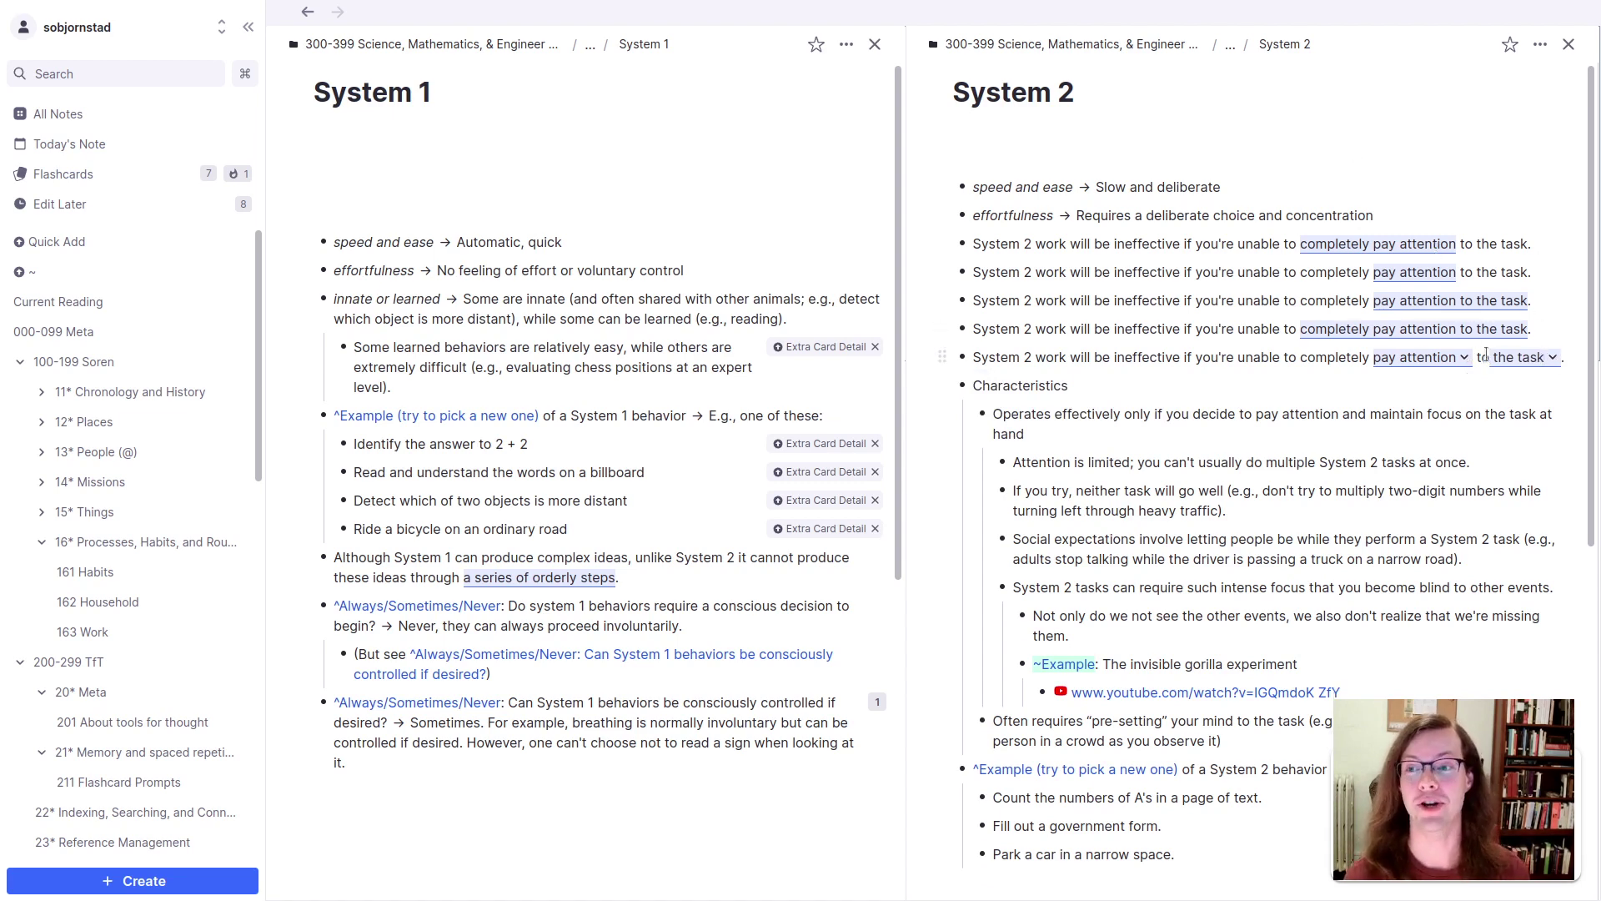
text(.)
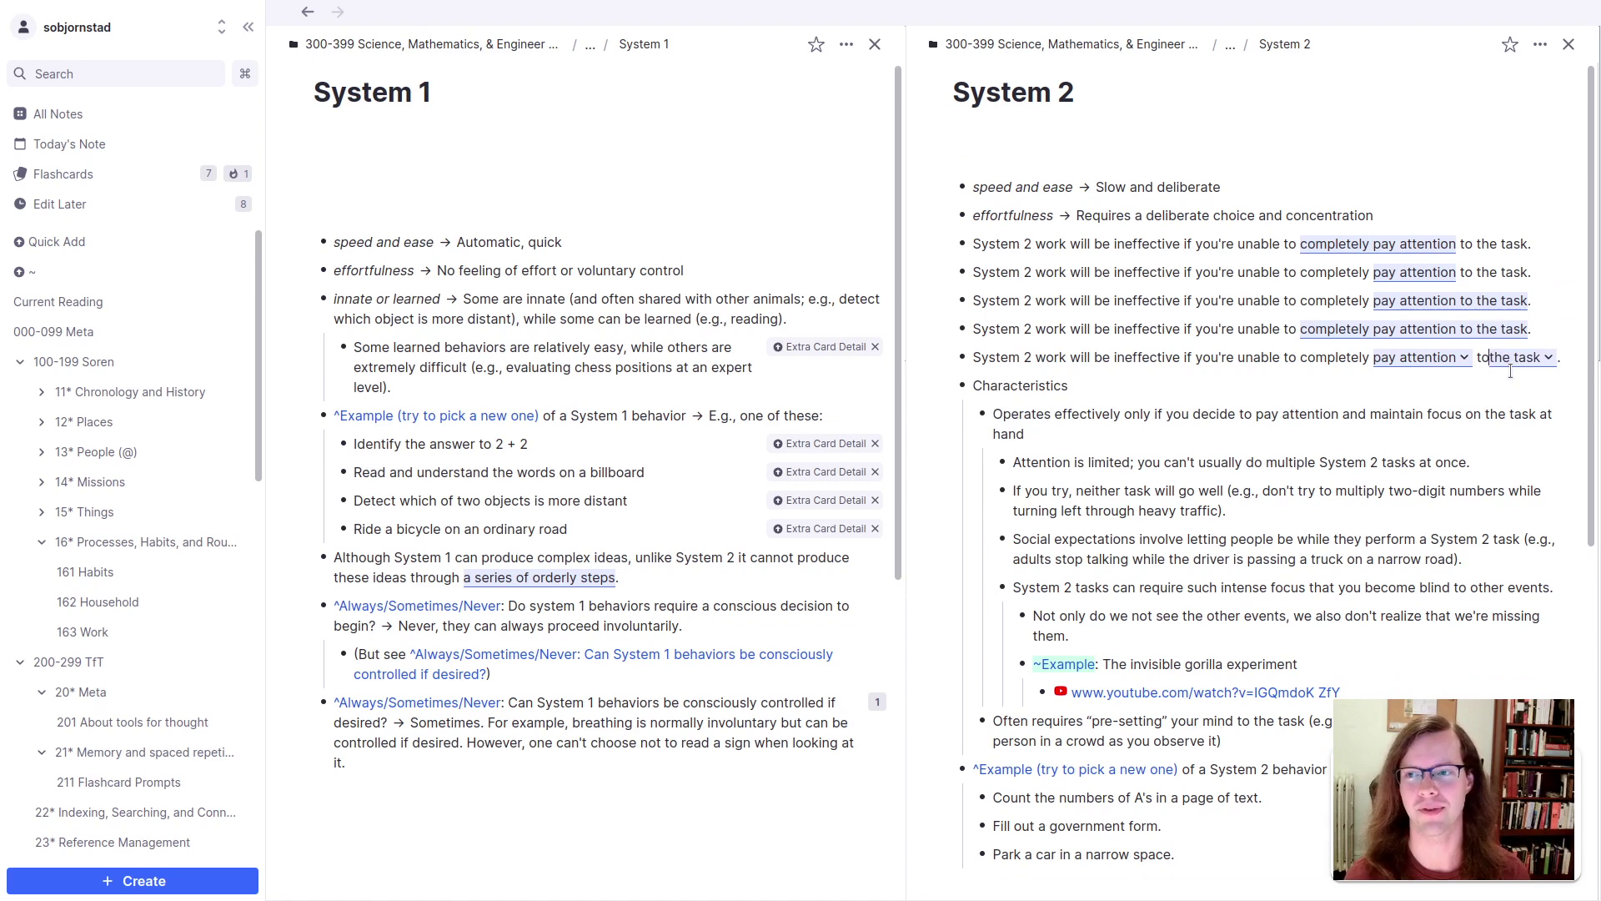
click(1510, 357)
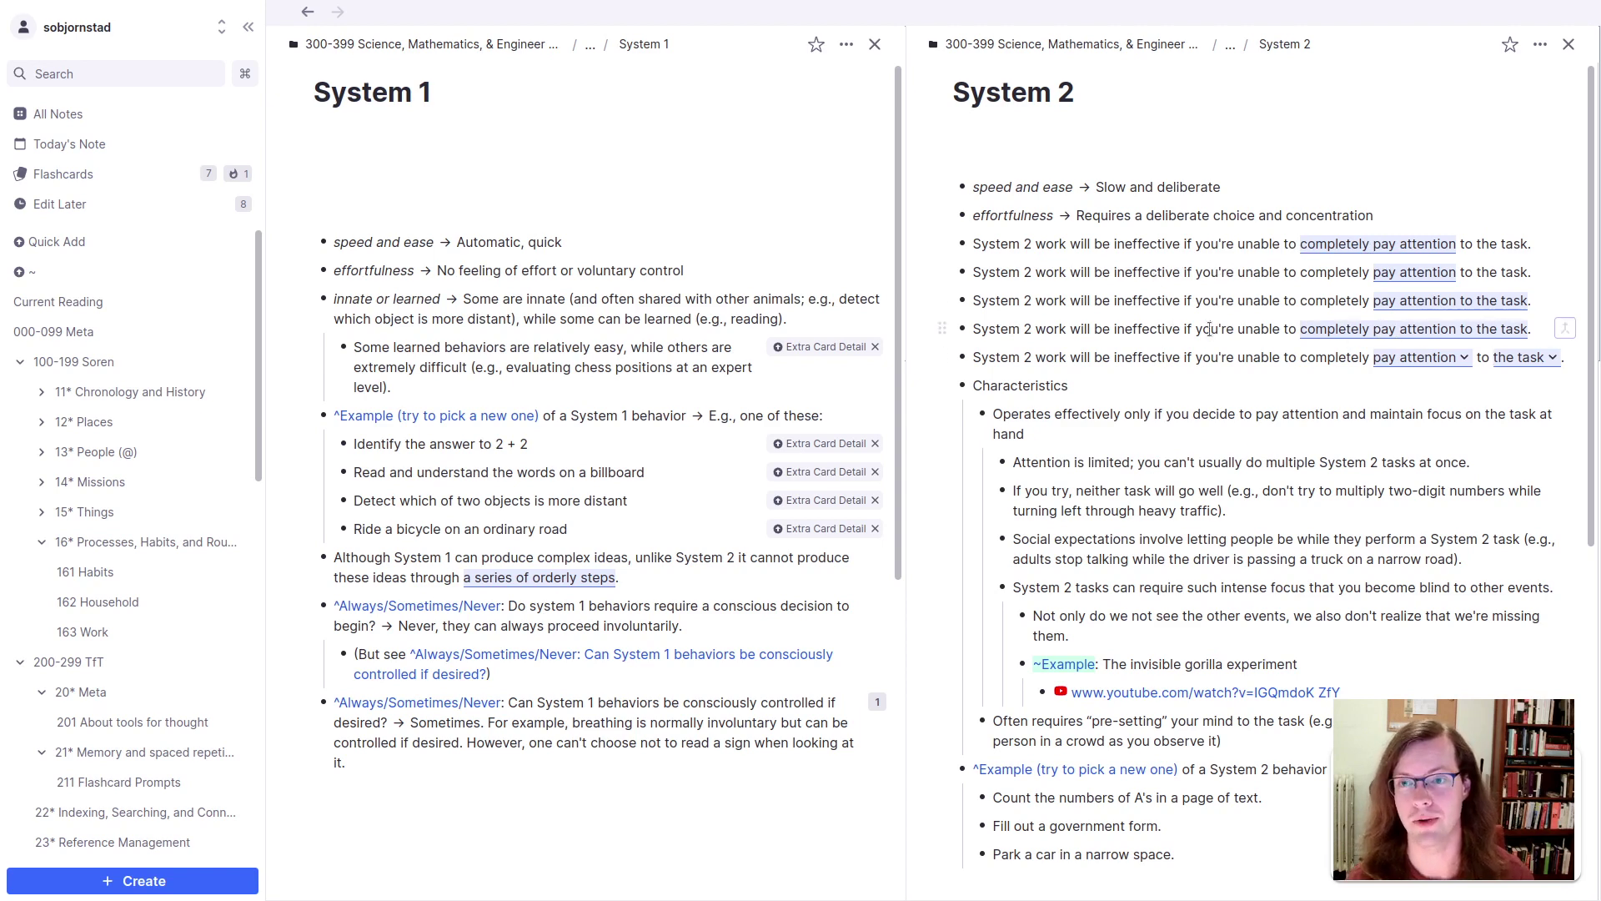
Step: Move the version hiding "completely pay attention to the task" to first place and "pay attention to the task" above "pay attention"
key(ctrl+shift+Up)
key(ctrl+shift+Up)
key(ctrl+shift+Up)
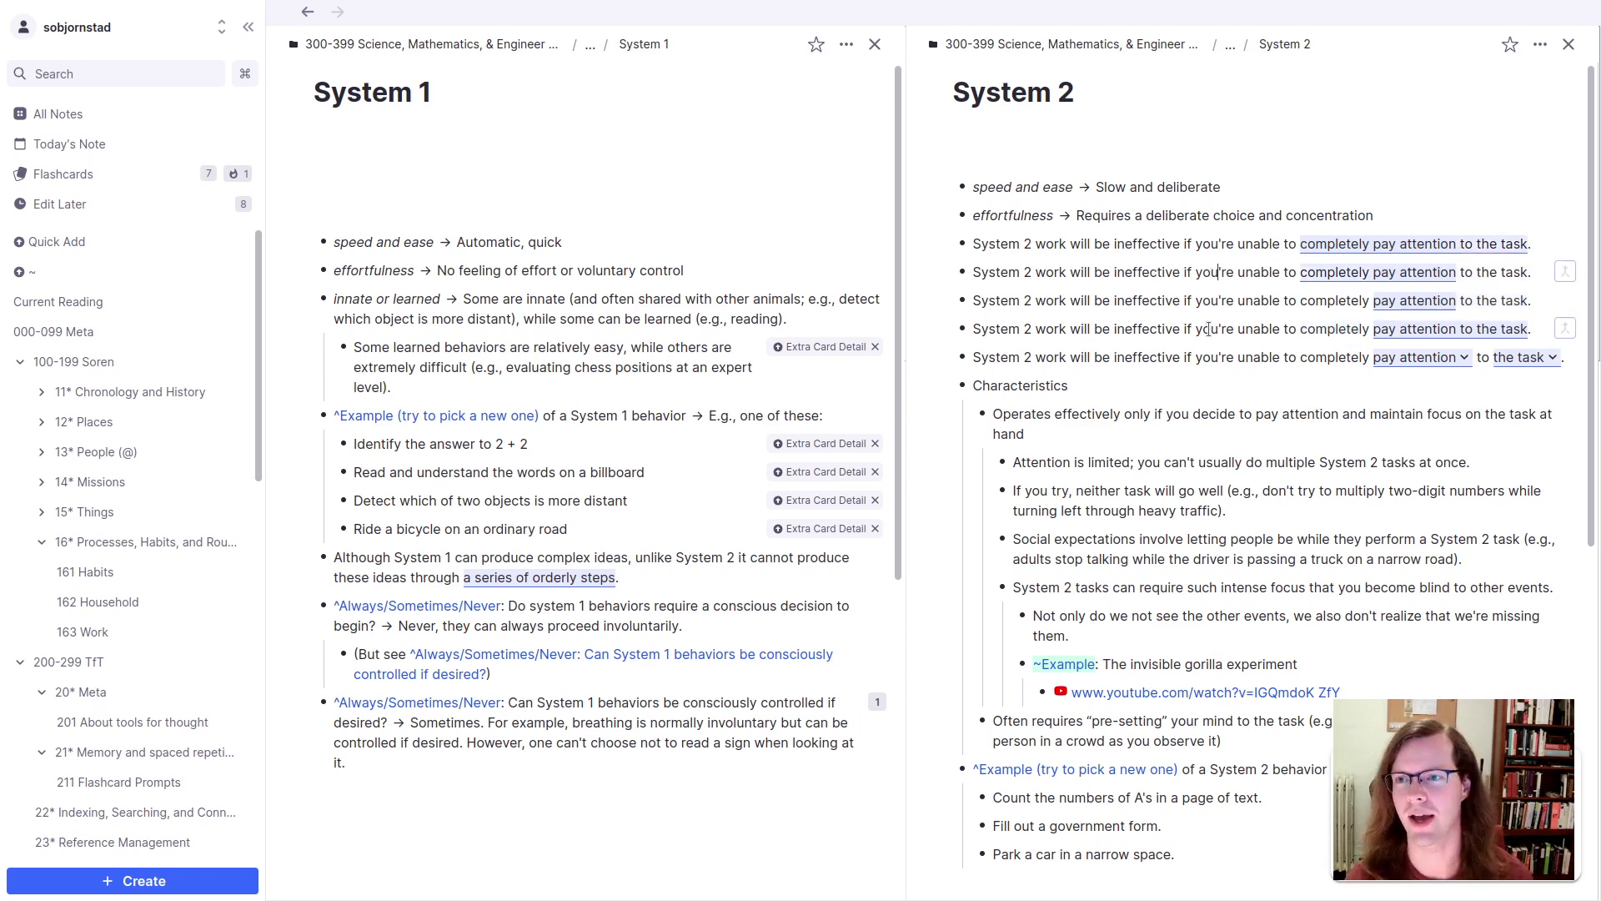
key(ctrl+shift+Up)
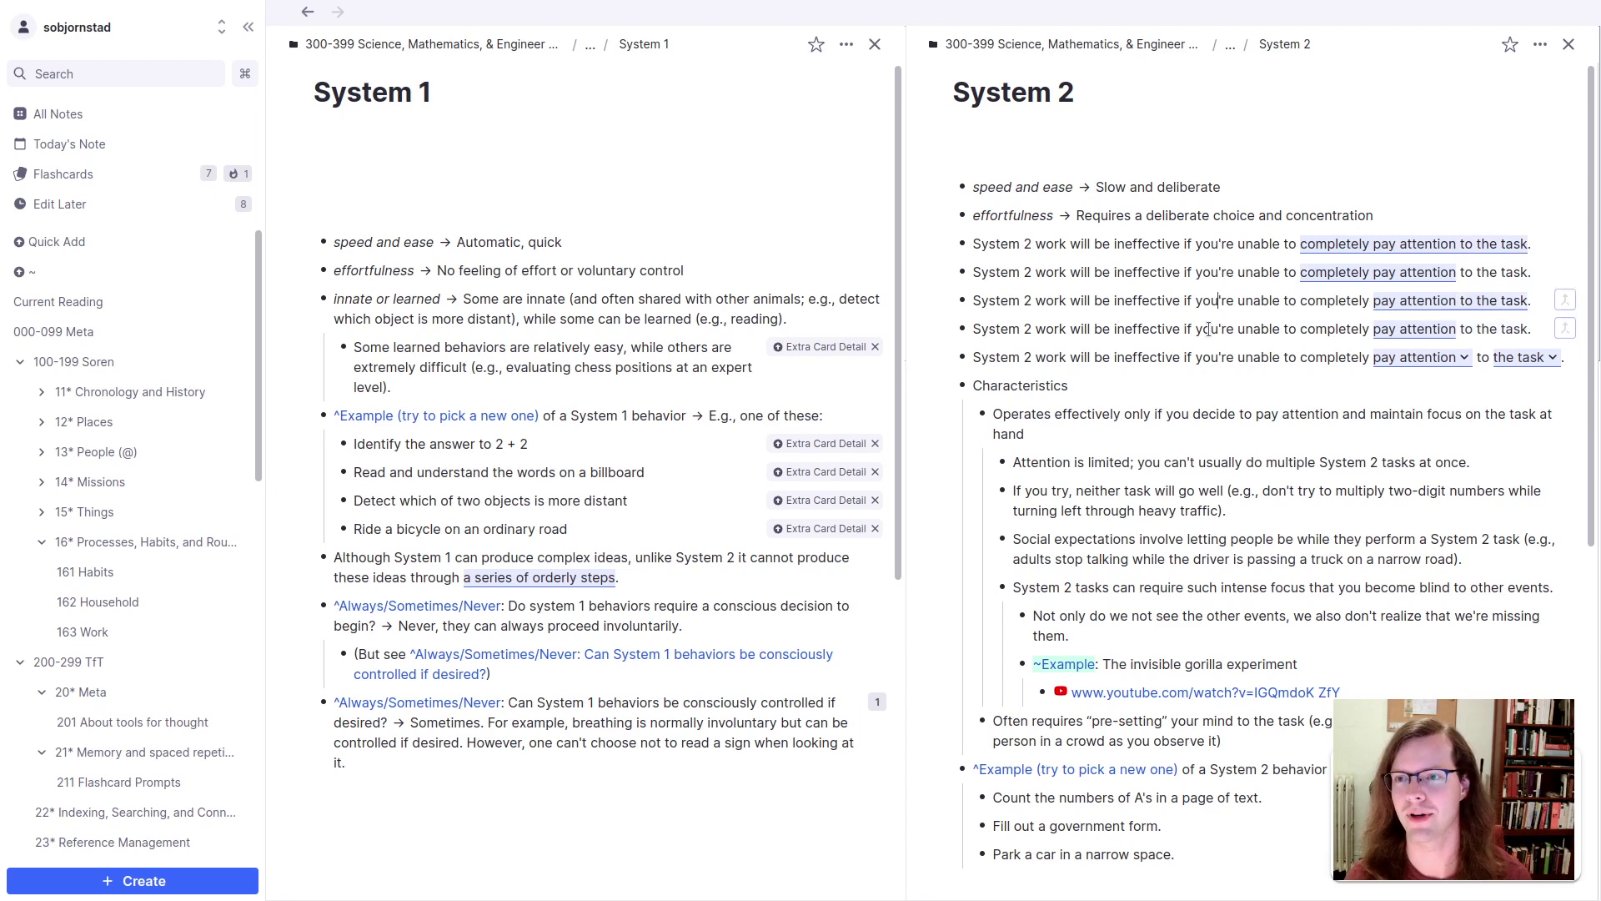
Step: Move the two-cloze System 2 variant above the one hiding only "pay attention", and insert a copy of the "completely pay attention to the task" bullet above the variants
key(ctrl+shift+Up)
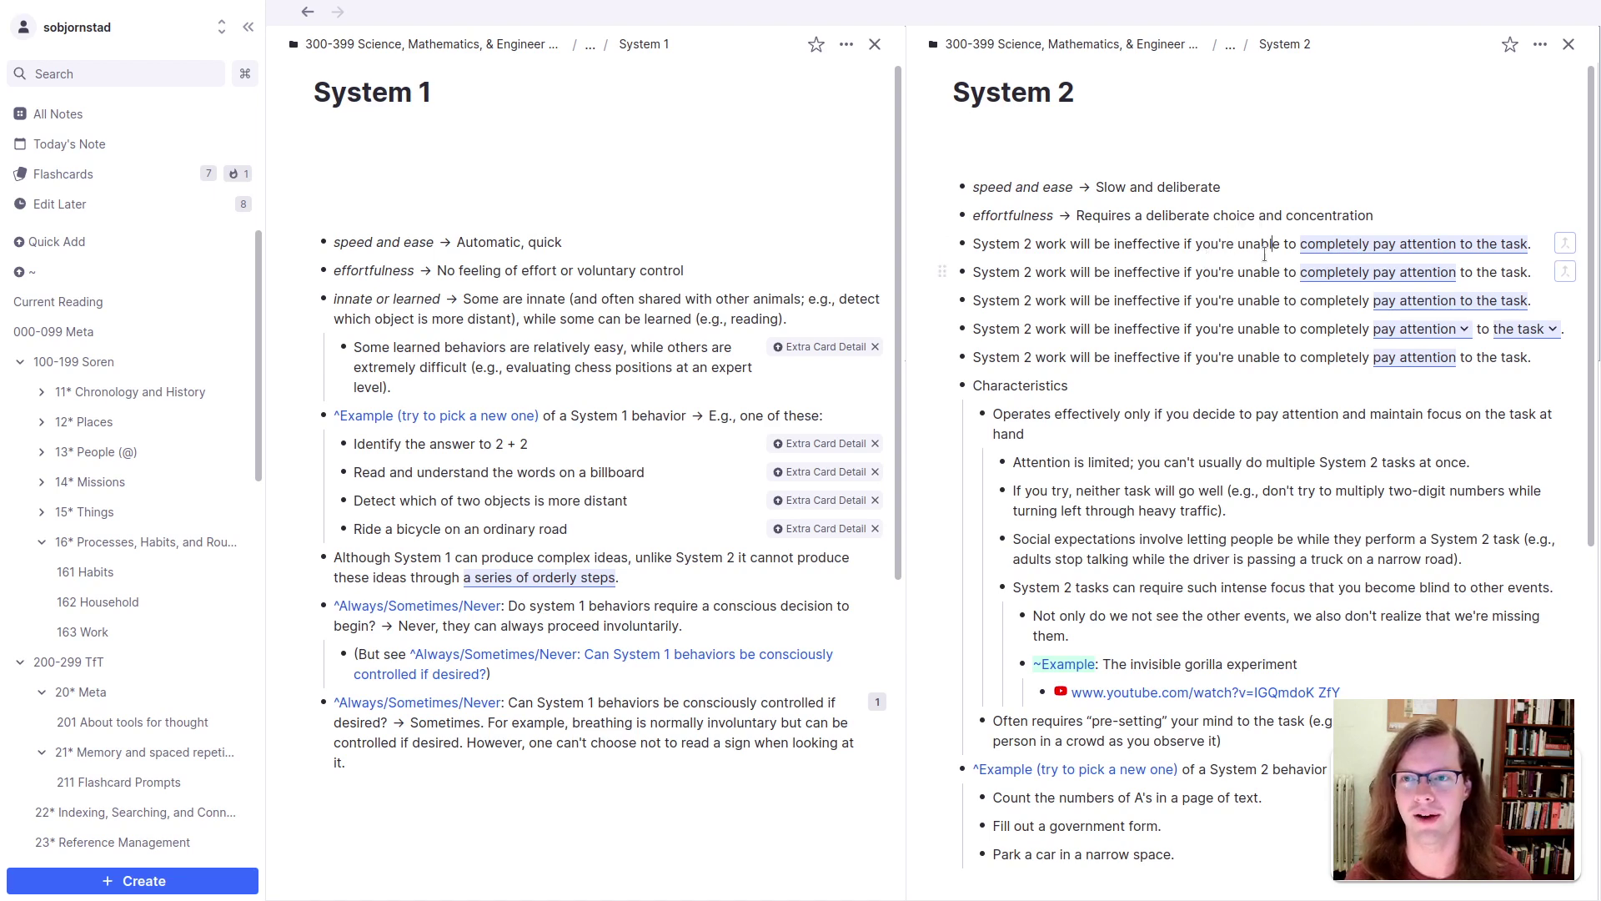
click(1412, 216)
key(Right)
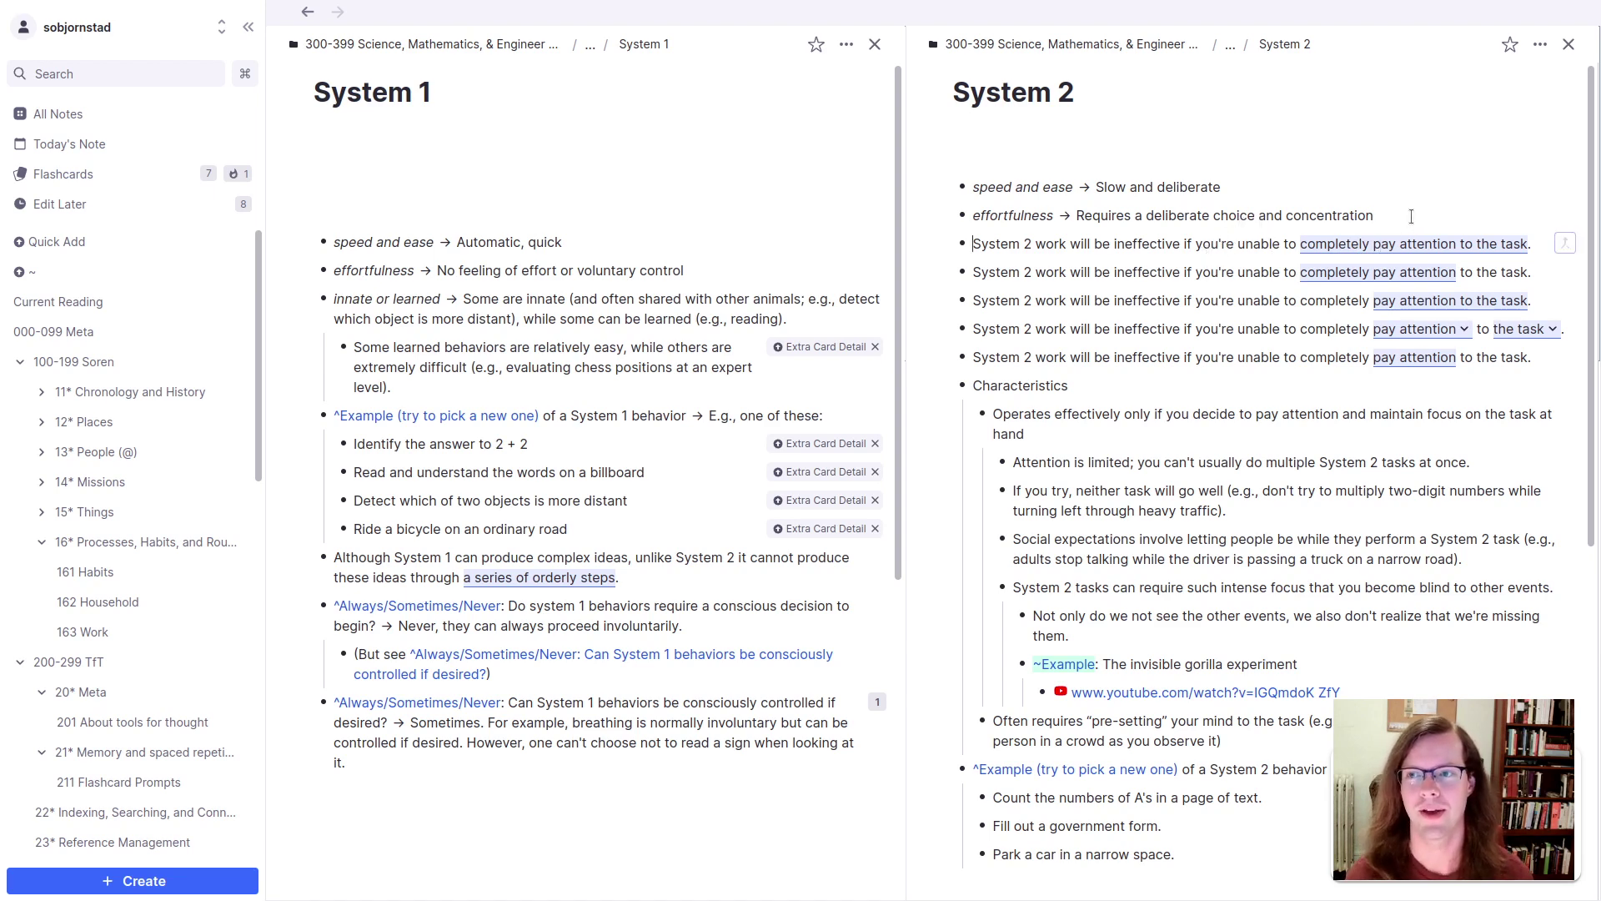
key(shift+Down)
key(Up)
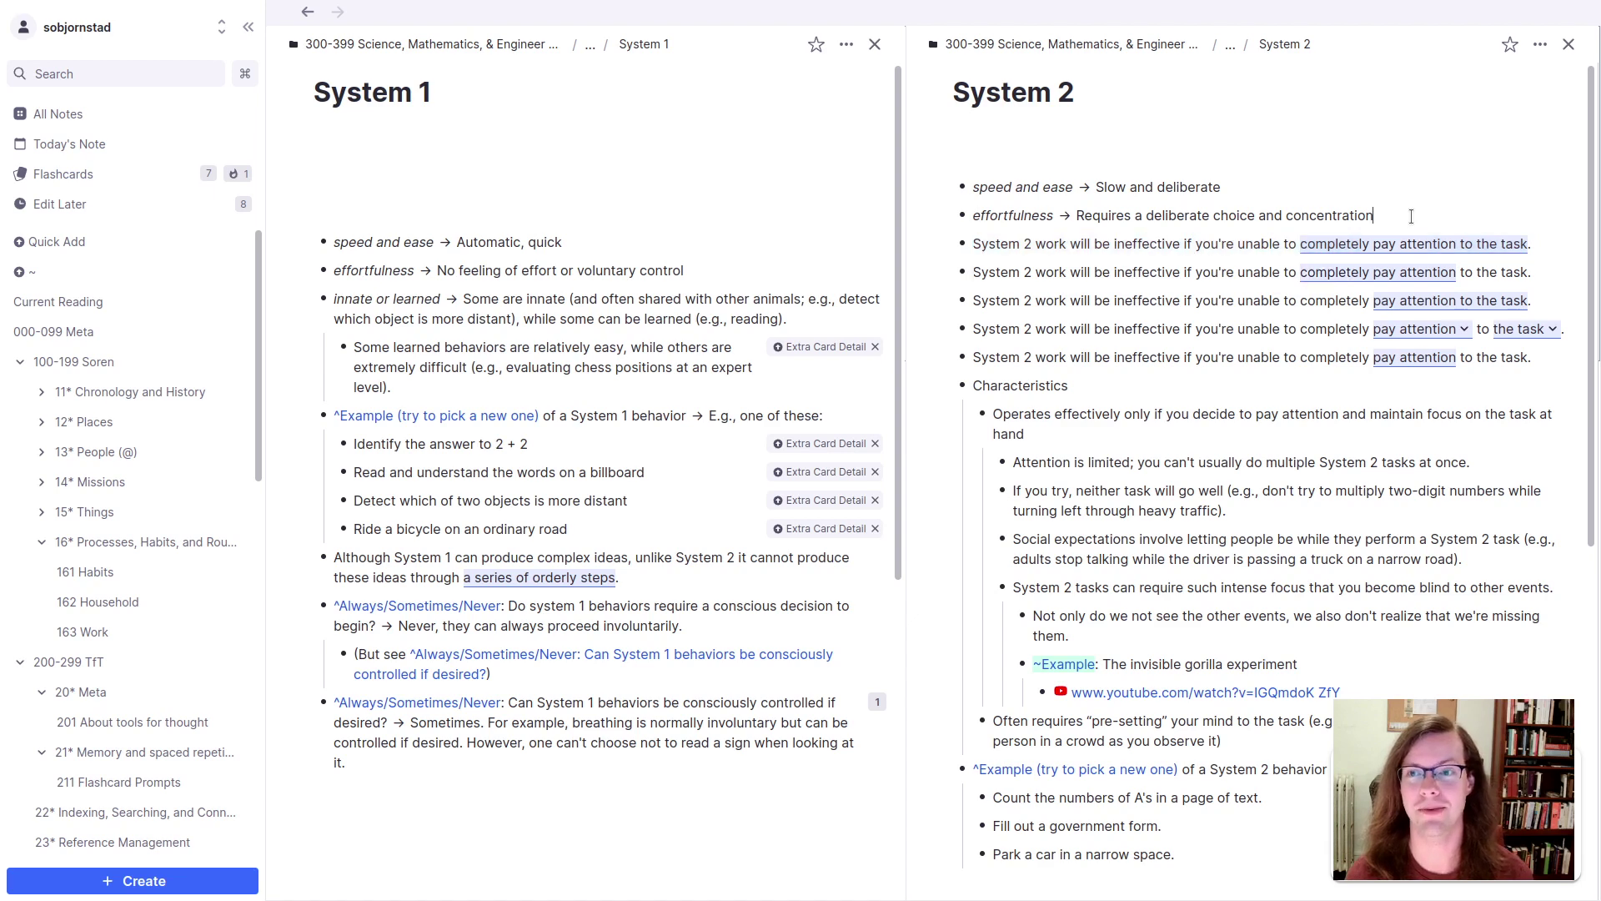
key(ctrl+v)
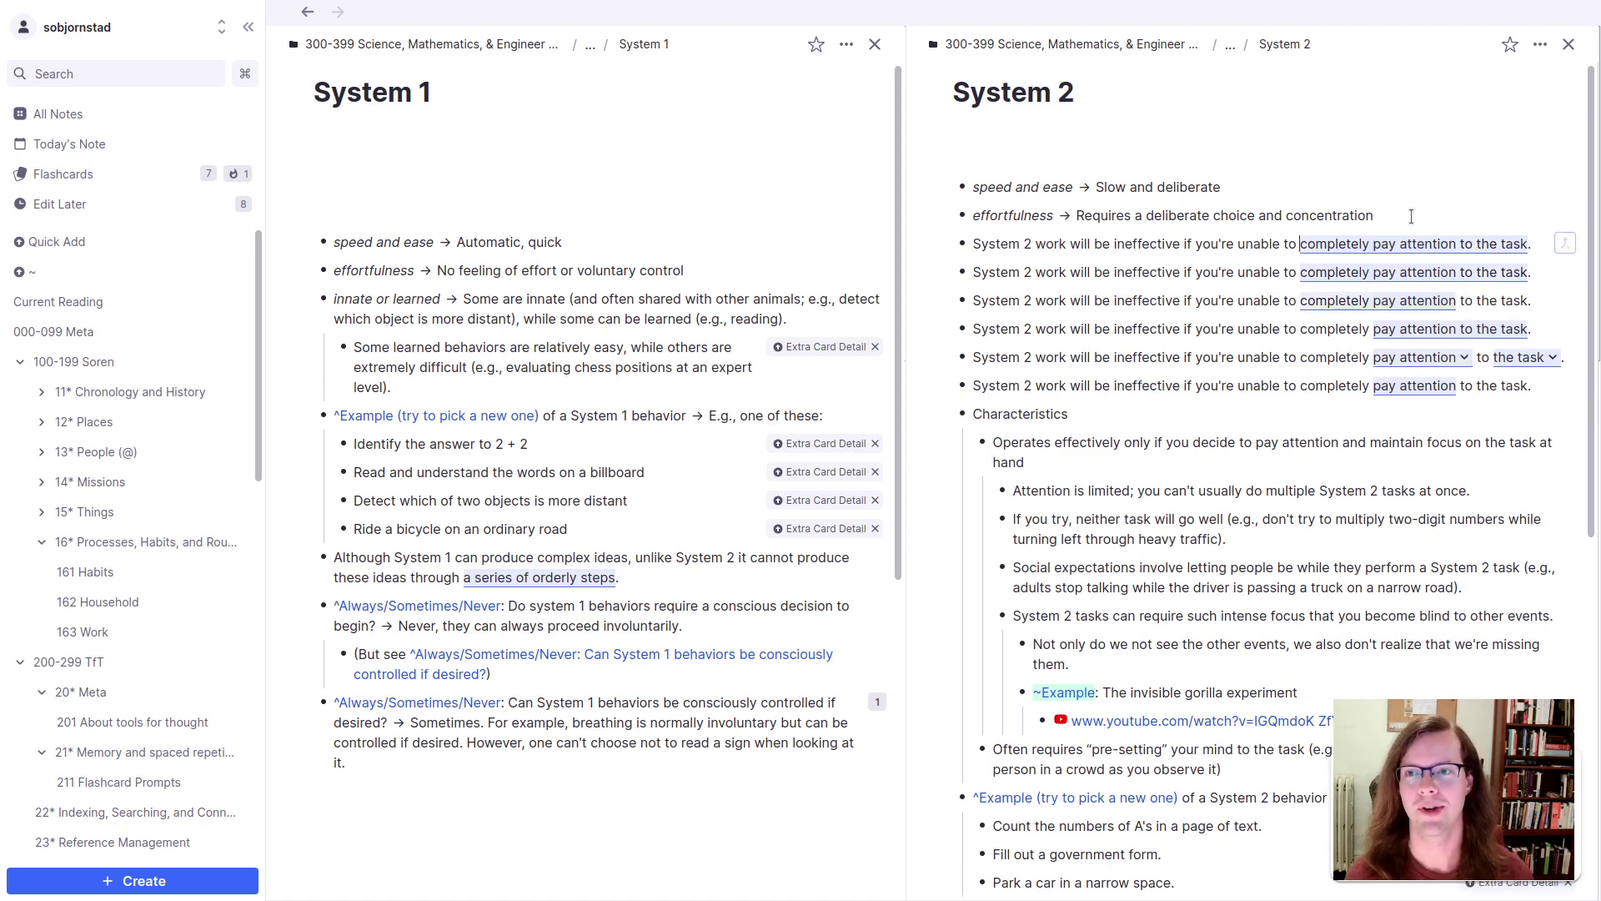
Step: Extend the cloze in the copied first variant to "you're unable to completely pay attention to the task" and remove the duplicated words before it
text(you're unable to c)
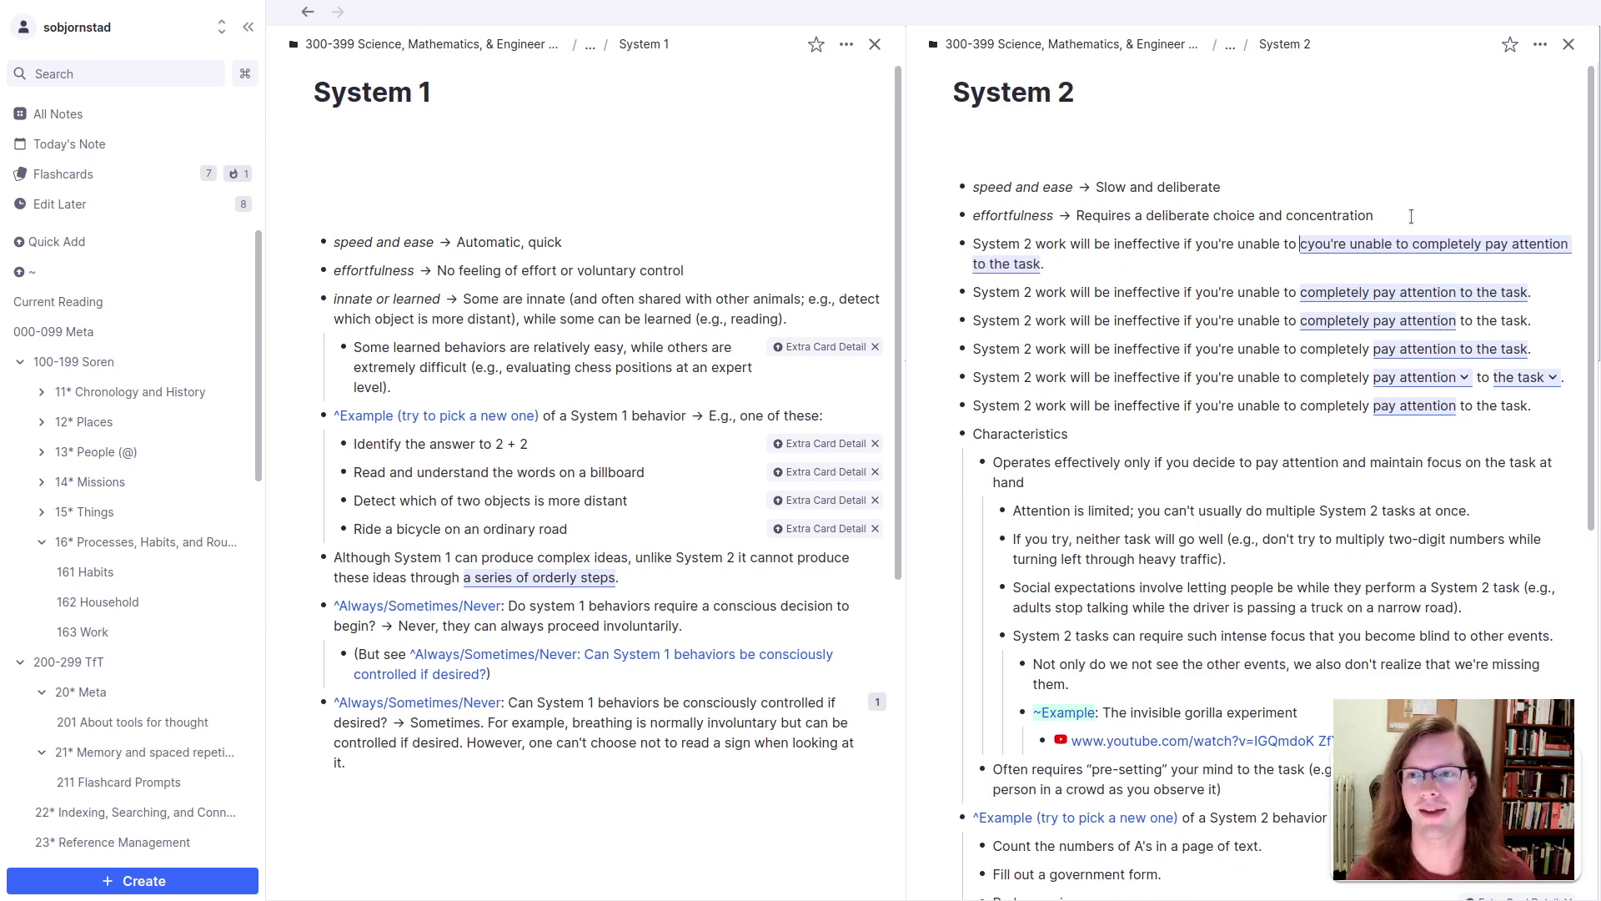
key(ctrl+shift+Left)
key(ctrl+shift+Left)
key(ctrl+shift+Left)
key(ctrl+shift+Left)
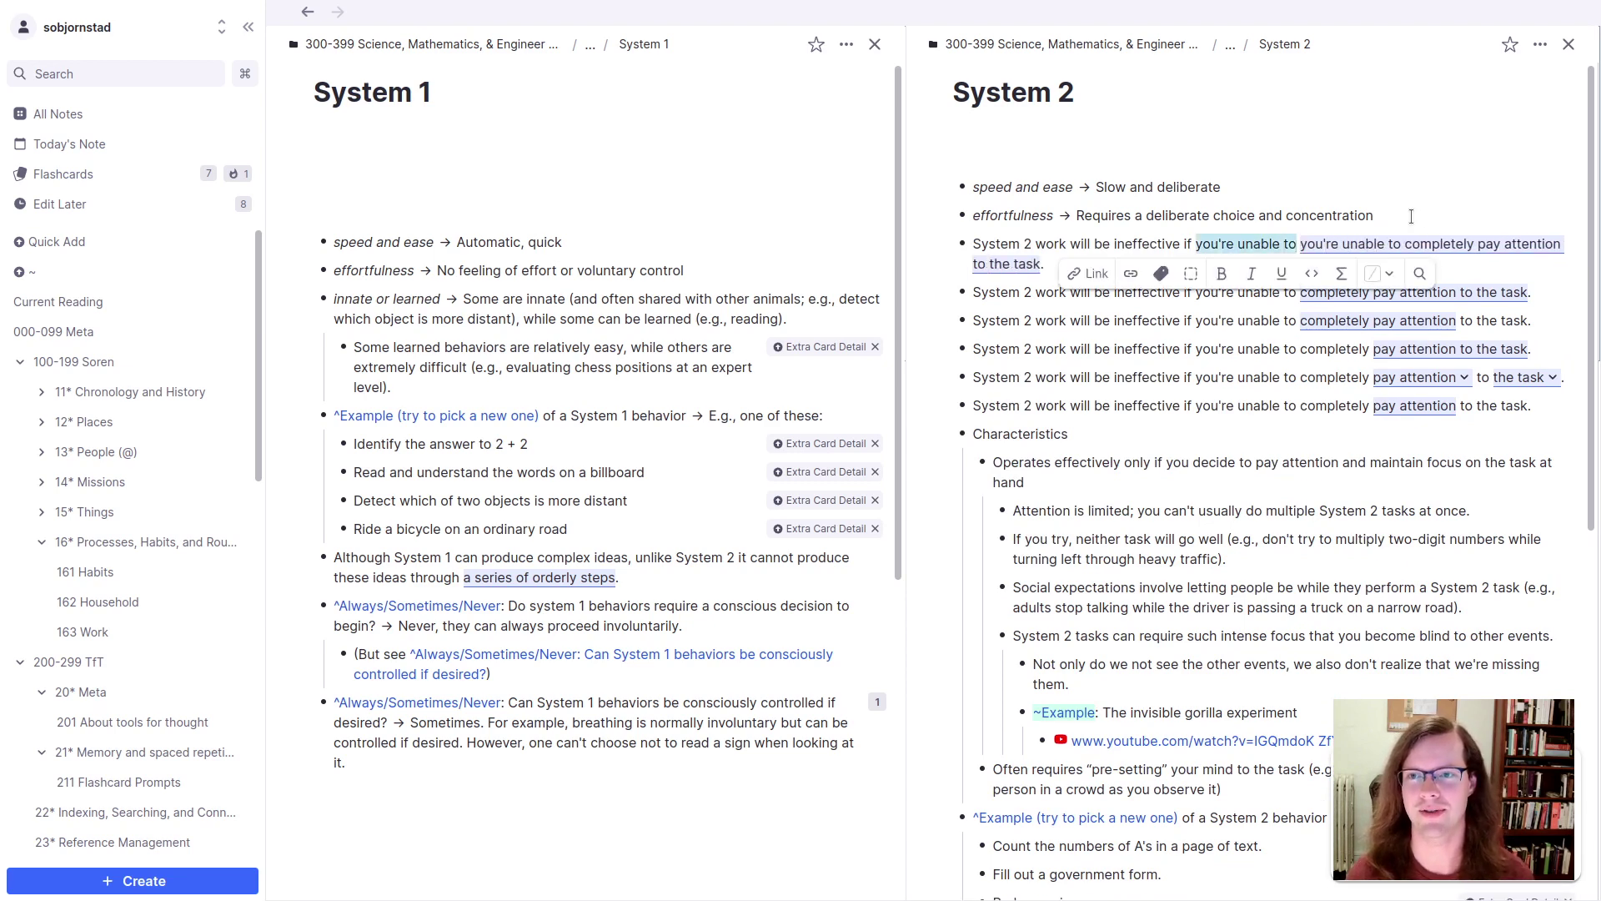
key(BackSpace)
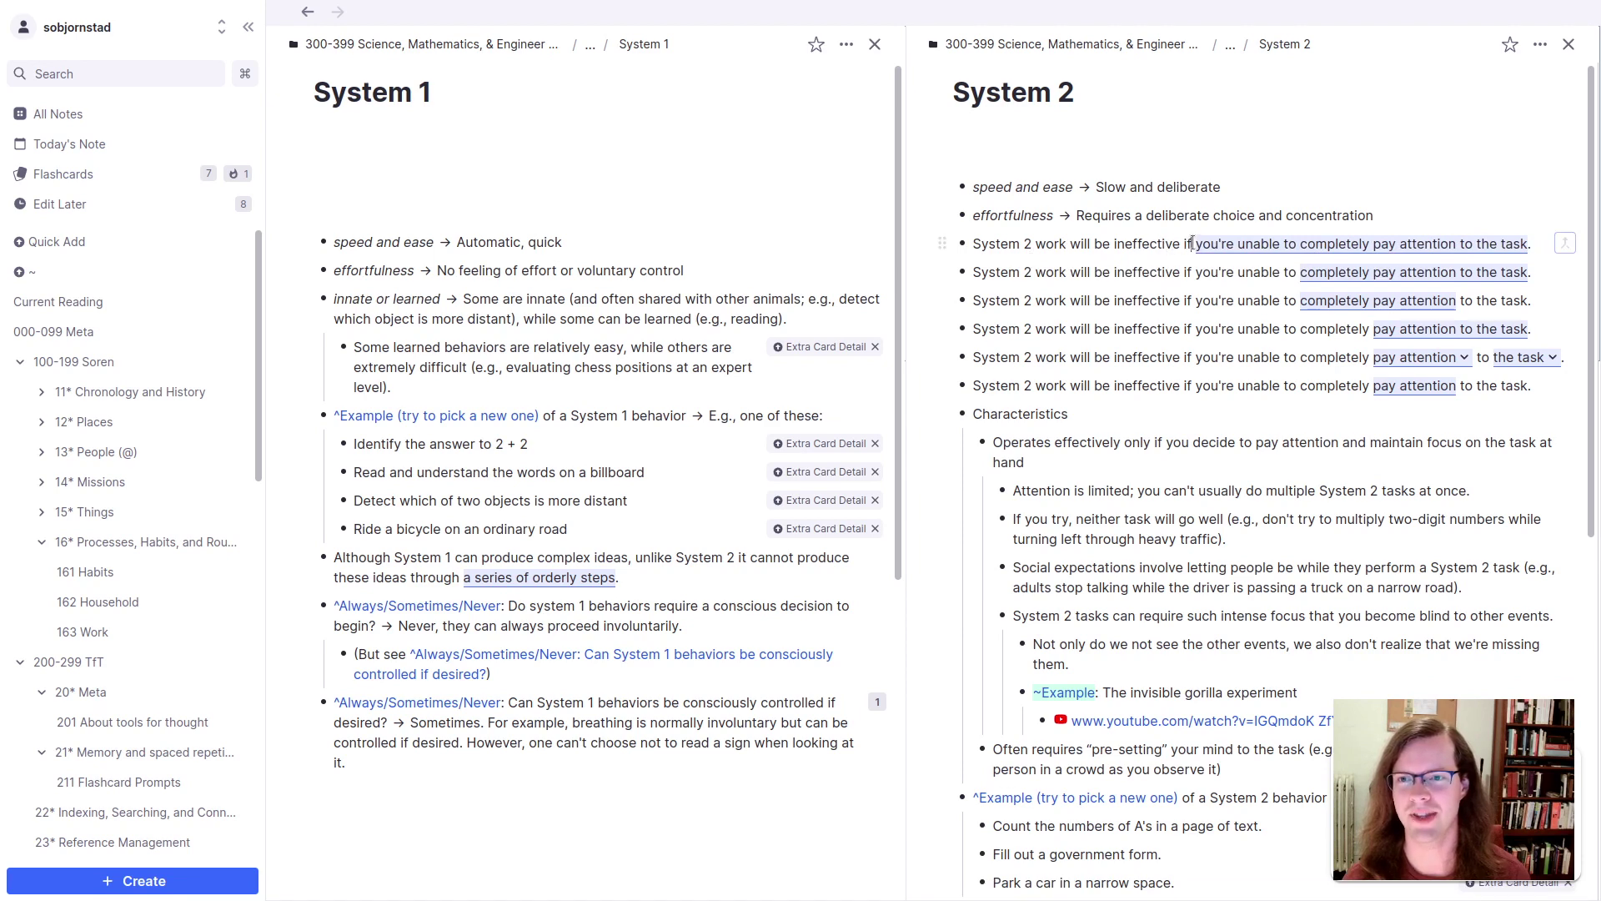
Step: Compare the six cloze variants of the System 2 attention sentence, examining which words each one hides and which stay as context
drag(1194, 244, 988, 243)
click(988, 243)
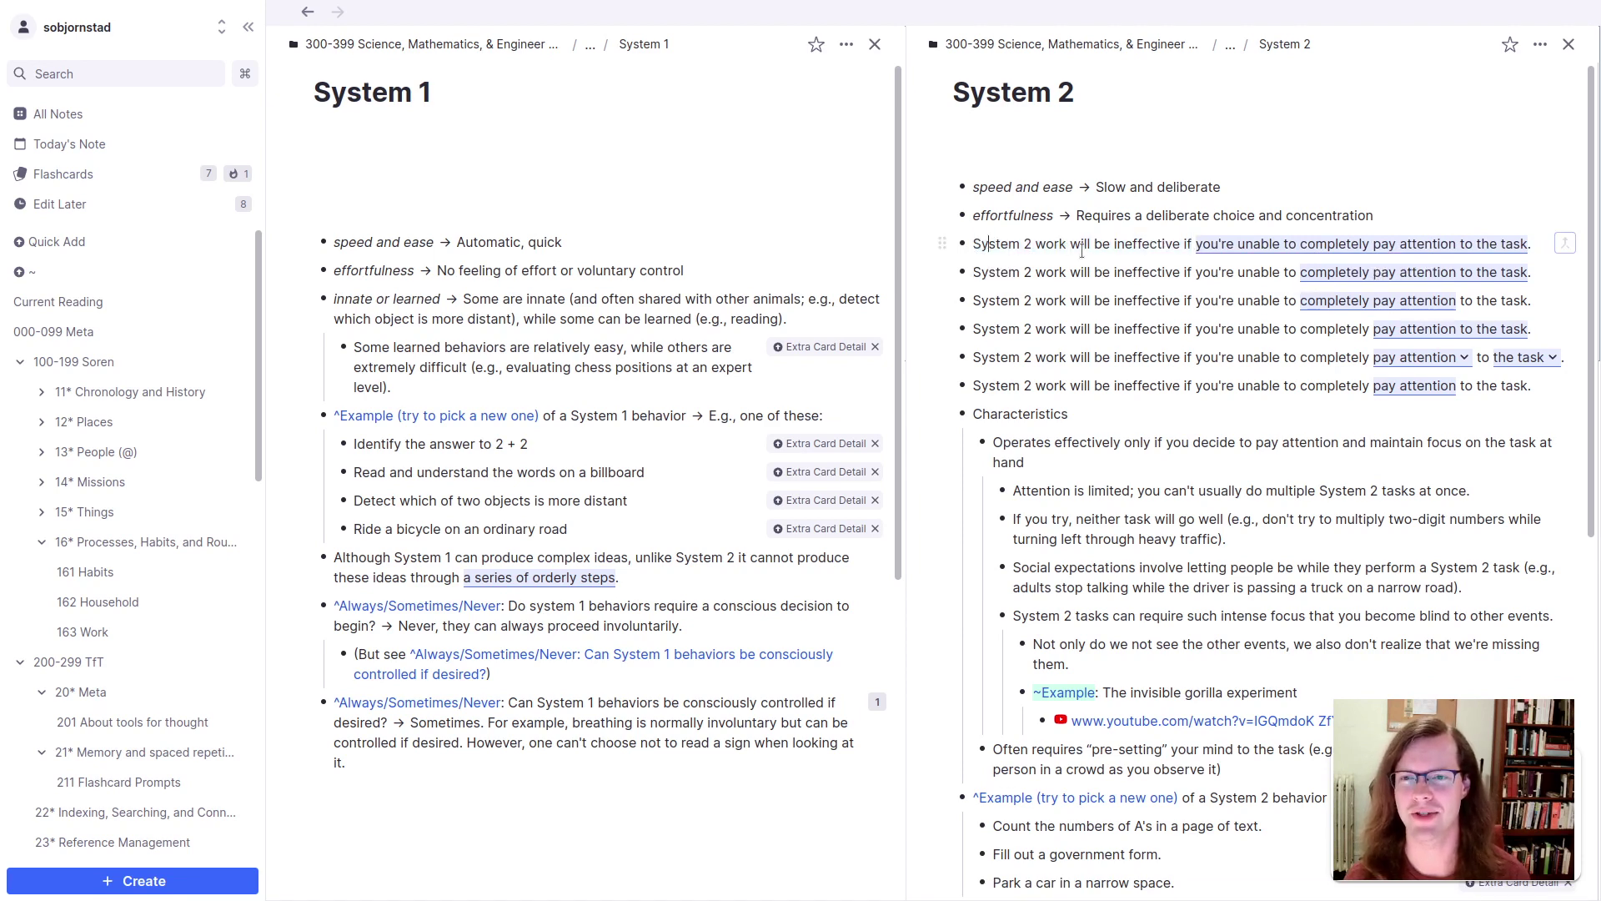
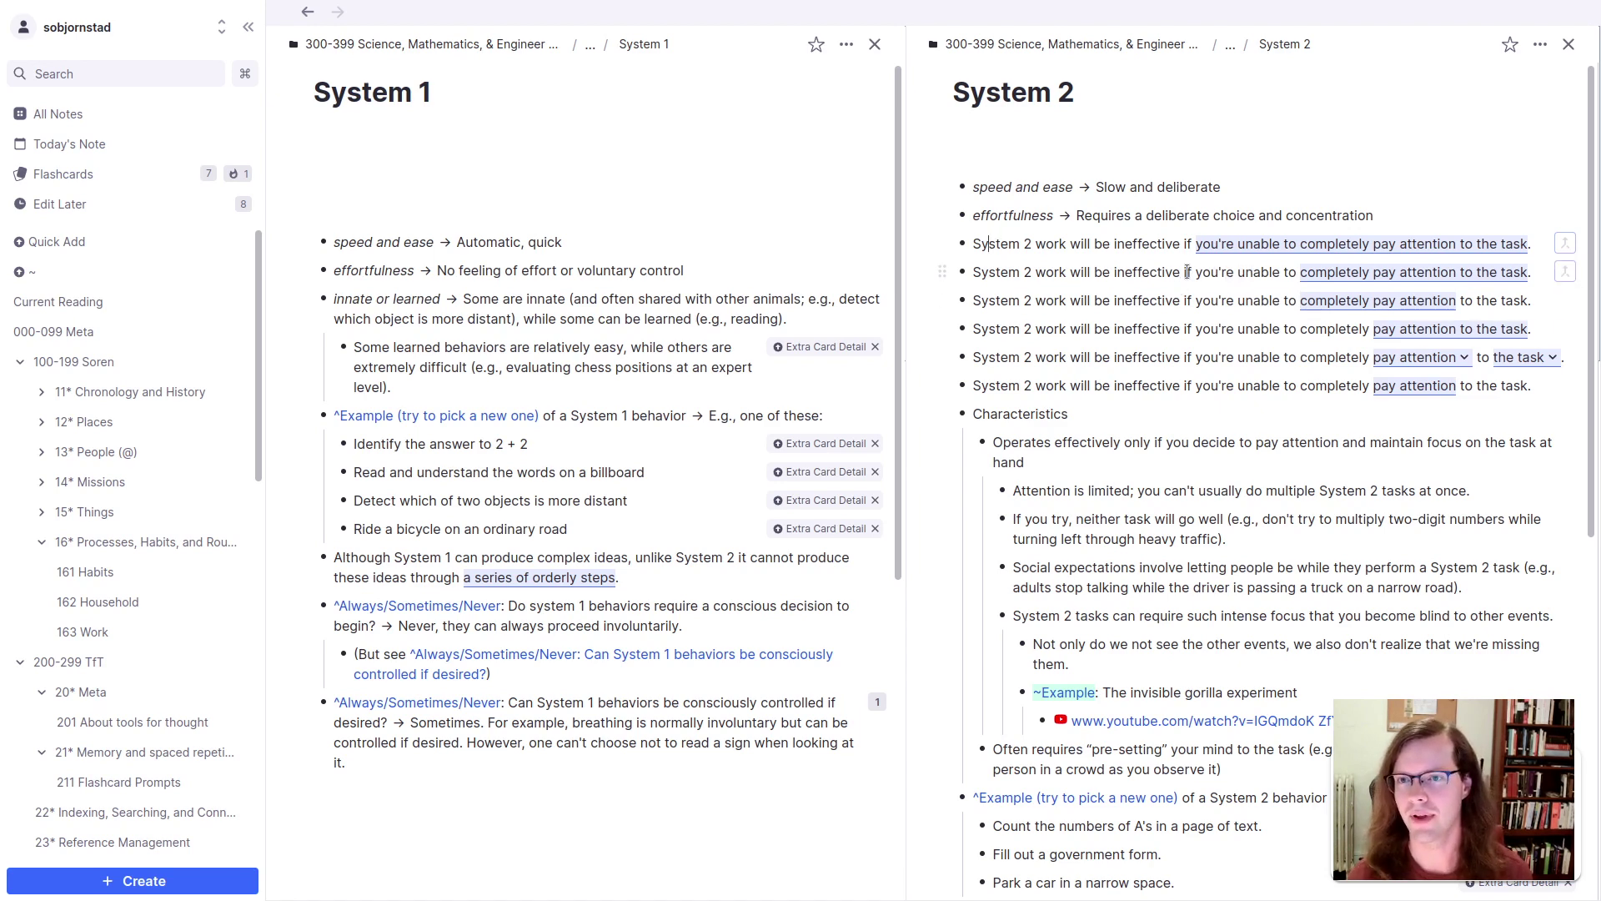
drag(1195, 273, 1297, 274)
click(1296, 275)
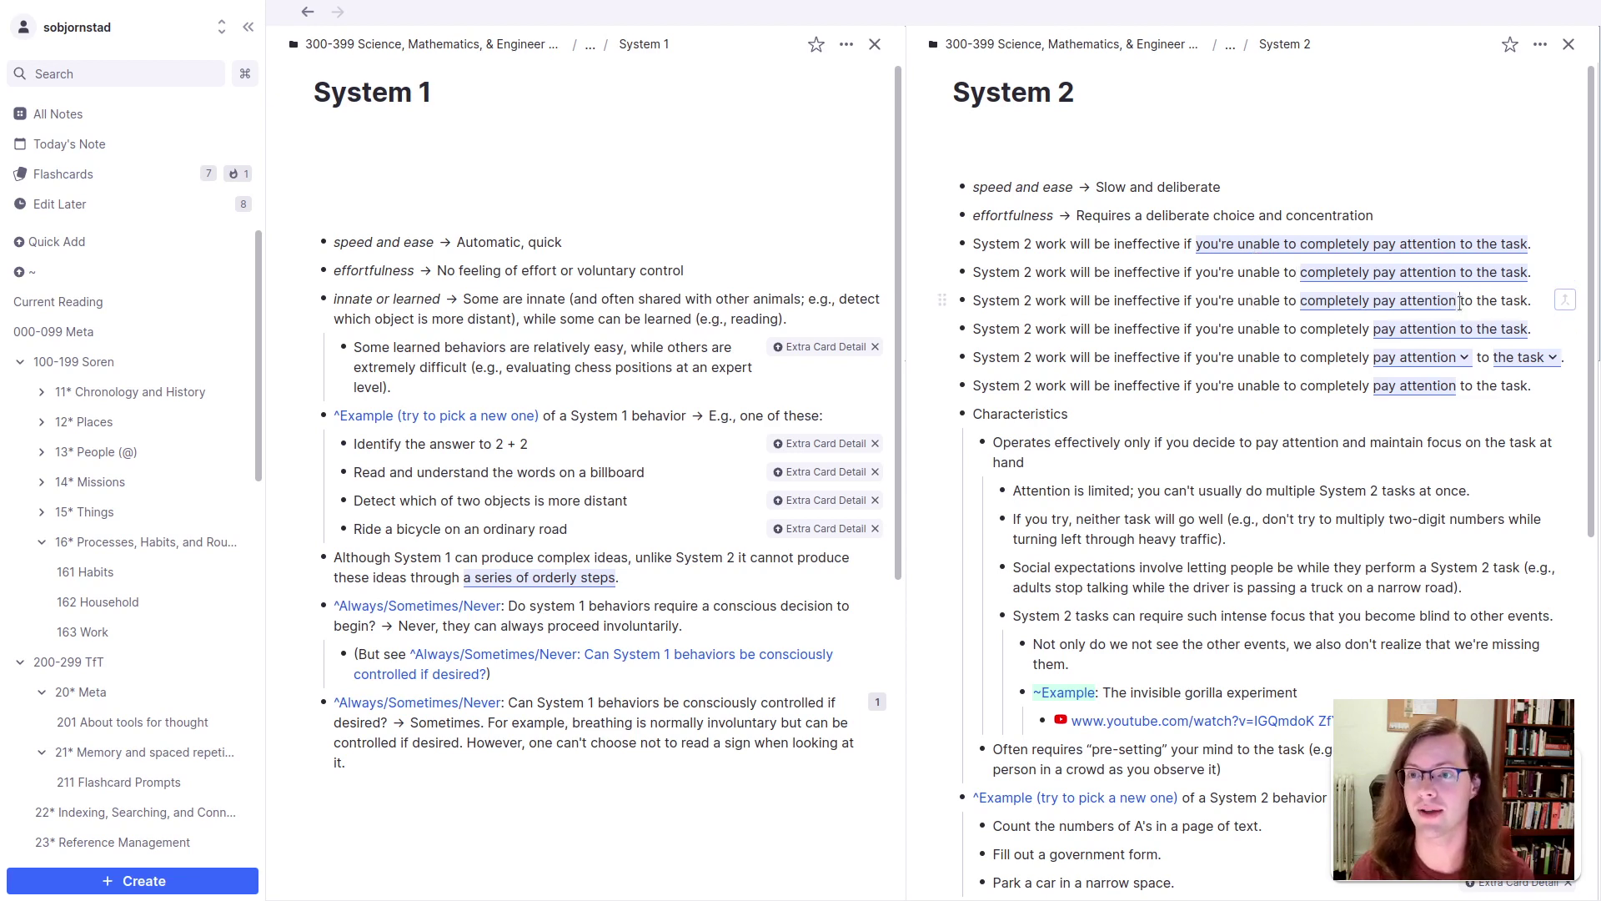
drag(1457, 303, 1532, 303)
key(Right)
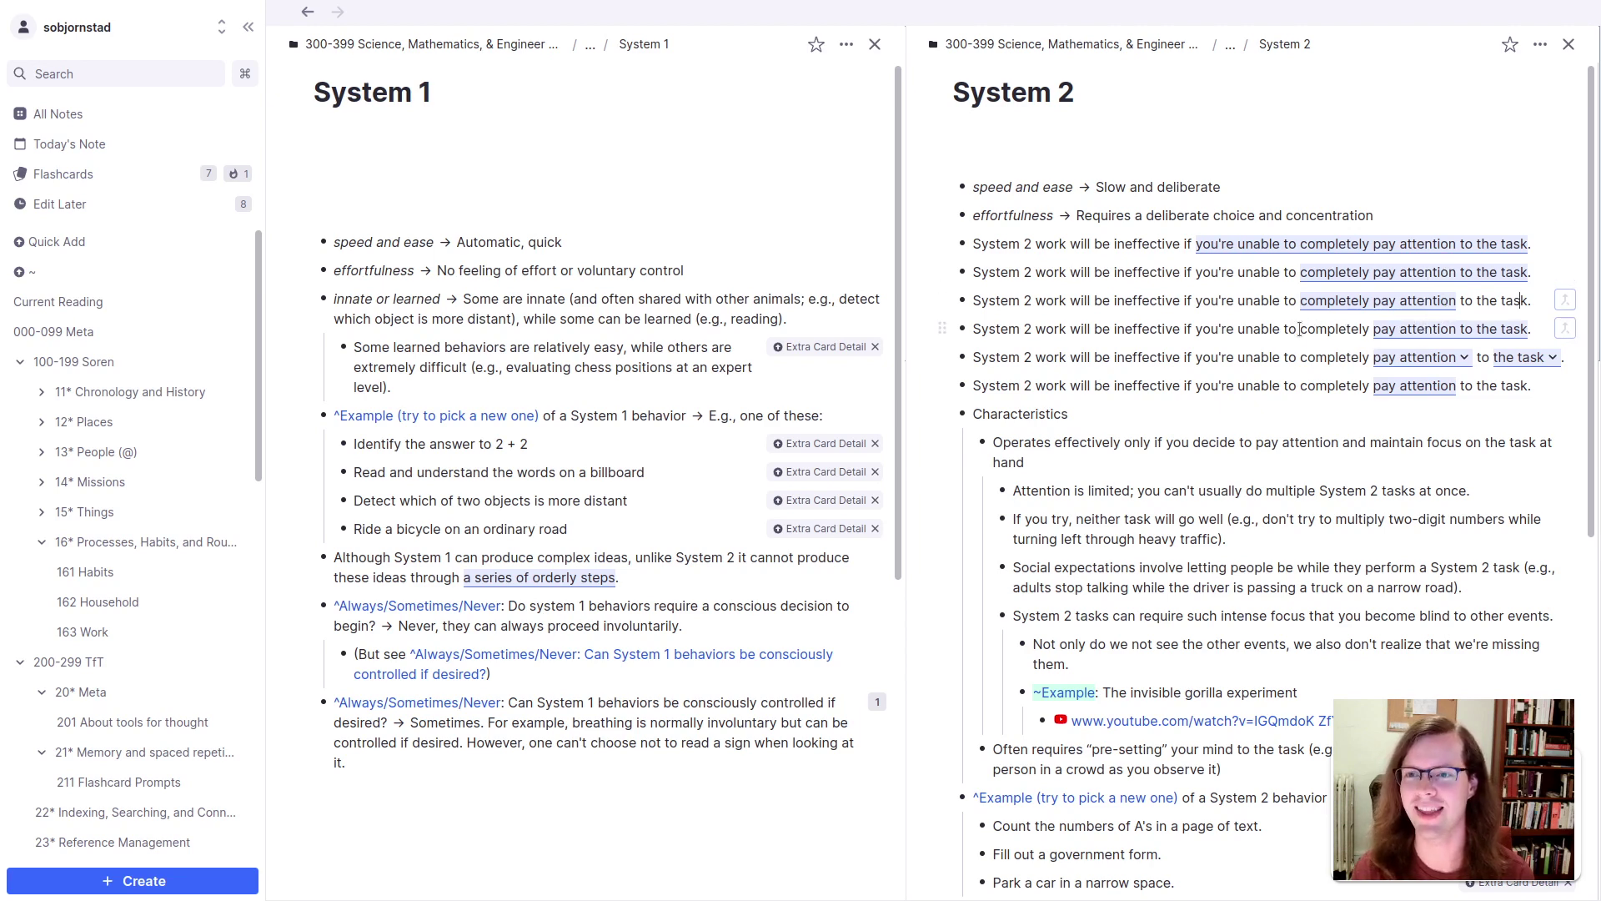
drag(1299, 329, 1366, 327)
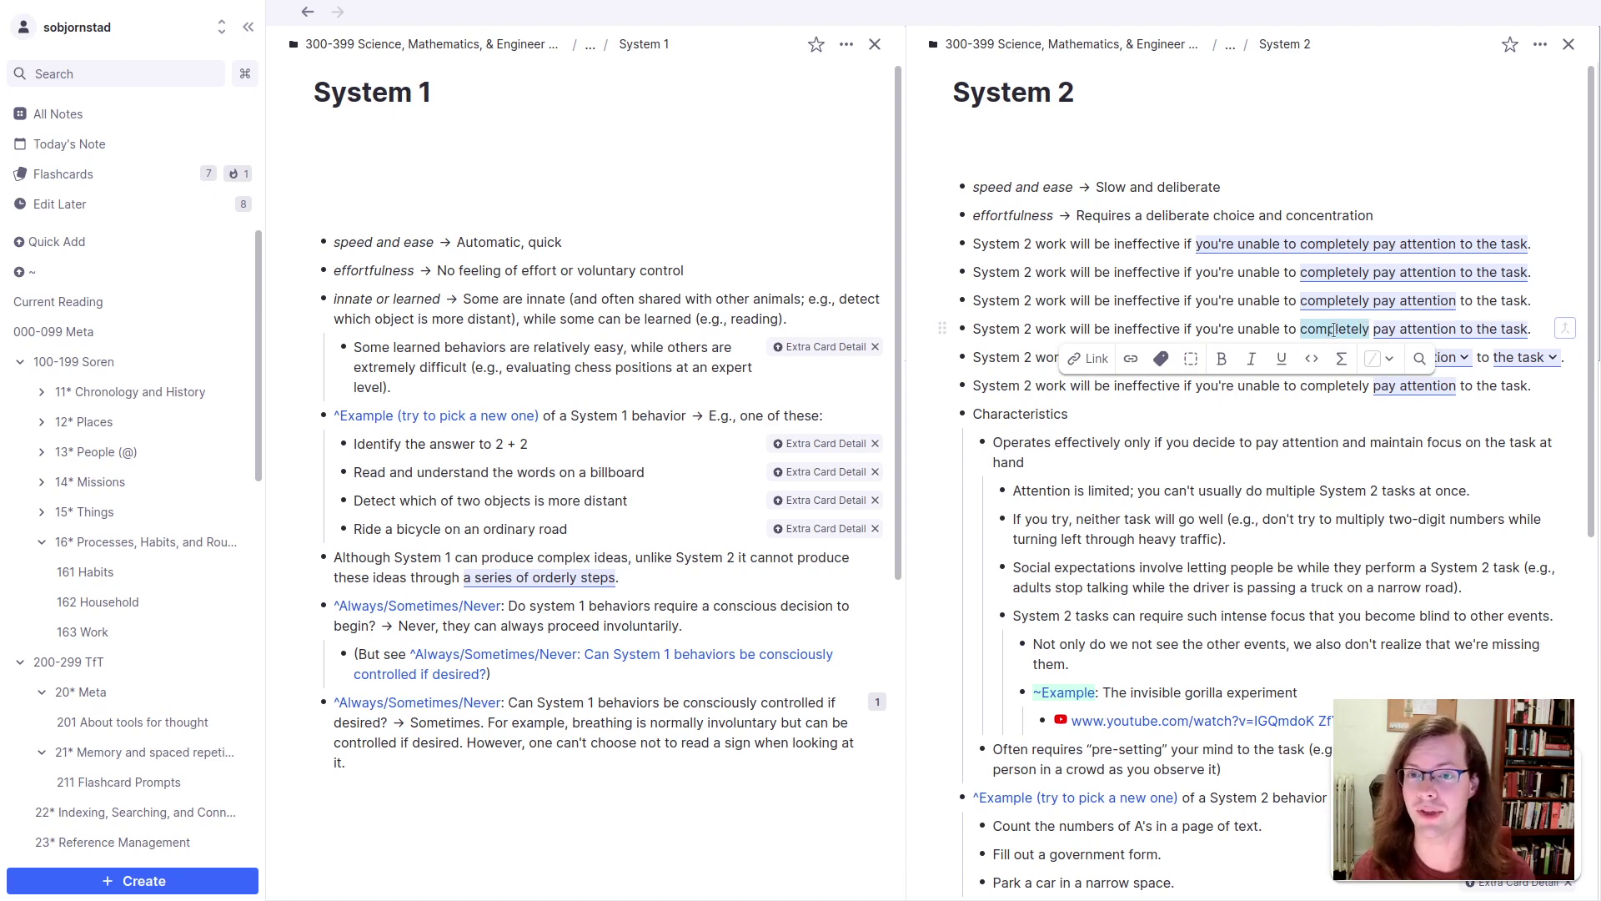
click(1334, 329)
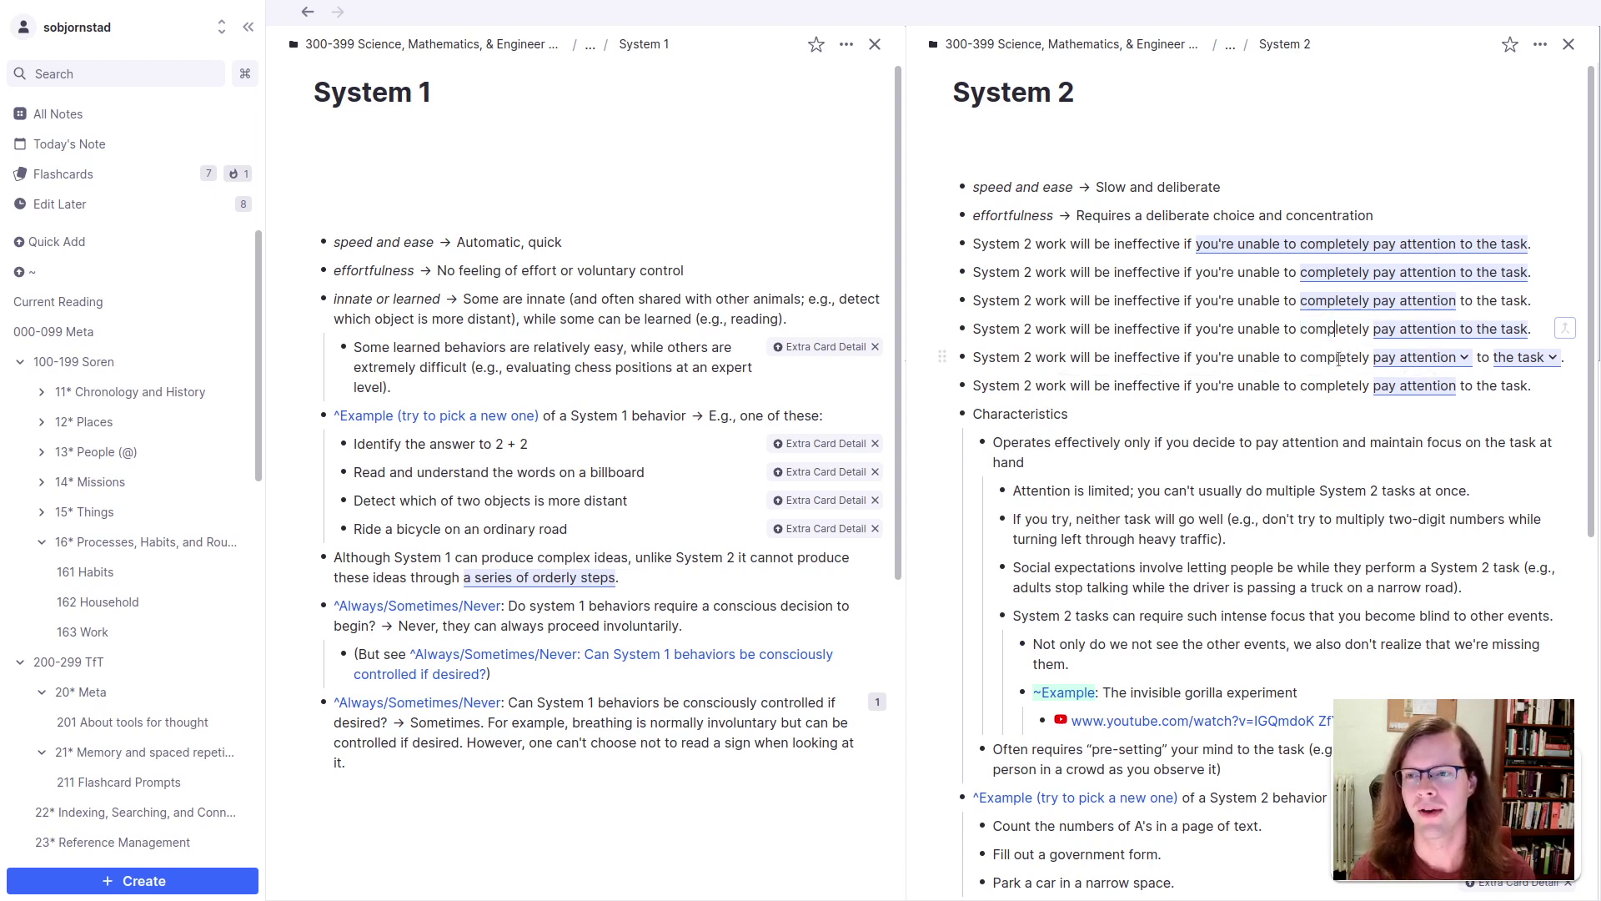
double_click(1484, 357)
click(1489, 359)
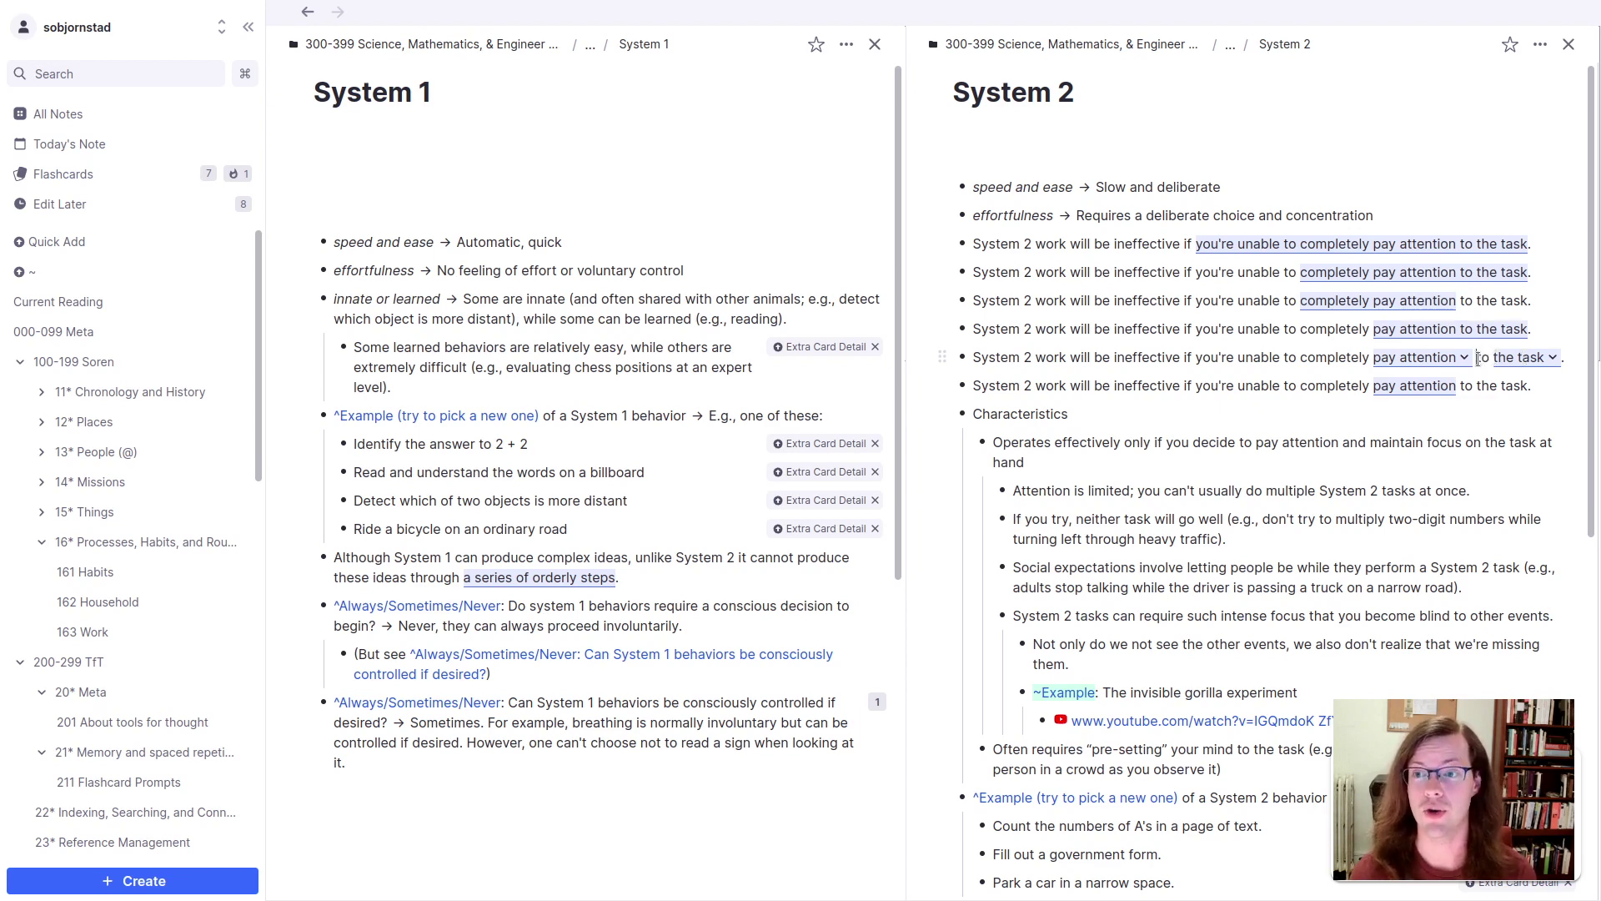
drag(1478, 359, 1488, 360)
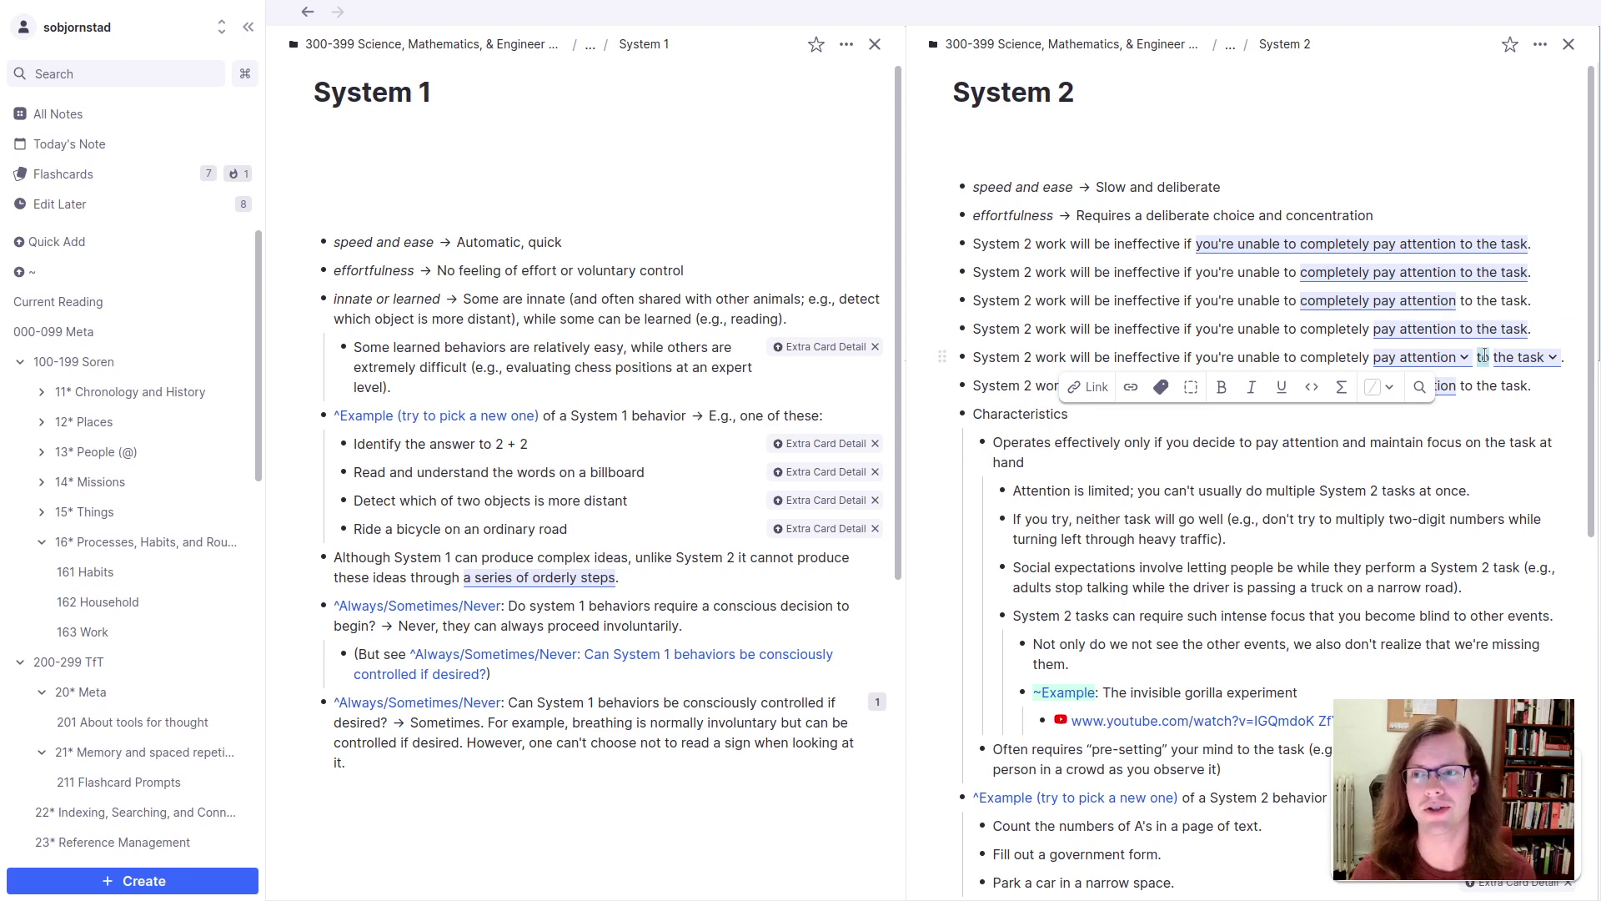
click(1346, 354)
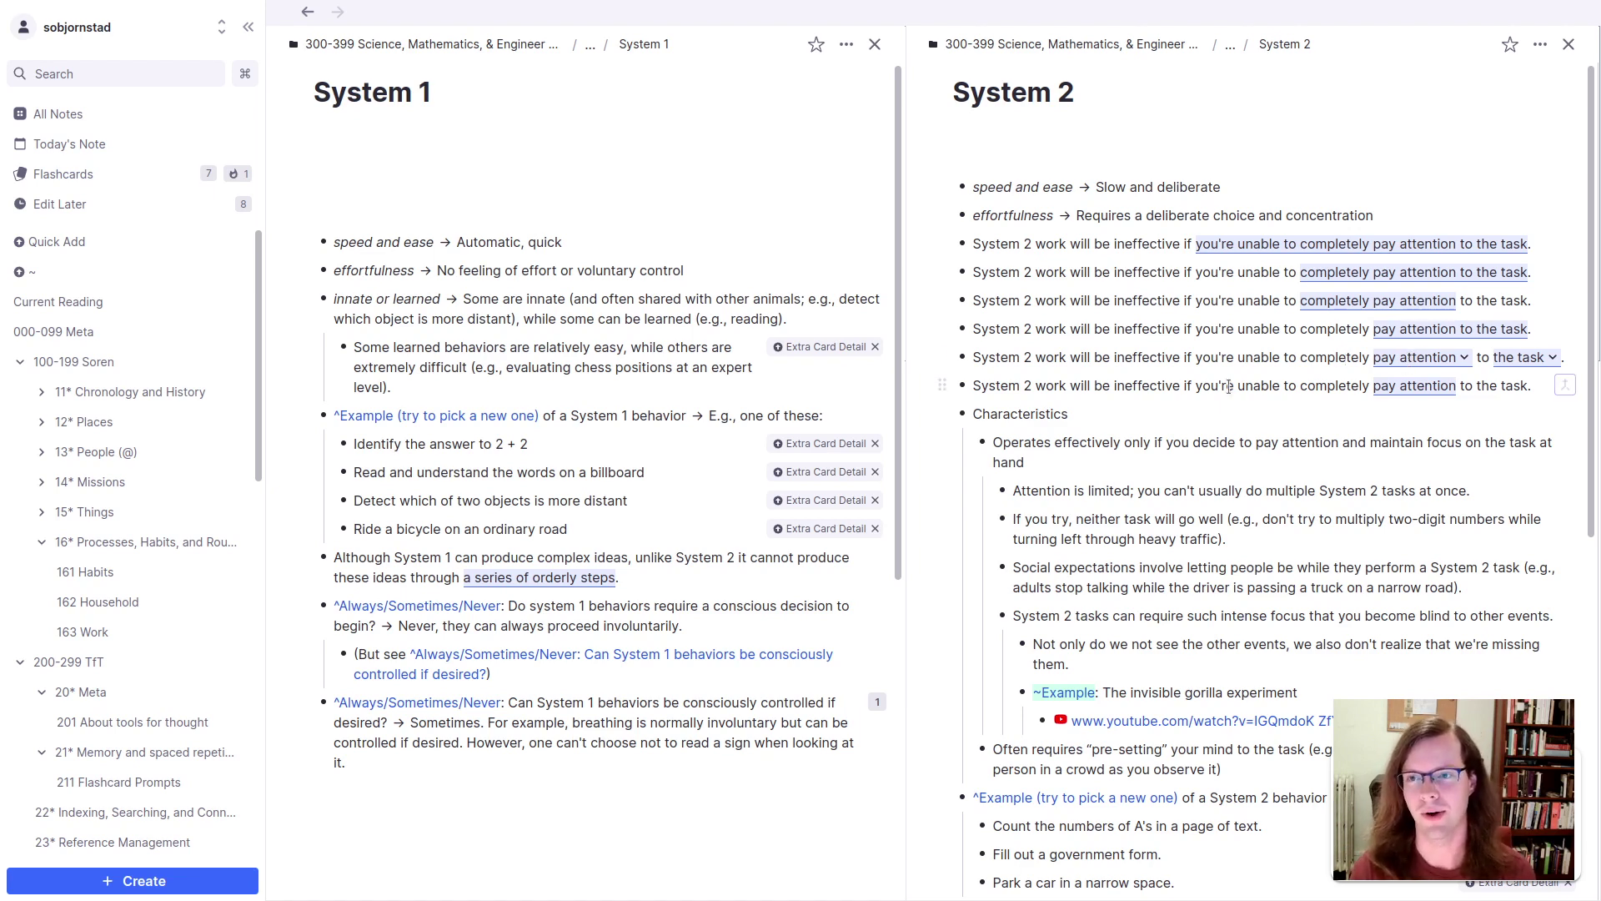
click(1262, 357)
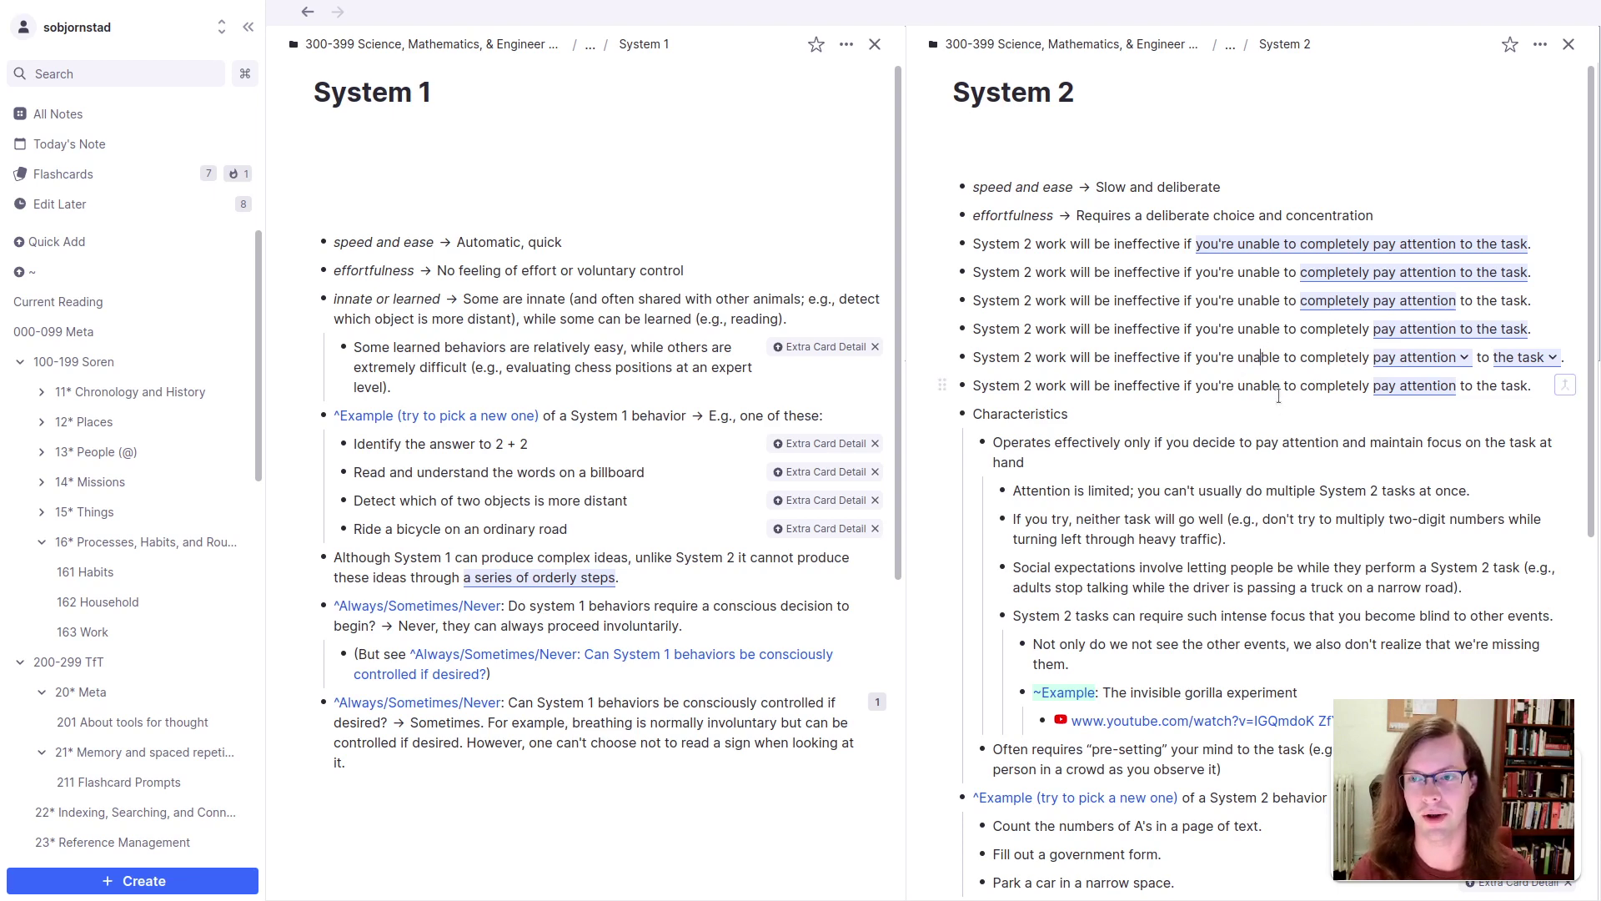
Step: Check the split-or-merge settings of the "pay attention" and "the task" clozes, preview that bullet's flashcard with its answer, and return to the System 2 note
click(1464, 359)
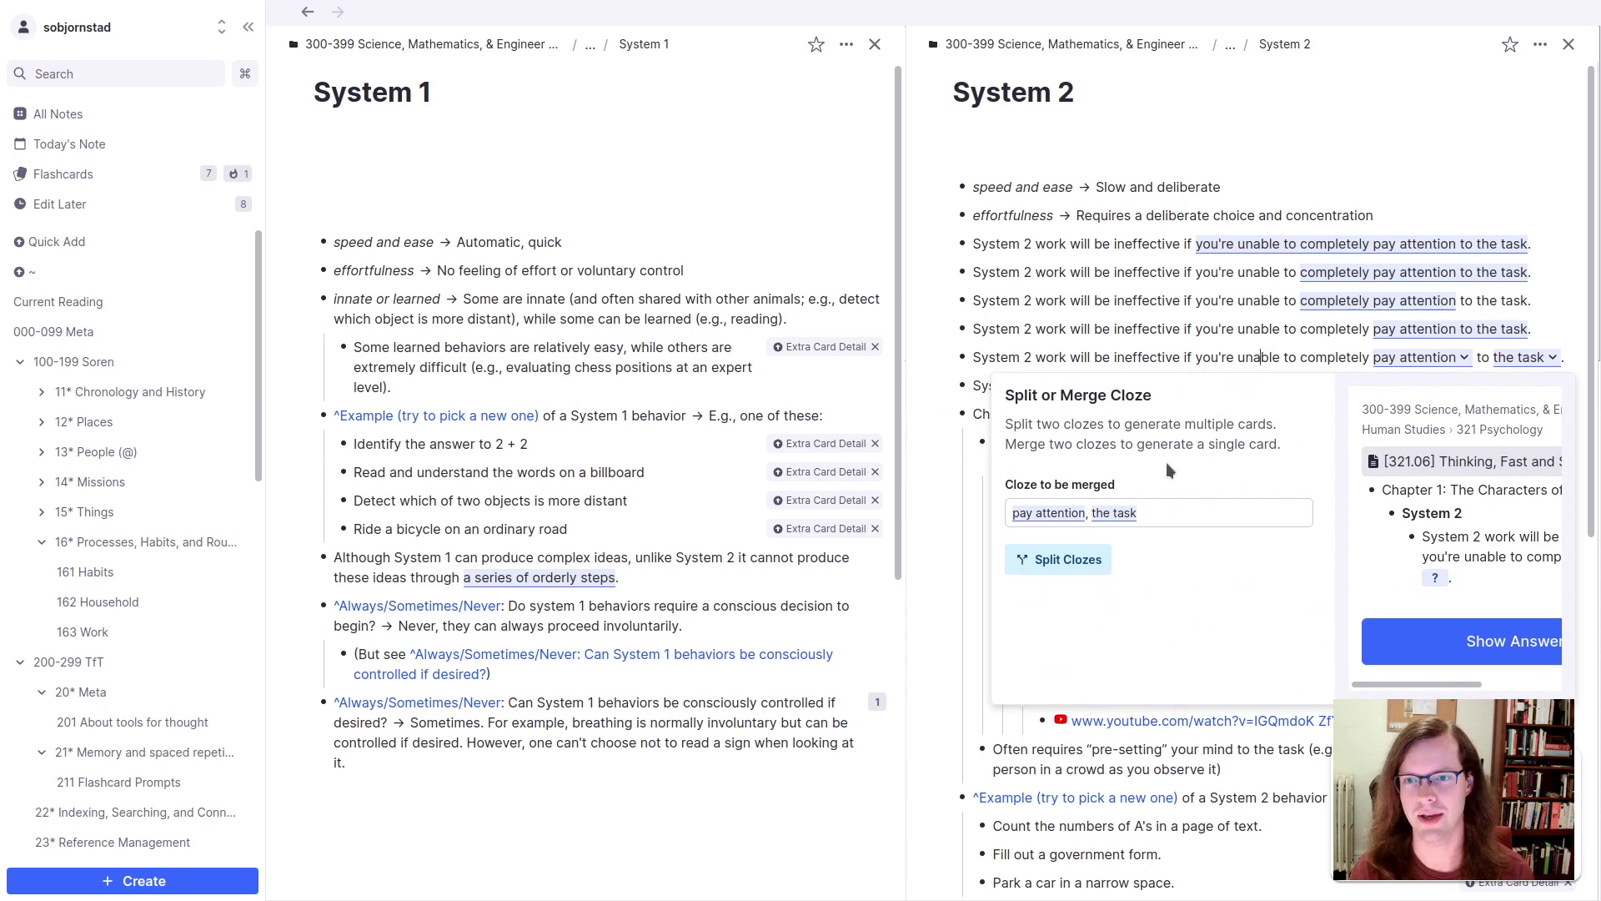
key(ctrl+period)
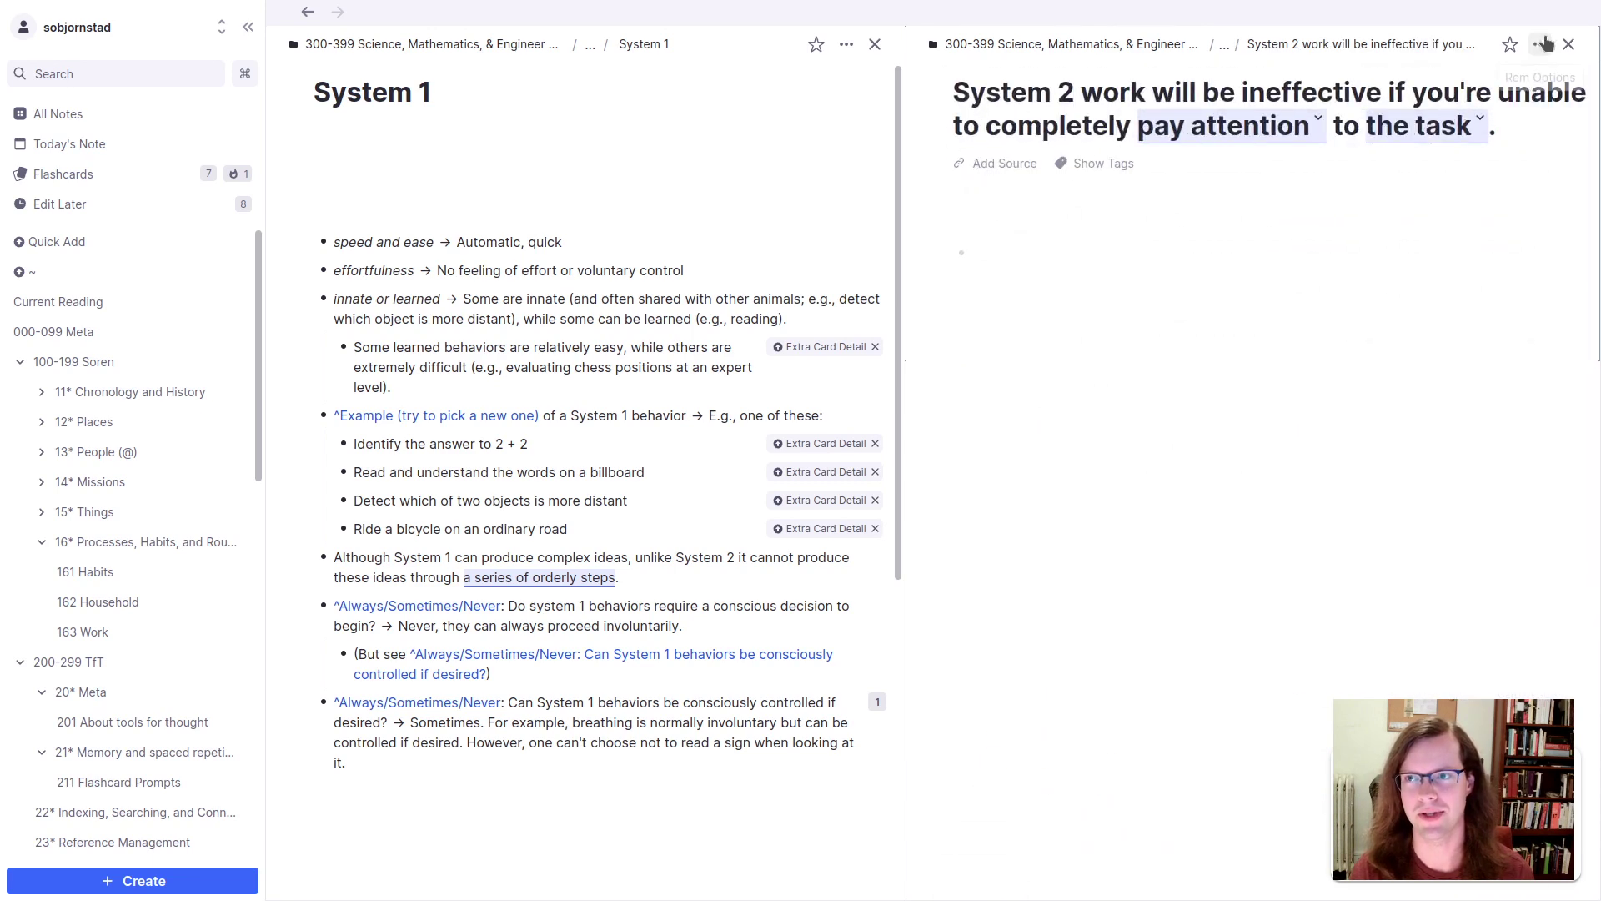
click(1540, 45)
mouse_move(1489, 86)
click(1209, 123)
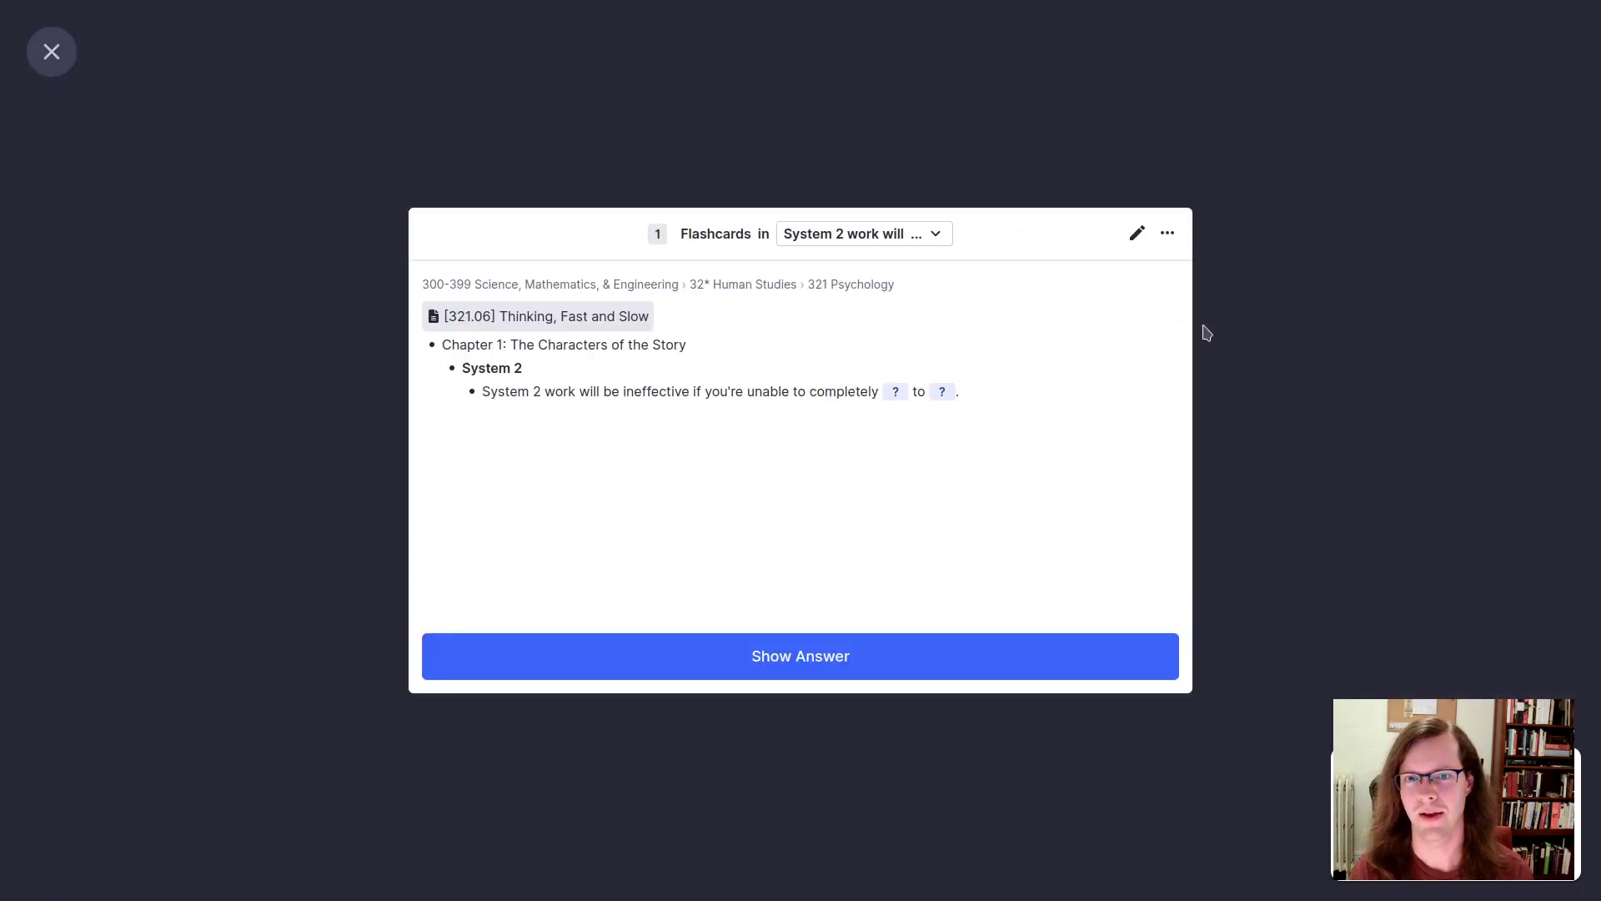
key(space)
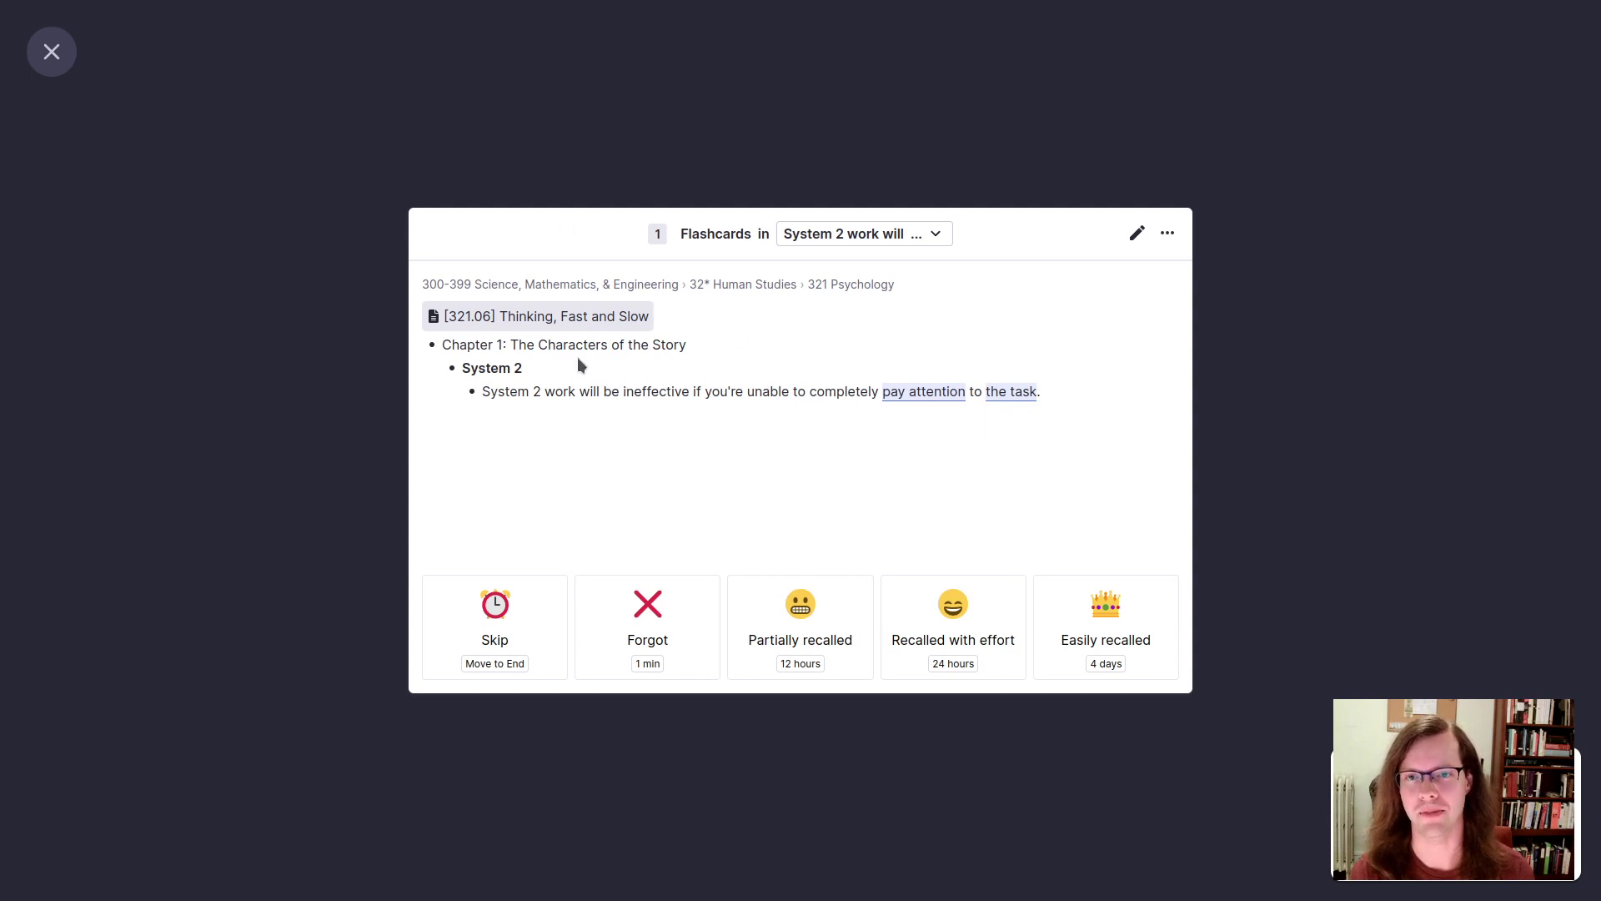
drag(753, 391, 981, 386)
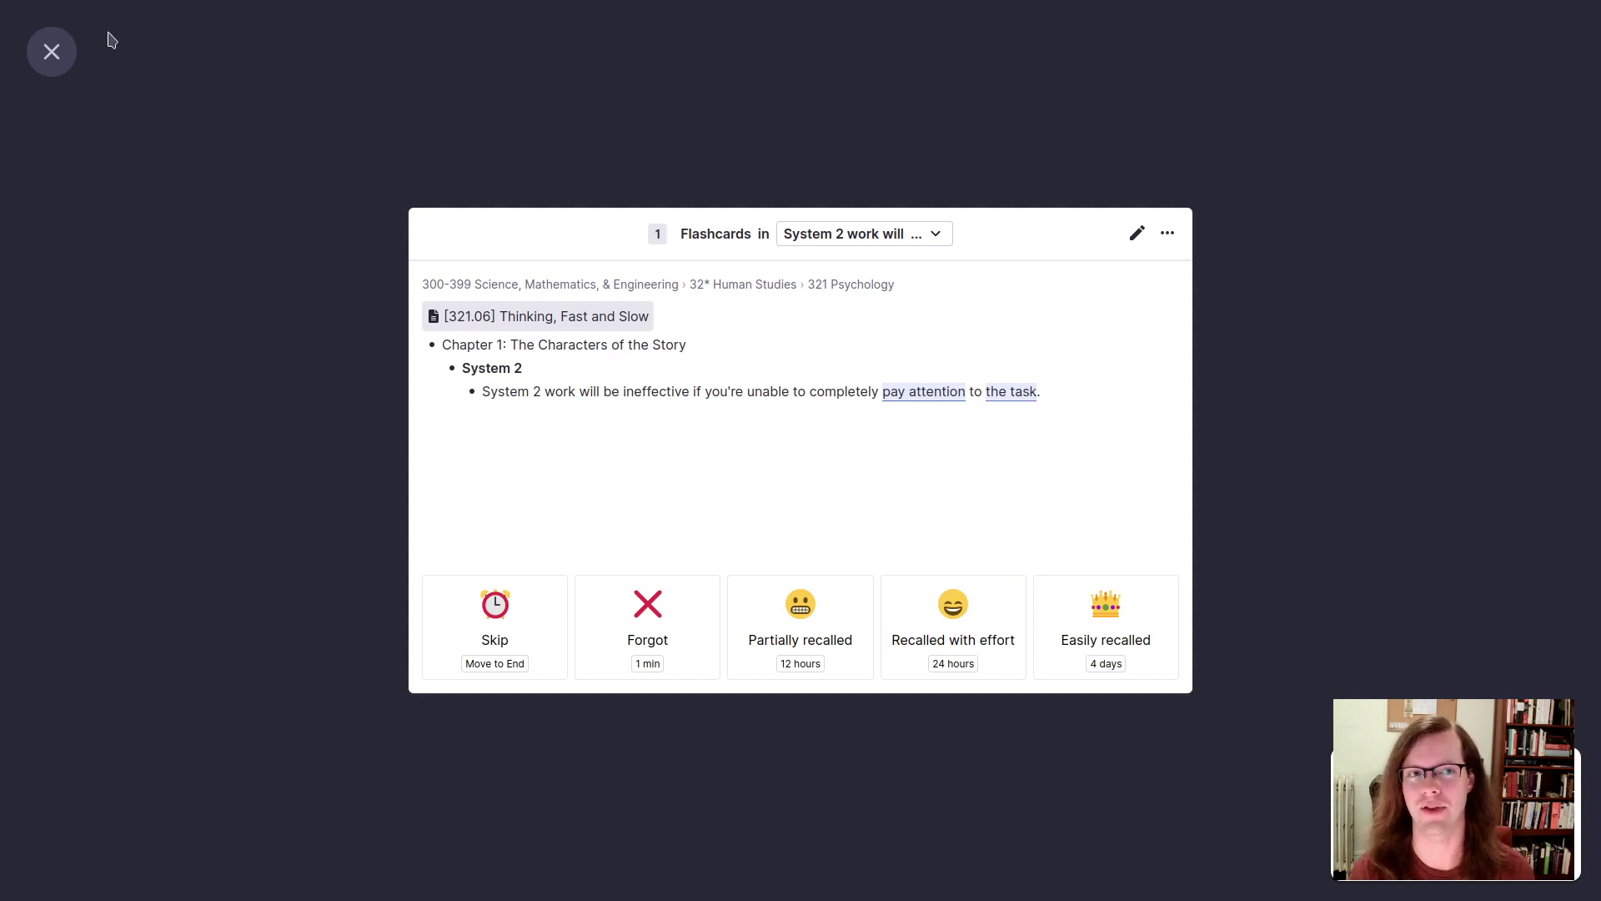
click(51, 51)
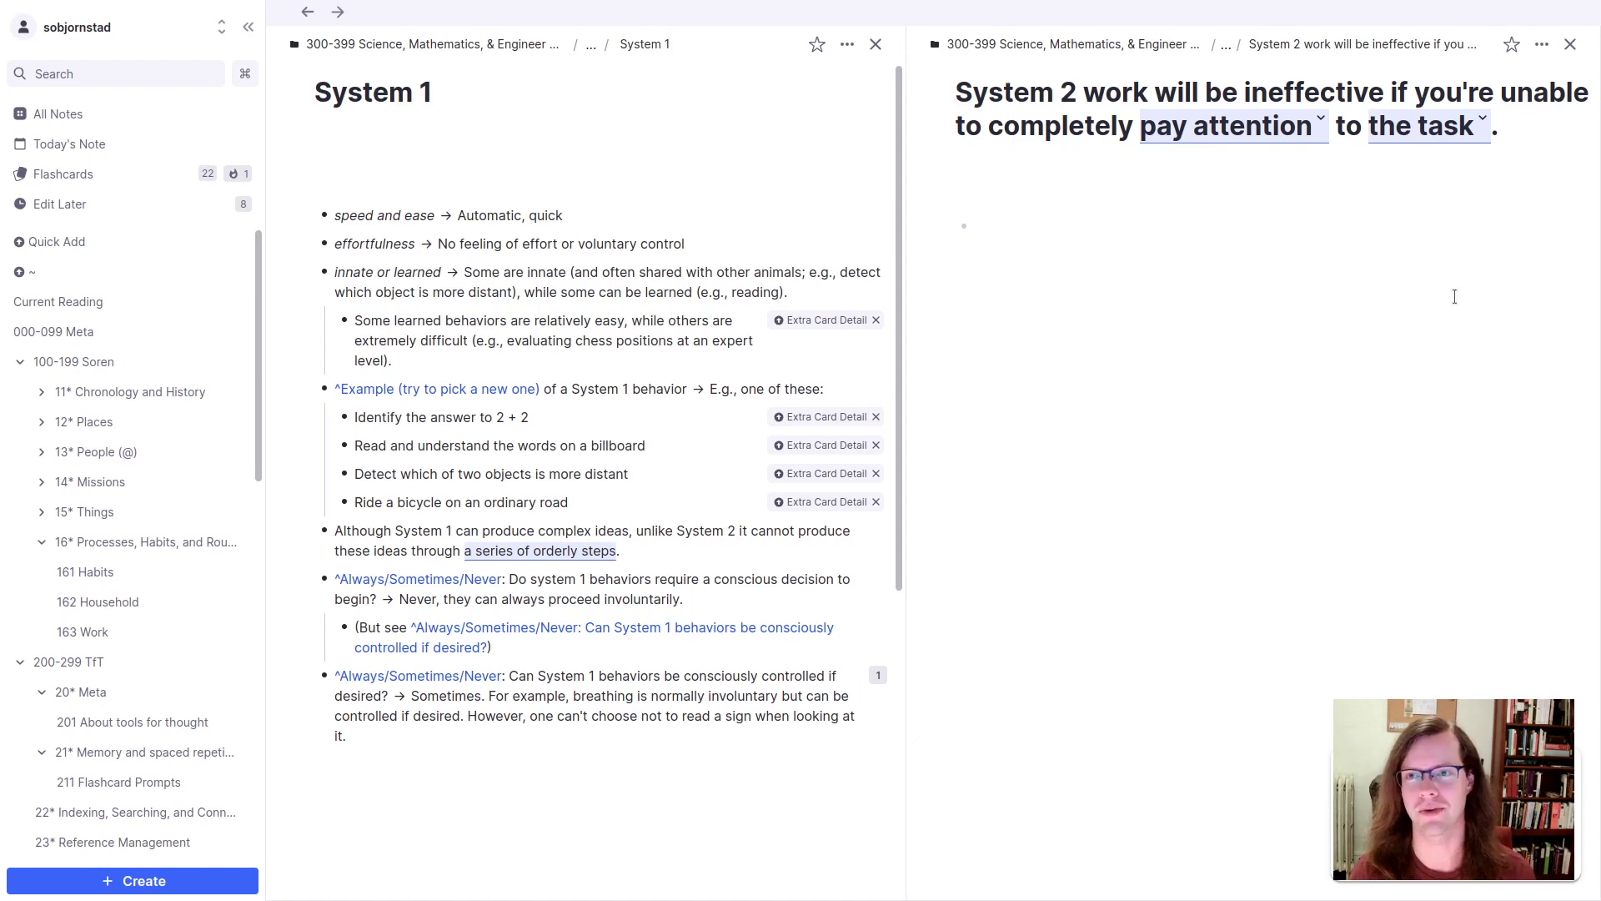
key(alt+Left)
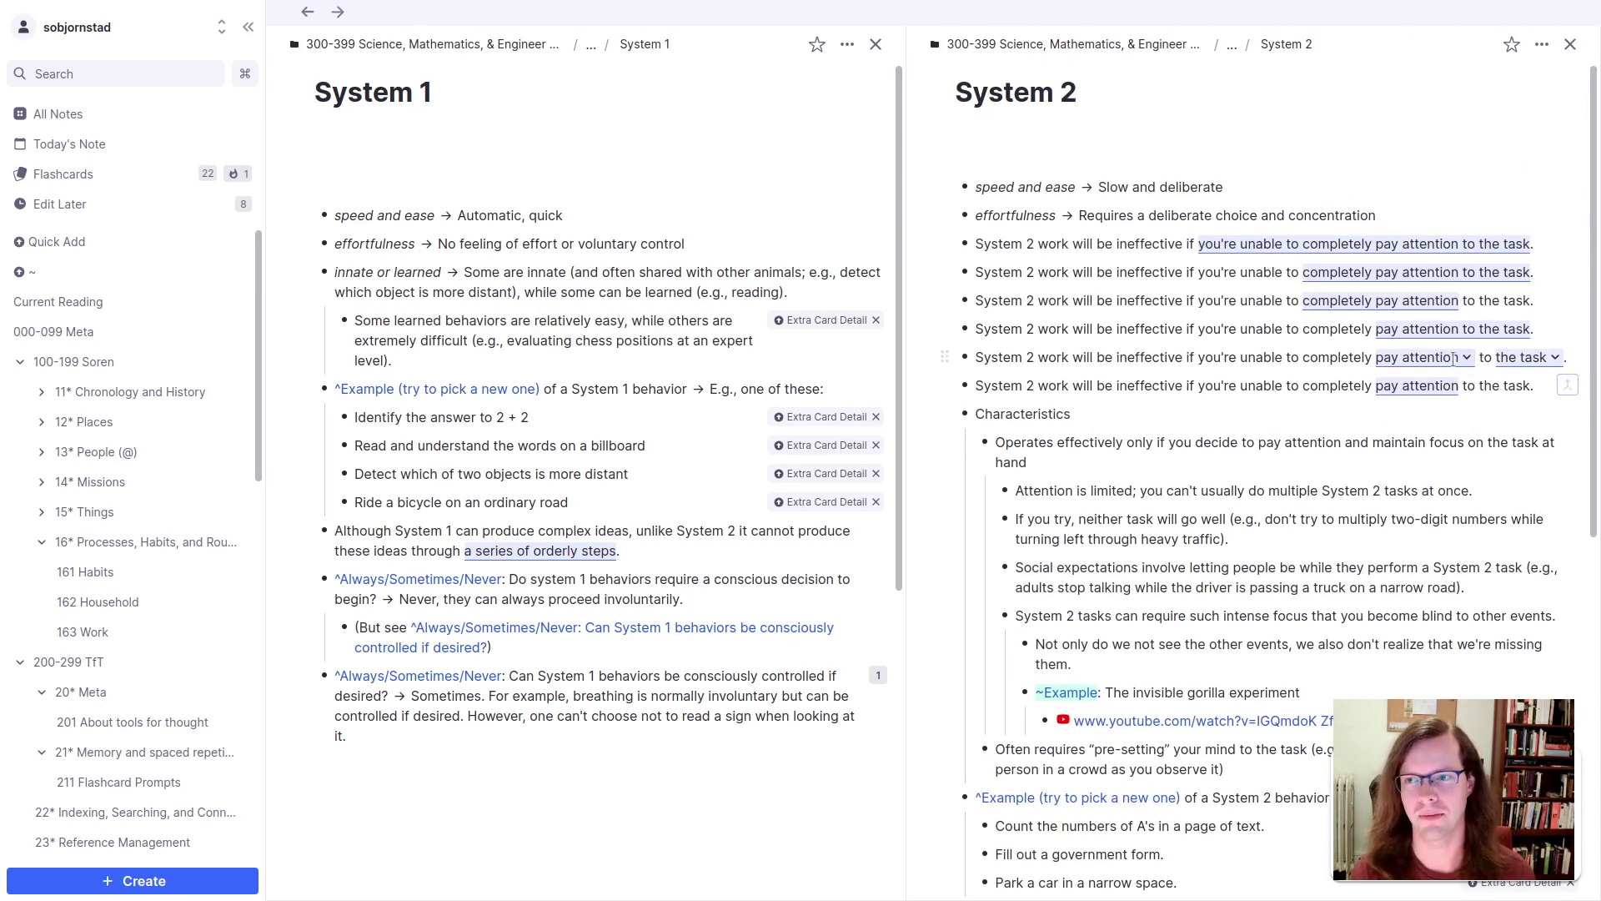
Step: Split the "pay attention" and "the task" clozes and merge them back into one card
right_click(1263, 349)
key(Escape)
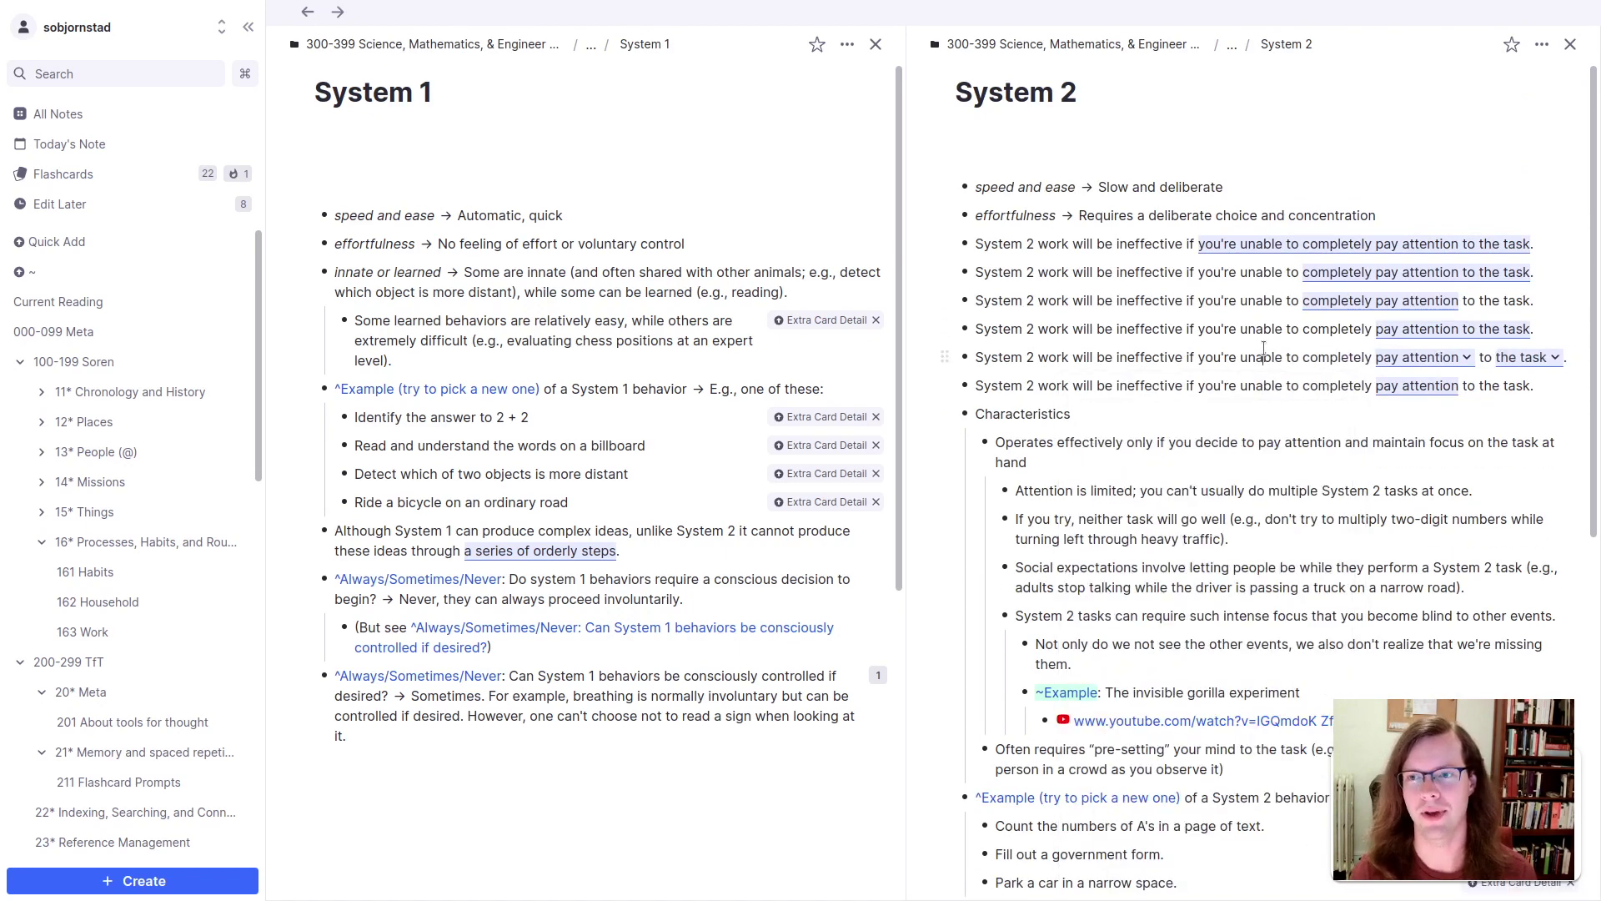
click(1467, 359)
click(1019, 561)
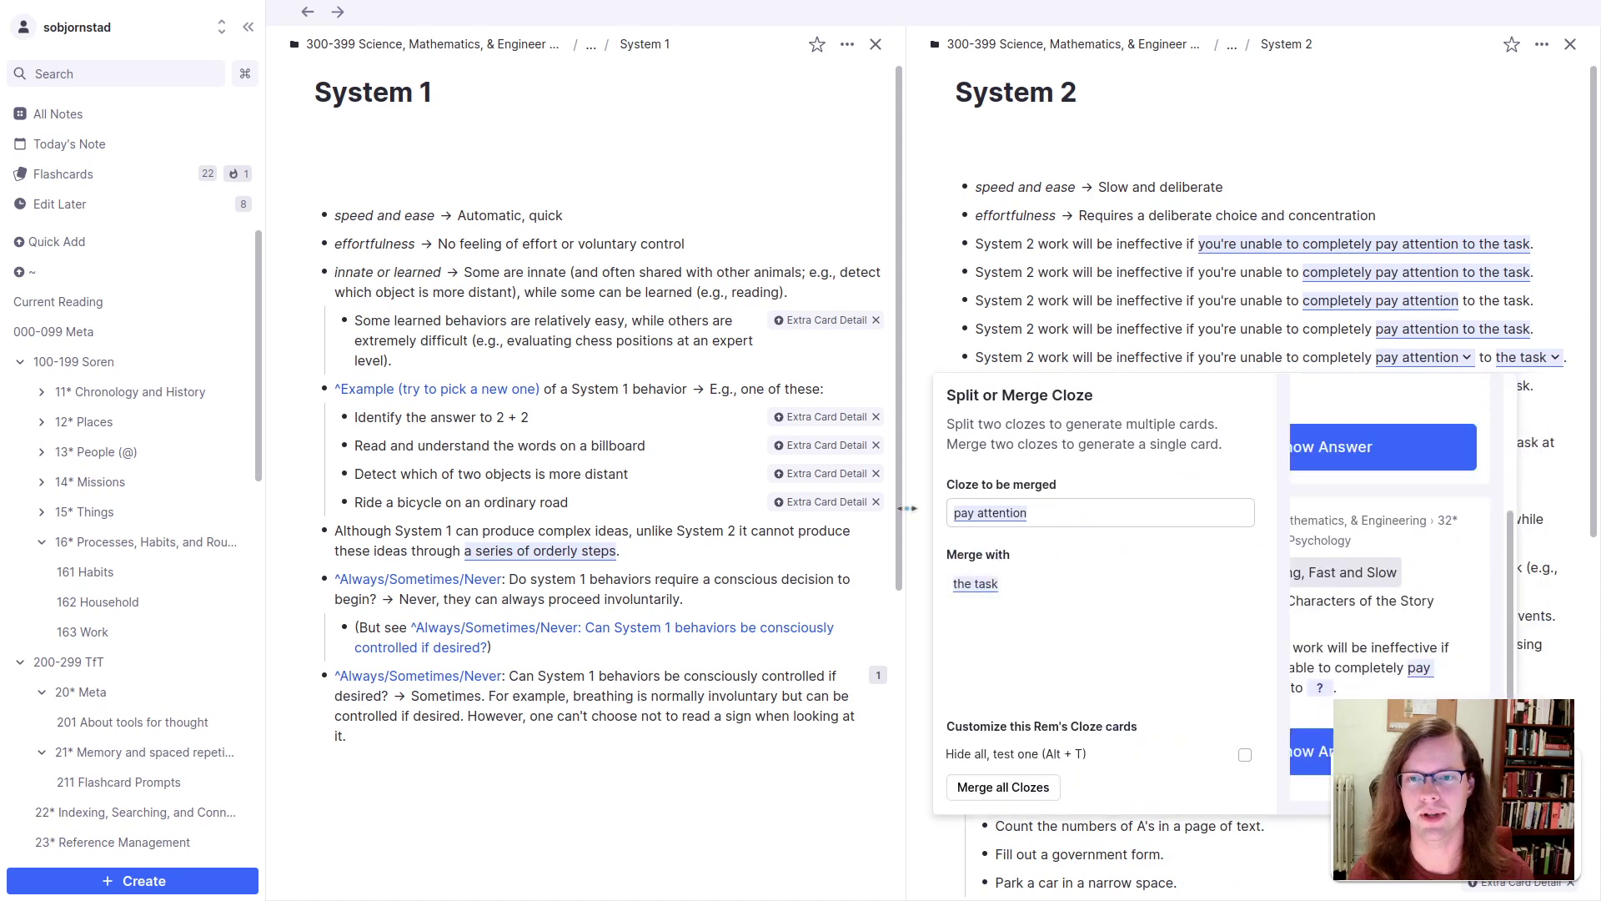
click(980, 585)
key(Escape)
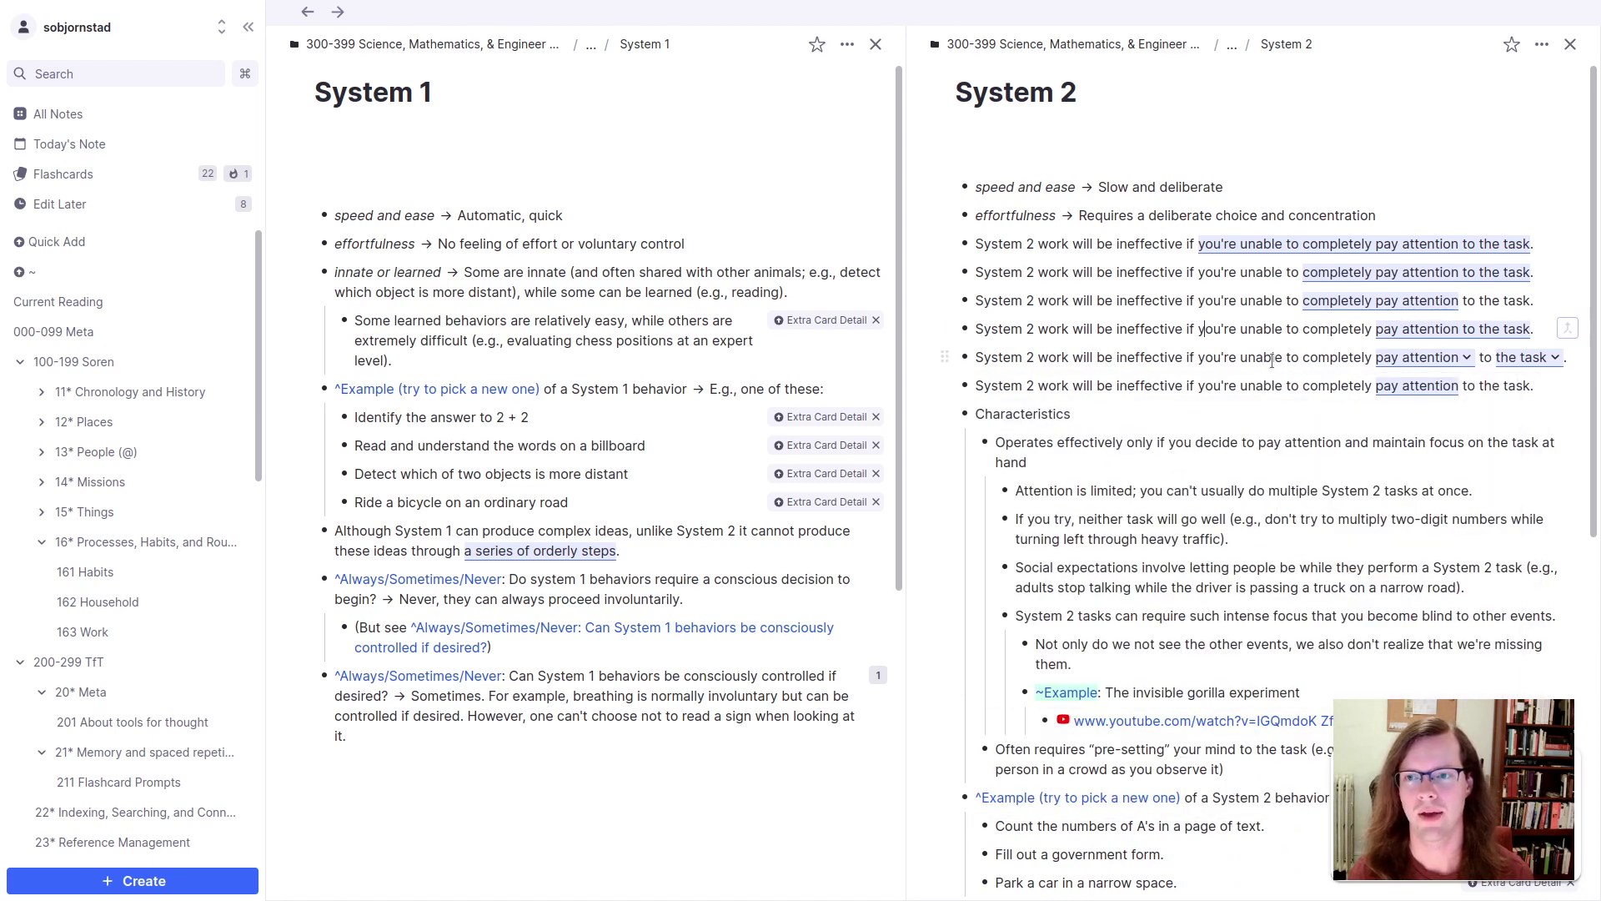
Step: Delete the two-cloze variant and the three hiding "completely pay attention", "pay attention to the task" and "pay attention"
key(BackSpace)
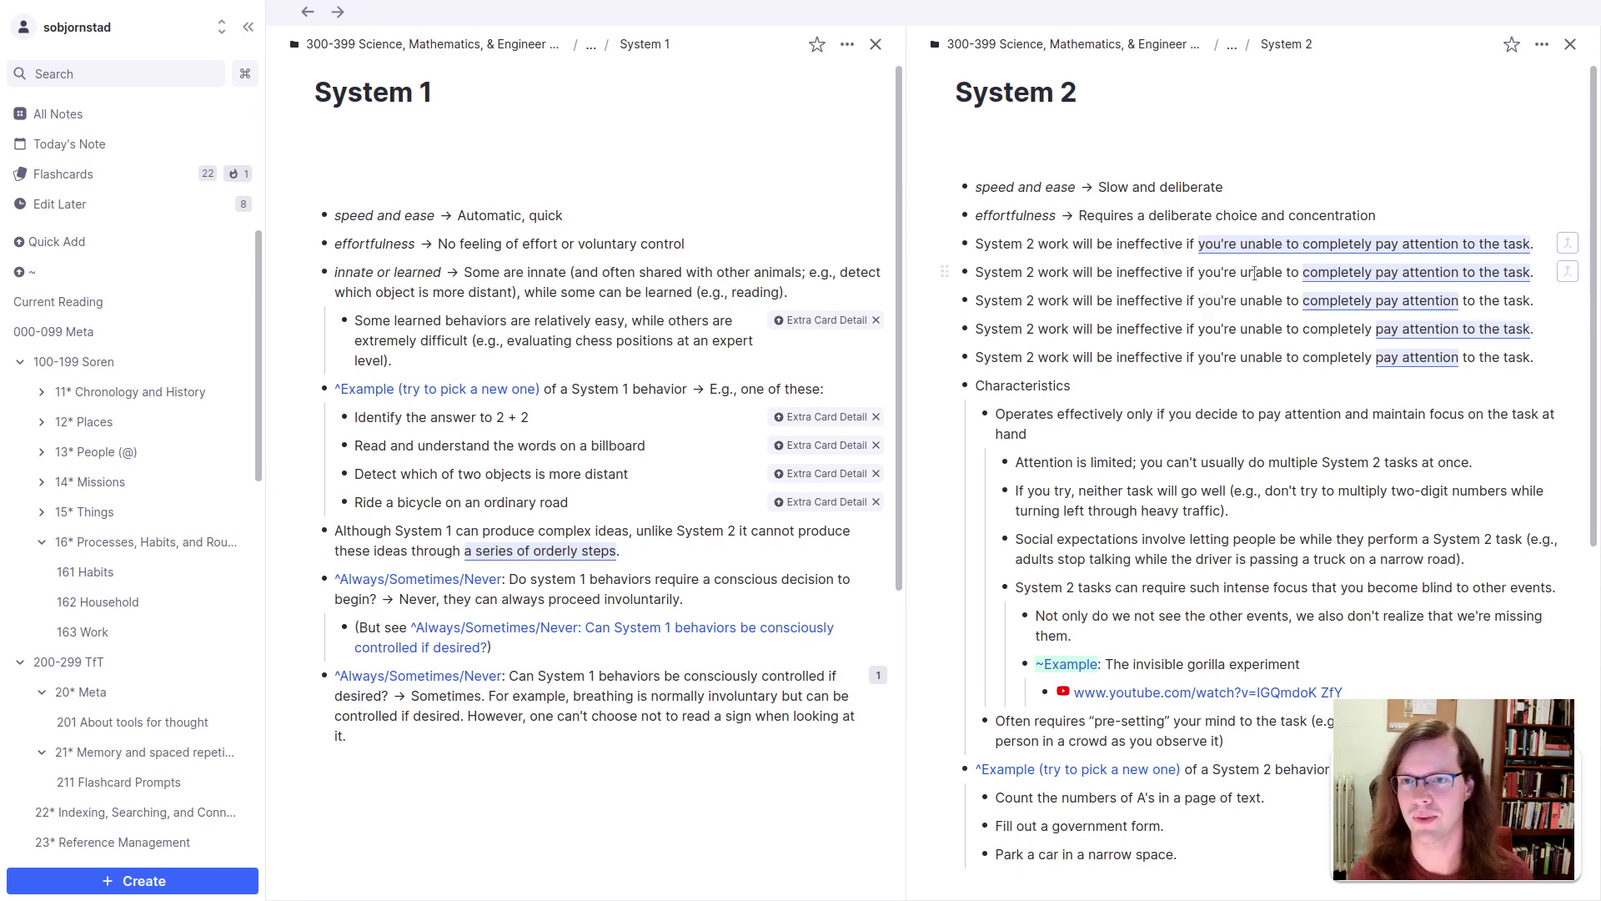
drag(1199, 244, 984, 243)
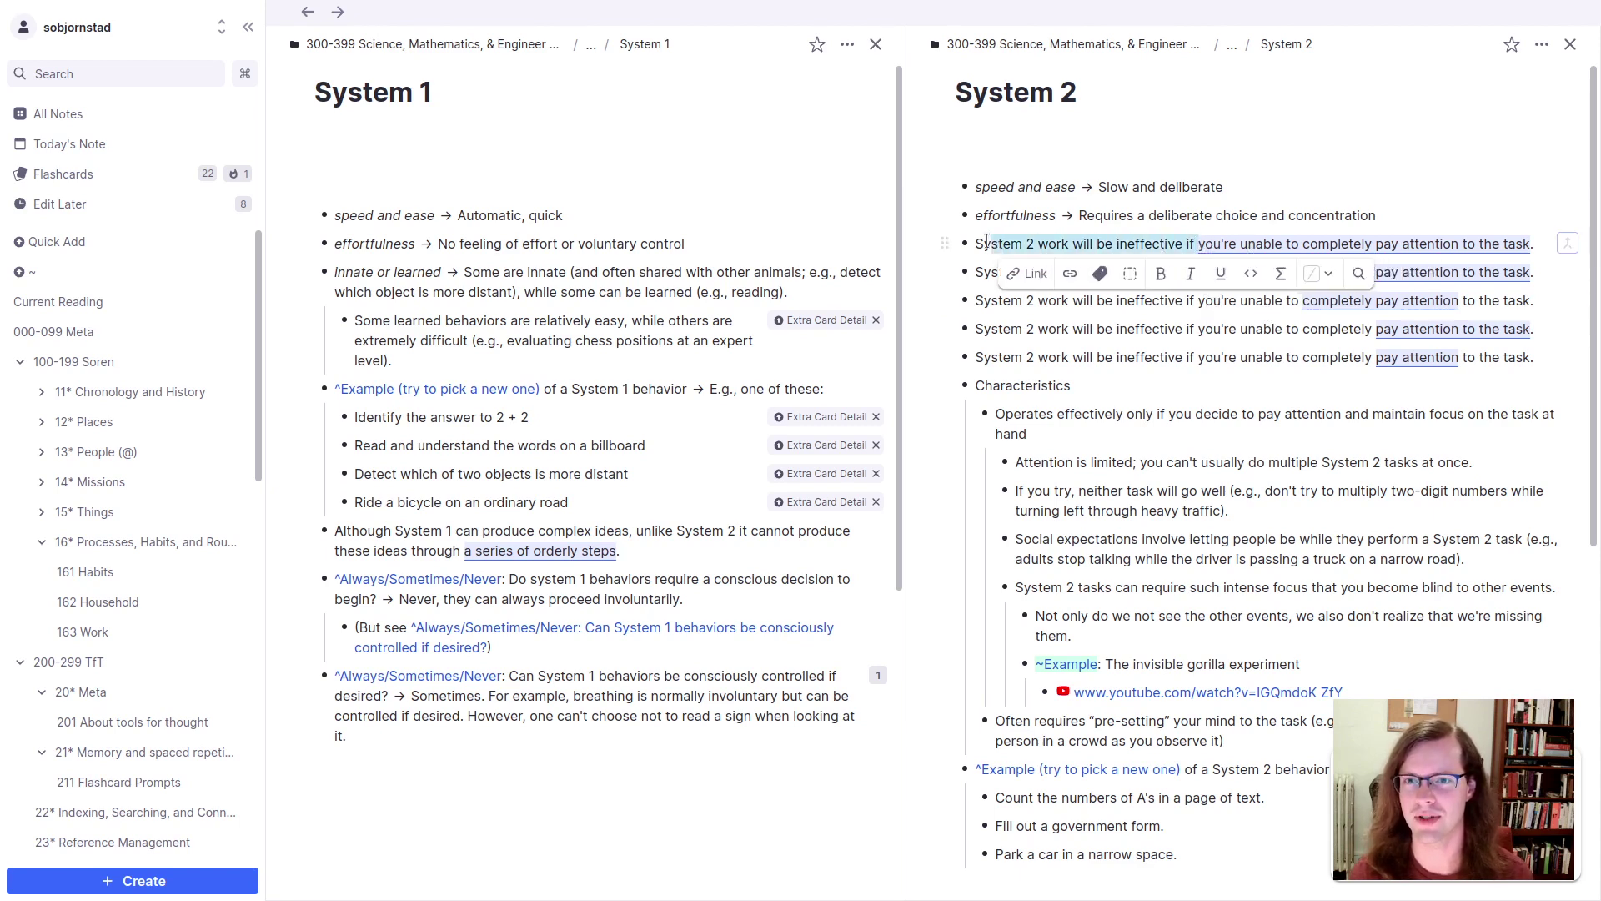
click(1318, 328)
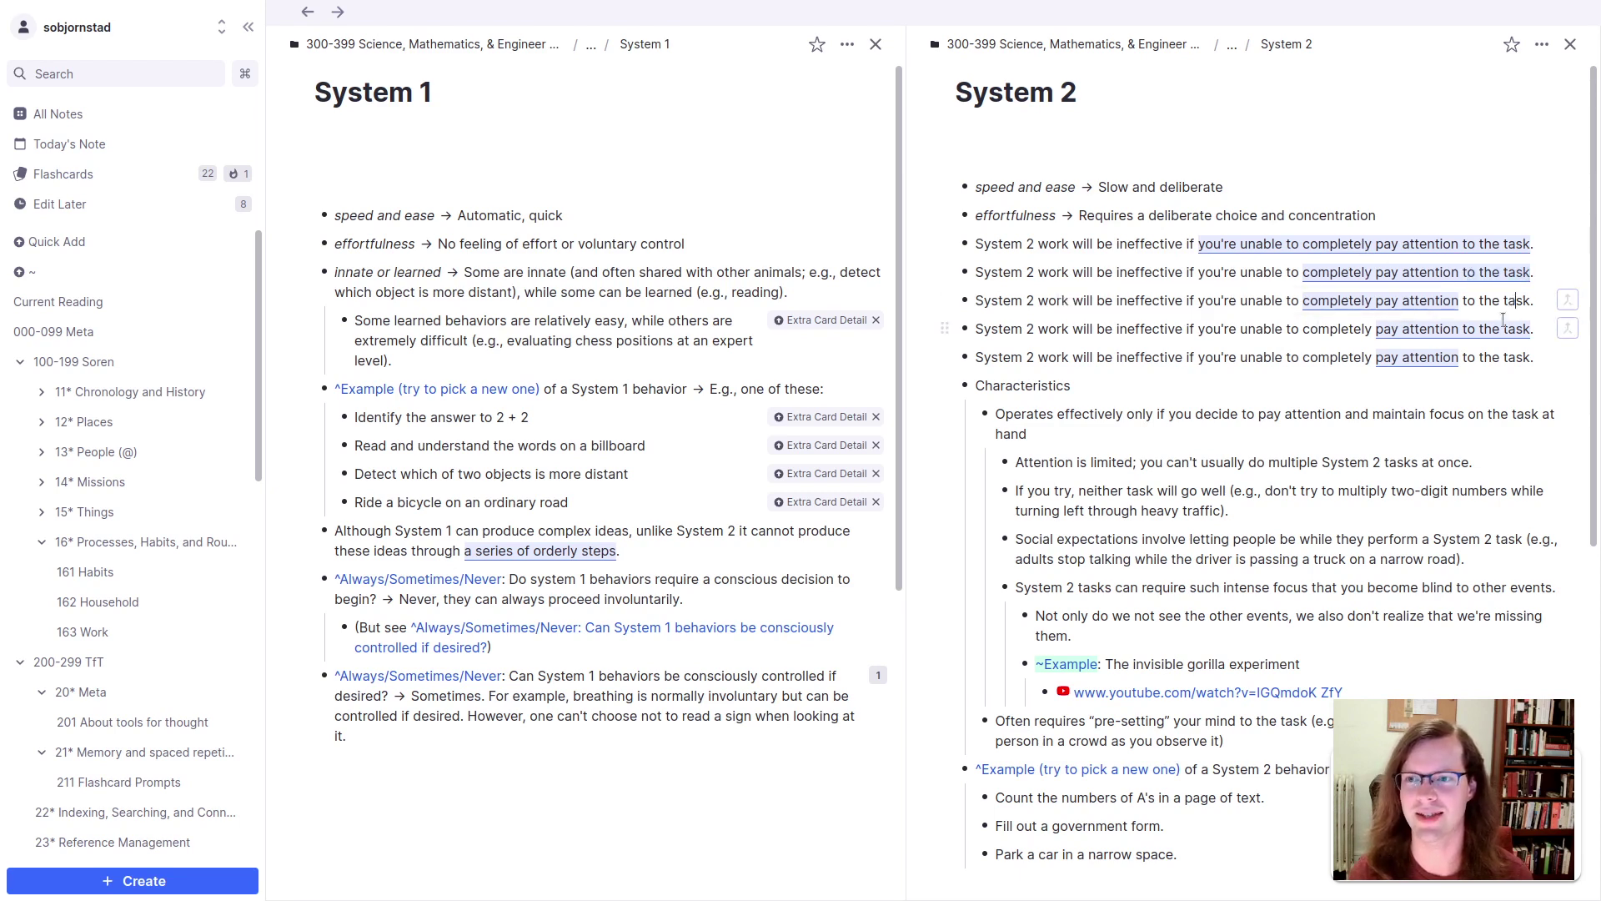
drag(1498, 357, 1459, 296)
key(super+k)
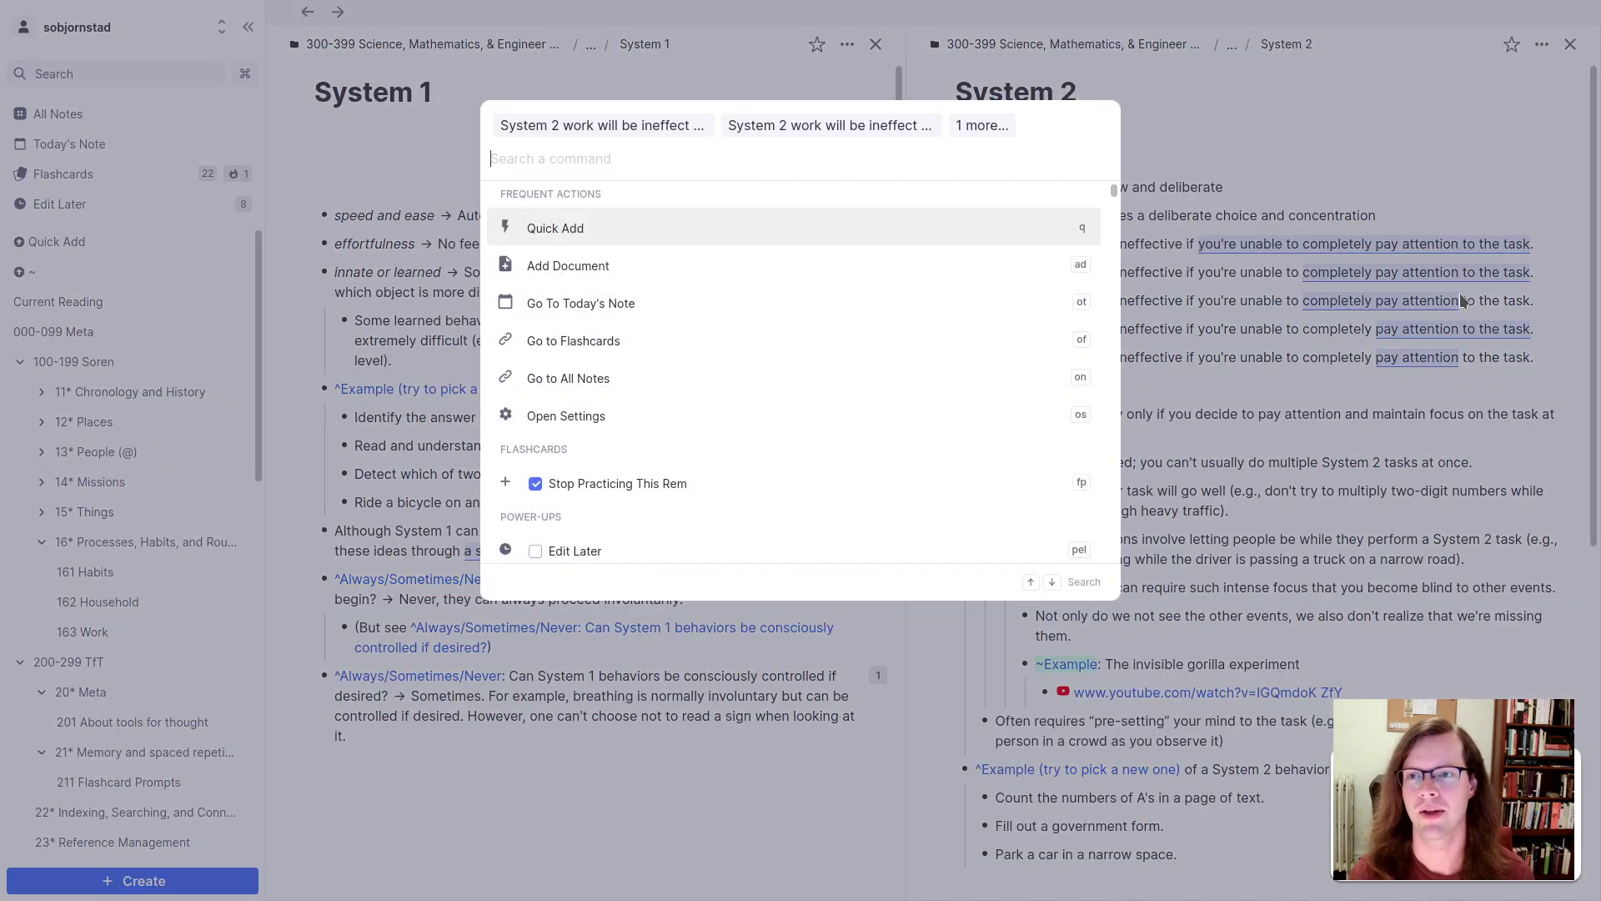
key(Escape)
key(BackSpace)
click(1083, 238)
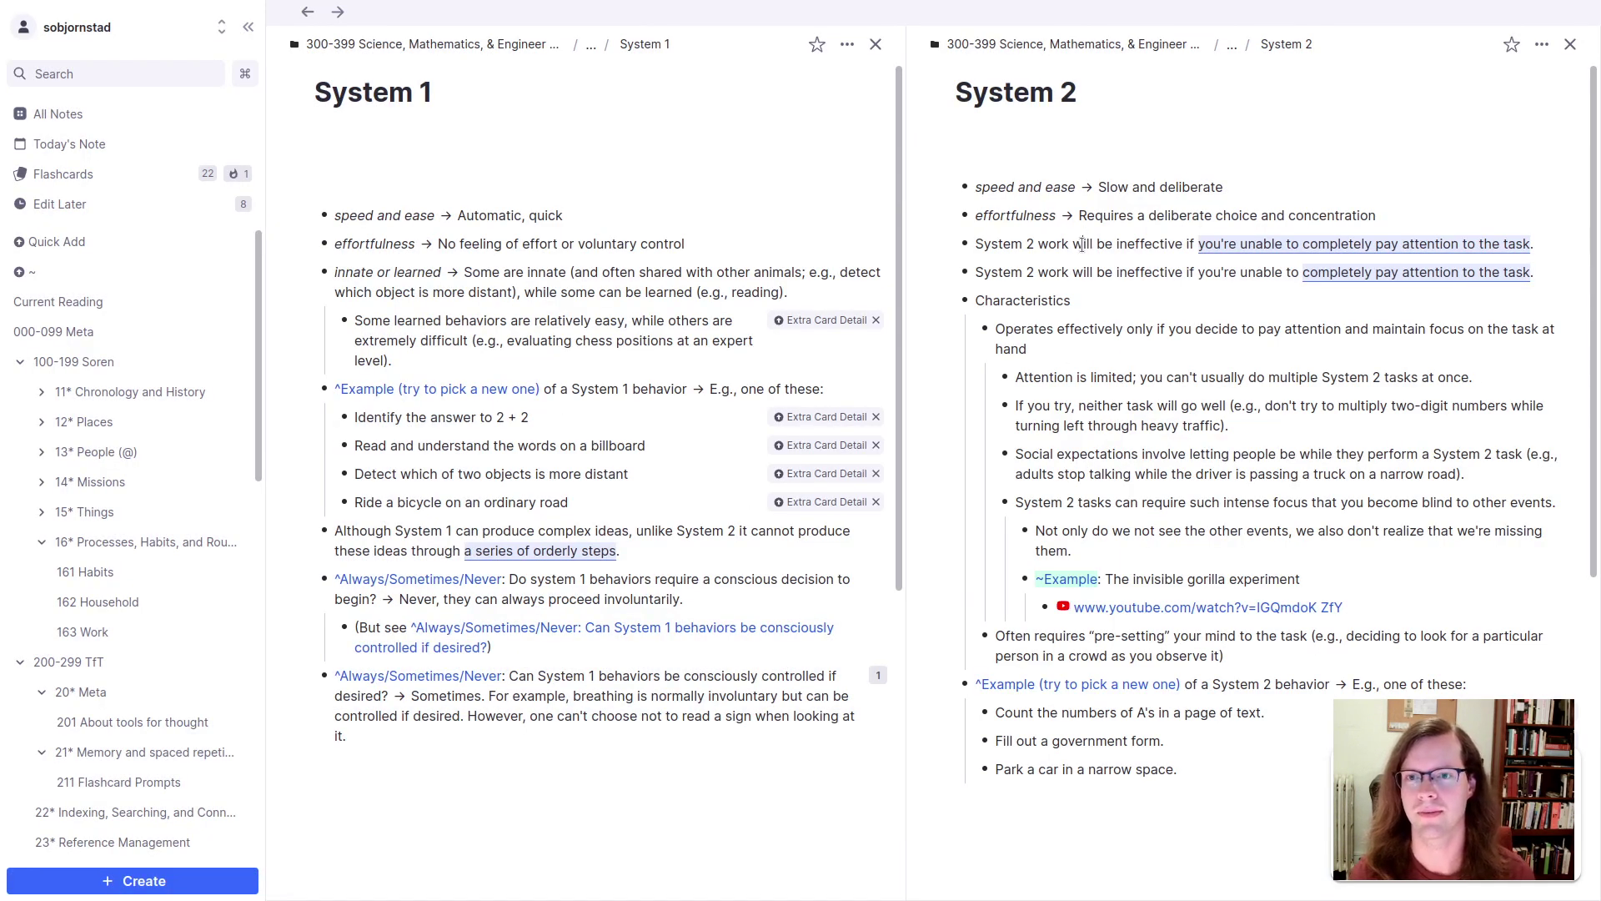
Step: Delete the variant hiding "you're unable to completely pay attention to the task", keeping only the "completely pay attention to the task" bullet
key(ctrl+shift+BackSpace)
key(super+z)
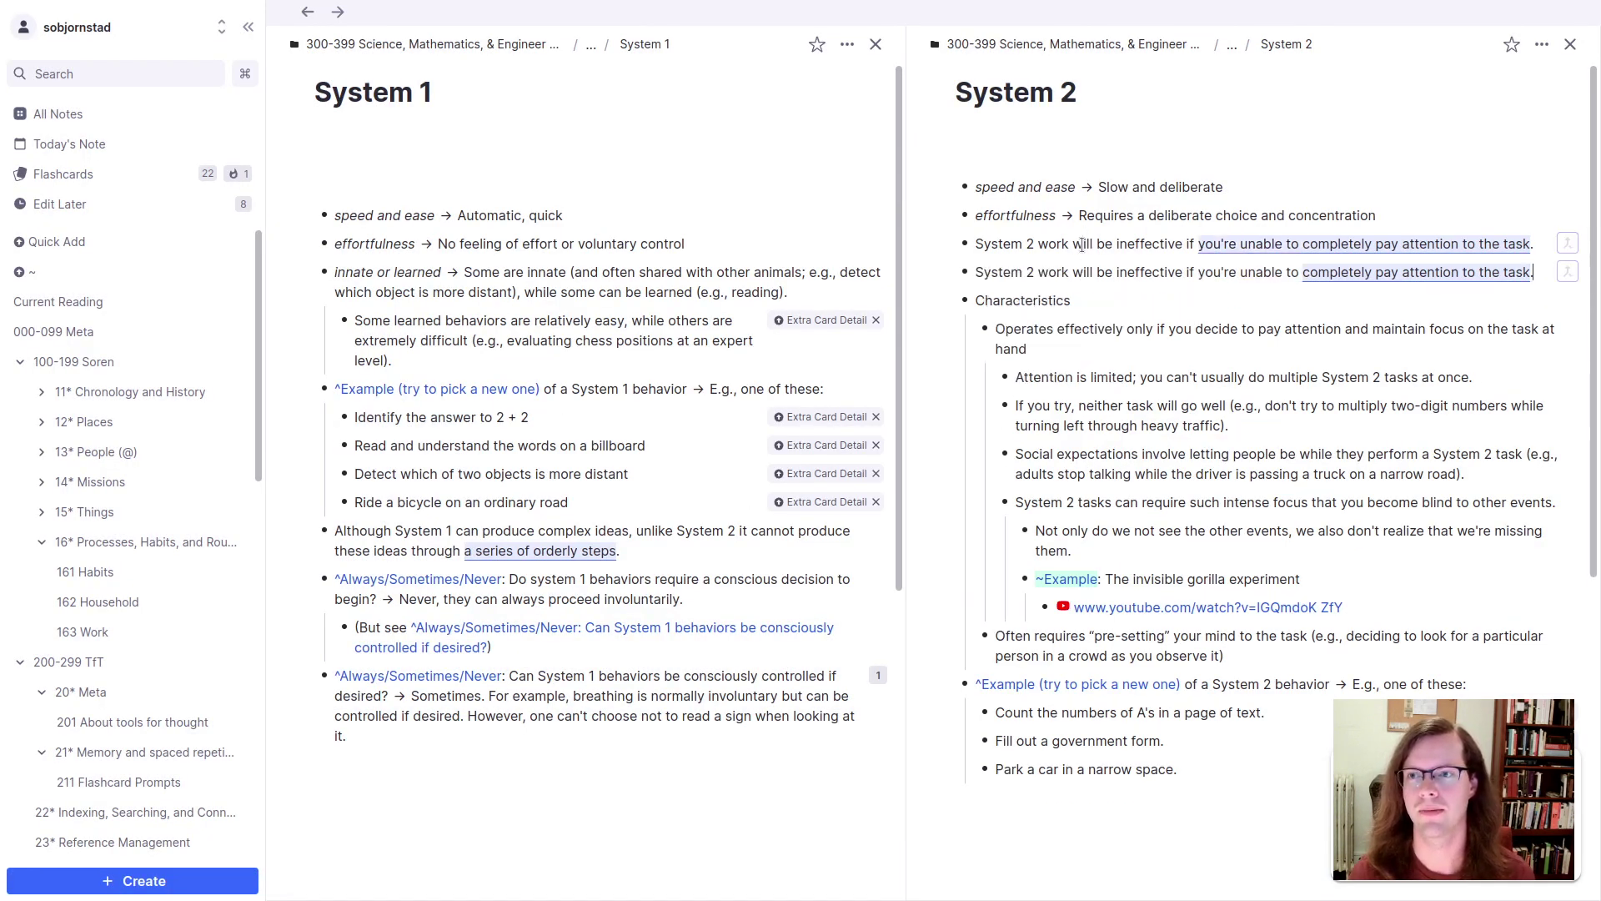
key(Up)
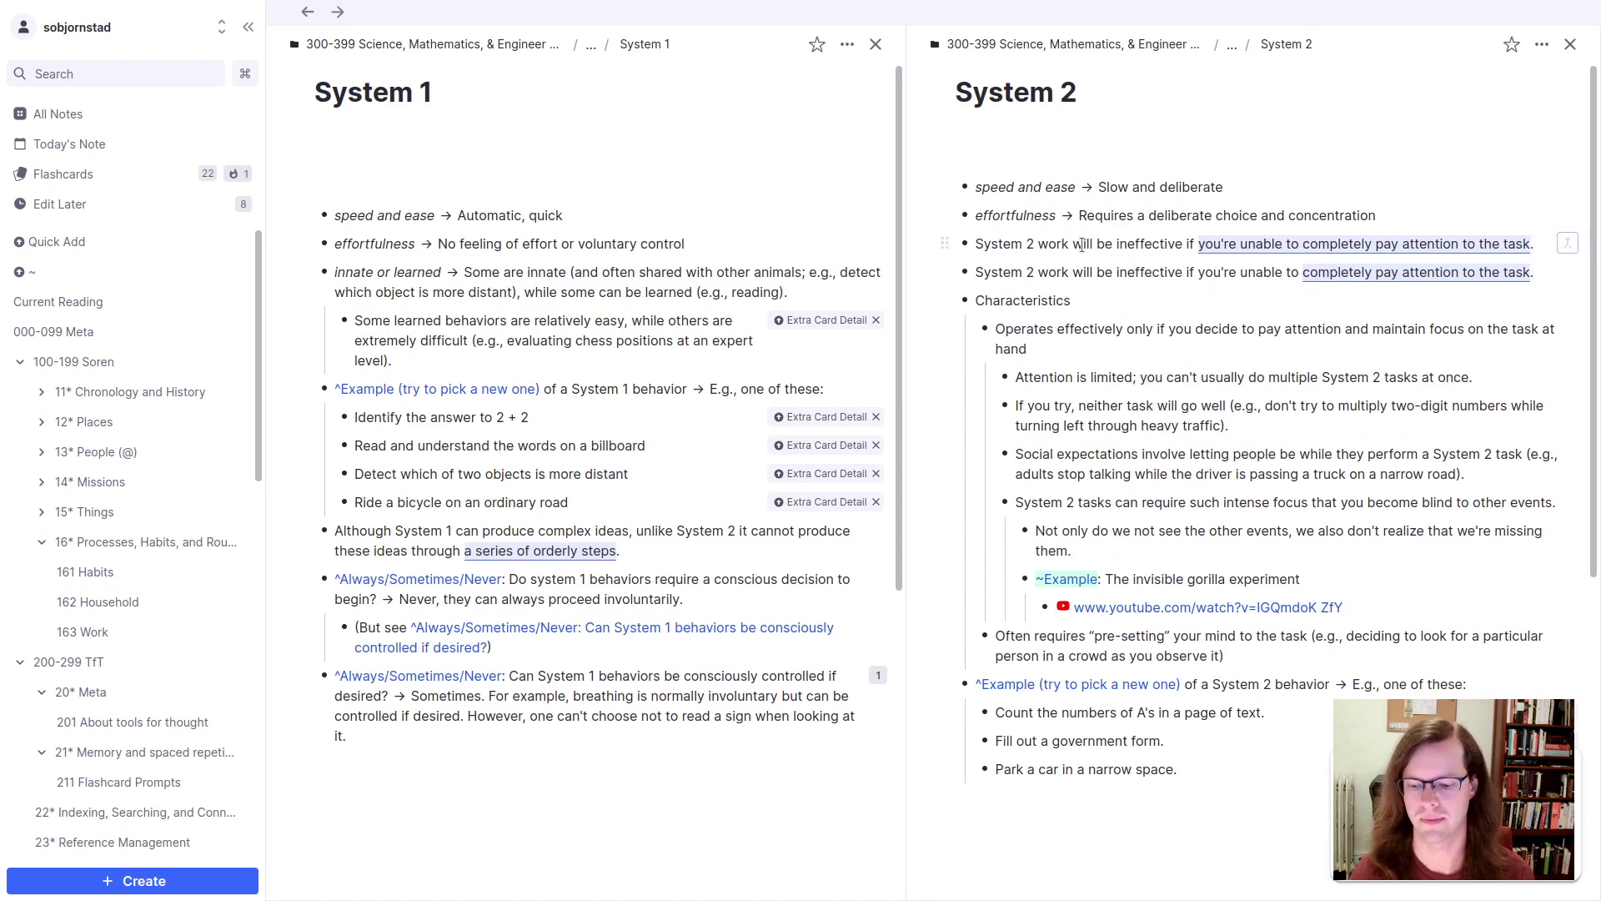
key(ctrl+shift+BackSpace)
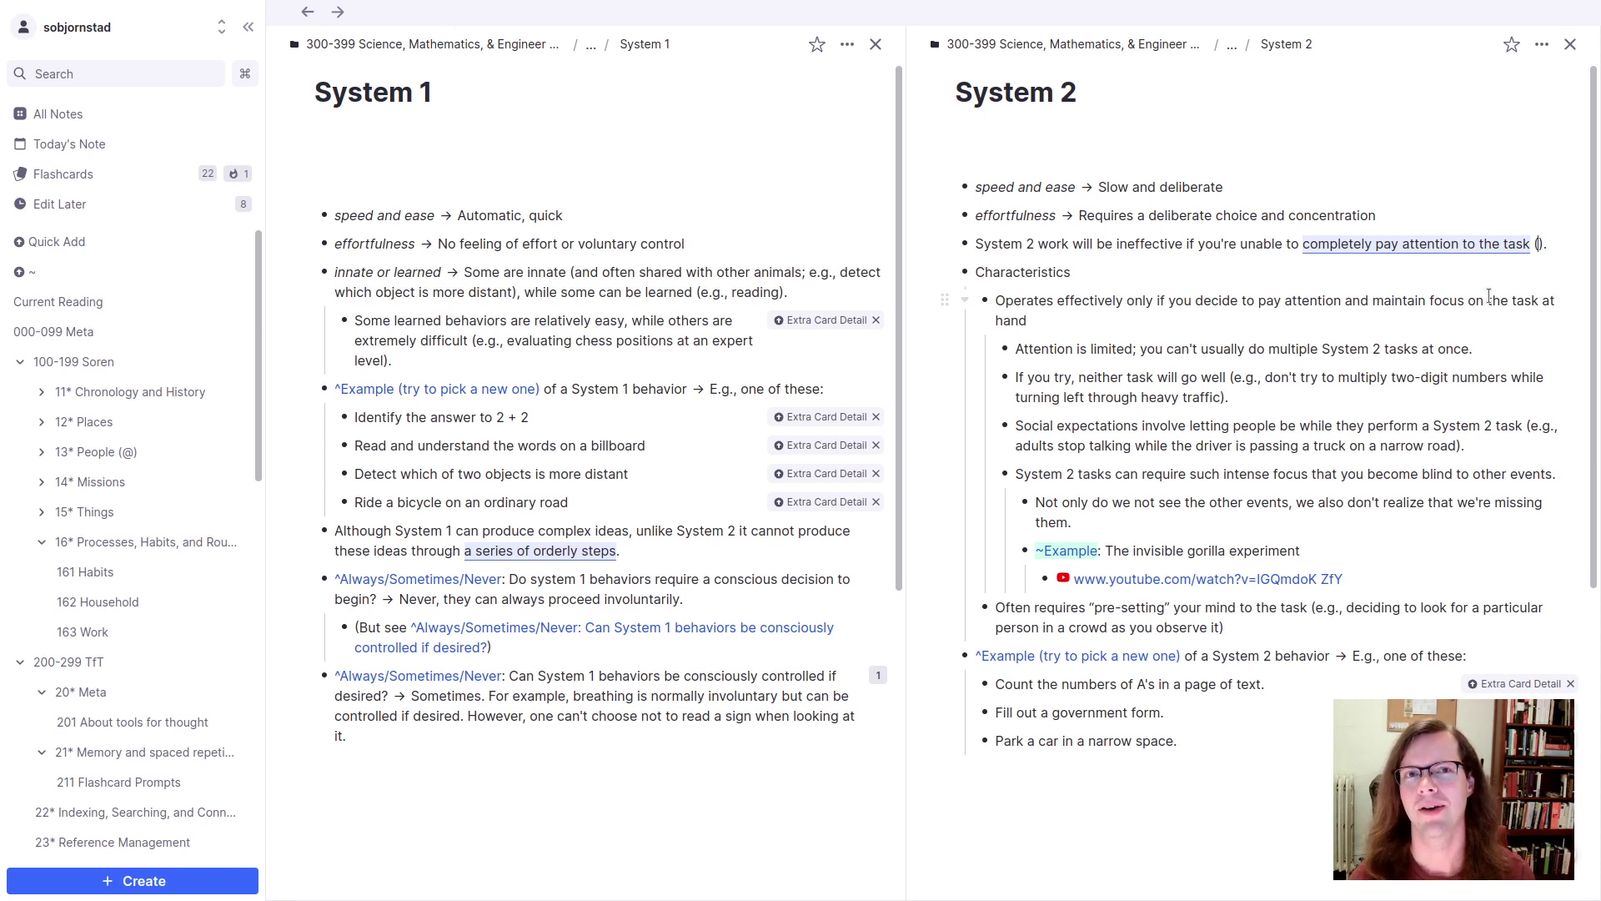
Step: Fill the parentheses after the "completely pay attention to the task" cloze with the hint "state of mind"
text(state of )
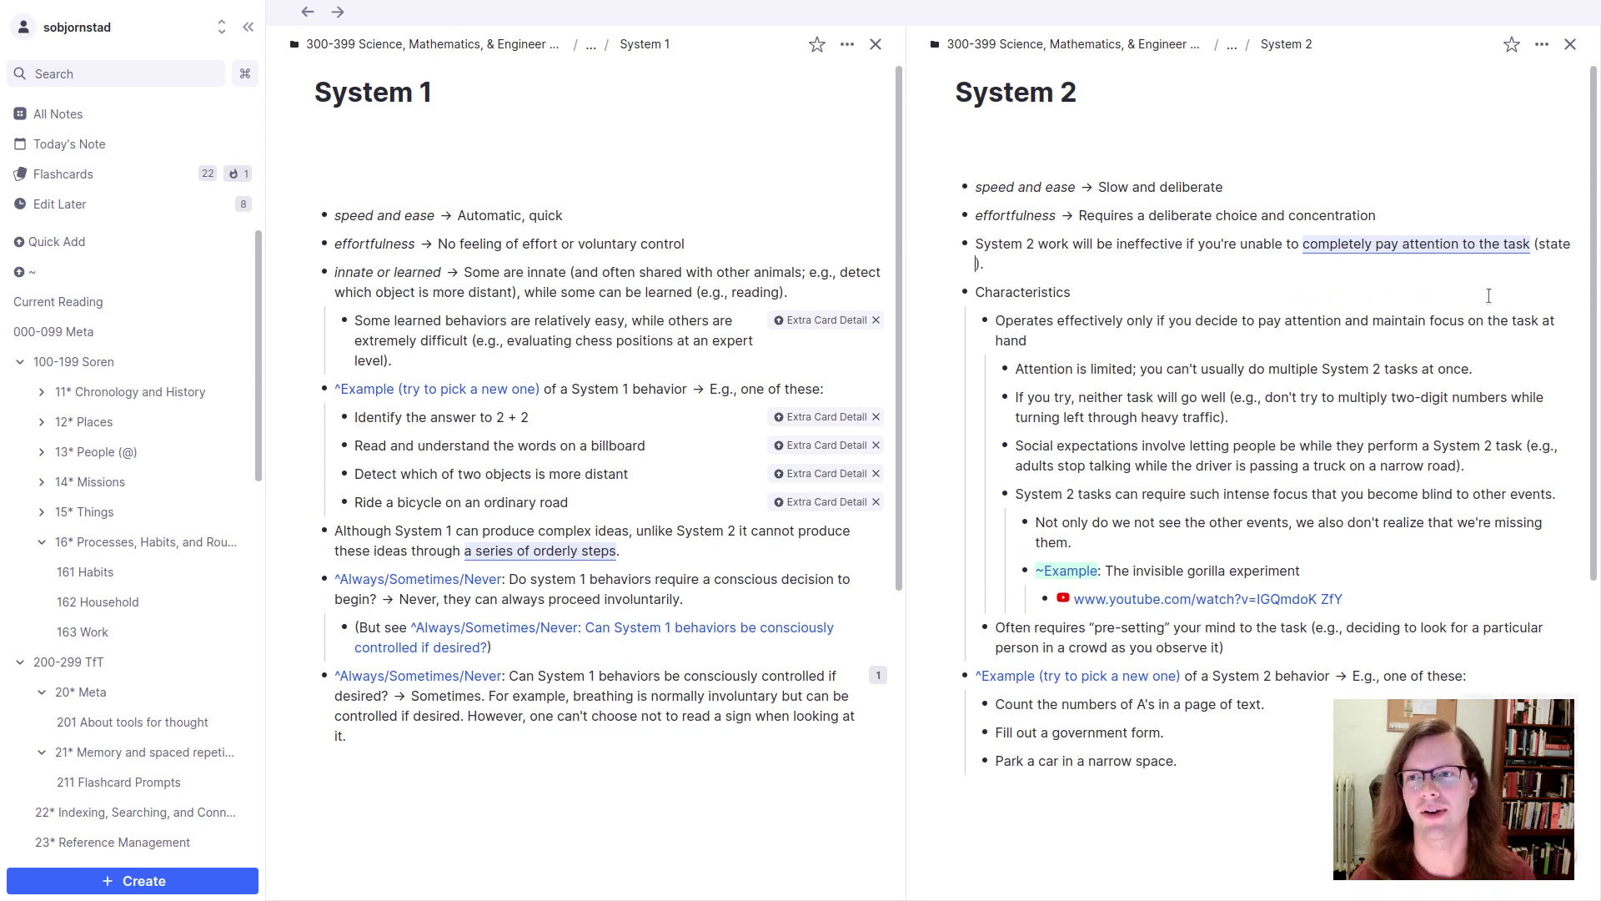
text(mind)
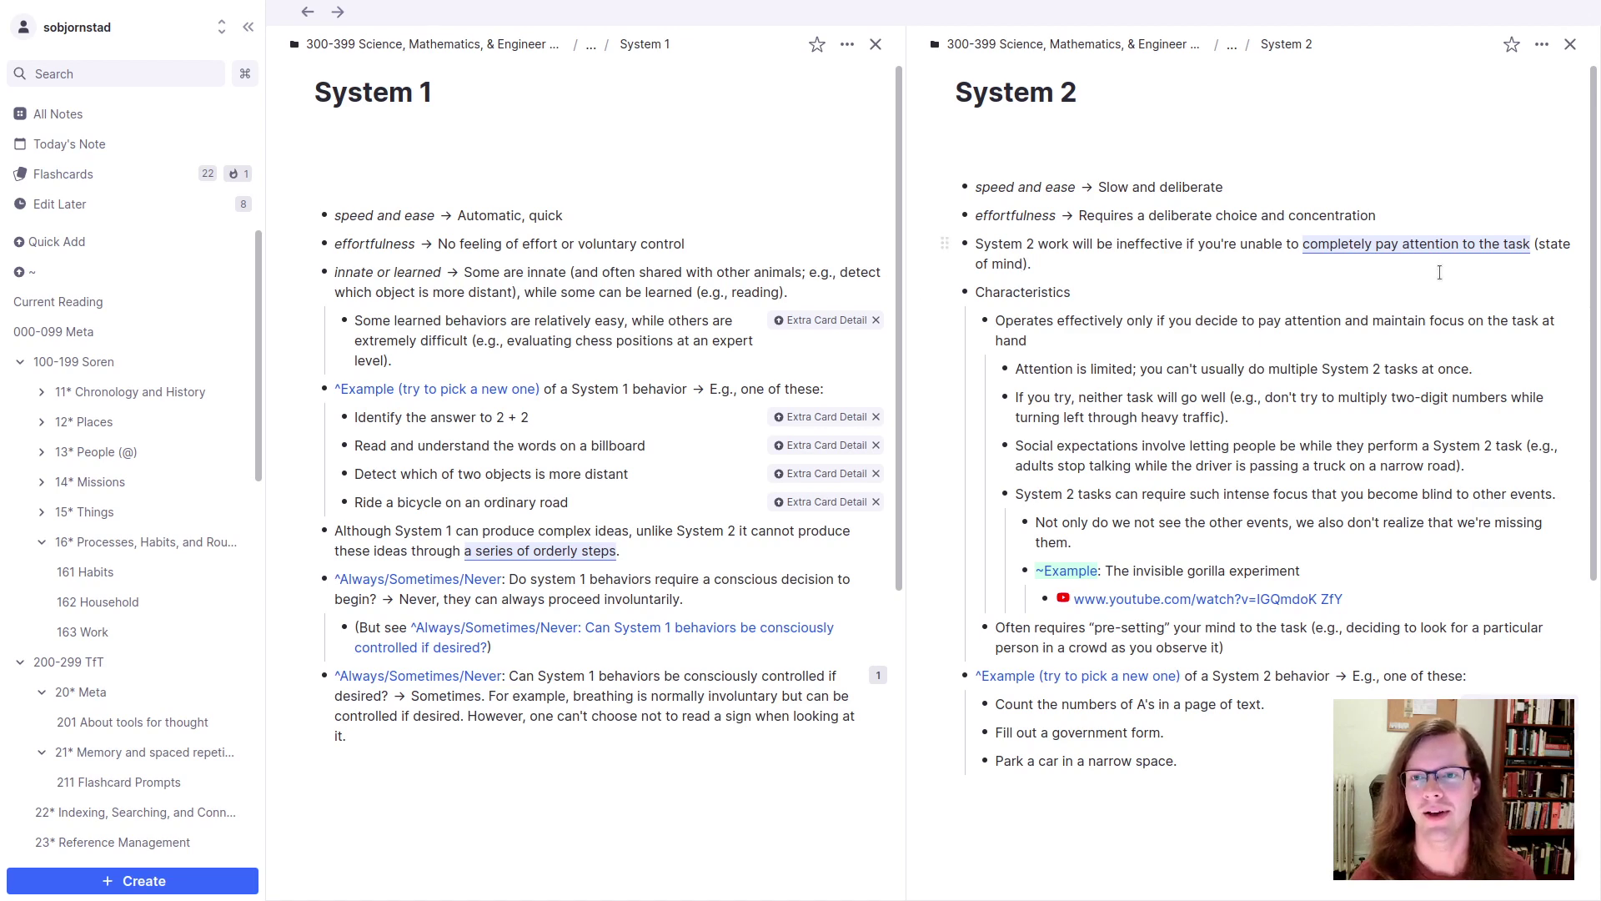
key(ctrl+shift+Left)
key(ctrl+shift+Left)
key(ctrl+shift+Left)
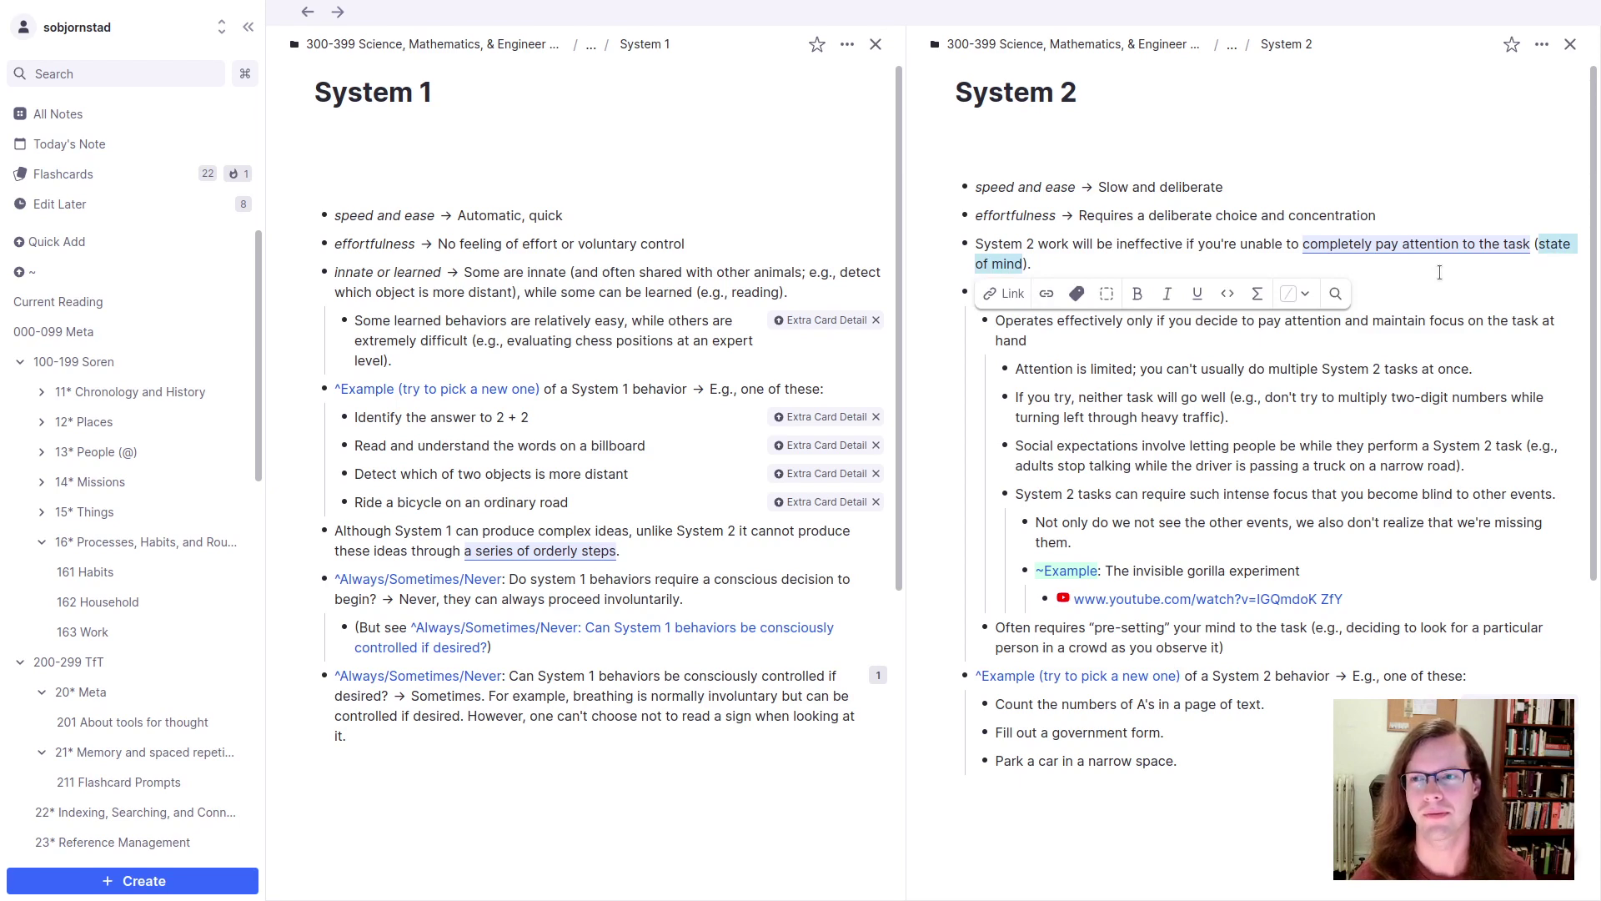
key(Right)
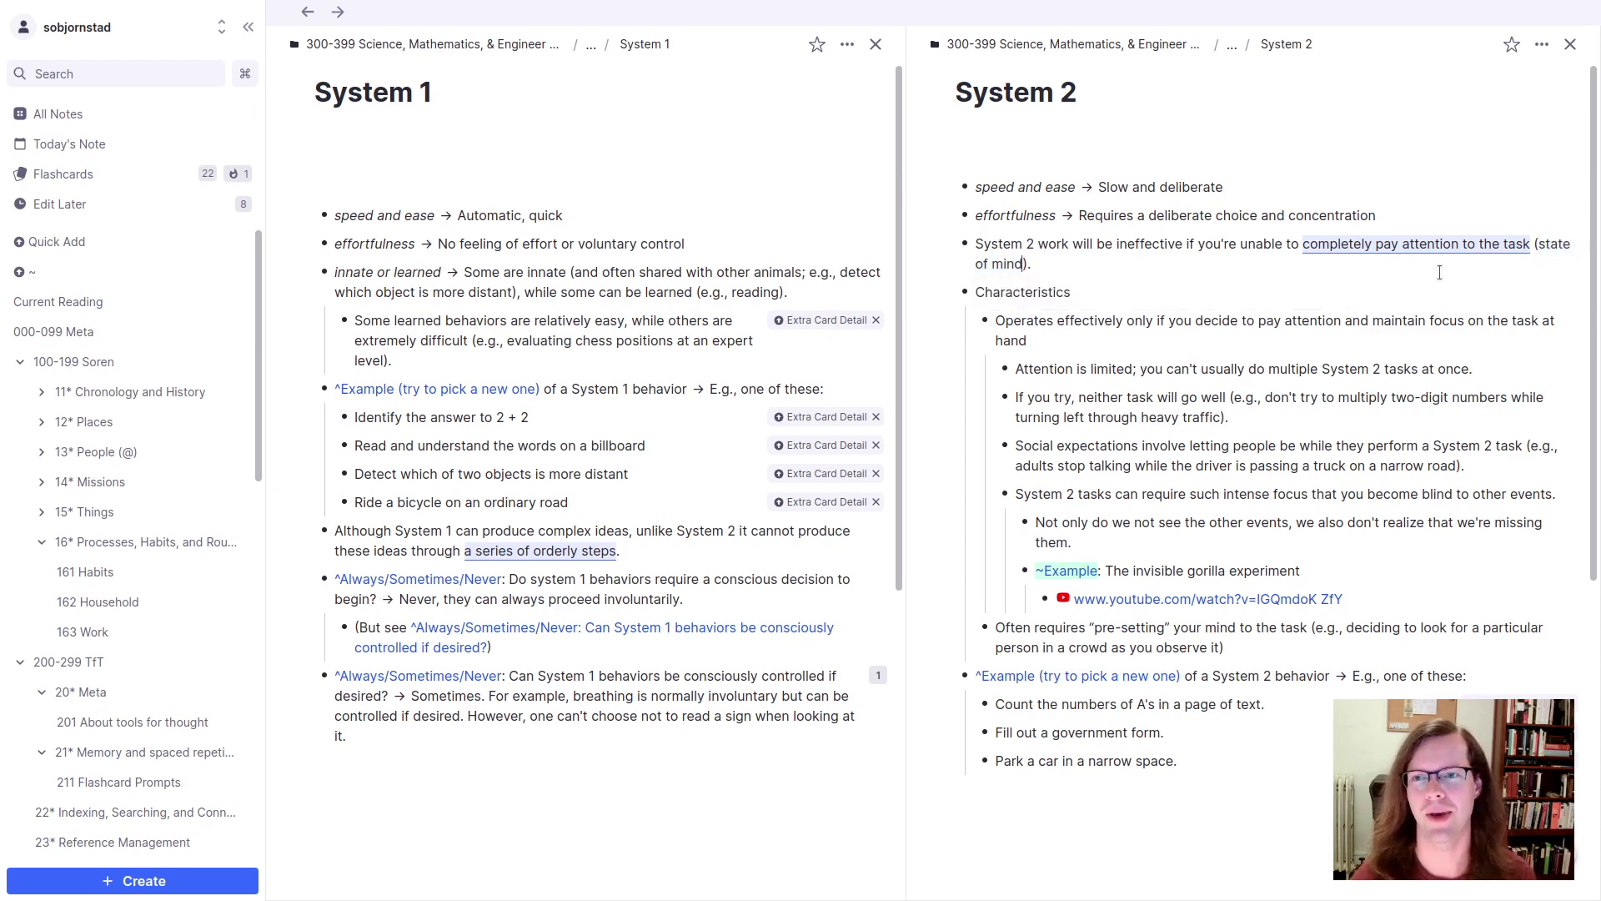
Step: Move the three bullets on limited attention, trying anyway and social expectations from Characteristics to beneath the "System 2 work will be ineffective" bullet
key(Down)
key(Down)
key(Down)
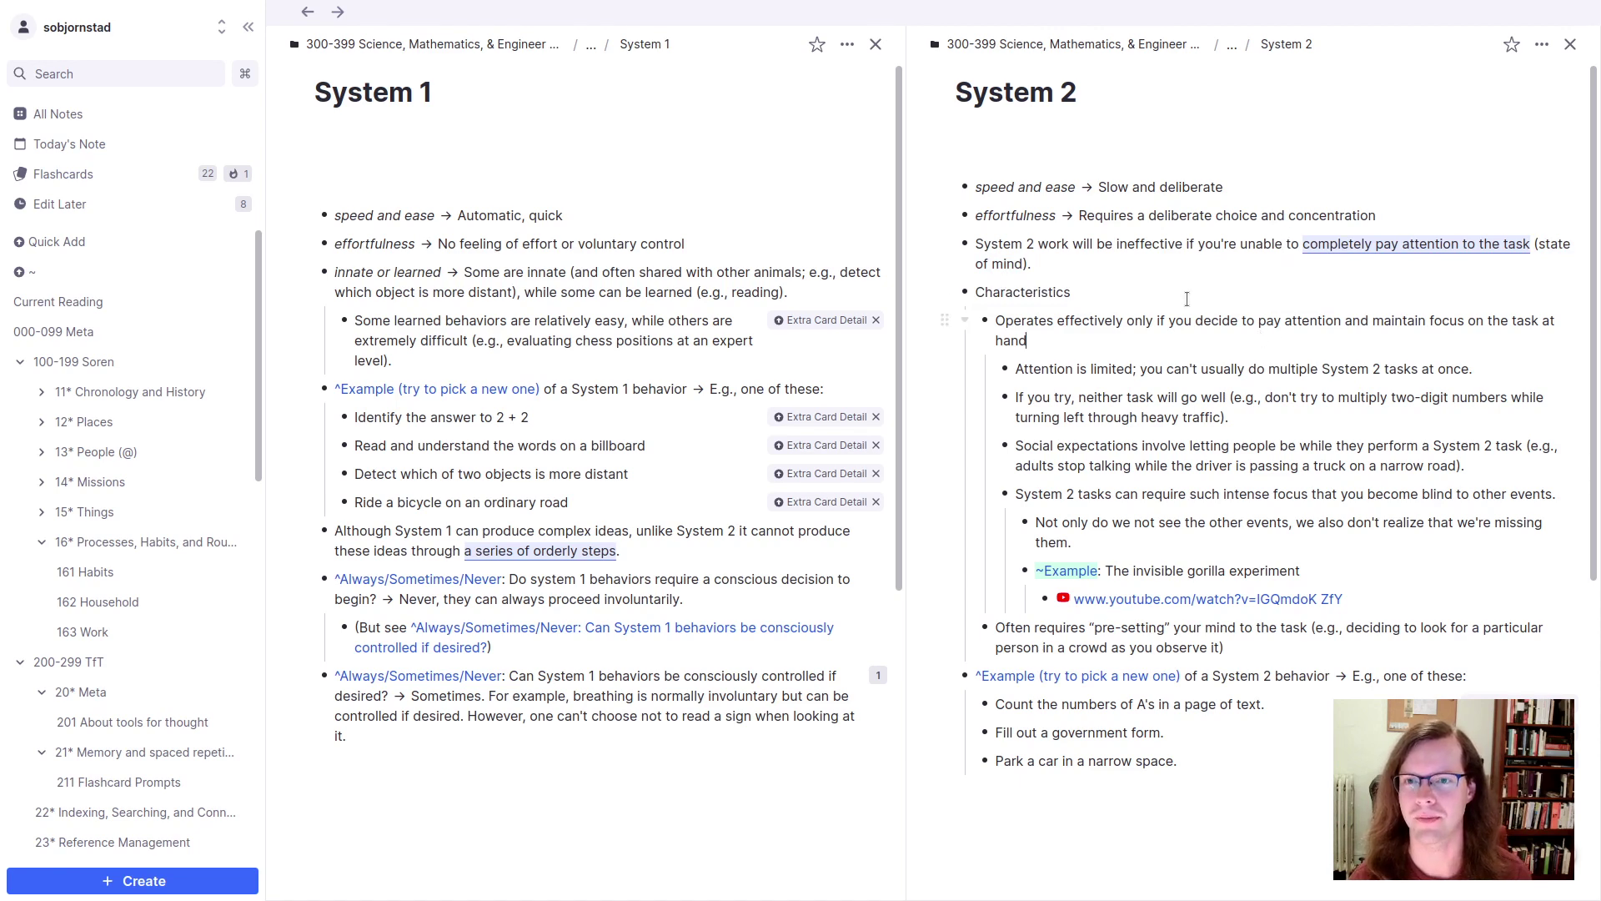
key(Up)
key(Up)
key(Home)
key(Return)
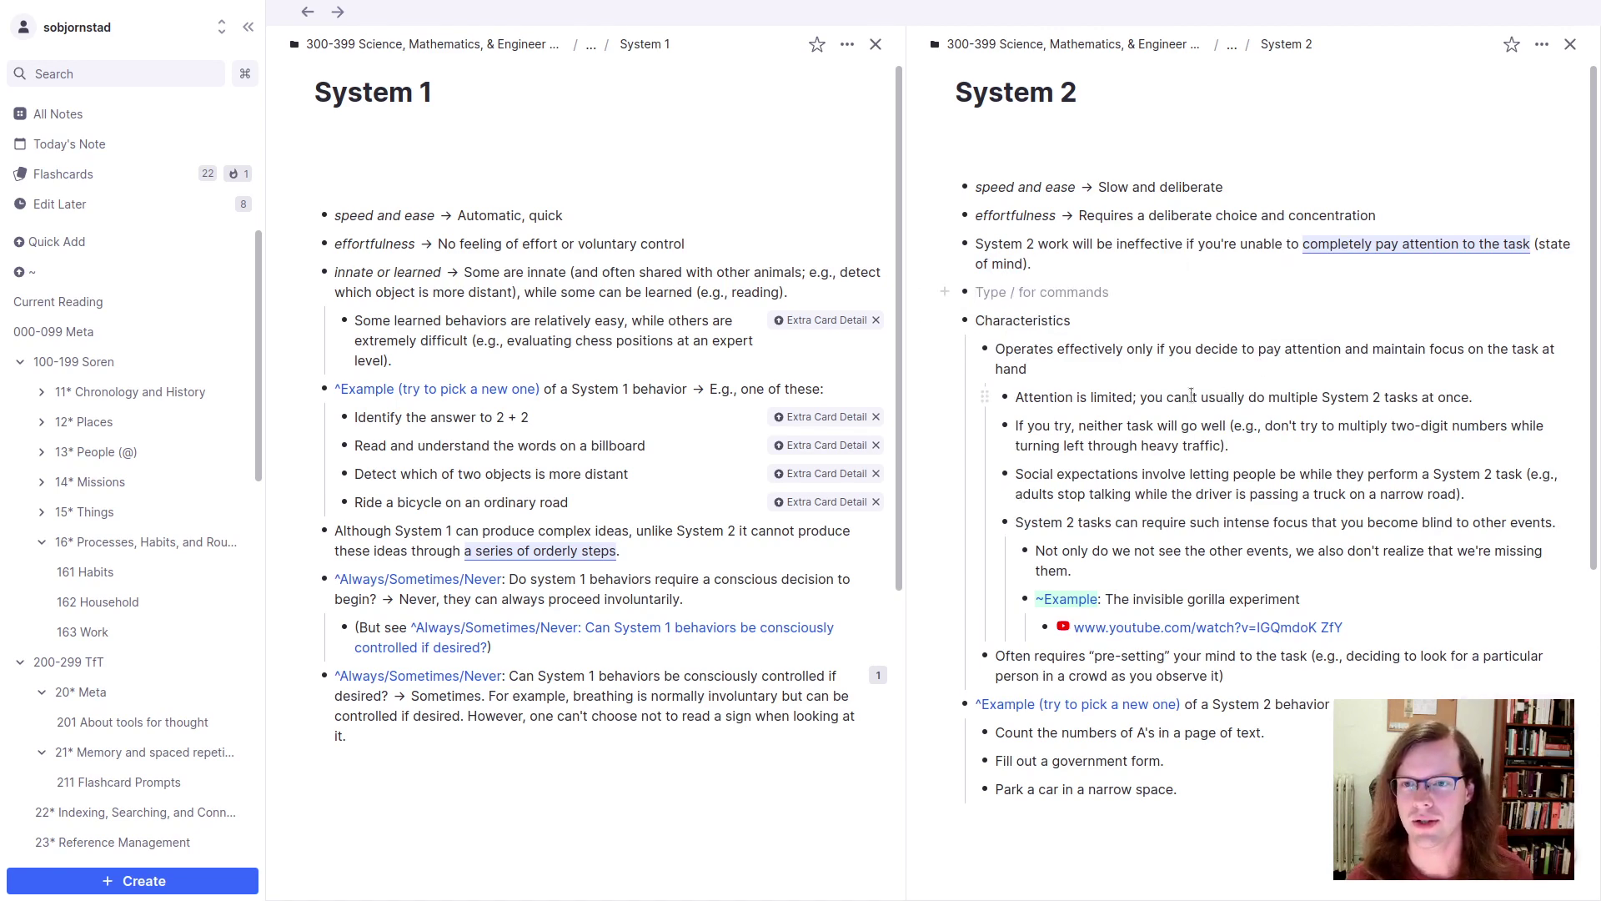
drag(1191, 396, 1185, 484)
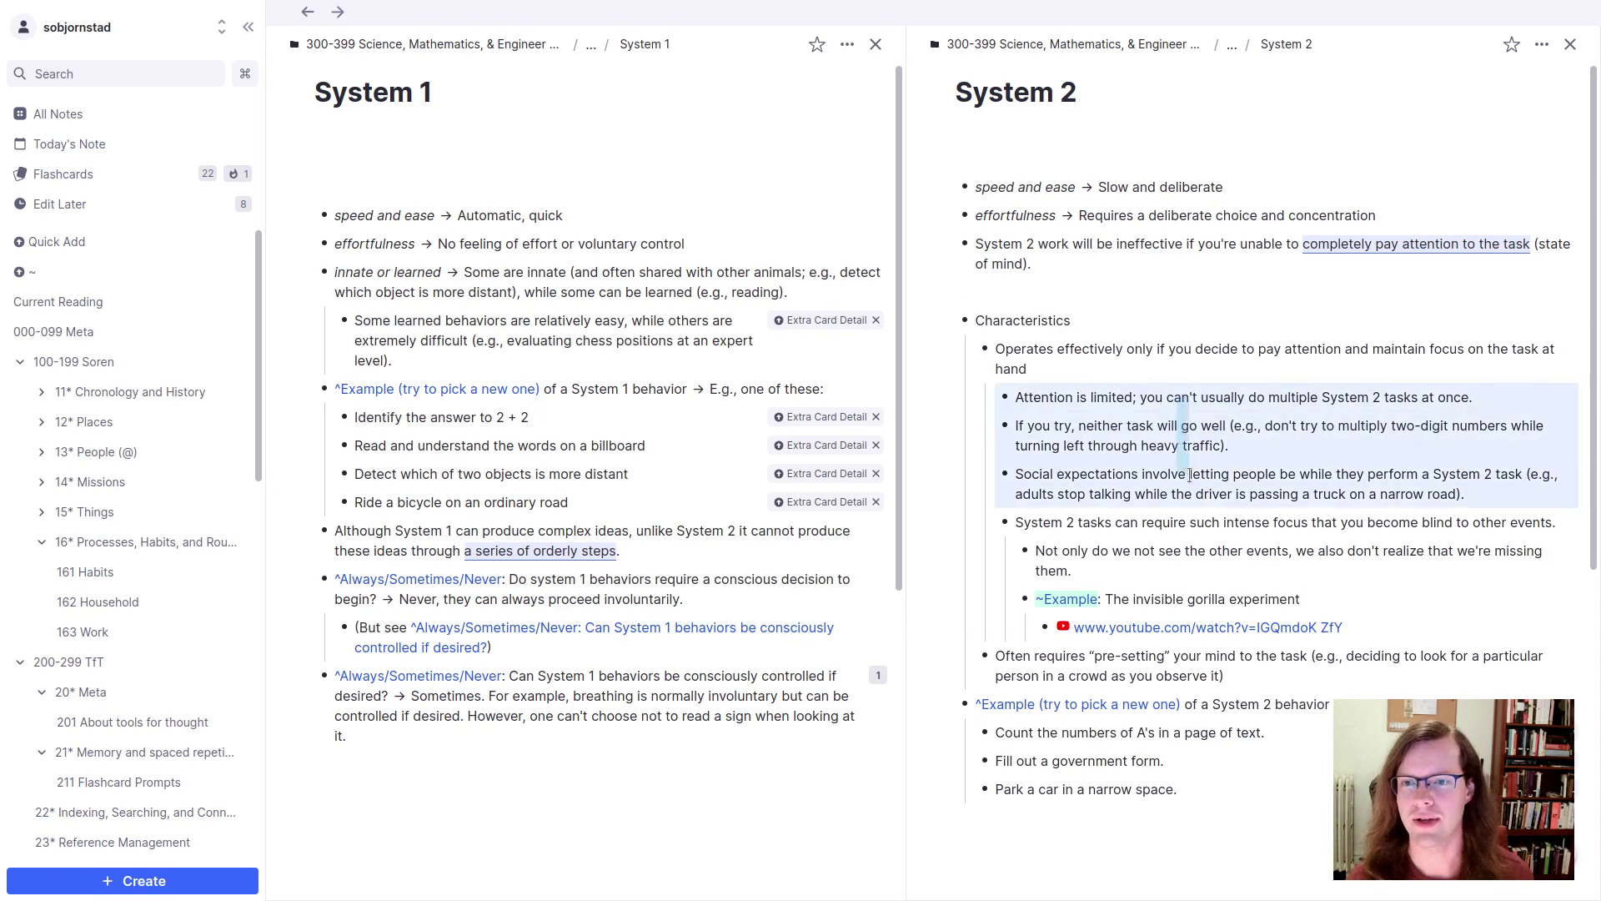
click(1109, 283)
text(Attention is limited; you can't usually do multiple System 2 tasks at once. If you try, neither task will go well (e.g., don't try to multiply two-digit numbers while turning left through heavy traffic). Social expectations involve letting people be while they perform a System 2 task (e.g., adults stop talking while the driver is passing a truck on a narrow road).)
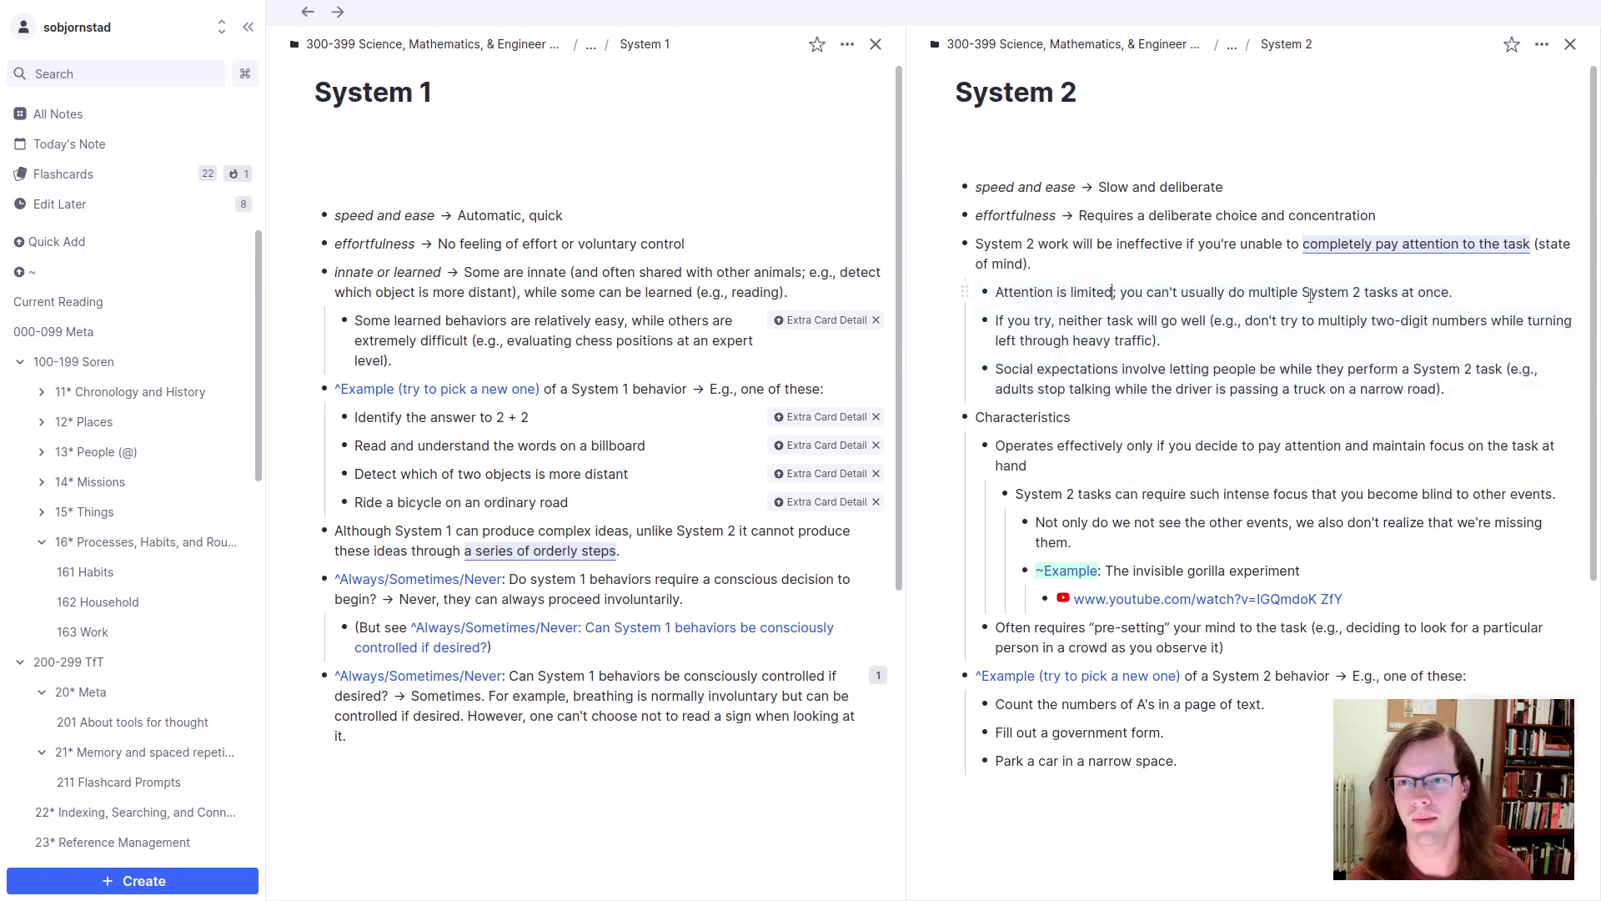
click(986, 292)
key(super+bracketleft)
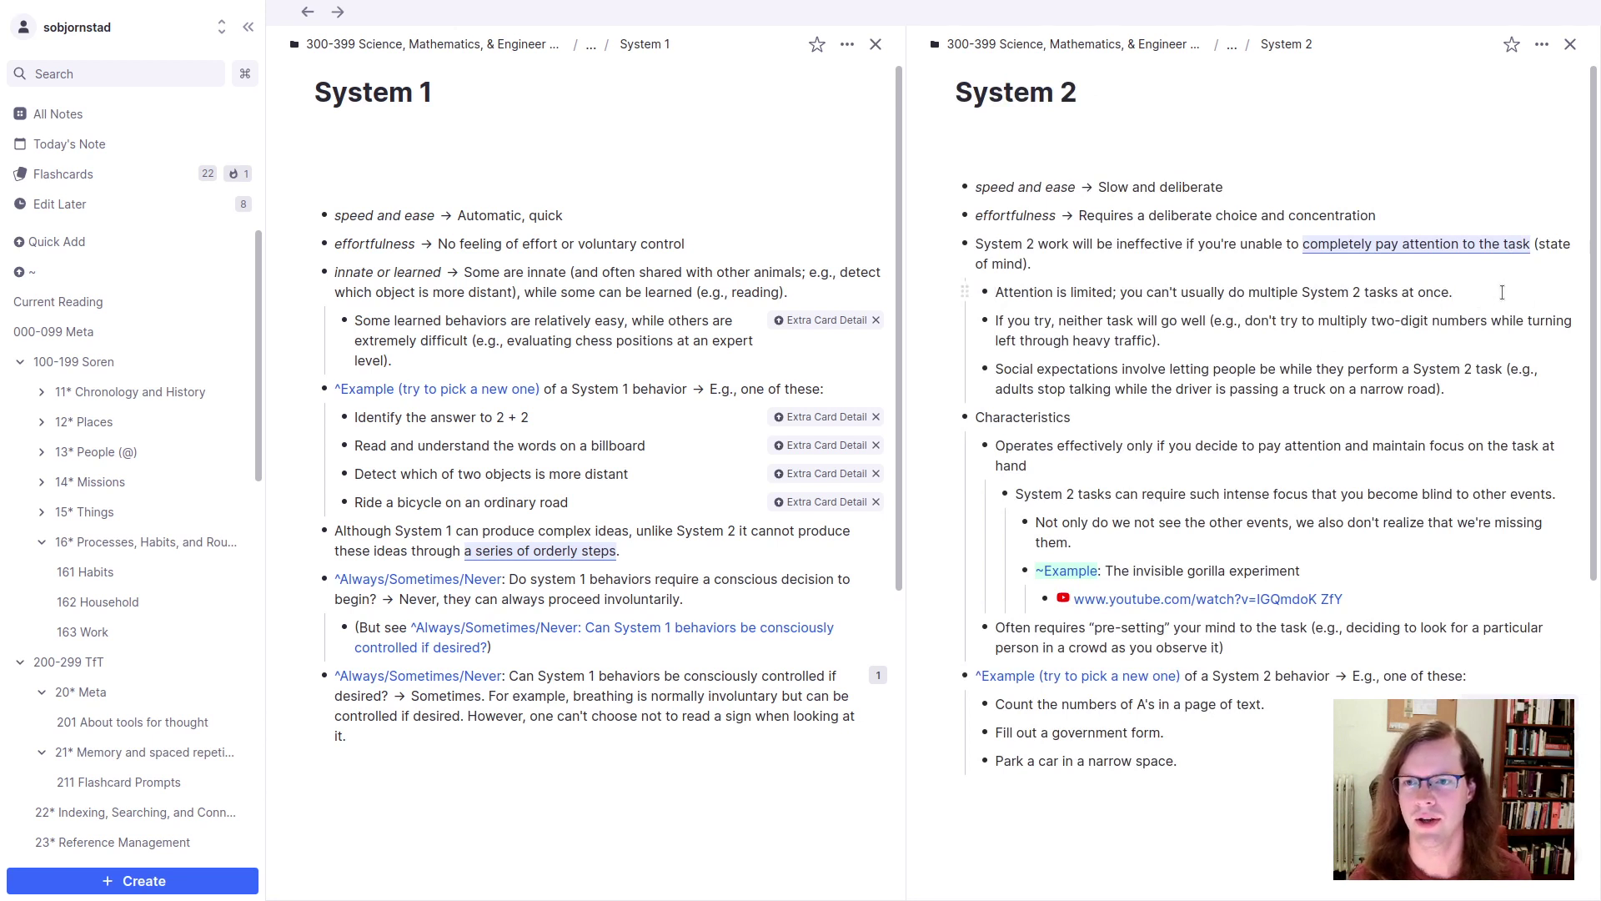
Step: Add a flashcard above the "Attention is limited" bullet with the front "Why can one not usually do multiple System 2 tasks at once?"
drag(1006, 292, 1456, 292)
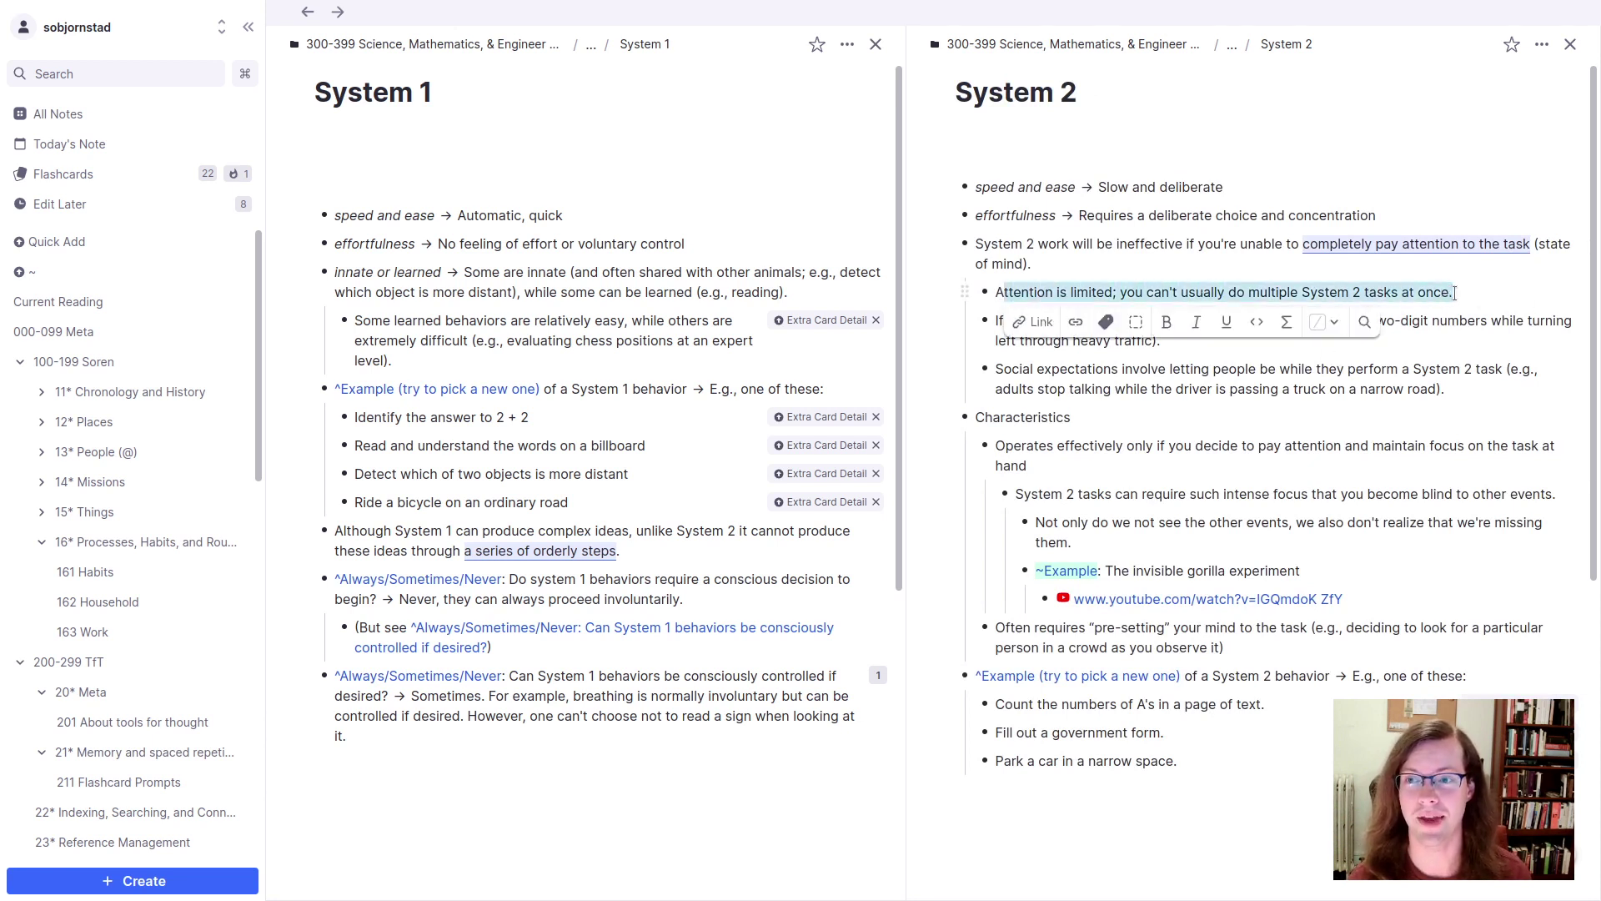
click(997, 292)
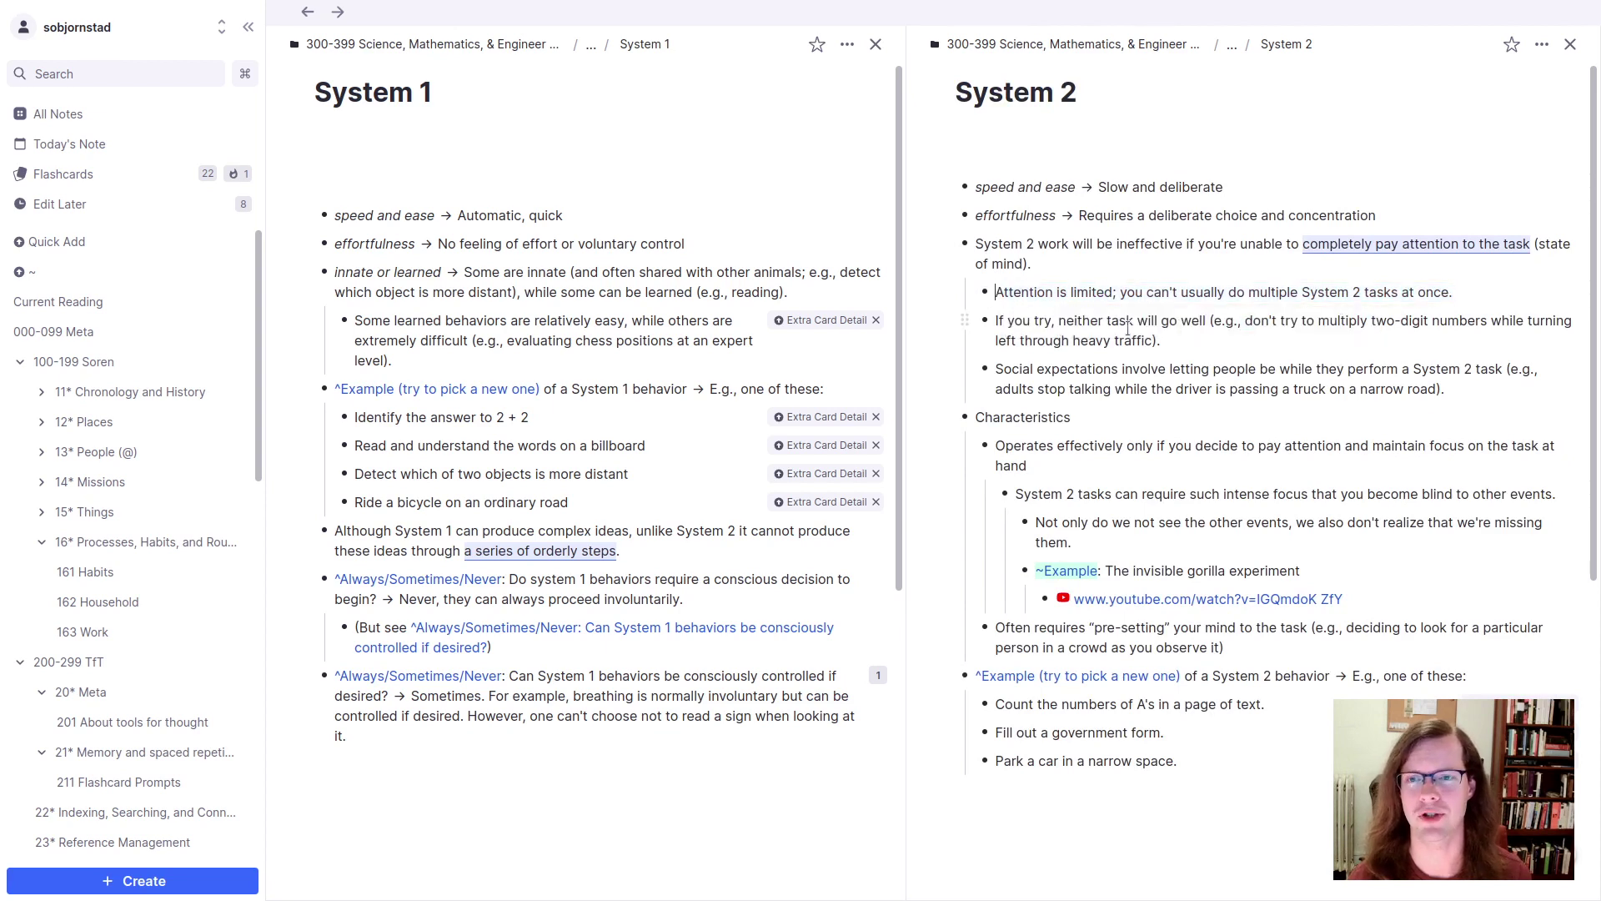
key(Return)
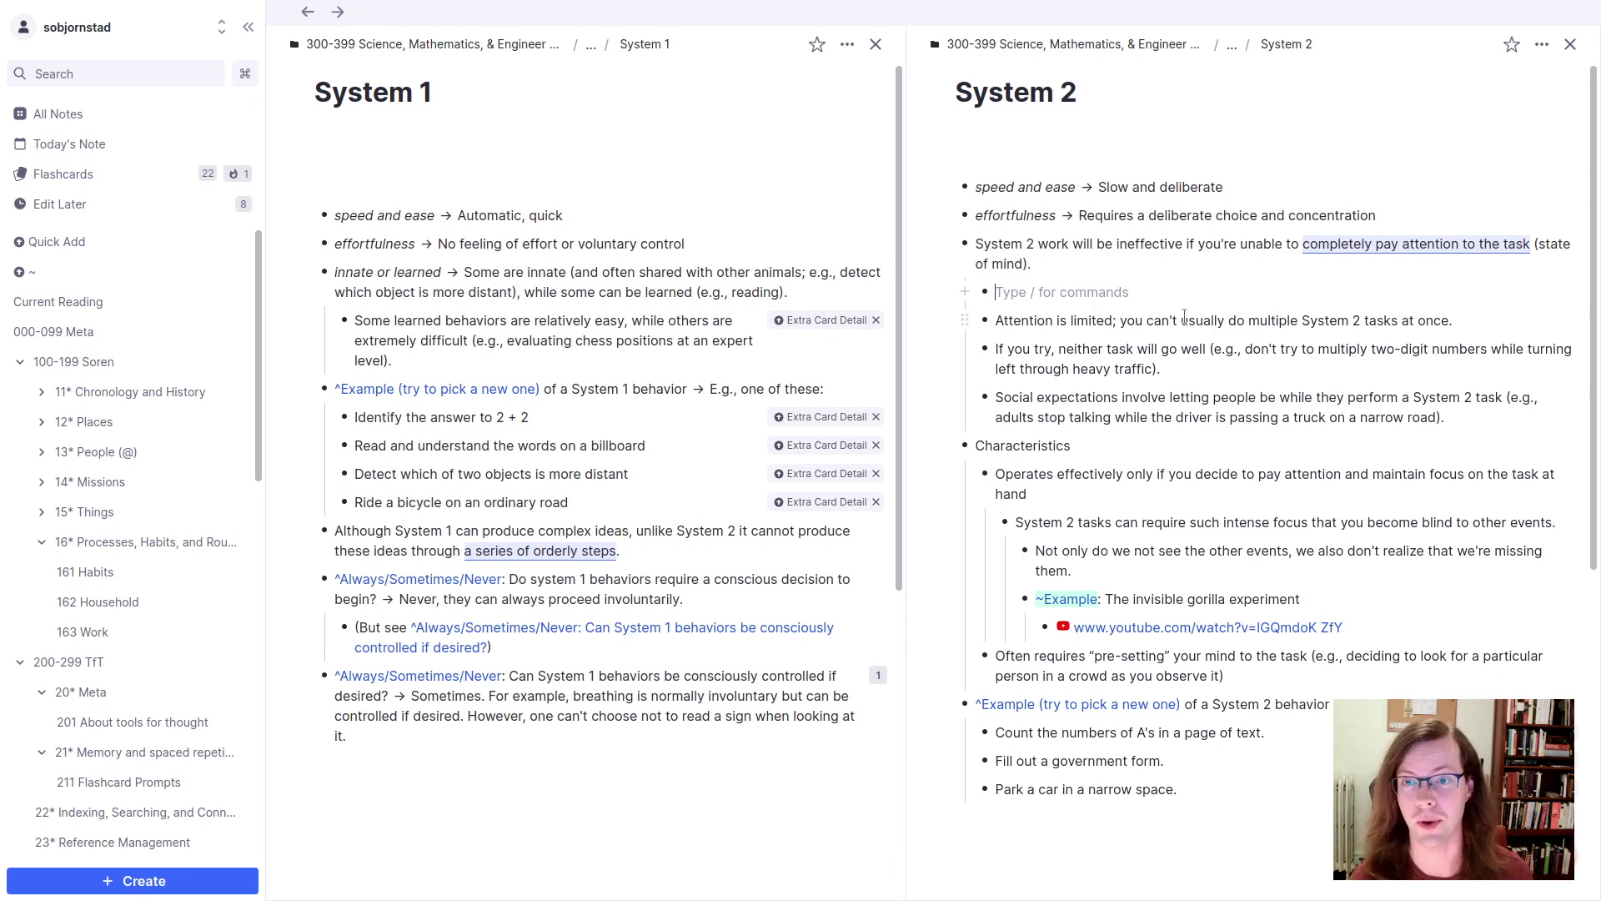
text(Why can )
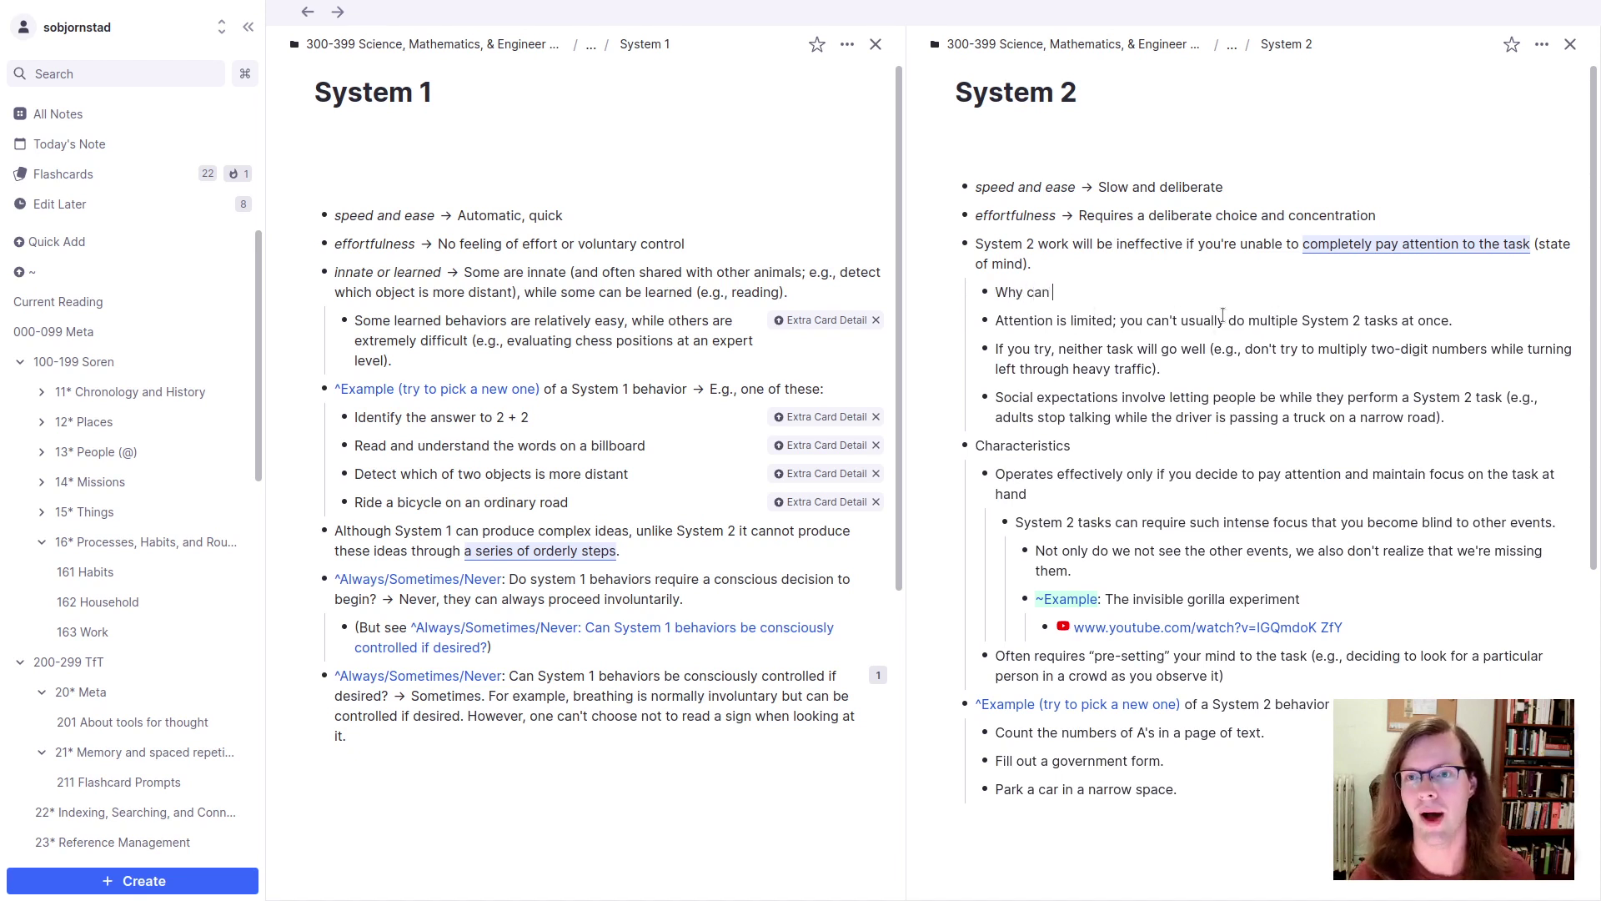
text(one not usually do )
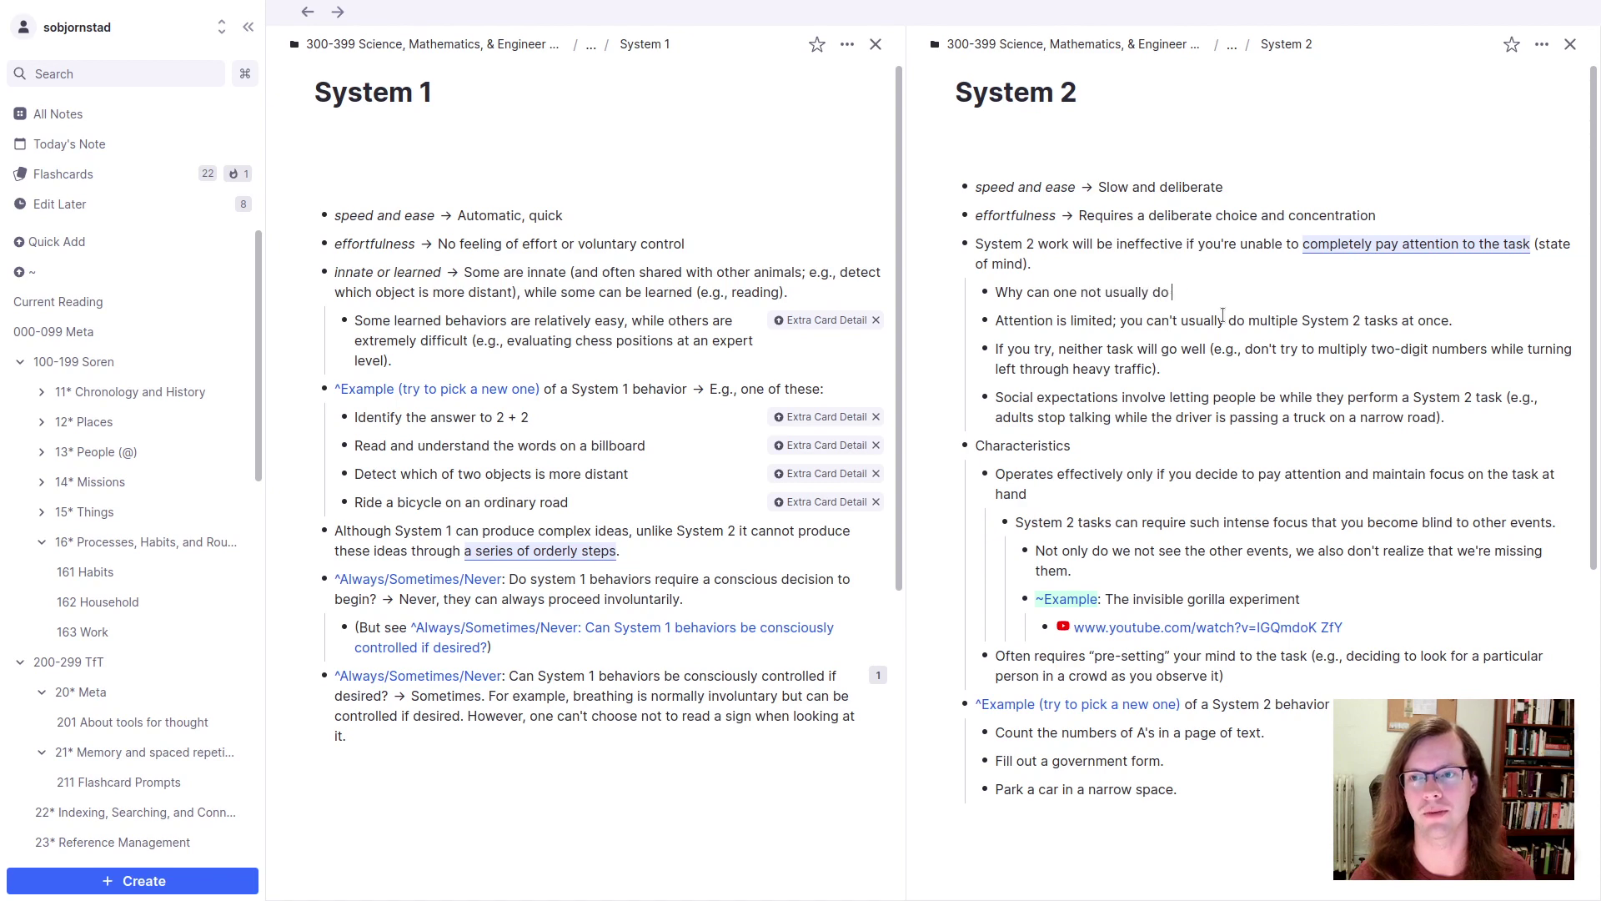
text(multiple System 2 ta)
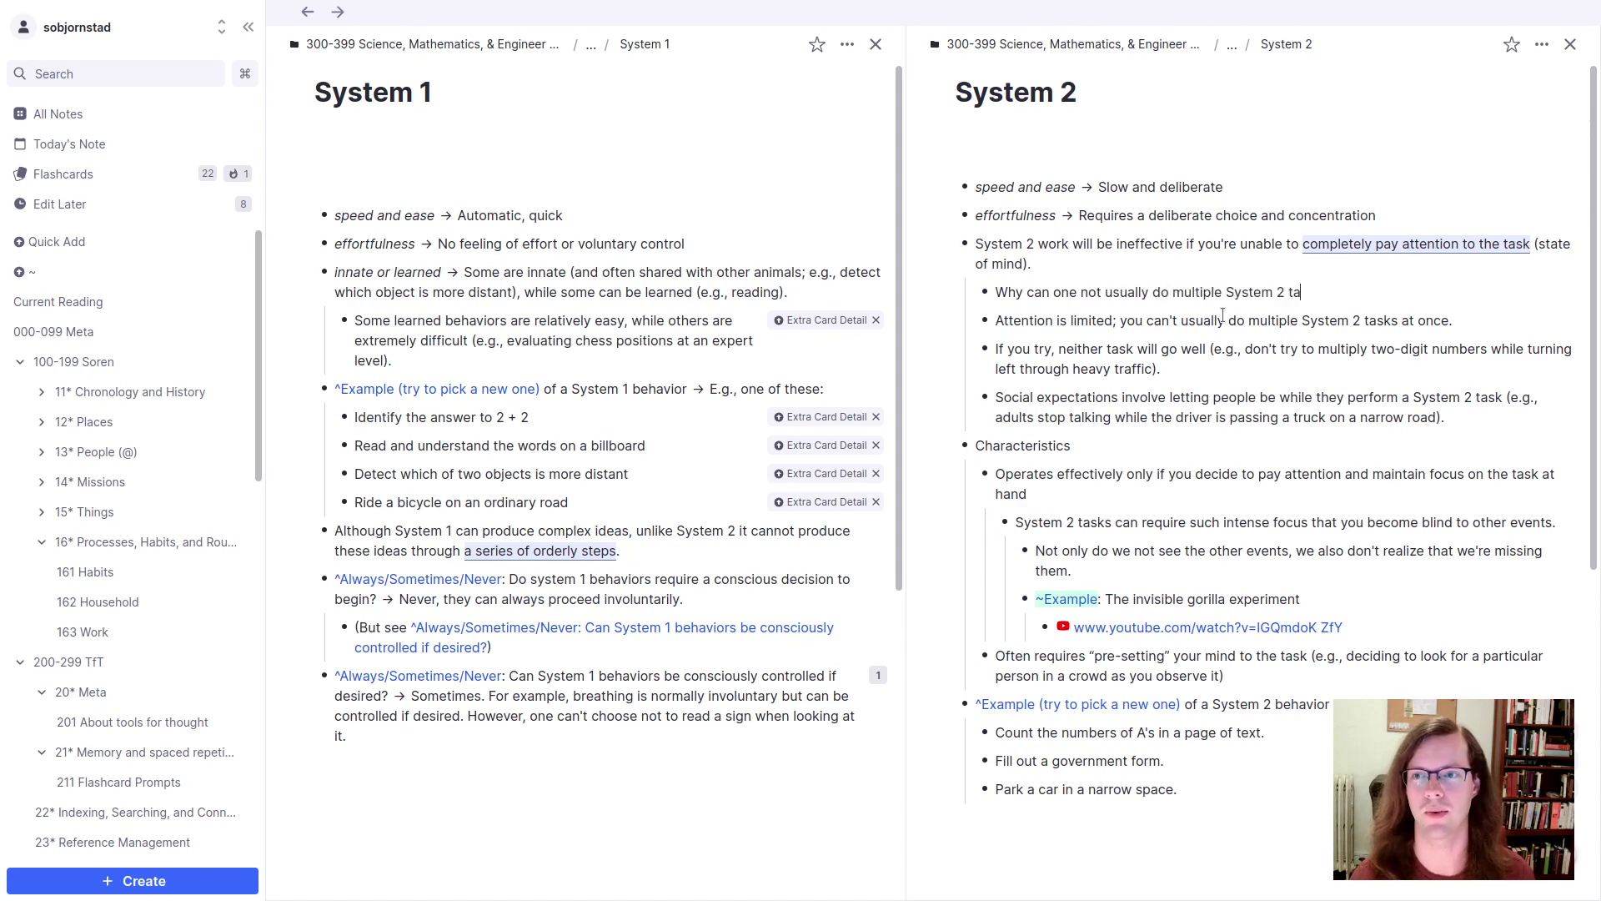
text(sks at once?)
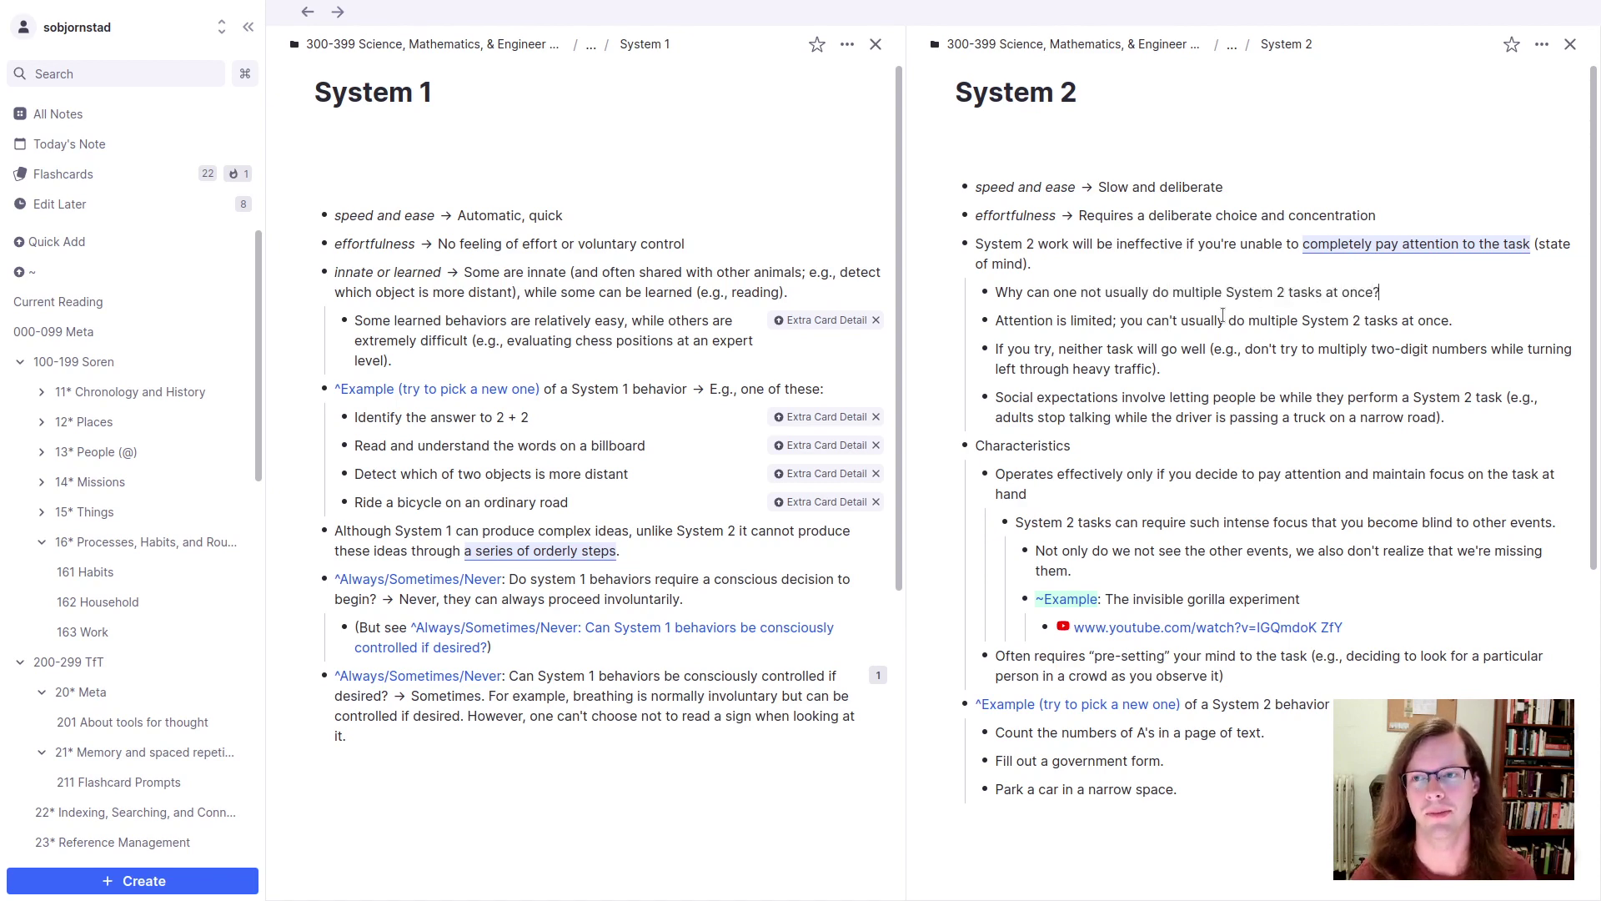
text(>>)
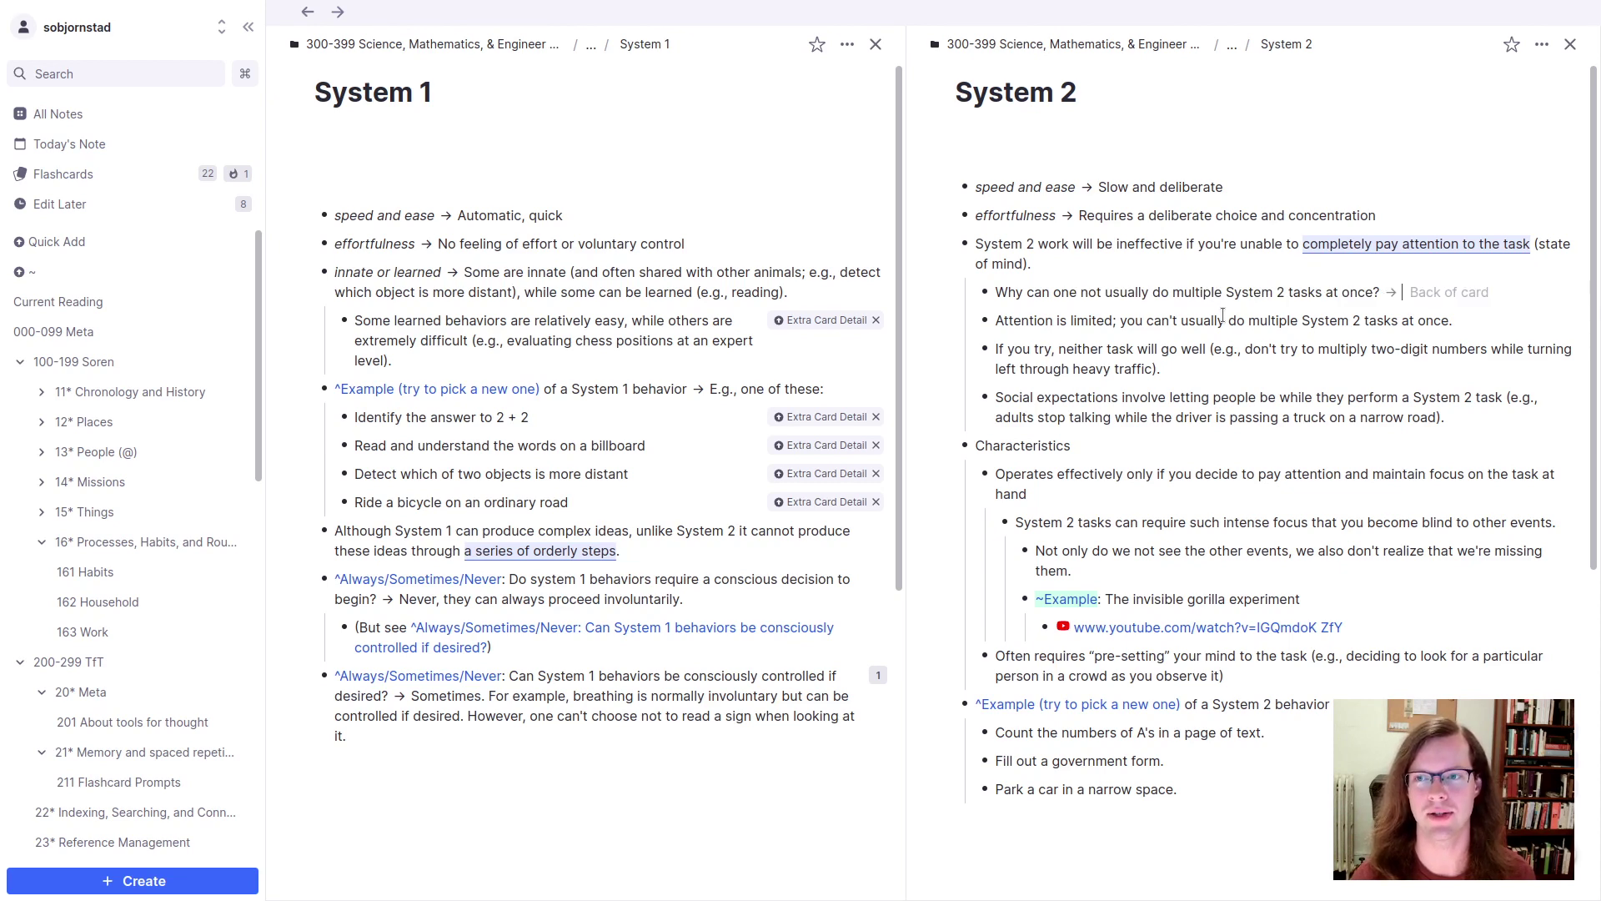
Step: Enter the card's answer "A System 2 task requires your full attention to perform successfully."
text(A System )
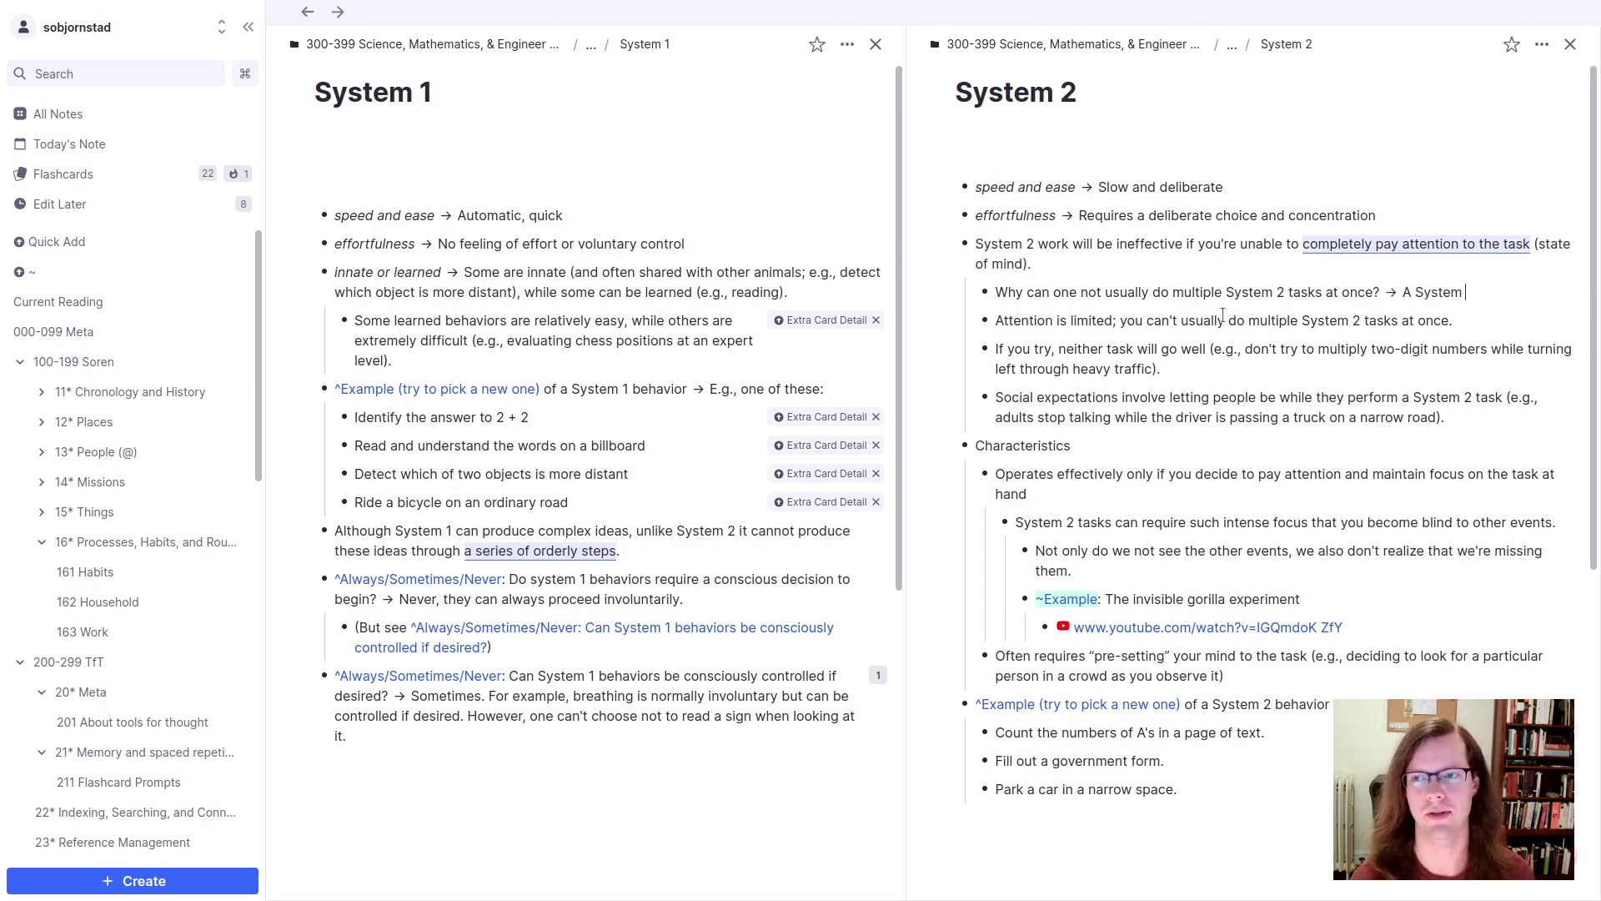
text(2 task requires your ful)
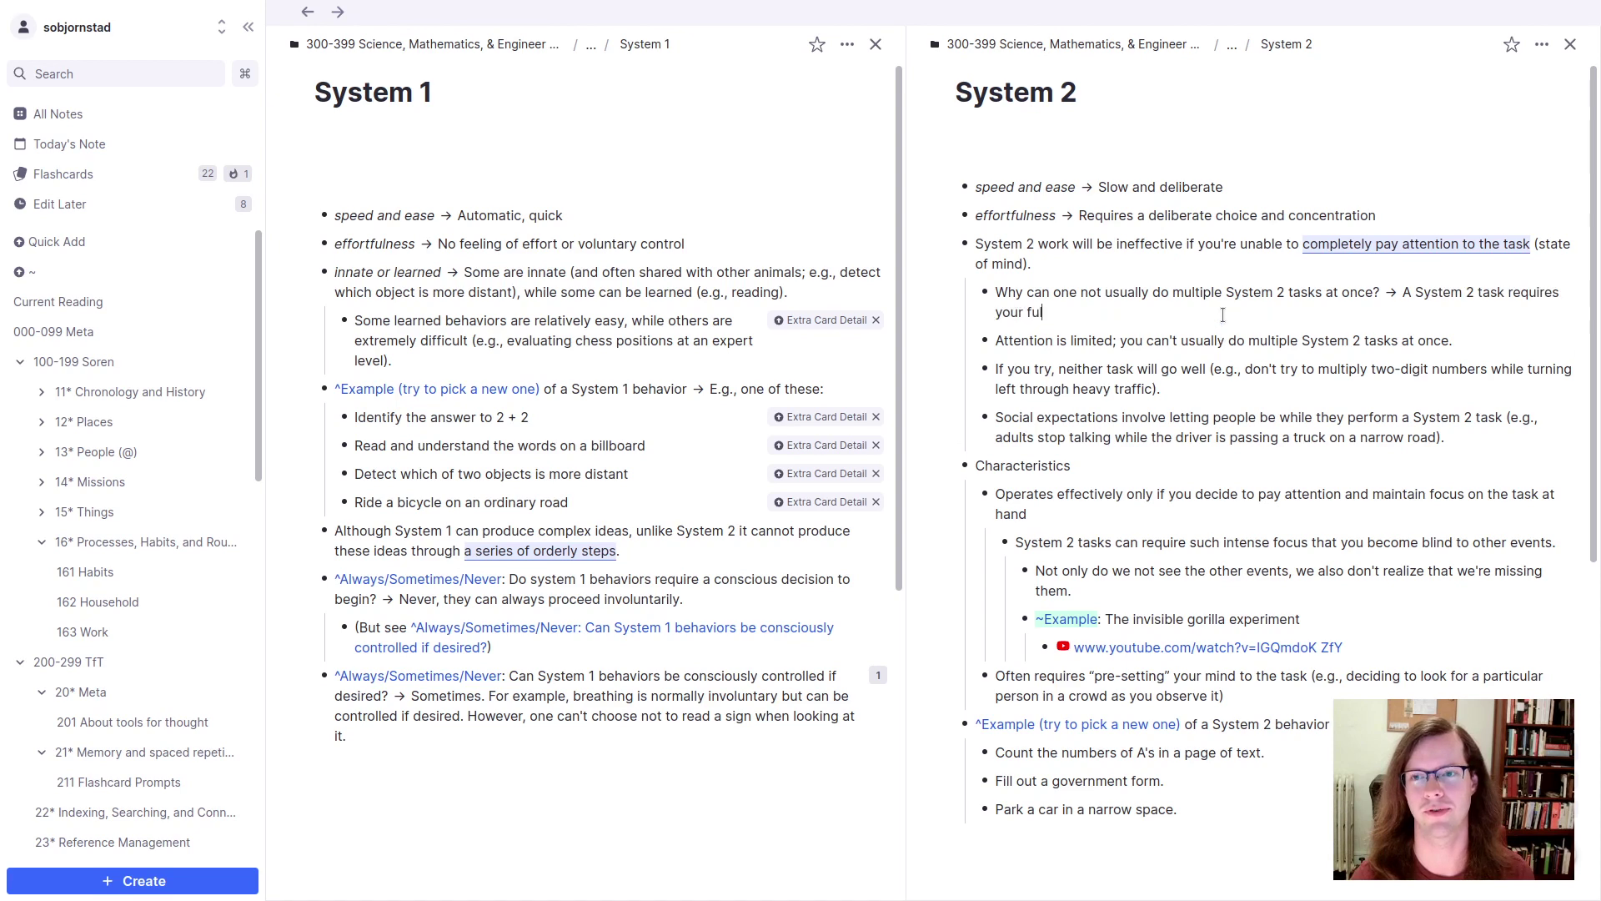
text(l attention to)
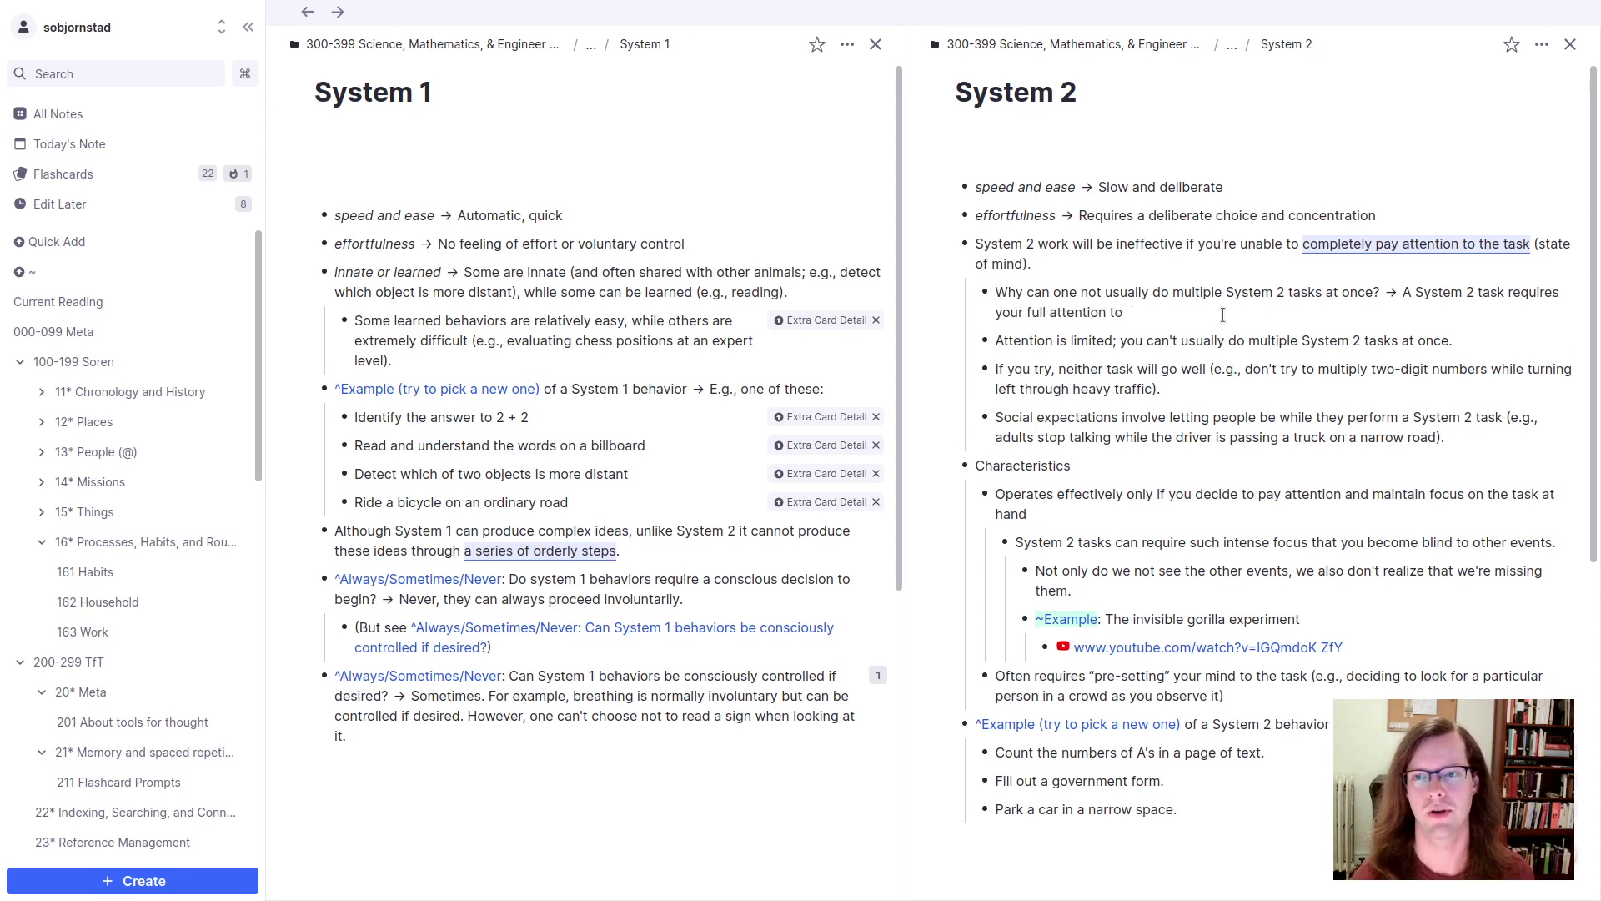
text( perform succesful)
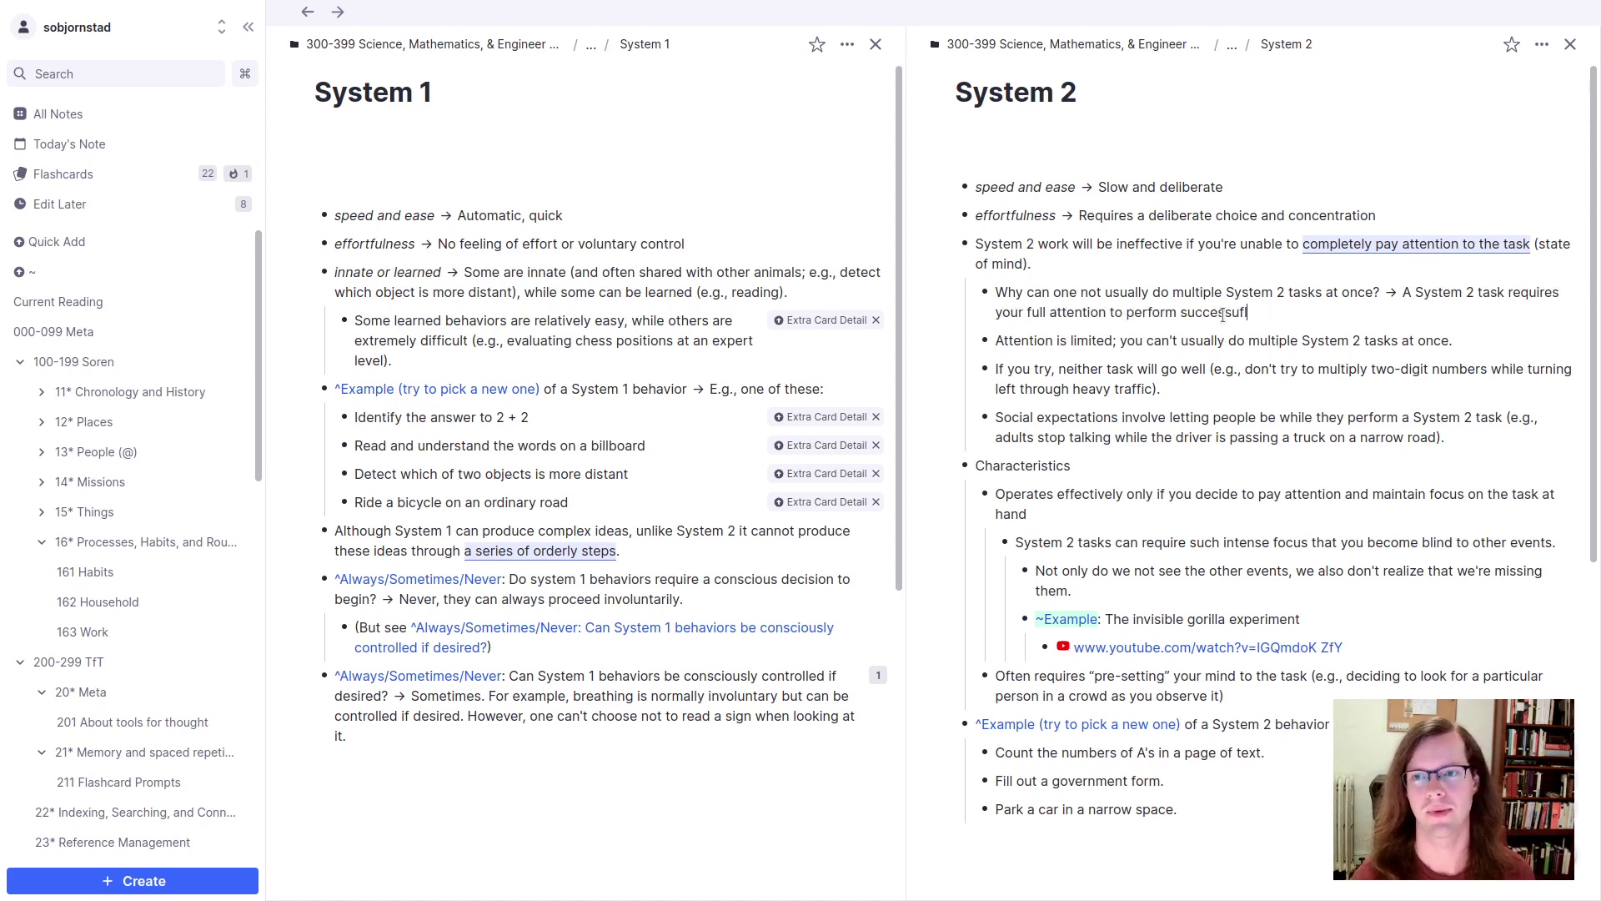
key(BackSpace)
key(BackSpace)
key(BackSpace)
text(sfully.)
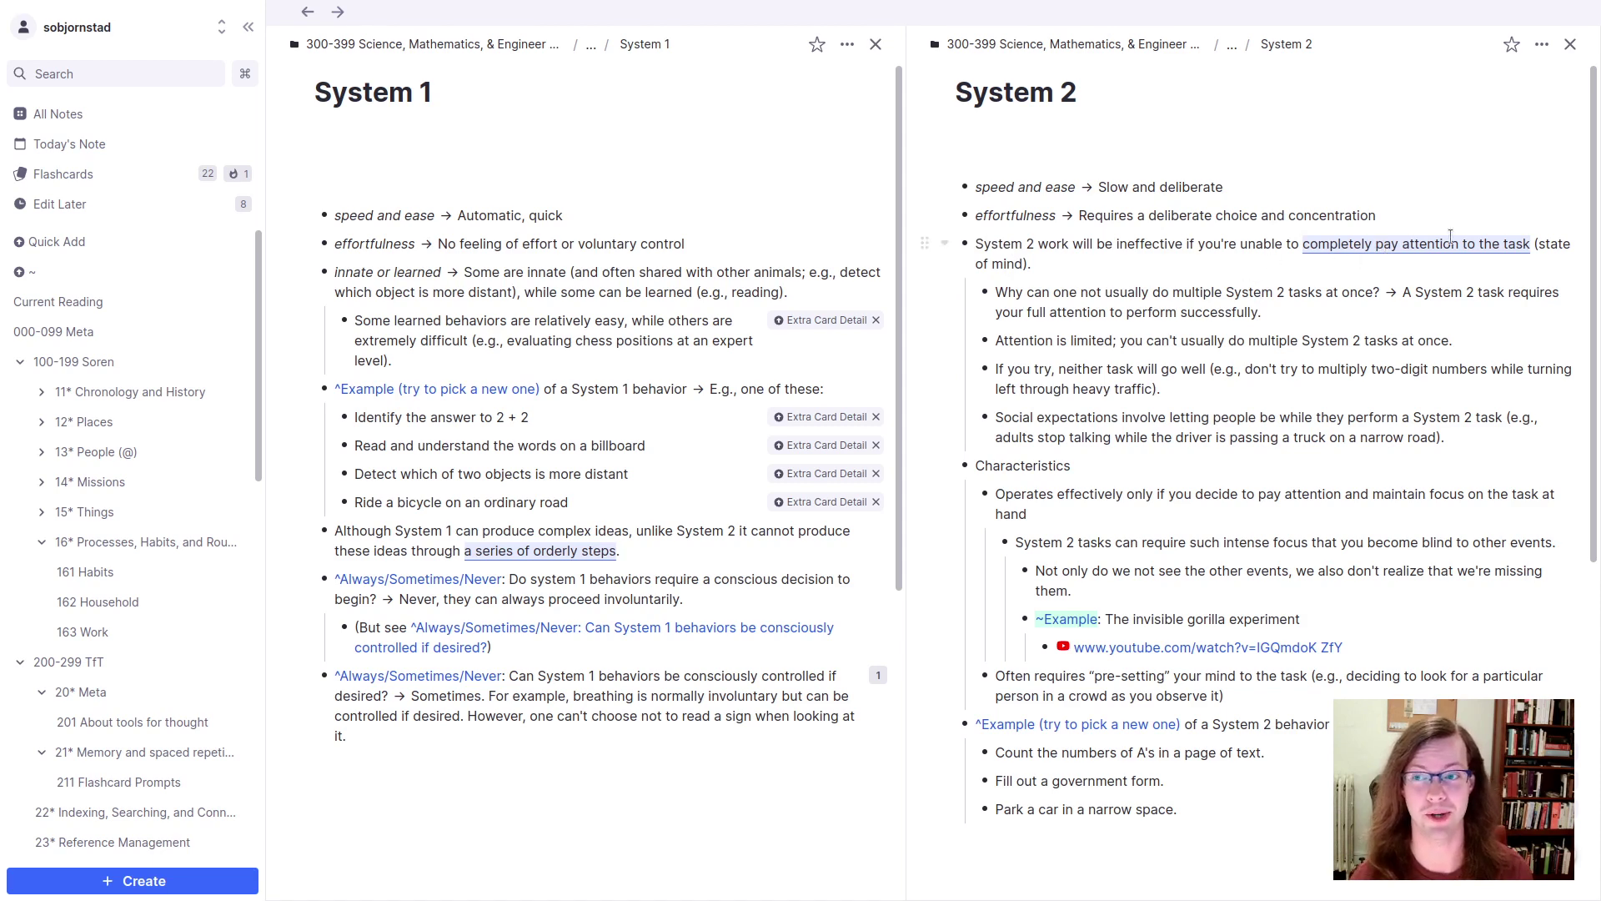
Step: Outdent the multiple-tasks flashcard to the top level and move it above the "System 2 work will be ineffective" bullet
click(1323, 292)
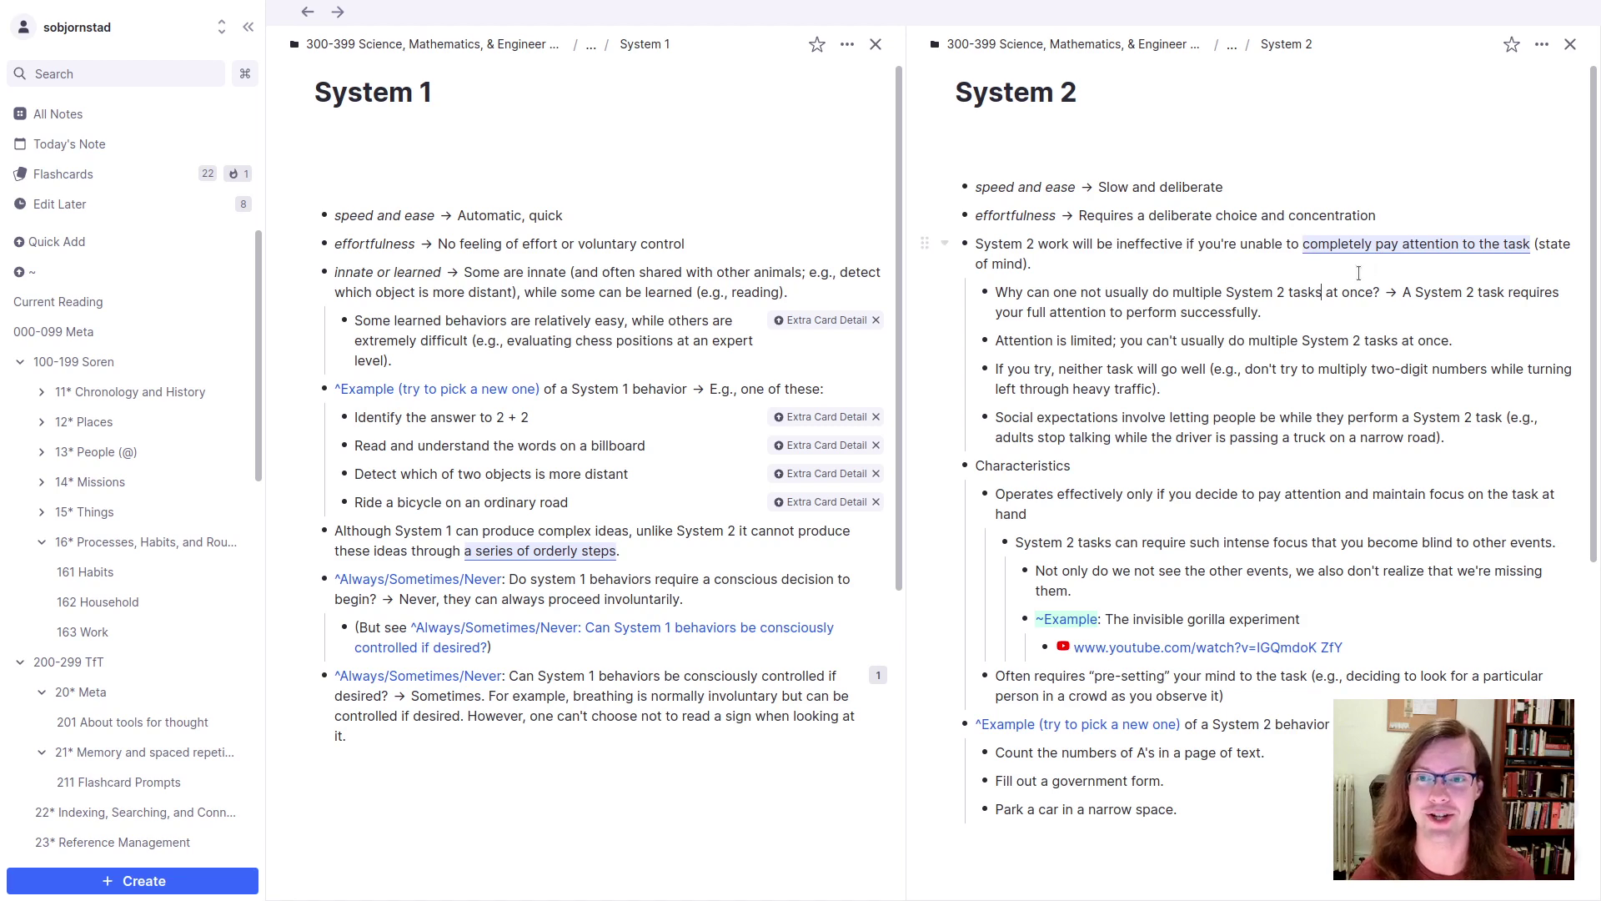
key(shift+Tab)
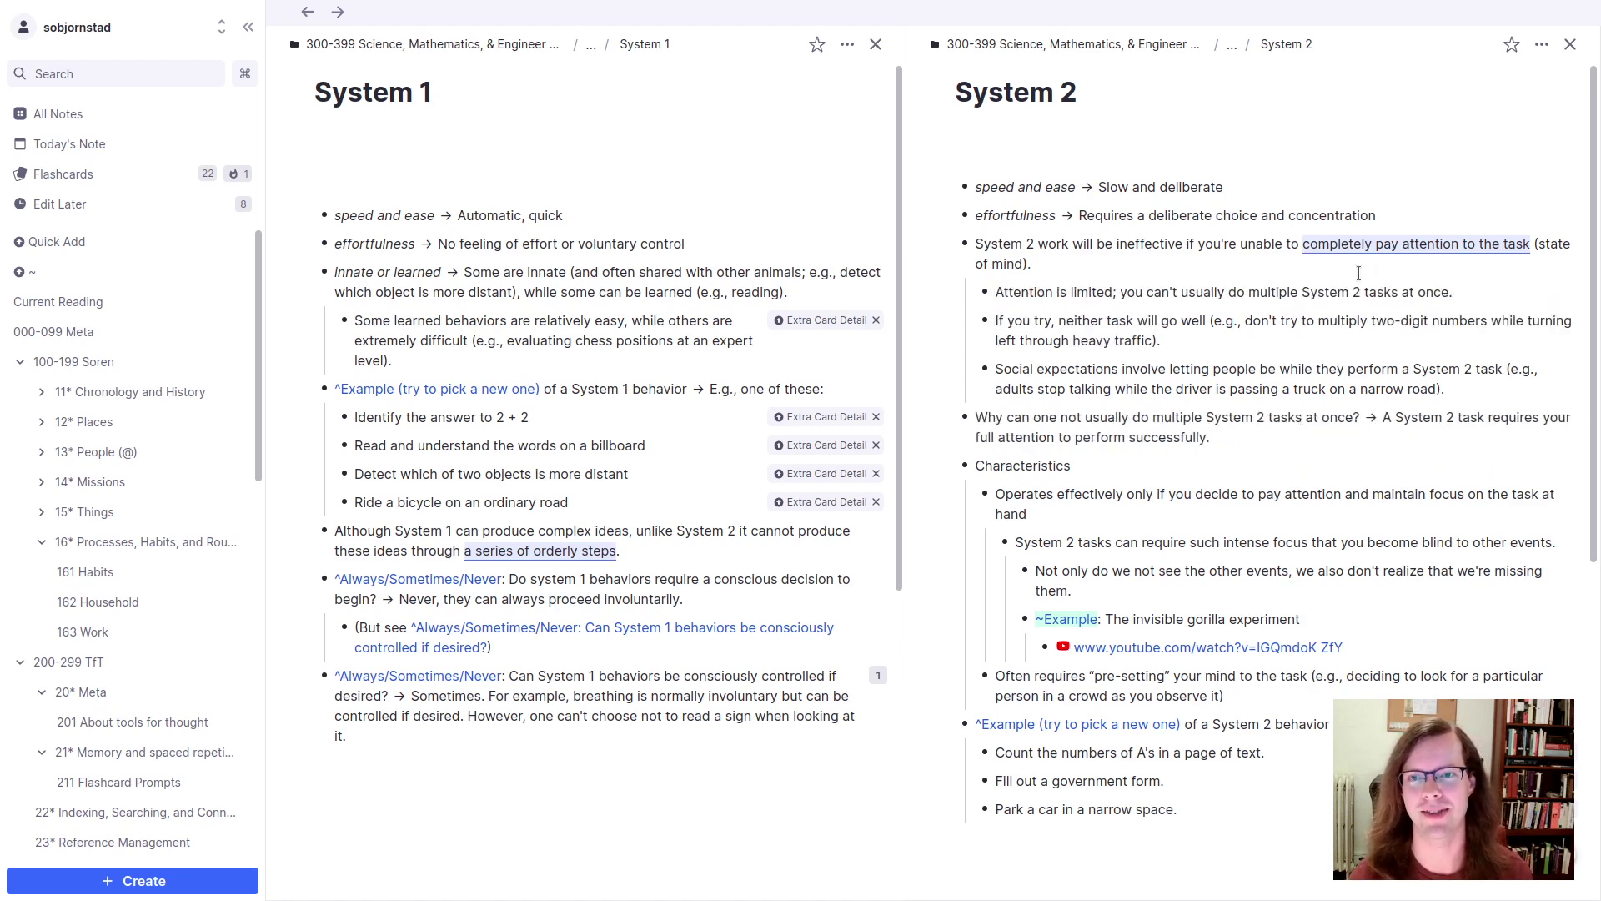
key(ctrl+shift+Up)
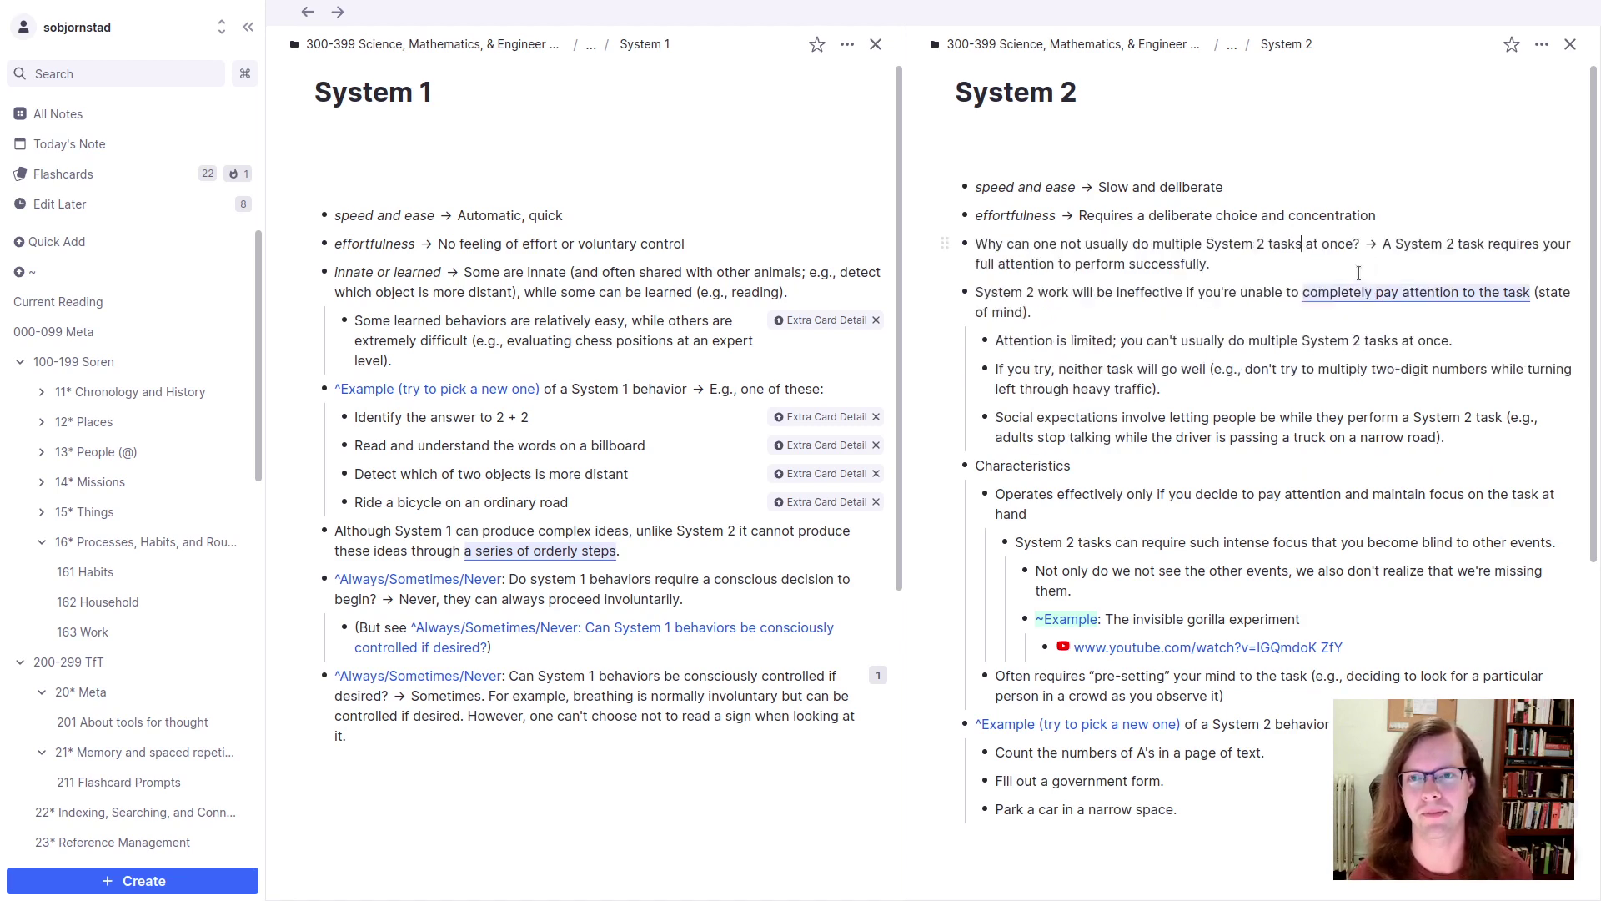
Step: Delete the "Attention is limited; you can't usually do multiple System 2 tasks at once." bullet
right_click(1289, 340)
key(Delete)
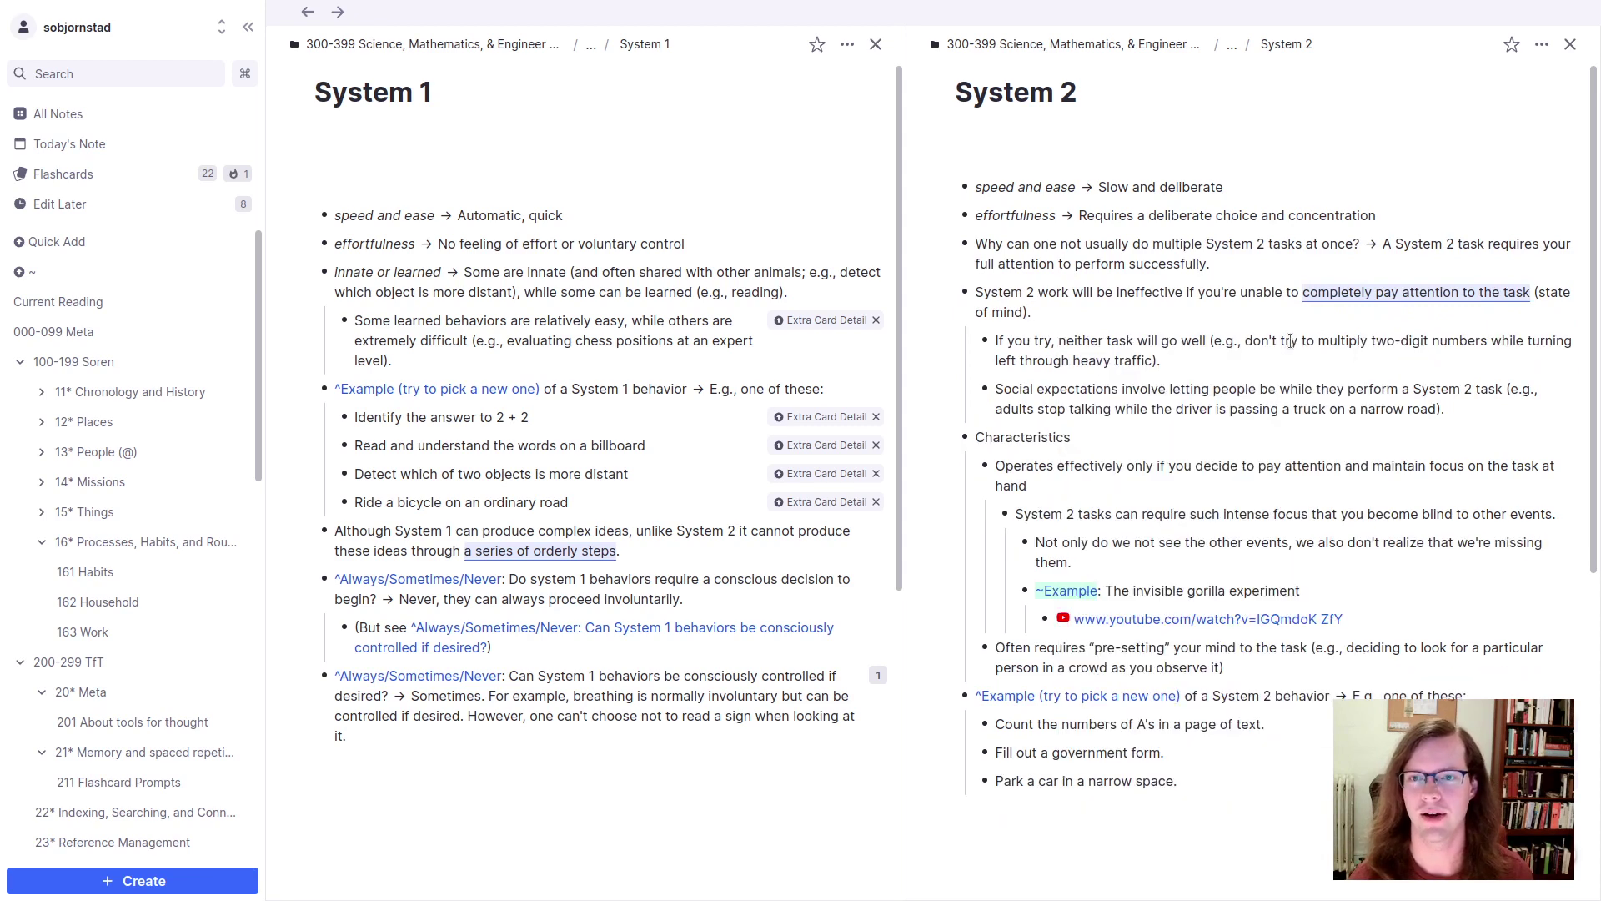
click(1222, 371)
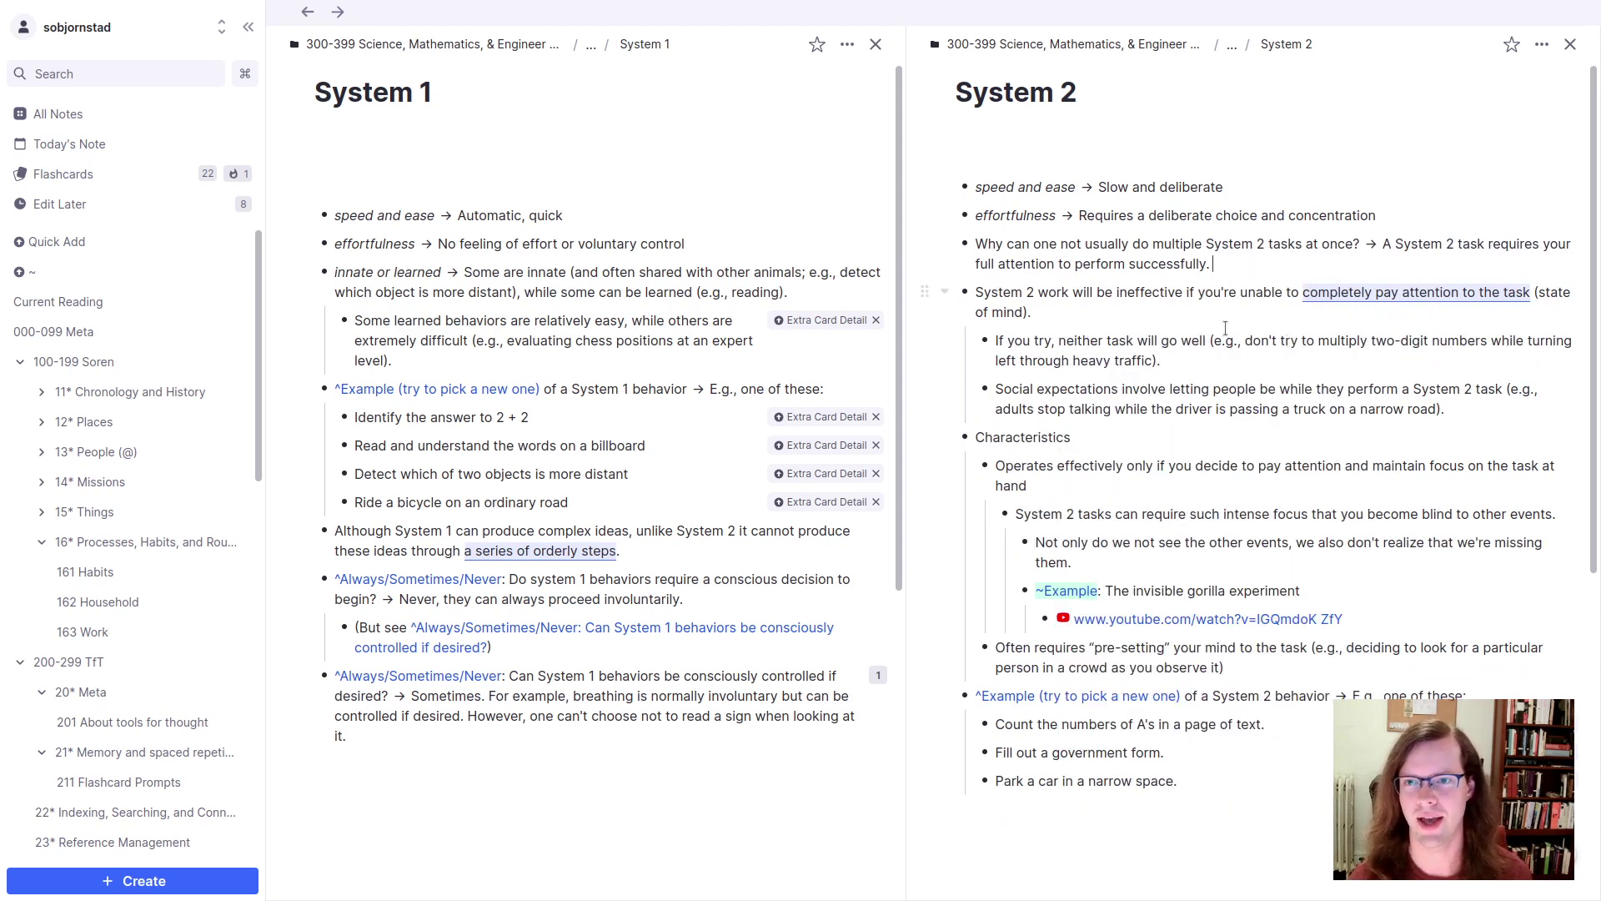
click(1187, 315)
click(1225, 272)
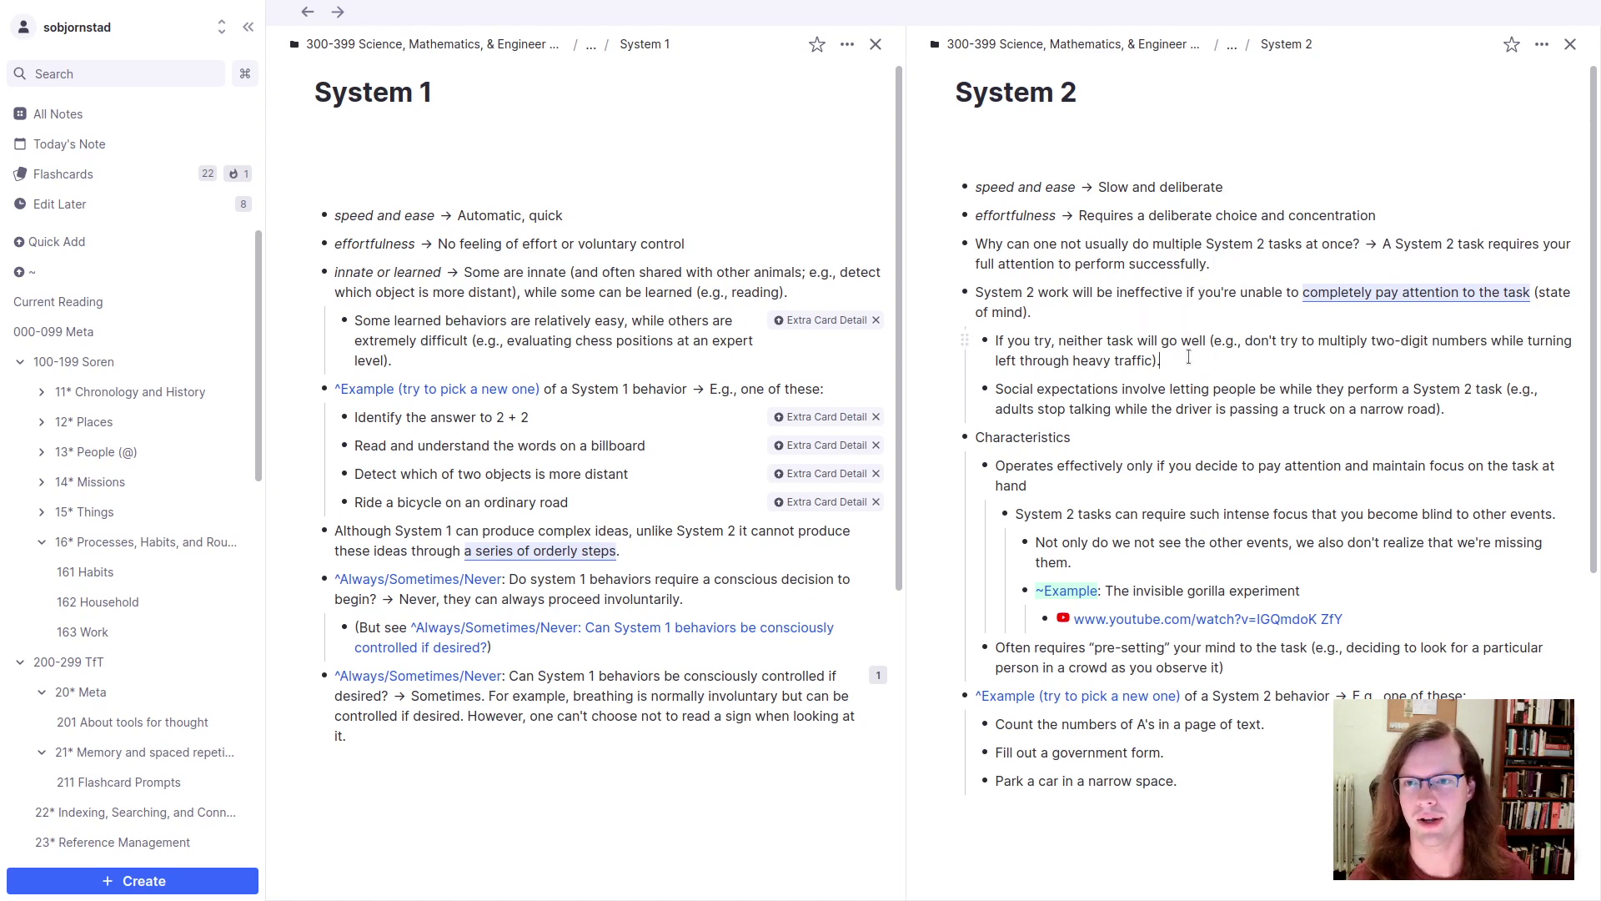
Step: Start a top-level bullet above "Characteristics" with the text "What evocative example does"
drag(1243, 340, 1153, 360)
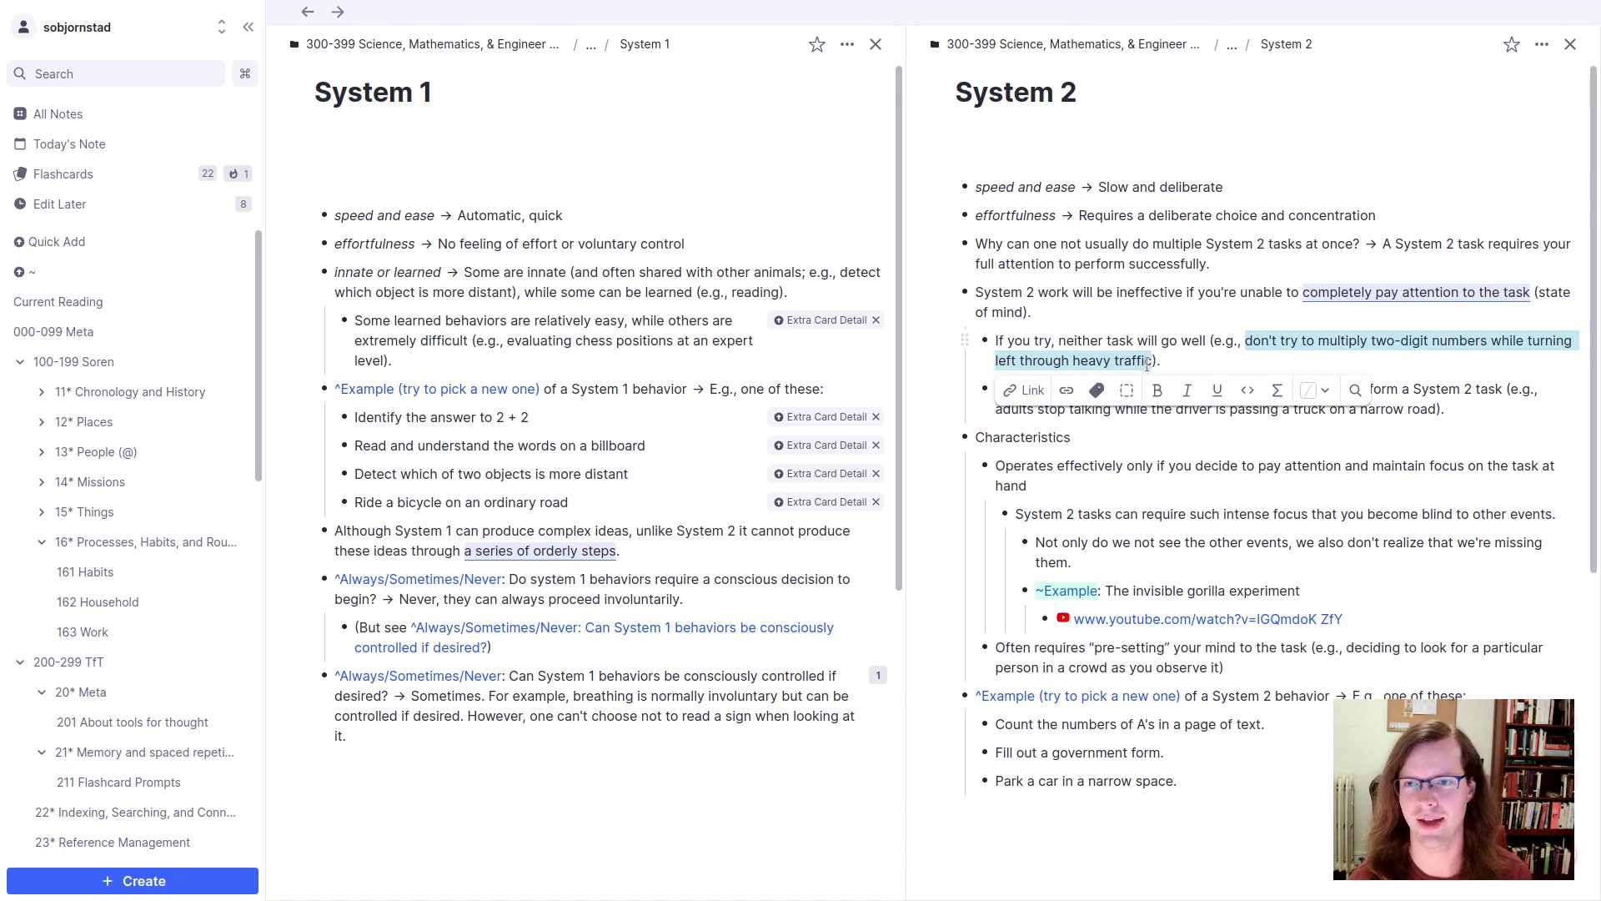
click(1219, 318)
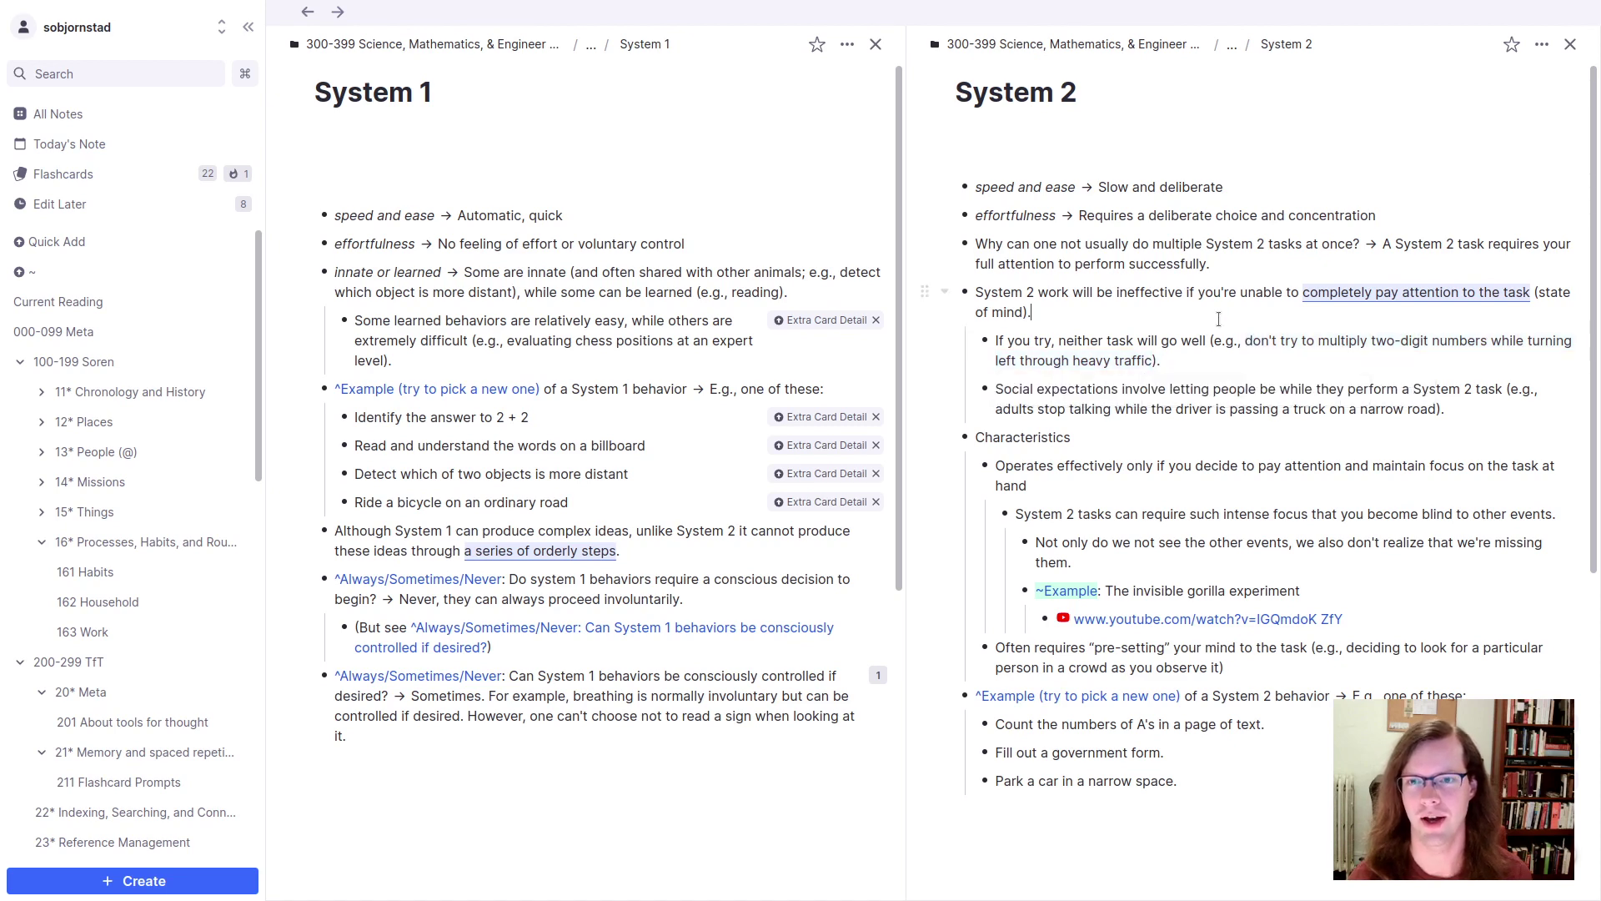
key(Return)
key(shift+Tab)
text(What )
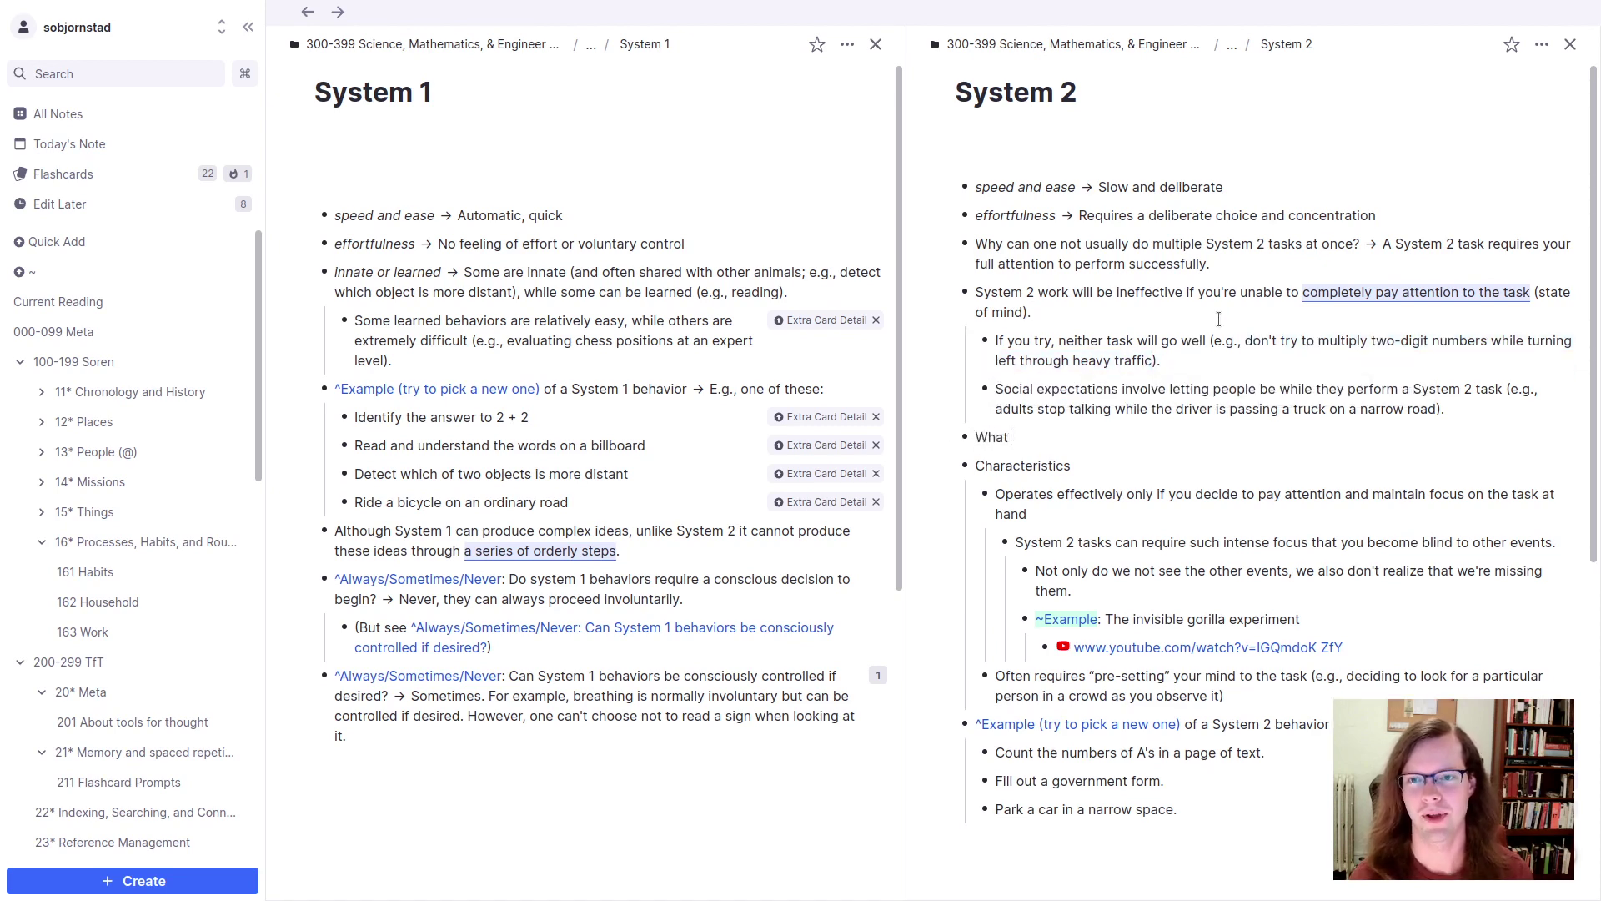
text(evocative )
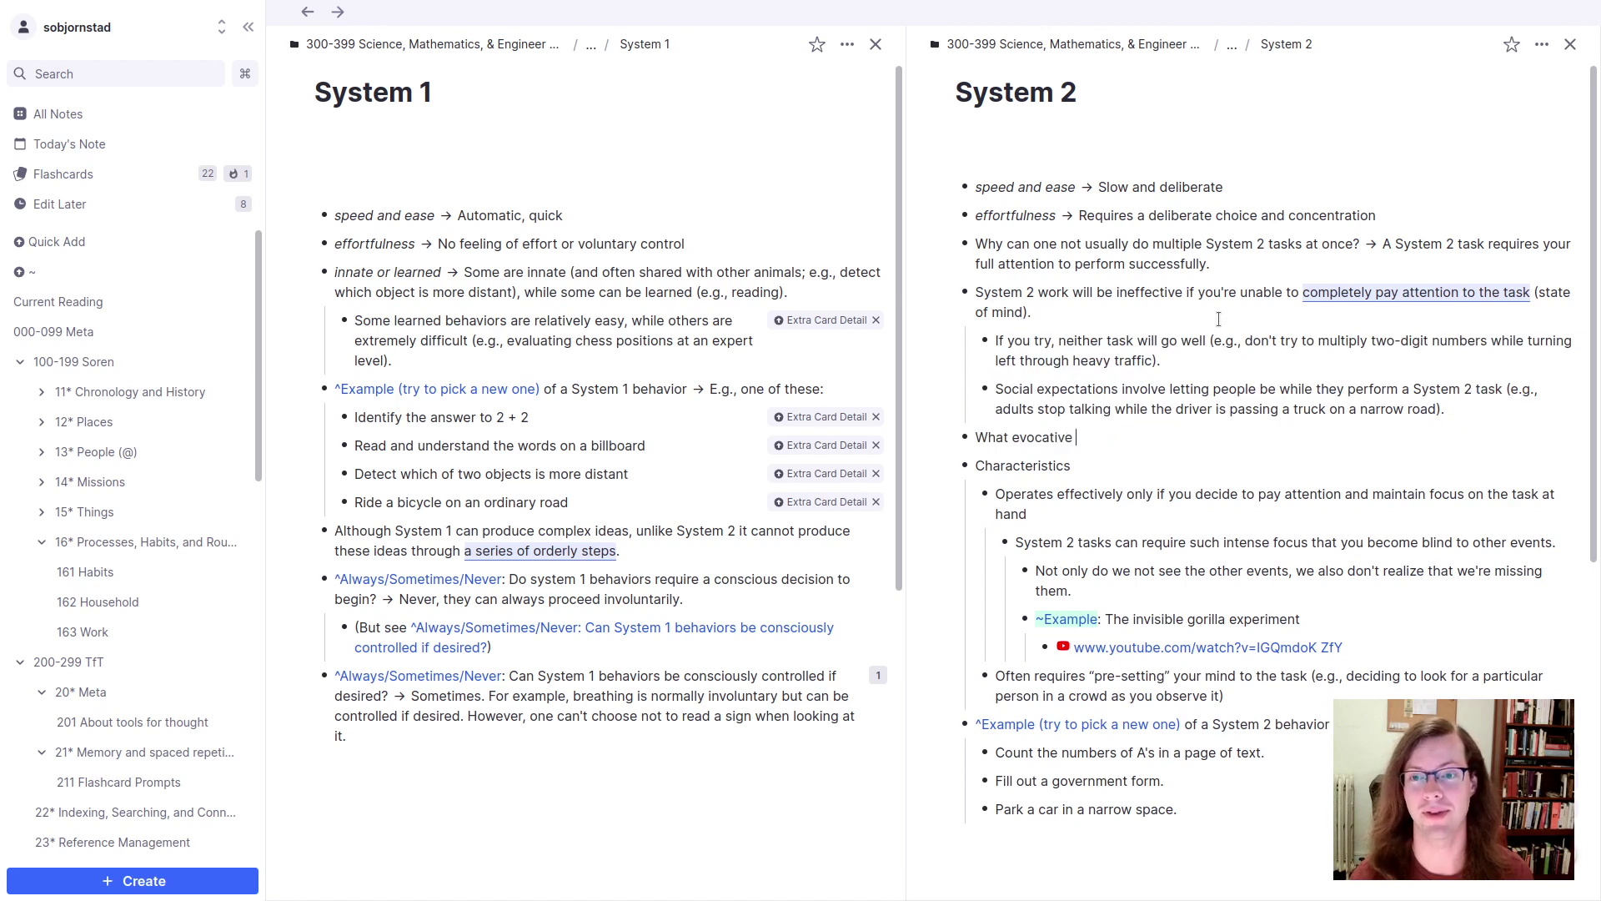
text(example )
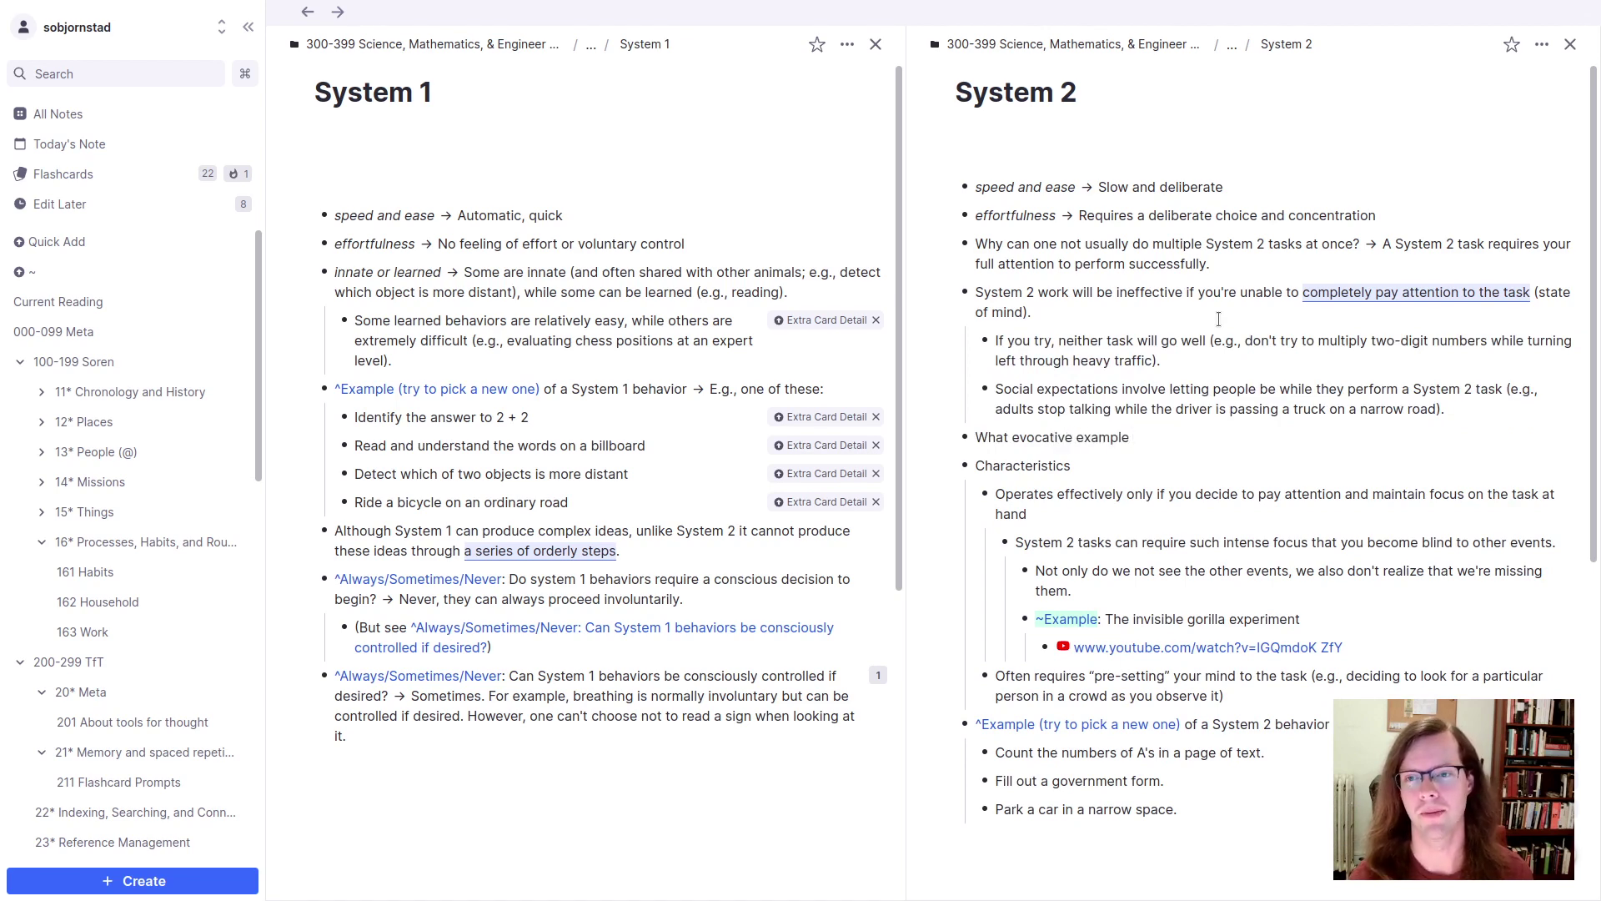
text(does @)
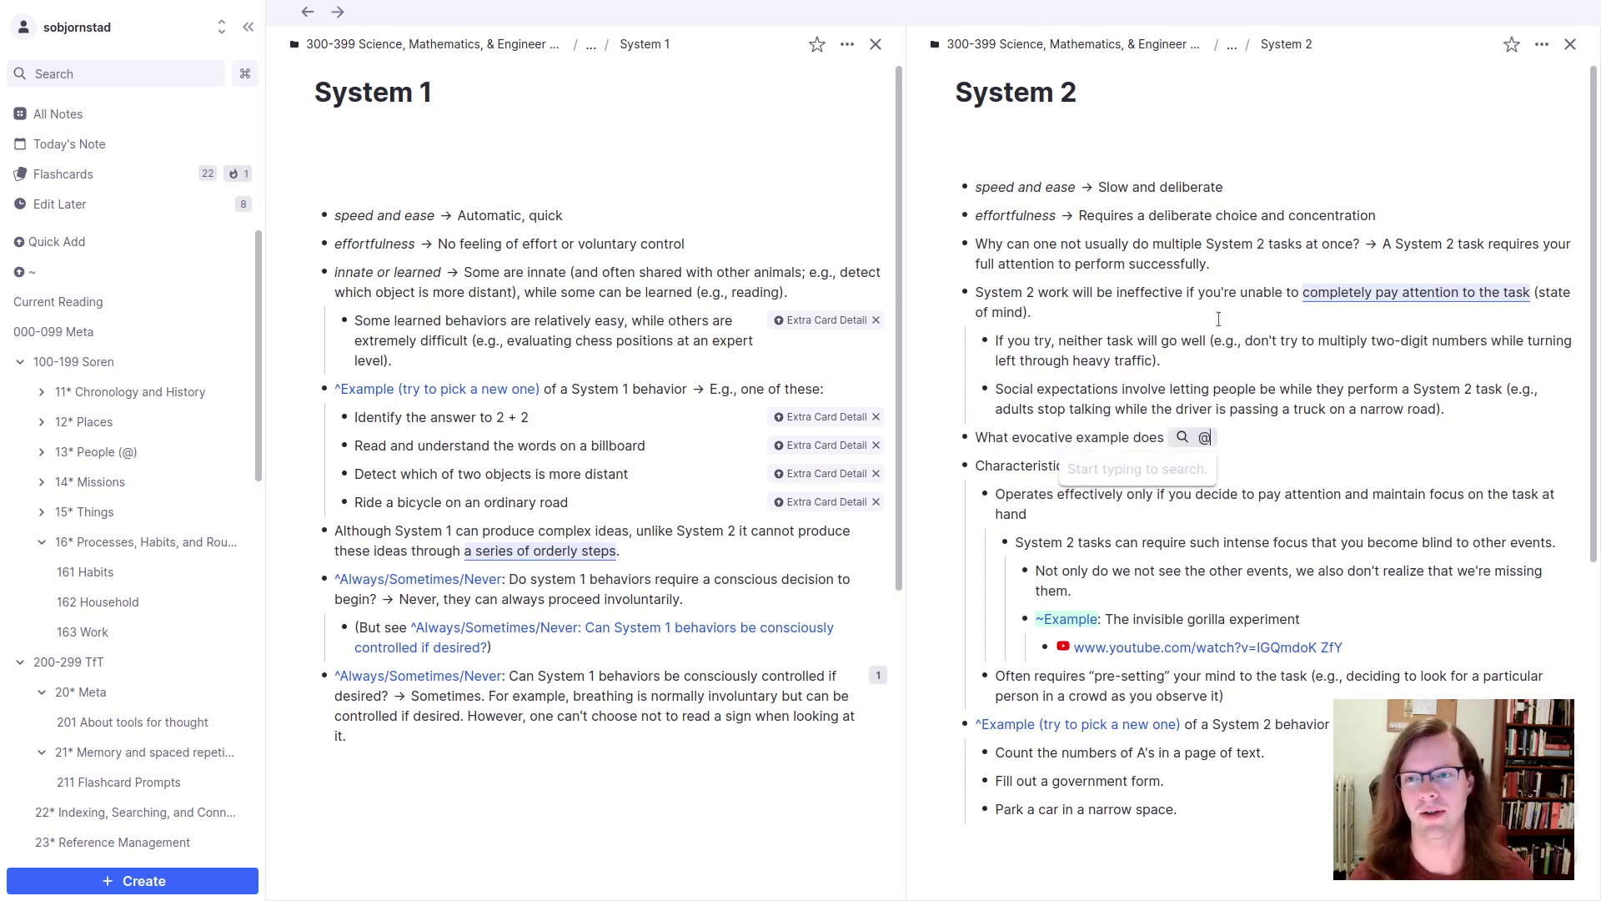
text(Kahn)
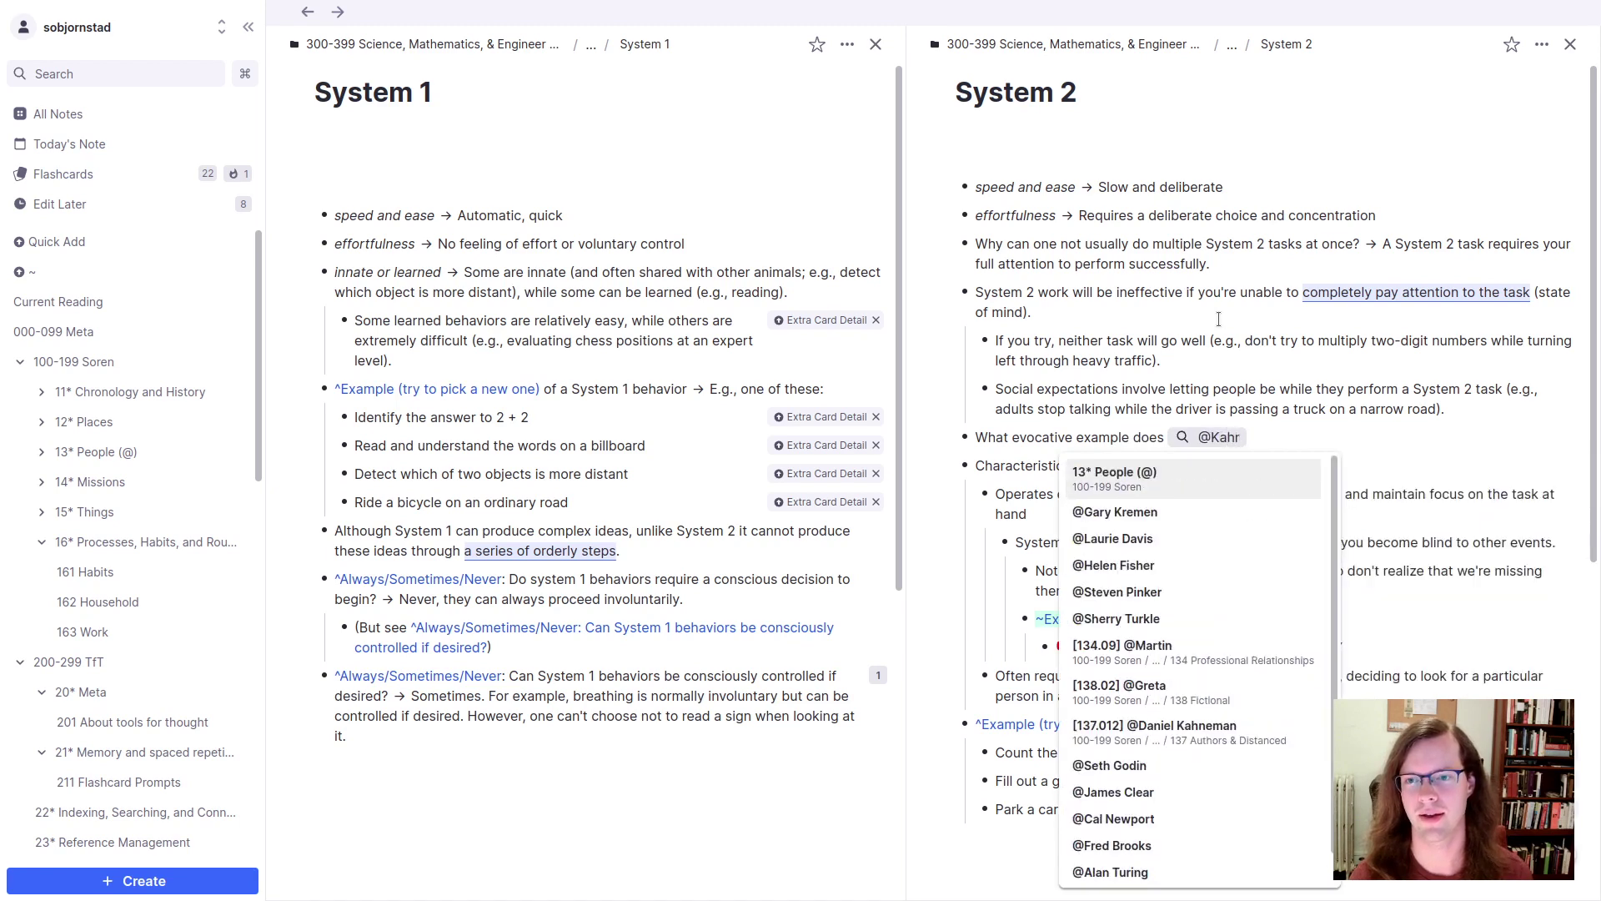
key(Down)
key(Down)
key(Down)
key(Down)
key(Down)
key(Down)
key(Down)
key(Down)
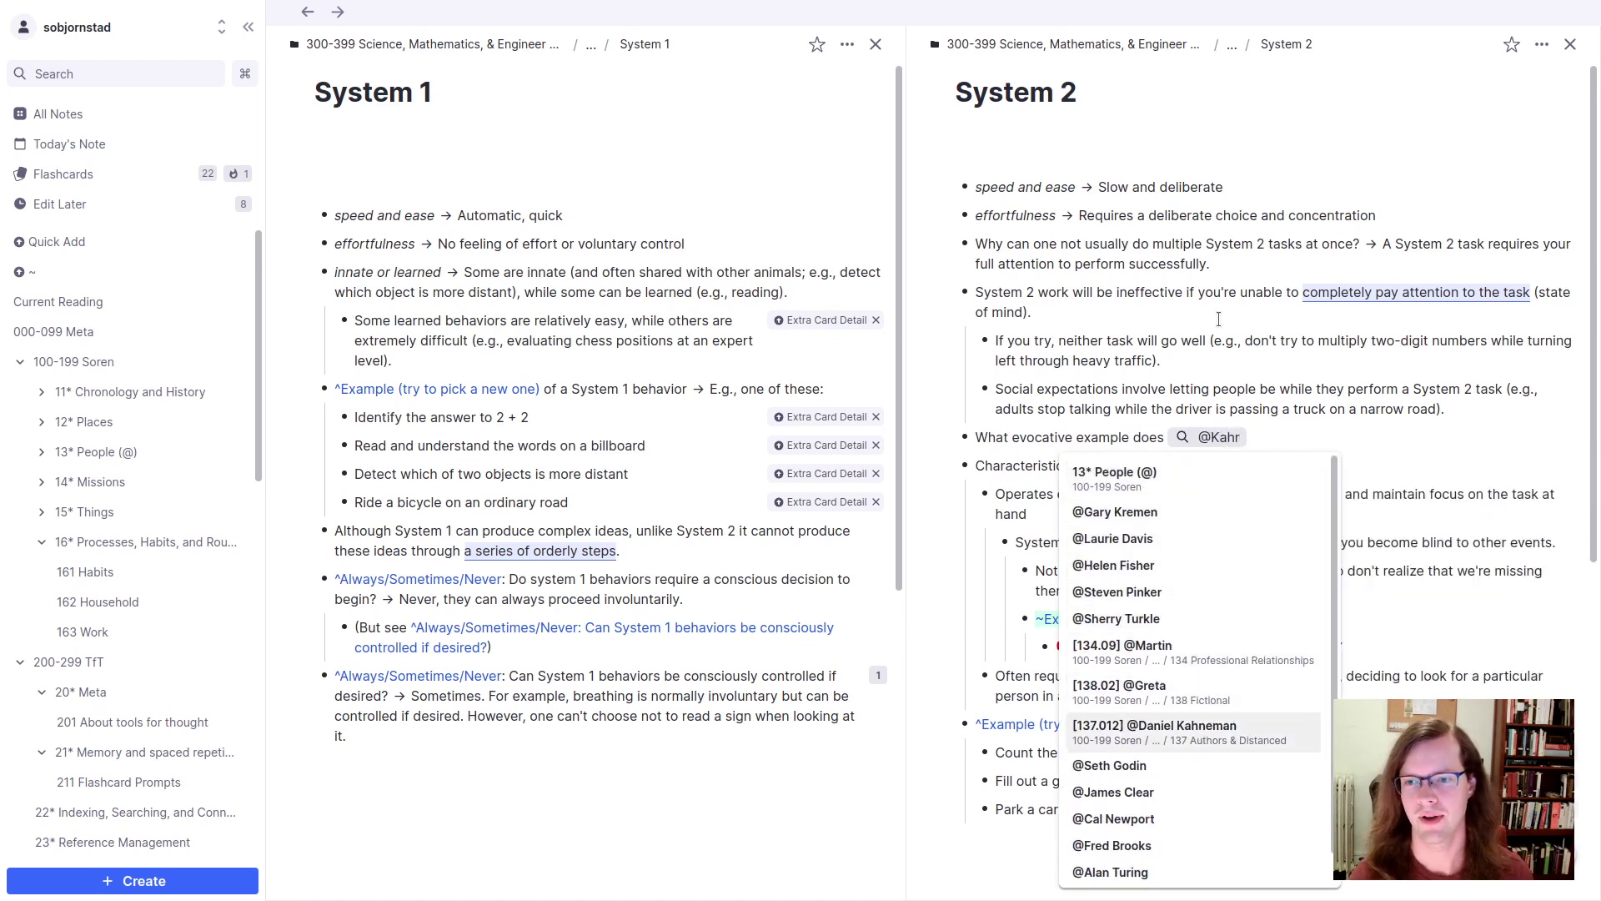
key(Return)
key(Return)
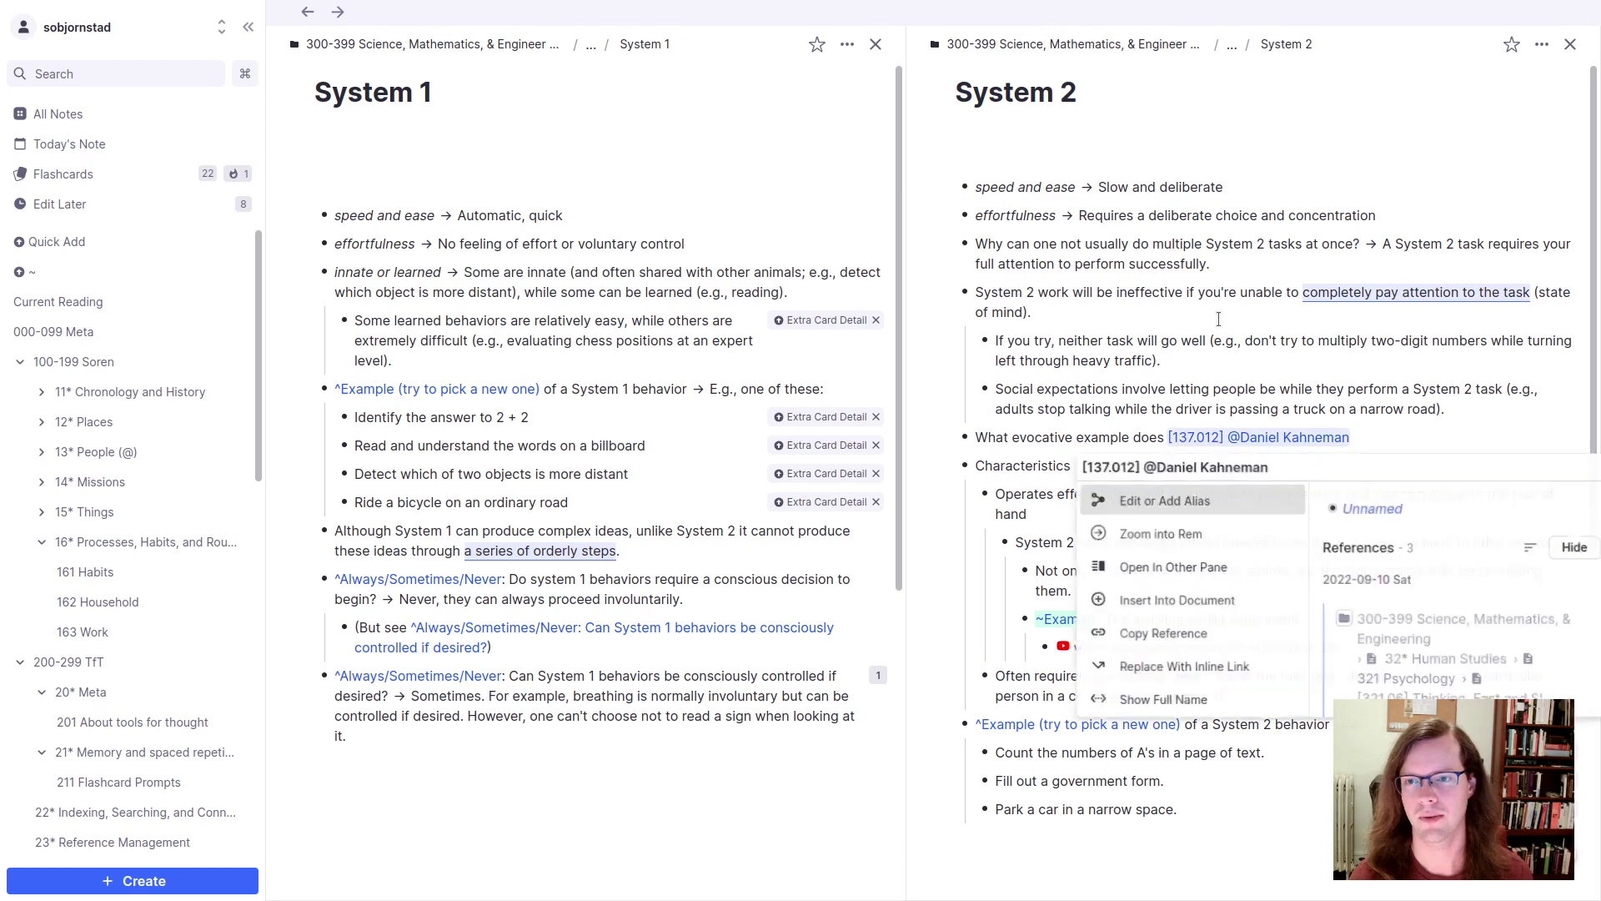
key(Return)
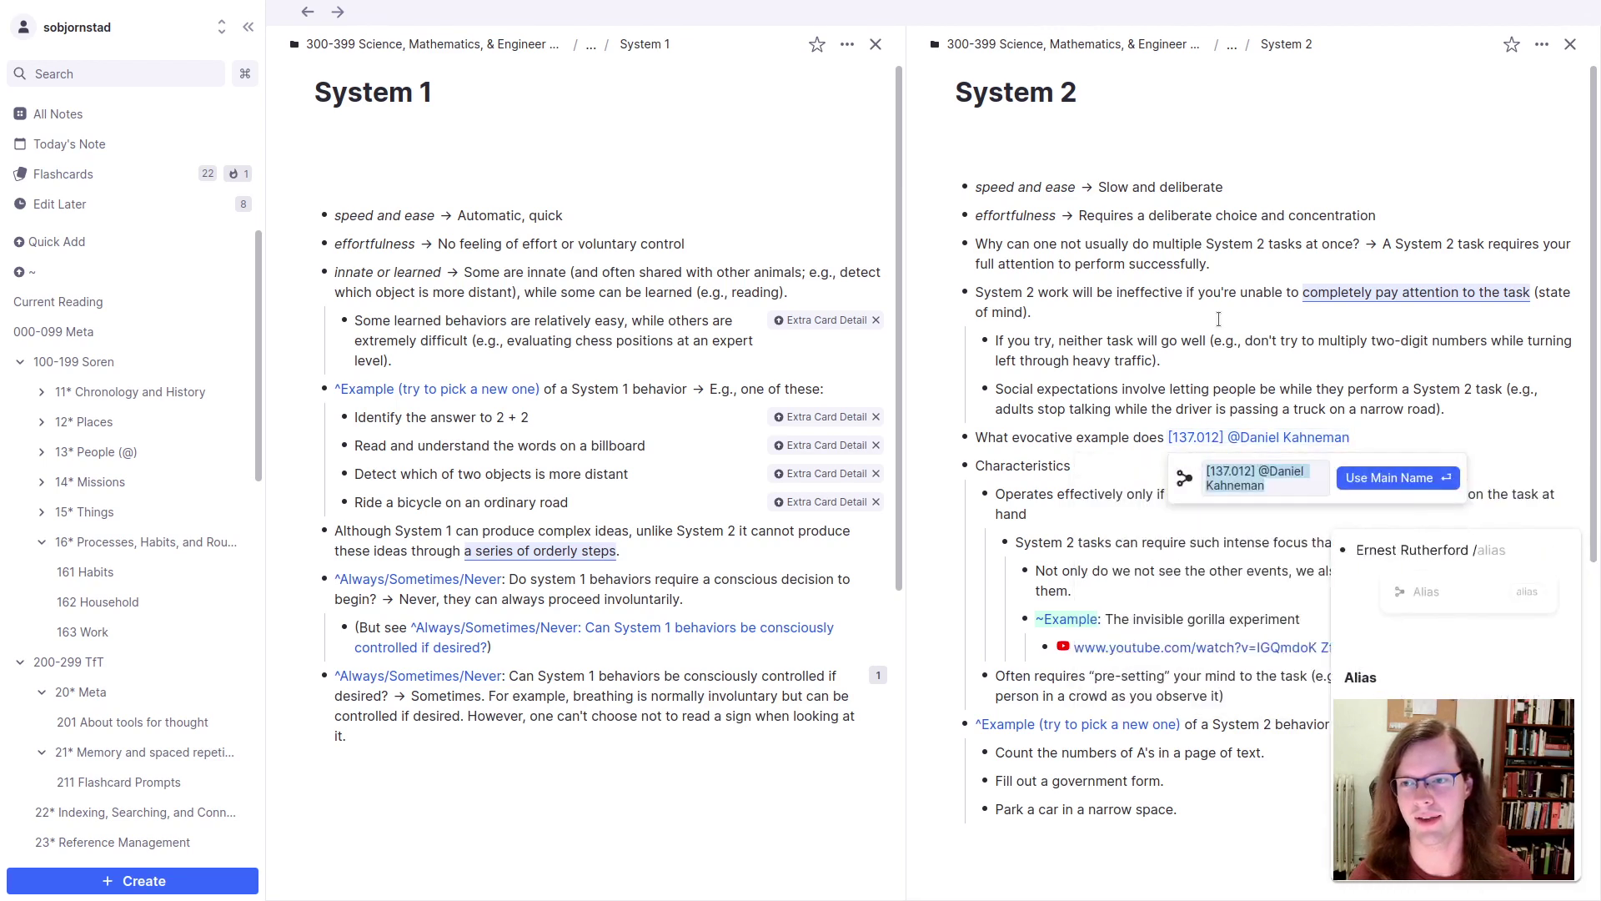
key(Home)
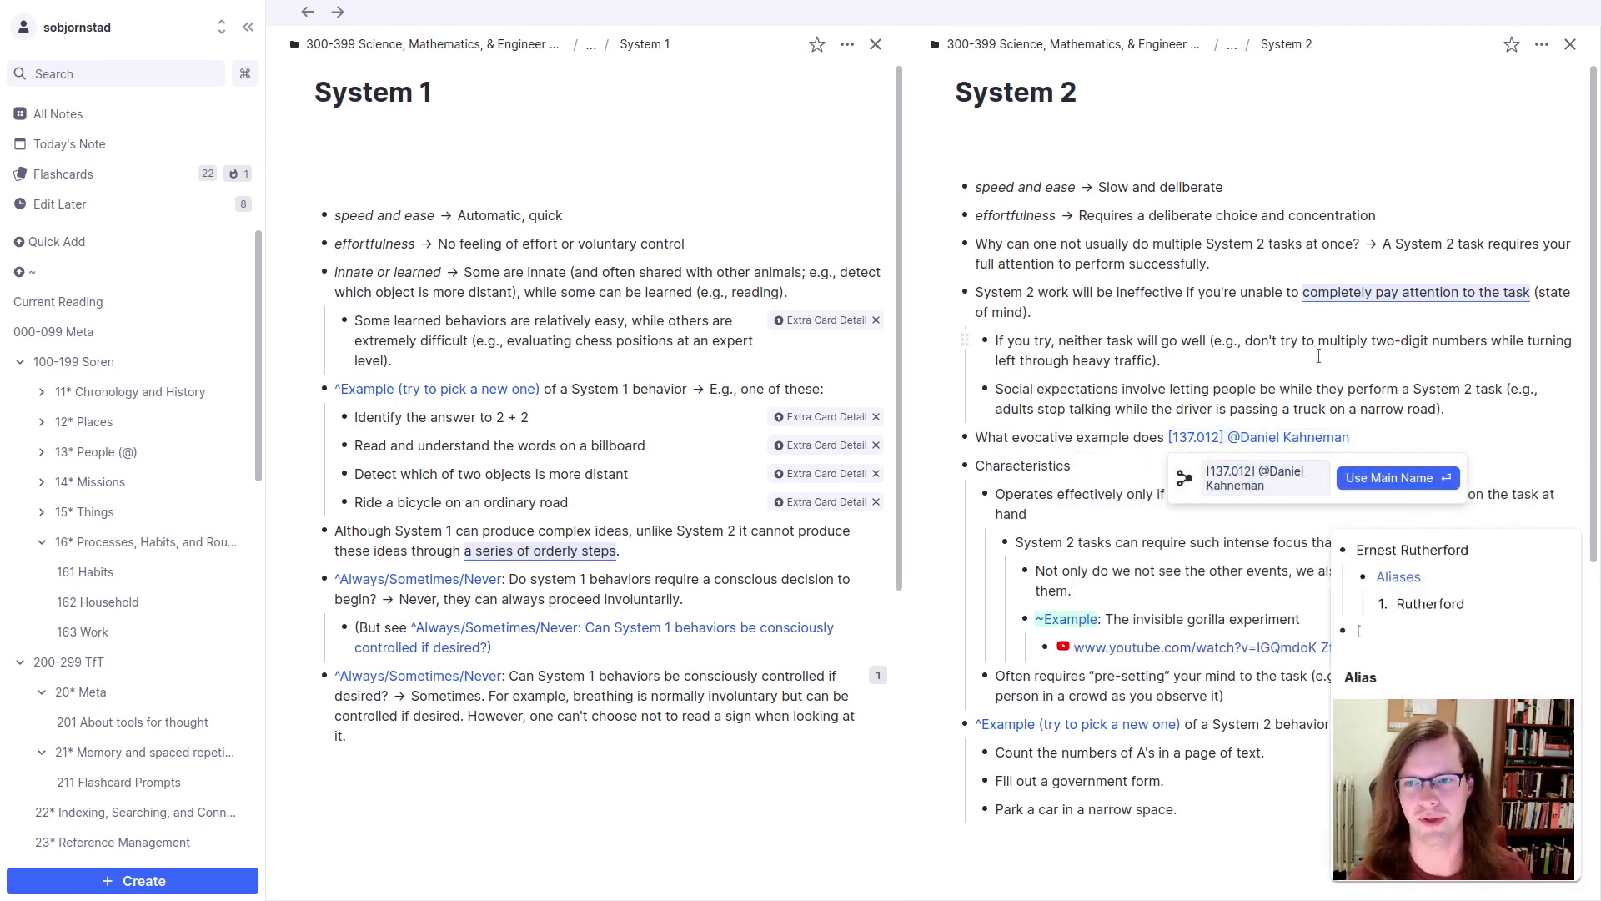
key(shift+Right)
key(shift+Right)
key(shift+Right)
key(shift+Right)
key(shift+Right)
key(shift+Right)
key(shift+Right)
key(shift+Right)
key(shift+Right)
key(shift+Right)
key(shift+Right)
key(shift+Right)
key(shift+Right)
key(shift+Right)
key(shift+Right)
key(shift+Right)
key(shift+Right)
key(shift+Right)
key(BackSpace)
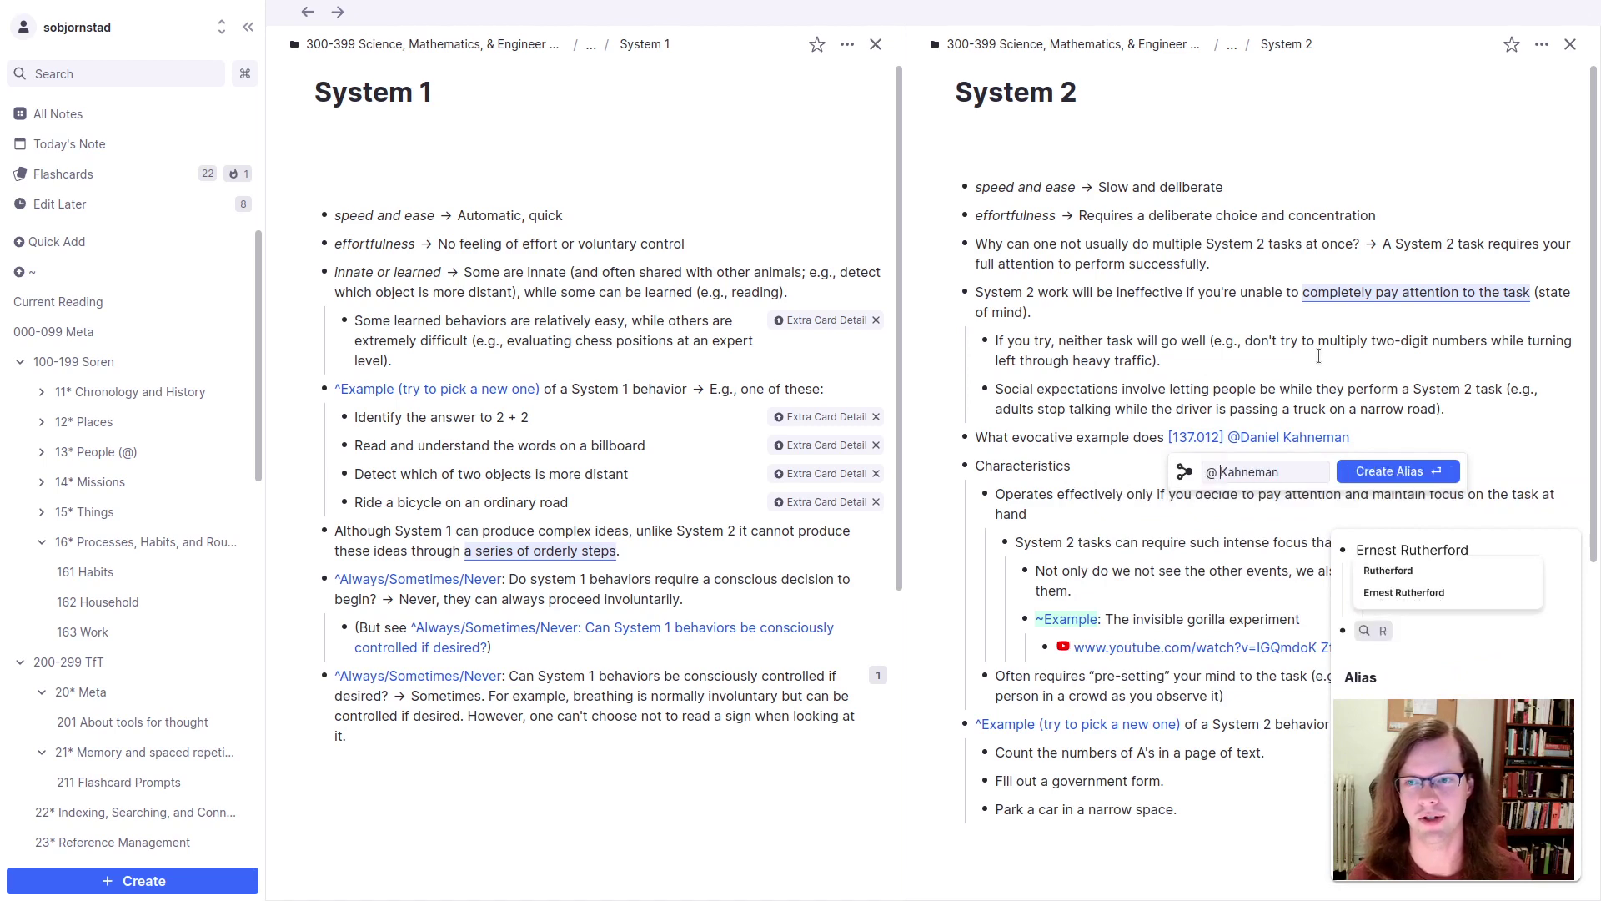
text(@)
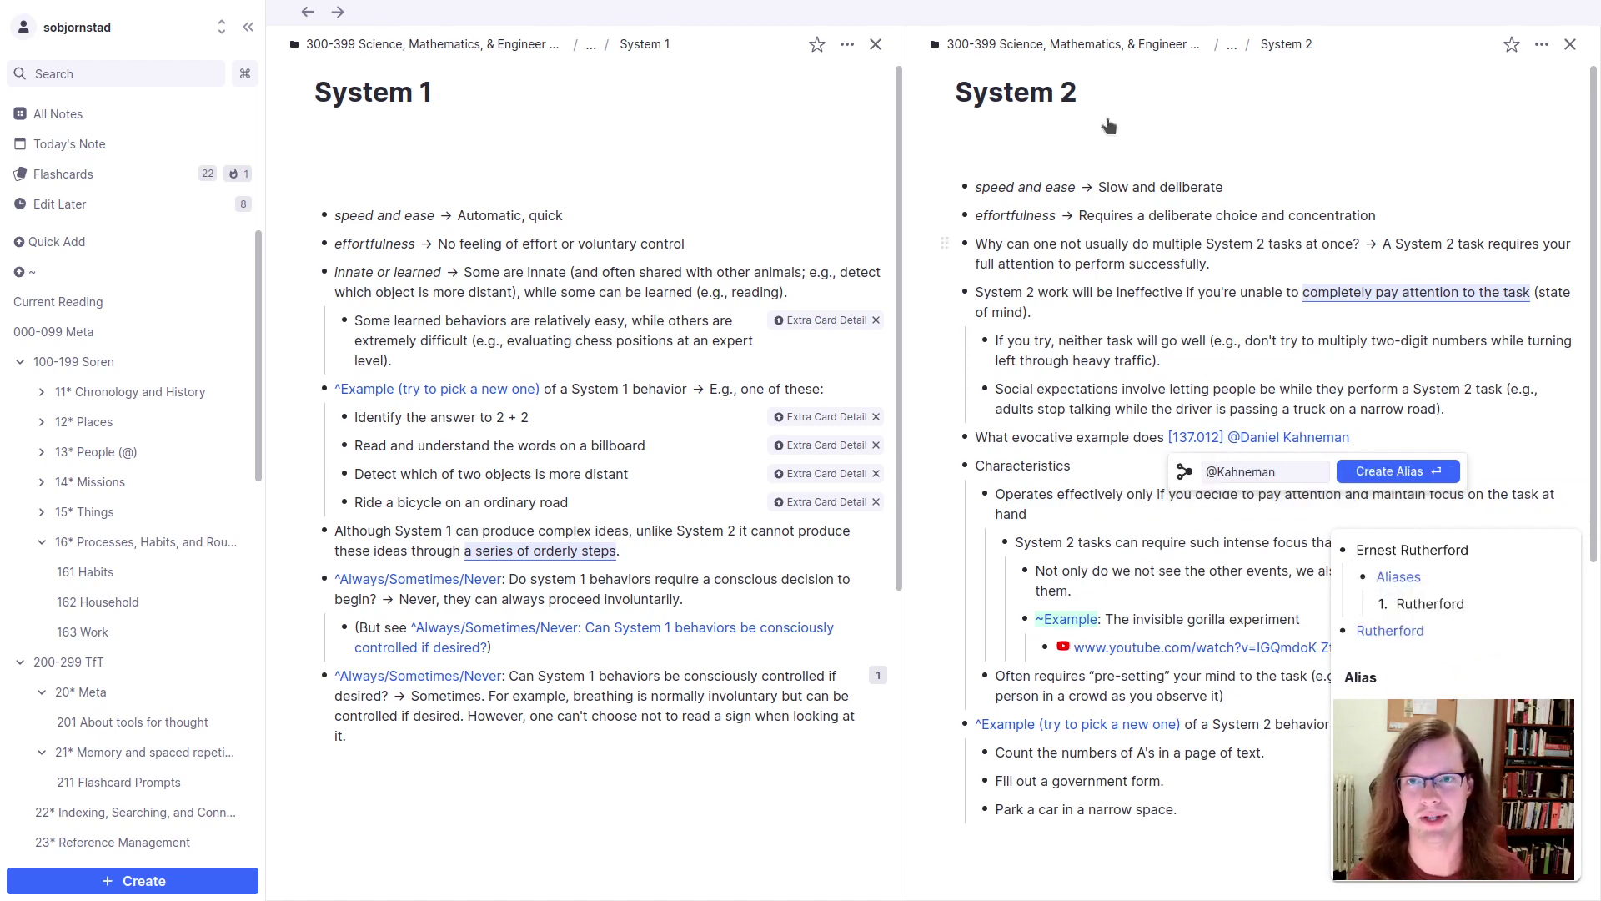
key(Return)
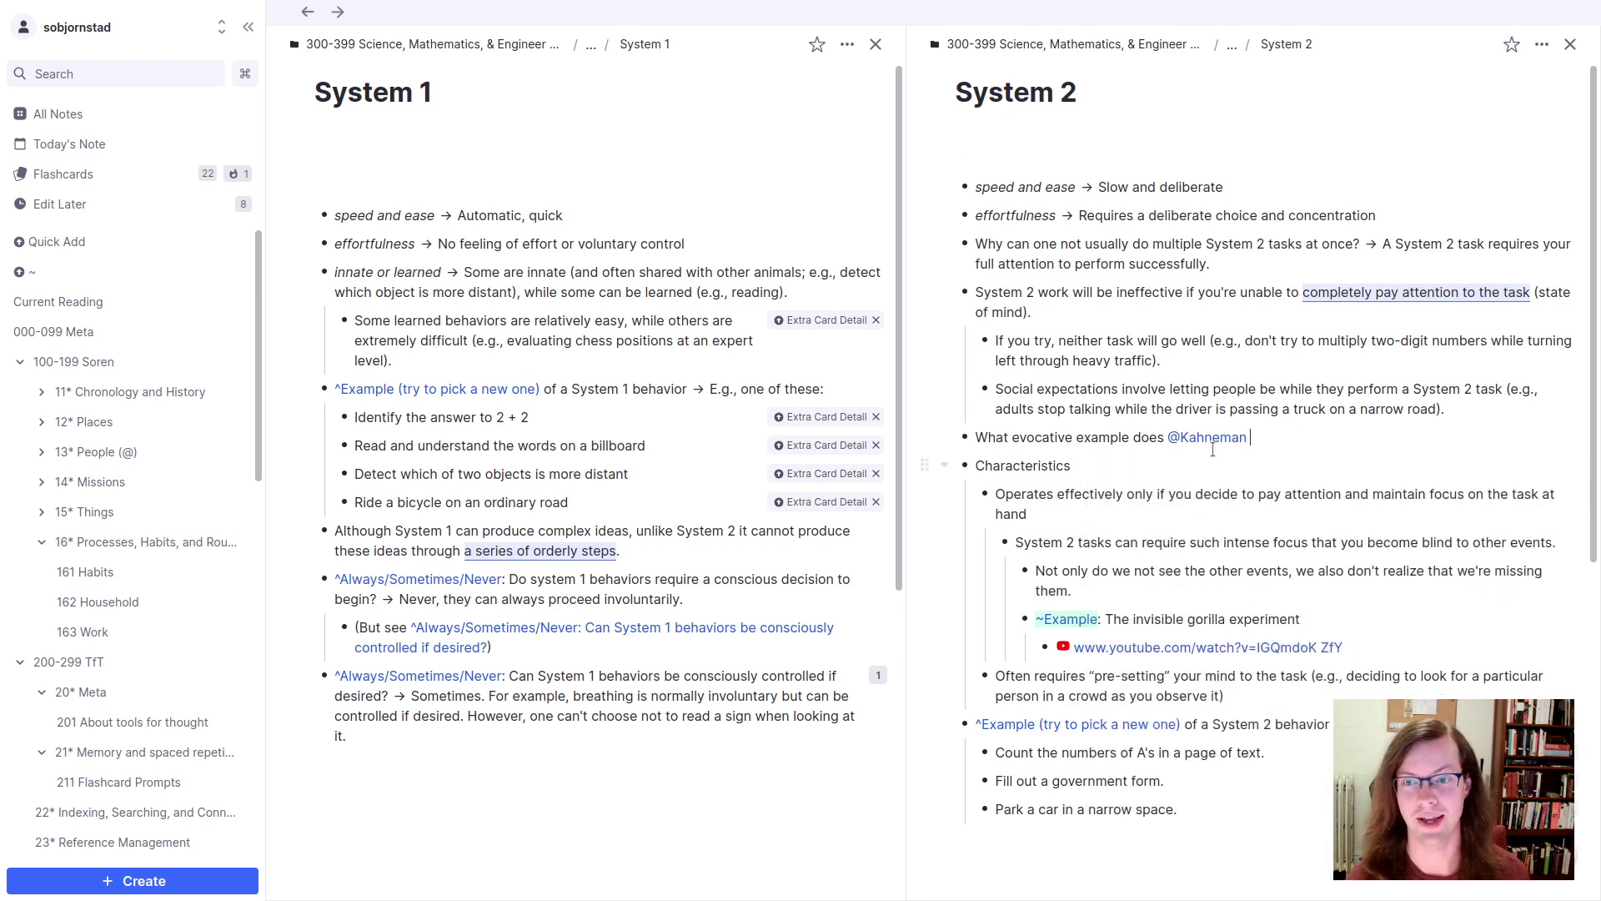
Step: Complete the card's front with "use to explain the impossibility of performing two System 2 tasks at once?"
mouse_move(1218, 439)
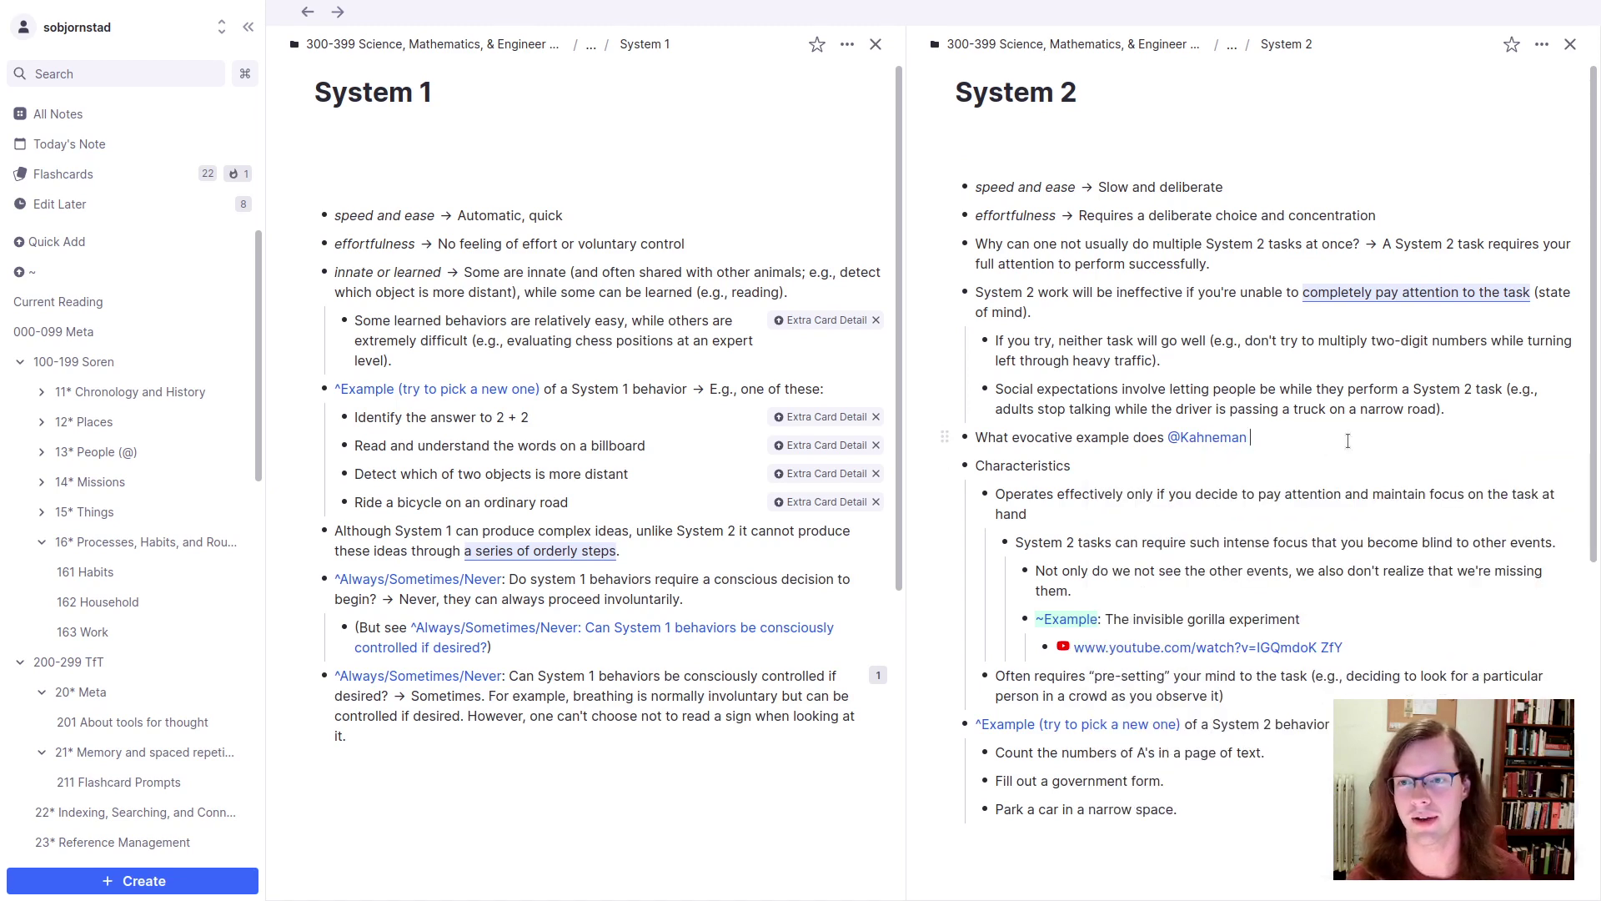
text(use t)
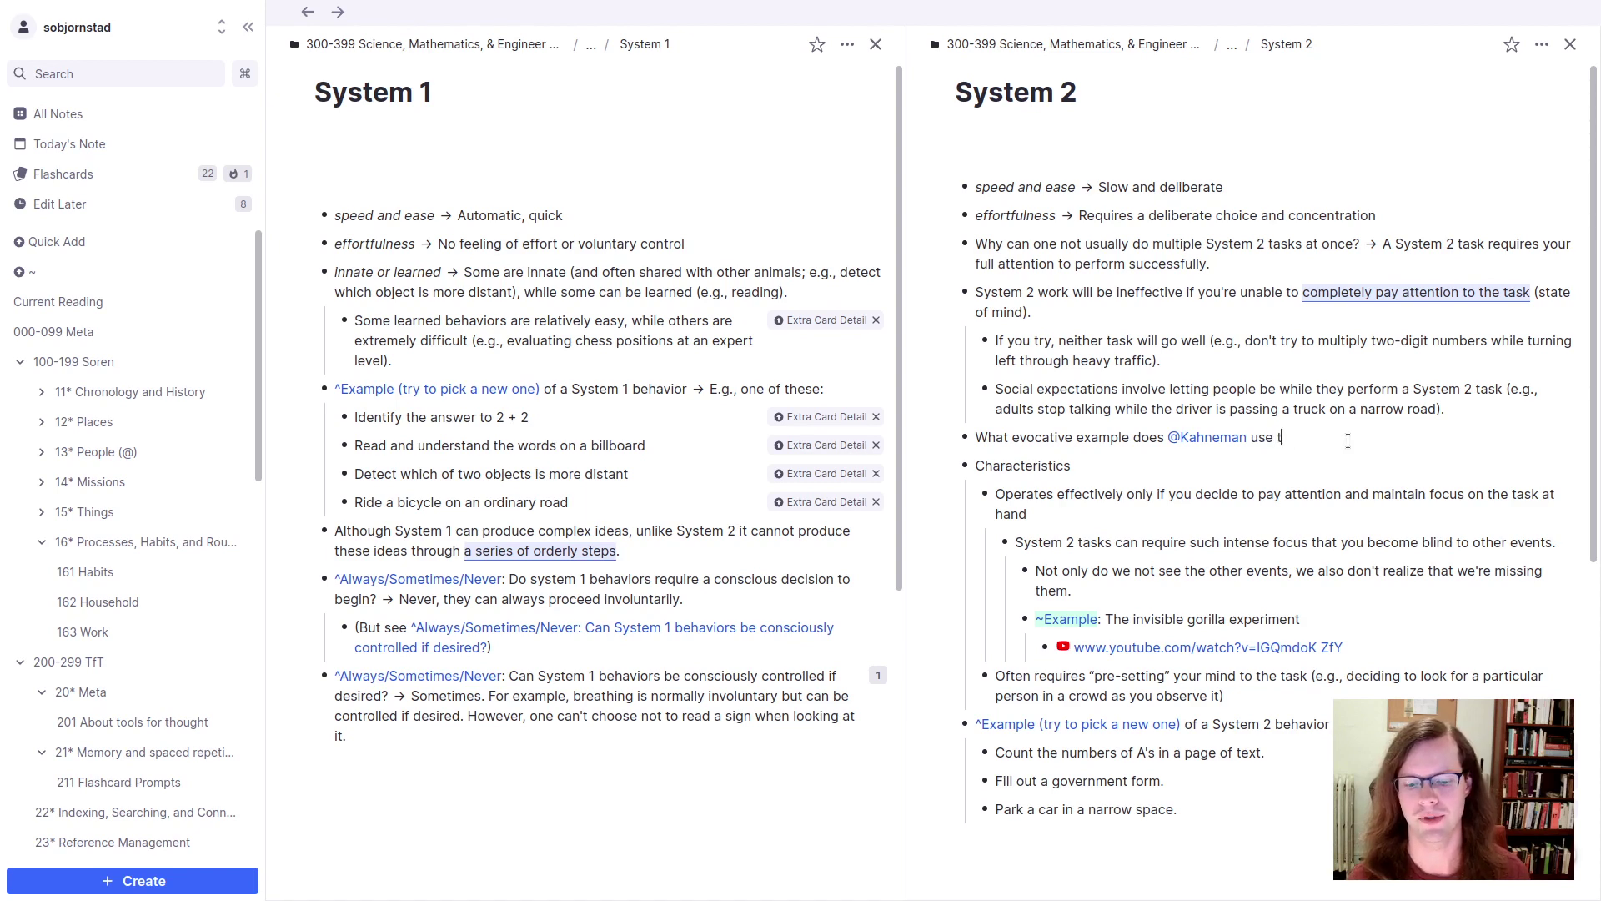
text(o explain the)
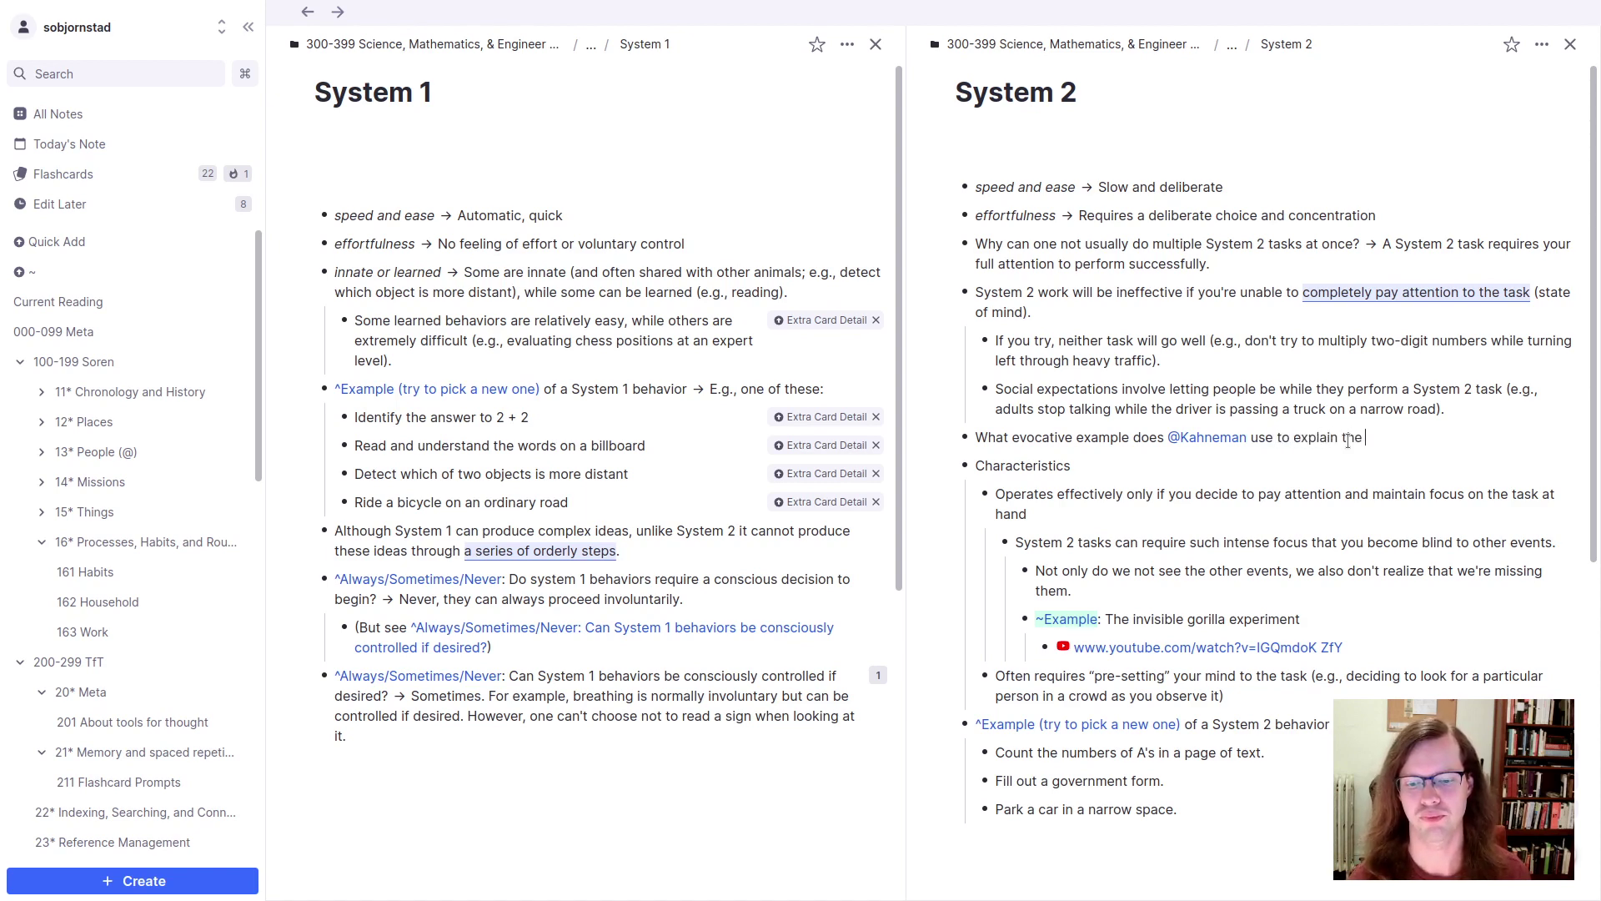
text( impossibility of)
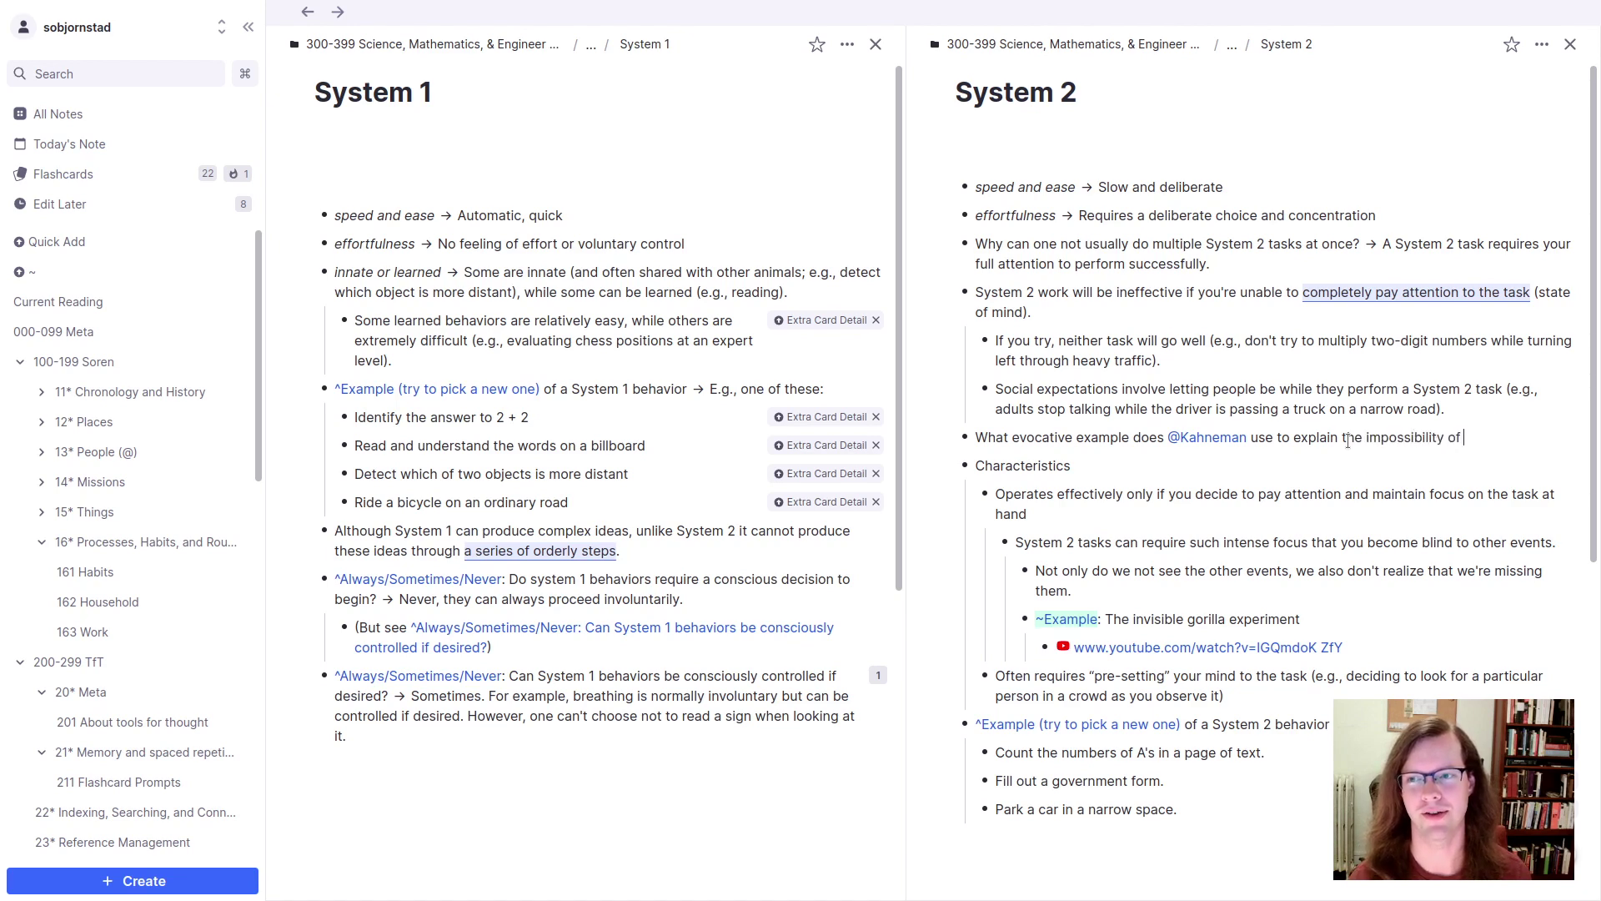
key(BackSpace)
key(BackSpace)
key(BackSpace)
text(of )
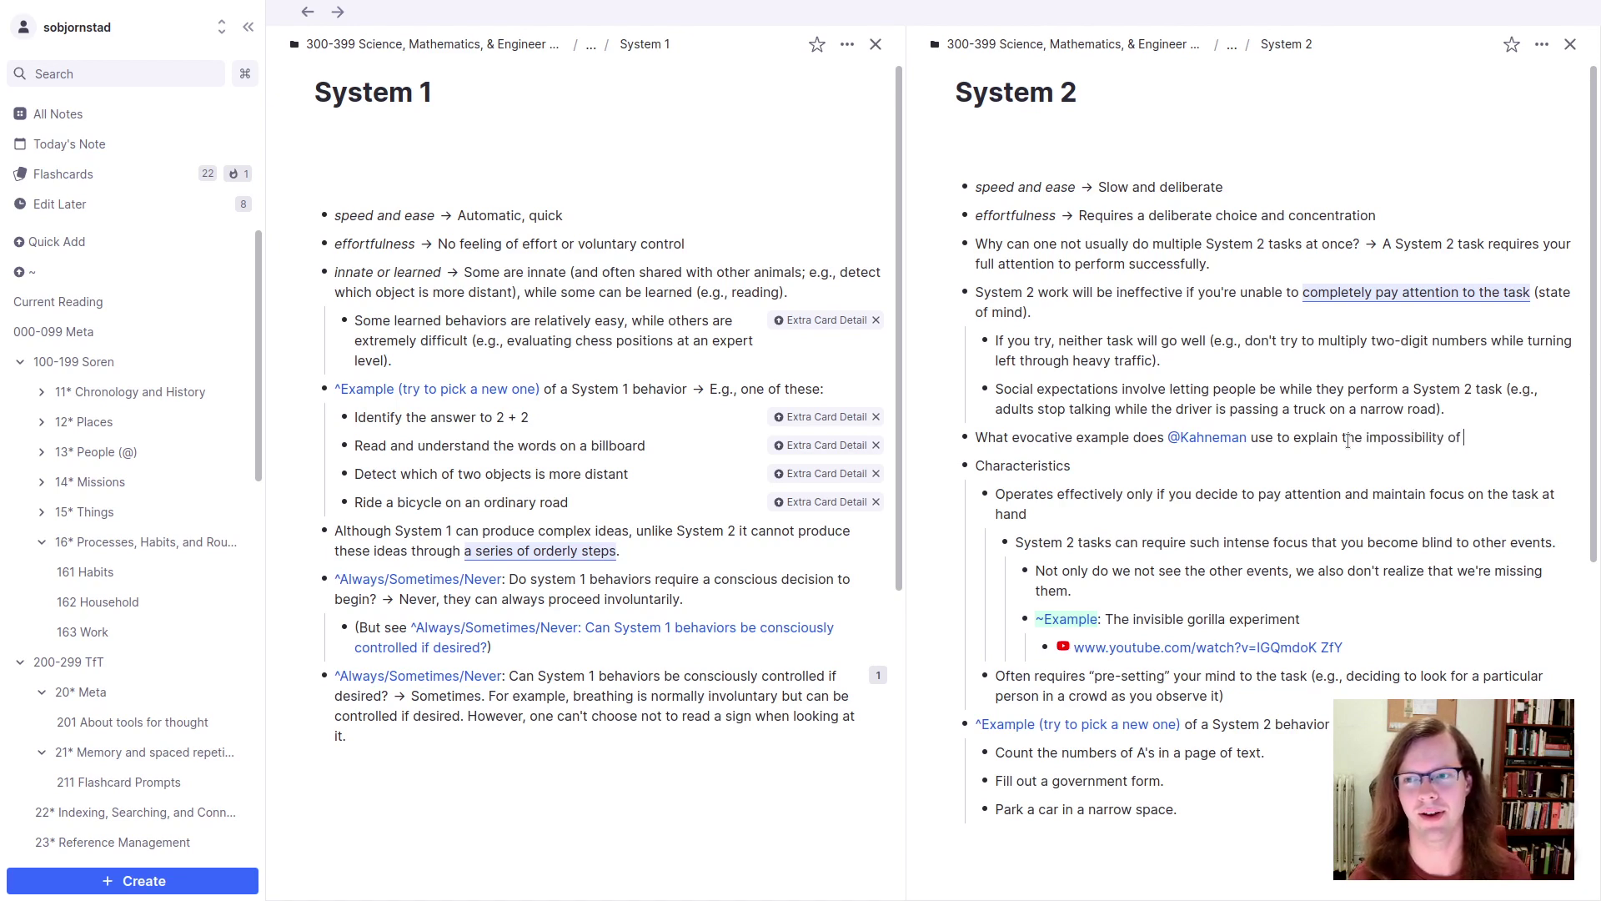
text(performing two )
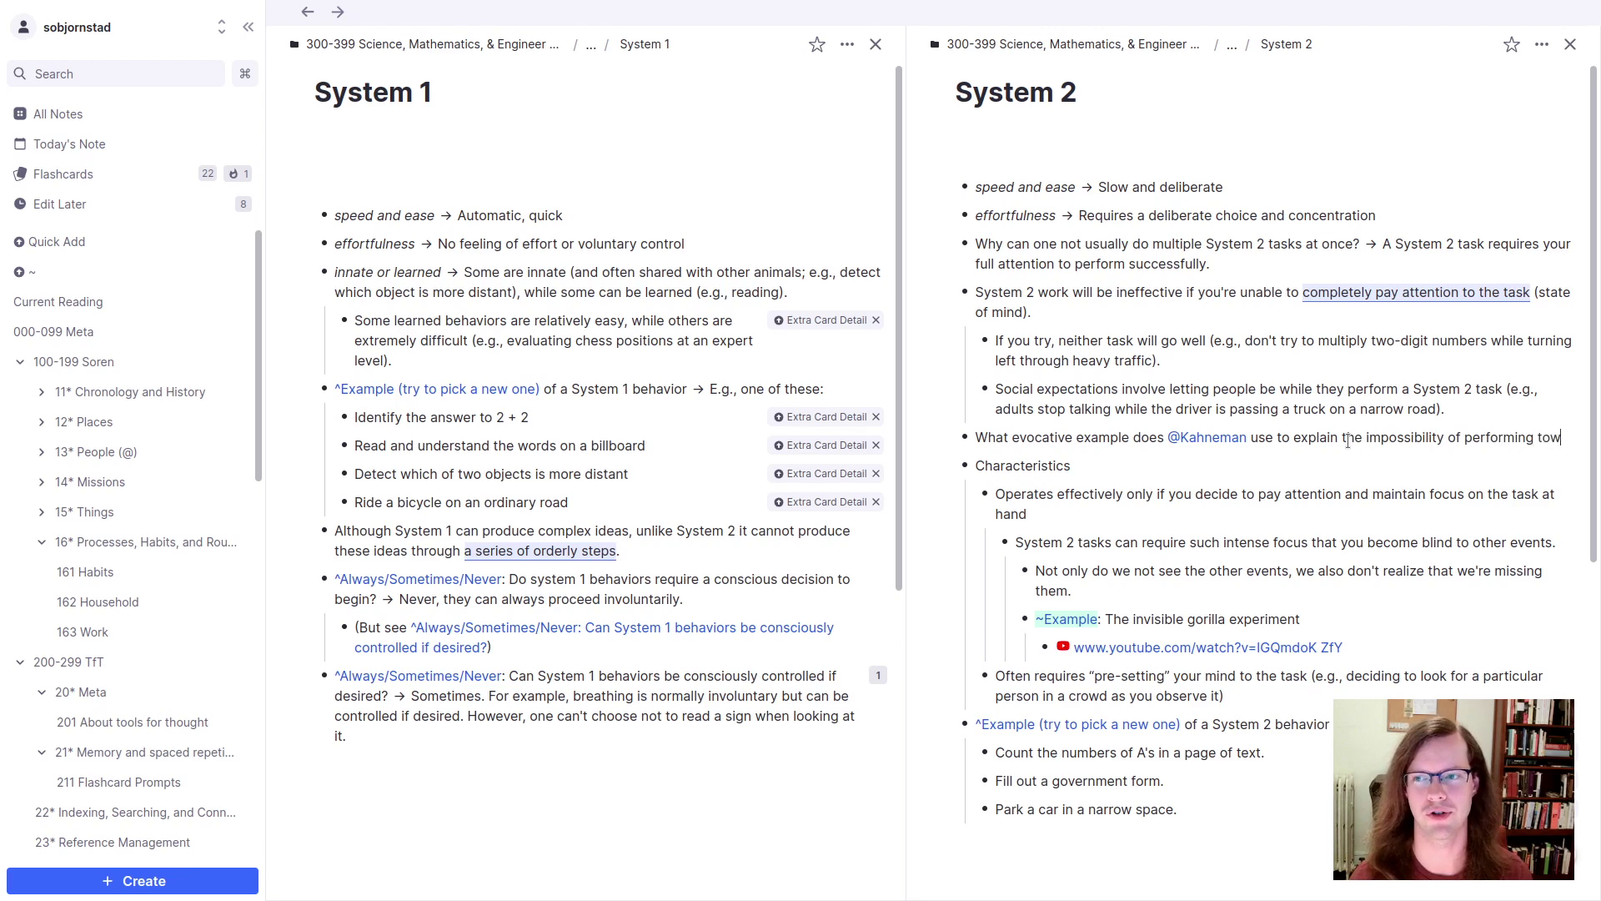
text(System 2 task)
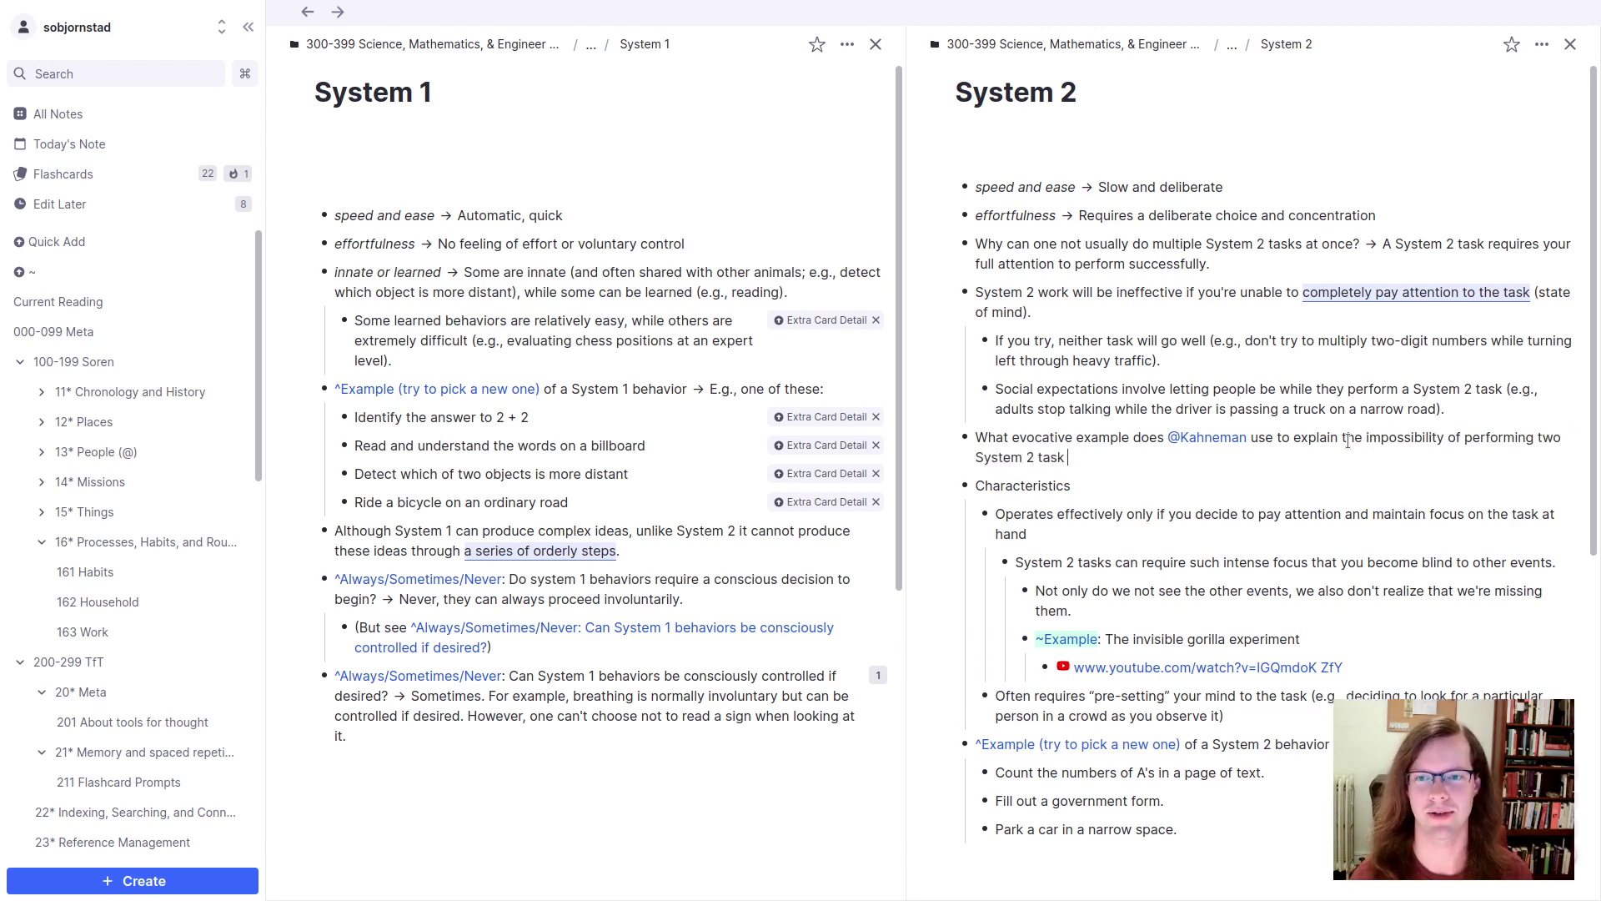
text(s at once? →)
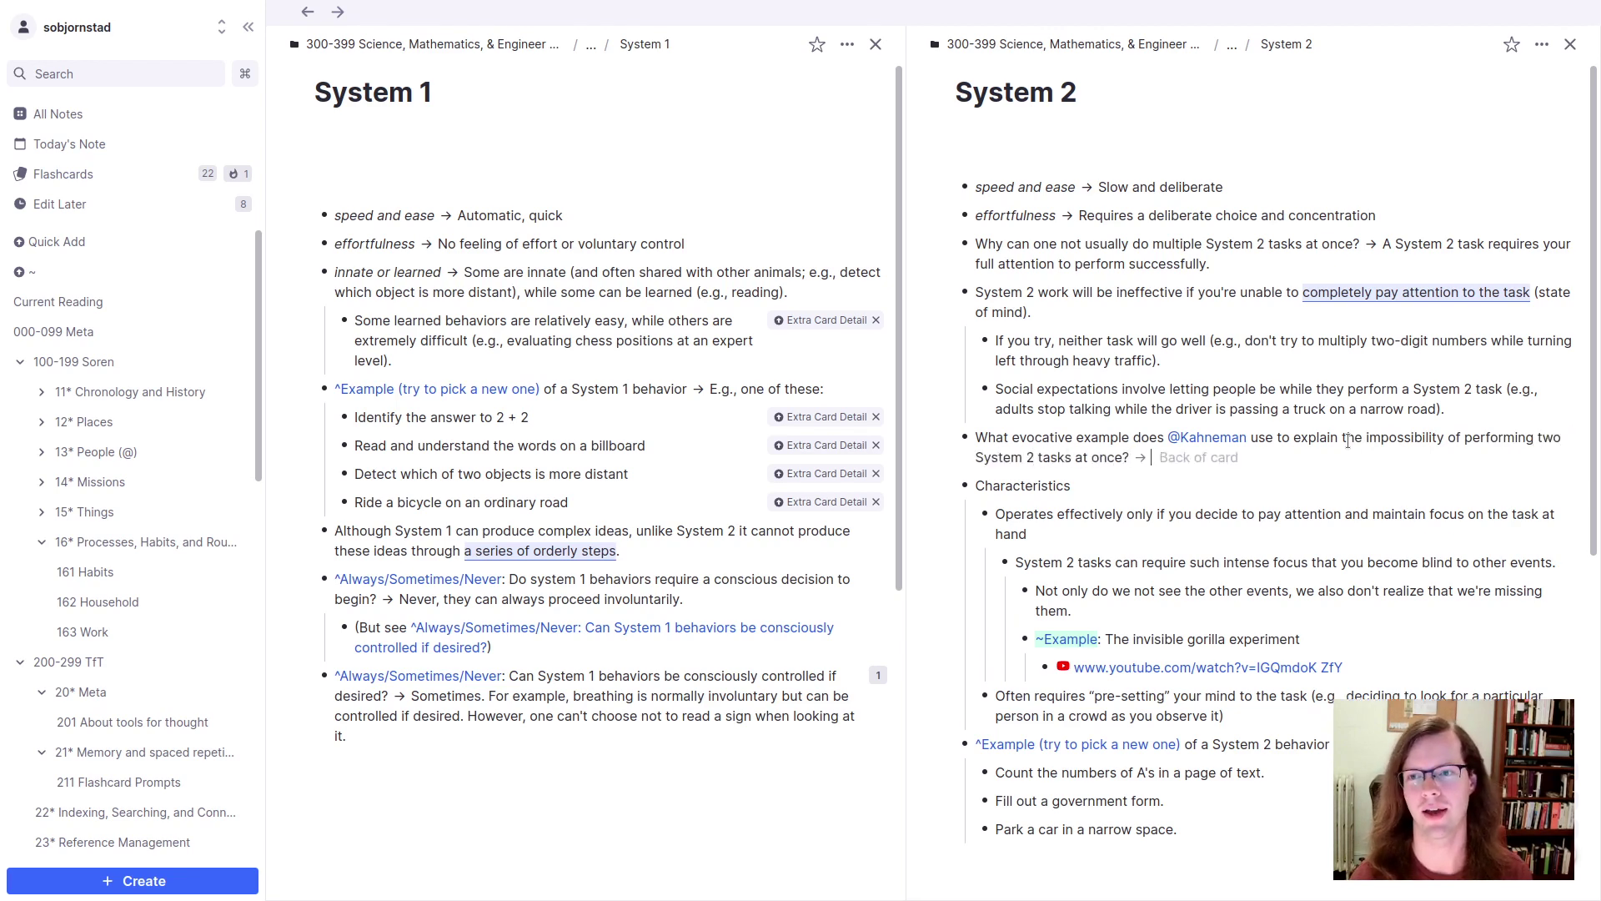
Step: Enter the card's answer "Multiplying 17 × 24 while turning left through heavy traffic."
text(Multiplying )
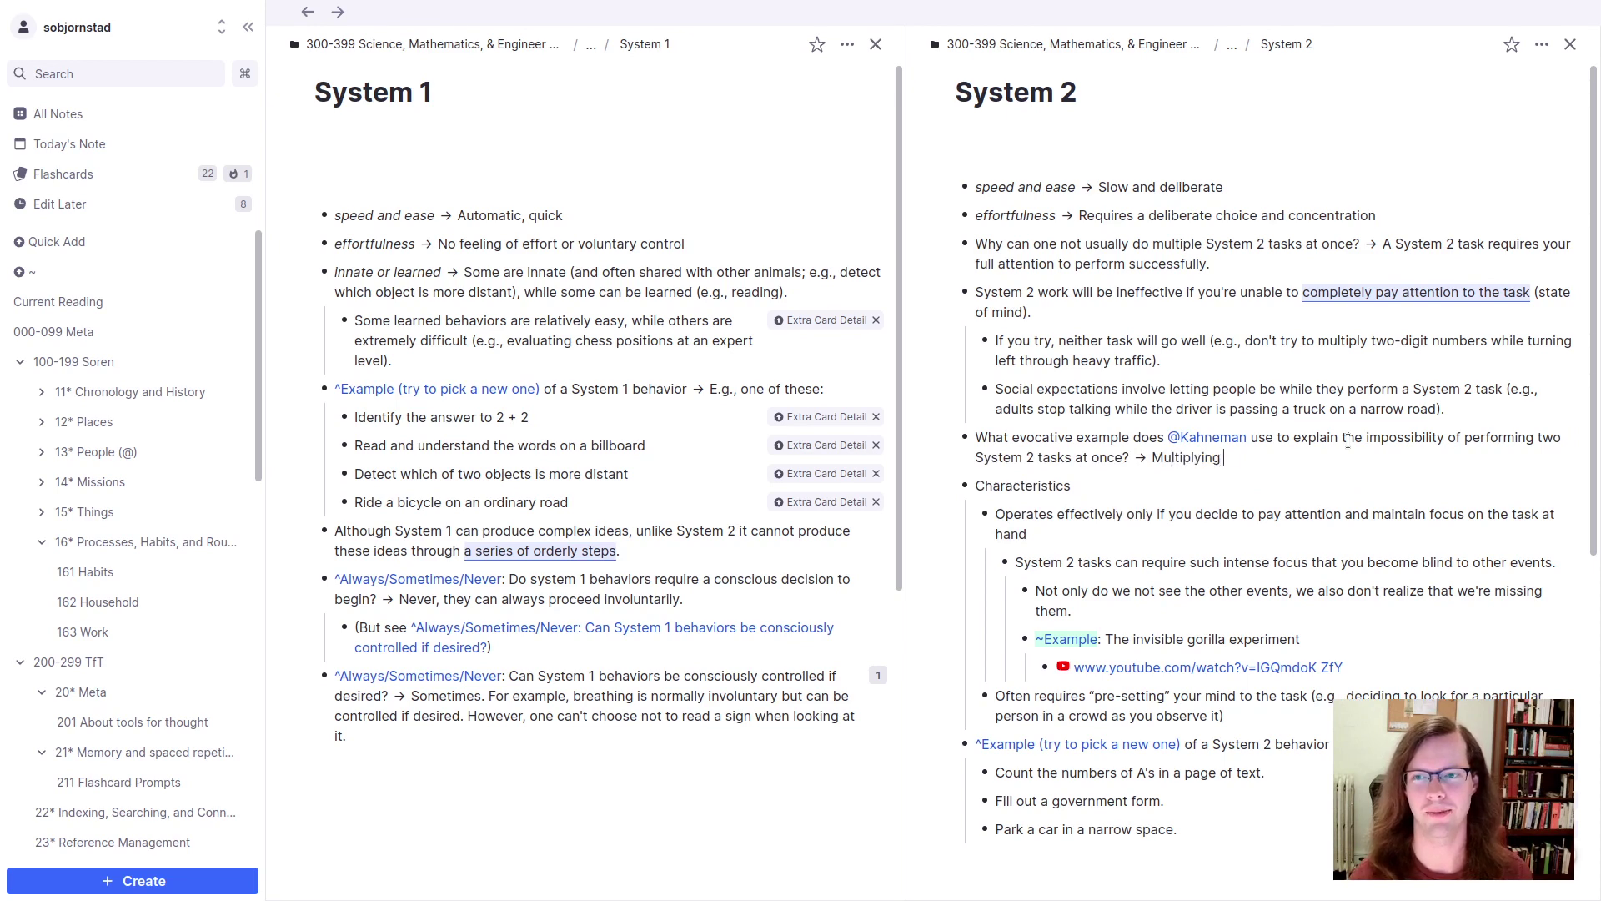
text(17 )
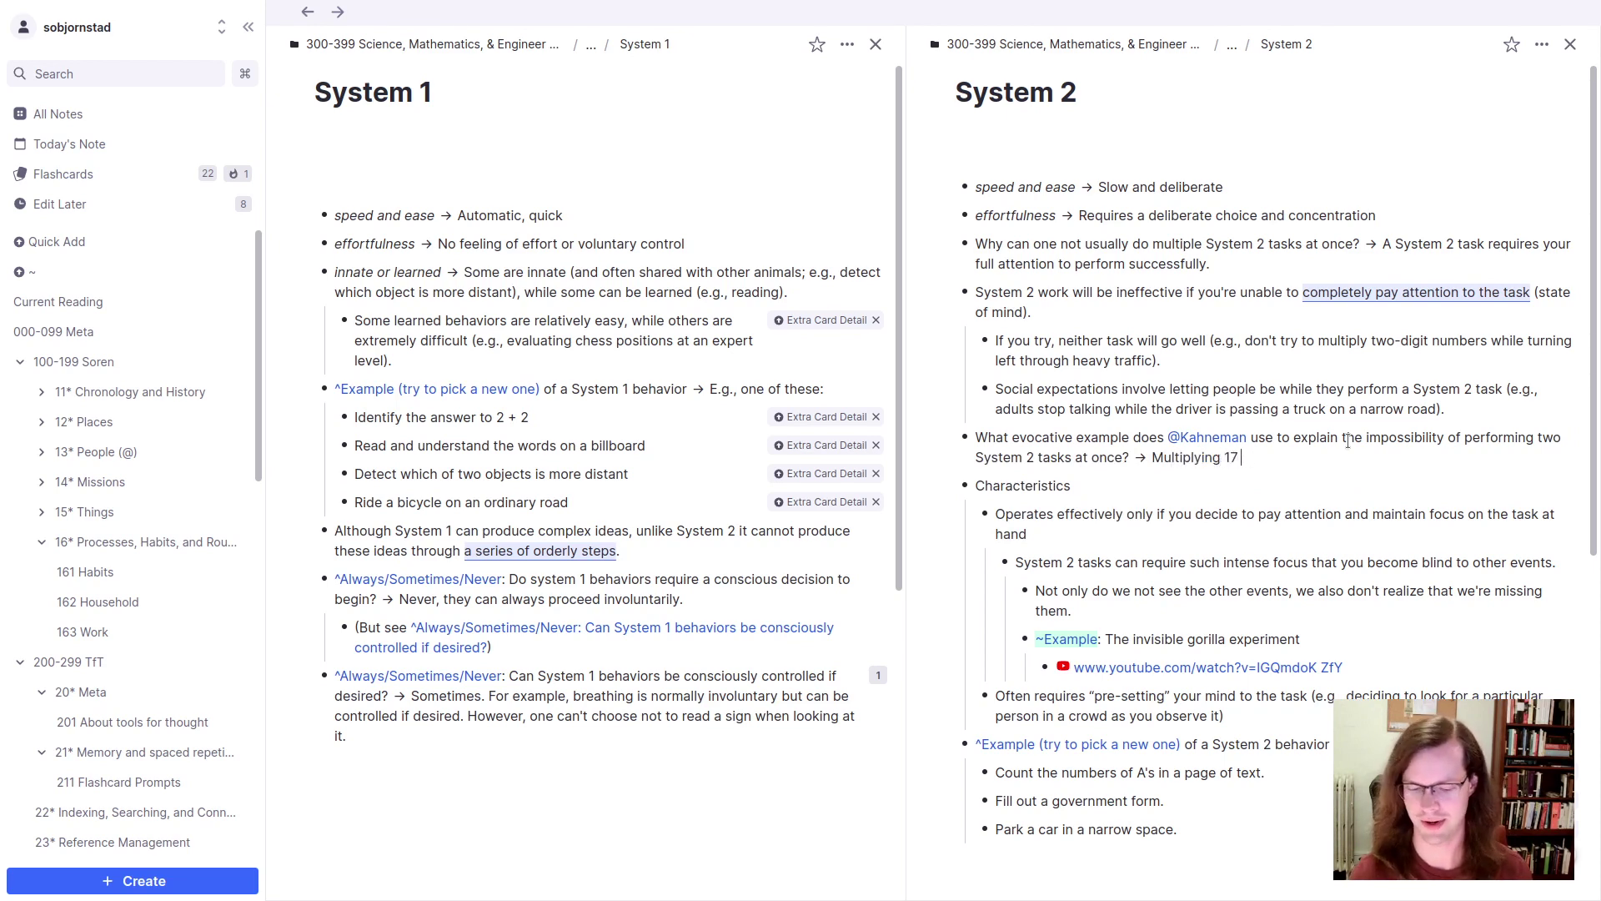
text(x × 24)
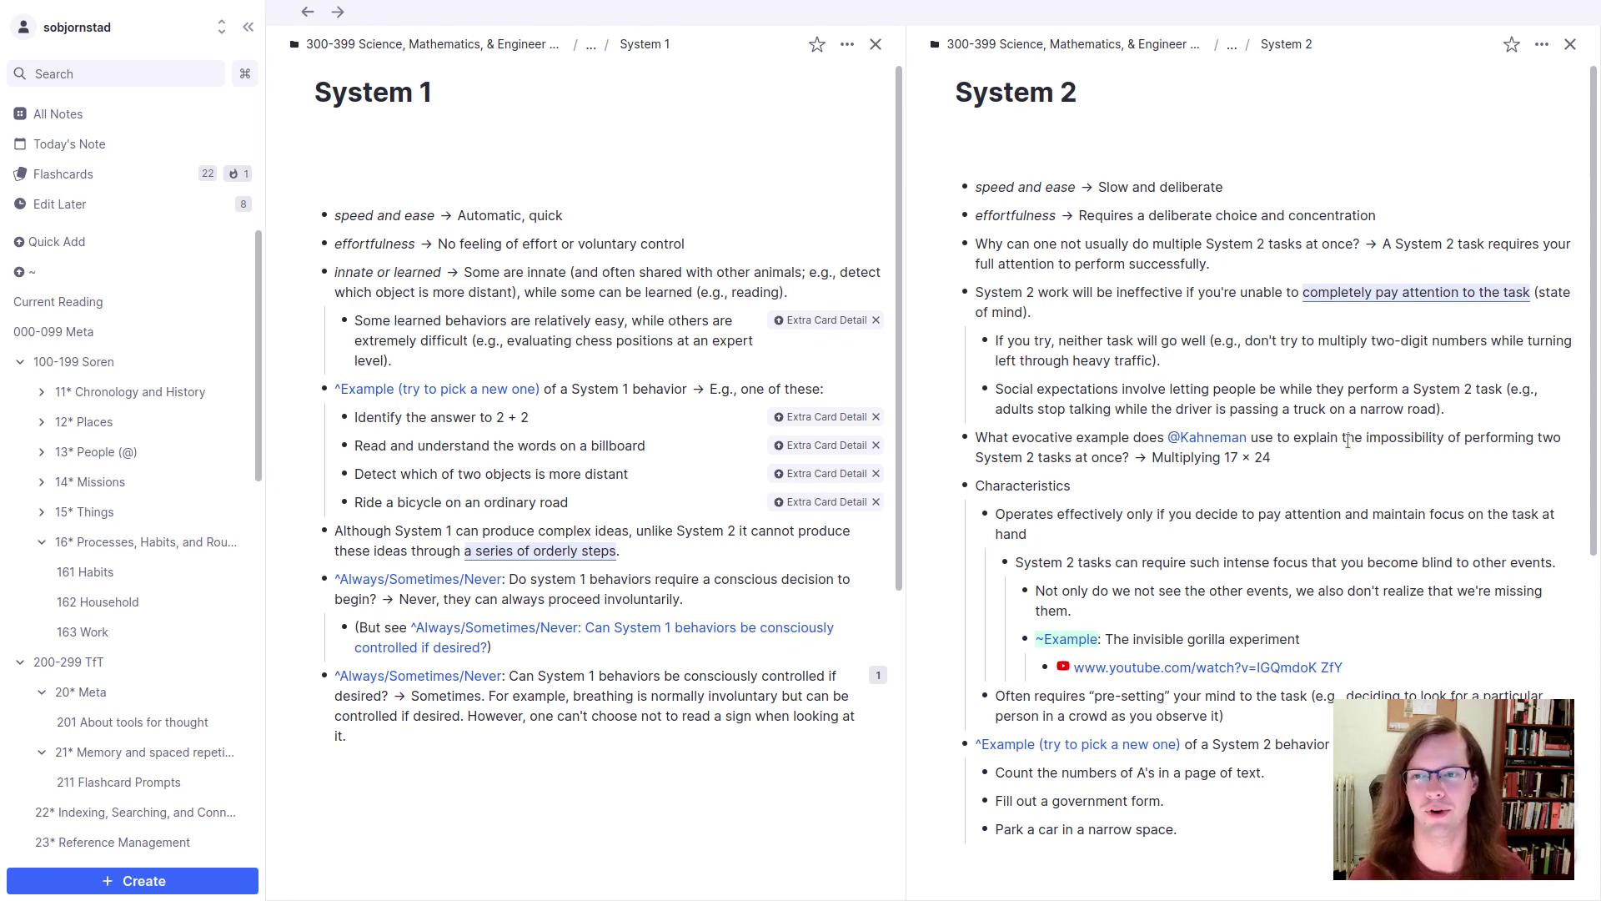
text( while turning left throug)
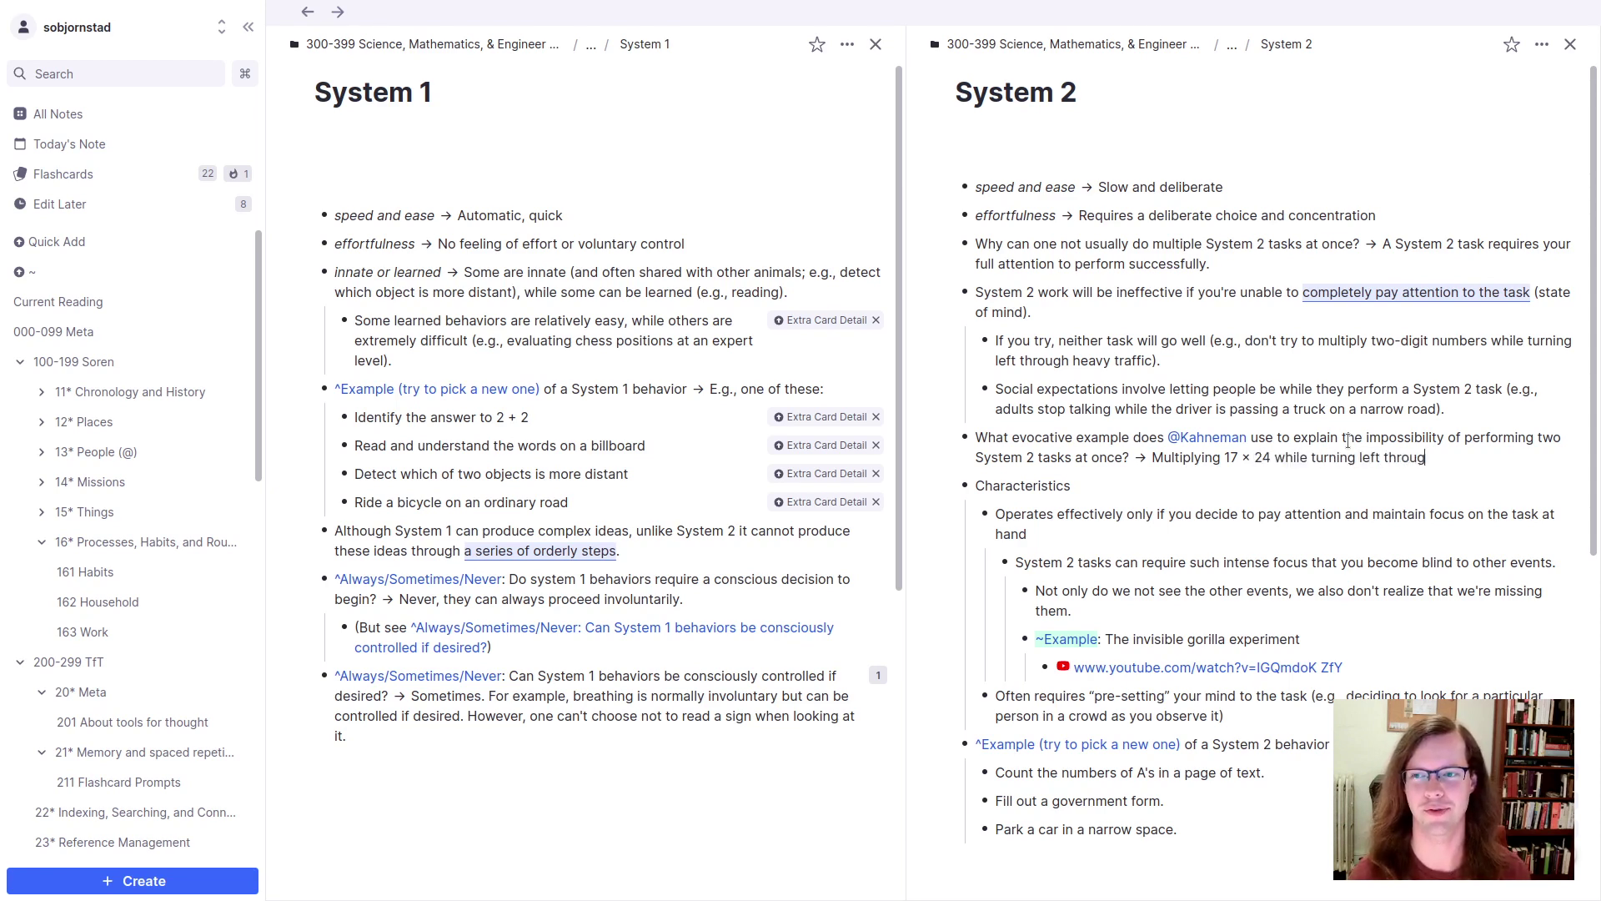
text(h heavy traffic.)
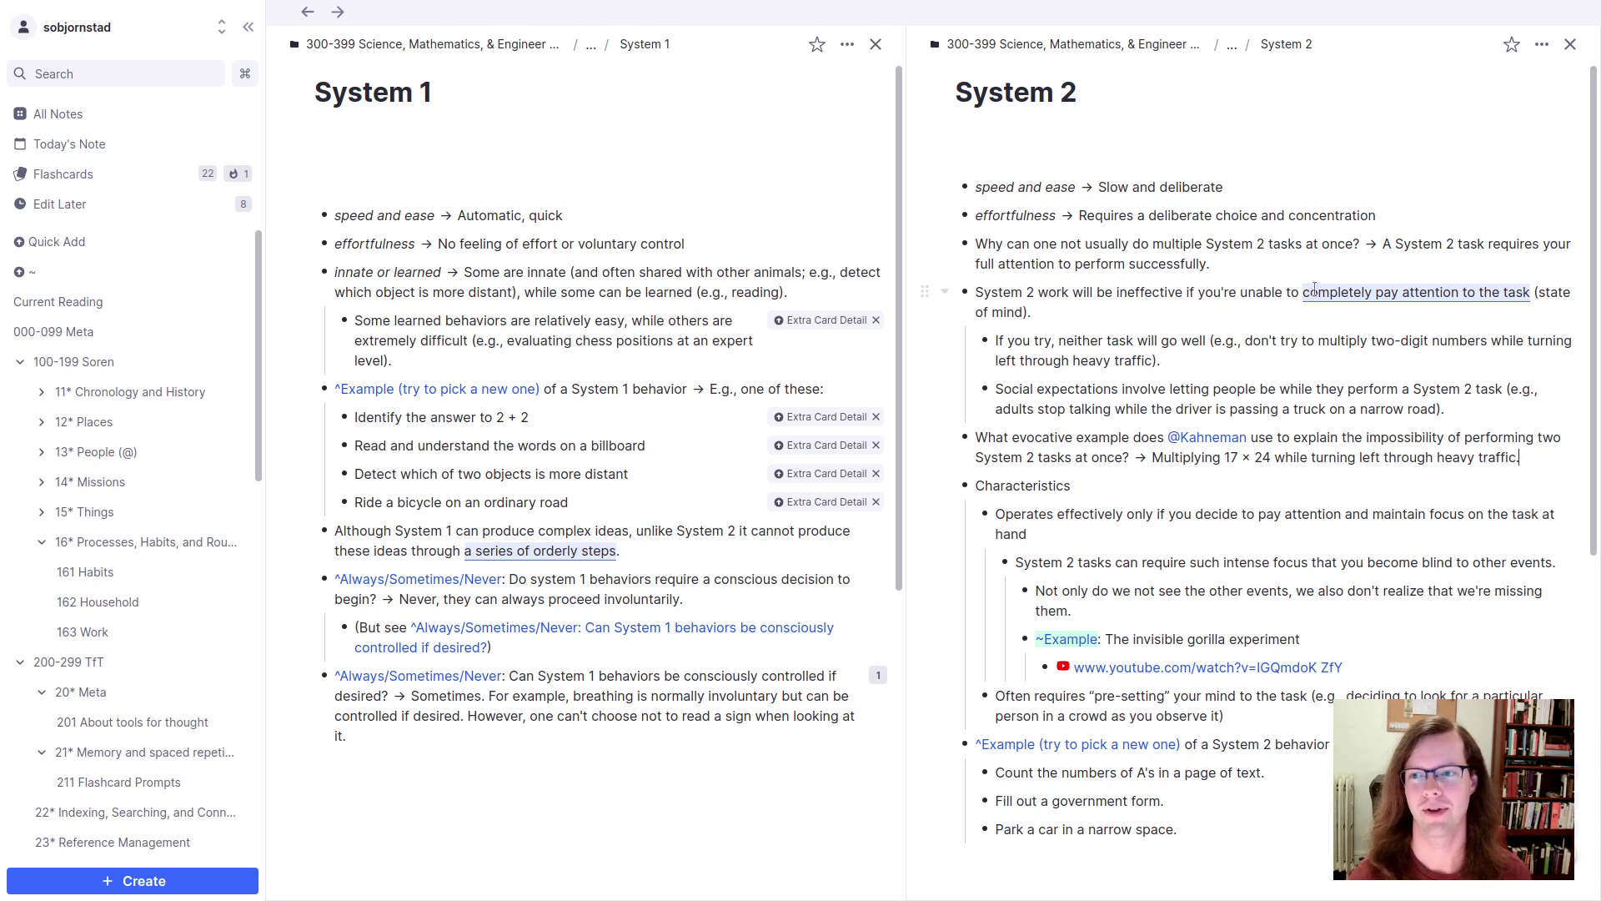
Step: Delete the "If you try, neither task will go well" bullet under the "System 2 work will be ineffective" card
drag(1058, 340, 1216, 340)
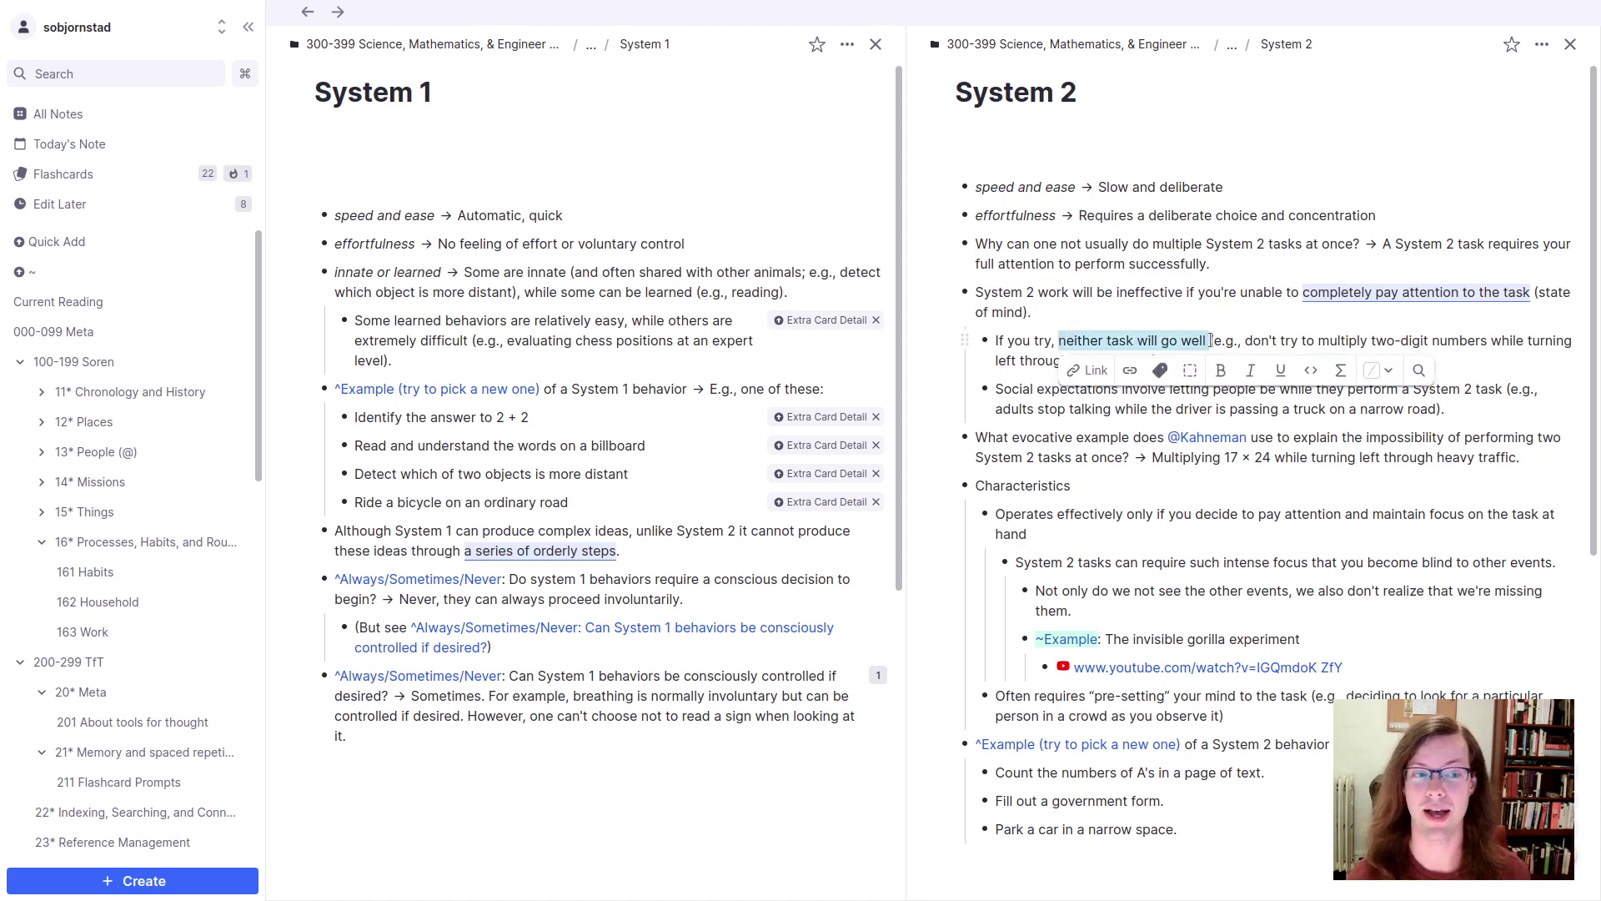
click(1225, 340)
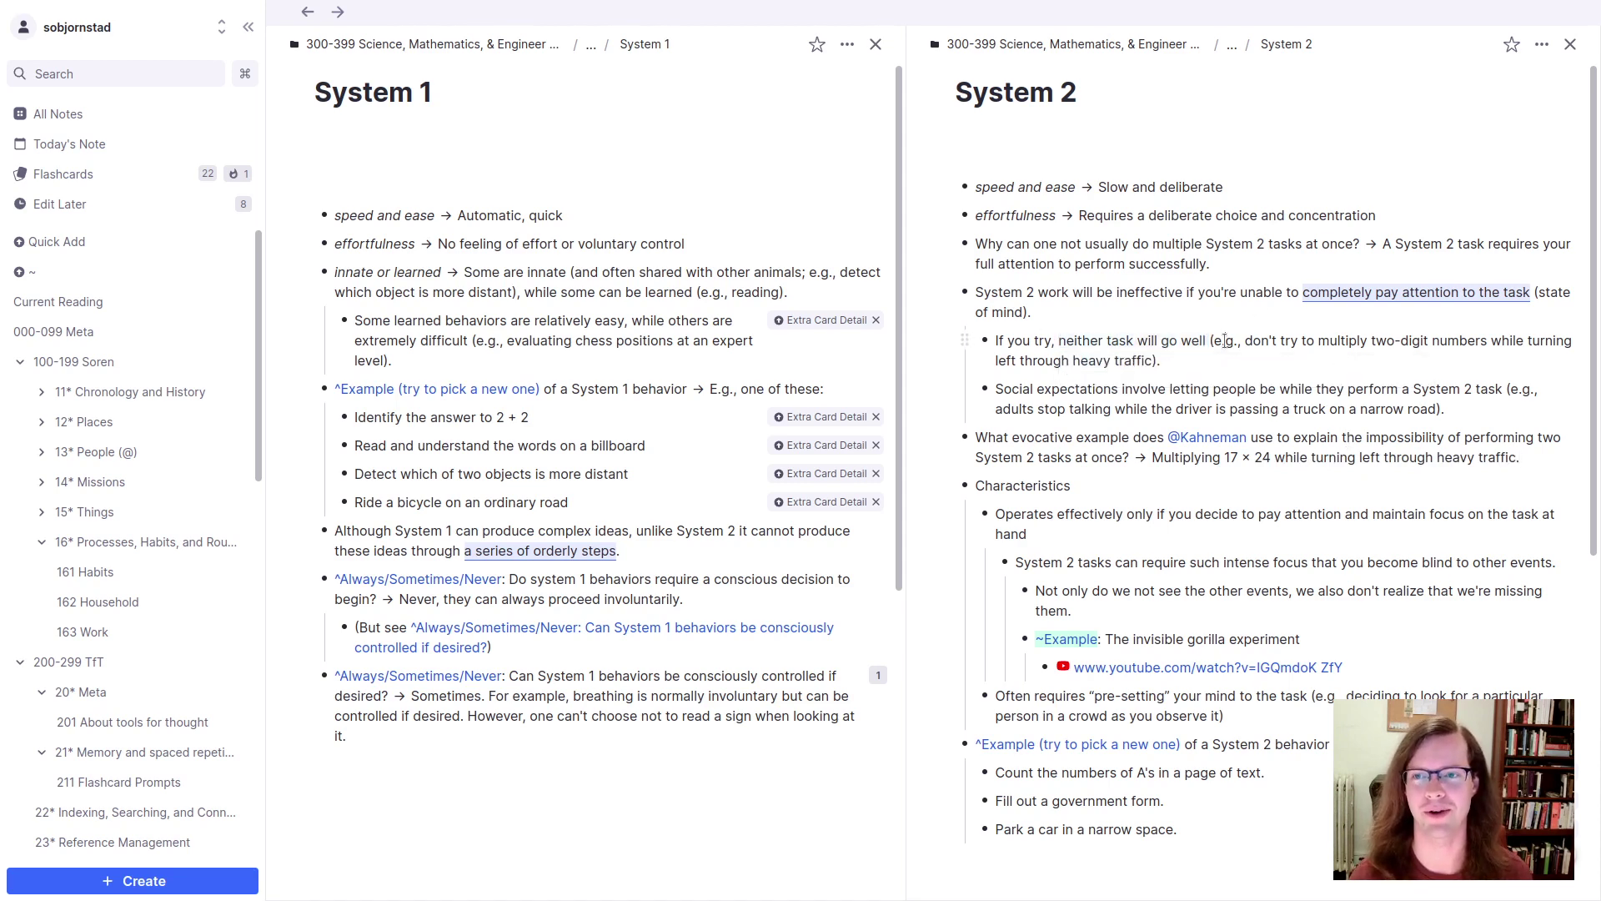
right_click(1225, 340)
key(Return)
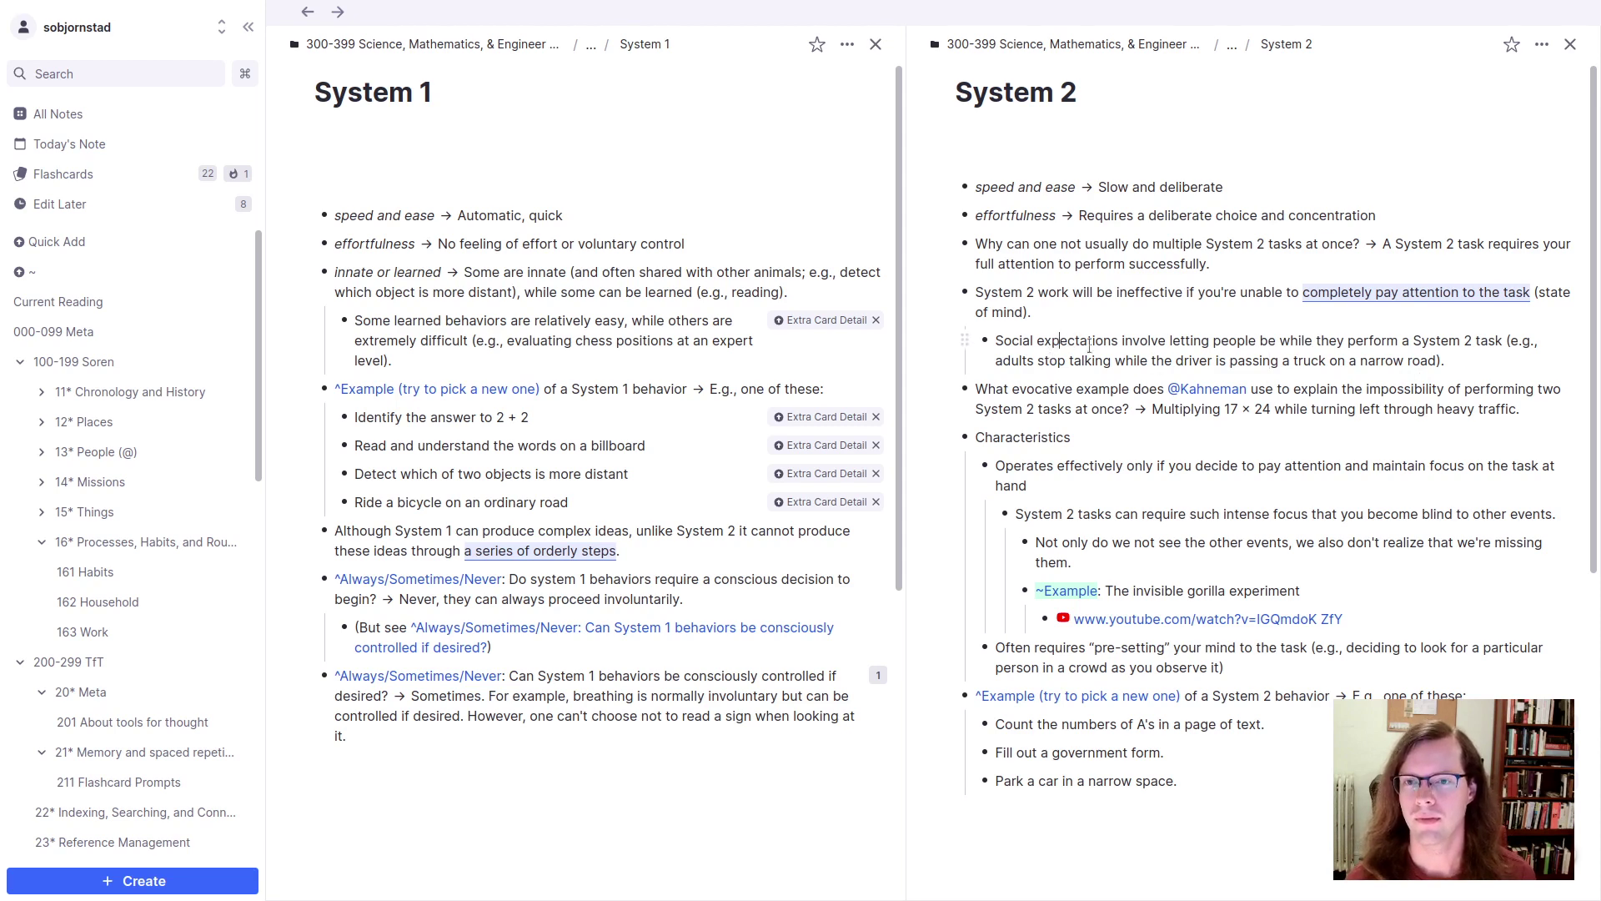
drag(1446, 360, 1244, 361)
click(1185, 346)
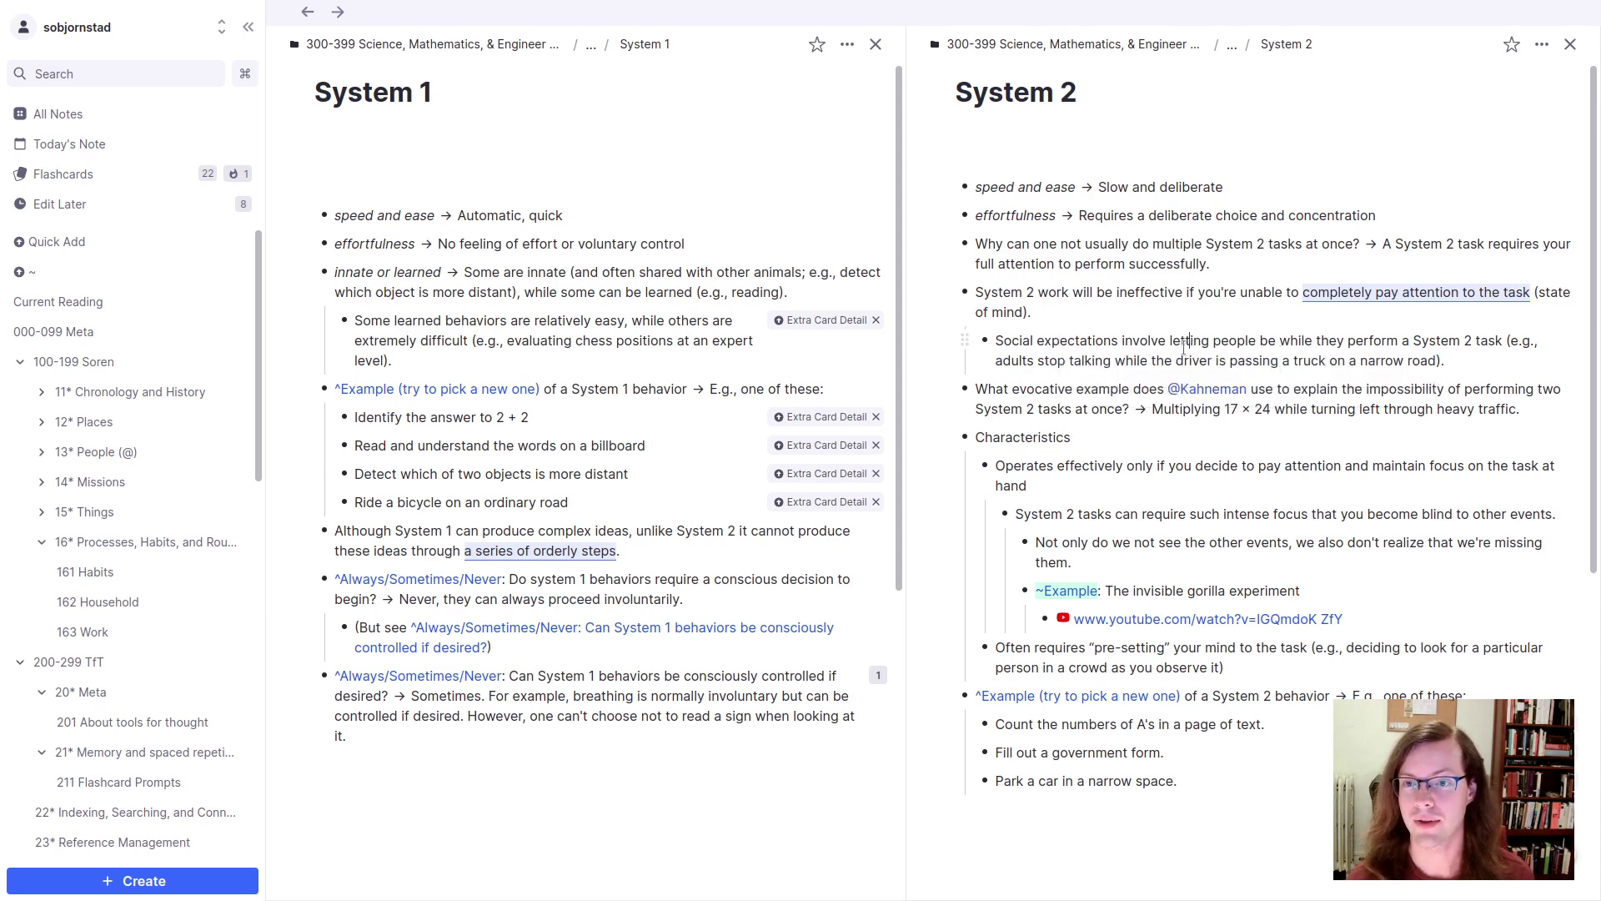
click(1537, 413)
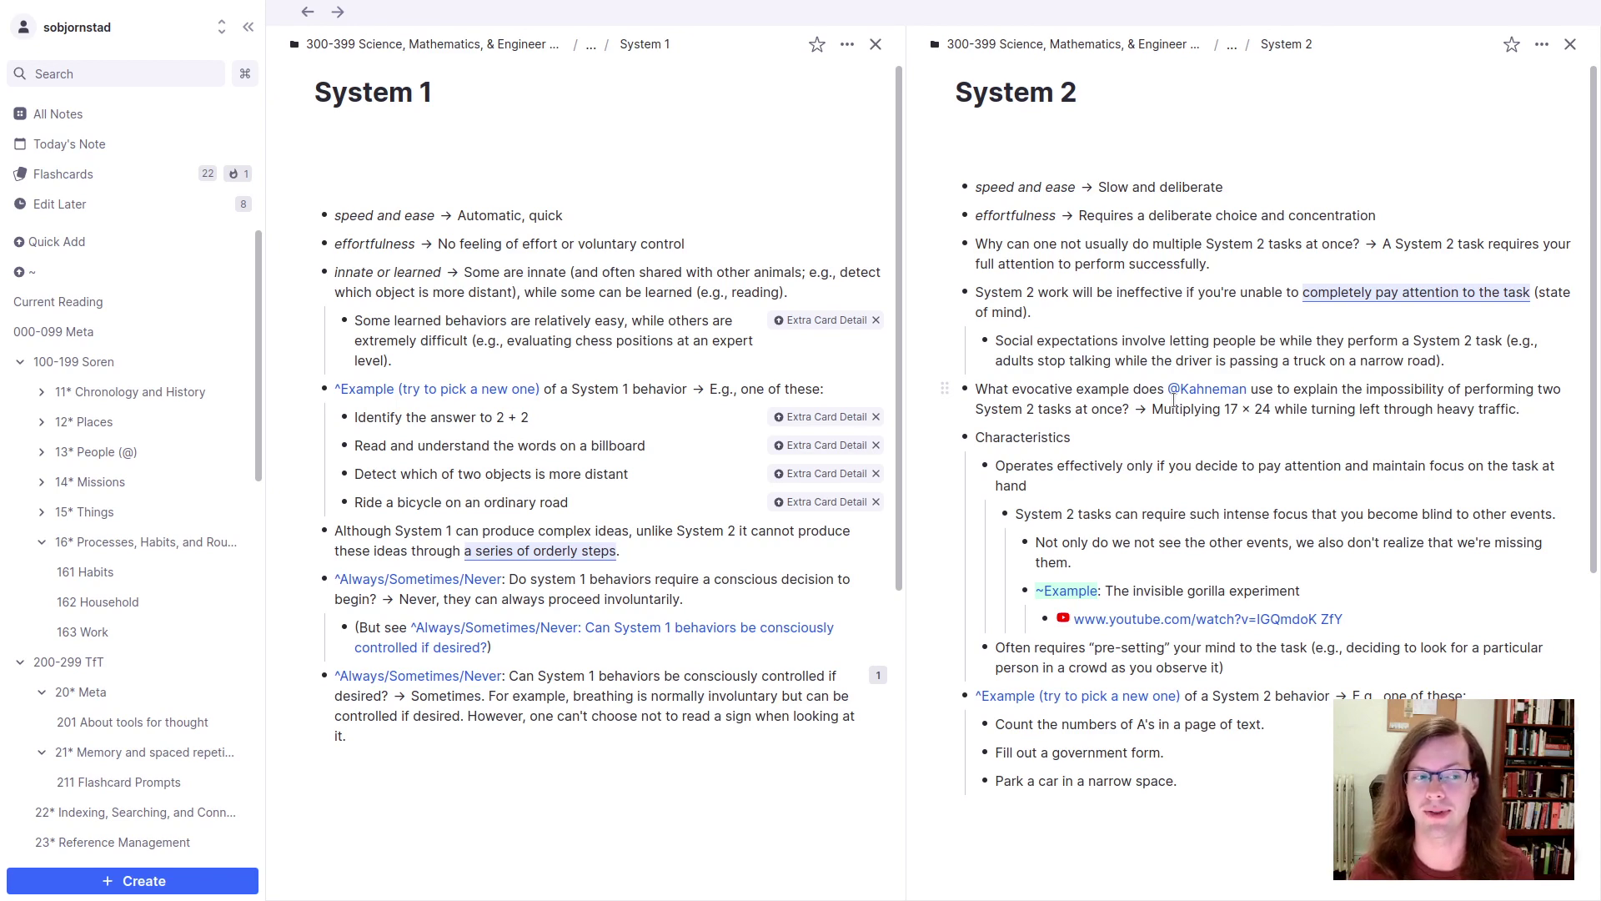
click(1447, 360)
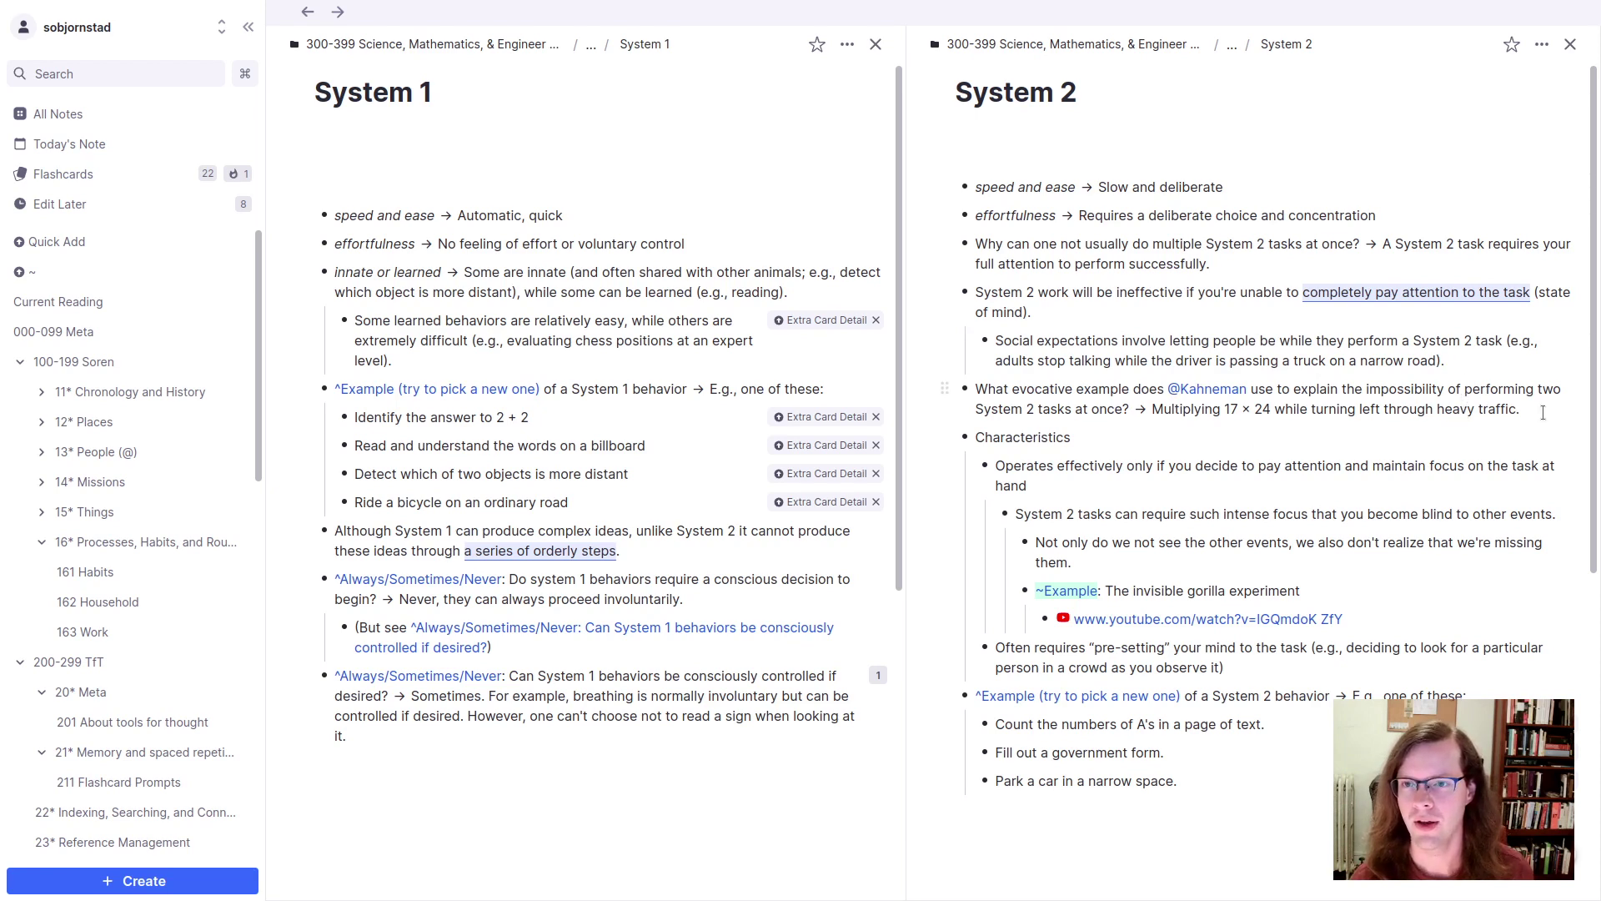
click(1488, 365)
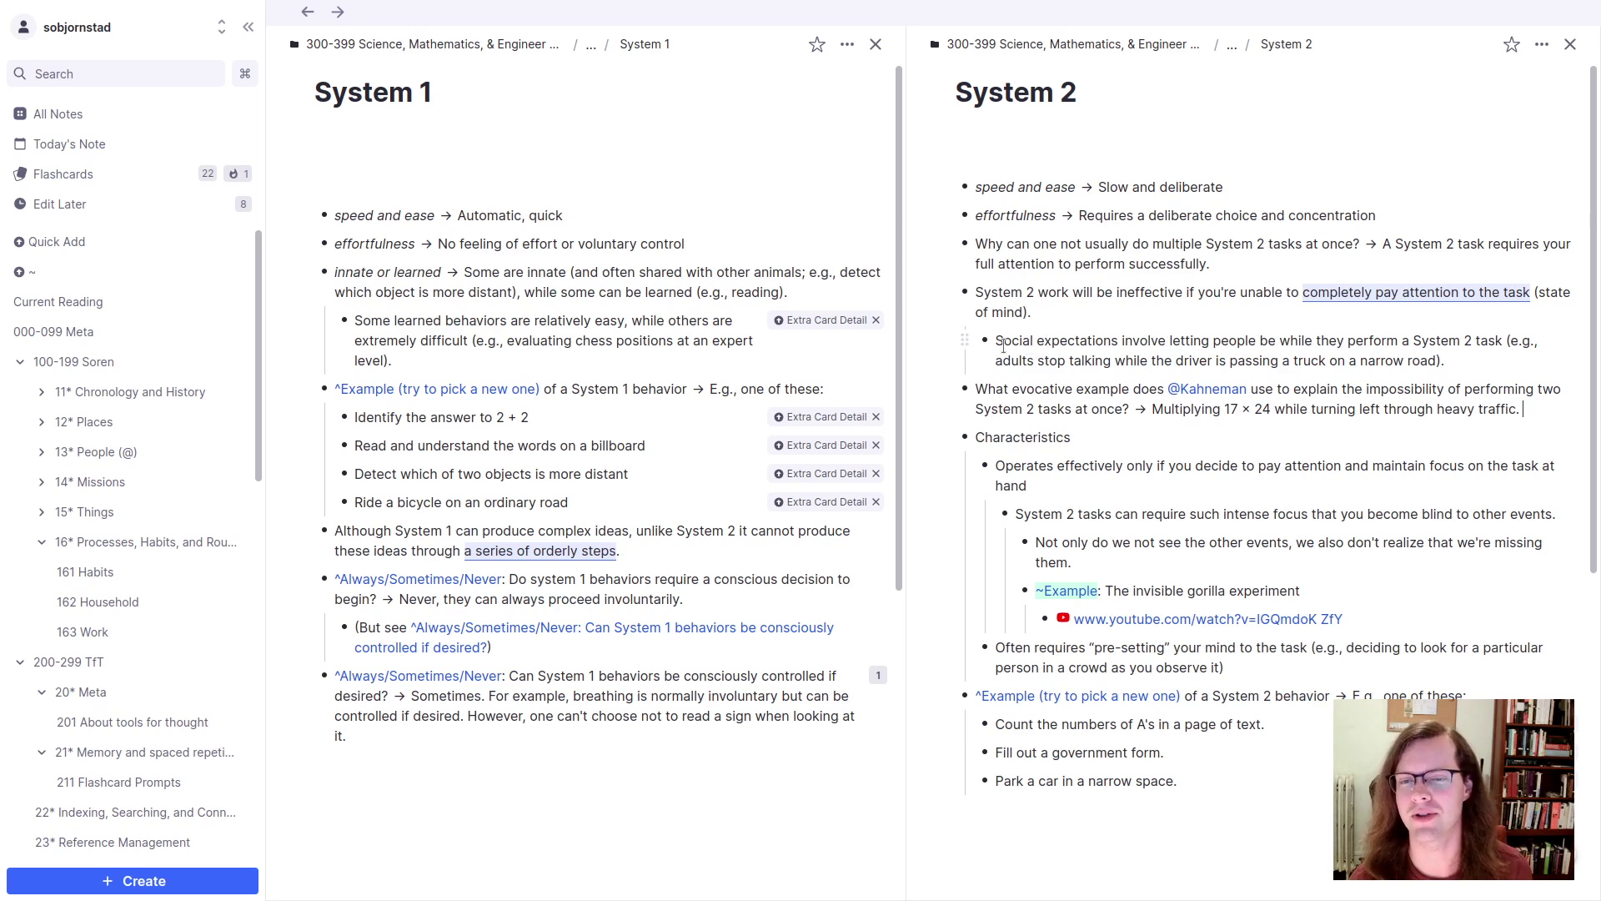
drag(996, 342, 1458, 359)
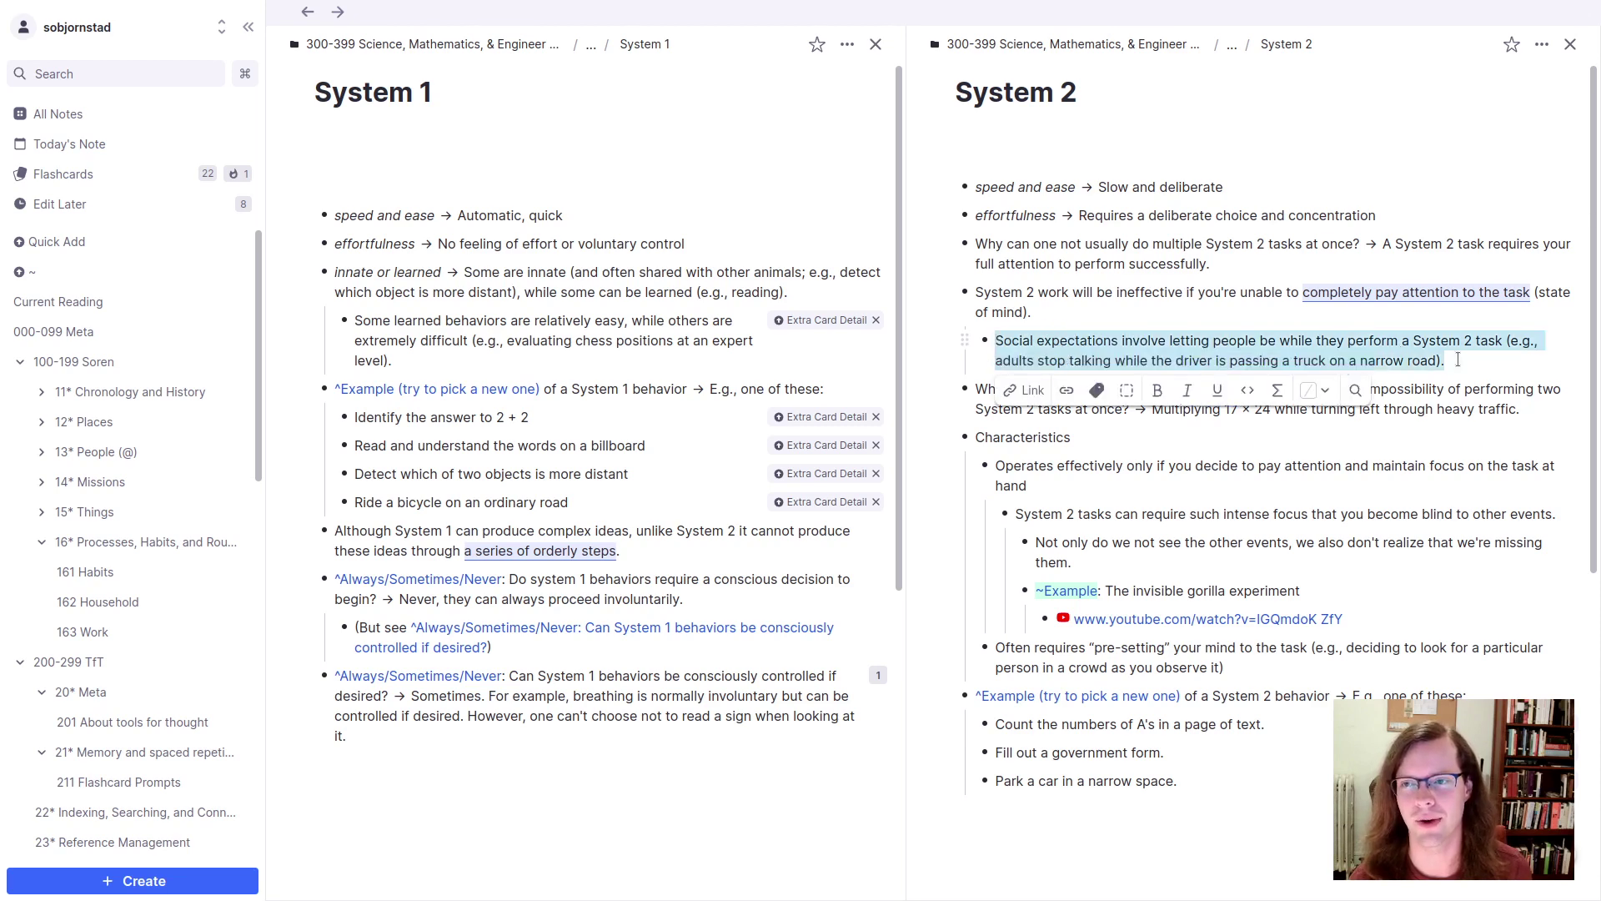
click(1491, 357)
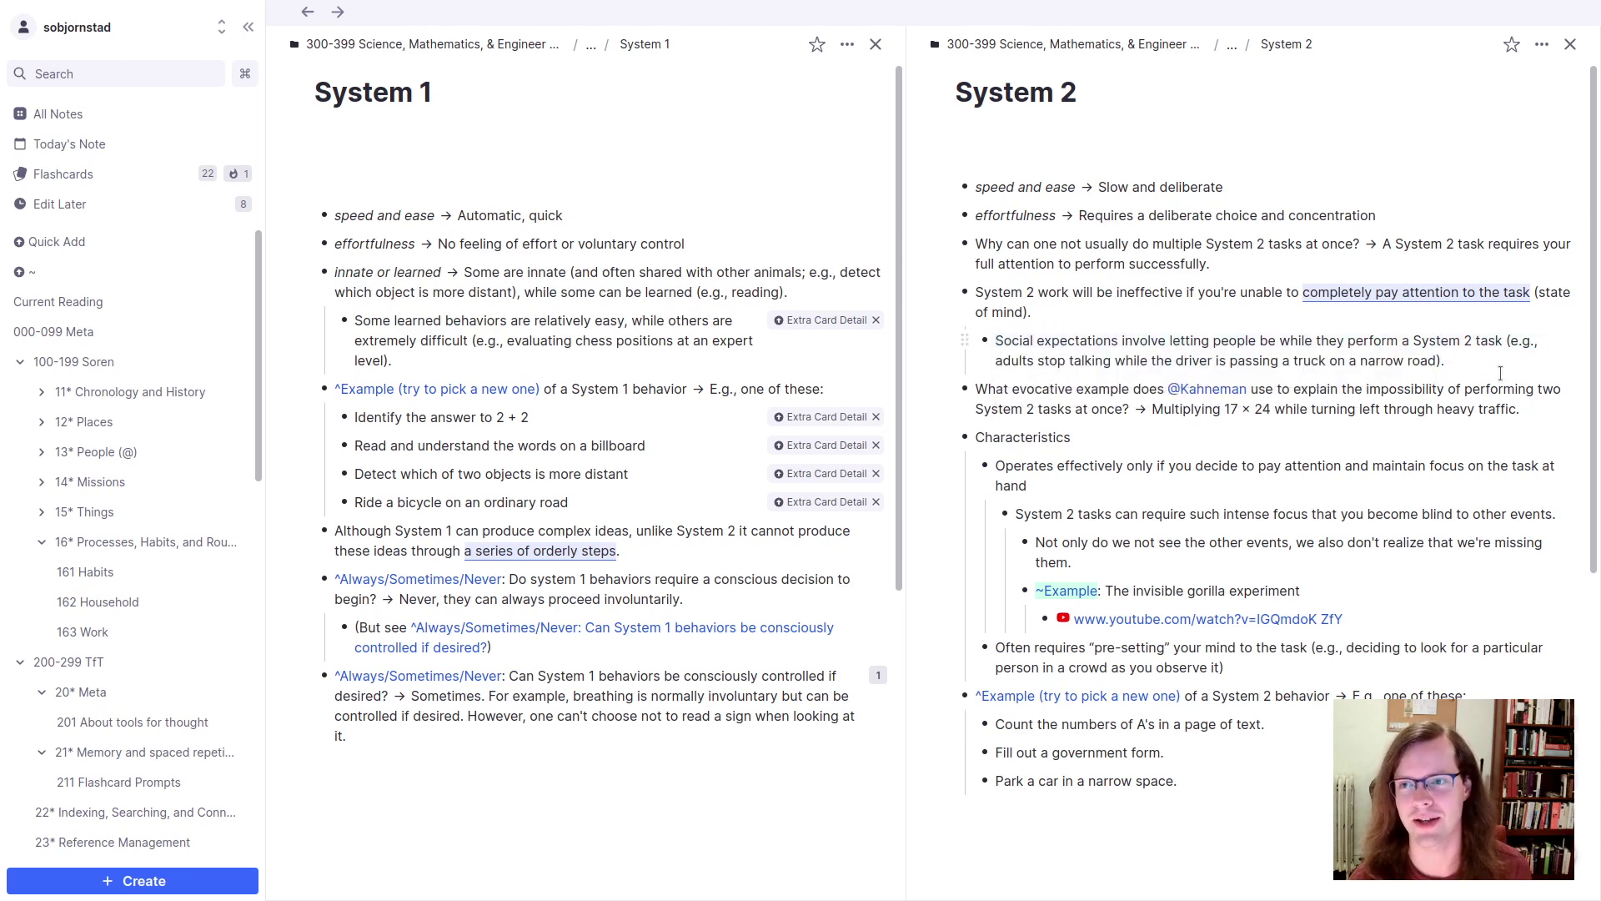
click(1539, 414)
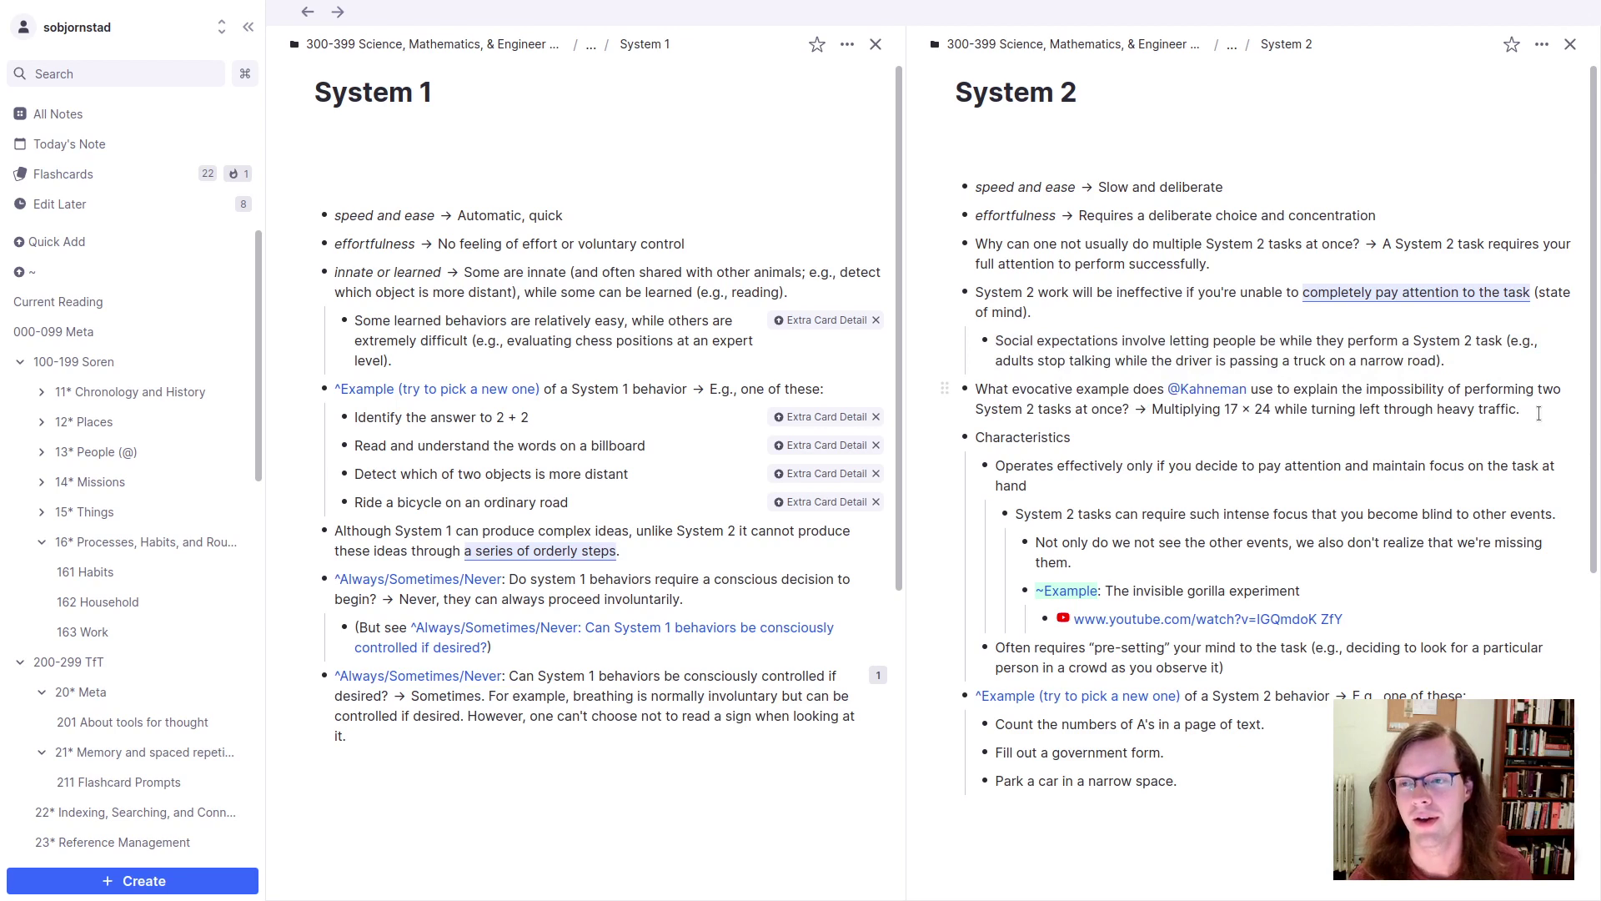
key(Return)
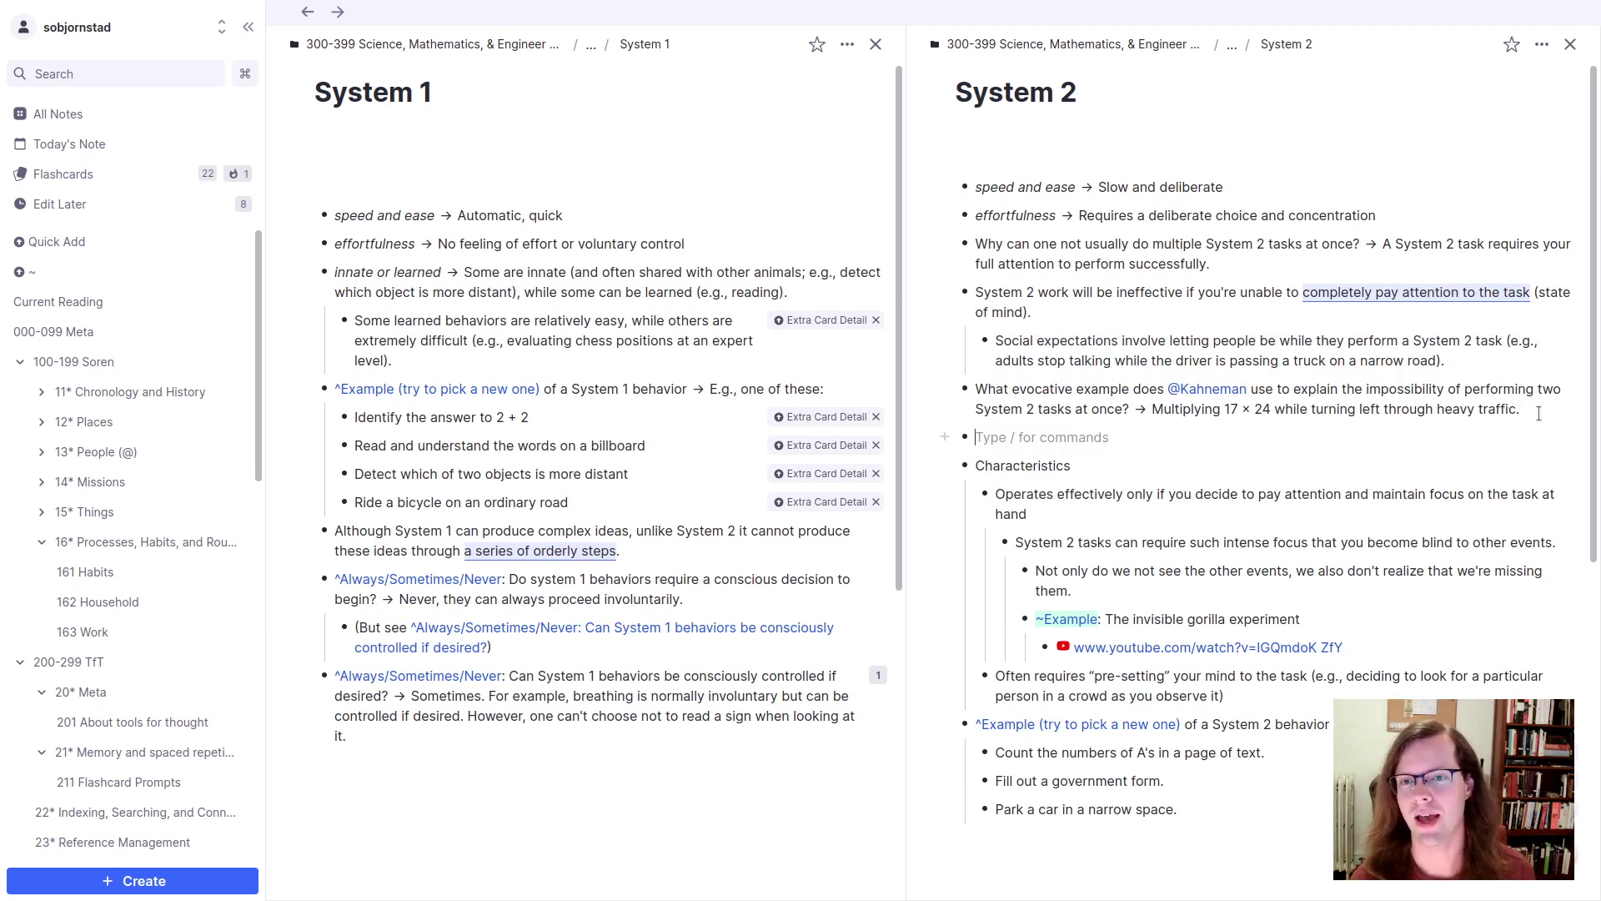
text(Because people)
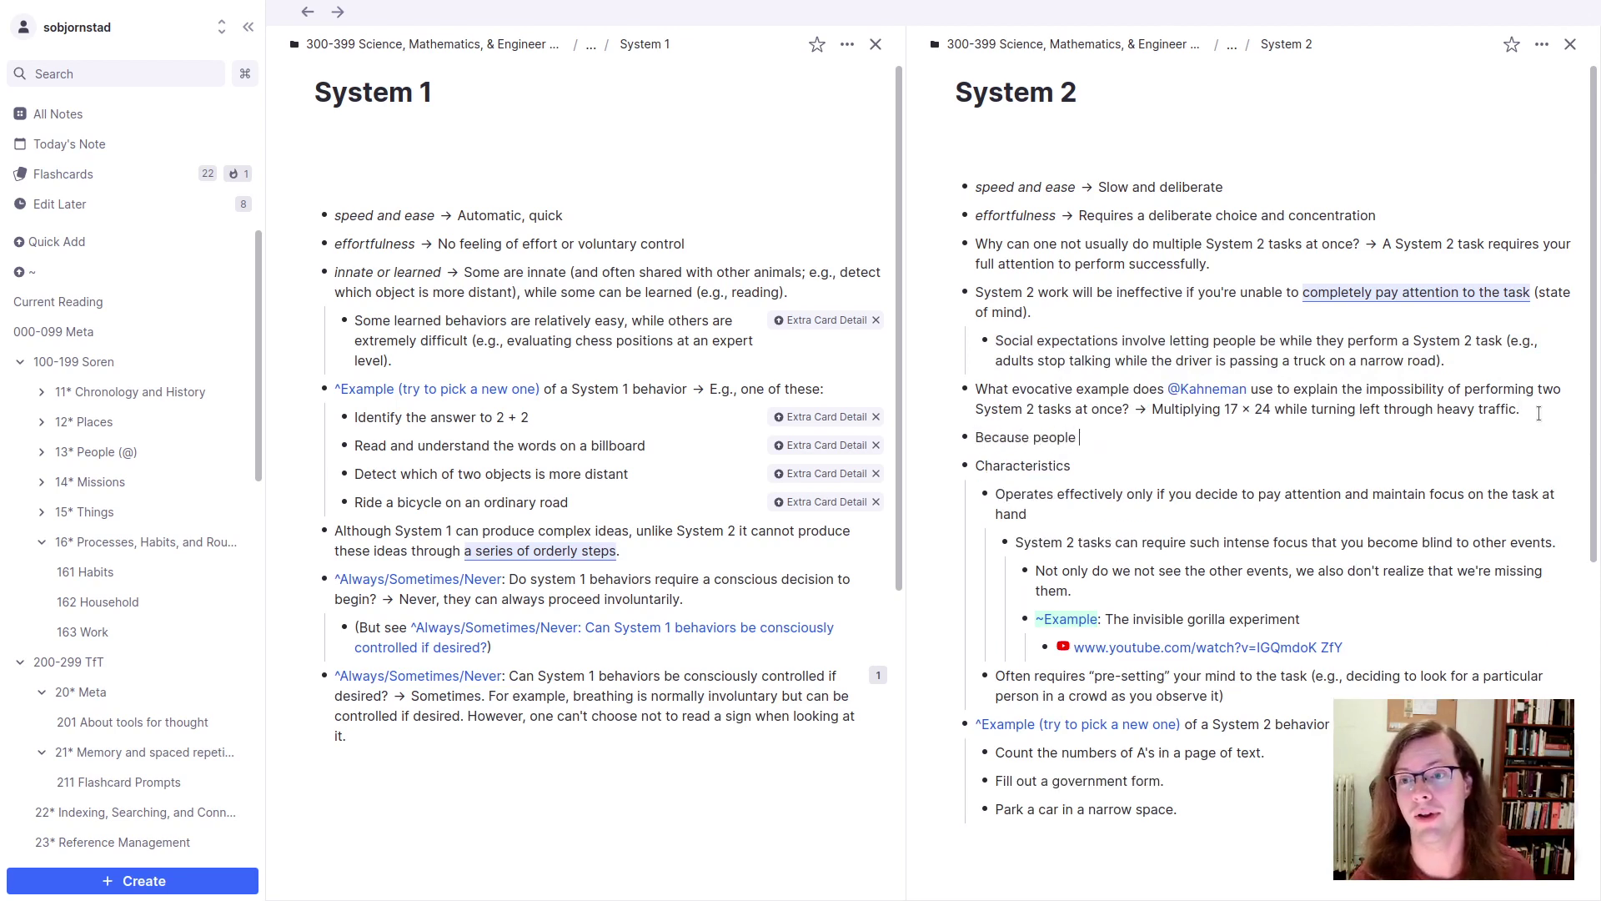
key(ctrl+BackSpace)
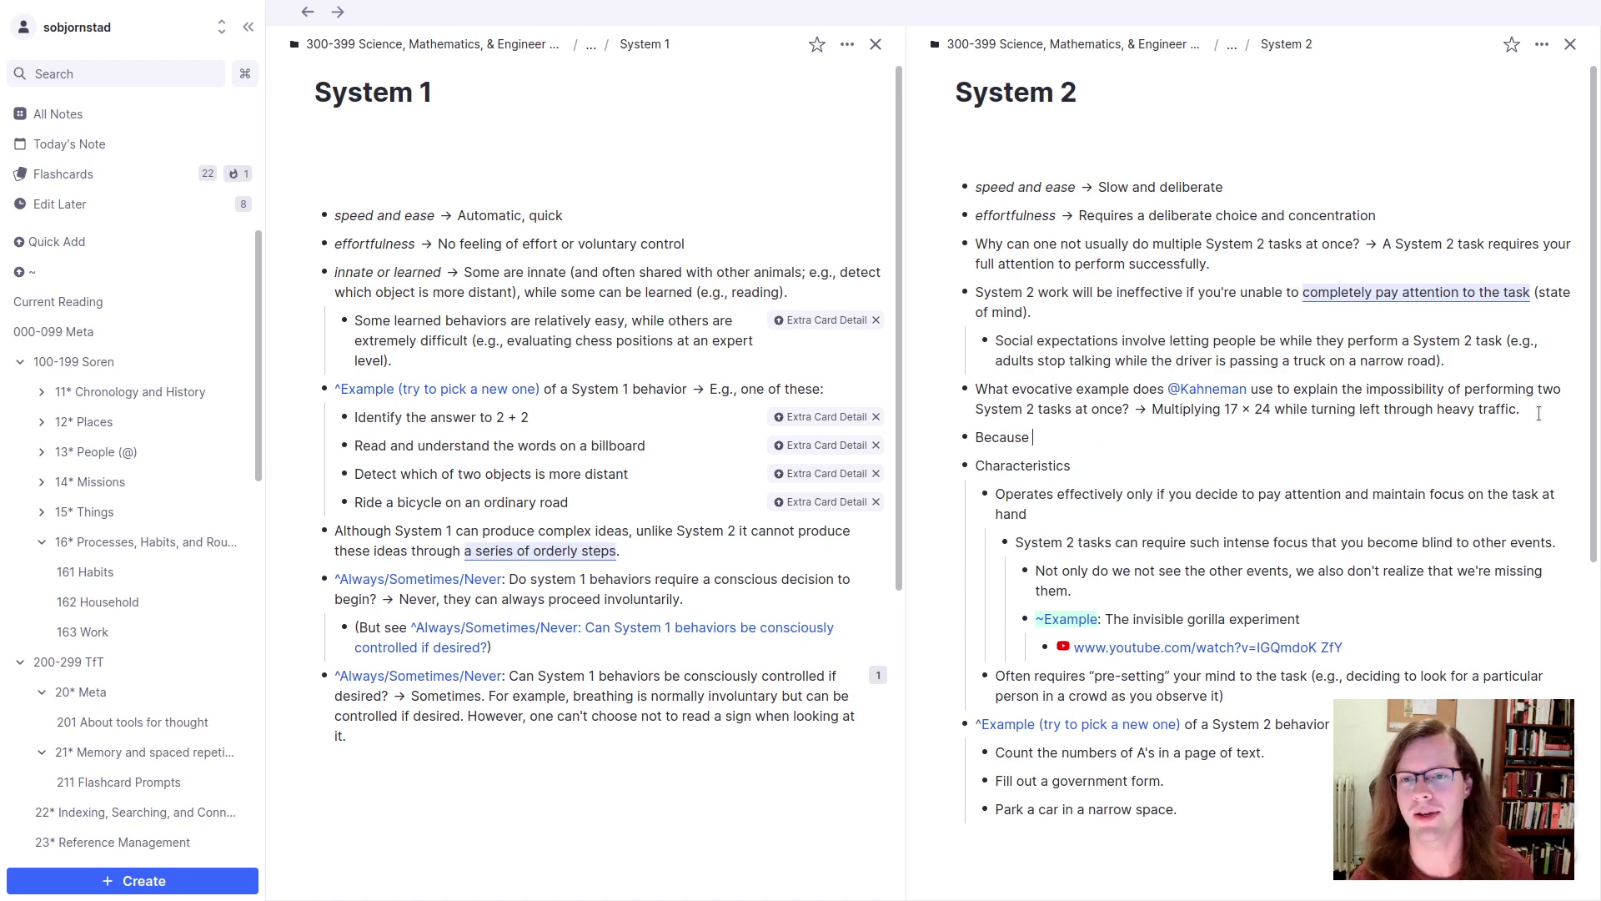
text(everyone understands th)
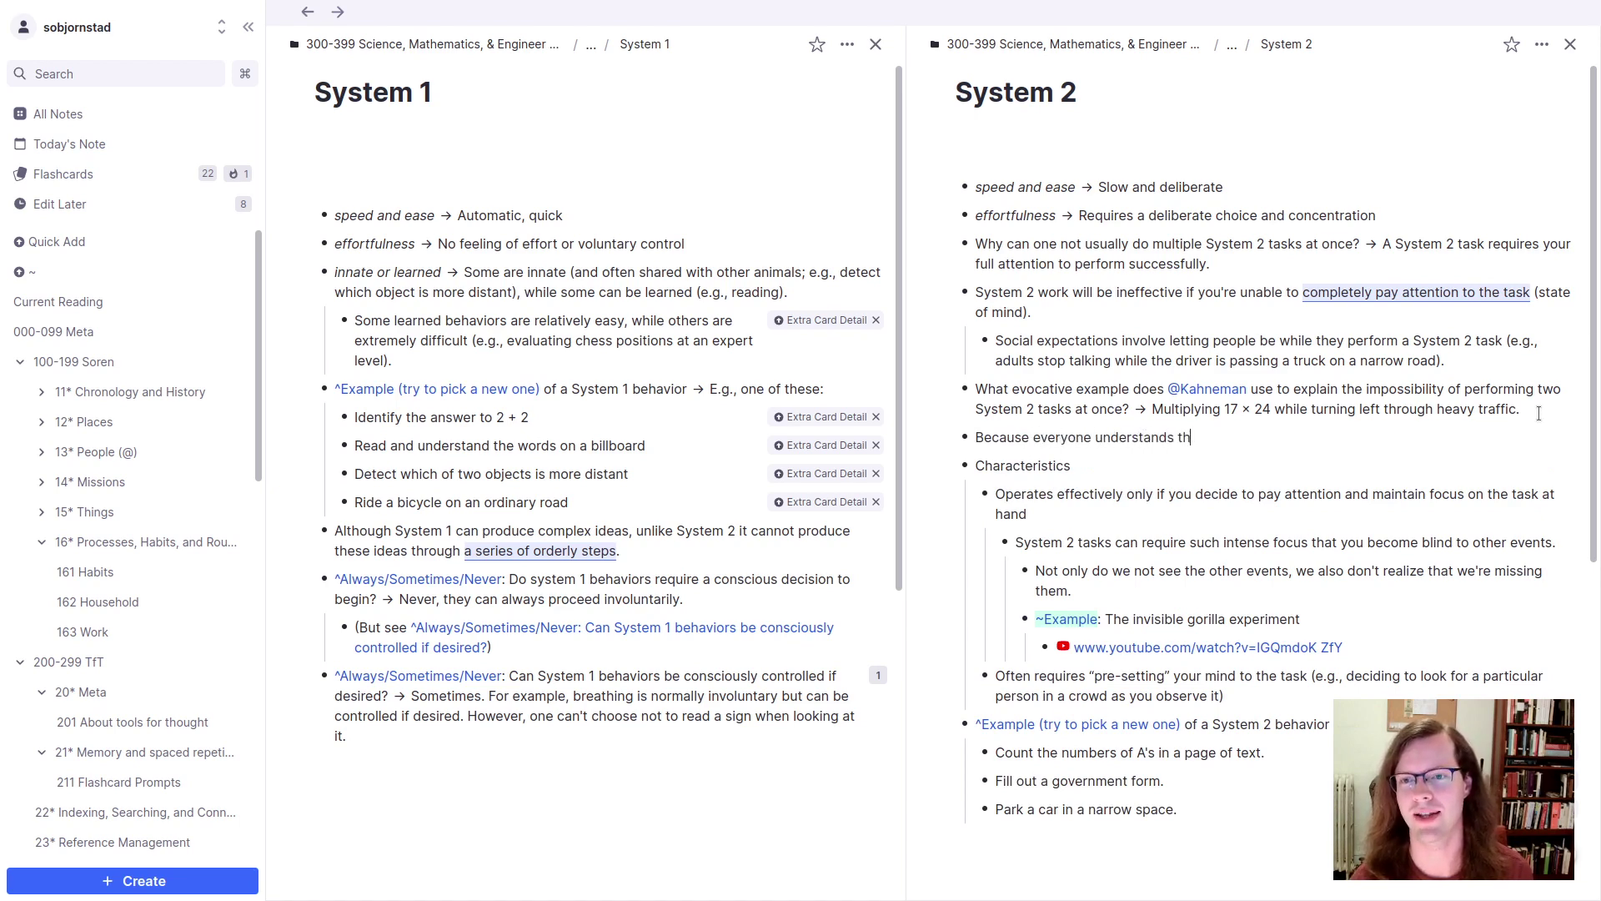
text(at System 2 tasks r)
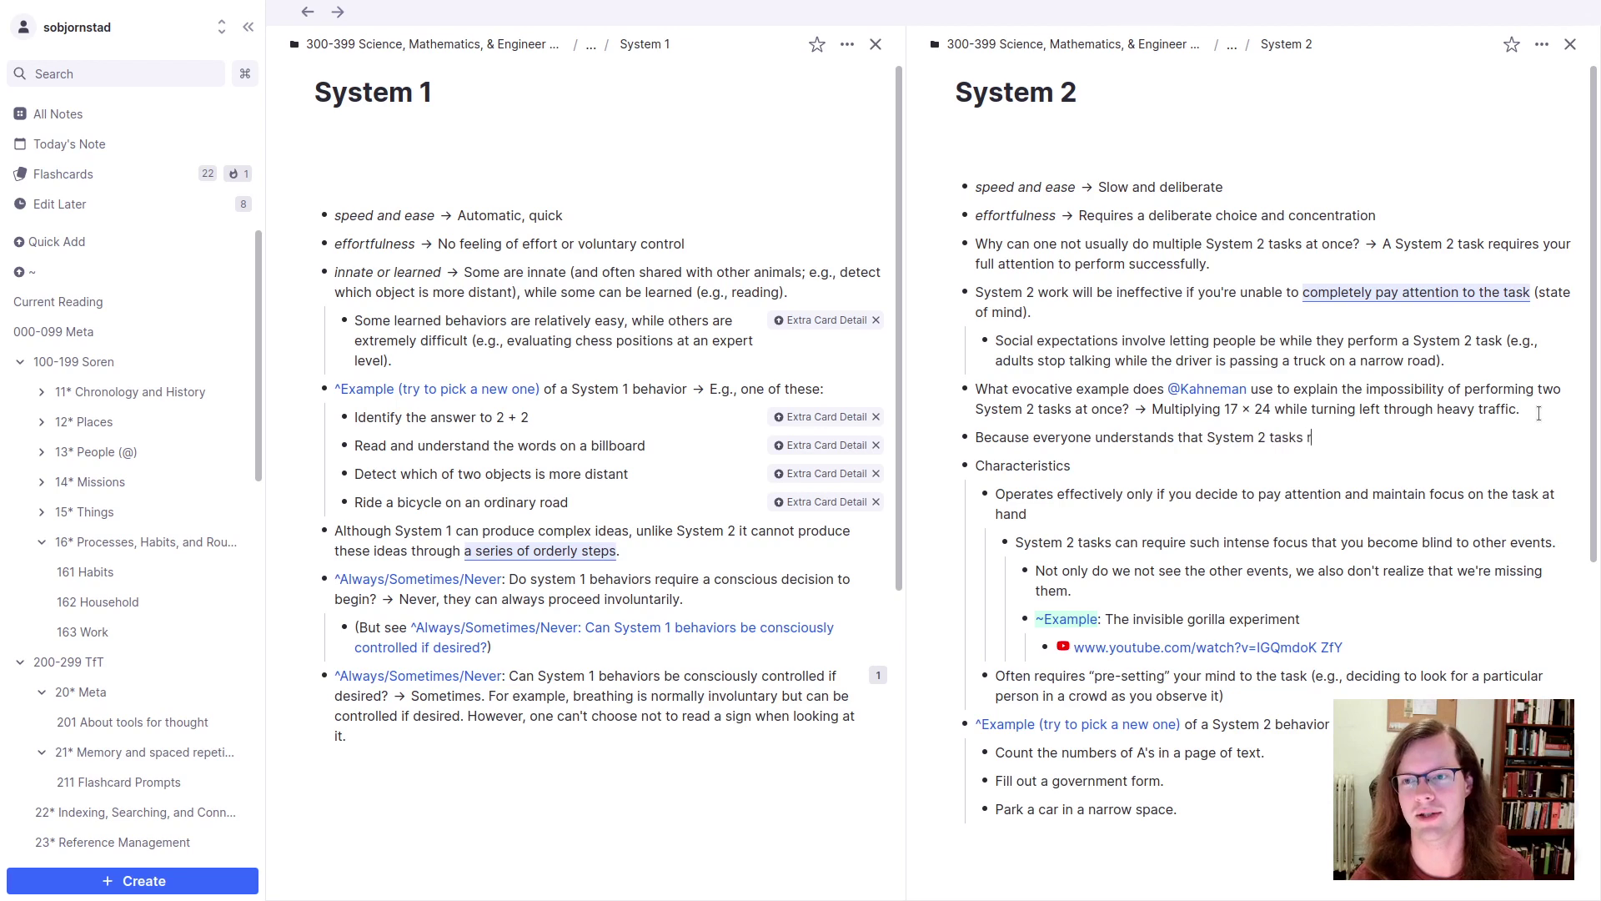
text(equire attention,)
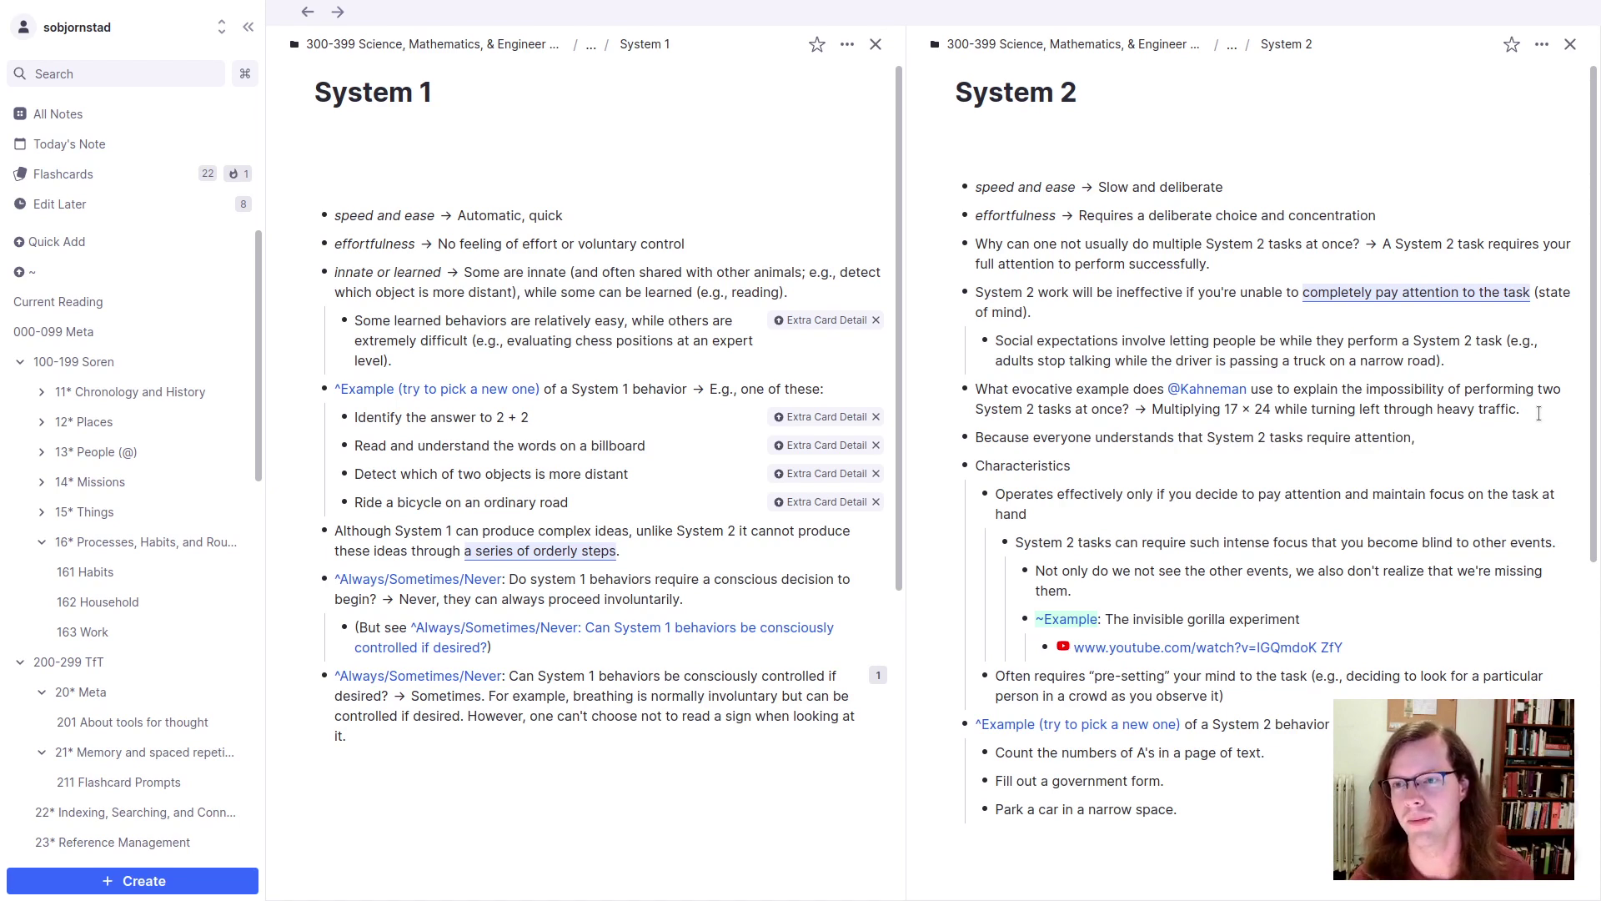
Step: Complete the bullet with "most people will avoid distracting a person who is performing such a task.", making "avoid distracting a person" a cloze
text(most people)
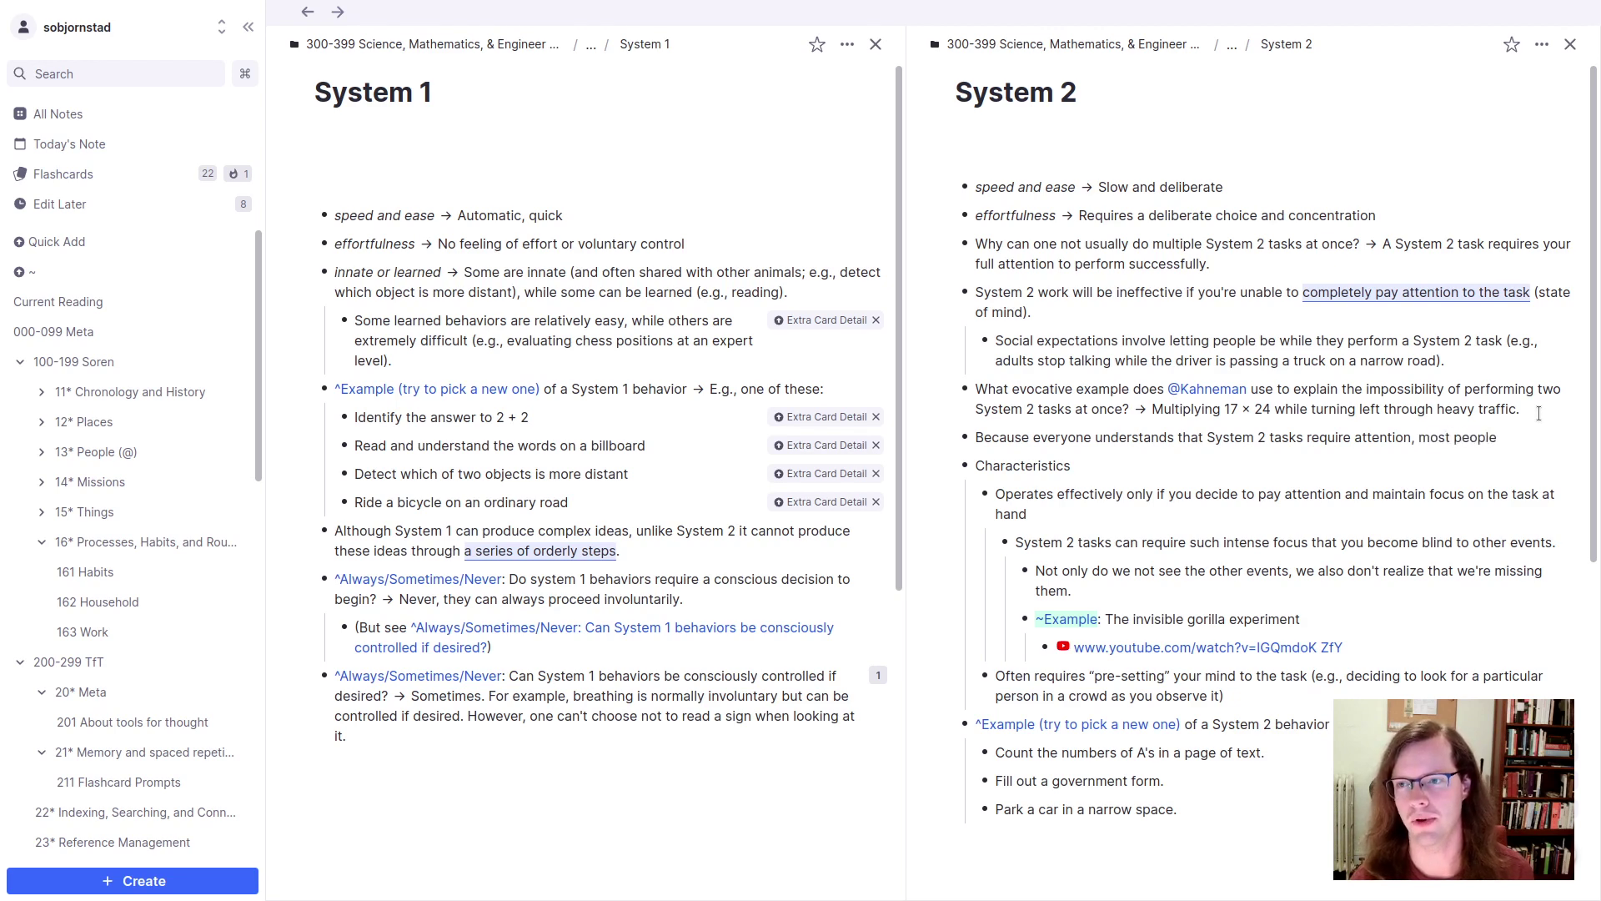
text( will )
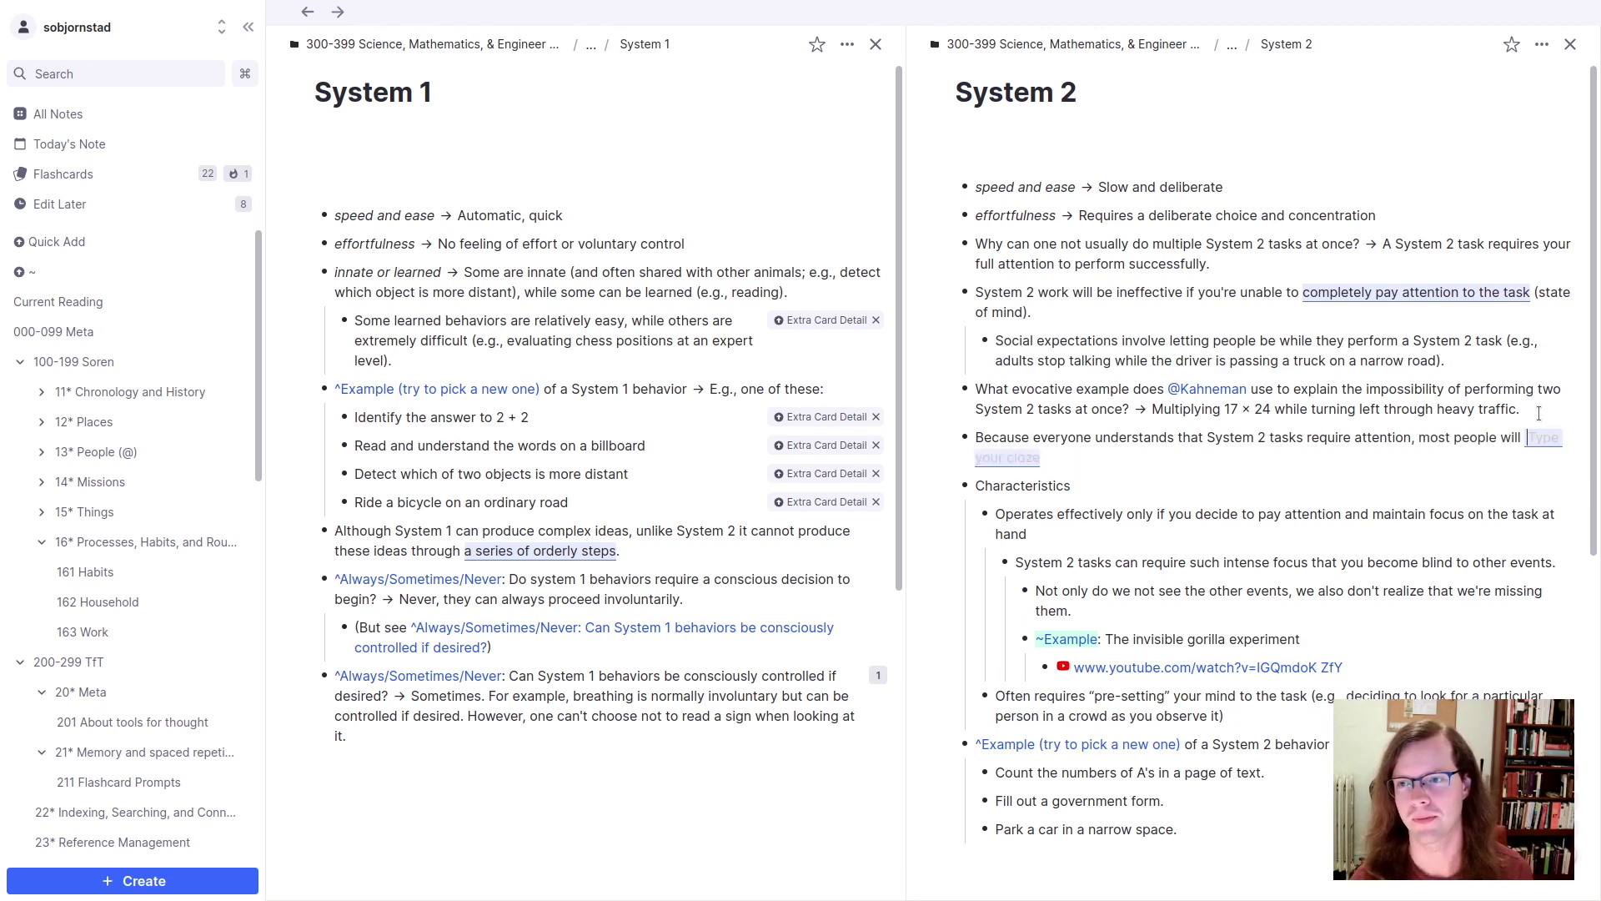
text({{avoid distracting a )
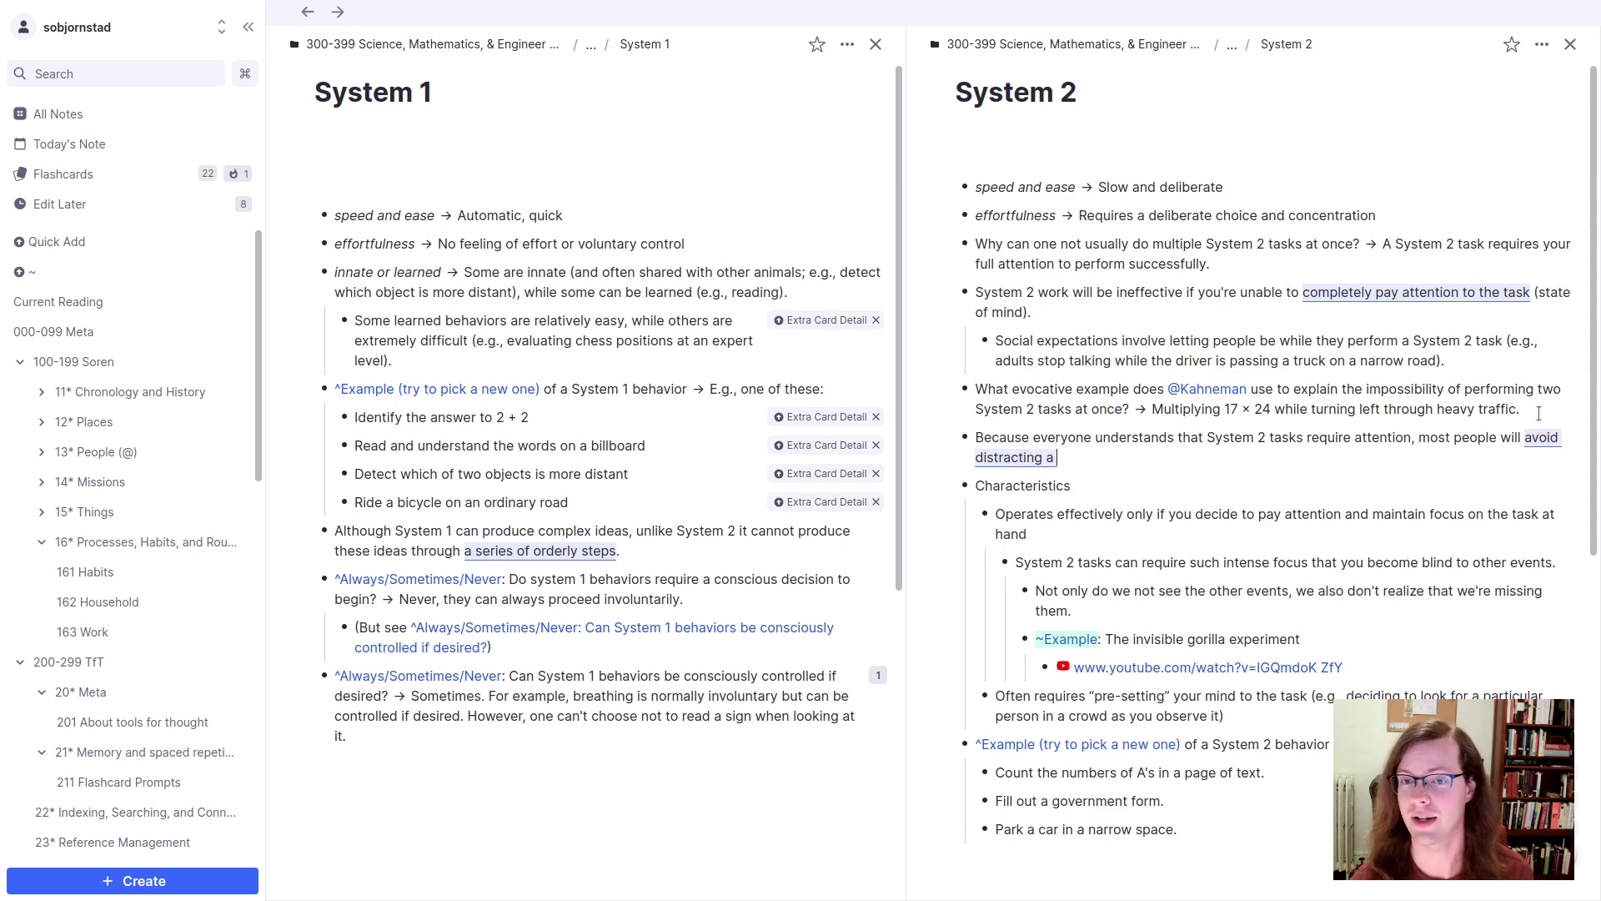
text(per)
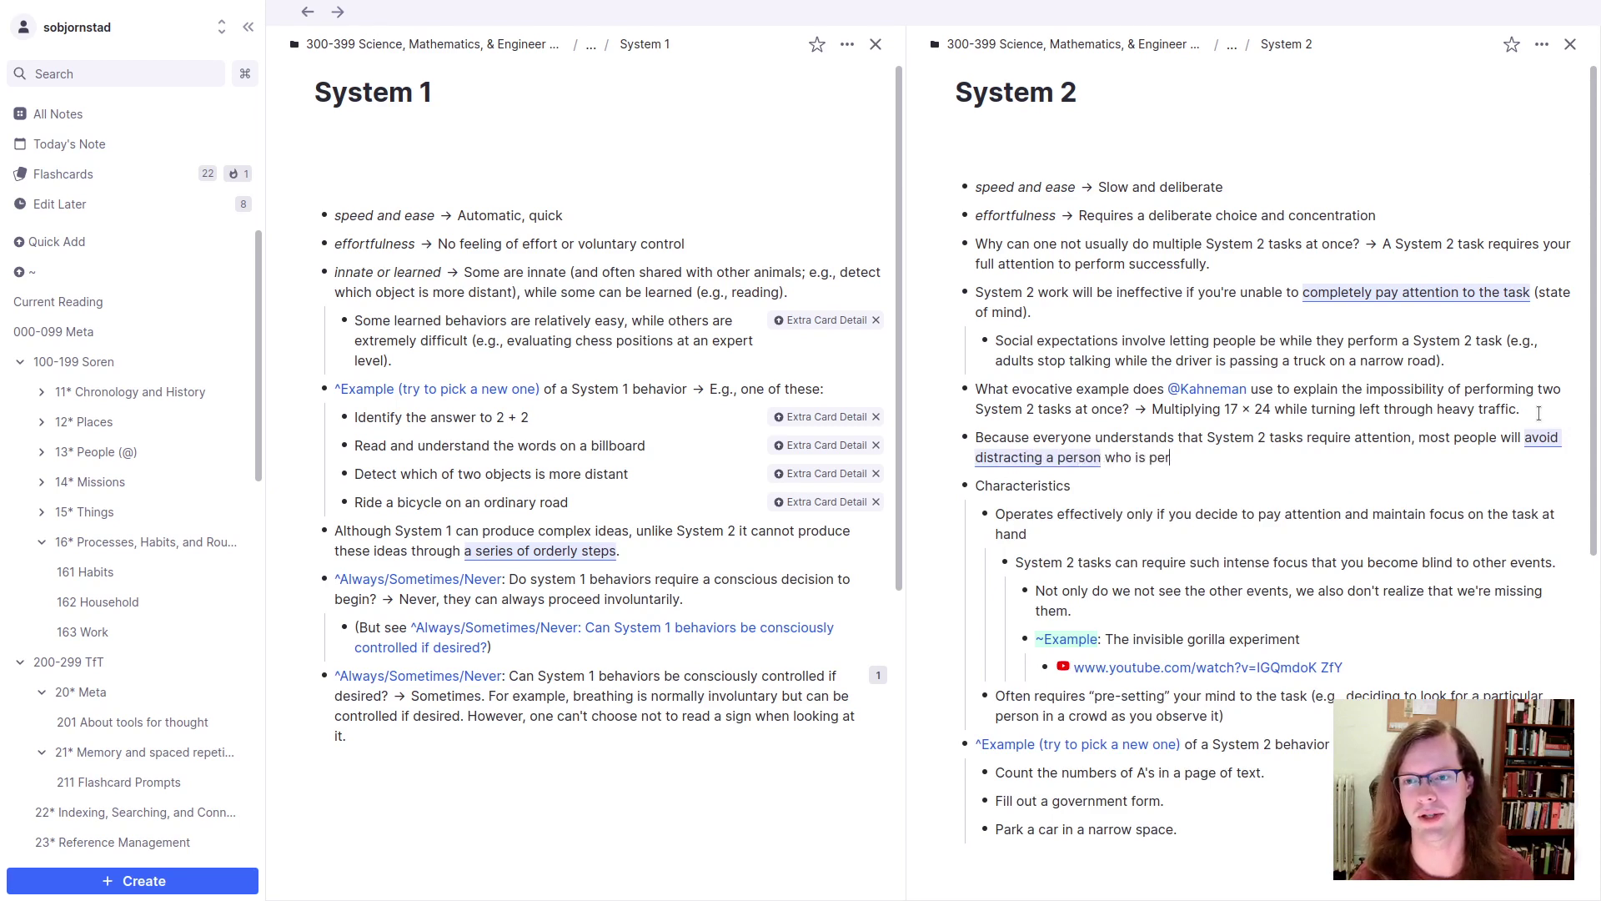
text(son}} who is performing such a task.)
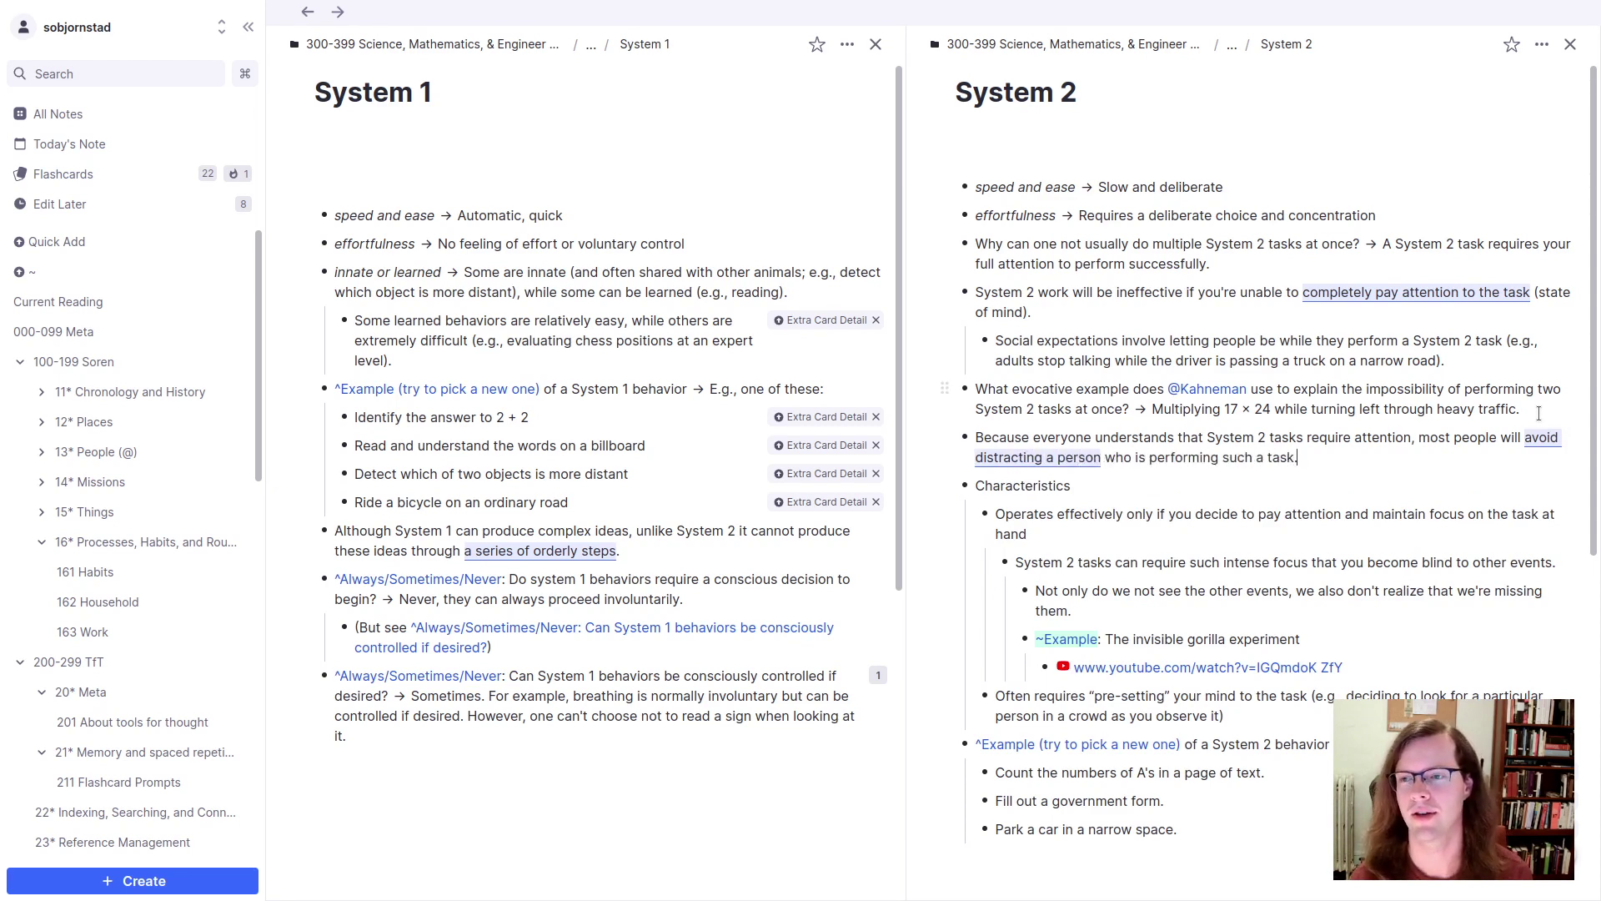
Step: Replace "a person who" with "someone who" outside the cloze, so that only "avoid distracting" is clozed
click(1524, 437)
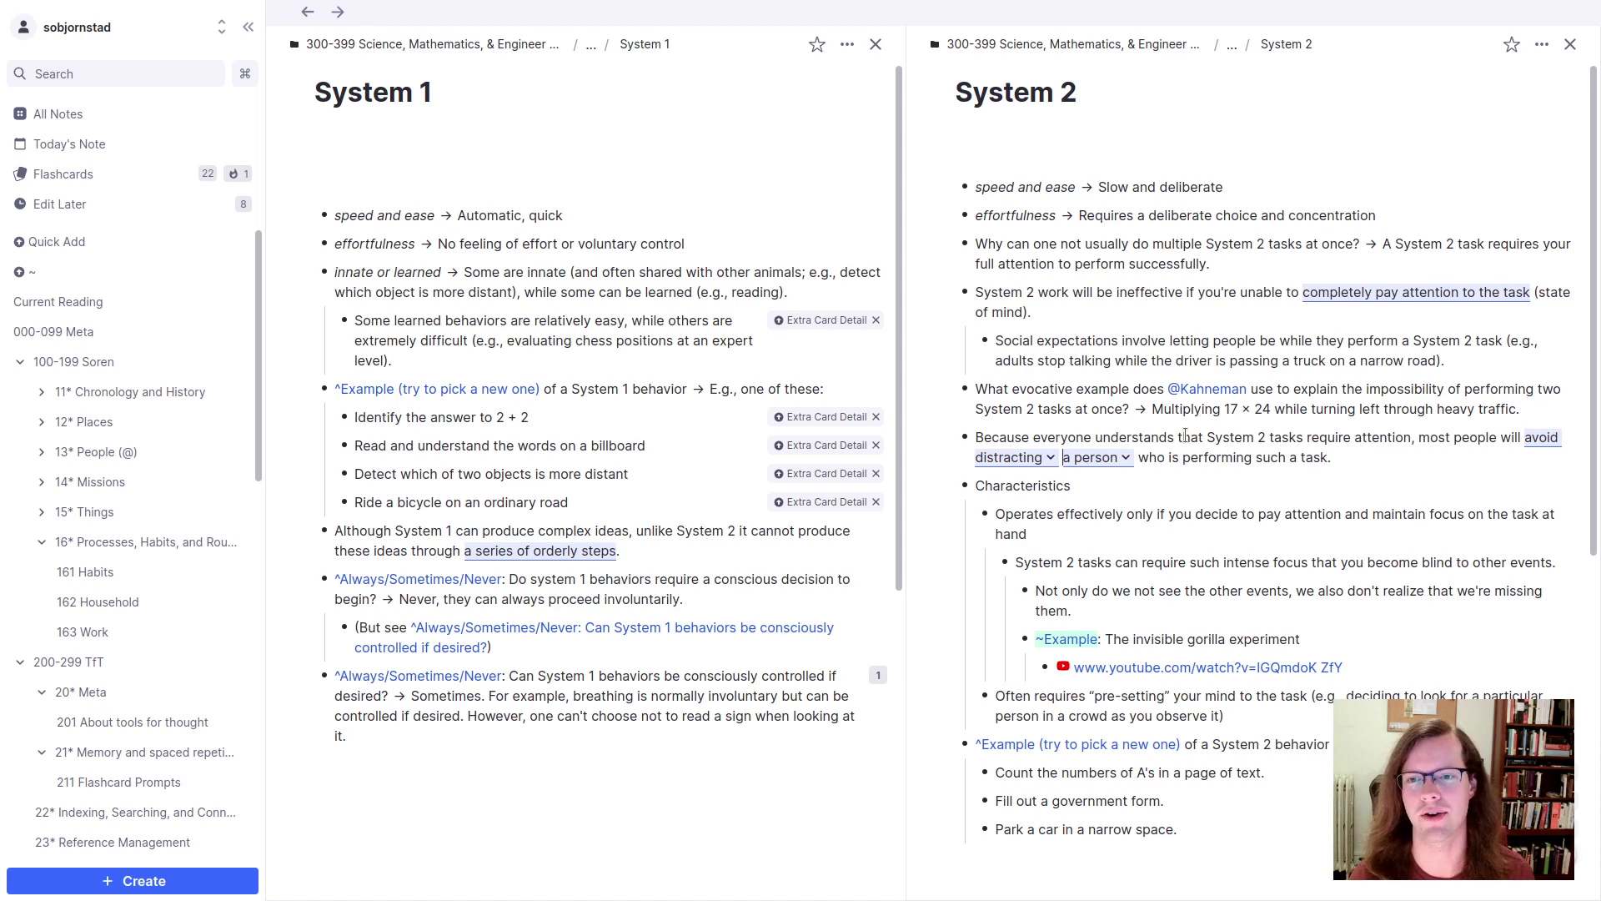
key(ctrl+shift+Right)
key(ctrl+shift+Right)
key(ctrl+shift+Right)
text(s)
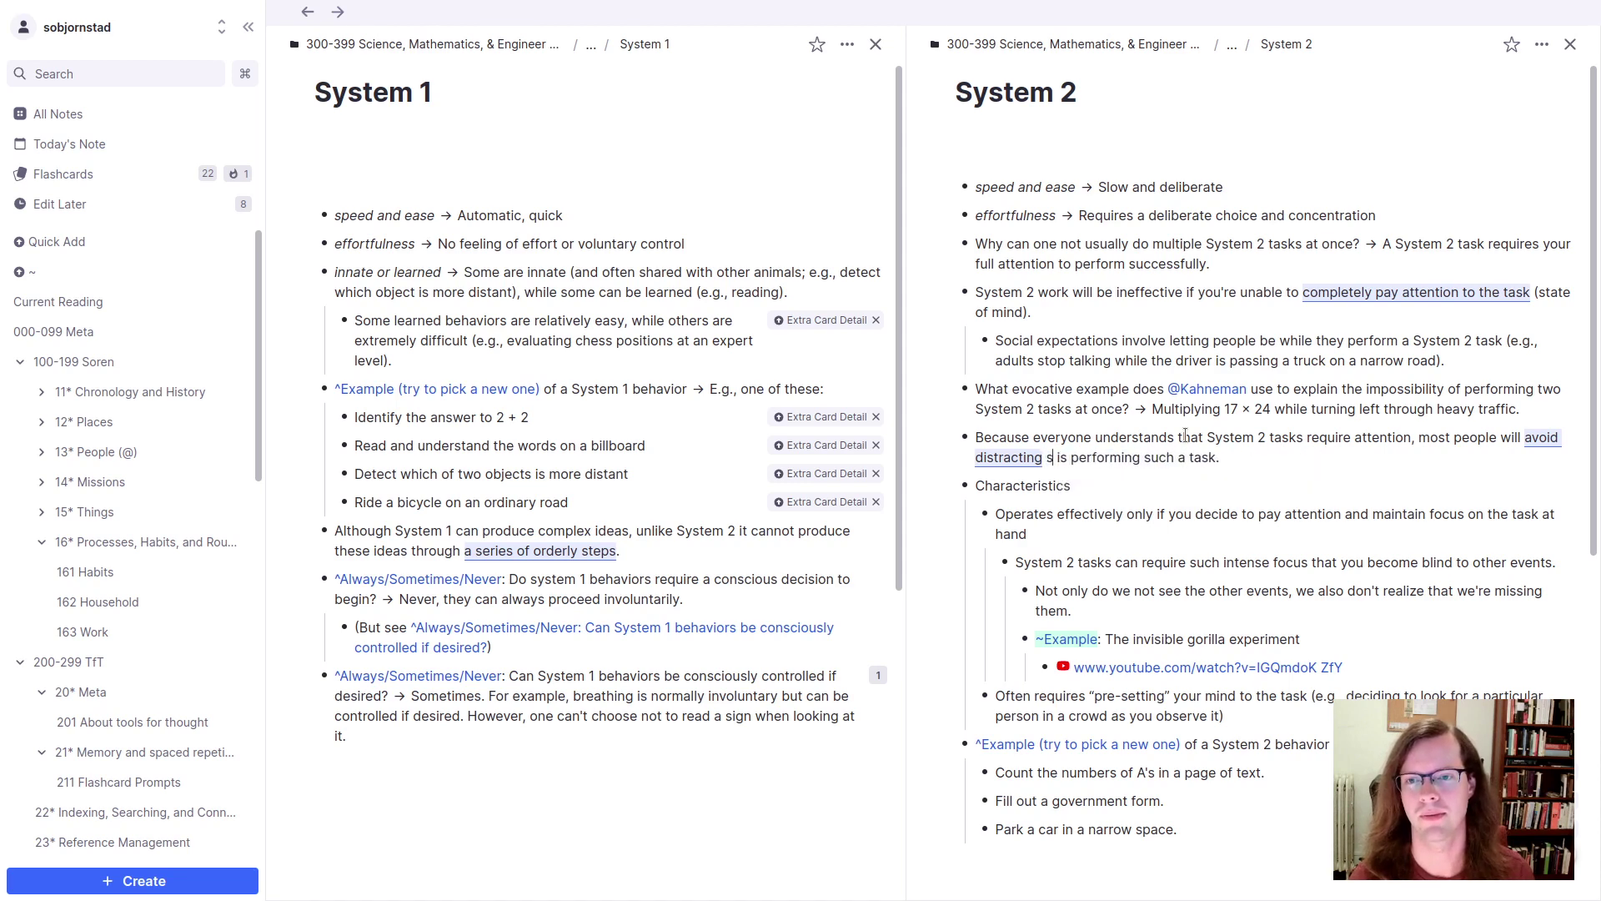
text(omeone)
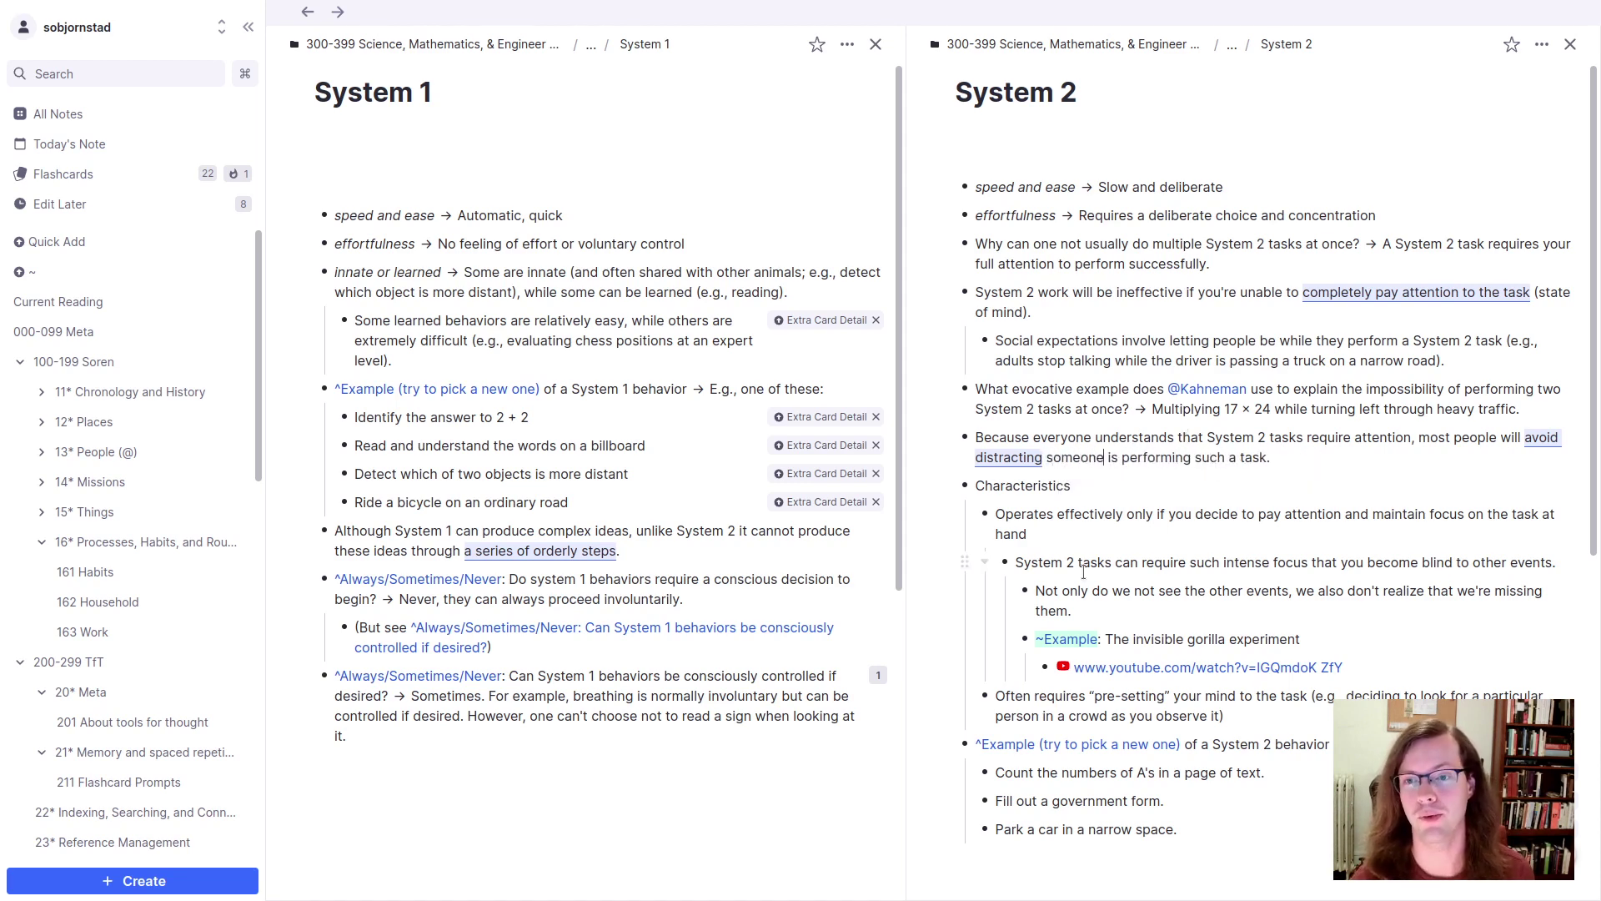
text( who)
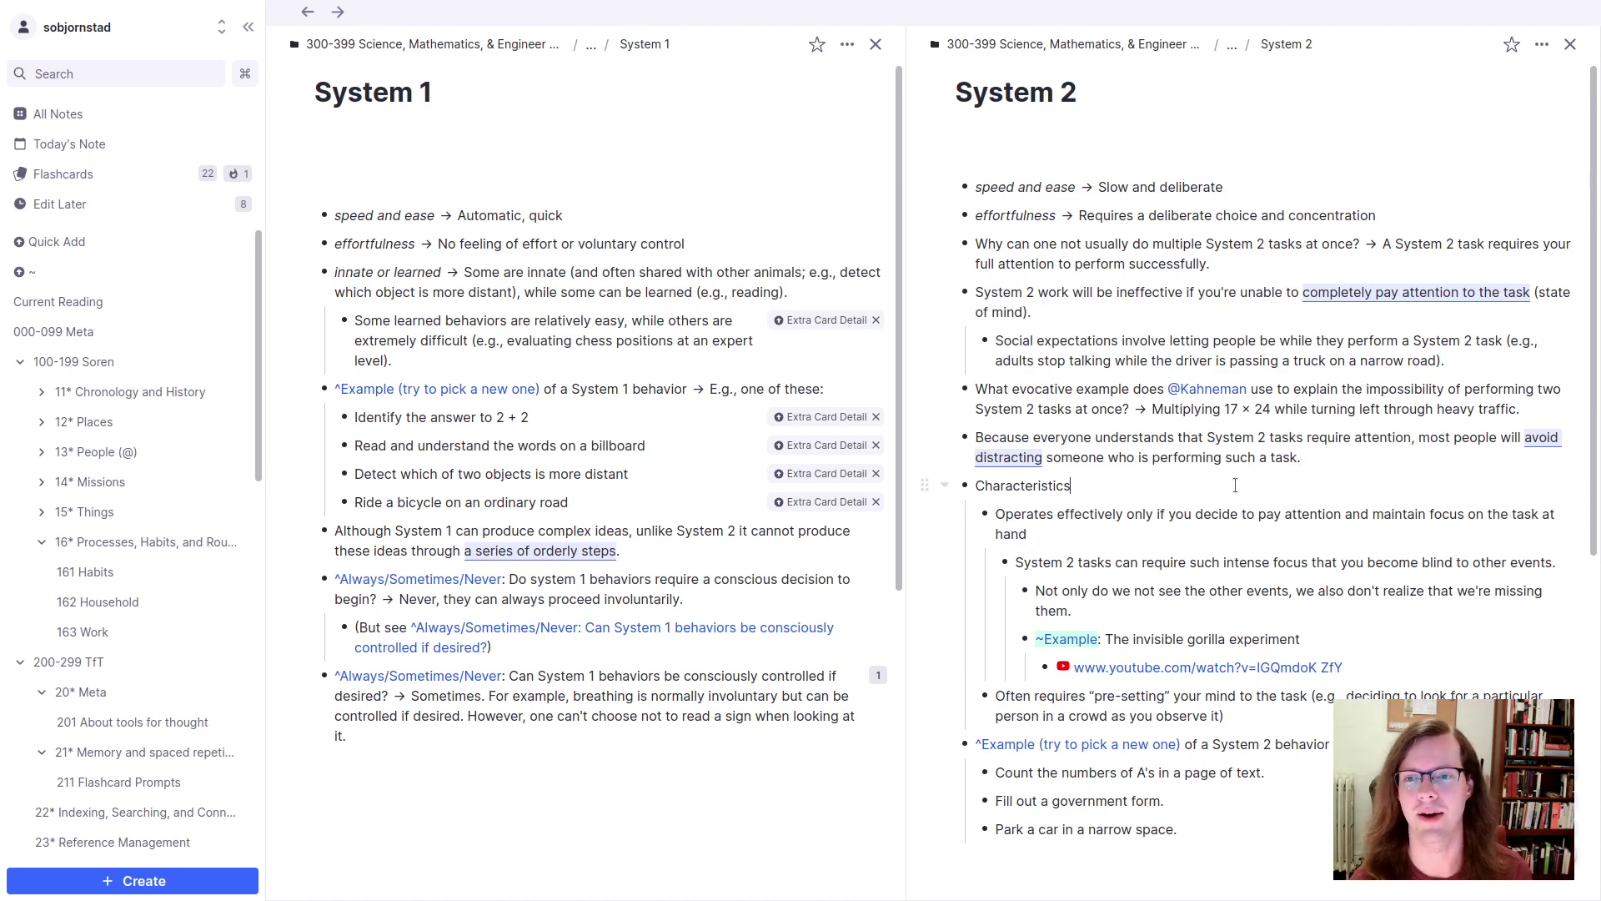
Step: Move the "System 2 tasks can require such intense focus" bullet and its children to the top level, directly above "Characteristics"
click(1355, 574)
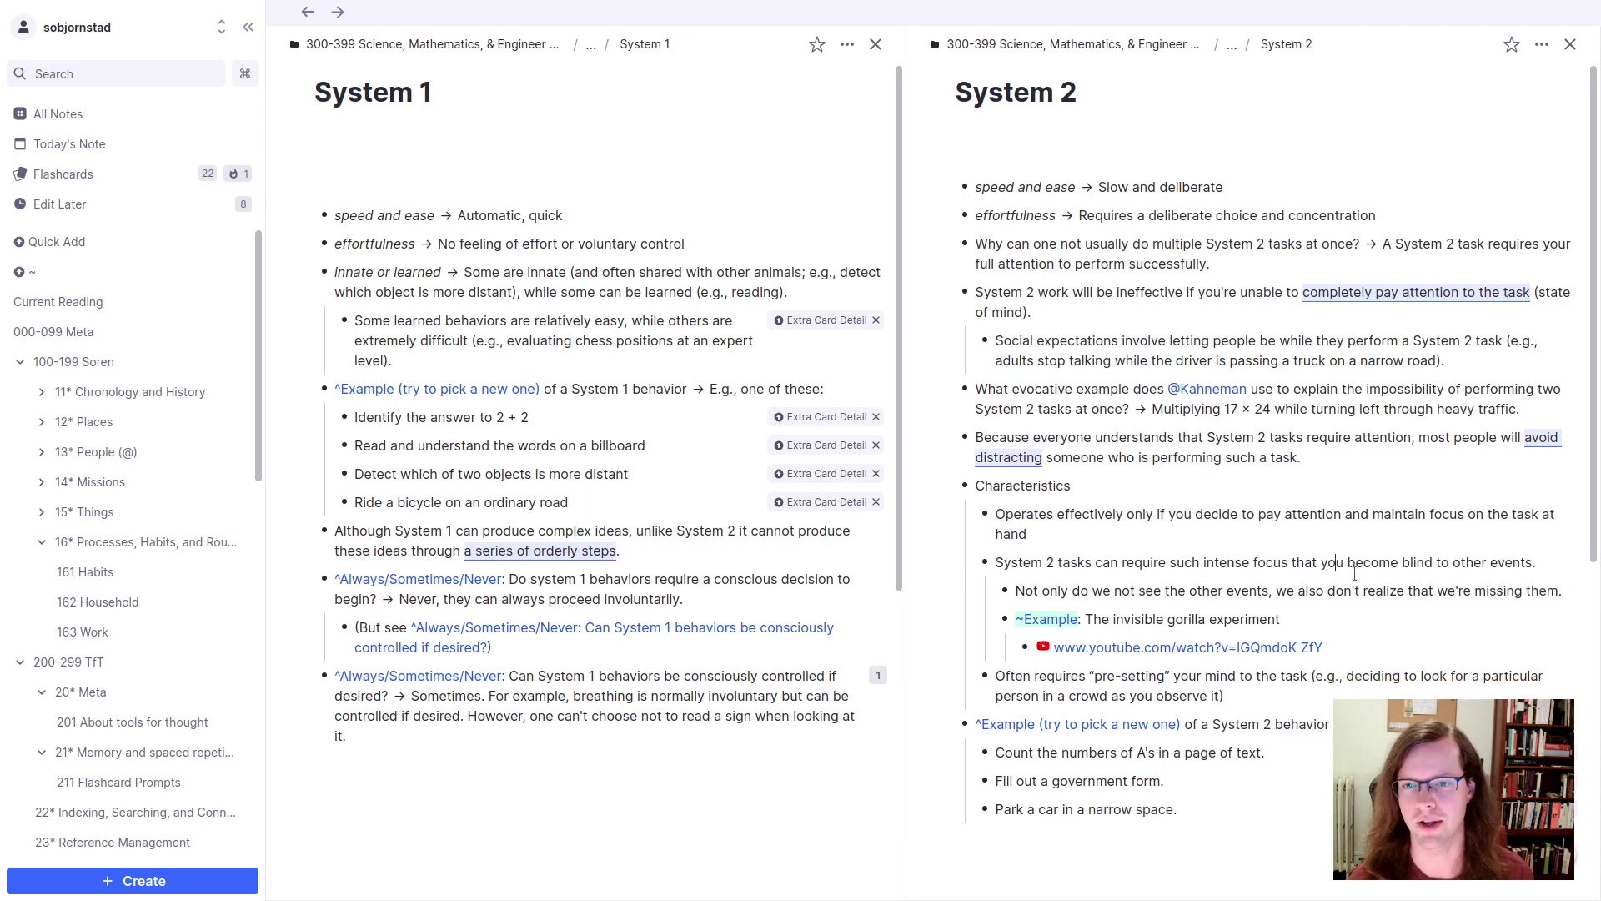
key(shift+Tab)
key(shift+Tab)
key(ctrl+shift+Up)
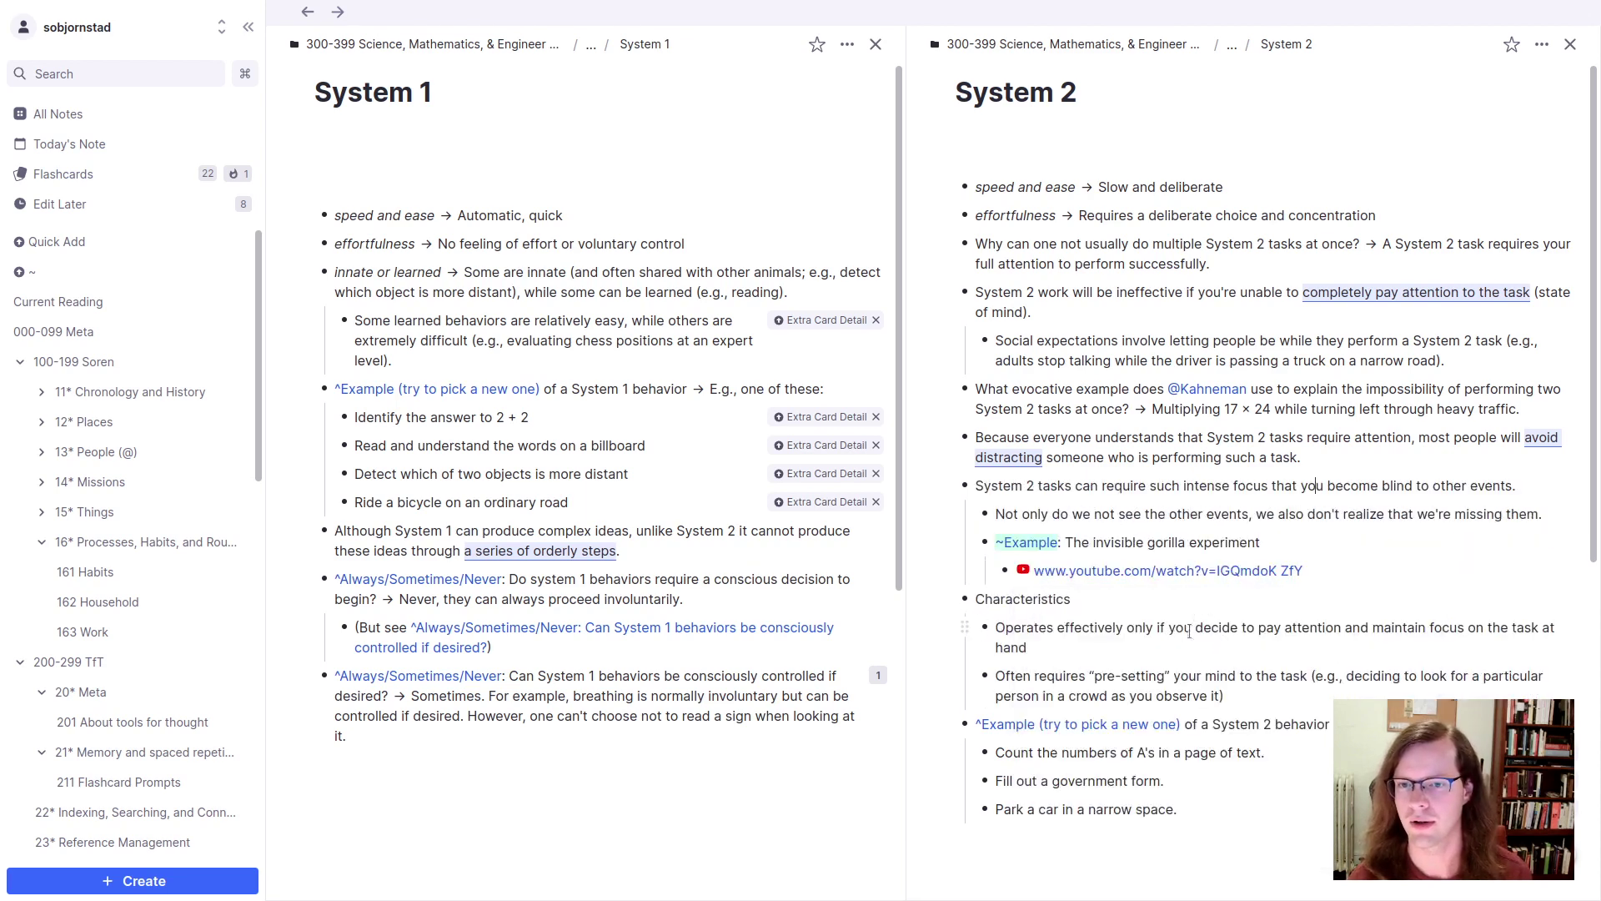
Step: Outdent the "Often requires 'pre-setting' your mind" bullet to the top level and delete "Characteristics" with its "Operates effectively only if" child
click(1189, 668)
key(shift+Tab)
drag(1181, 638, 974, 602)
key(BackSpace)
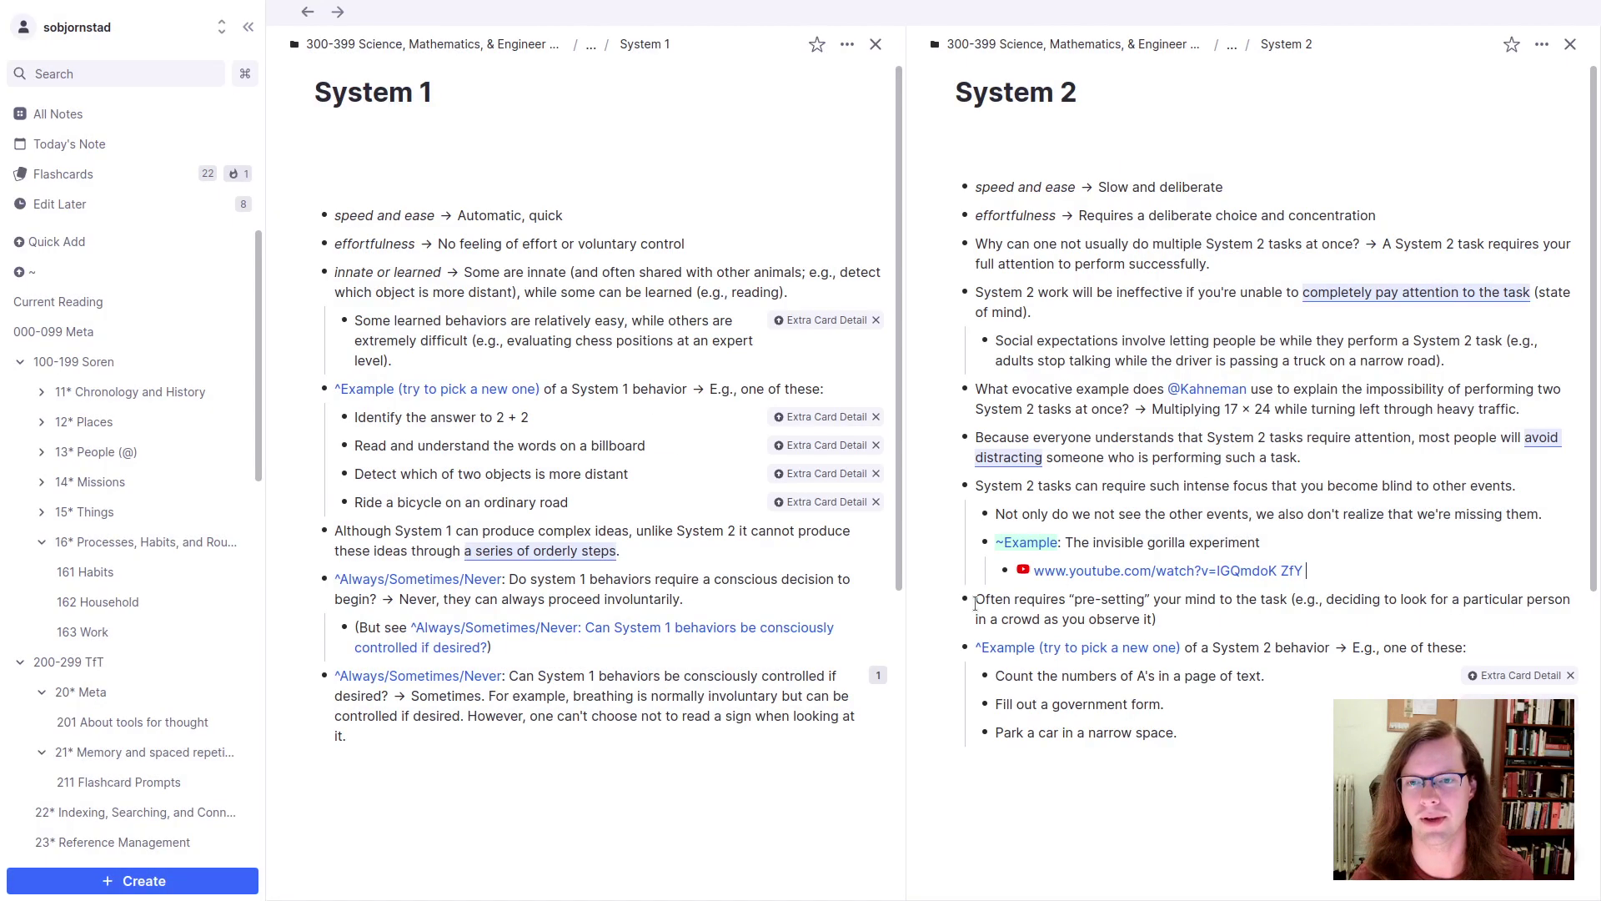
Step: Turn "you become blind to other events" into a cloze in the intense-focus bullet
click(1173, 490)
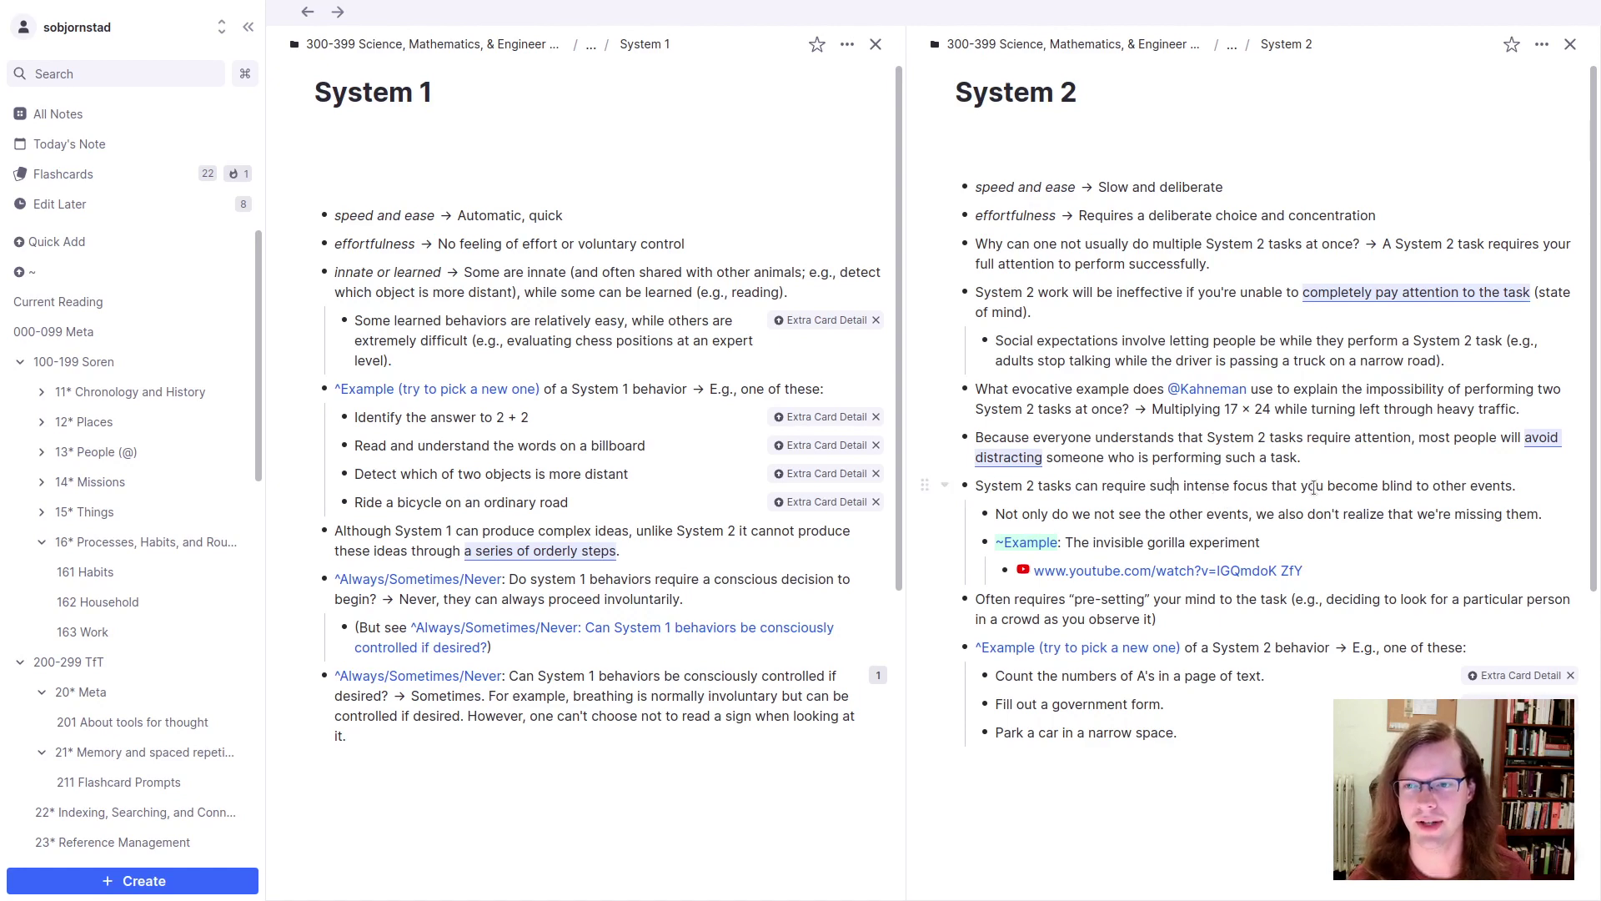
drag(1311, 486, 1483, 490)
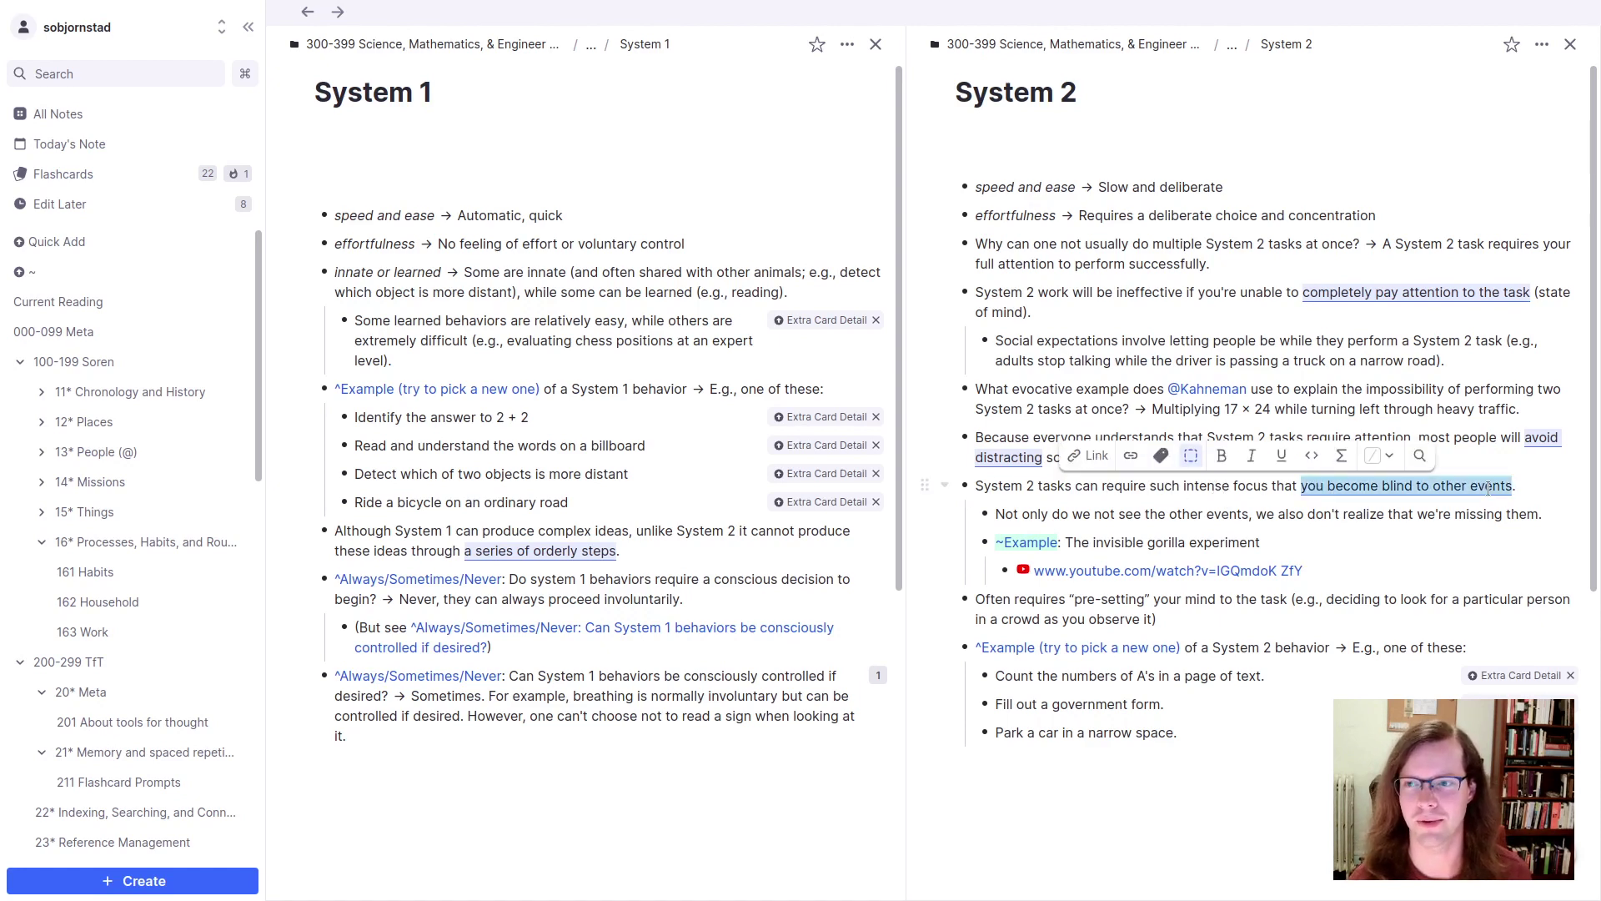
key(Down)
key(Down)
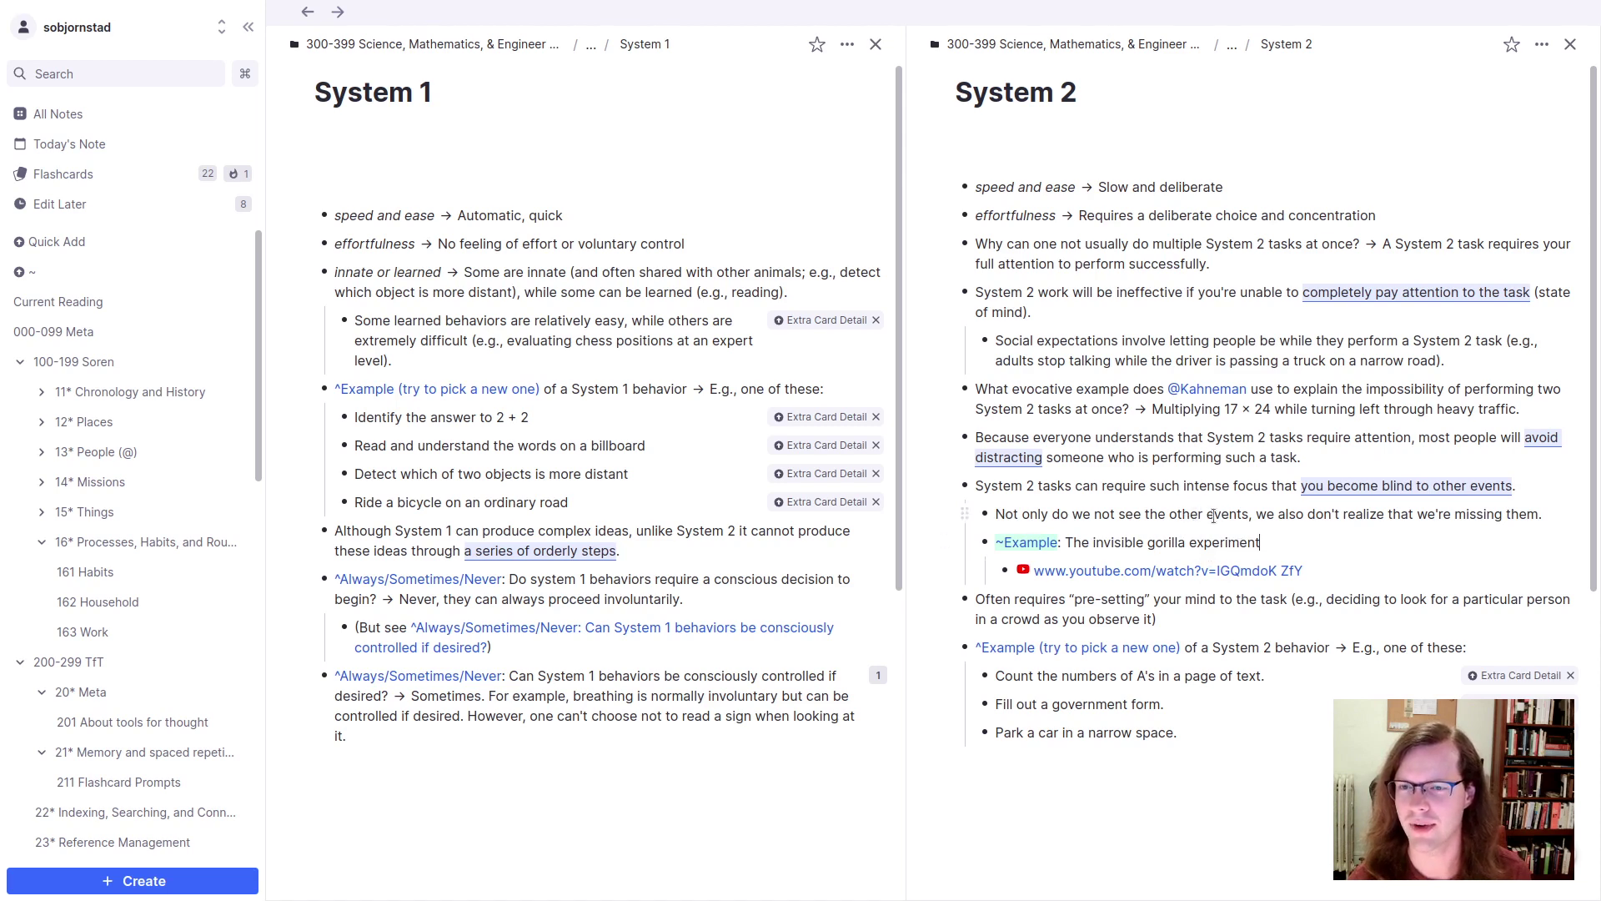
Step: Add the bullet "What famous experiment demonstrates this?" below the "Not only do we not see the other events" bullet
click(1193, 544)
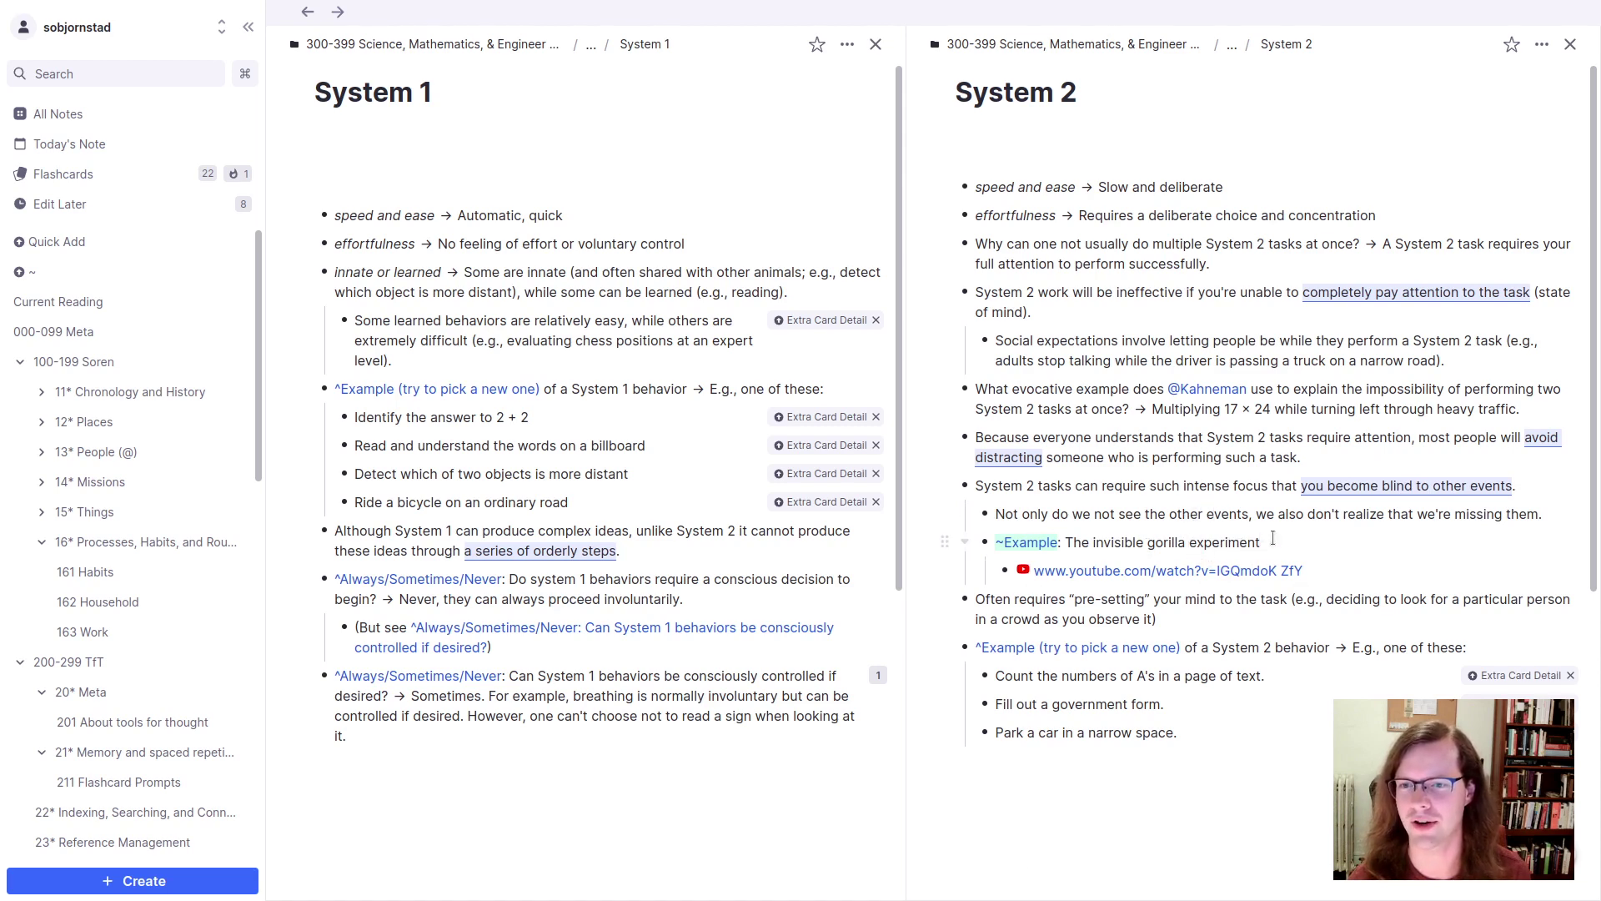
key(Down)
key(Up)
key(End)
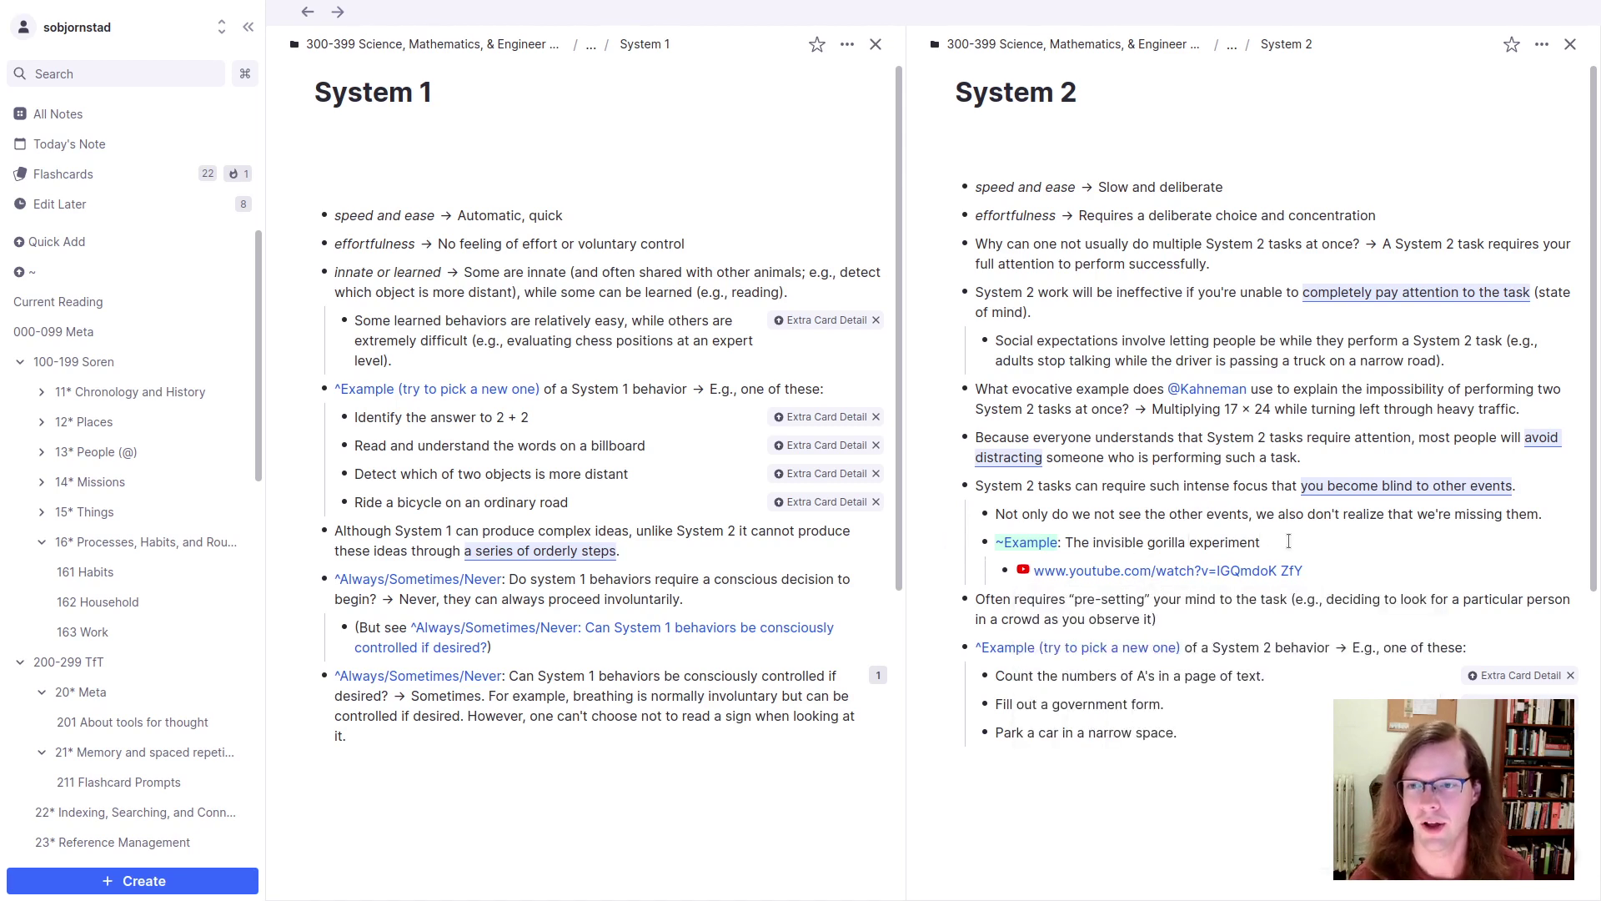
key(Return)
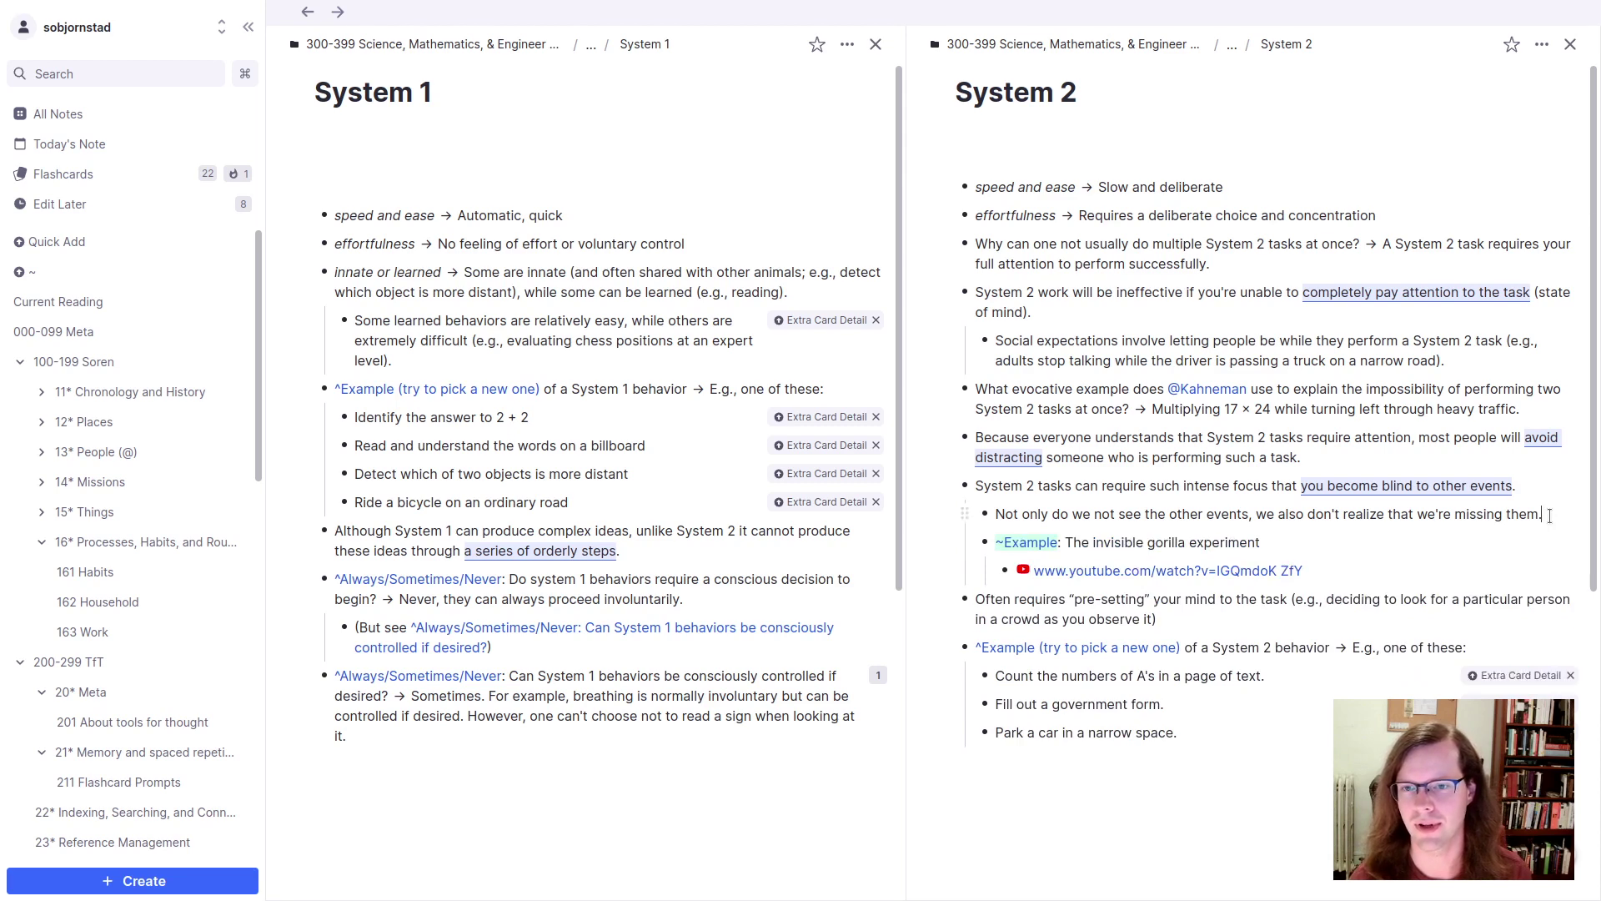
text(What famous experiment )
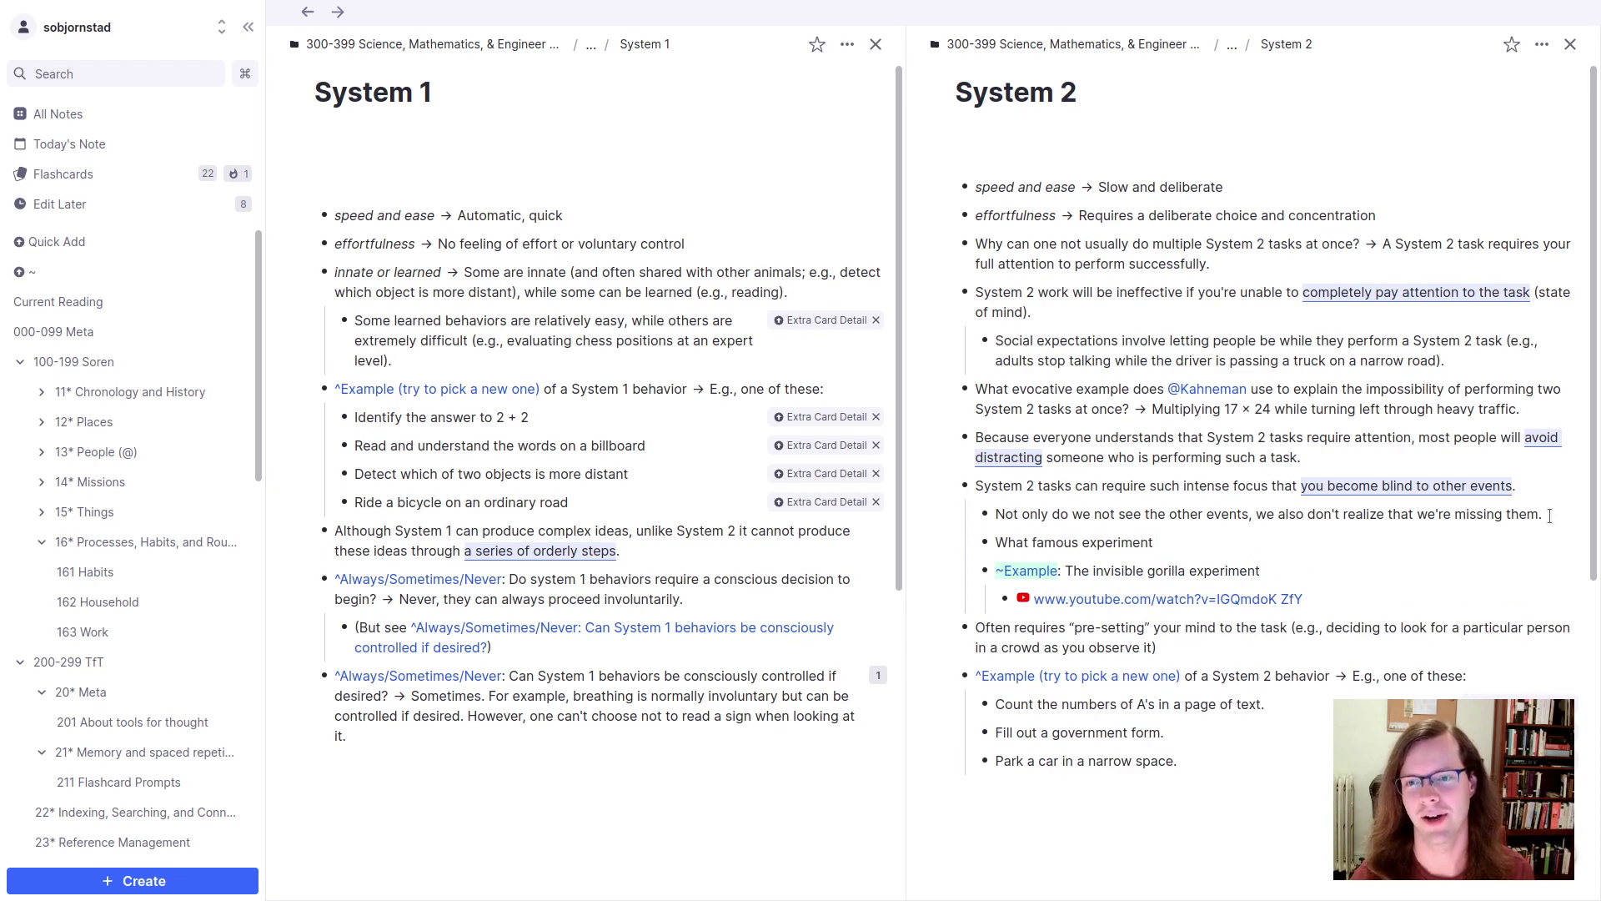
text(demonstrates this)
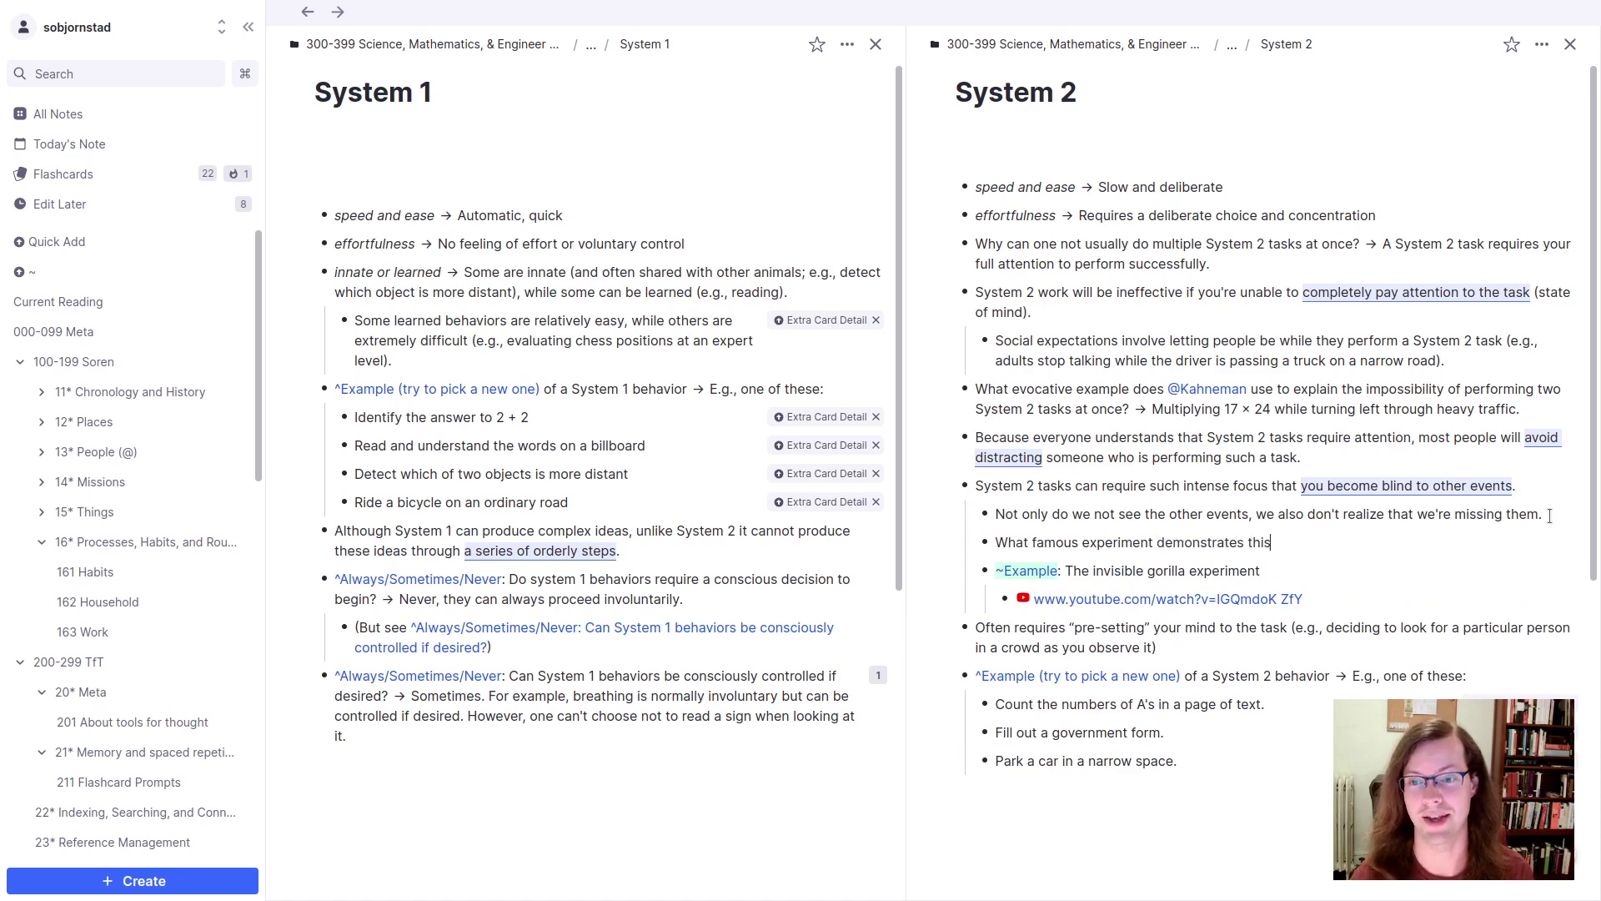
text(?)
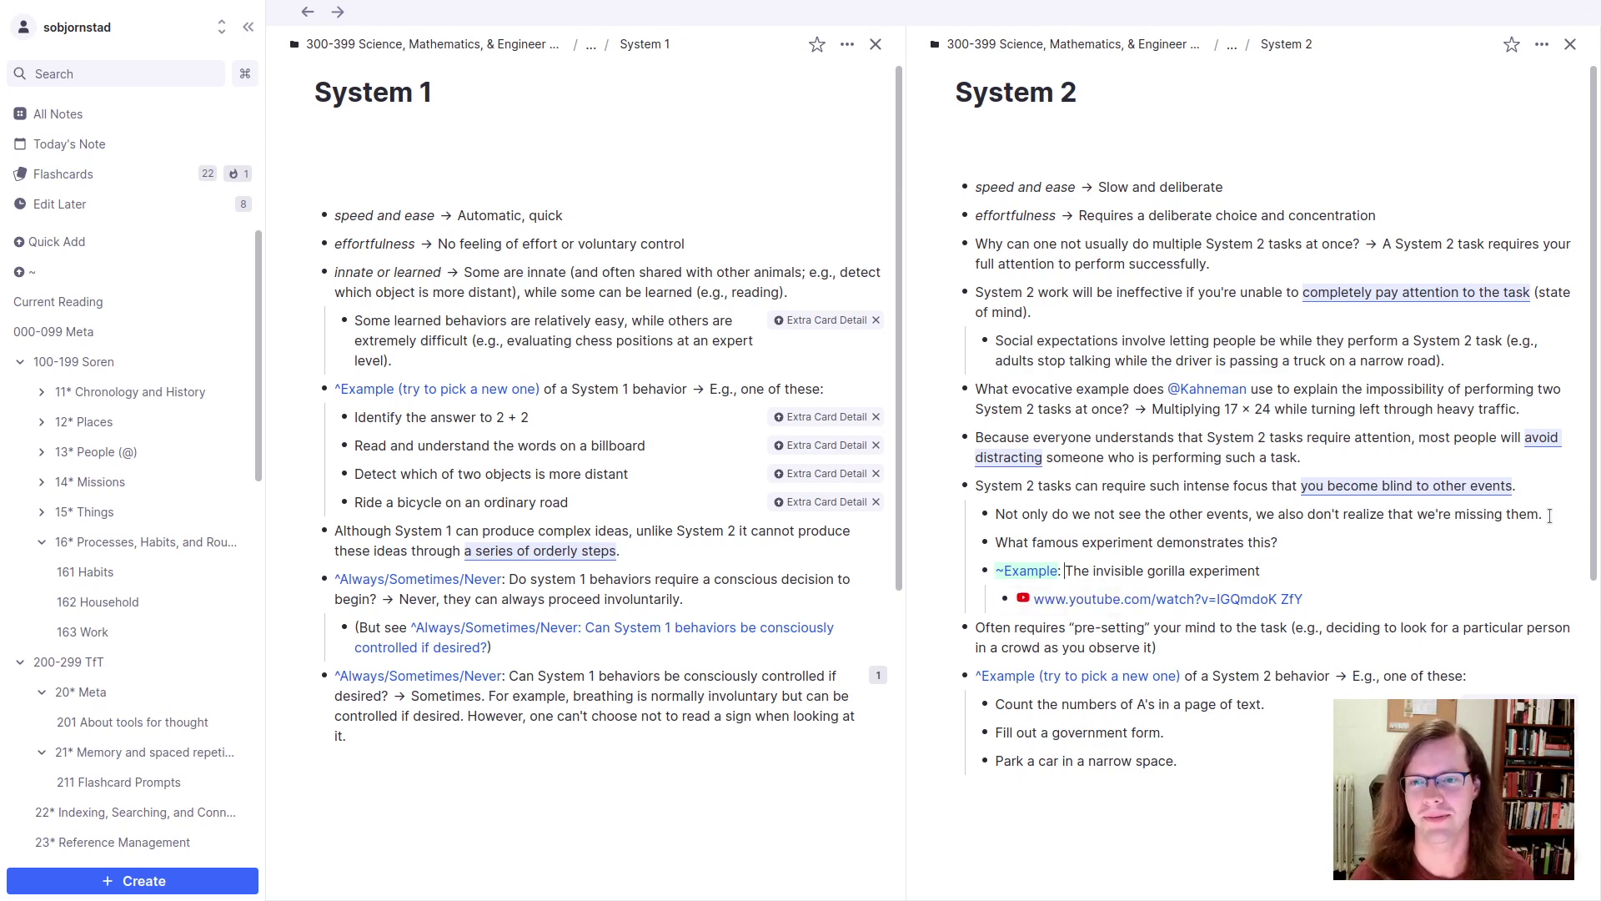
Step: Remove the "~Example:" prefix from the "The invisible gorilla experiment" bullet
key(Down)
key(Home)
key(Delete)
key(Delete)
key(Delete)
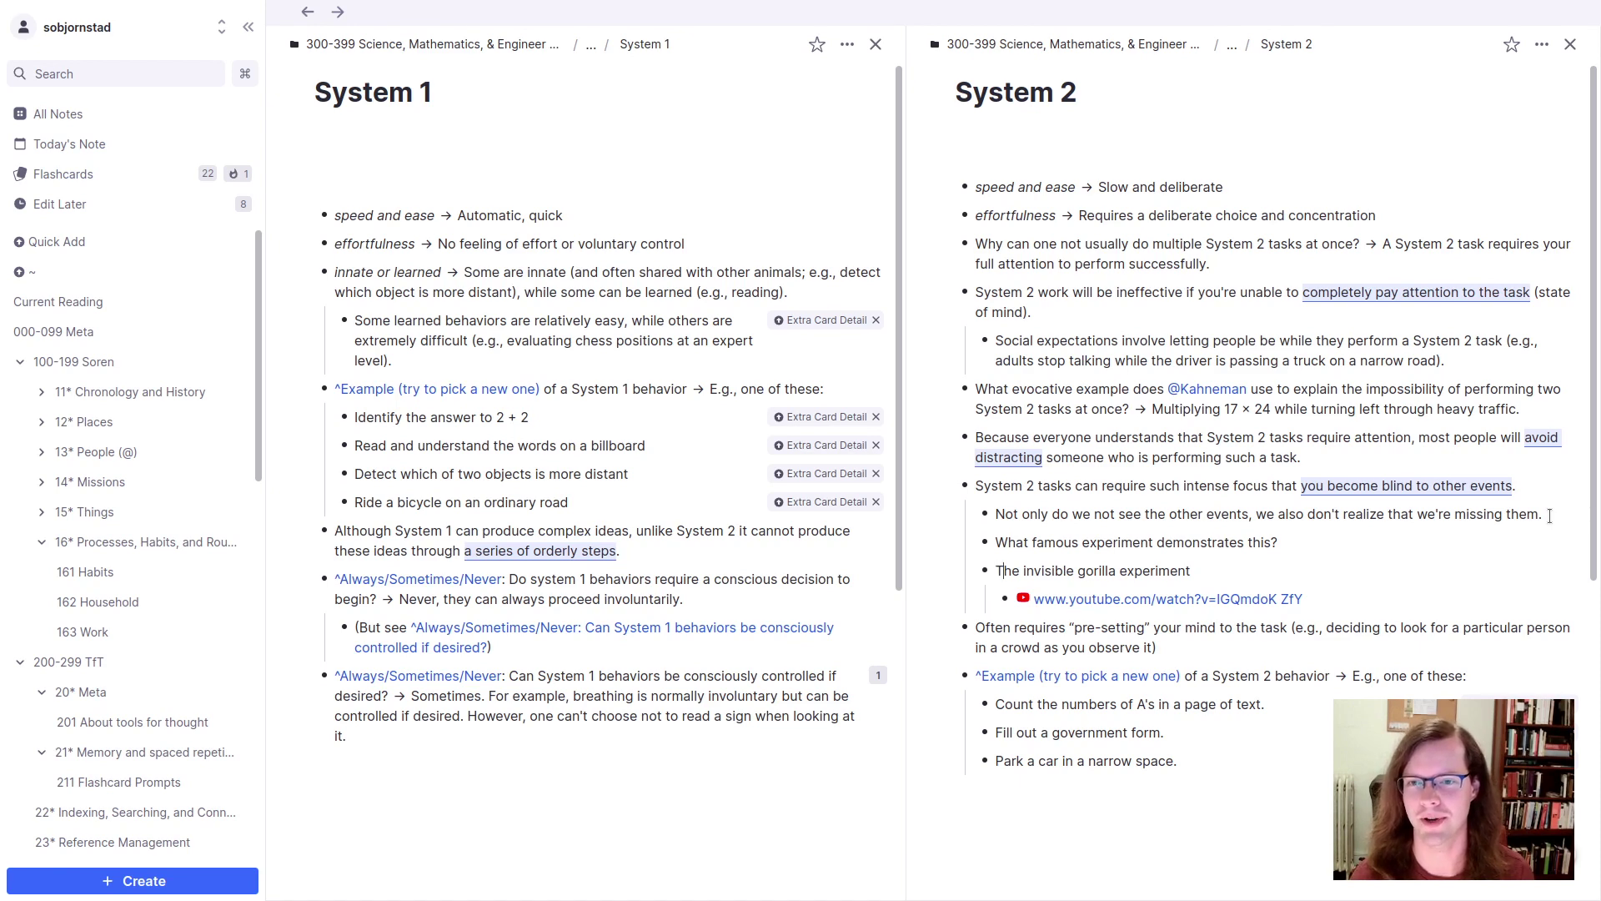
Step: Move "The invisible gorilla experiment" from its own bullet into the answer of the "What famous experiment demonstrates this?" card
key(BackSpace)
text(T)
key(ctrl+a)
key(ctrl+c)
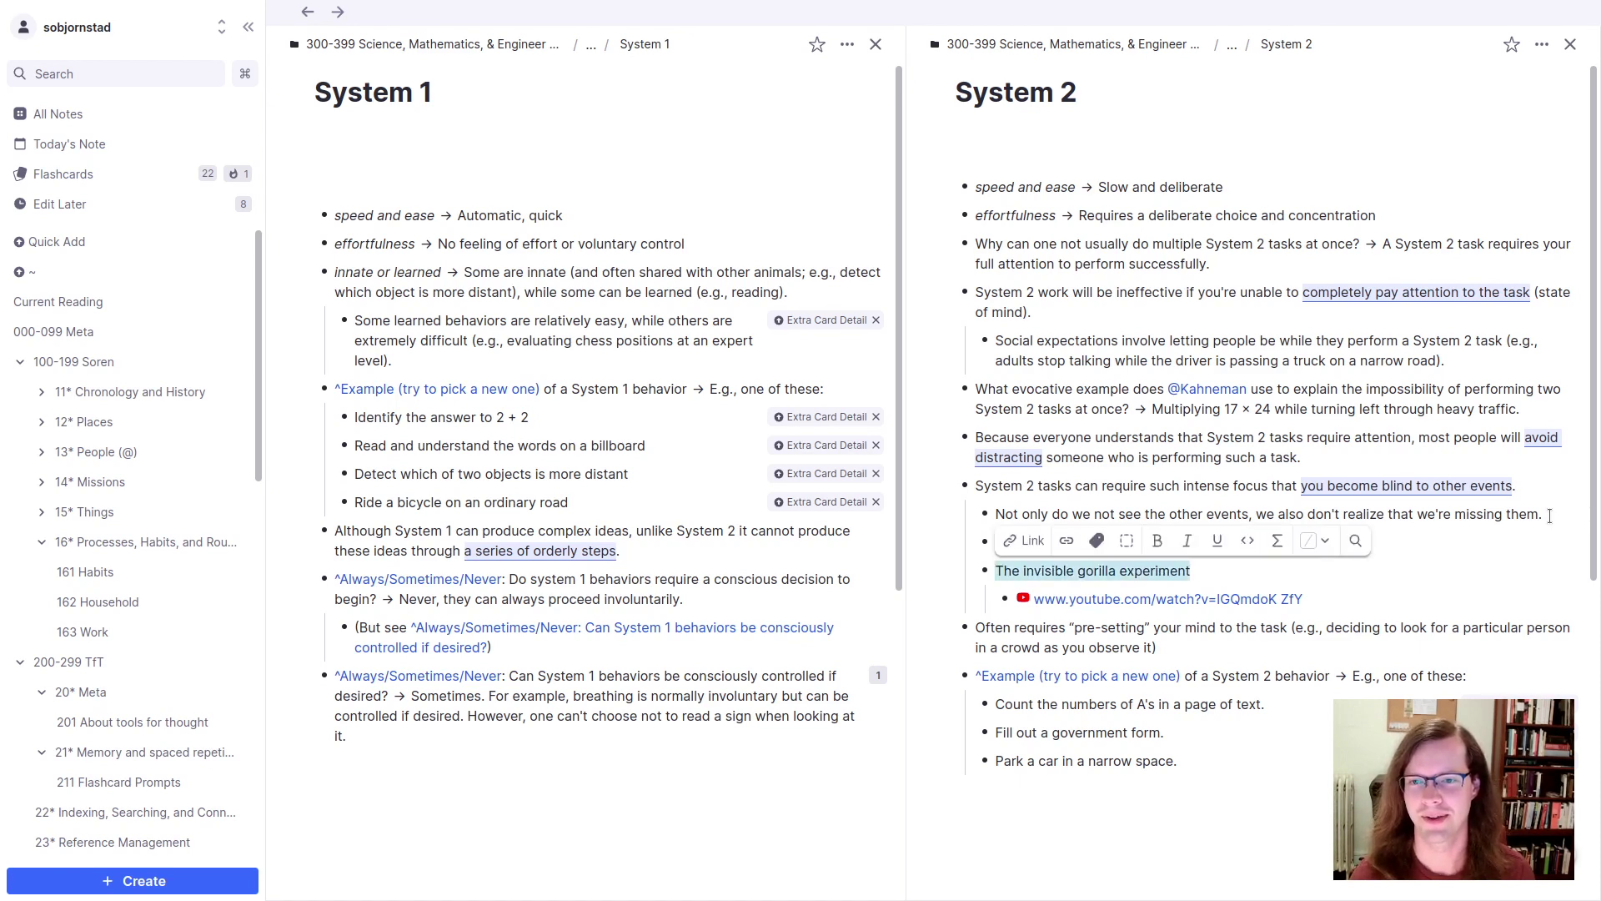
key(BackSpace)
text(>>)
key(ctrl+v)
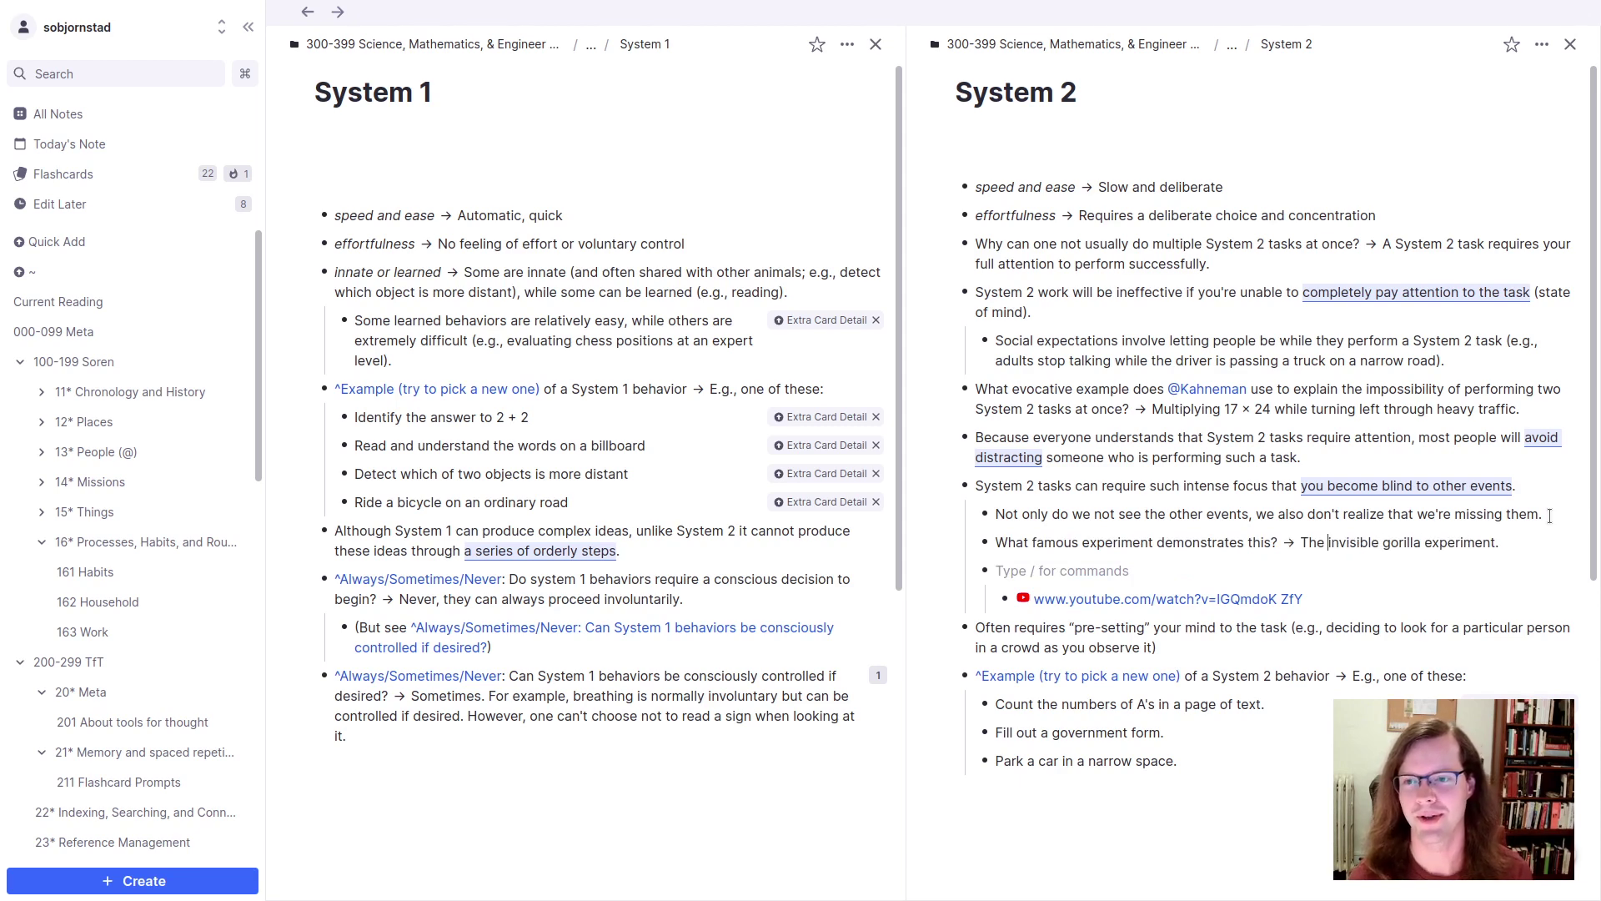
Step: Fill the emptied bullet above the YouTube link with "Invisible Gorilla Experiment" in bold
text(Invisible Goril)
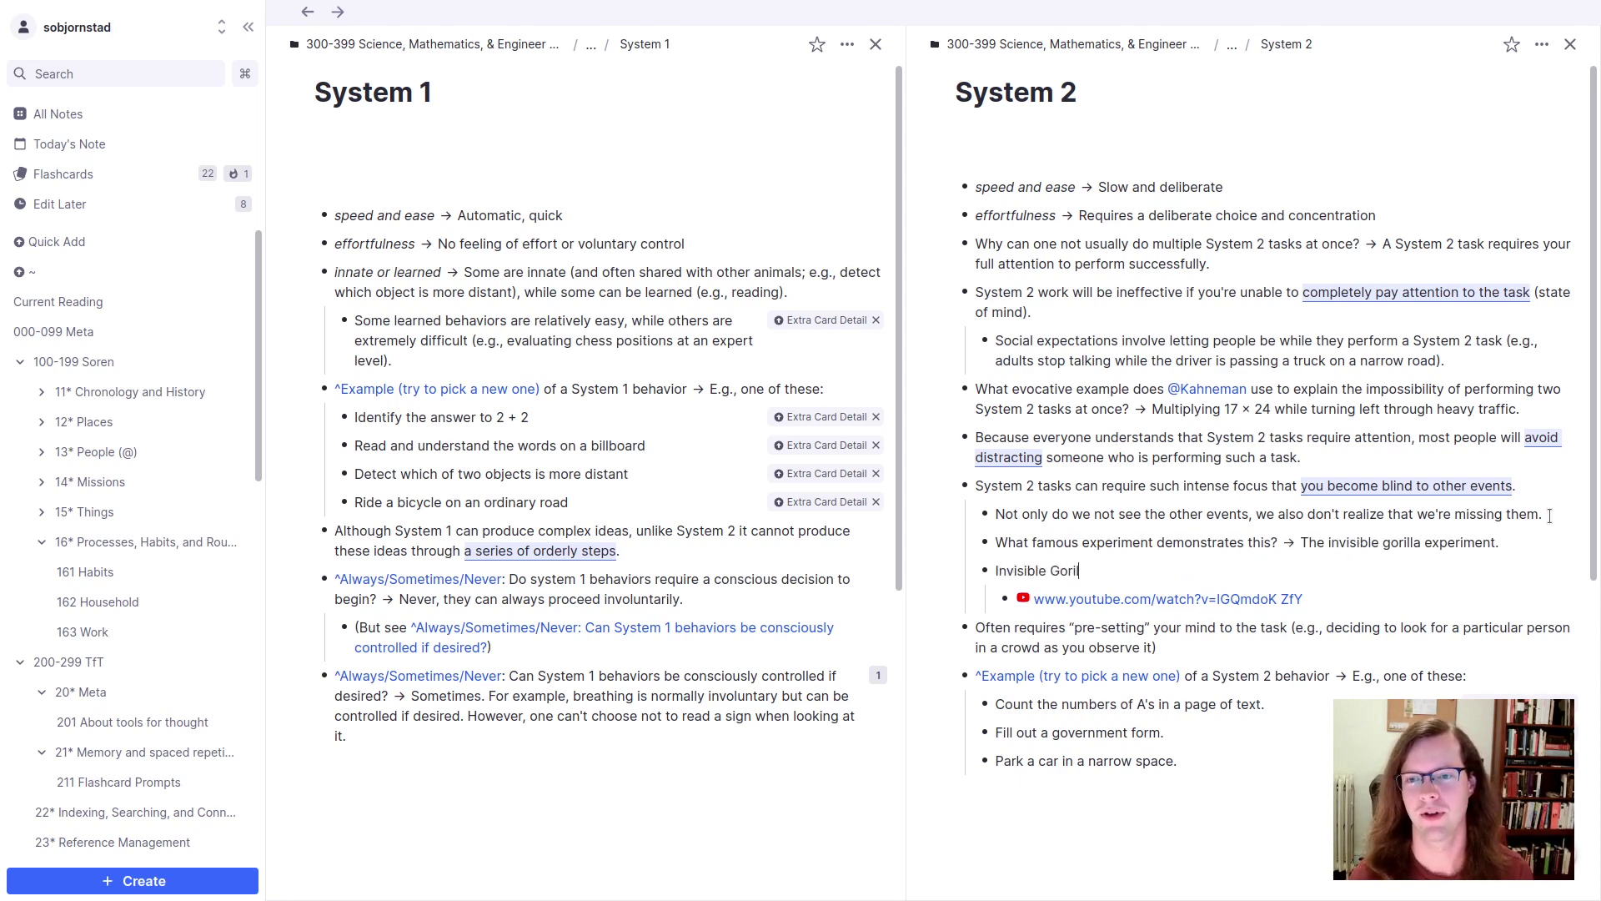
text(la Experiment)
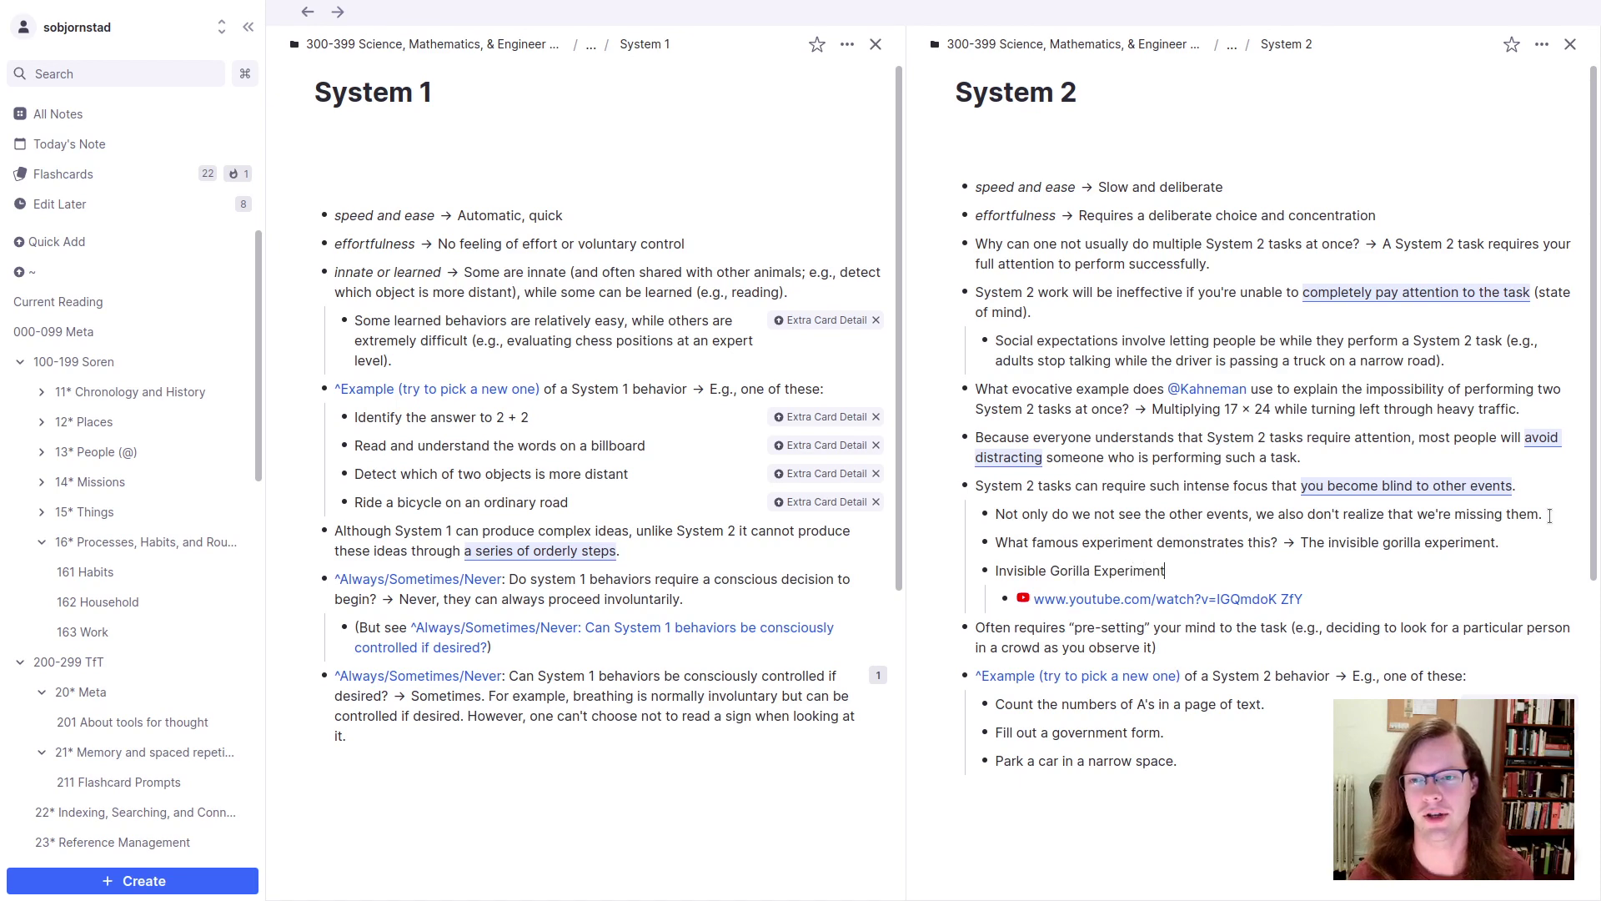
key(ctrl+b)
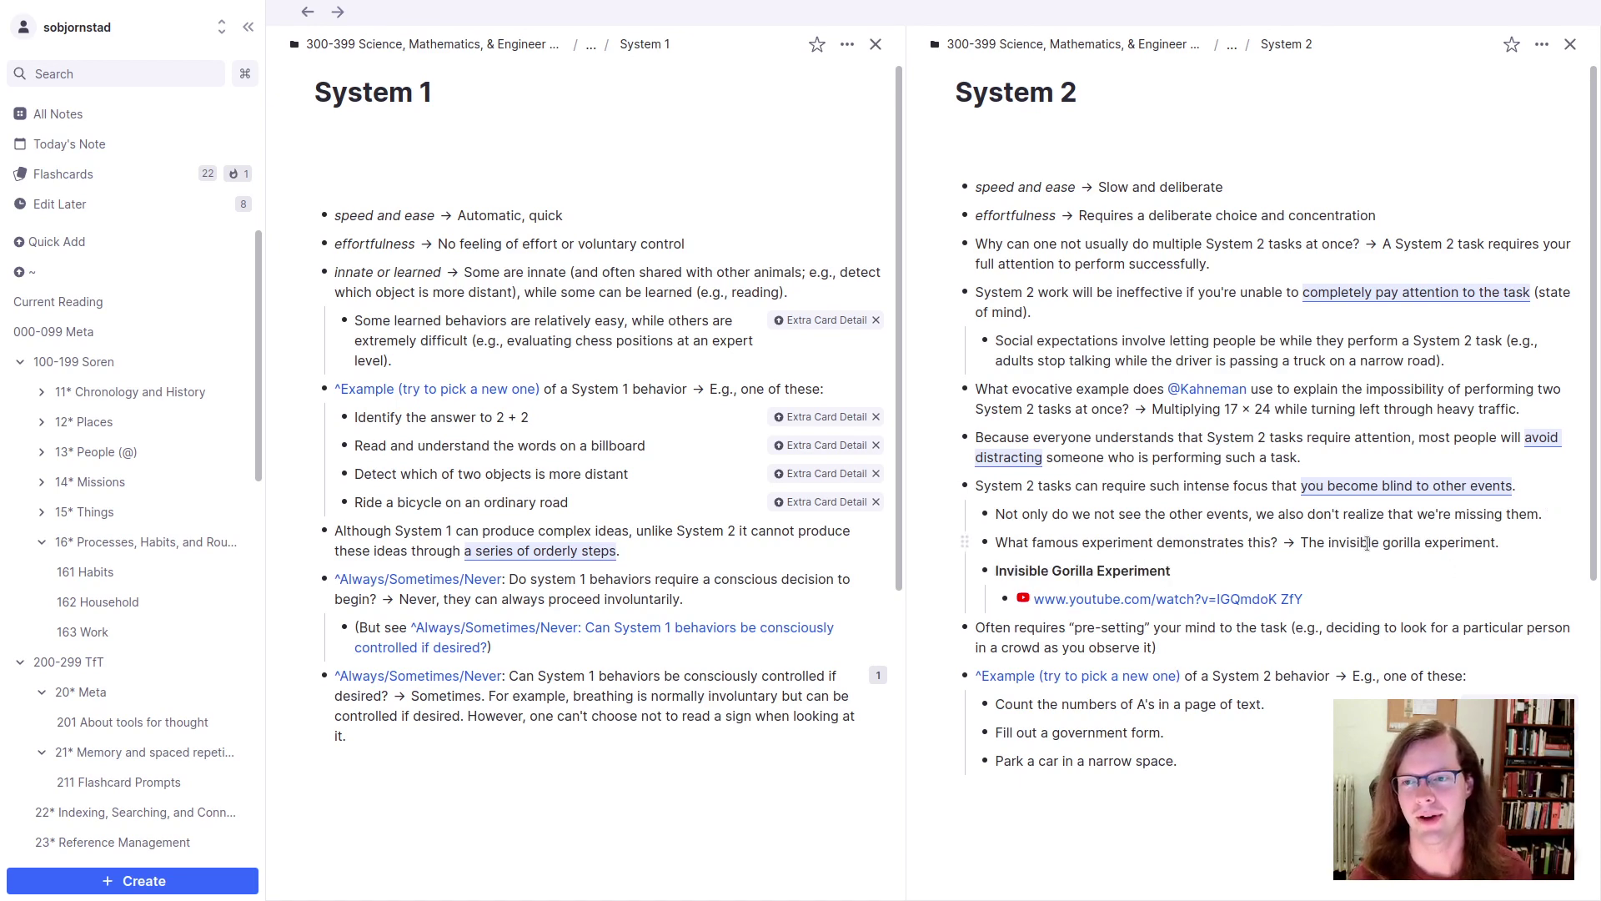
Step: Remove "The" from the famous-experiment card's answer so it reads "Invisible gorilla experiment."
click(1332, 542)
key(ctrl+shift+Left)
key(ctrl+shift+Left)
text(I)
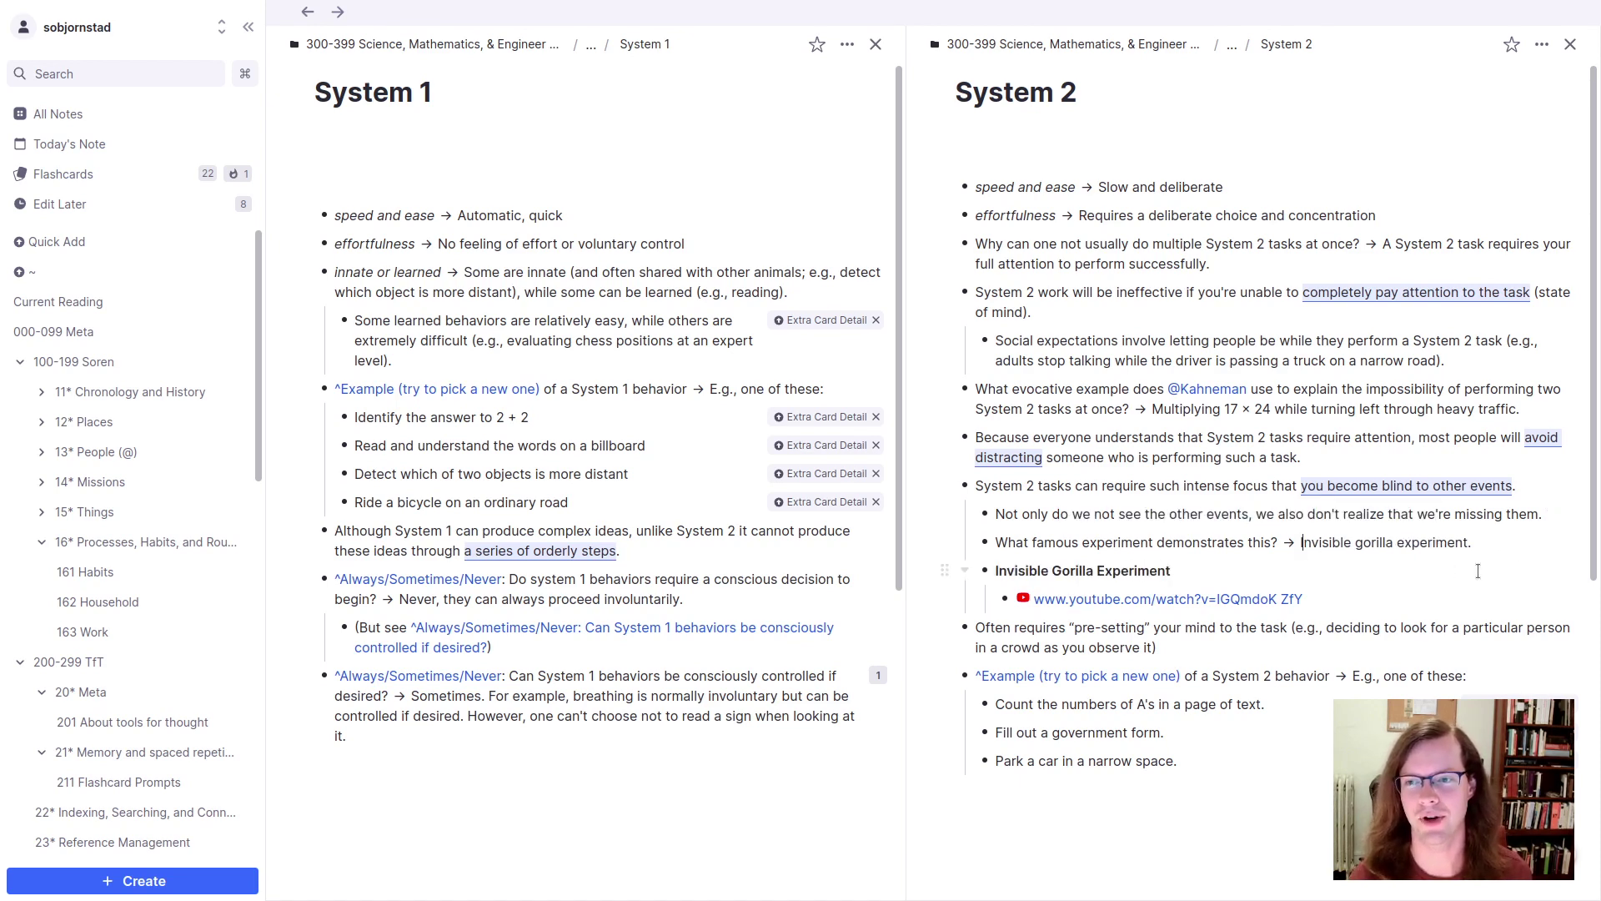
Step: Make the bold bullet a two-way card and begin its back with "An experiment where participants are asked to count the number of passes of a basketball"
click(1477, 567)
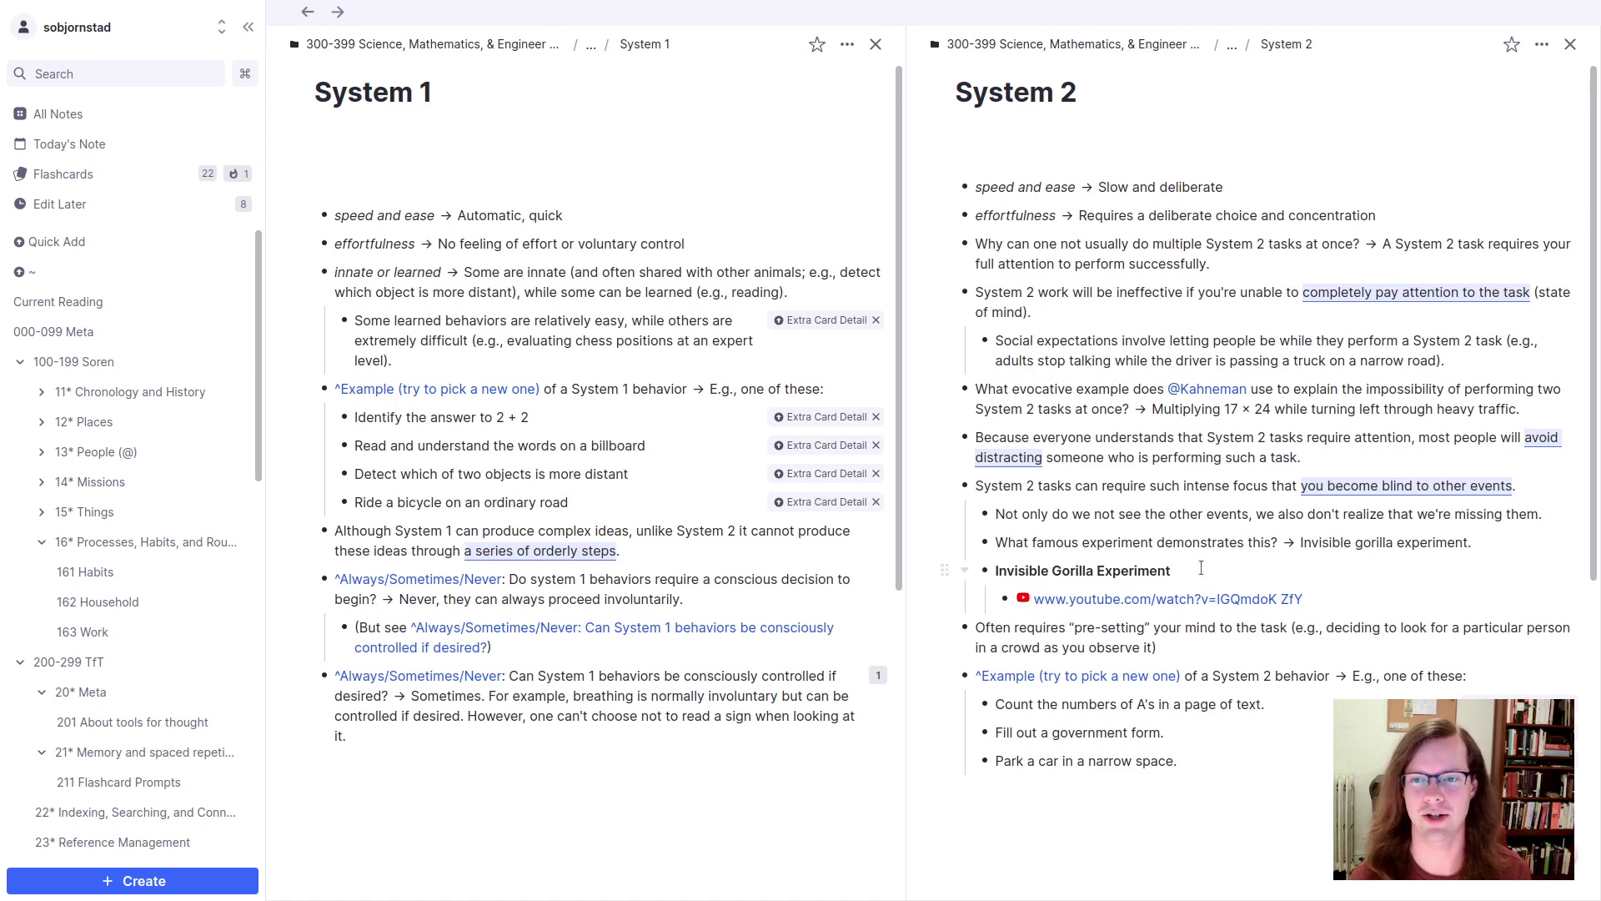
text(<>)
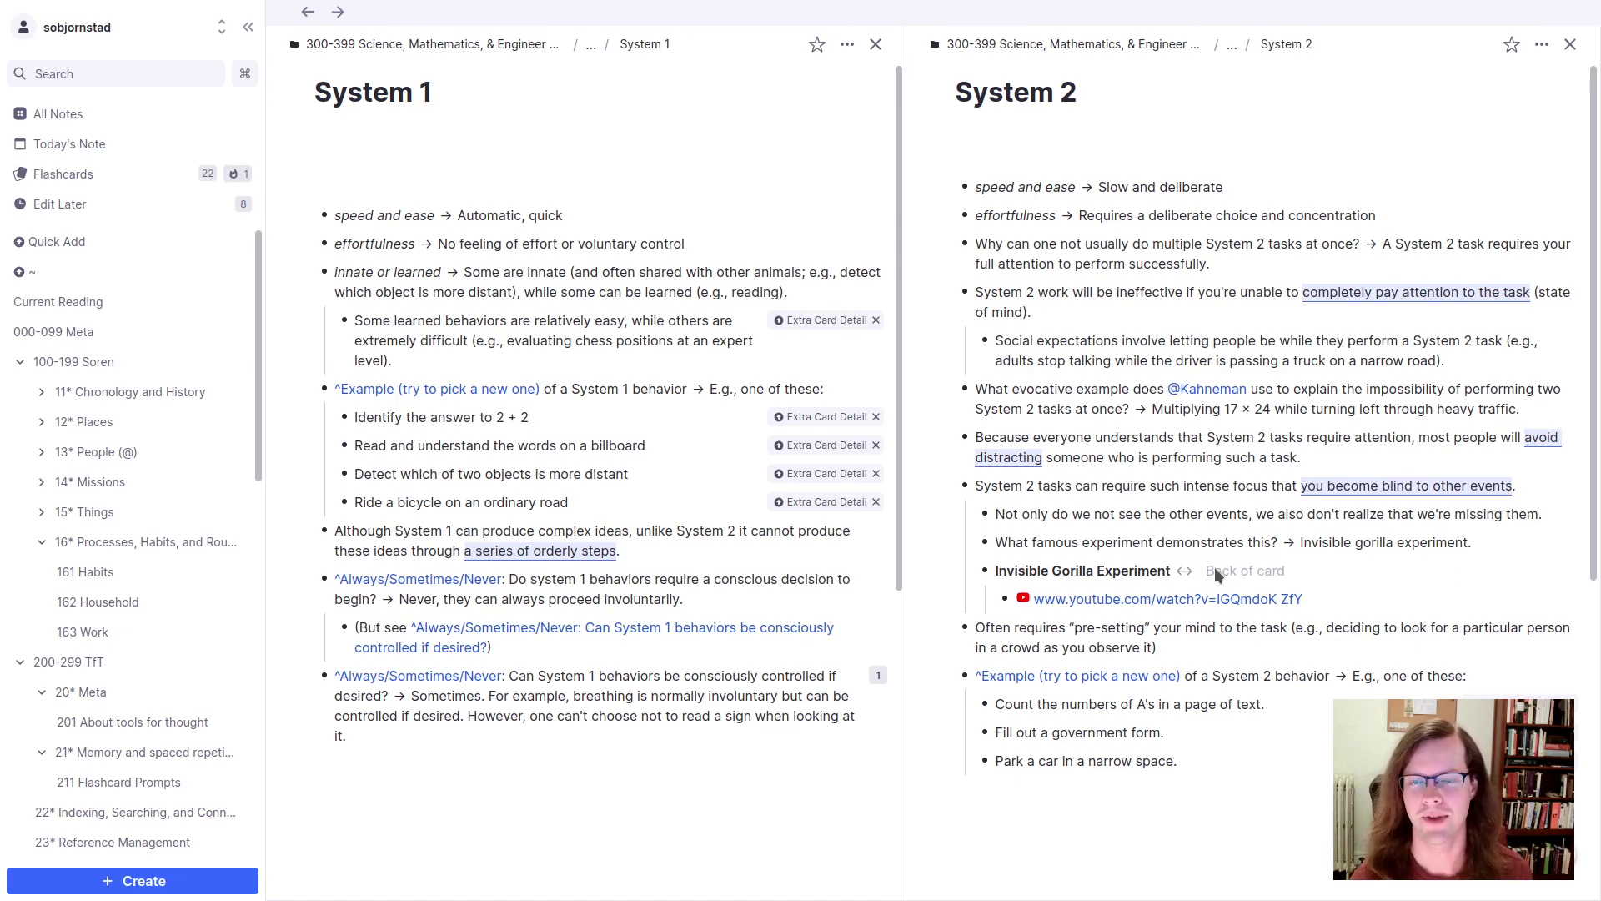
text(An ex)
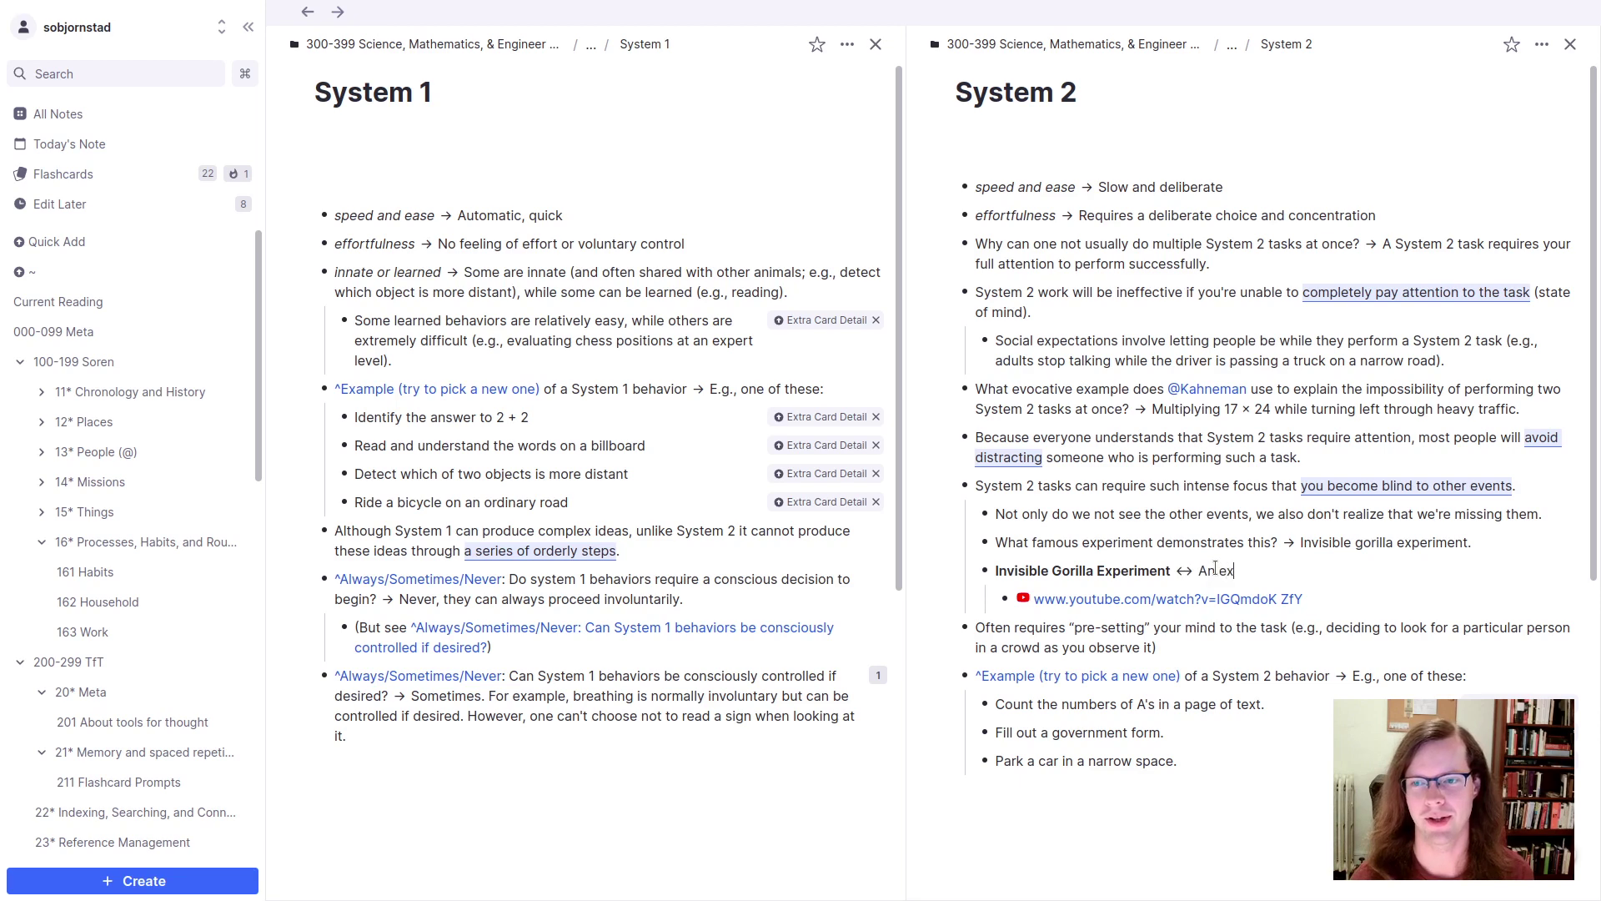
text(periment )
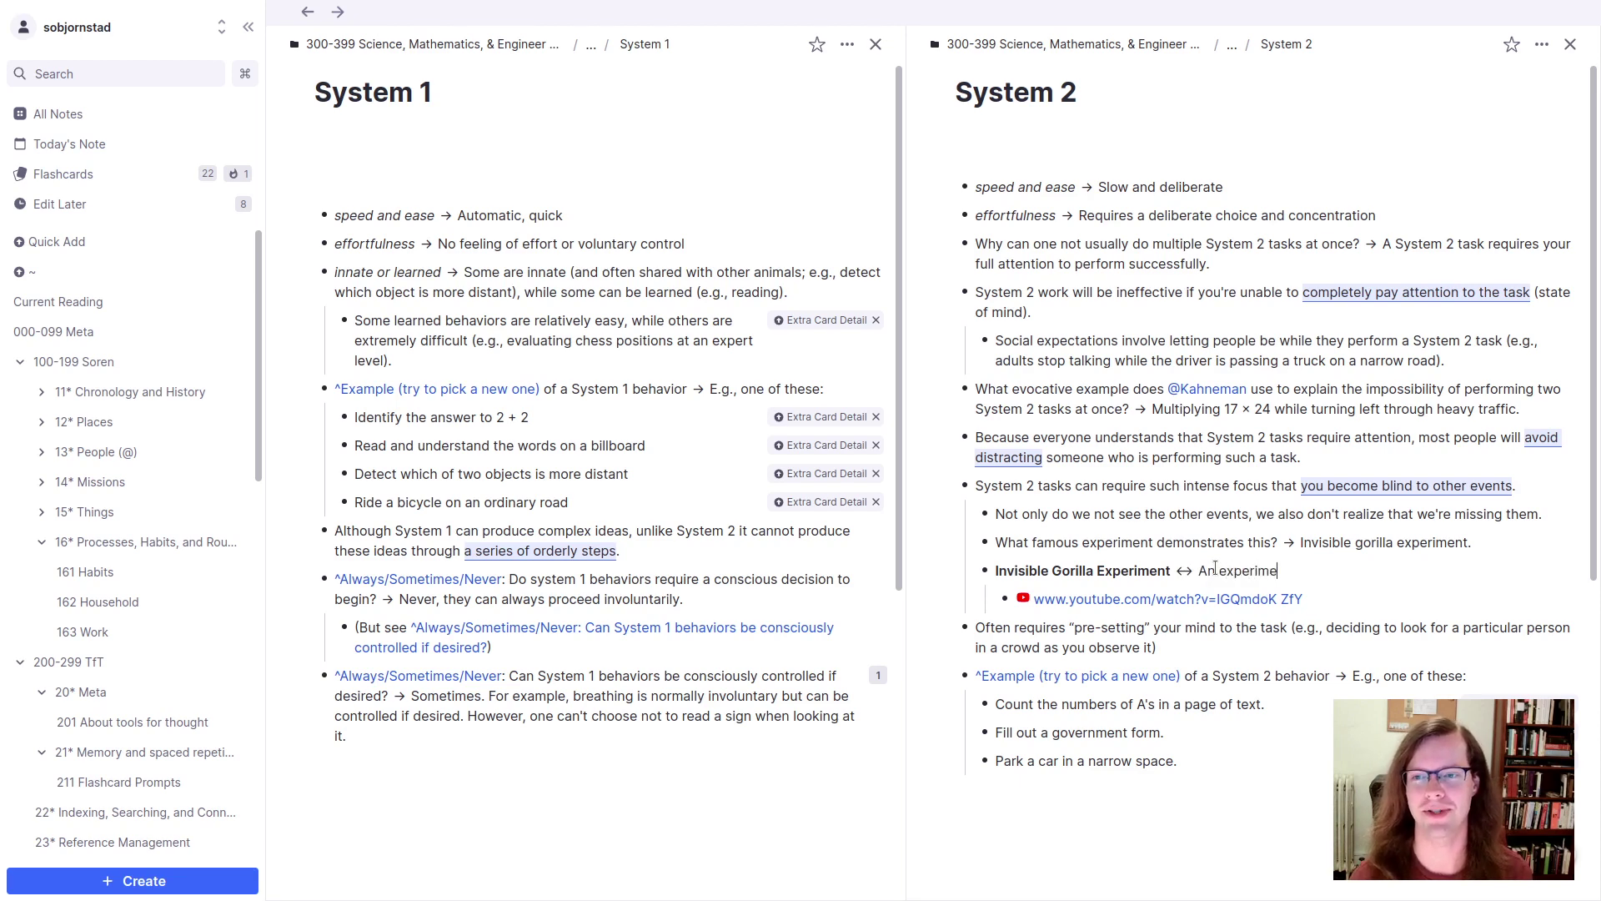
text(where )
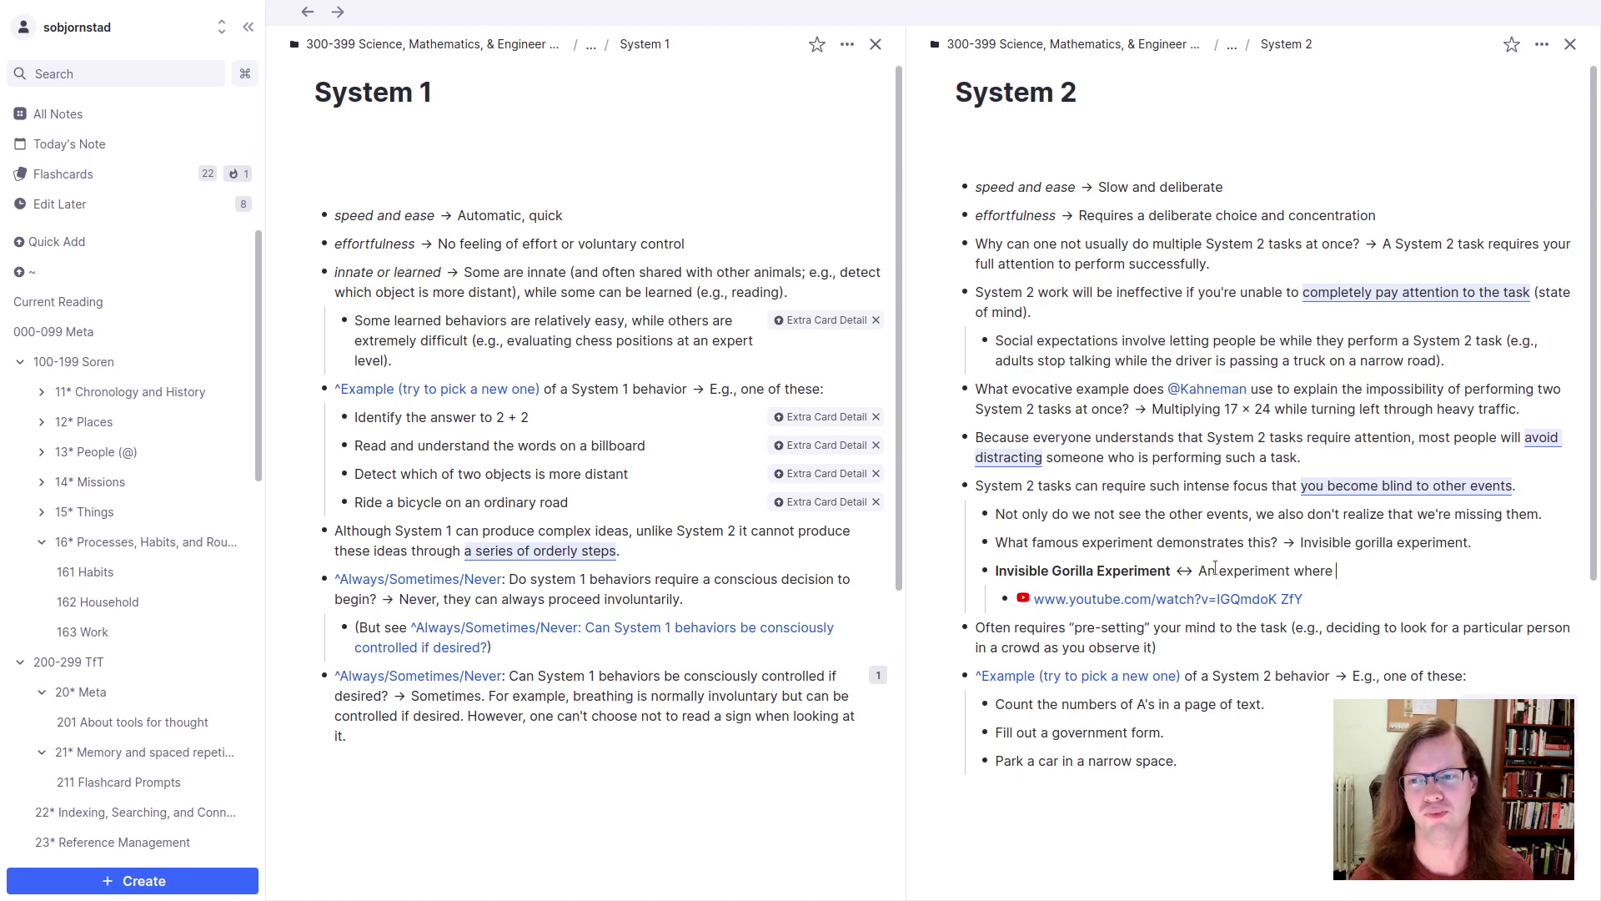
text(participants p)
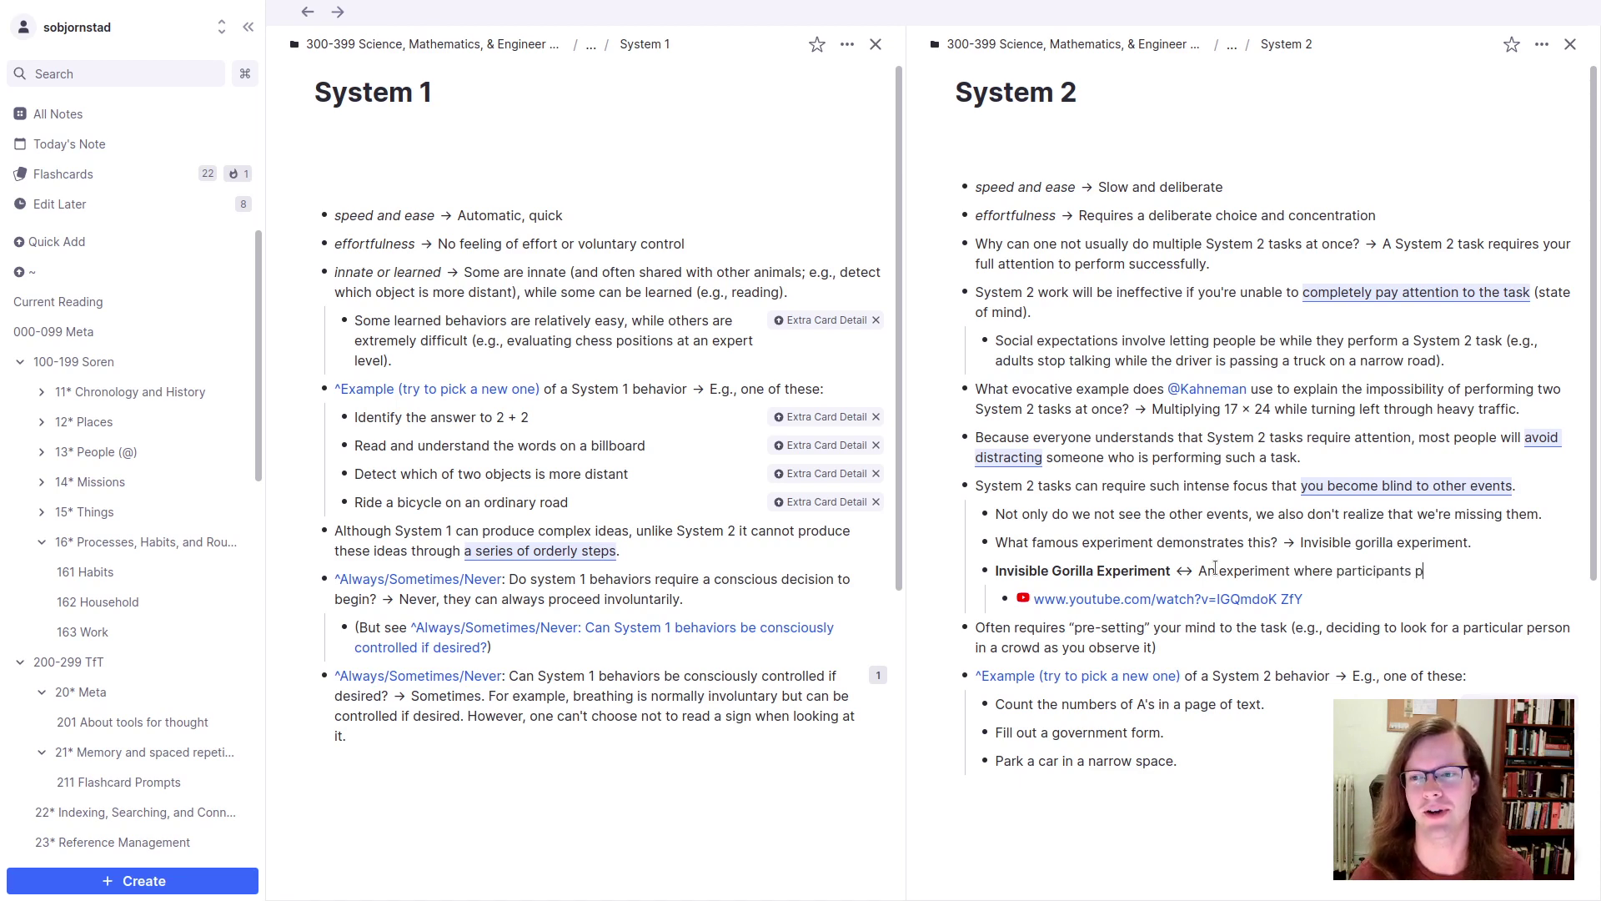
key(BackSpace)
text(are asked to count )
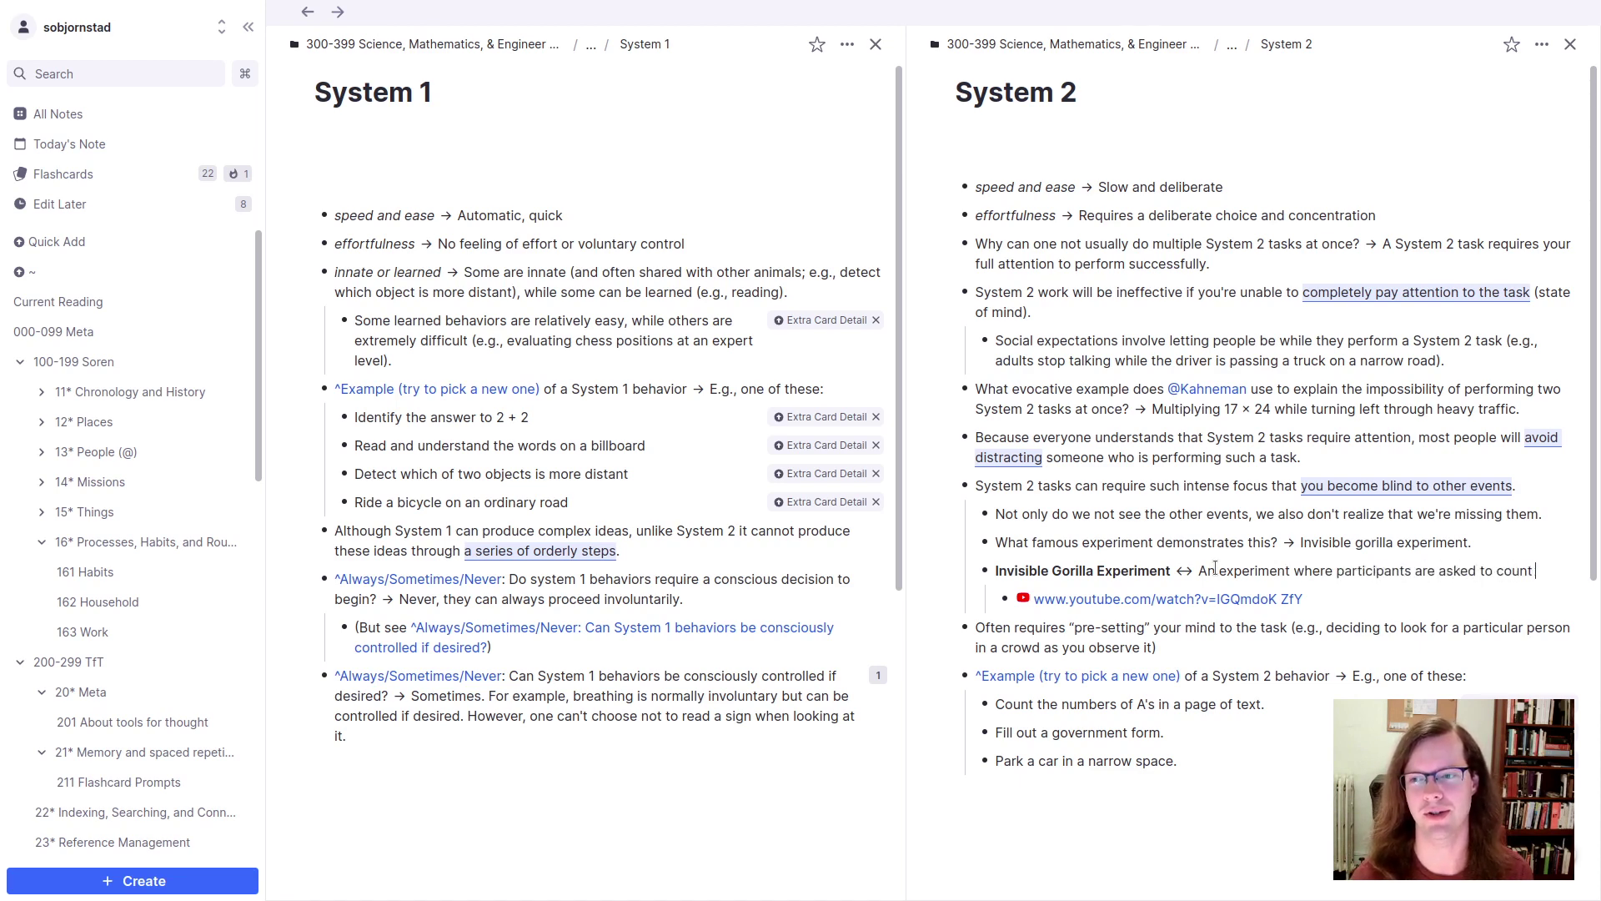
text(the number of p)
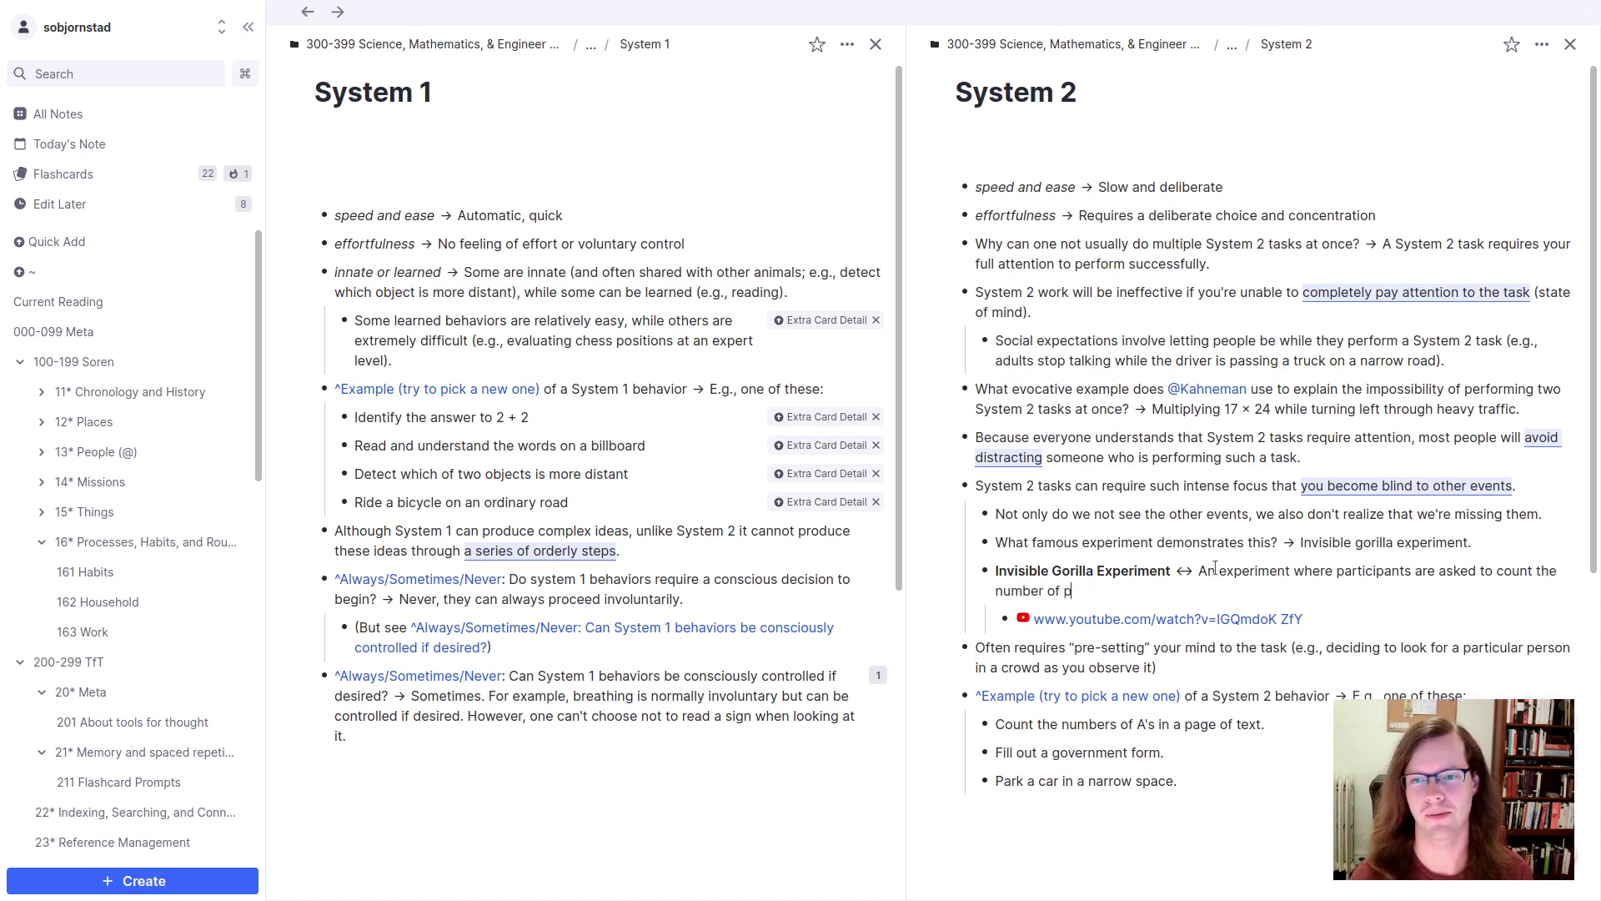
text(asses of a basket)
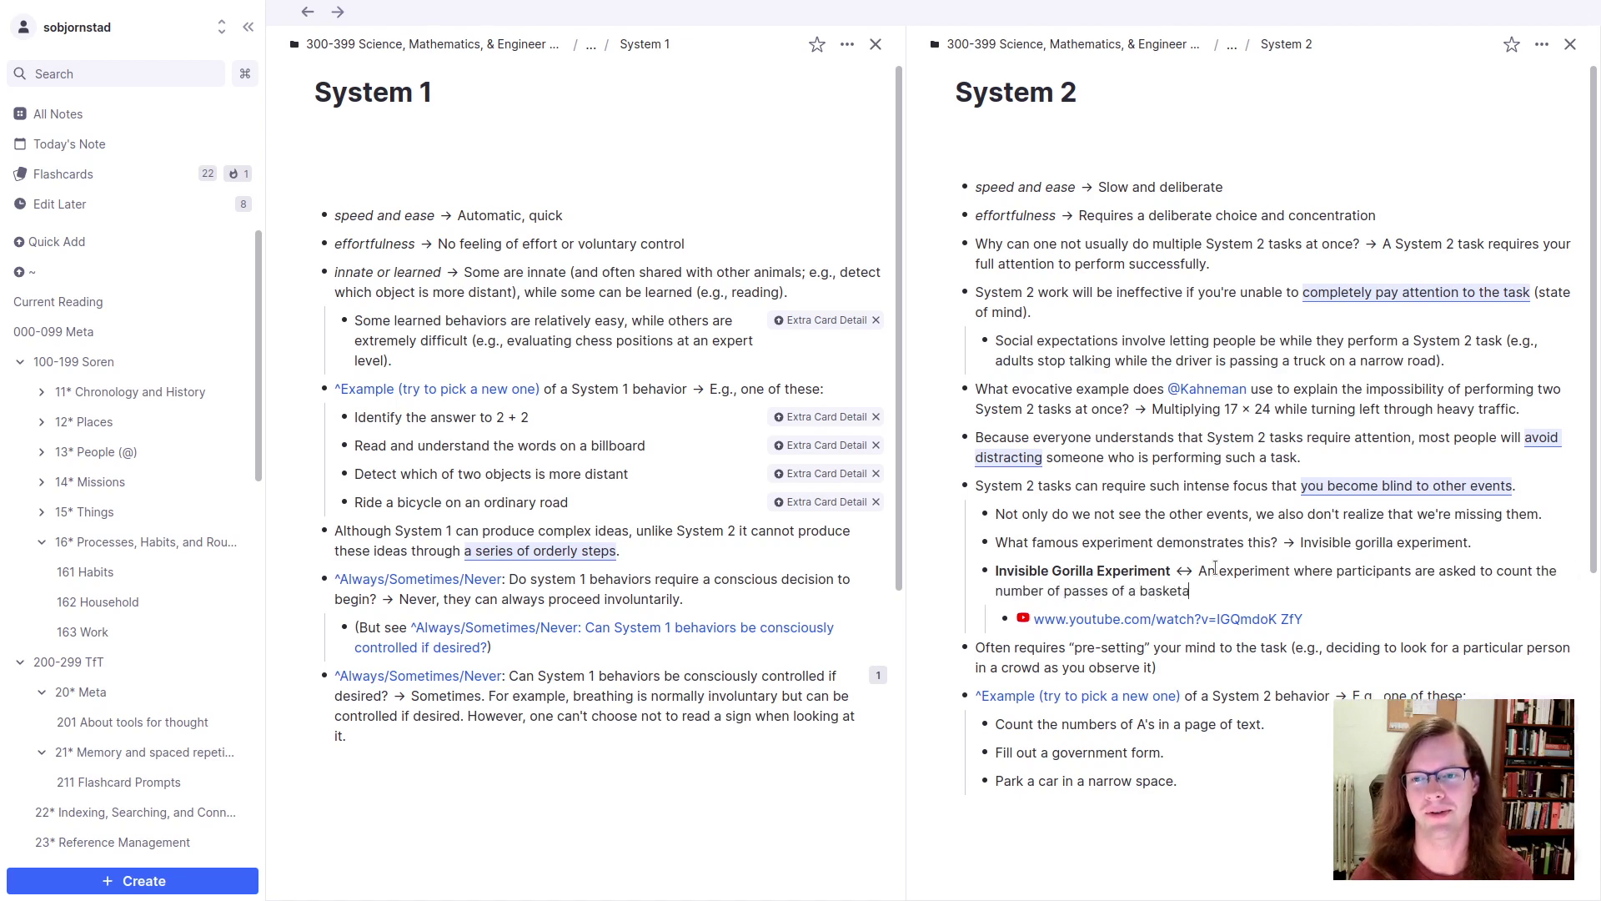
text(ball )
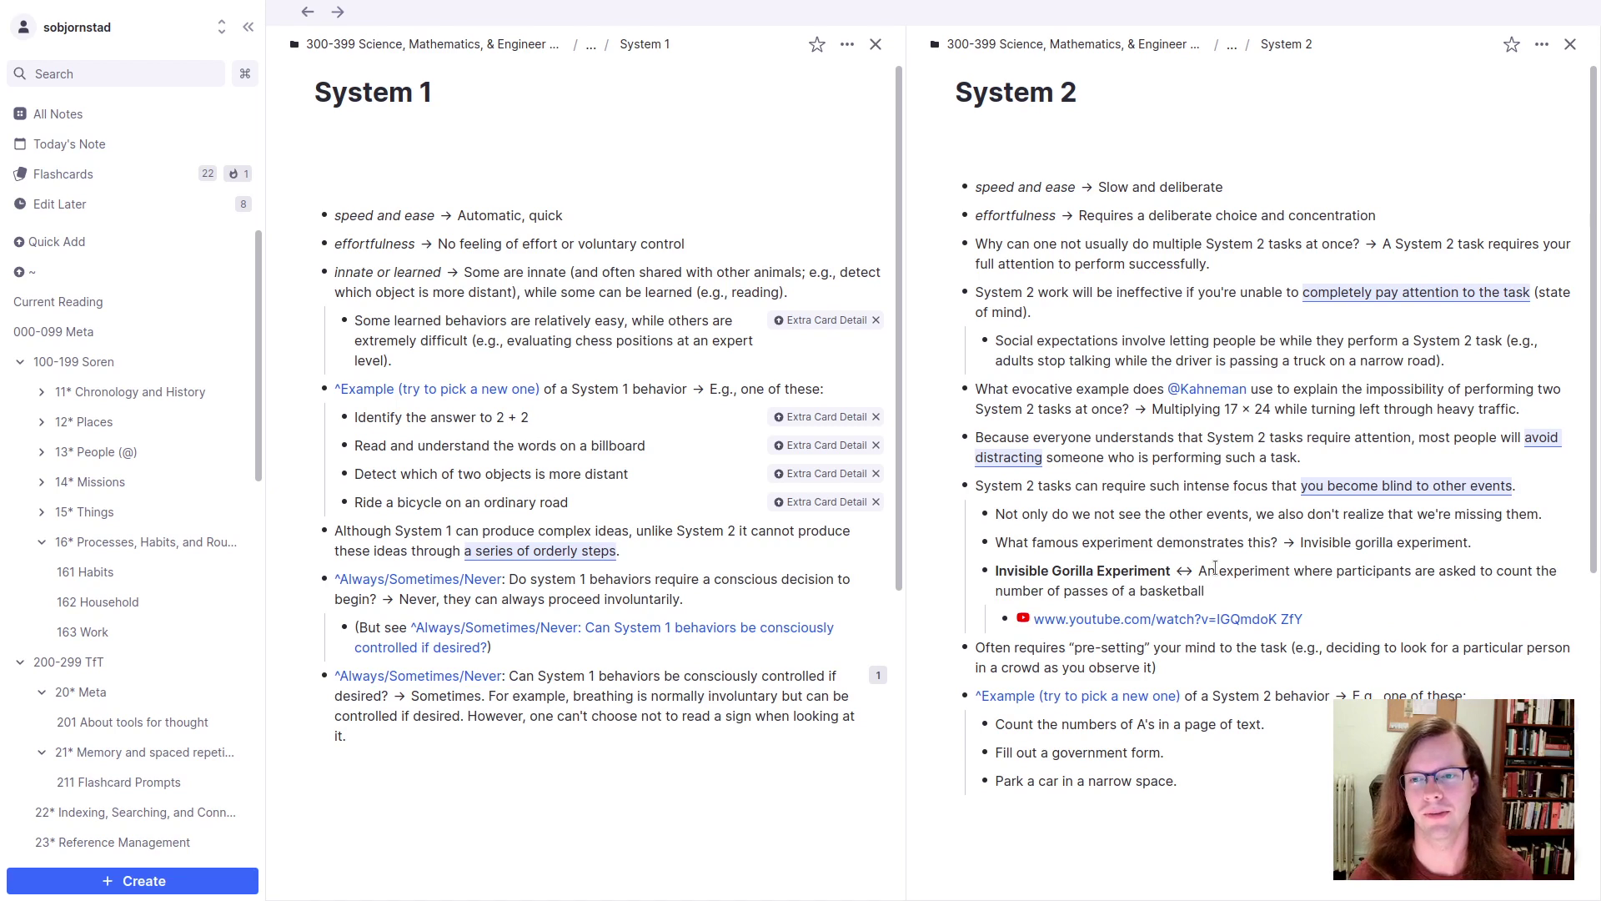
Step: Complete the definition with "(a System 2 task requiring intense concentration), while a gorilla passes by. Many people don't notice the gorilla."
text((a System 2 )
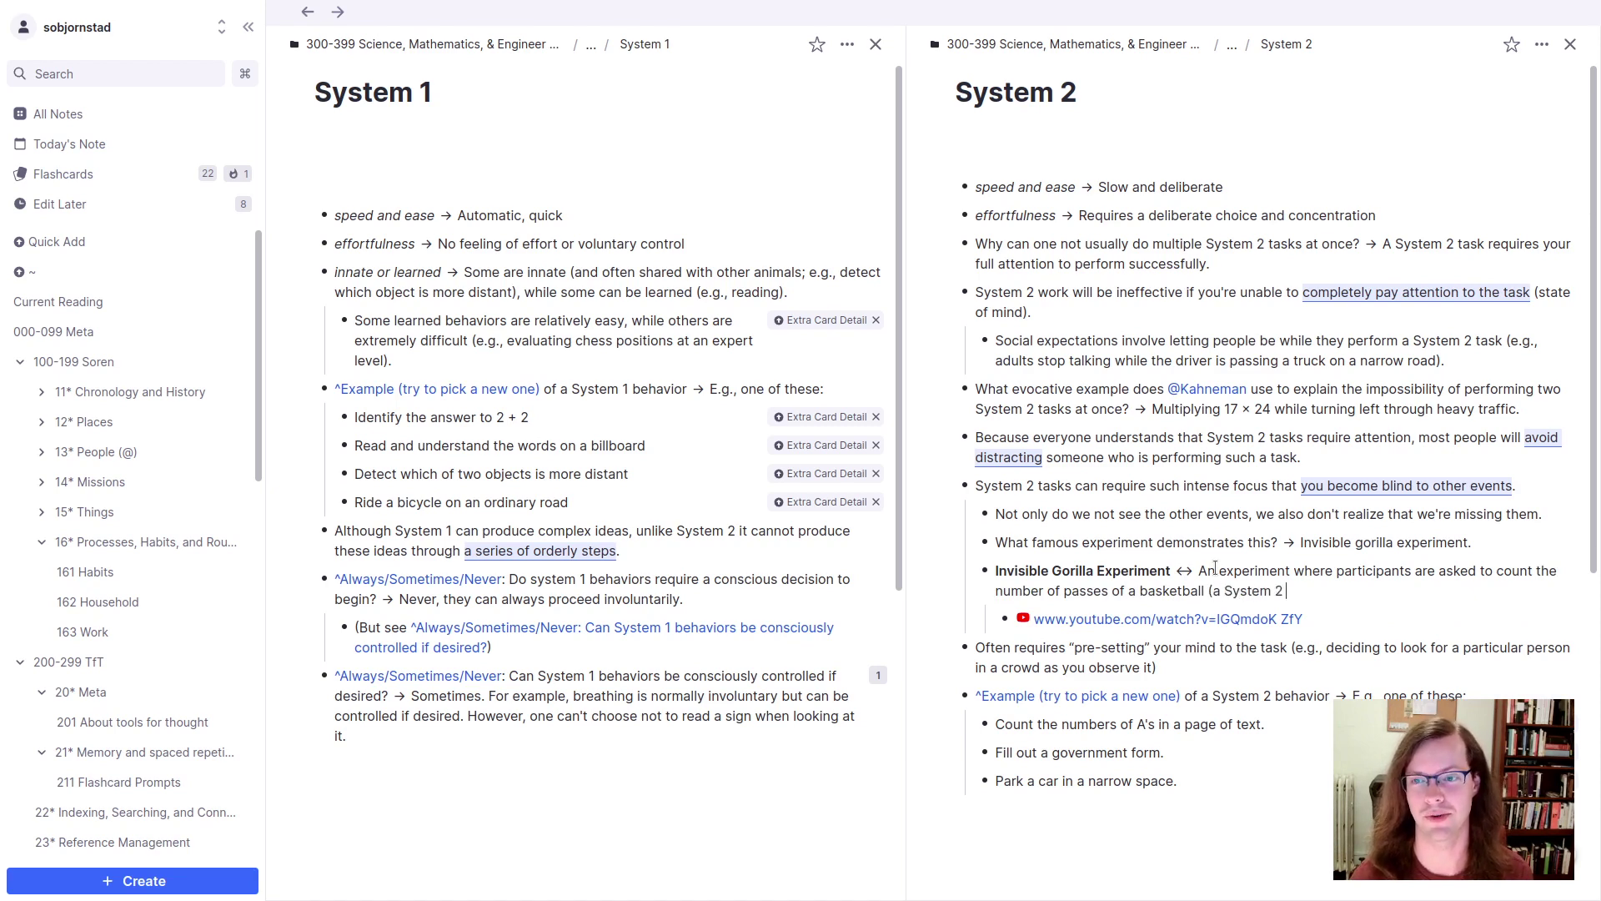
text(task requirin)
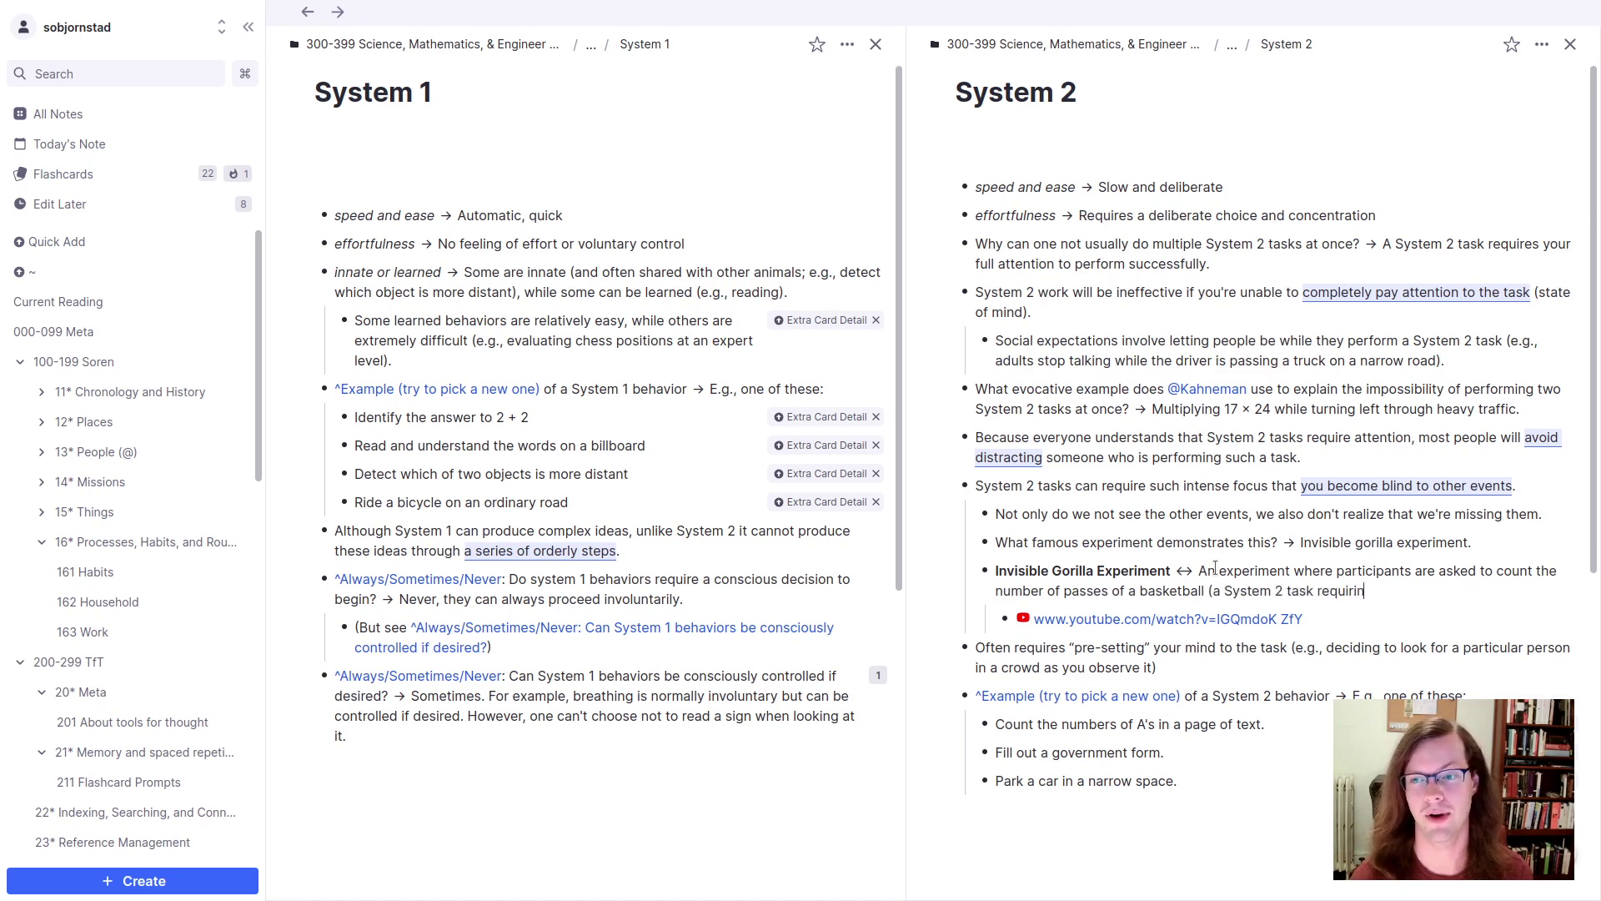
text(g instense c)
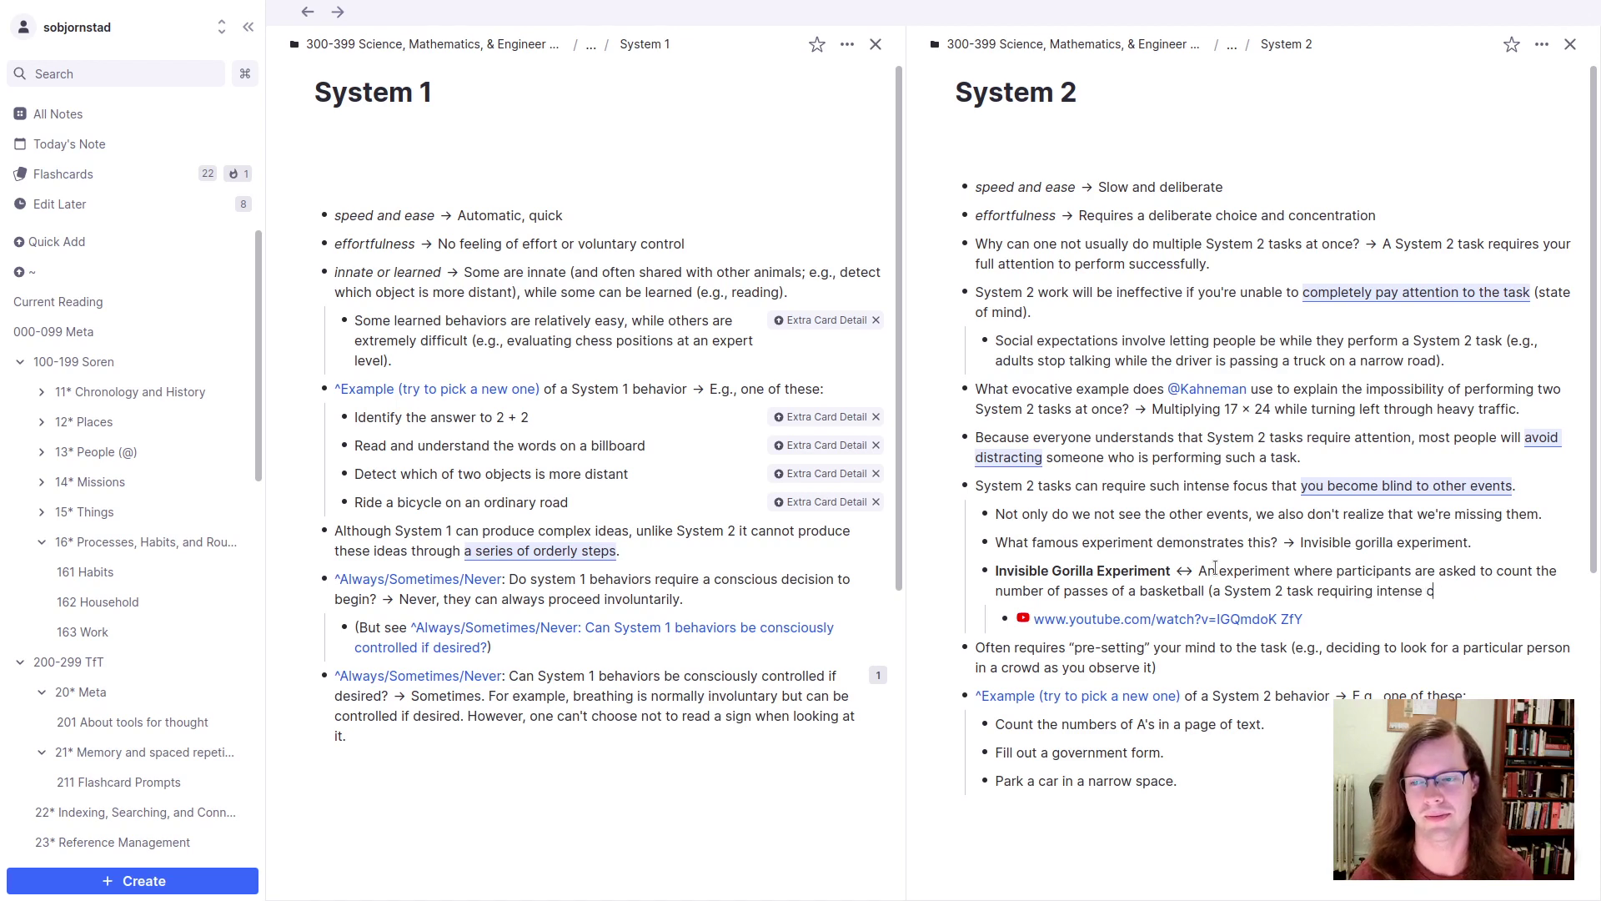
text(oncentration))
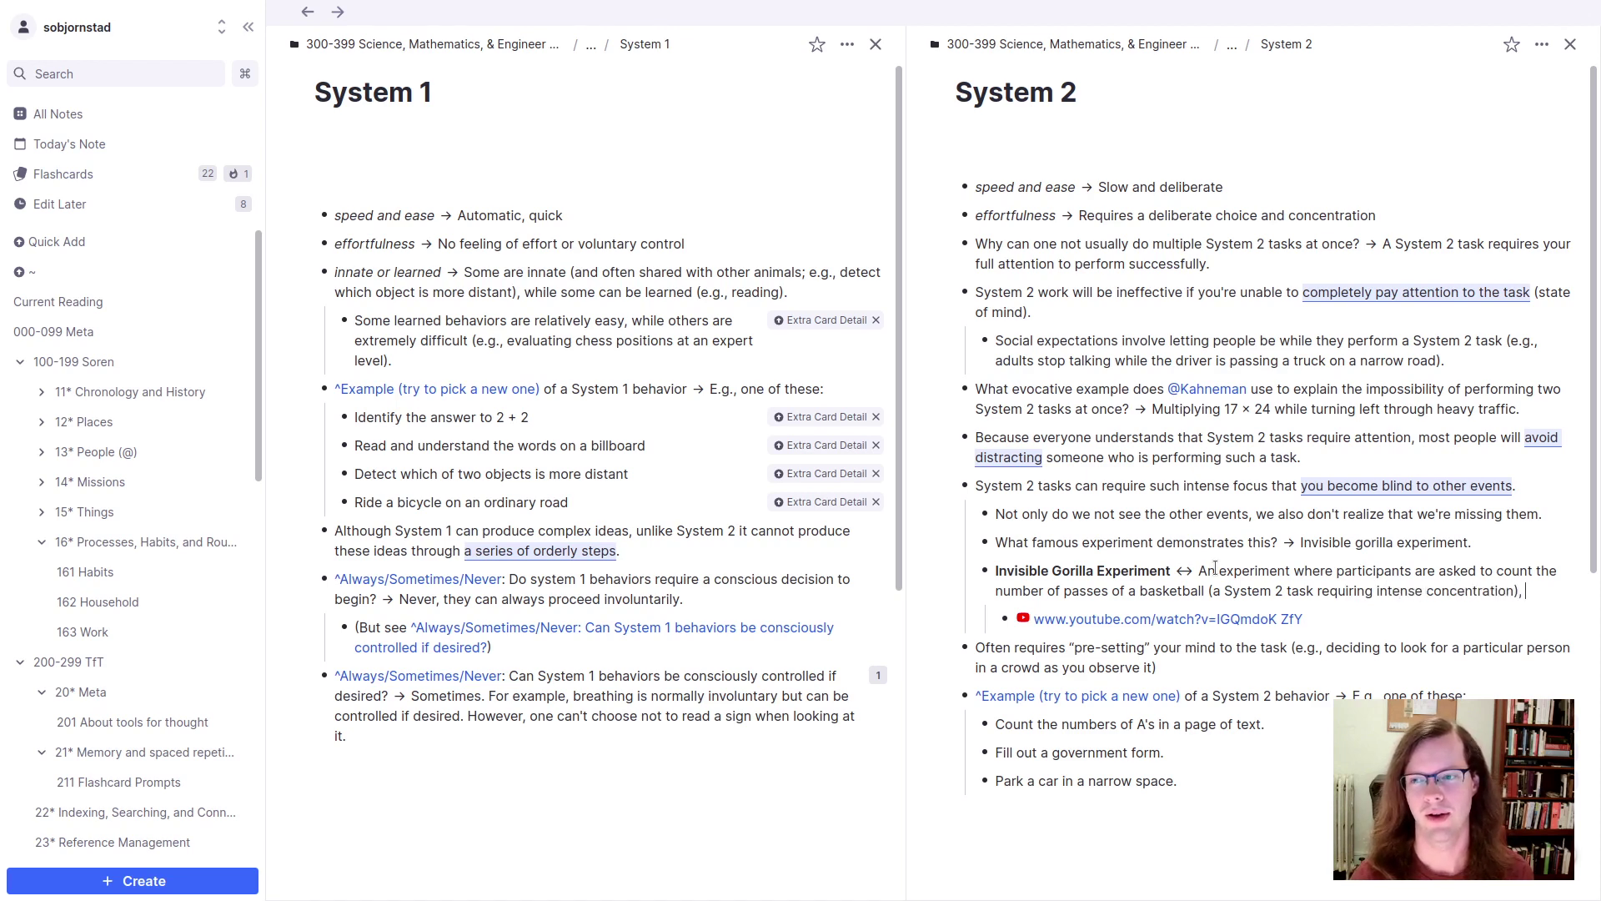
text(, while a gor)
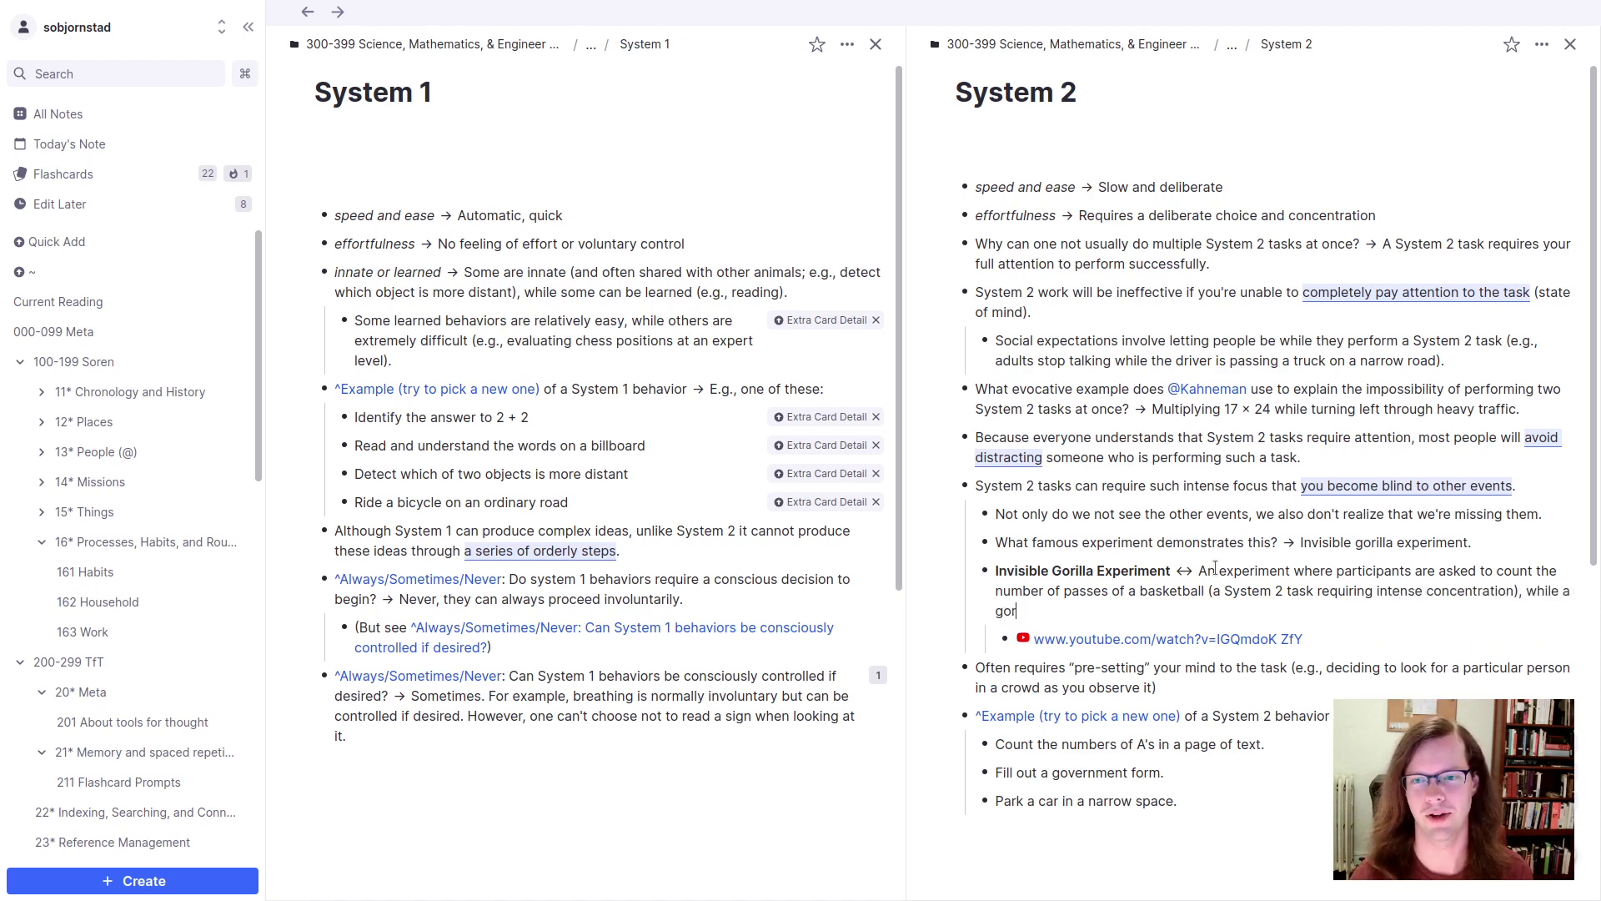
text(illa pas)
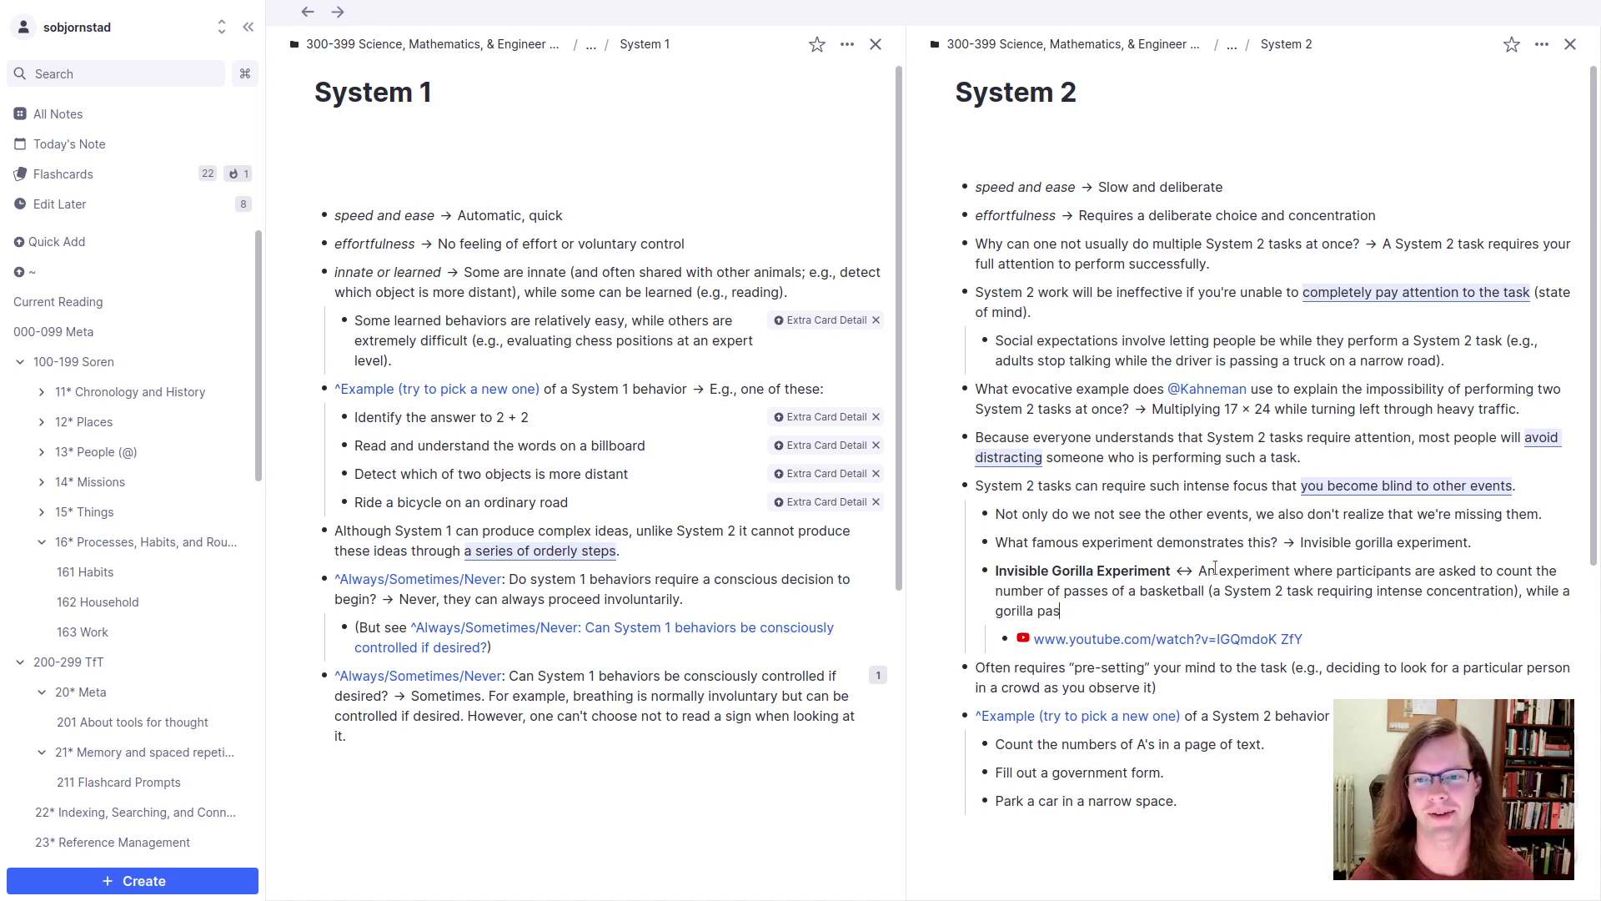
text(ses by. Many people)
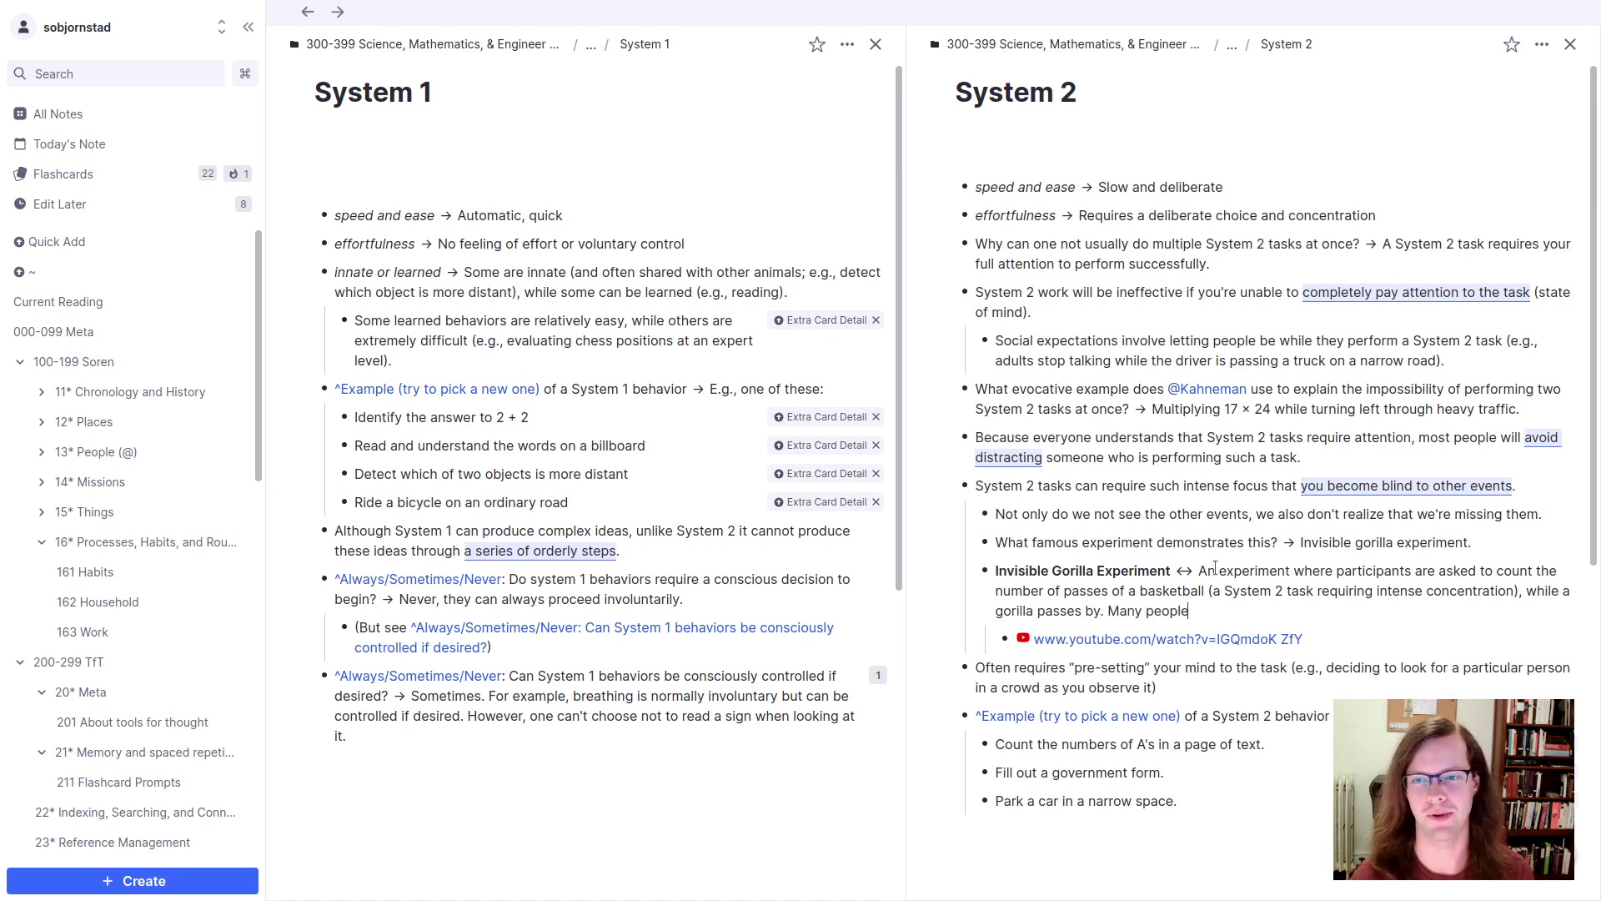
text( don't notice)
key(BackSpace)
text(the gorilla.)
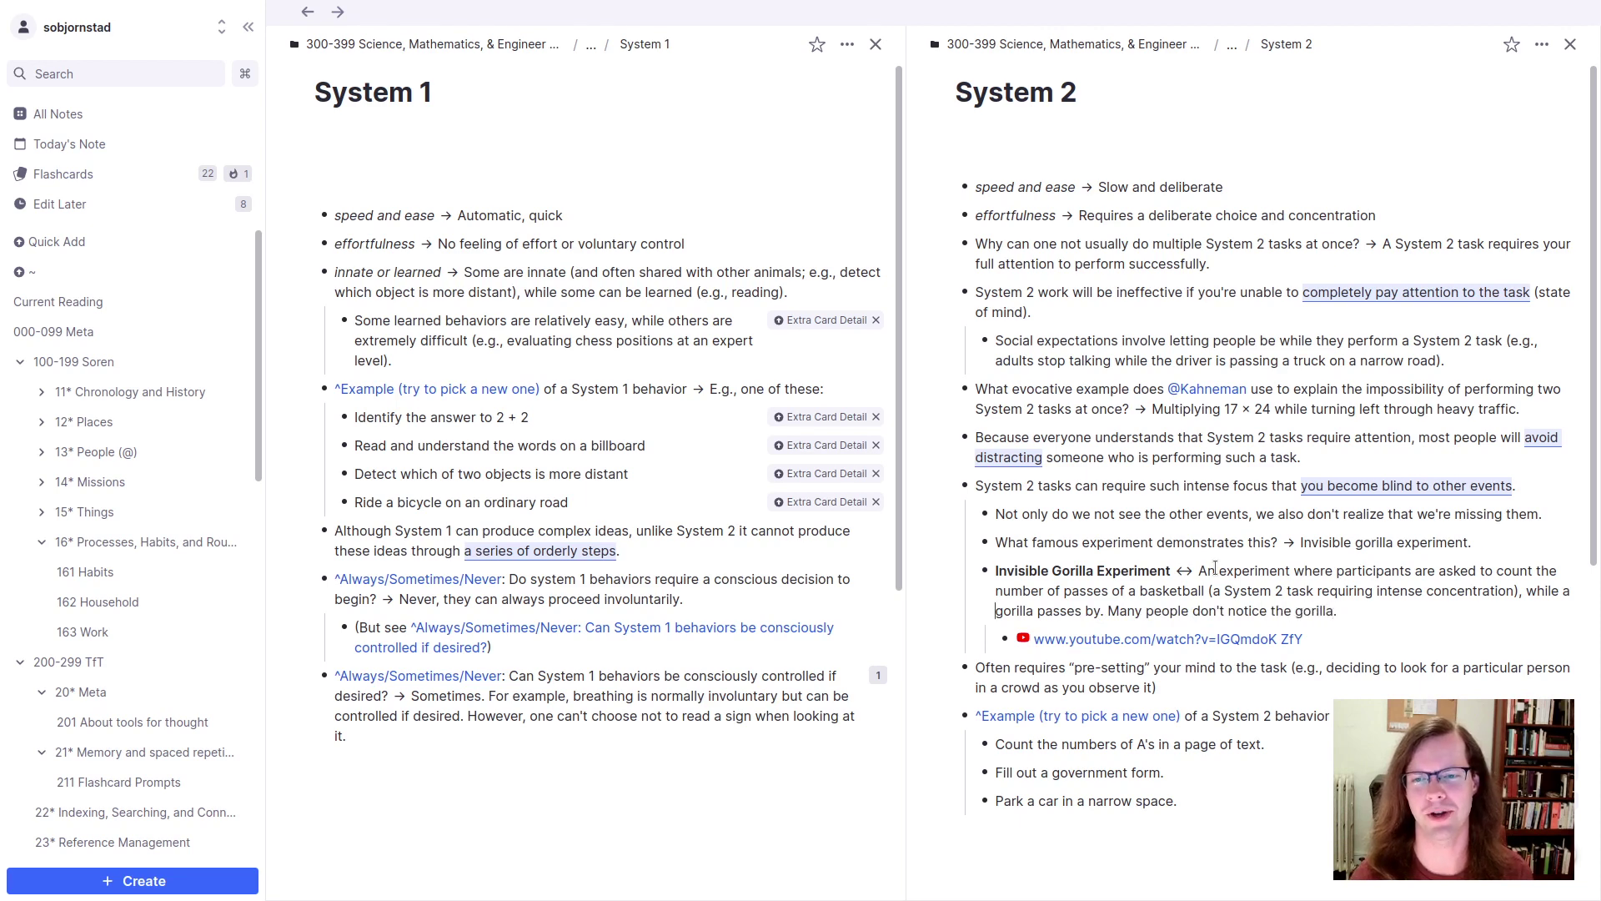
Step: Replace "gorilla" before "passes by" with "person in a gorilla suit" in the definition
key(ctrl+shift+Right)
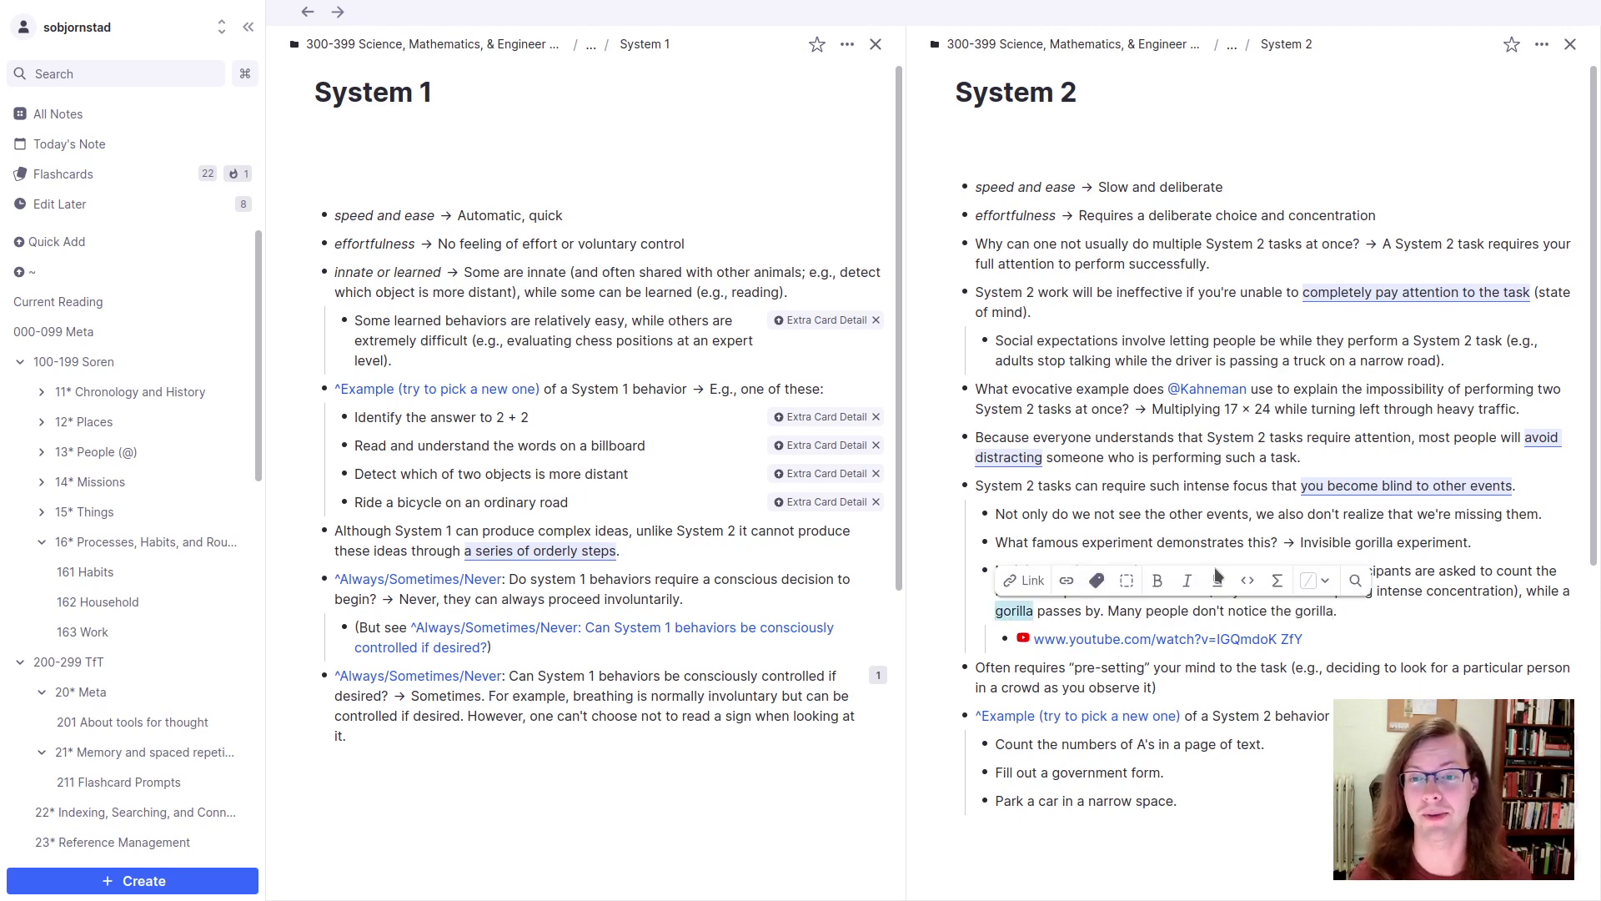
text(person)
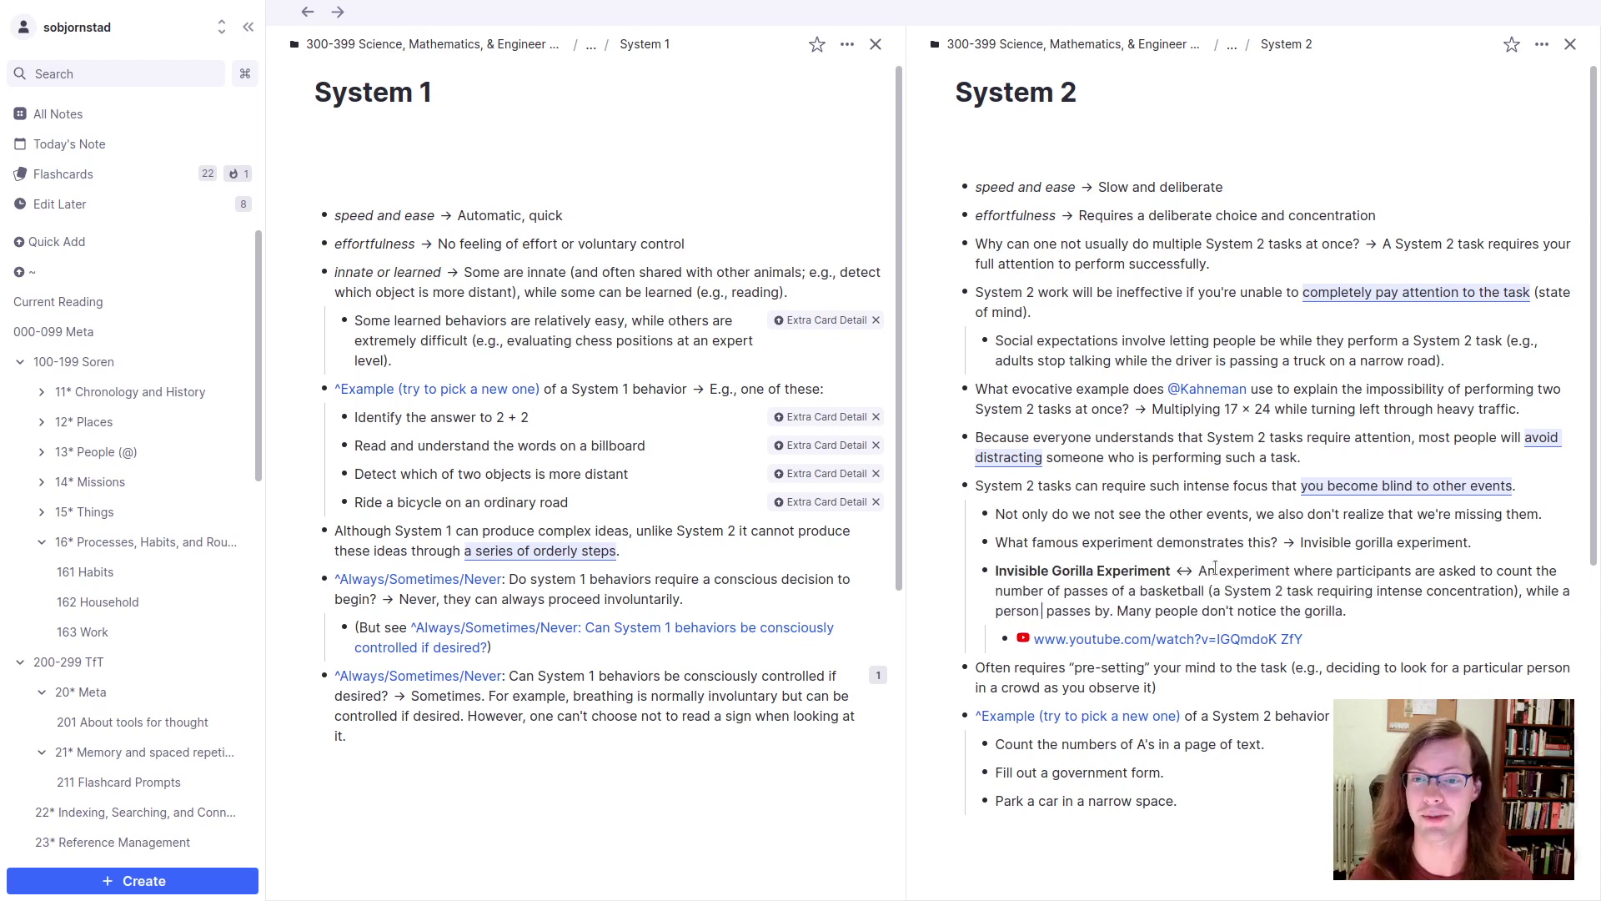
text( in a gorilla s)
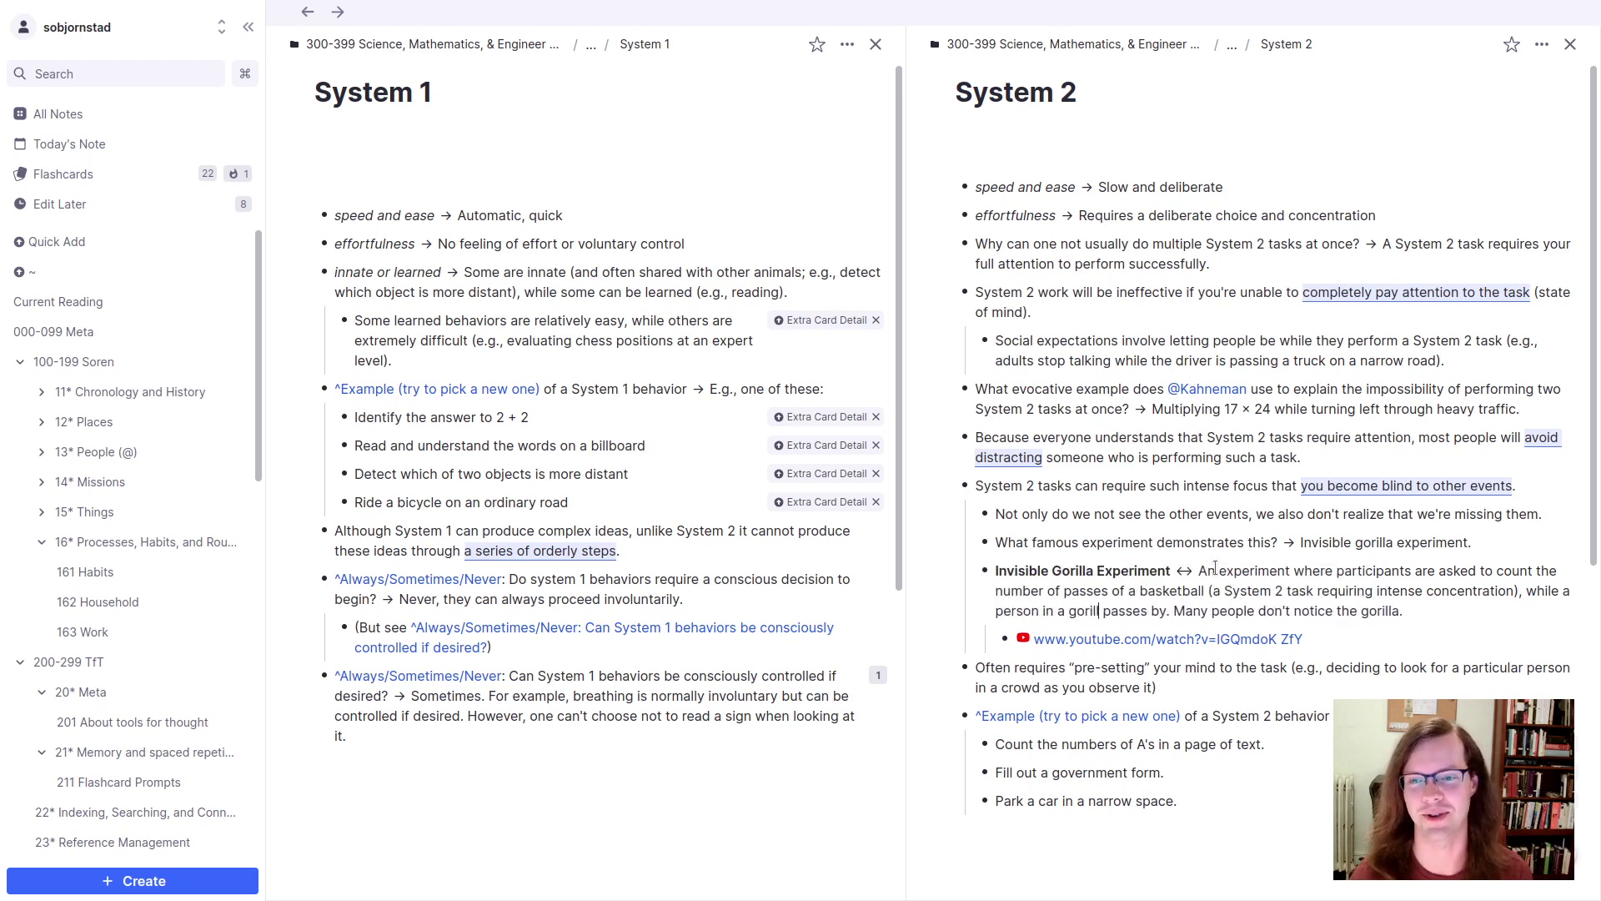
text(uit)
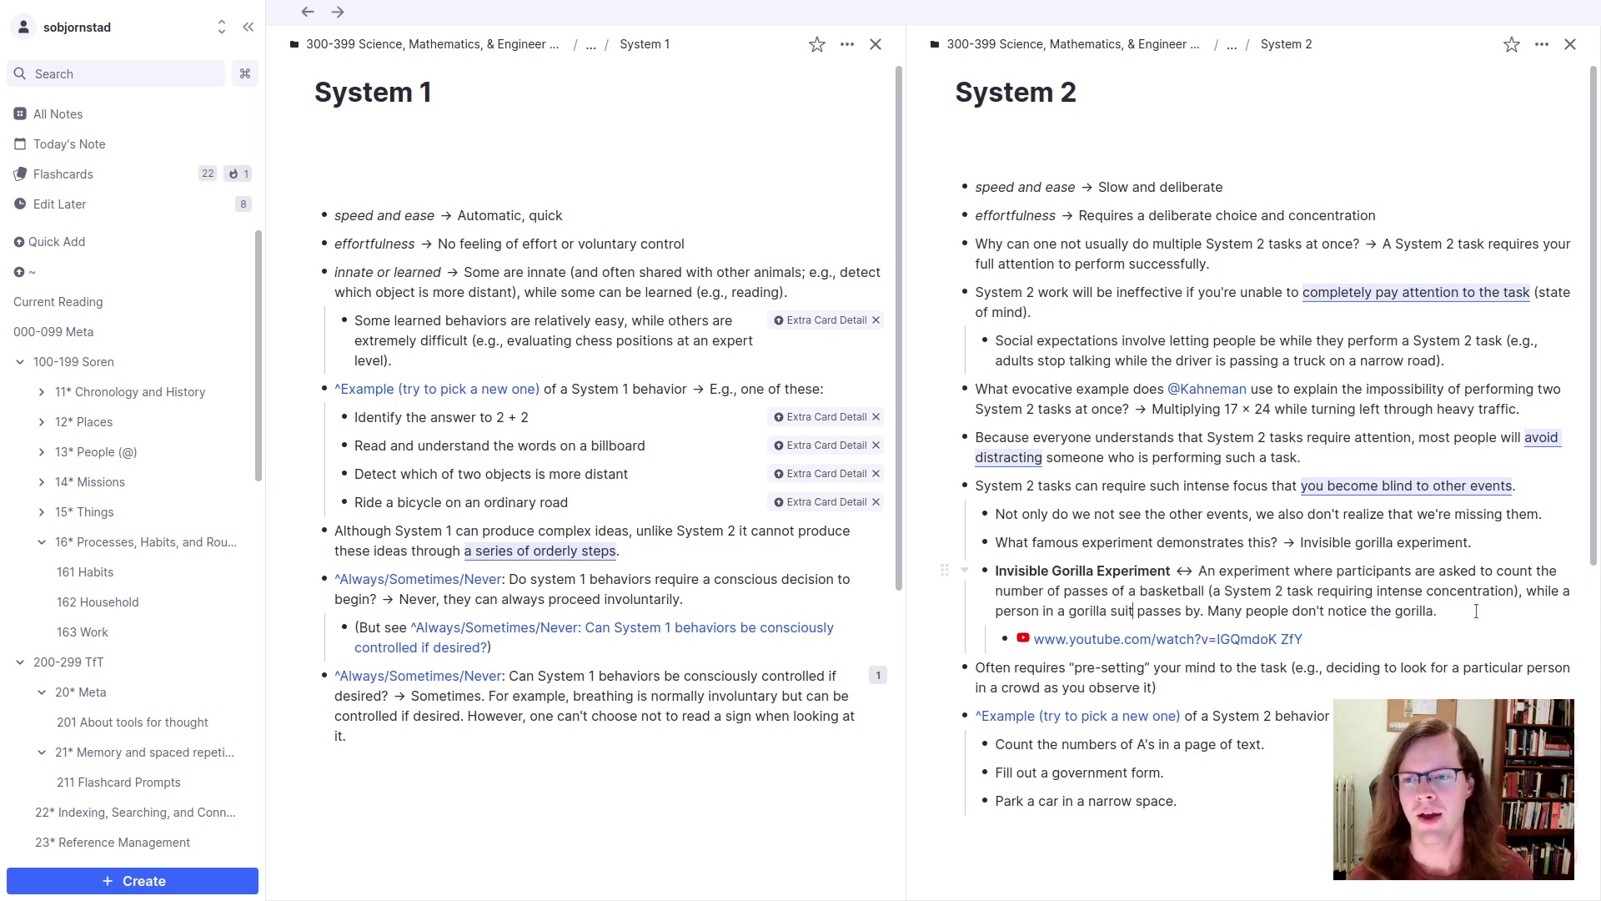
drag(1477, 611, 1199, 572)
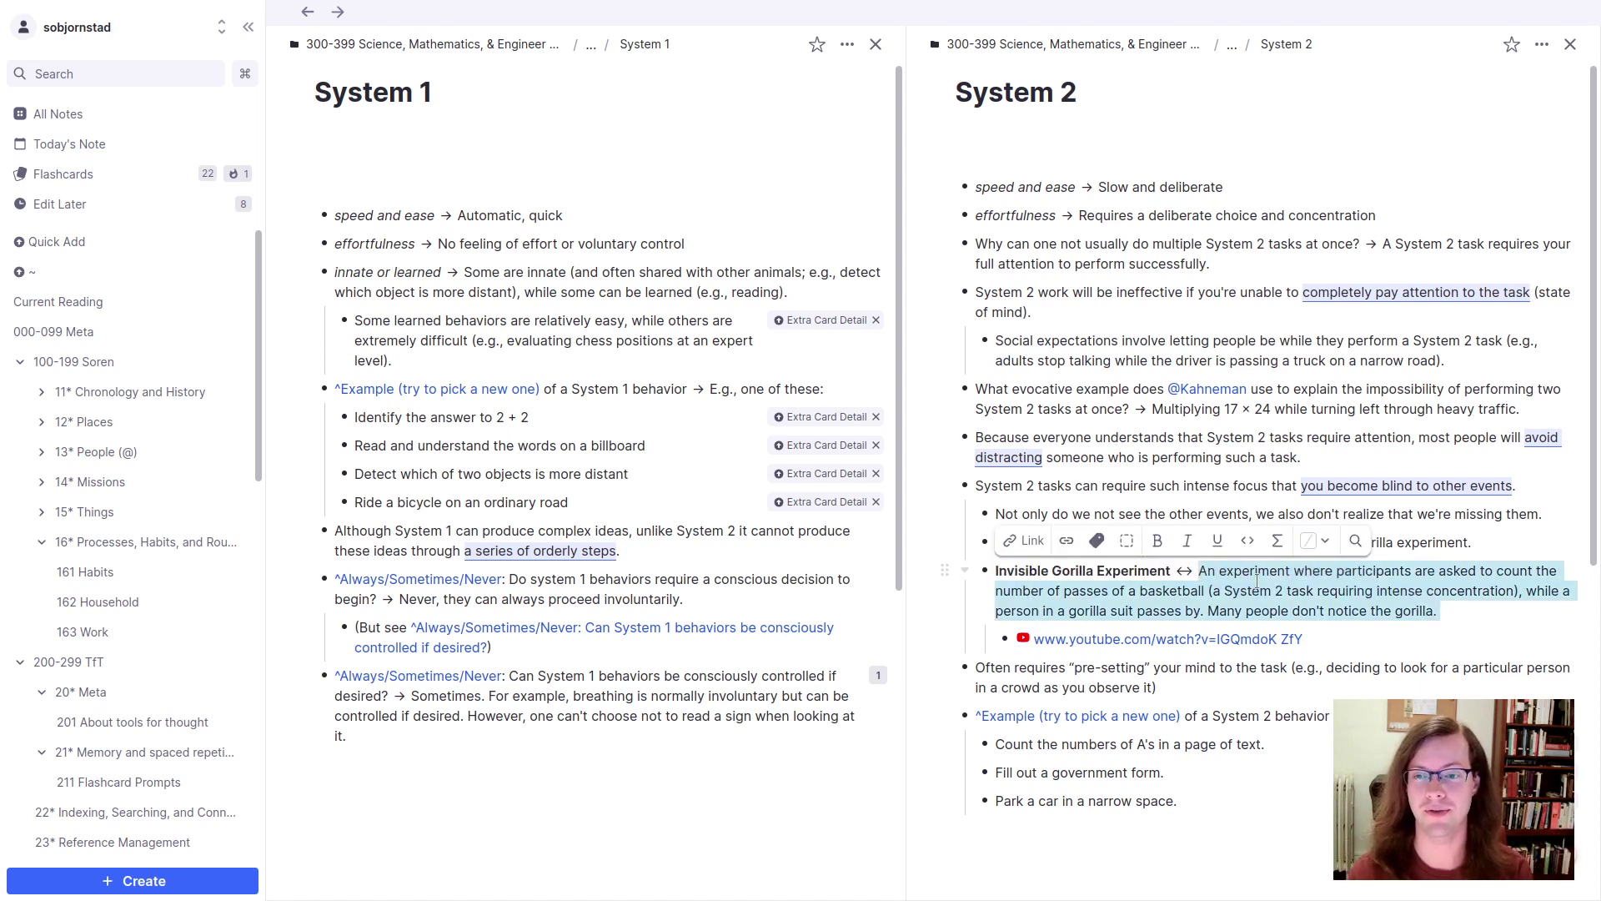
click(1292, 611)
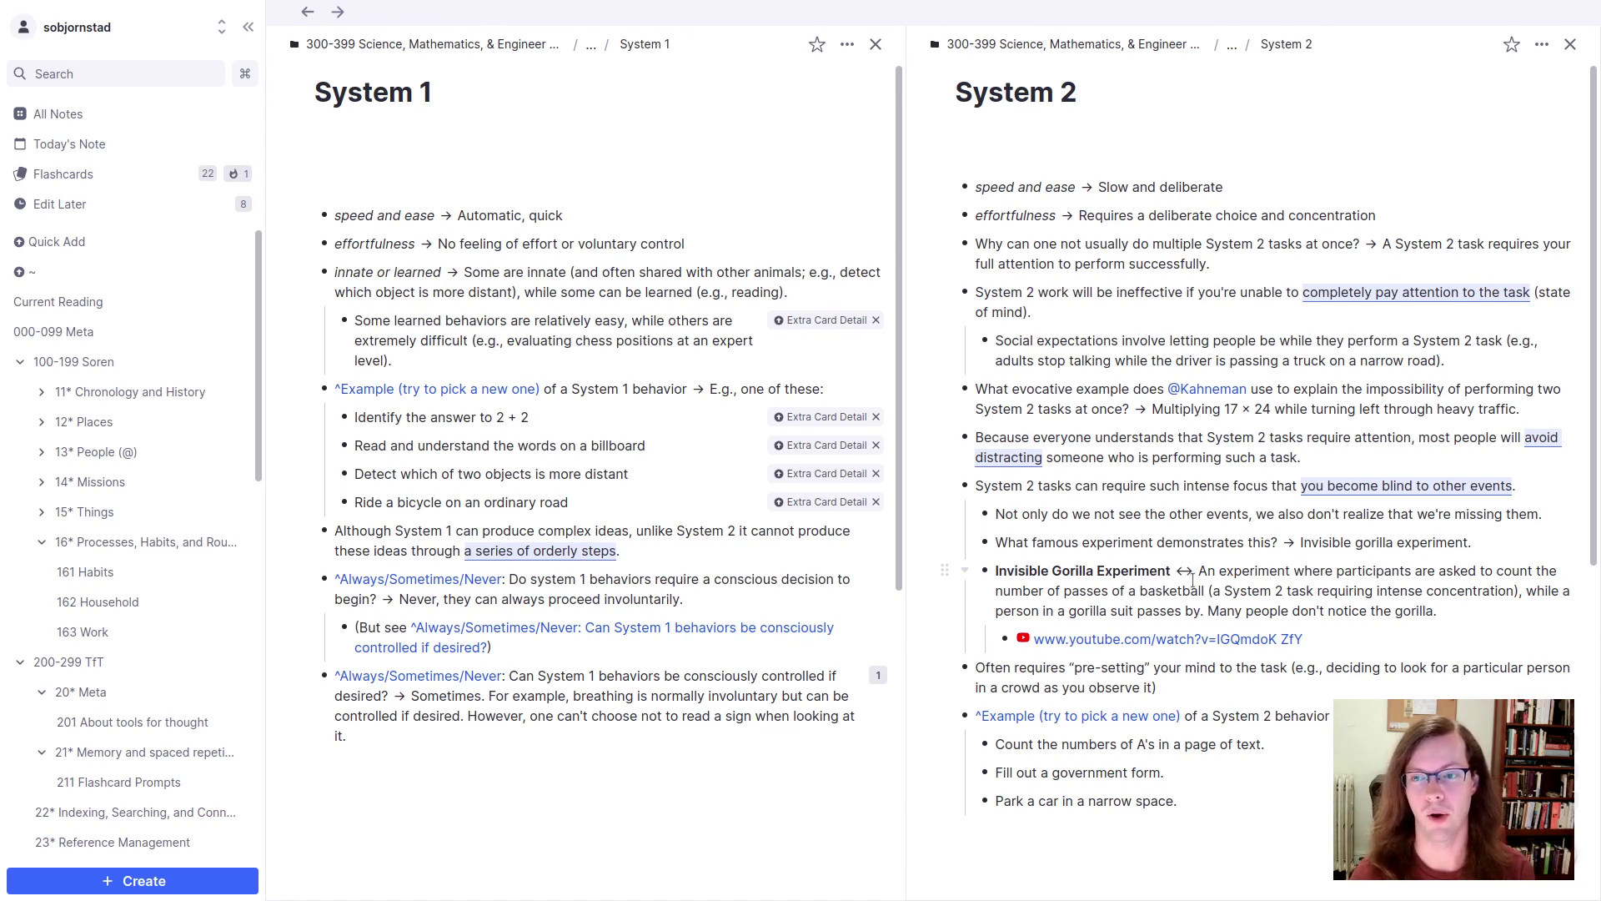
drag(1212, 591, 1520, 591)
click(1478, 612)
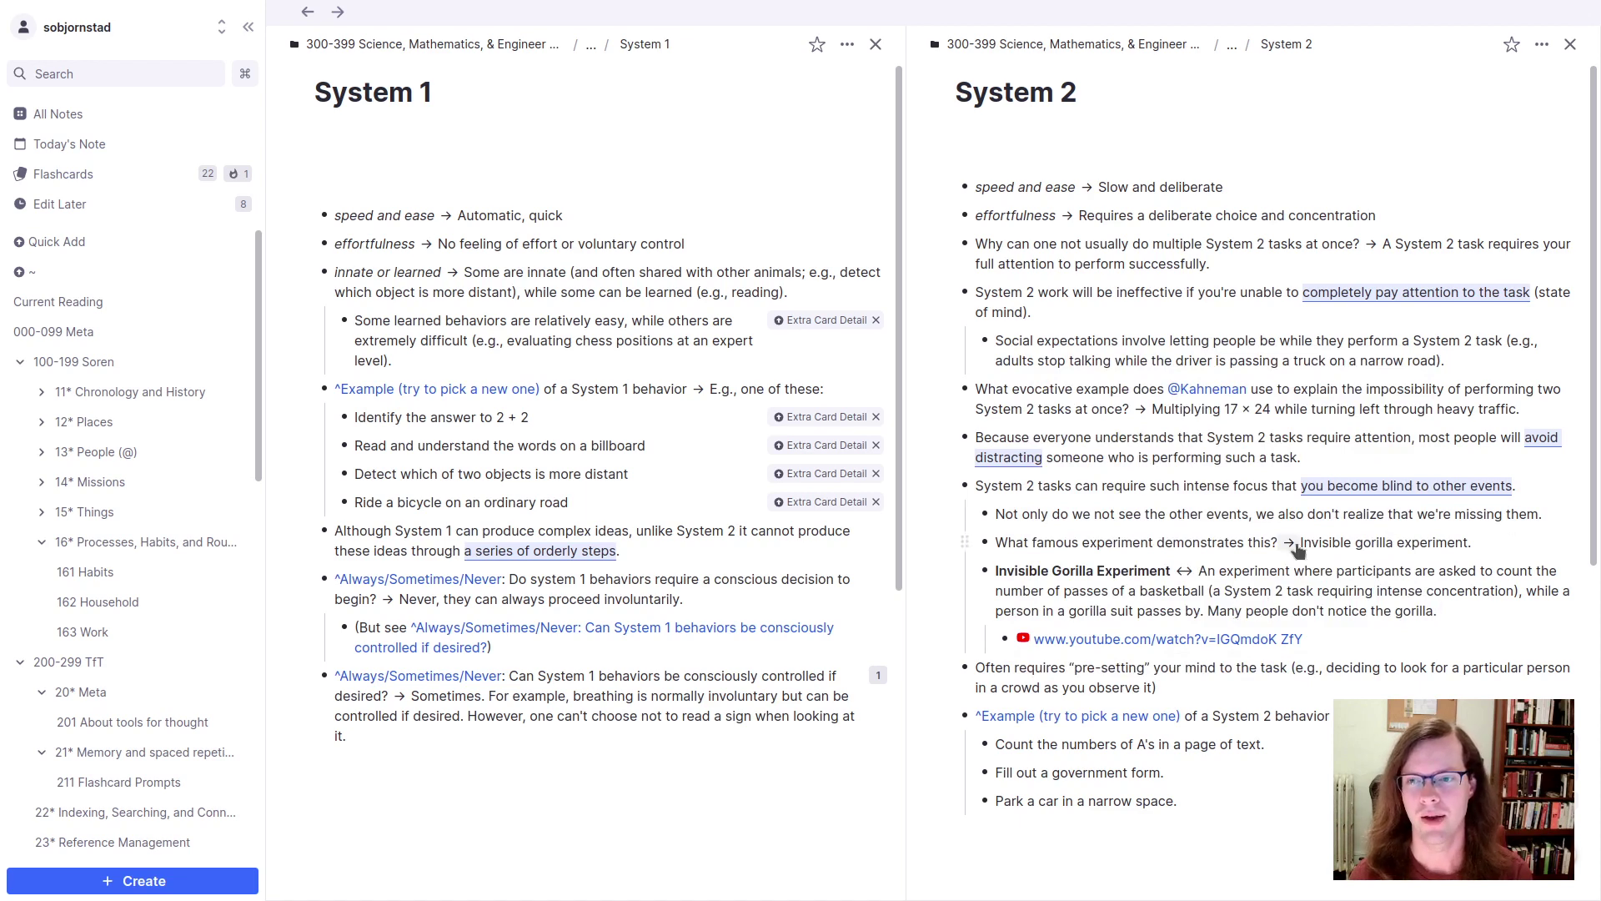
Step: Turn "Invisible gorilla experiment" in the famous-experiment card's answer into a reference to the new Invisible Gorilla Experiment card
drag(1302, 543, 1468, 542)
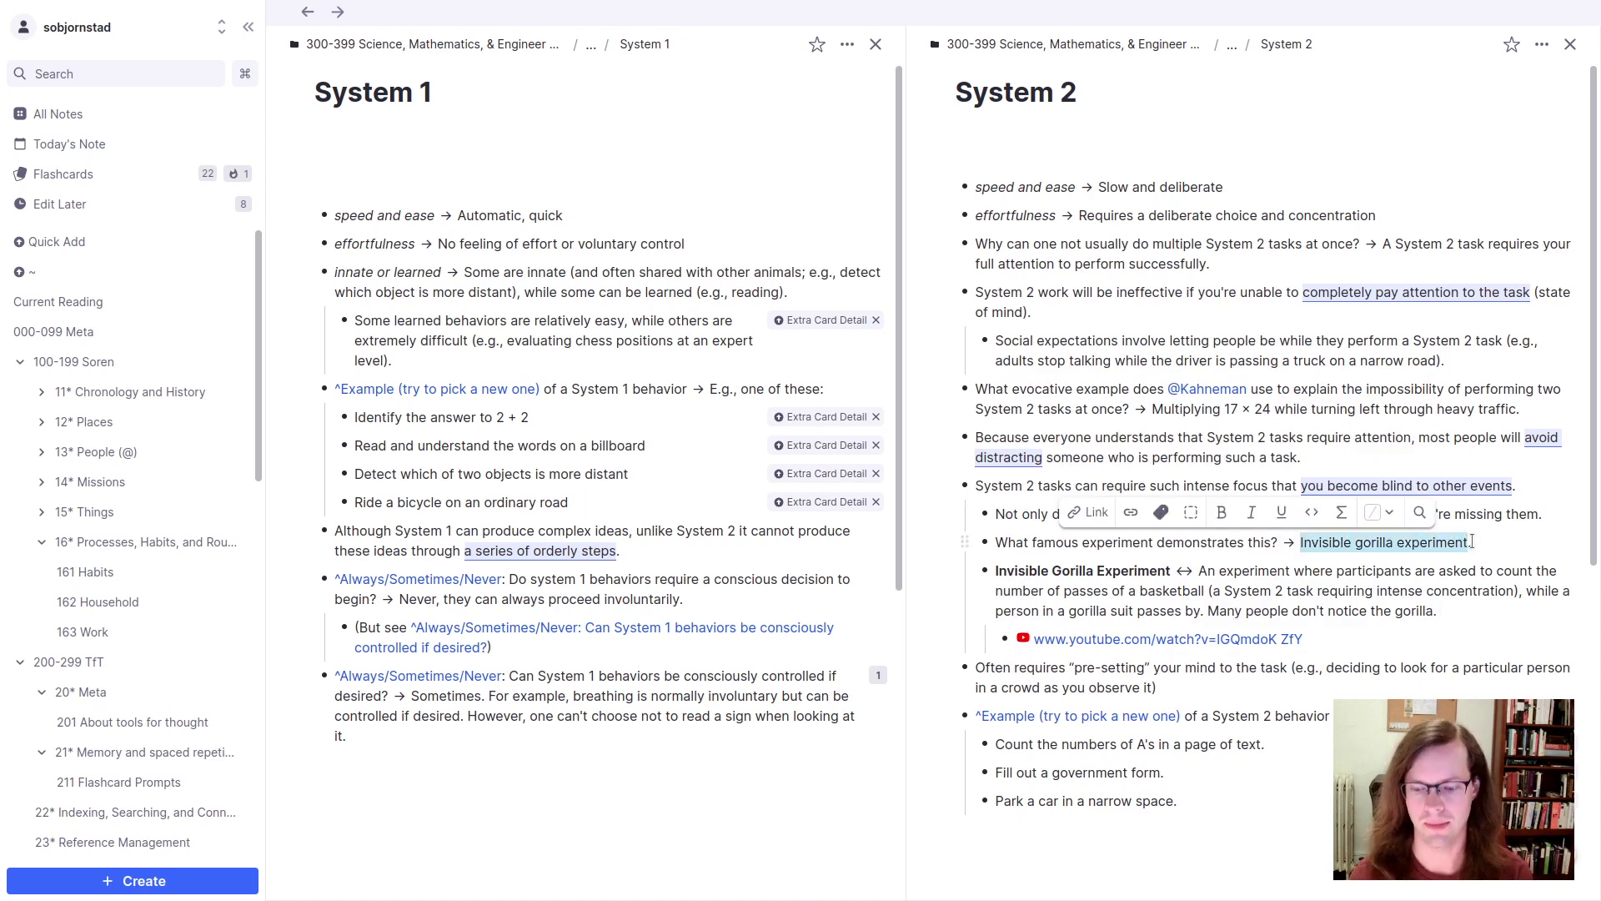
text([[)
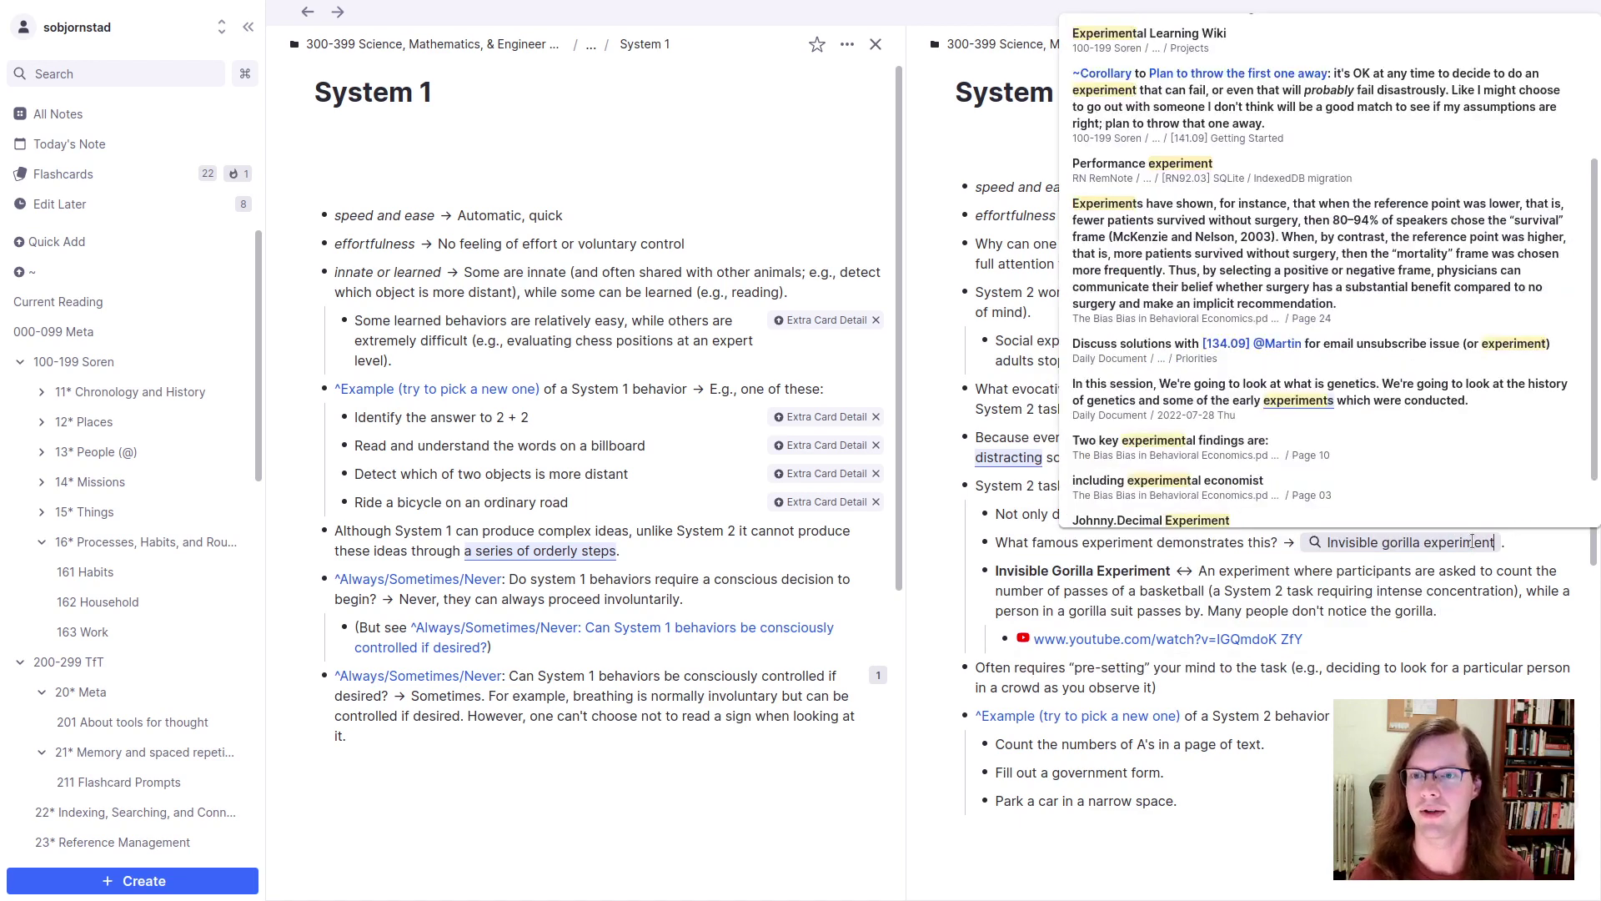
scroll(1381, 358, down, 2)
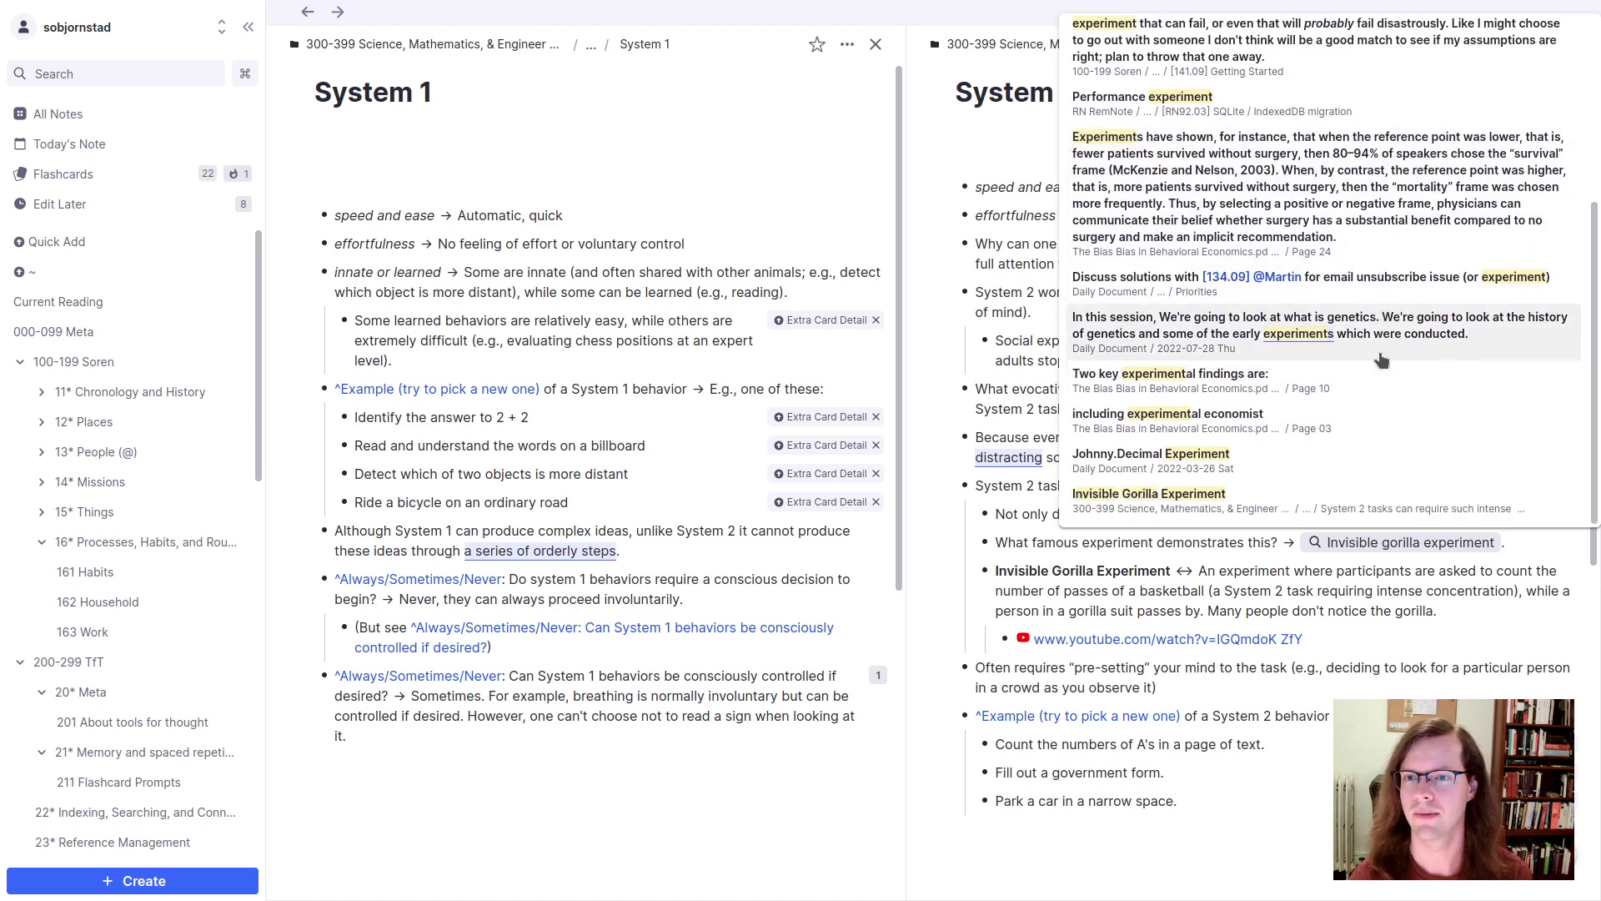
click(1393, 509)
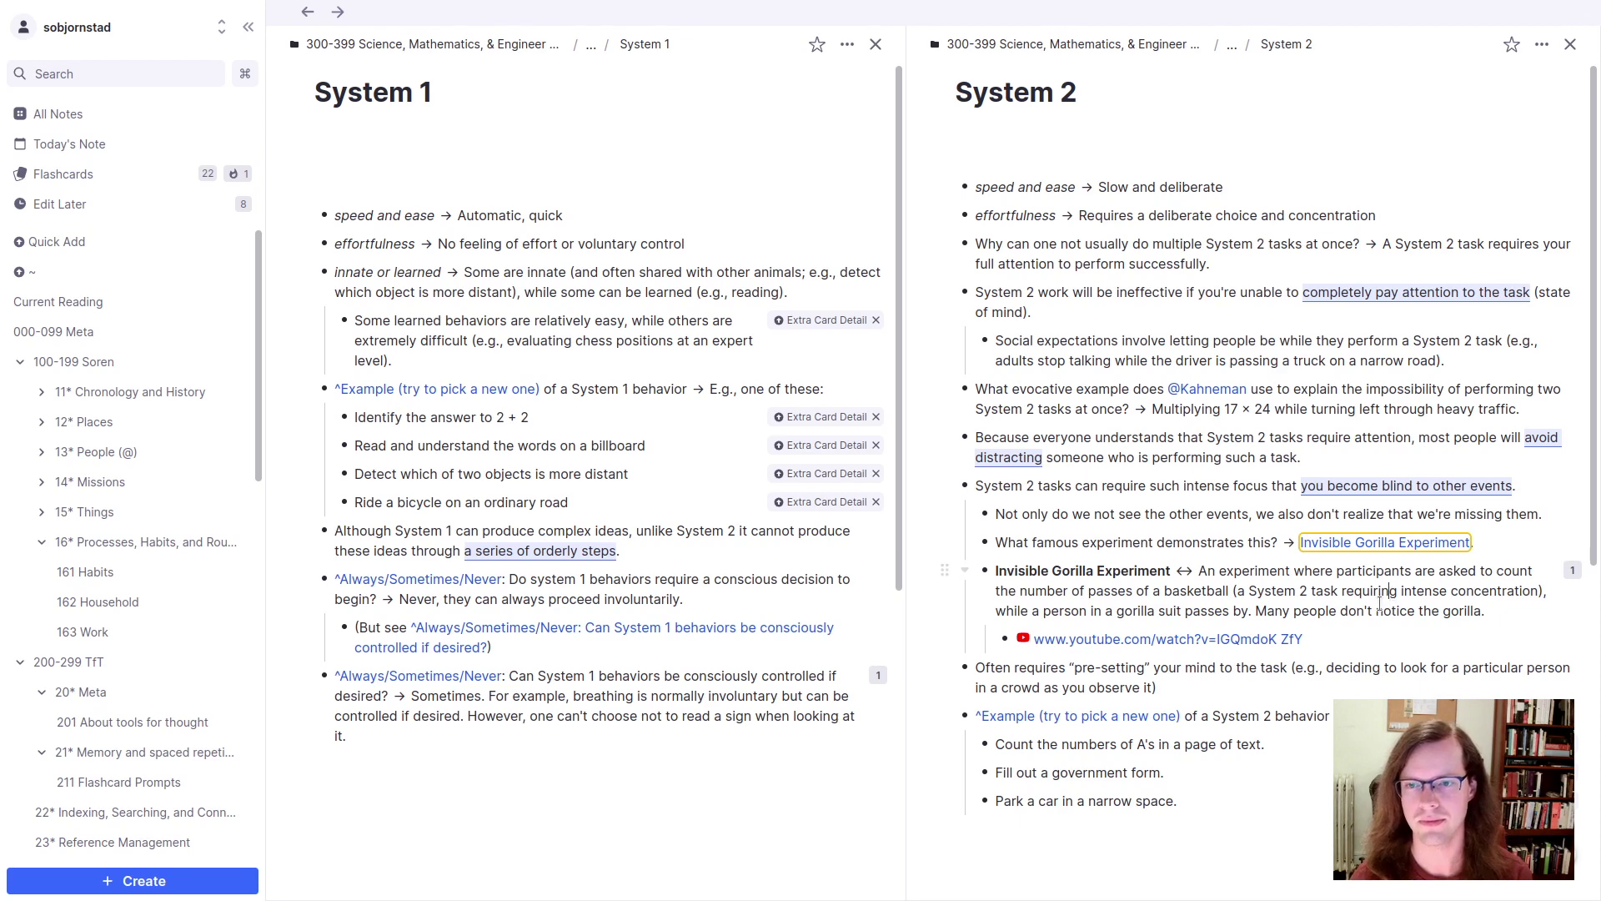
Step: Label the YouTube link under the Invisible Gorilla Experiment card with a "url" descriptor that generates no flashcard
click(1120, 570)
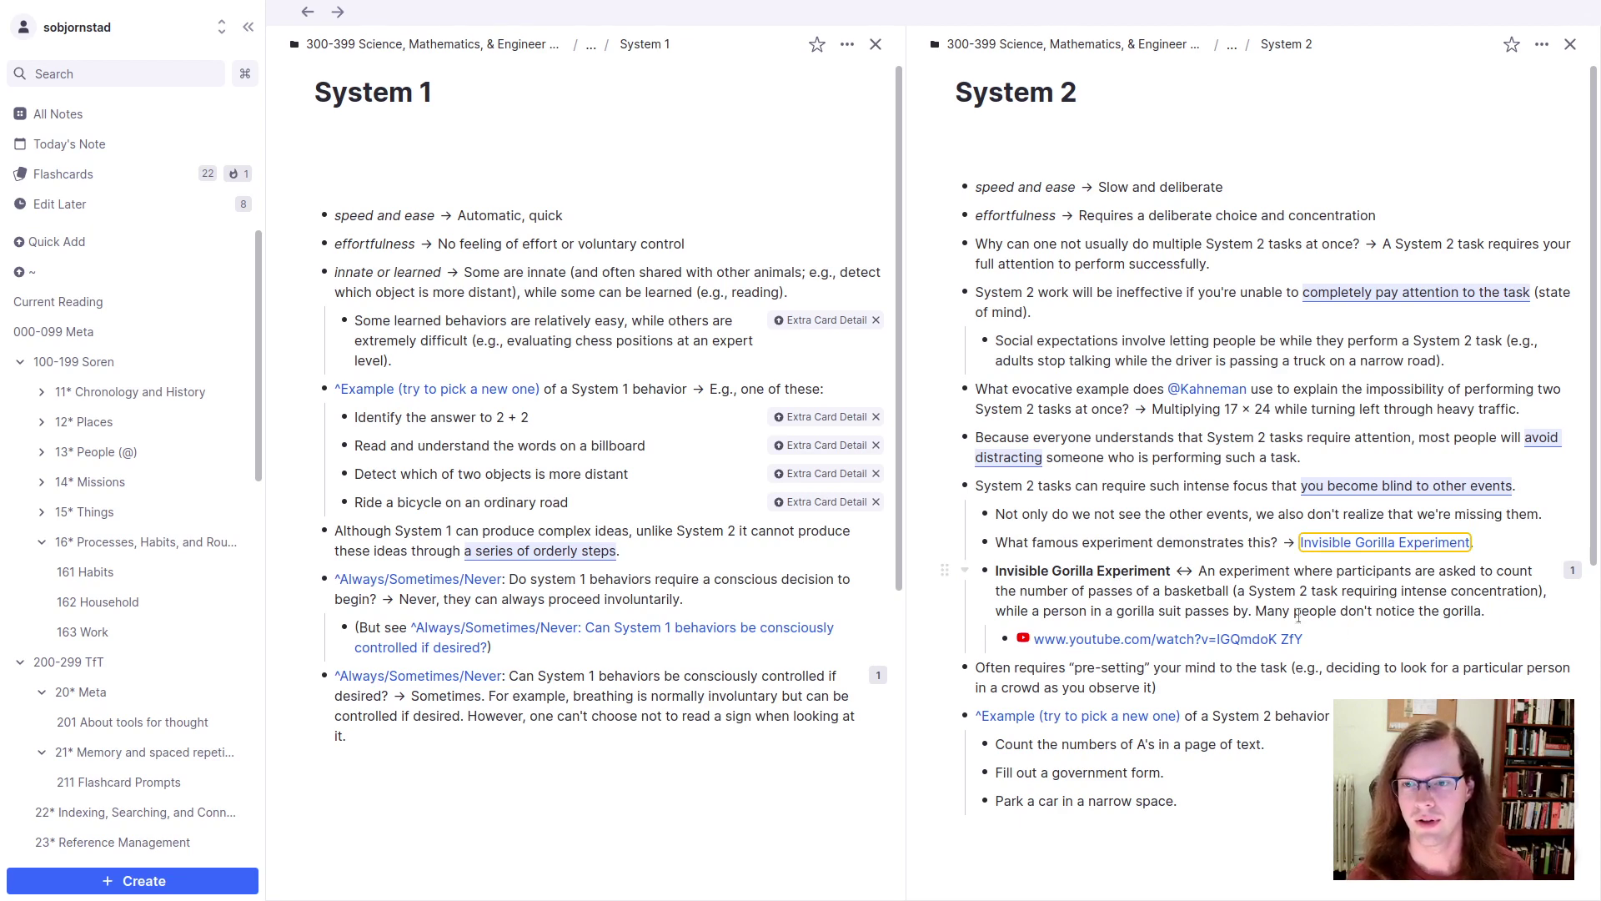
click(1423, 637)
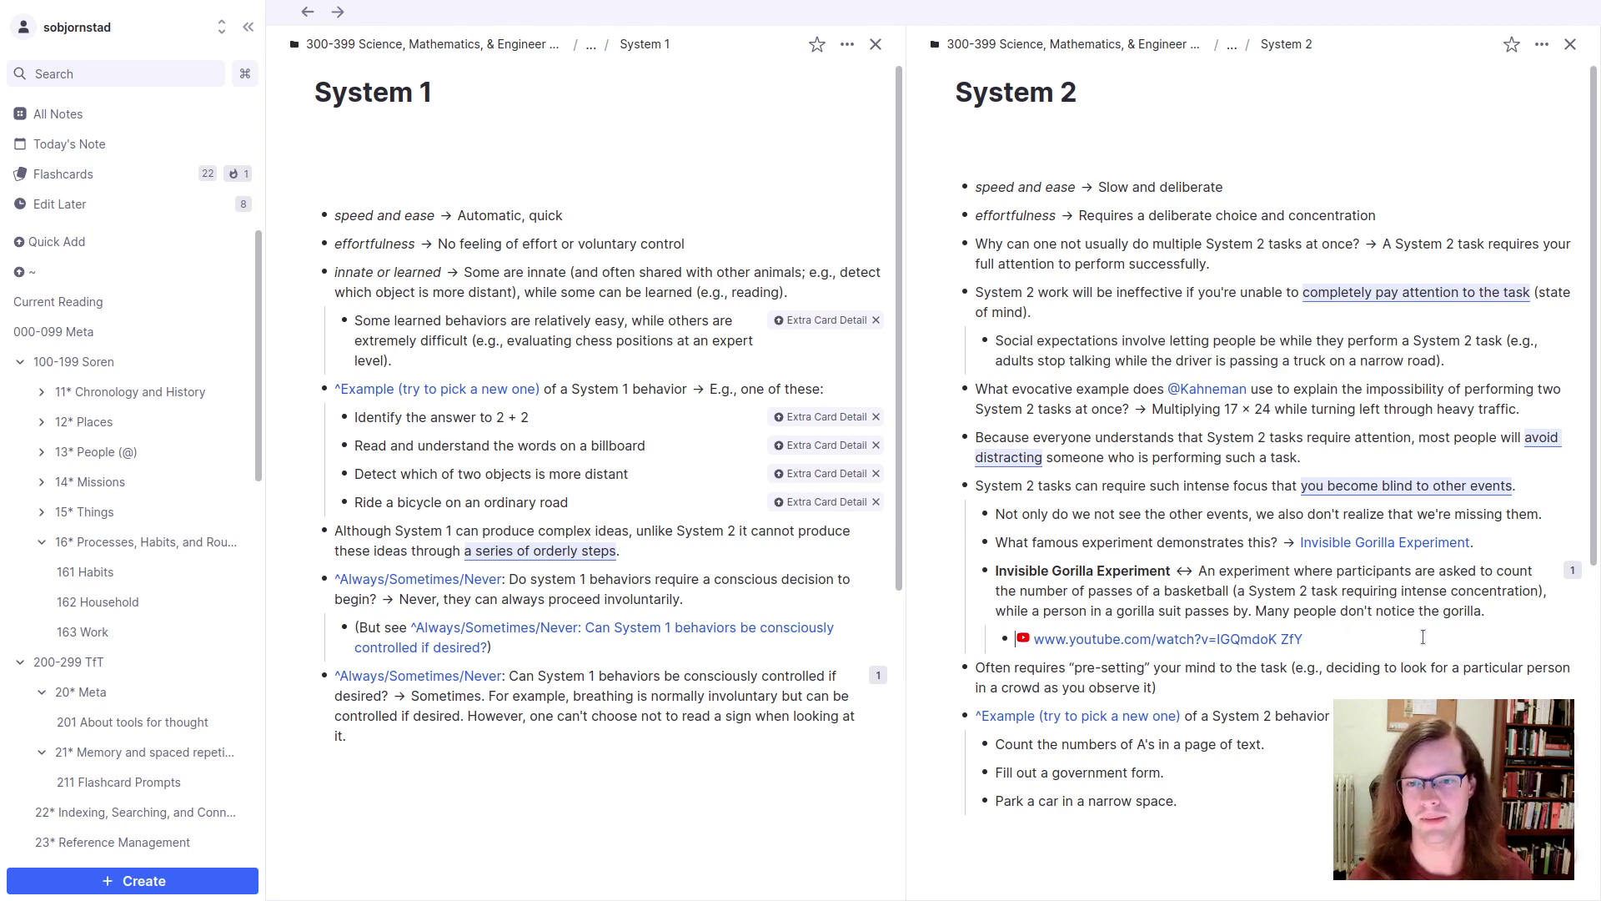
text(url;;-)
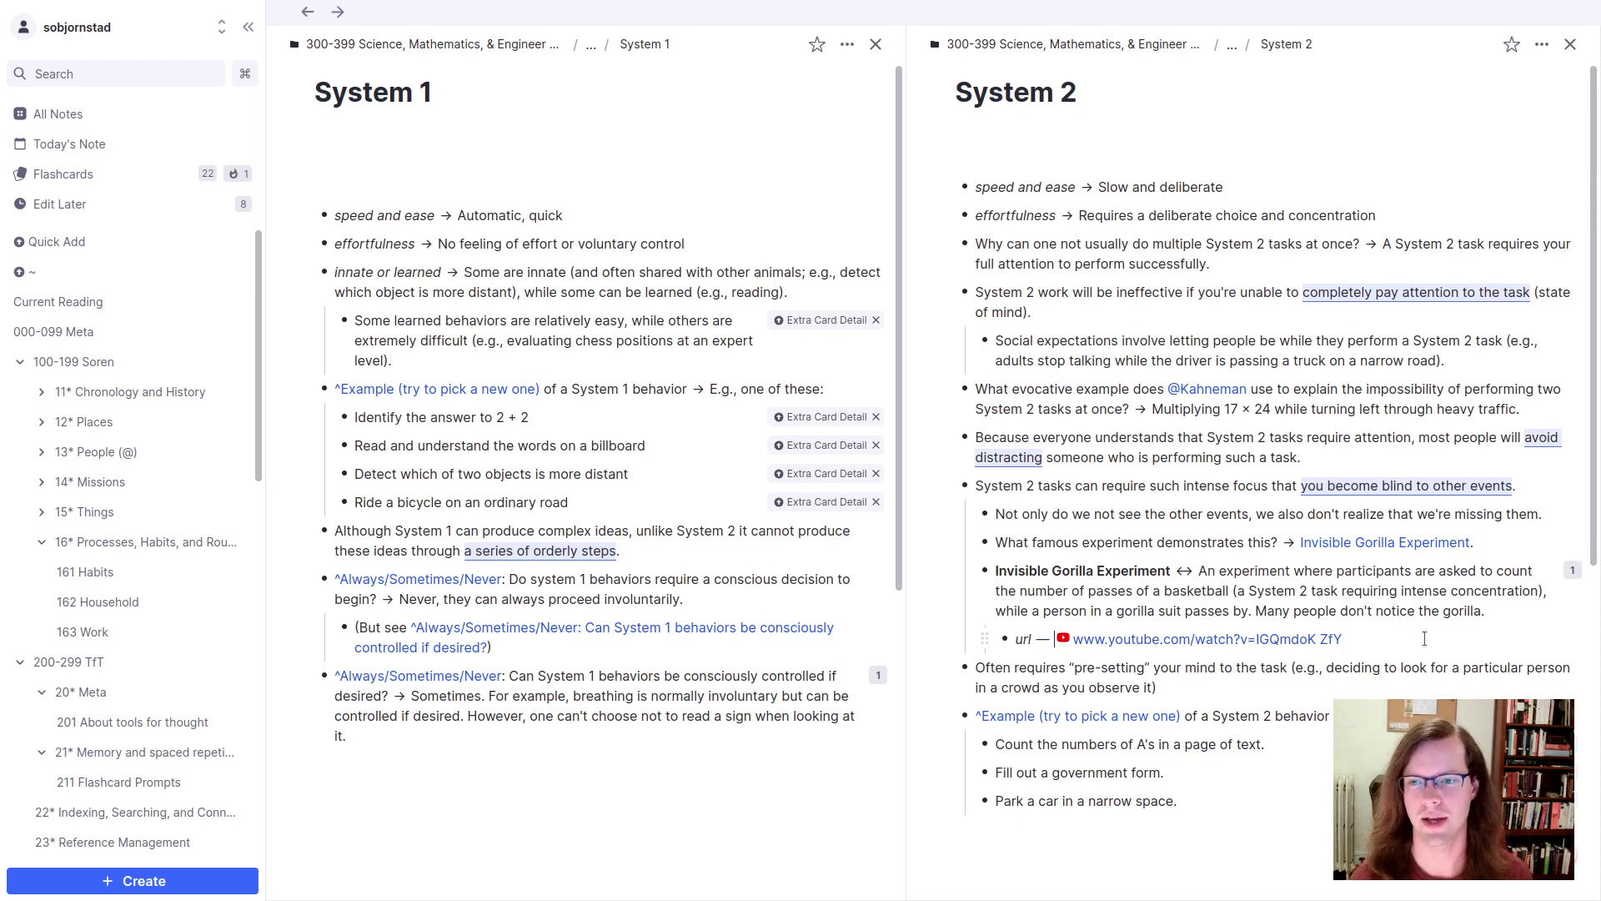
Step: Try to insert a source on the Invisible Gorilla Experiment card
mouse_move(1335, 639)
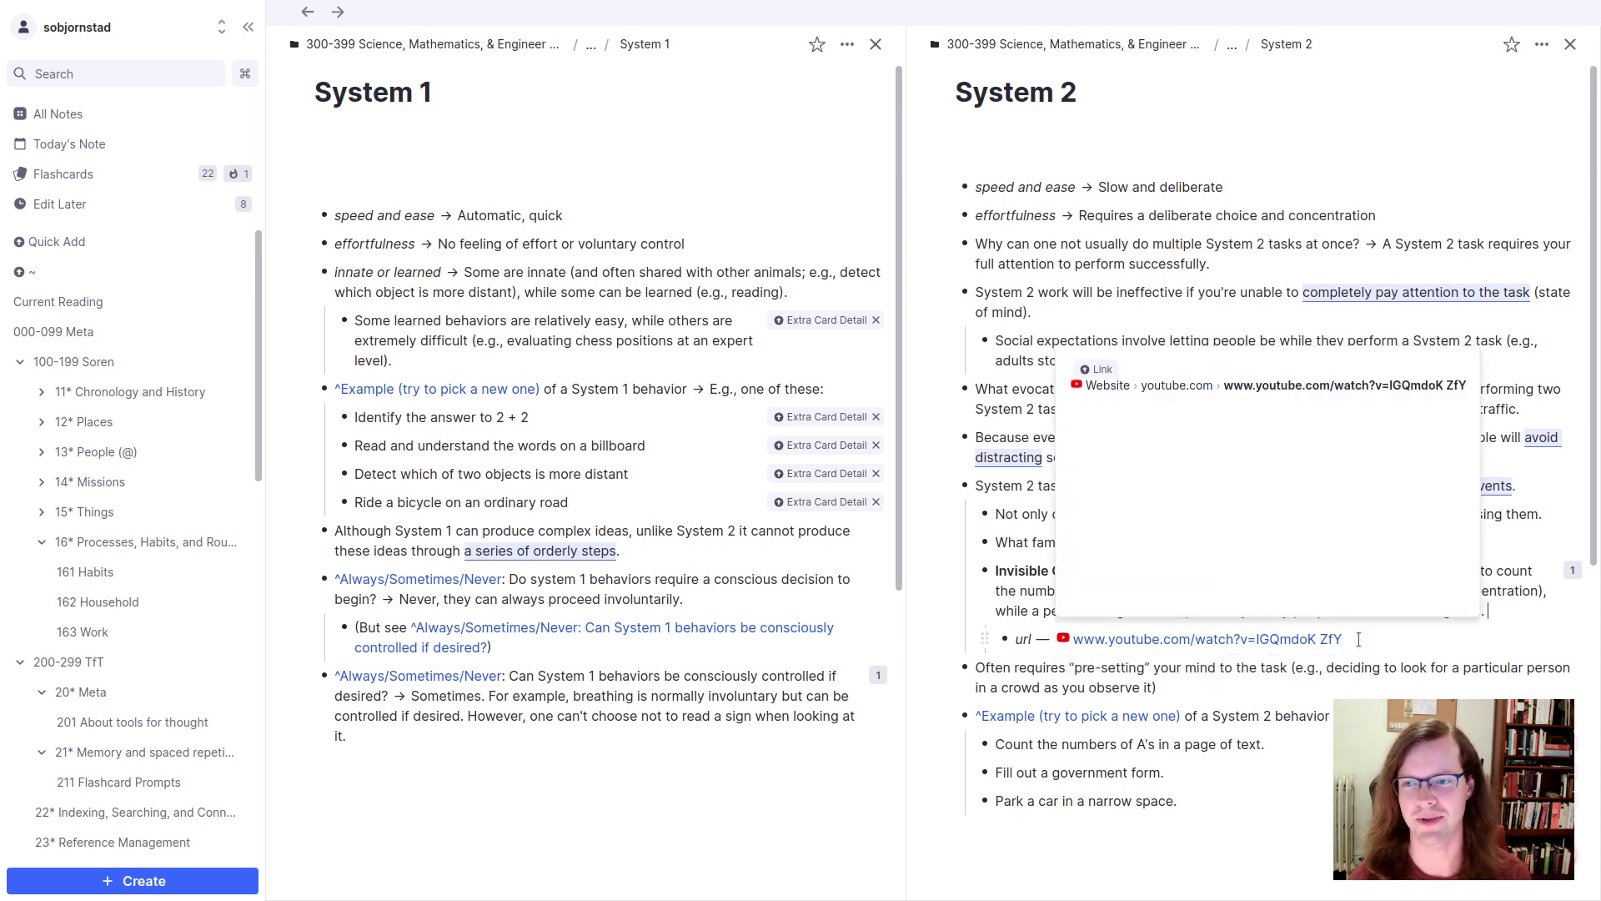
text(/source)
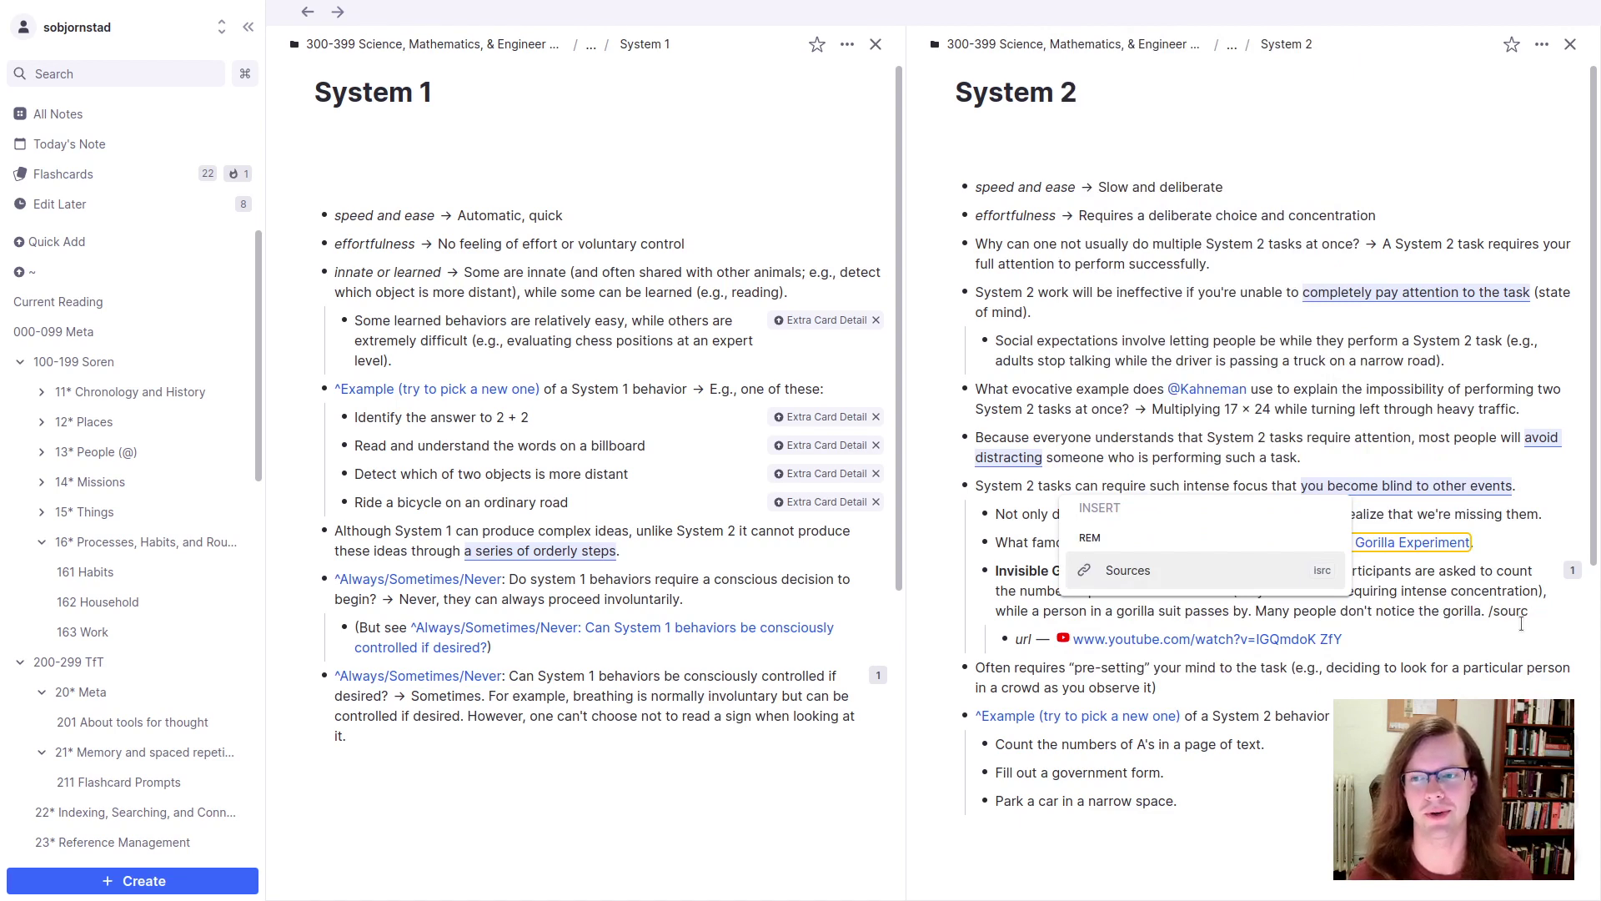
key(Return)
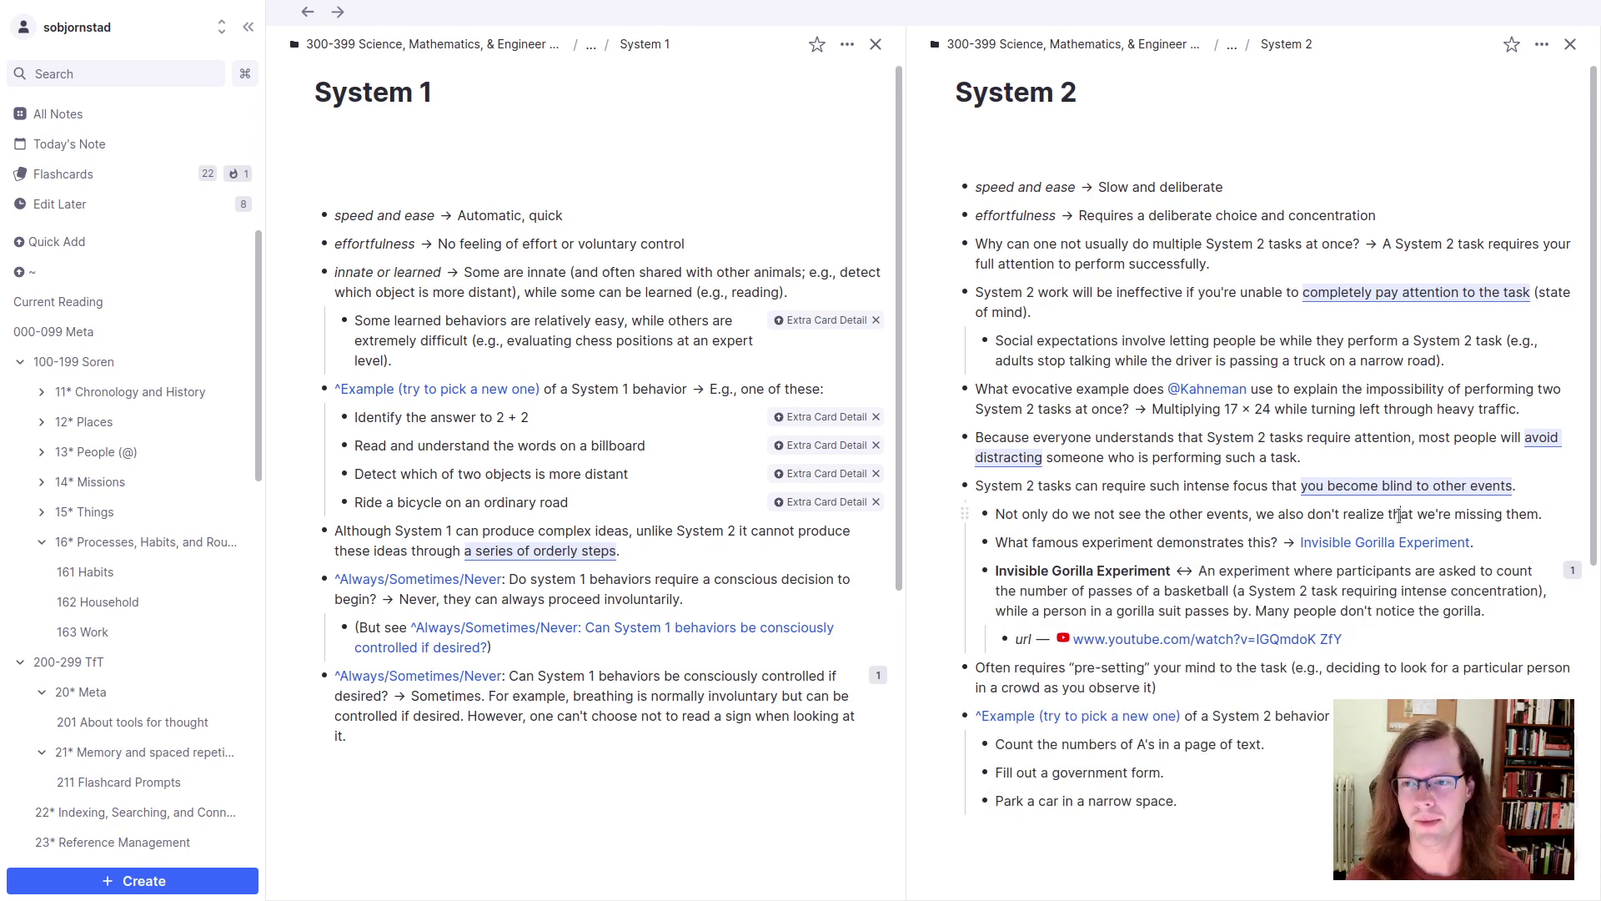
Step: Make "that we're missing them" a cloze in the bullet about not seeing the other events
drag(1401, 513, 1539, 514)
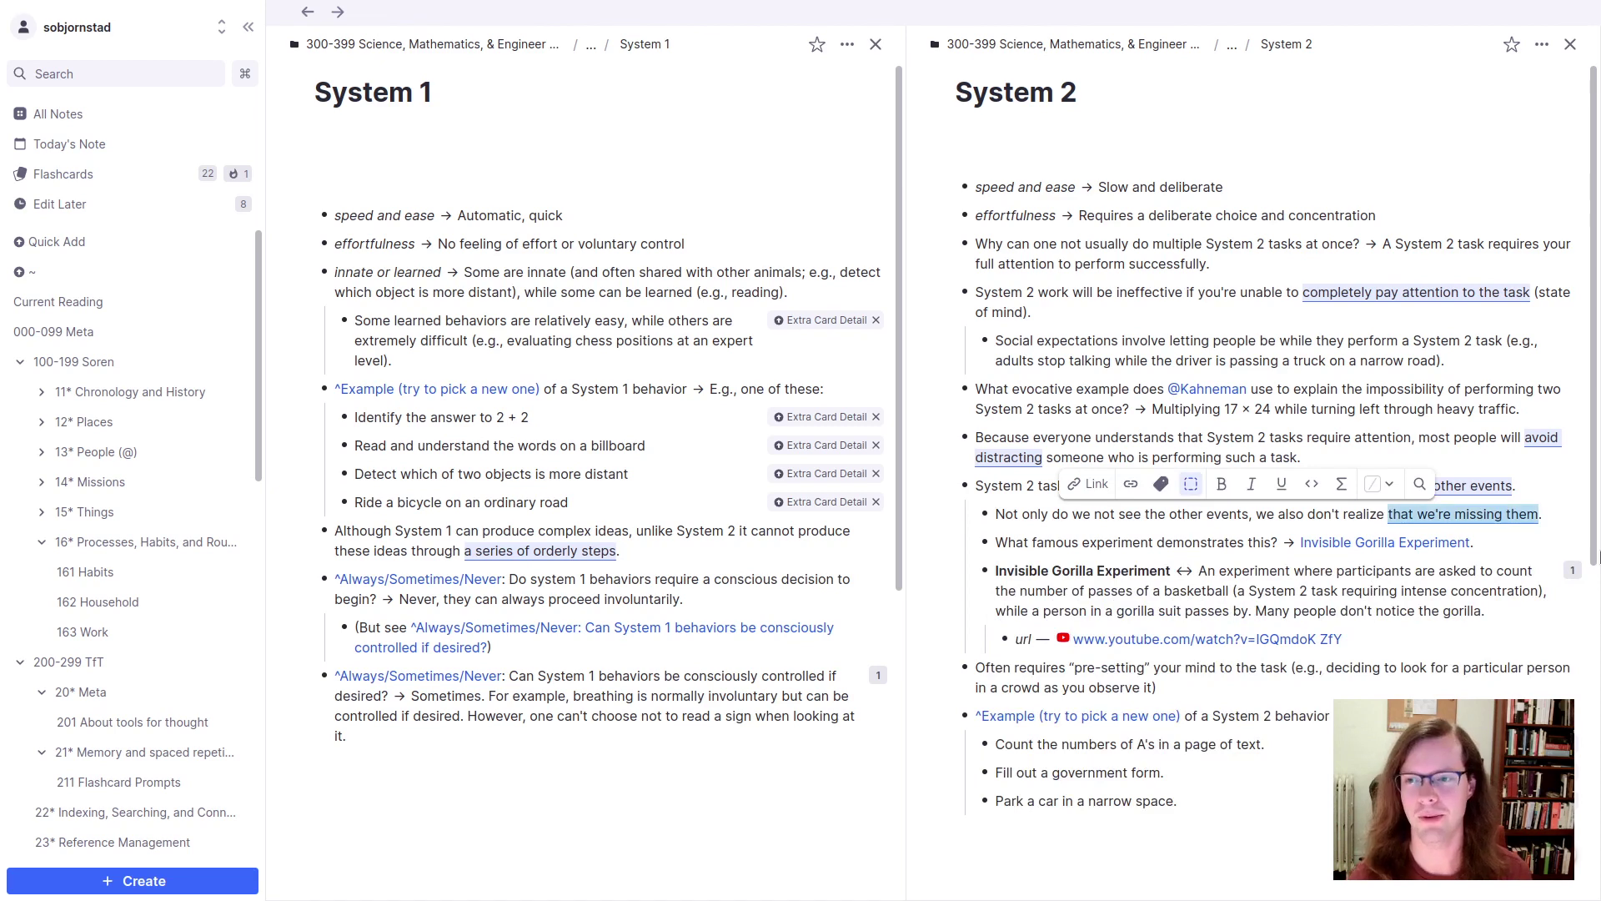
click(1368, 514)
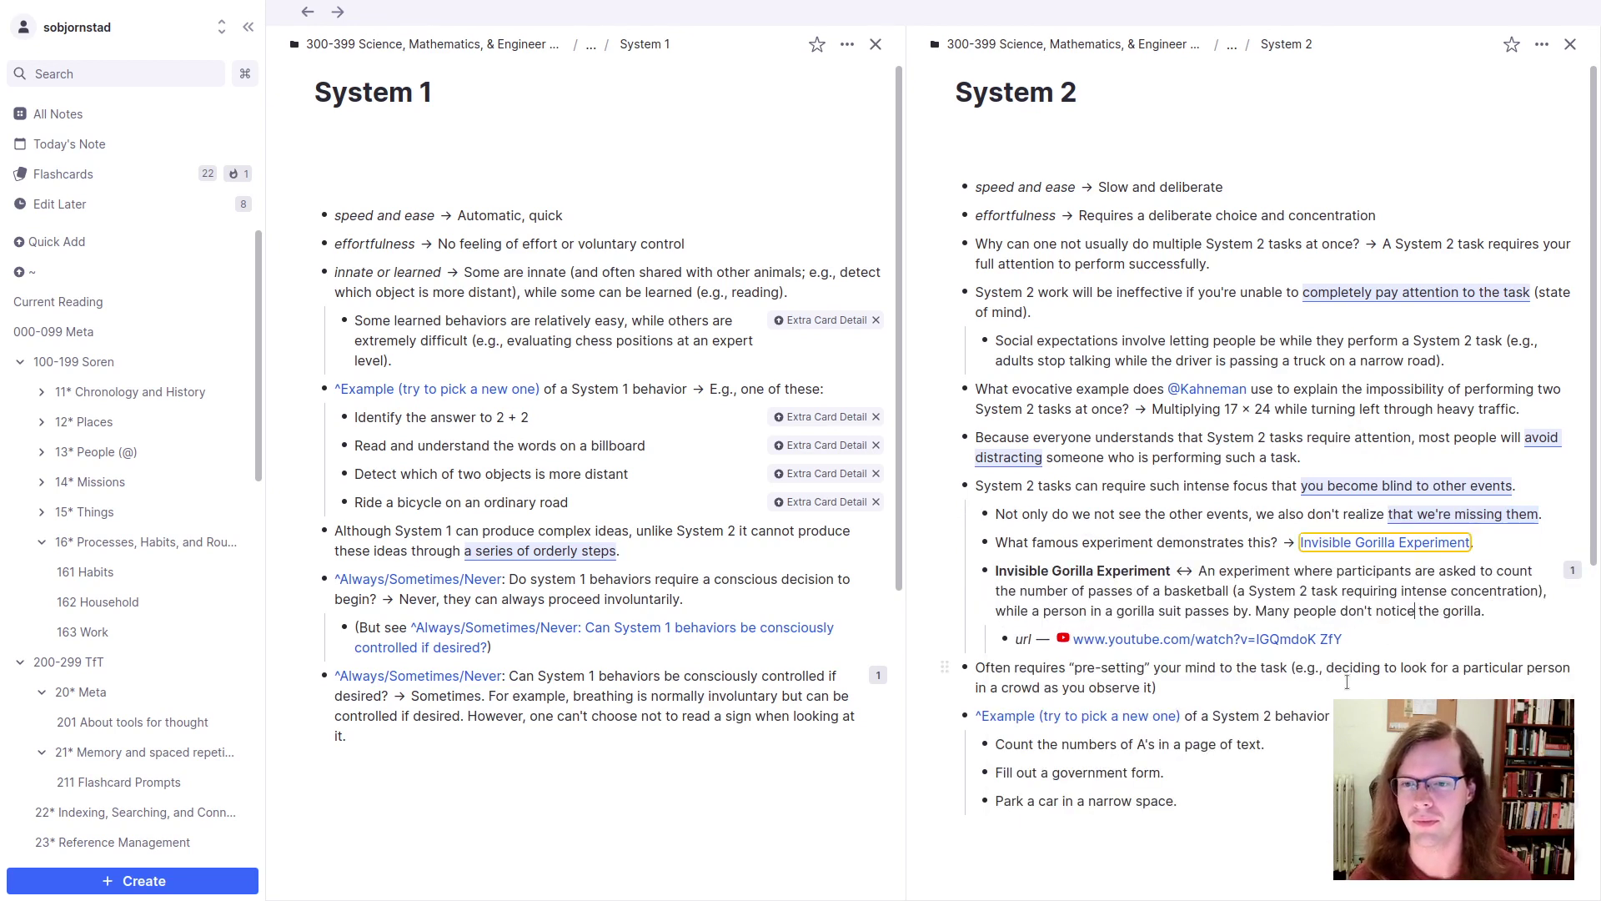
Step: Insert 'or “priming”' after “pre-setting” in the "Often requires" bullet and end its sentence with a period
click(1288, 671)
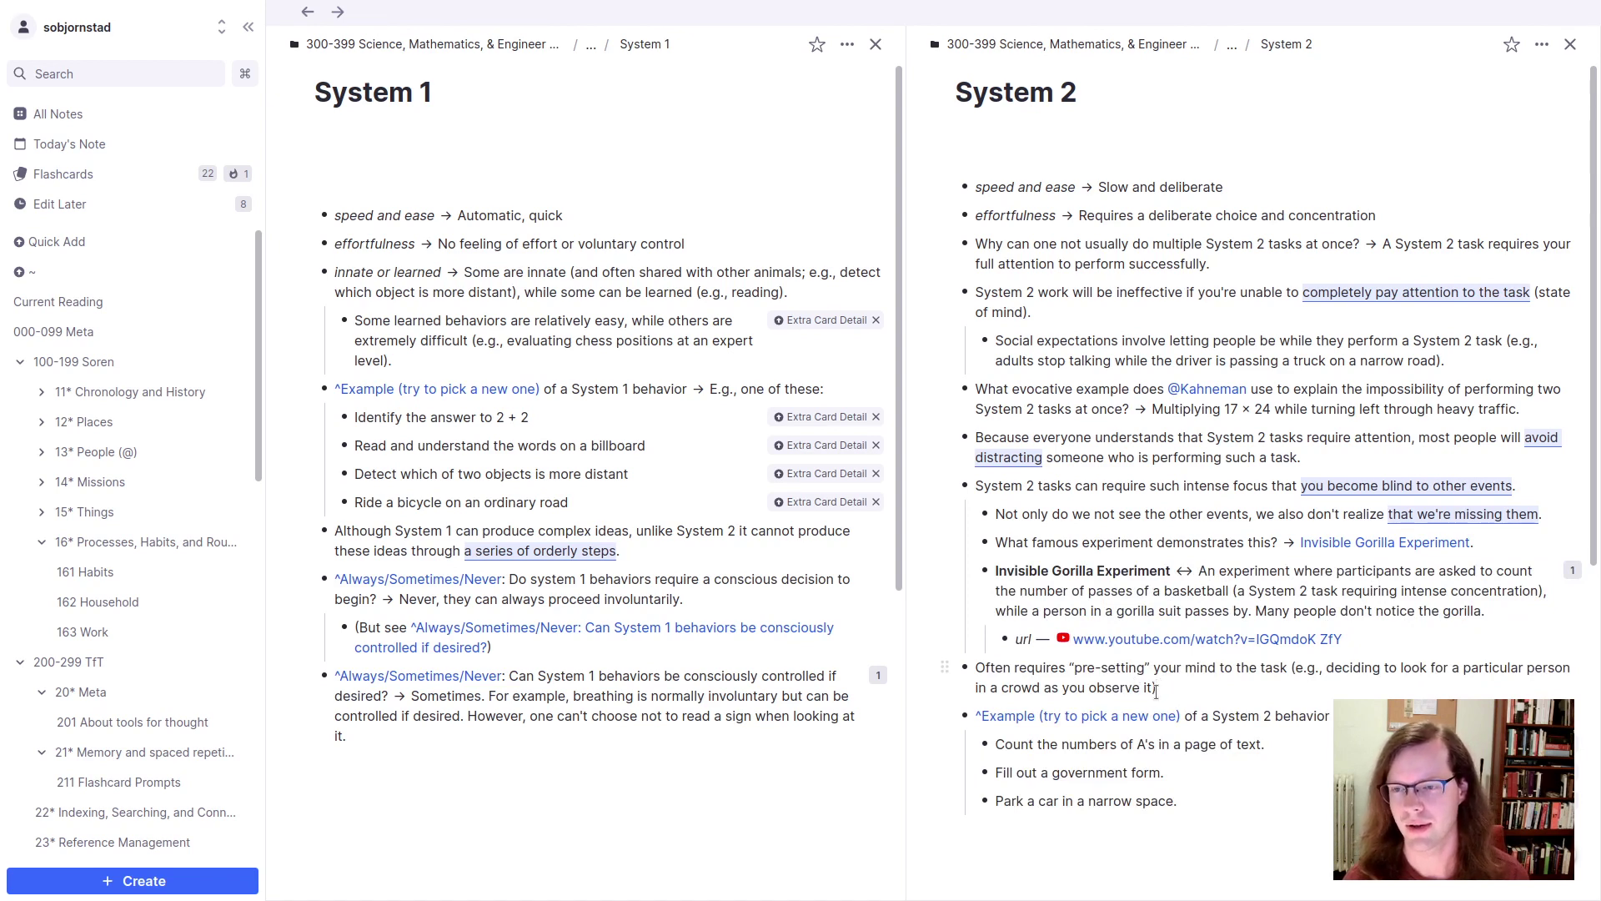
mouse_move(1161, 703)
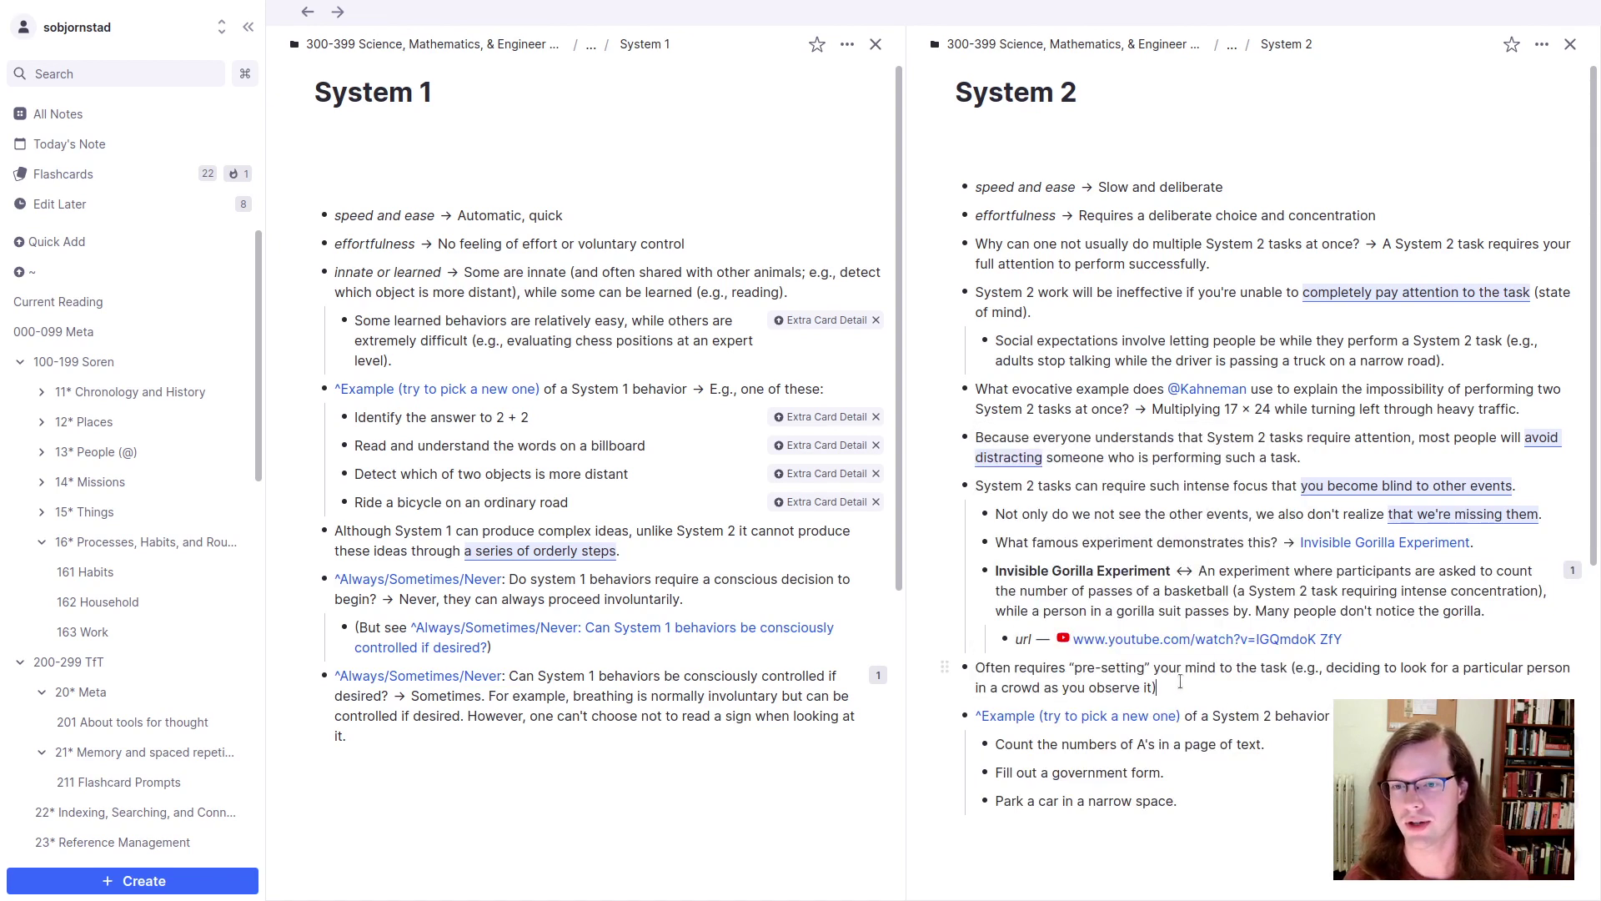
key(Up)
text(or “prim)
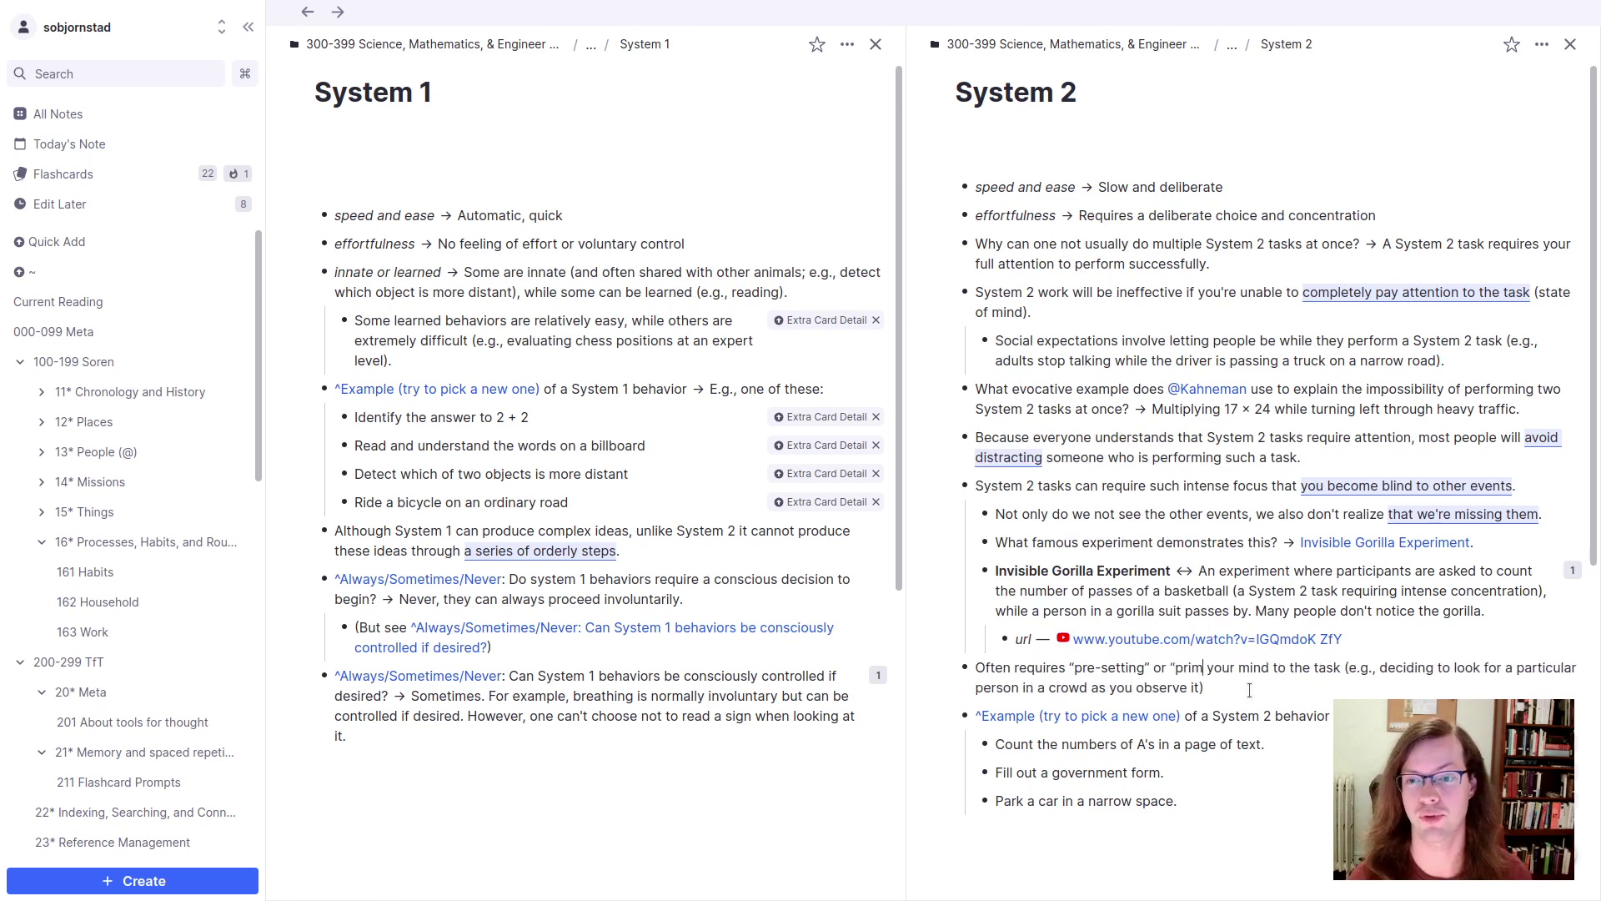
text(ing”)
click(1290, 685)
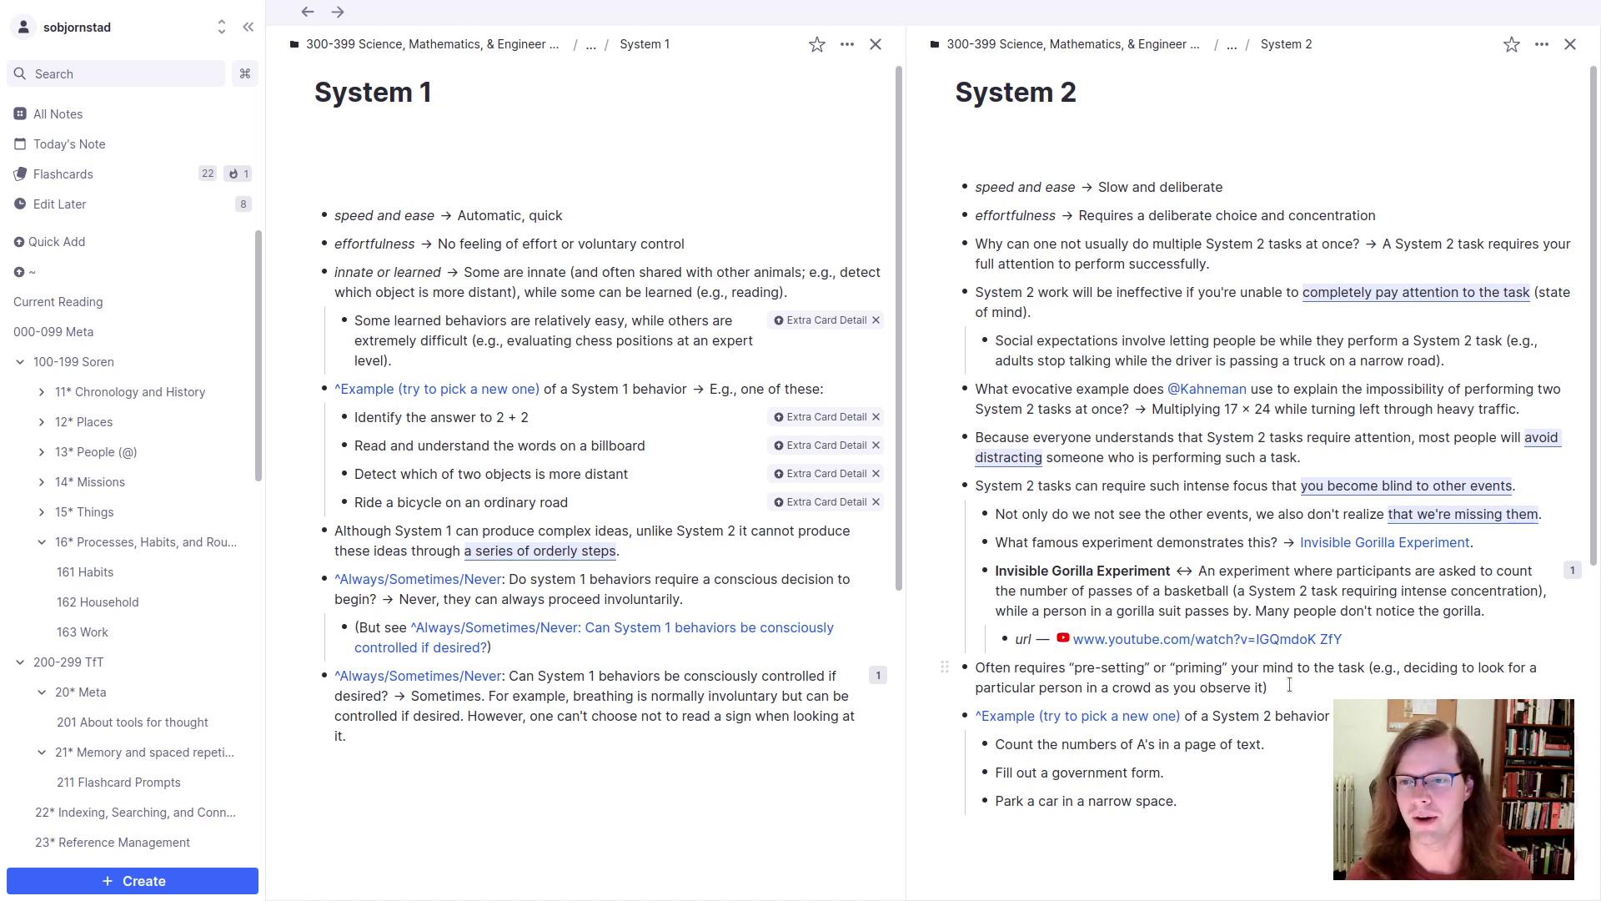
text(.)
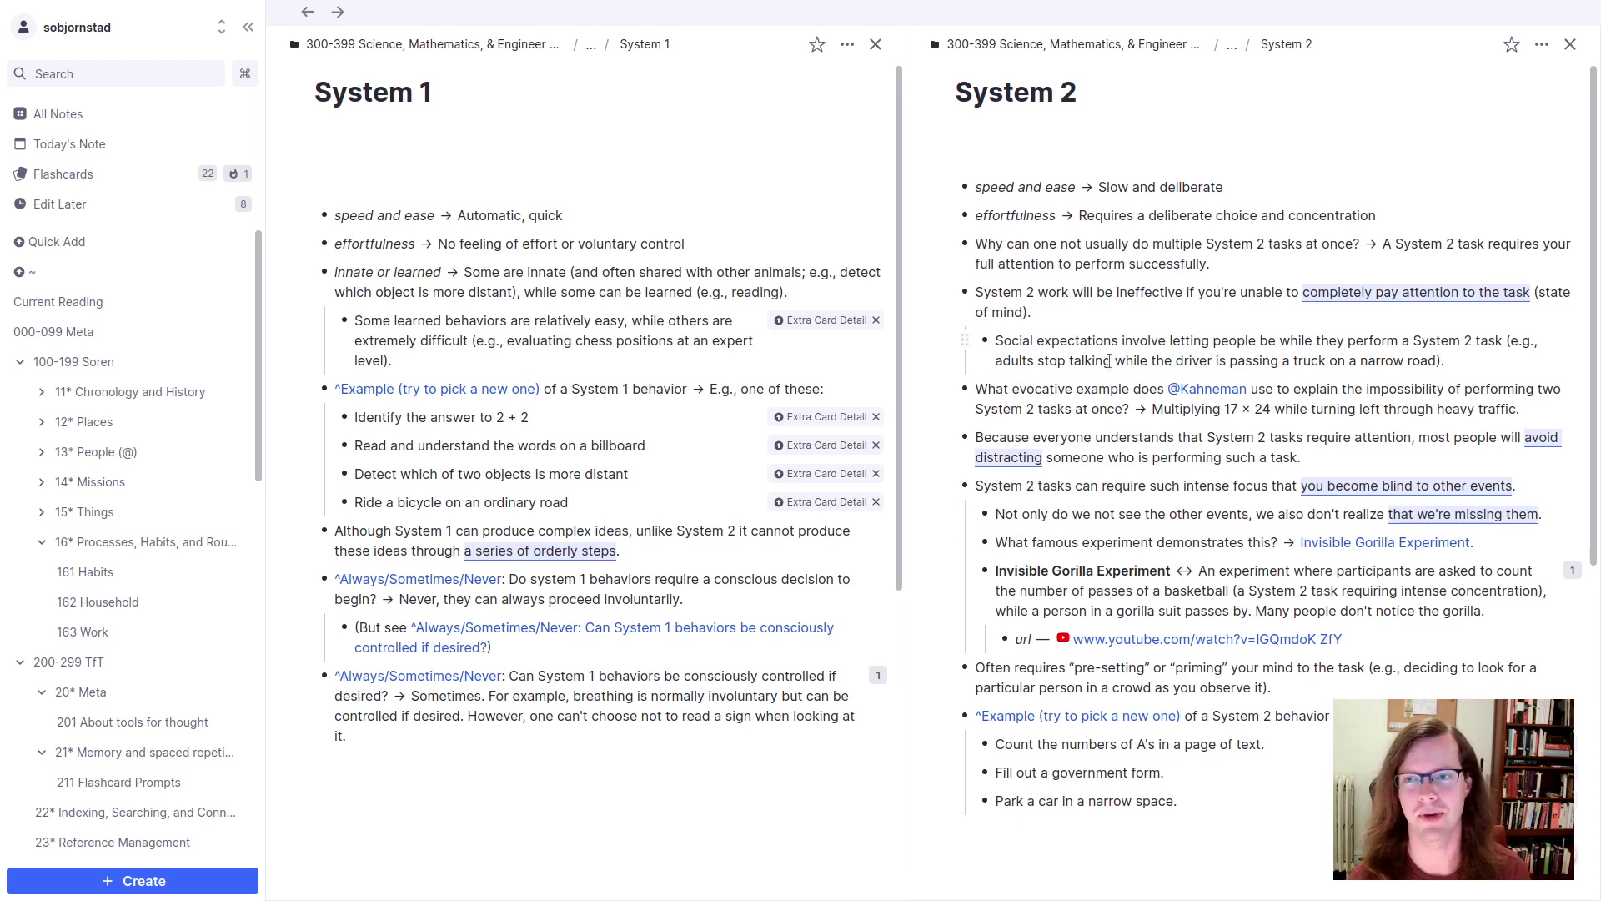
Step: Open the whole "[321.06] Thinking, Fast and Slow" document in place of System 2 and close the System 1 pane
click(1233, 48)
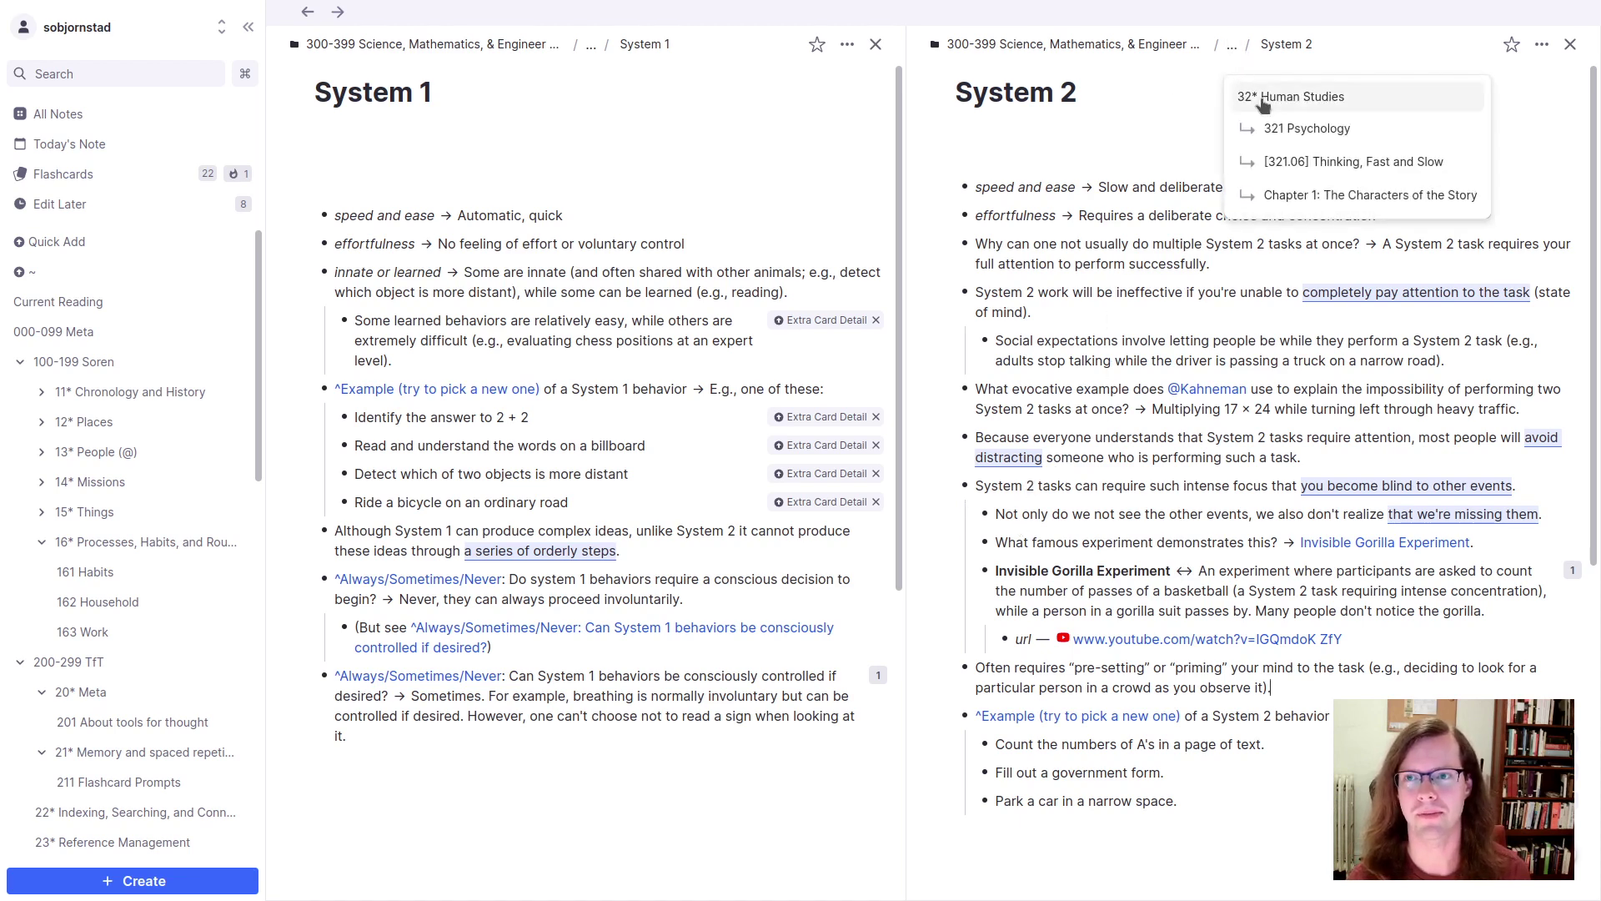
click(1368, 44)
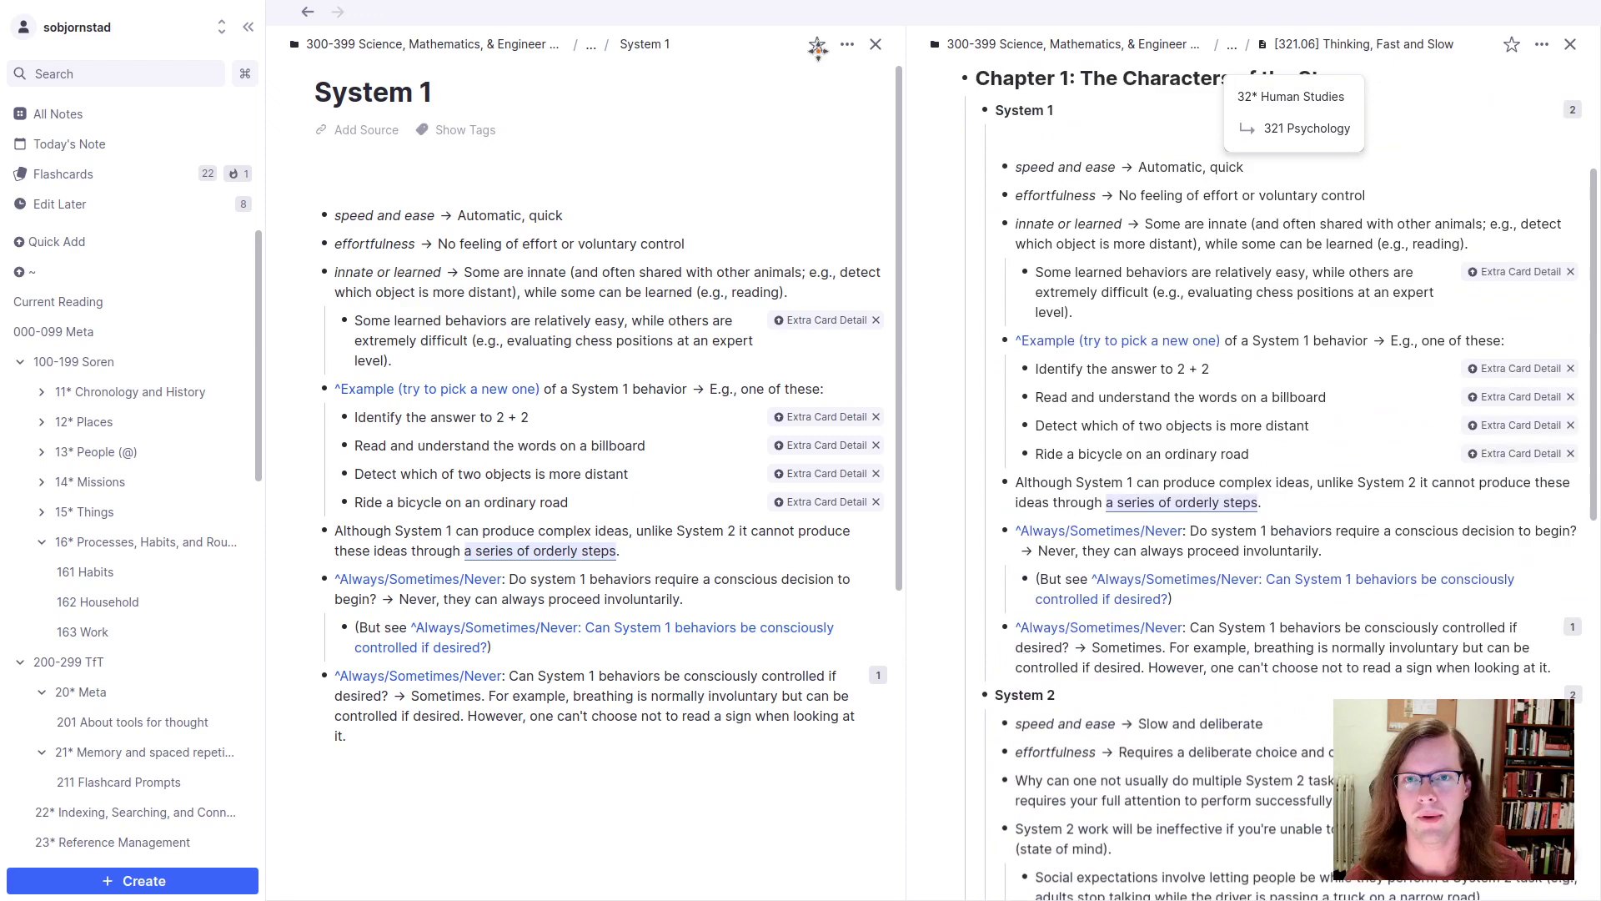
click(876, 43)
scroll(1172, 434, up, 5)
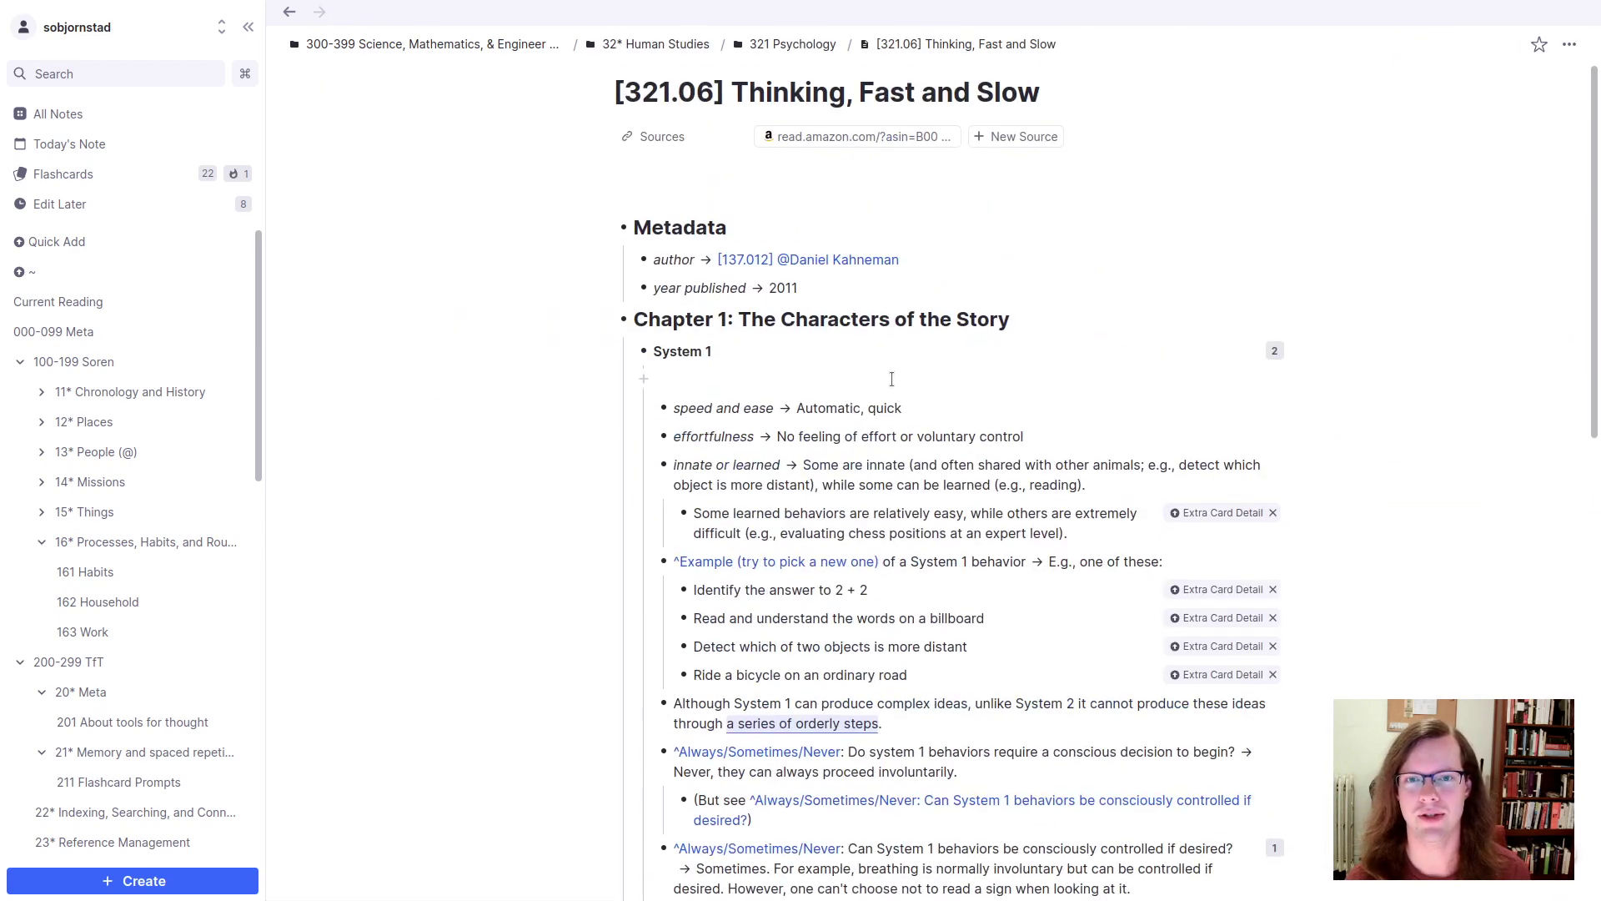
Step: Make the System 2 reference a cloze in the chapter's last bullet, "We tend to identify our selves with"
key(BackSpace)
scroll(982, 402, down, 12)
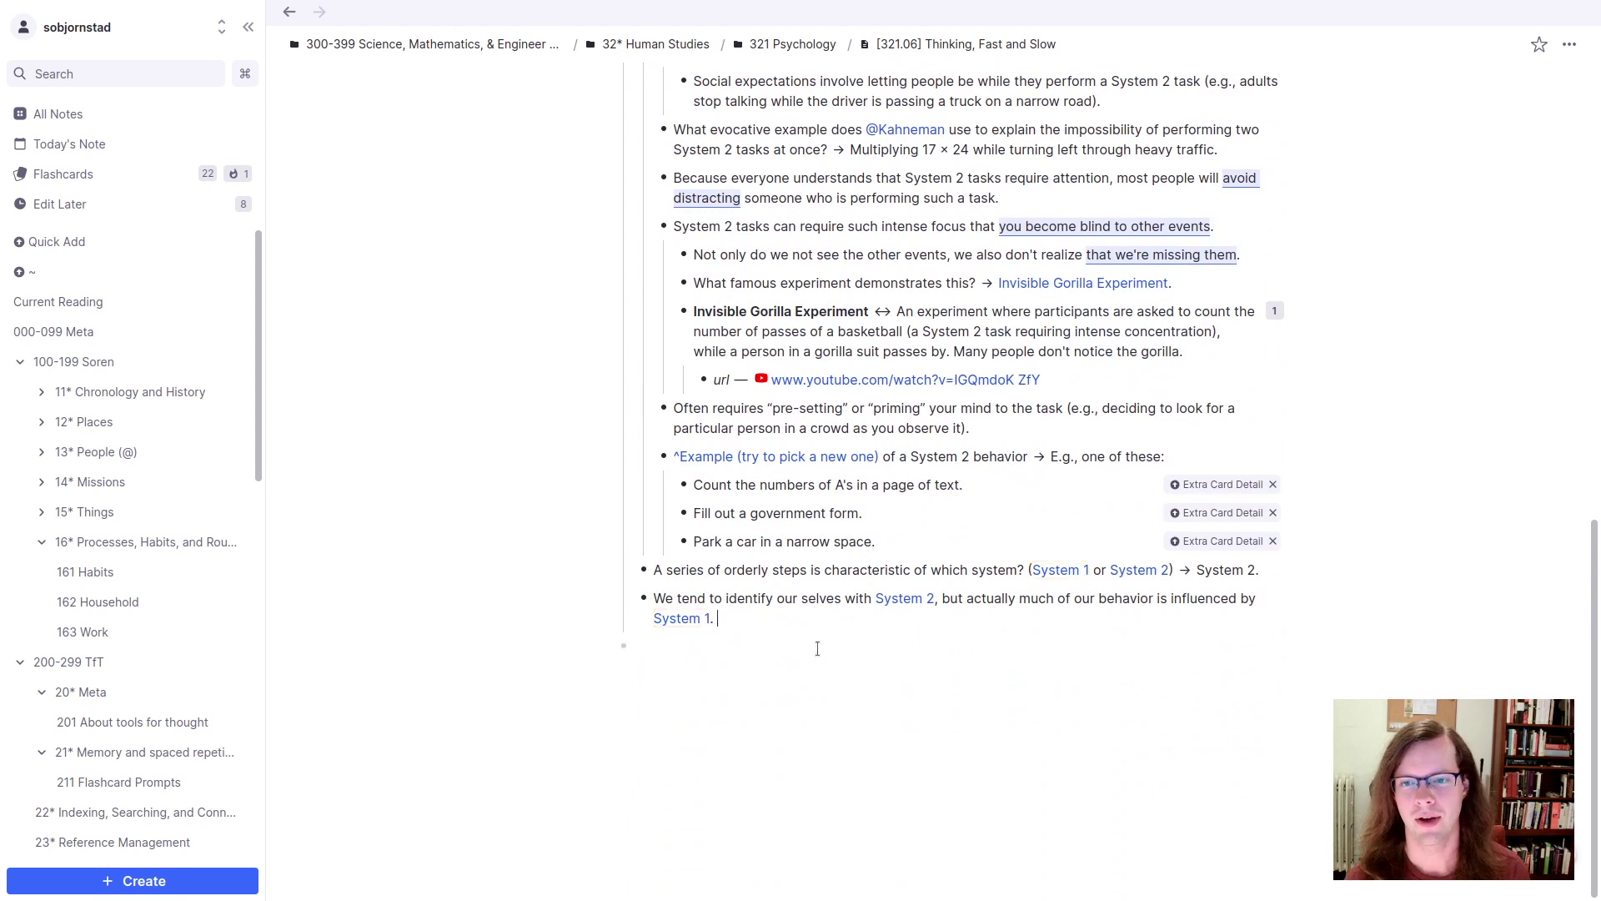
click(816, 644)
key(BackSpace)
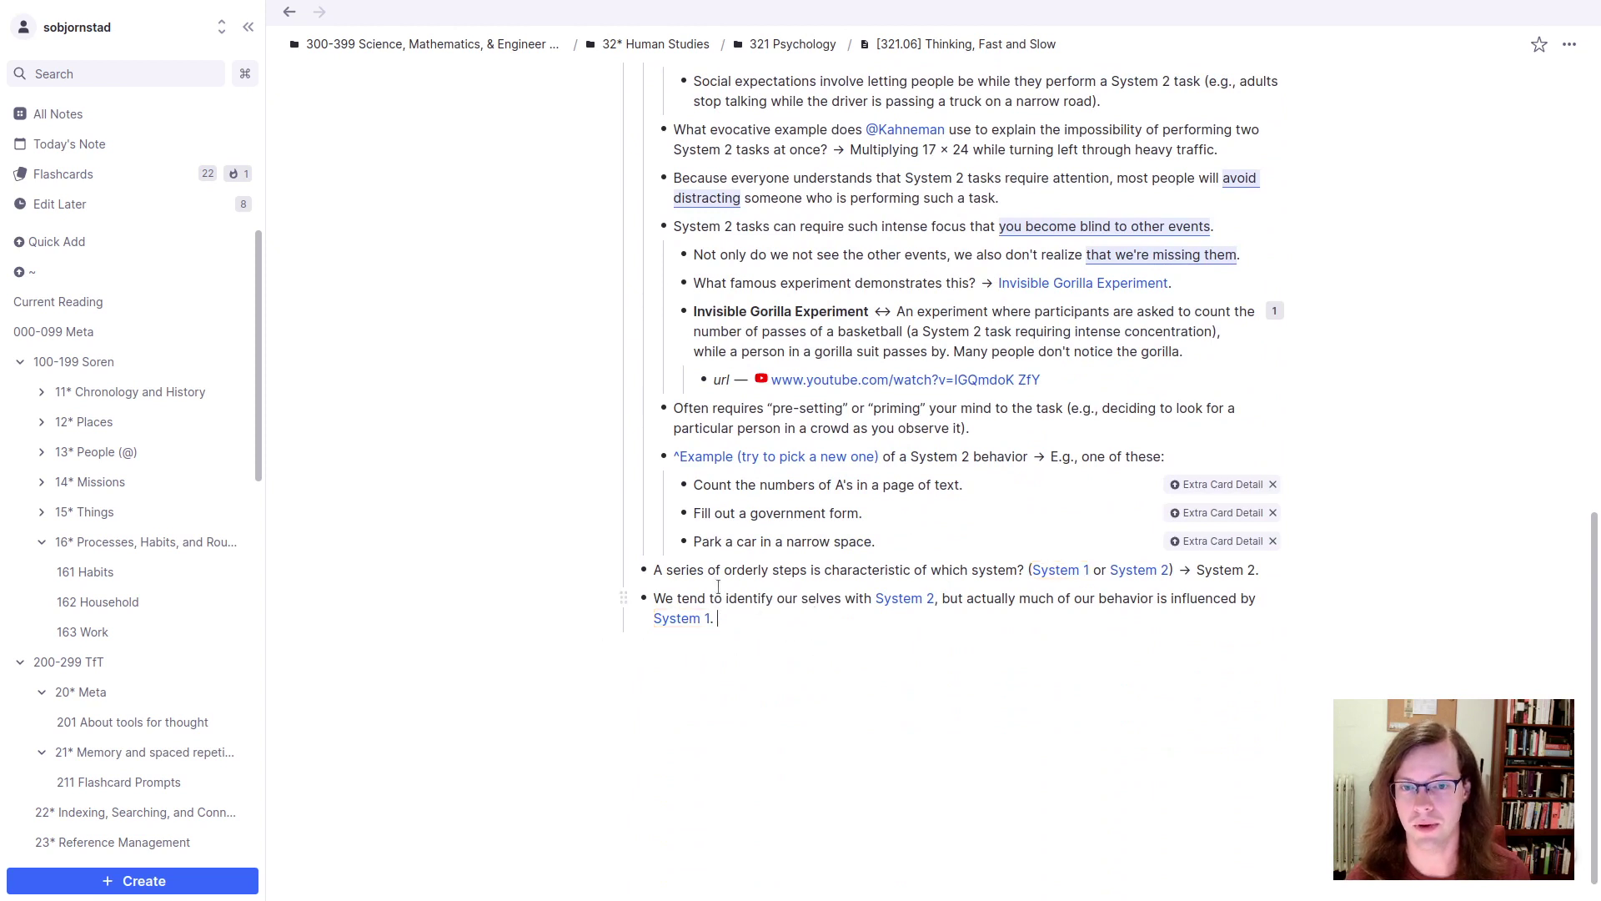
click(859, 601)
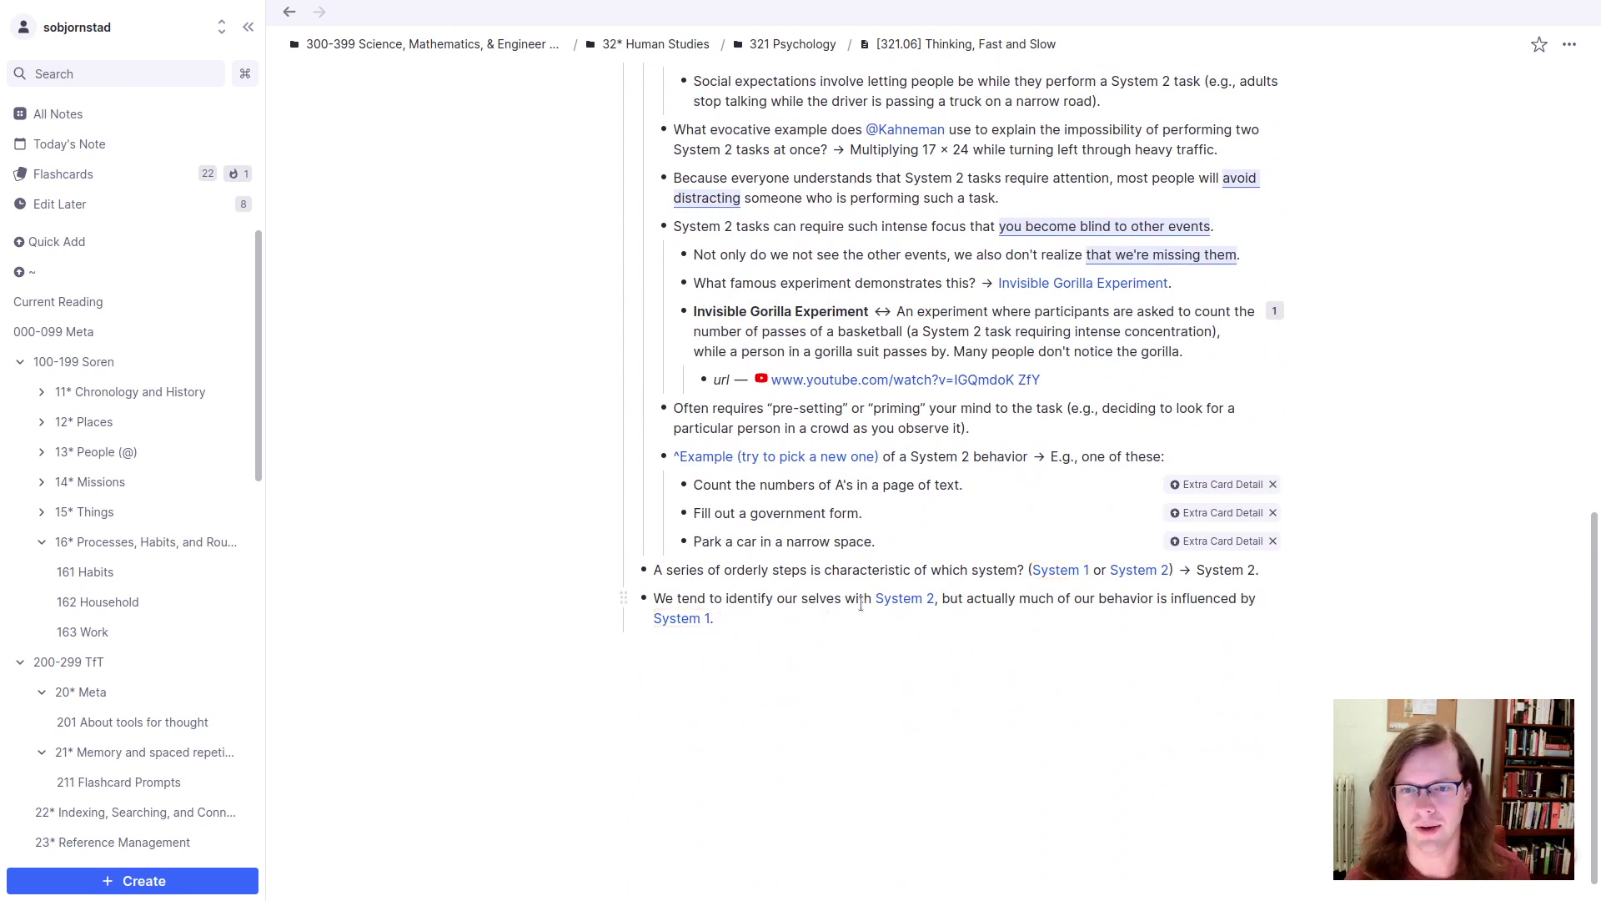
key(Right)
key(ctrl+shift+Right)
key(ctrl+shift+Right)
key(ctrl+shift+Right)
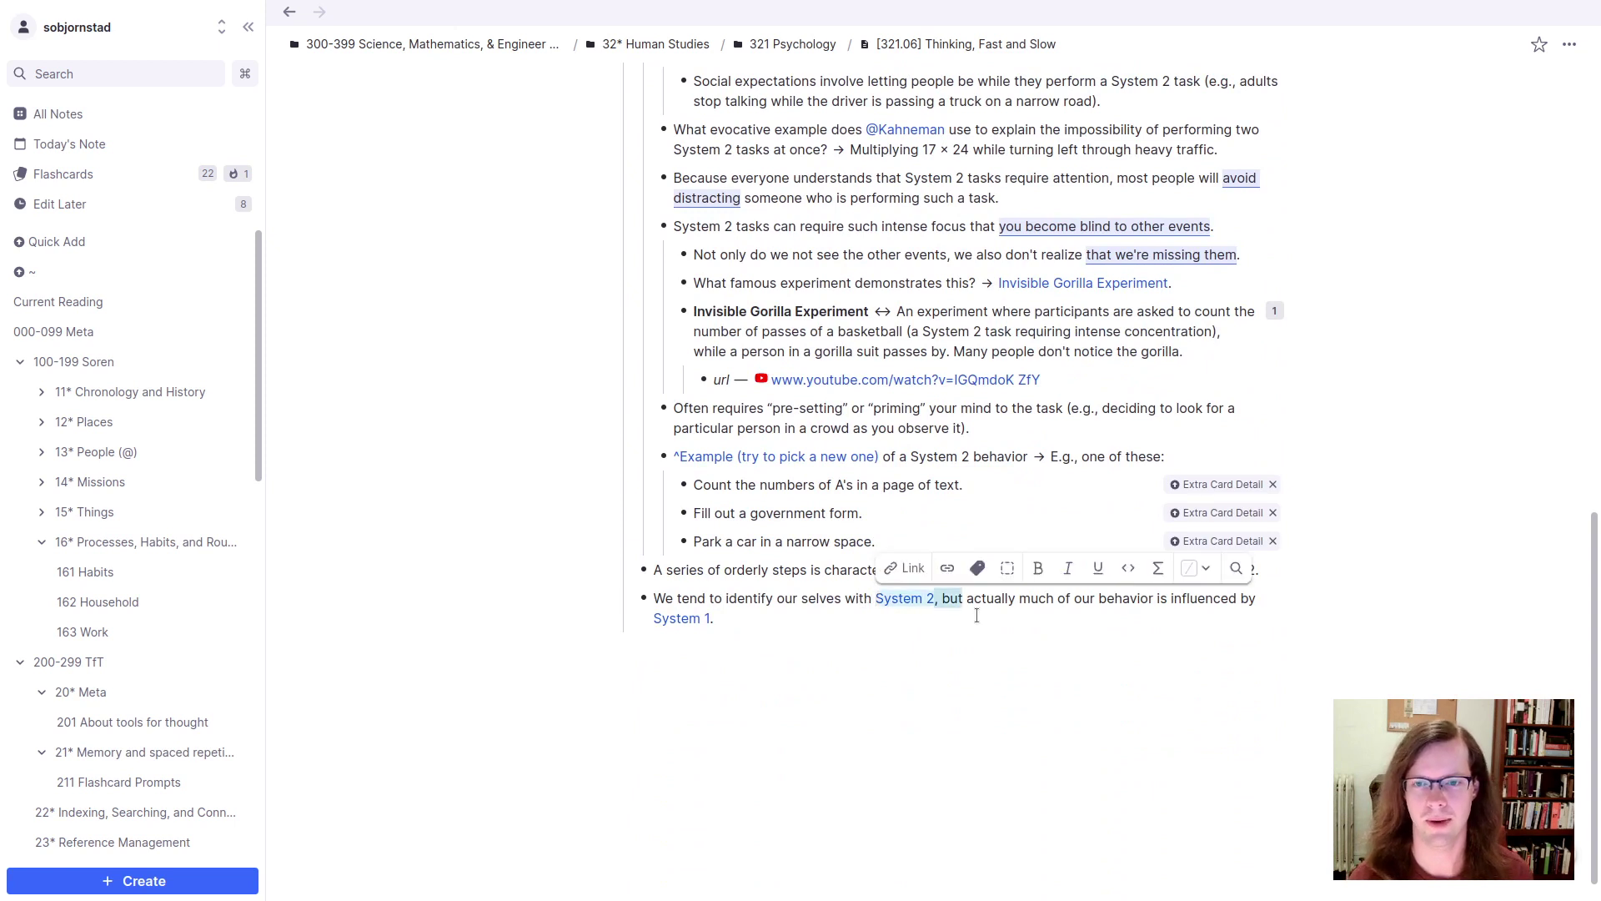
key(shift+Left)
key(shift+Left)
key(shift+Left)
key(shift+Left)
key(shift+Left)
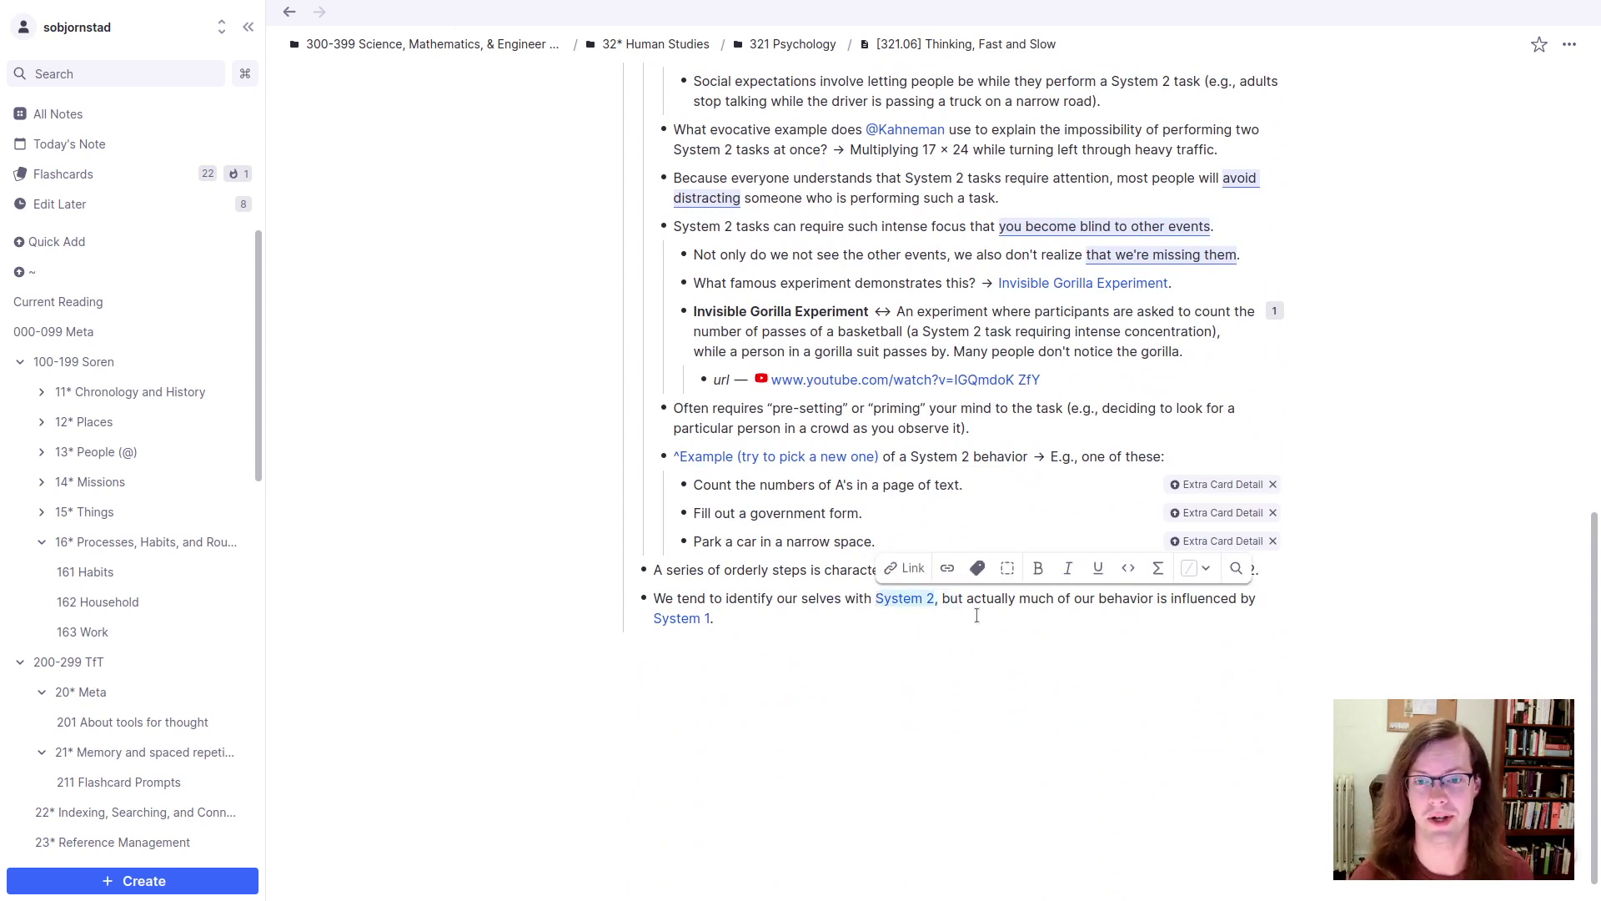
key(ctrl+shift+c)
Step: Make the System 1 reference at the end of the same bullet a second cloze
key(End)
key(Left)
key(ctrl+shift+Left)
key(ctrl+shift+Left)
key(ctrl+shift+Left)
key(ctrl+shift+Right)
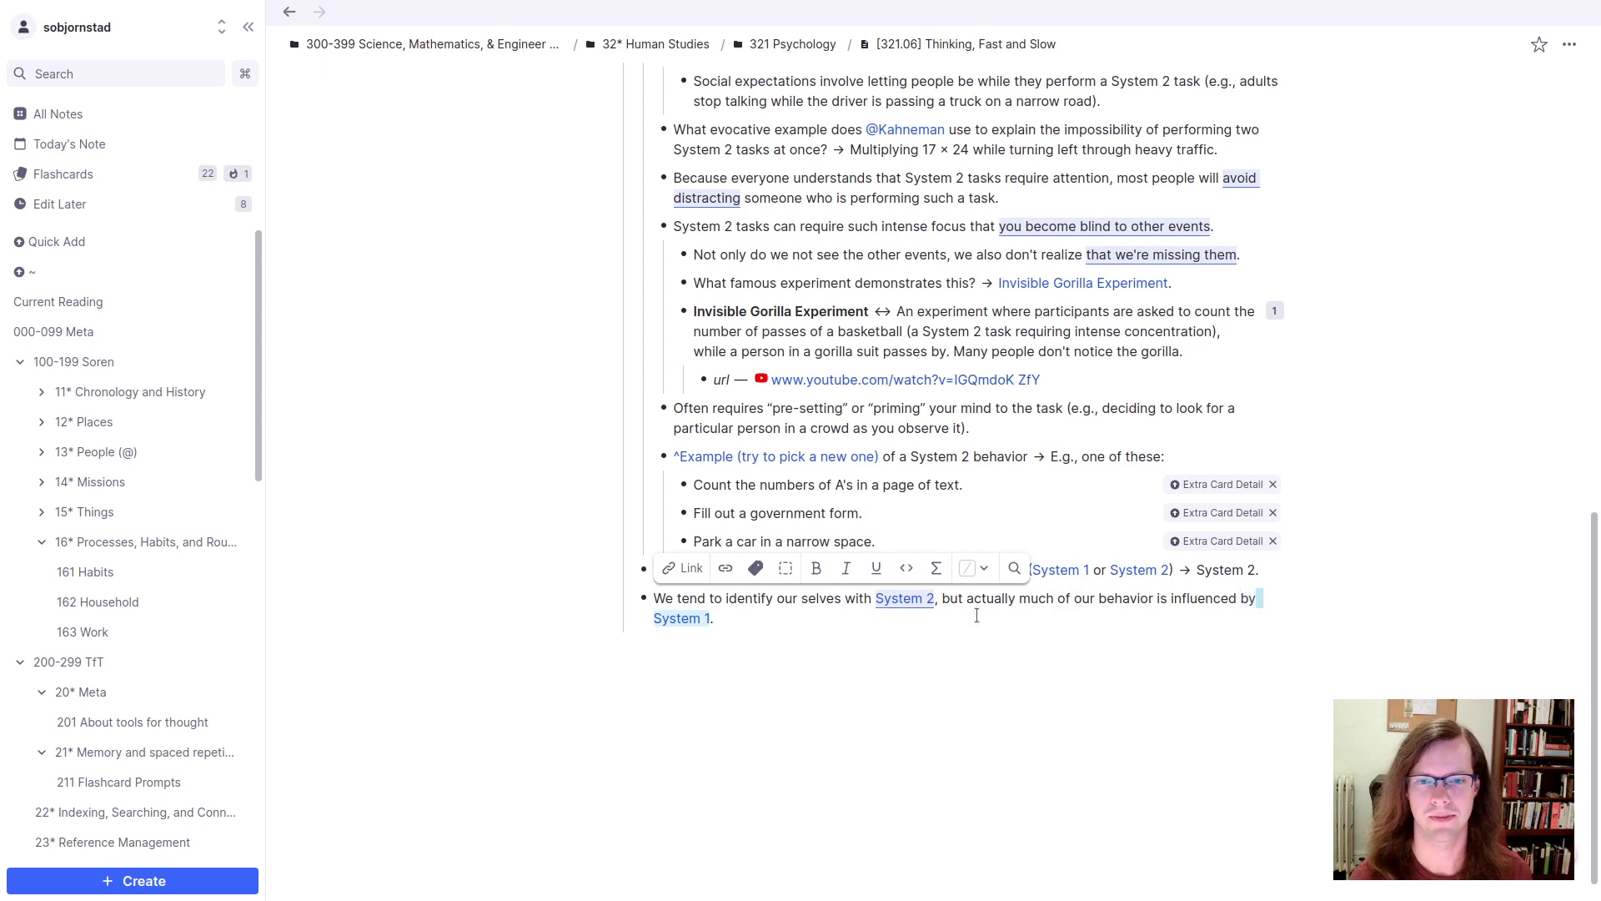
key(ctrl+shift+Left)
key(ctrl+shift+Right)
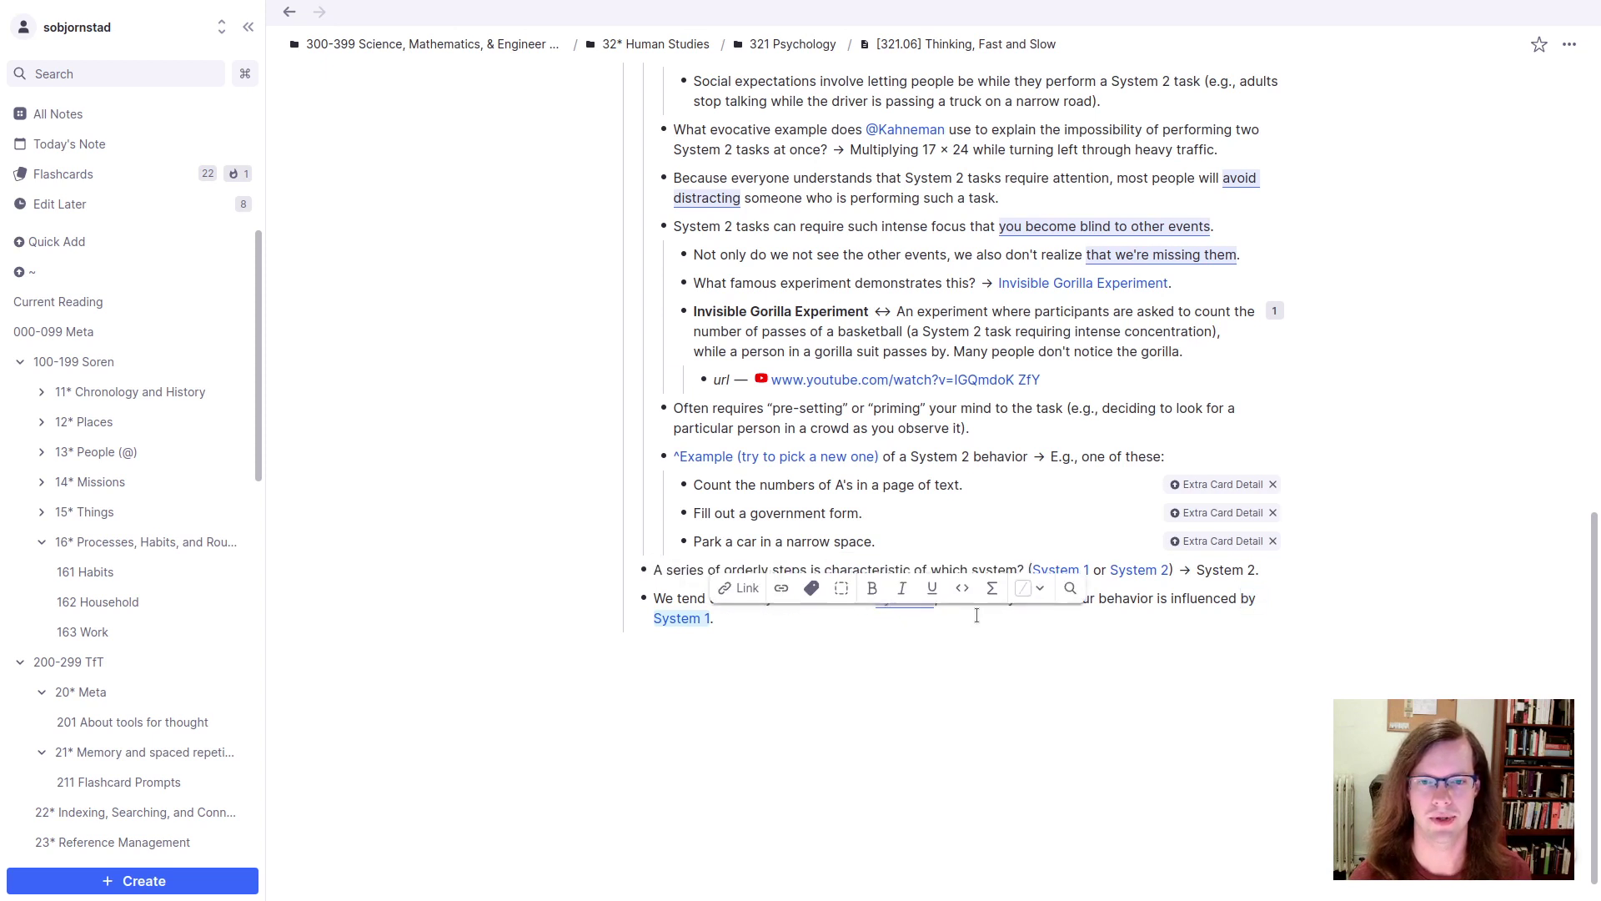
key(ctrl+shift+c)
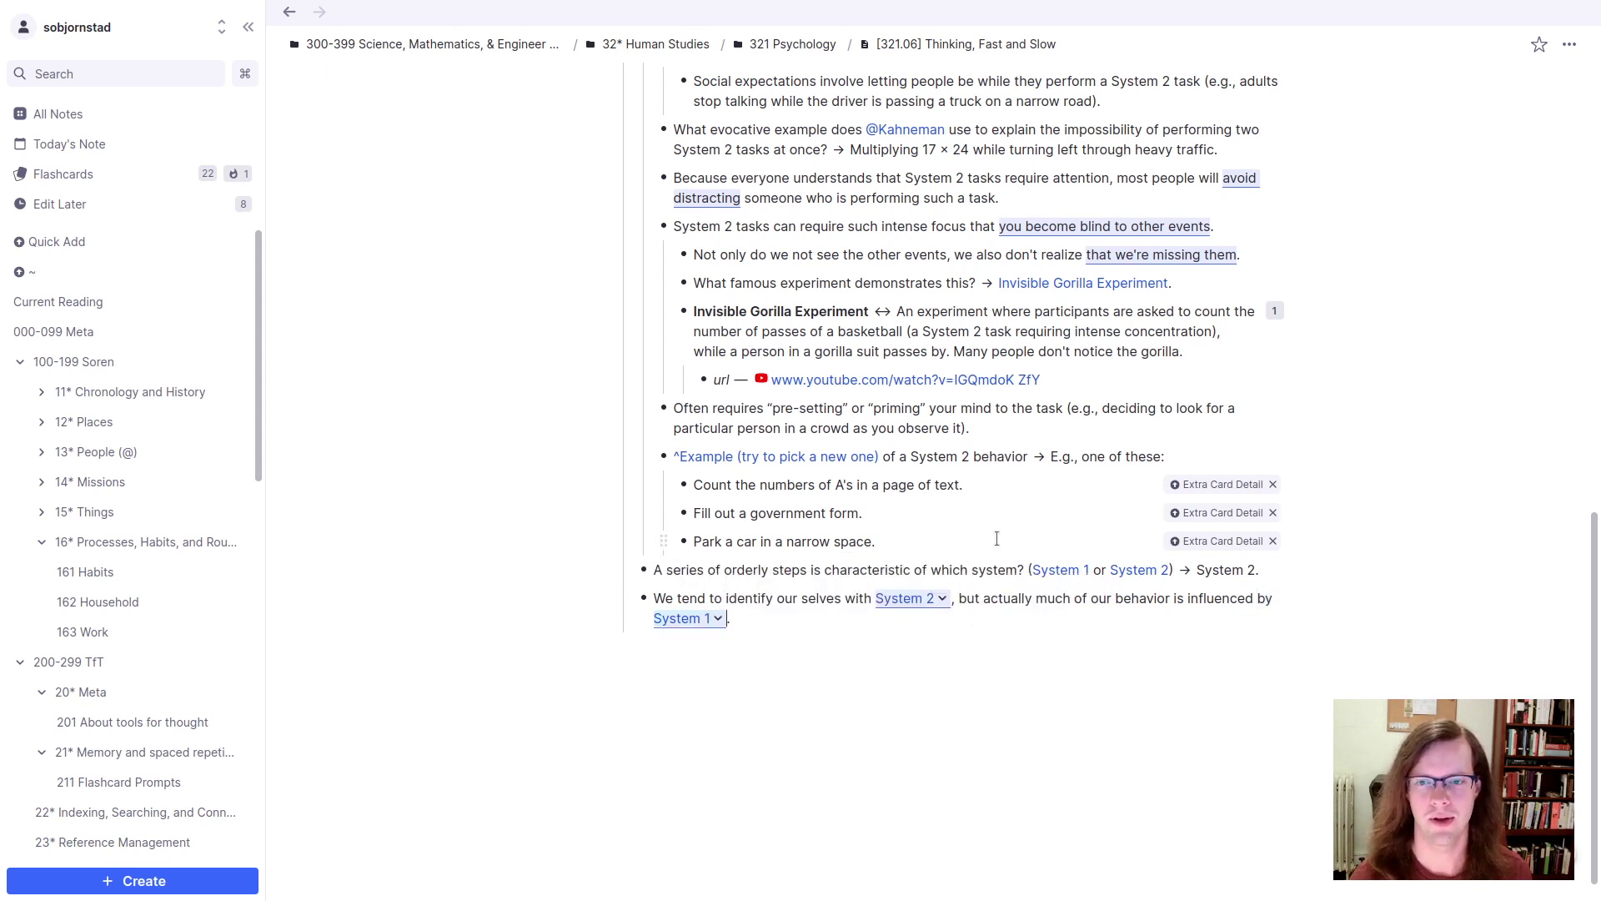
Step: Merge the System 2 and System 1 clozes so that they generate a single card
click(943, 600)
click(993, 352)
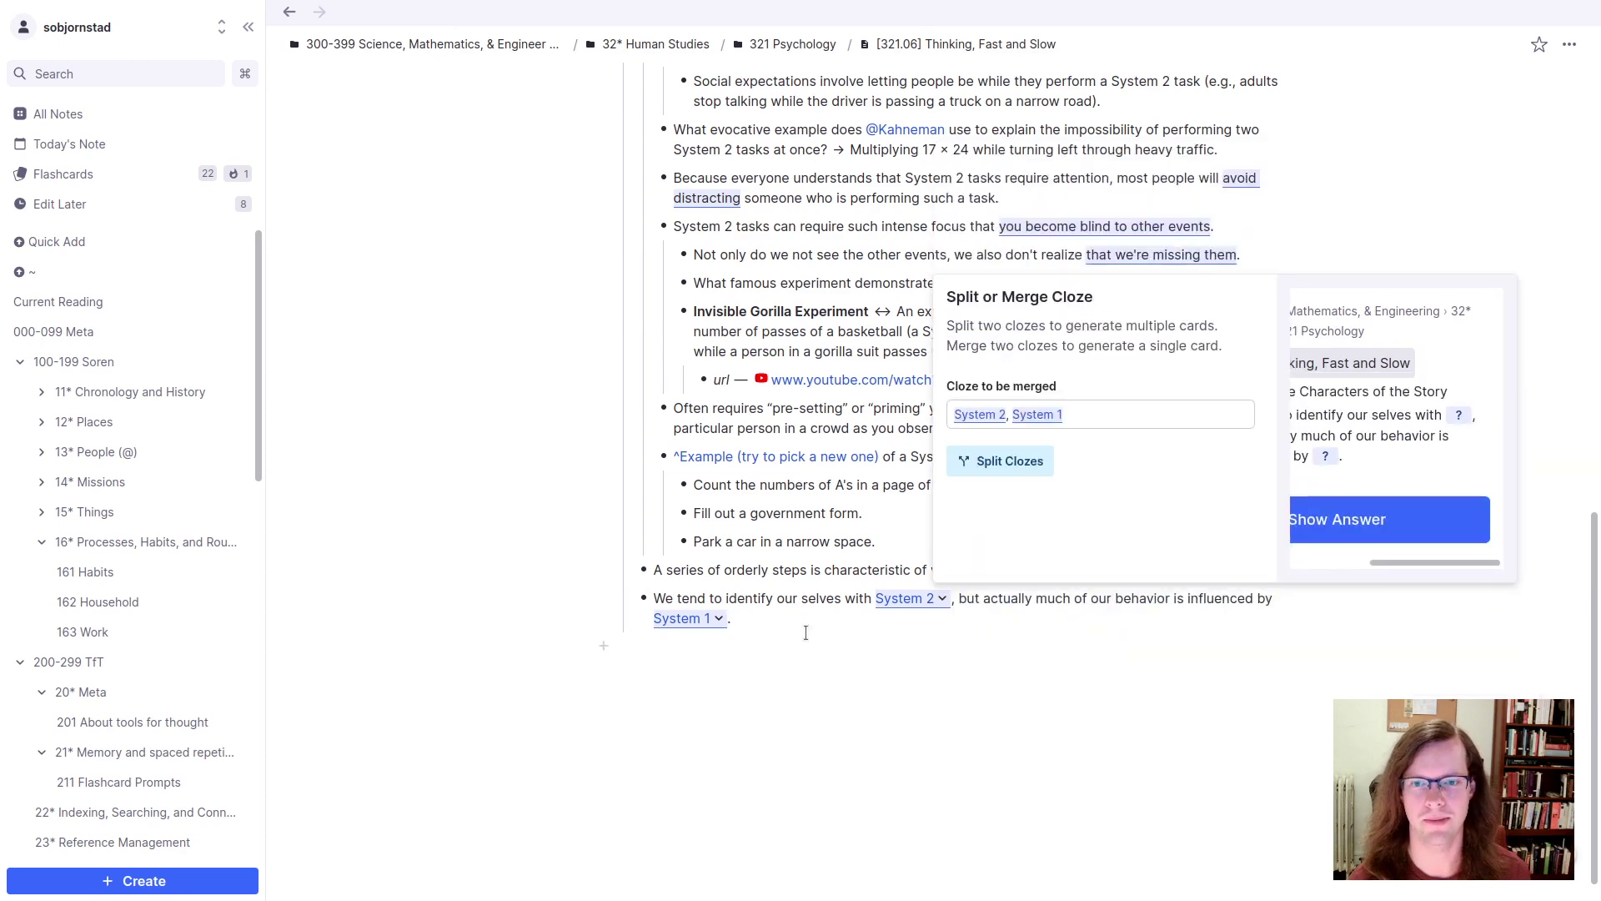
click(797, 602)
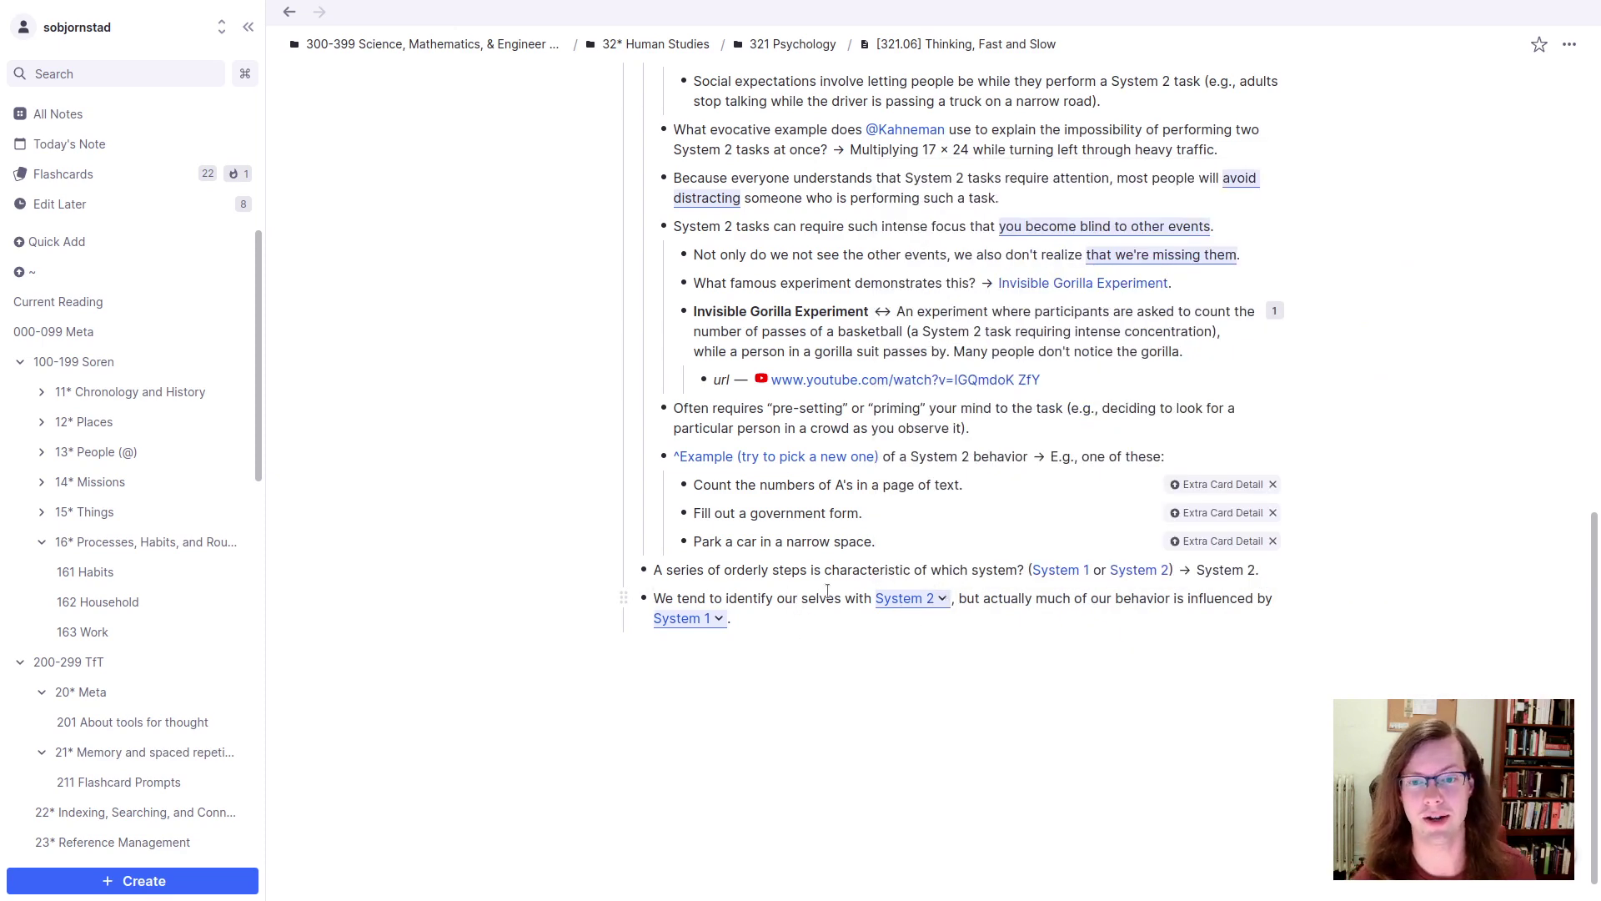
Step: Add a new bullet below the one with the merged System 2 and System 1 clozes
mouse_move(906, 602)
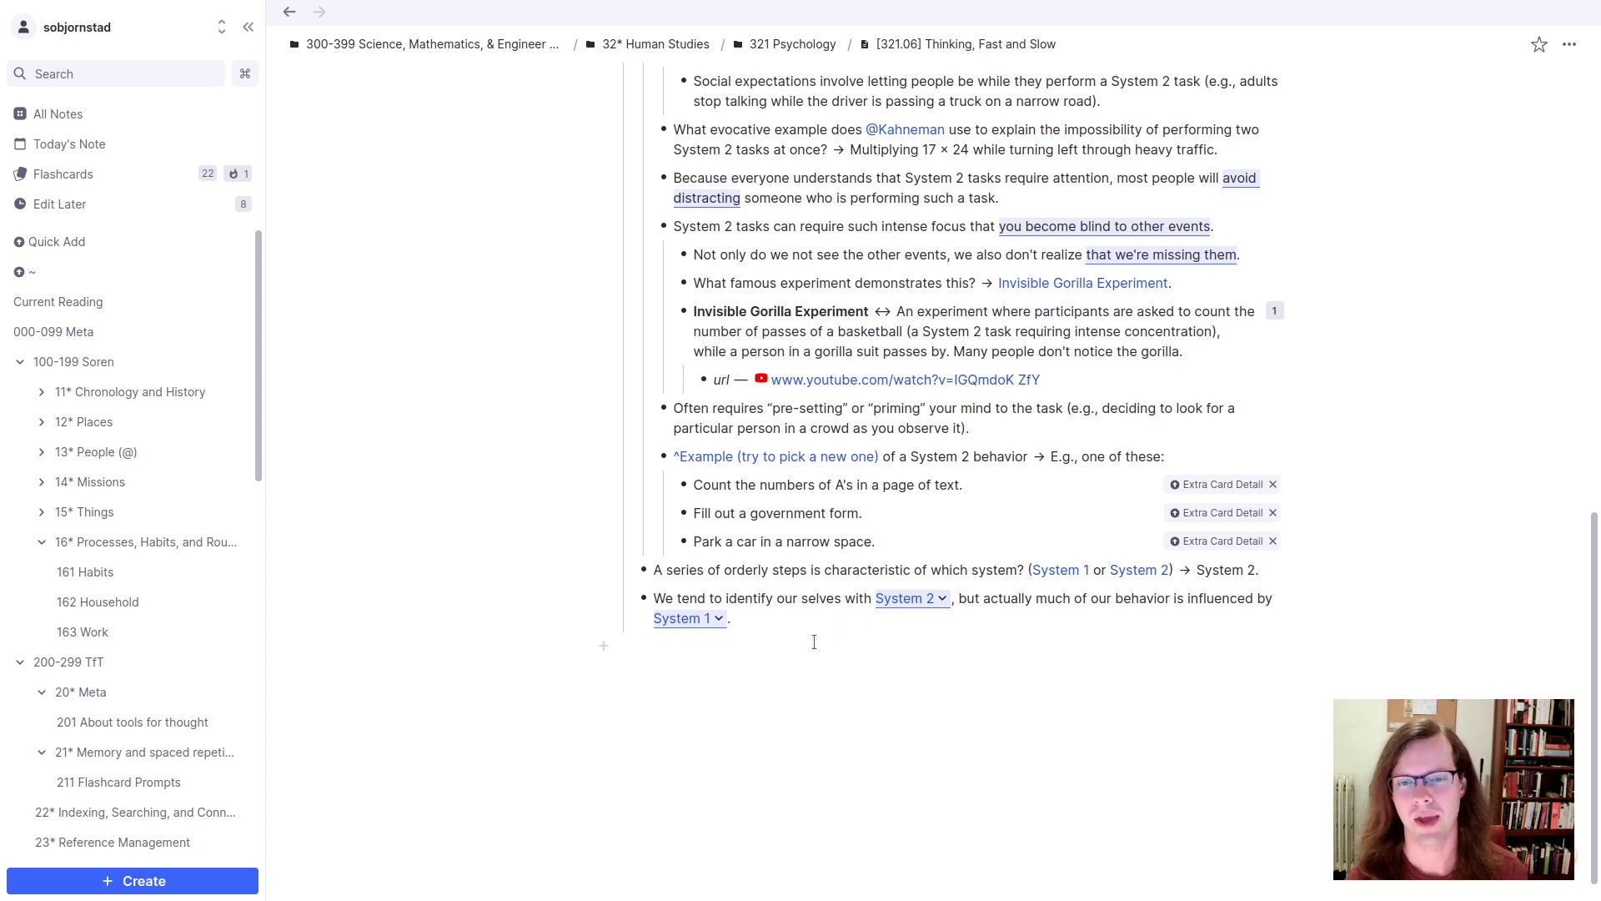
click(943, 622)
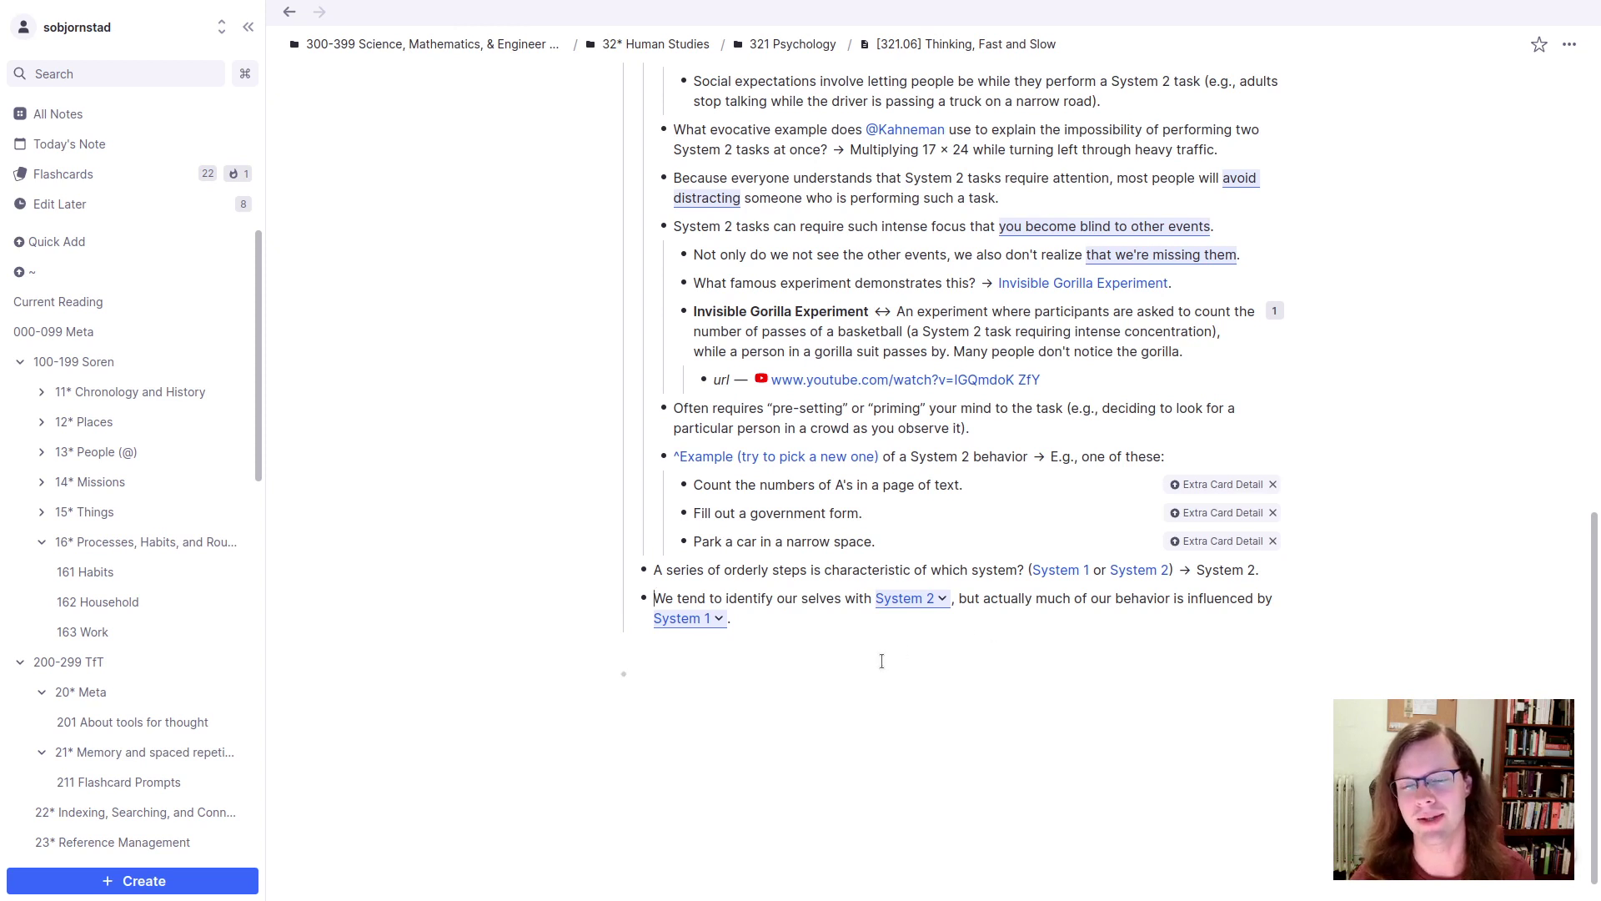
click(769, 619)
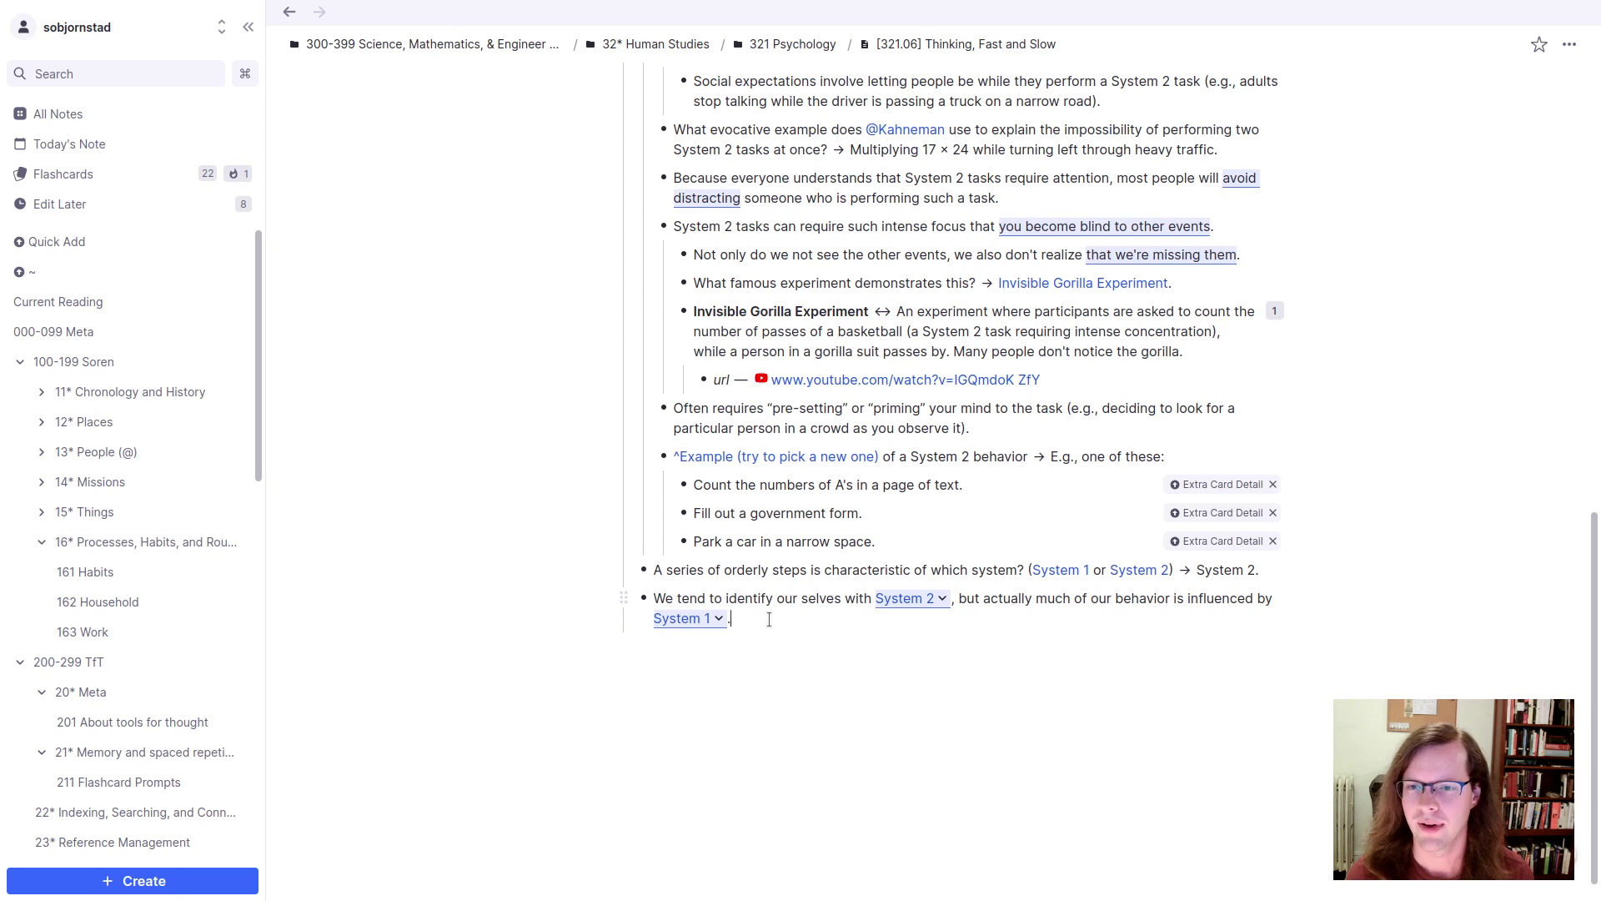
key(Return)
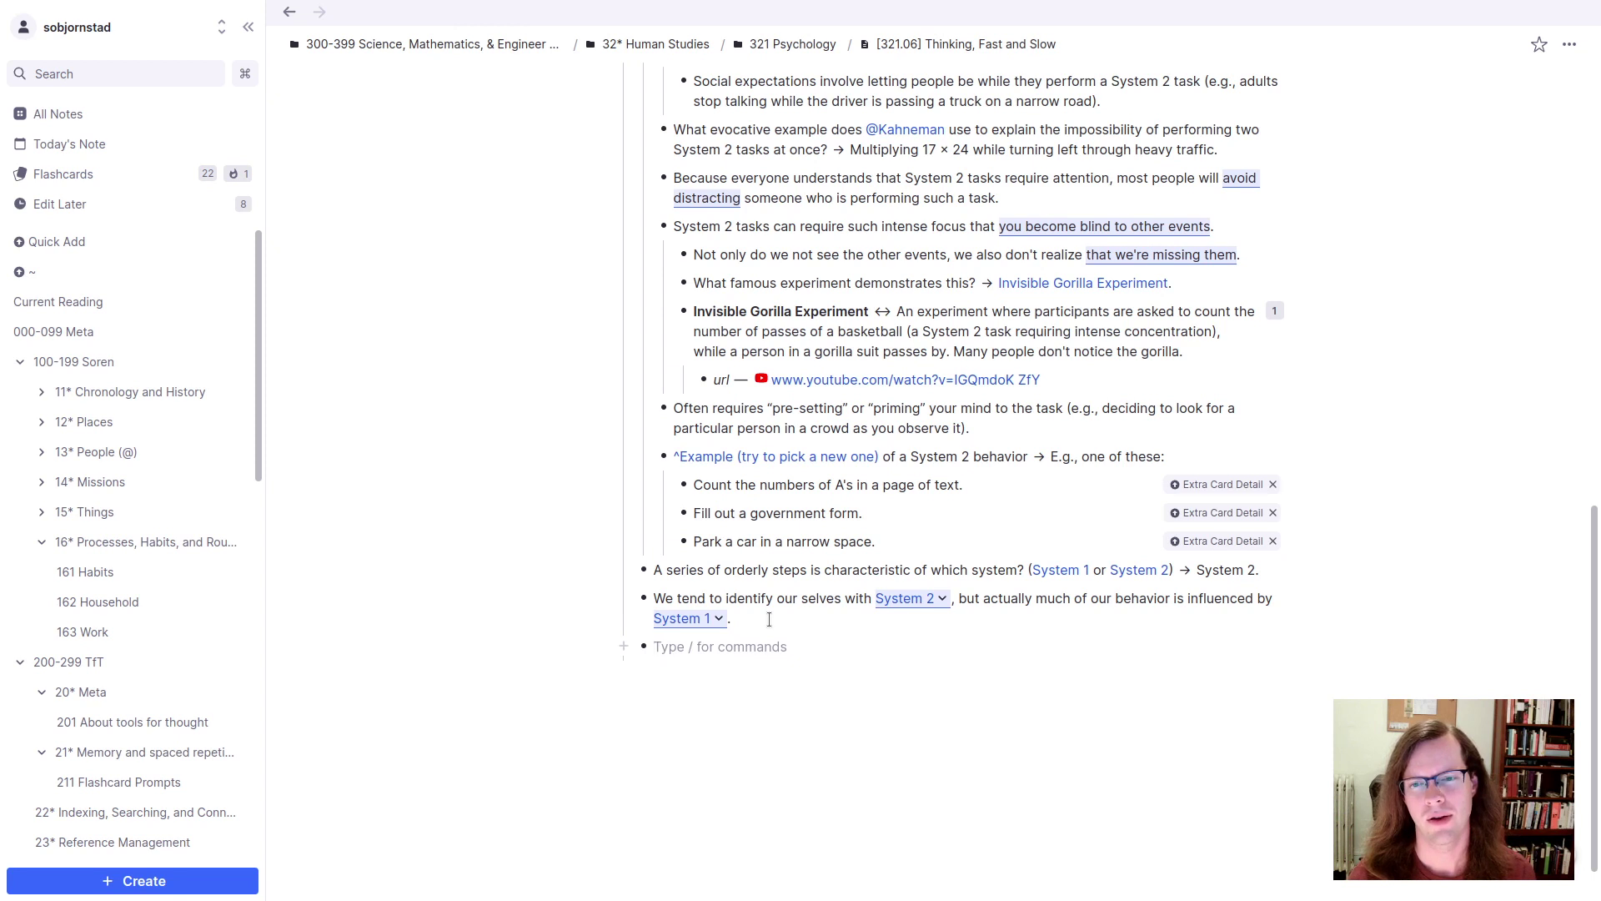
text(Why )
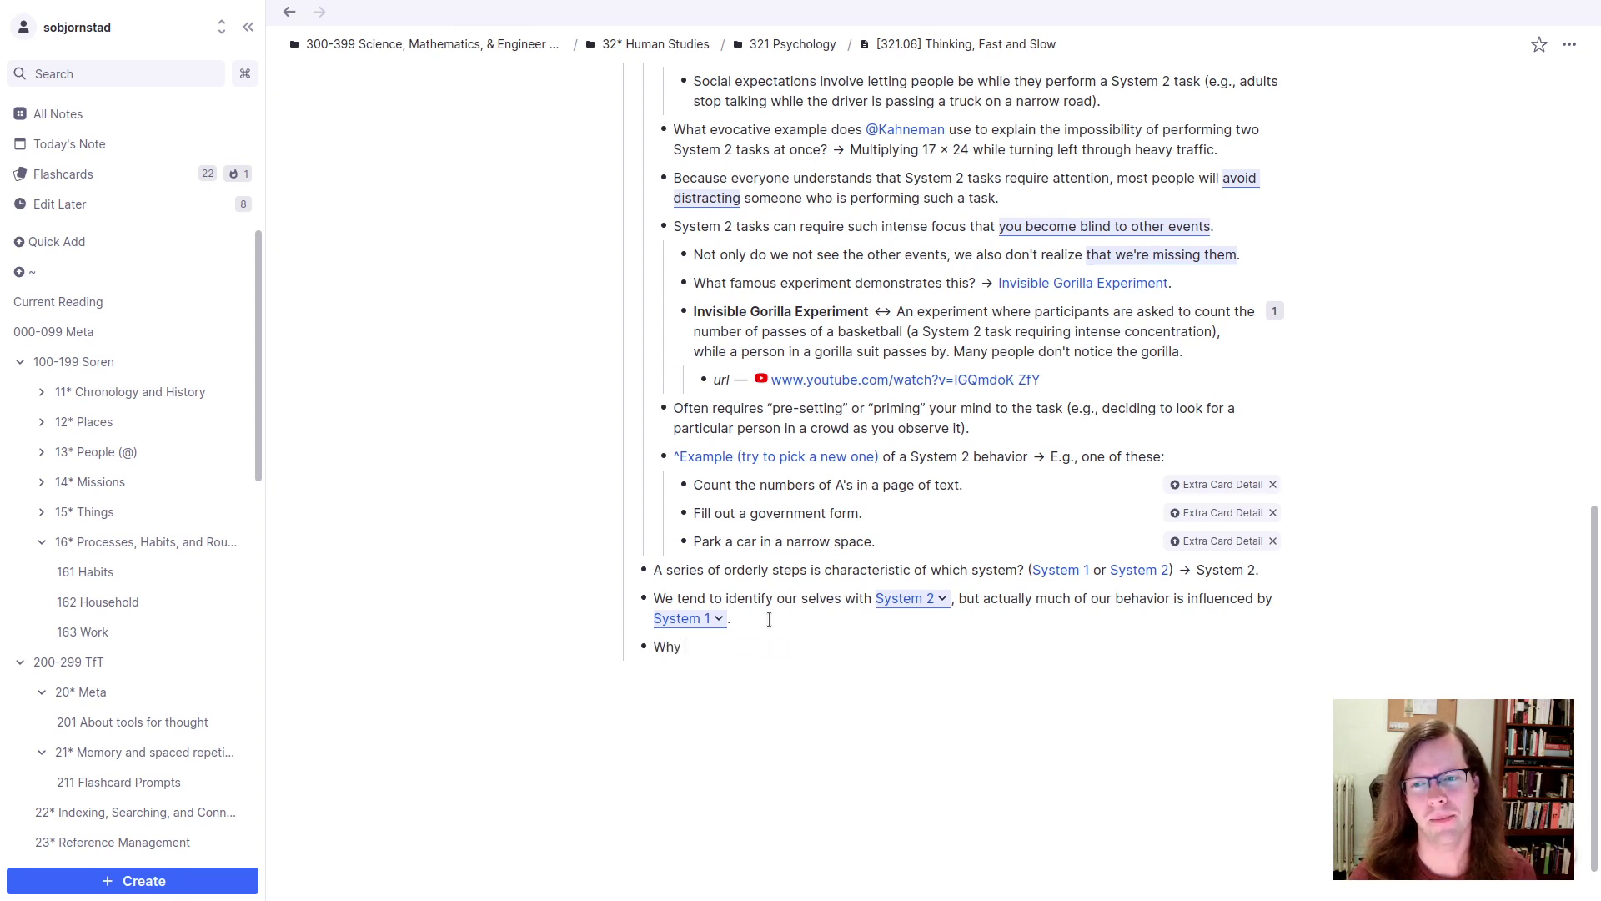
text(is)
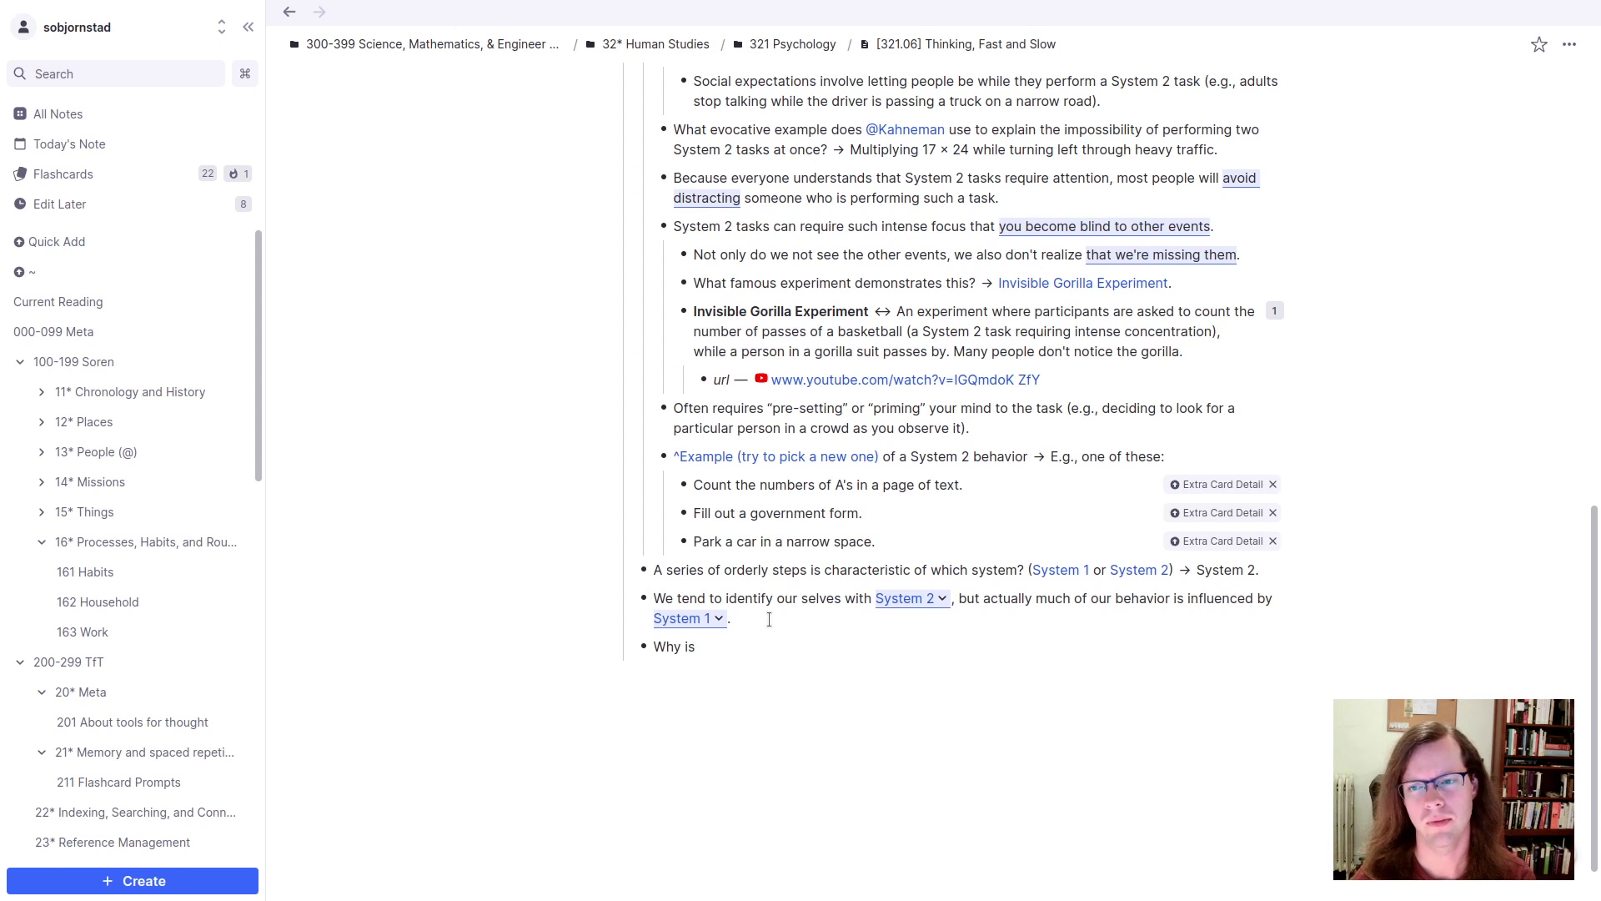
key(shift+Home)
key(BackSpace)
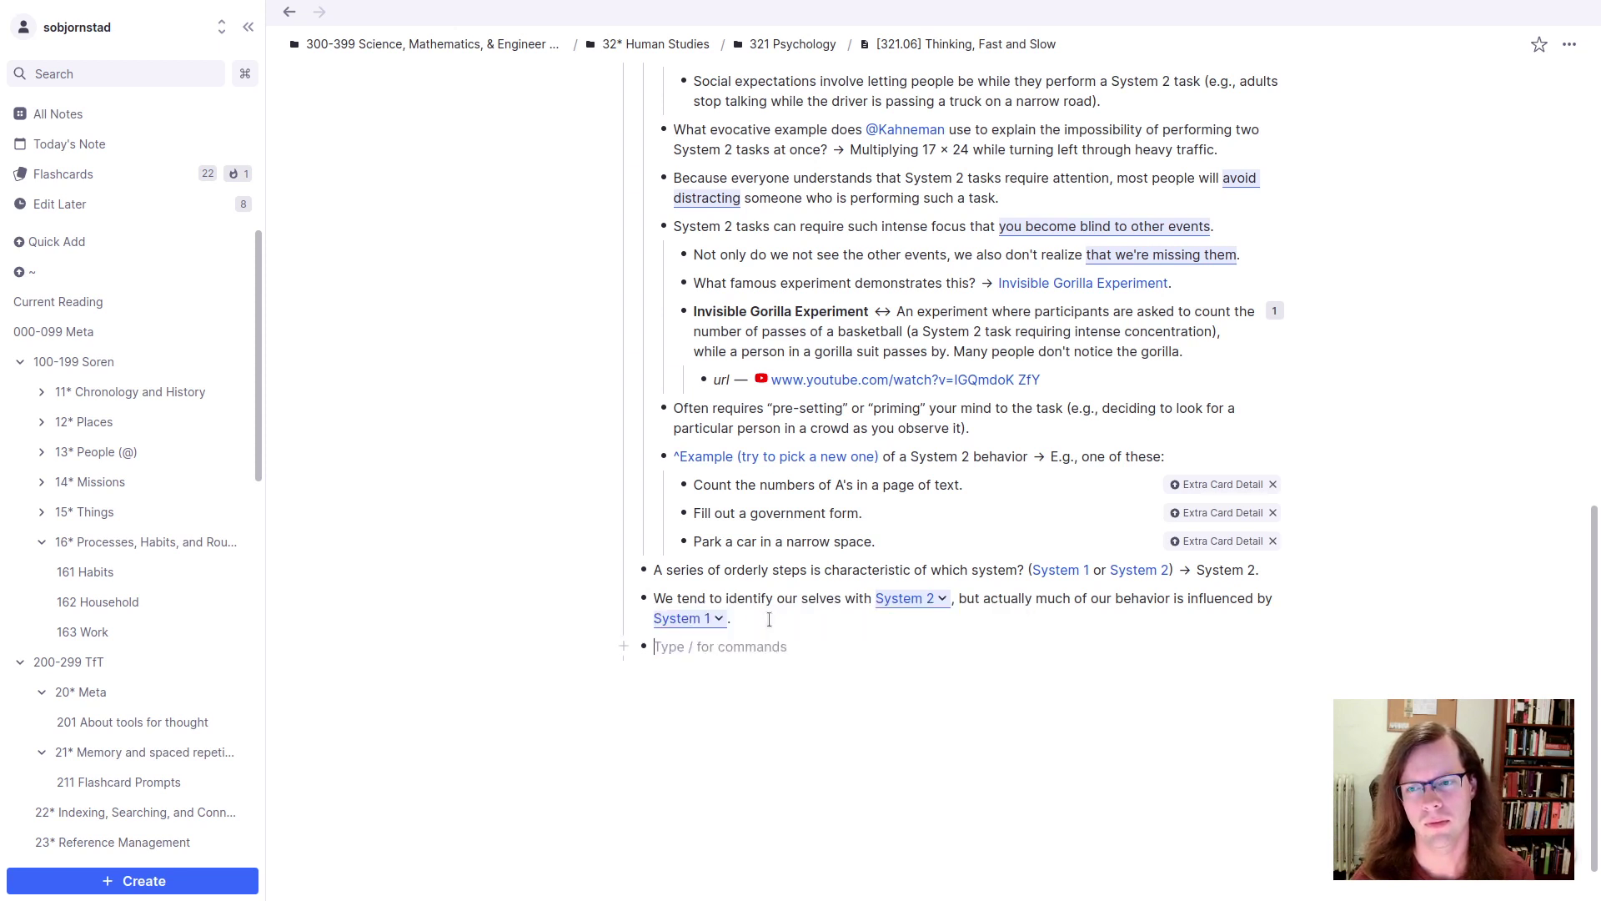
Step: Write the card question "What's inaccurate about our identification of our personal identity with System 2?" in the new bullet
text(What's a)
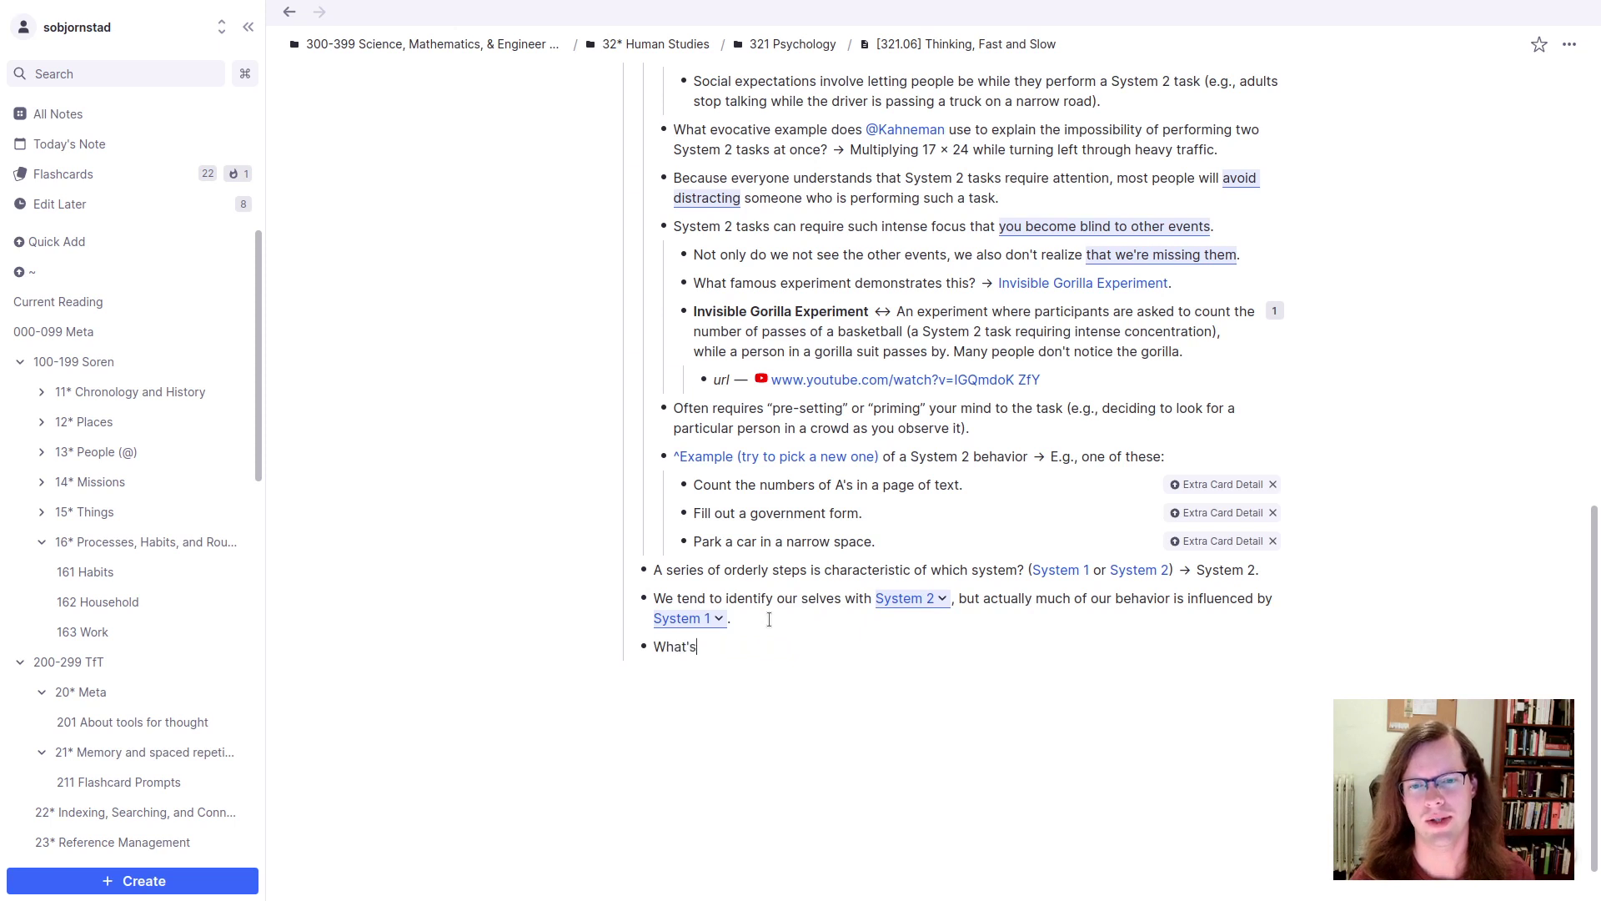
key(BackSpace)
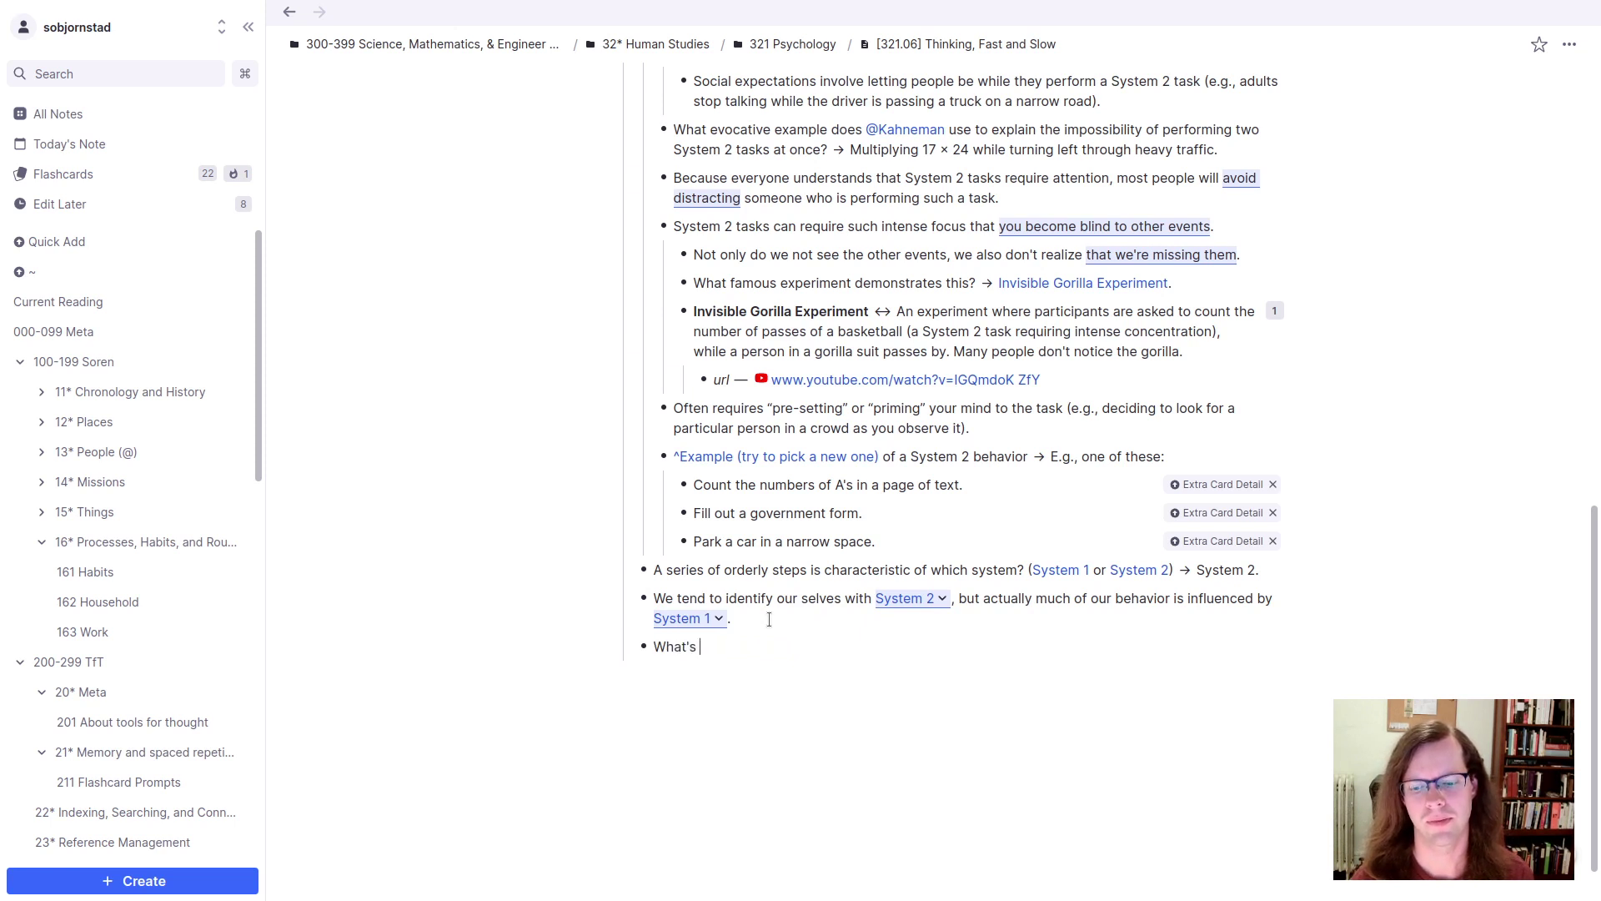
text(inaccurate about ou)
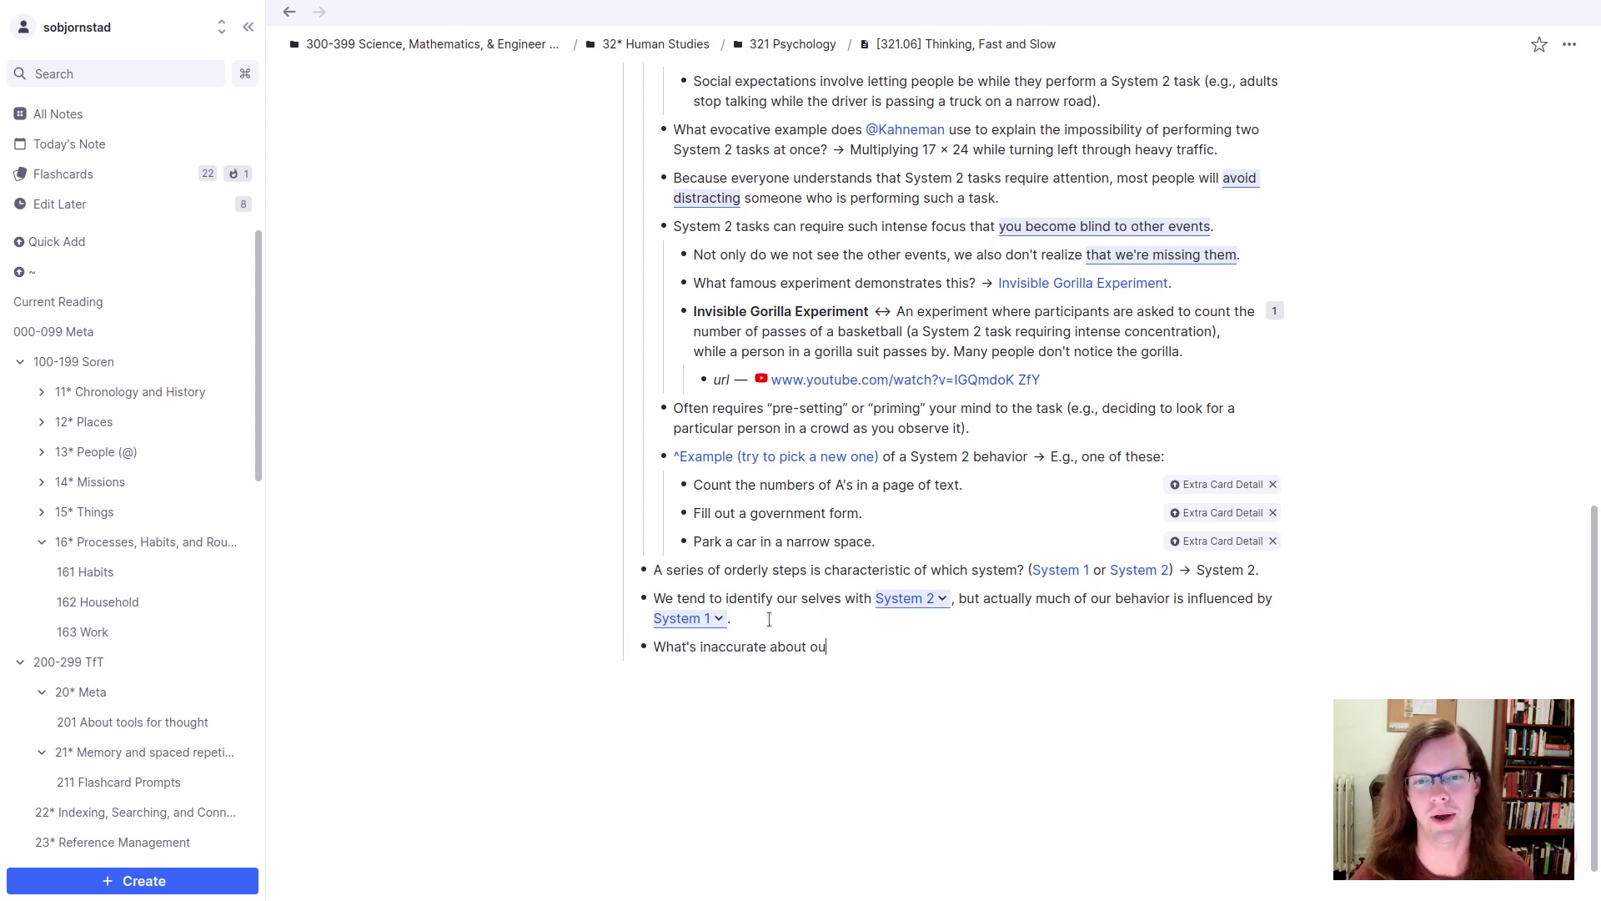
text(r identificatio)
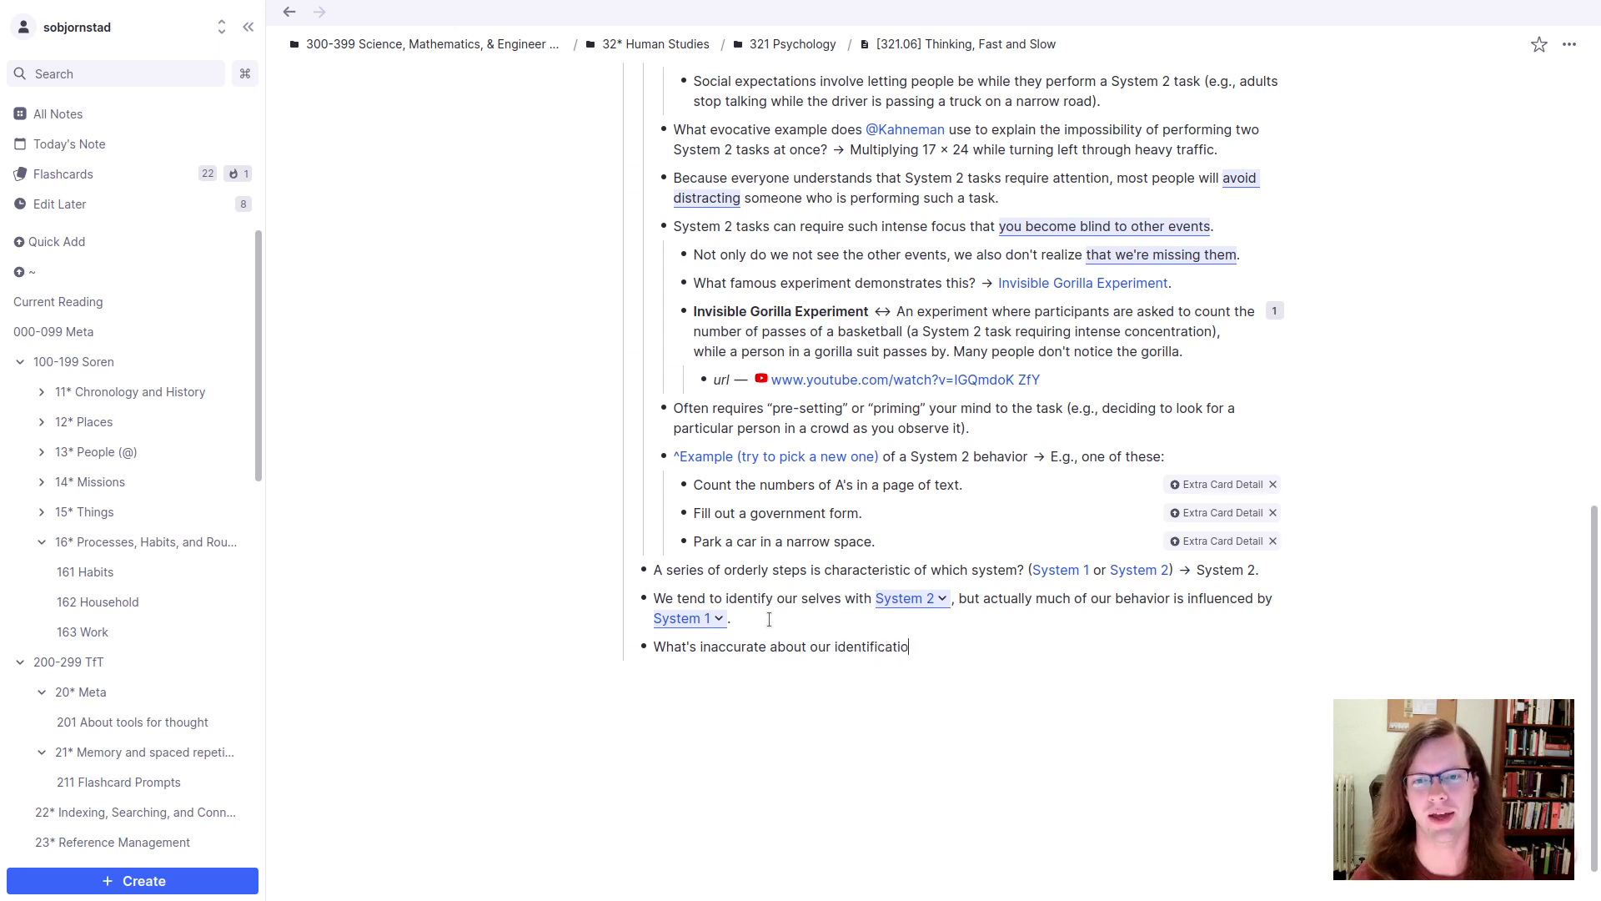
text(v)
key(BackSpace)
key(BackSpace)
text(n of our )
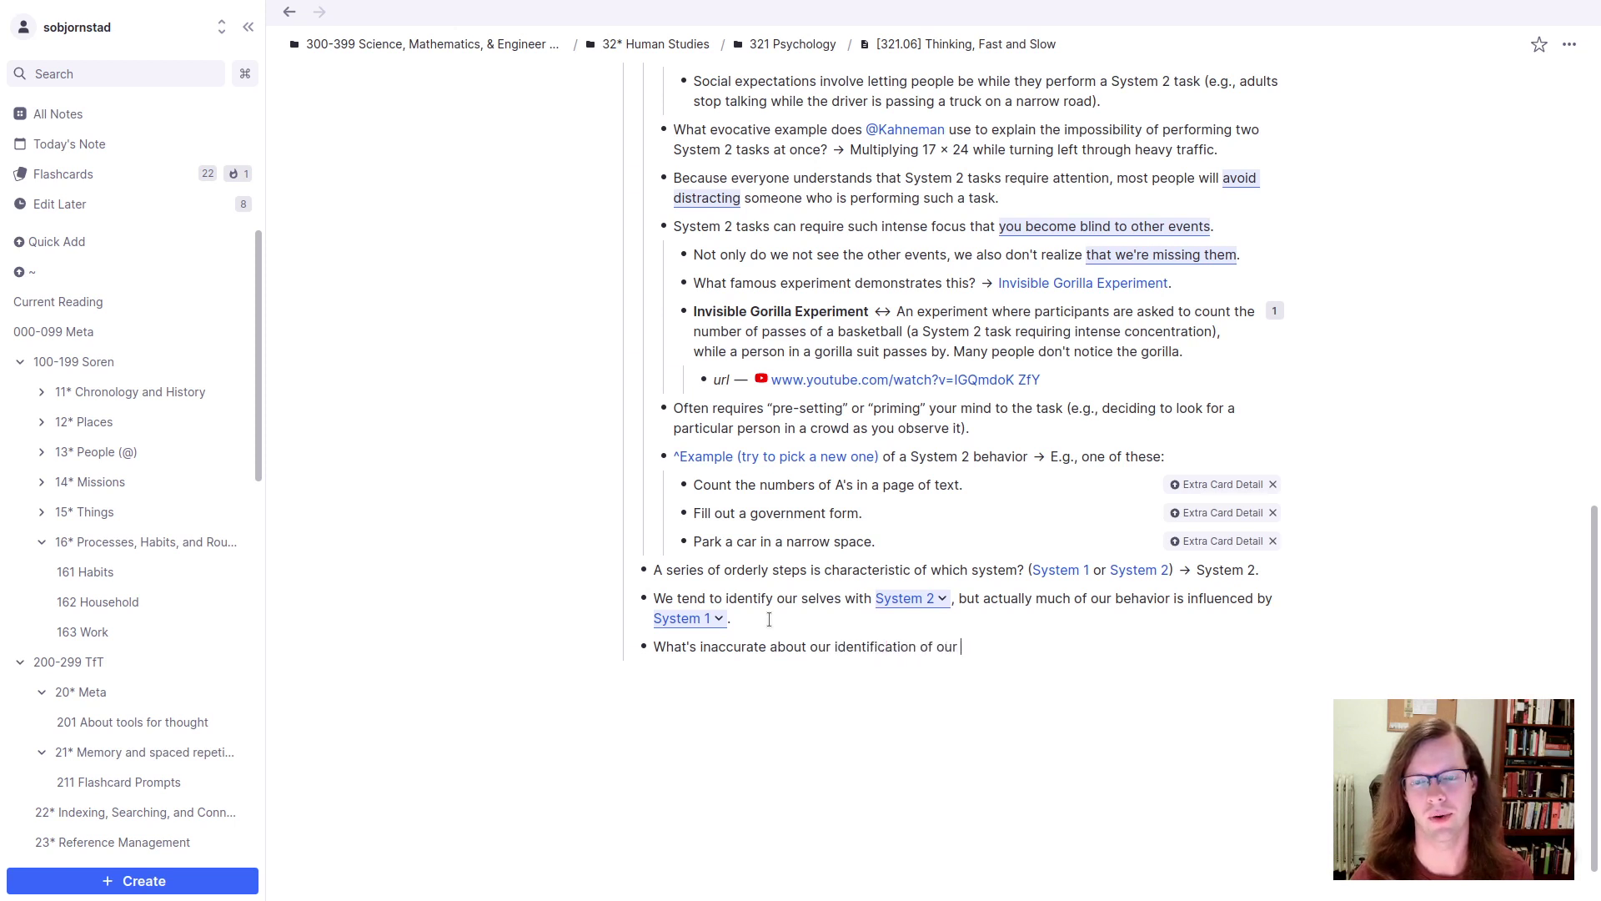
text(p)
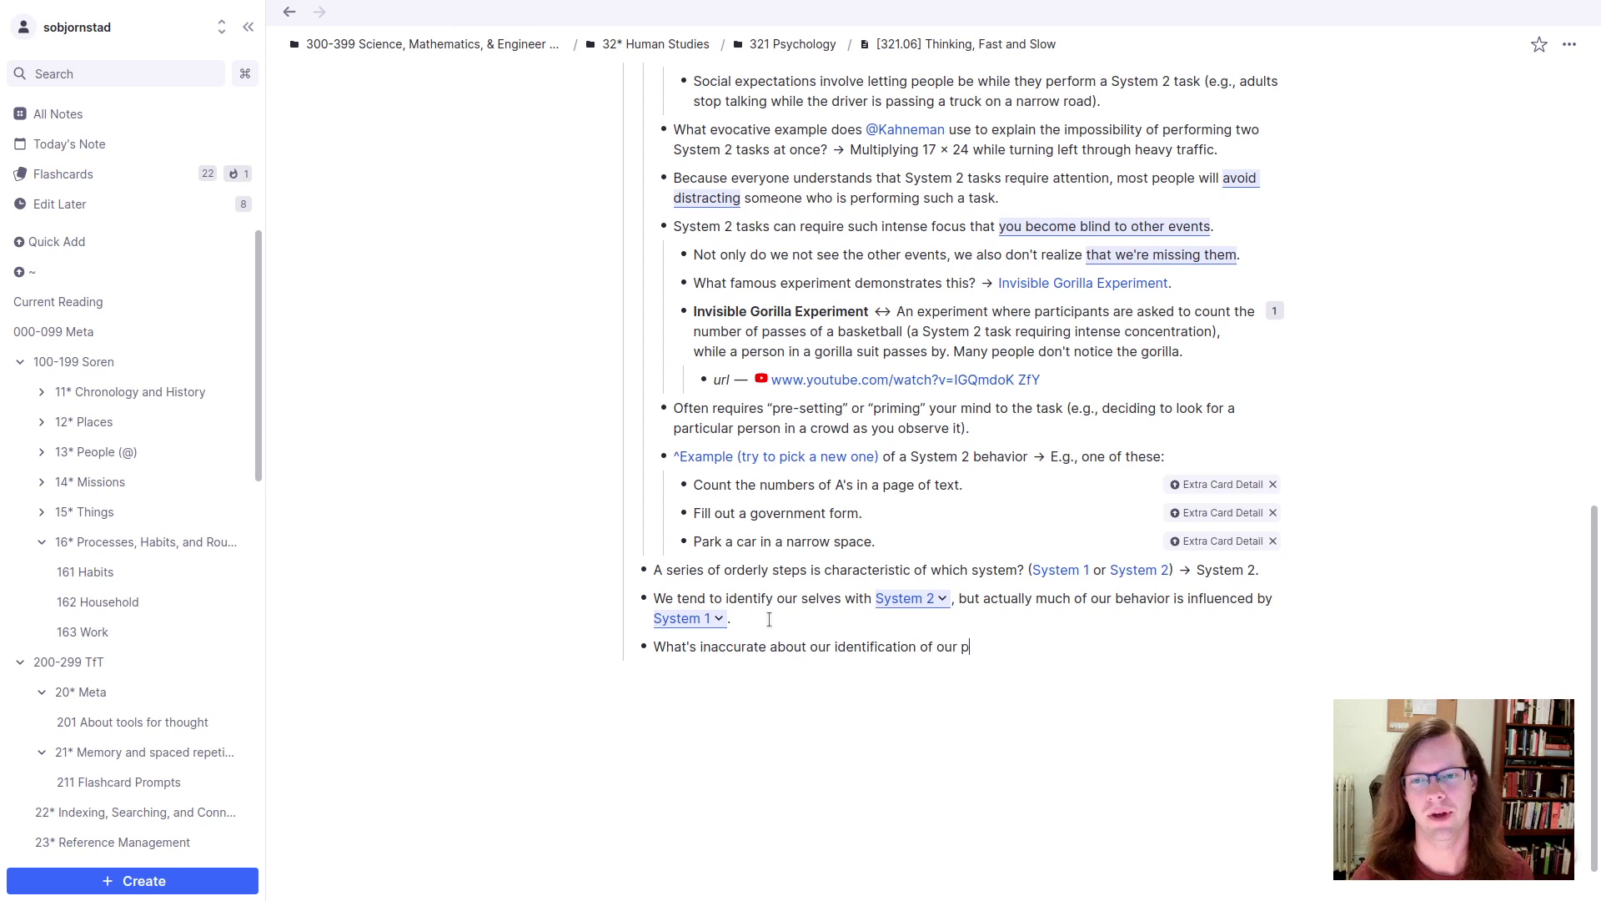
text(ersonal identity with )
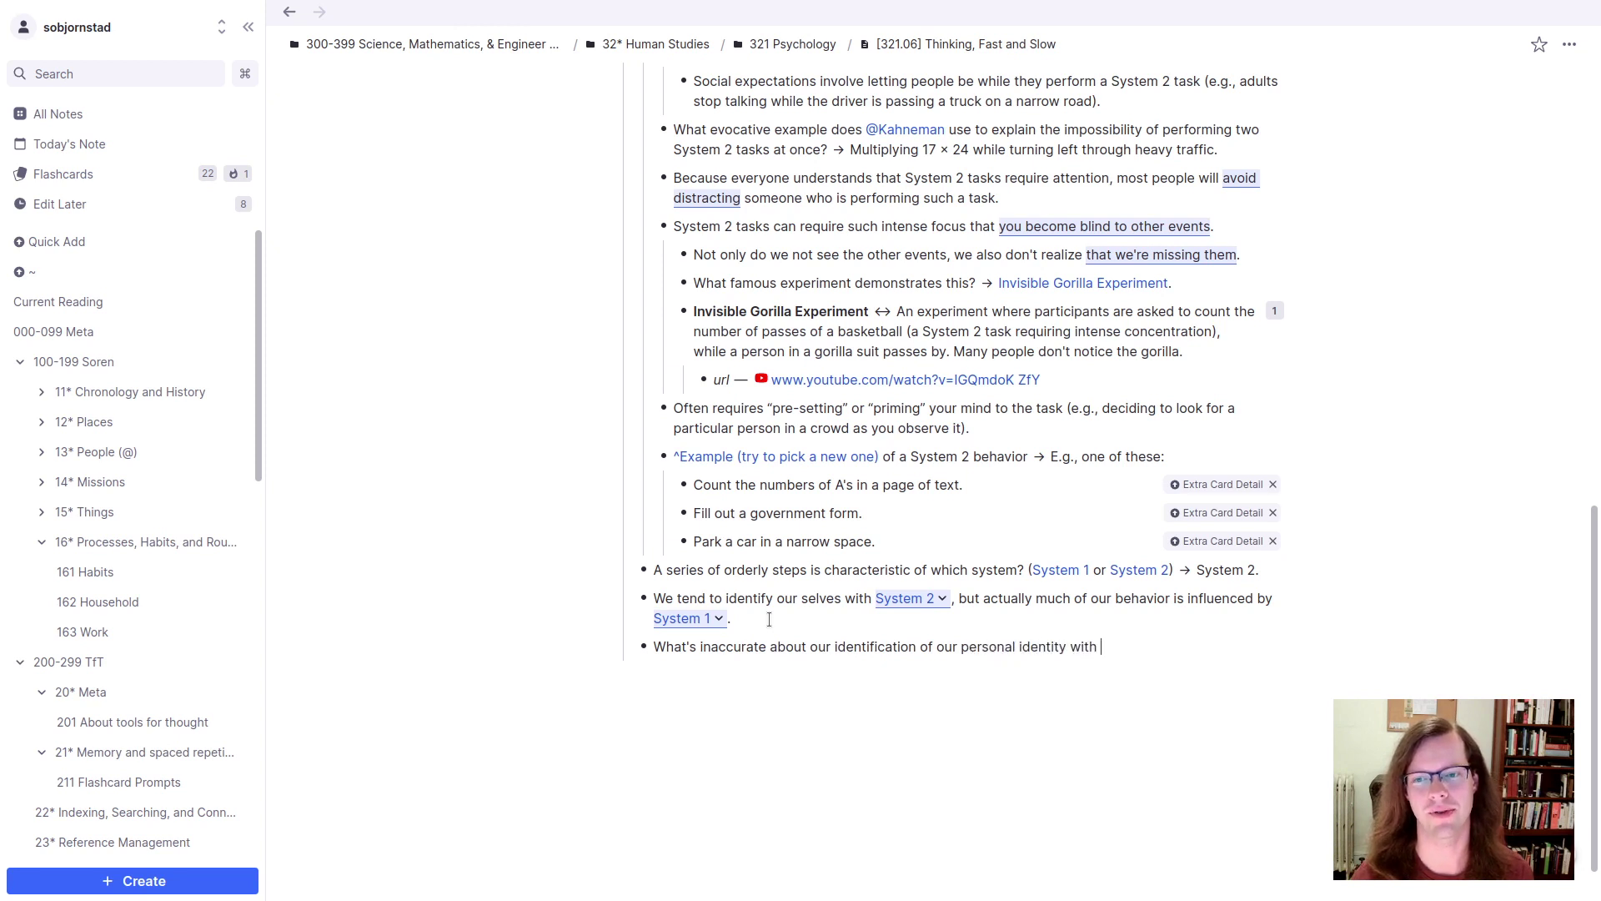
text(System 2?>>)
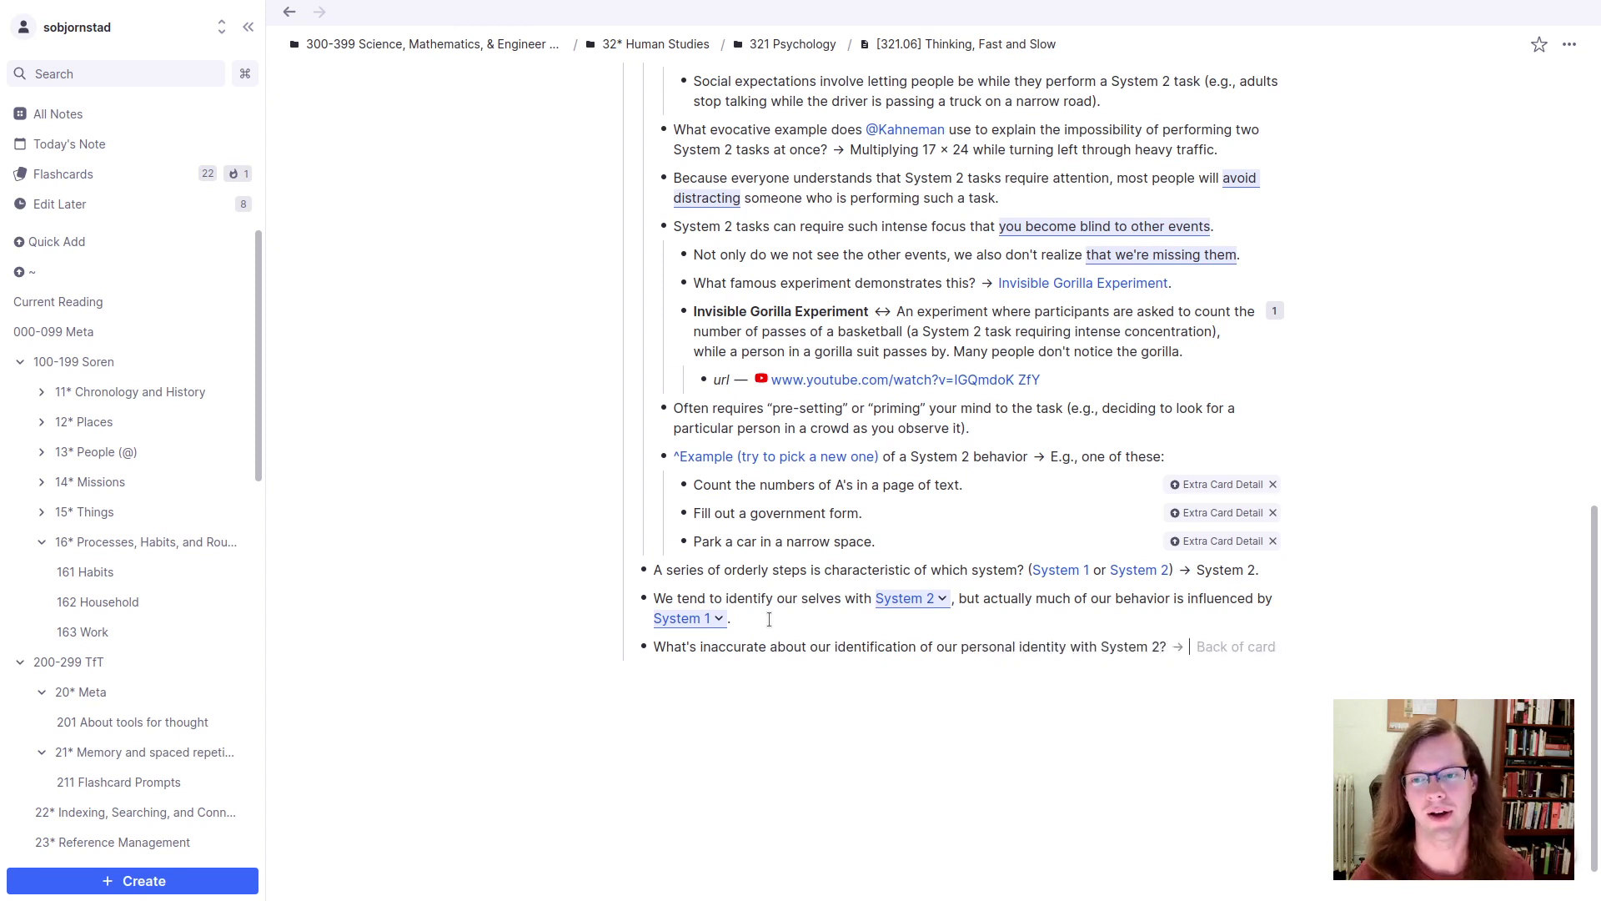
Step: Enter the answer "Actually, we bring out System 2 only in specific circumstances; many of our actions are actually controlled primarily or exclusively by System 1."
text(Actually, we )
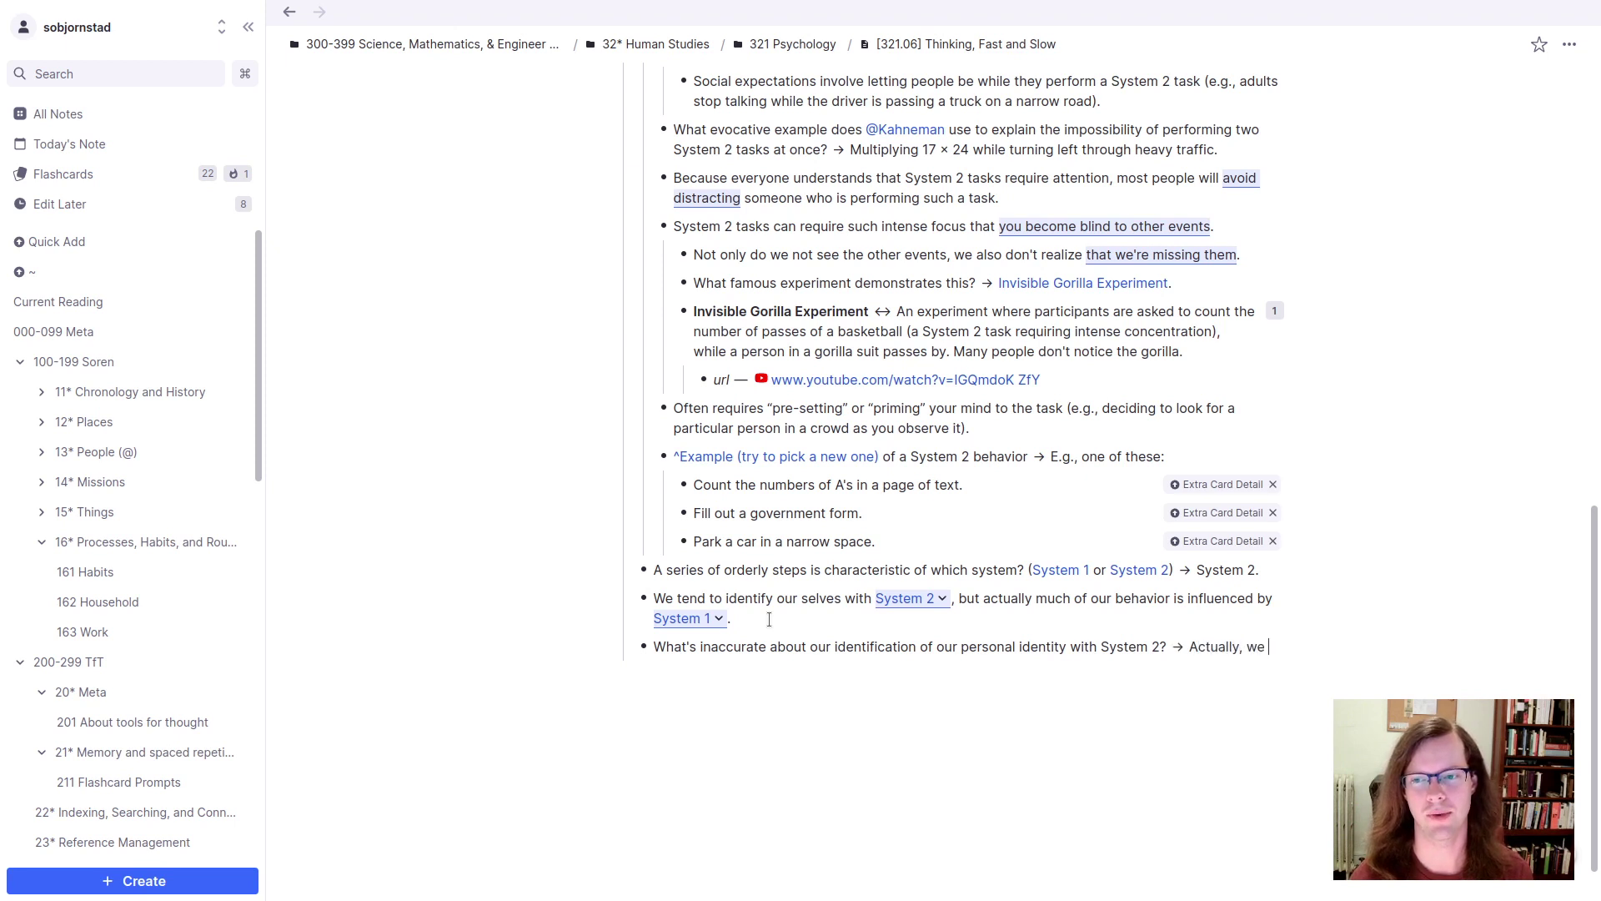
text(bring out System 2 only )
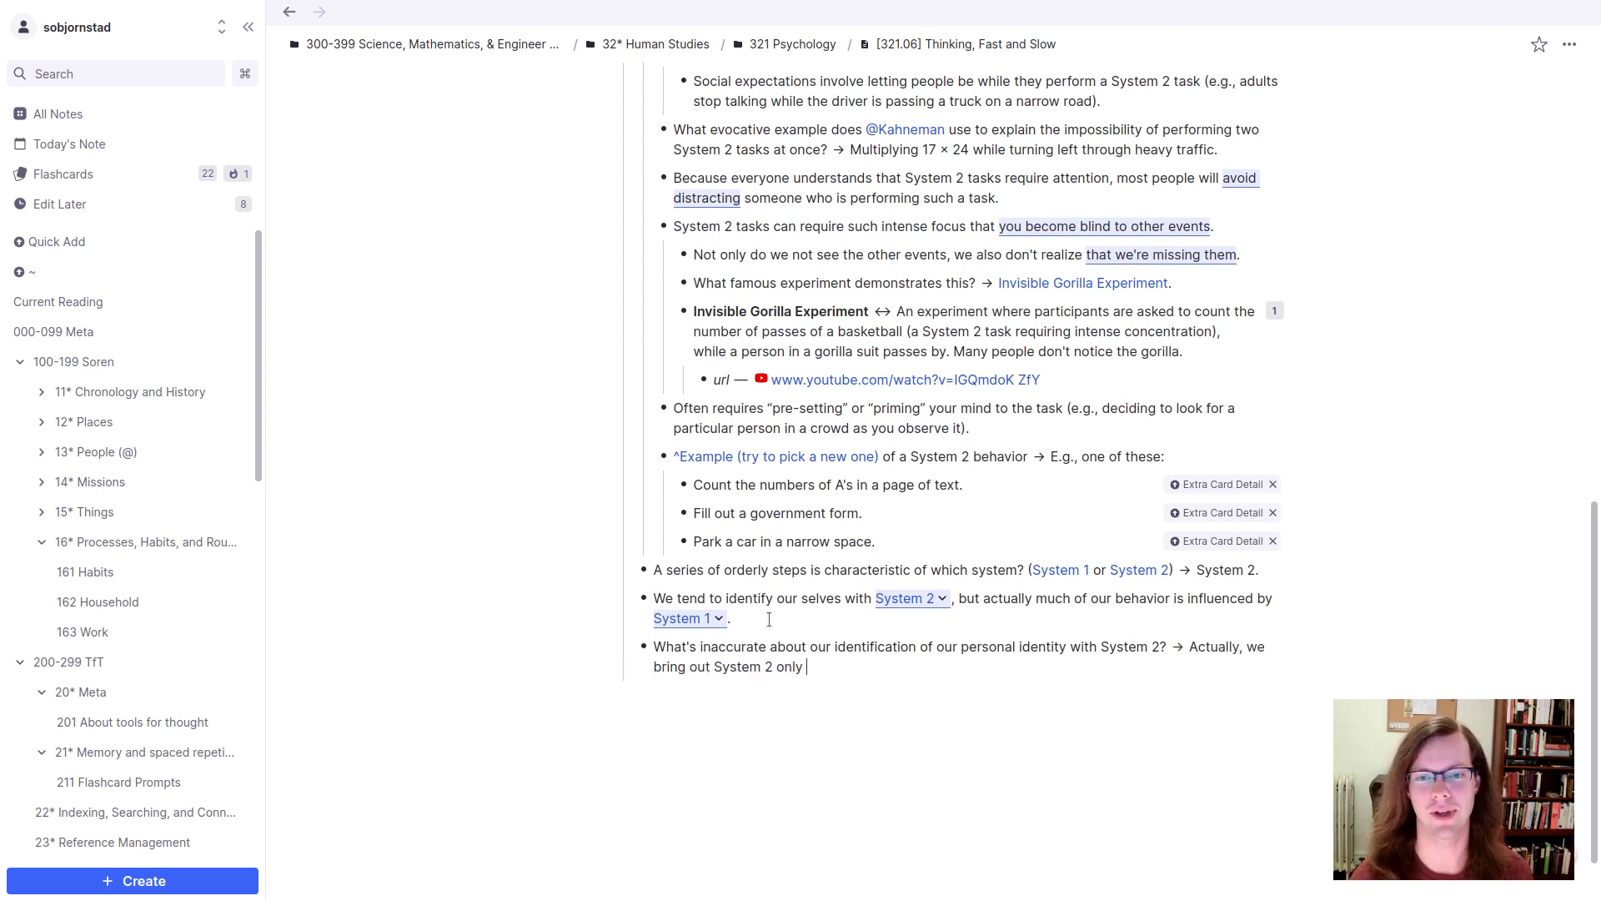
text(in specific circumstanc)
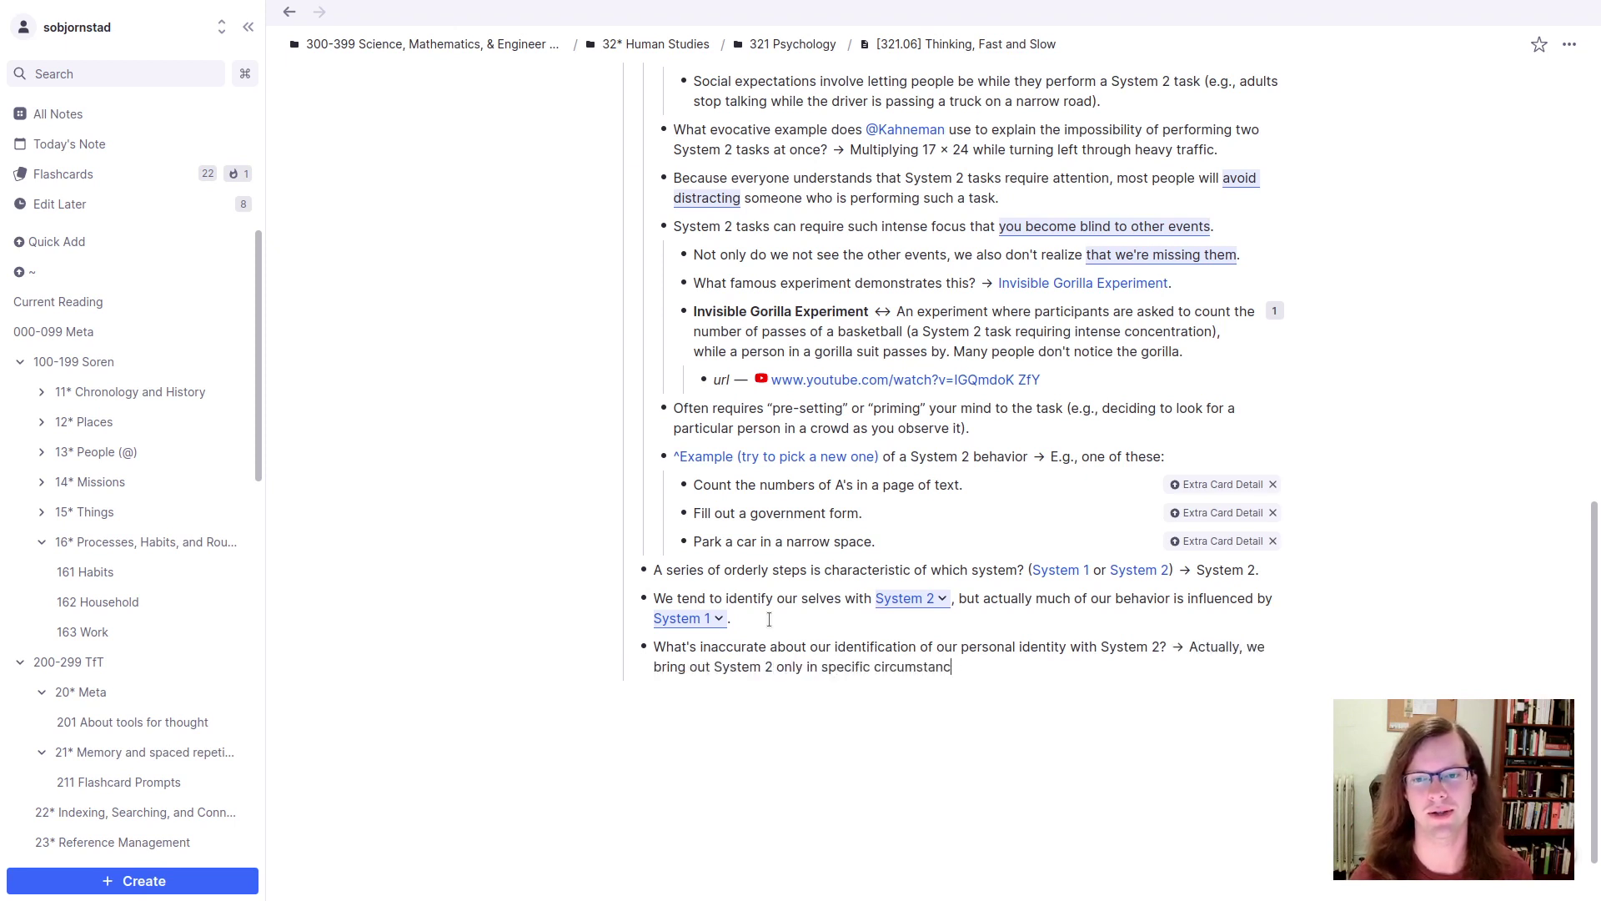
text(e; s; many of)
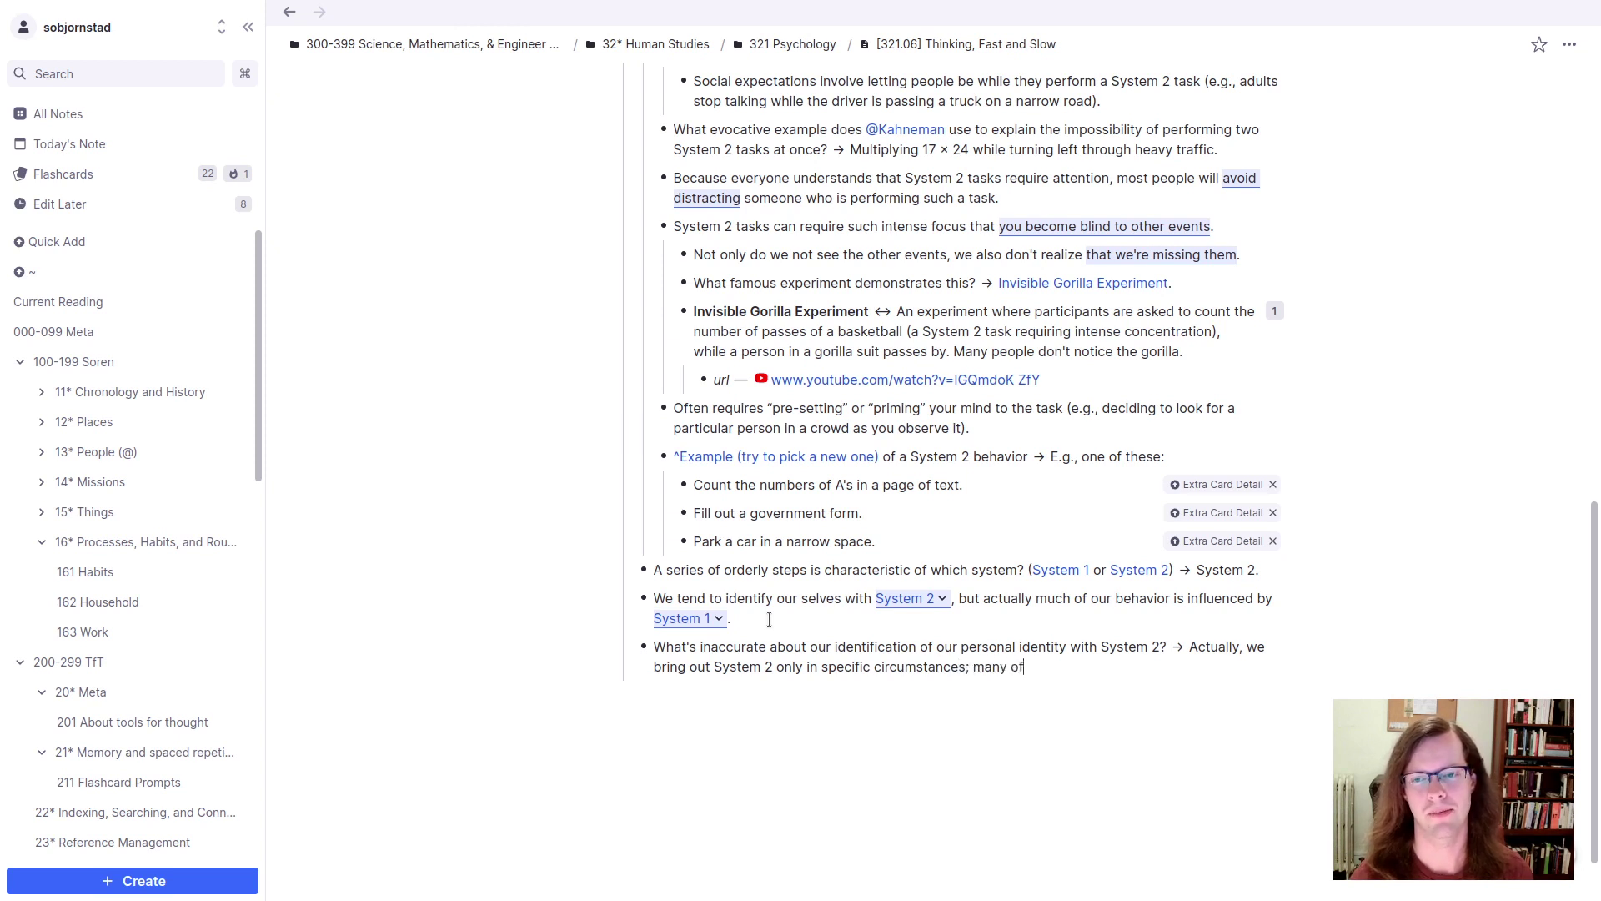
text( our actions are actually contri)
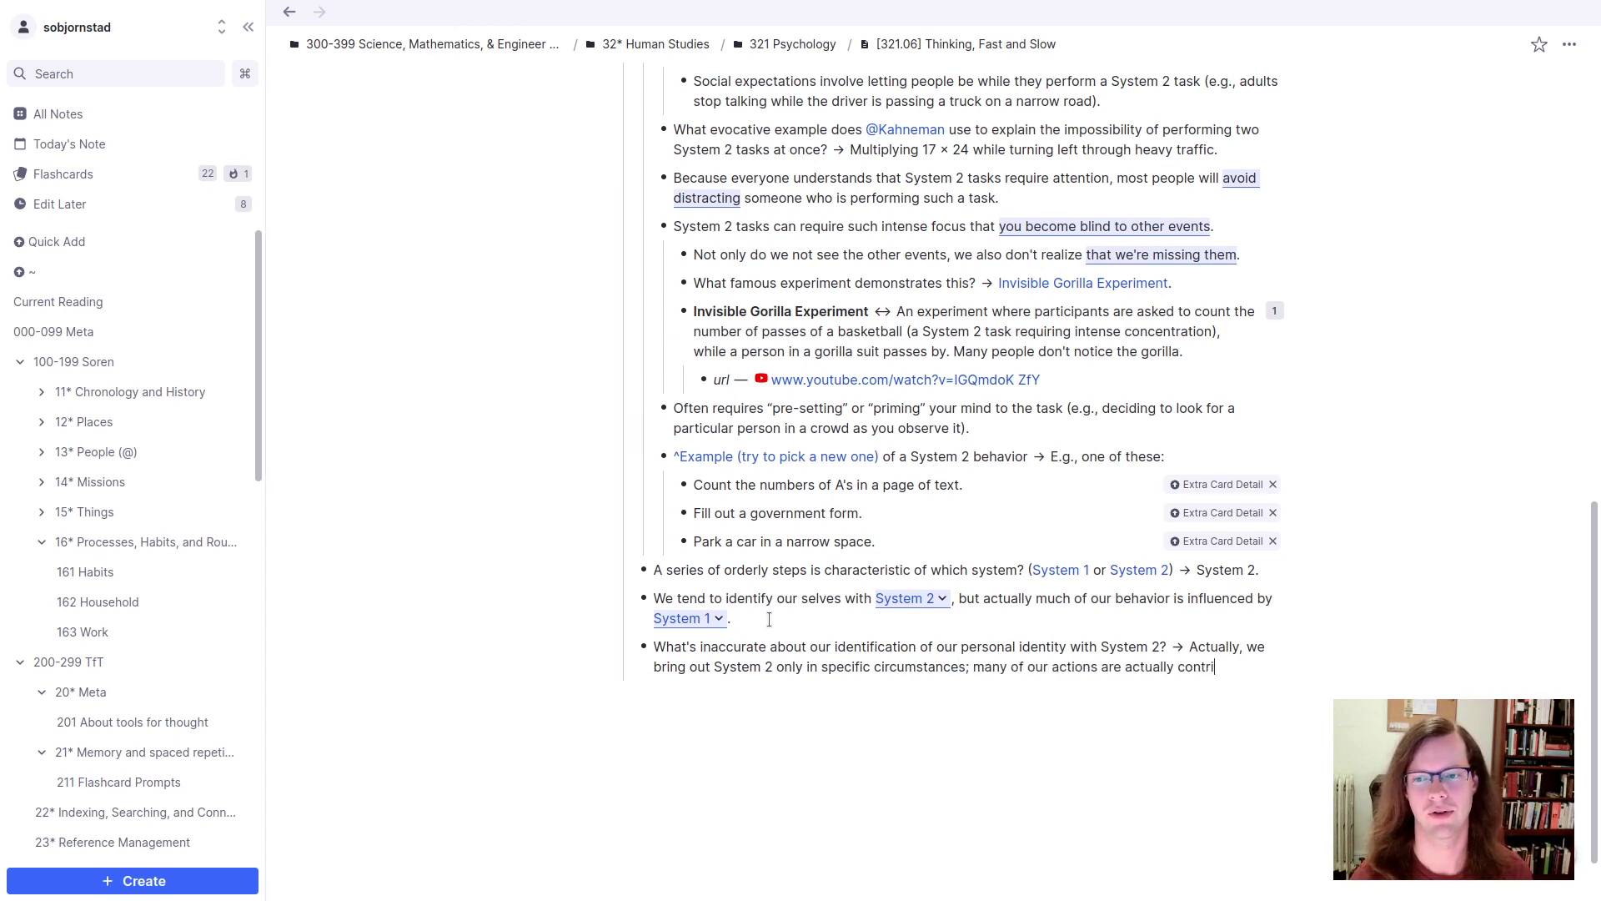
key(BackSpace)
text(olled primarily )
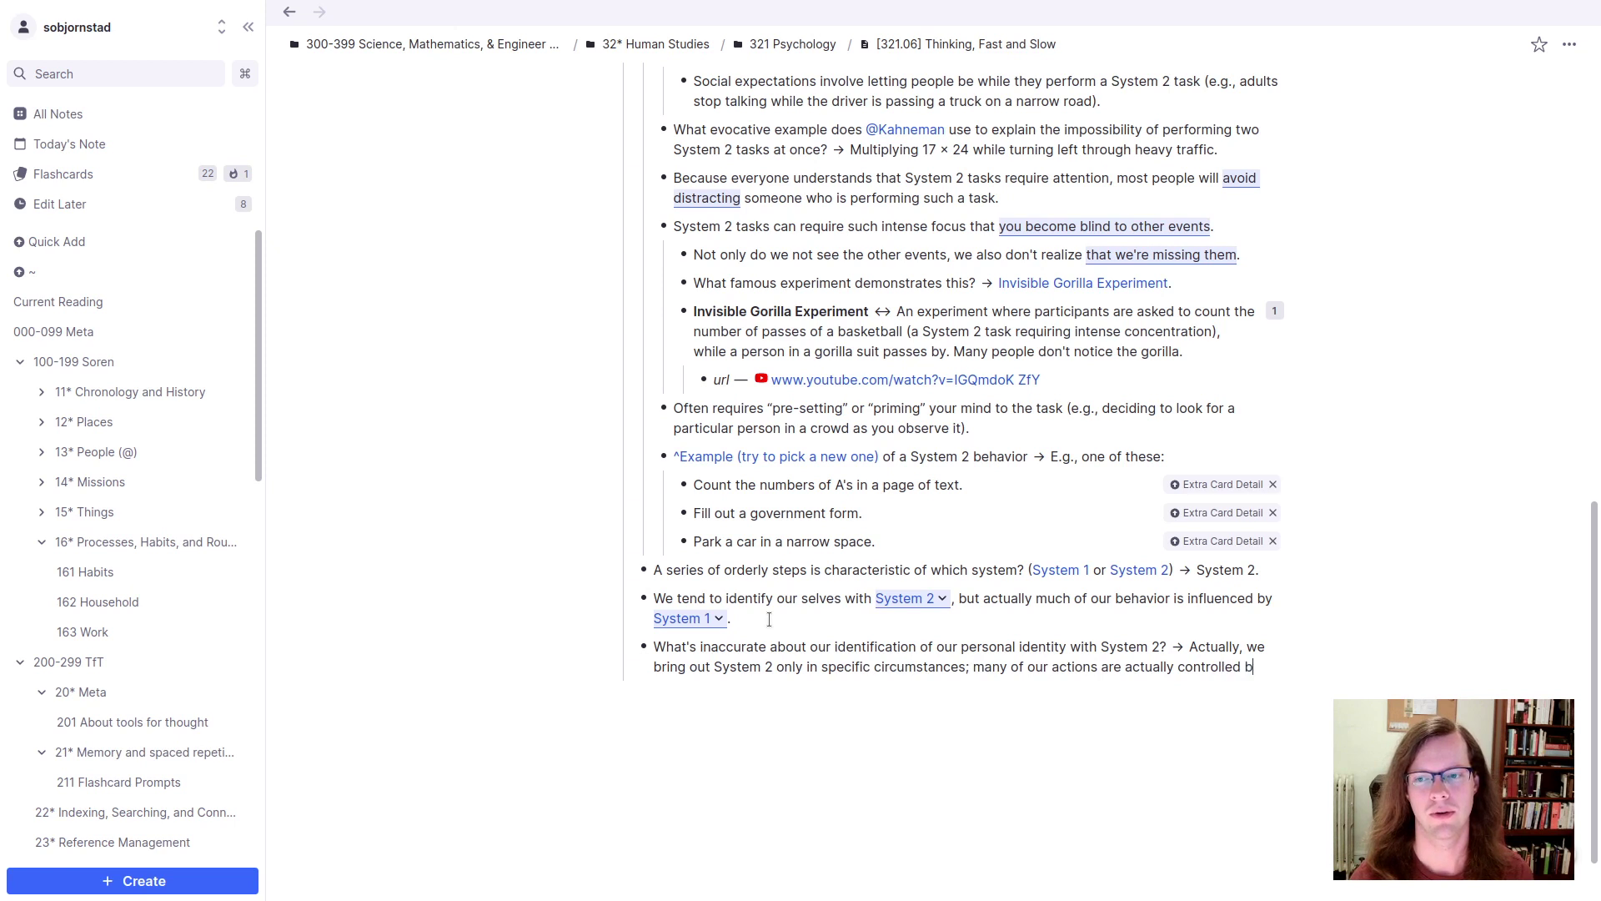
text(or exclus)
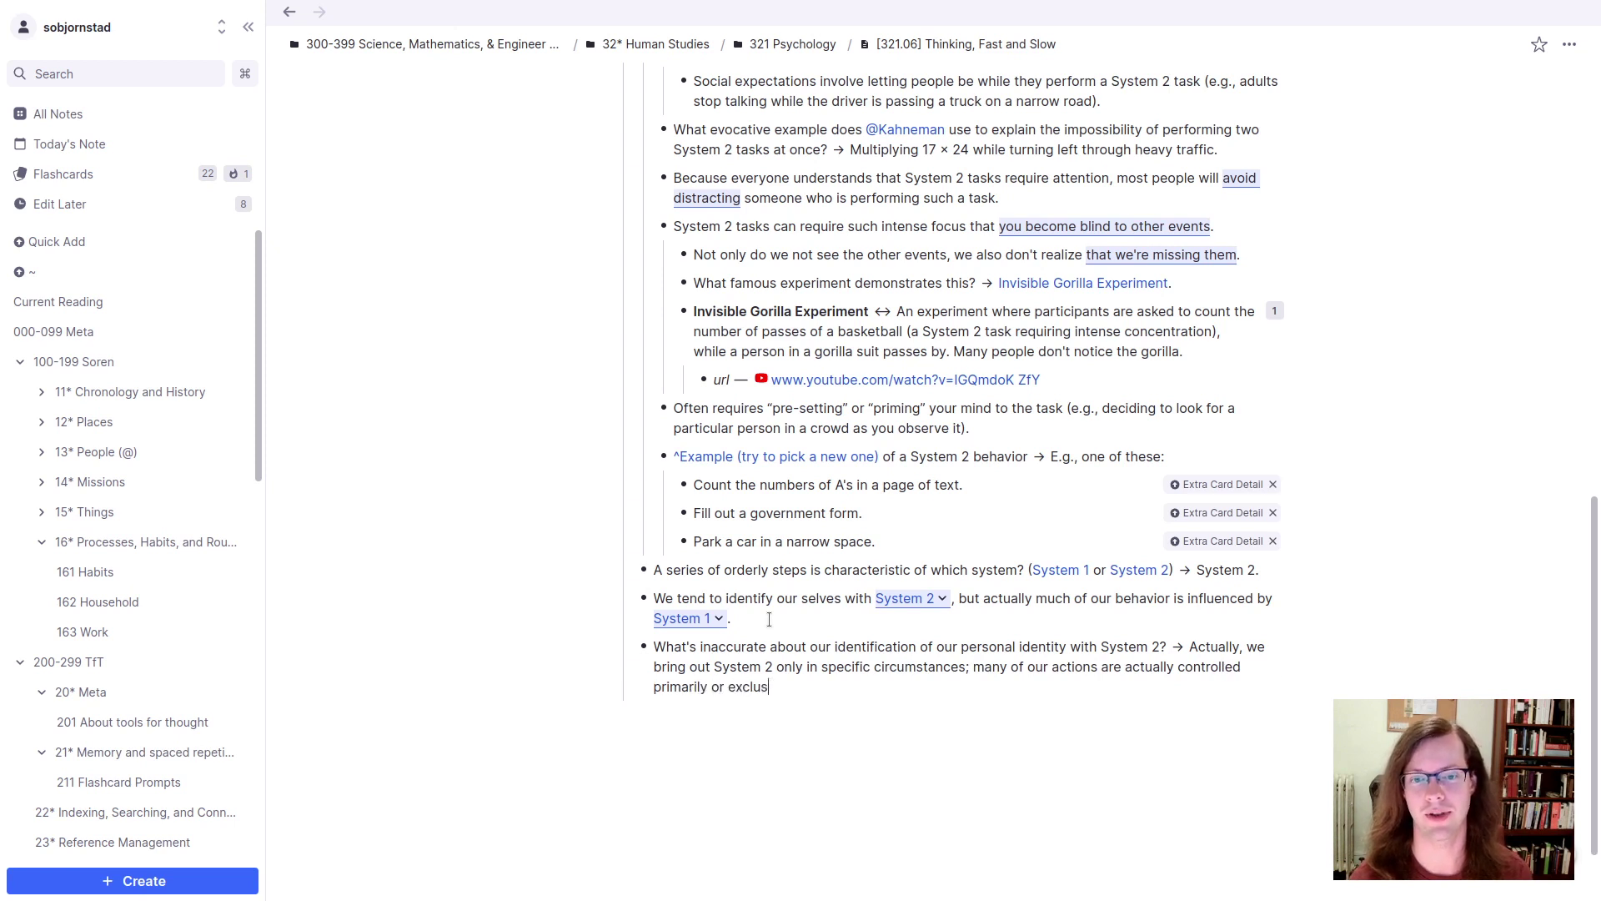
text(ively by System 1.)
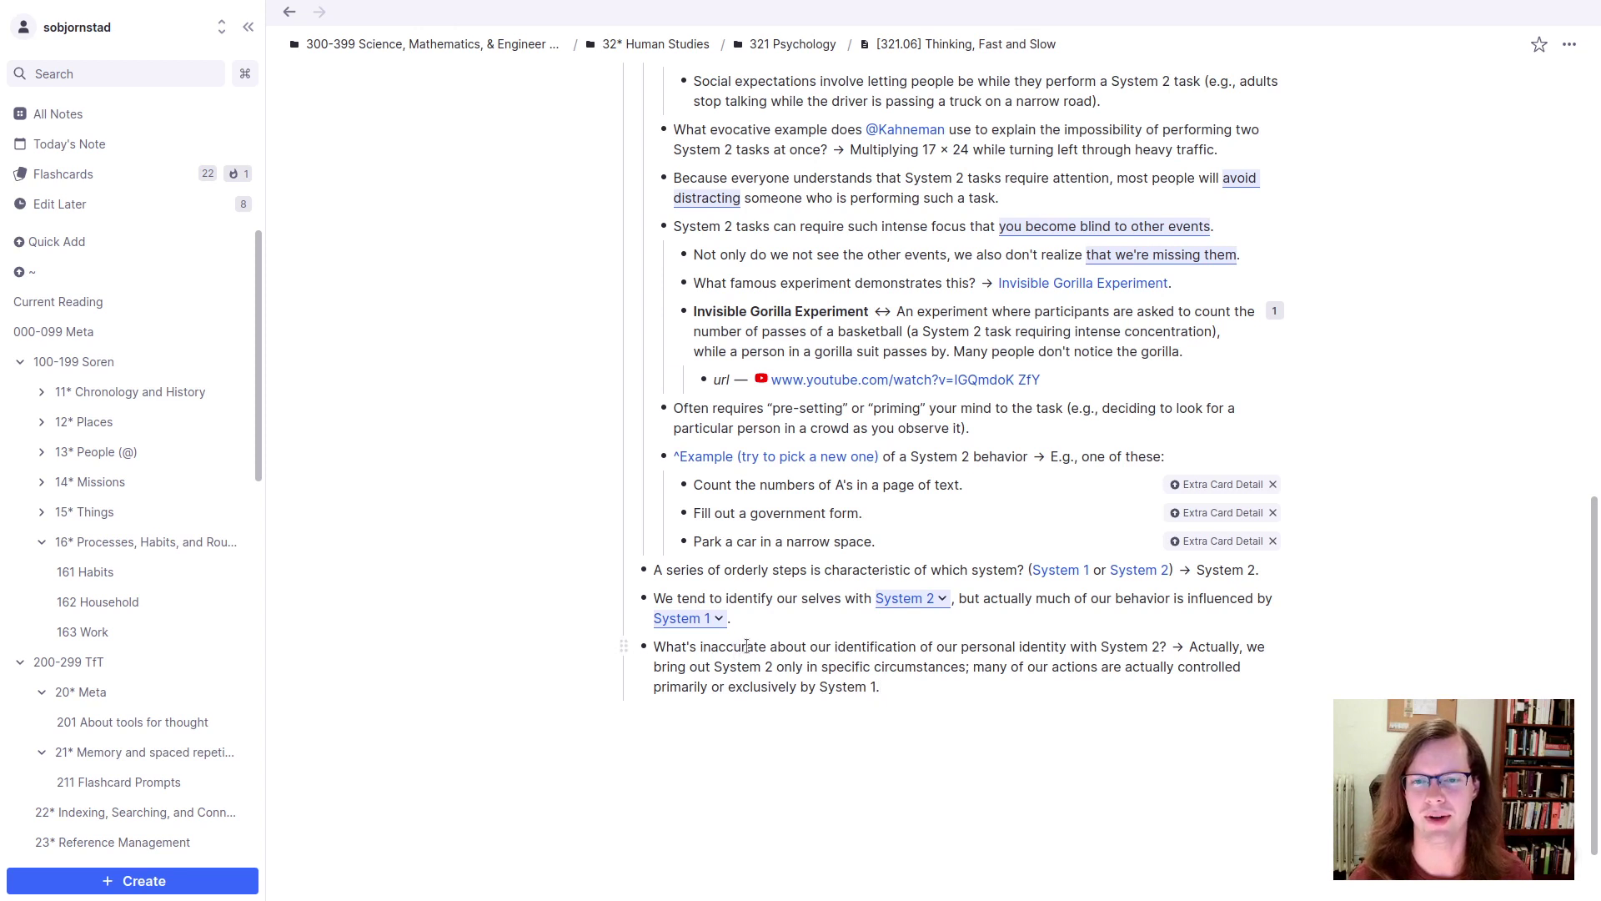
Step: Reword the new card's question by replacing "inaccurate" with "incomplete" and inserting "actions and" before "personal identity"
double_click(746, 646)
text(incomplete)
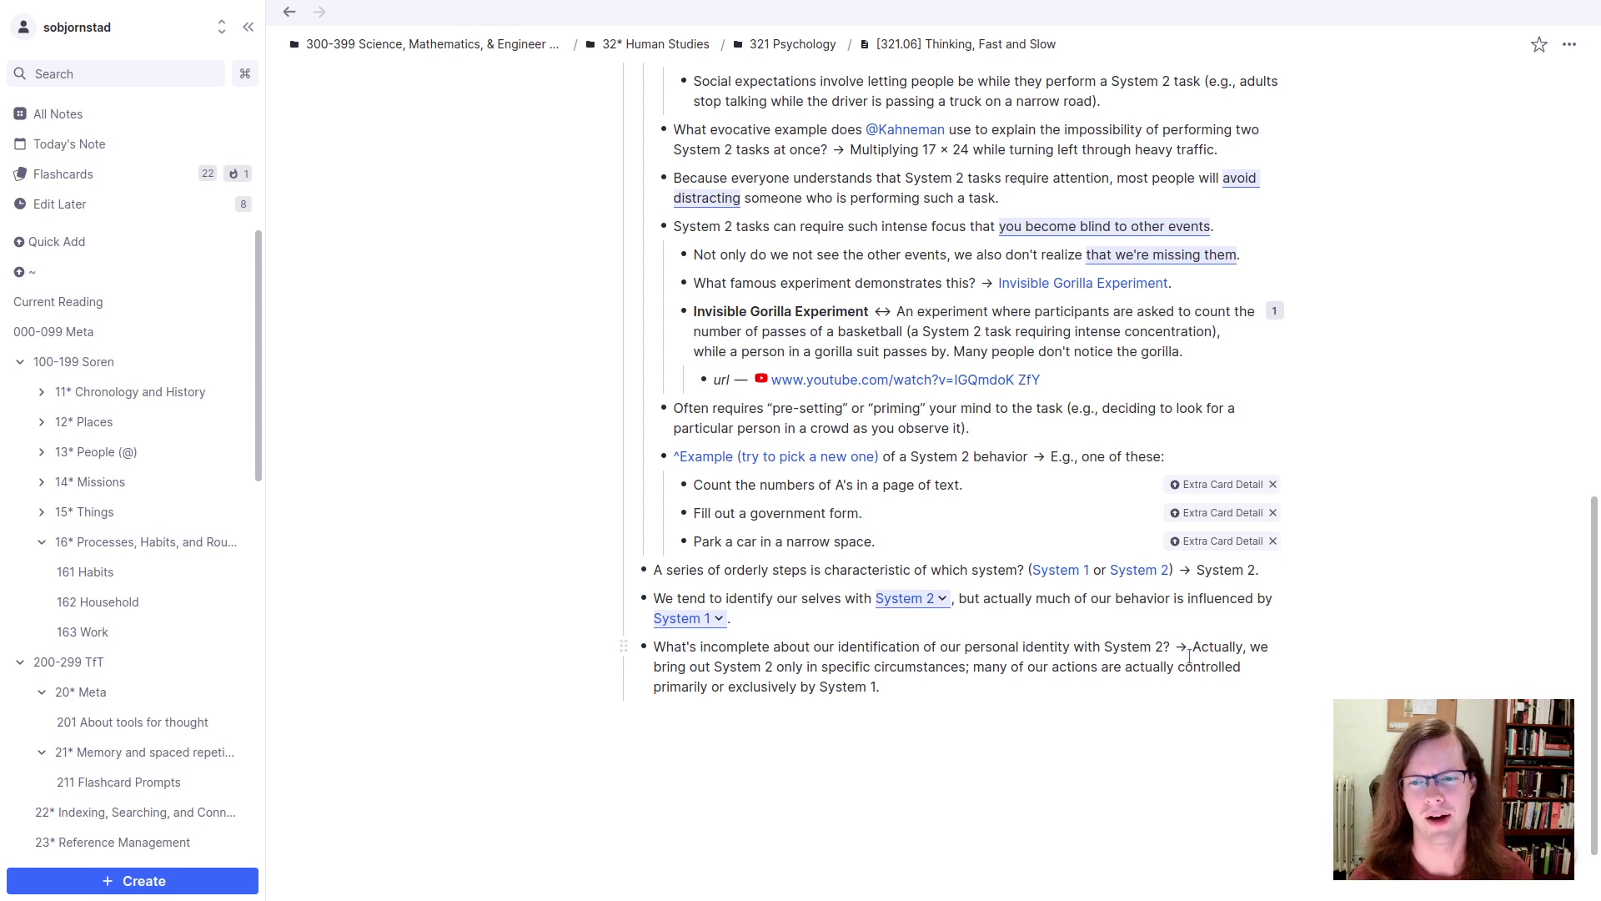
key(ctrl+Right)
key(ctrl+Right)
key(ctrl+Right)
key(ctrl+Right)
key(ctrl+Right)
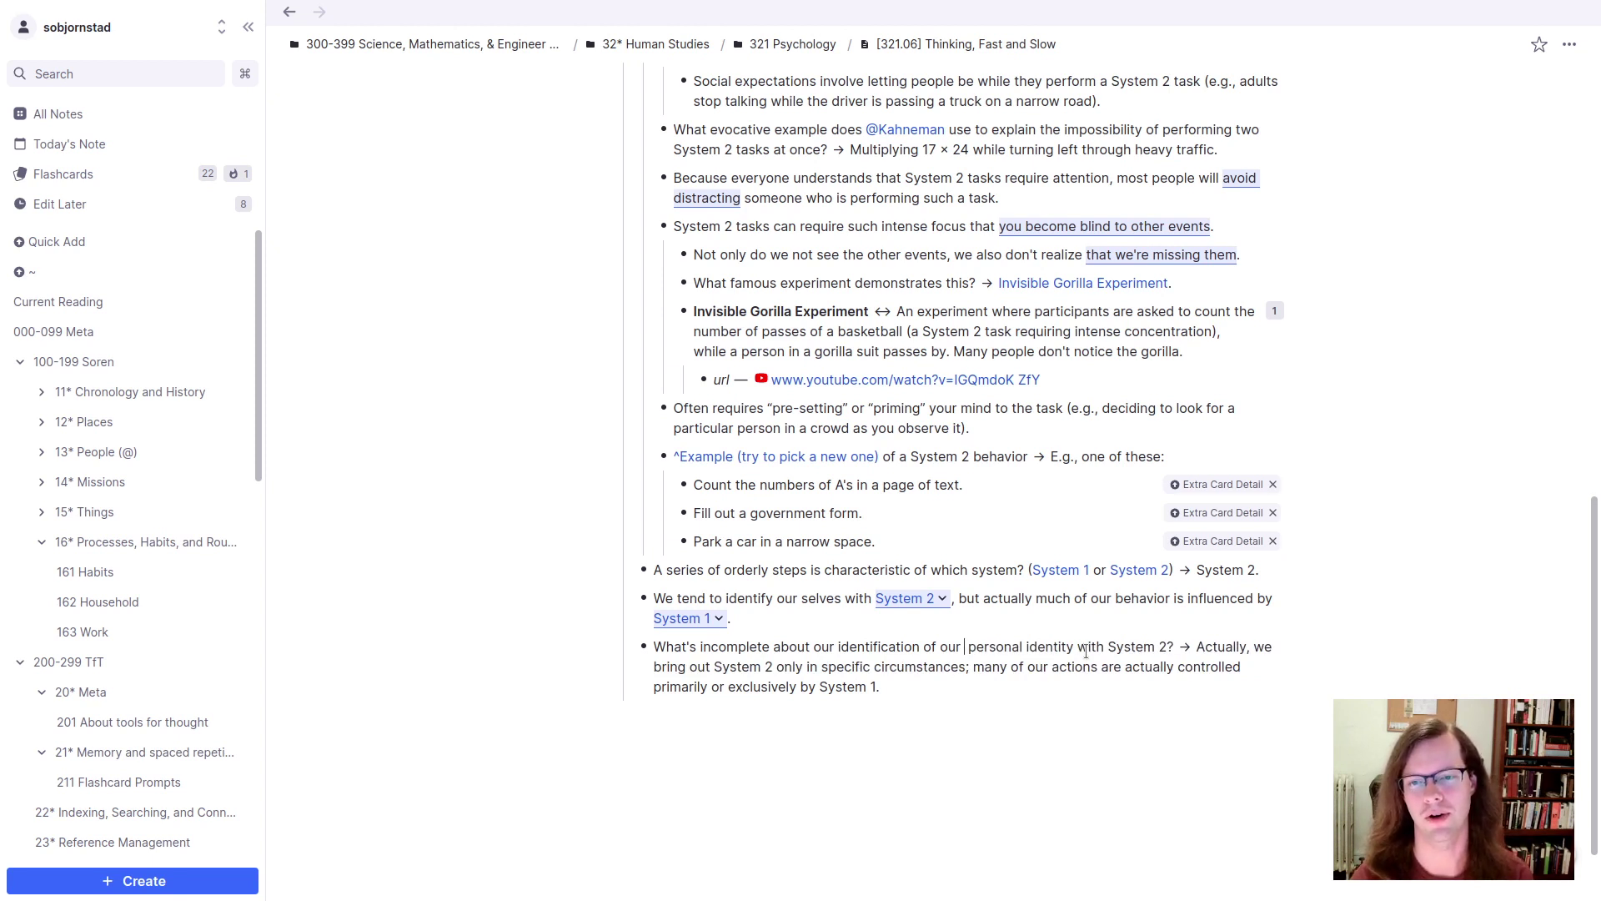
text(actions)
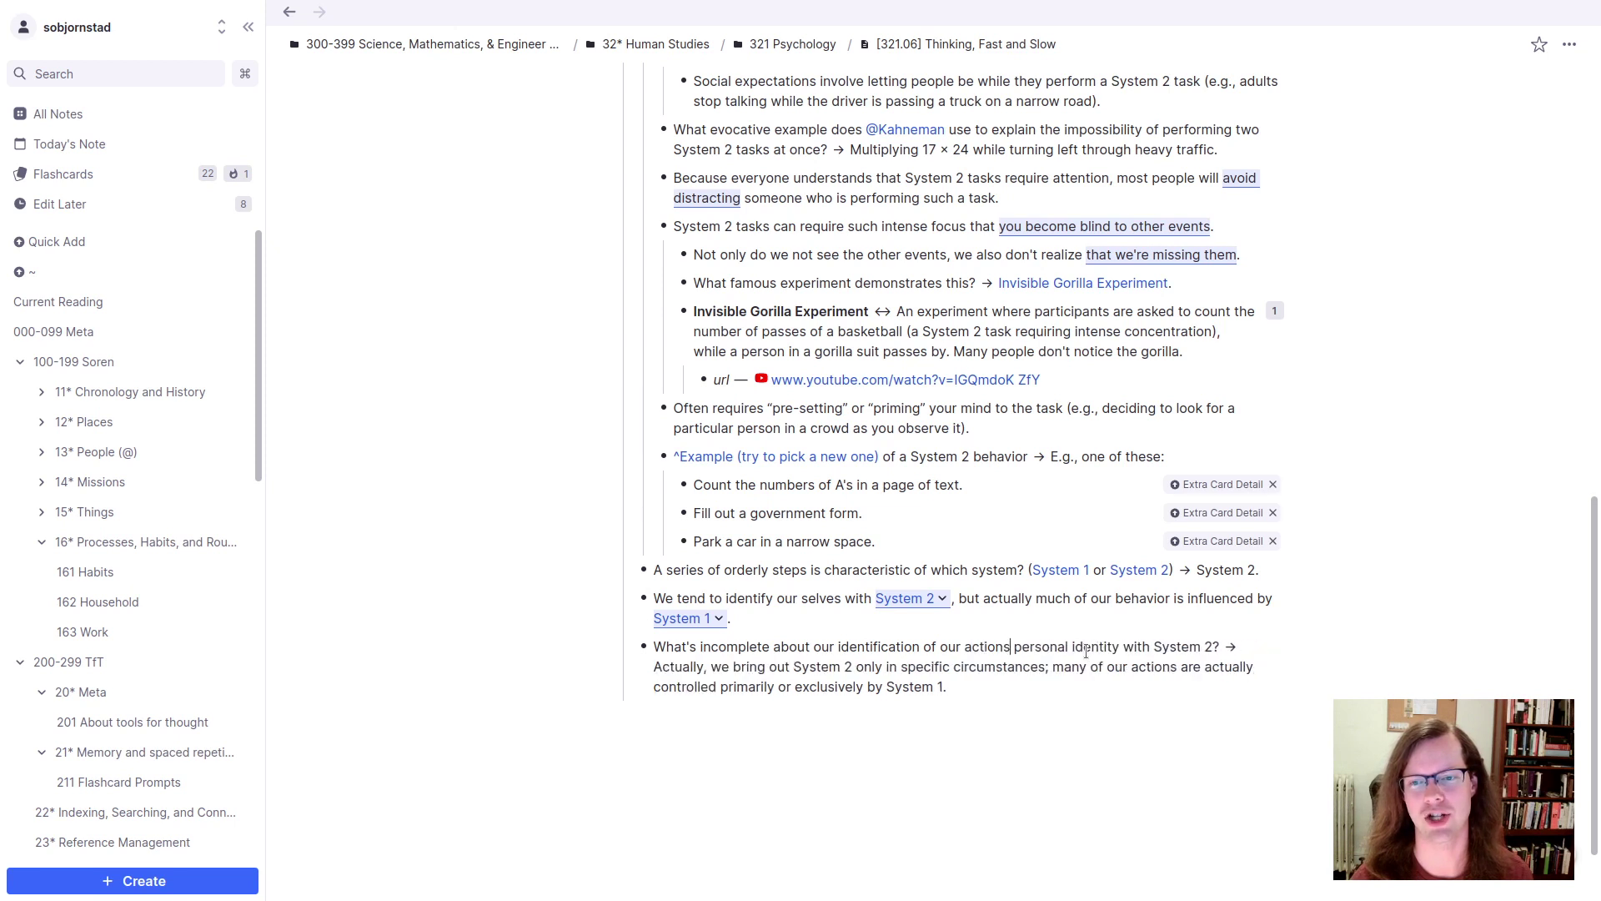
text( and)
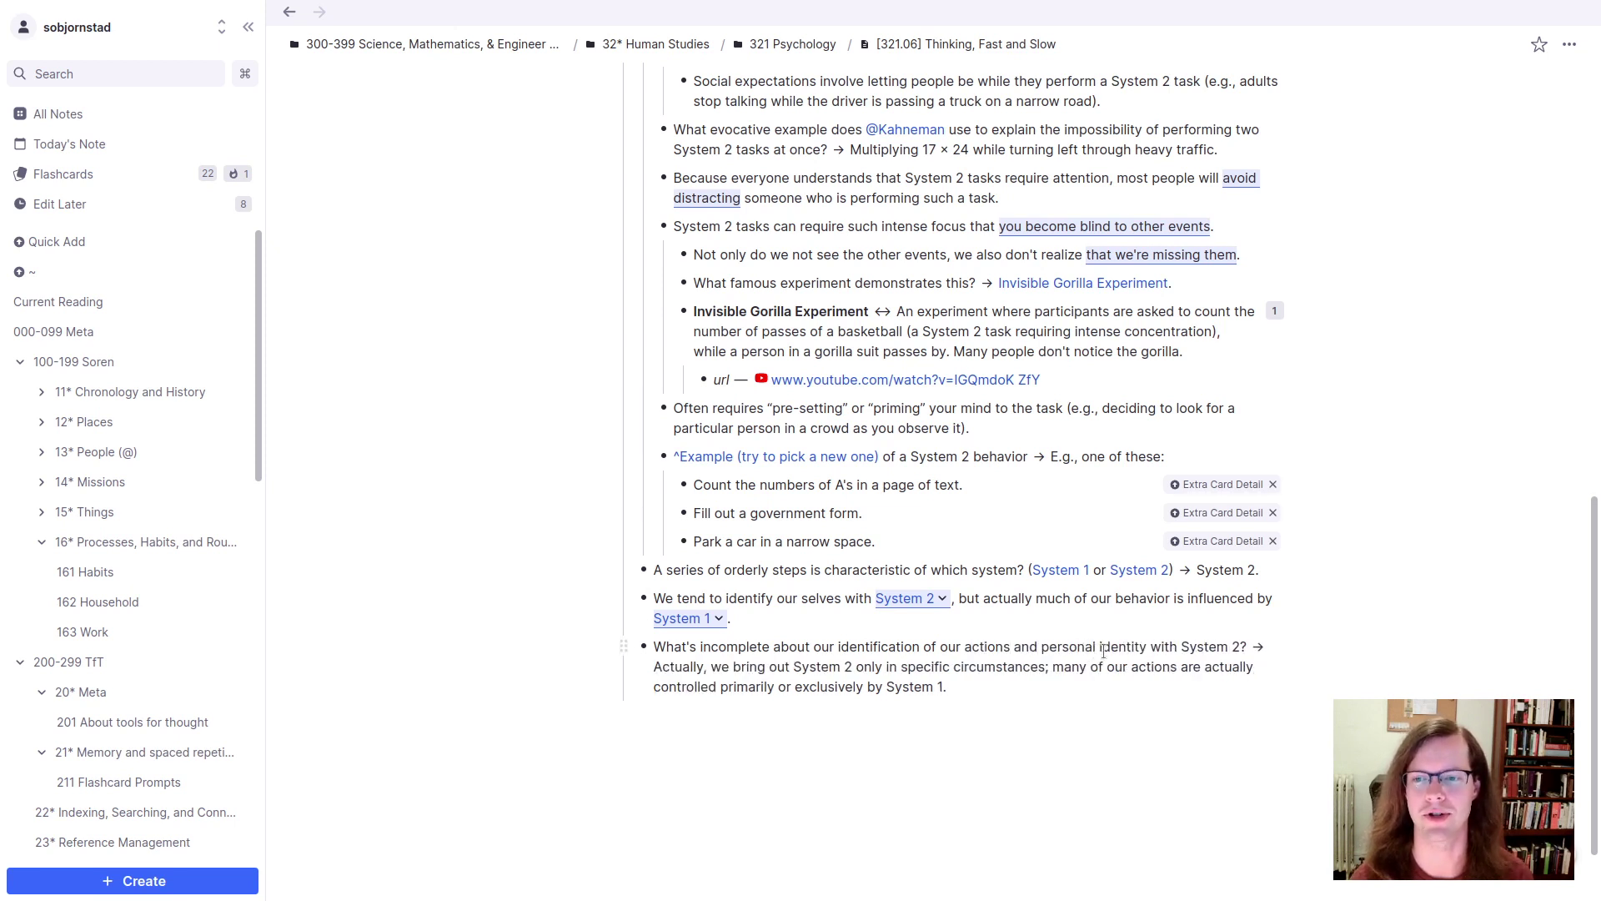
click(1153, 693)
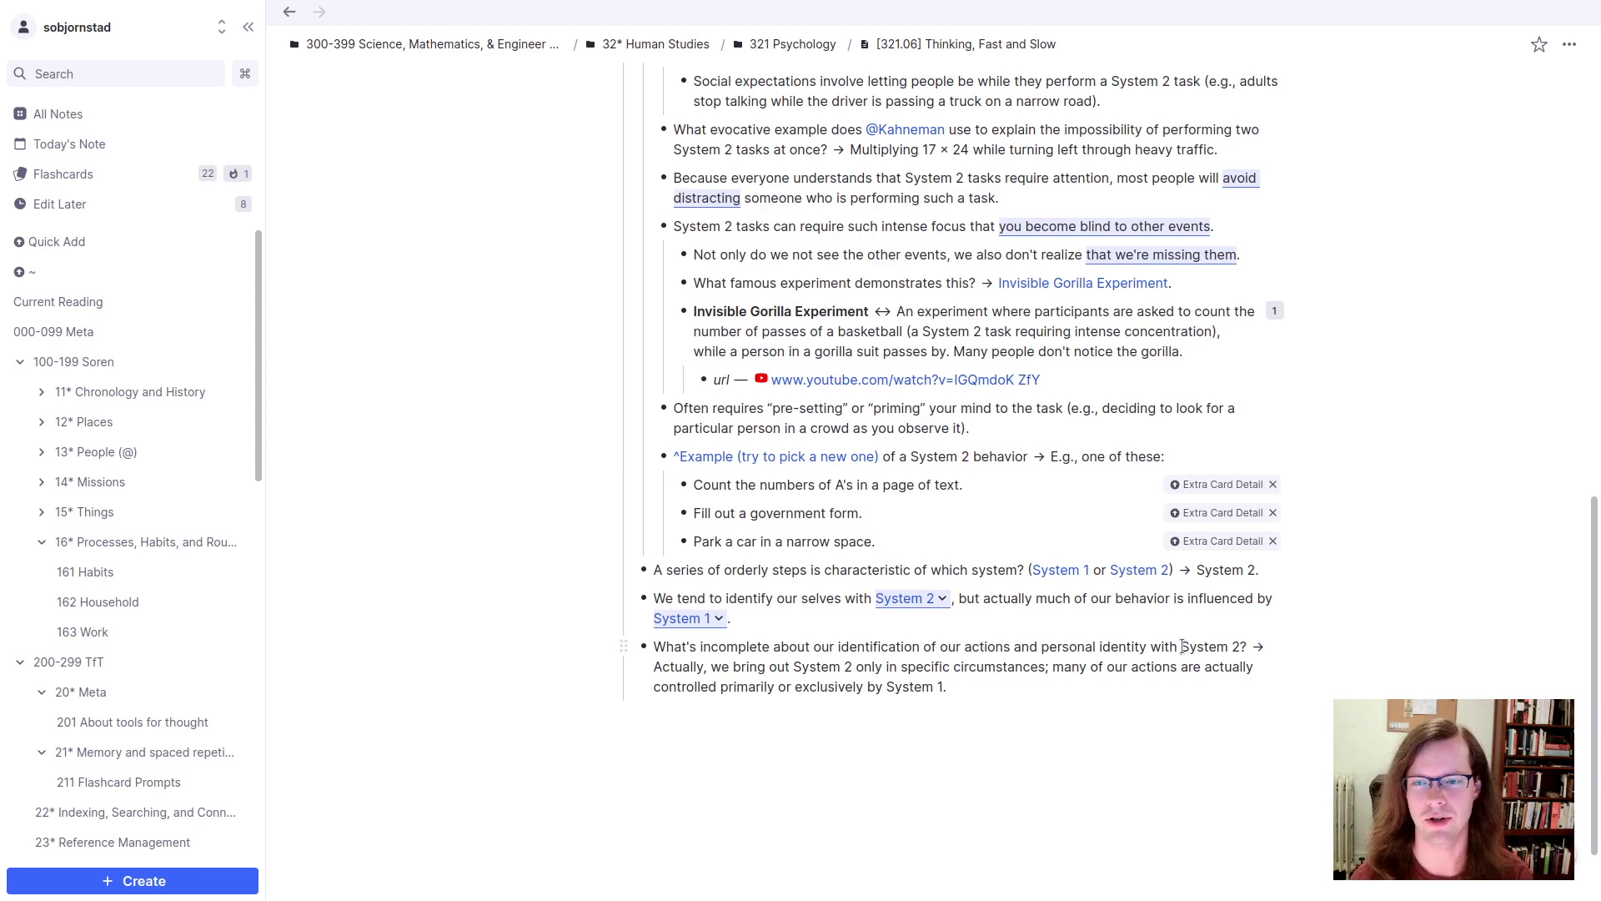
Step: Link "System 2" in the new card's question and "System 1" in its answer to their concept Rems
drag(1202, 646, 1243, 647)
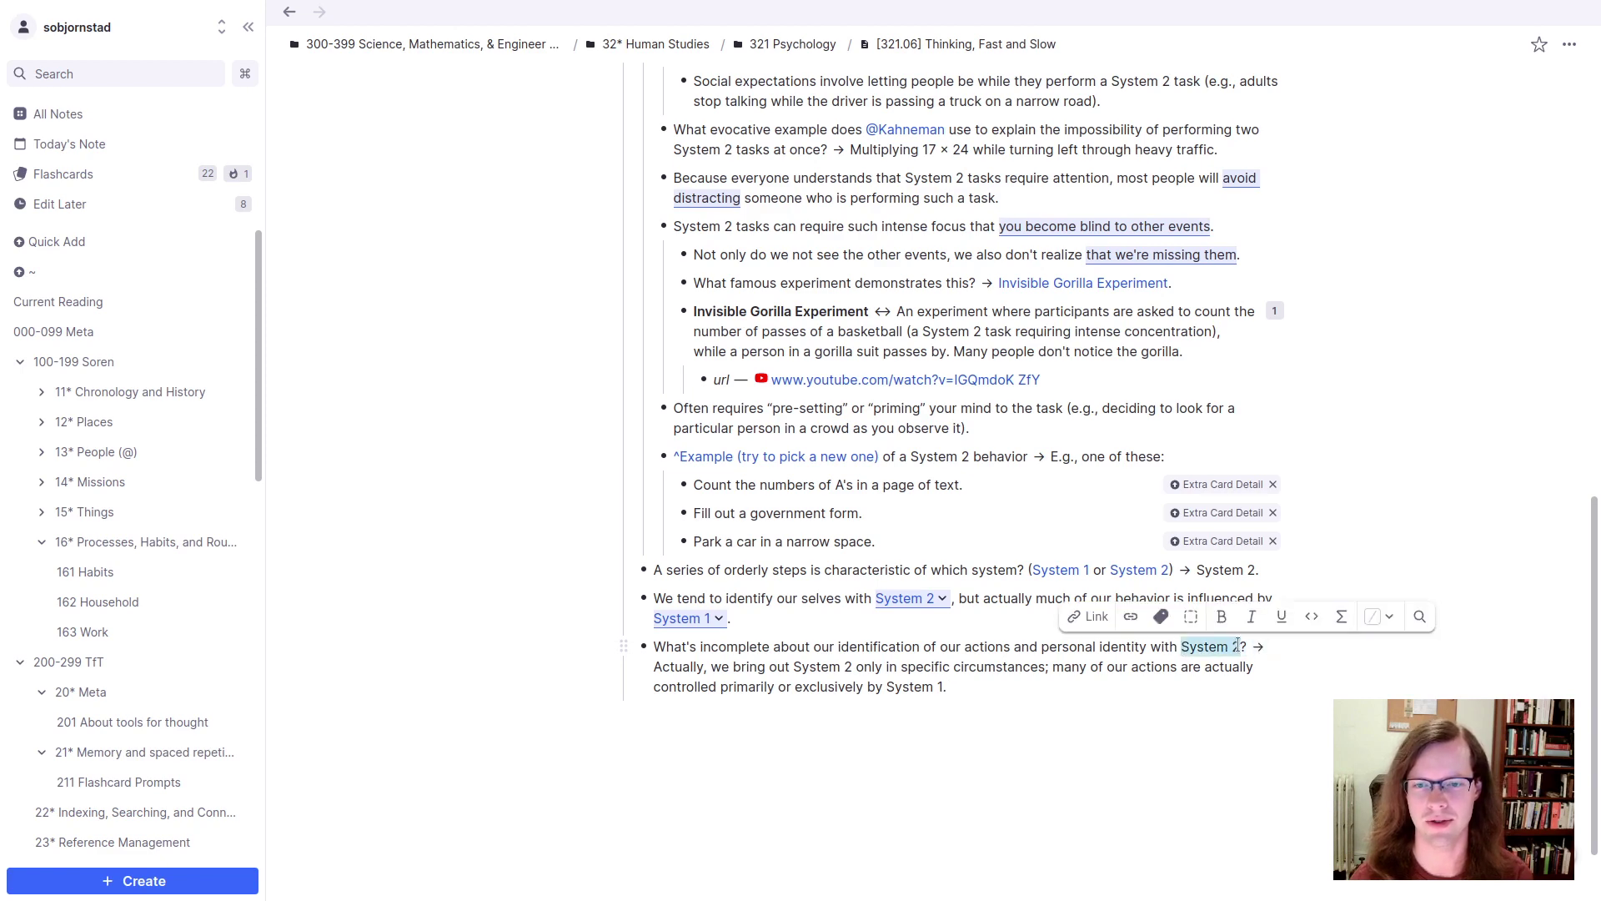
text([[)
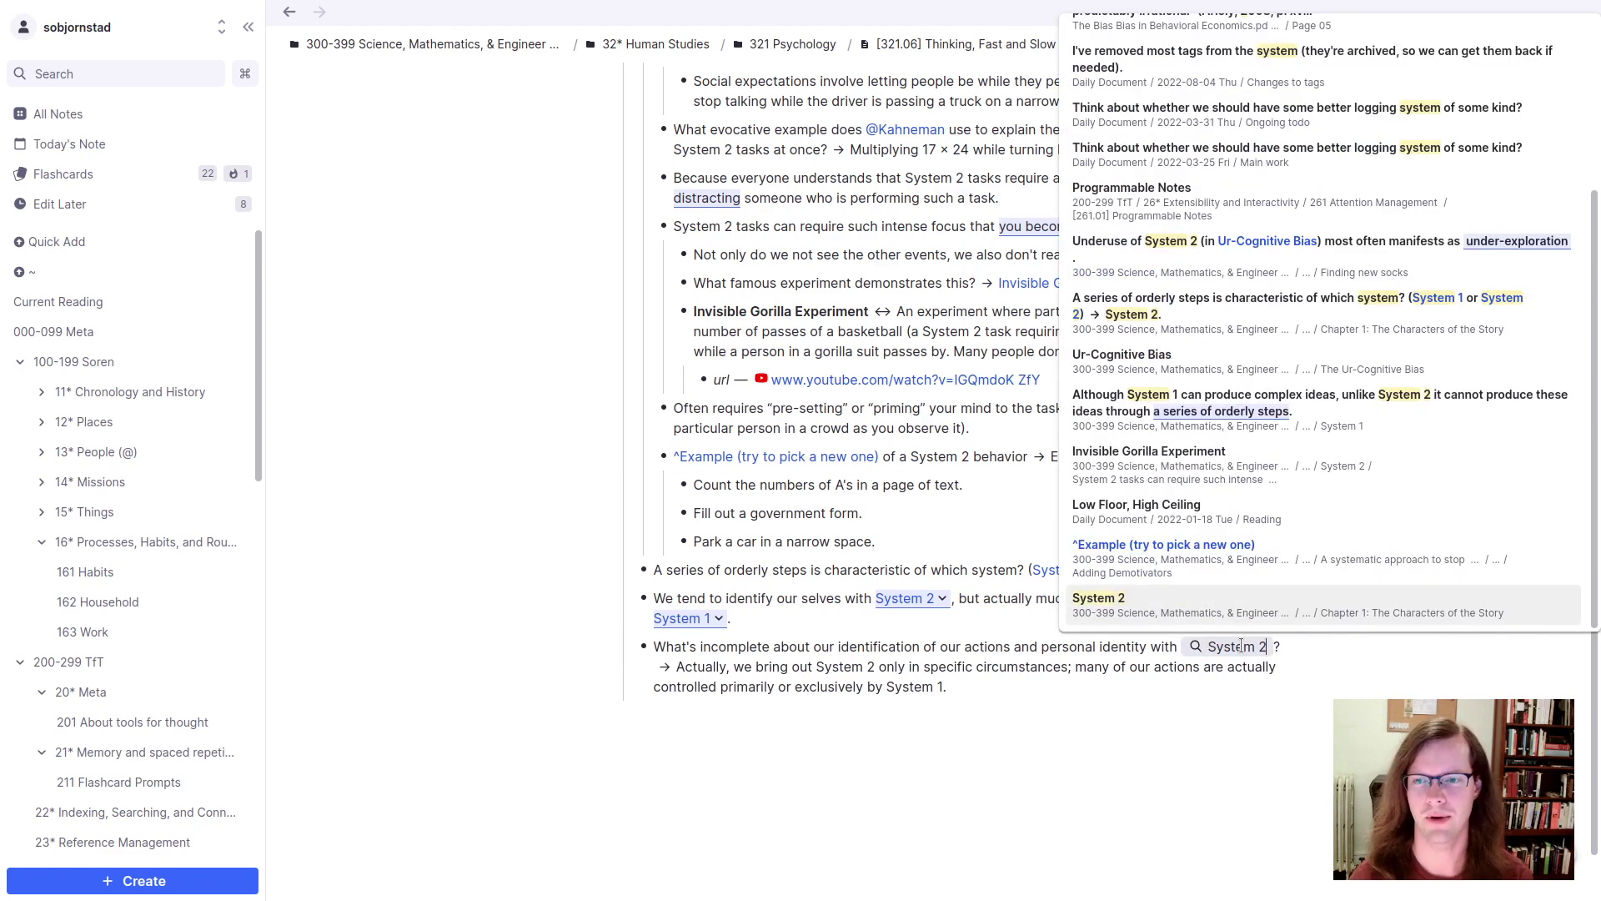
key(Return)
click(1040, 689)
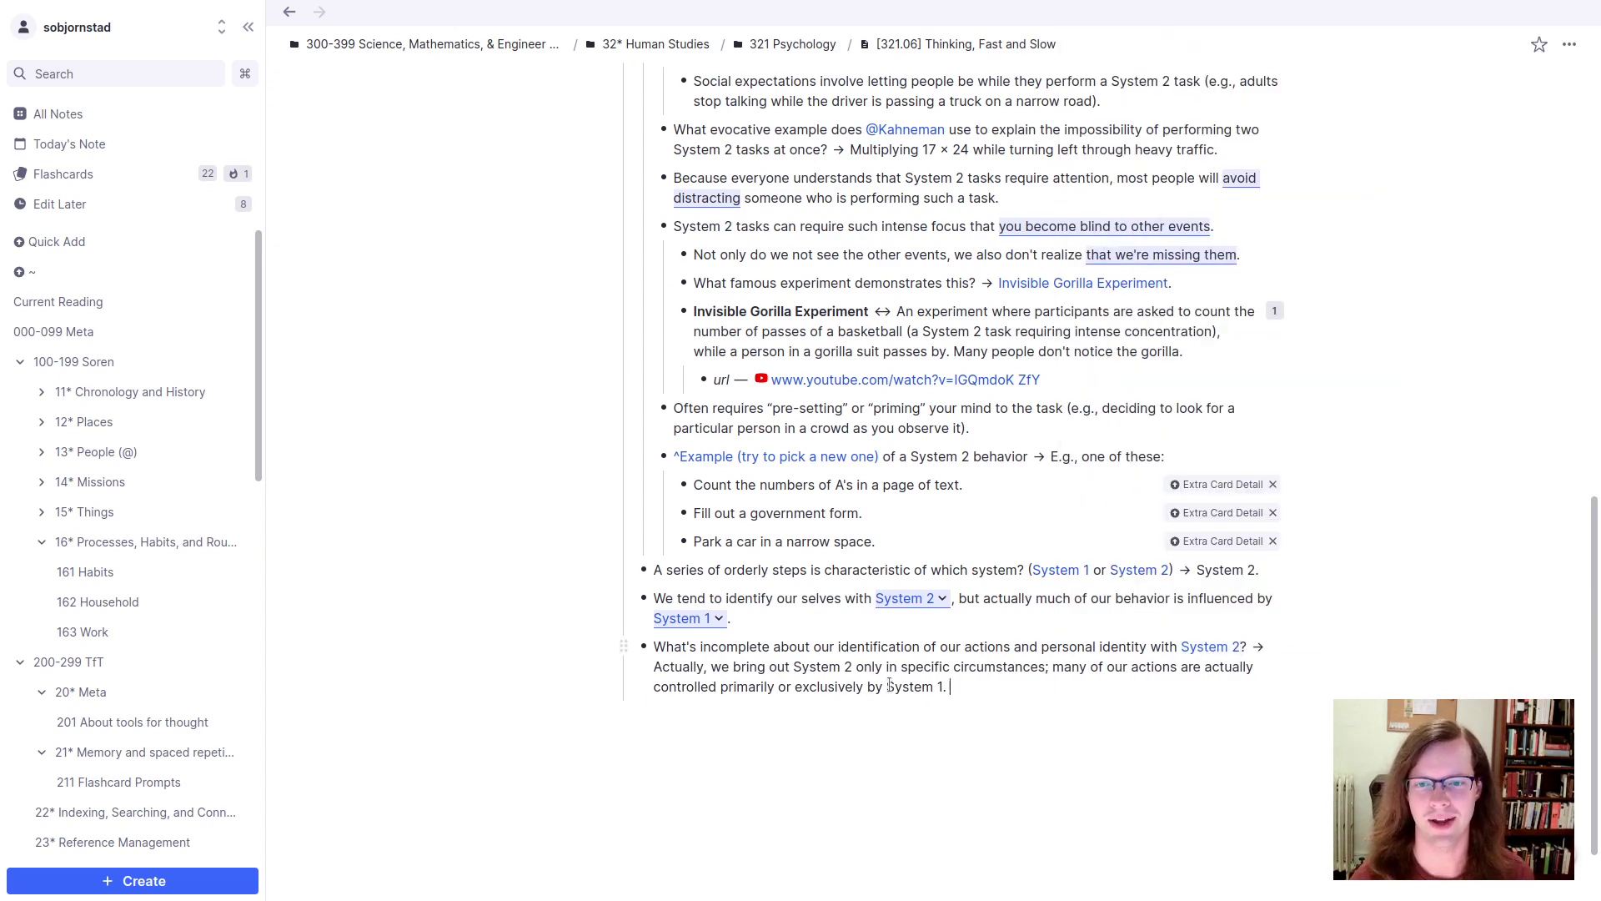
drag(889, 686, 943, 687)
Step: Review the whole set of Chapter 1 cards, from the System 1 concept to the closing bullets
scroll(609, 167, up, 3)
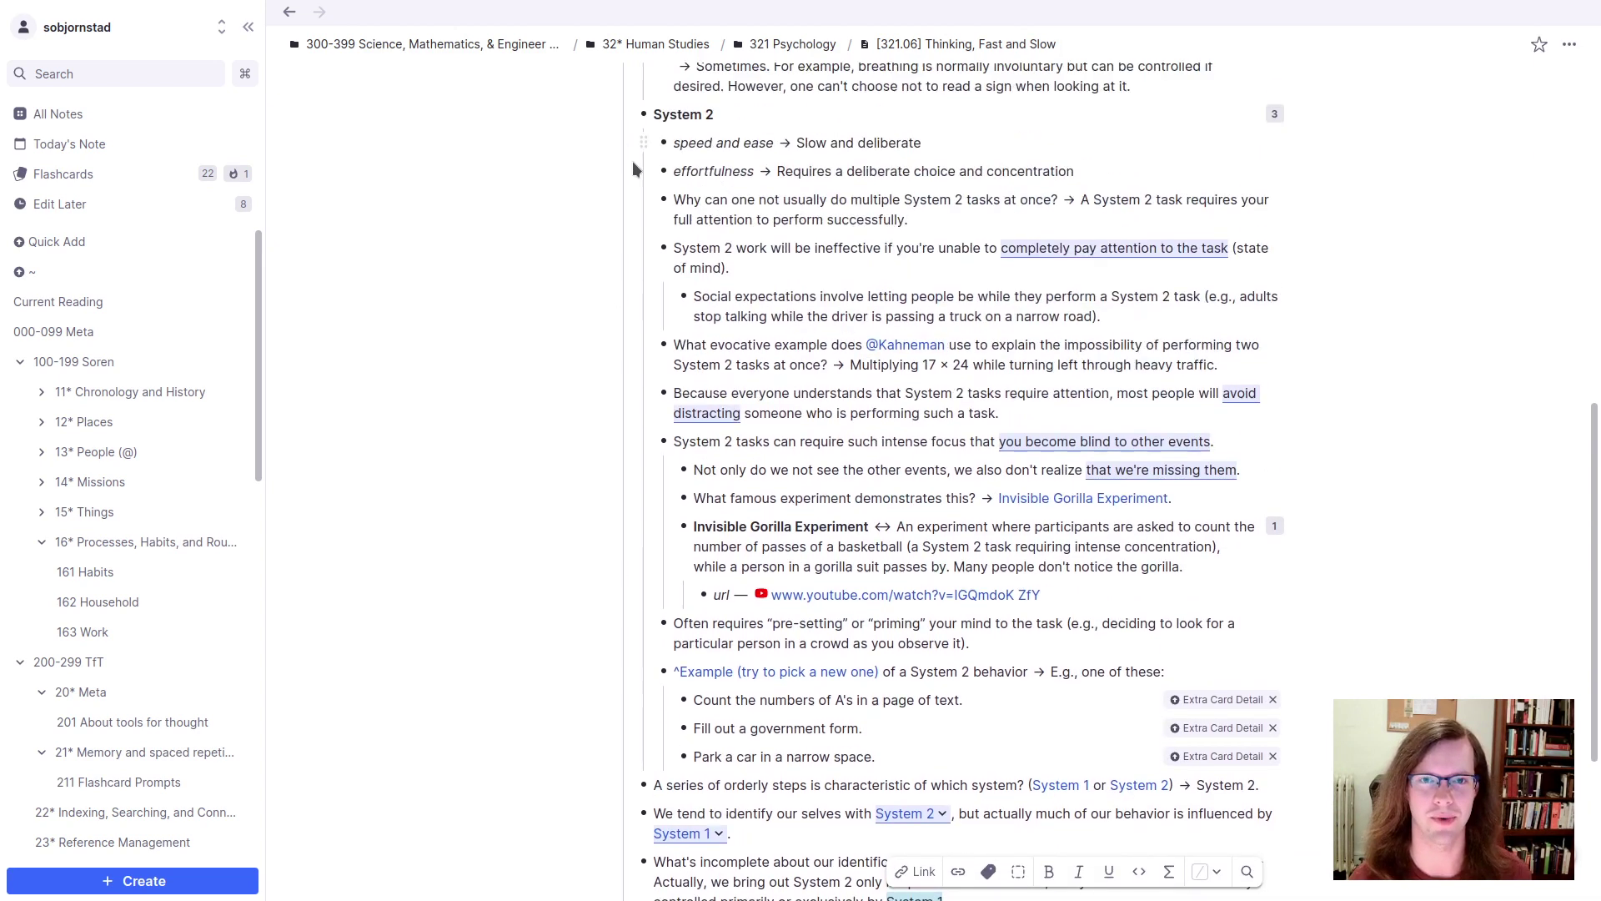
scroll(632, 168, up, 2)
scroll(712, 523, down, 6)
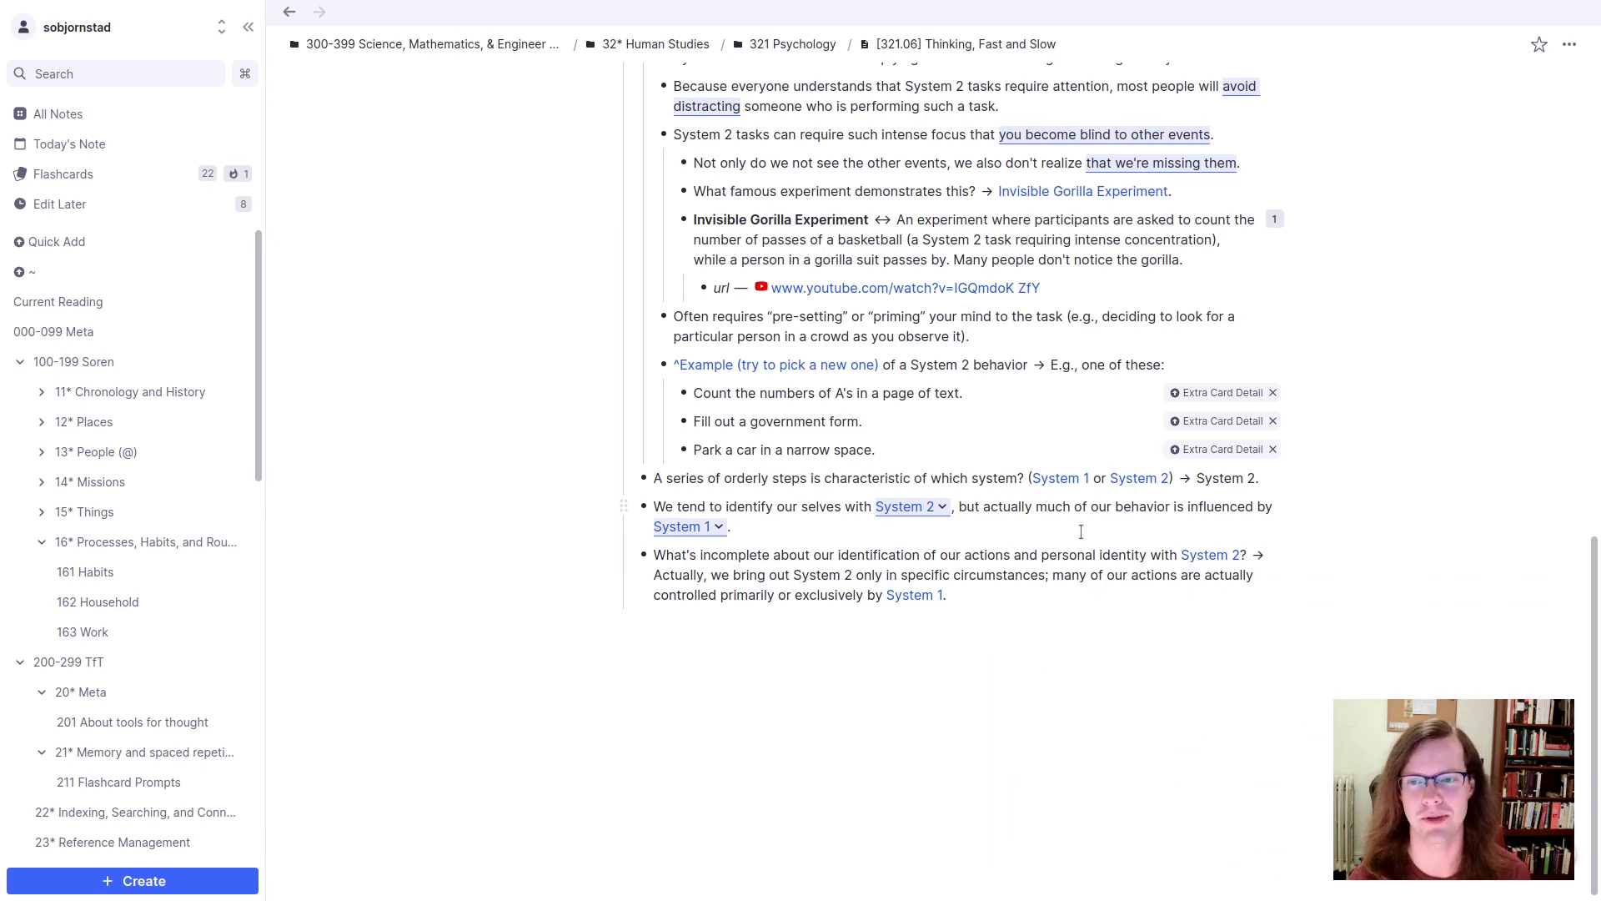
scroll(1108, 530, up, 15)
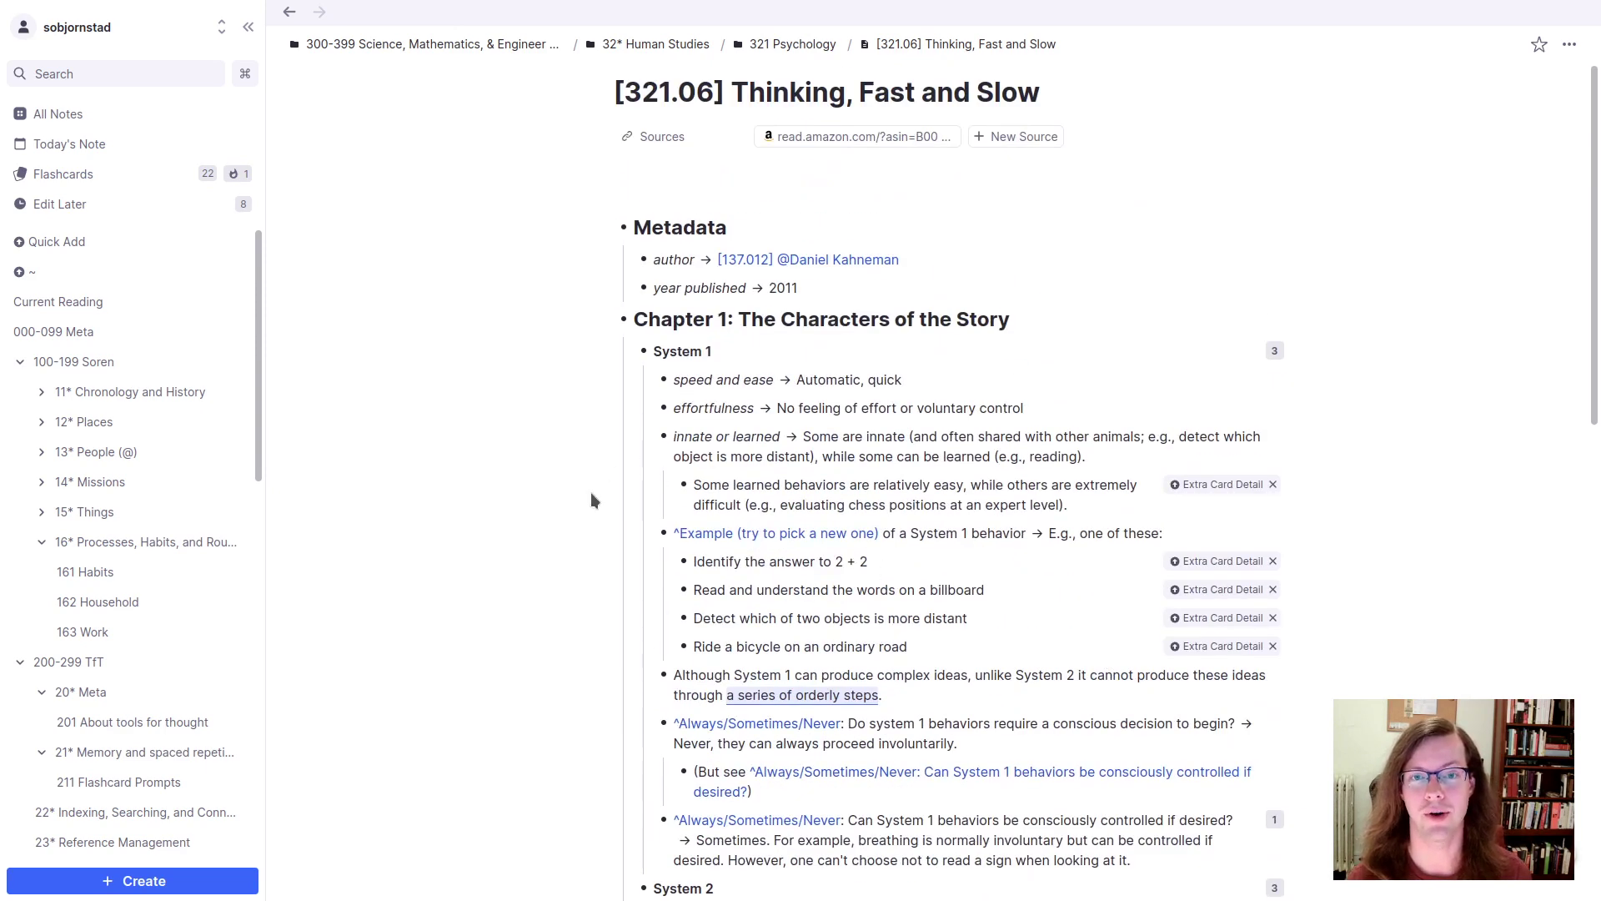
scroll(602, 474, down, 4)
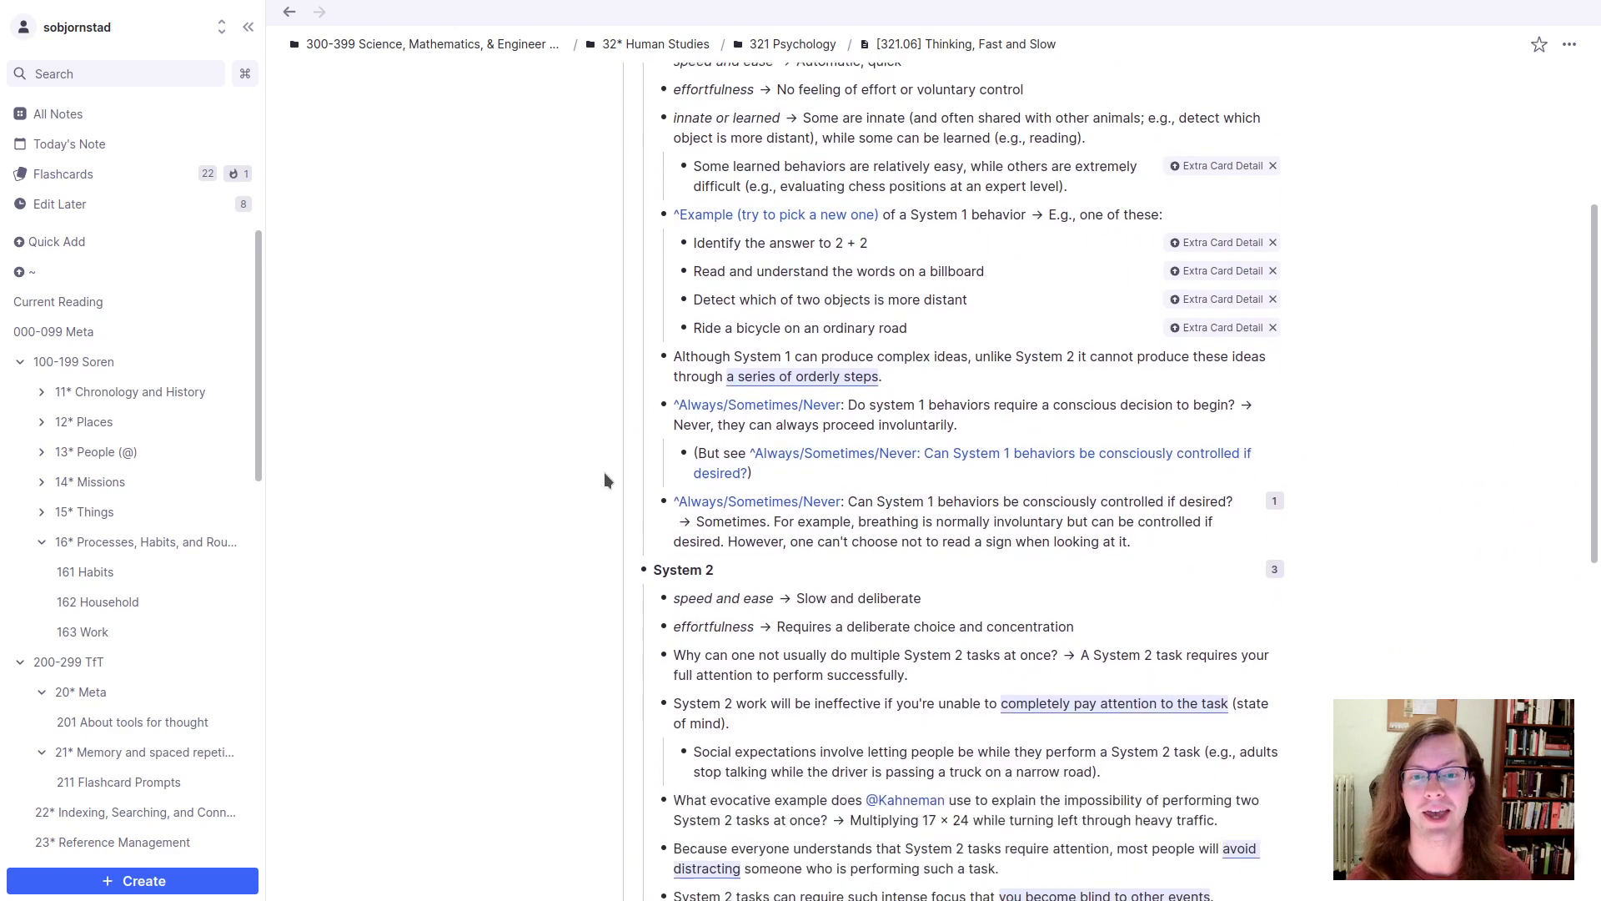
scroll(604, 480, down, 1)
scroll(657, 493, down, 2)
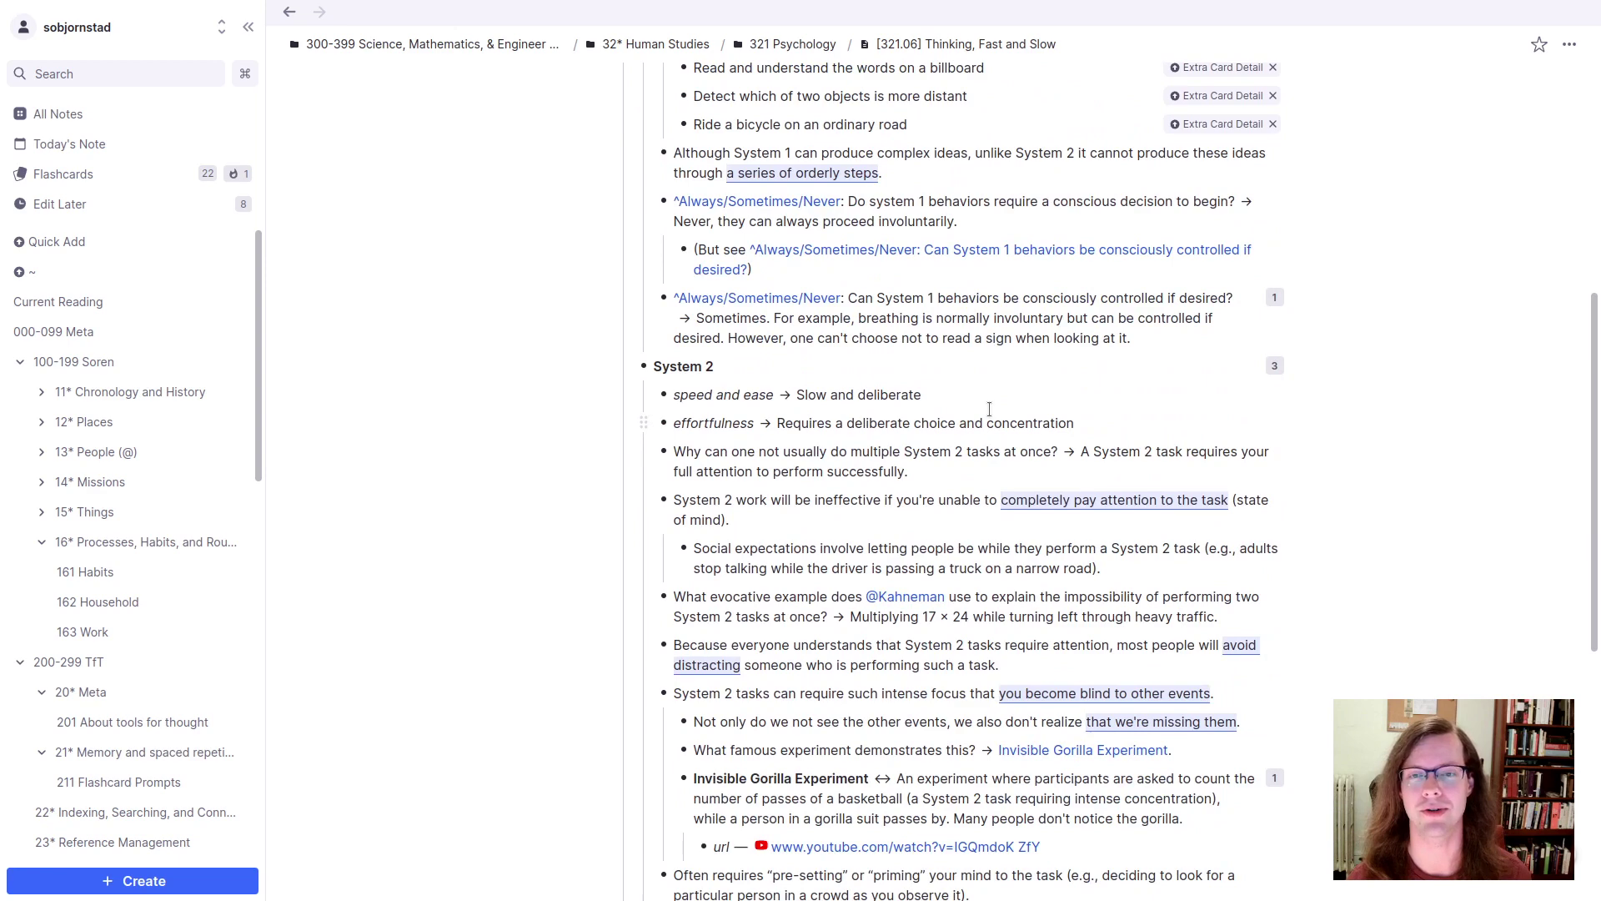
scroll(990, 408, down, 4)
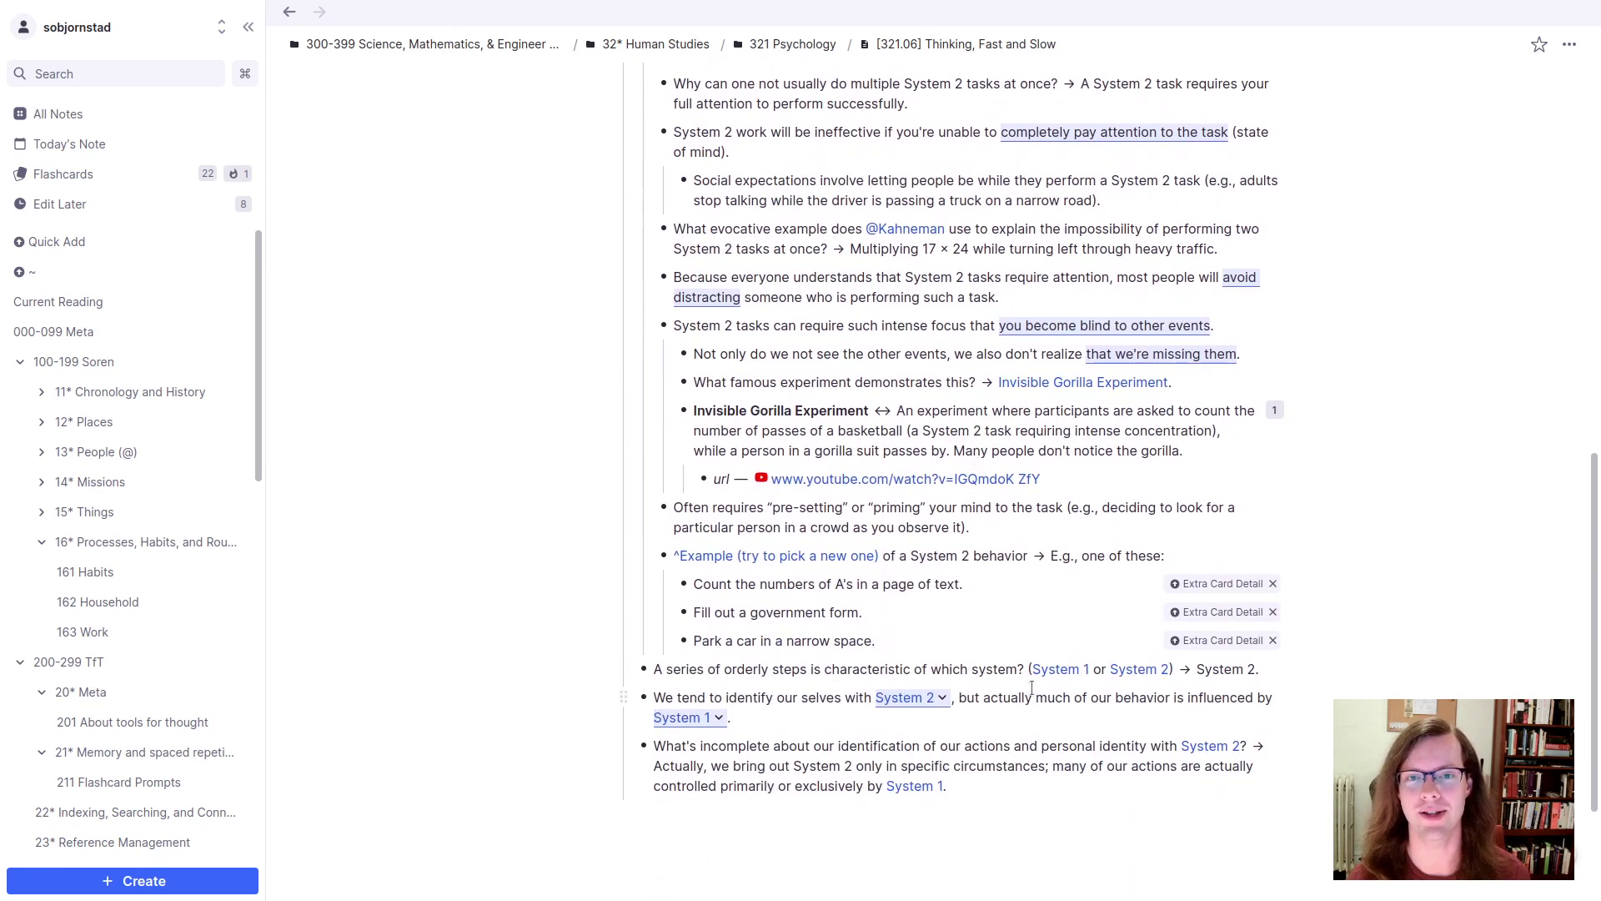
scroll(1149, 553, up, 10)
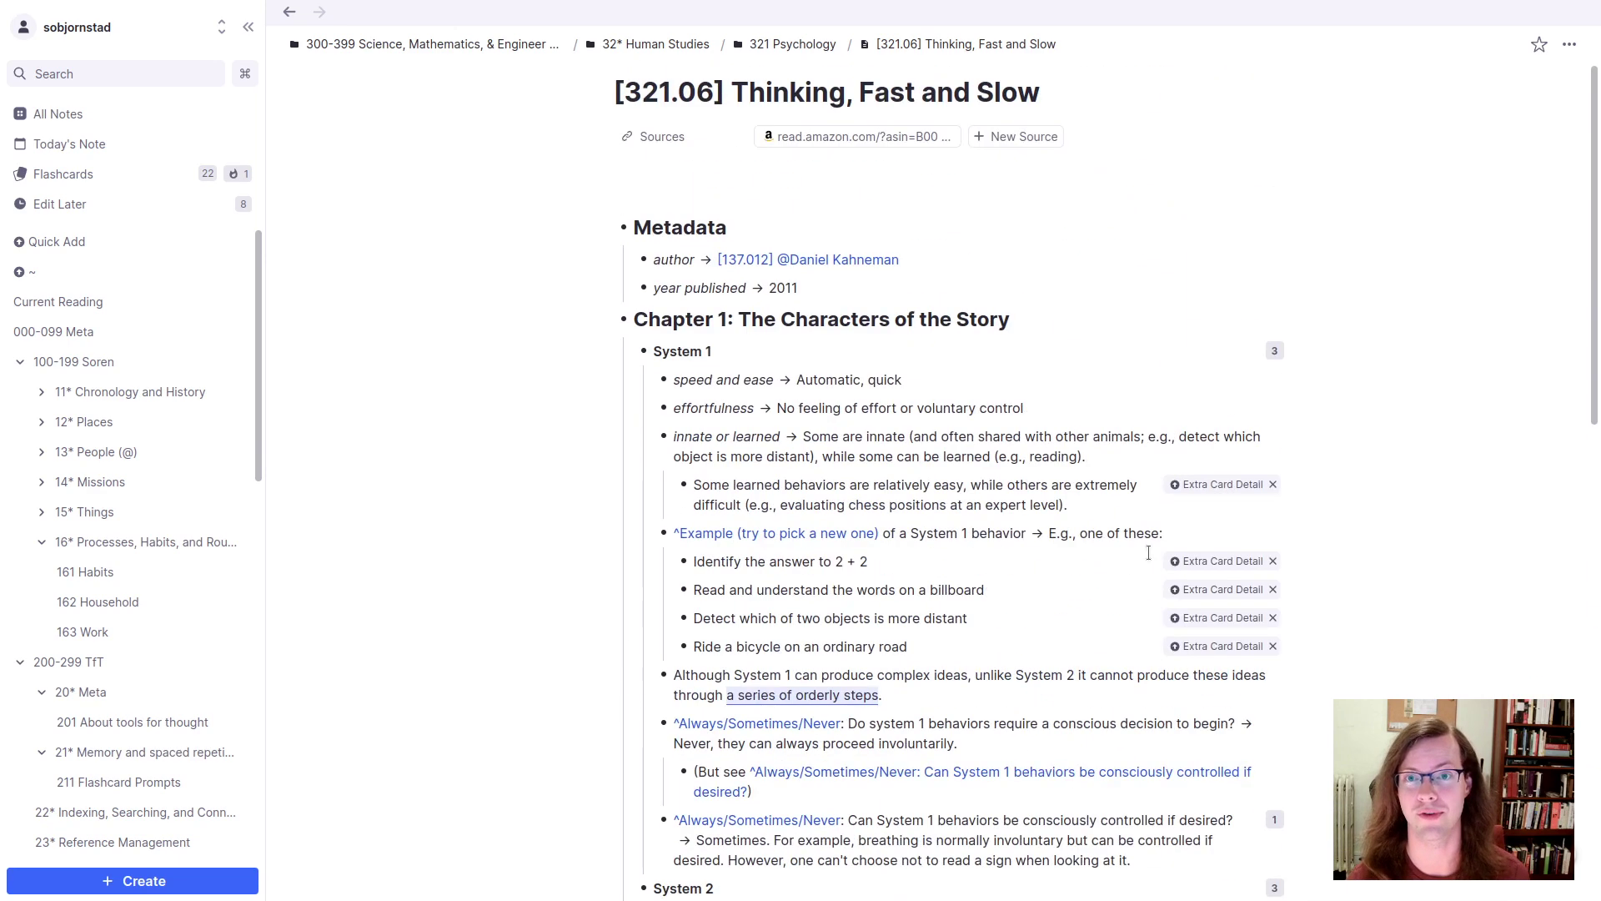
Step: Open a practice session on the Thinking, Fast and Slow document to preview its flashcards, and exit back to the notes
click(1570, 45)
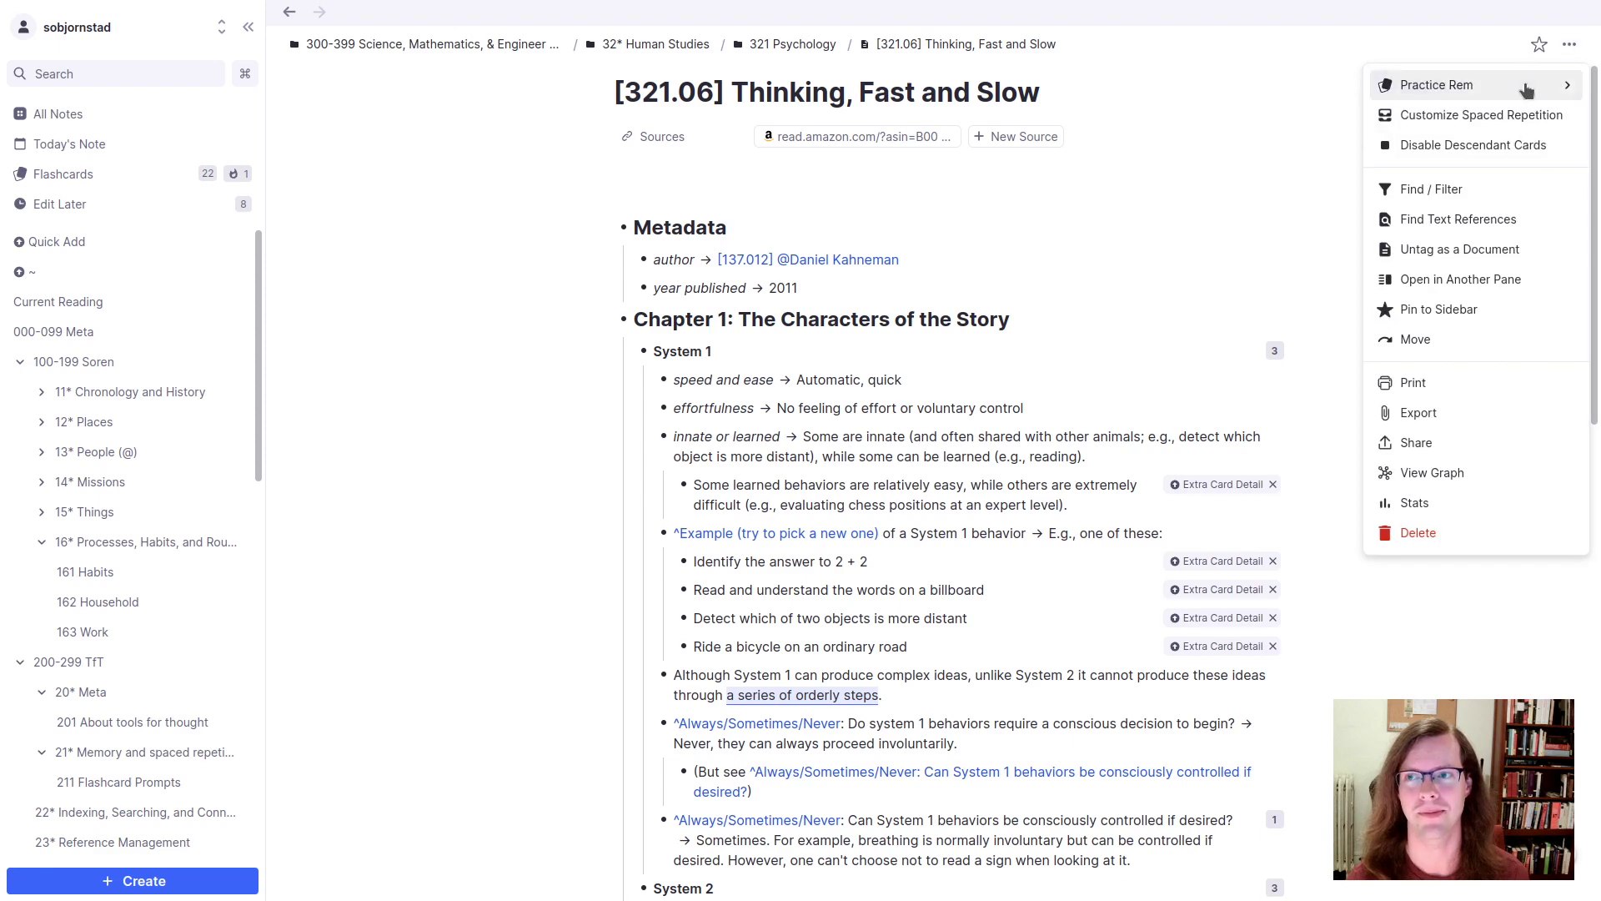
mouse_move(1558, 84)
click(1283, 123)
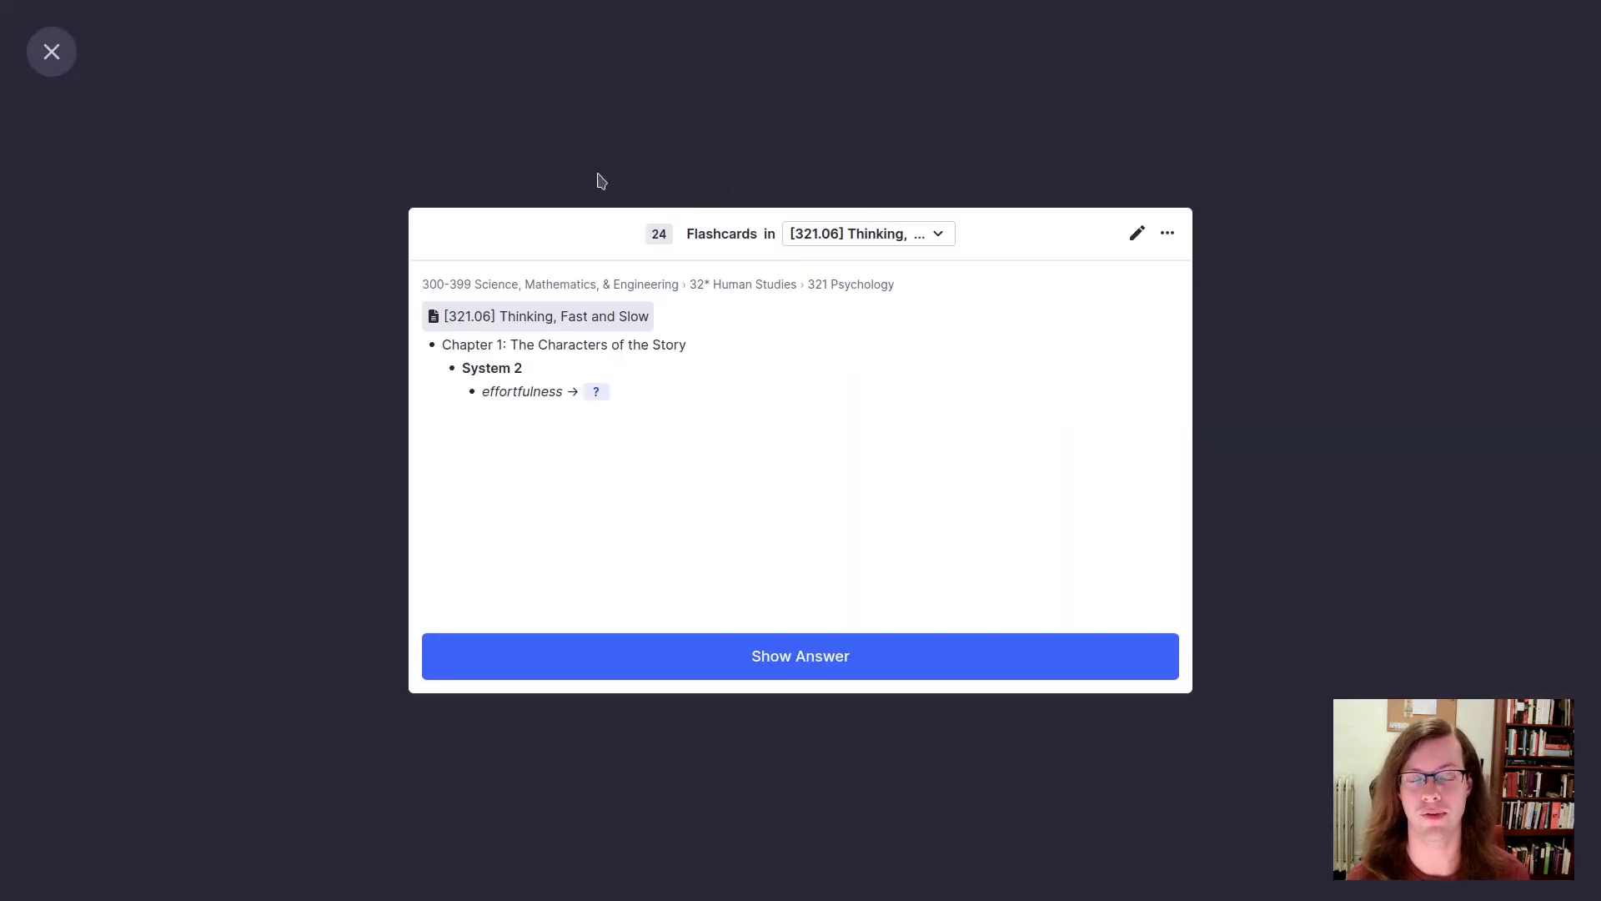
click(52, 52)
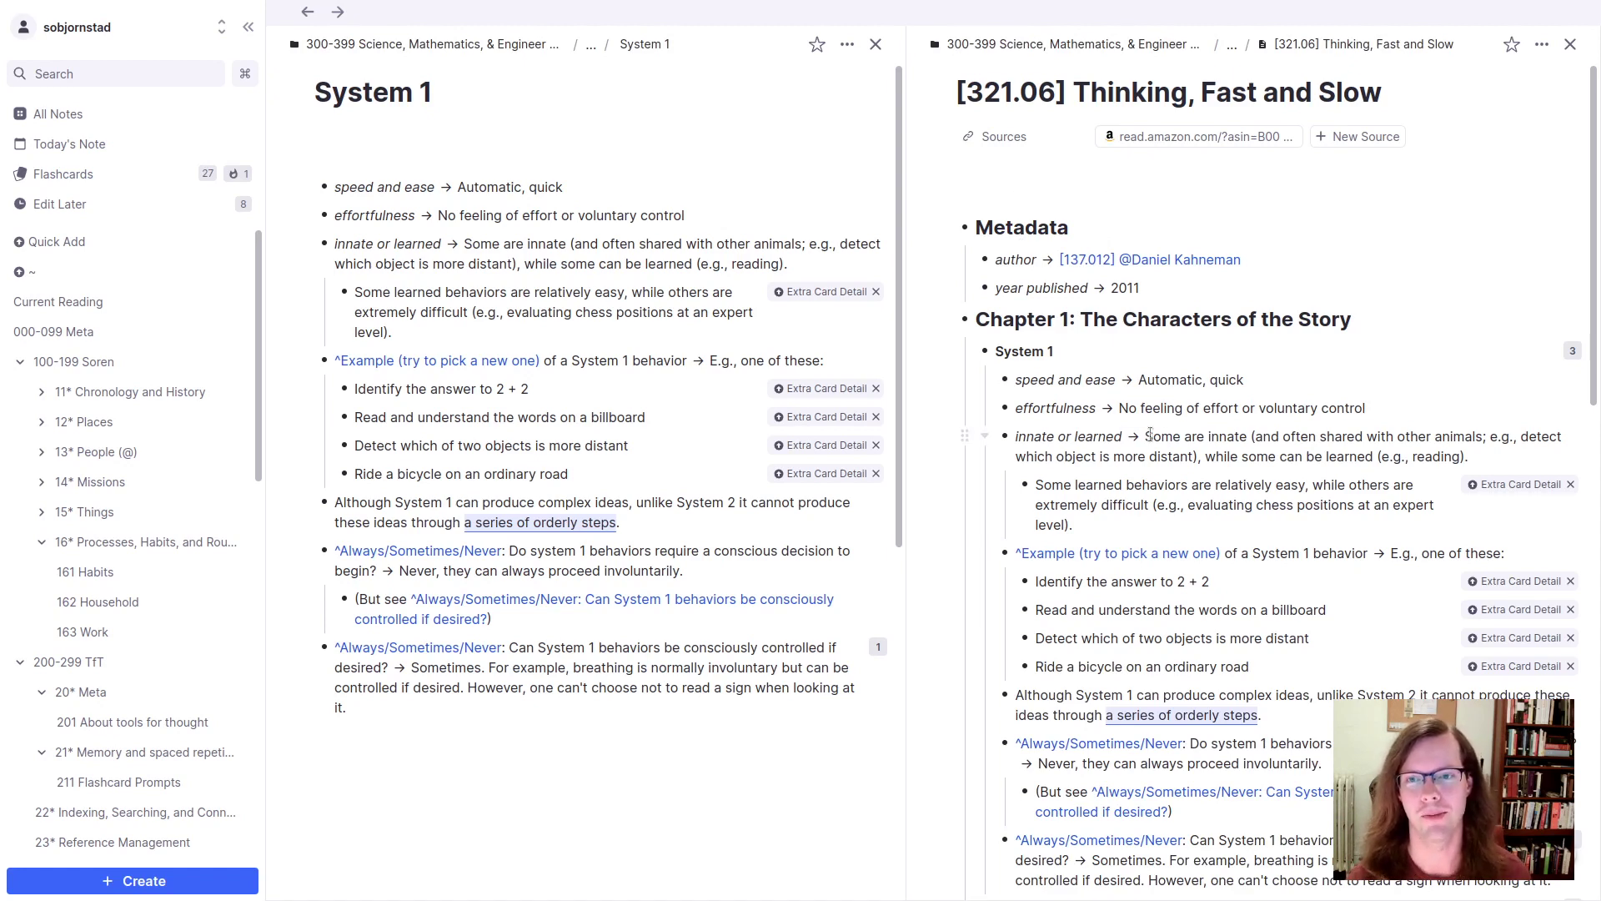
scroll(1150, 434, down, 1)
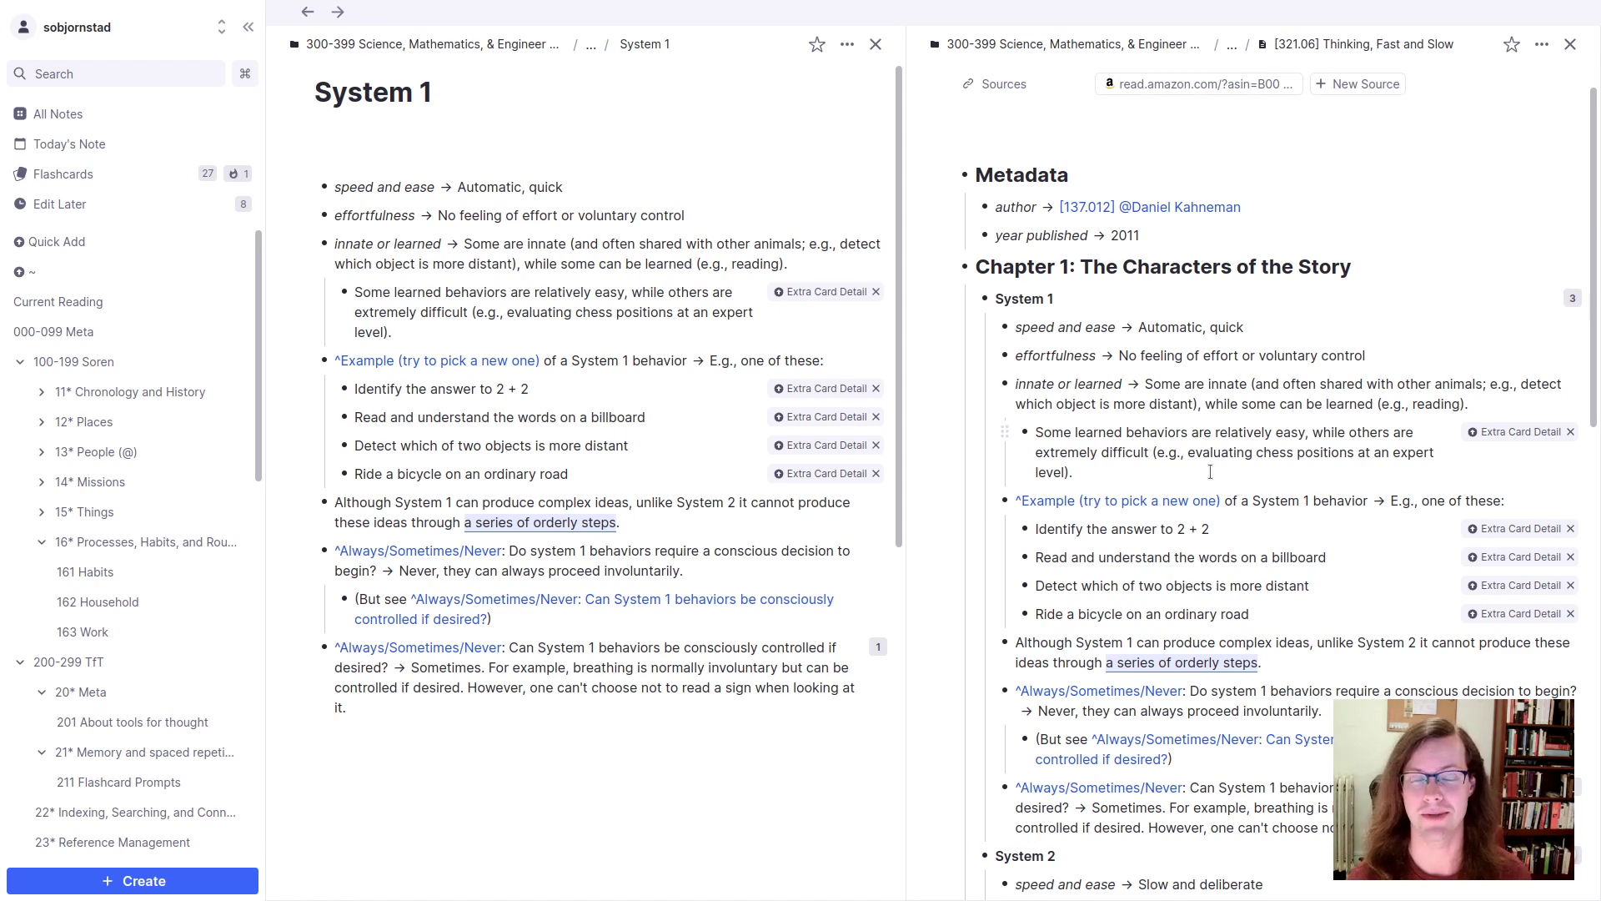
Step: Review the System 1 and System 2 cards, down to the one on Kahneman's evocative example of doing two System 2 tasks at once
scroll(1243, 463, down, 1)
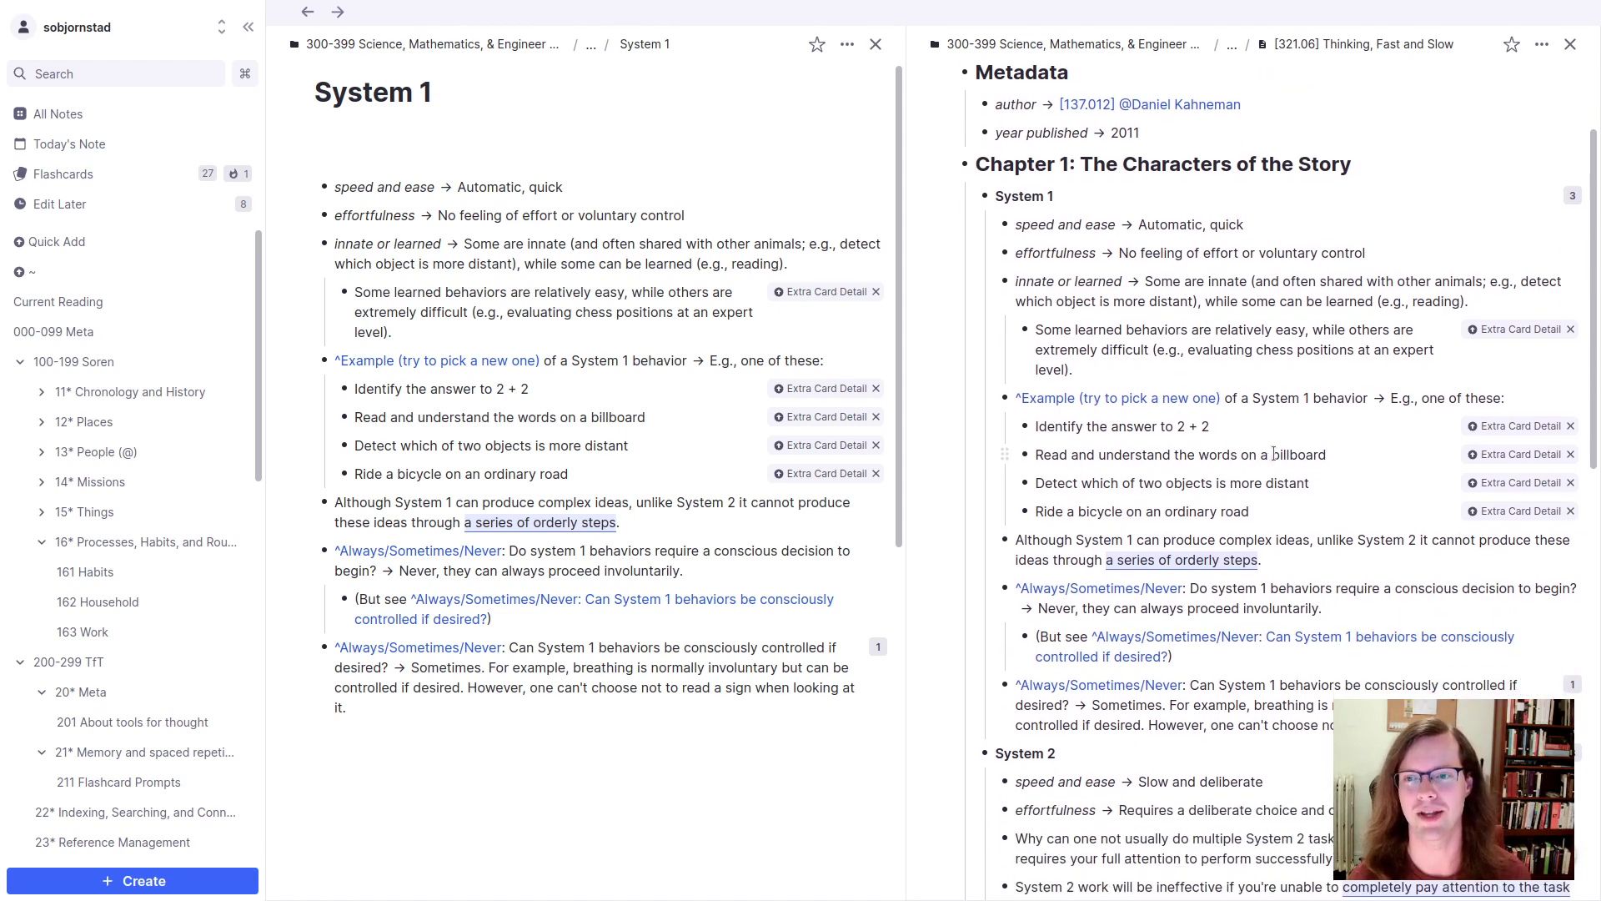
scroll(1274, 453, down, 1)
scroll(1330, 510, down, 1)
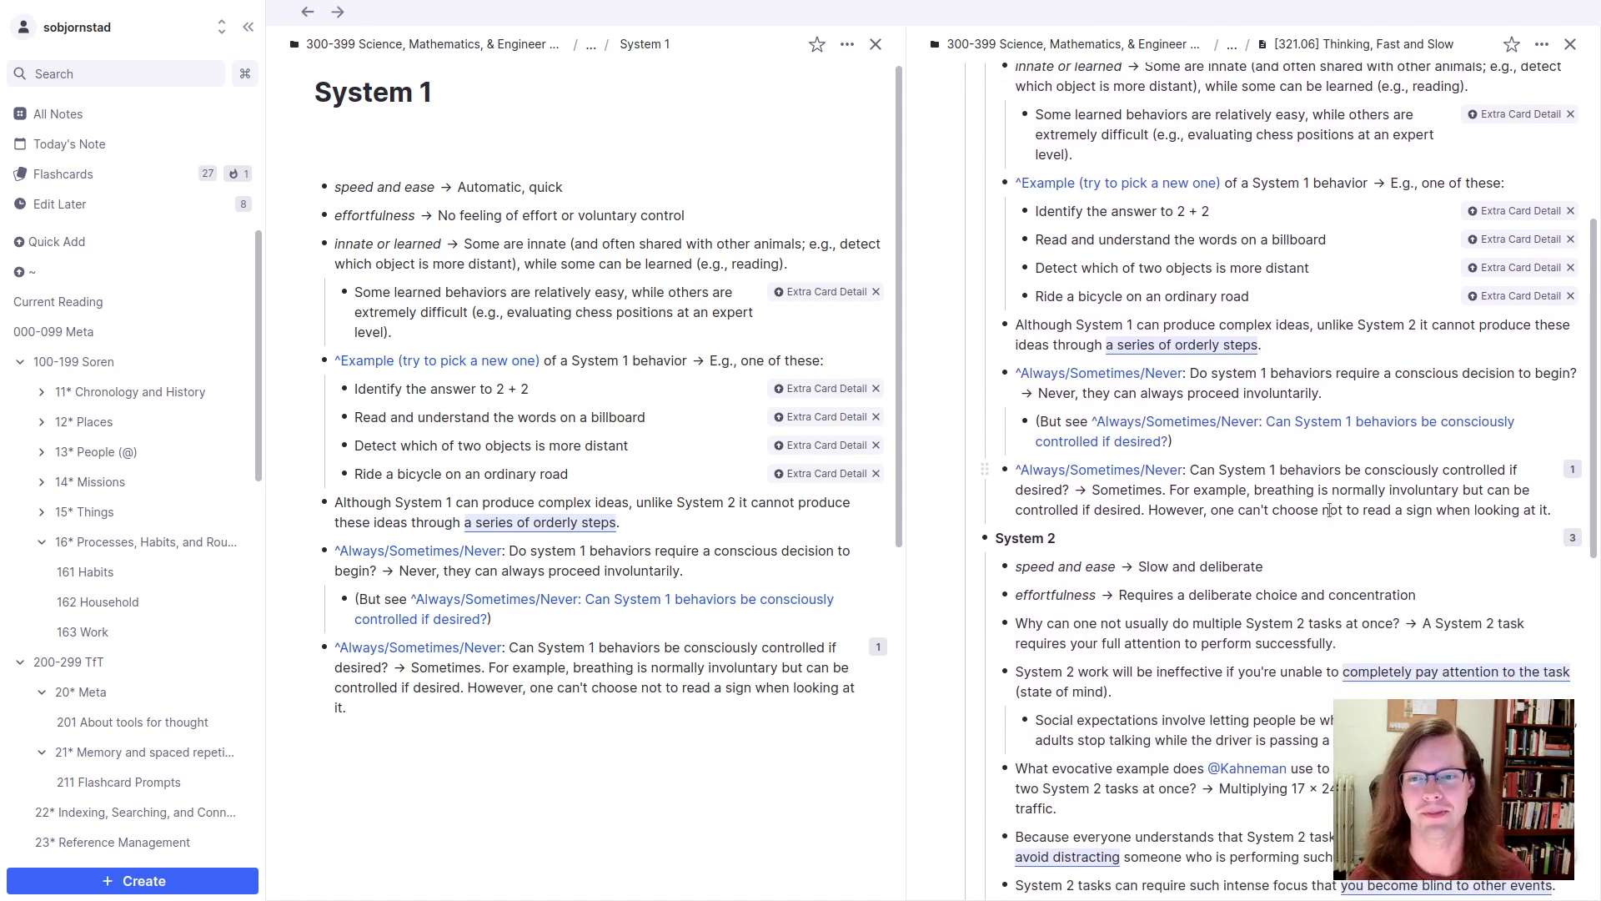
scroll(1284, 513, down, 2)
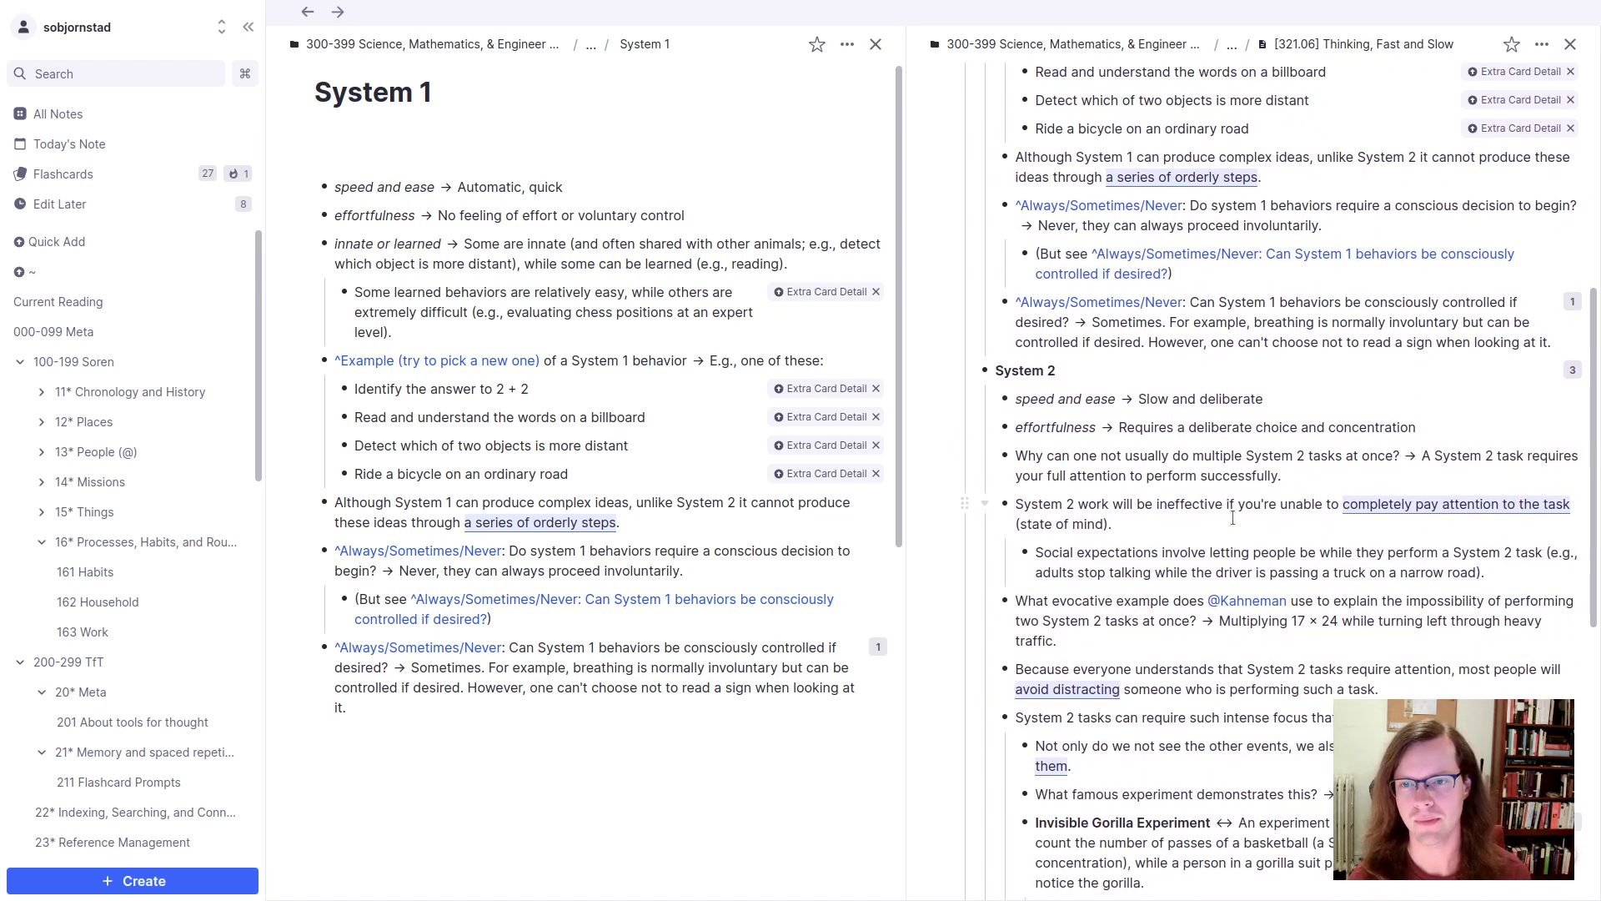
scroll(1232, 517, up, 5)
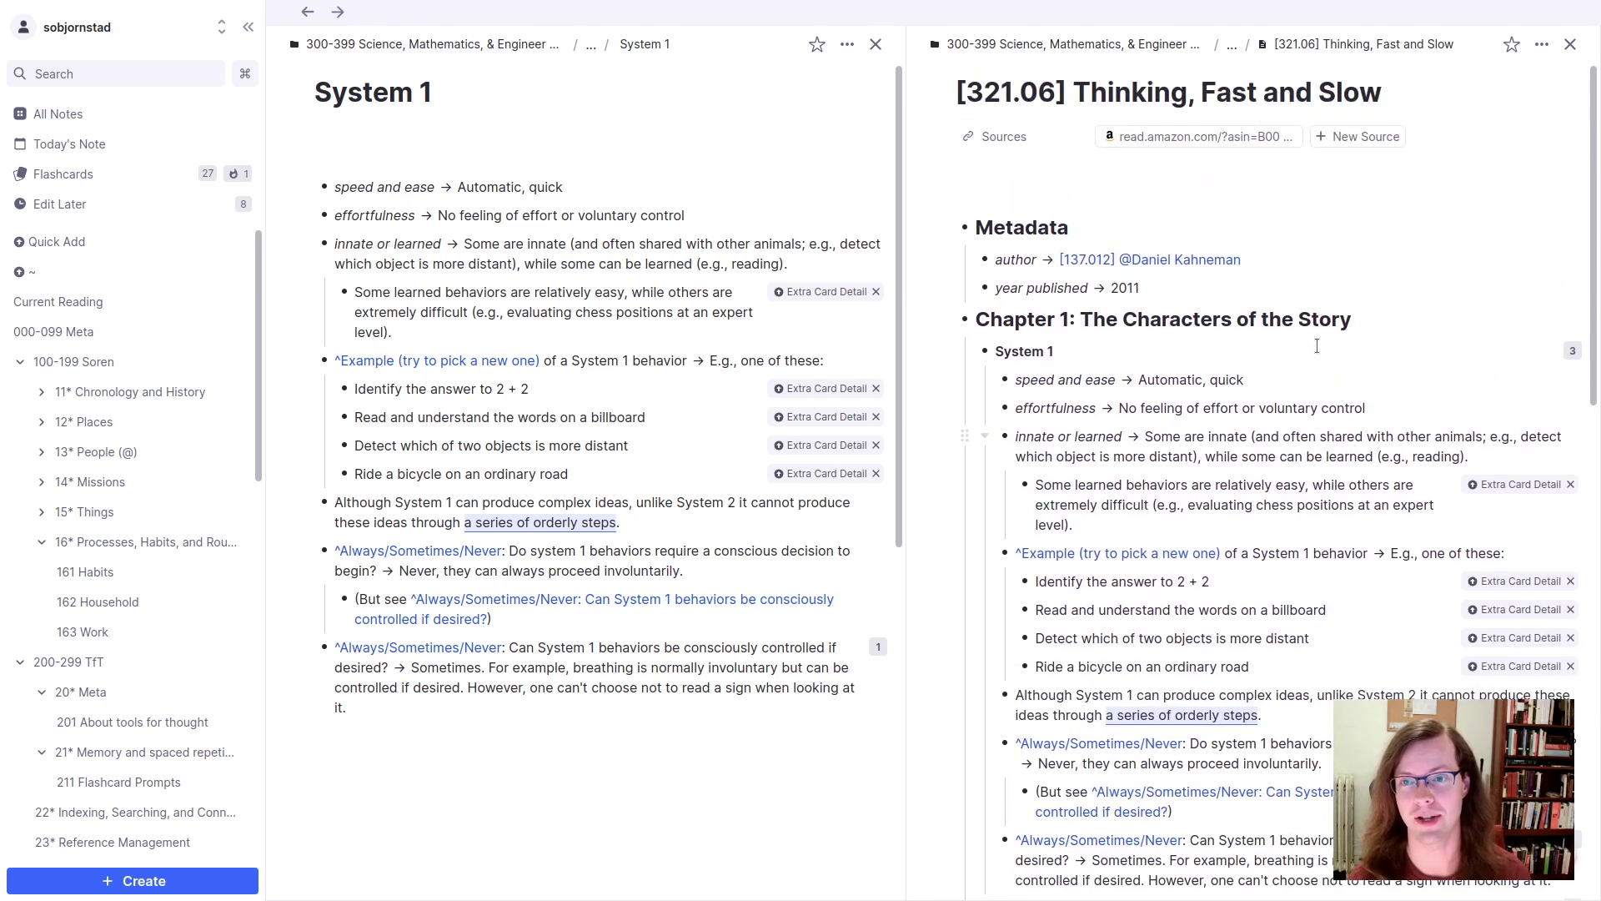
scroll(1200, 427, down, 2)
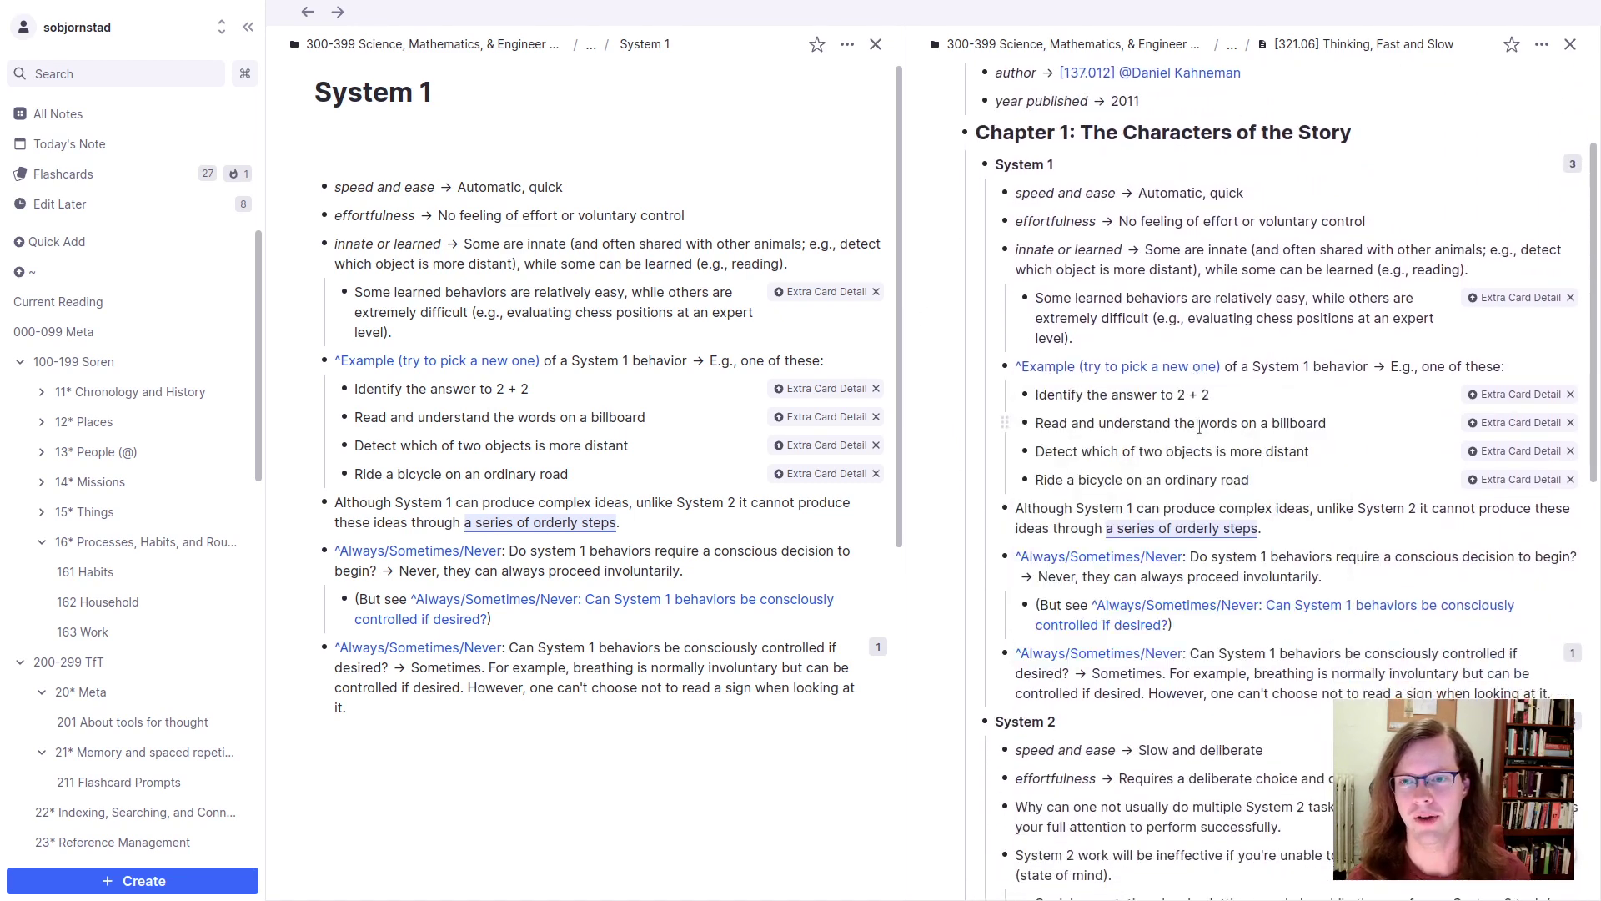
scroll(1347, 507, down, 3)
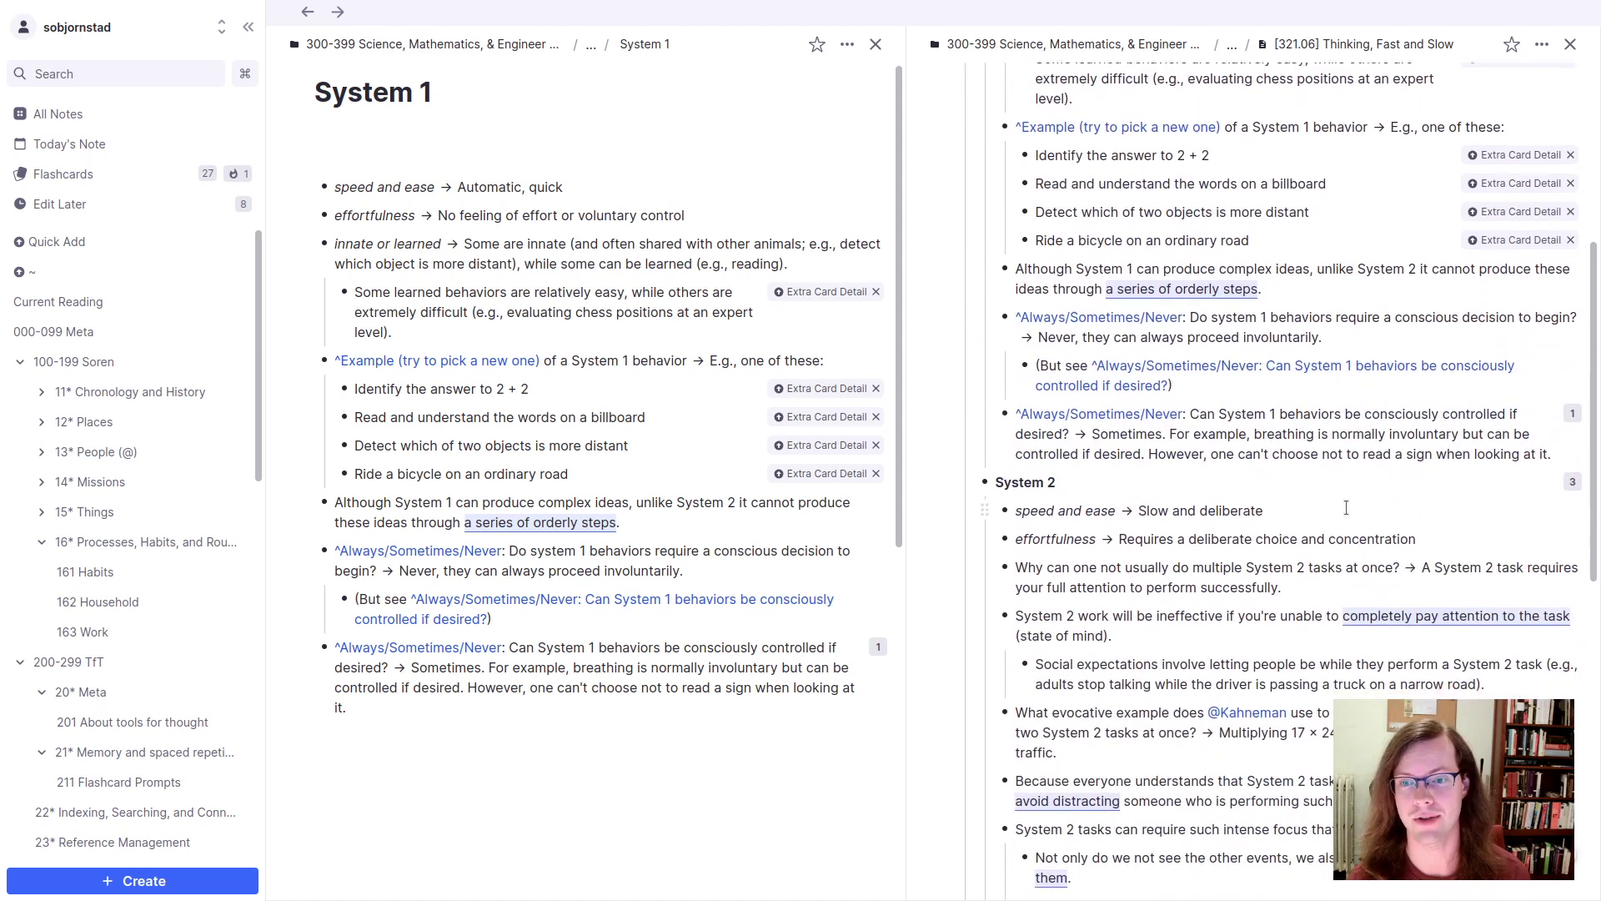
scroll(1346, 508, down, 2)
scroll(1165, 508, down, 1)
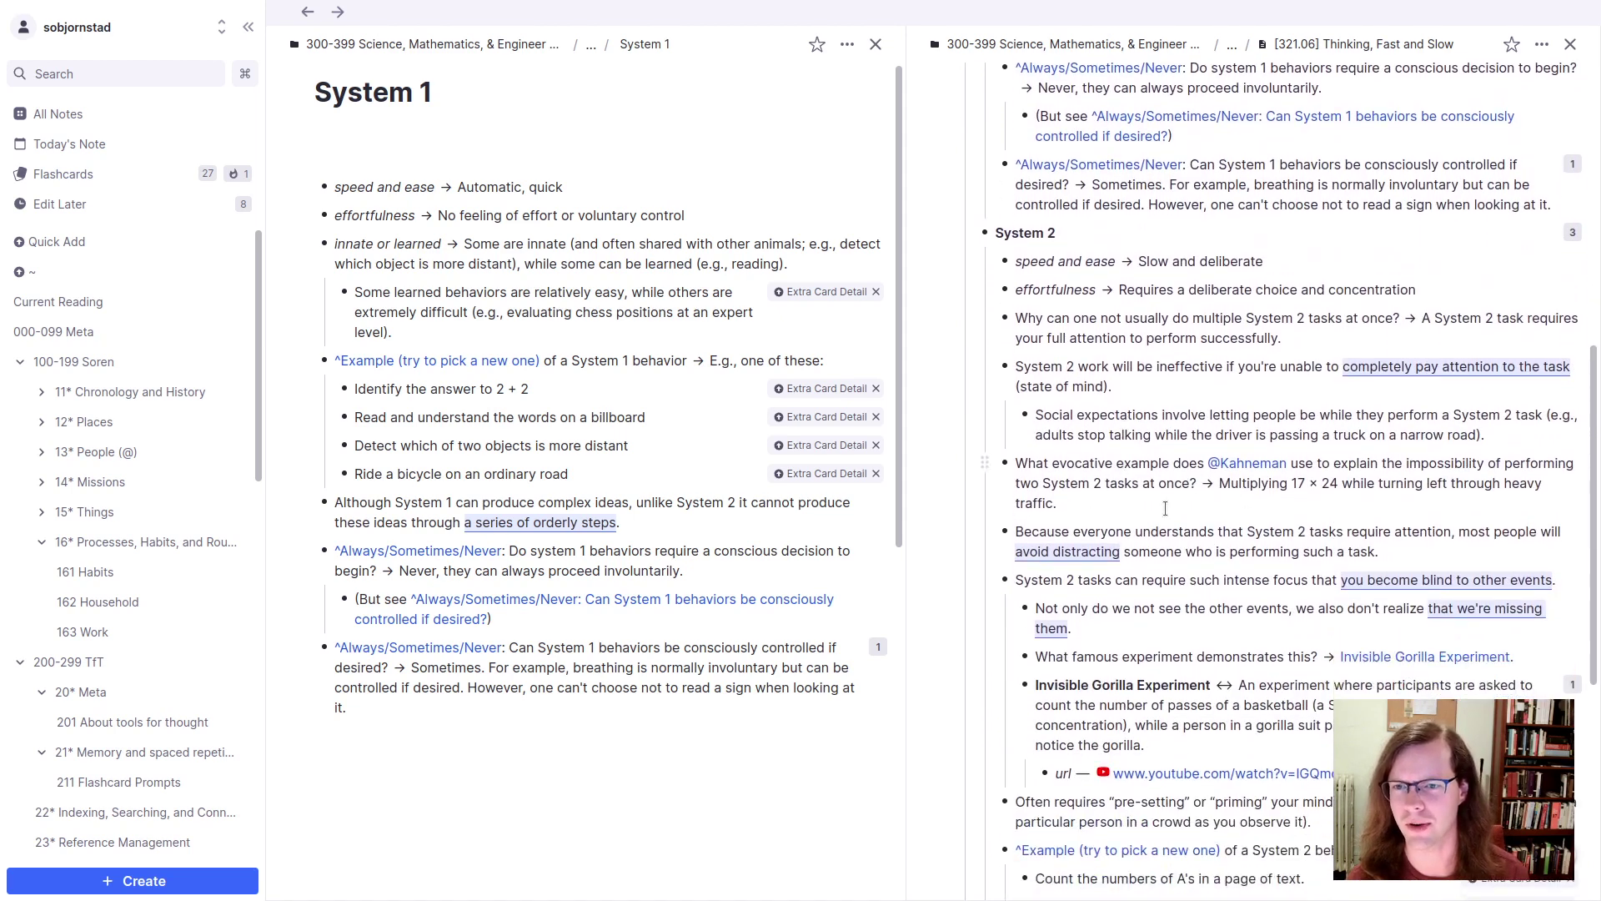
click(1165, 508)
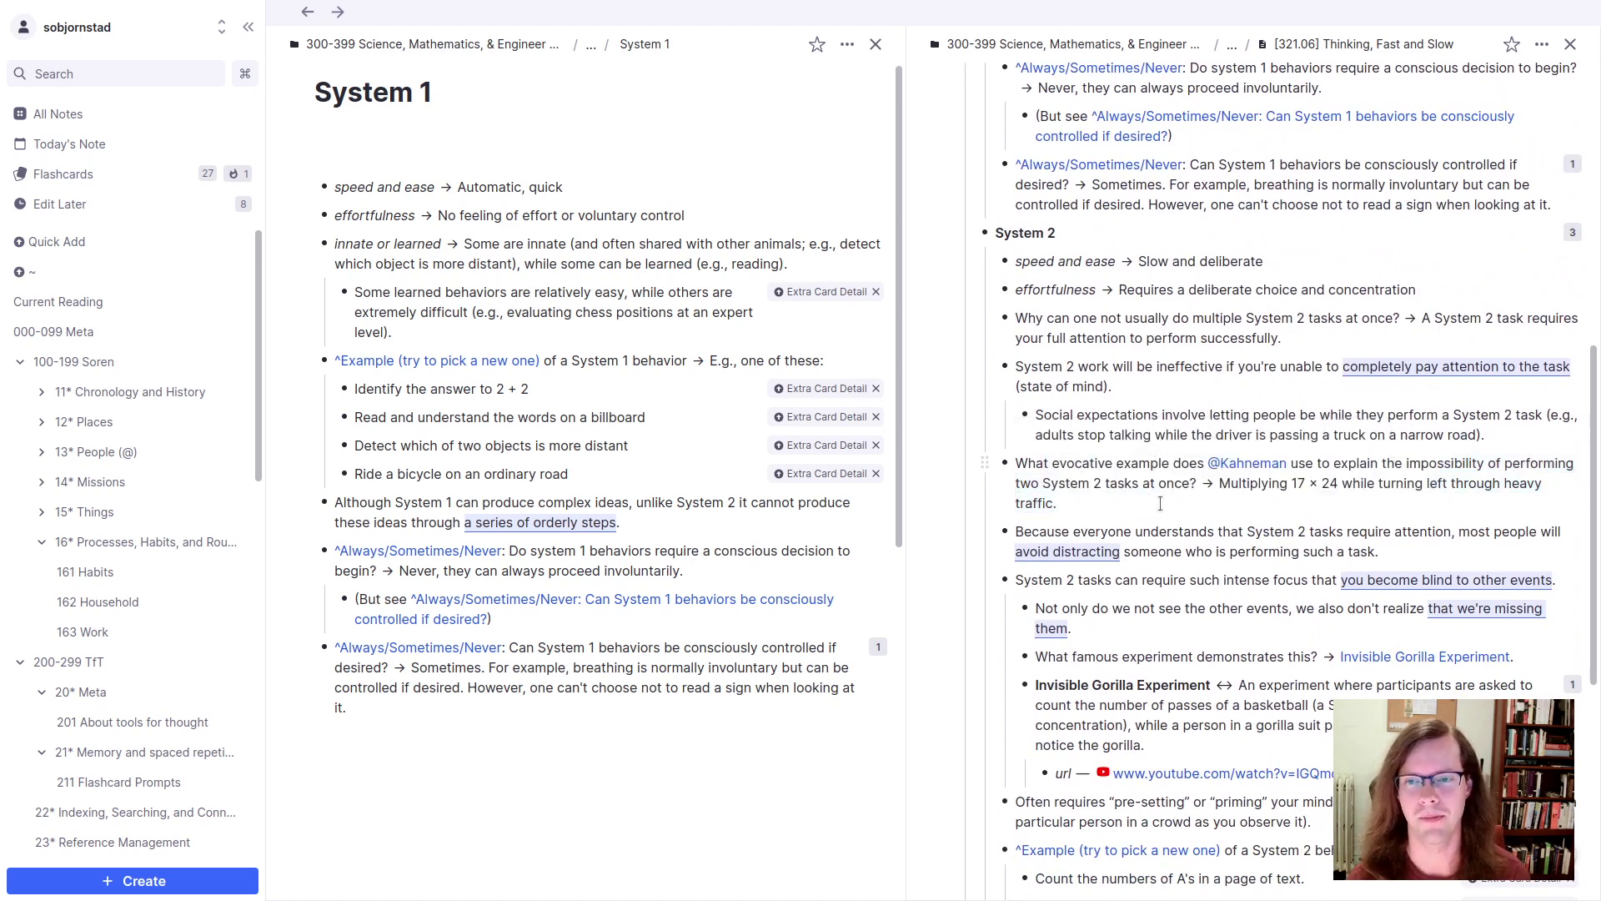
key(Up)
key(Up)
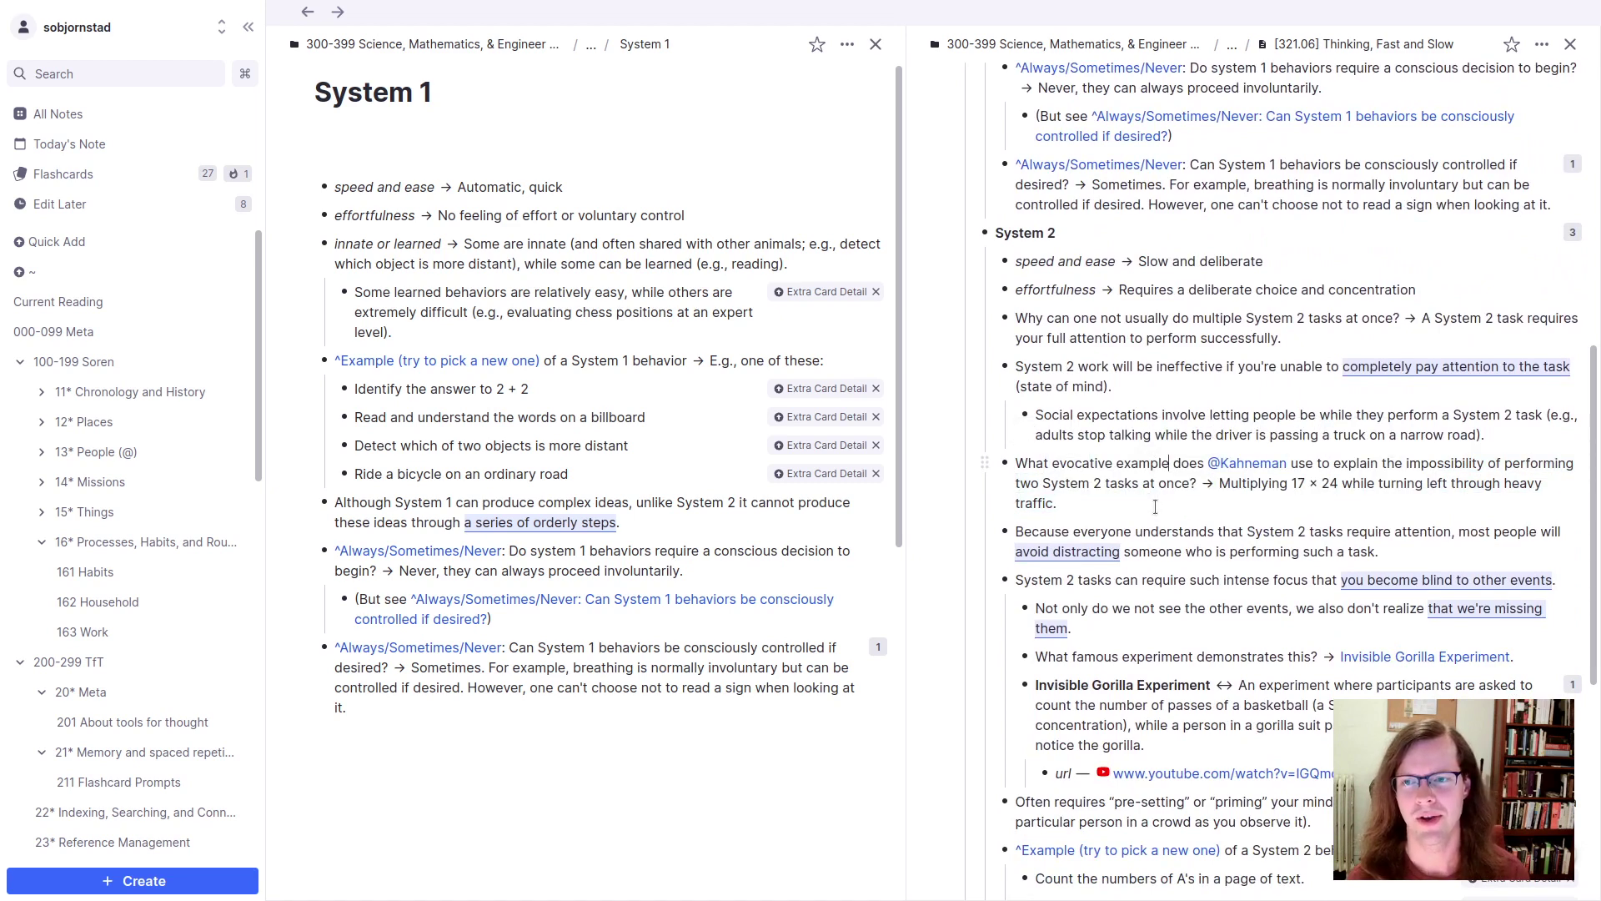
click(1021, 467)
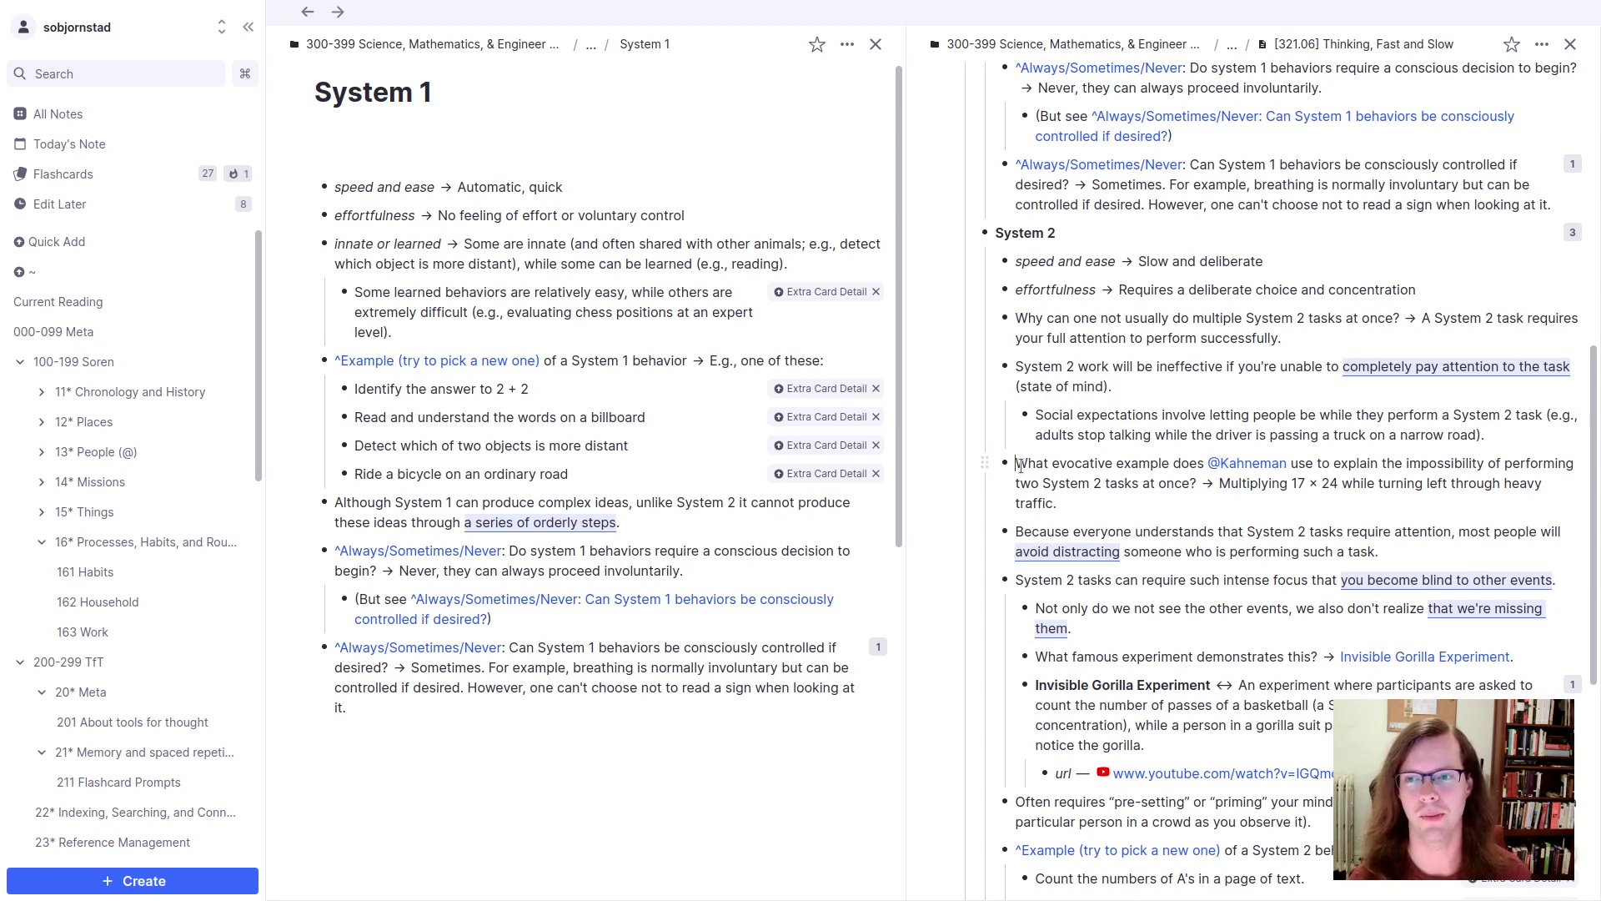
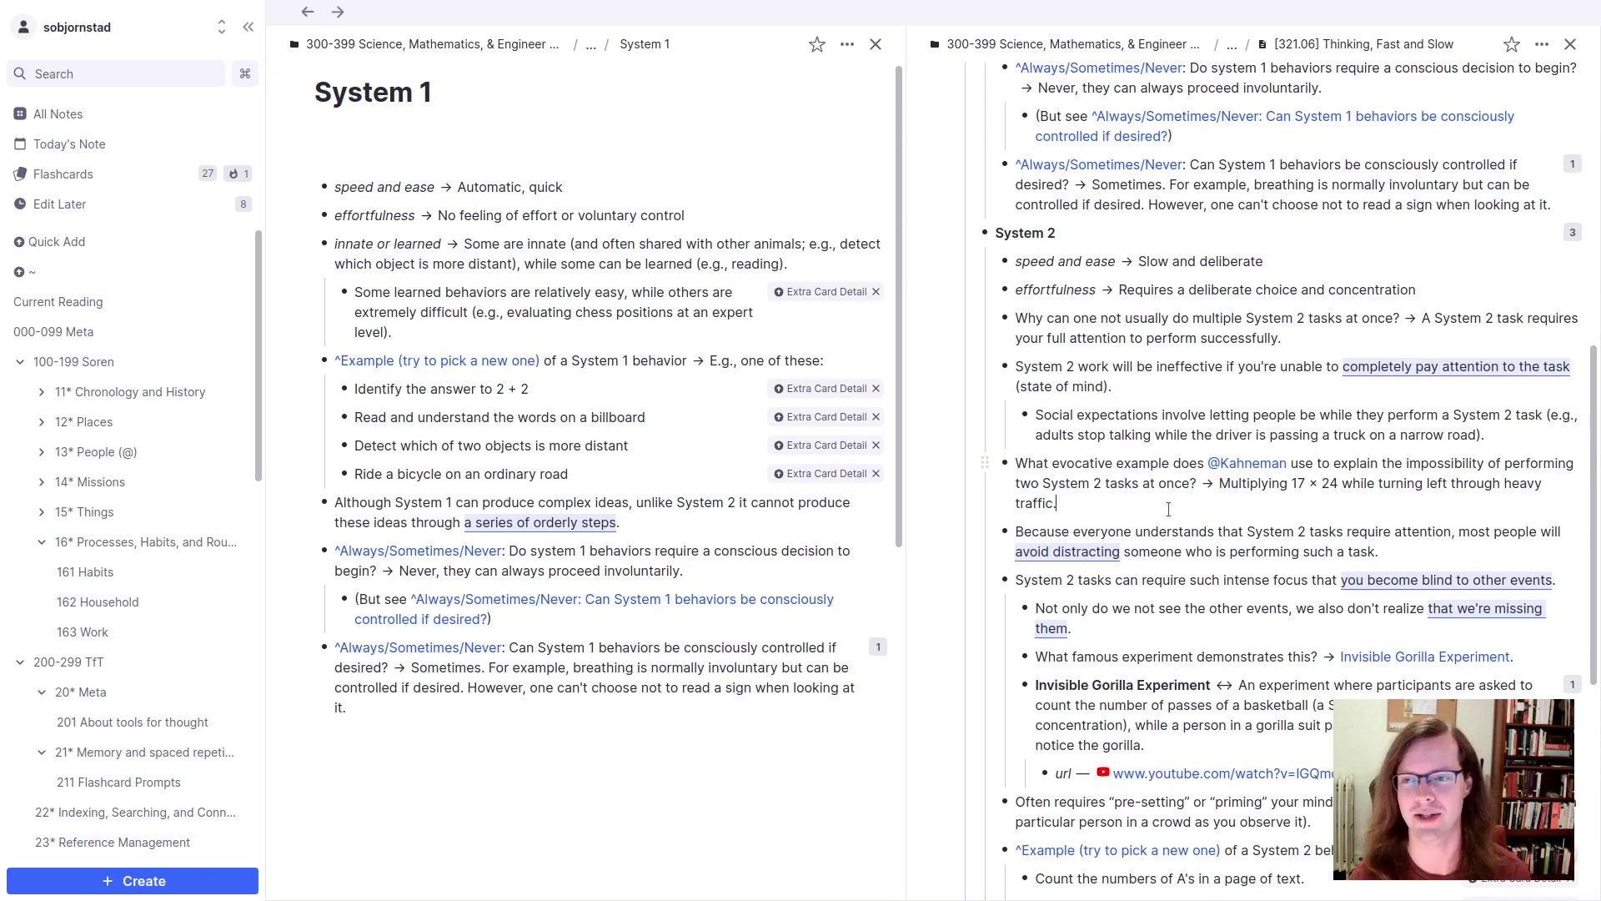
Step: Look back over the System 2 cards and the four extra-detail examples under the System 1 behavior card
scroll(1209, 519, down, 1)
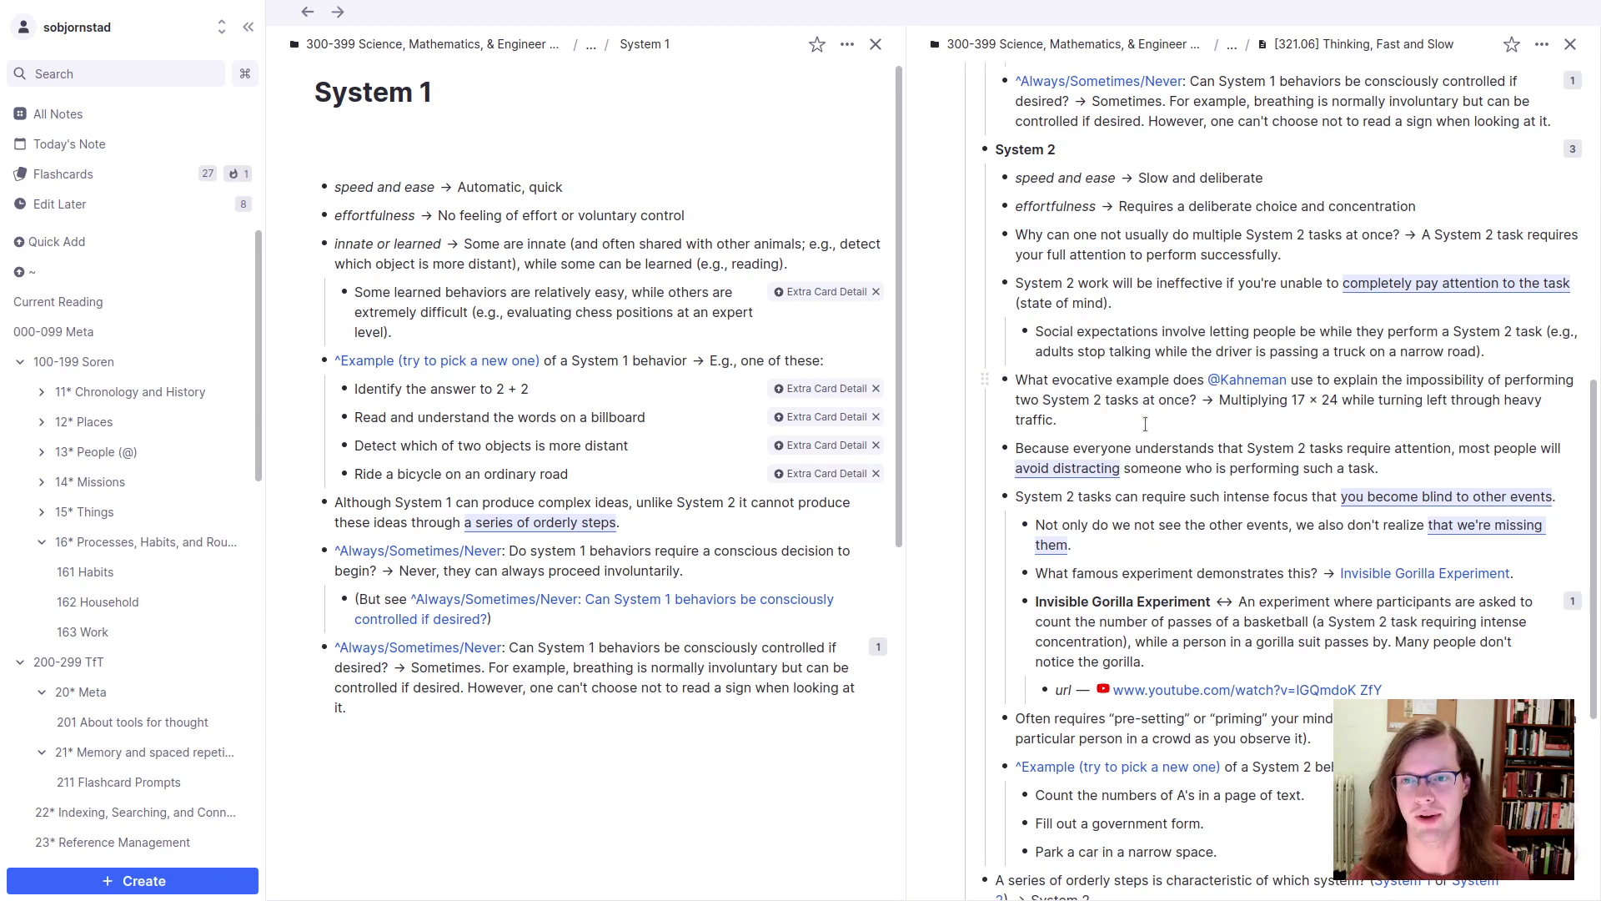
scroll(1158, 467, up, 1)
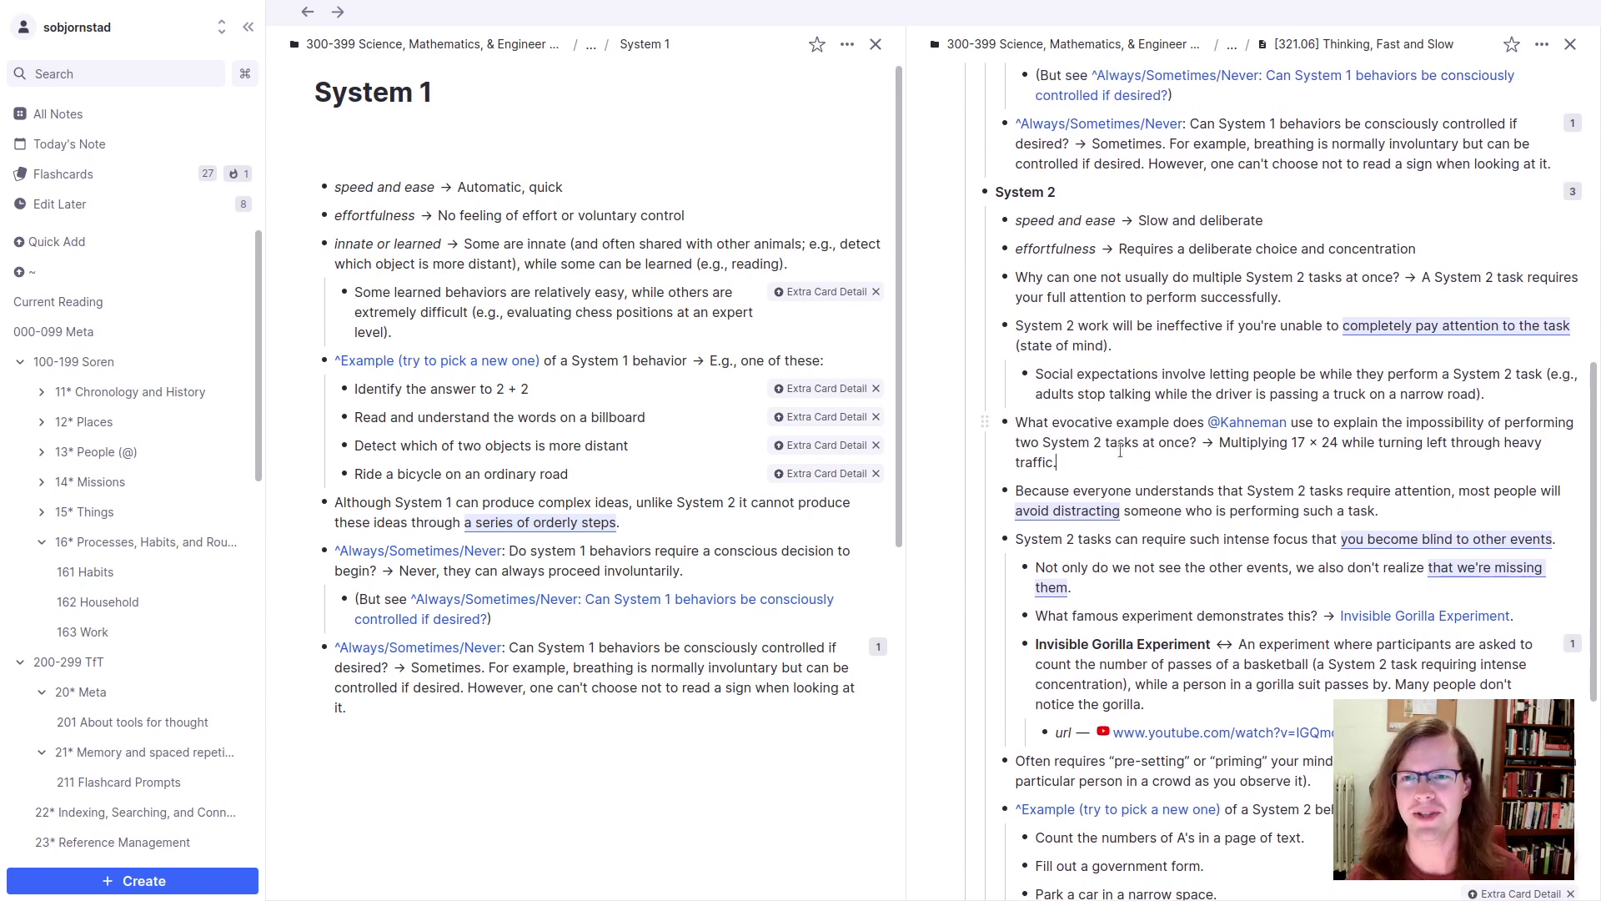
scroll(1110, 479, up, 1)
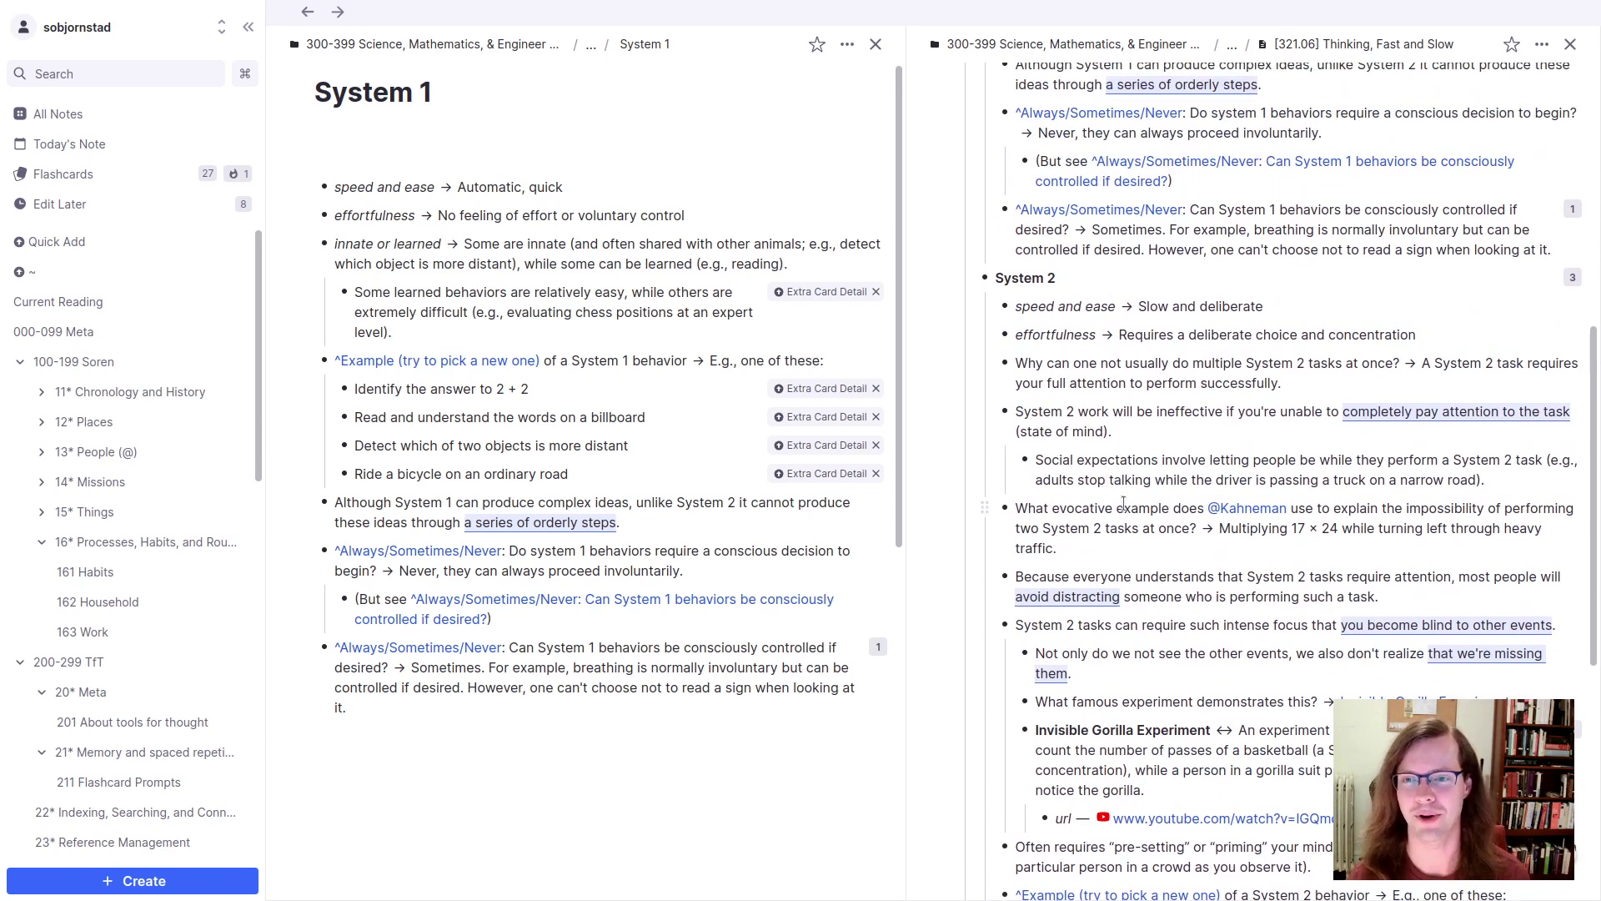
scroll(1140, 511, up, 5)
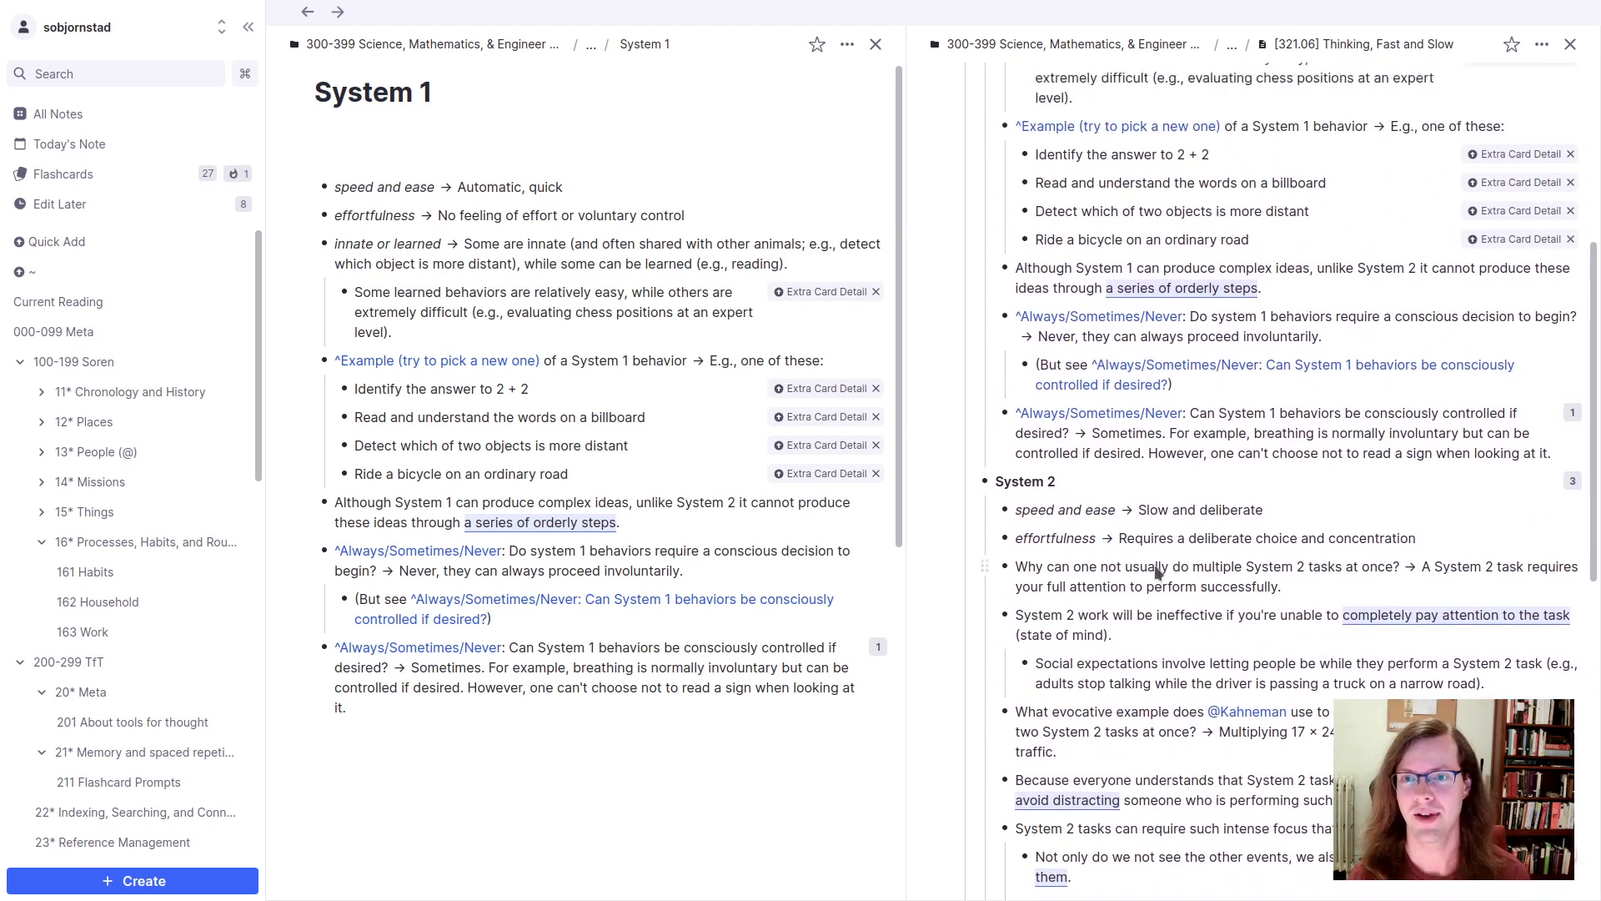
mouse_move(1076, 377)
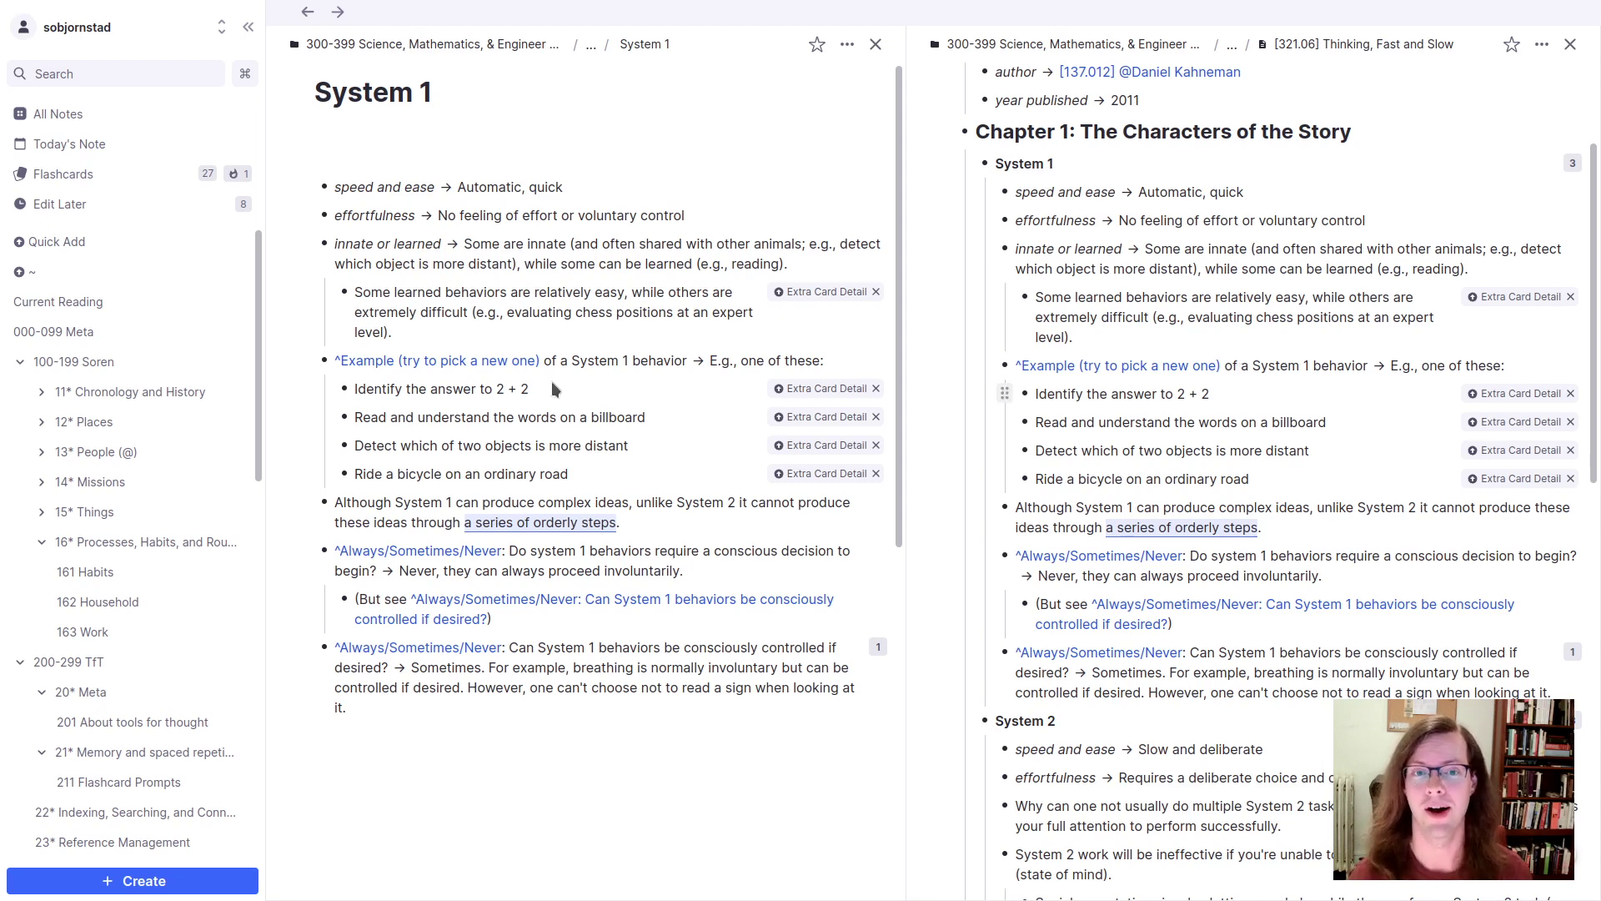
drag(455, 406, 467, 476)
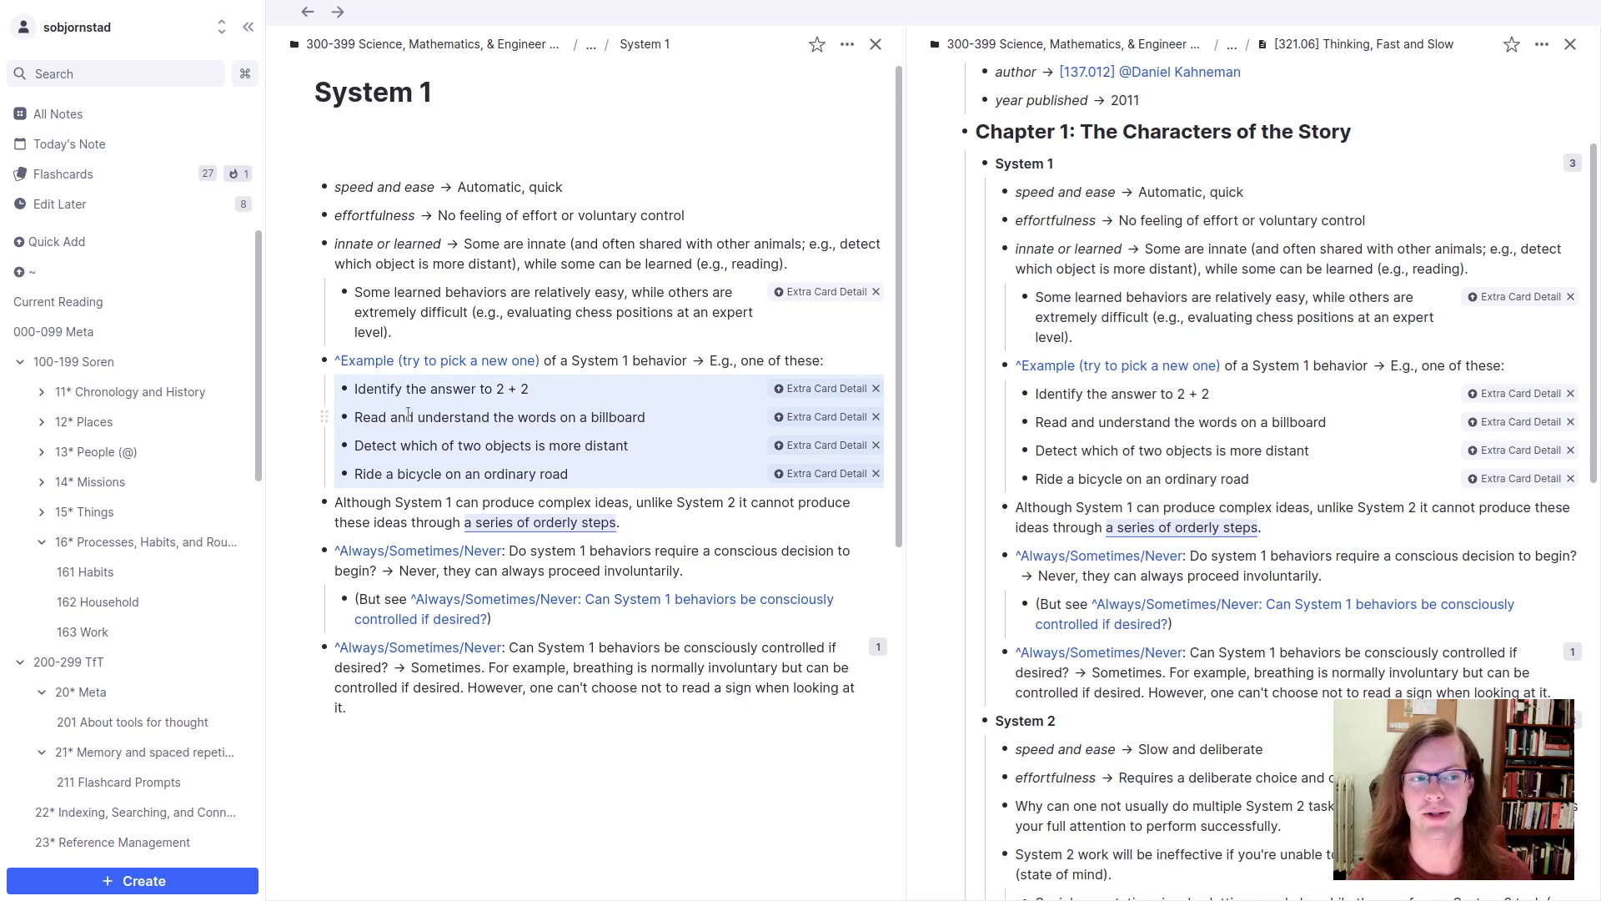
click(552, 390)
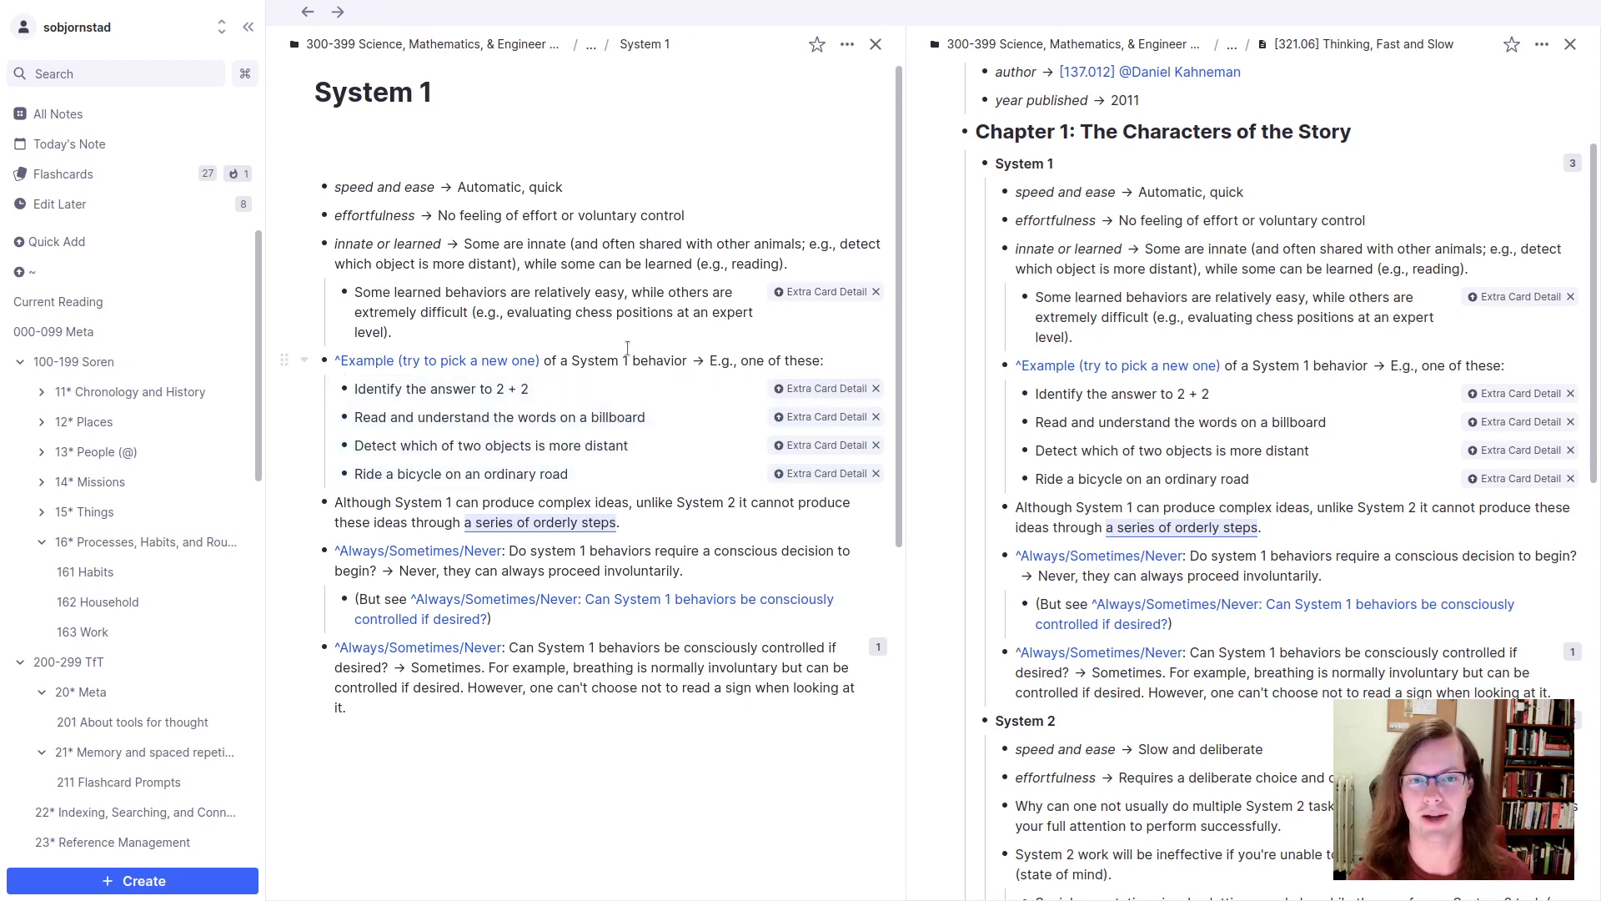
mouse_move(454, 361)
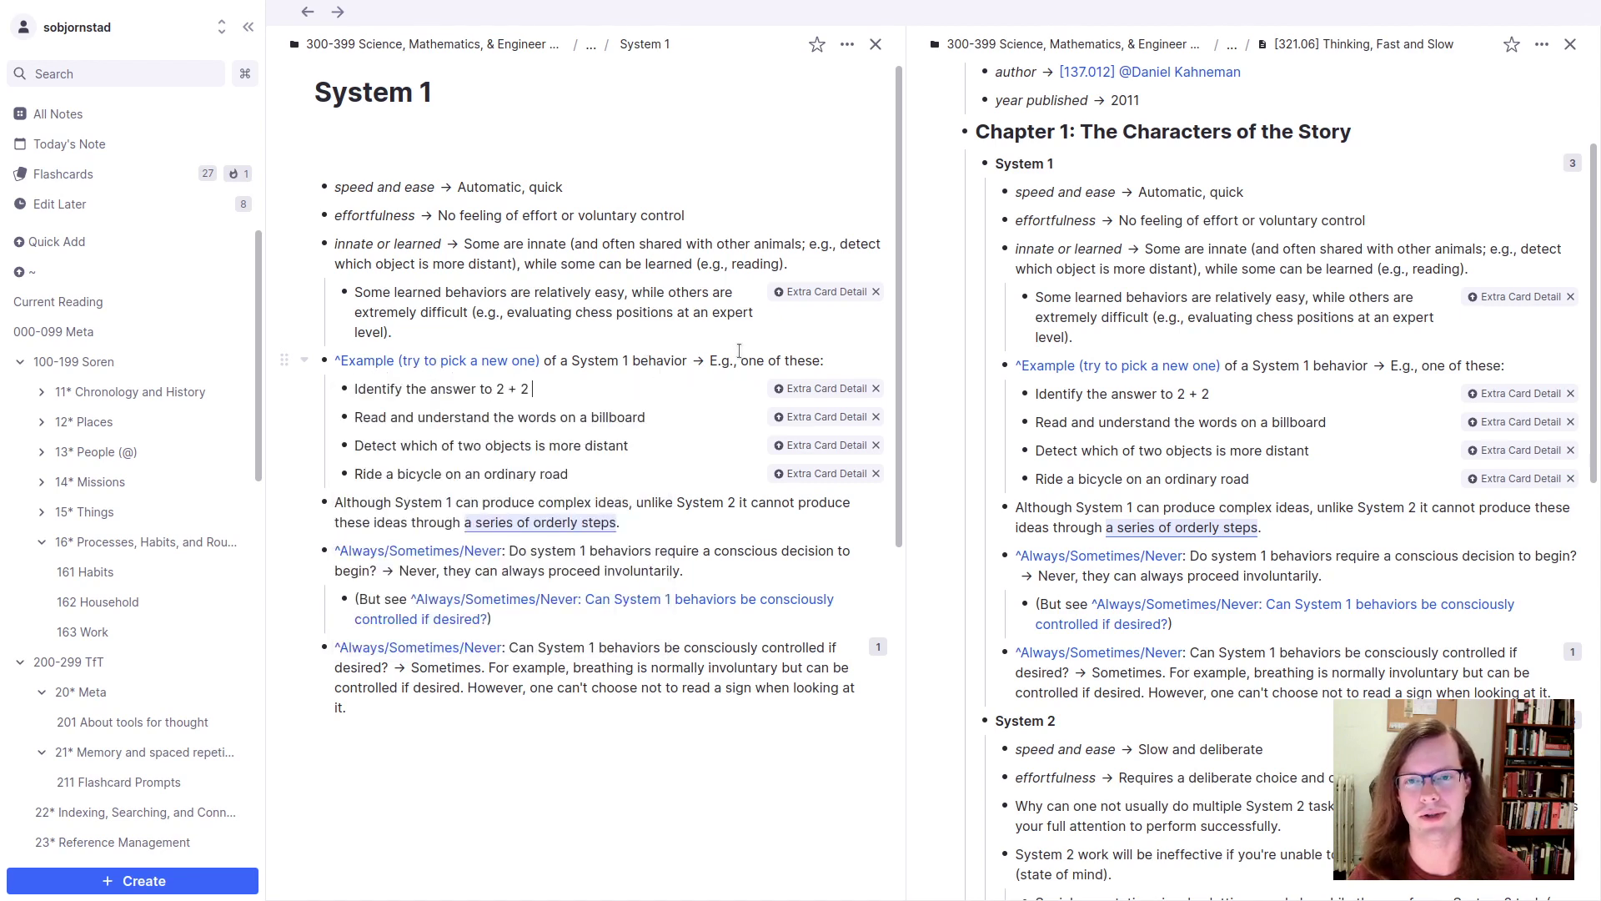
Step: Start a spaced-repetition practice session on the Thinking, Fast and Slow document
scroll(1024, 333, up, 3)
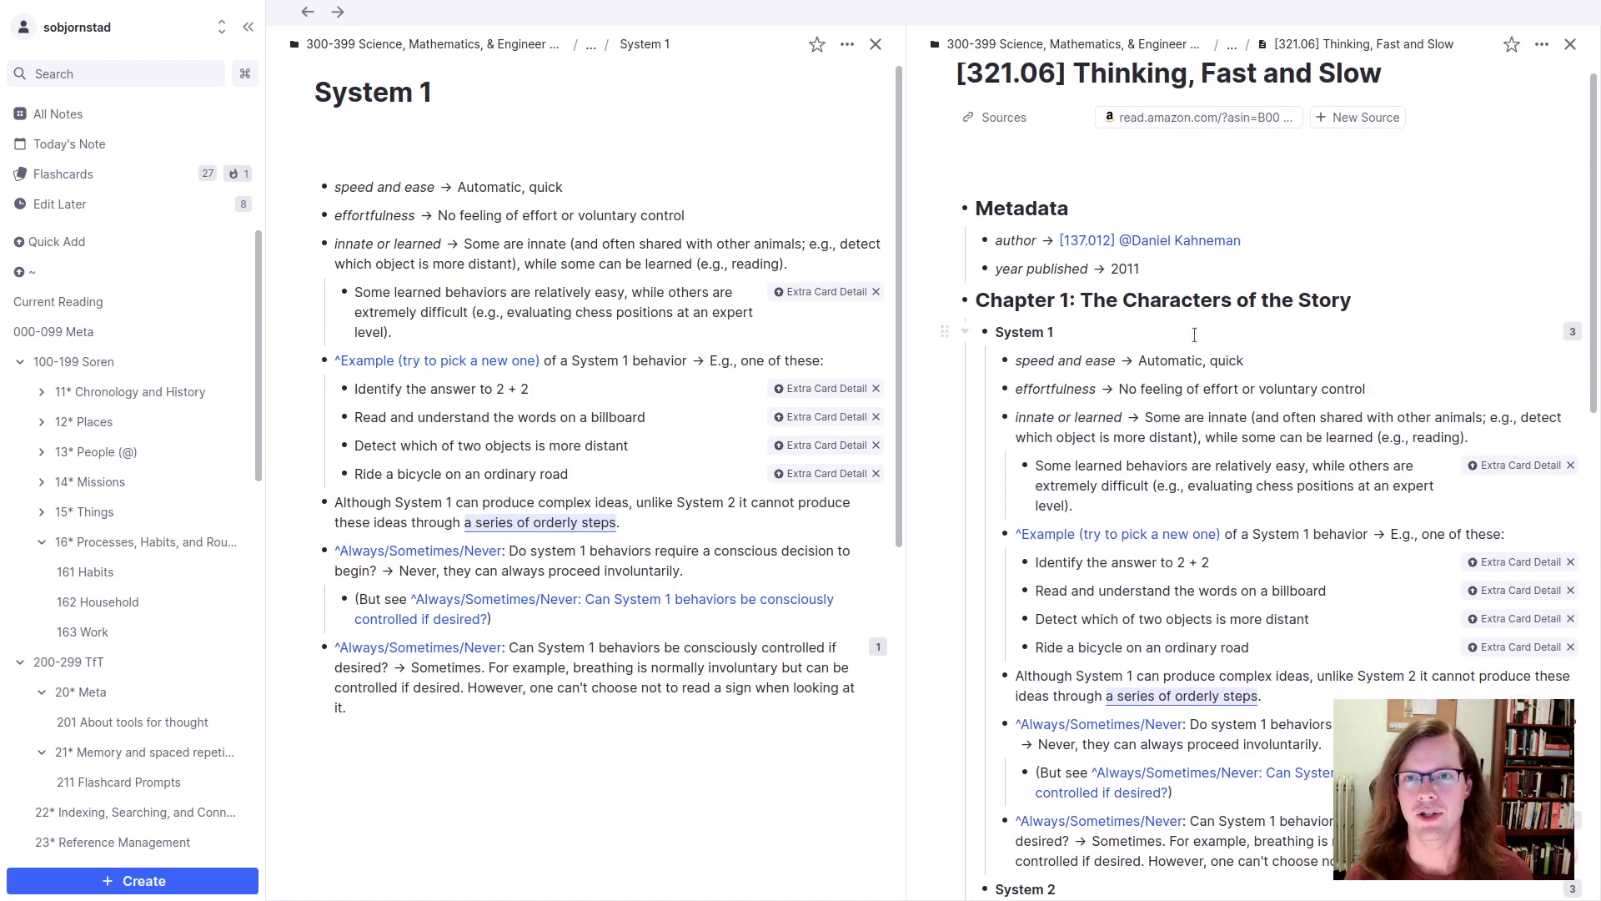
scroll(1264, 302, up, 1)
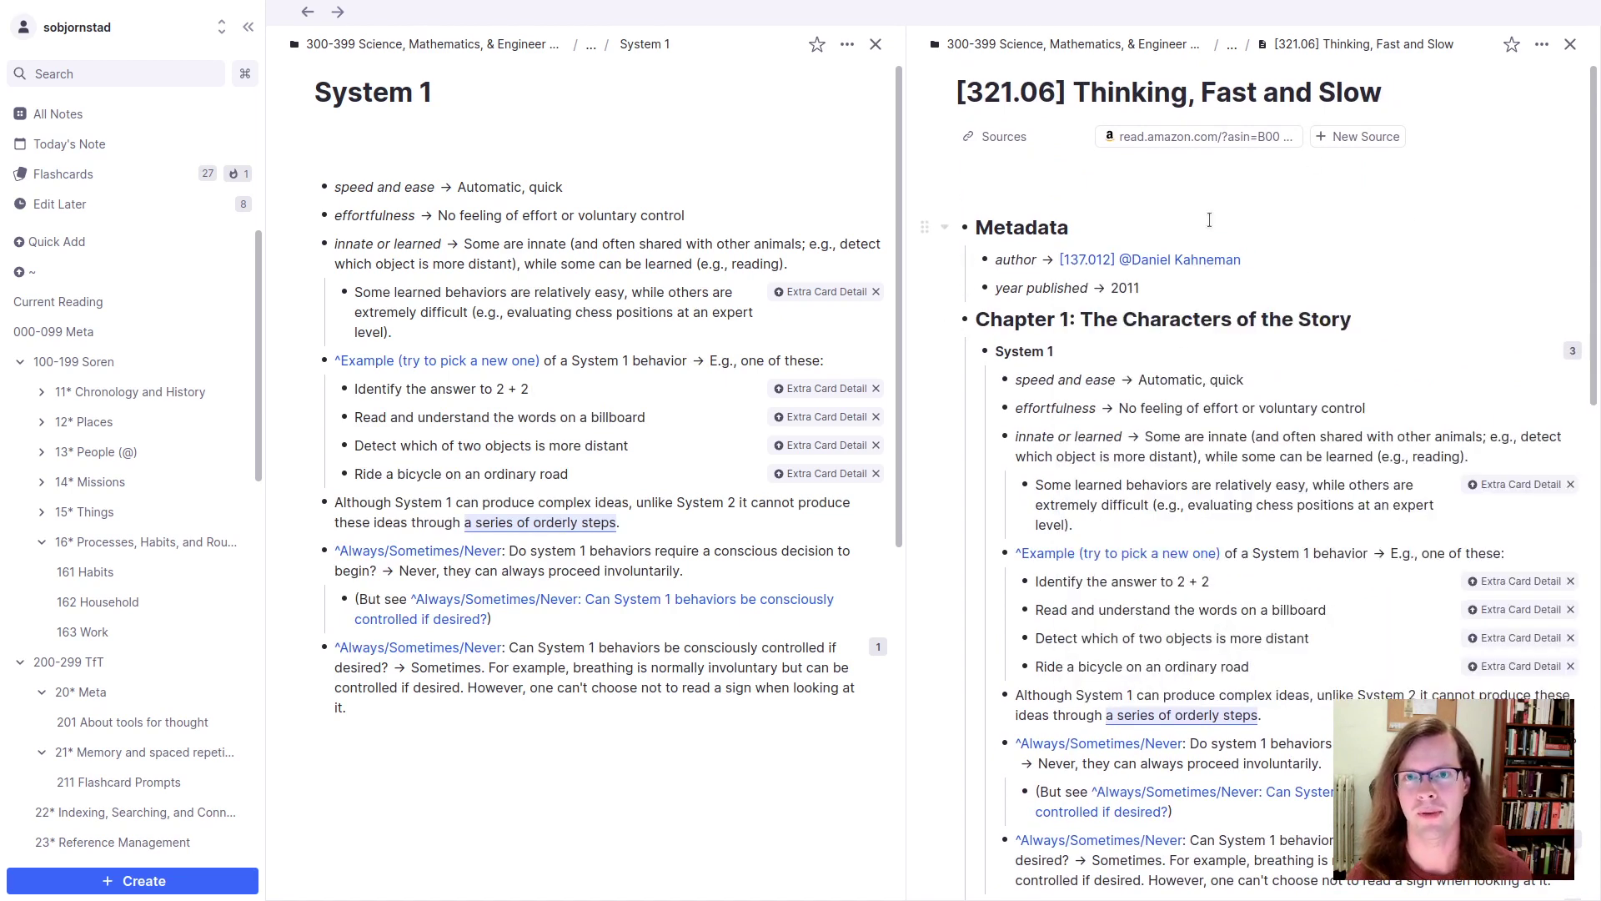
mouse_move(1143, 173)
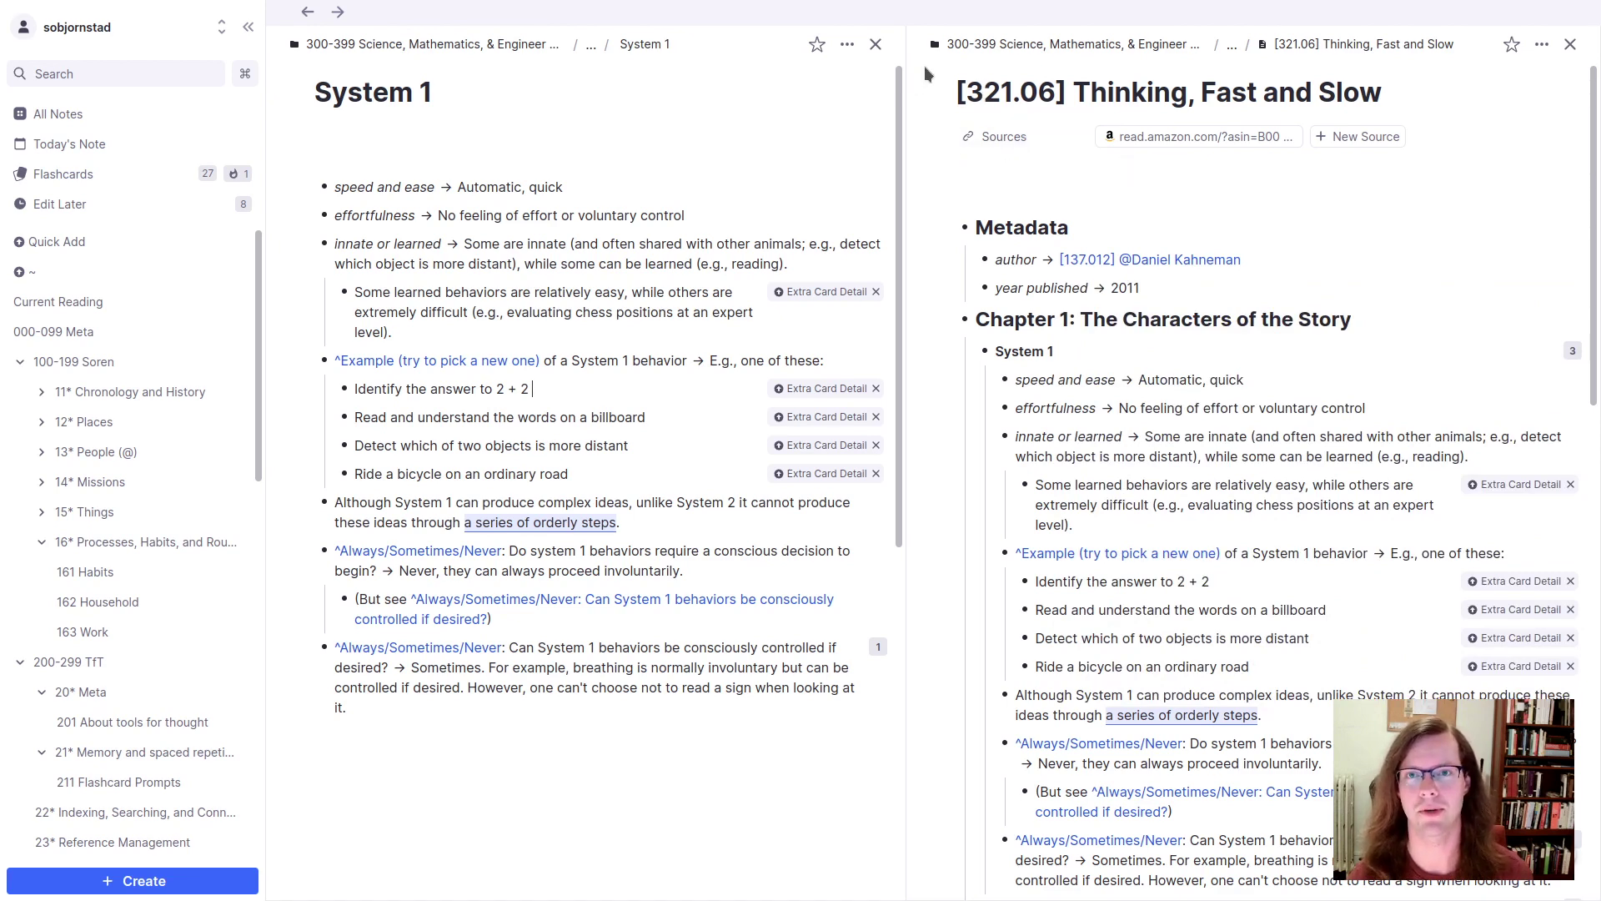
click(1542, 44)
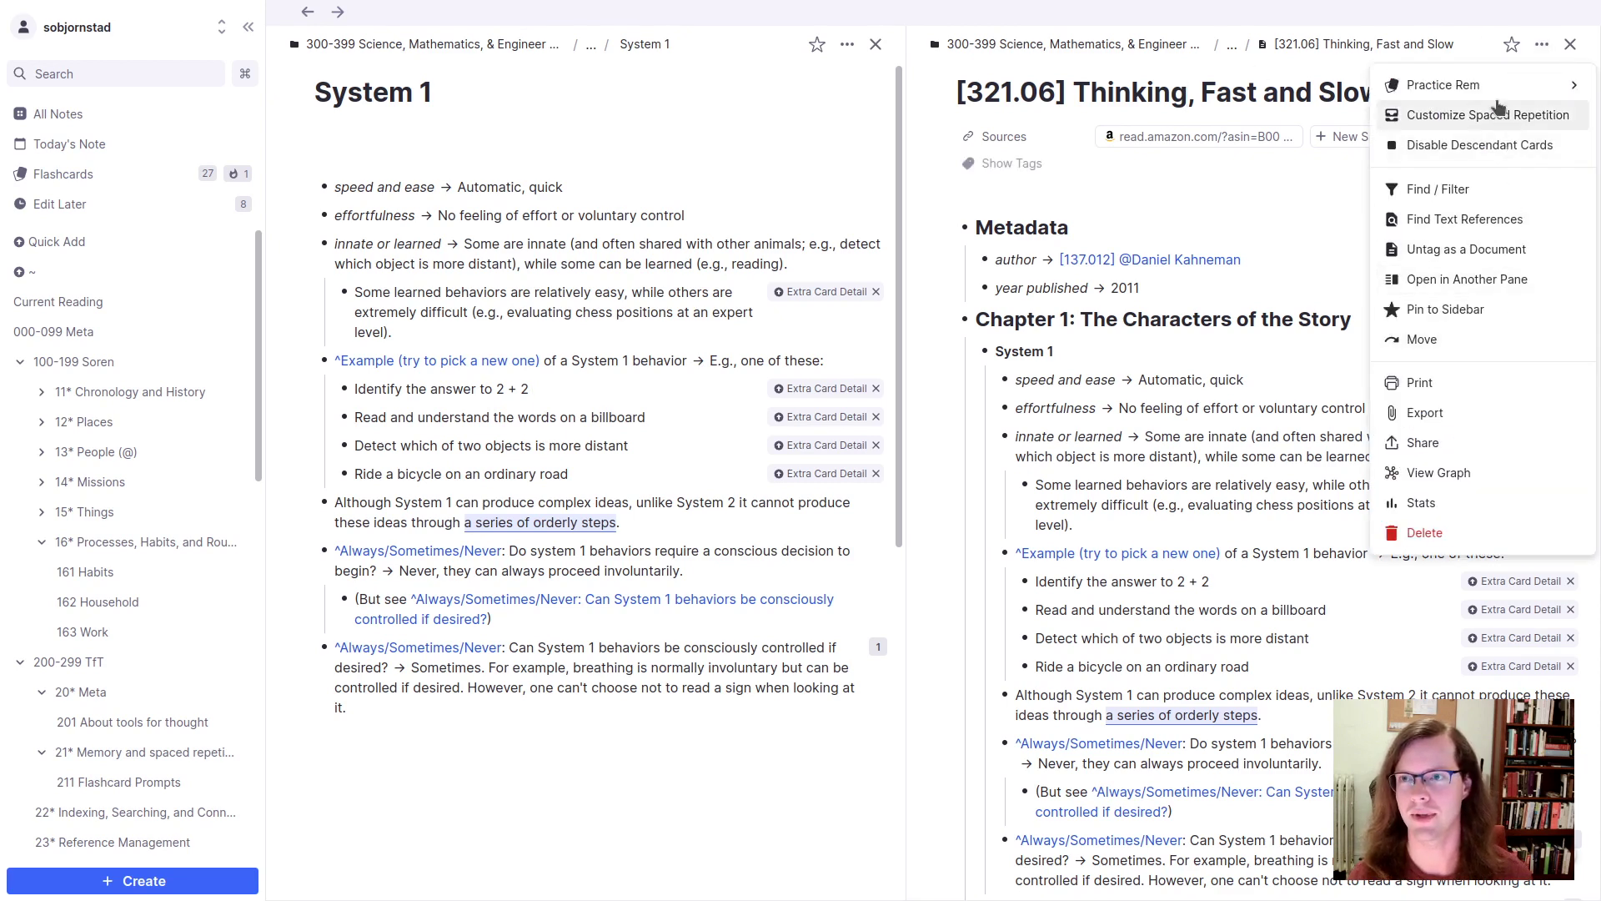
mouse_move(1499, 83)
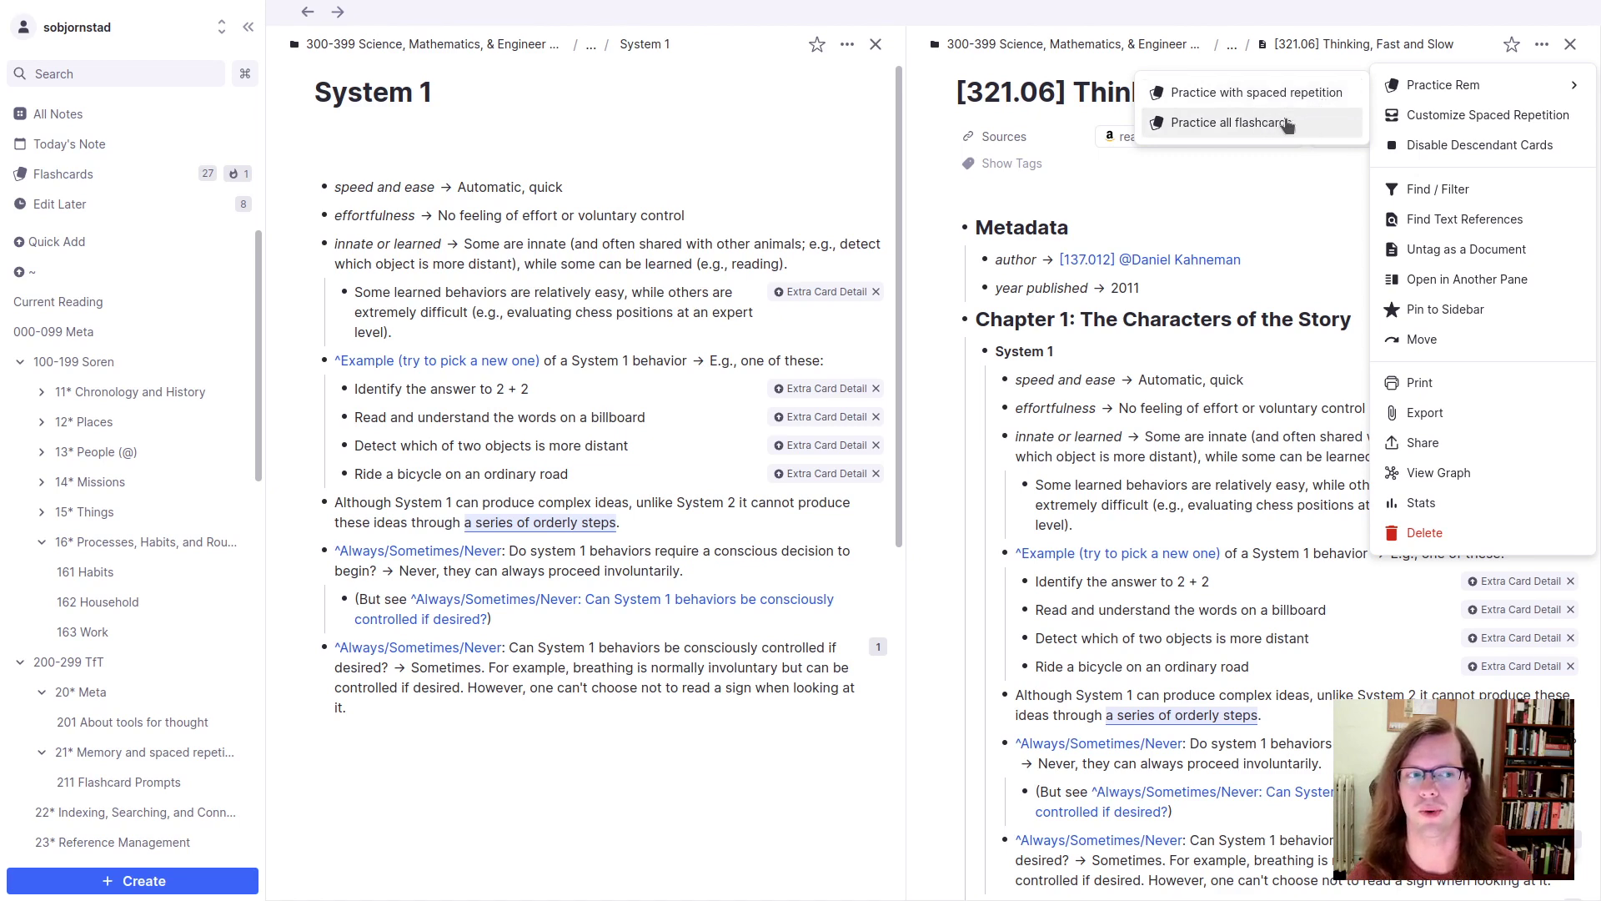
click(1294, 96)
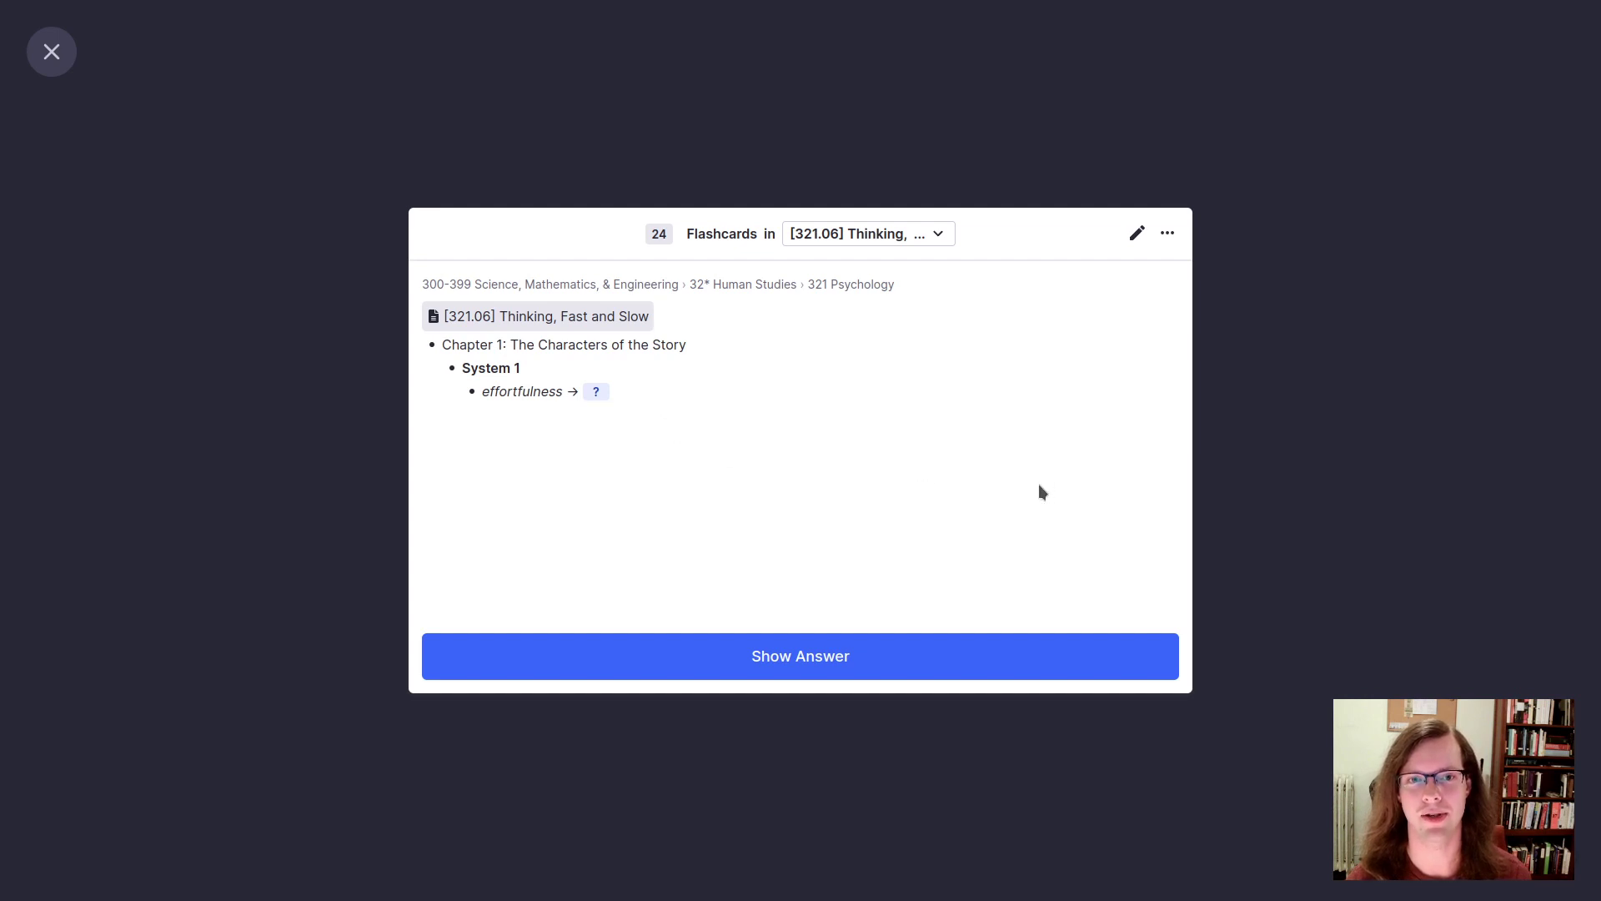
Step: Answer the System 1 effortfulness card and rate it Easily recalled, and rate the orderly-steps card Recalled with effort
click(1077, 660)
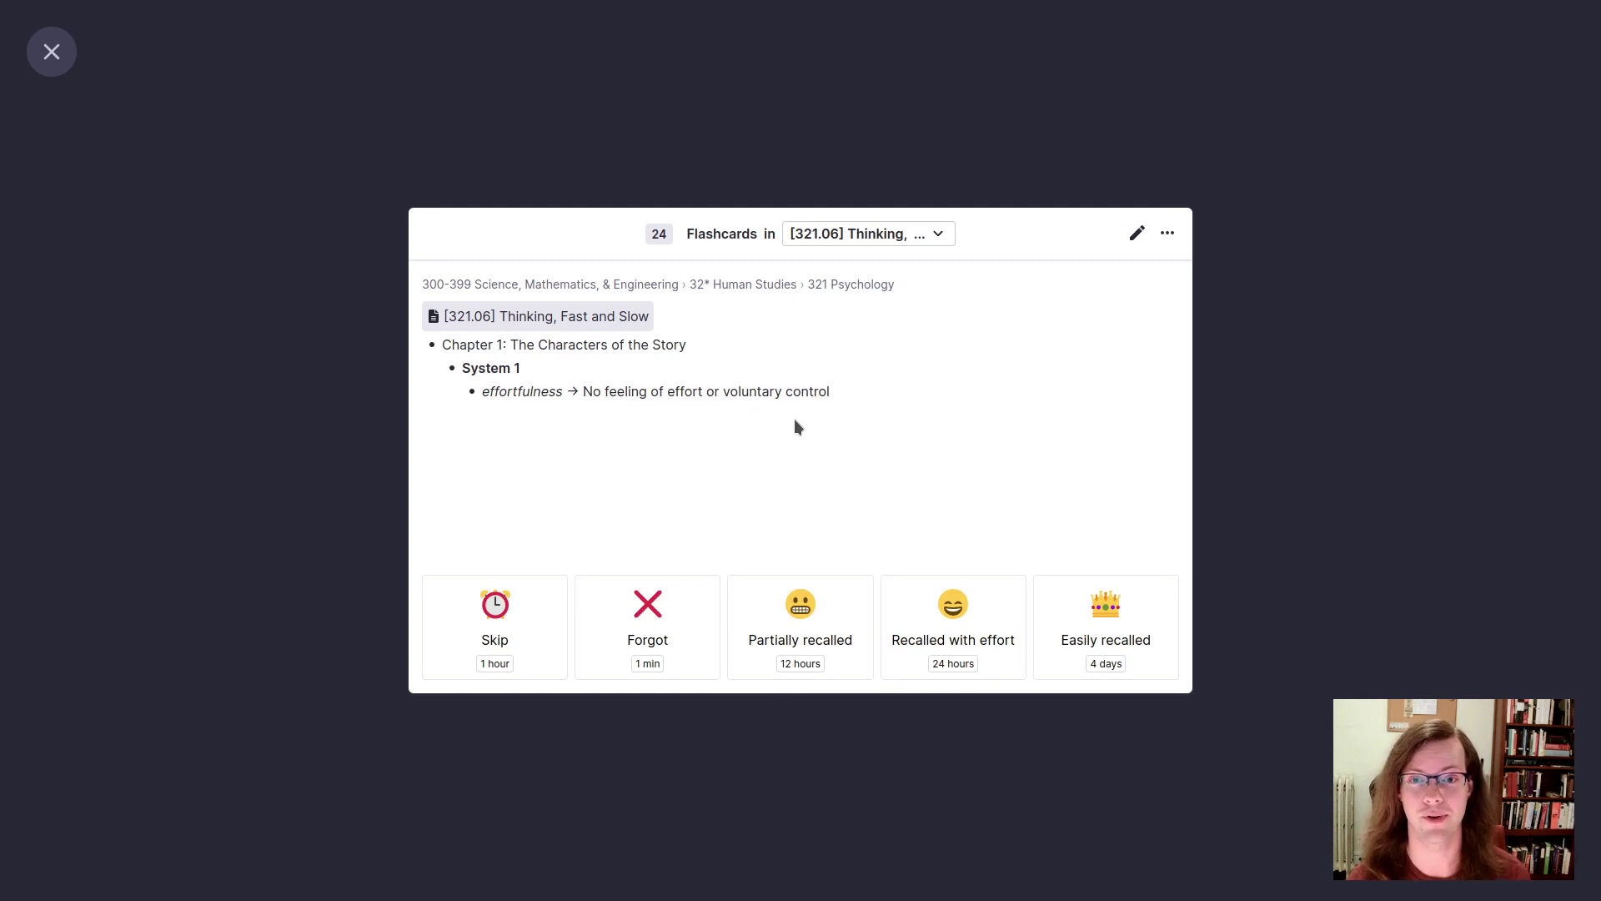
click(1076, 621)
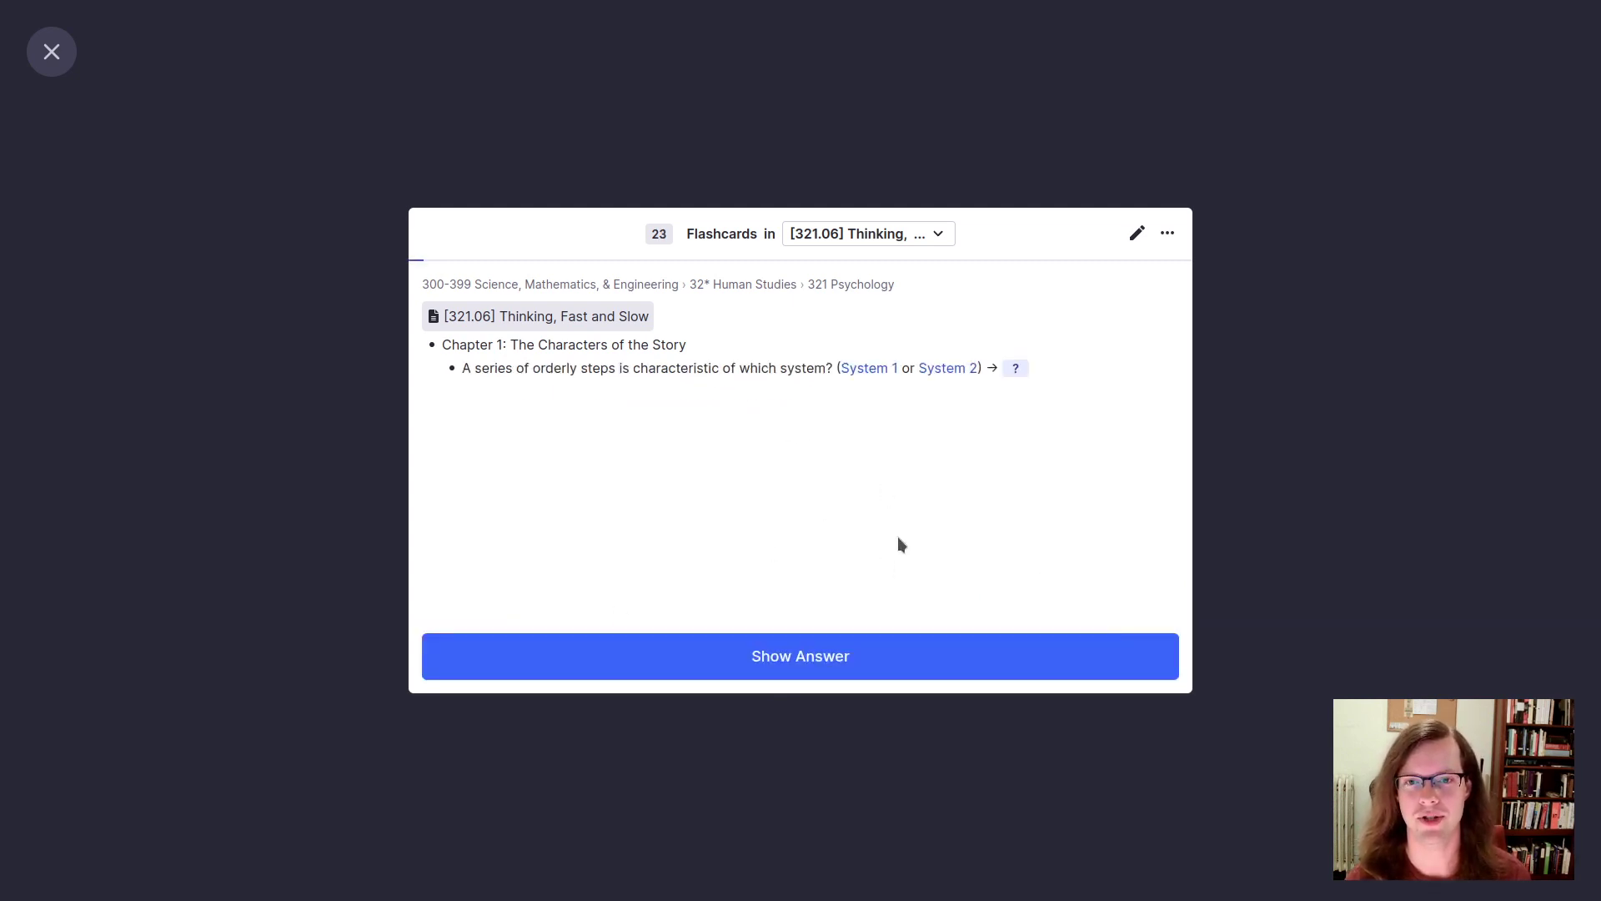
click(1026, 666)
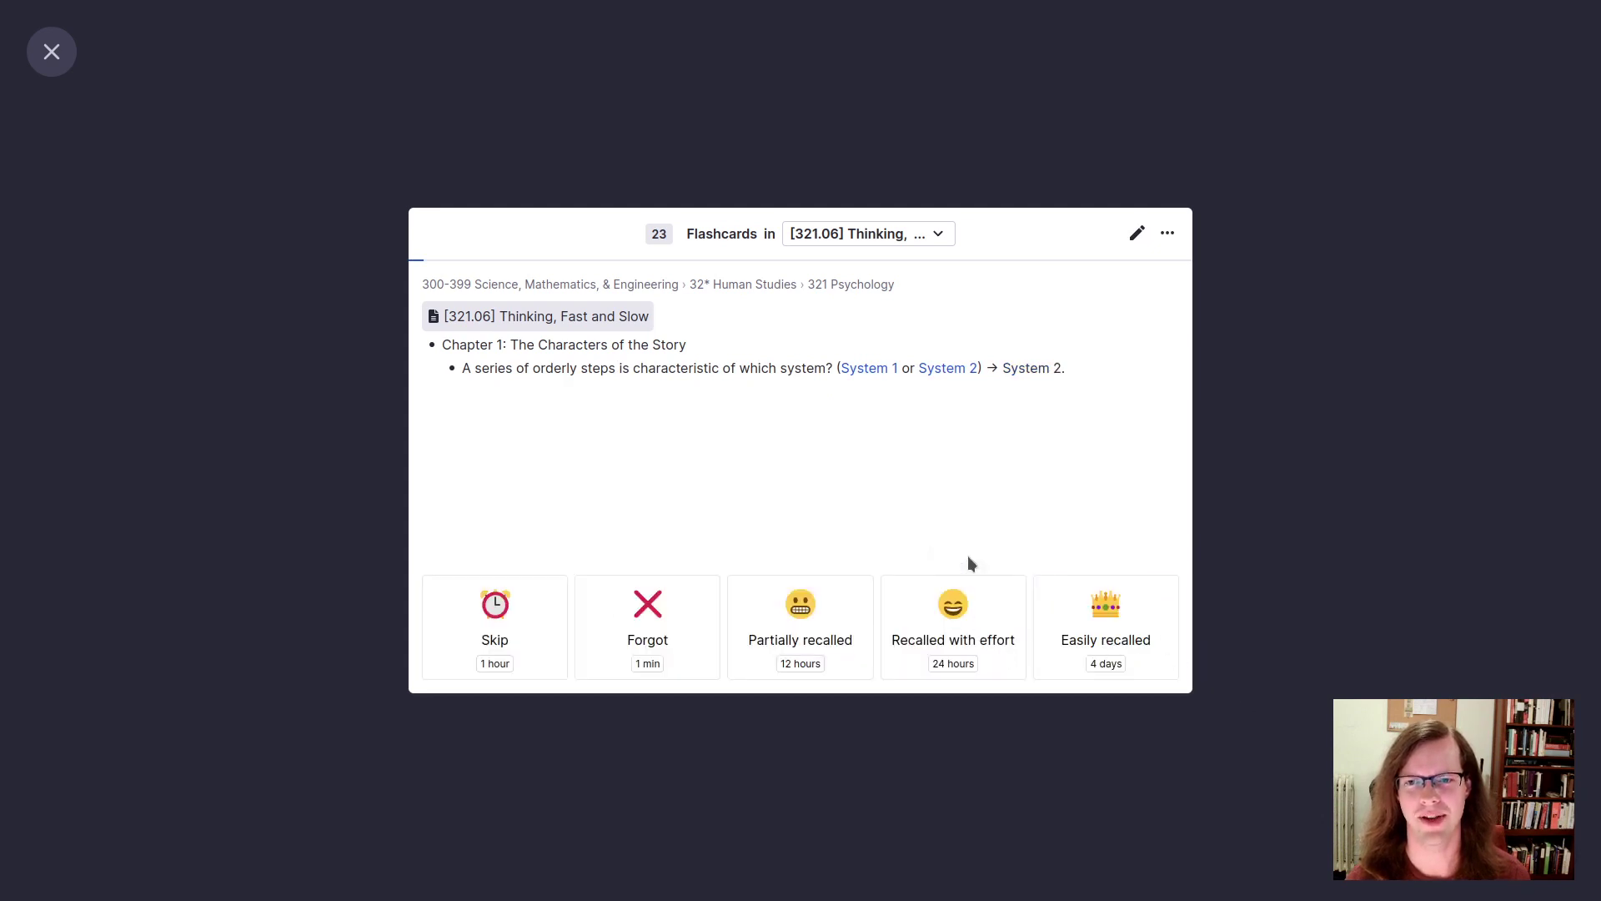
click(963, 630)
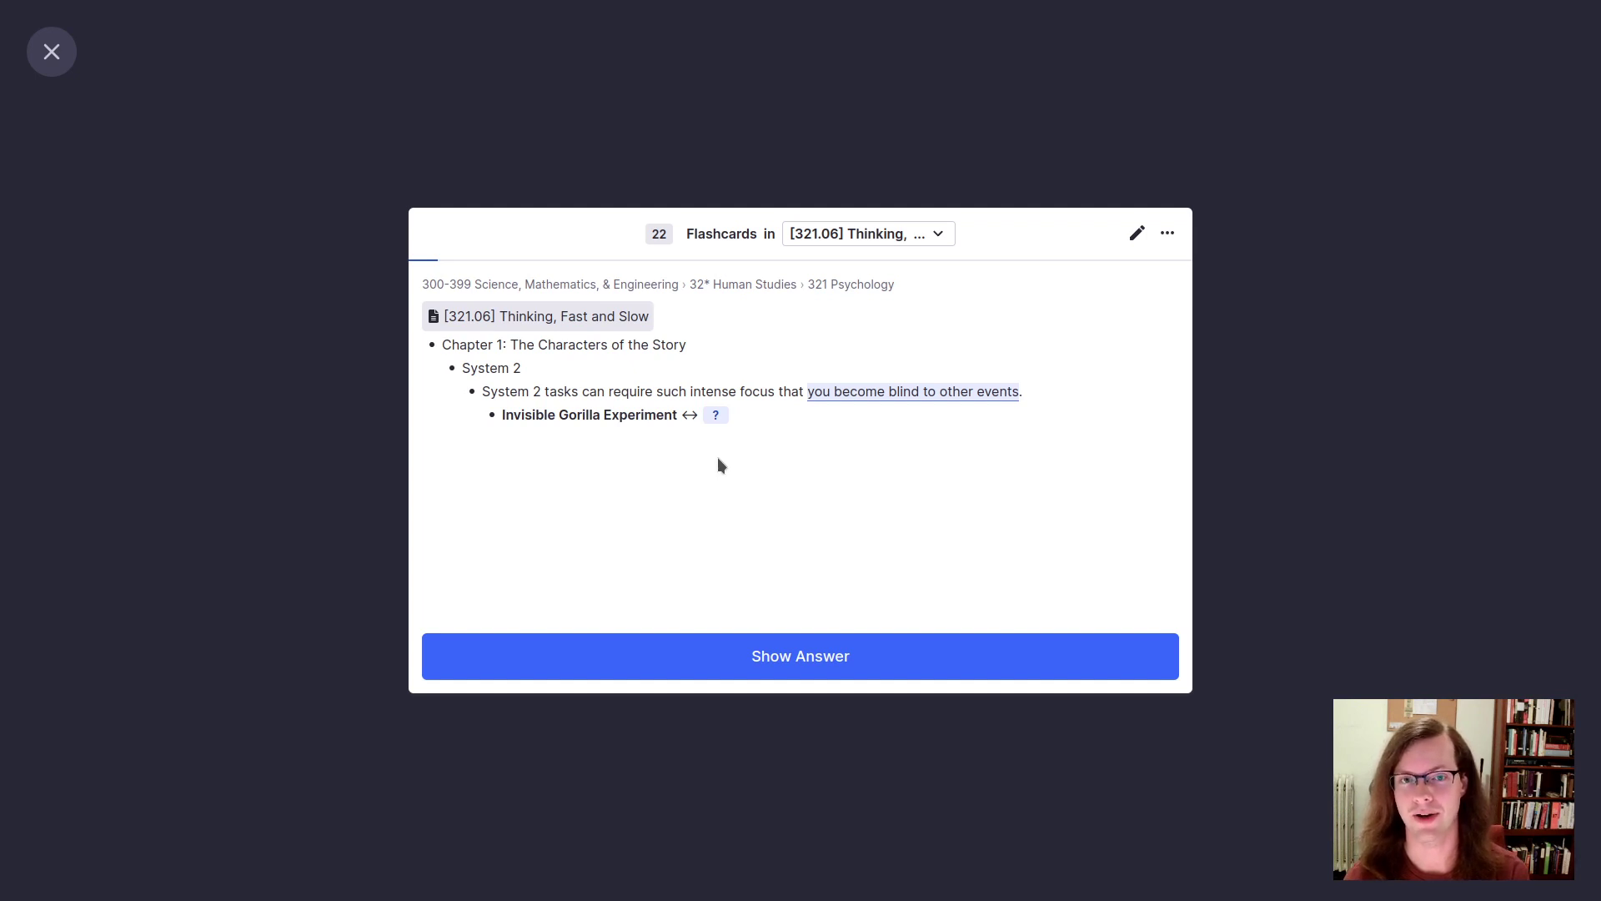
Step: Reveal the Invisible Gorilla Experiment and book author cards and rate both Easily recalled
click(802, 654)
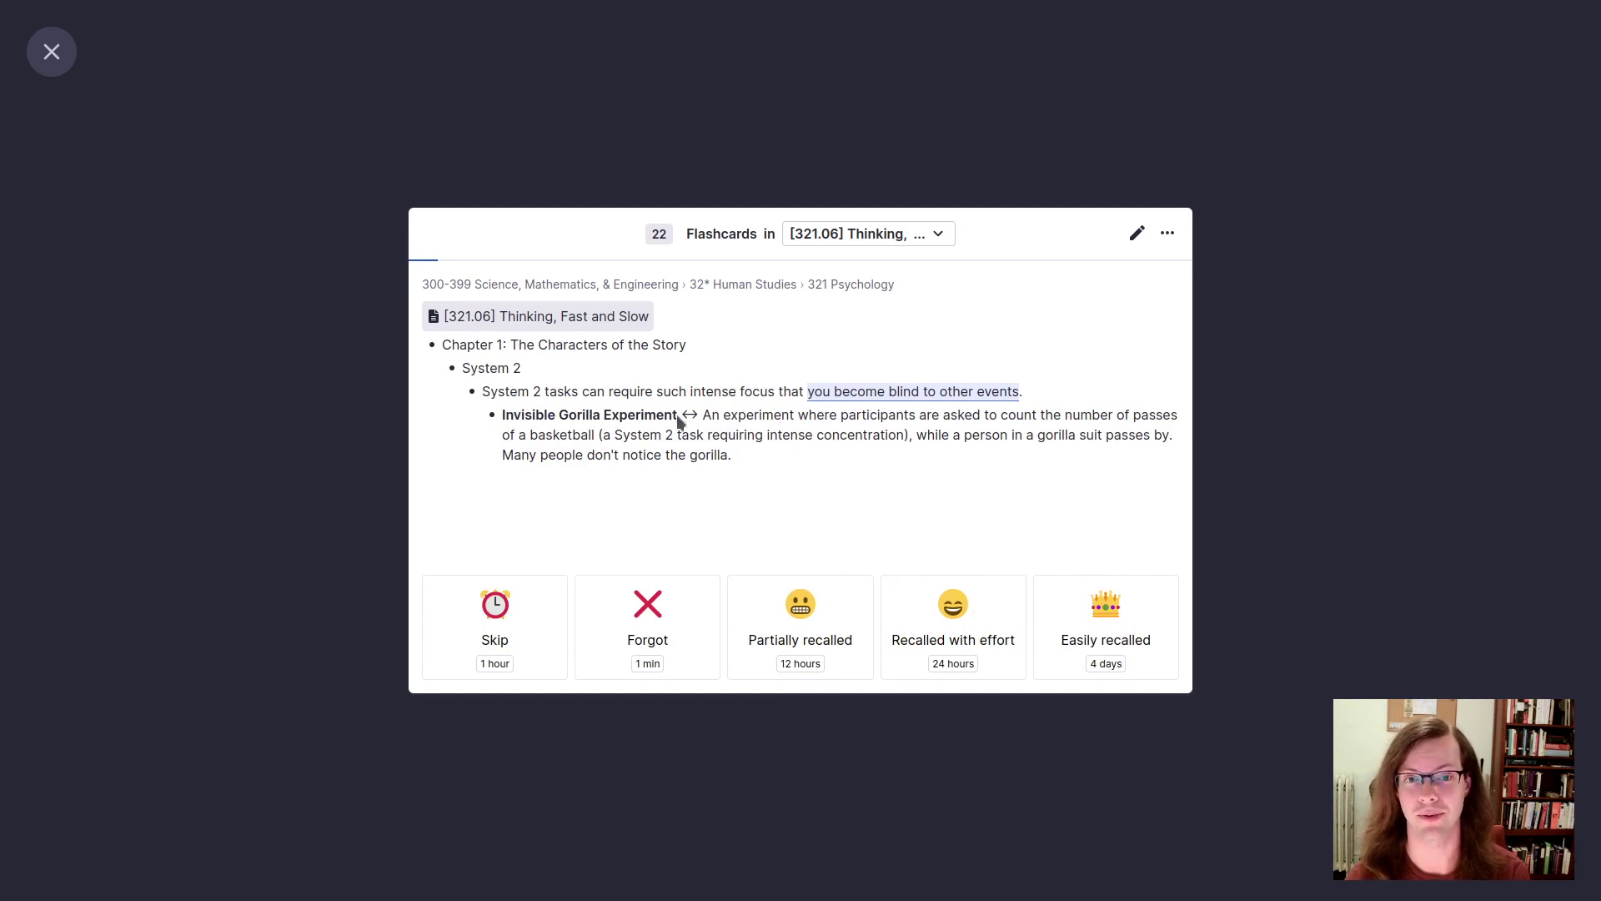
click(1145, 615)
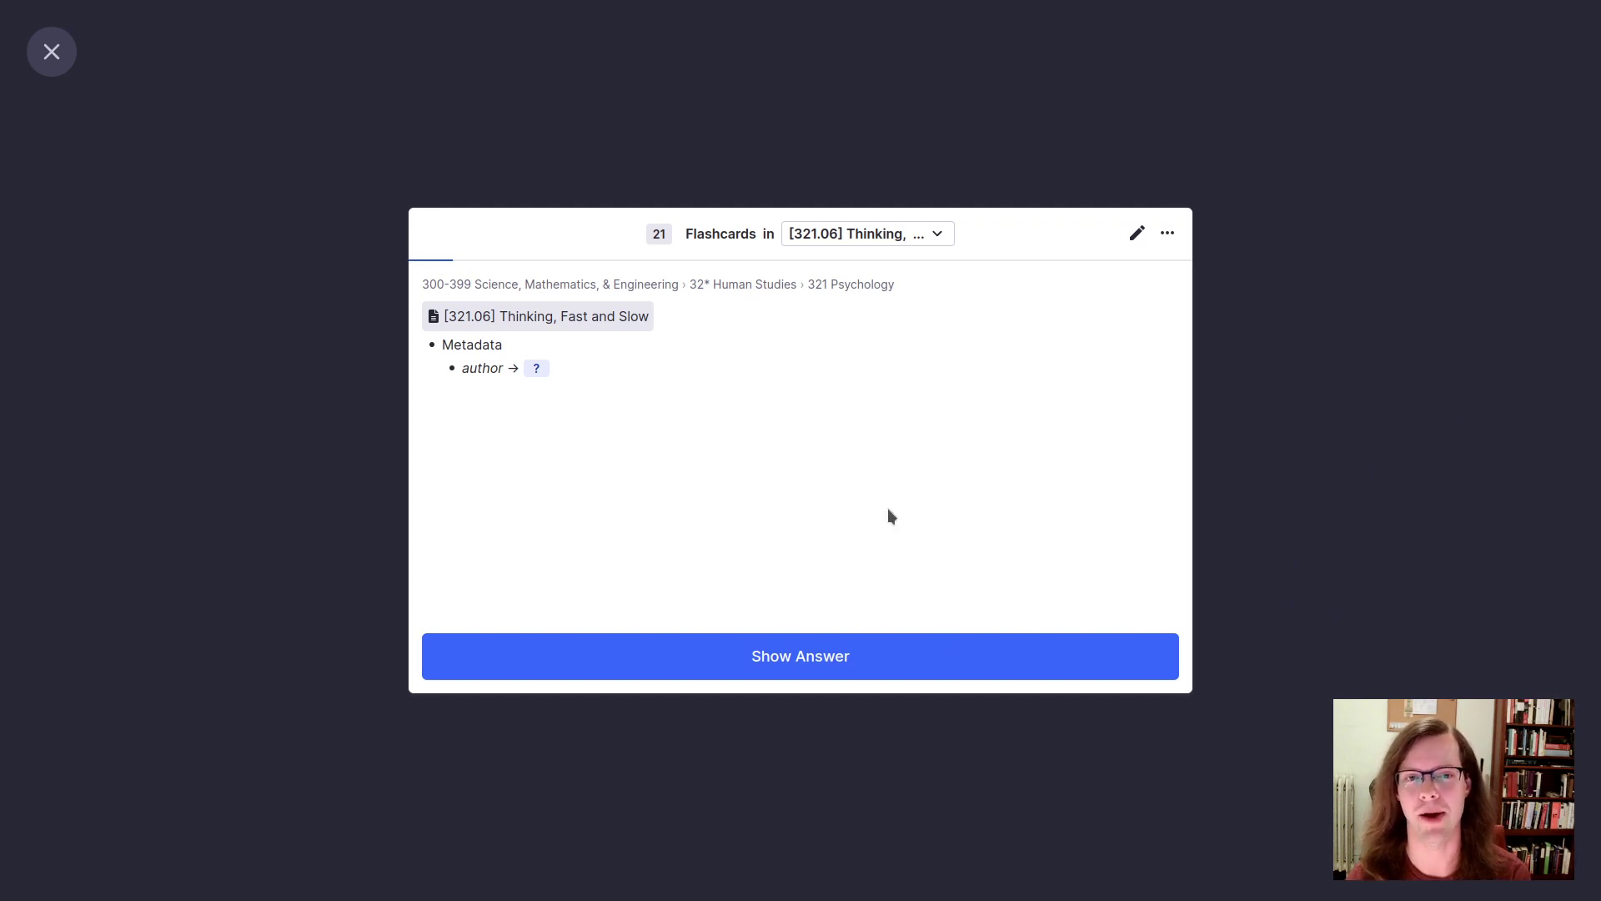
click(1098, 664)
click(1153, 651)
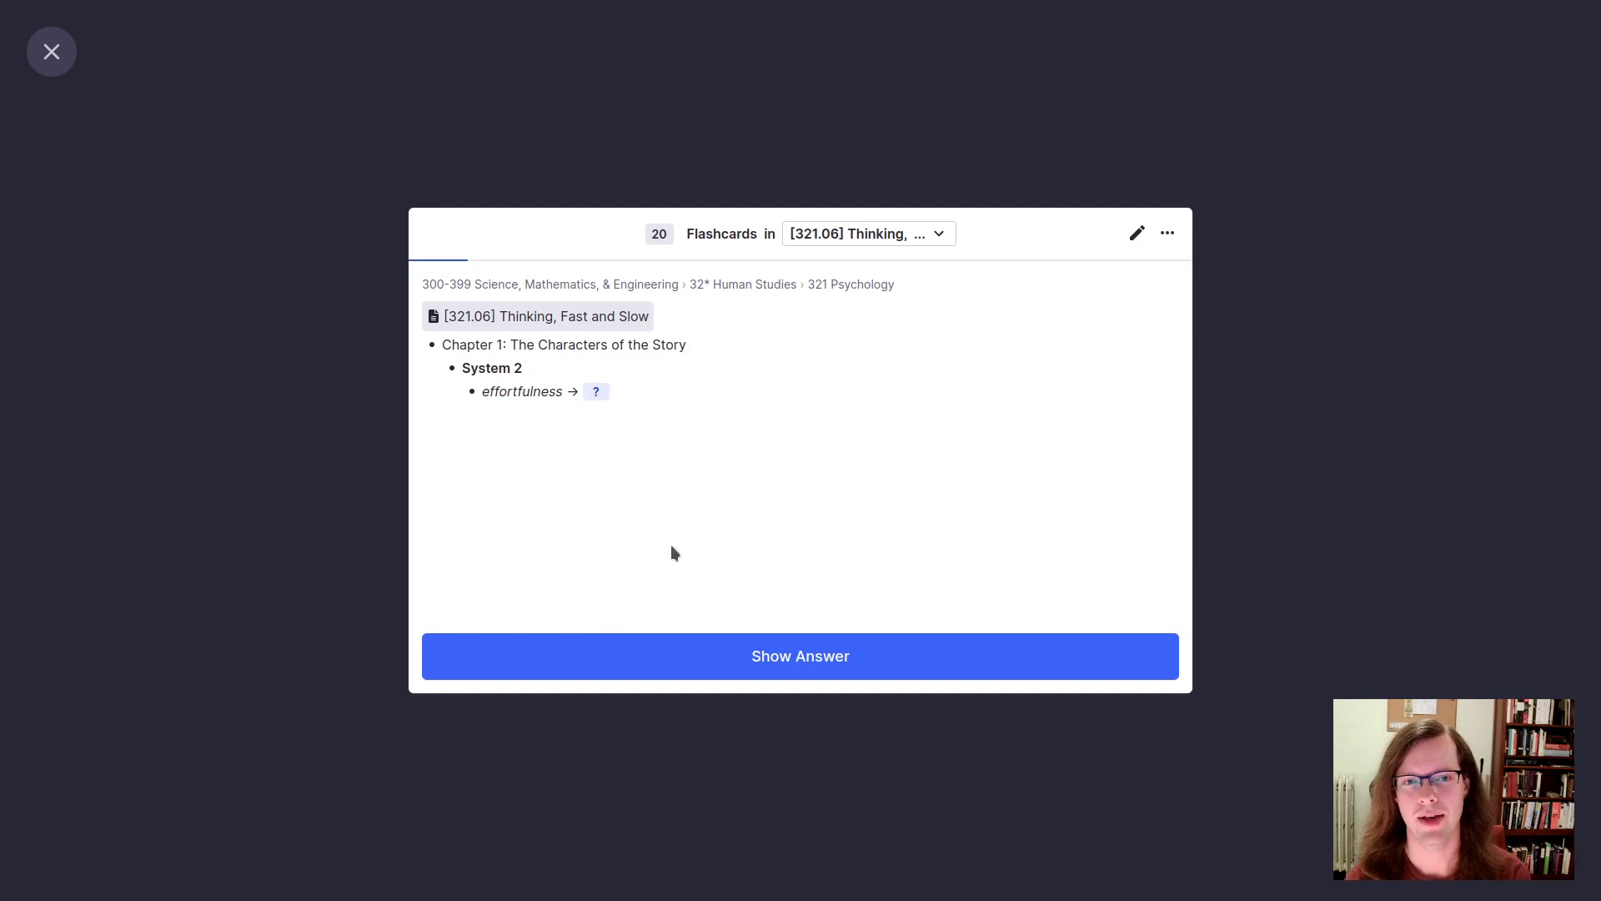
Step: Reveal the System 2 effortfulness and year published cards and rate both Easily recalled
click(953, 658)
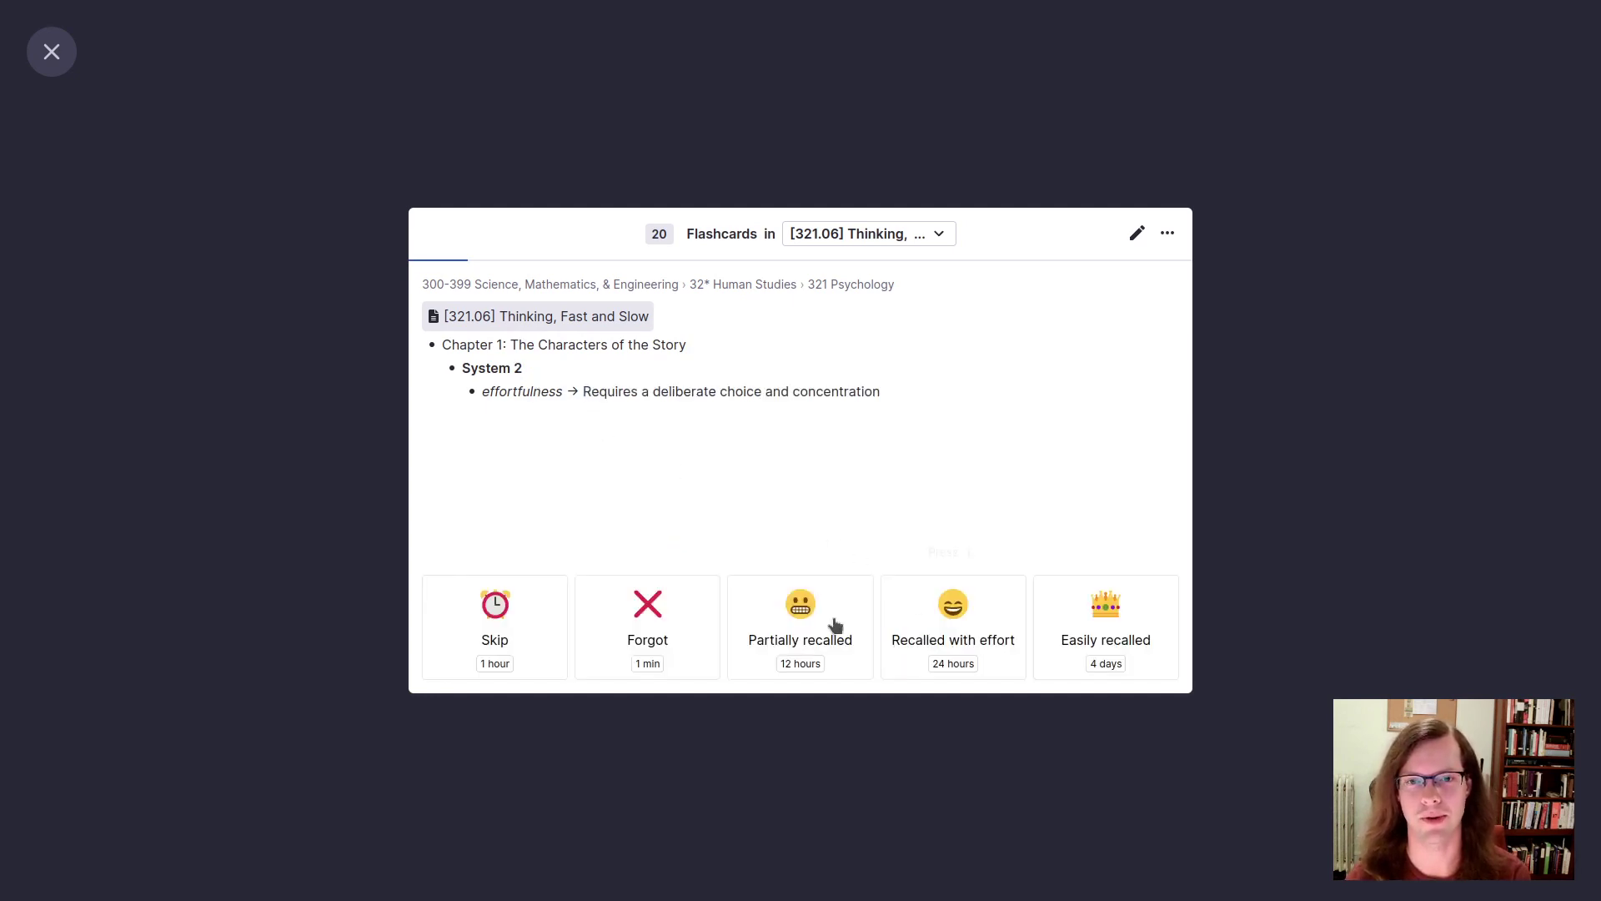
click(1099, 604)
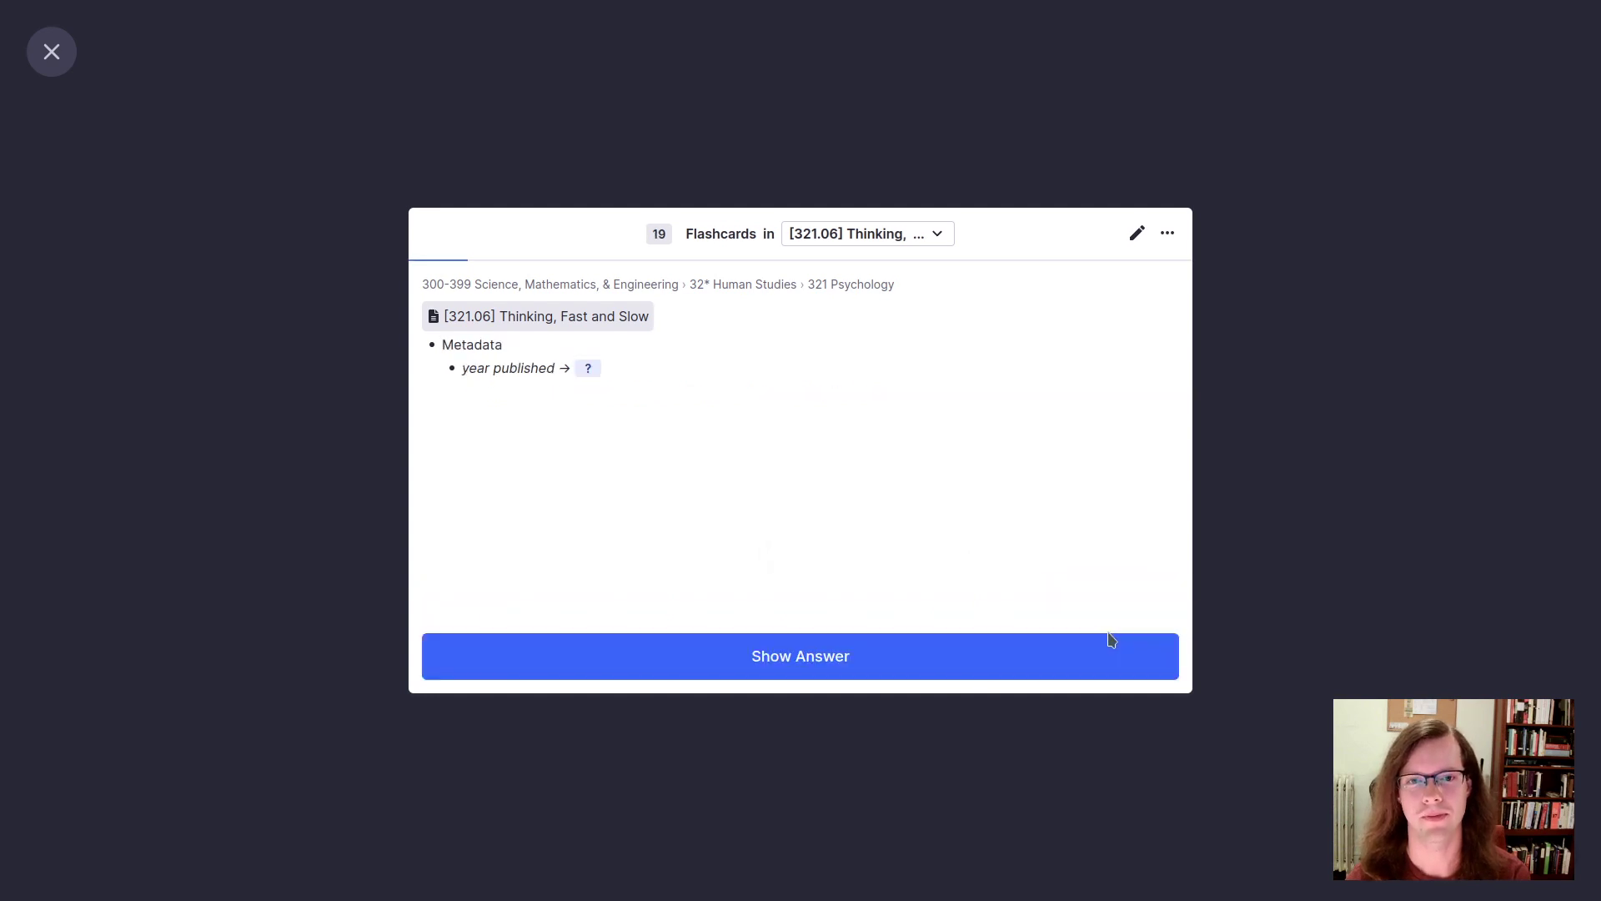
click(1013, 653)
click(1124, 621)
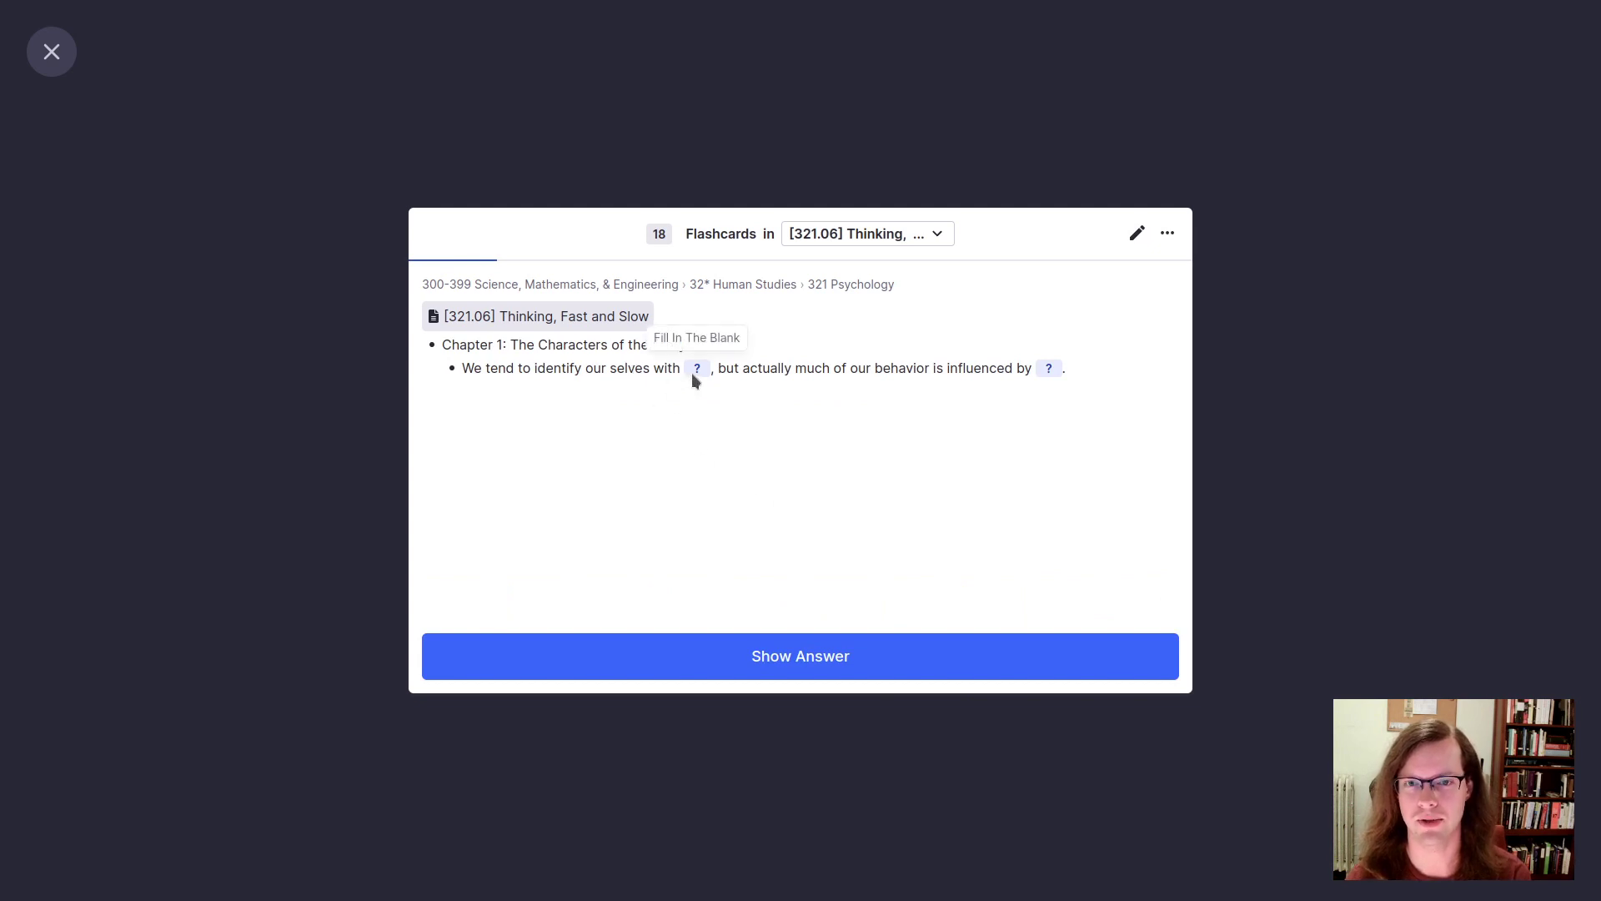
Step: Reveal the fill-in-the-blank card on which system we identify ourselves with and rate it Easily recalled
click(919, 655)
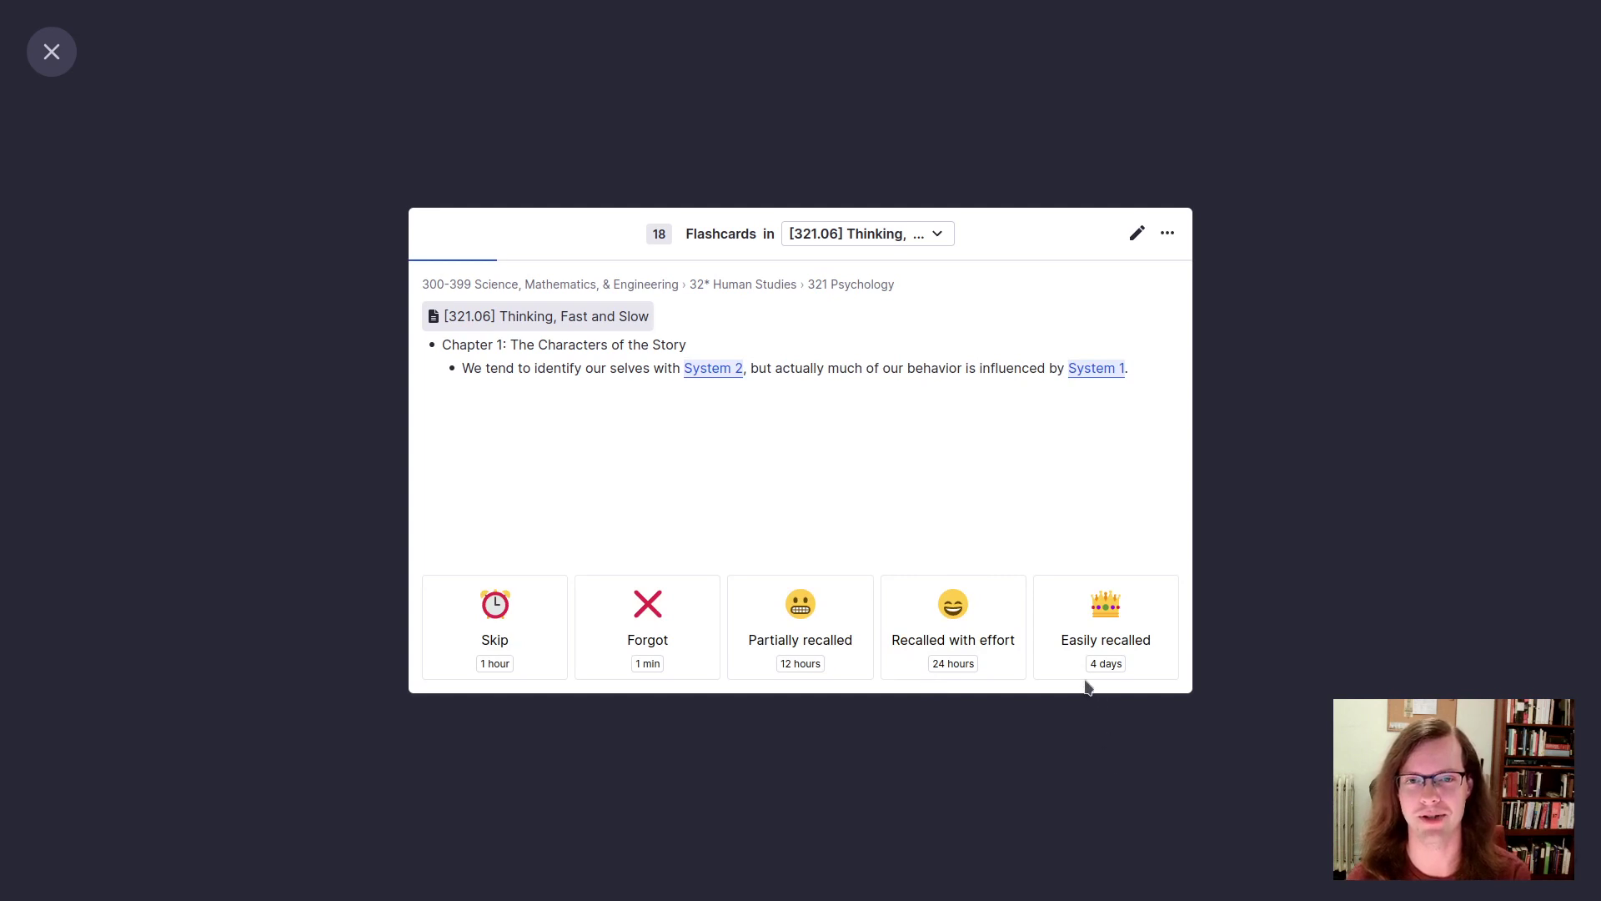
click(1110, 645)
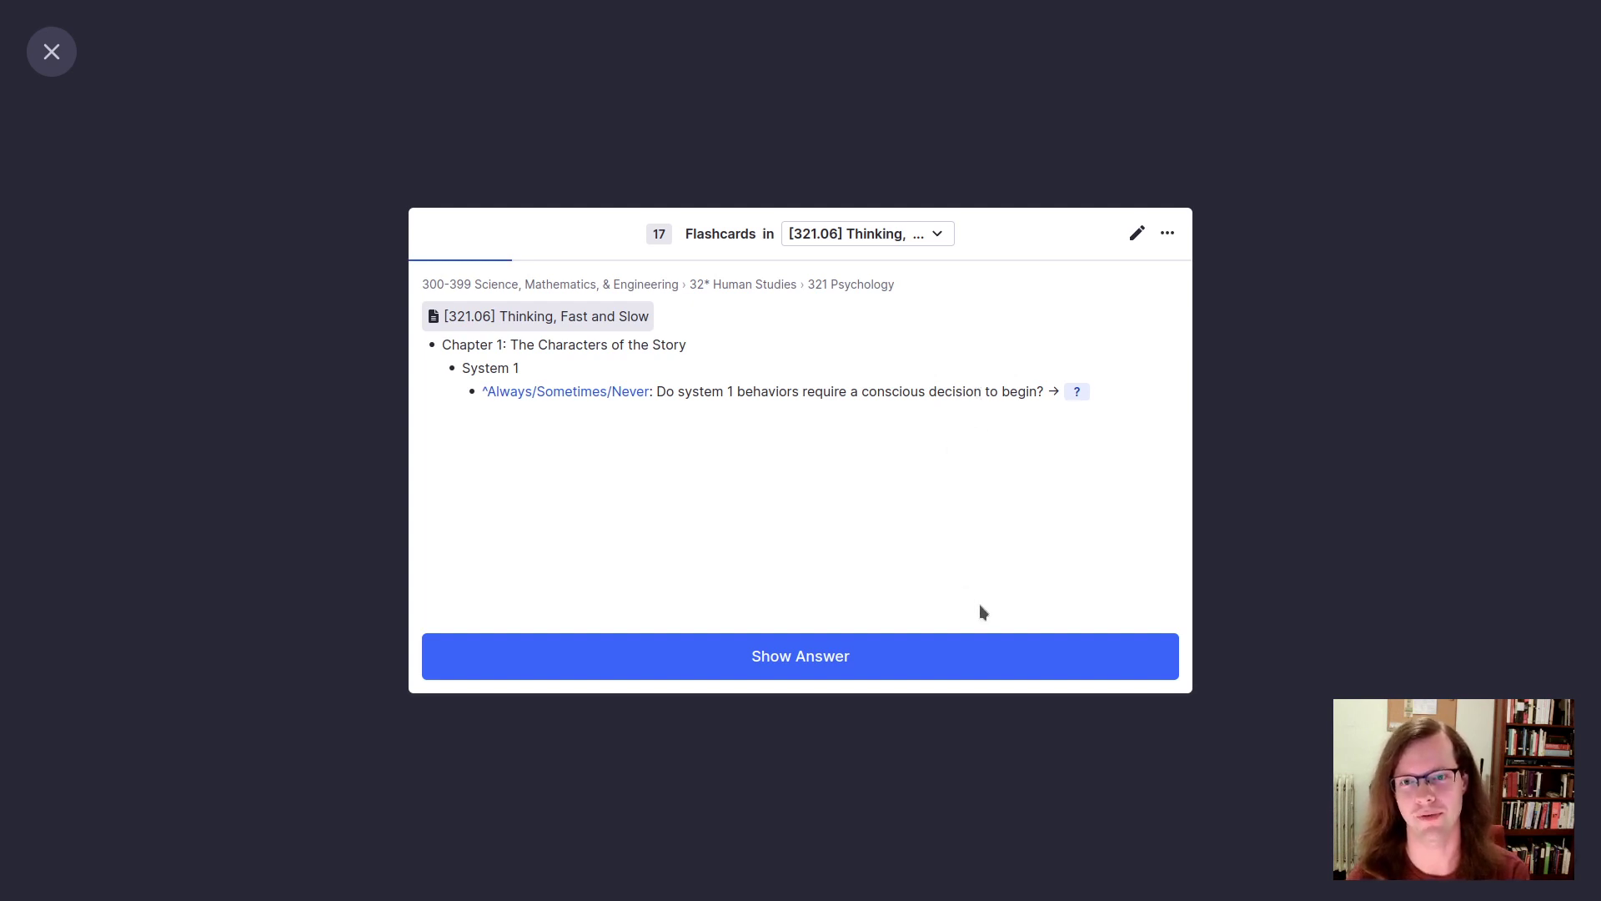
Step: Reveal the card on whether System 1 behaviors require a conscious decision to begin and open it for editing
click(1010, 653)
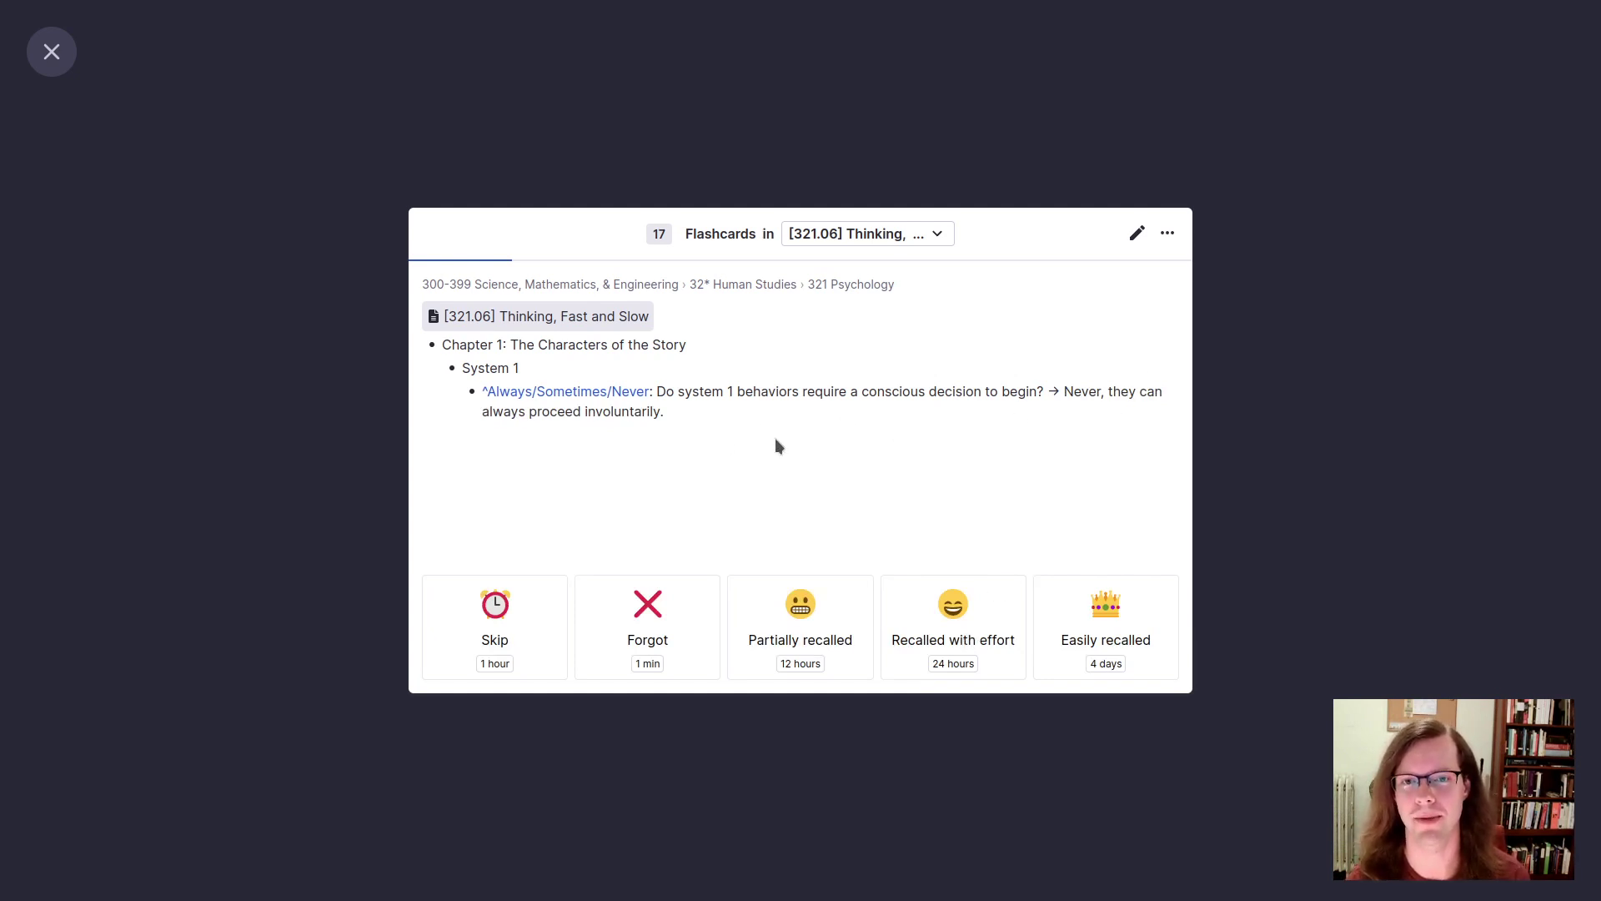
click(1137, 237)
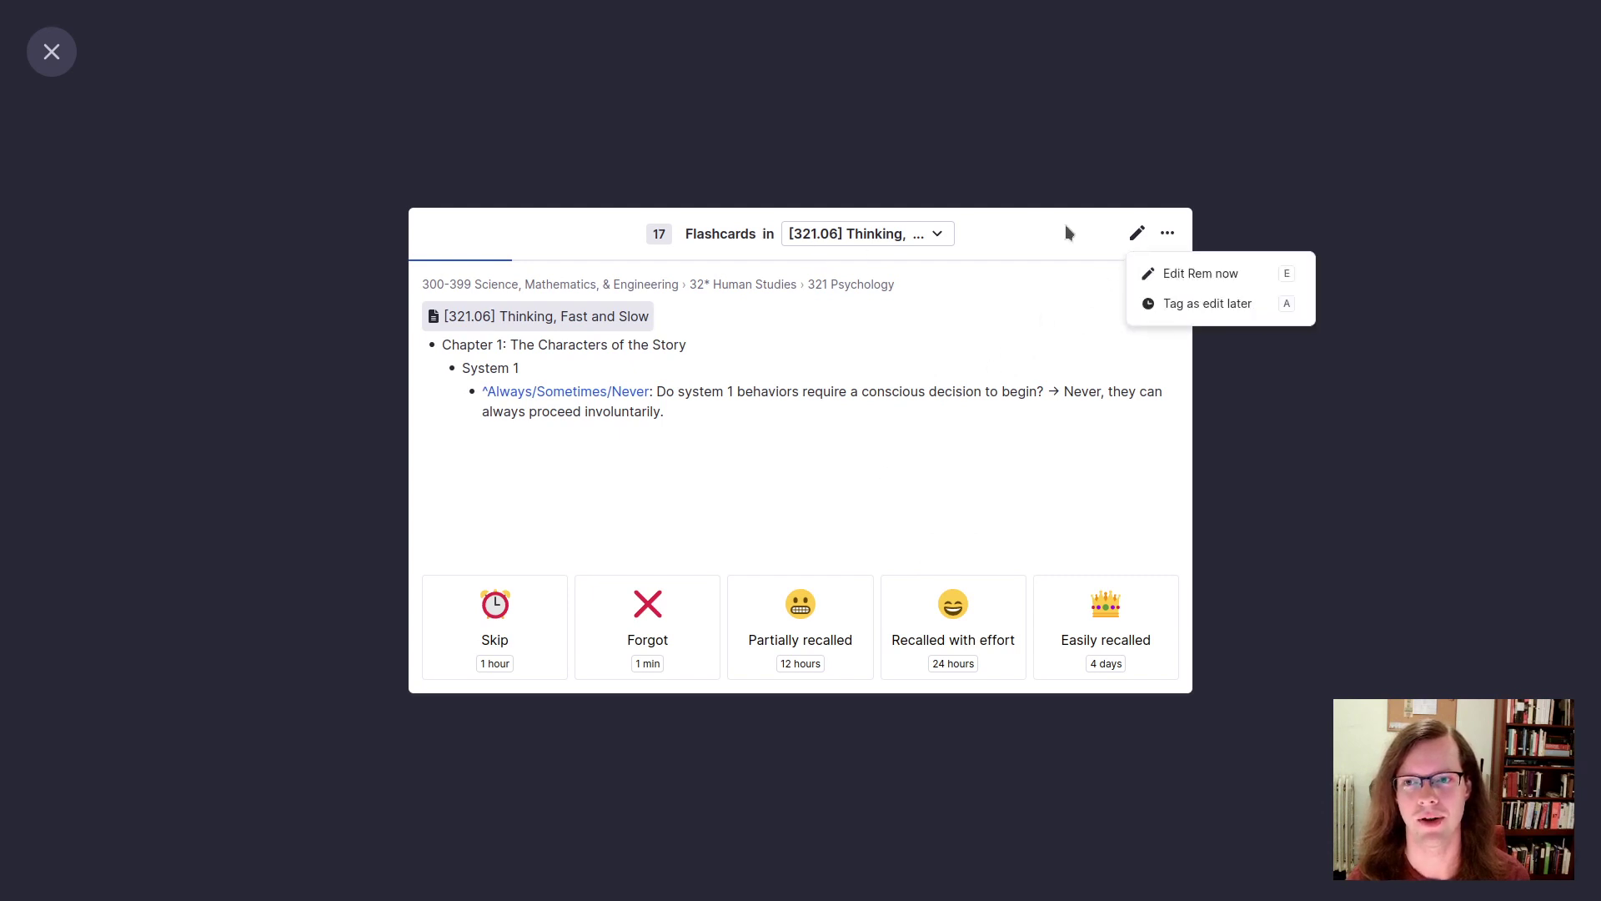
click(1193, 267)
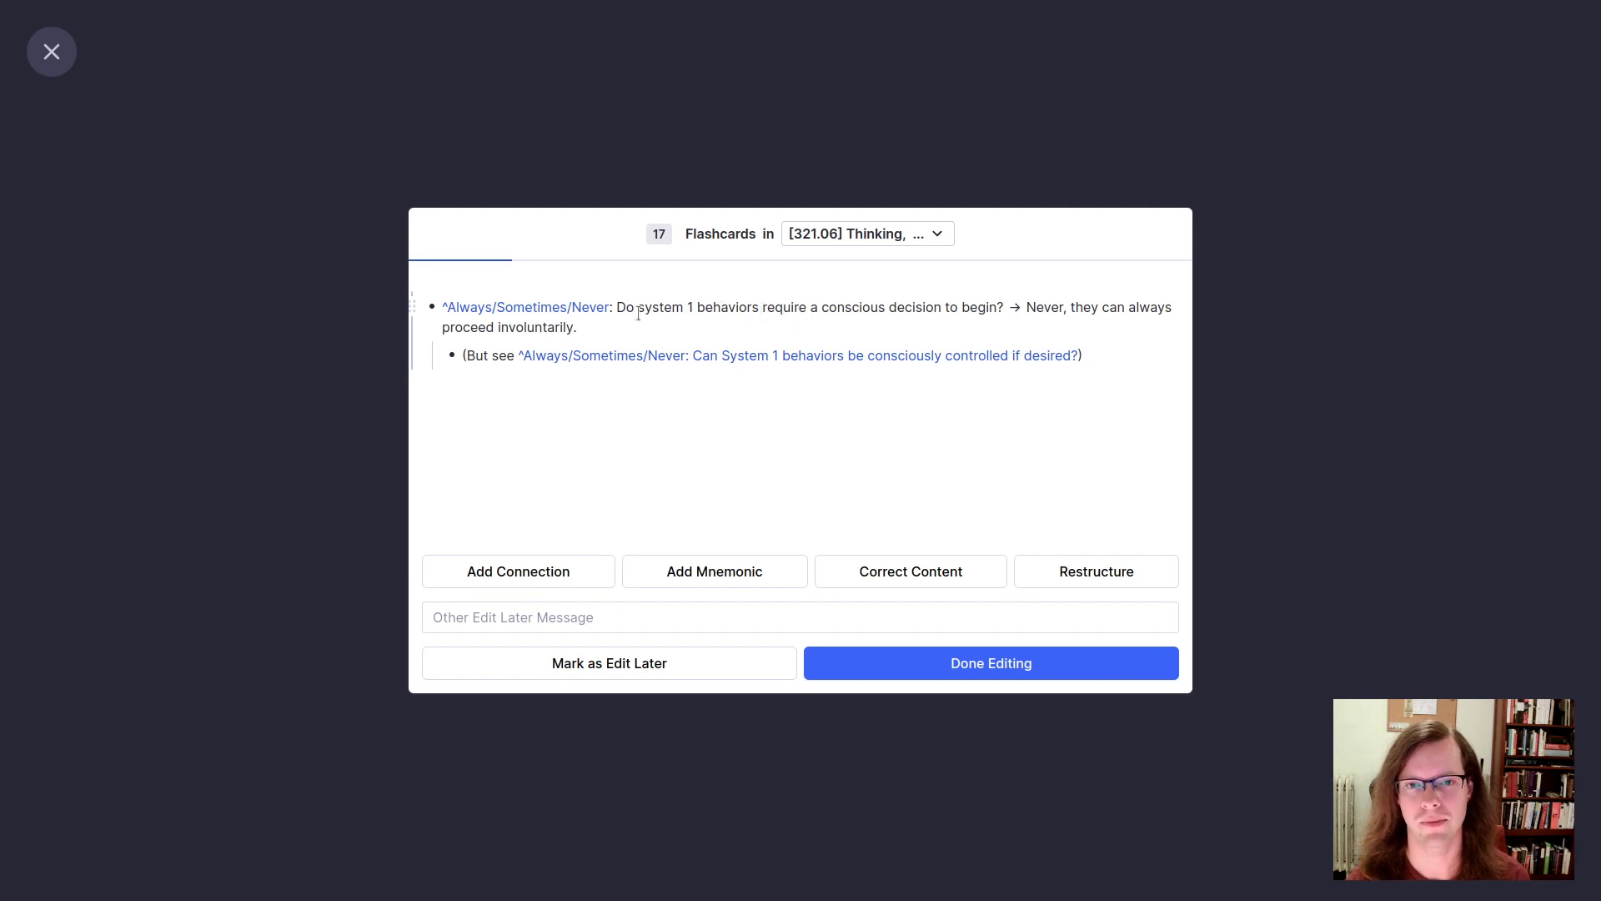
Step: Rephrase the card's question as the statement "System 1 behaviors are begun by a conscious decision."
drag(619, 307, 646, 307)
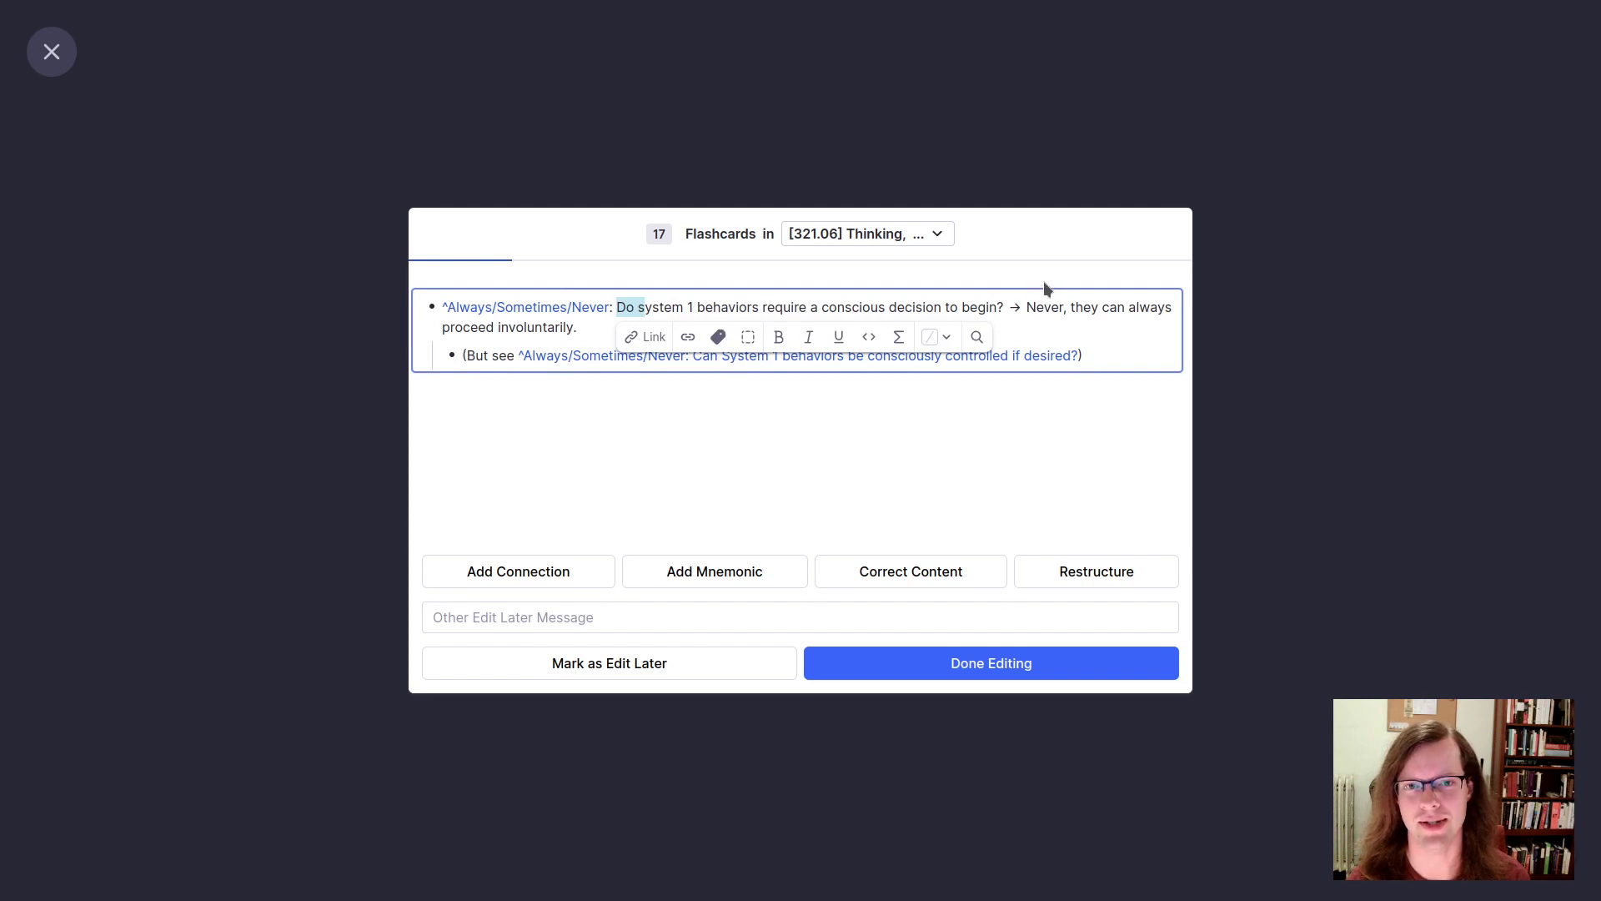
click(985, 307)
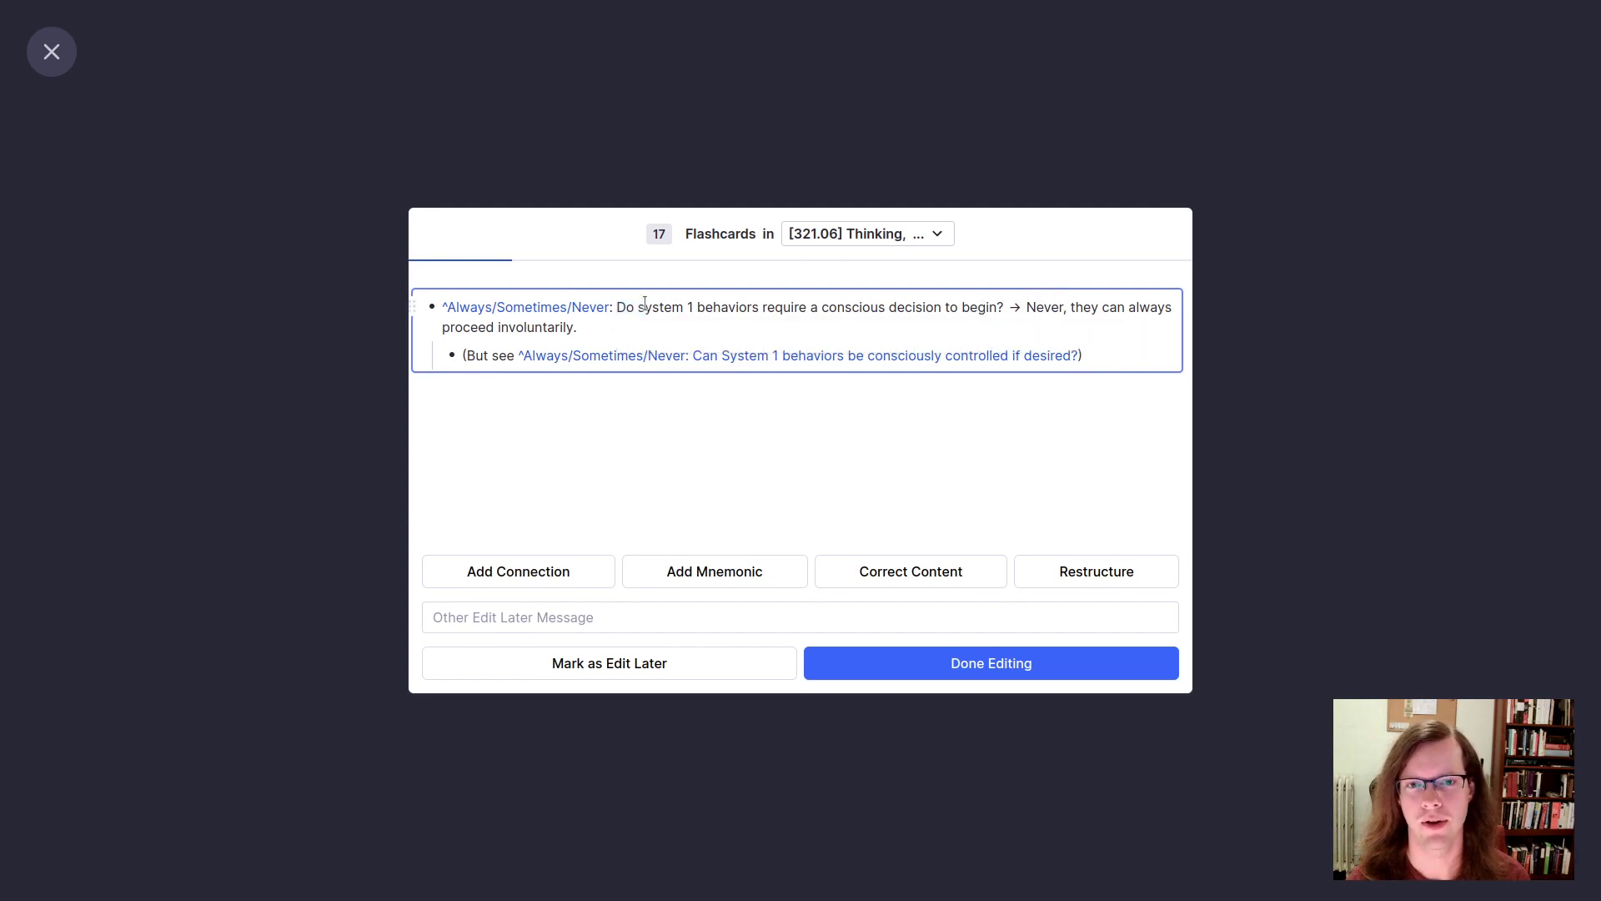
drag(645, 306, 618, 307)
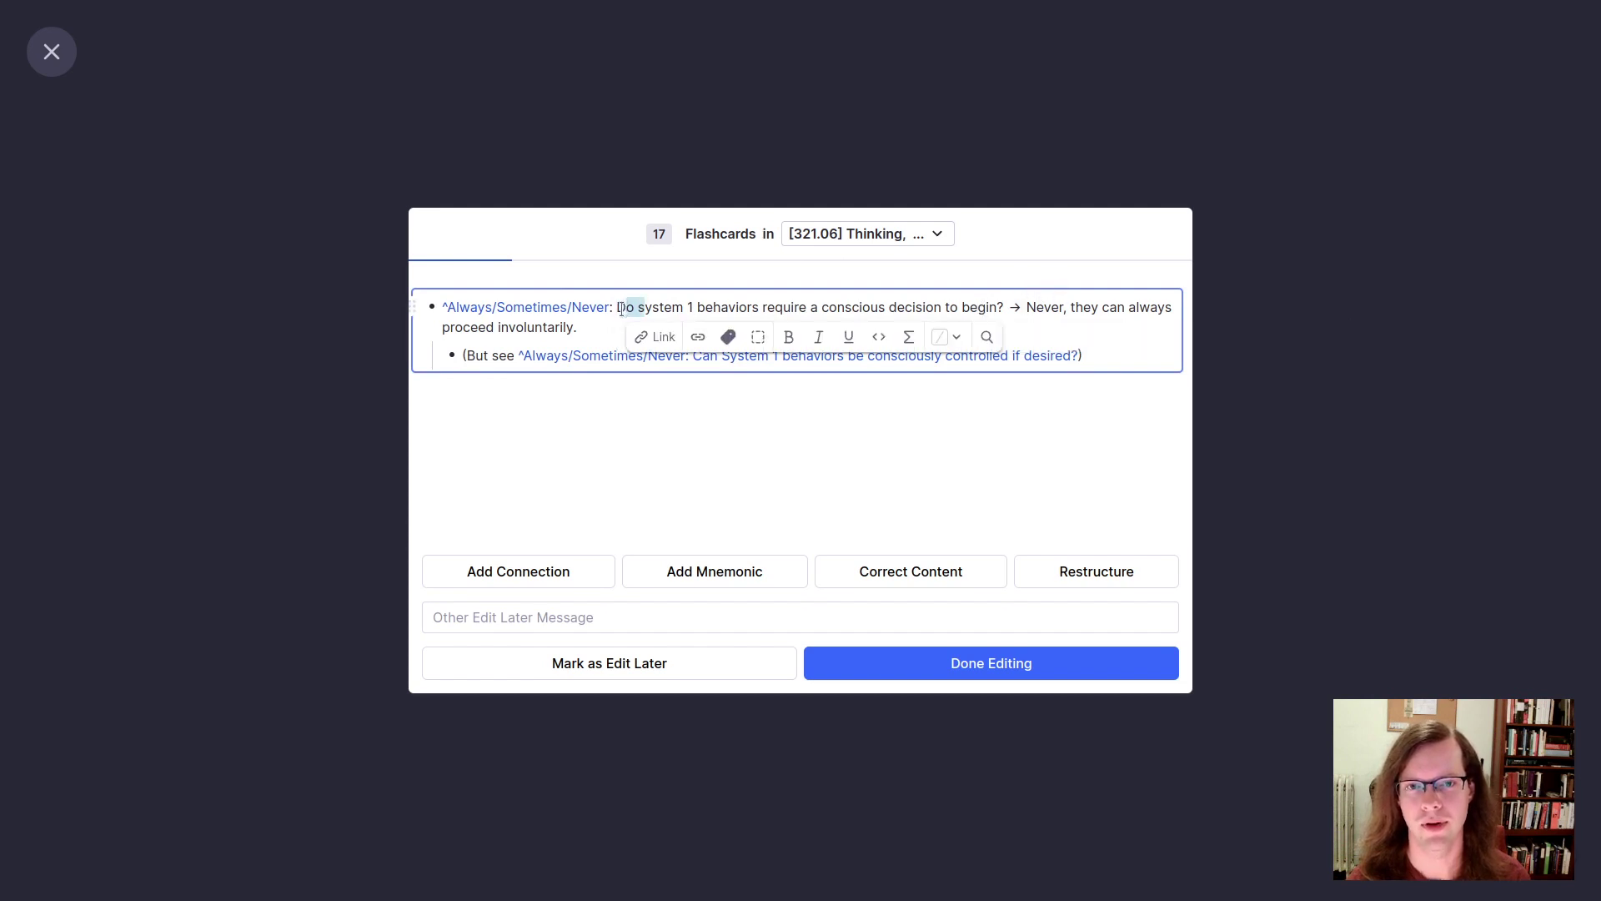
text(S)
double_click(764, 308)
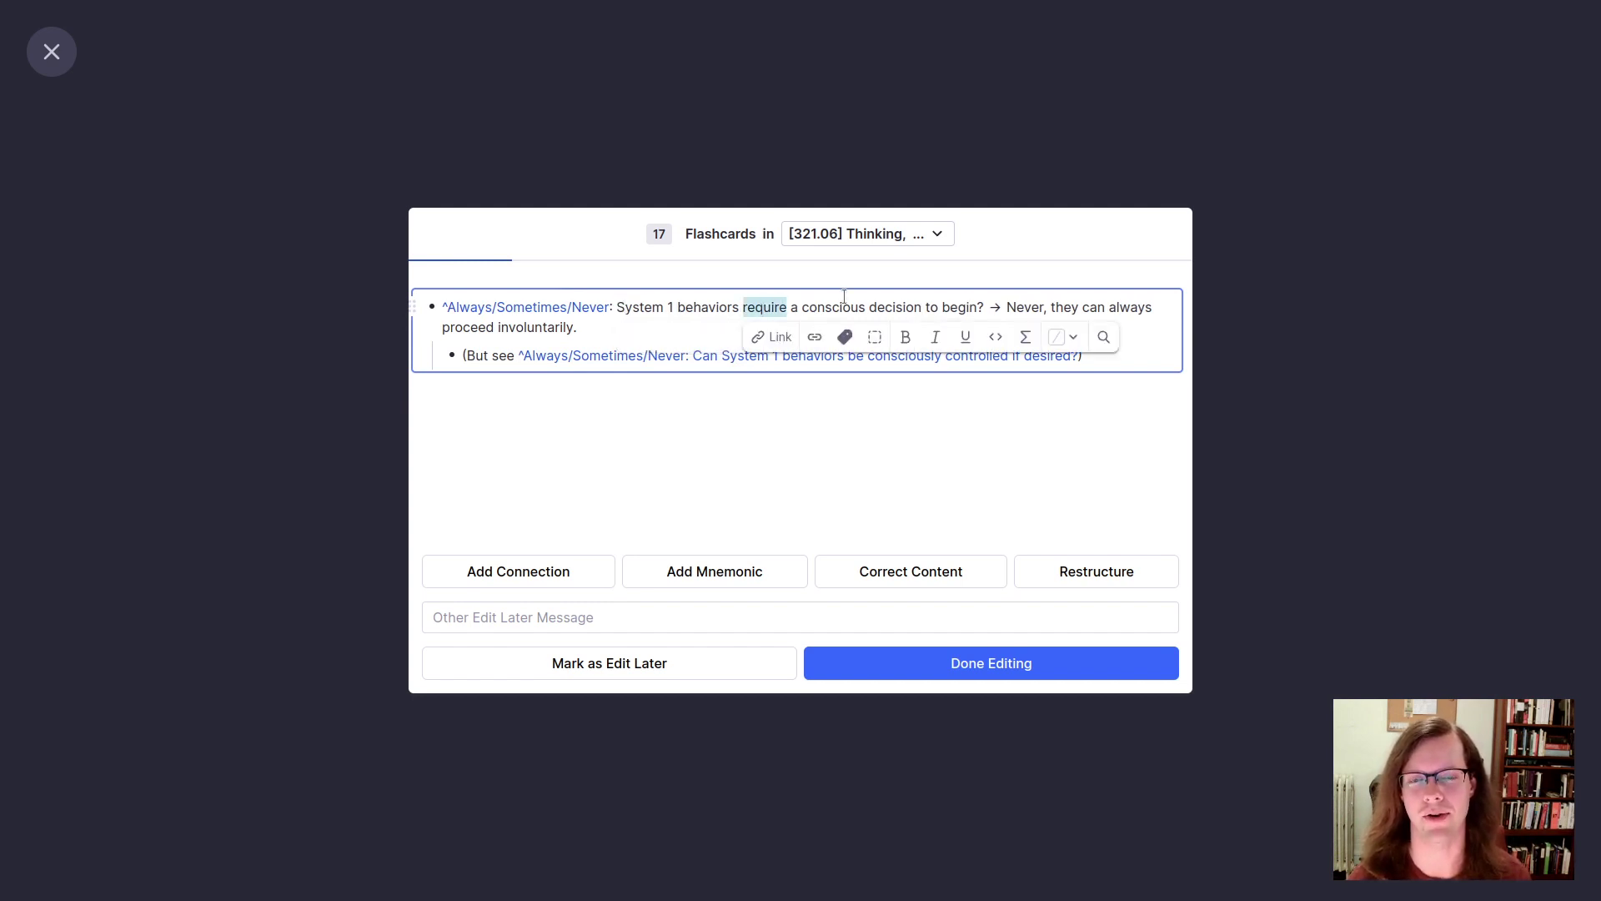
key(BackSpace)
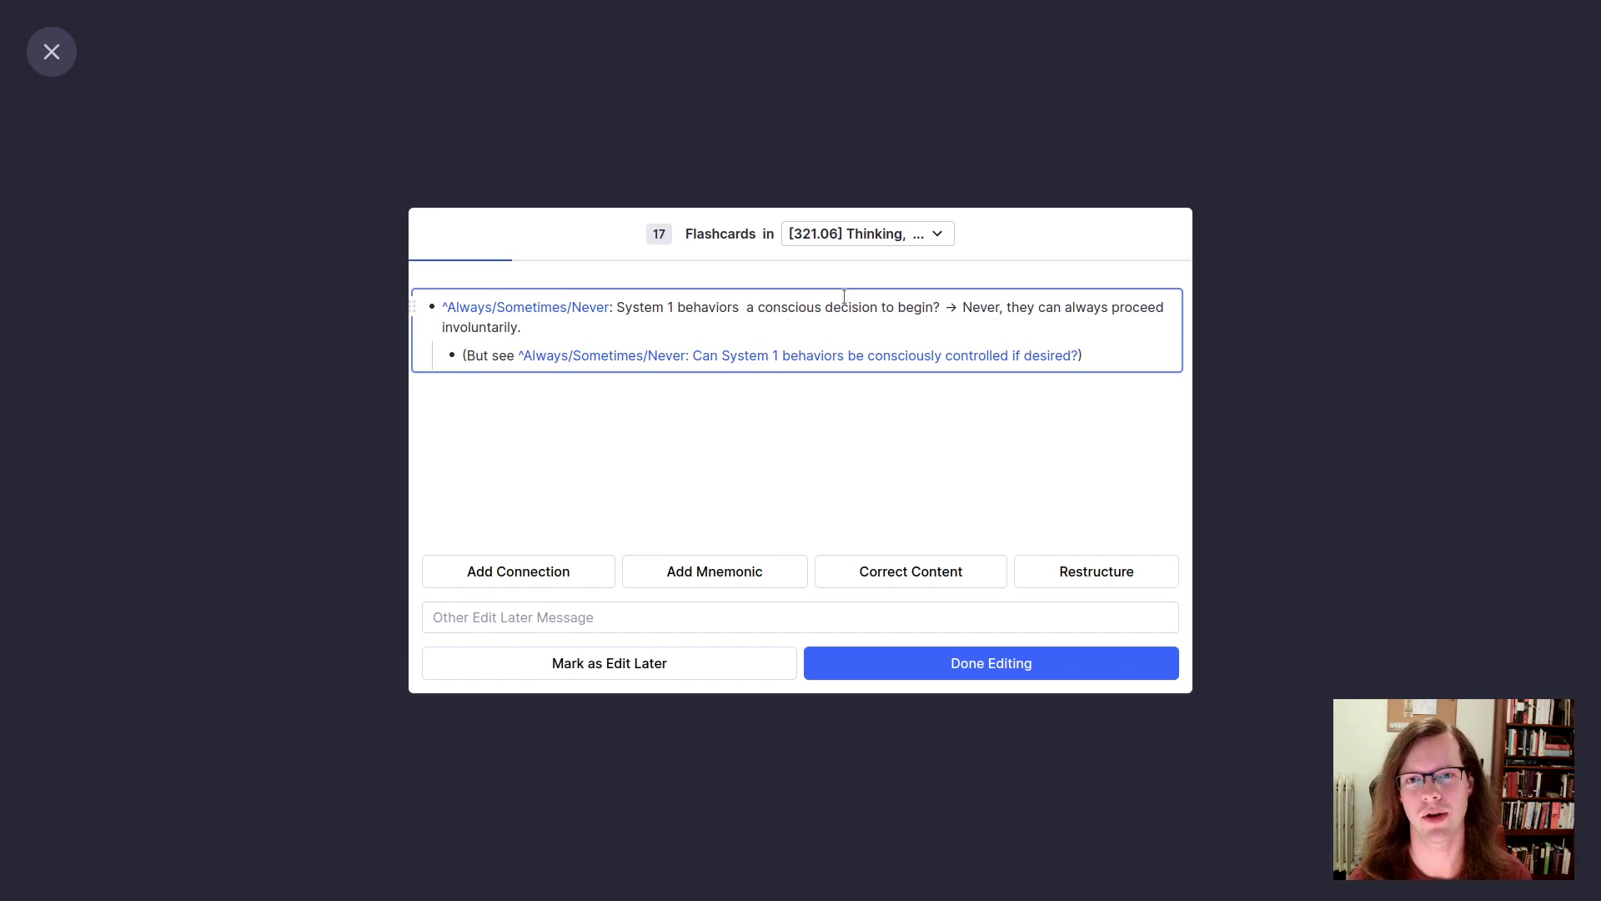
text(are begun by)
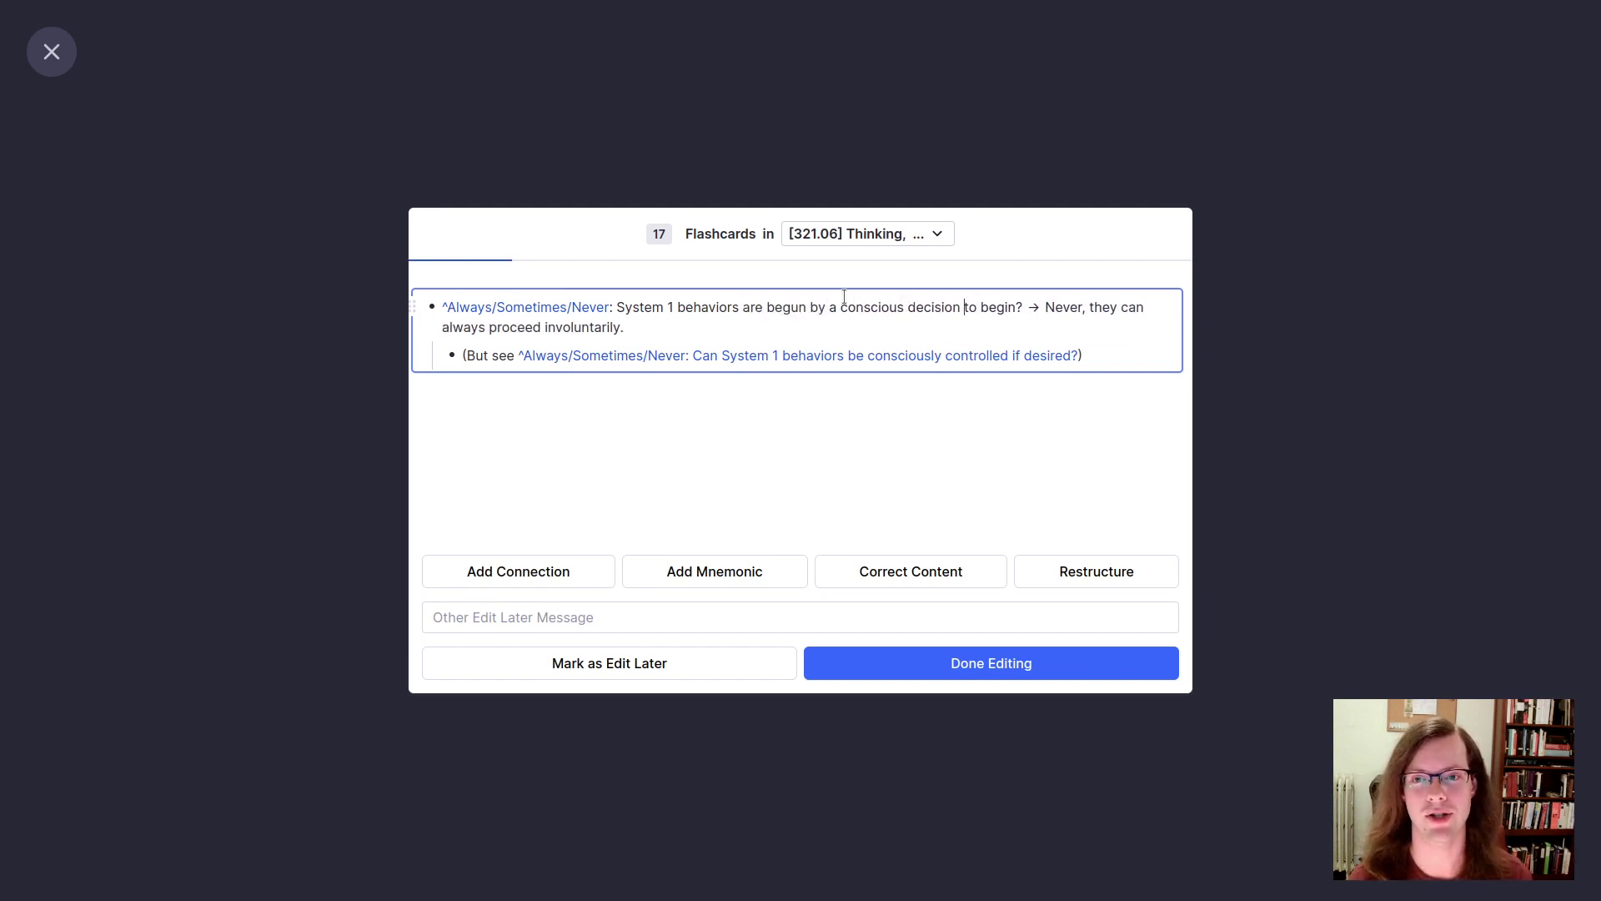
key(ctrl+shift+Right)
key(ctrl+shift+Right)
text(.)
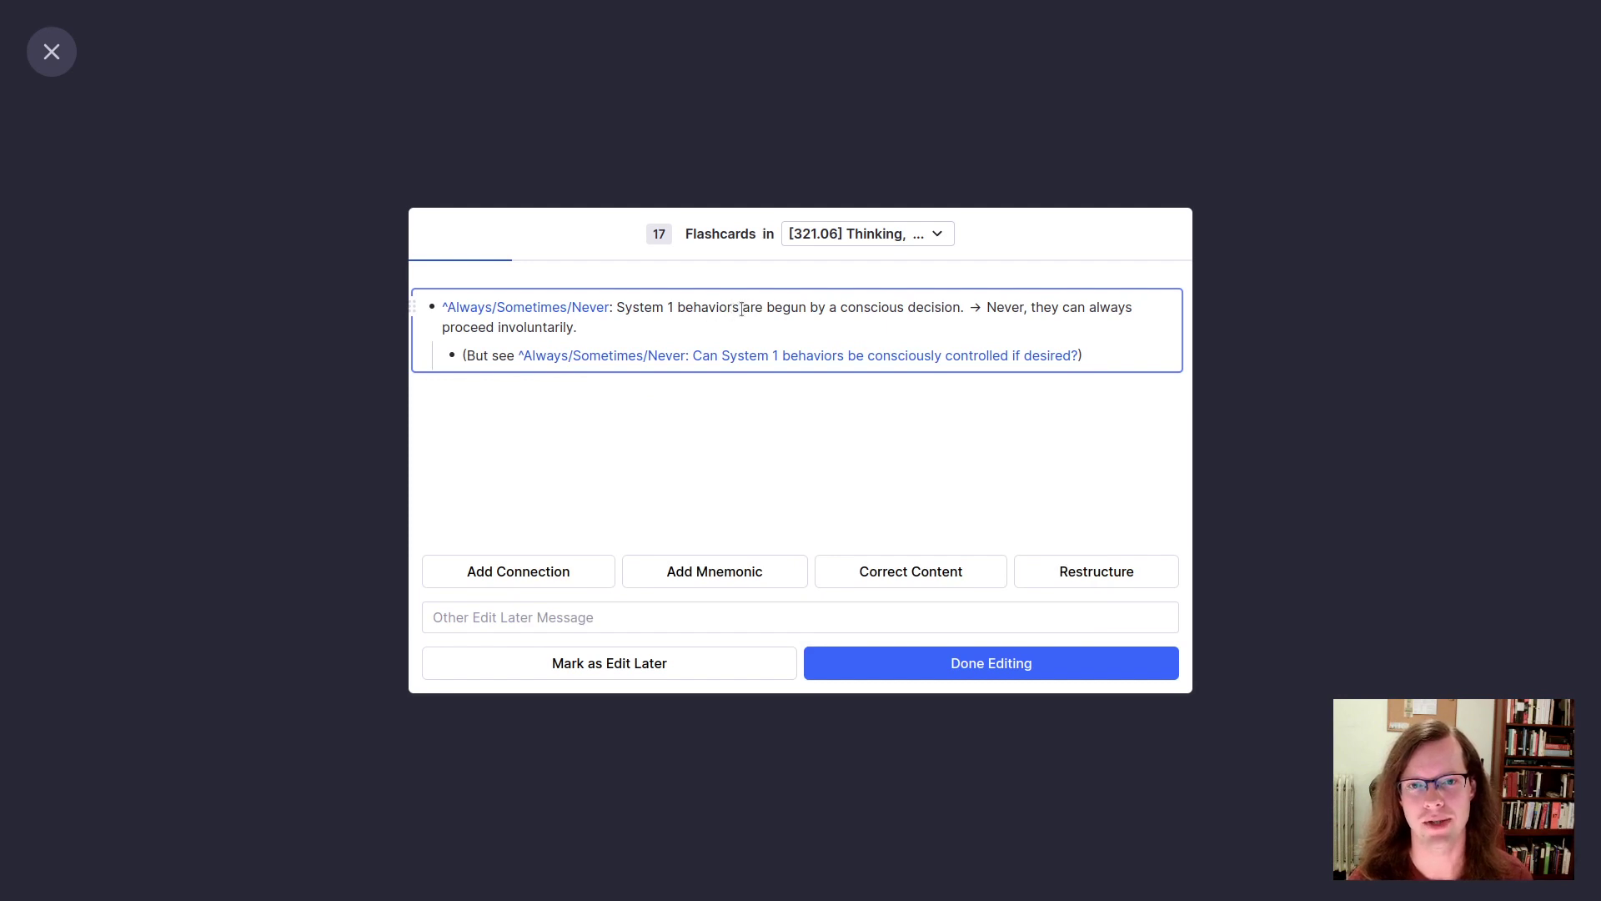
Step: Reword the statement to "System 1 behaviors cannot begin without a conscious decision."
mouse_move(741, 309)
mouse_down()
mouse_move(905, 309)
mouse_move(742, 309)
mouse_up()
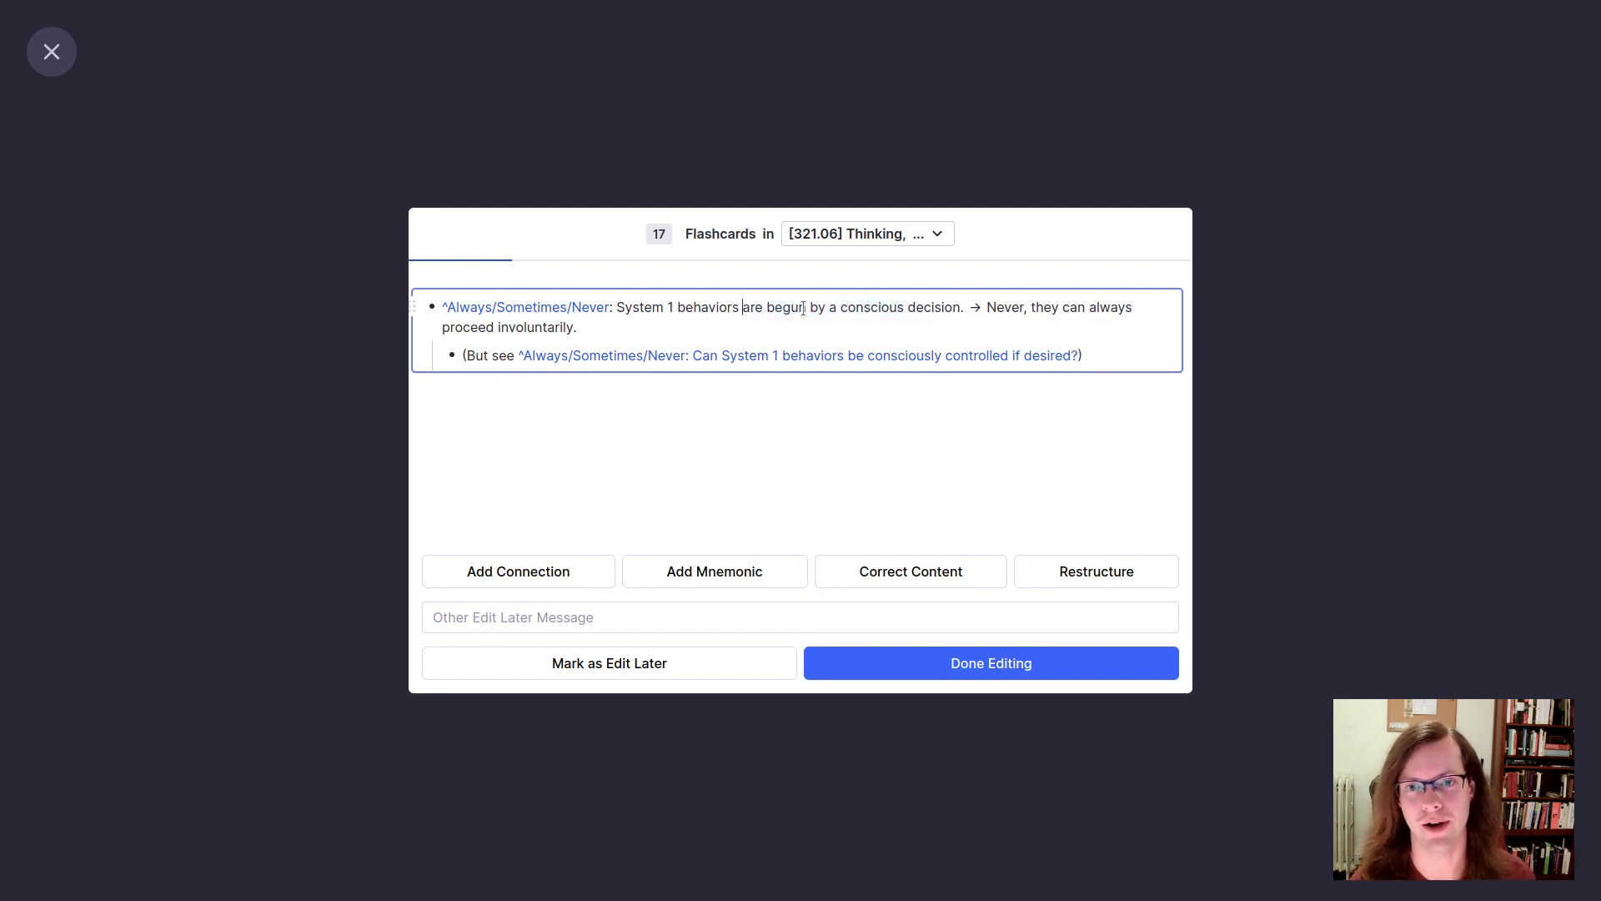
text(are)
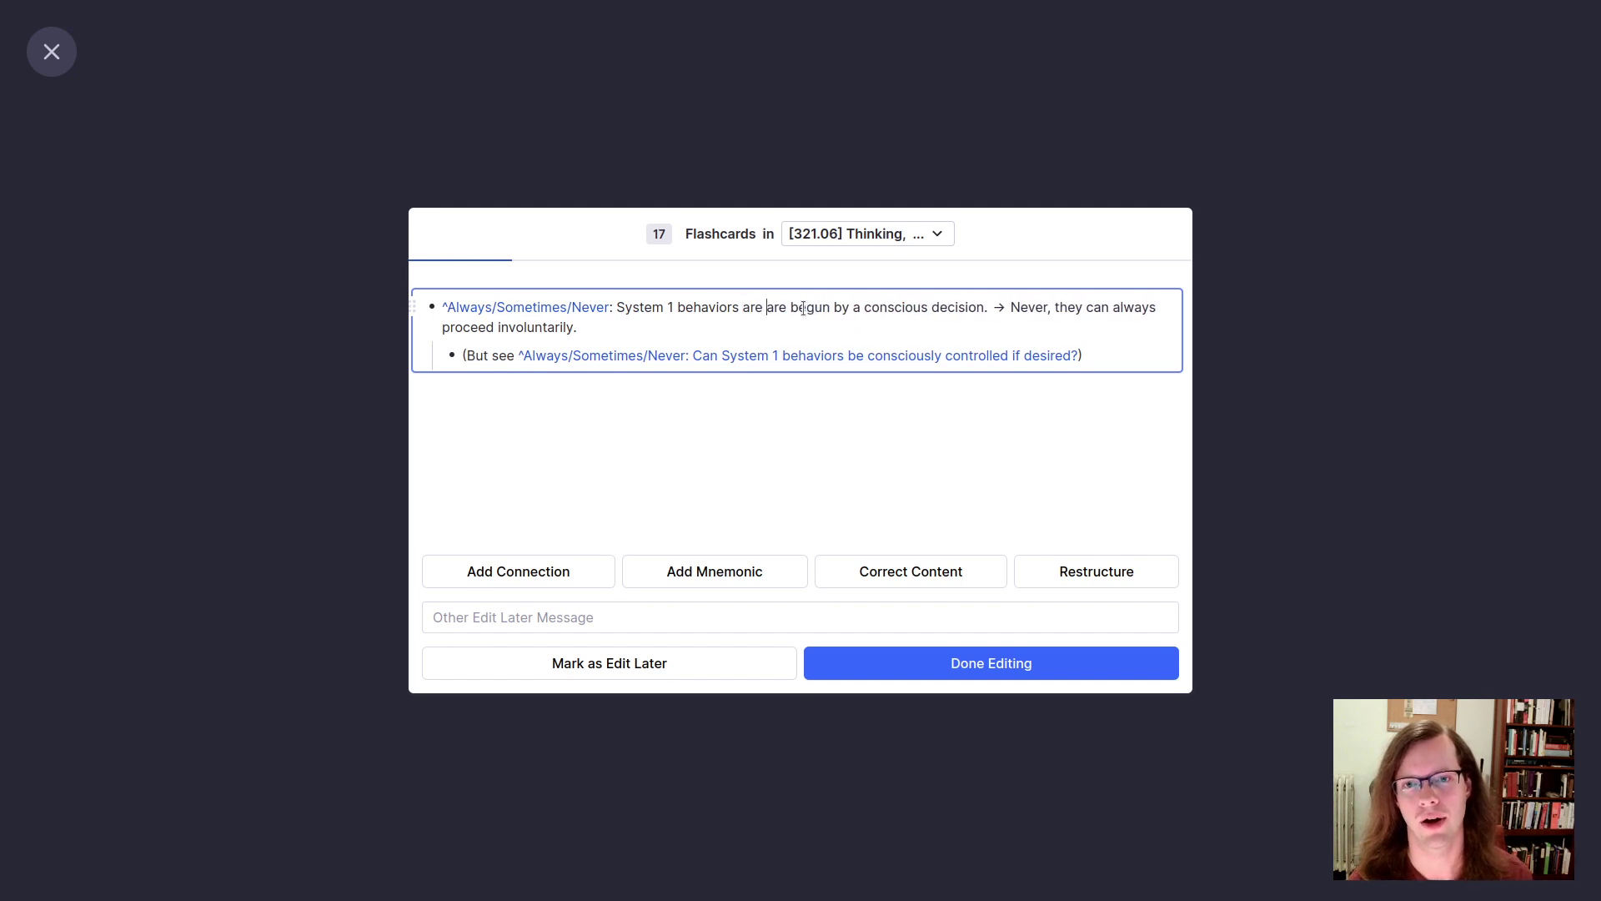
key(BackSpace)
key(BackSpace)
key(BackSpace)
key(BackSpace)
text(cannot begin without )
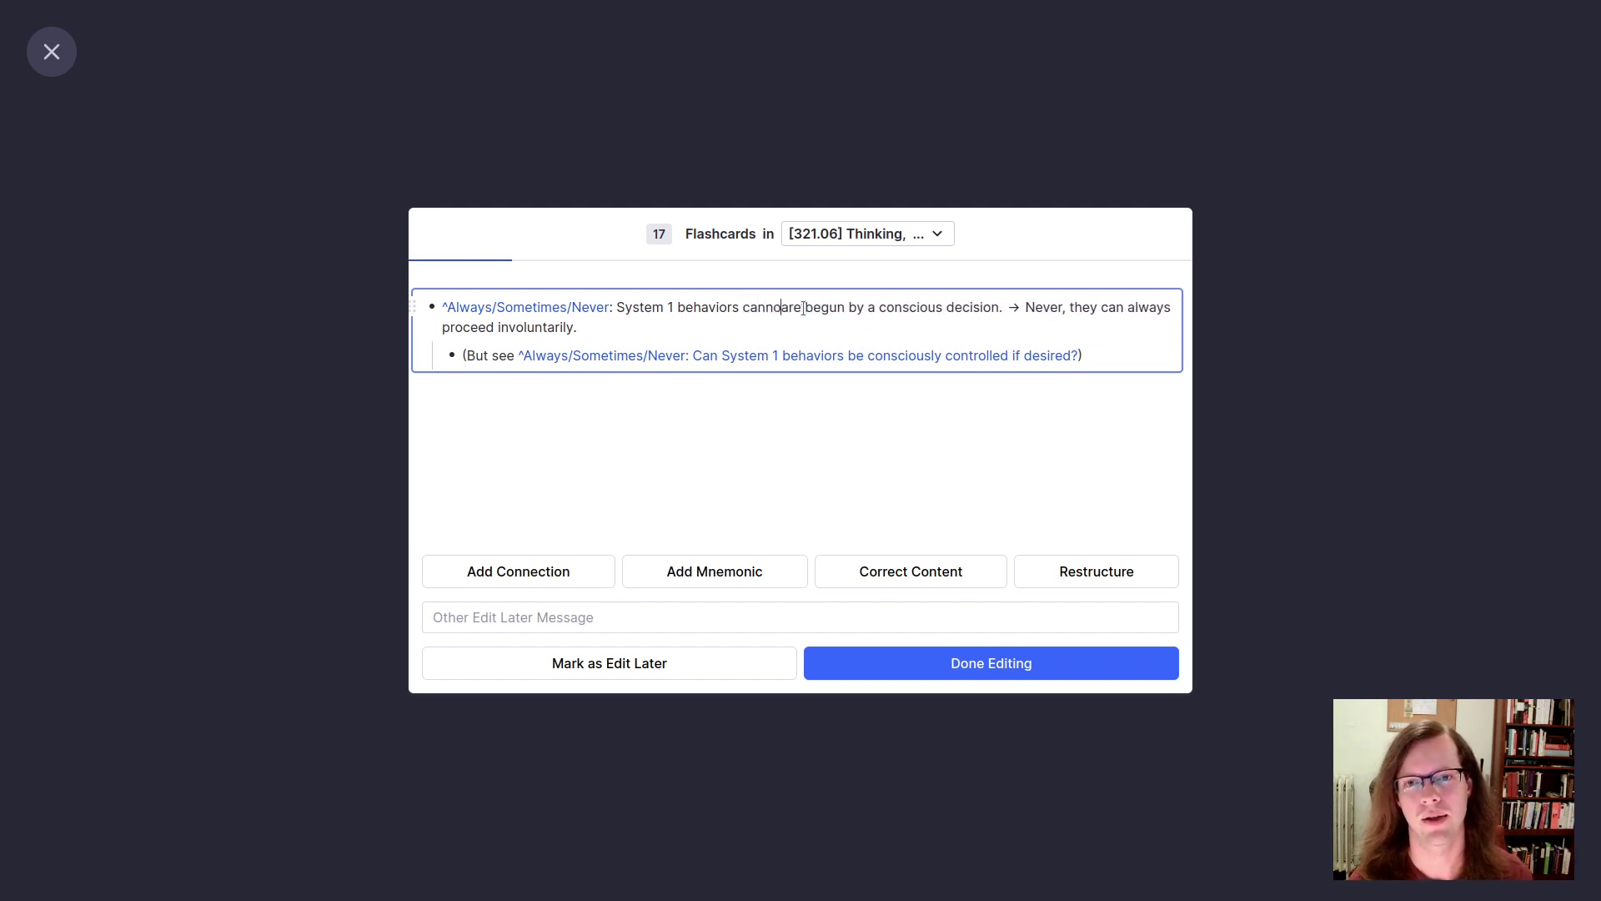
text(a)
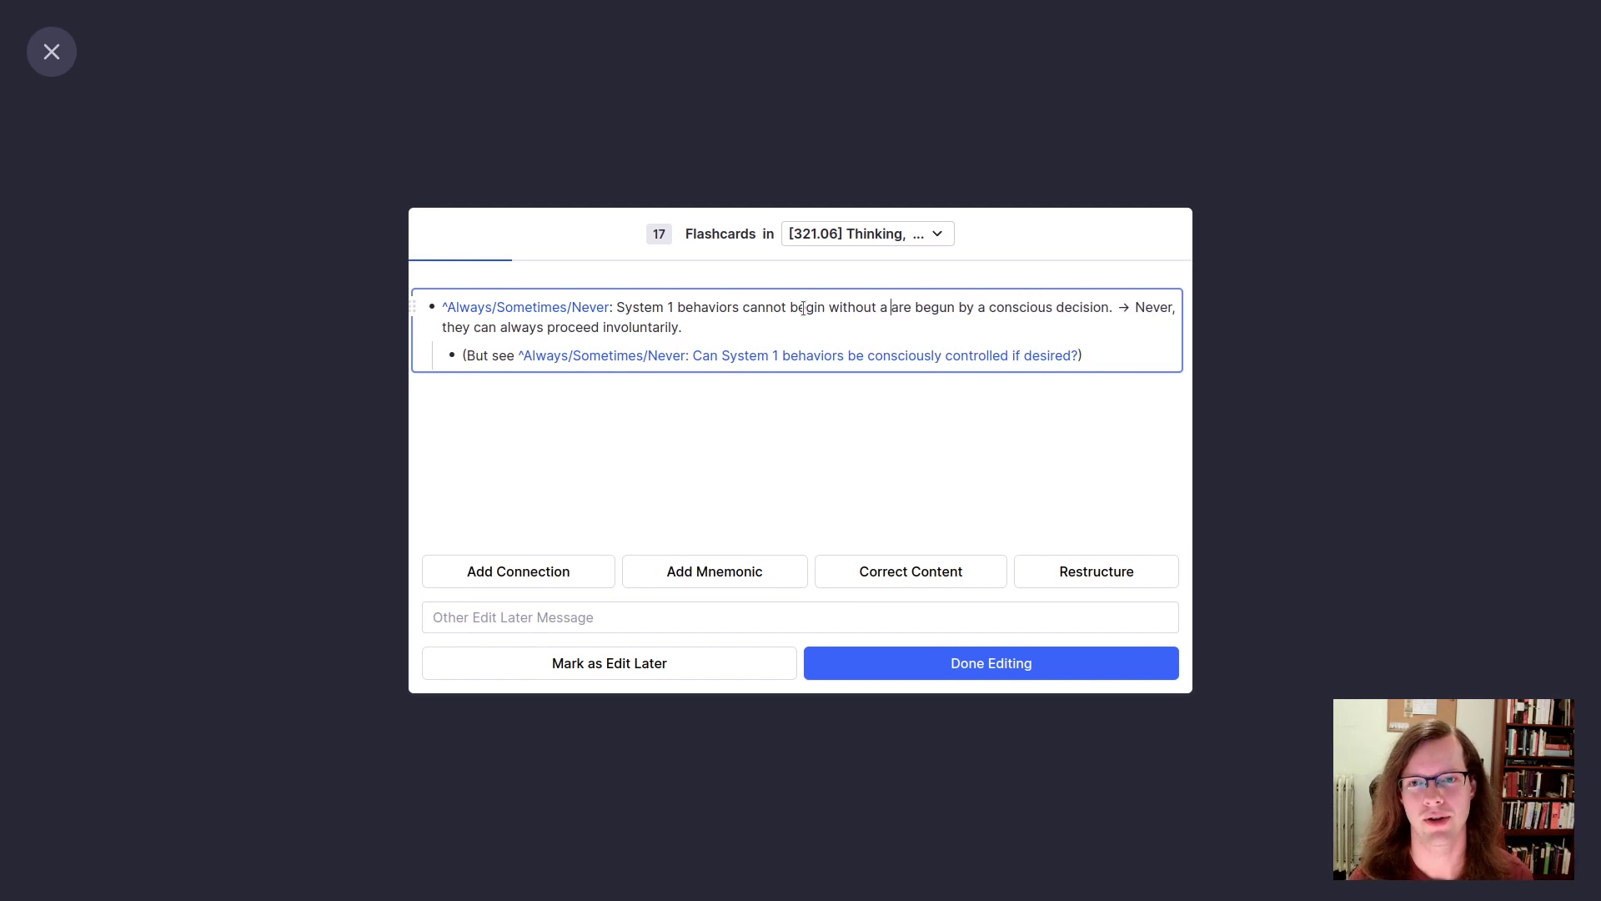
key(ctrl+shift+Right)
key(ctrl+shift+Right)
key(ctrl+shift+Right)
key(ctrl+shift+Right)
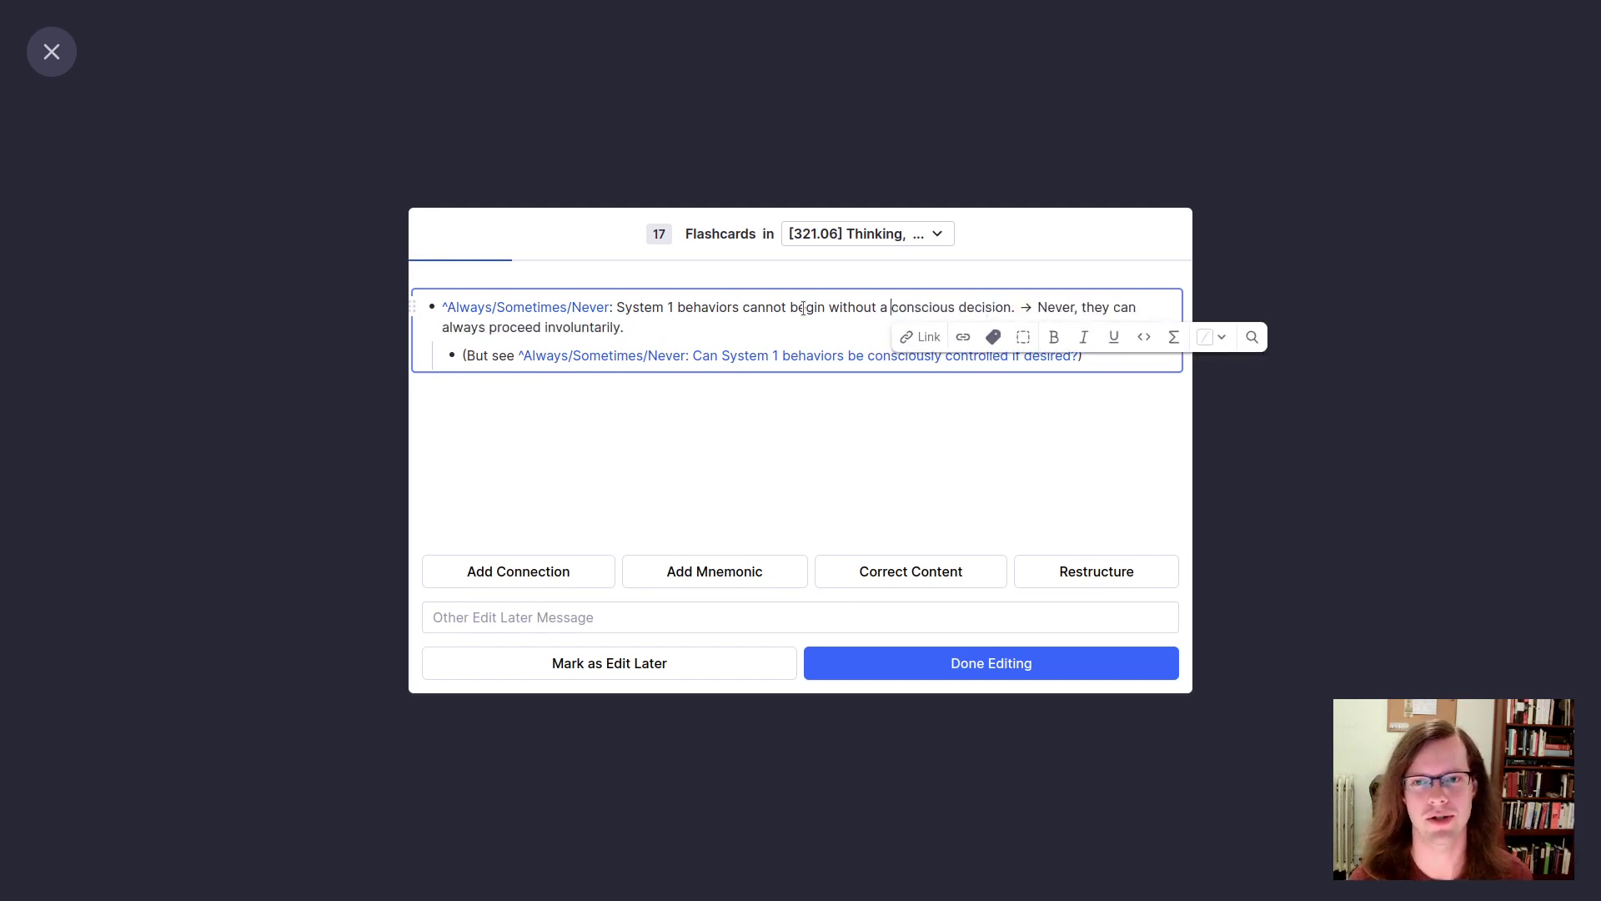
key(BackSpace)
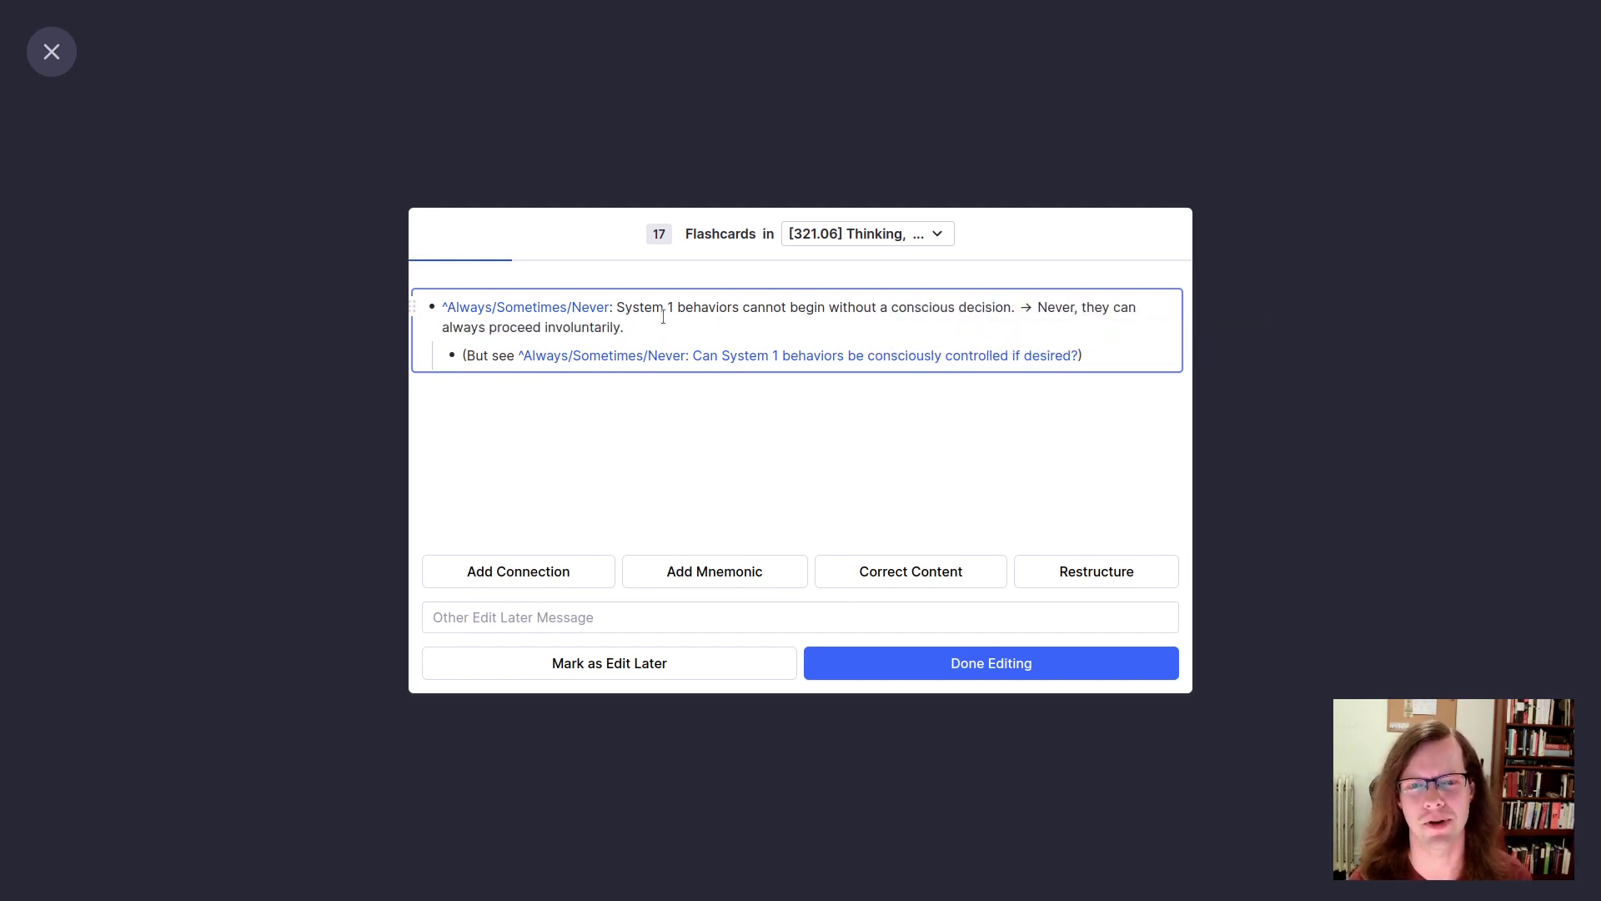
Step: Remove the Always/Sometimes/Never reference from the start of the card
click(622, 307)
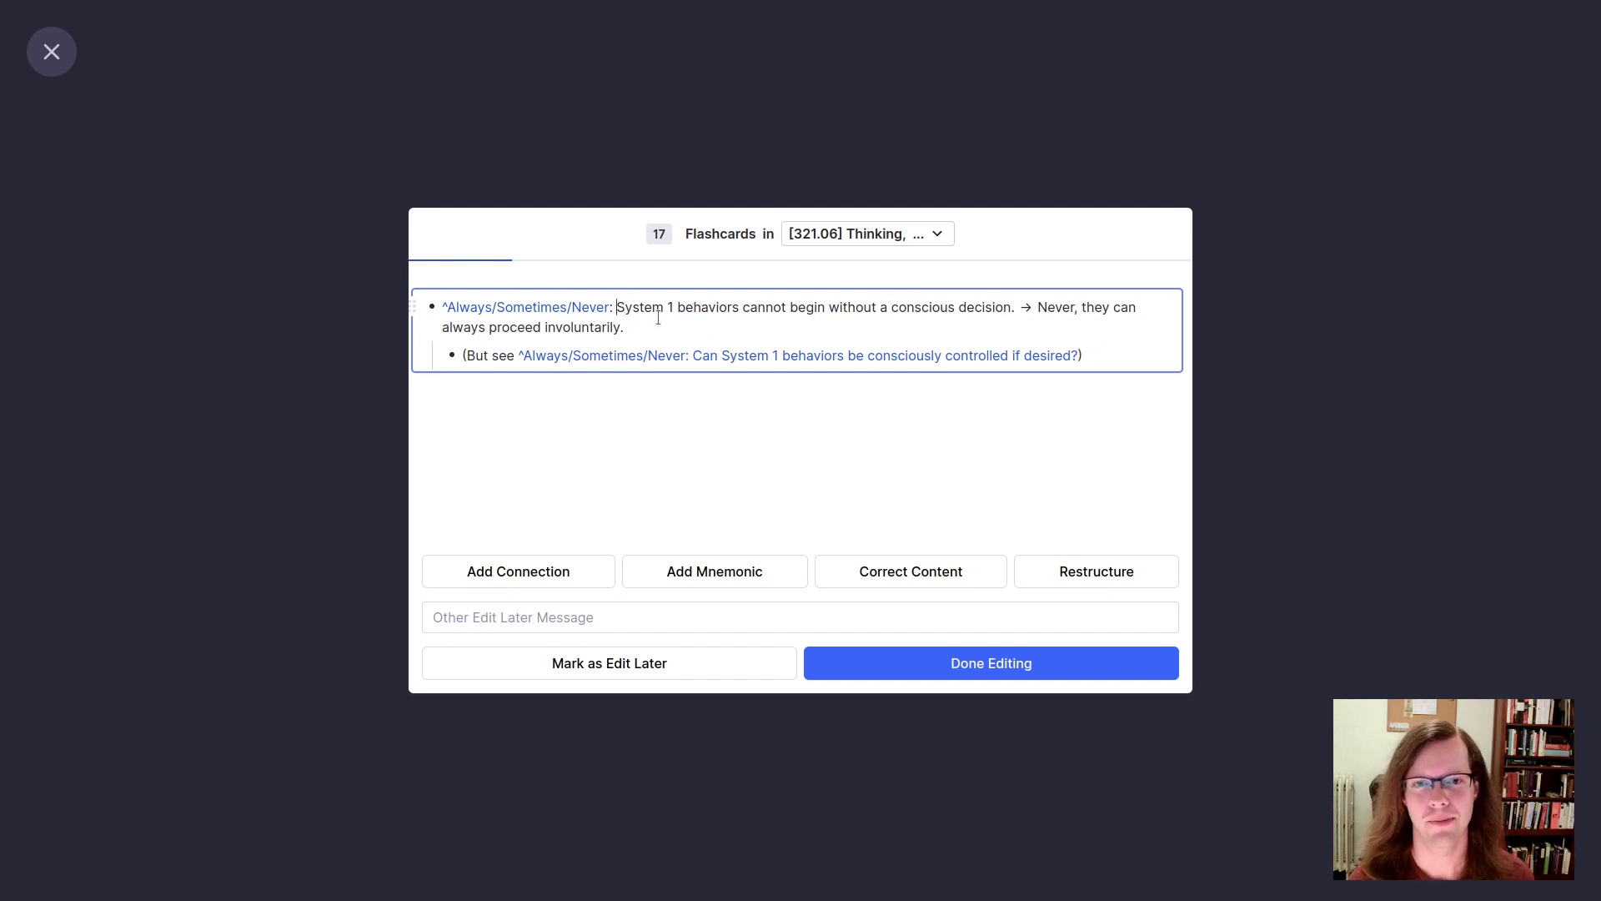
key(shift+Home)
key(BackSpace)
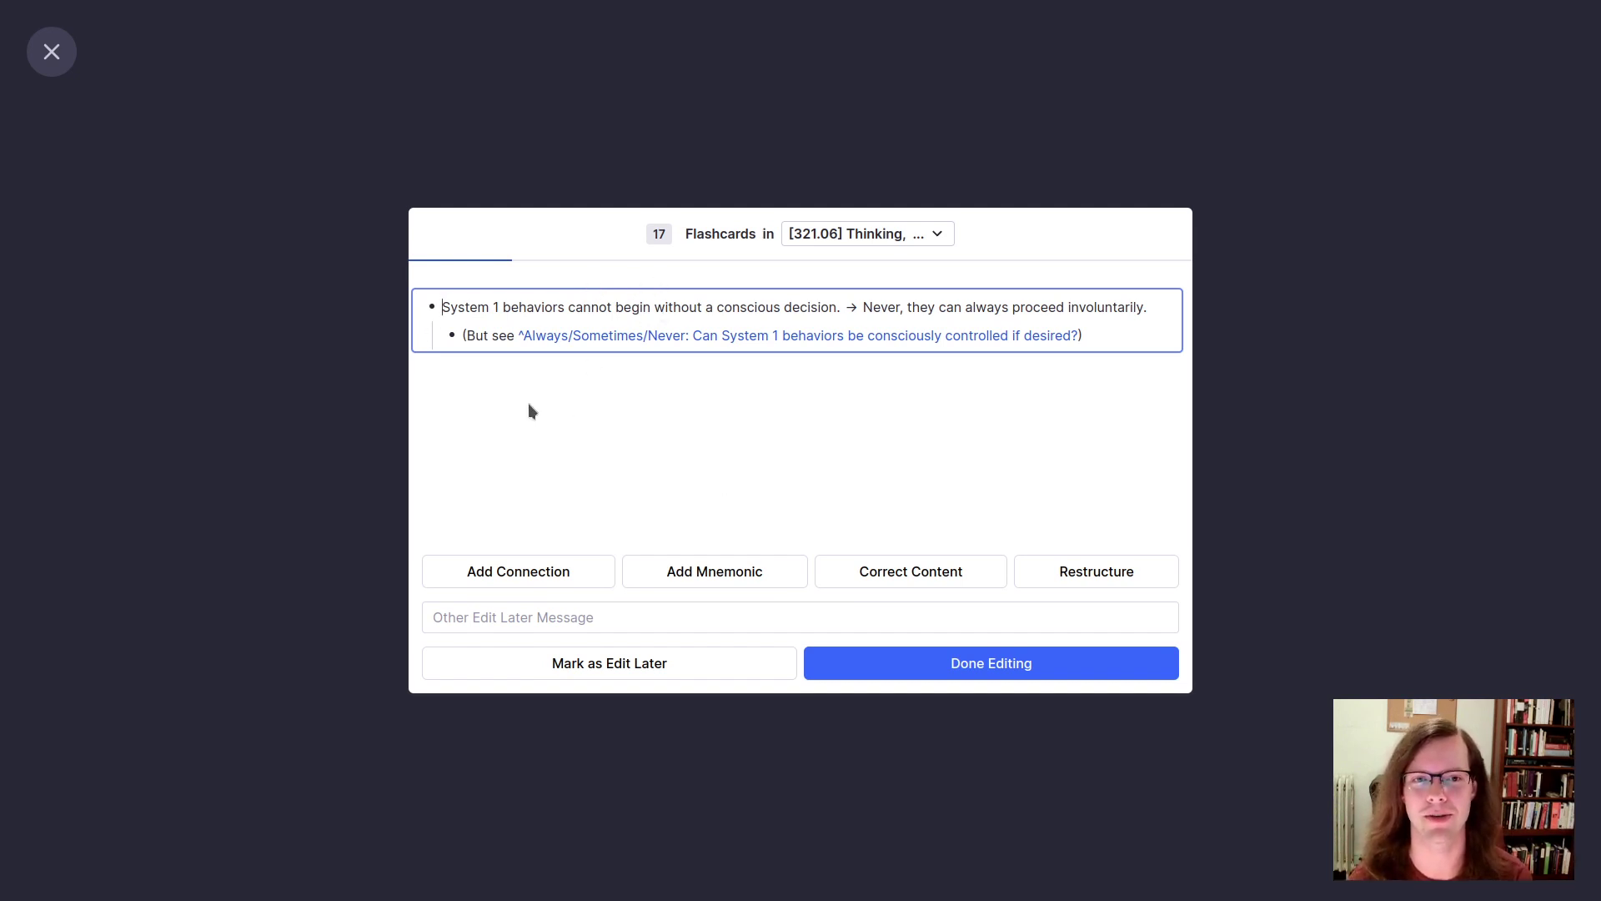
Step: Try rewording the card to start with "Must system 1 behaviors" and drop "cannot begin"
mouse_move(566, 345)
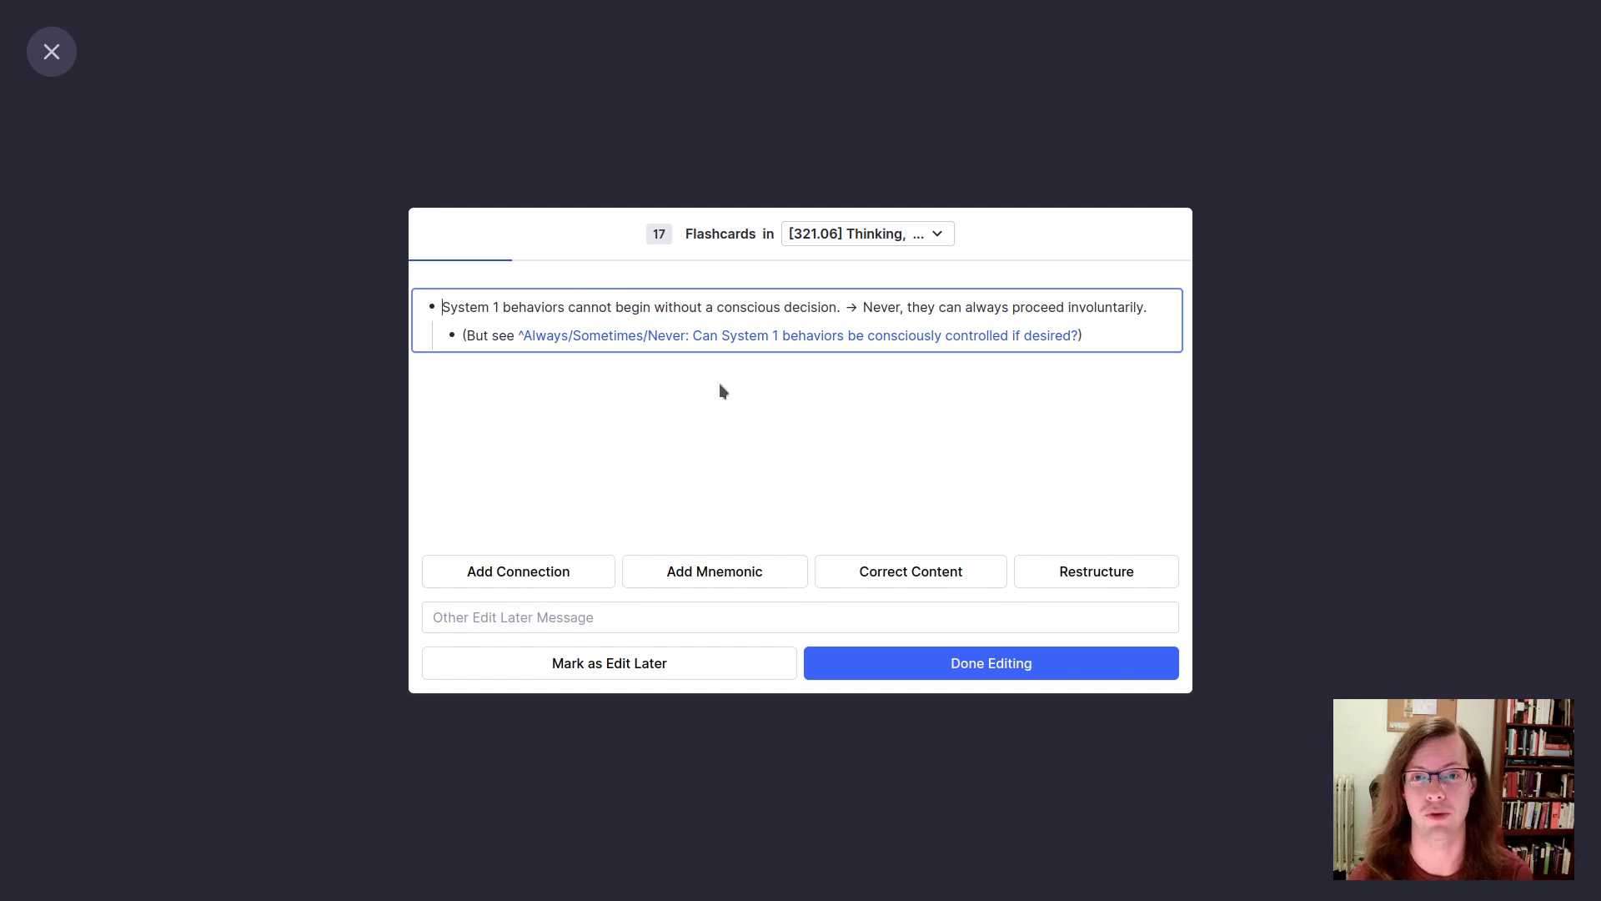
key(alt+Right)
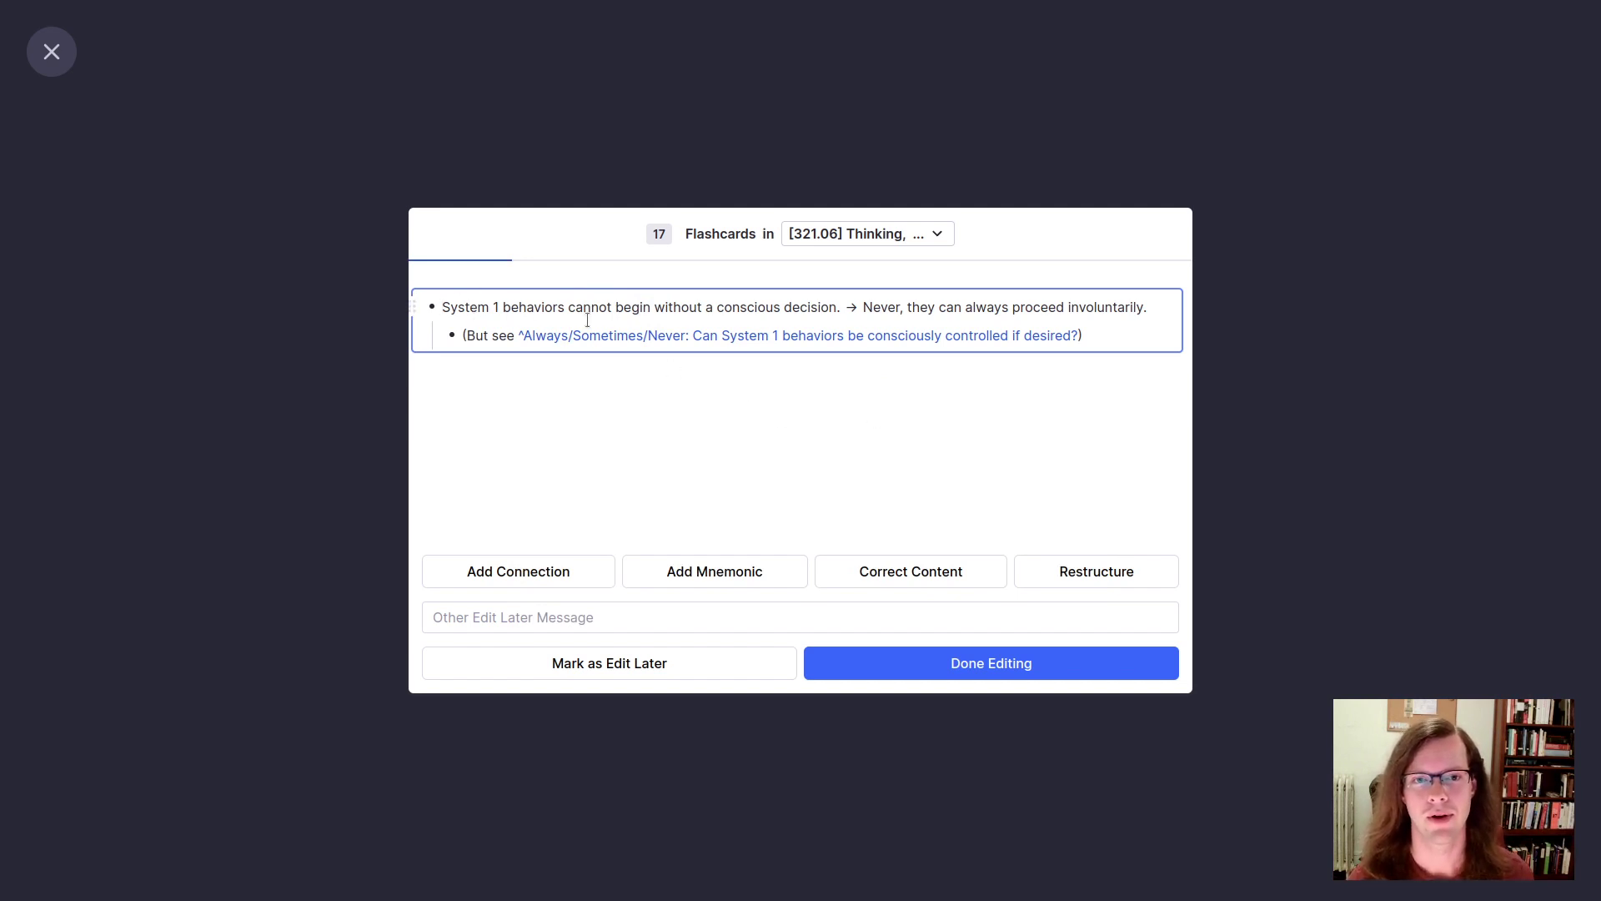
text(Must)
key(Delete)
text(s)
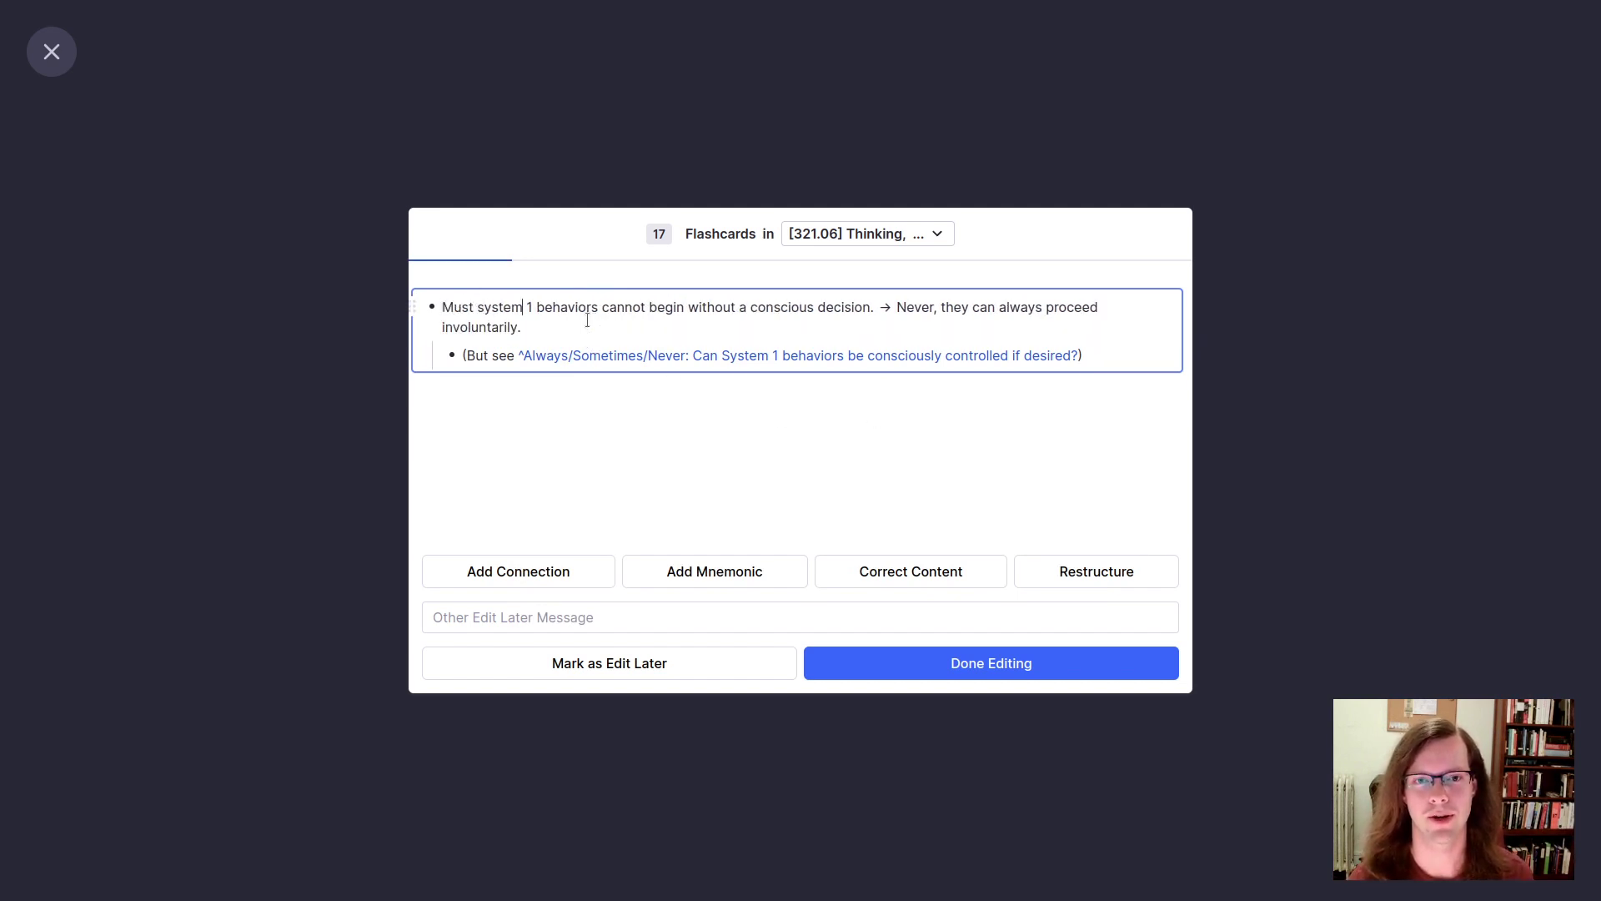
key(alt+shift+Right)
key(alt+shift+Right)
key(alt+shift+Right)
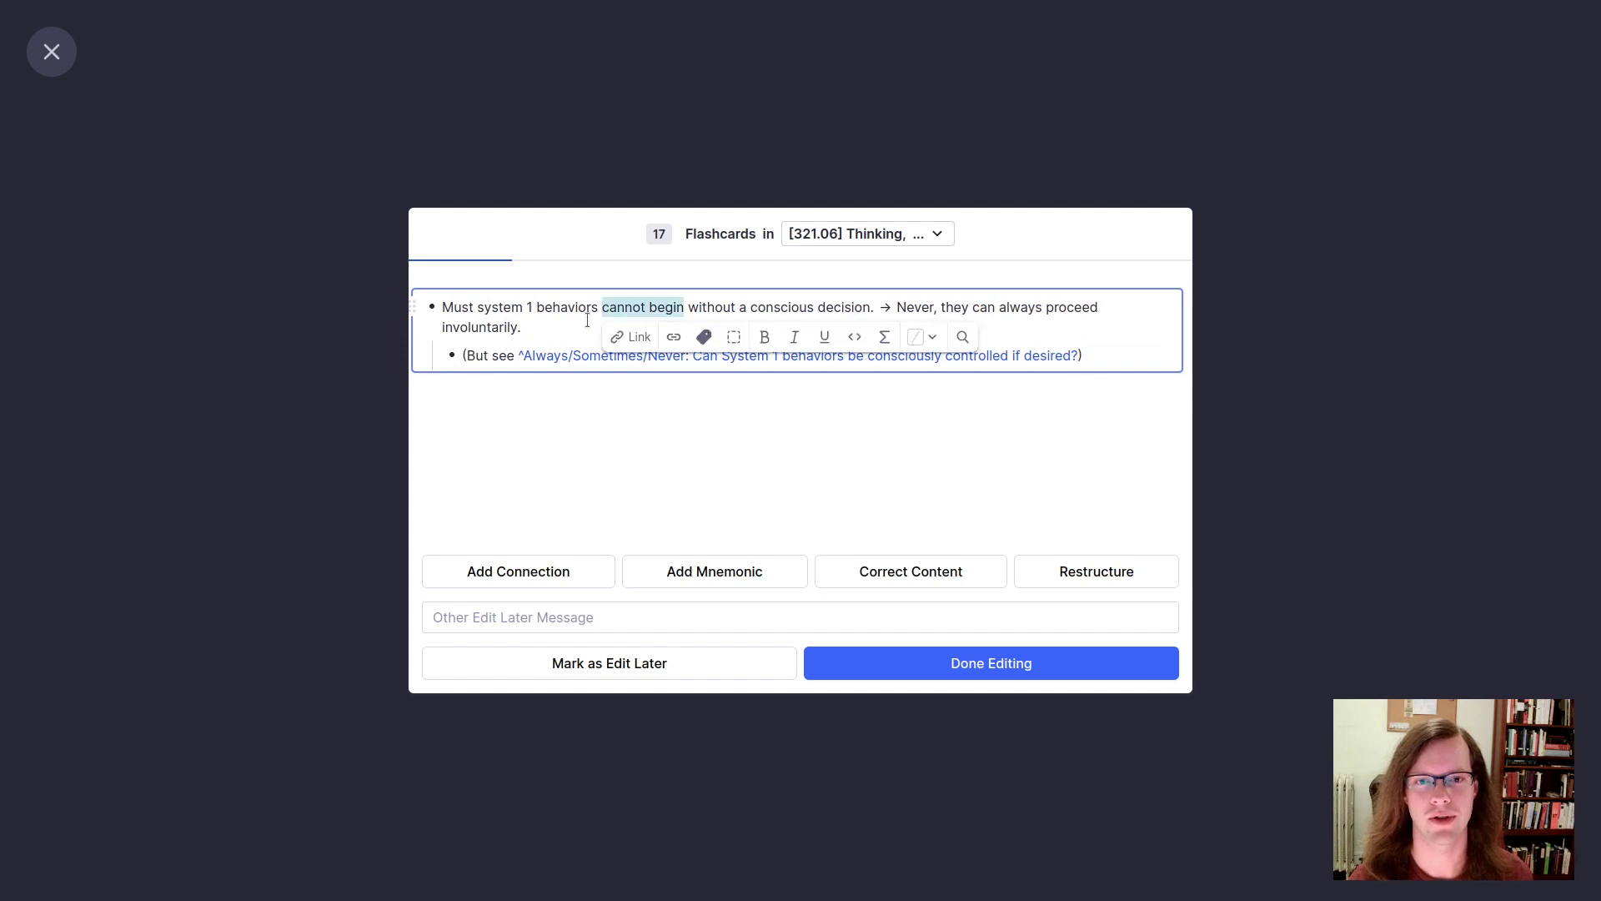
key(BackSpace)
key(ctrl+z)
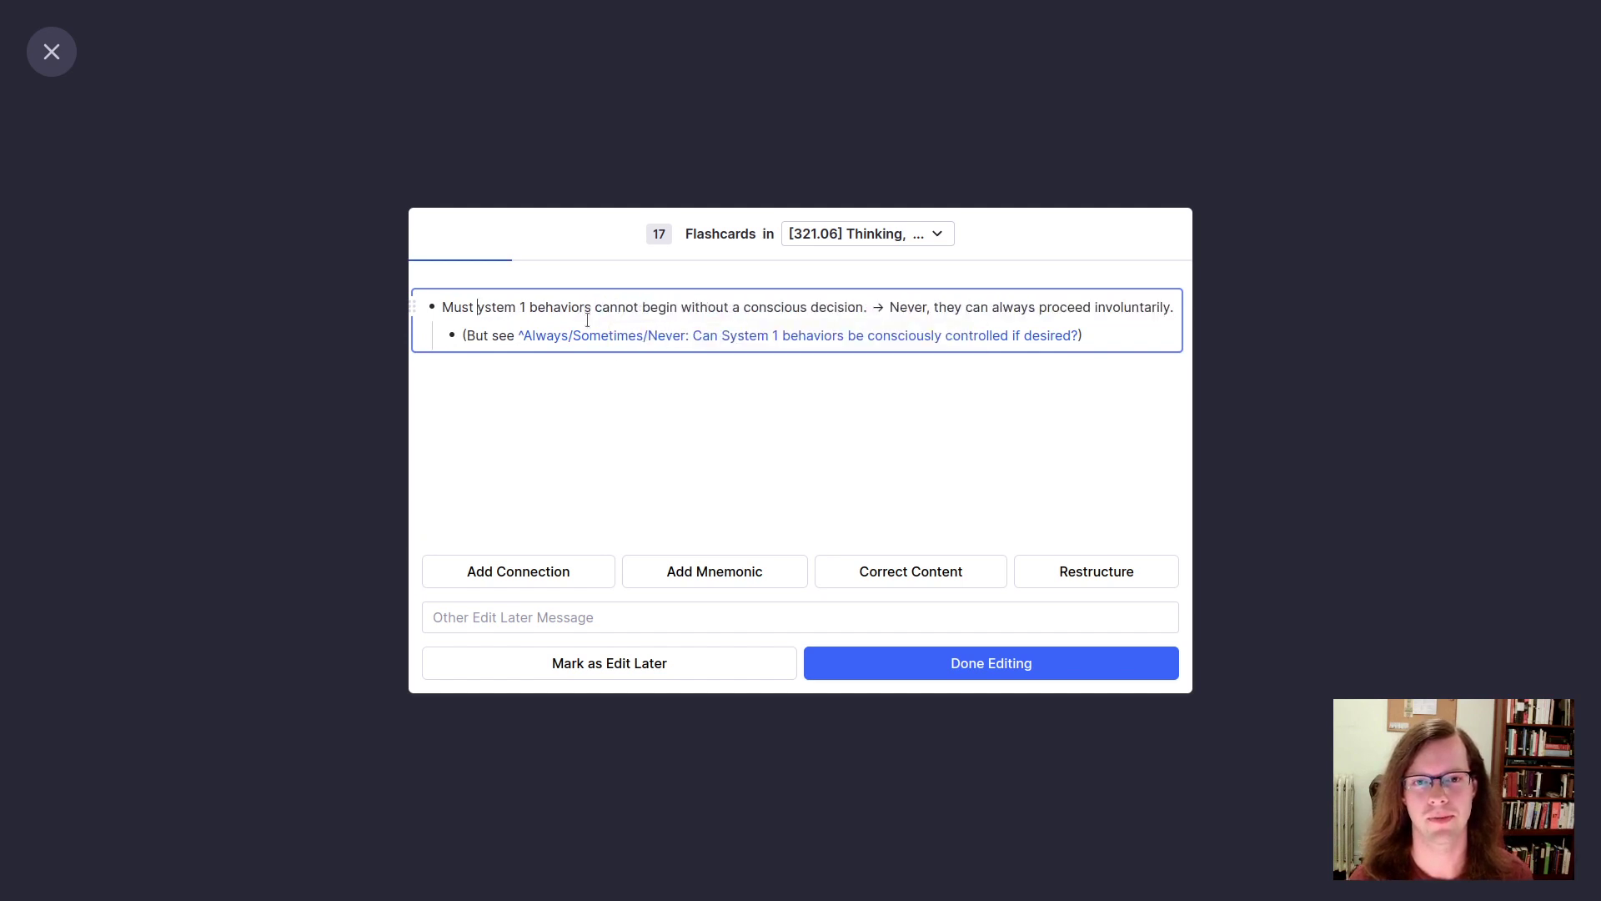
Step: Reword the card's front as the question "Do system 1 behaviors require a conscious decision to perform?"
key(ctrl+shift+Left)
text(Do s)
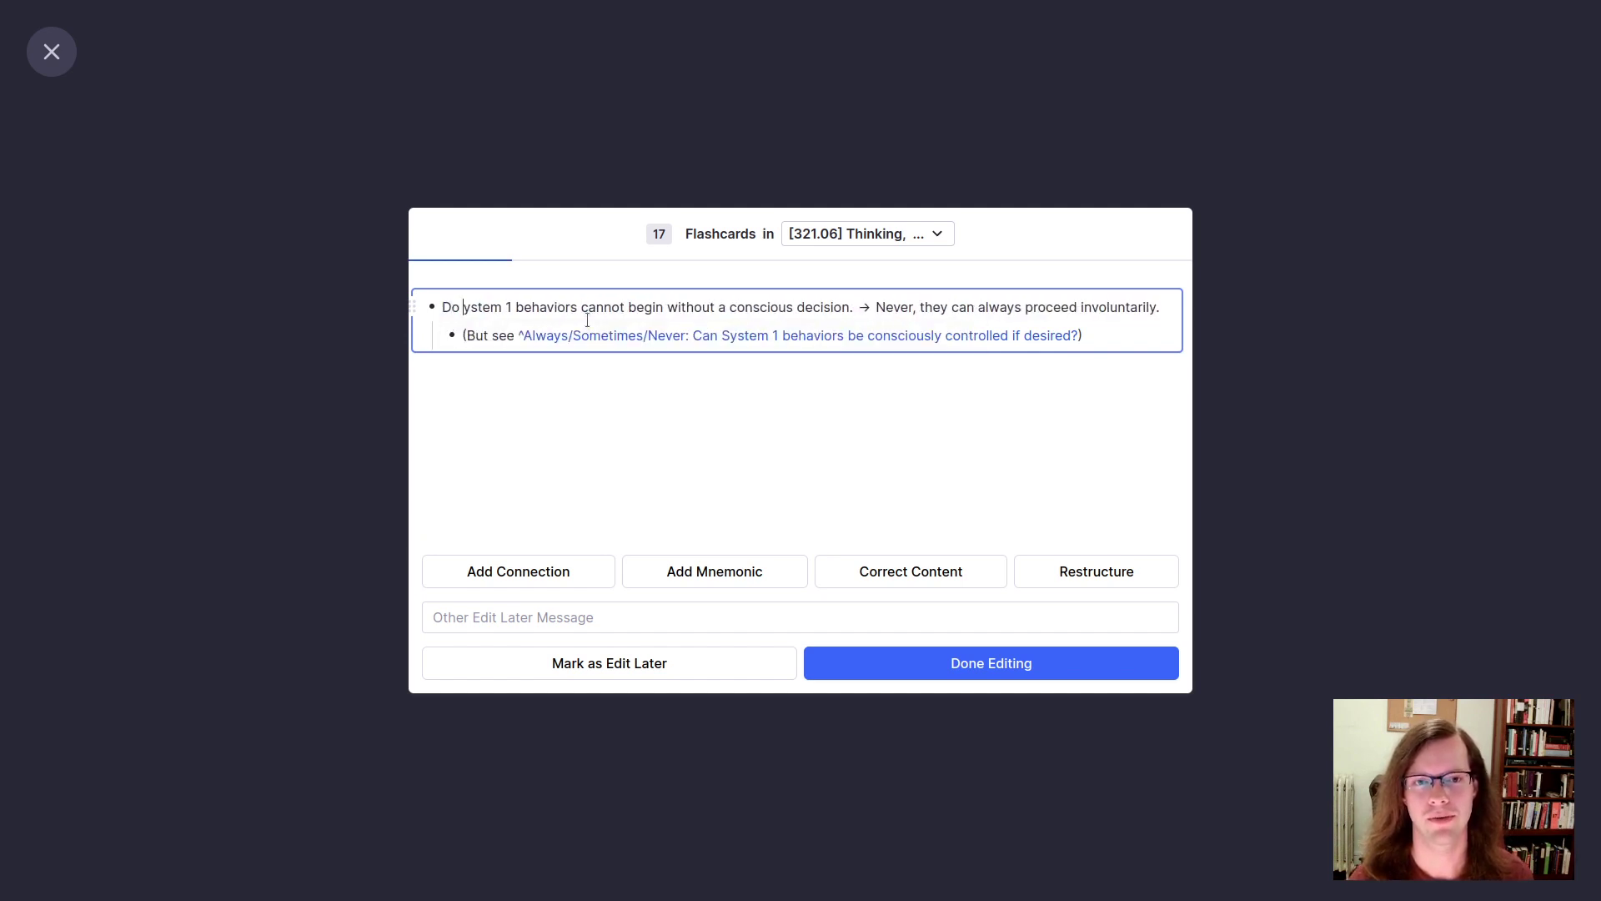
key(alt+shift+Right)
key(alt+shift+Right)
text(requir)
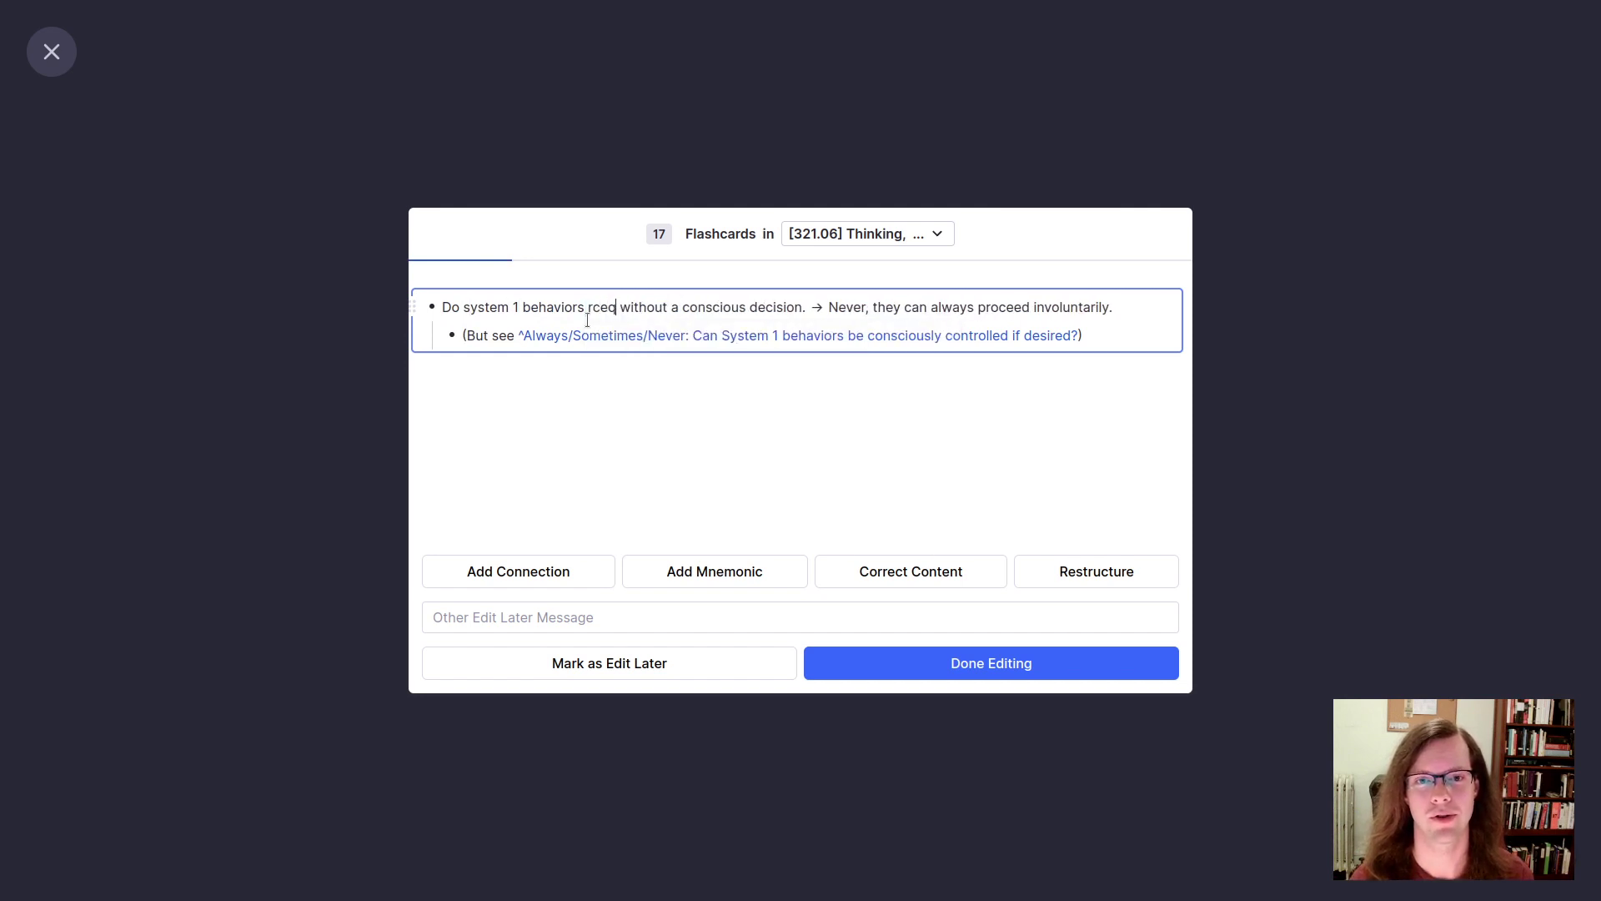
key(alt+shift+Right)
text(e)
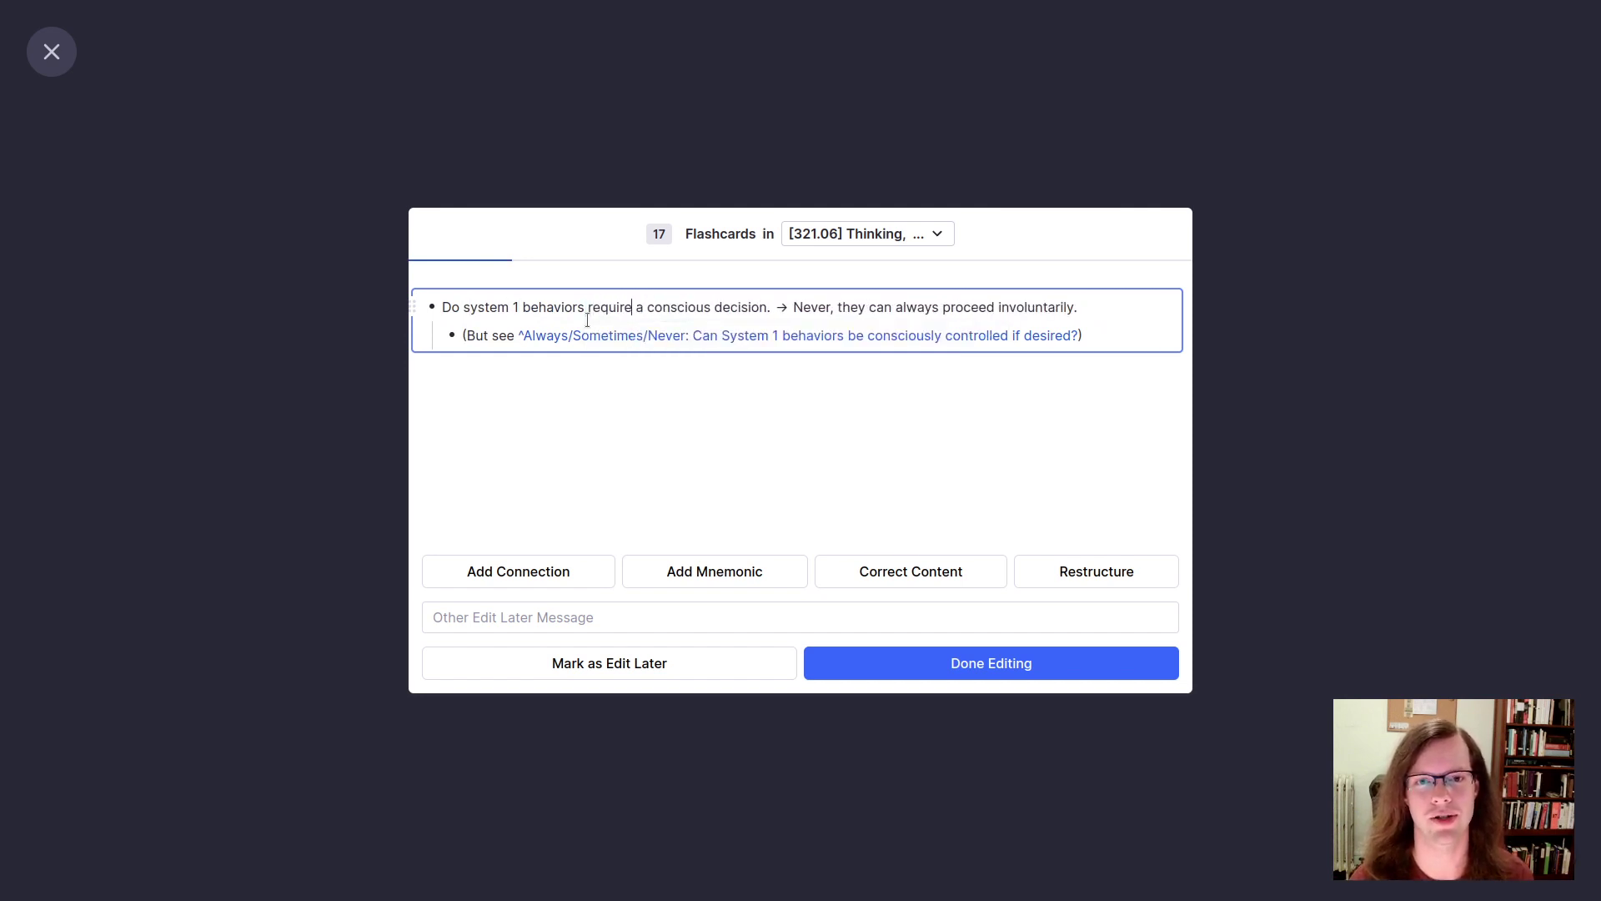
key(Delete)
text(to perform?)
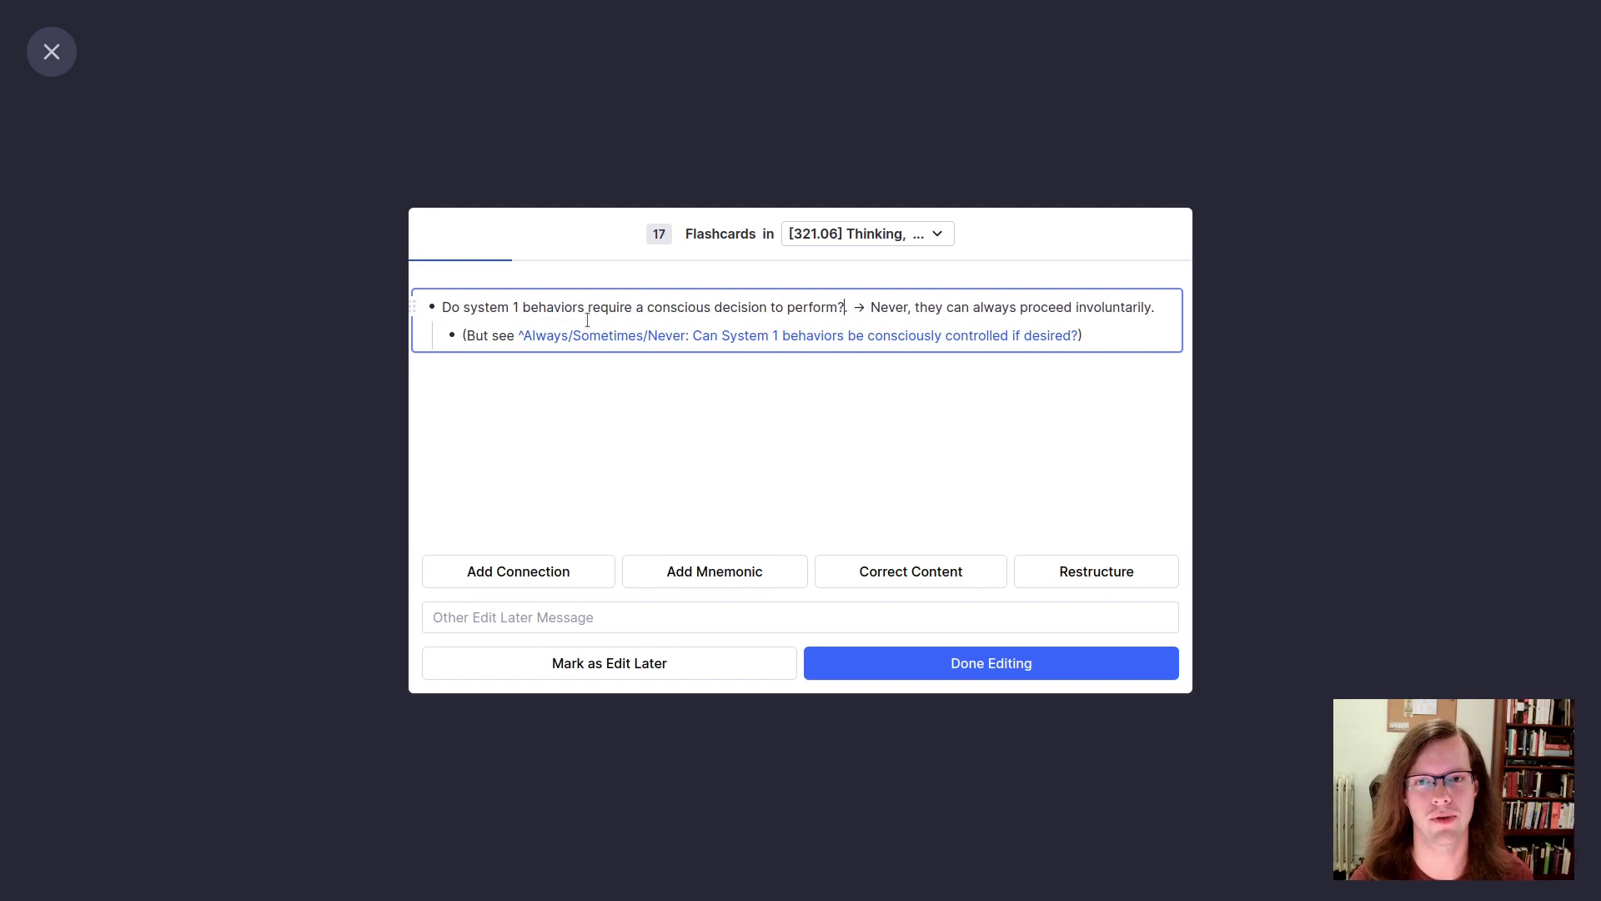
Step: Change the card's answer to "No, they can proceed involuntarily."
key(alt+shift+Left)
text(No)
key(alt+Right)
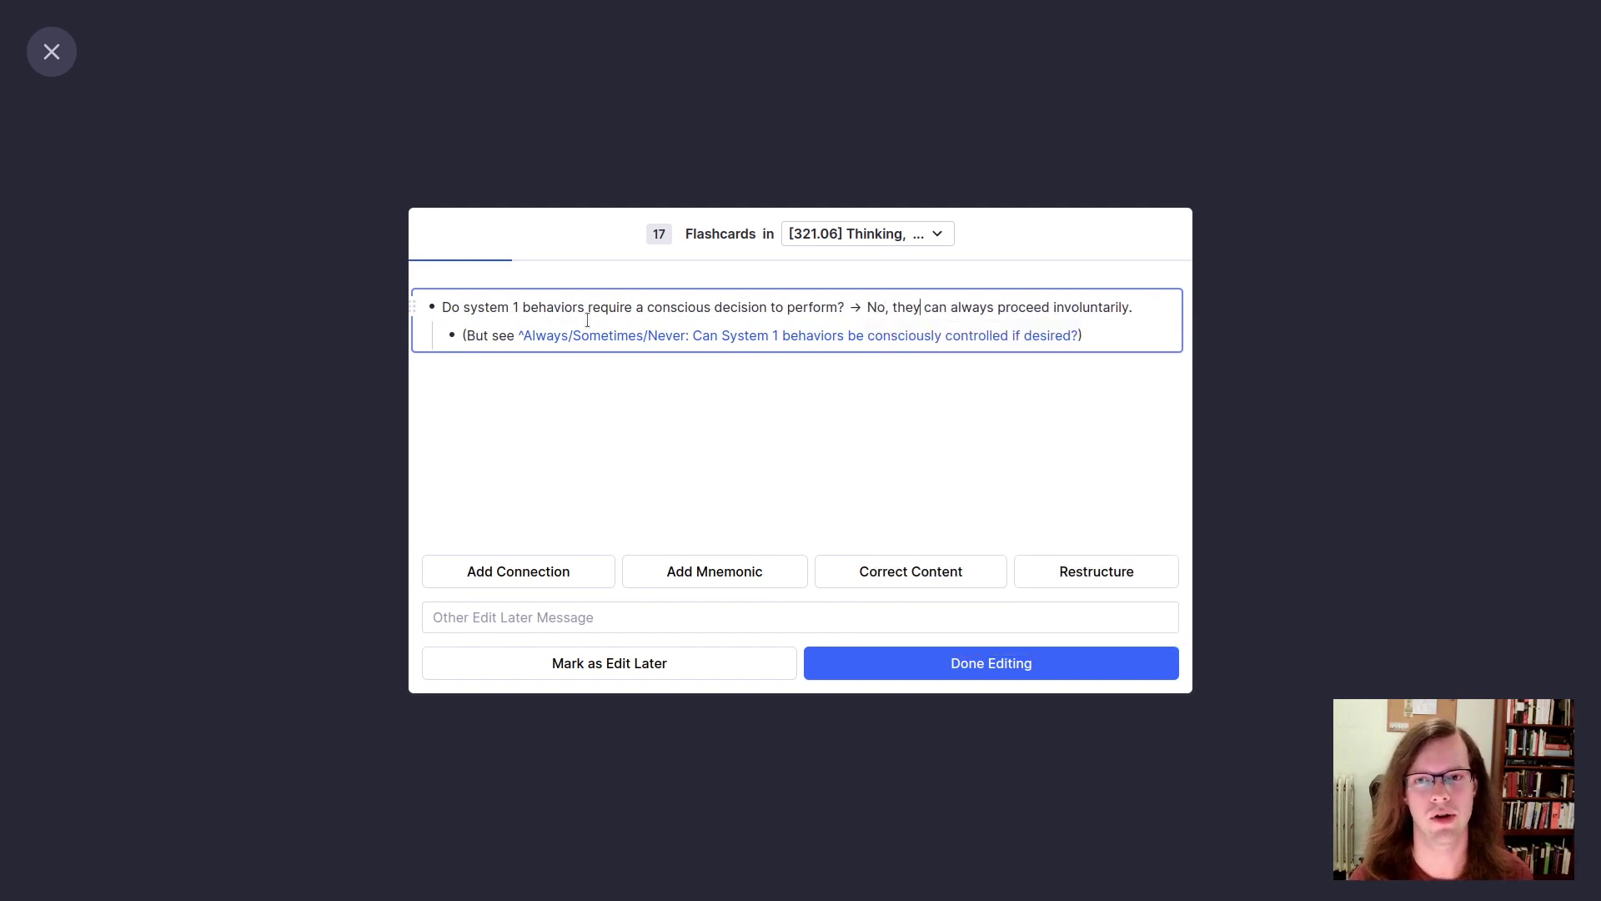
key(alt+shift+Left)
key(BackSpace)
key(BackSpace)
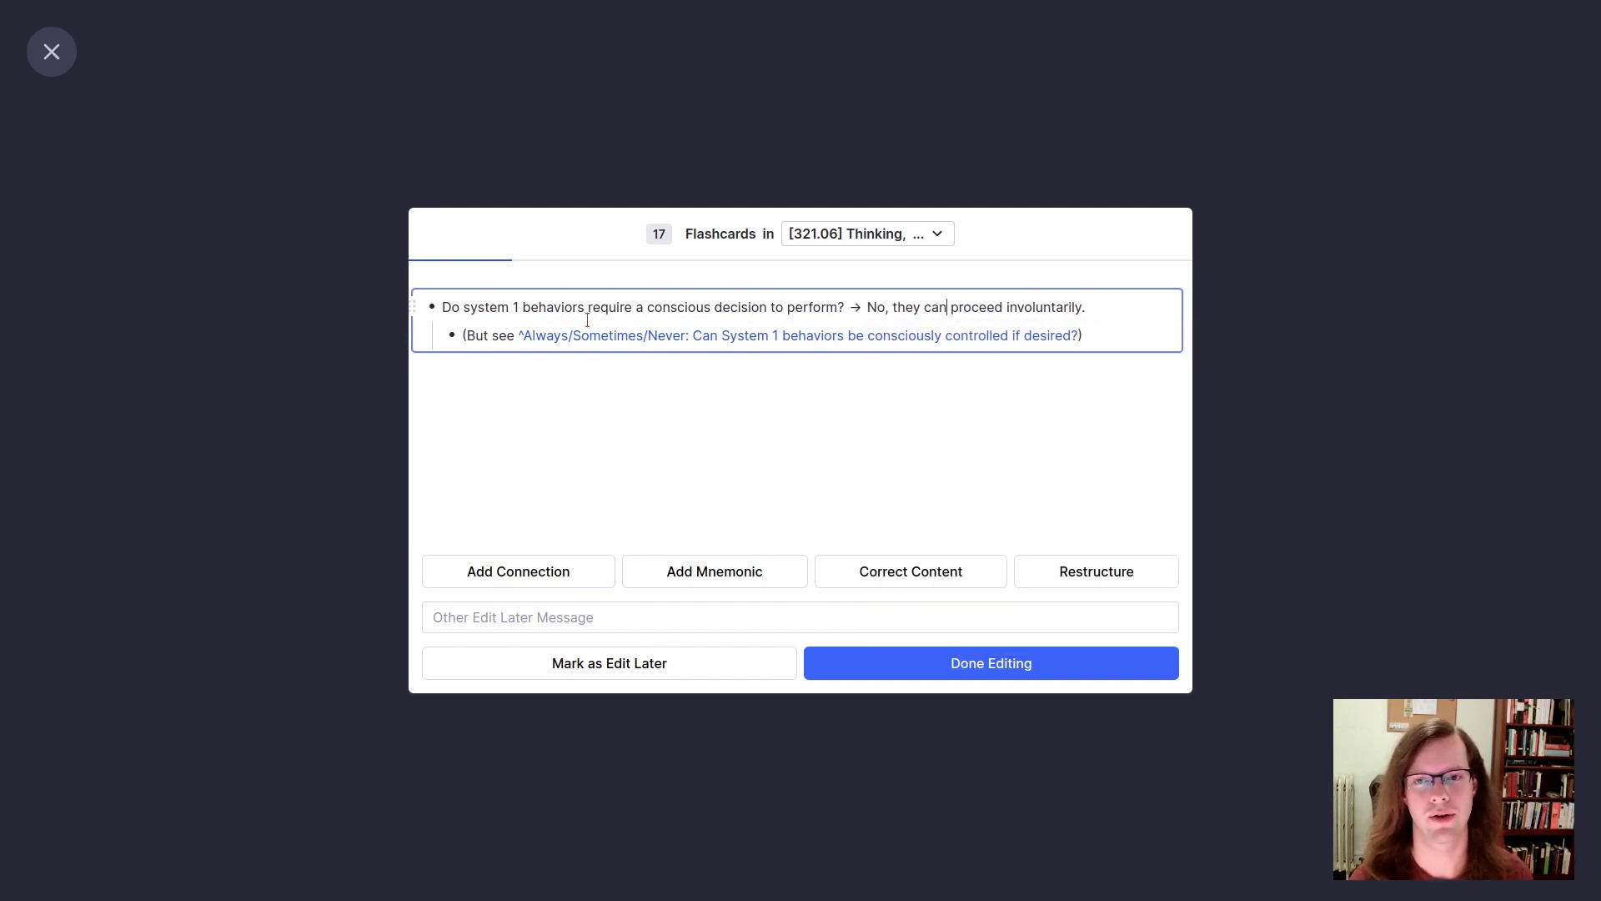
key(alt+shift+Left)
key(BackSpace)
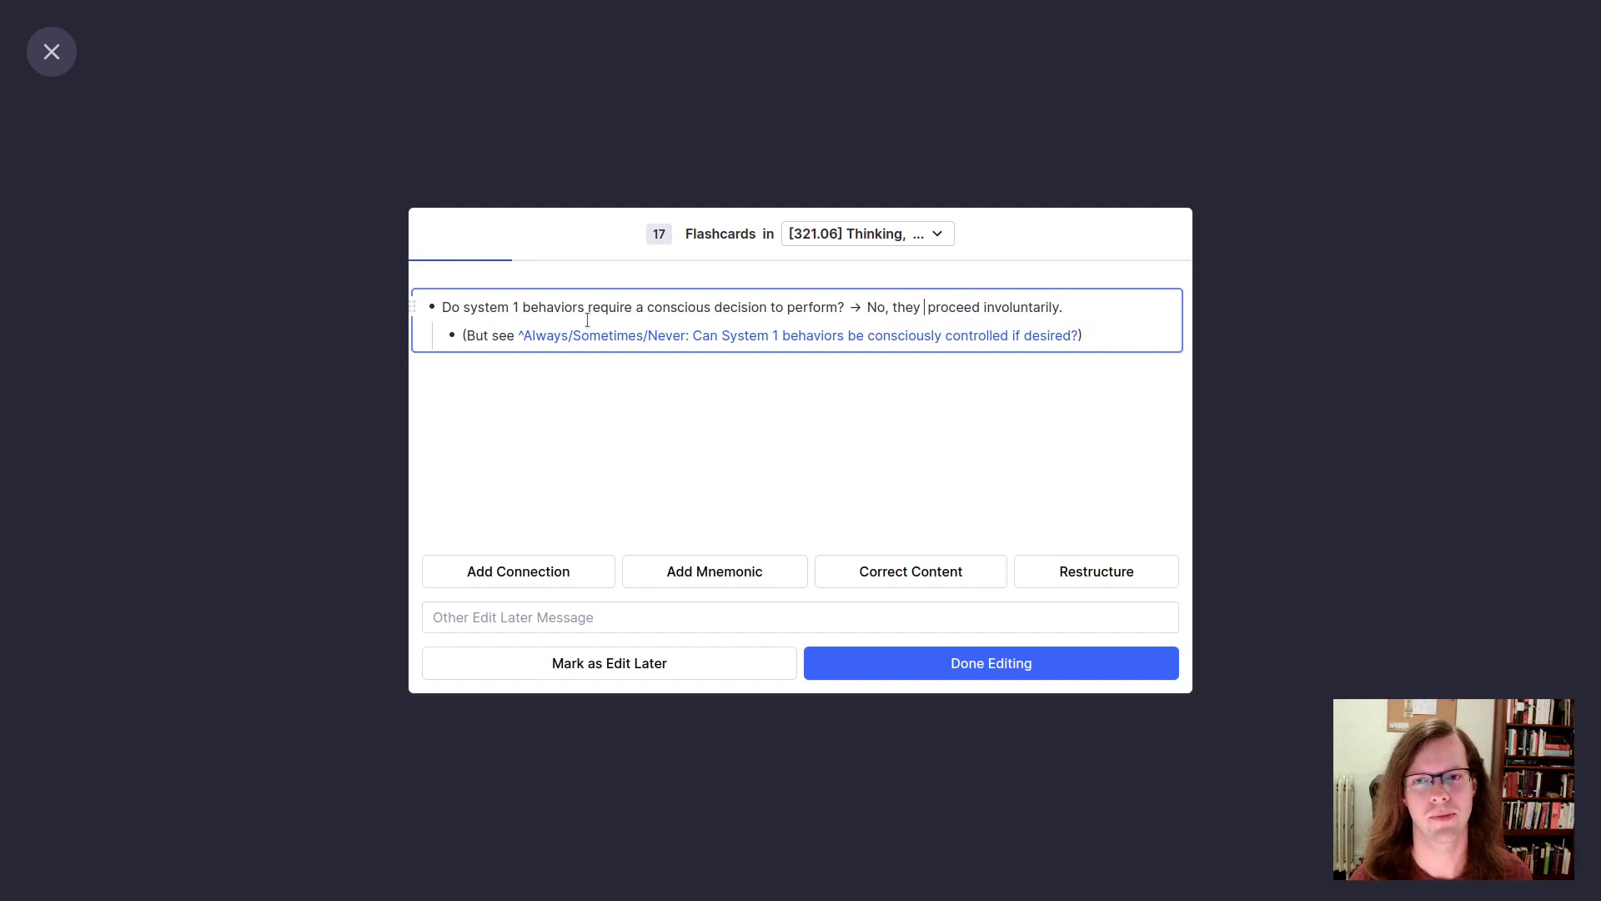
text(can)
key(End)
key(Left)
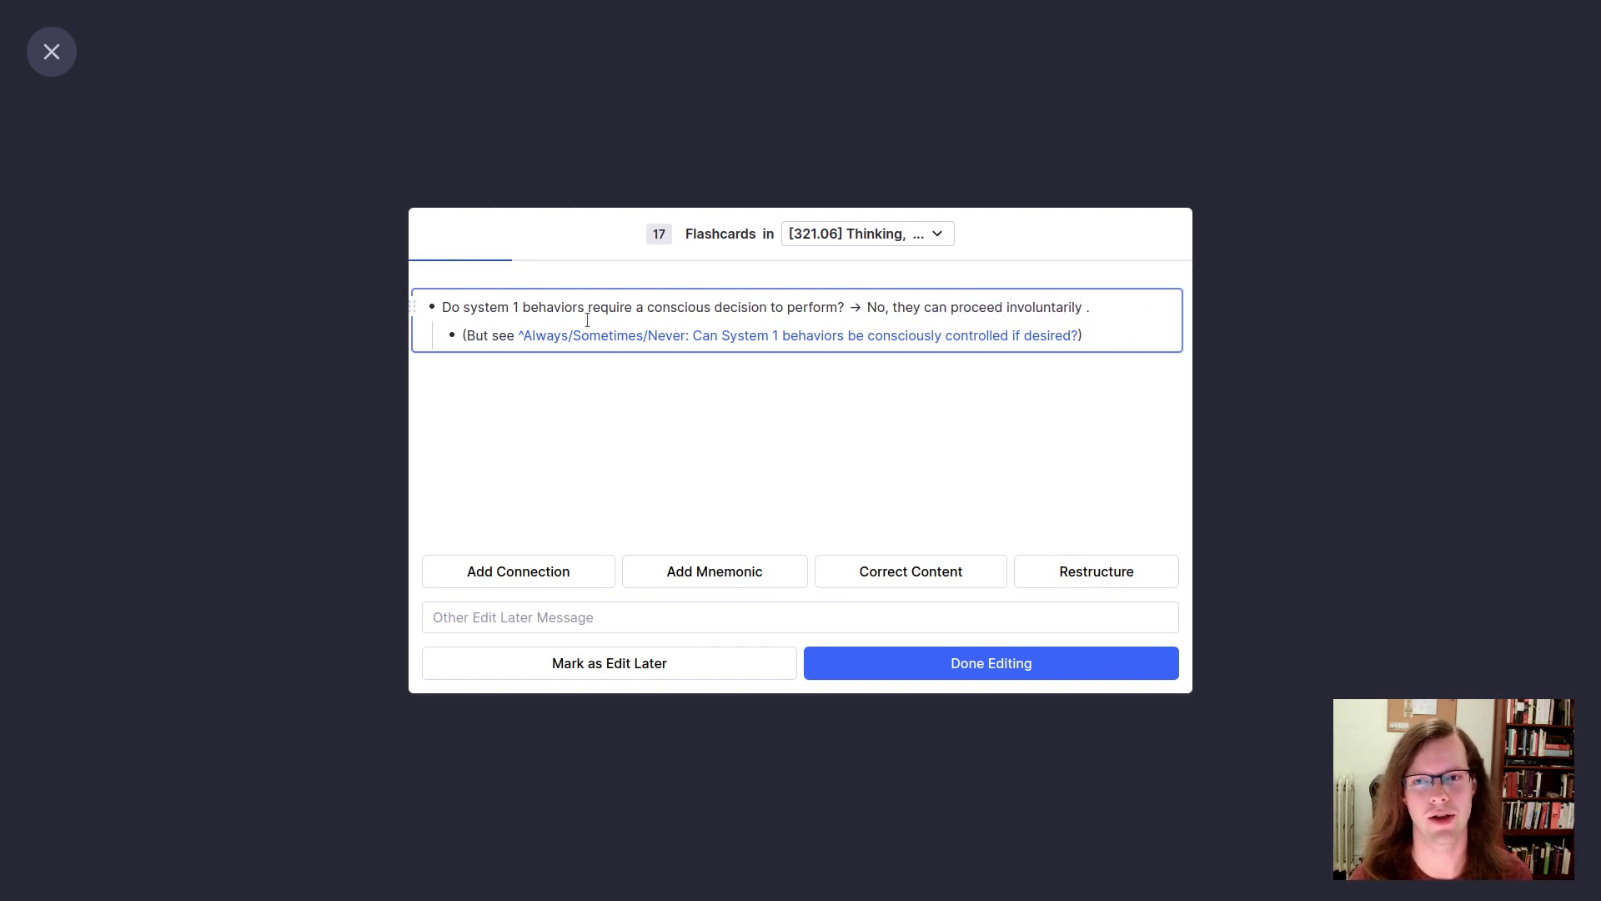
text(in)
text( all cases)
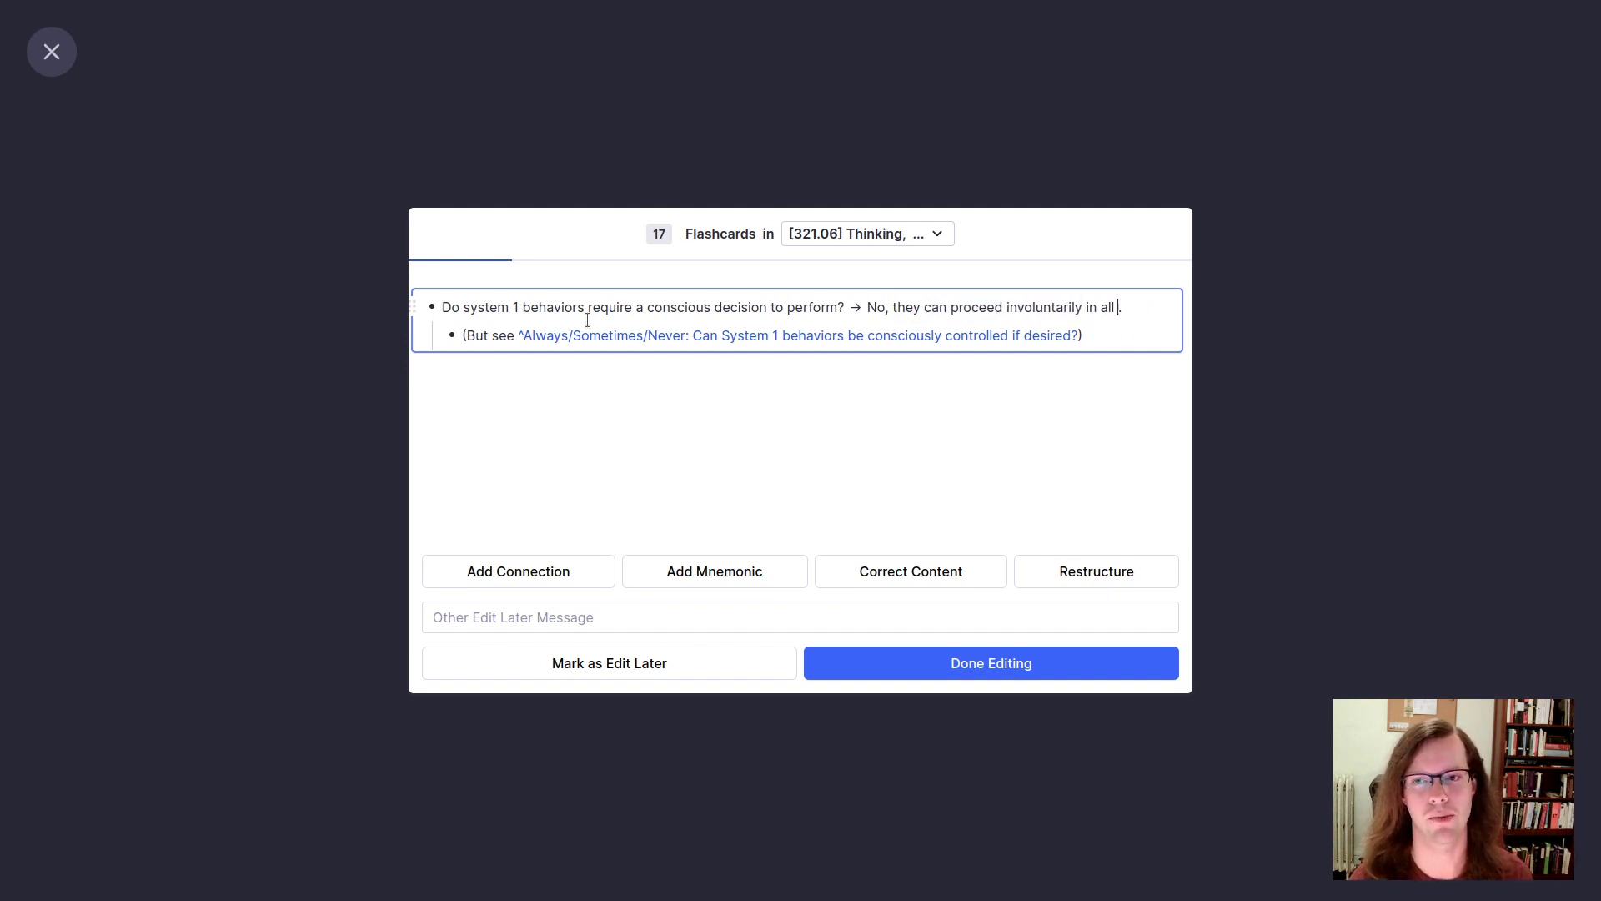
key(ctrl+BackSpace)
key(ctrl+BackSpace)
key(ctrl+BackSpace)
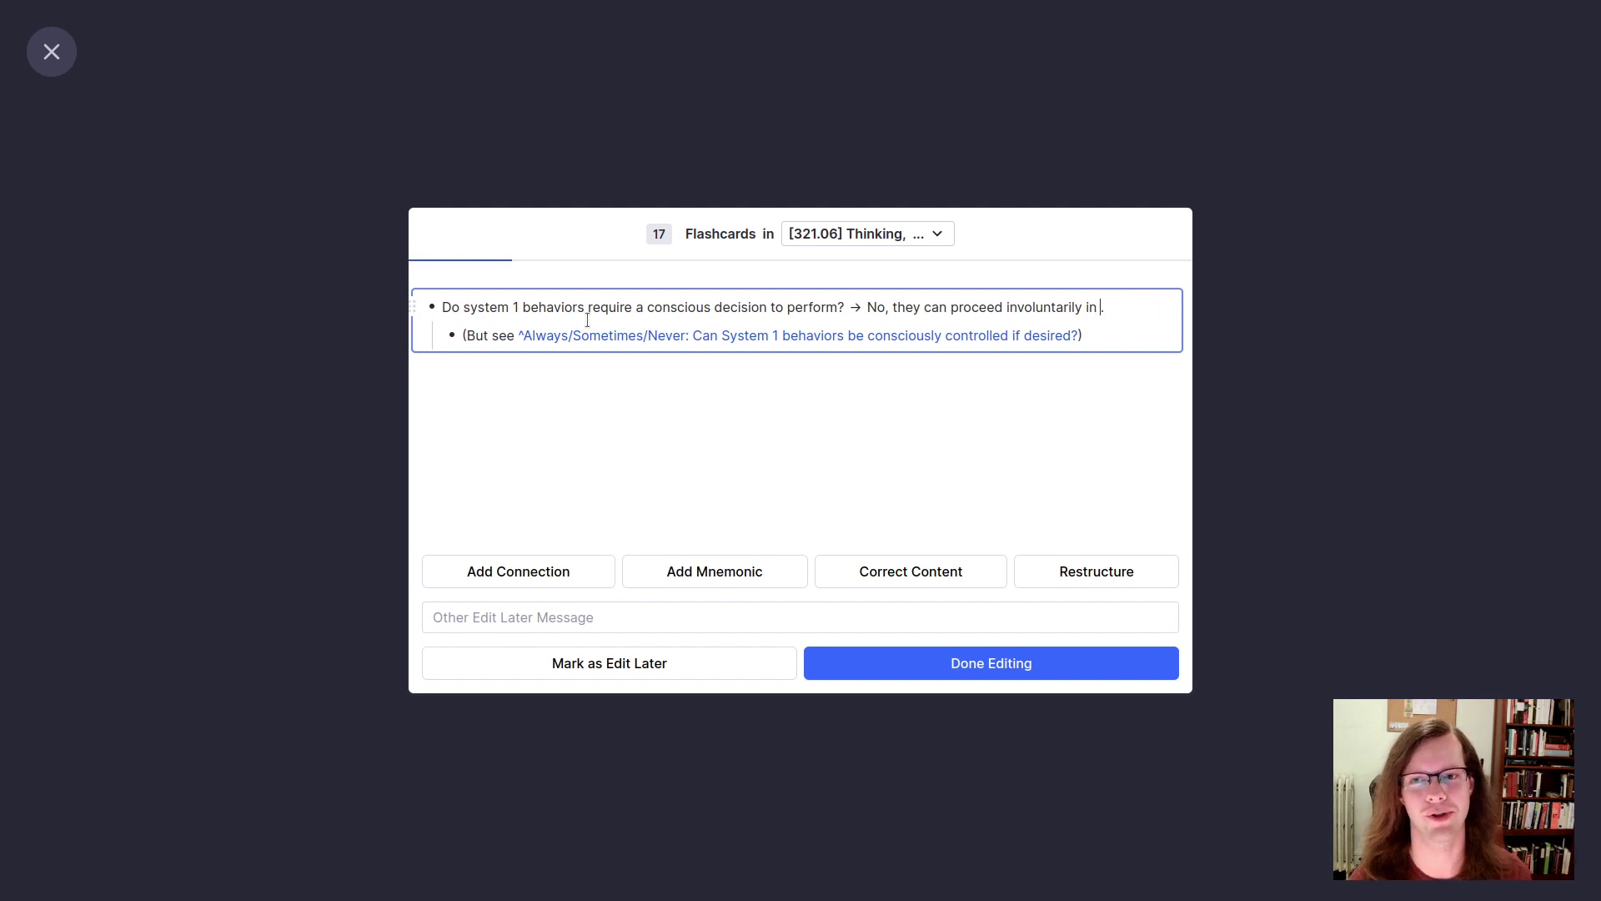
key(BackSpace)
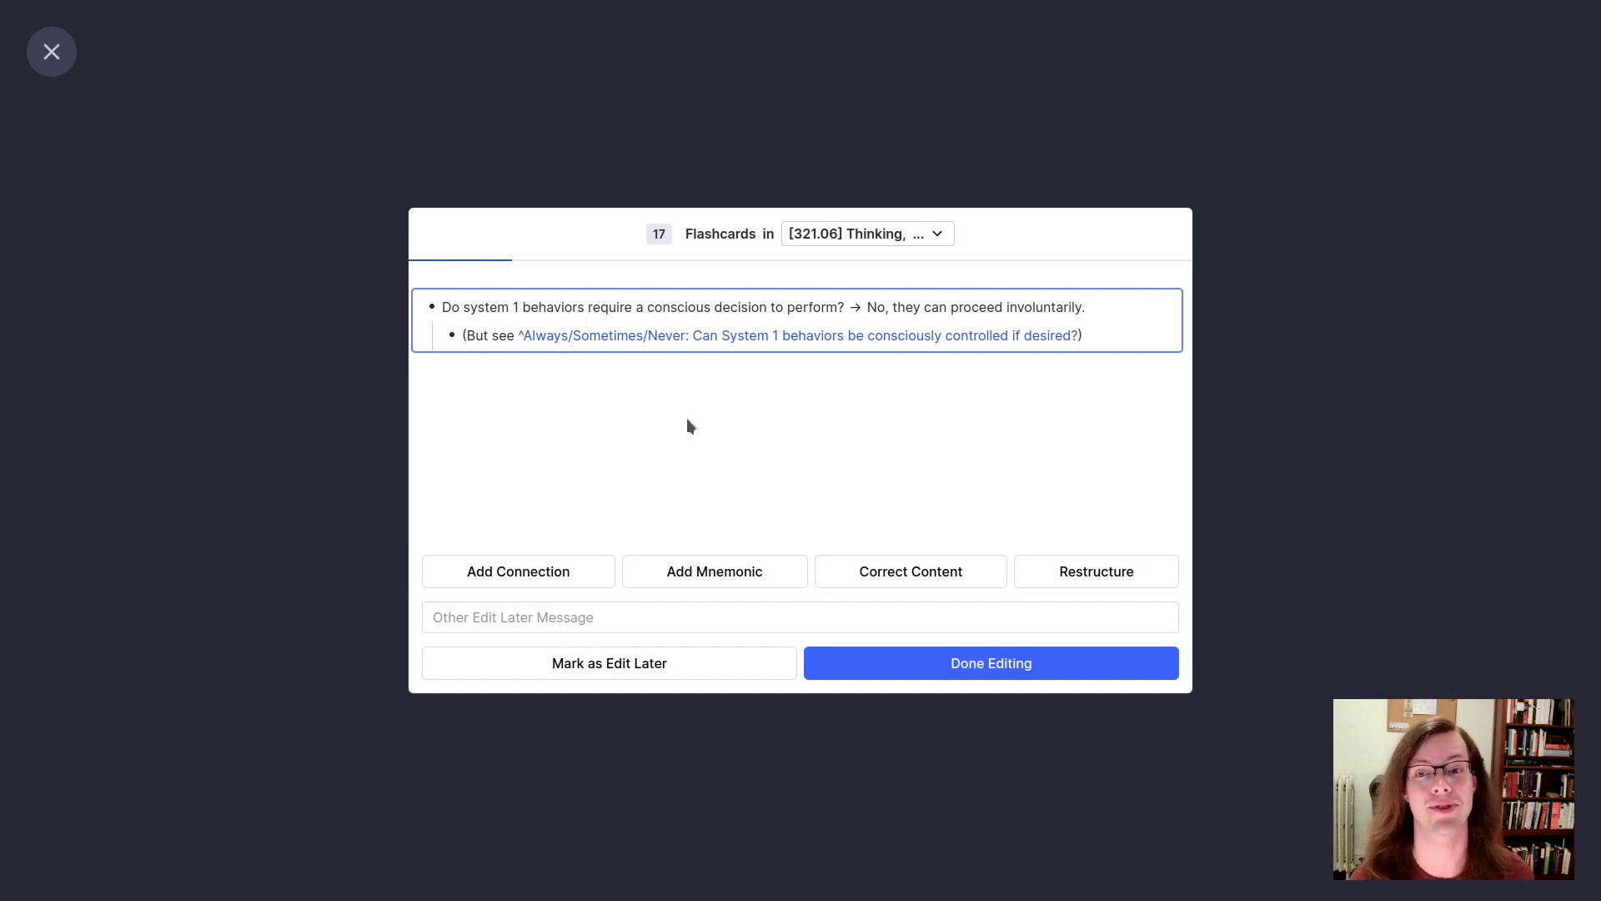
Step: Finish editing the card and rate the System 1 cards on conscious control and on speed and ease as easily recalled
click(1001, 663)
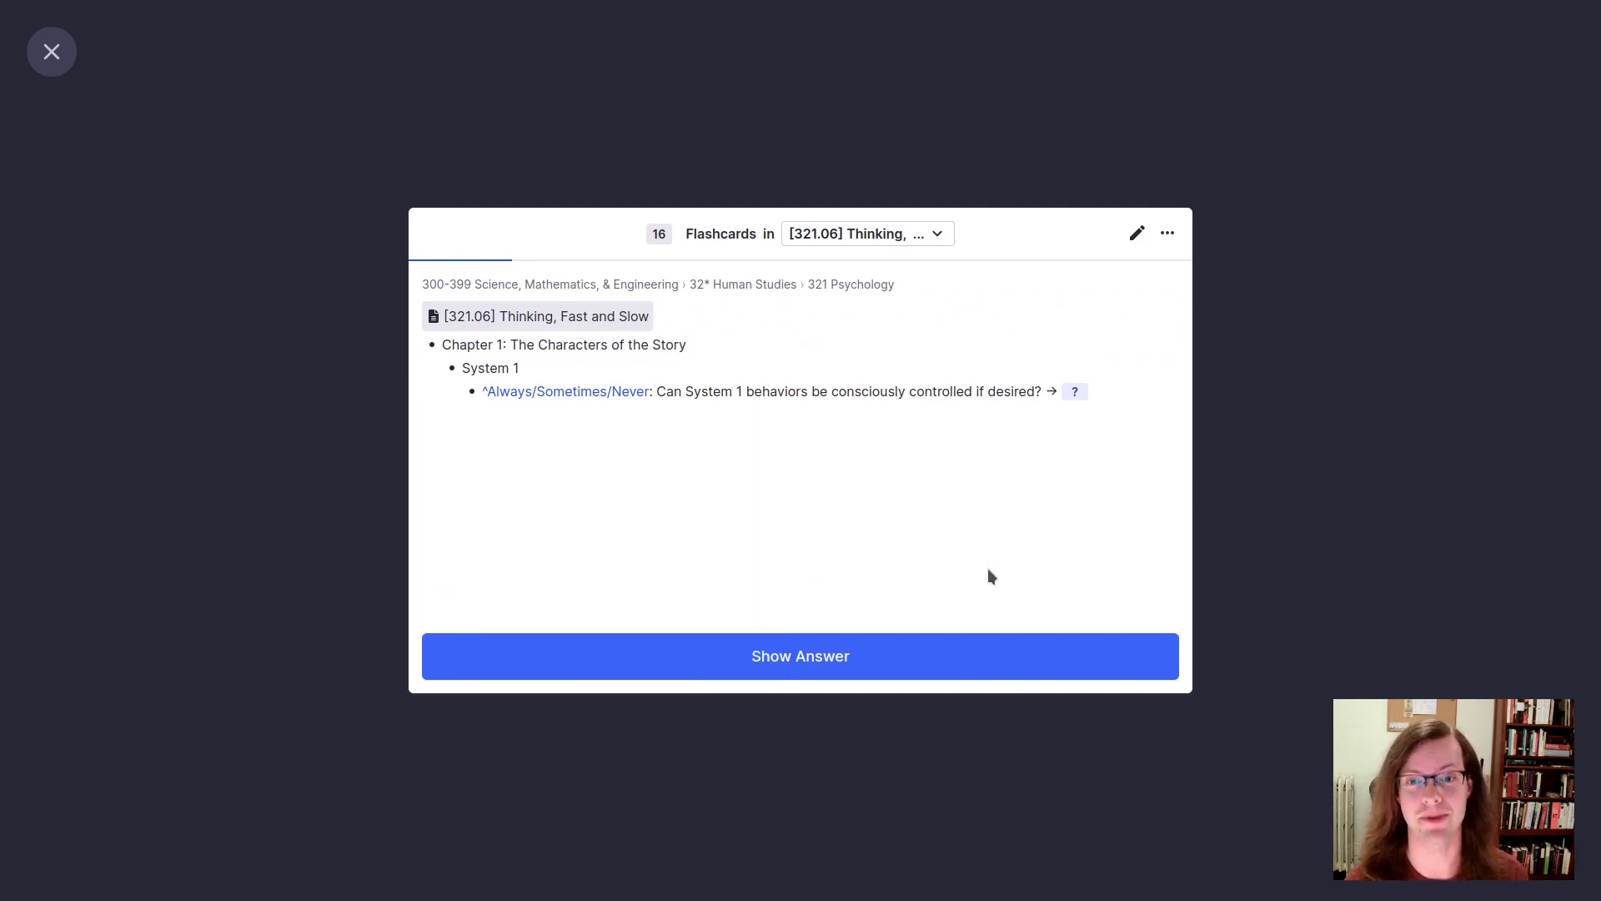
click(1031, 657)
click(1076, 608)
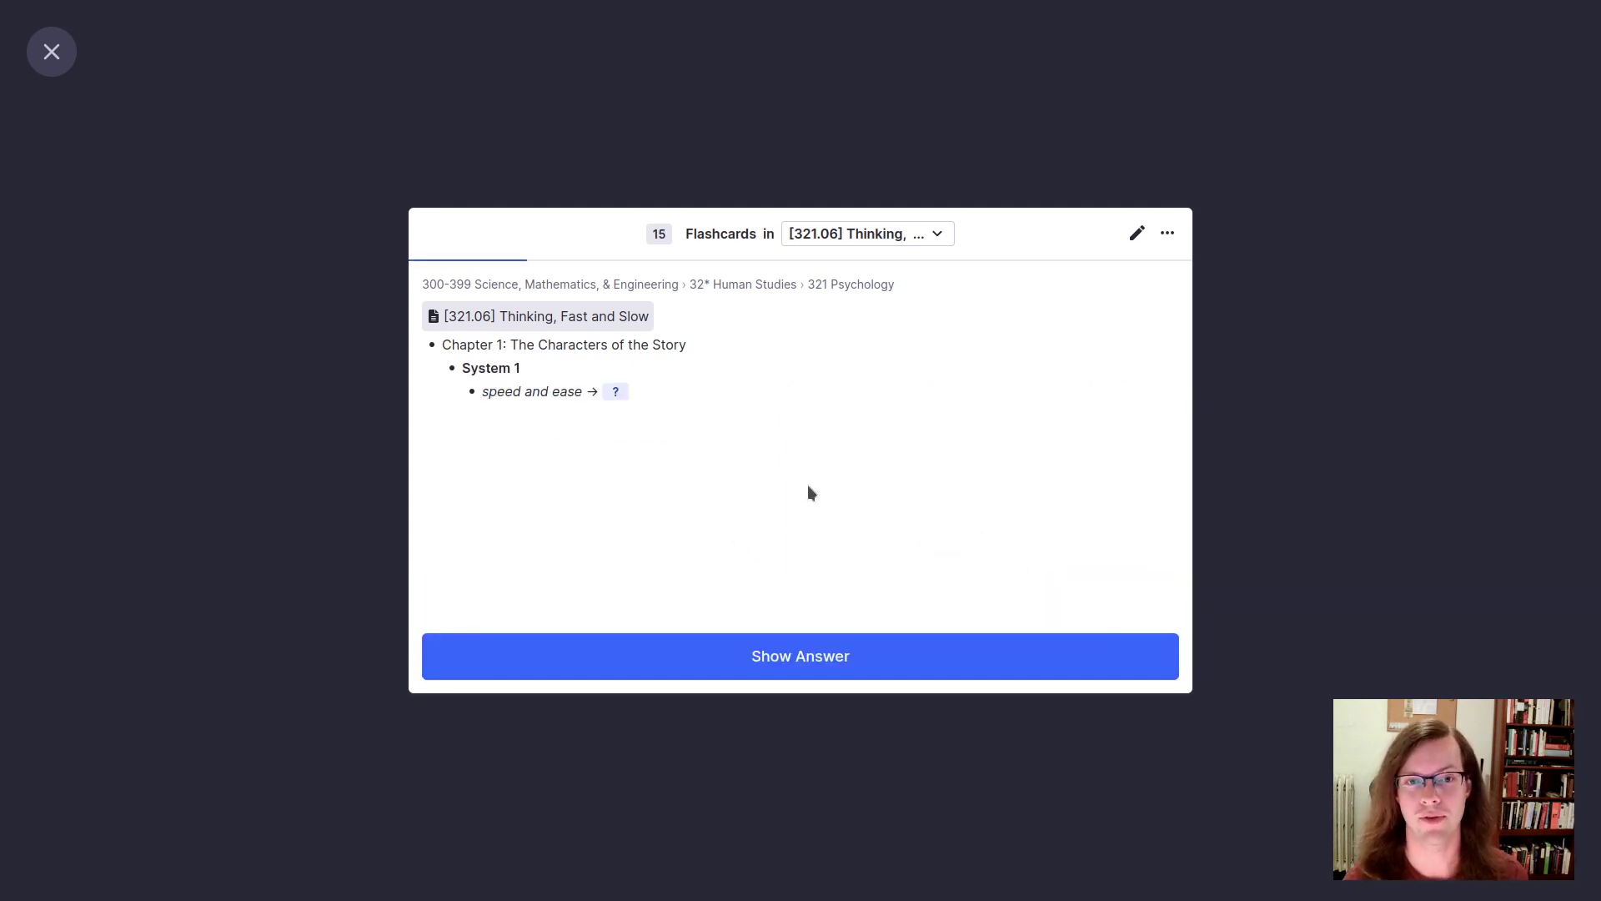
click(969, 670)
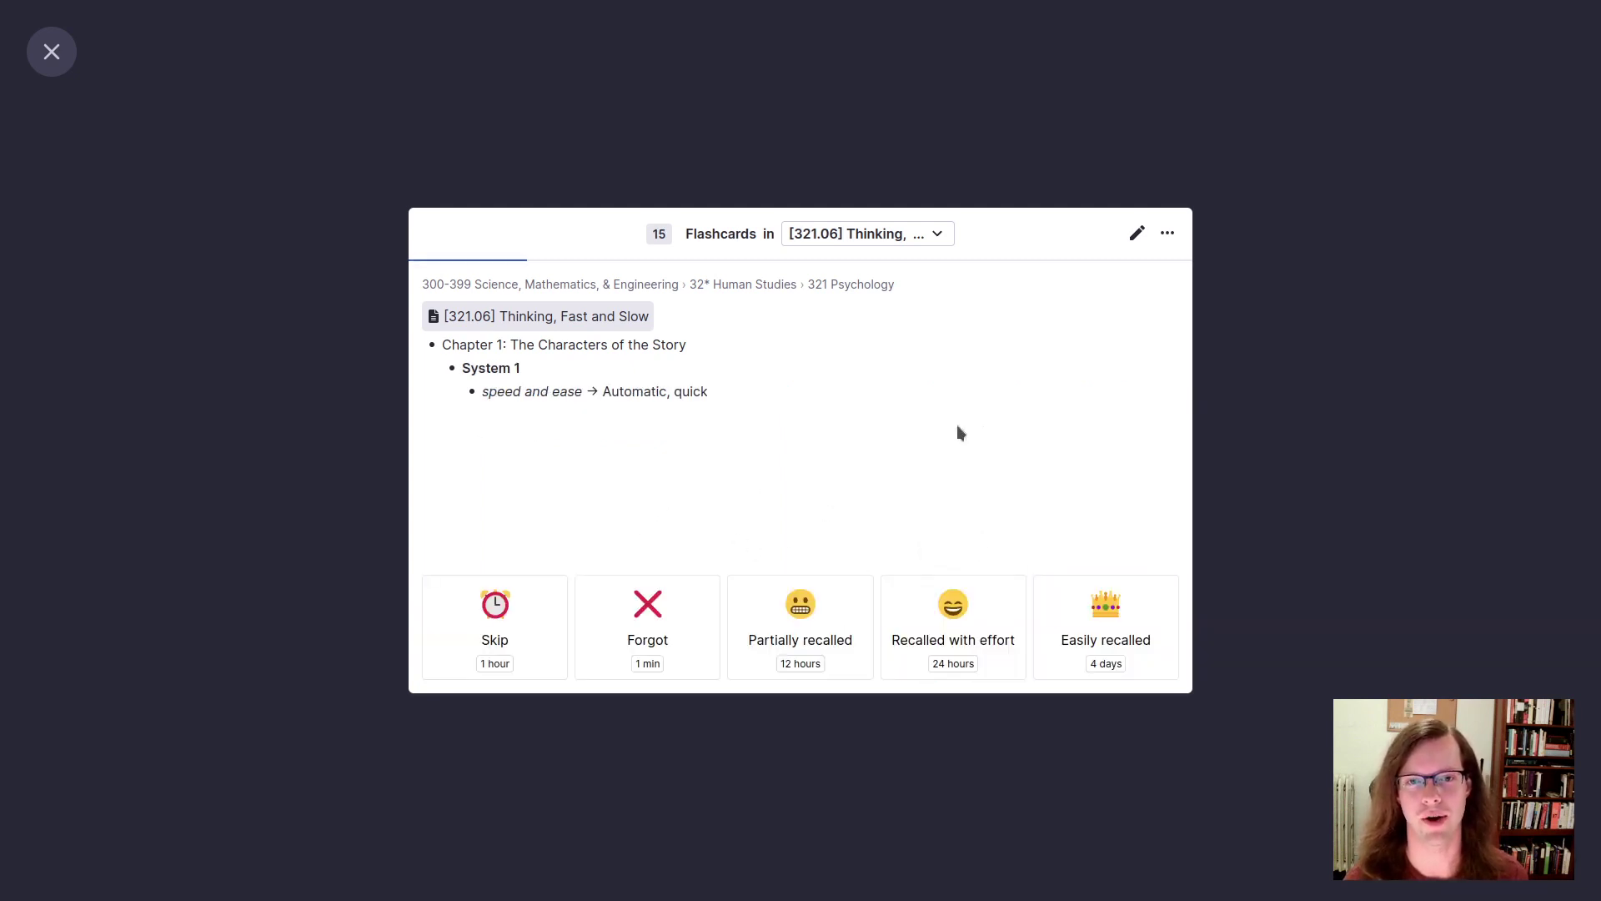
click(1060, 632)
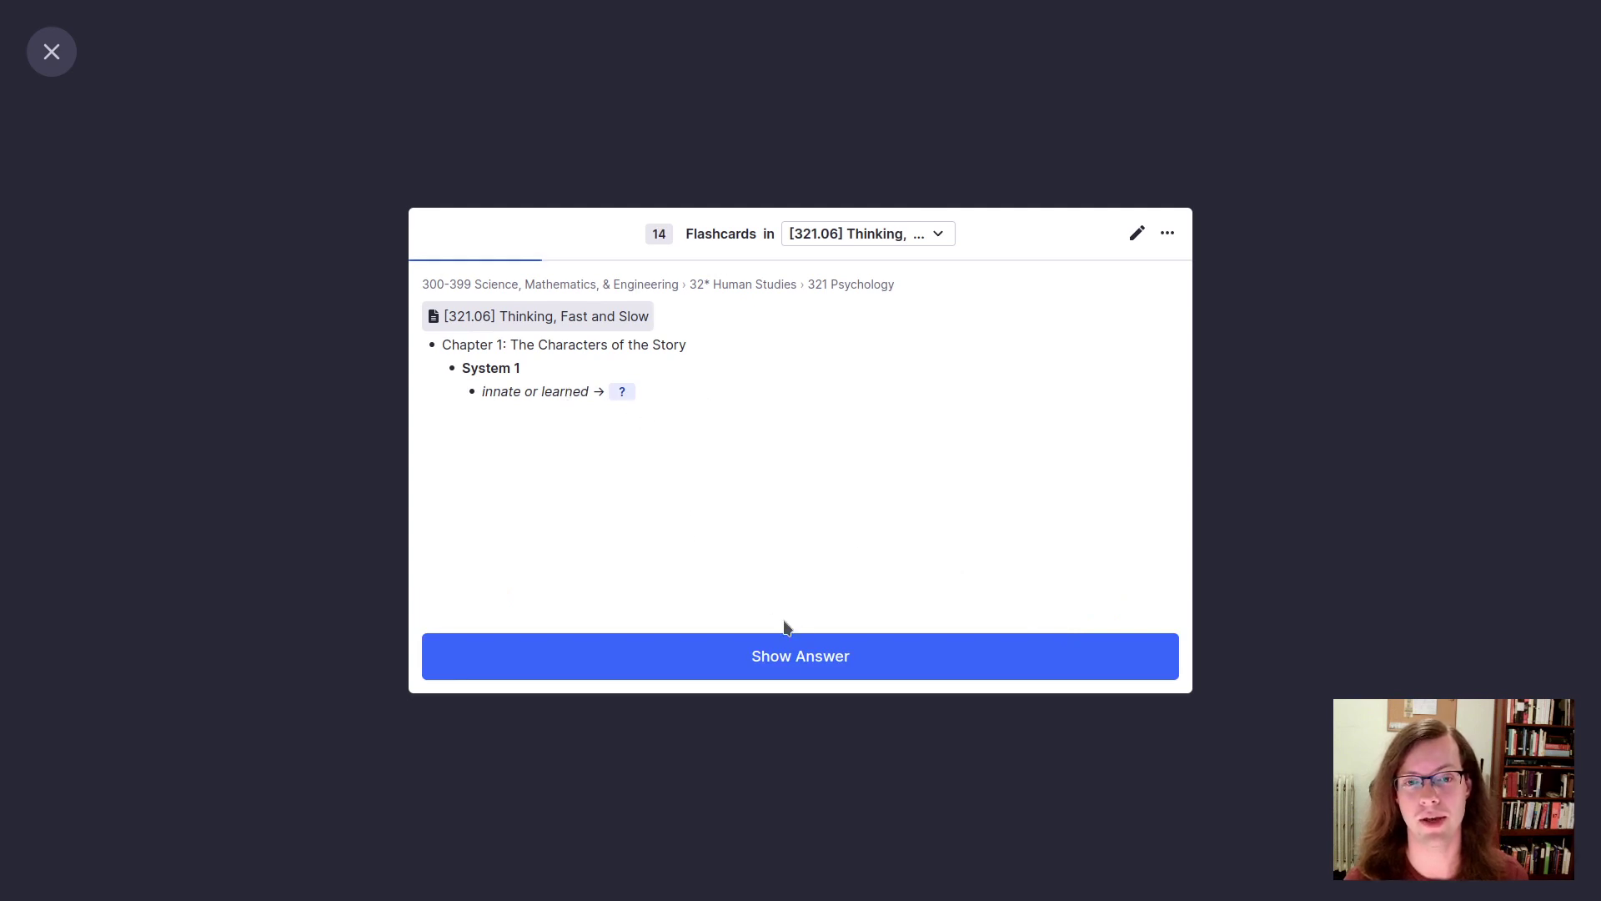
Step: Reveal the System 1 "innate or learned" card and insert a ^Trick Question reference followed by a colon before its answer, finishing the edit
click(786, 658)
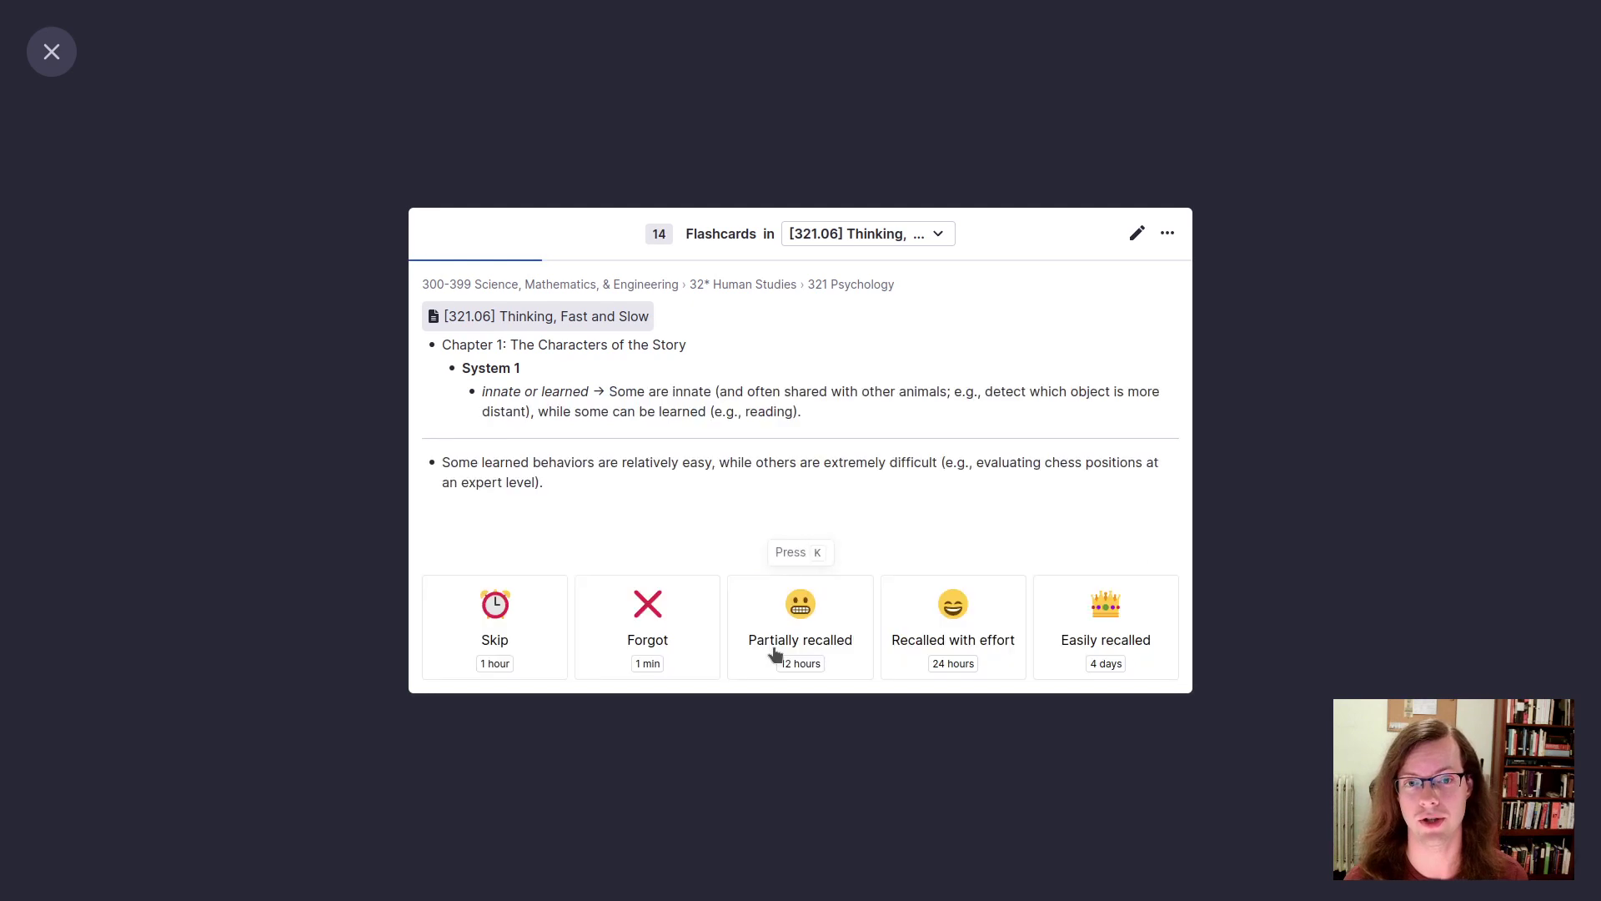
click(1136, 237)
click(1147, 273)
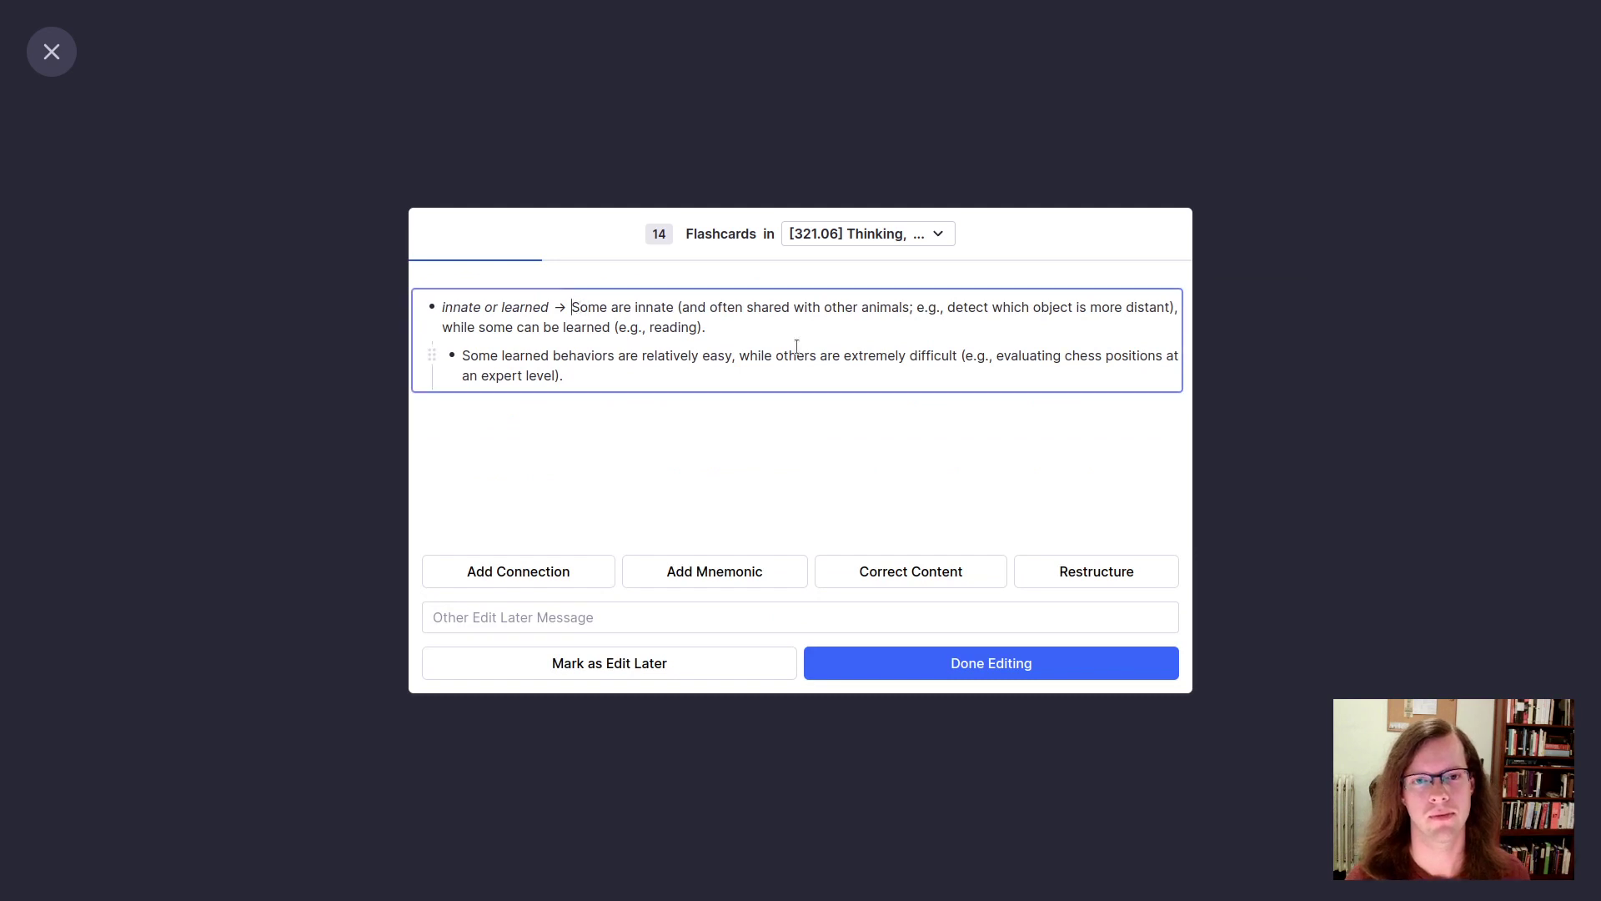
text([[^tri)
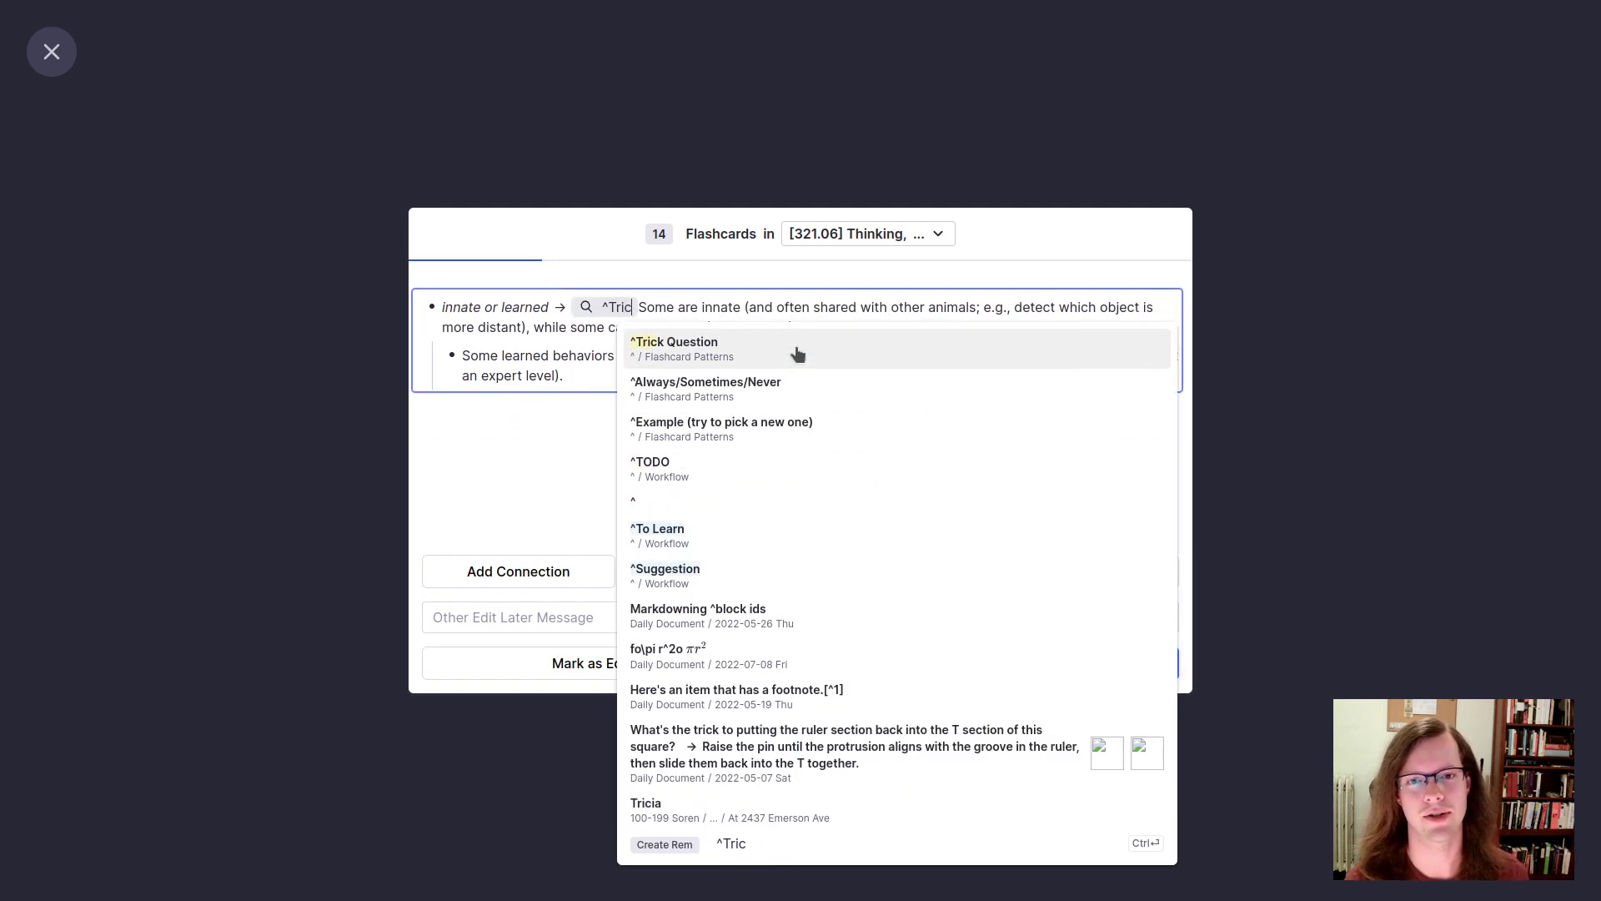
key(Return)
key(Left)
key(Left)
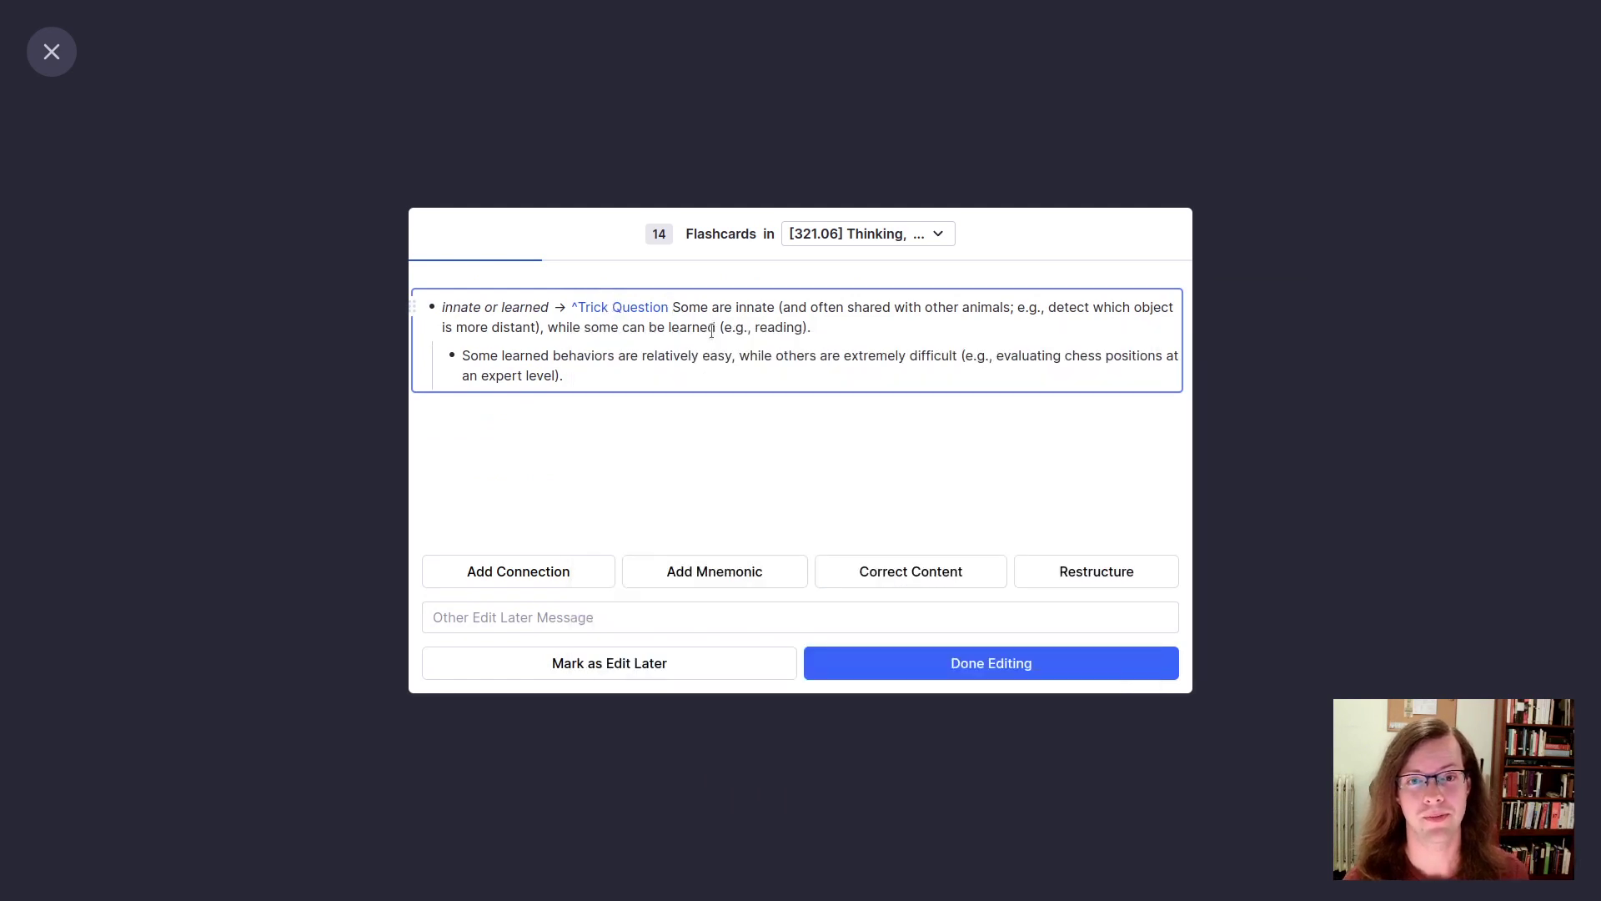
key(Left)
text(:)
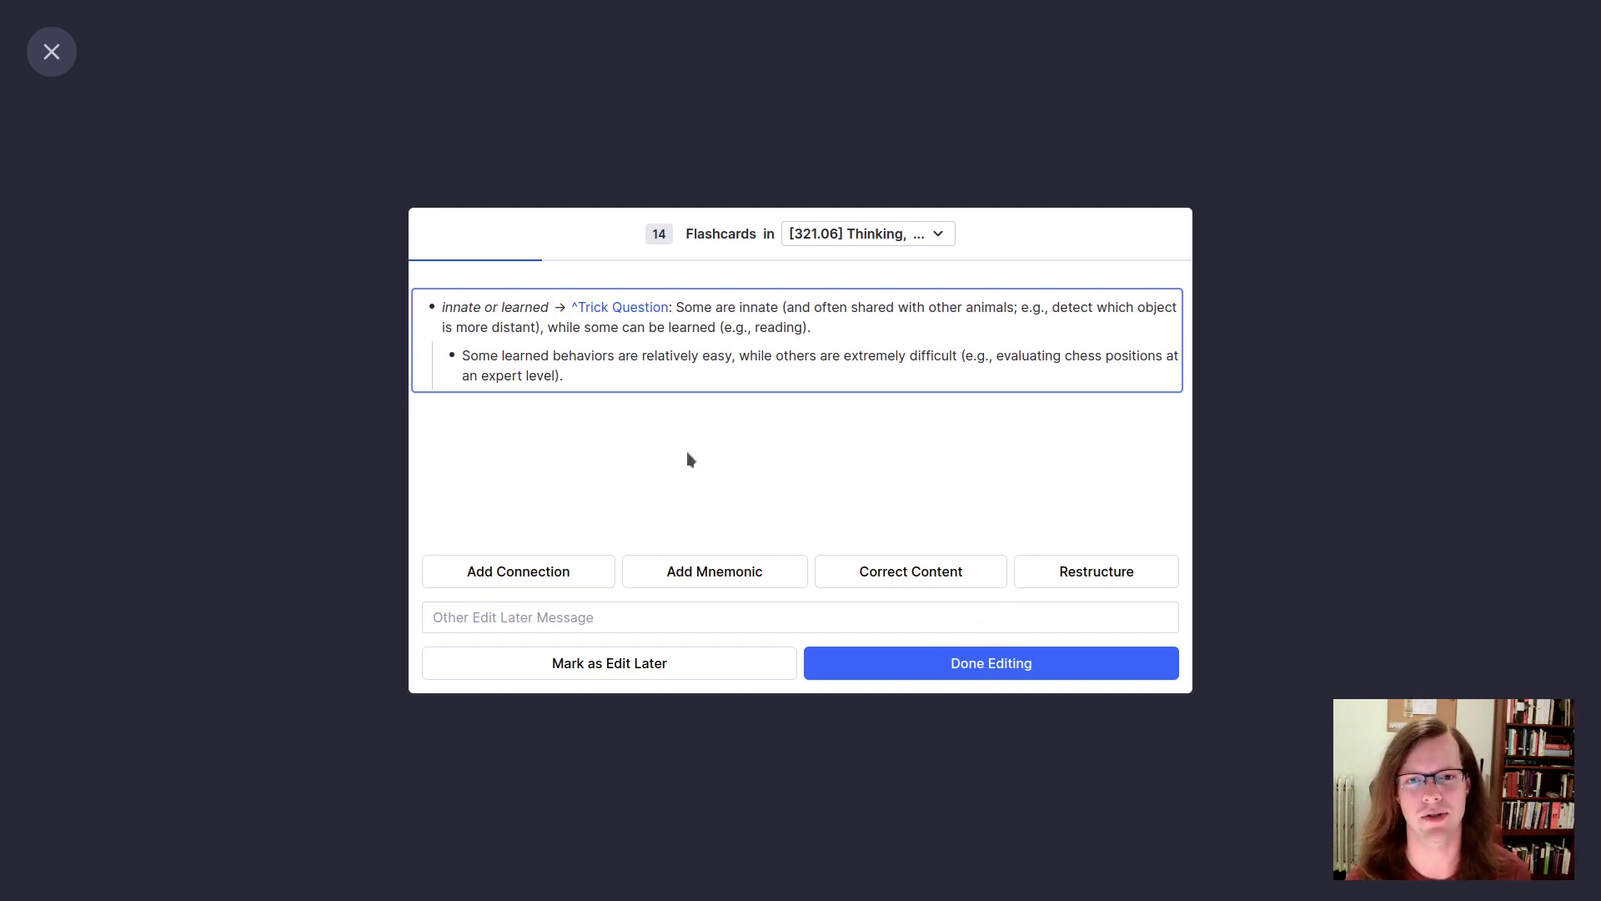
click(1027, 663)
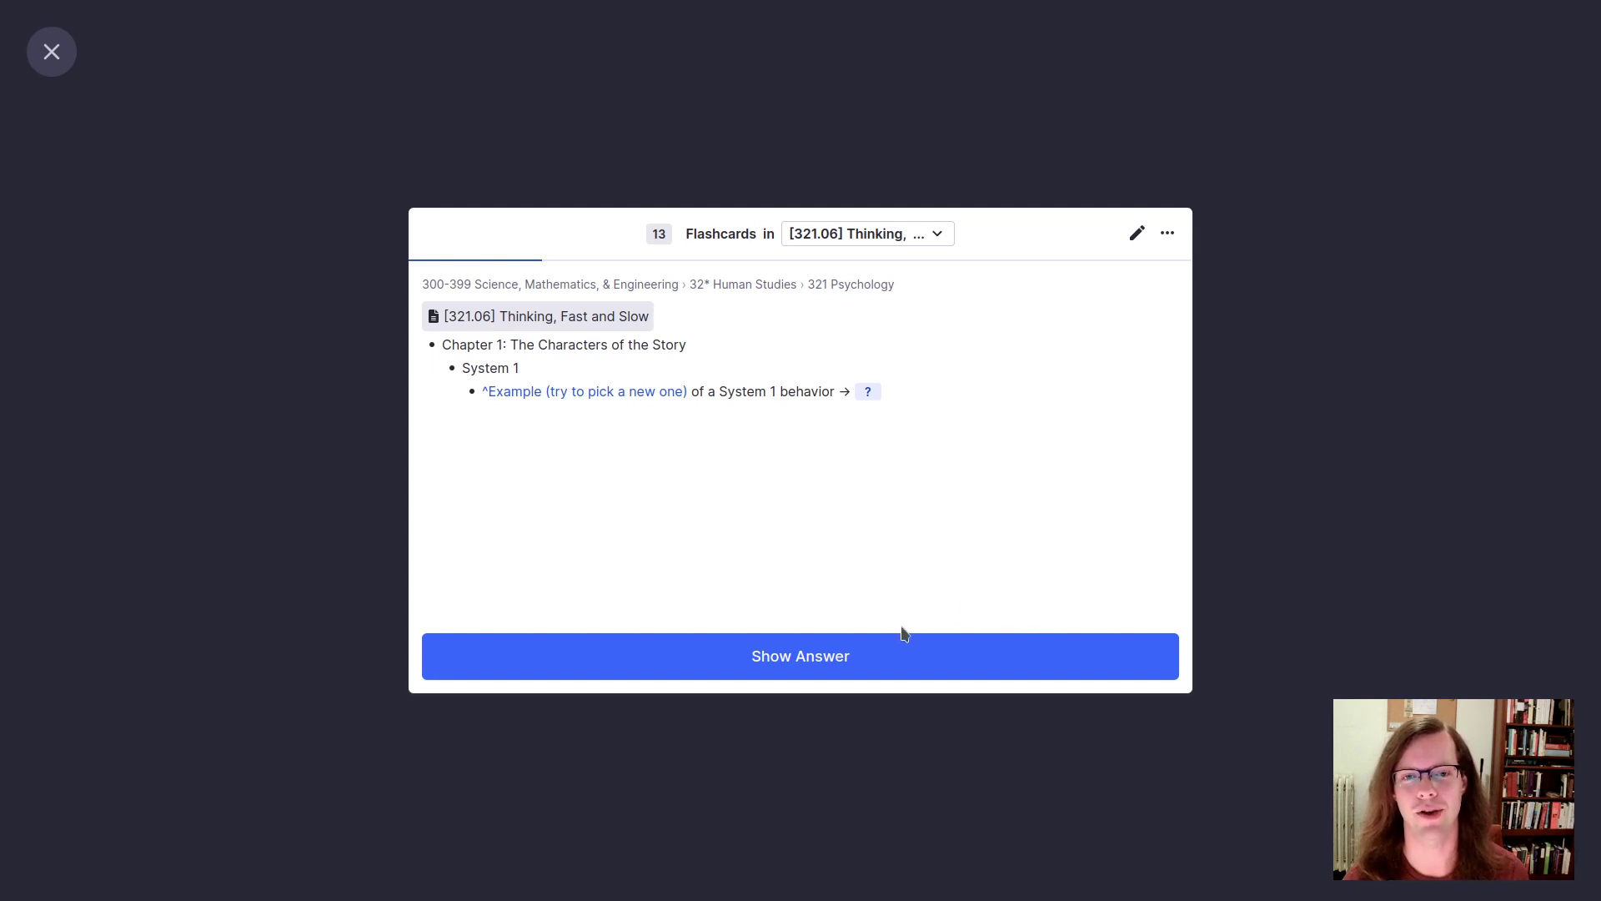
Step: Rate the card asking for an example of a System 1 behavior as easily recalled, going back to it once to repeat the rating
click(950, 657)
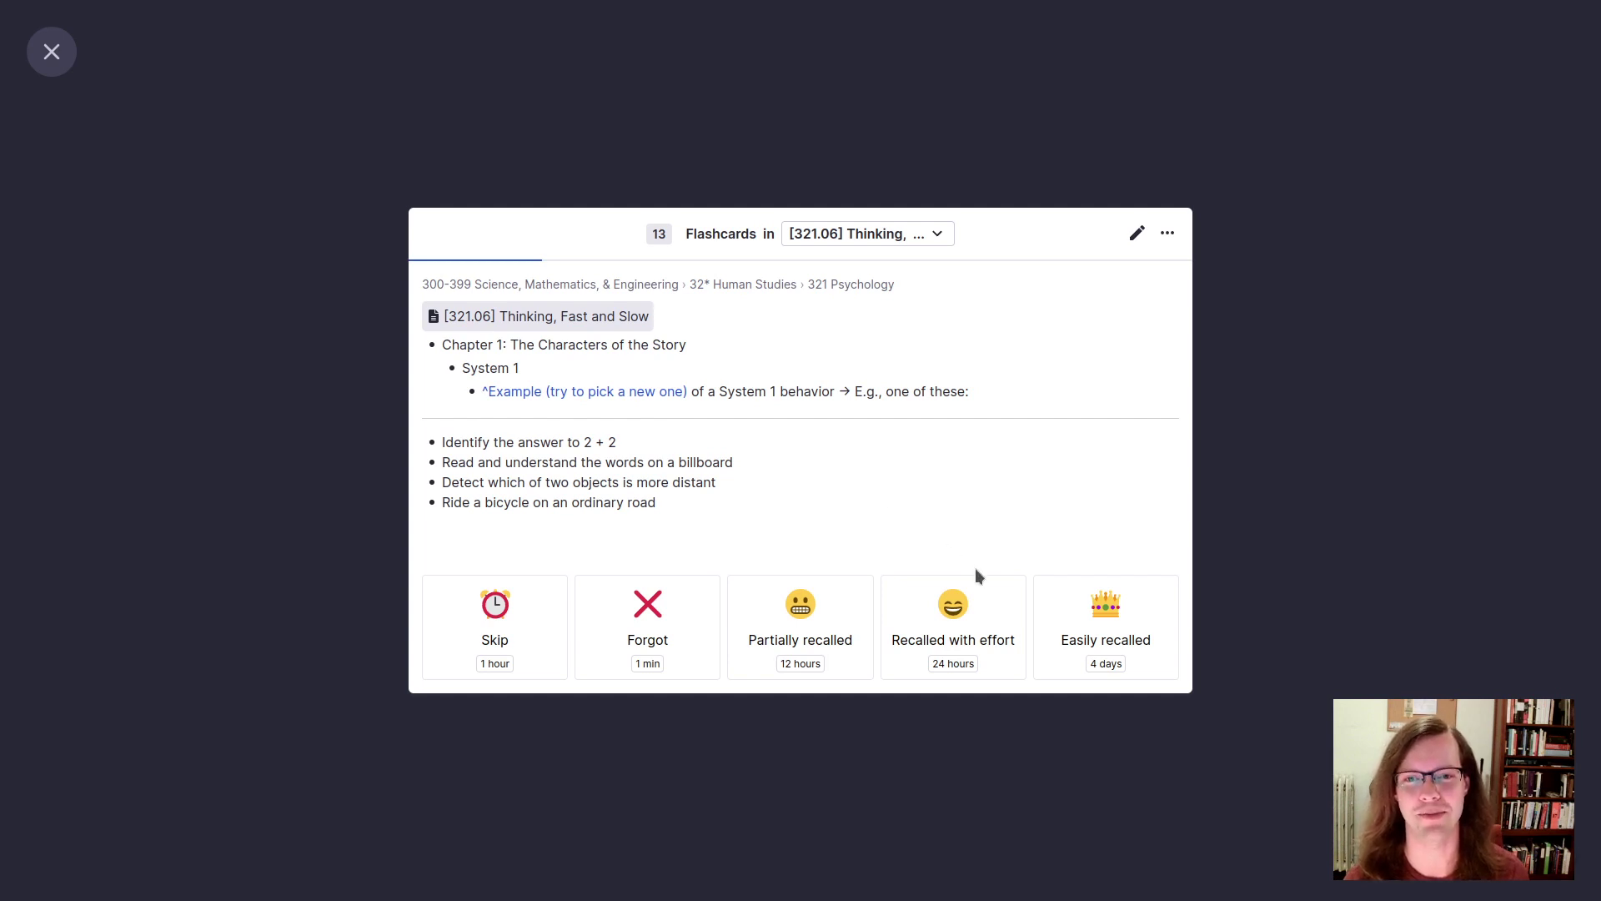
click(1074, 618)
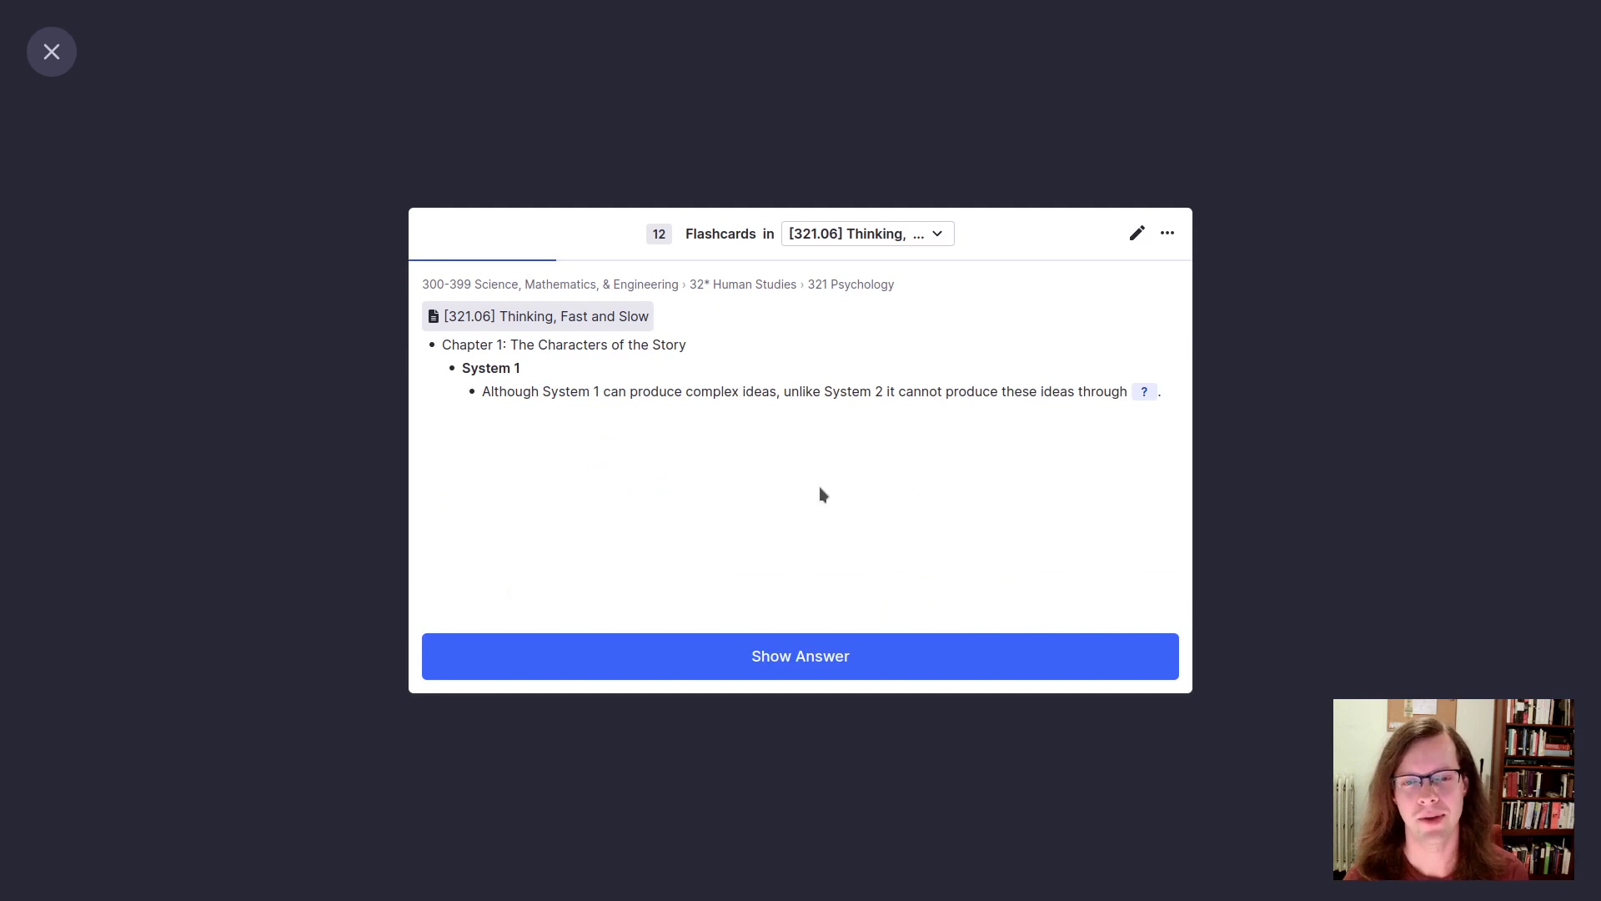
click(1161, 242)
click(1151, 288)
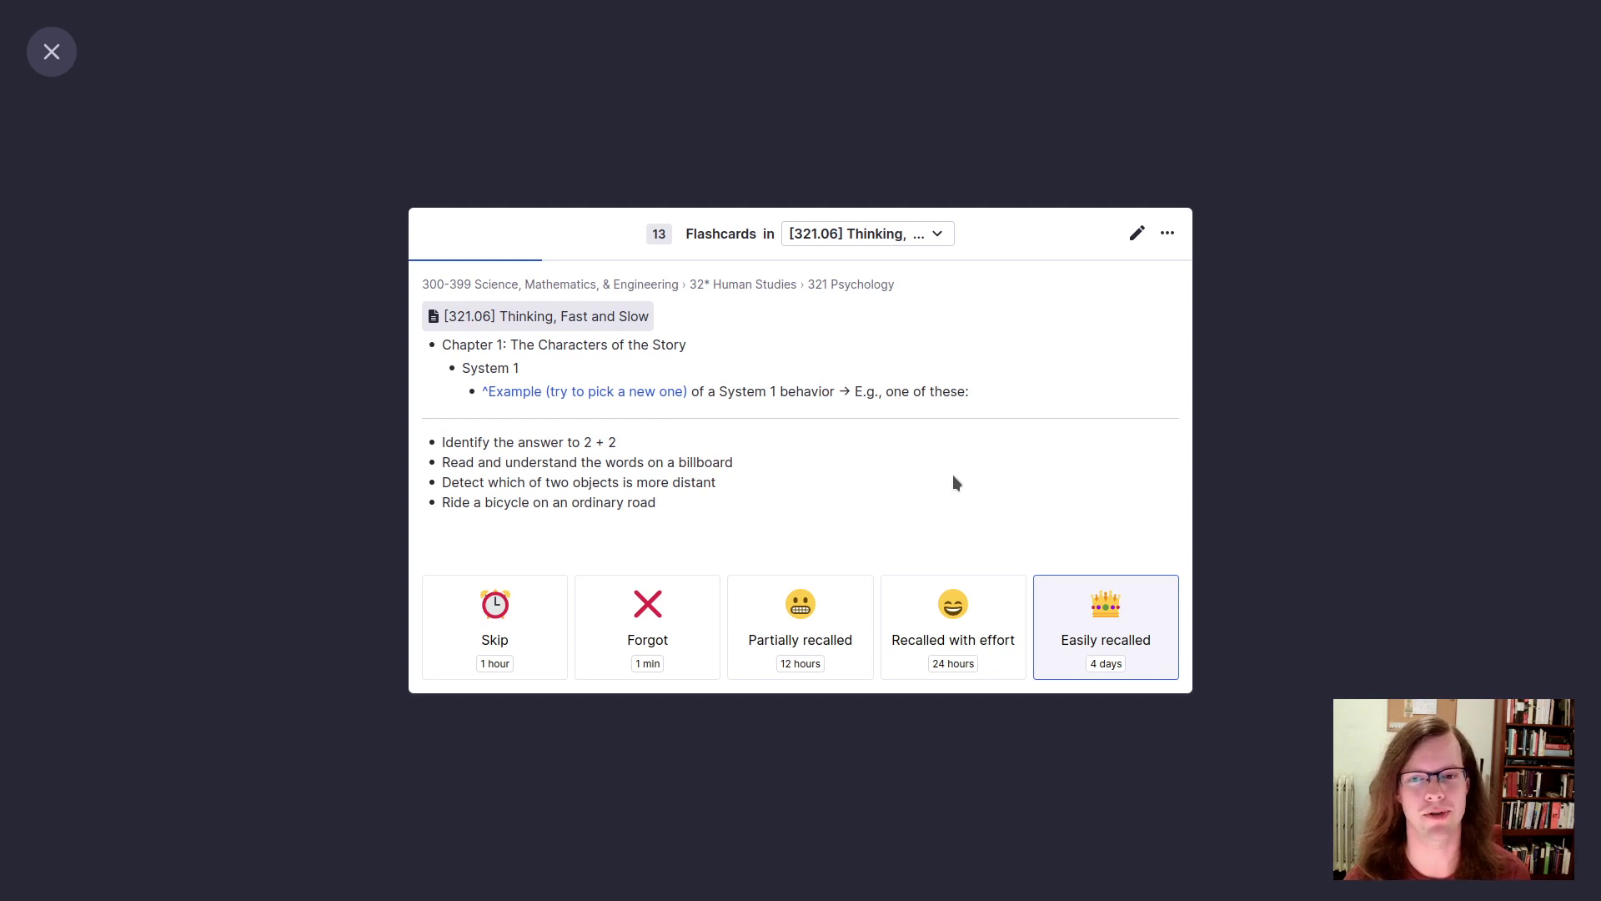
click(1046, 641)
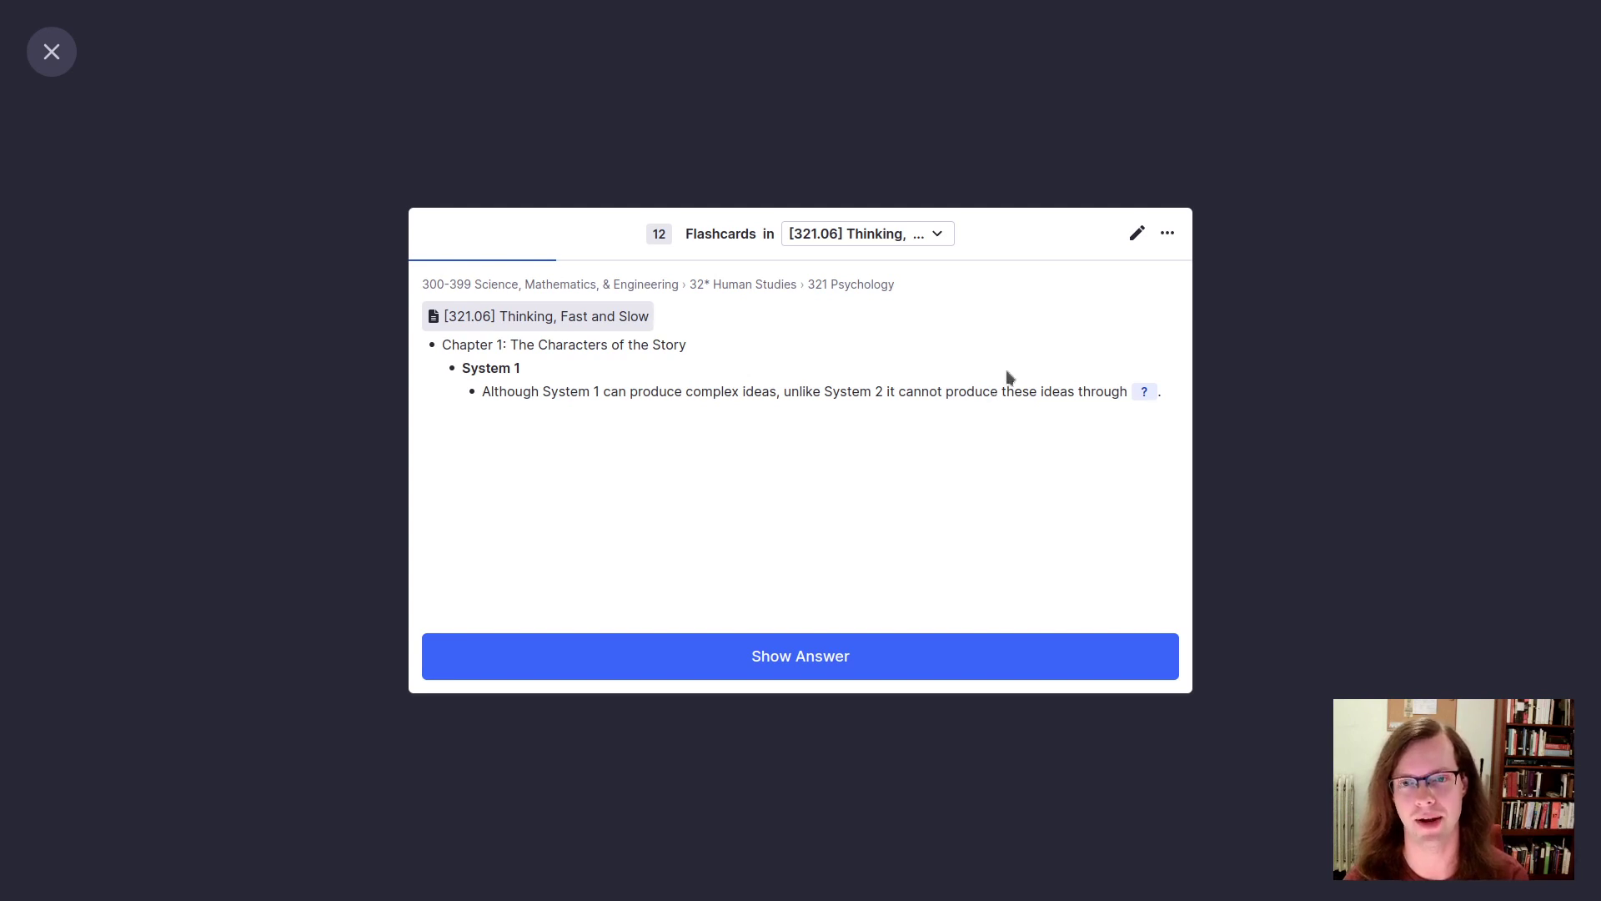
Step: Edit the card about how System 1 produces complex ideas, adding the hint "(logical process)" after the "a series of orderly steps" cloze
click(1137, 234)
click(1169, 276)
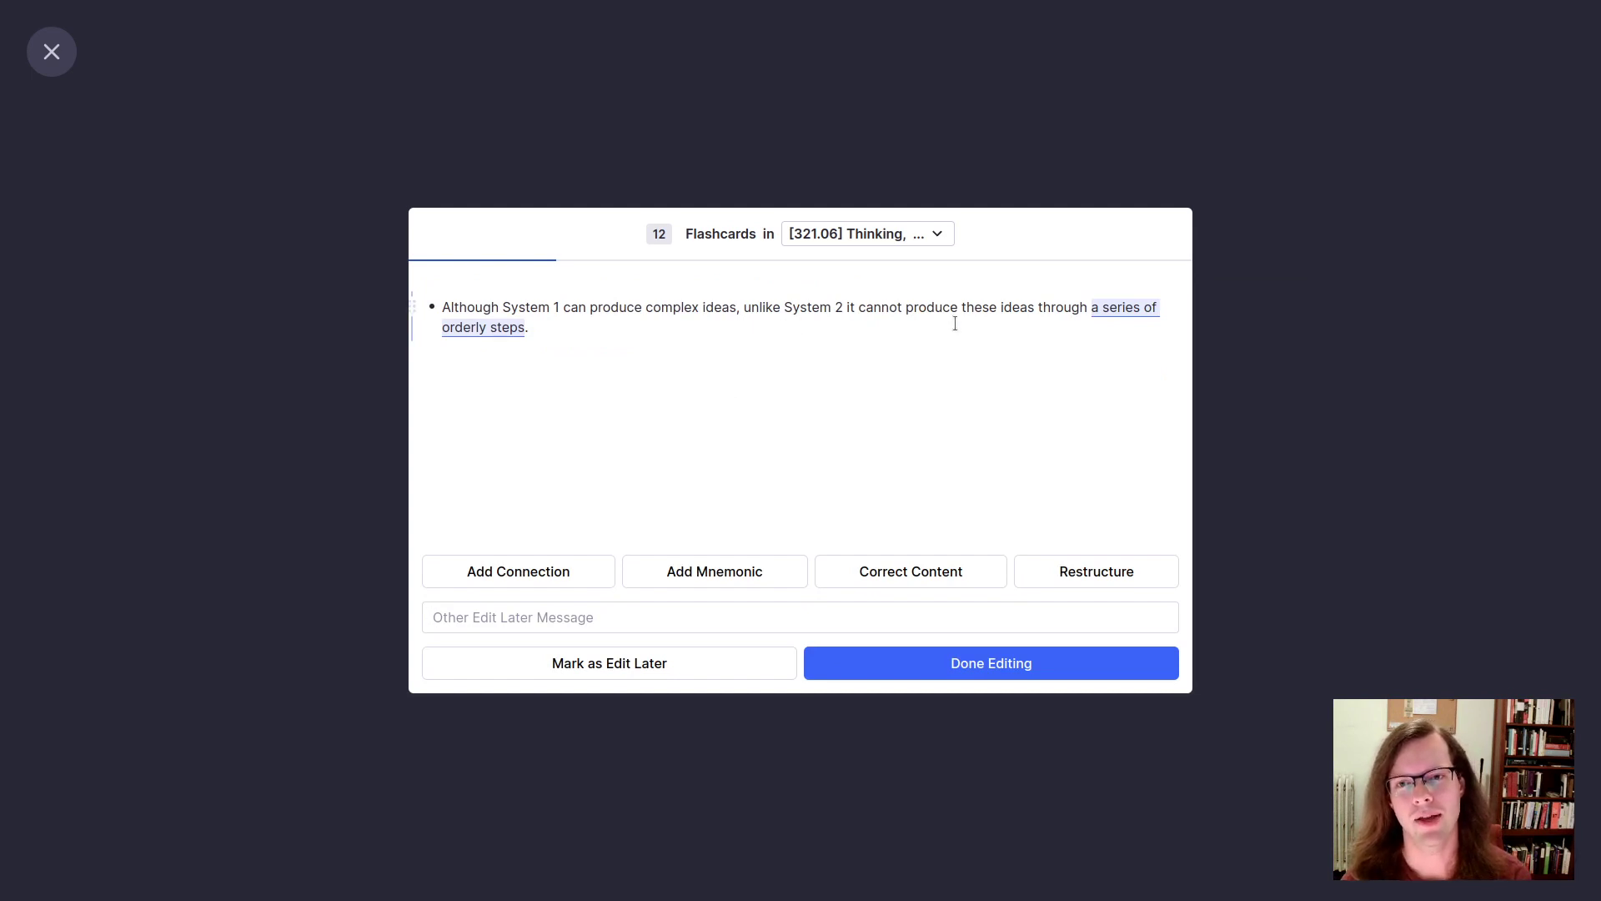
click(693, 308)
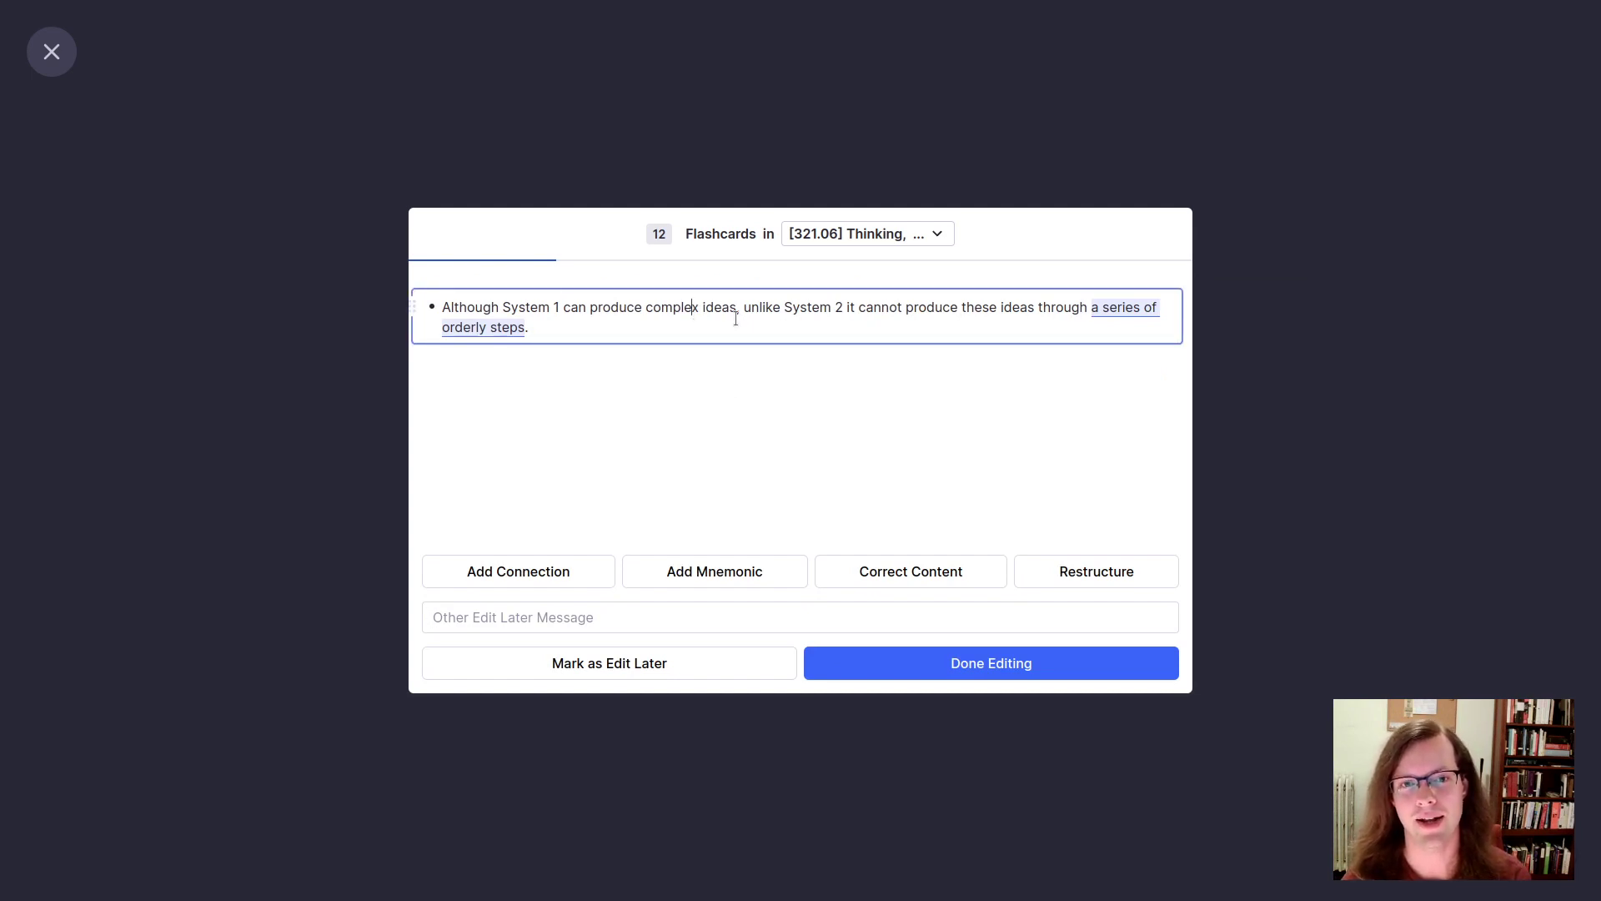
key(ctrl+End)
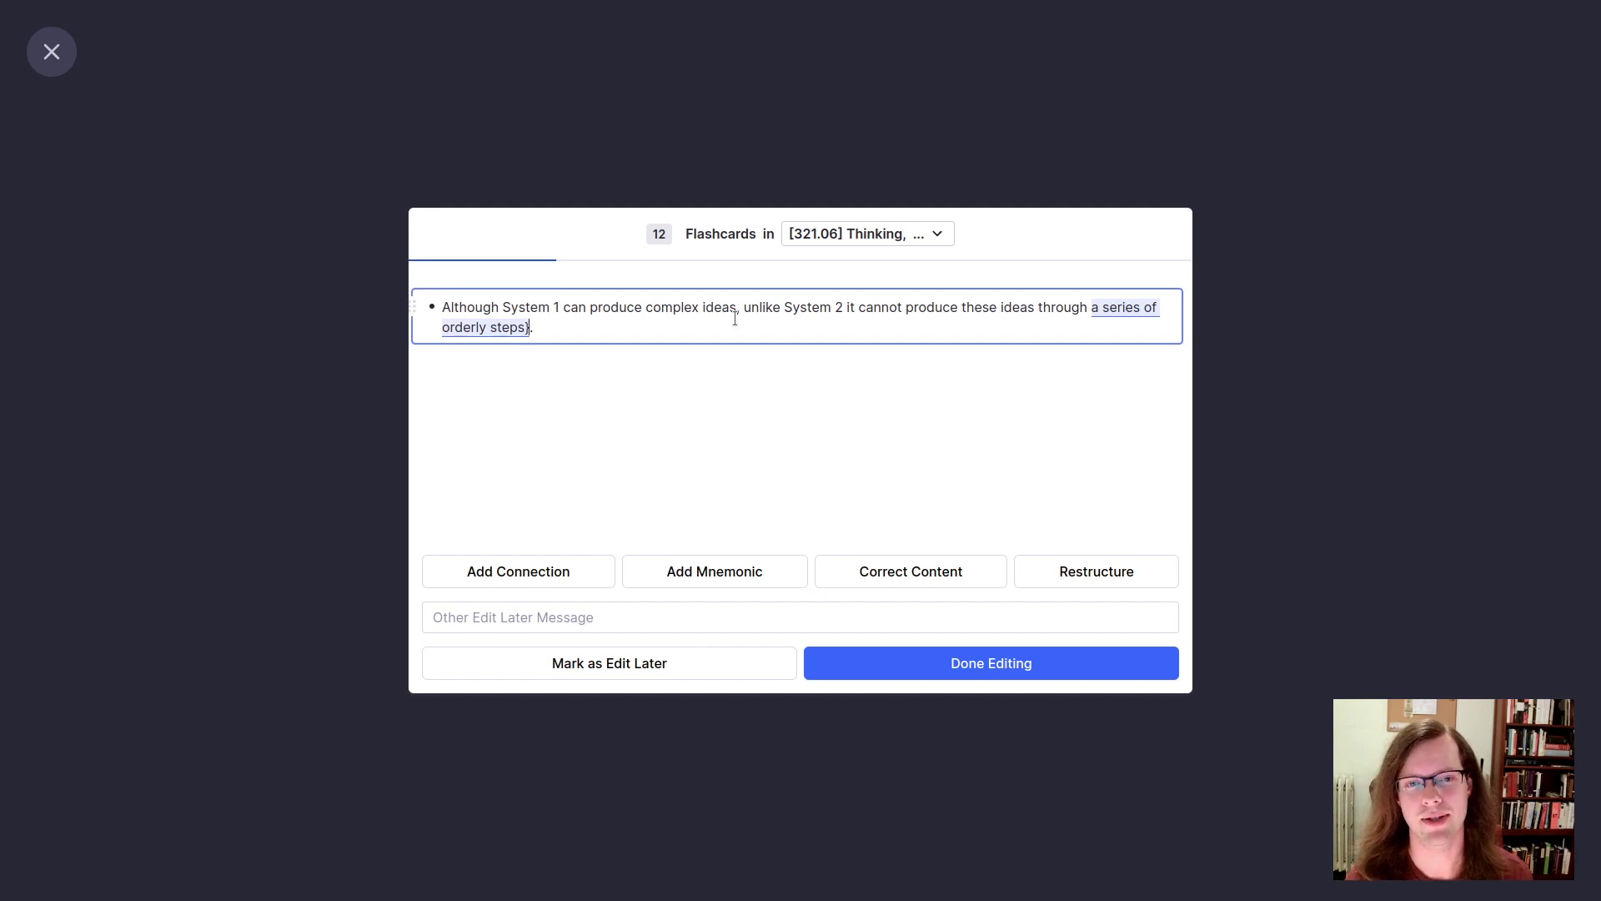
text(()
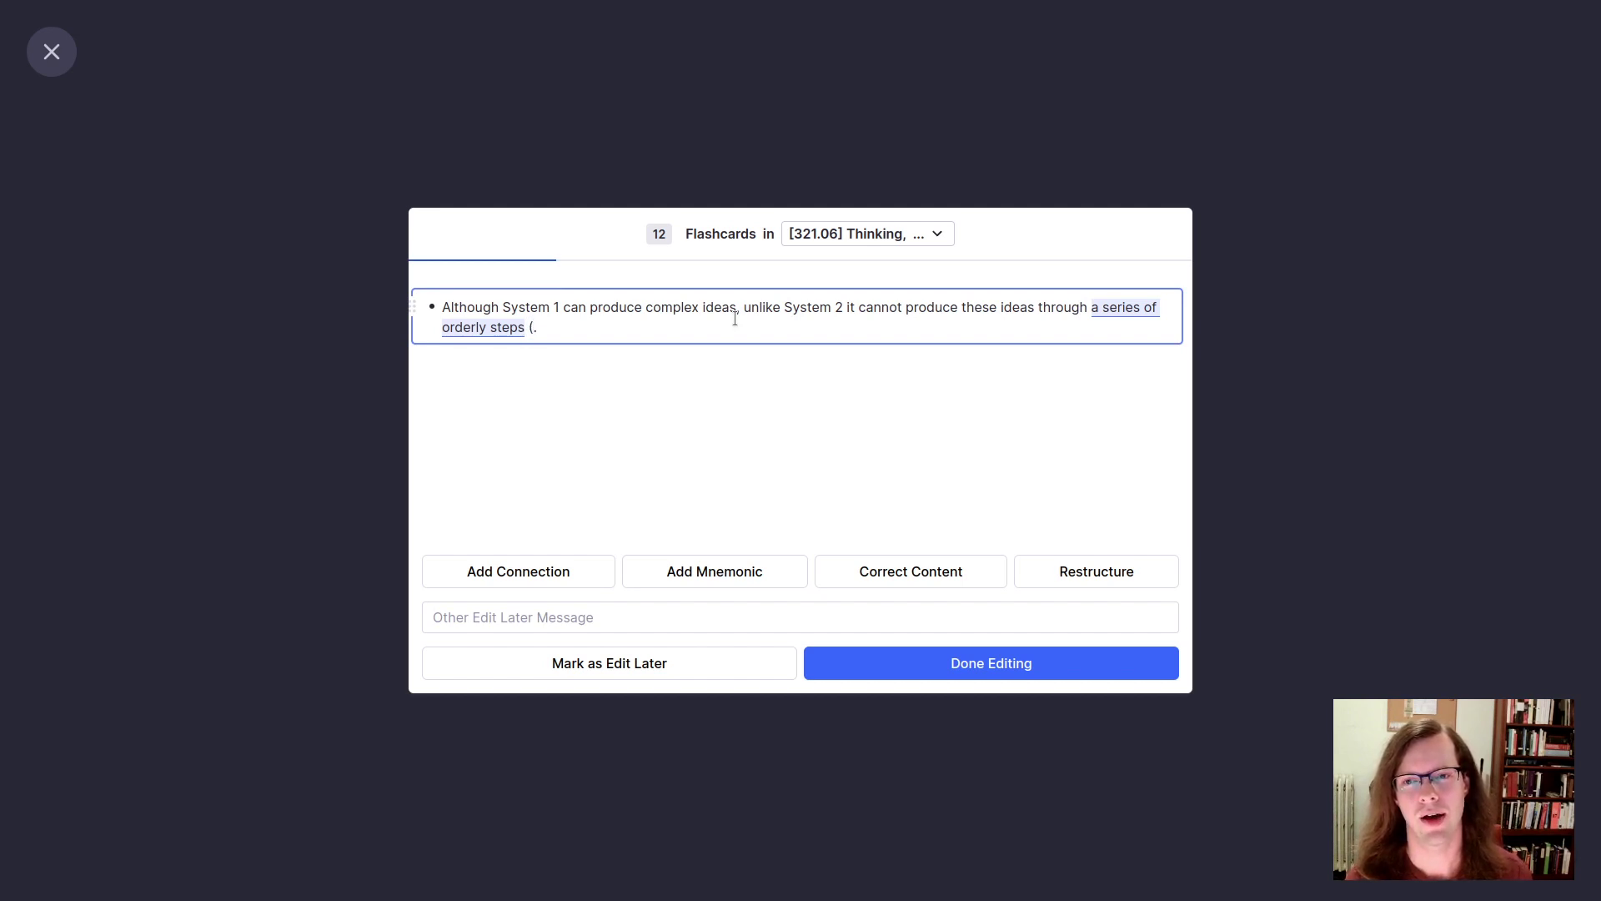
text(logical process))
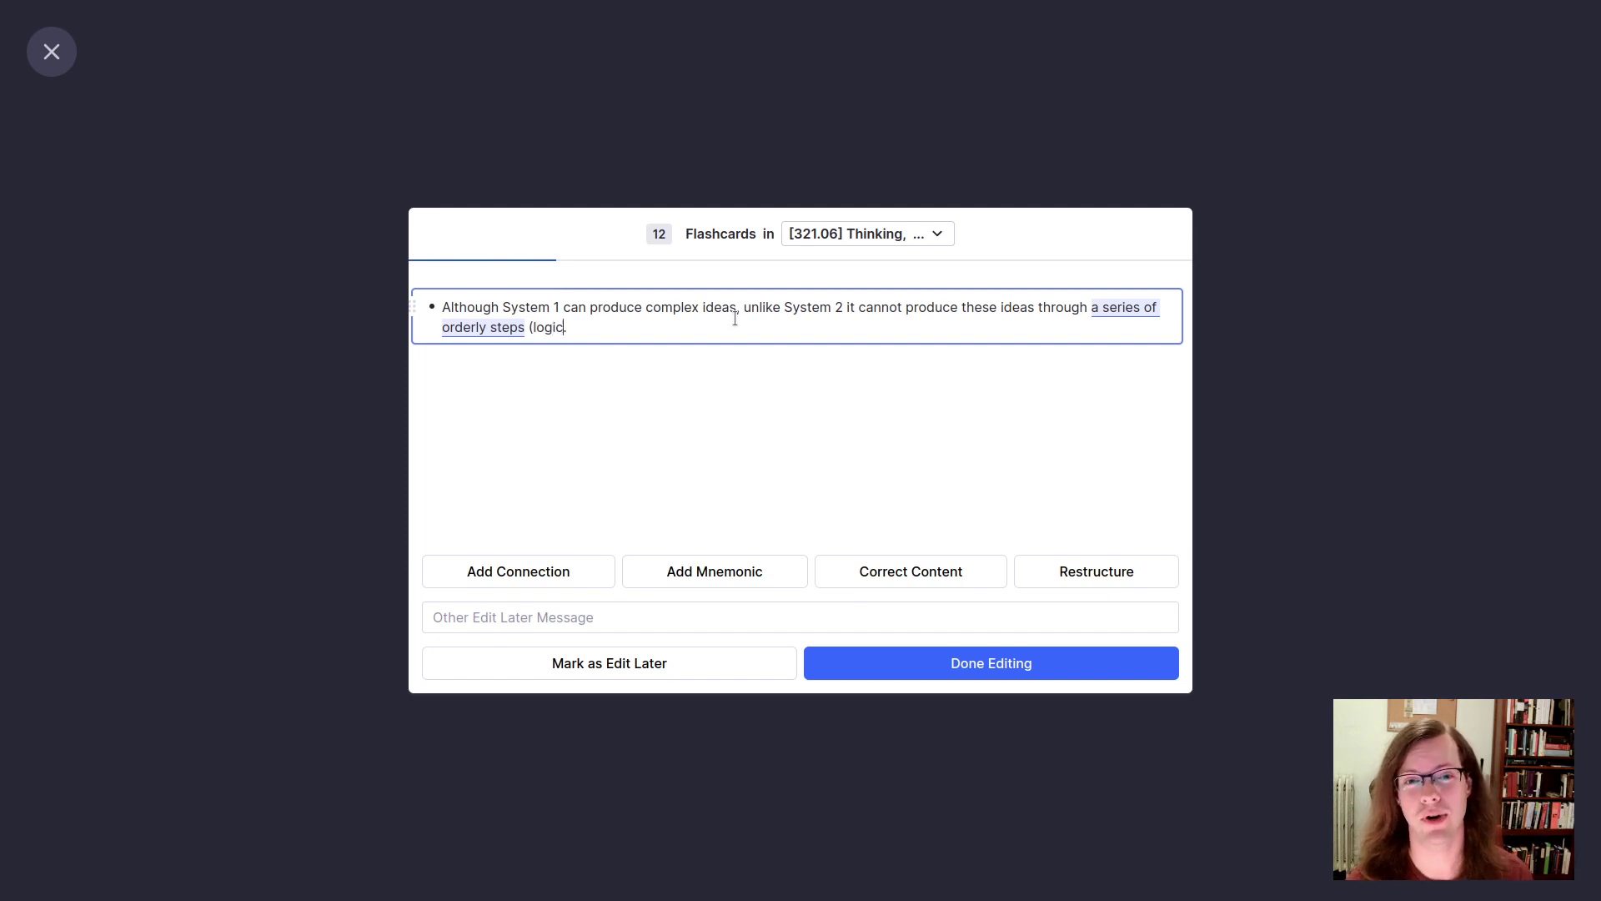
click(577, 328)
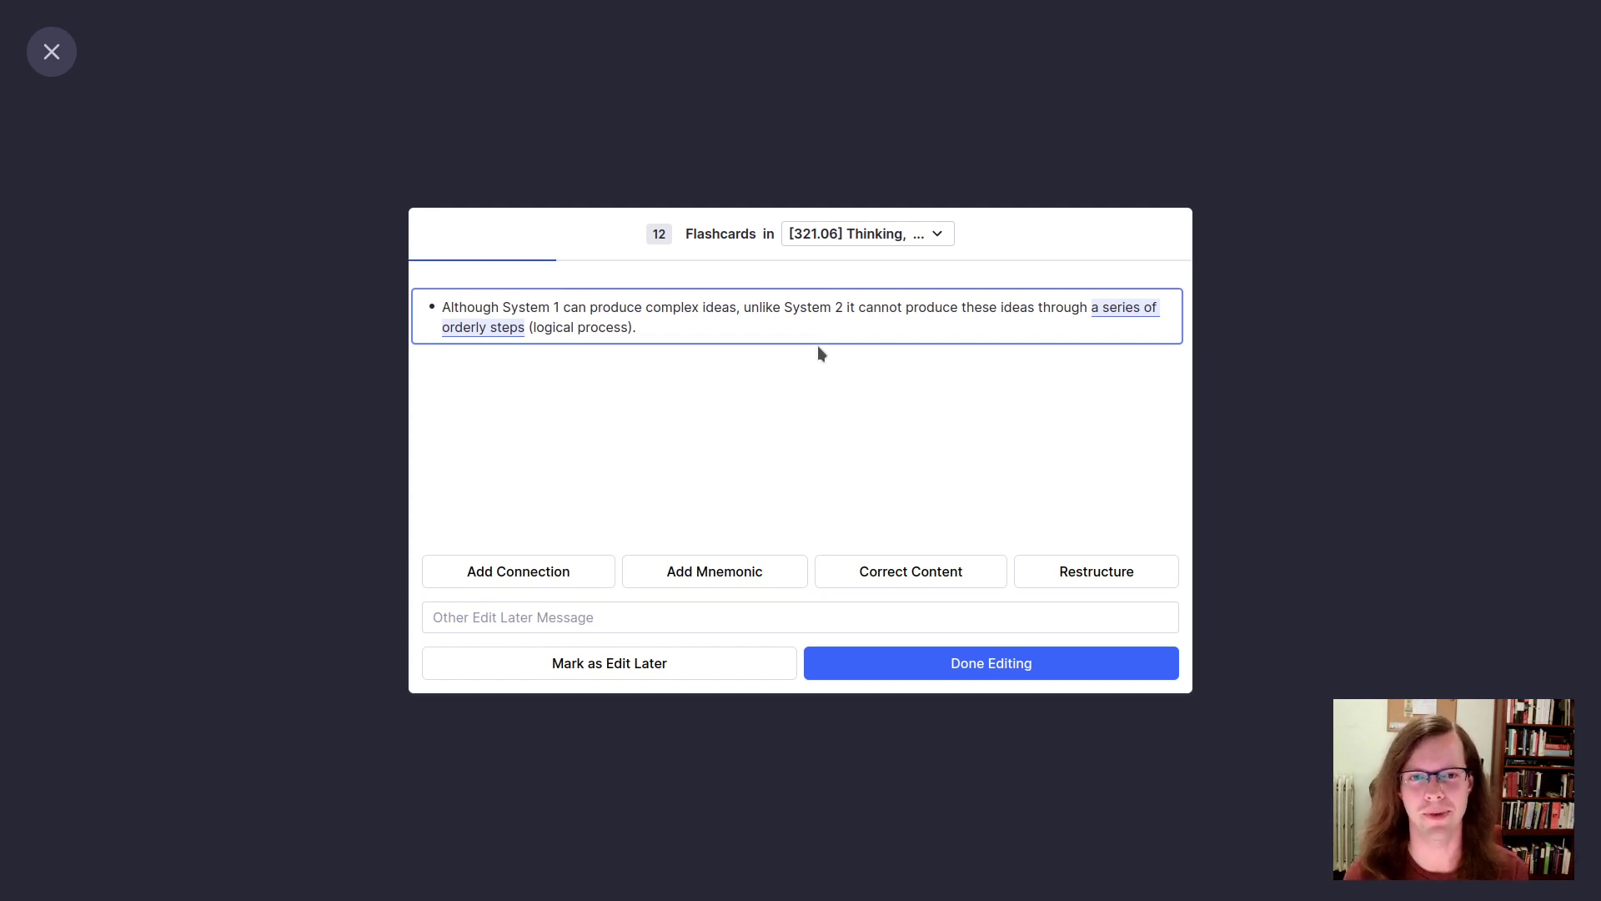
Step: Shorten the hint after the "a series of orderly steps" cloze to "(process)" and finish editing the card
double_click(546, 327)
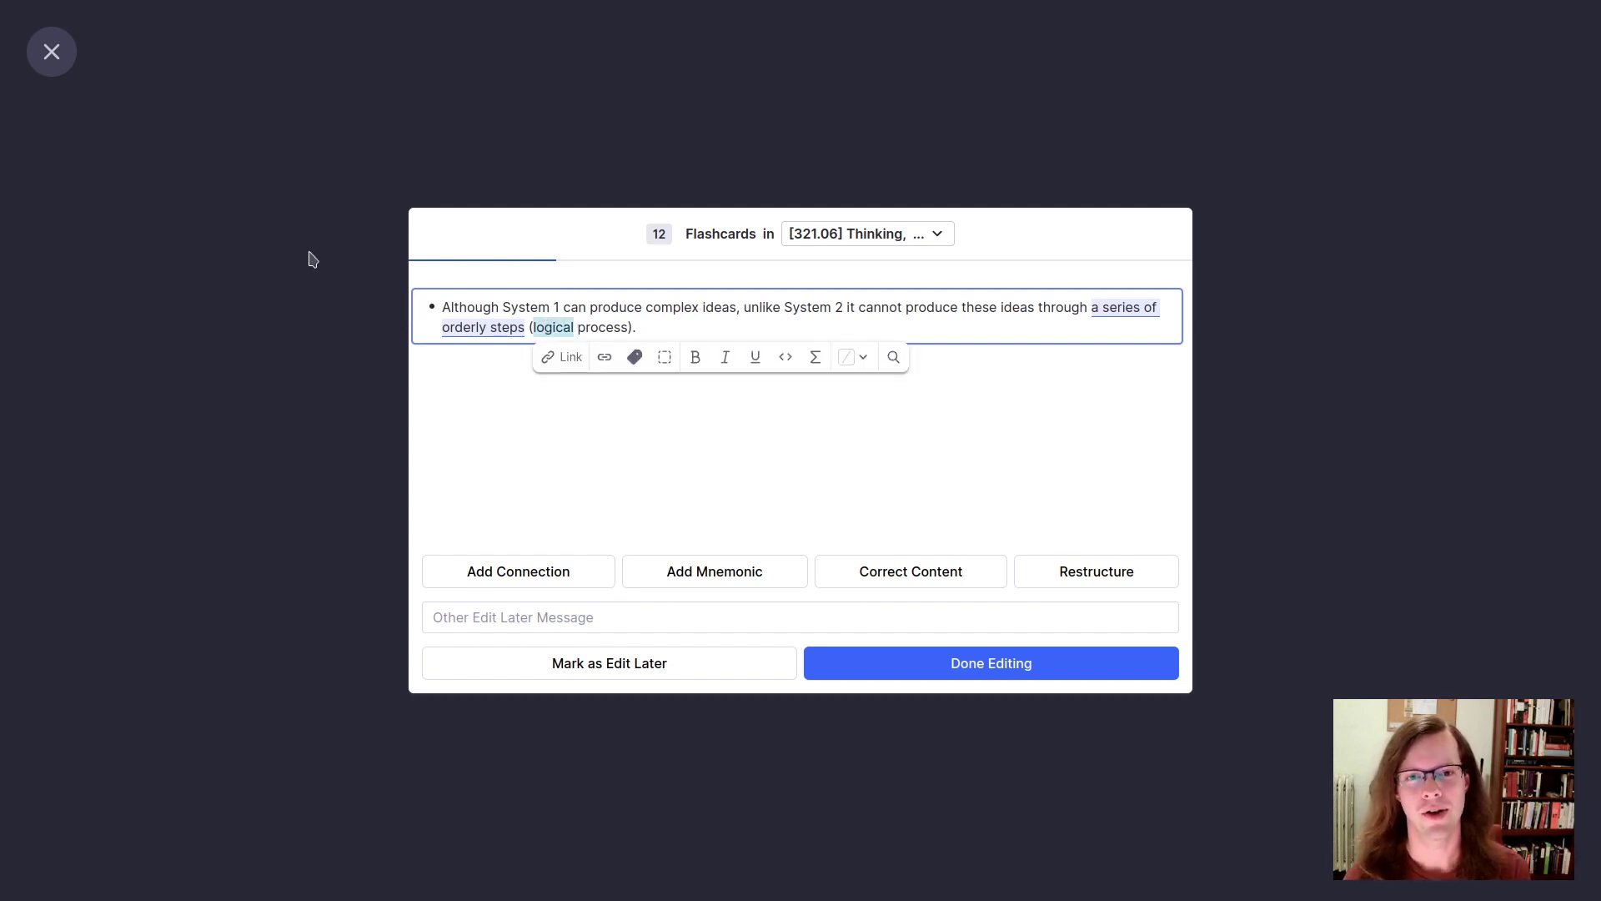
key(BackSpace)
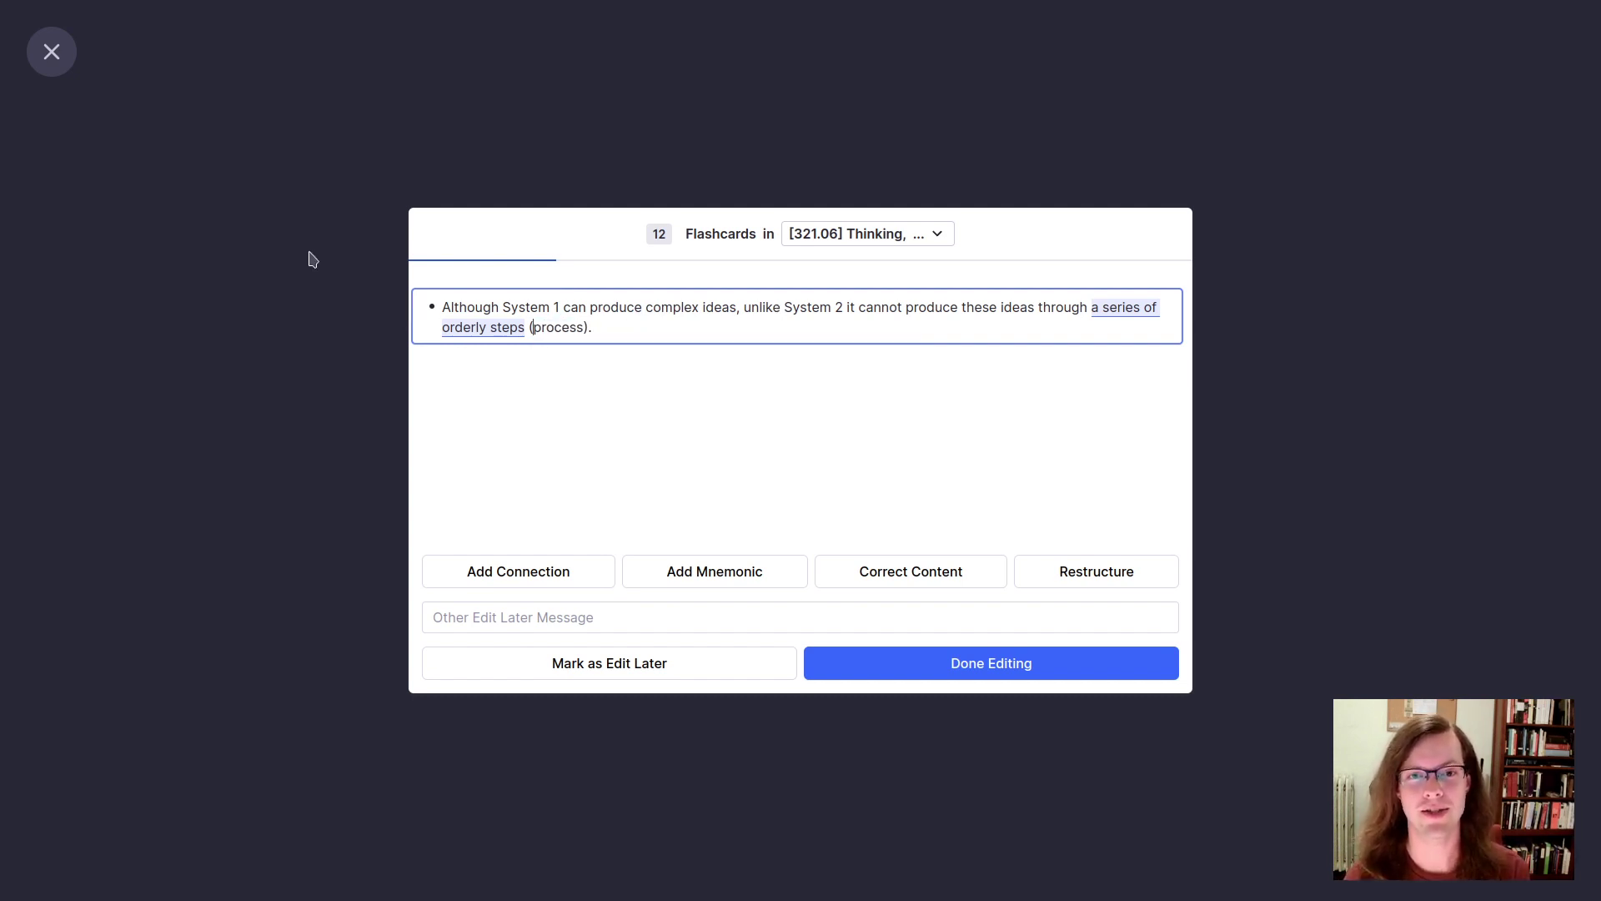
click(595, 331)
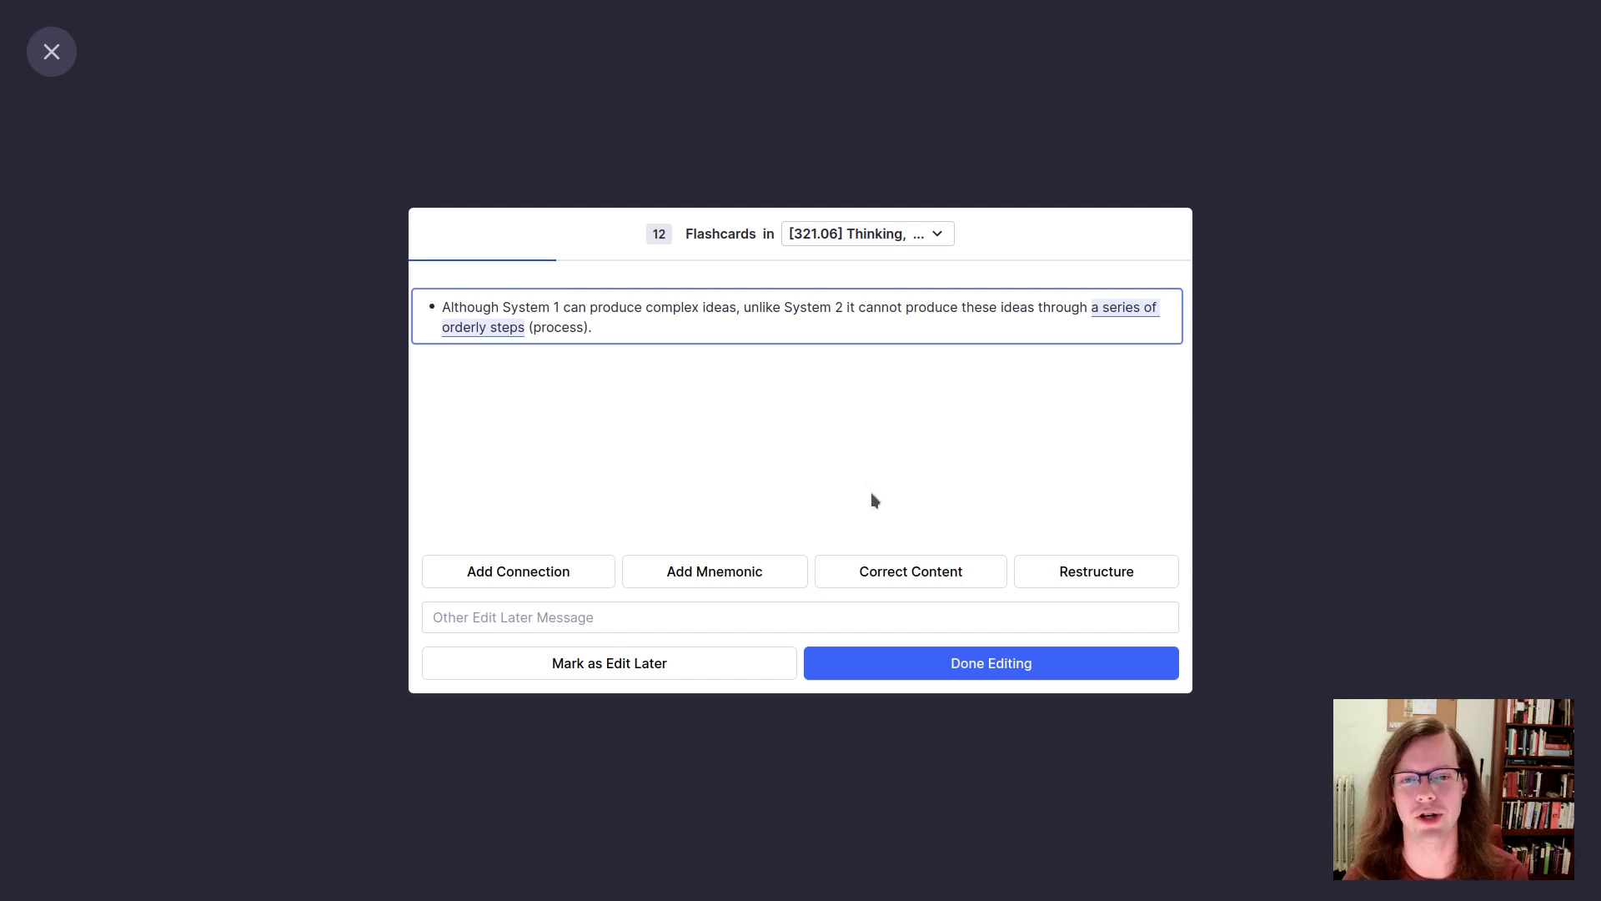
click(1016, 672)
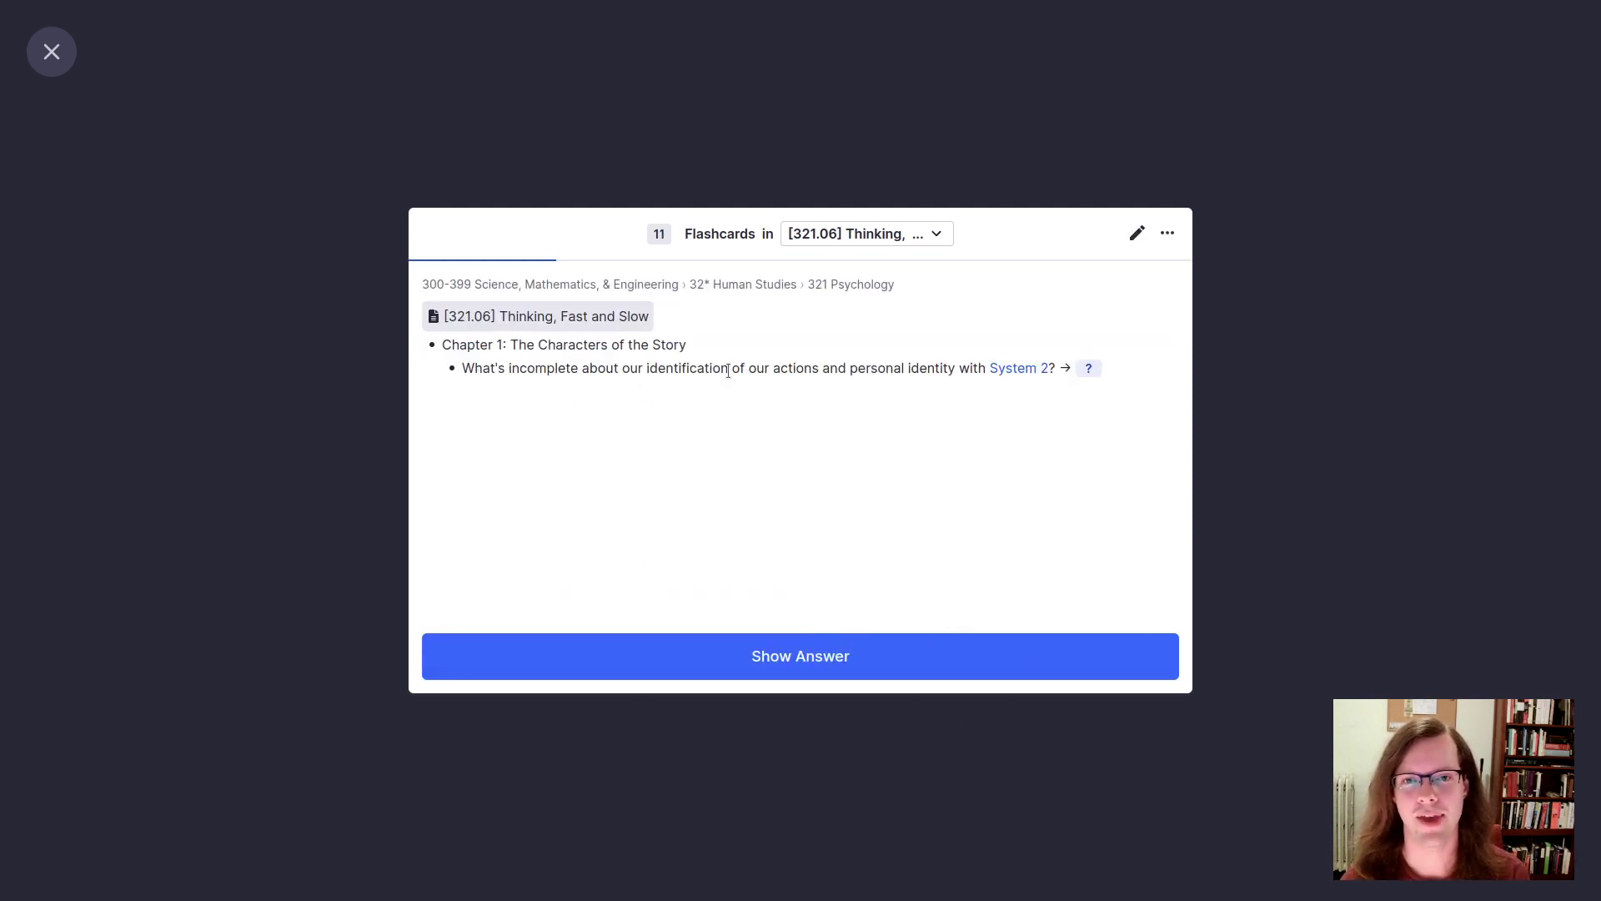
Step: Rate the cards on identifying ourselves with System 2 and on doing multiple System 2 tasks at once as easily recalled
mouse_move(1016, 375)
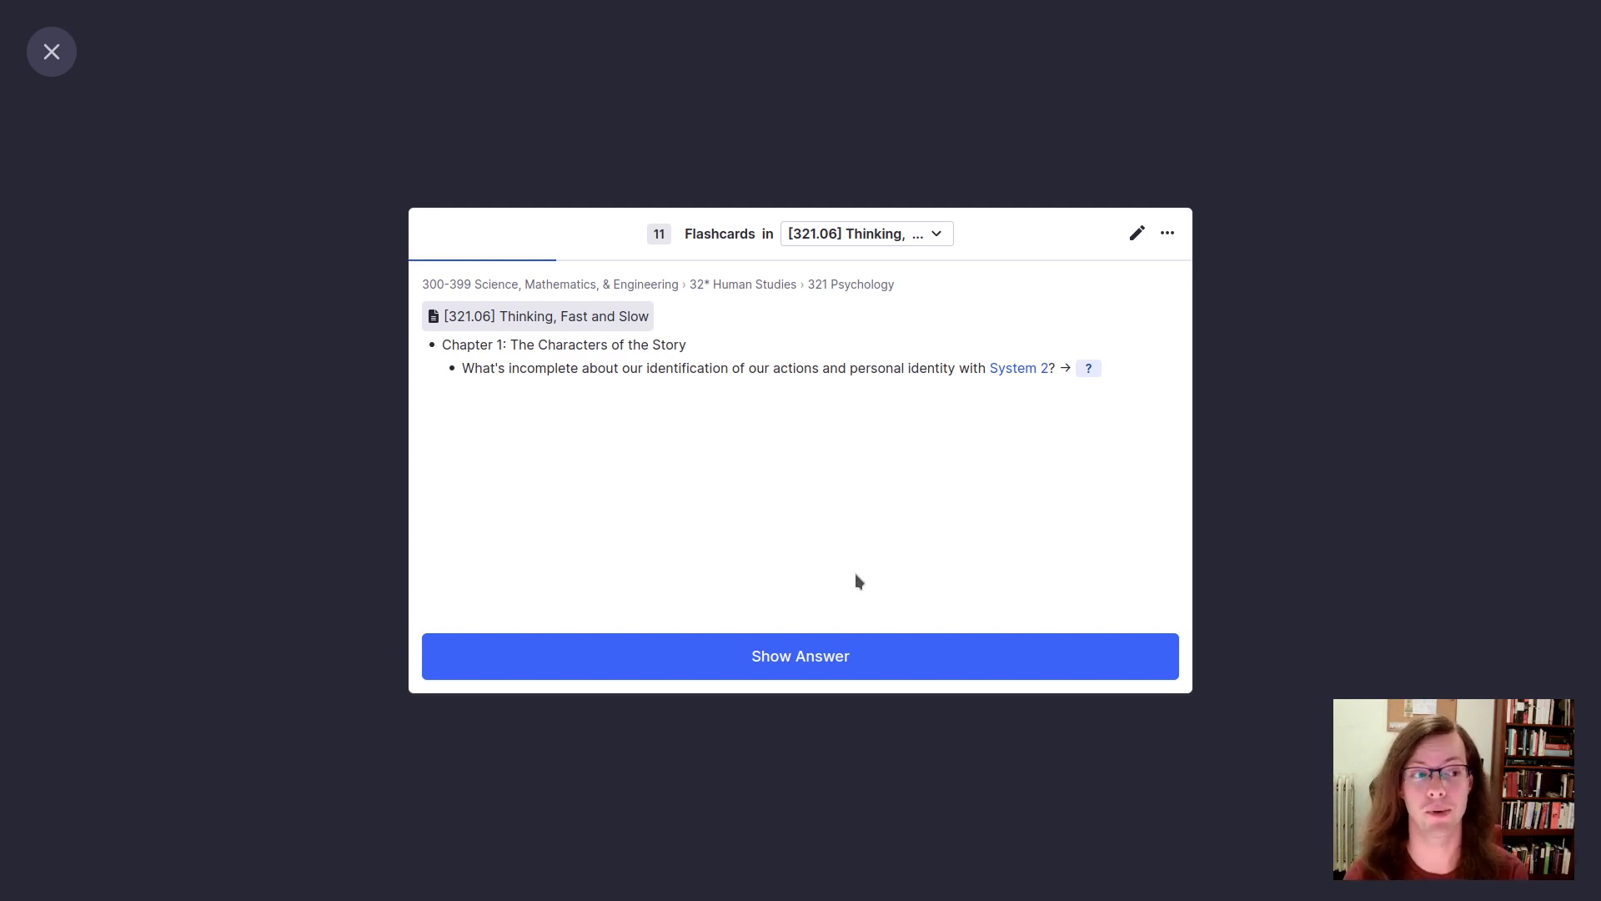
click(940, 643)
click(1098, 675)
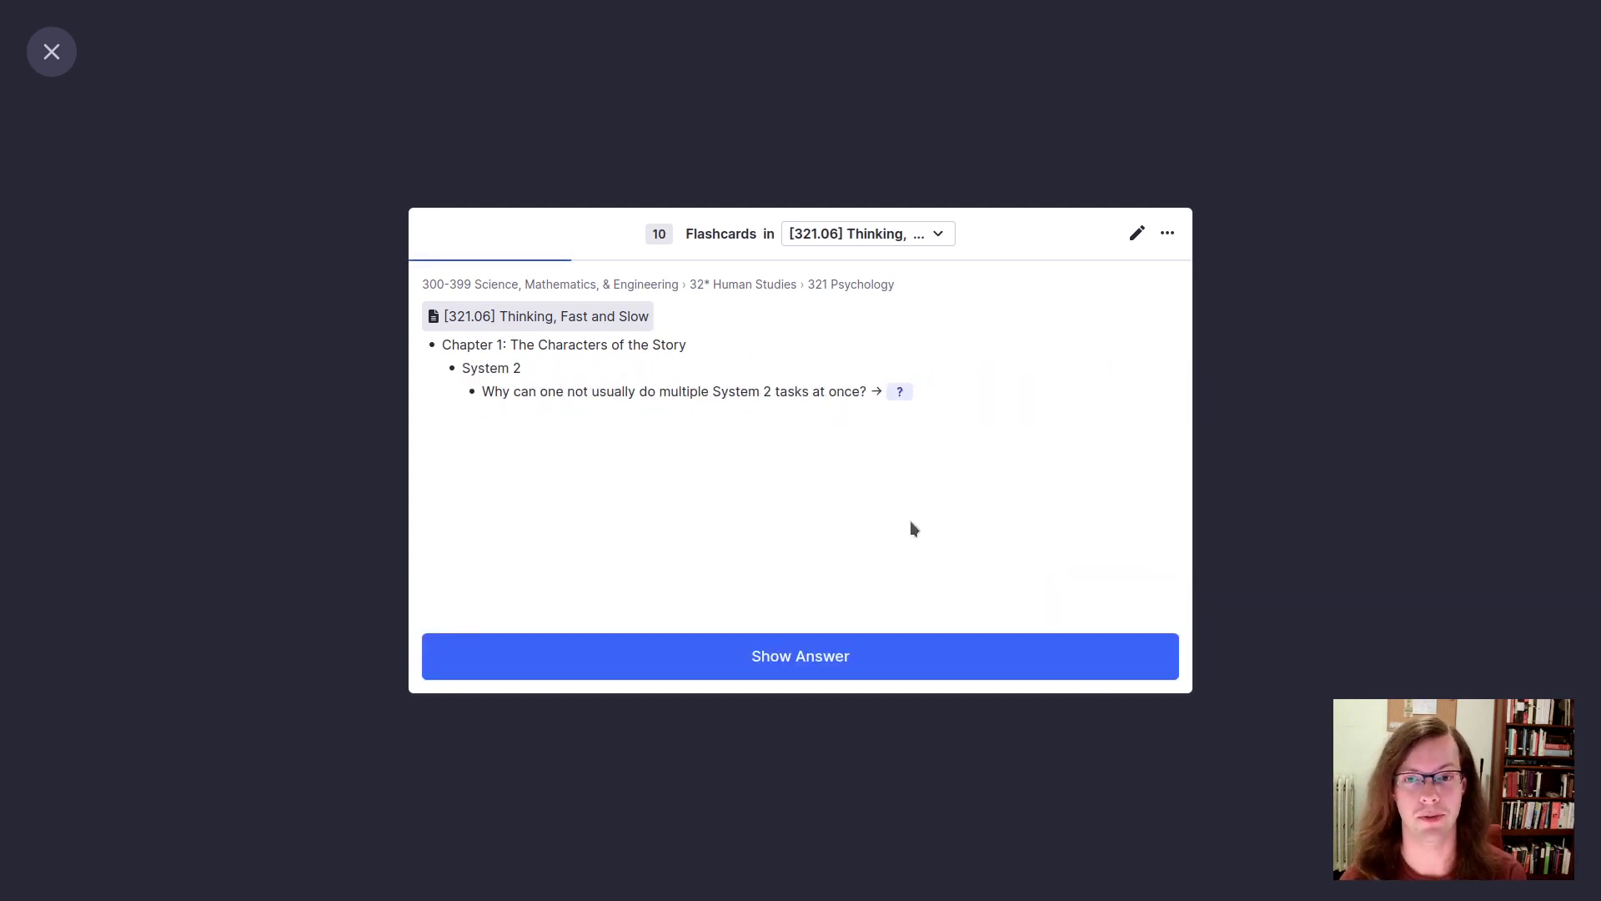
click(905, 647)
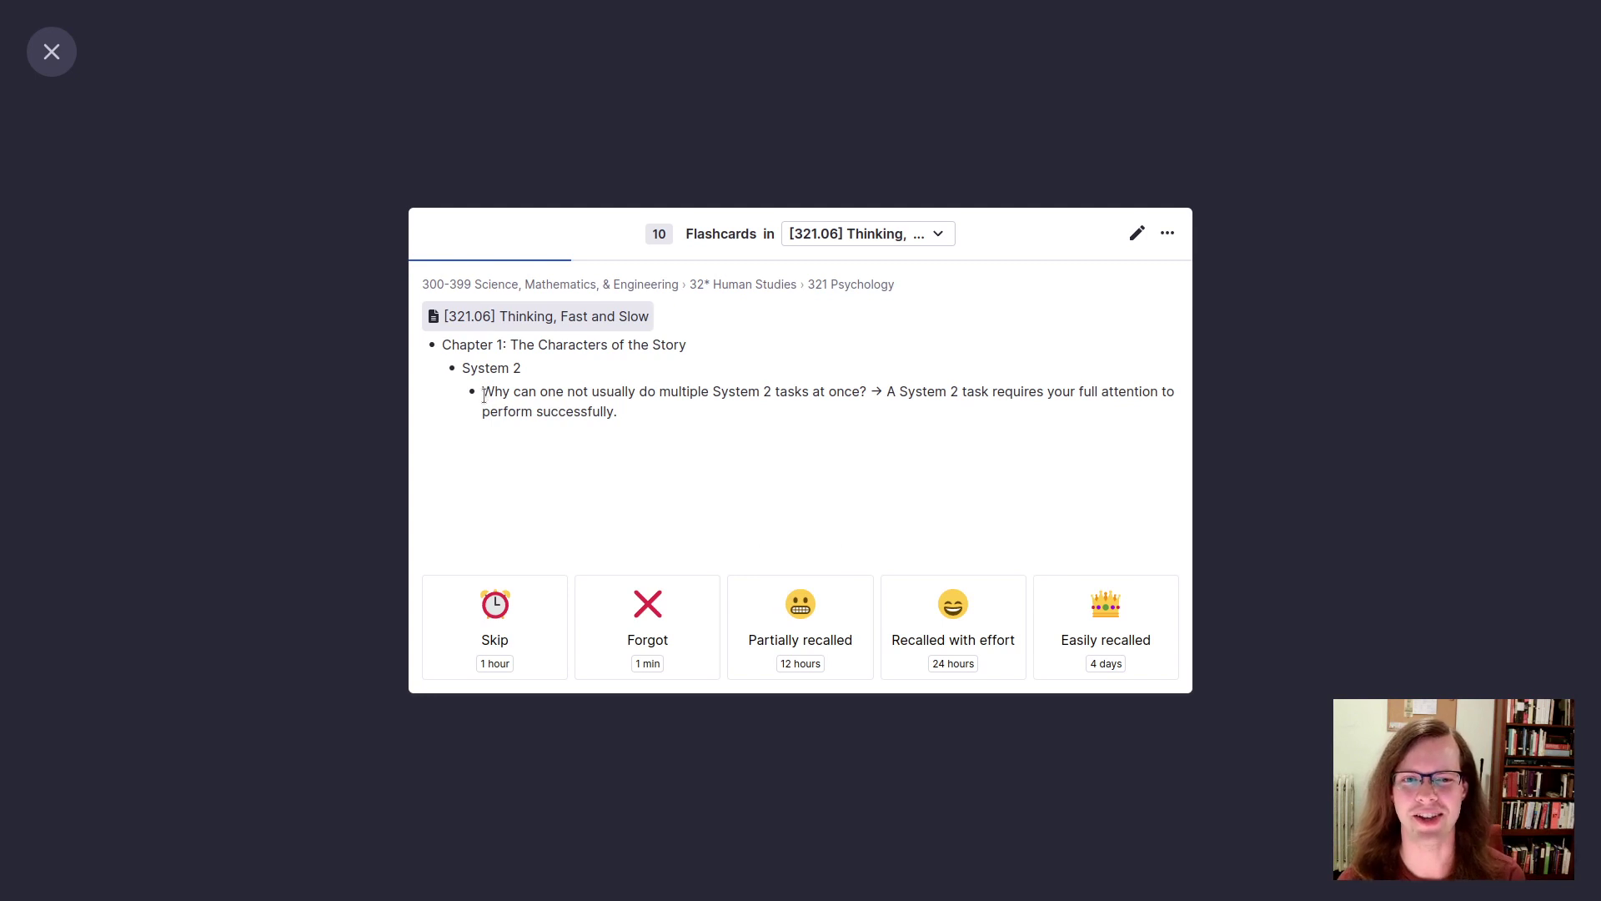
drag(482, 394, 586, 392)
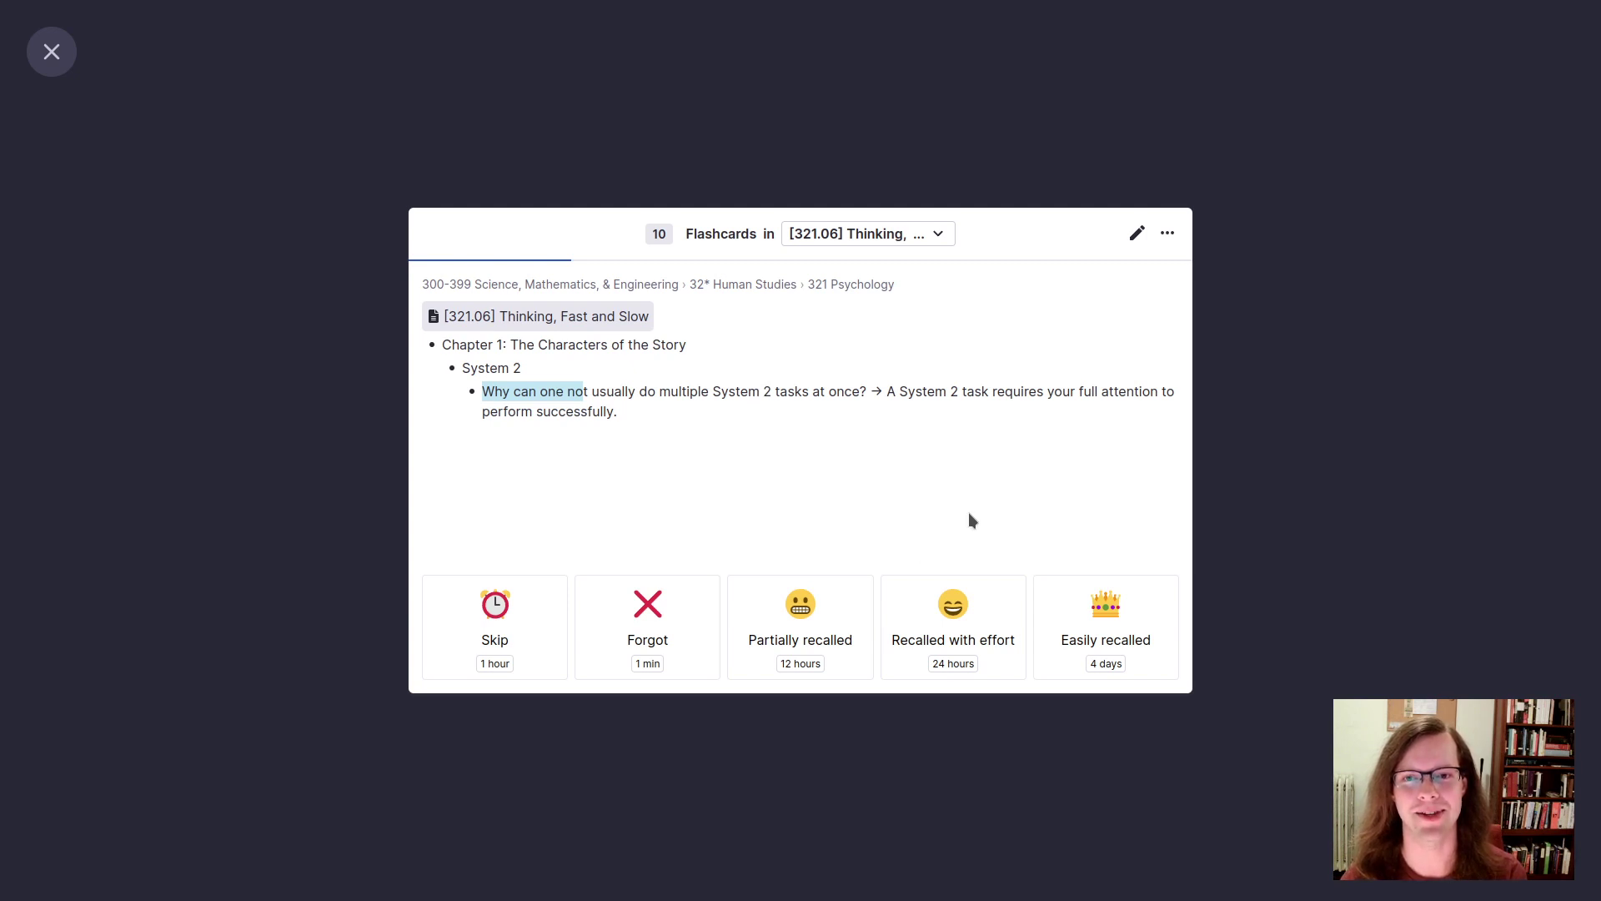
click(1085, 663)
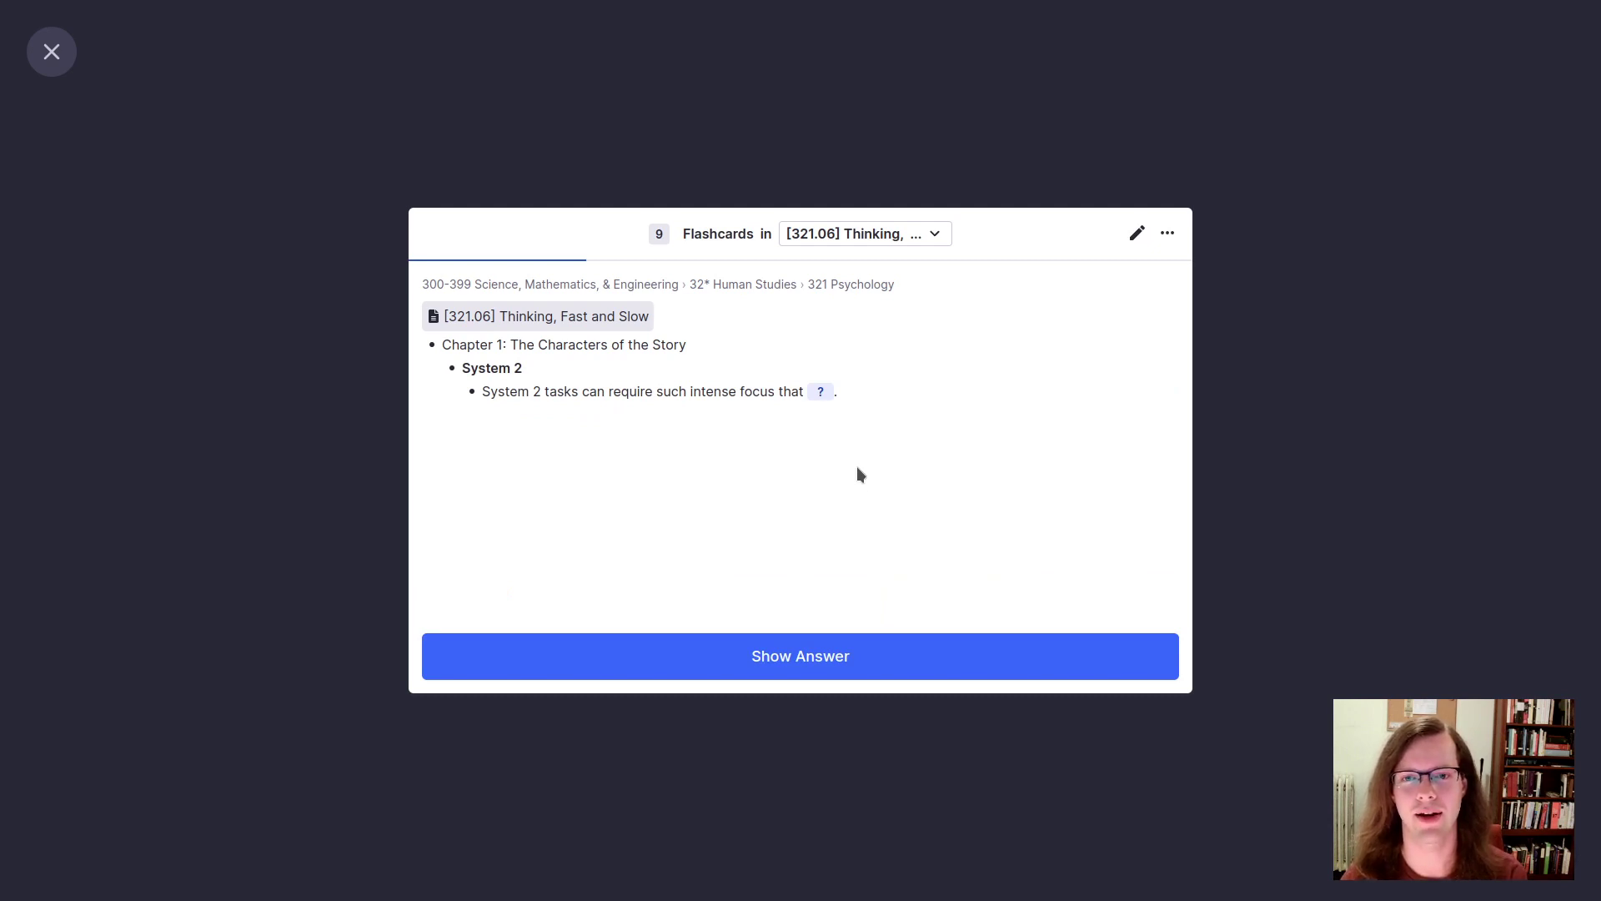
Step: Rate the System 2 intense focus card and the card about the famous experiment demonstrating it as easily recalled
click(1008, 672)
click(1068, 655)
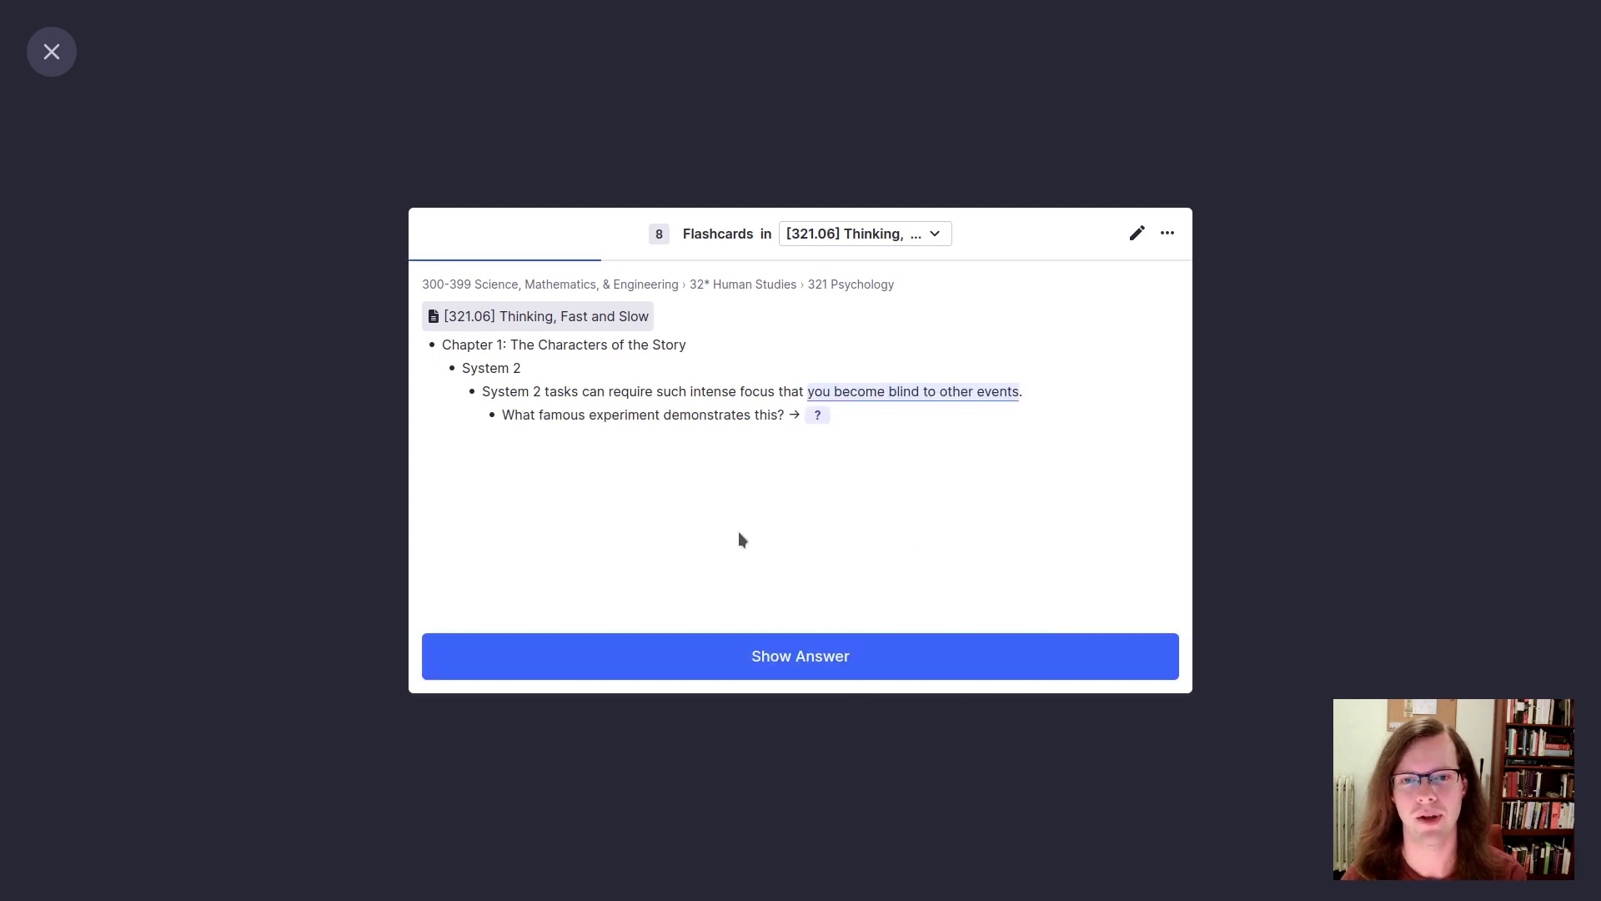
click(1105, 671)
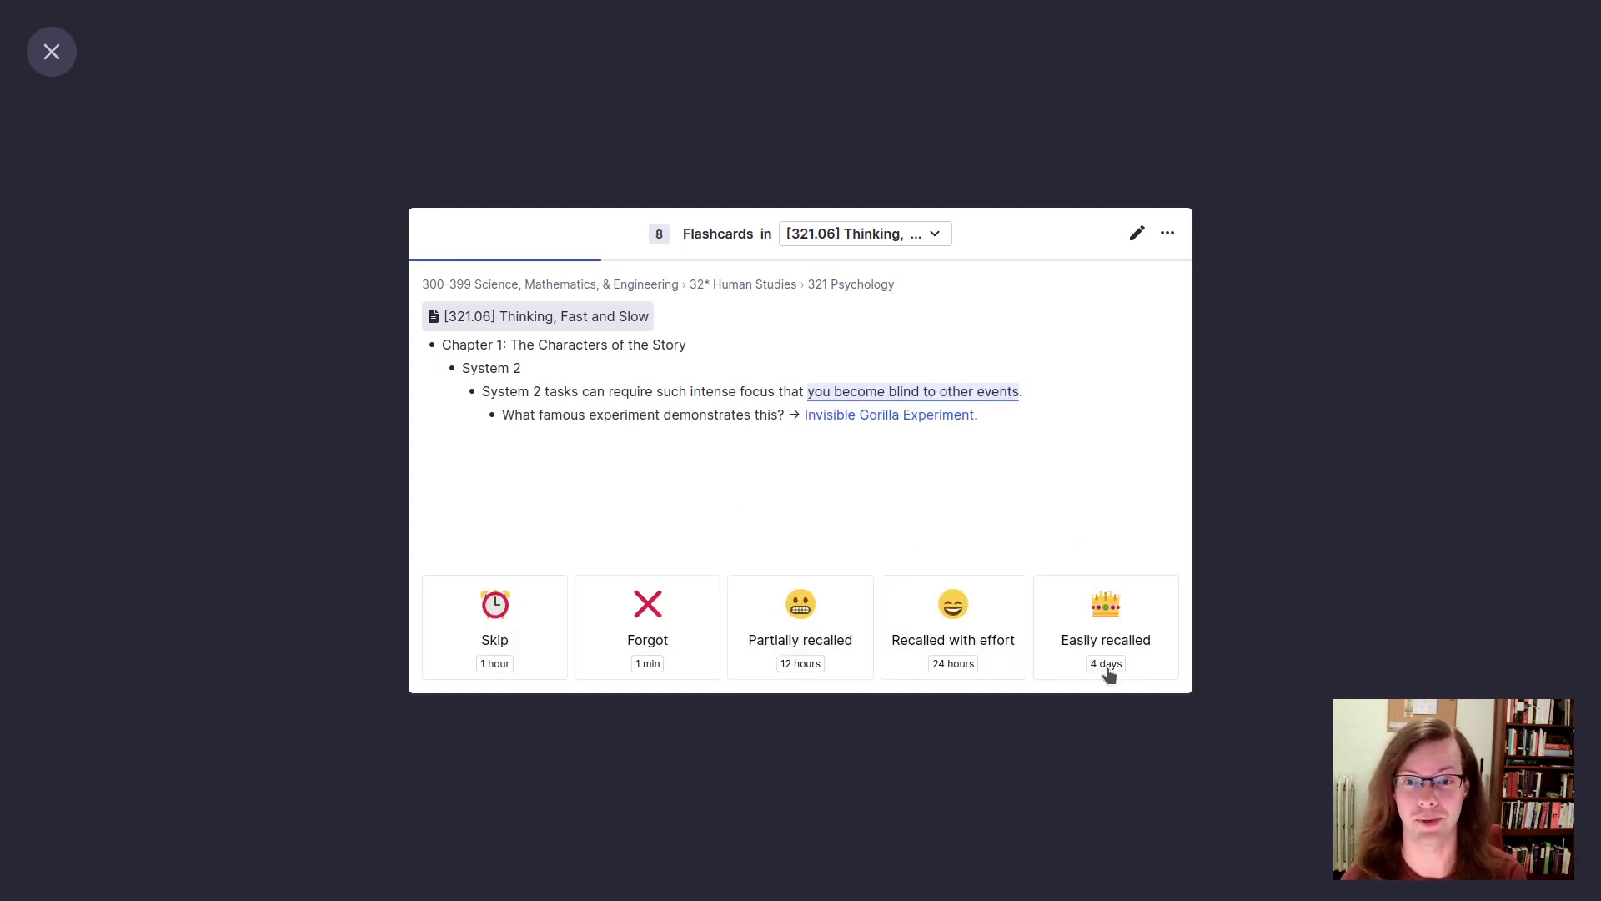
click(1134, 654)
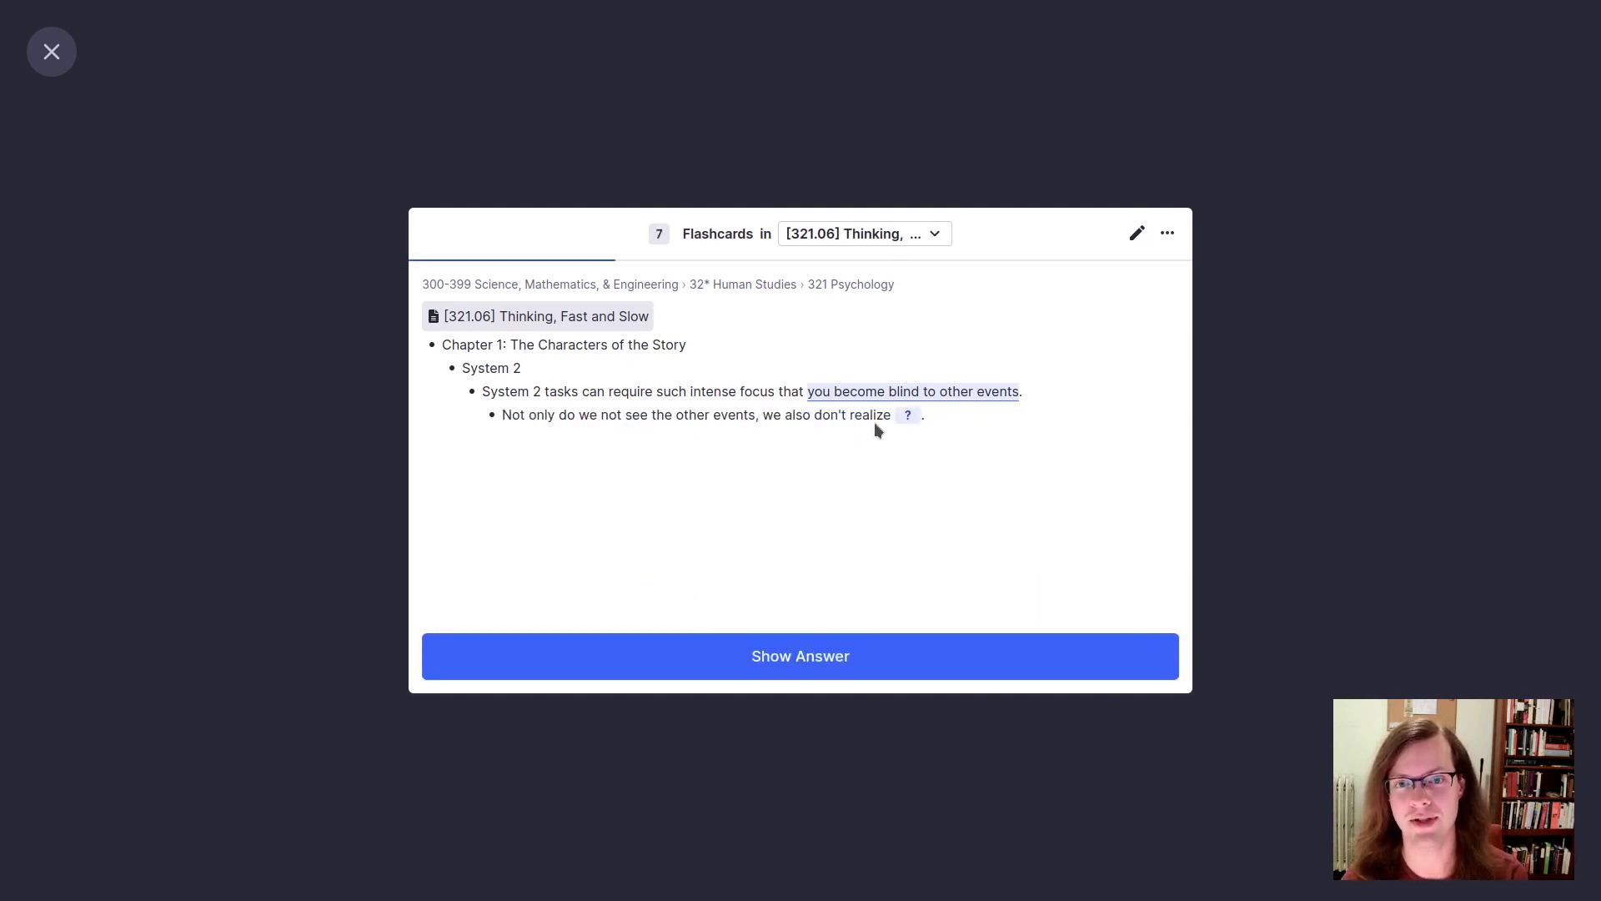
Step: Rate the card about not realizing that we're missing other events as easily recalled, going back to it to repeat the same rating
click(1033, 661)
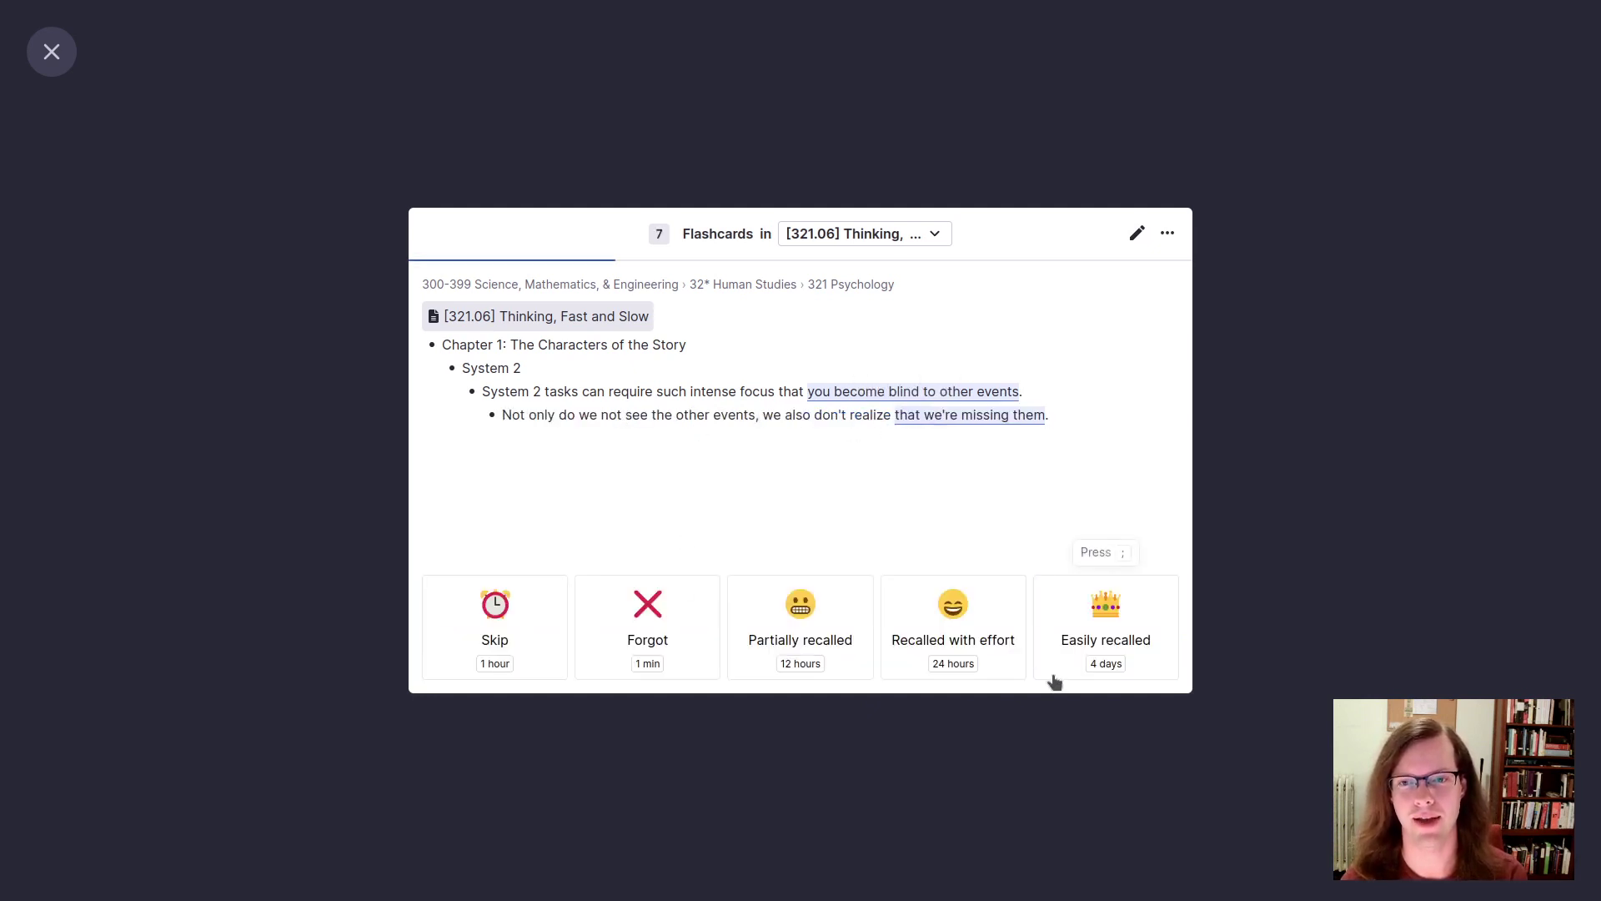
click(1114, 654)
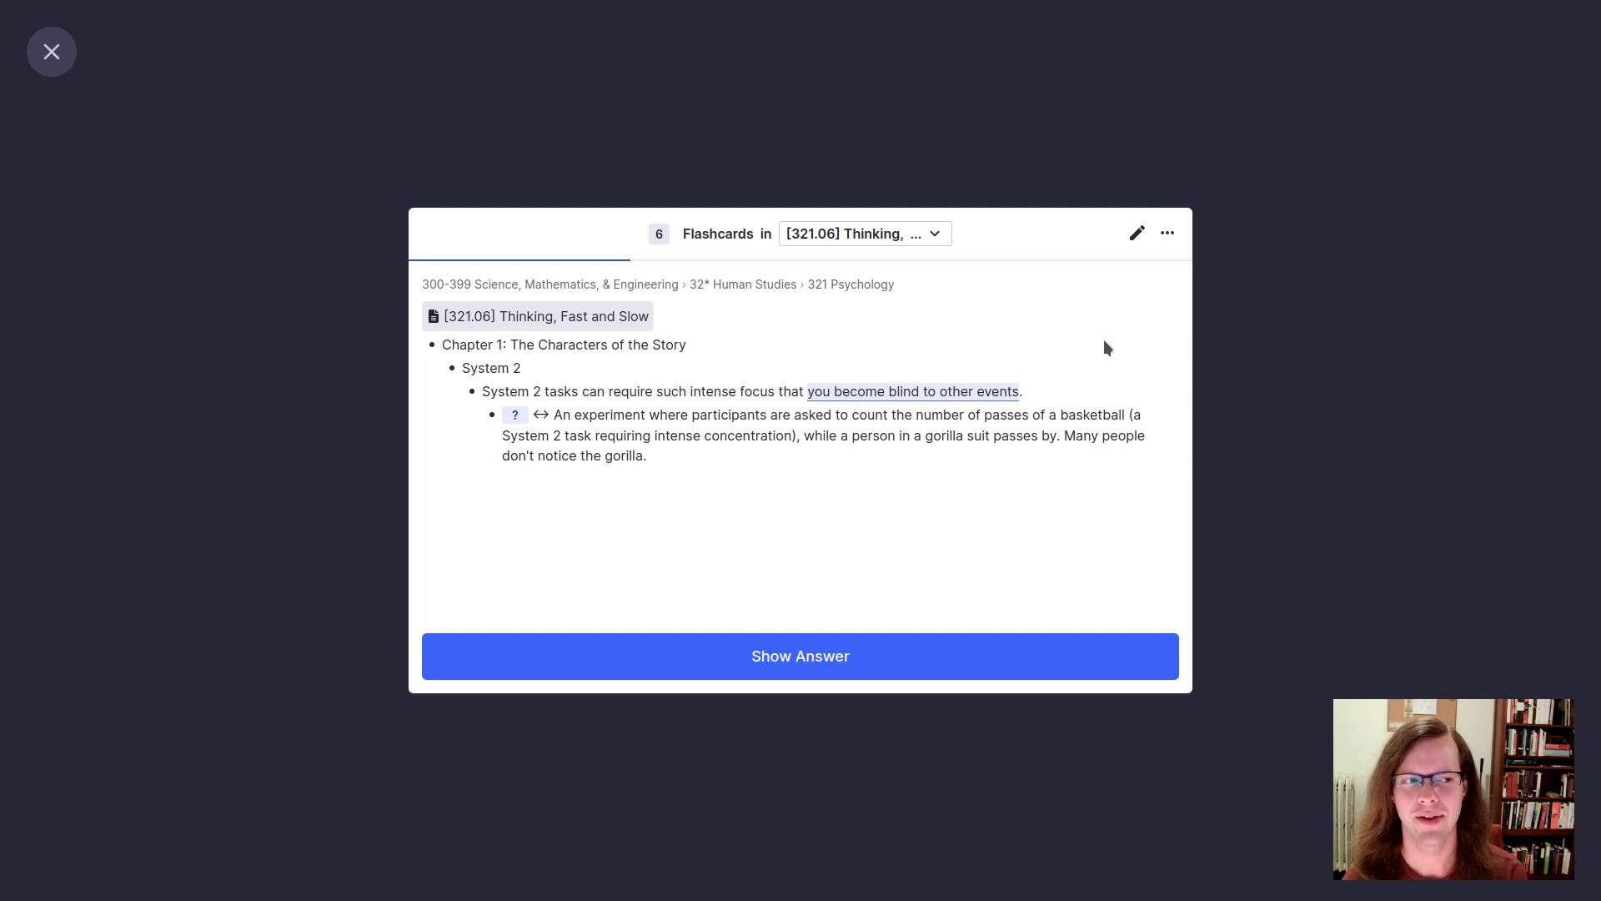
click(1168, 233)
click(1185, 275)
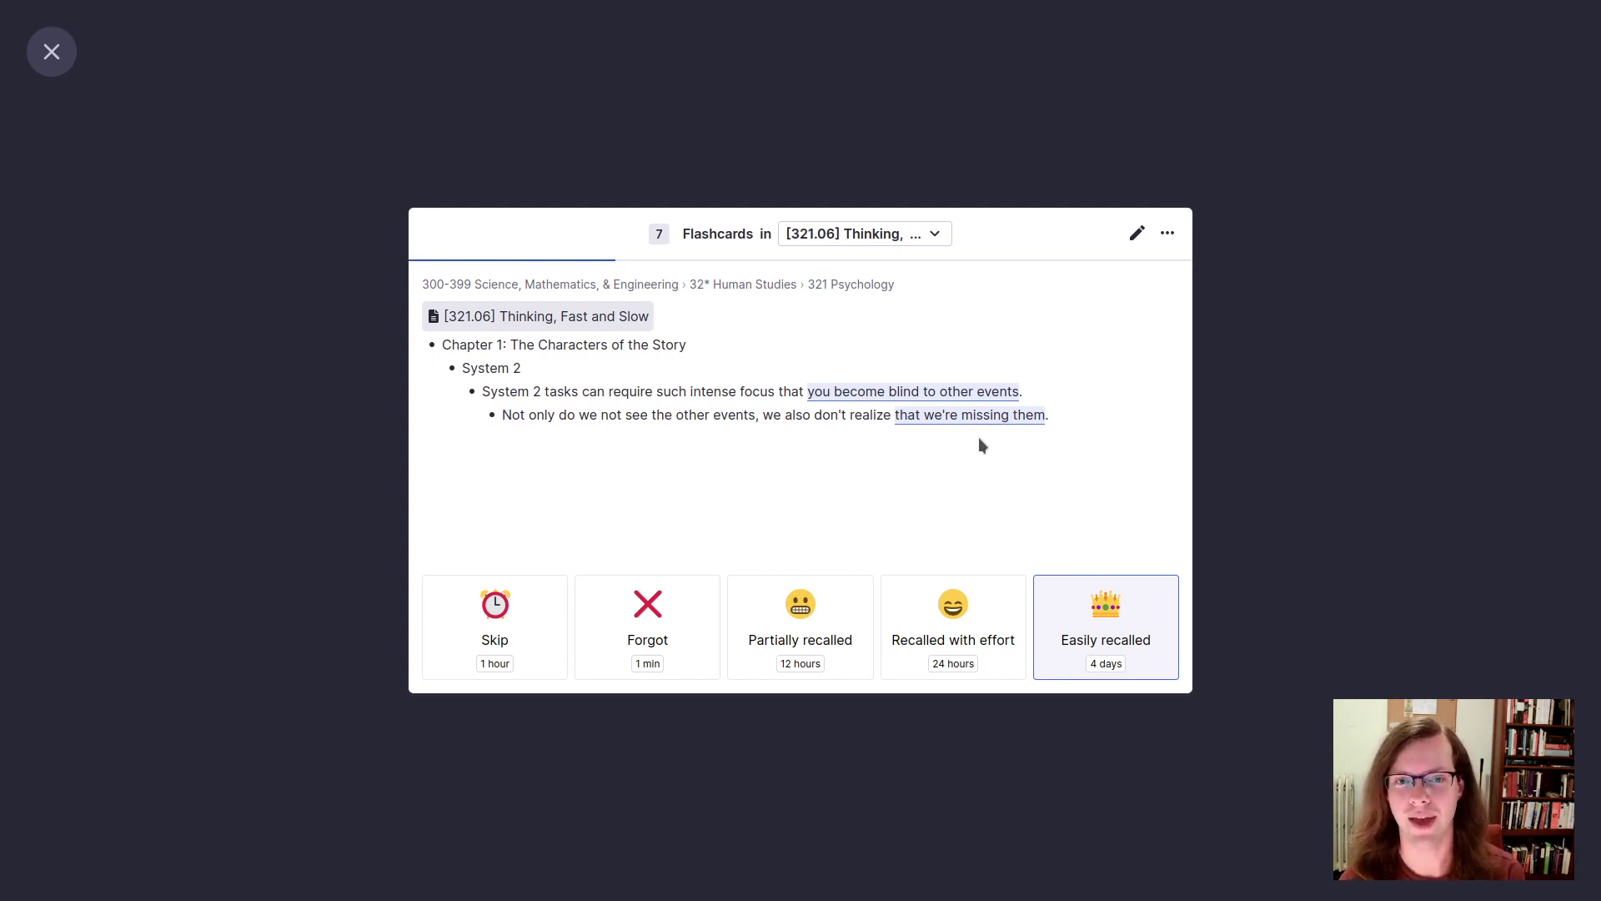
click(1072, 617)
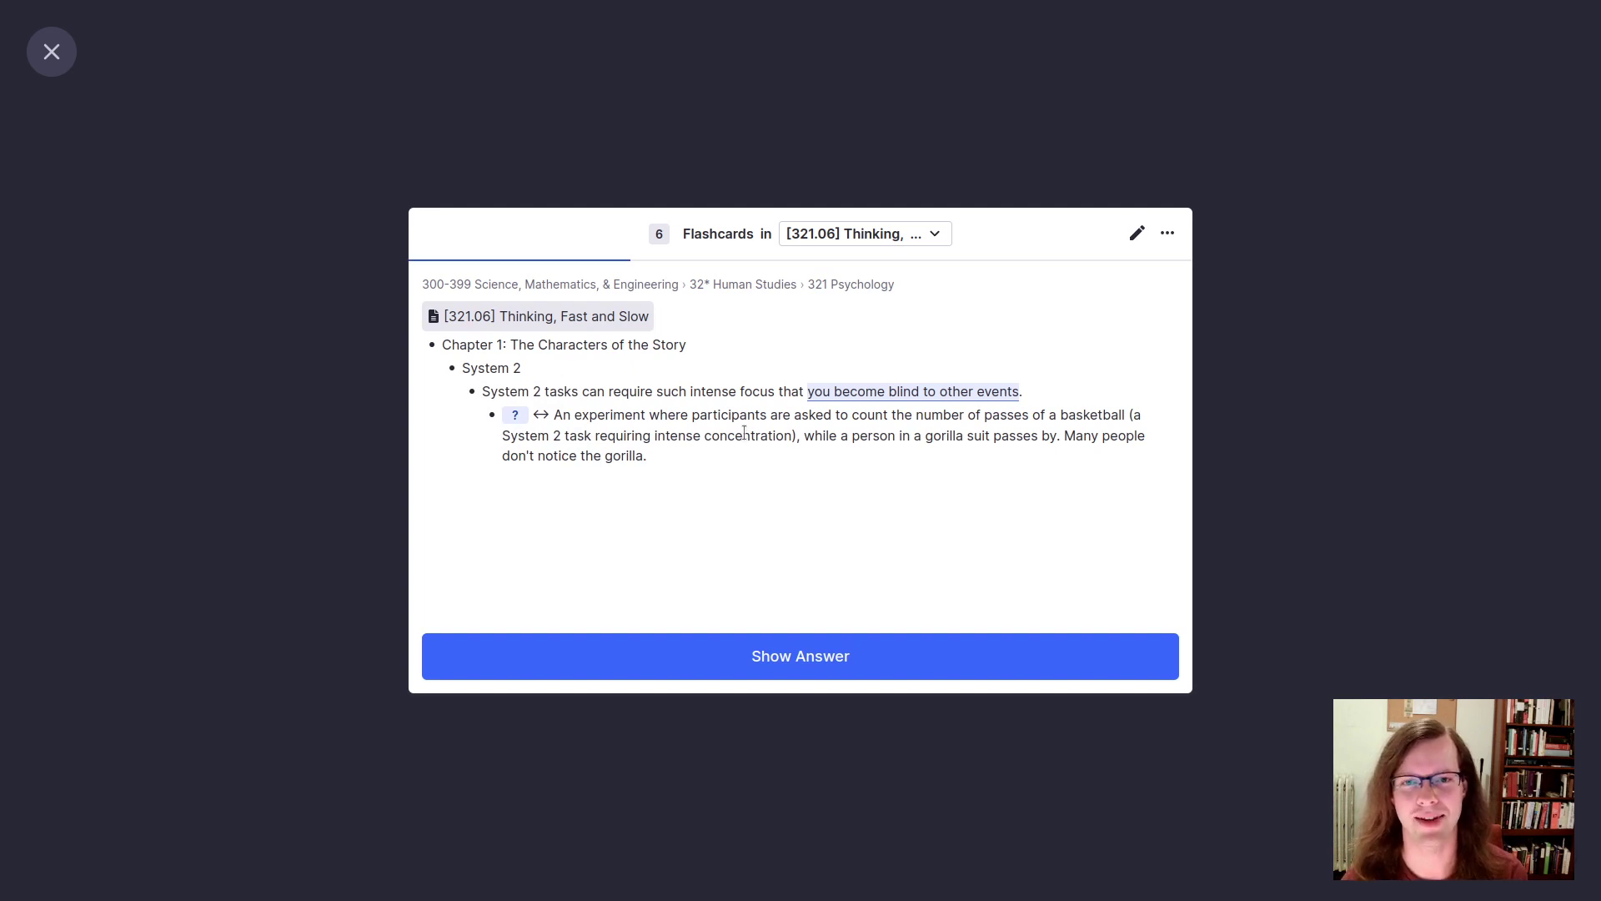
Step: Disable the flashcard that asks for the experiment's name from its description of basketball passes and a gorilla suit
click(1166, 234)
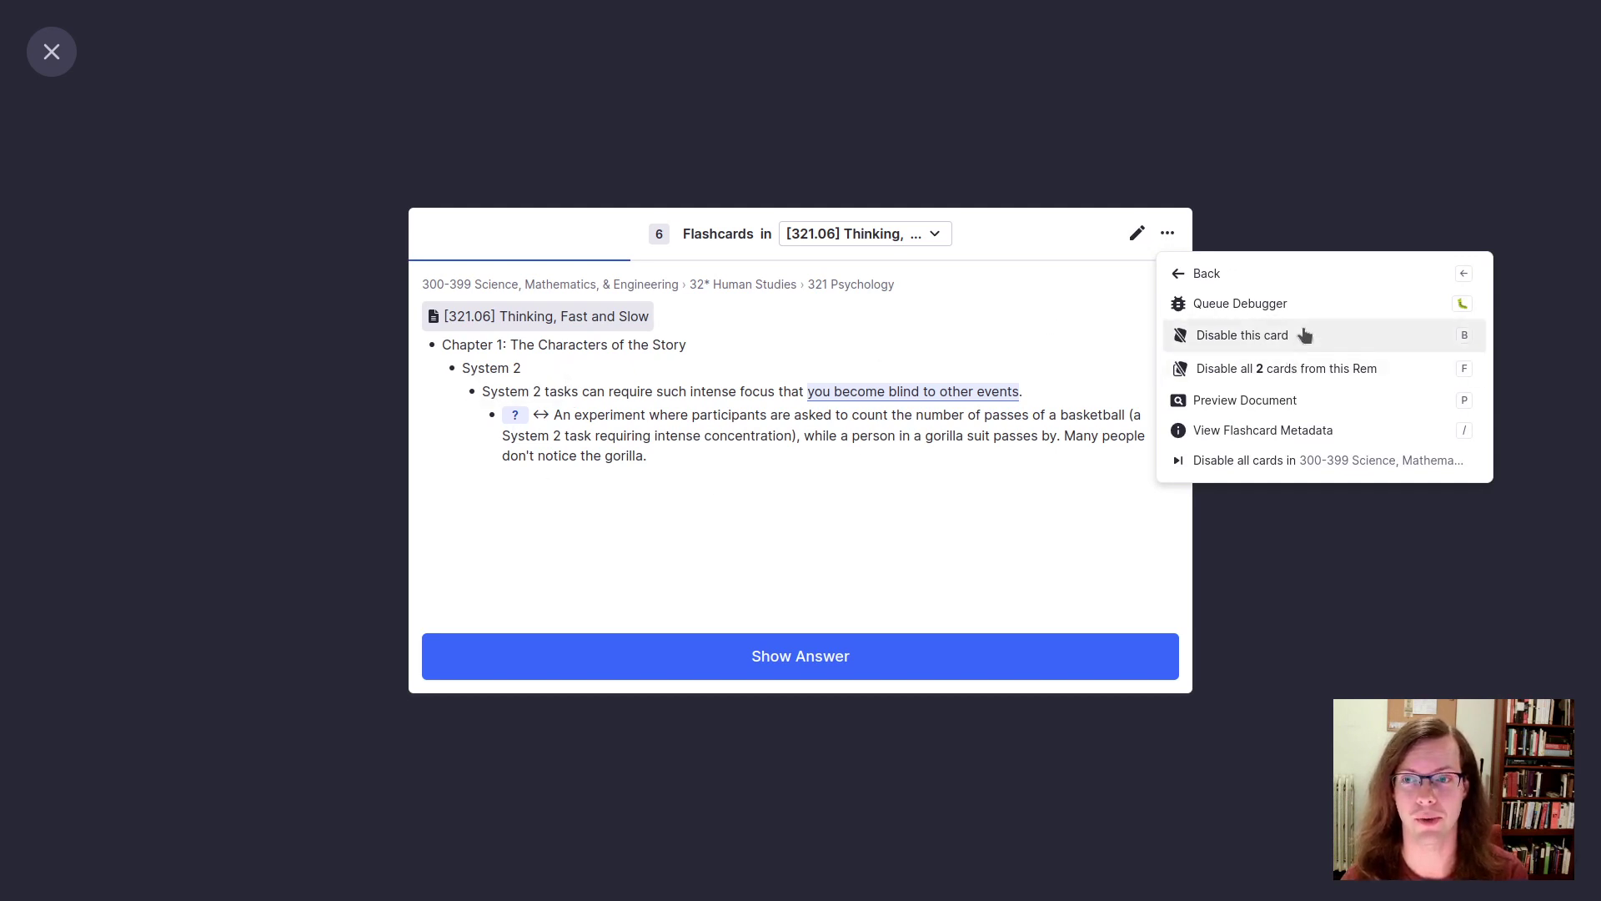
click(1205, 335)
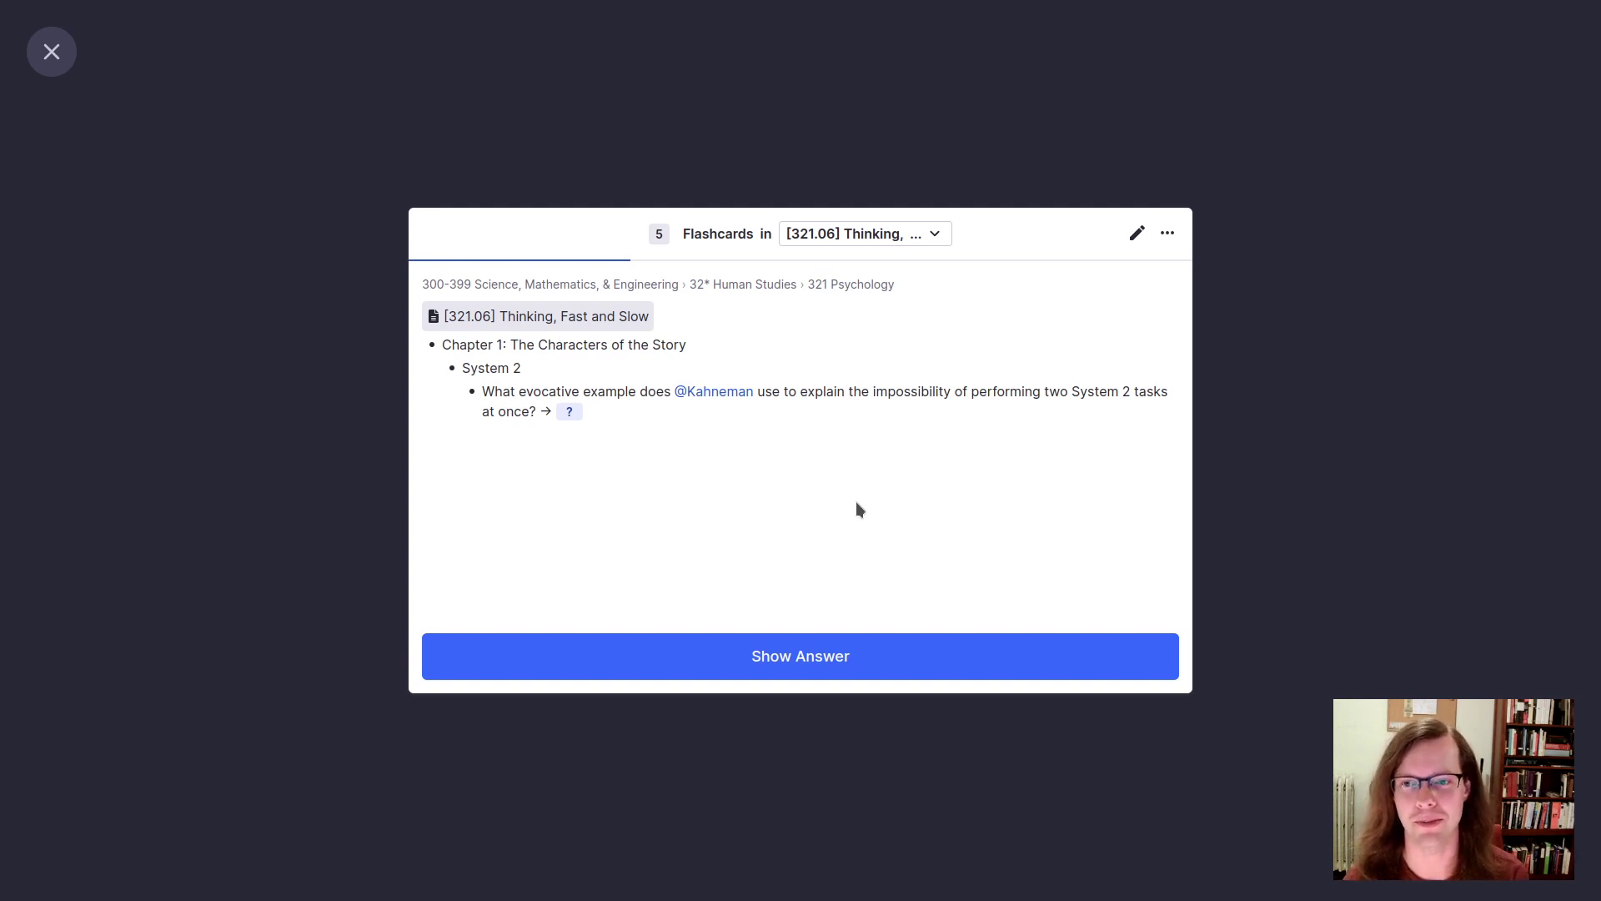
Step: Rate the cards on Kahneman's evocative example, an example of a System 2 behavior, and System 2's speed and ease as easily recalled
click(1040, 671)
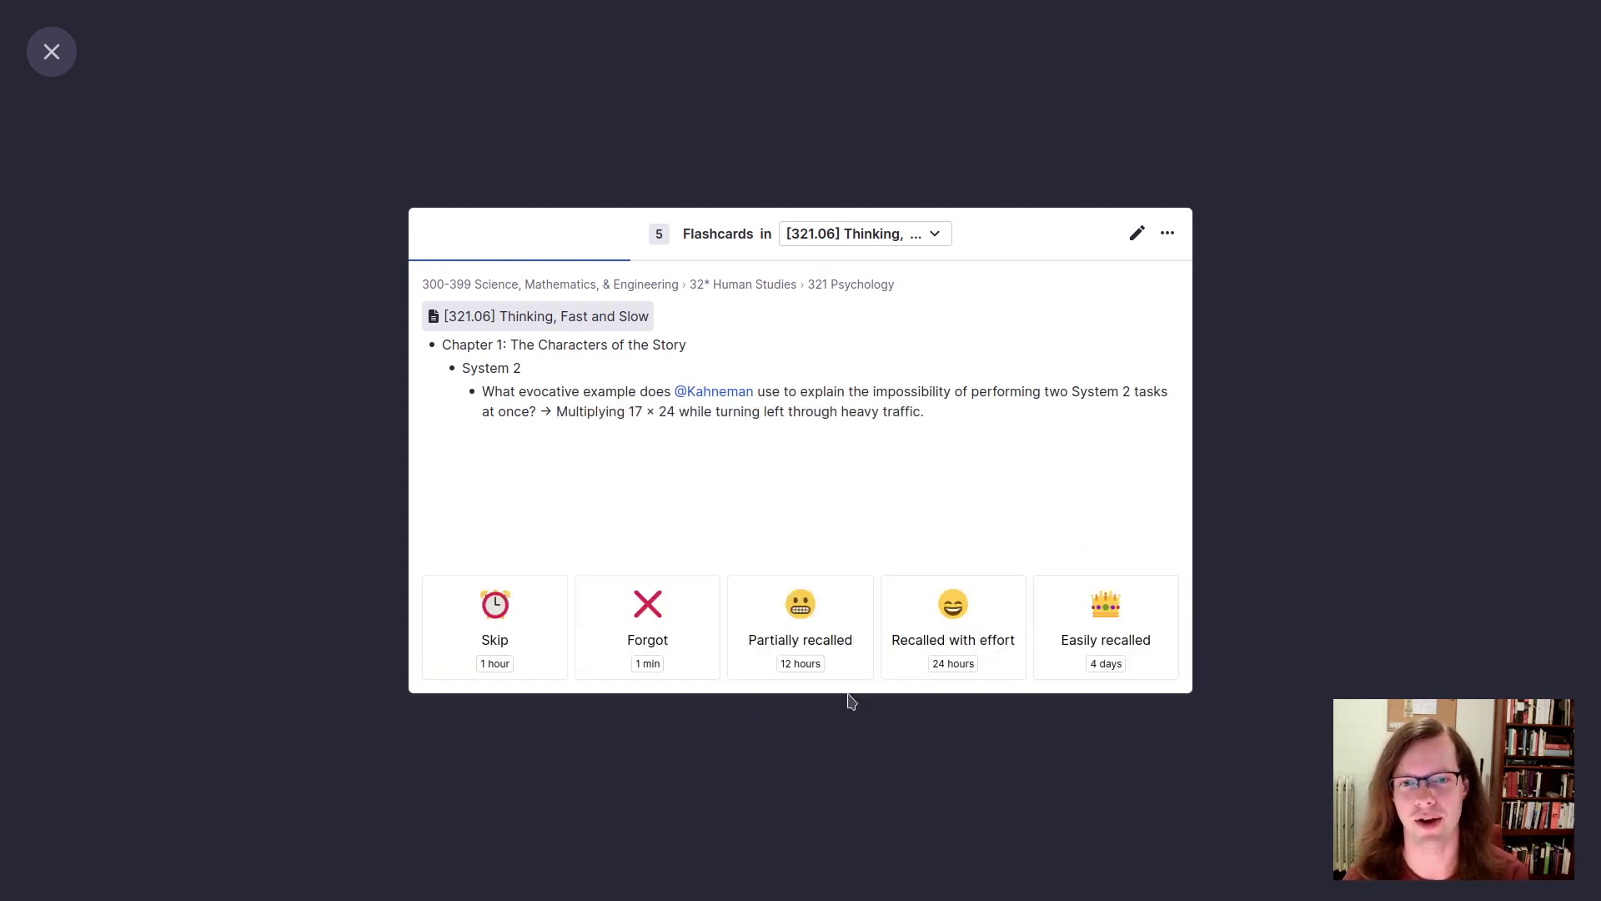
click(1109, 605)
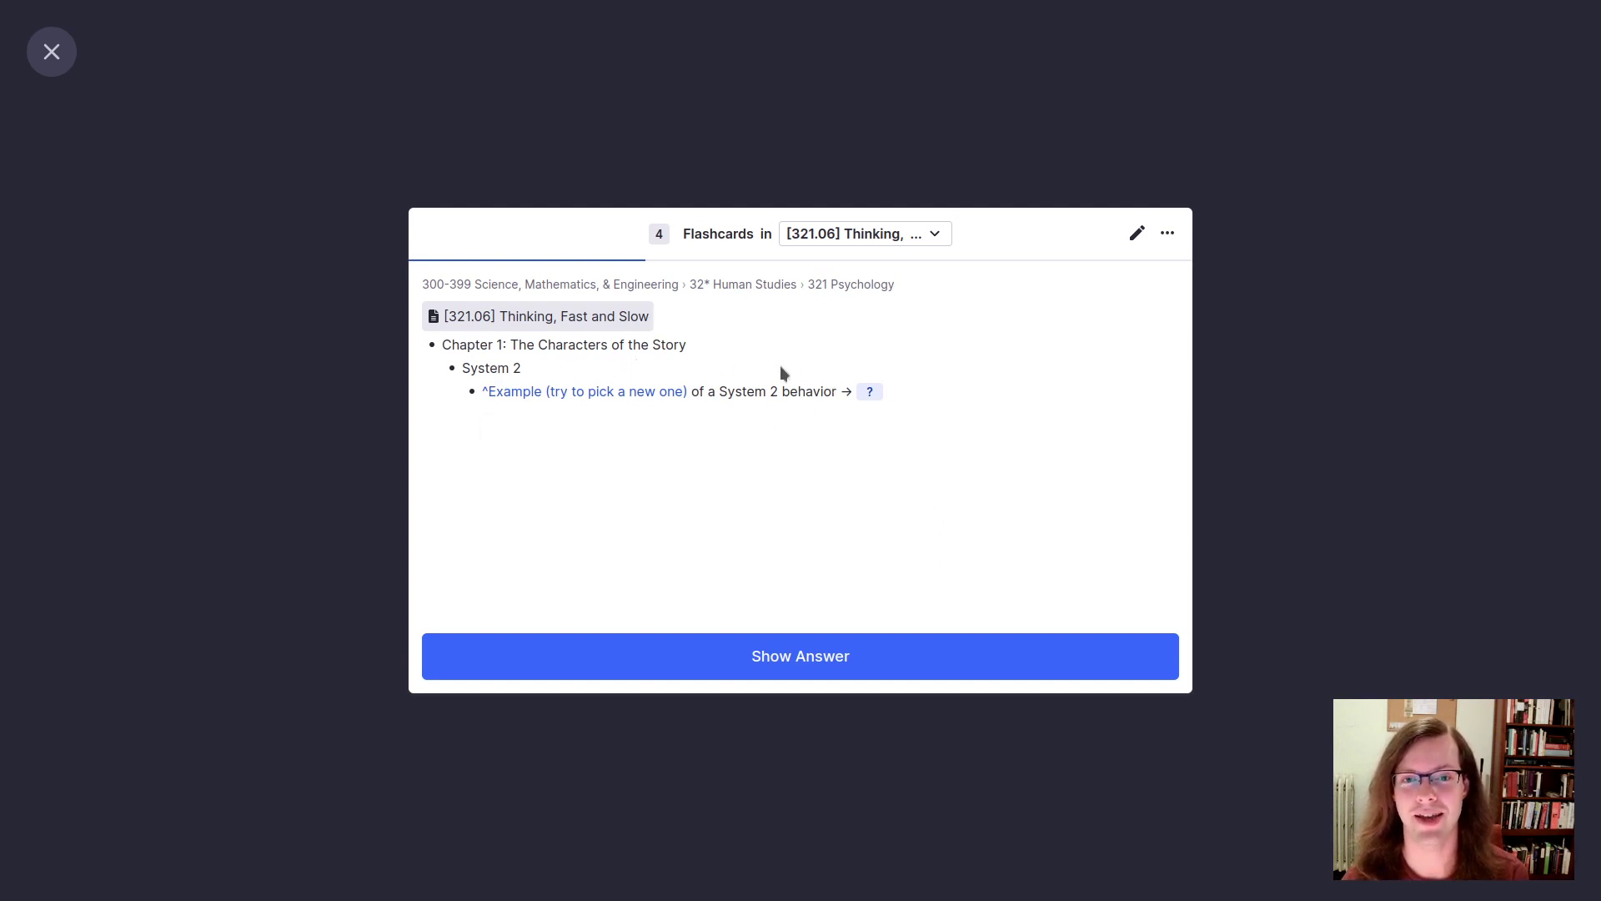
click(903, 659)
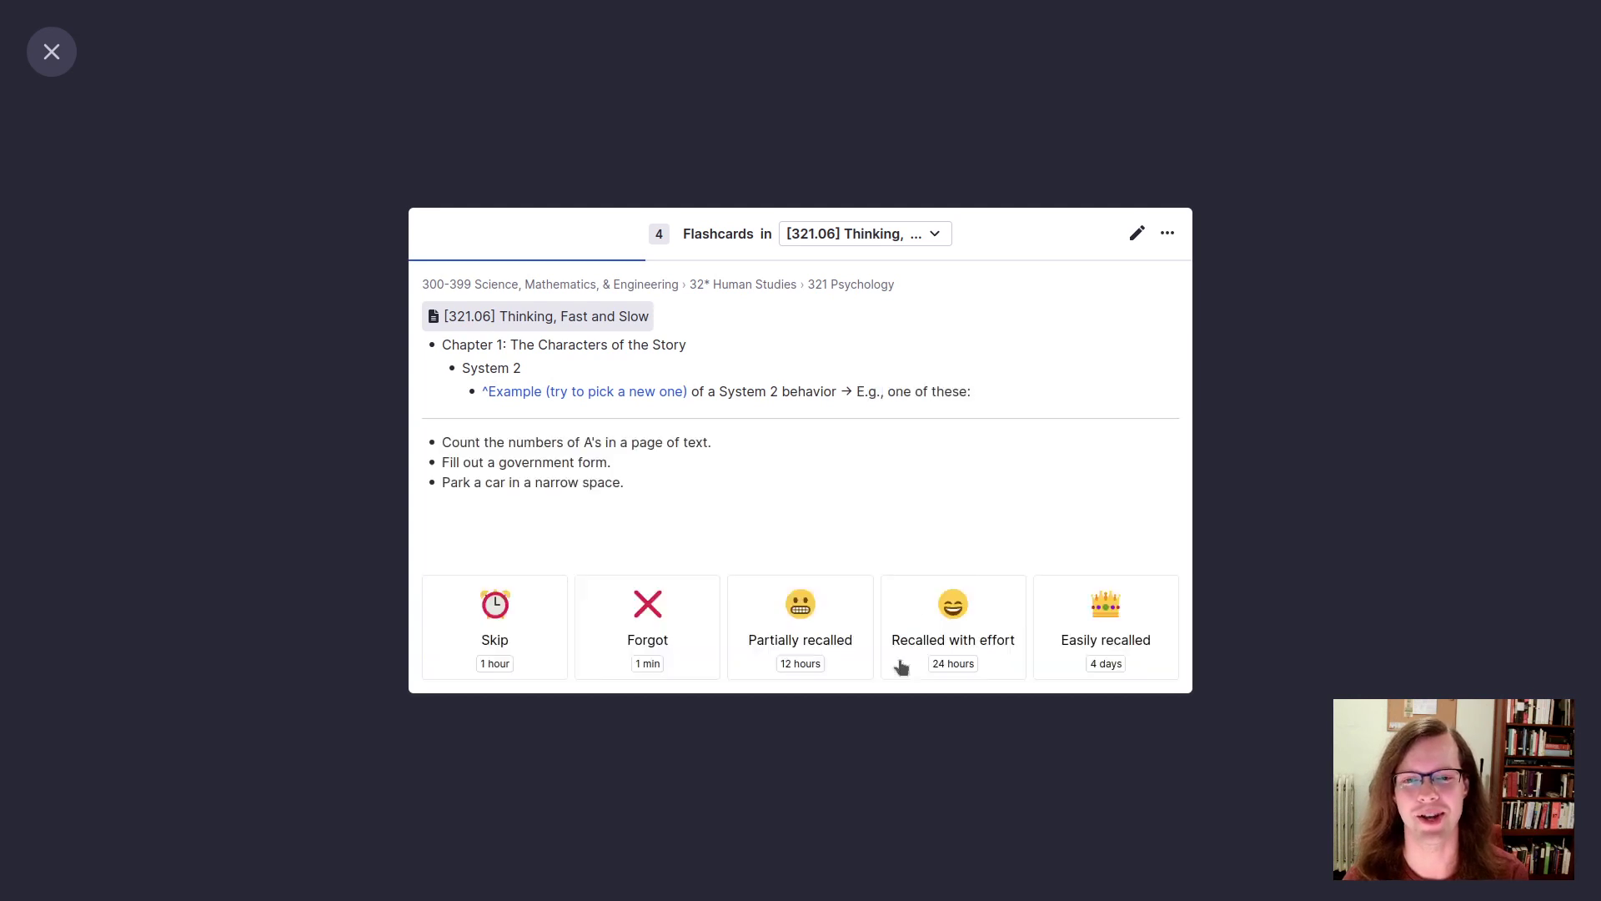
click(1075, 666)
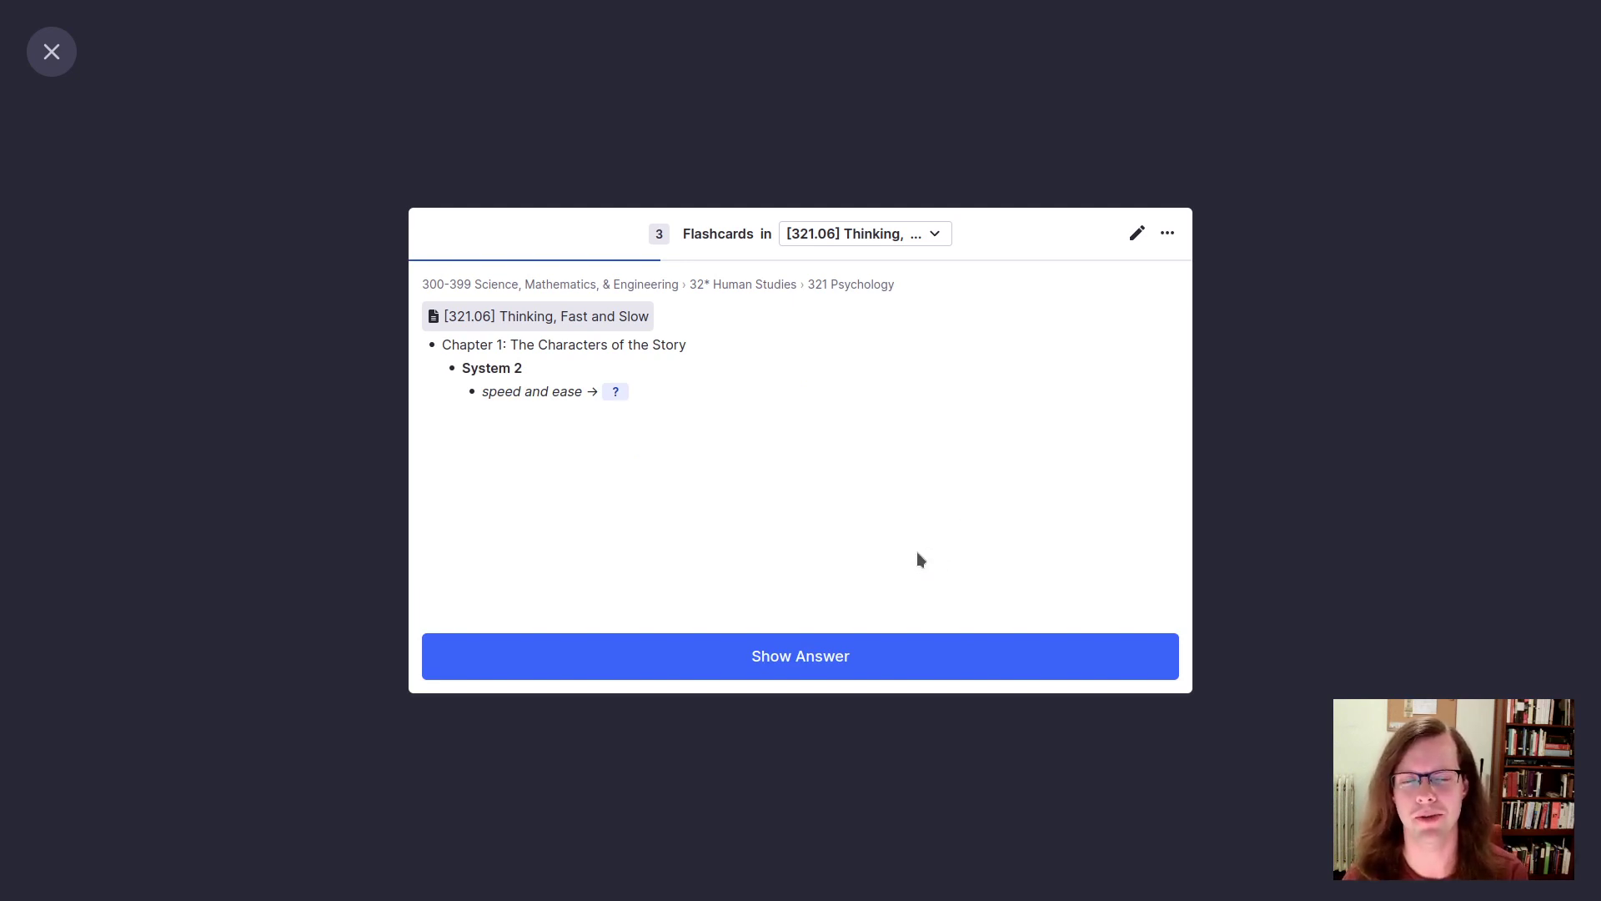
click(896, 655)
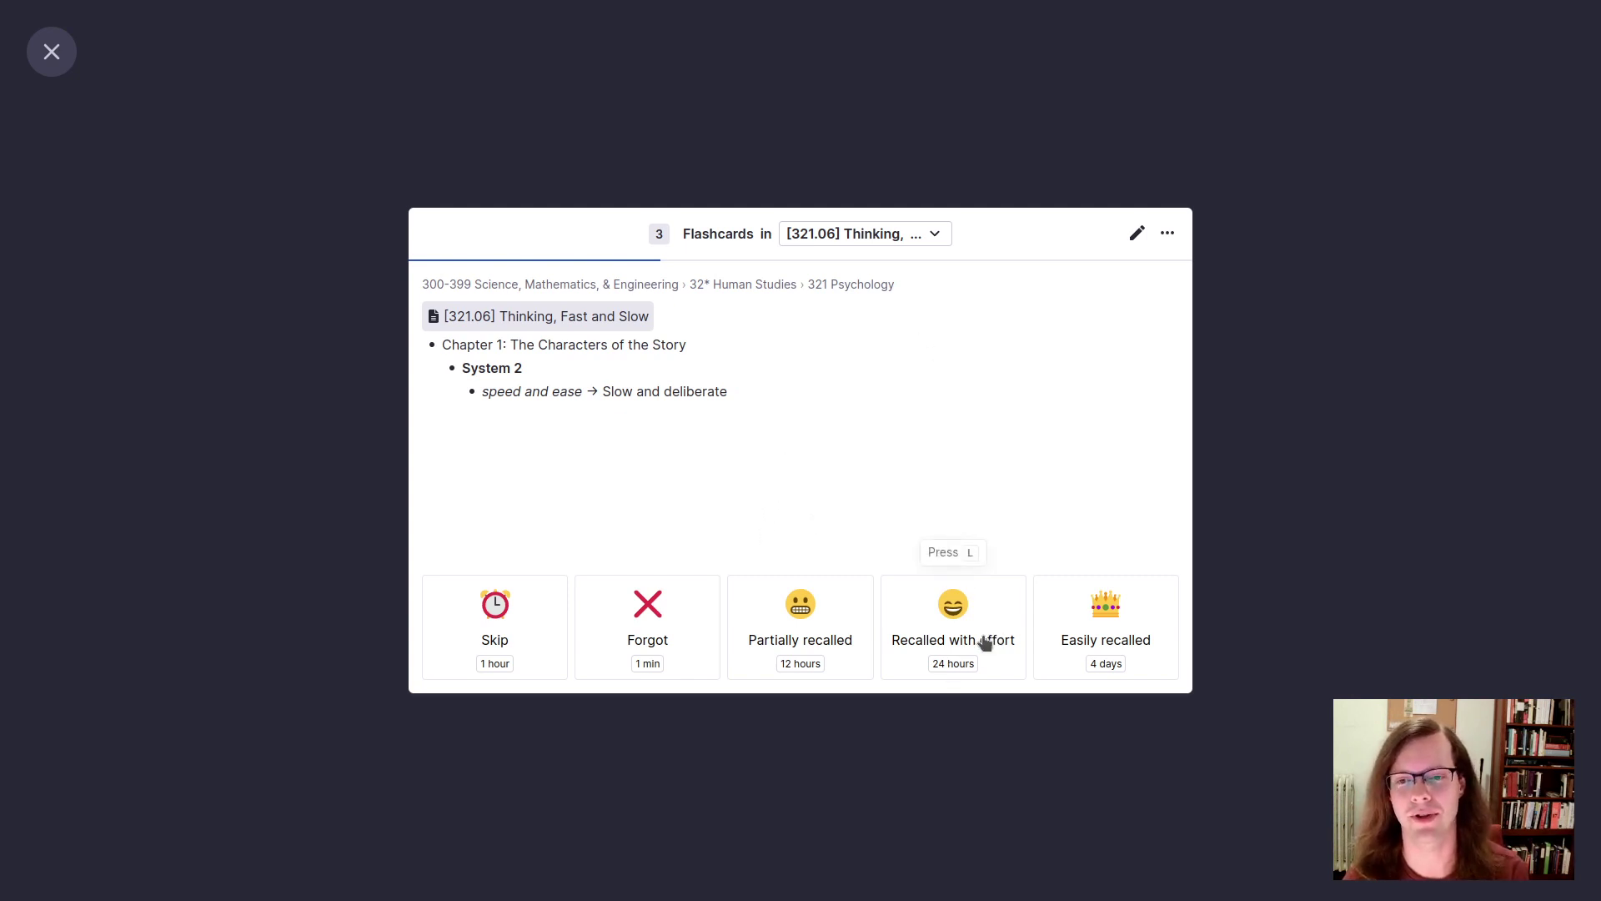
click(1051, 616)
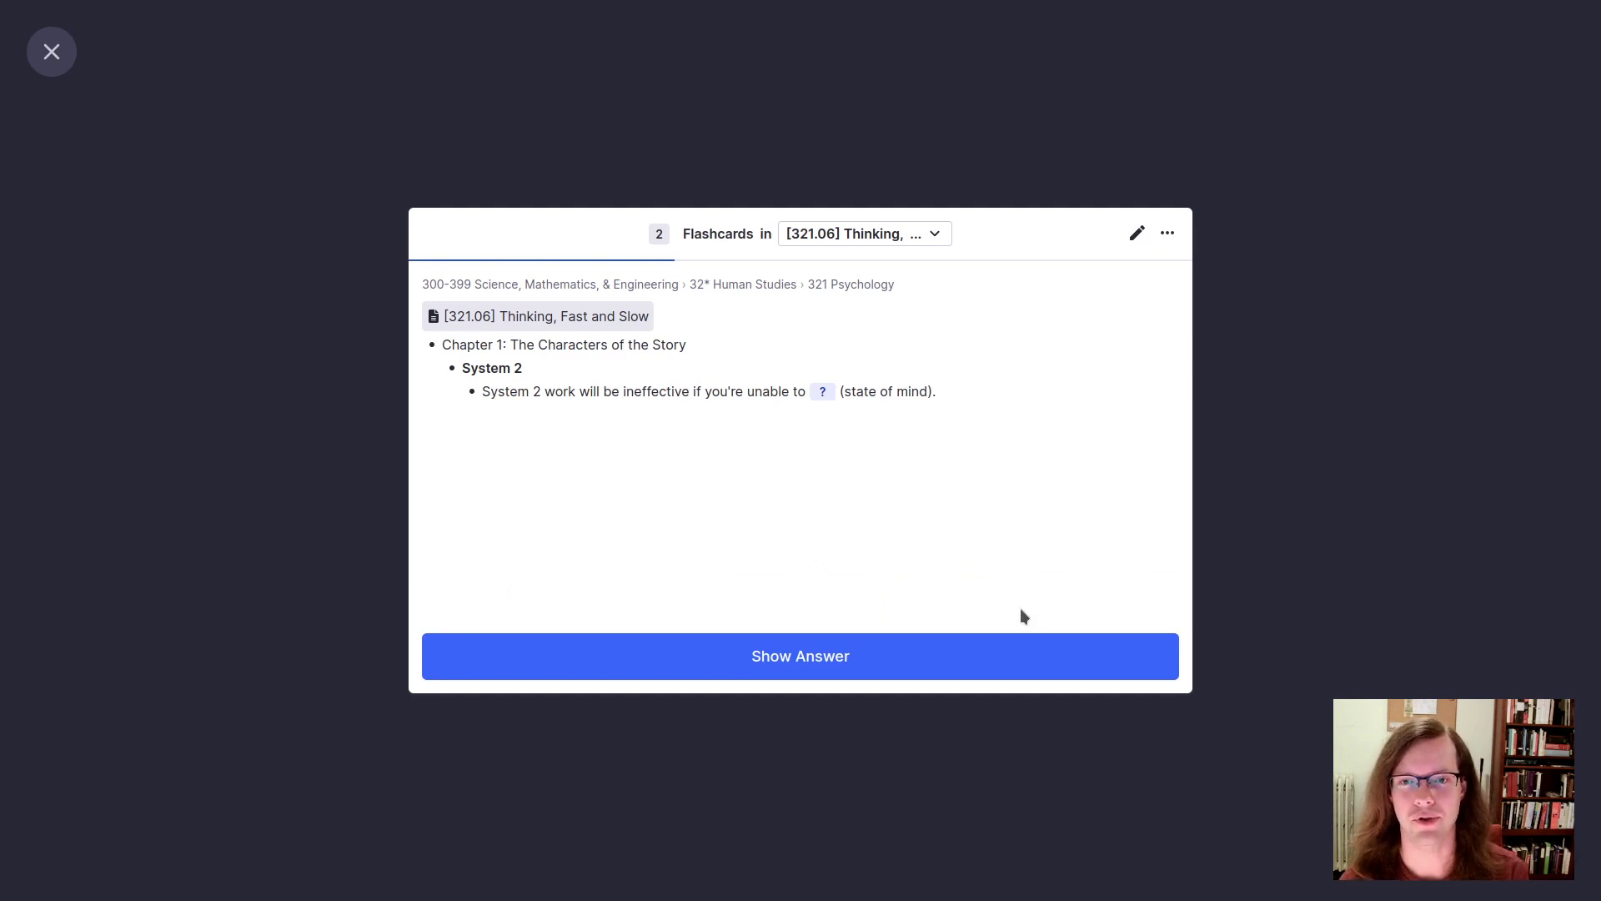
Step: Reveal the card on ineffective System 2 work and examine its "completely pay attention to the task" cloze in the editor, then finish editing
key(space)
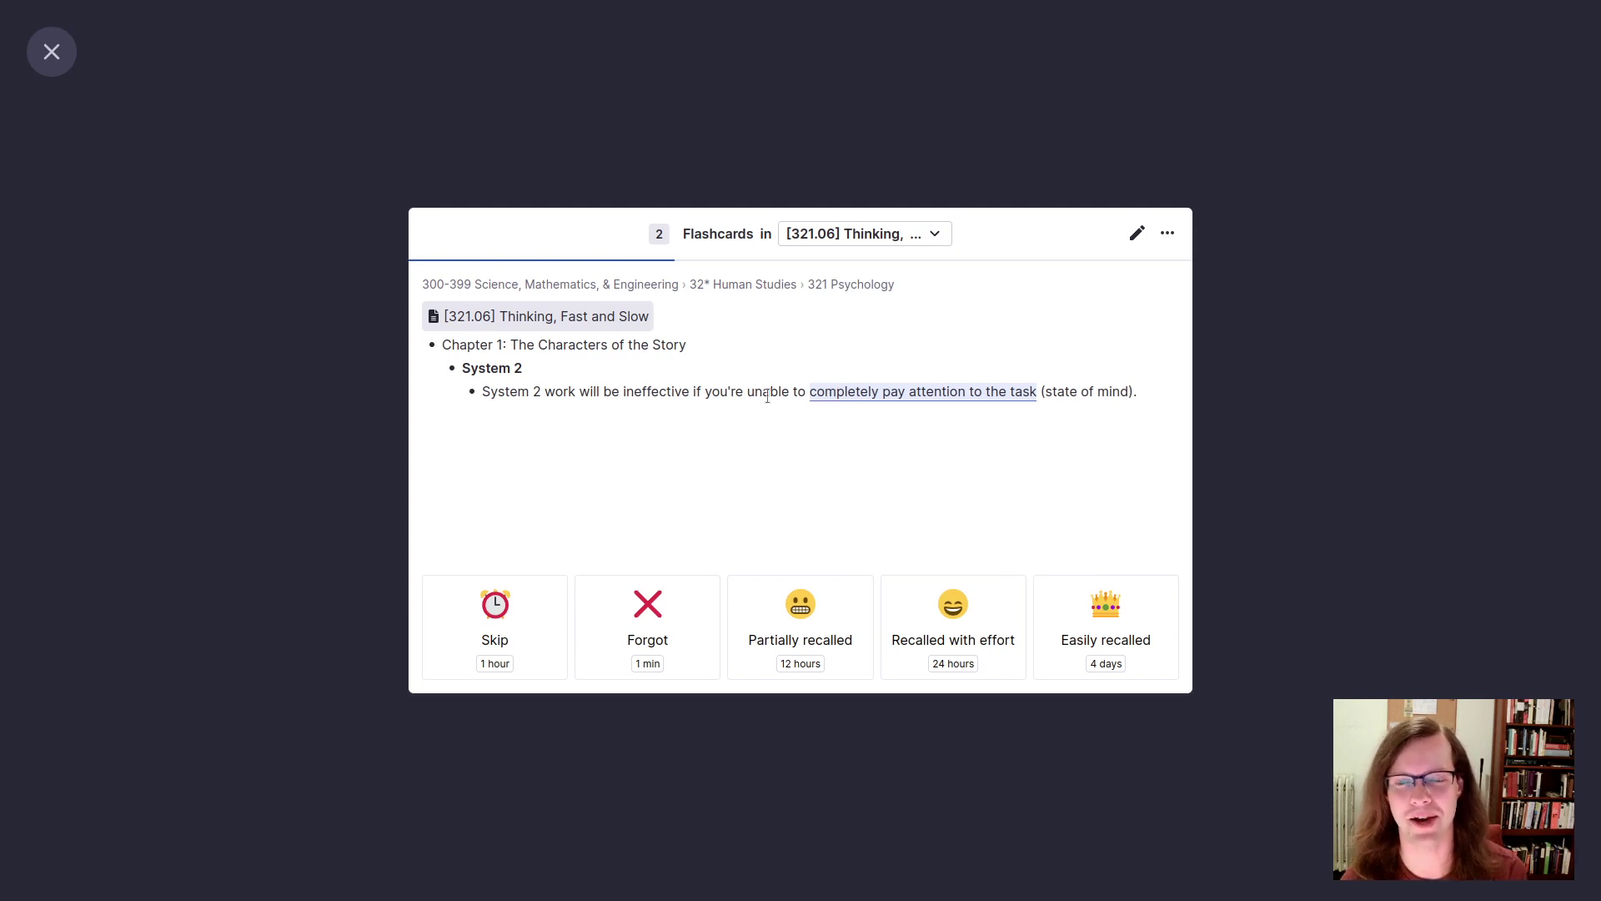
key(e)
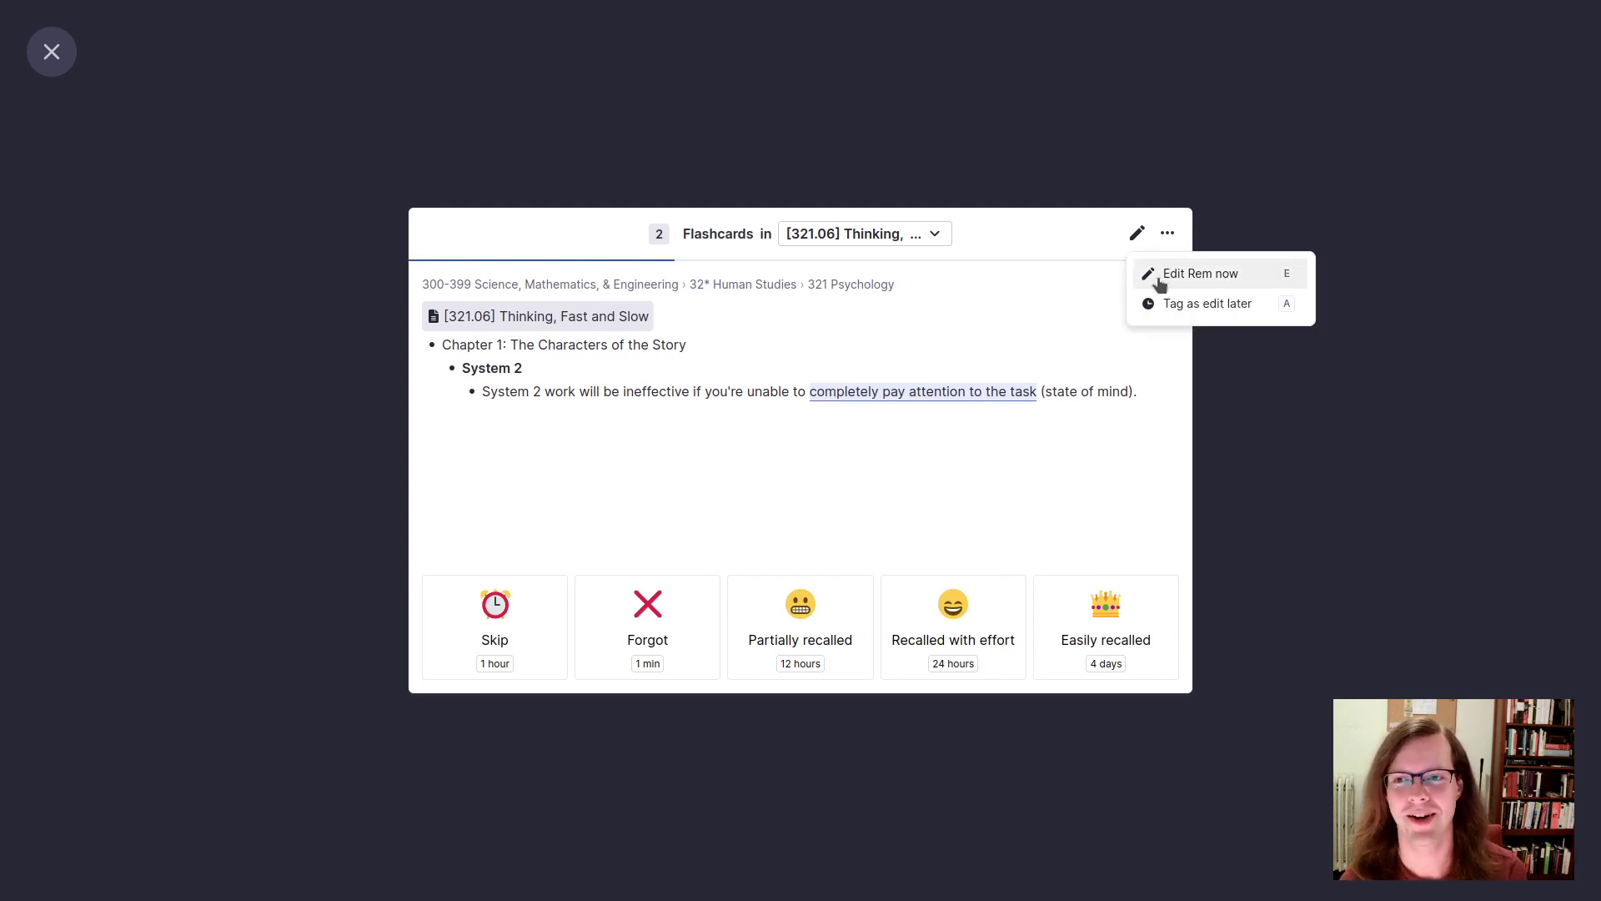
click(1153, 276)
double_click(811, 312)
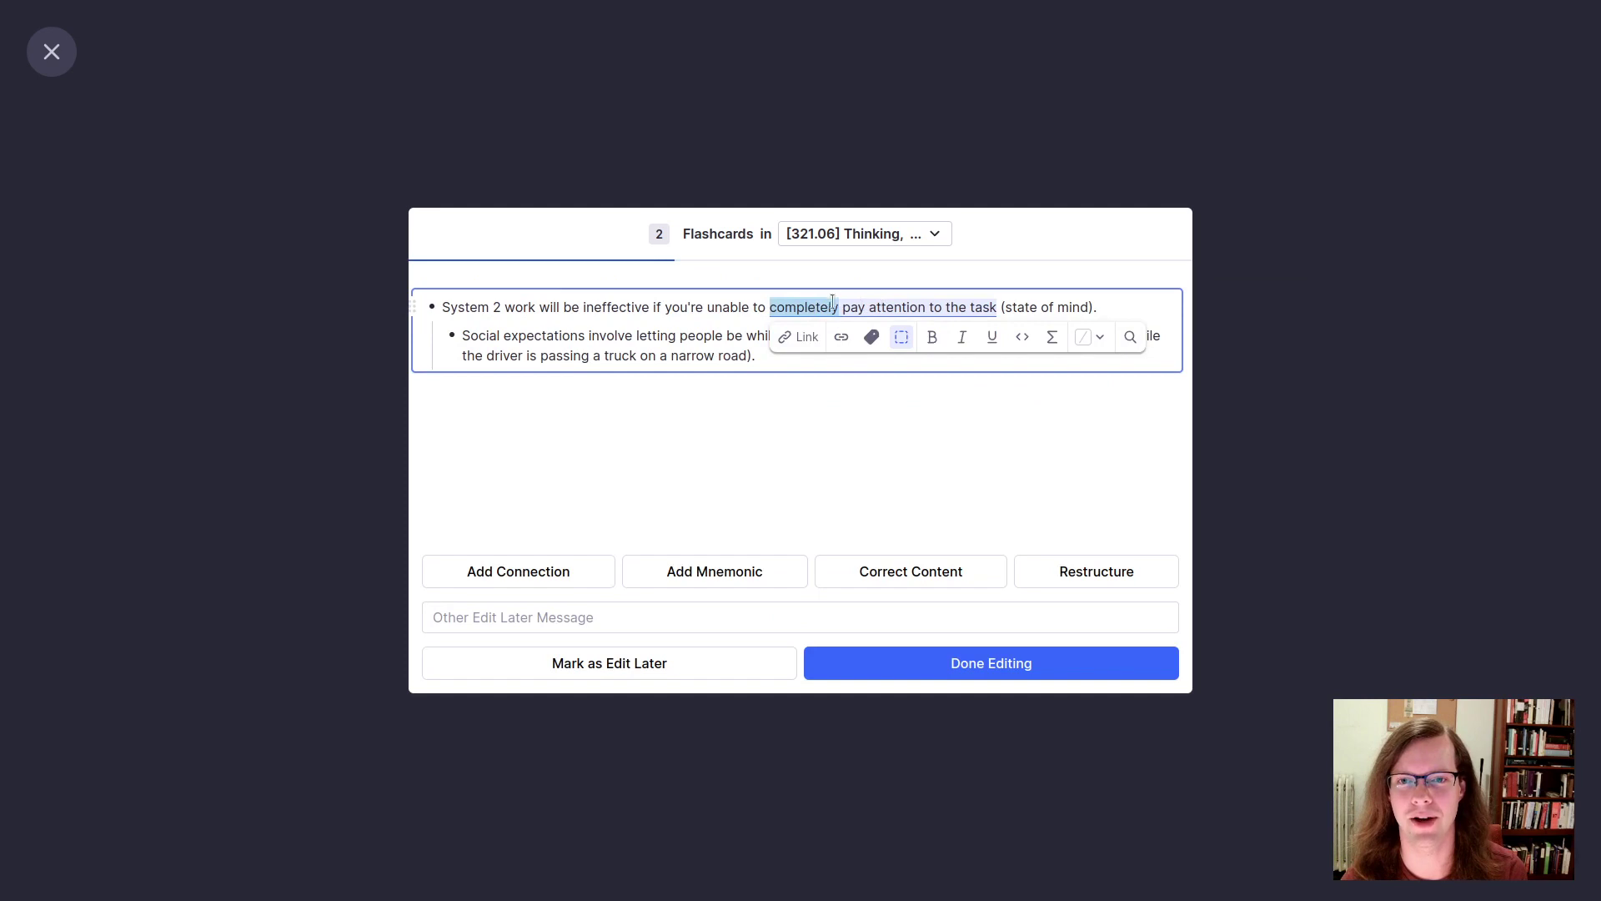
shift+click(1008, 303)
shift+click(981, 308)
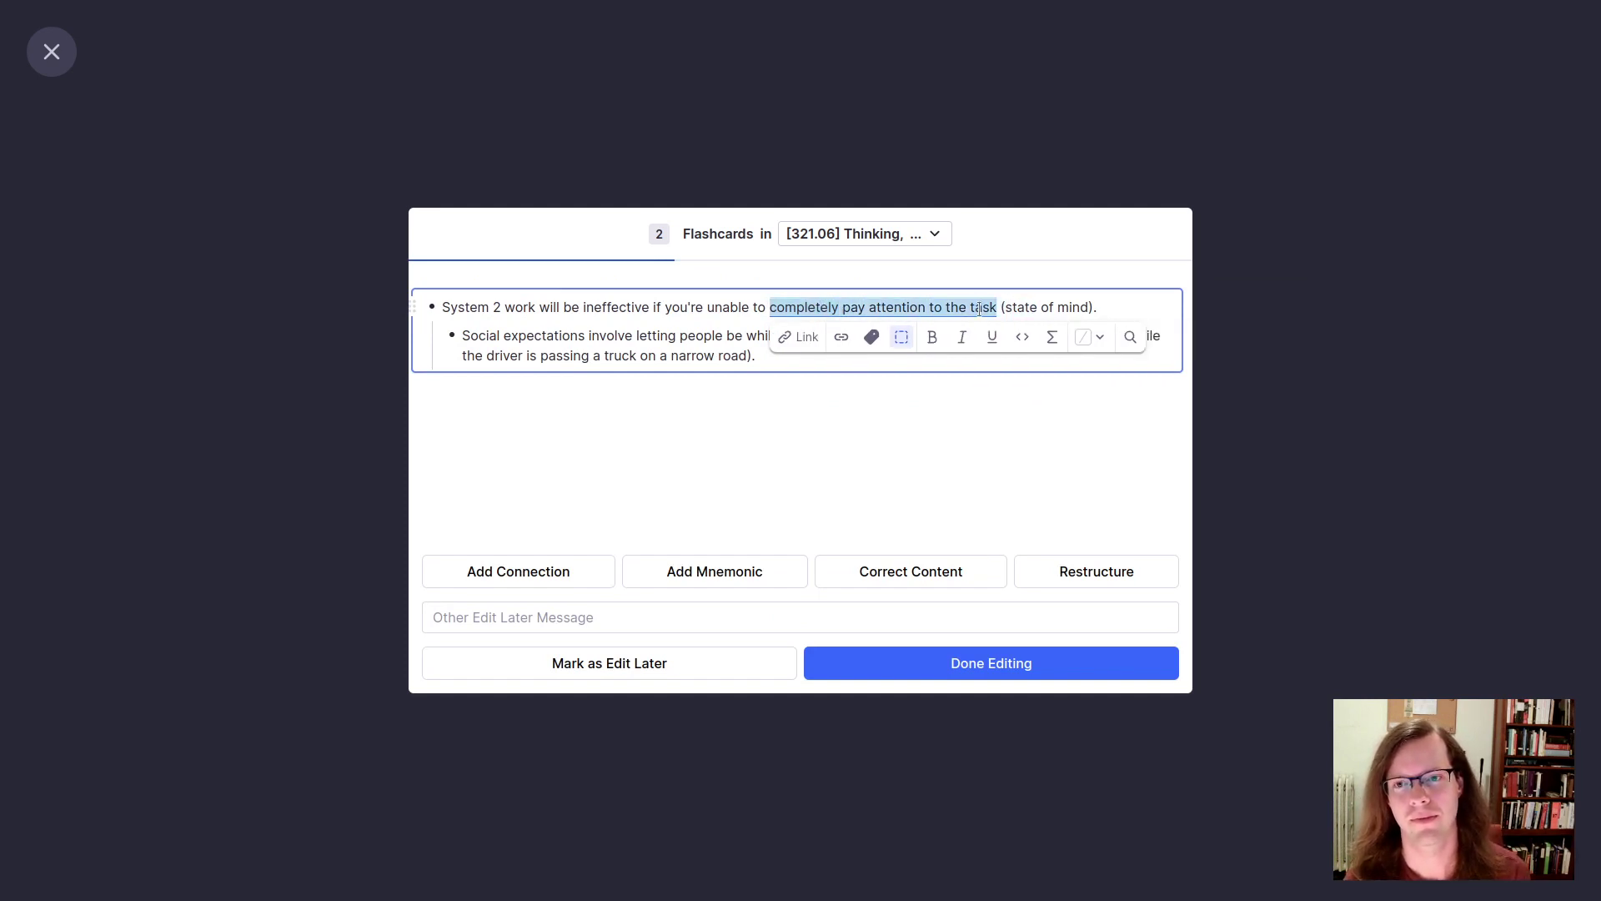
click(824, 309)
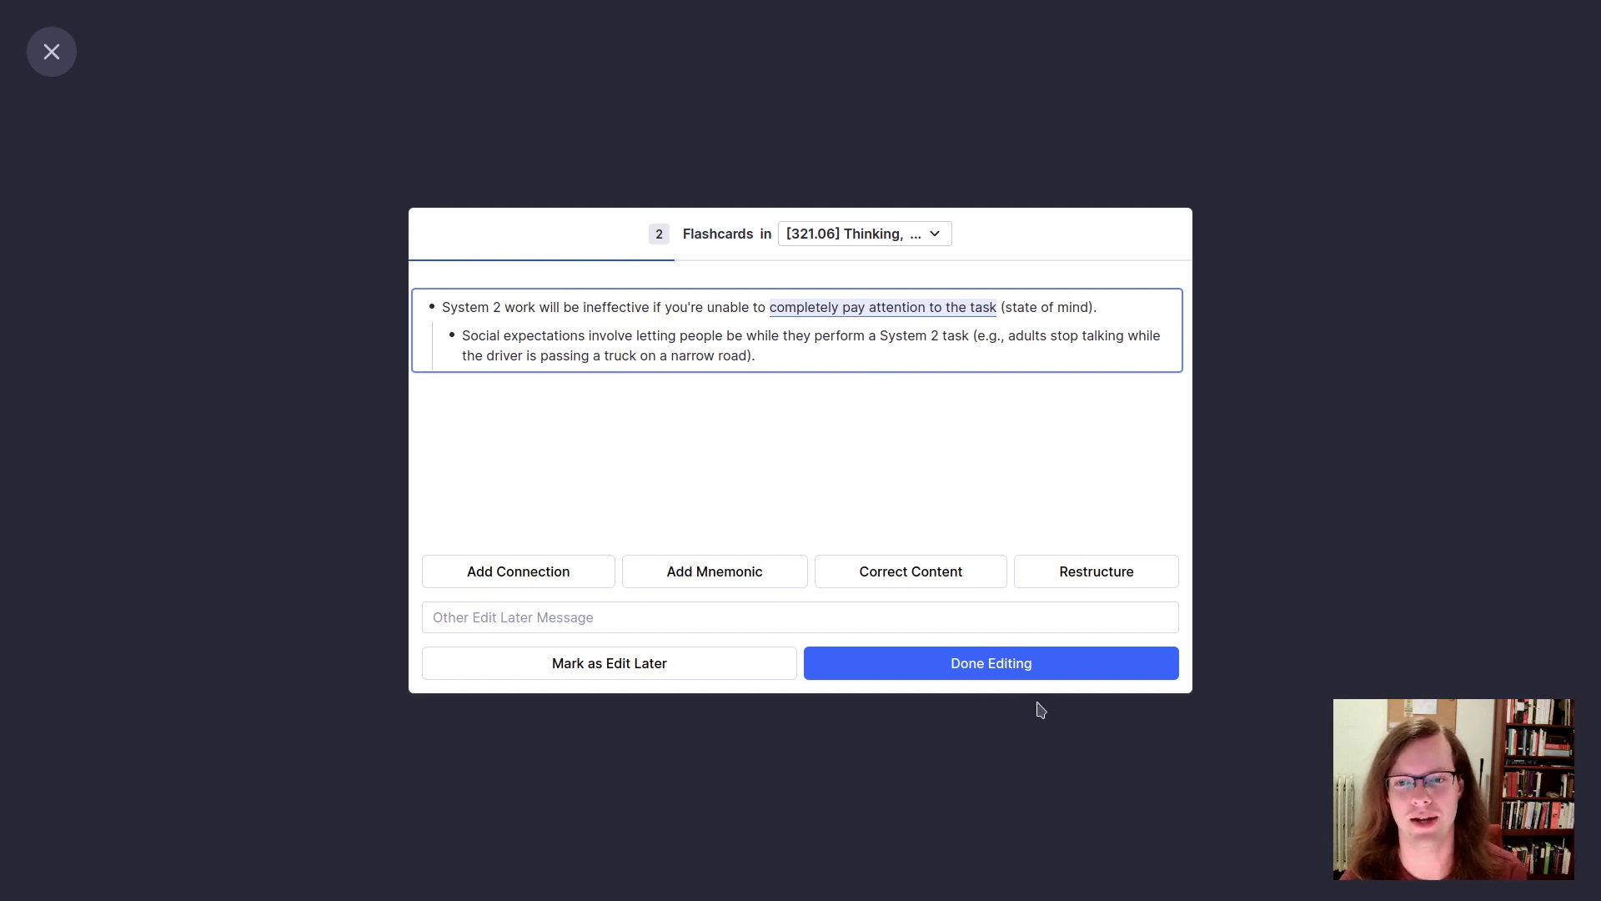
click(1044, 675)
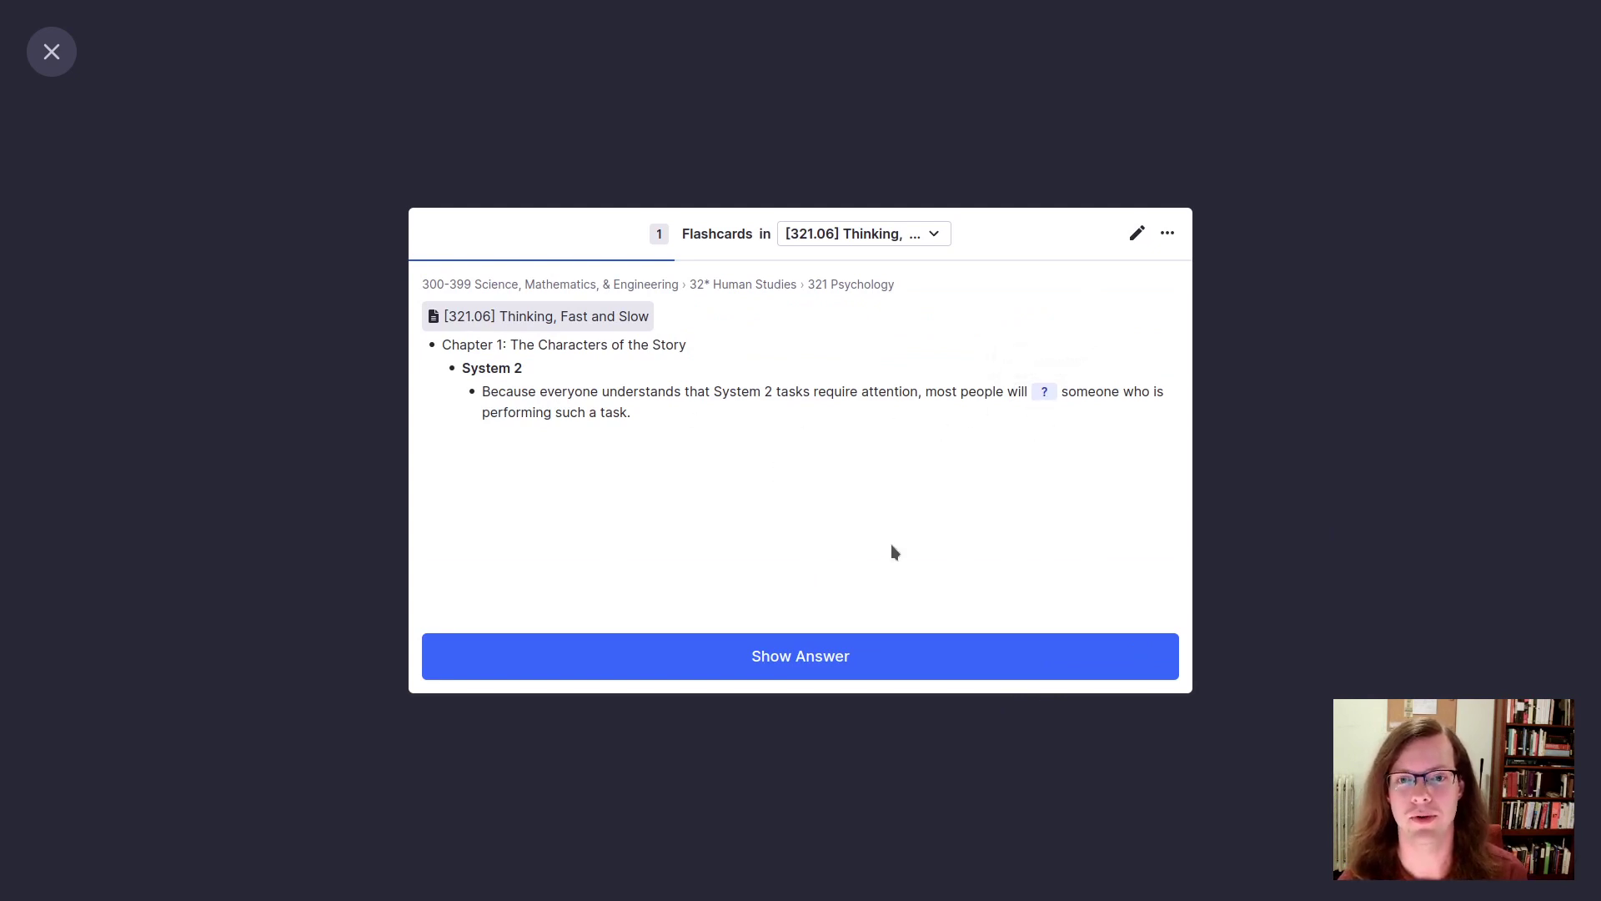
Step: Rate the card about people avoiding distracting someone performing a System 2 task as easily recalled and exit the flashcard queue
click(983, 658)
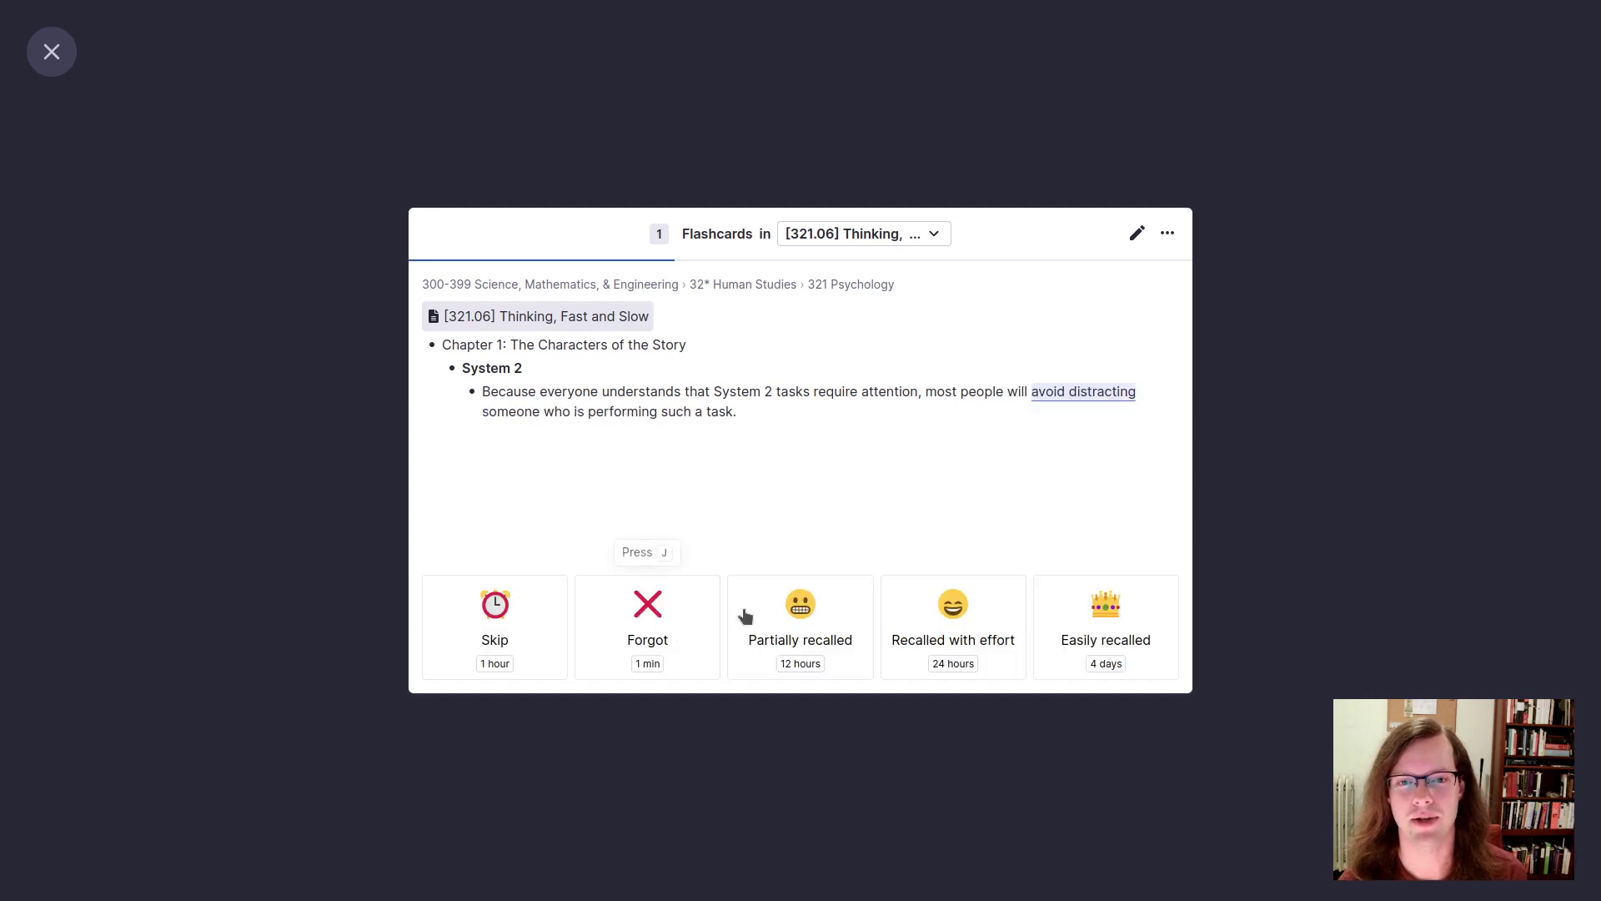
click(1135, 617)
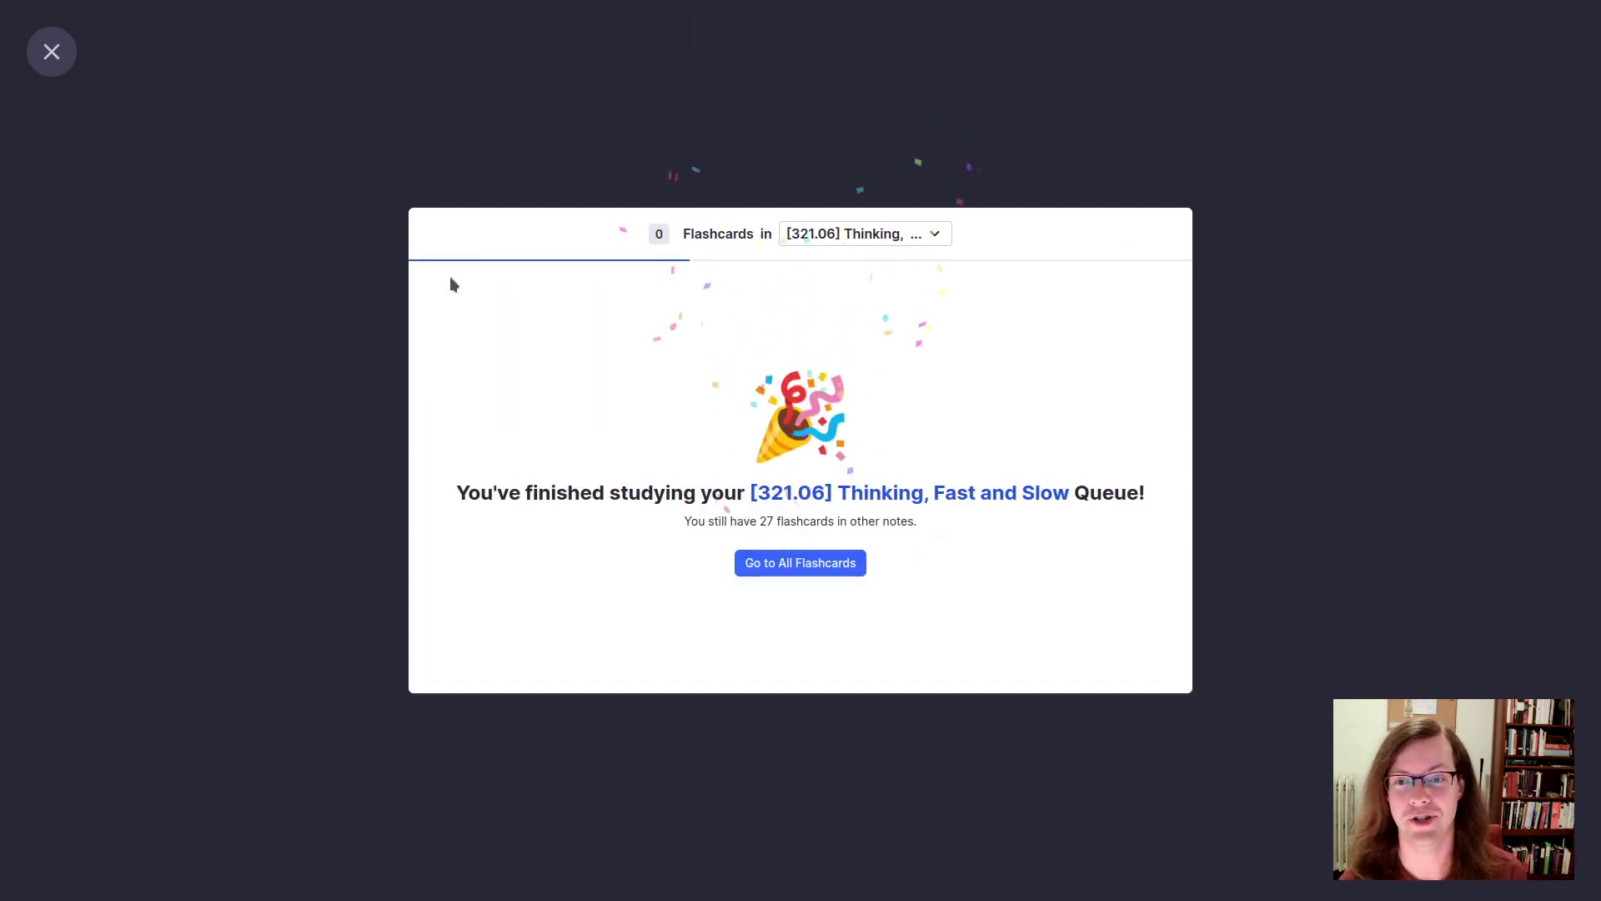
click(51, 52)
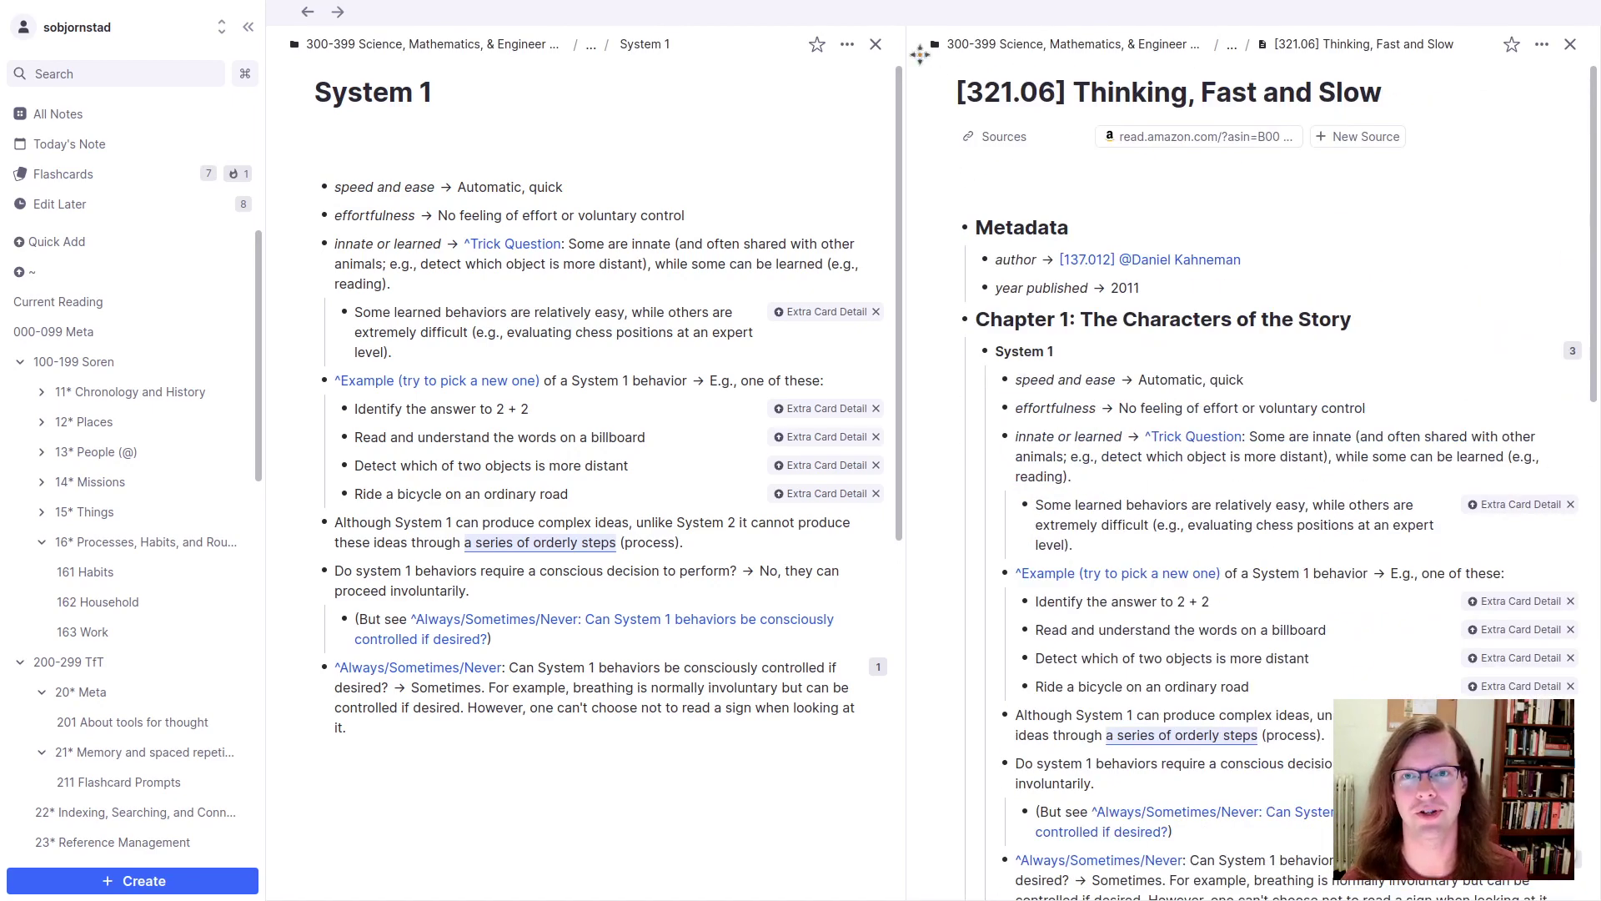
Step: Close the System 1 pane and look through the complete Chapter 1 notes in the Thinking, Fast and Slow document
click(876, 44)
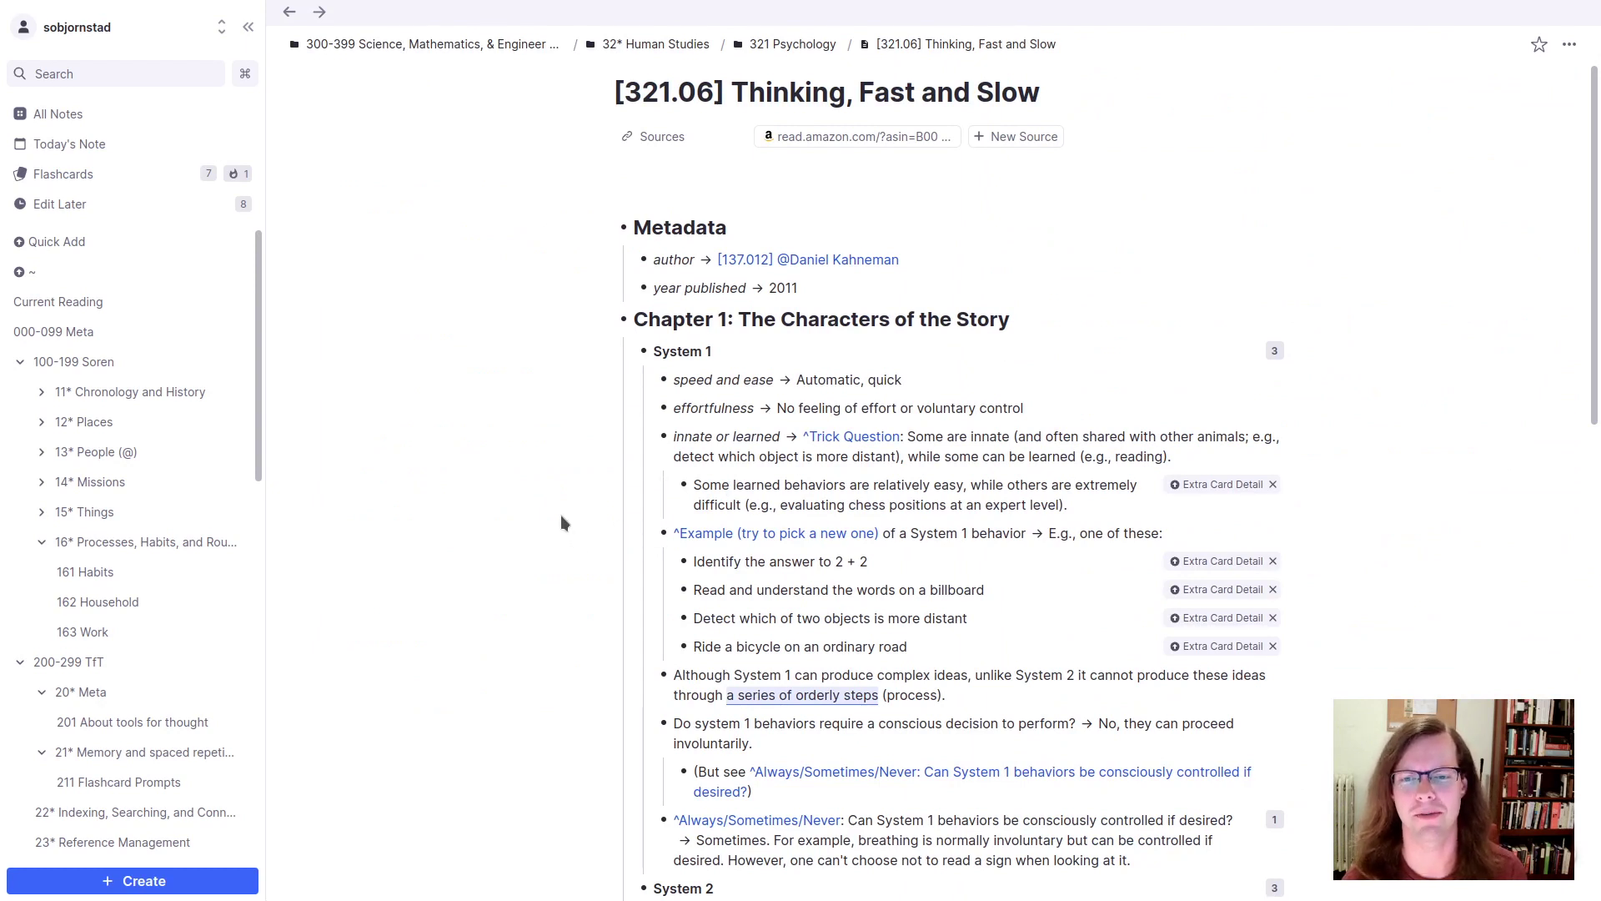
scroll(561, 514, down, 6)
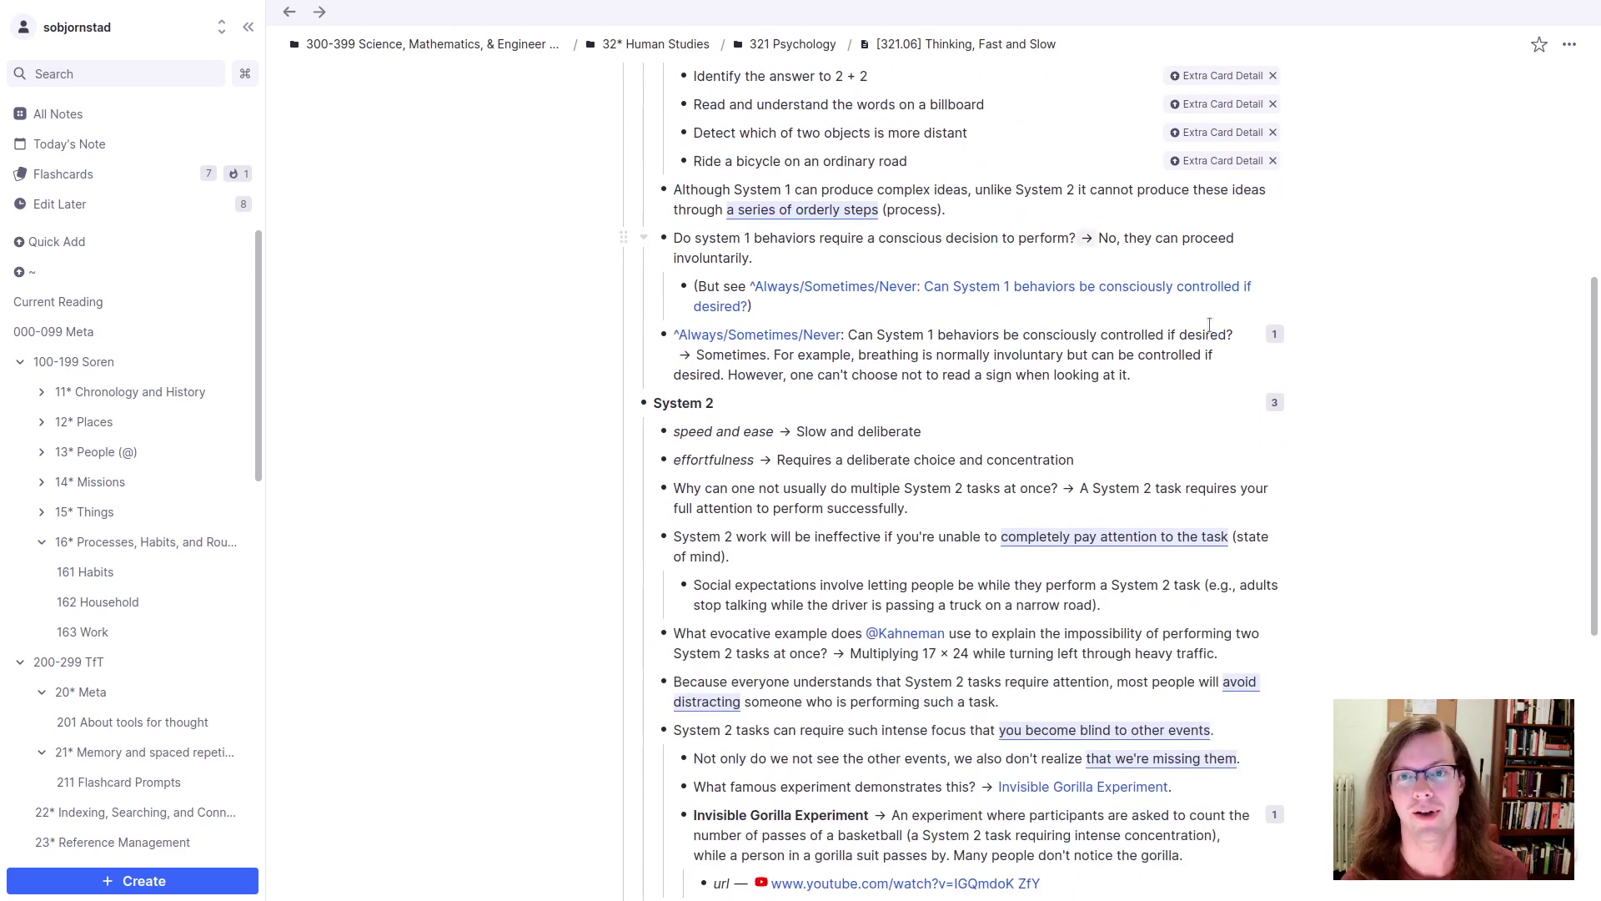
scroll(1231, 311, down, 3)
scroll(1231, 311, down, 2)
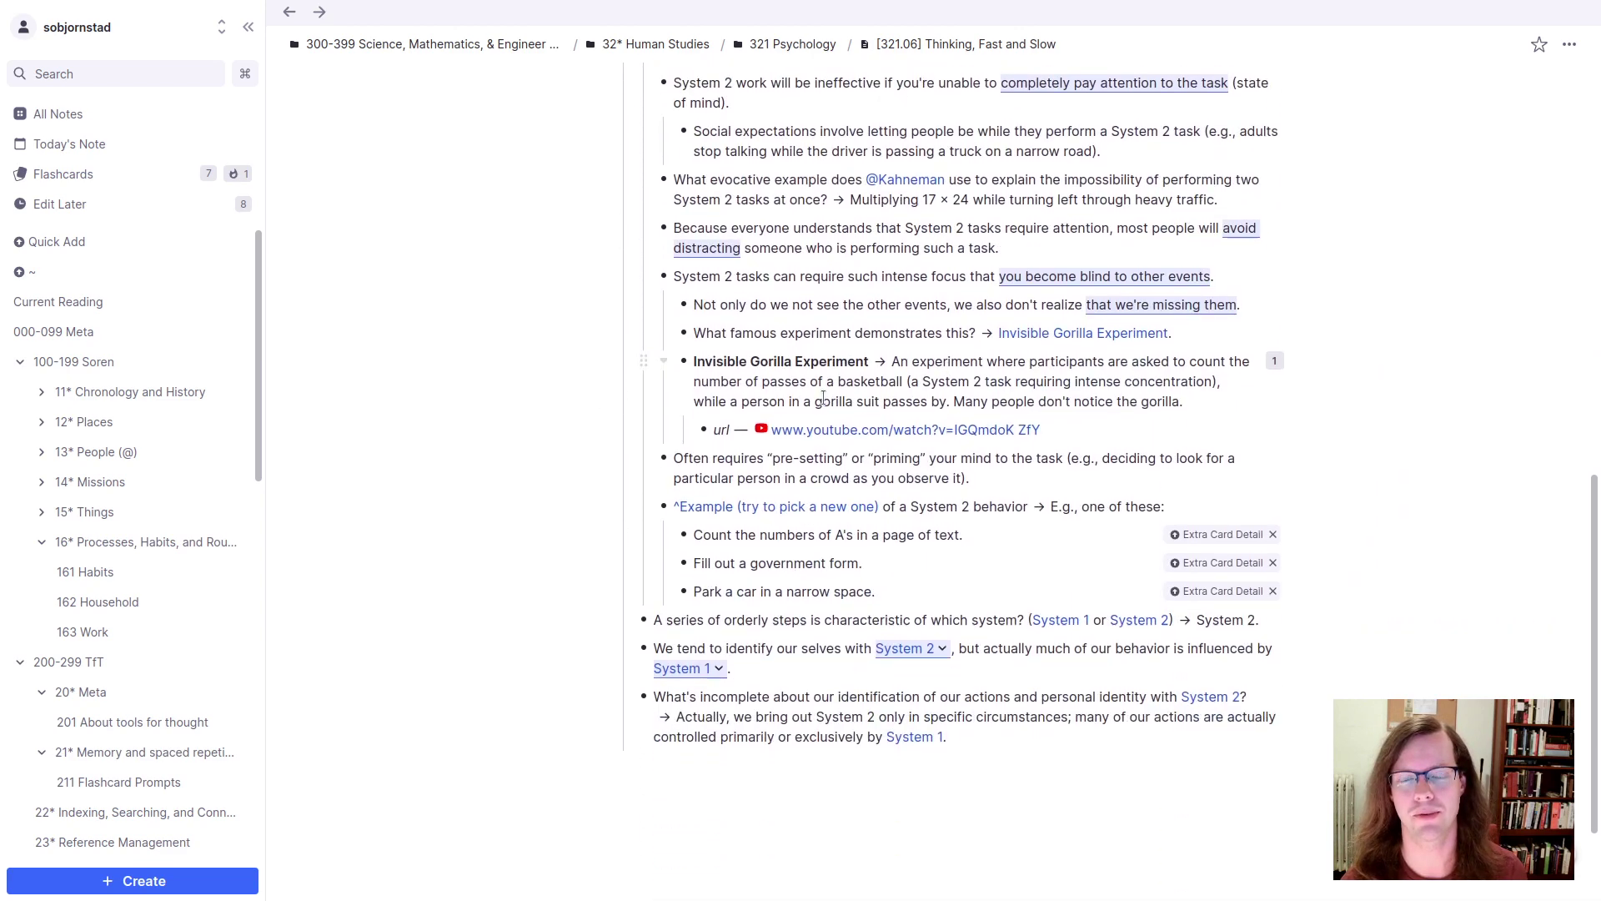
scroll(650, 520, up, 11)
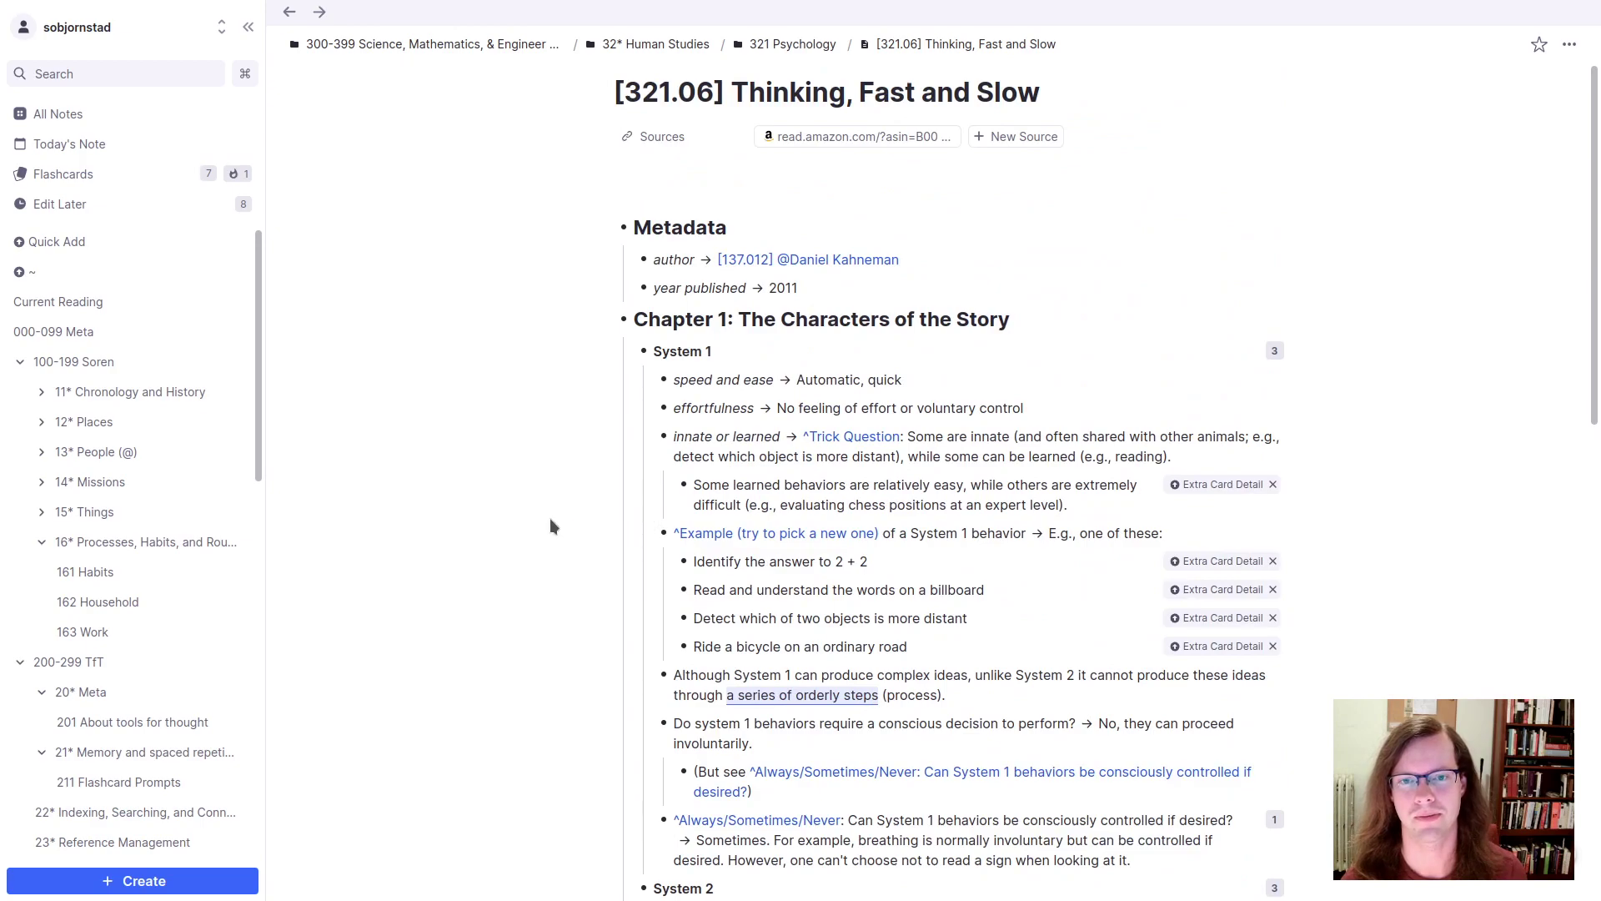